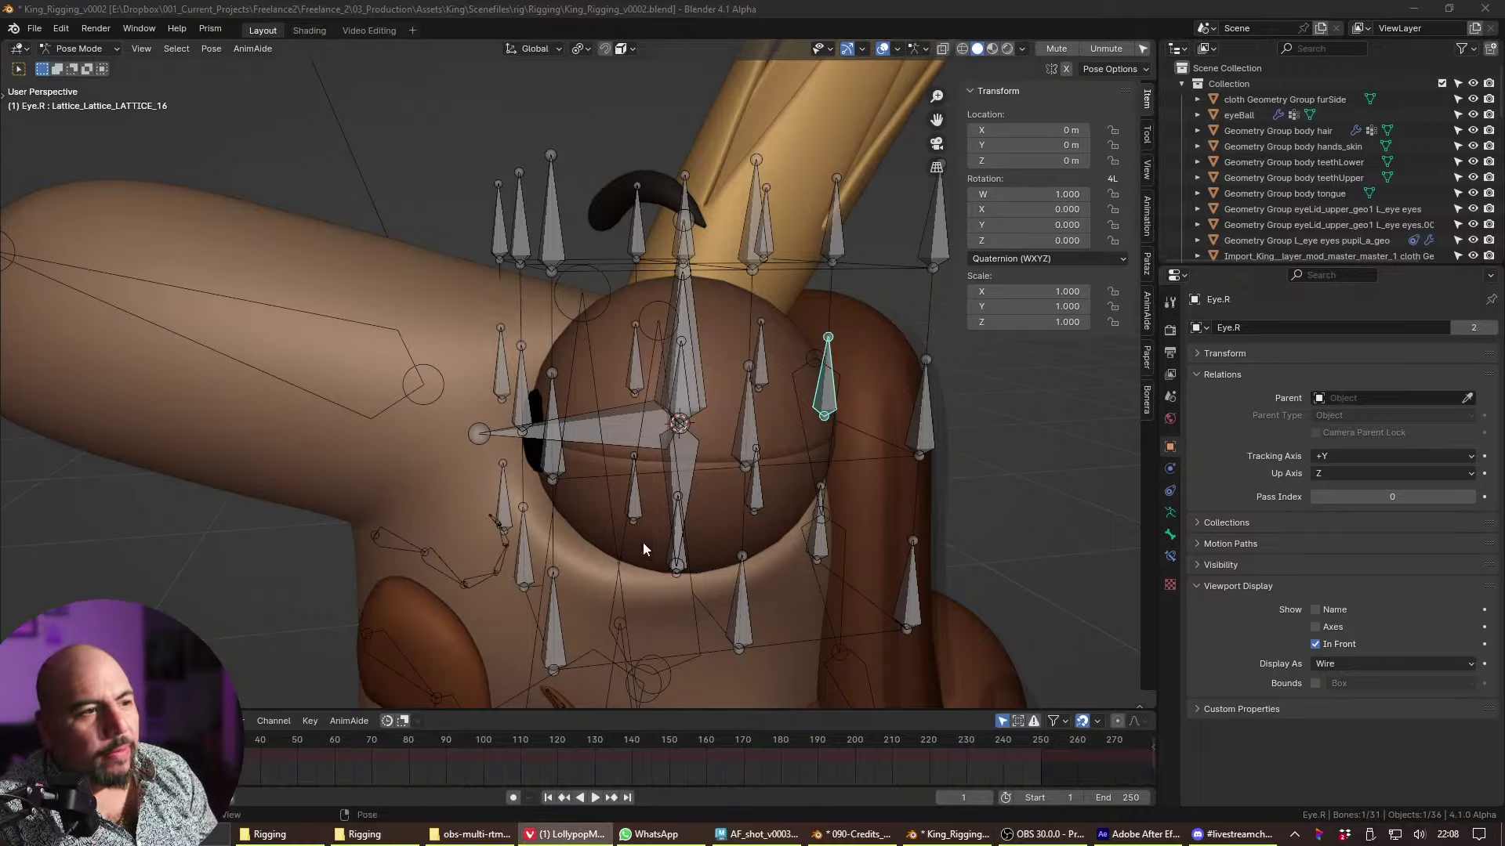
# - Examine the lattice bones around the right eye from several angles and at full-character distance
pyautogui.moveTo(643, 542); pyautogui.dragTo(750, 547, button='middle')
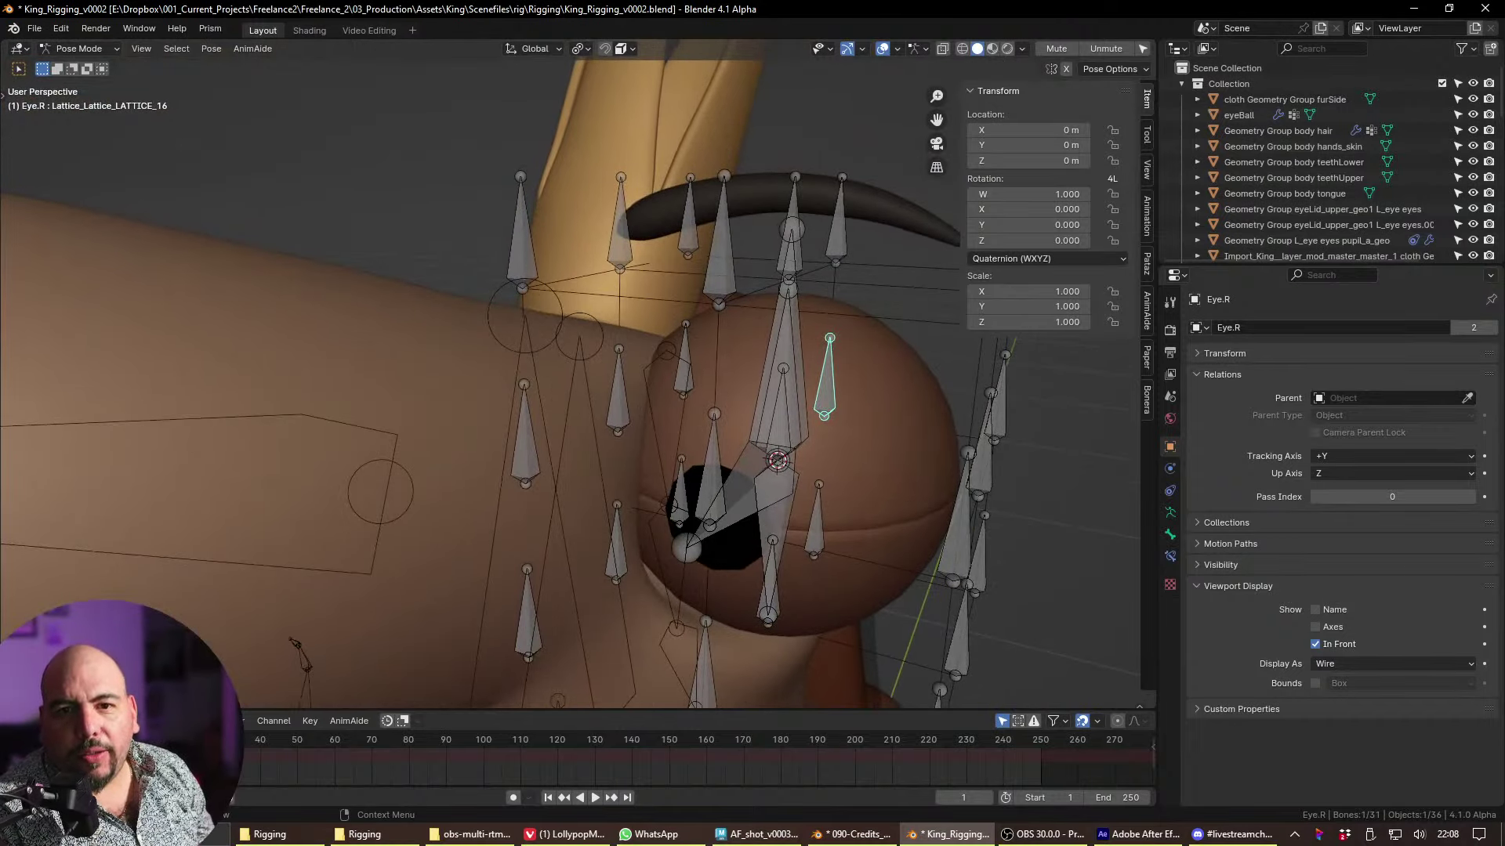
pyautogui.moveTo(705, 470); pyautogui.dragTo(788, 380, button='middle')
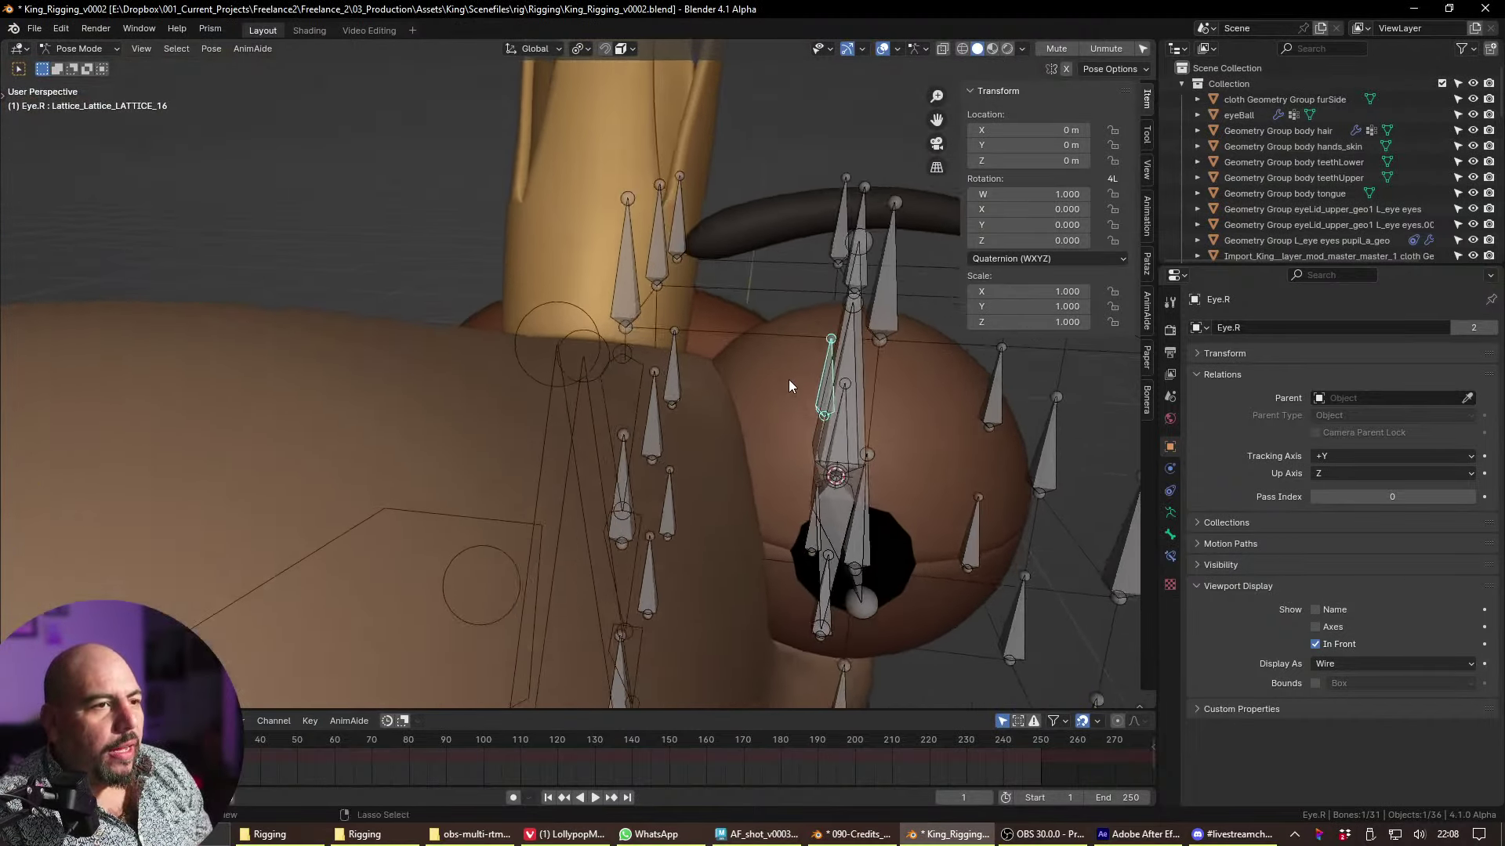
pyautogui.scroll(-6, 788, 379)
pyautogui.moveTo(725, 517); pyautogui.dragTo(695, 581, button='middle')
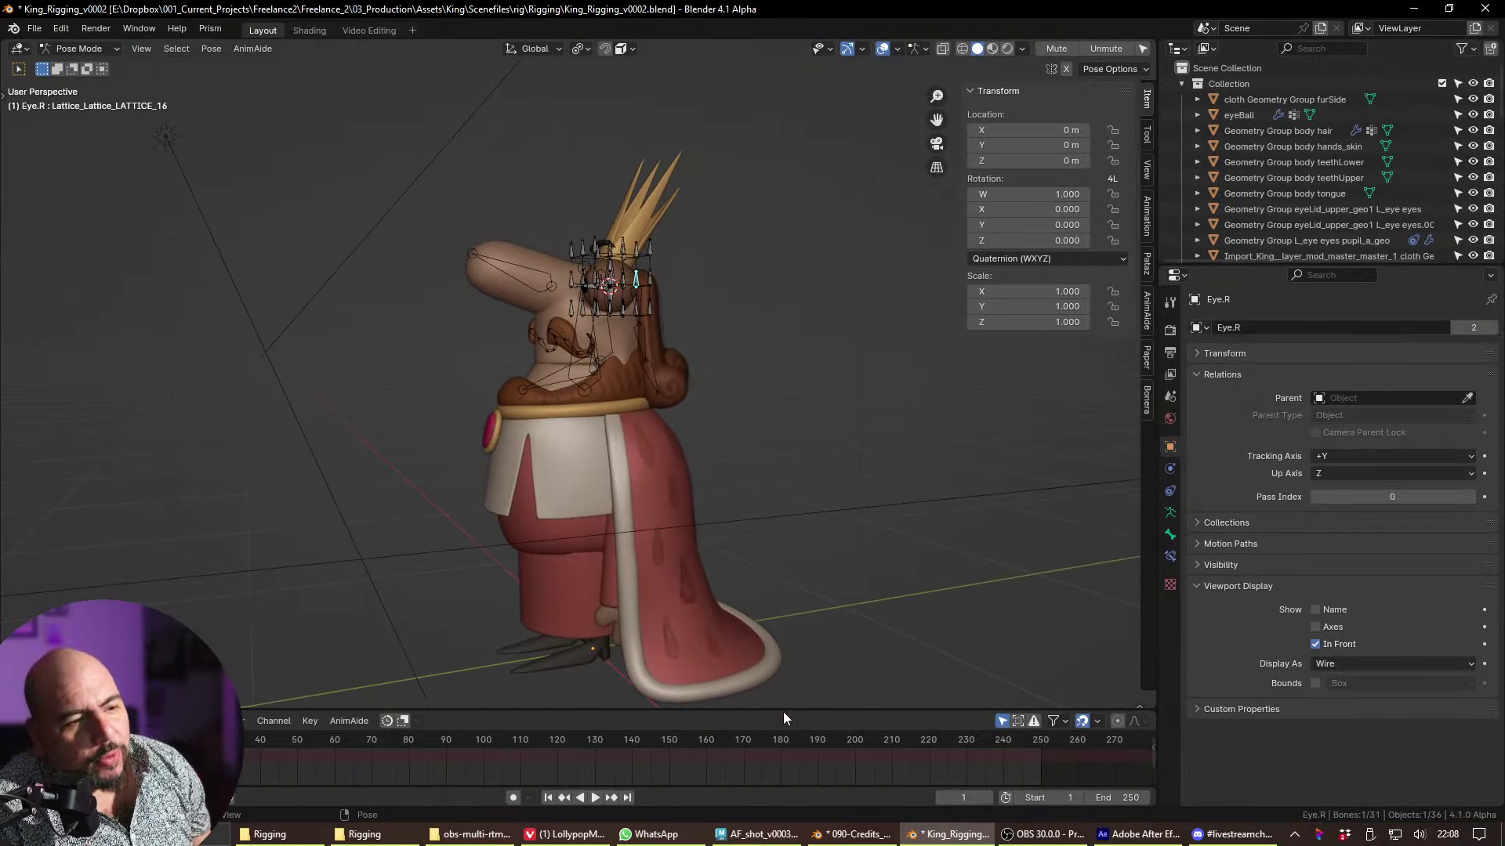
# - Check the open 090-Credits_Animation file and return to the King_Rigging file
pyautogui.click(857, 837)
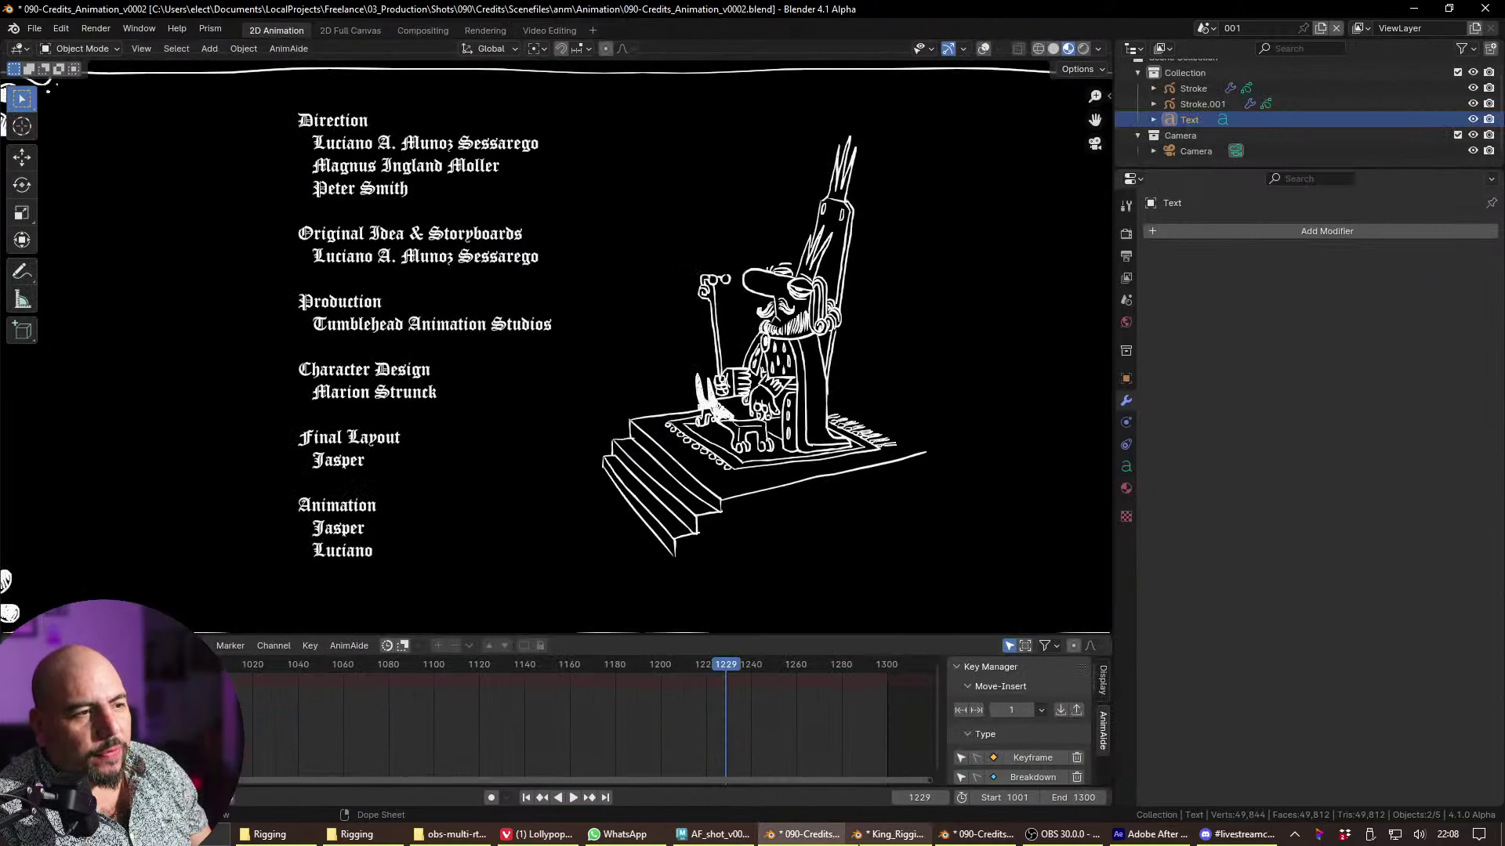
pyautogui.click(984, 837)
pyautogui.click(994, 837)
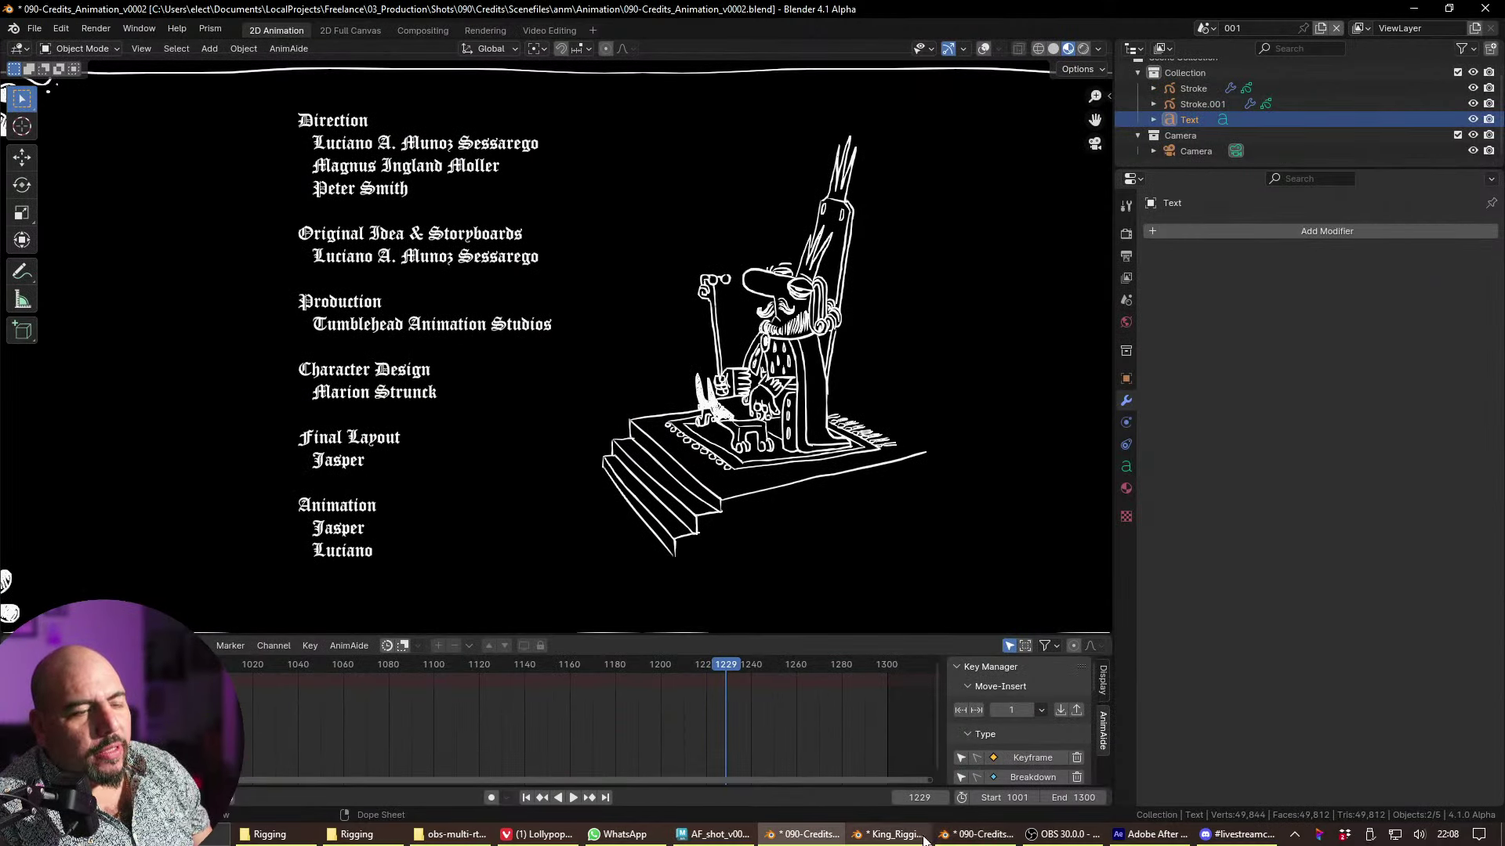
pyautogui.click(893, 837)
pyautogui.click(980, 837)
pyautogui.click(915, 837)
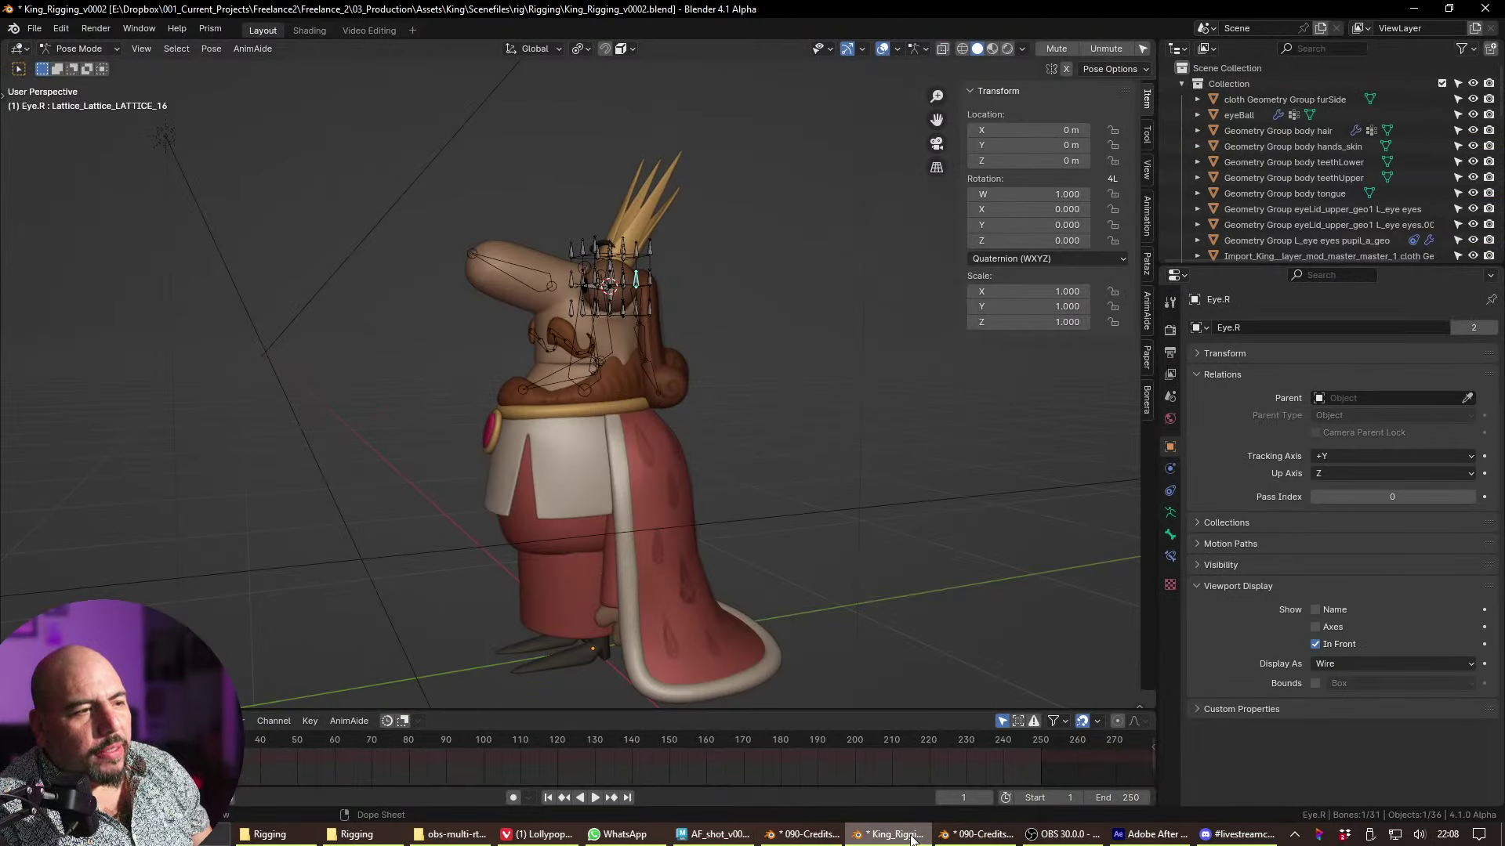
# - Inspect the king's head and facial rig in the front and right orthographic views
pyautogui.press('KP_1')
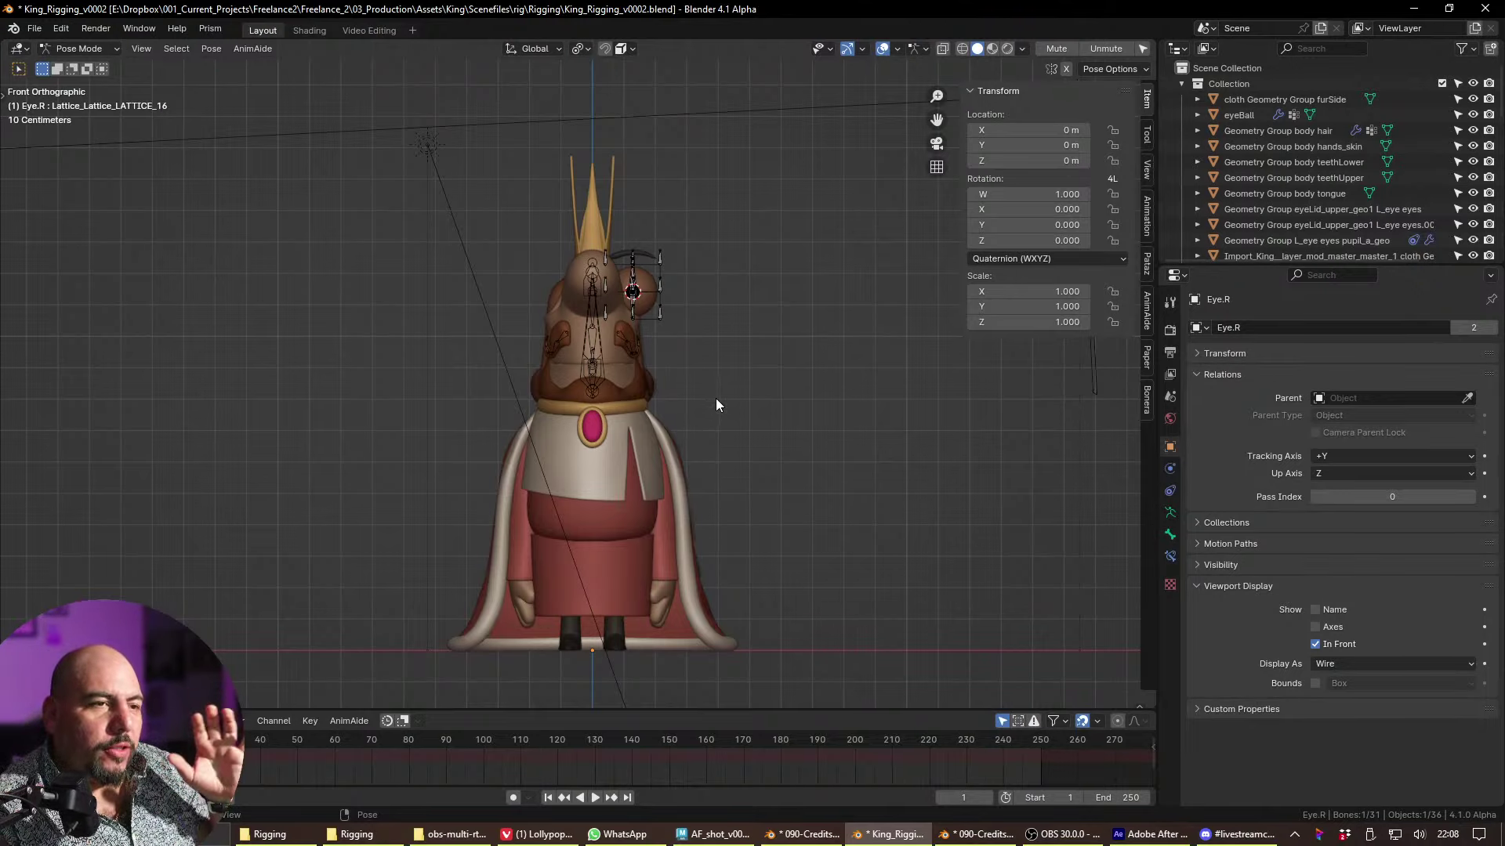
pyautogui.keyDown('shift'); pyautogui.moveTo(699, 403); pyautogui.dragTo(651, 514, button='middle'); pyautogui.keyUp('shift')
pyautogui.moveTo(469, 416); pyautogui.dragTo(403, 486, button='middle')
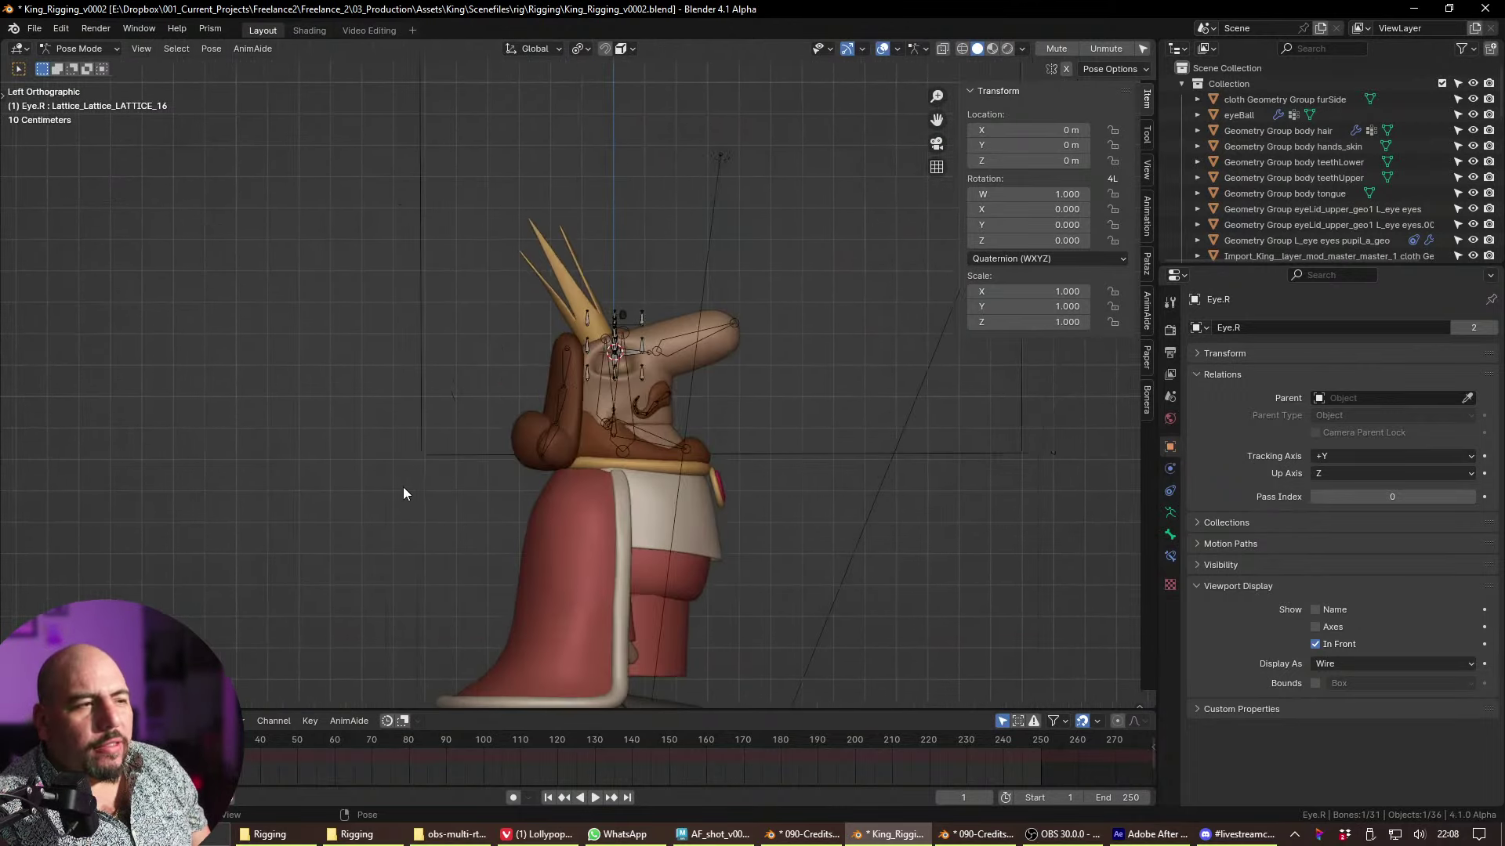
pyautogui.press('`')
pyautogui.click(572, 492)
pyautogui.scroll(2, 609, 403)
pyautogui.keyDown('shift'); pyautogui.moveTo(609, 403); pyautogui.dragTo(629, 479, button='middle'); pyautogui.keyUp('shift')
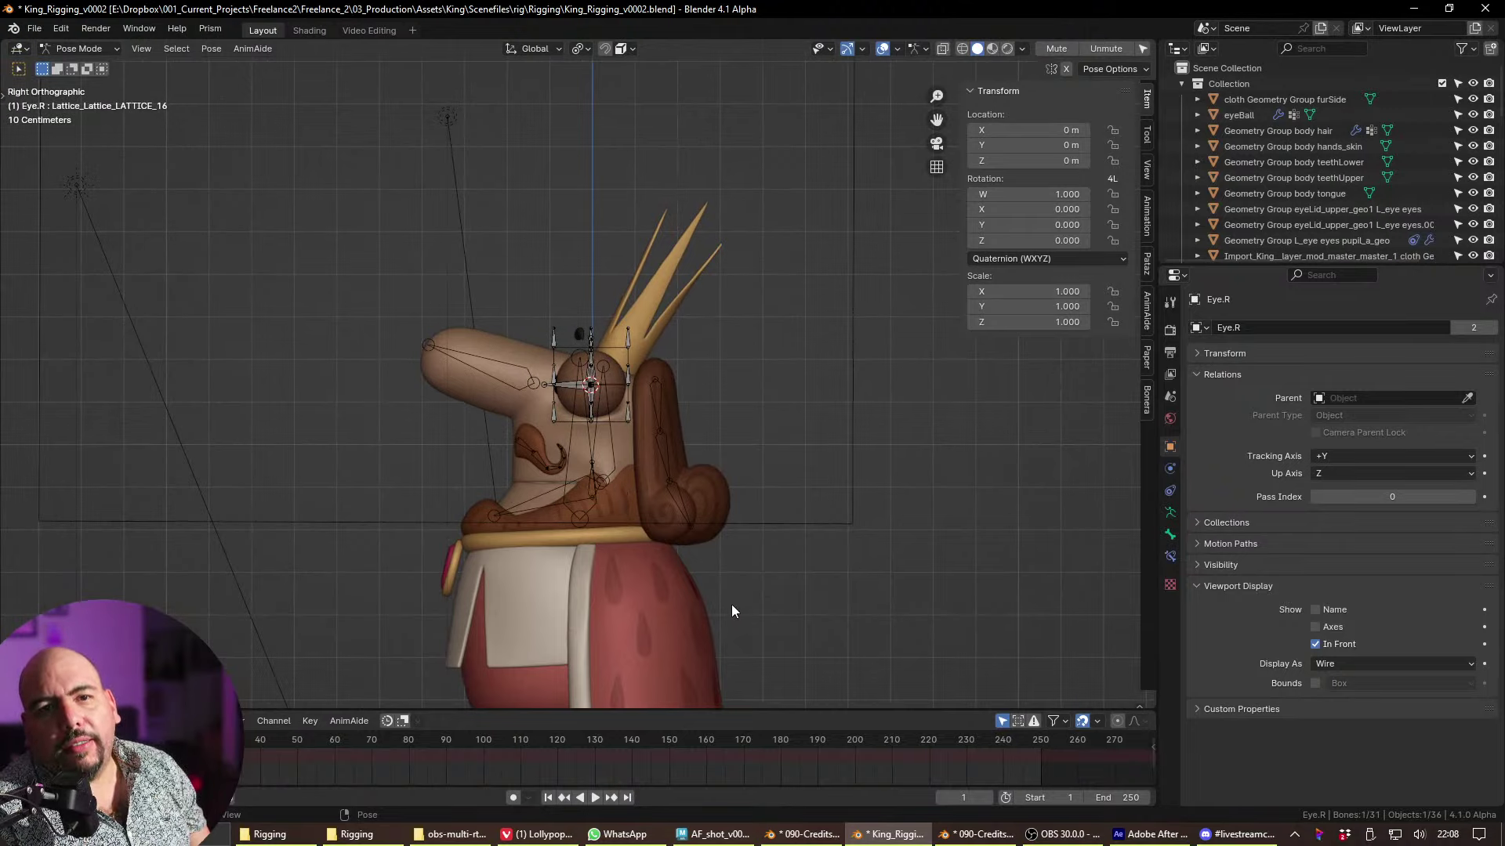
pyautogui.scroll(1, 579, 561)
pyautogui.keyDown('shift'); pyautogui.moveTo(580, 561); pyautogui.dragTo(732, 477, button='middle'); pyautogui.keyUp('shift')
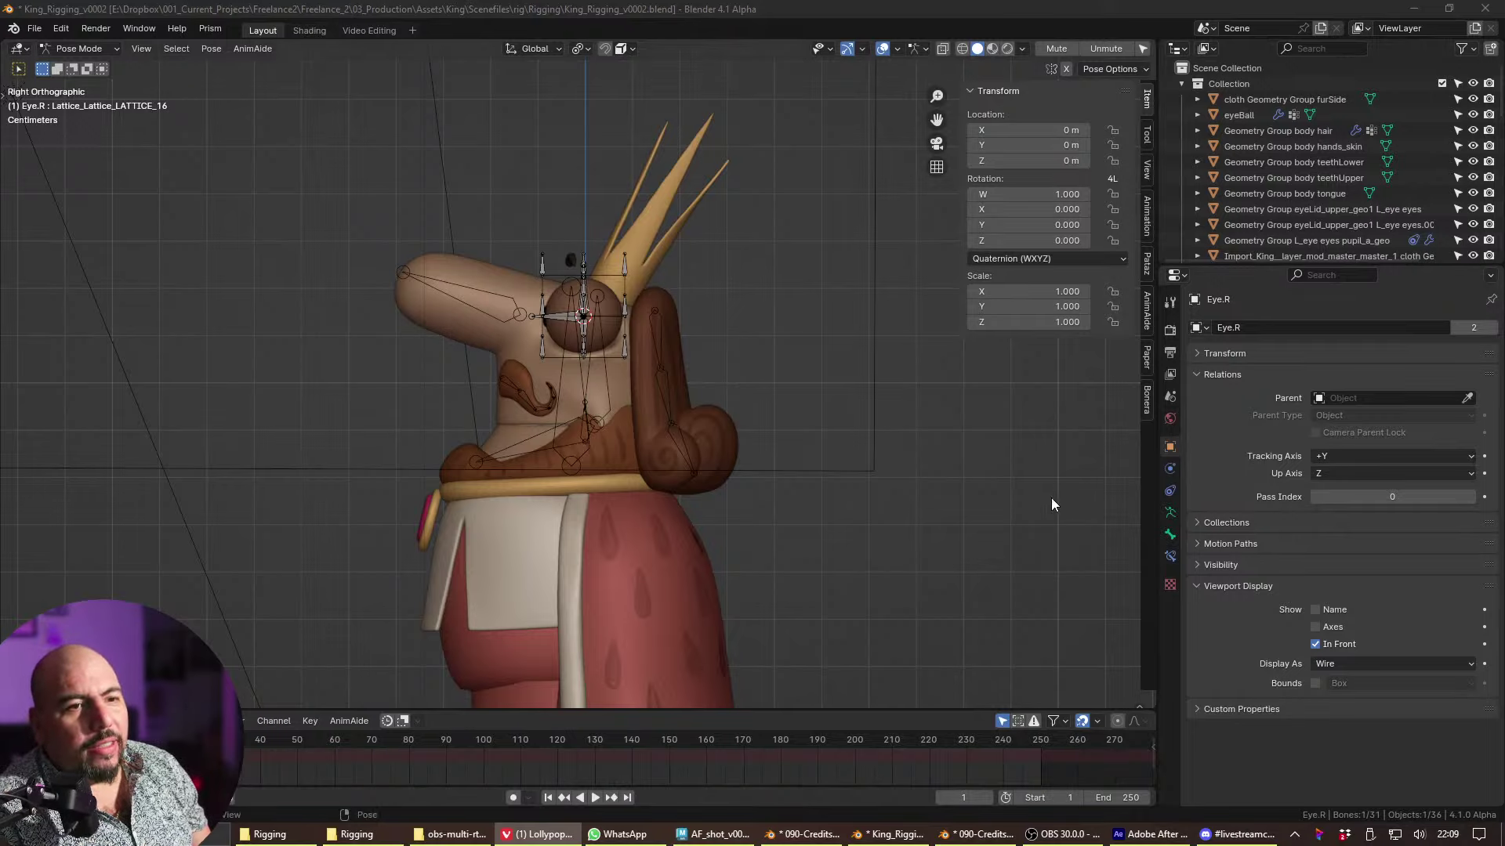
# - Show the Eye.R armature's data properties and the Bonera toolkit while viewing the eye bones closely
pyautogui.click(1170, 513)
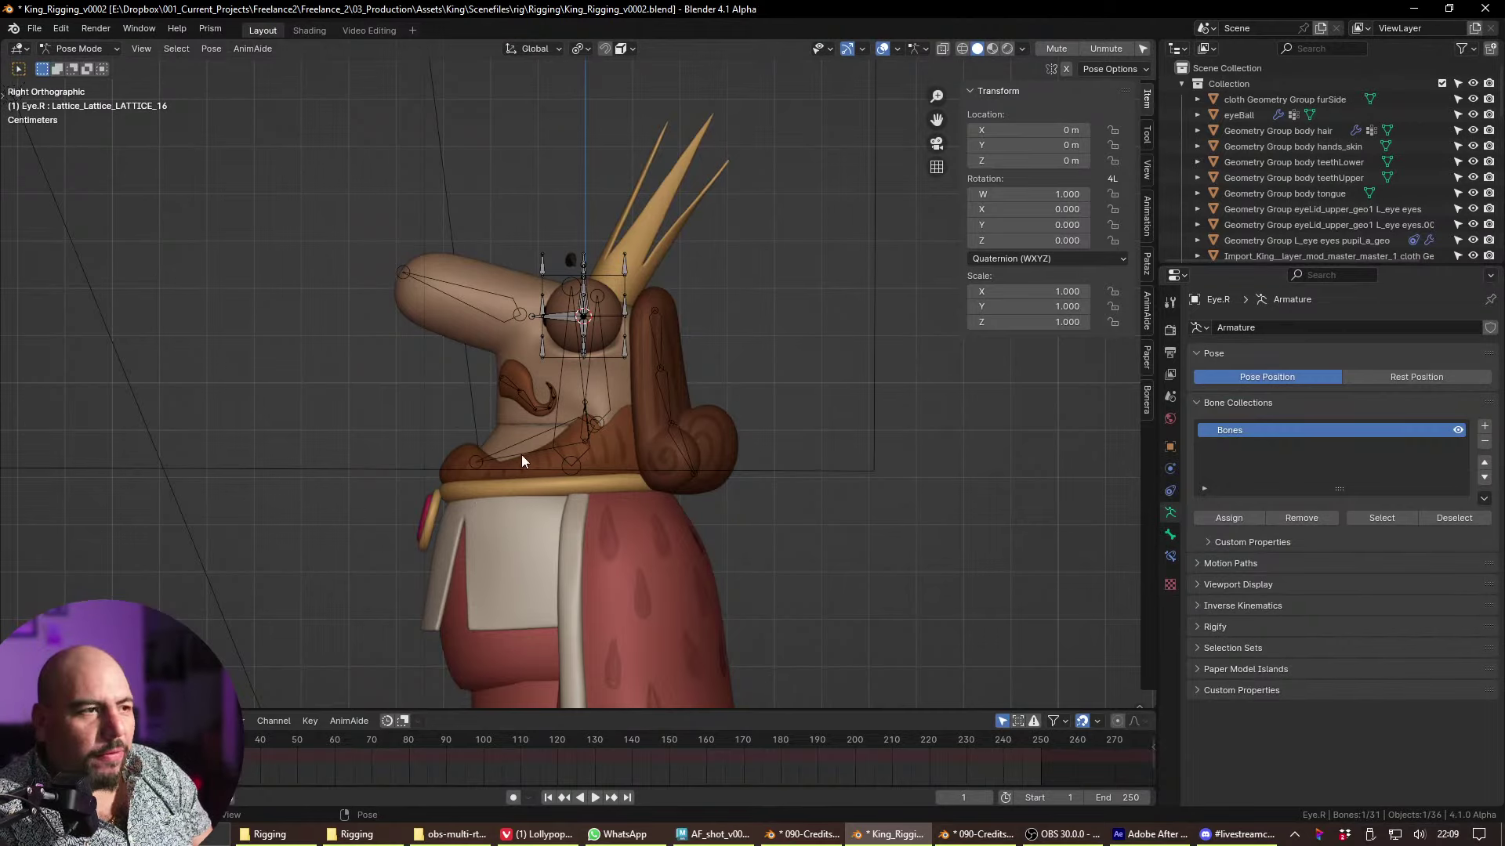
pyautogui.moveTo(520, 455); pyautogui.dragTo(563, 397, button='middle')
pyautogui.scroll(3, 669, 281)
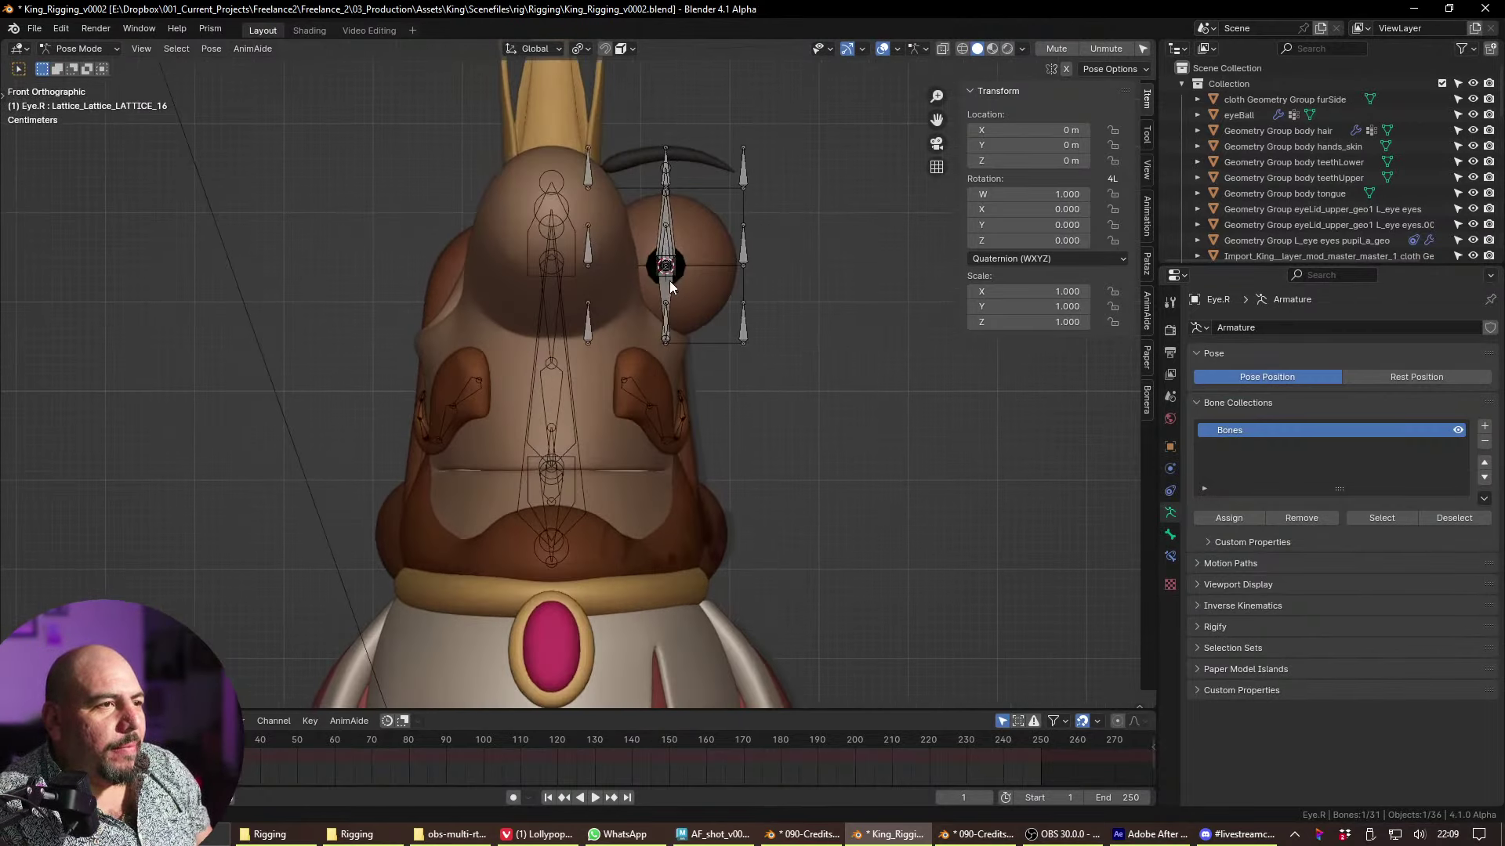
pyautogui.keyDown('alt'); pyautogui.moveTo(501, 170); pyautogui.dragTo(787, 268, button='middle'); pyautogui.keyUp('alt')
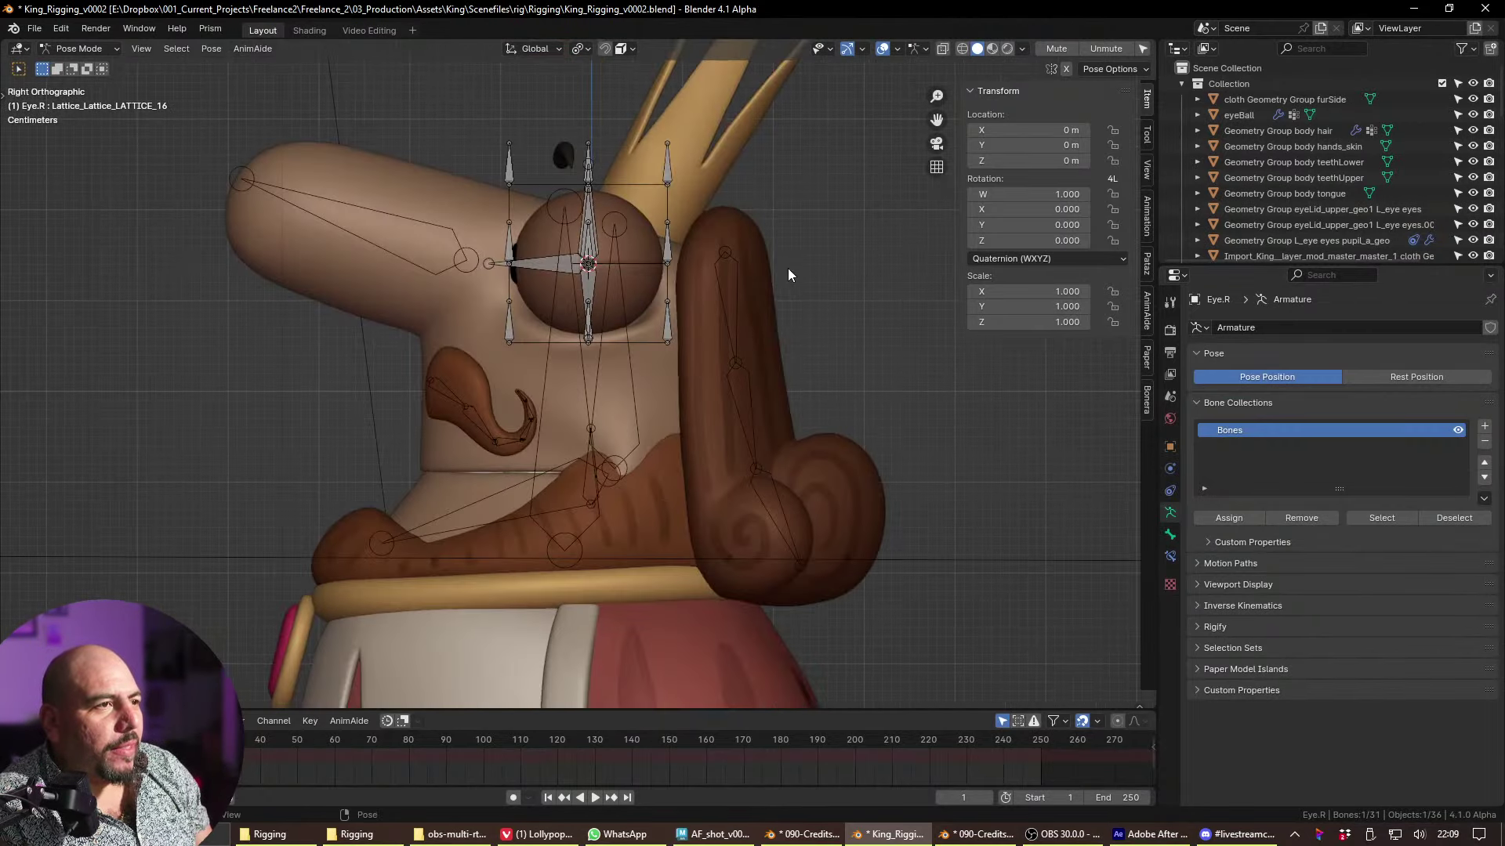
pyautogui.click(1144, 392)
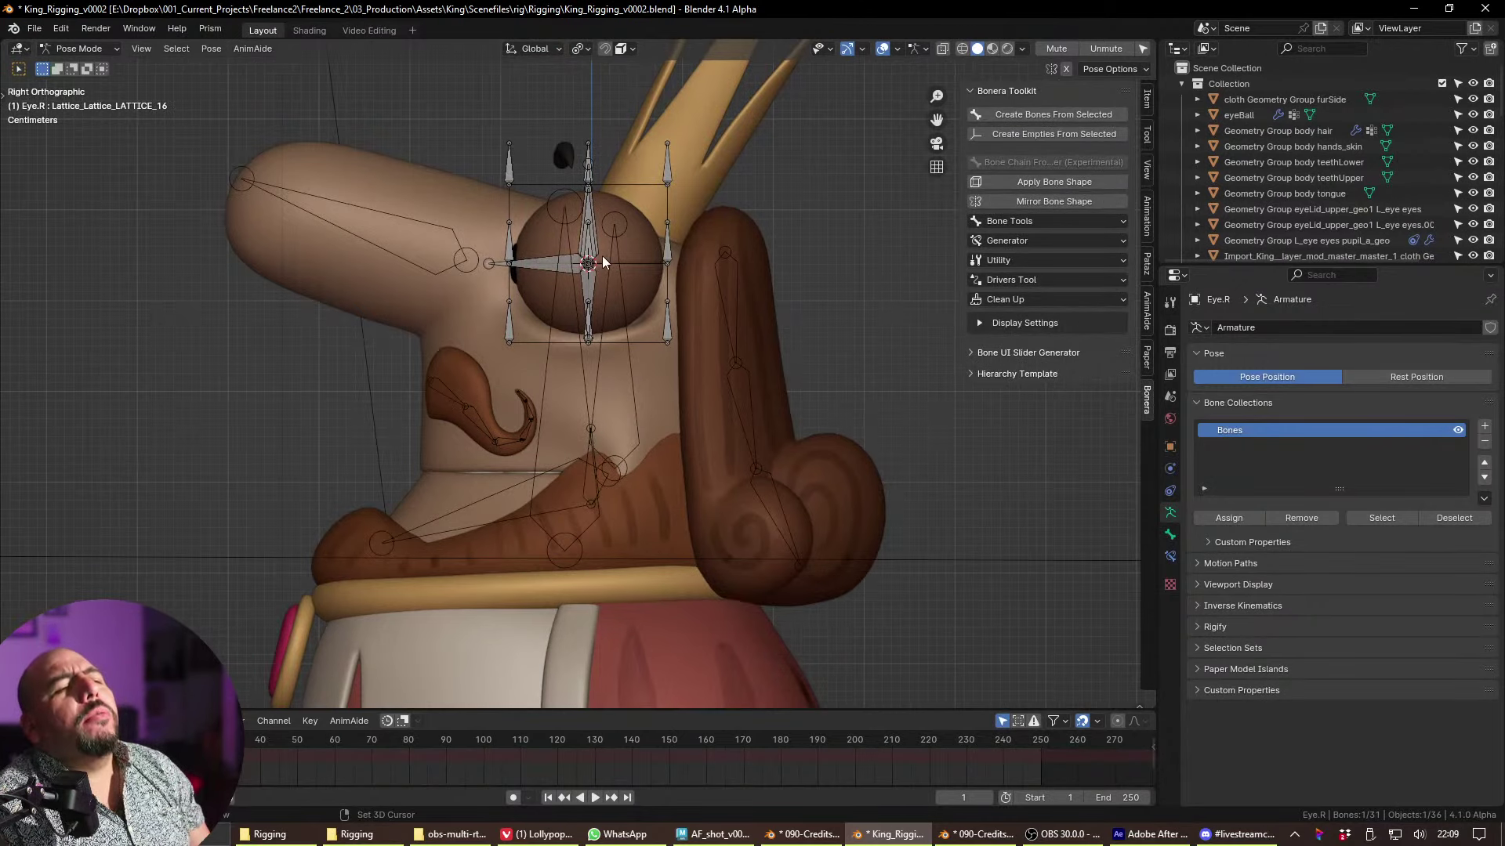
pyautogui.keyDown('shift'); pyautogui.moveTo(601, 255); pyautogui.dragTo(586, 397, button='middle'); pyautogui.keyUp('shift')
pyautogui.scroll(3, 654, 316)
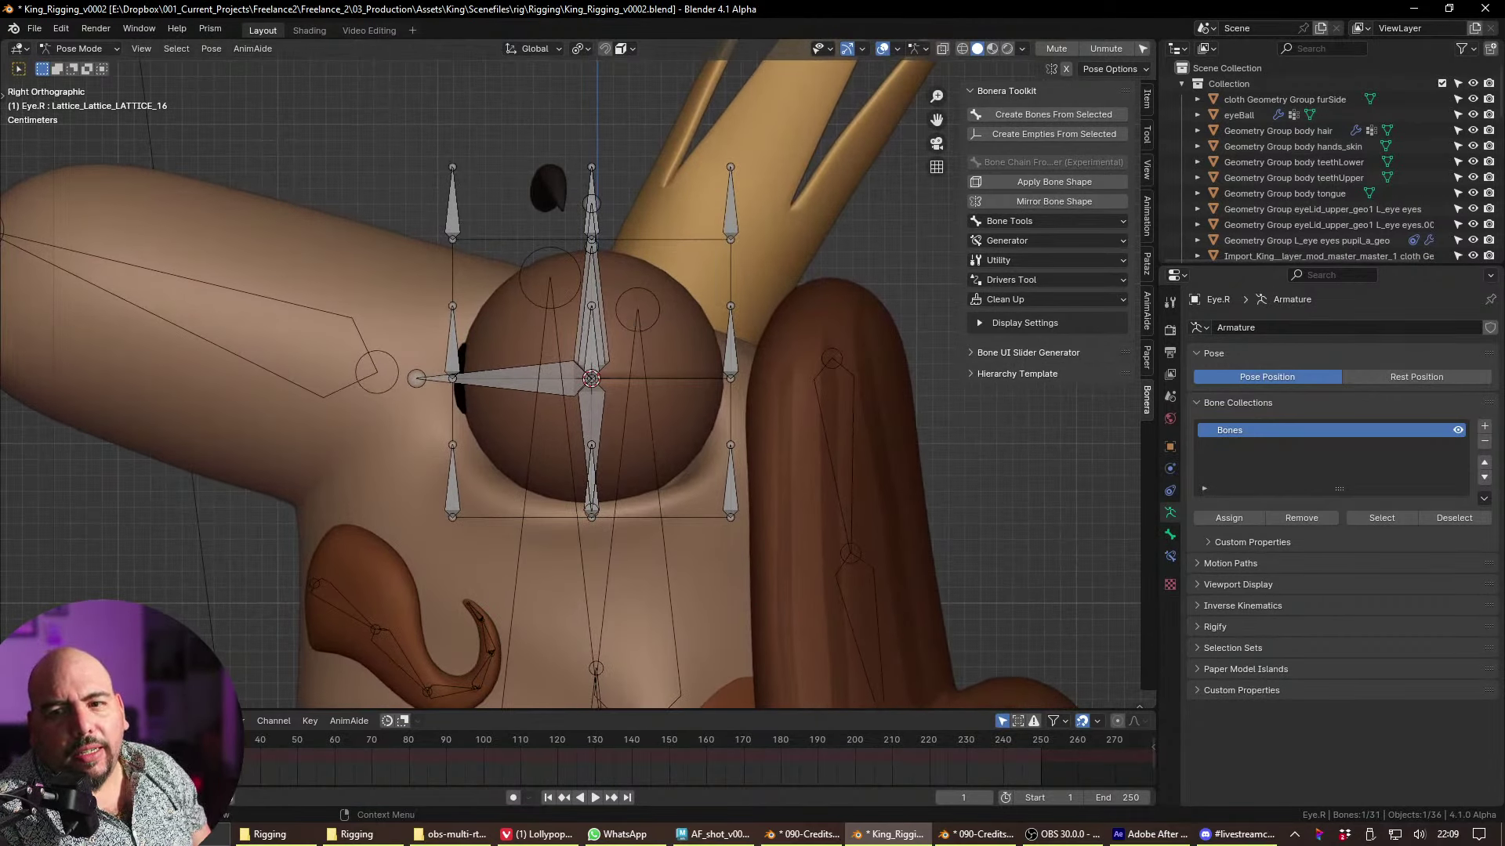
# - Switch to Object Mode, add a new lattice and move it into the empty space beside the king
pyautogui.moveTo(596, 376); pyautogui.dragTo(543, 401, button='middle')
pyautogui.click(543, 401)
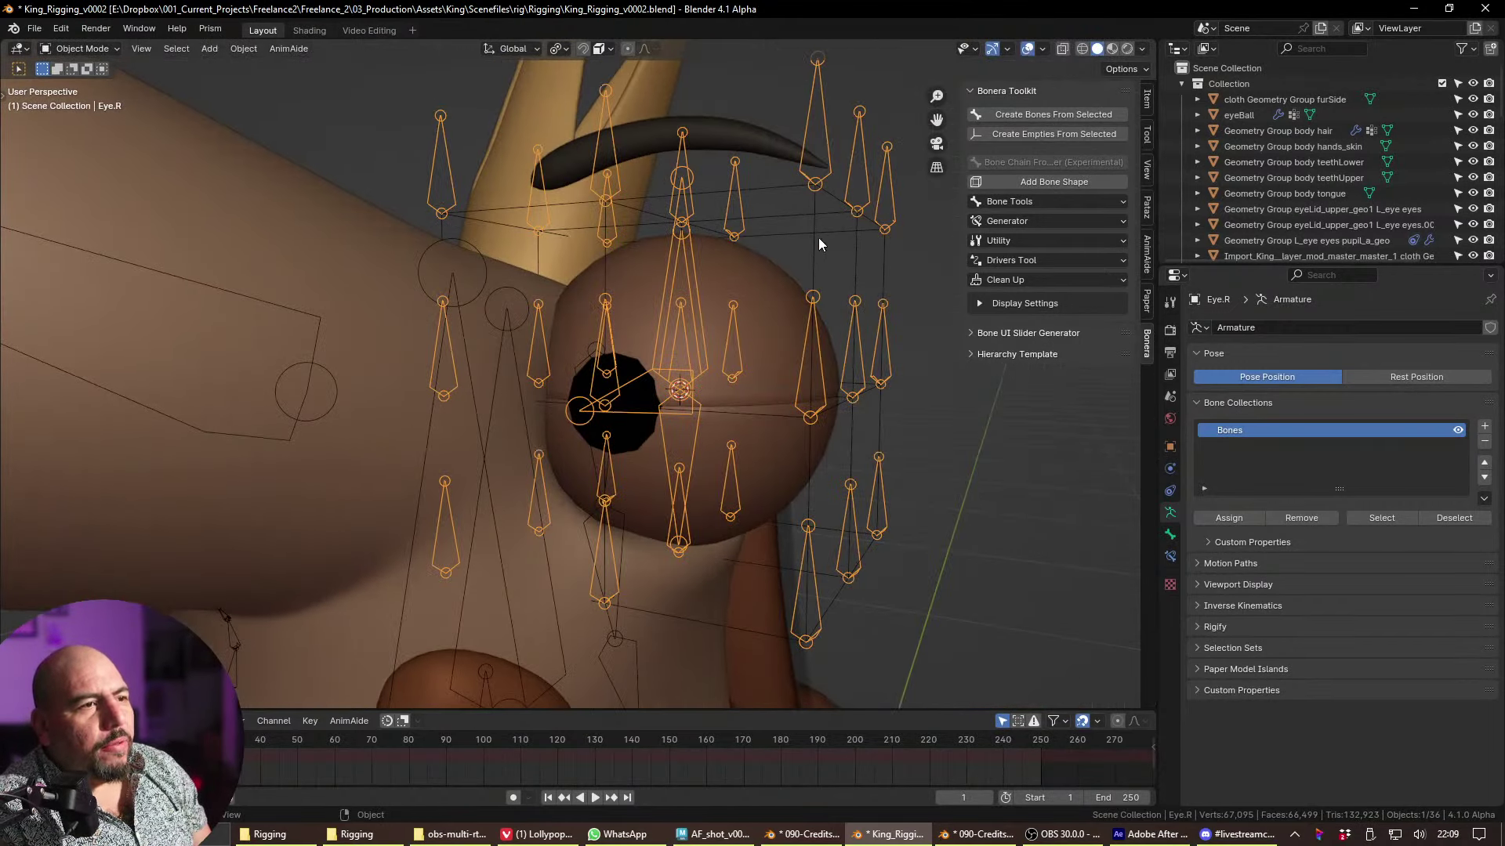
pyautogui.scroll(-5, 742, 370)
pyautogui.moveTo(742, 370); pyautogui.dragTo(601, 279, button='middle')
pyautogui.hotkey('shift', 'a')
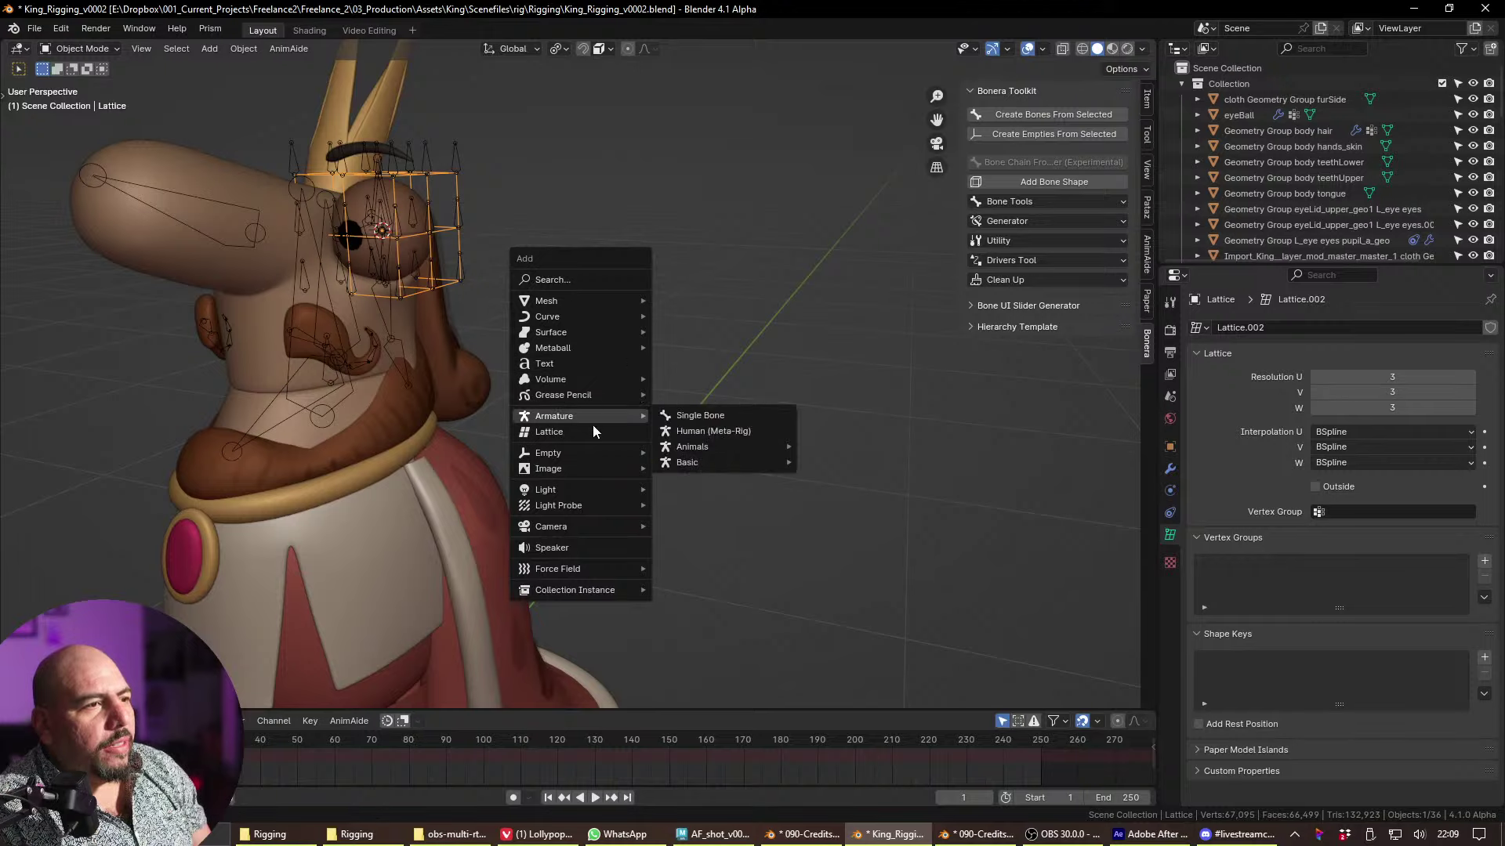
pyautogui.click(629, 430)
pyautogui.scroll(-4, 651, 400)
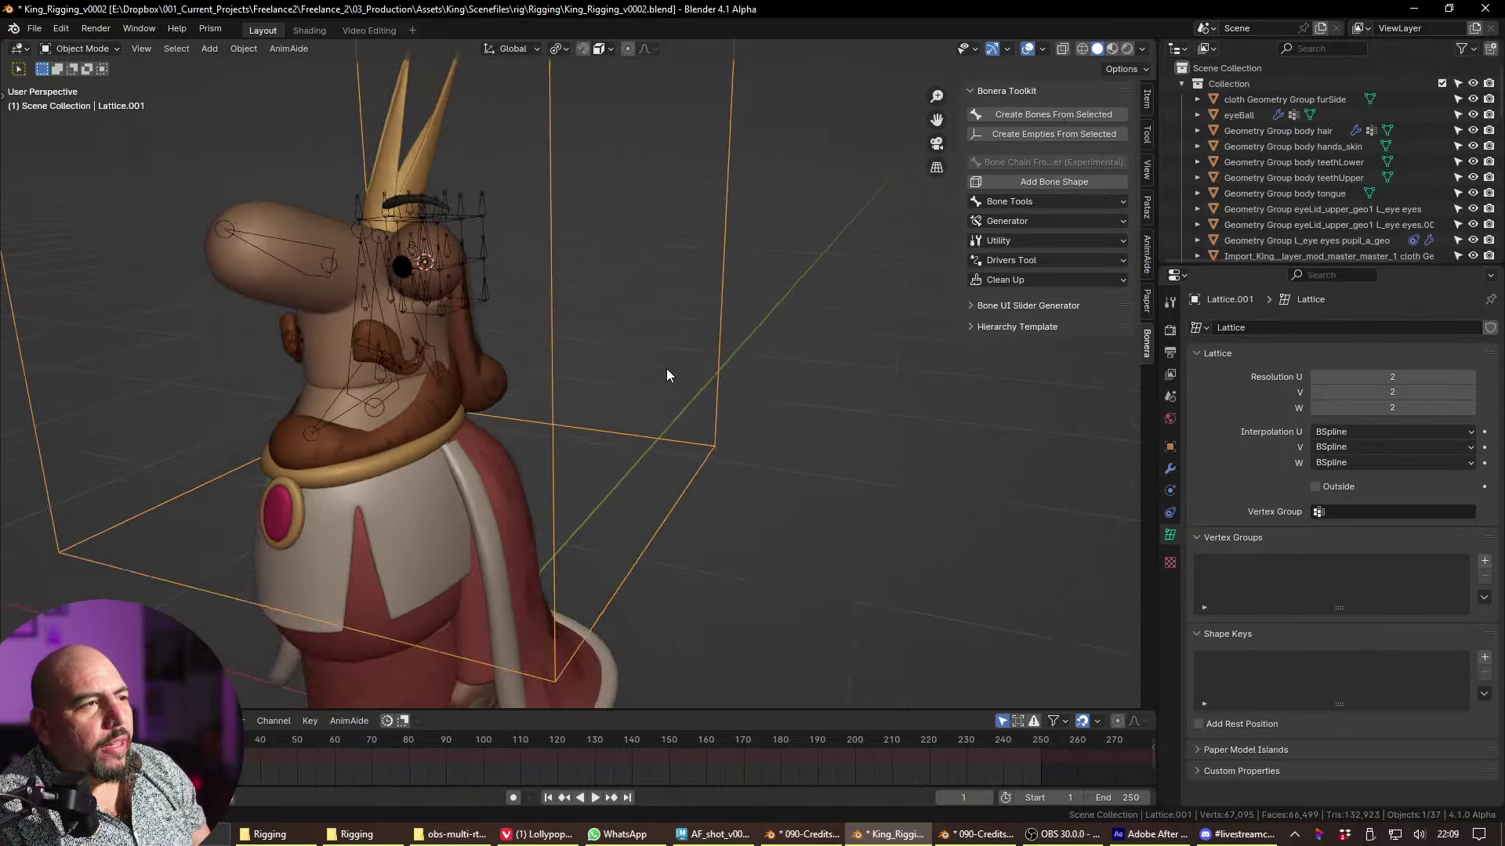
pyautogui.press('g')
pyautogui.click(893, 402)
pyautogui.keyDown('shift'); pyautogui.moveTo(893, 402); pyautogui.dragTo(584, 465, button='middle'); pyautogui.keyUp('shift')
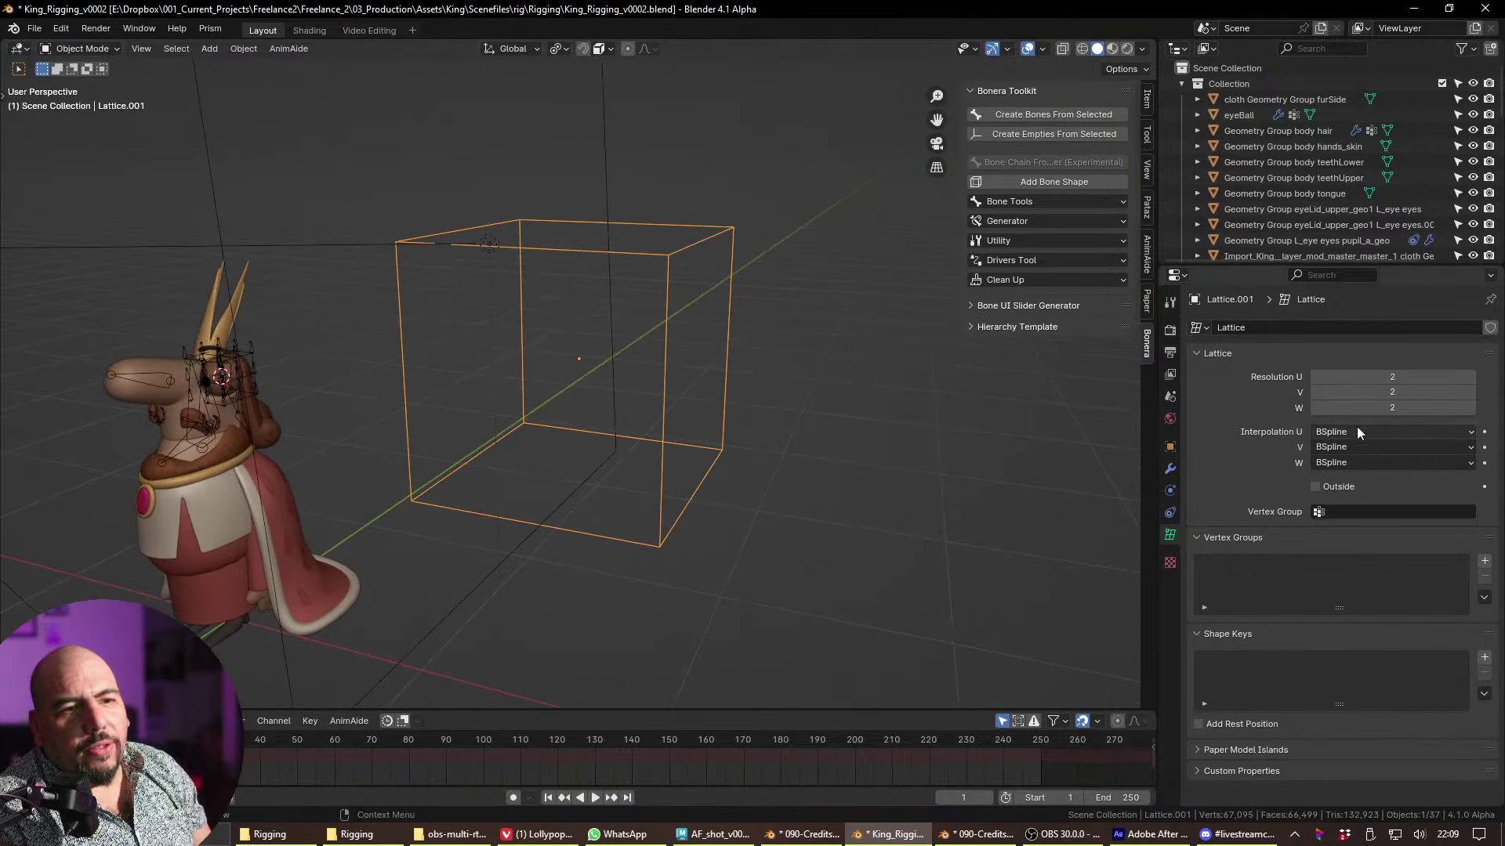
# - Set the new lattice's U, V and W resolution to 4
pyautogui.moveTo(1375, 355); pyautogui.dragTo(1332, 378)
pyautogui.click(1380, 384)
pyautogui.click(1359, 356)
pyautogui.write('12')
pyautogui.press('Return')
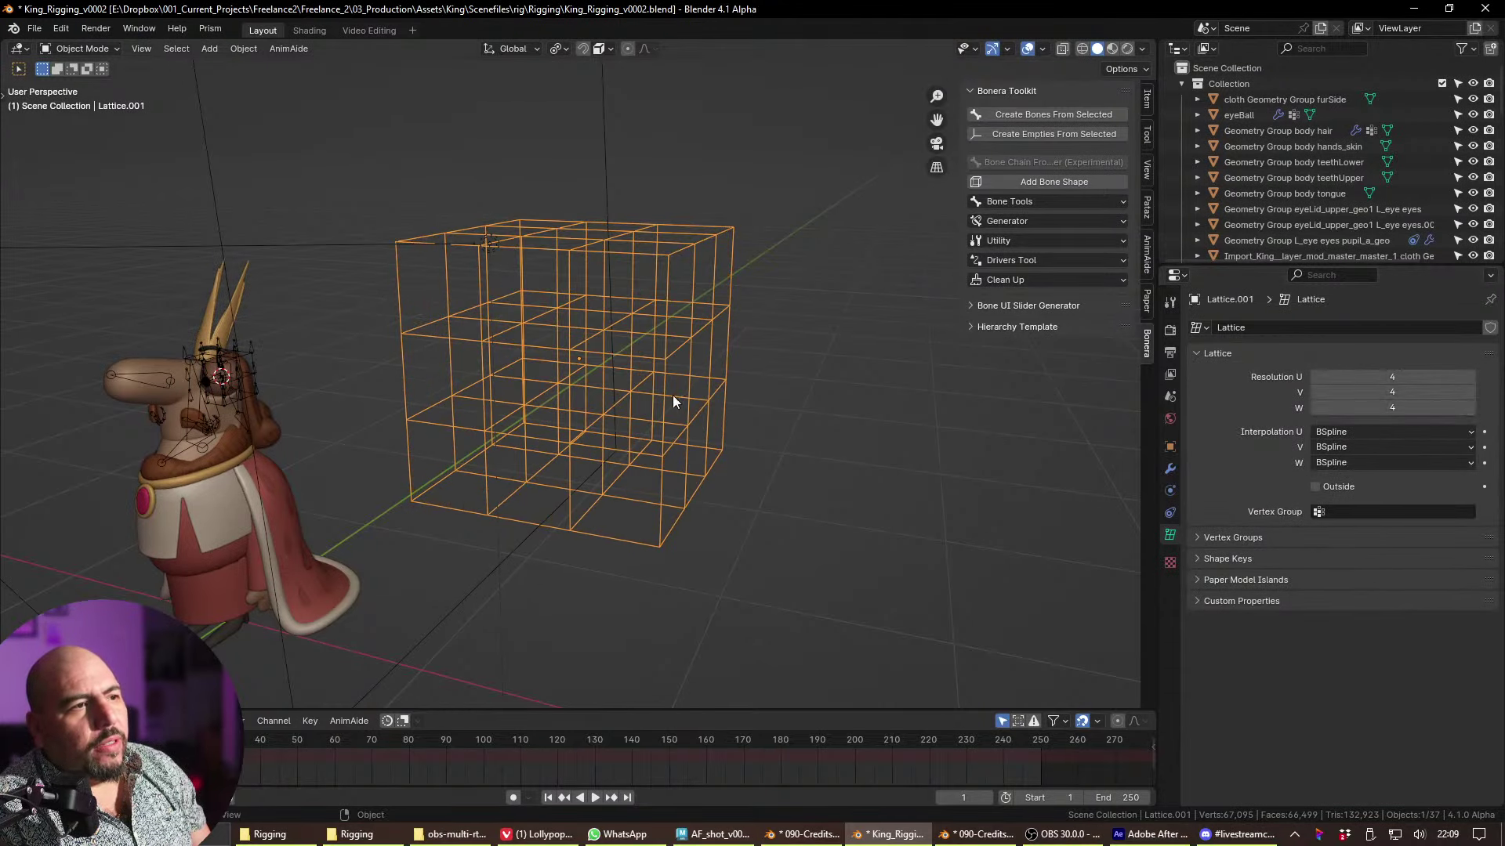
# - Select all lattice points in Edit Mode and create individual deform bones from them with Bonera's Create Bones From Selected
pyautogui.press('Tab')
pyautogui.press('a')
pyautogui.hotkey('shift', 'alt', 'b')
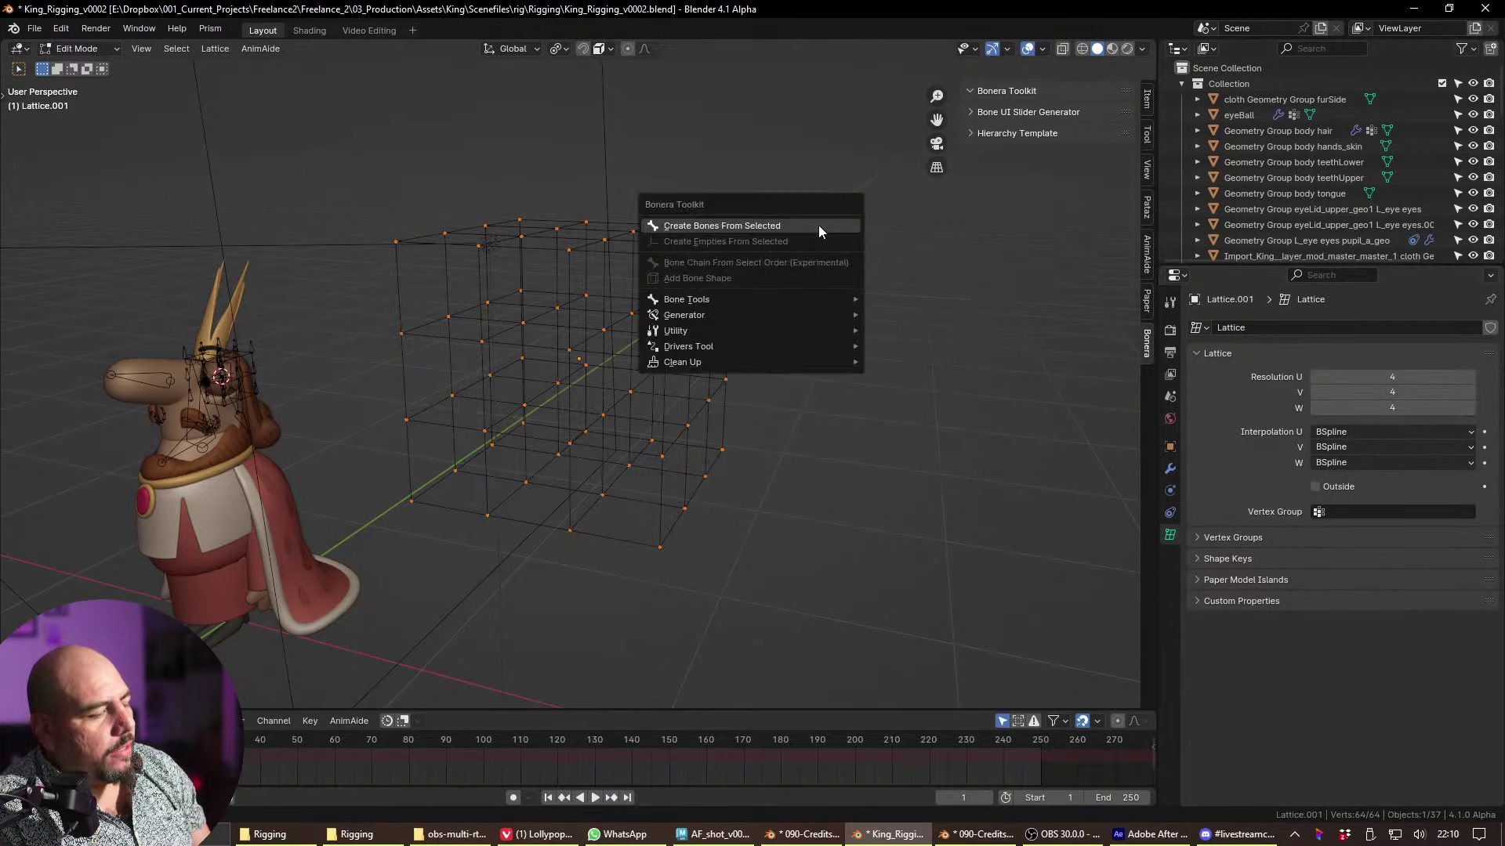
pyautogui.click(817, 230)
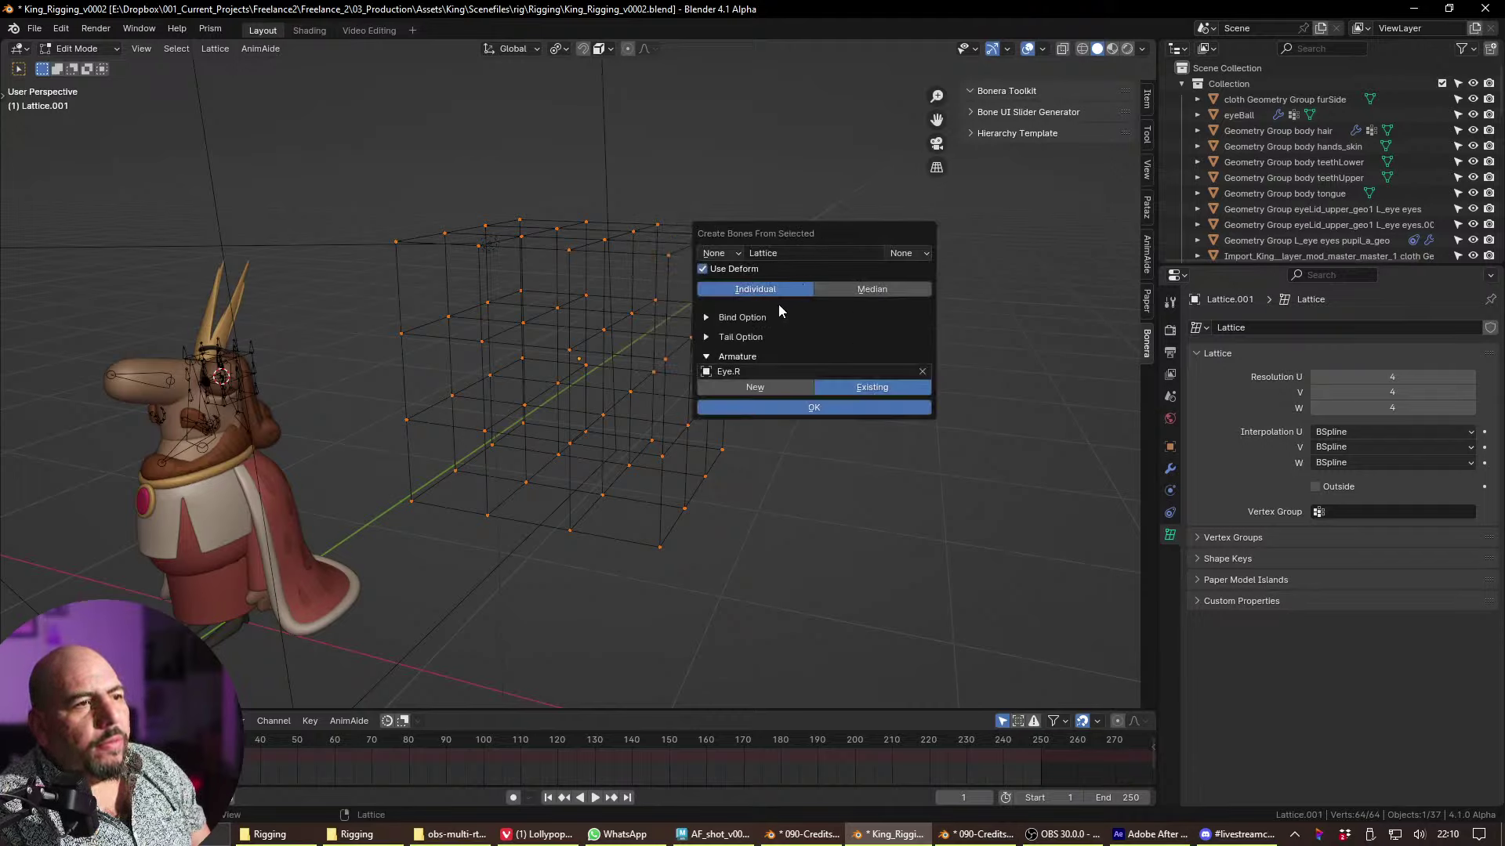
pyautogui.click(780, 404)
pyautogui.moveTo(777, 435); pyautogui.dragTo(644, 340, button='middle')
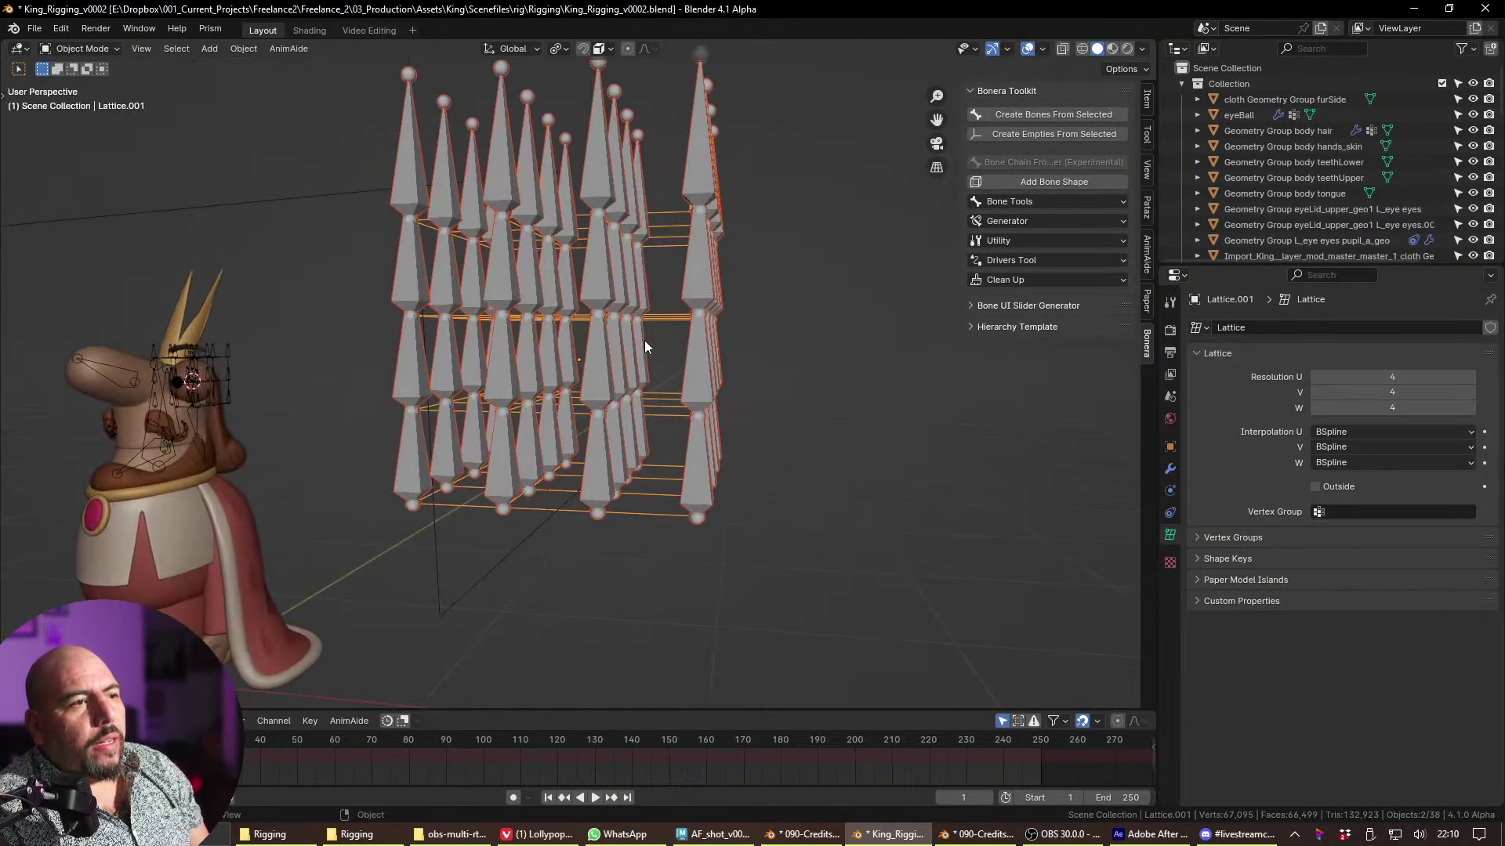
# - Try moving an upper corner bone of the generated armature in Pose Mode, cancel the move and return to Object Mode
pyautogui.click(700, 223)
pyautogui.hotkey('ctrl', 'Tab')
pyautogui.click(696, 217)
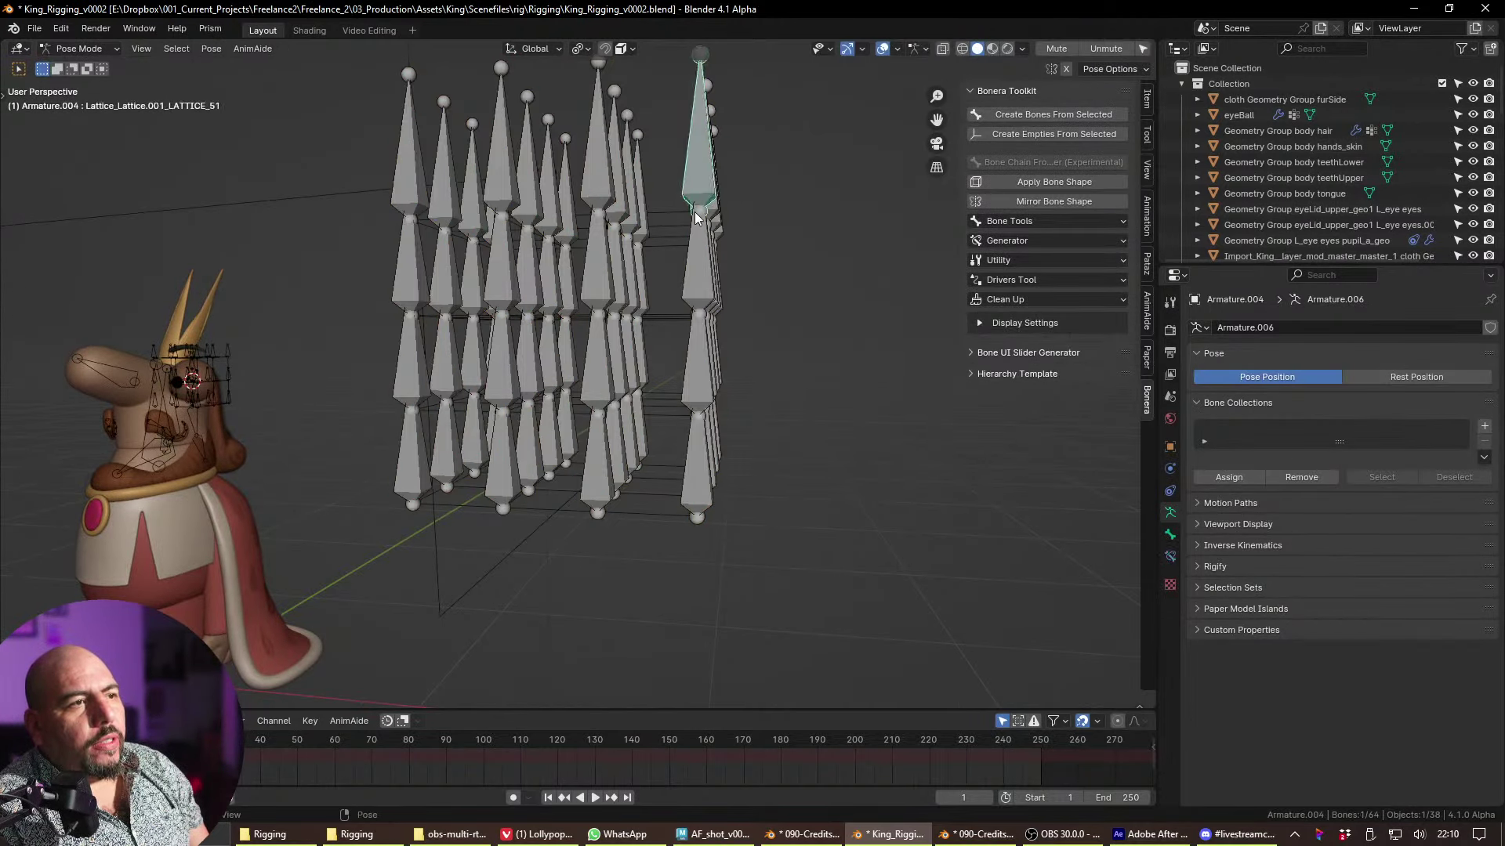
pyautogui.click(695, 217)
pyautogui.press('g')
pyautogui.moveTo(695, 219); pyautogui.dragTo(795, 434, button='middle')
pyautogui.rightClick(764, 340)
pyautogui.click(692, 356)
pyautogui.hotkey('ctrl', 'Tab')
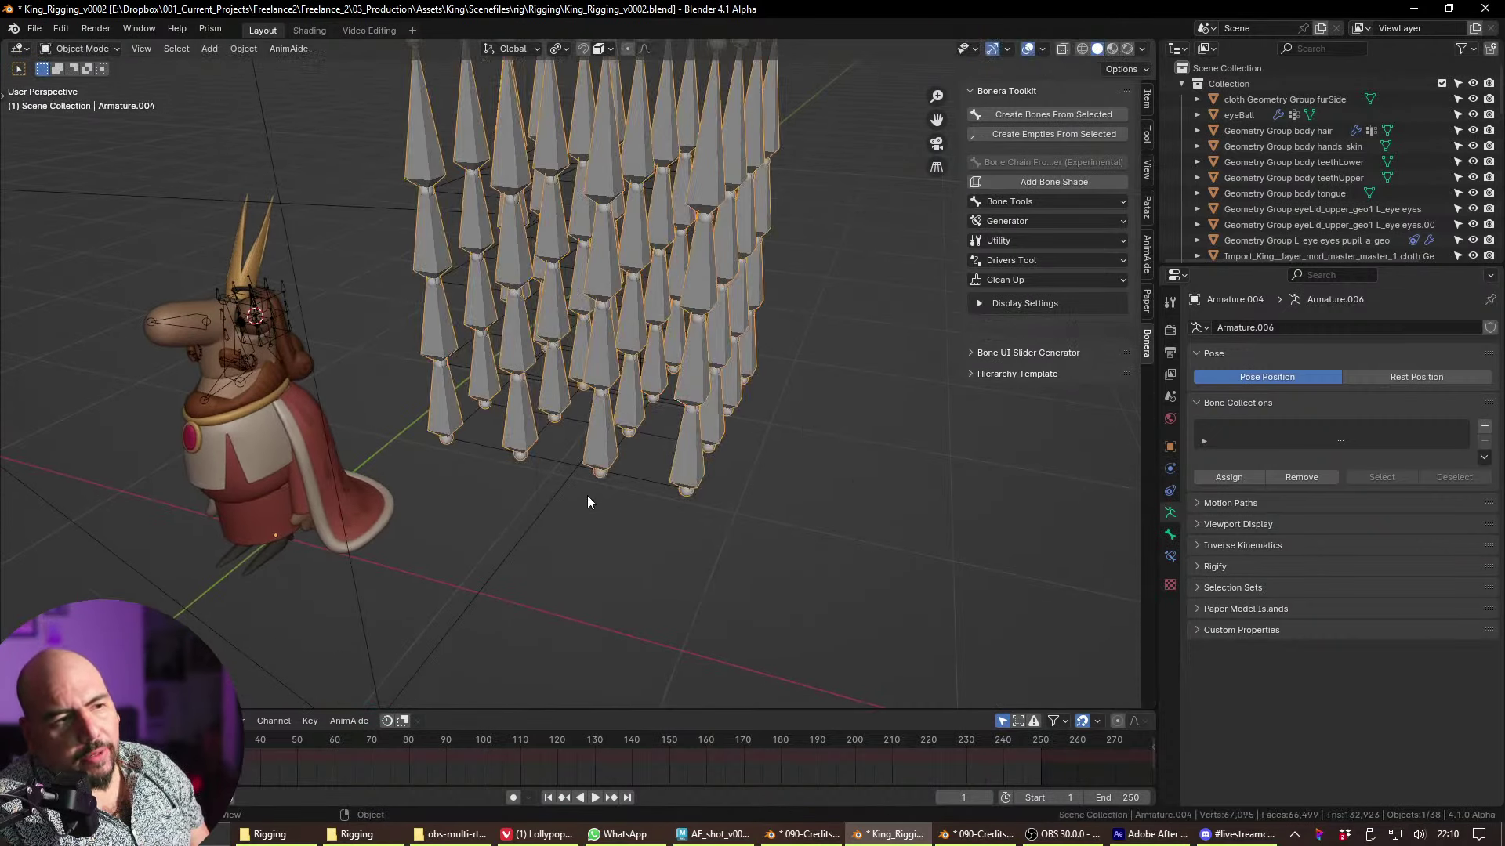
# - Review the hook modifiers on the lattice, collapsing their entries from LATTICE_0 to LATTICE_31
pyautogui.click(633, 475)
pyautogui.click(1167, 471)
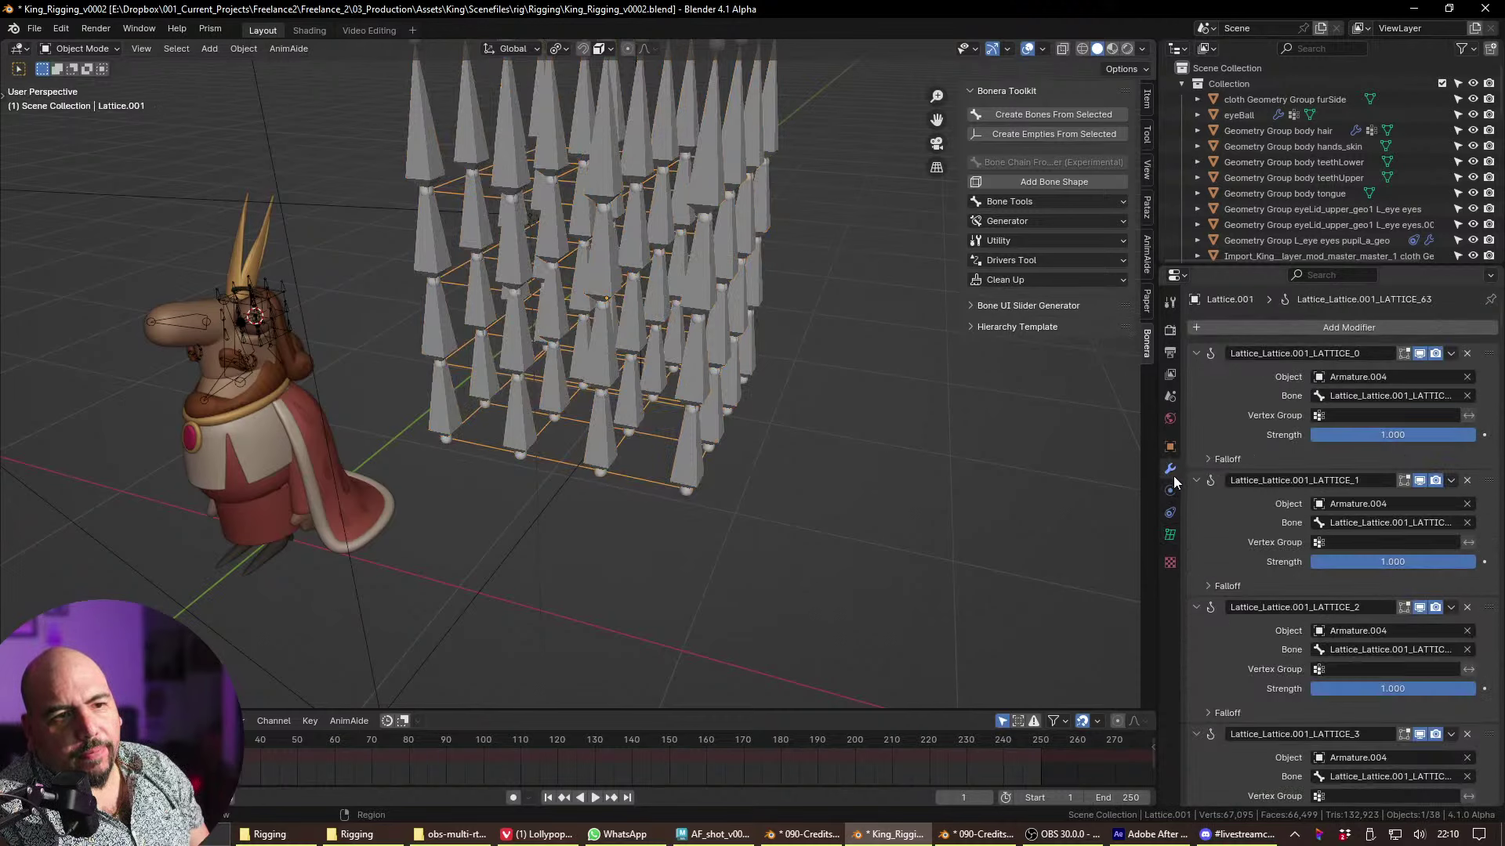
pyautogui.moveTo(1224, 390); pyautogui.dragTo(1221, 783)
pyautogui.moveTo(1221, 784); pyautogui.dragTo(1225, 541, button='middle')
pyautogui.click(1231, 511)
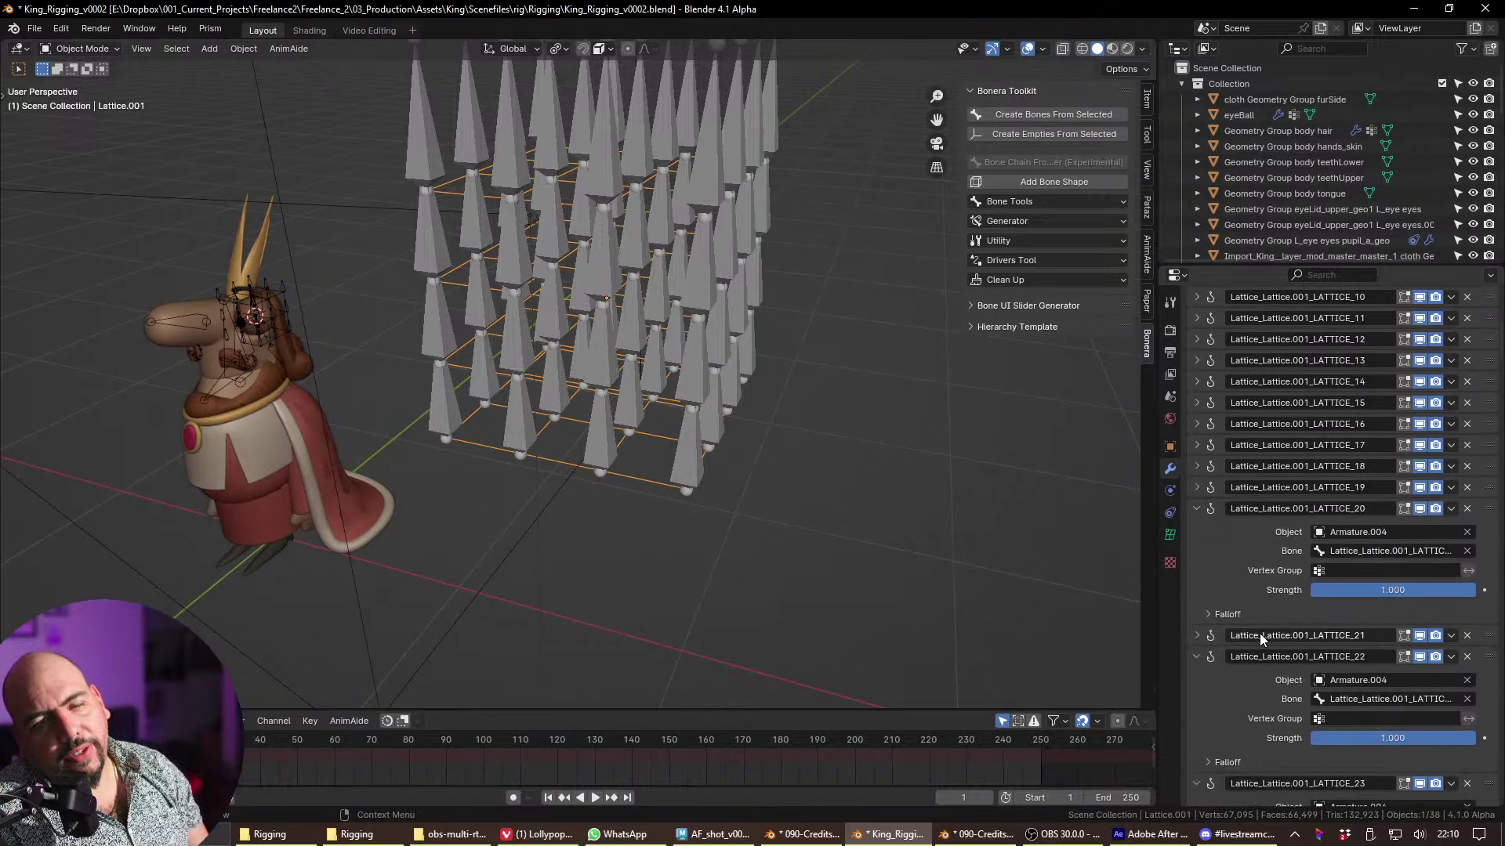
pyautogui.click(1256, 619)
pyautogui.moveTo(1257, 510); pyautogui.dragTo(1225, 709)
pyautogui.click(1226, 740)
pyautogui.moveTo(1227, 705); pyautogui.dragTo(1228, 369, button='middle')
pyautogui.click(1224, 491)
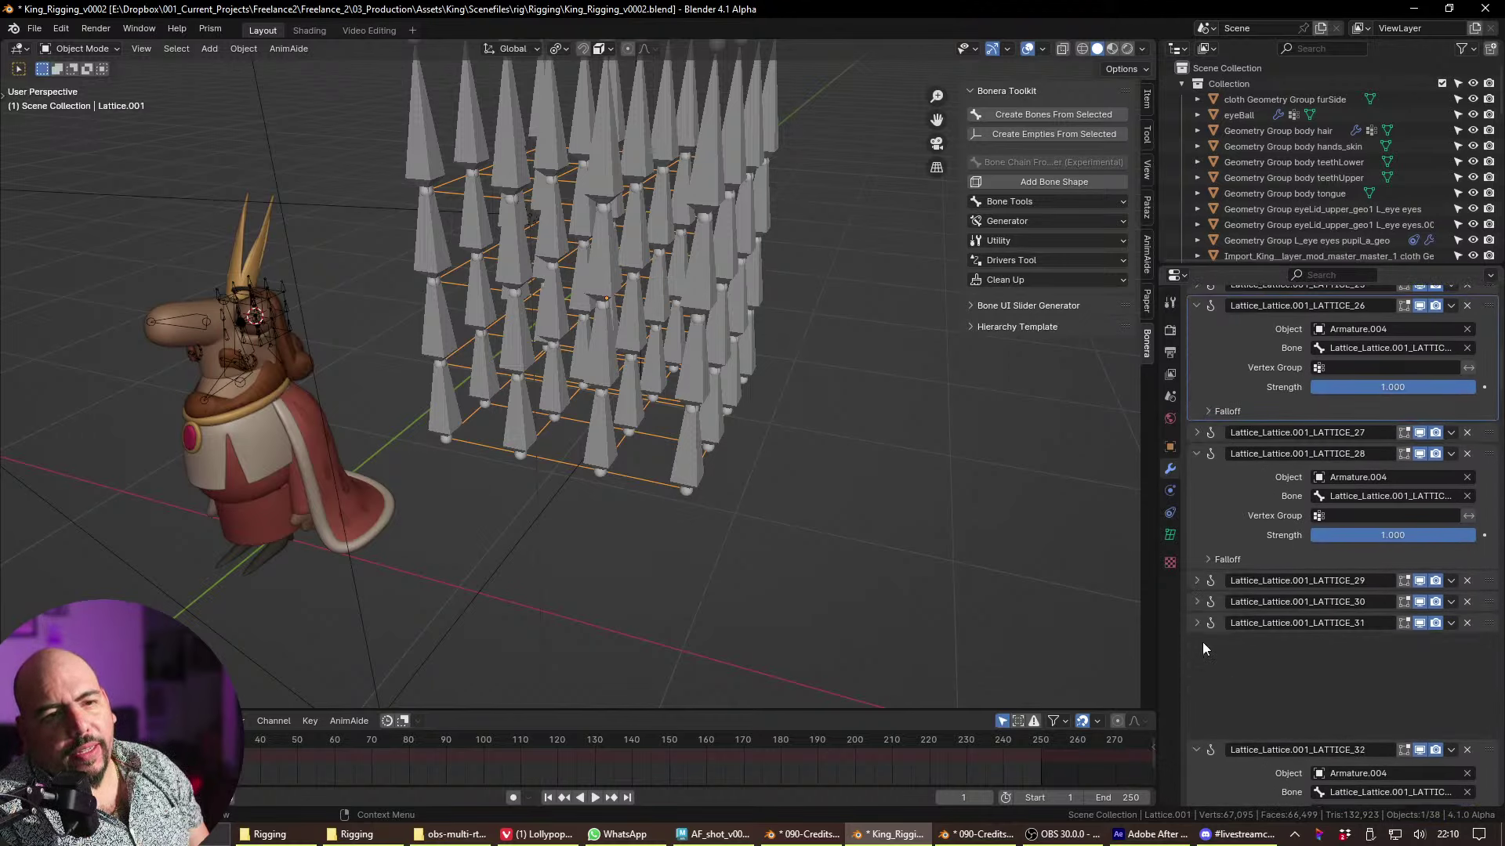
pyautogui.click(1202, 642)
# - Select the generated bone armature over the lattice and delete it in Object Mode
pyautogui.click(690, 460)
pyautogui.hotkey('ctrl', 'Tab')
pyautogui.click(698, 638)
pyautogui.moveTo(709, 423)
pyautogui.mouseDown()
pyautogui.moveTo(772, 509)
pyautogui.moveTo(730, 434)
pyautogui.mouseUp()
pyautogui.click(632, 431)
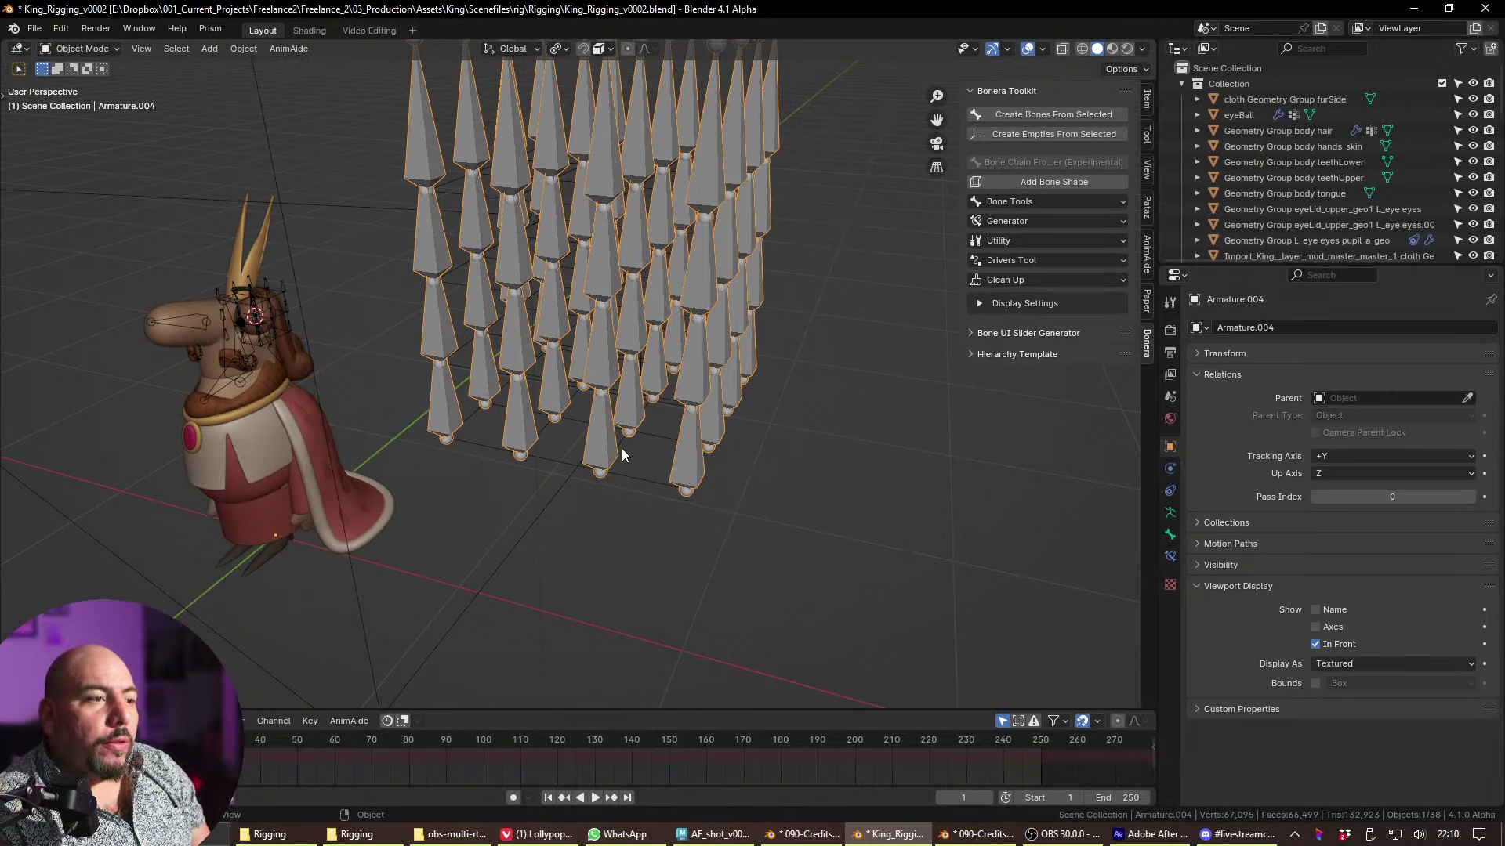
pyautogui.press('Delete')
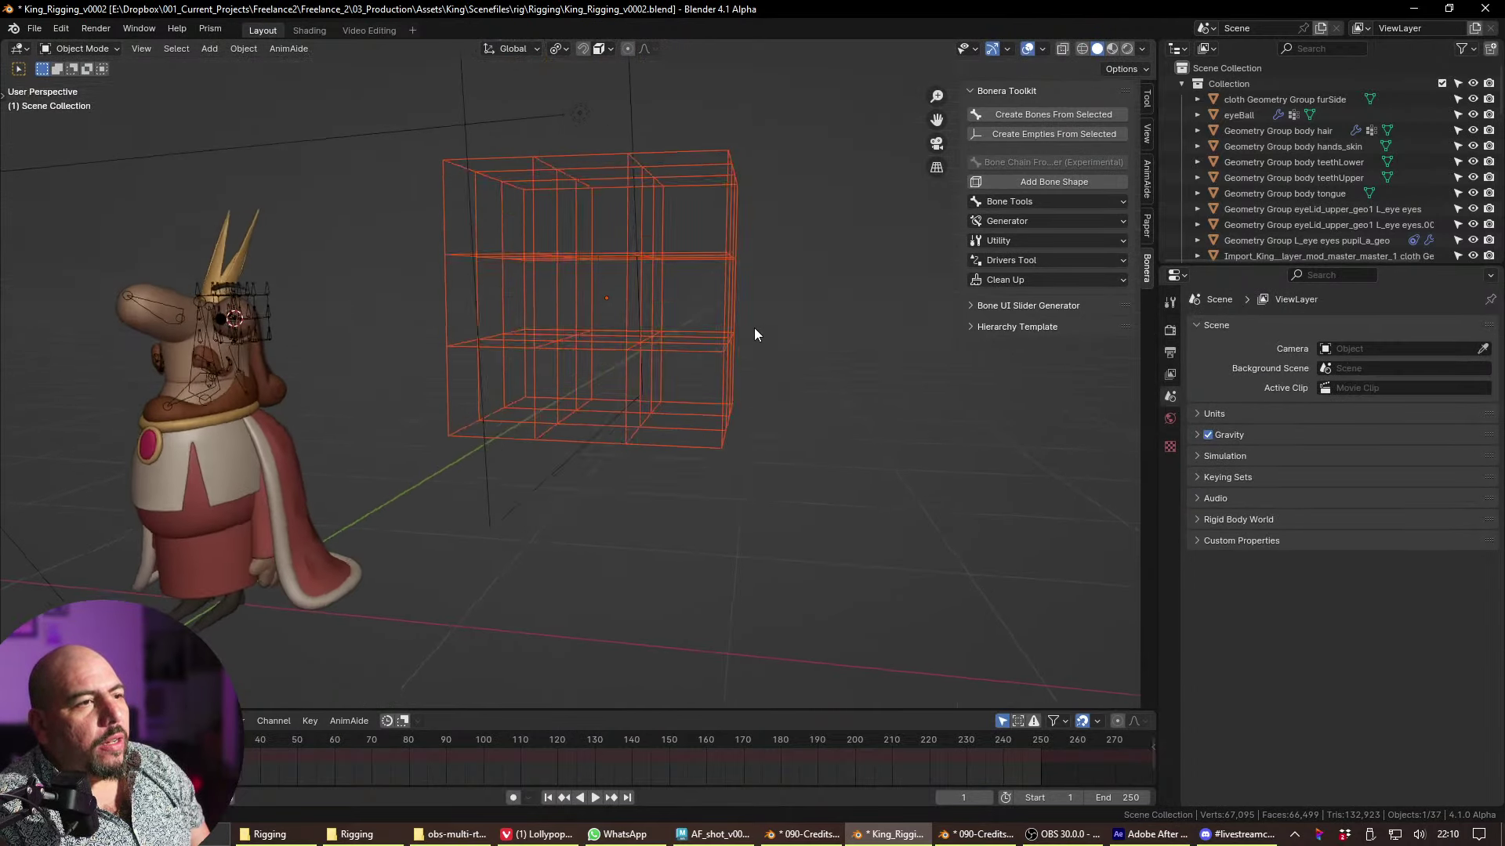
# - View the lattice from the front and select a group of points near its upper corner in Edit Mode
pyautogui.press('`')
pyautogui.click(605, 332)
pyautogui.press('`')
pyautogui.click(416, 229)
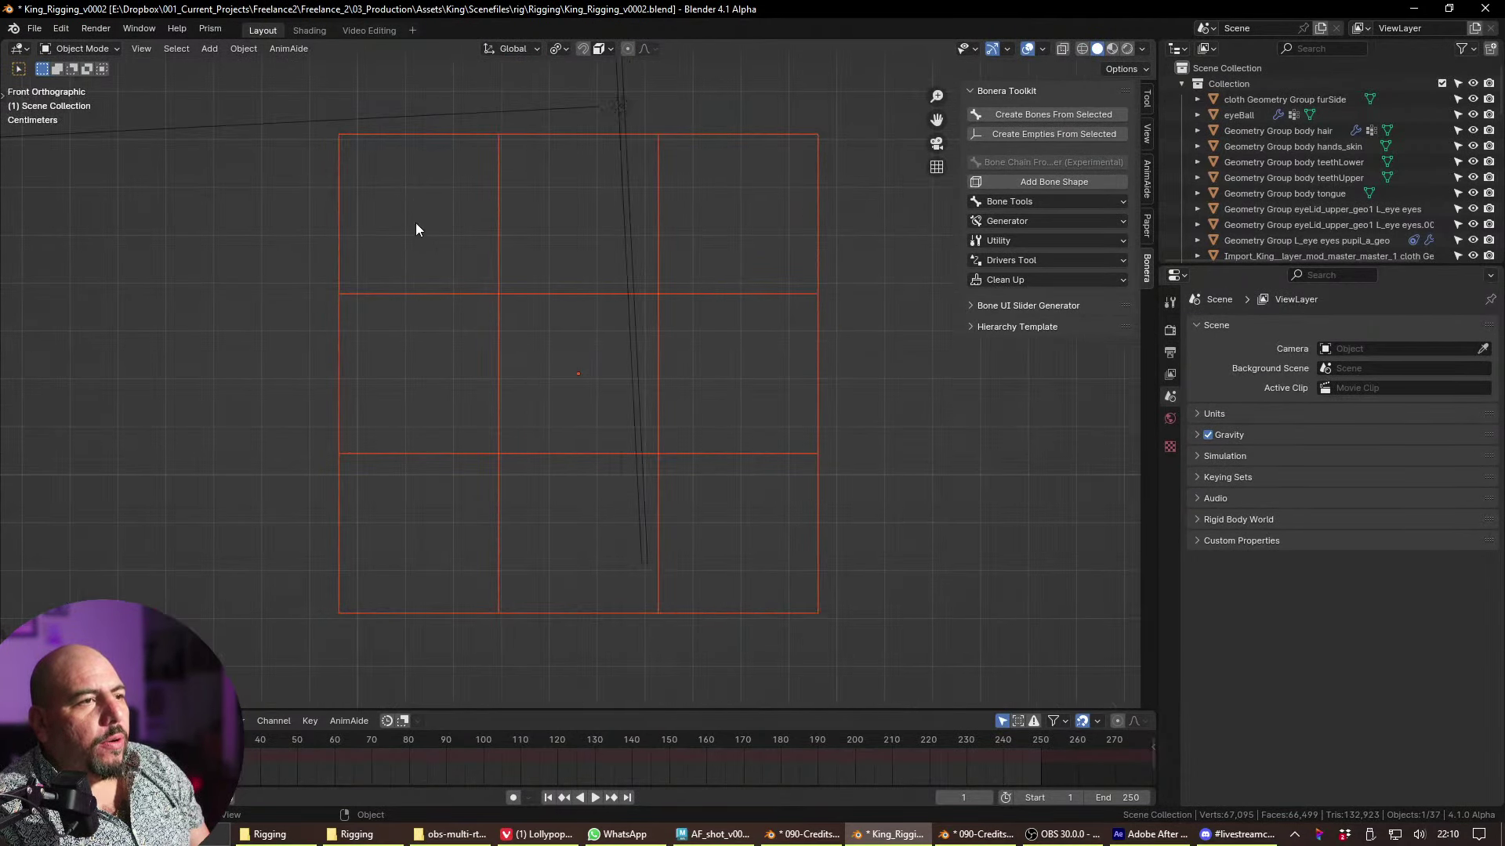
pyautogui.click(636, 337)
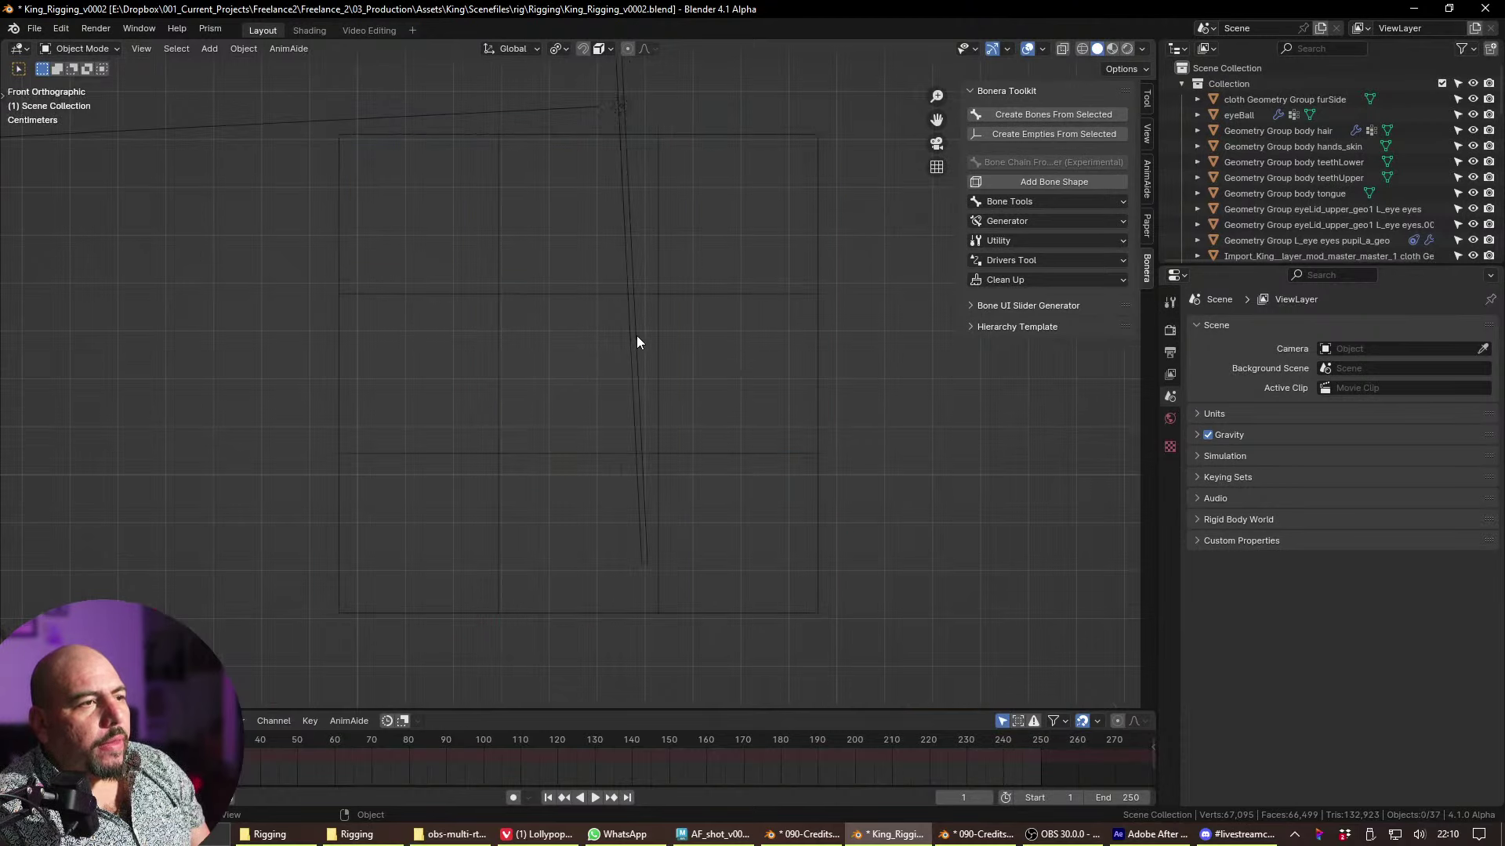
pyautogui.click(656, 343)
pyautogui.press('Tab')
pyautogui.moveTo(724, 337); pyautogui.dragTo(846, 218, button='middle')
pyautogui.moveTo(846, 218); pyautogui.dragTo(676, 351)
pyautogui.moveTo(675, 351); pyautogui.dragTo(662, 416, button='middle')
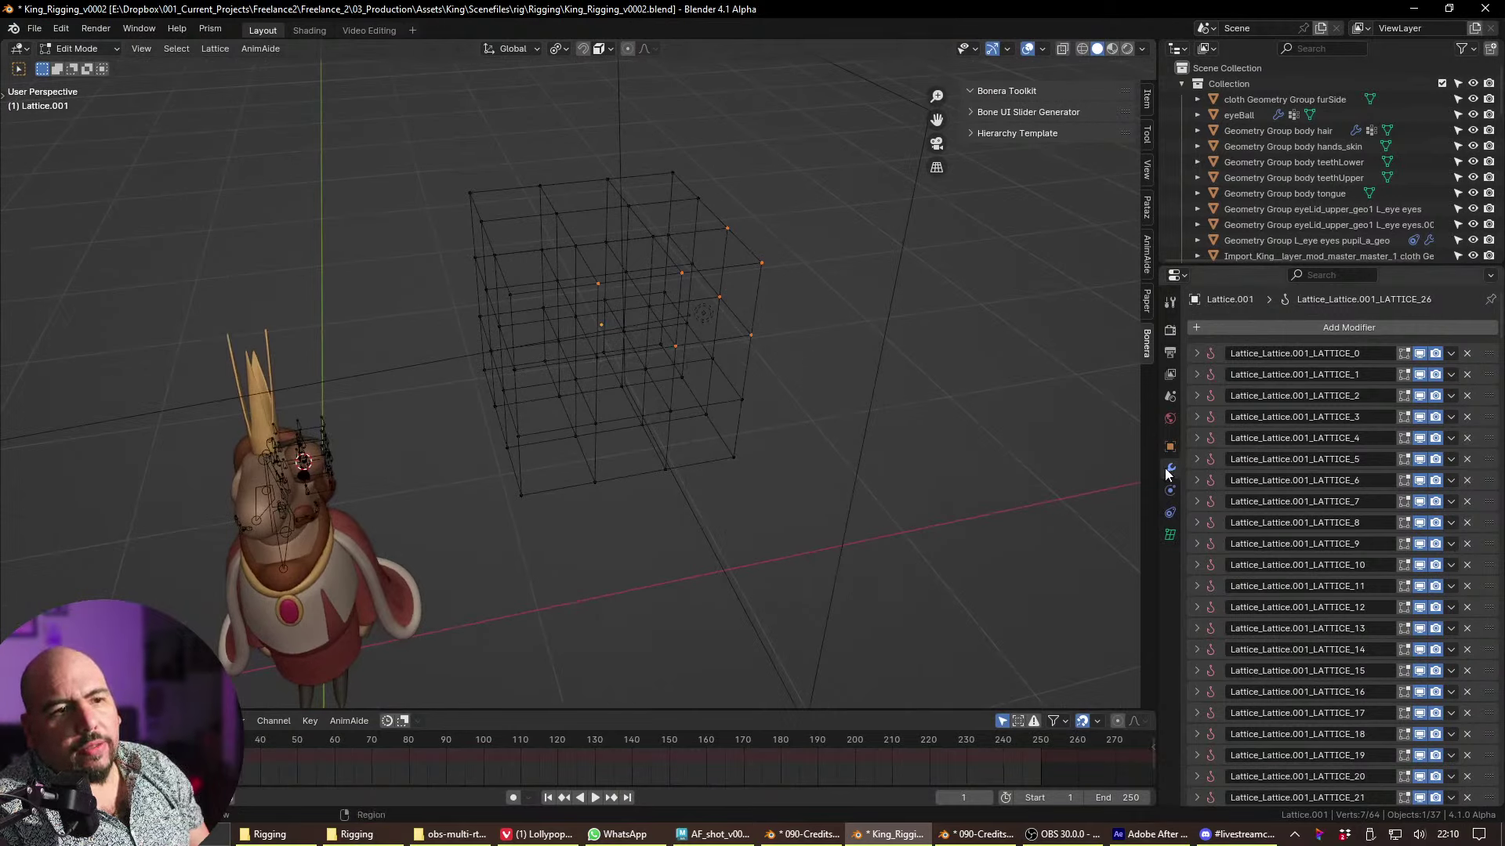
# - Return to Object Mode and delete the subdivided lattice
pyautogui.press('Tab')
pyautogui.press('x')
pyautogui.click(602, 403)
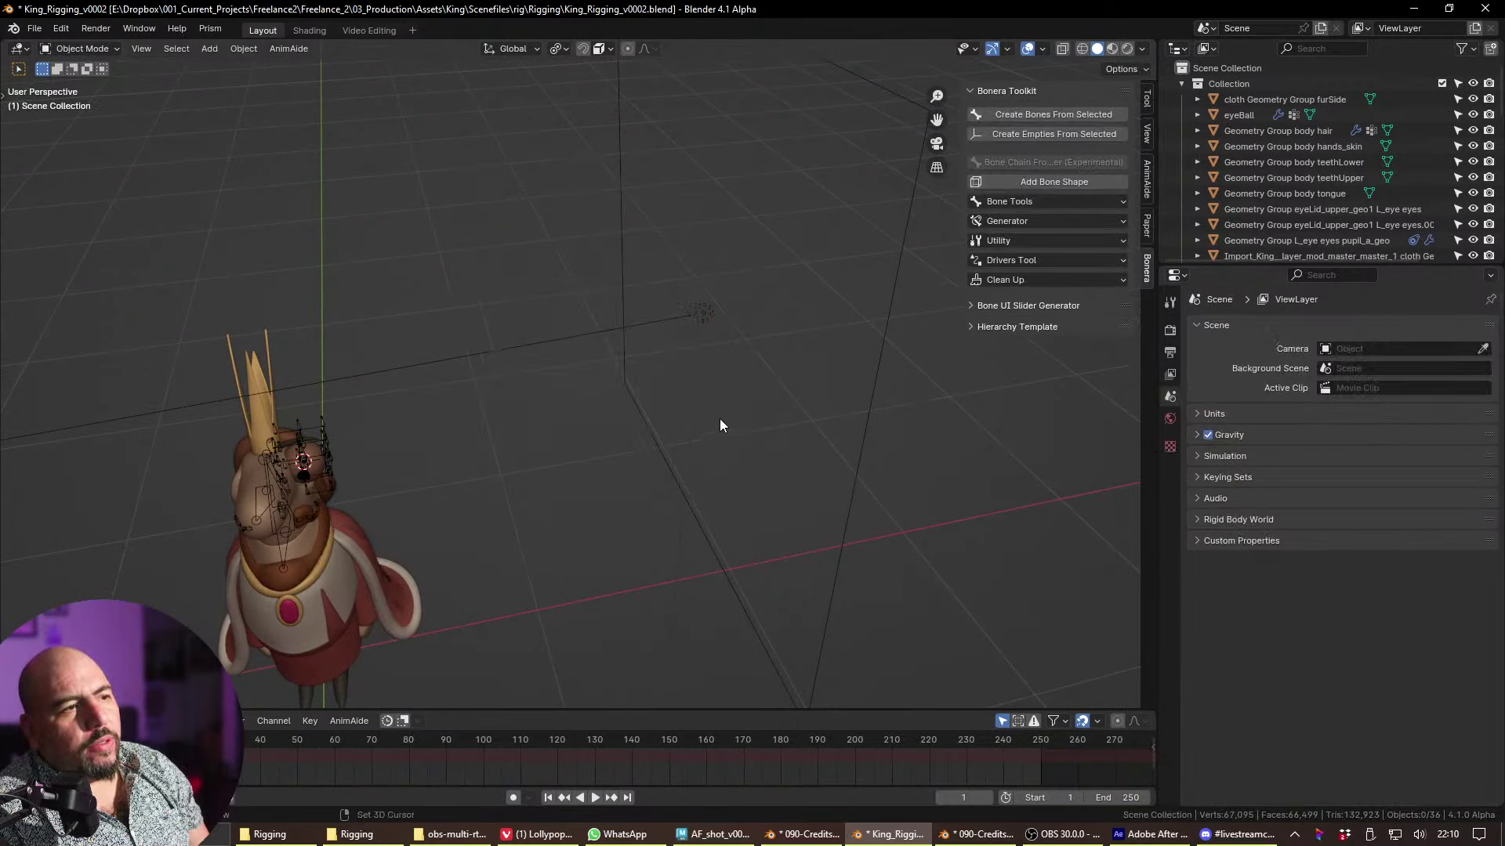
# - Add a fresh lattice, place it in the empty space beside the king and show its modifier settings
pyautogui.hotkey('shift', 'a')
pyautogui.click(716, 419)
pyautogui.press('g')
pyautogui.click(1169, 469)
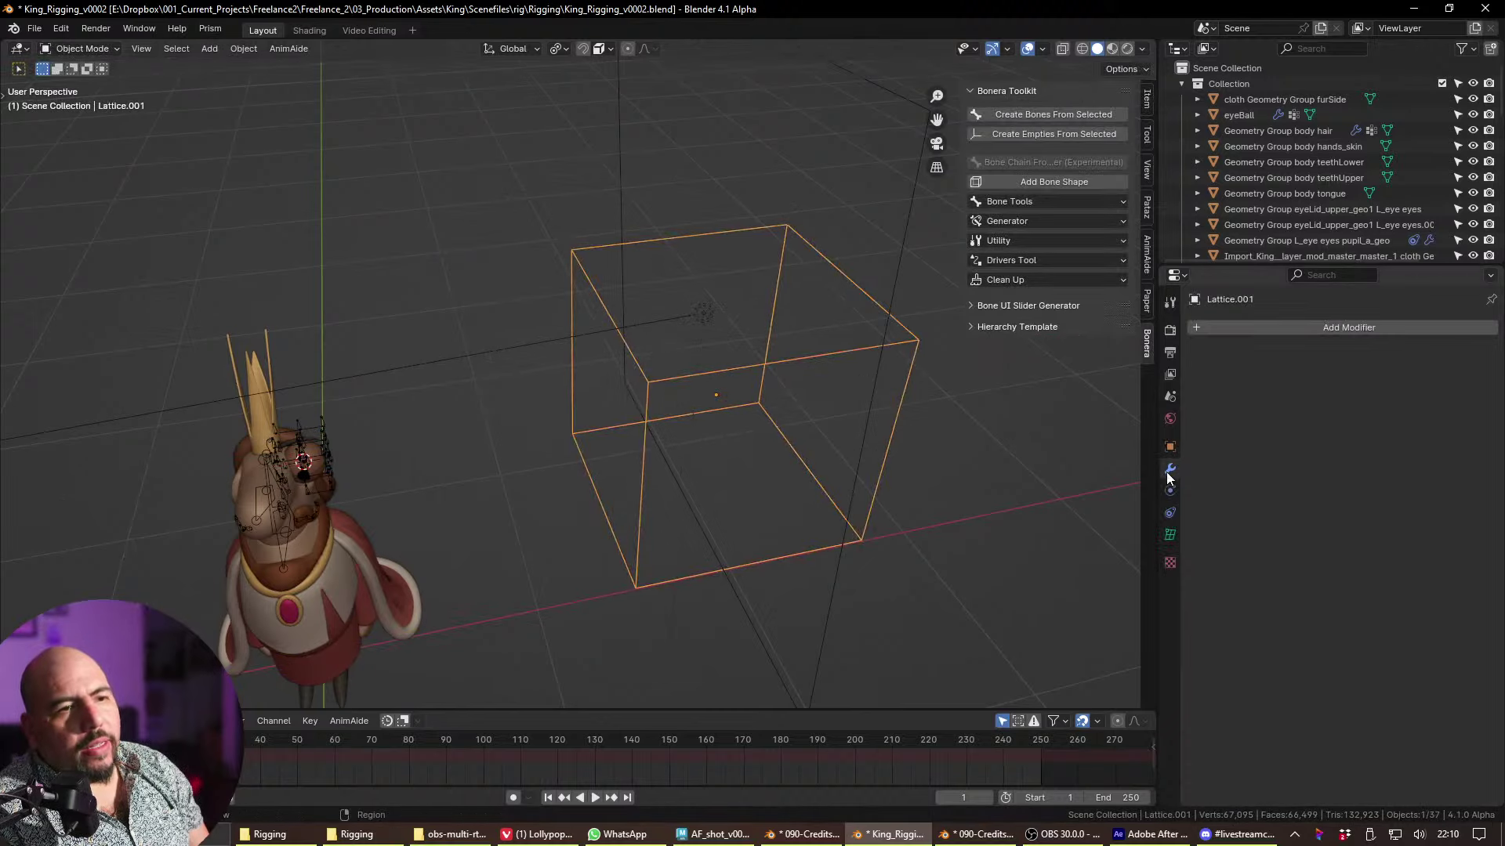
# - Set the new lattice's U, V and W resolution to 3 and select the points on one side in Edit Mode
pyautogui.click(1169, 534)
pyautogui.moveTo(1391, 377); pyautogui.dragTo(1375, 404)
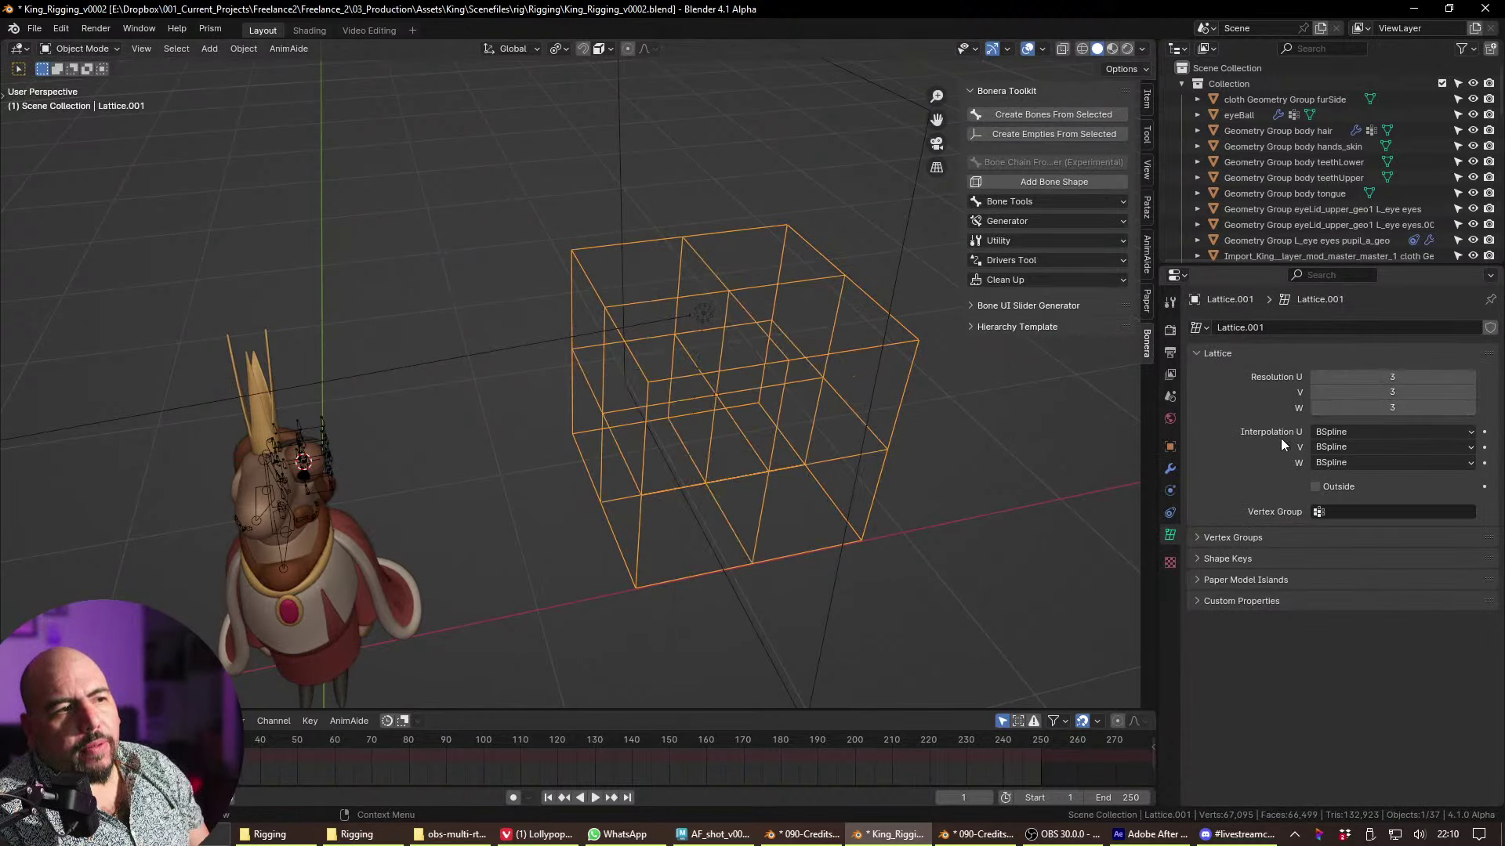
pyautogui.moveTo(862, 447); pyautogui.dragTo(689, 451, button='middle')
pyautogui.press('Tab')
pyautogui.moveTo(944, 220); pyautogui.dragTo(788, 705)
# - Create one bone at the median of the selected lattice points with Bonera's Create Bones From Selected, using a new armature
pyautogui.moveTo(787, 689); pyautogui.dragTo(832, 584, button='middle')
pyautogui.rightClick(832, 584)
pyautogui.click(831, 586)
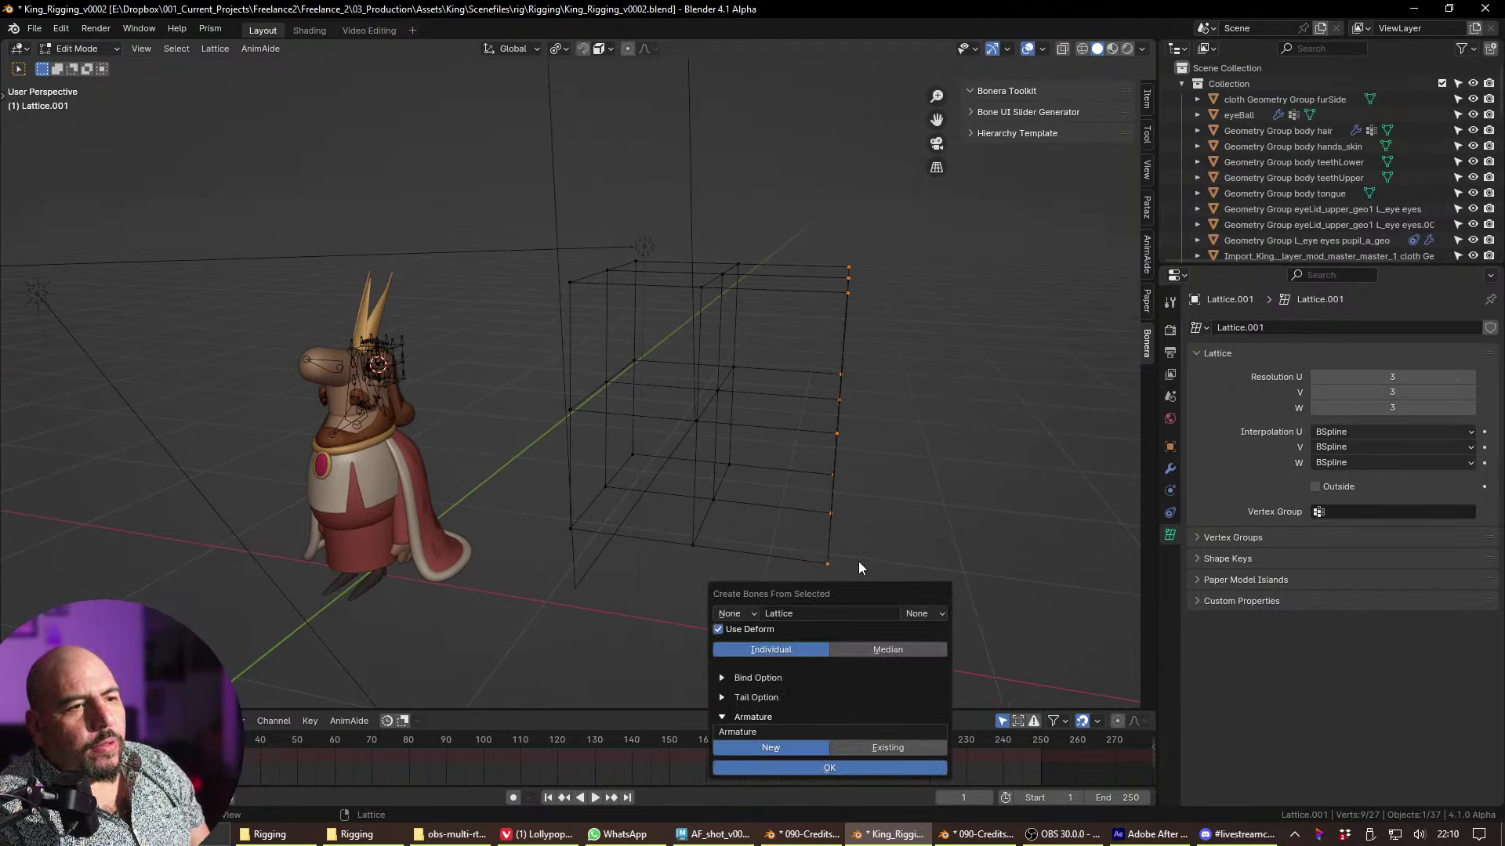
pyautogui.click(877, 654)
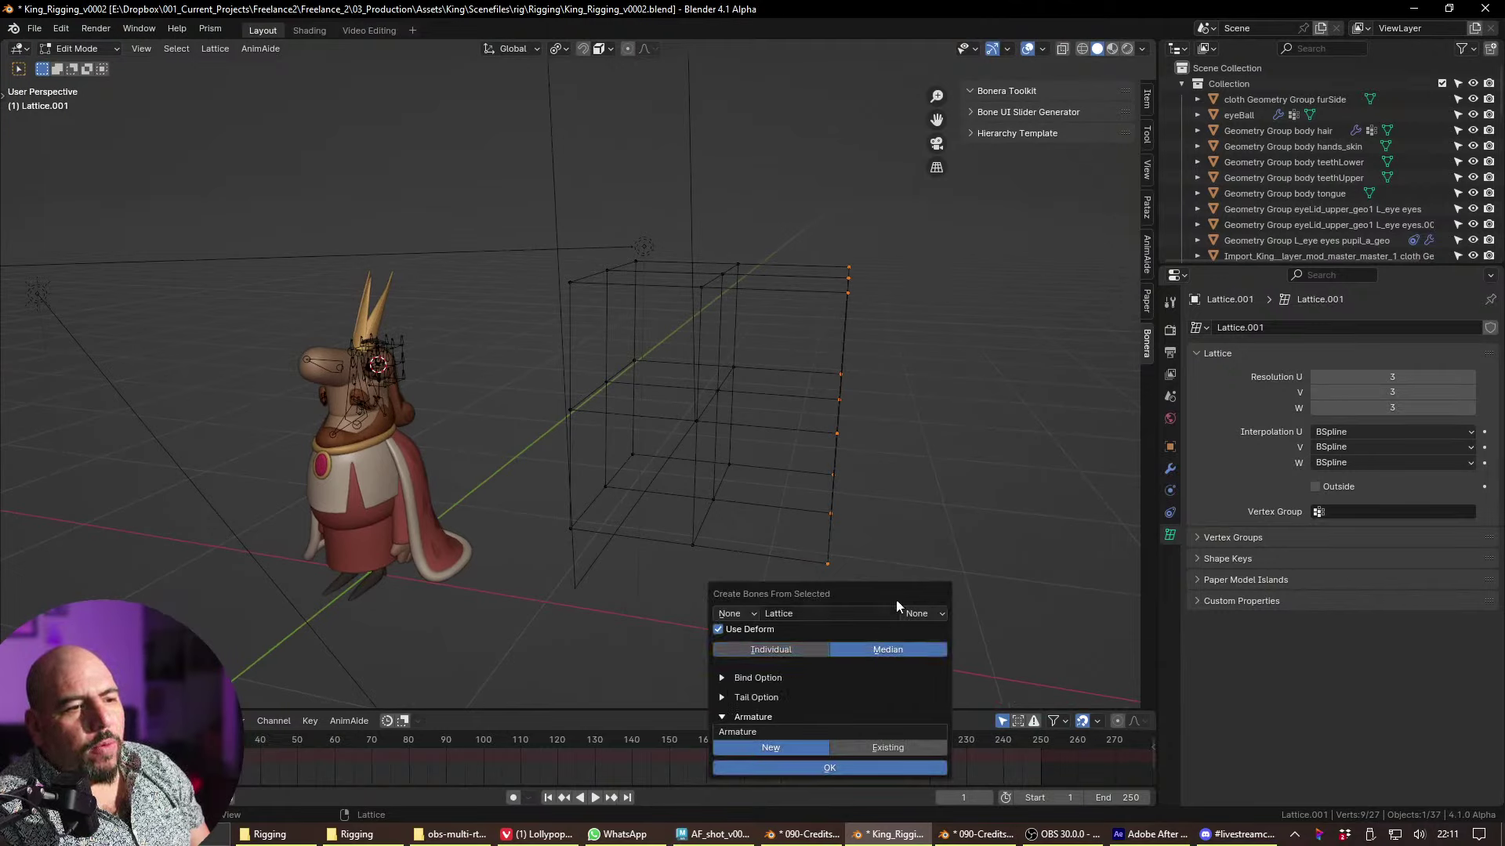
pyautogui.moveTo(894, 597); pyautogui.dragTo(1042, 289)
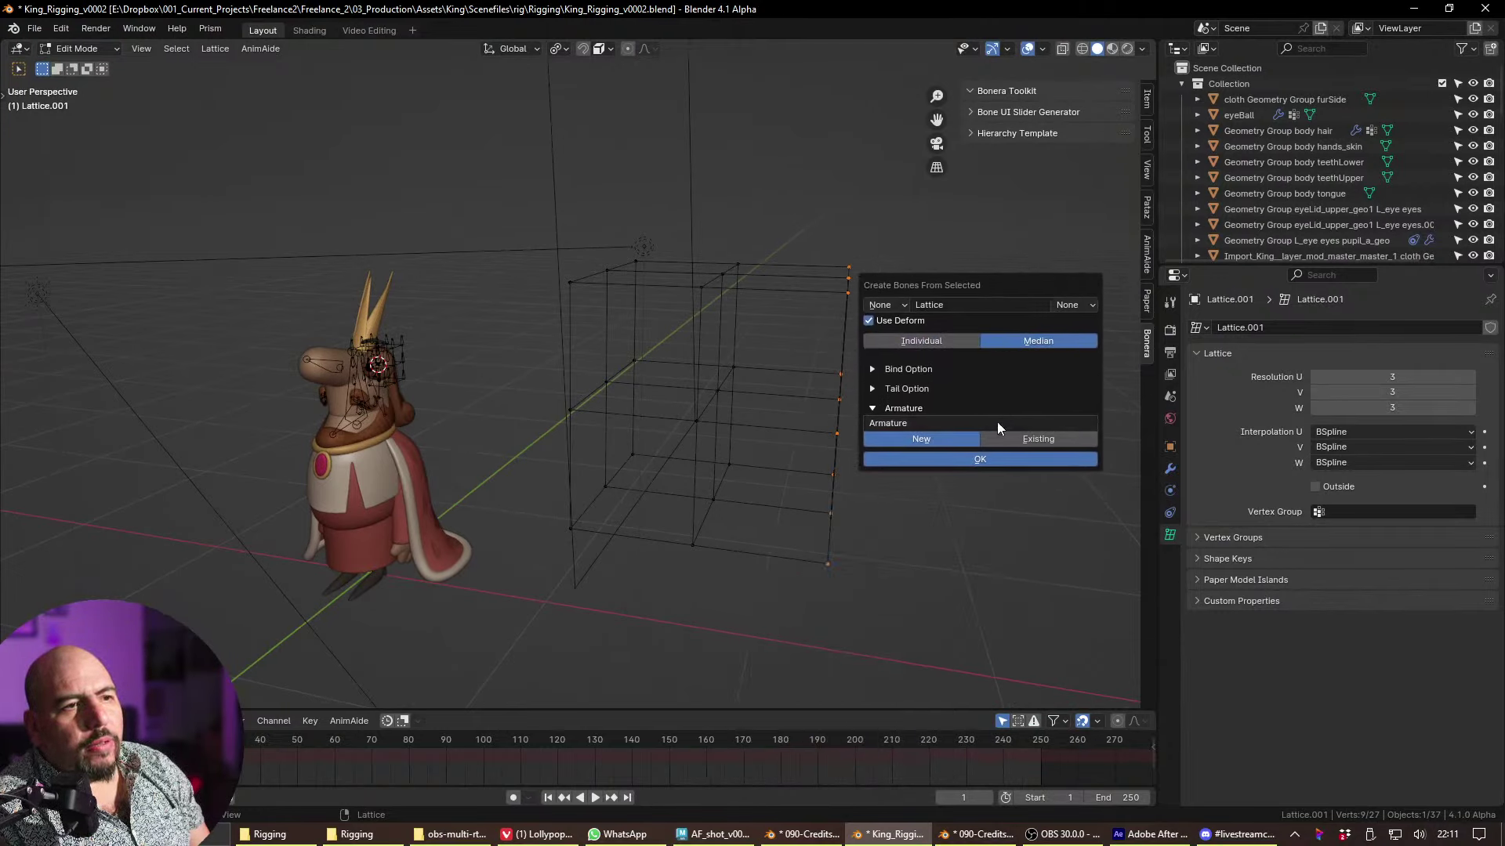
pyautogui.click(942, 463)
# - Try moving and rotating the generated lattice bone in Pose Mode
pyautogui.moveTo(940, 469); pyautogui.dragTo(852, 452, button='middle')
pyautogui.click(836, 373)
pyautogui.hotkey('ctrl', 'Tab')
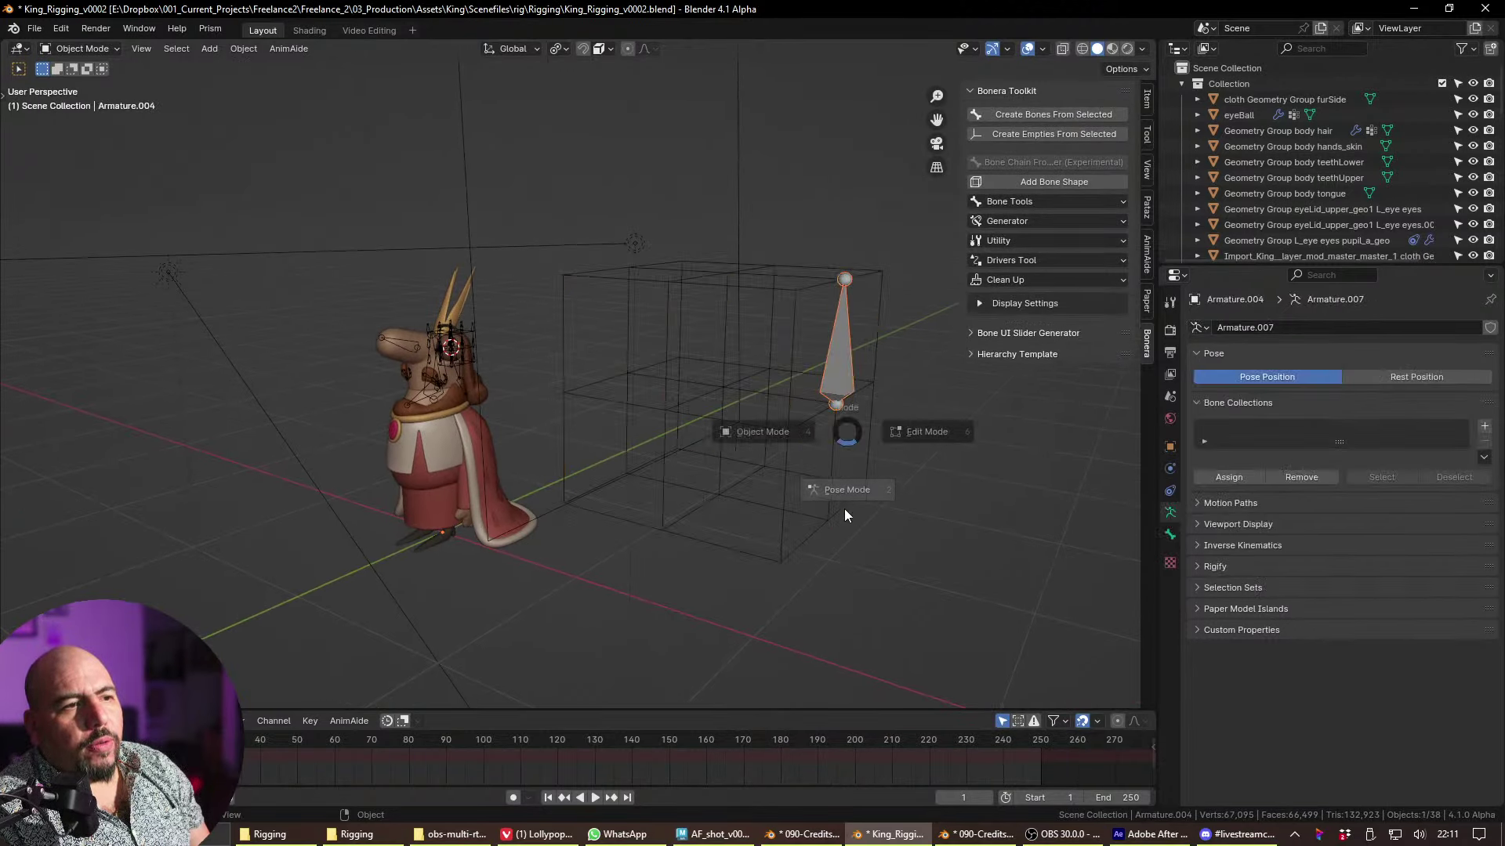
pyautogui.click(843, 493)
pyautogui.click(845, 373)
pyautogui.press('g')
pyautogui.rightClick(862, 514)
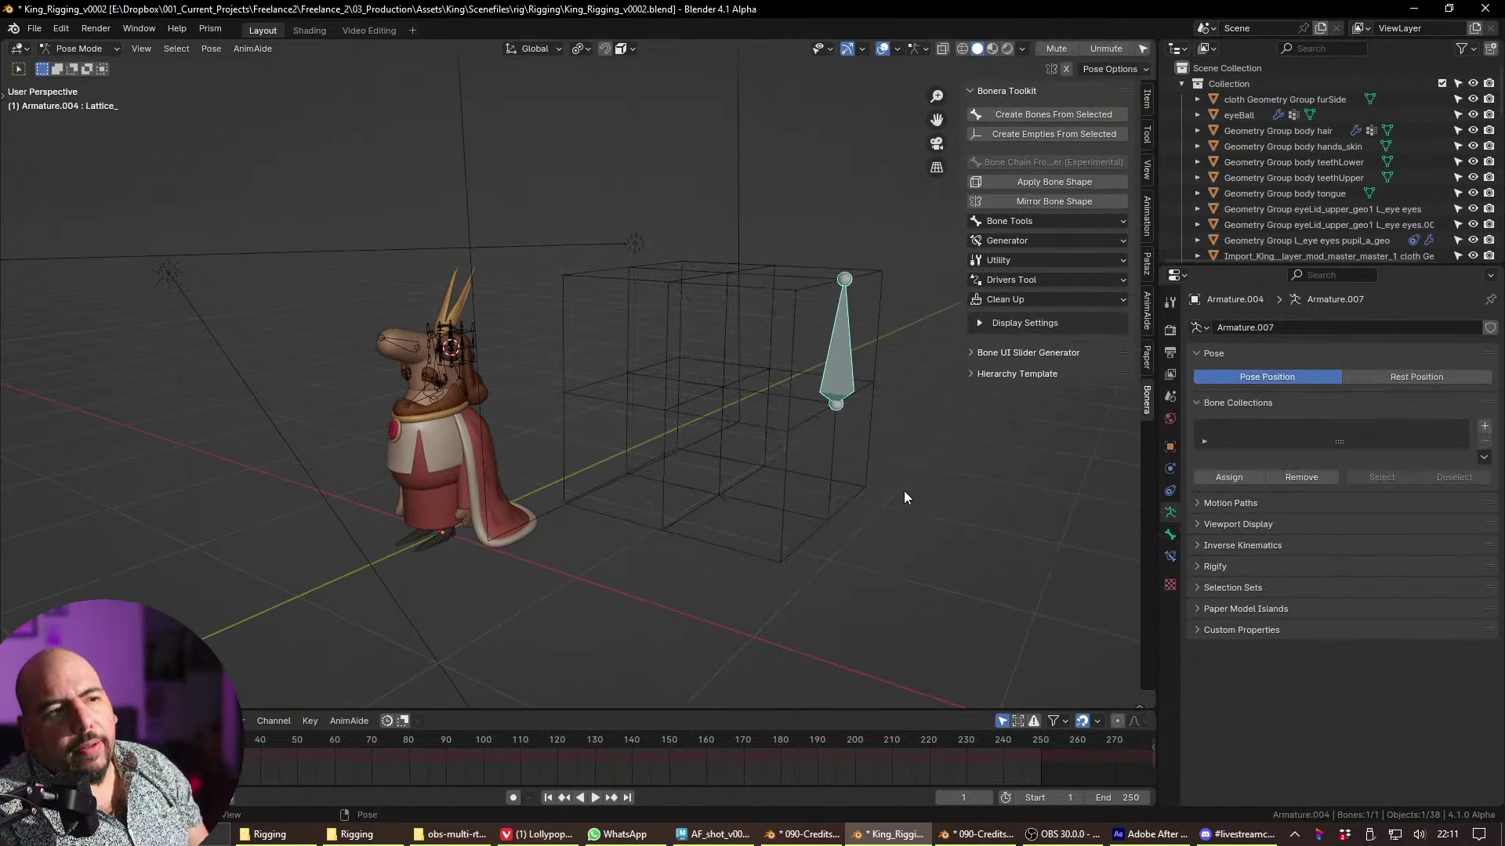
pyautogui.moveTo(905, 490); pyautogui.dragTo(918, 393, button='middle')
pyautogui.press('r')
pyautogui.rightClick(938, 502)
pyautogui.moveTo(939, 501); pyautogui.dragTo(858, 493, button='middle')
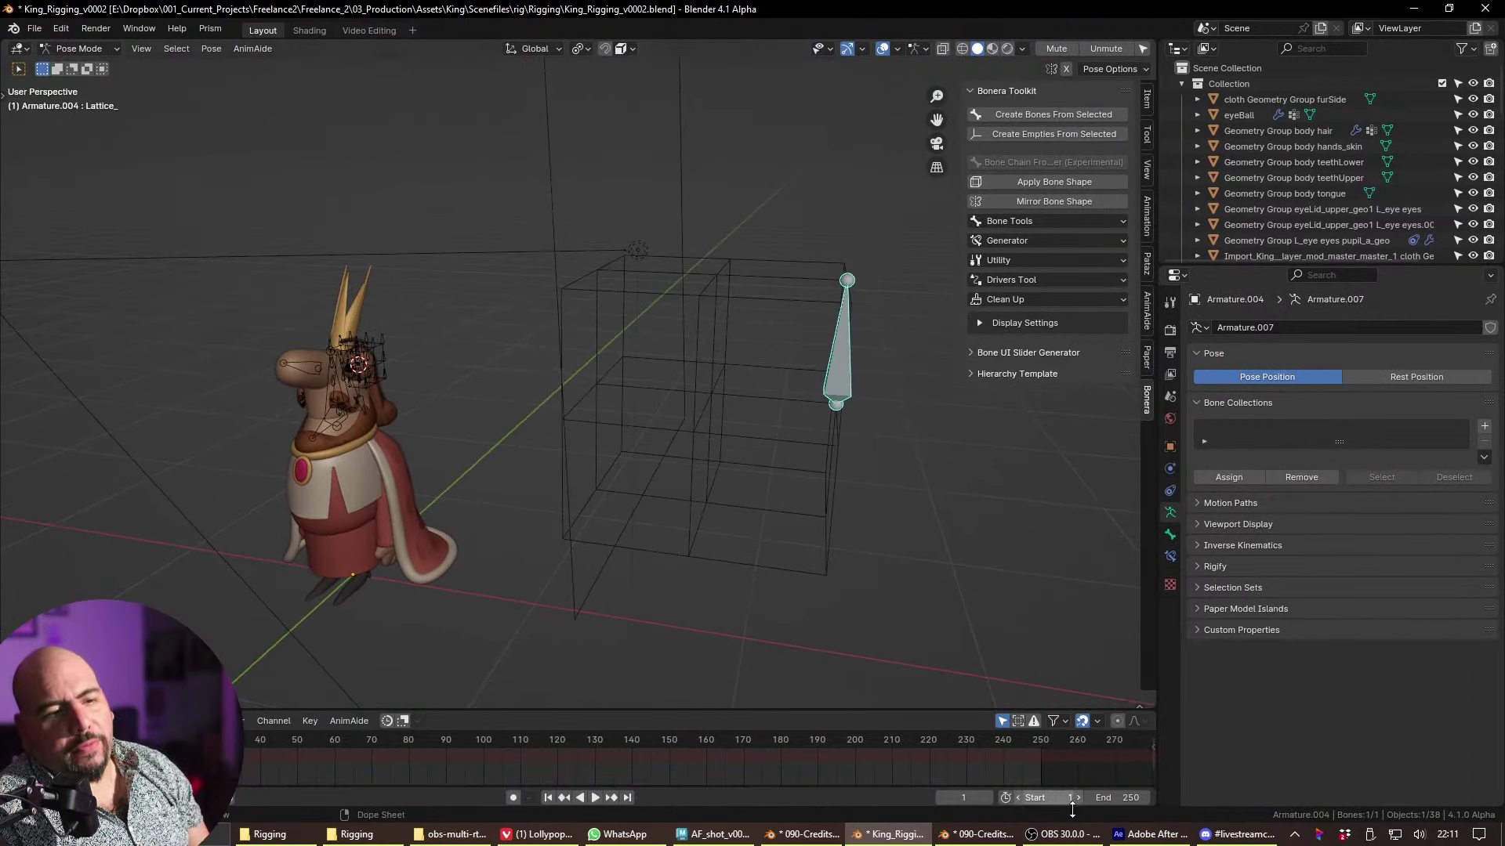
pyautogui.click(1070, 835)
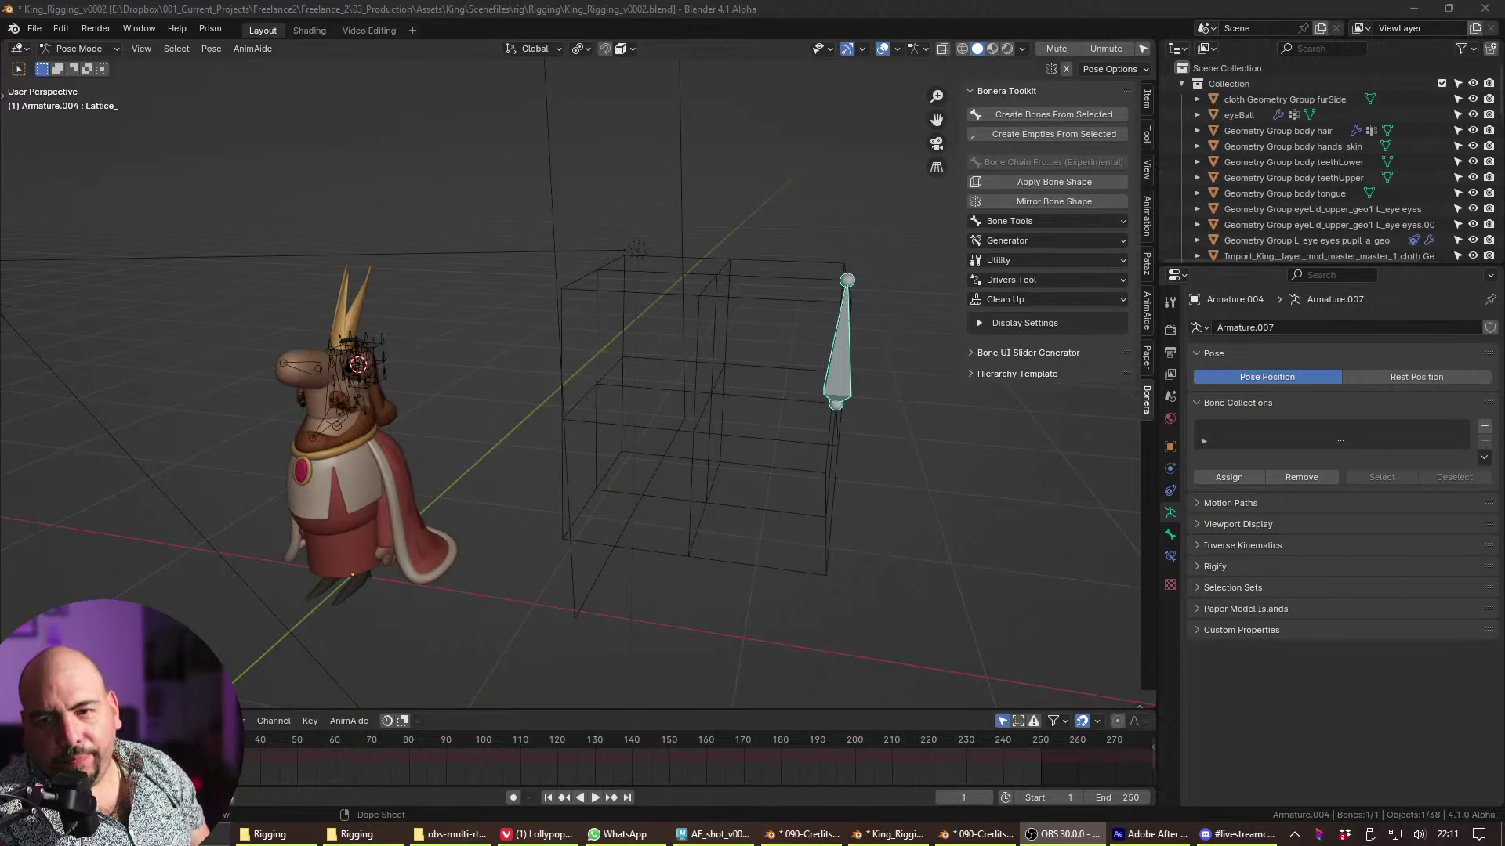
pyautogui.hotkey('alt', 'Tab')
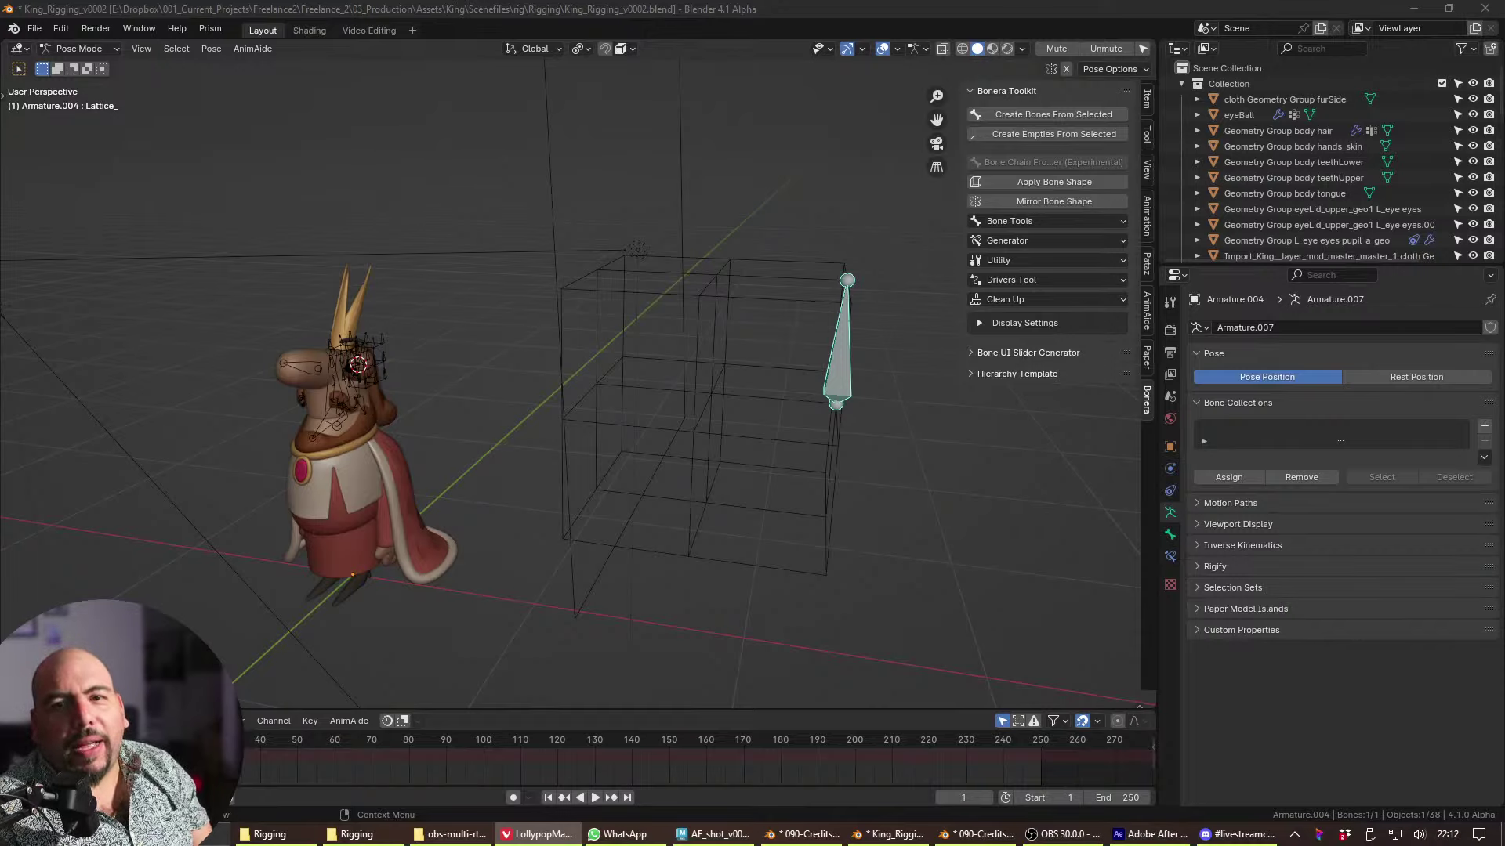
# - Return to Object Mode and delete the practice lattice together with its bone armature
pyautogui.moveTo(765, 618); pyautogui.dragTo(504, 321, button='middle')
pyautogui.click(531, 298)
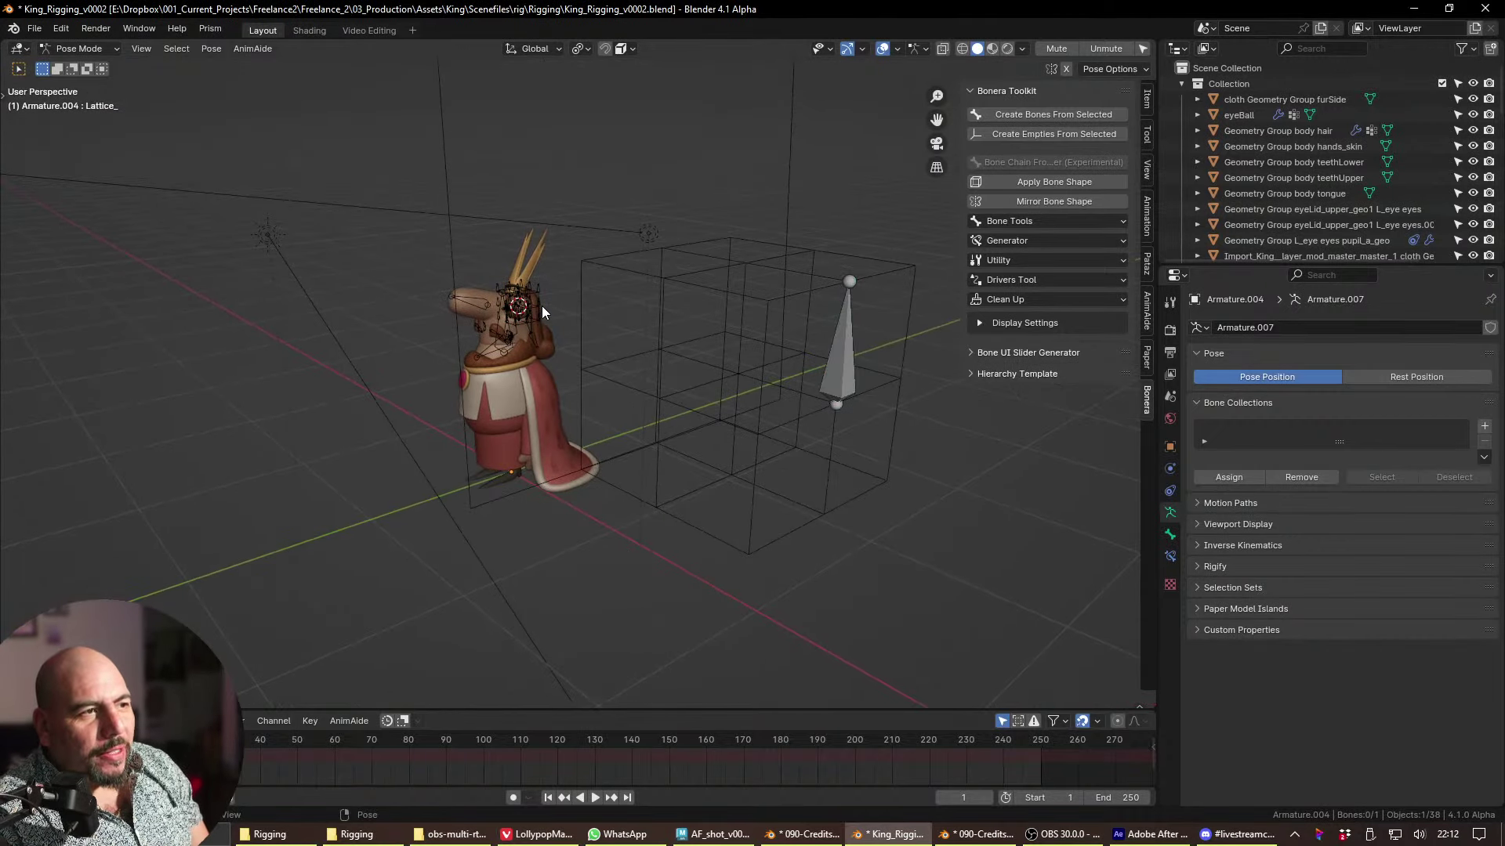
pyautogui.hotkey('ctrl', 'Tab')
pyautogui.click(373, 343)
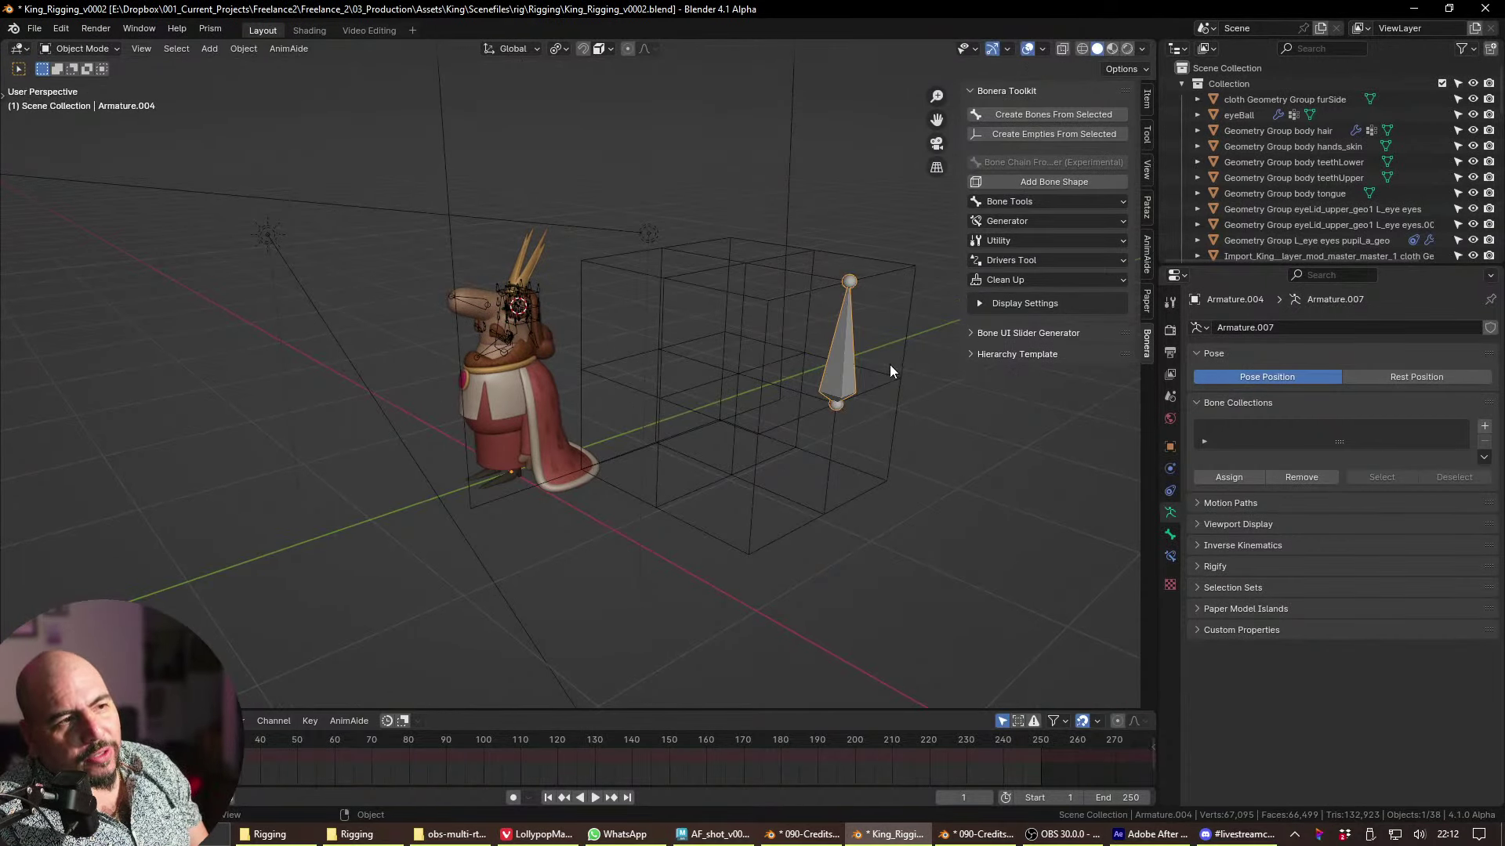
pyautogui.moveTo(842, 368); pyautogui.dragTo(801, 433, button='middle')
pyautogui.click(802, 432)
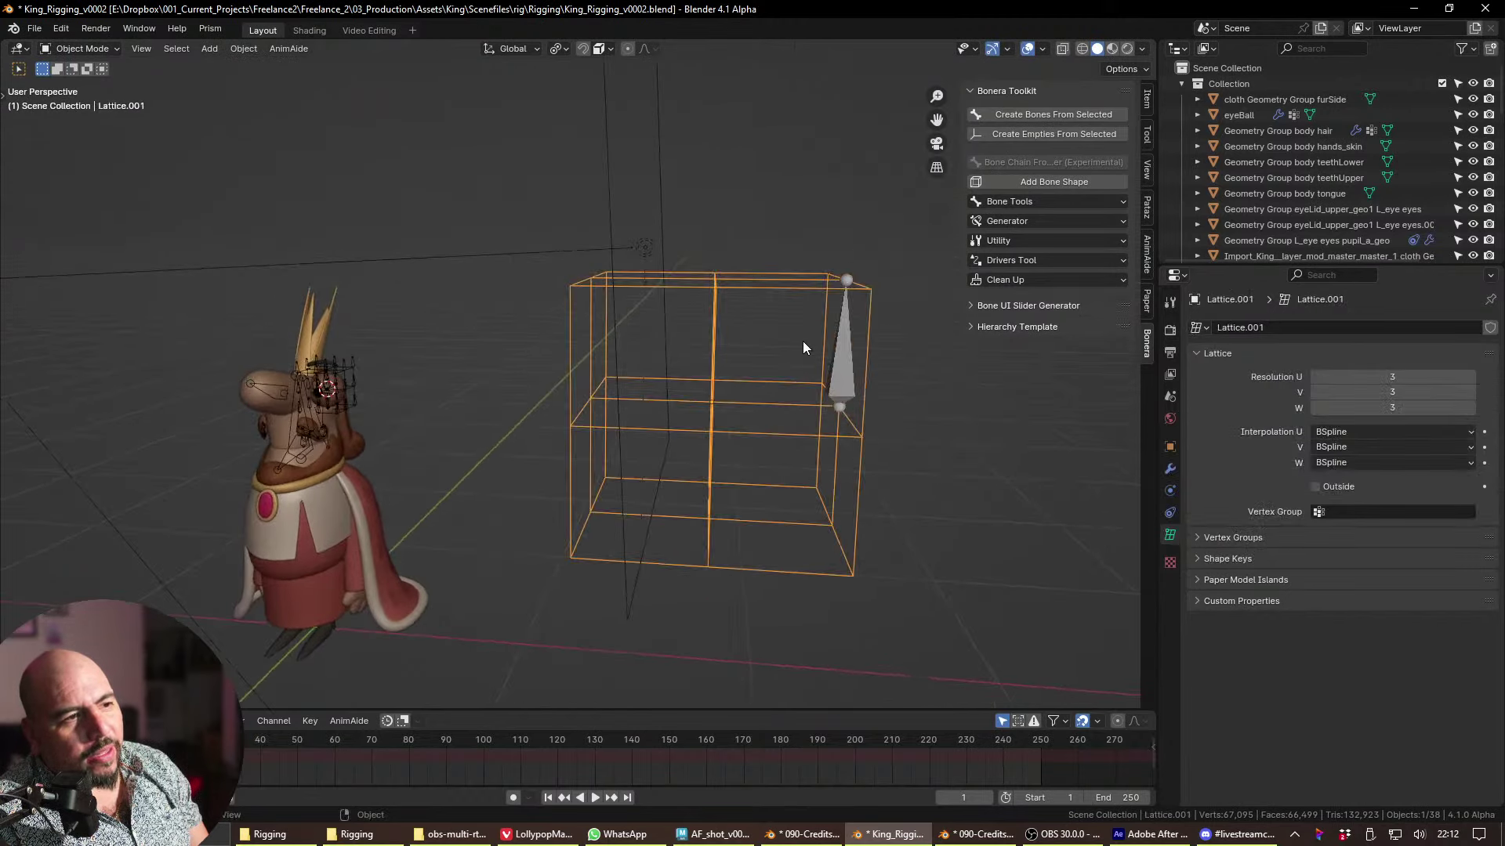
pyautogui.press('Delete')
# - Add a Human (Meta-Rig) armature to the king in front view
pyautogui.moveTo(907, 416); pyautogui.dragTo(513, 375, button='middle')
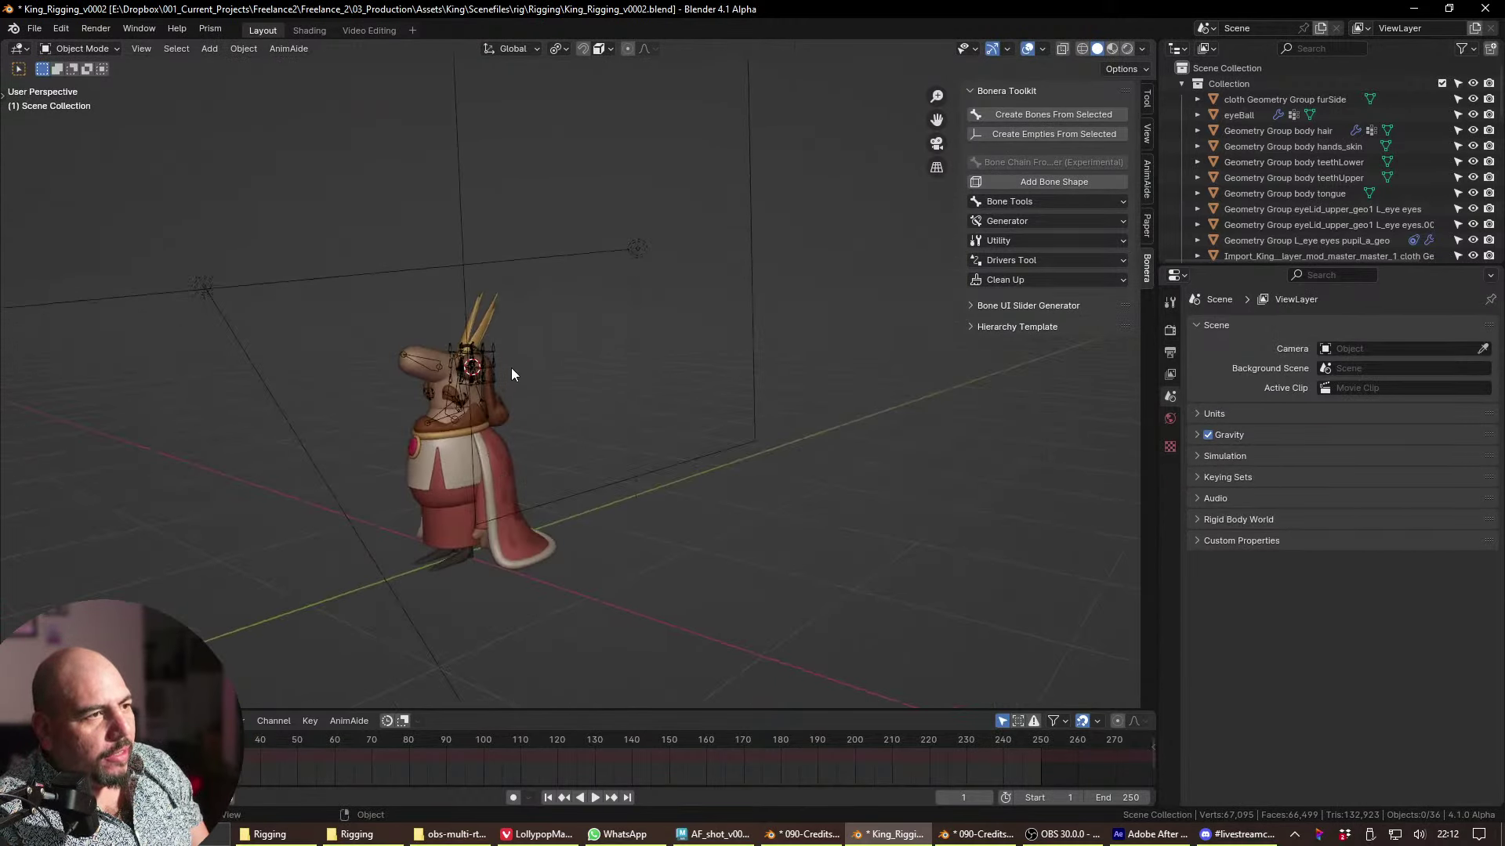
pyautogui.click(495, 366)
pyautogui.press('`')
pyautogui.click(359, 288)
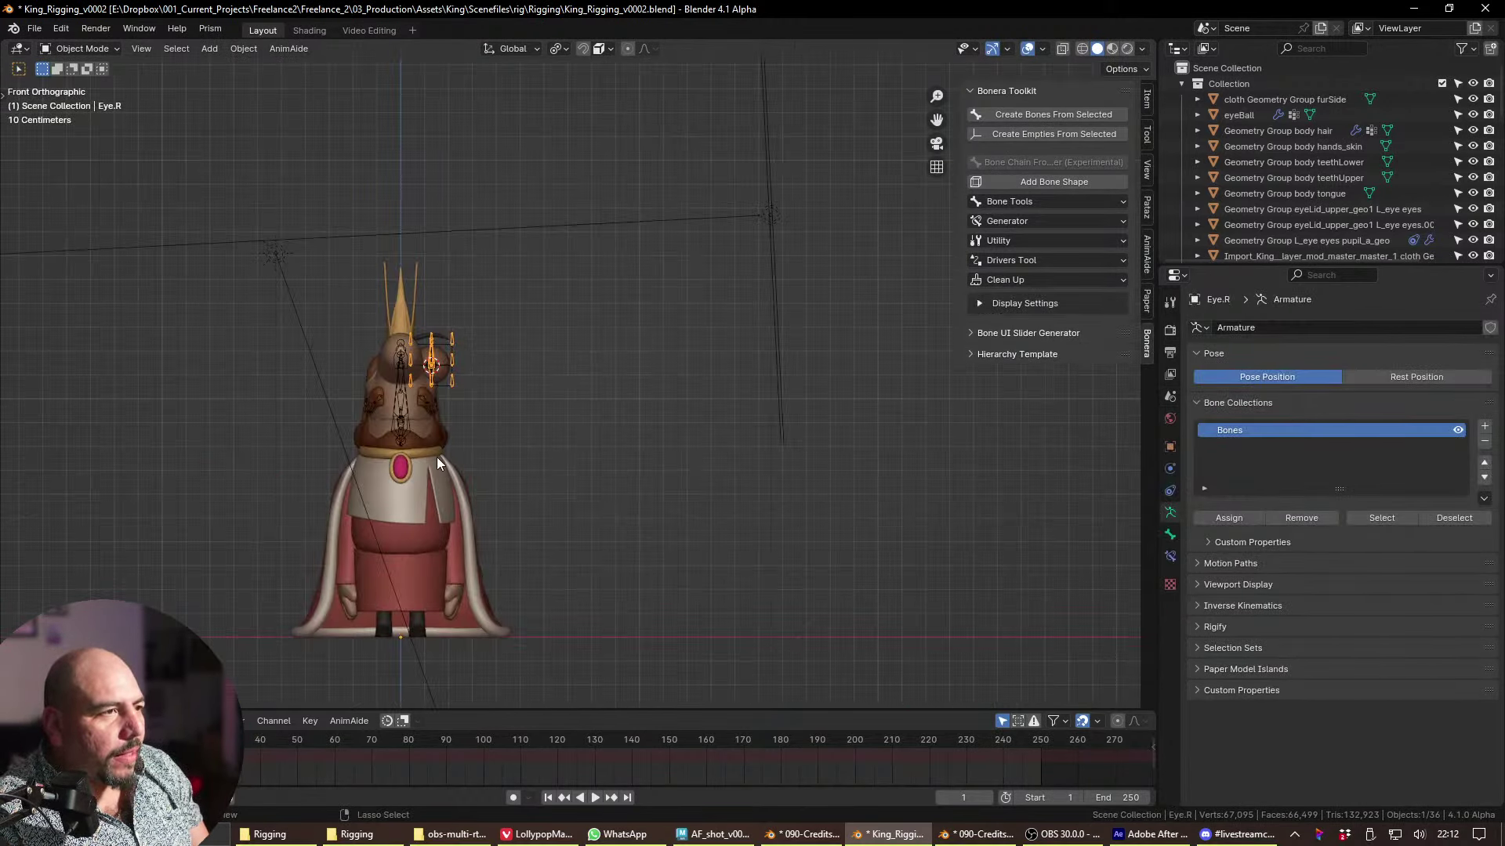
pyautogui.scroll(3, 356, 362)
pyautogui.scroll(-4, 356, 357)
pyautogui.moveTo(571, 237); pyautogui.dragTo(473, 237, button='middle')
pyautogui.press('KP_1')
pyautogui.scroll(5, 399, 253)
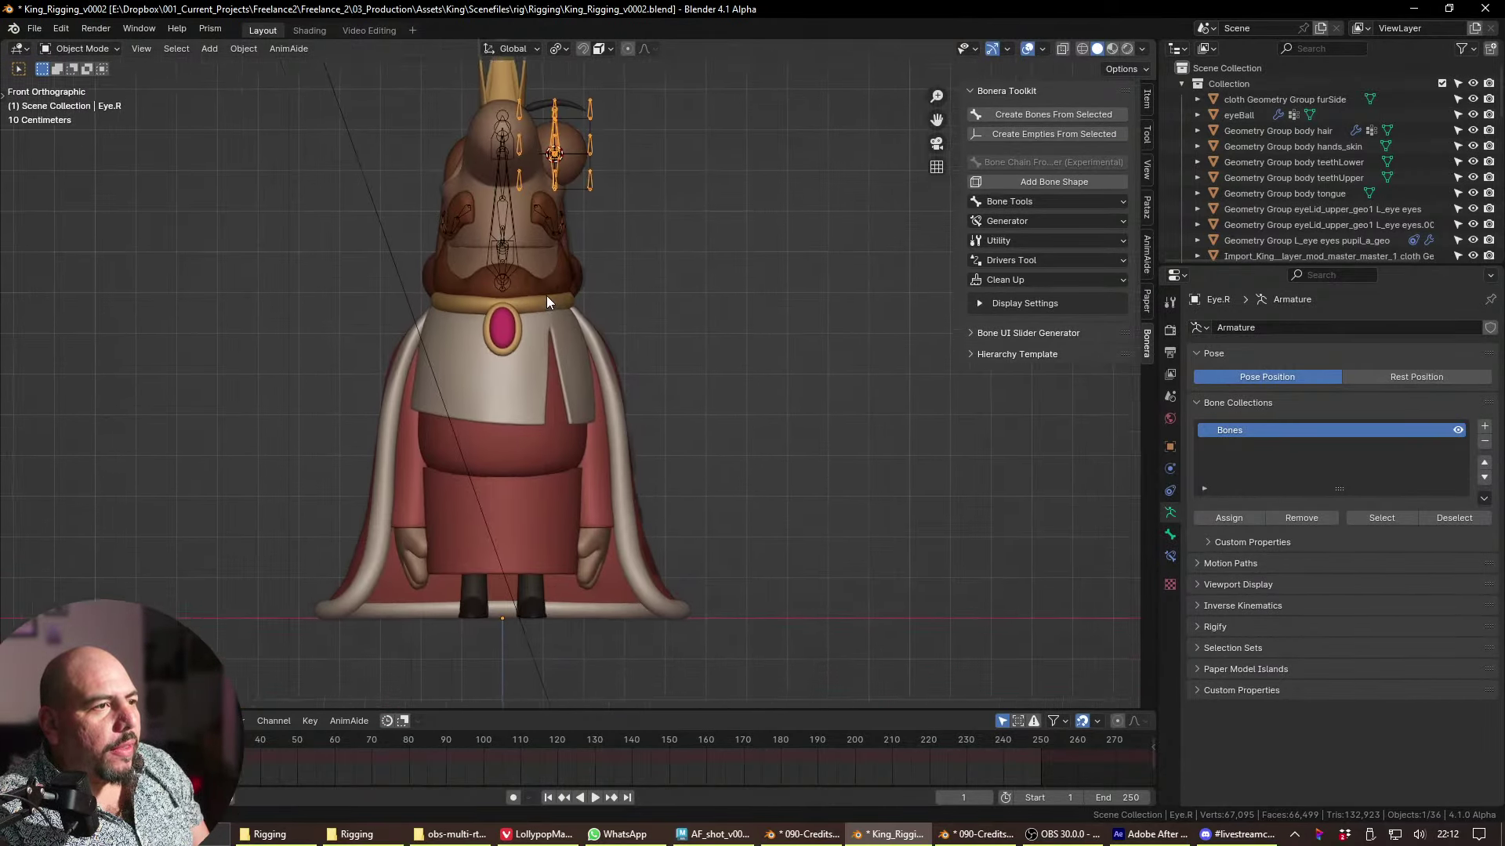
pyautogui.hotkey('shift', 'a')
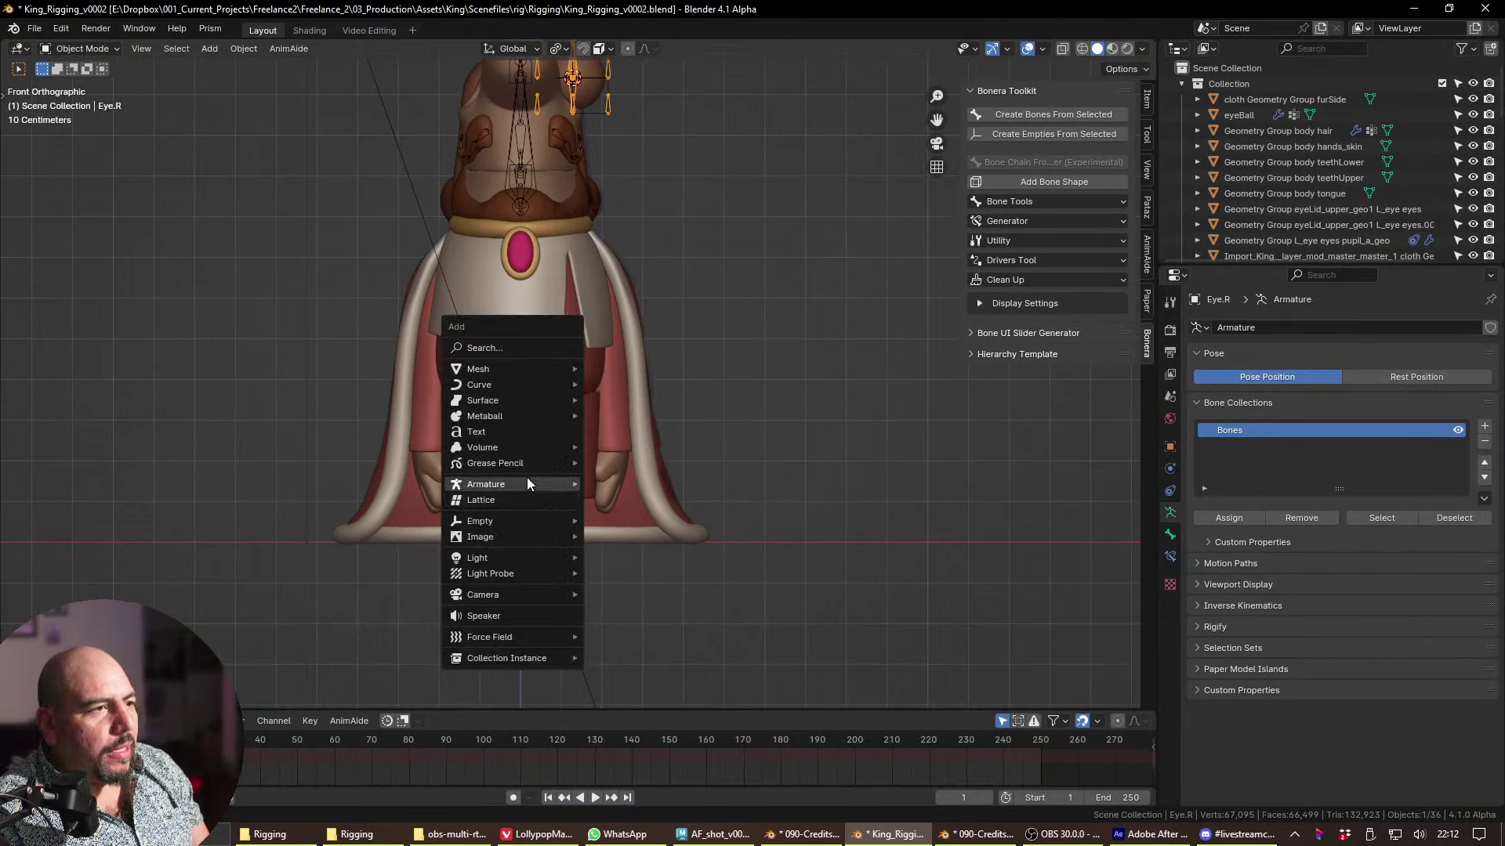
pyautogui.moveTo(573, 483)
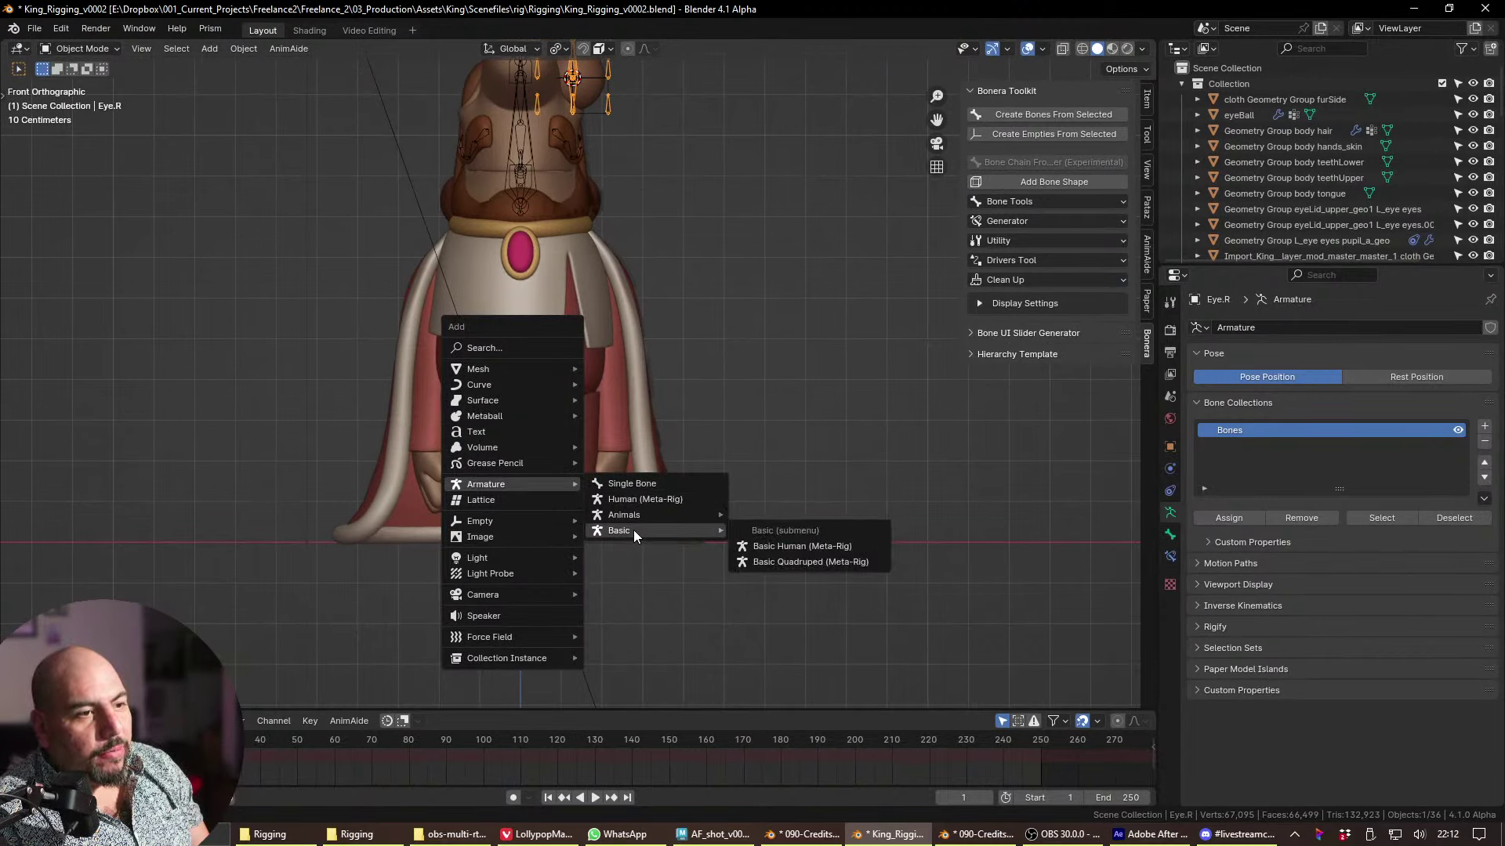
pyautogui.click(624, 499)
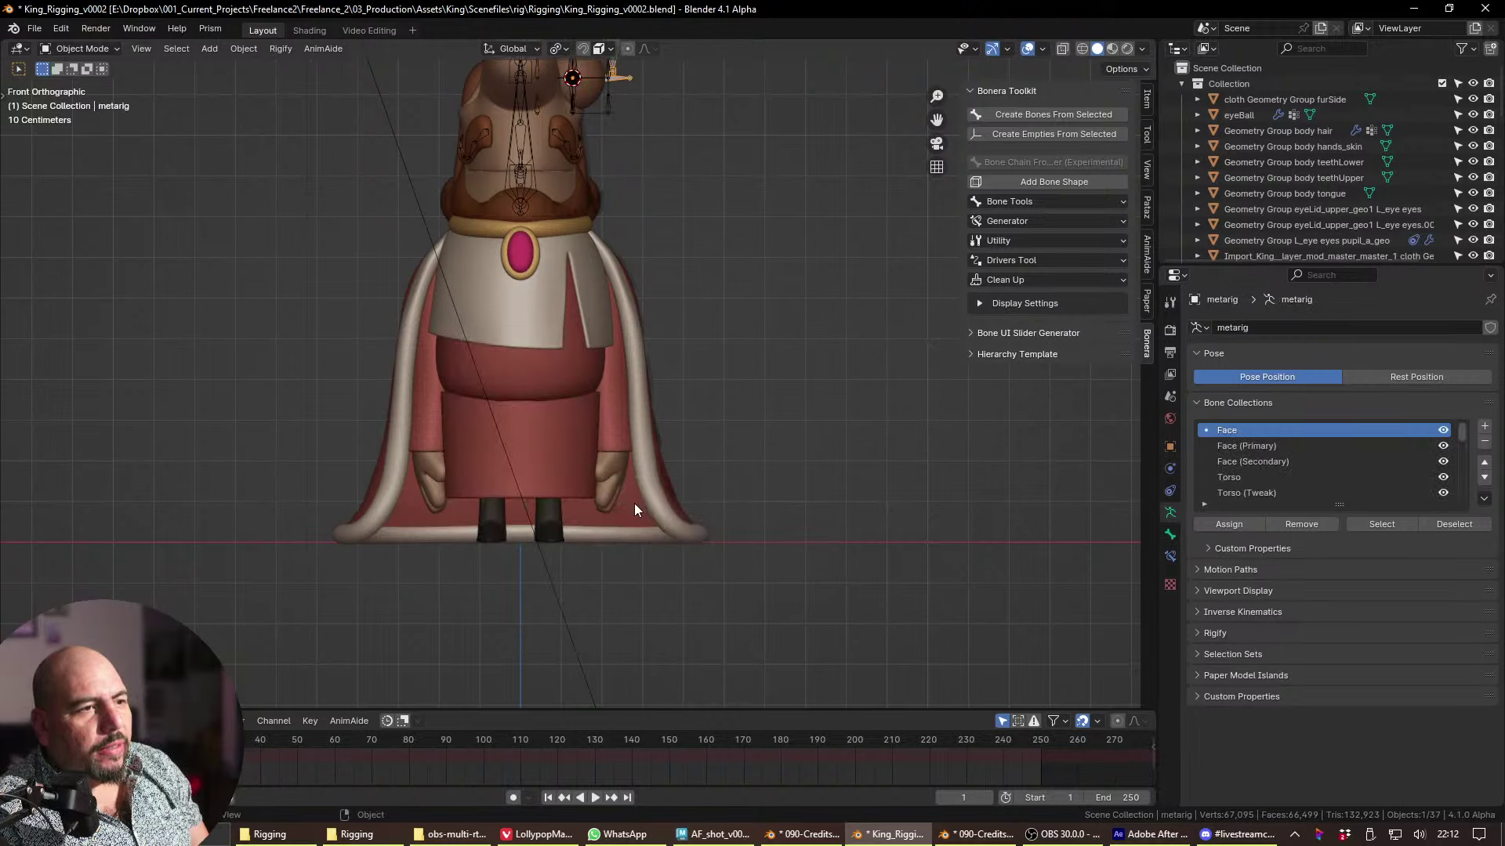
pyautogui.scroll(-2, 604, 360)
pyautogui.scroll(-3, 699, 333)
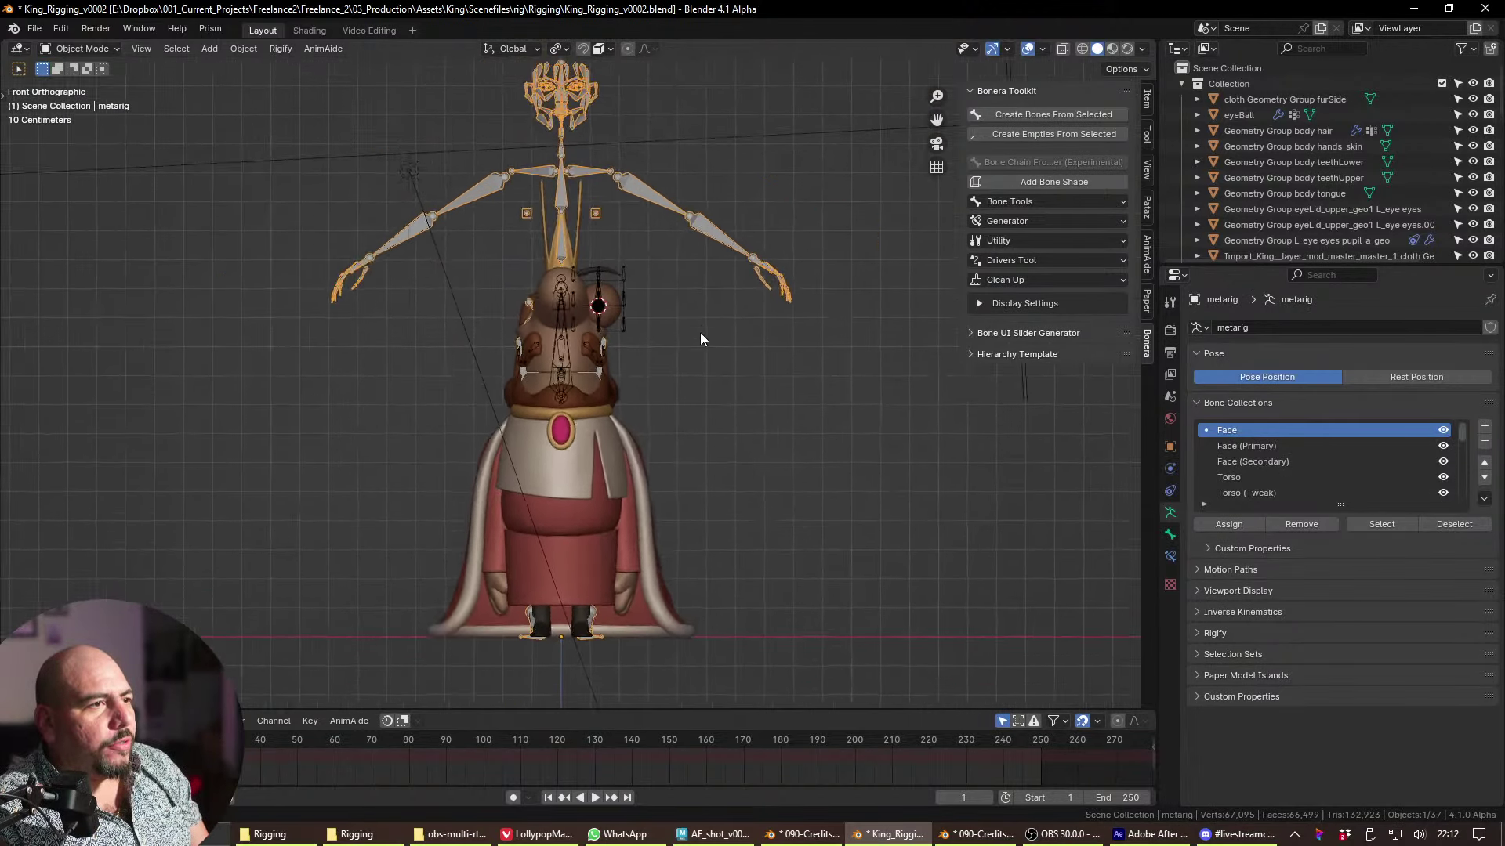
# - Examine the metarig's armature and bone properties and show its Rigify settings with the rig generation options
pyautogui.click(1258, 666)
pyautogui.click(1258, 666)
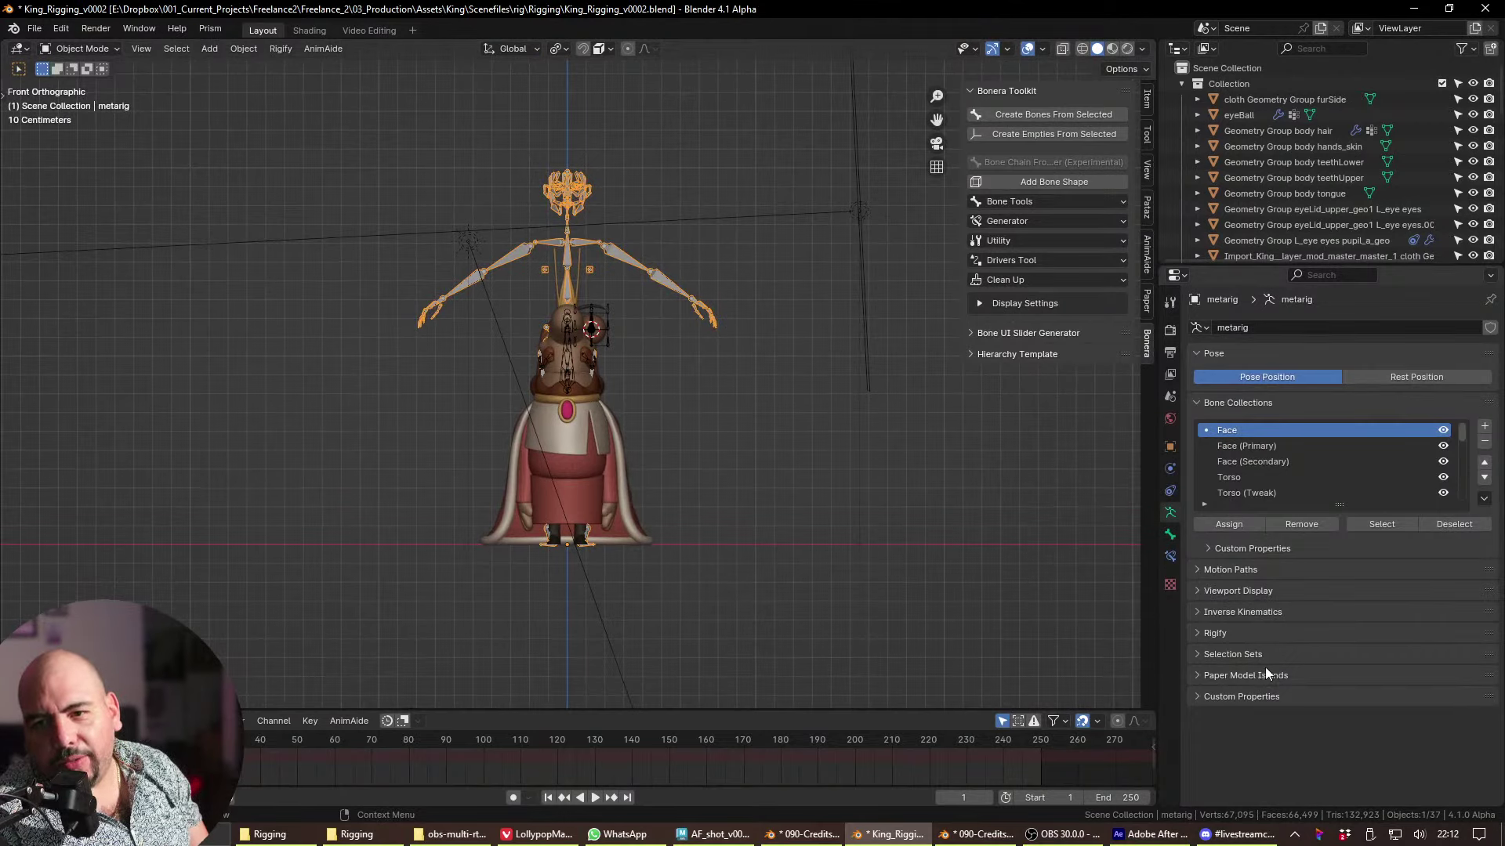
pyautogui.click(1258, 633)
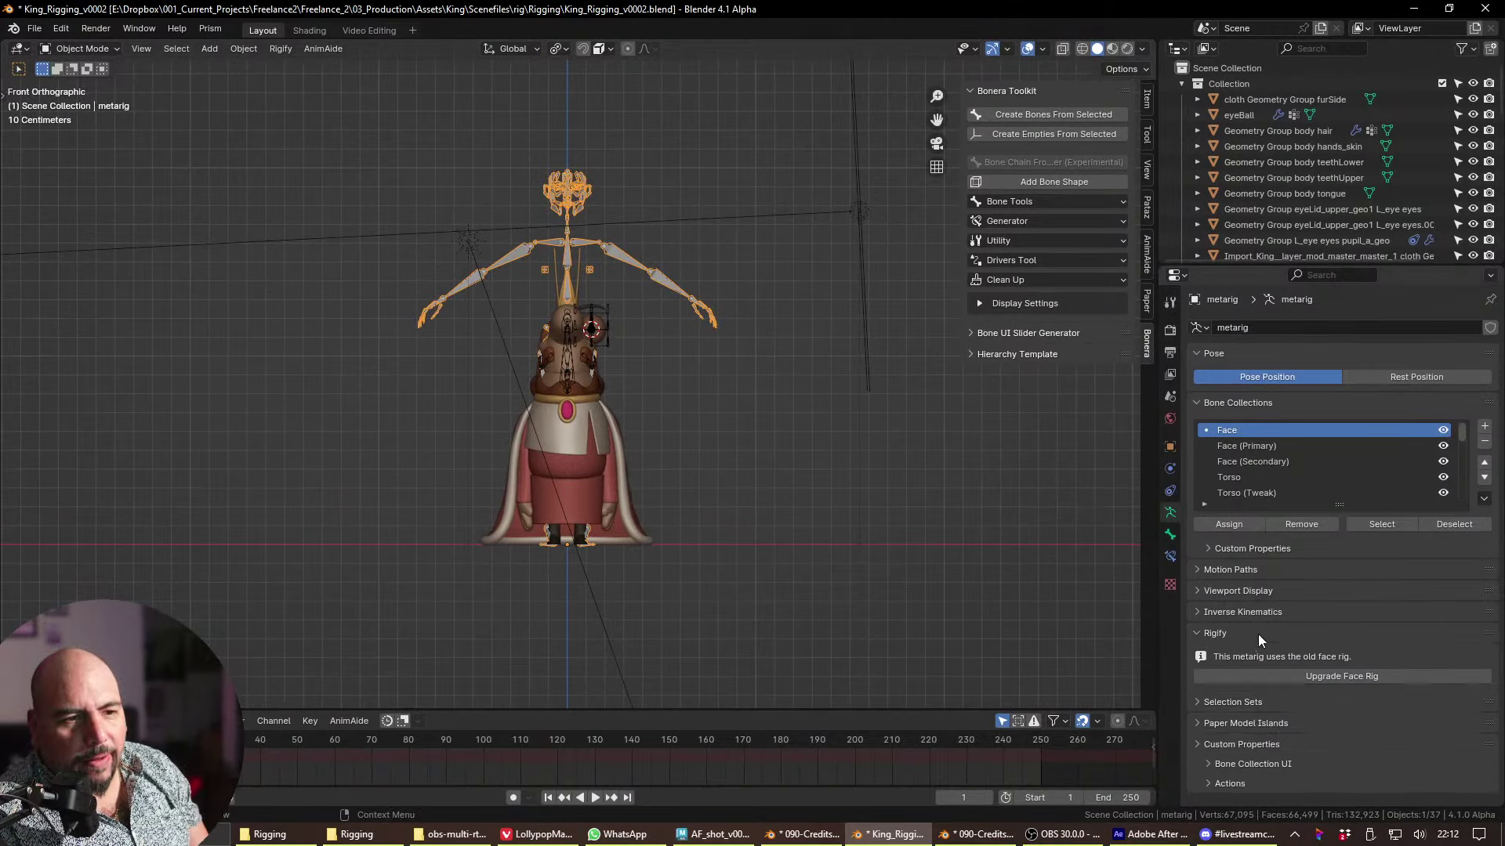
pyautogui.click(1270, 633)
pyautogui.click(1234, 403)
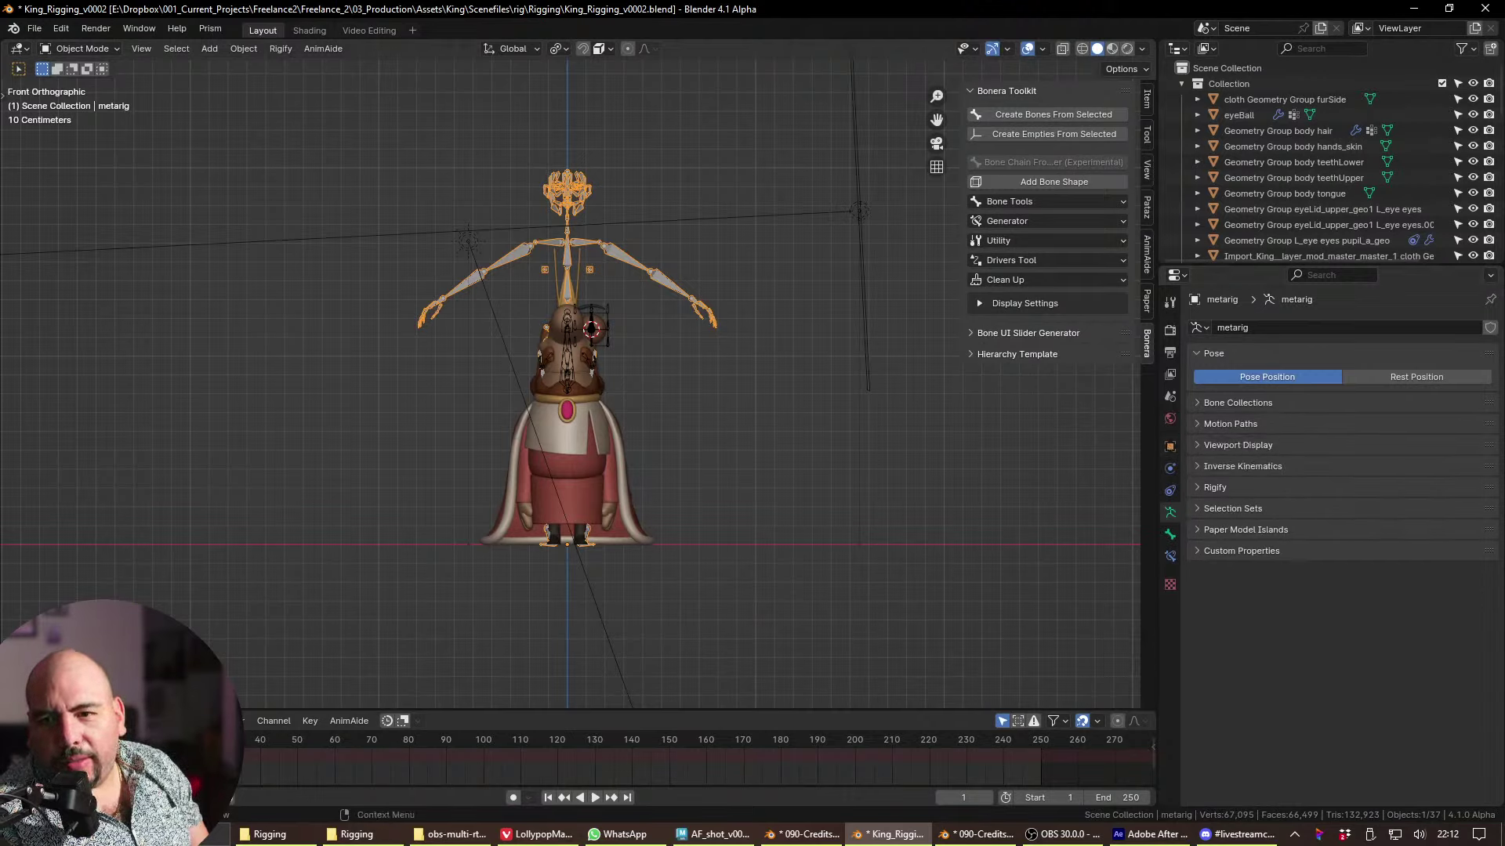
pyautogui.hotkey('alt', 'Tab')
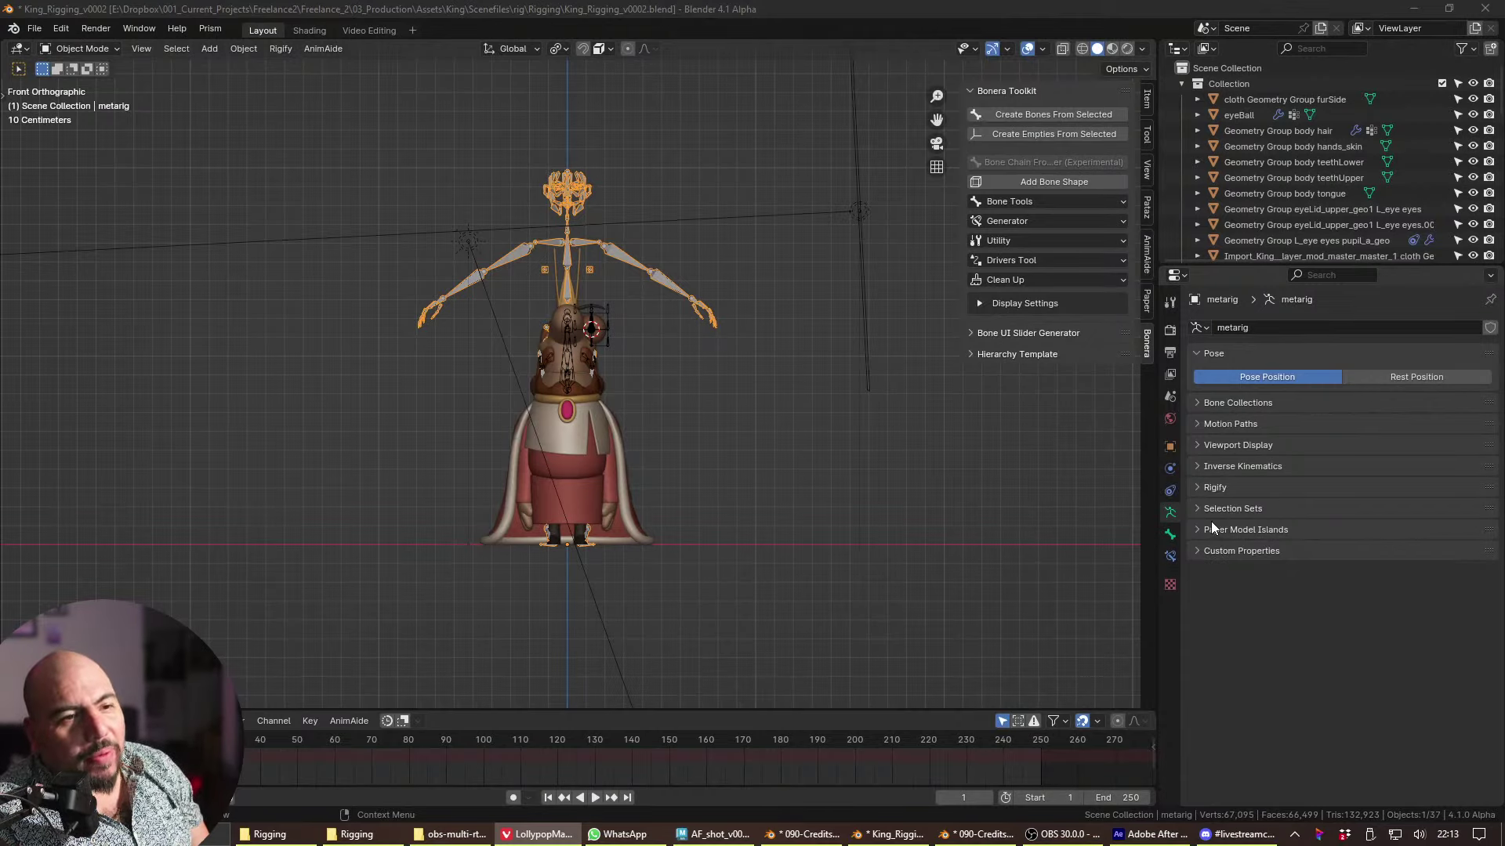
pyautogui.click(1226, 487)
pyautogui.click(1223, 492)
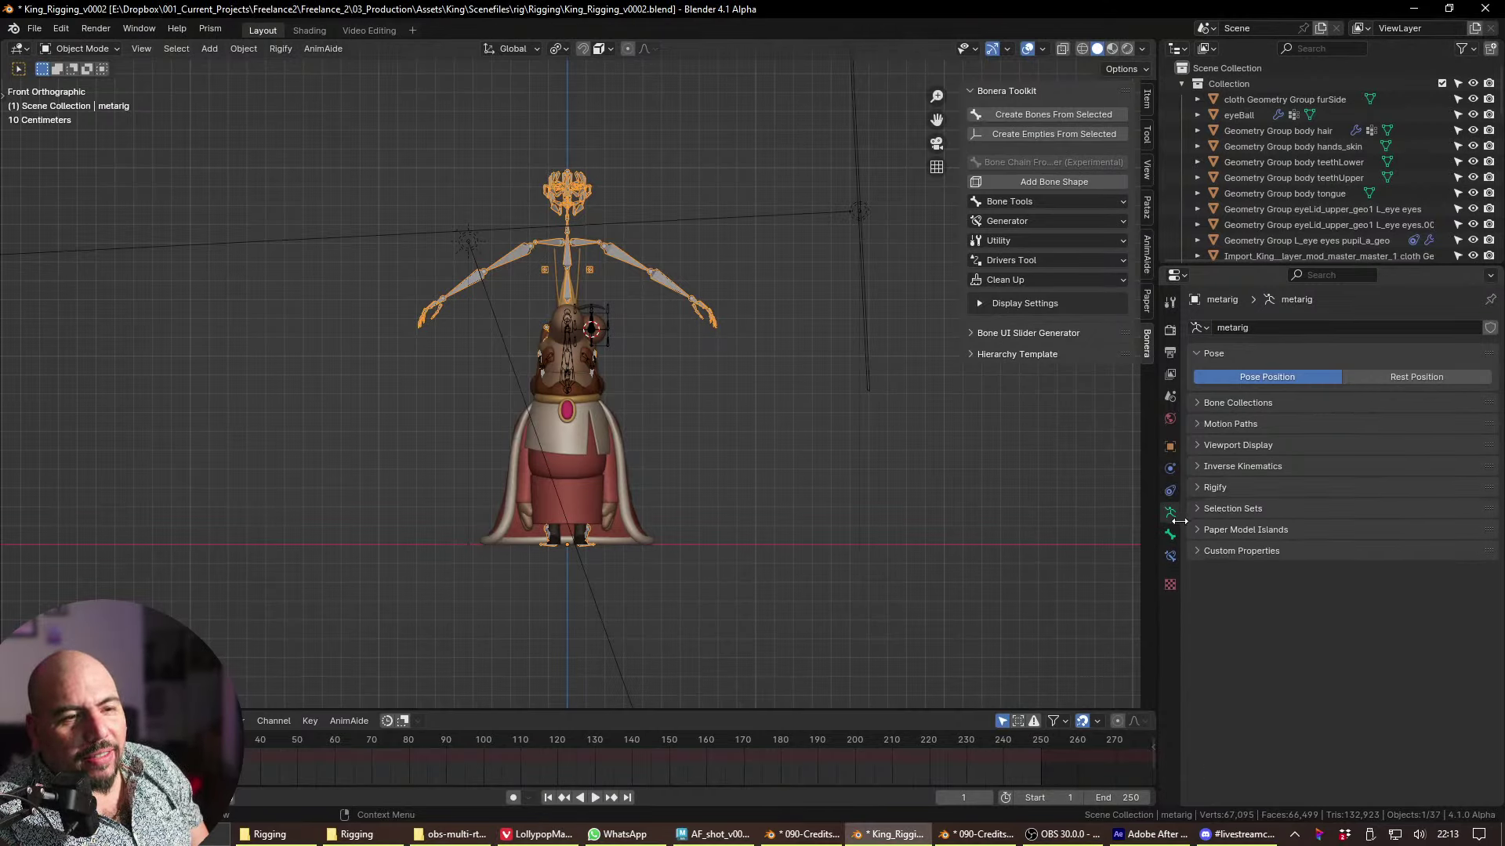
pyautogui.click(1170, 490)
pyautogui.click(1170, 511)
pyautogui.click(1170, 535)
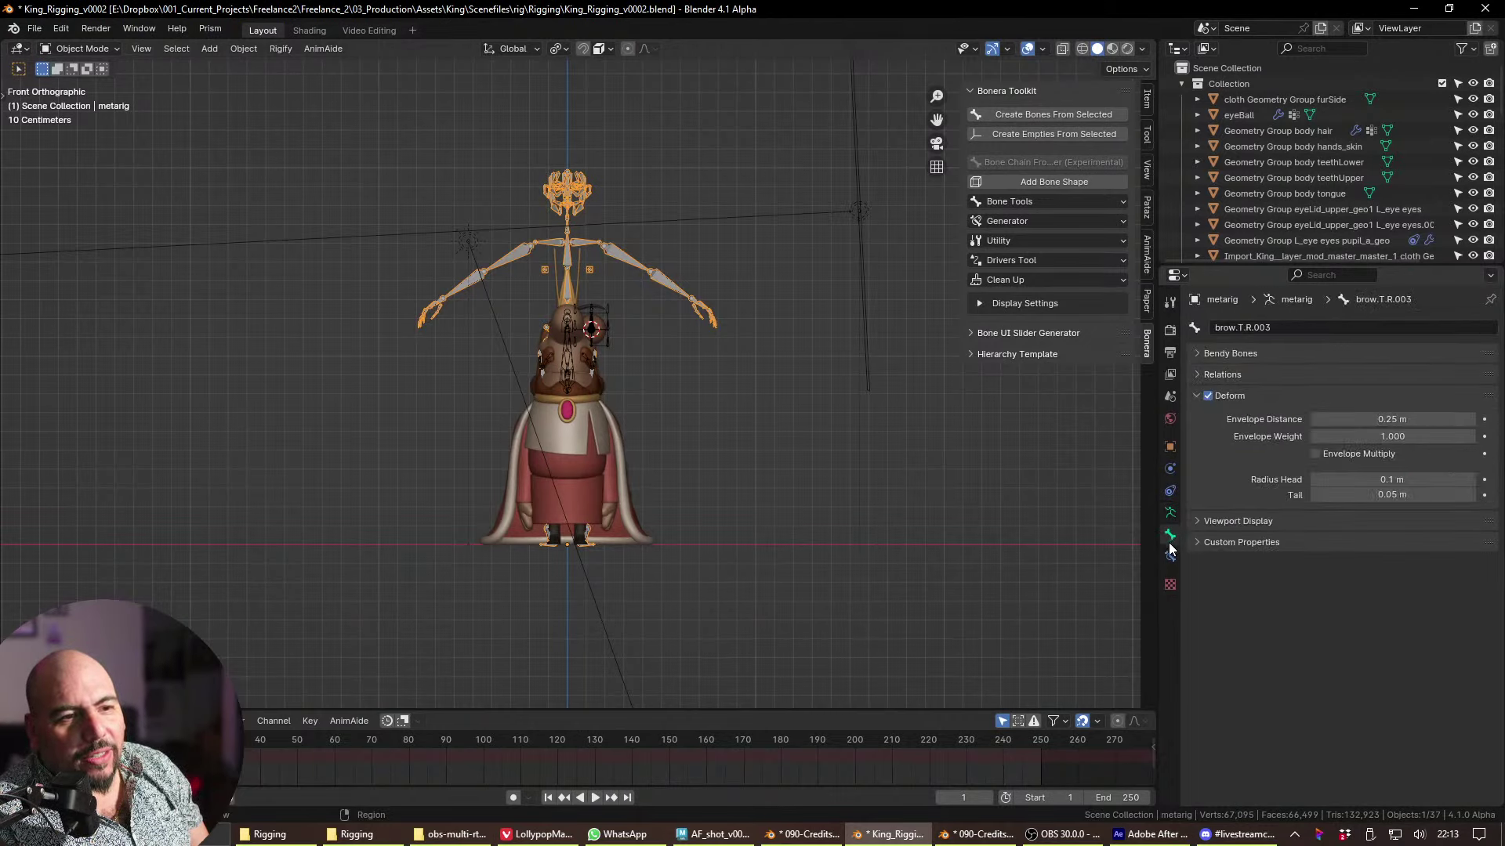
pyautogui.click(1170, 512)
pyautogui.click(1216, 487)
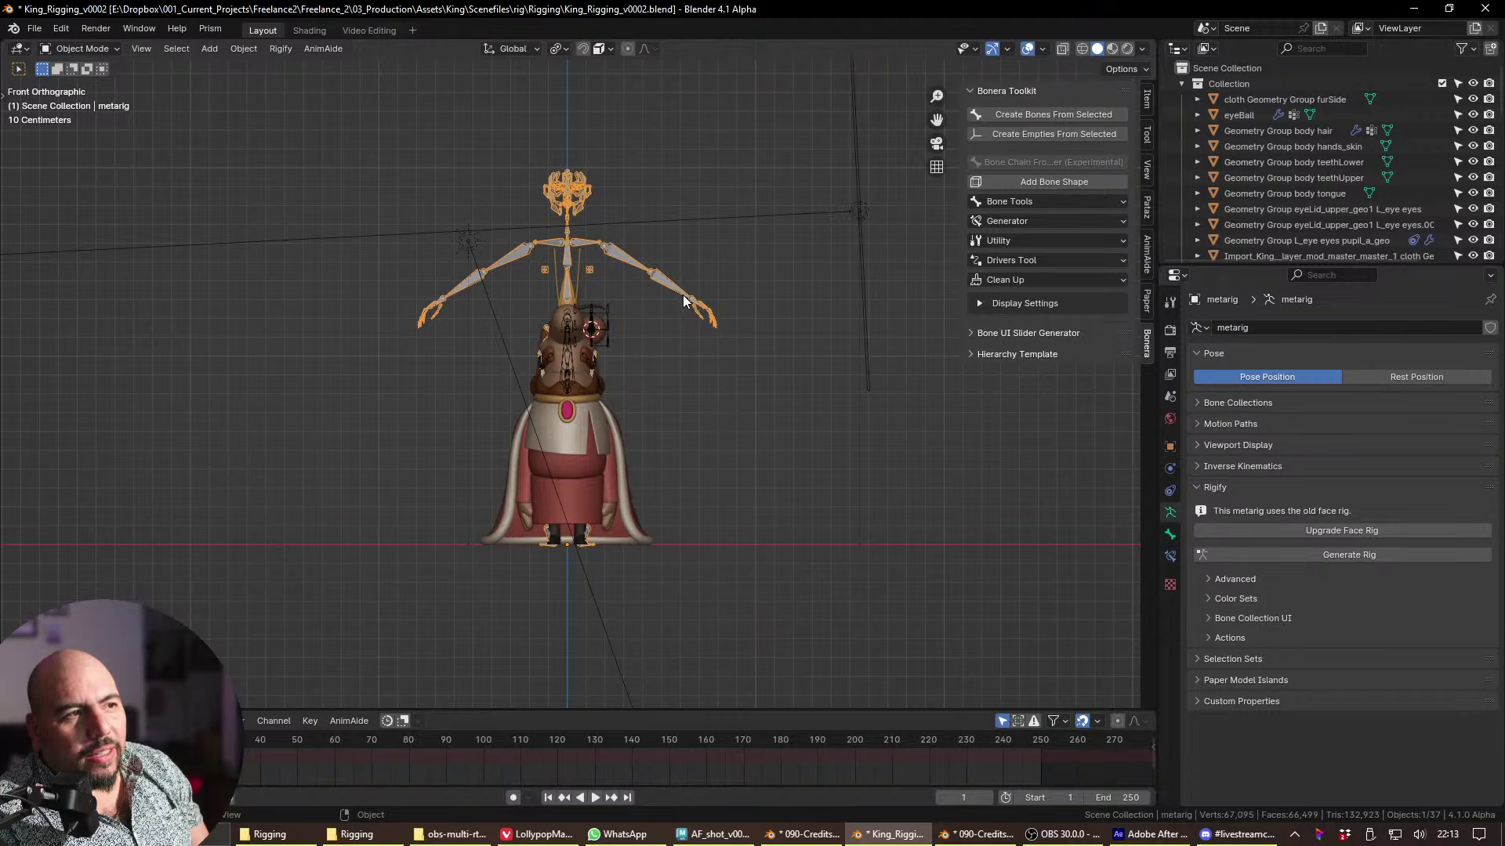
# - In Edit Mode, scale all metarig bones down about the 3D cursor at the world origin to fit the king's height
pyautogui.keyDown('shift'); pyautogui.moveTo(661, 359); pyautogui.dragTo(663, 403, button='middle'); pyautogui.keyUp('shift')
pyautogui.press('Tab')
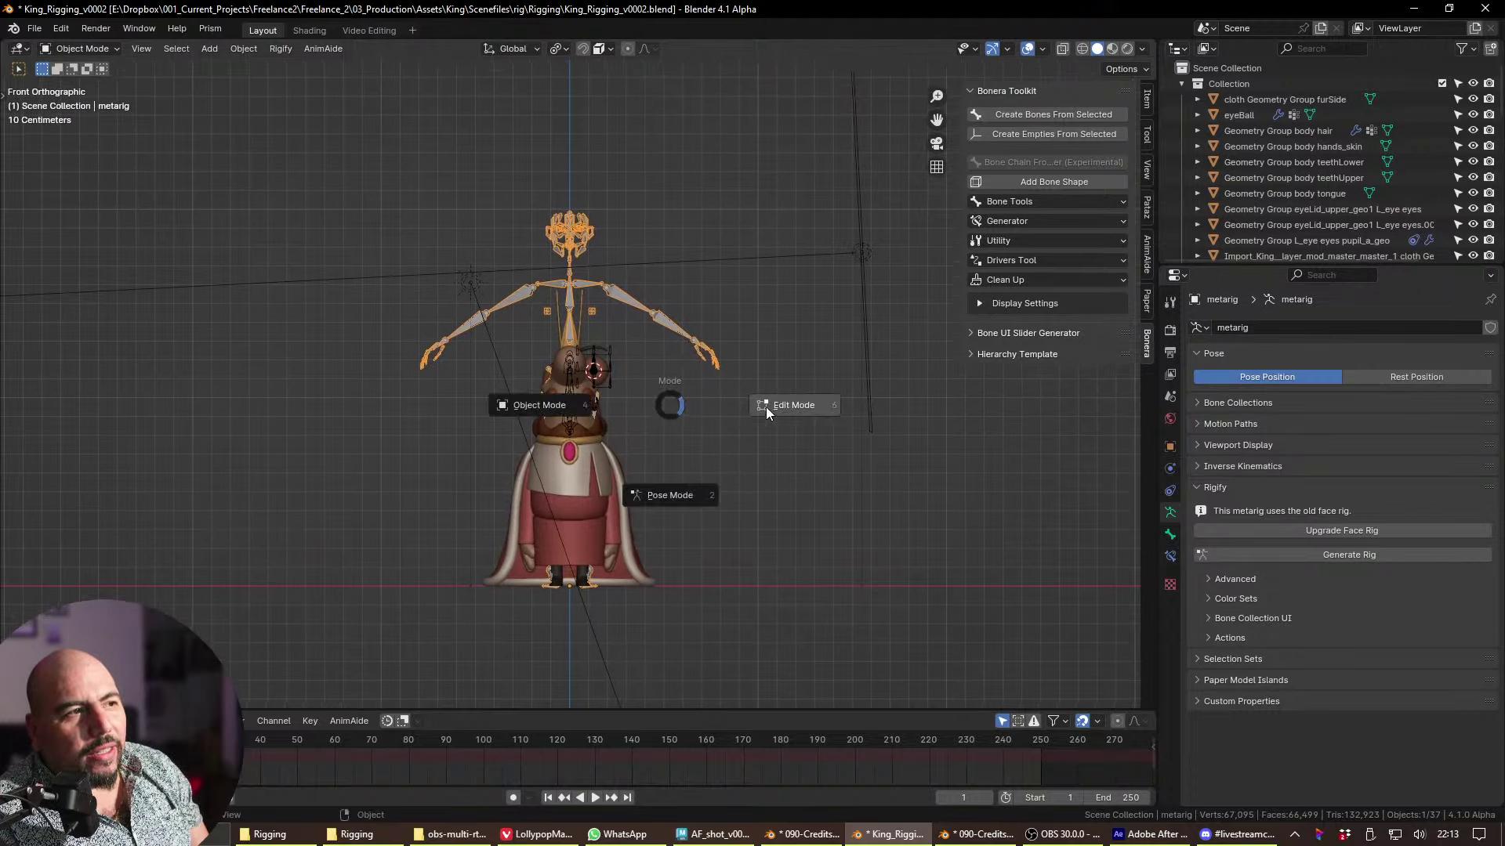
pyautogui.click(788, 405)
pyautogui.moveTo(801, 405); pyautogui.dragTo(745, 422, button='middle')
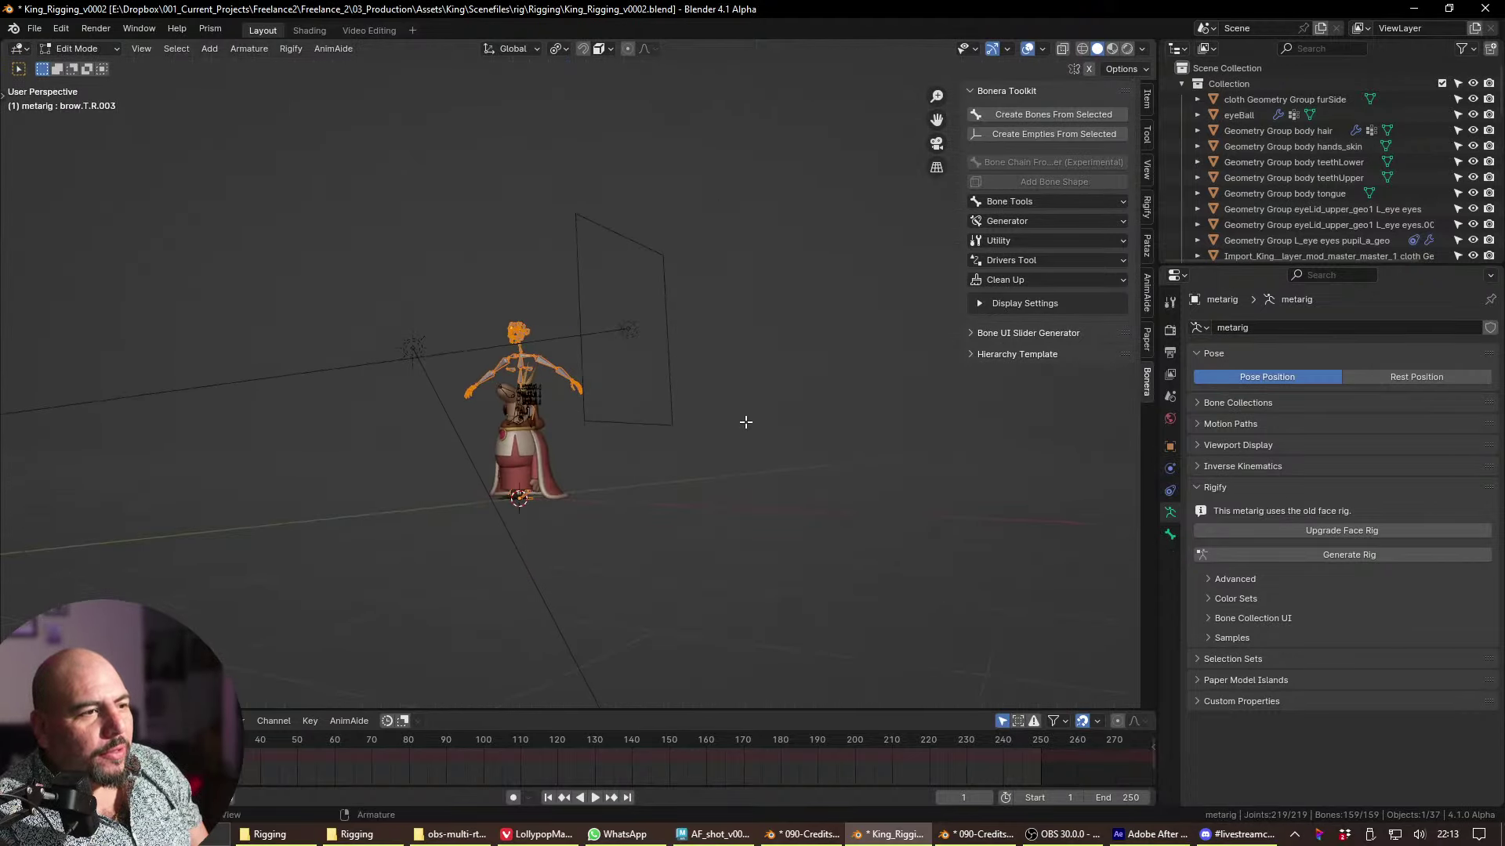
pyautogui.press('`')
pyautogui.click(763, 413)
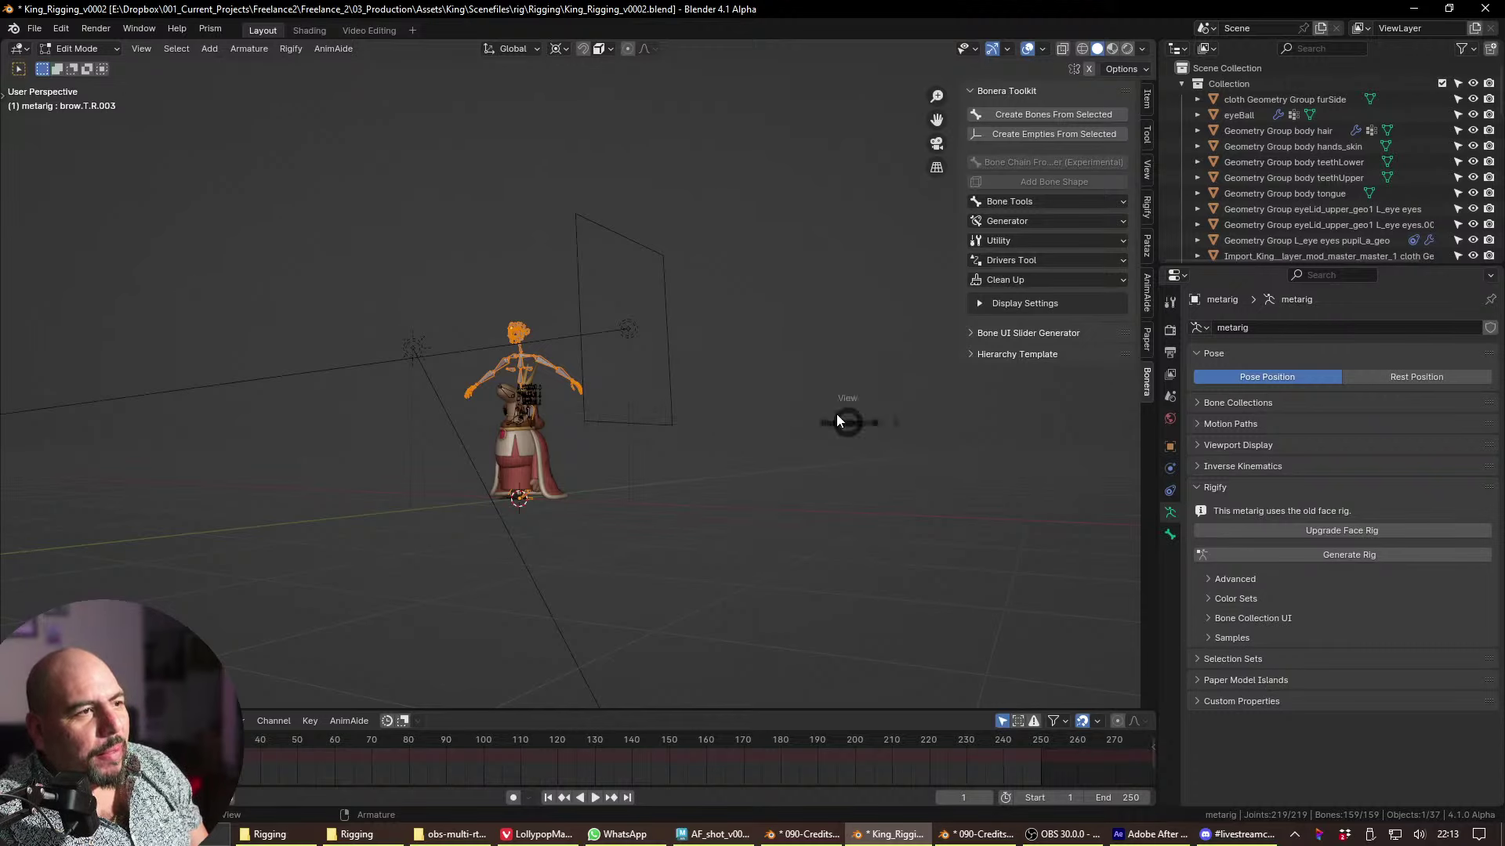
pyautogui.scroll(2, 749, 444)
pyautogui.press('s')
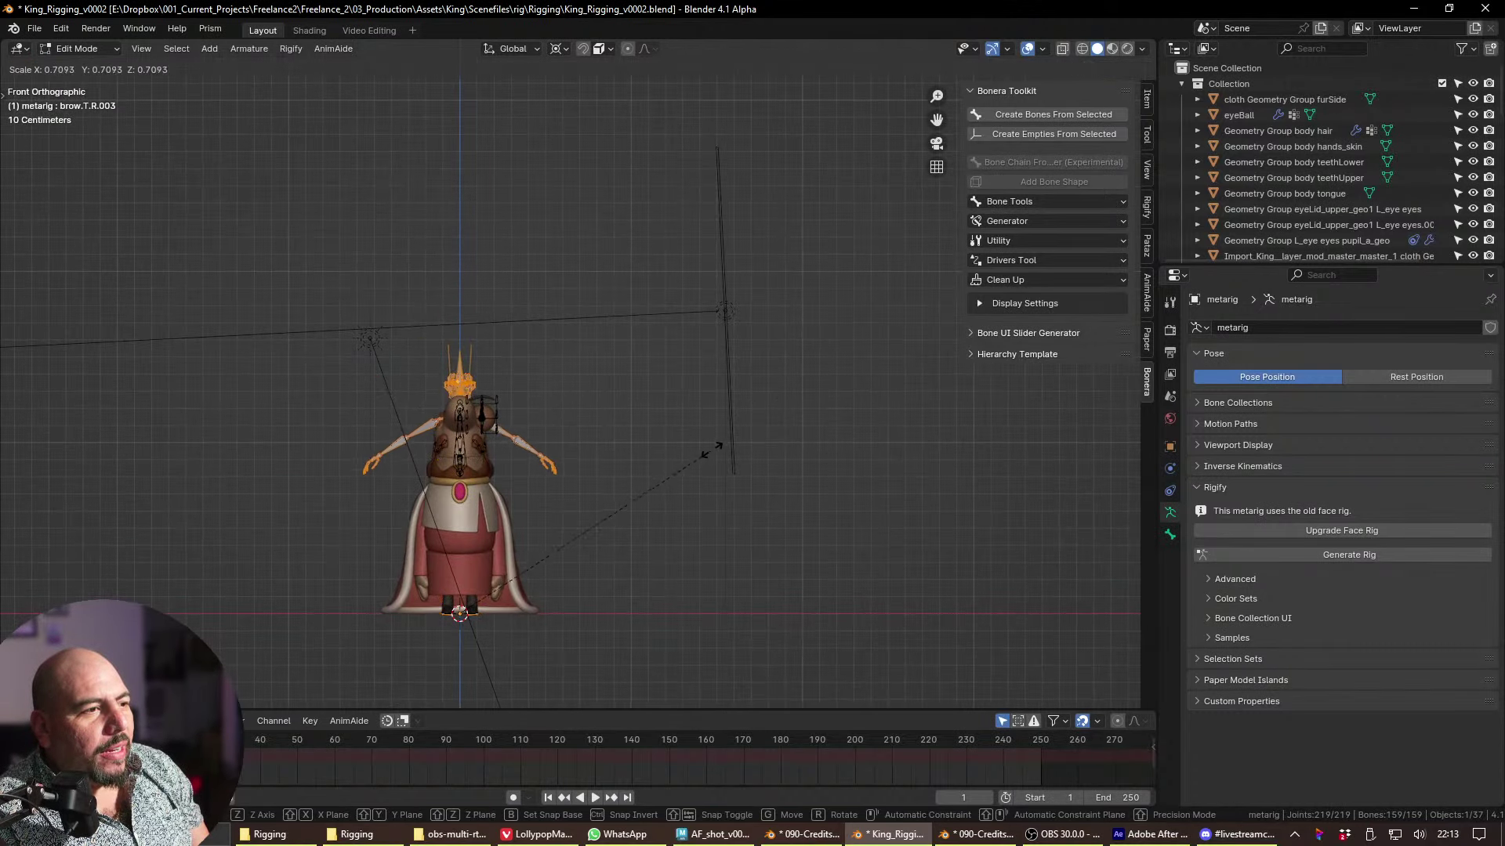
pyautogui.click(644, 558)
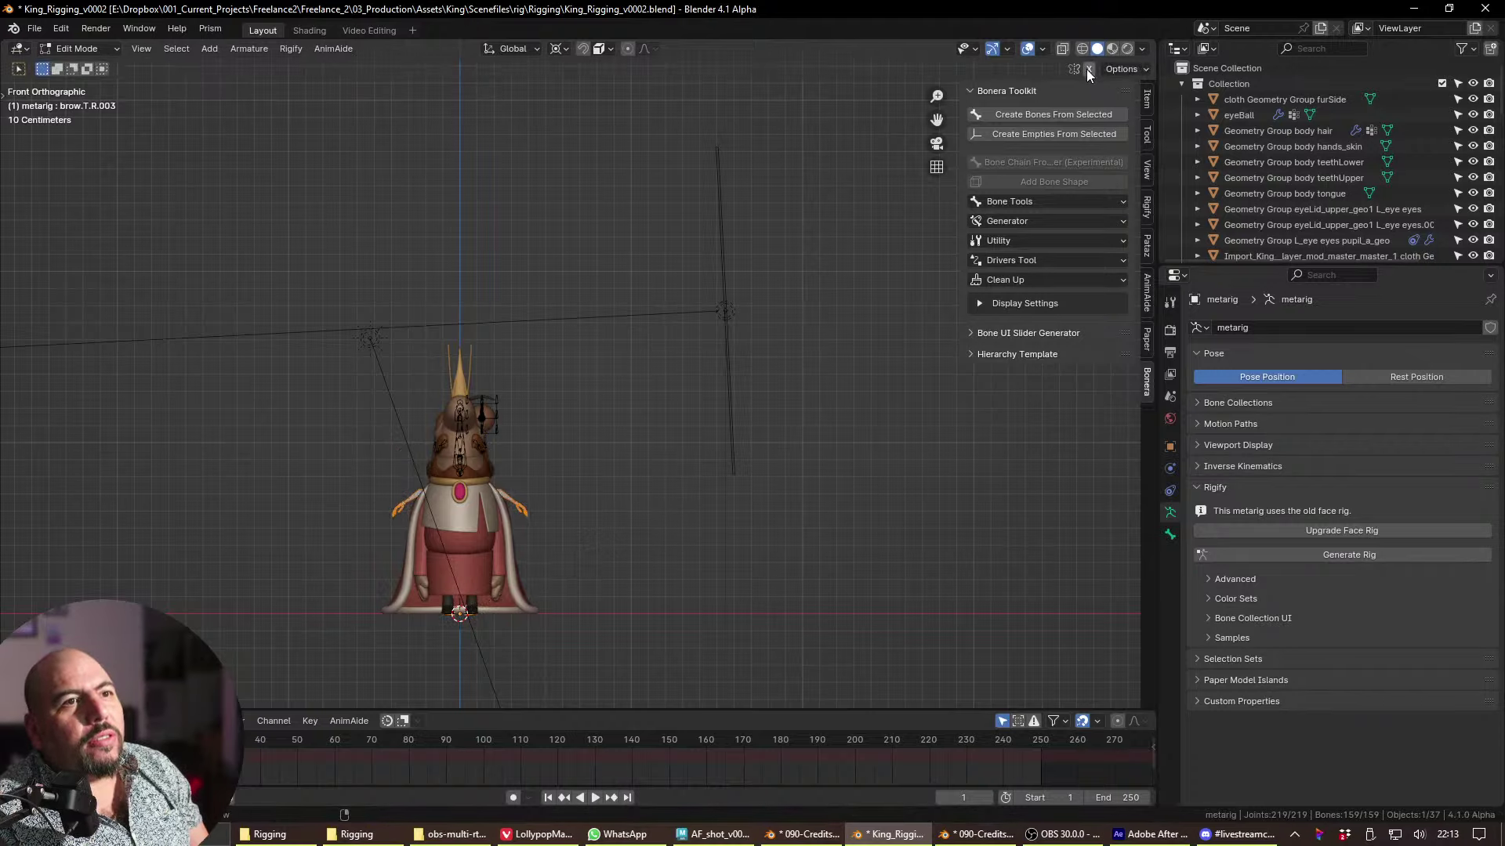
# - Turn on X-axis mirroring for editing the metarig's bones
pyautogui.click(1114, 71)
pyautogui.click(1086, 99)
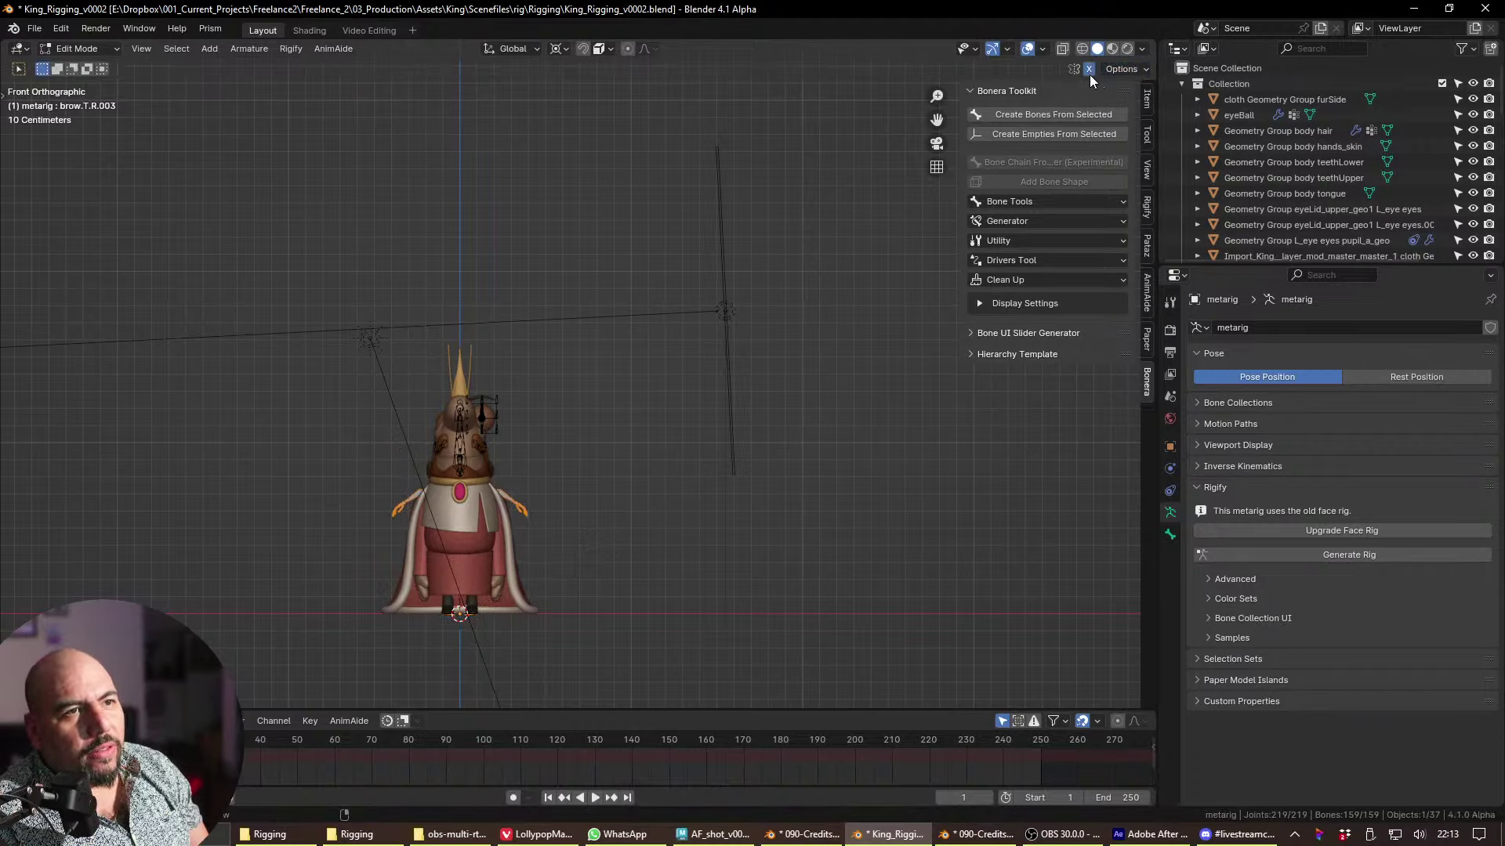
pyautogui.keyDown('shift'); pyautogui.moveTo(554, 486); pyautogui.dragTo(614, 467, button='middle'); pyautogui.keyUp('shift')
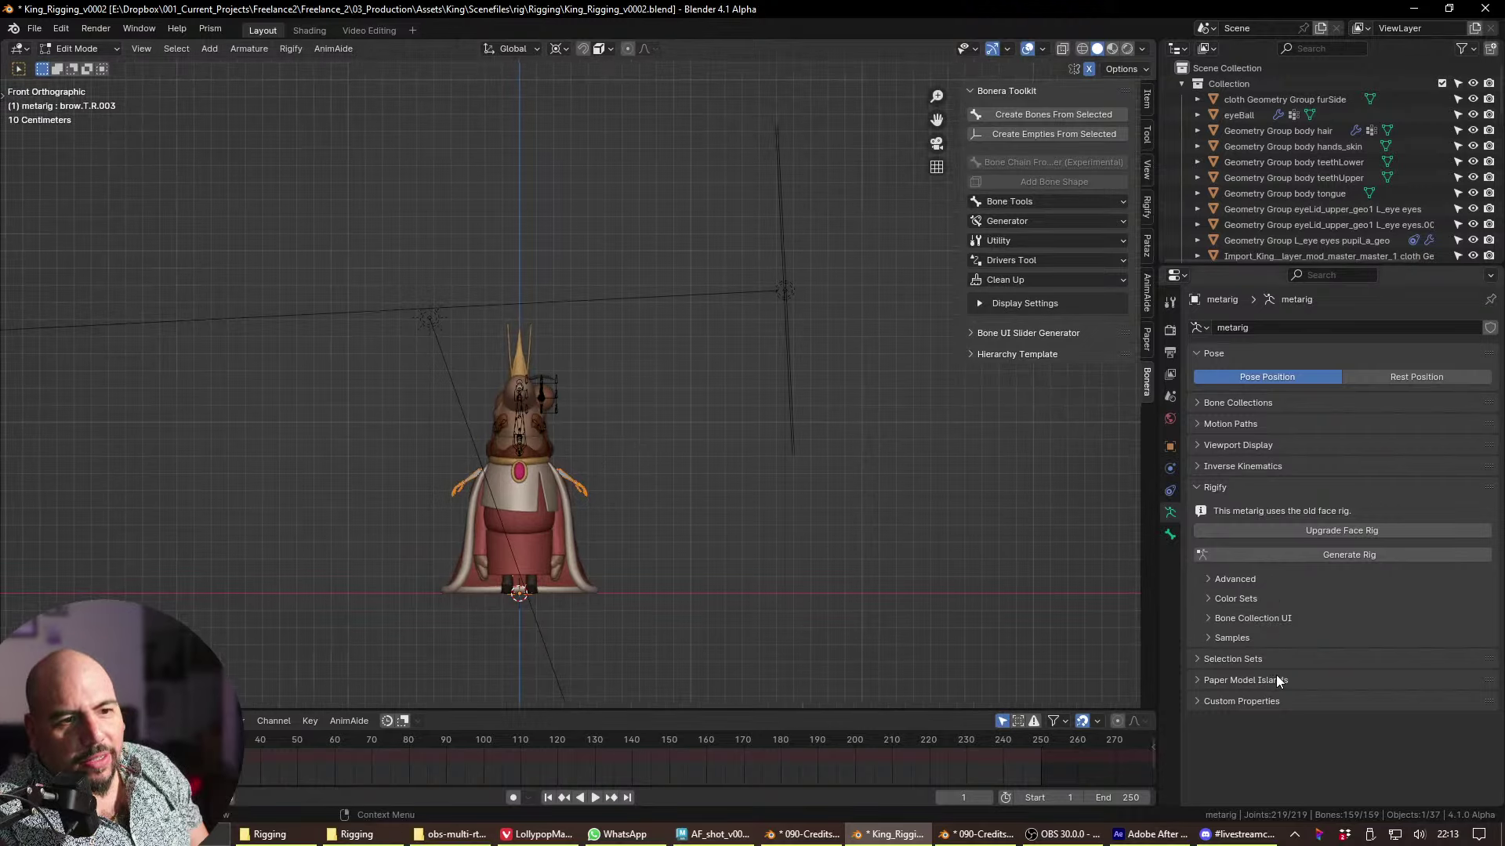
# - Set the metarig's viewport display to In Front and display it as Wire
pyautogui.click(1170, 445)
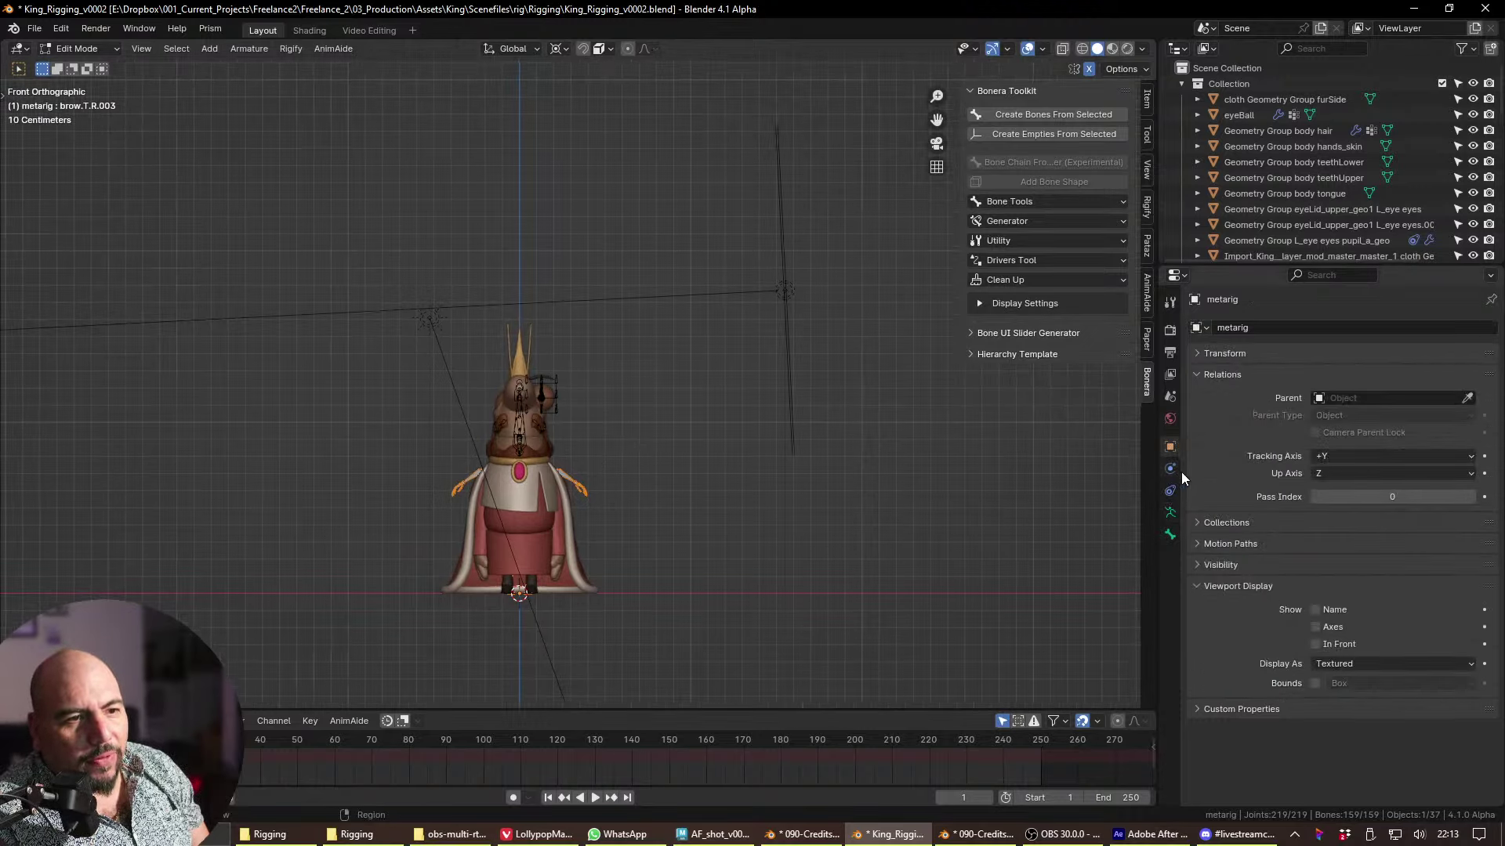
pyautogui.click(1349, 664)
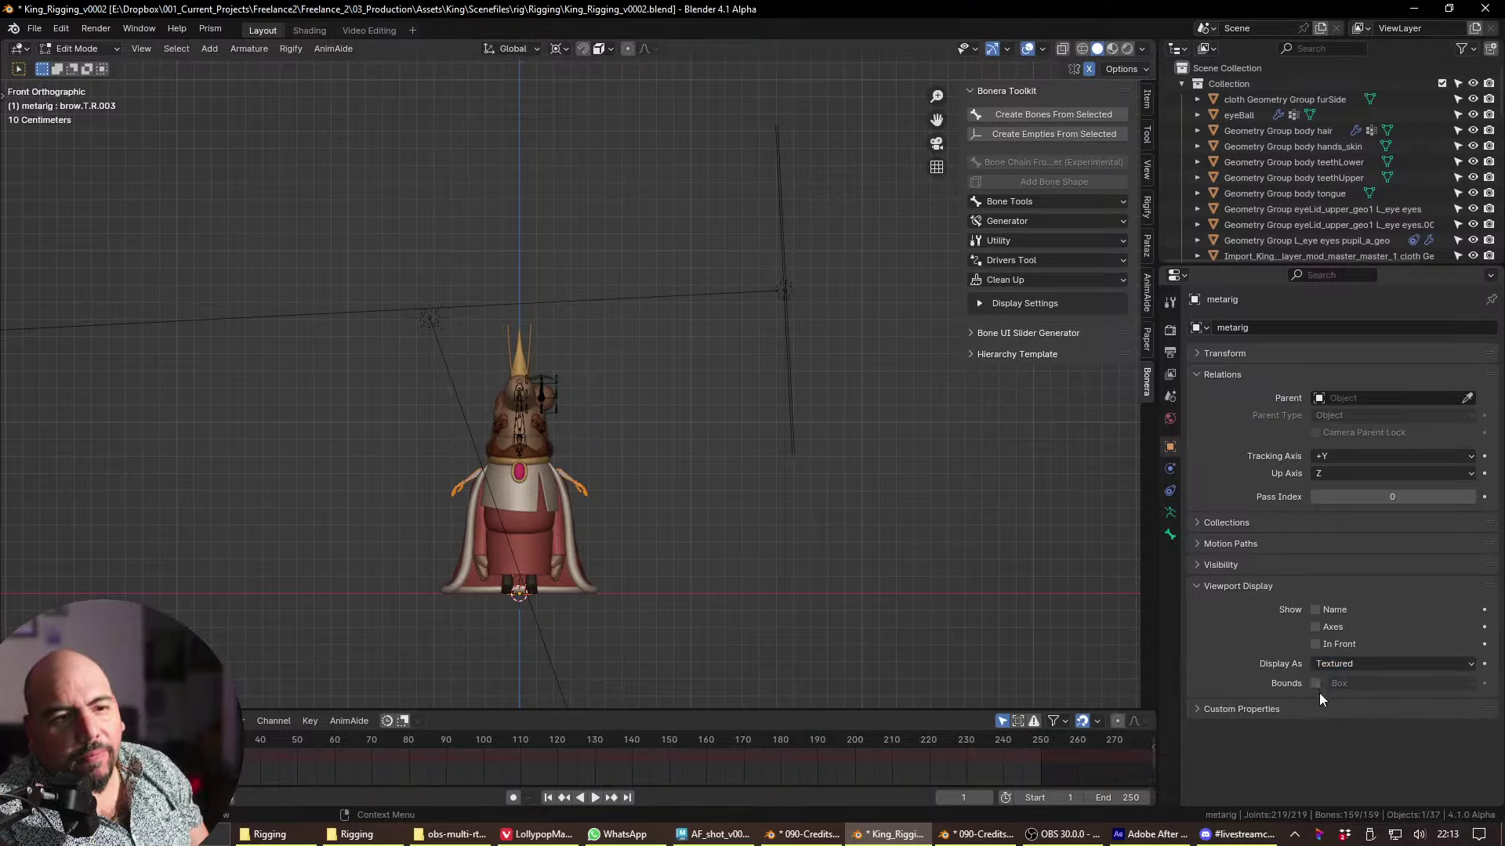
pyautogui.click(1343, 665)
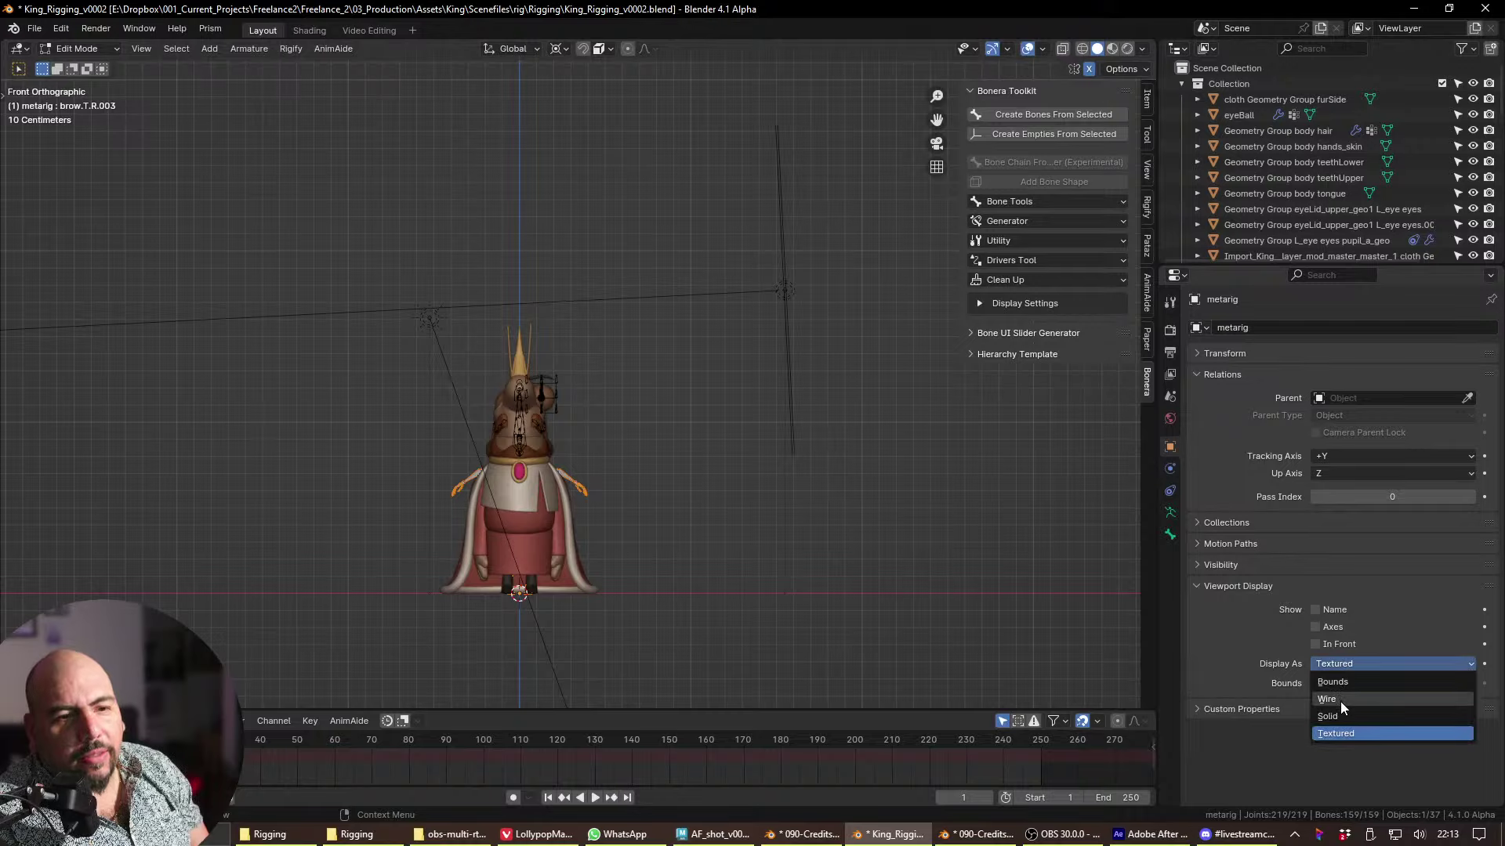
pyautogui.click(1337, 645)
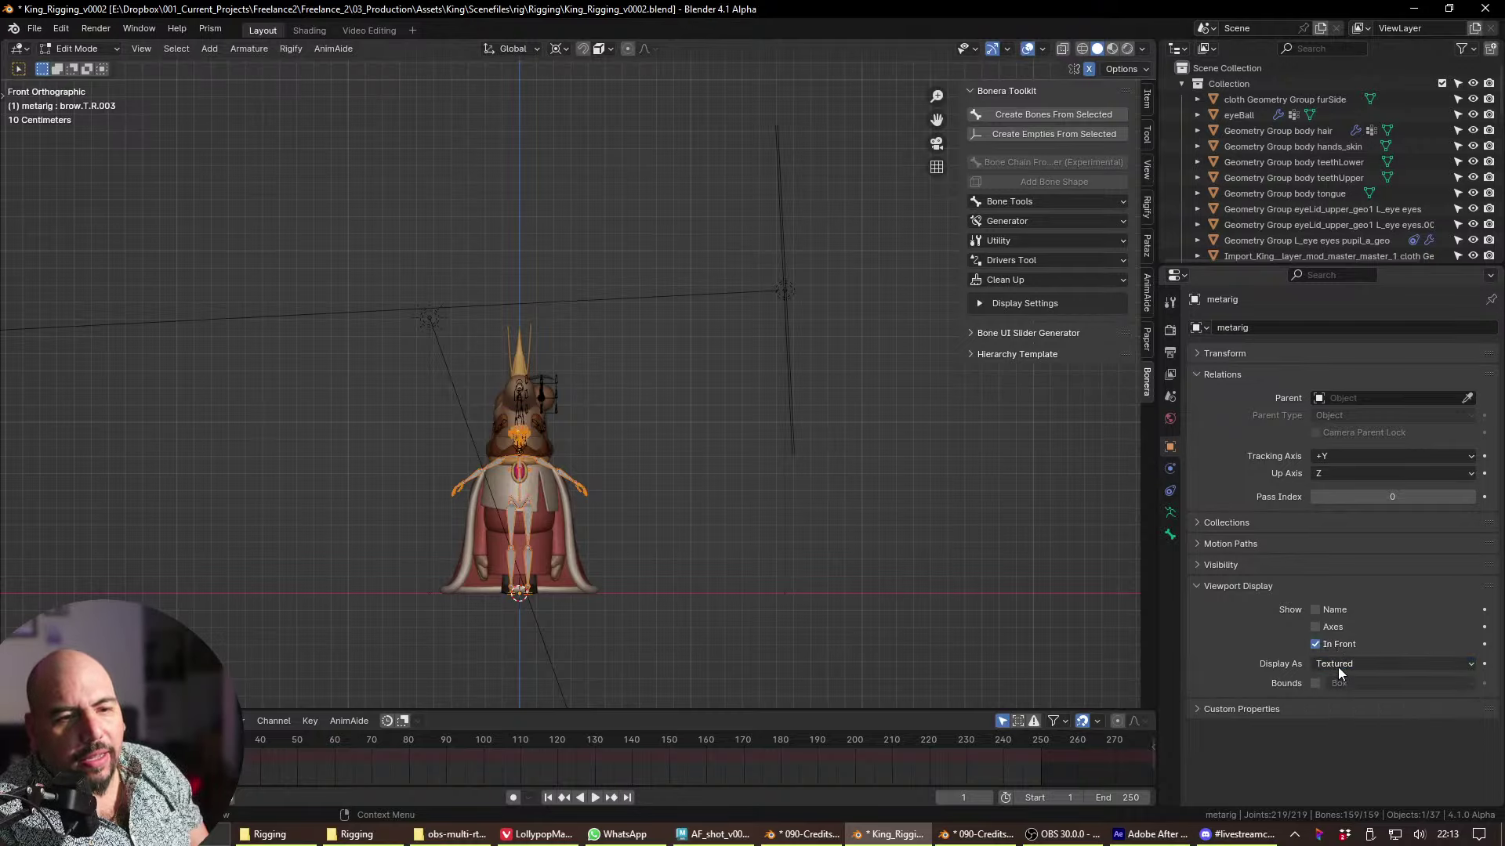
pyautogui.click(1338, 666)
pyautogui.click(1337, 697)
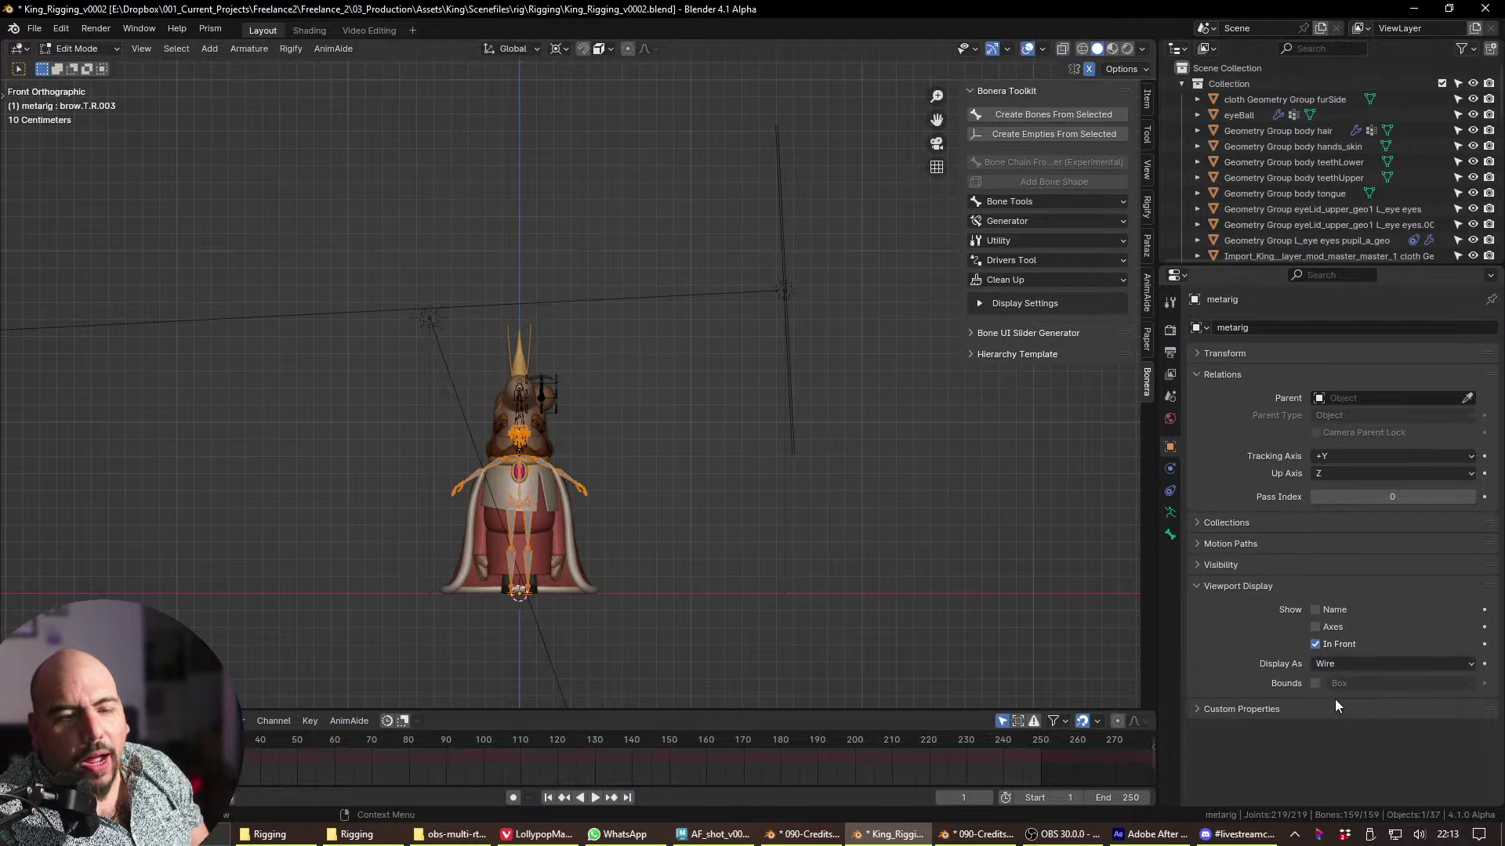
# - In front view, scale the pelvis and leg bones down to about 0.6, widening them along X to line up with the king's feet
pyautogui.press('KP_Decimal')
pyautogui.scroll(-2, 745, 445)
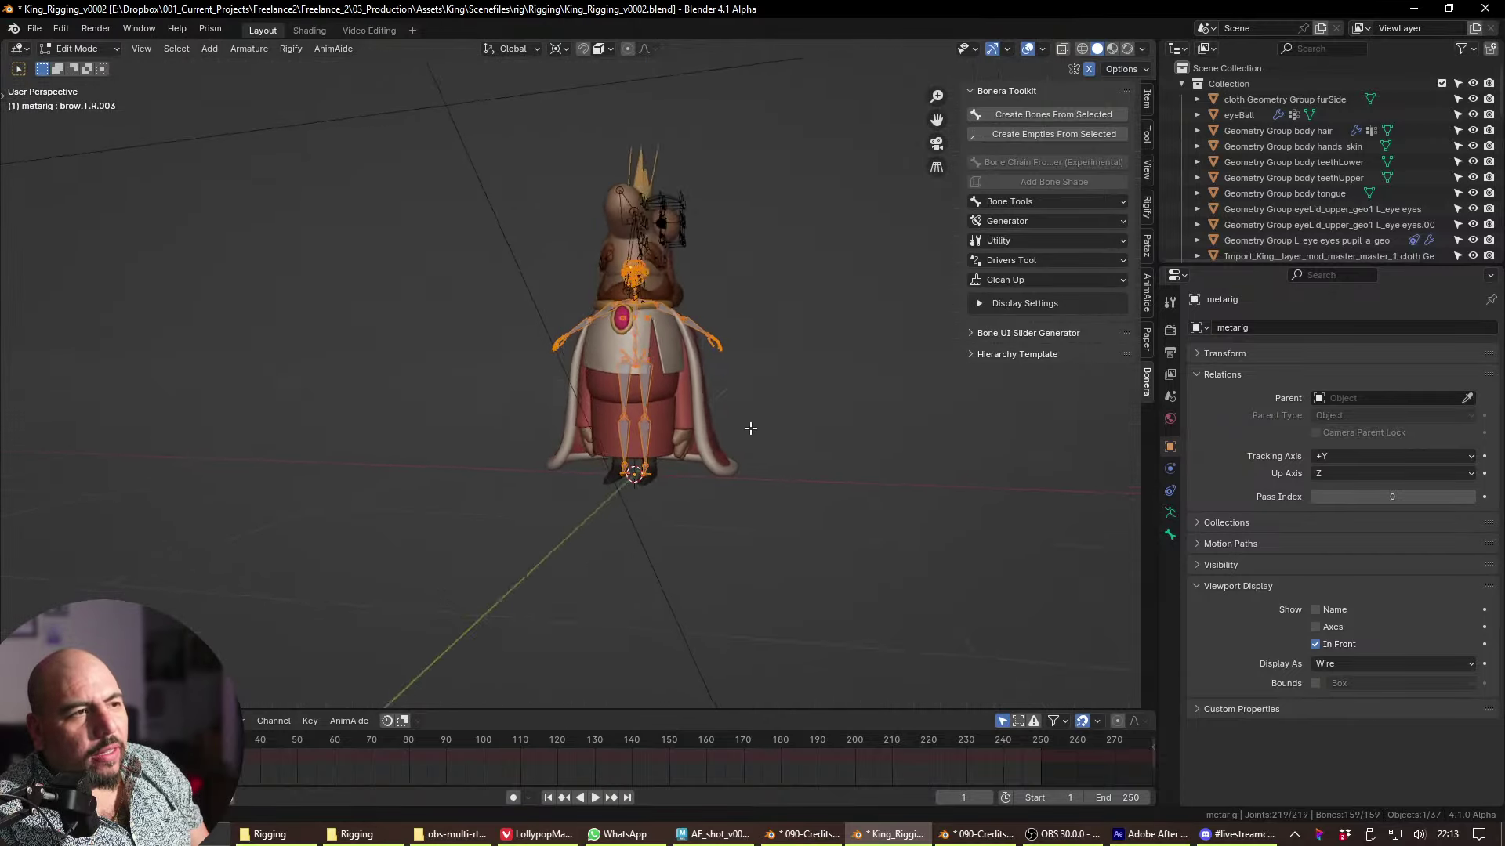
pyautogui.moveTo(746, 444); pyautogui.dragTo(783, 438, button='middle')
pyautogui.press('KP_1')
pyautogui.scroll(3, 684, 284)
pyautogui.scroll(1, 684, 285)
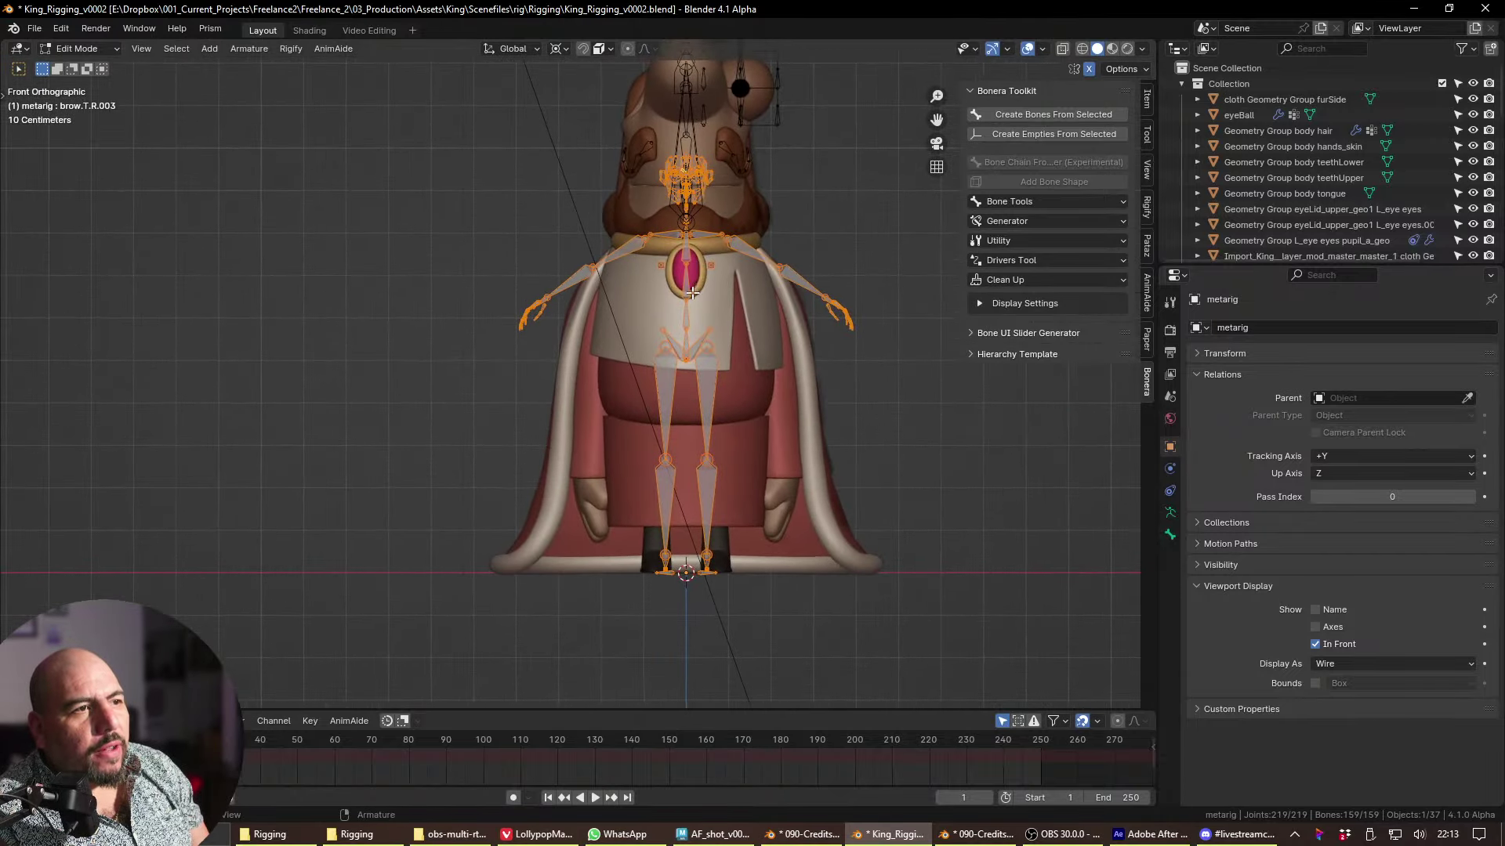
pyautogui.keyDown('shift'); pyautogui.scroll(-3, 757, 337); pyautogui.keyUp('shift')
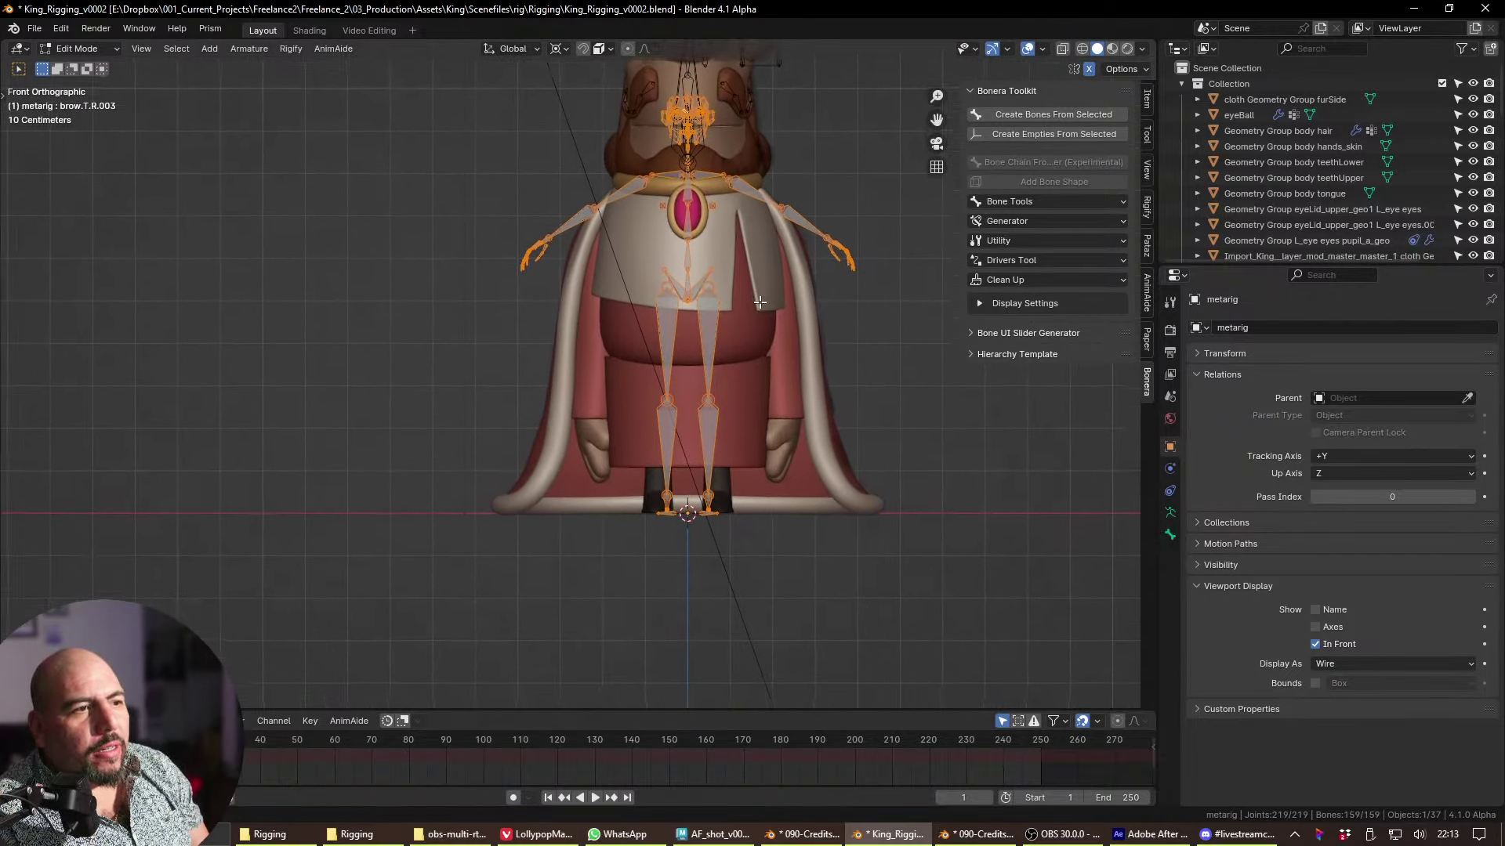
pyautogui.moveTo(612, 259); pyautogui.dragTo(691, 419)
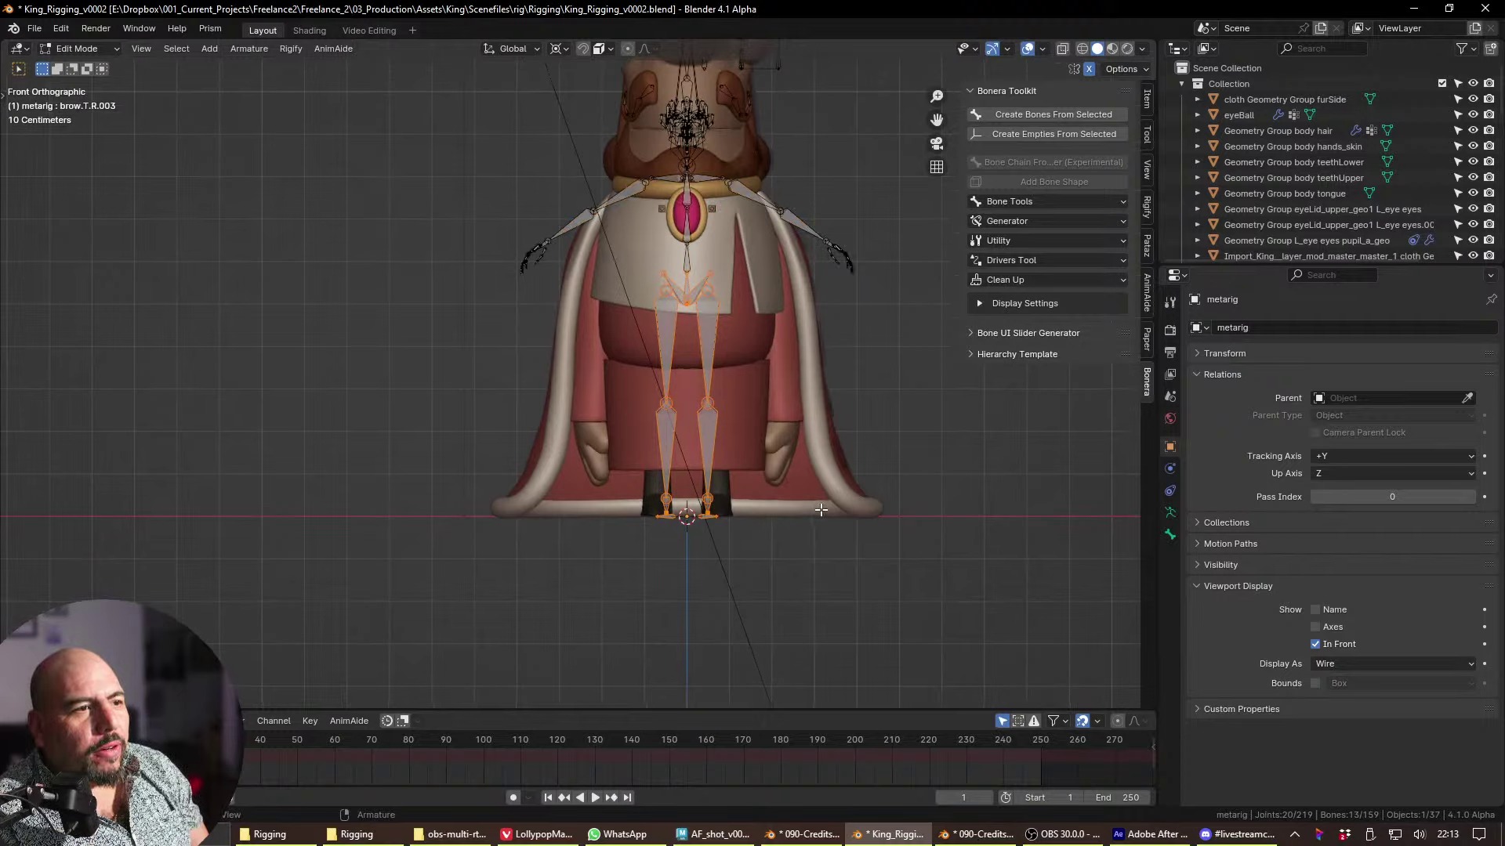
pyautogui.press('s')
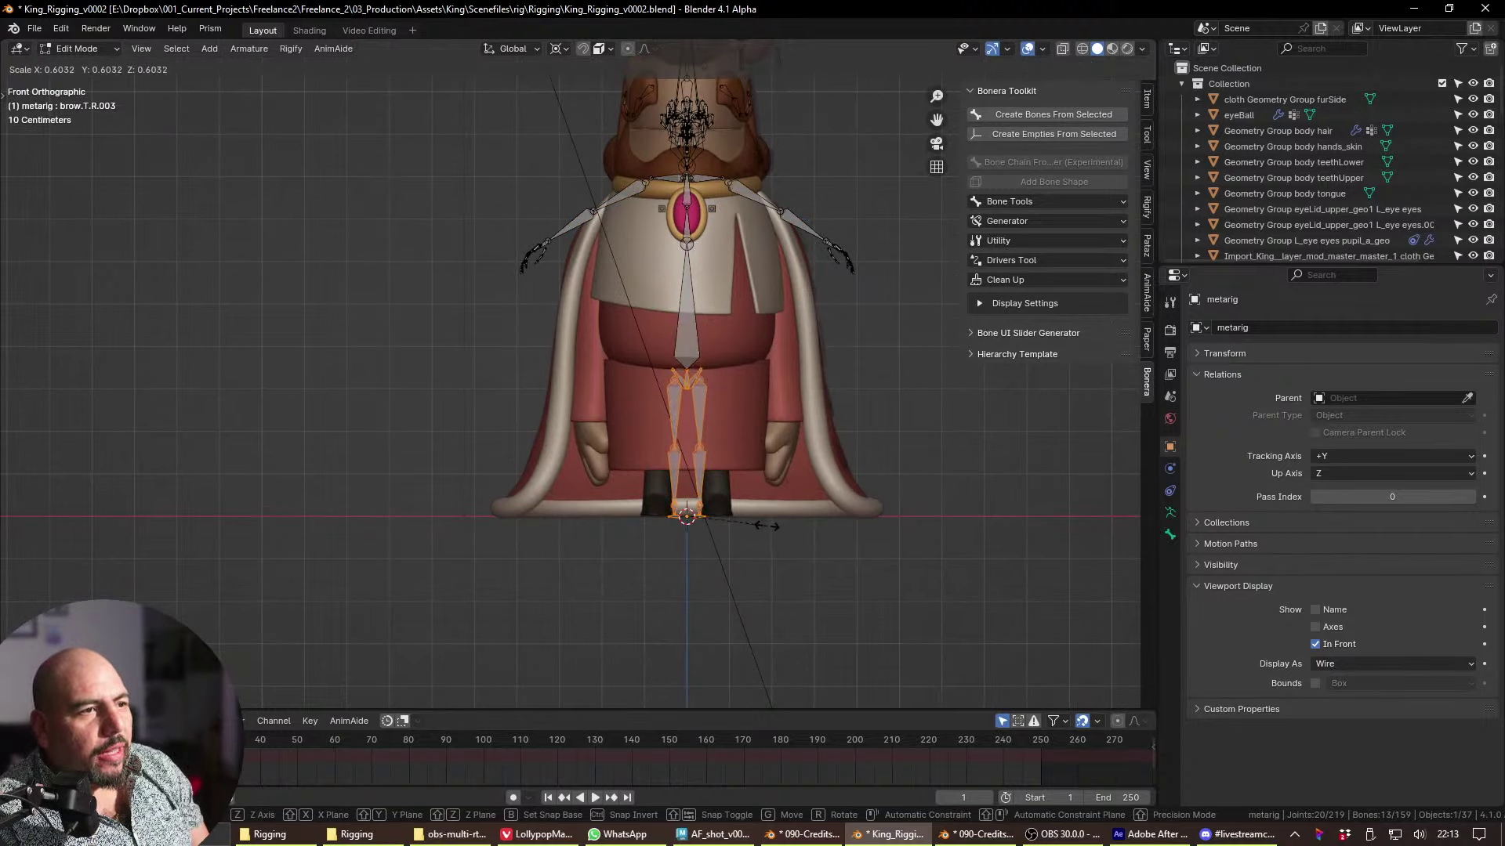
pyautogui.press('x')
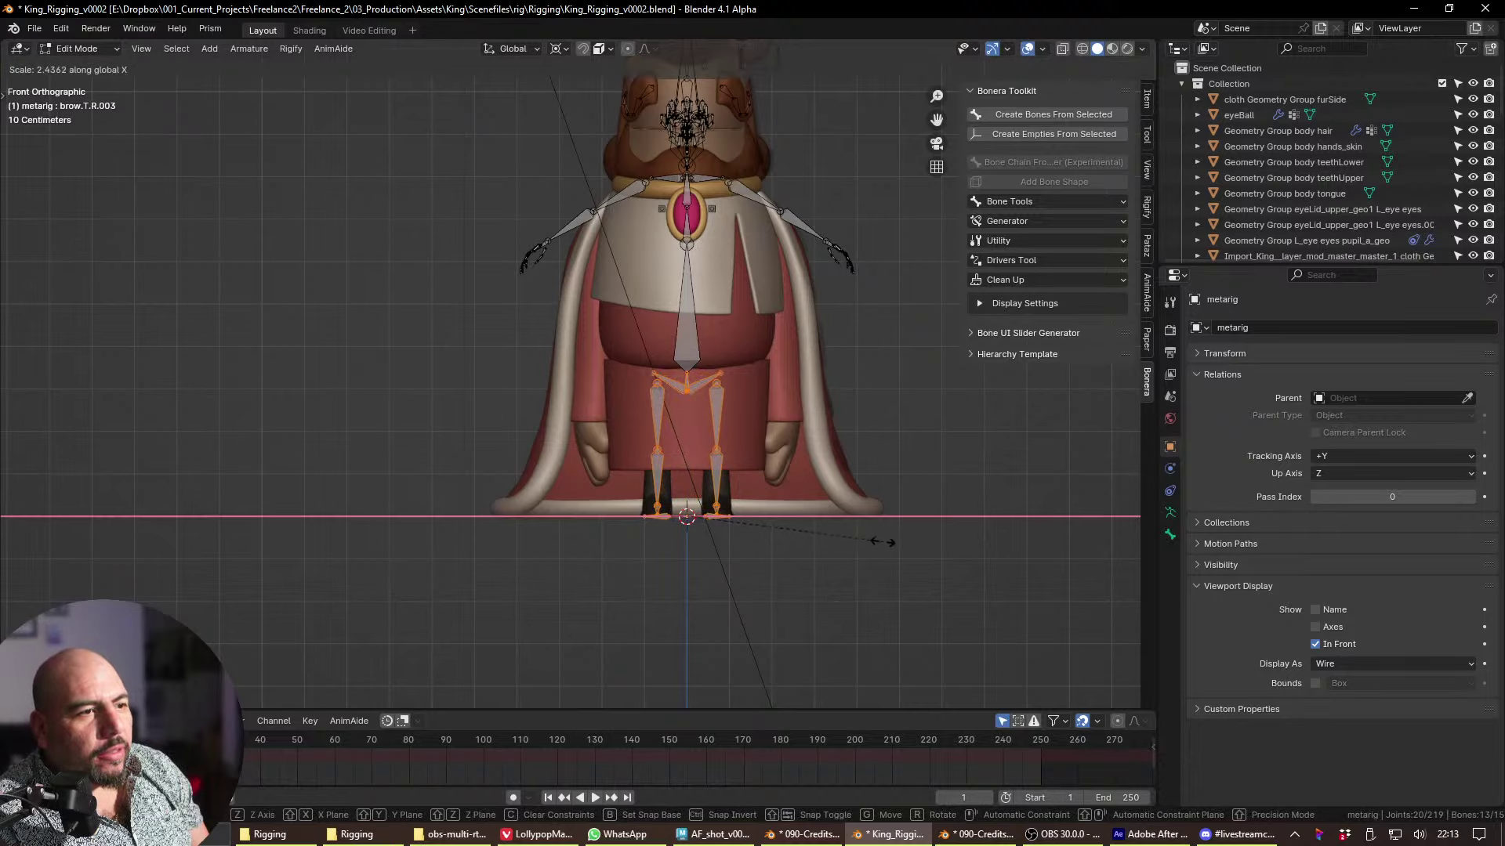
pyautogui.click(880, 545)
# - Try to enlarge the foot bones about the 3D cursor in the right side view
pyautogui.press('`')
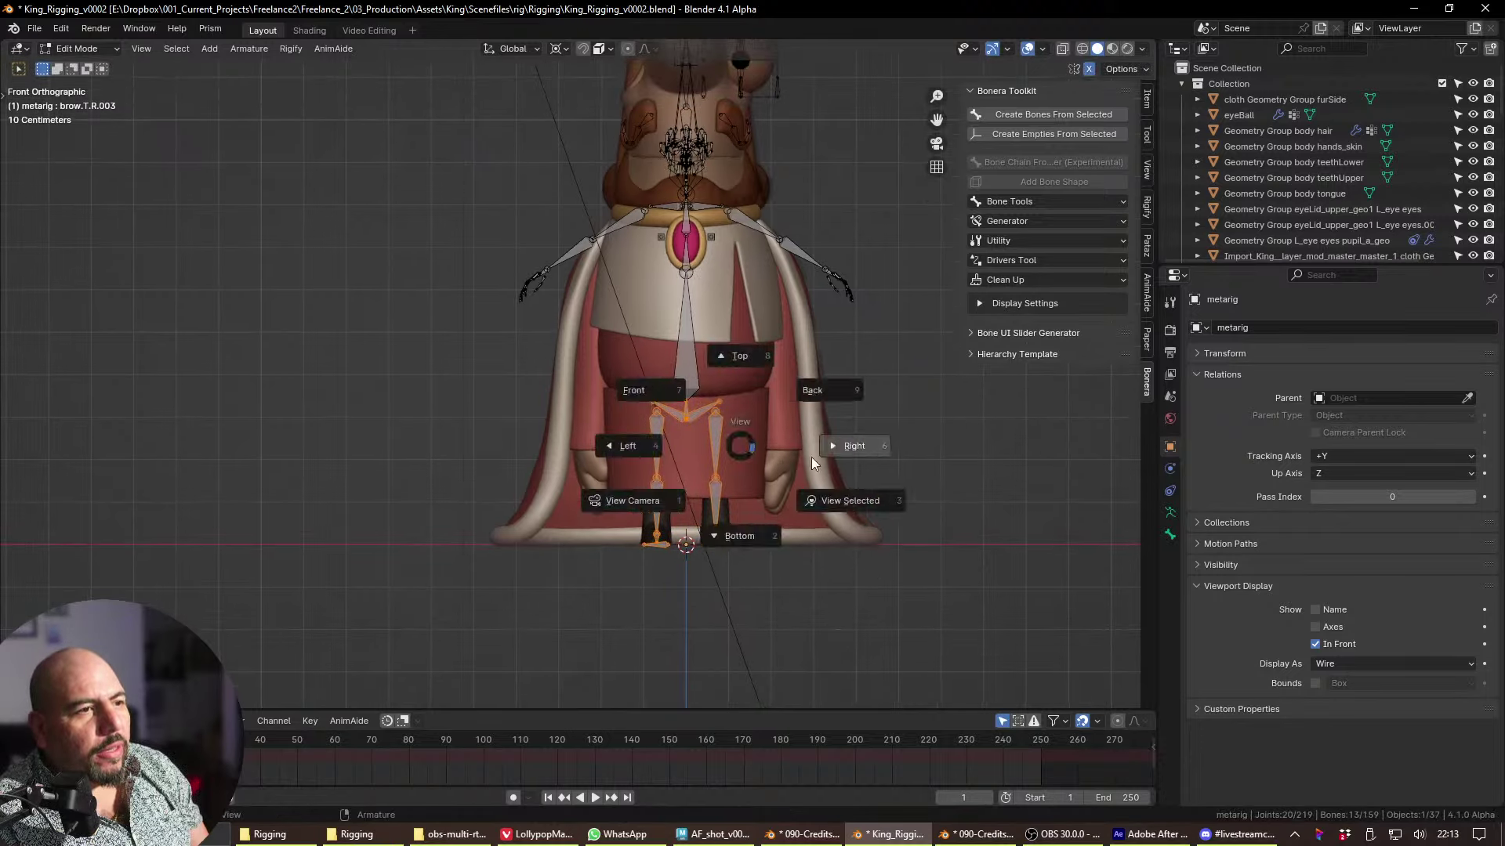
pyautogui.click(807, 456)
pyautogui.press('ctrl+KP_1')
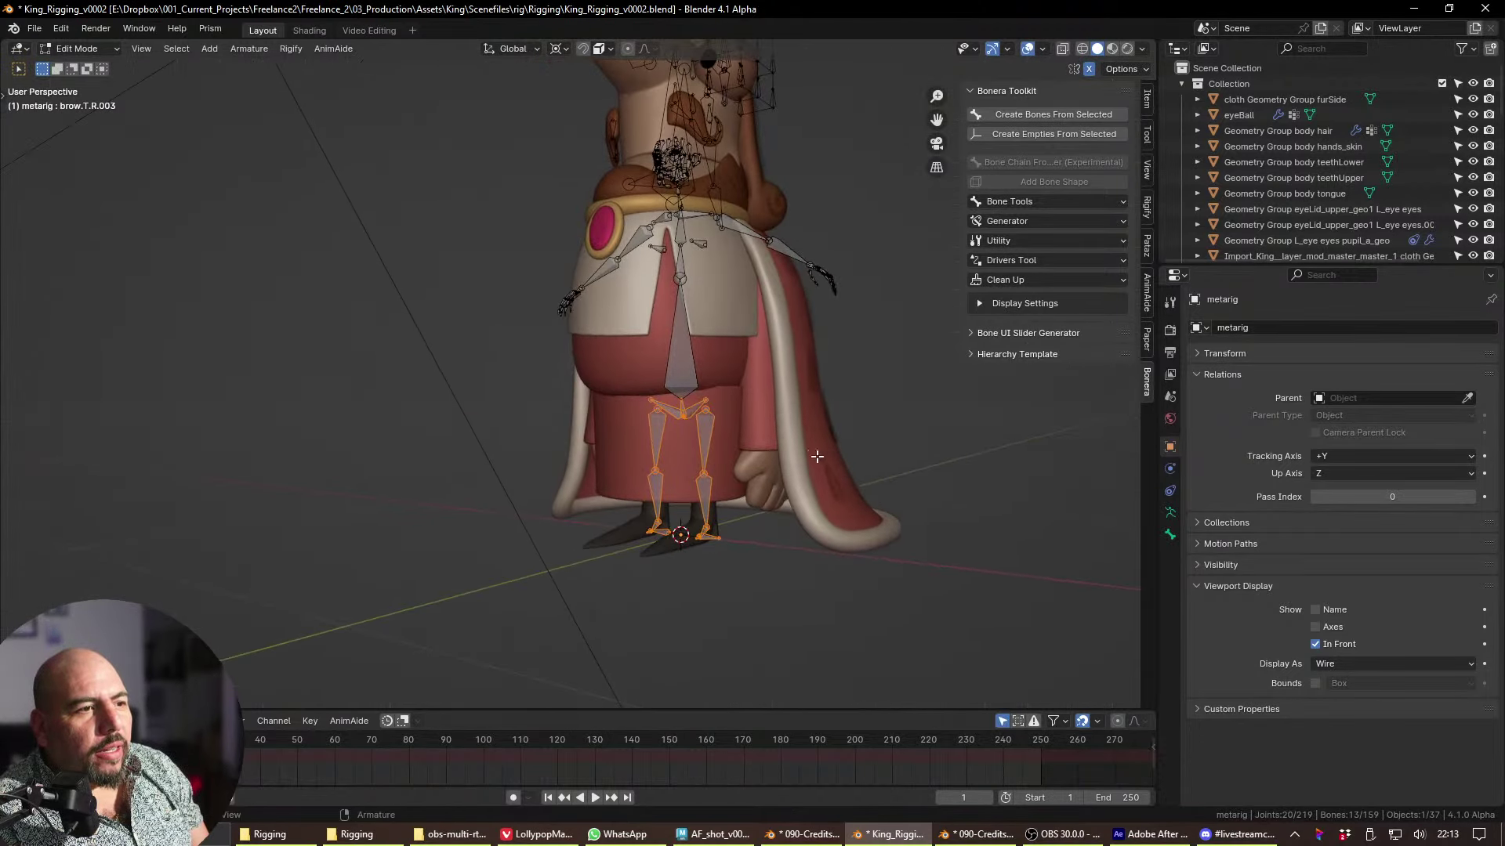
pyautogui.press('KP_1')
pyautogui.press('KP_3')
pyautogui.scroll(2, 597, 576)
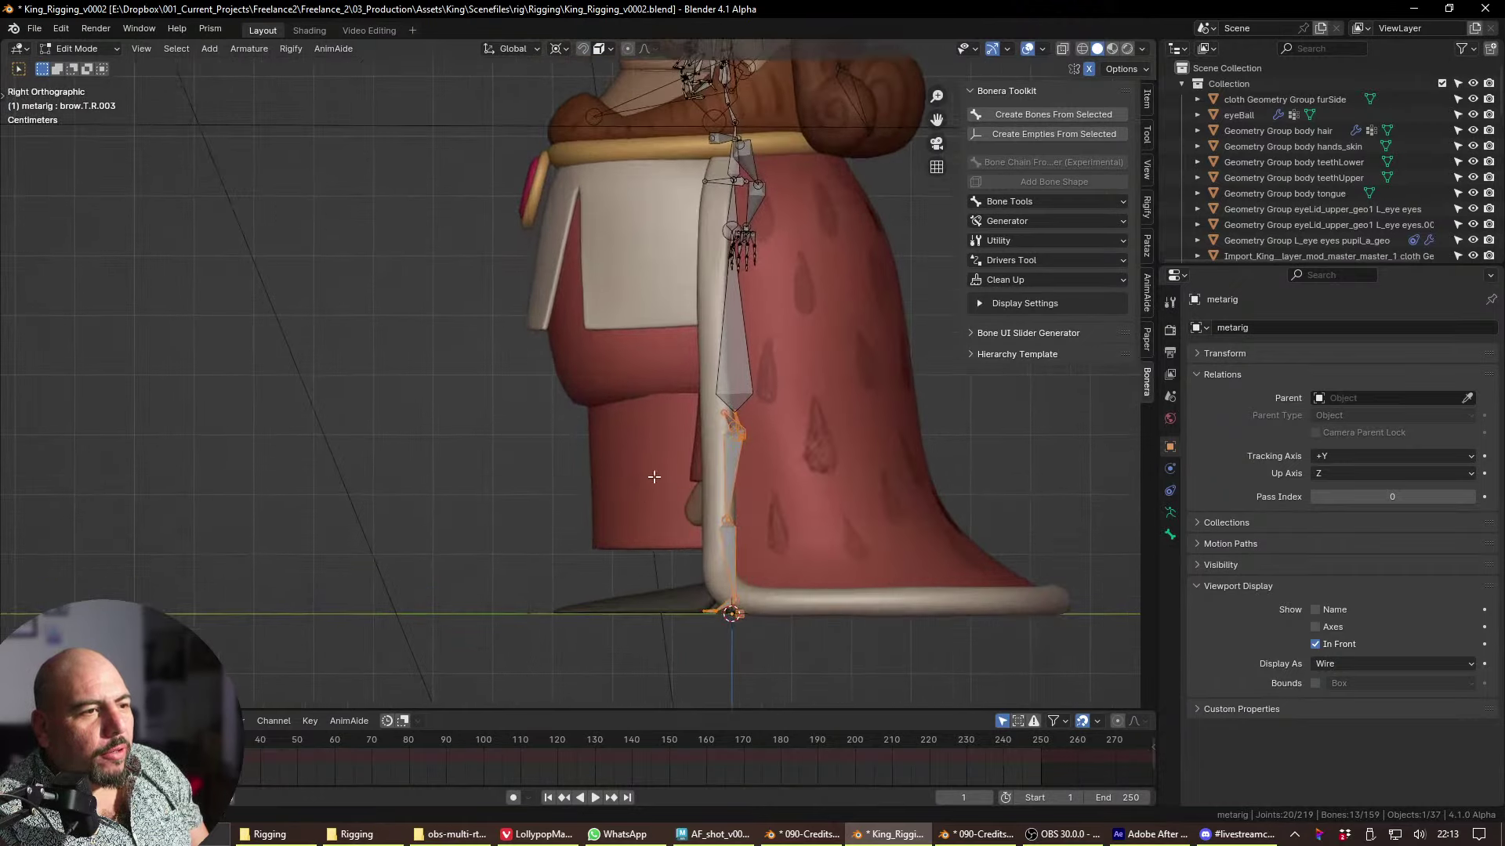
pyautogui.moveTo(646, 531); pyautogui.dragTo(785, 603)
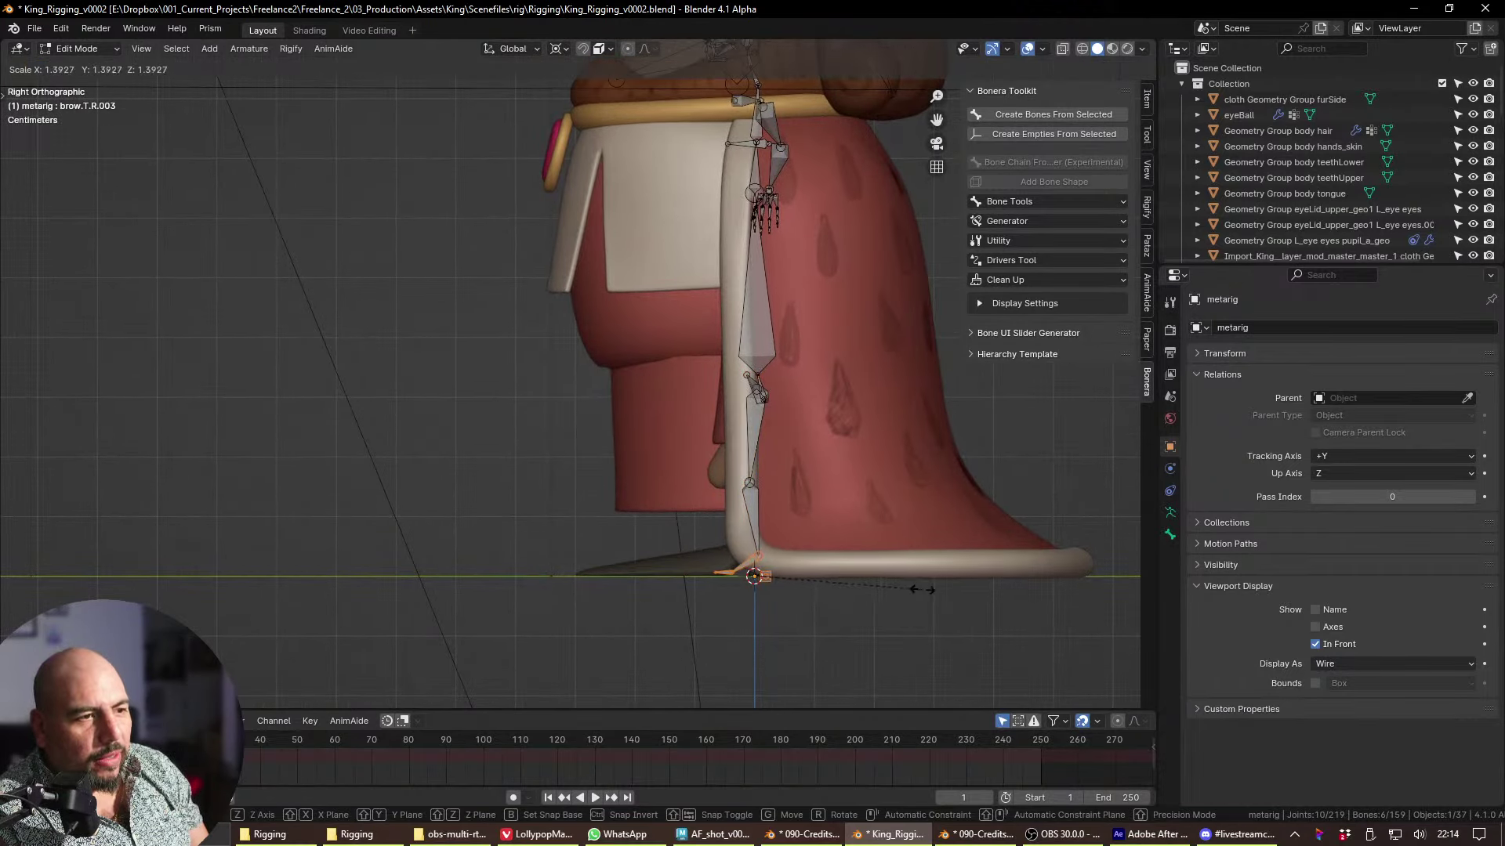
pyautogui.moveTo(625, 556); pyautogui.dragTo(754, 629)
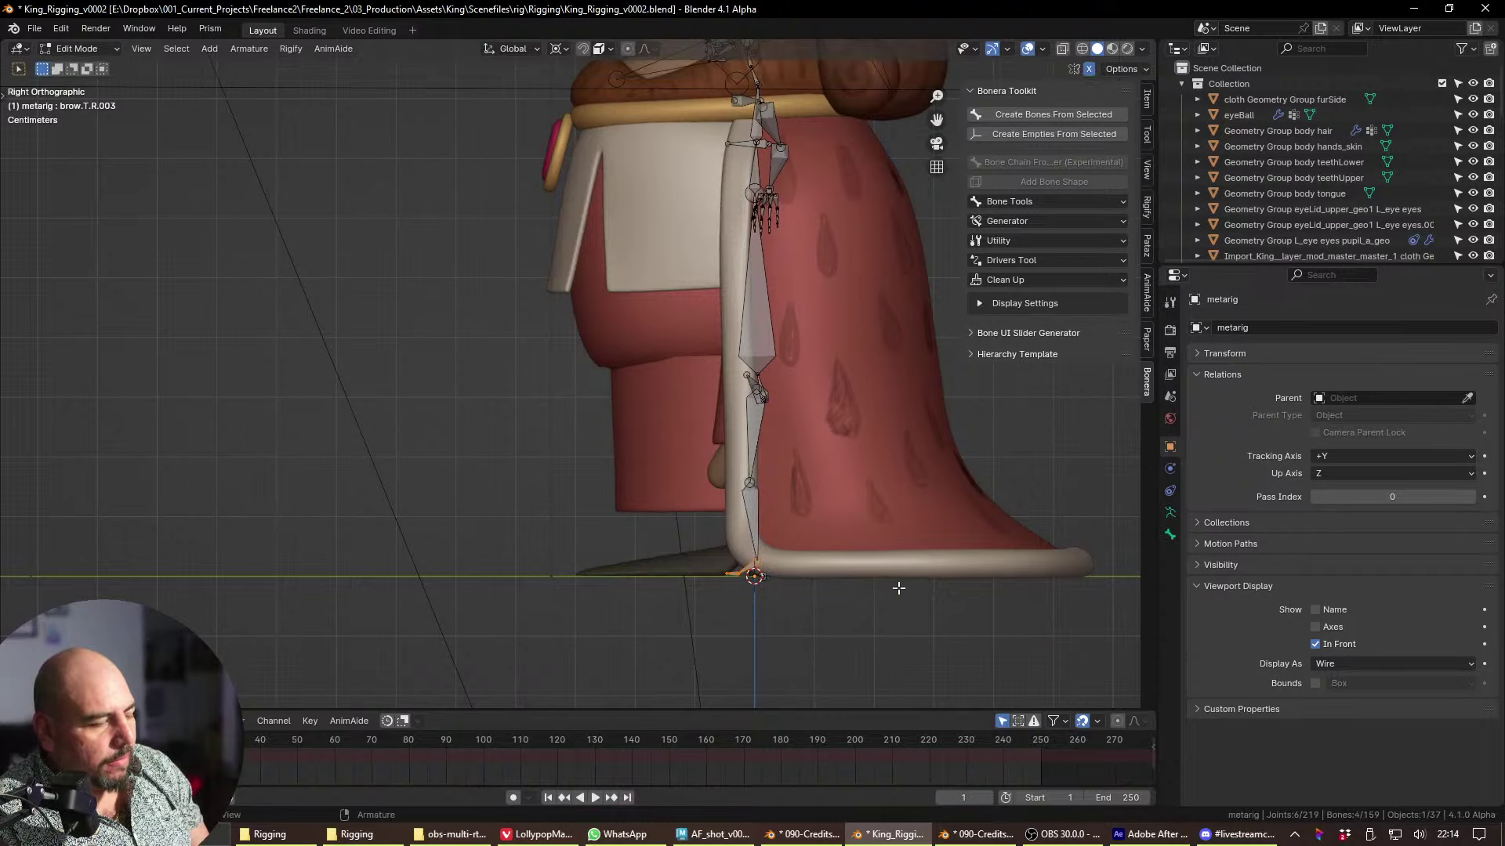
pyautogui.scroll(5, 880, 581)
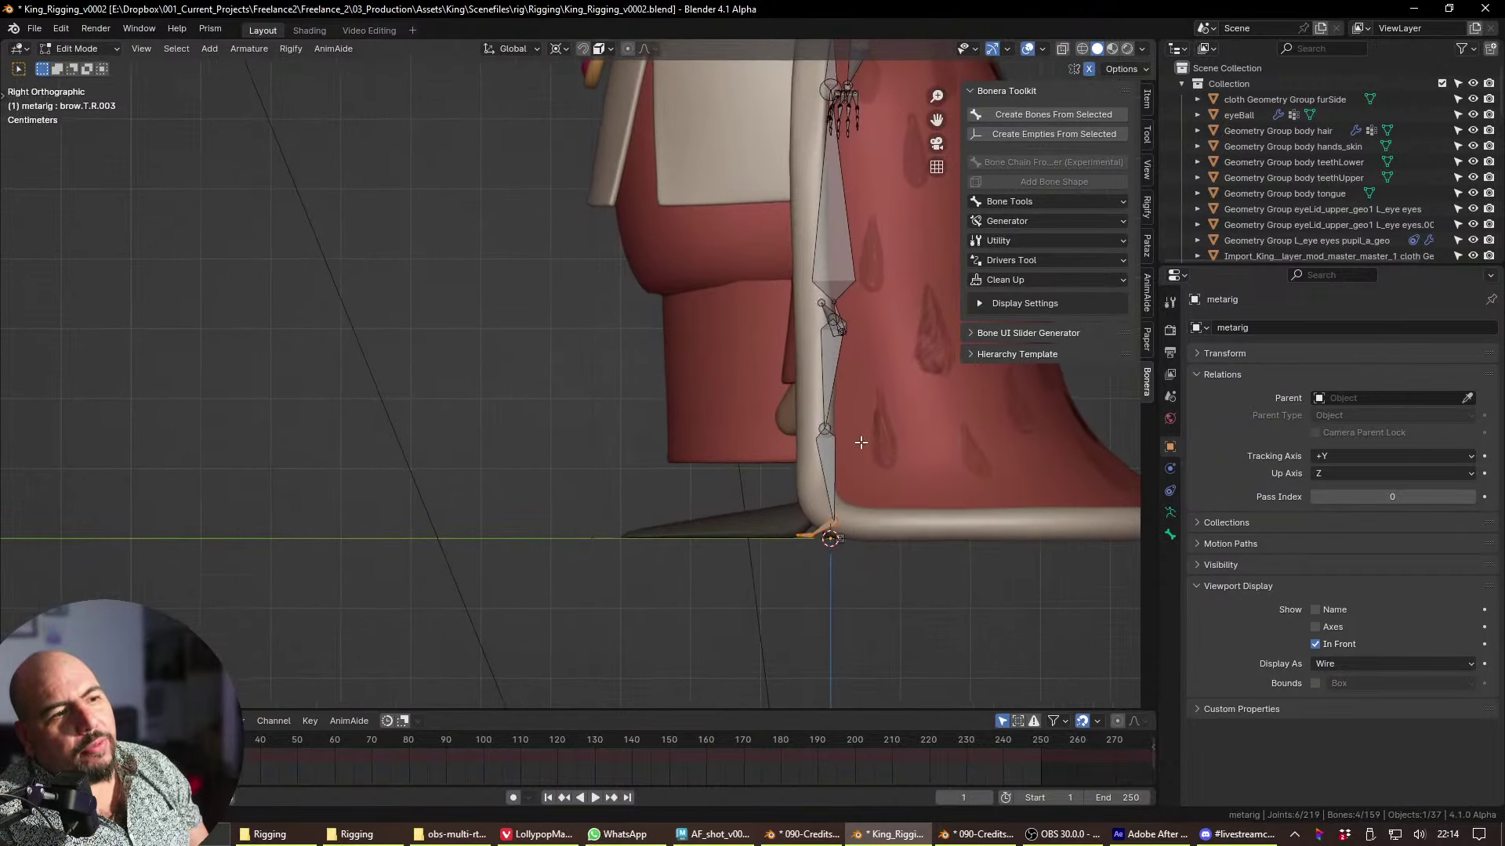
# - In front view, scale the pelvis and leg bones along Z to about 0.9
pyautogui.press('KP_1')
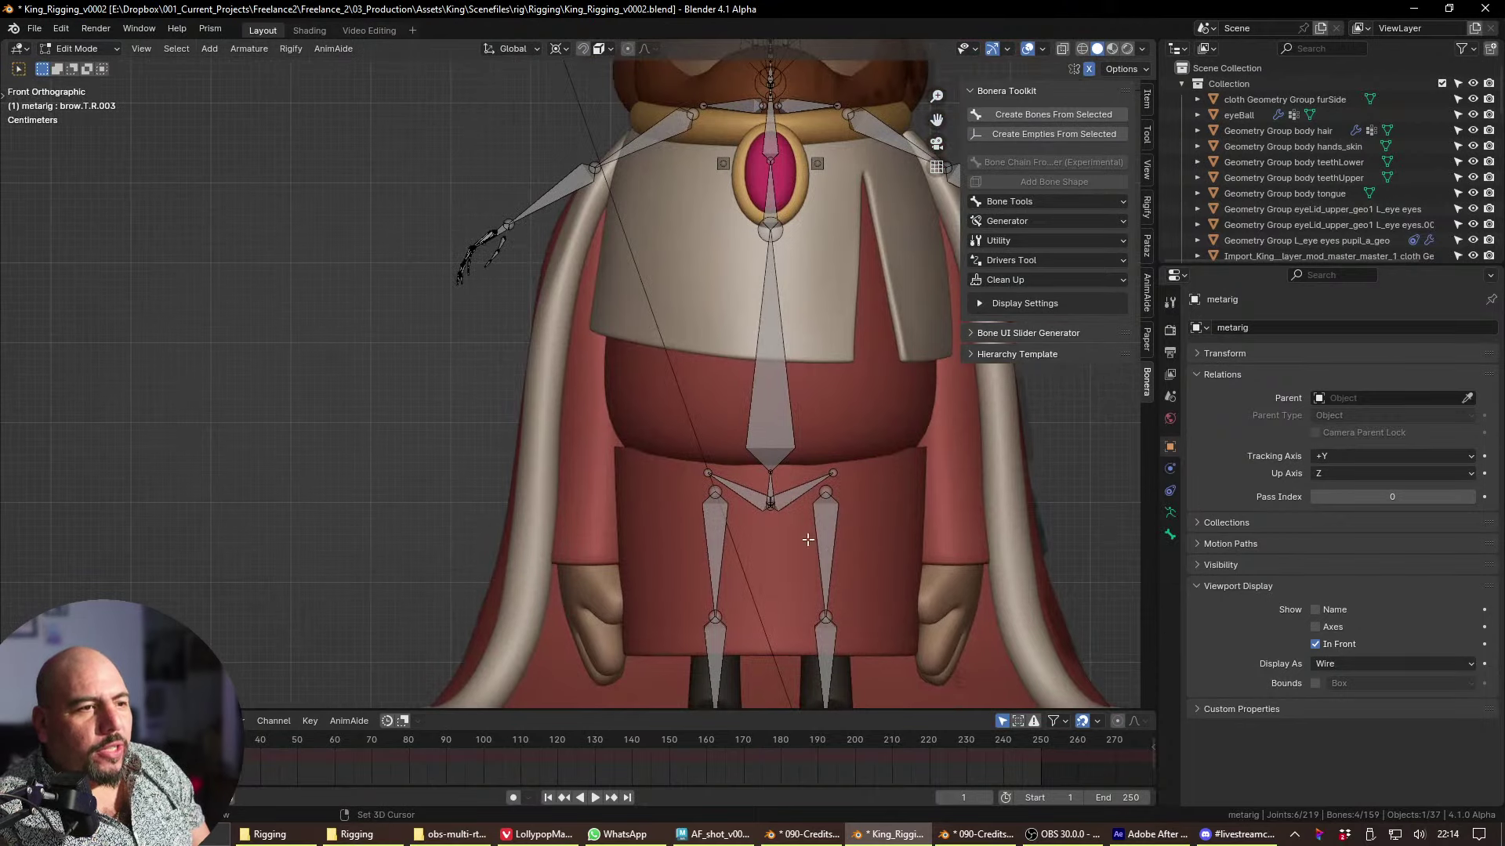
pyautogui.scroll(4, 729, 319)
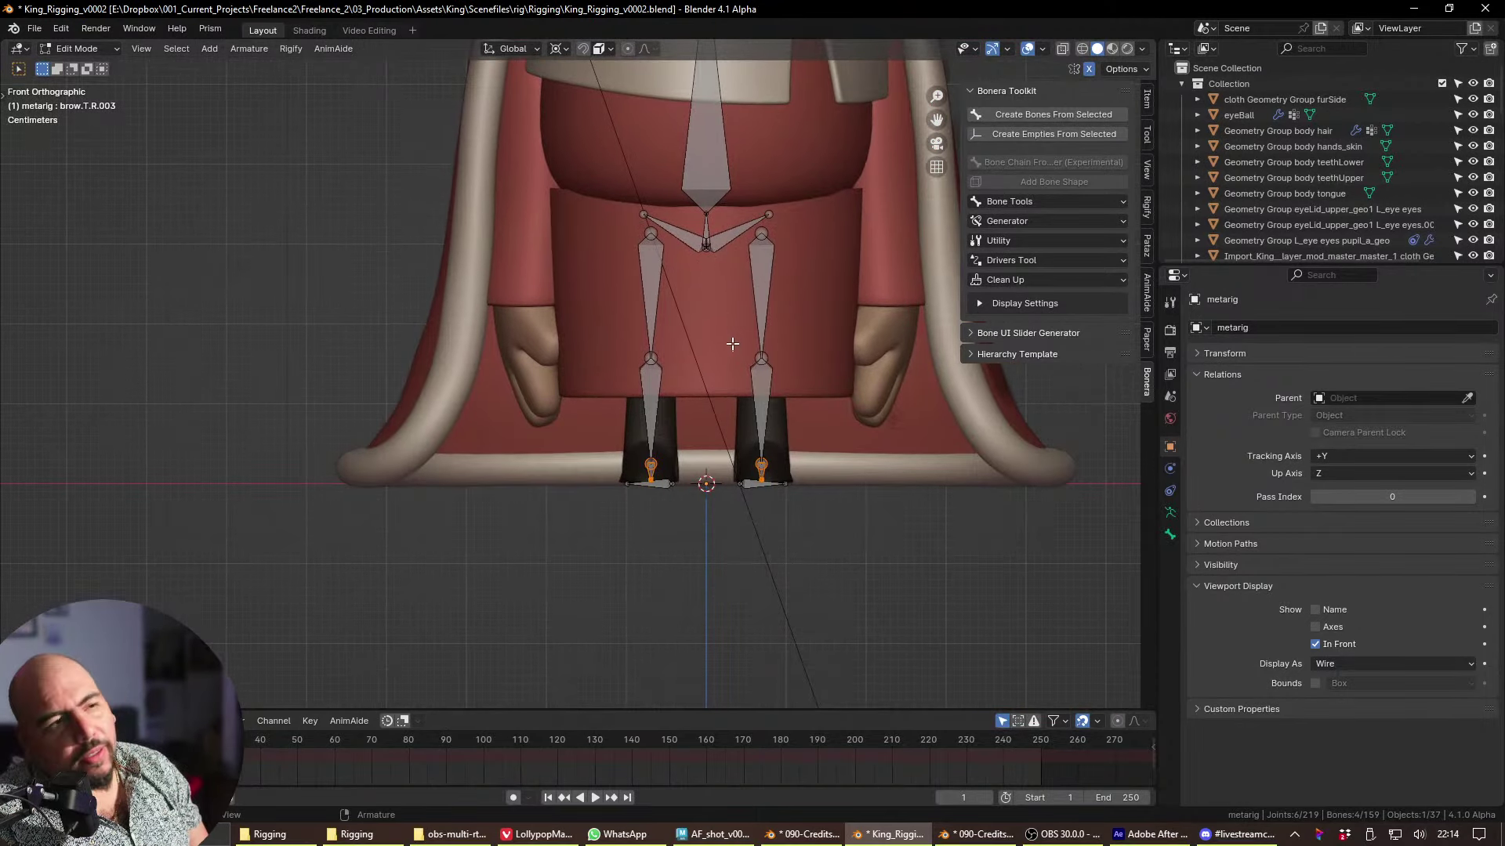
pyautogui.keyDown('shift'); pyautogui.moveTo(733, 345); pyautogui.dragTo(689, 518, button='middle'); pyautogui.keyUp('shift')
pyautogui.moveTo(524, 392); pyautogui.dragTo(790, 705)
pyautogui.press('s')
pyautogui.press('z')
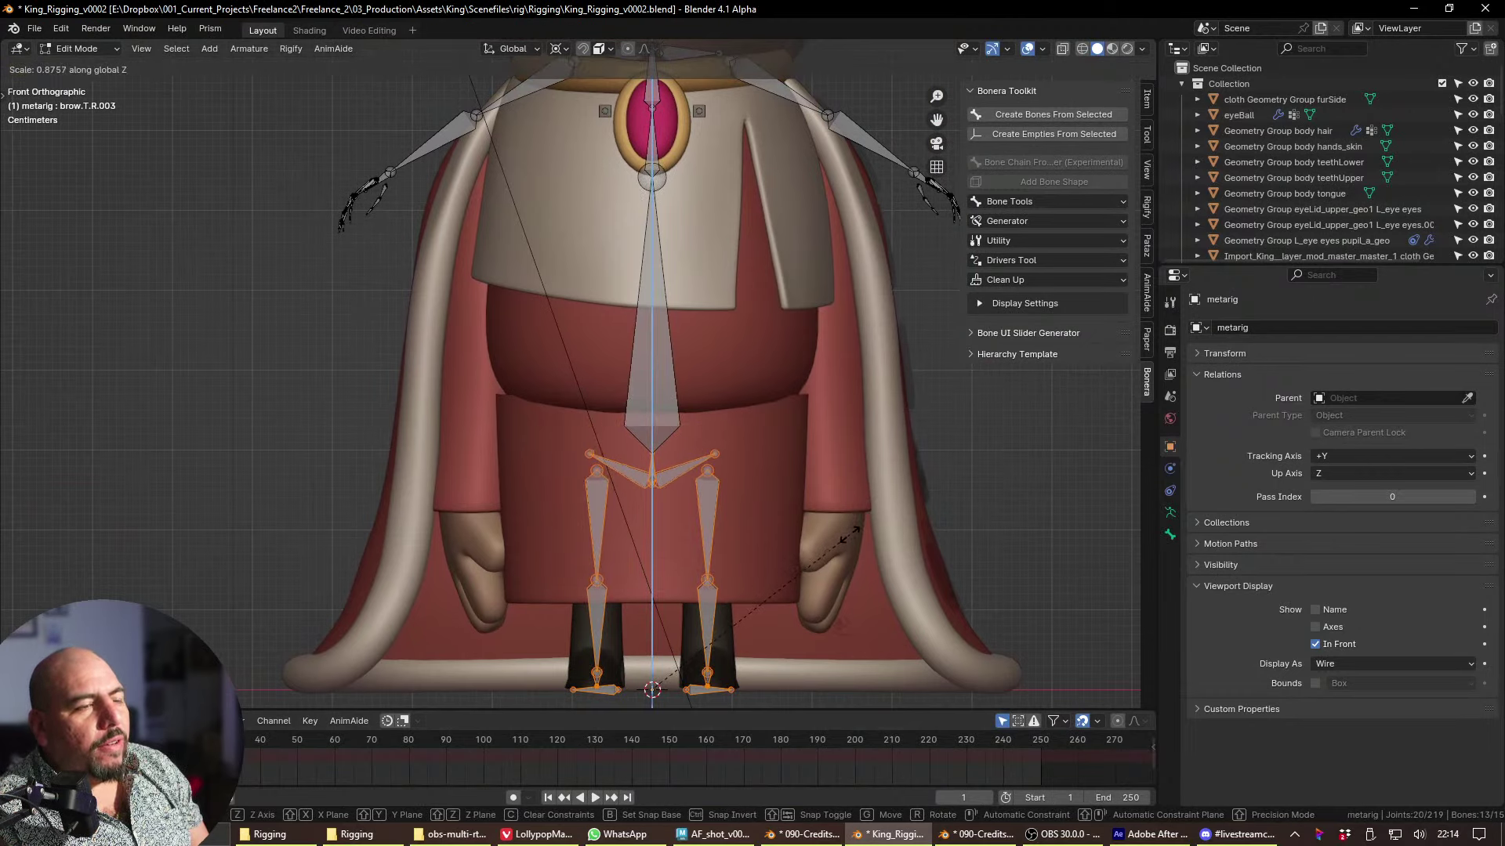
pyautogui.click(866, 525)
# - Move the spine joint just below the brooch down along Z by about 0.15 m to the belly
pyautogui.keyDown('shift'); pyautogui.moveTo(771, 338); pyautogui.dragTo(748, 551, button='middle'); pyautogui.keyUp('shift')
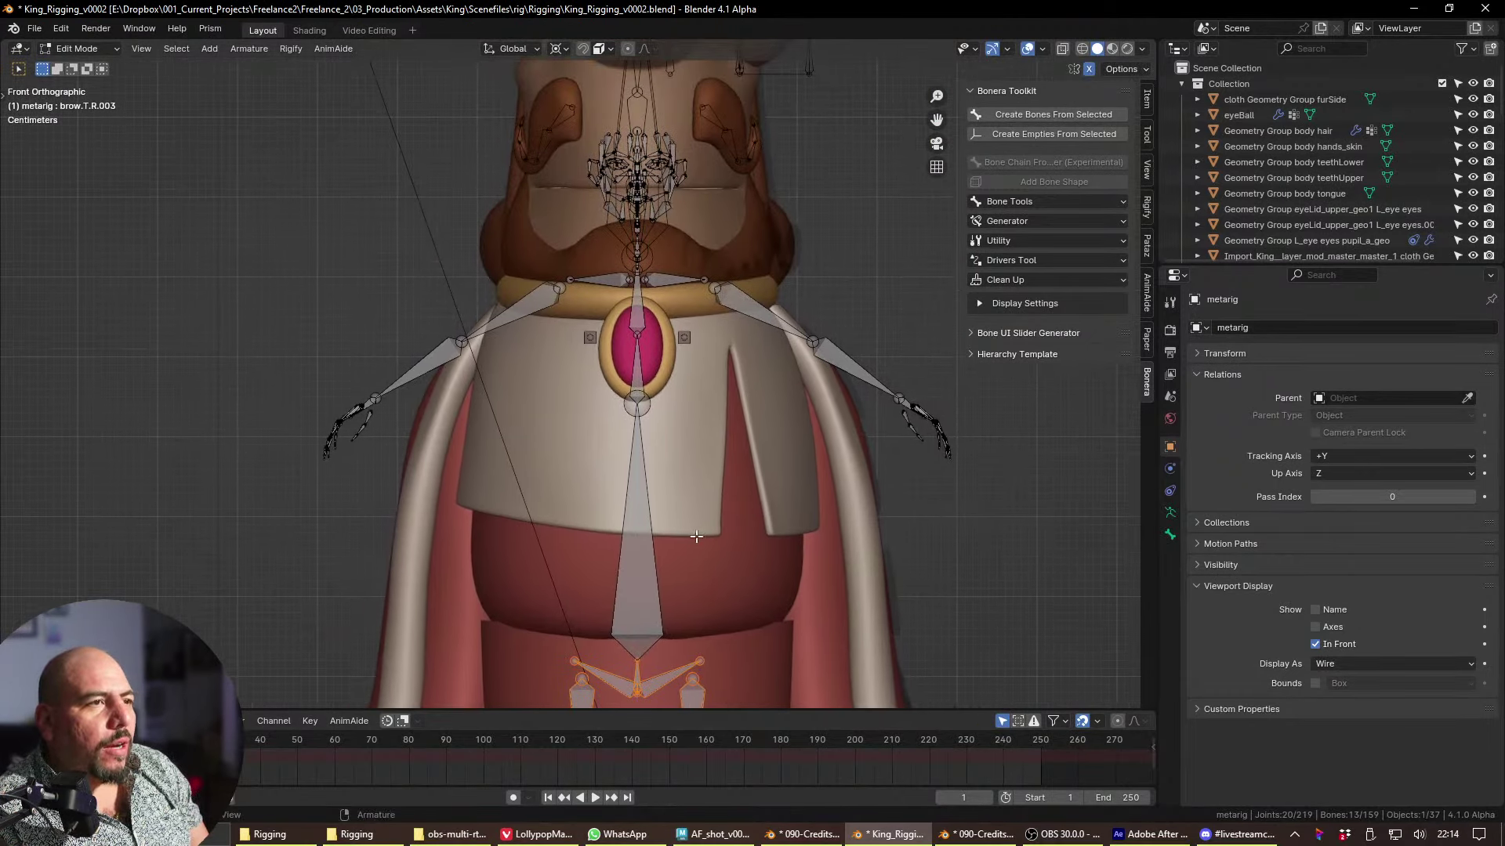
pyautogui.click(636, 405)
pyautogui.press('g')
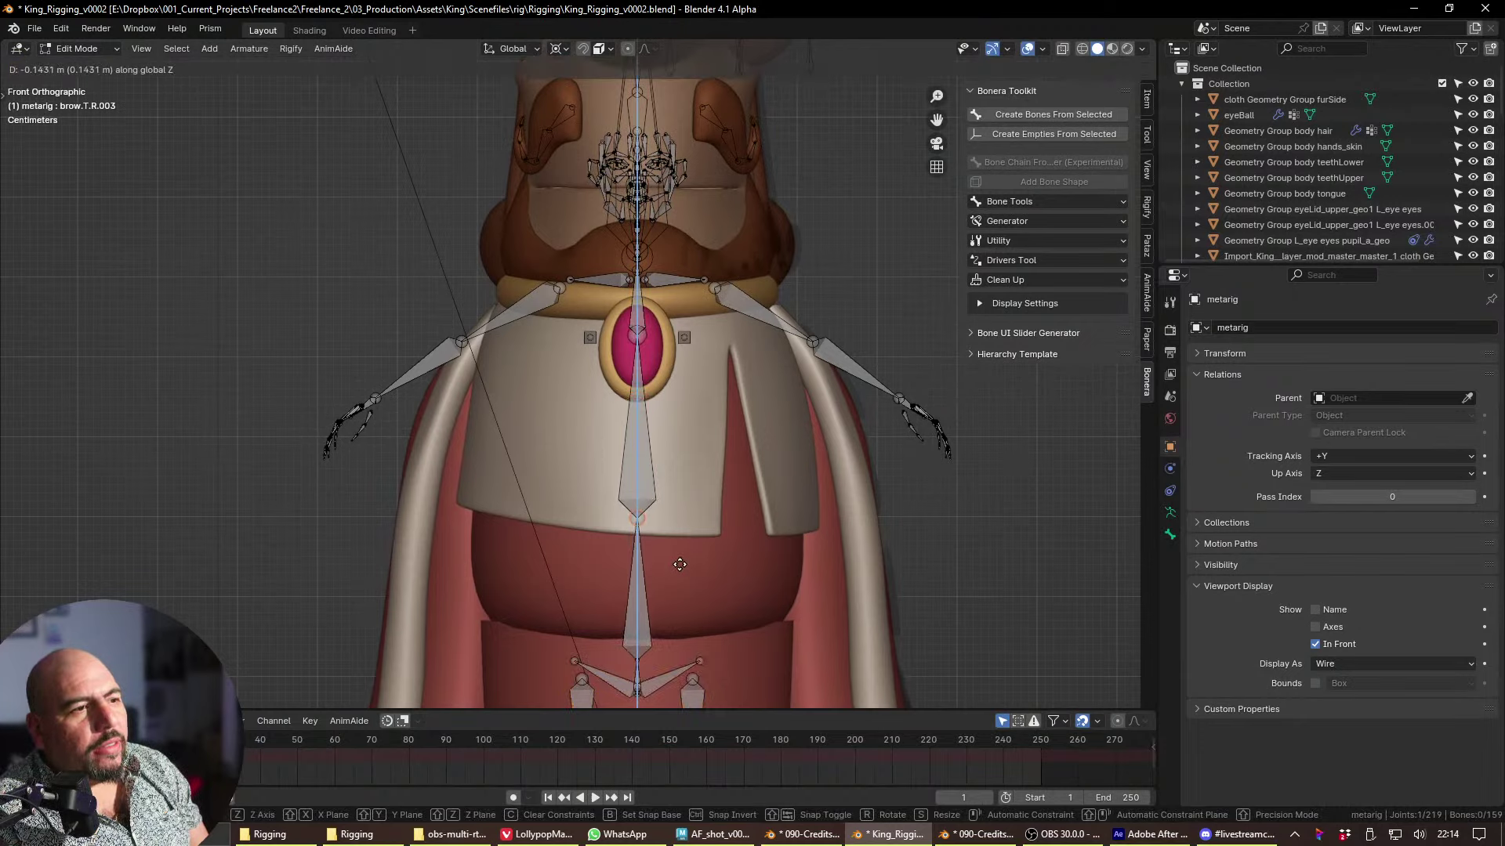
pyautogui.click(620, 326)
# - Try to move the breast, arm and hand bones on the king's left side together down the chest
pyautogui.keyDown('shift'); pyautogui.moveTo(620, 326); pyautogui.dragTo(613, 350, button='middle'); pyautogui.keyUp('shift')
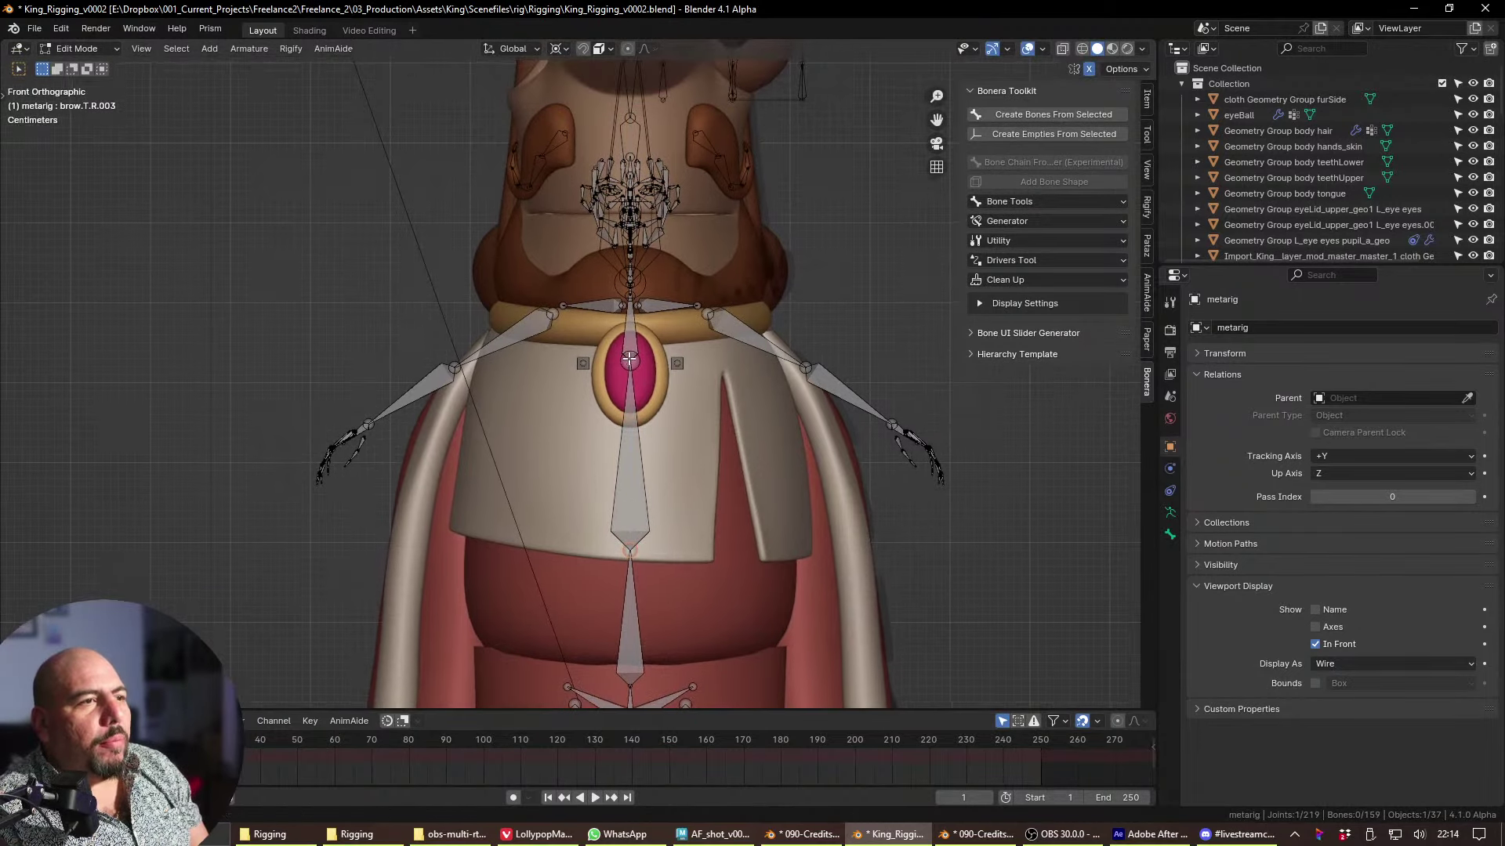
pyautogui.click(679, 309)
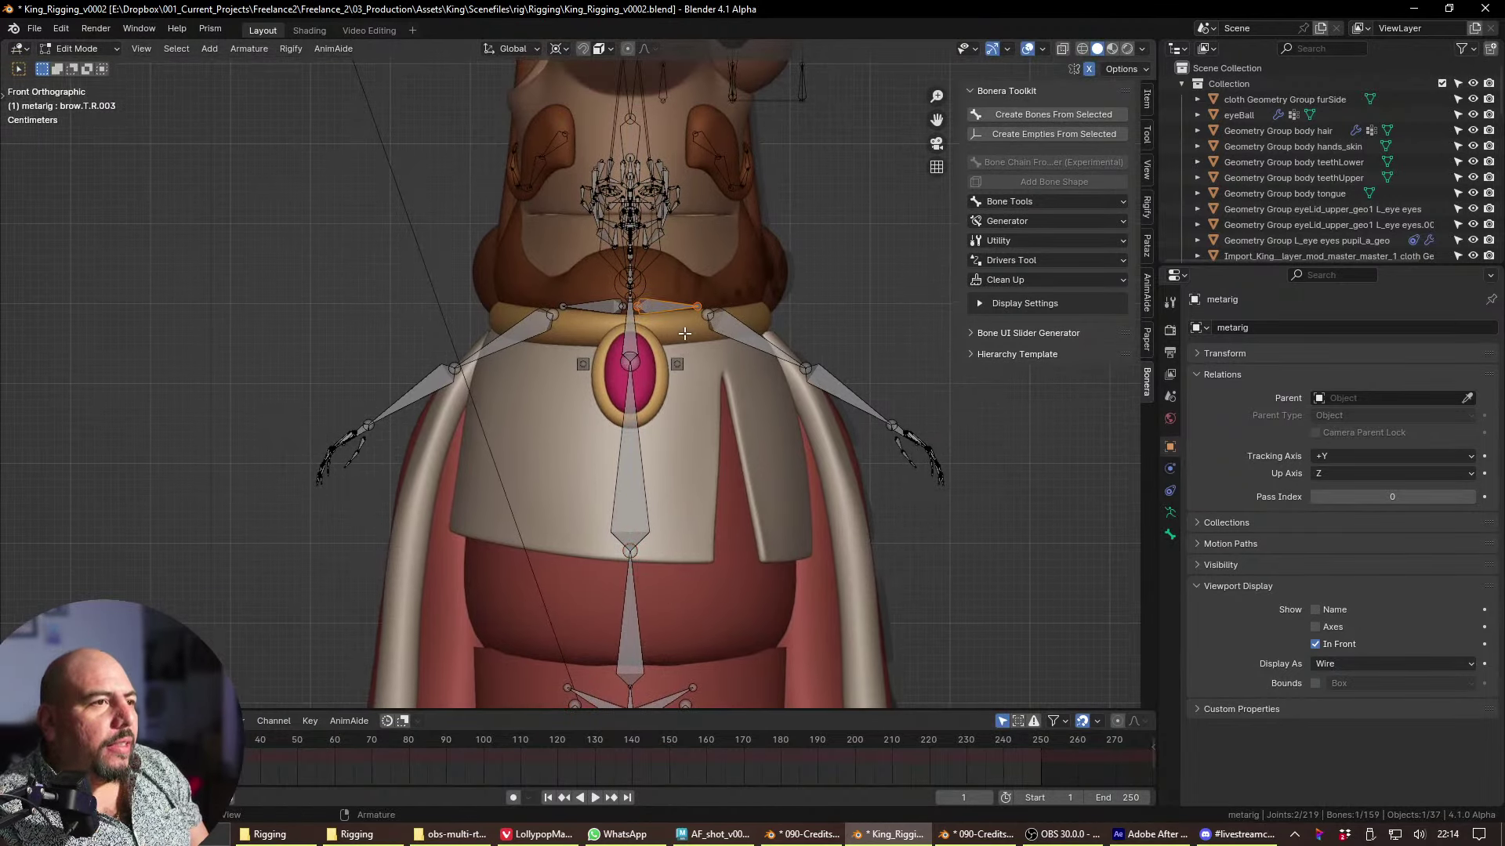
pyautogui.keyDown('shift'); pyautogui.moveTo(721, 302); pyautogui.dragTo(1070, 644); pyautogui.keyUp('shift')
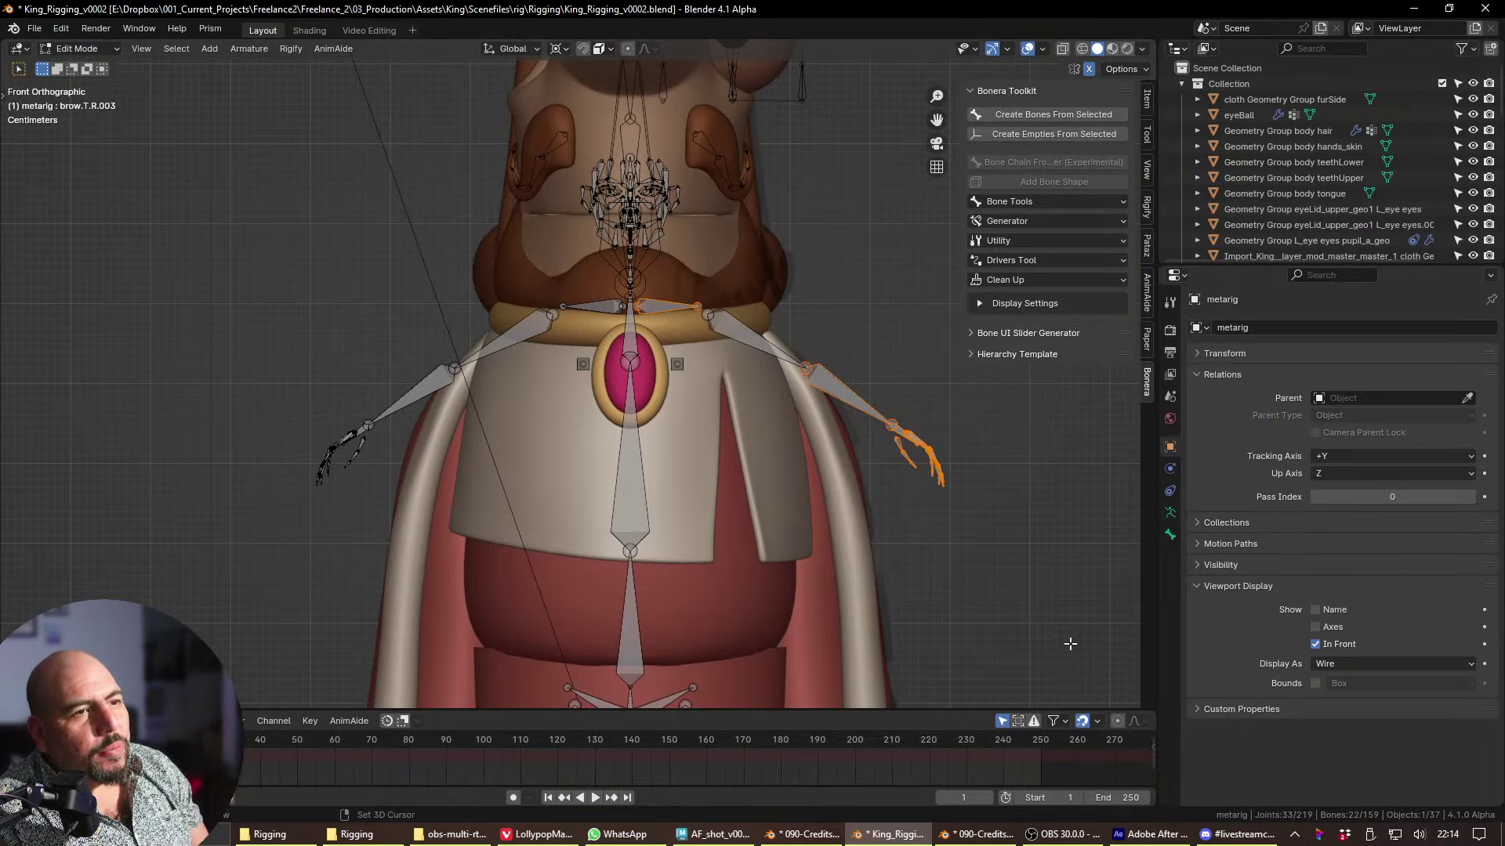
pyautogui.keyDown('shift'); pyautogui.click(740, 332); pyautogui.keyUp('shift')
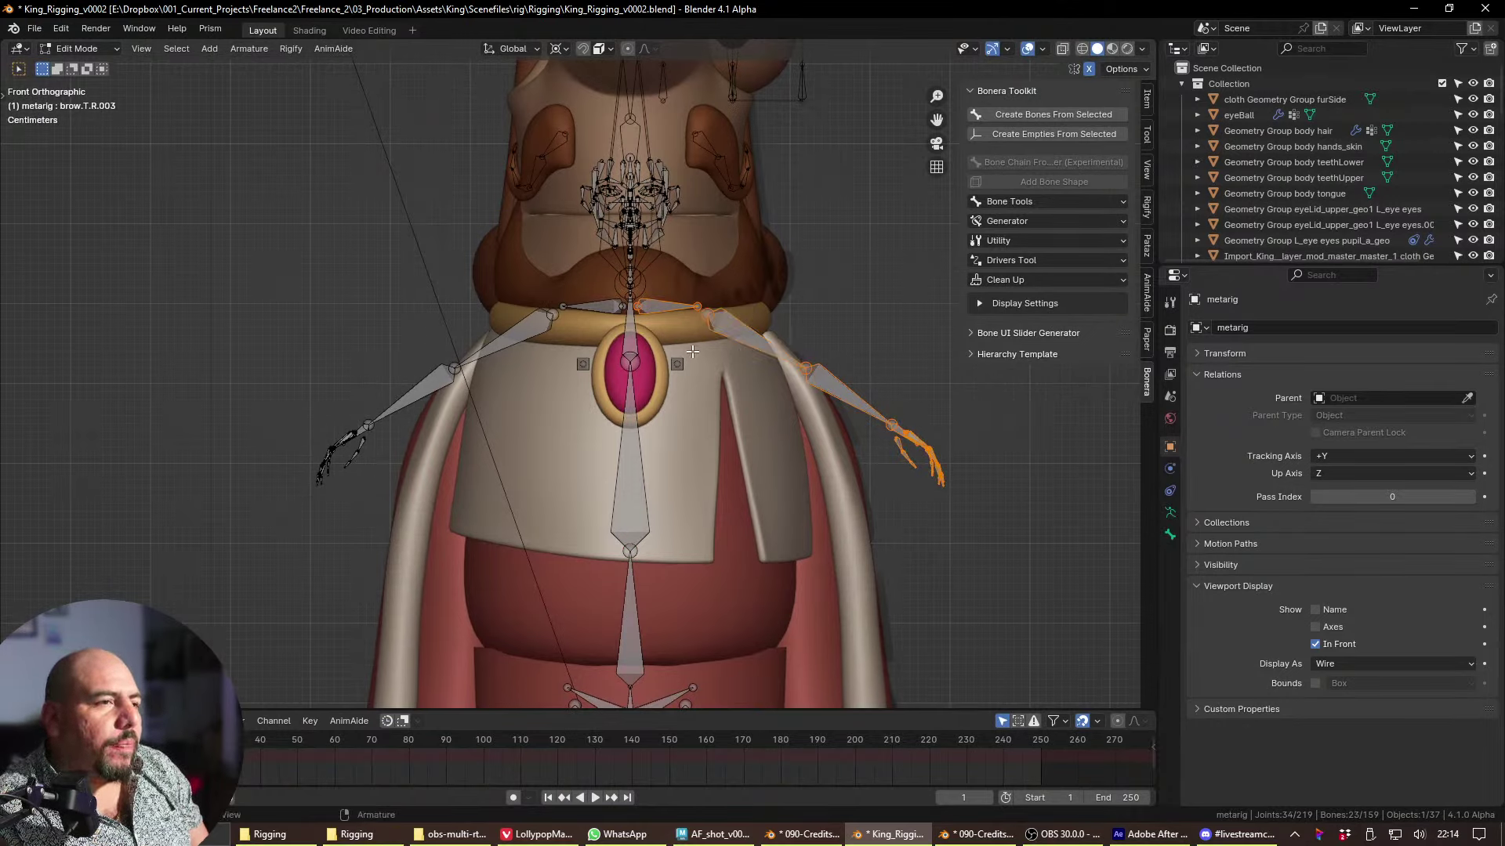
pyautogui.press('g')
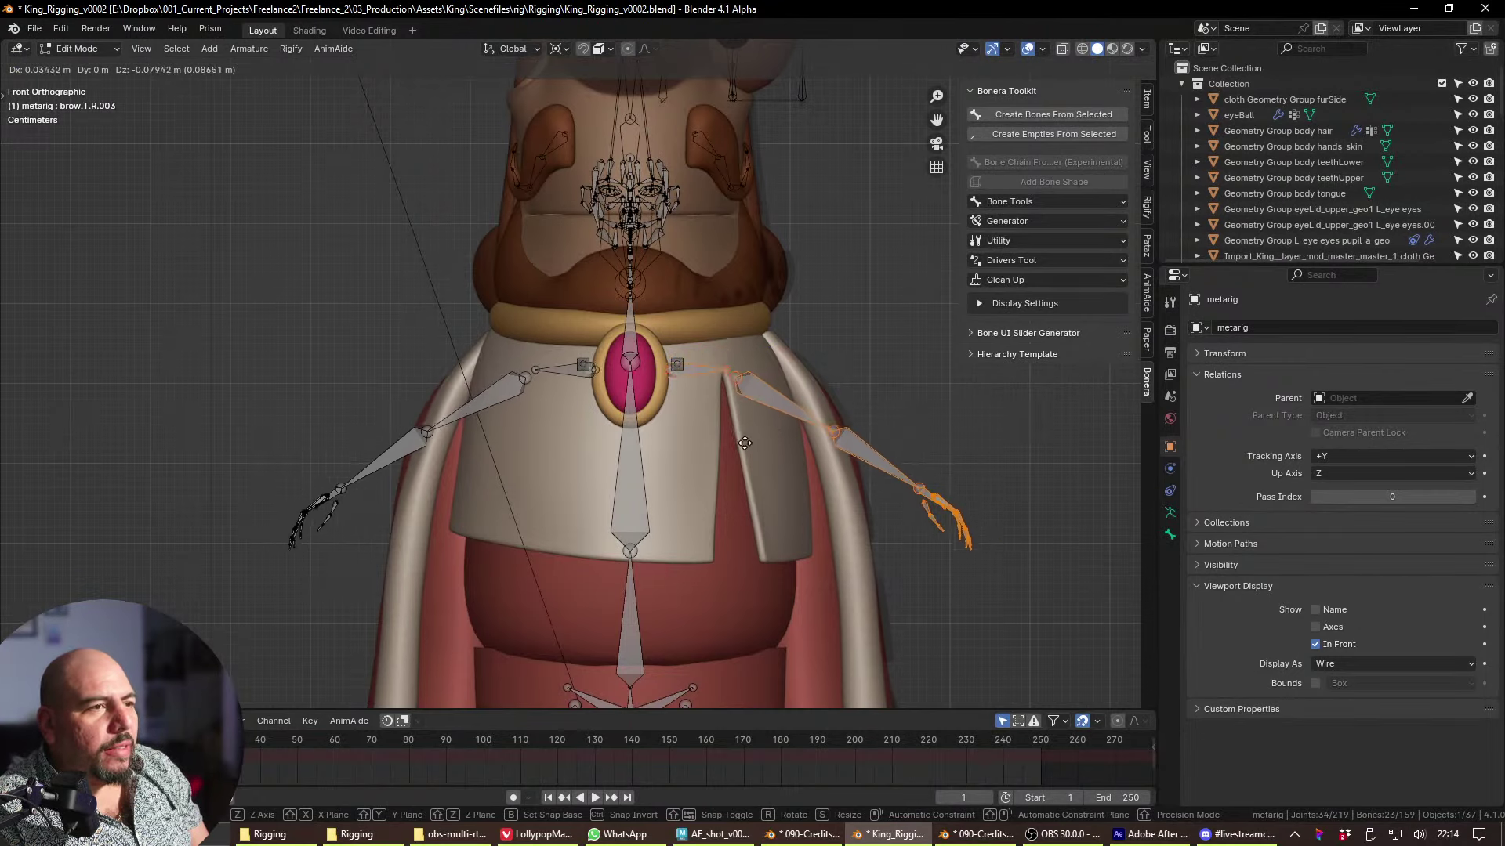
pyautogui.click(744, 452)
pyautogui.hotkey('ctrl', 'z')
# - Delete the mirrored breast bones and lower the left shoulder bone along Z by about 0.06 m to the brooch
pyautogui.press('x')
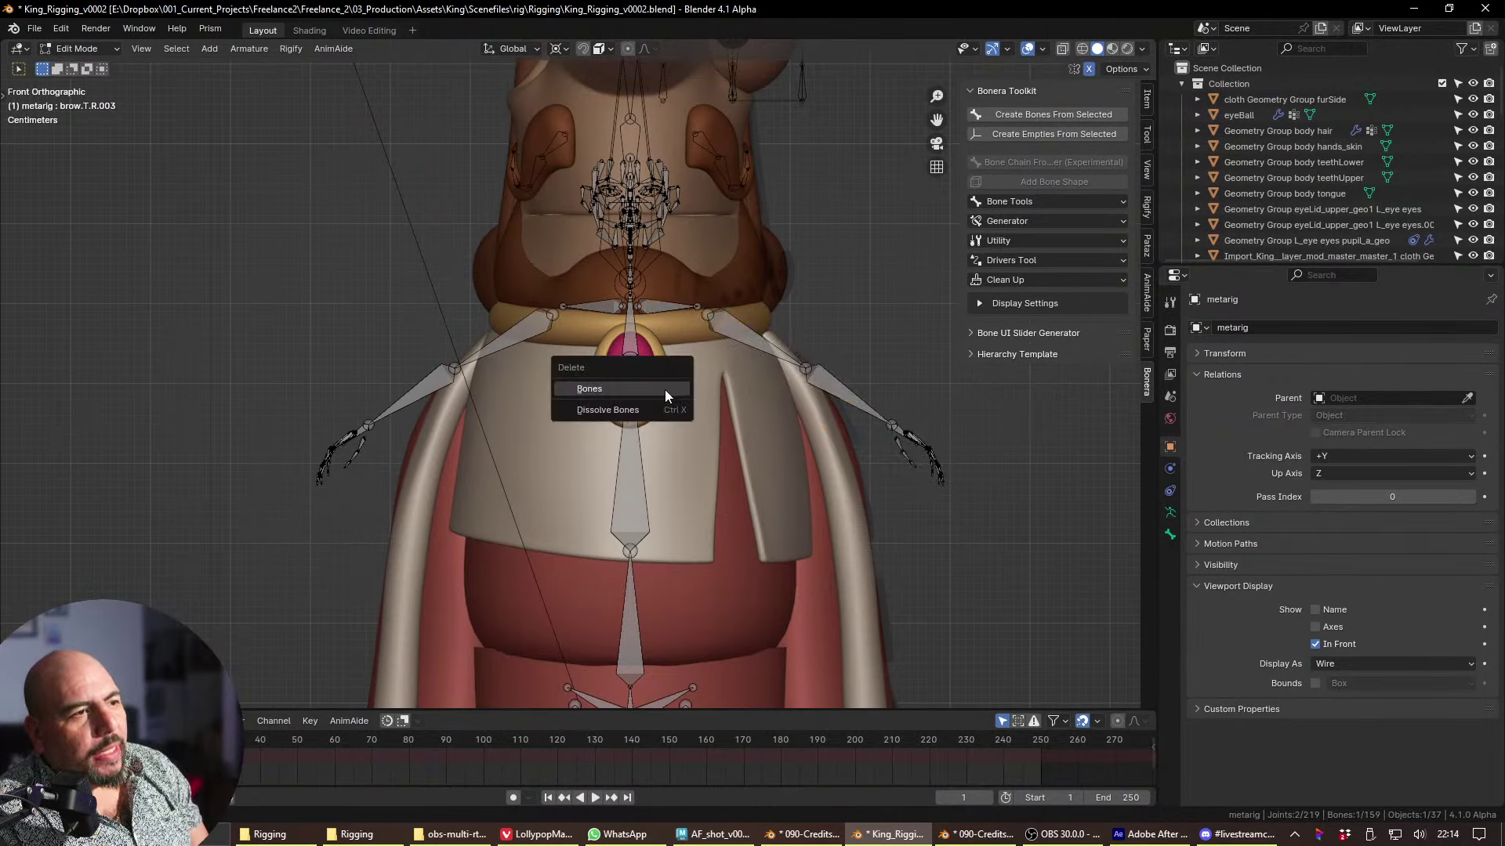
pyautogui.press('Escape')
pyautogui.click(663, 301)
pyautogui.press('g')
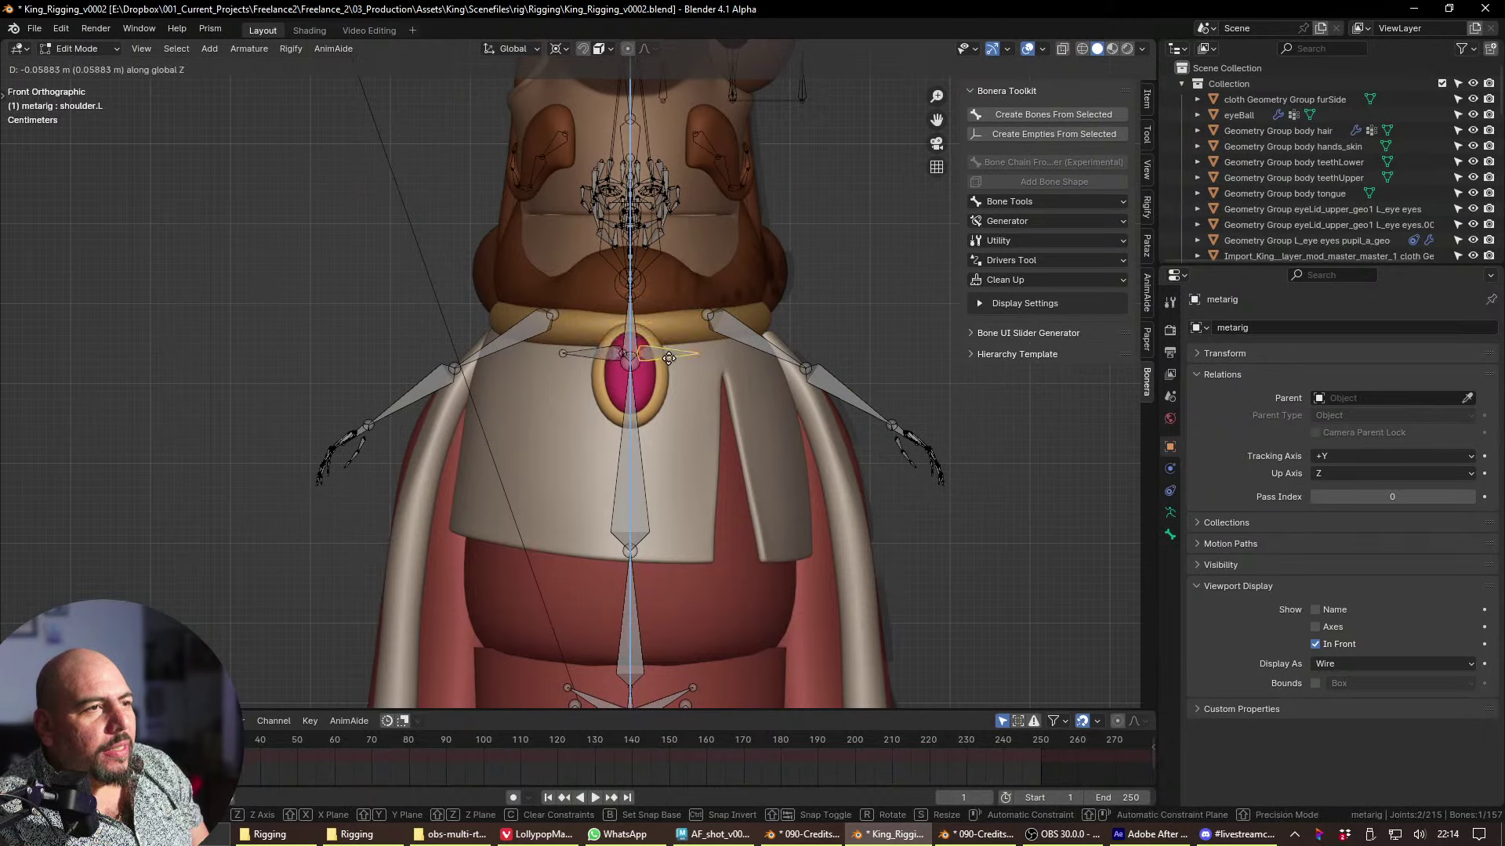
pyautogui.click(670, 362)
# - Reposition the left shoulder bone's outer tip out to the shoulder, beside the upper arm bone
pyautogui.press('s')
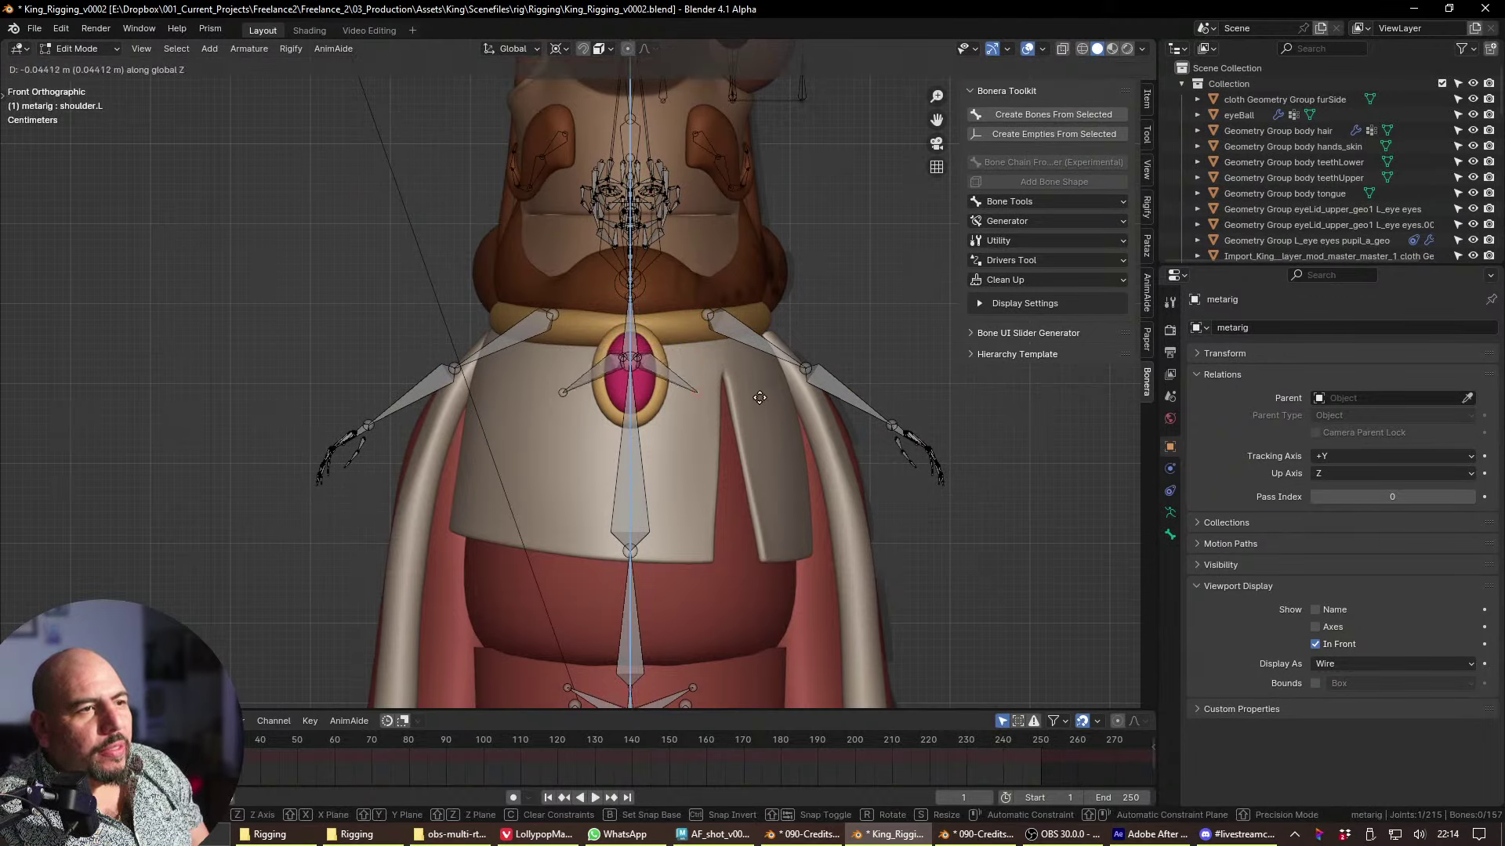
pyautogui.click(693, 415)
pyautogui.click(764, 363)
pyautogui.press('g')
pyautogui.click(762, 370)
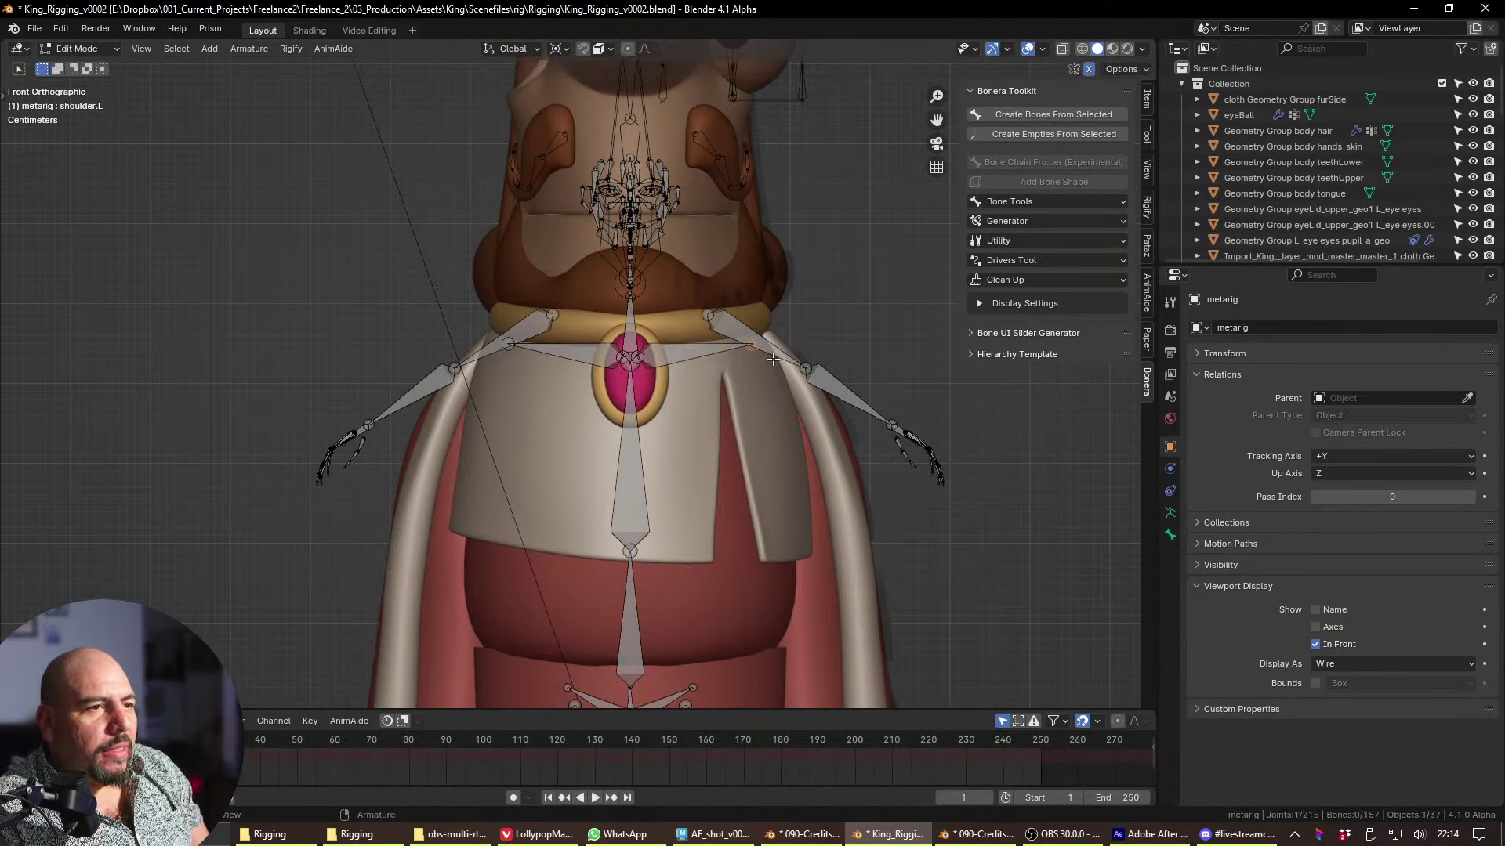
# - Select the upper arm bone on the king's left together with its forearm, hand and finger bones
pyautogui.click(788, 382)
pyautogui.hotkey('shift', ']')
pyautogui.hotkey('shift', ']')
pyautogui.hotkey('shift', ']')
pyautogui.hotkey('shift', ']')
pyautogui.hotkey('shift', ']')
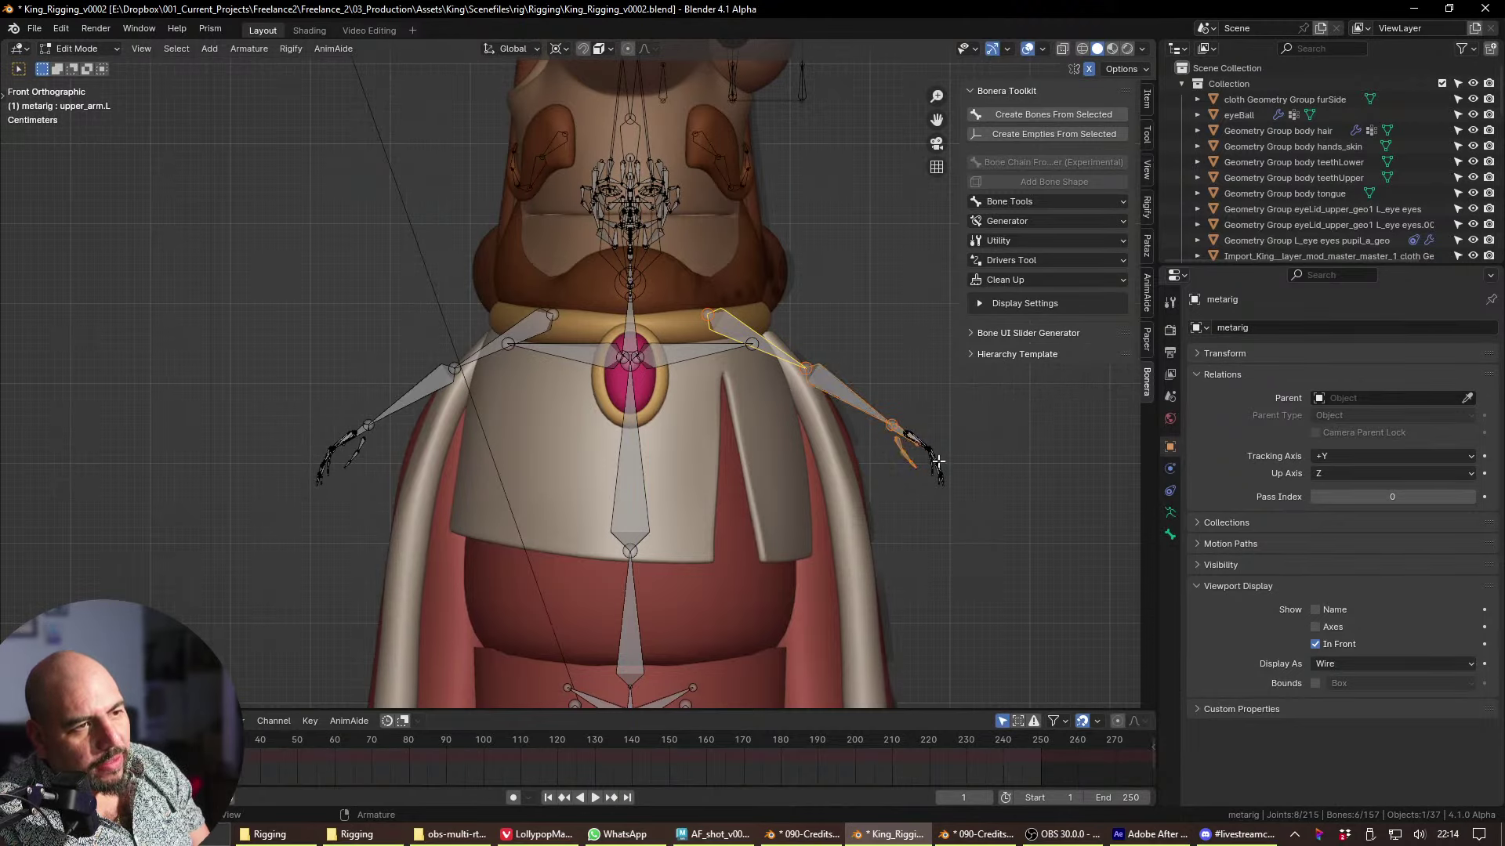
pyautogui.hotkey('shift', ']')
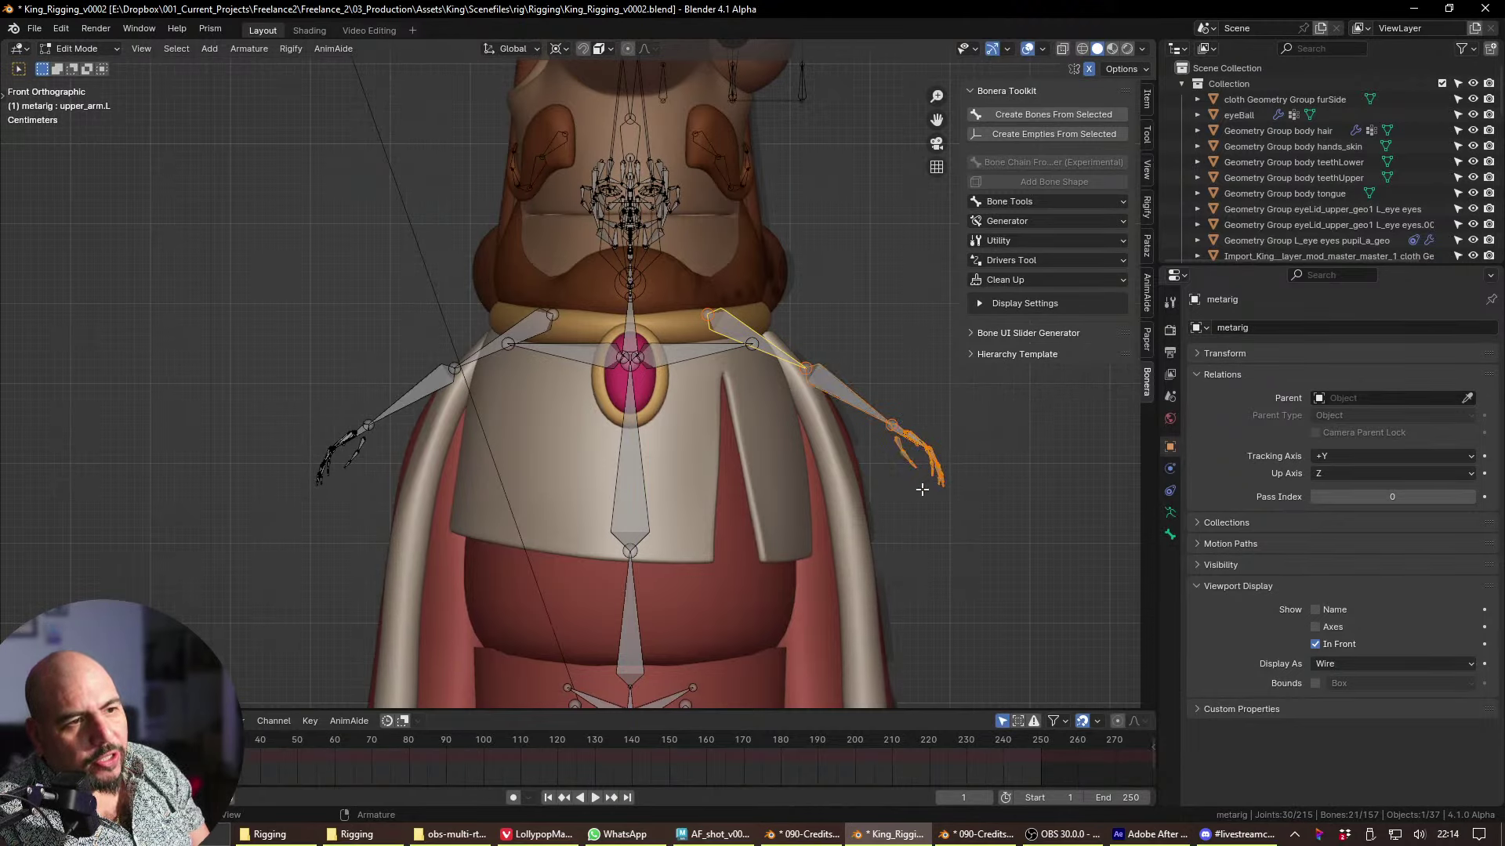
# - Try to rotate the selected left arm chain to hang downward and reposition it inside the sleeve
pyautogui.keyDown('shift'); pyautogui.moveTo(819, 361); pyautogui.dragTo(790, 205, button='middle'); pyautogui.keyUp('shift')
pyautogui.press('r')
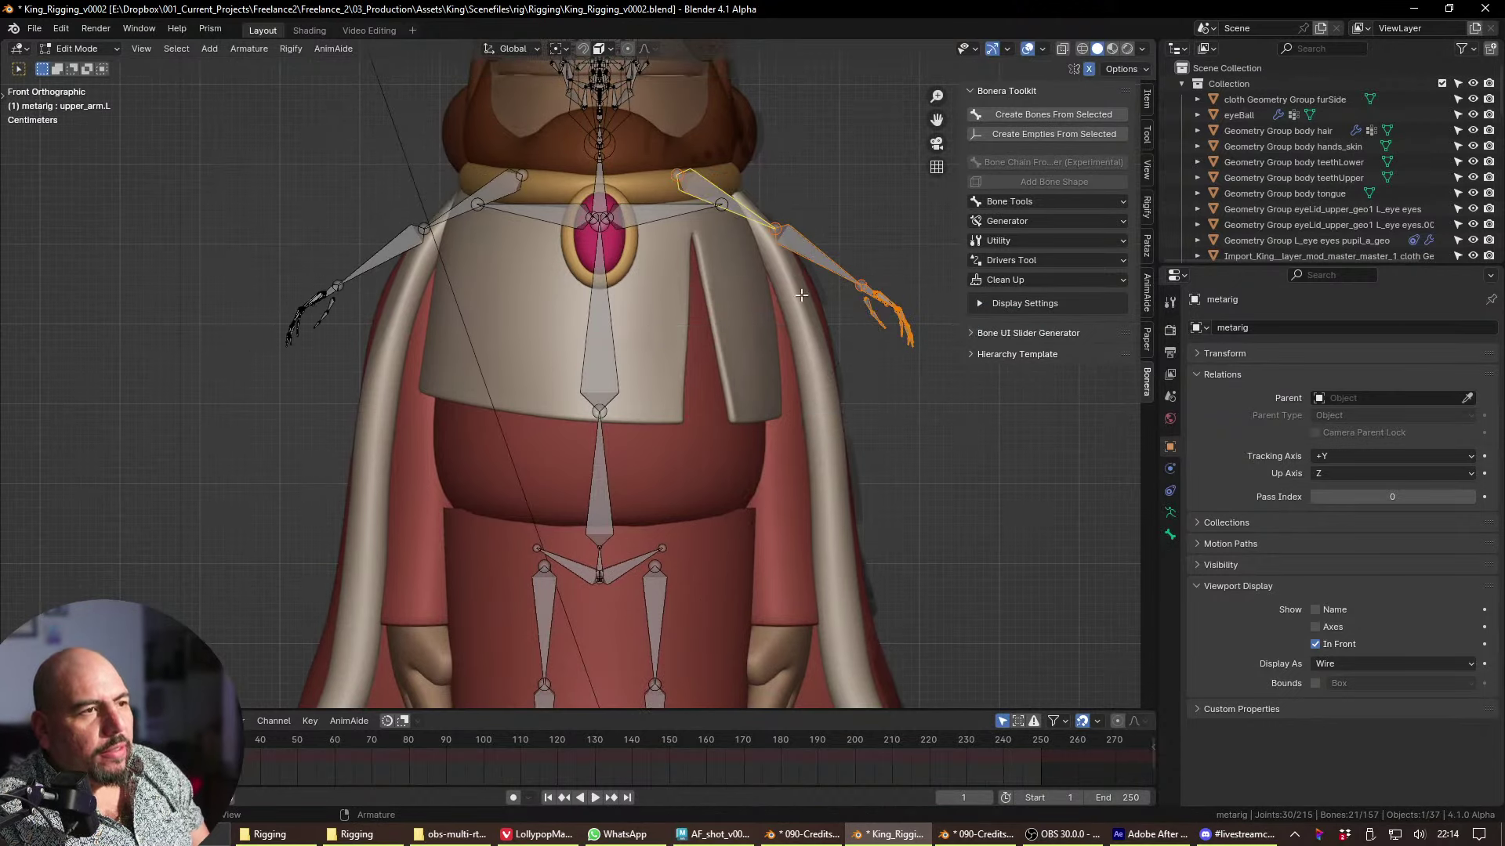
pyautogui.click(874, 479)
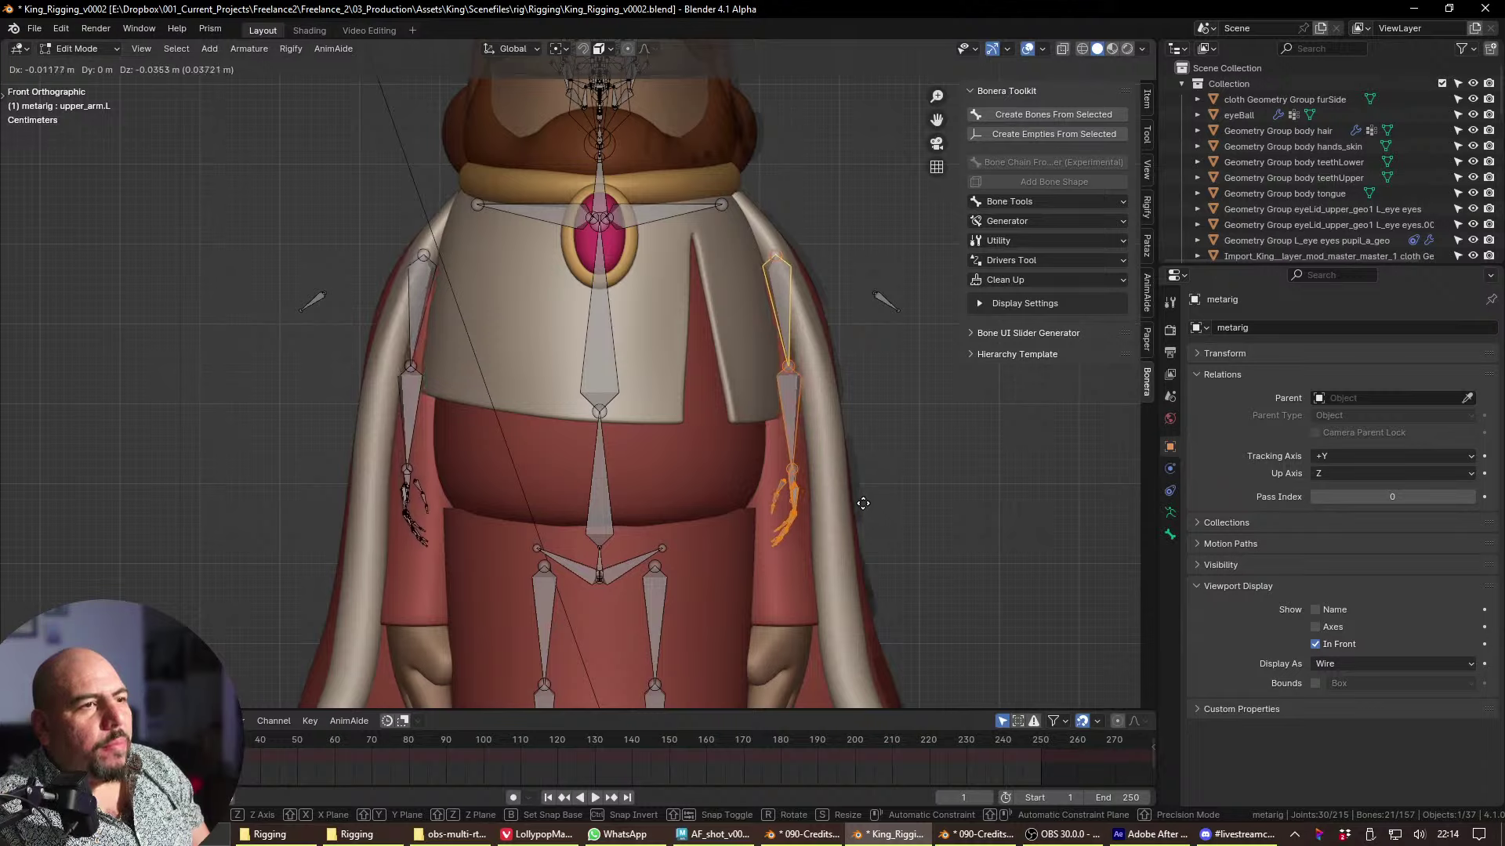
pyautogui.click(863, 505)
pyautogui.hotkey('ctrl', 'z')
pyautogui.hotkey('ctrl', 'z')
pyautogui.hotkey('ctrl', 'z')
pyautogui.hotkey('ctrl', 'z')
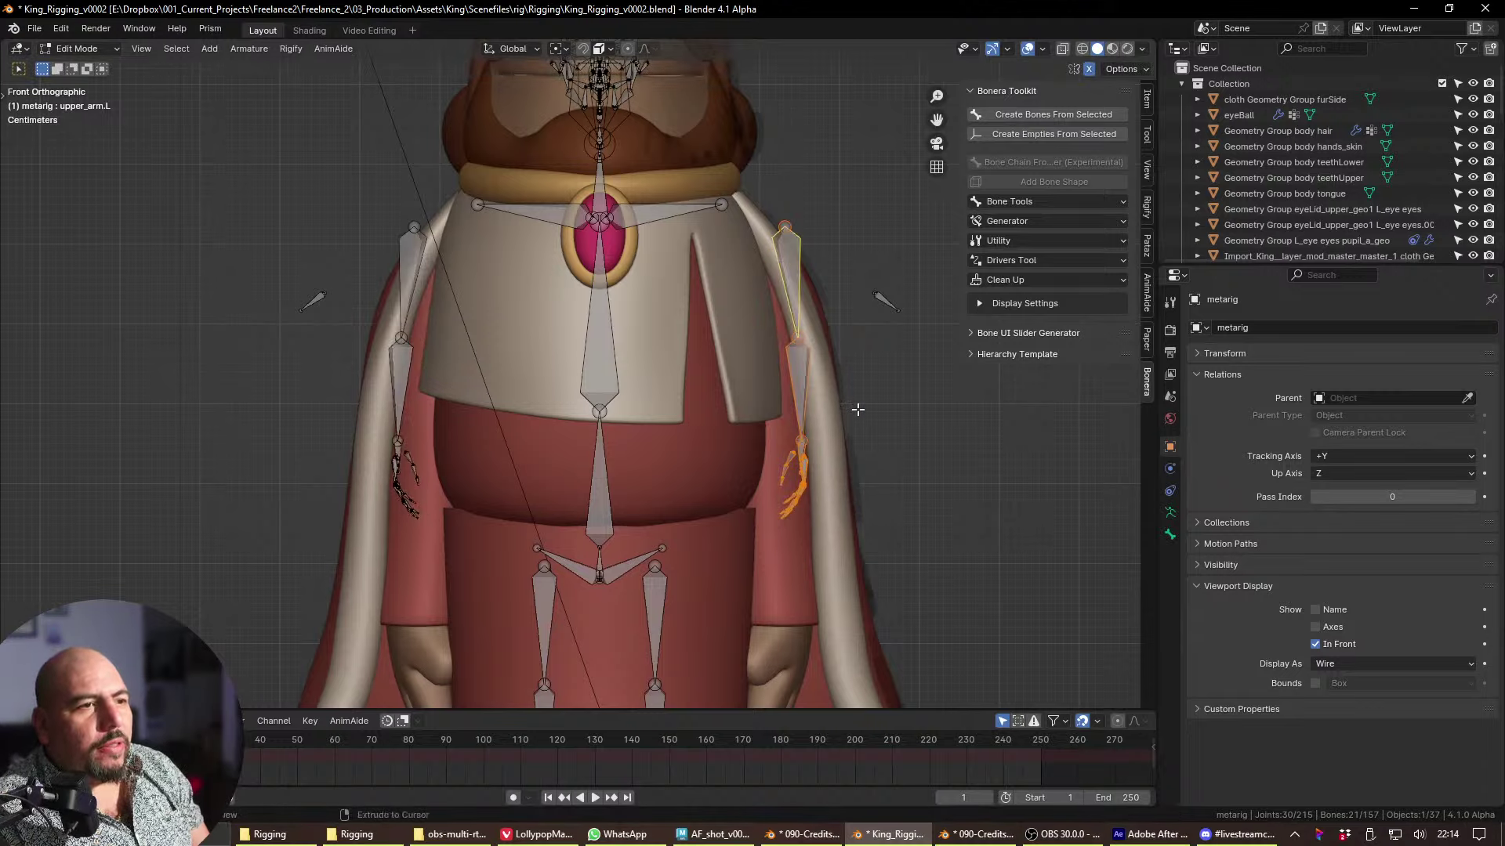
# - Rotate the left arm chain to hang down along the sleeve and scale it up to match the arm's length
pyautogui.click(850, 325)
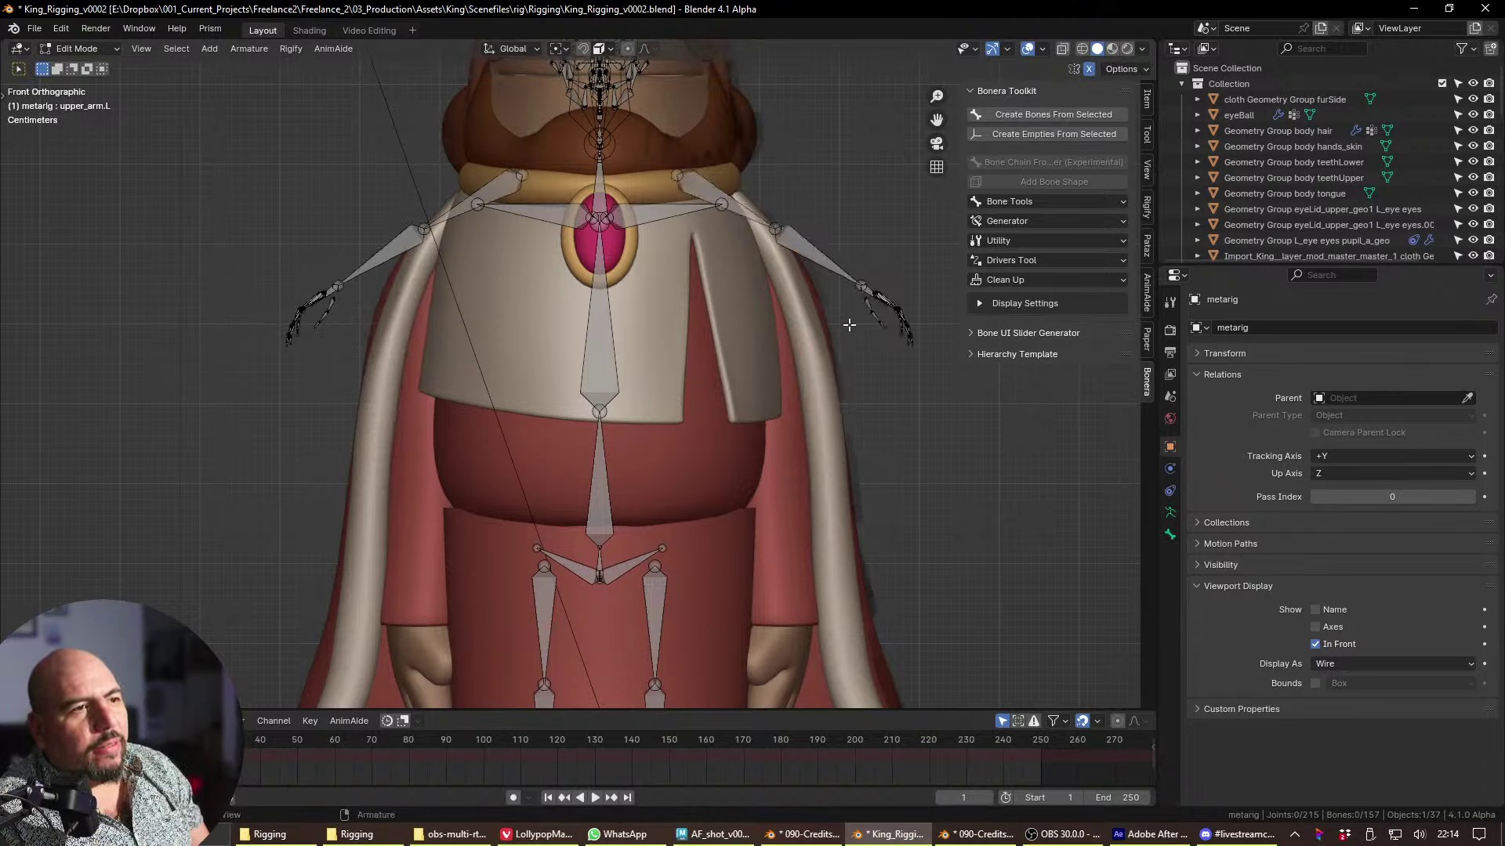
pyautogui.hotkey('ctrl', 'z')
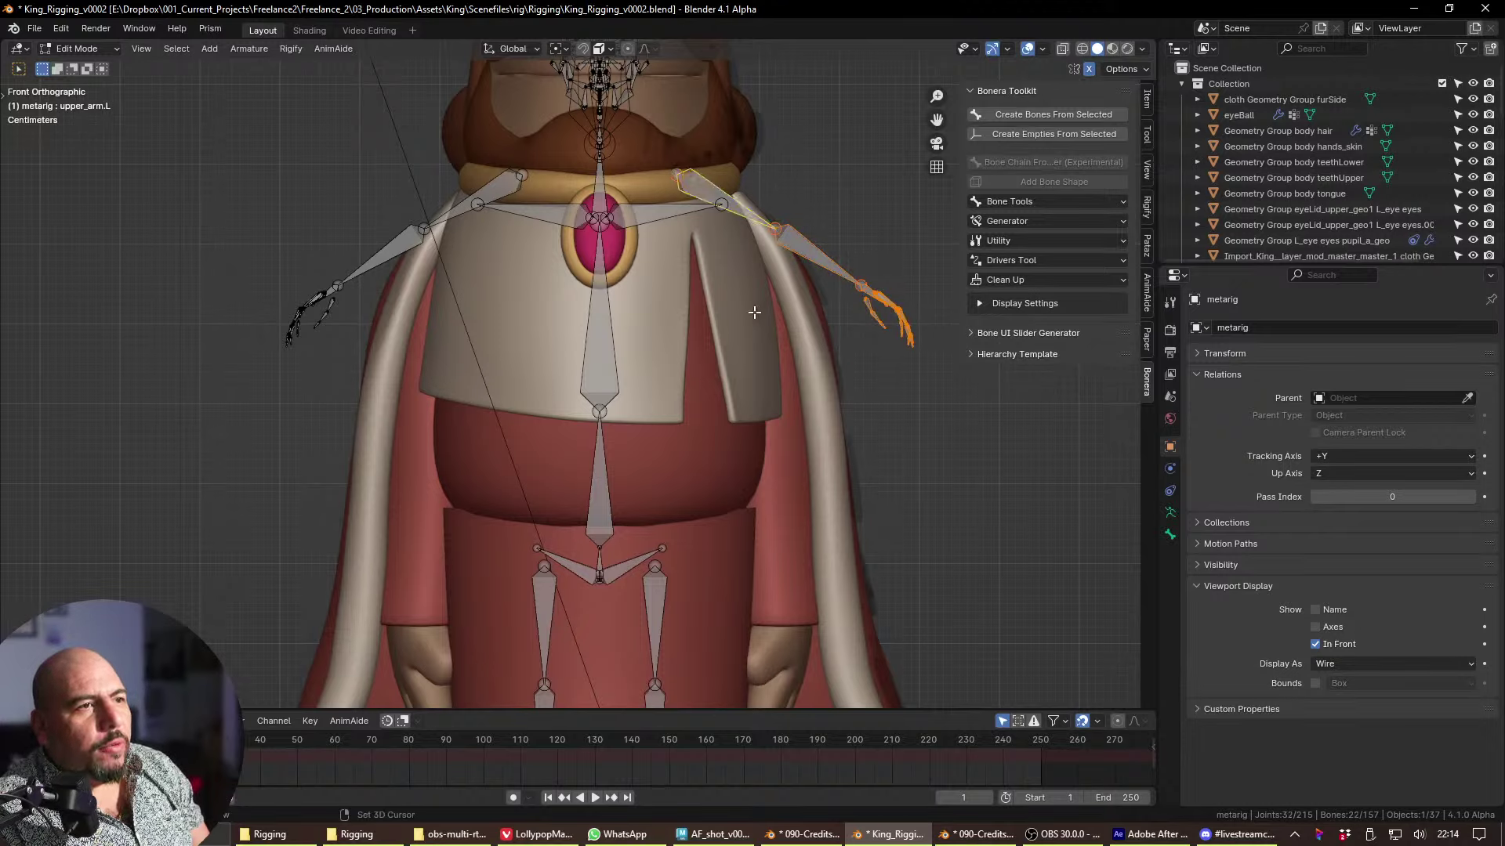
pyautogui.press('r')
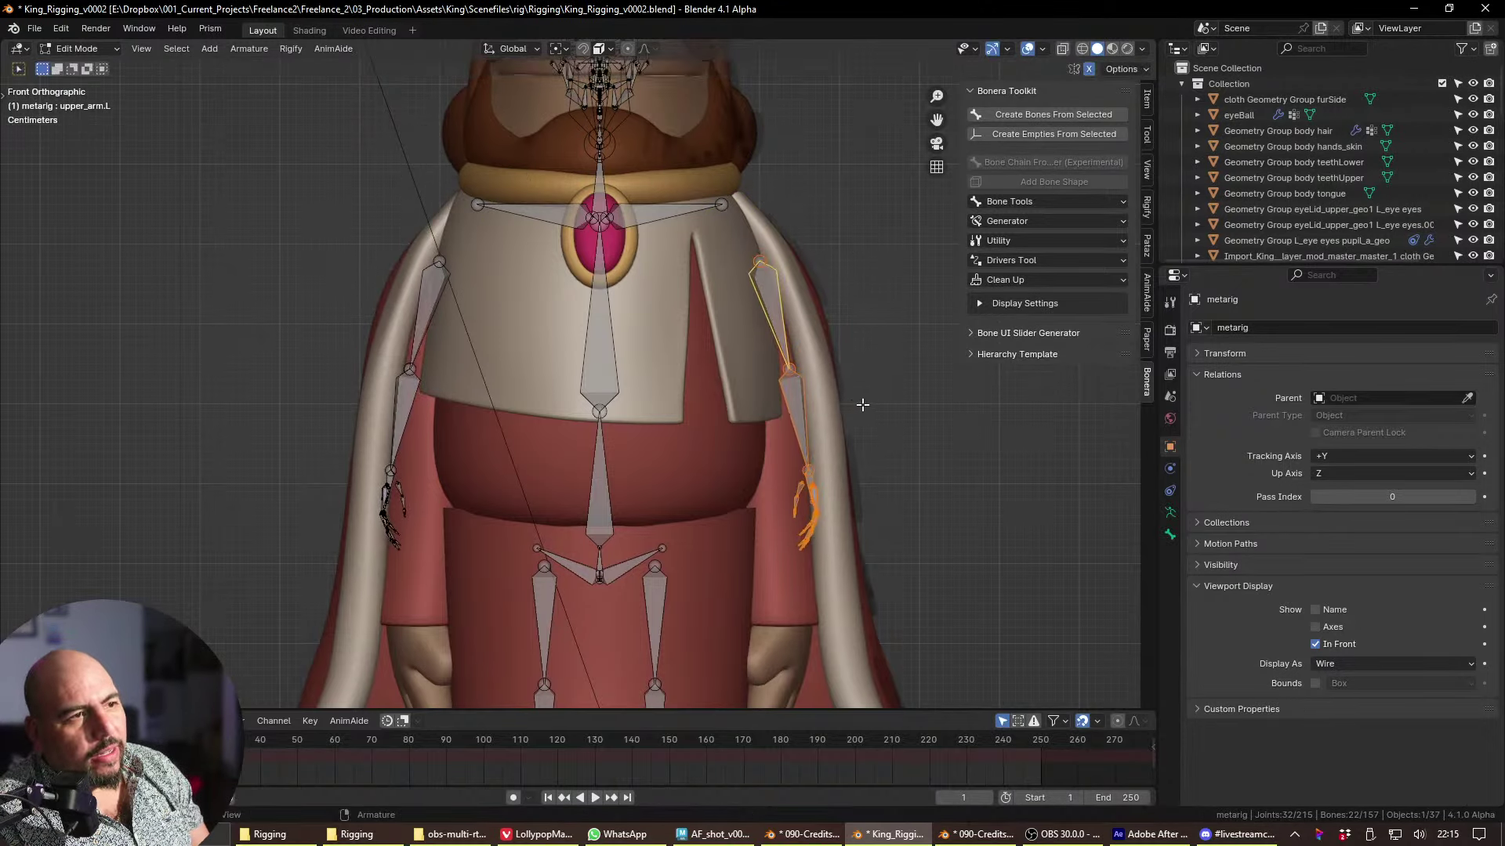
pyautogui.press('s')
pyautogui.keyDown('shift'); pyautogui.moveTo(850, 423); pyautogui.dragTo(815, 258, button='middle'); pyautogui.keyUp('shift')
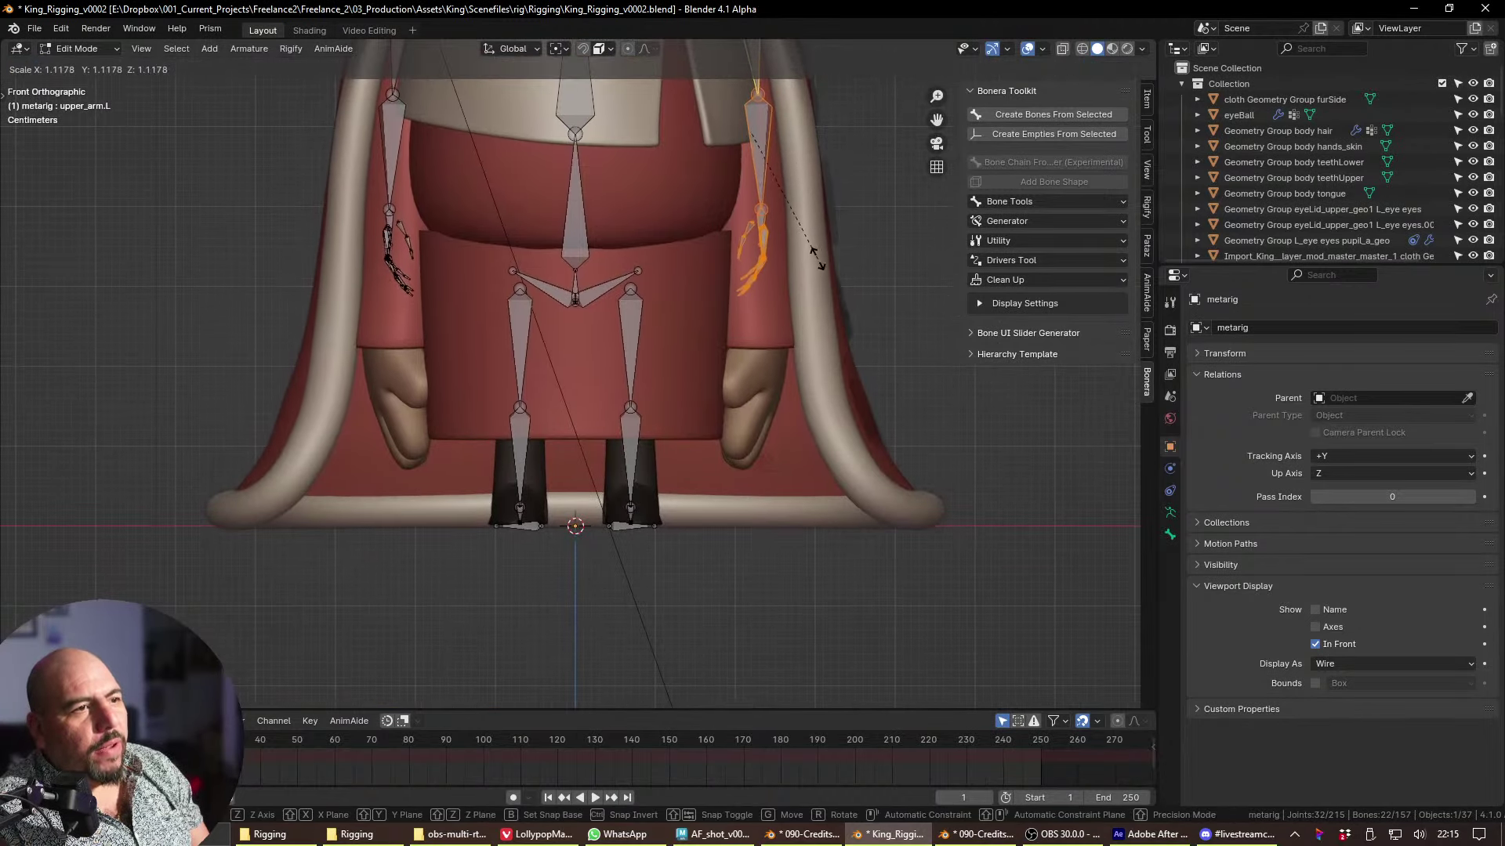
pyautogui.click(819, 300)
# - Move the left arm chain down in the right side view so the hand bones reach below the sleeve cuff
pyautogui.moveTo(819, 301); pyautogui.dragTo(705, 302, button='middle')
pyautogui.press('`')
pyautogui.click(909, 273)
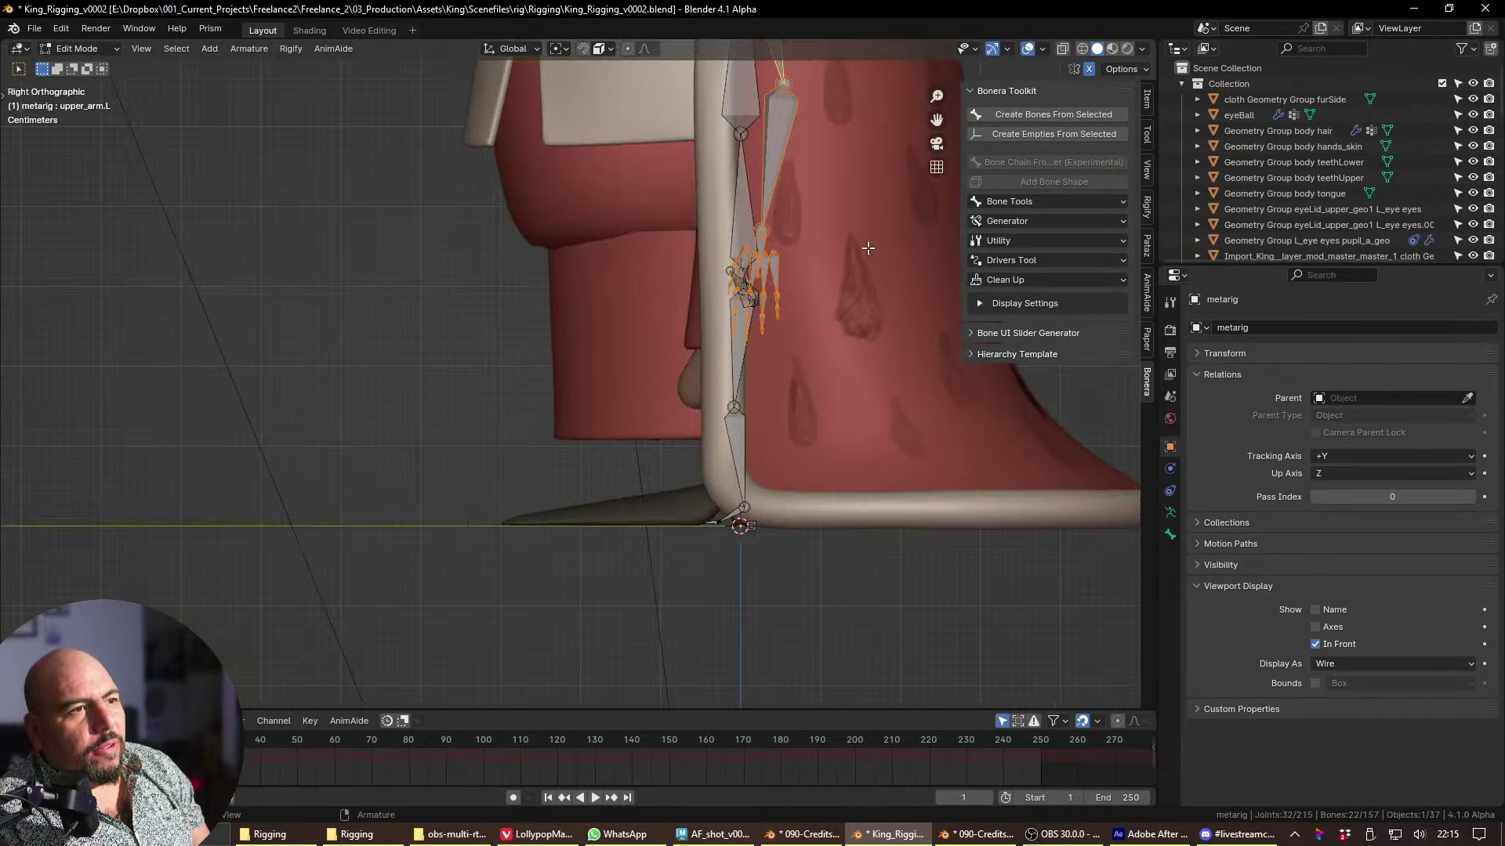
pyautogui.press('g')
pyautogui.click(842, 317)
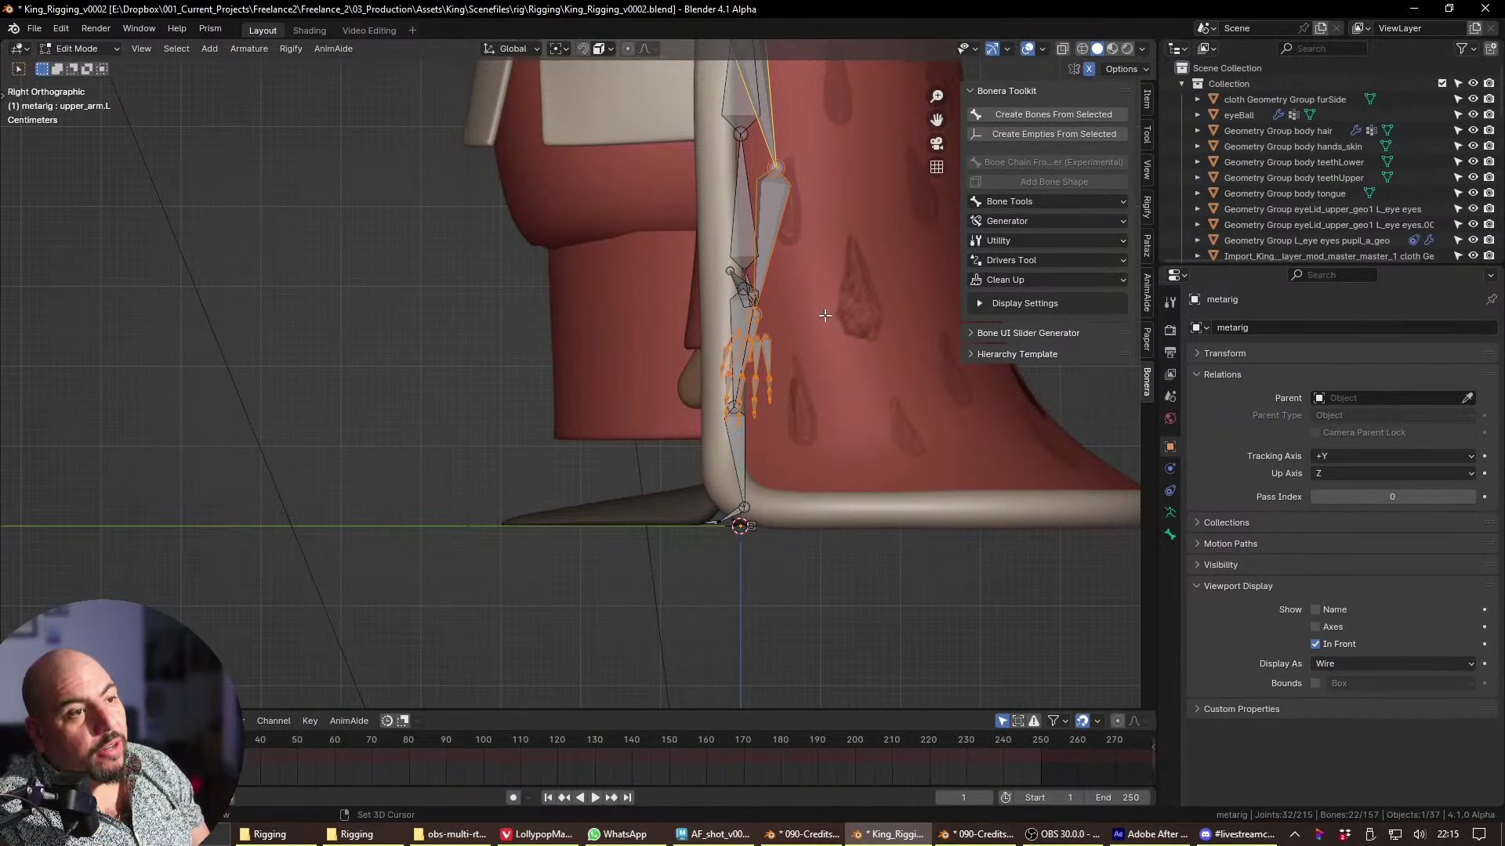
# - Move the left elbow joint slightly forward in the right side view
pyautogui.keyDown('shift'); pyautogui.moveTo(780, 254); pyautogui.dragTo(544, 417, button='middle'); pyautogui.keyUp('shift')
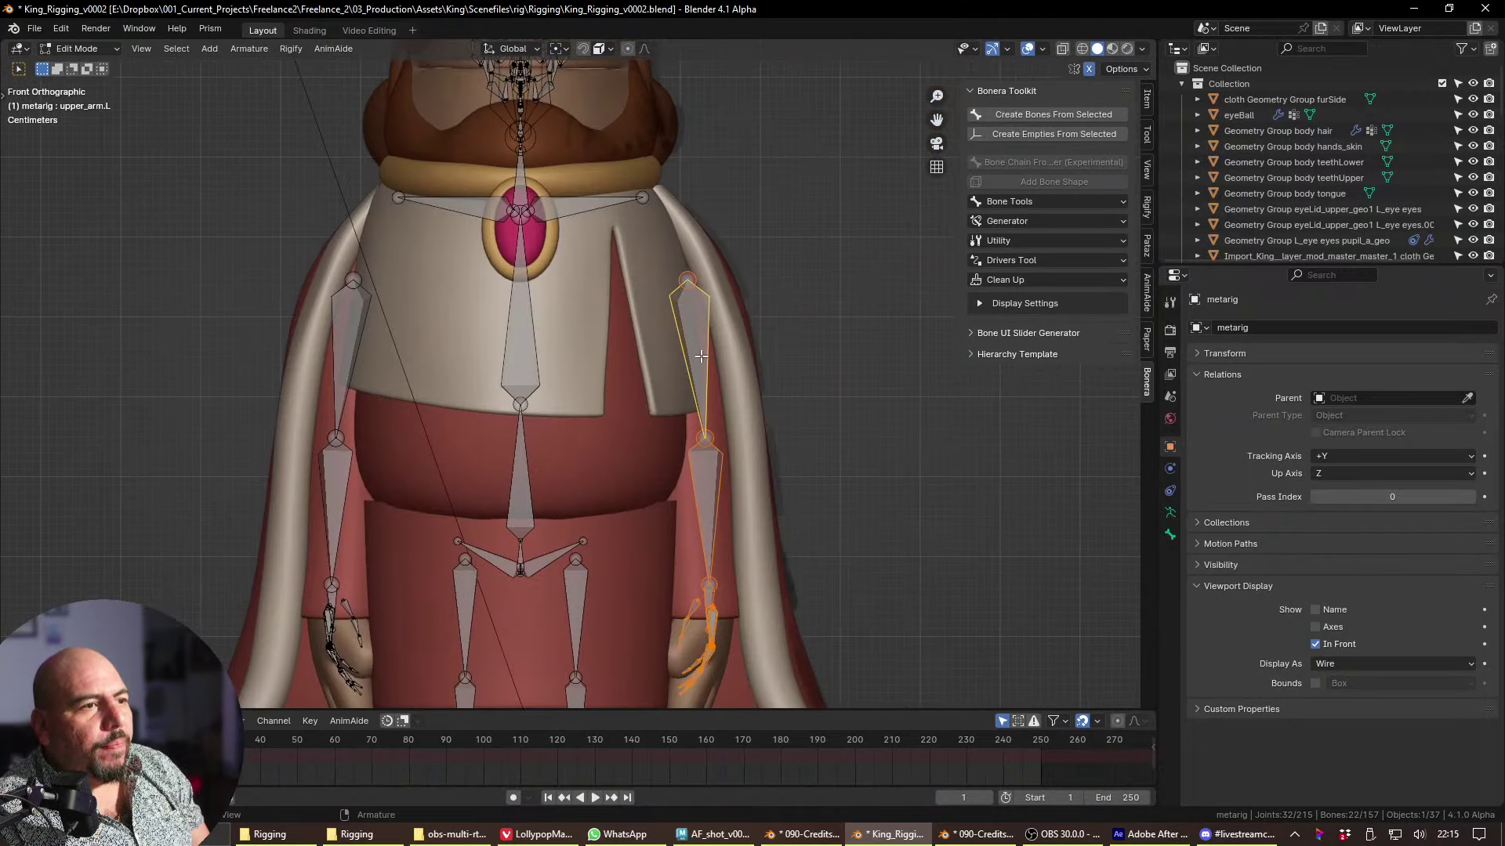
pyautogui.keyDown('shift'); pyautogui.moveTo(700, 356); pyautogui.dragTo(839, 301, button='middle'); pyautogui.keyUp('shift')
pyautogui.click(717, 249)
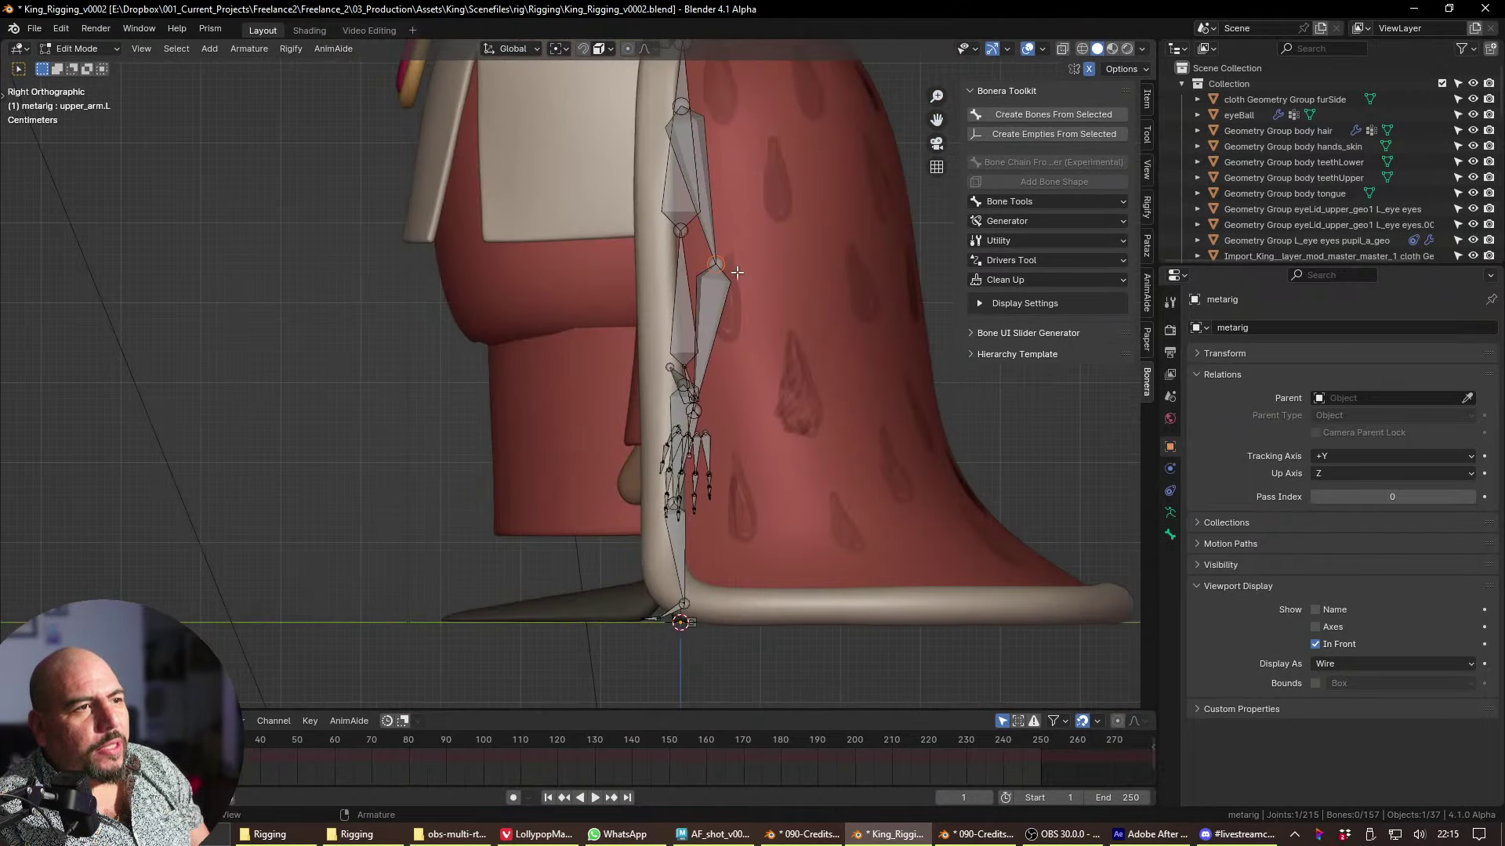
pyautogui.press('g')
pyautogui.click(726, 278)
# - Hide the cape mesh in Object Mode and return to editing the metarig's bones
pyautogui.keyDown('shift'); pyautogui.moveTo(658, 386); pyautogui.dragTo(676, 284, button='middle'); pyautogui.keyUp('shift')
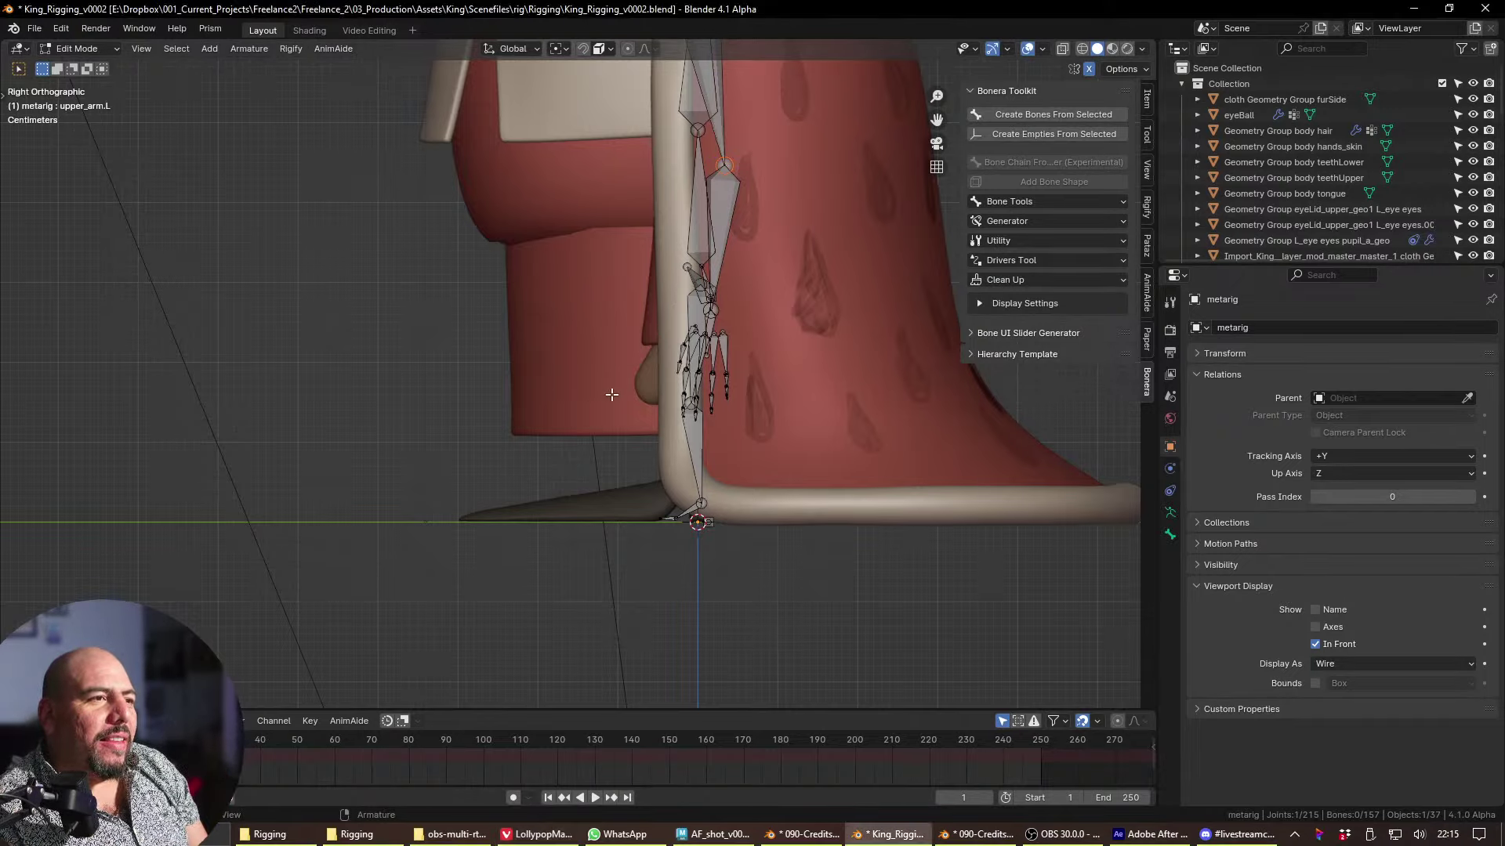
pyautogui.moveTo(608, 392); pyautogui.dragTo(703, 387, button='middle')
pyautogui.press('KP_3')
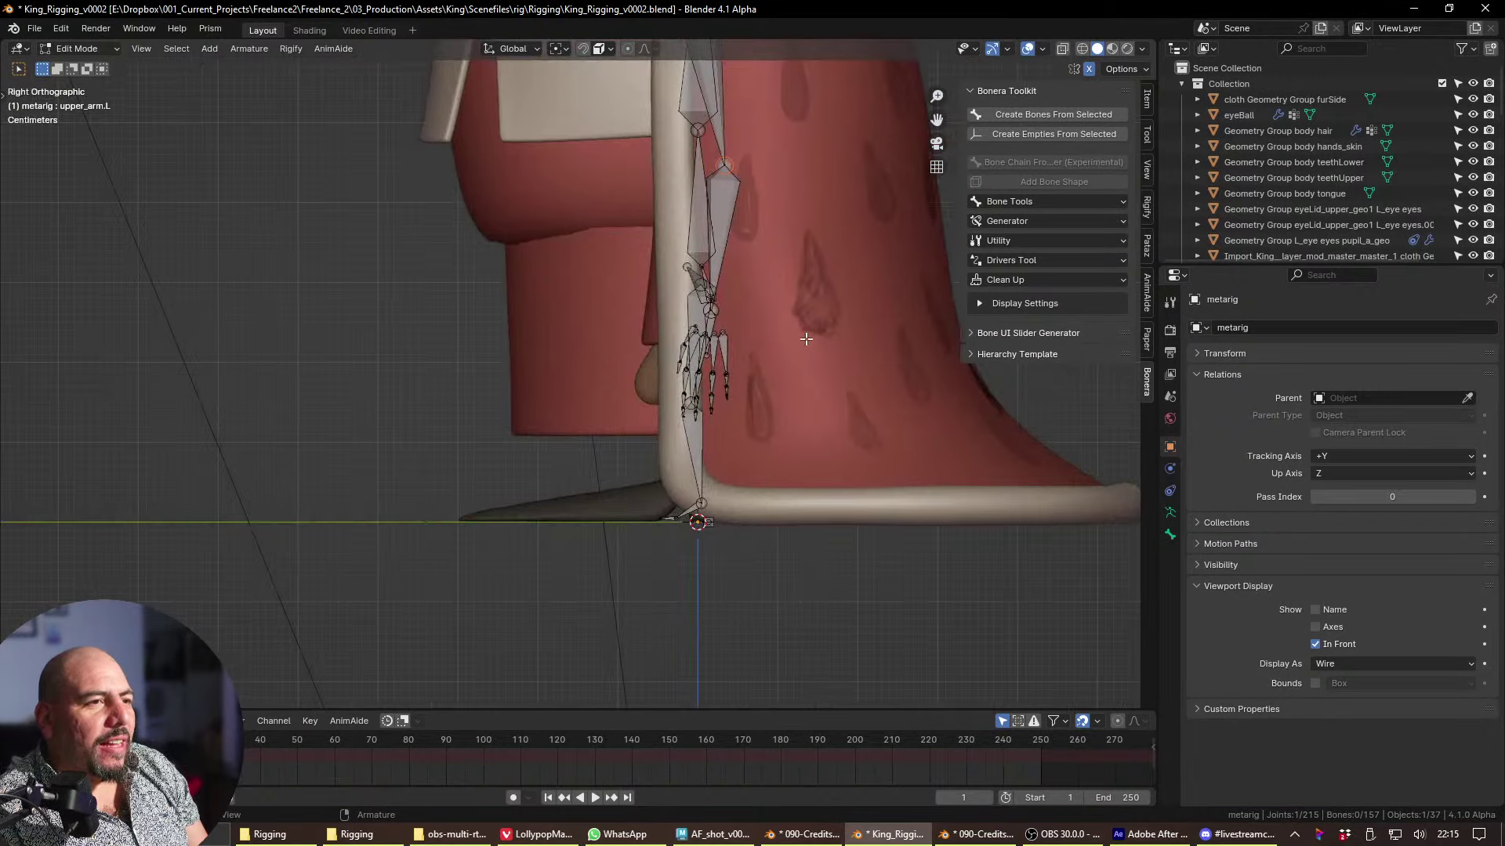
pyautogui.press('Tab')
pyautogui.click(821, 384)
pyautogui.click(778, 446)
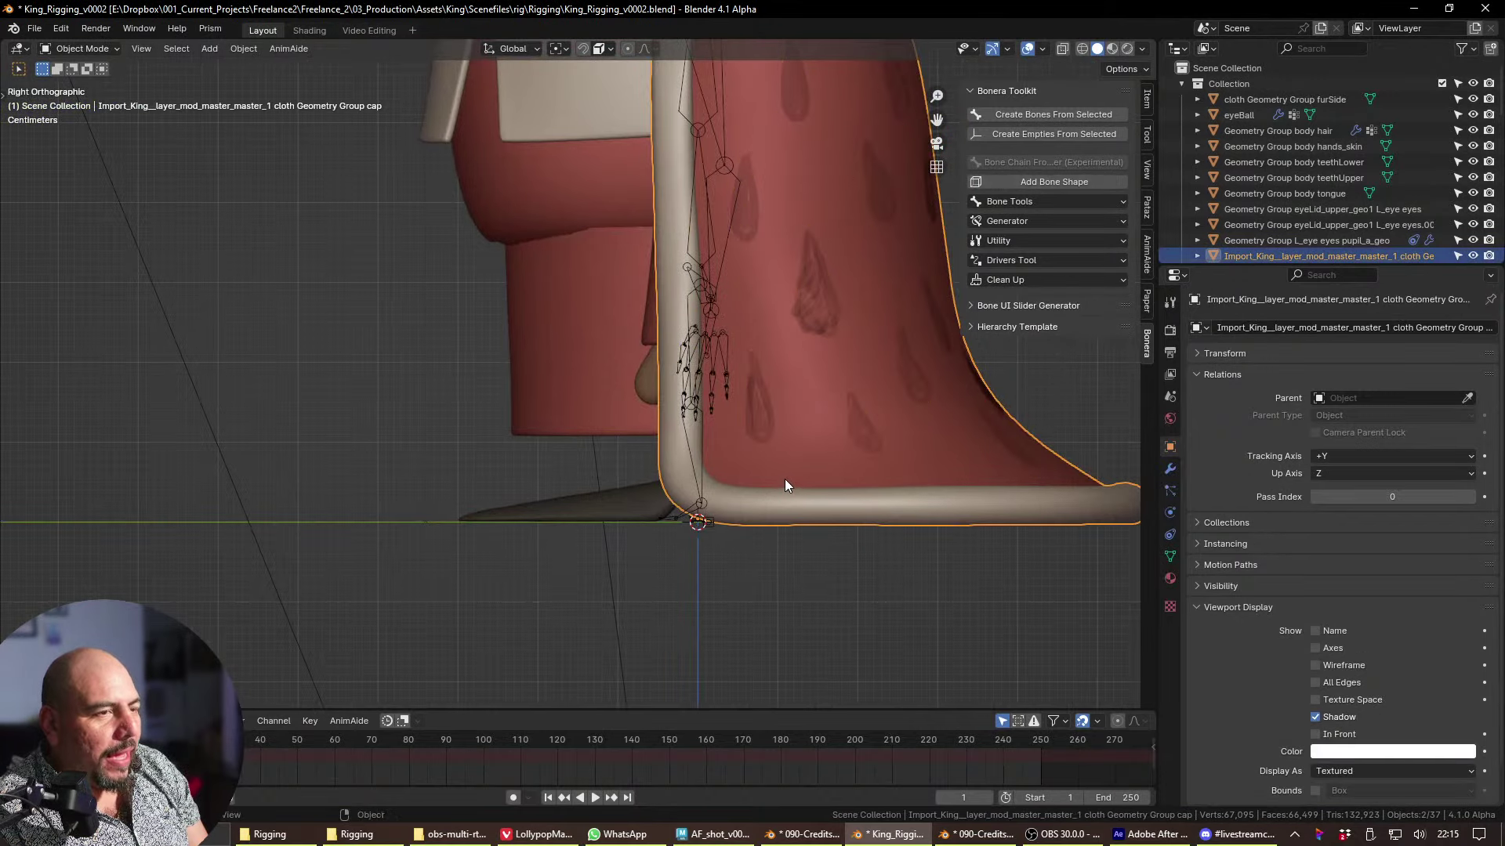
pyautogui.press('h')
pyautogui.click(763, 387)
pyautogui.scroll(2, 764, 387)
pyautogui.click(701, 337)
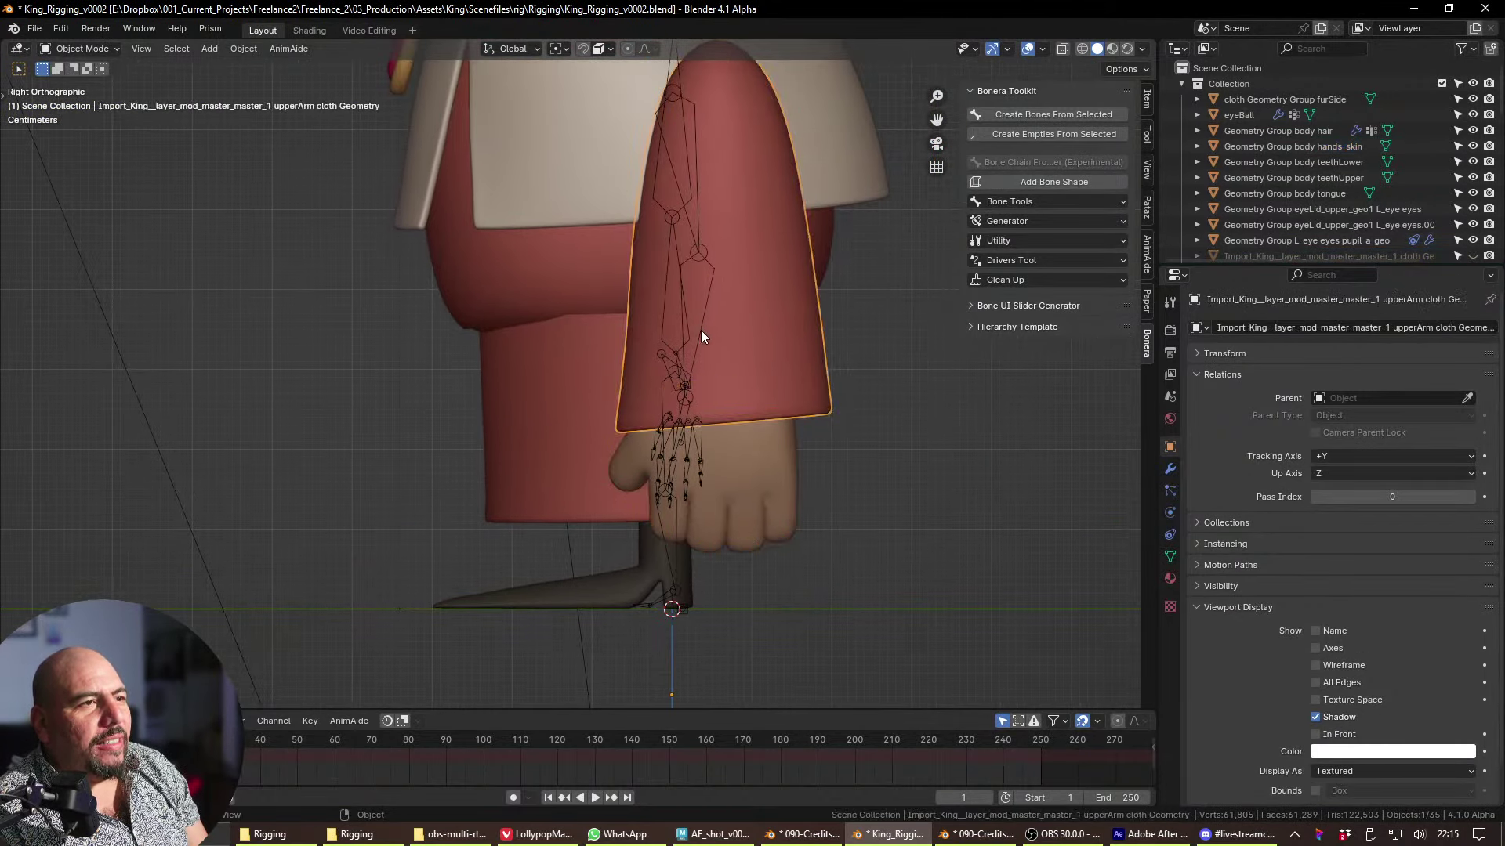
pyautogui.click(704, 318)
pyautogui.press('Tab')
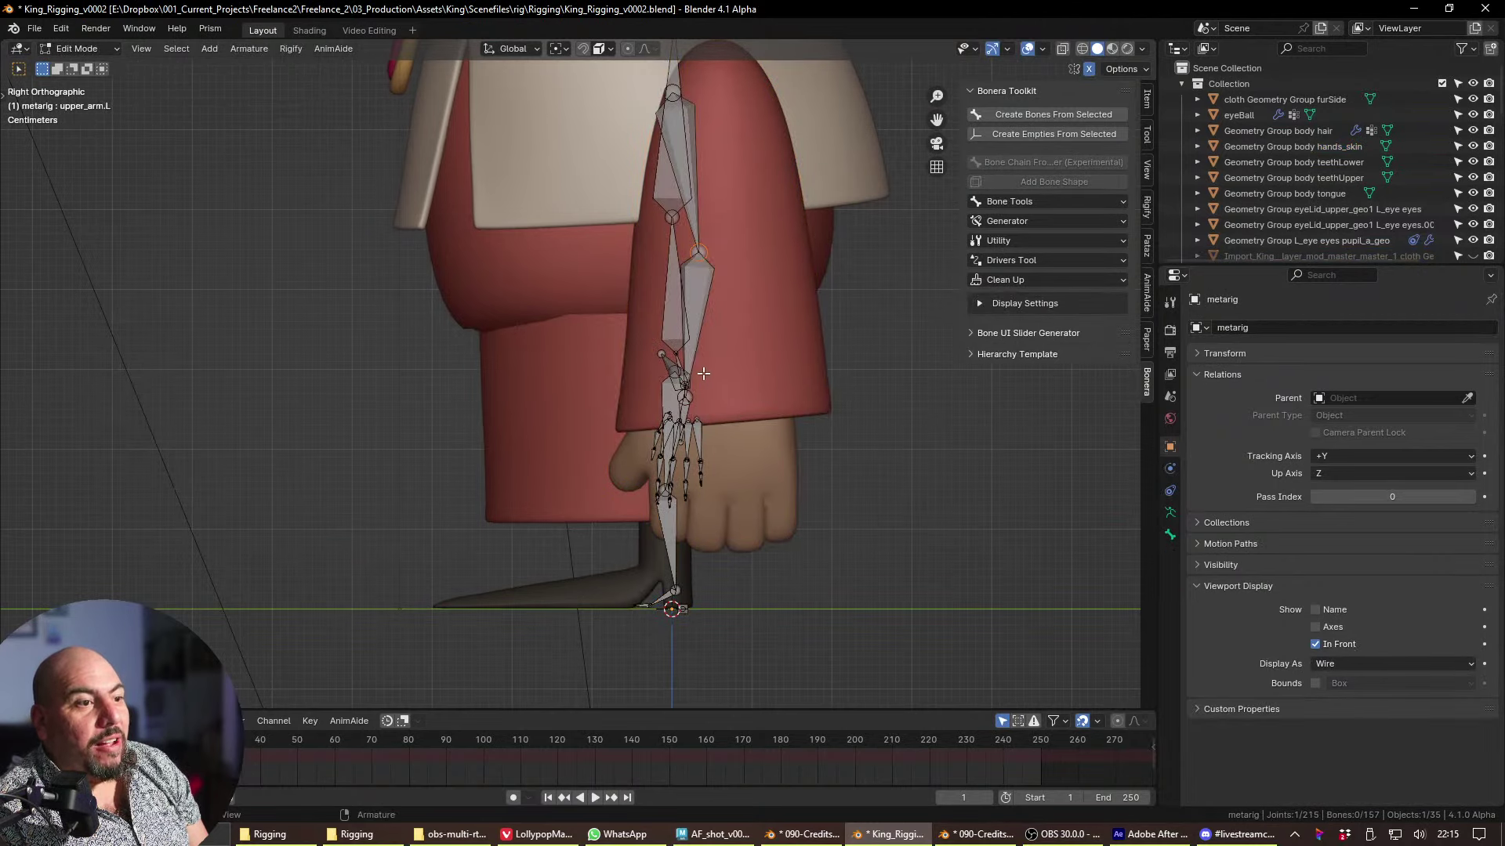
# - Select the whole left arm chain and move it backward and slightly up in the side view, centring it in the sleeve
pyautogui.press('`')
pyautogui.click(703, 331)
pyautogui.moveTo(700, 104); pyautogui.dragTo(833, 595)
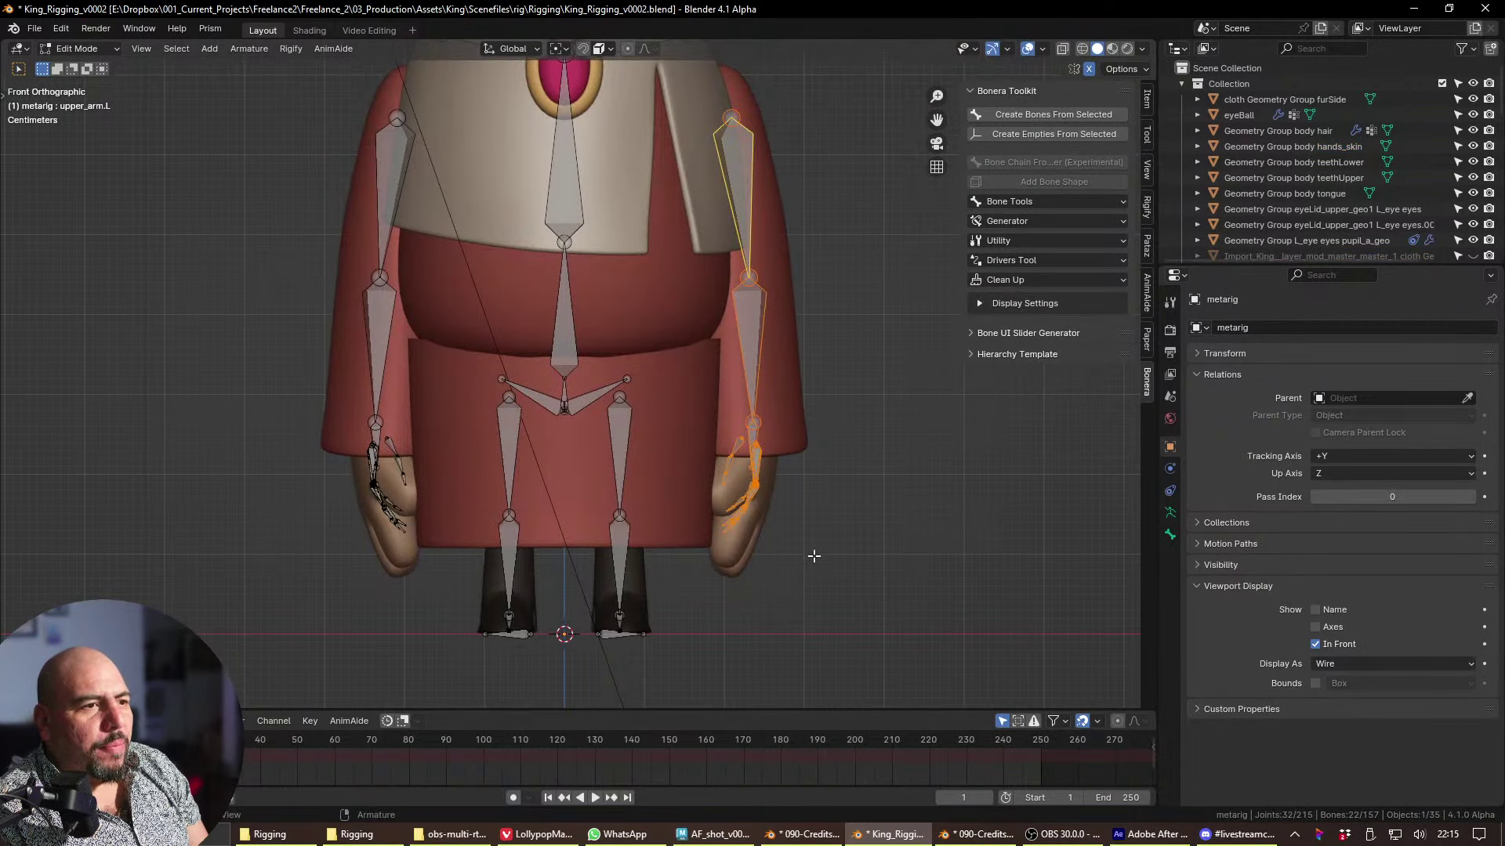
pyautogui.press('`')
pyautogui.click(925, 544)
pyautogui.press('g')
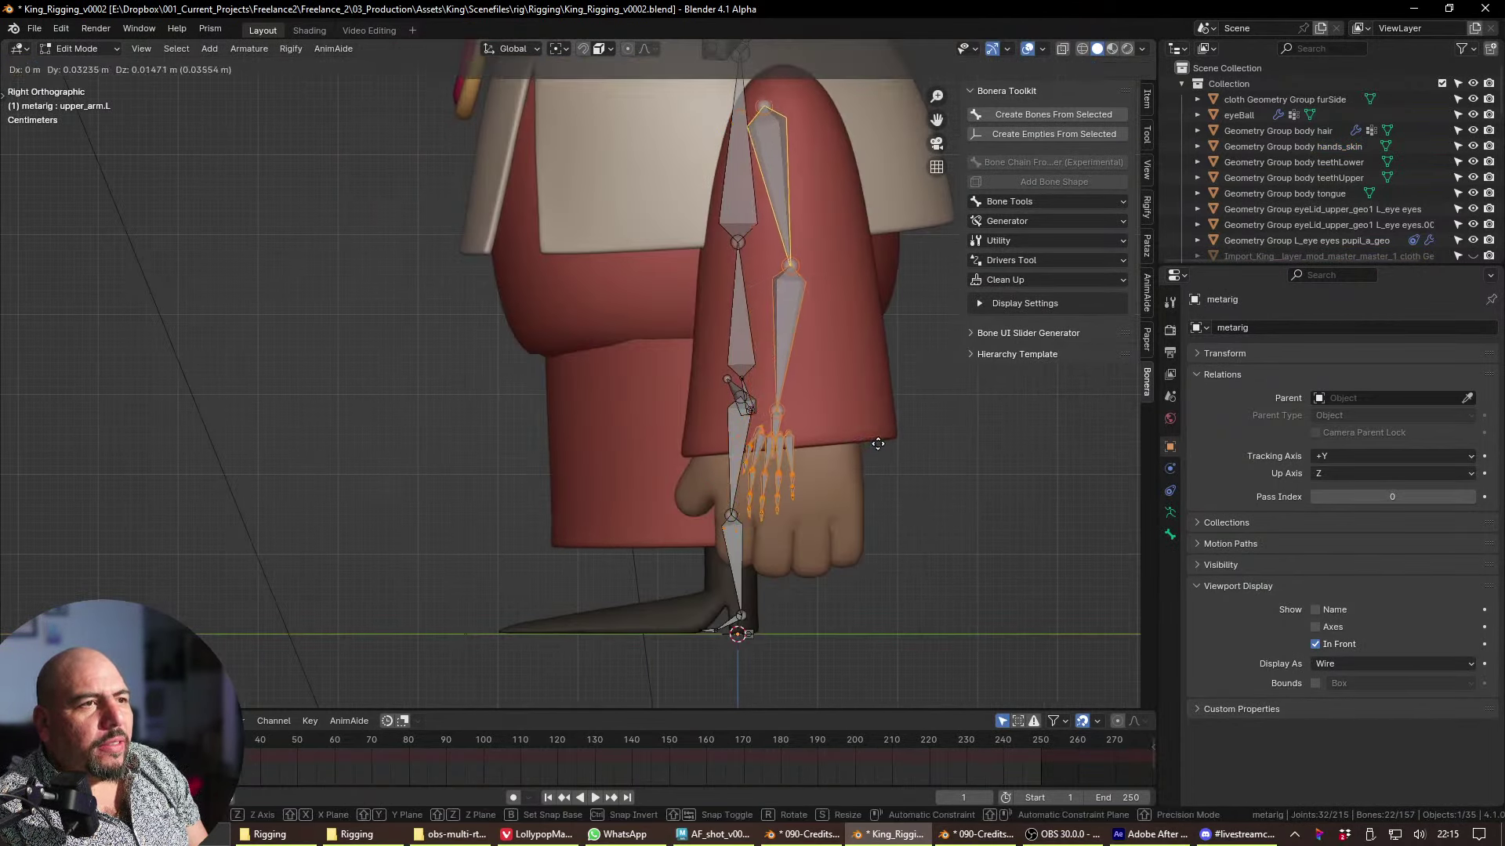
pyautogui.click(834, 495)
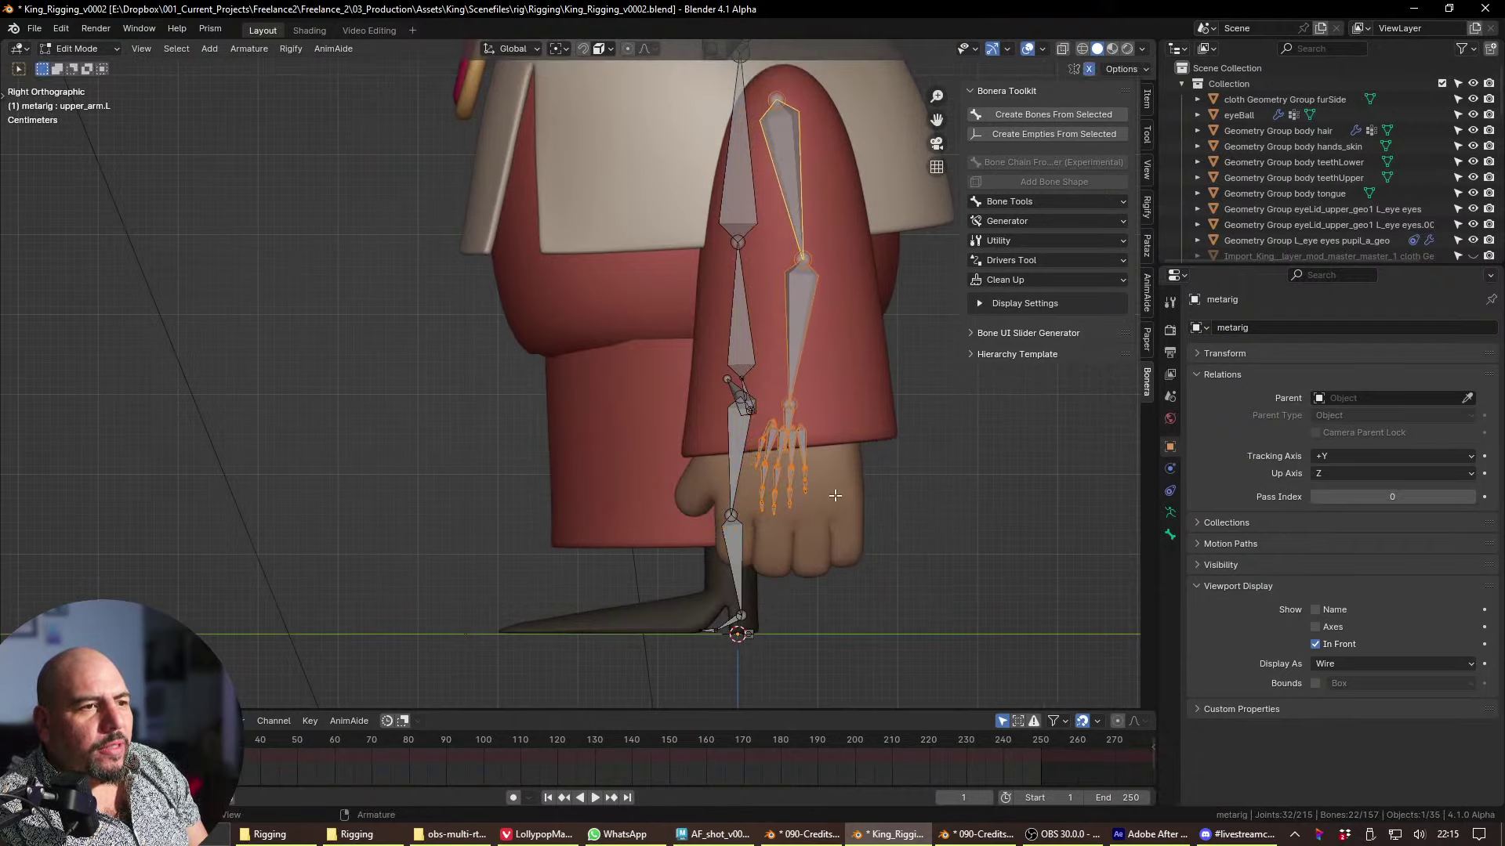
pyautogui.moveTo(802, 447); pyautogui.dragTo(833, 533)
pyautogui.keyDown('shift'); pyautogui.click(805, 441); pyautogui.keyUp('shift')
pyautogui.press('`')
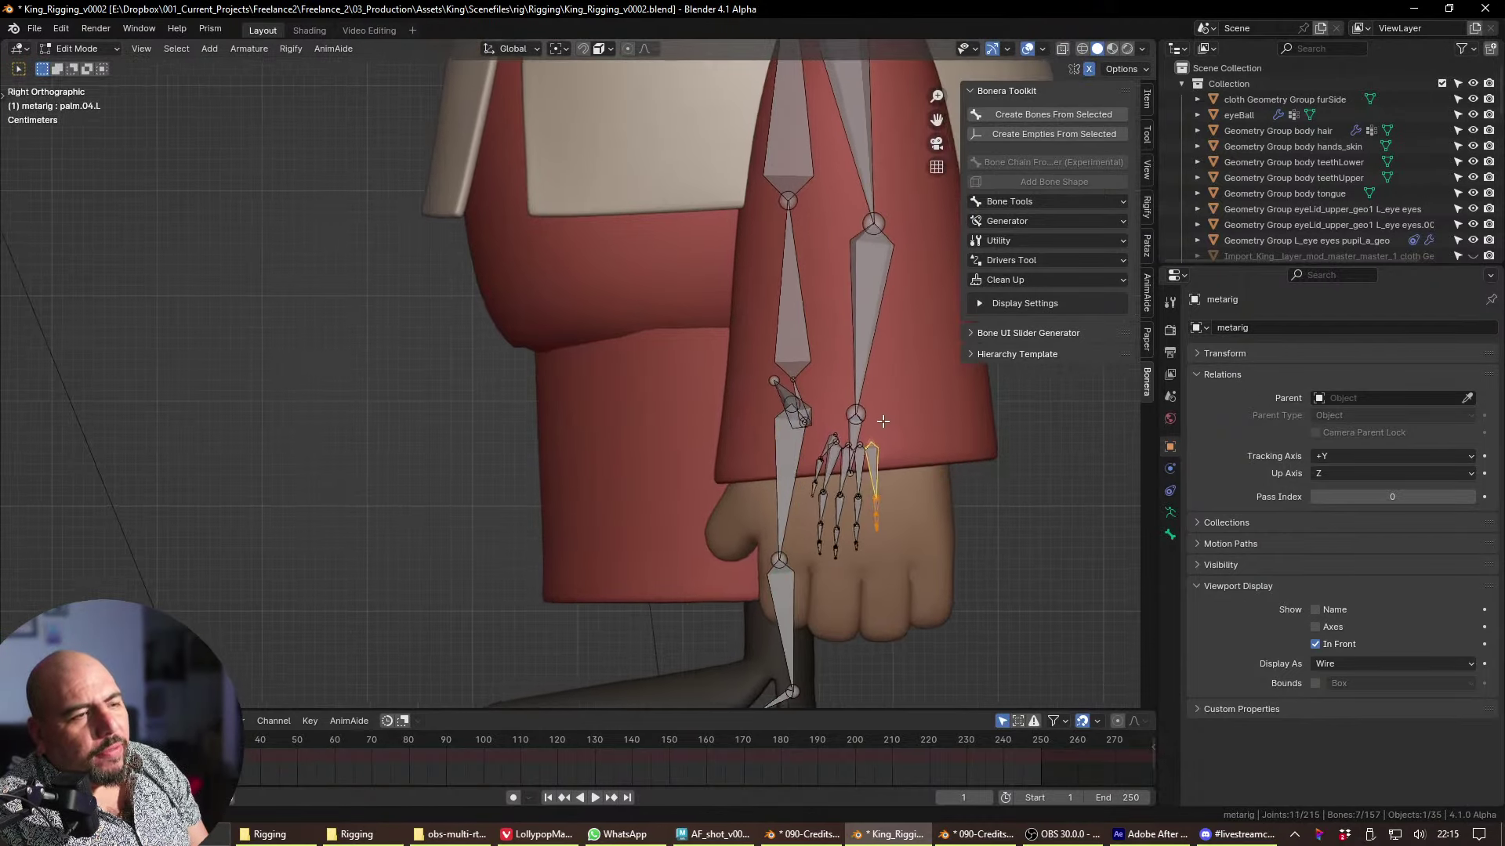
pyautogui.click(711, 310)
pyautogui.keyDown('shift'); pyautogui.moveTo(931, 391); pyautogui.dragTo(638, 364, button='middle'); pyautogui.keyUp('shift')
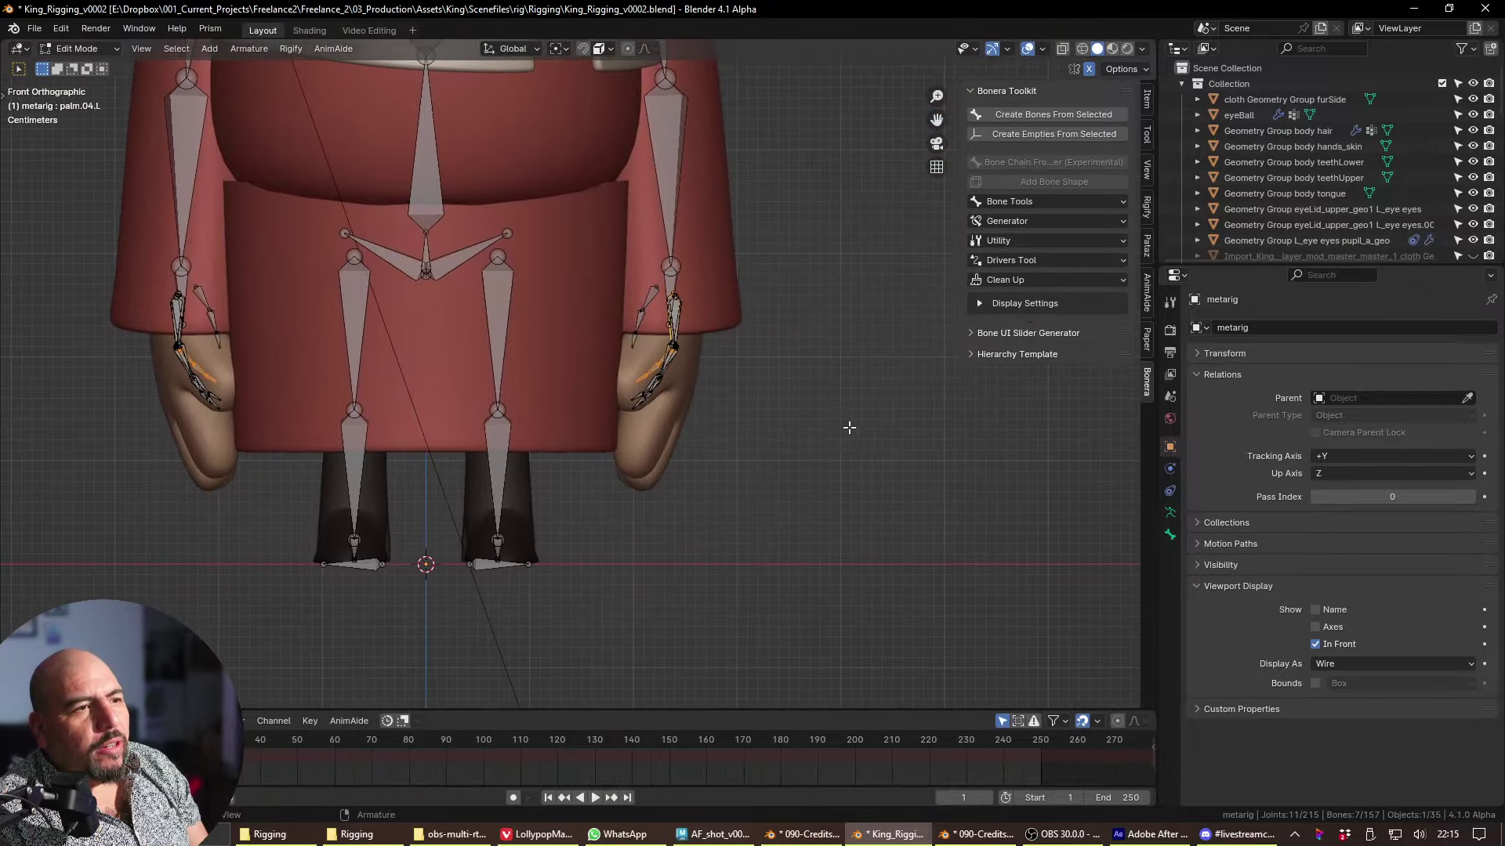
pyautogui.press('s')
pyautogui.press('x')
pyautogui.rightClick(786, 398)
# - Set the pivot point to Bounding Box Center and hide the arm and hand bones on the king's right side
pyautogui.press('.')
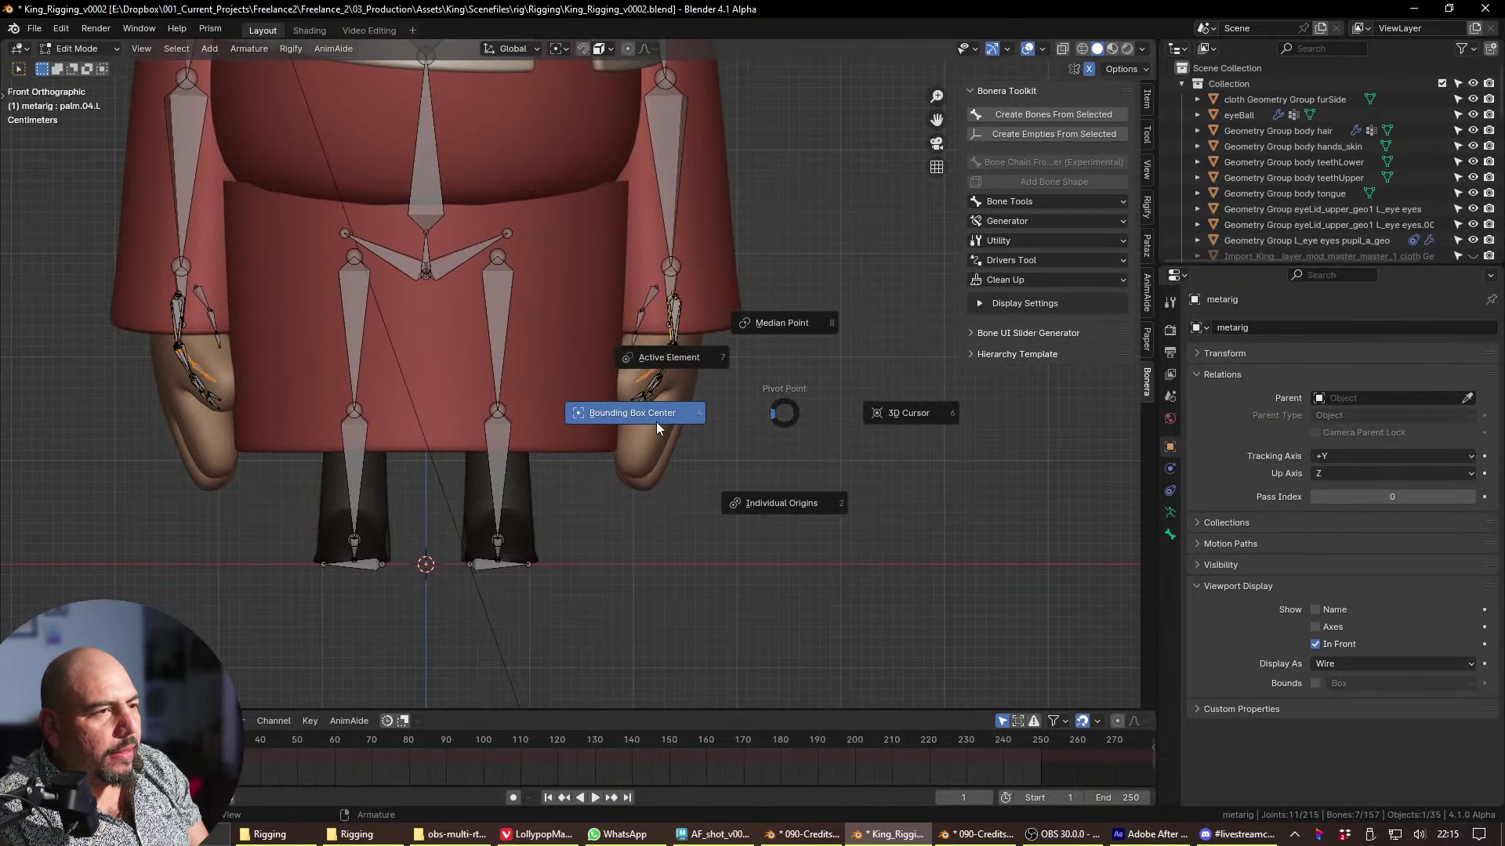
pyautogui.click(638, 411)
pyautogui.moveTo(723, 332); pyautogui.dragTo(415, 595, button='middle')
pyautogui.keyDown('ctrl'); pyautogui.click(365, 384); pyautogui.keyUp('ctrl')
pyautogui.press('h')
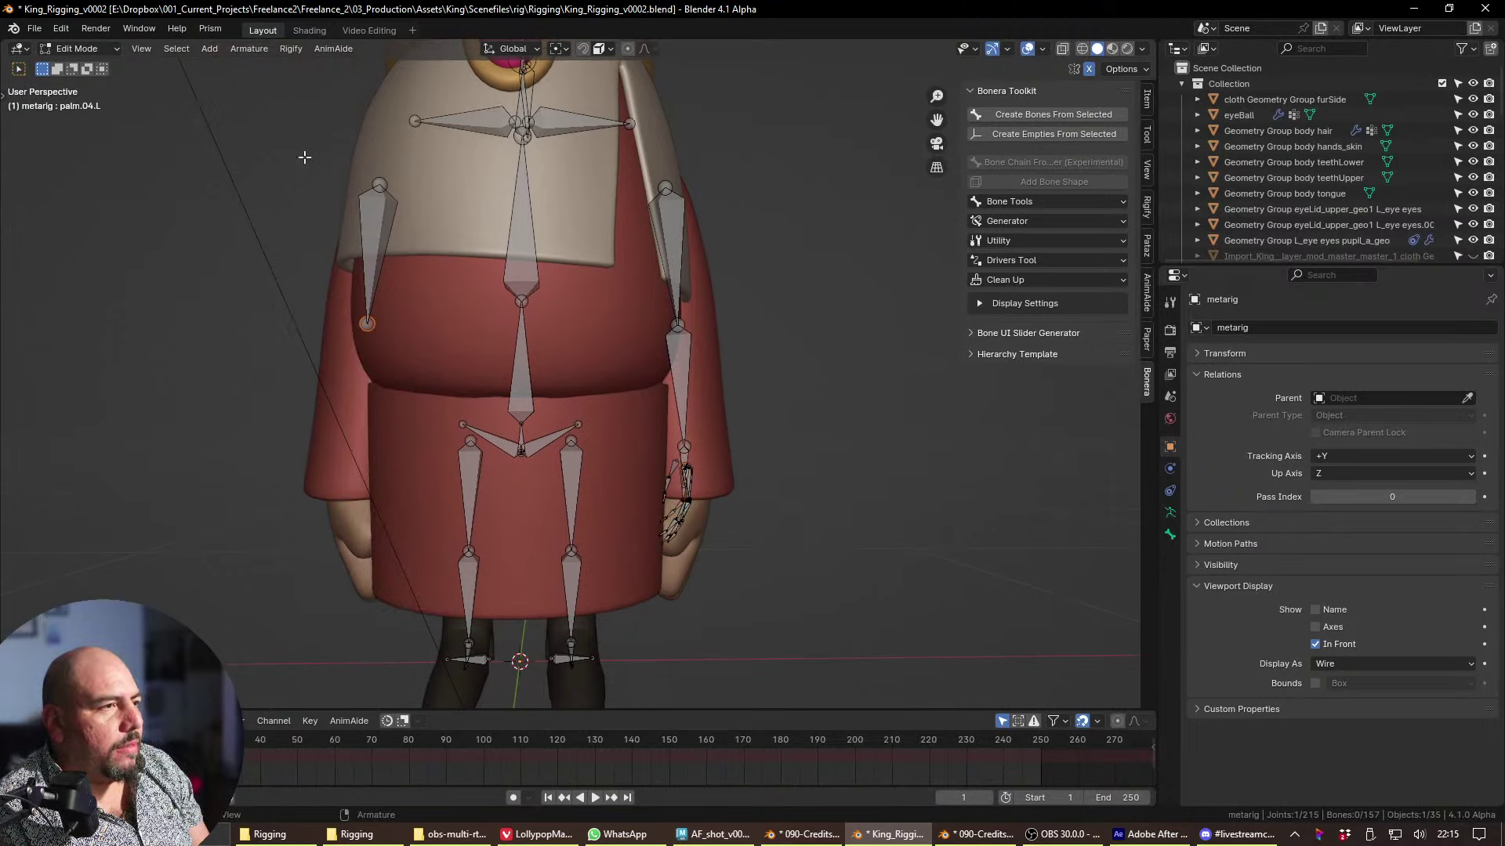
pyautogui.click(369, 250)
pyautogui.press('h')
# - Select the left hand's four palm bones with their finger bones and narrow them along the global X axis
pyautogui.moveTo(643, 466); pyautogui.dragTo(781, 682)
pyautogui.press('`')
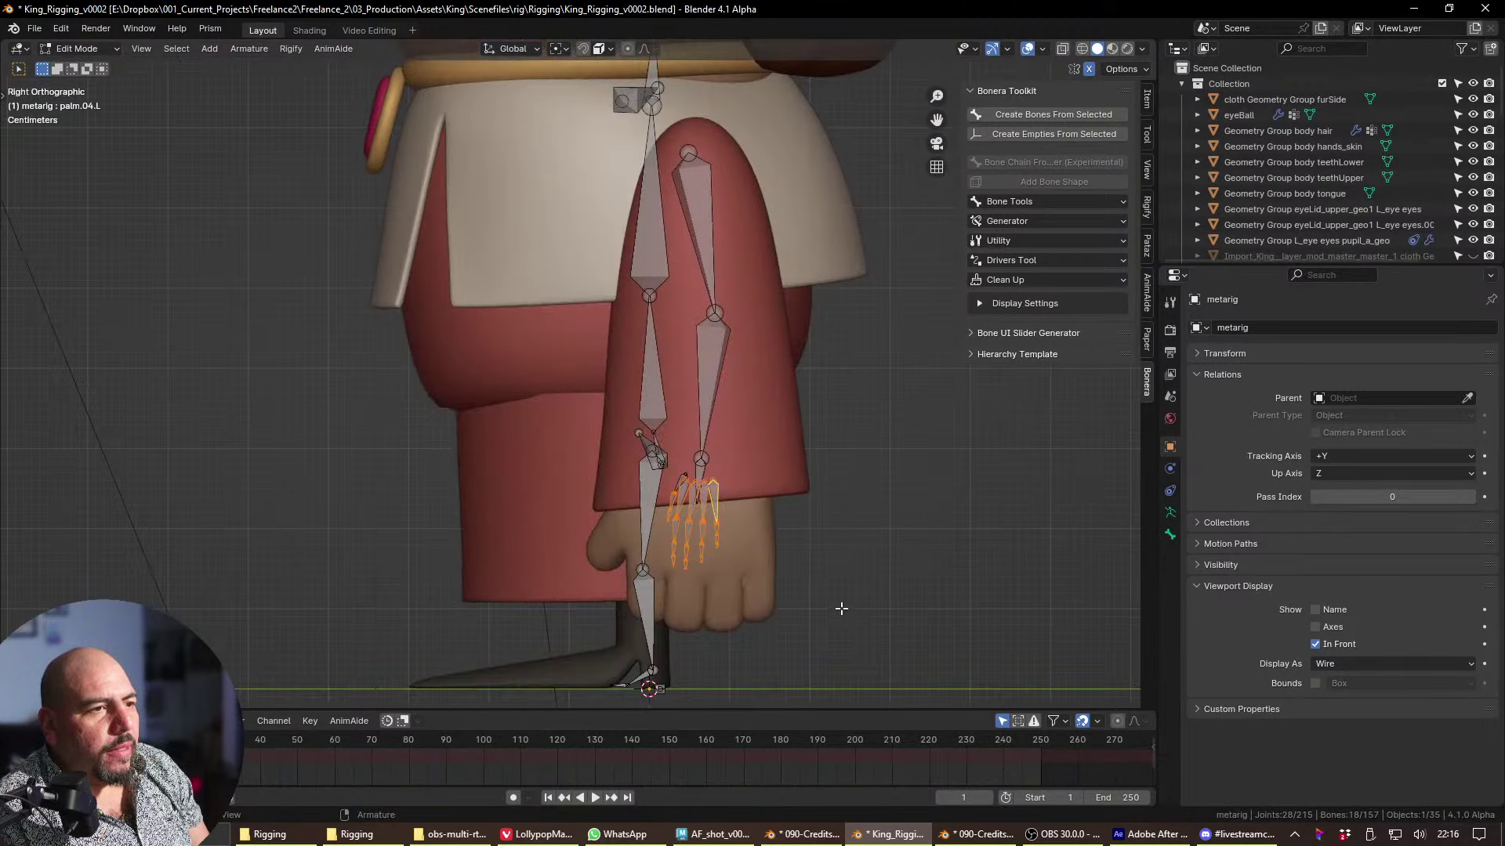
pyautogui.press('`')
pyautogui.press('`')
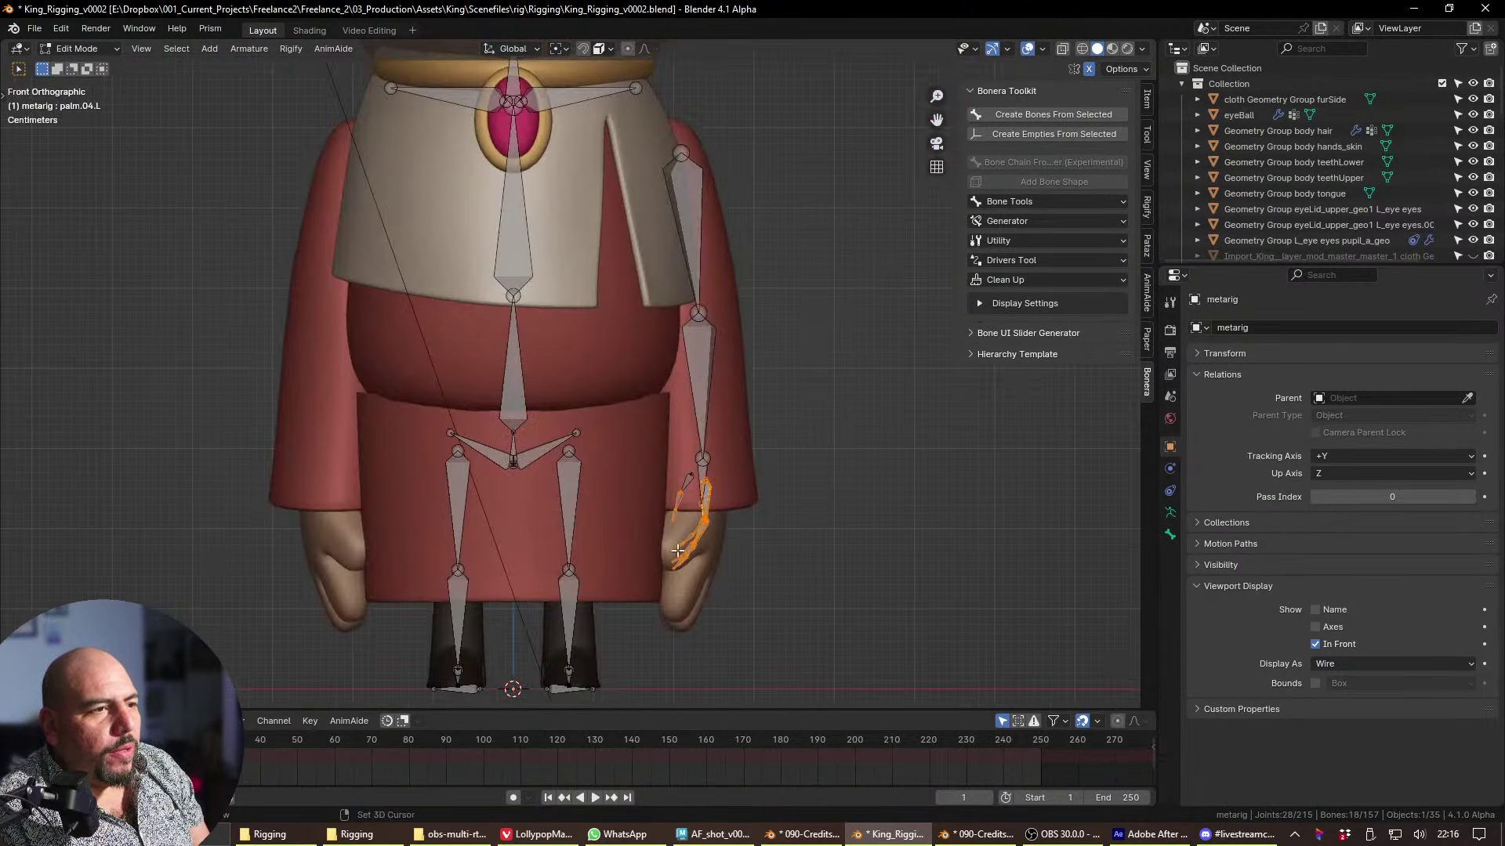
pyautogui.scroll(3, 678, 551)
pyautogui.click(764, 390)
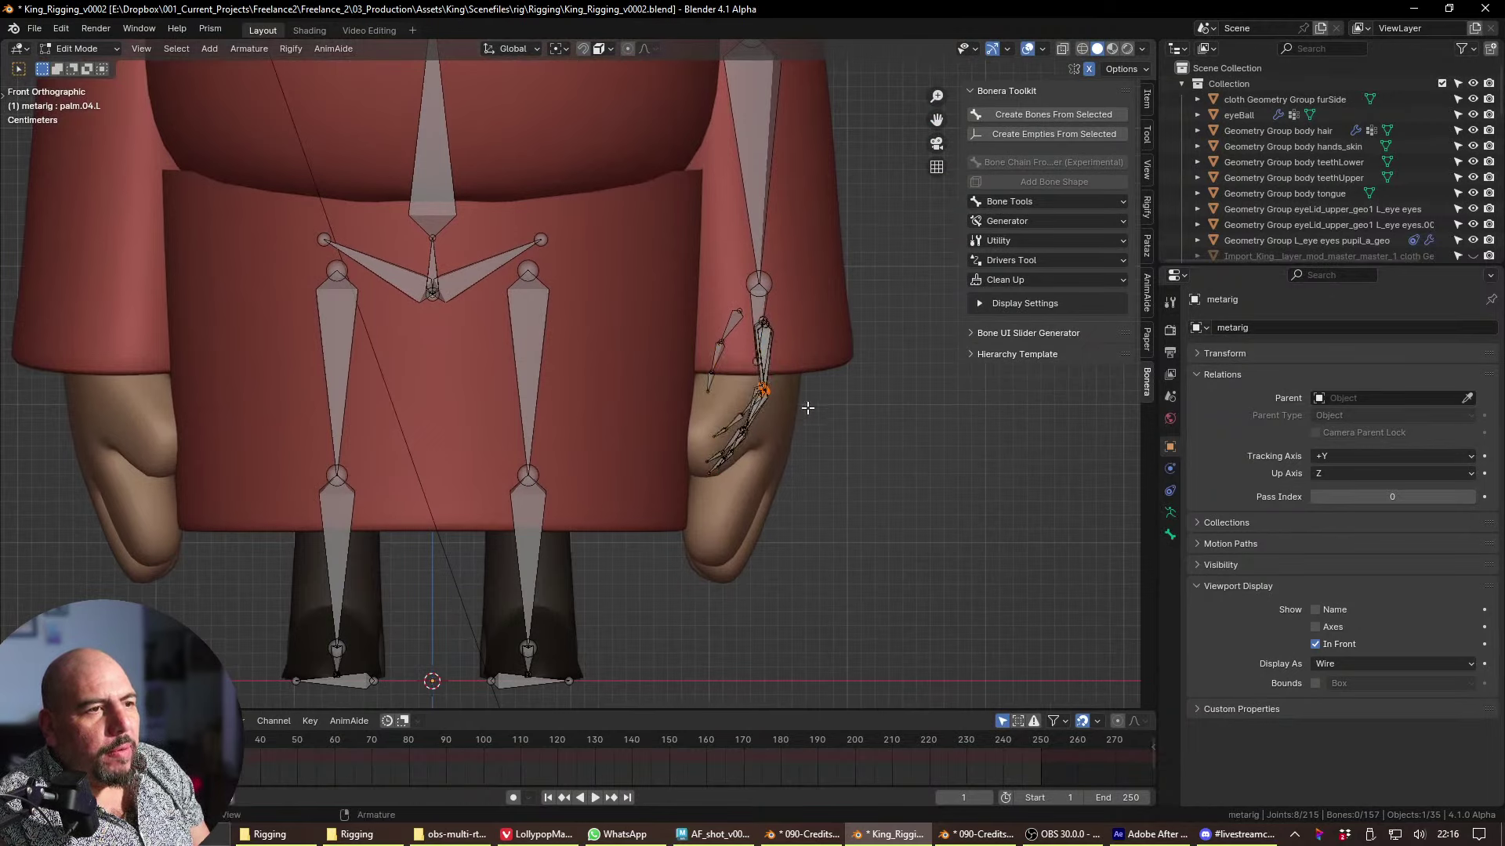
pyautogui.keyDown('shift'); pyautogui.moveTo(717, 410); pyautogui.dragTo(811, 548); pyautogui.keyUp('shift')
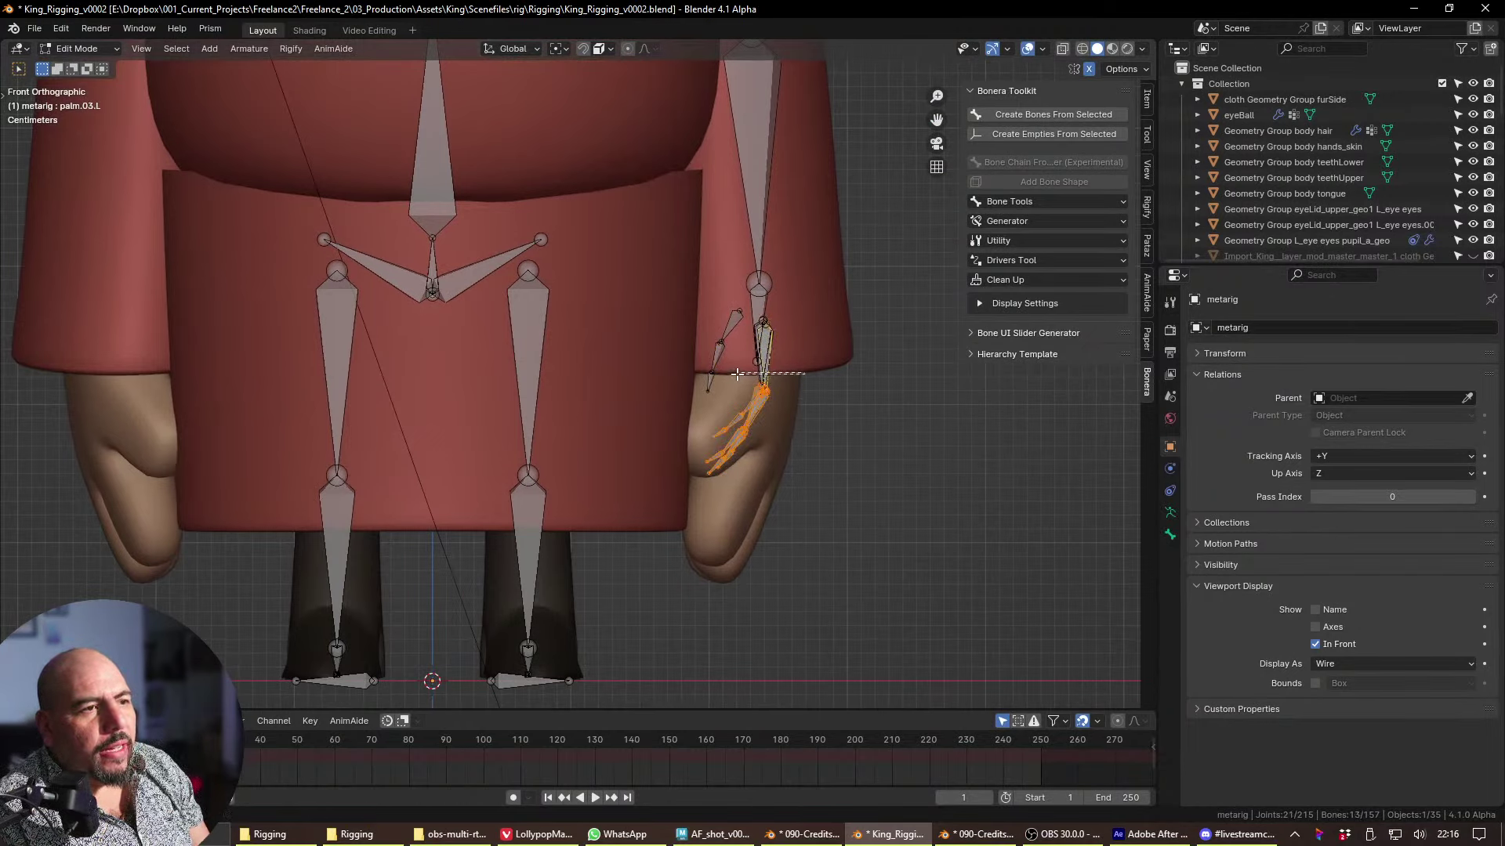
pyautogui.keyDown('shift'); pyautogui.click(762, 368); pyautogui.keyUp('shift')
pyautogui.press('s')
pyautogui.press('y')
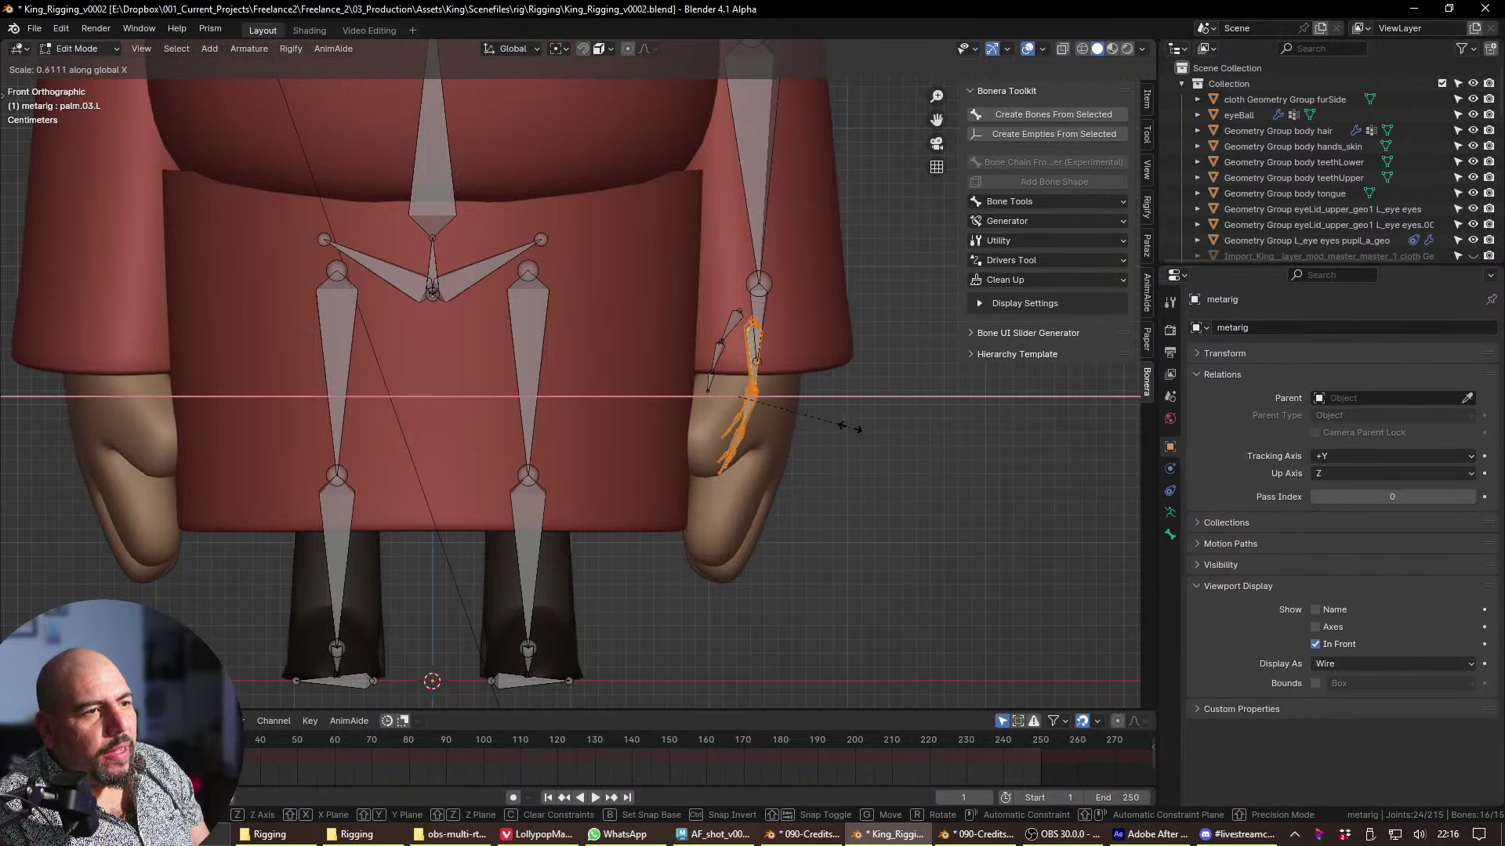
pyautogui.click(789, 426)
# - Enlarge the little finger's palm and finger bones and move them onto the hand's rearmost finger in the side view
pyautogui.press('`')
pyautogui.click(863, 436)
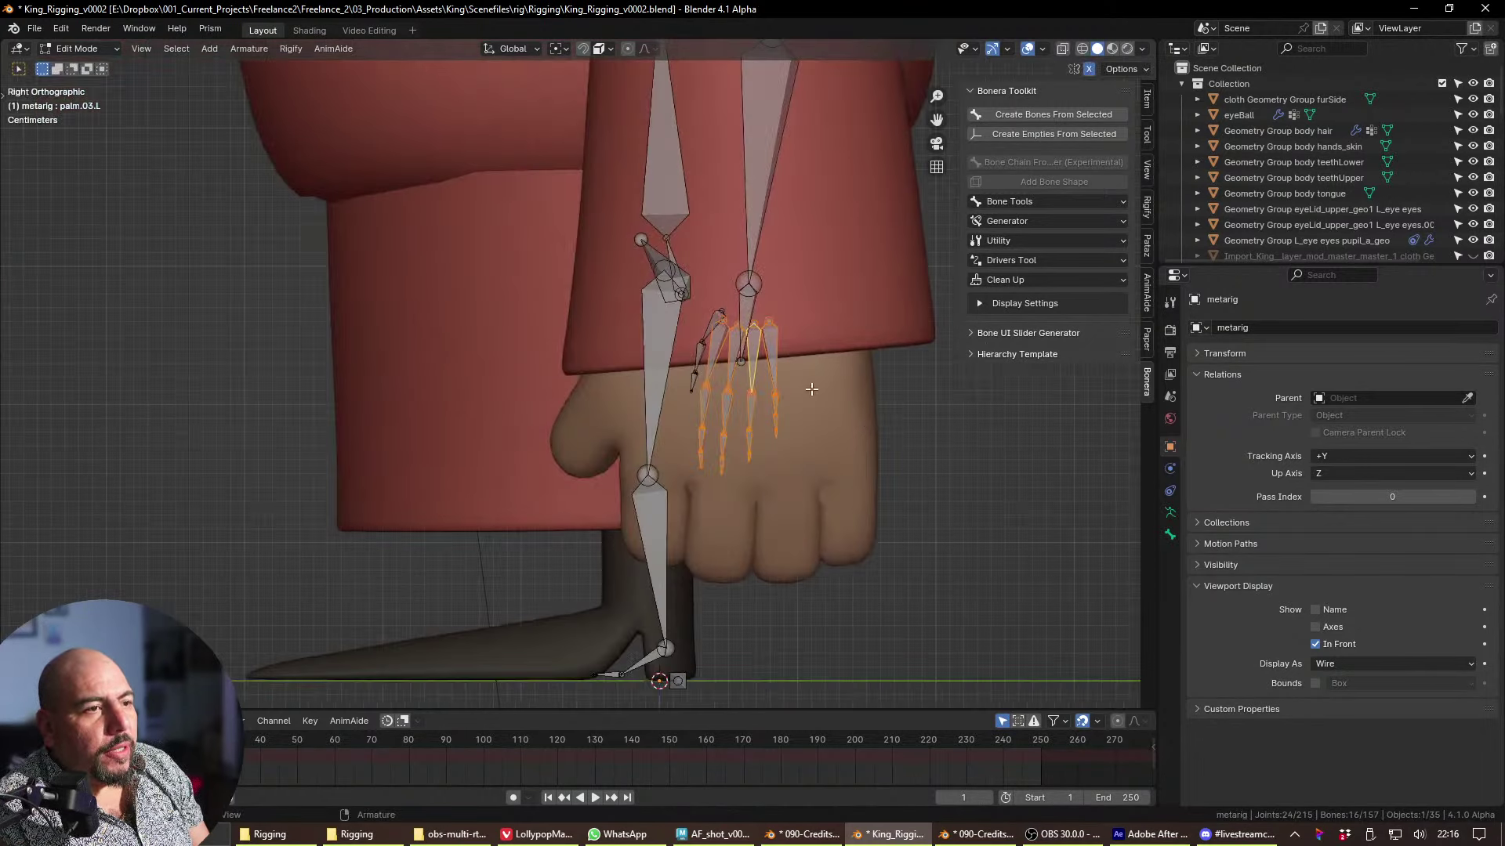
pyautogui.moveTo(812, 367); pyautogui.dragTo(758, 466)
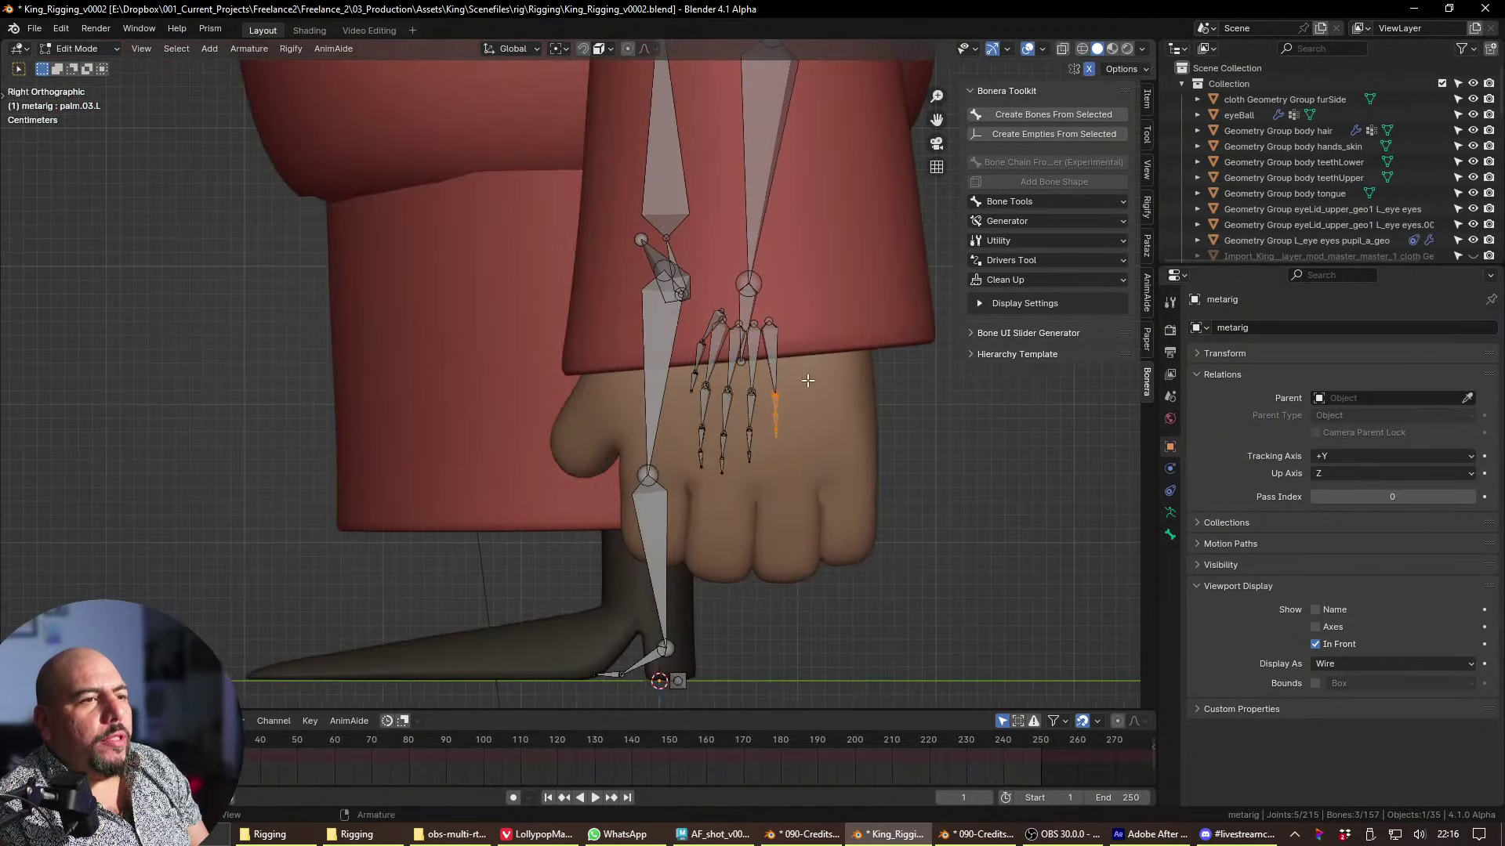
pyautogui.keyDown('shift'); pyautogui.click(773, 356); pyautogui.keyUp('shift')
pyautogui.press('g')
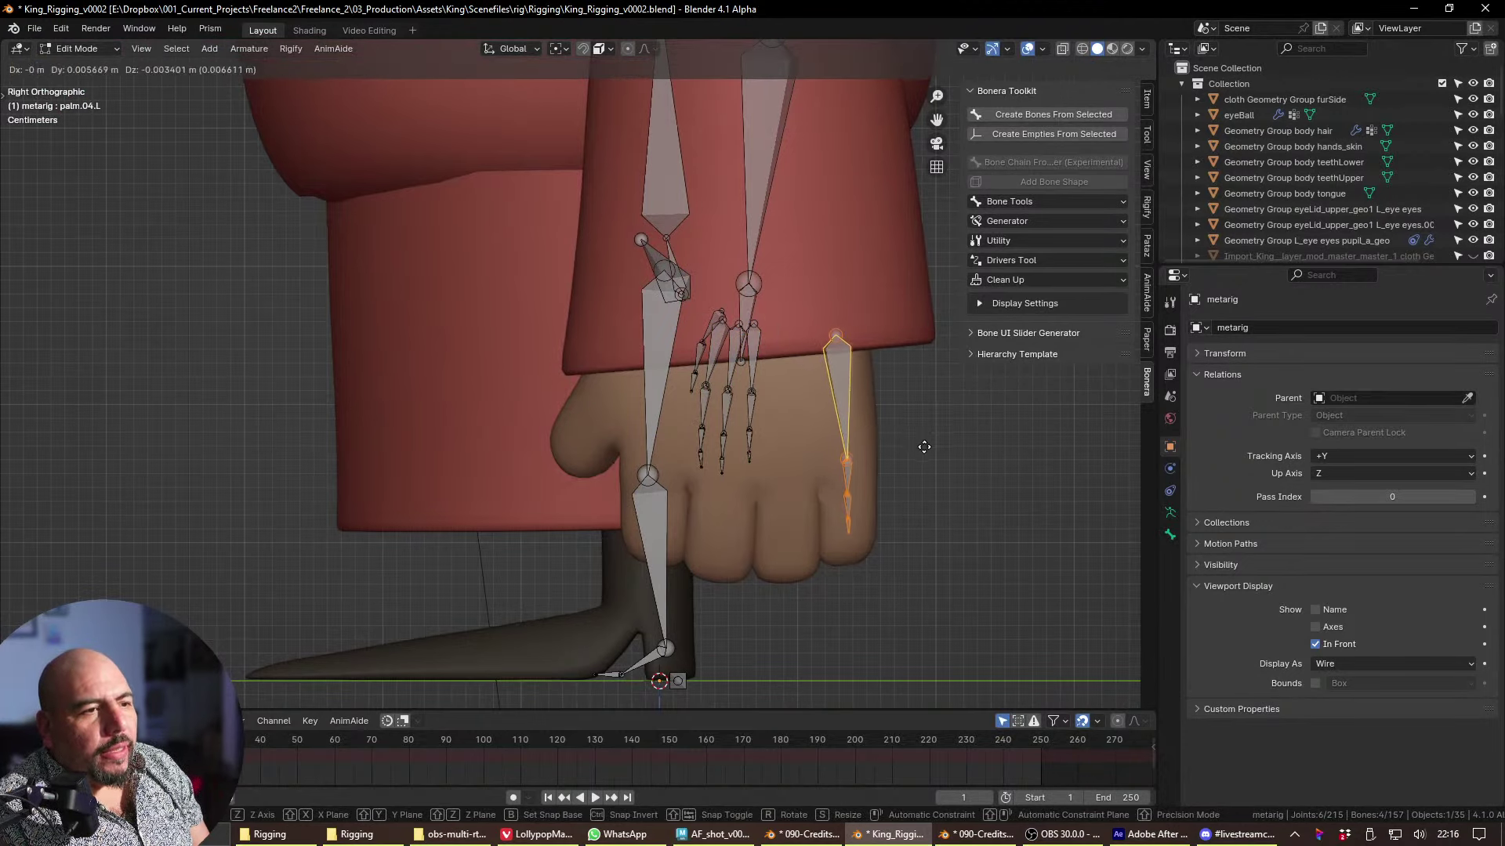
pyautogui.click(926, 464)
# - Remove the little finger's last bone and move the remaining end bone down toward the tip of the hand's rearmost finger
pyautogui.keyDown('shift'); pyautogui.moveTo(861, 547); pyautogui.dragTo(824, 443, button='middle'); pyautogui.keyUp('shift')
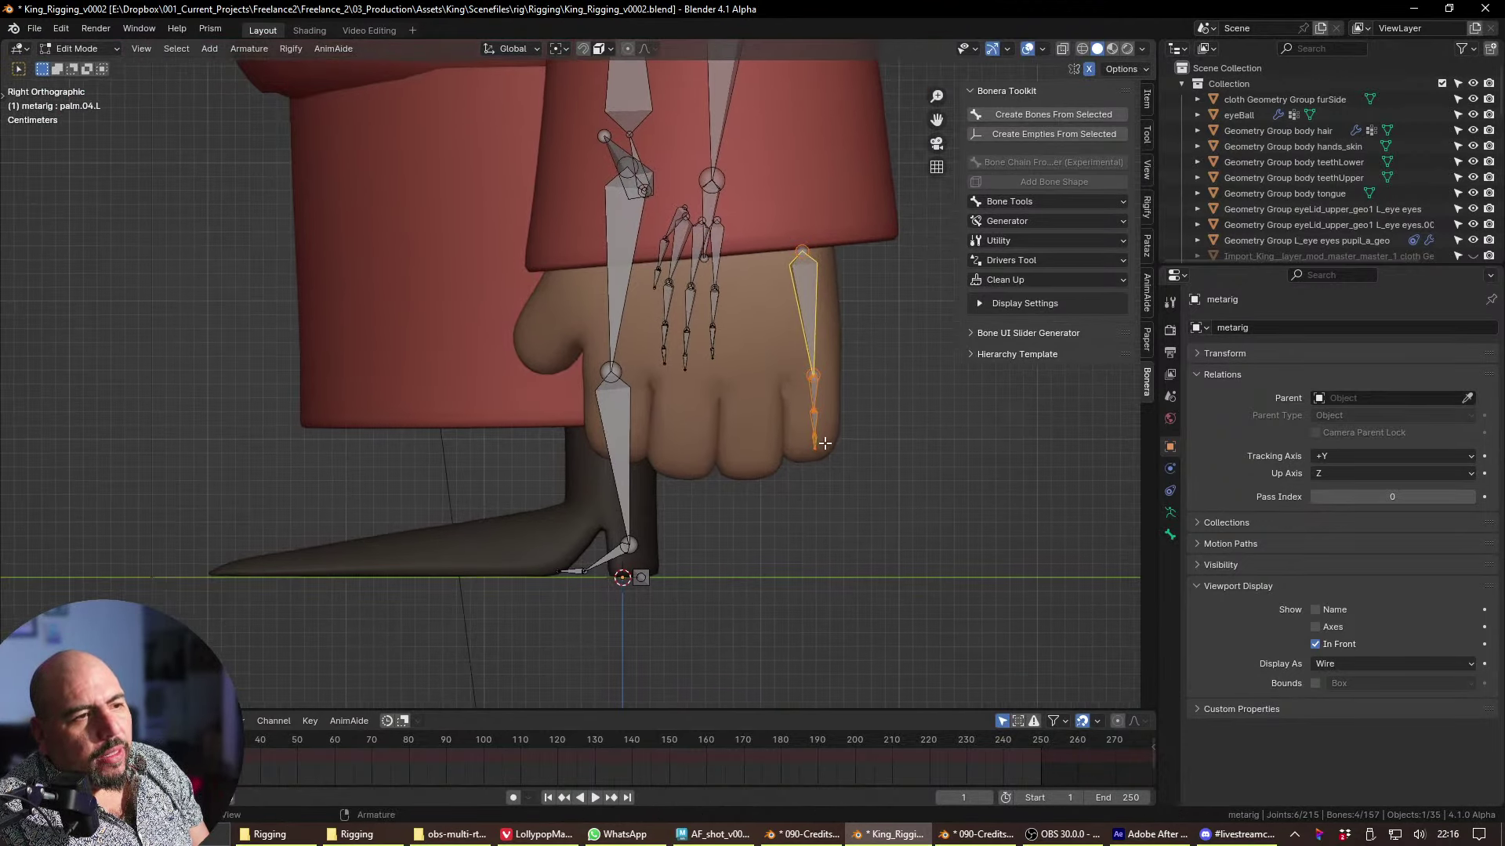
pyautogui.hotkey('ctrl', 'x')
pyautogui.moveTo(829, 336); pyautogui.dragTo(795, 456)
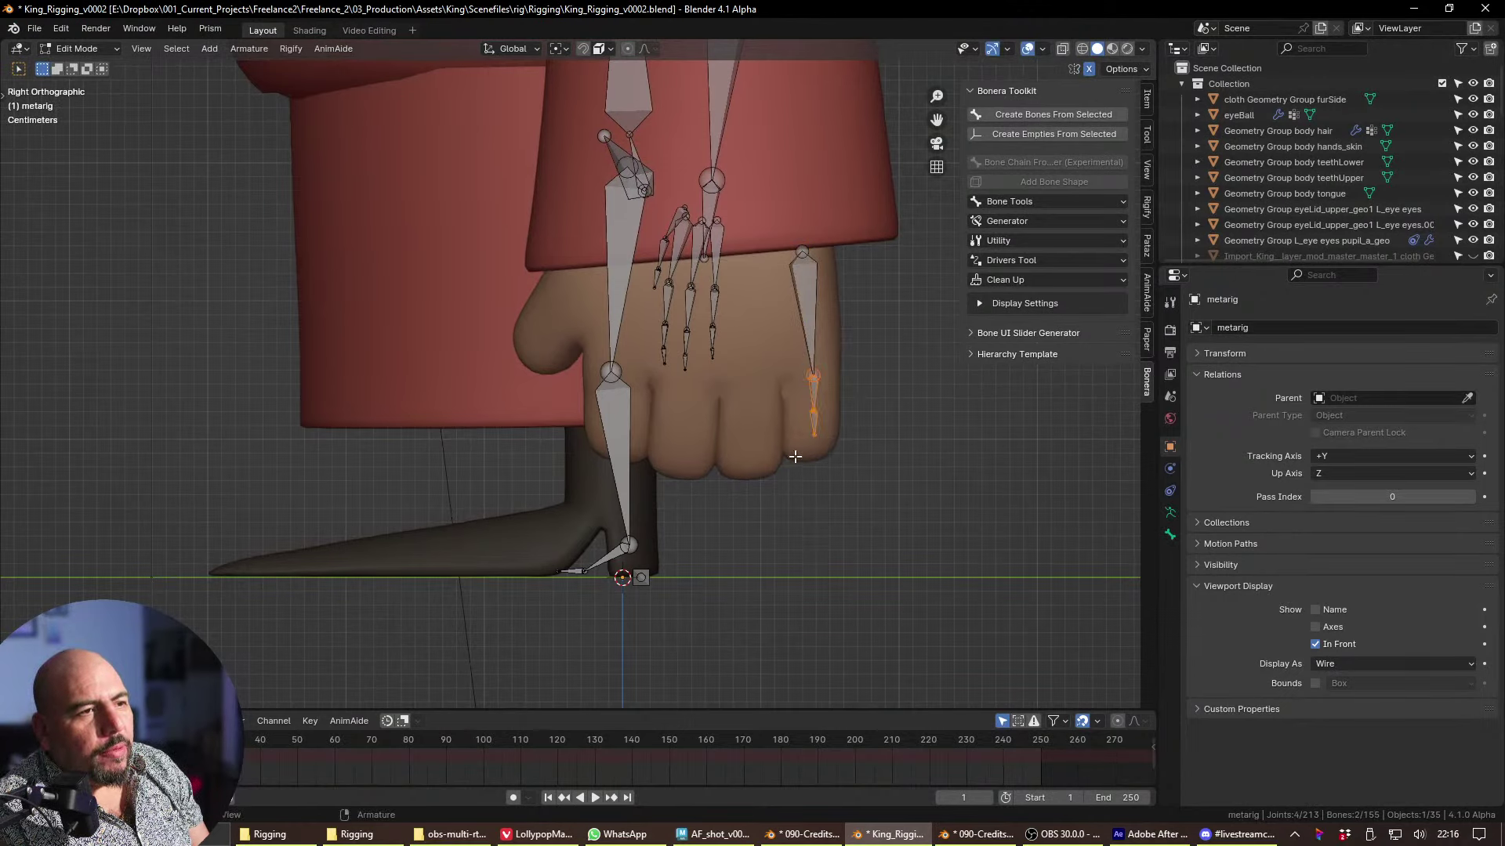
pyautogui.press('g')
pyautogui.press('Escape')
pyautogui.click(812, 441)
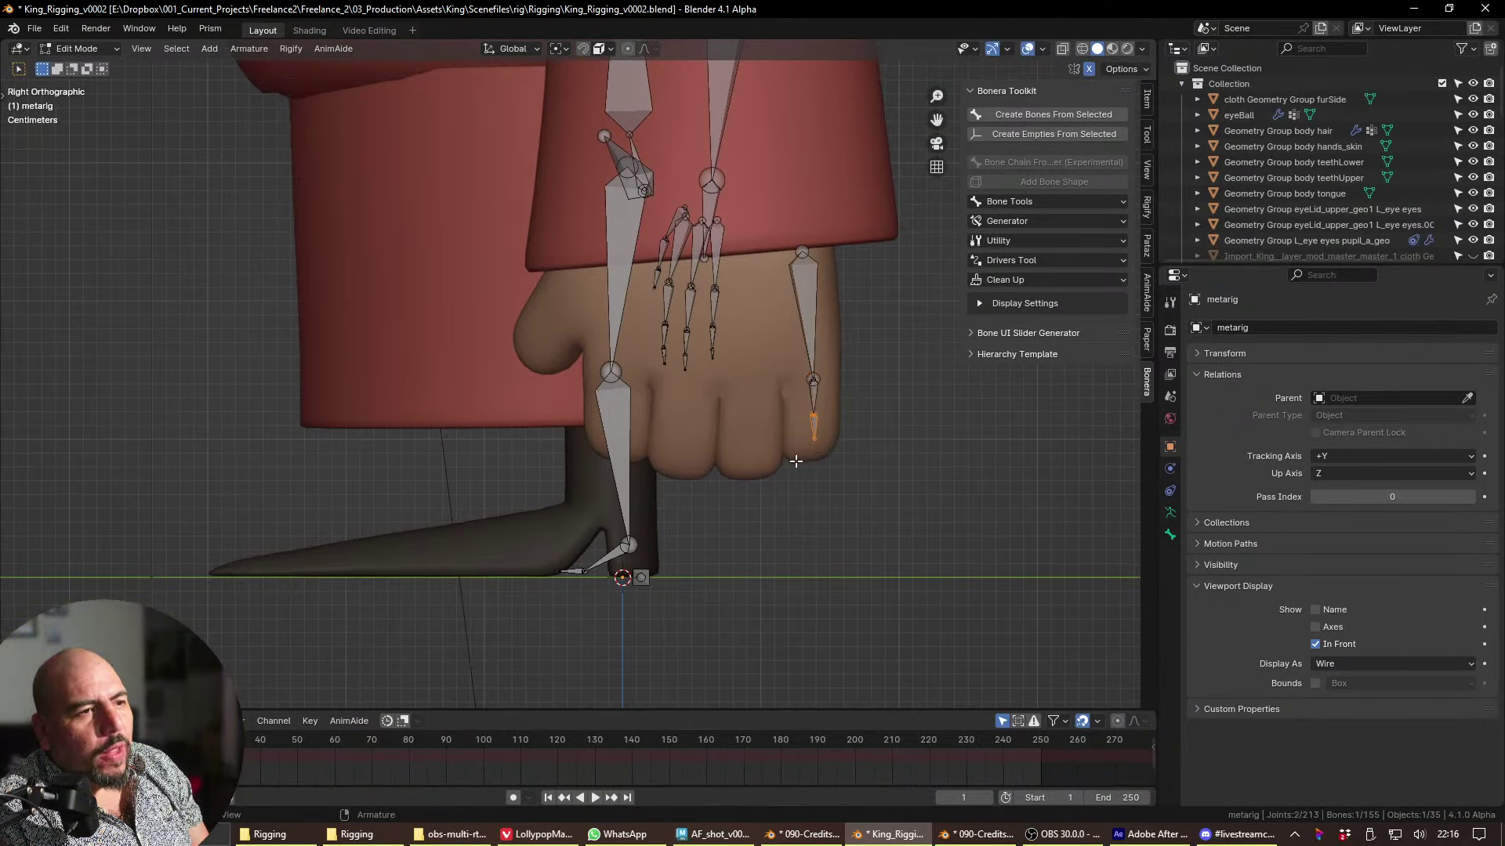
pyautogui.press('g')
pyautogui.click(803, 476)
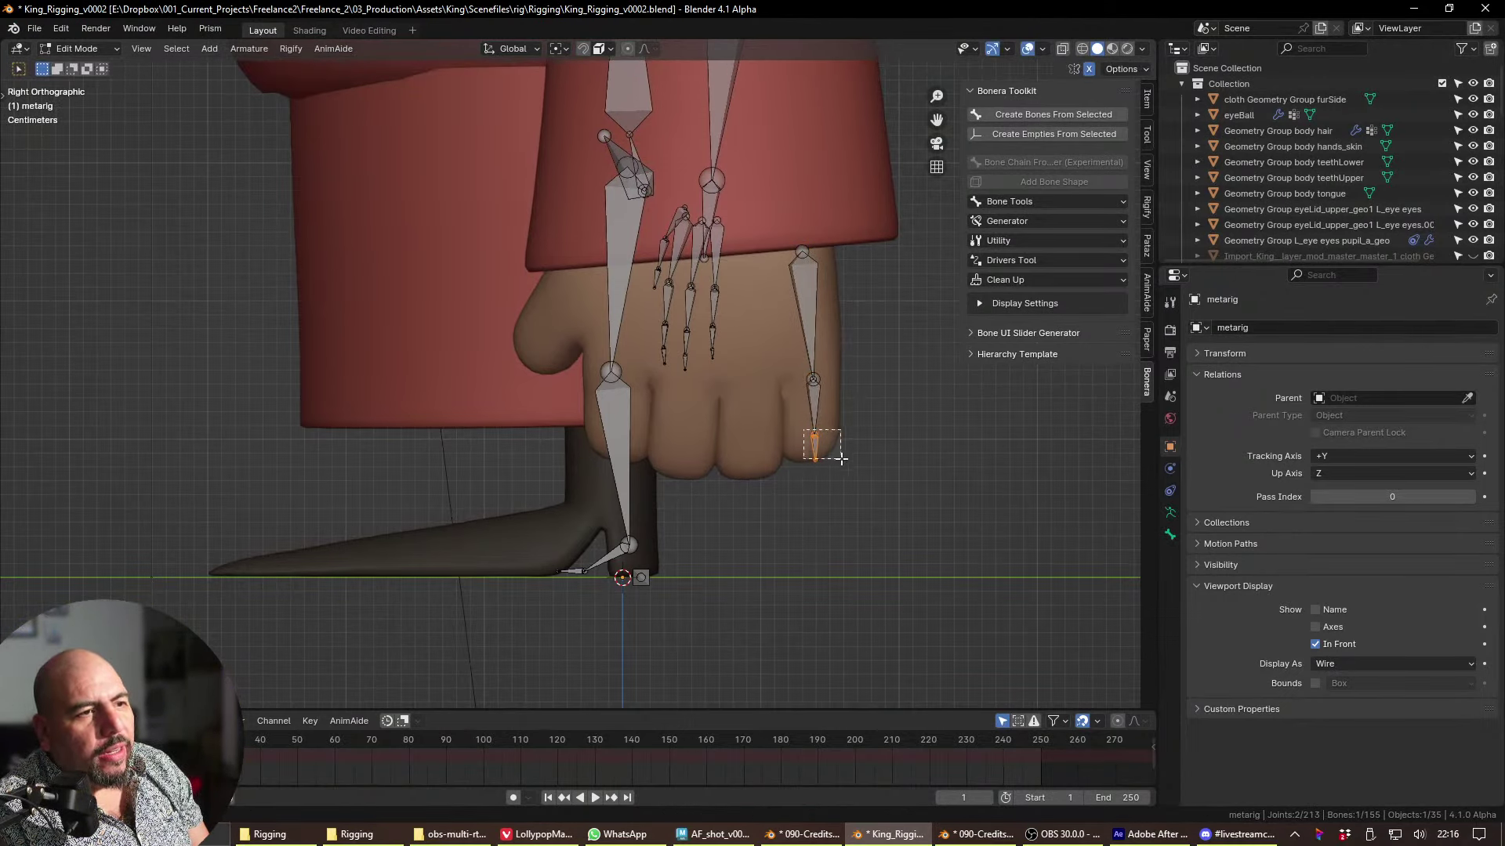
# - Adjust the little finger's tip and middle joints so its bones run down the centre of the rearmost finger
pyautogui.click(808, 469)
pyautogui.press('g')
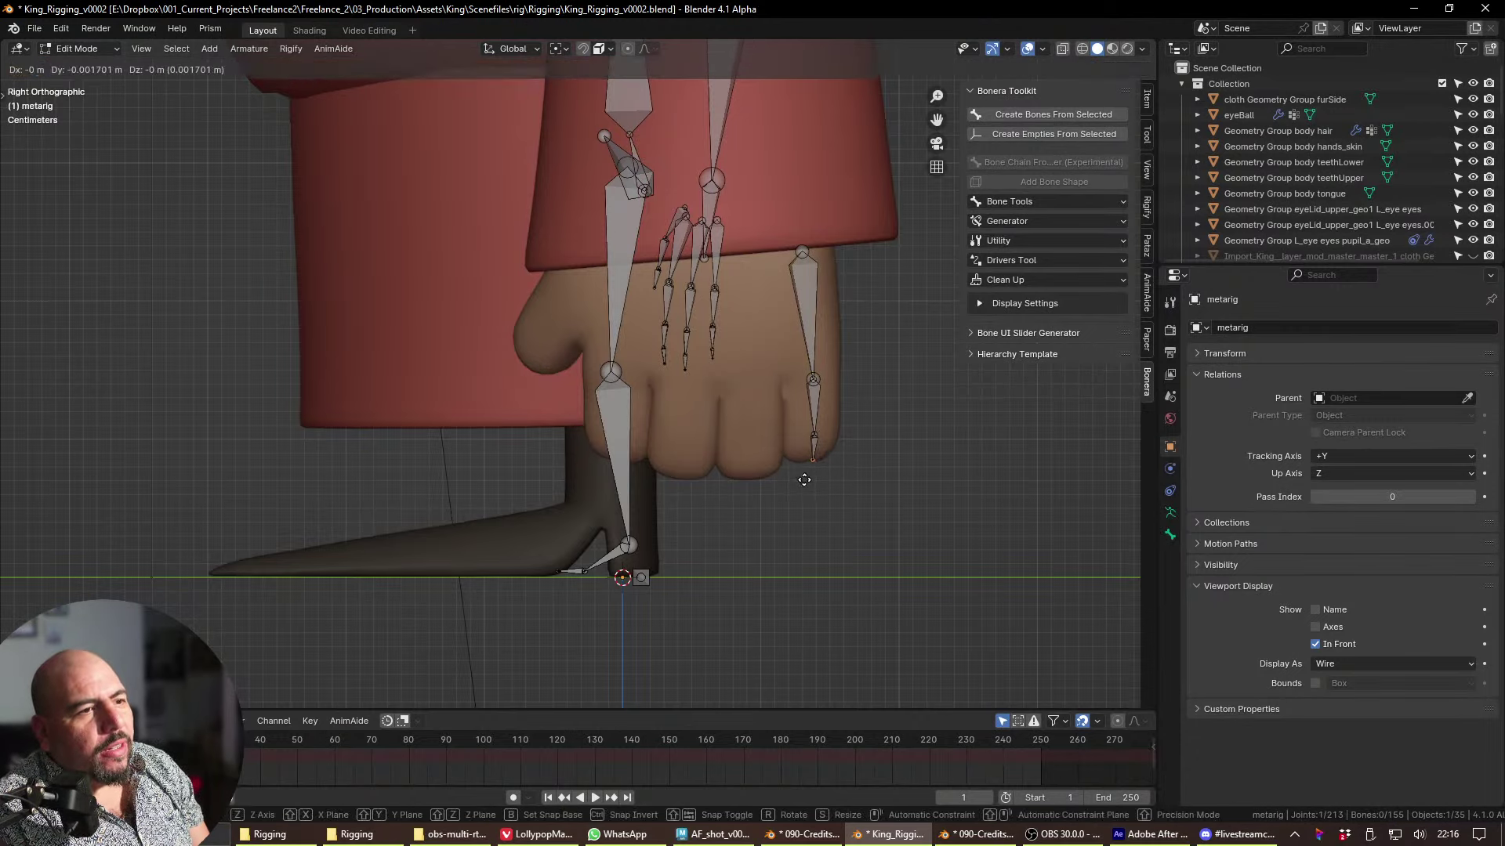
pyautogui.click(803, 479)
pyautogui.click(814, 432)
pyautogui.press('g')
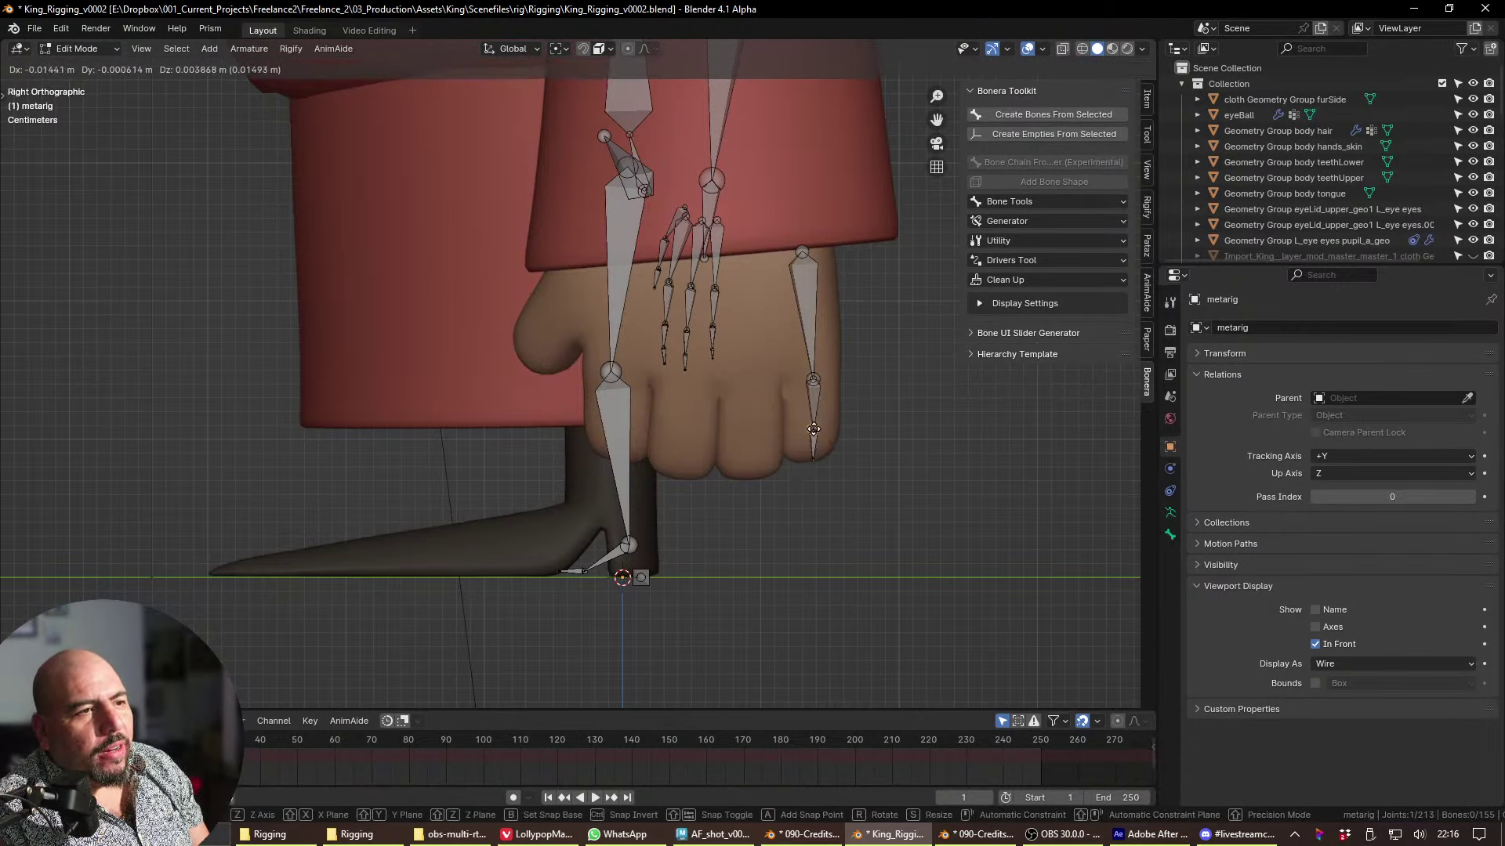
pyautogui.click(820, 433)
pyautogui.click(597, 50)
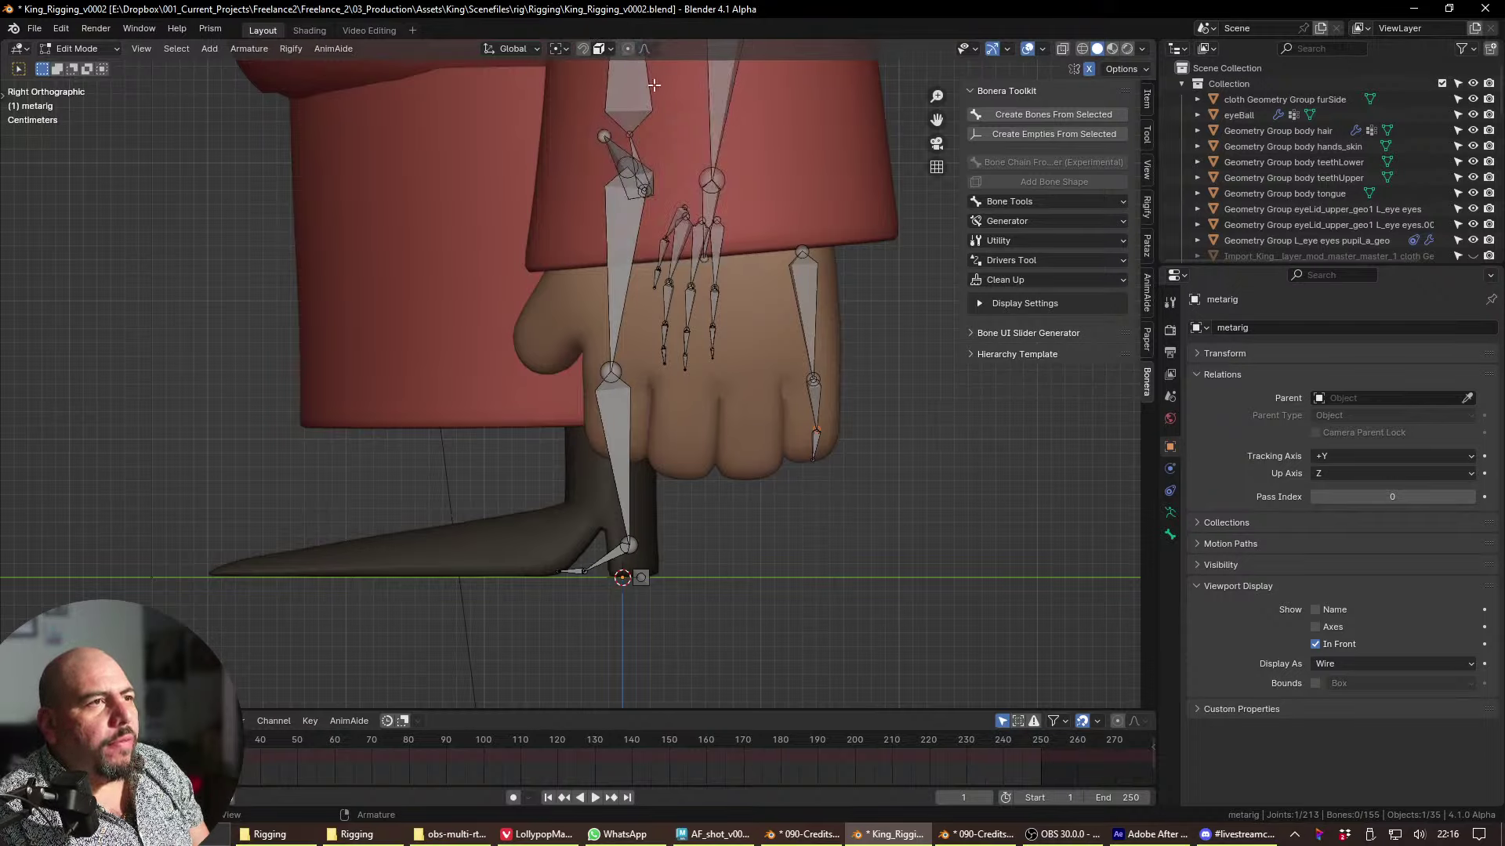
pyautogui.press('g')
pyautogui.click(832, 453)
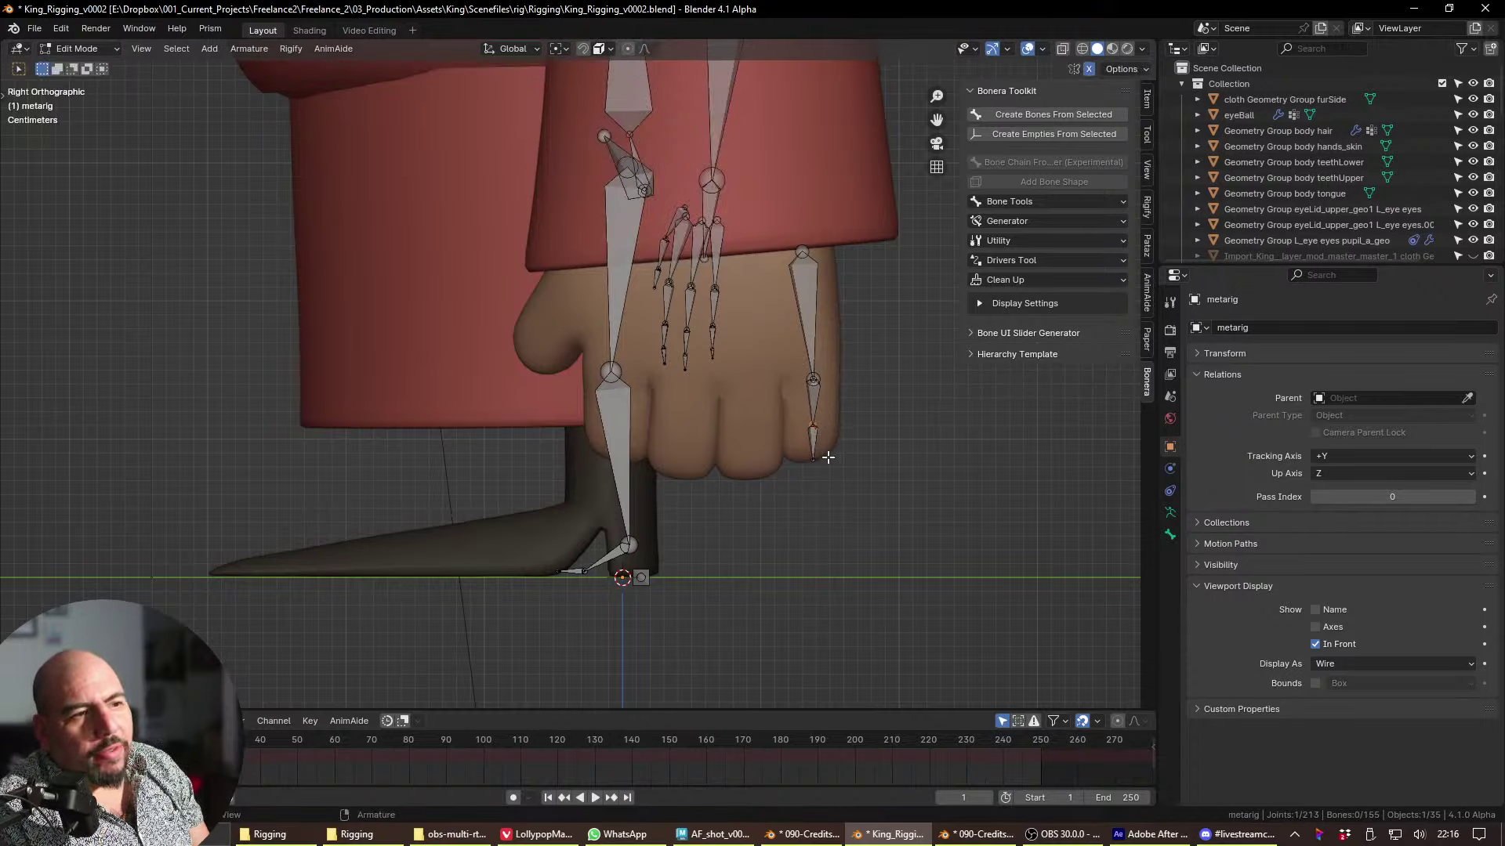
pyautogui.press('g')
pyautogui.rightClick(787, 464)
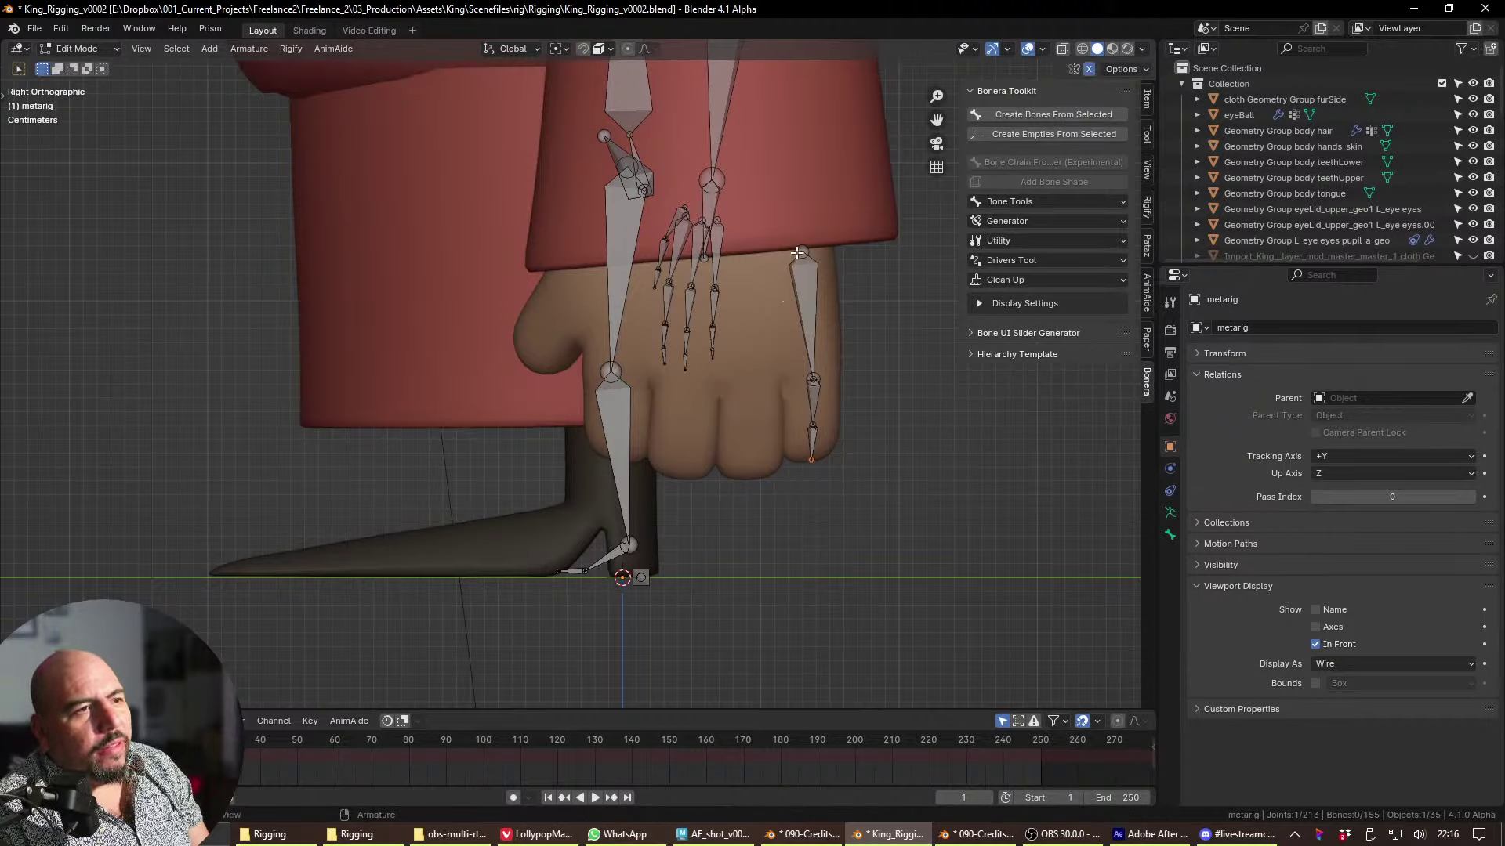
# - Move the ring finger's palm and finger bones onto the finger beside the little one, and remove its last bone
pyautogui.click(721, 261)
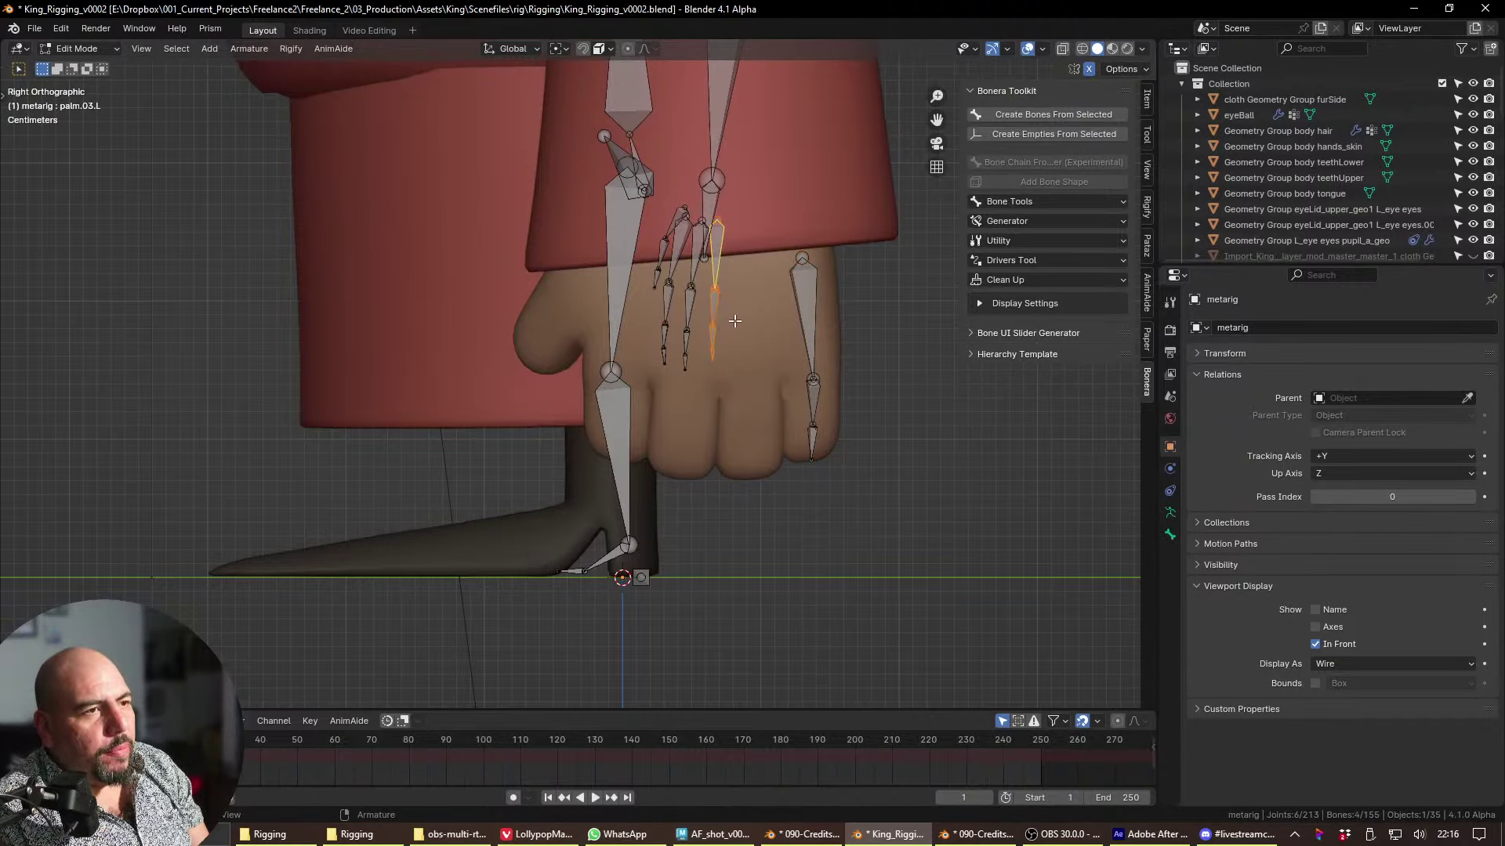
pyautogui.press('g')
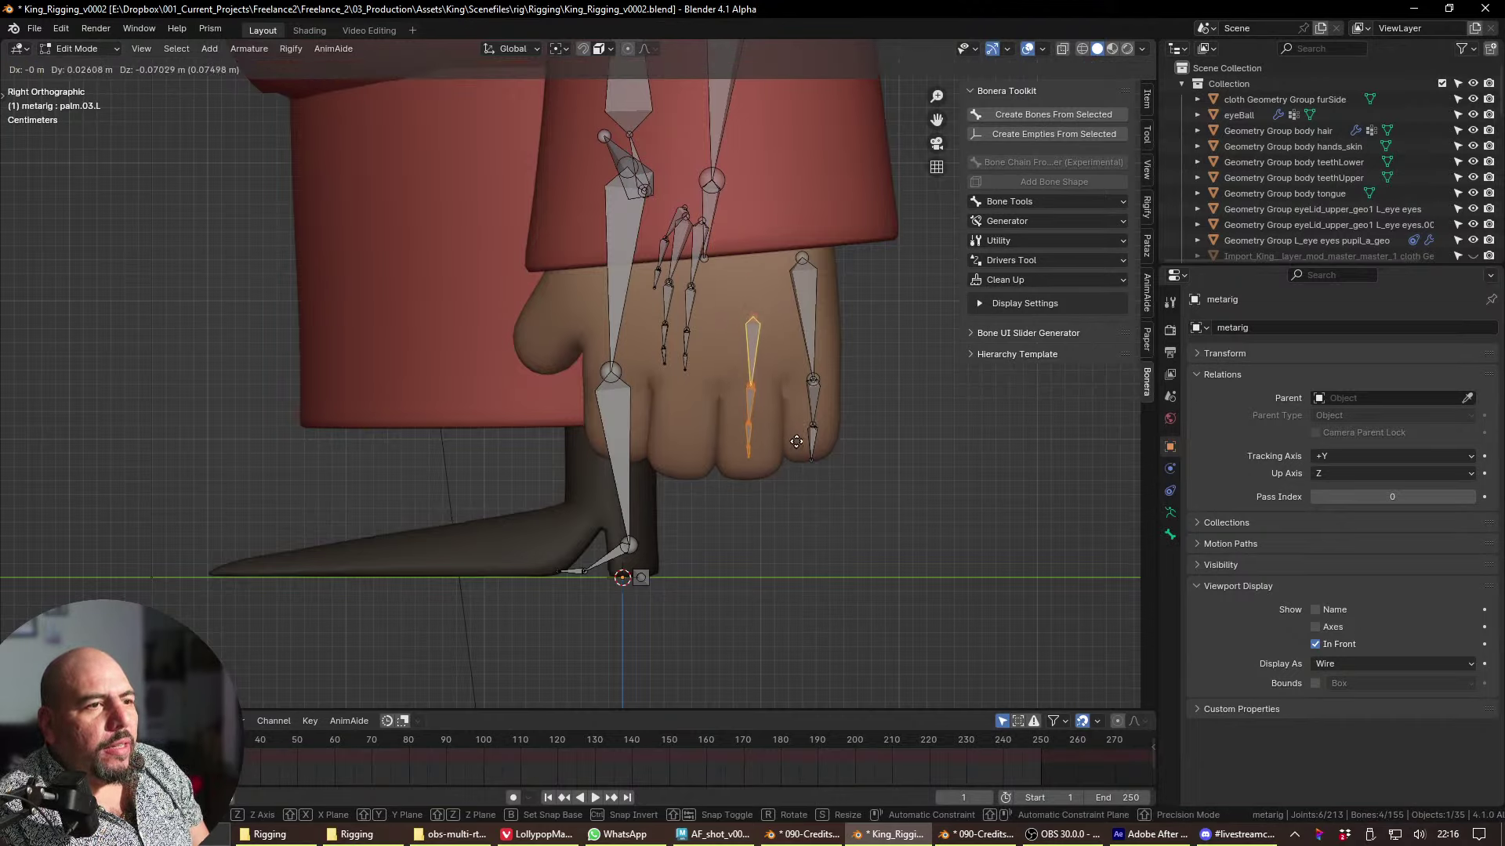
pyautogui.rightClick(793, 439)
pyautogui.click(758, 445)
pyautogui.press('x')
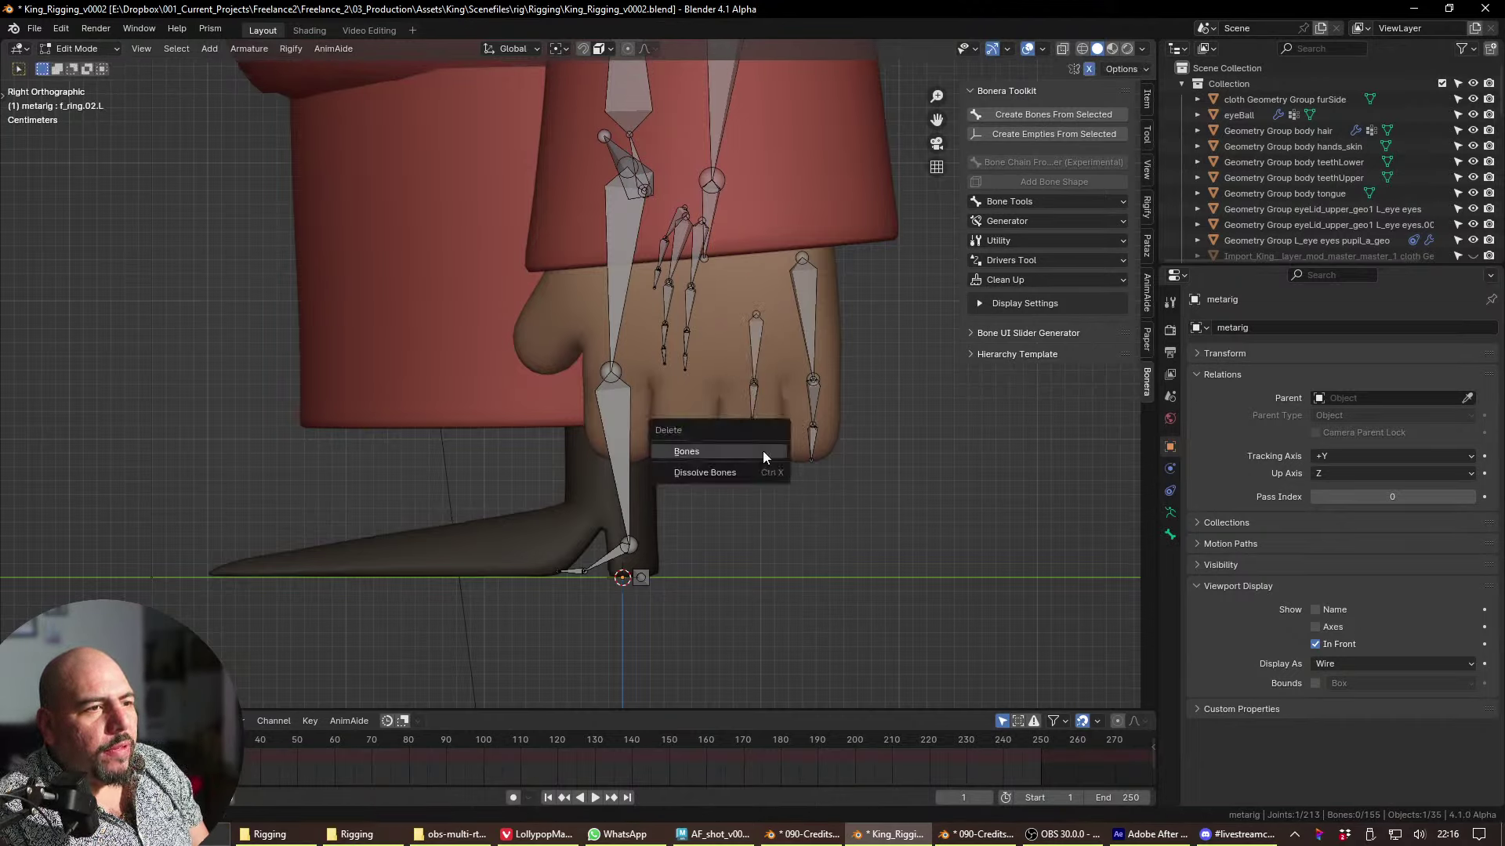
pyautogui.click(764, 453)
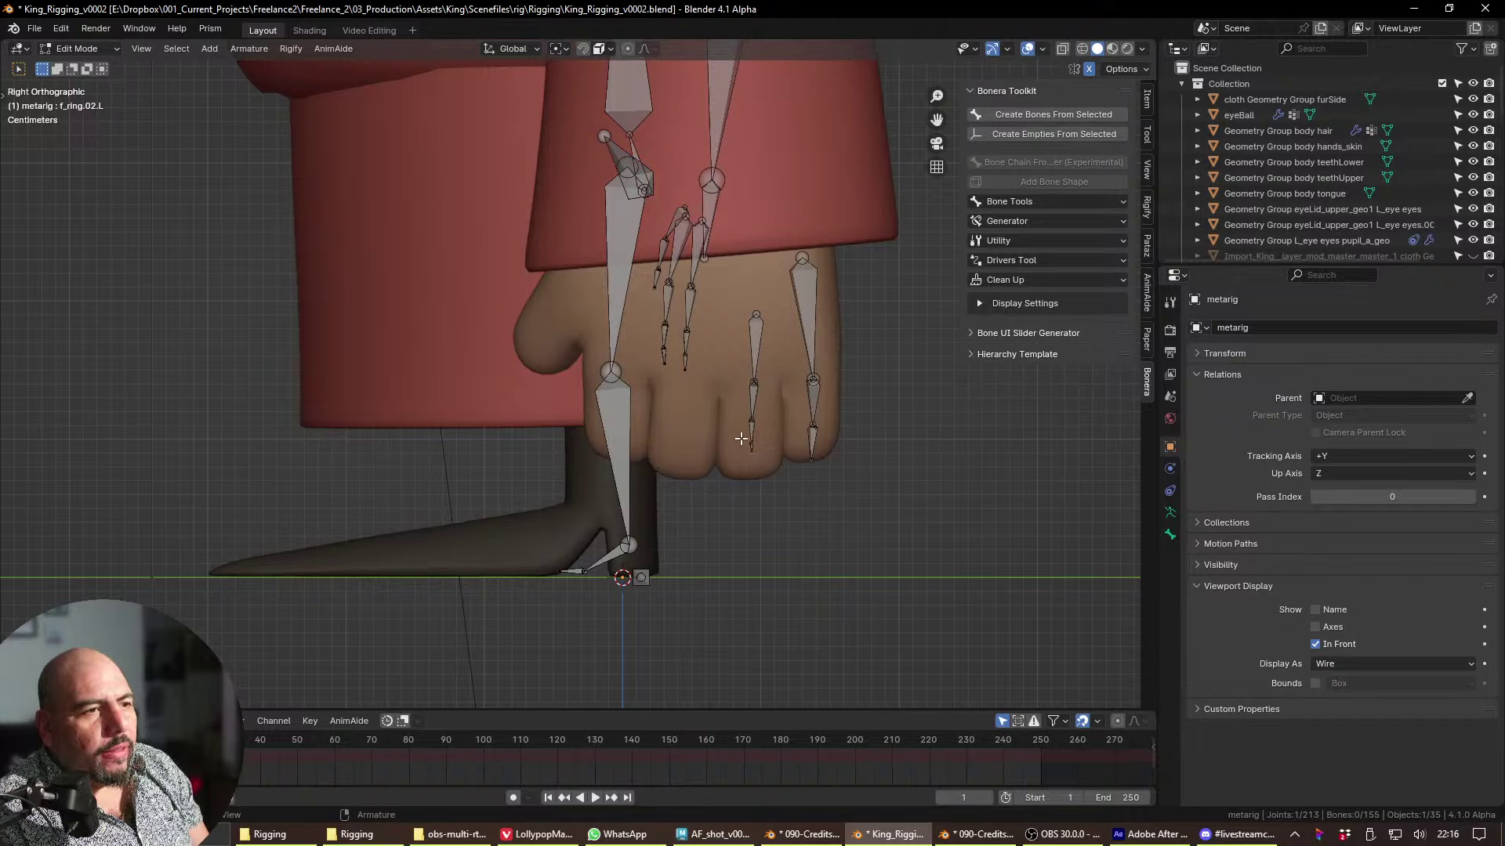
pyautogui.press('x')
pyautogui.click(764, 464)
# - Fit the ring finger's tip and middle joints to the mesh finger and raise its palm bone's base to the sleeve edge
pyautogui.press('g')
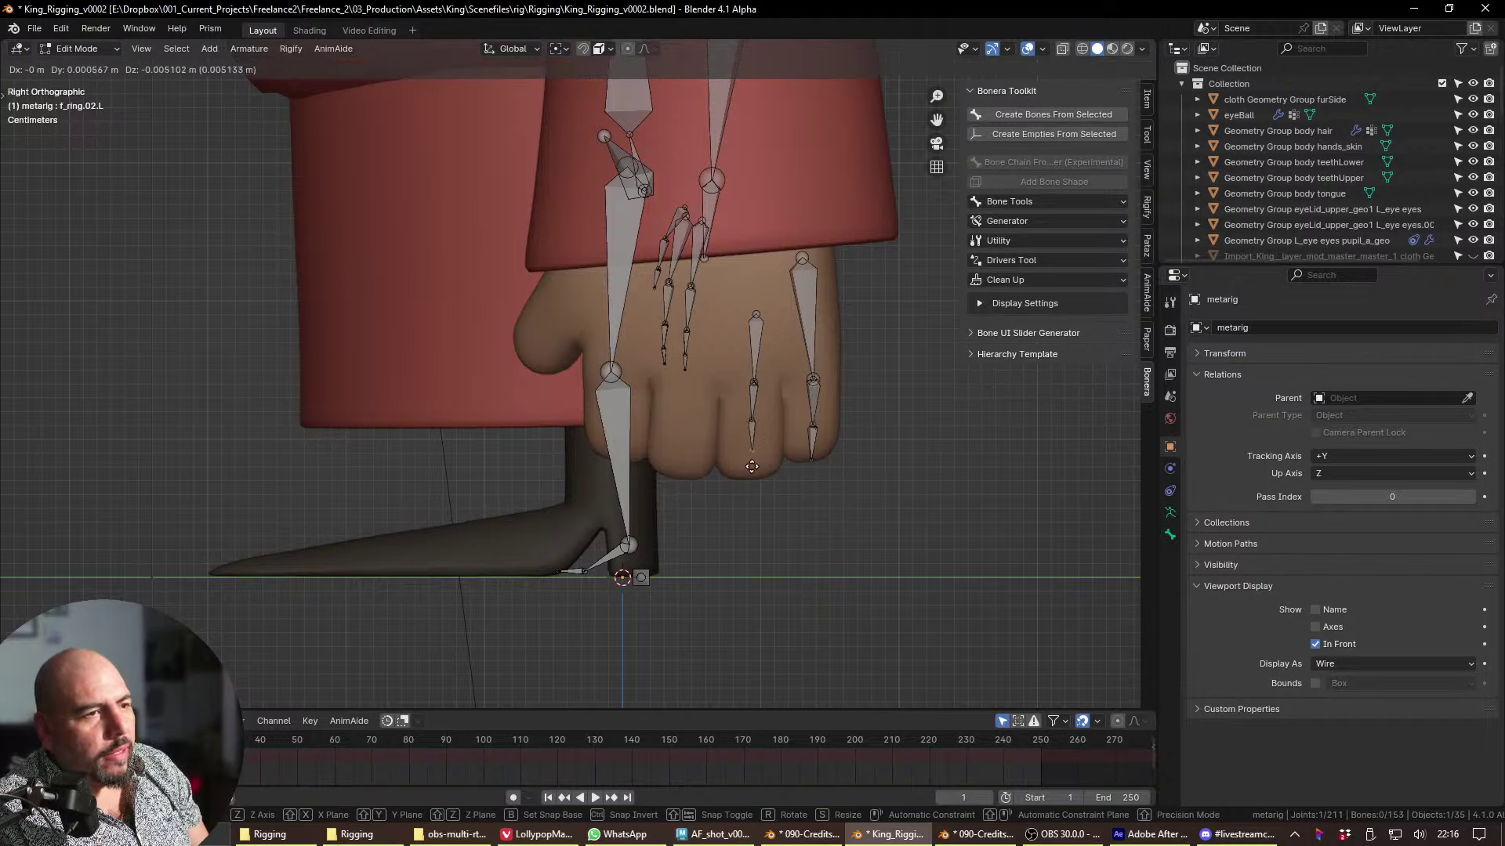
pyautogui.click(752, 462)
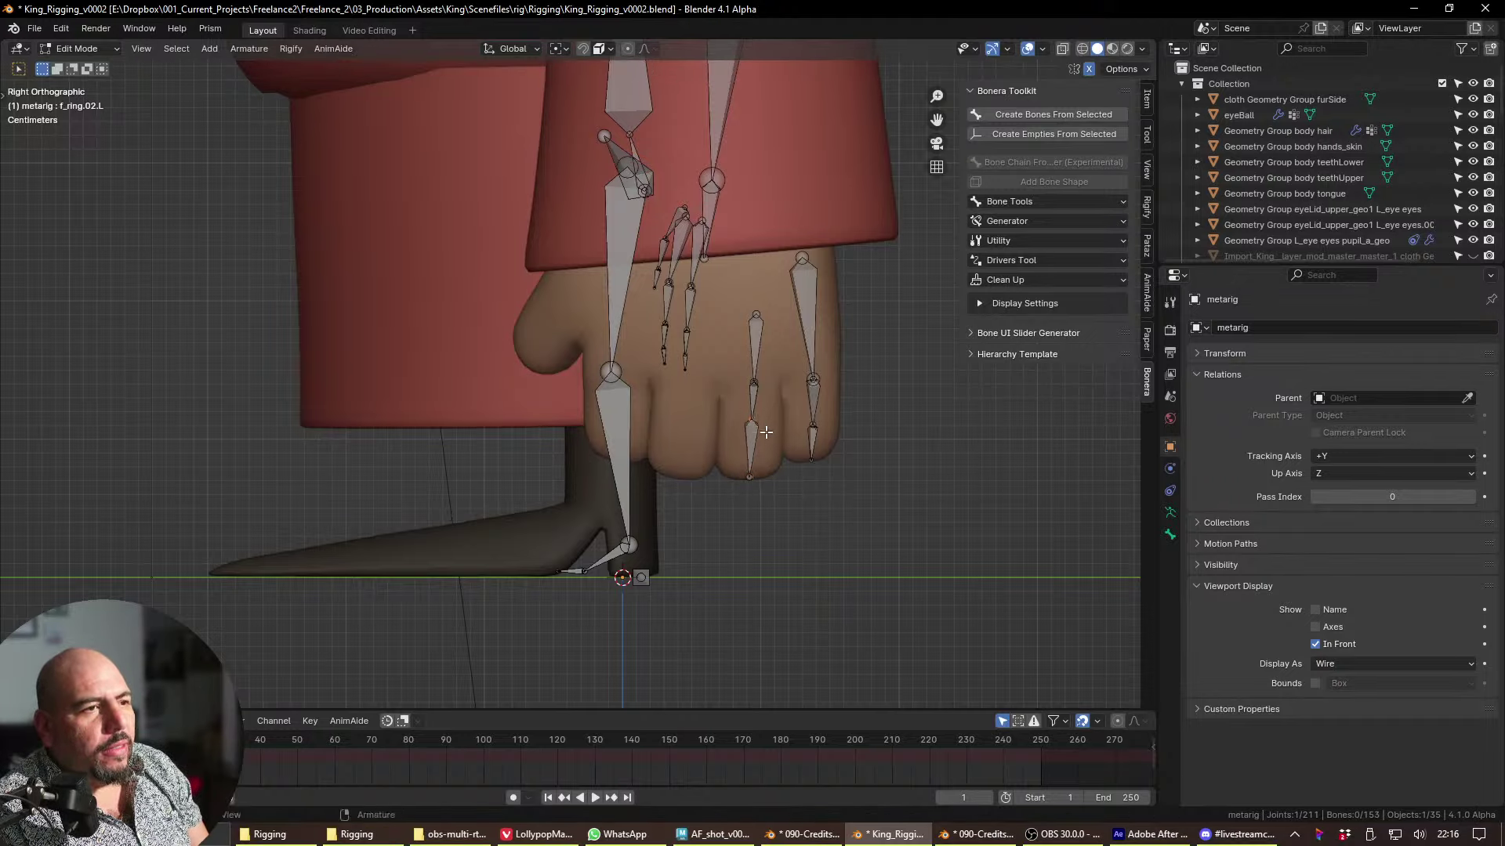
pyautogui.press('g')
pyautogui.click(763, 452)
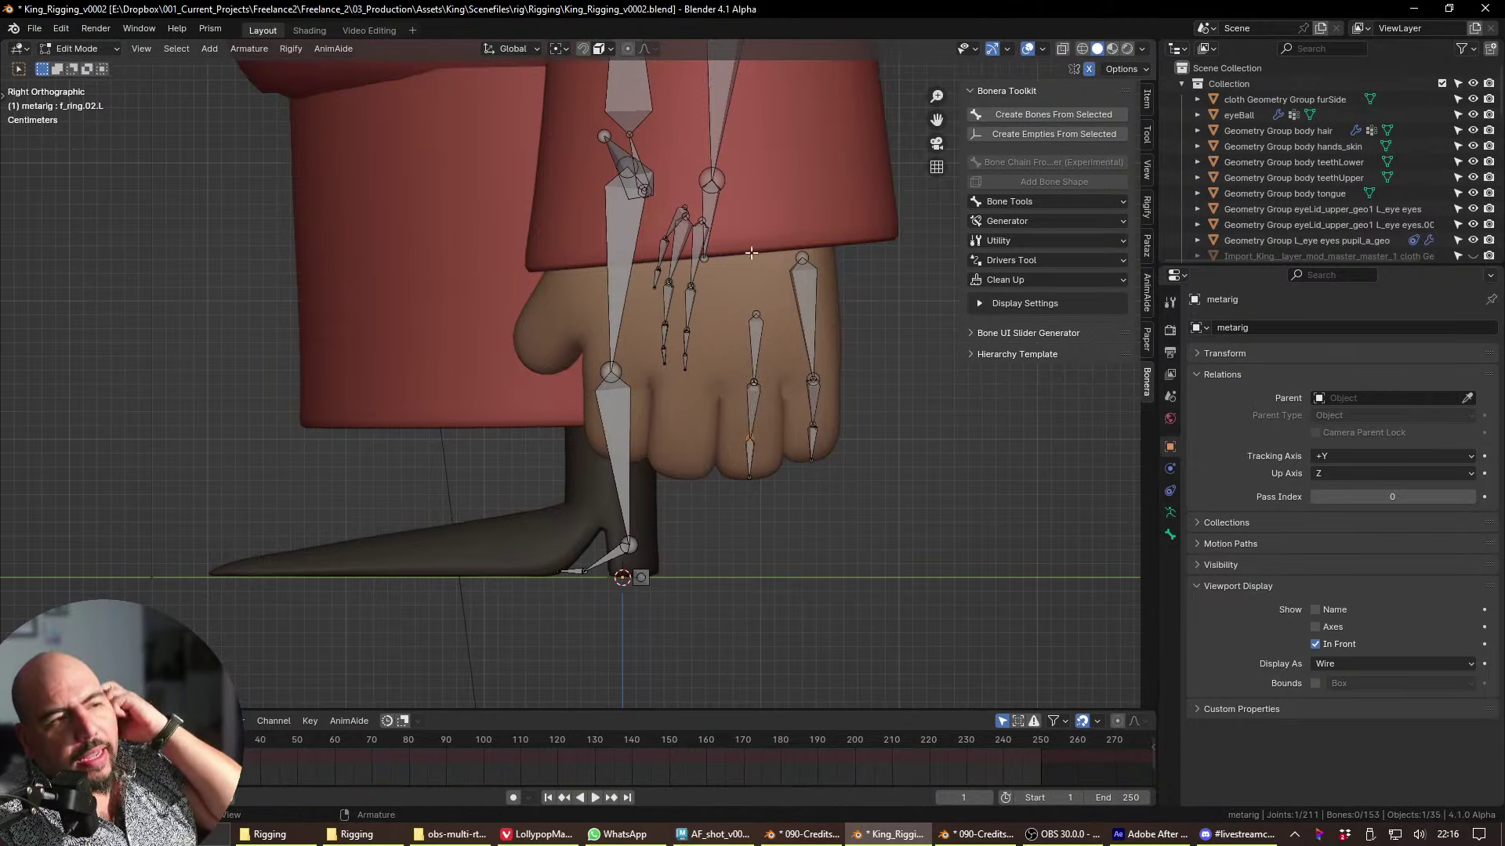
pyautogui.click(755, 314)
pyautogui.press('g')
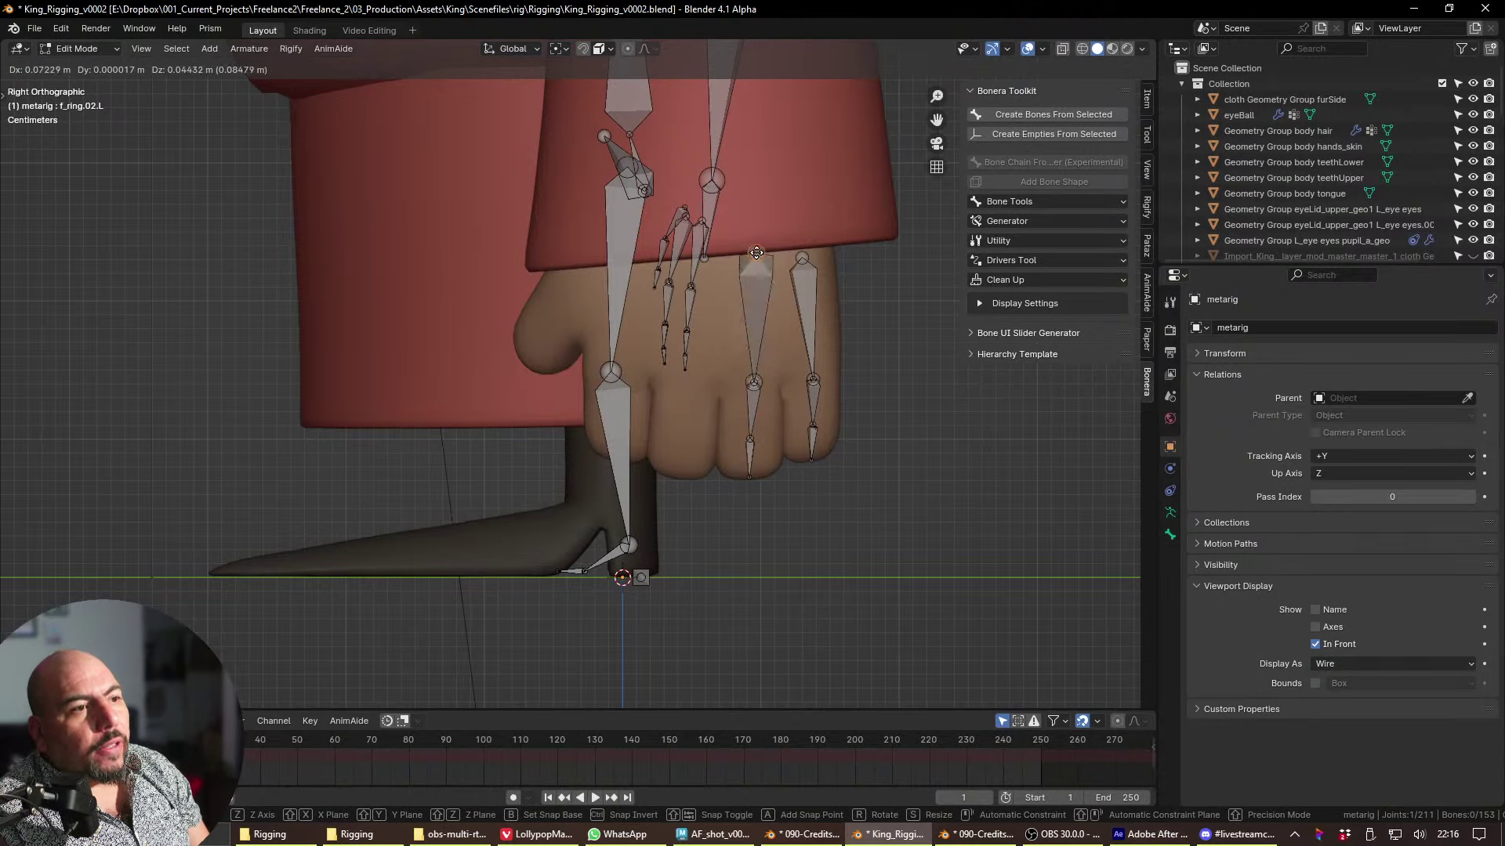
pyautogui.click(757, 254)
# - Move the middle finger's palm and finger bones down onto the mesh's second finger from the front, and remove its last bone
pyautogui.keyDown('shift'); pyautogui.moveTo(664, 355); pyautogui.dragTo(698, 384, button='middle'); pyautogui.keyUp('shift')
pyautogui.click(728, 314)
pyautogui.keyDown('shift'); pyautogui.click(726, 338); pyautogui.keyUp('shift')
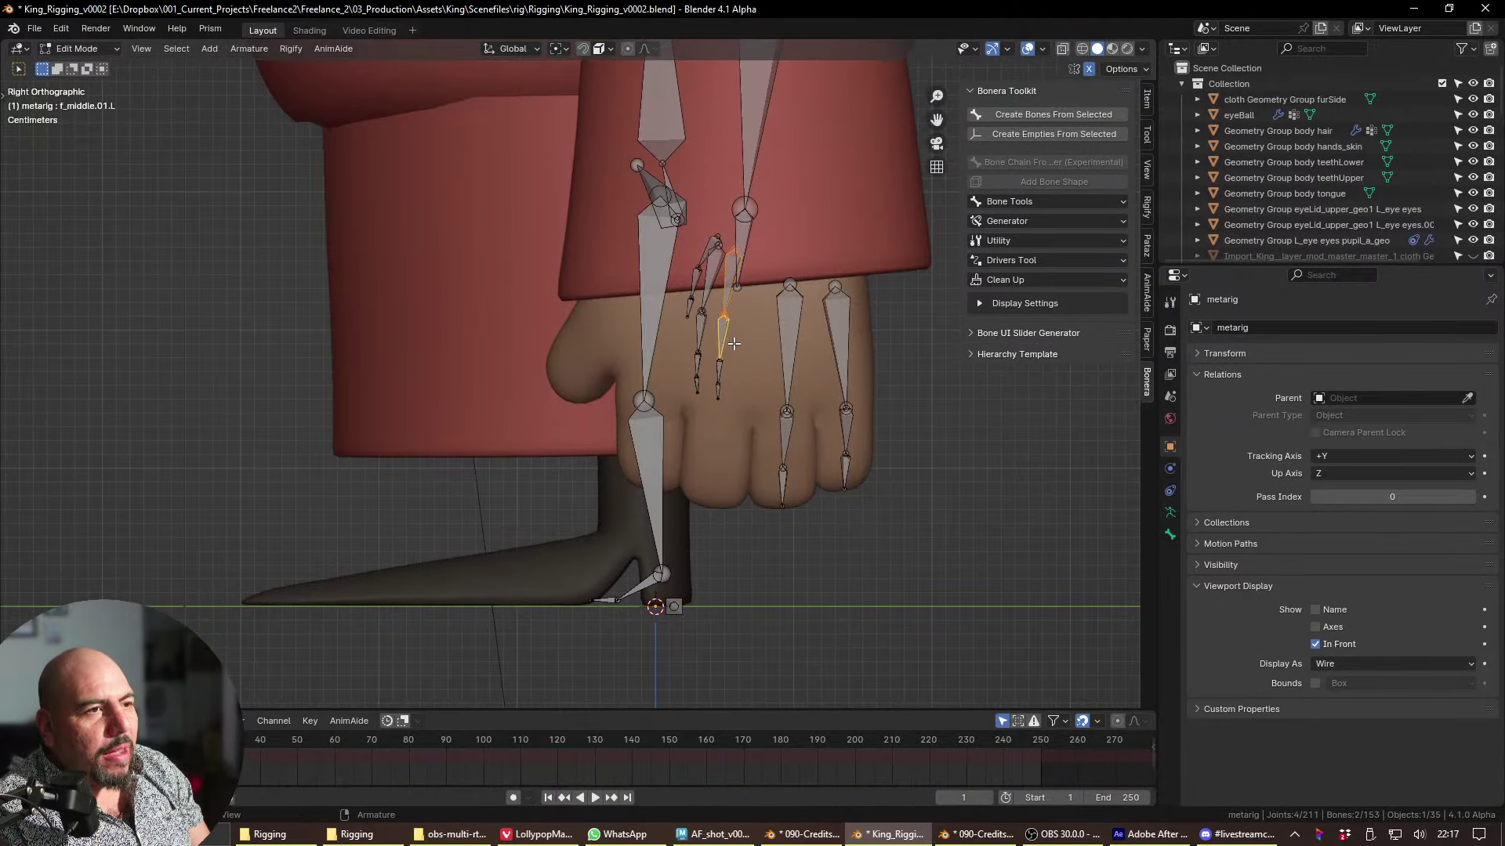
pyautogui.press('g')
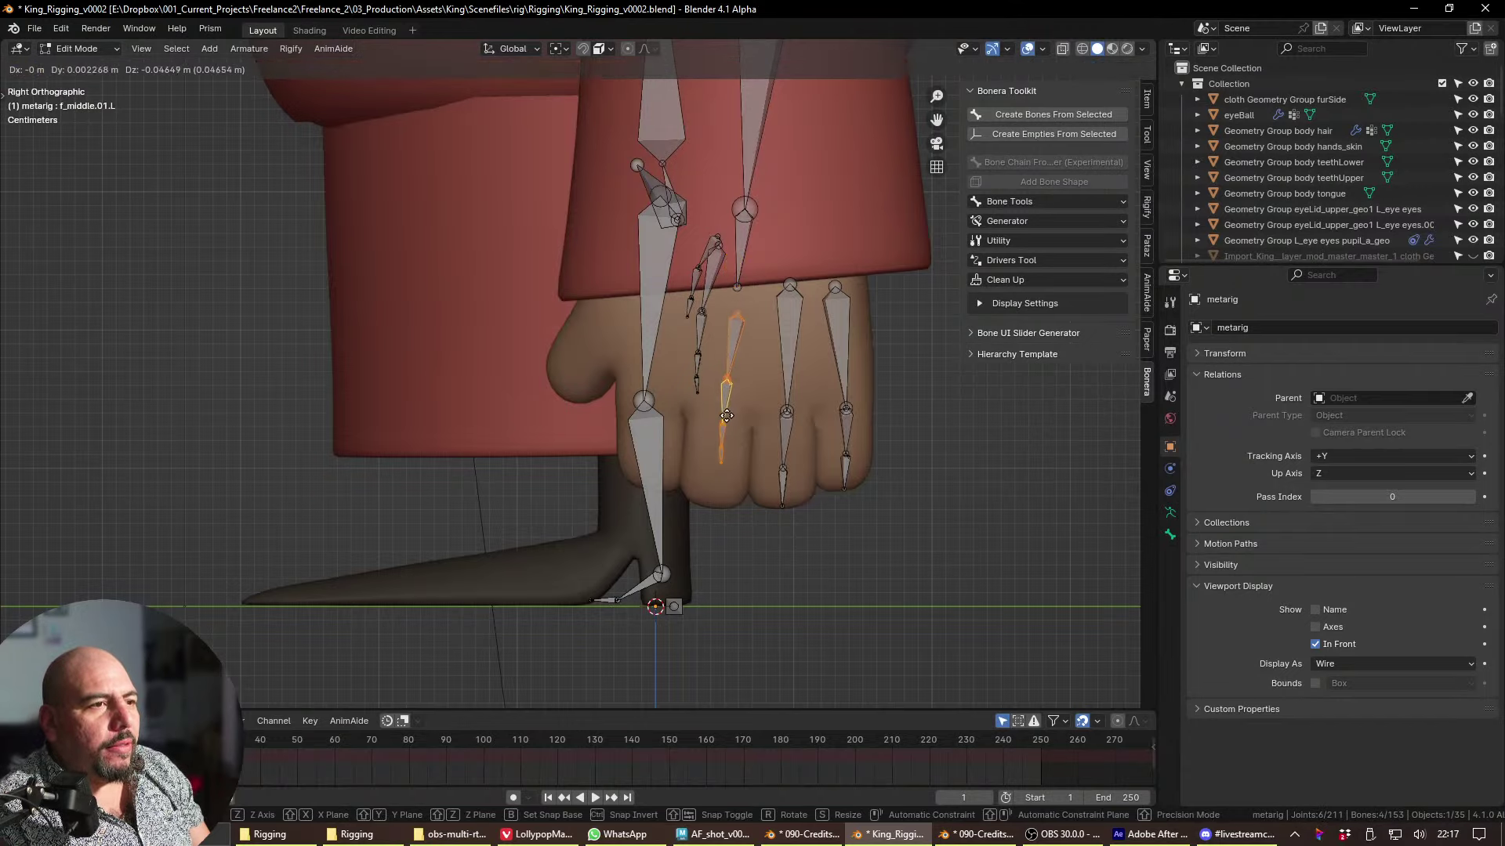
pyautogui.click(725, 496)
pyautogui.click(712, 504)
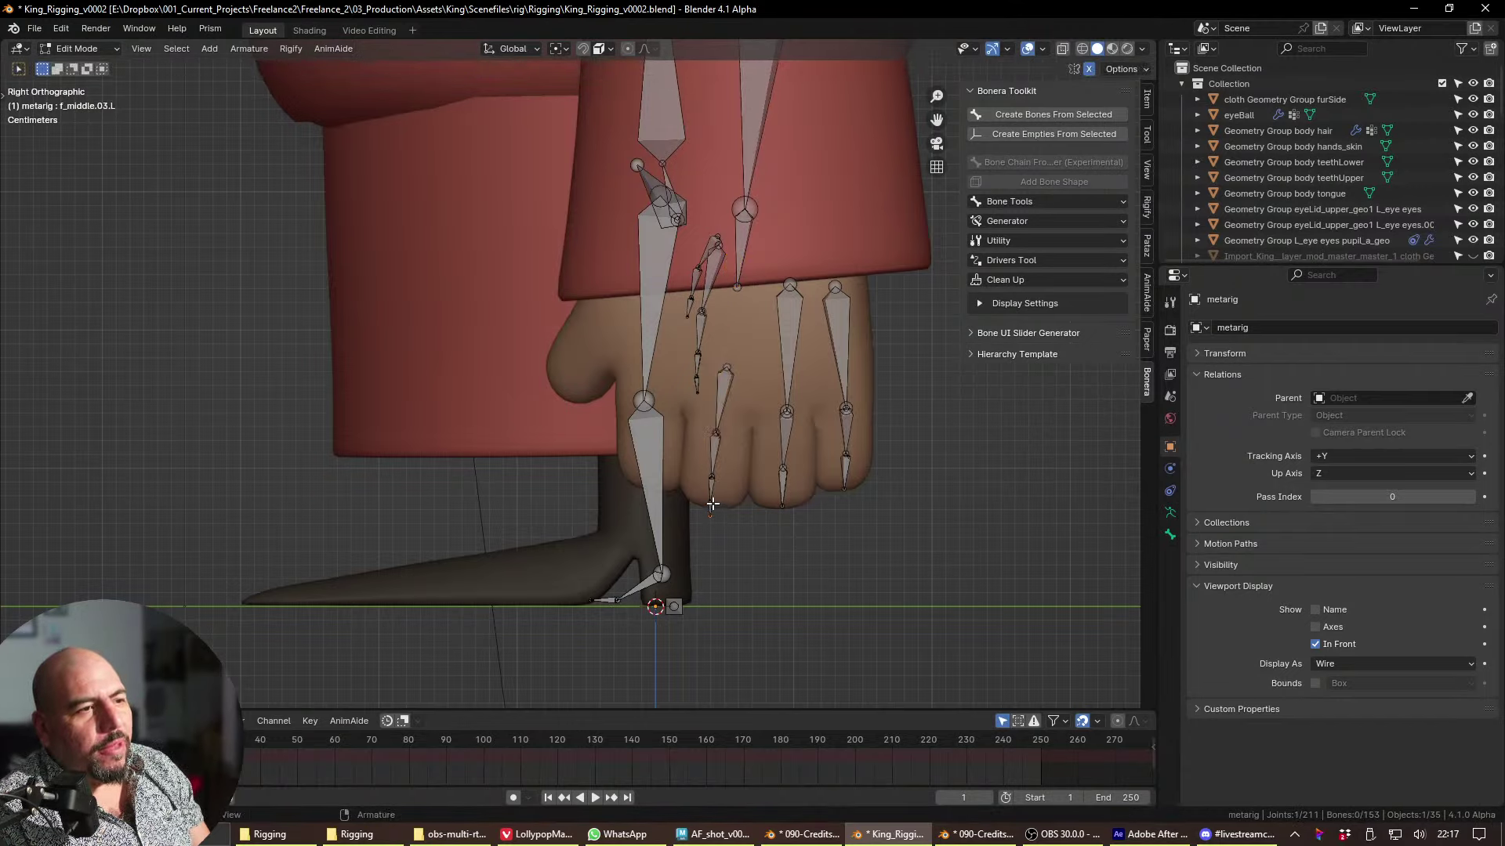
pyautogui.press('x')
pyautogui.click(717, 510)
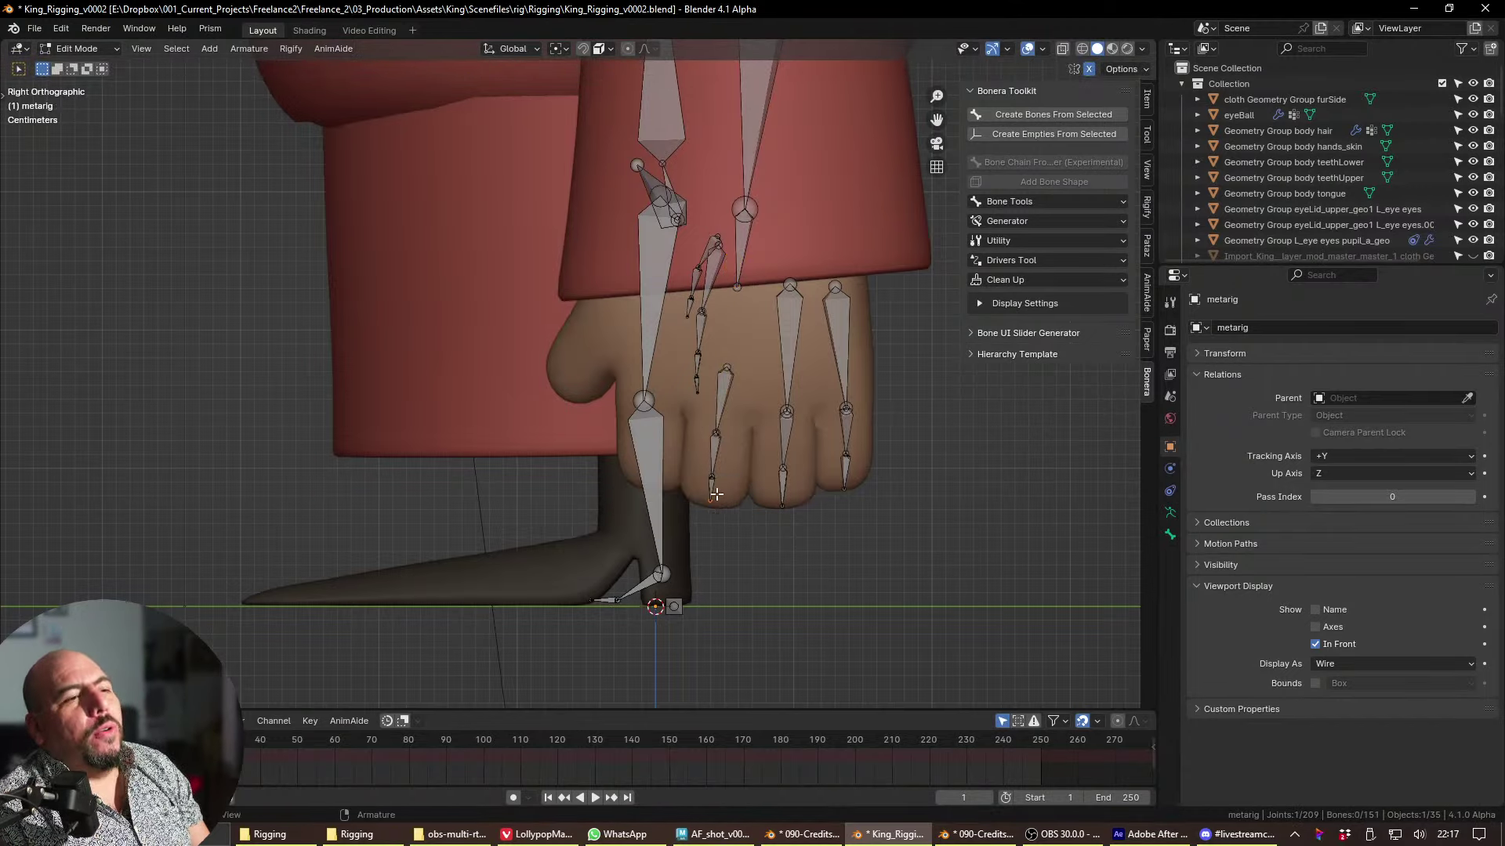
# - Extend the middle finger's palm bone by raising its base joint to just below the sleeve edge
pyautogui.click(713, 492)
pyautogui.click(727, 368)
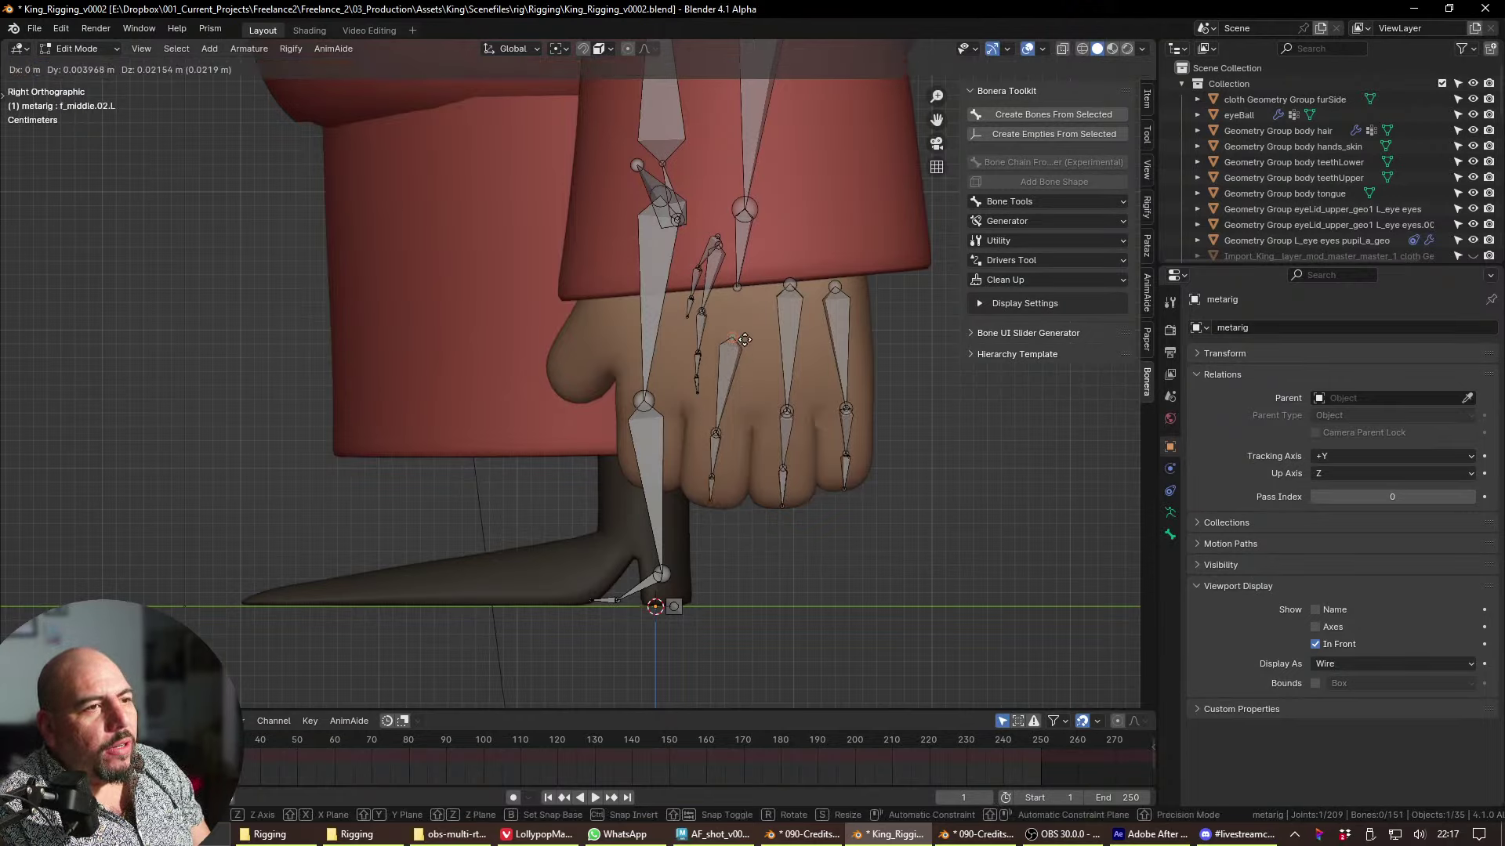
pyautogui.press('g')
pyautogui.click(730, 297)
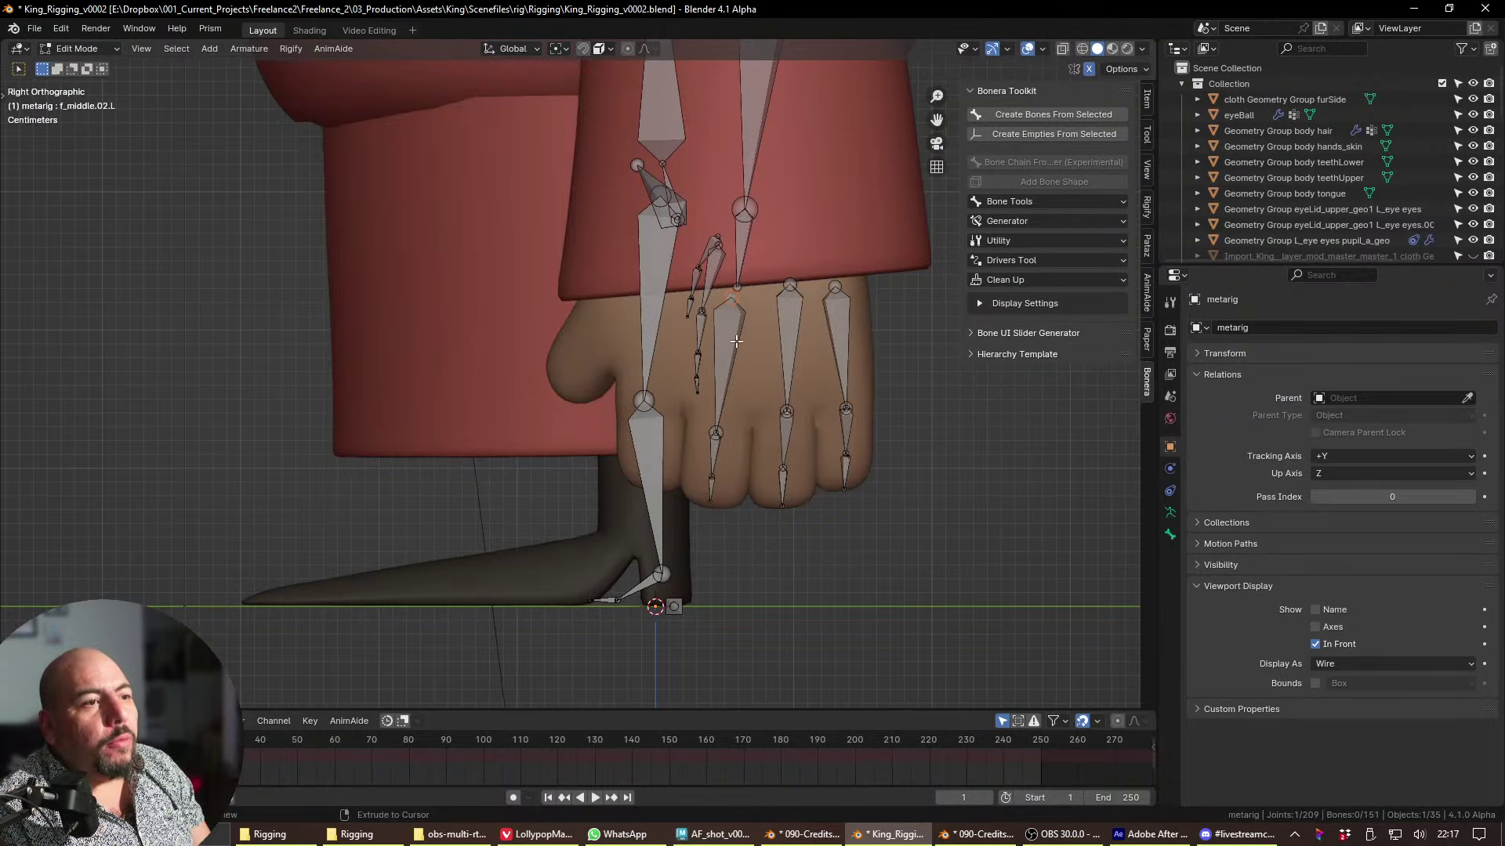
pyautogui.keyDown('shift'); pyautogui.click(714, 432); pyautogui.keyUp('shift')
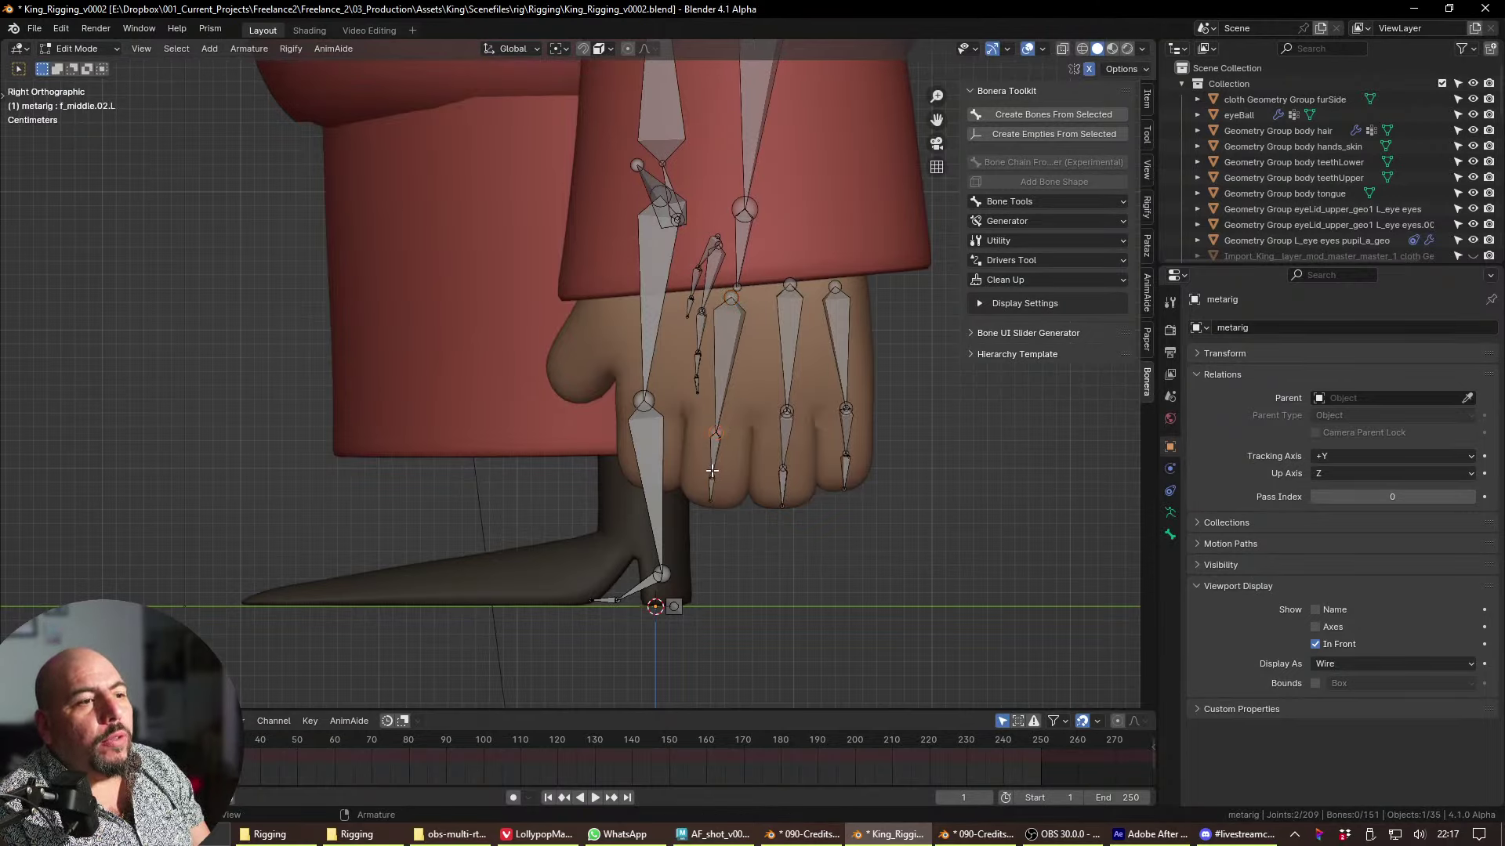
# - Move the index finger's palm and finger bones onto the hand's front finger and remove its last bone
pyautogui.click(705, 362)
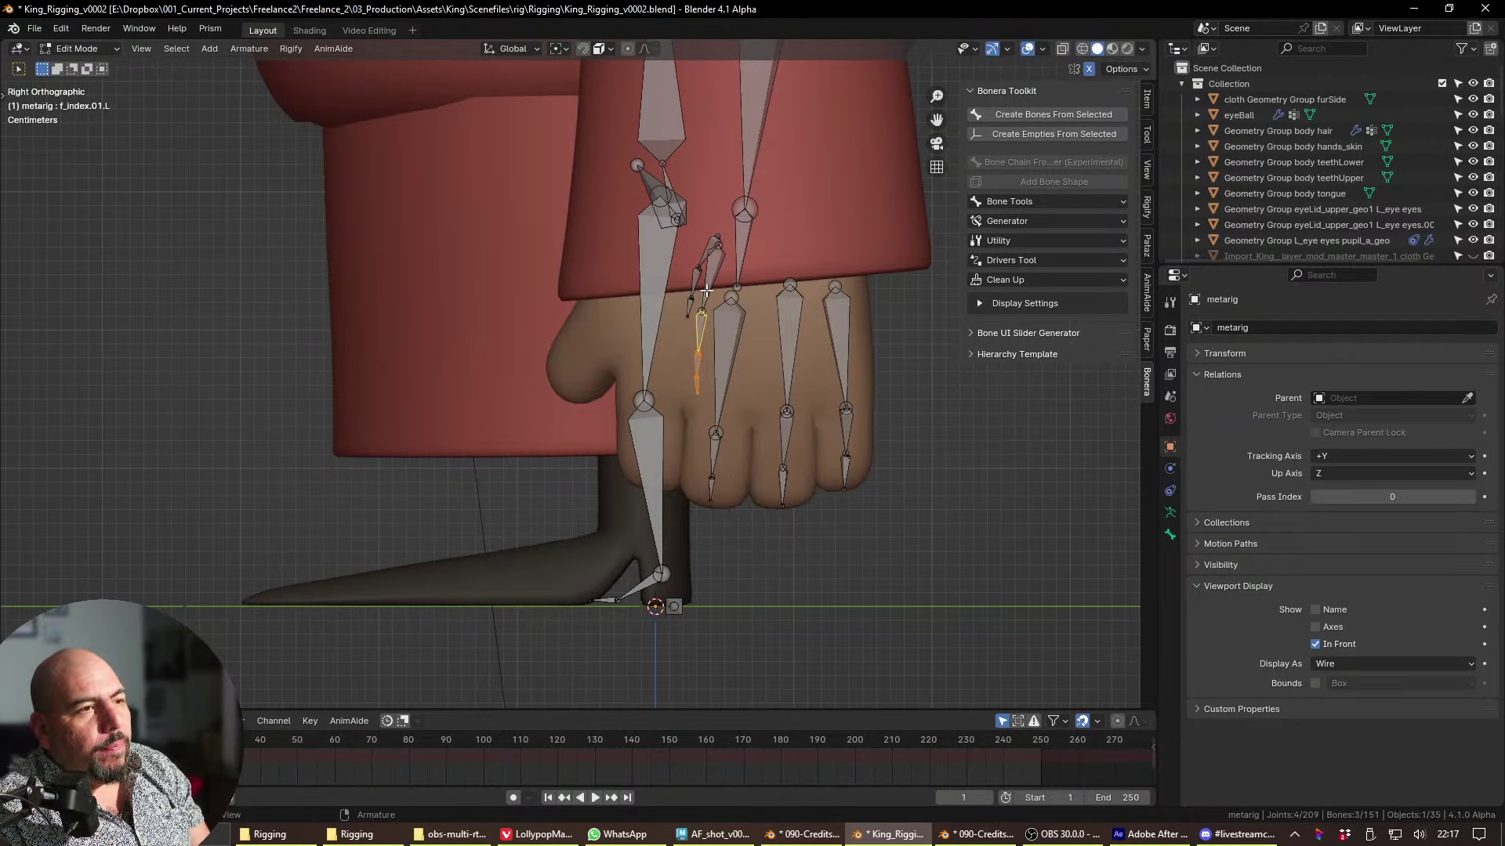
pyautogui.press('g')
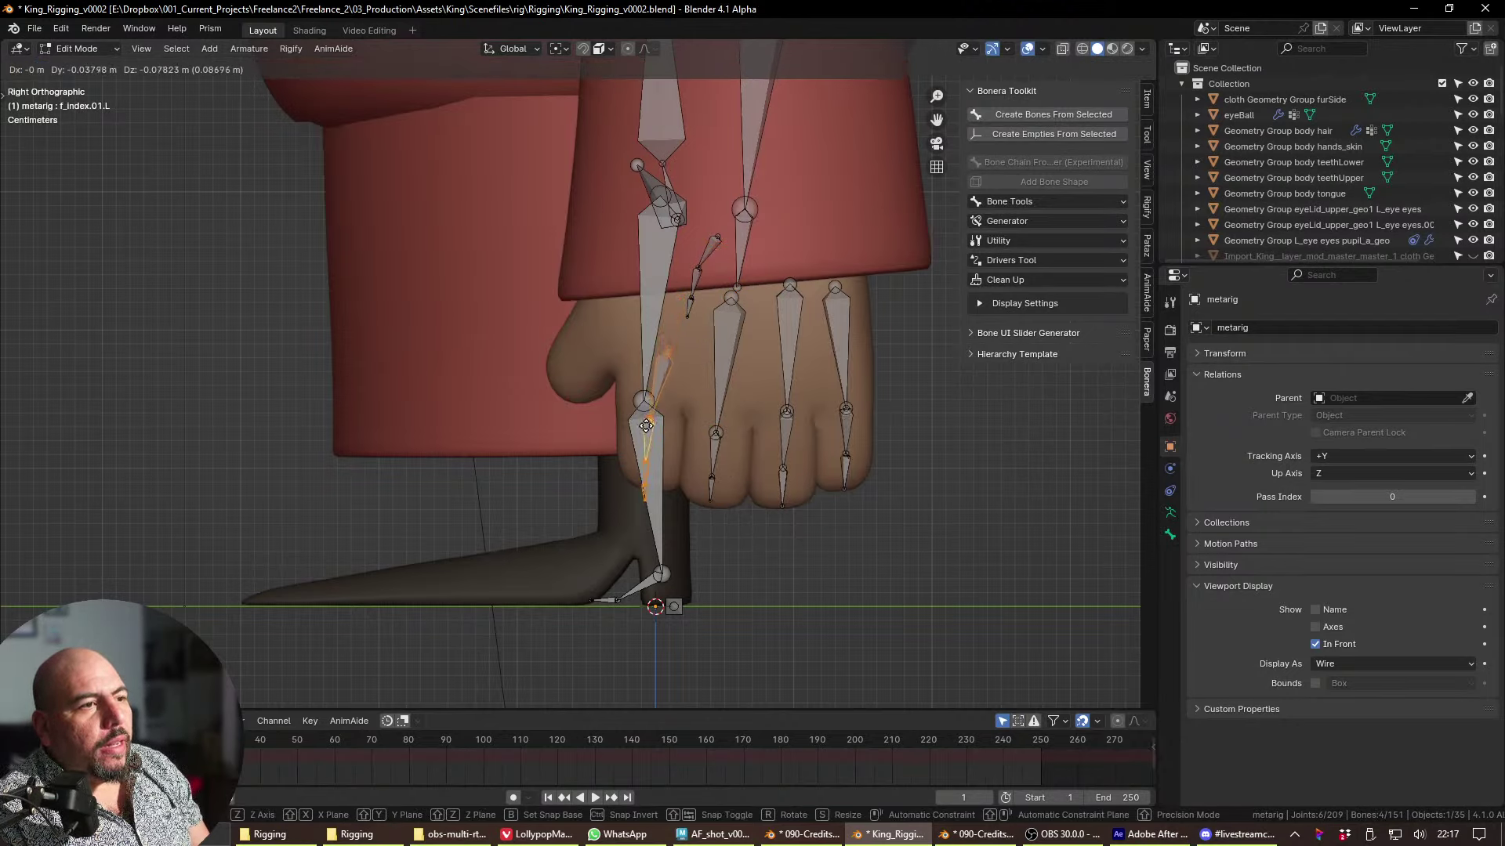
pyautogui.click(645, 426)
pyautogui.click(651, 522)
pyautogui.keyDown('alt'); pyautogui.click(650, 522); pyautogui.keyUp('alt')
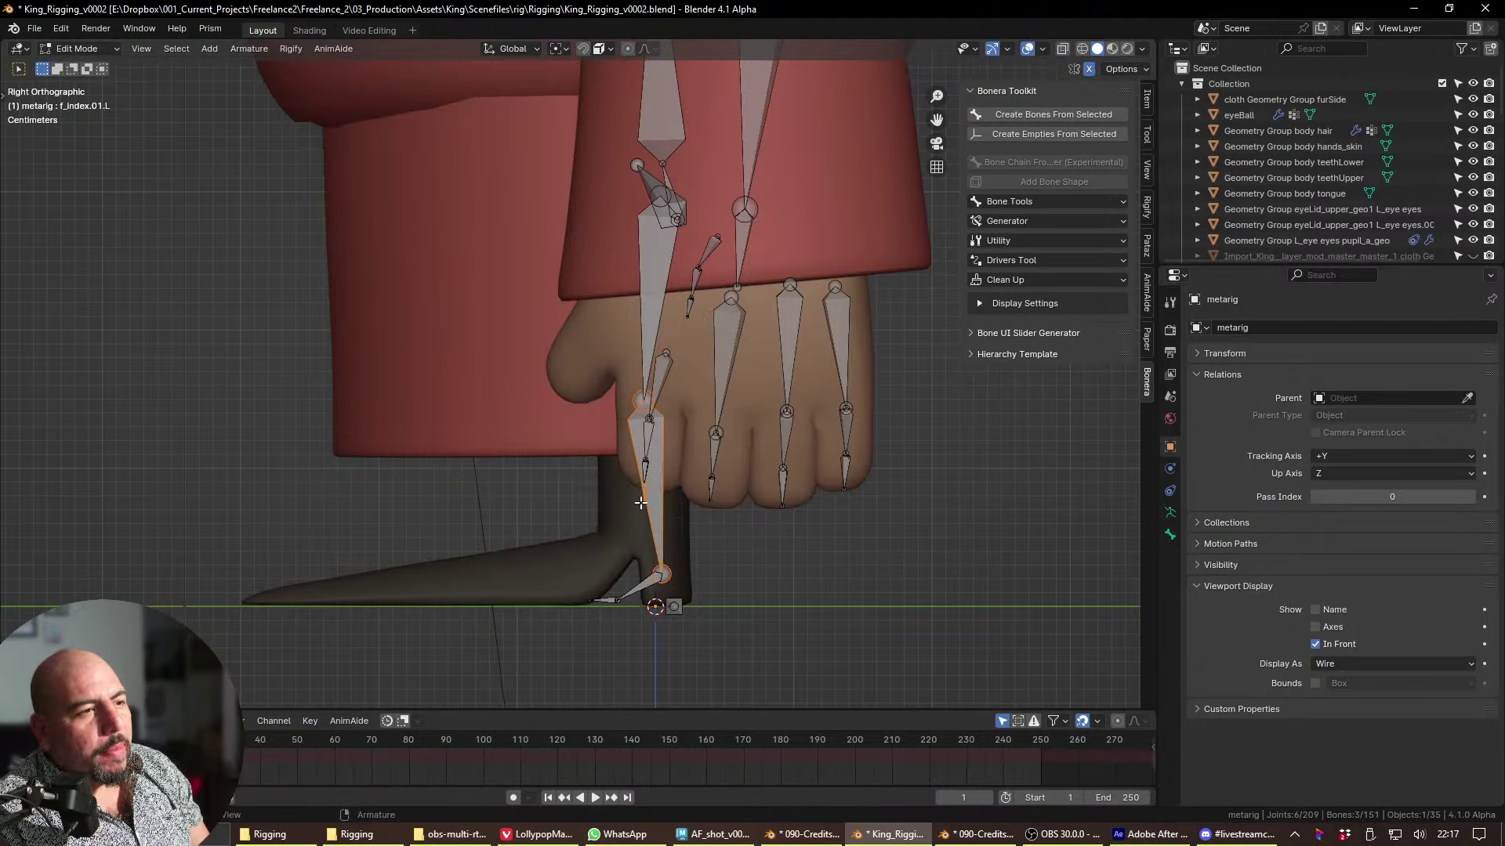
pyautogui.press('x')
pyautogui.click(645, 514)
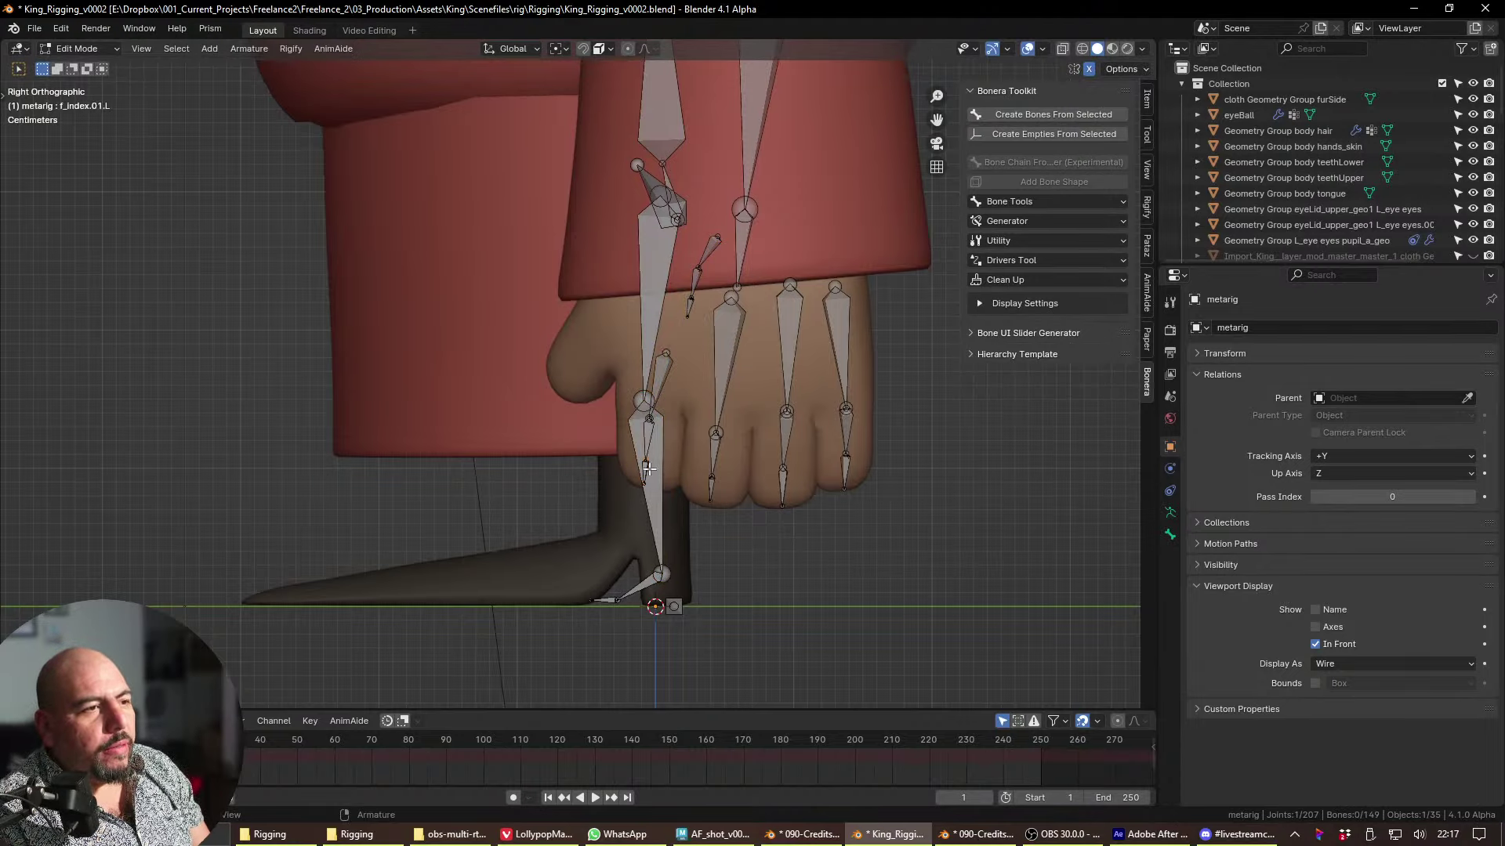
# - Raise the index finger's knuckle joint and extend its palm bone's base up to the sleeve edge
pyautogui.click(650, 417)
pyautogui.keyDown('shift'); pyautogui.click(653, 425); pyautogui.keyUp('shift')
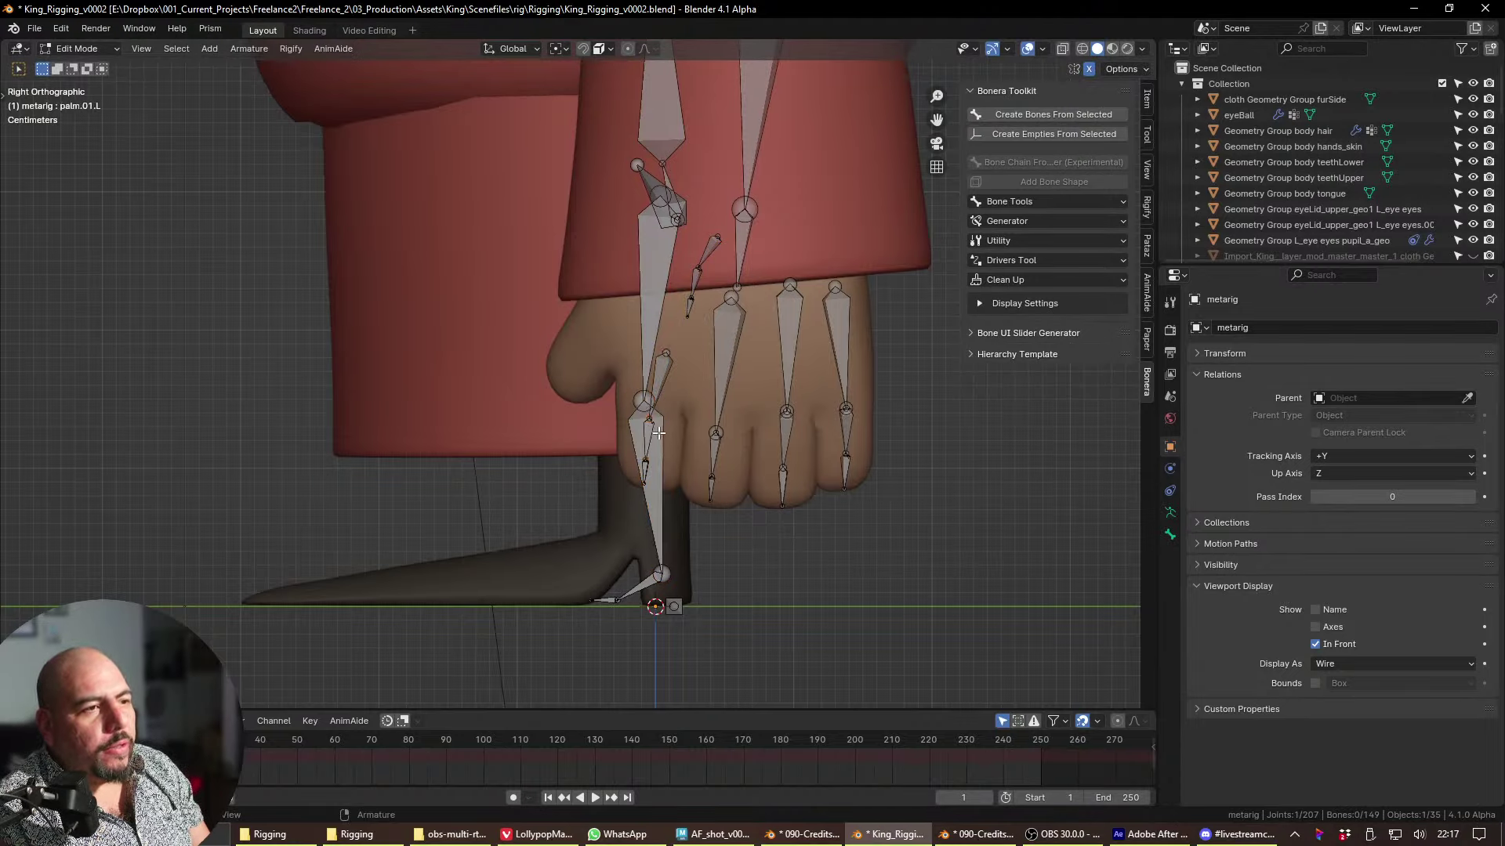
pyautogui.click(653, 430)
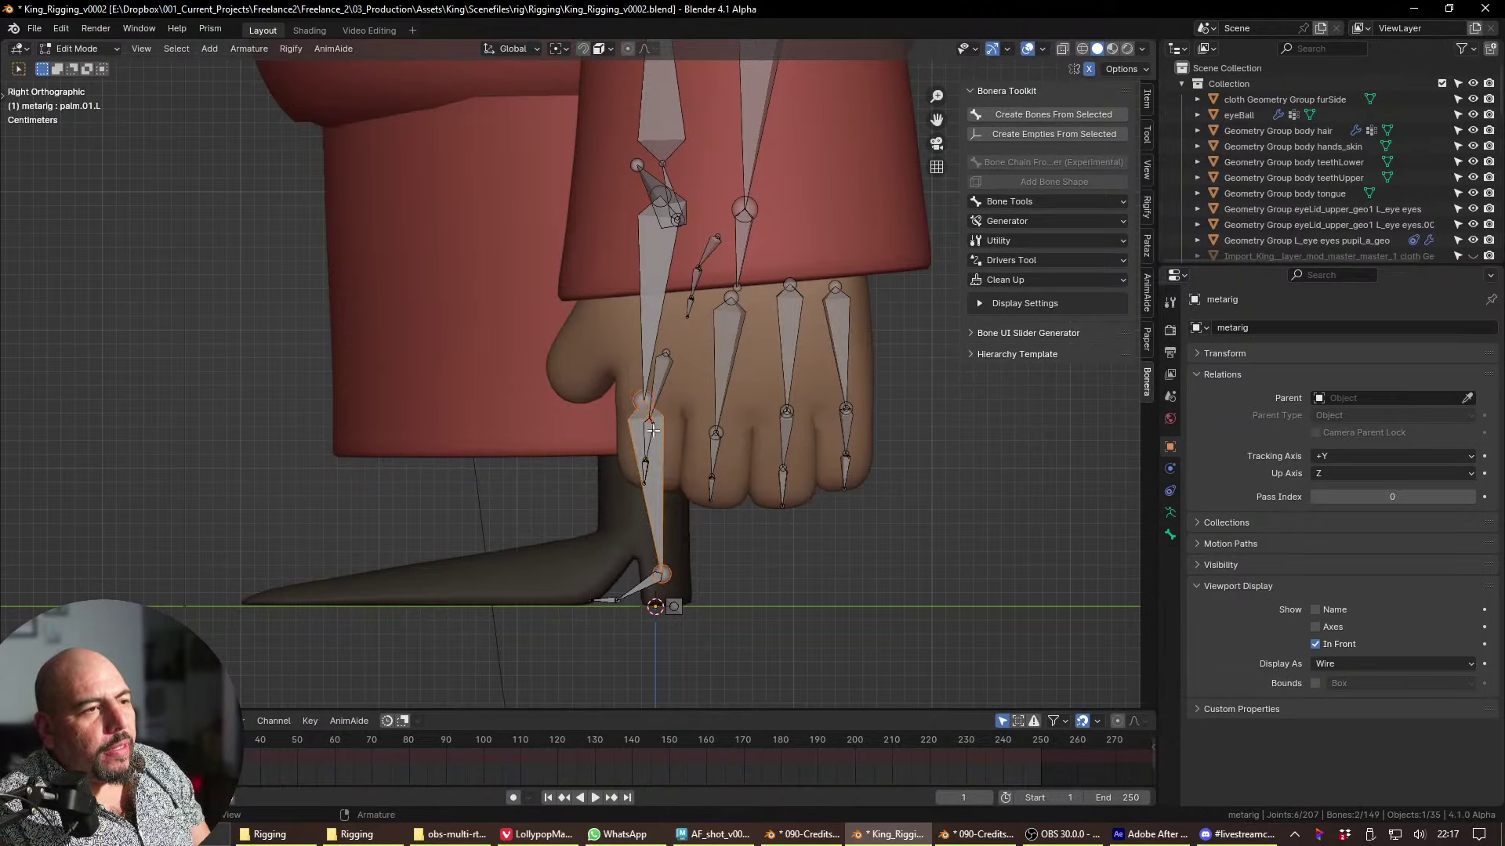
pyautogui.click(645, 401)
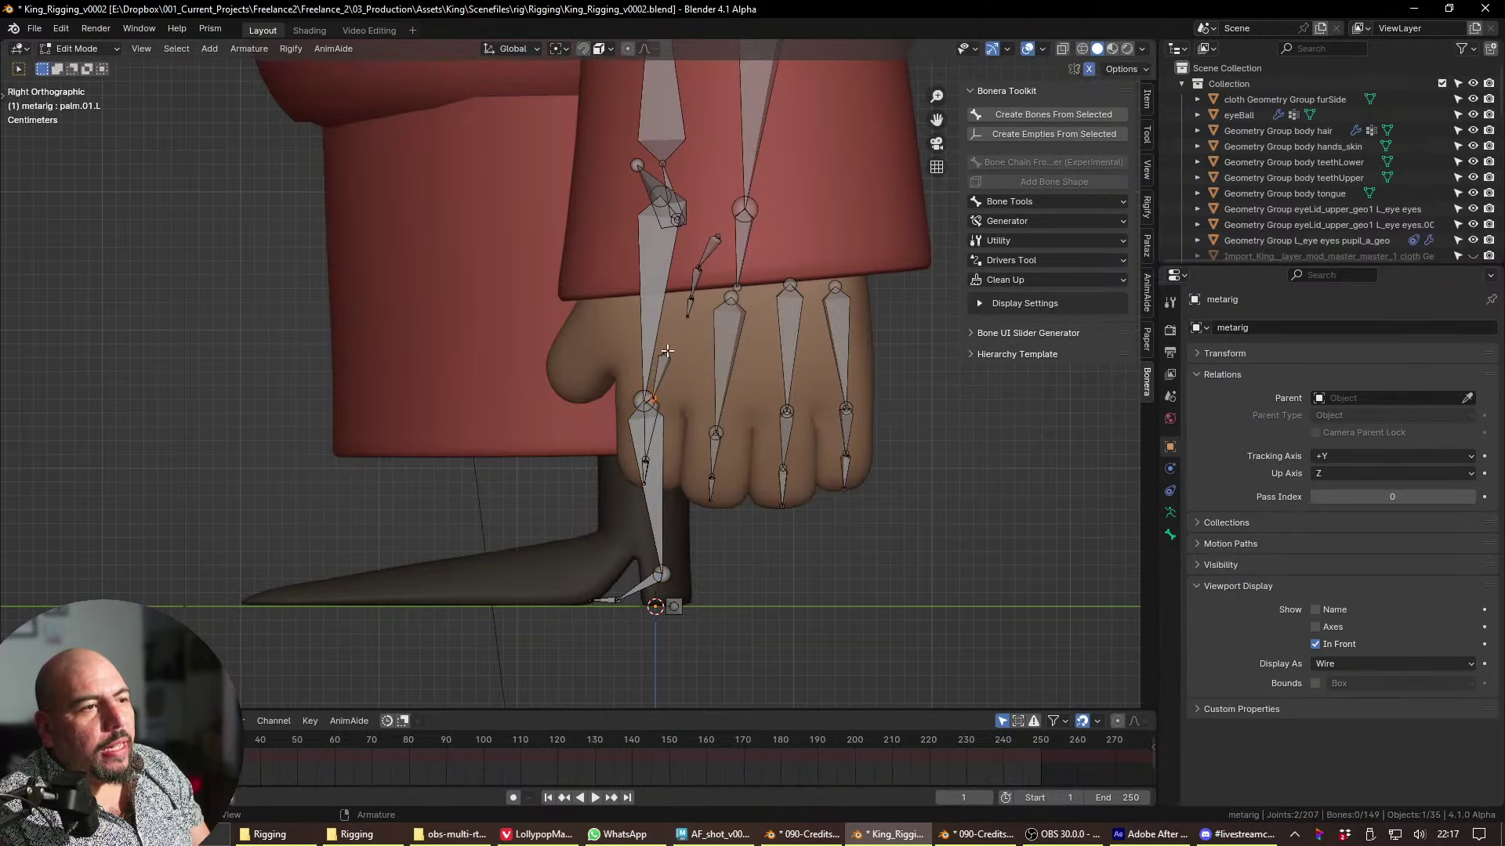
pyautogui.press('g')
pyautogui.click(677, 323)
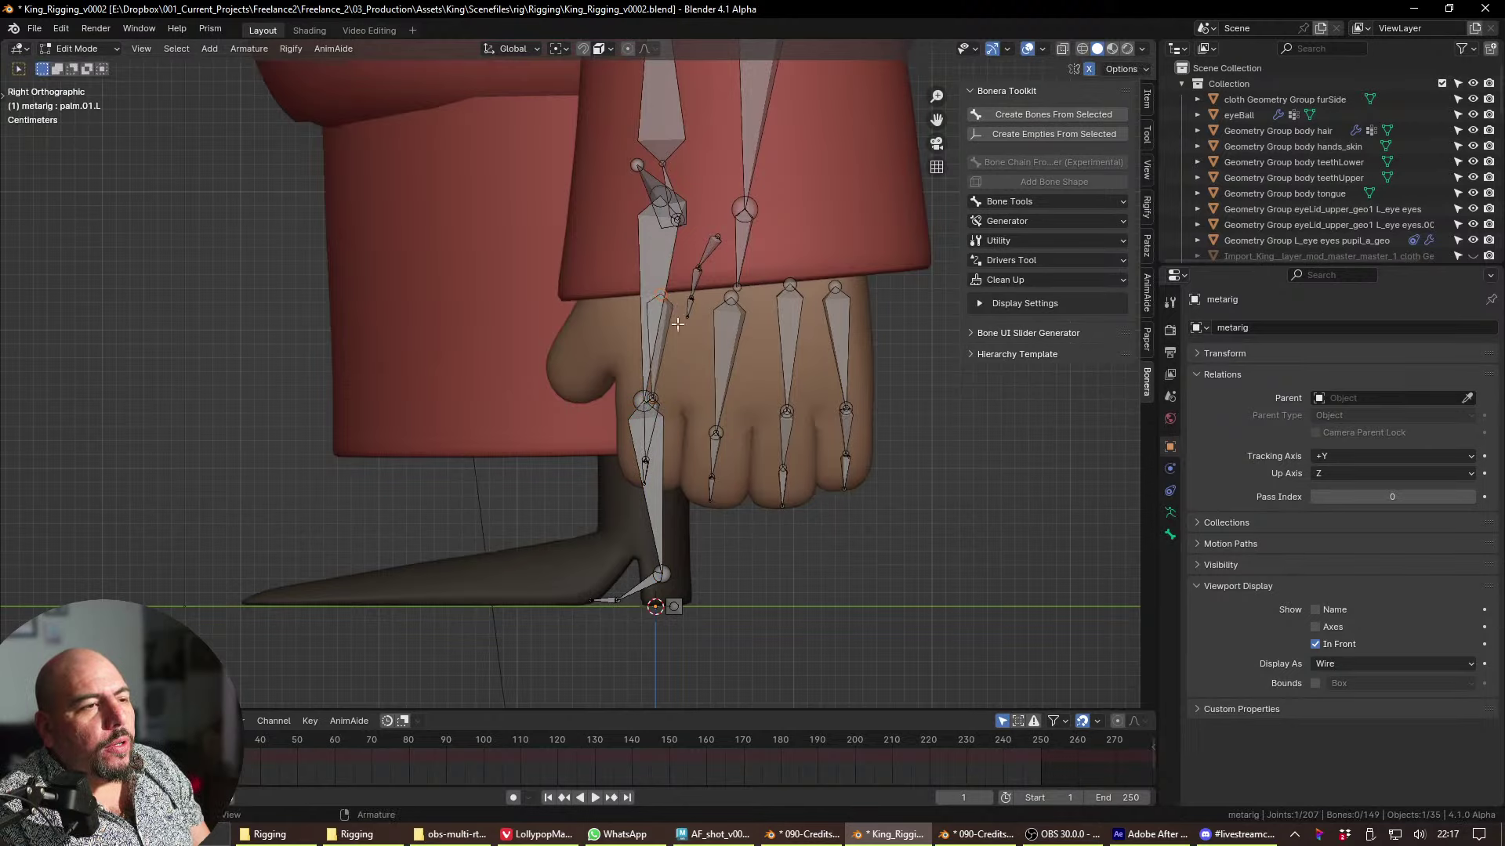
# - Move the index finger's middle joint slightly up to even out its two finger bones and check the hand in perspective
pyautogui.click(651, 467)
pyautogui.click(647, 469)
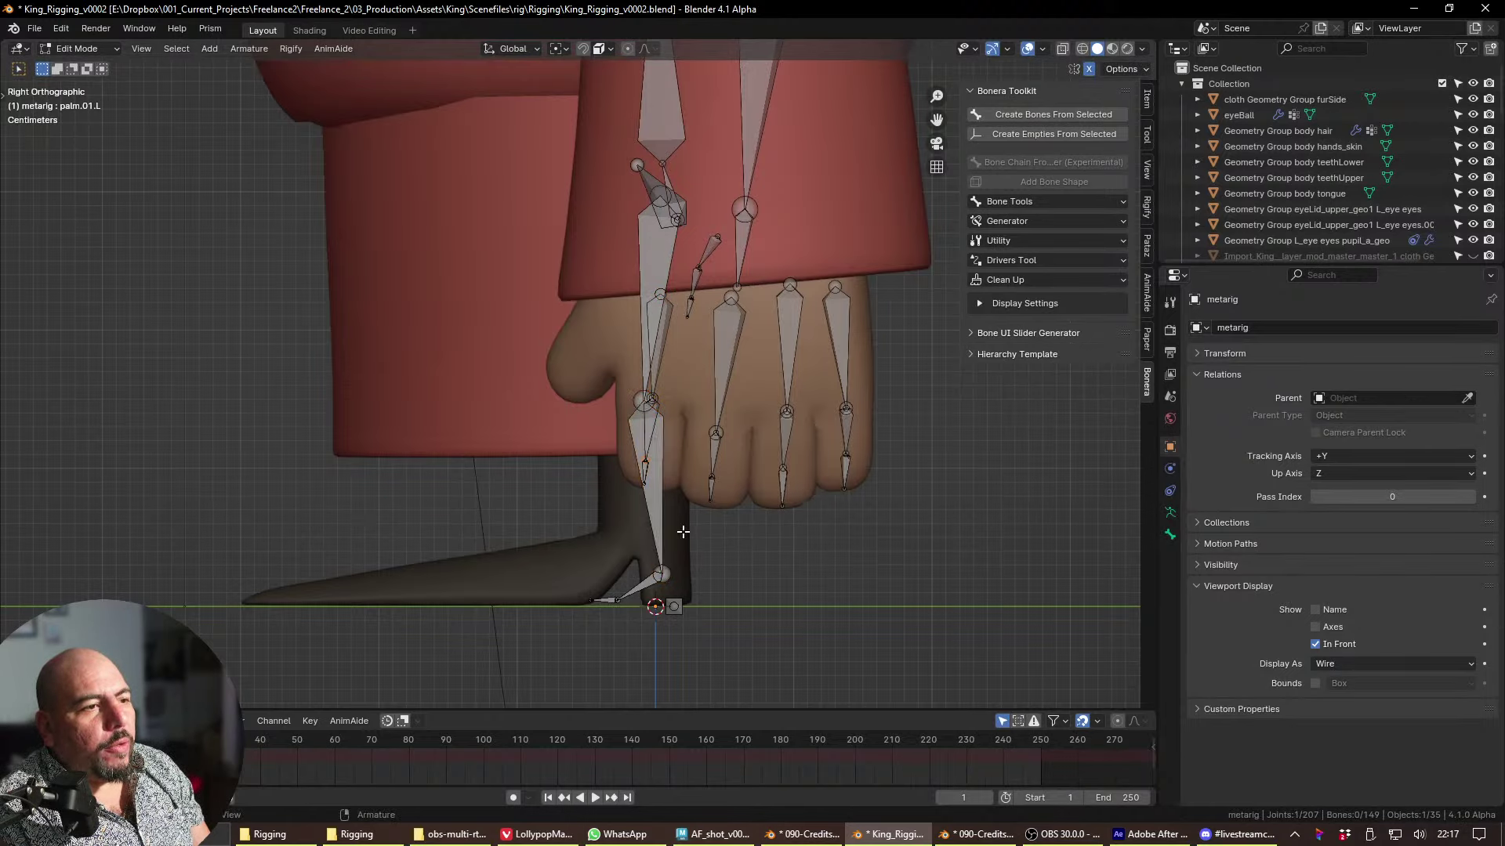
pyautogui.press('g')
pyautogui.click(665, 473)
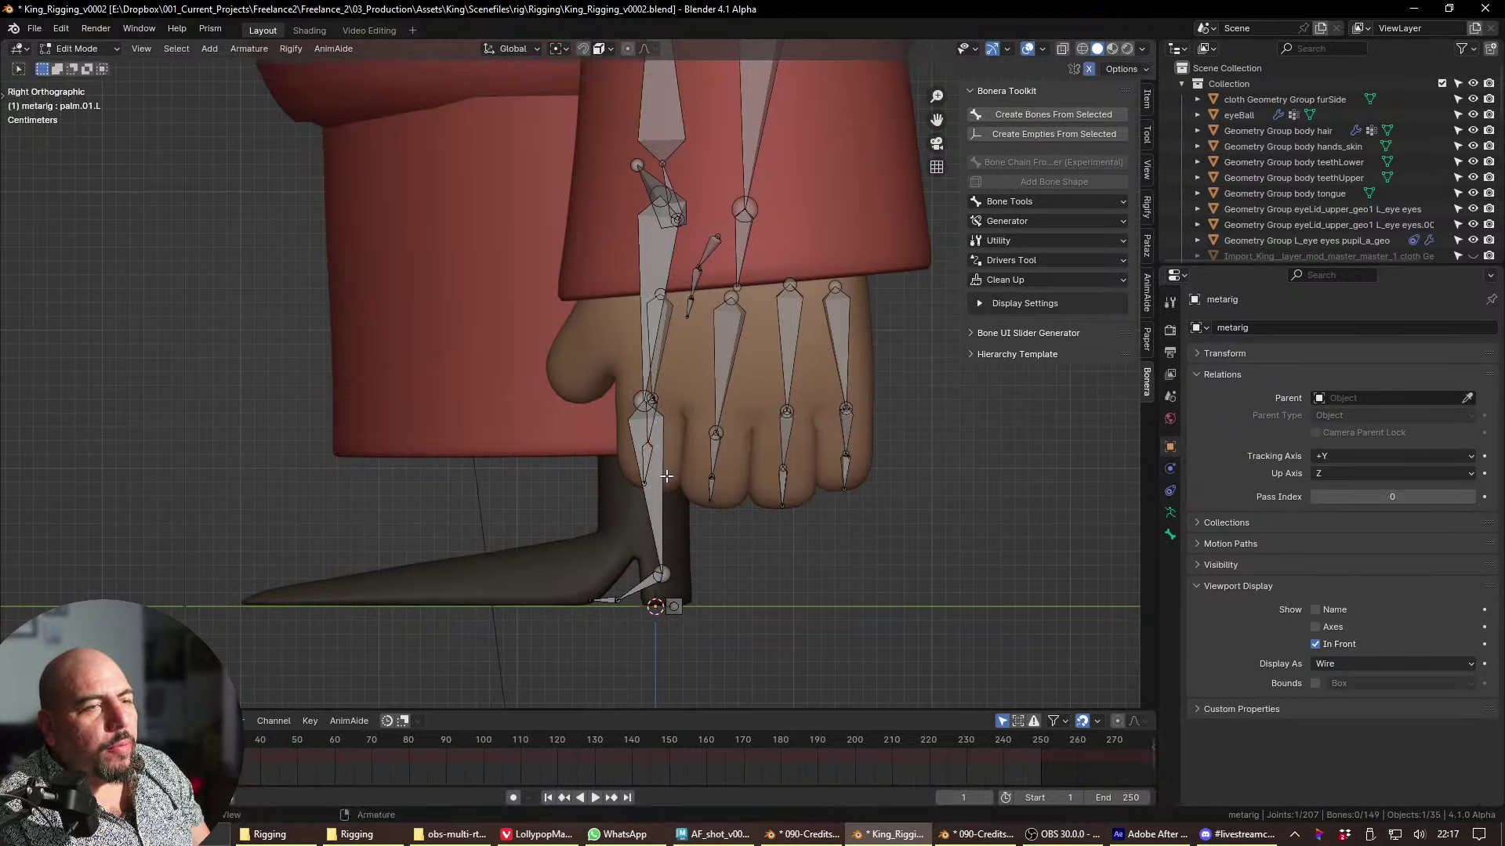
pyautogui.moveTo(642, 488); pyautogui.dragTo(602, 432, button='middle')
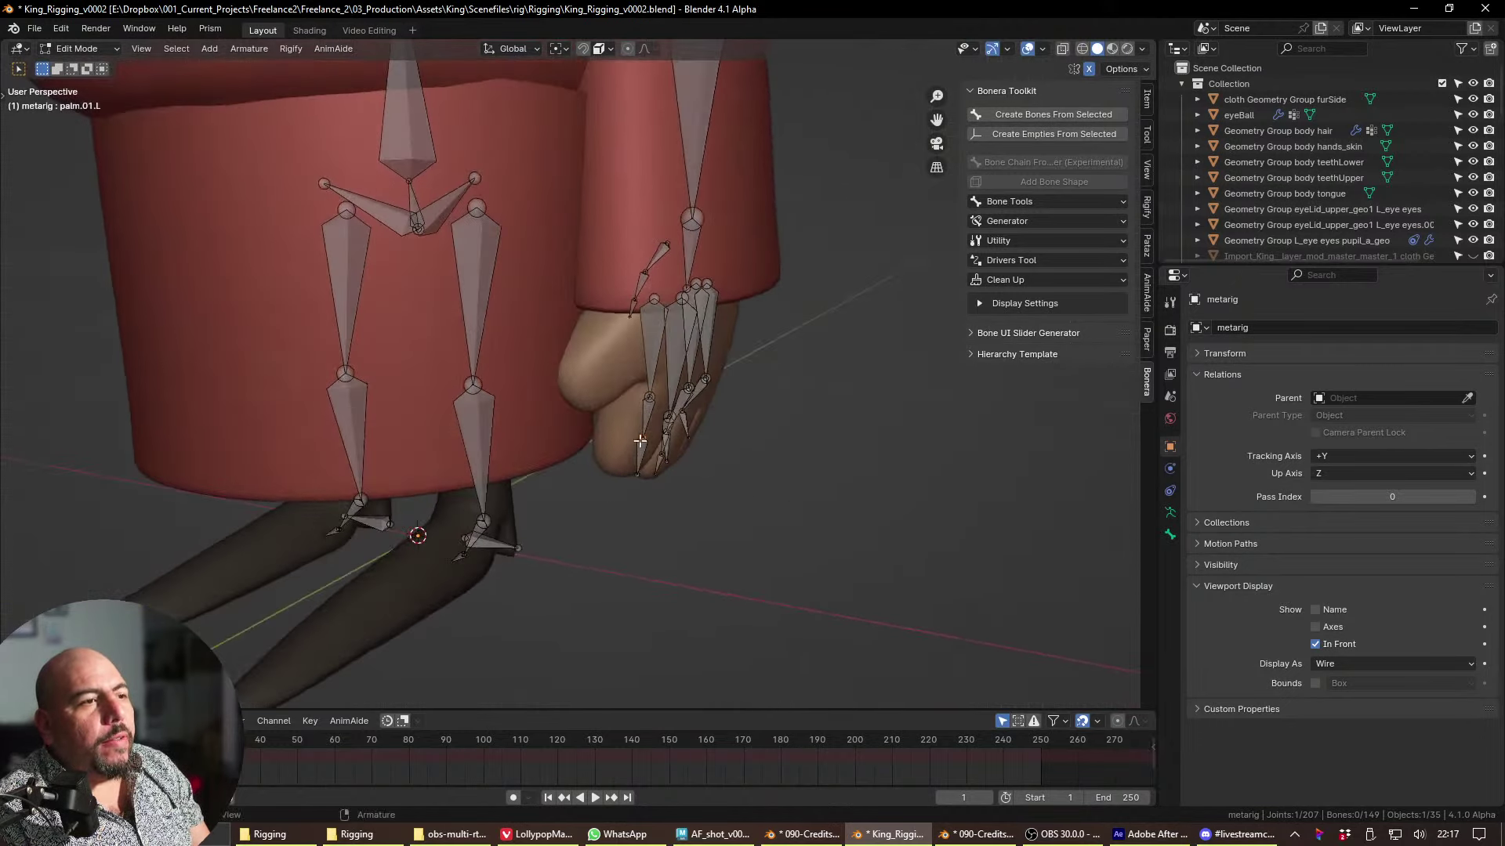
# - Move the pinky's tip joint inward in front view so its last bone follows the finger's bend
pyautogui.press('`')
pyautogui.click(481, 432)
pyautogui.press('`')
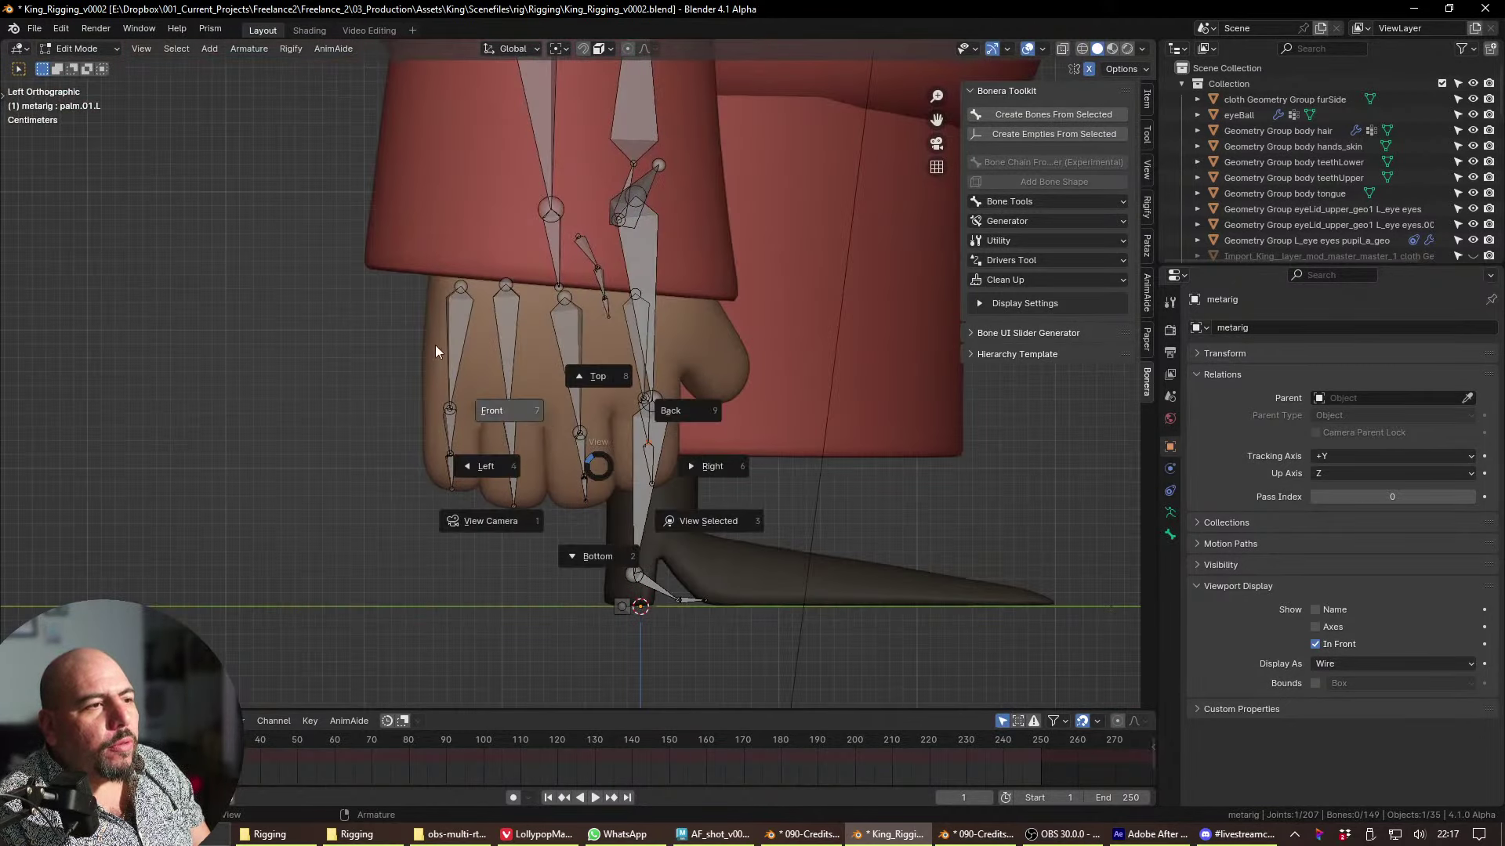
pyautogui.click(538, 413)
pyautogui.scroll(3, 720, 385)
pyautogui.scroll(1, 720, 385)
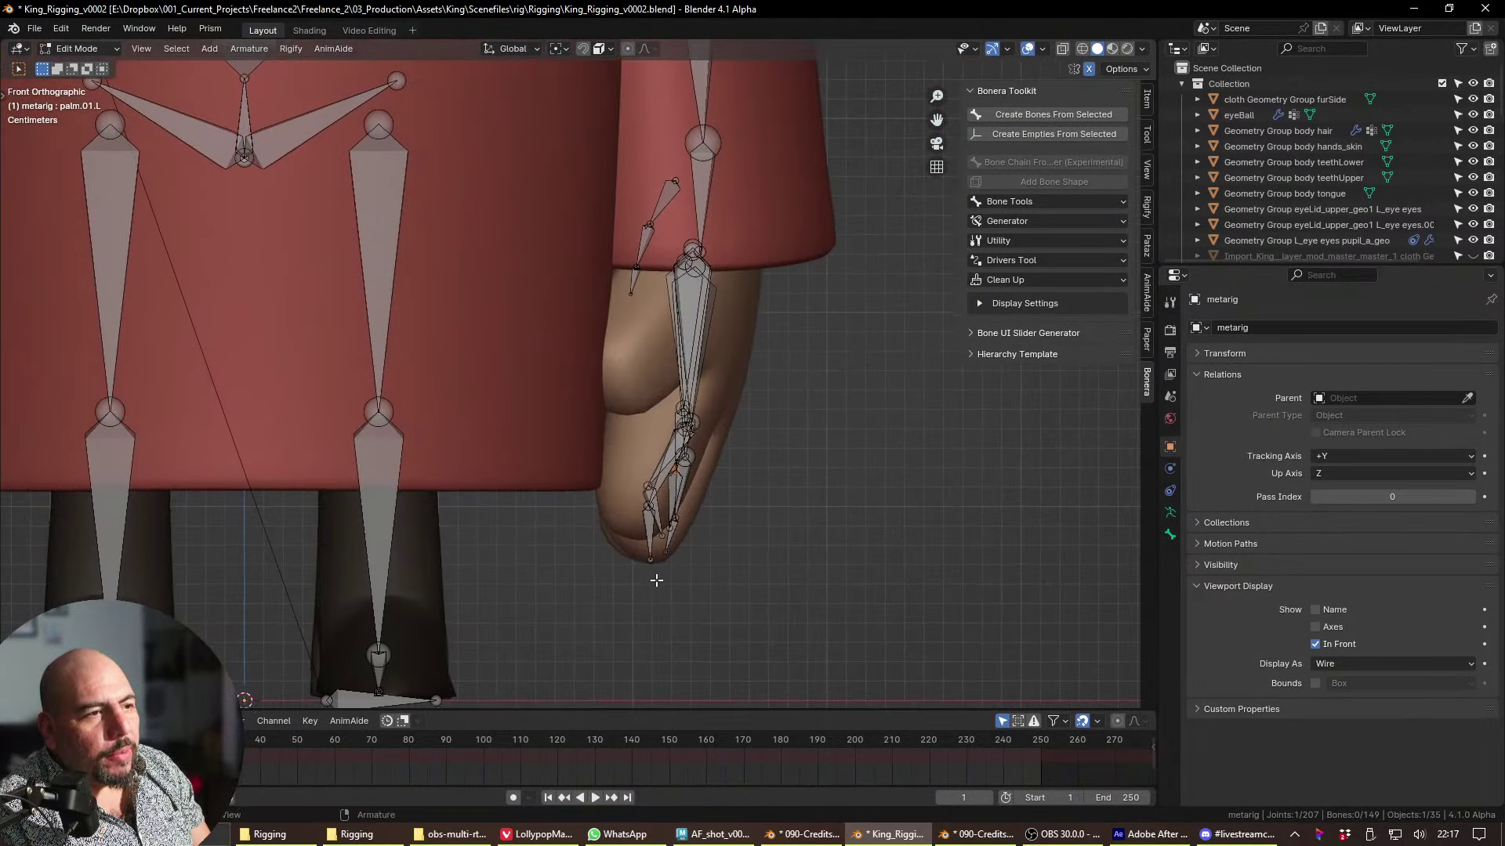
pyautogui.click(667, 541)
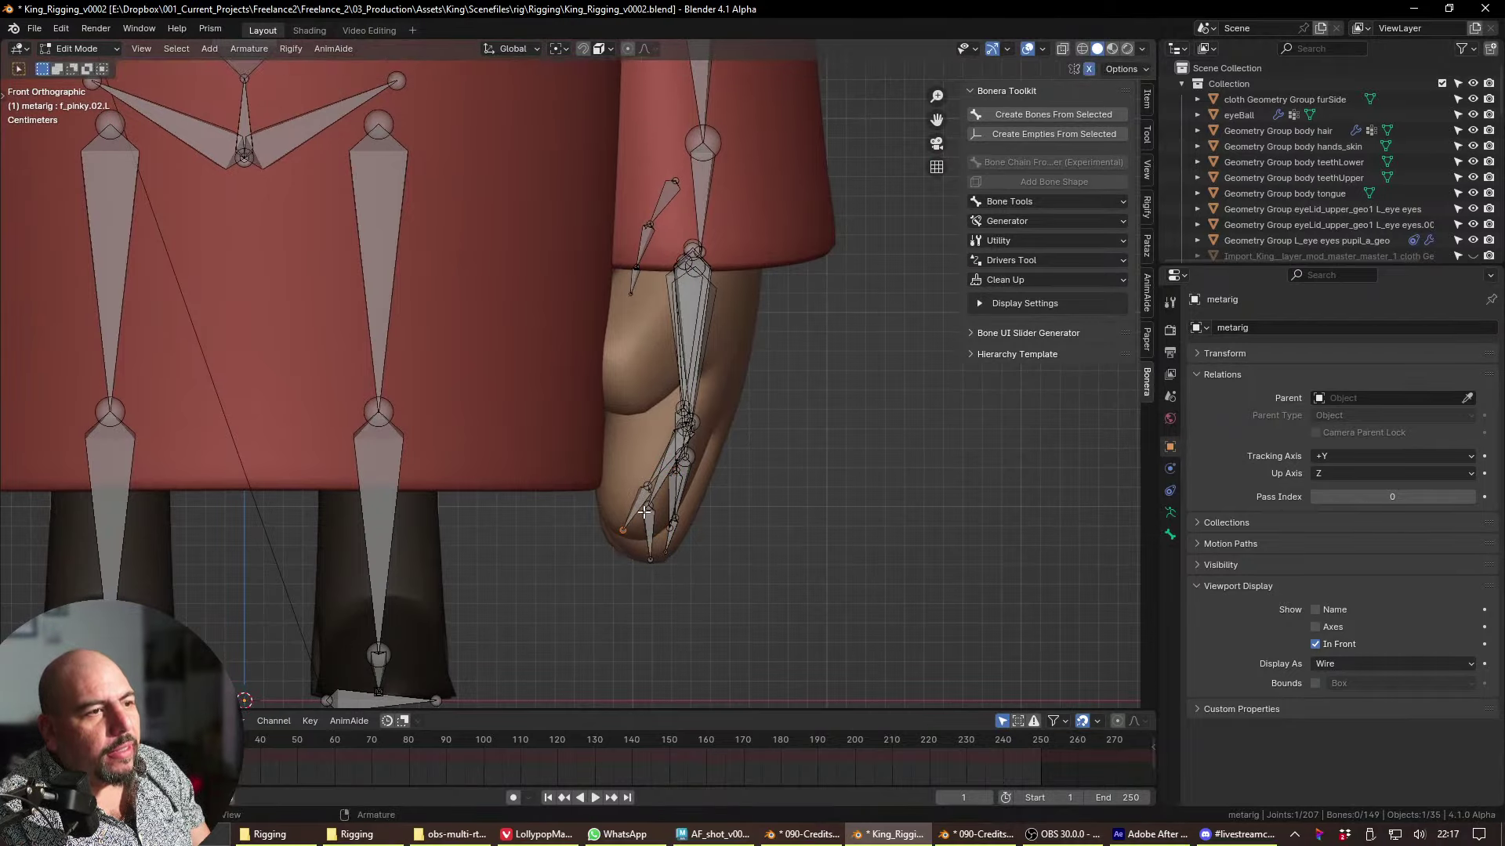
pyautogui.moveTo(624, 482); pyautogui.dragTo(502, 469, button='middle')
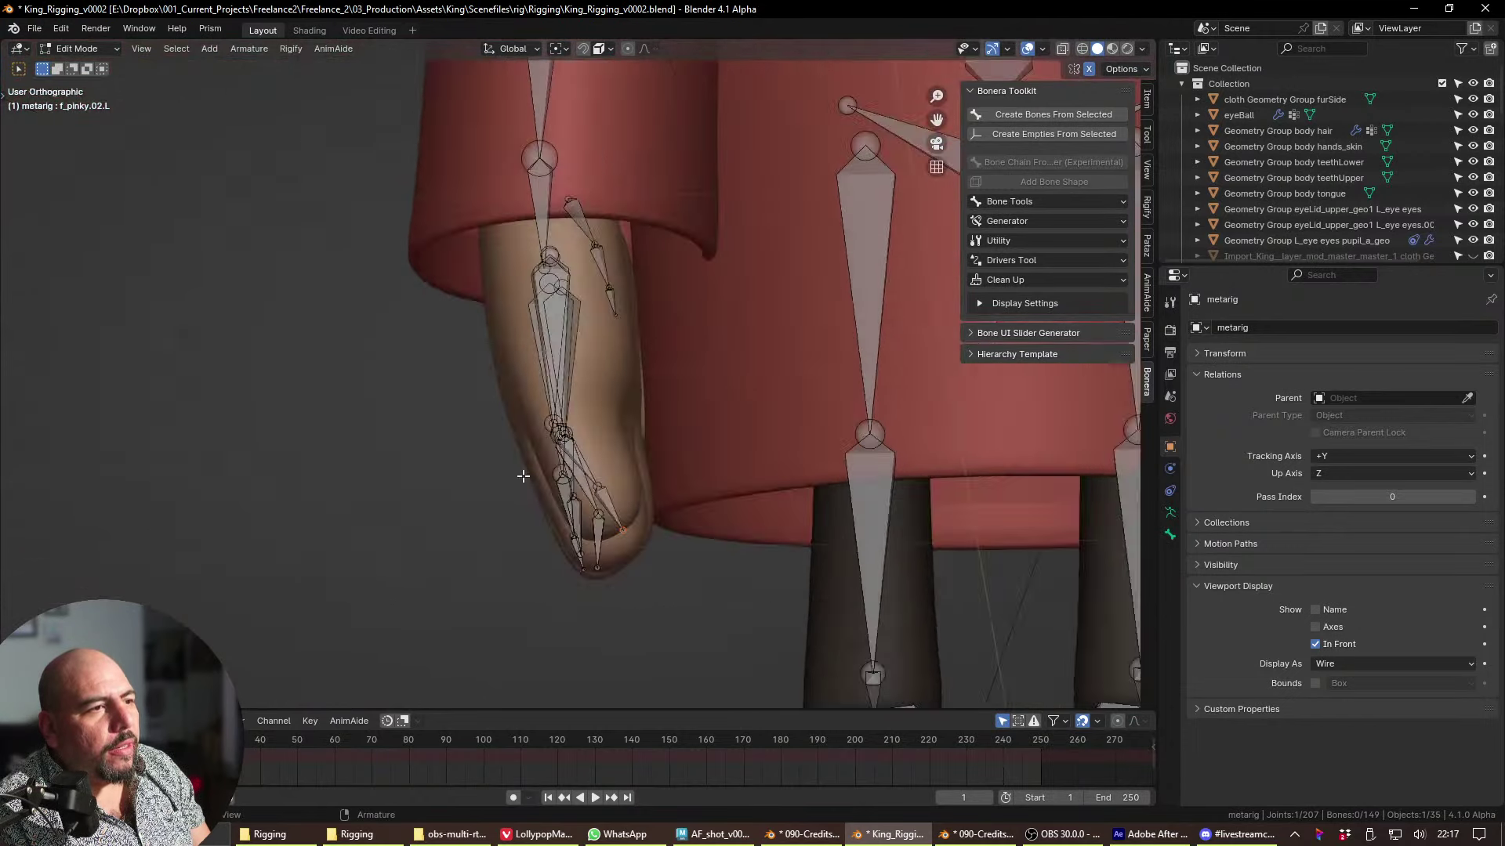
# - Move the ring finger's tip joint inward in front view to follow the finger's curve
pyautogui.press('`')
pyautogui.click(396, 418)
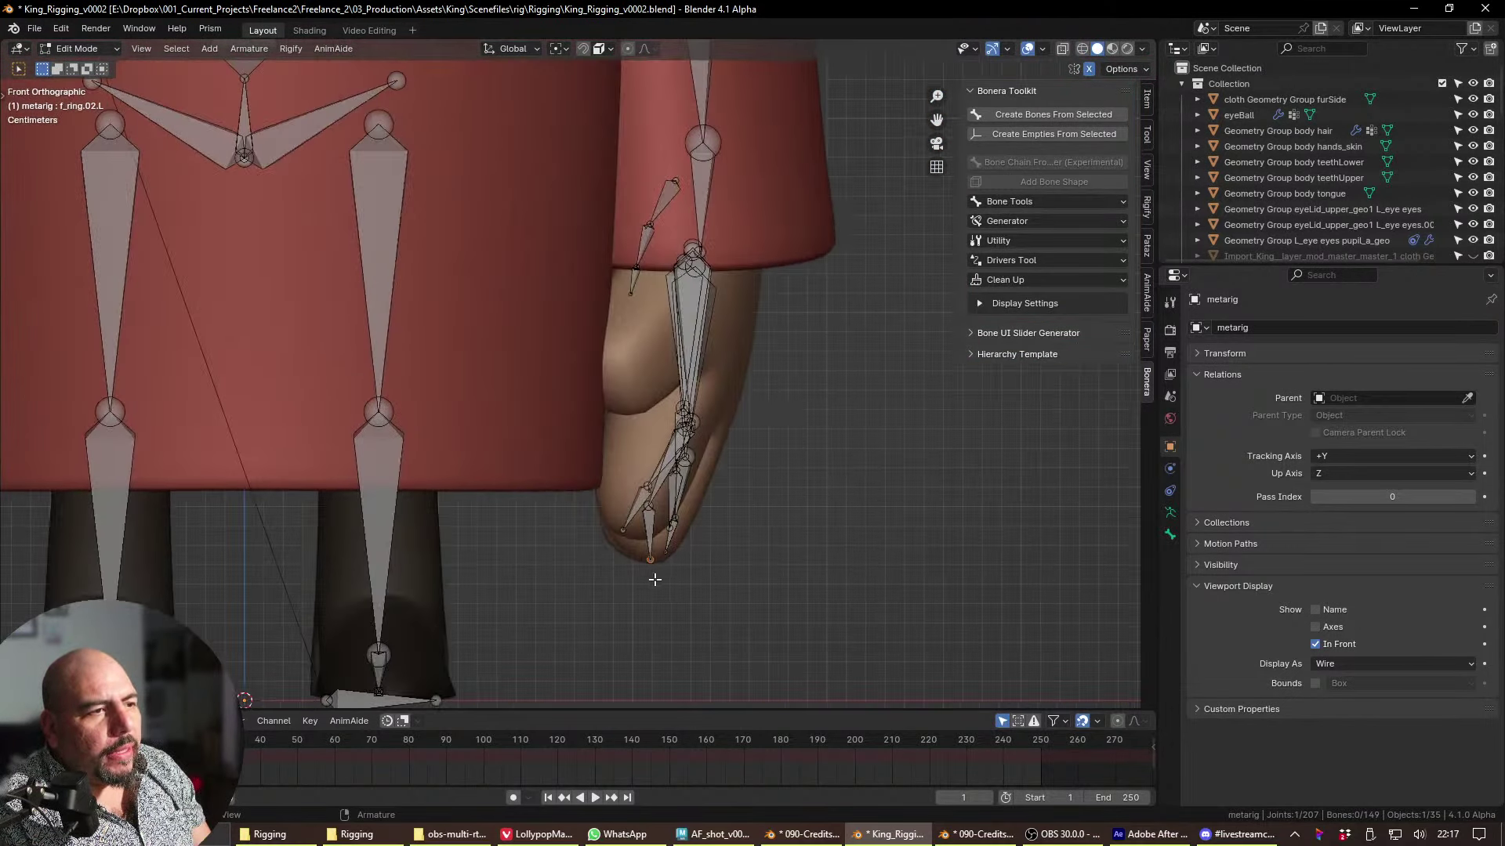
pyautogui.press('g')
pyautogui.click(613, 568)
# - Move the middle finger's tip and middle joints inward in front view to follow the finger's curve
pyautogui.click(674, 545)
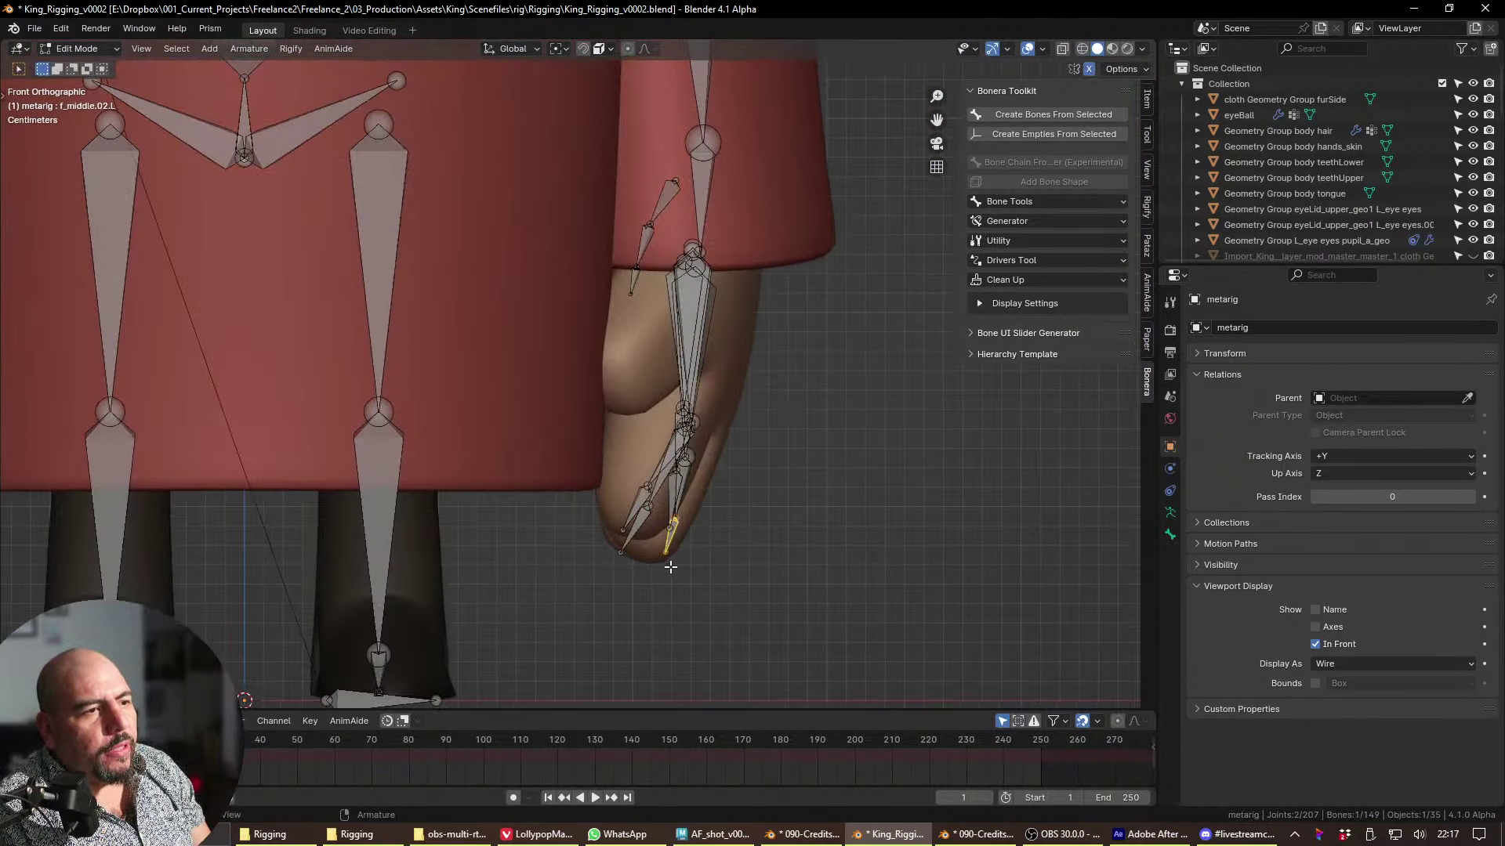
pyautogui.press('g')
pyautogui.click(636, 566)
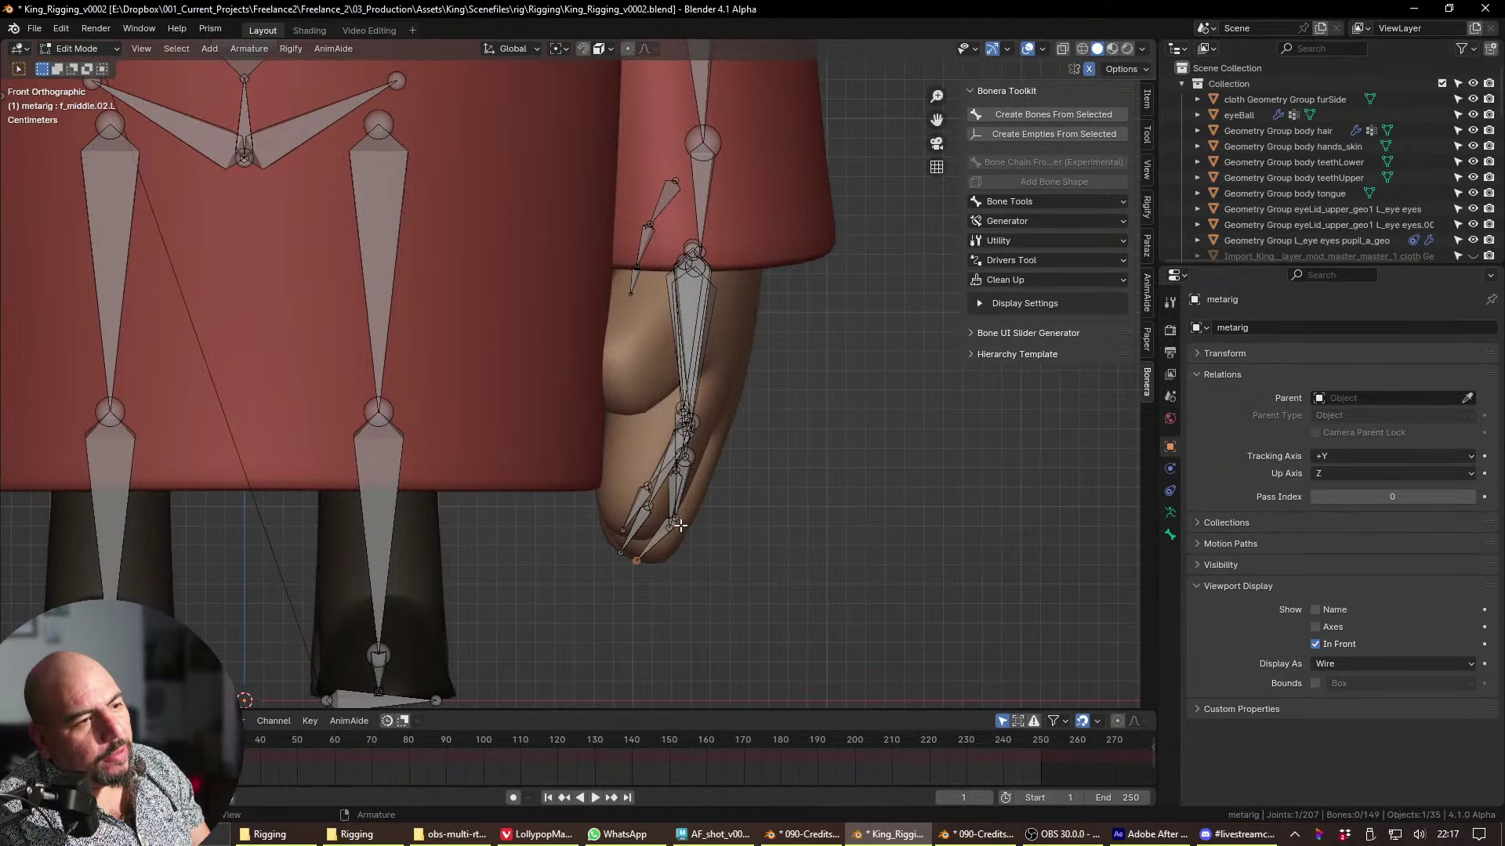
pyautogui.click(685, 527)
pyautogui.click(675, 523)
pyautogui.press('g')
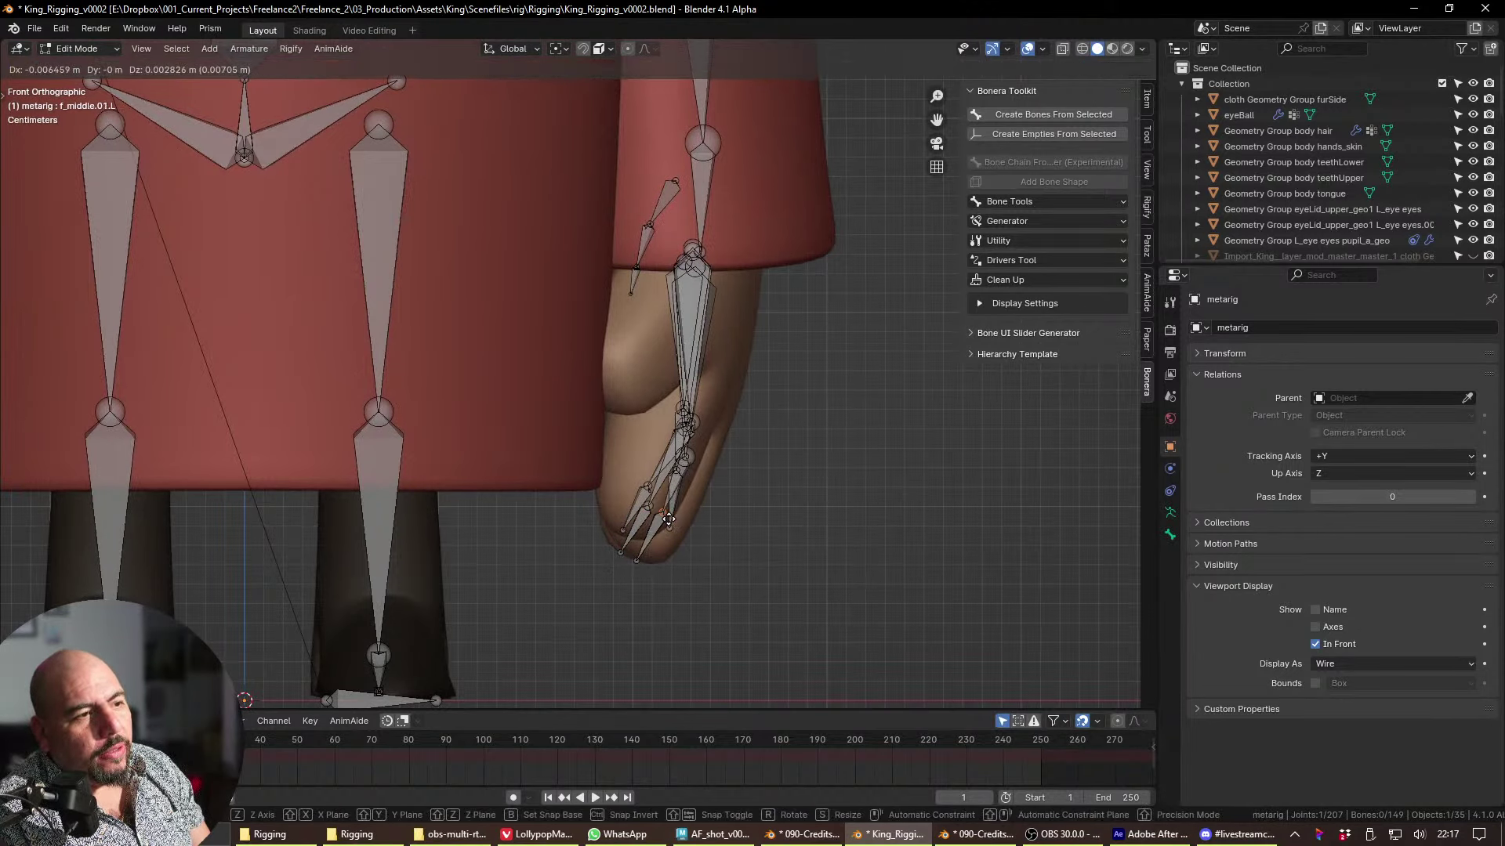
pyautogui.click(674, 532)
# - Adjust the index finger's tip and middle joints to fit the front finger in front and side views
pyautogui.click(674, 532)
pyautogui.press('g')
pyautogui.click(676, 526)
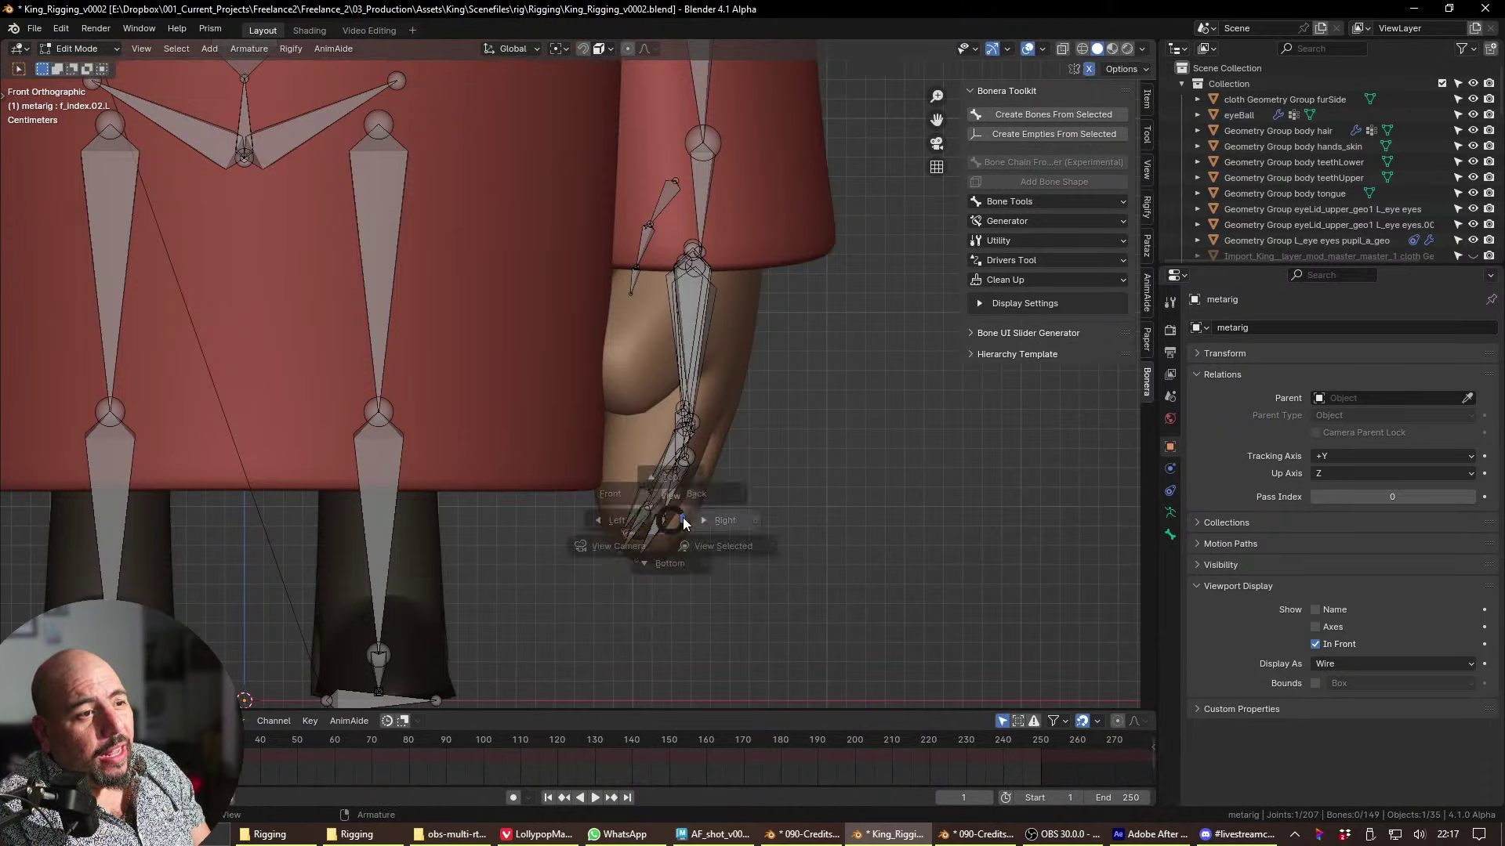
pyautogui.press('KP_3')
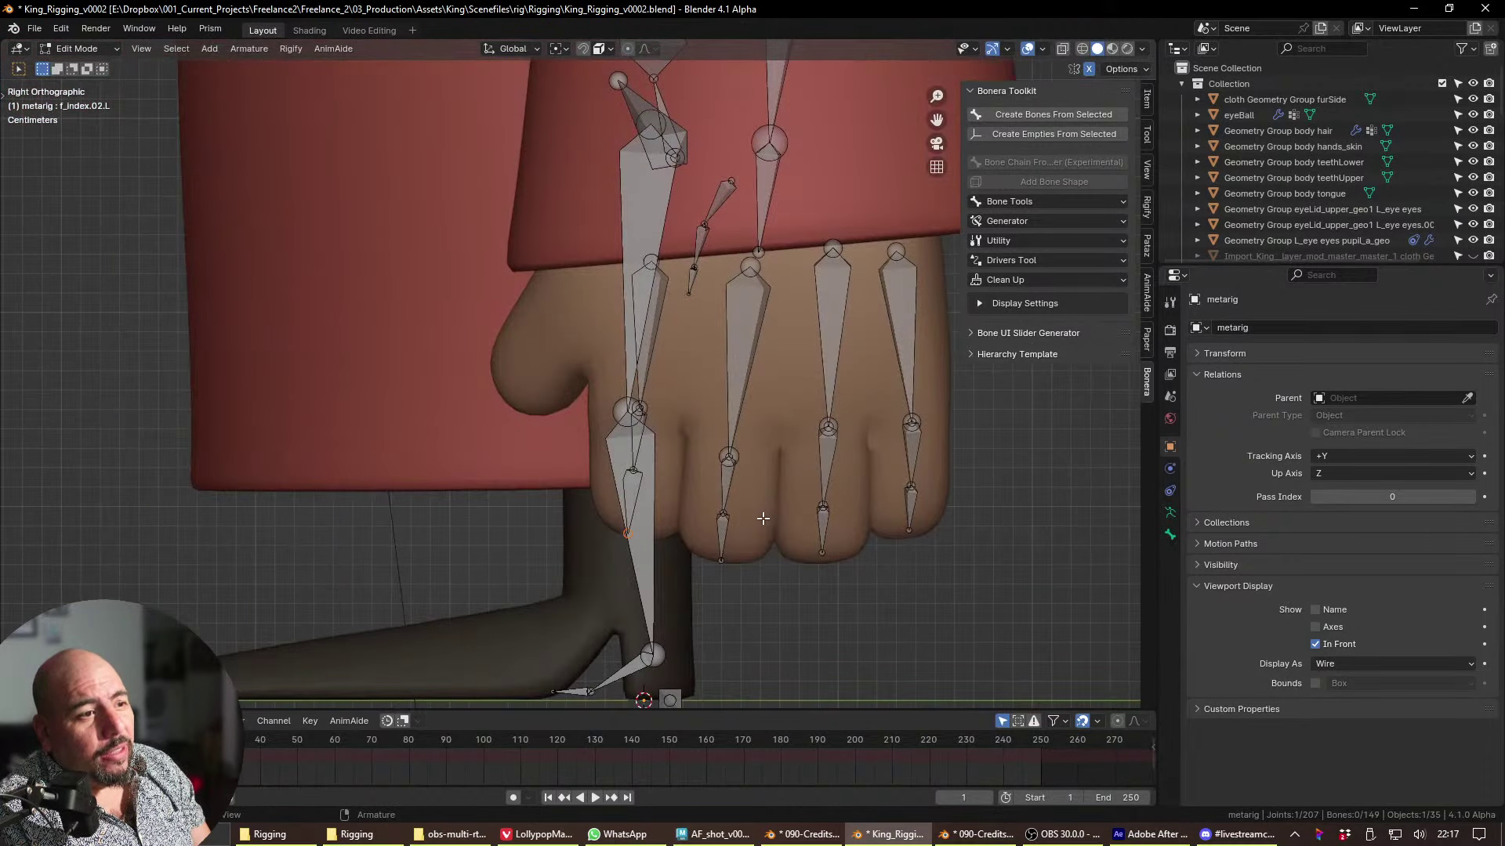
pyautogui.press('g')
pyautogui.click(641, 491)
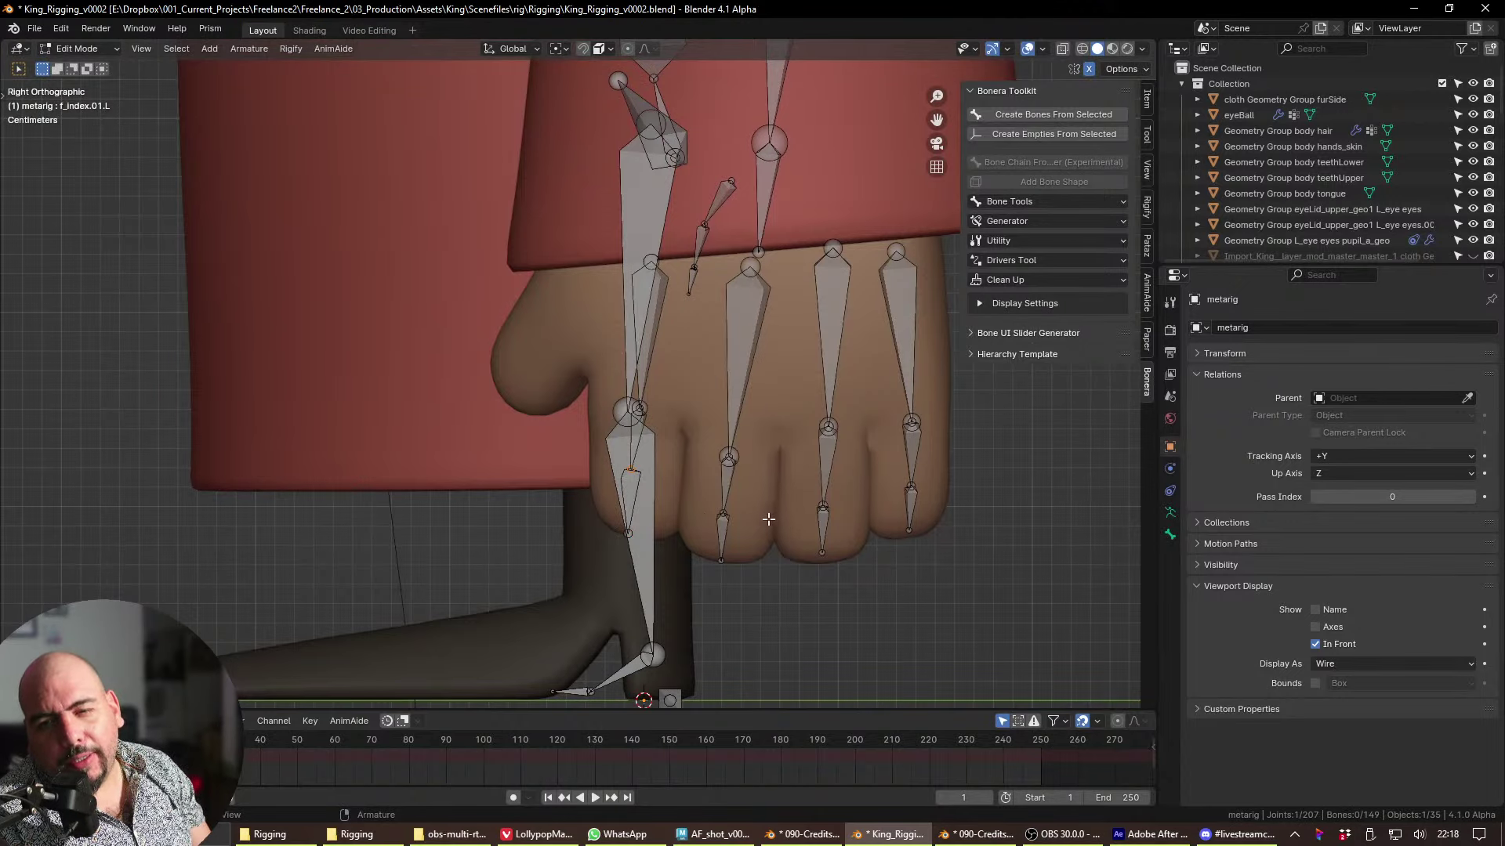
# - Select all three thumb bones and move them onto the hand's thumb in side view
pyautogui.press('ctrl+KP_3')
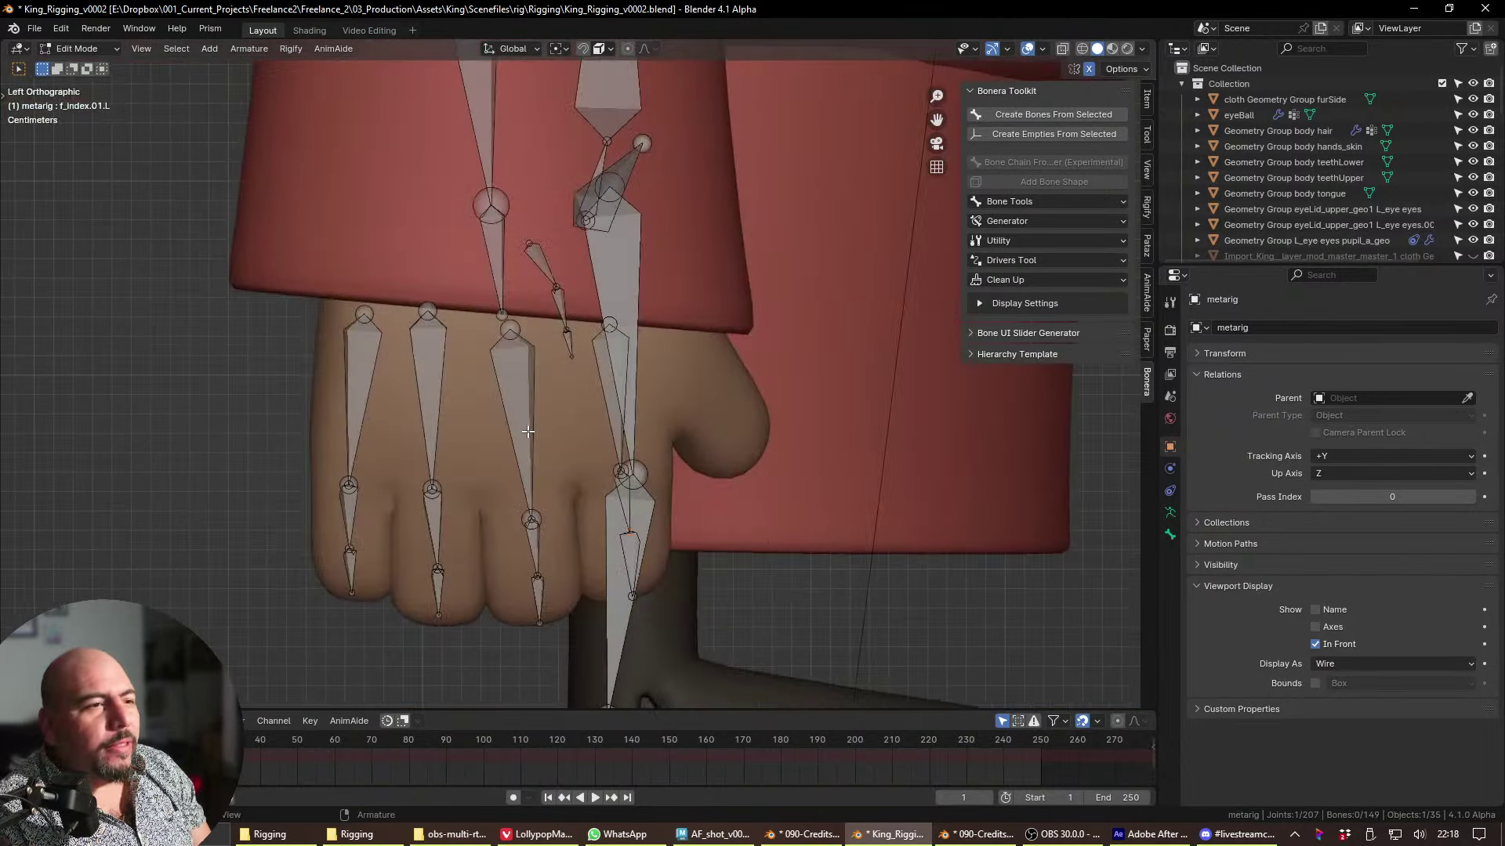
pyautogui.press('ctrl+KP_1')
pyautogui.moveTo(658, 287); pyautogui.dragTo(691, 362)
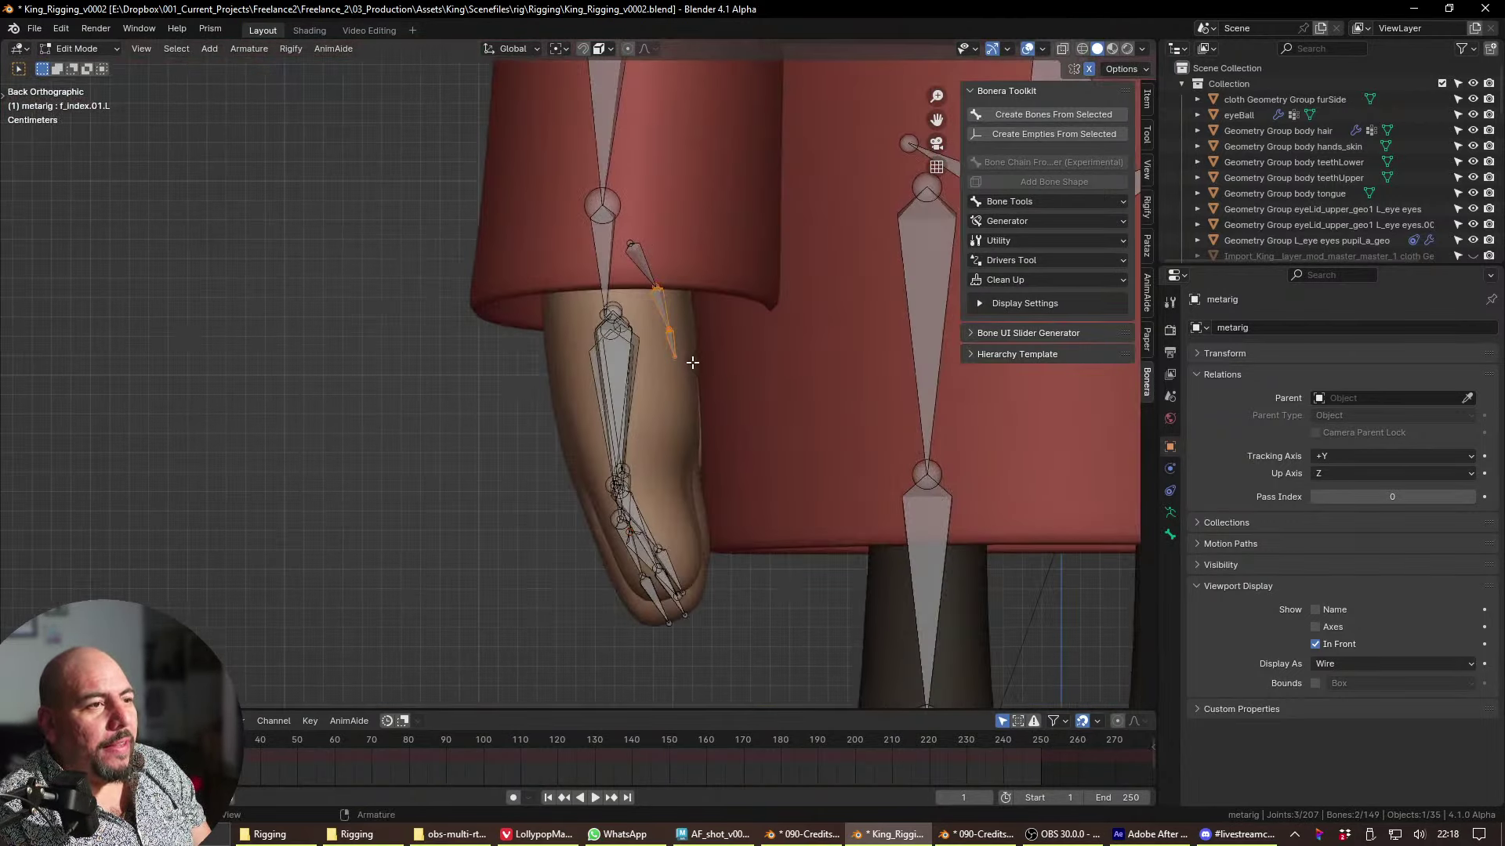
pyautogui.keyDown('shift'); pyautogui.click(641, 262); pyautogui.keyUp('shift')
pyautogui.press('ctrl+KP_3')
pyautogui.press('g')
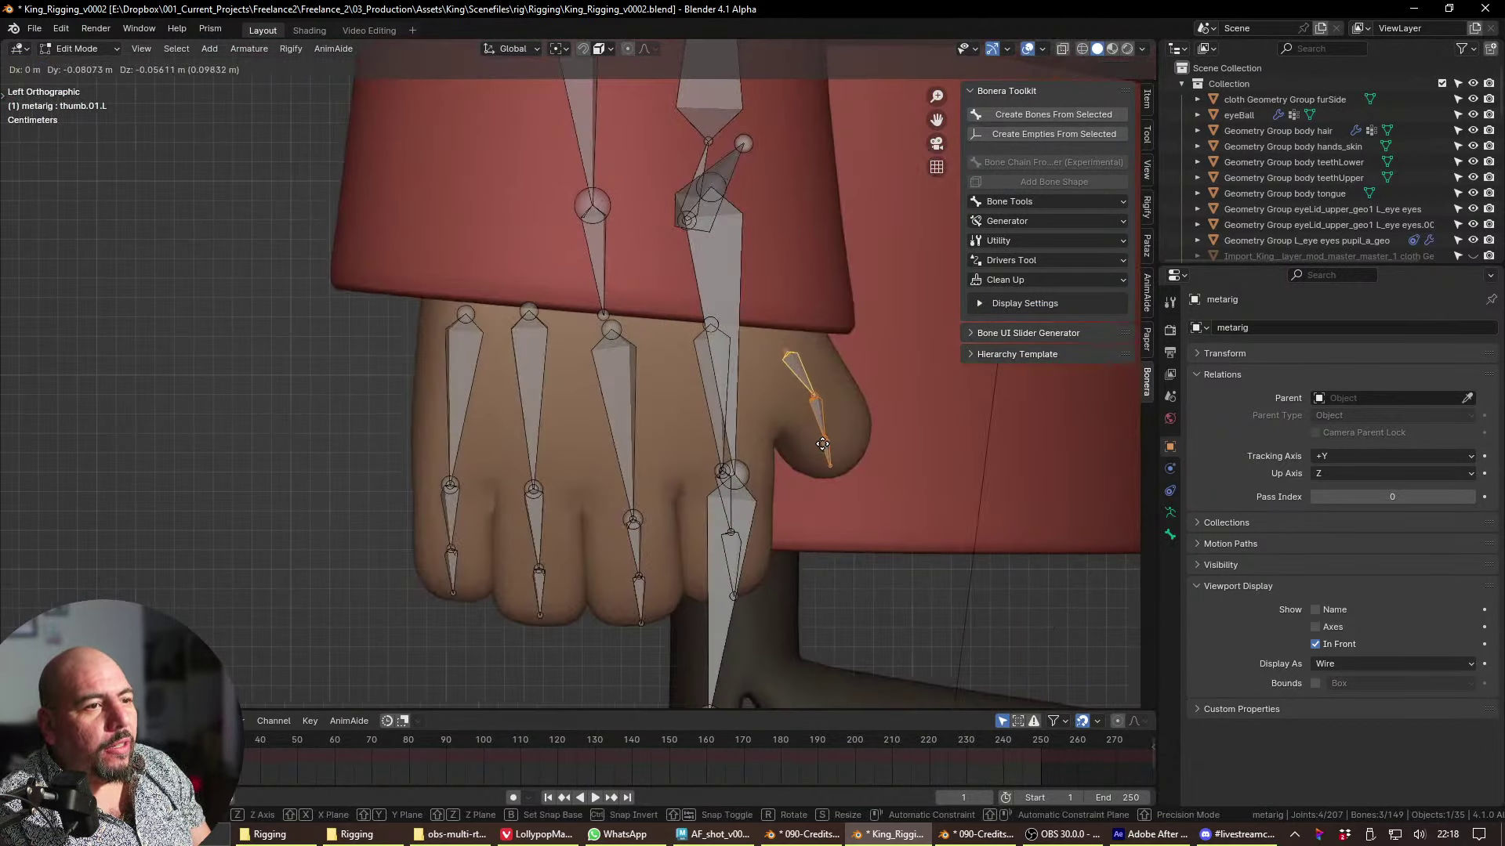
pyautogui.click(816, 427)
# - Move the thumb chain's base joint toward the palm and reposition its first knuckle in the opposite side view
pyautogui.press('`')
pyautogui.click(630, 335)
pyautogui.press('`')
pyautogui.click(788, 363)
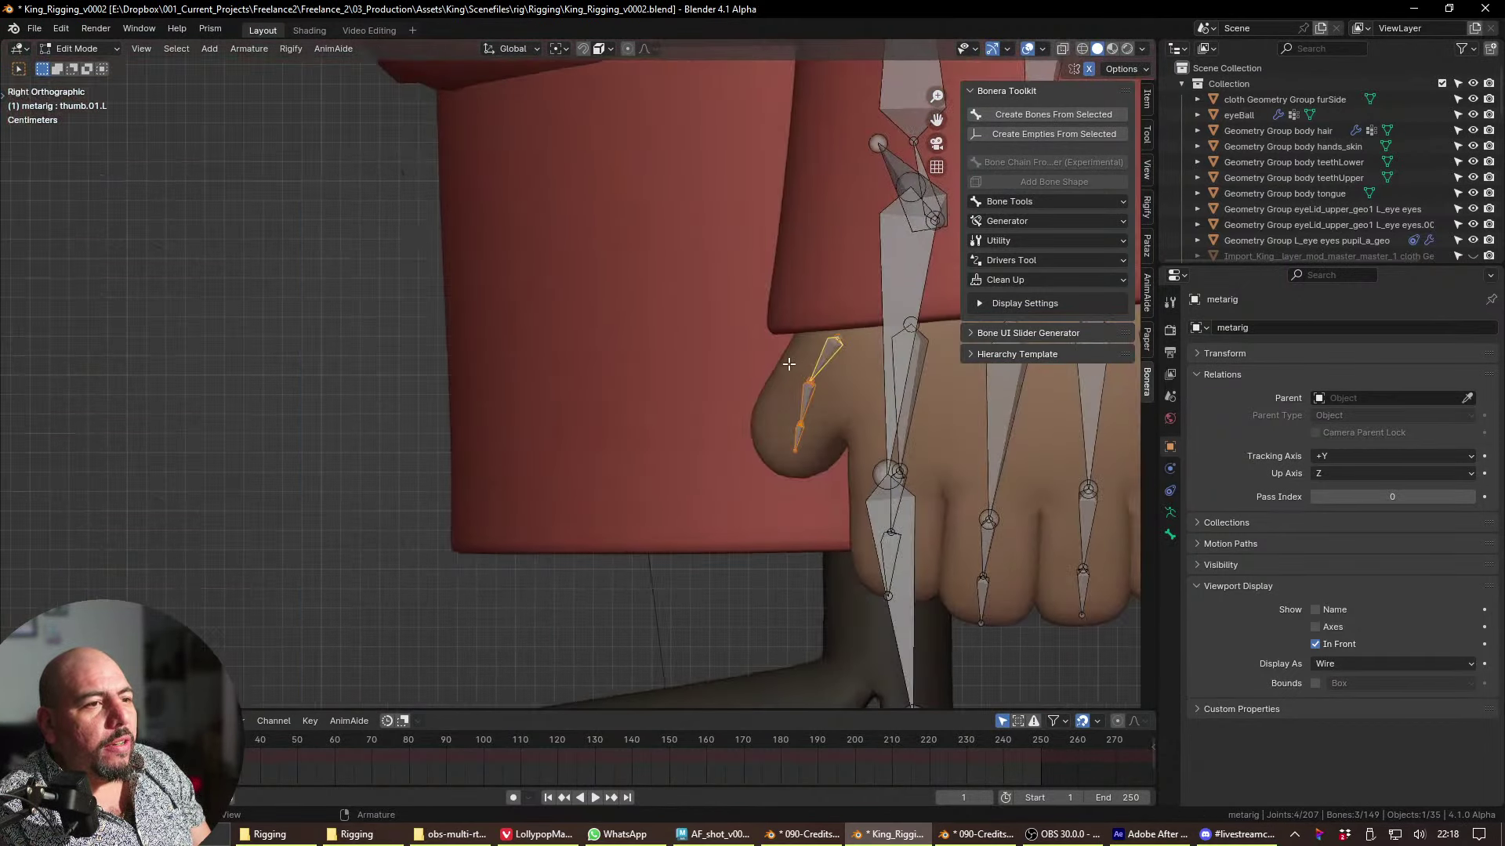
pyautogui.click(803, 474)
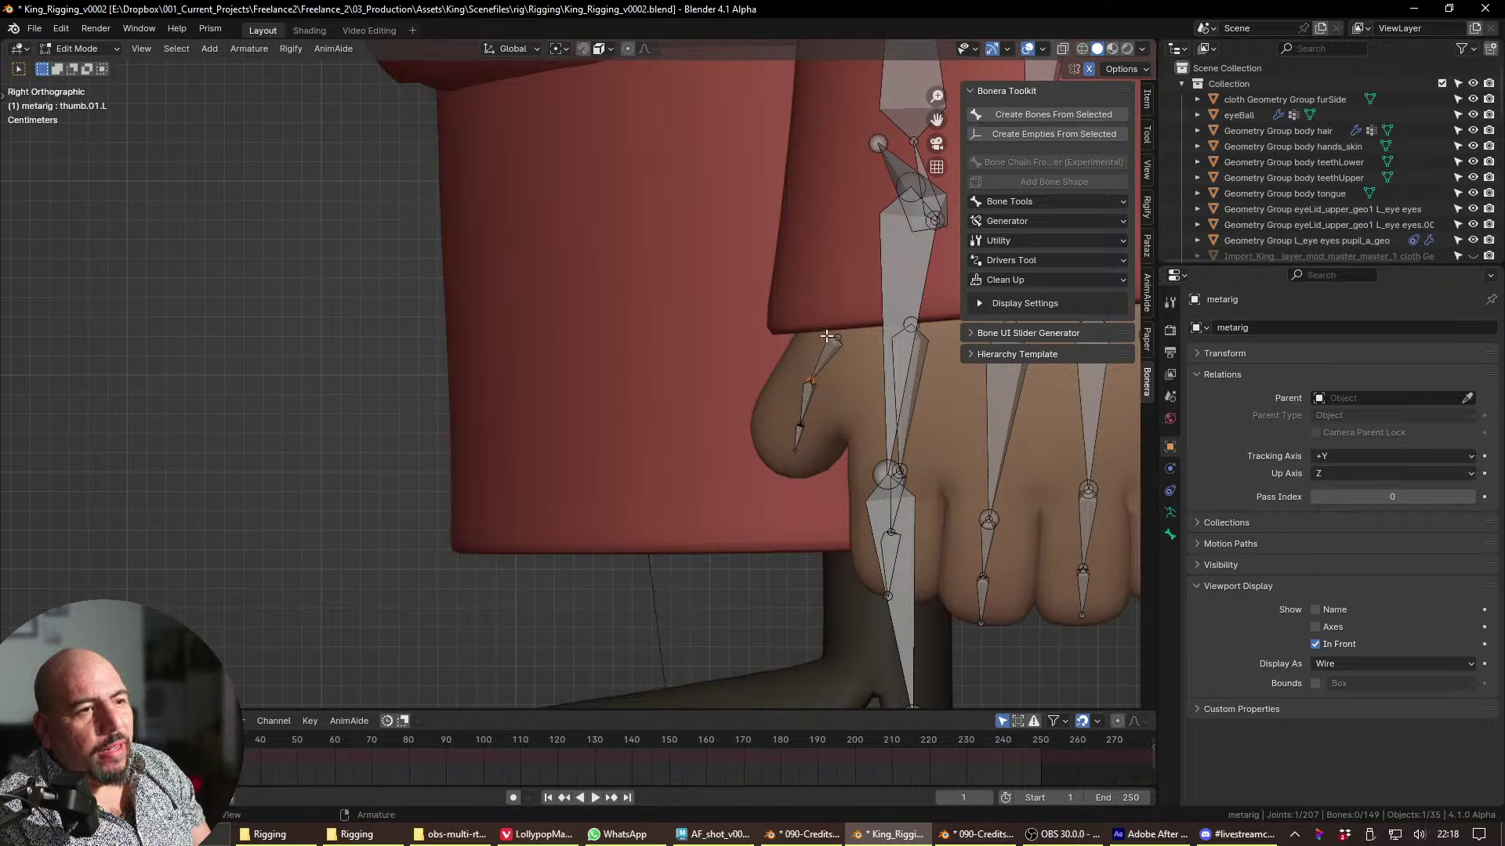
pyautogui.moveTo(851, 340); pyautogui.dragTo(878, 340)
pyautogui.press('g')
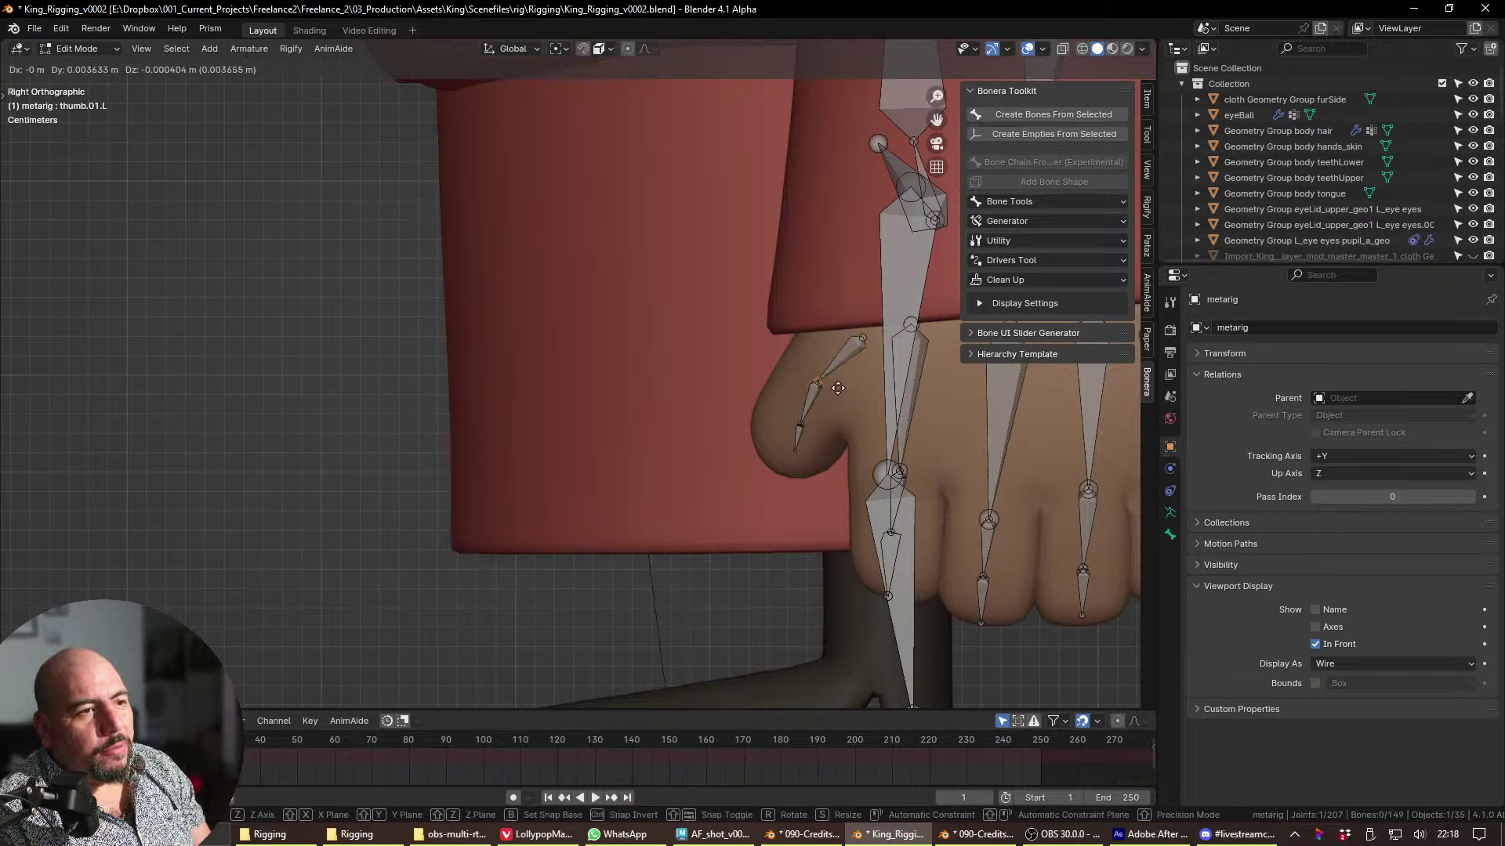
pyautogui.click(843, 399)
# - Move the thumb's last knuckle and tip joint diagonally toward the end of the thumb
pyautogui.press('e')
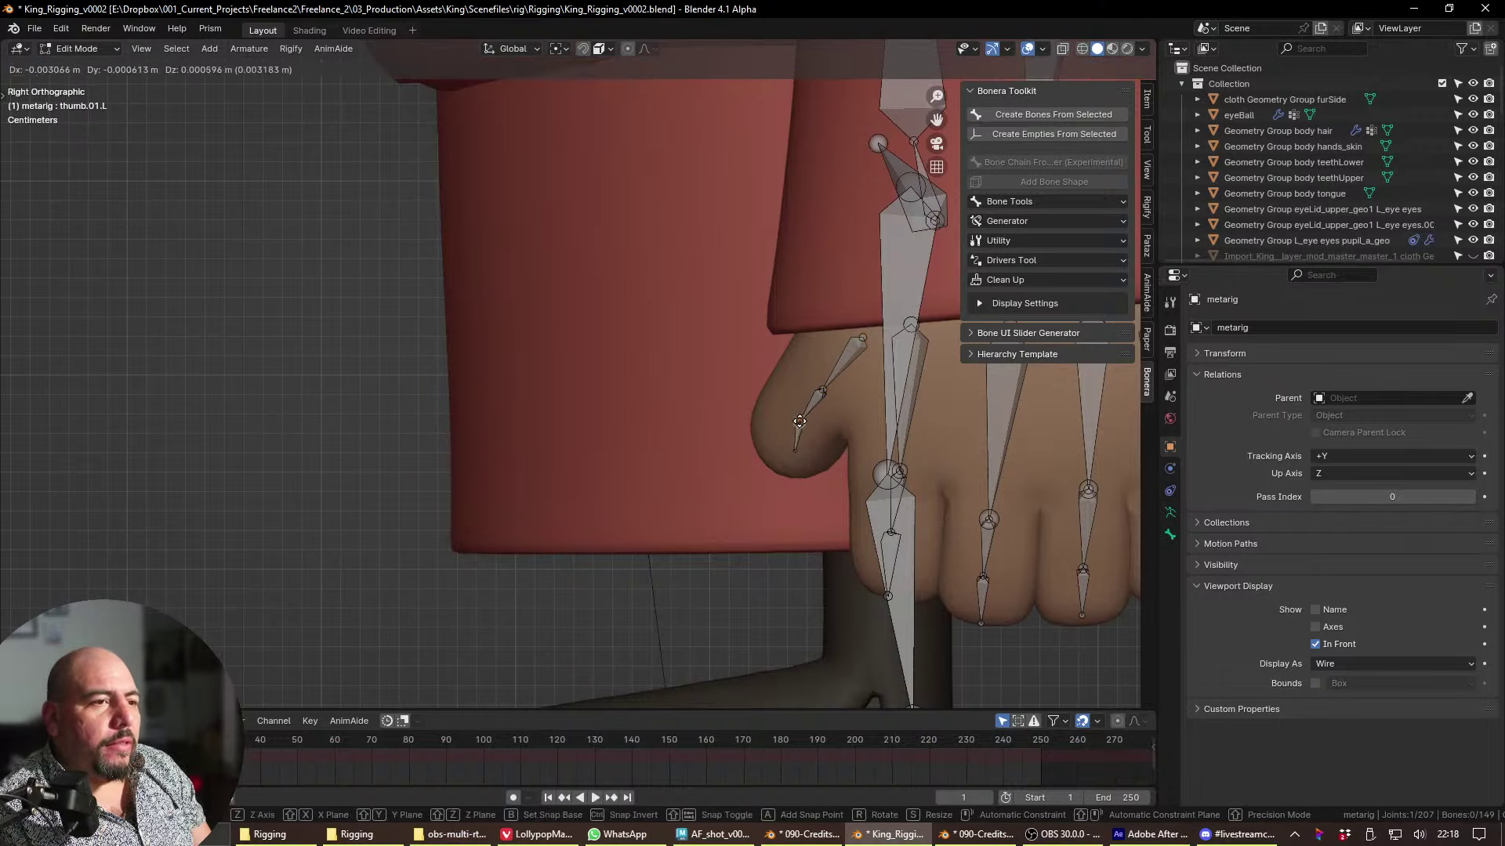
pyautogui.click(800, 431)
pyautogui.press('g')
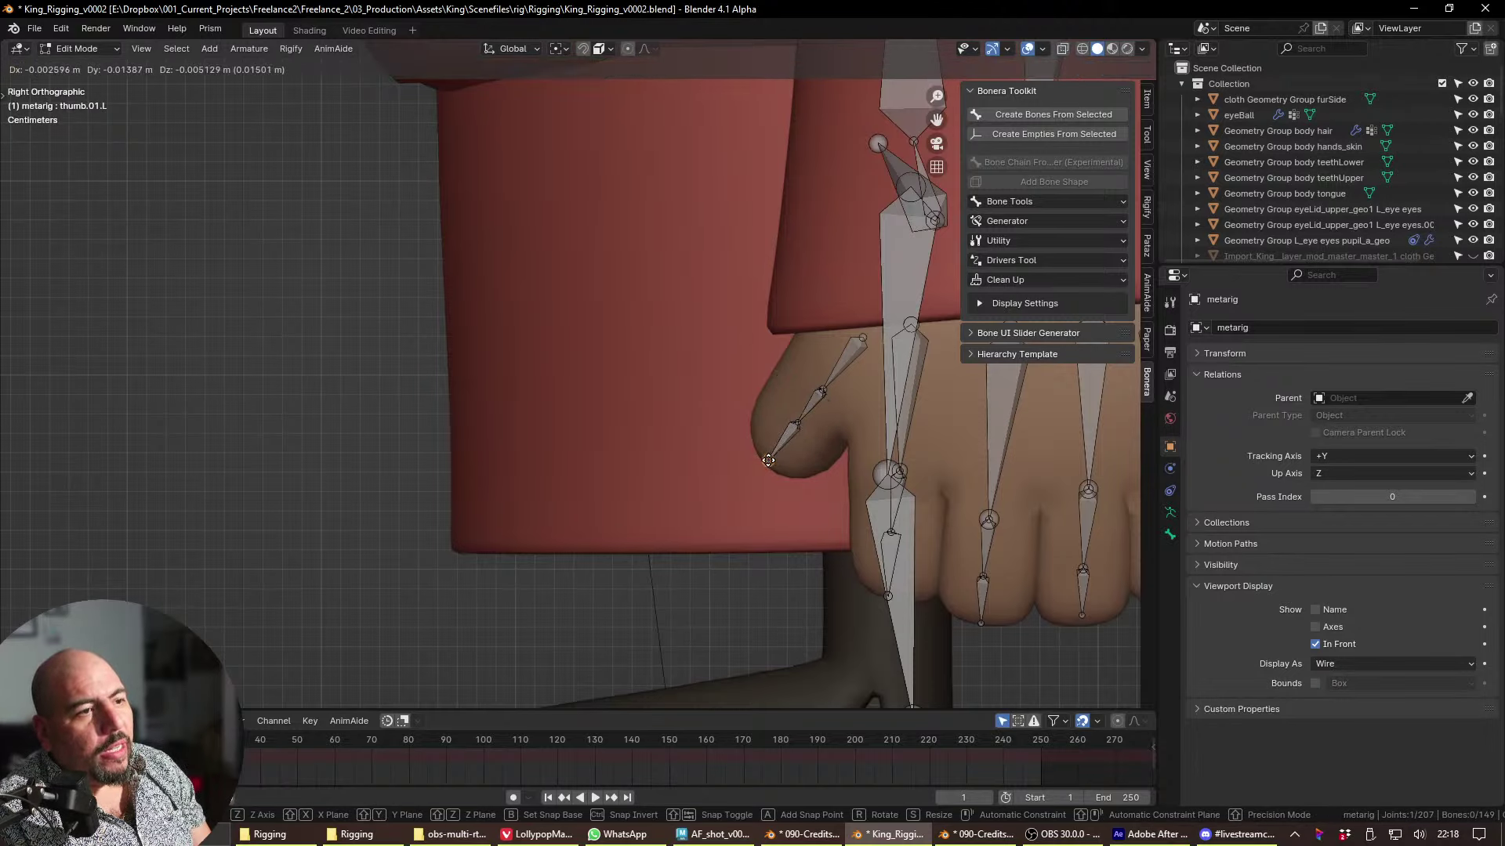
pyautogui.click(774, 448)
pyautogui.press('g')
pyautogui.click(786, 438)
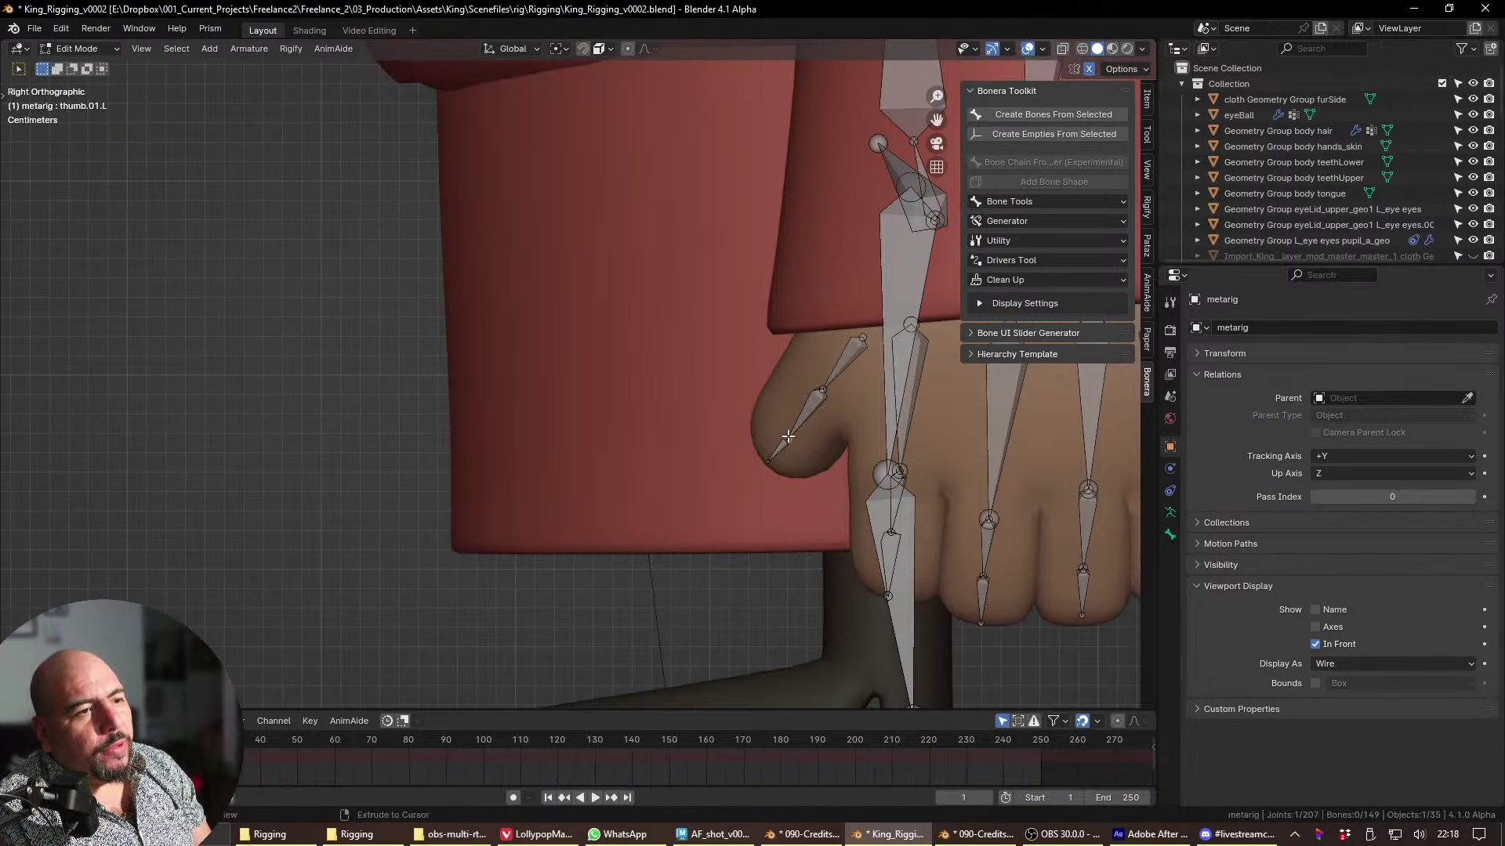
# - Lower the thumb's first knuckle and base joint slightly to straighten the bone chain along the thumb
pyautogui.click(820, 390)
pyautogui.press('g')
pyautogui.click(814, 399)
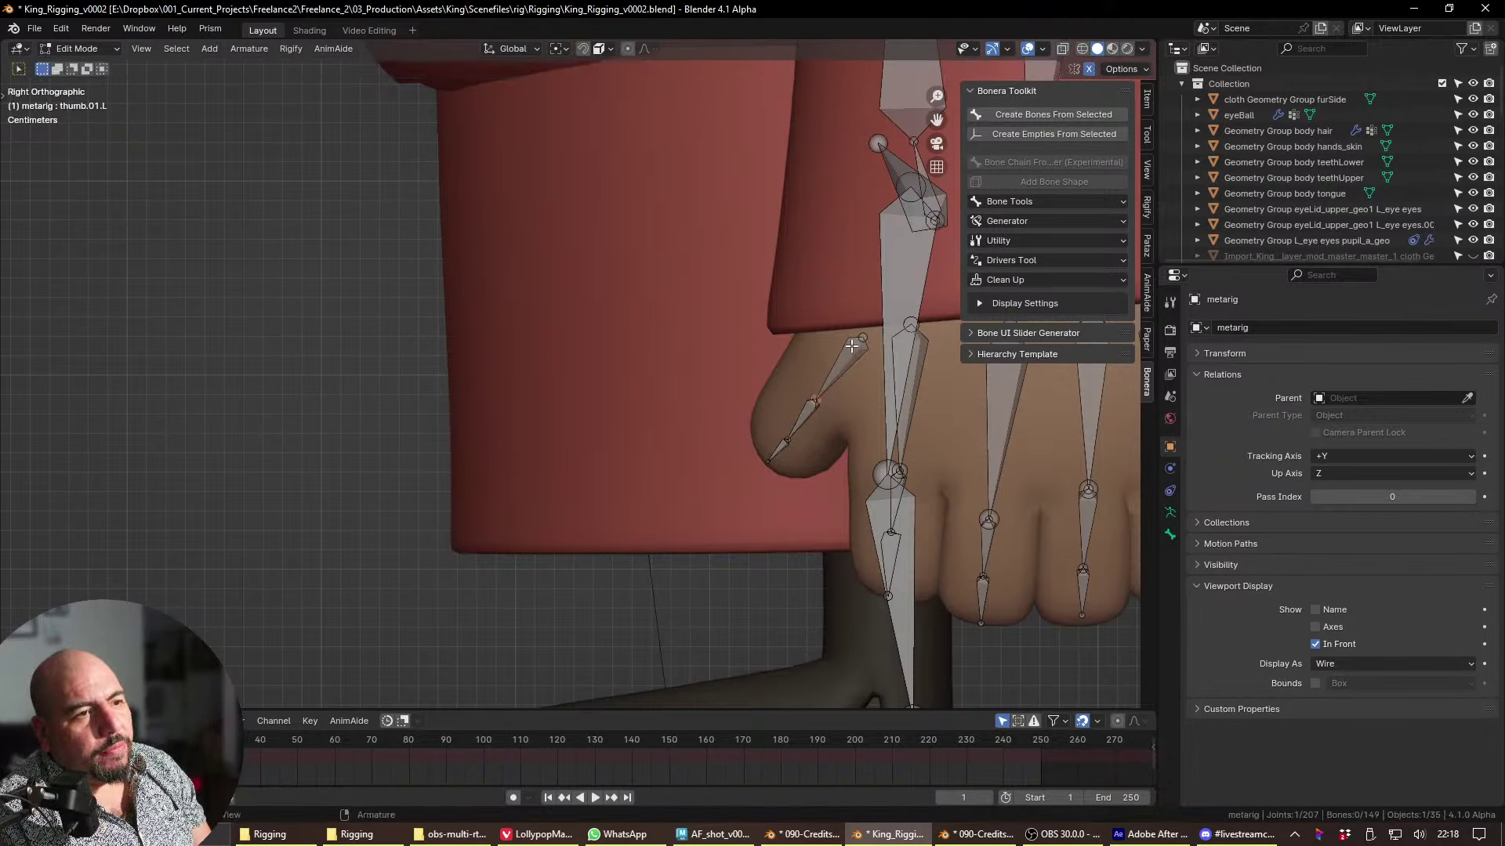
pyautogui.click(861, 338)
pyautogui.press('g')
pyautogui.click(855, 351)
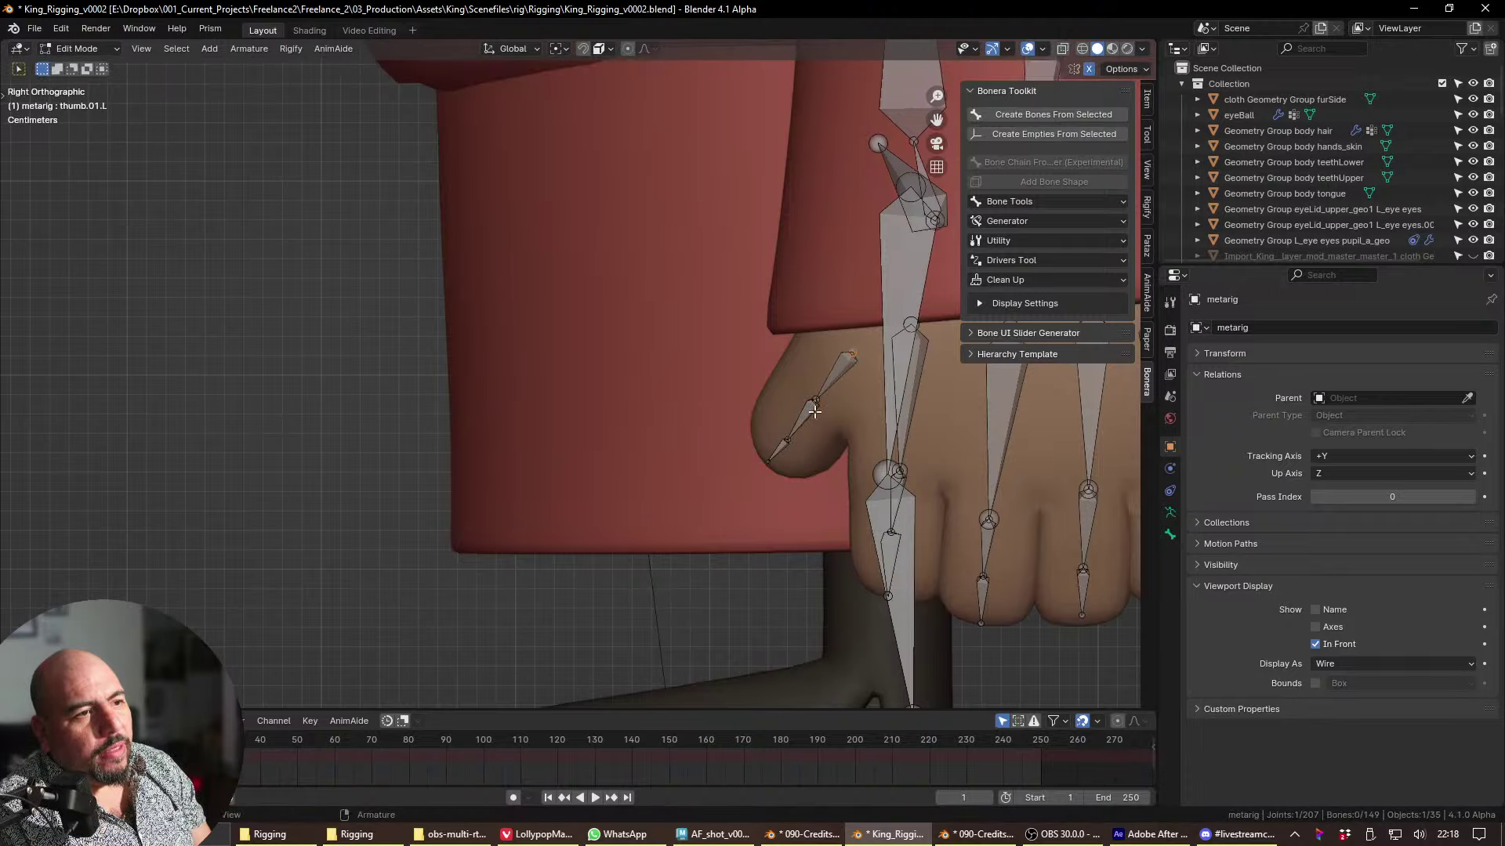
# - Inspect the alignment of the finger and thumb bones in both side views and the front view
pyautogui.moveTo(768, 440); pyautogui.dragTo(435, 388, button='middle')
pyautogui.press('KP_3')
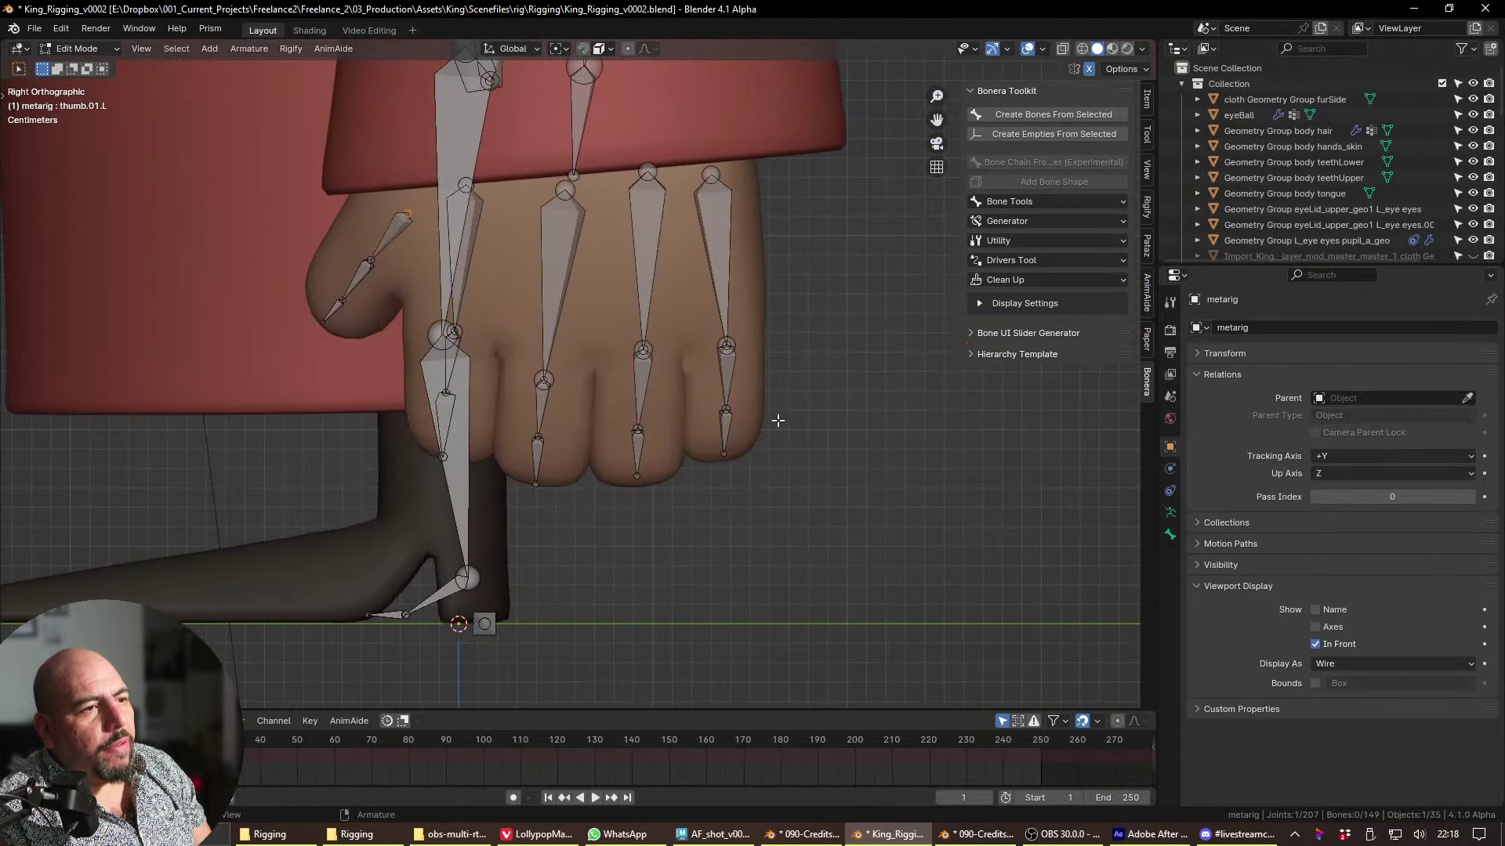
pyautogui.click(713, 421)
pyautogui.press('`')
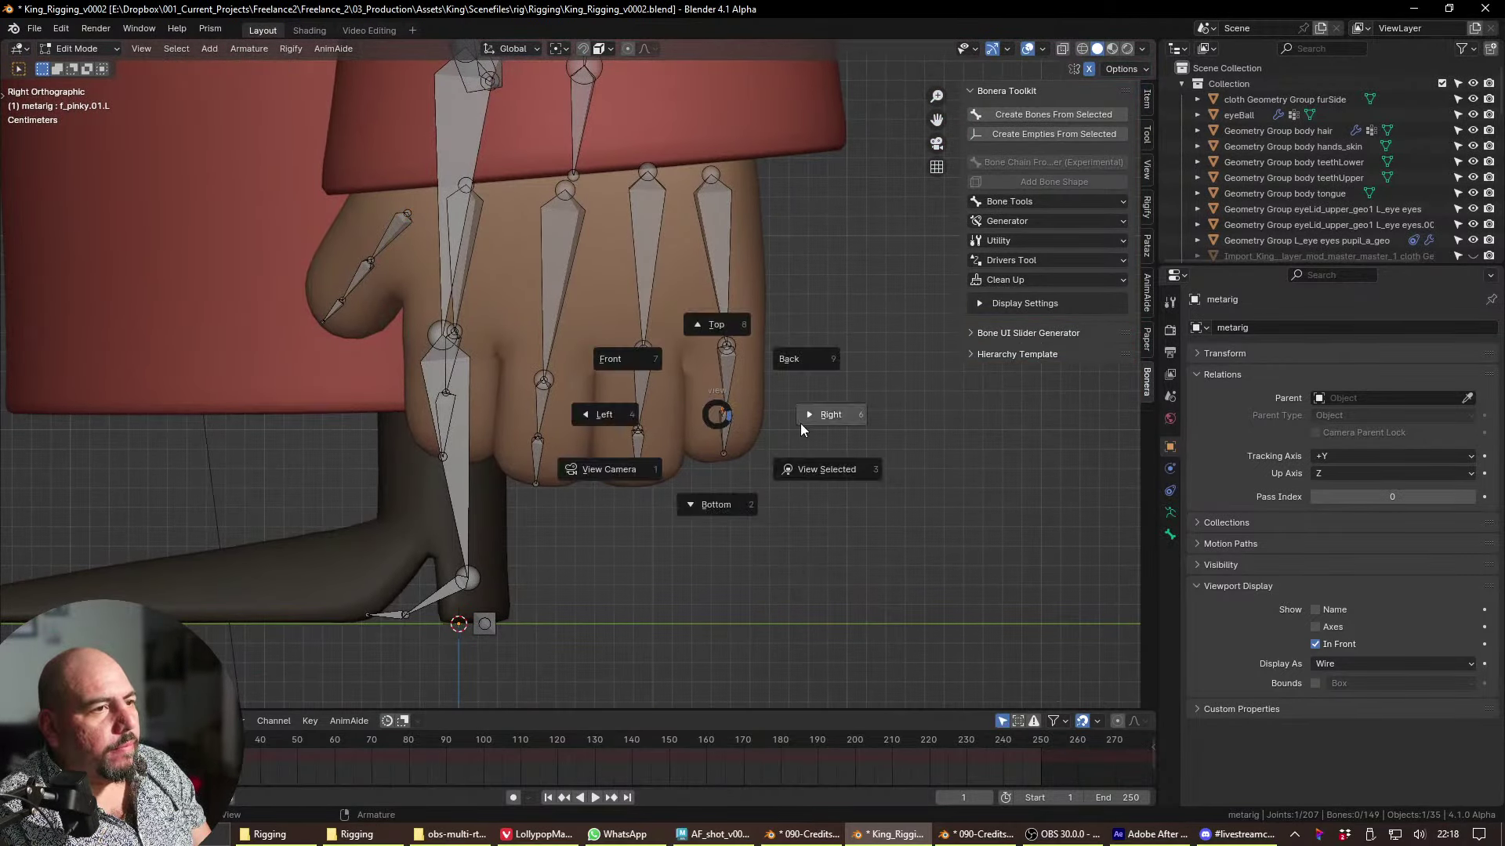
pyautogui.click(548, 435)
pyautogui.keyDown('shift'); pyautogui.moveTo(726, 440); pyautogui.dragTo(428, 461, button='middle'); pyautogui.keyUp('shift')
pyautogui.press('`')
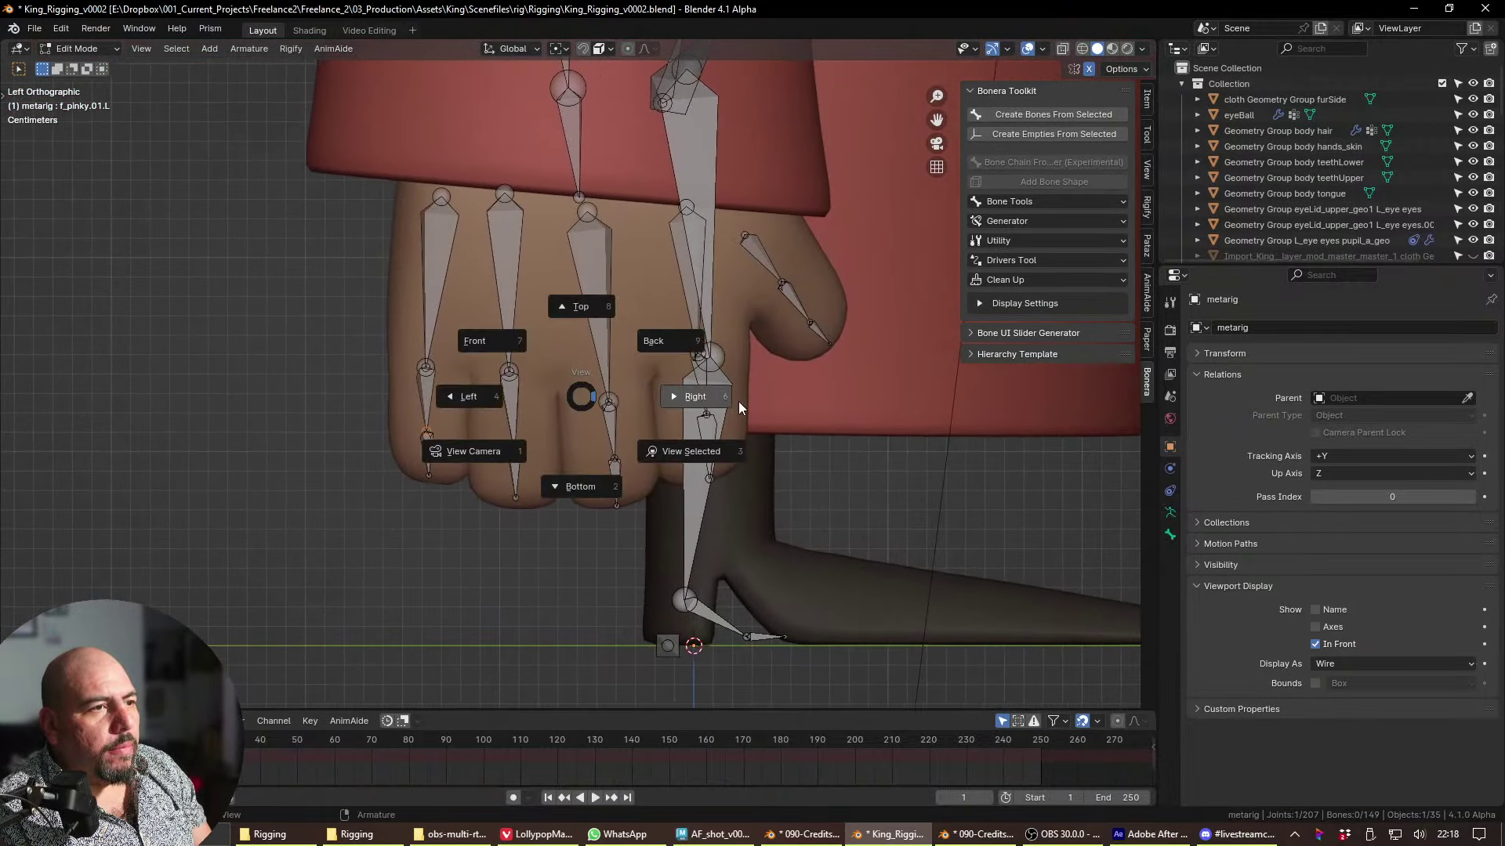
pyautogui.click(739, 402)
pyautogui.press('`')
pyautogui.click(343, 347)
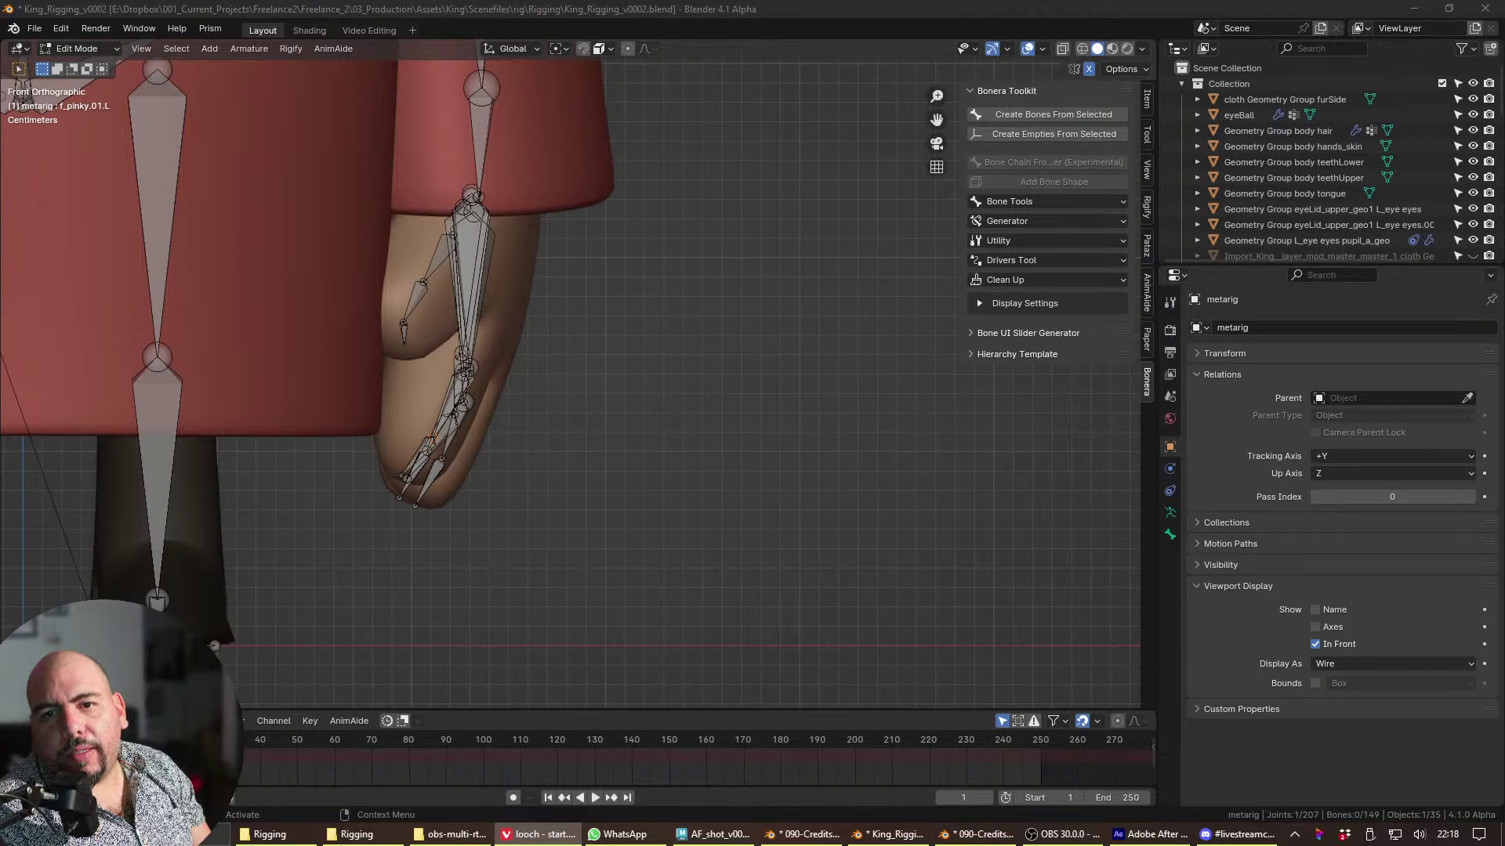
# - Examine the thumb and finger bones up close in perspective and from the side
pyautogui.keyDown('shift'); pyautogui.moveTo(508, 373); pyautogui.dragTo(526, 437, button='middle'); pyautogui.keyUp('shift')
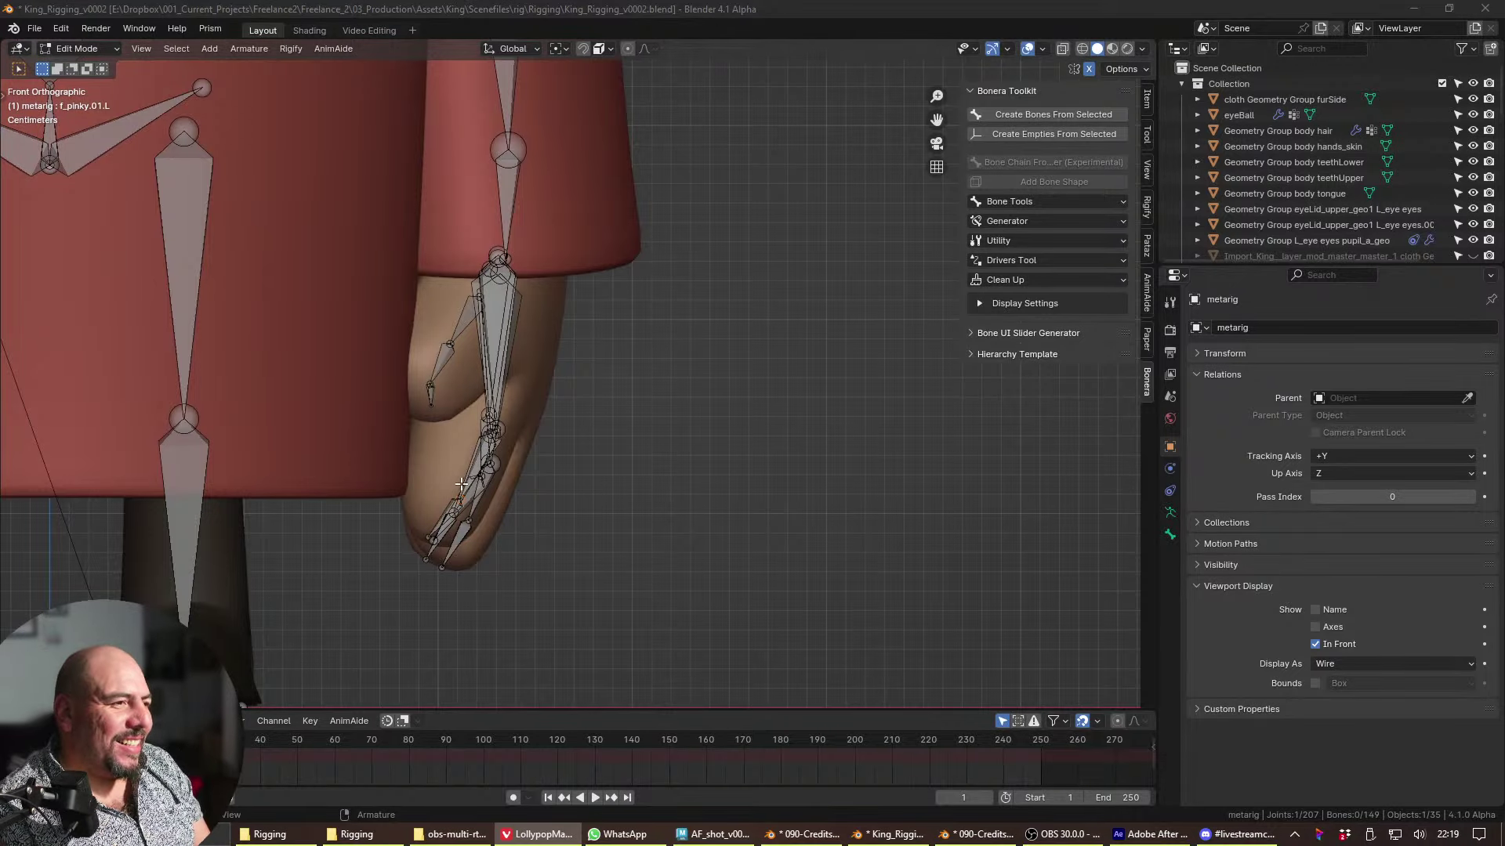
pyautogui.keyDown('shift'); pyautogui.moveTo(461, 484); pyautogui.dragTo(521, 333, button='middle'); pyautogui.keyUp('shift')
pyautogui.press('`')
pyautogui.click(206, 341)
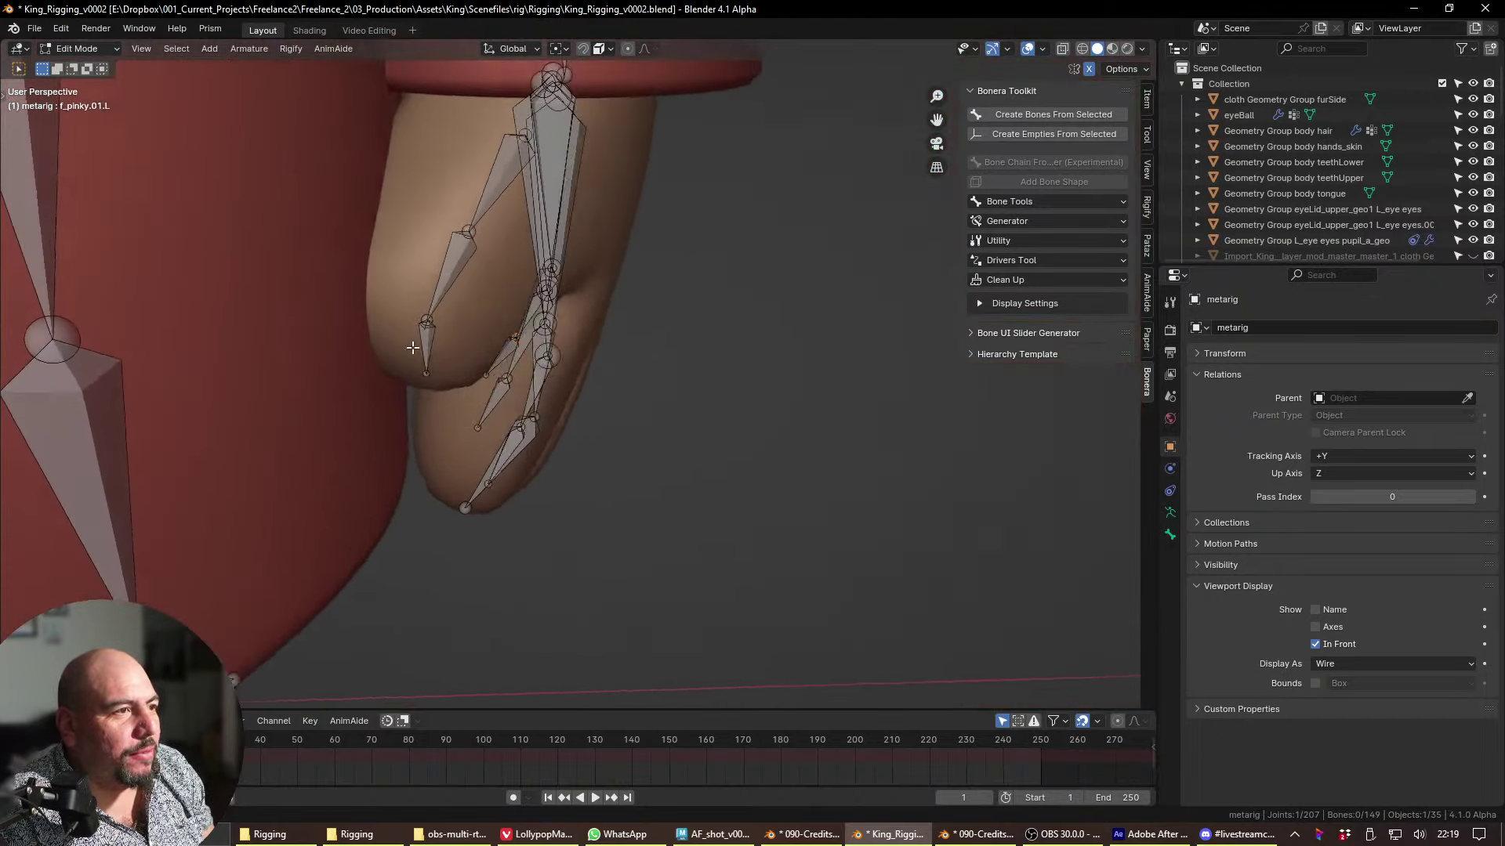
pyautogui.press('`')
pyautogui.click(337, 282)
pyautogui.press('`')
pyautogui.click(439, 307)
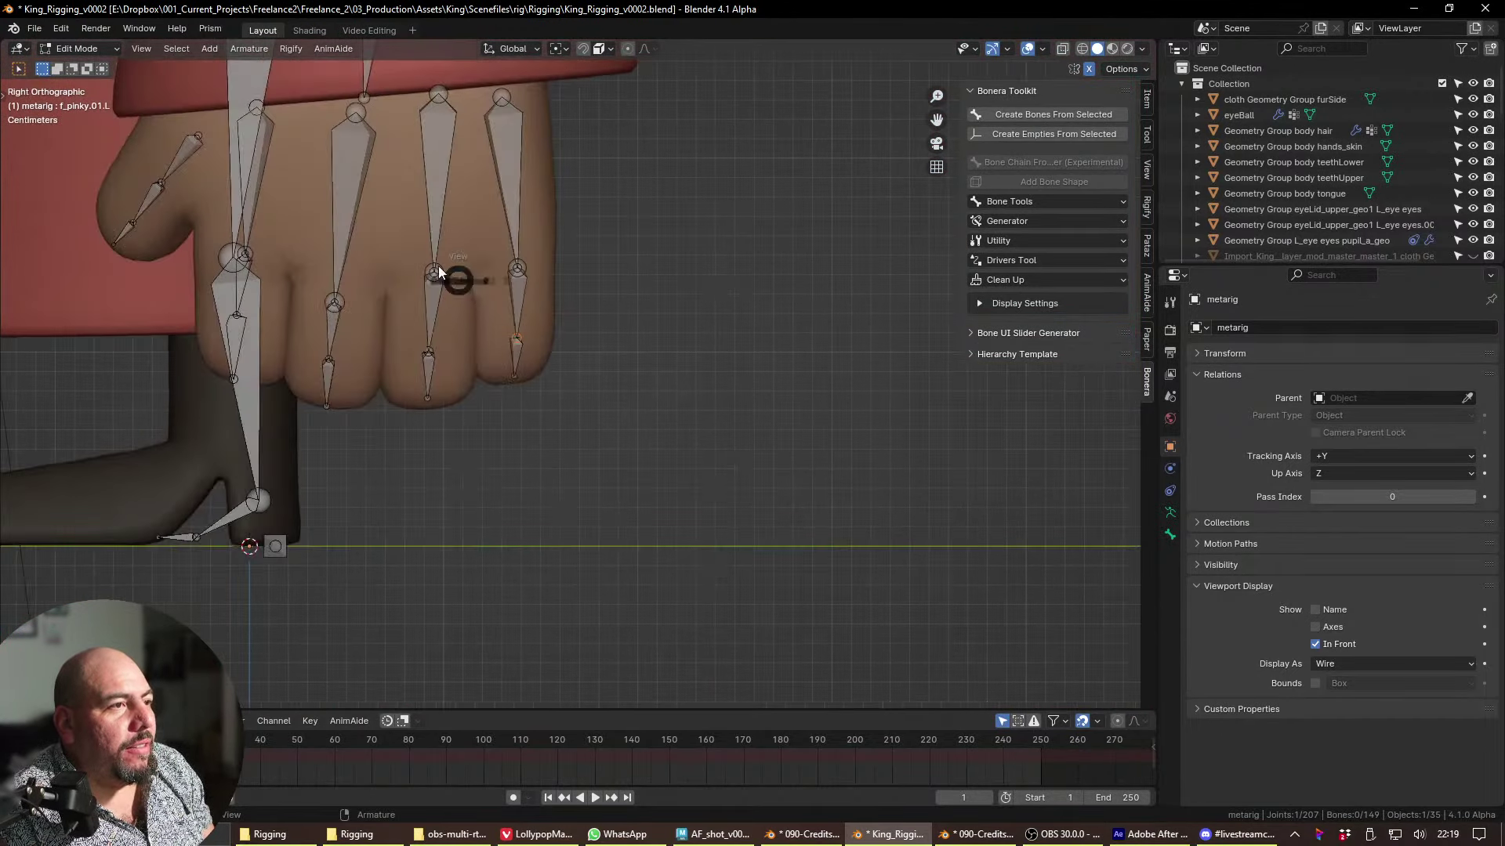
# - Move the thumb's tip joint toward the body in front view to align its last bone with the thumb
pyautogui.press('KP_1')
pyautogui.keyDown('shift'); pyautogui.moveTo(522, 329); pyautogui.dragTo(539, 376, button='middle'); pyautogui.keyUp('shift')
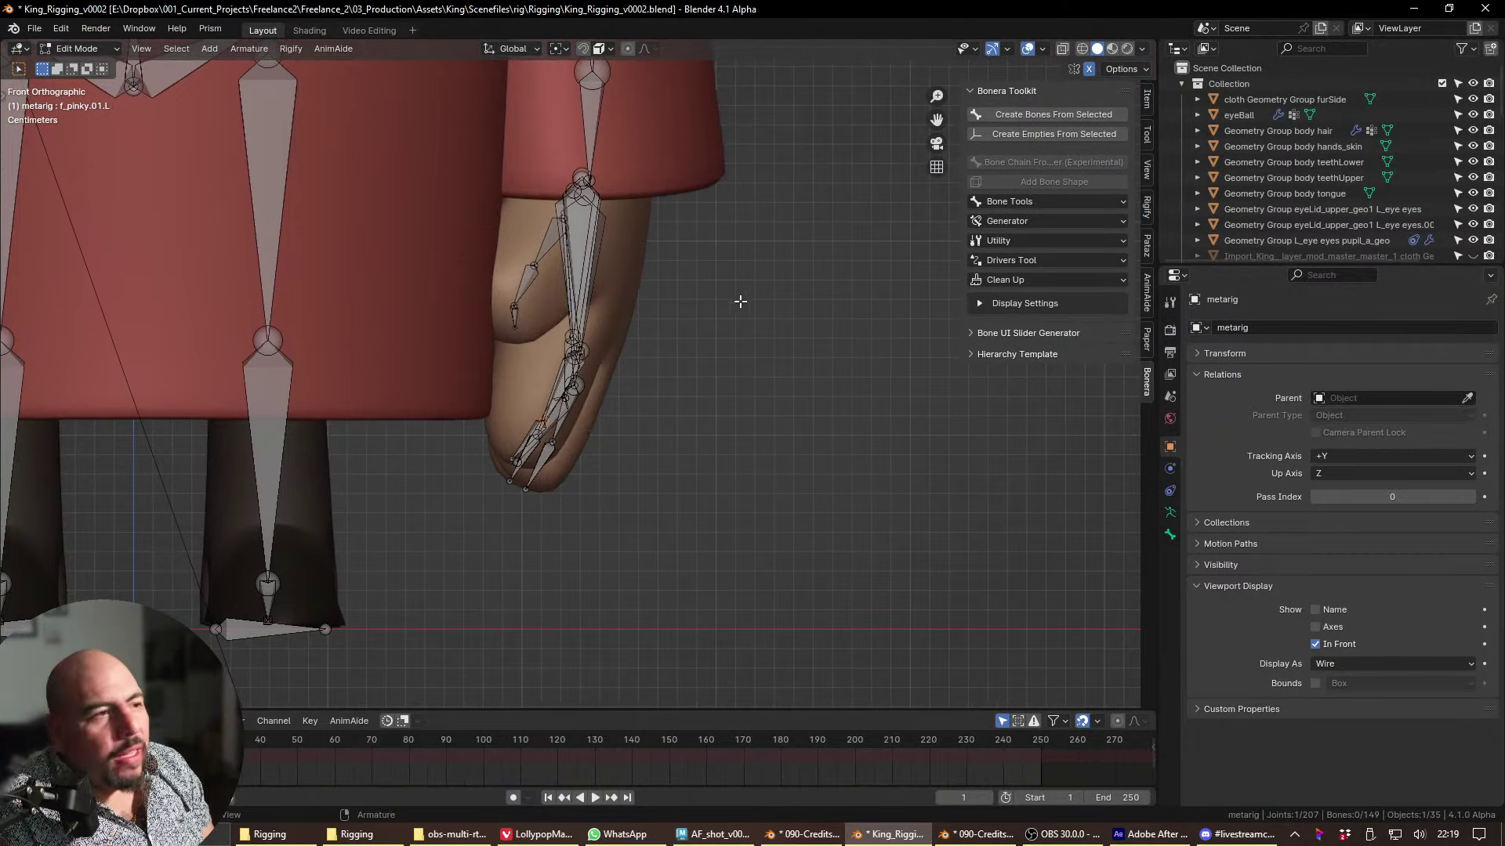
pyautogui.click(513, 329)
pyautogui.press('g')
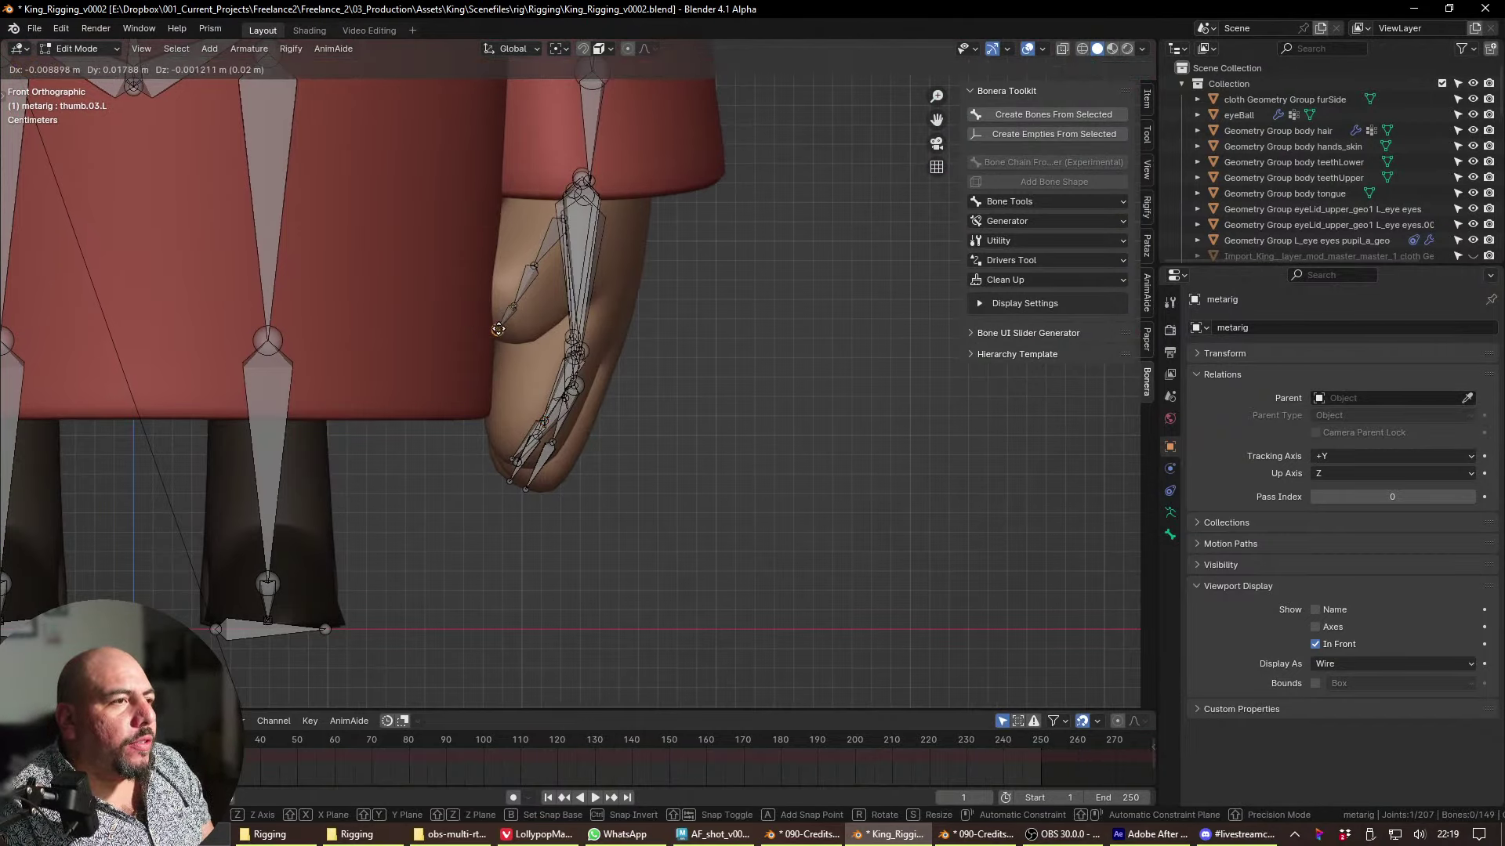
pyautogui.click(518, 299)
# - Move the thumb's tip joint outward in side view to straighten its last bone, and select the last knuckle
pyautogui.moveTo(518, 298); pyautogui.dragTo(503, 318, button='middle')
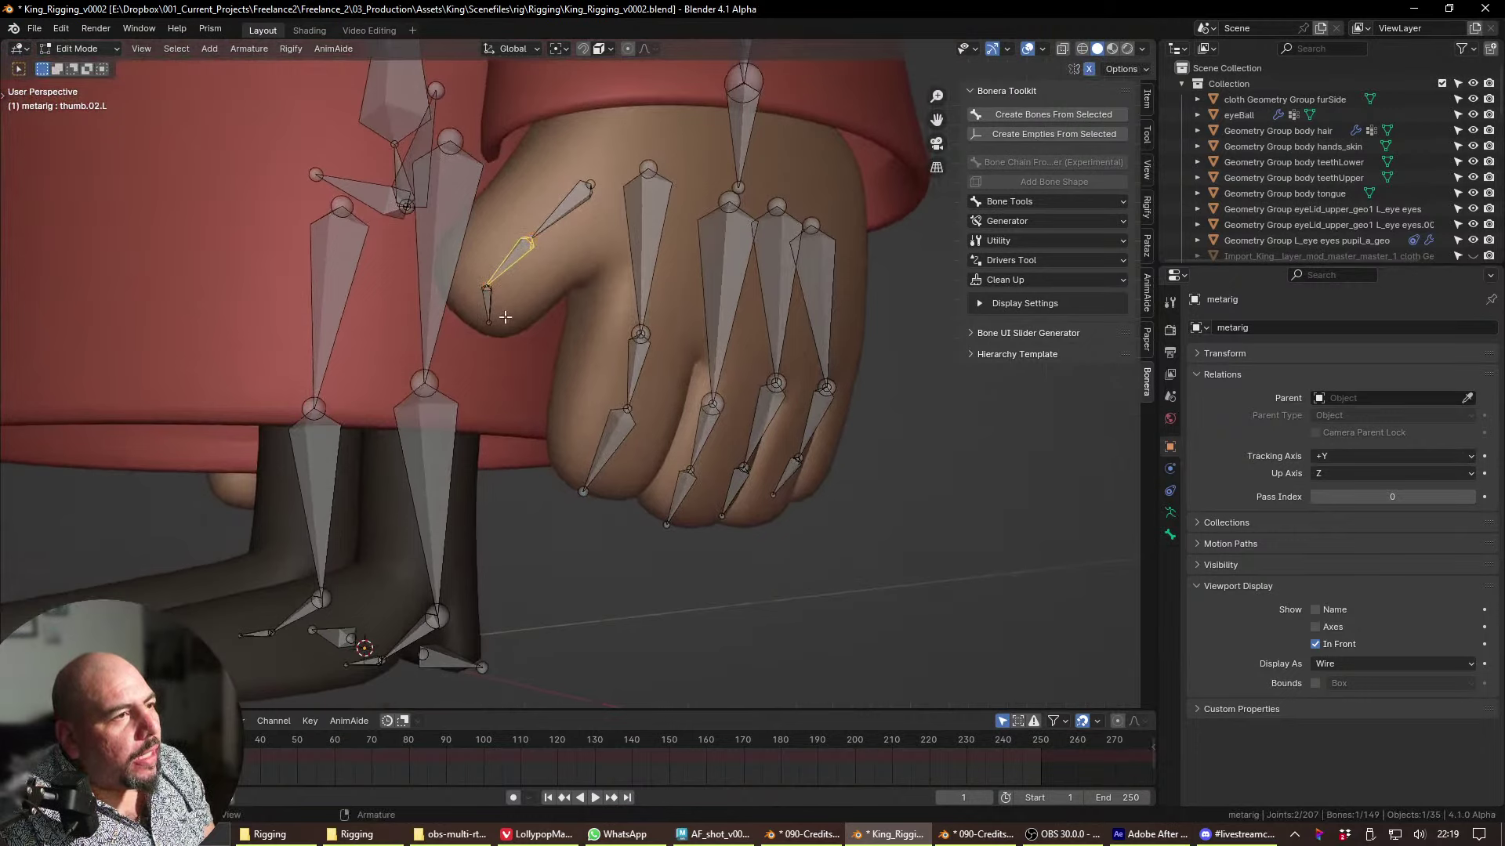
pyautogui.press('`')
pyautogui.click(598, 345)
pyautogui.press('g')
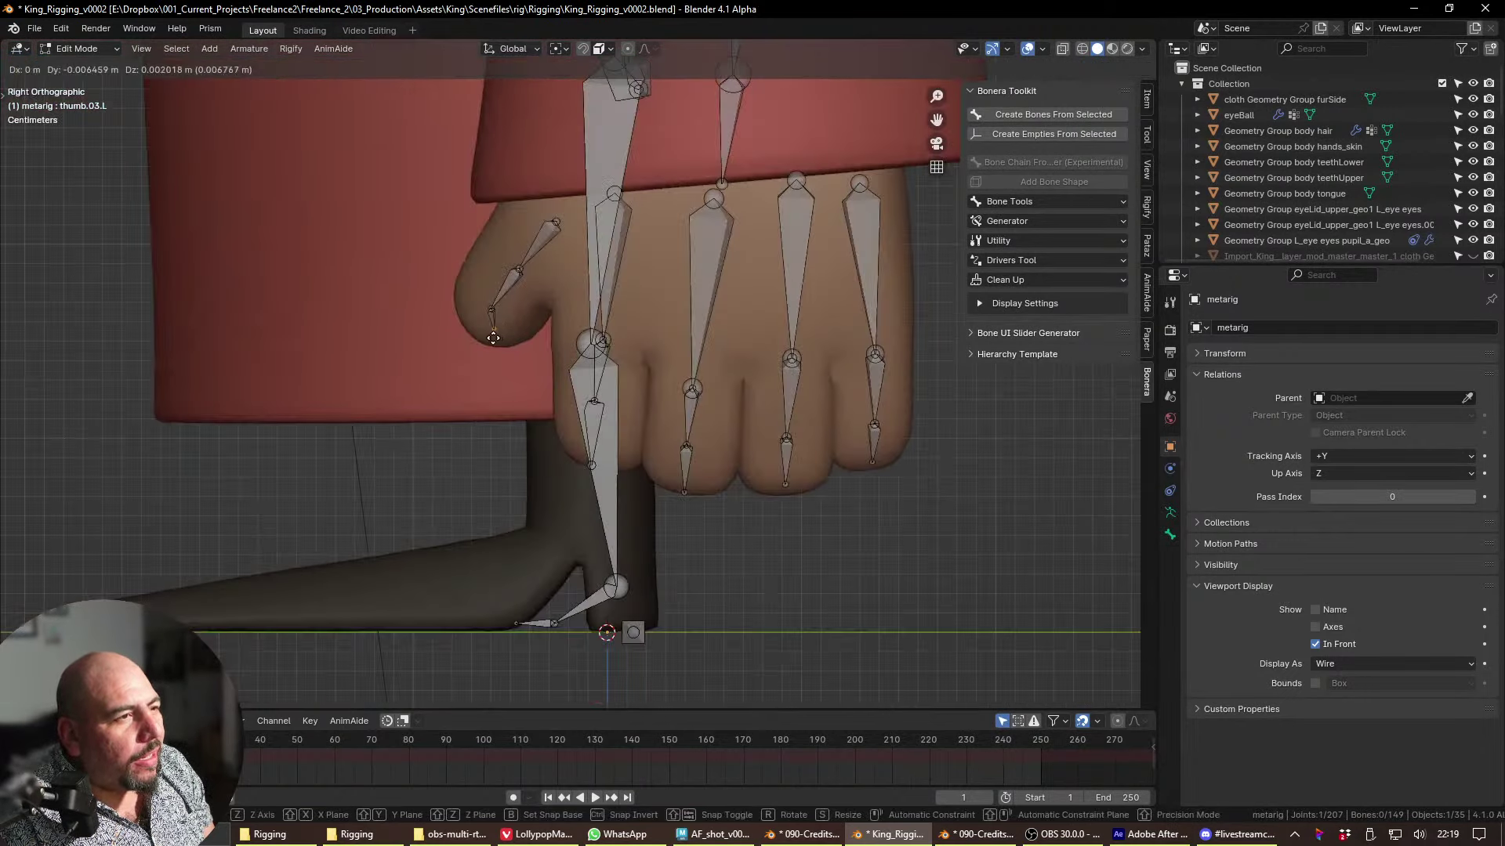
pyautogui.click(473, 332)
pyautogui.click(499, 307)
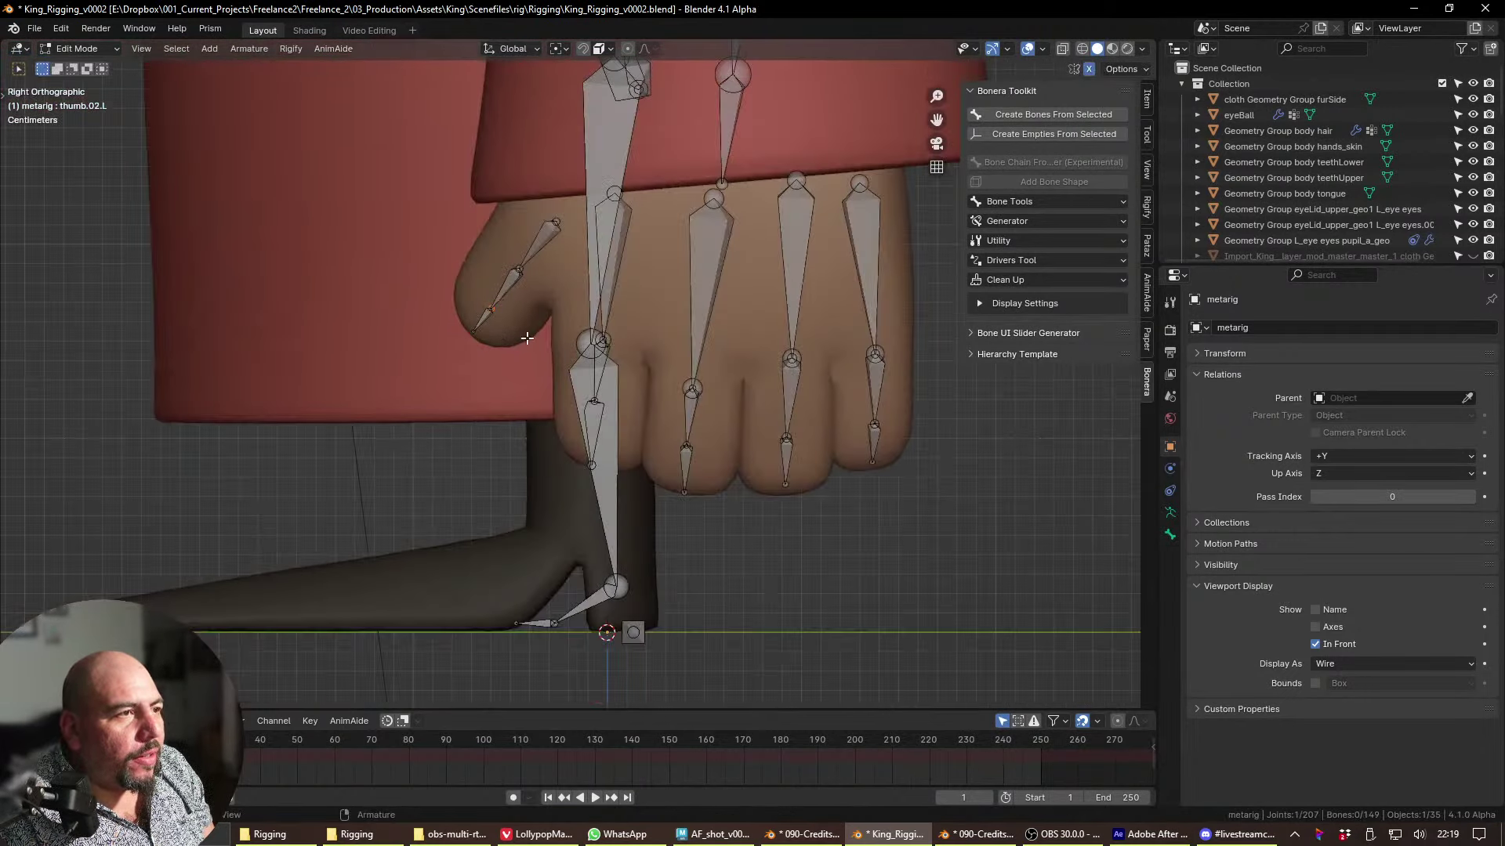
pyautogui.keyDown('alt'); pyautogui.moveTo(527, 338); pyautogui.dragTo(535, 373, button='middle'); pyautogui.keyUp('alt')
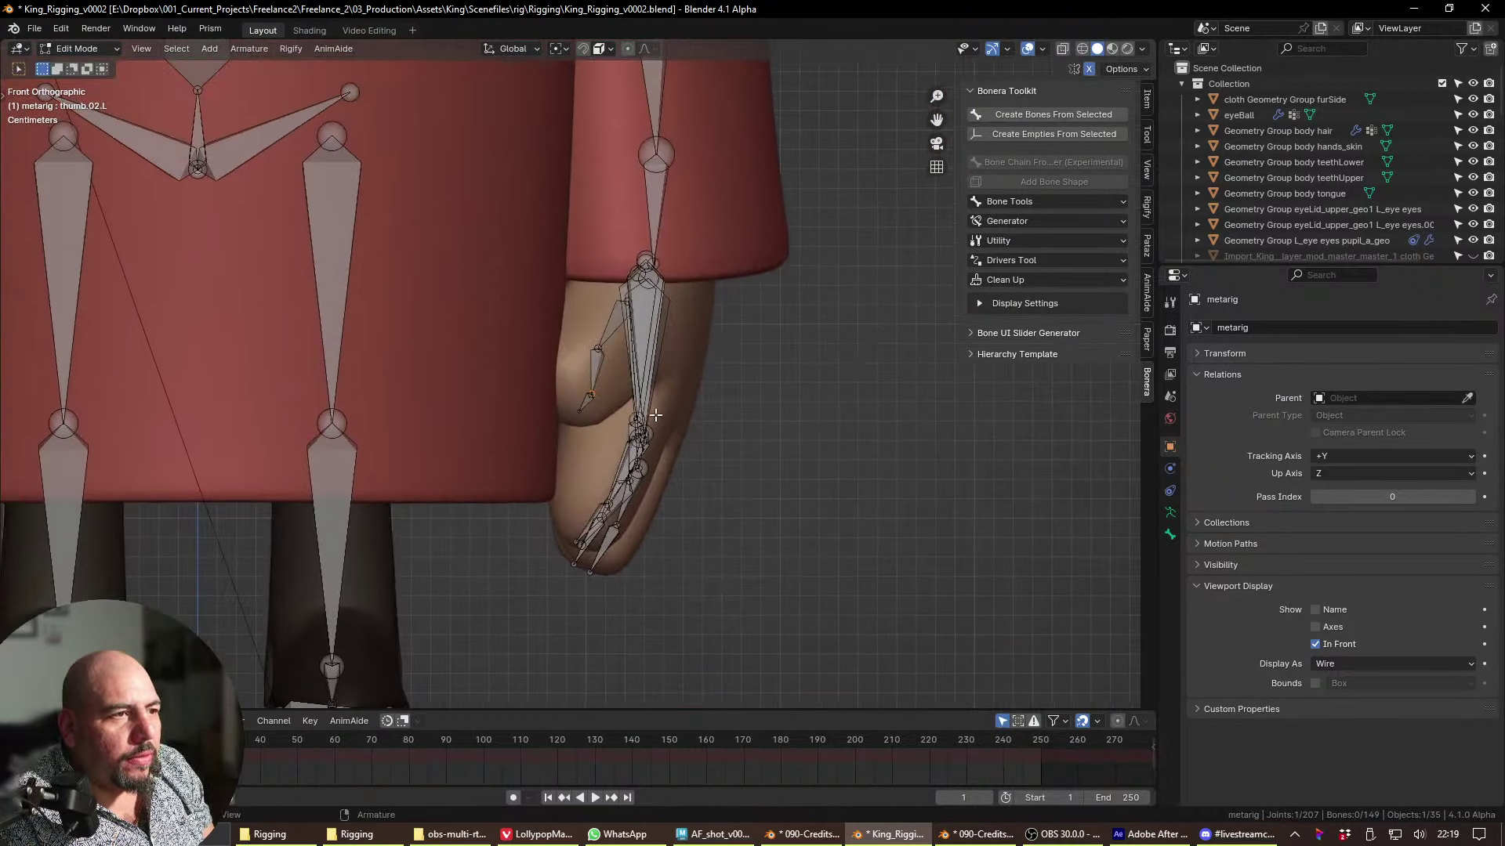
# - Move the thumb's middle joint slightly outward in front view to follow the thumb's bend
pyautogui.click(596, 346)
pyautogui.press('g')
pyautogui.click(604, 347)
pyautogui.moveTo(604, 347); pyautogui.dragTo(639, 310, button='middle')
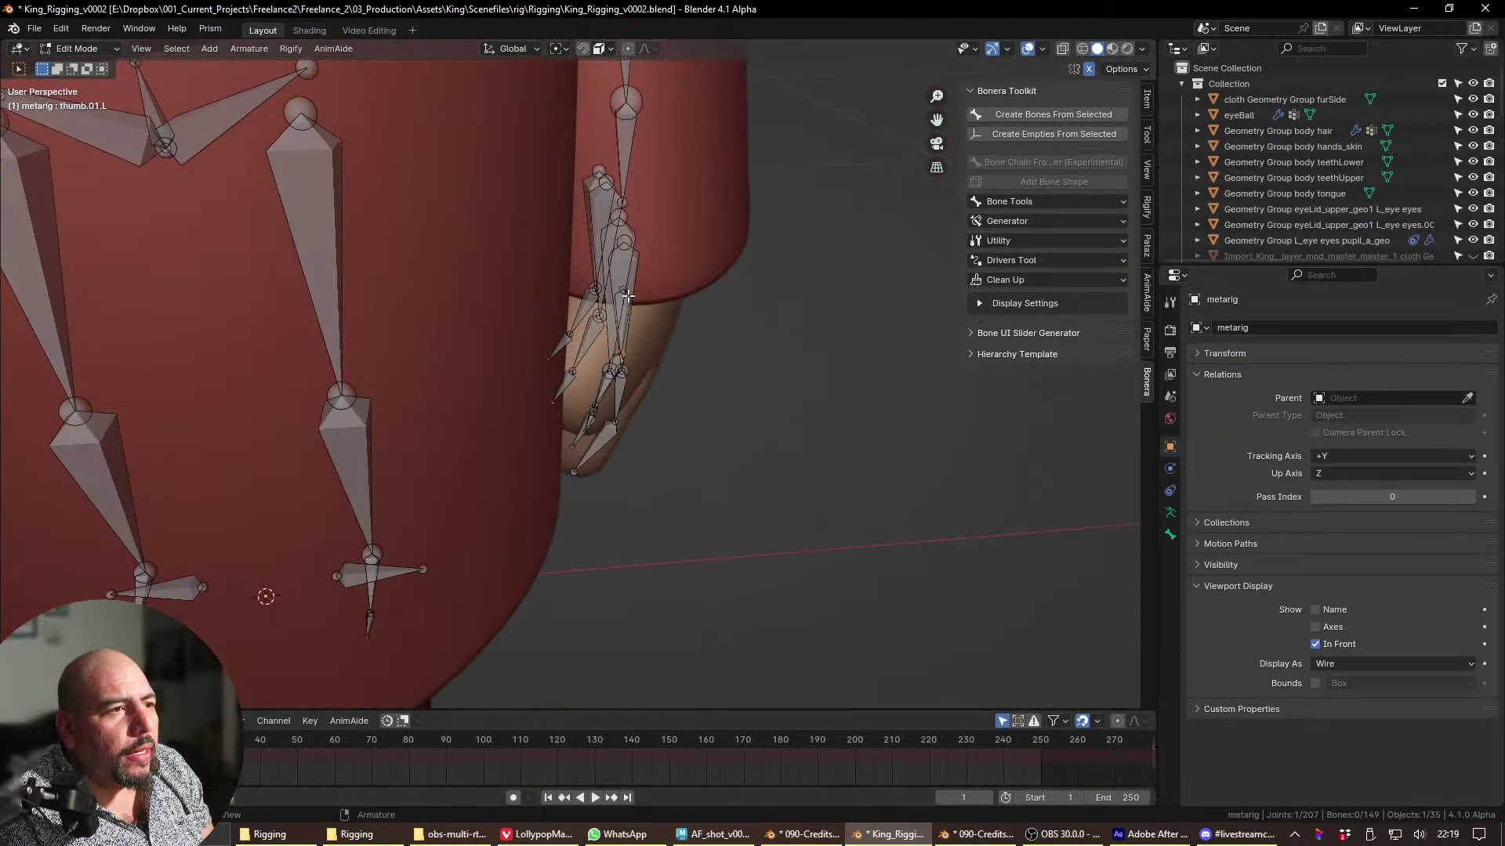
pyautogui.press('KP_1')
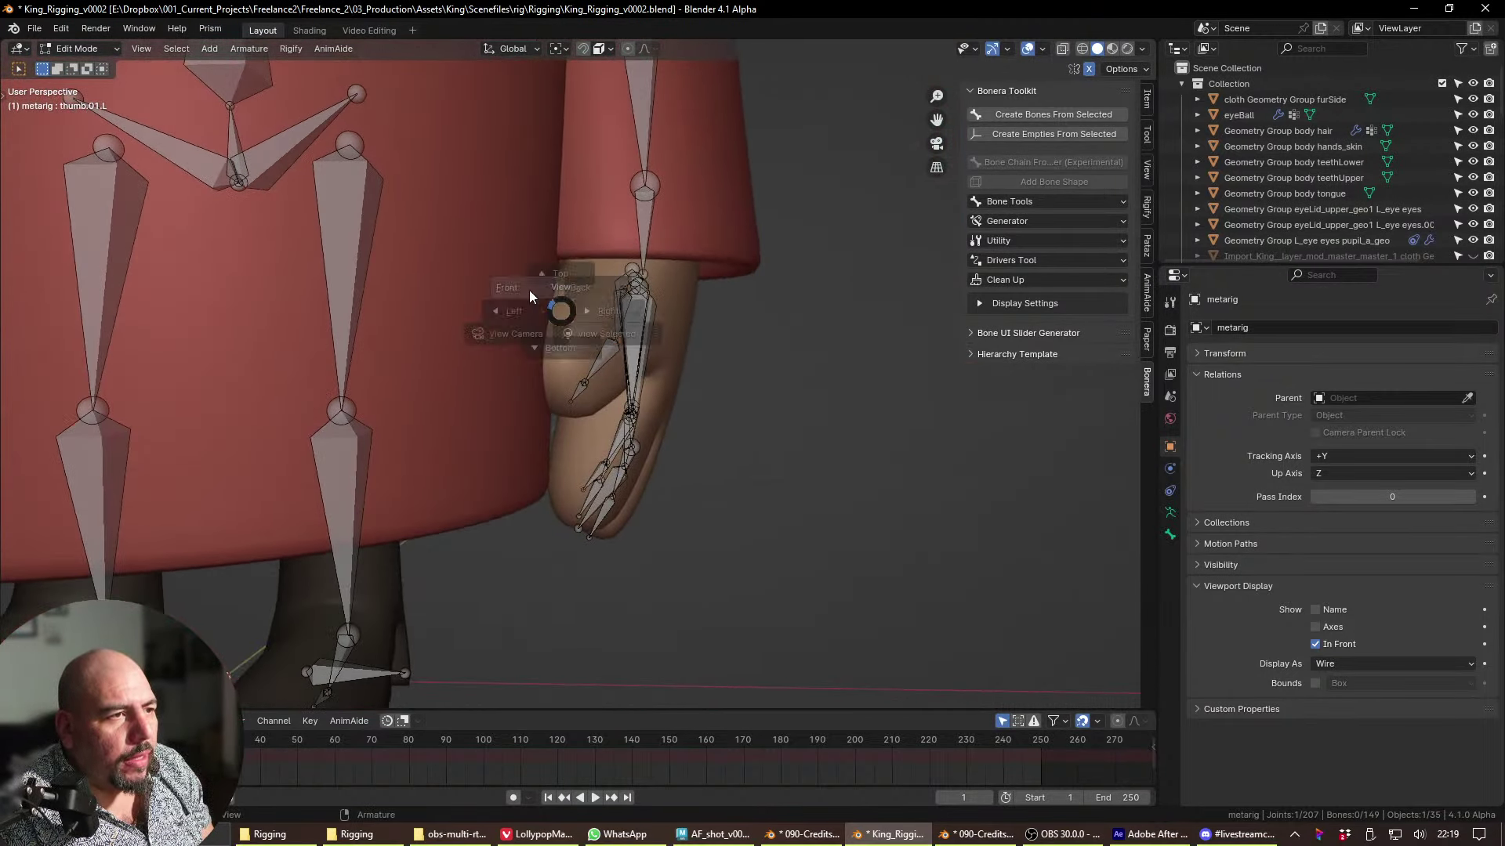
# - Reposition the thumb's tip joint in front and side views so its last bone ends inside the thumb
pyautogui.click(575, 399)
pyautogui.press('g')
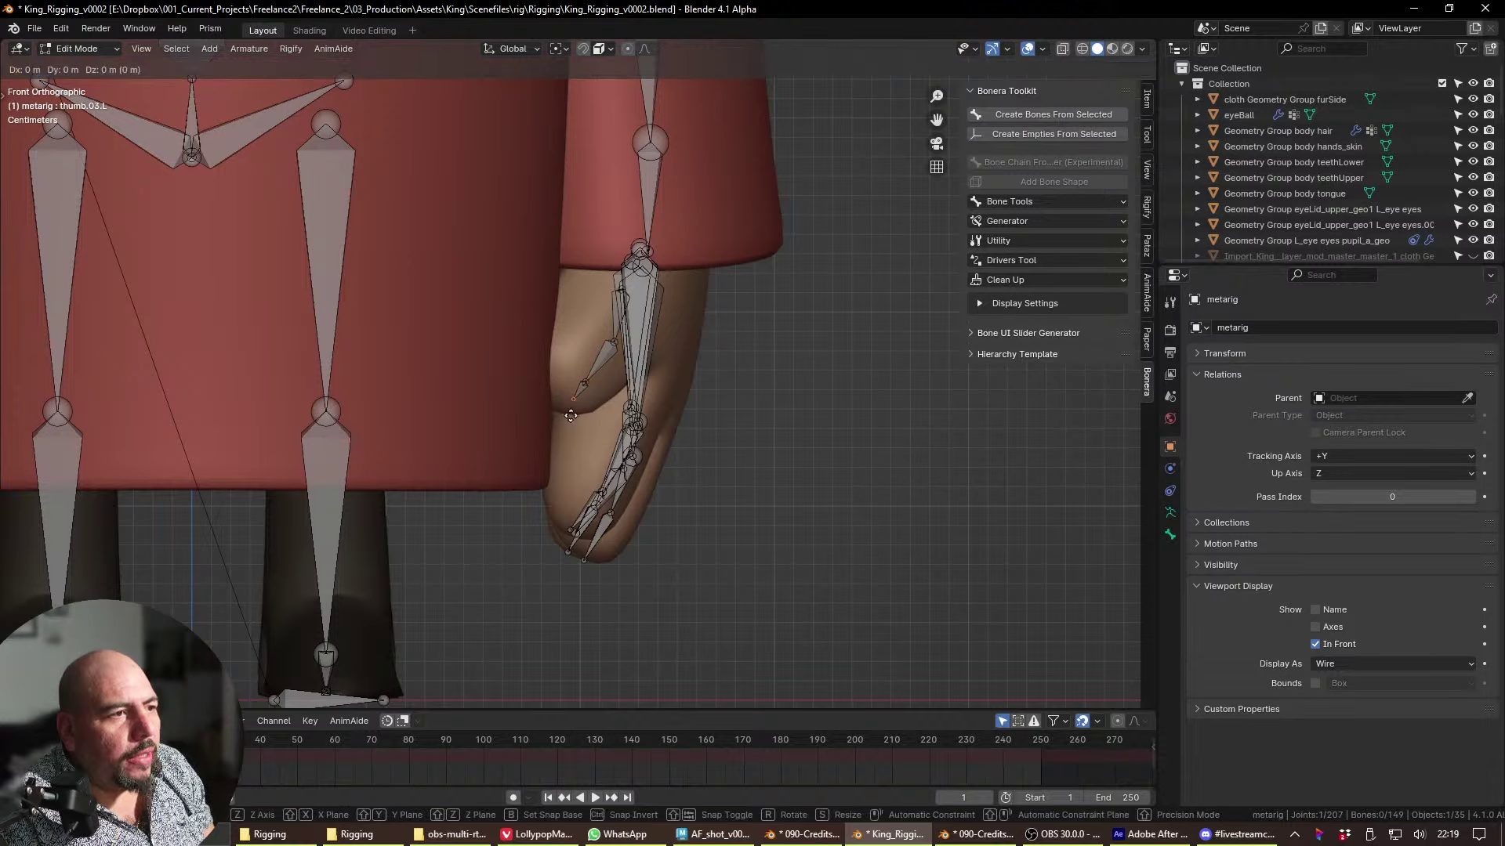
pyautogui.click(561, 415)
pyautogui.moveTo(562, 415); pyautogui.dragTo(610, 363, button='middle')
pyautogui.press('KP_3')
pyautogui.click(568, 403)
pyautogui.press('g')
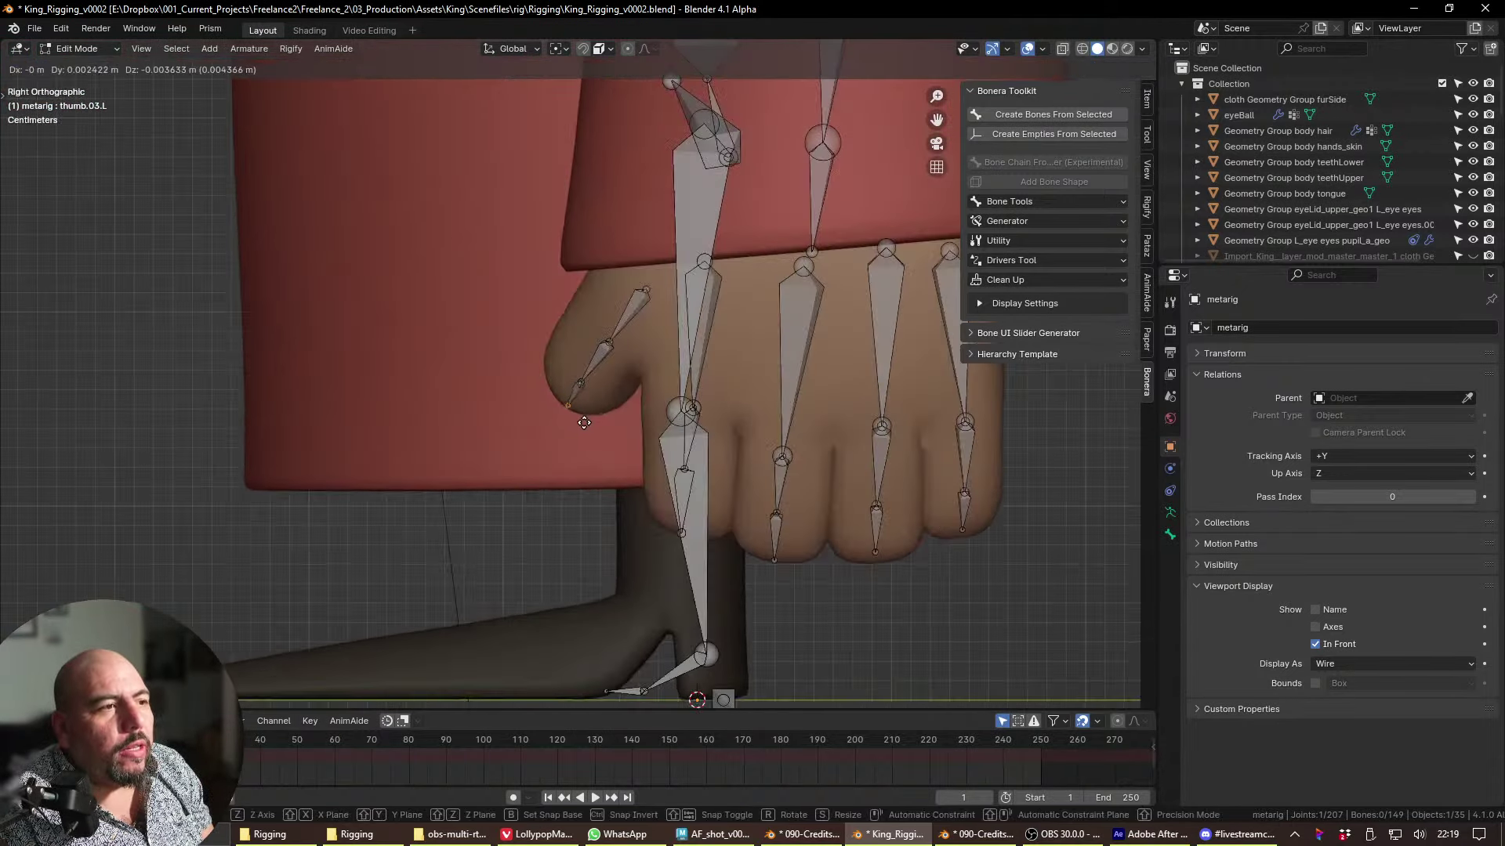
pyautogui.click(582, 421)
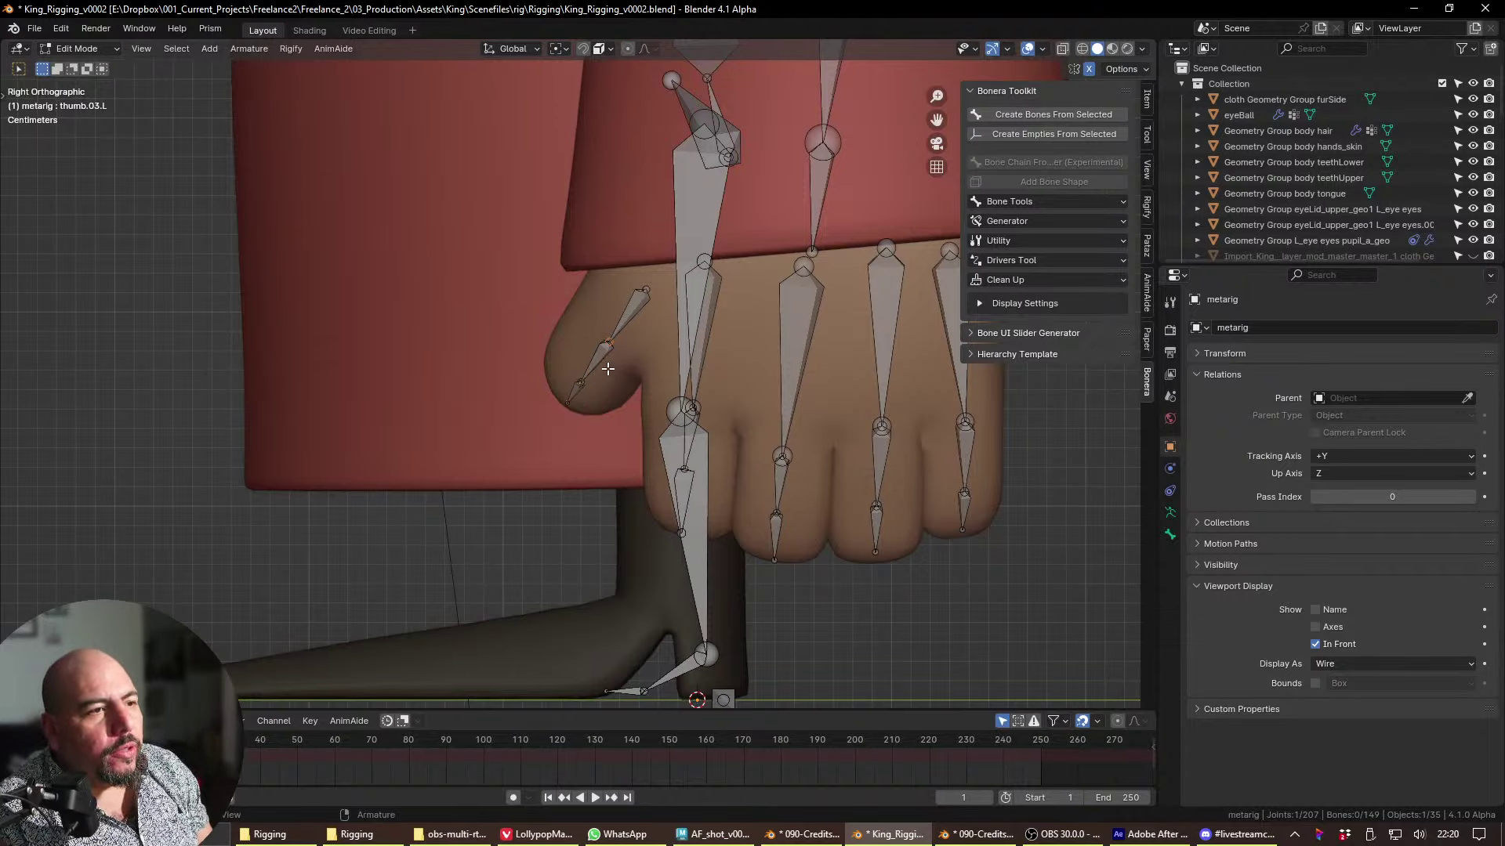
# - Move the base joints of the middle and ring finger palm bones in side view to line them up across the hand
pyautogui.moveTo(607, 368)
pyautogui.mouseDown(button='middle')
pyautogui.moveTo(806, 420)
pyautogui.moveTo(629, 405)
pyautogui.moveTo(755, 418)
pyautogui.moveTo(783, 490)
pyautogui.moveTo(647, 272)
pyautogui.moveTo(697, 333)
pyautogui.moveTo(702, 280)
pyautogui.moveTo(899, 338)
pyautogui.moveTo(614, 386)
pyautogui.mouseUp(button='middle')
pyautogui.click(656, 289)
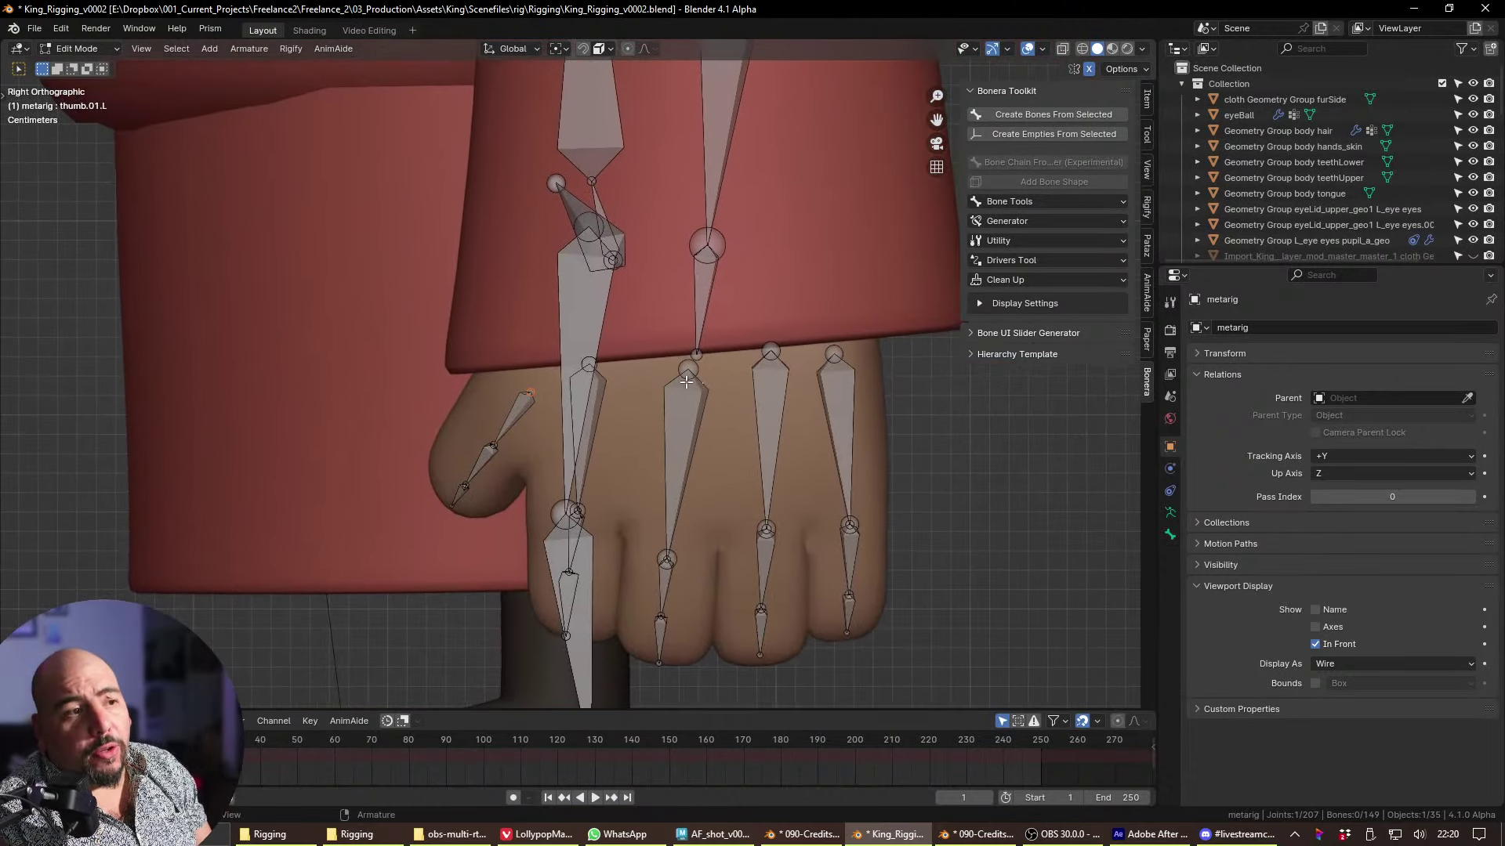
pyautogui.click(687, 382)
pyautogui.press('g')
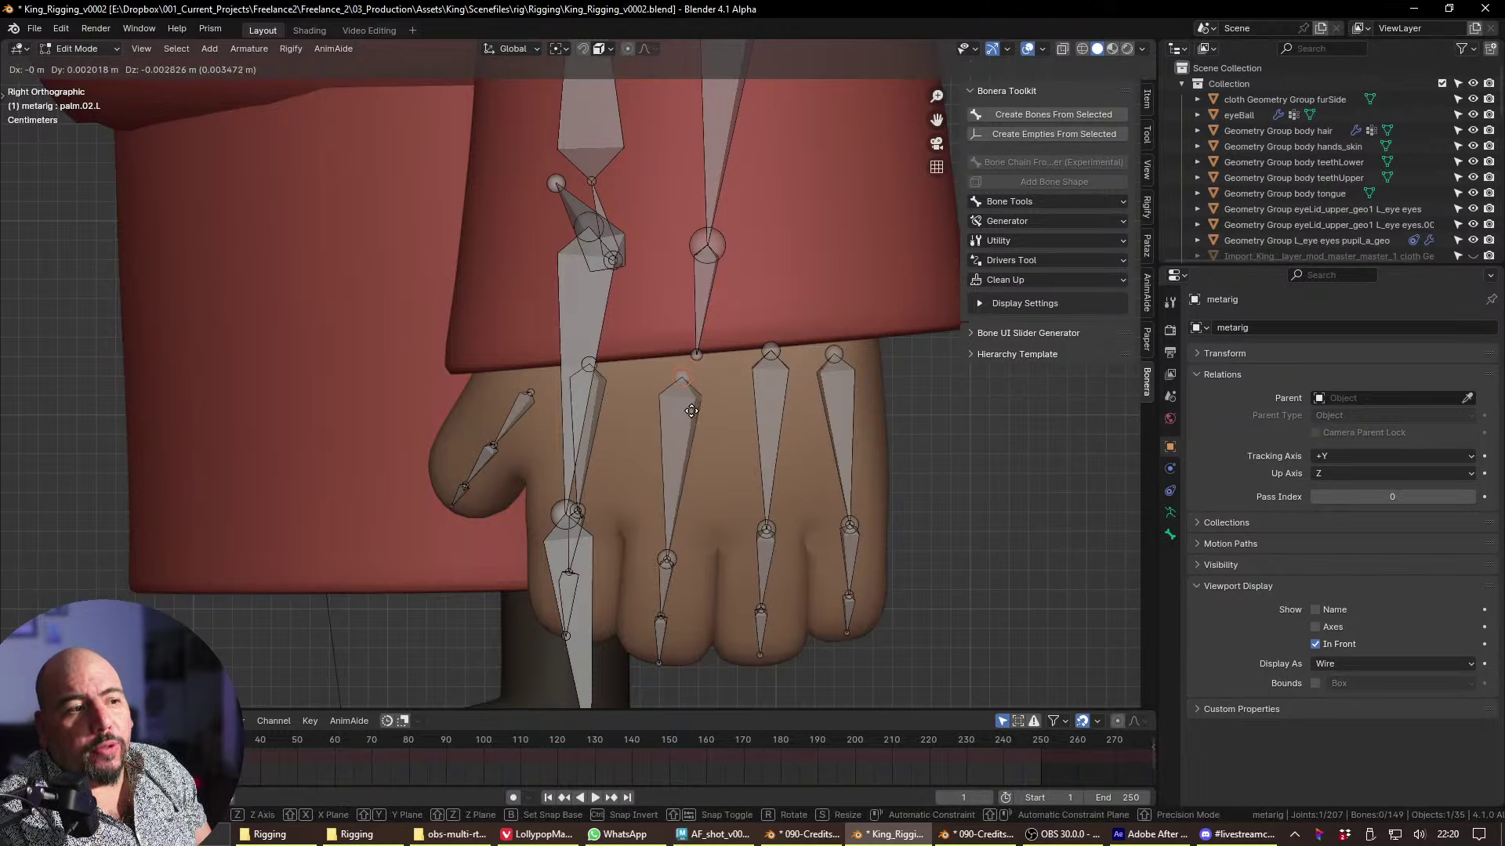
pyautogui.rightClick(691, 411)
pyautogui.click(779, 373)
pyautogui.moveTo(770, 345); pyautogui.dragTo(768, 370)
# - Raise the middle finger's knuckle in side view, moving the palm and finger joints together to the base of the finger
pyautogui.click(767, 531)
pyautogui.press('g')
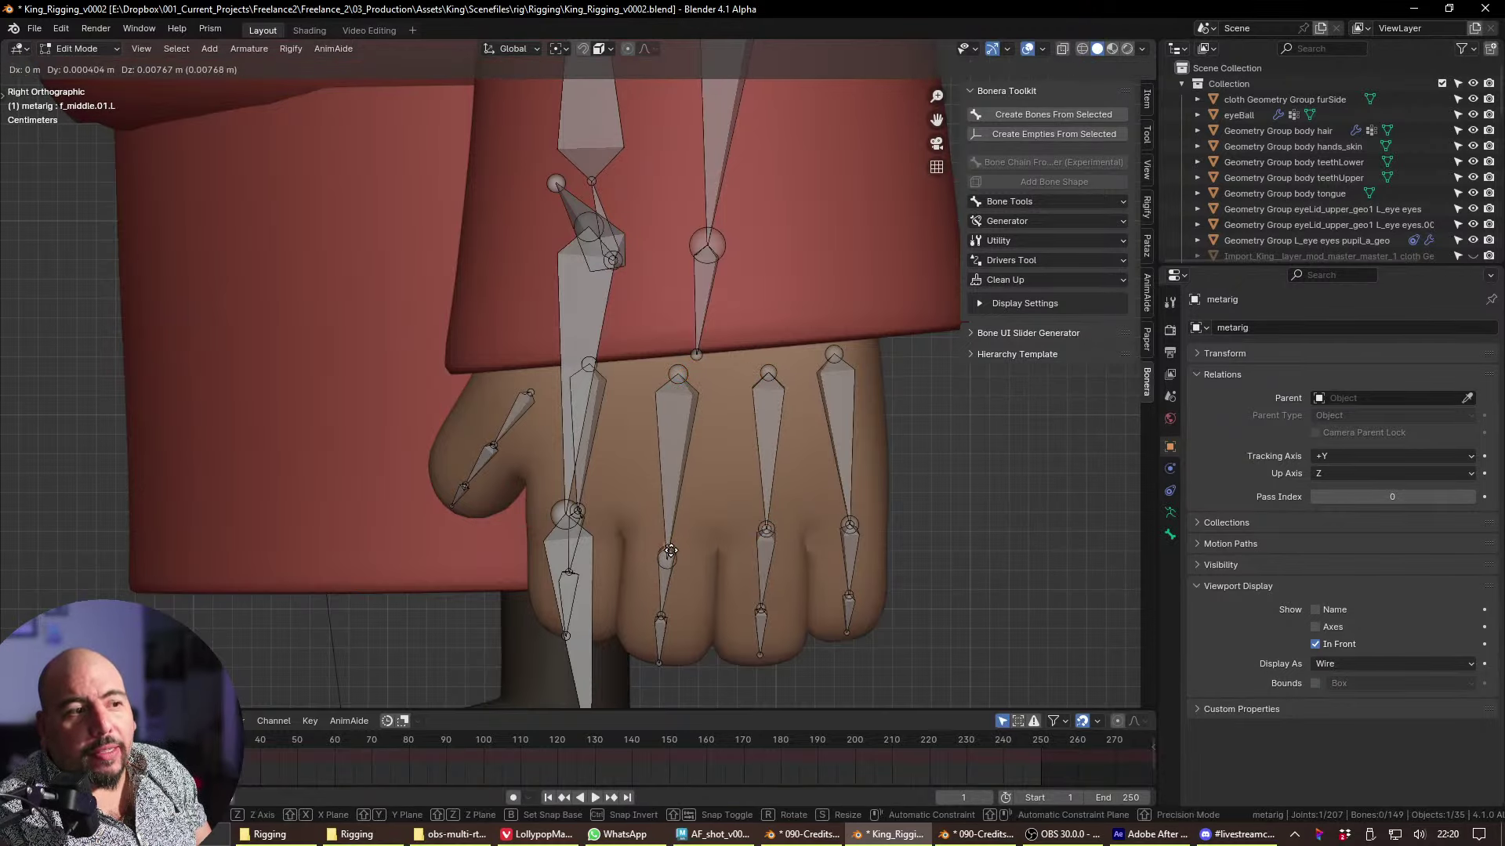
pyautogui.rightClick(691, 533)
pyautogui.keyDown('shift'); pyautogui.click(666, 558); pyautogui.keyUp('shift')
pyautogui.press('g')
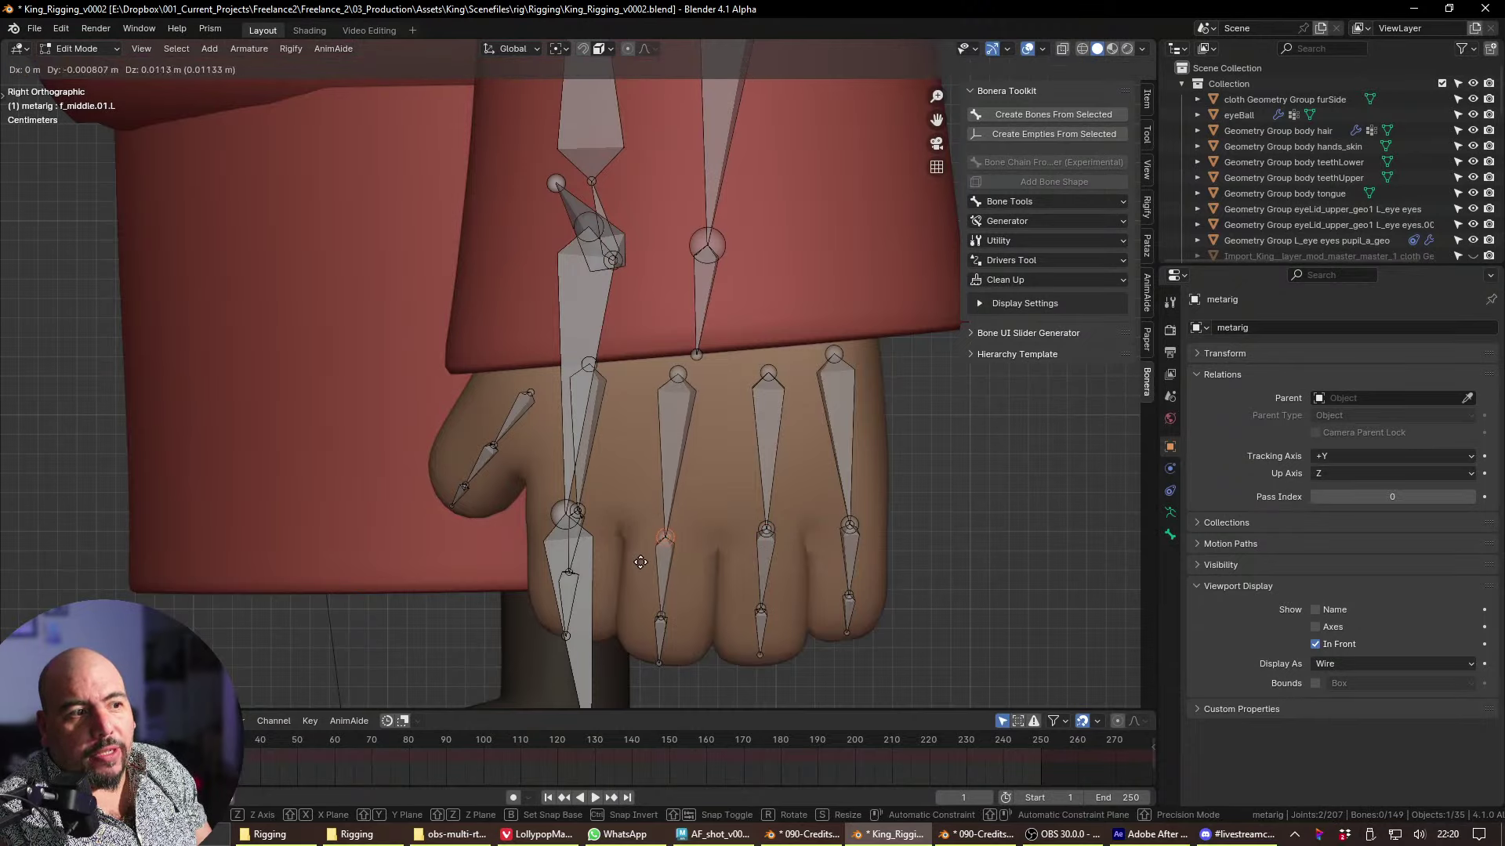
pyautogui.click(645, 566)
pyautogui.click(661, 617)
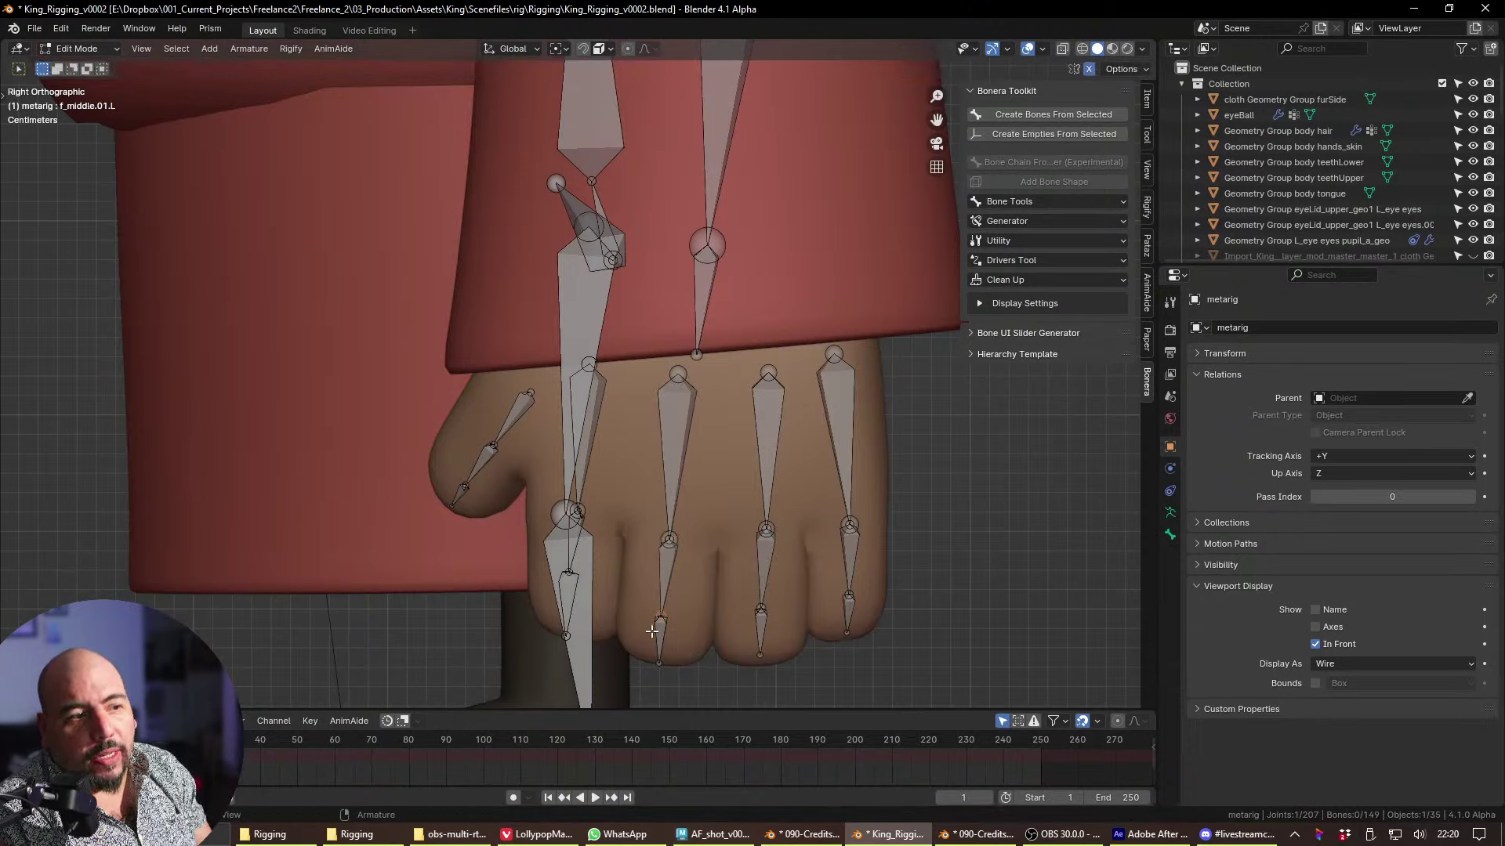
# - Lower the ring finger's knuckle to match the middle finger and nudge the little finger's knuckle into line
pyautogui.click(590, 514)
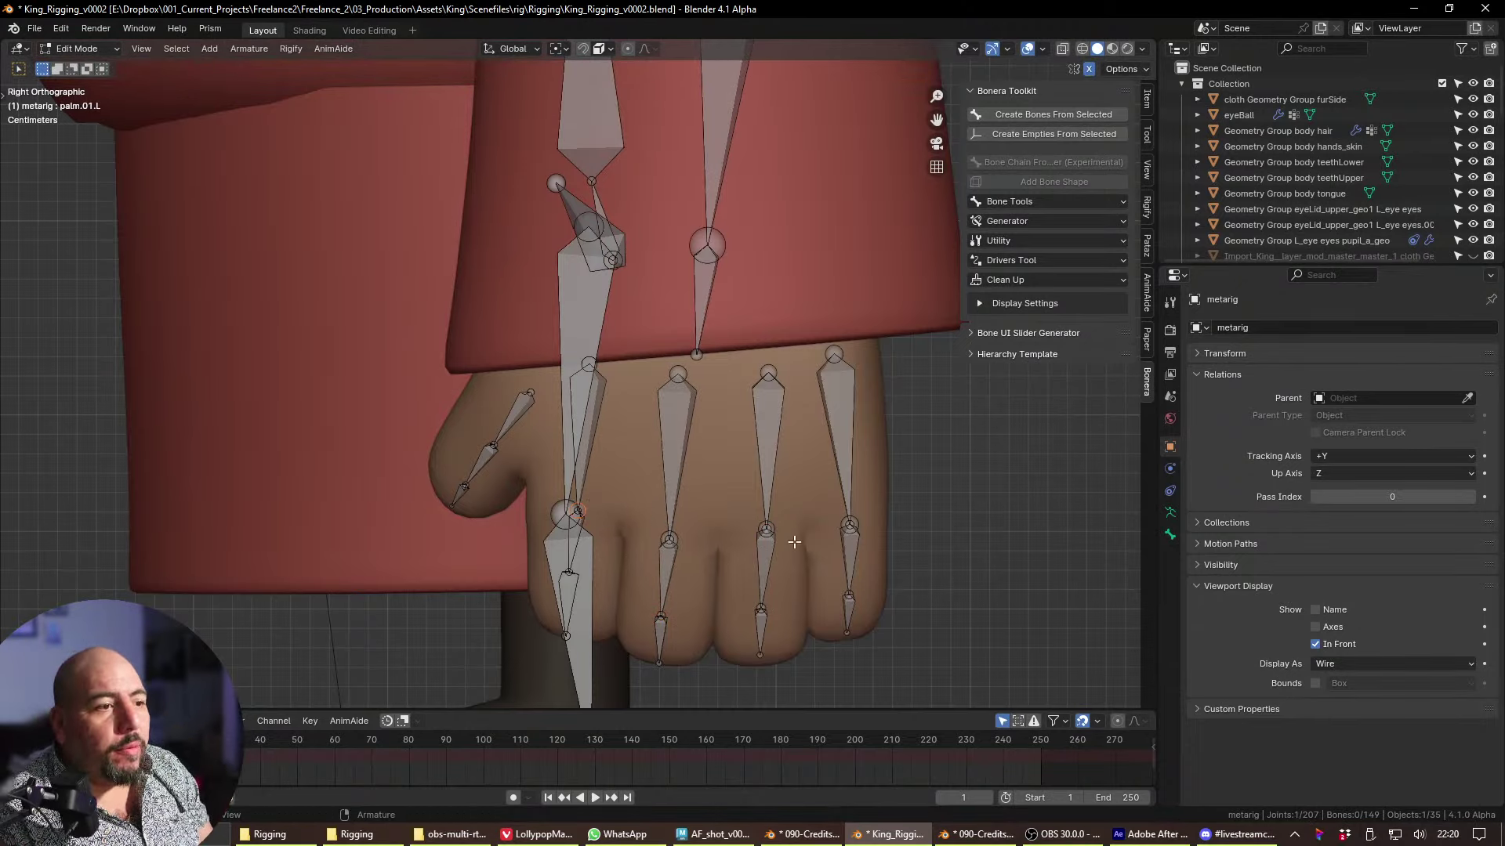
pyautogui.click(587, 528)
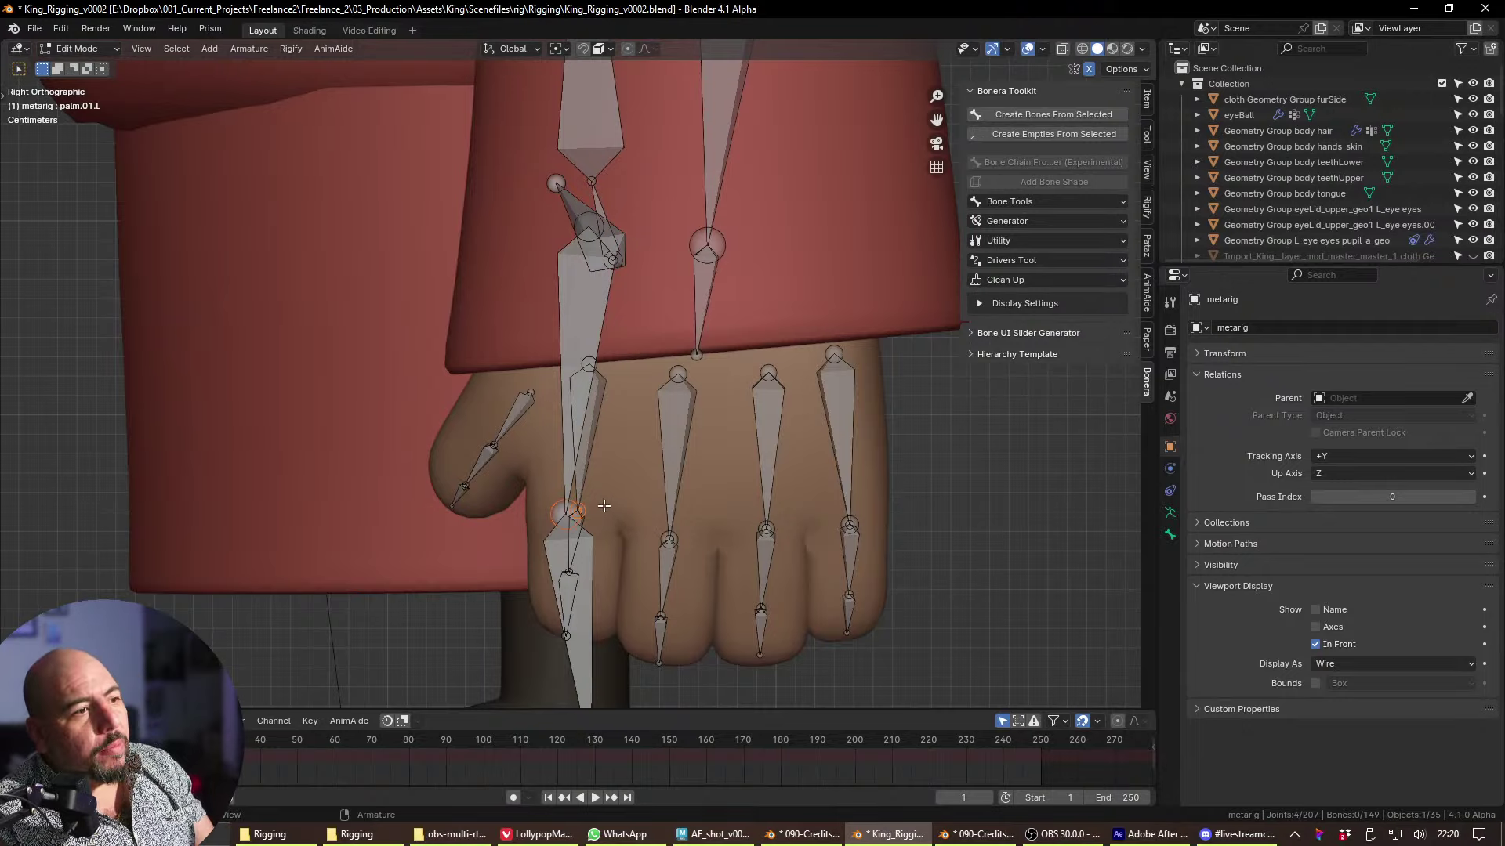
pyautogui.click(760, 538)
pyautogui.press('g')
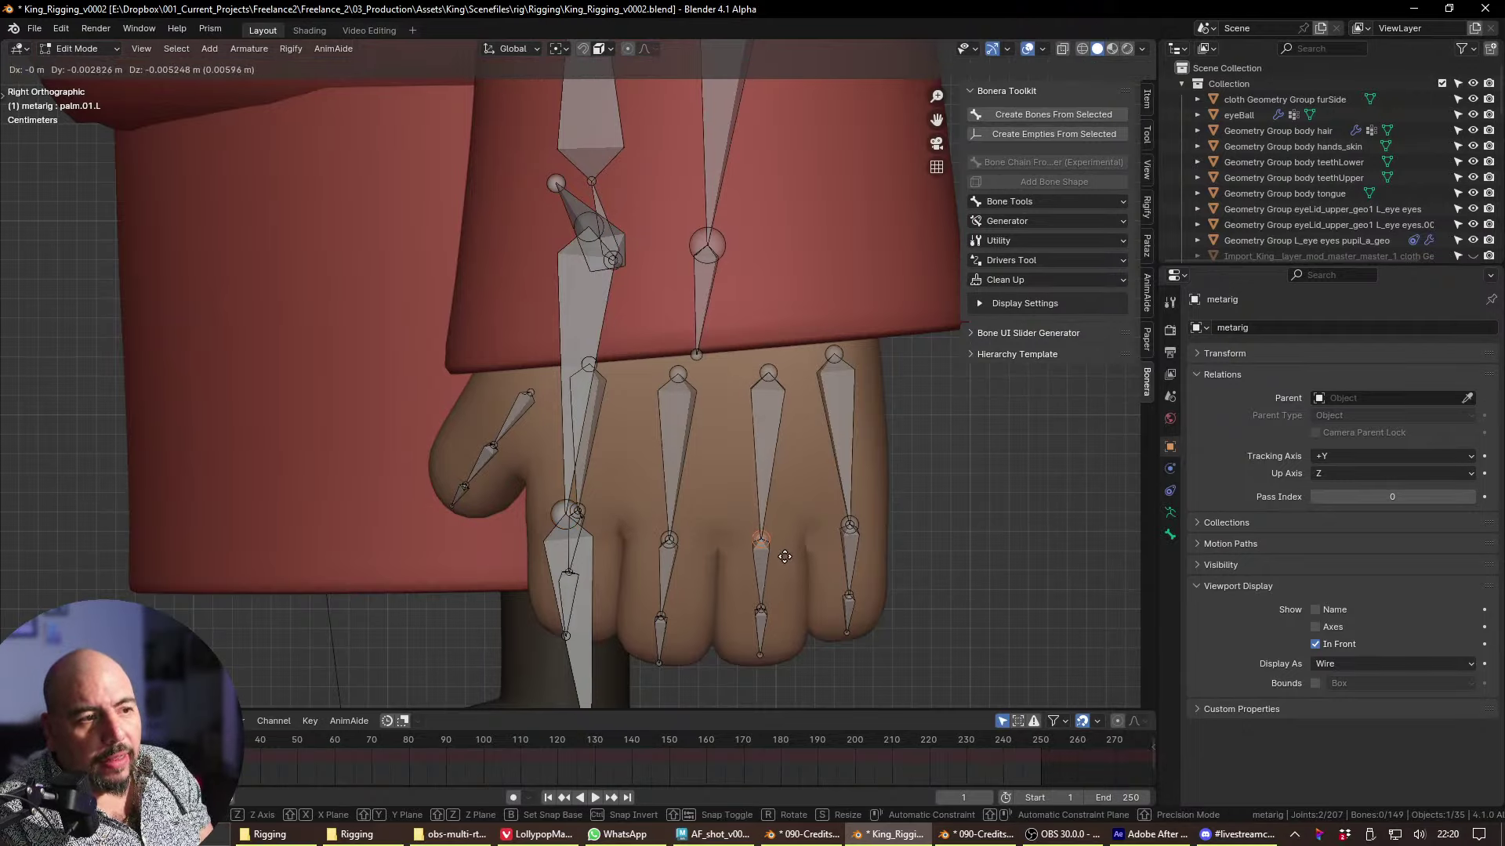
pyautogui.click(784, 557)
pyautogui.click(846, 524)
pyautogui.press('g')
pyautogui.click(860, 549)
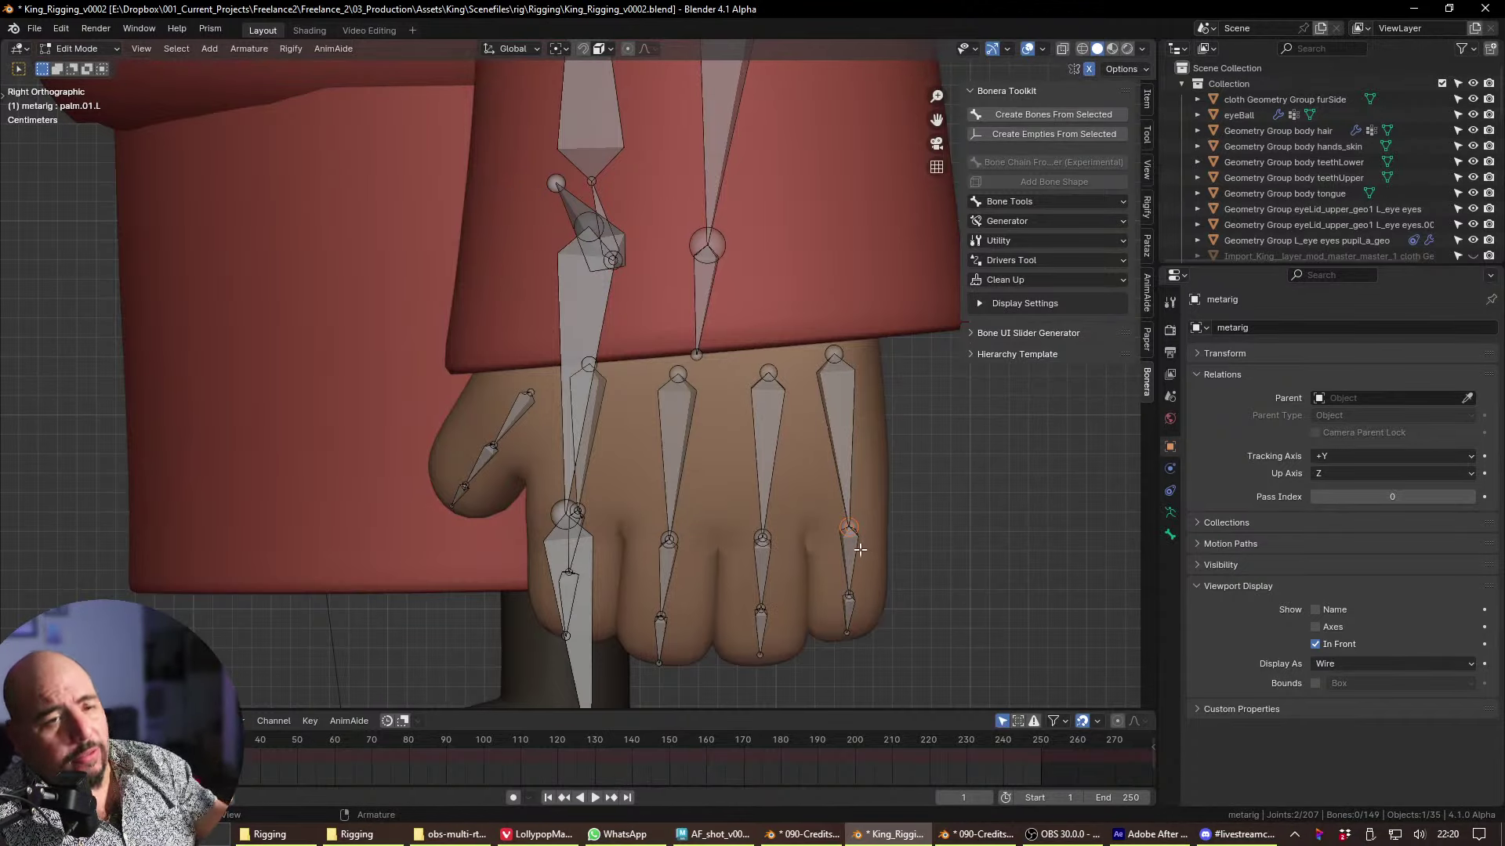
# - Lower the base joint of the little finger's palm bone slightly to level it with the neighbouring palm bones
pyautogui.click(836, 353)
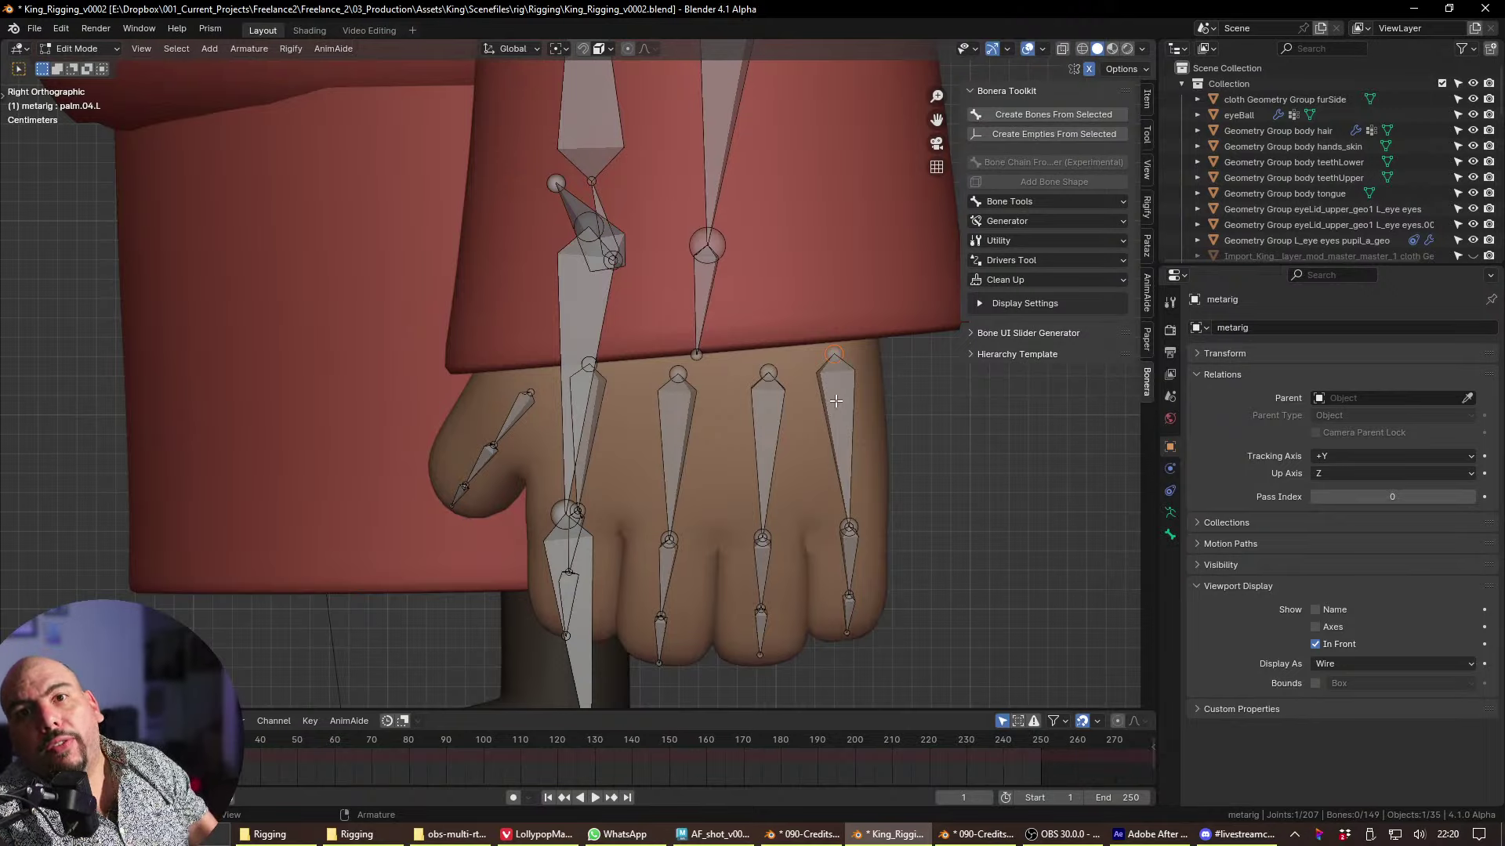
pyautogui.moveTo(833, 366); pyautogui.dragTo(834, 380)
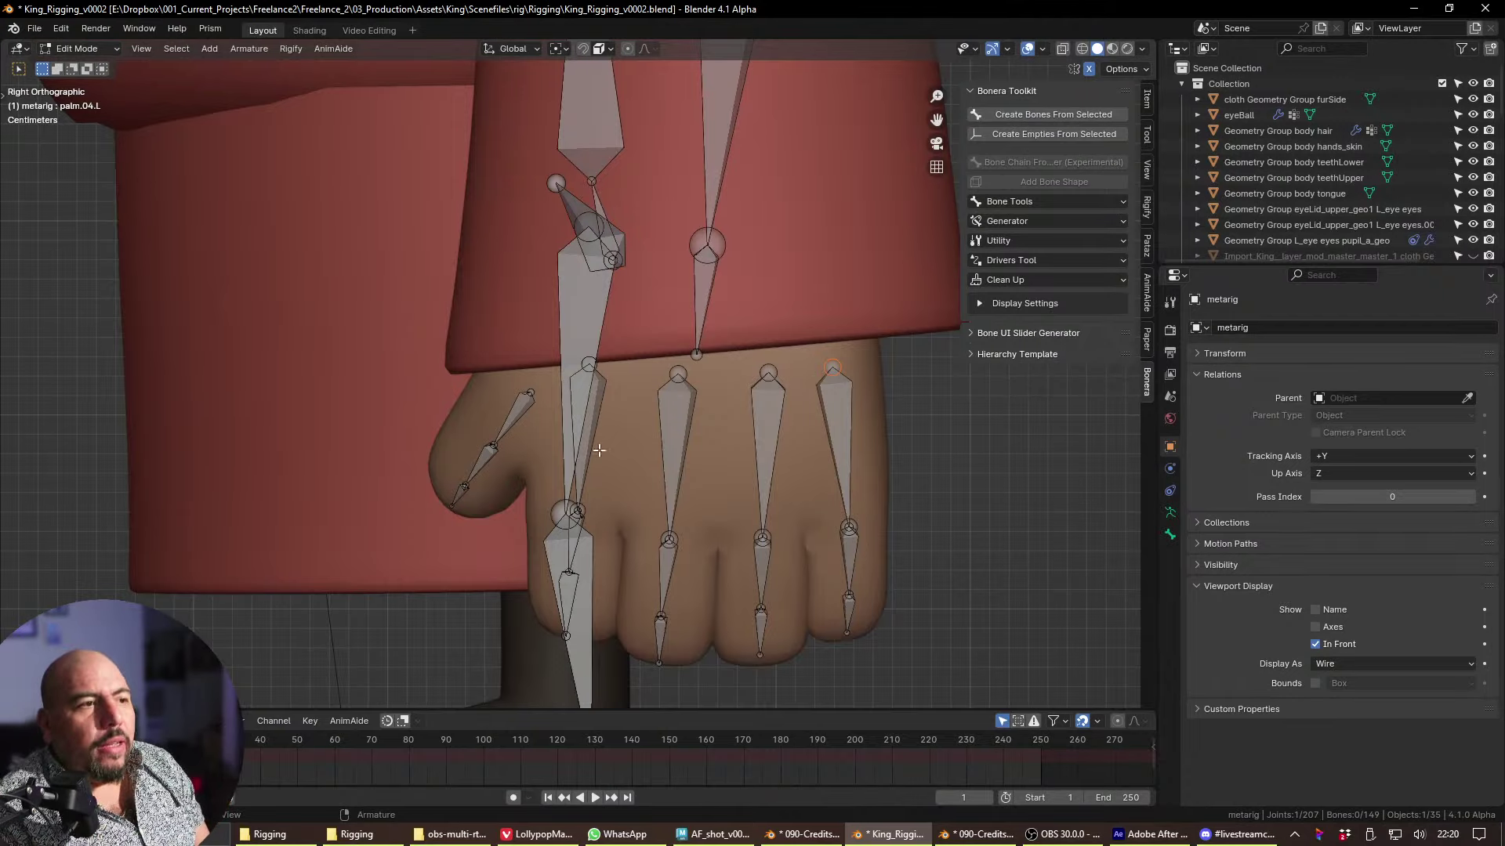
pyautogui.click(599, 376)
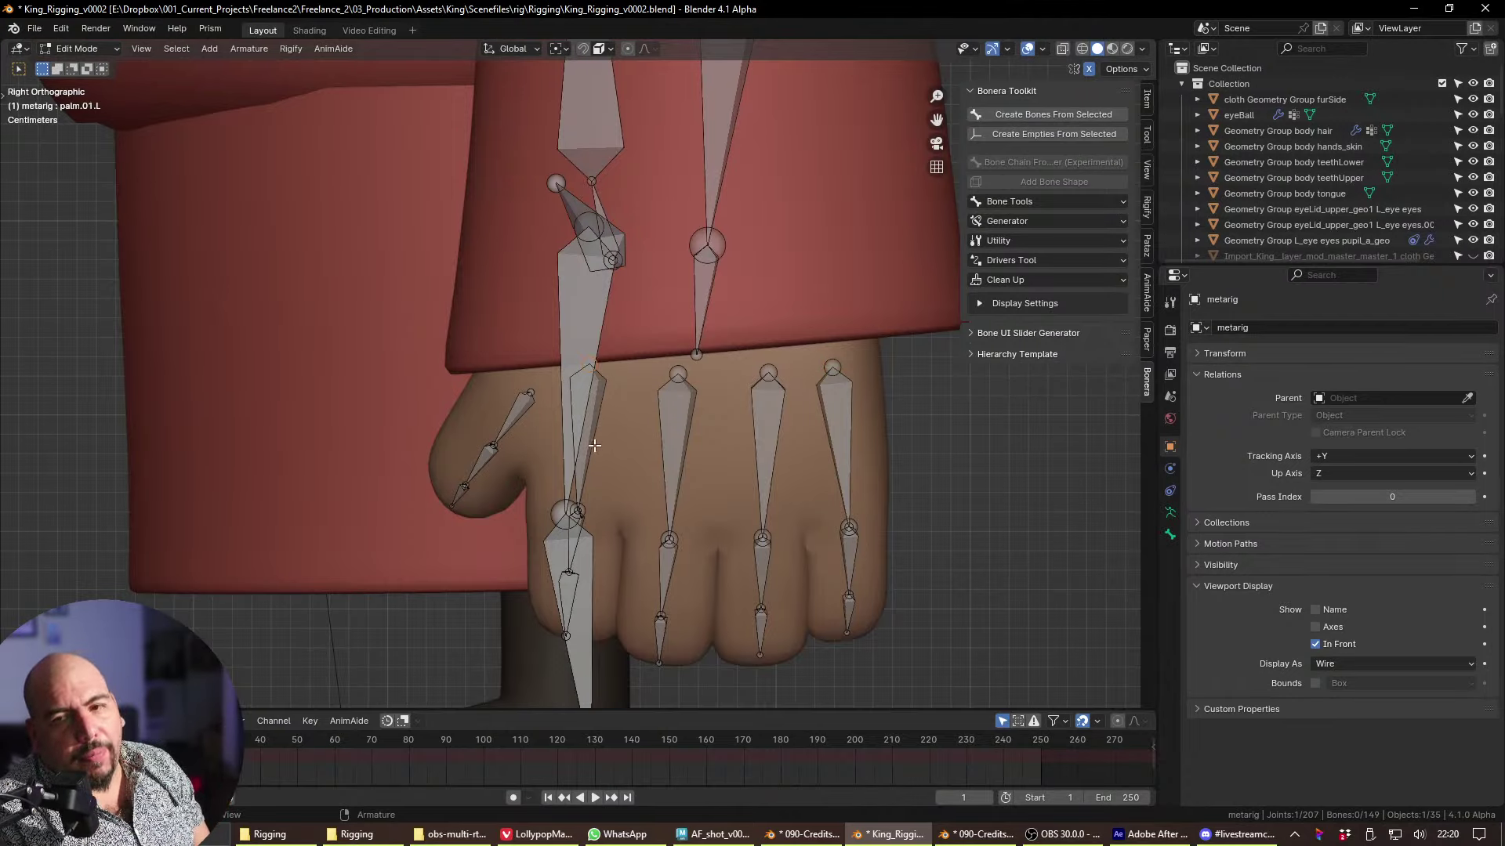
# - Move the whole hand bone down in side view so the wrist joint sits near the sleeve's edge
pyautogui.press('`')
pyautogui.click(534, 391)
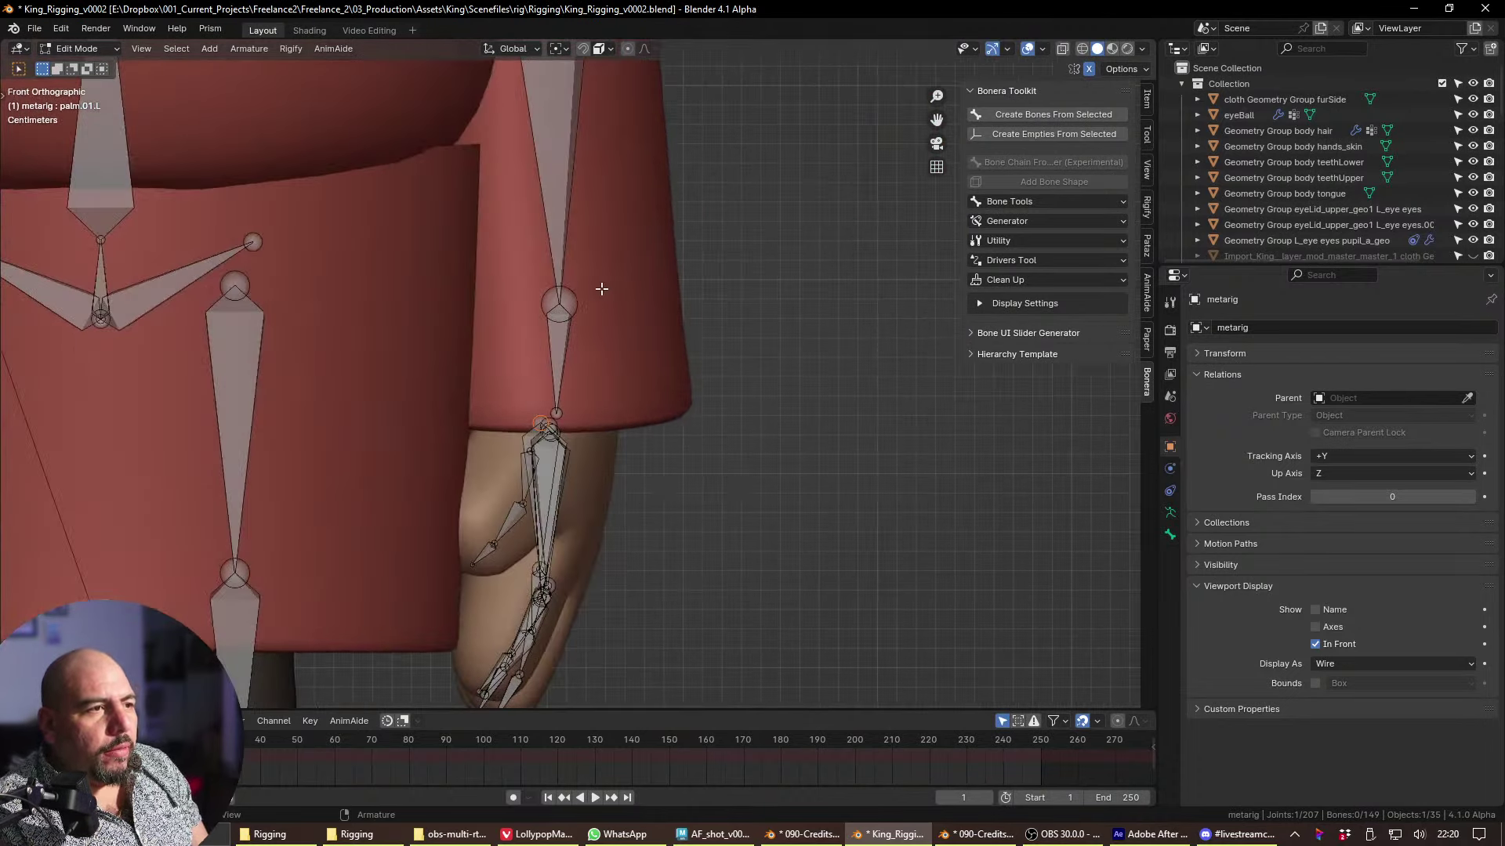
pyautogui.click(557, 413)
pyautogui.press('KP_3')
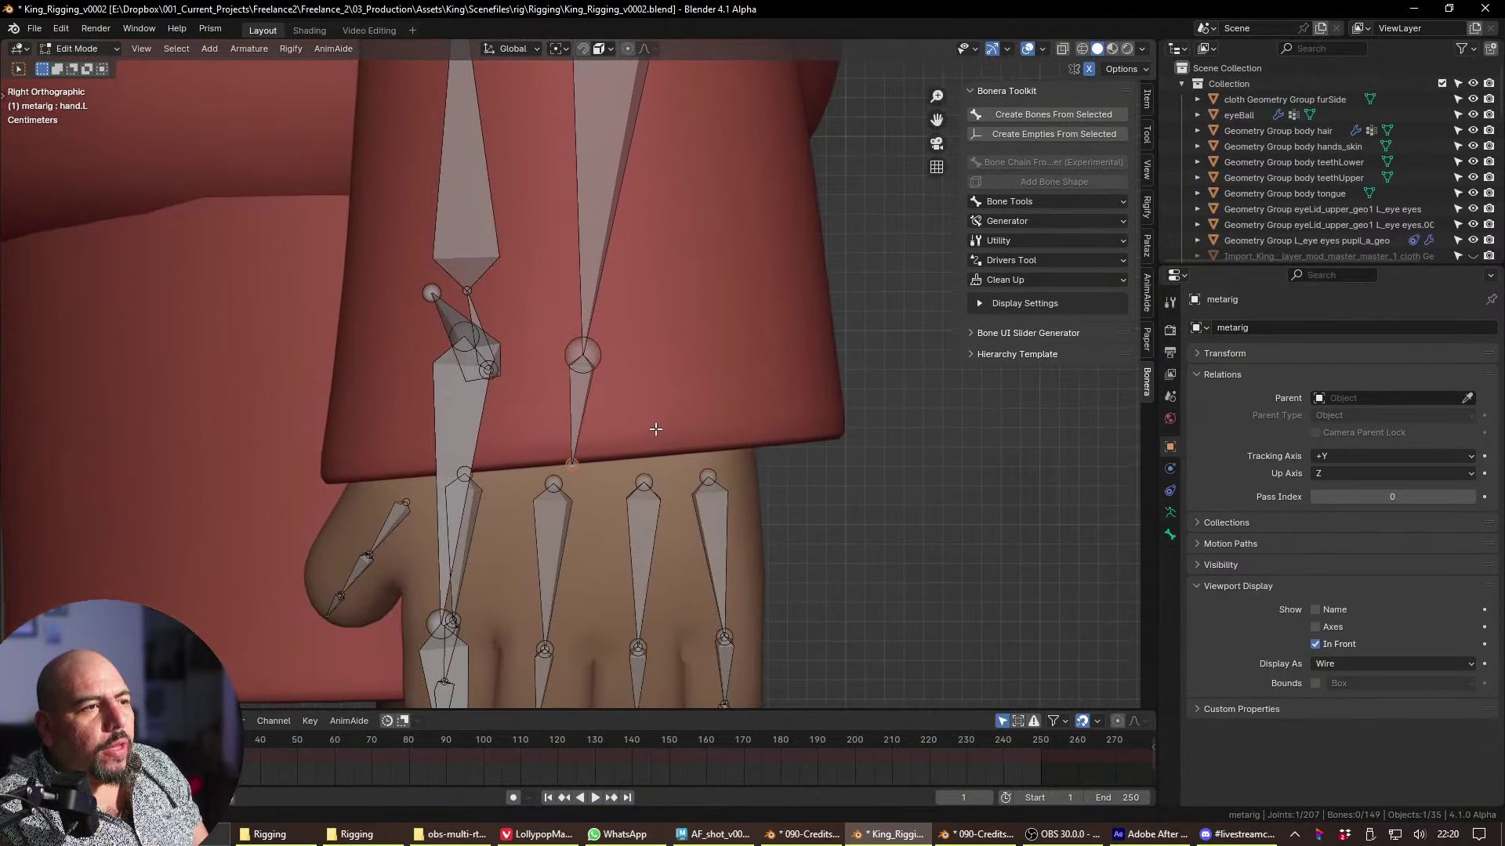
pyautogui.keyDown('shift'); pyautogui.moveTo(581, 441); pyautogui.dragTo(596, 222, button='middle'); pyautogui.keyUp('shift')
pyautogui.click(598, 196)
pyautogui.press('g')
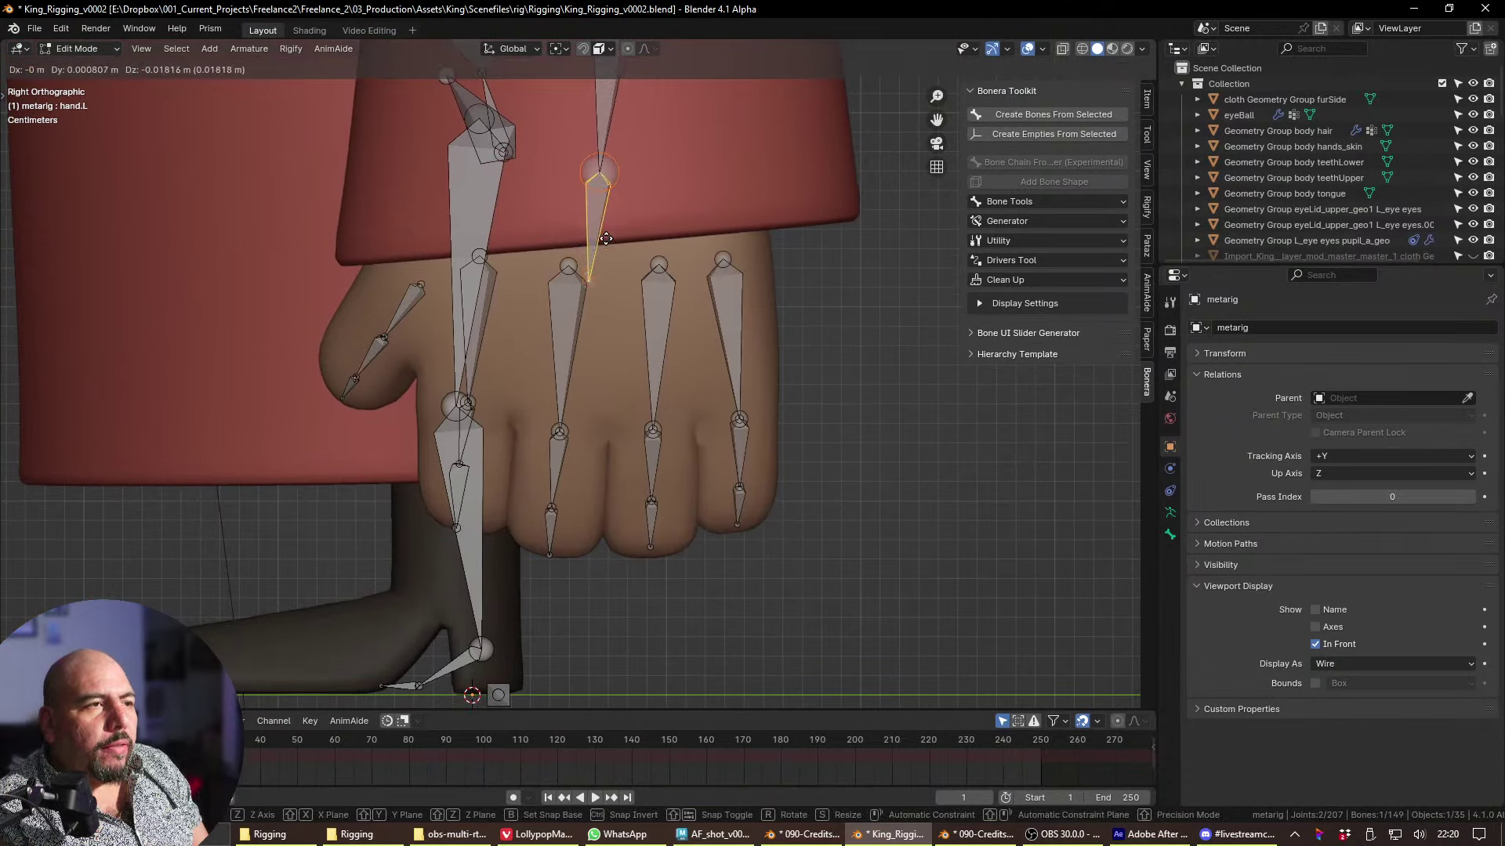
pyautogui.click(599, 276)
# - Extend the hand bone's tip down to the end of the middle finger and adjust the bone's roll
pyautogui.click(587, 339)
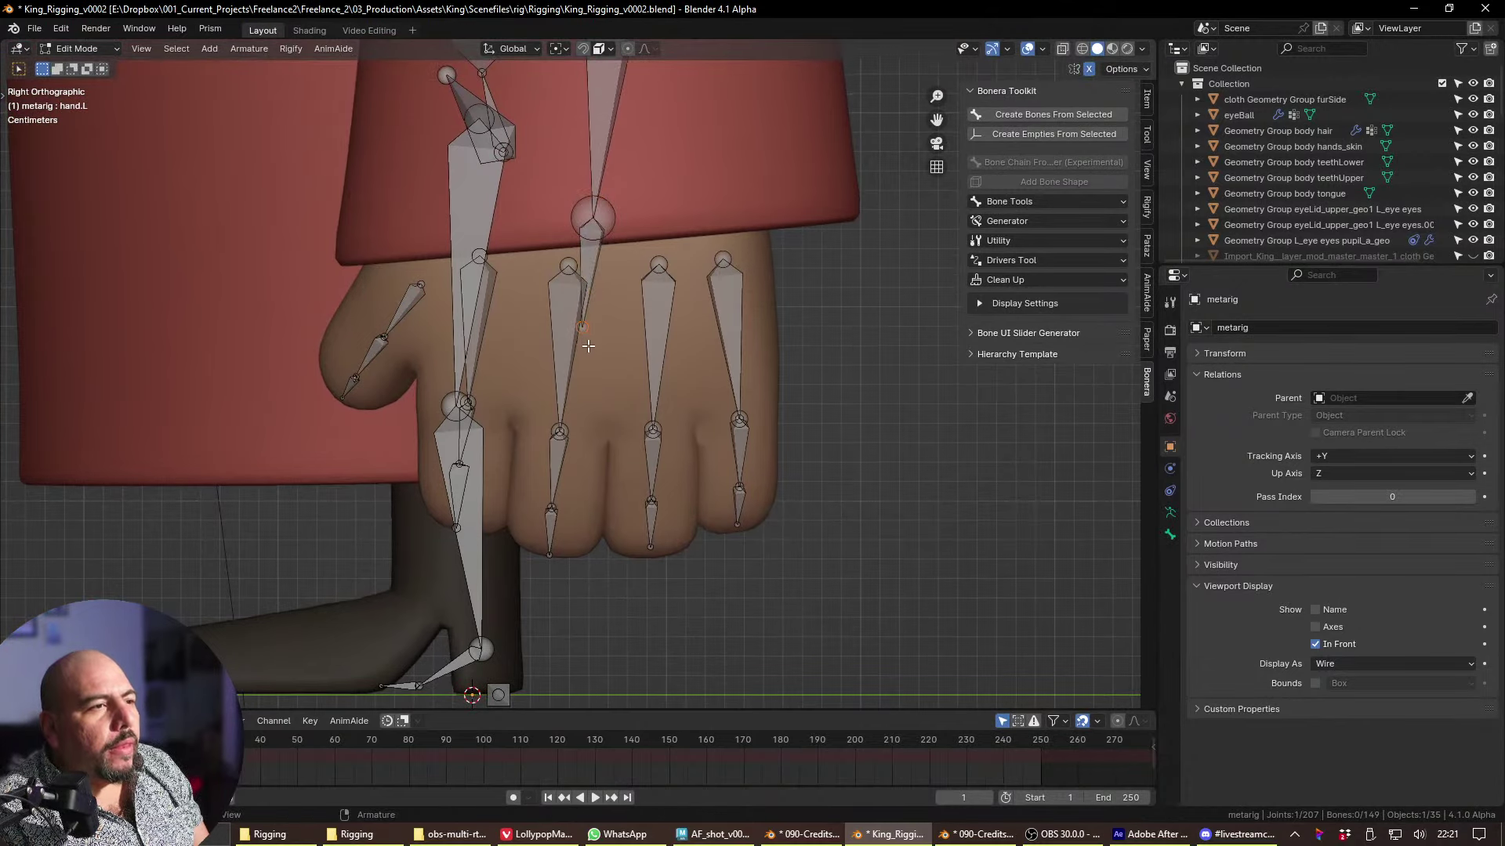
pyautogui.press('g')
pyautogui.click(570, 551)
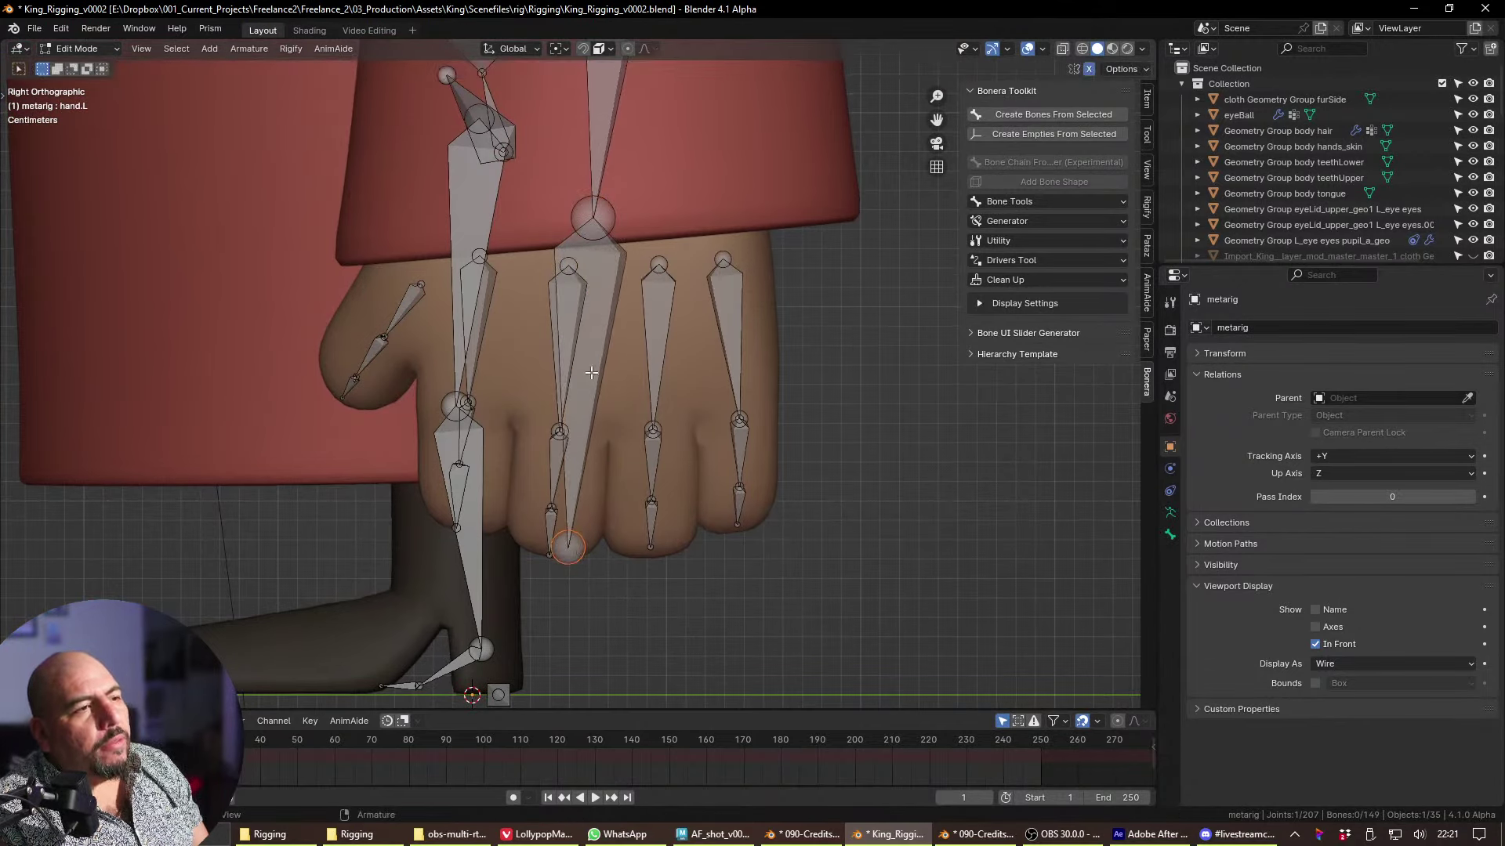
pyautogui.click(596, 362)
pyautogui.hotkey('ctrl', 'r')
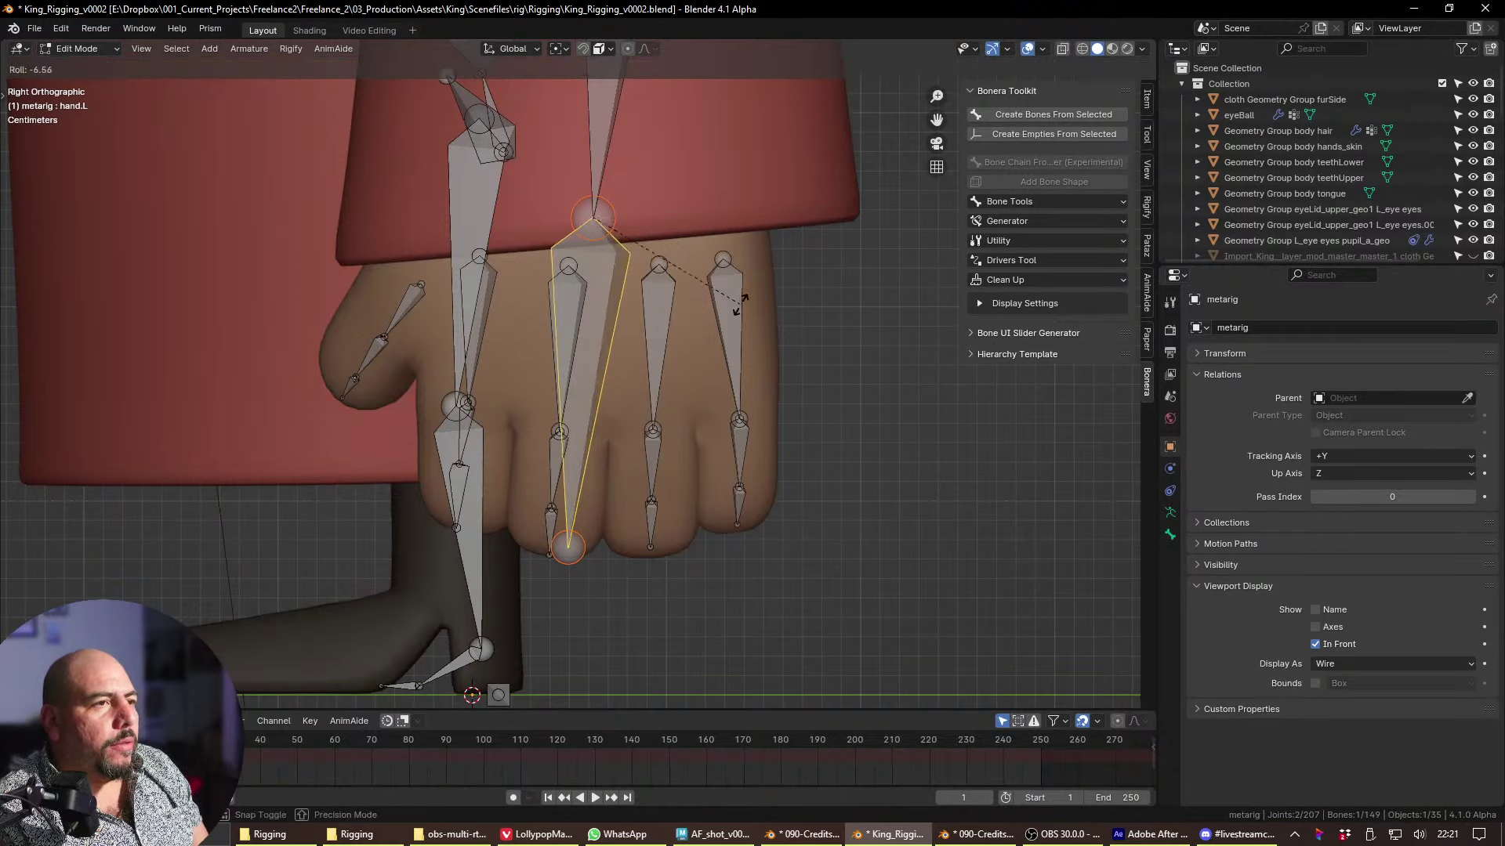
pyautogui.click(737, 345)
# - Adjust the roll of the upper arm bone in side view
pyautogui.keyDown('shift'); pyautogui.moveTo(737, 345); pyautogui.dragTo(706, 529, button='middle'); pyautogui.keyUp('shift')
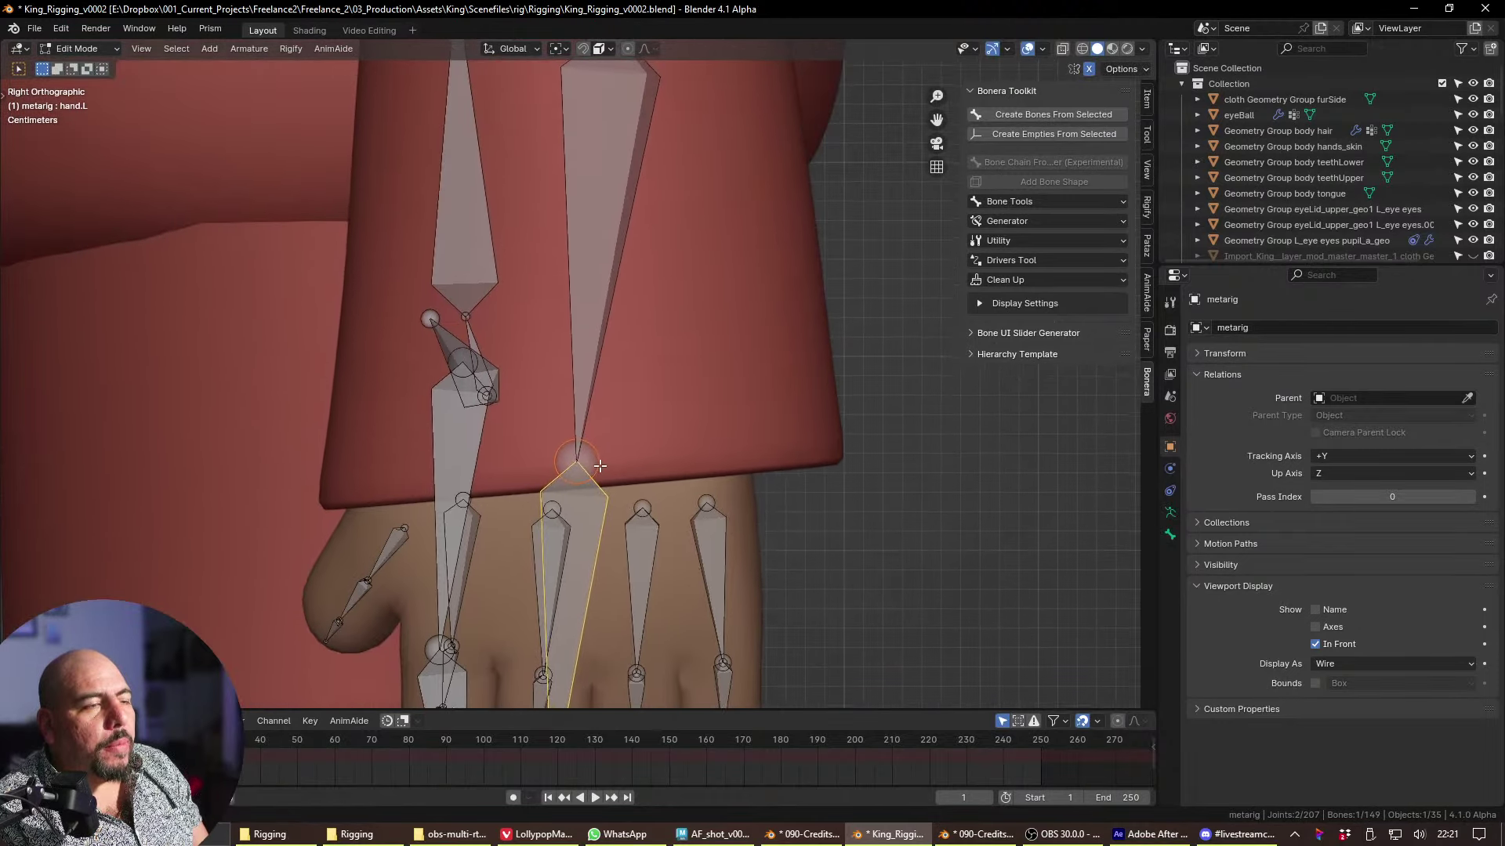
pyautogui.scroll(-2, 706, 529)
pyautogui.keyDown('shift'); pyautogui.moveTo(548, 407); pyautogui.dragTo(541, 570, button='middle'); pyautogui.keyUp('shift')
pyautogui.keyDown('shift'); pyautogui.scroll(2, 541, 570); pyautogui.keyUp('shift')
pyautogui.hotkey('alt', 'a')
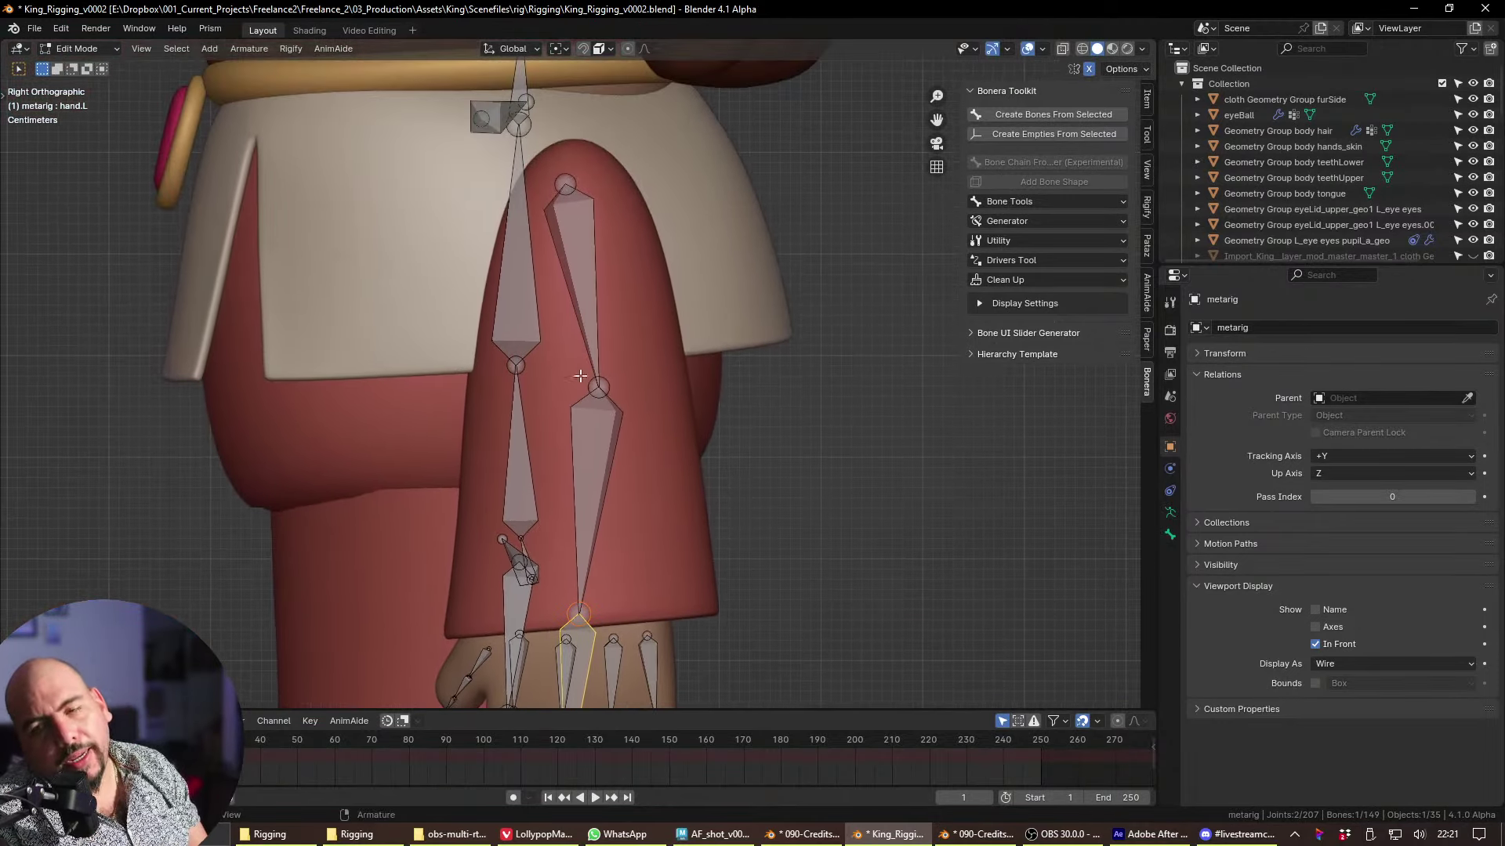
pyautogui.click(578, 278)
pyautogui.hotkey('ctrl', 'r')
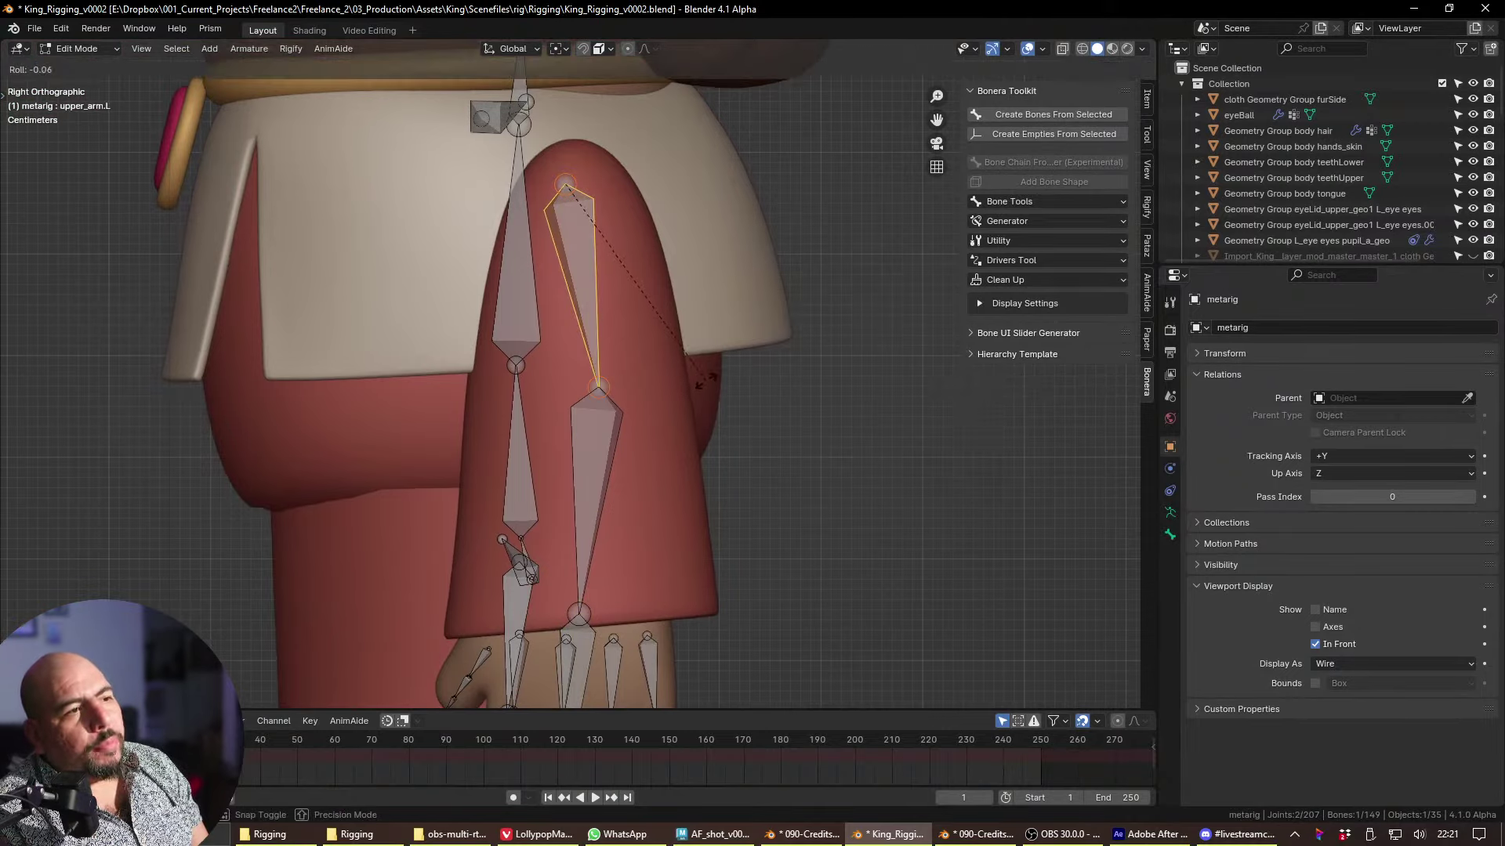
pyautogui.click(683, 304)
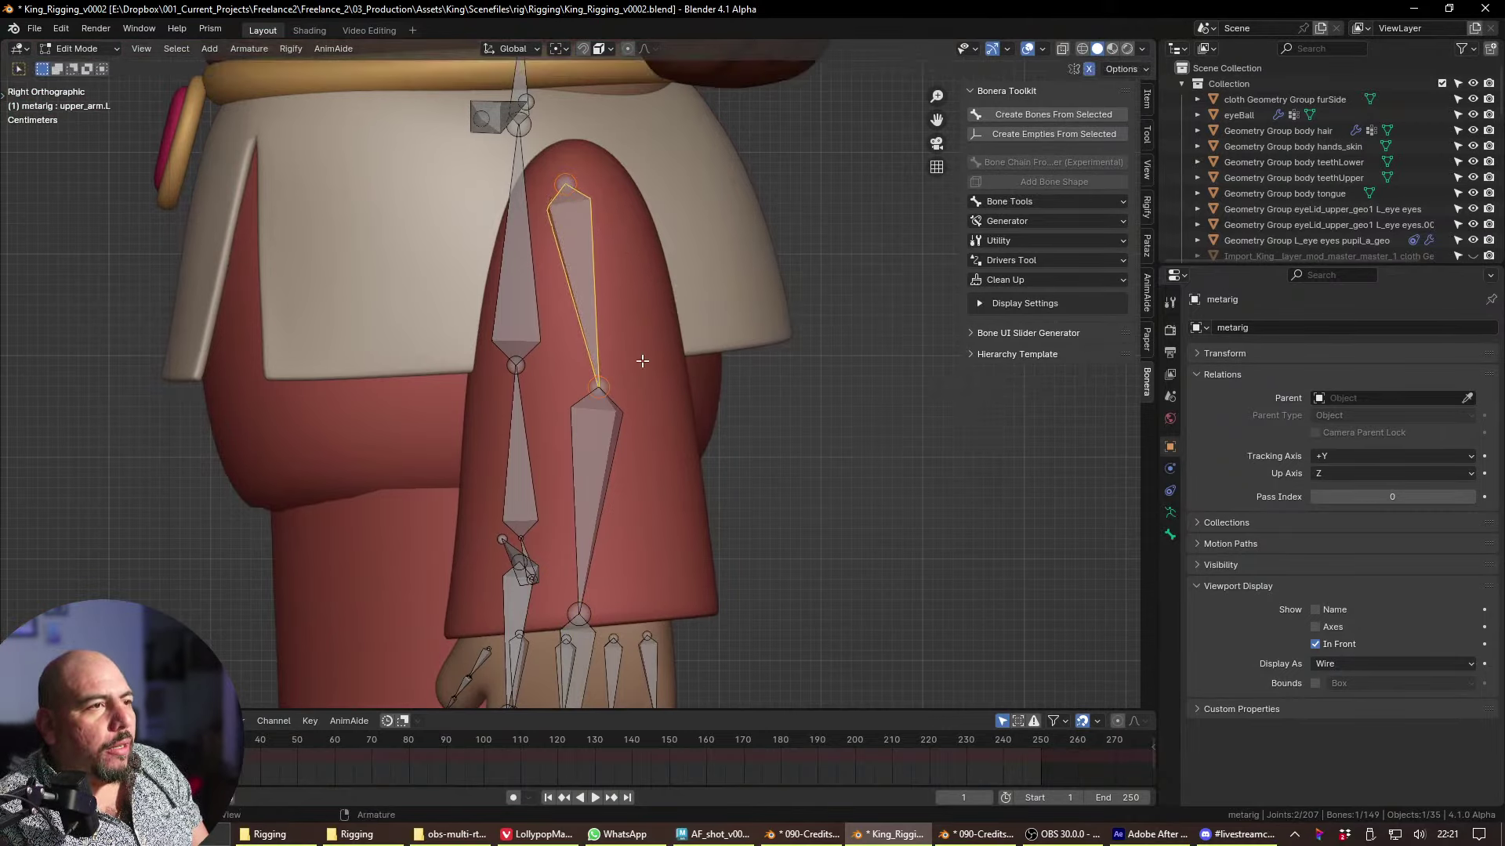
# - Adjust the roll of the forearm bone and try a further roll on the upper arm bone
pyautogui.click(602, 424)
pyautogui.hotkey('ctrl', 'r')
pyautogui.press('Escape')
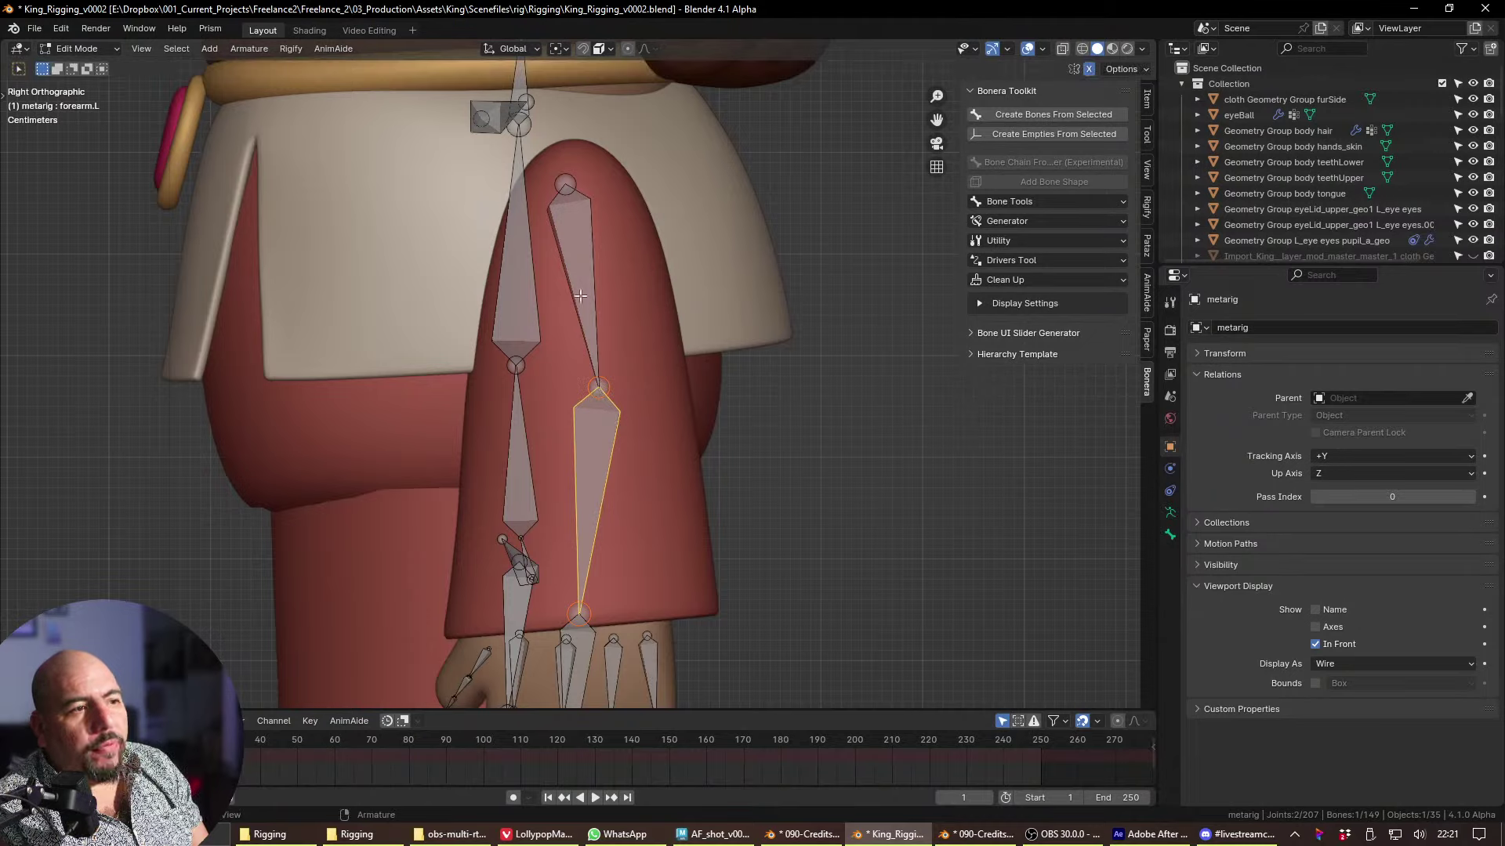
pyautogui.hotkey('ctrl', 'z')
pyautogui.hotkey('ctrl', 'r')
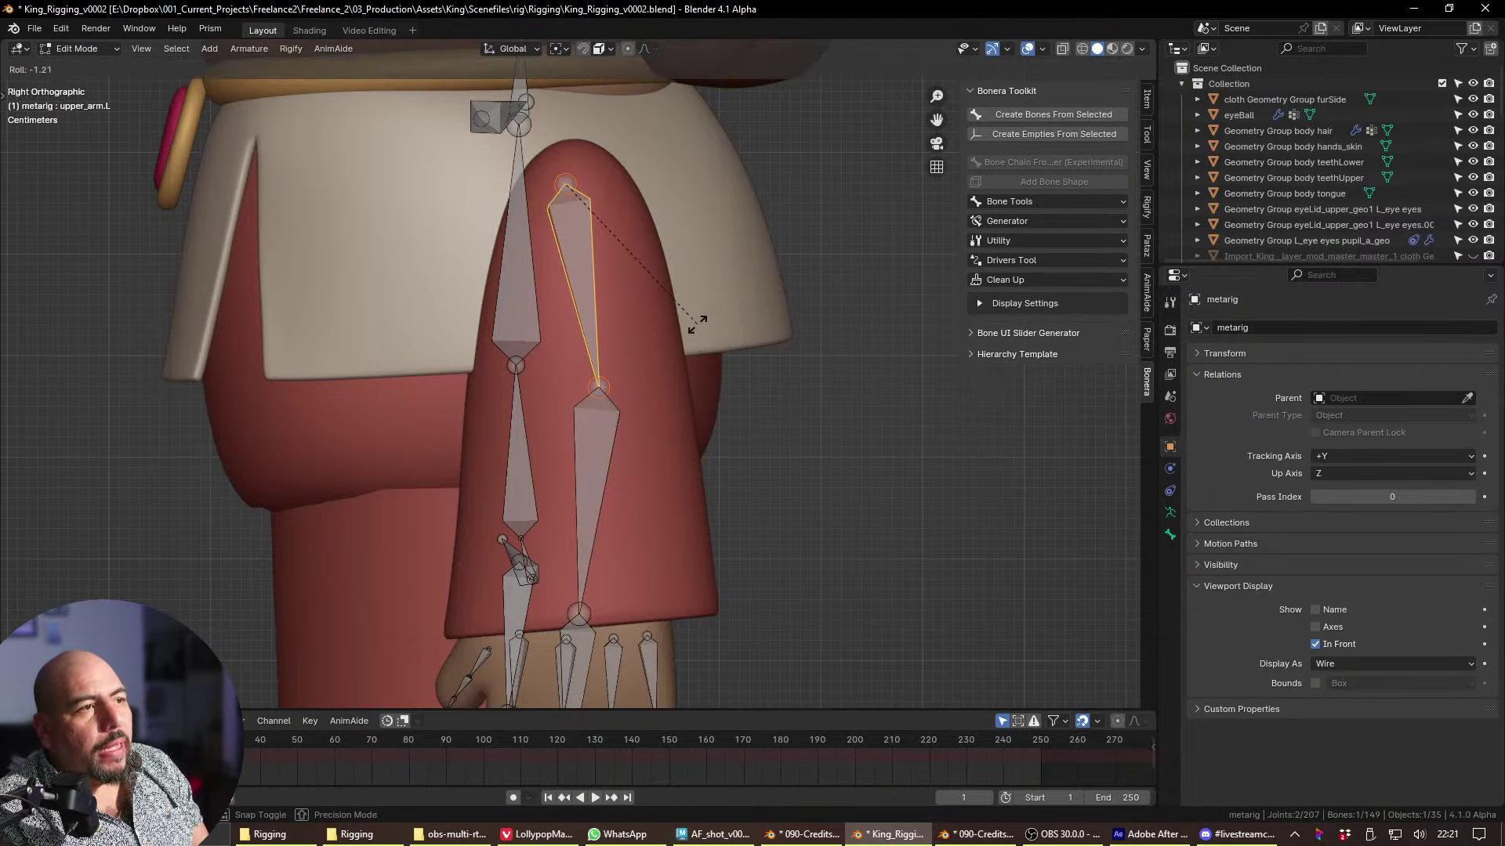
pyautogui.press('Escape')
# - Check the arm bones in left and front views and fine-tune the upper arm bone's roll
pyautogui.hotkey('alt', 'a')
pyautogui.press('`')
pyautogui.click(388, 181)
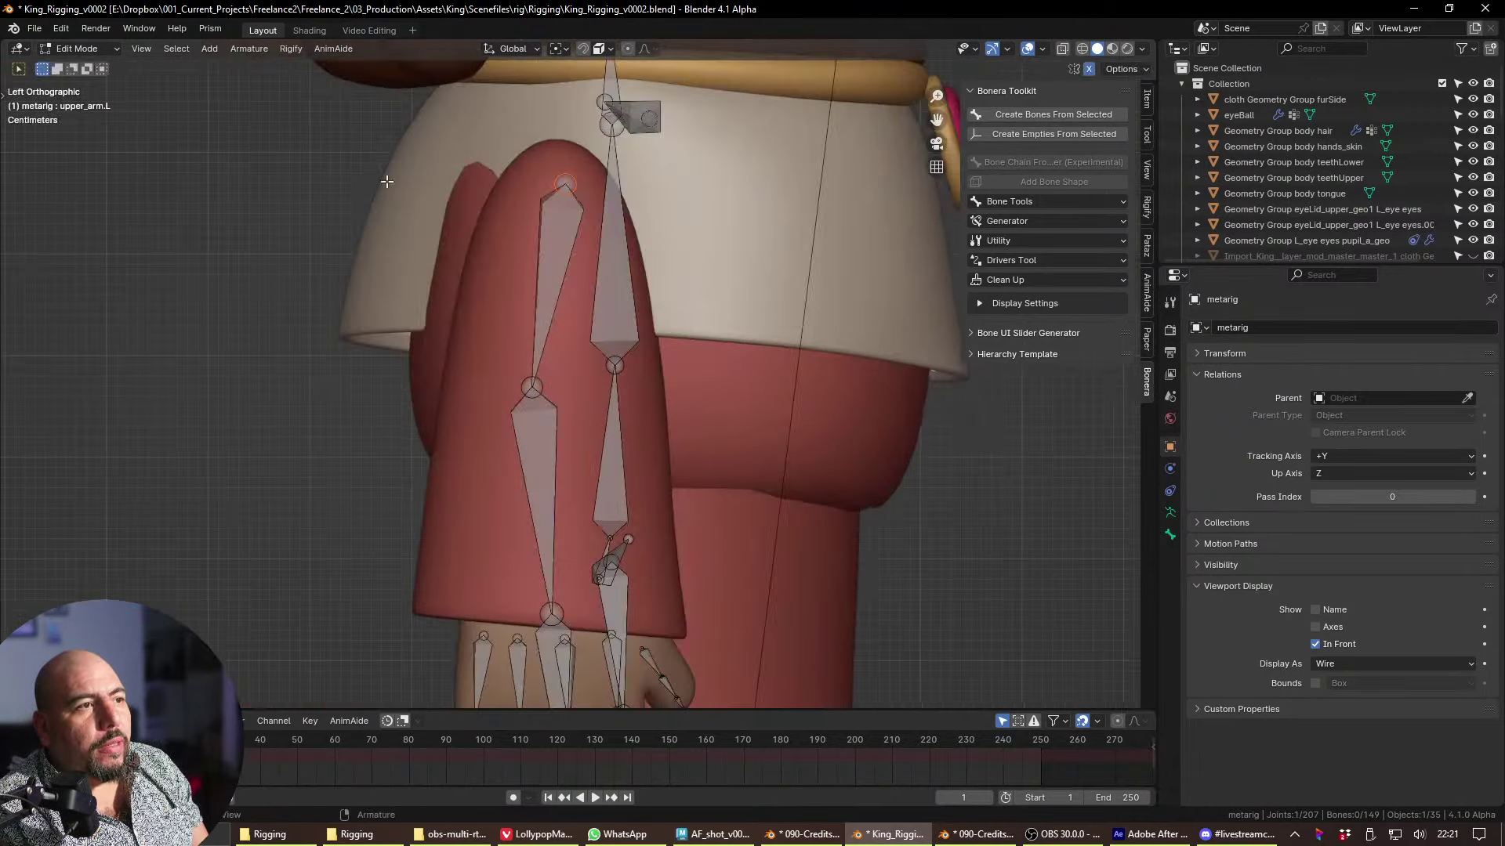
pyautogui.press('`')
pyautogui.click(414, 199)
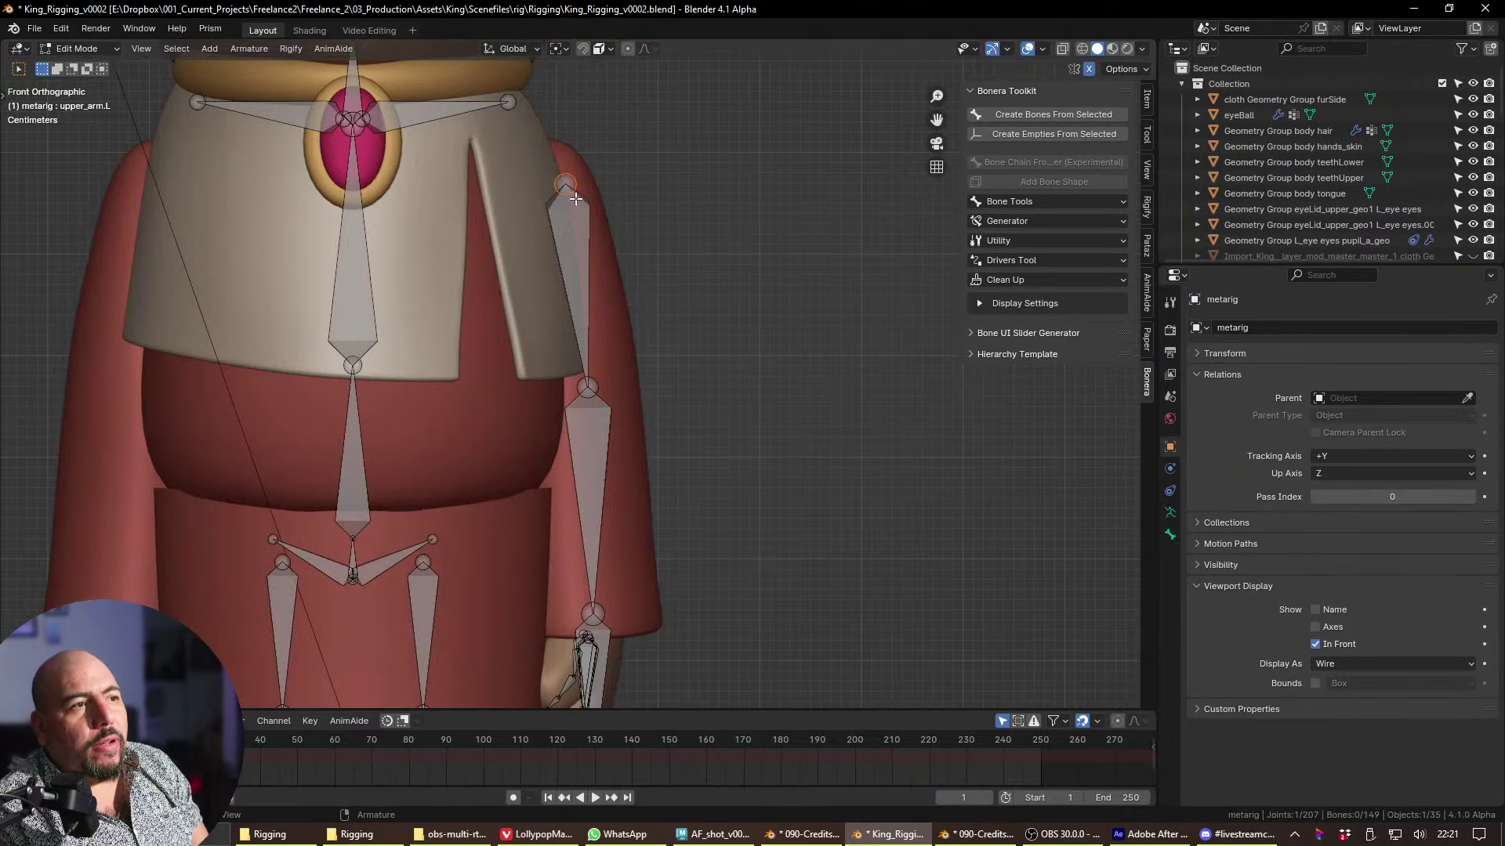
pyautogui.click(566, 201)
pyautogui.hotkey('ctrl', 'r')
pyautogui.press('Escape')
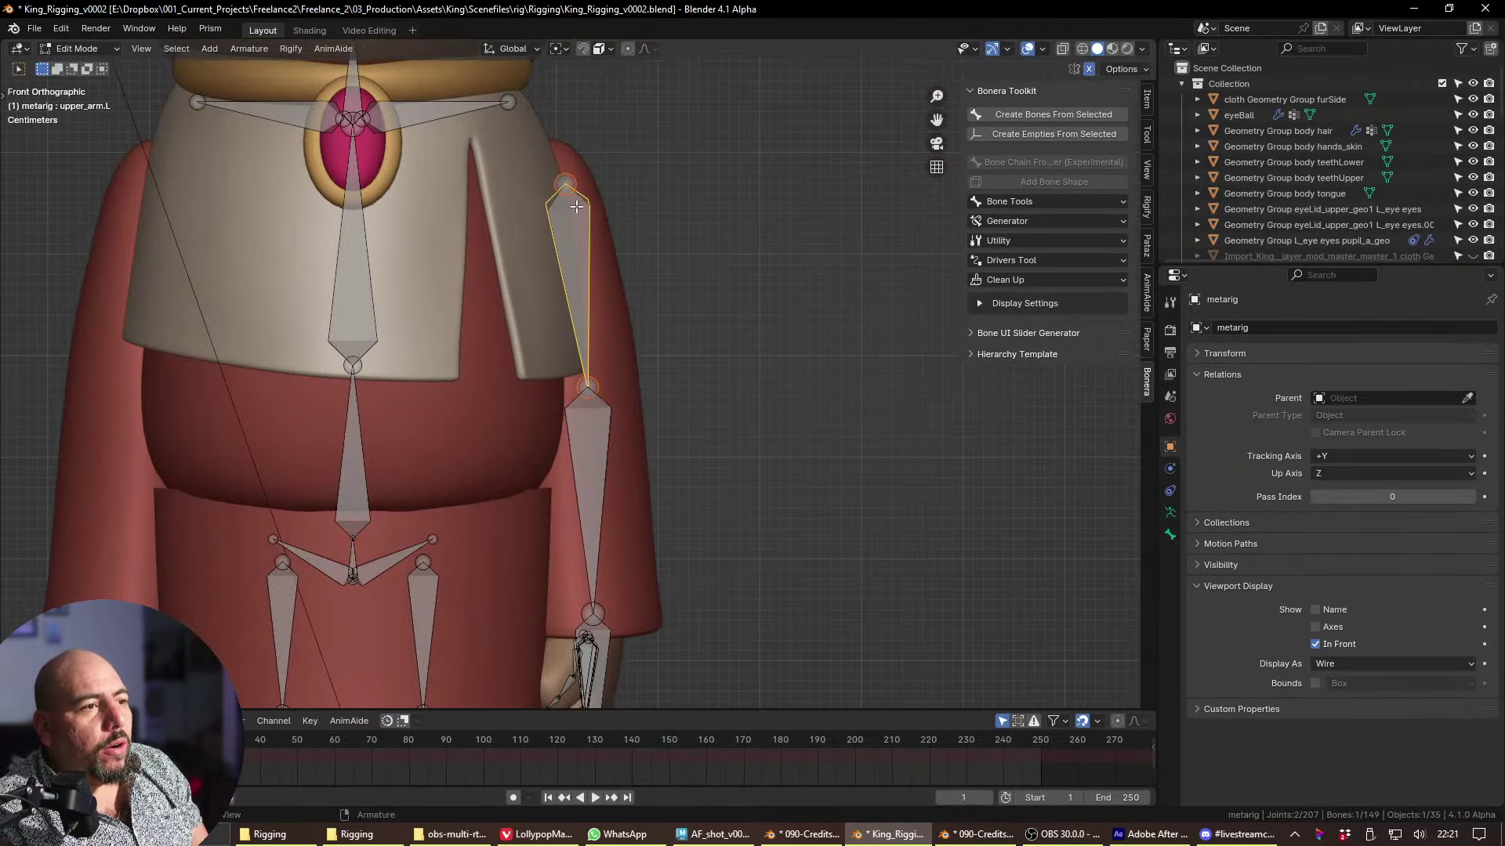
# - Move the upper arm's shoulder joint slightly toward the body in front view and check the arm in side view
pyautogui.hotkey('alt', 'a')
pyautogui.moveTo(565, 187); pyautogui.dragTo(553, 190)
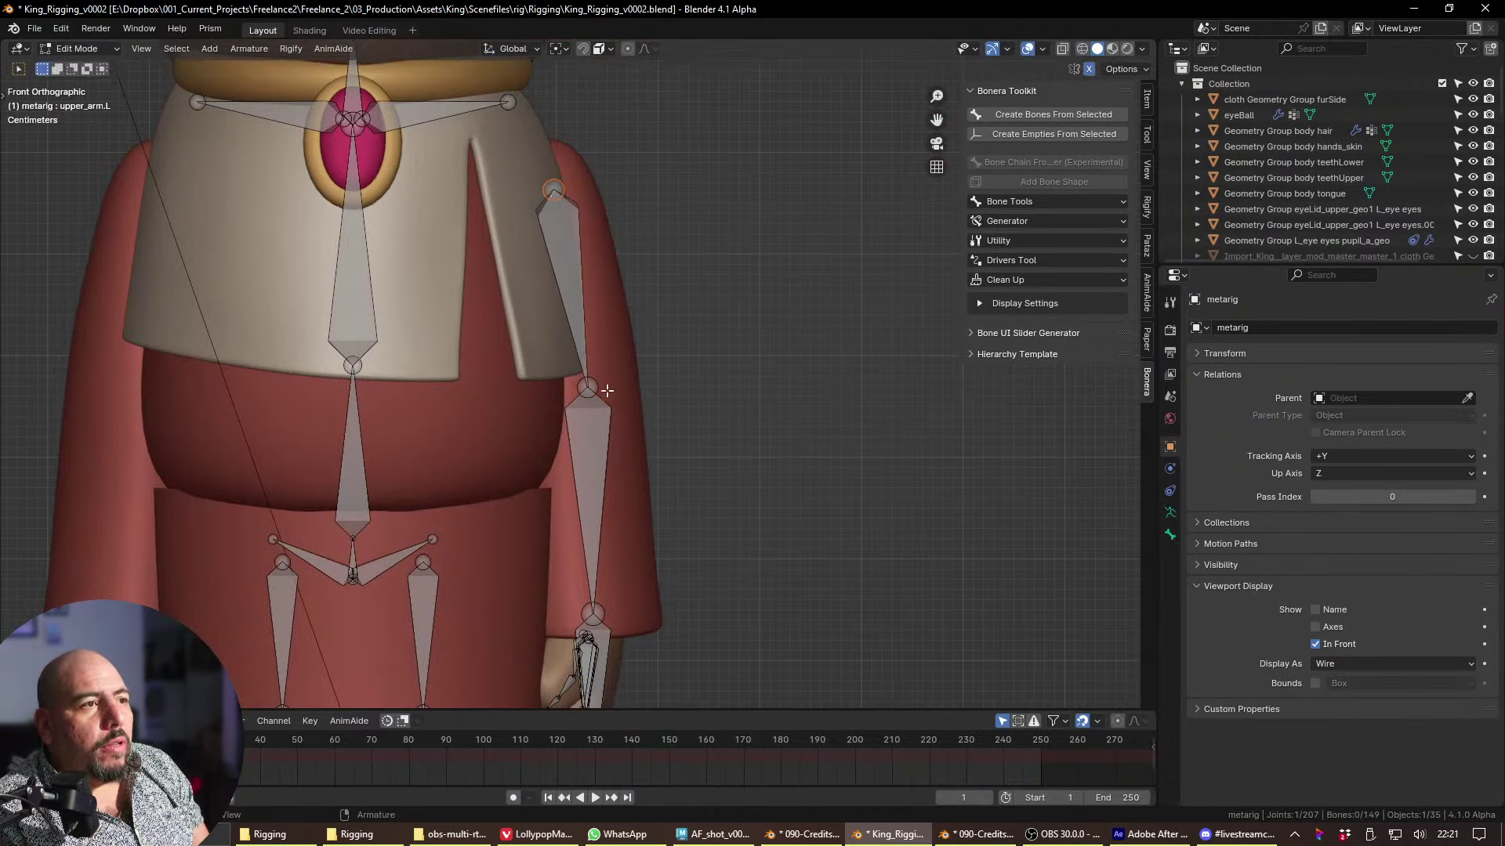
pyautogui.press('KP_3')
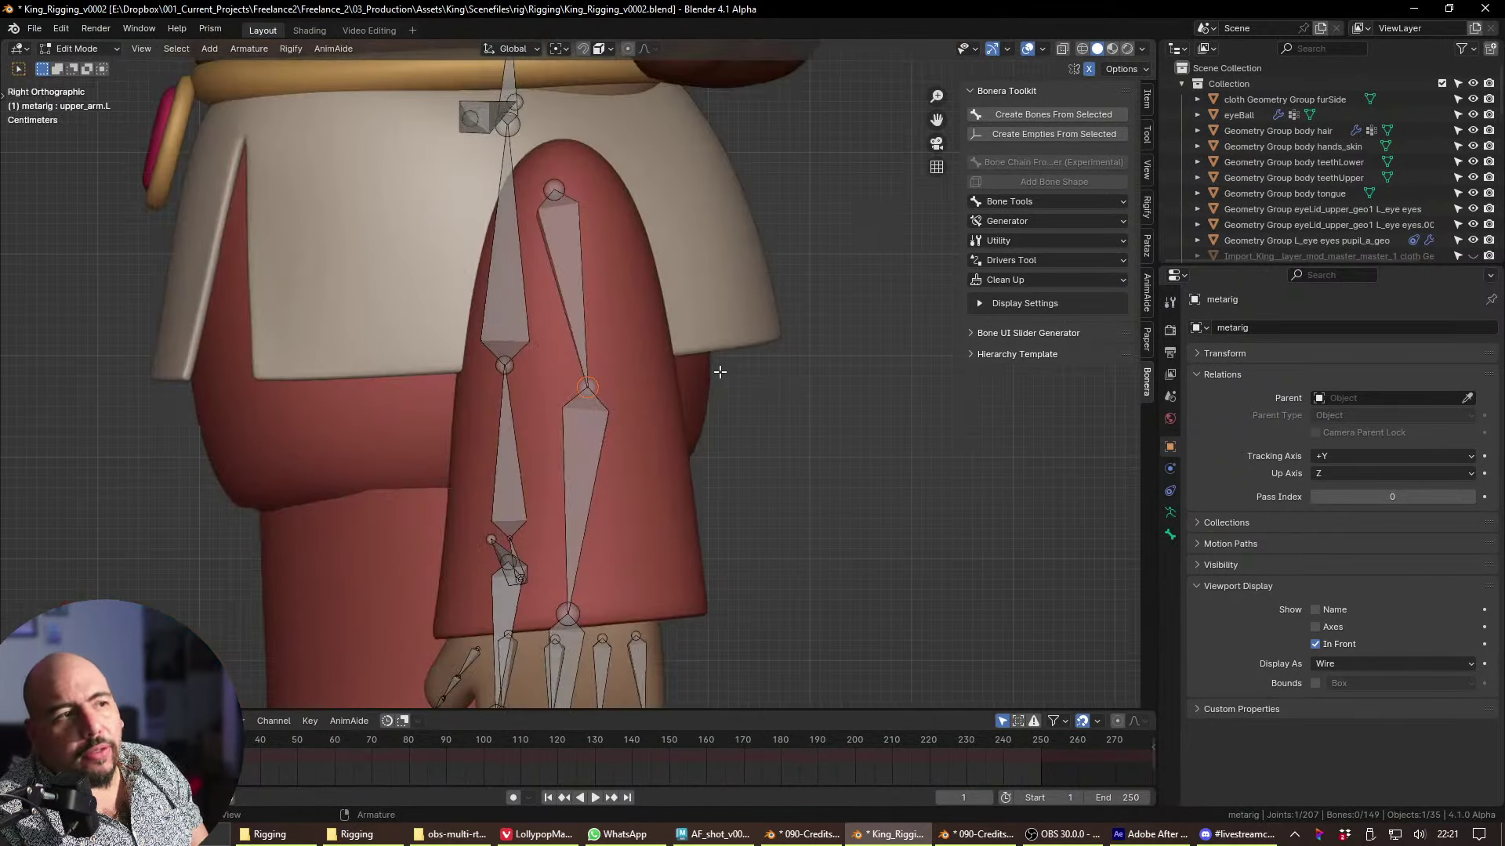
pyautogui.keyDown('shift'); pyautogui.moveTo(632, 382); pyautogui.dragTo(598, 231, button='middle'); pyautogui.keyUp('shift')
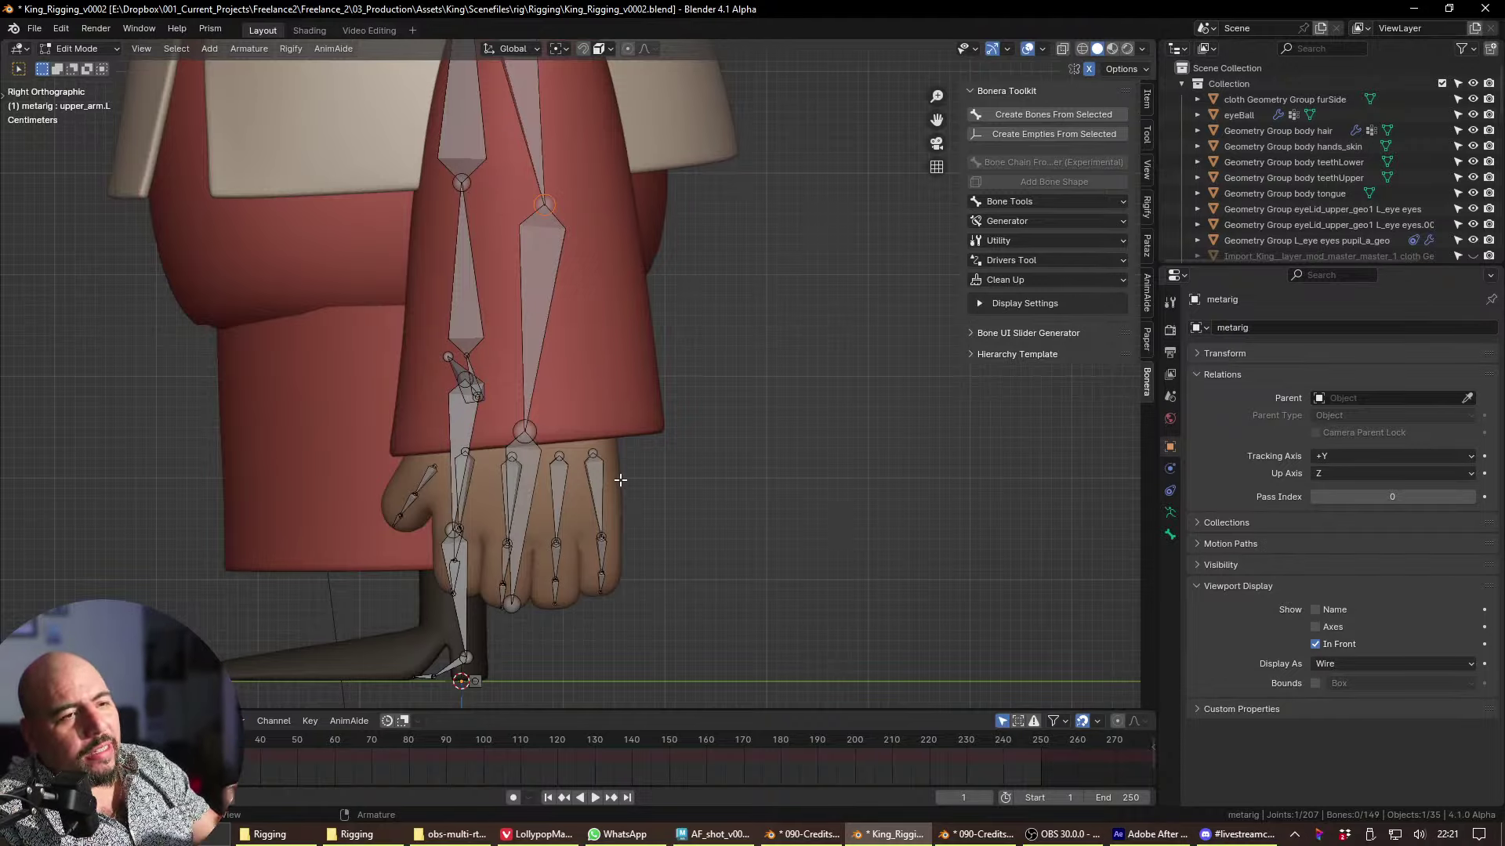
# - Check the left arm and hand bones against the sleeve in front view, selecting the hand and upper arm bones for inspection
pyautogui.moveTo(588, 474); pyautogui.dragTo(366, 385, button='middle')
pyautogui.press('KP_1')
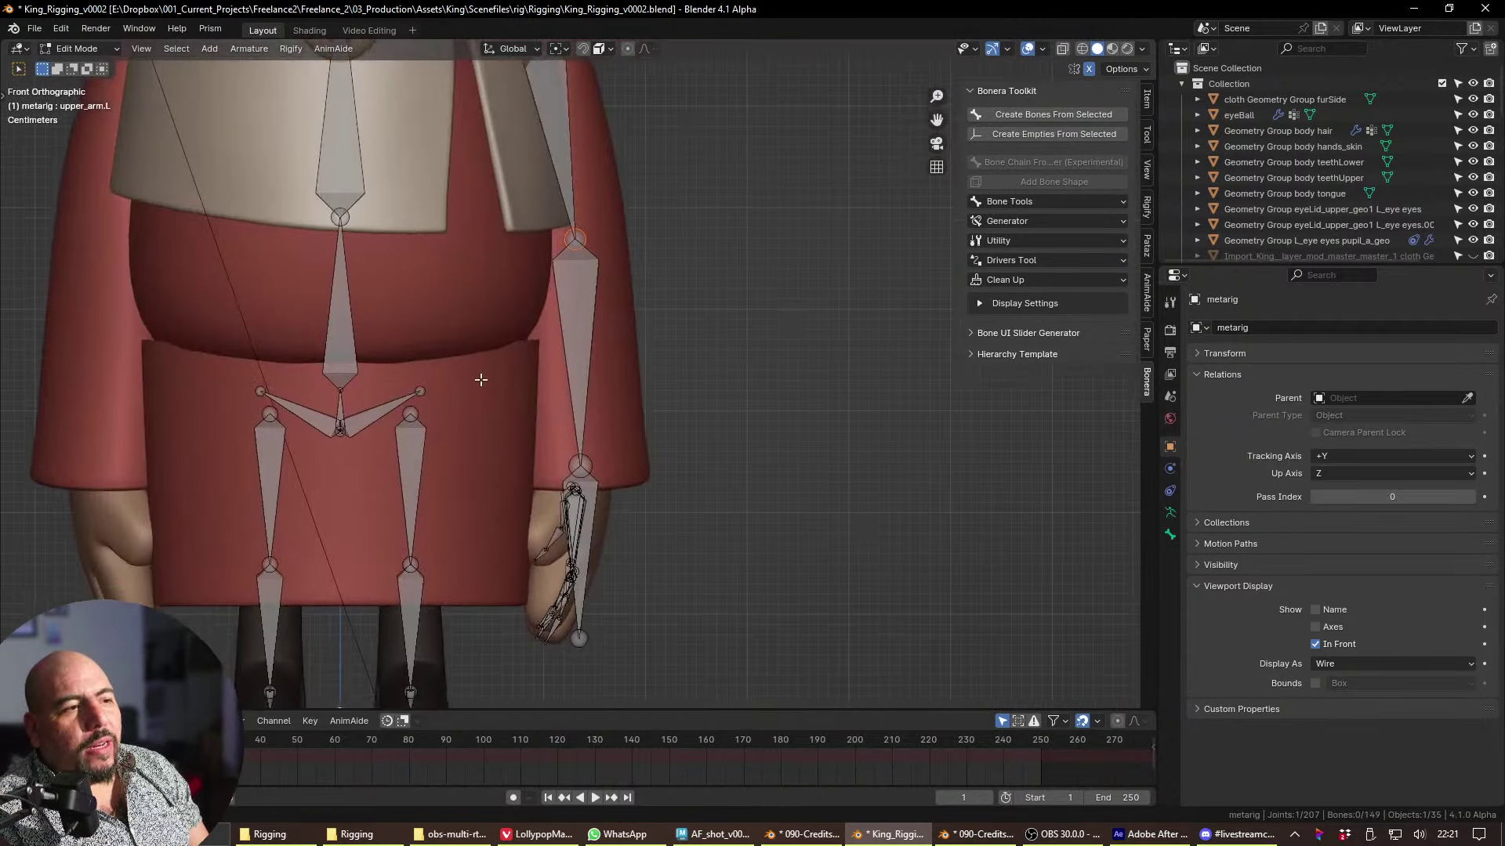
pyautogui.keyDown('shift'); pyautogui.moveTo(487, 376); pyautogui.dragTo(596, 314, button='middle'); pyautogui.keyUp('shift')
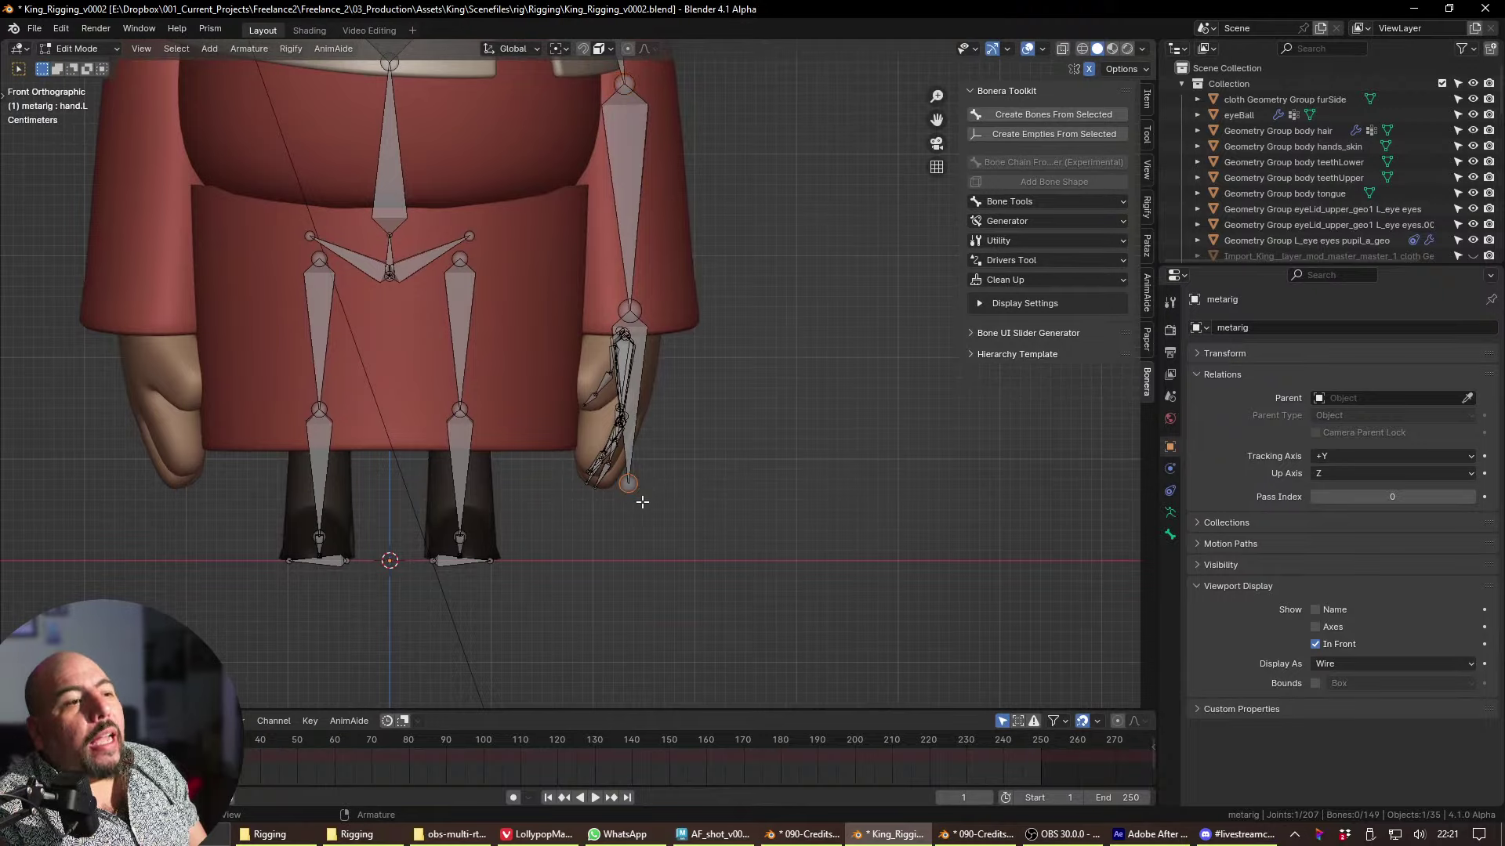
pyautogui.click(661, 366)
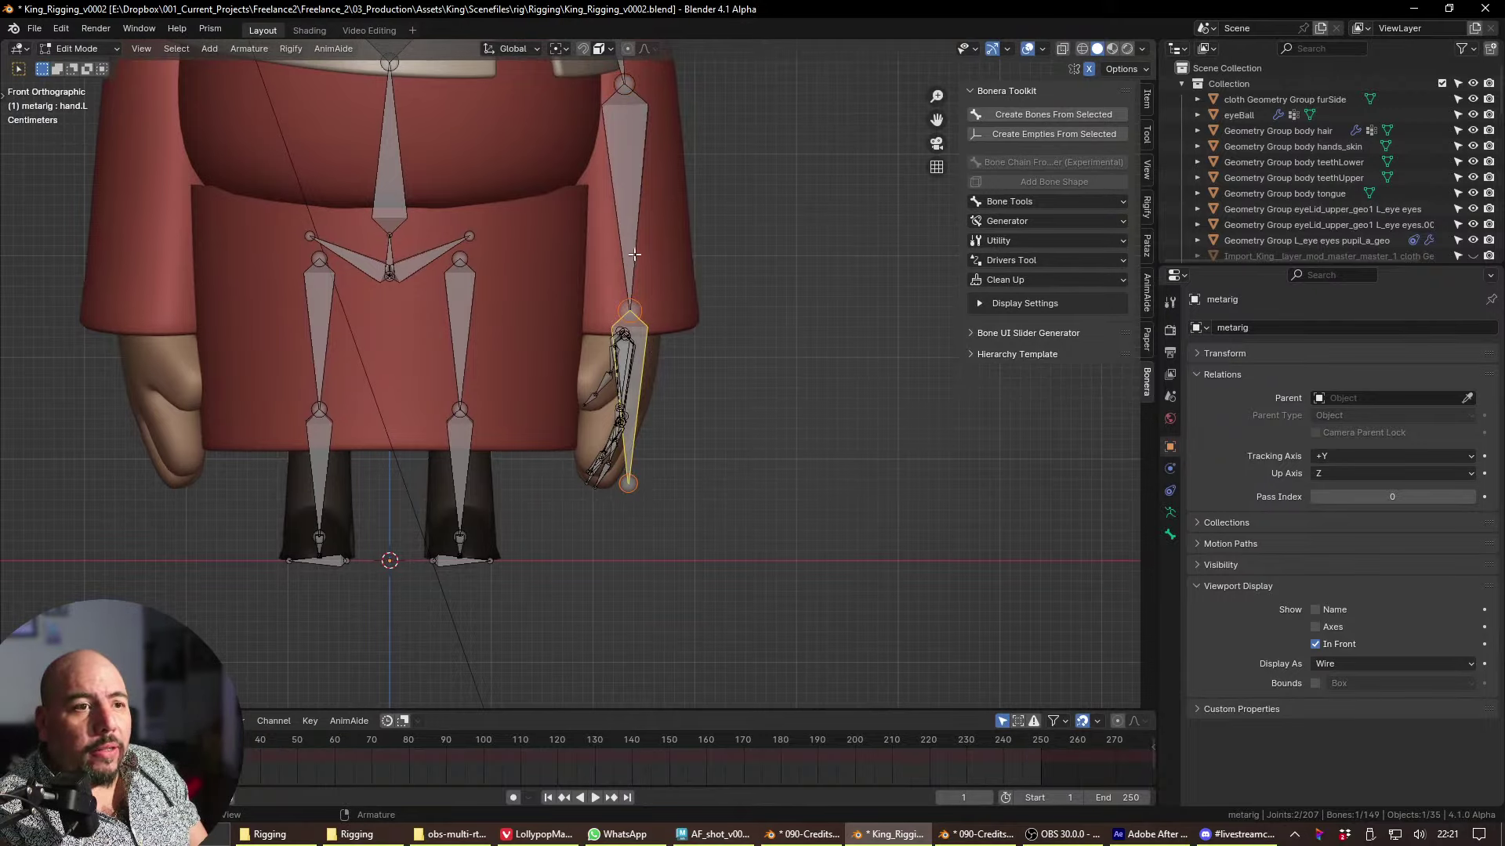
pyautogui.keyDown('shift'); pyautogui.moveTo(635, 254); pyautogui.dragTo(632, 449, button='middle'); pyautogui.keyUp('shift')
pyautogui.click(613, 135)
pyautogui.click(589, 82)
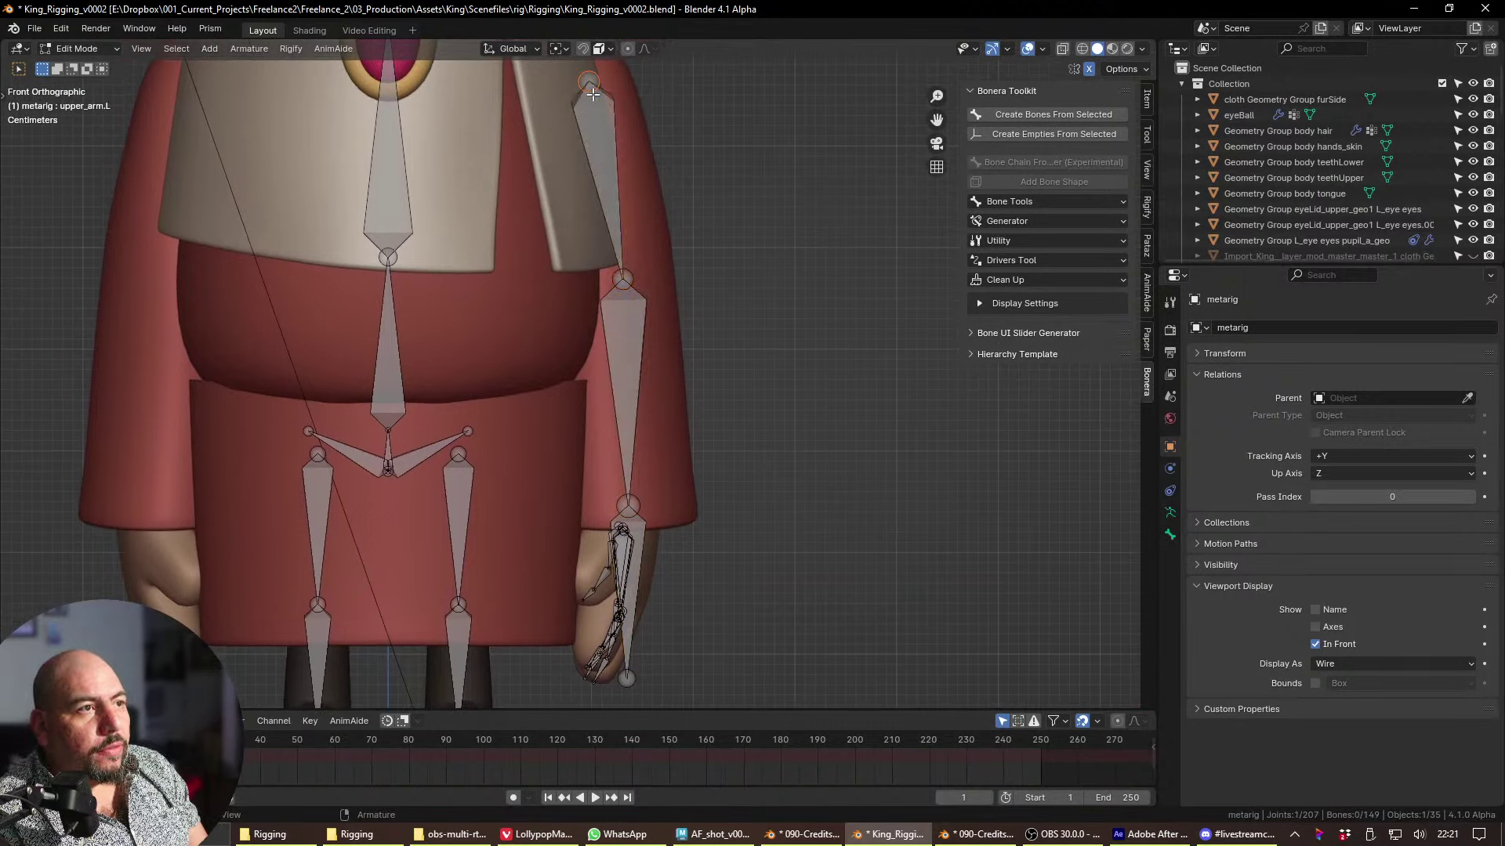
pyautogui.keyDown('shift'); pyautogui.moveTo(592, 94); pyautogui.dragTo(594, 191, button='middle'); pyautogui.keyUp('shift')
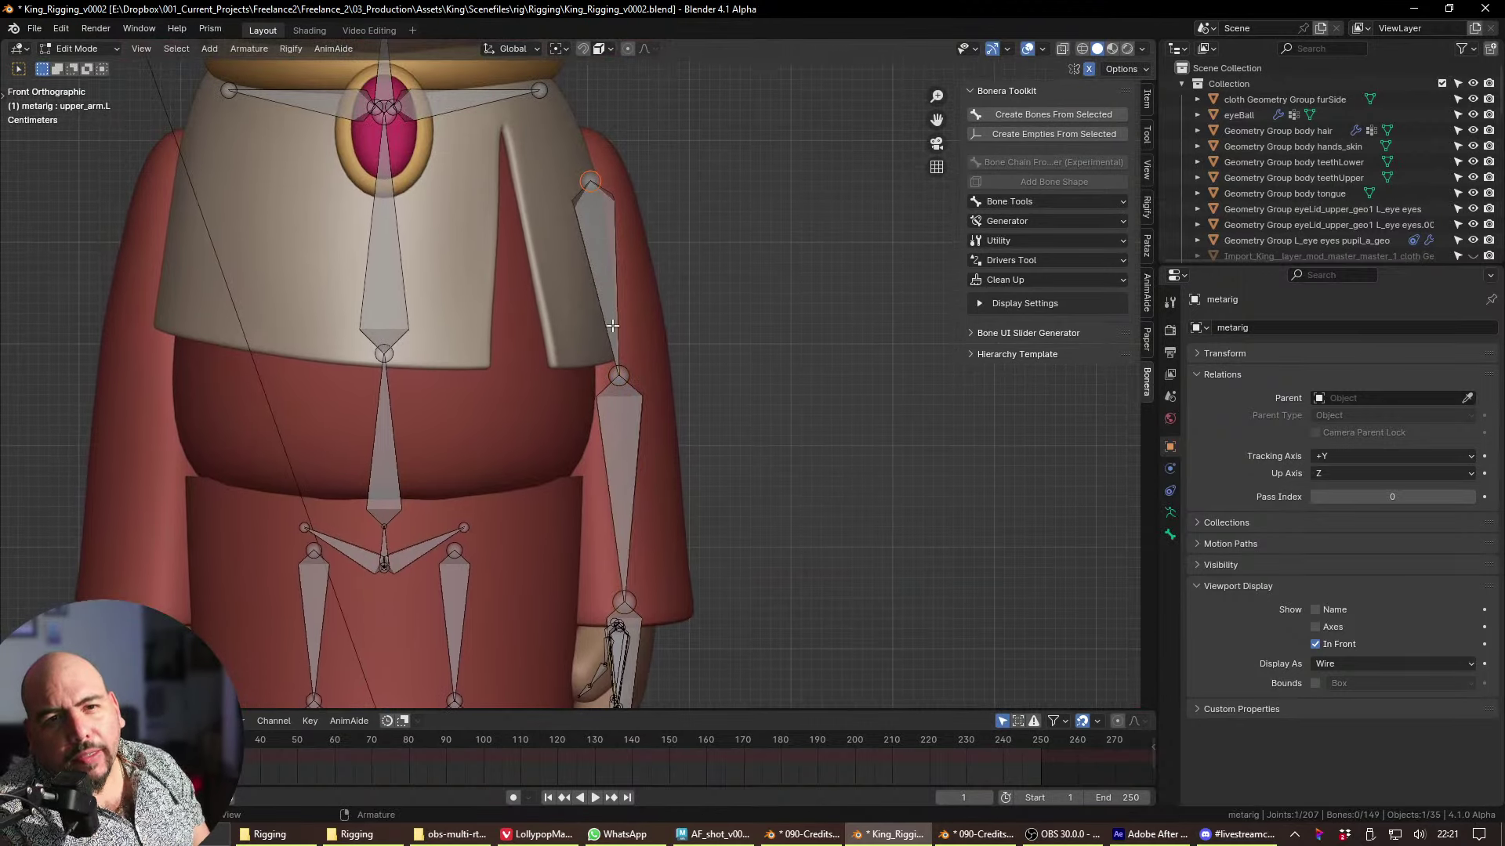
pyautogui.keyDown('shift'); pyautogui.click(650, 379); pyautogui.keyUp('shift')
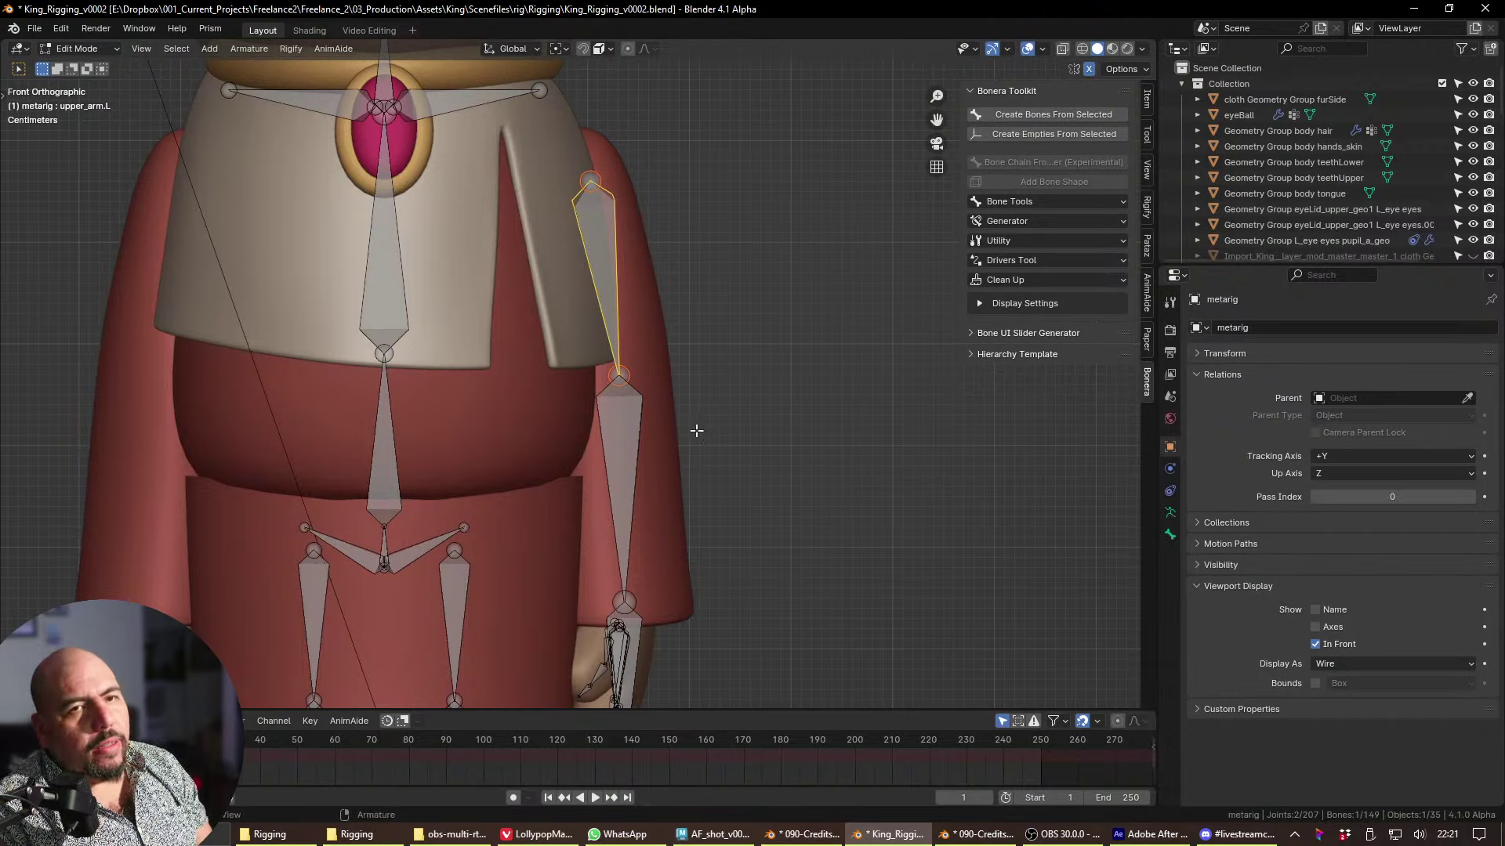
# - Examine the upper arm bone and elbow placement in side view and return to the front view
pyautogui.press('KP_3')
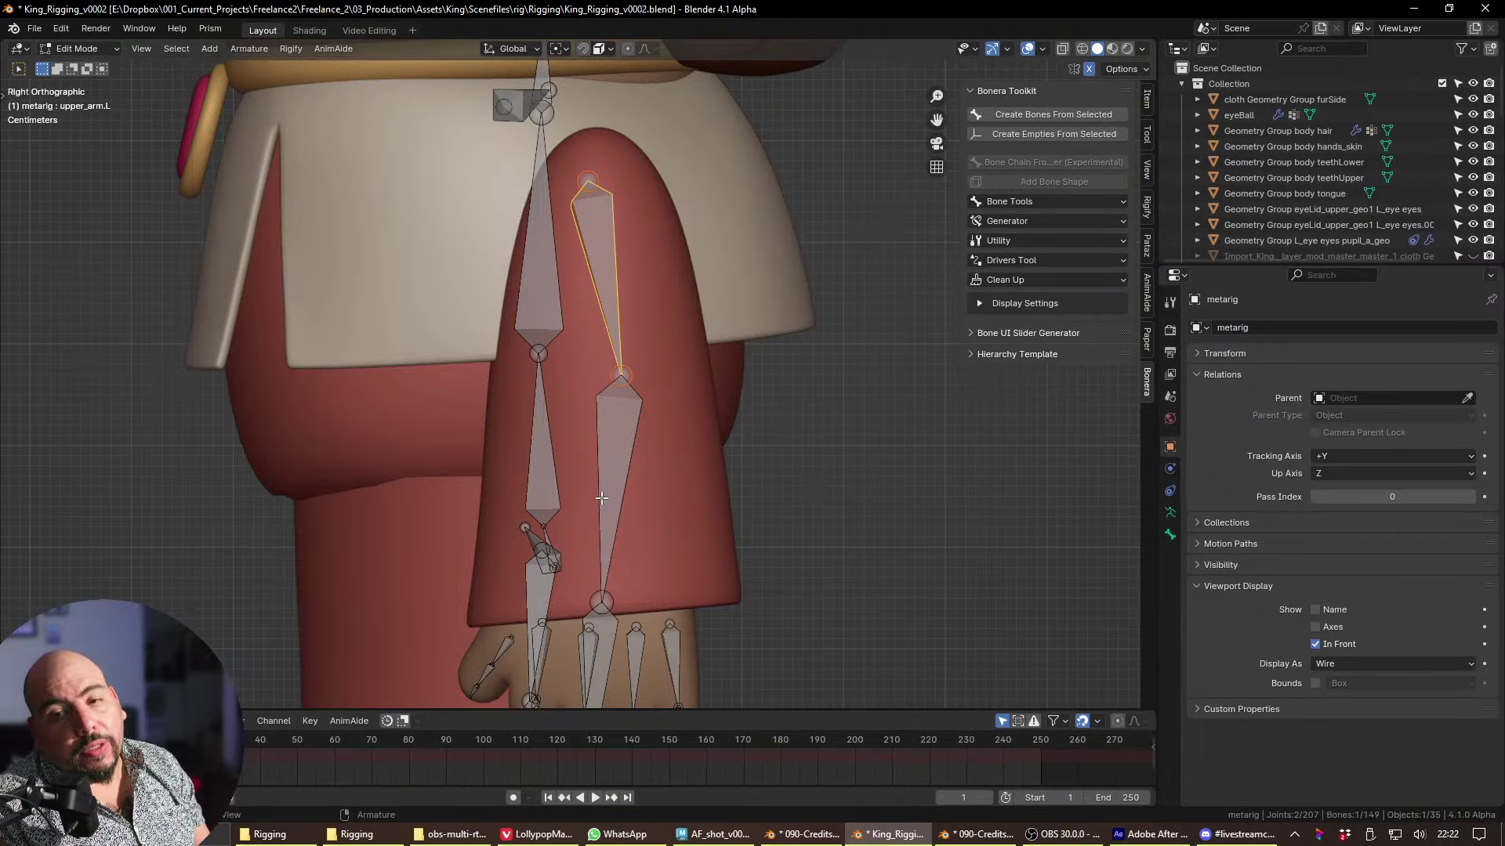
pyautogui.keyDown('shift'); pyautogui.moveTo(791, 445); pyautogui.dragTo(782, 472, button='middle'); pyautogui.keyUp('shift')
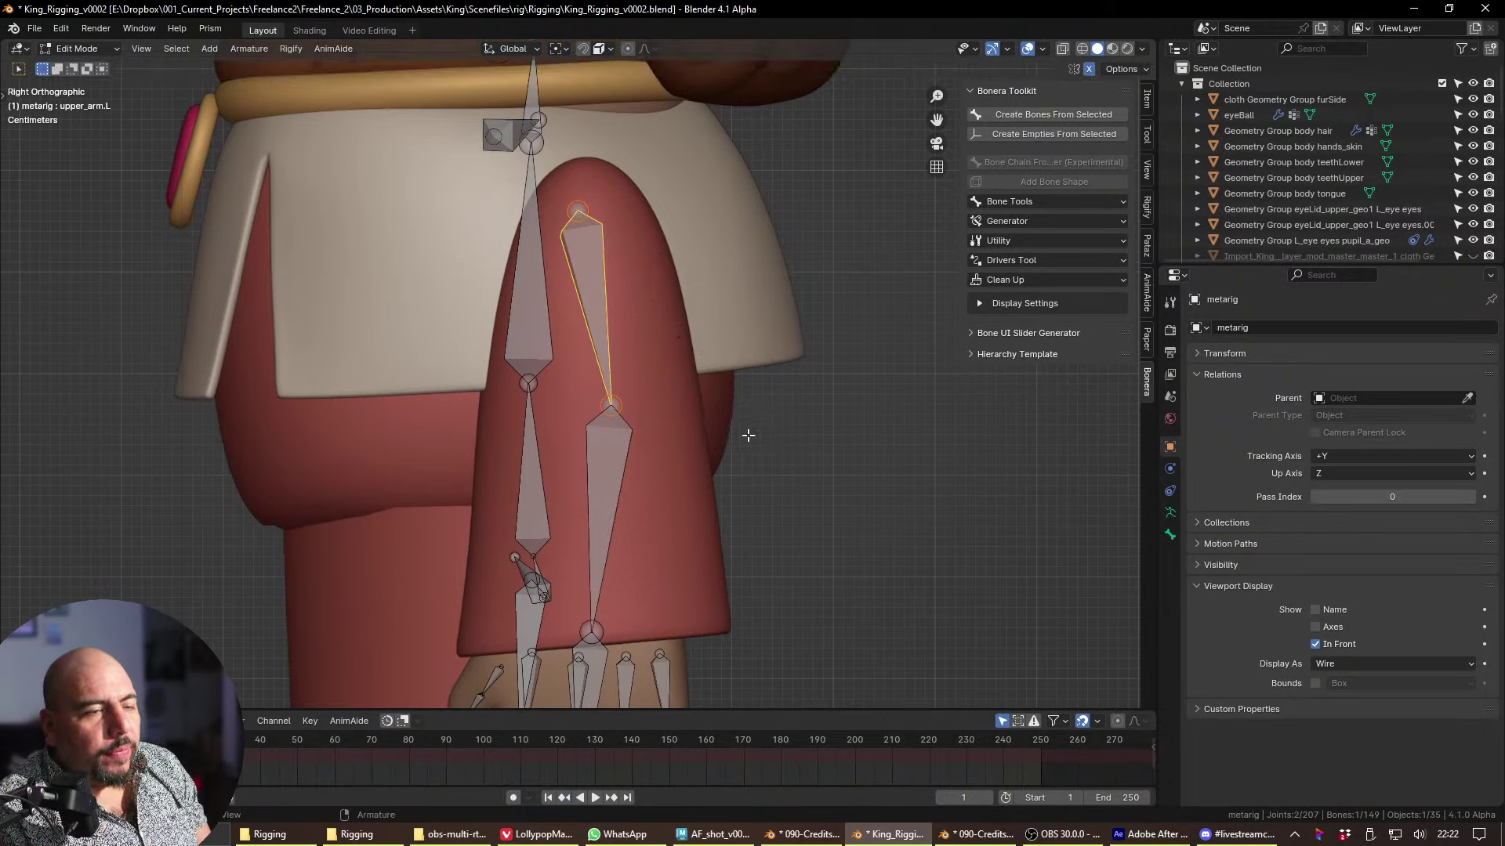
pyautogui.scroll(-1, 668, 445)
pyautogui.keyDown('shift'); pyautogui.moveTo(665, 344); pyautogui.dragTo(625, 271, button='middle'); pyautogui.keyUp('shift')
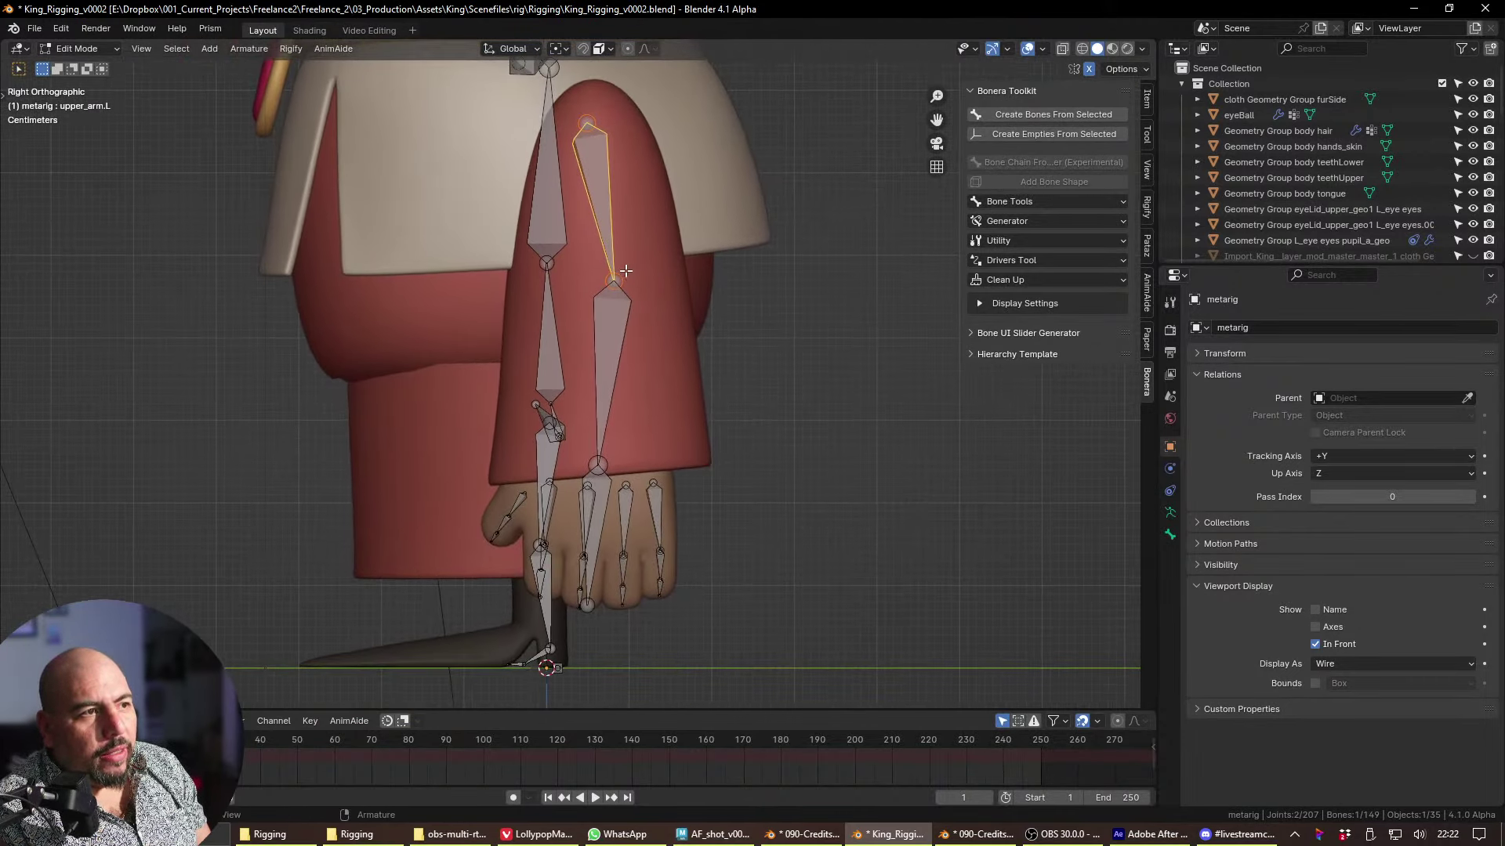
pyautogui.click(626, 271)
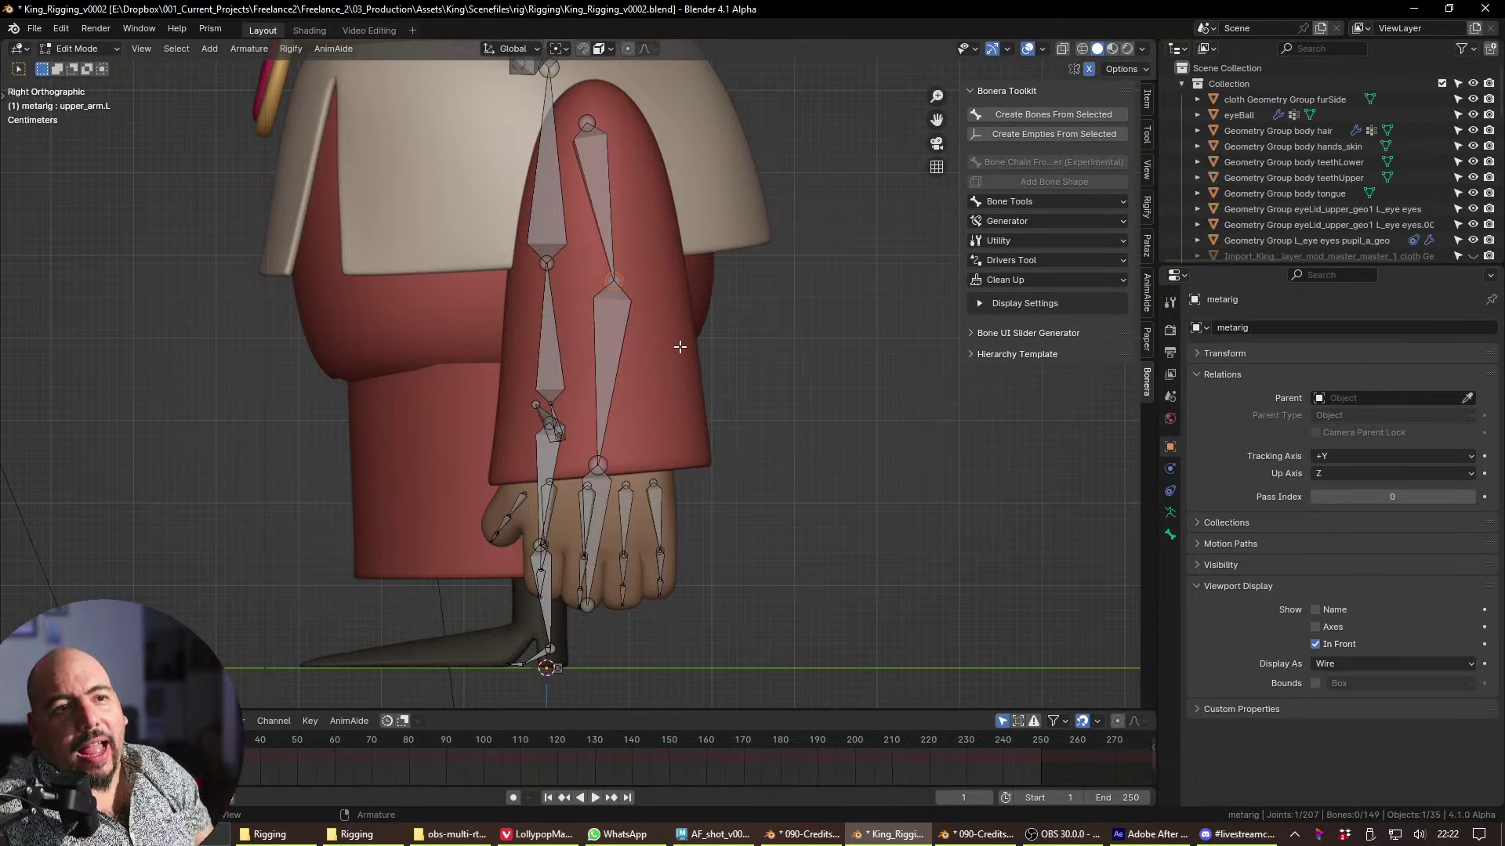
pyautogui.keyDown('shift'); pyautogui.moveTo(608, 253); pyautogui.dragTo(596, 351, button='middle'); pyautogui.keyUp('shift')
pyautogui.click(597, 295)
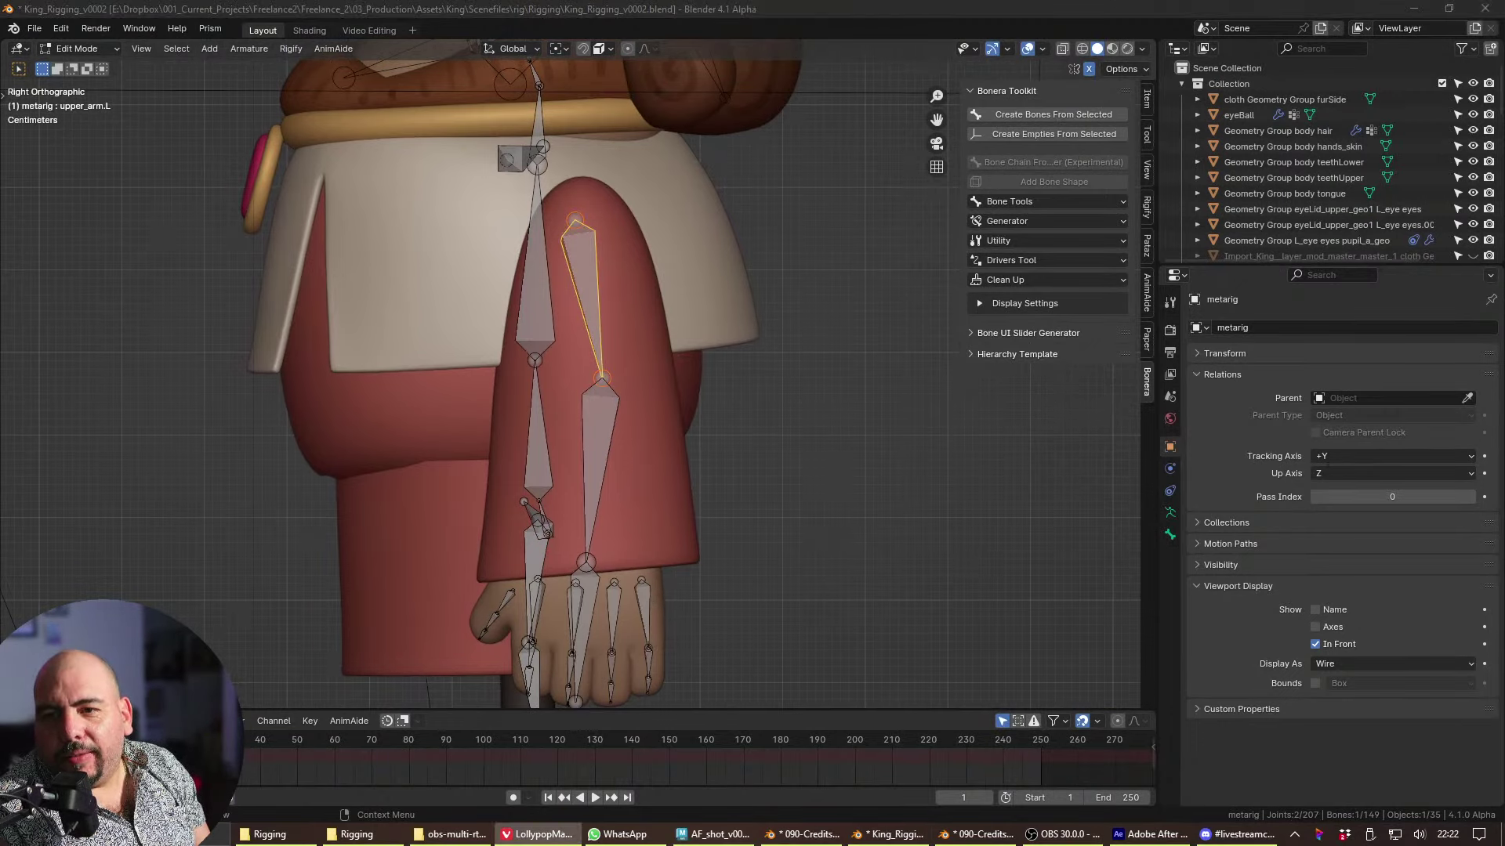
pyautogui.moveTo(909, 364); pyautogui.dragTo(745, 360, button='middle')
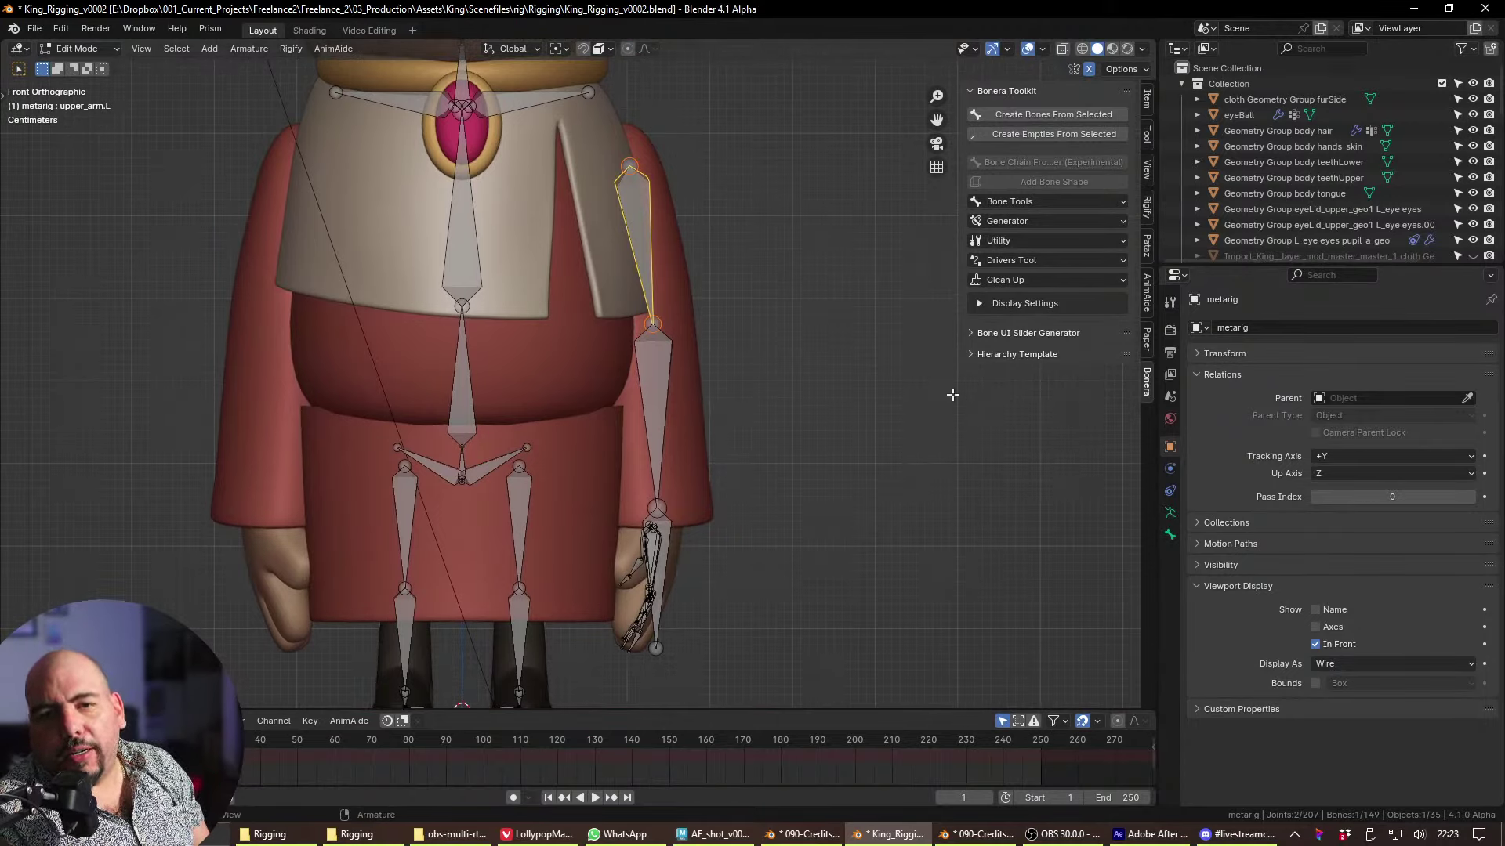
# - Reveal the hidden arm and hand bones on the opposite side of the metarig and clear the selection
pyautogui.keyDown('shift'); pyautogui.moveTo(757, 455); pyautogui.dragTo(792, 512, button='middle'); pyautogui.keyUp('shift')
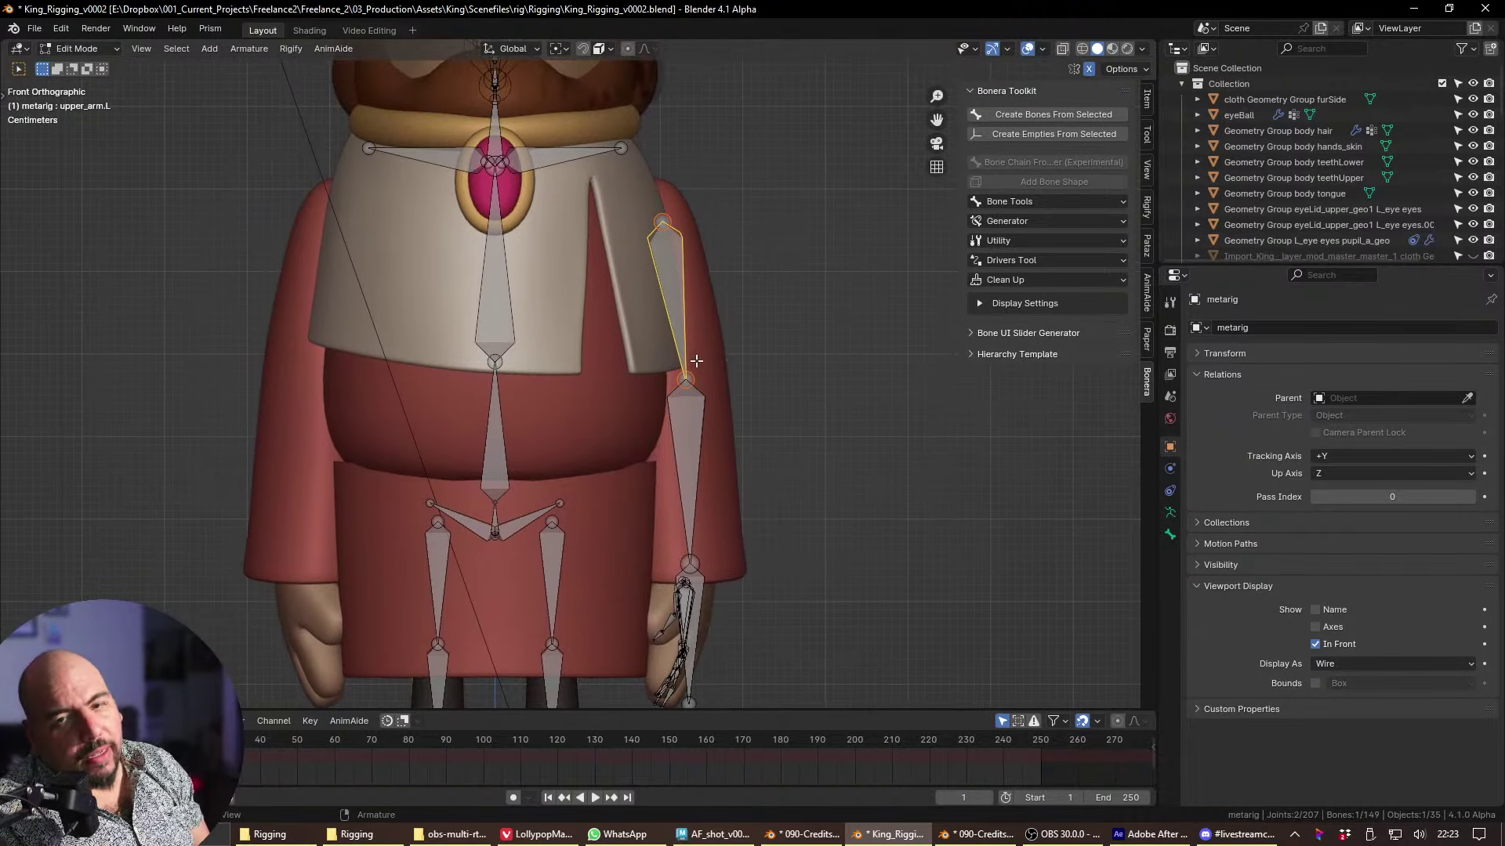
pyautogui.keyDown('shift'); pyautogui.scroll(-2, 635, 290); pyautogui.keyUp('shift')
pyautogui.hotkey('alt', 'h')
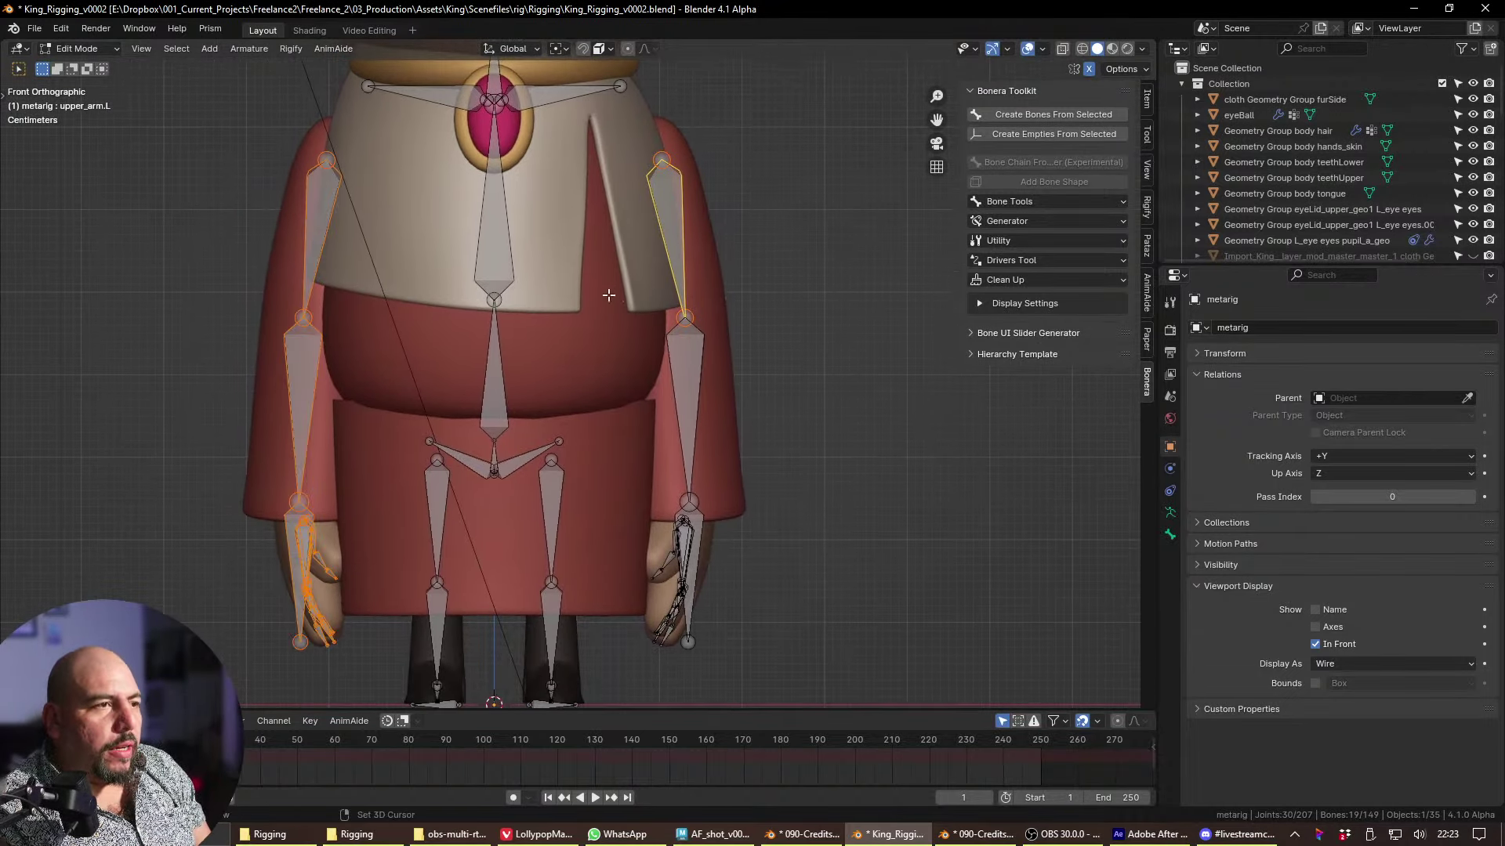
pyautogui.keyDown('shift'); pyautogui.scroll(3, 657, 281); pyautogui.keyUp('shift')
pyautogui.hotkey('alt', 'a')
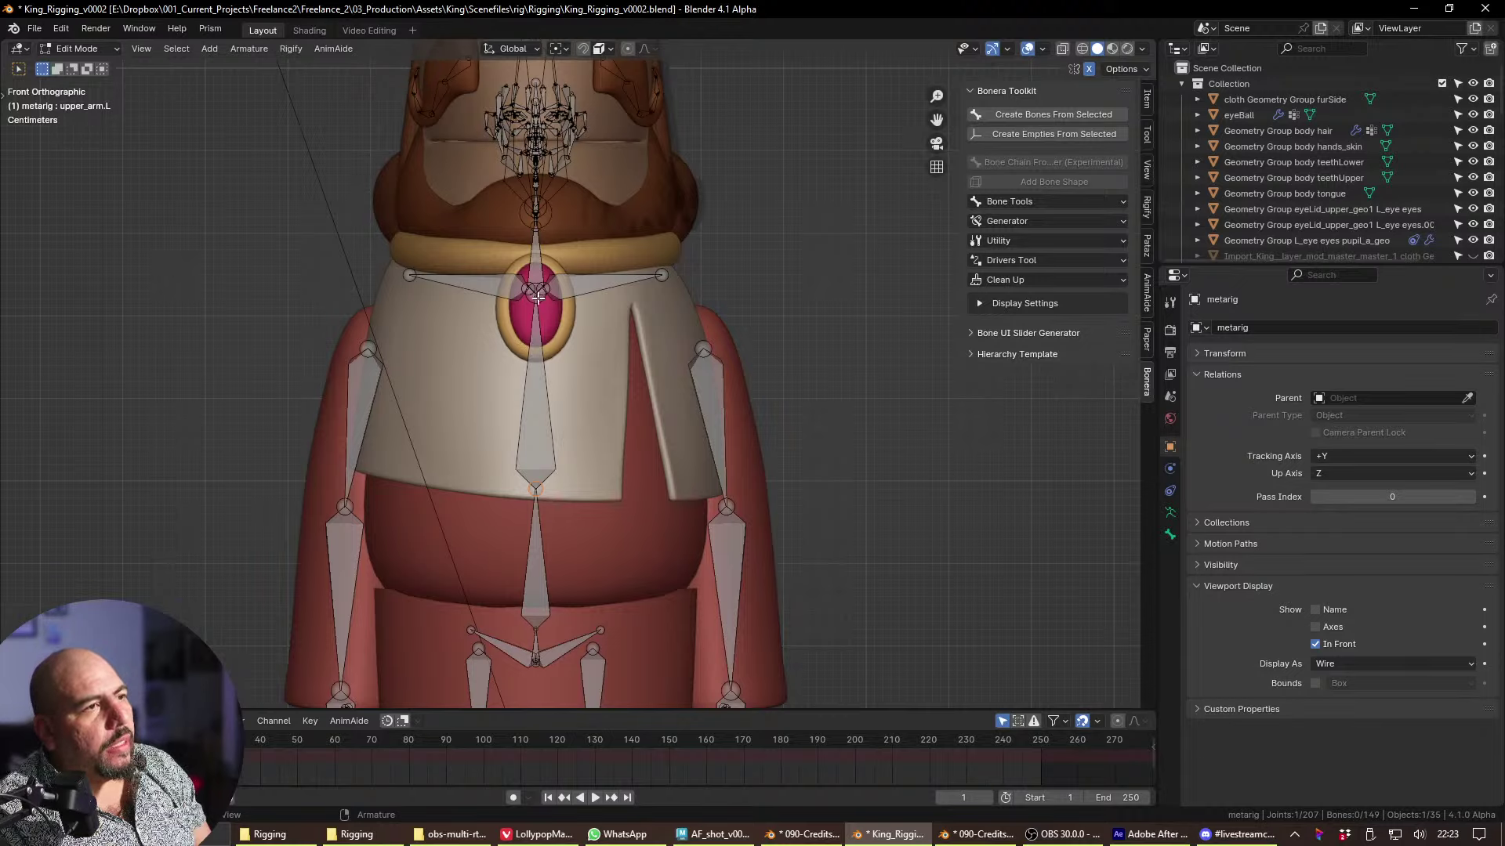
# - Lower the upper chest spine joint slightly and raise the mid-spine joint along the Z axis in front view
pyautogui.click(536, 293)
pyautogui.click(543, 308)
pyautogui.press('g')
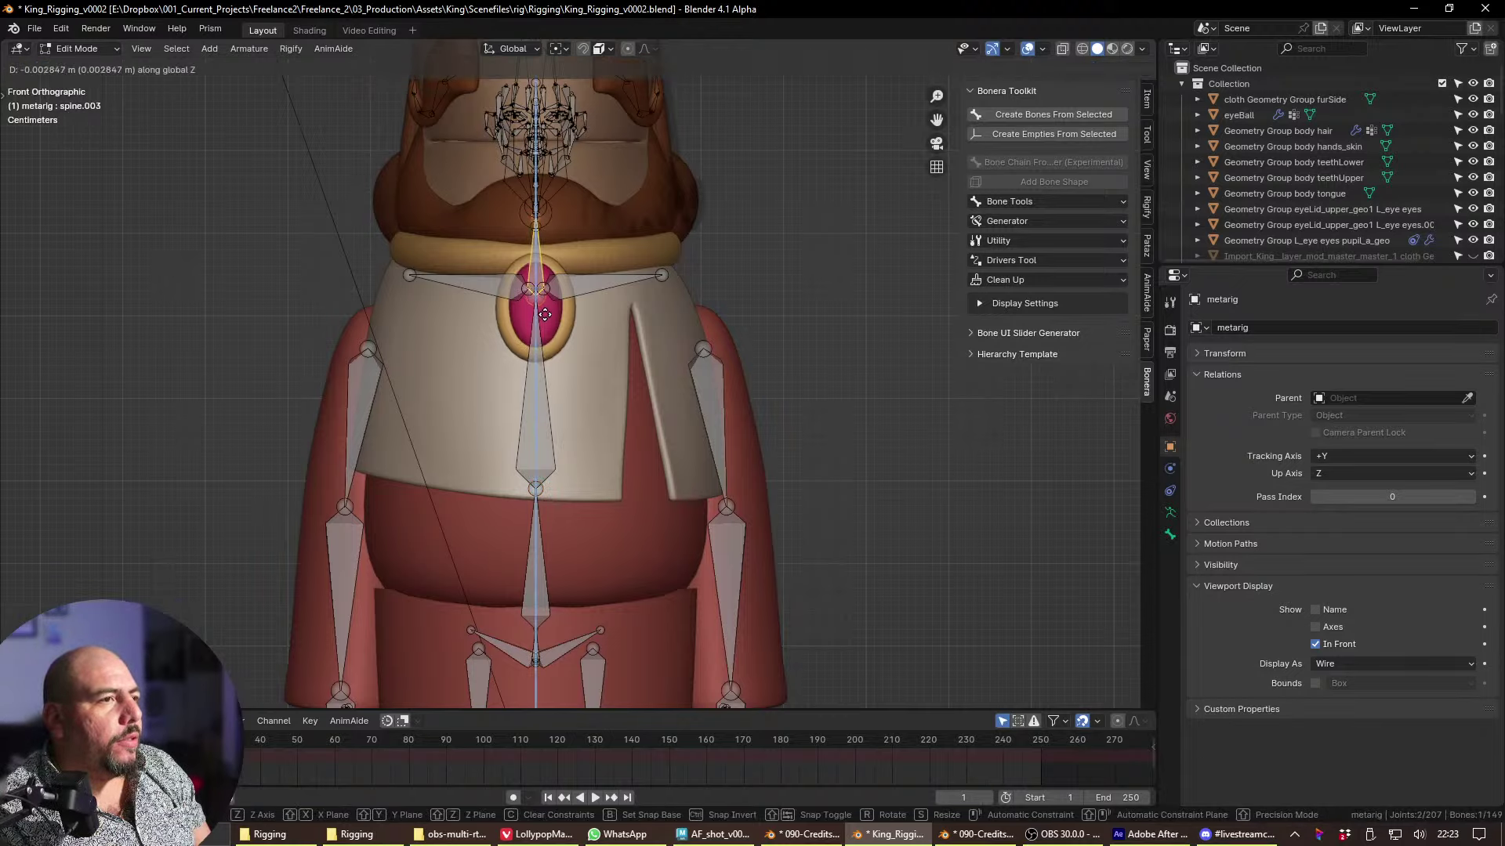
pyautogui.click(554, 329)
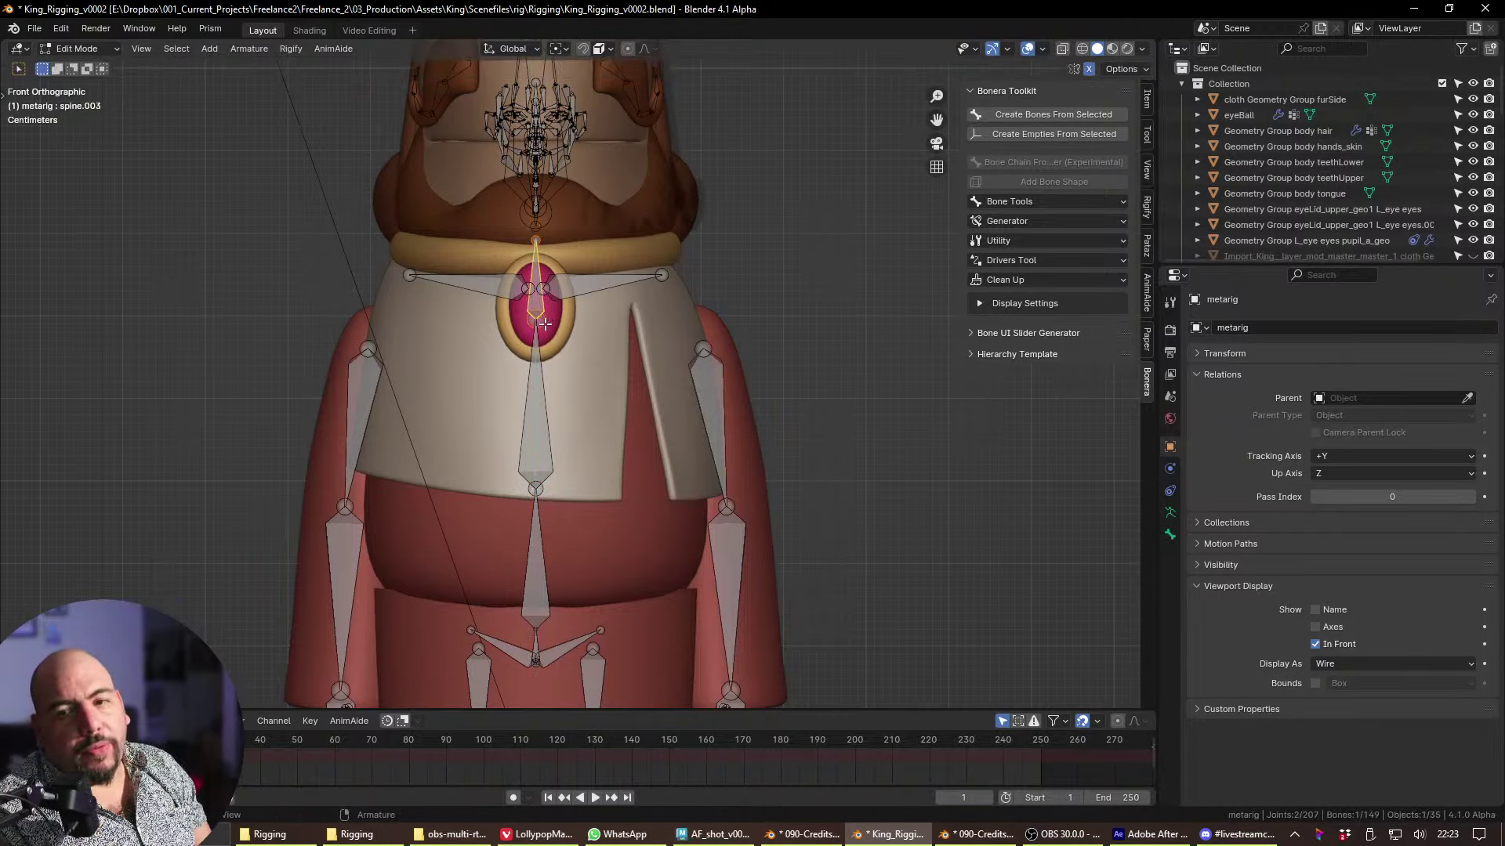
pyautogui.moveTo(564, 471); pyautogui.dragTo(526, 510)
pyautogui.press('g')
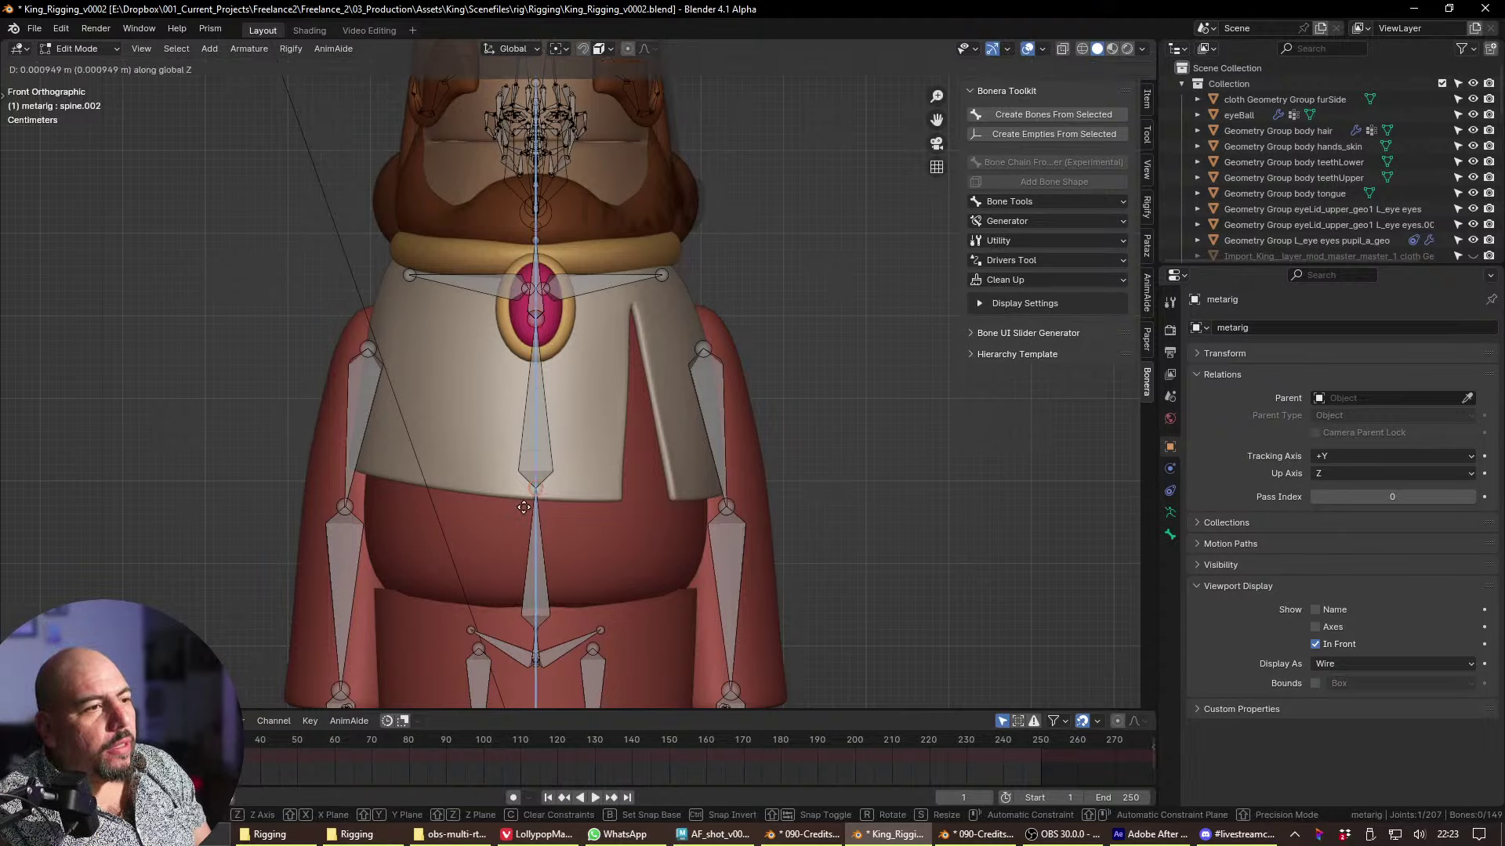
pyautogui.click(526, 481)
# - Raise the pelvis bones and the base of the spine together along Z by about 0.05 m
pyautogui.moveTo(592, 607); pyautogui.dragTo(525, 655)
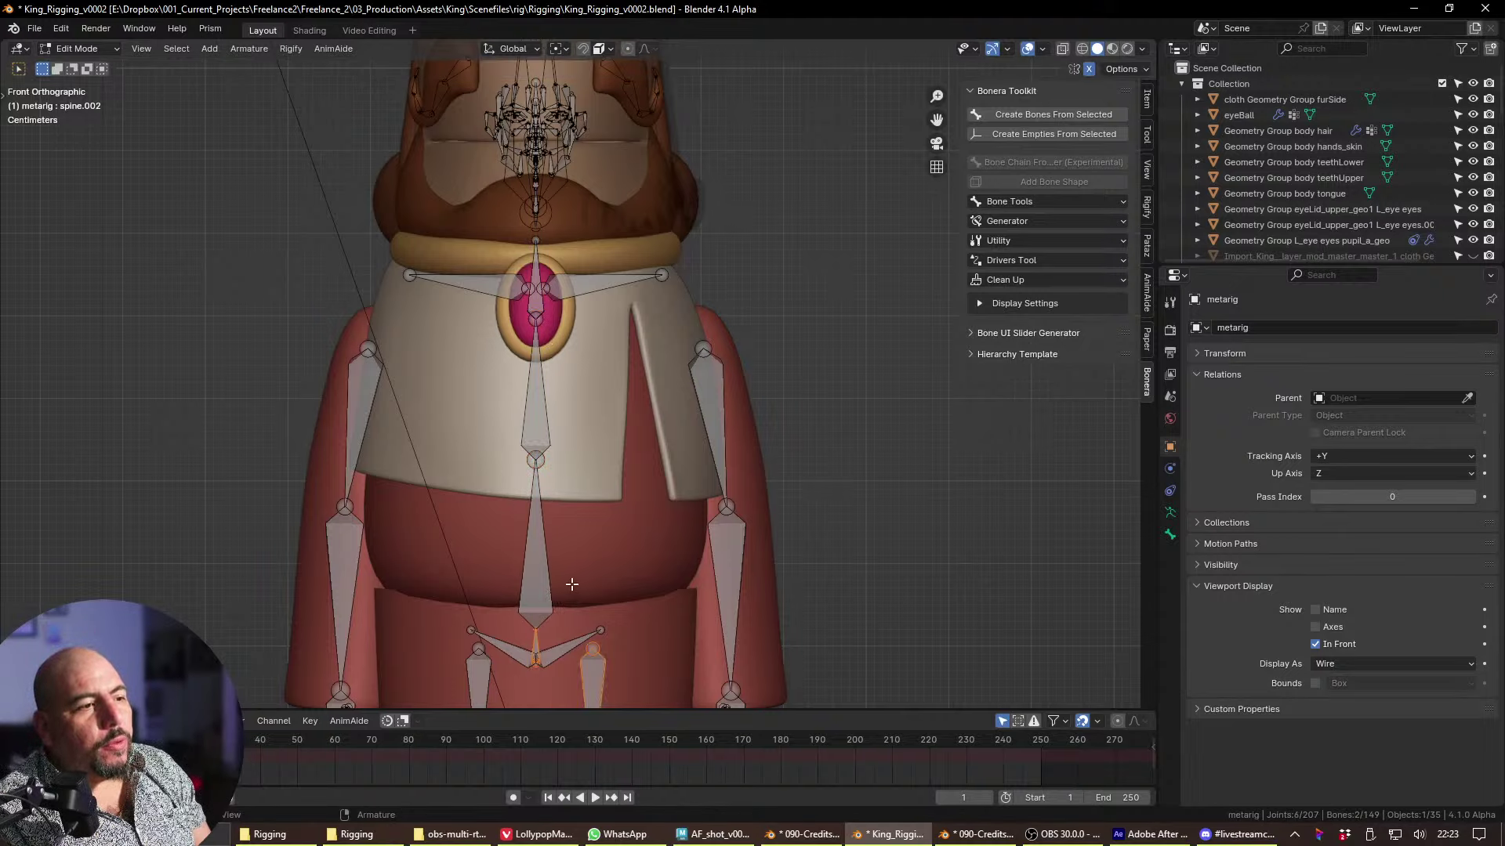
pyautogui.keyDown('shift'); pyautogui.moveTo(479, 623); pyautogui.dragTo(479, 478, button='middle'); pyautogui.keyUp('shift')
pyautogui.moveTo(403, 421); pyautogui.dragTo(645, 579)
pyautogui.press('g')
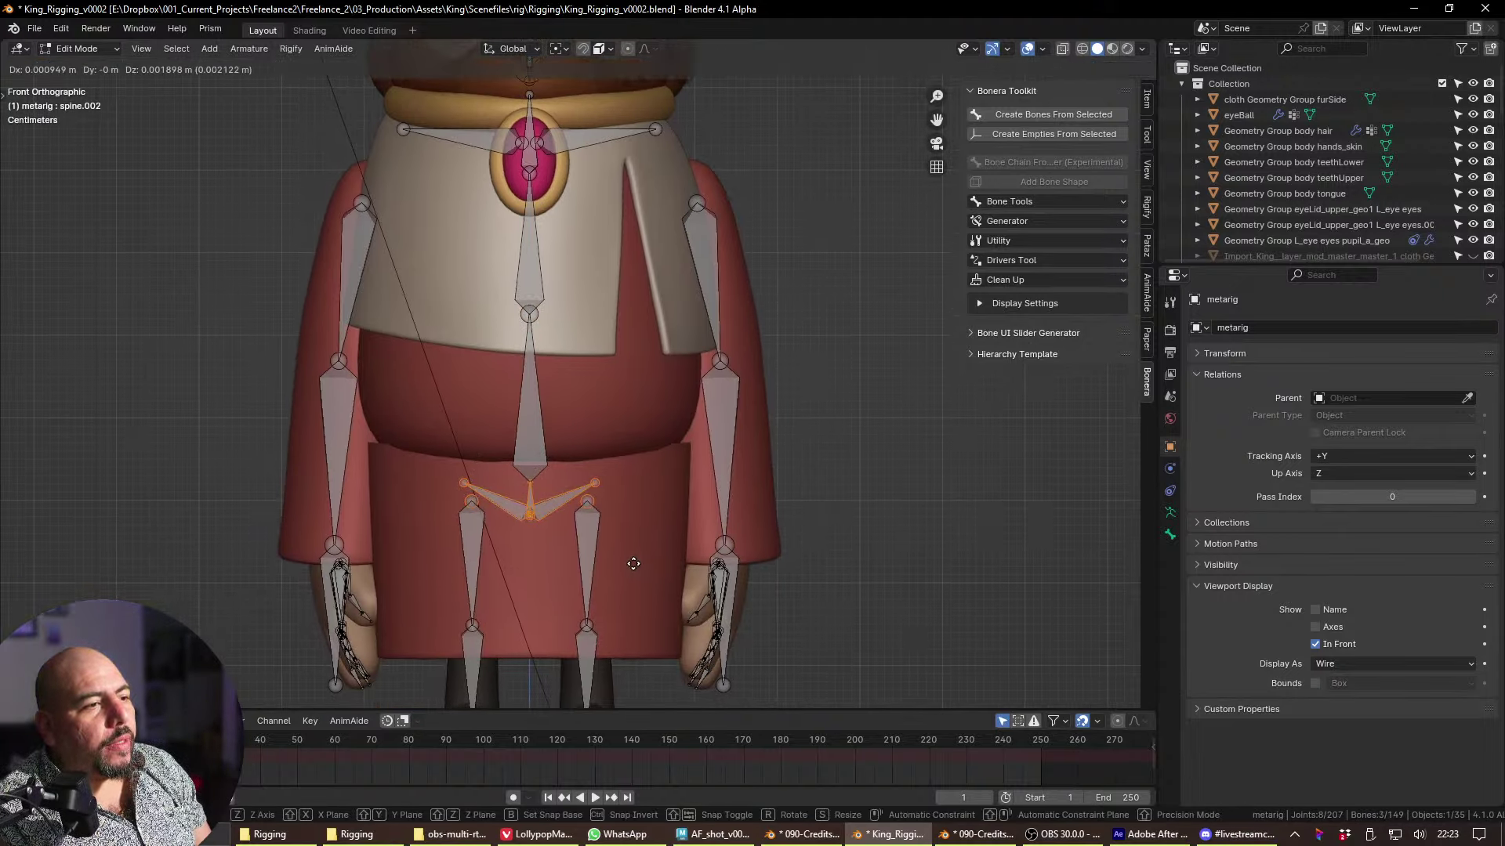
pyautogui.press('z')
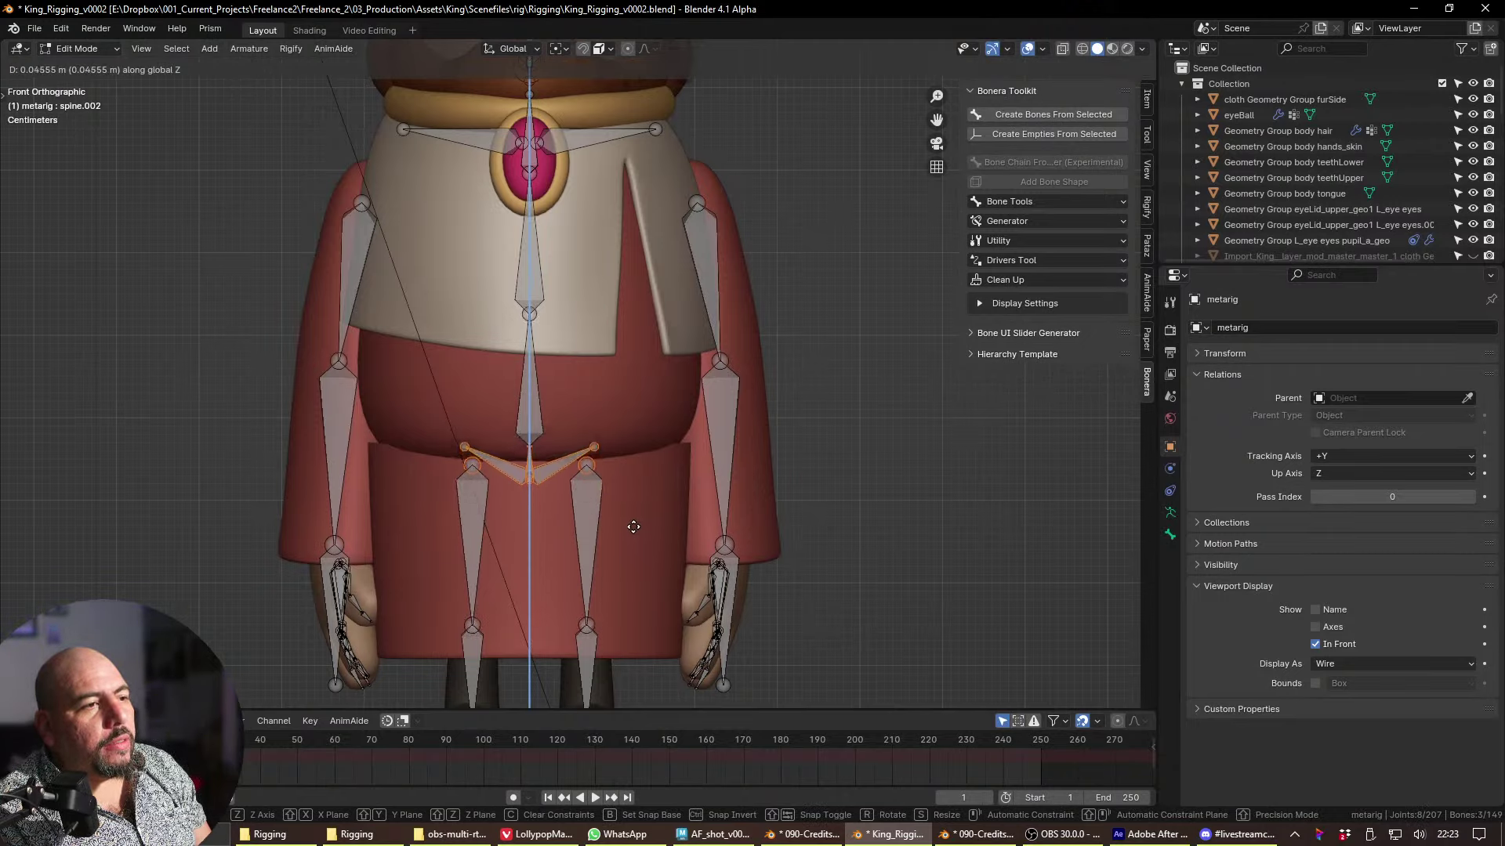
pyautogui.click(636, 524)
pyautogui.click(619, 509)
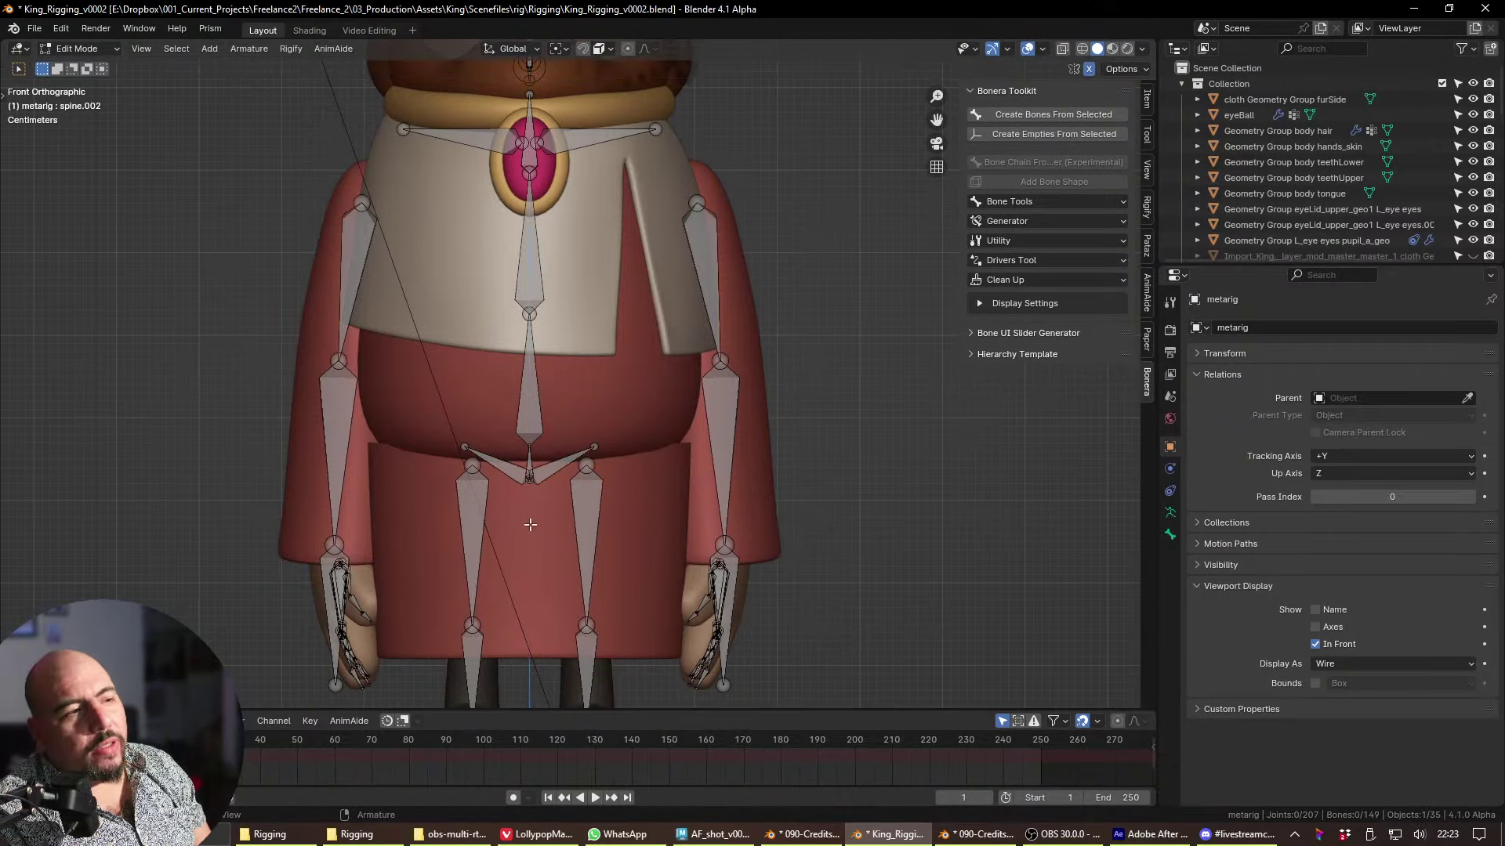
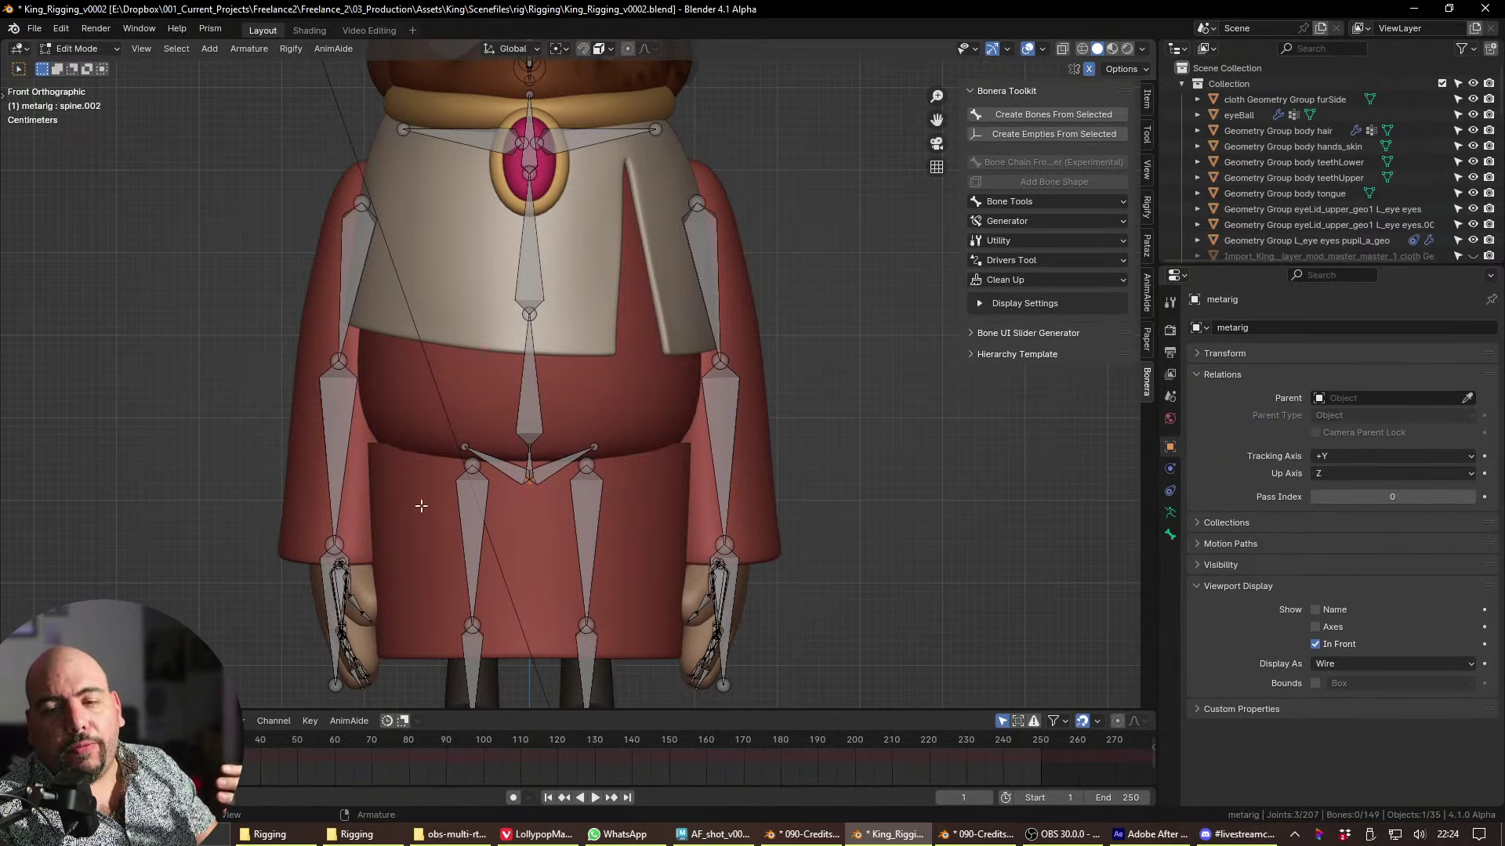
# - Raise the spine joint just above the pelvis along Z to lengthen the lowest spine bone
pyautogui.click(541, 451)
pyautogui.press('g')
pyautogui.press('z')
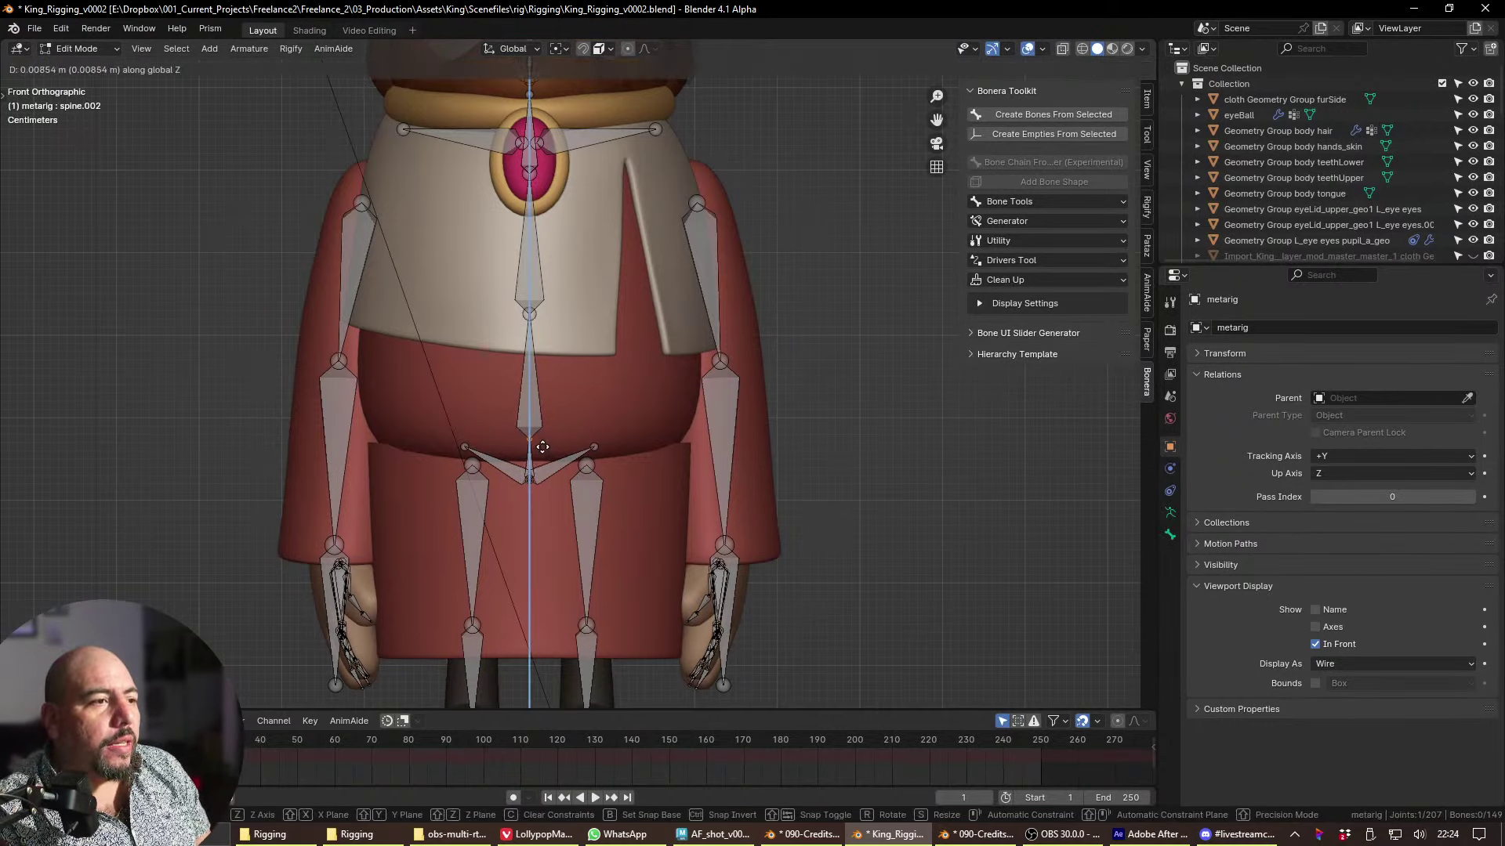
pyautogui.click(538, 426)
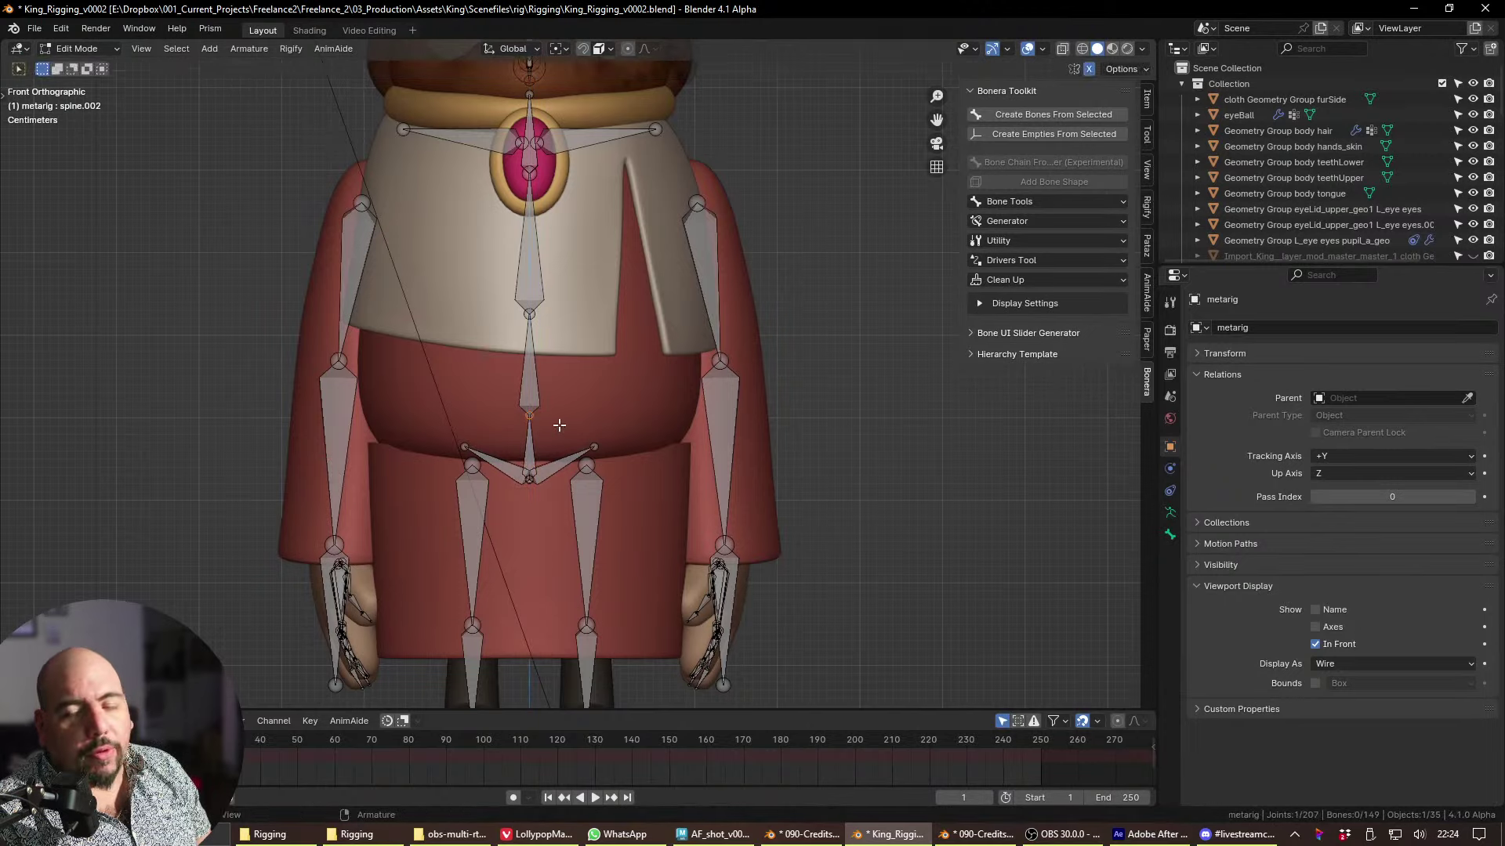
# - Examine the spine joints from the belly up to the chest and the face bones in front view
pyautogui.click(575, 328)
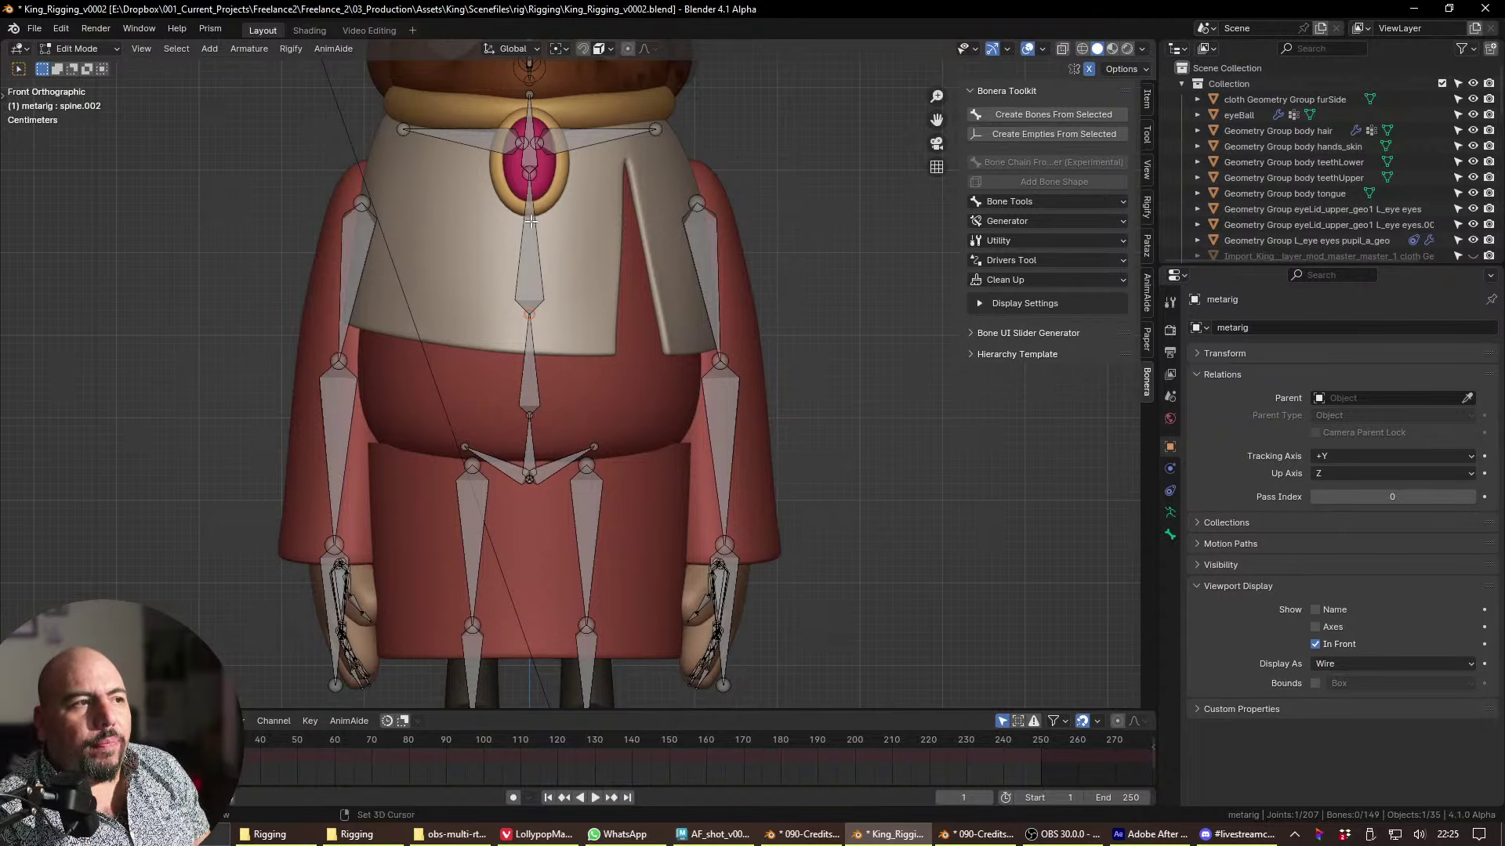
pyautogui.keyDown('shift'); pyautogui.moveTo(541, 276); pyautogui.dragTo(543, 460, button='middle'); pyautogui.keyUp('shift')
pyautogui.click(540, 388)
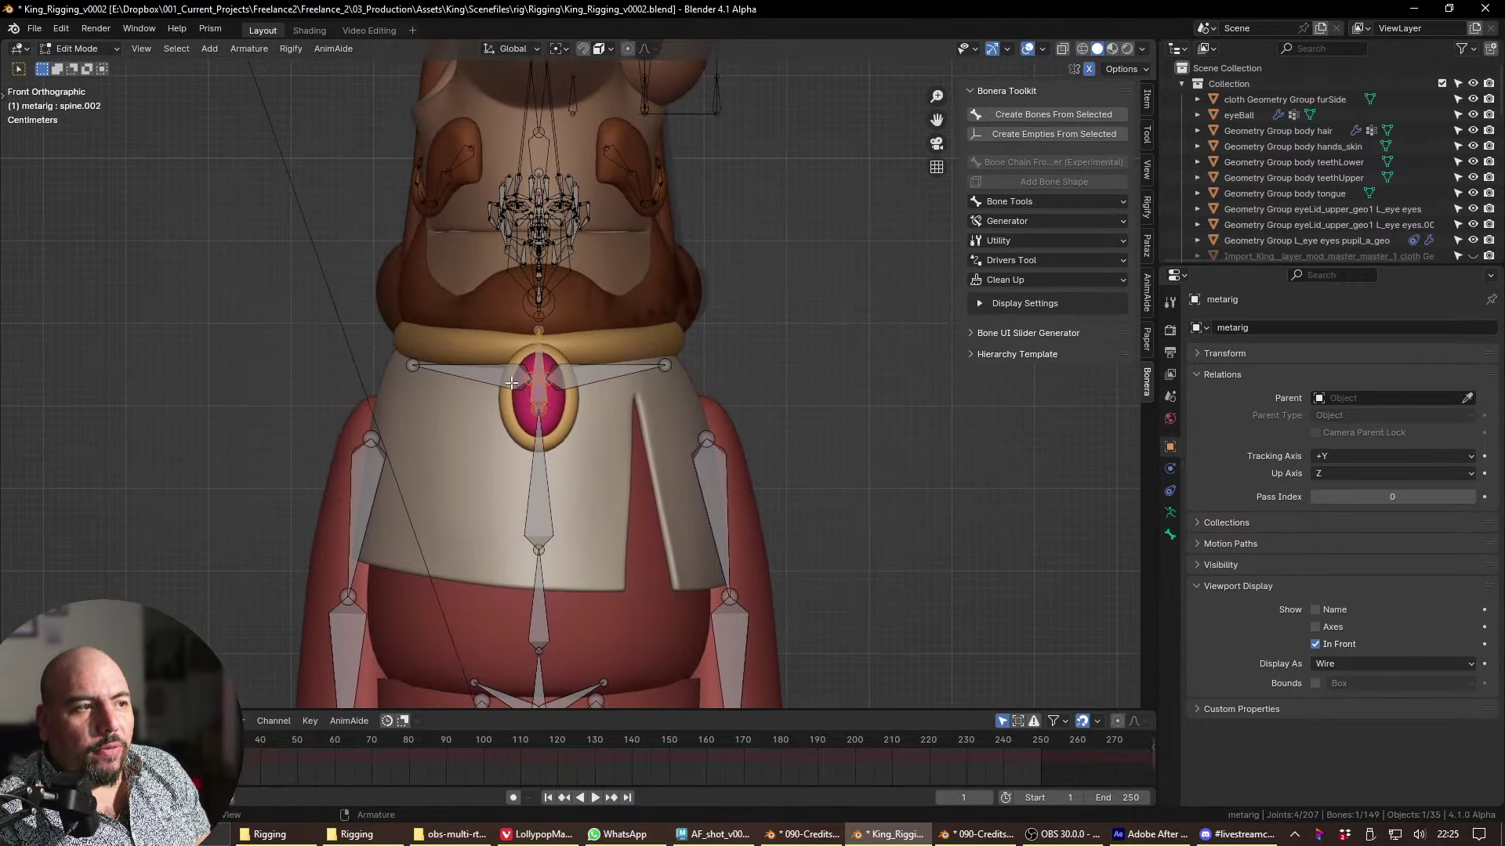
pyautogui.click(542, 409)
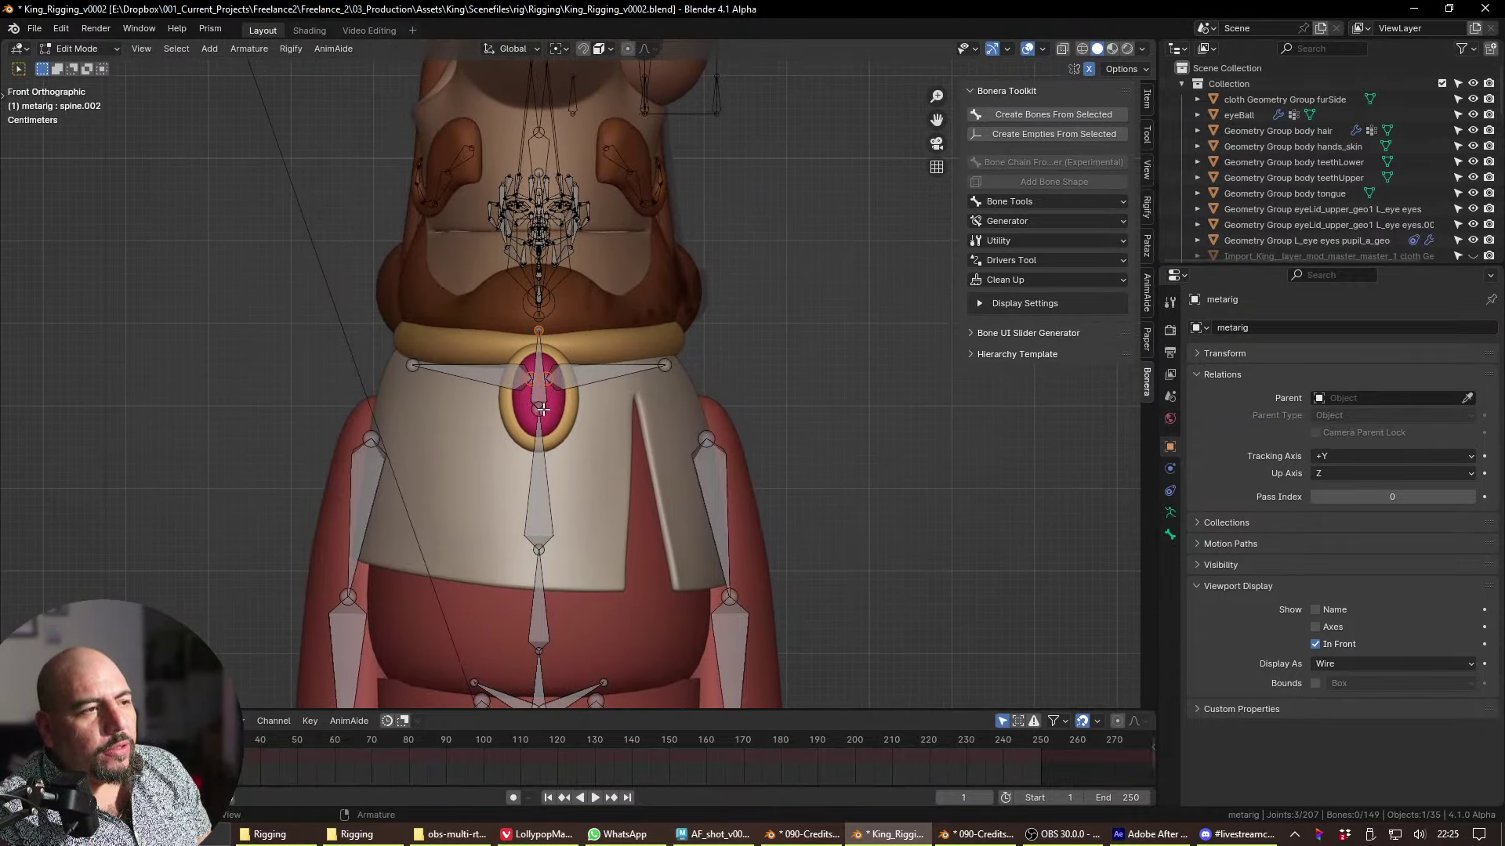
pyautogui.click(541, 357)
pyautogui.keyDown('shift'); pyautogui.moveTo(574, 242); pyautogui.dragTo(568, 310, button='middle'); pyautogui.keyUp('shift')
pyautogui.click(568, 307)
# - Select the metarig's linked face bones, including both ears, and delete them, keeping the neck and head bones
pyautogui.press('KP_3')
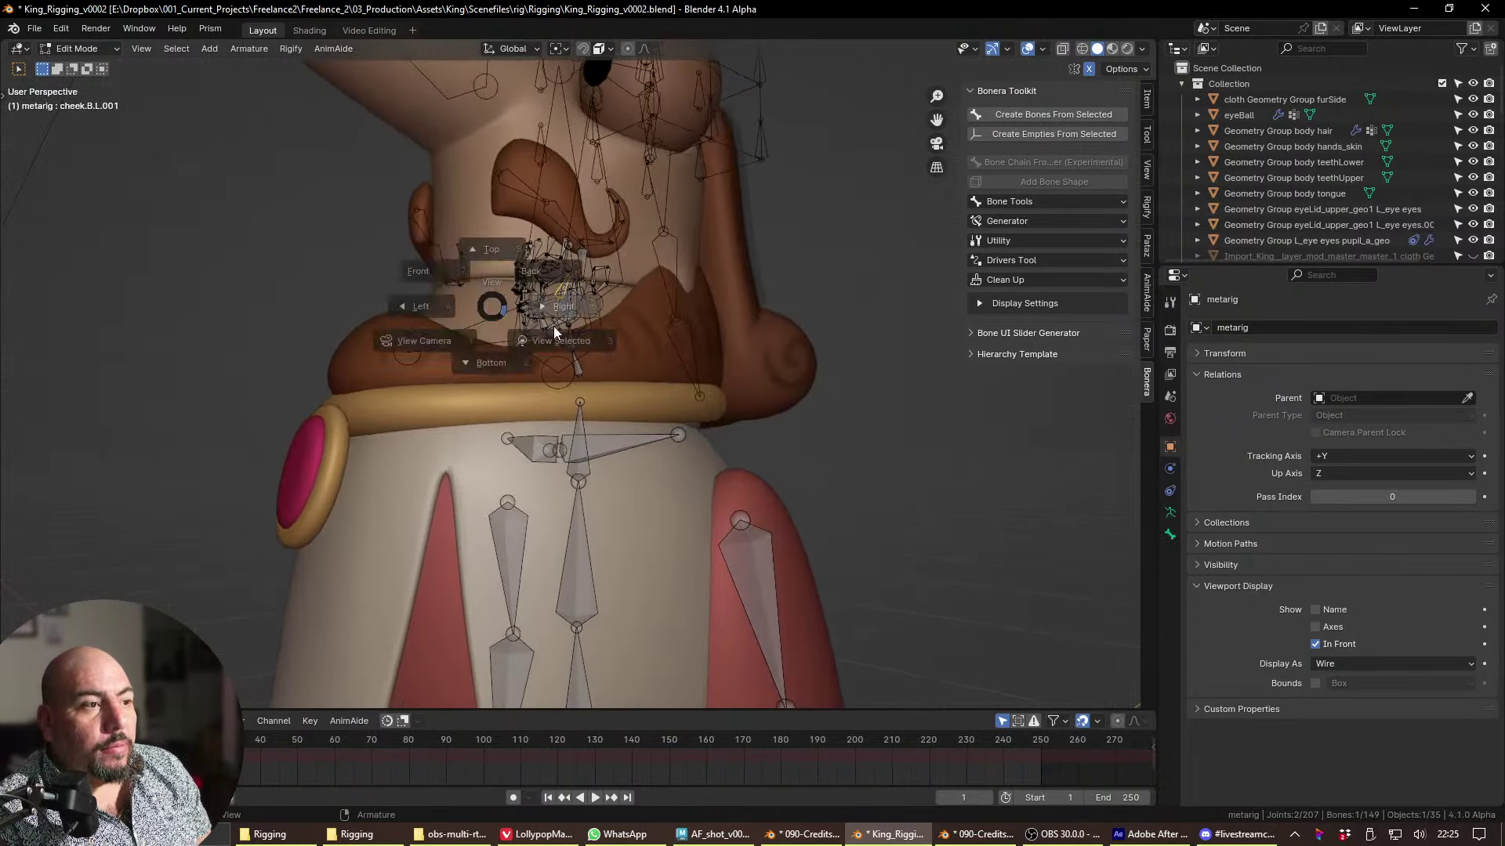
pyautogui.moveTo(508, 238); pyautogui.dragTo(587, 359)
pyautogui.keyDown('ctrl'); pyautogui.moveTo(586, 351); pyautogui.dragTo(641, 323, button='middle'); pyautogui.keyUp('ctrl')
pyautogui.press('l')
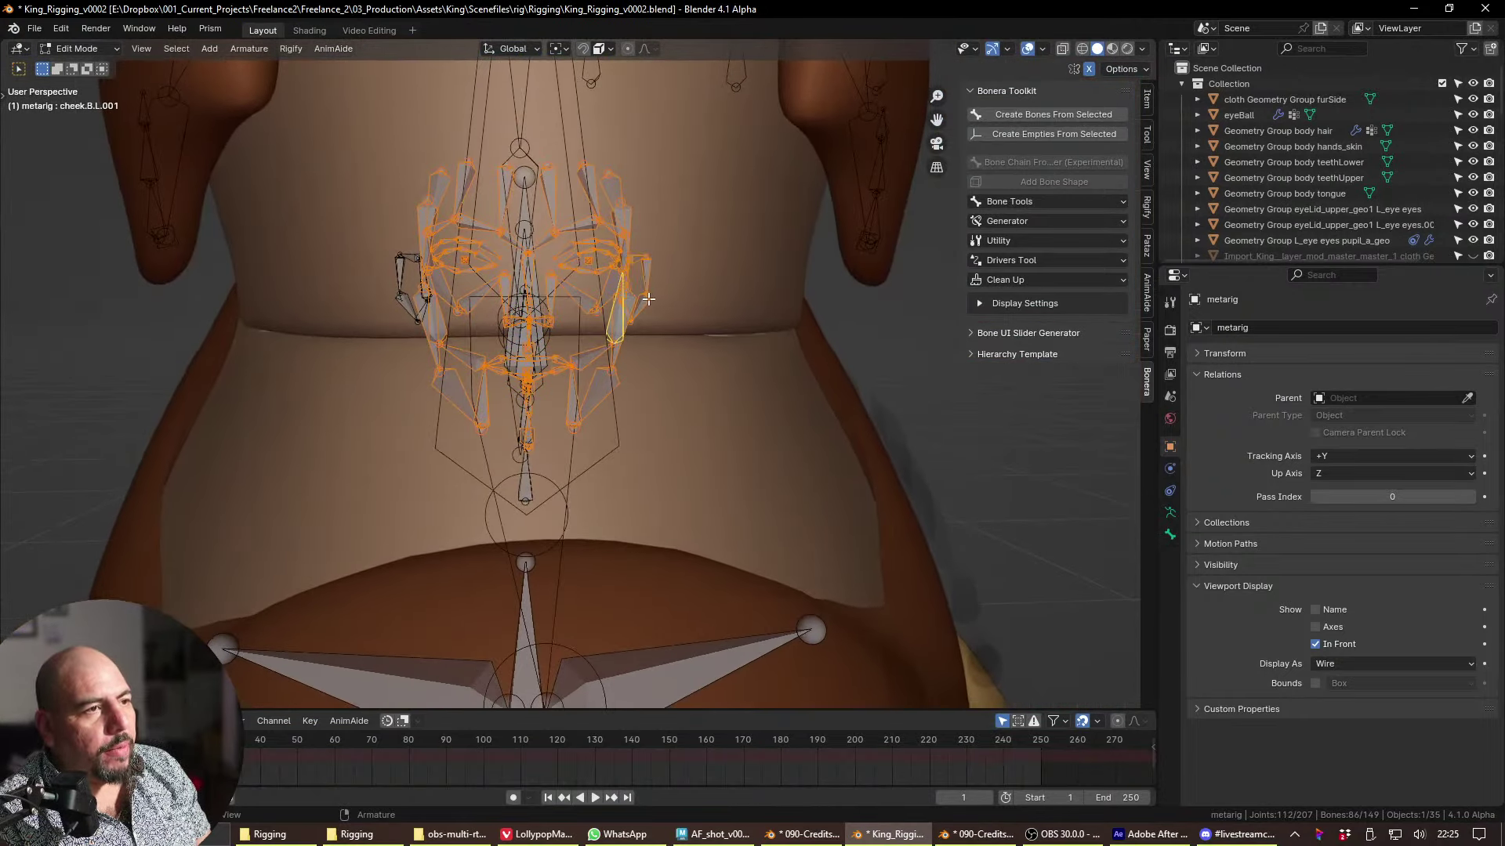
pyautogui.press('l')
pyautogui.press('KP_3')
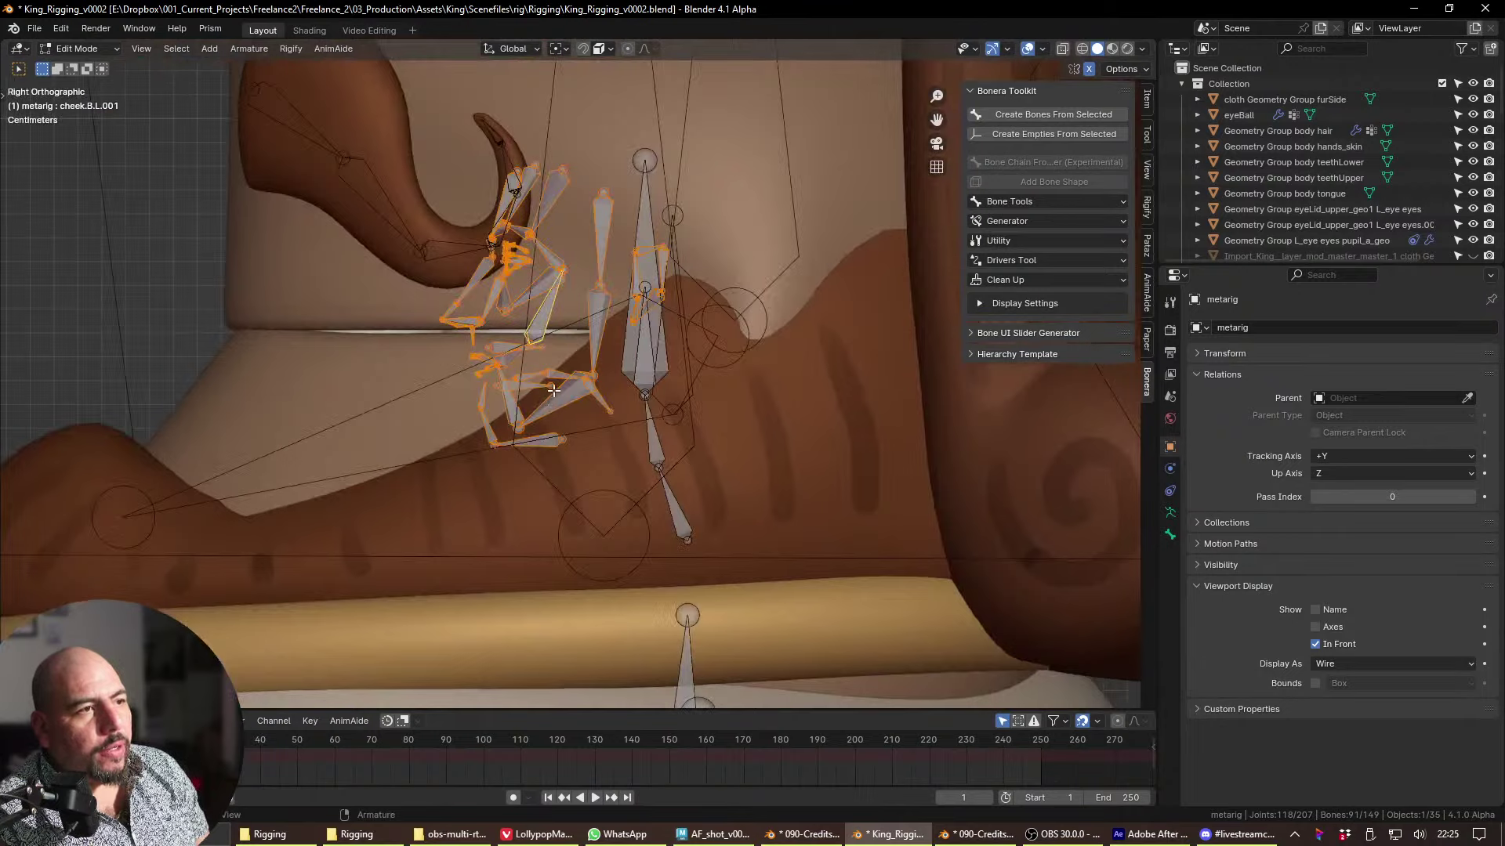
pyautogui.press('x')
pyautogui.click(557, 429)
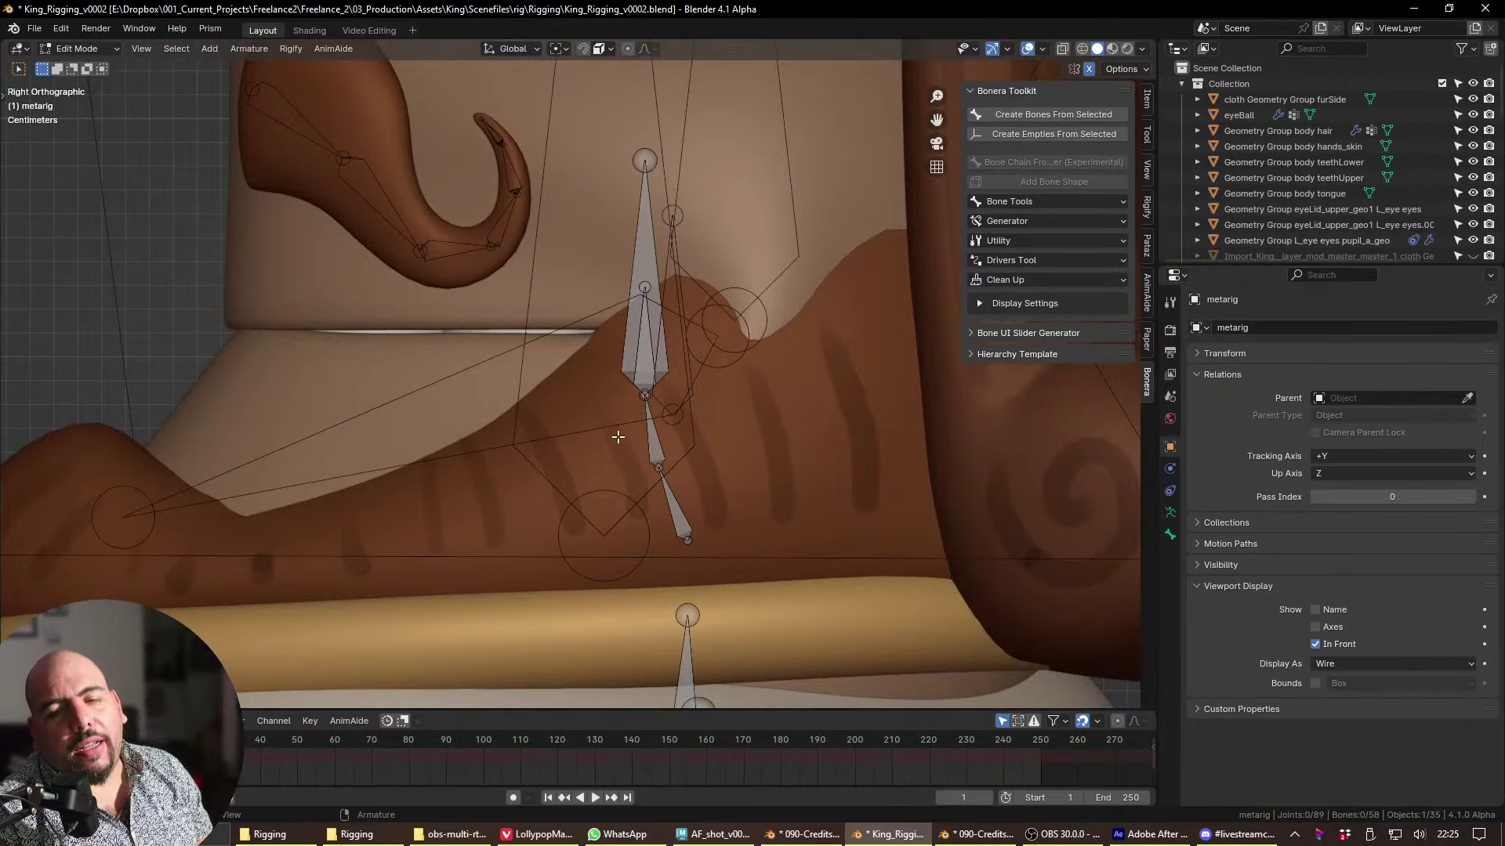
pyautogui.scroll(-5, 619, 435)
pyautogui.click(655, 407)
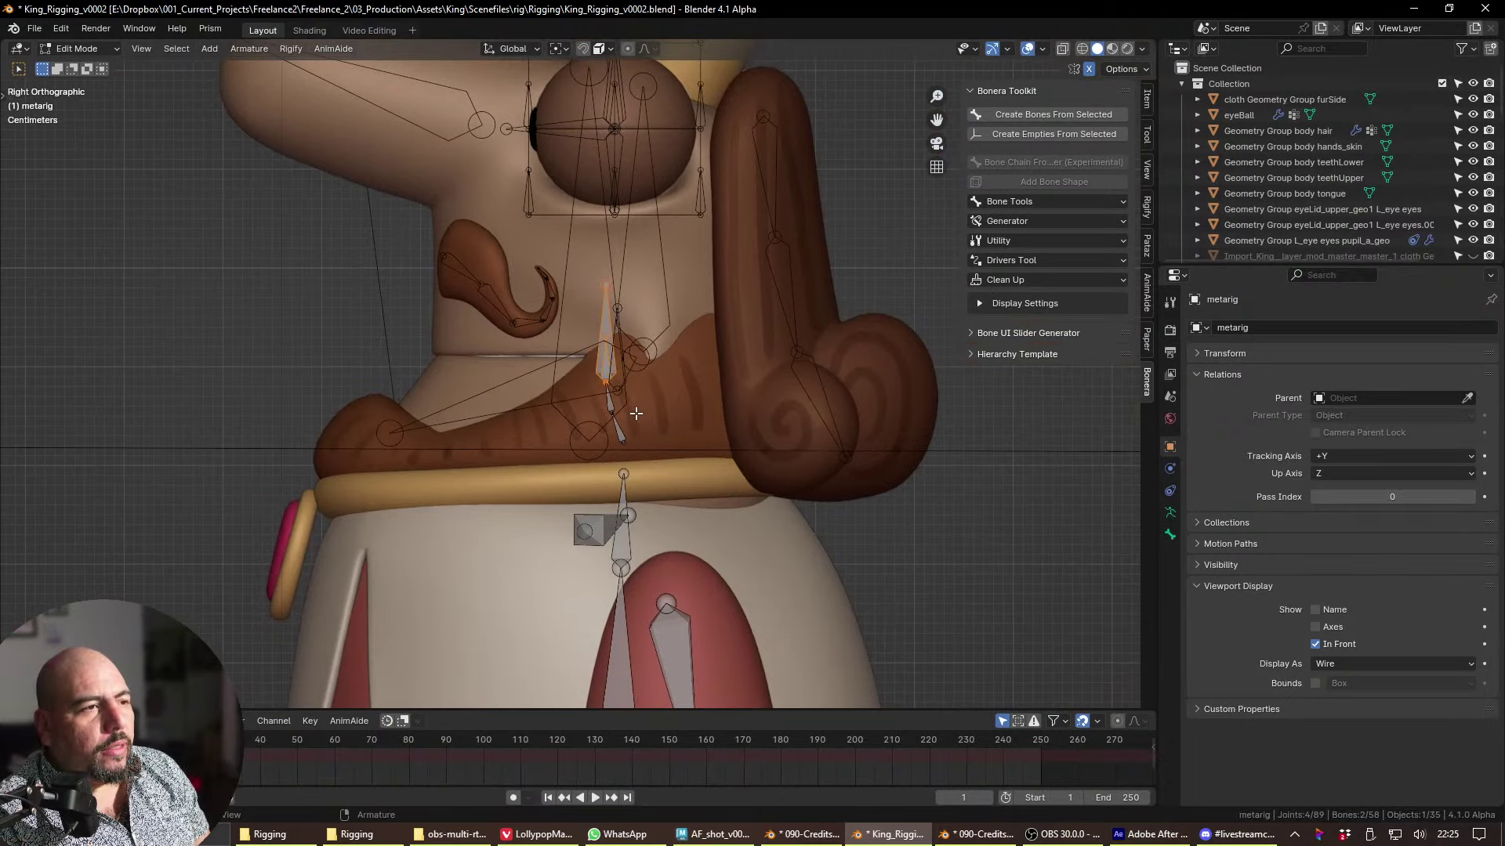
pyautogui.press('g')
pyautogui.press('Escape')
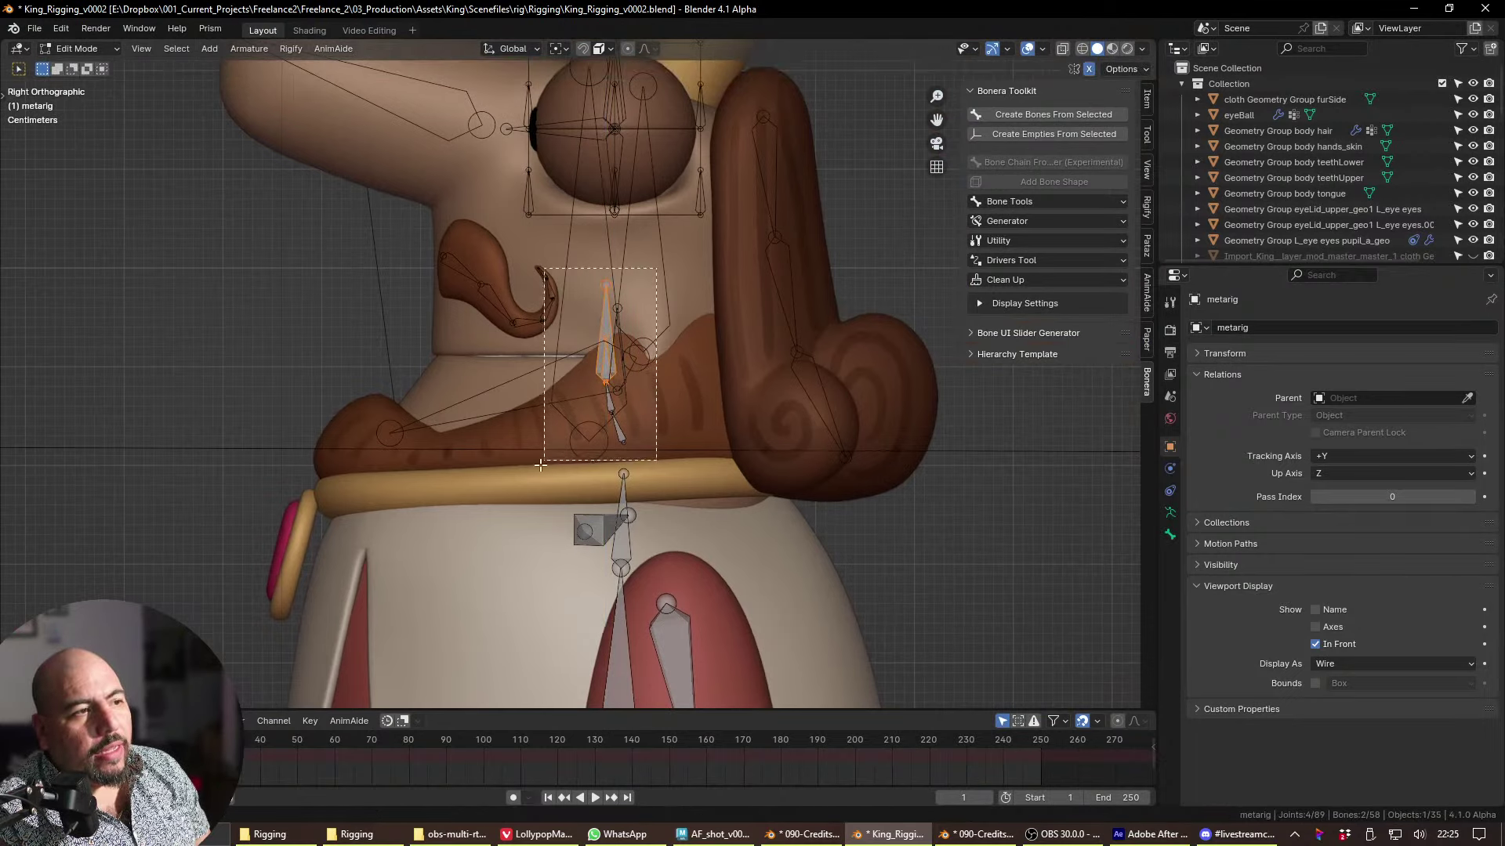
pyautogui.keyDown('shift'); pyautogui.click(620, 407); pyautogui.keyUp('shift')
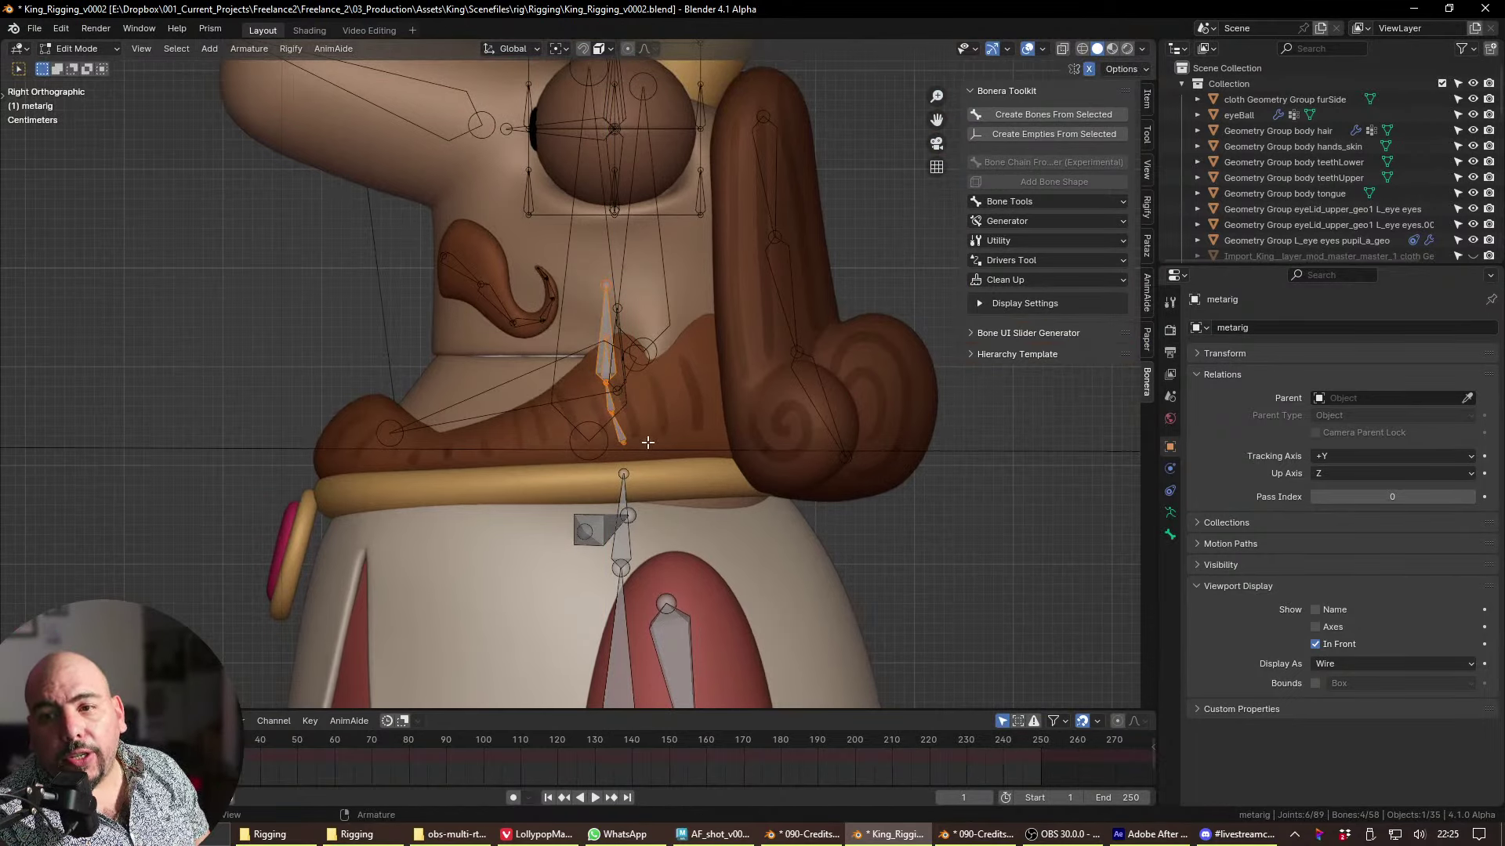
pyautogui.press('g')
pyautogui.press('Escape')
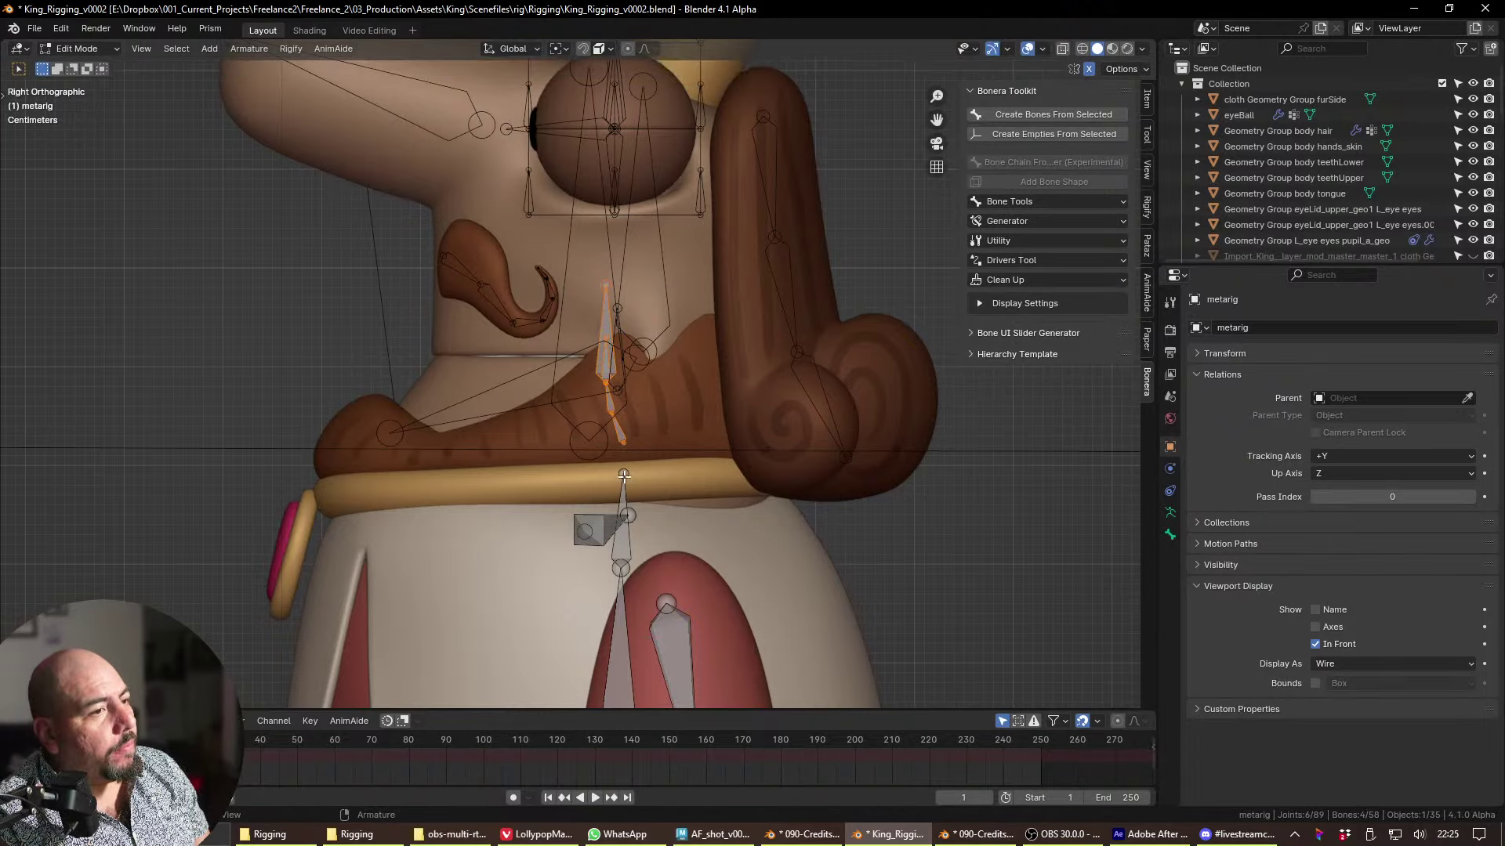
# - Snap the 3D cursor to the joint at the upper end of the metarig's chest spine bone
pyautogui.rightClick(623, 475)
pyautogui.press('Escape')
pyautogui.click(625, 473)
pyautogui.hotkey('shift', 's')
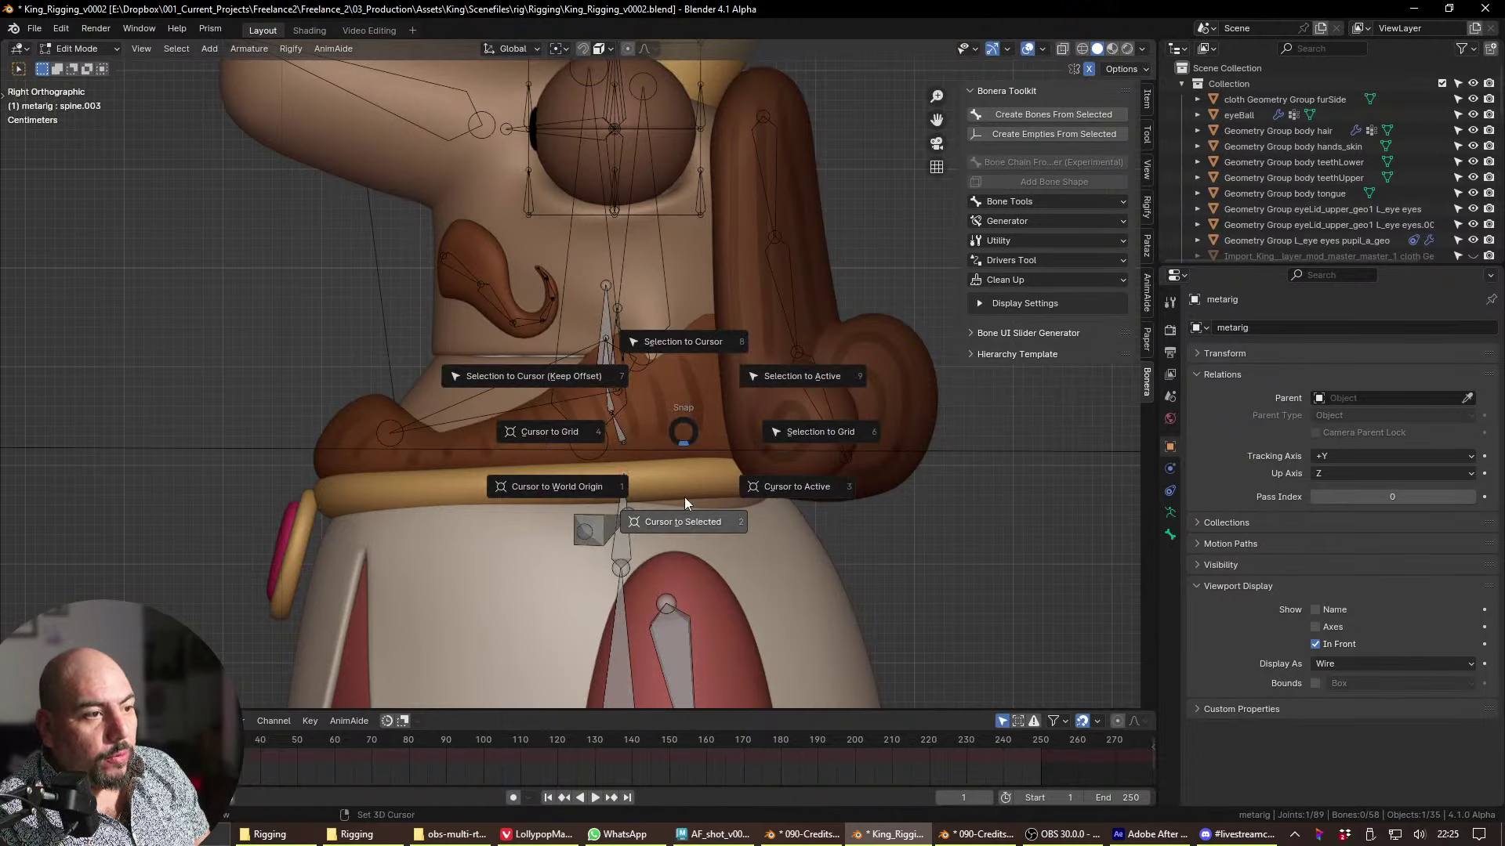
pyautogui.click(682, 522)
# - Select the neck and head bones and scale them up uniformly to about twice their size around the 3D cursor
pyautogui.moveTo(574, 414); pyautogui.dragTo(646, 324)
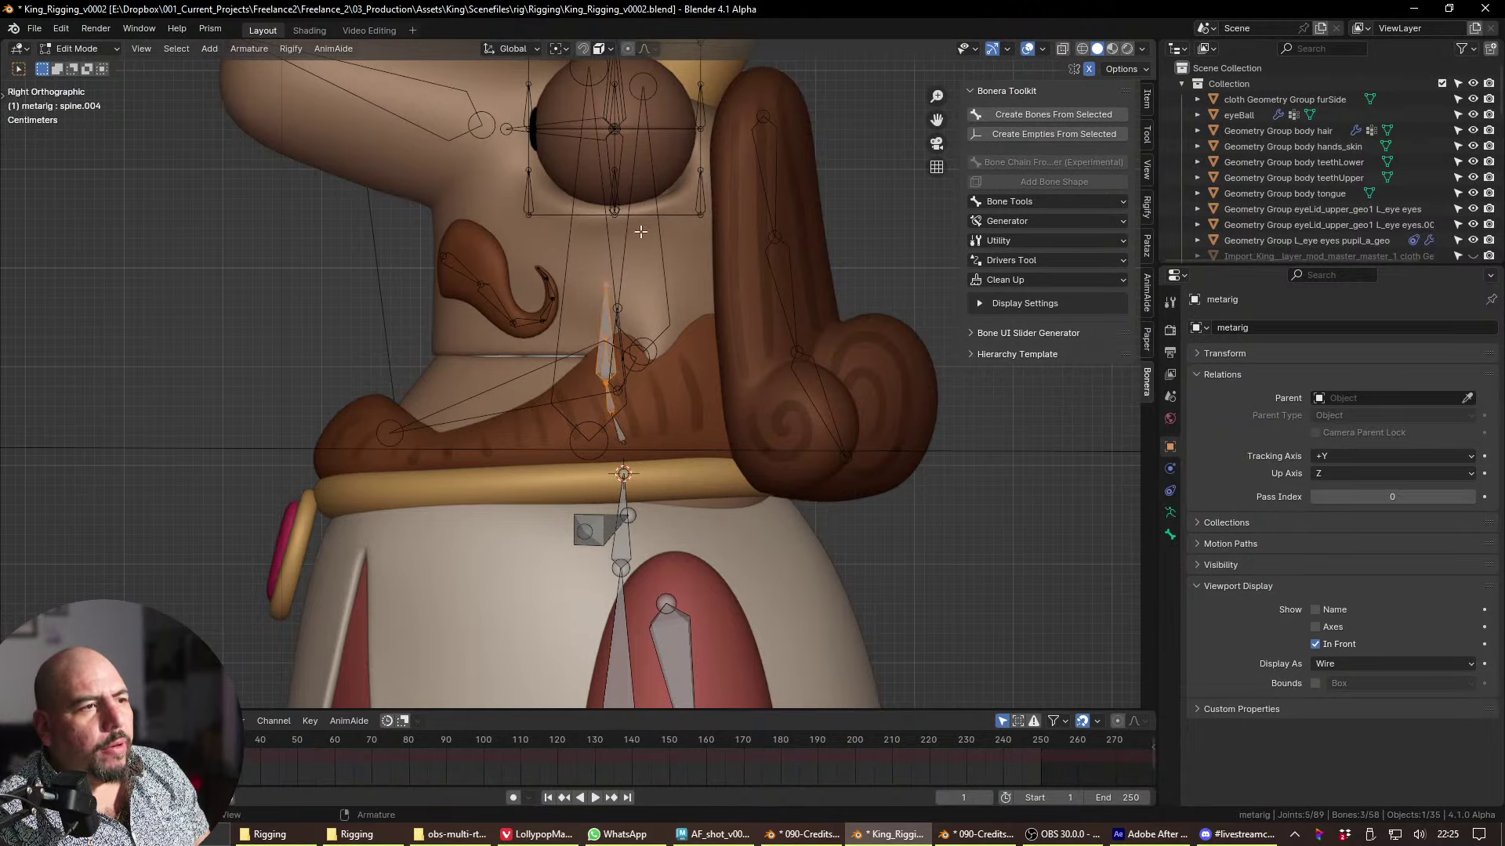
pyautogui.moveTo(576, 411); pyautogui.dragTo(657, 462)
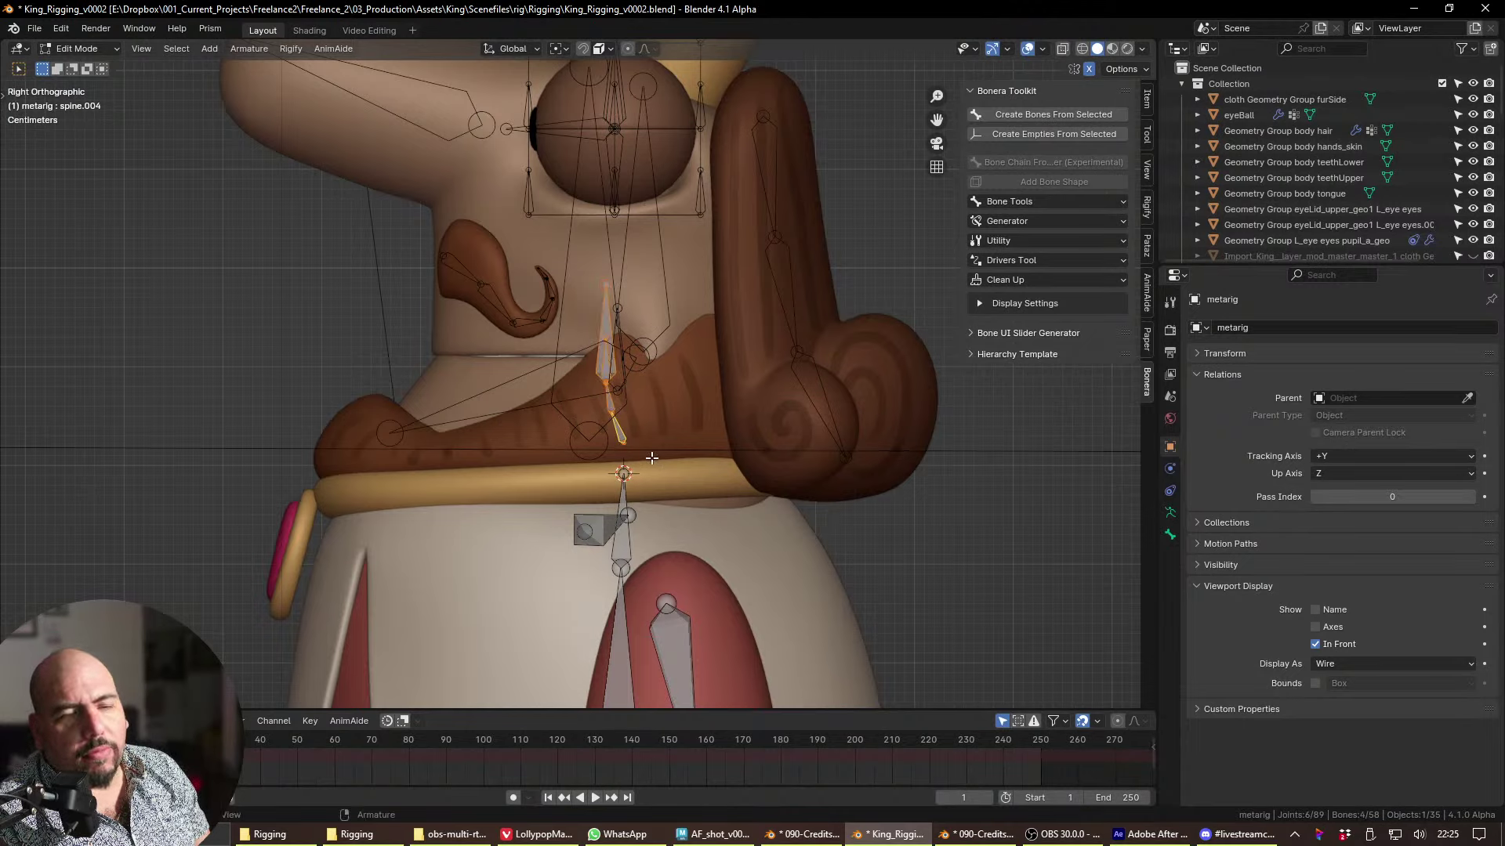
pyautogui.press('s')
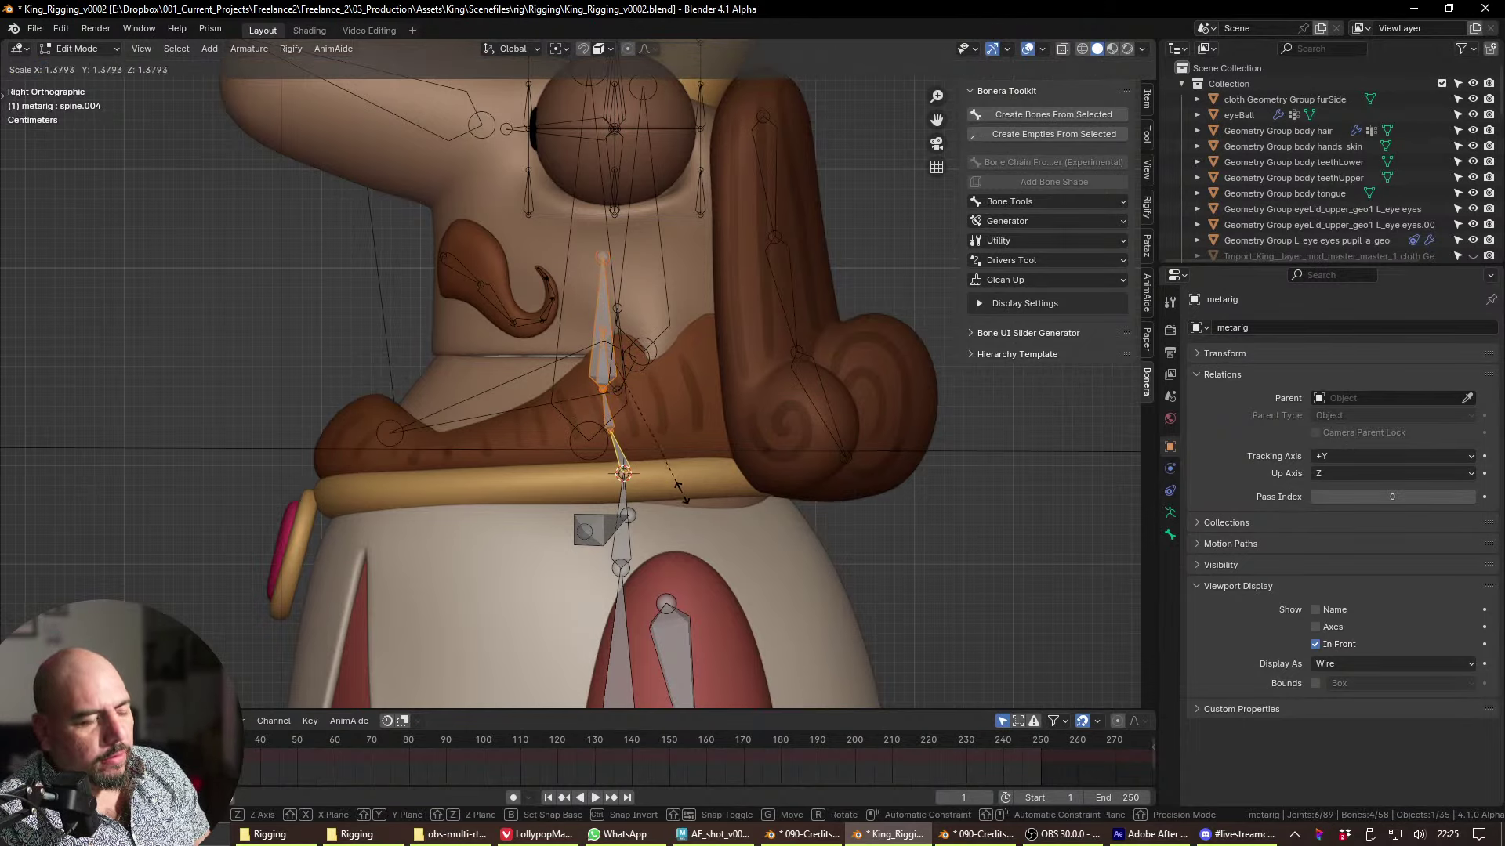
pyautogui.rightClick(688, 513)
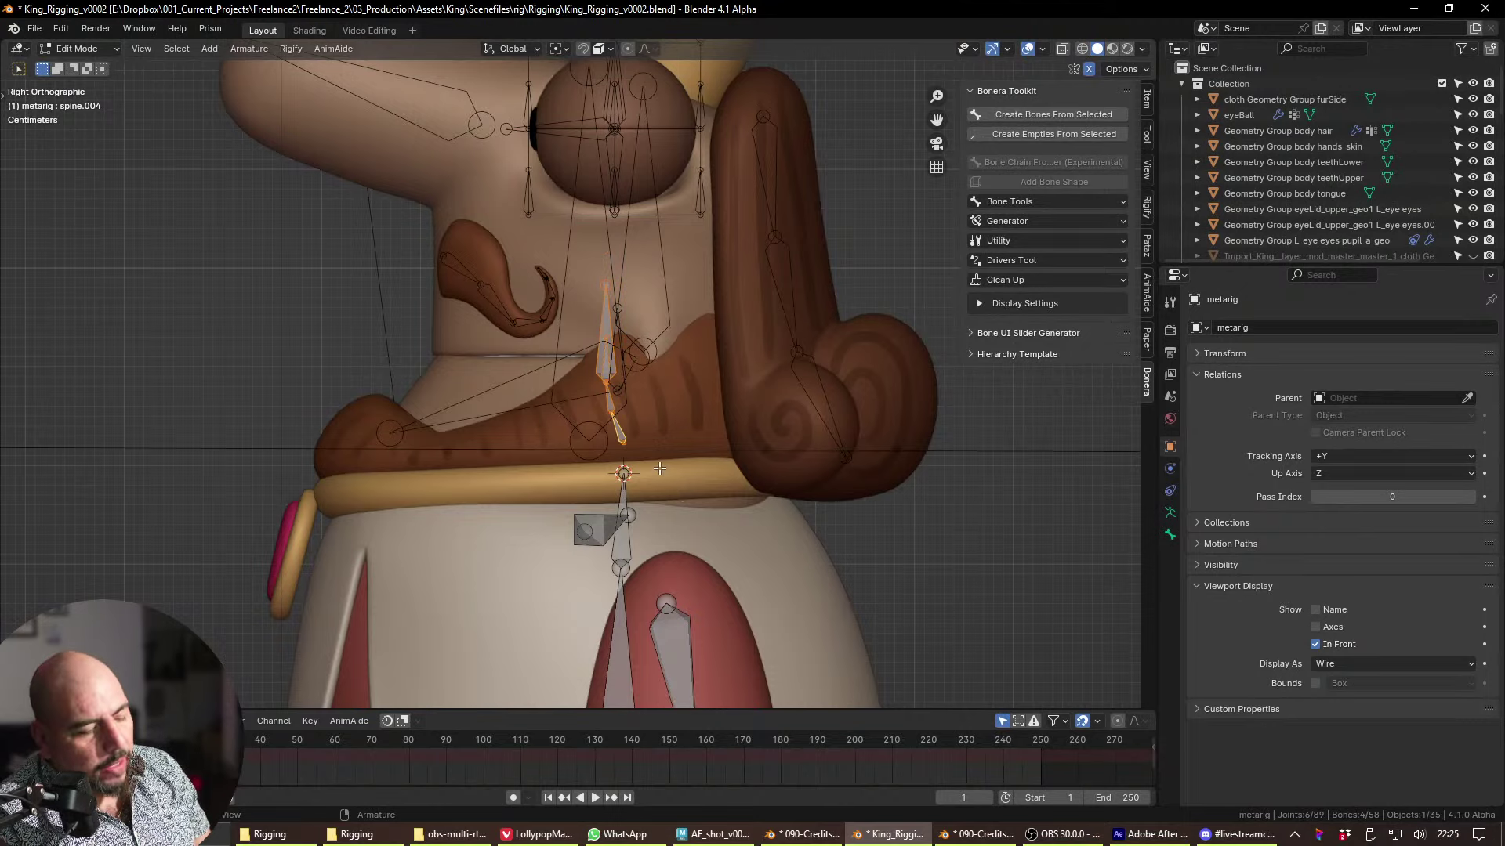
pyautogui.press('s')
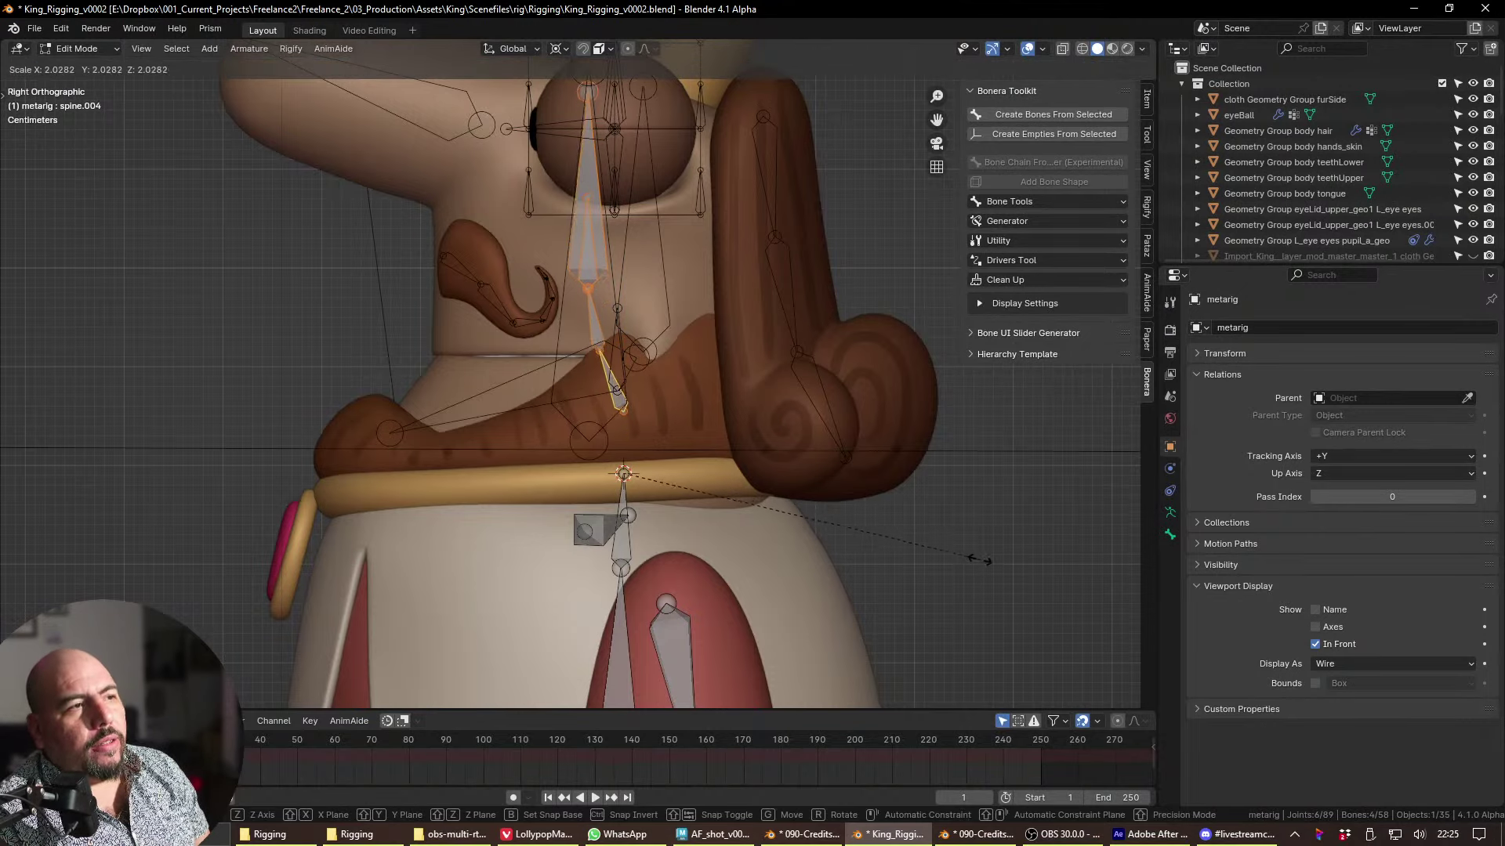
pyautogui.rightClick(965, 566)
# - Lower the enlarged neck and head bones along Z by about 0.06 m so the neck base meets the chest bone's tip
pyautogui.press('g')
pyautogui.press('z')
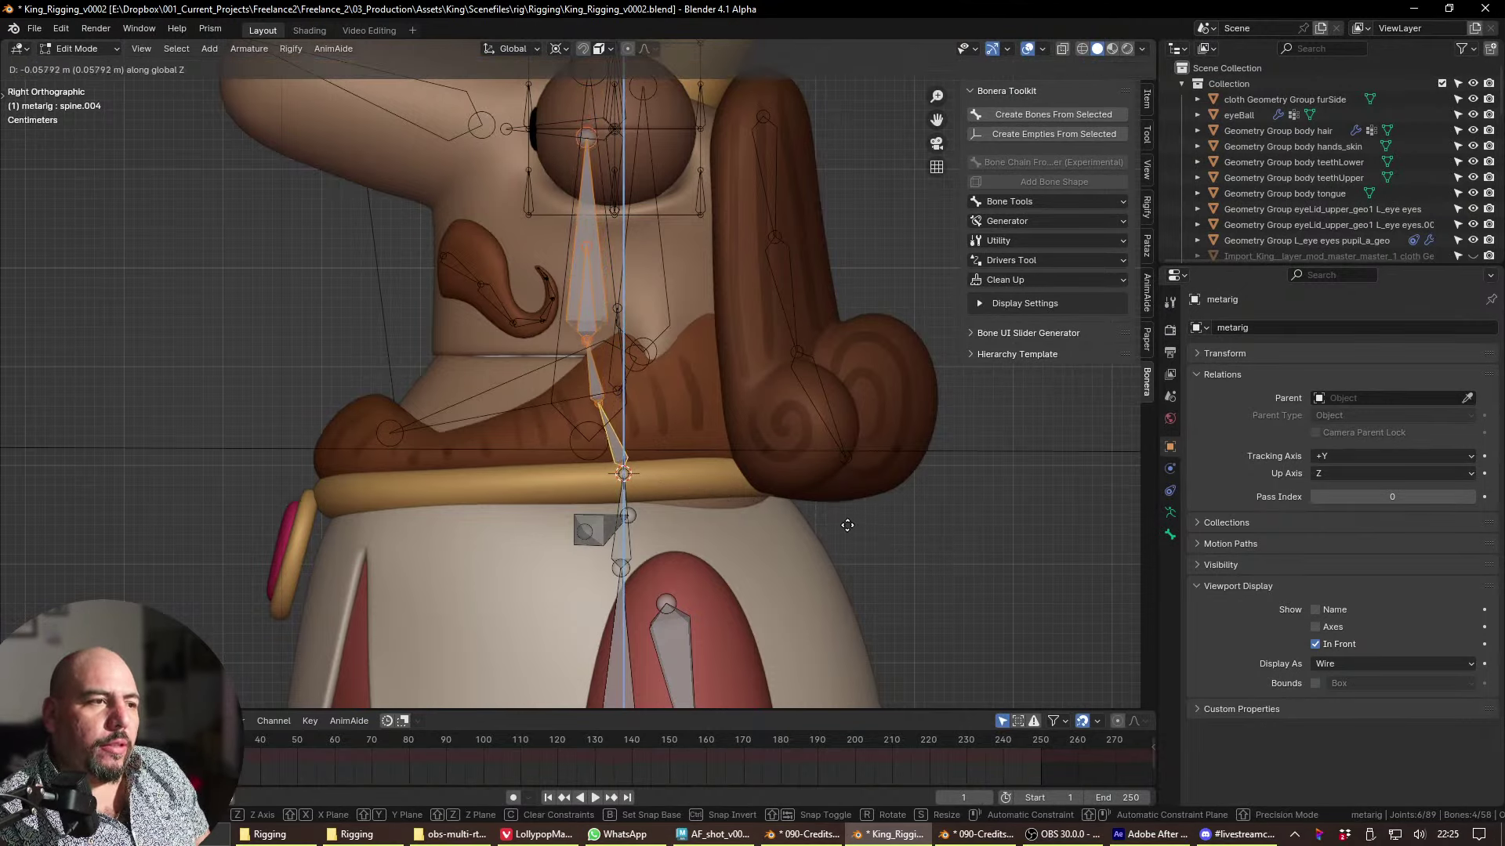
pyautogui.click(849, 540)
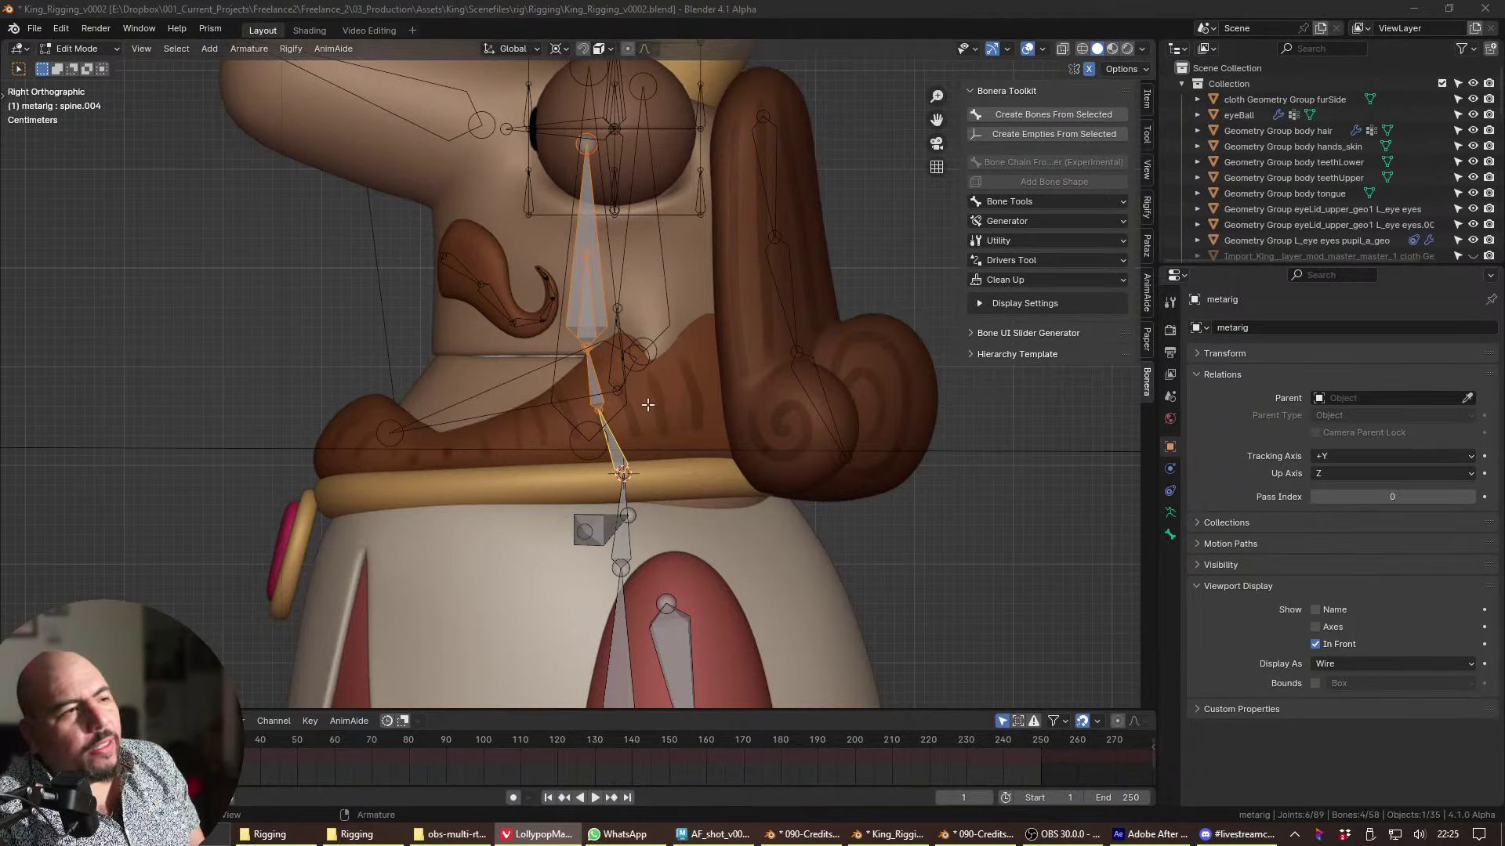
# - Reselect the neck and head bones and scale them down along Y around the 3D cursor to straighten them above the spine
pyautogui.click(680, 393)
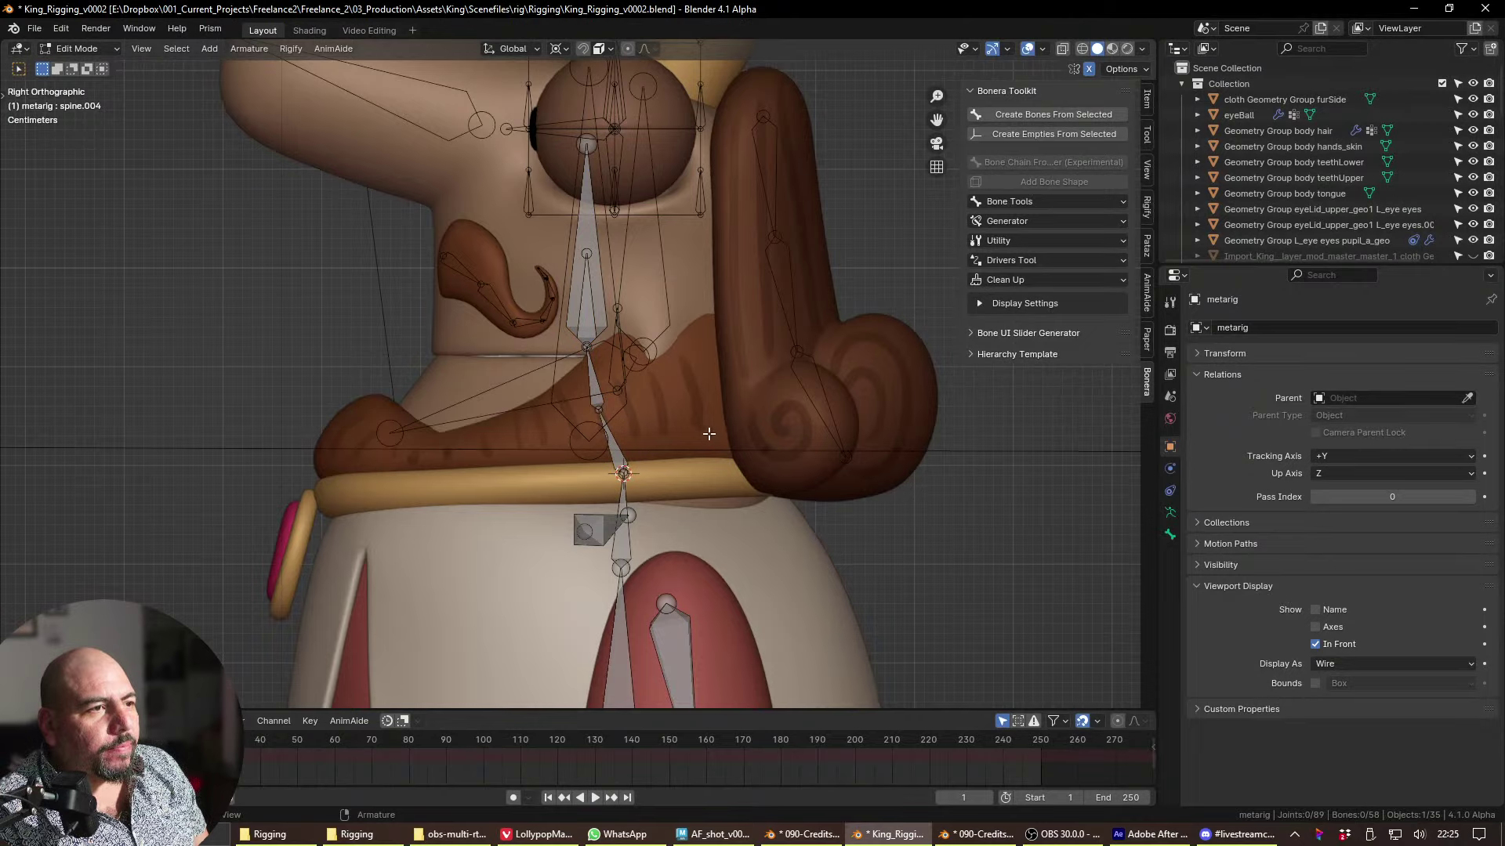
pyautogui.keyDown('shift'); pyautogui.click(611, 441); pyautogui.keyUp('shift')
pyautogui.keyDown('shift'); pyautogui.click(593, 381); pyautogui.keyUp('shift')
pyautogui.keyDown('shift'); pyautogui.click(593, 336); pyautogui.keyUp('shift')
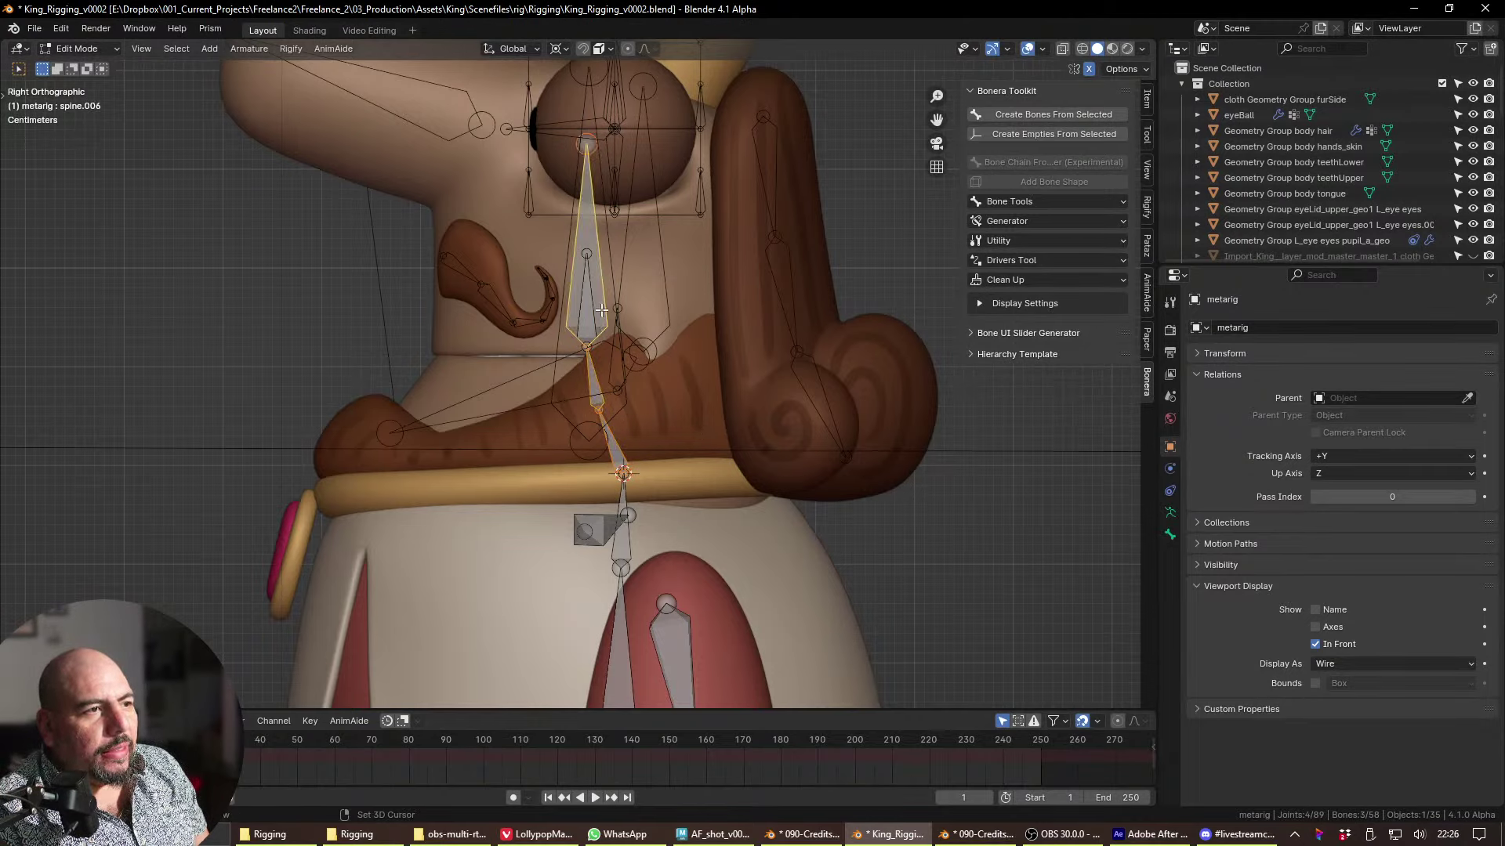
pyautogui.press('s')
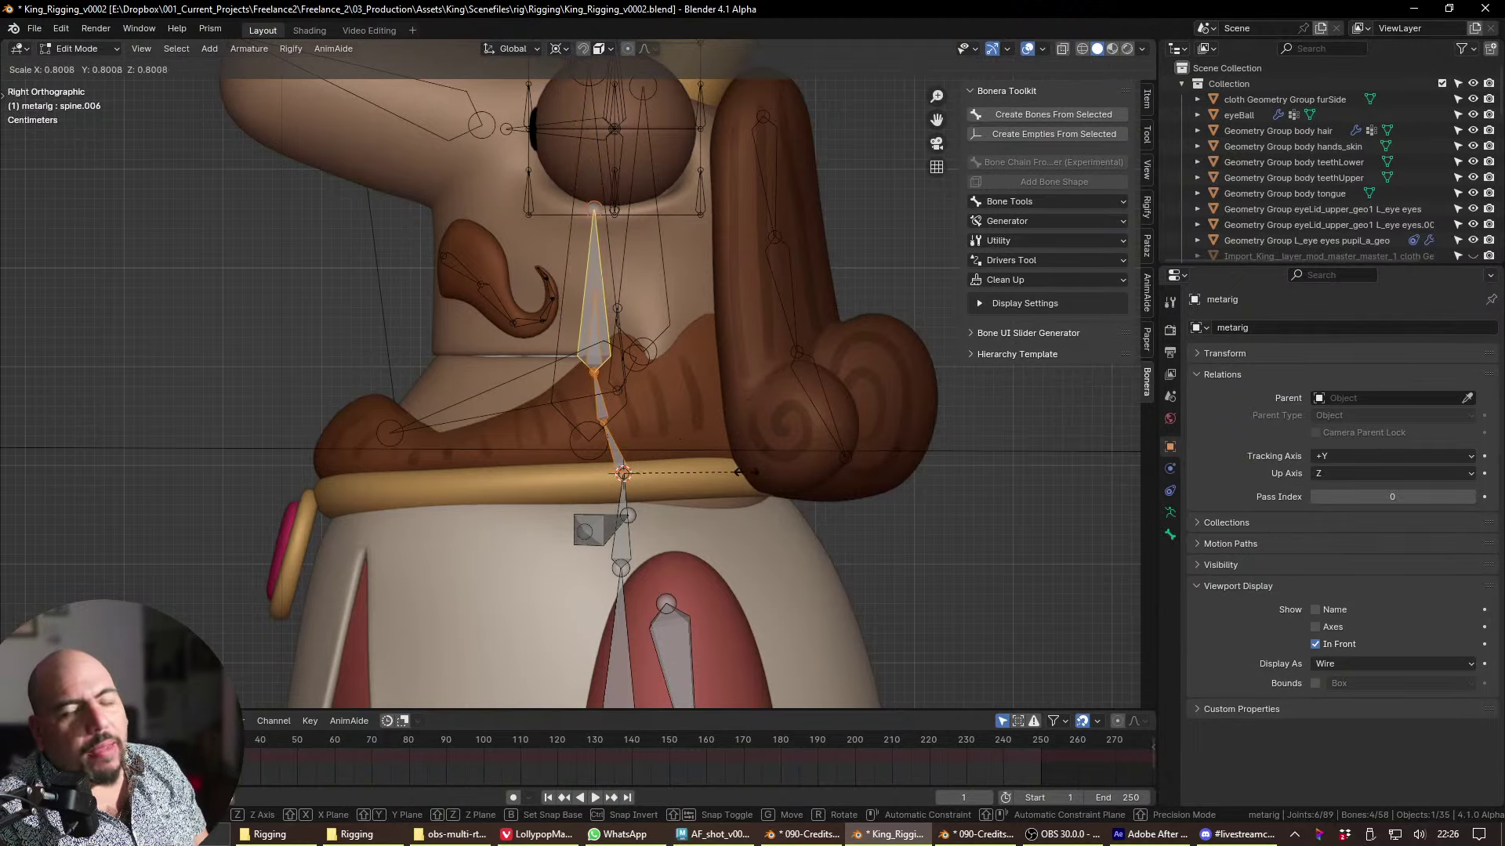
pyautogui.click(783, 493)
pyautogui.press('s')
pyautogui.press('y')
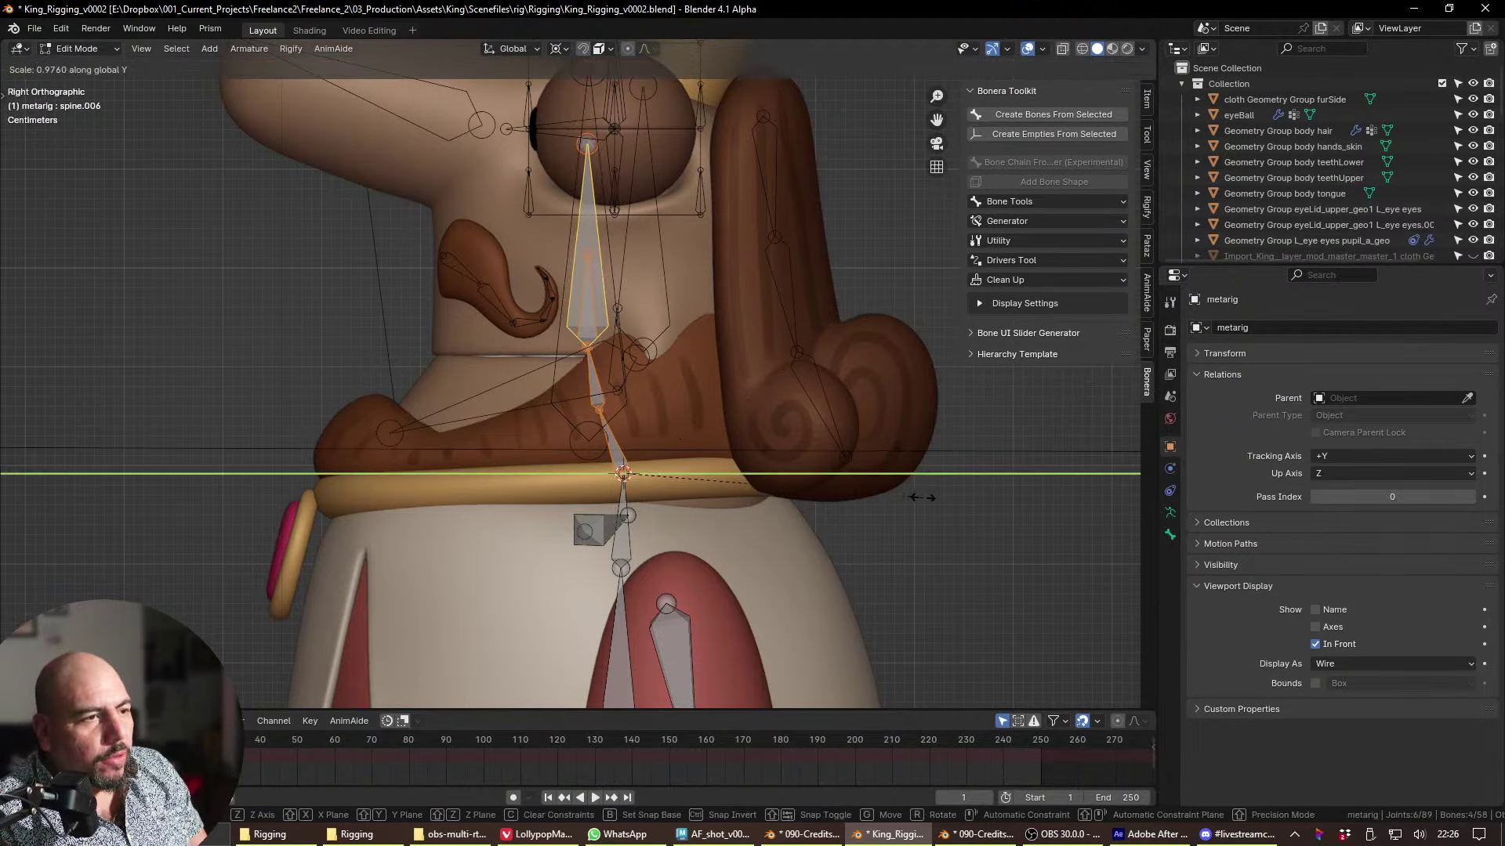
pyautogui.click(737, 499)
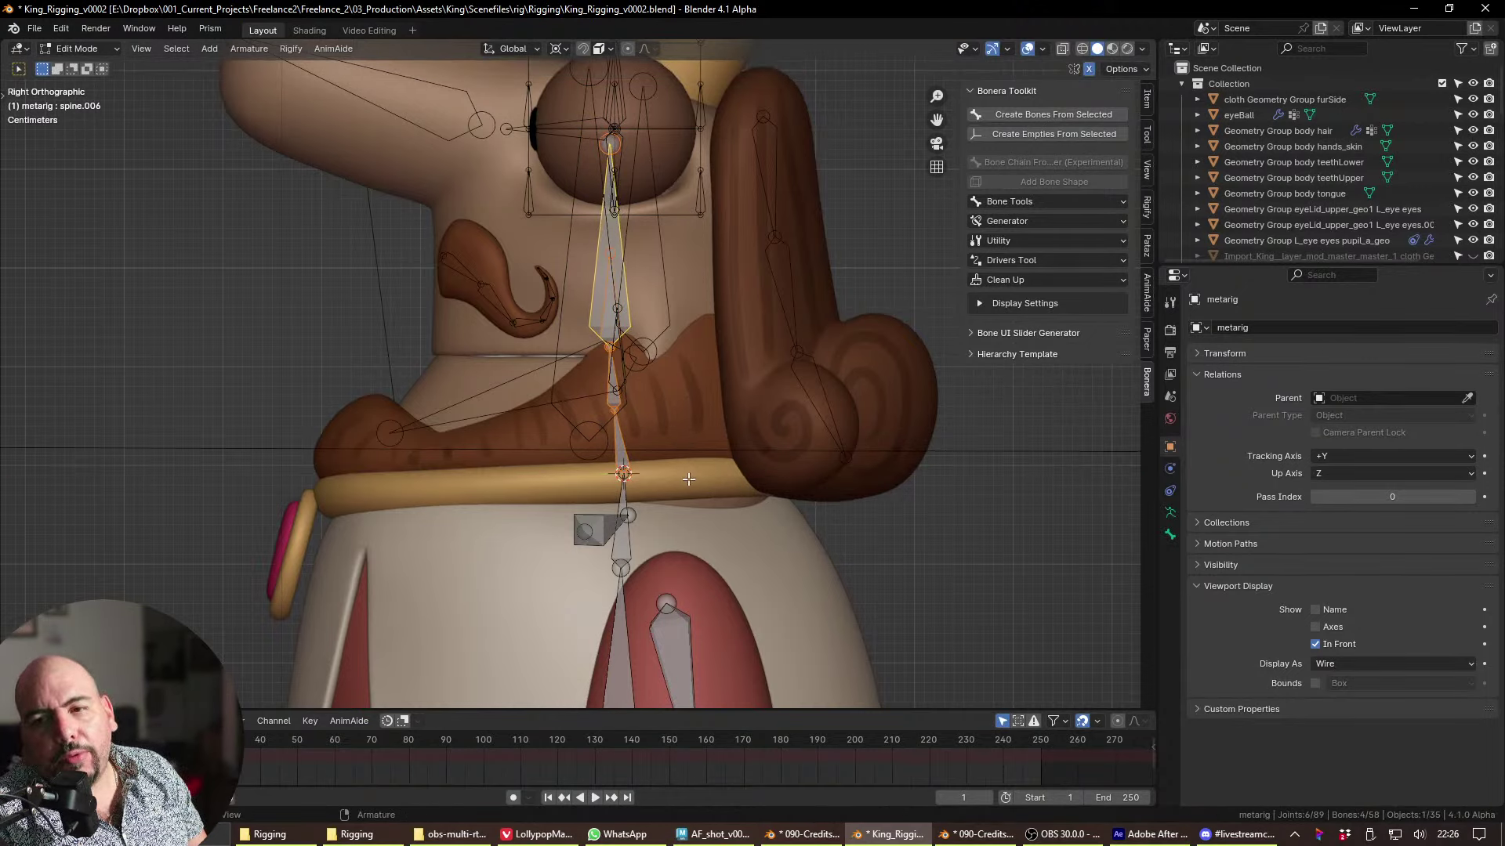
# - Add the upper chest bone to the neck and head selection and lower them together along Z by about 0.037 m
pyautogui.keyDown('shift'); pyautogui.click(625, 540); pyautogui.keyUp('shift')
pyautogui.keyDown('shift'); pyautogui.moveTo(642, 553); pyautogui.dragTo(654, 359, button='middle'); pyautogui.keyUp('shift')
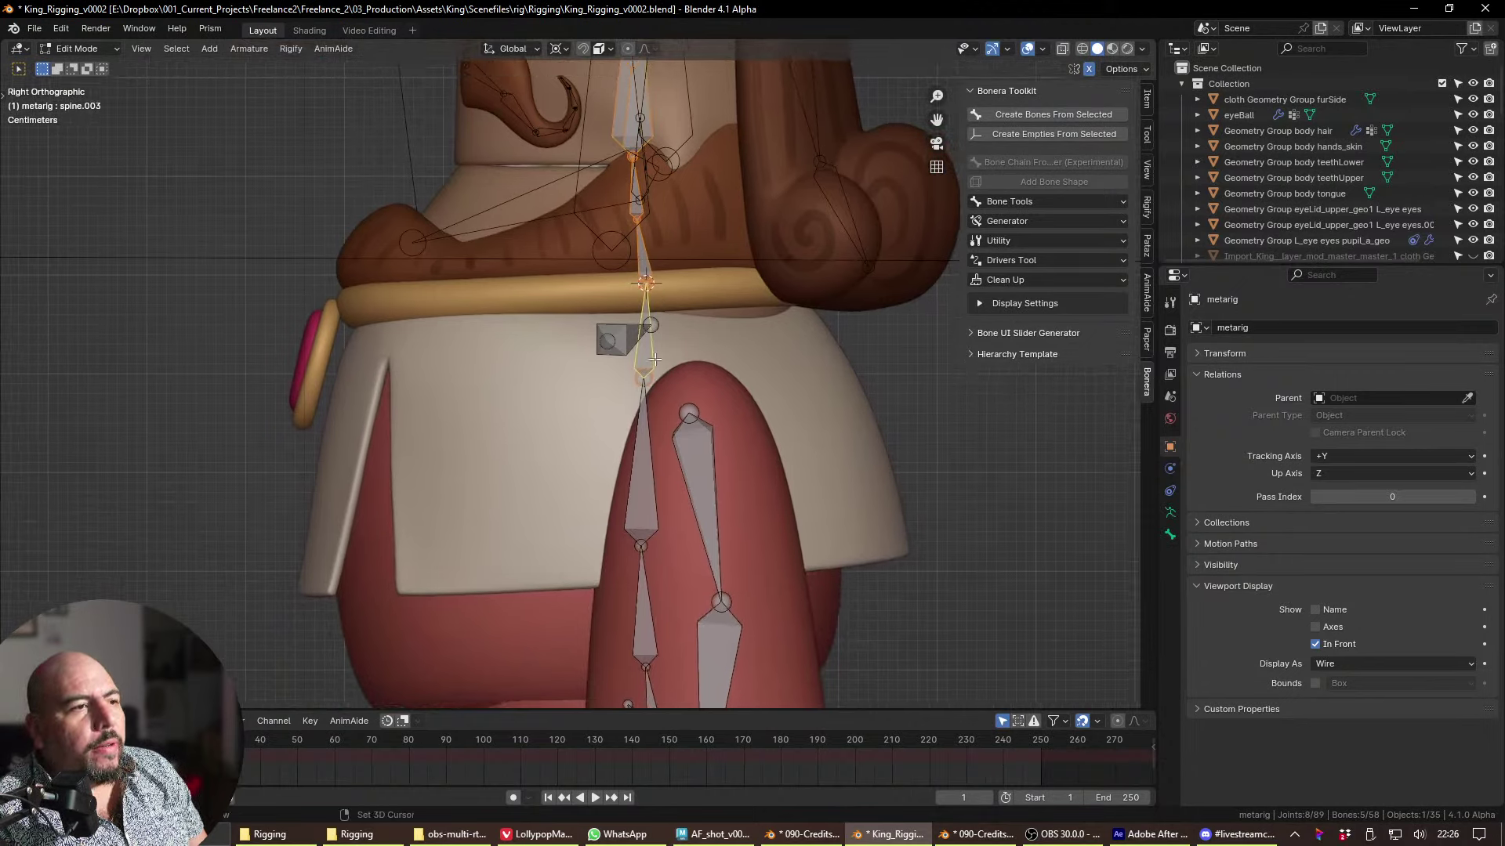
pyautogui.press('g')
pyautogui.press('z')
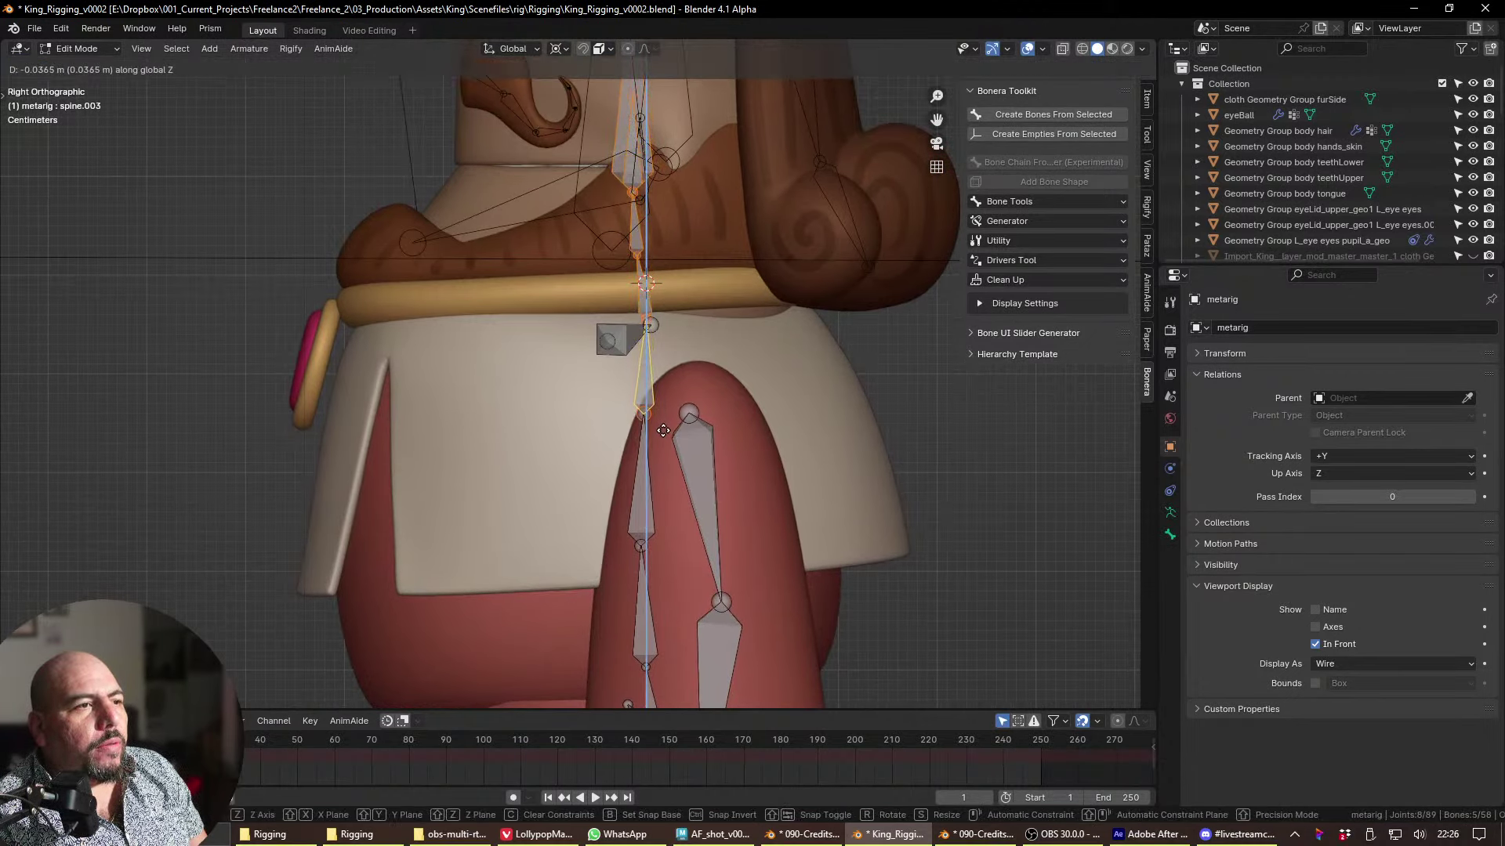
pyautogui.click(663, 431)
# - Add the next two spine bones below the chest to the selection and shift the whole chain toward the front of the body
pyautogui.keyDown('shift'); pyautogui.moveTo(663, 430); pyautogui.dragTo(681, 258, button='middle'); pyautogui.keyUp('shift')
pyautogui.keyDown('shift'); pyautogui.click(681, 368); pyautogui.keyUp('shift')
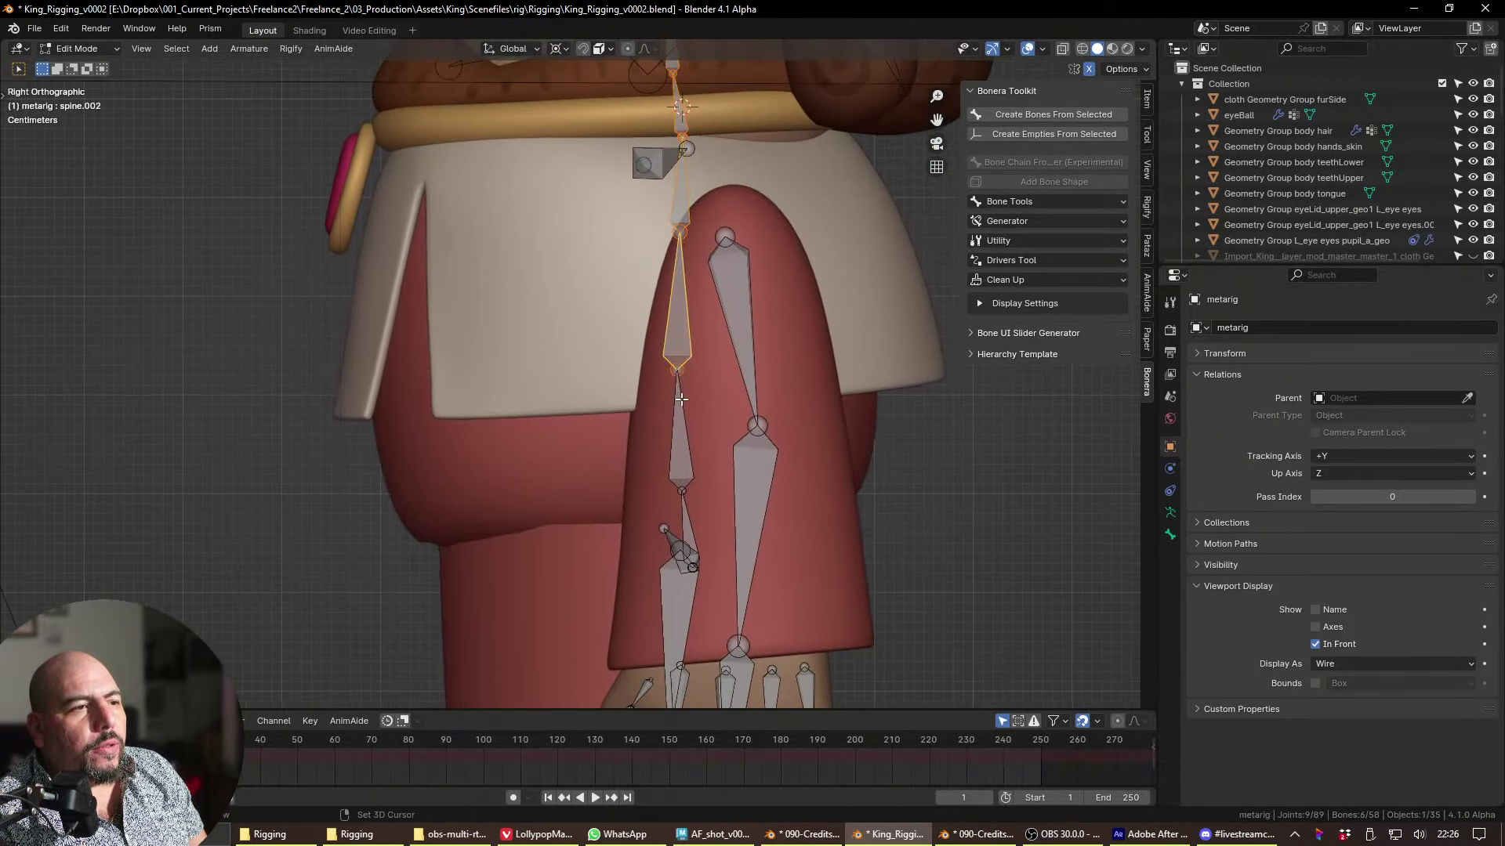
pyautogui.keyDown('shift'); pyautogui.click(681, 428); pyautogui.keyUp('shift')
pyautogui.press('g')
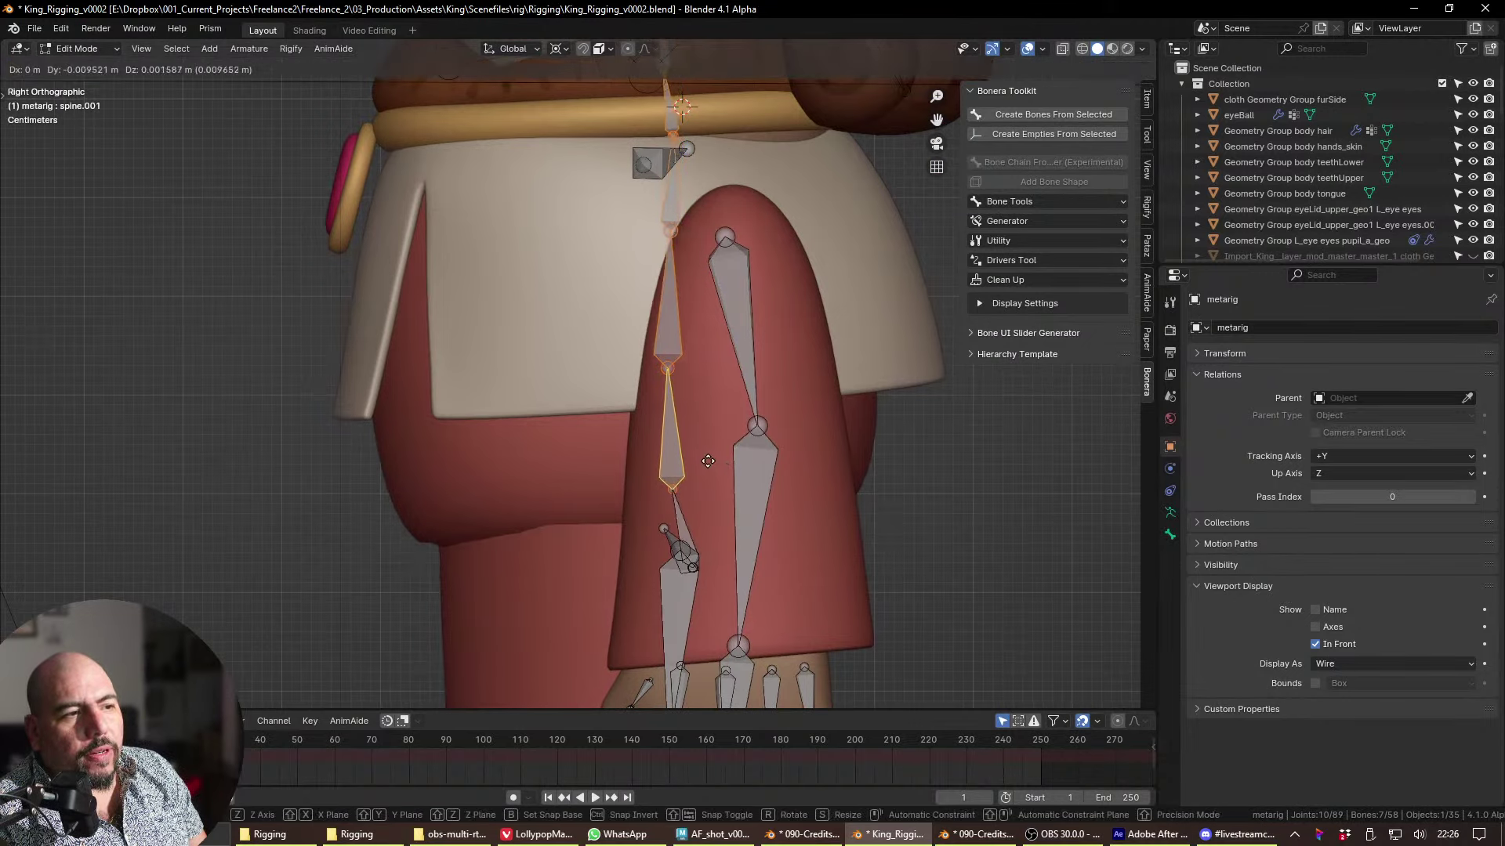
pyautogui.click(674, 464)
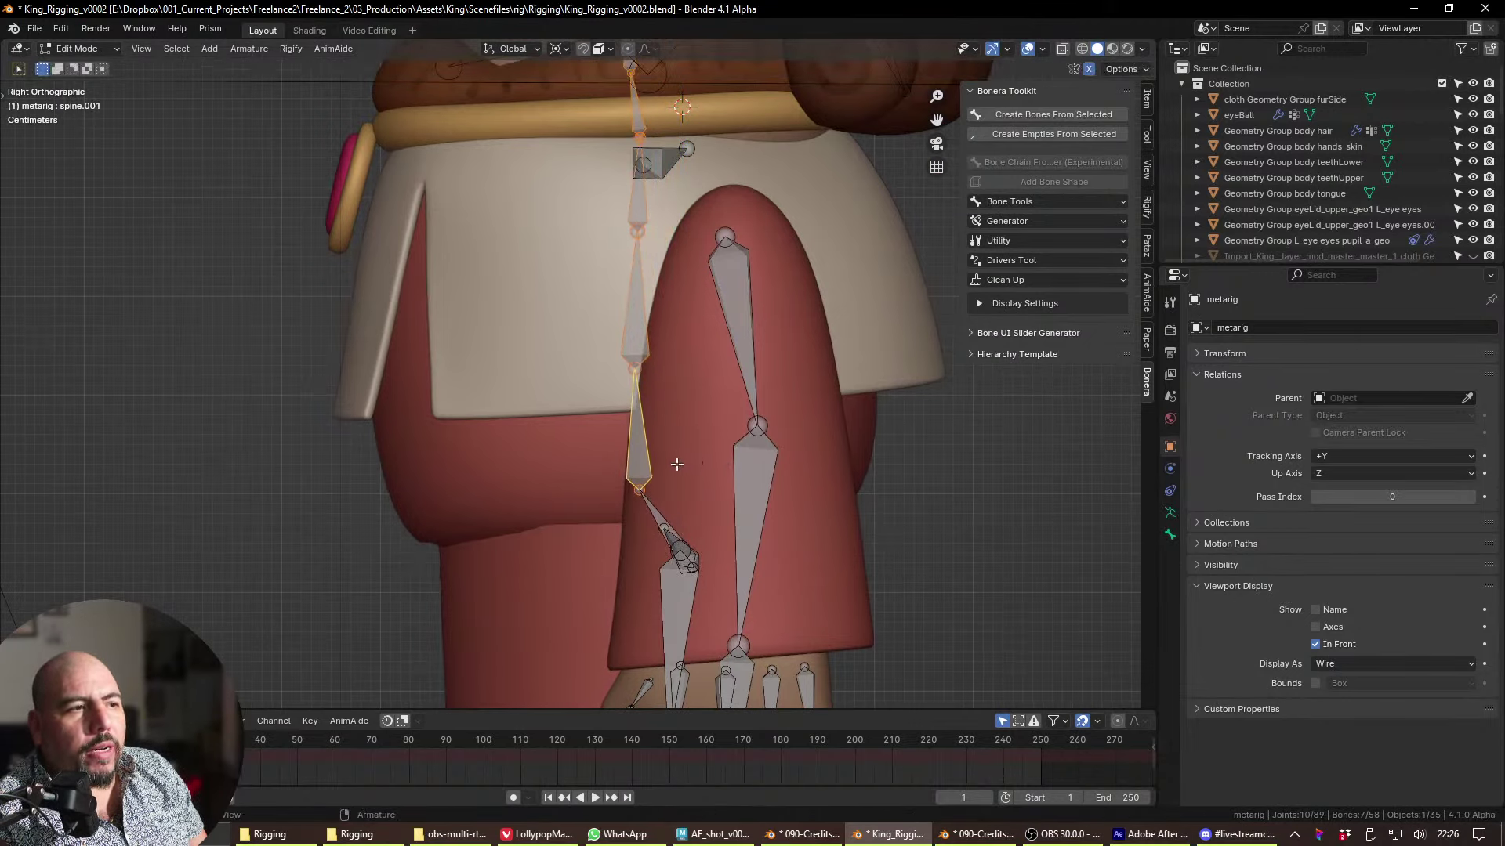
# - Move the joint between the two lowest spine bones slightly down and toward the back
pyautogui.click(641, 488)
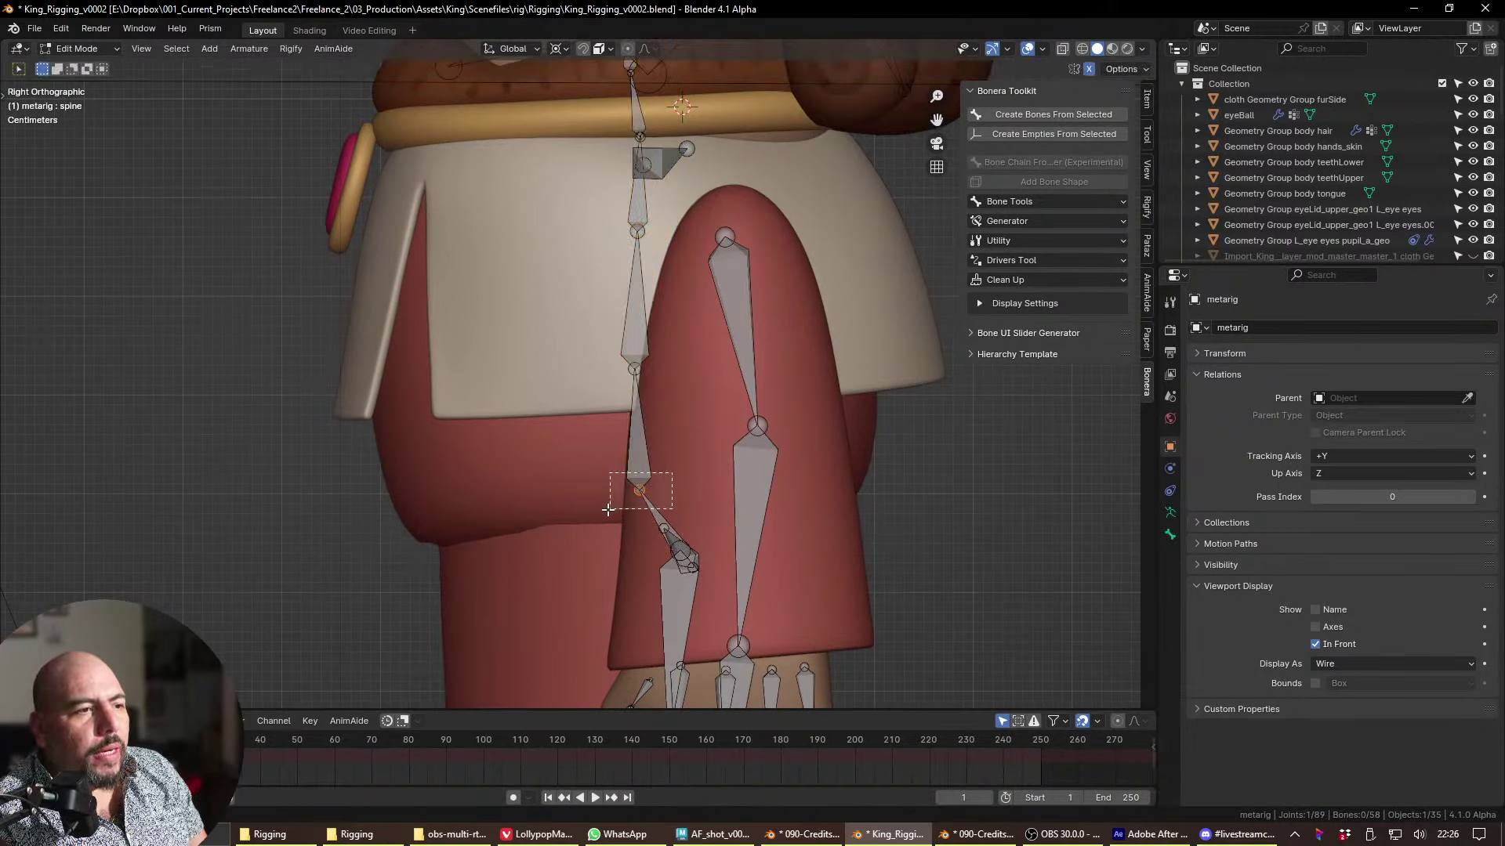
pyautogui.press('g')
pyautogui.click(639, 522)
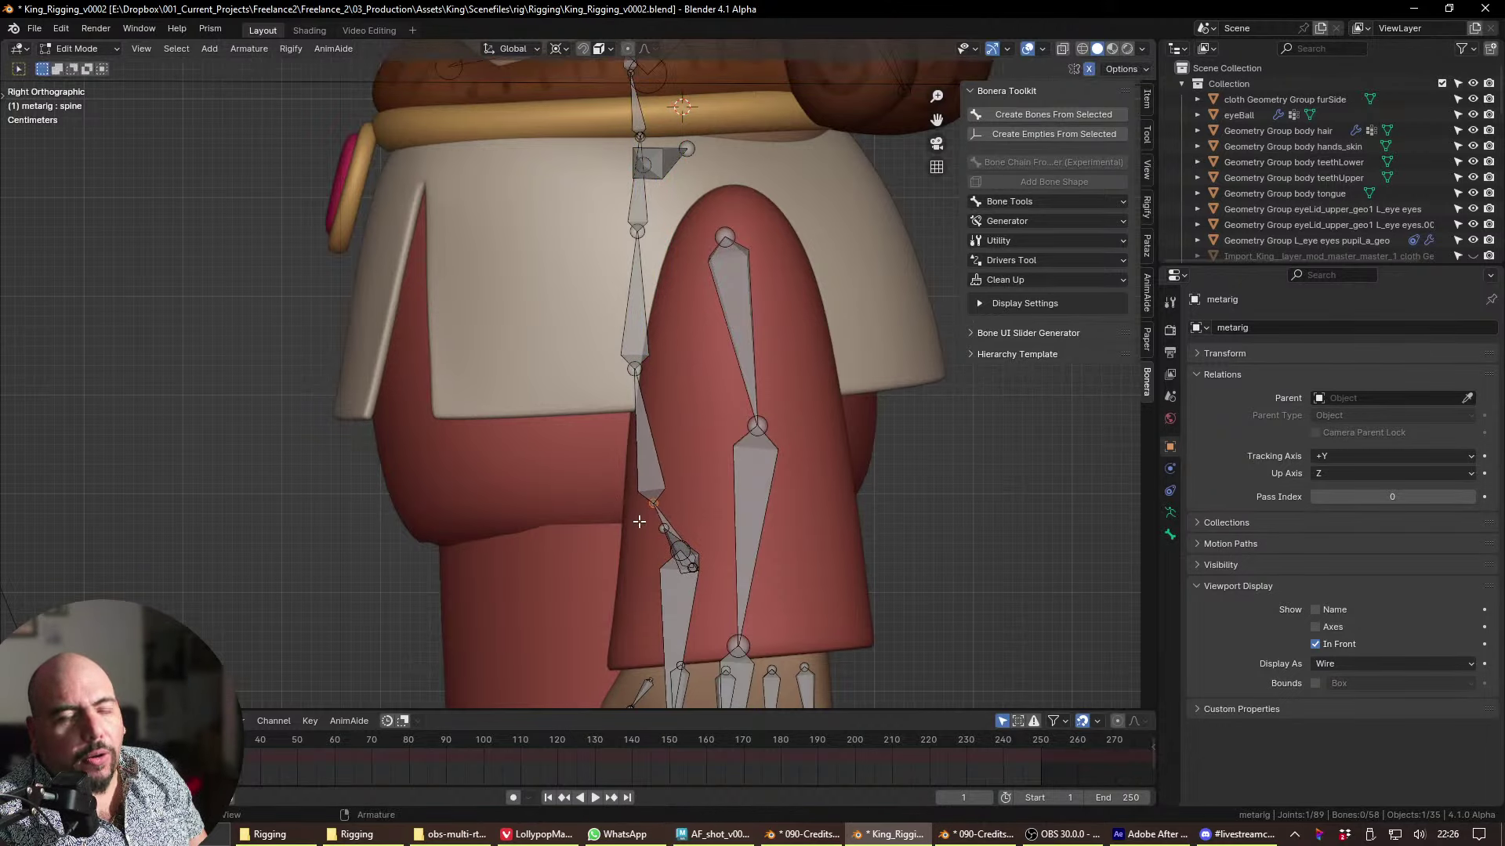
pyautogui.moveTo(674, 348); pyautogui.dragTo(628, 389)
pyautogui.keyDown('shift'); pyautogui.moveTo(628, 250); pyautogui.dragTo(619, 424, button='middle'); pyautogui.keyUp('shift')
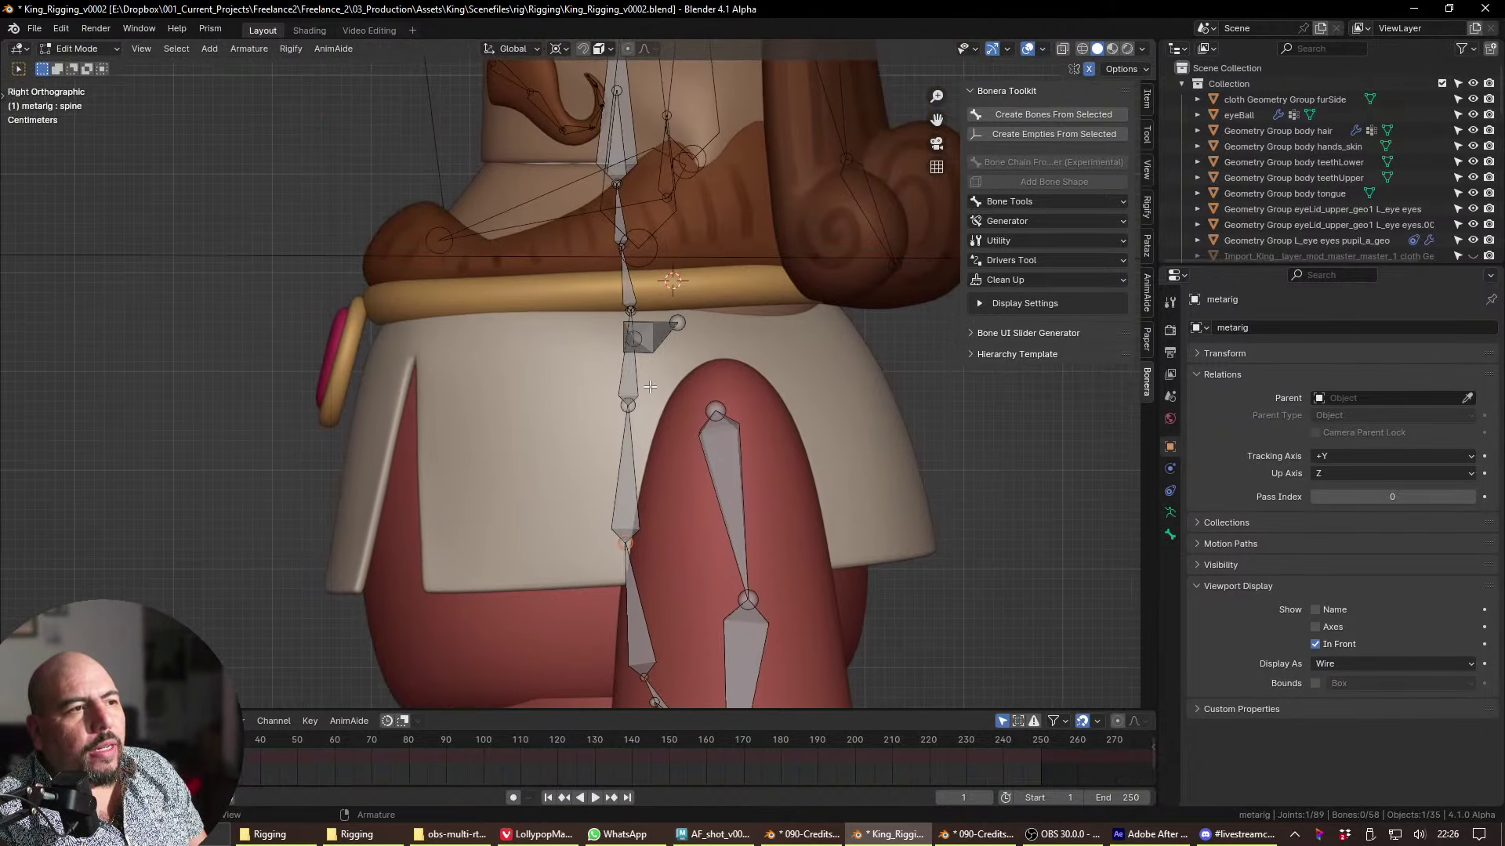
pyautogui.click(627, 406)
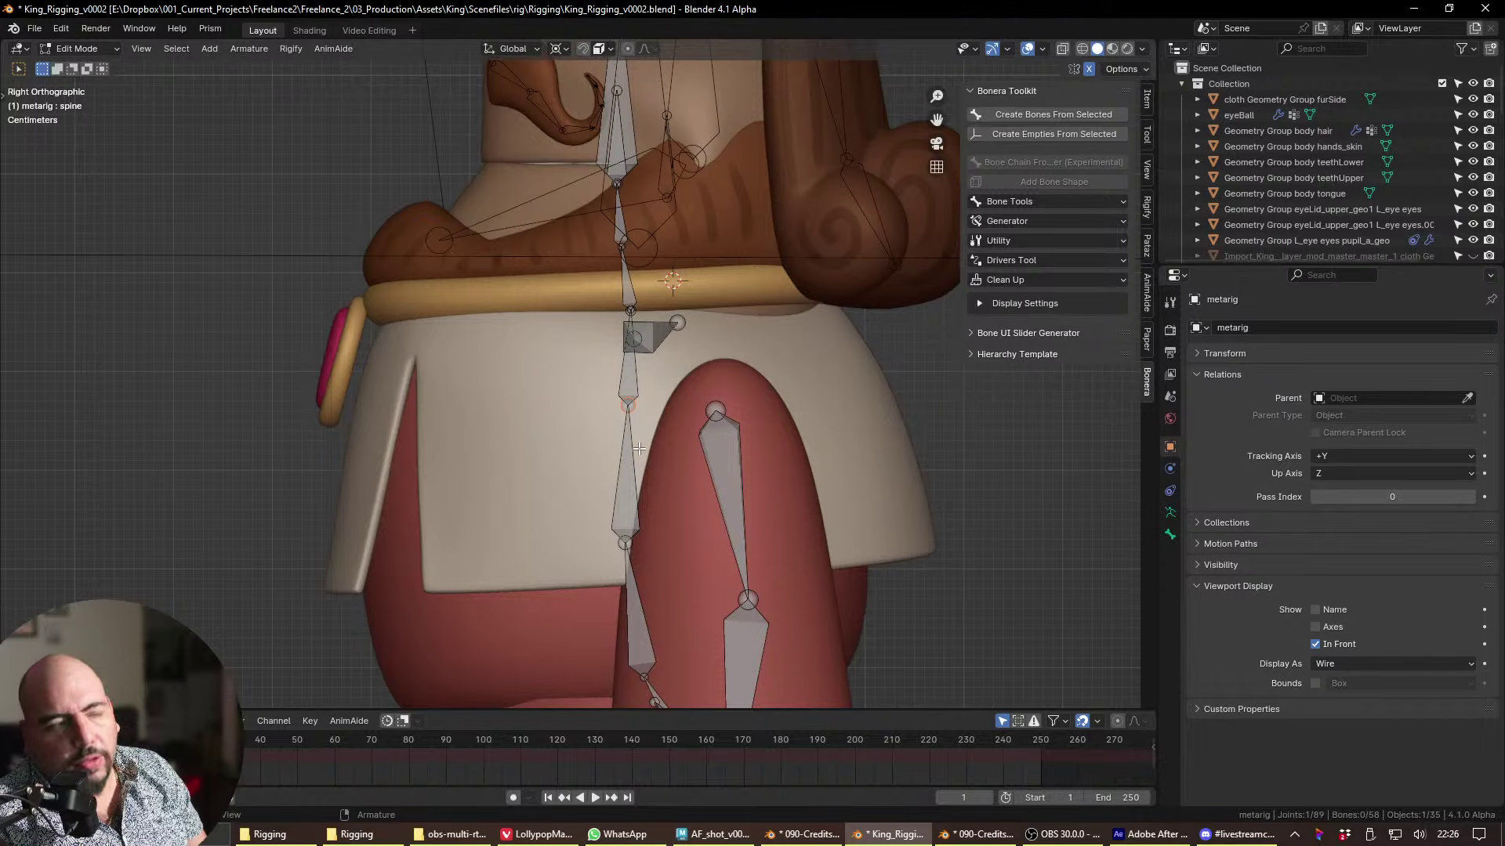
pyautogui.keyDown('shift'); pyautogui.click(629, 309); pyautogui.keyUp('shift')
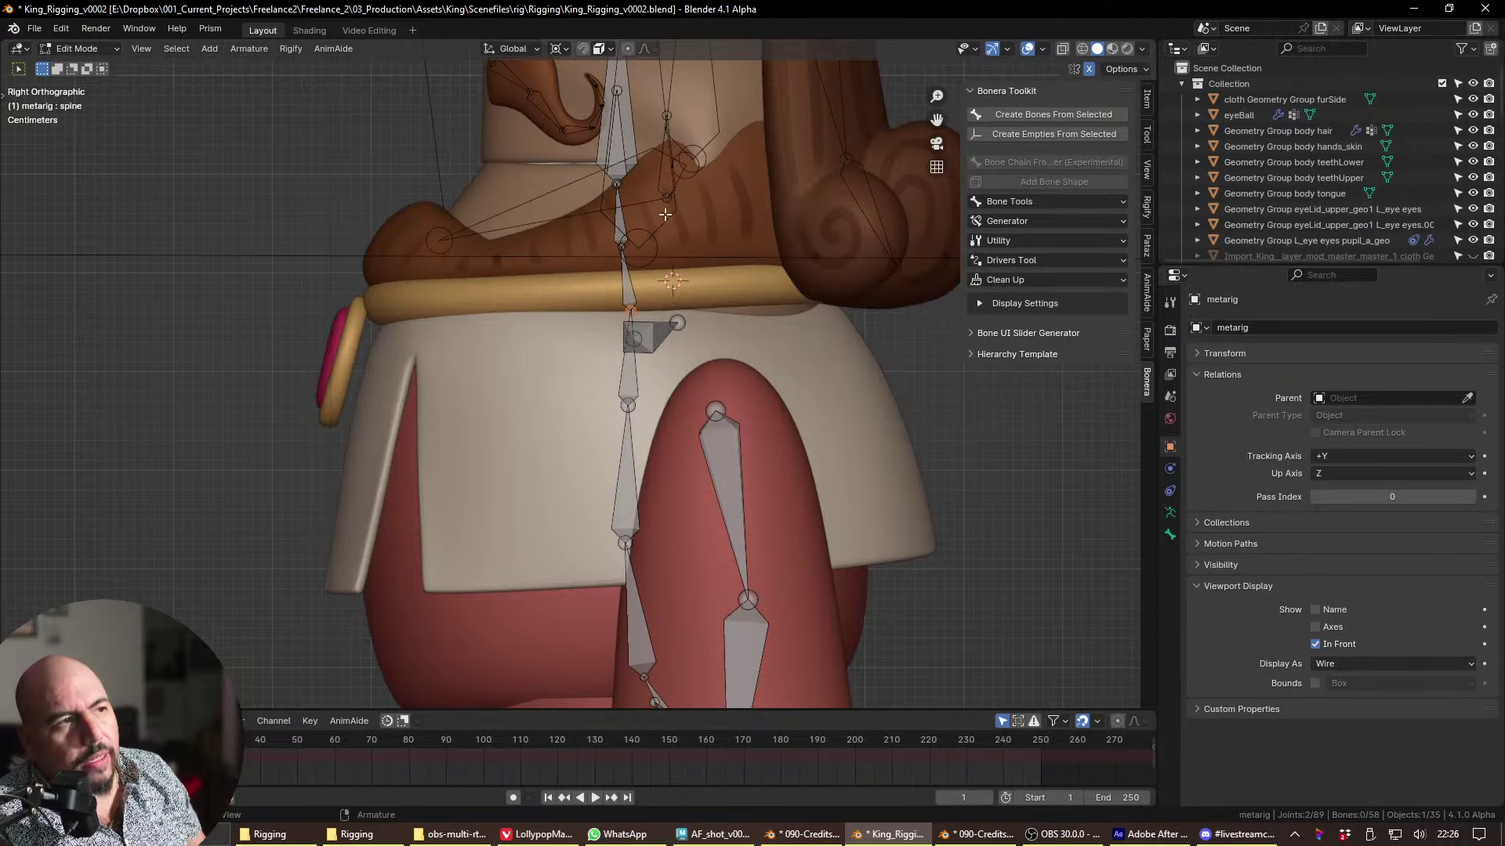
pyautogui.keyDown('shift'); pyautogui.moveTo(646, 162); pyautogui.dragTo(611, 412, button='middle'); pyautogui.keyUp('shift')
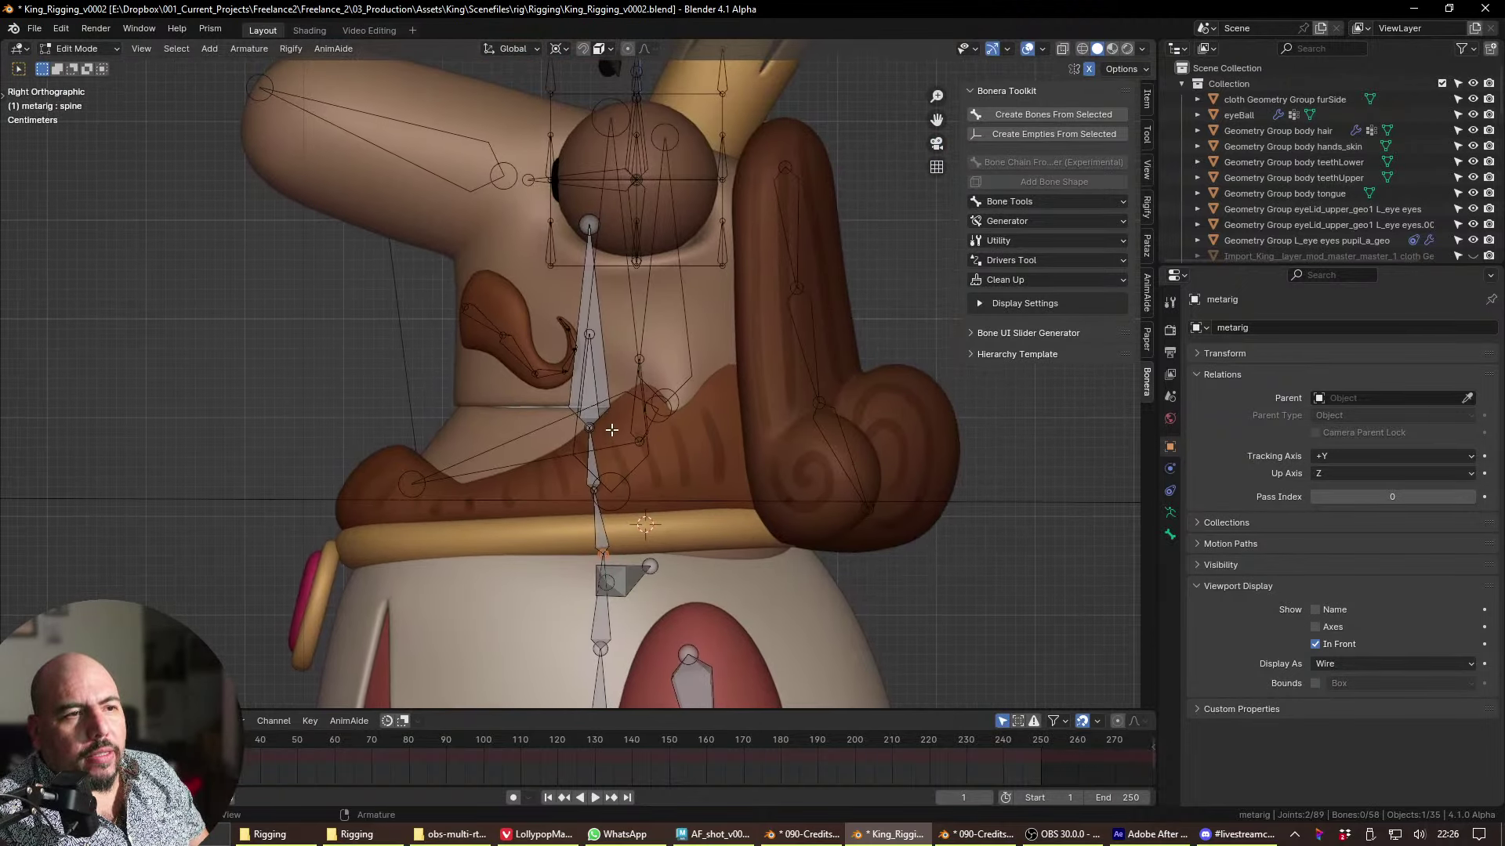
# - Raise the tip of the head bone along Z by about 0.1 m to lengthen the bone
pyautogui.click(607, 396)
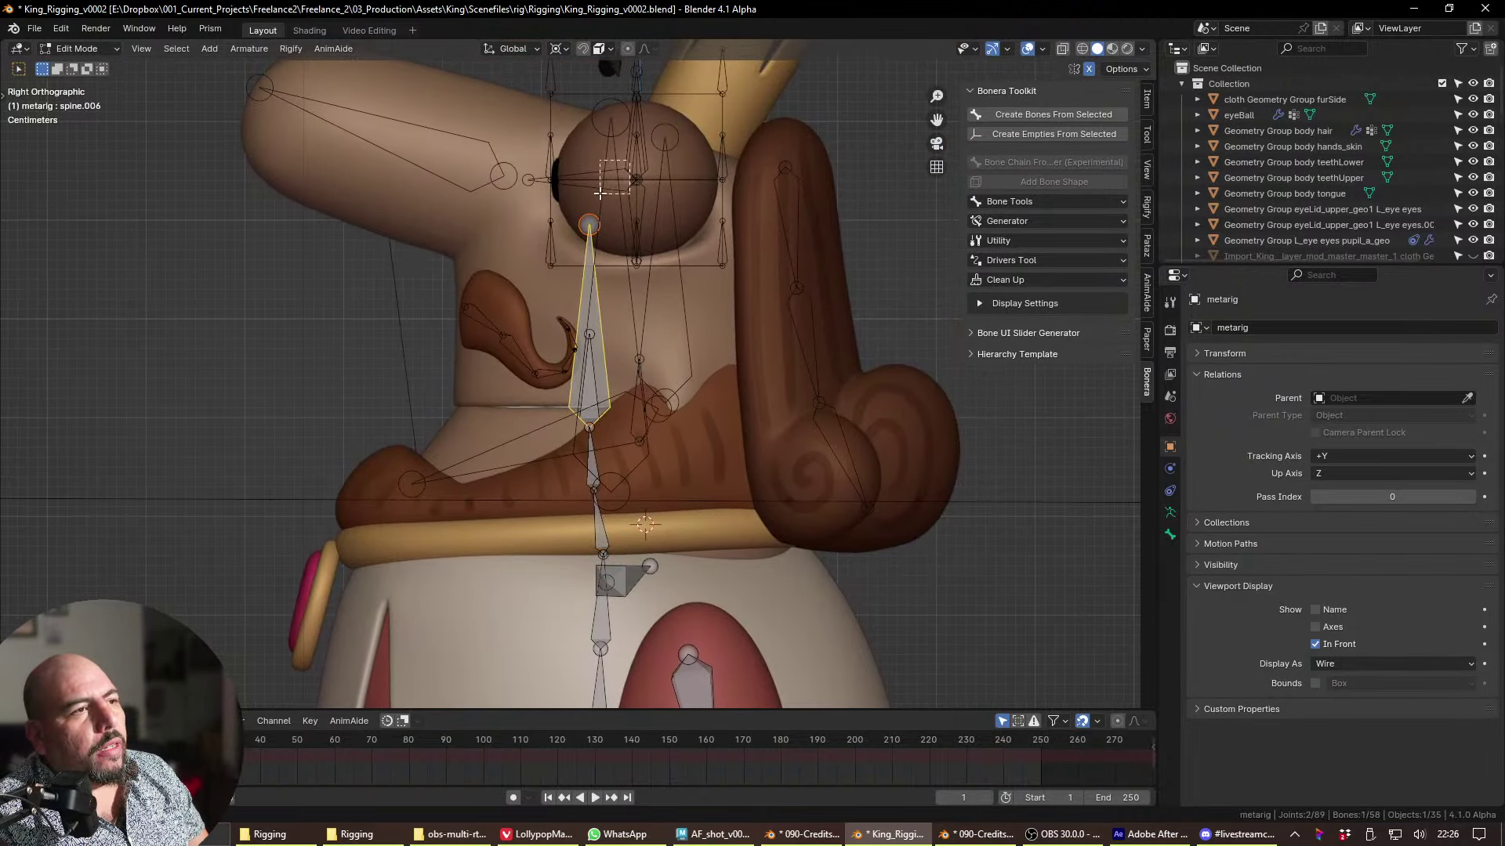
pyautogui.click(589, 225)
pyautogui.press('g')
pyautogui.press('z')
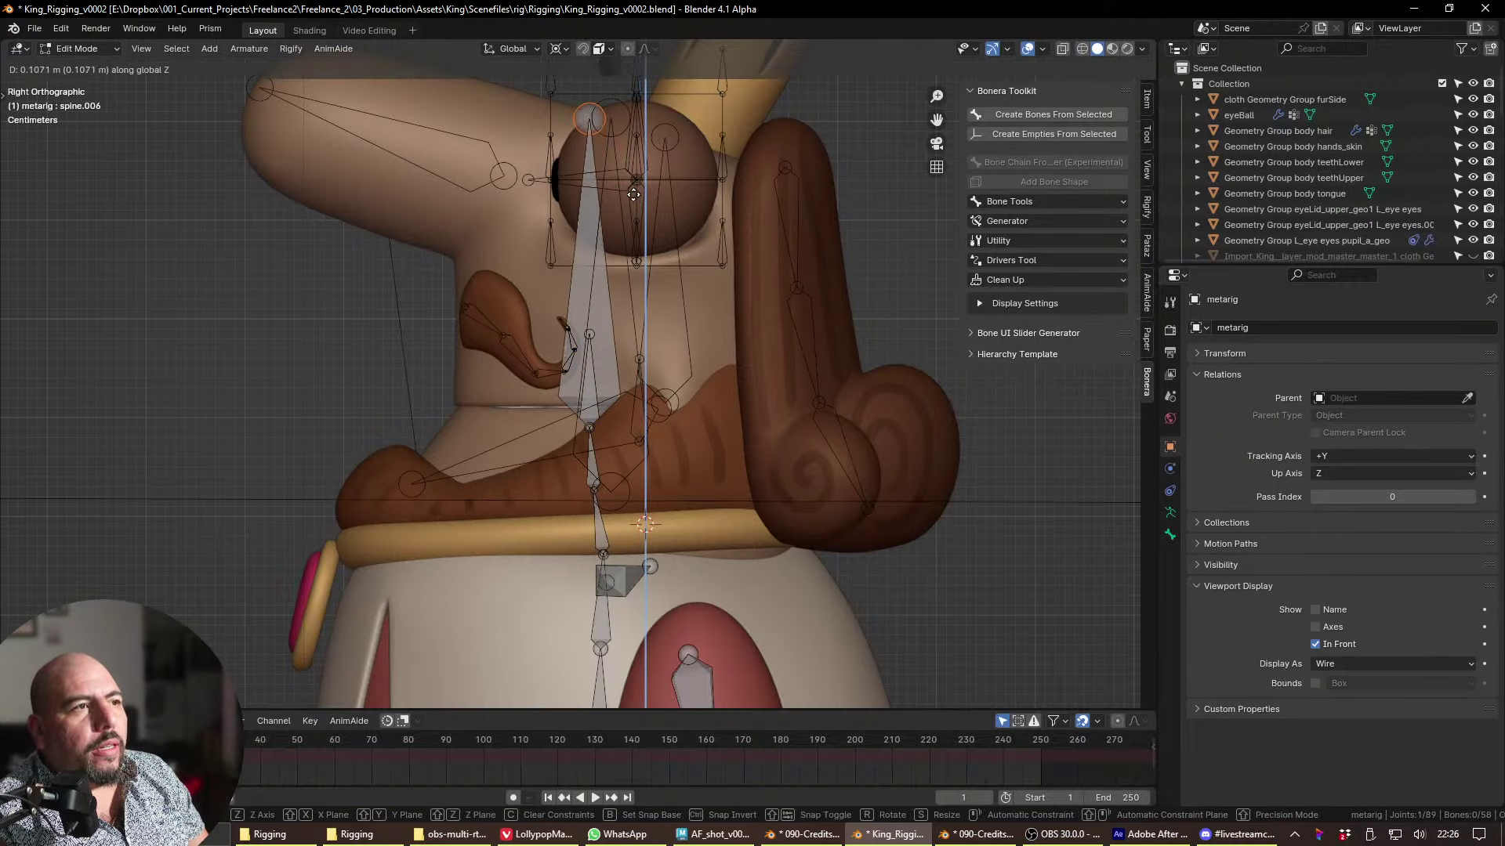
pyautogui.click(633, 201)
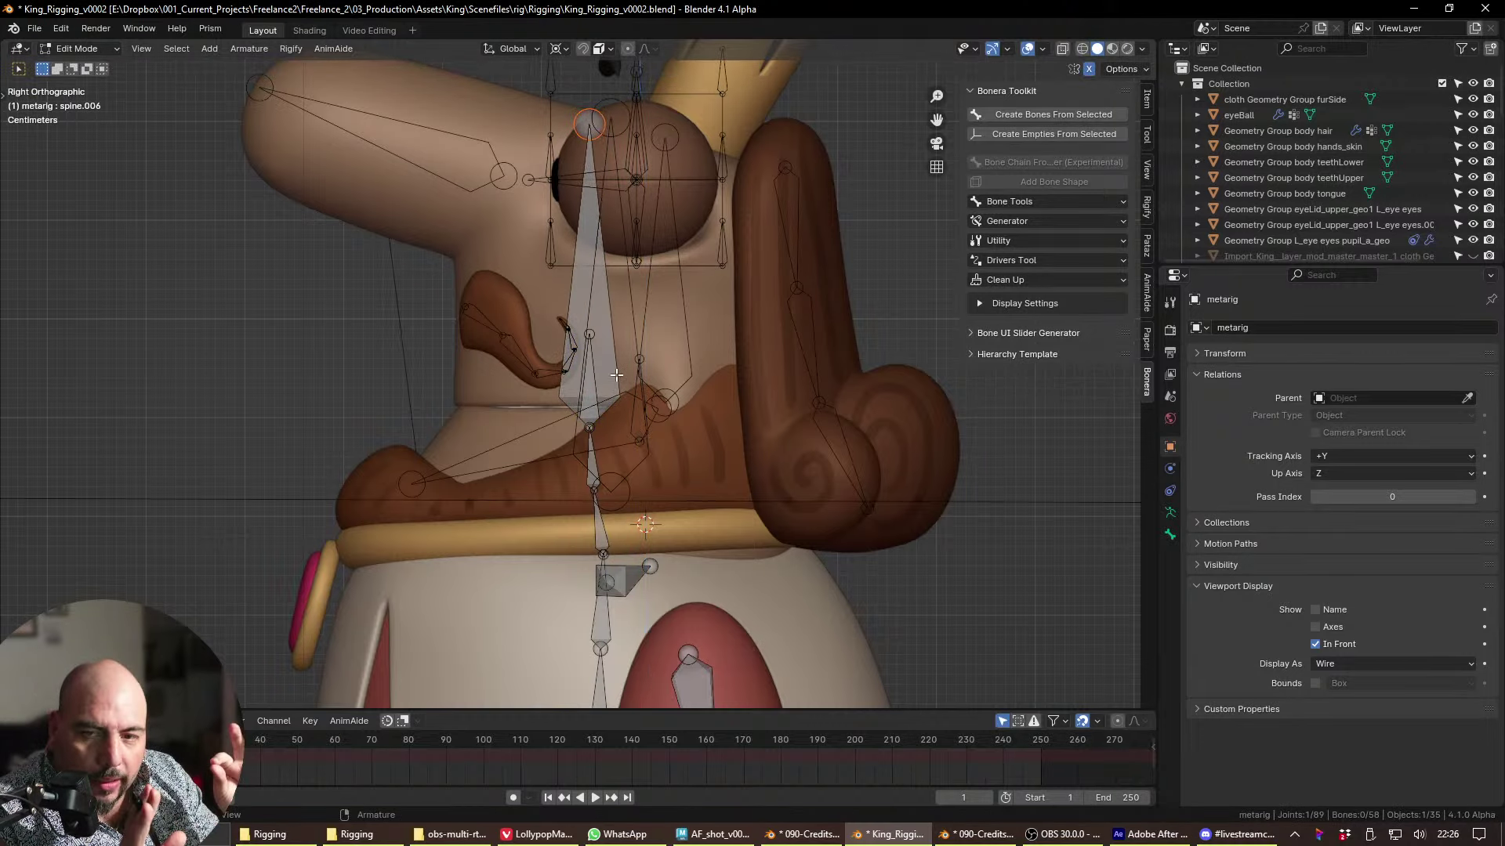
pyautogui.click(570, 298)
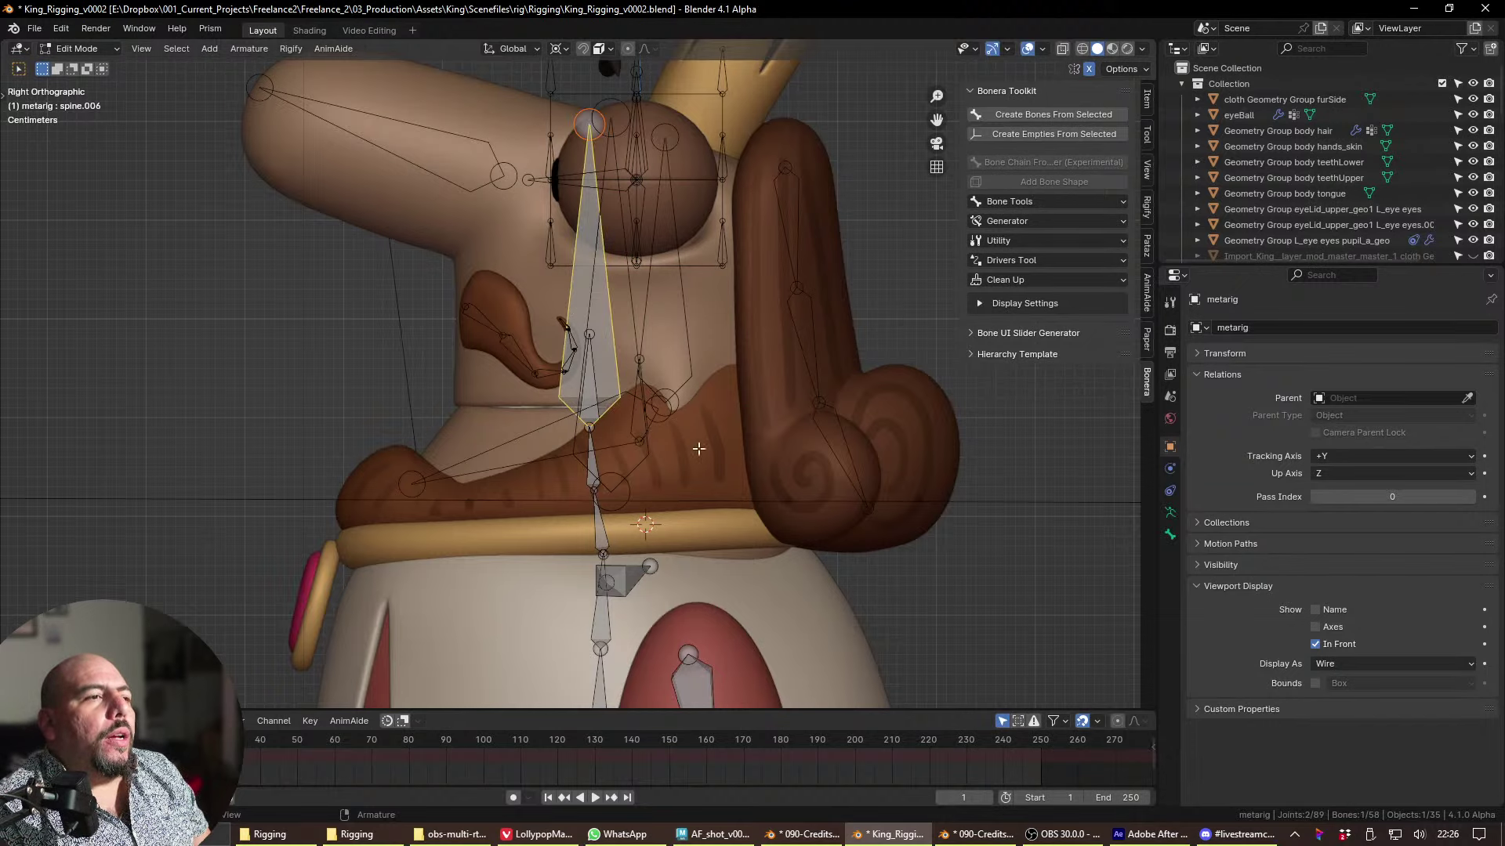
pyautogui.press('KP_1')
pyautogui.press('`')
pyautogui.click(720, 430)
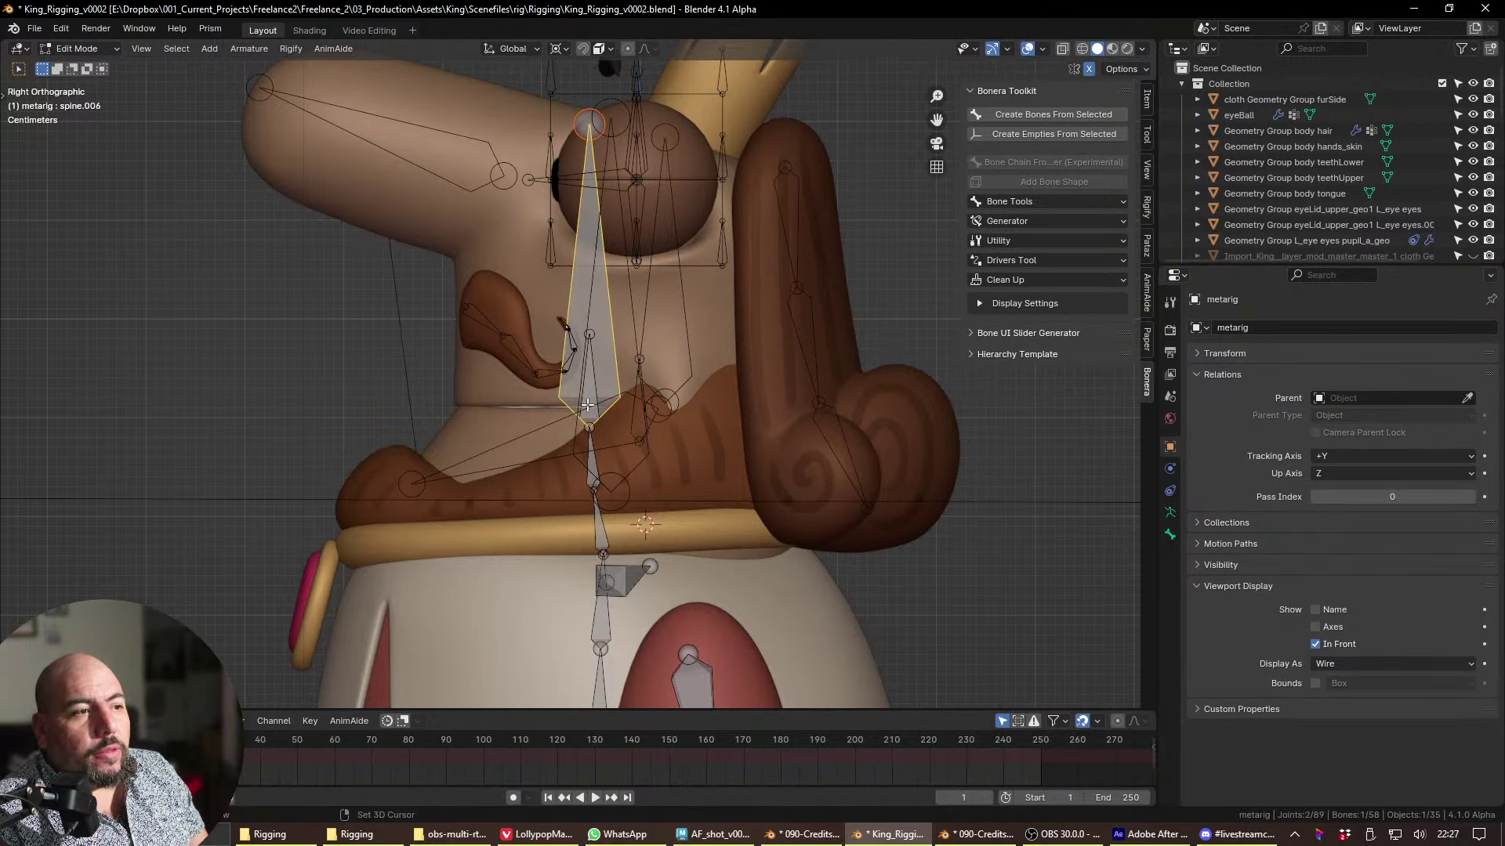
pyautogui.moveTo(547, 346); pyautogui.dragTo(607, 366)
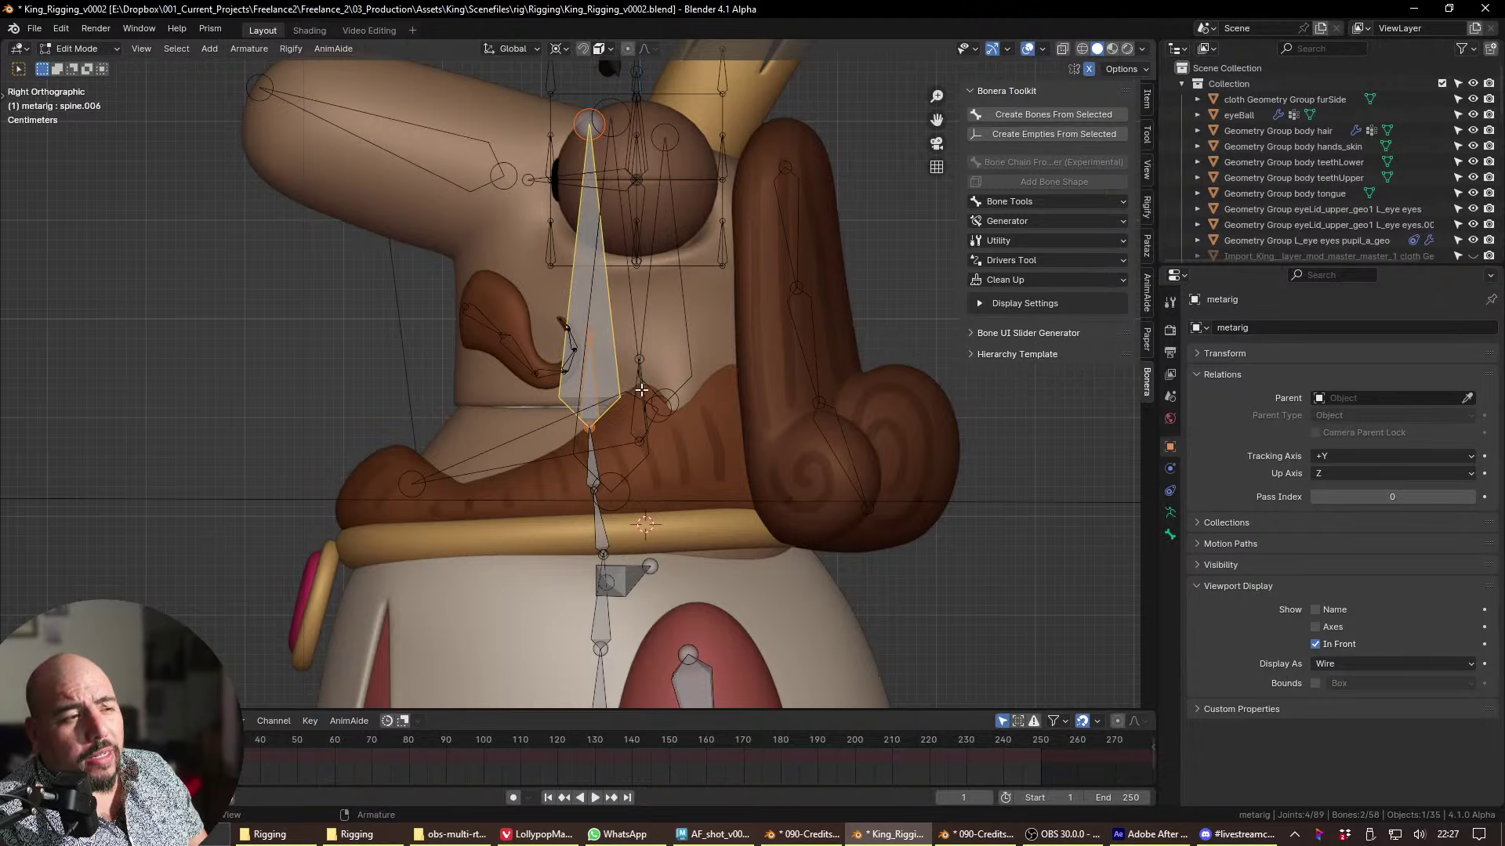
pyautogui.press('r')
pyautogui.press('Escape')
pyautogui.press('r')
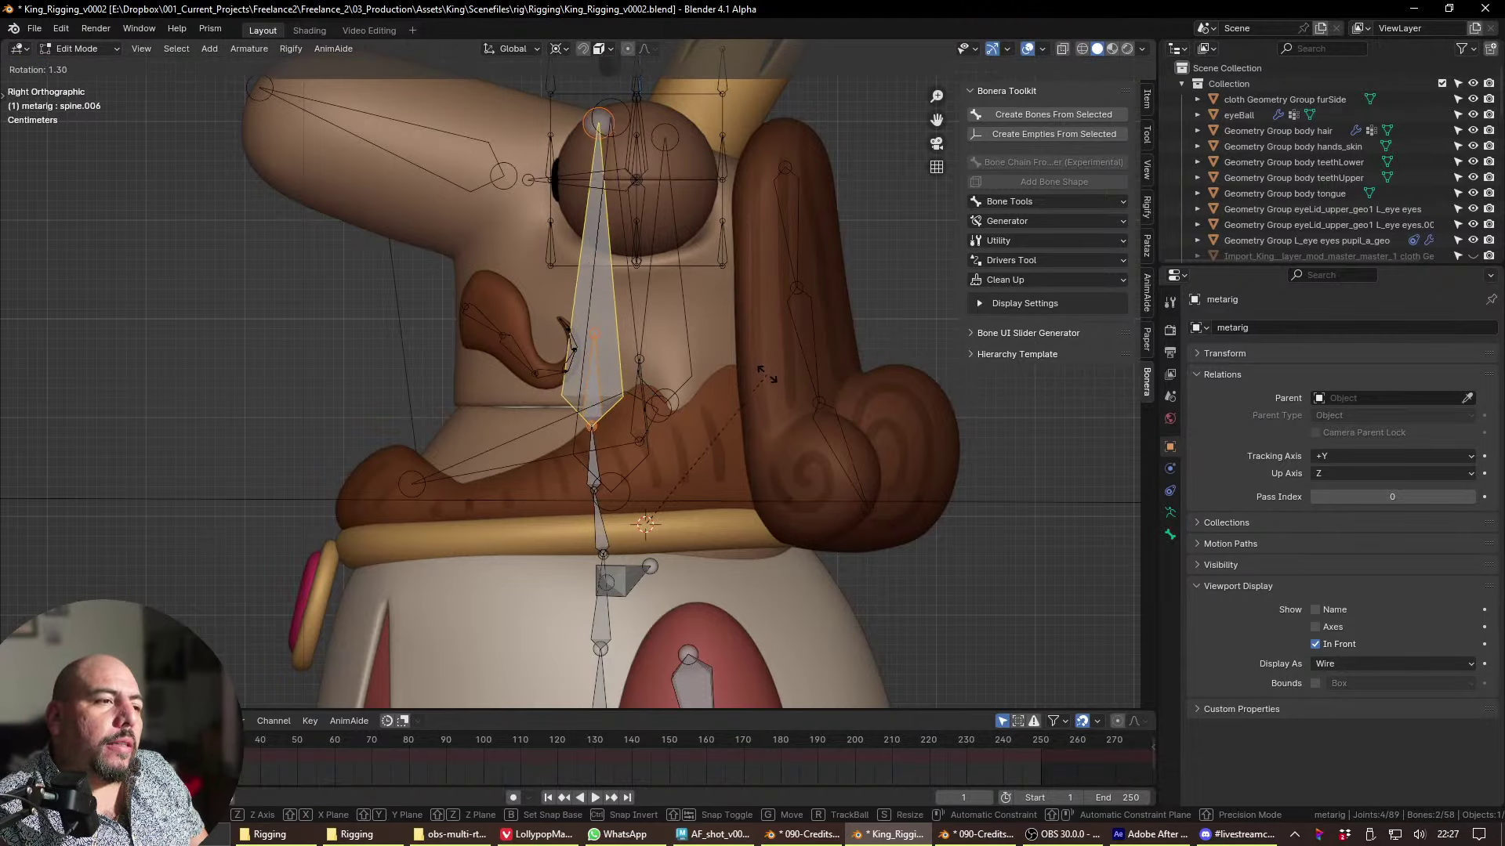
pyautogui.press('Escape')
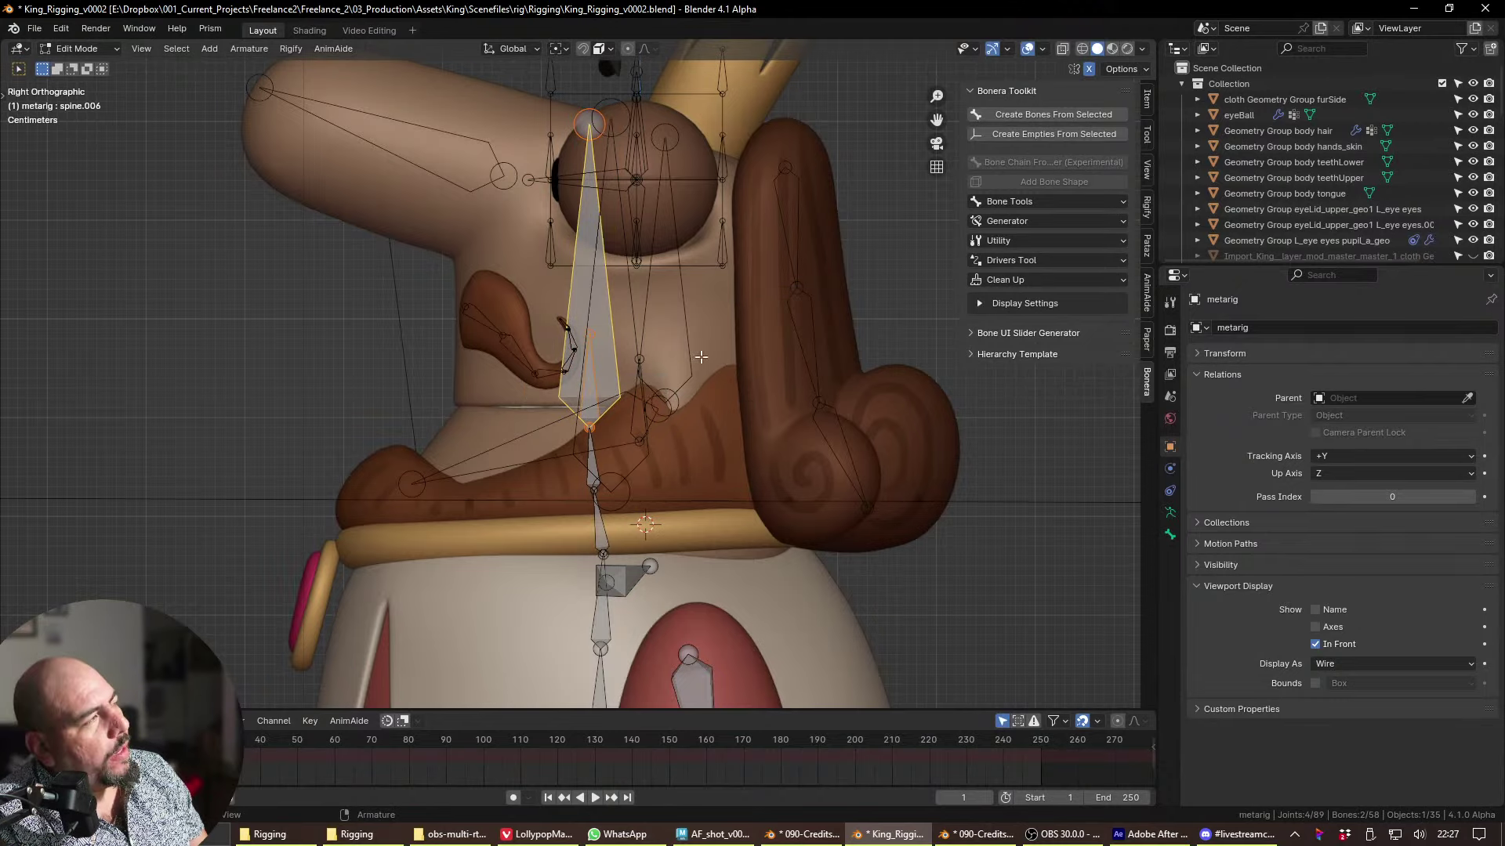
pyautogui.press('r')
pyautogui.press('Escape')
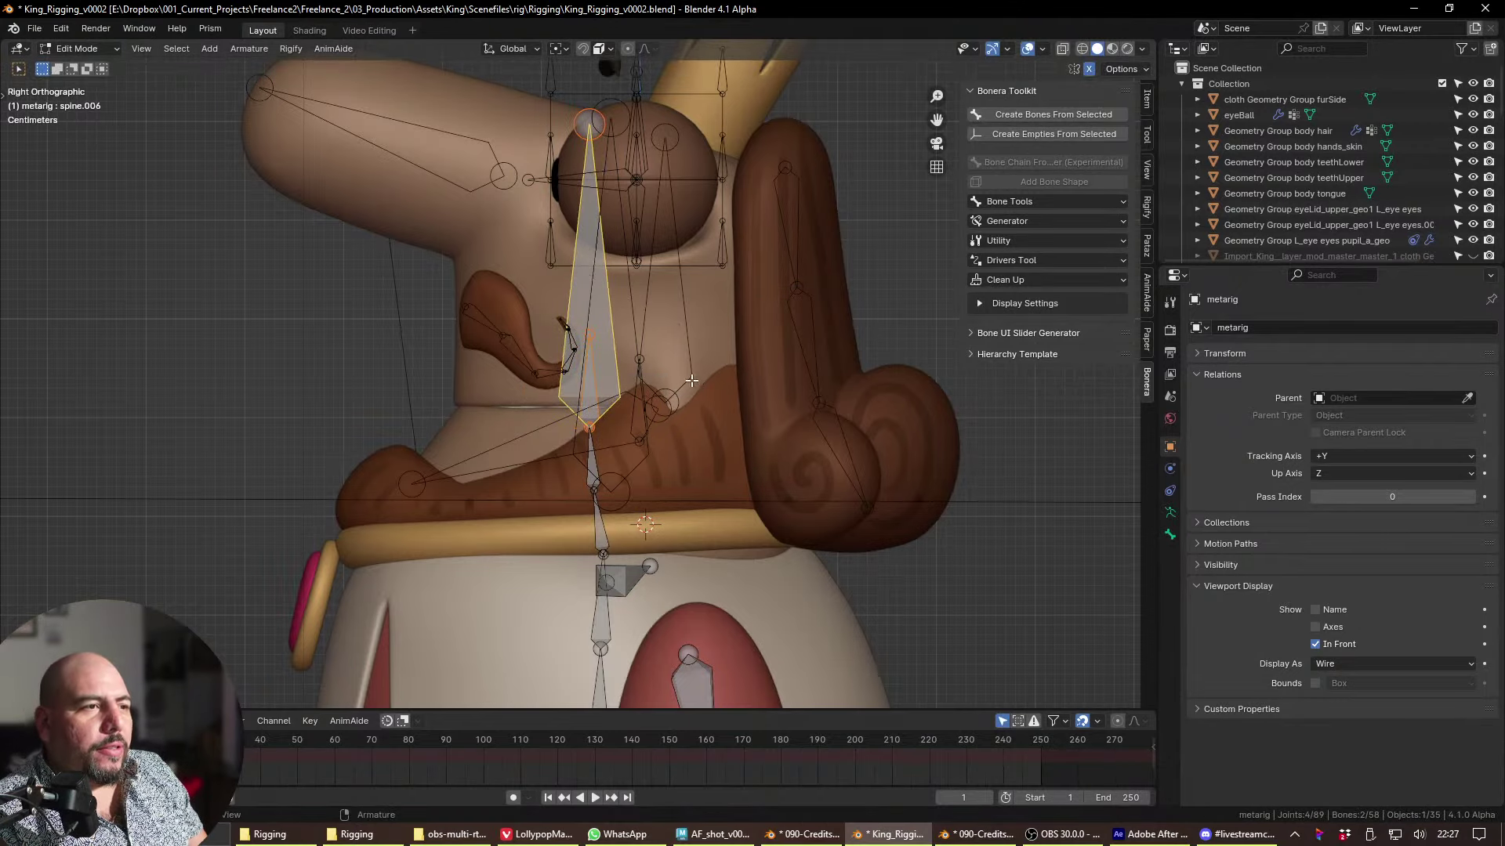
pyautogui.press('r')
pyautogui.press('Escape')
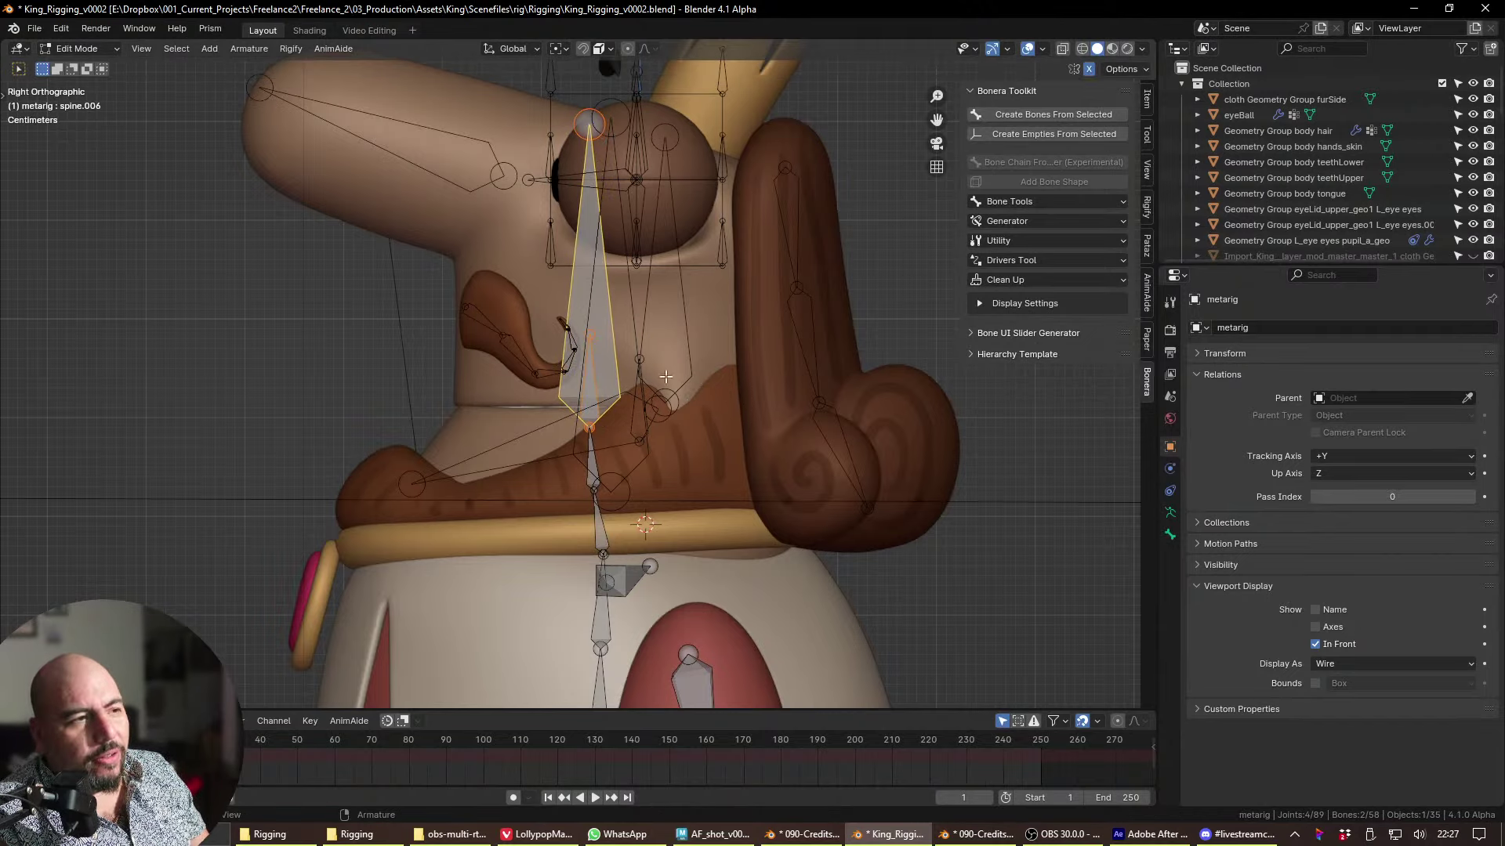
# - Dissolve the small face bone that sits inside the head bone of the metarig, leaving the head bone's tip selected
pyautogui.click(594, 399)
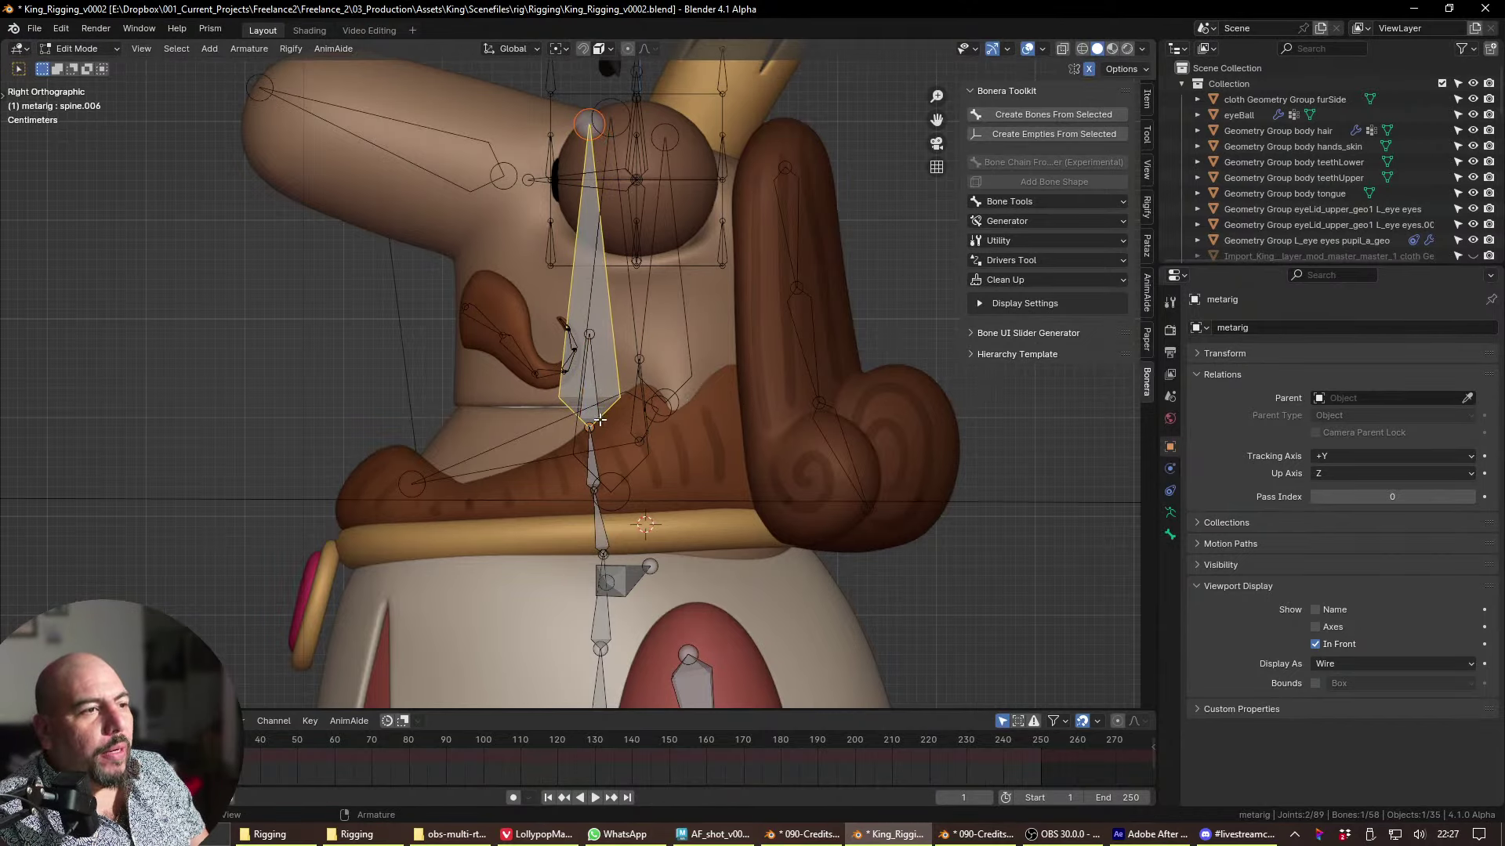
pyautogui.hotkey('ctrl', 'Tab')
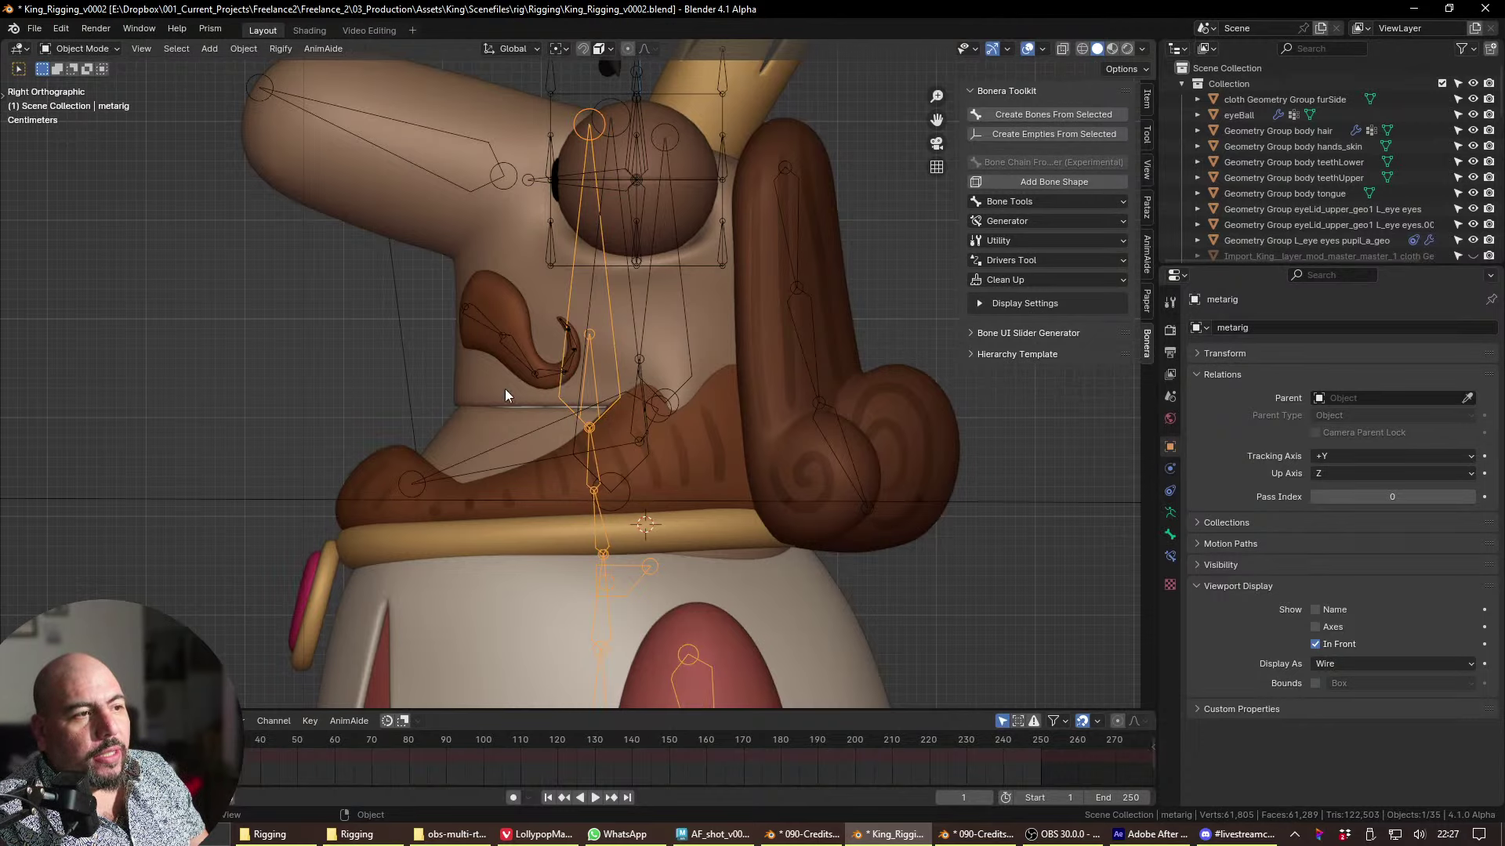
pyautogui.click(603, 406)
pyautogui.press('Tab')
pyautogui.press('x')
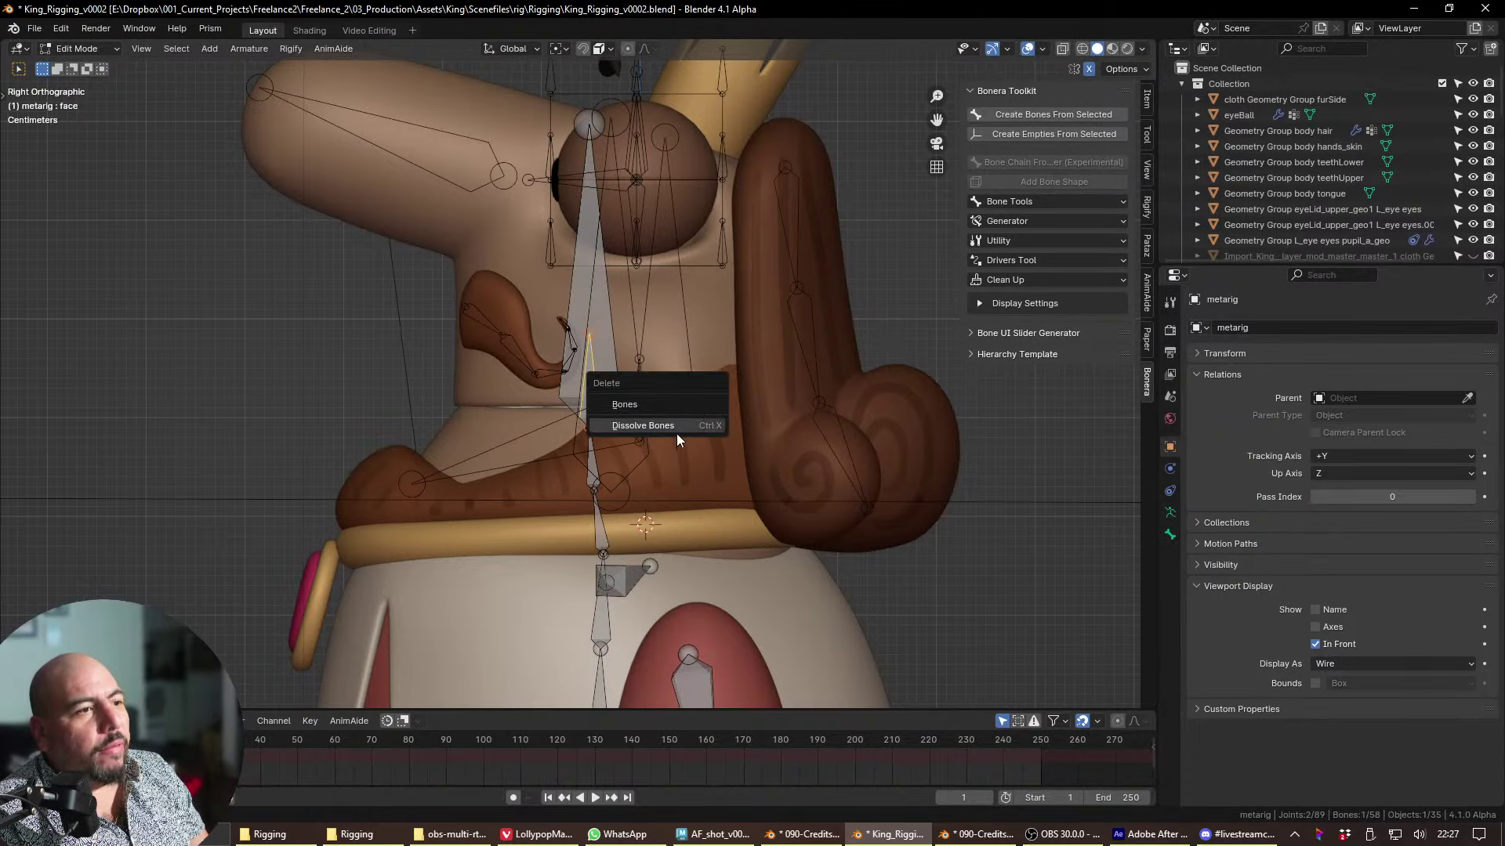
pyautogui.click(677, 431)
pyautogui.click(598, 352)
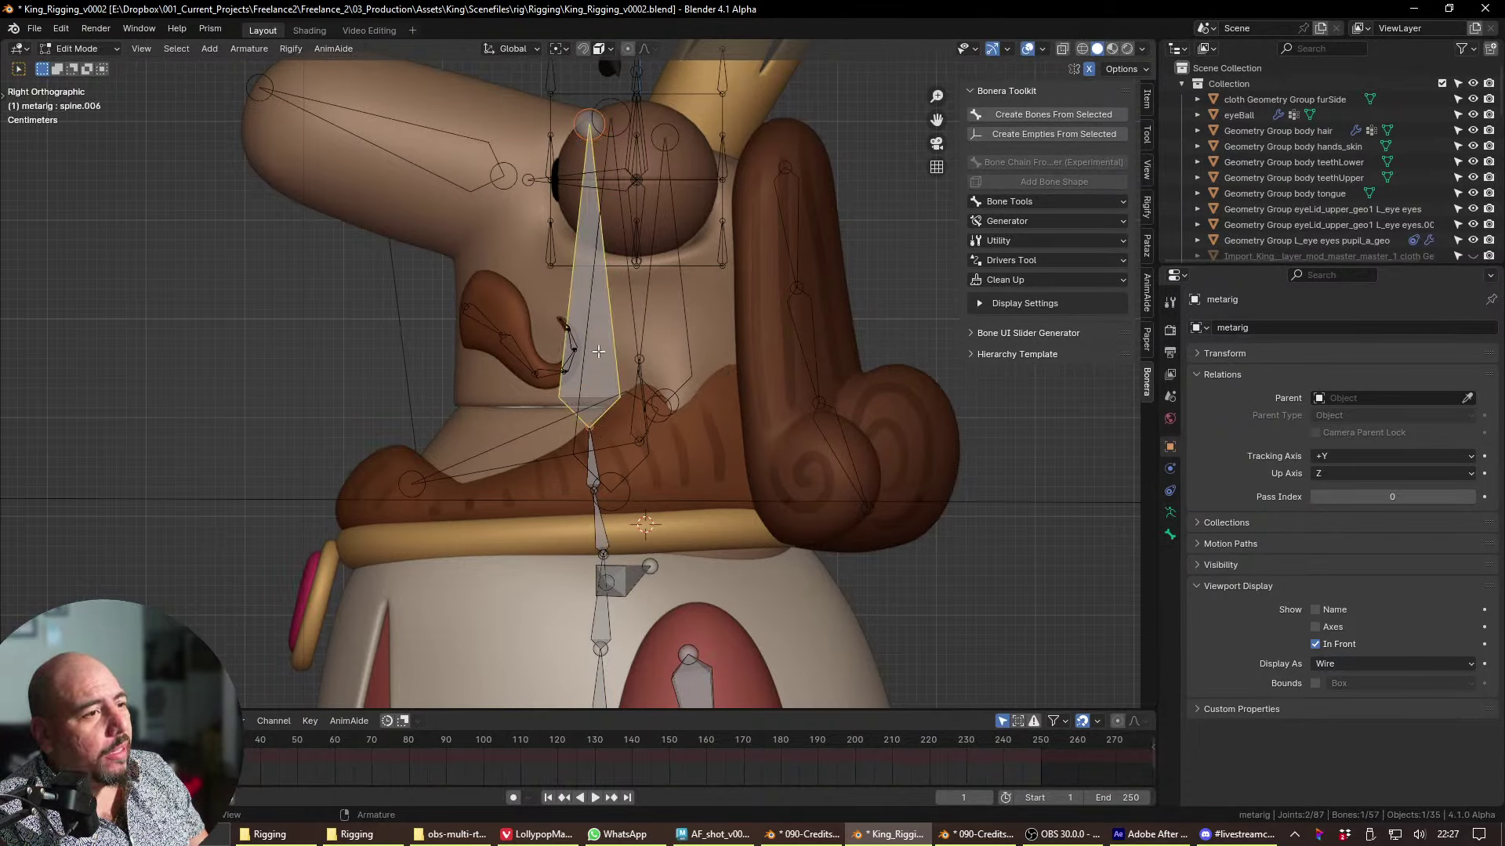
pyautogui.click(591, 124)
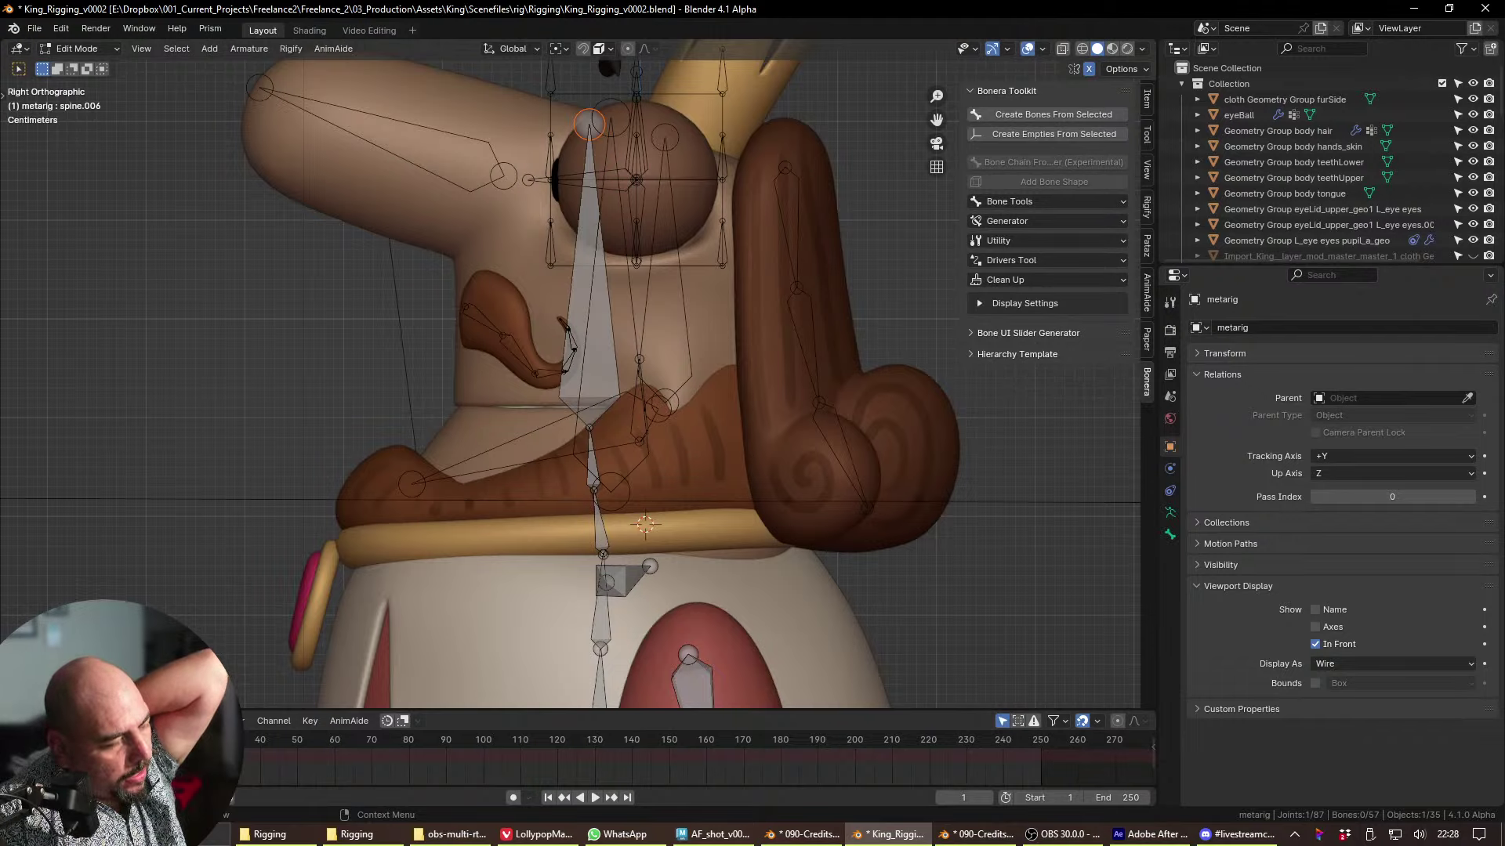
pyautogui.hotkey('alt', 'Tab')
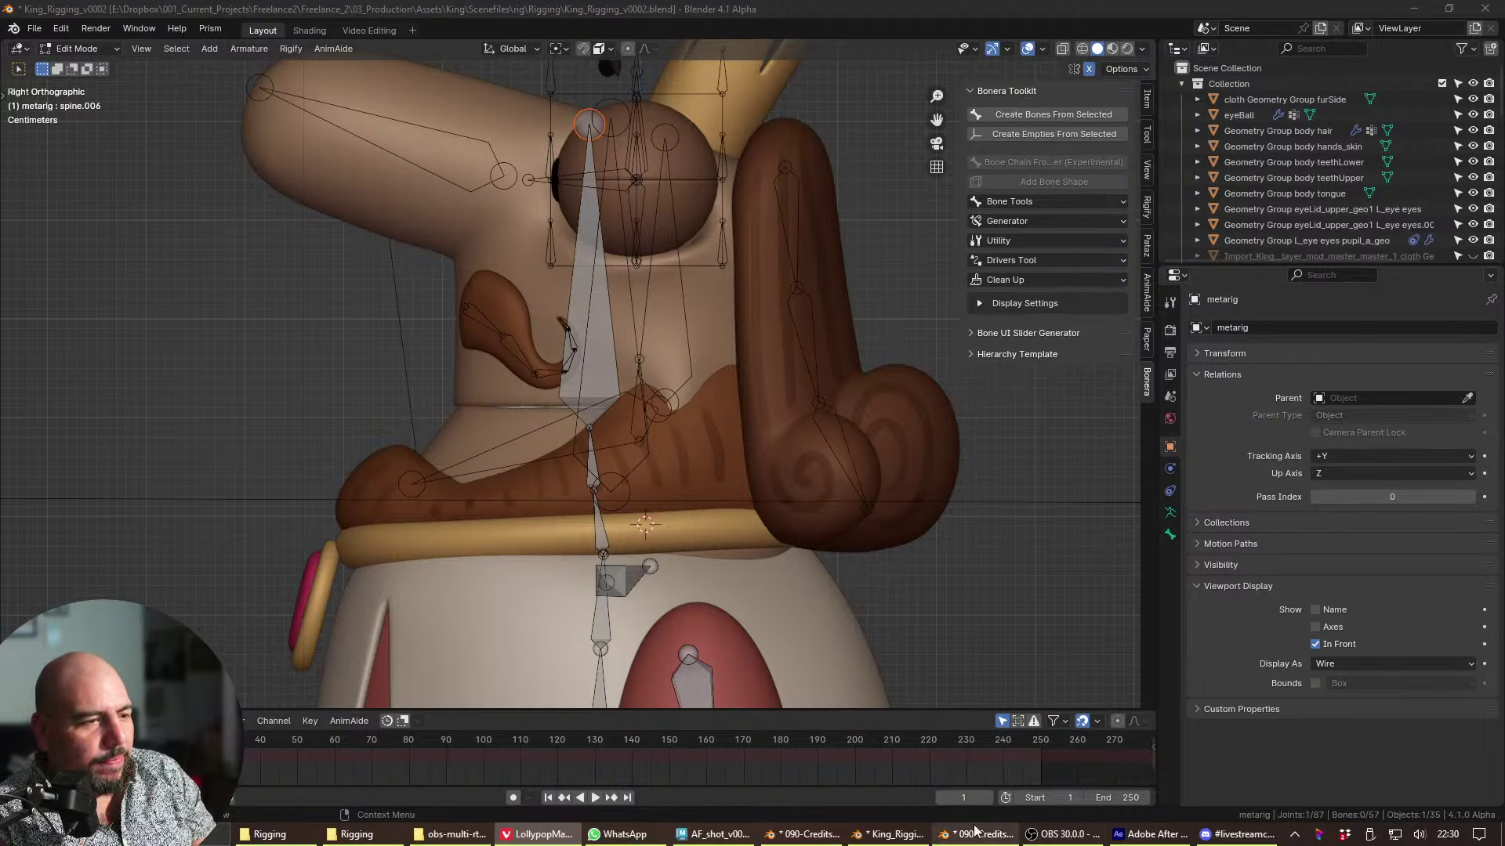
pyautogui.click(704, 835)
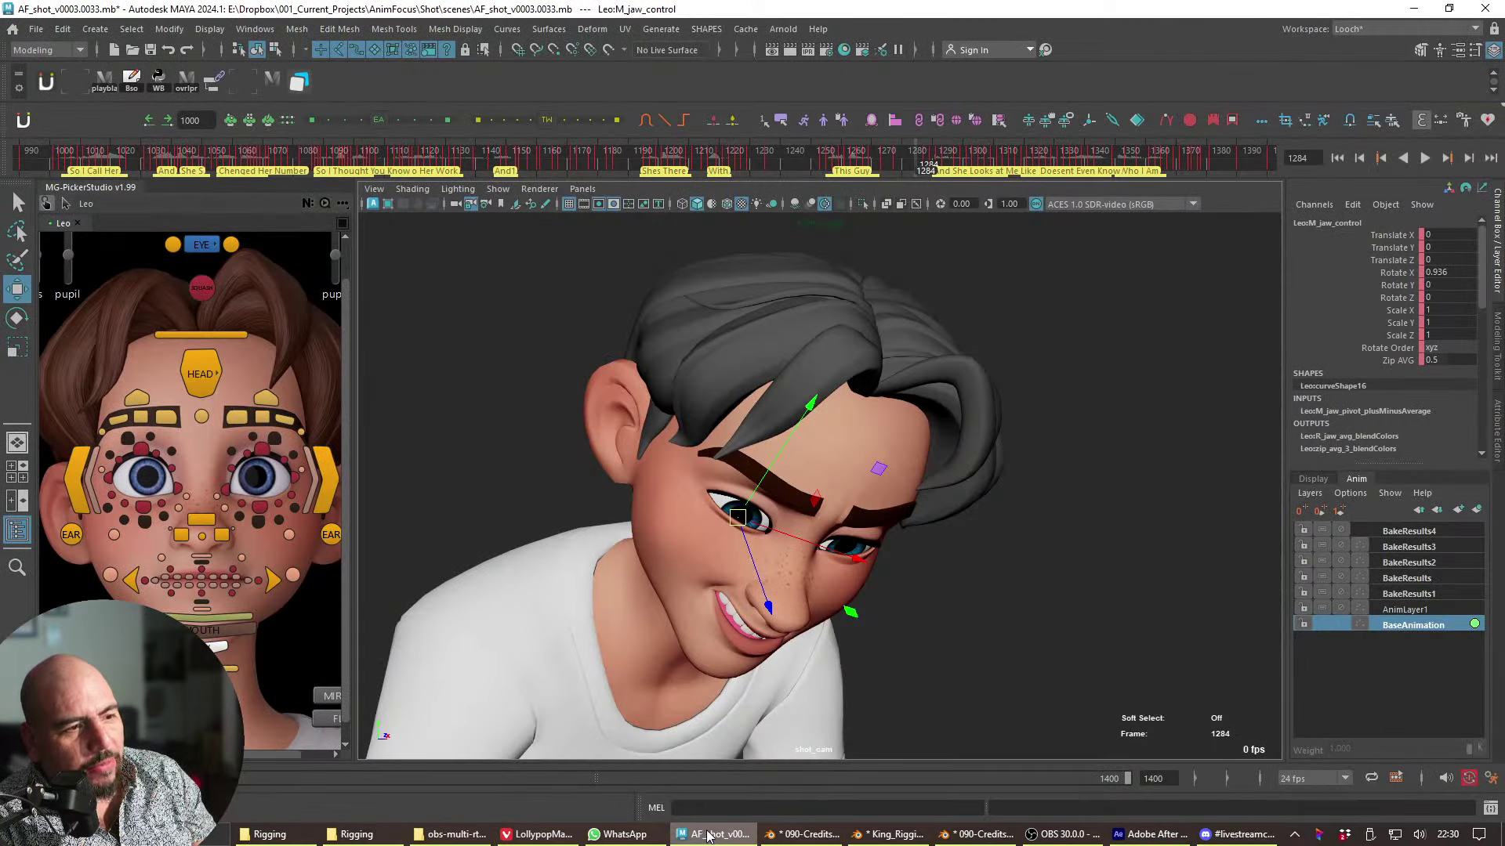
pyautogui.click(714, 829)
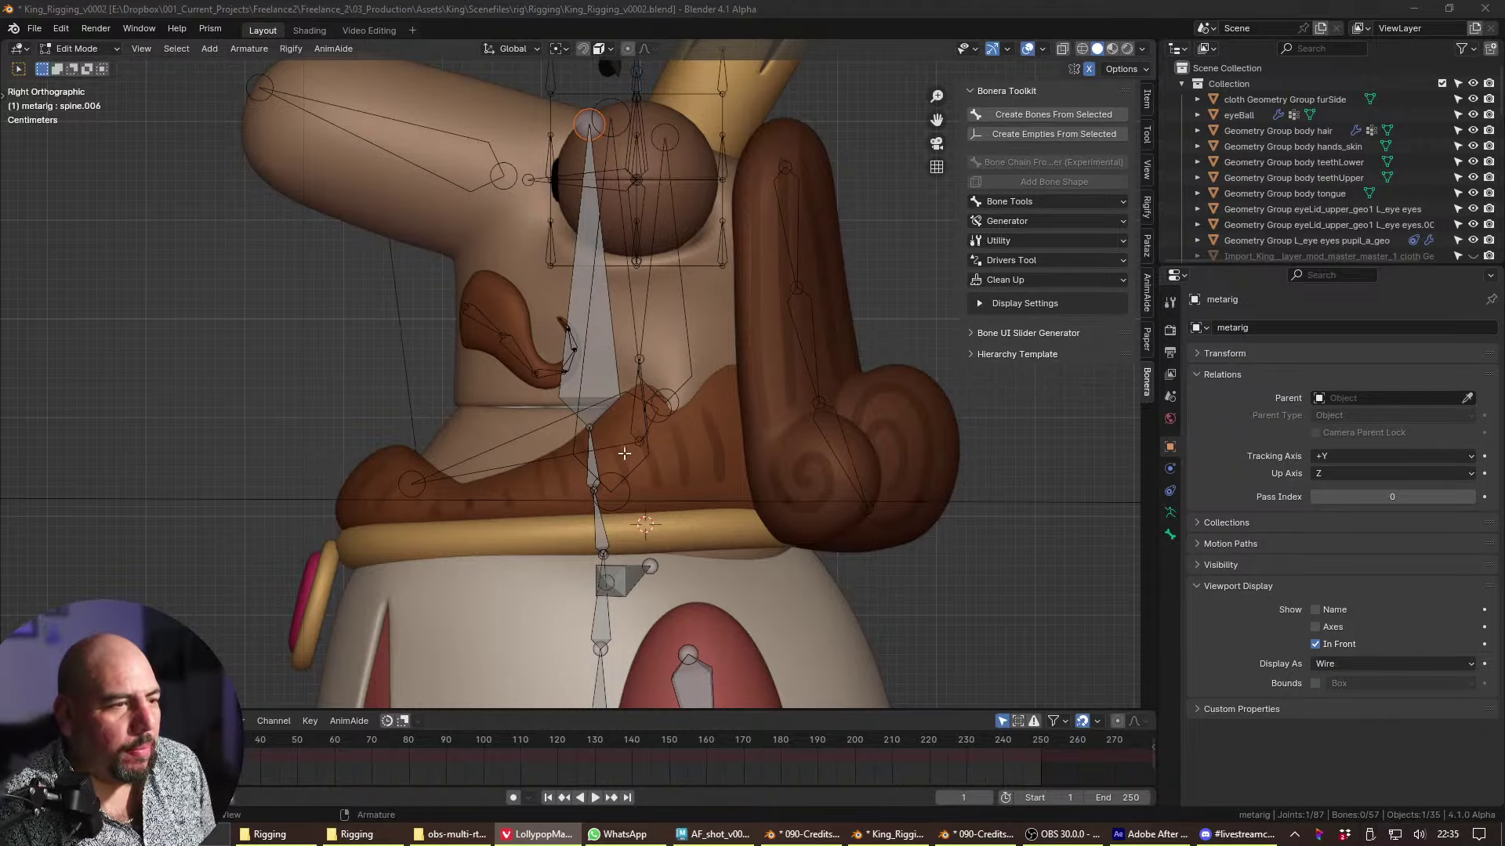
# - Select the metarig's head bone and put the armature into Pose Mode
pyautogui.keyDown('shift'); pyautogui.moveTo(649, 474); pyautogui.dragTo(720, 364, button='middle'); pyautogui.keyUp('shift')
pyautogui.scroll(-3, 720, 364)
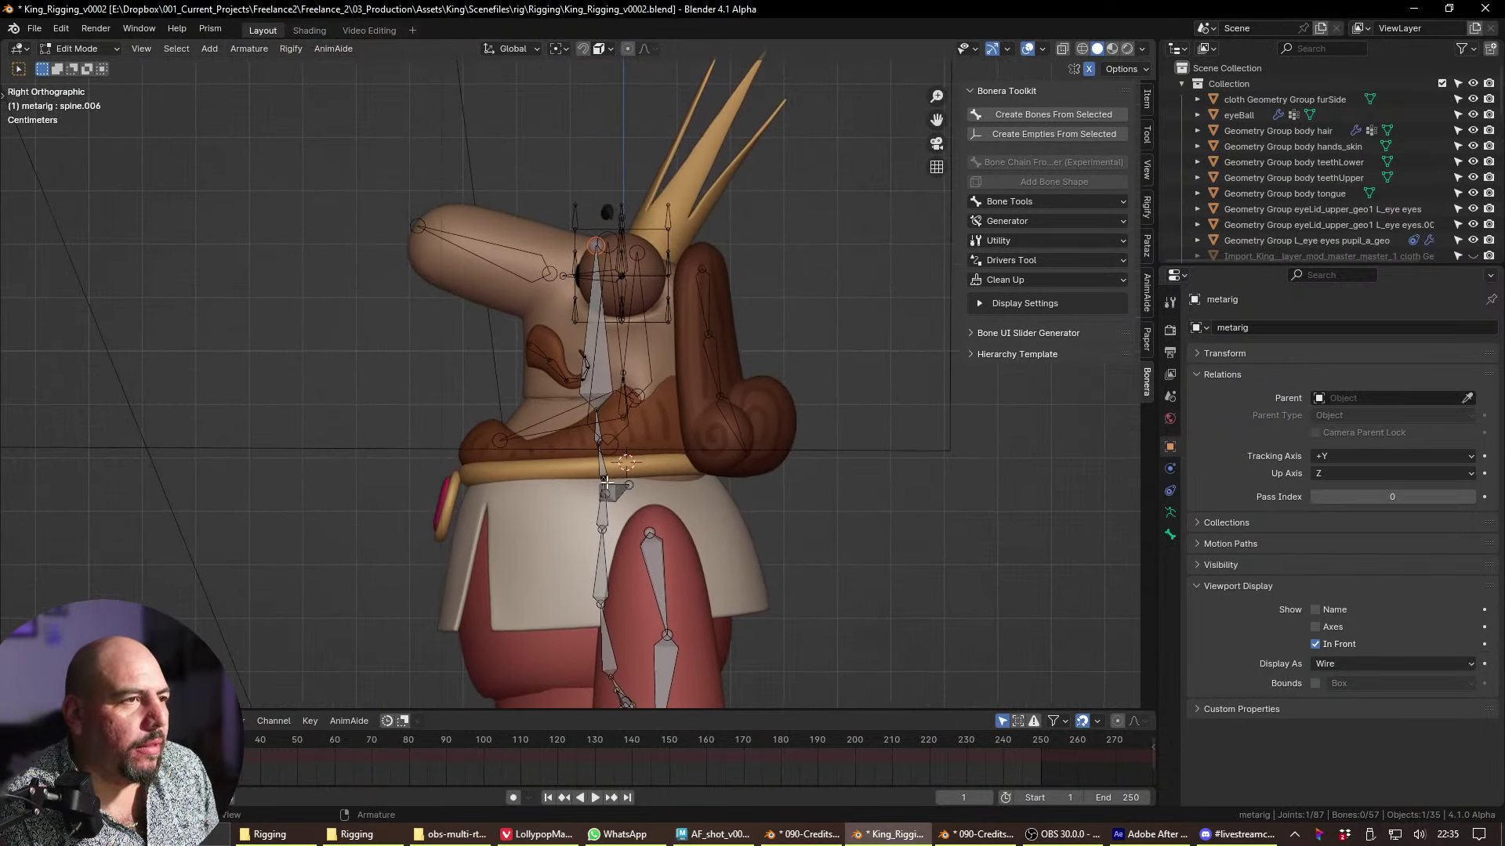
pyautogui.click(592, 387)
pyautogui.hotkey('ctrl', 'Tab')
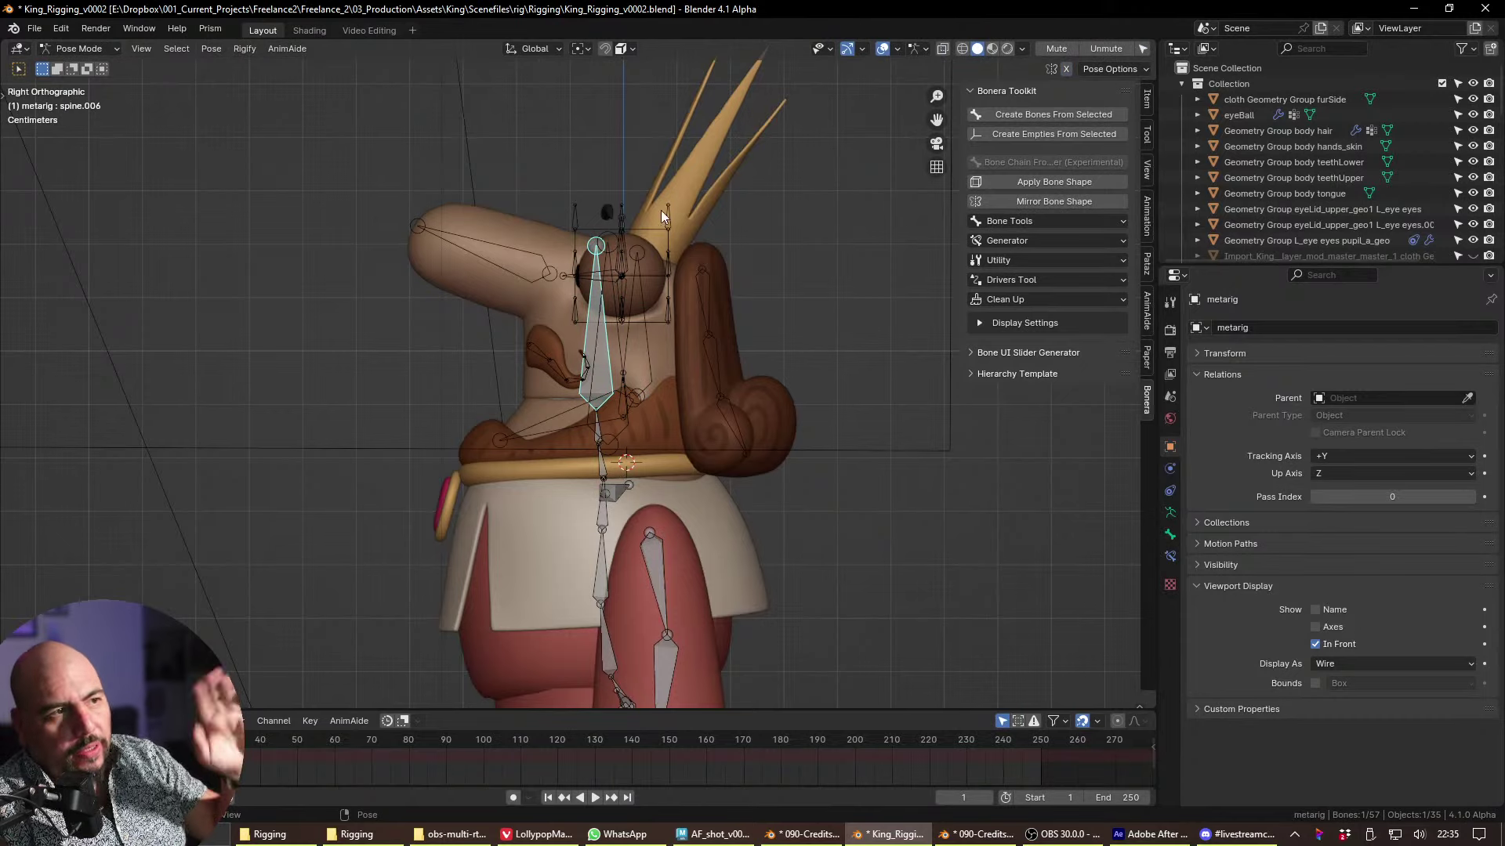
pyautogui.moveTo(562, 490); pyautogui.dragTo(614, 495, button='middle')
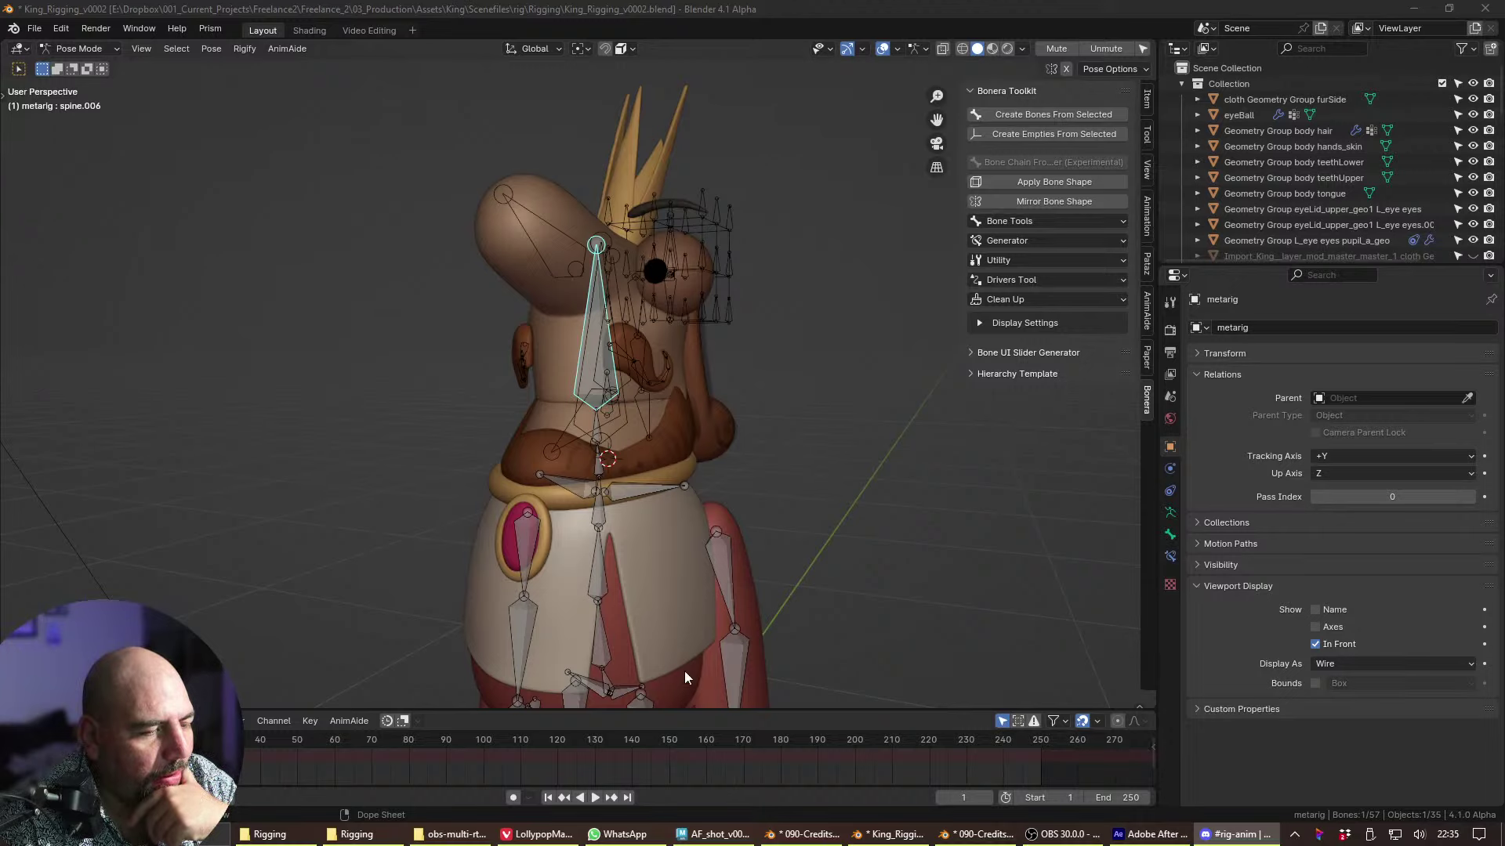
# - Switch to Discord and play the foot roll issue clip in the rig-anim channel's older posts
pyautogui.hotkey('alt', 'Tab')
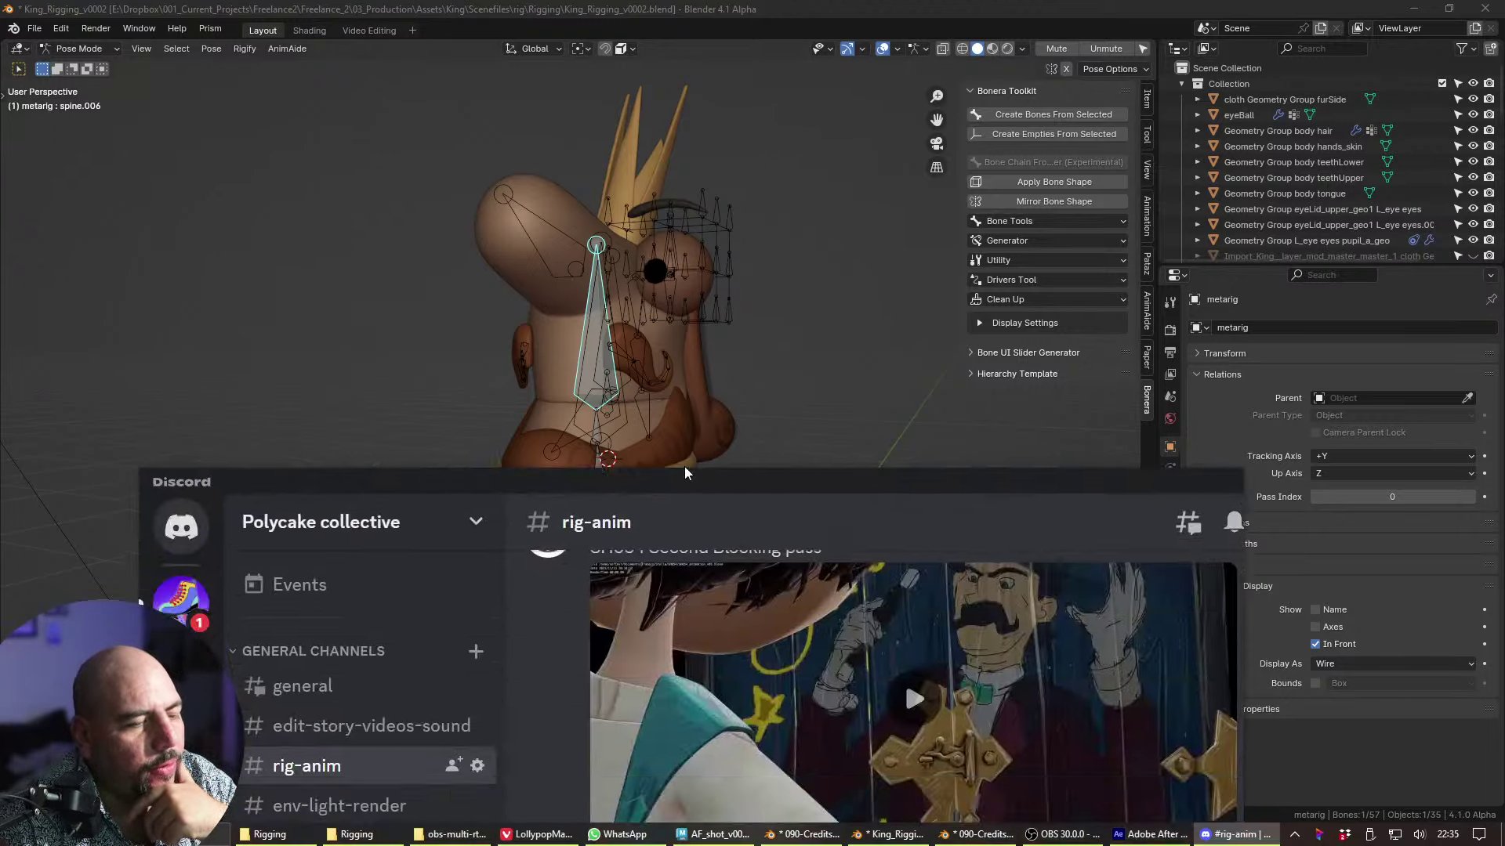
pyautogui.scroll(1, 680, 483)
pyautogui.scroll(5, 681, 490)
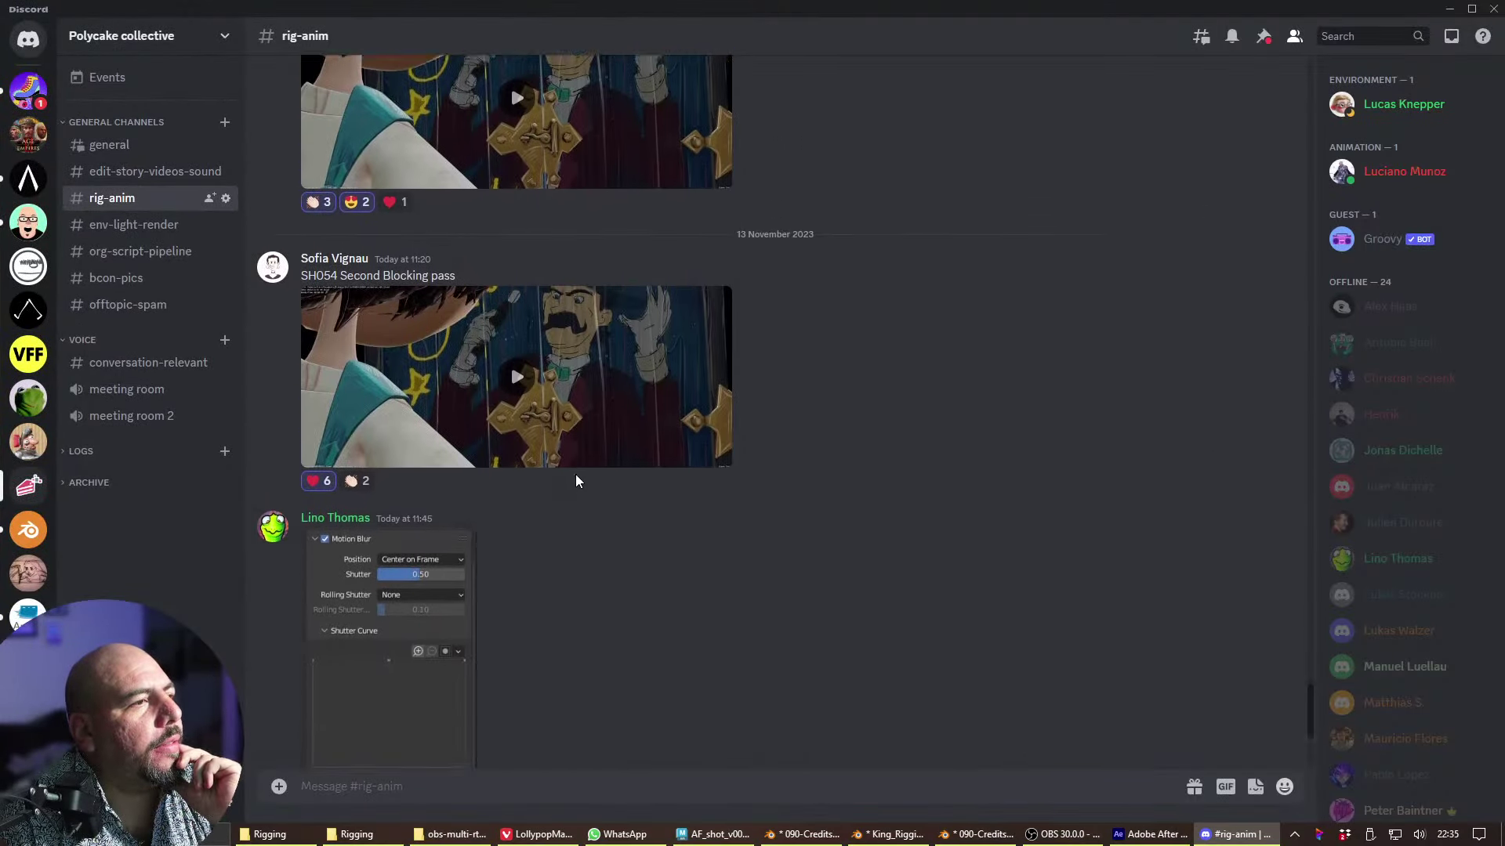
pyautogui.scroll(15, 608, 526)
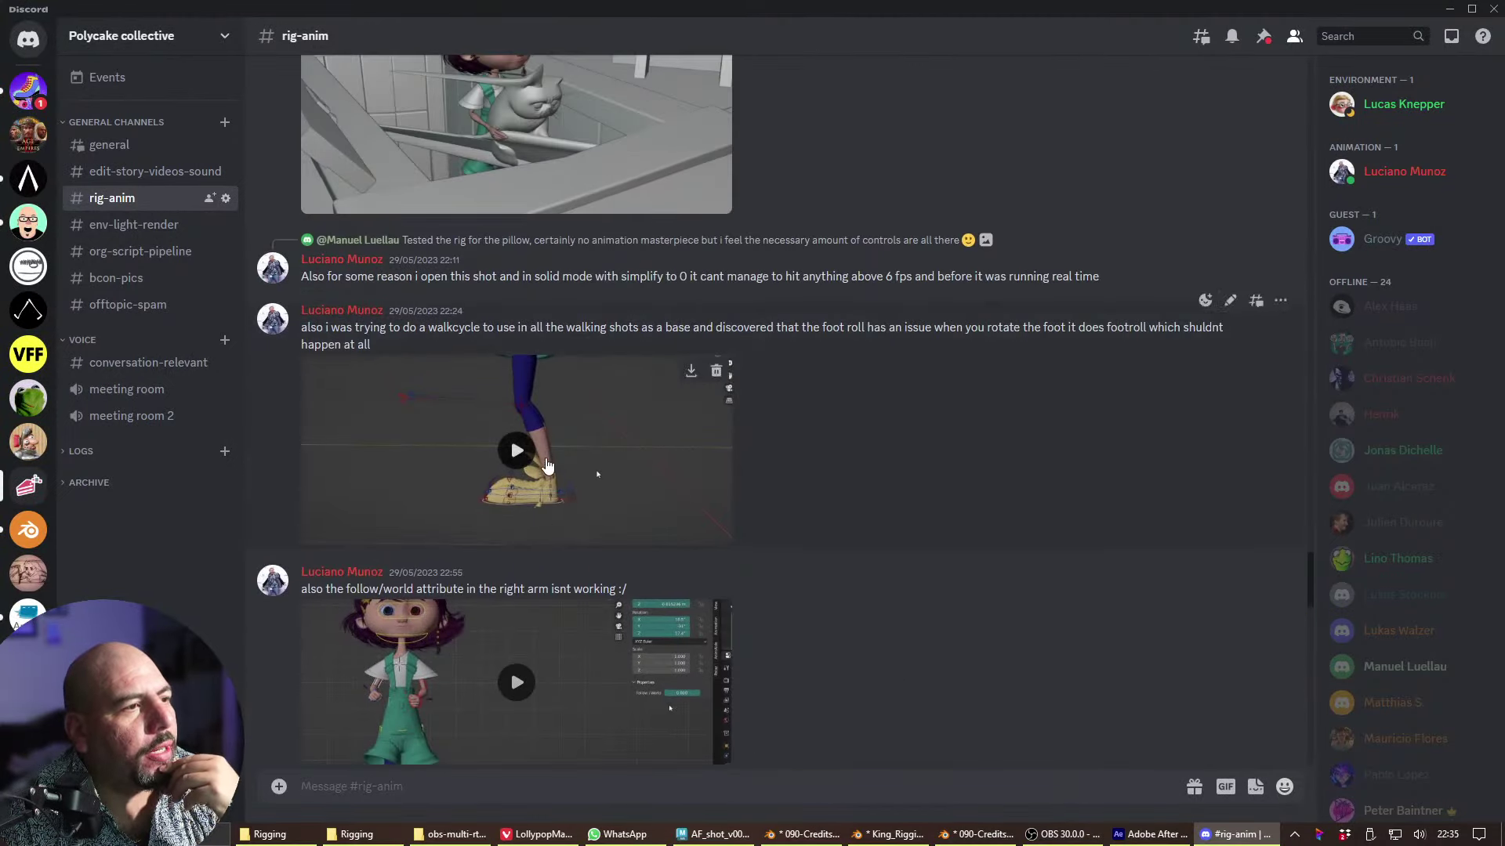
pyautogui.click(537, 446)
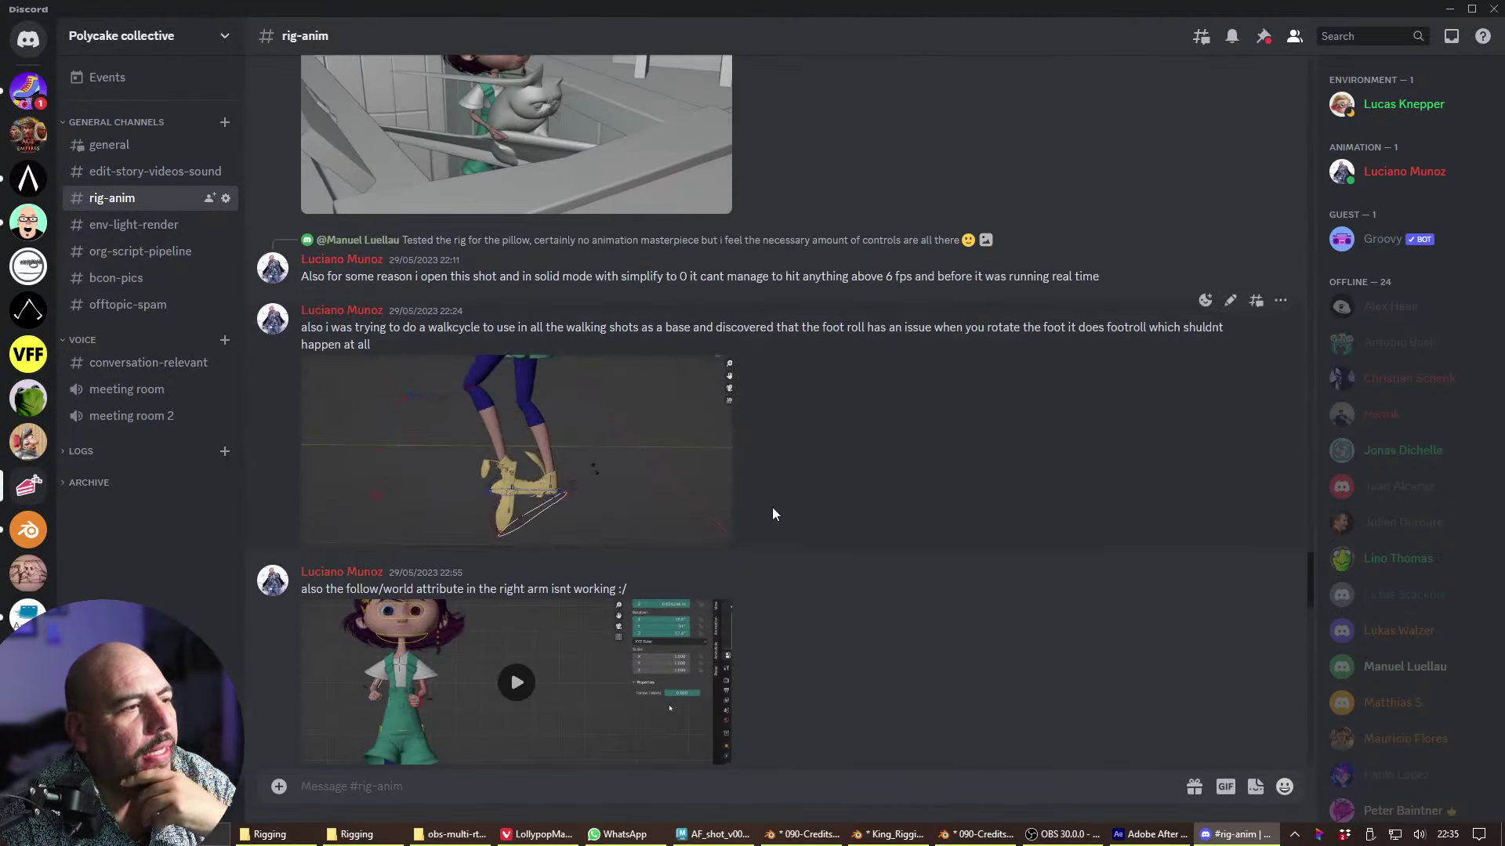
# - Look through the rig-anim channel's earlier rig posts and play the clip about the right arm's follow/world attribute
pyautogui.scroll(10, 773, 506)
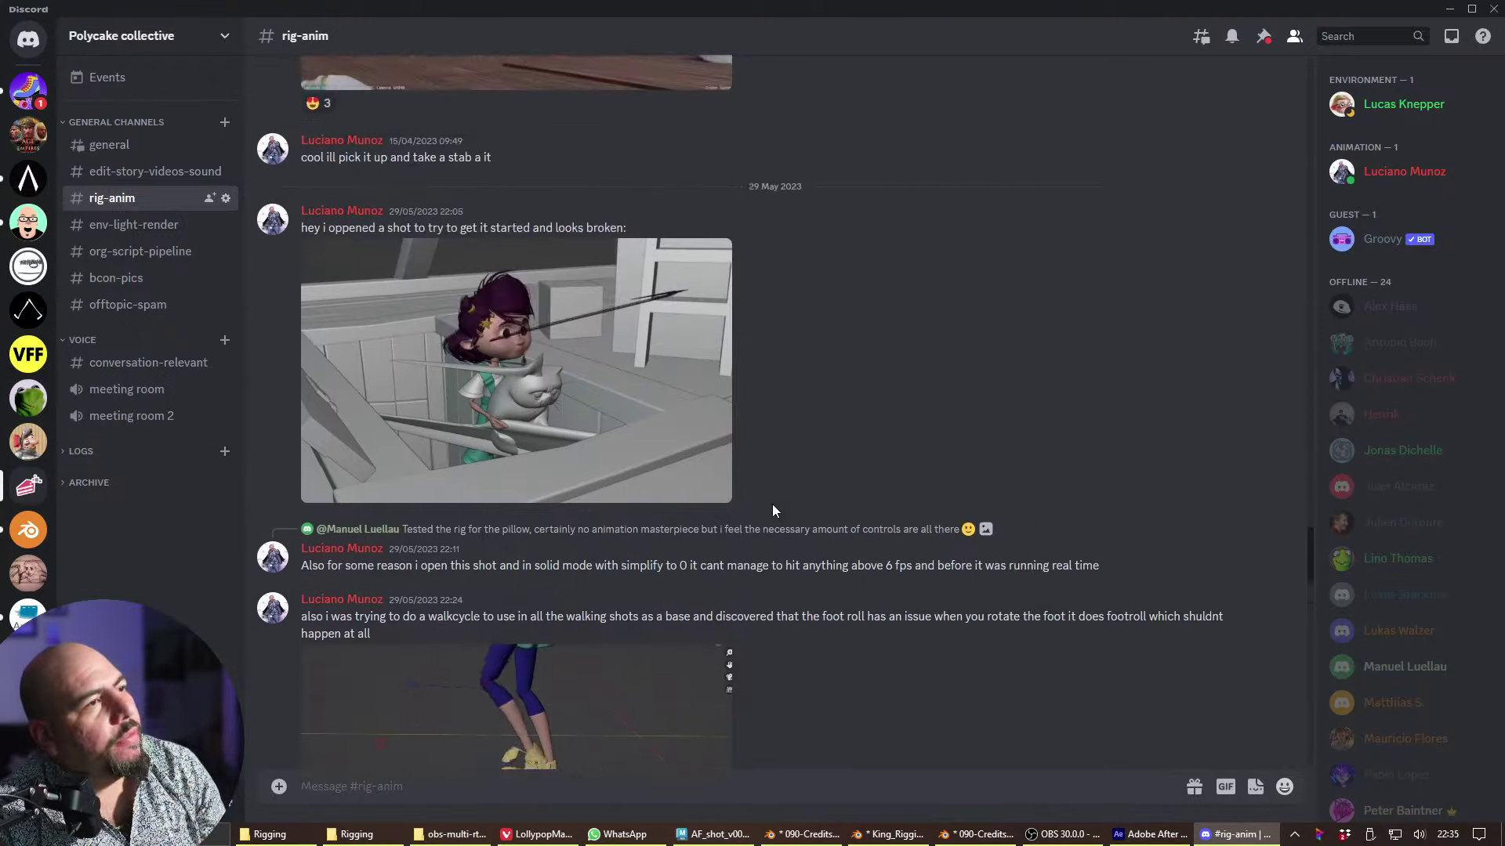
pyautogui.click(604, 449)
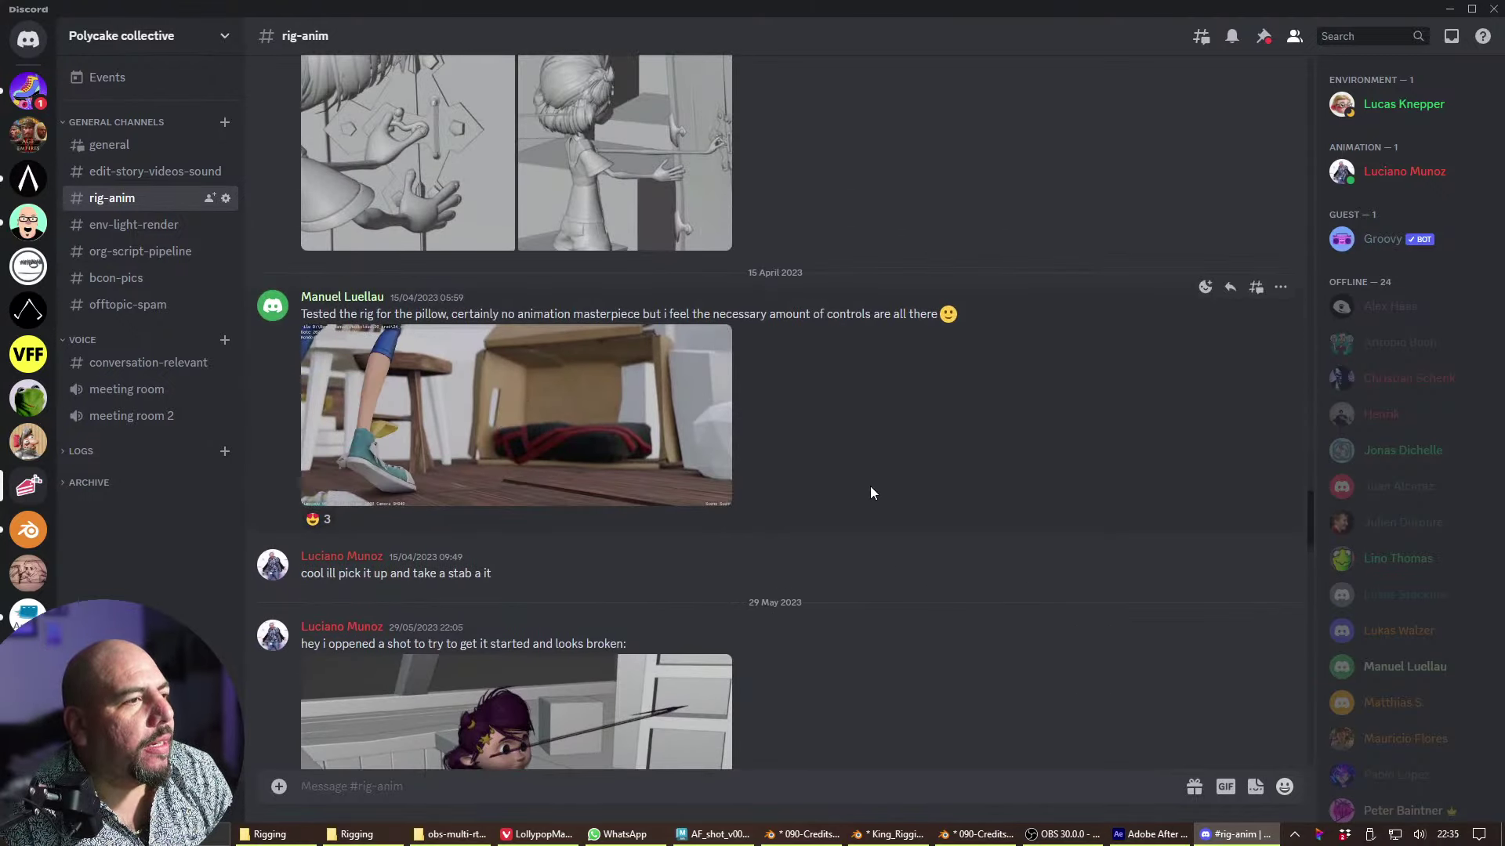
pyautogui.scroll(1, 863, 486)
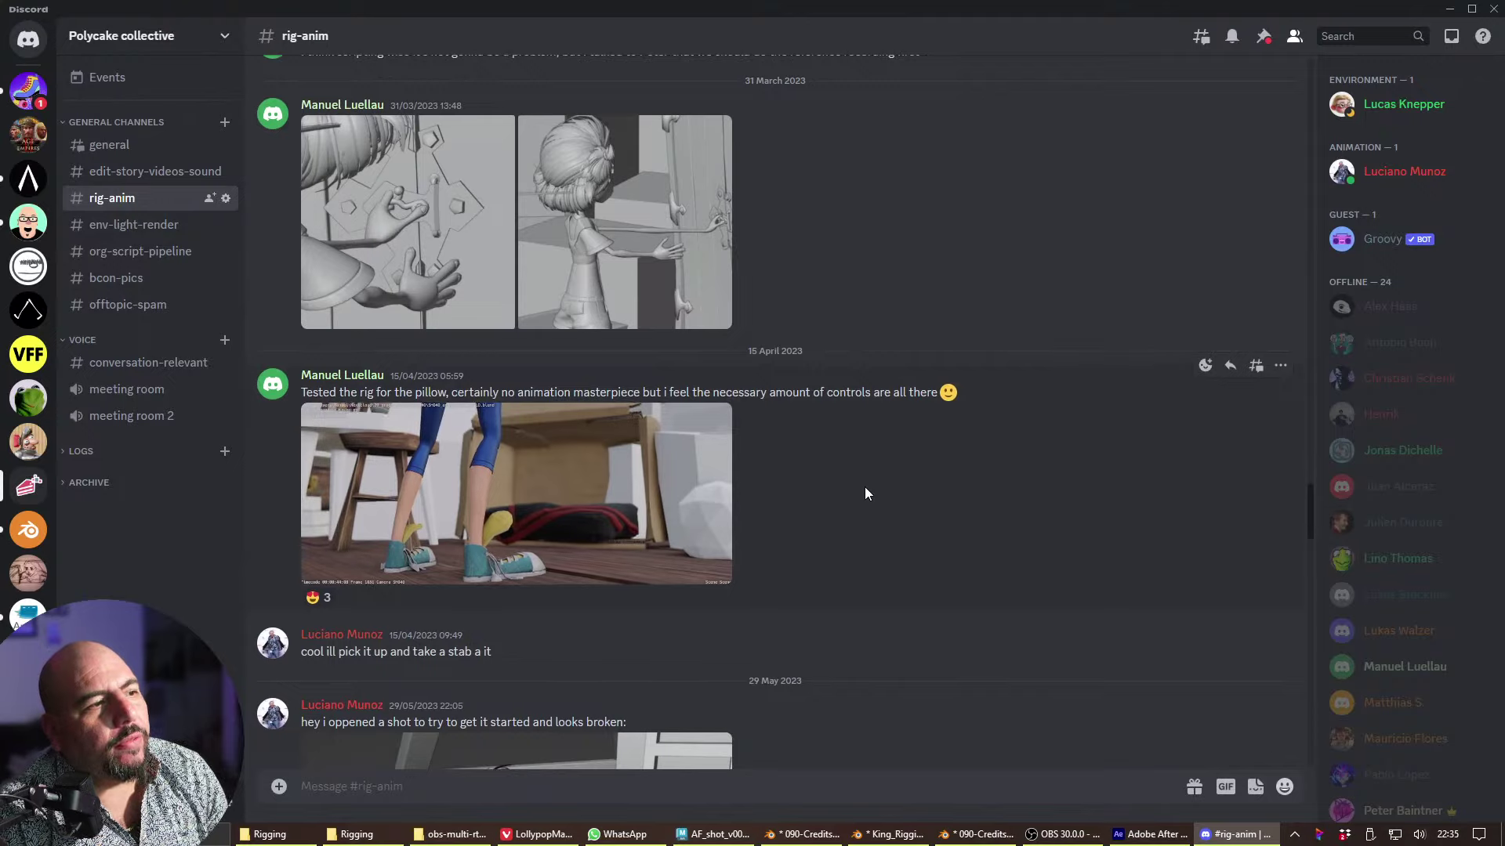
pyautogui.scroll(8, 869, 484)
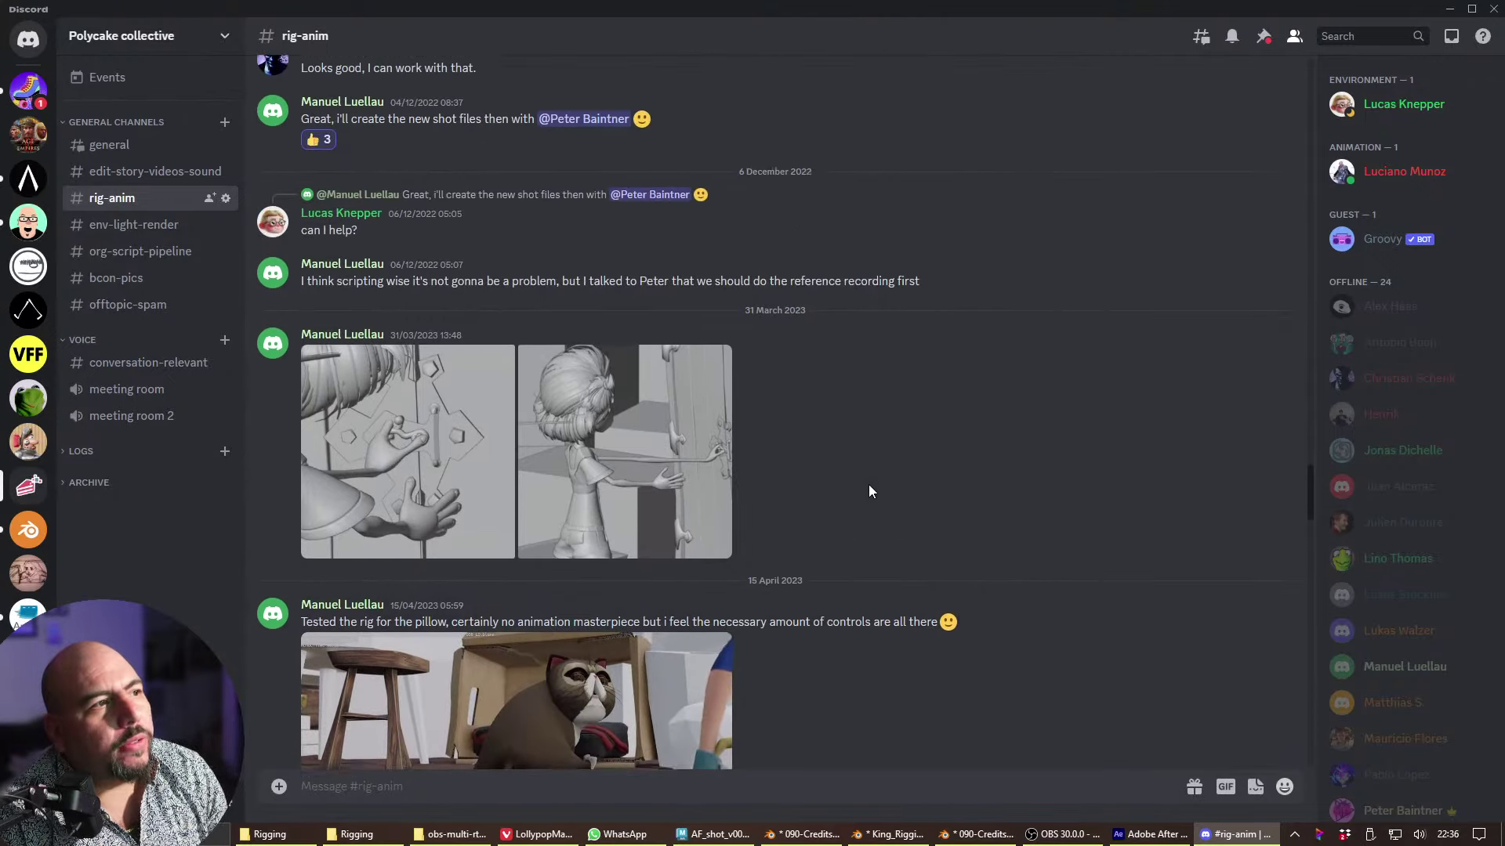
pyautogui.scroll(15, 868, 490)
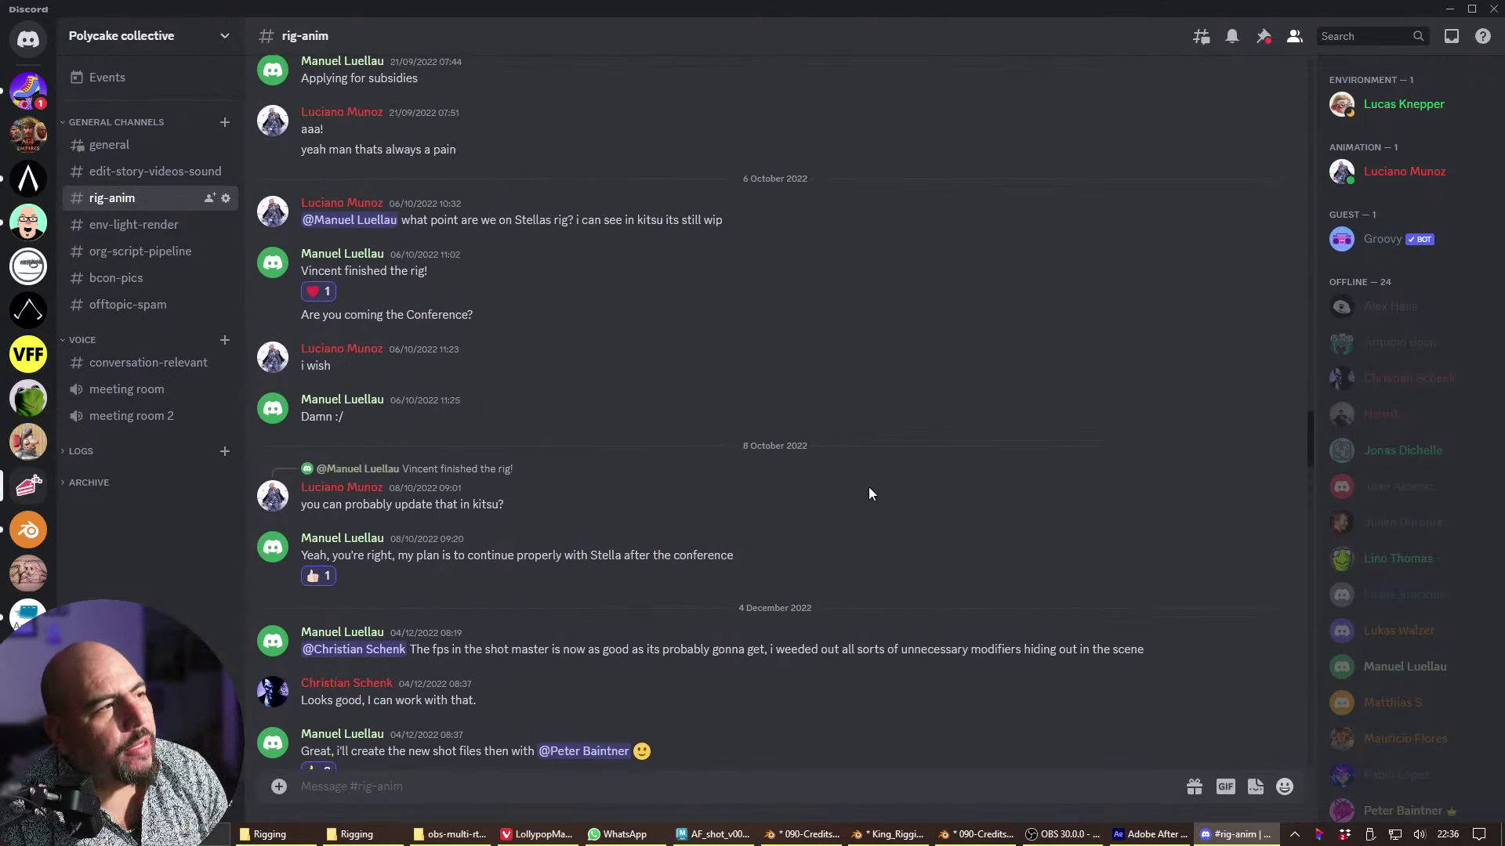
pyautogui.scroll(15, 868, 487)
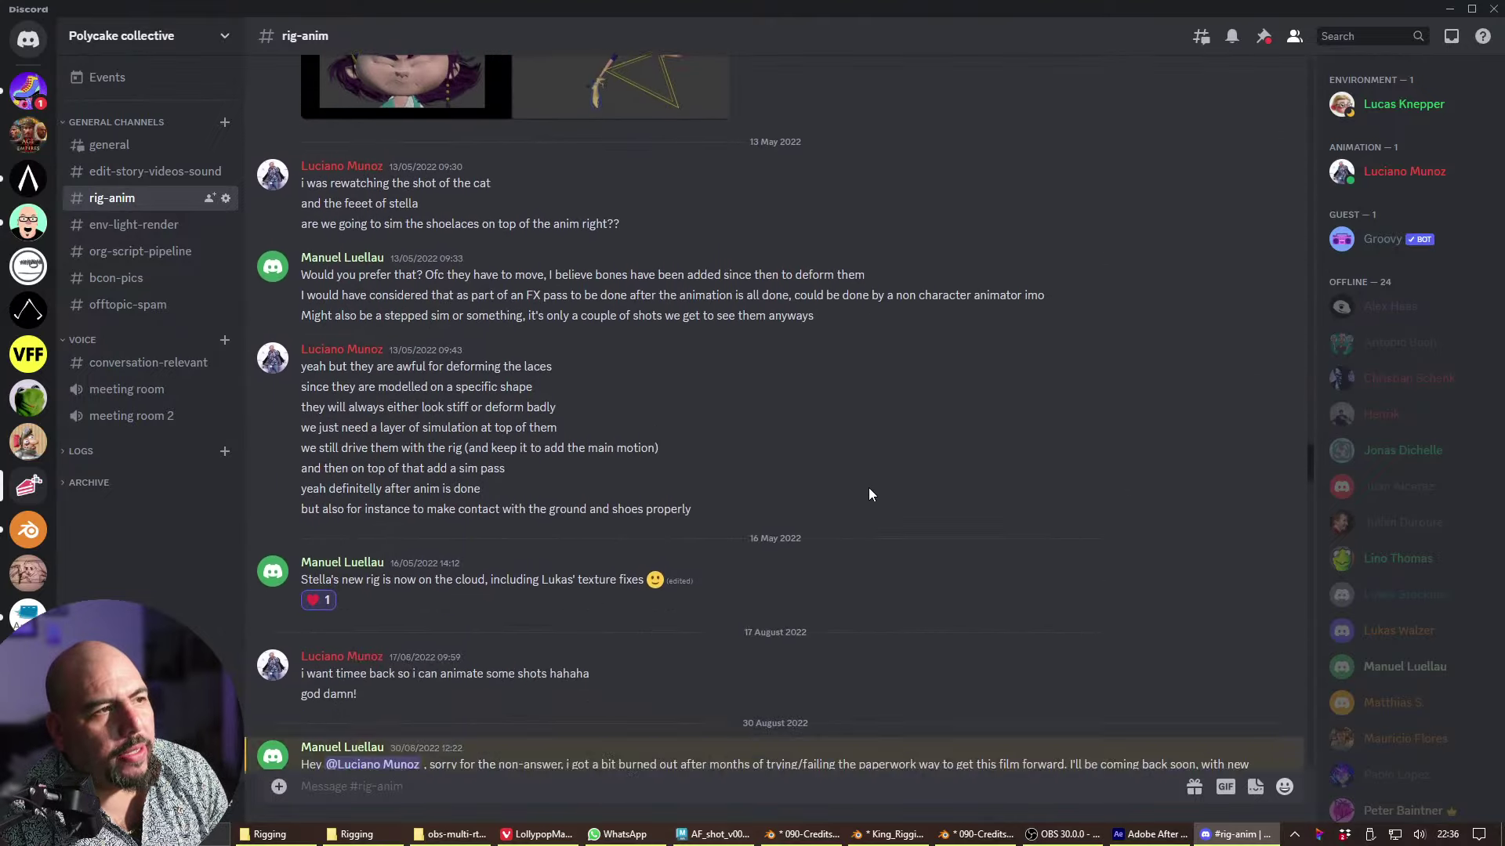
pyautogui.scroll(5, 868, 494)
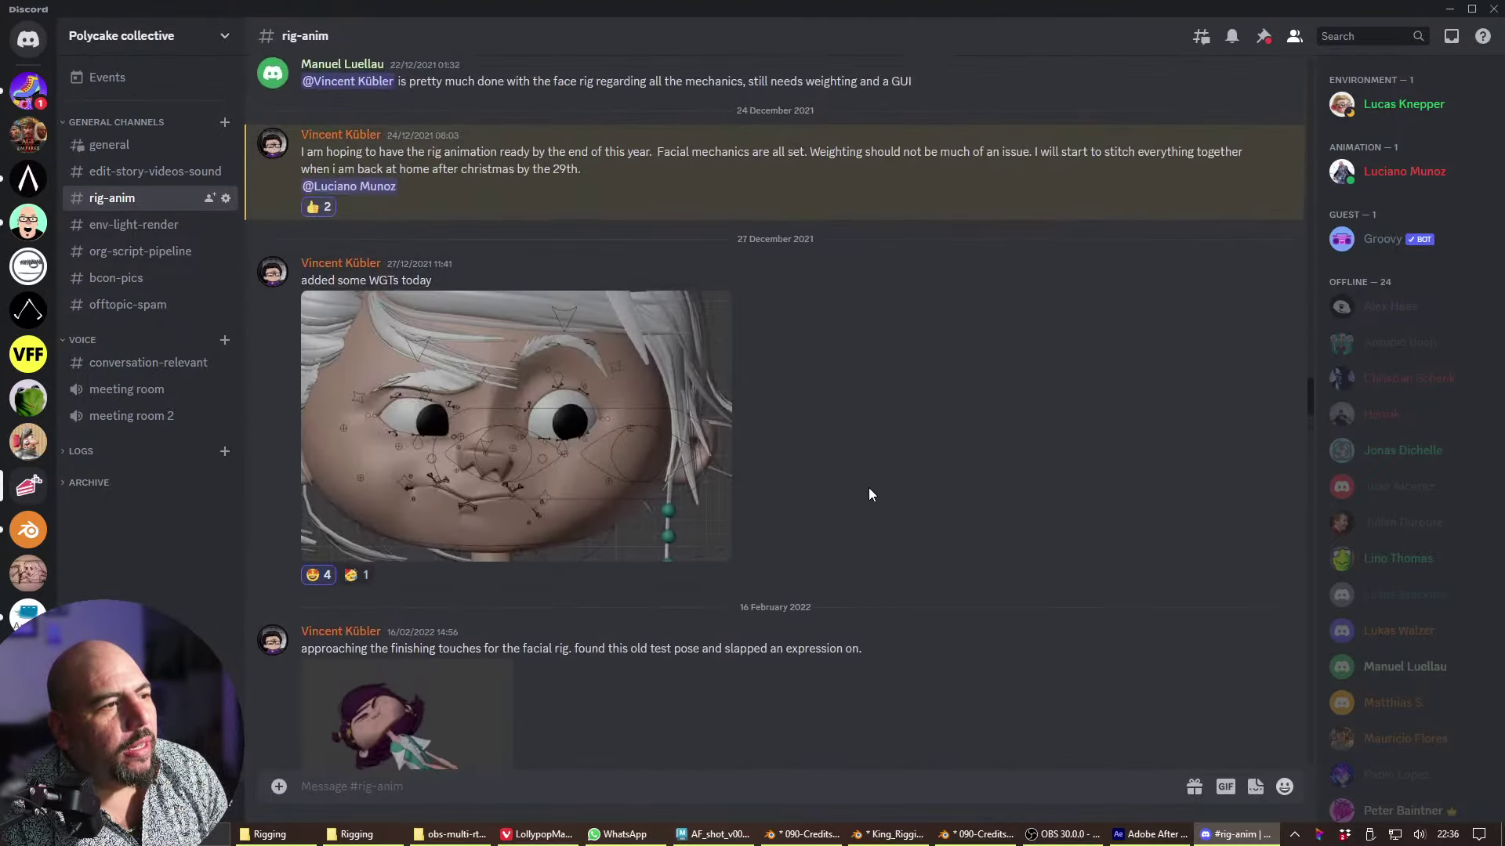
pyautogui.scroll(-20, 869, 490)
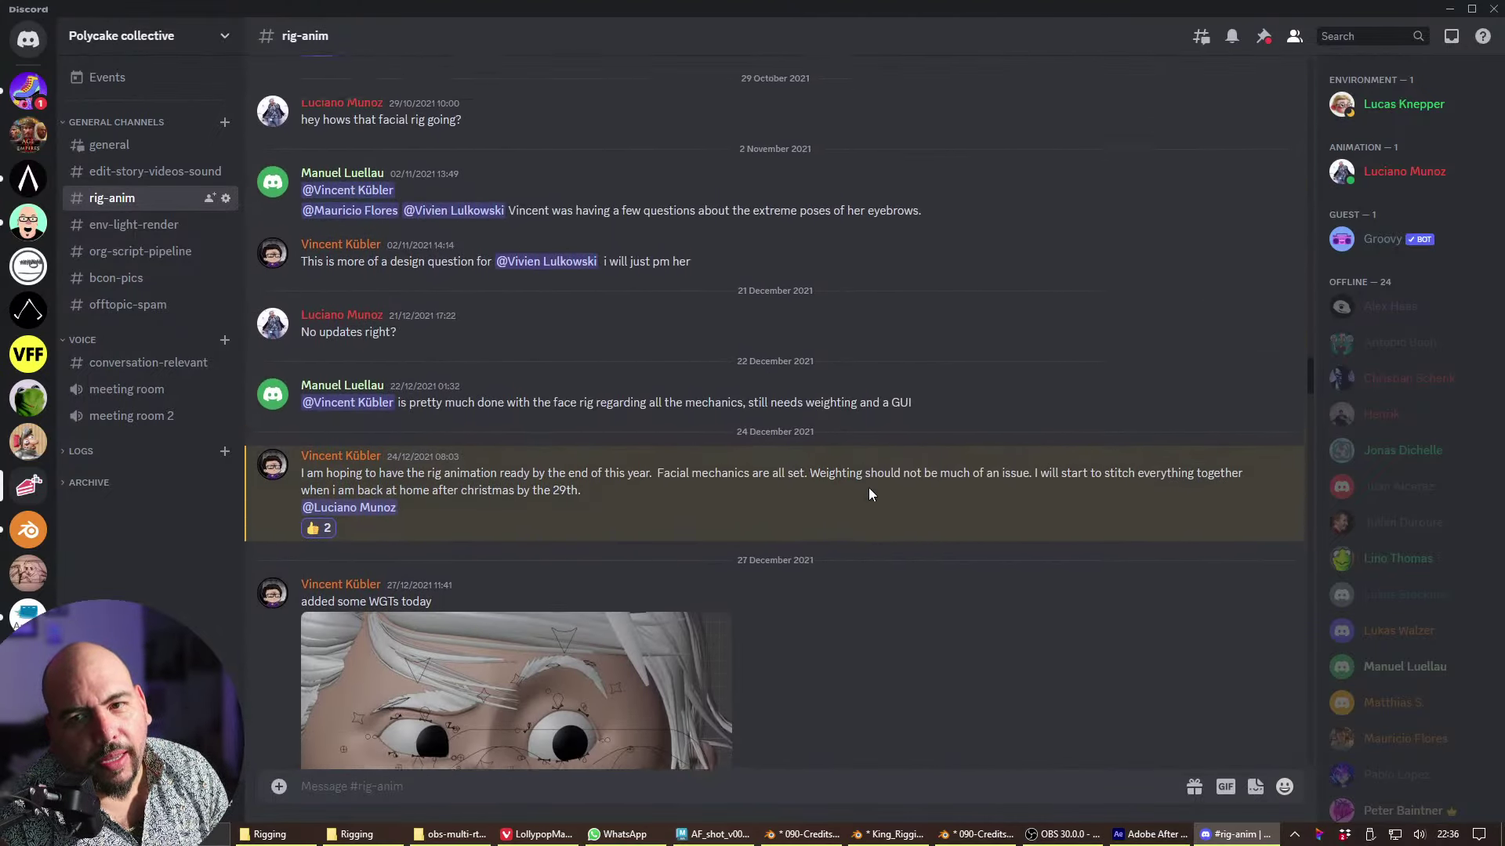
pyautogui.scroll(10, 868, 492)
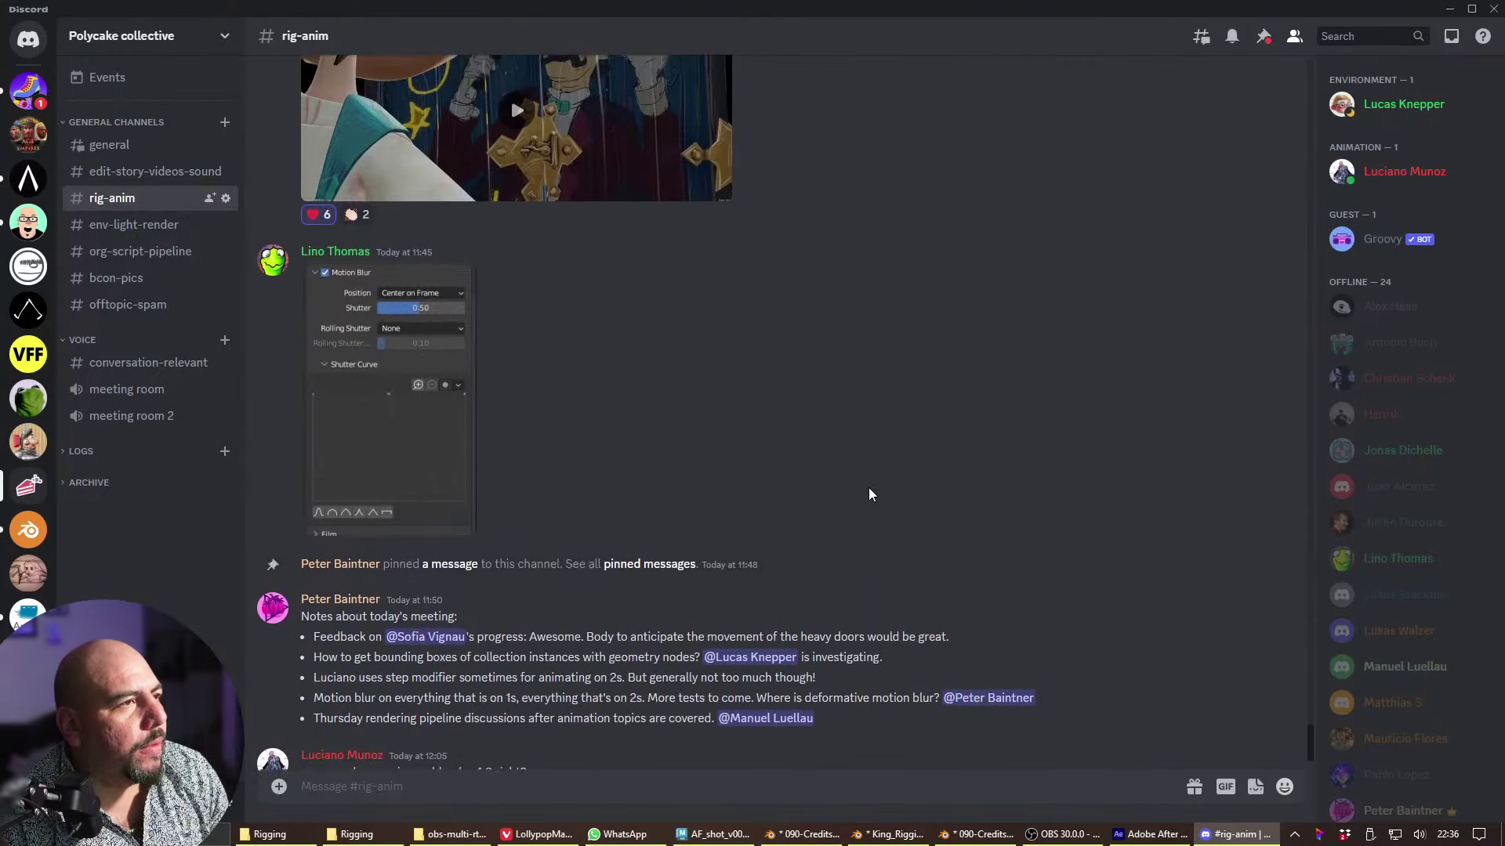
pyautogui.click(516, 306)
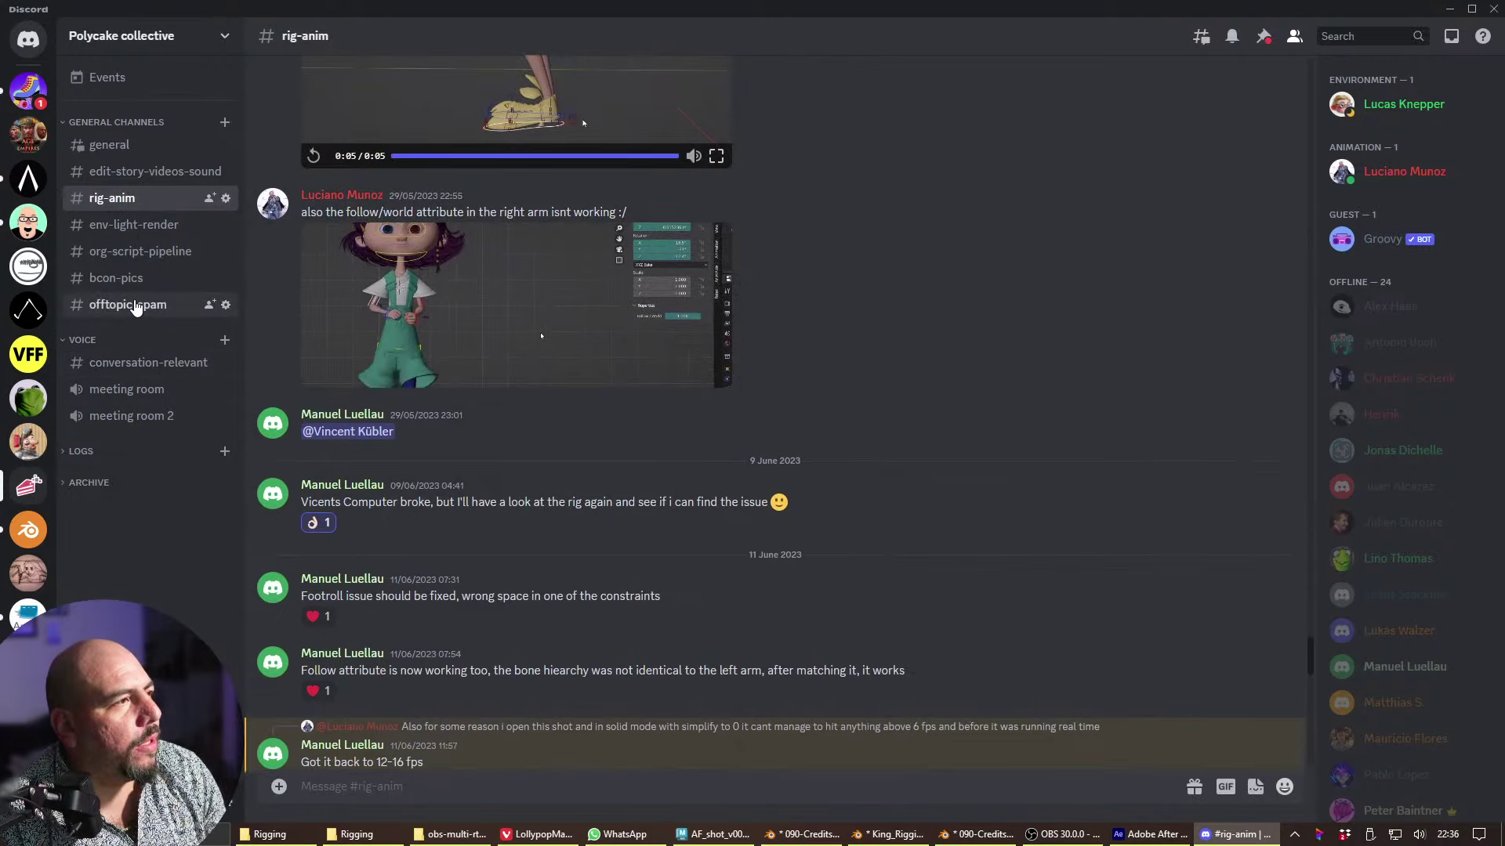
# - Check the offtopic-spam channel and return to the King_Rigging_v0002 file in Blender
pyautogui.click(95, 304)
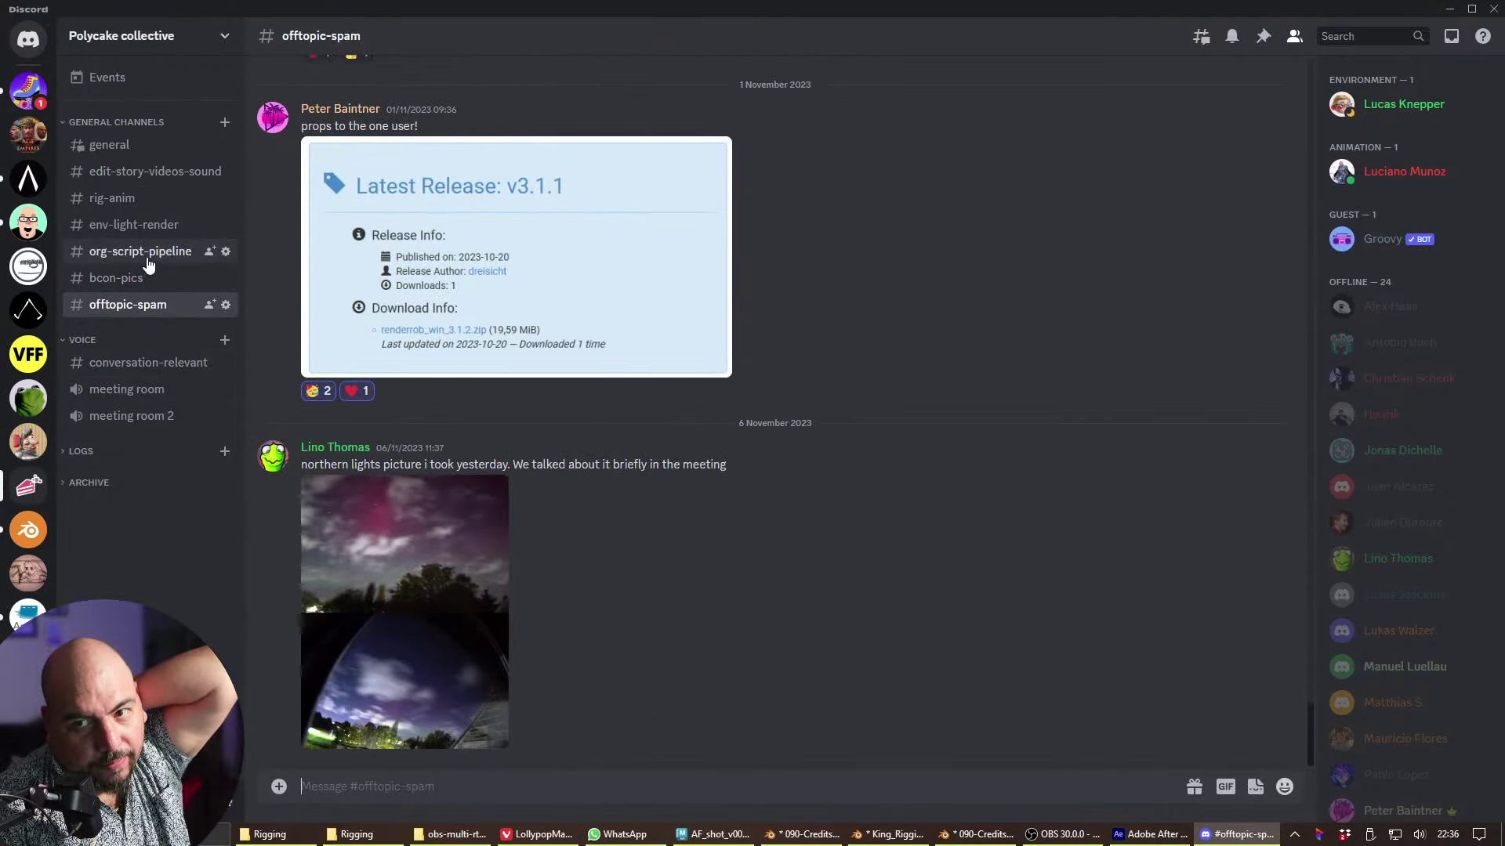
pyautogui.click(94, 482)
pyautogui.moveTo(567, 9); pyautogui.dragTo(1504, 110)
pyautogui.click(1415, 8)
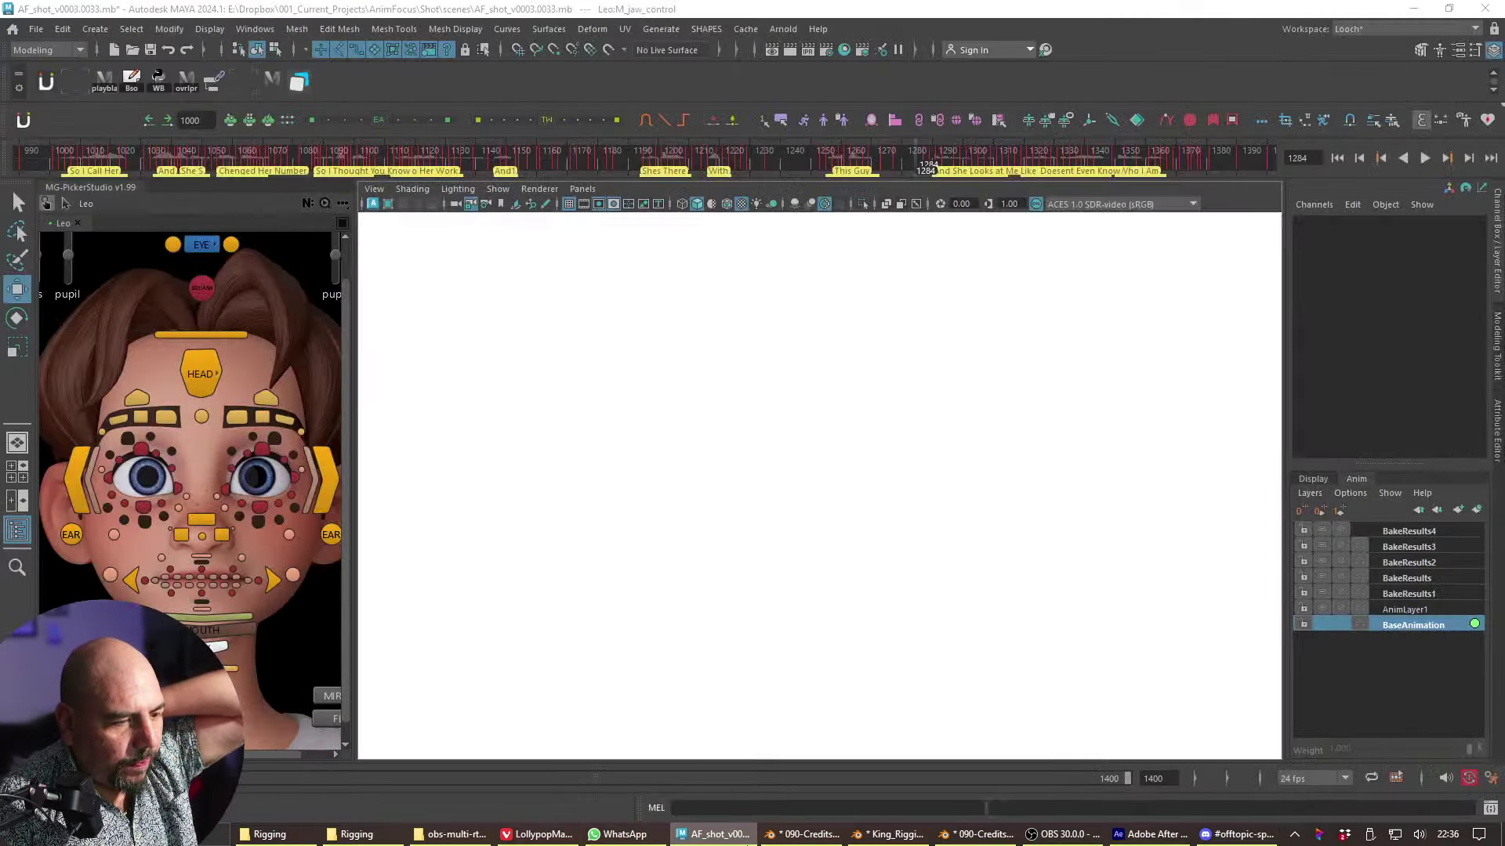
pyautogui.click(1416, 8)
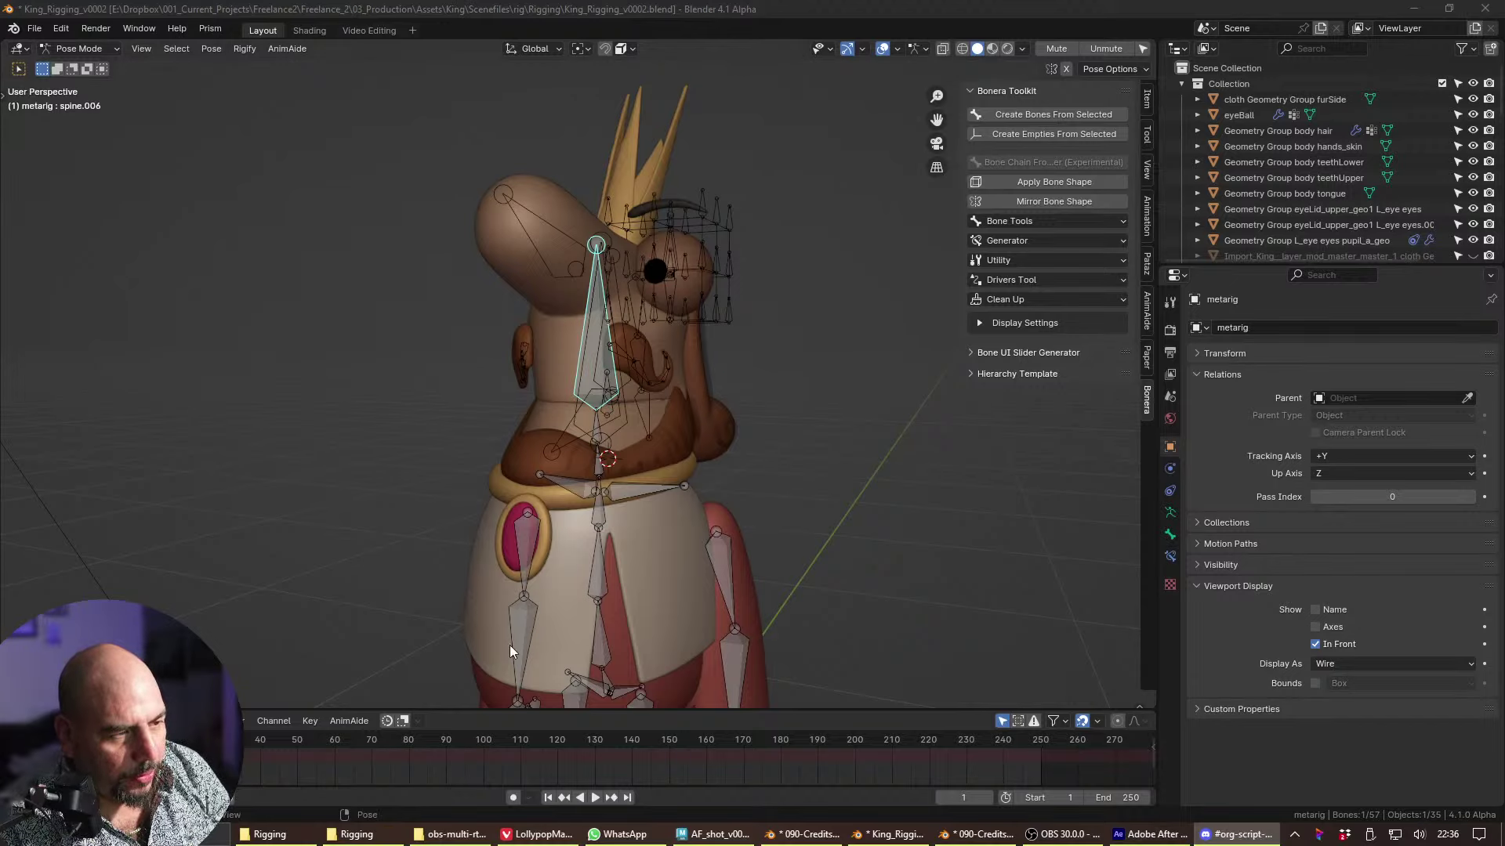
pyautogui.scroll(2, 602, 496)
pyautogui.scroll(2, 602, 496)
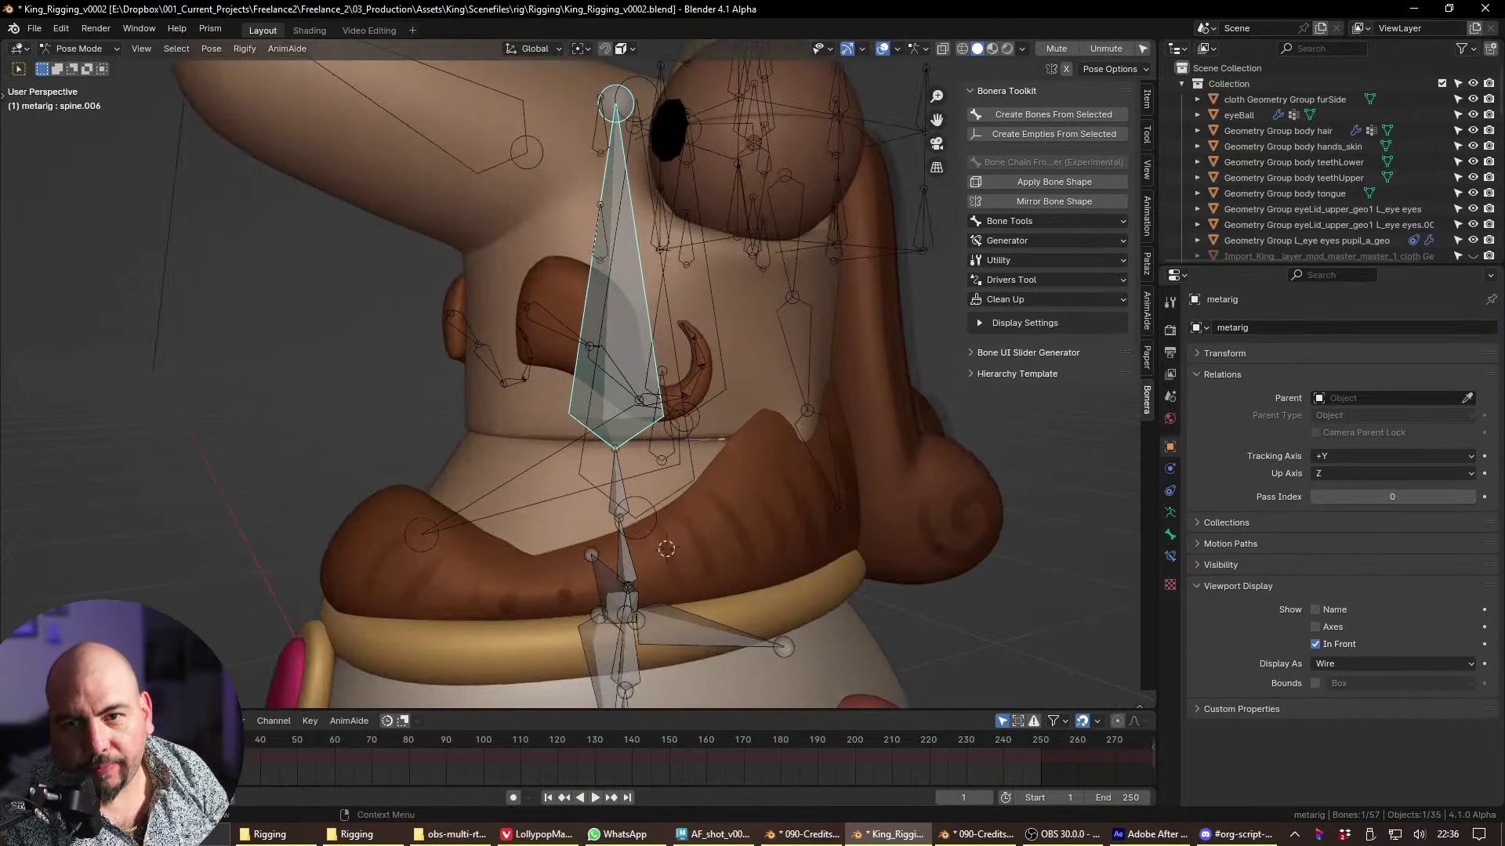
pyautogui.hotkey('alt', 'Tab')
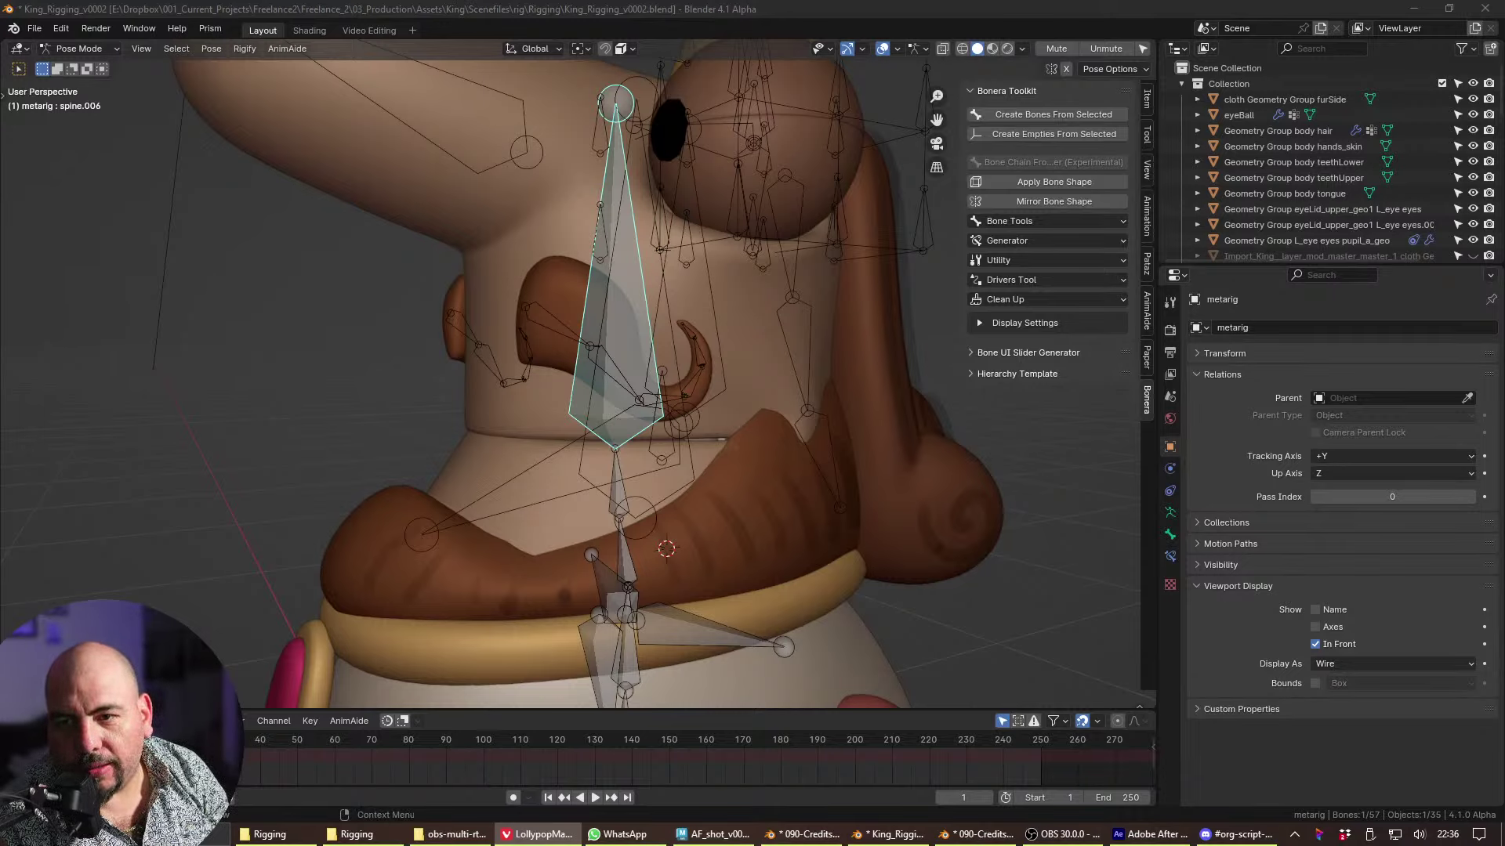
pyautogui.scroll(-8, 631, 360)
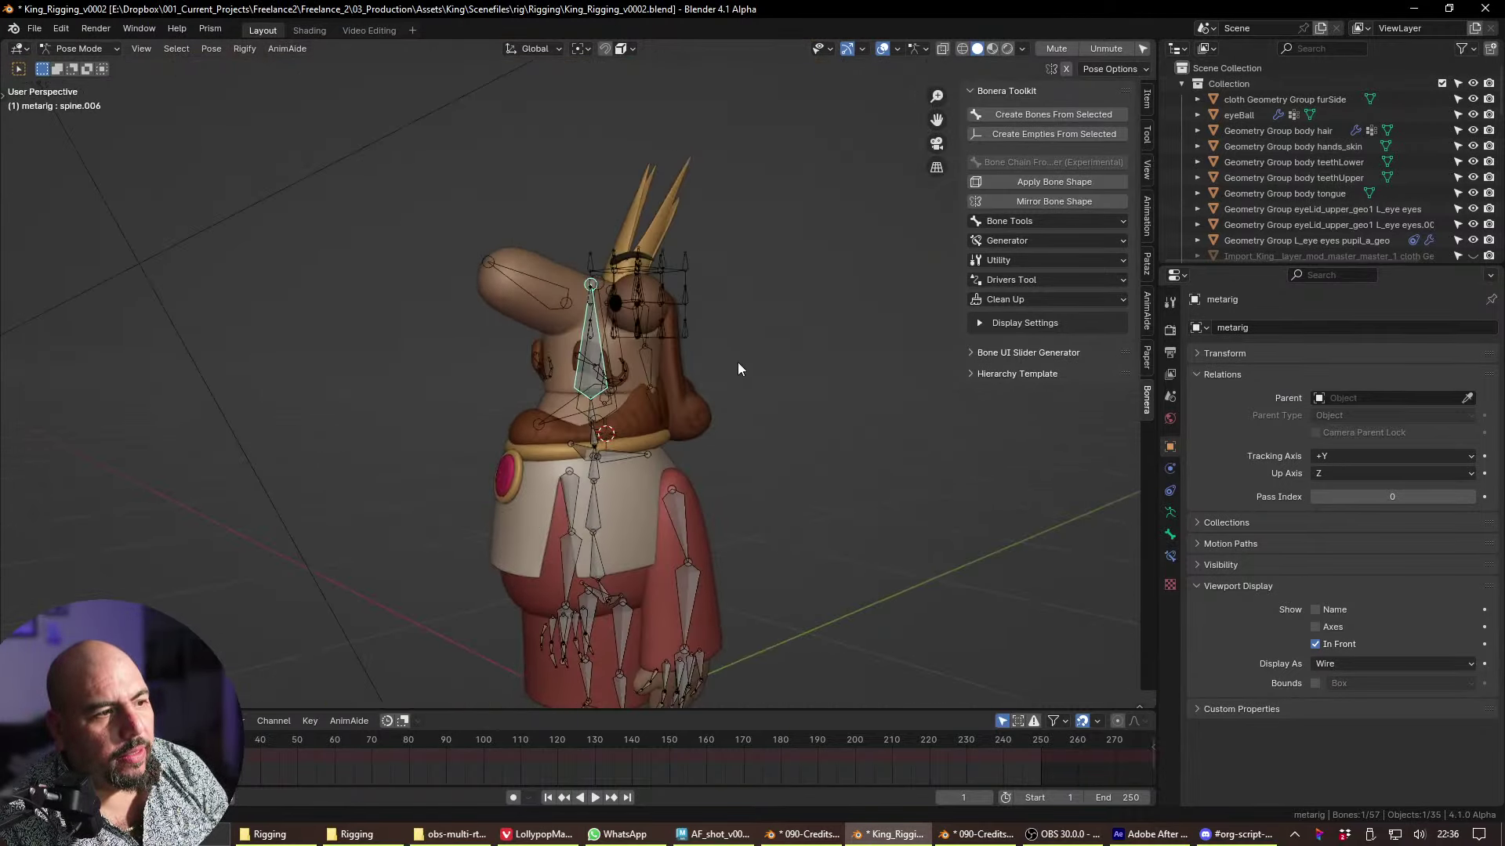
pyautogui.scroll(-4, 774, 346)
pyautogui.moveTo(774, 346); pyautogui.dragTo(748, 354, button='middle')
pyautogui.scroll(3, 748, 354)
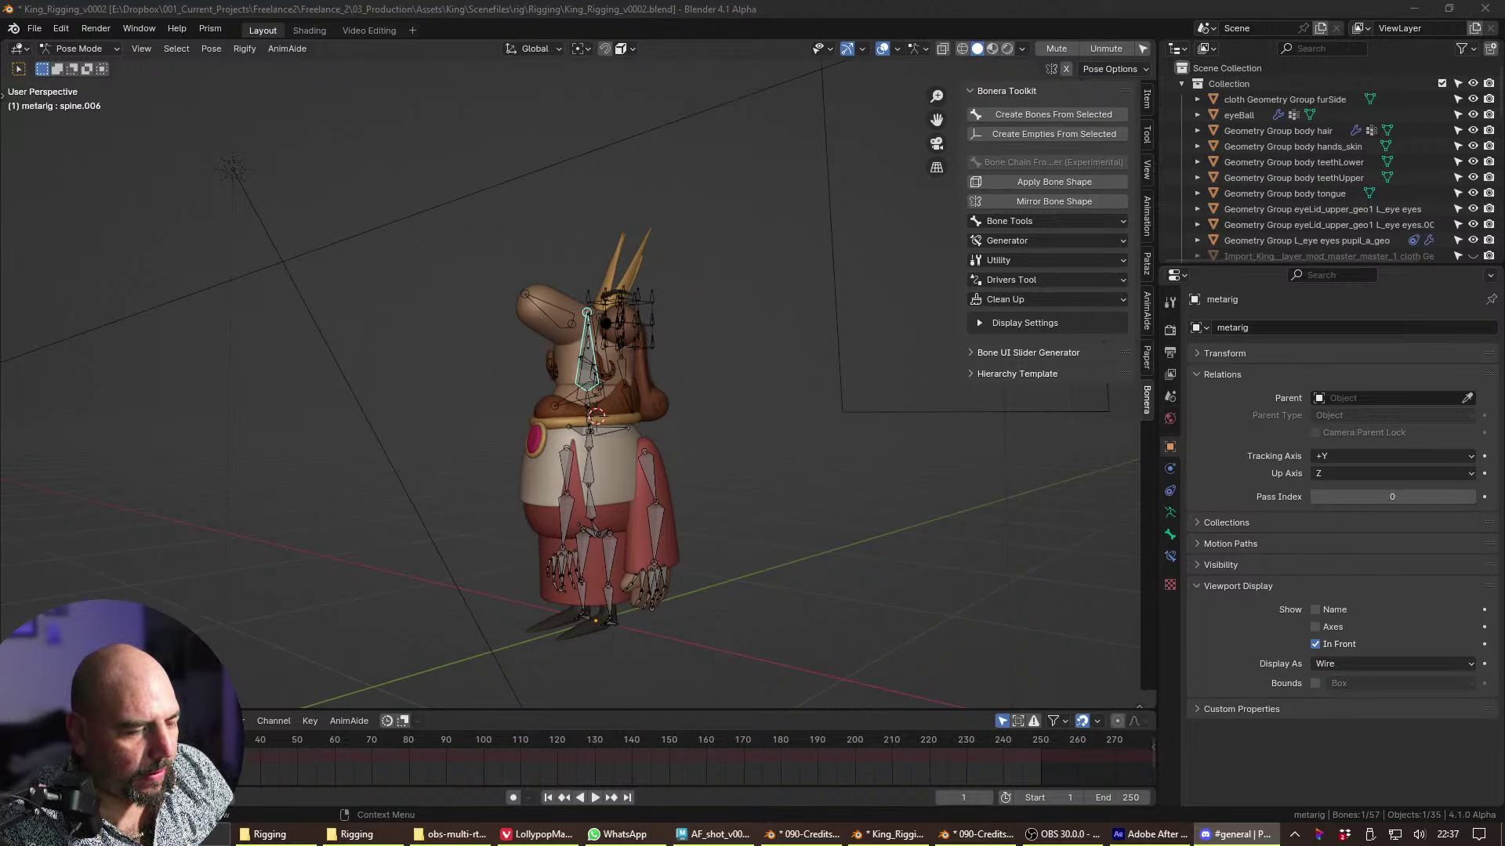
# - Switch to Discord and play the stella_teaser_m.mp4 video full screen in the general channel, leaving full screen at its end
pyautogui.click(1237, 834)
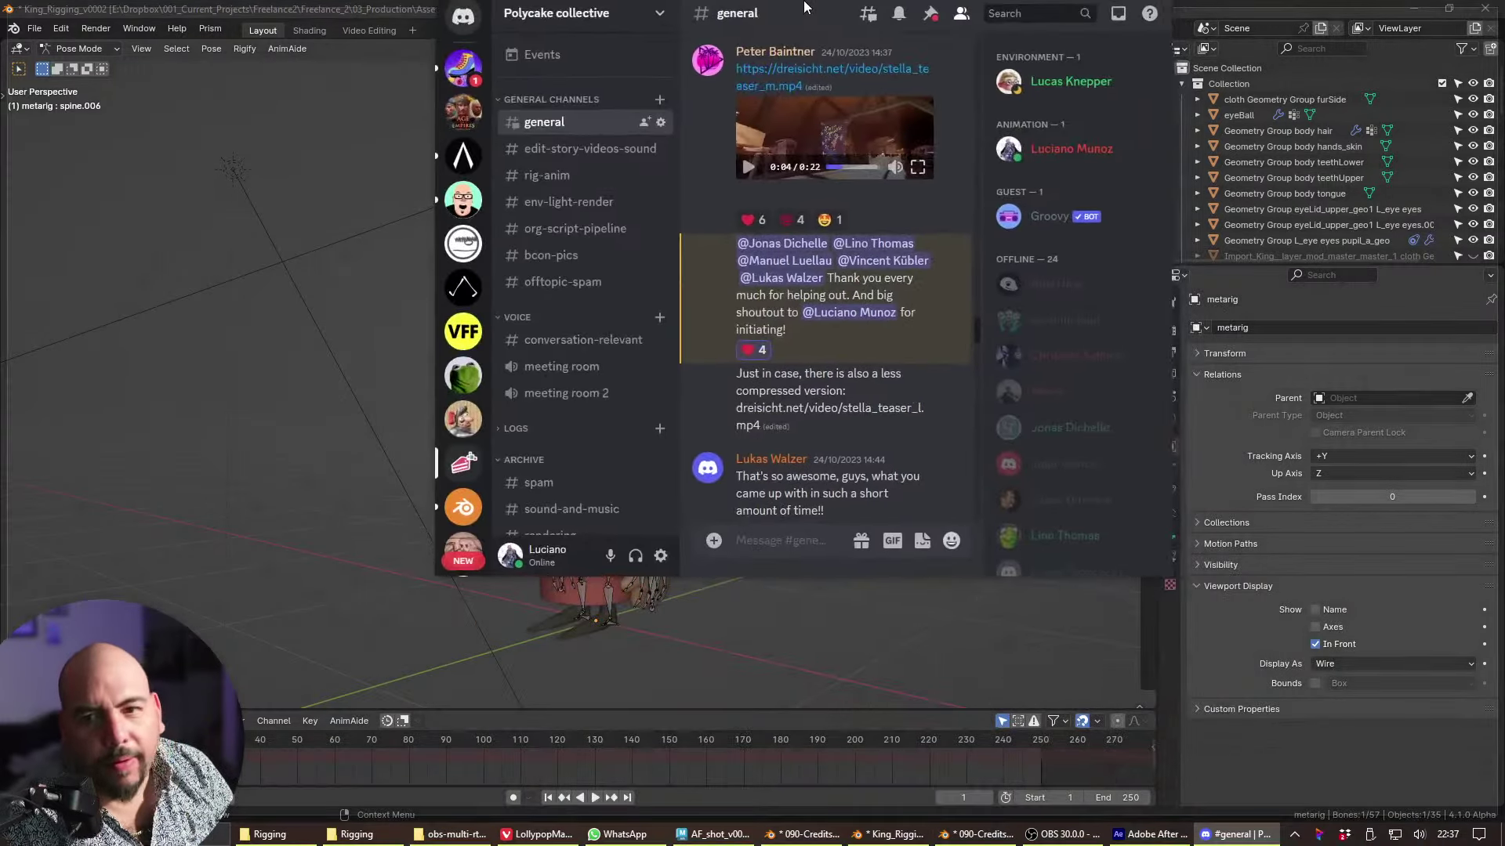
pyautogui.click(599, 223)
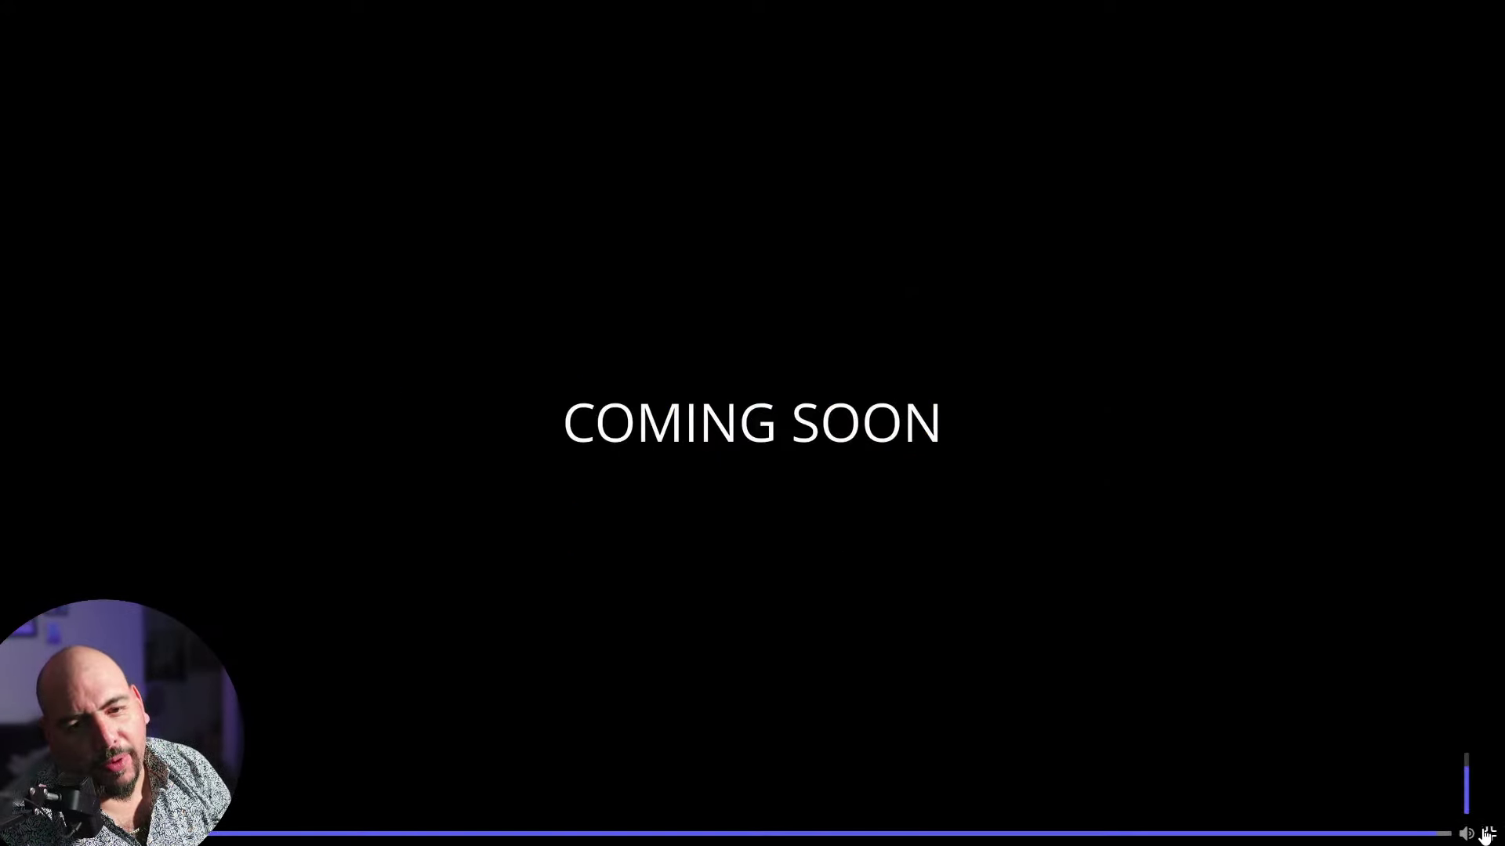
pyautogui.click(1487, 831)
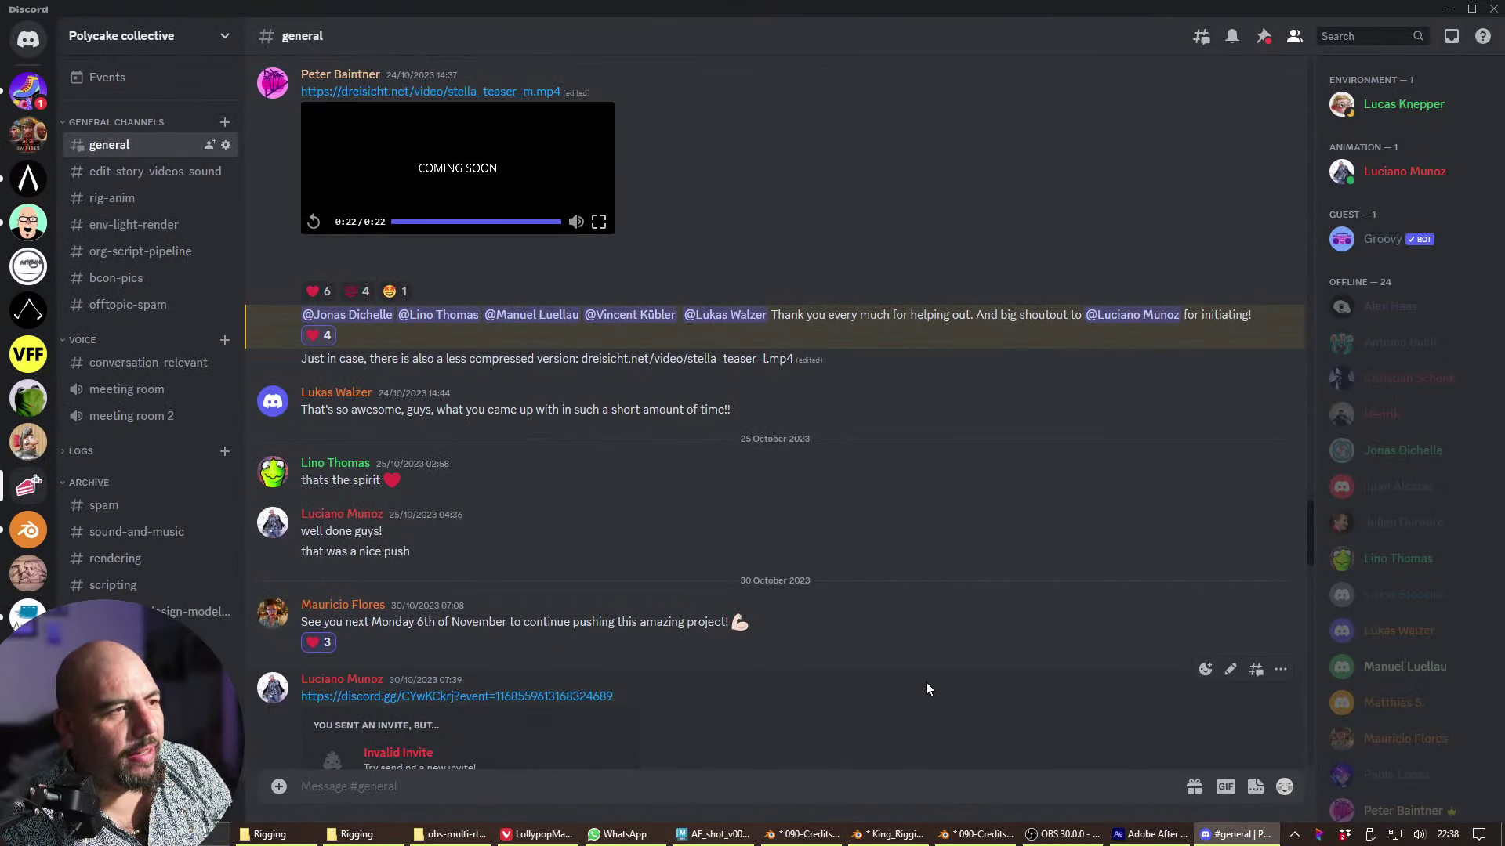
# - Check the general channel's pinned messages around the teaser post and return to Blender
pyautogui.scroll(2, 459, 401)
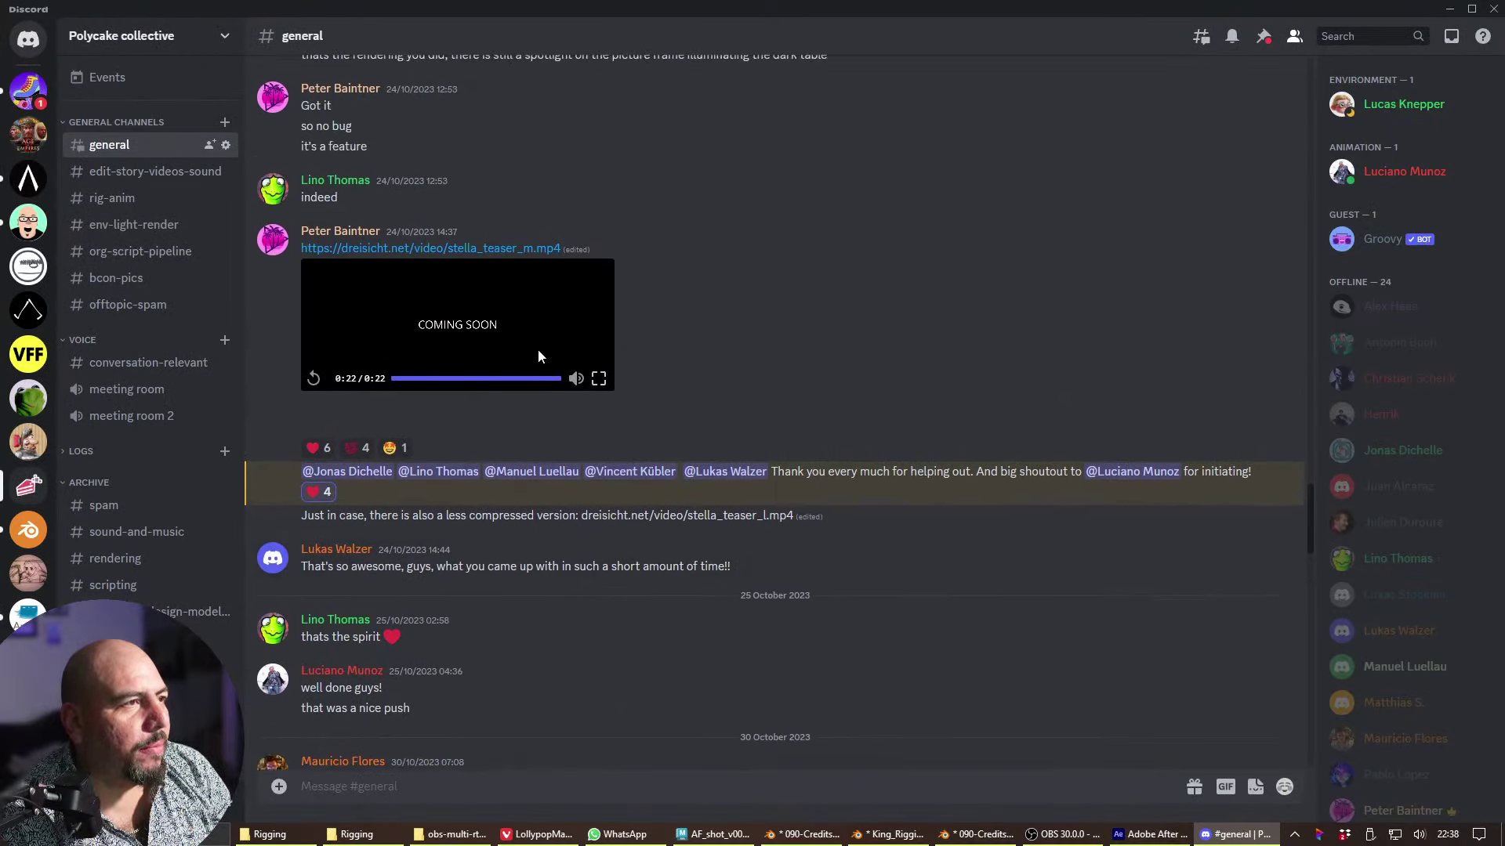
pyautogui.rightClick(845, 285)
pyautogui.press('Escape')
pyautogui.click(1229, 223)
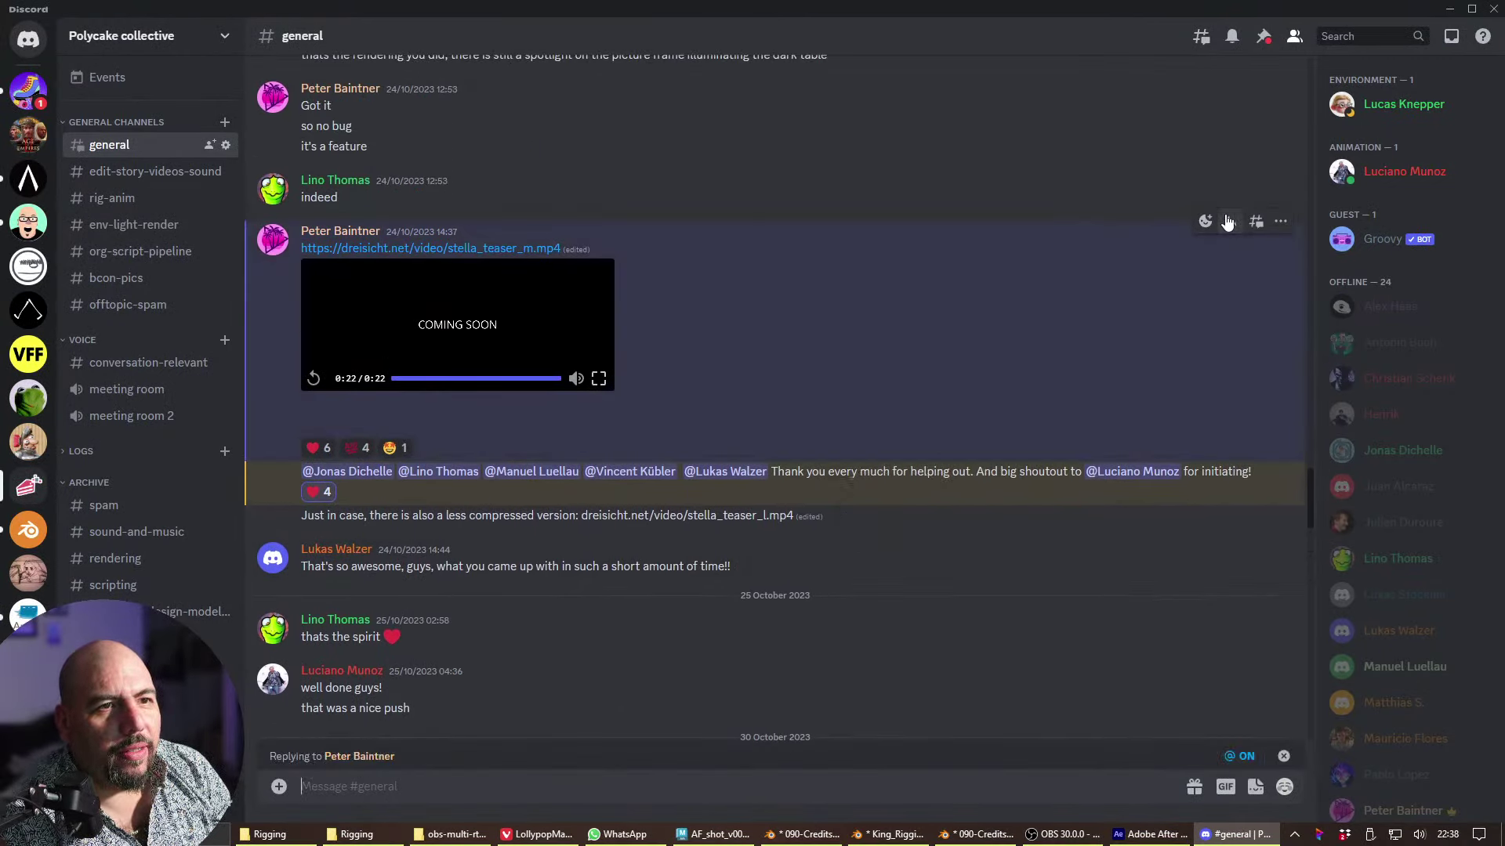
pyautogui.click(1263, 37)
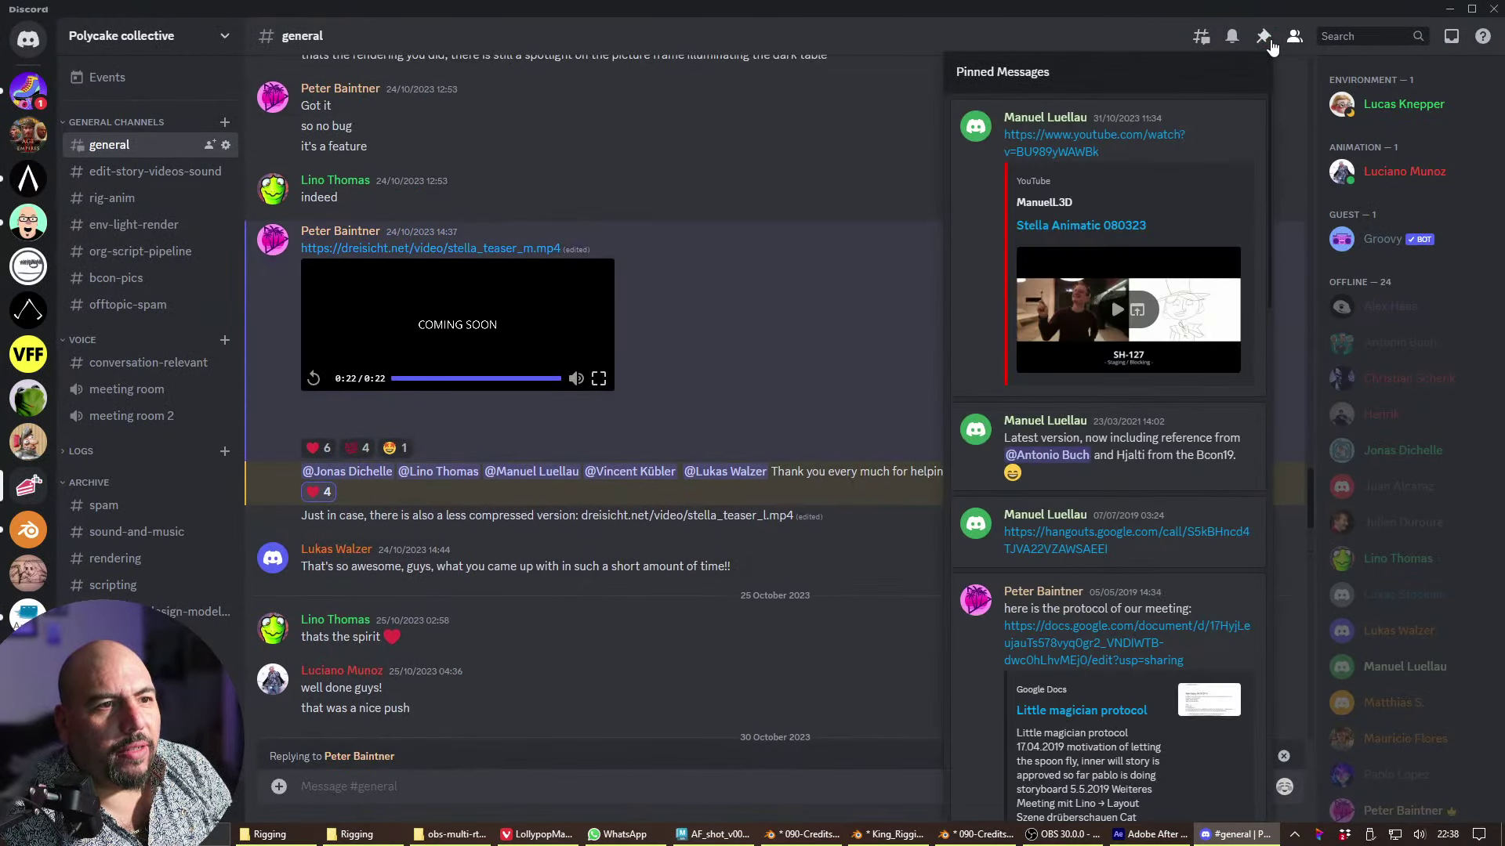
pyautogui.click(865, 335)
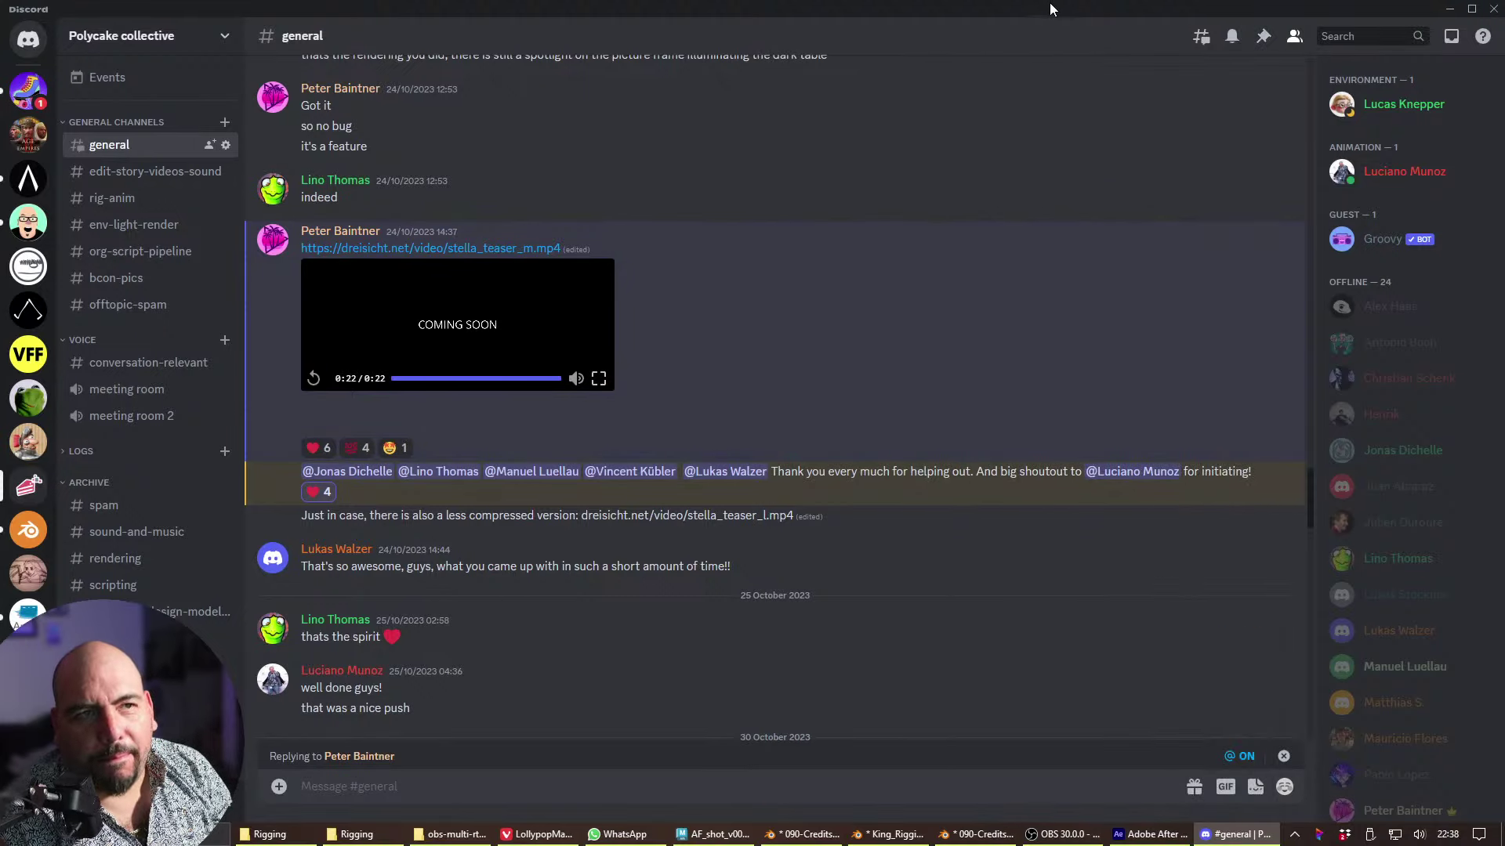
pyautogui.moveTo(1050, 3); pyautogui.dragTo(956, 844)
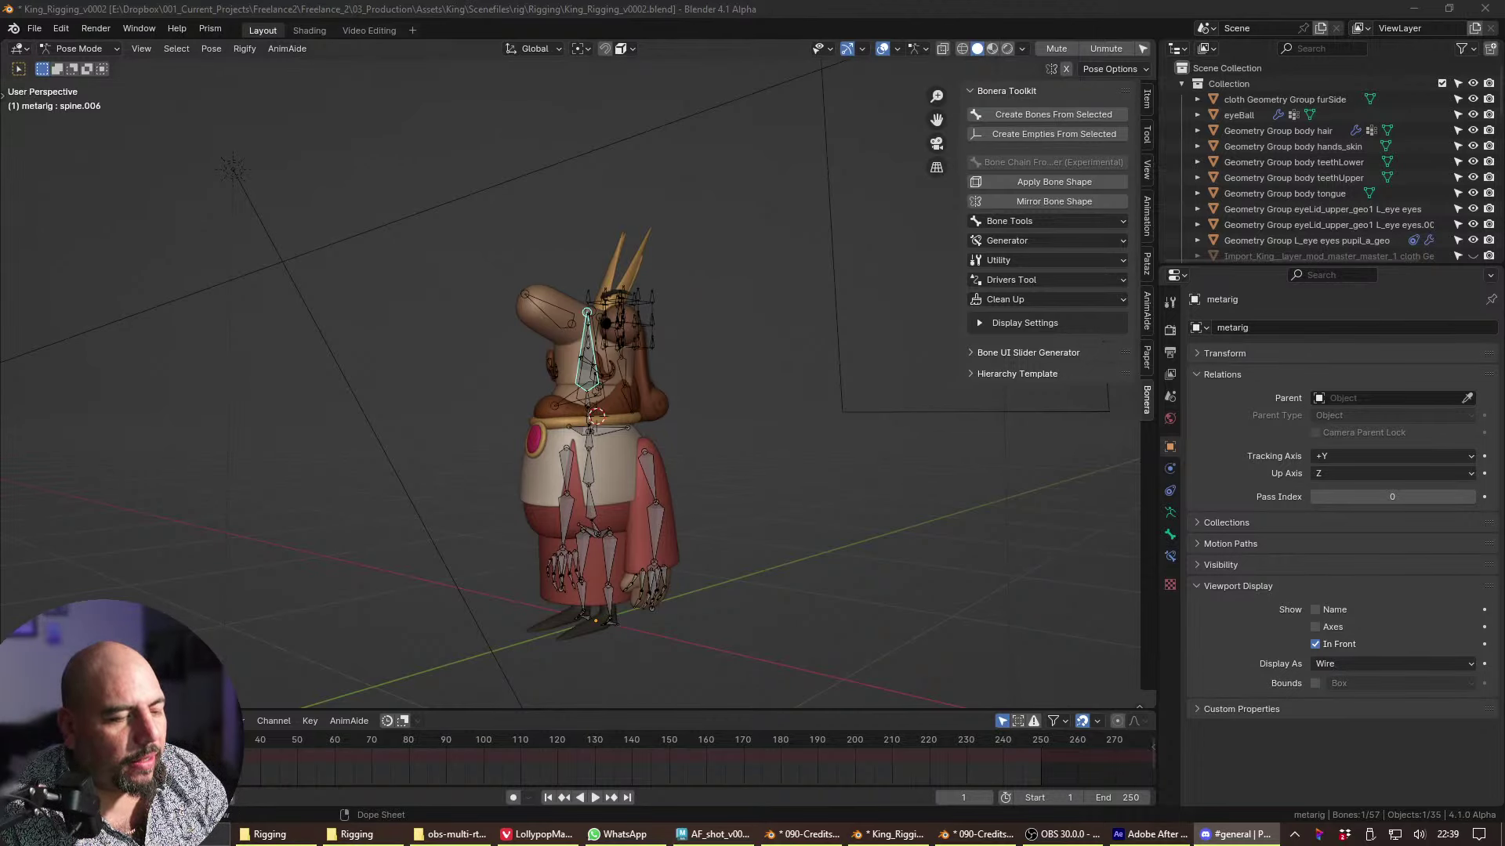
# - Reopen Discord's general channel, review the teaser up to the shots at 0:17 and 0:18, and return to the king rig in Blender
pyautogui.click(1236, 834)
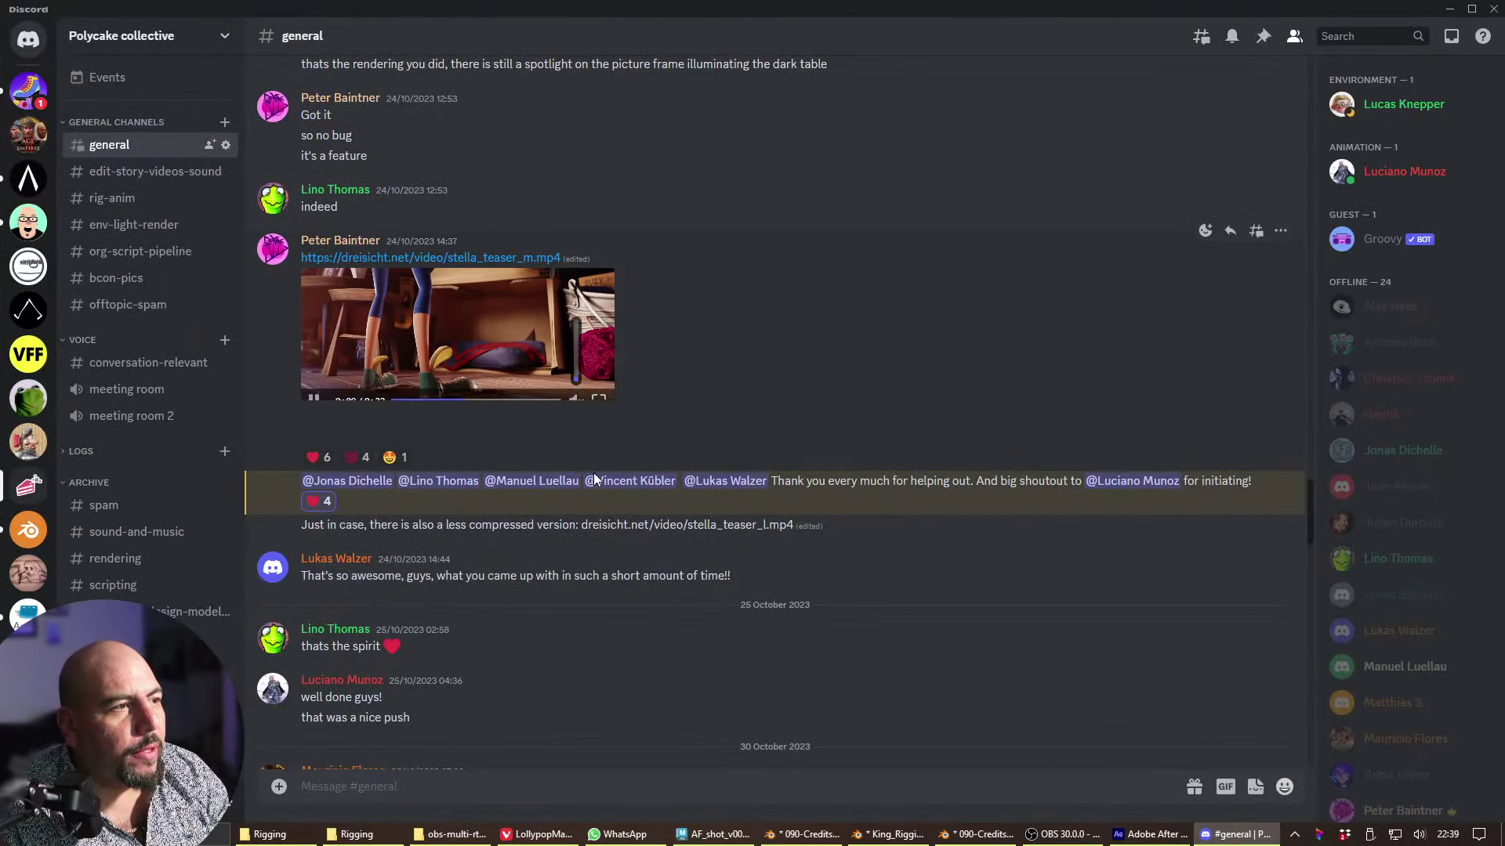
pyautogui.click(313, 388)
pyautogui.click(461, 388)
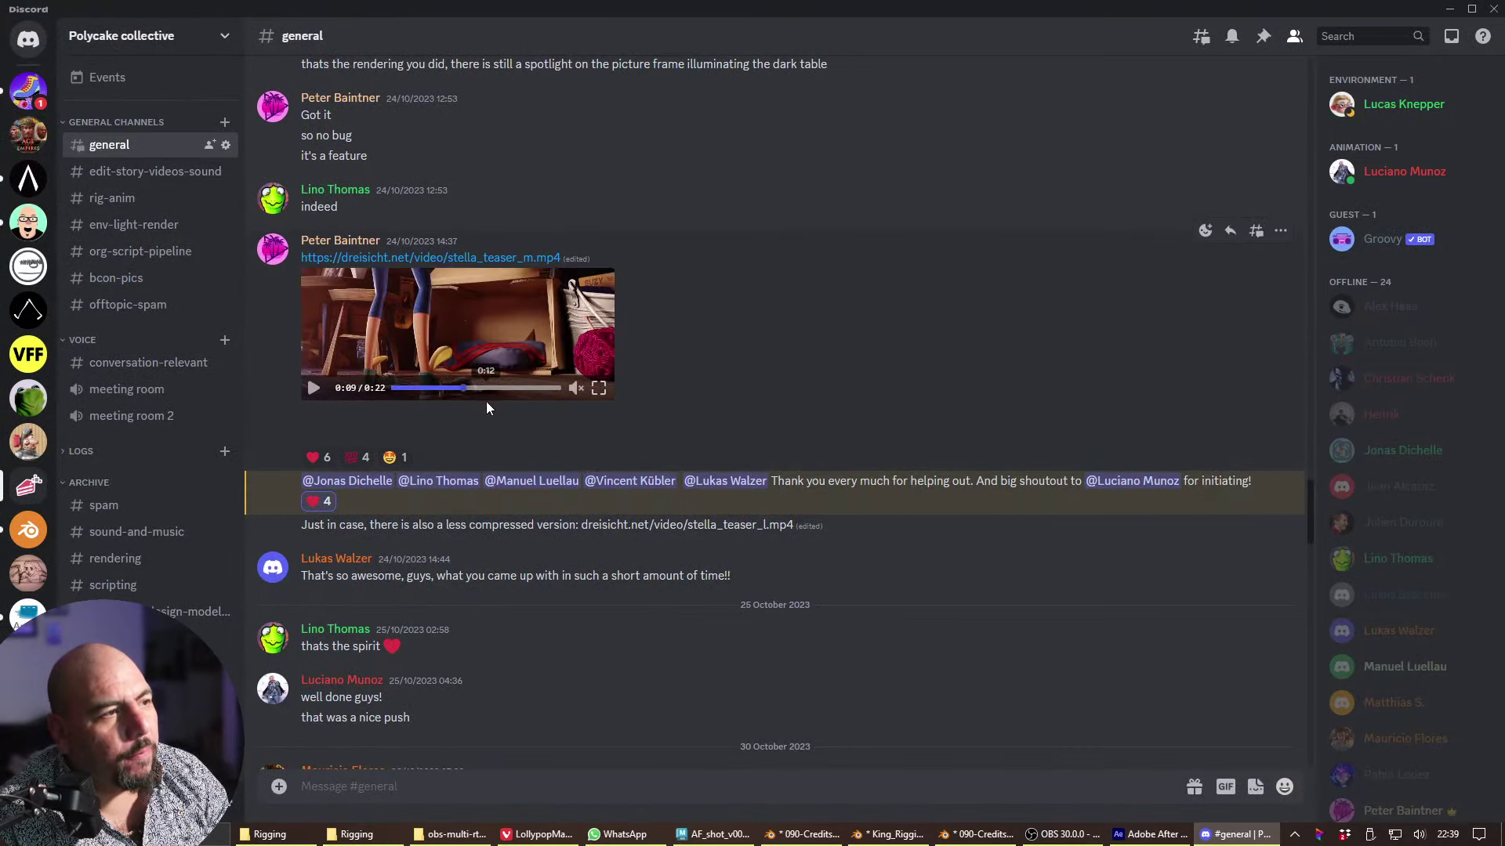
pyautogui.click(311, 392)
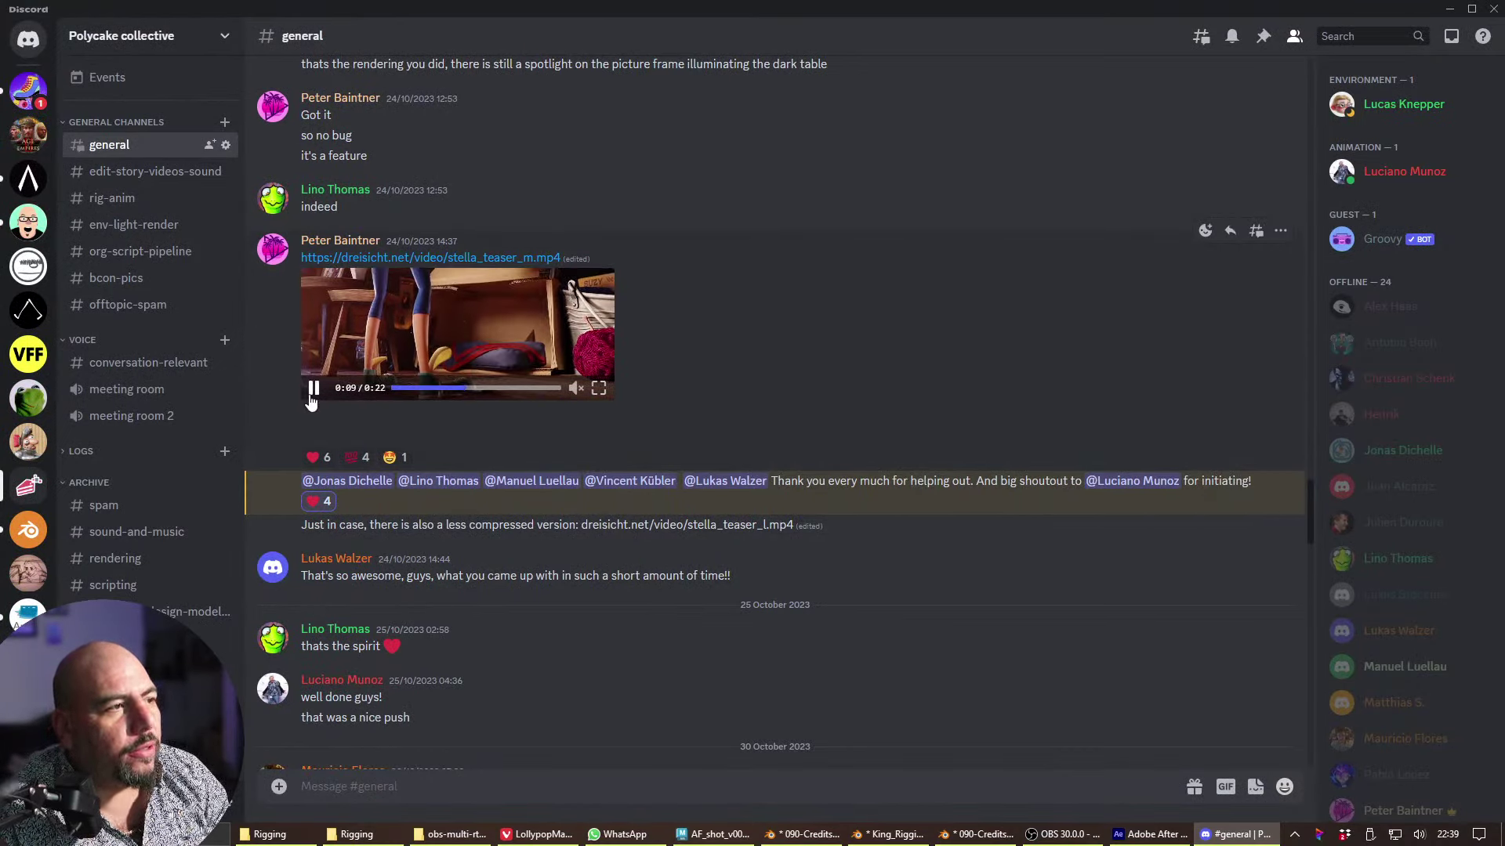
pyautogui.click(312, 392)
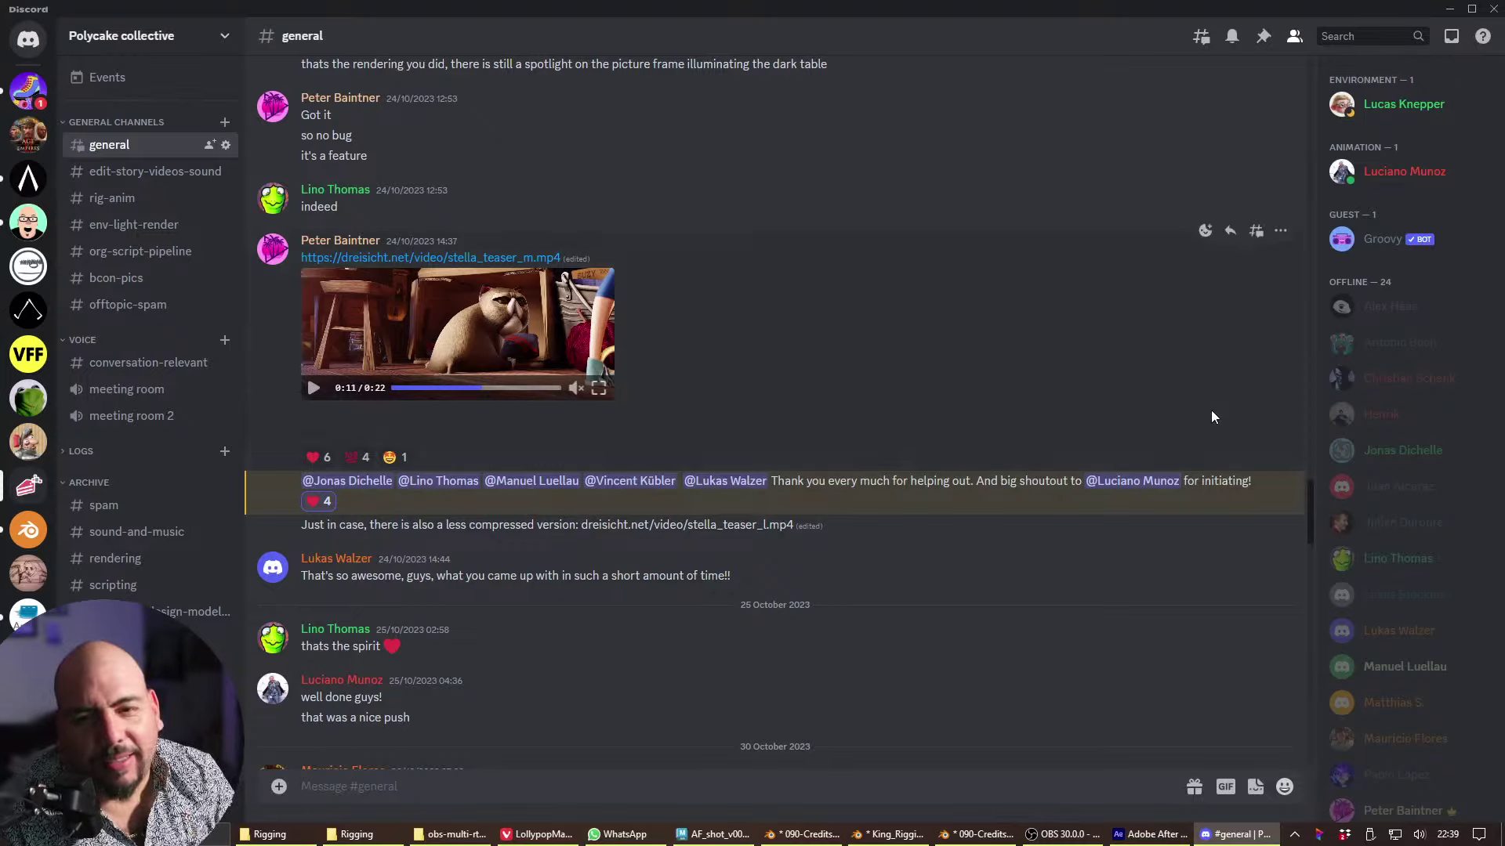
pyautogui.click(522, 387)
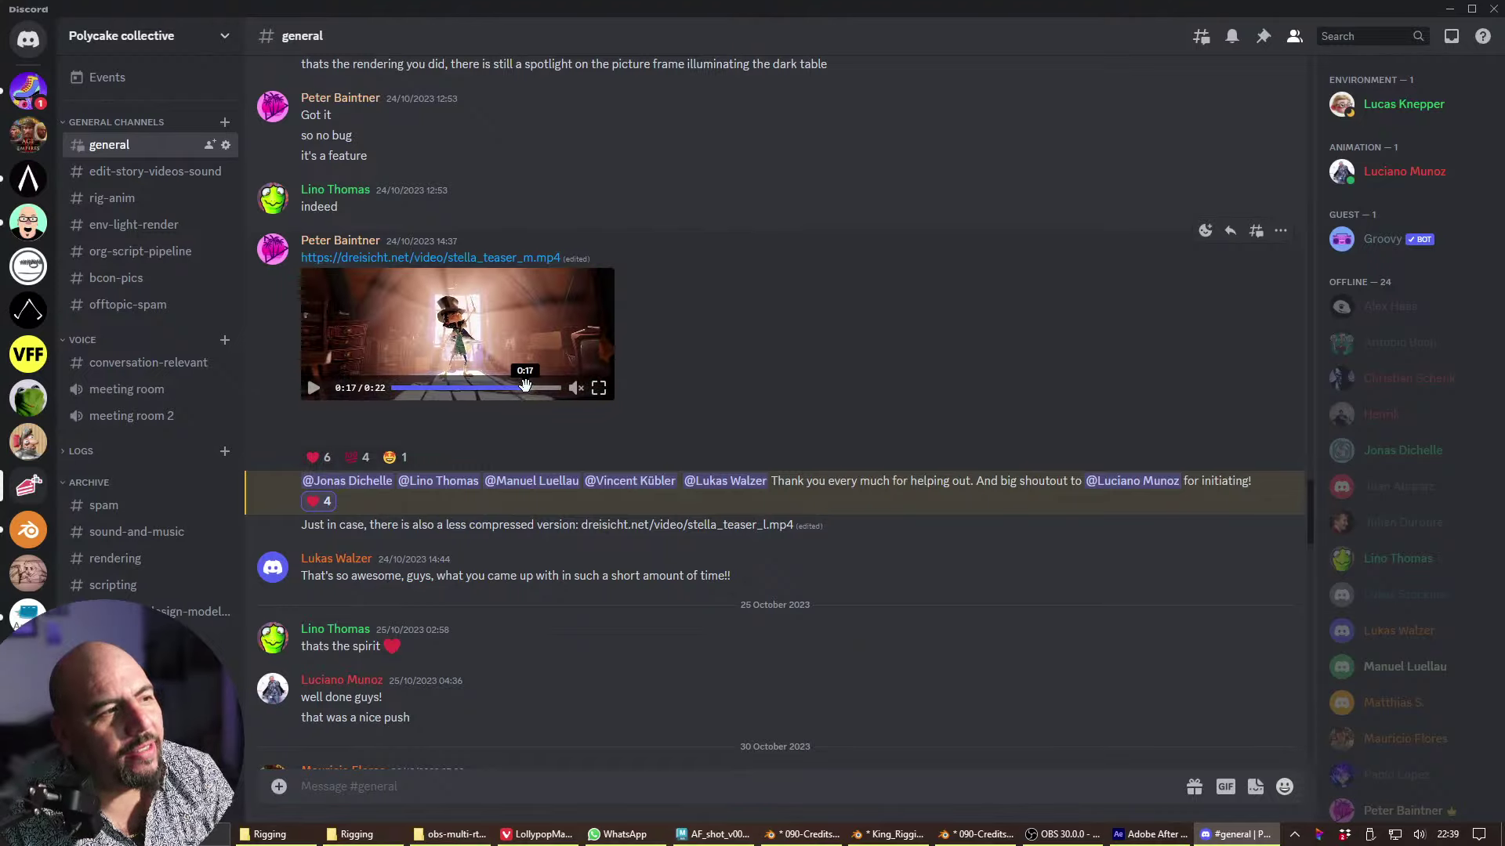
pyautogui.click(533, 387)
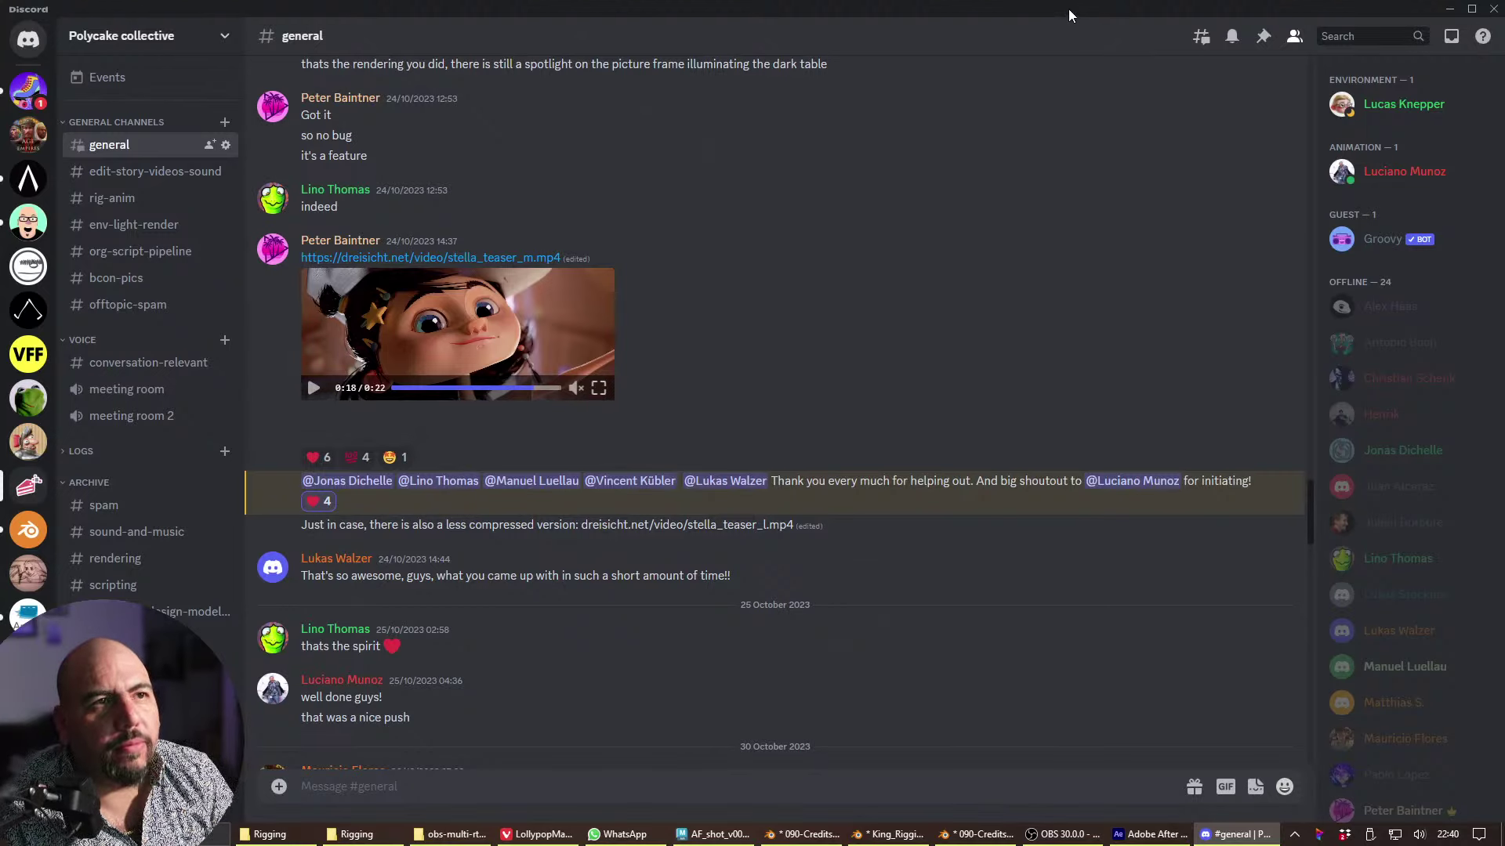
pyautogui.click(1449, 9)
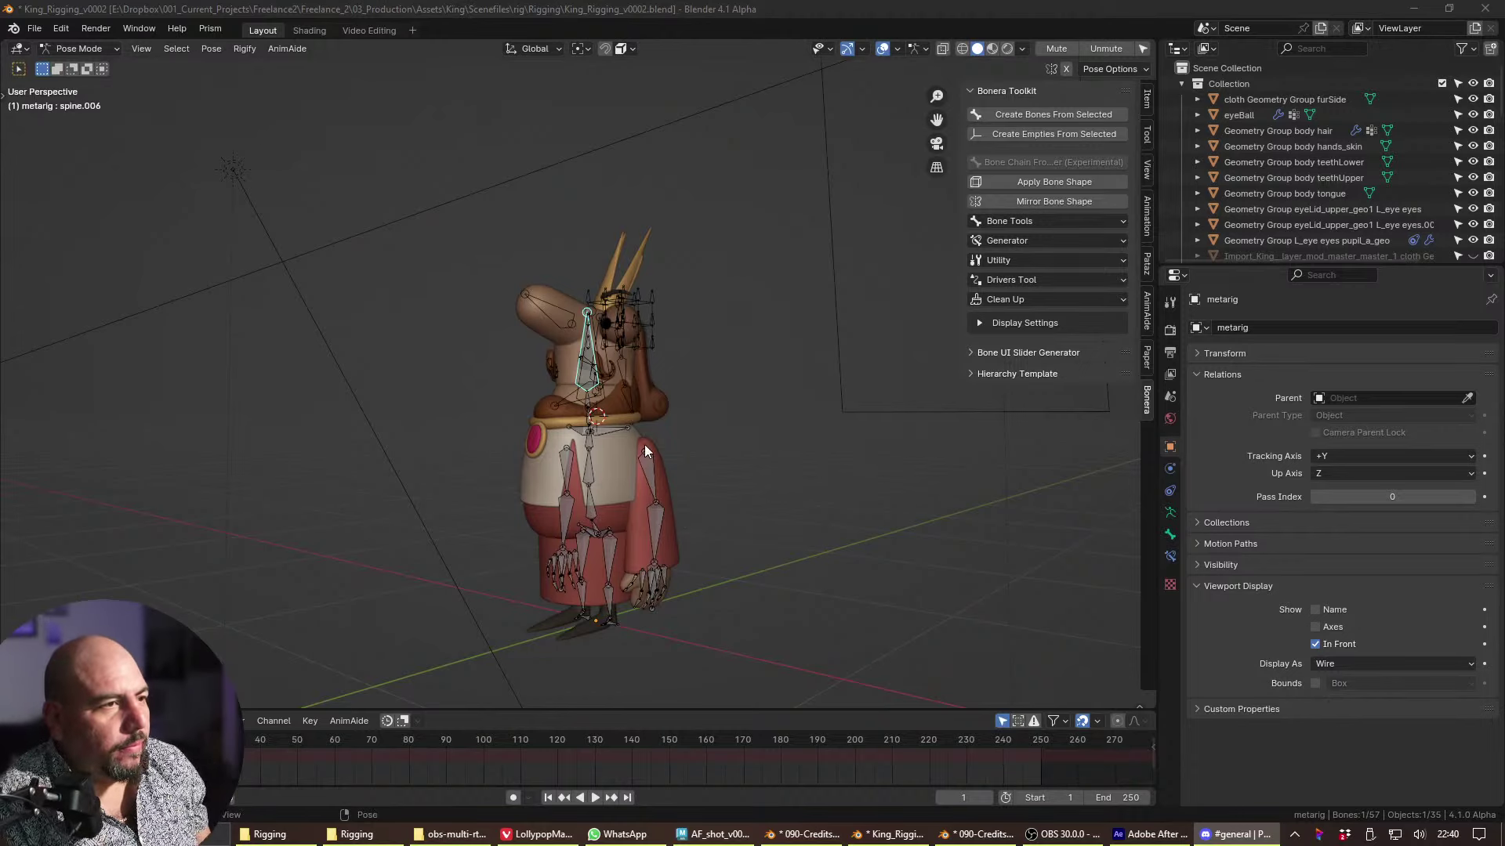
pyautogui.press('KP_1')
pyautogui.press('KP_3')
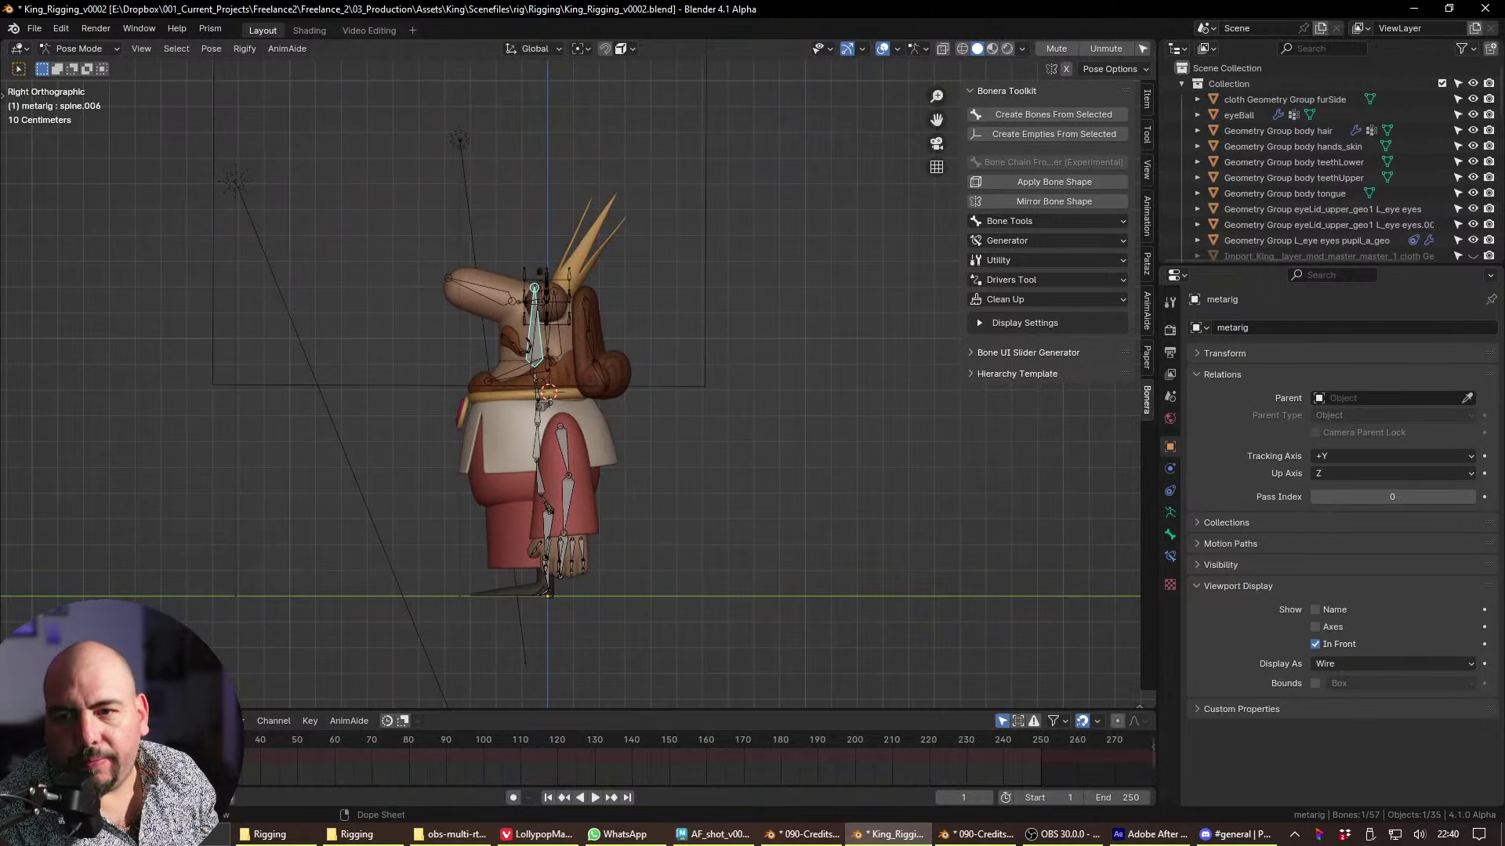
# - Switch to the Vivaldi browser and enter a web search for "scary girl feature"
pyautogui.hotkey('alt', 'Tab')
pyautogui.click(909, 237)
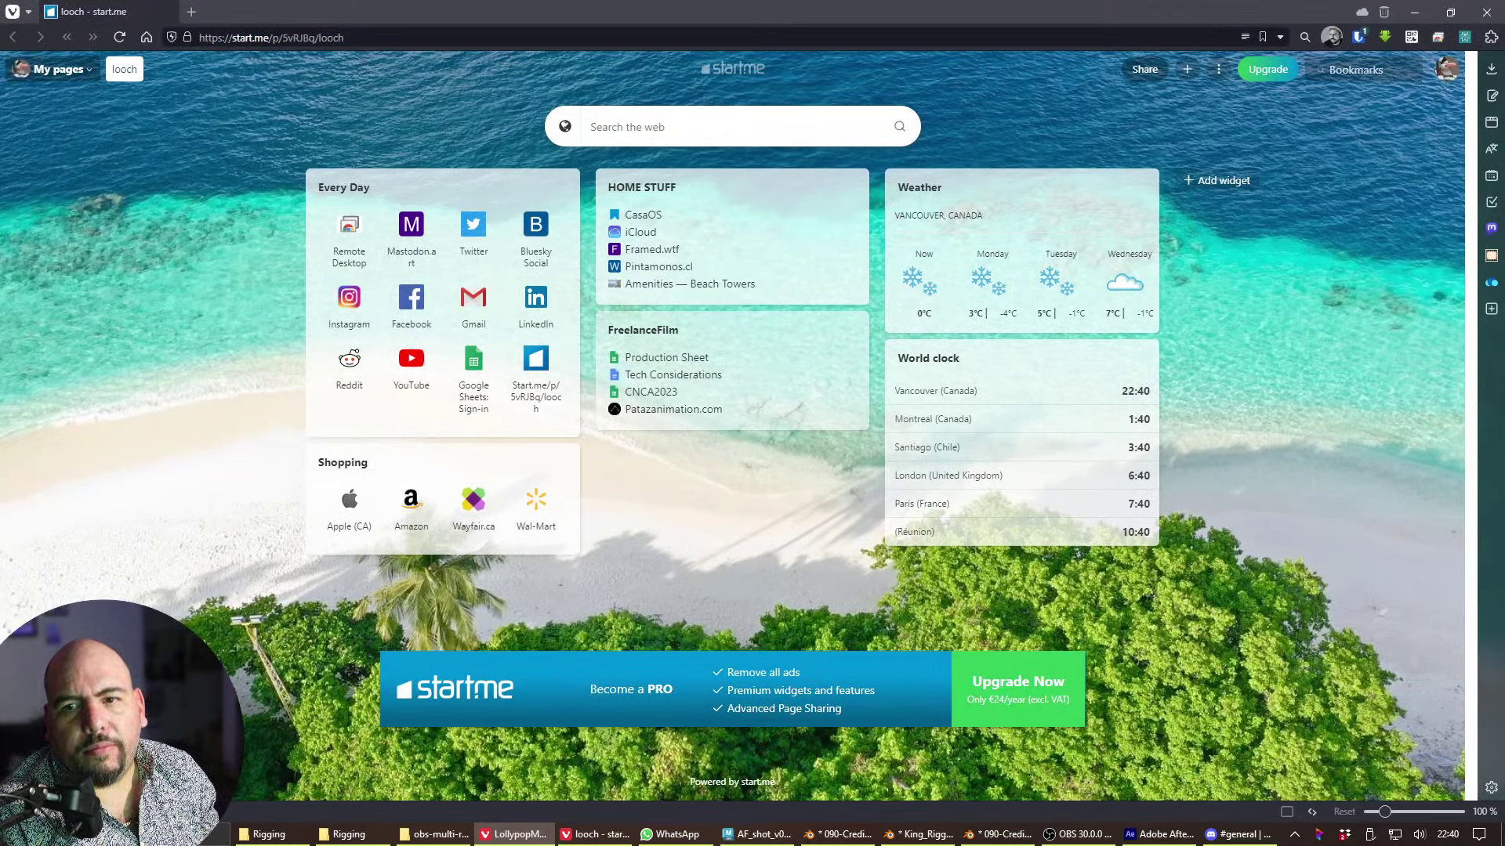
pyautogui.click(765, 45)
pyautogui.write('s')
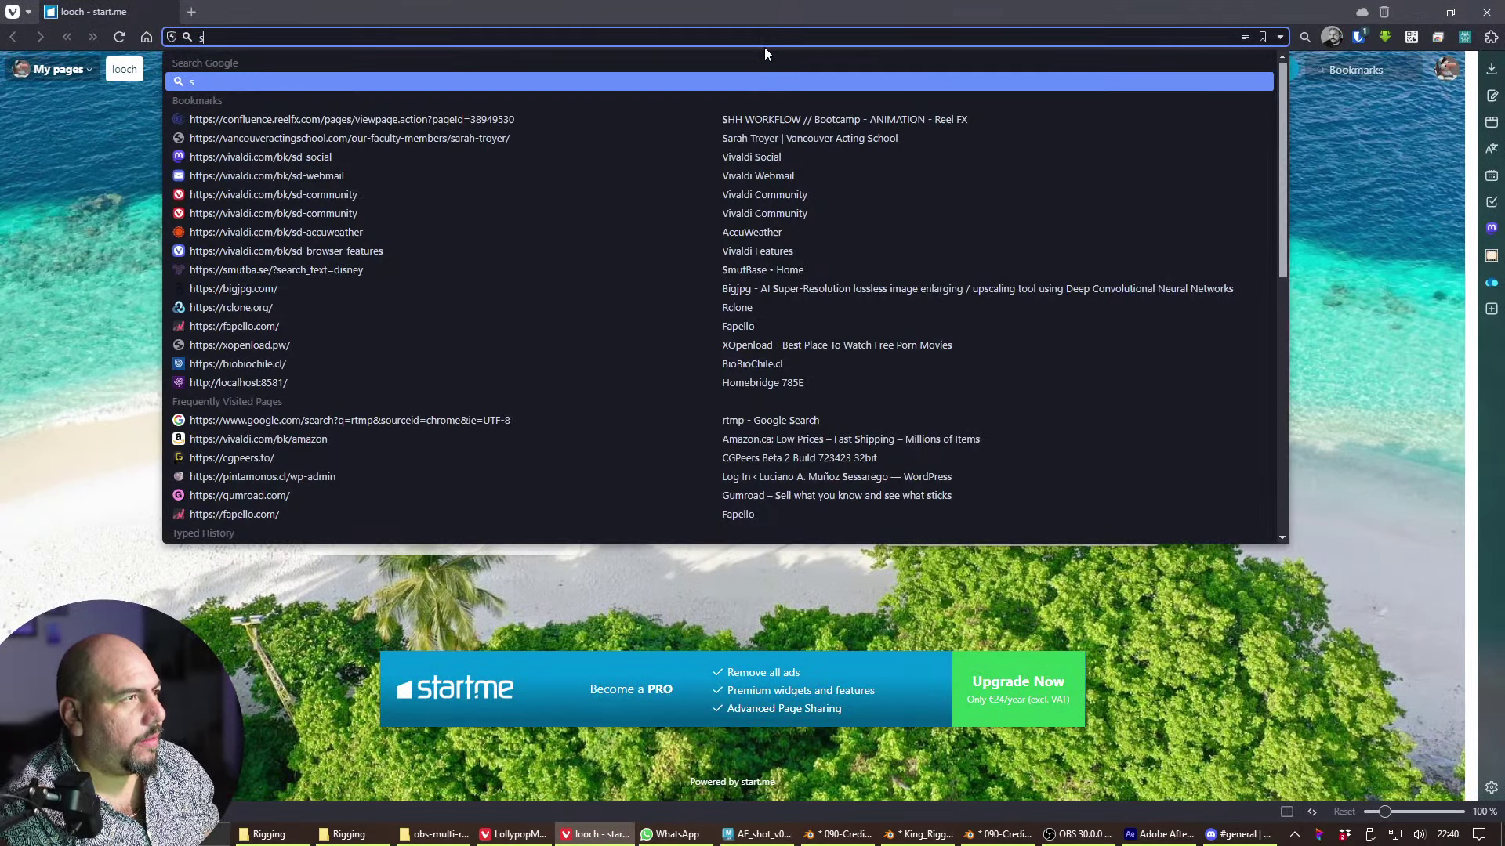
pyautogui.write('cary girls')
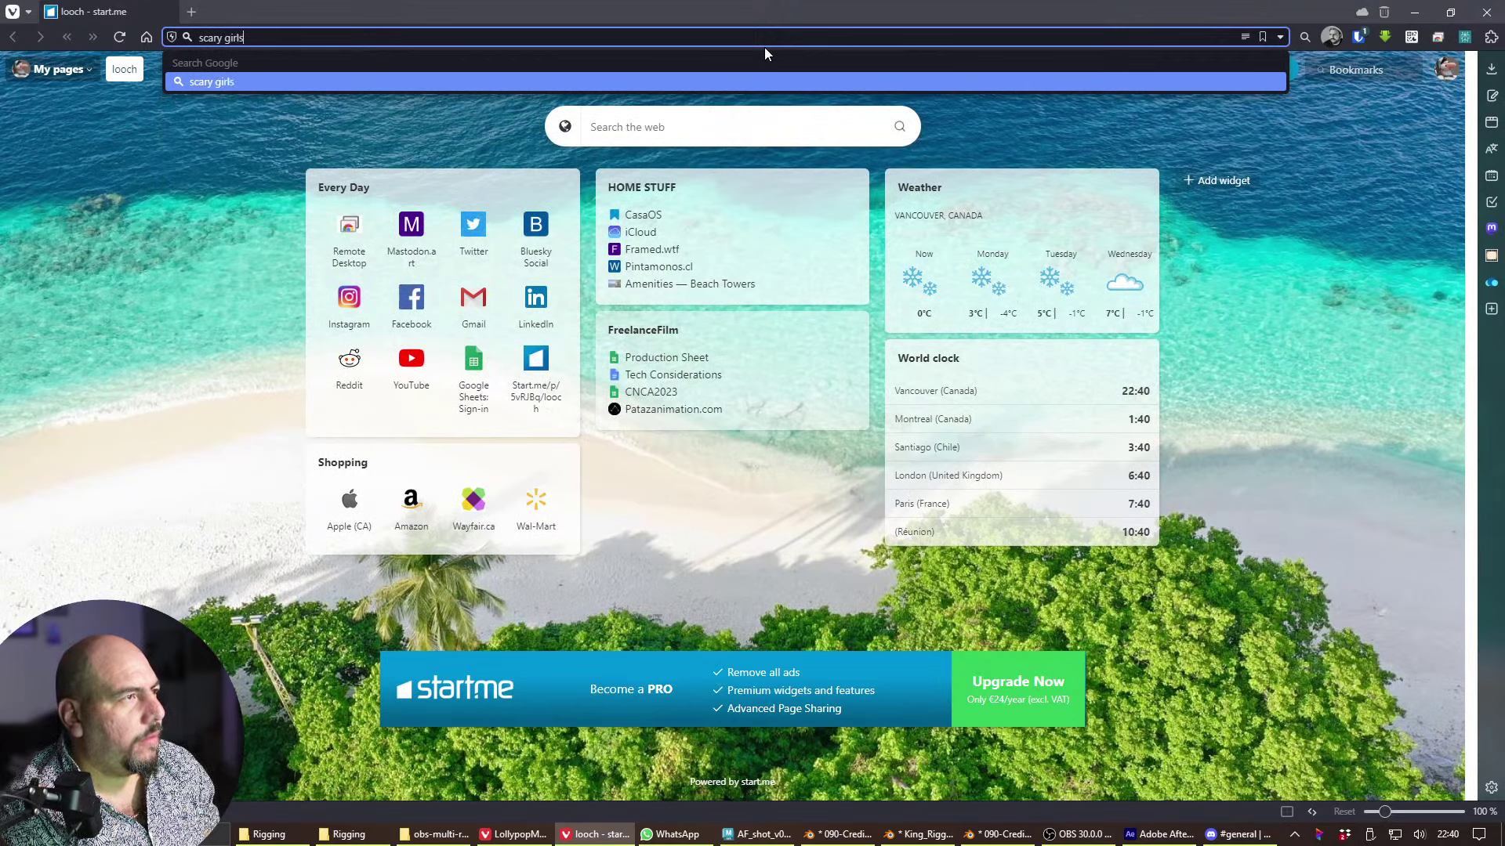
pyautogui.press('BackSpace')
pyautogui.write('feature')
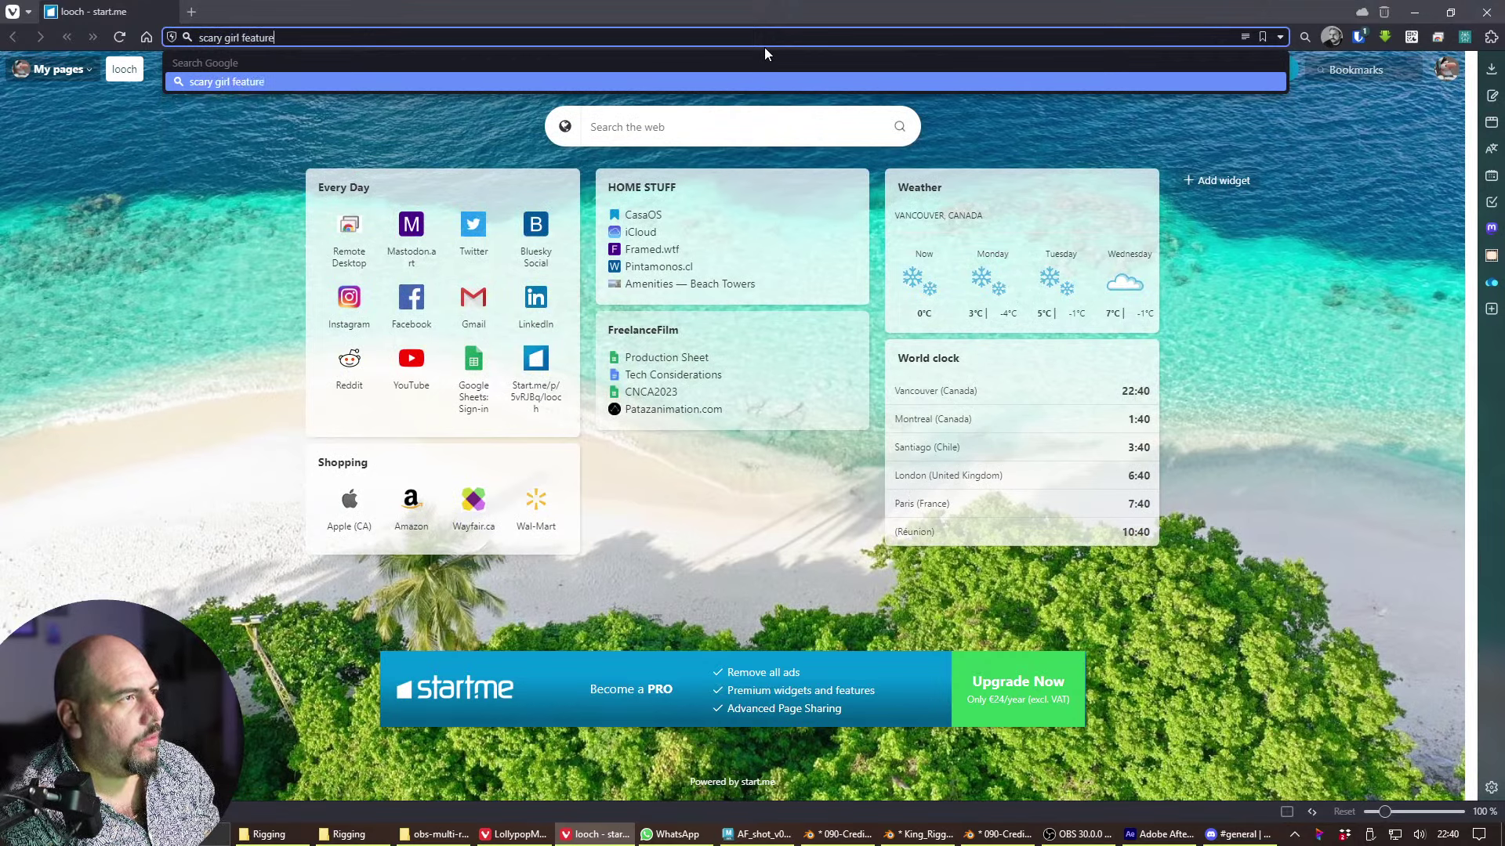
# - Search Google for "scary girl feature animation" and watch the Scarygirl official trailer in full screen
pyautogui.write(' animation')
pyautogui.press('Return')
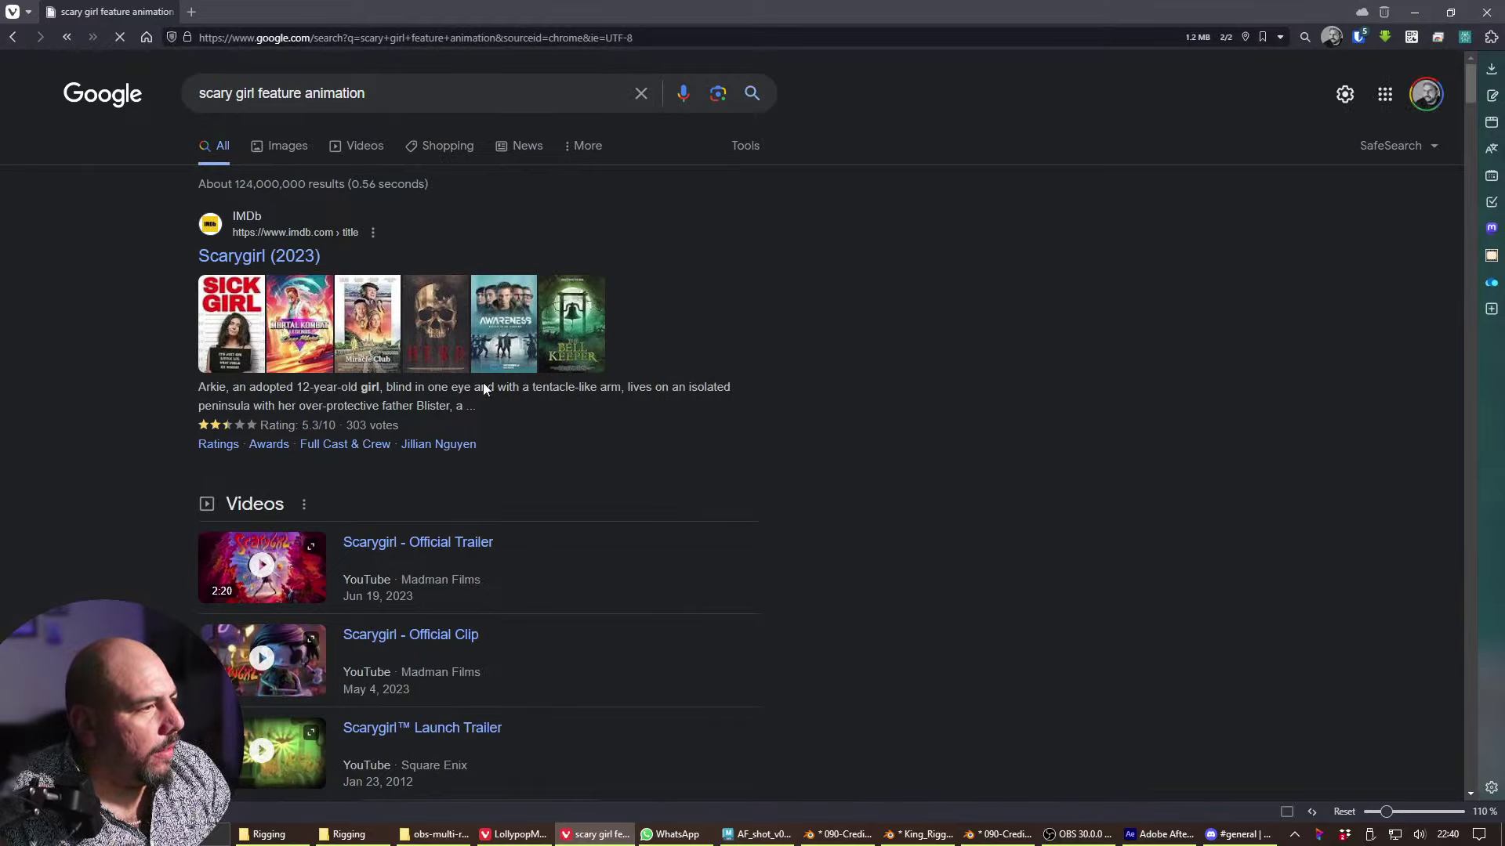
pyautogui.click(453, 548)
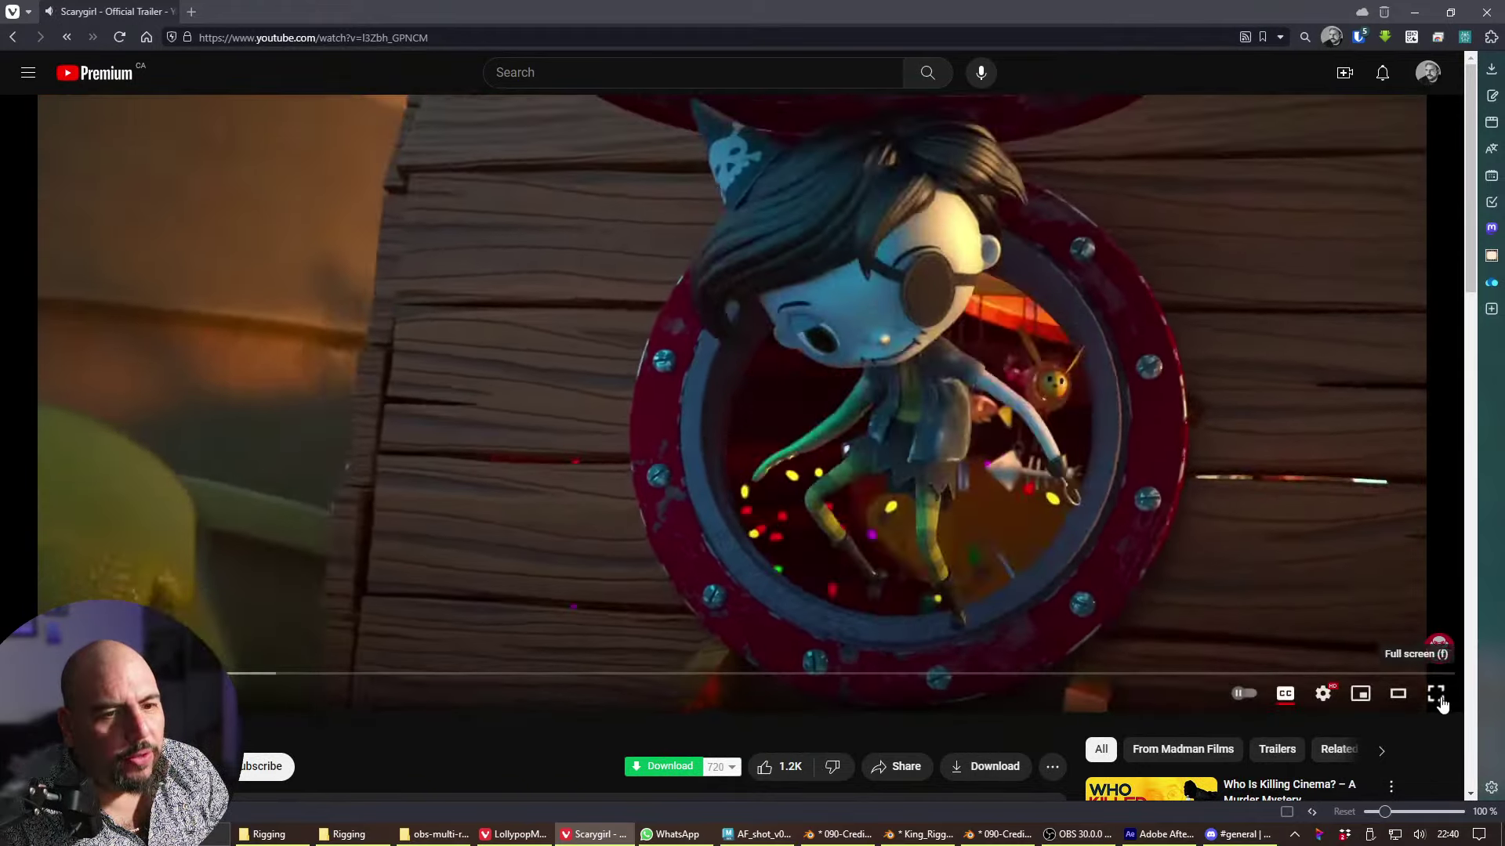
pyautogui.click(1435, 695)
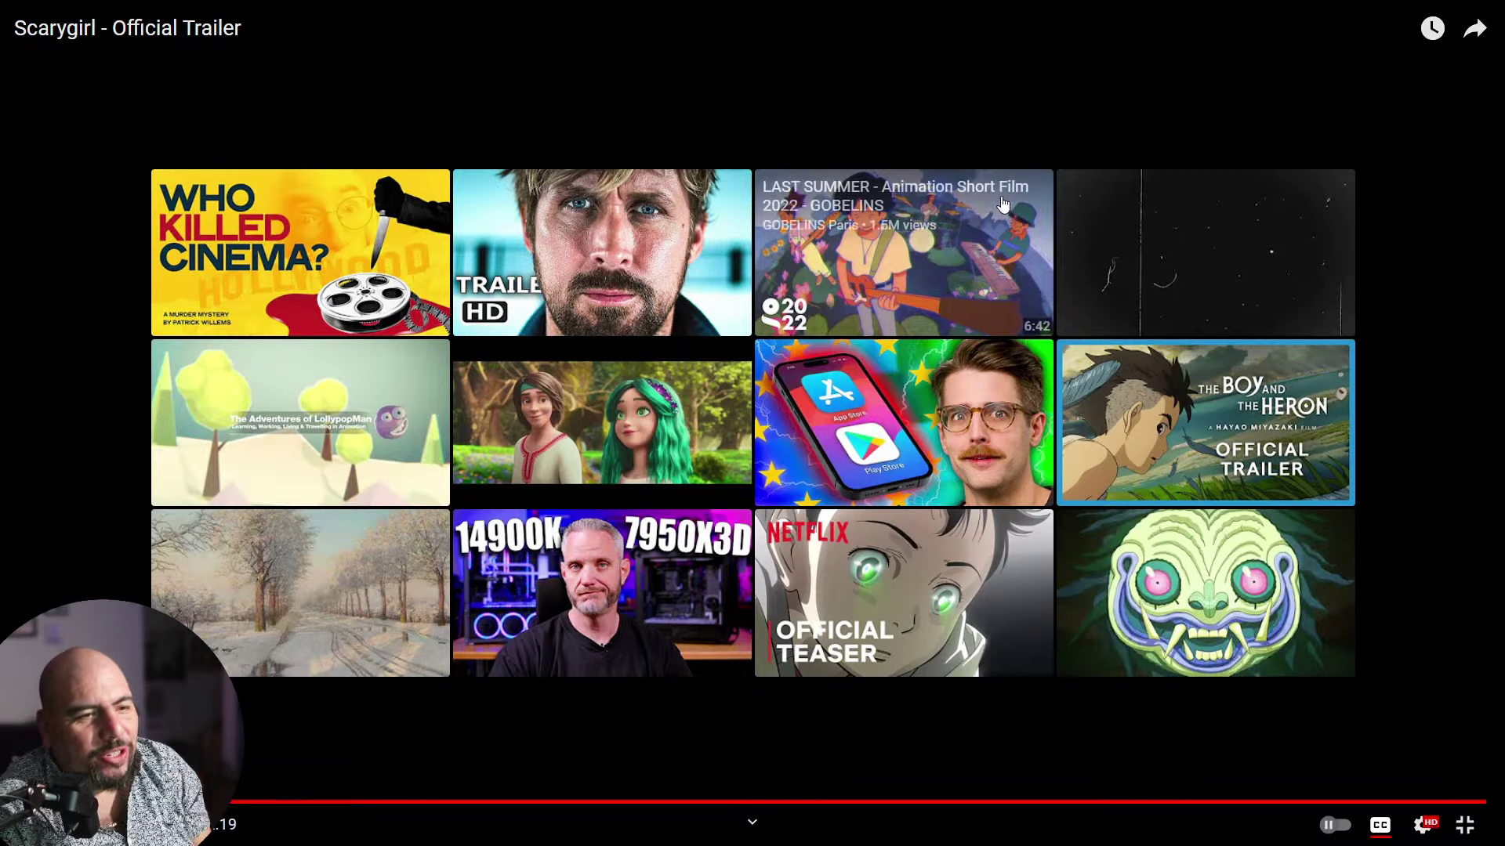
pyautogui.click(1479, 825)
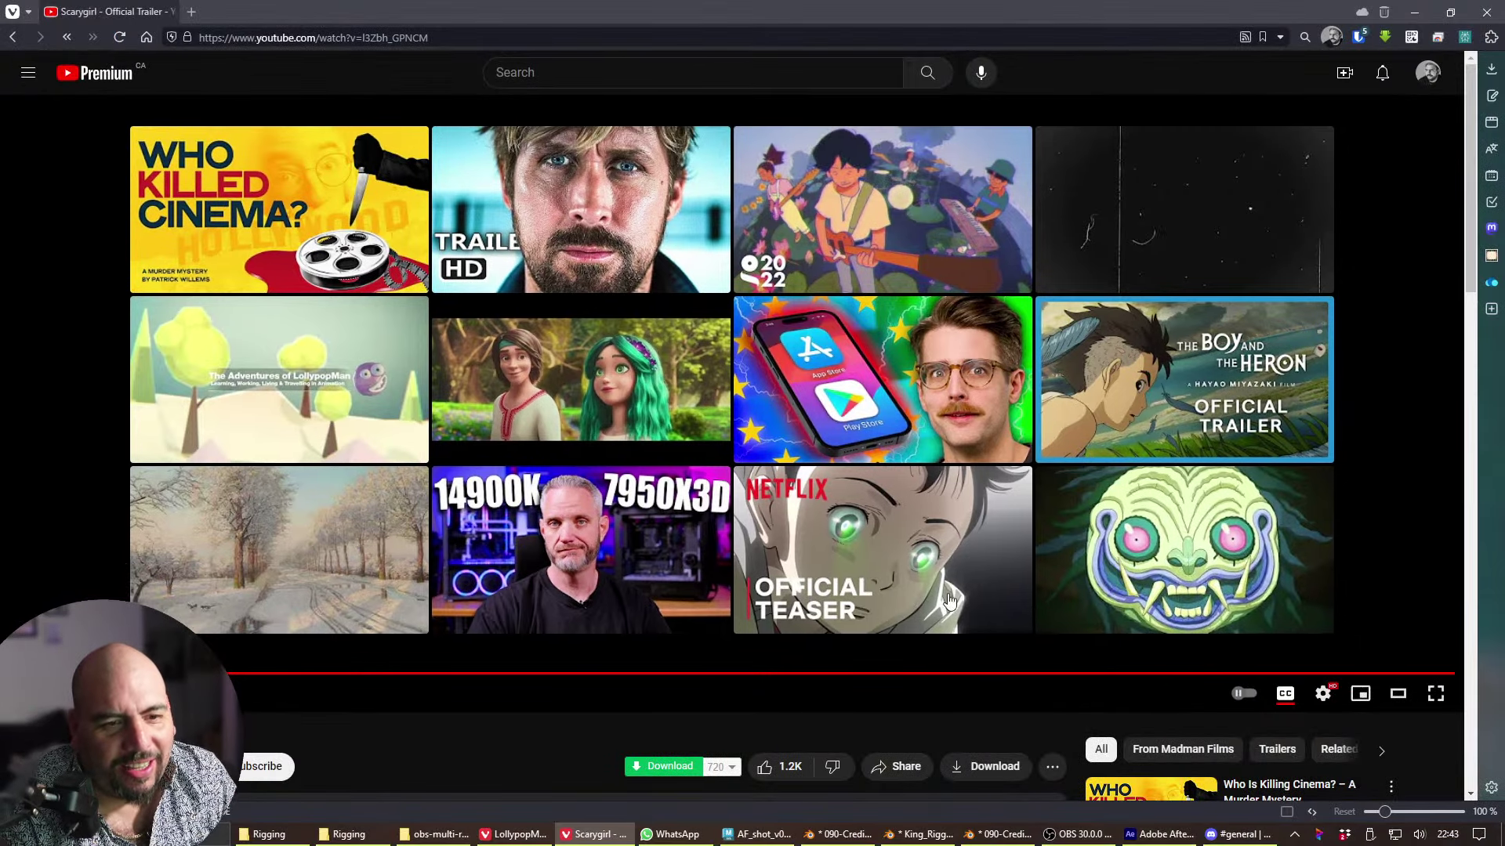
# - Return to the Google search results and switch to the King_Rigging_v0002.blend scene in Blender
pyautogui.click(16, 37)
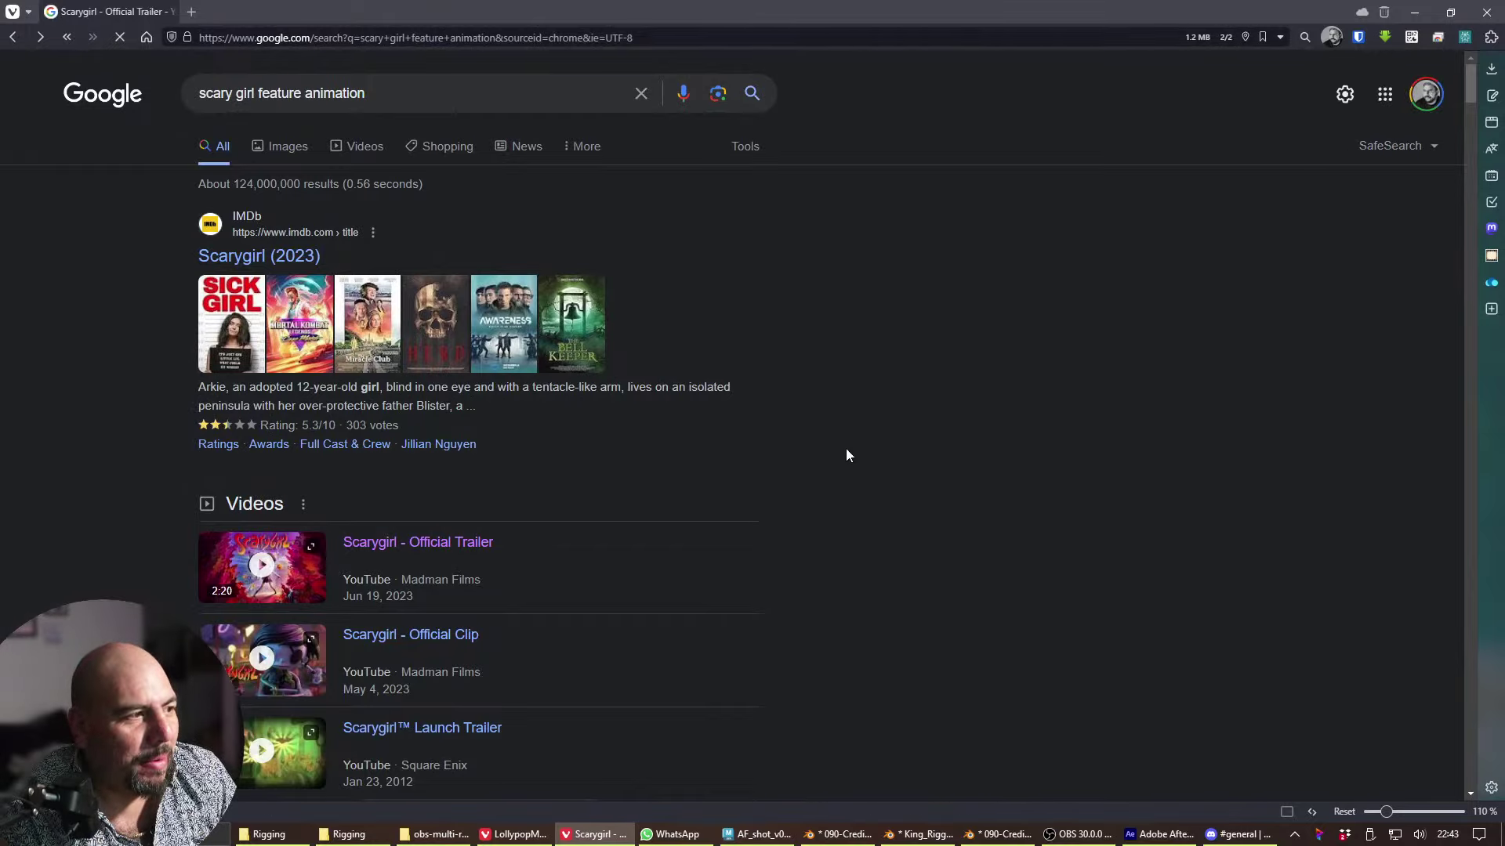
pyautogui.scroll(-1, 741, 588)
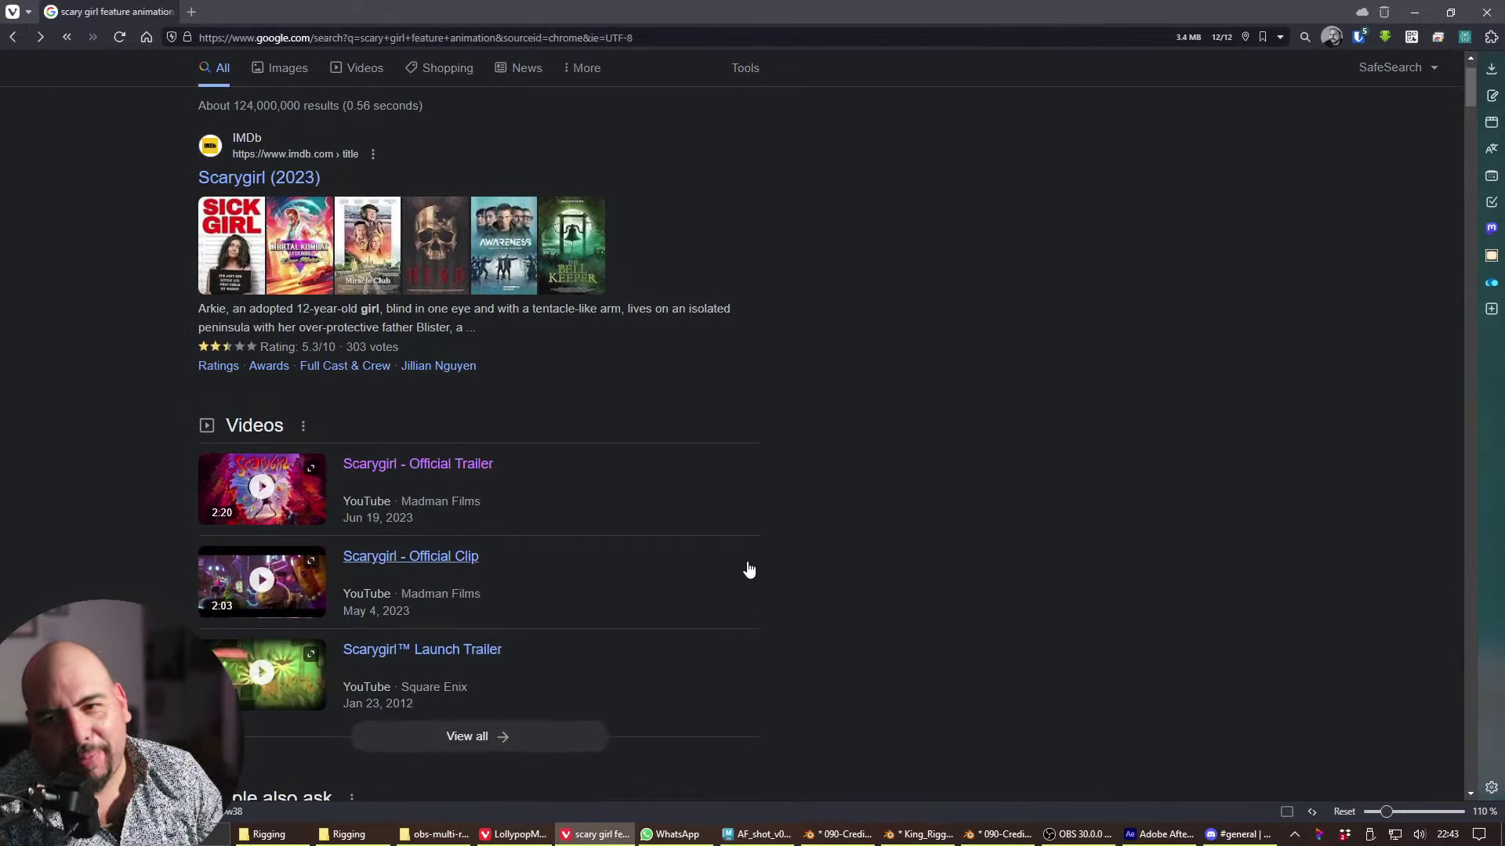
pyautogui.scroll(1, 744, 553)
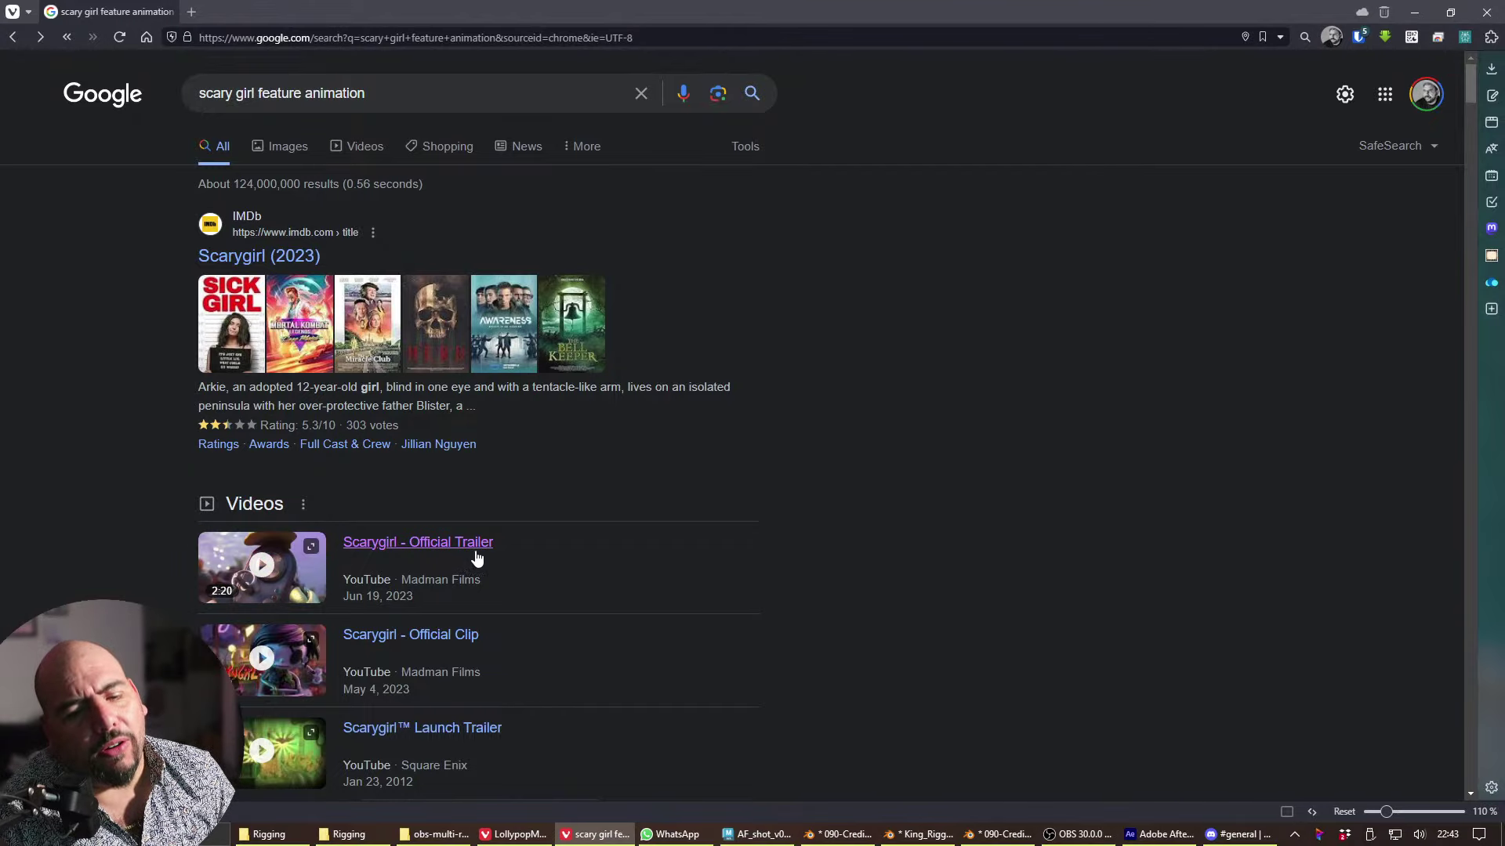
pyautogui.moveTo(505, 12); pyautogui.dragTo(580, 845)
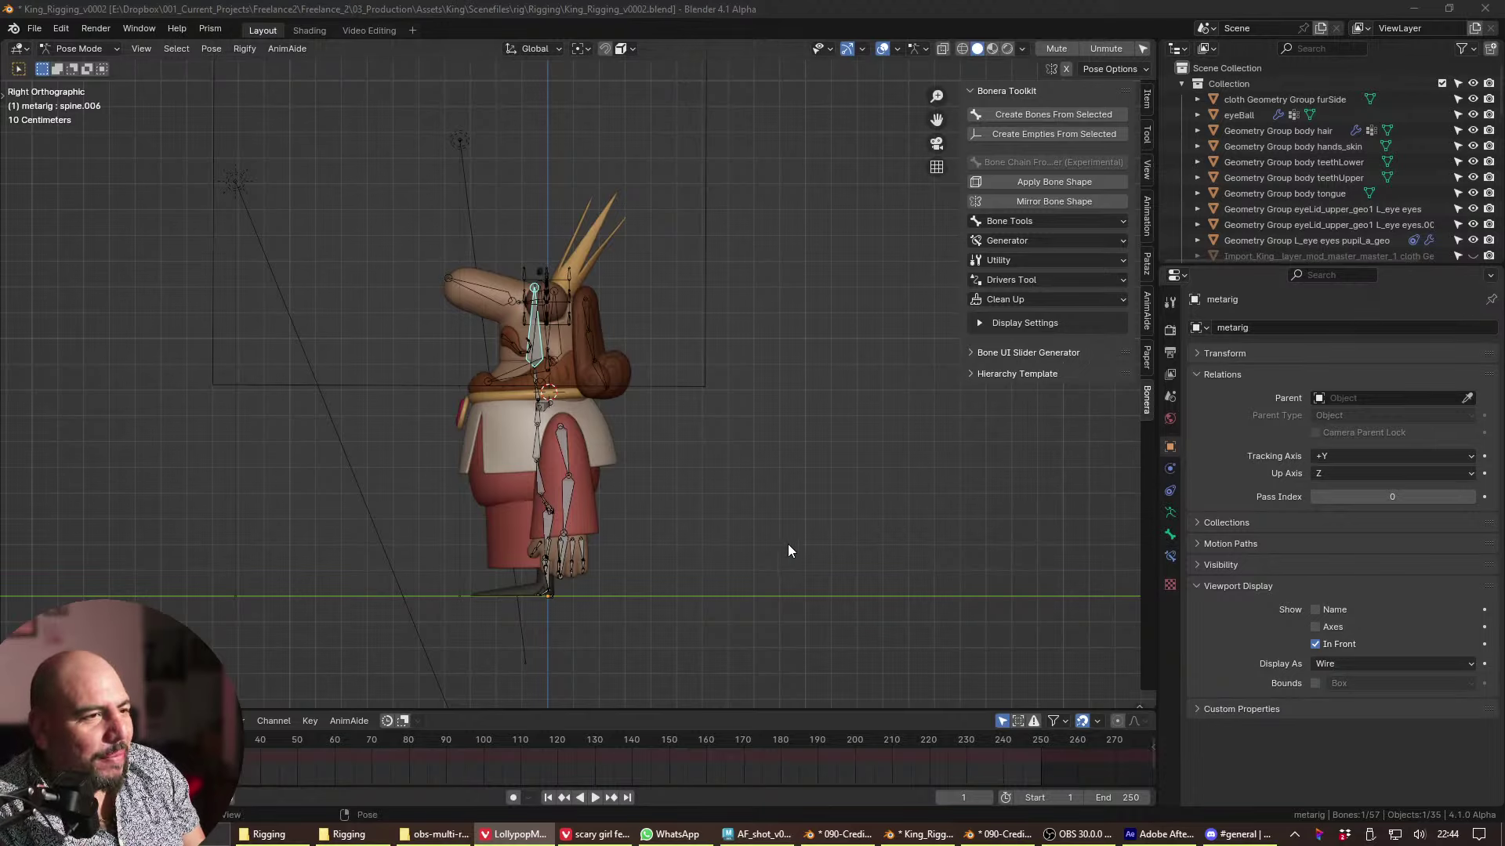
# - Examine how the metarig's torso, arm and head bones fit the king character in front and side views
pyautogui.moveTo(787, 551); pyautogui.dragTo(929, 596, button='middle')
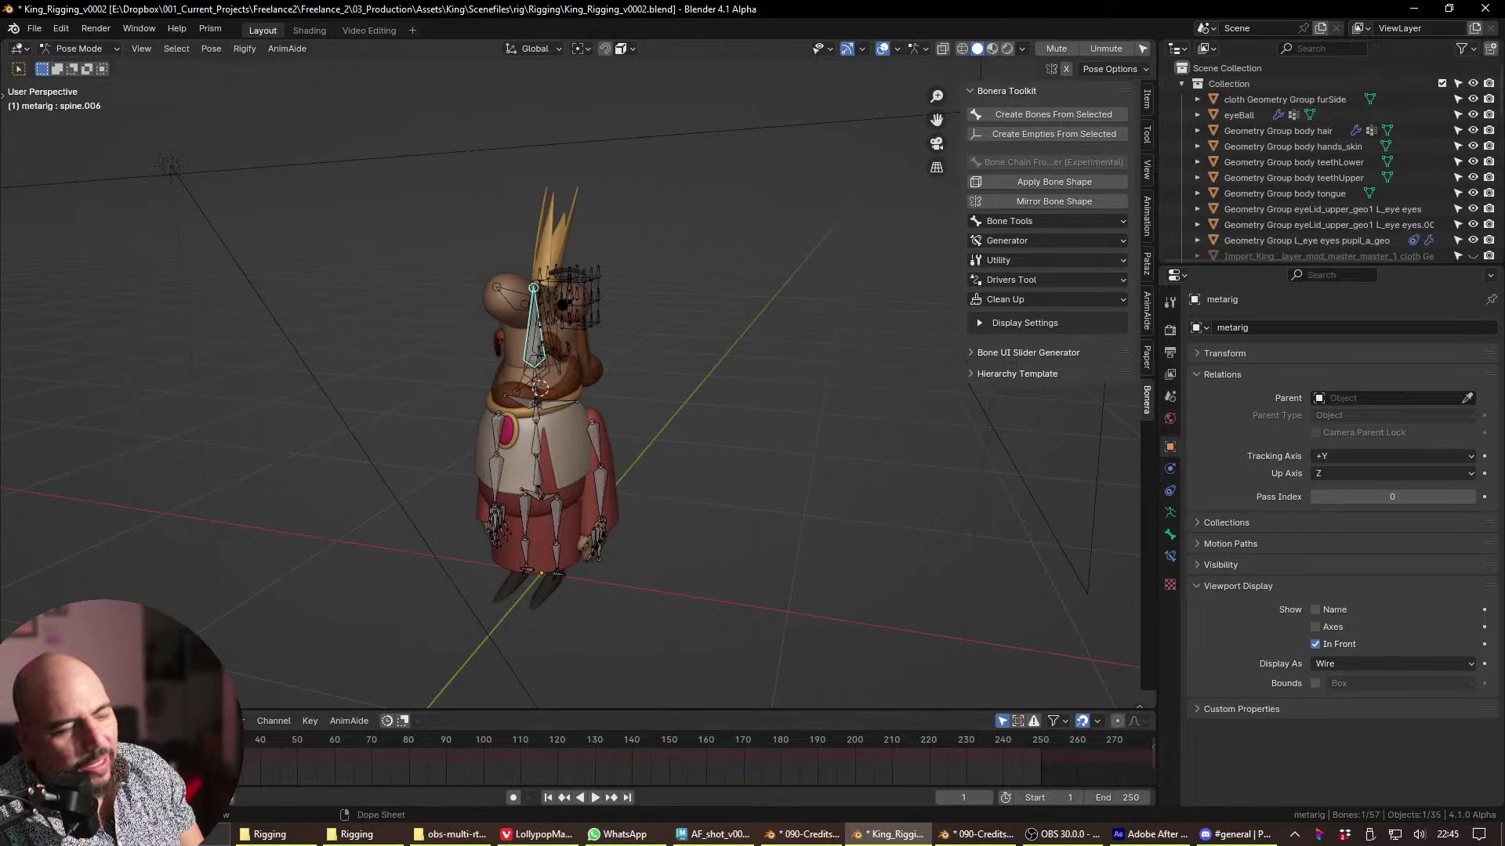
pyautogui.press('KP_1')
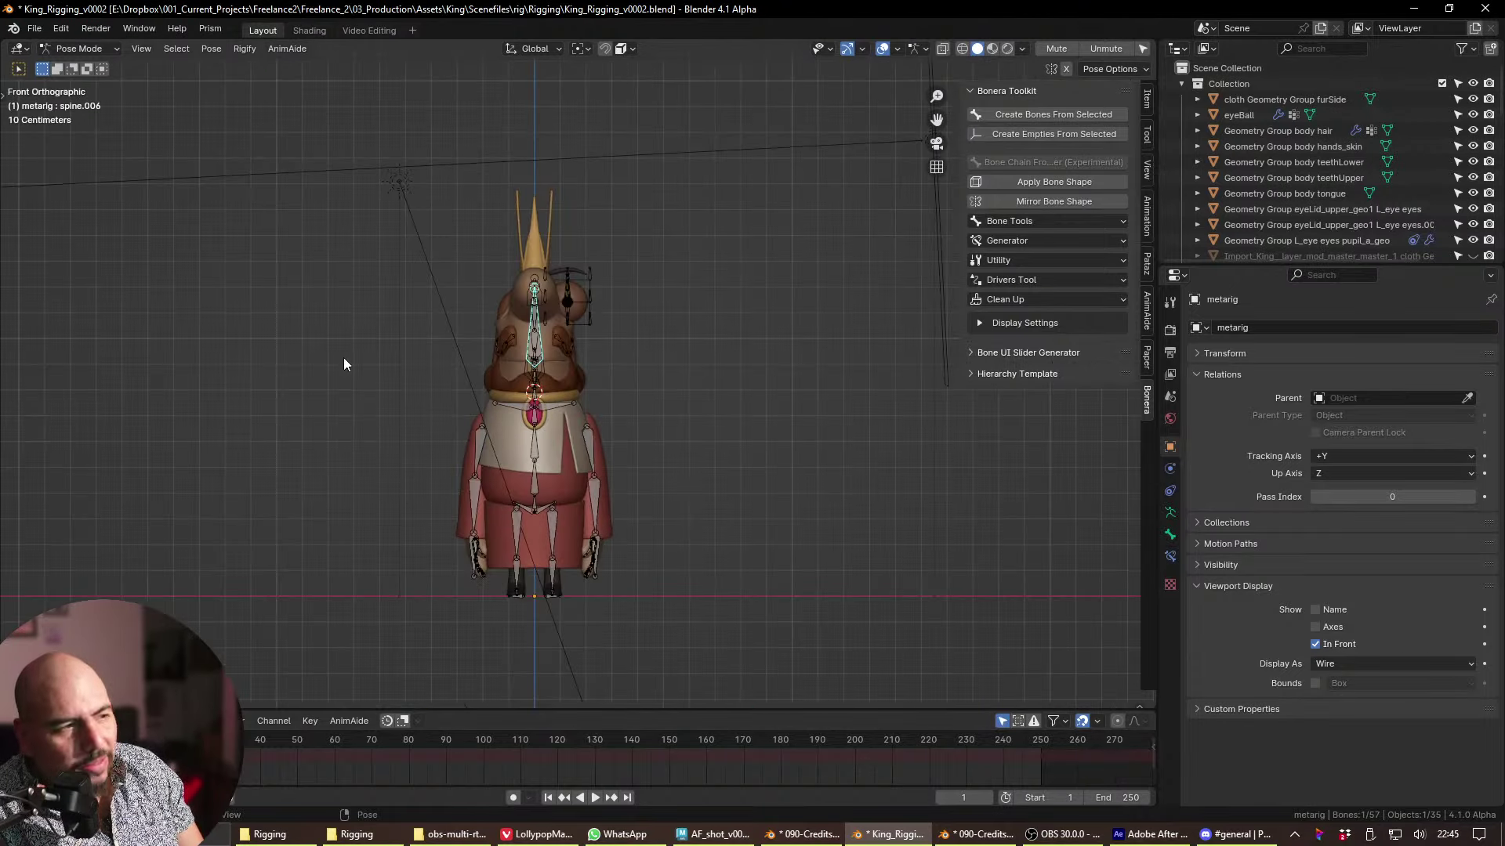
pyautogui.moveTo(498, 559); pyautogui.dragTo(713, 577, button='middle')
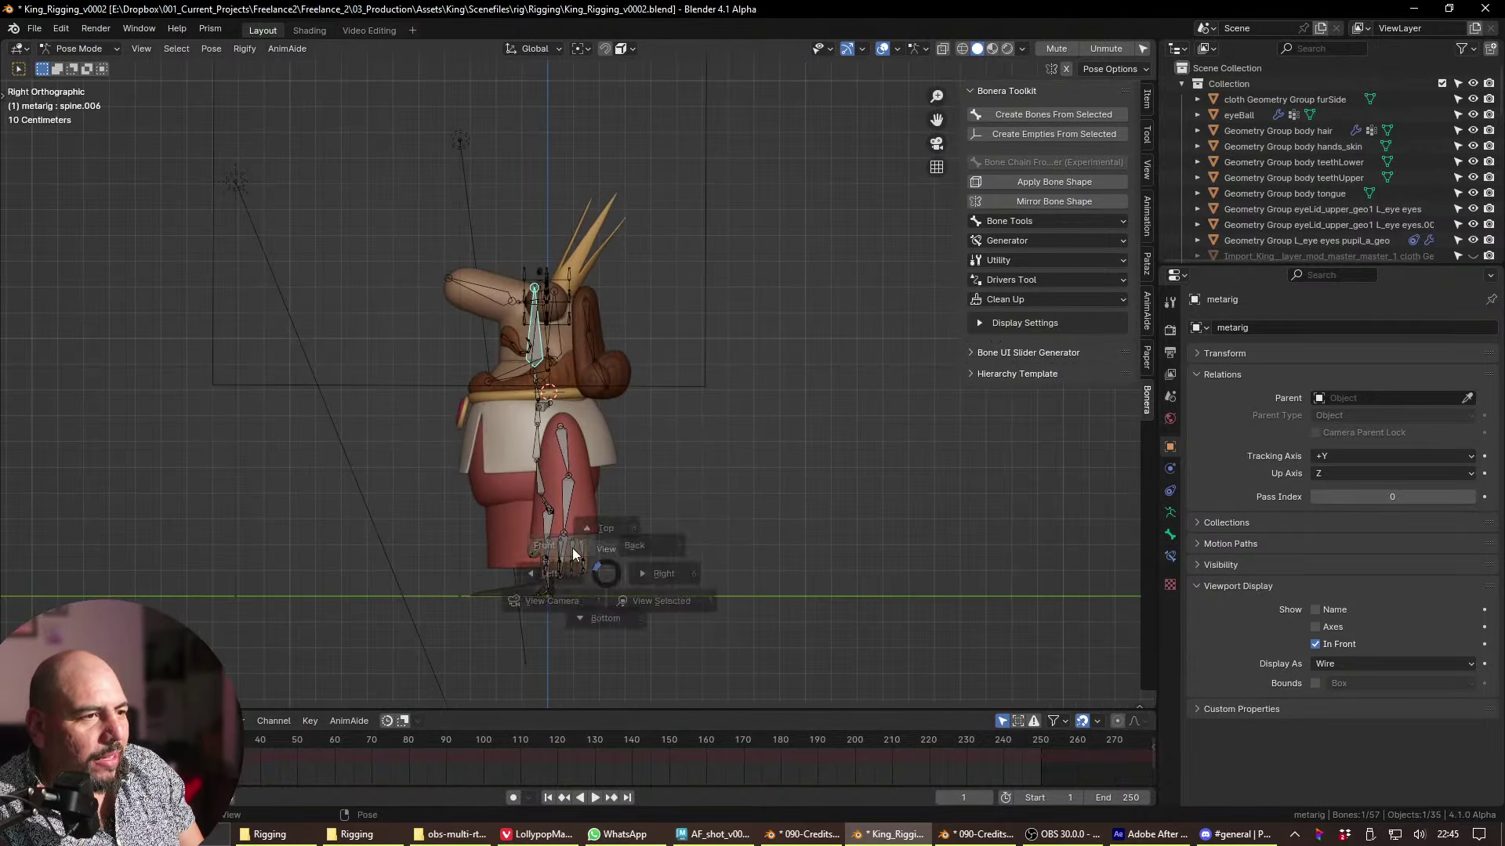
pyautogui.press('KP_1')
pyautogui.scroll(5, 547, 550)
pyautogui.keyDown('shift'); pyautogui.moveTo(652, 319); pyautogui.dragTo(683, 607, button='middle'); pyautogui.keyUp('shift')
pyautogui.press('KP_3')
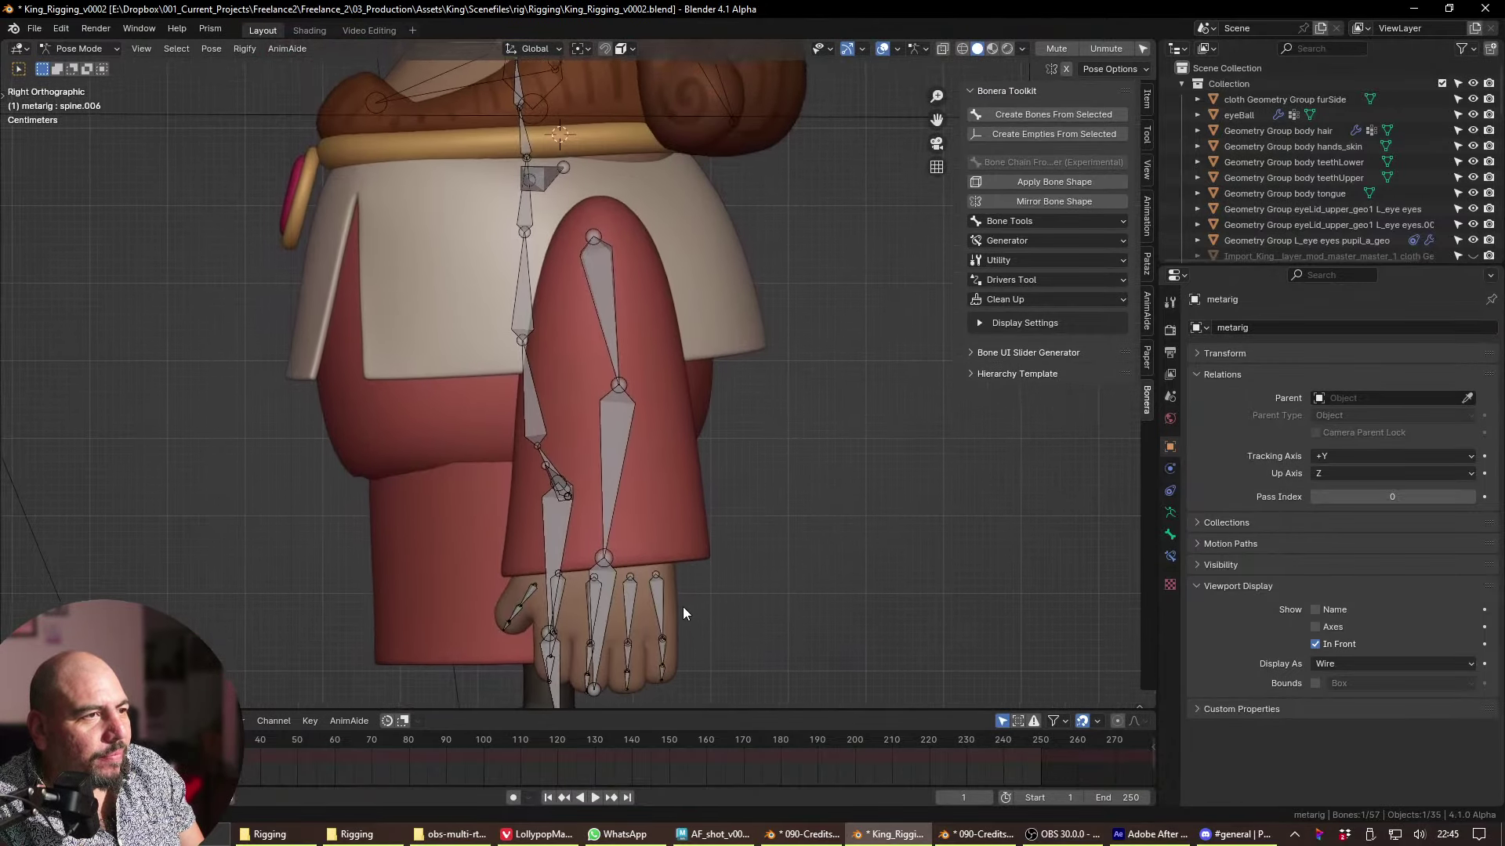
pyautogui.keyDown('shift'); pyautogui.moveTo(622, 413); pyautogui.dragTo(671, 598, button='middle'); pyautogui.keyUp('shift')
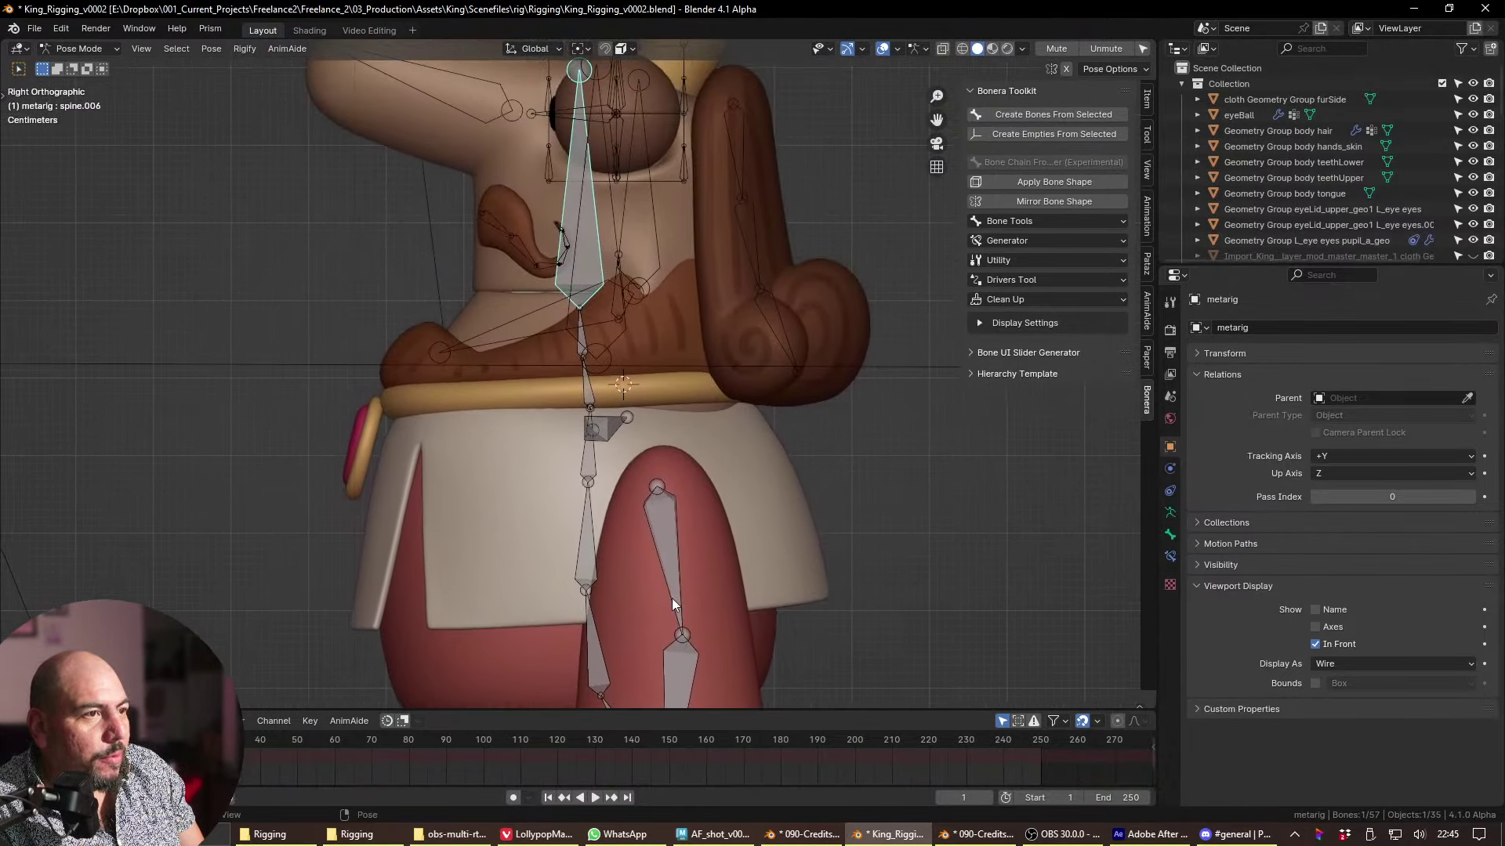
# - In Edit Mode, move the inner joint of the left shoulder bone about 0.017 m down in the front view
pyautogui.press('`')
pyautogui.click(456, 350)
pyautogui.click(632, 440)
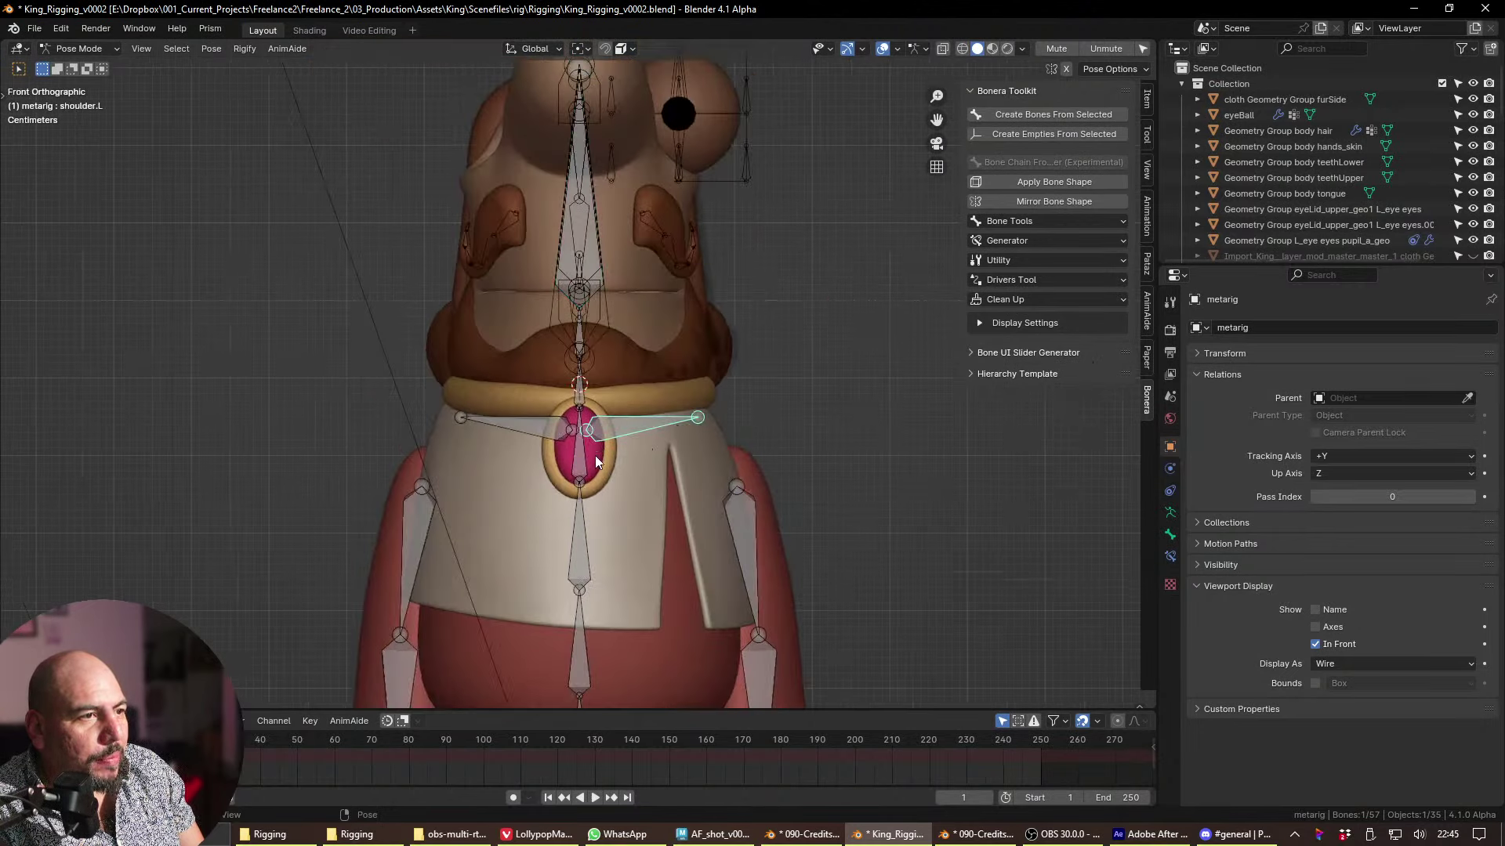
pyautogui.press('Tab')
pyautogui.click(589, 434)
pyautogui.press('g')
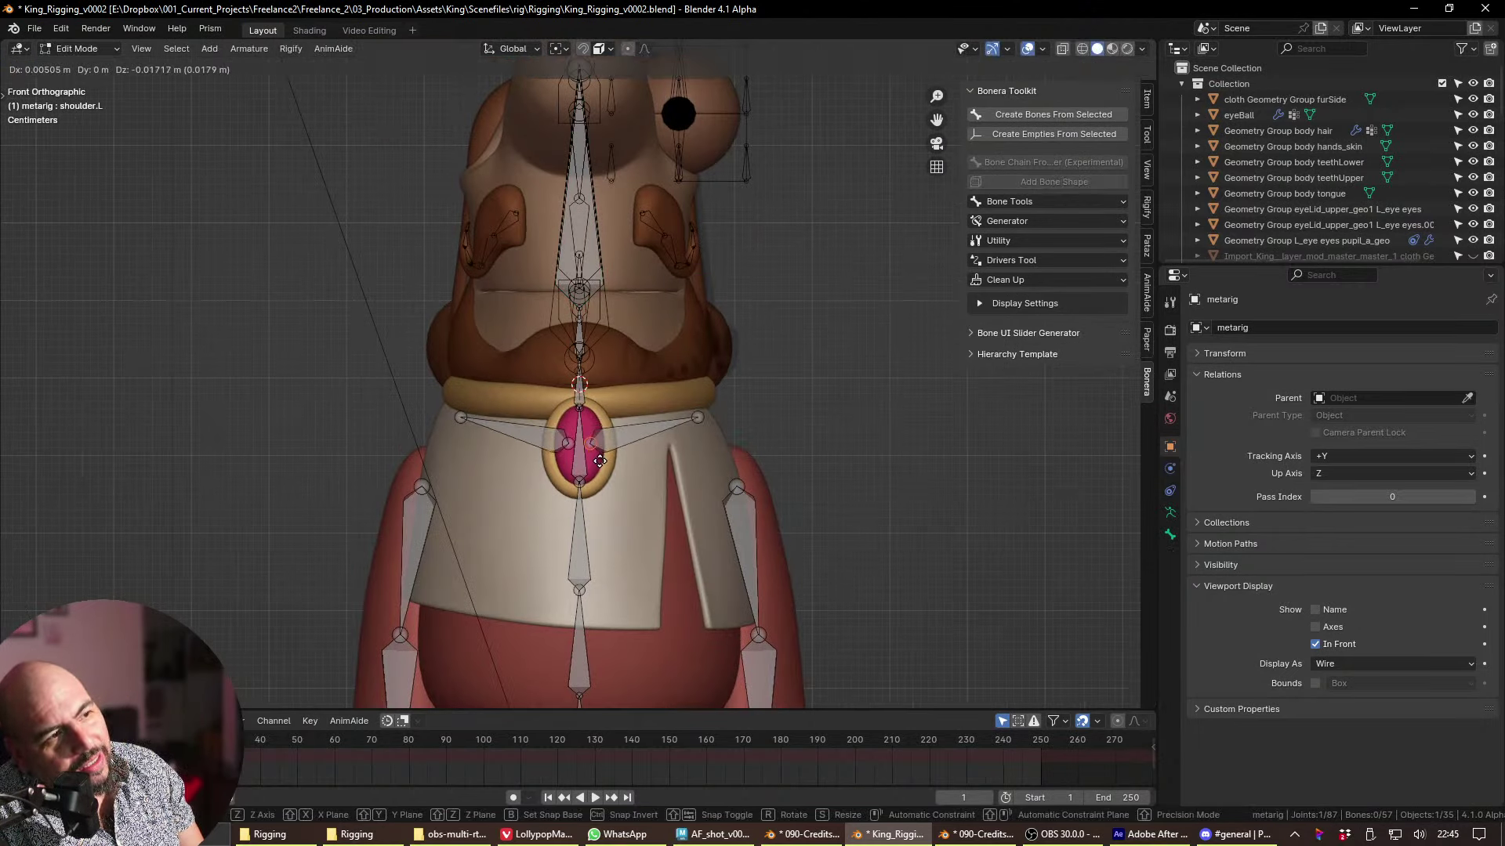
pyautogui.click(597, 462)
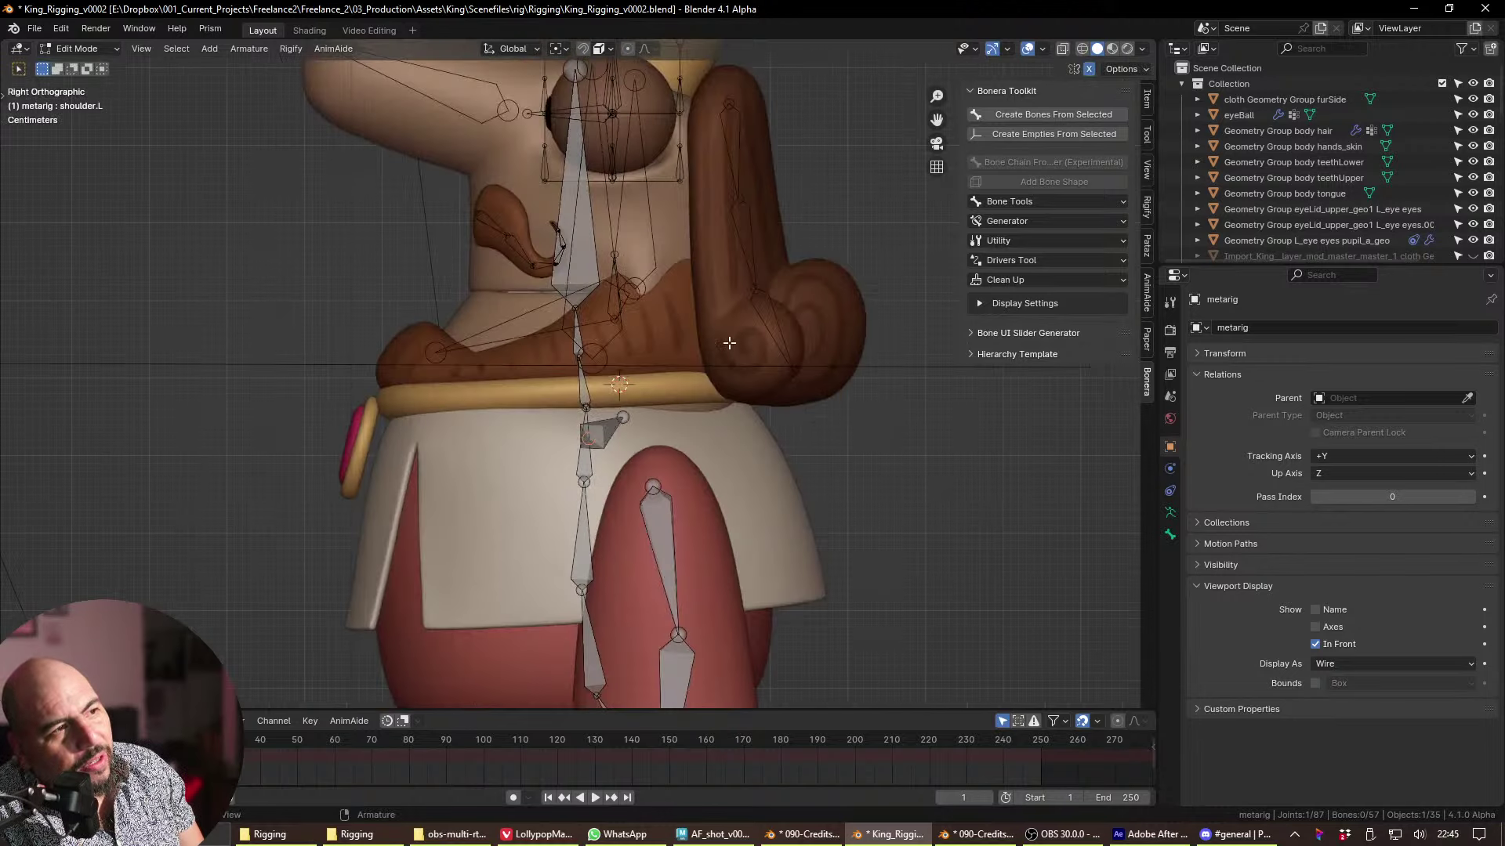
# - In the right view, select the joint at the base of neck bone spine.004 and place the 3D cursor there
pyautogui.press('`')
pyautogui.click(690, 515)
pyautogui.press('Tab')
pyautogui.click(587, 392)
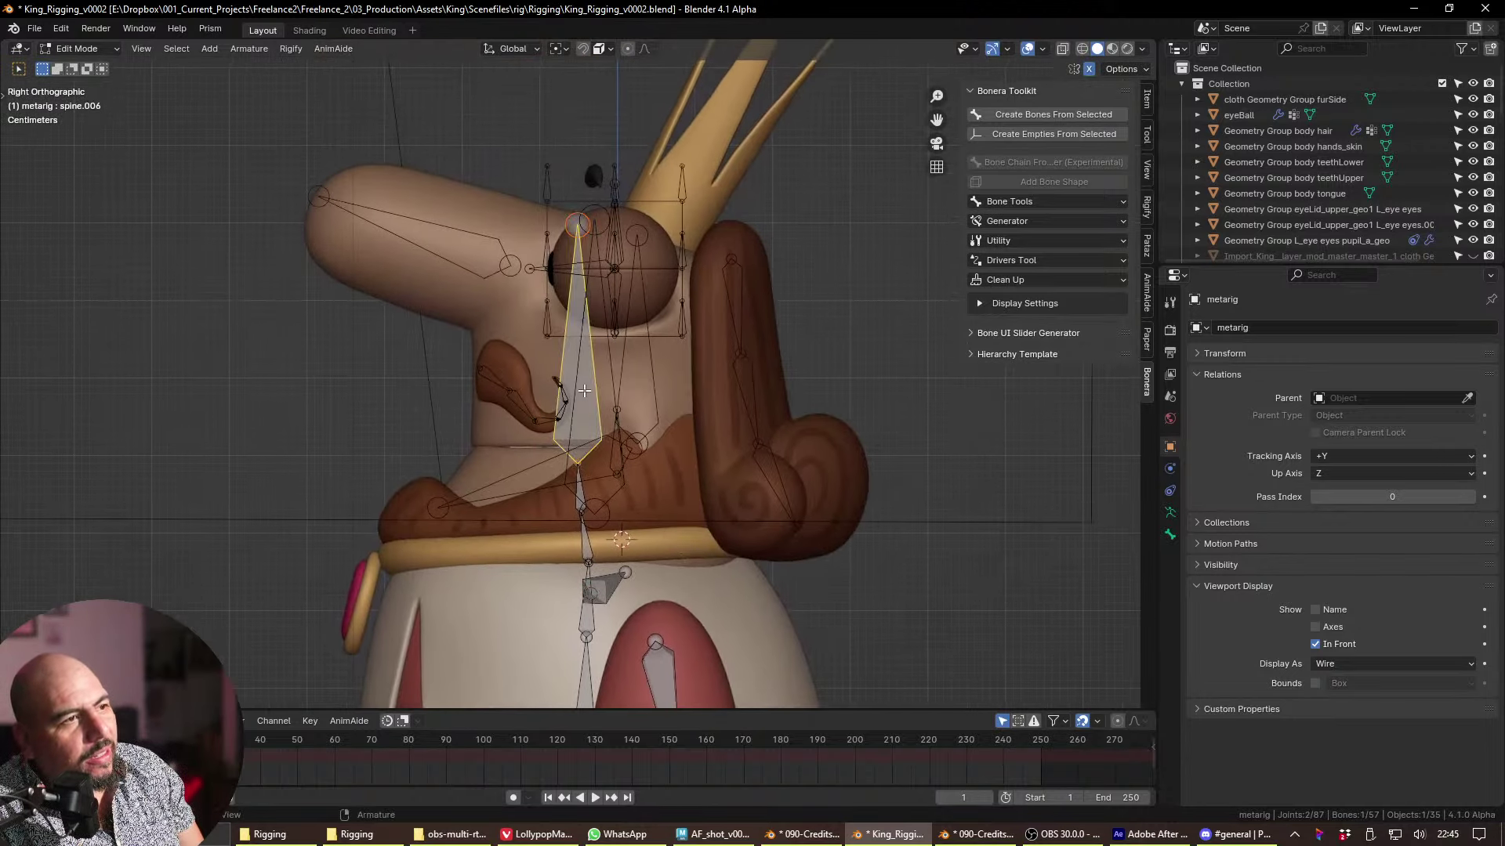
pyautogui.click(587, 541)
pyautogui.press('Tab')
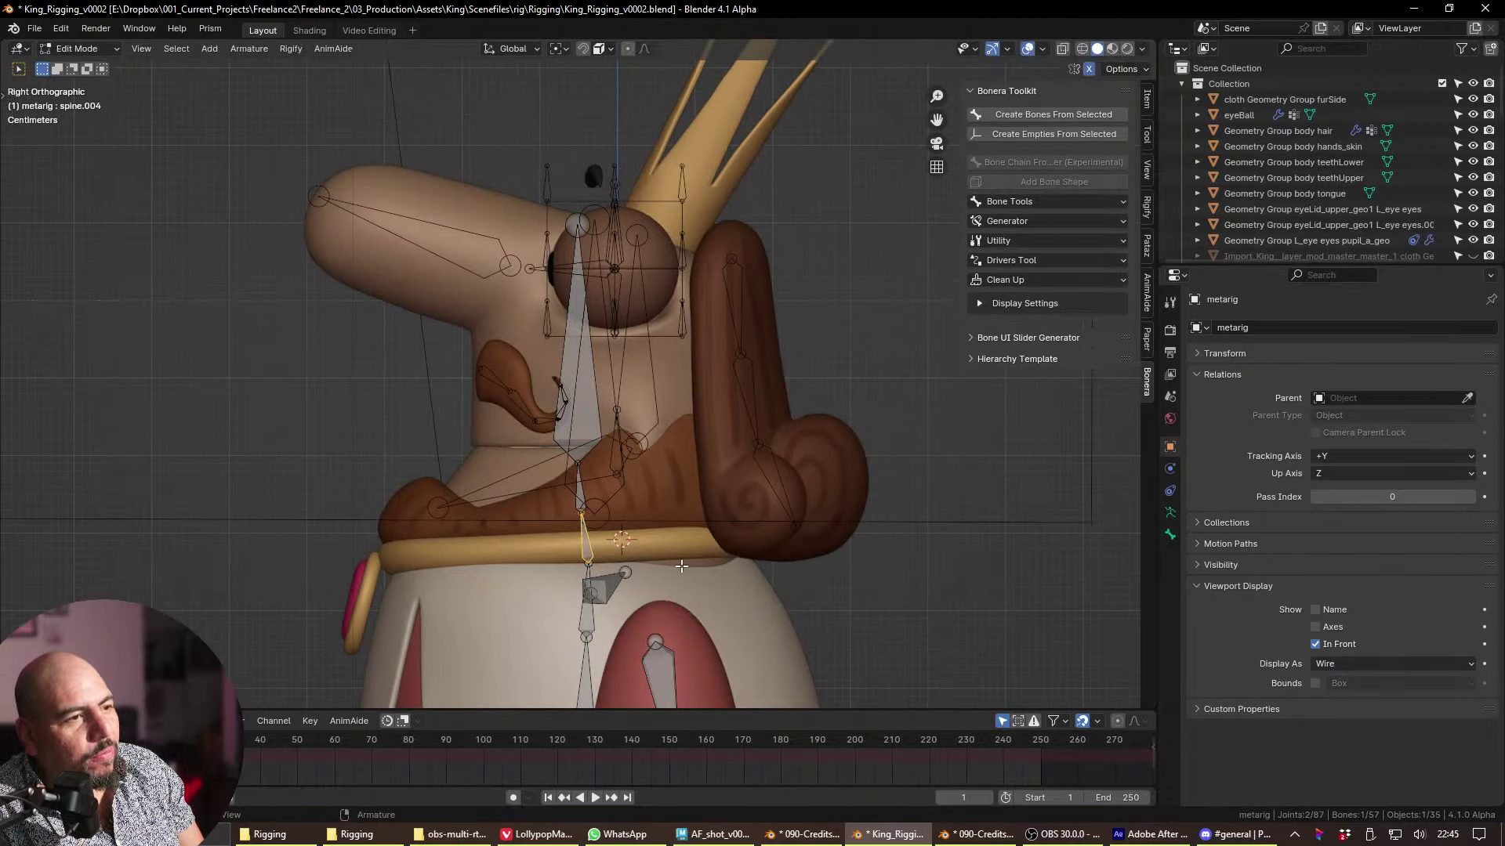
pyautogui.click(580, 486)
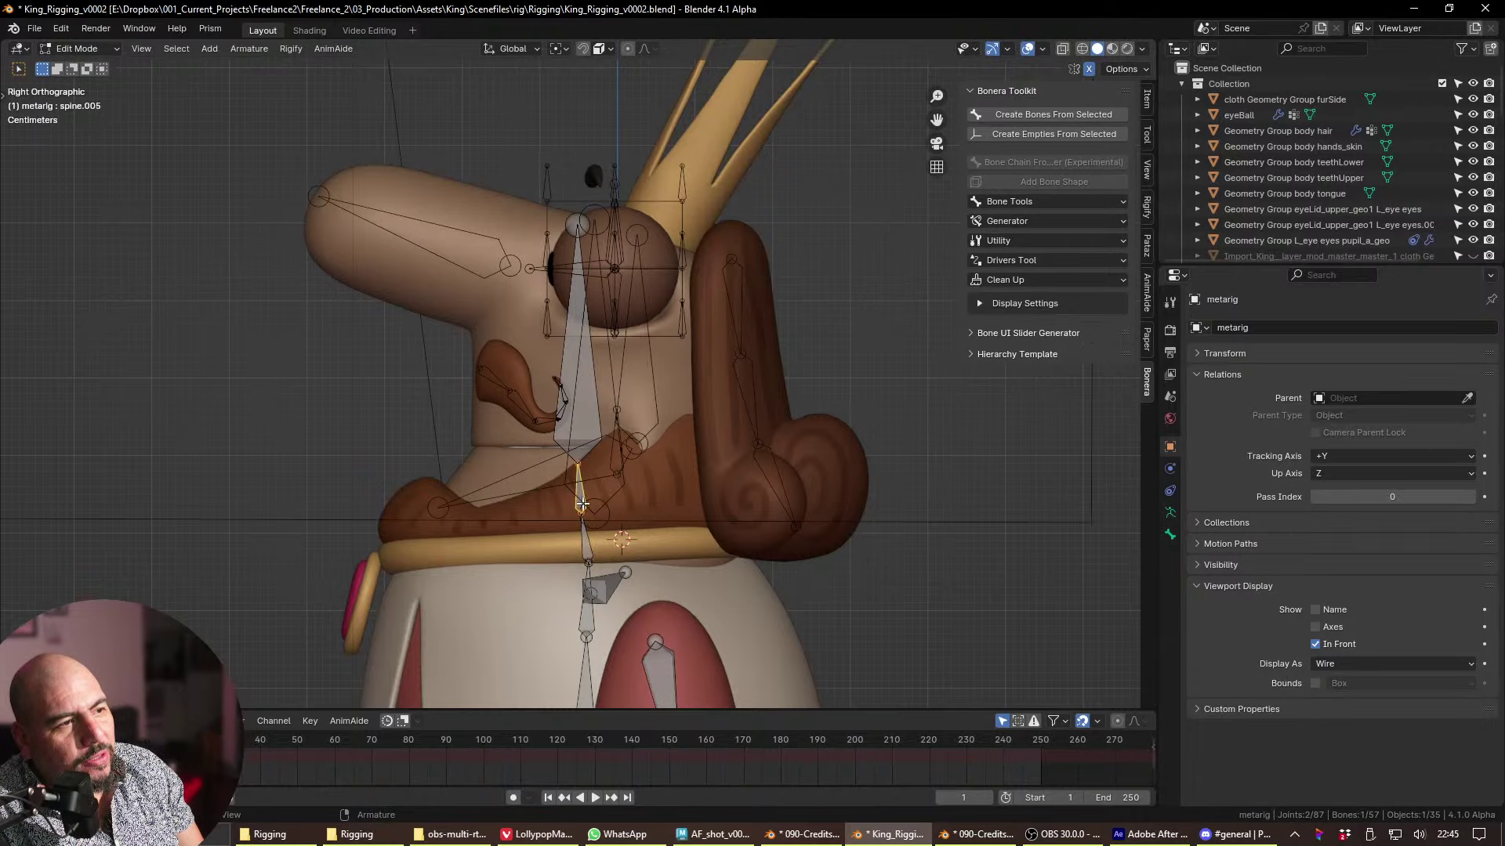
pyautogui.click(591, 564)
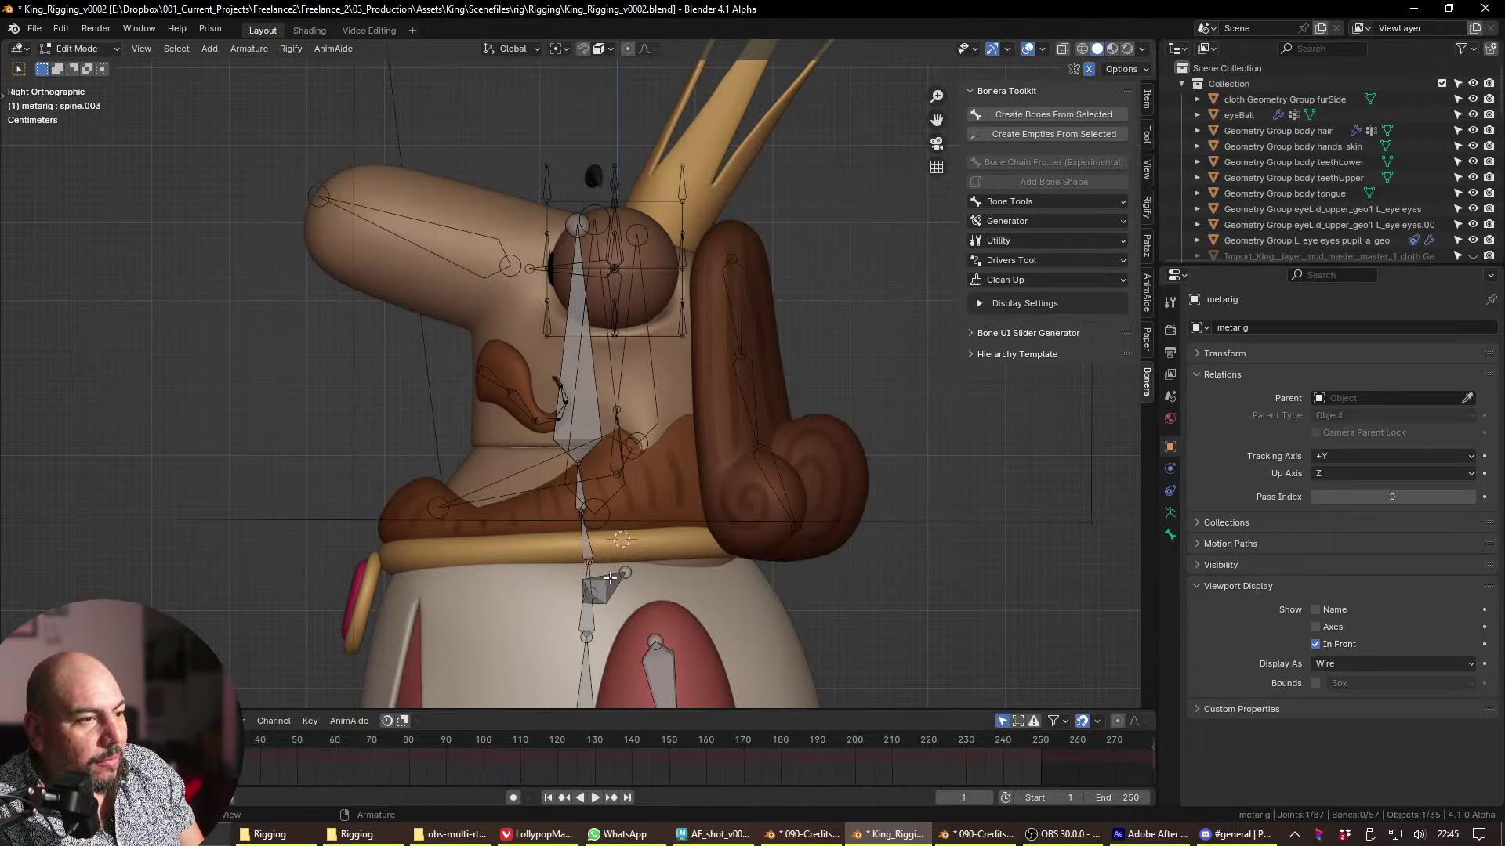
# - Scale down neck bones spine.004 and spine.005 around the 3D cursor so they span only the height of the gold collar
pyautogui.keyDown('shift'); pyautogui.click(580, 490); pyautogui.keyUp('shift')
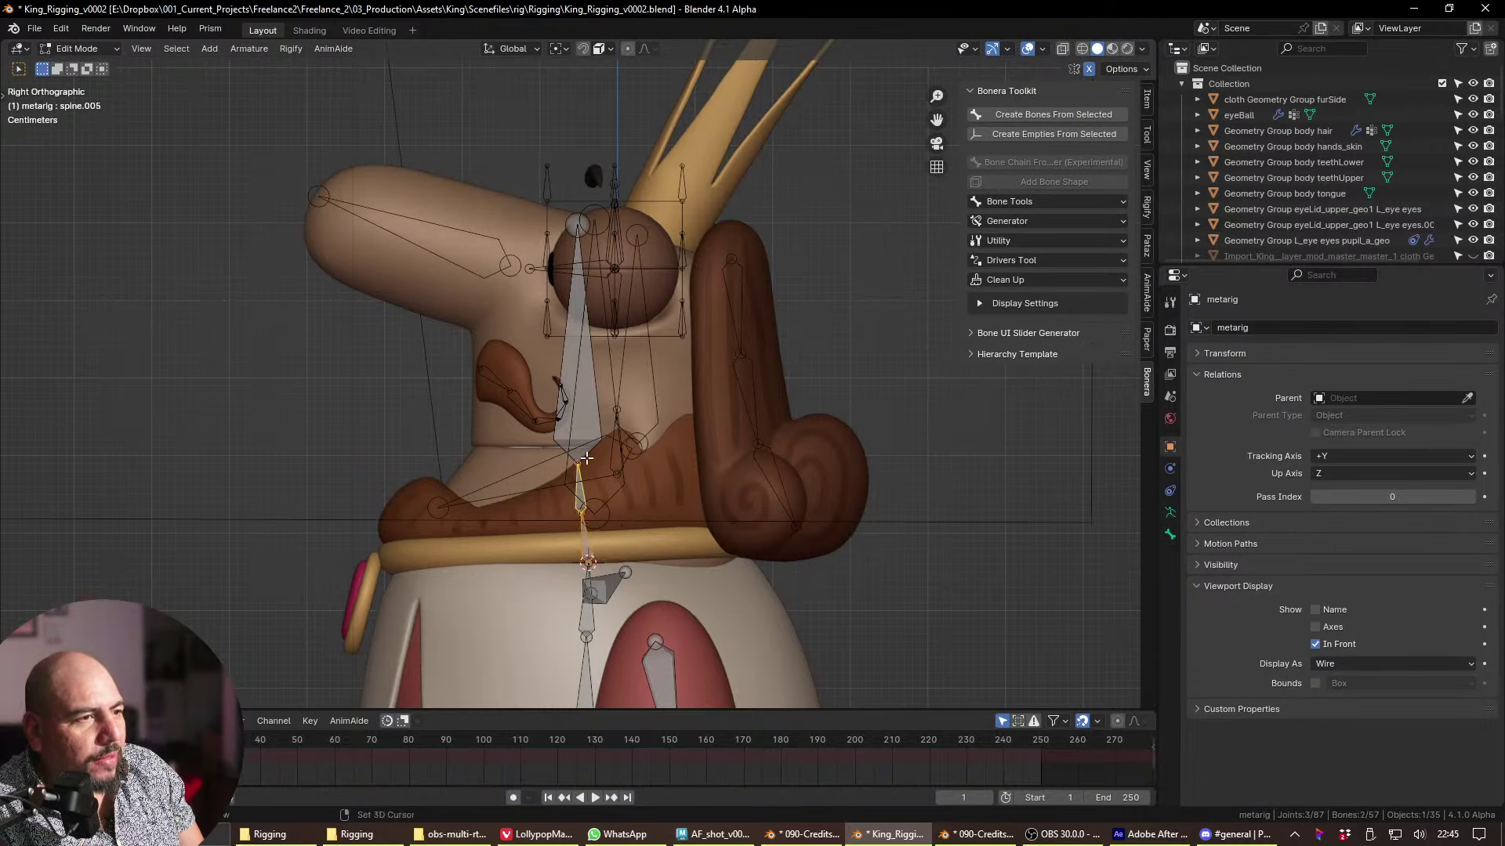
pyautogui.press('.')
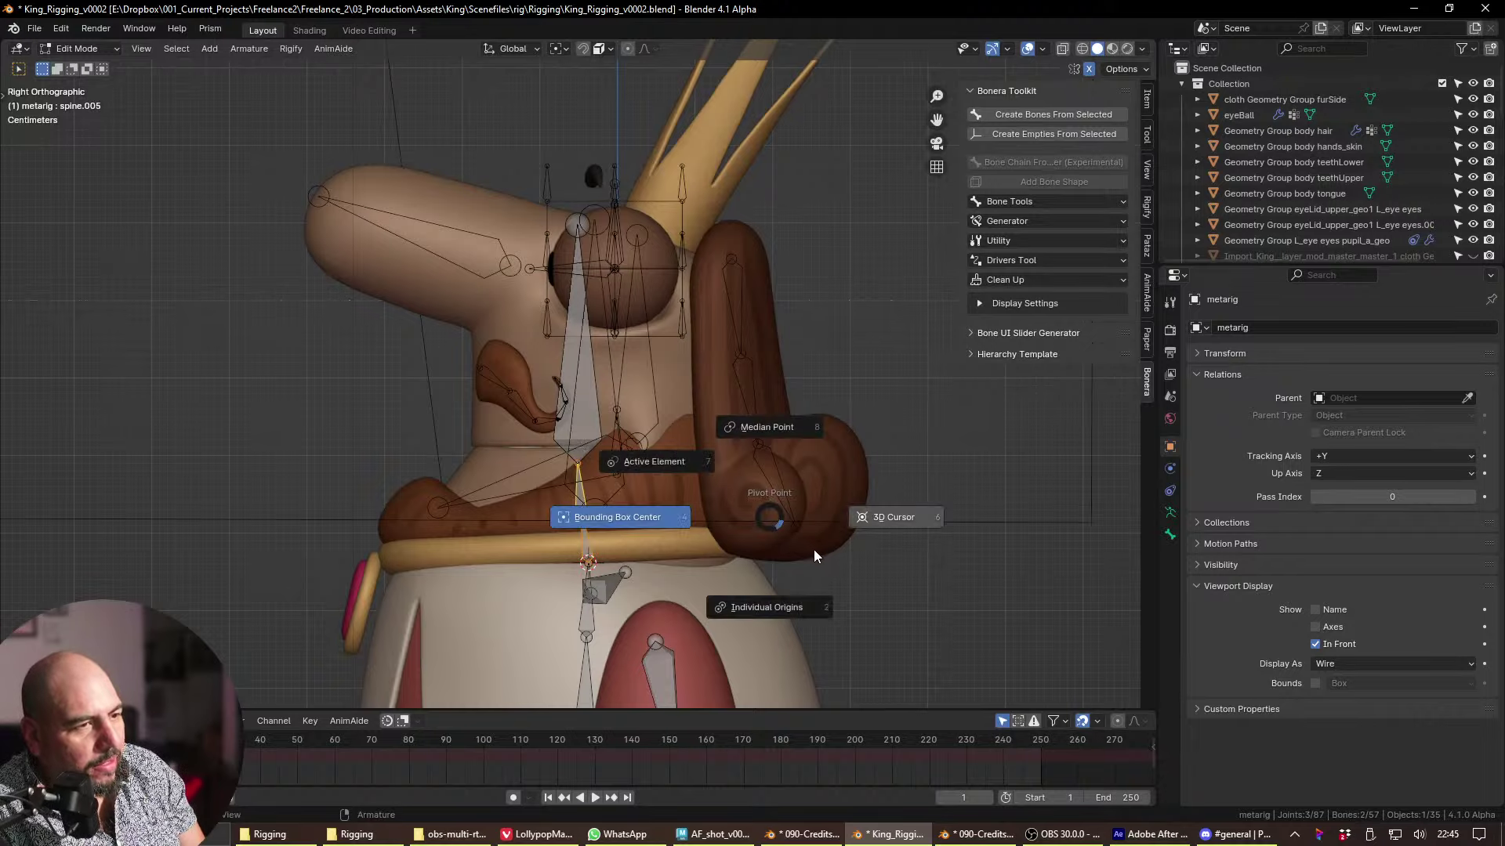
pyautogui.click(764, 576)
pyautogui.press('s')
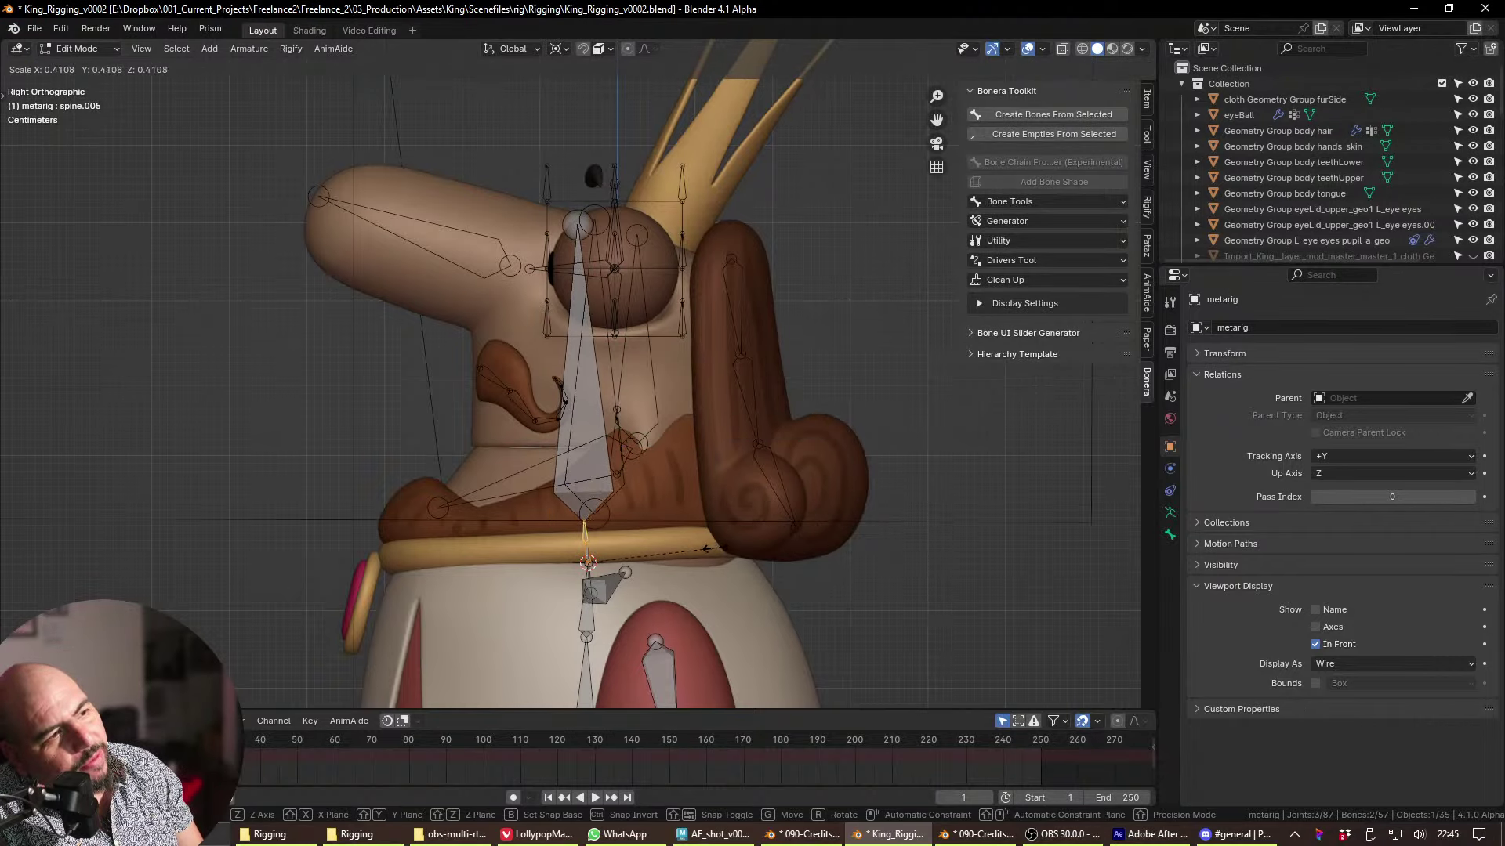
pyautogui.click(682, 559)
# - Straighten the two neck bones vertically by scaling them to 0 along the global Y axis
pyautogui.keyDown('shift'); pyautogui.moveTo(681, 559); pyautogui.dragTo(689, 423, button='middle'); pyautogui.keyUp('shift')
pyautogui.scroll(6, 705, 329)
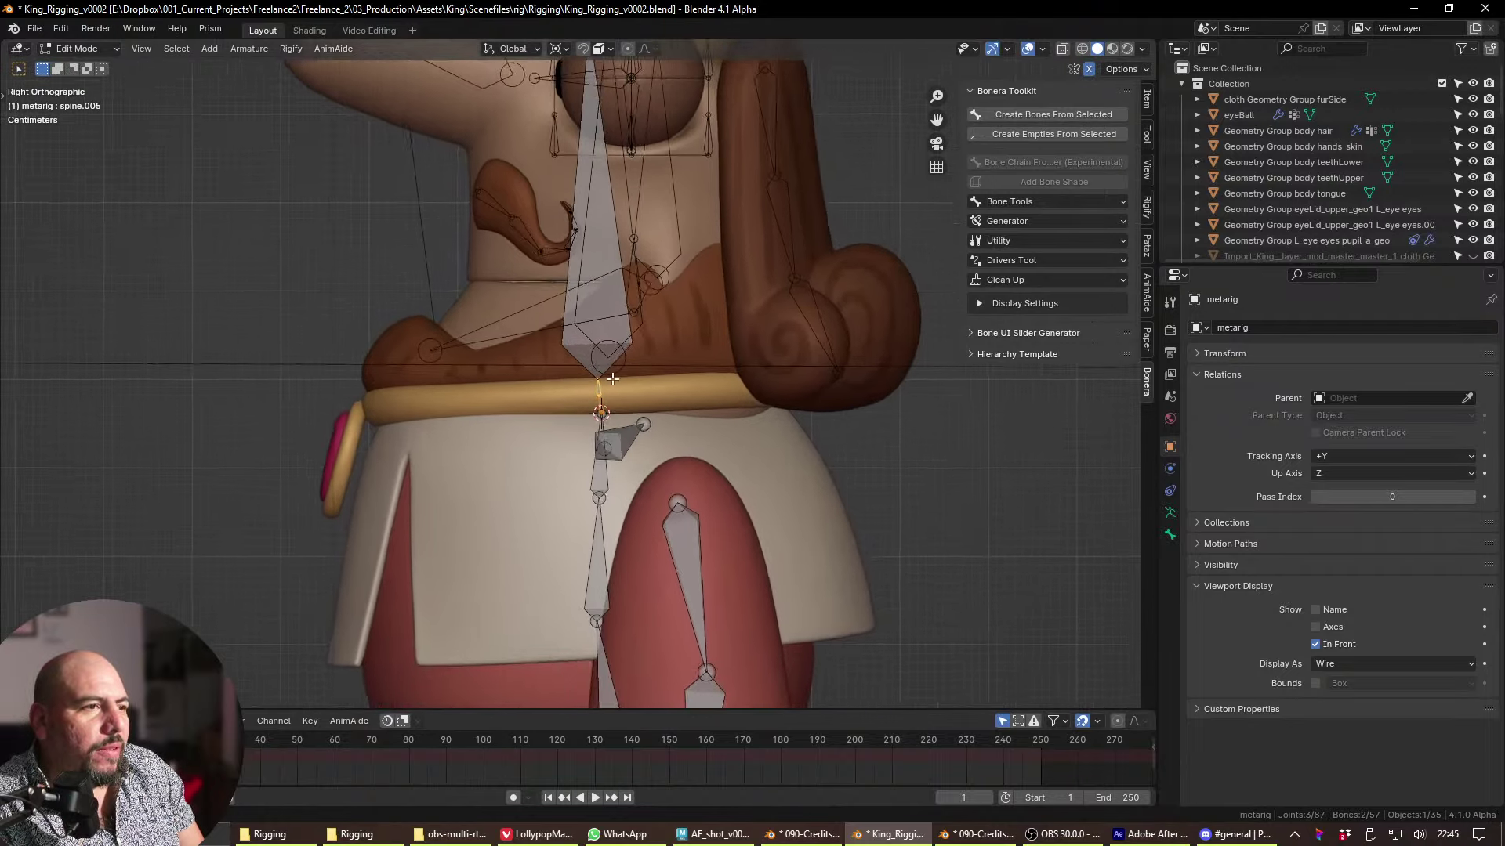
pyautogui.scroll(1, 756, 305)
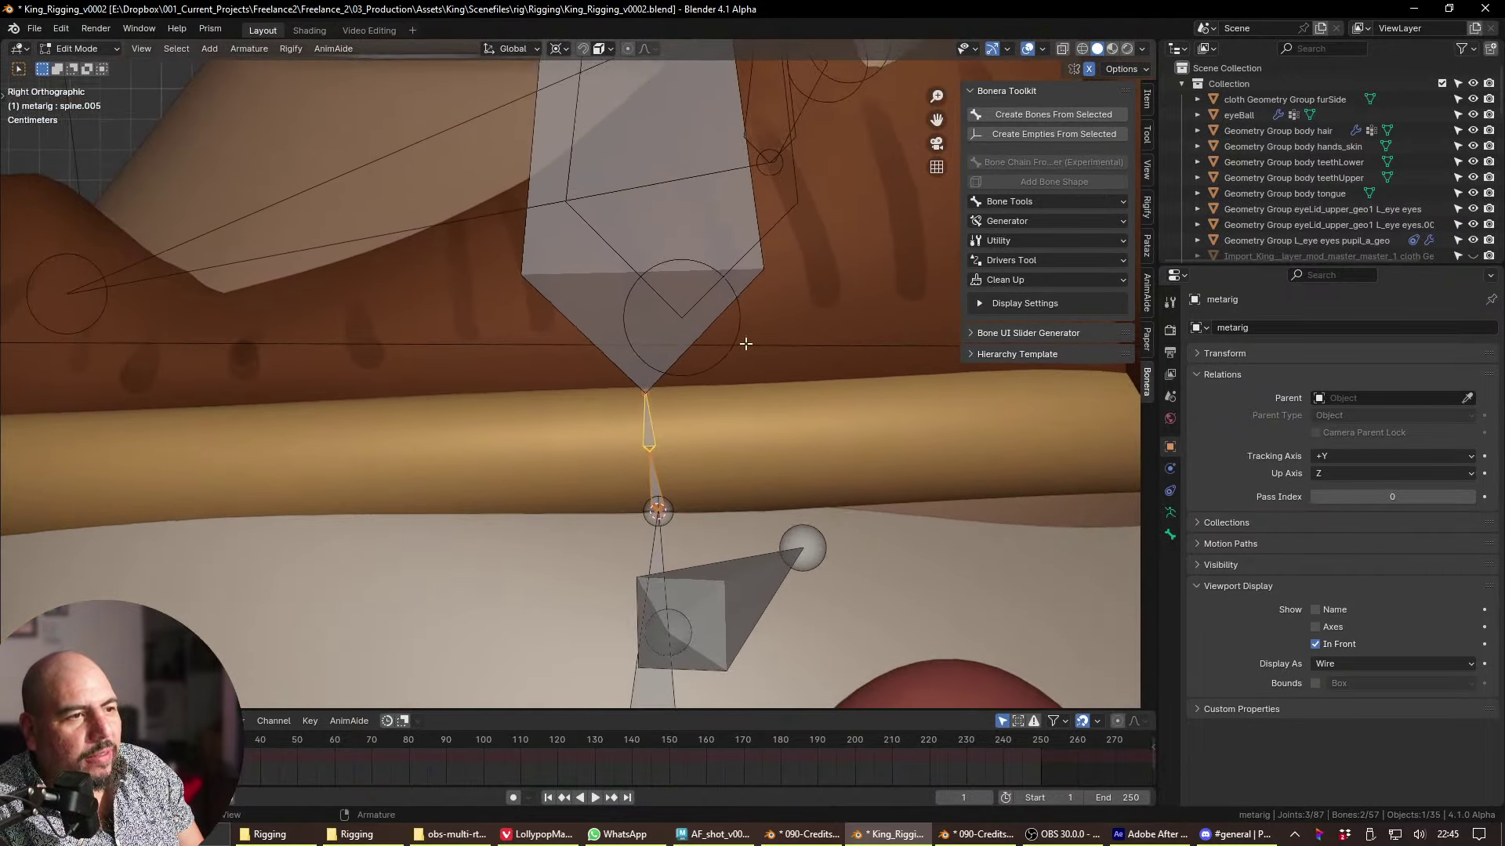
pyautogui.press('s')
pyautogui.press('y')
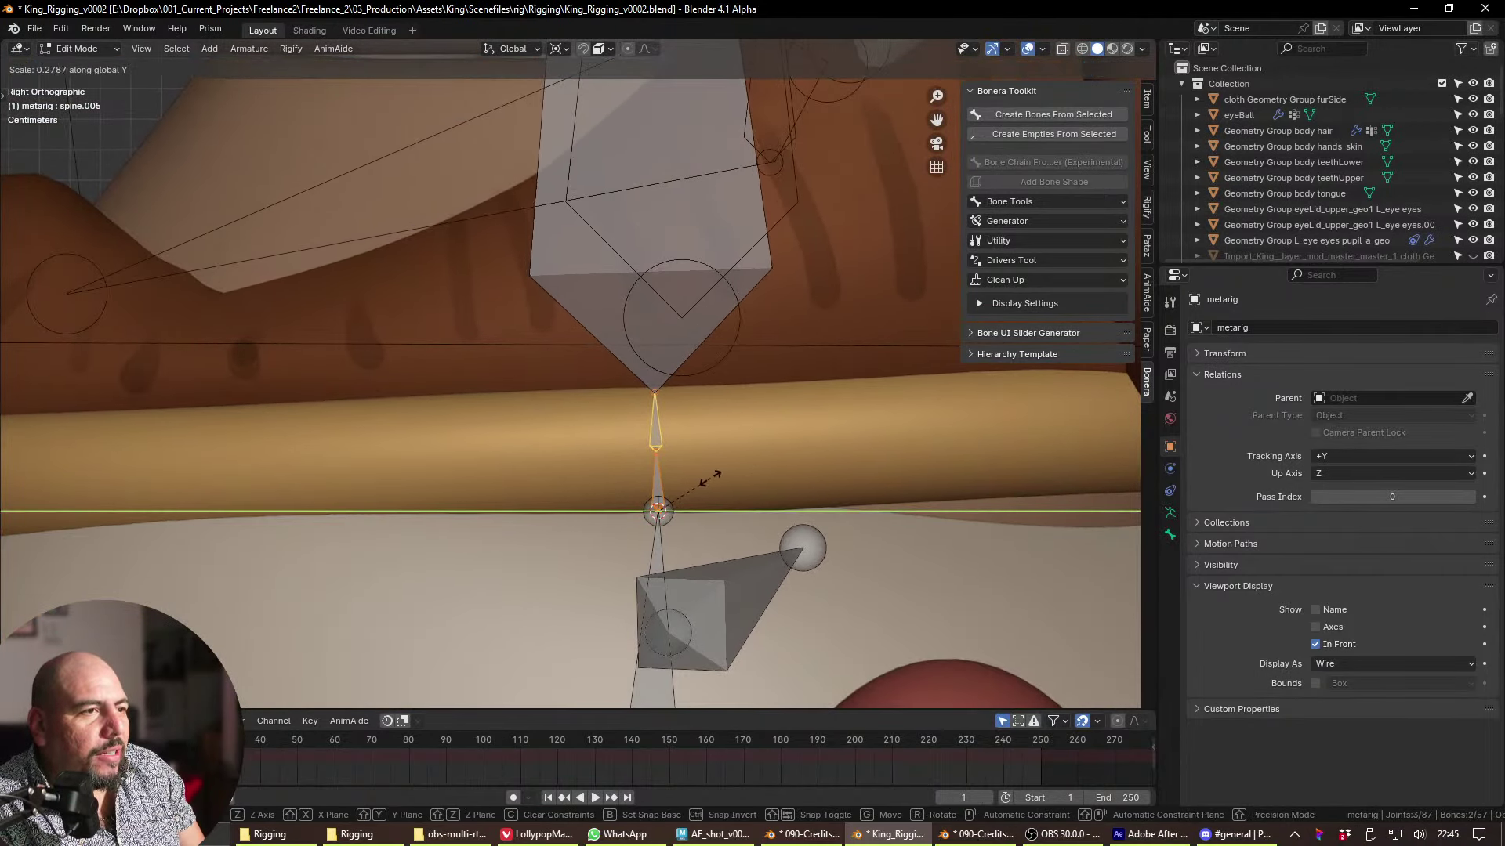
pyautogui.write('0')
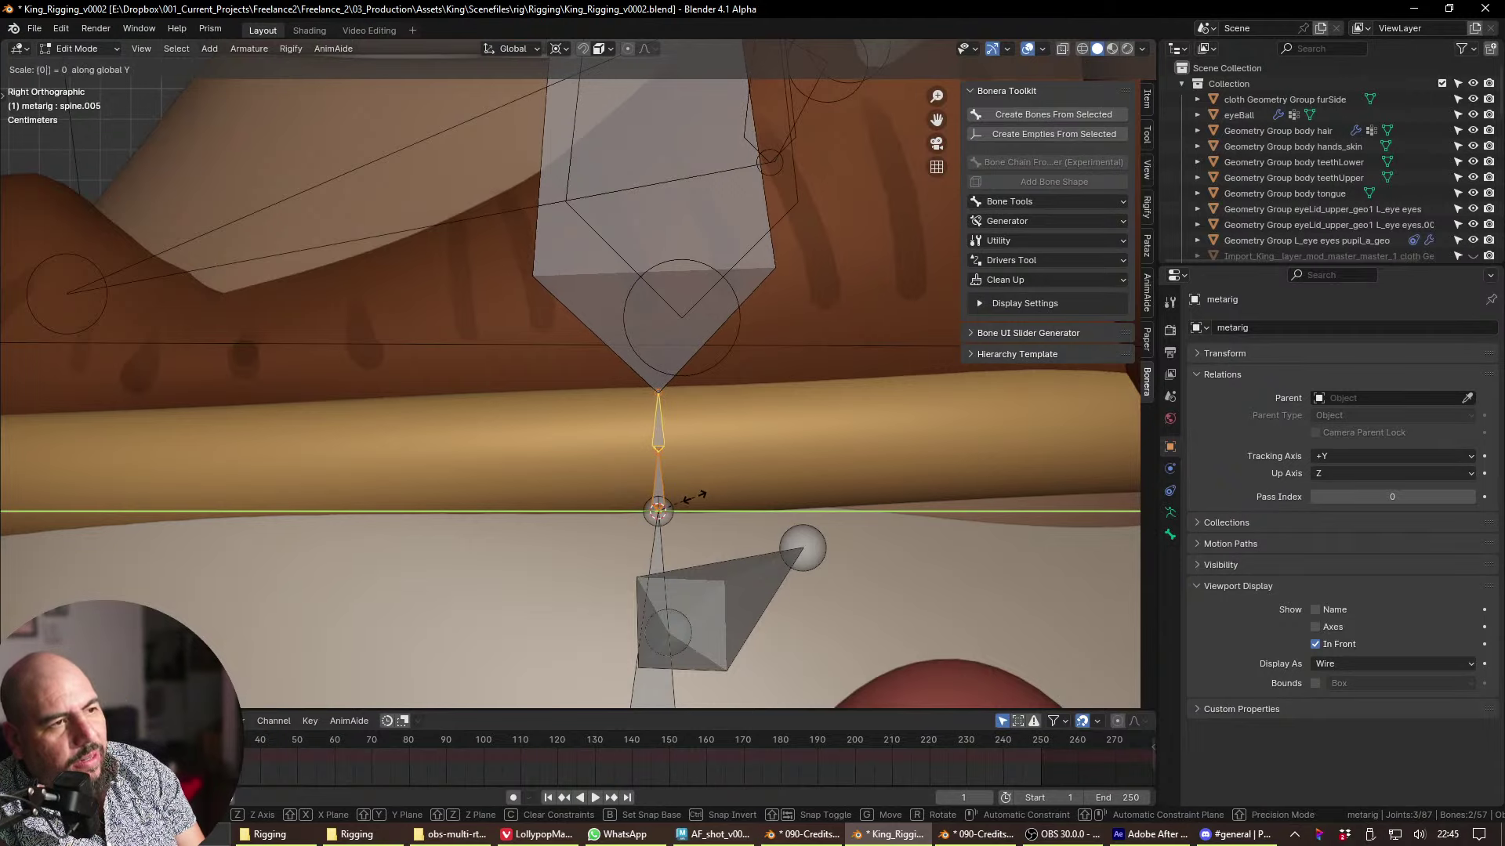
pyautogui.press('Return')
# - Move the top joint of head bone spine.006 backward along Y so the bone stands nearly vertical above the neck
pyautogui.scroll(-4, 650, 534)
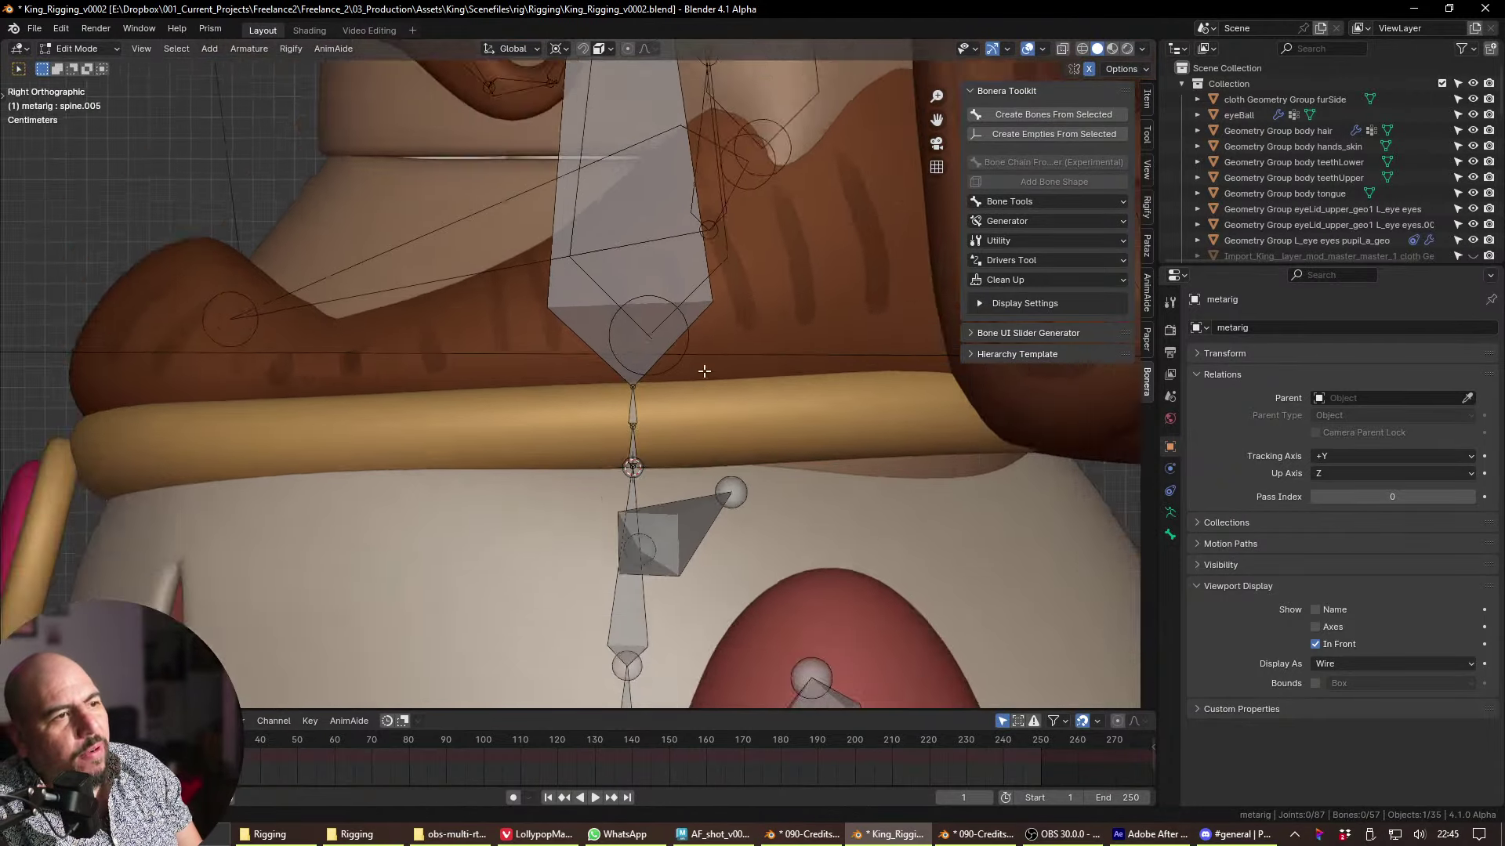
pyautogui.keyDown('shift'); pyautogui.scroll(5, 650, 533); pyautogui.keyUp('shift')
pyautogui.click(608, 187)
pyautogui.press('g')
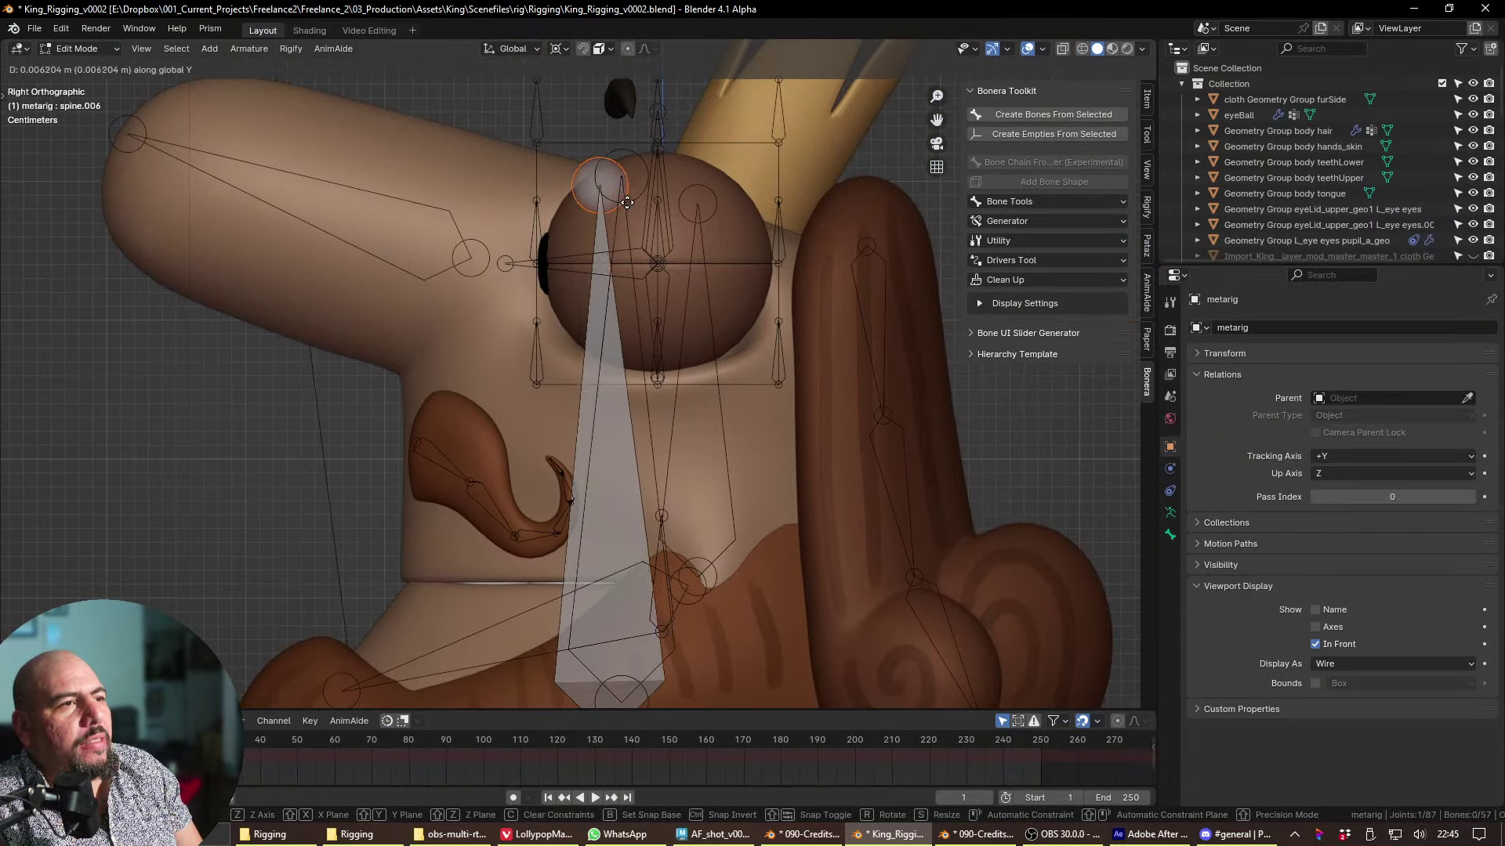
pyautogui.press('y')
pyautogui.click(645, 203)
pyautogui.scroll(-4, 642, 258)
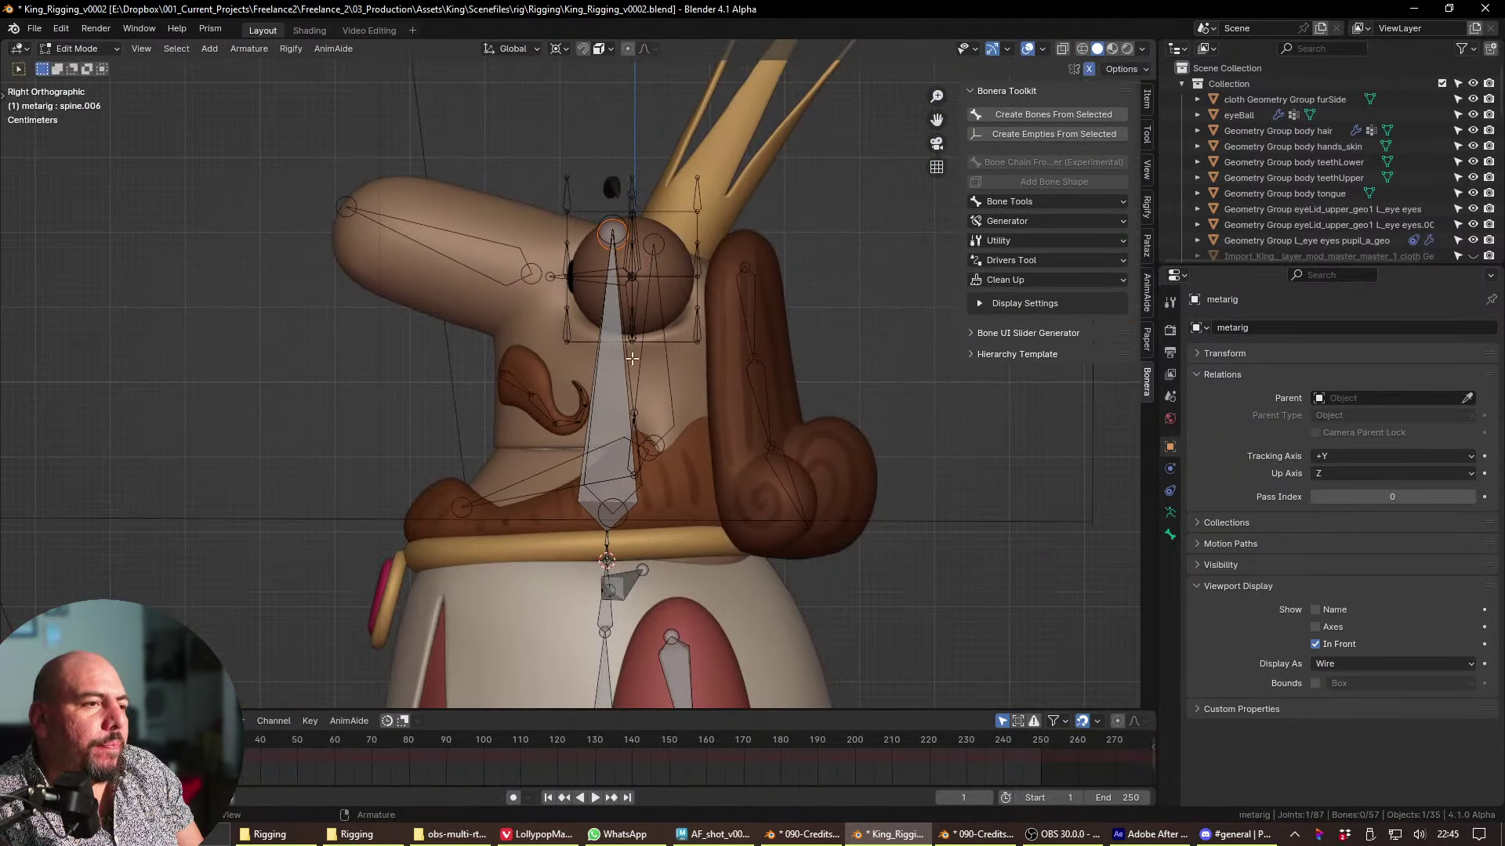
# - In the front view, move the left shoulder bone's outer end to the top of the arm and its inner end beside the medallion's lower edge
pyautogui.keyDown('shift'); pyautogui.scroll(-5, 642, 261); pyautogui.keyUp('shift')
pyautogui.press('`')
pyautogui.press('KP_4')
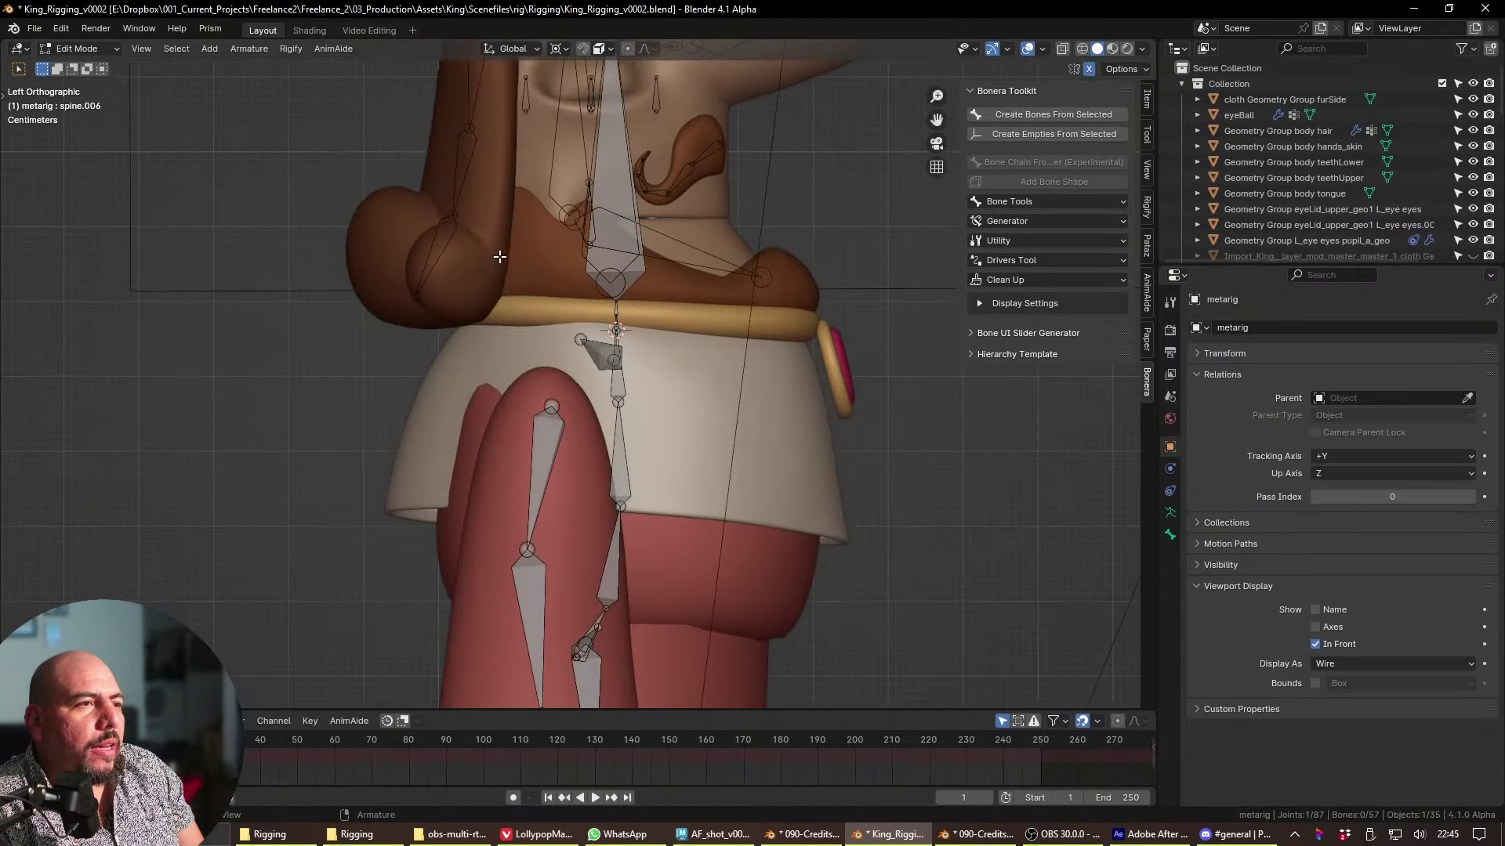
pyautogui.press('`')
pyautogui.click(538, 232)
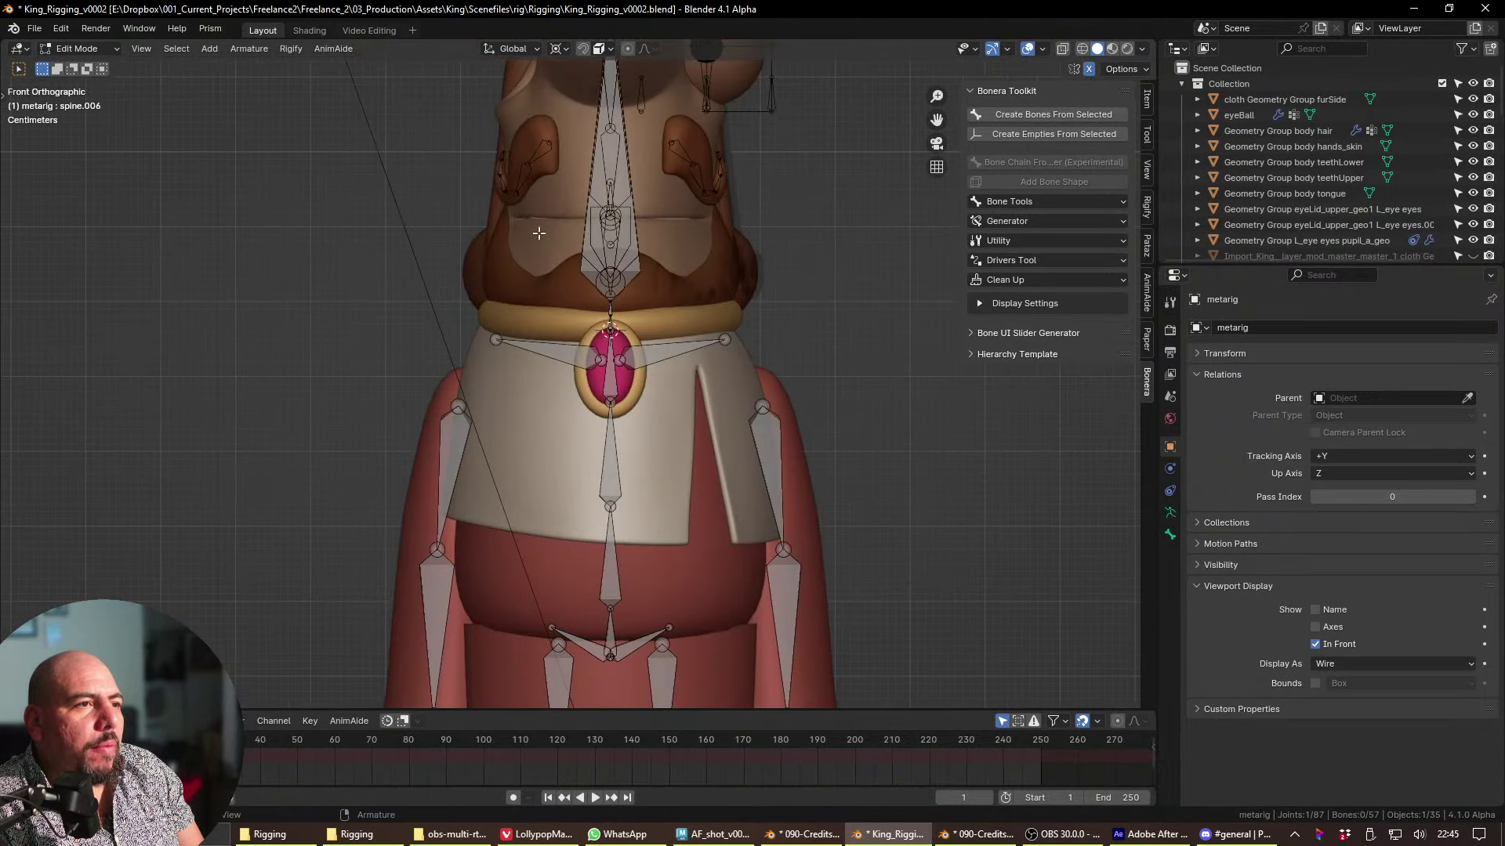
pyautogui.click(626, 370)
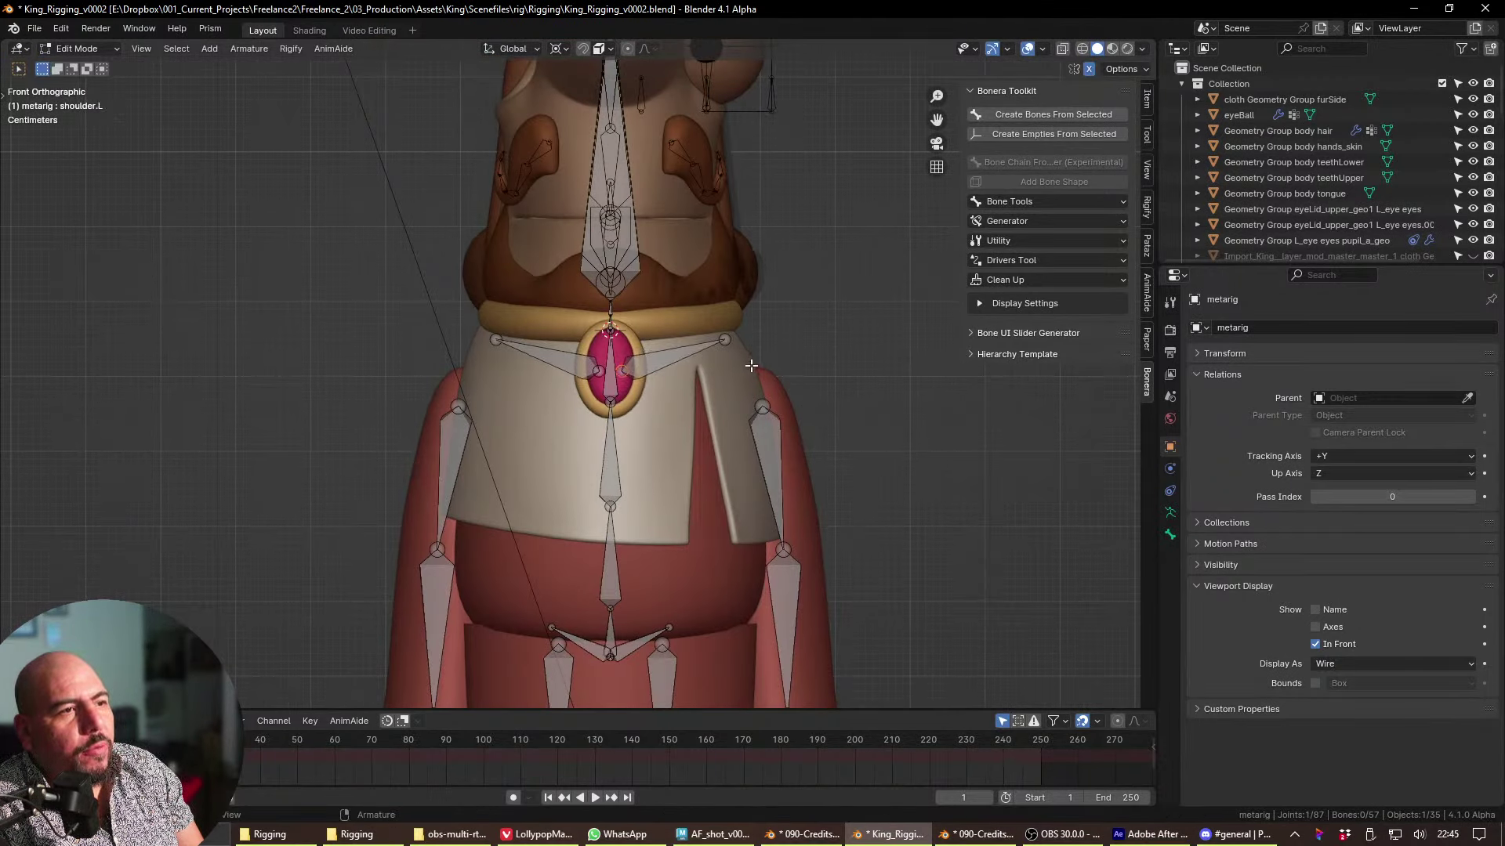
pyautogui.press('g')
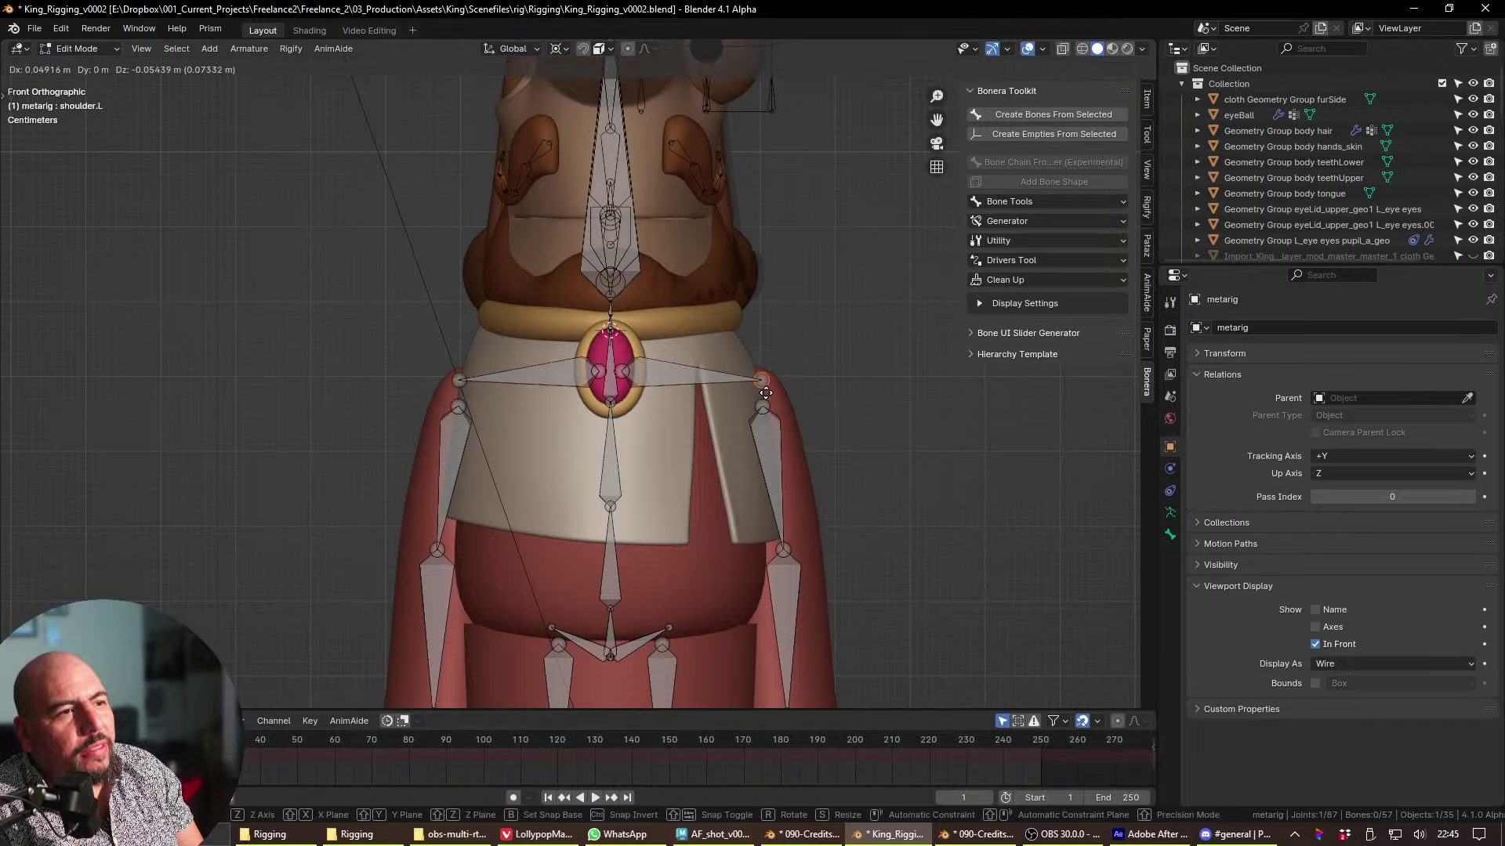
pyautogui.click(648, 421)
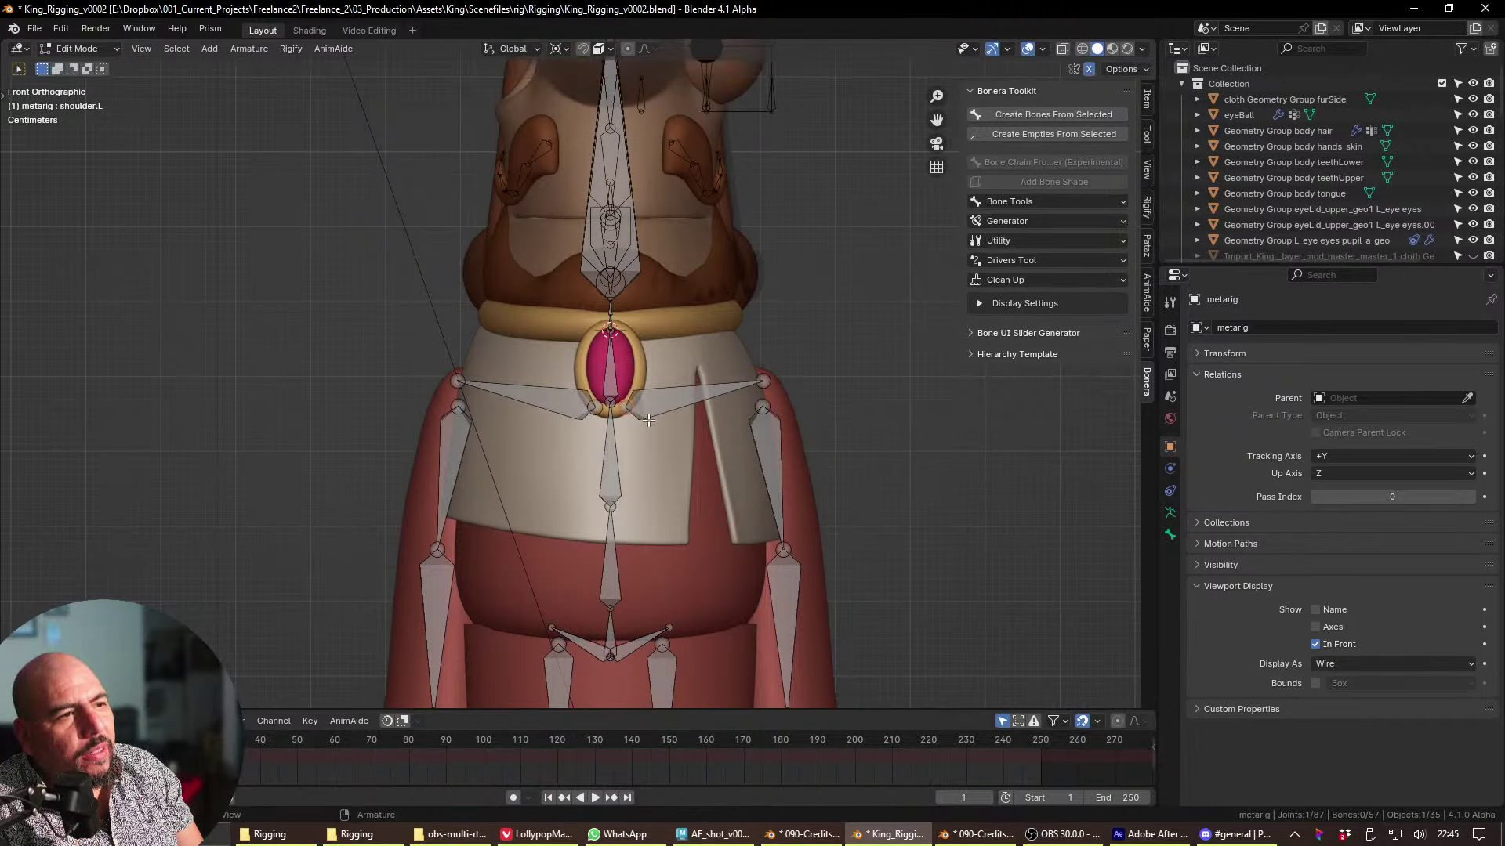
# - In the front view, lower the left shoulder bone's outer end slightly and adjust its inner end beside the medallion's lower edge
pyautogui.press('g')
pyautogui.click(761, 394)
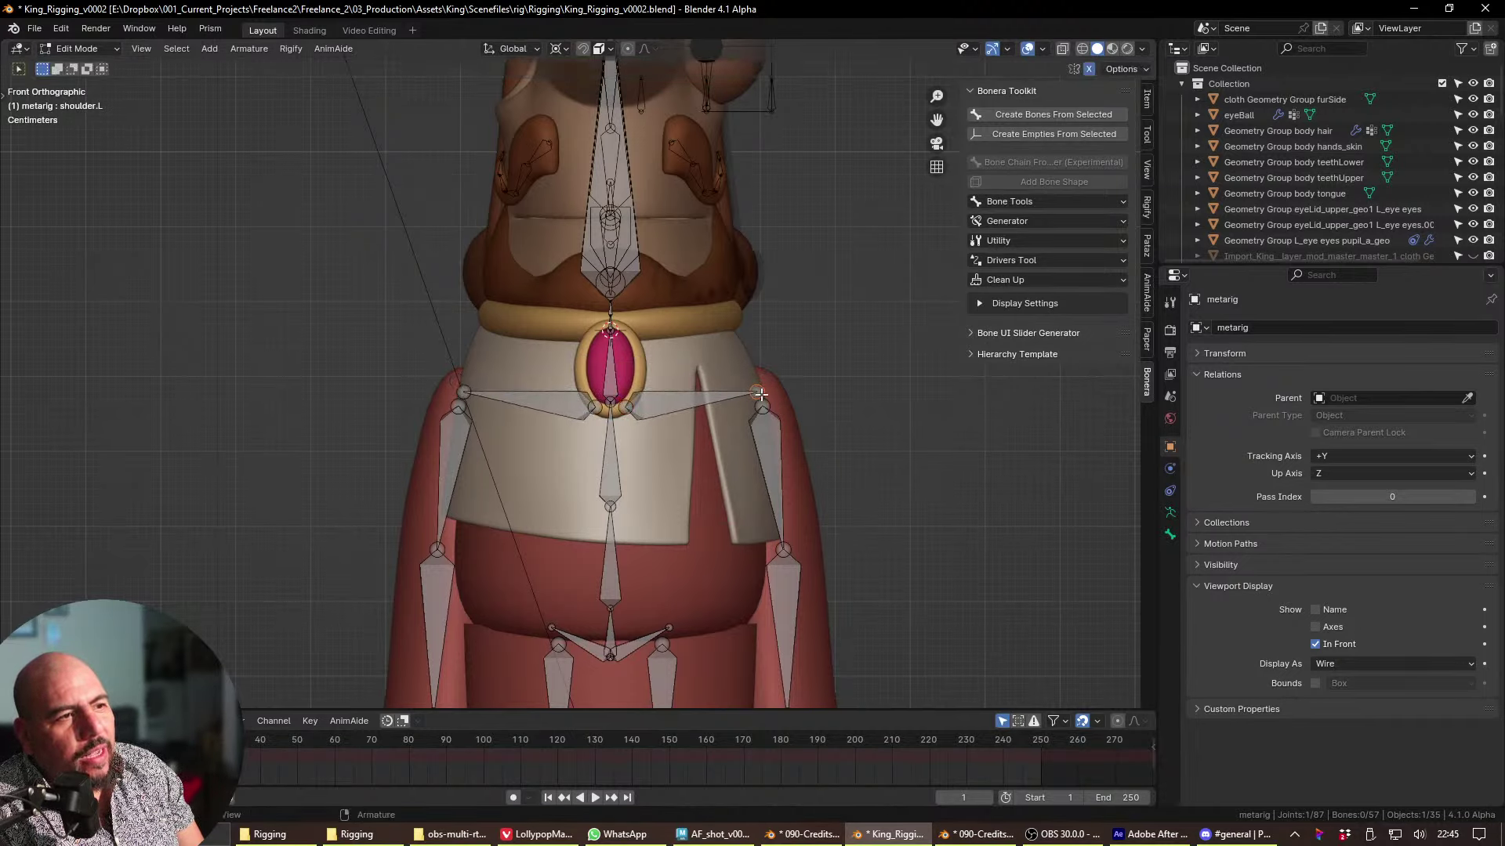
pyautogui.click(627, 408)
pyautogui.press('g')
pyautogui.click(636, 431)
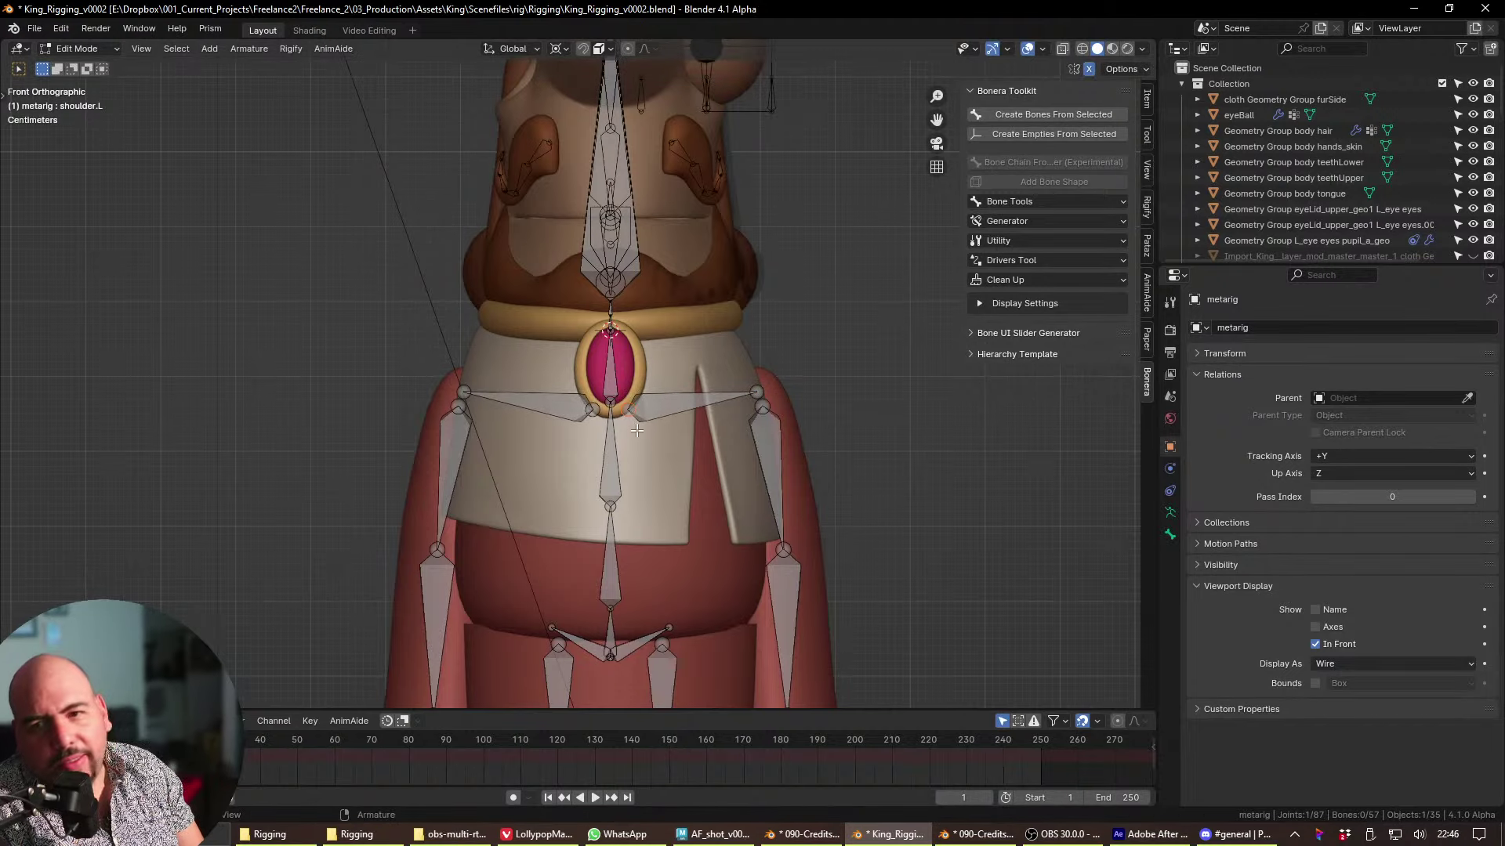
# - In the right side view, move the left shoulder bone's outer end backward to the start of the upper arm bone
pyautogui.keyDown('ctrl'); pyautogui.hscroll(4, 637, 430); pyautogui.keyUp('ctrl')
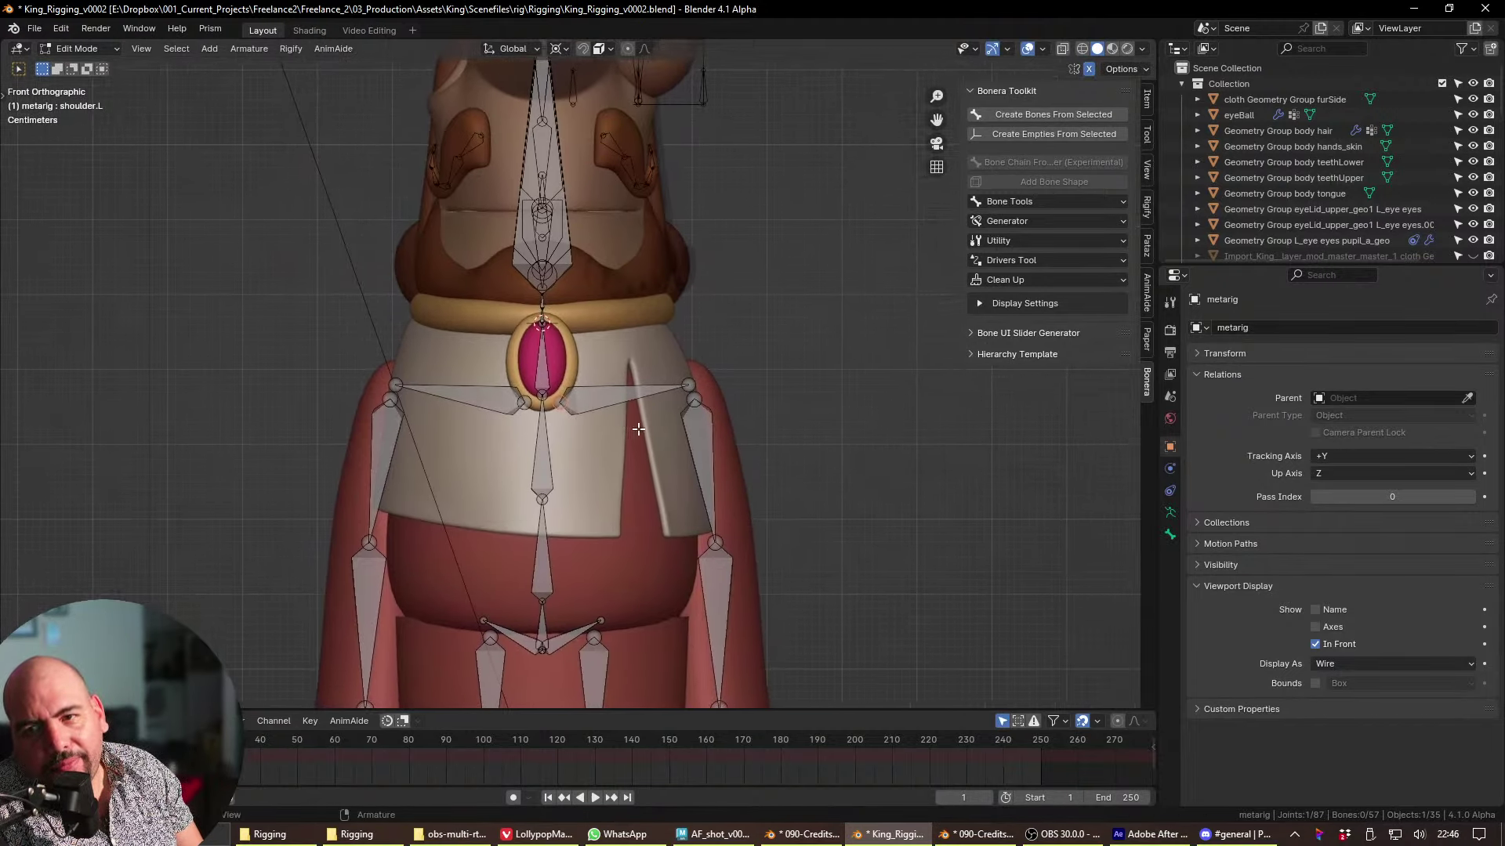
pyautogui.press('KP_3')
pyautogui.moveTo(602, 419); pyautogui.dragTo(571, 470, button='middle')
pyautogui.press('KP_1')
pyautogui.press('`')
pyautogui.click(662, 413)
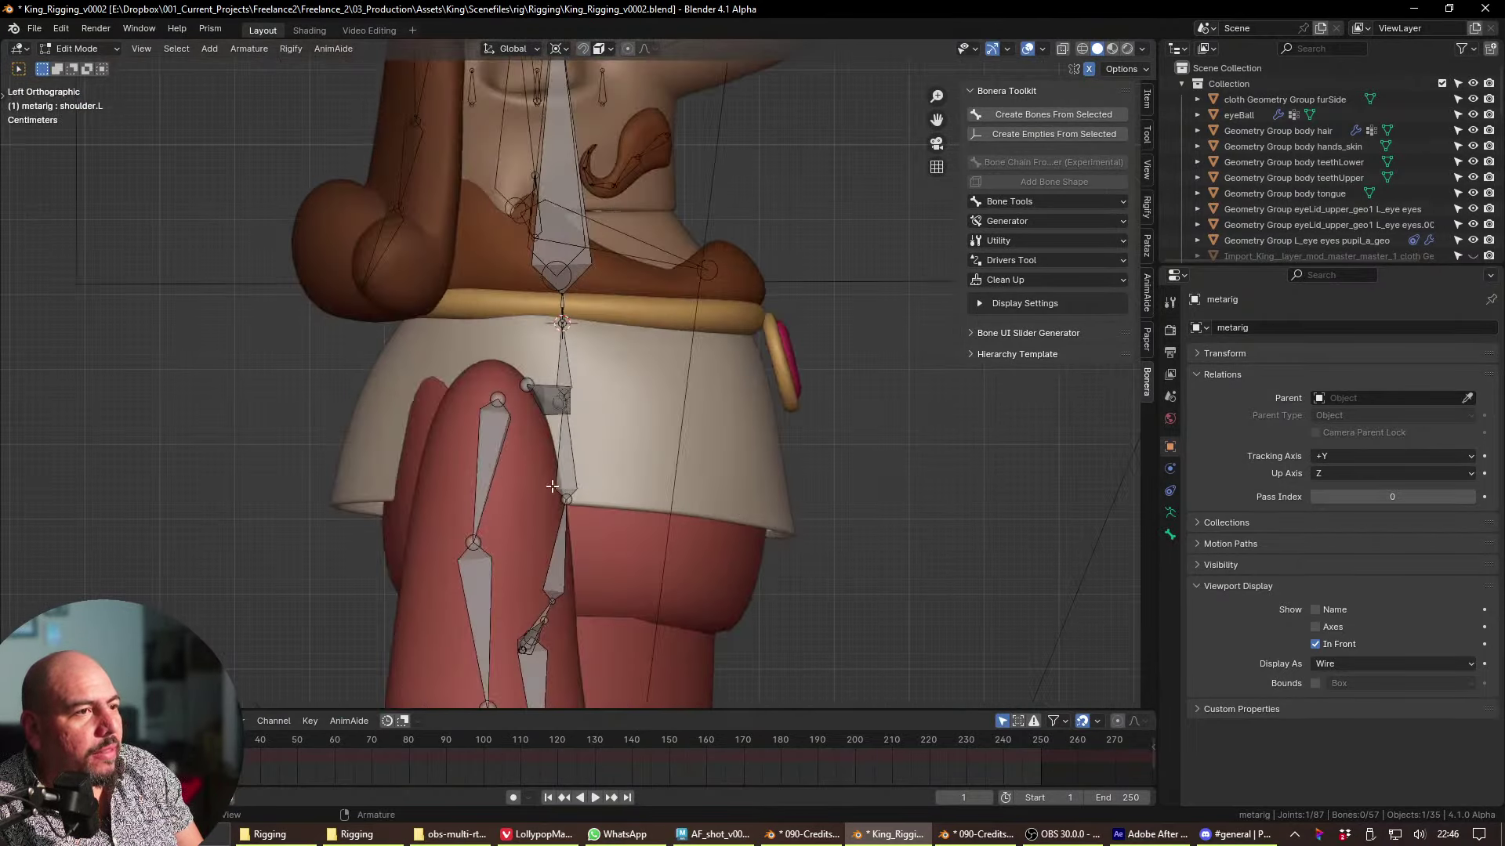
pyautogui.keyDown('shift'); pyautogui.moveTo(672, 413); pyautogui.dragTo(653, 448, button='middle'); pyautogui.keyUp('shift')
pyautogui.click(558, 338)
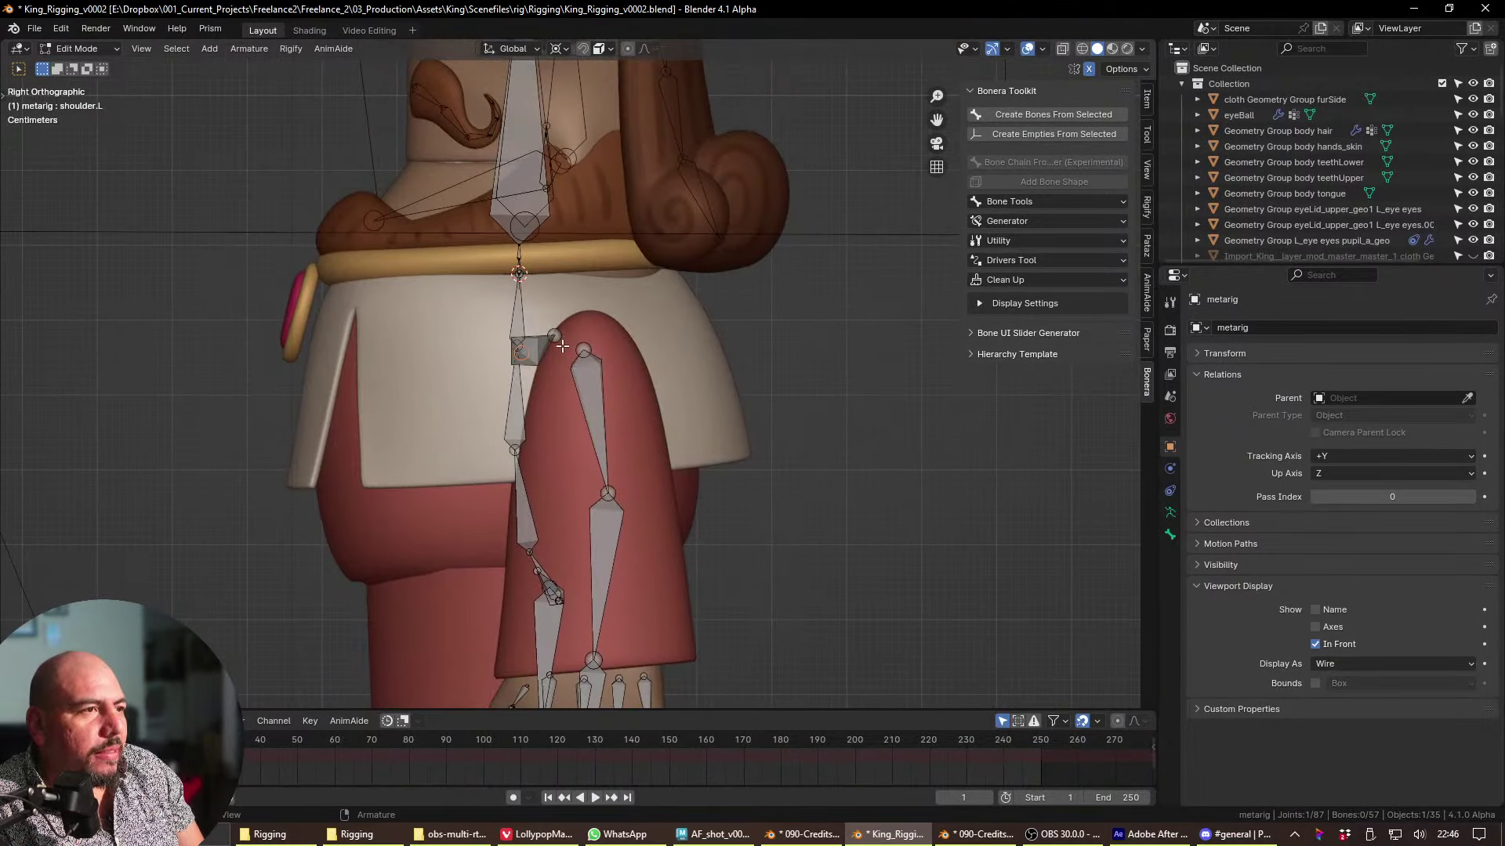
pyautogui.press('g')
pyautogui.click(593, 362)
# - Raise the left shoulder bone's outer end slightly so it sits just above the upper arm's start joint
pyautogui.press('`')
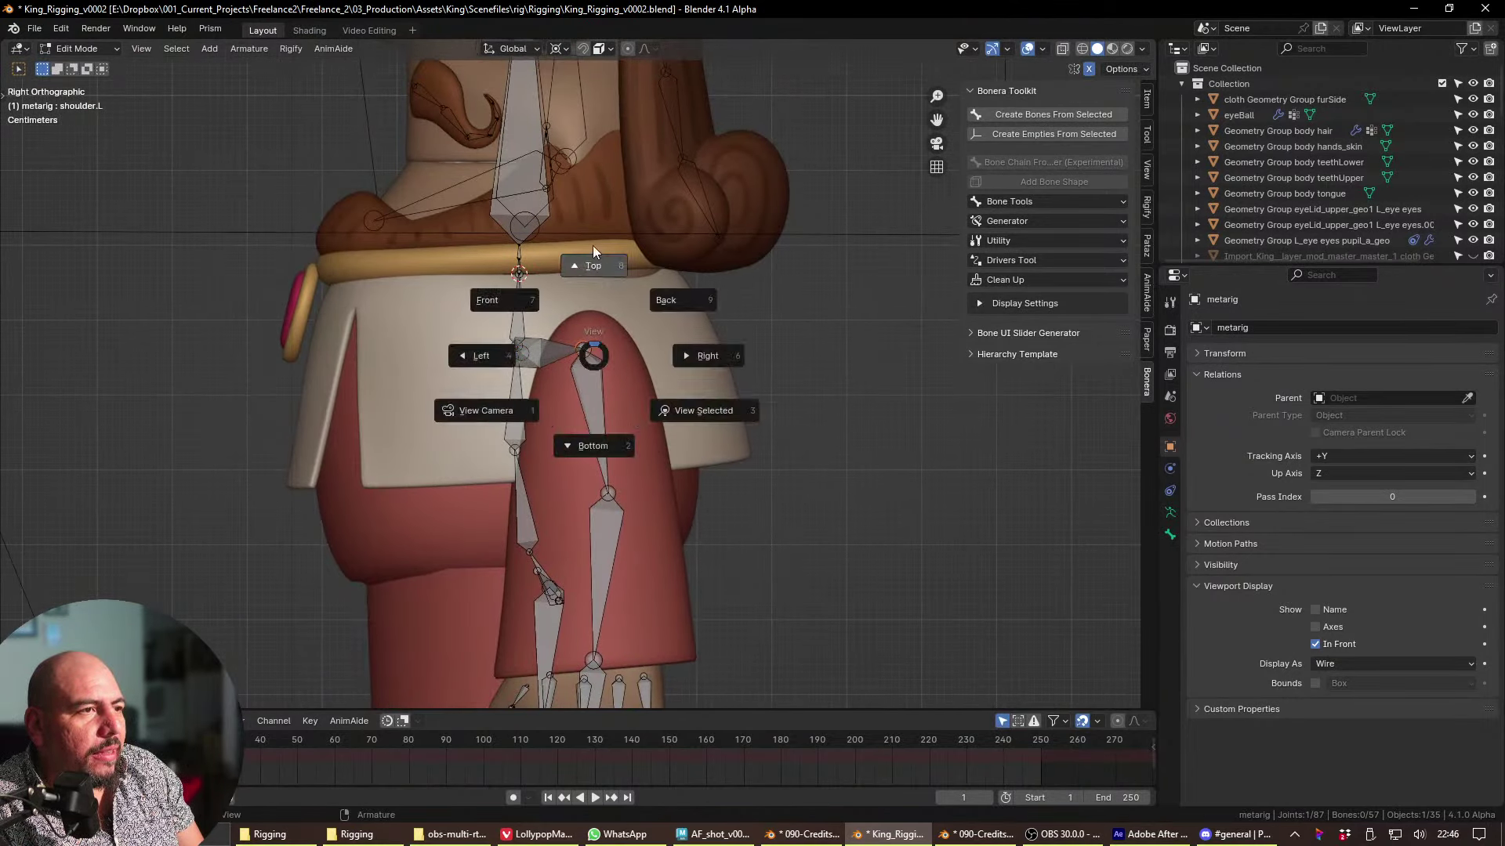
pyautogui.click(588, 252)
pyautogui.press('`')
pyautogui.click(684, 336)
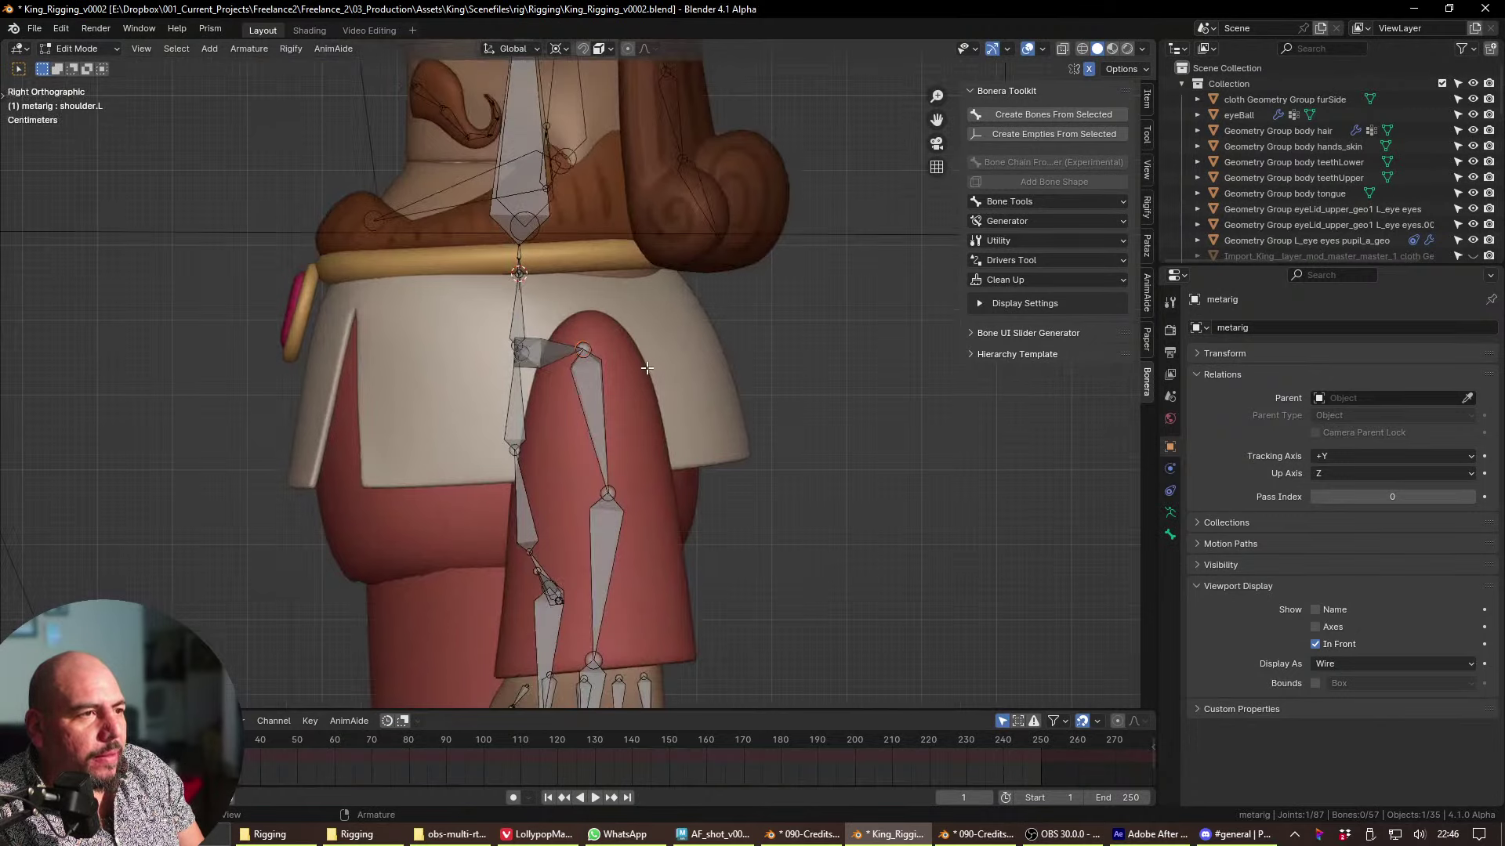
pyautogui.press('g')
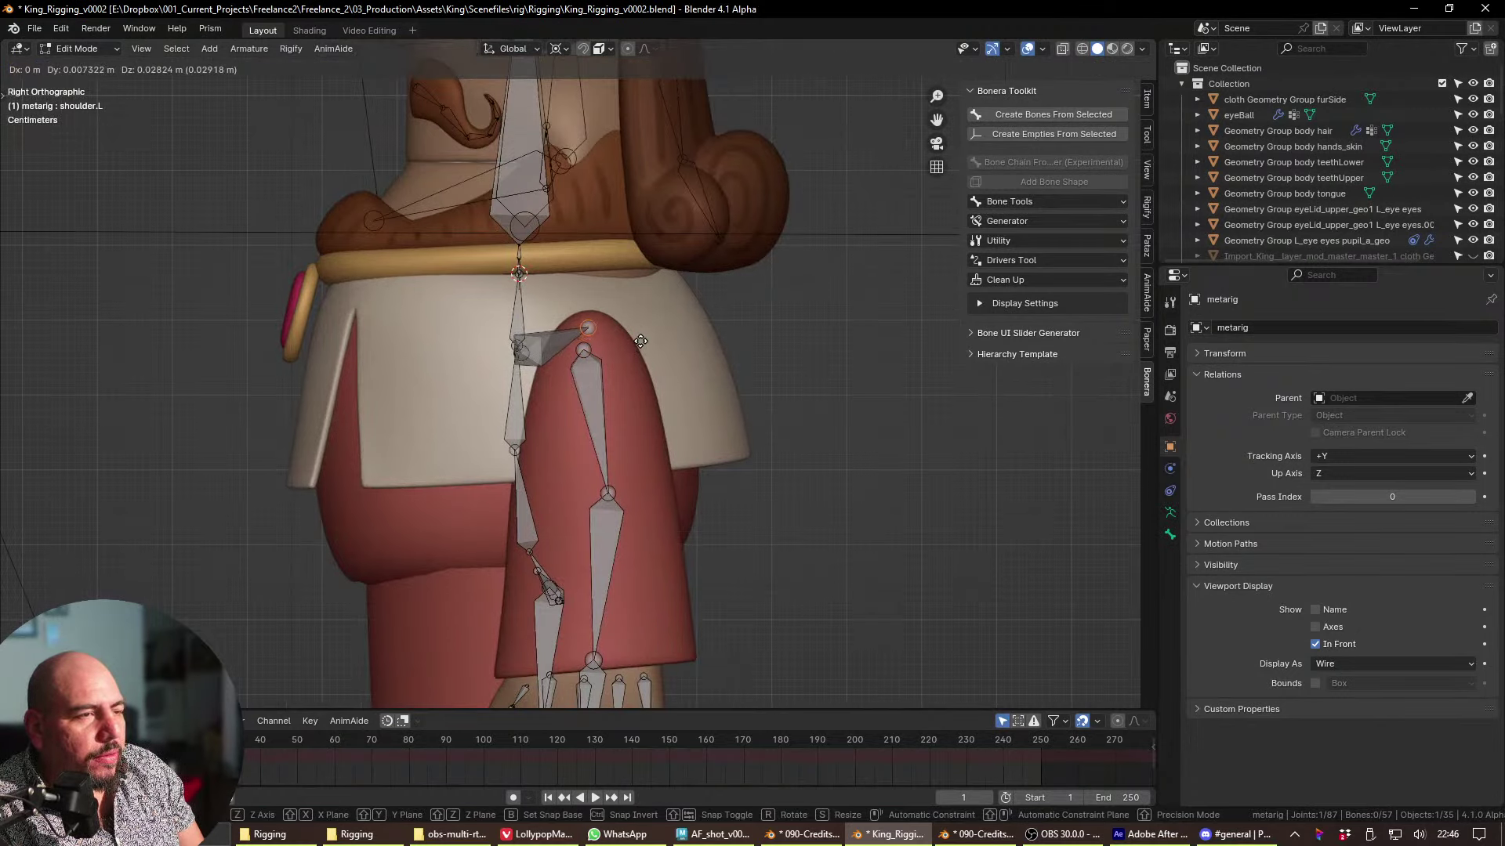
pyautogui.click(638, 353)
pyautogui.click(603, 354)
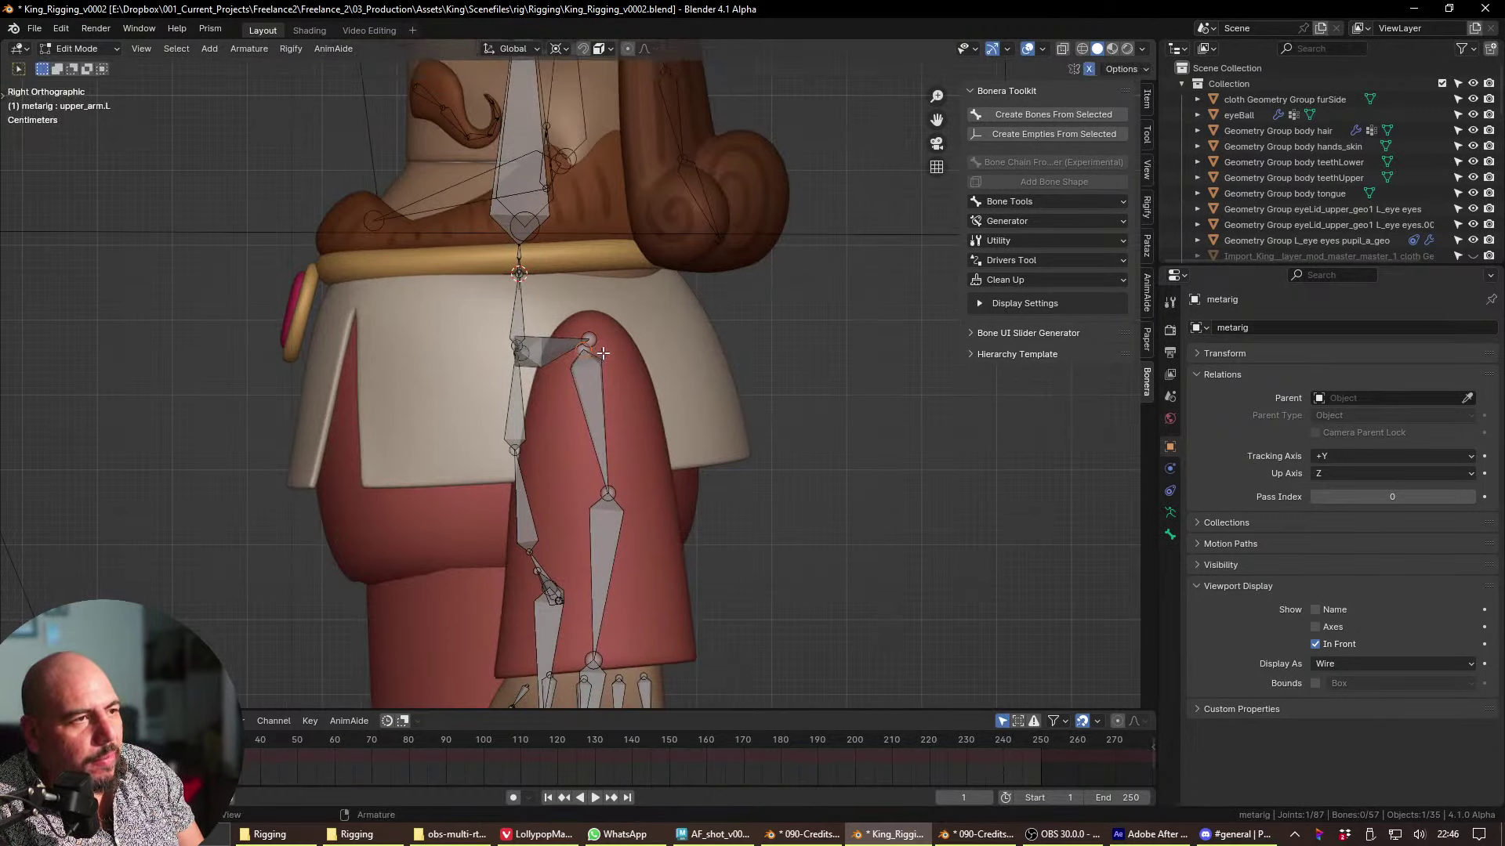
pyautogui.keyDown('shift'); pyautogui.moveTo(609, 380); pyautogui.dragTo(609, 150, button='middle'); pyautogui.keyUp('shift')
pyautogui.click(582, 559)
pyautogui.press('g')
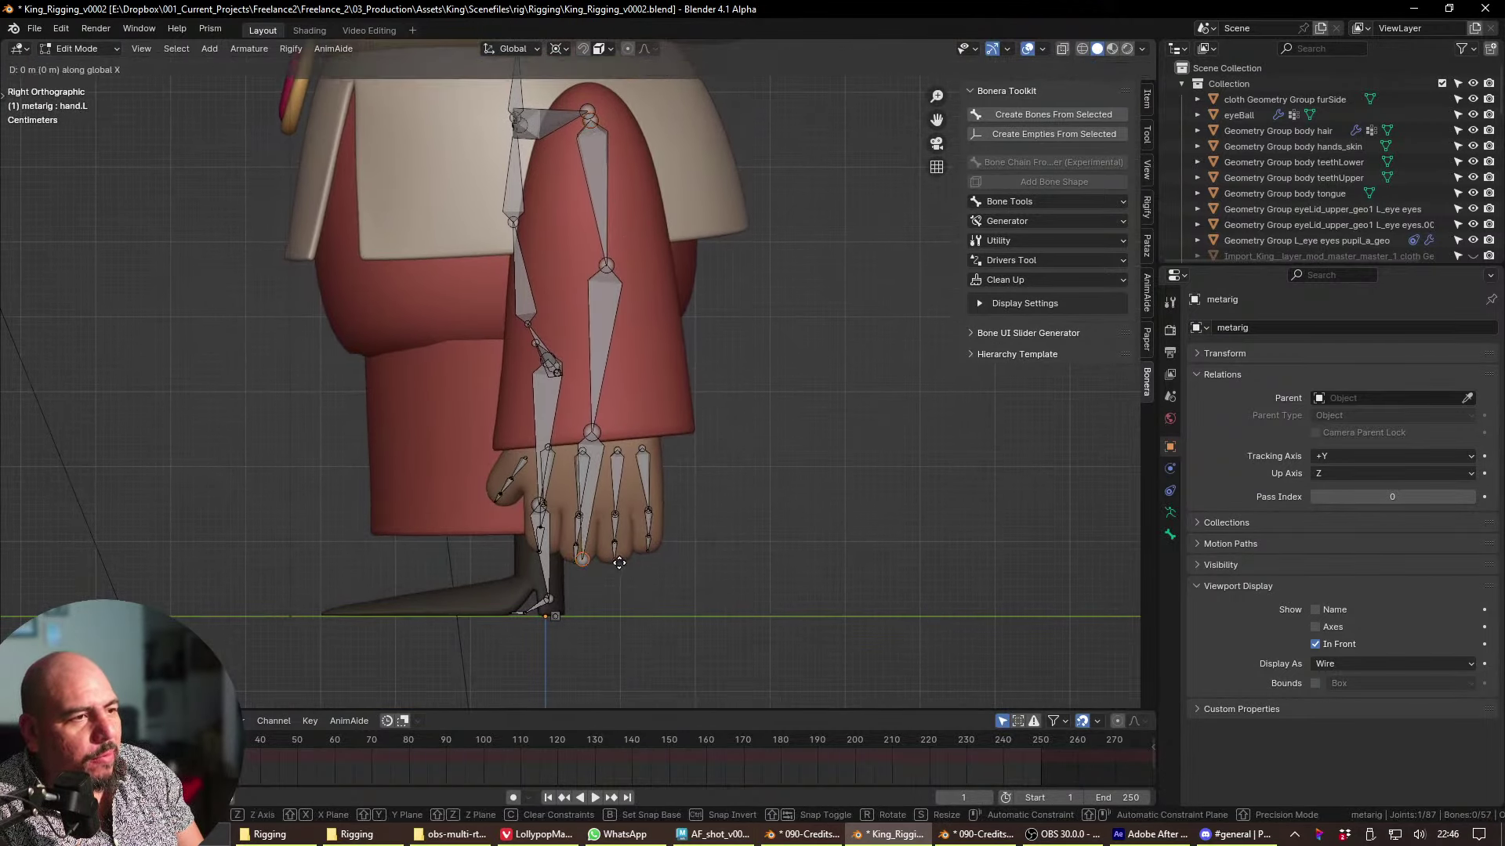
pyautogui.press('x')
pyautogui.click(608, 460)
pyautogui.click(600, 458)
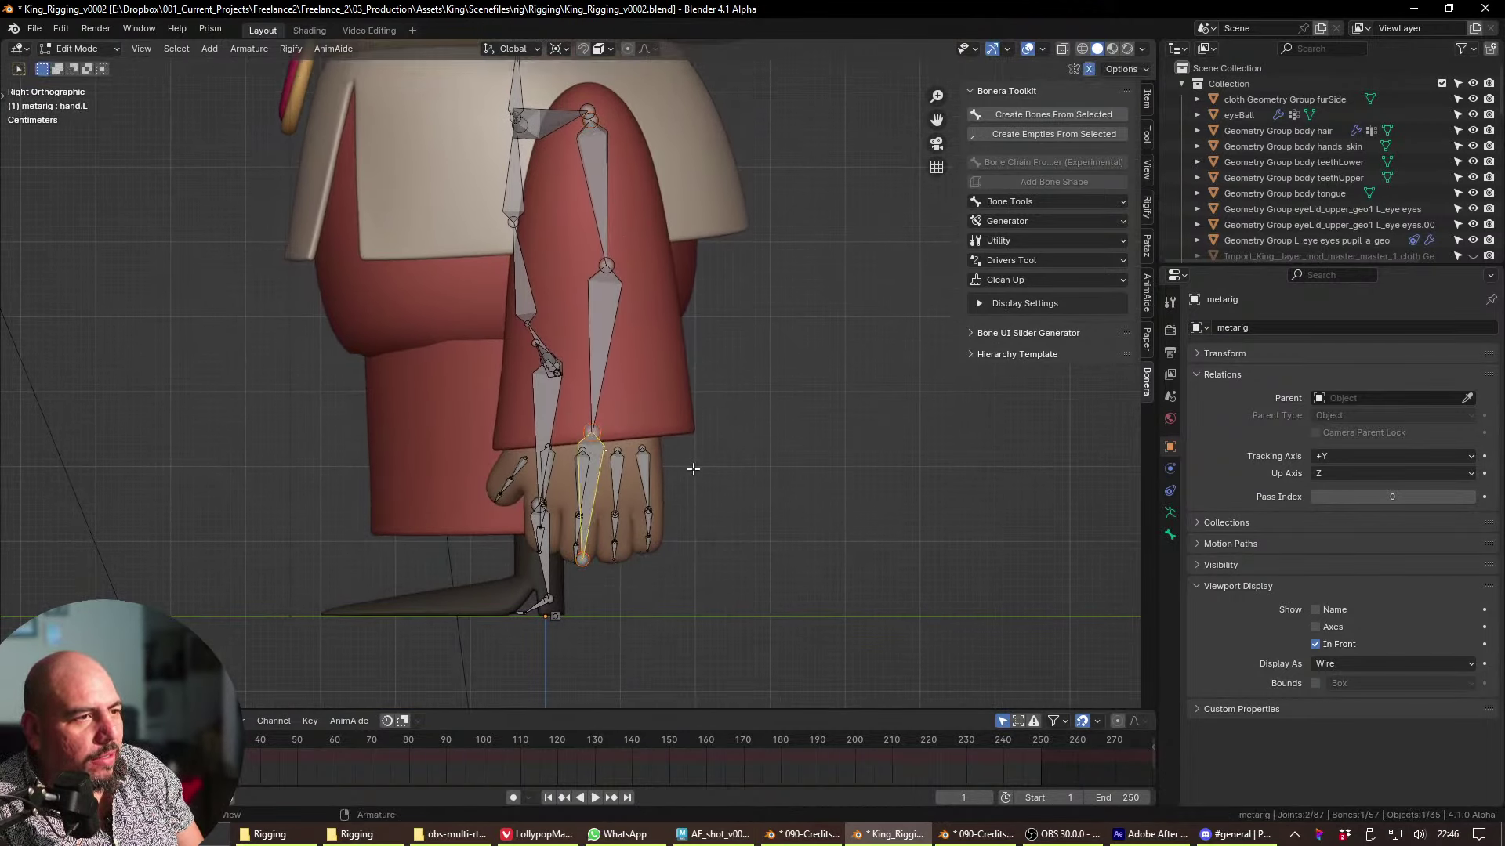
pyautogui.press('s')
pyautogui.press('y')
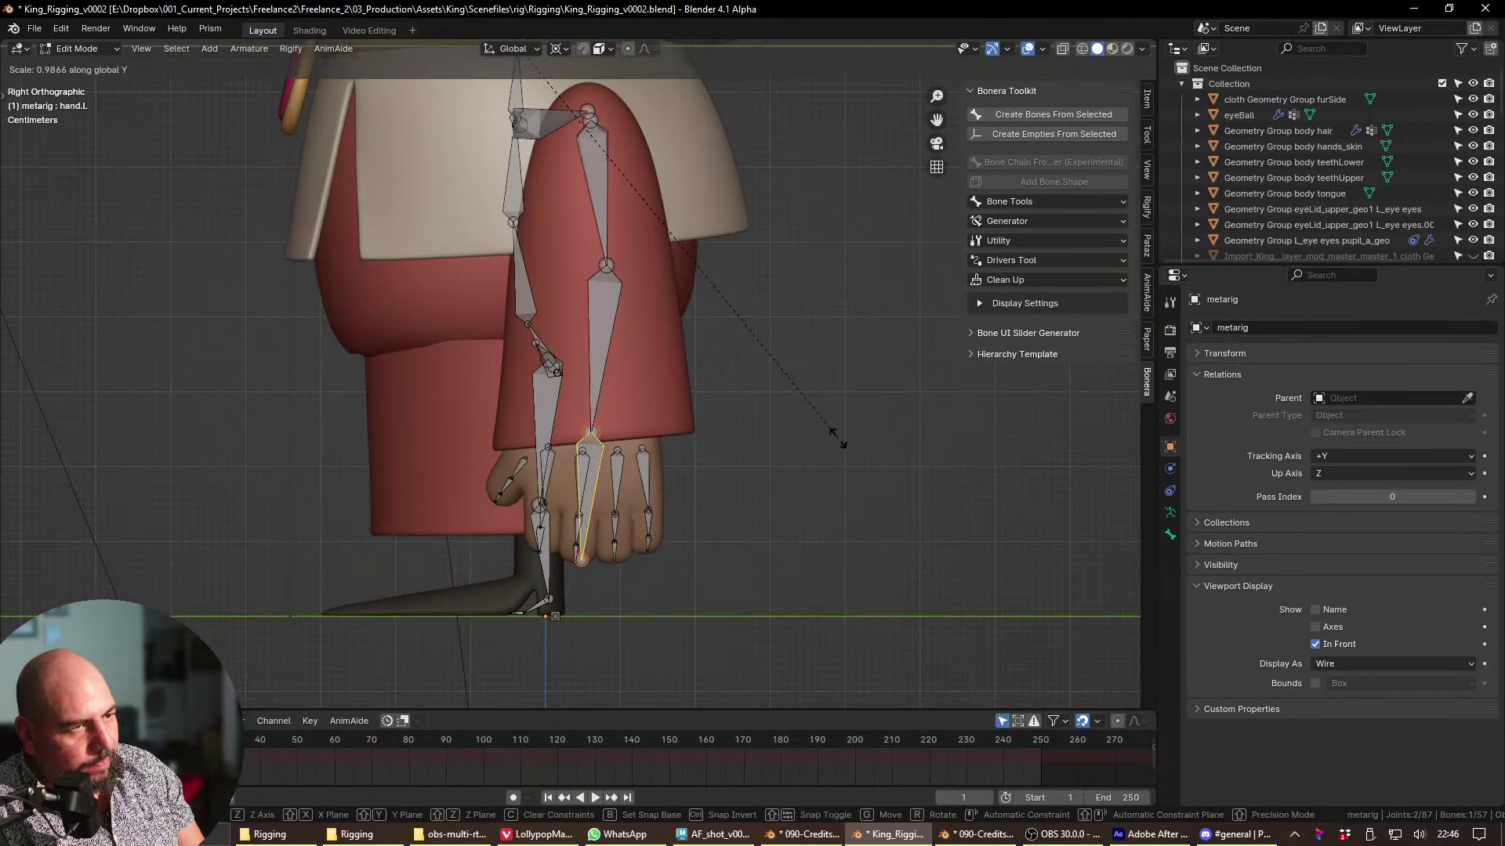
pyautogui.click(834, 431)
pyautogui.press('r')
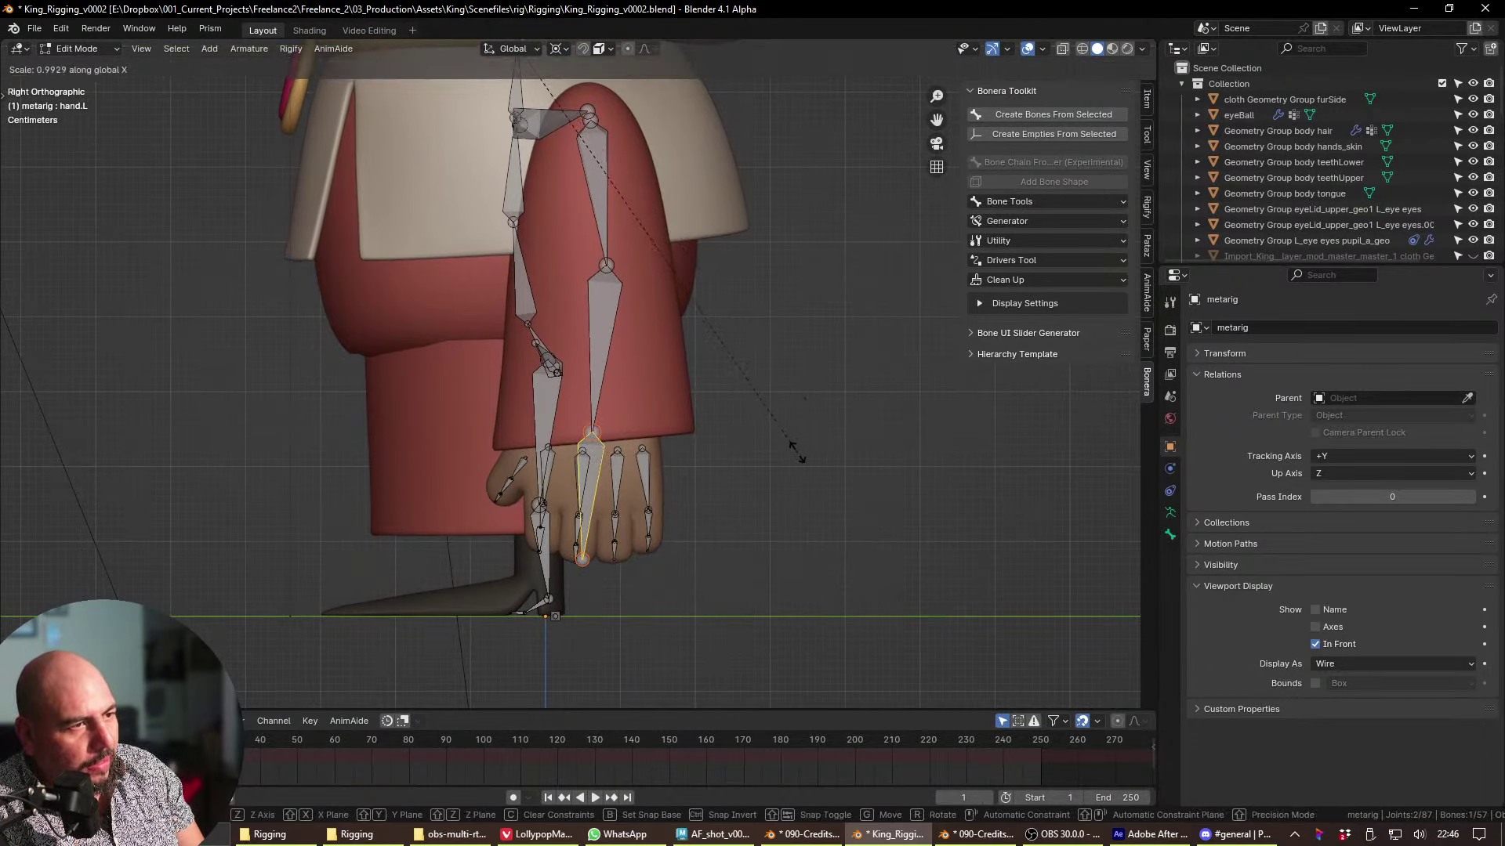
pyautogui.press('Escape')
# - Snap the 3D cursor to the left hand bone and straighten the bone vertically by scaling it along global Y
pyautogui.click(605, 468)
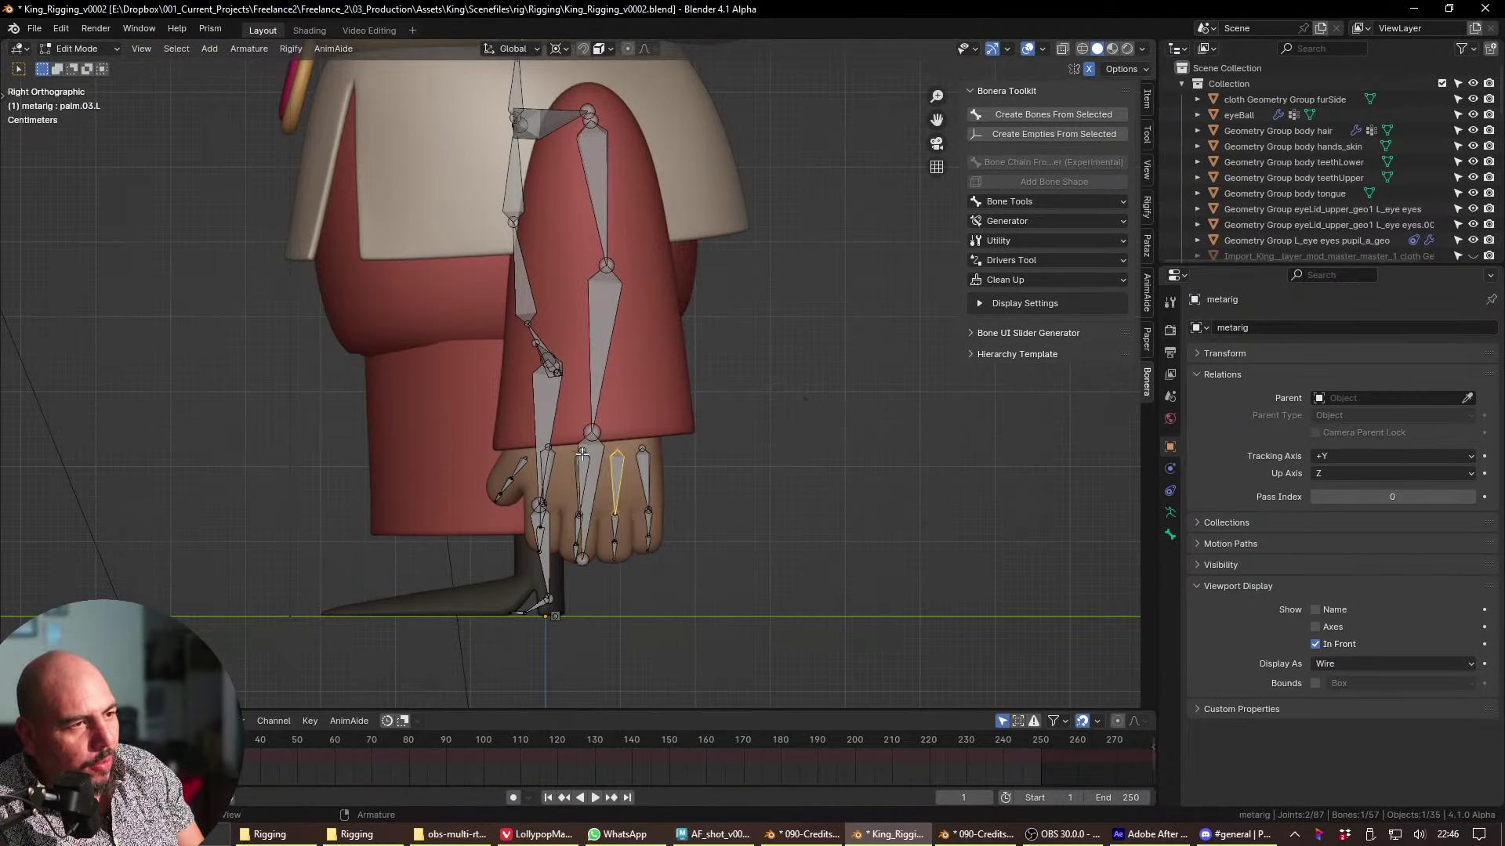
pyautogui.keyDown('shift'); pyautogui.click(612, 478); pyautogui.keyUp('shift')
pyautogui.click(605, 474)
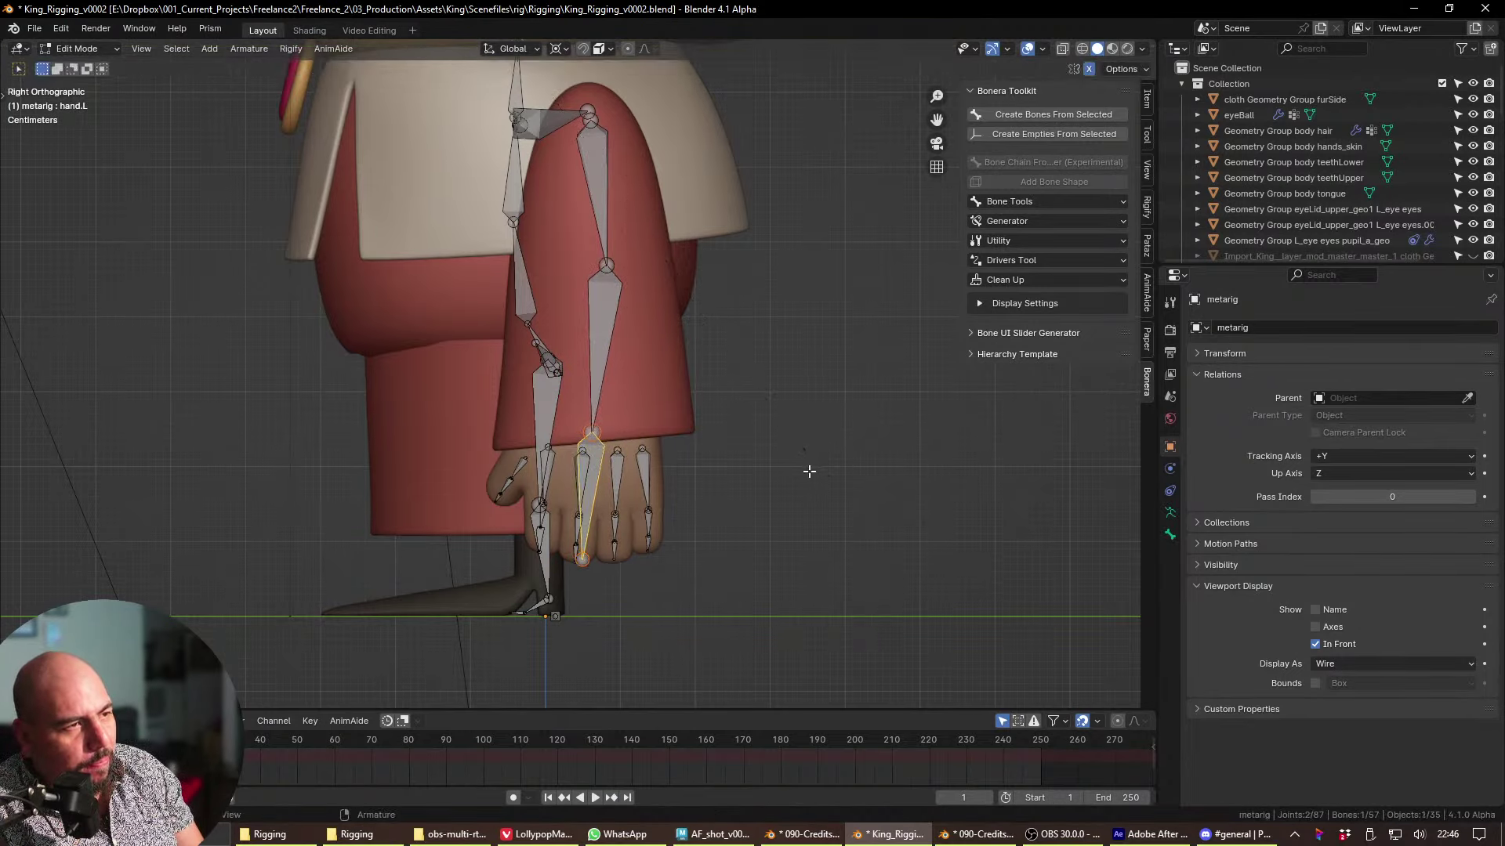
pyautogui.scroll(-3, 630, 355)
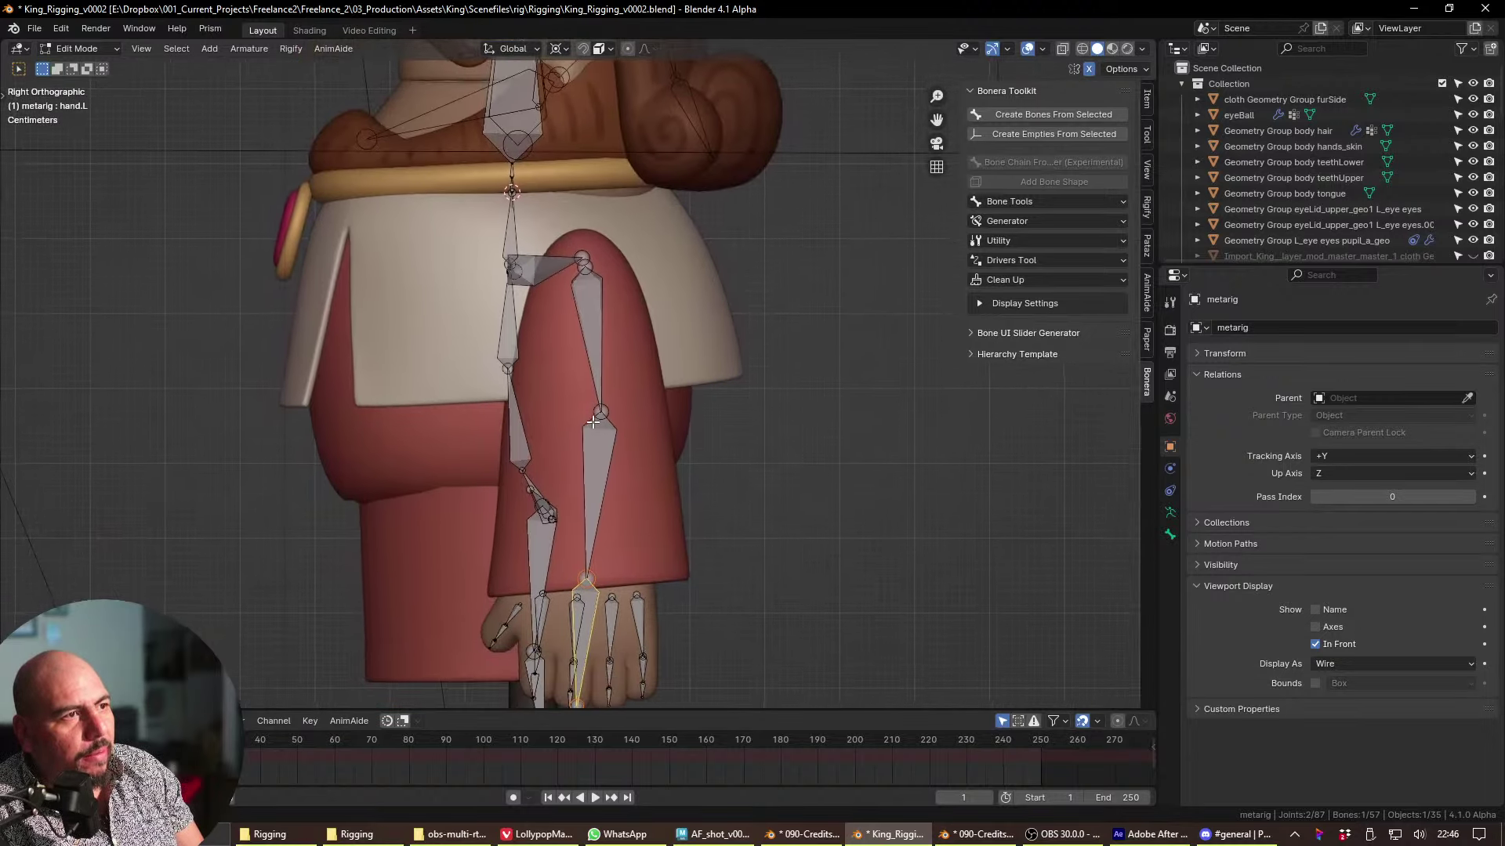
pyautogui.scroll(3, 622, 472)
pyautogui.hotkey('shift', 's')
pyautogui.click(611, 573)
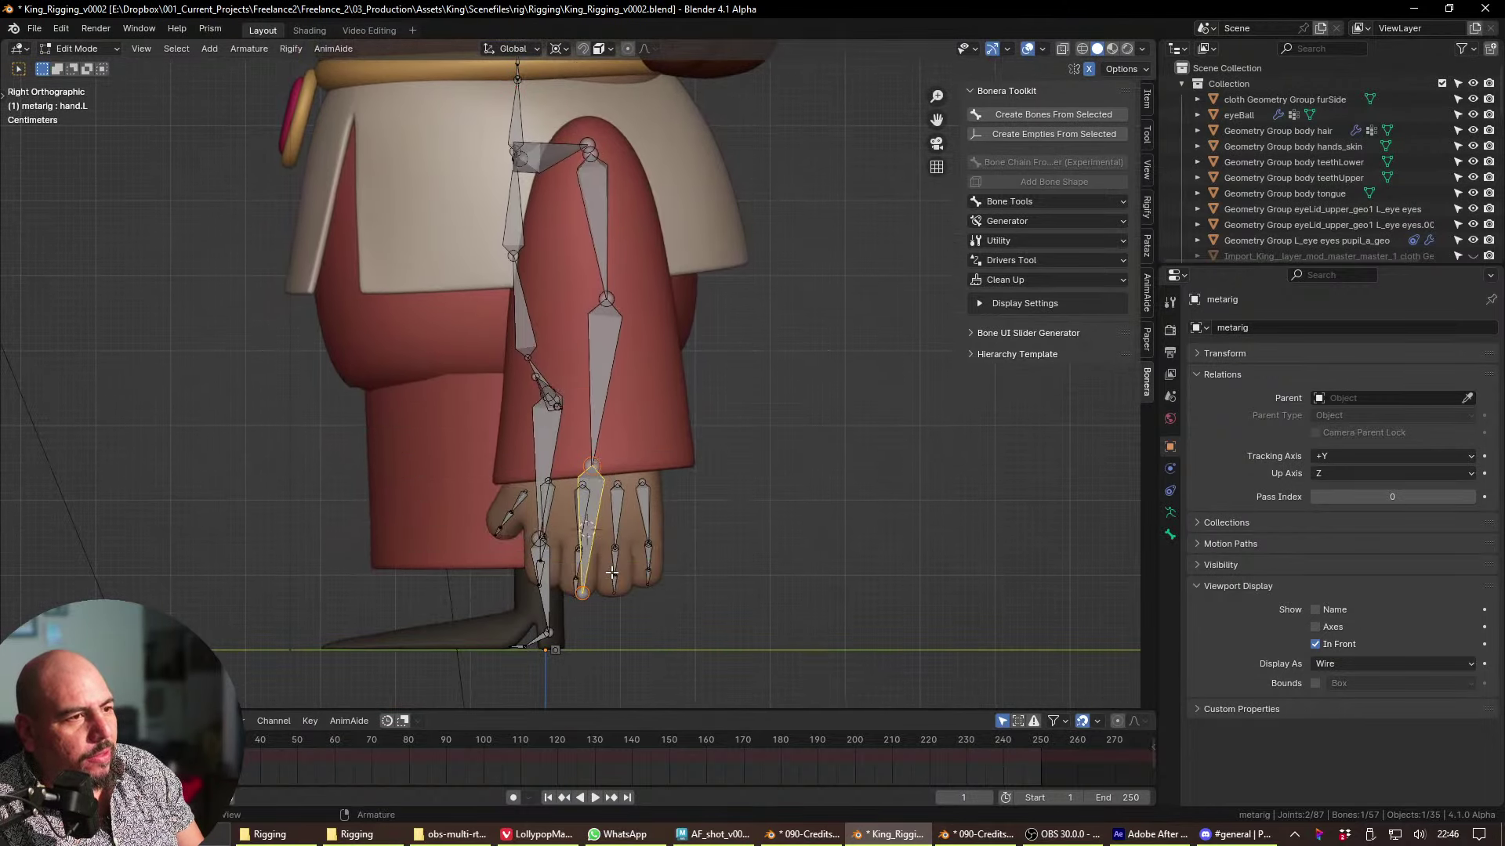
pyautogui.press('s')
pyautogui.press('y')
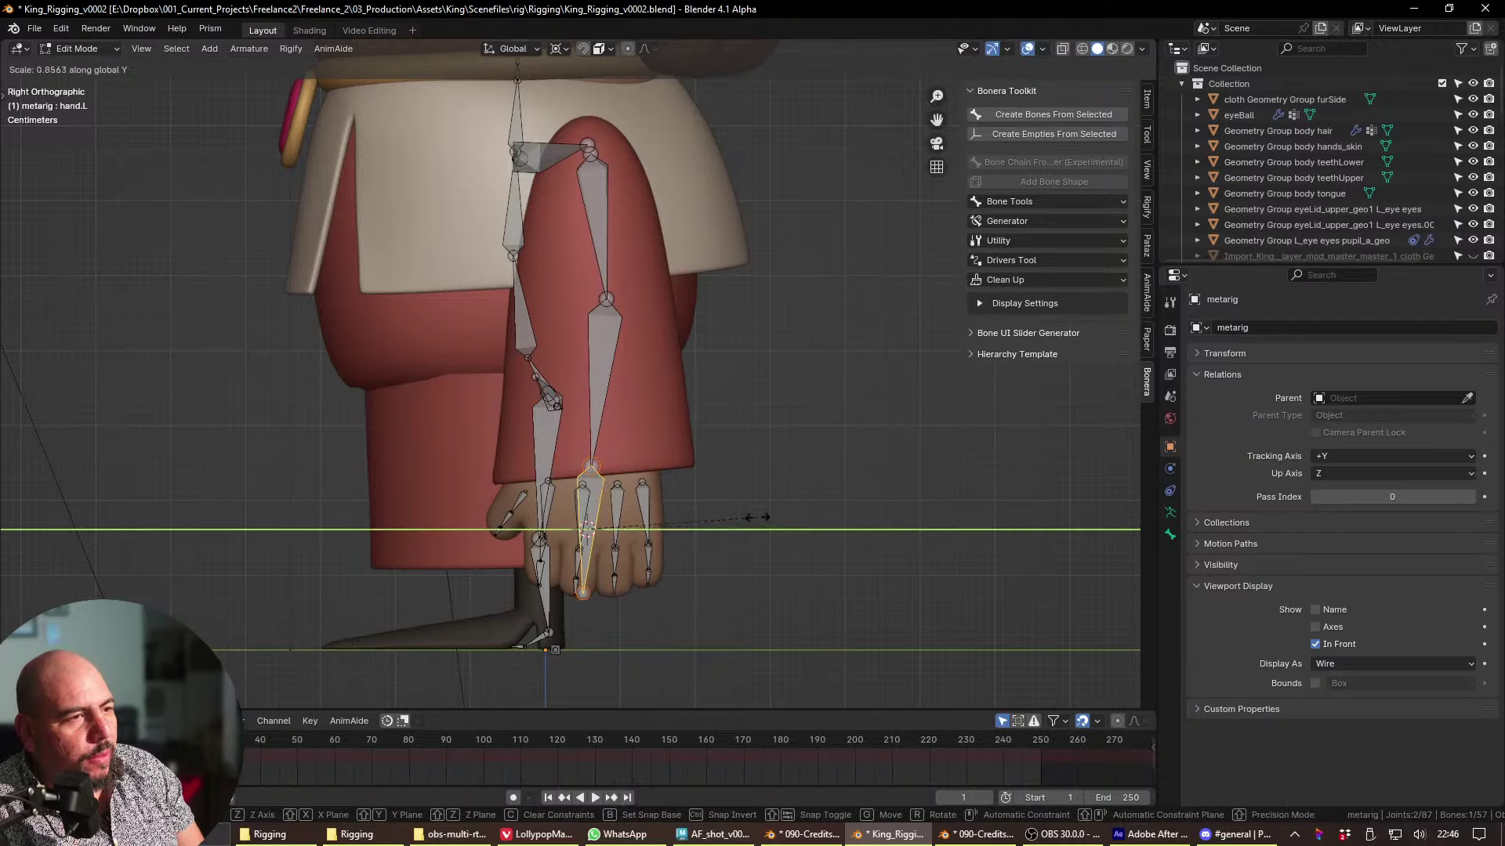
pyautogui.rightClick(590, 525)
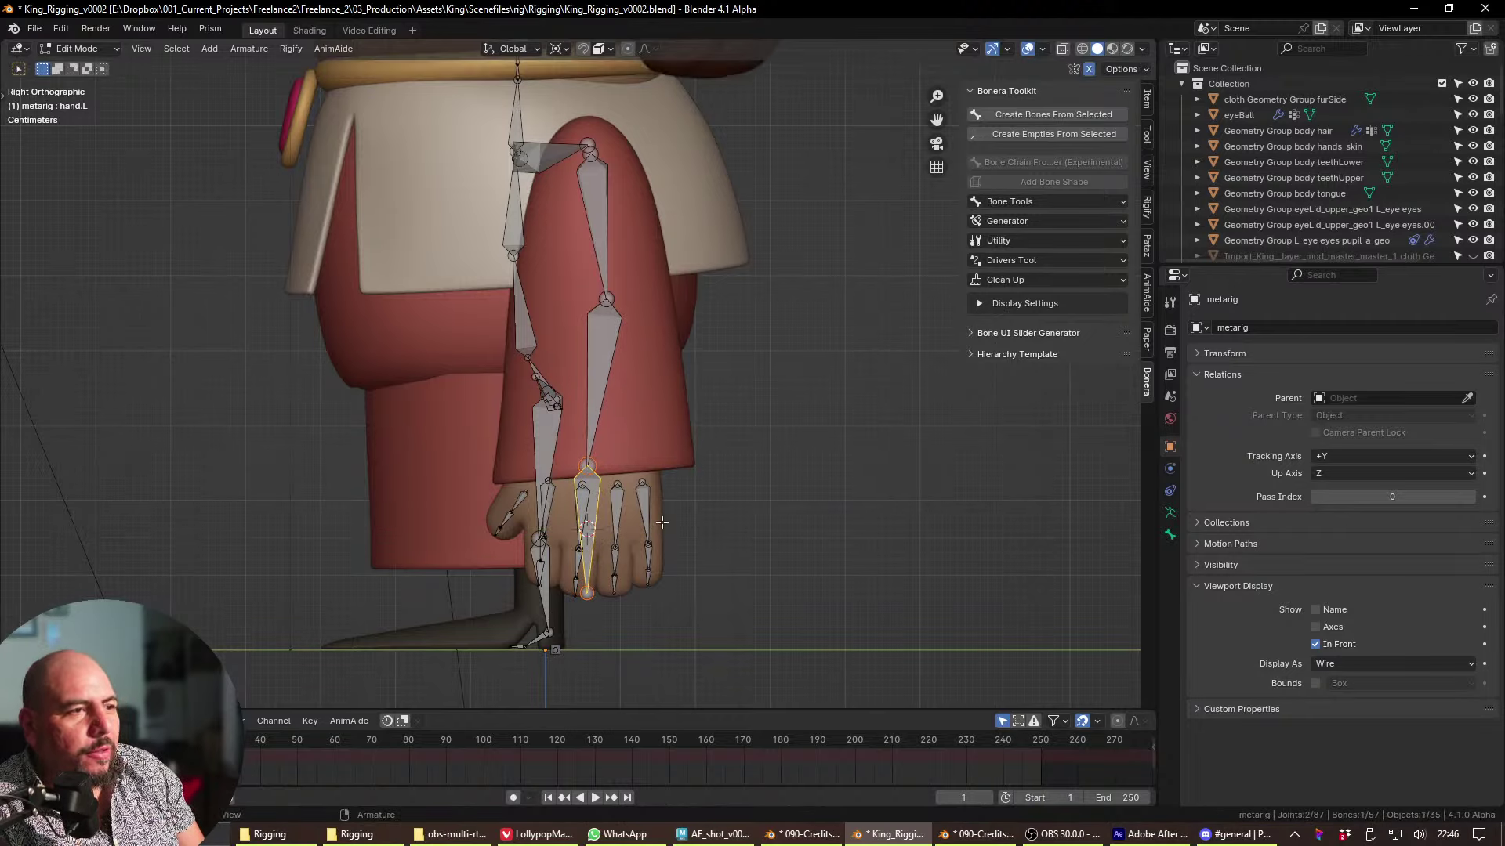
# - Shift the straightened left hand bone slightly backward to the middle of the hand
pyautogui.press('s')
pyautogui.press('y')
pyautogui.rightClick(670, 525)
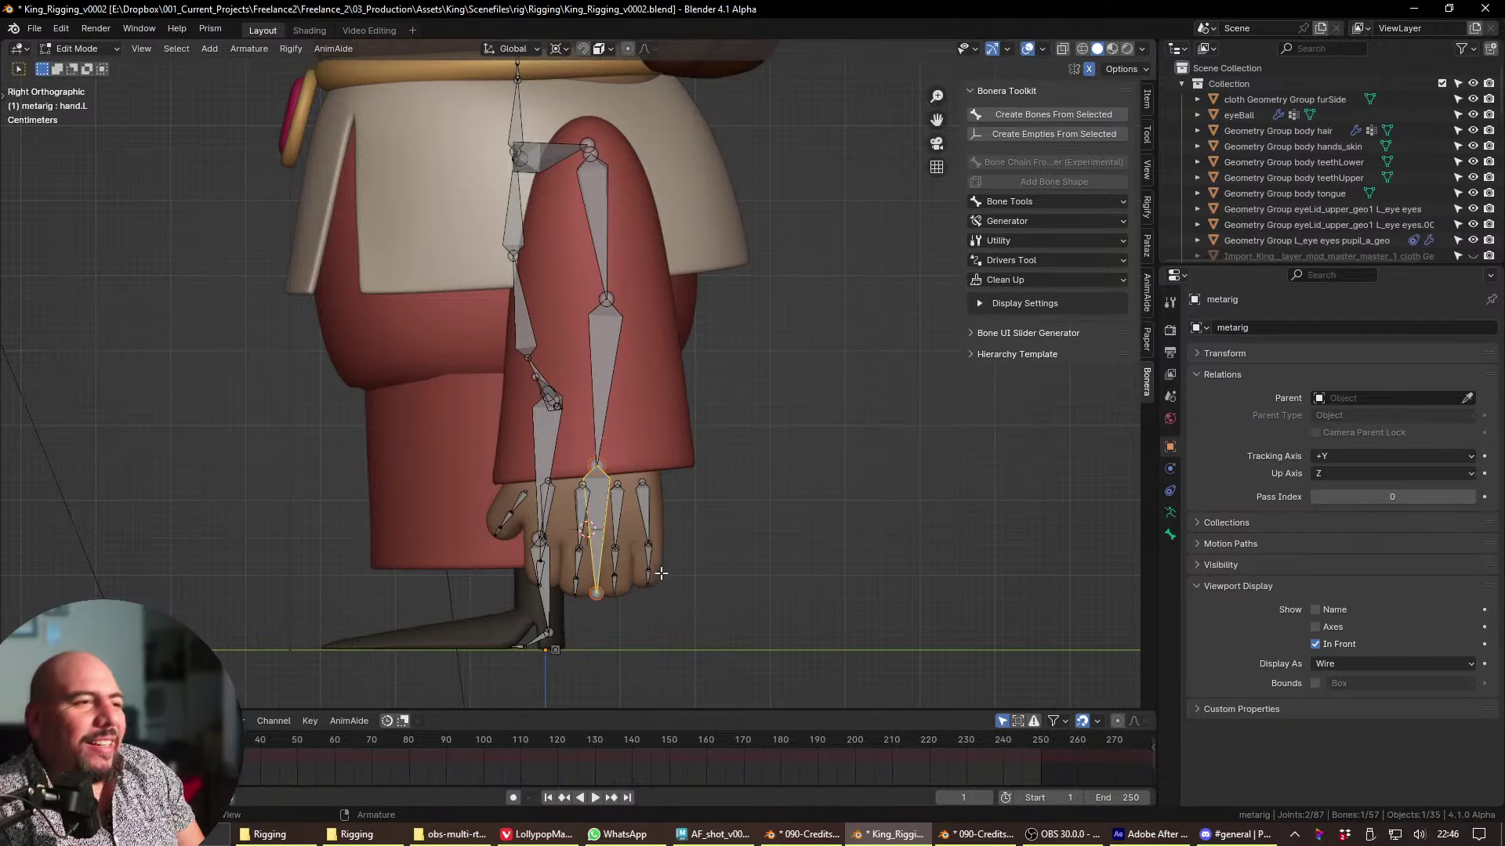
pyautogui.press('s')
pyautogui.press('y')
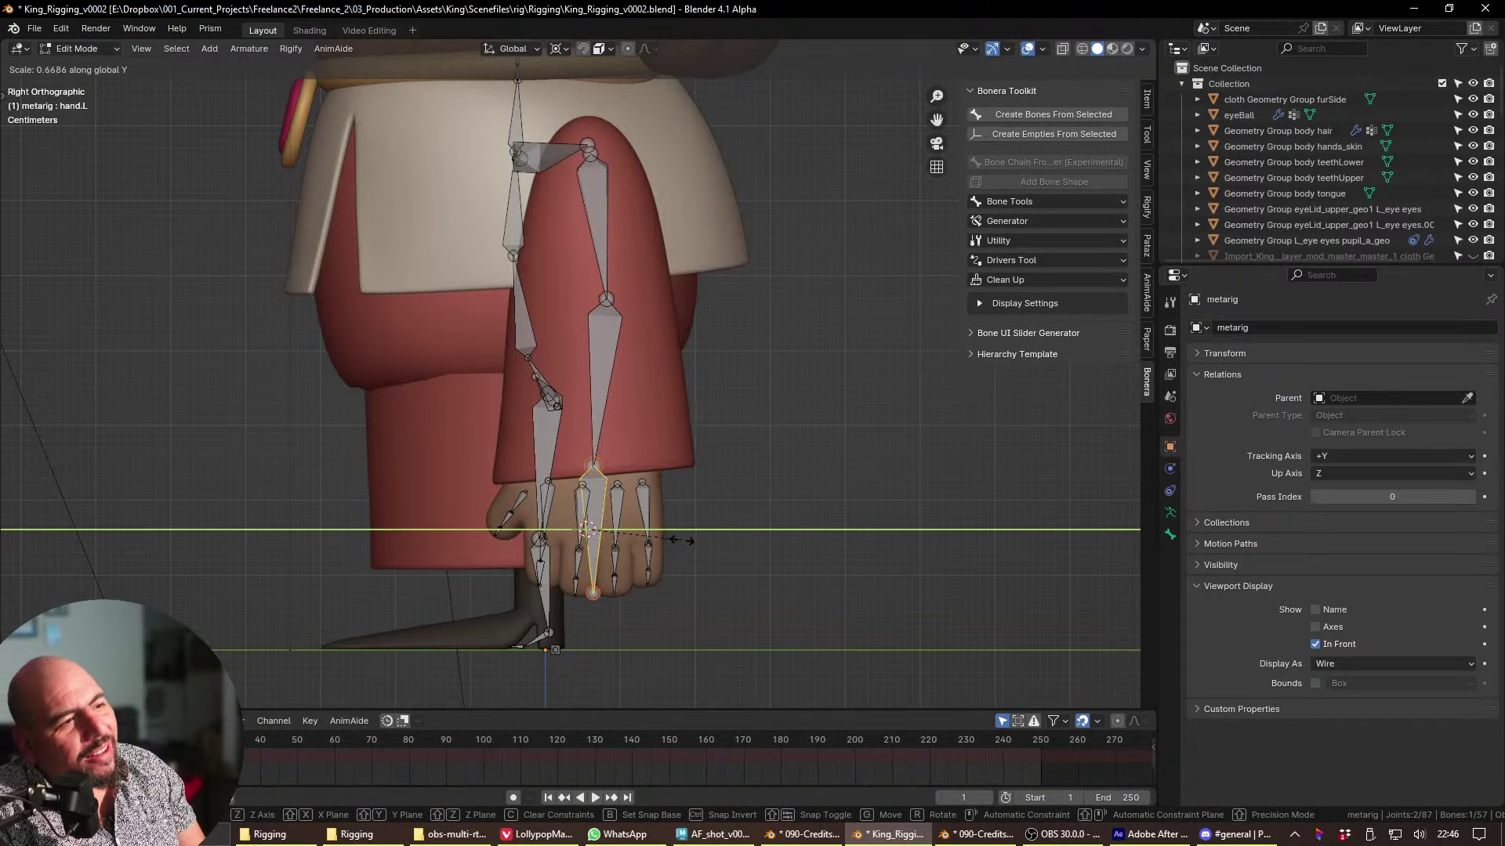
pyautogui.rightClick(681, 540)
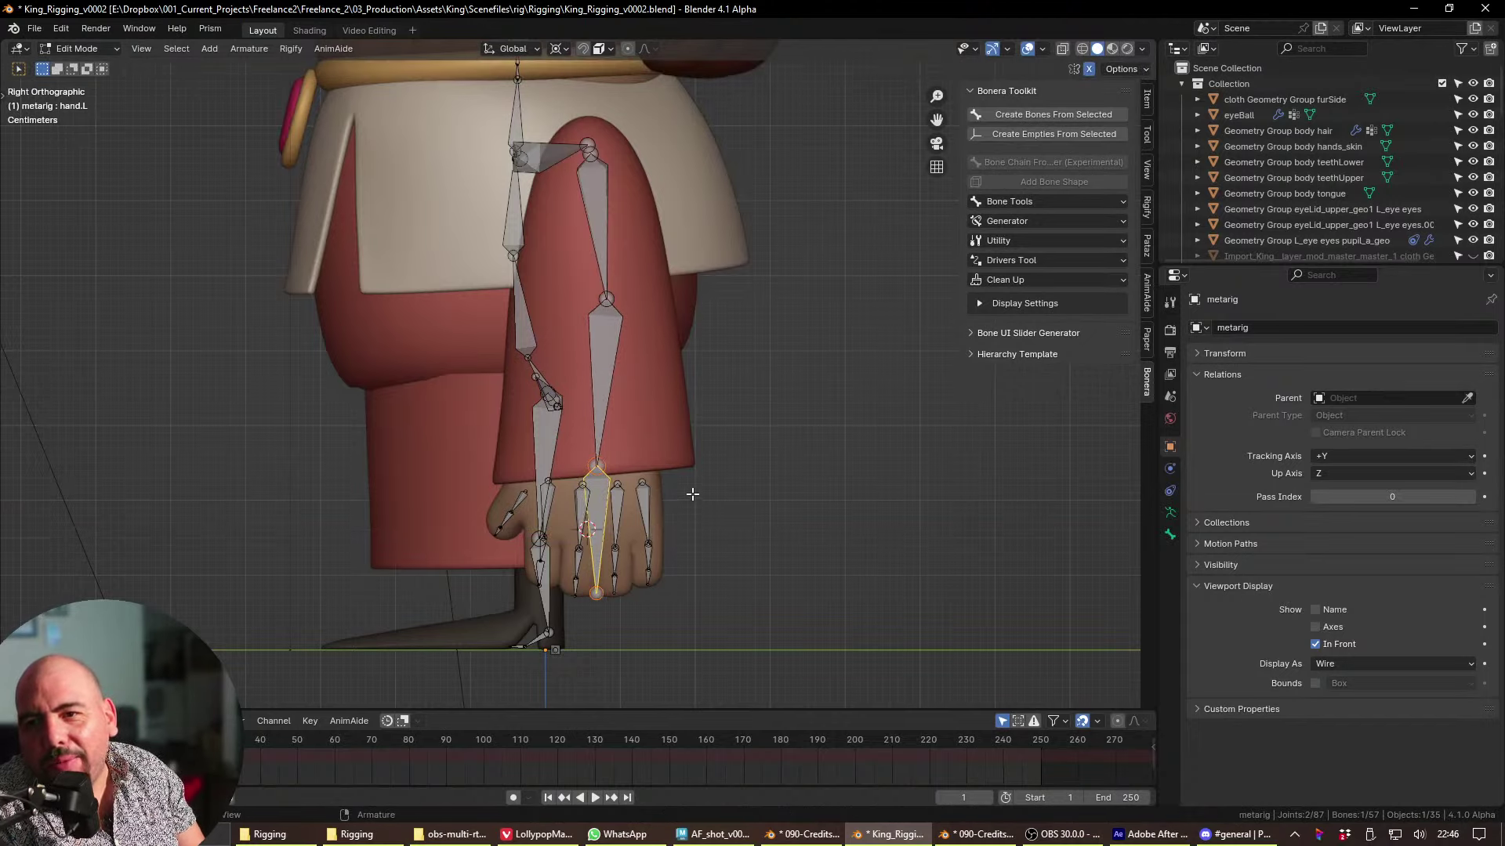
# - Place the 3D cursor near the back edge of the sleeve cuff and show the rig from the front
pyautogui.keyDown('shift'); pyautogui.scroll(1, 681, 478); pyautogui.keyUp('shift')
pyautogui.keyDown('shift'); pyautogui.rightClick(672, 480); pyautogui.keyUp('shift')
pyautogui.keyDown('shift'); pyautogui.scroll(2, 662, 482); pyautogui.keyUp('shift')
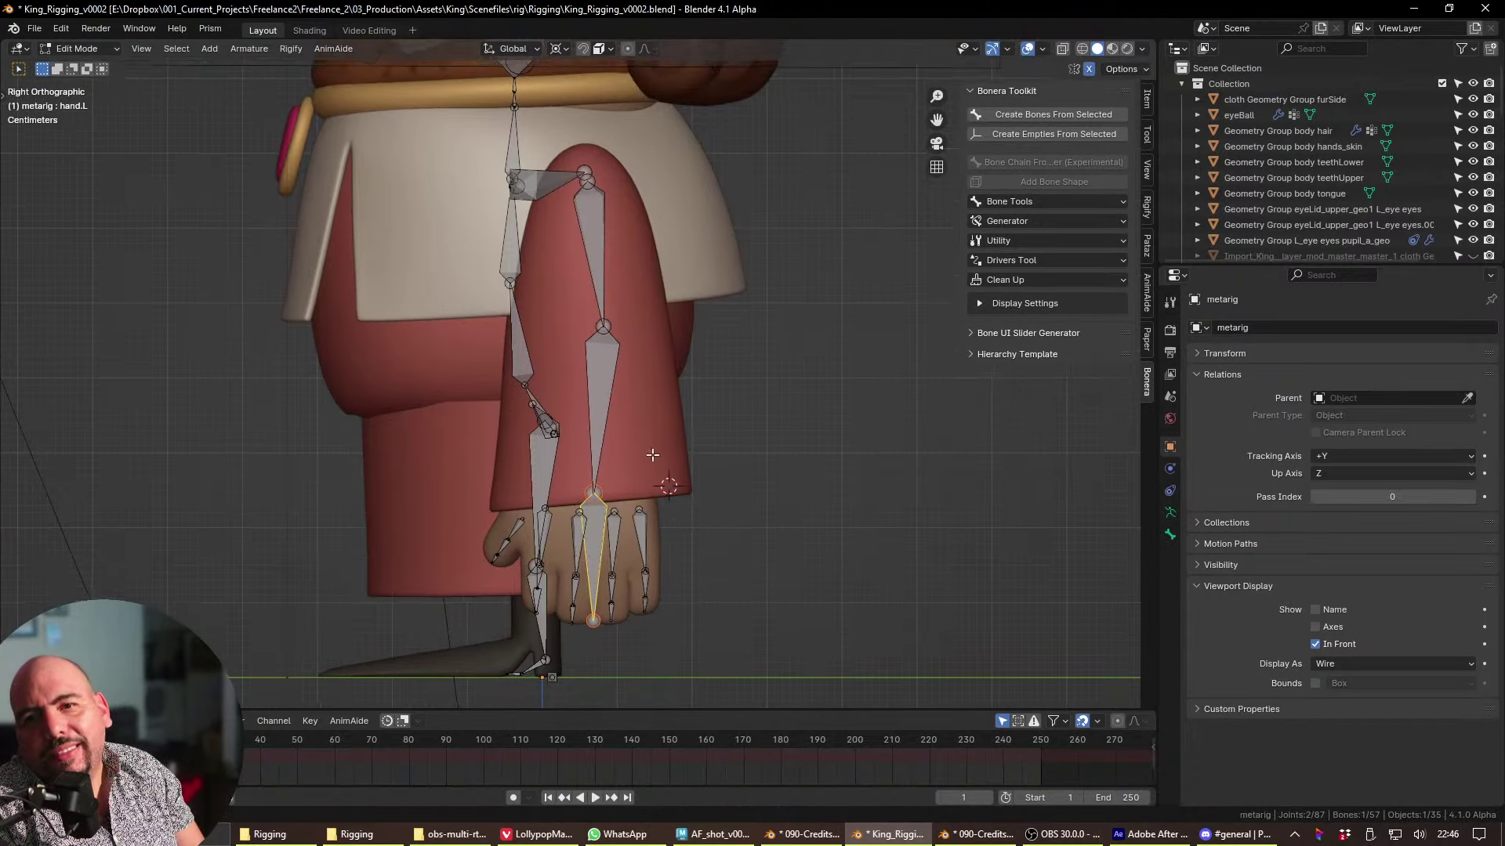
pyautogui.moveTo(657, 491)
pyautogui.mouseDown(button='middle')
pyautogui.moveTo(671, 472)
pyautogui.moveTo(688, 518)
pyautogui.moveTo(685, 489)
pyautogui.mouseUp(button='middle')
pyautogui.click(646, 379)
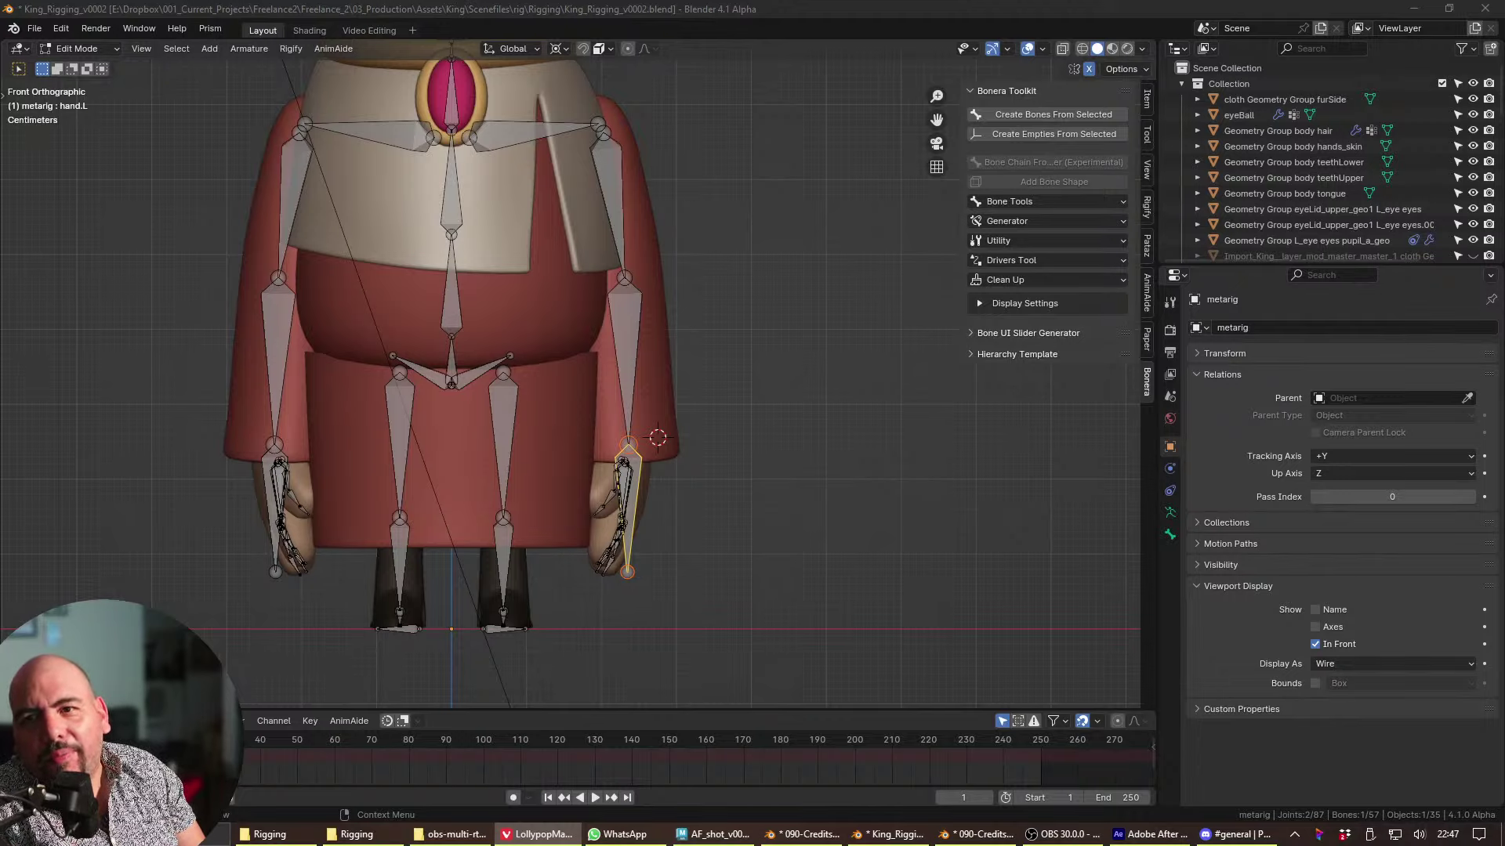
# - In the right side view, move the heel bones backward along global Y to the rear edge of the boot heel
pyautogui.scroll(-3, 658, 421)
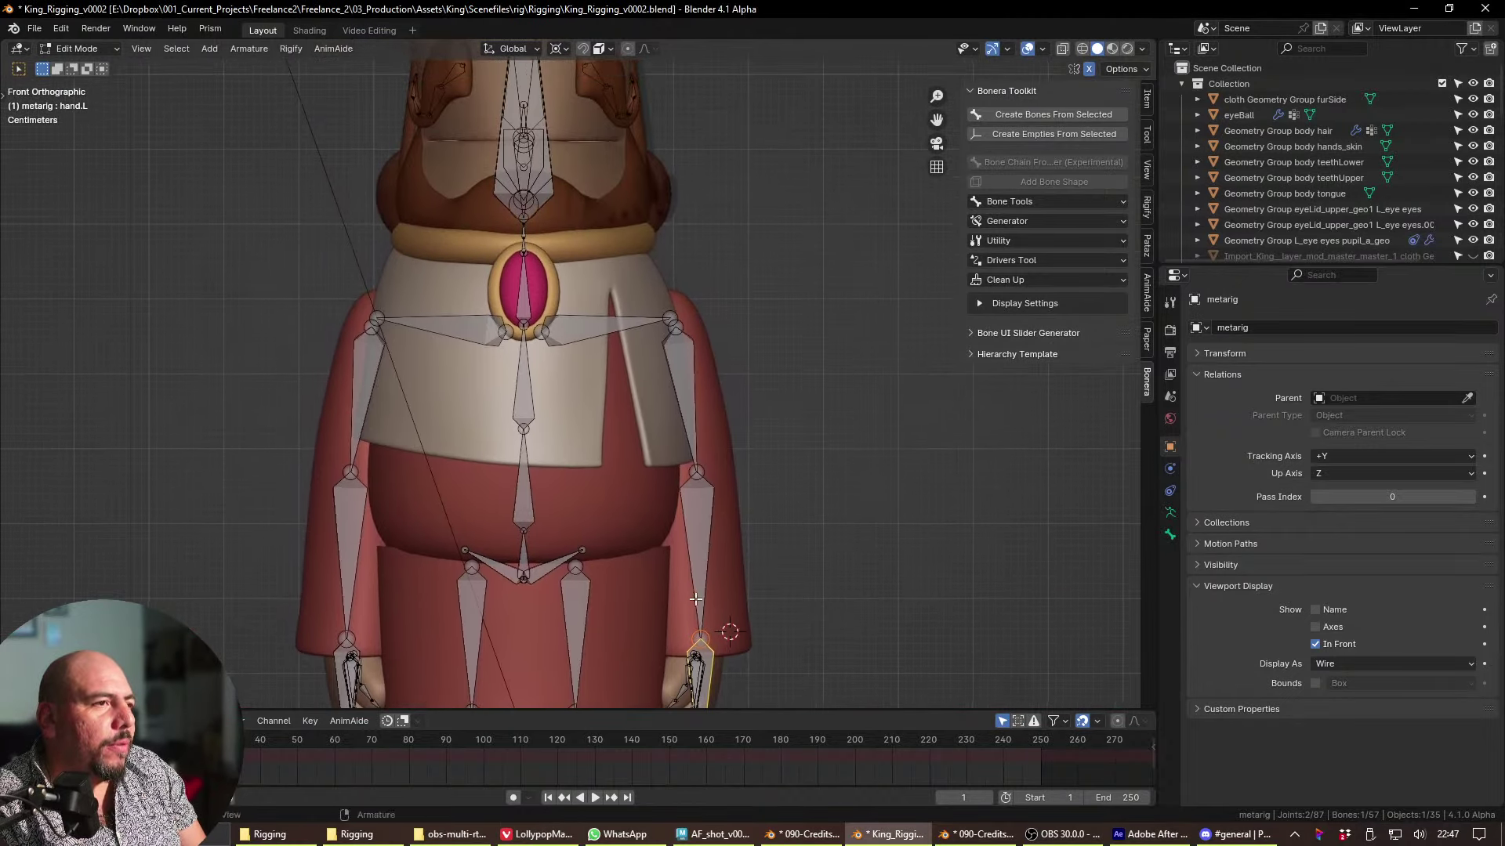
pyautogui.scroll(-2, 598, 446)
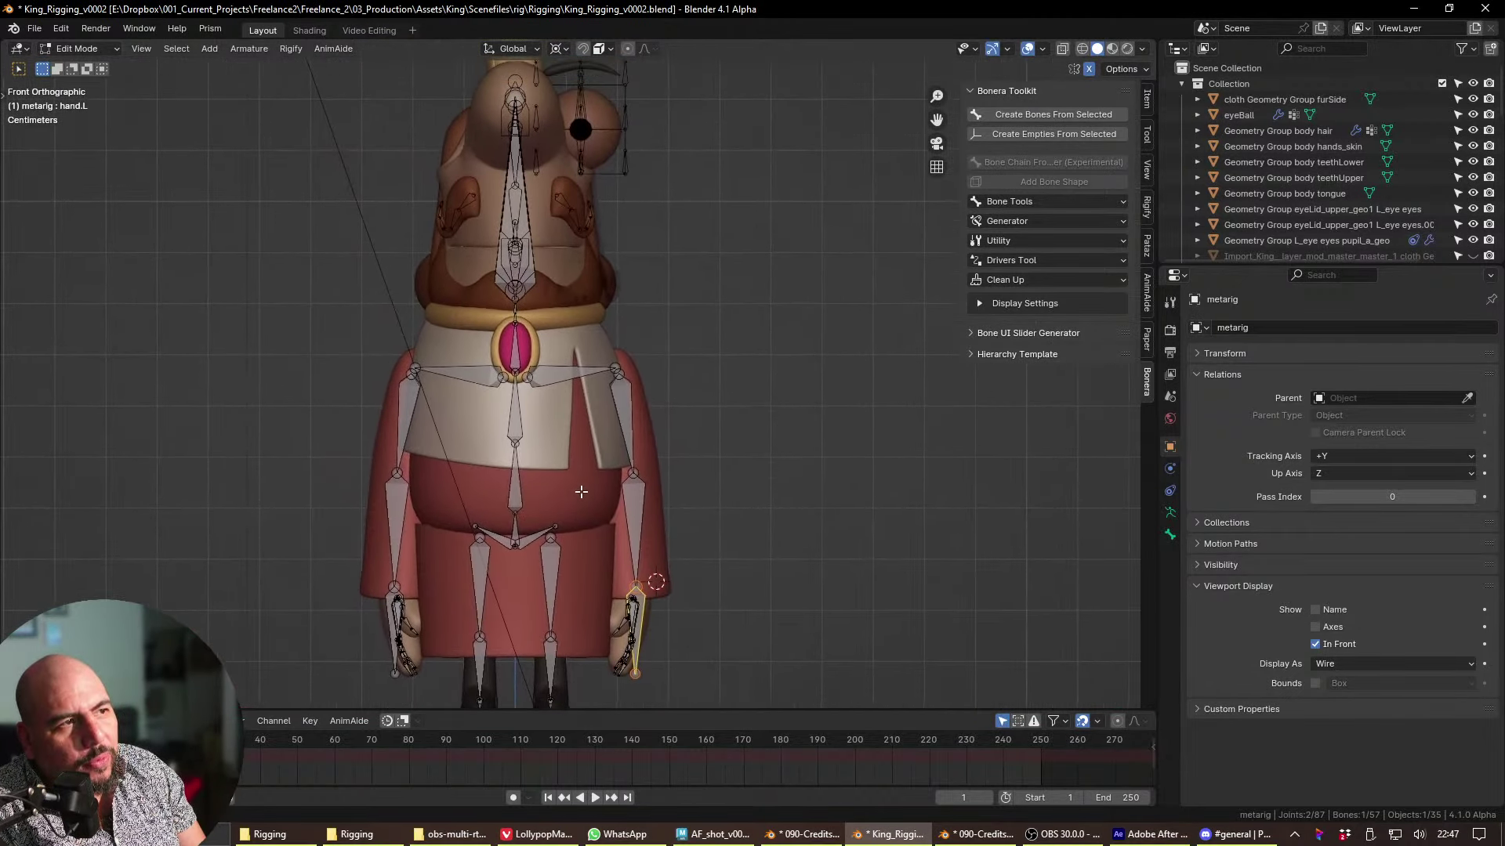
pyautogui.moveTo(583, 469); pyautogui.dragTo(498, 318, button='middle')
pyautogui.press('KP_3')
pyautogui.scroll(6, 661, 393)
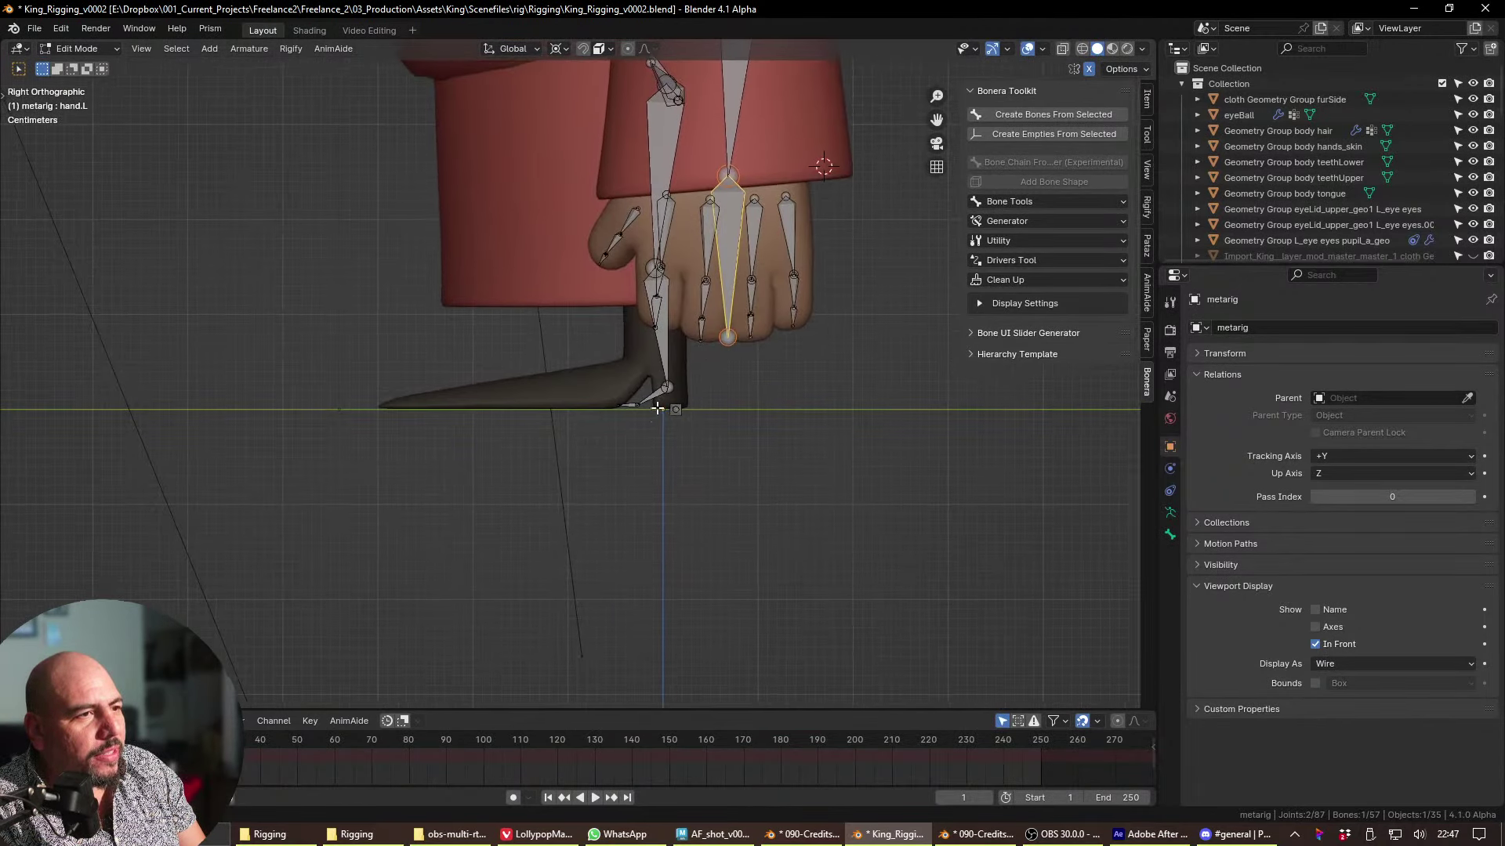
pyautogui.moveTo(753, 439); pyautogui.dragTo(774, 439)
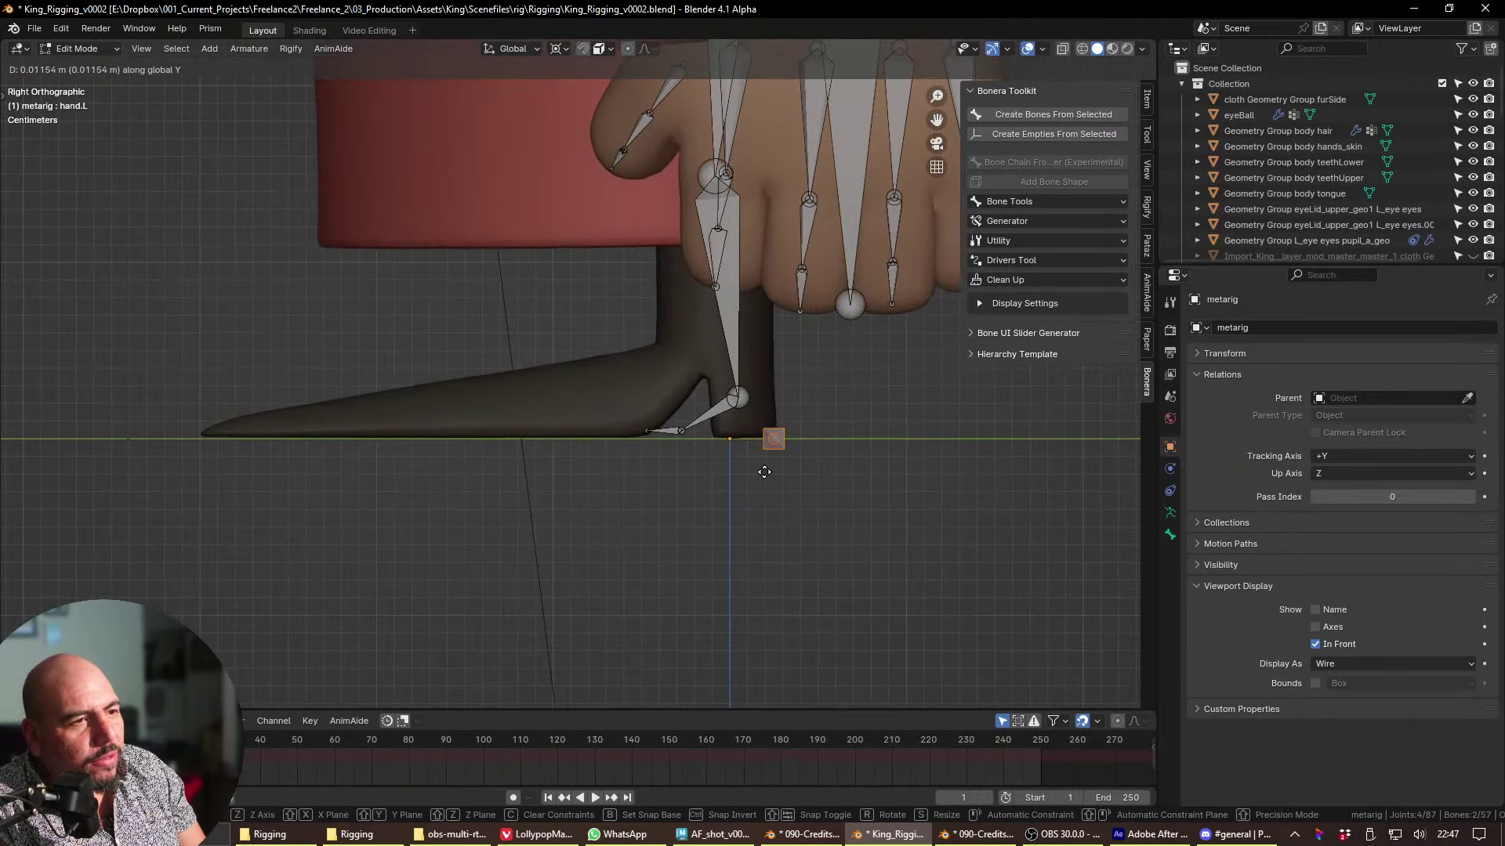
# - Raise the foot and toe bones so the ankle joint sits inside the boot above the heel
pyautogui.moveTo(615, 400); pyautogui.dragTo(756, 482)
pyautogui.press('g')
pyautogui.click(756, 434)
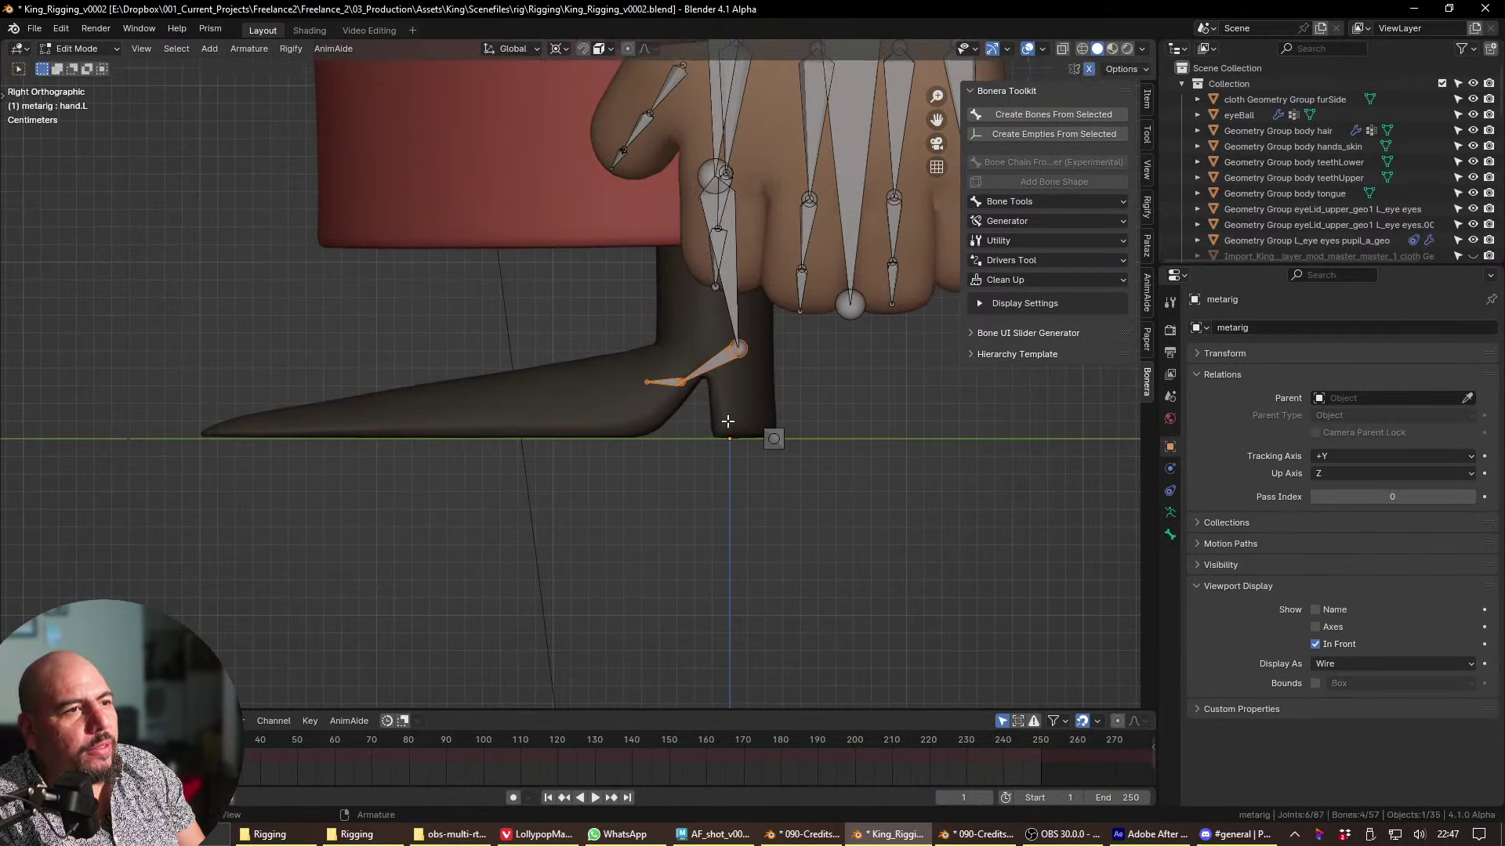
# - Snap the 3D cursor to the left leg's ankle joint
pyautogui.moveTo(595, 315); pyautogui.dragTo(718, 406)
pyautogui.click(746, 358)
pyautogui.rightClick(754, 356)
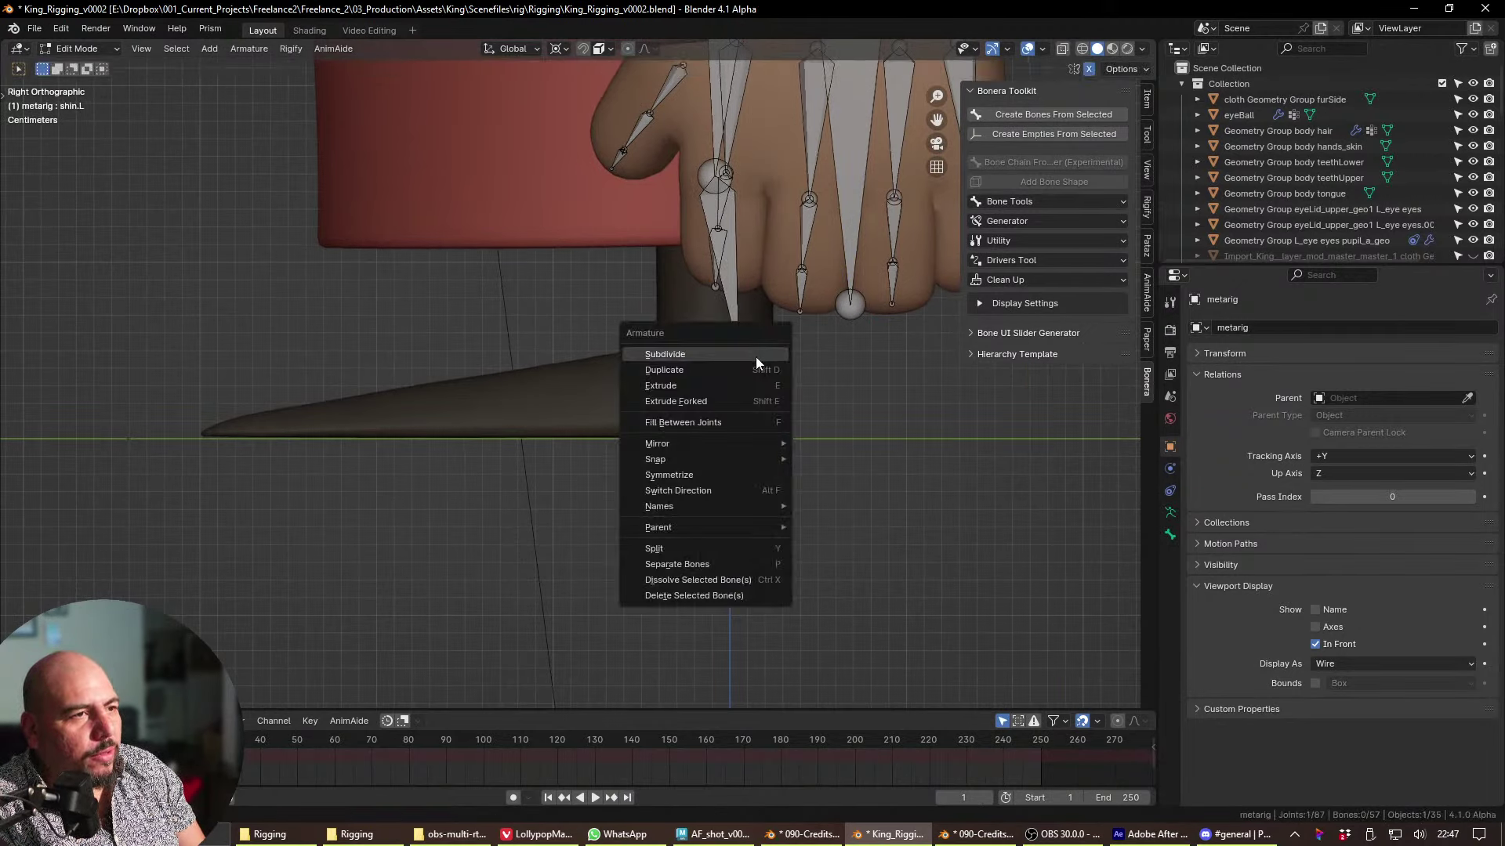
pyautogui.hotkey('shift', 's')
pyautogui.click(829, 453)
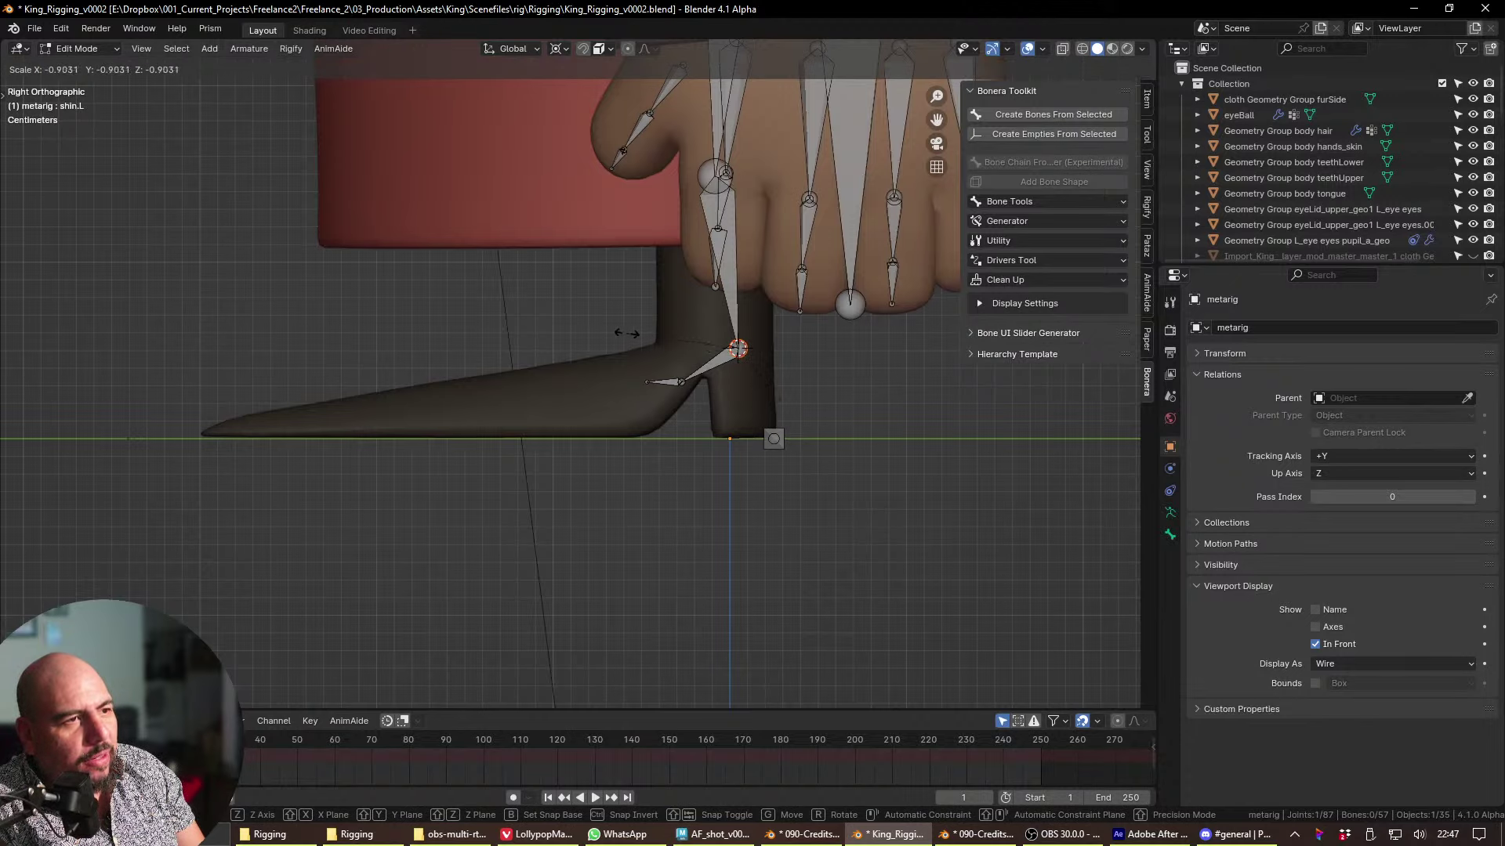
# - Scale the foot and toe bones up to about twice their size around the ankle so the ball joint nears the sole
pyautogui.moveTo(624, 349); pyautogui.dragTo(730, 409)
pyautogui.keyDown('shift'); pyautogui.click(709, 365); pyautogui.keyUp('shift')
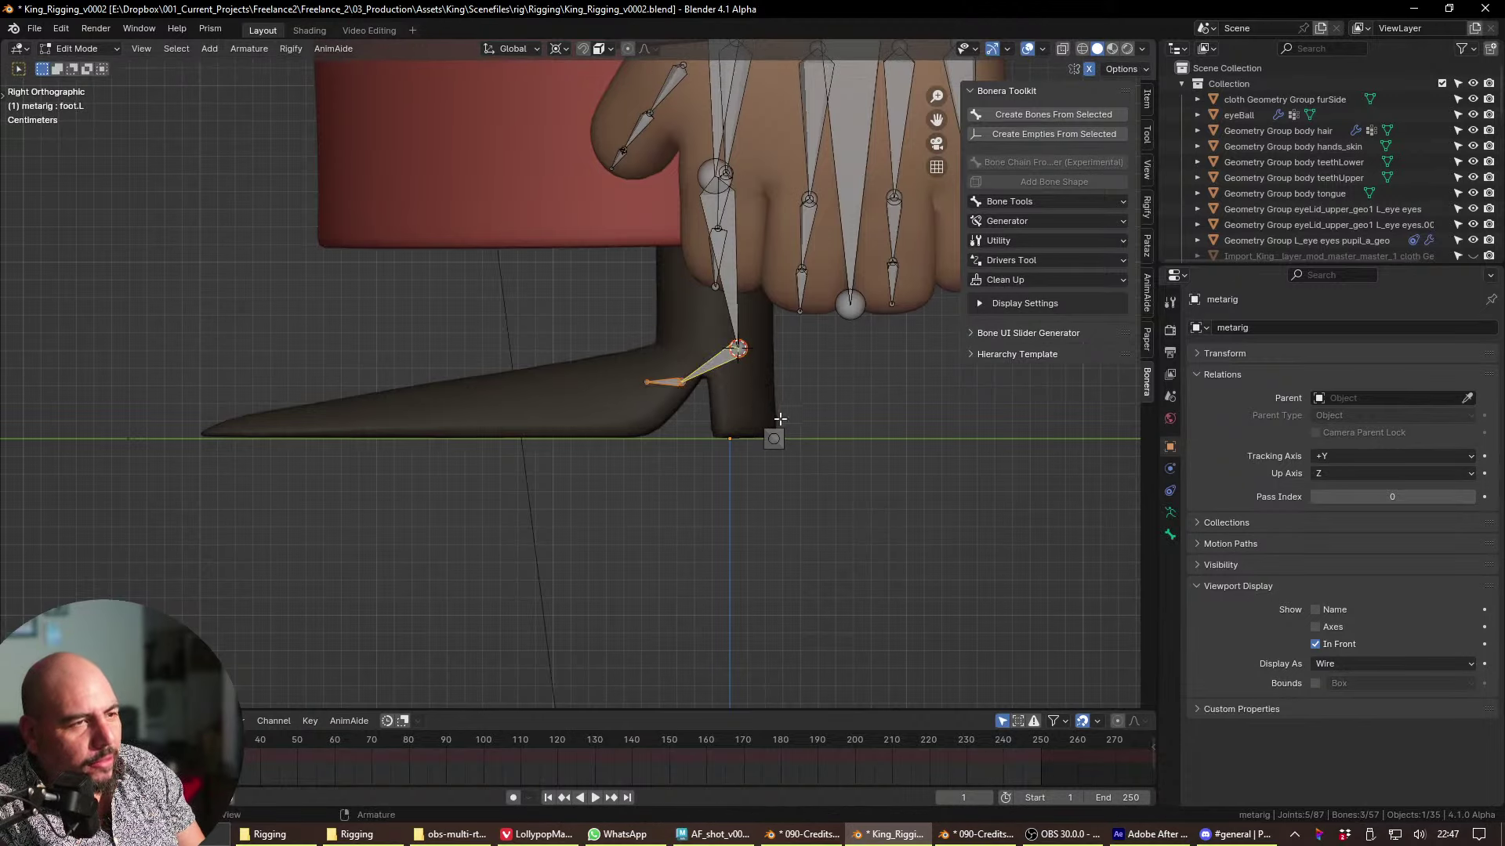
pyautogui.press('s')
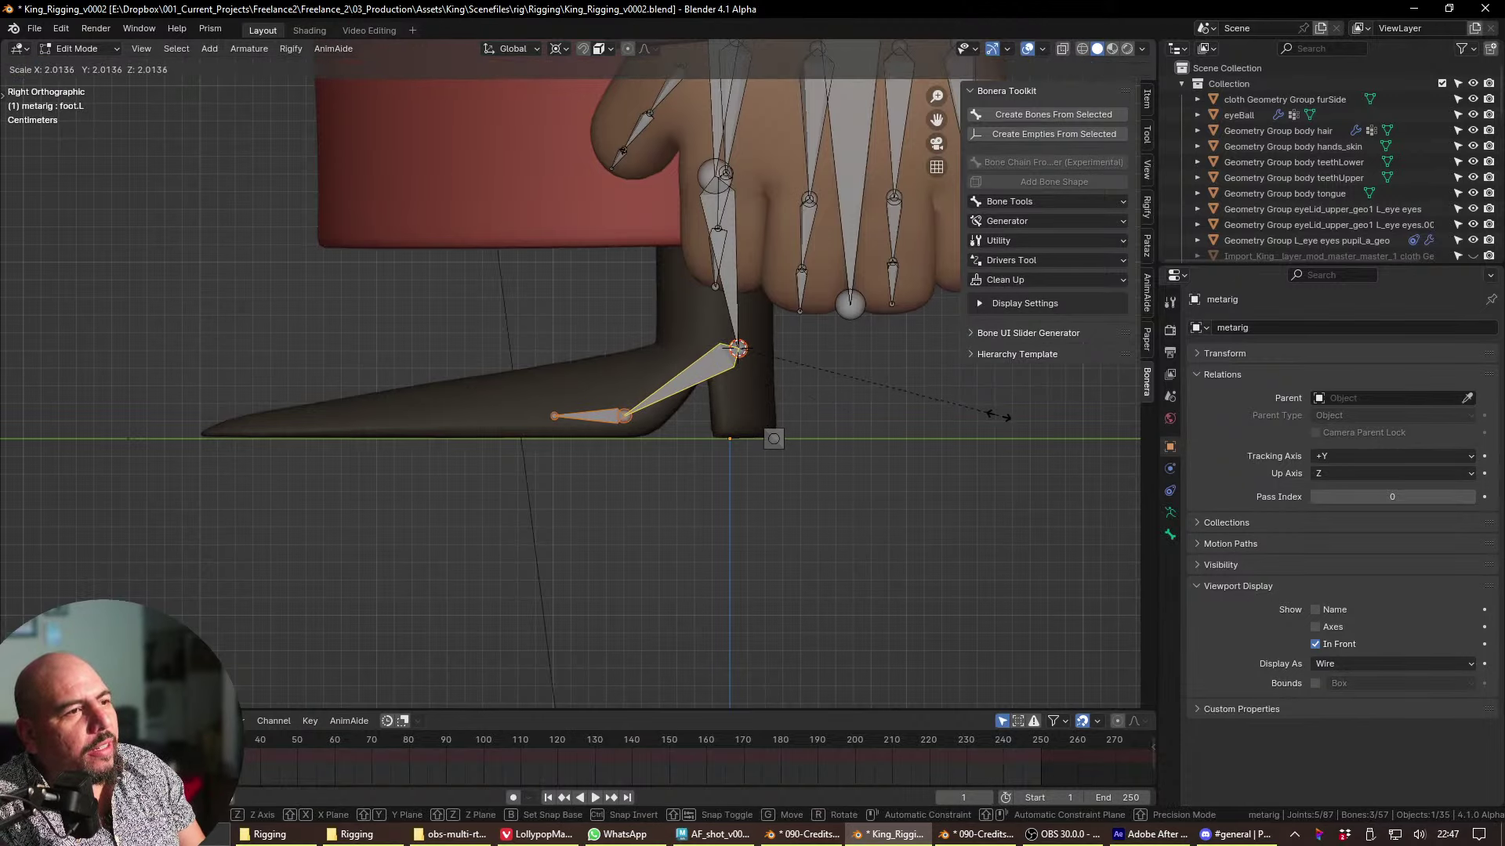
pyautogui.click(1023, 423)
# - Extend the toe bone's end joint forward to the pointed tip of the shoe
pyautogui.click(469, 383)
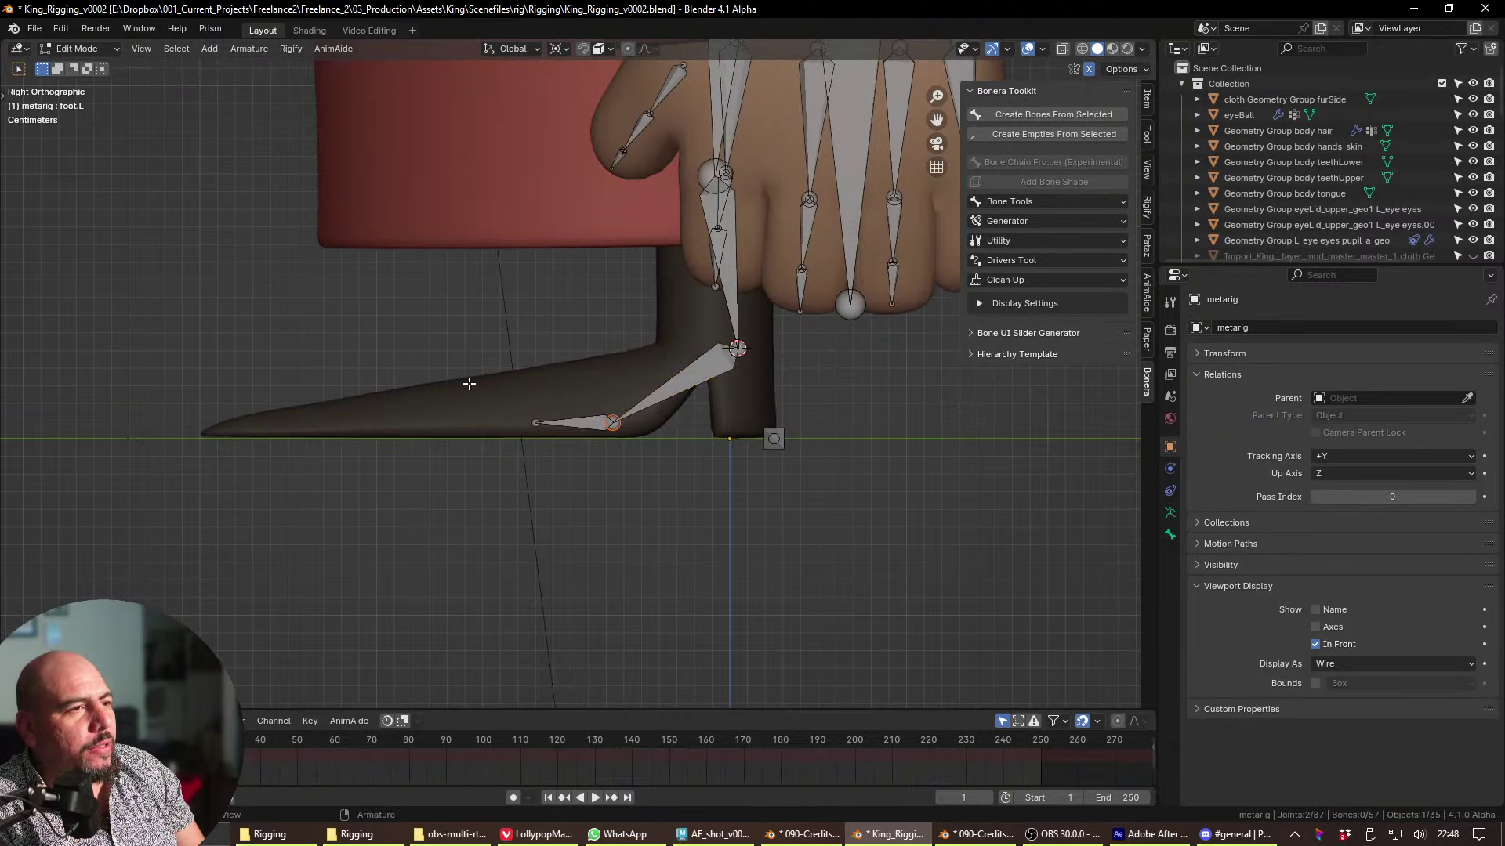
pyautogui.press('g')
pyautogui.click(231, 492)
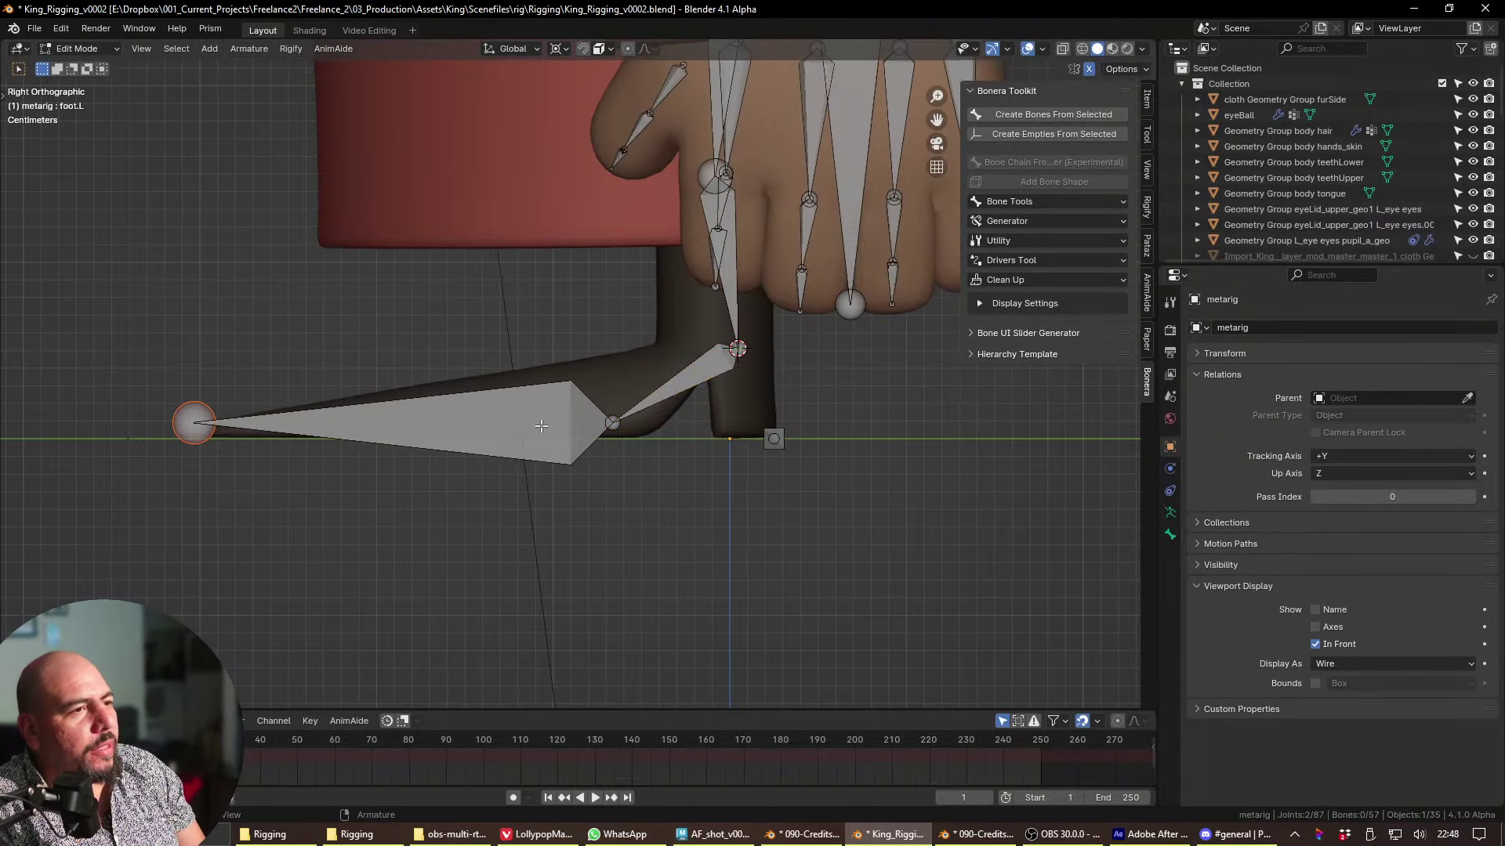
# - Move the left foot's ball joint forward along the Y axis, lengthening the foot bone and shortening the toe bone
pyautogui.press('g')
pyautogui.click(582, 532)
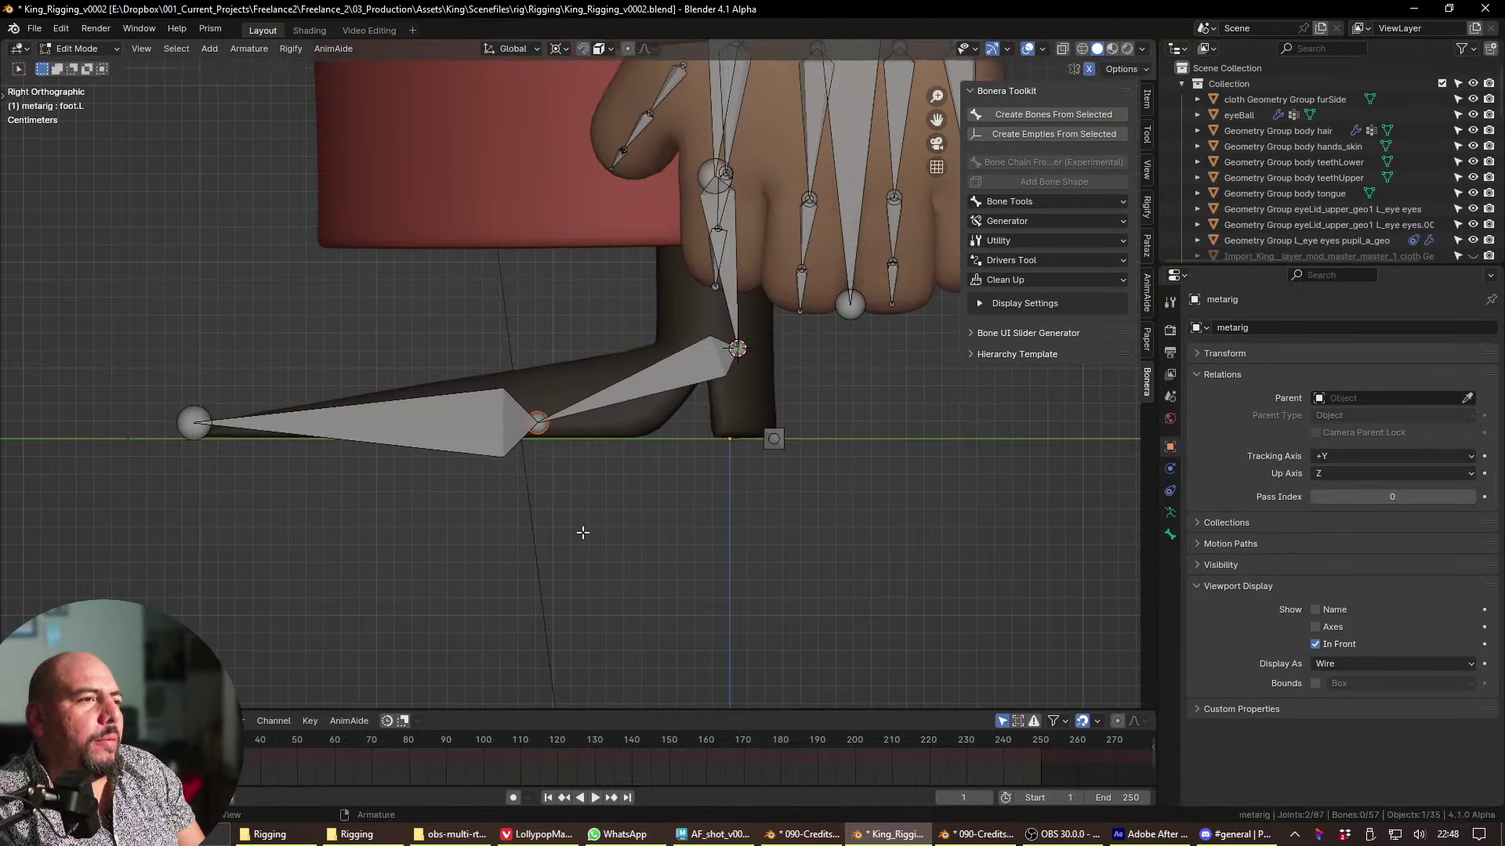
pyautogui.press('g')
pyautogui.press('y')
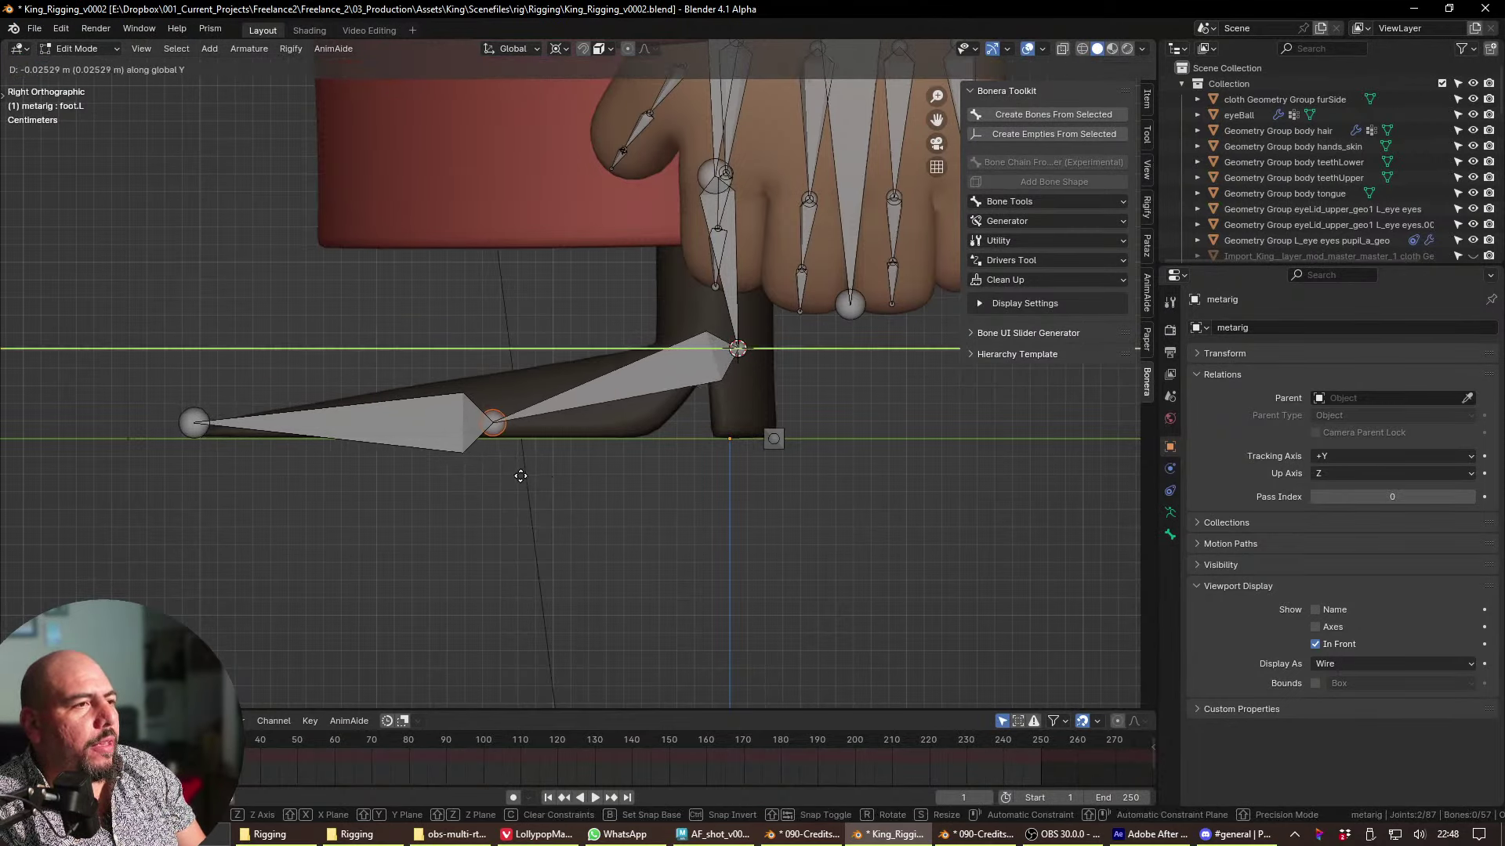
pyautogui.click(525, 474)
# - Shift the left ankle joint slightly up and forward inside the boot
pyautogui.keyDown('shift'); pyautogui.moveTo(610, 419); pyautogui.dragTo(614, 500, button='middle'); pyautogui.keyUp('shift')
pyautogui.click(733, 450)
pyautogui.click(707, 424)
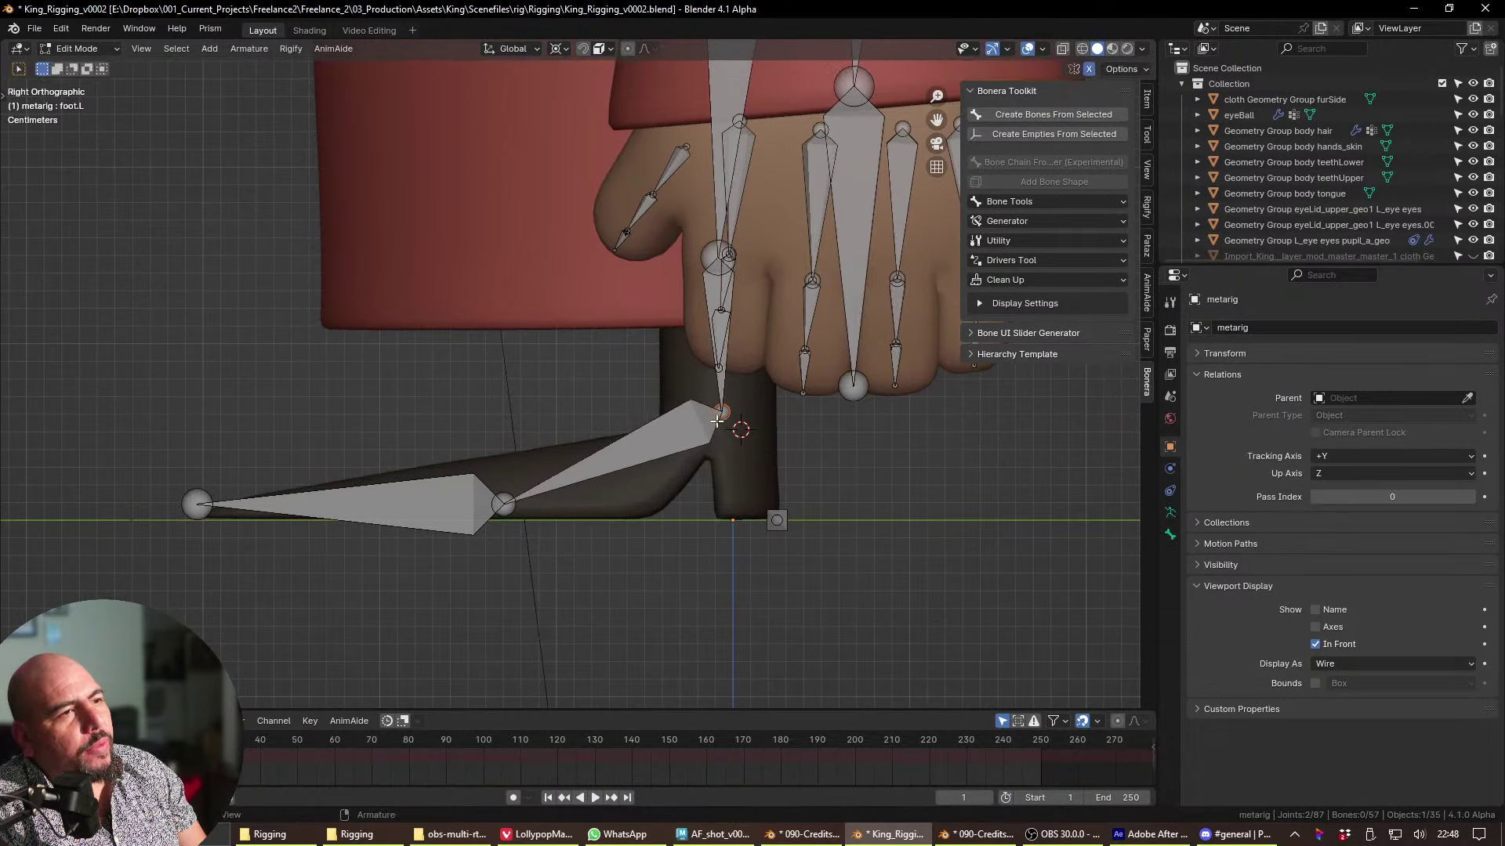
# - Raise the left leg's knee joint and nudge it slightly forward
pyautogui.click(689, 231)
pyautogui.keyDown('shift'); pyautogui.moveTo(686, 227); pyautogui.dragTo(696, 482, button='middle'); pyautogui.keyUp('shift')
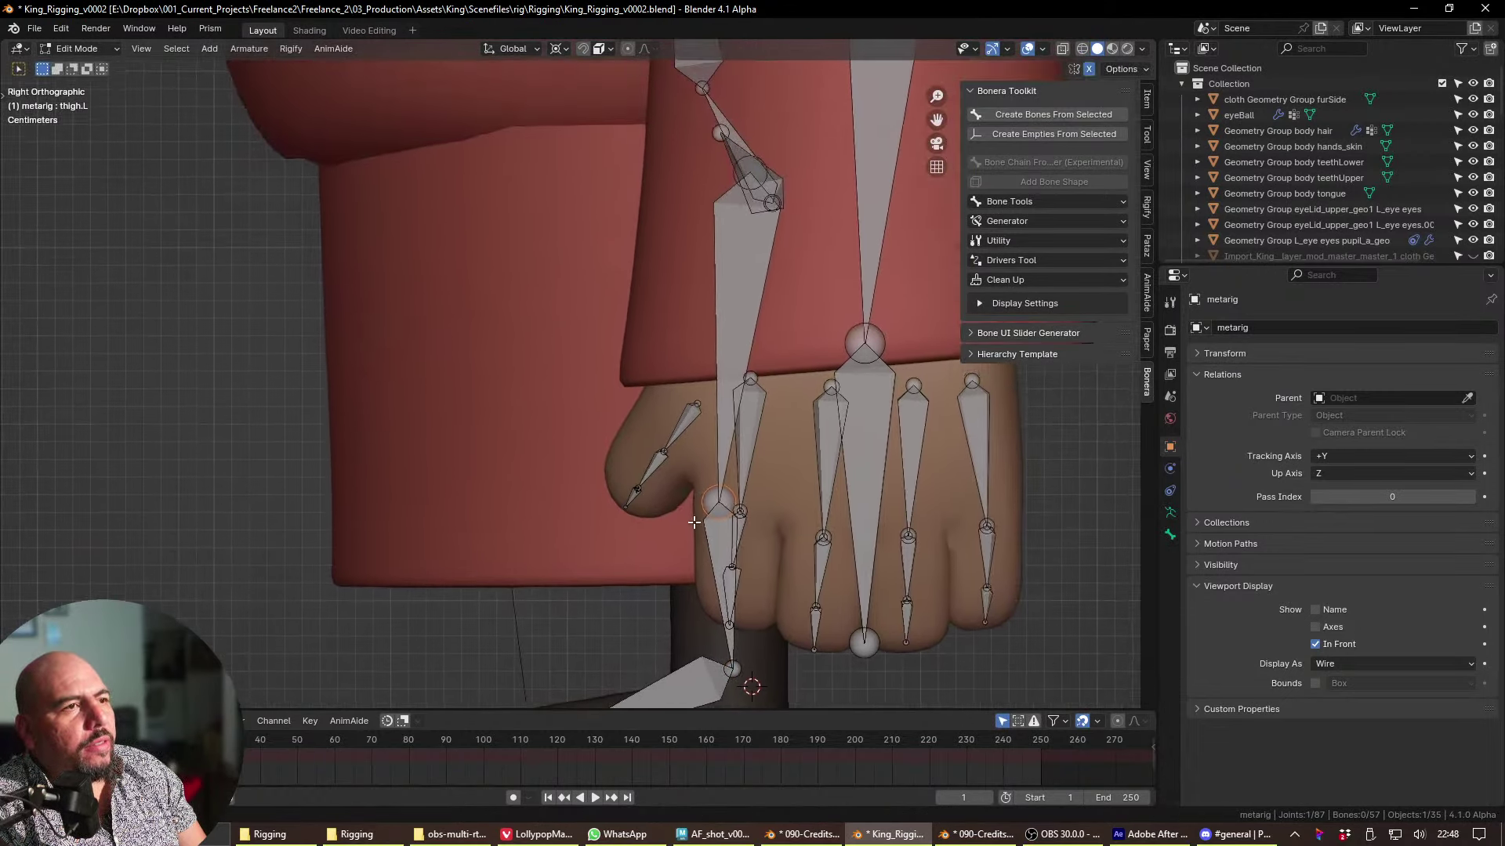
pyautogui.press('g')
pyautogui.click(724, 429)
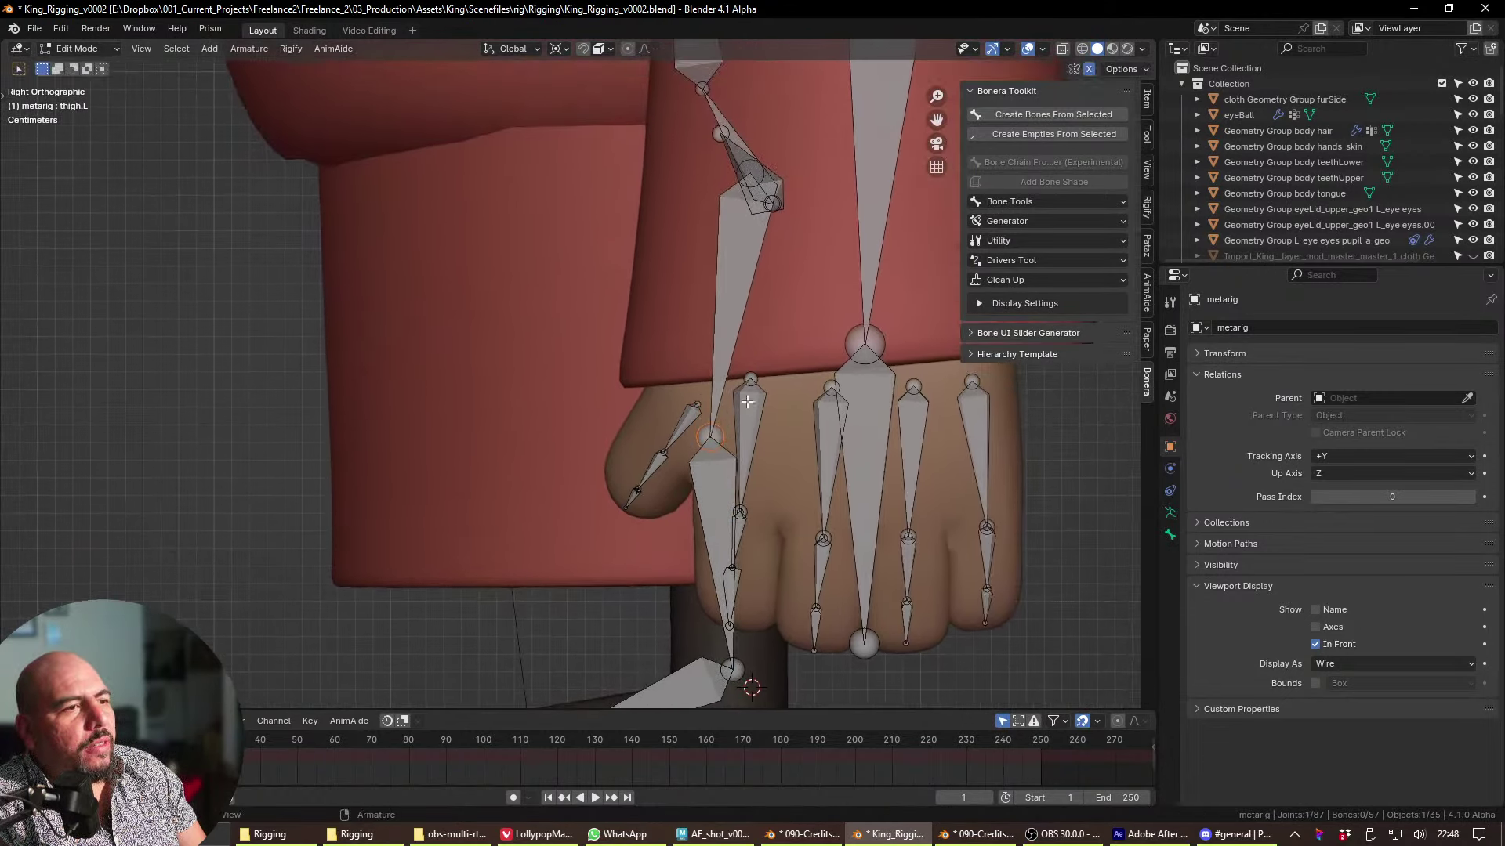
# - Check the arm and leg bones from the side and front views, and return the metarig to Object Mode
pyautogui.moveTo(724, 429); pyautogui.dragTo(527, 435, button='middle')
pyautogui.press('KP_3')
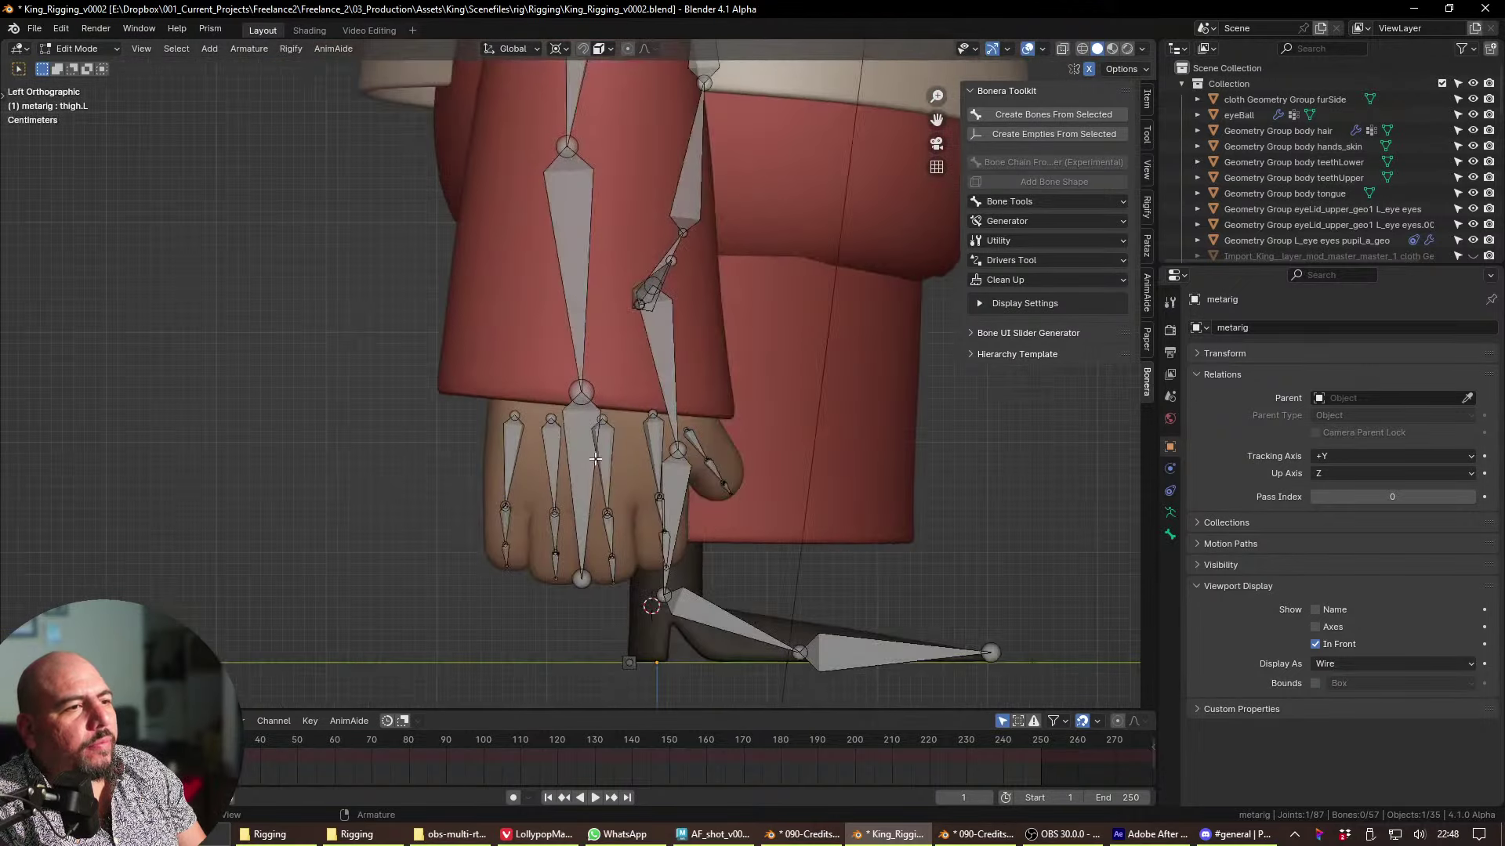
pyautogui.press('KP_1')
pyautogui.scroll(-3, 595, 392)
pyautogui.keyDown('shift'); pyautogui.moveTo(641, 383); pyautogui.dragTo(750, 565, button='middle'); pyautogui.keyUp('shift')
pyautogui.press('KP_3')
pyautogui.scroll(2, 750, 566)
pyautogui.press('Tab')
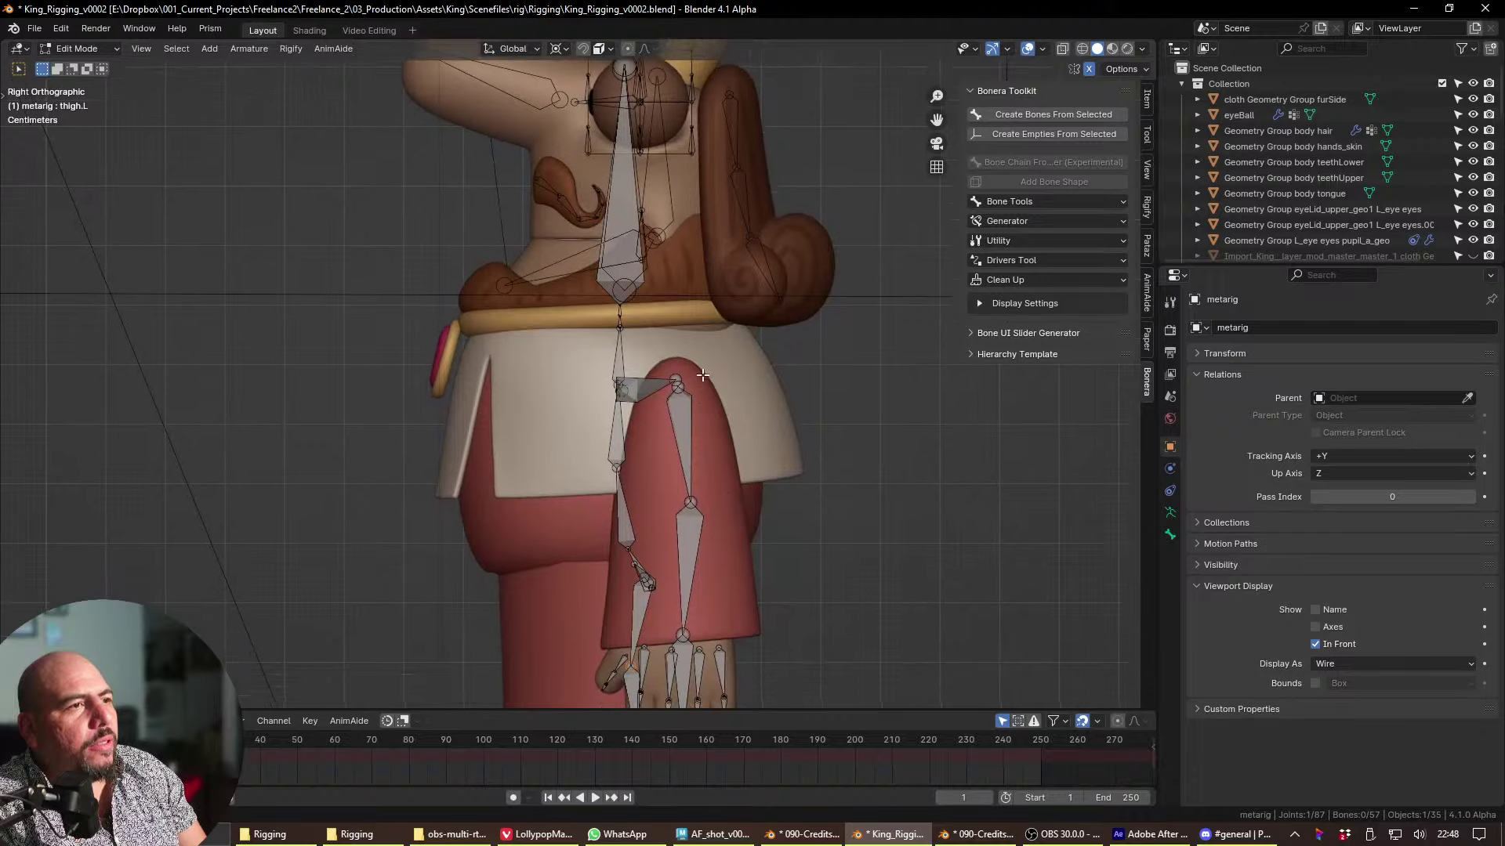
pyautogui.keyDown('shift'); pyautogui.scroll(-4, 510, 296); pyautogui.keyUp('shift')
pyautogui.keyDown('shift'); pyautogui.scroll(-5, 633, 303); pyautogui.keyUp('shift')
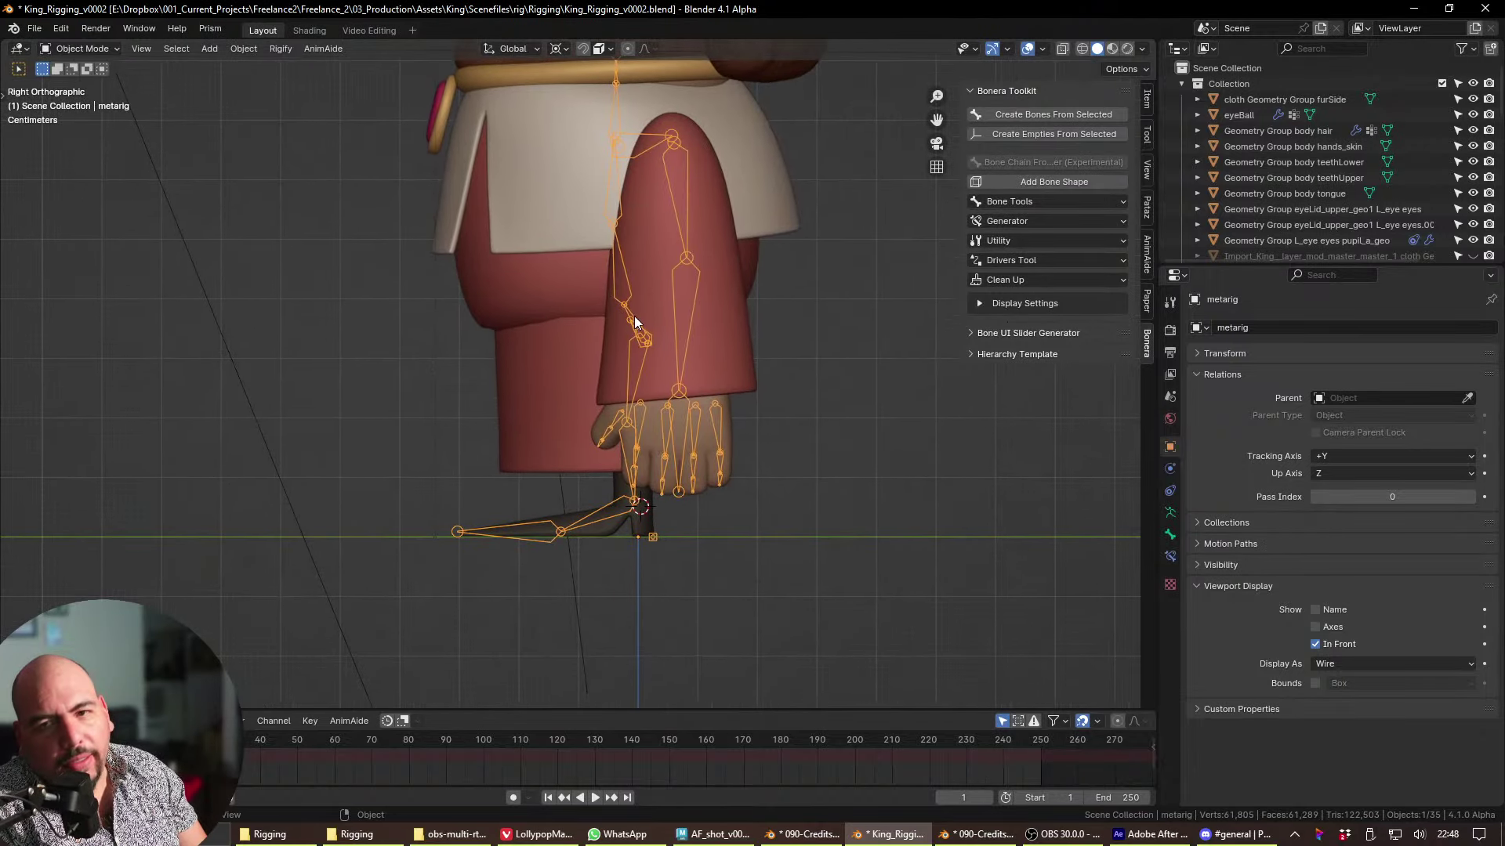
# - Try to save the scene through Prism and open its error report form
pyautogui.click(211, 30)
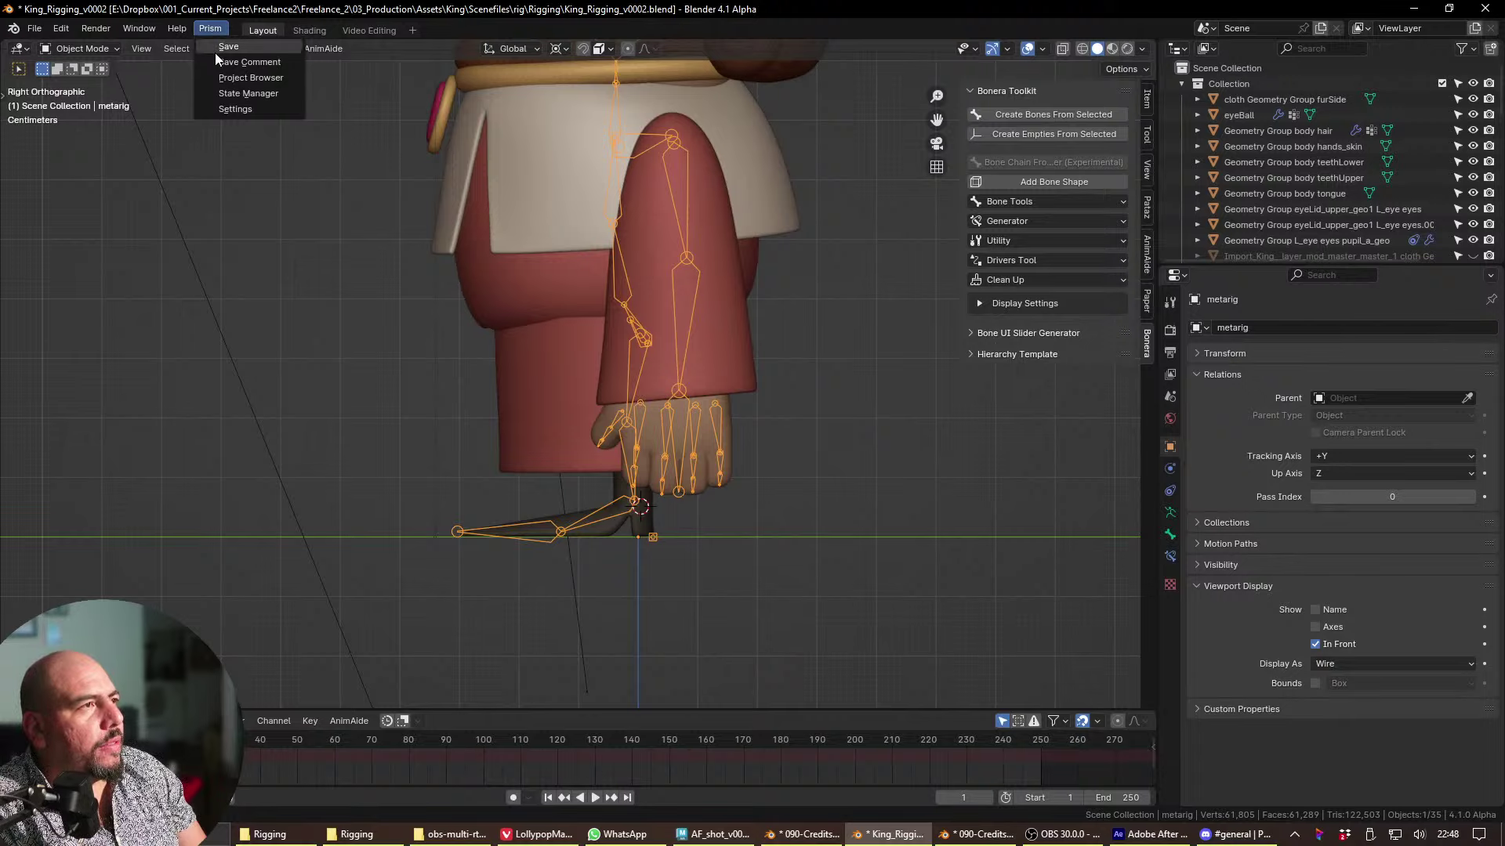
pyautogui.click(216, 46)
pyautogui.click(779, 431)
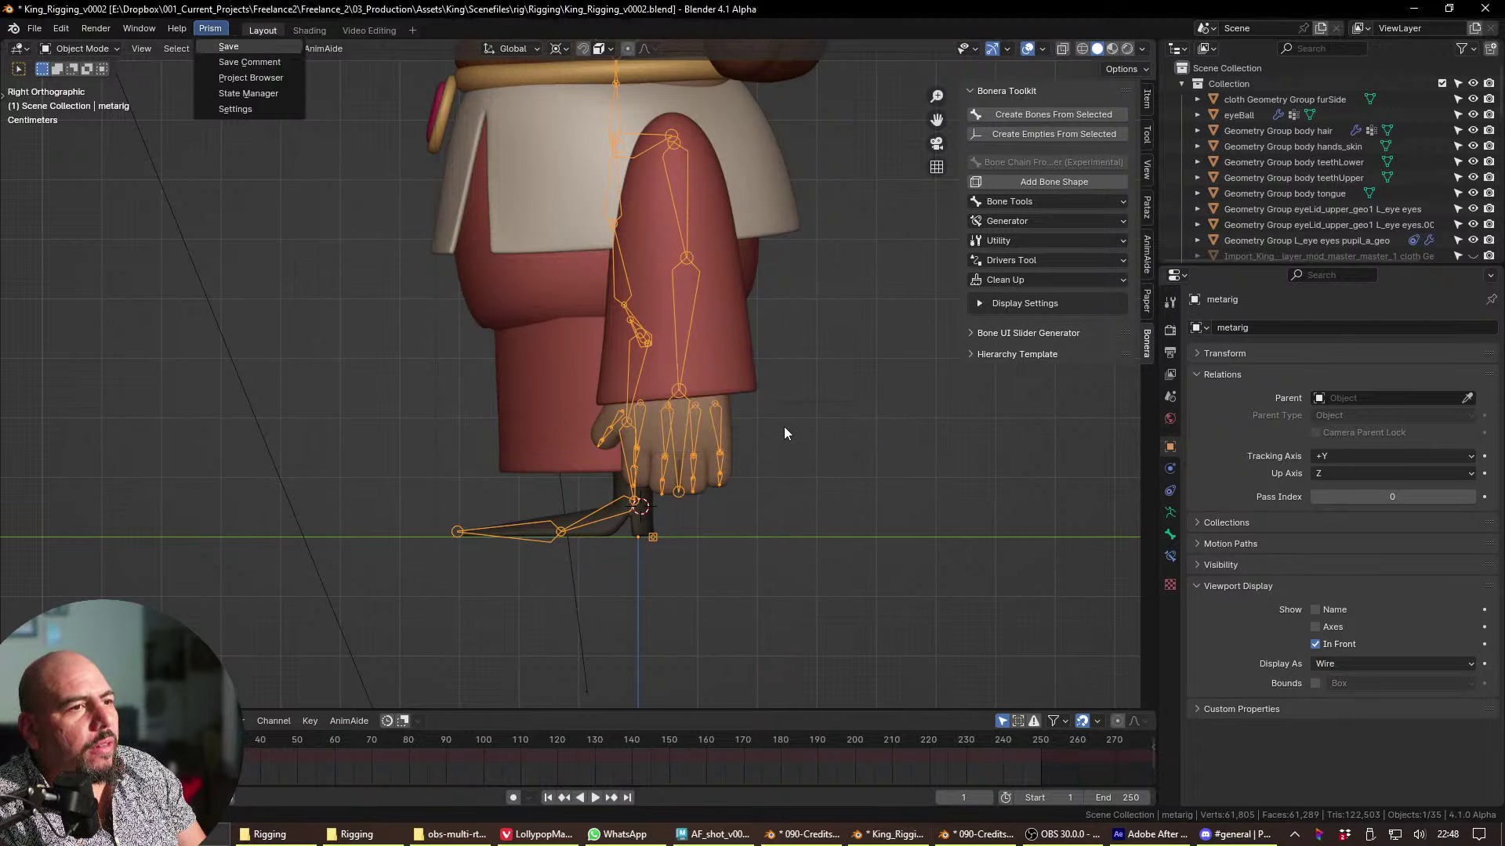
pyautogui.click(1155, 766)
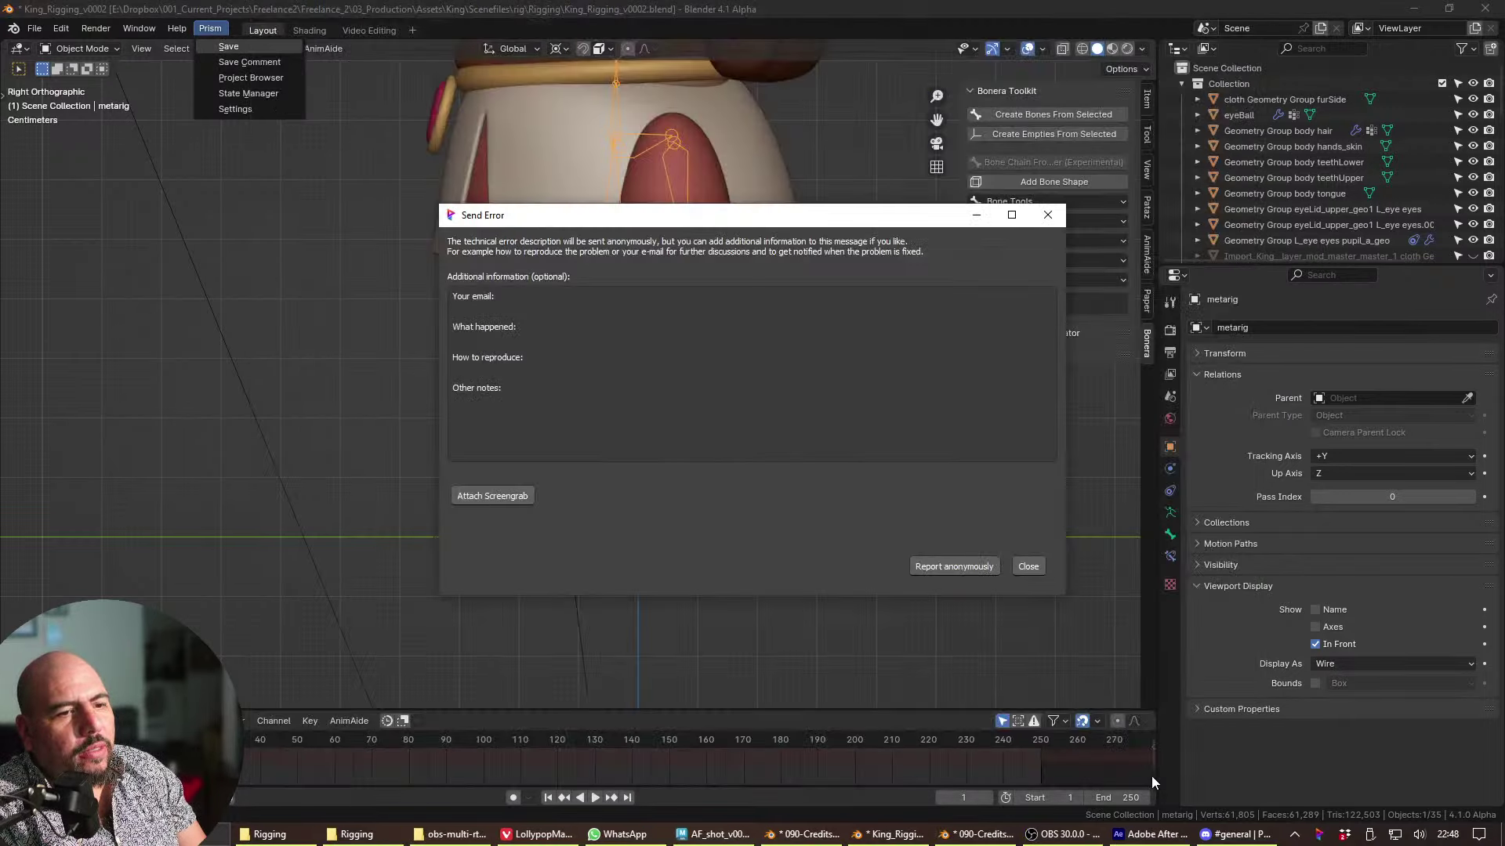
# - Enter "I was saving and it gave me an error" in the error report's notes and close the form
pyautogui.click(573, 431)
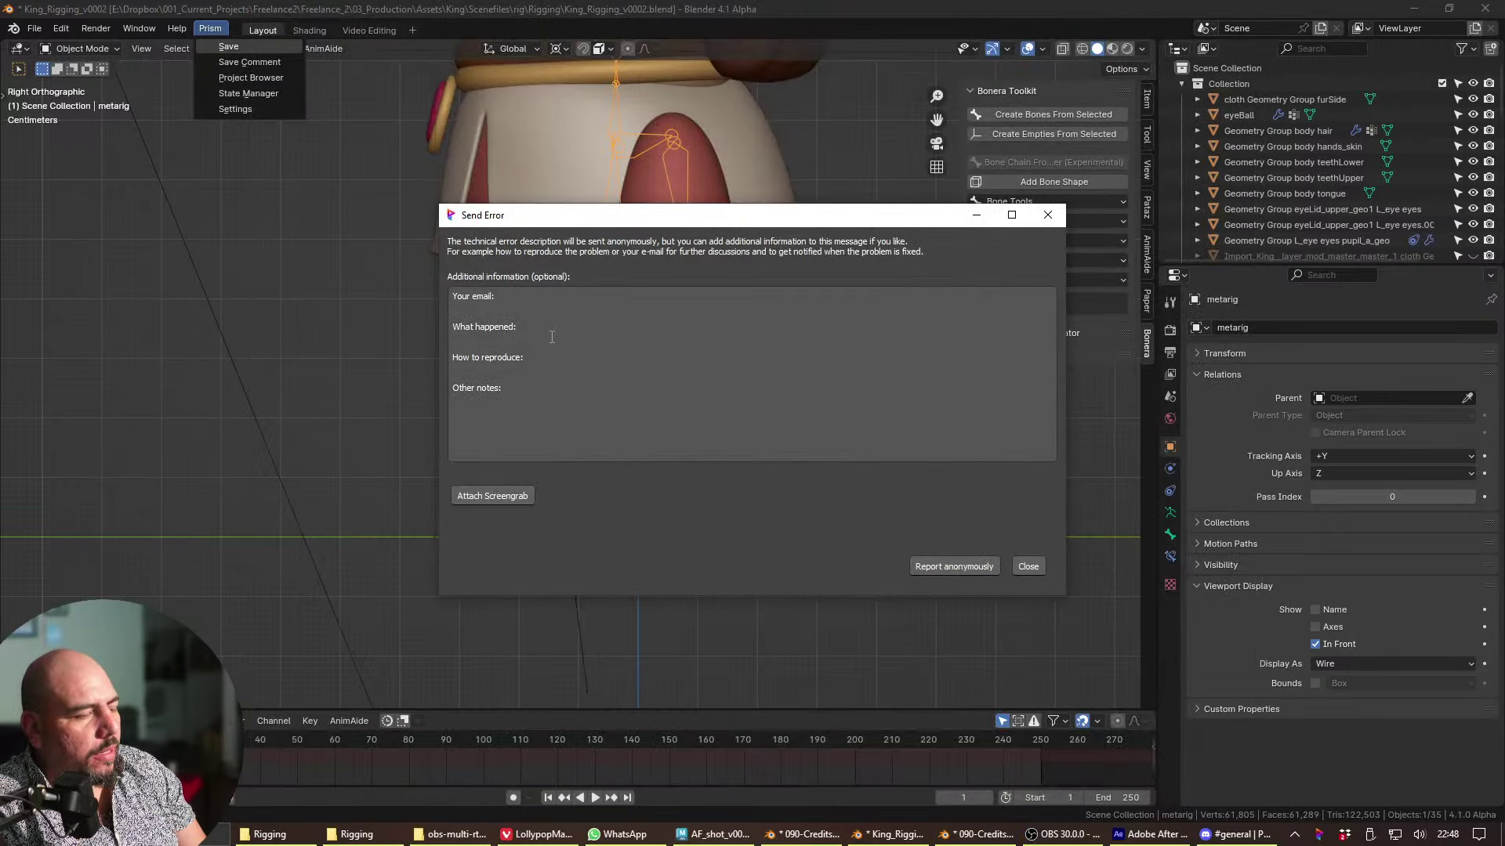
pyautogui.write('I was saving an')
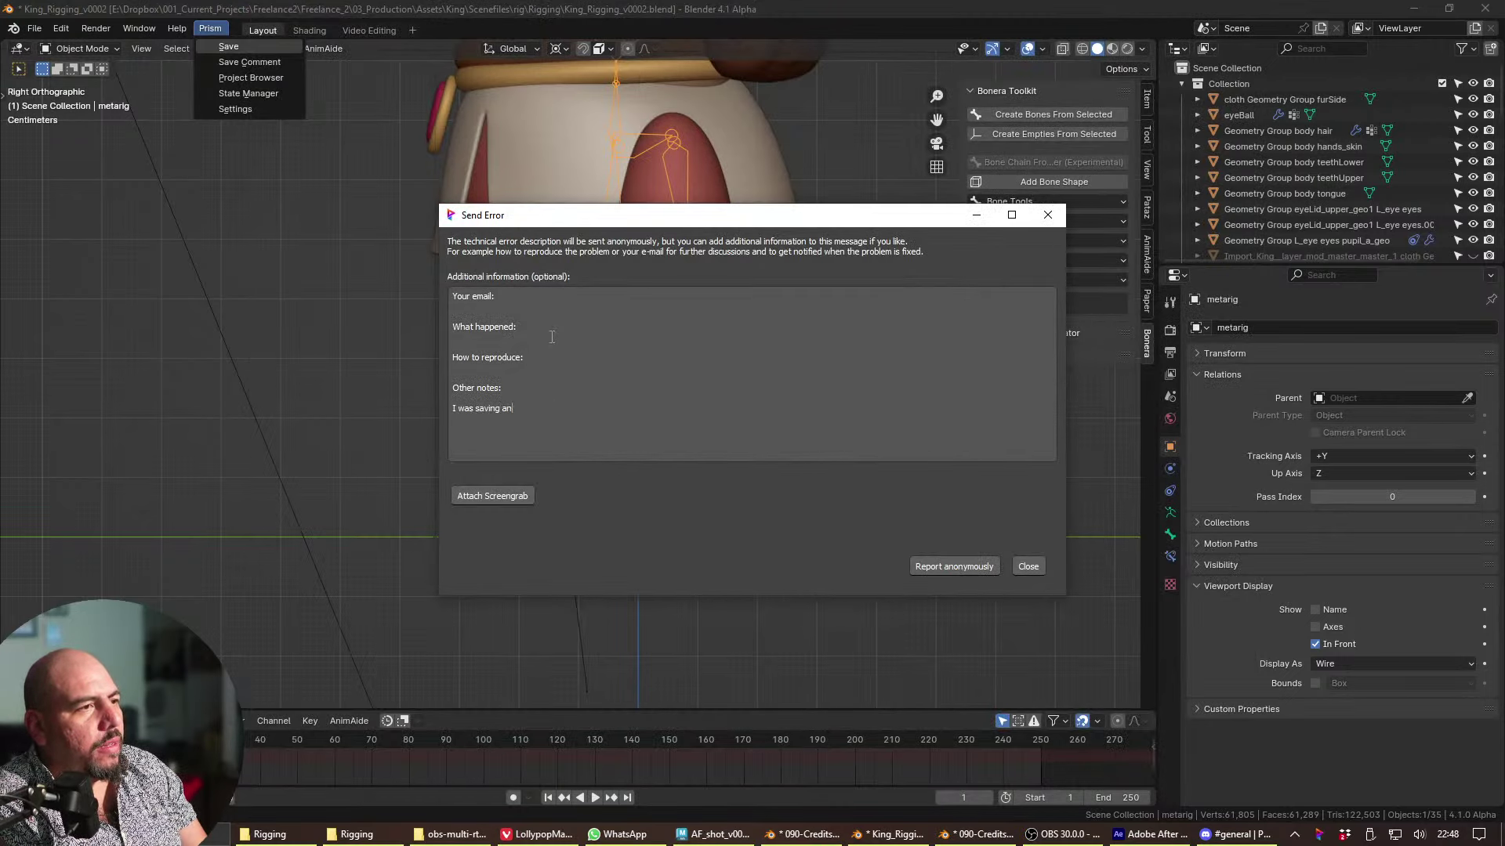
pyautogui.write('d it gave m')
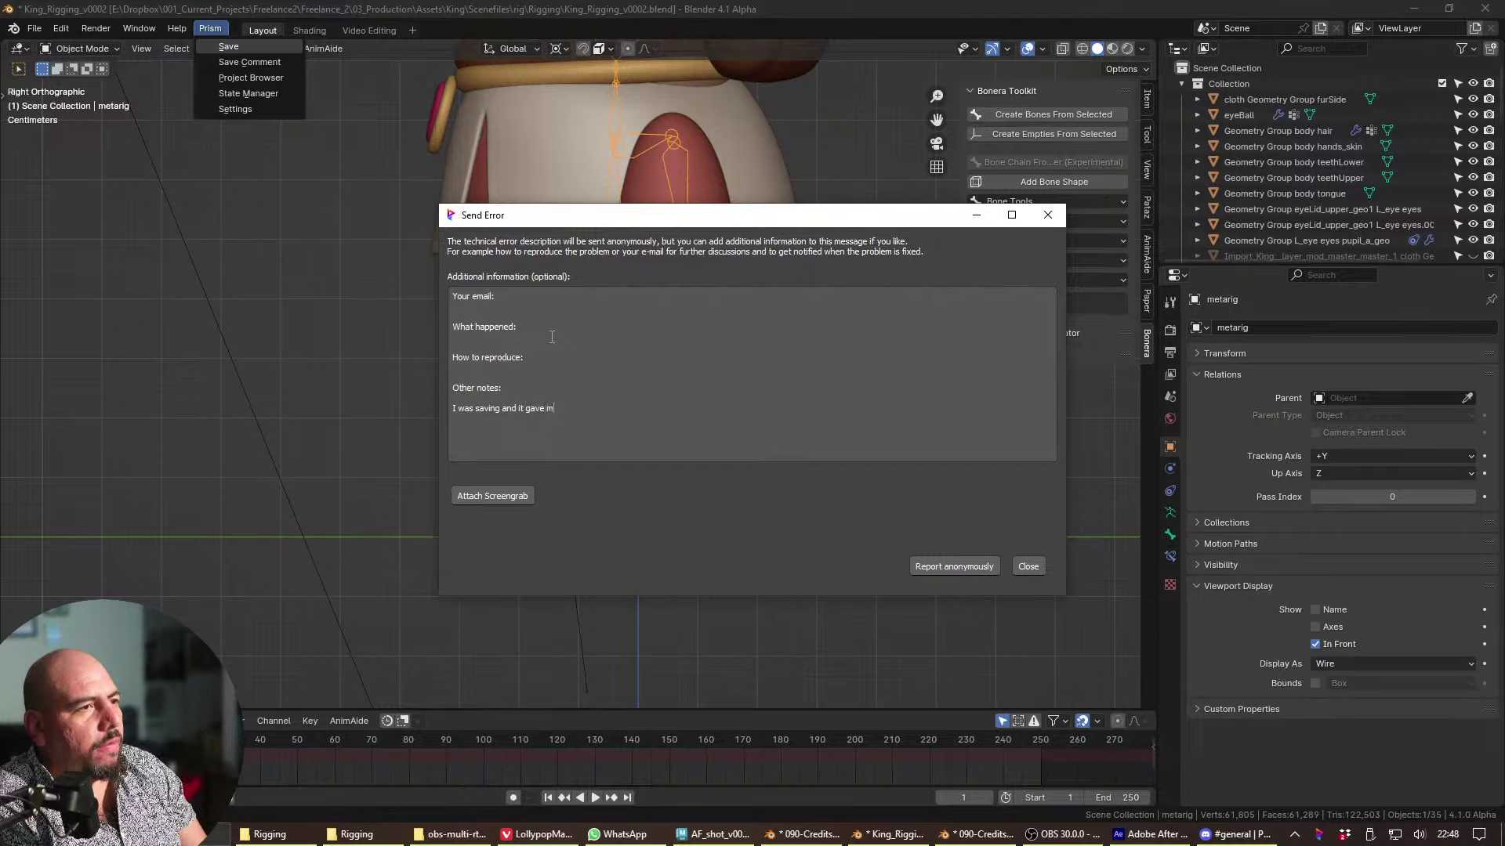
pyautogui.write('e an error')
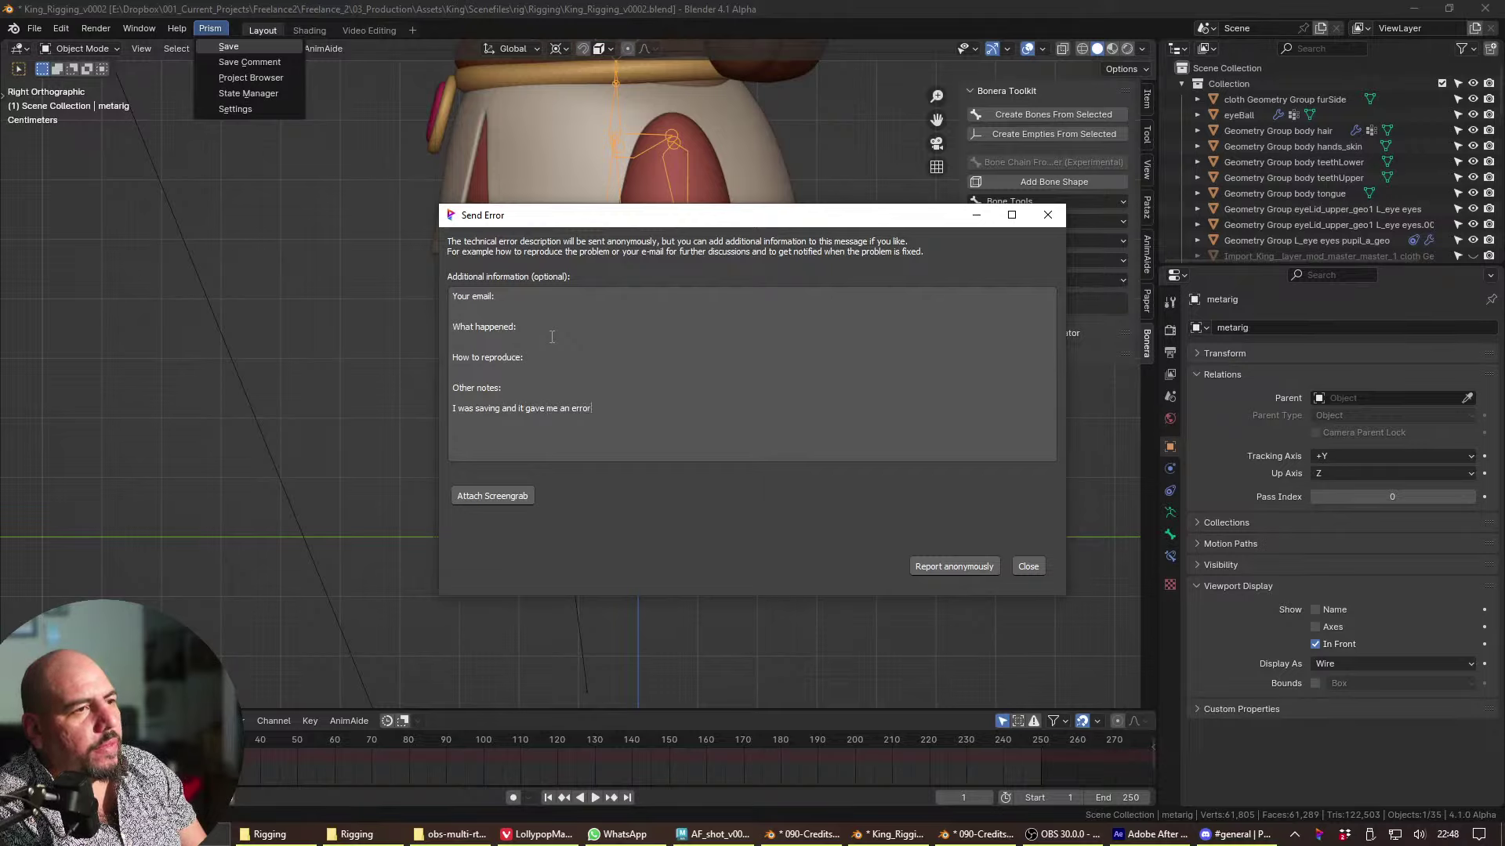
pyautogui.click(1029, 565)
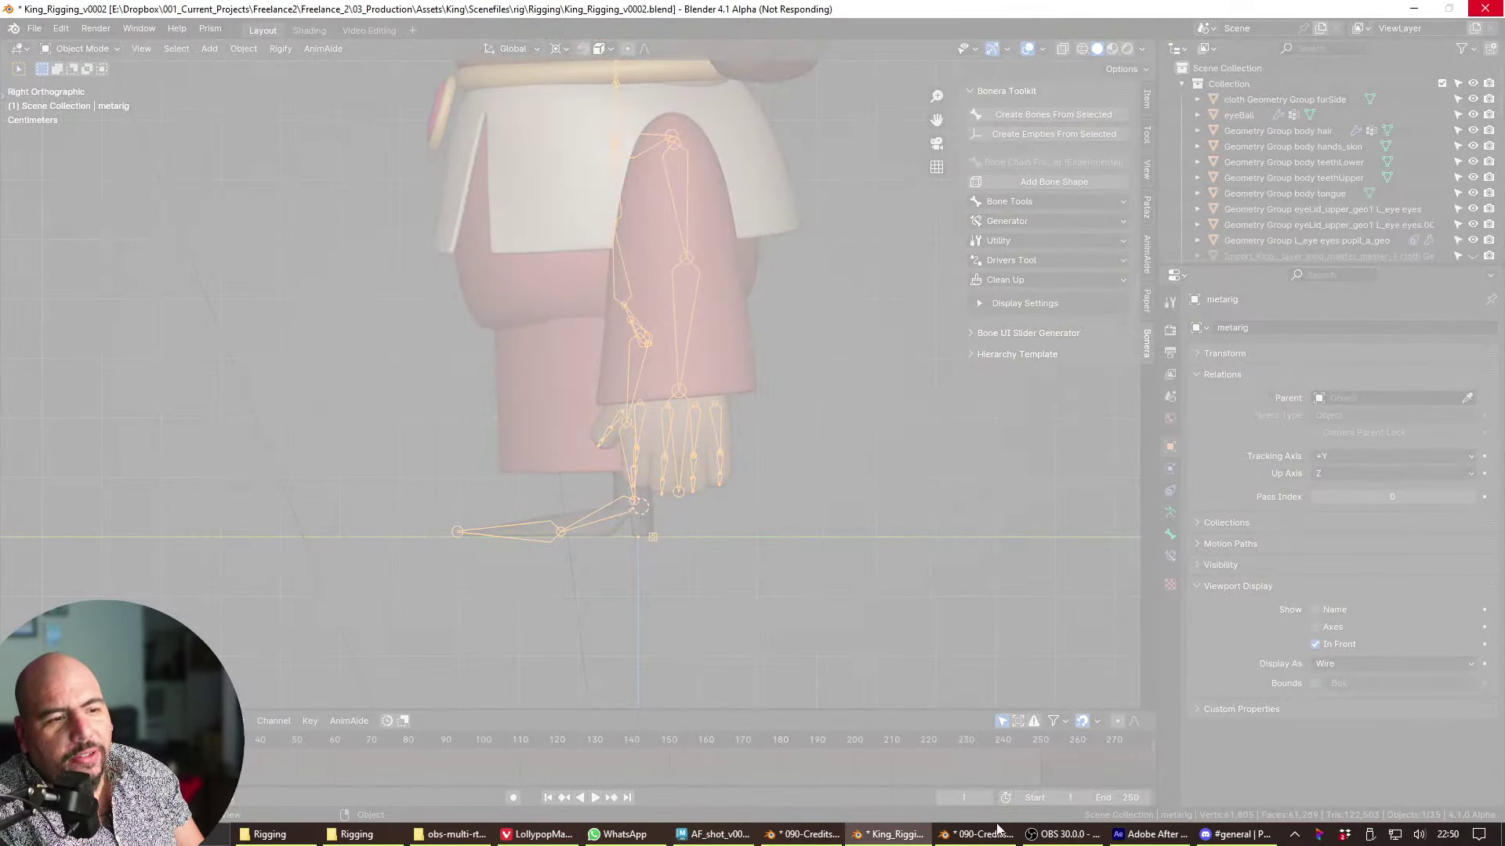
# - Identify the frozen King_Rigging_v0002 window among the open Blender sessions and close it
pyautogui.click(972, 837)
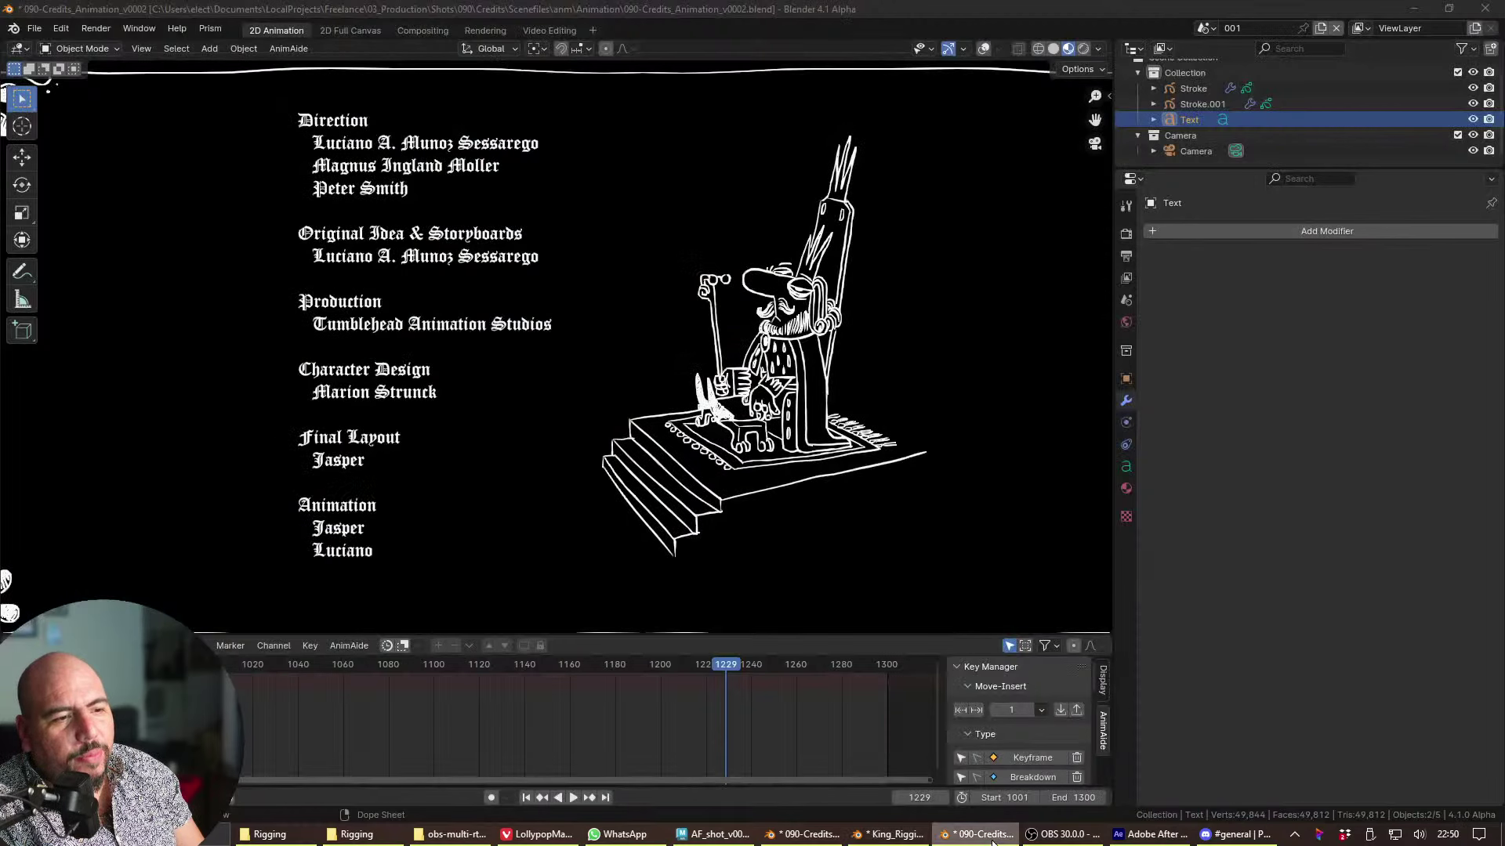
pyautogui.click(889, 837)
pyautogui.click(976, 837)
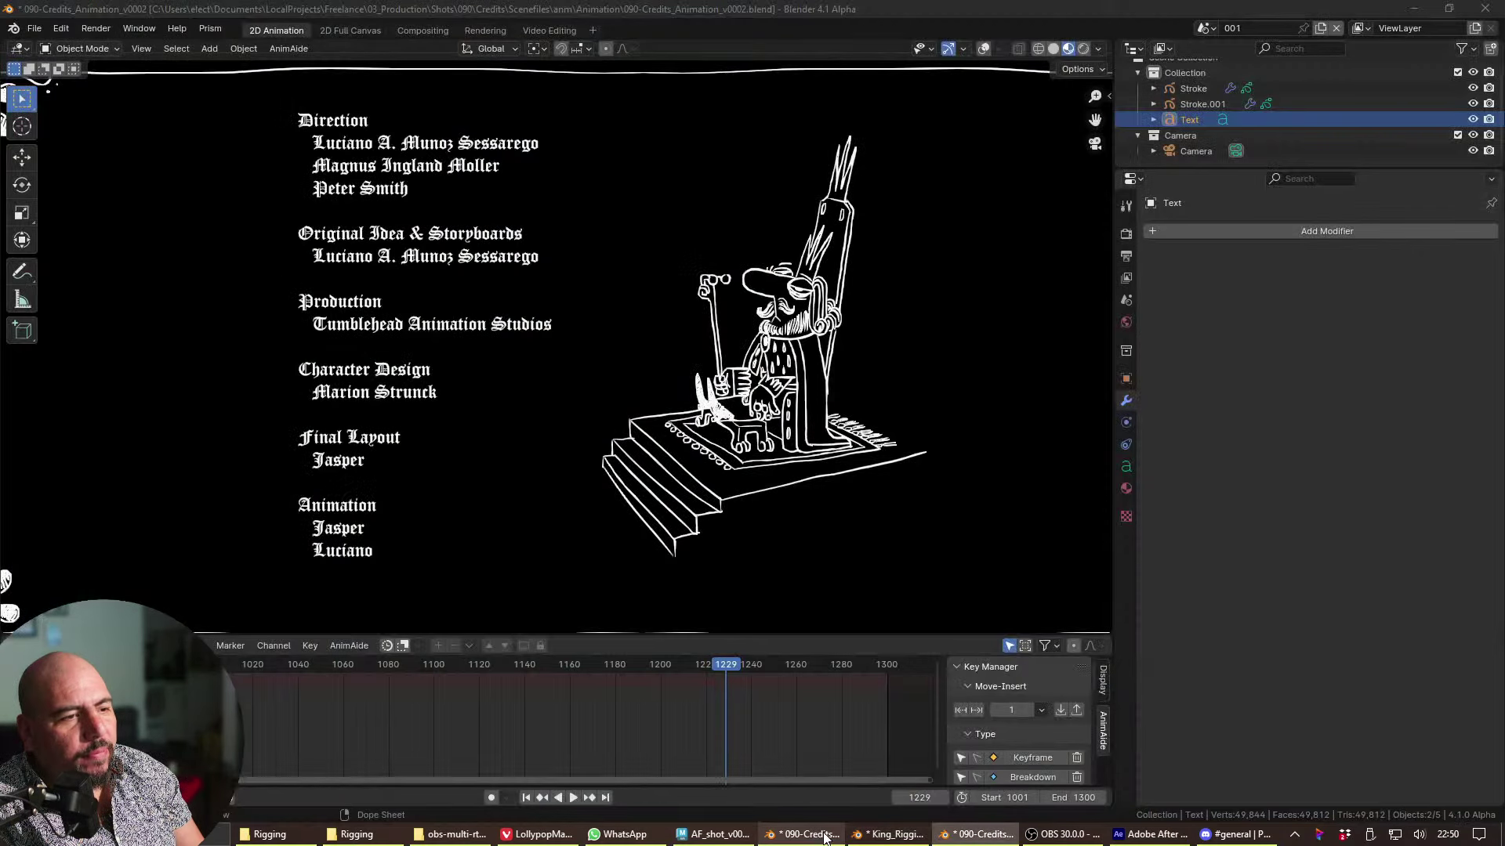
pyautogui.click(873, 837)
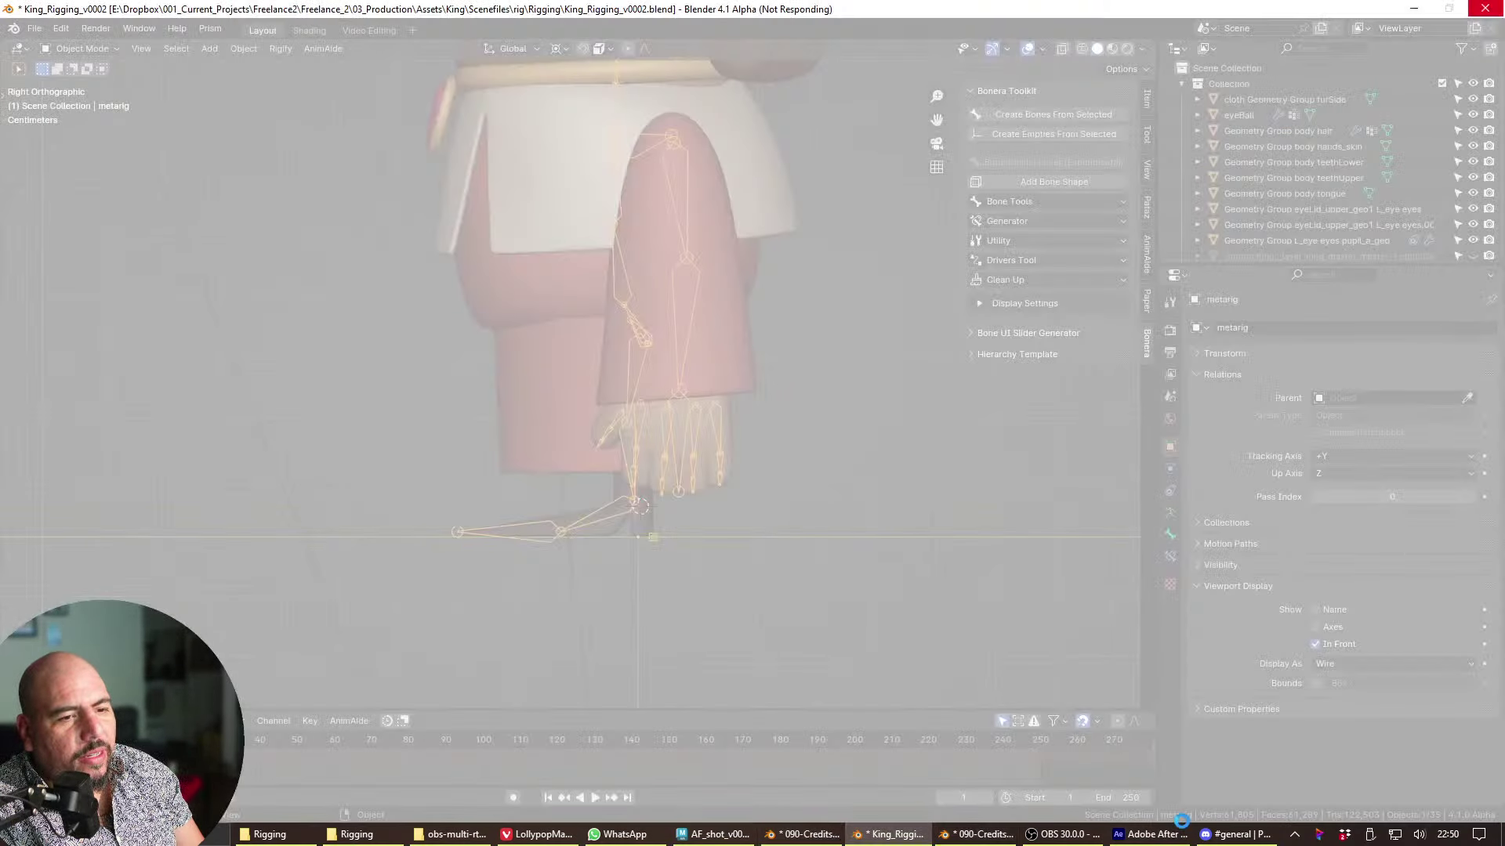
pyautogui.click(1485, 9)
pyautogui.click(159, 130)
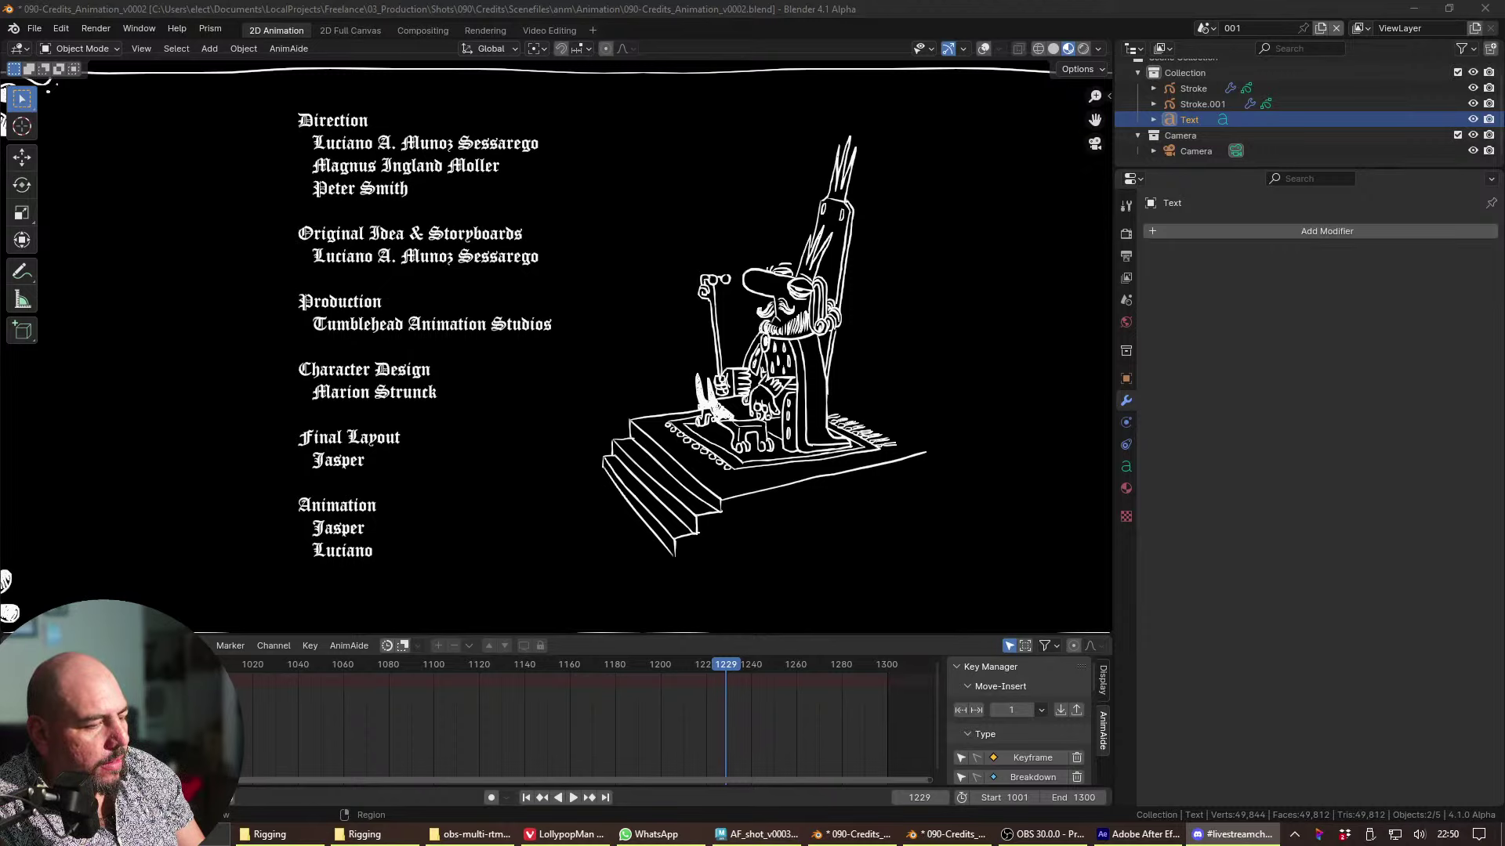
pyautogui.click(1421, 11)
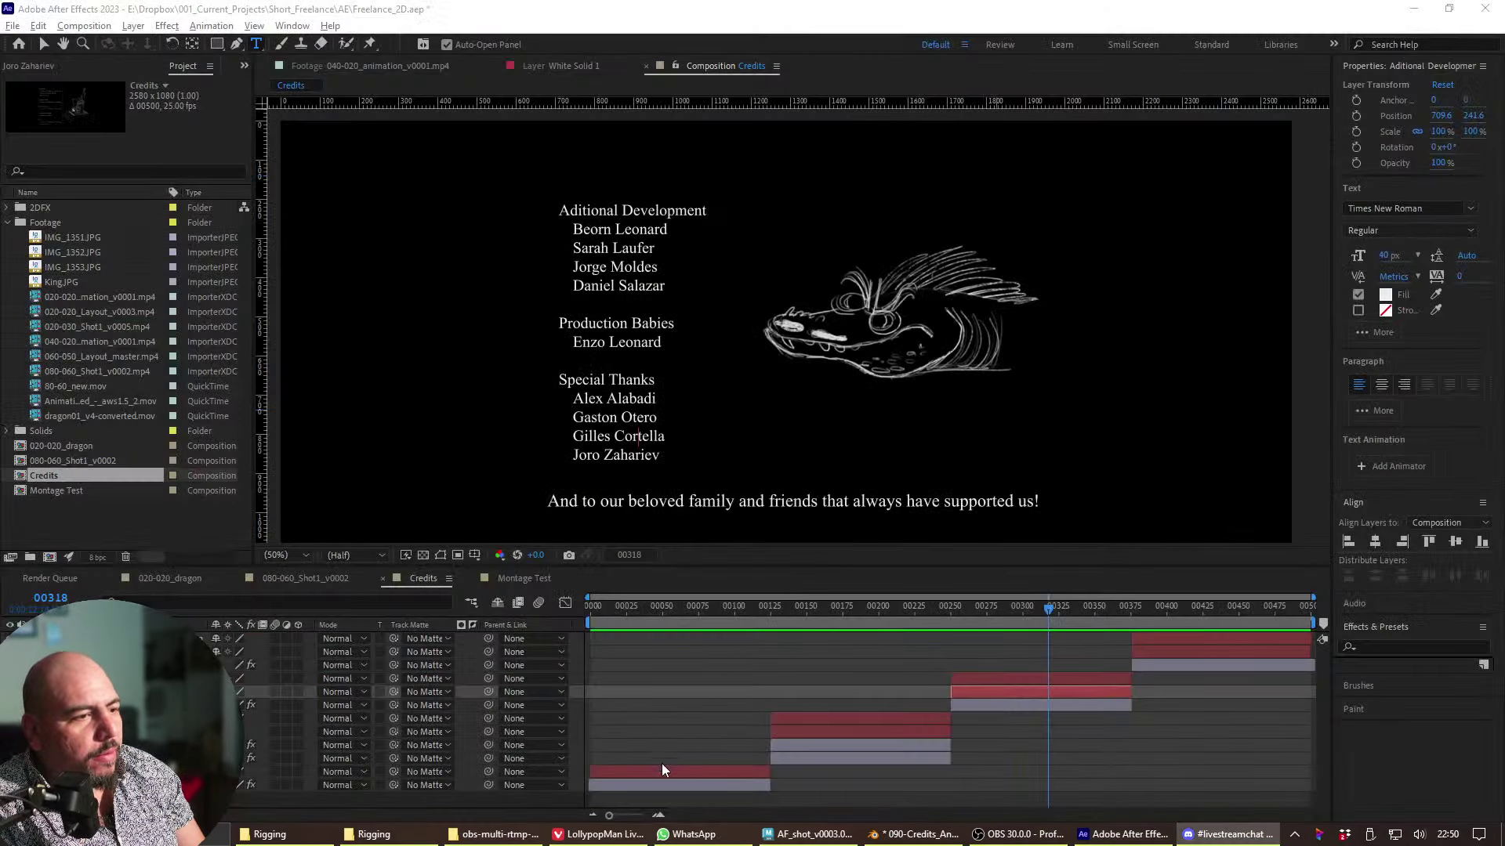
pyautogui.click(948, 834)
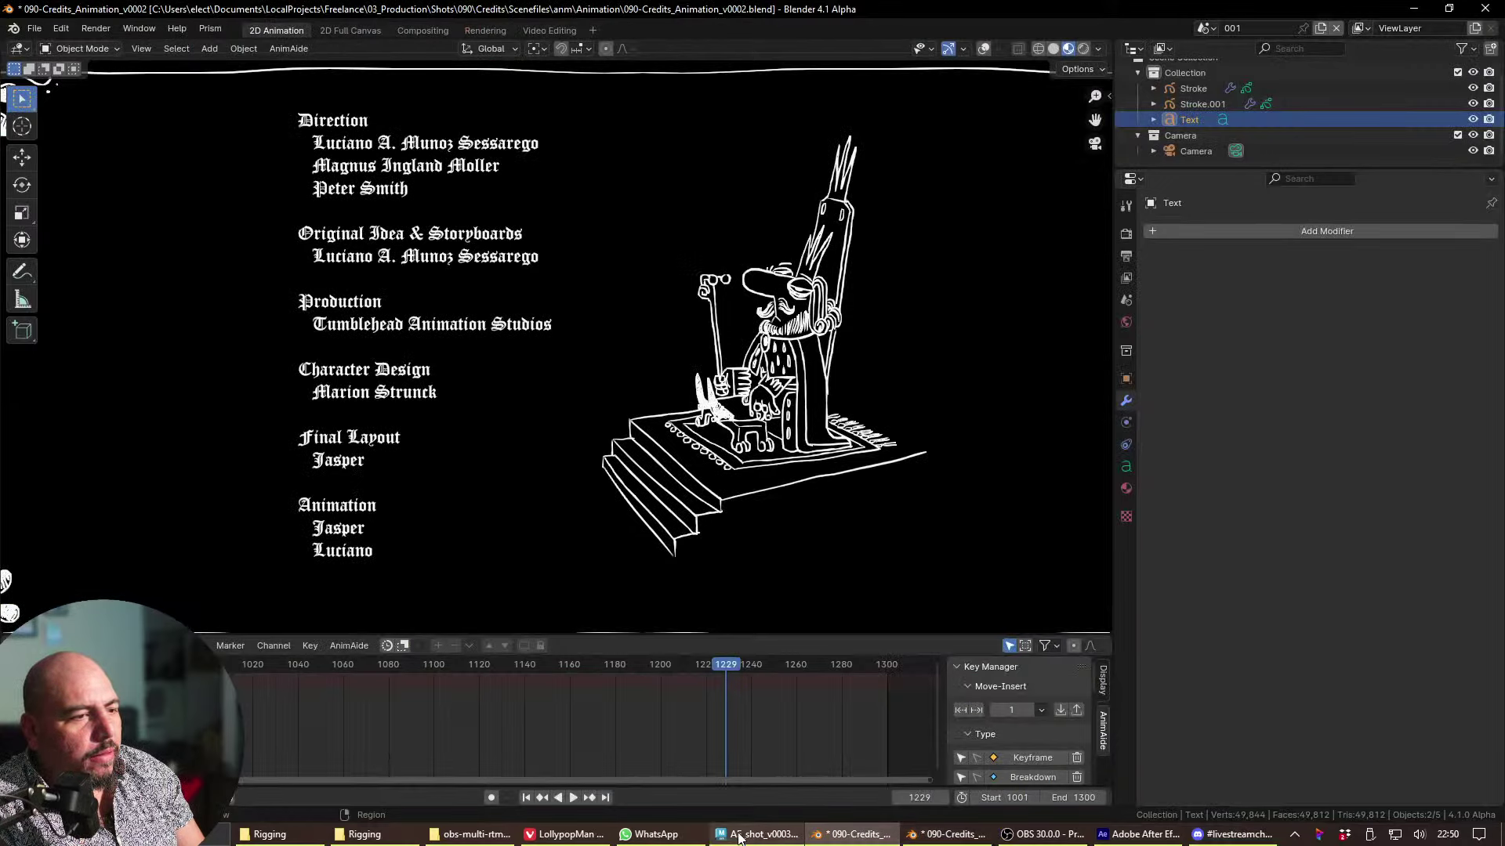
pyautogui.moveTo(515, 839)
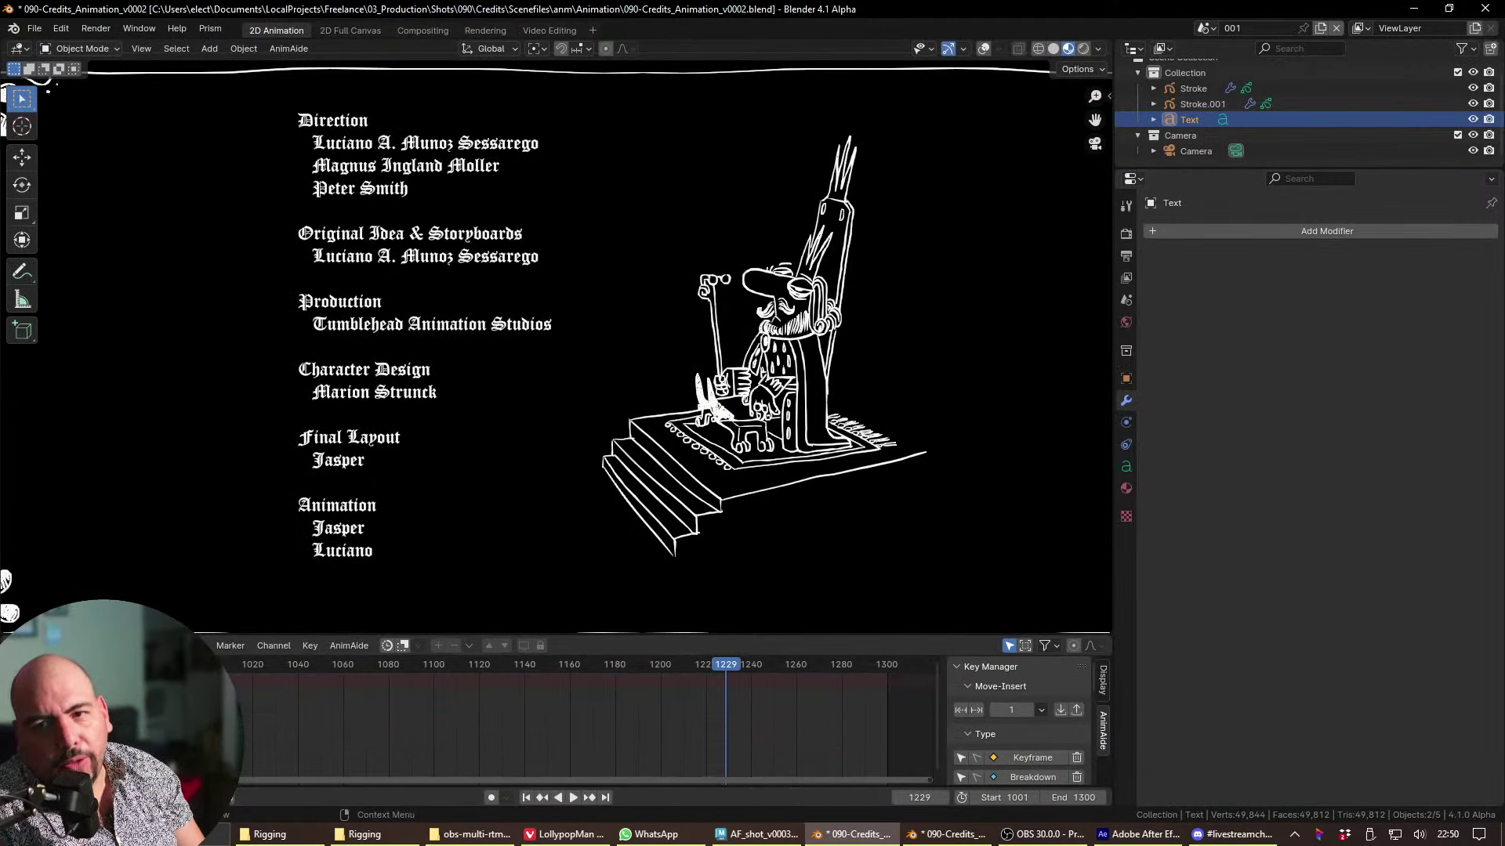
# - Start the 4.1.0 Alpha build of 13 Nov 23 from Blender Launcher and dismiss the splash screen
pyautogui.click(1295, 833)
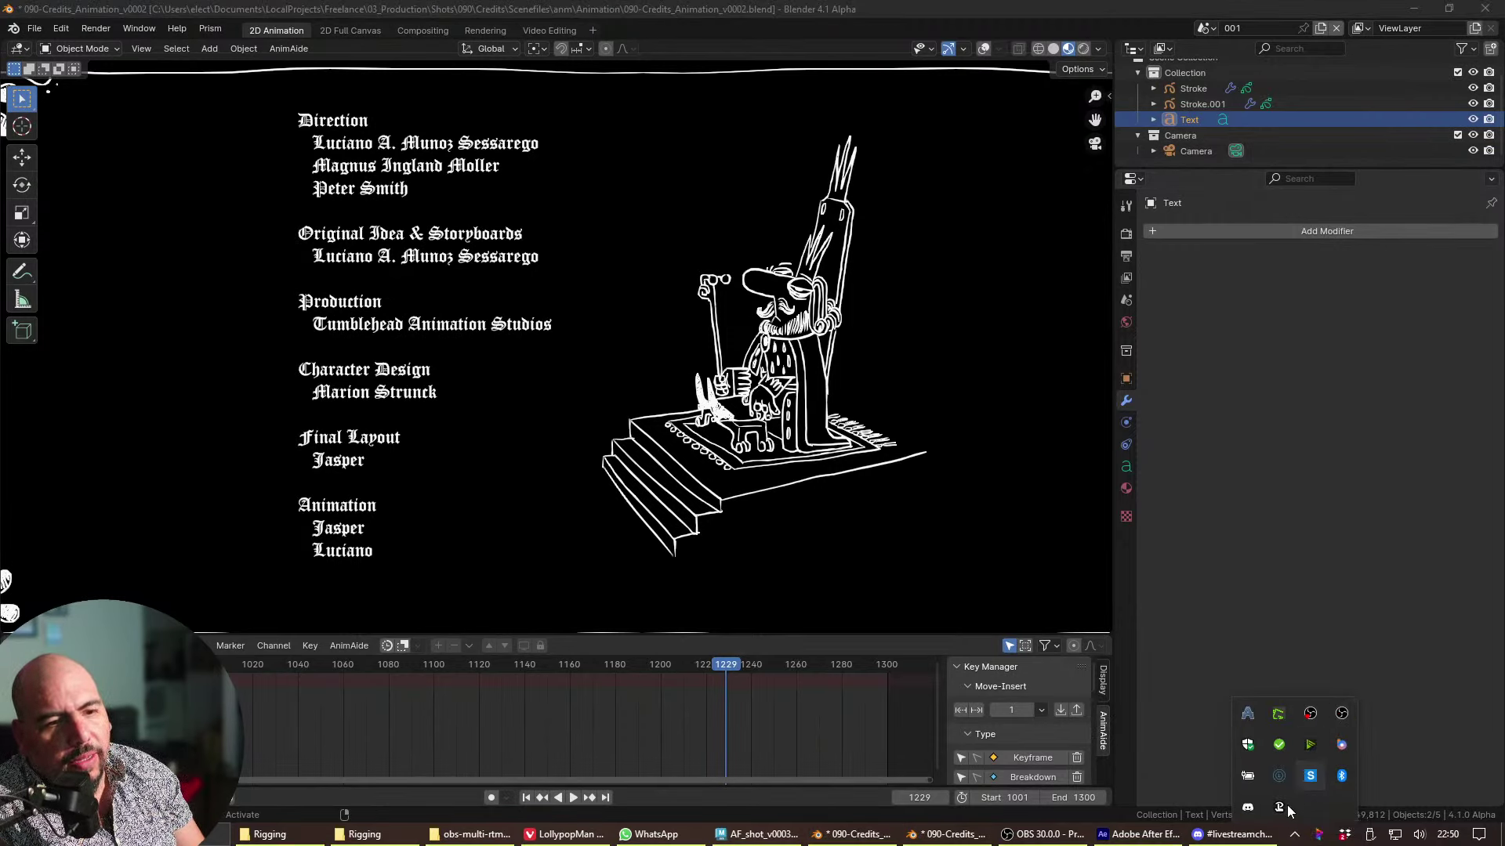
pyautogui.click(1256, 778)
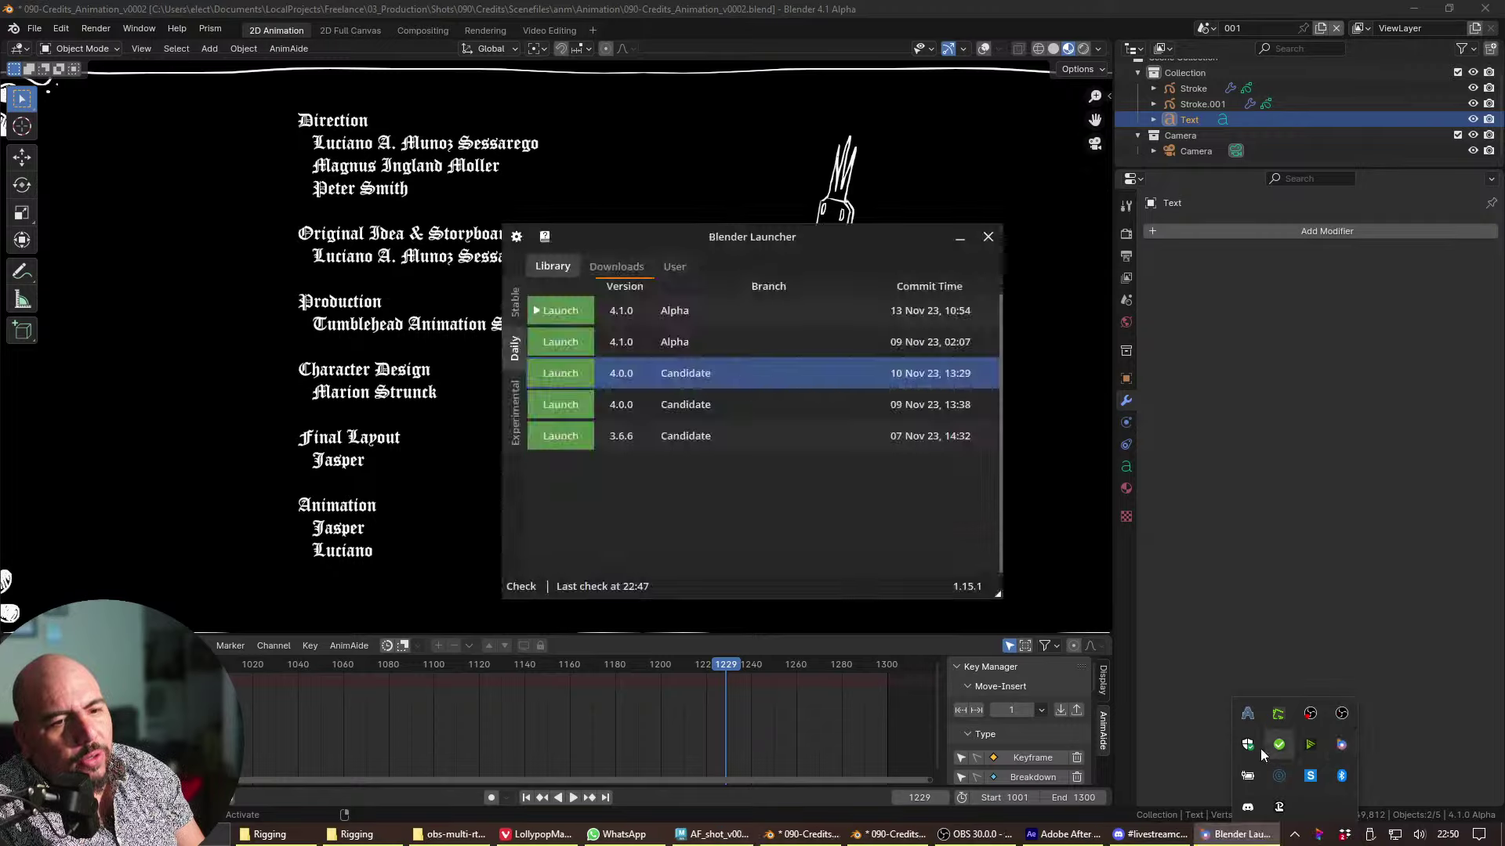
pyautogui.click(548, 310)
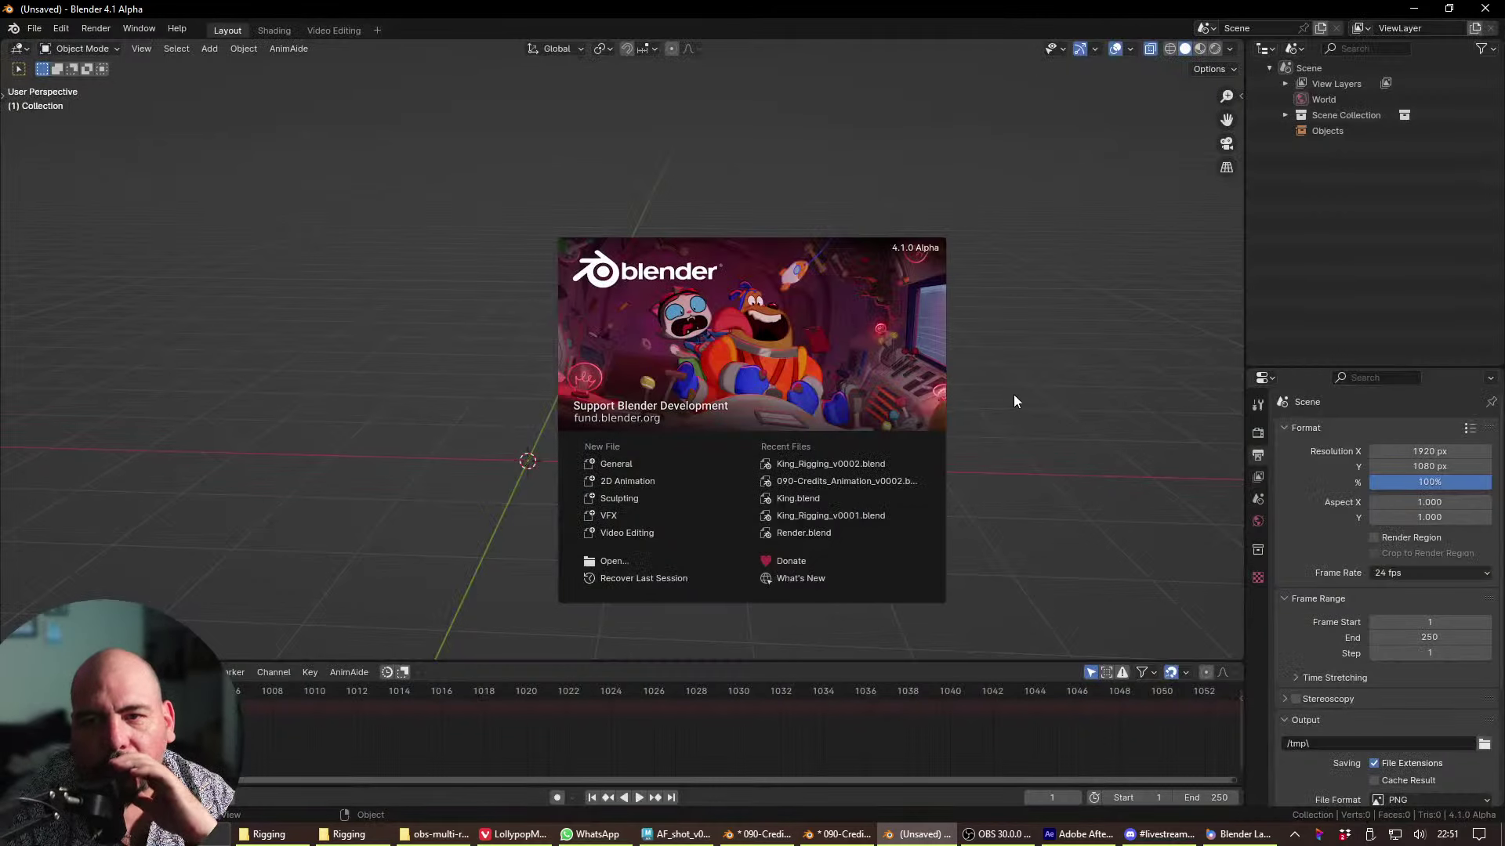
pyautogui.click(504, 298)
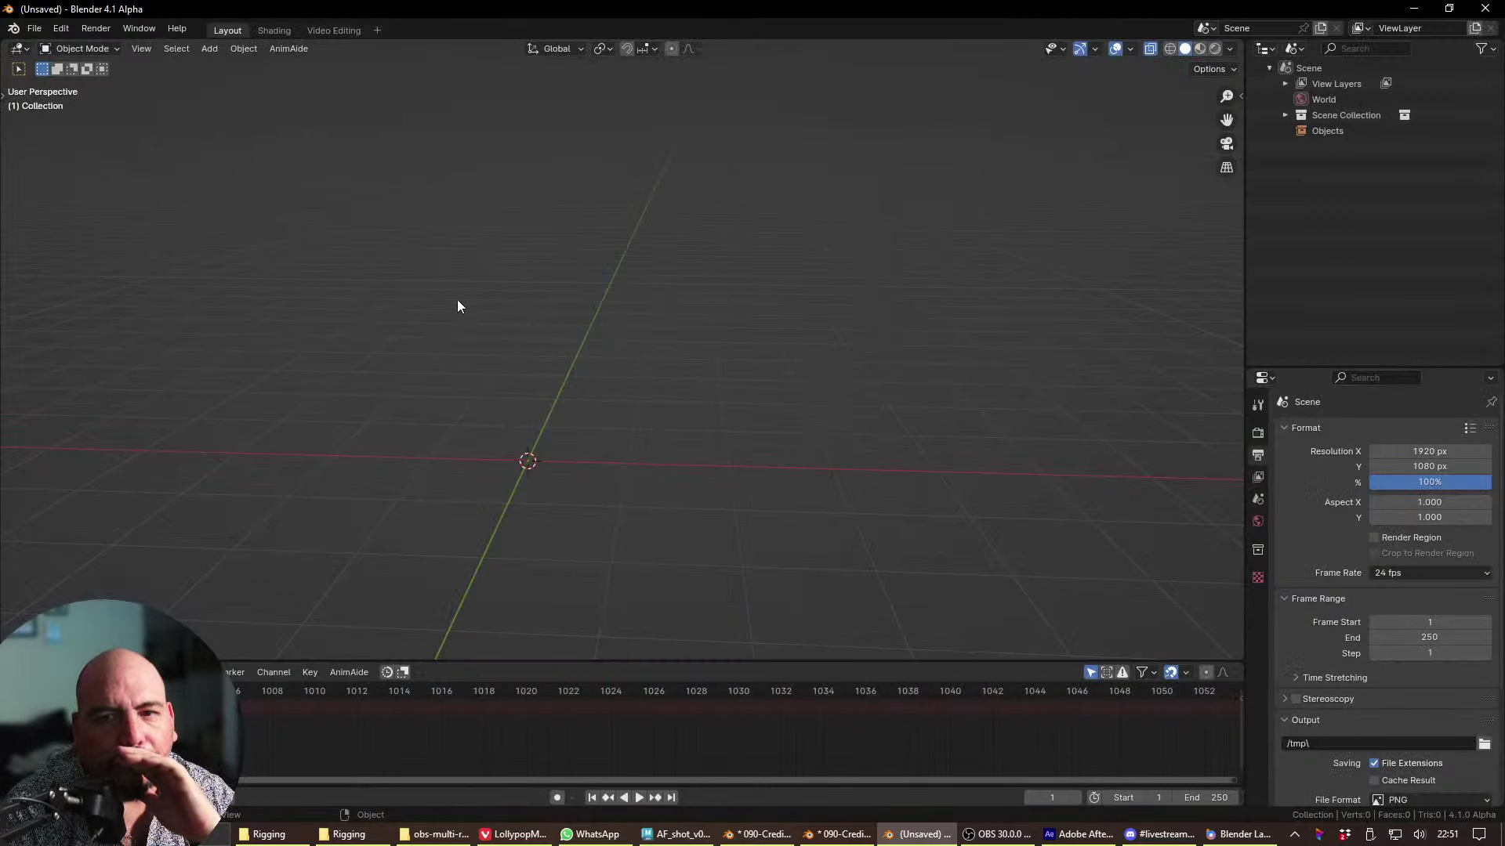
# - Open the recent file King_Rigging_v0002.blend and view the whole king character
pyautogui.click(35, 29)
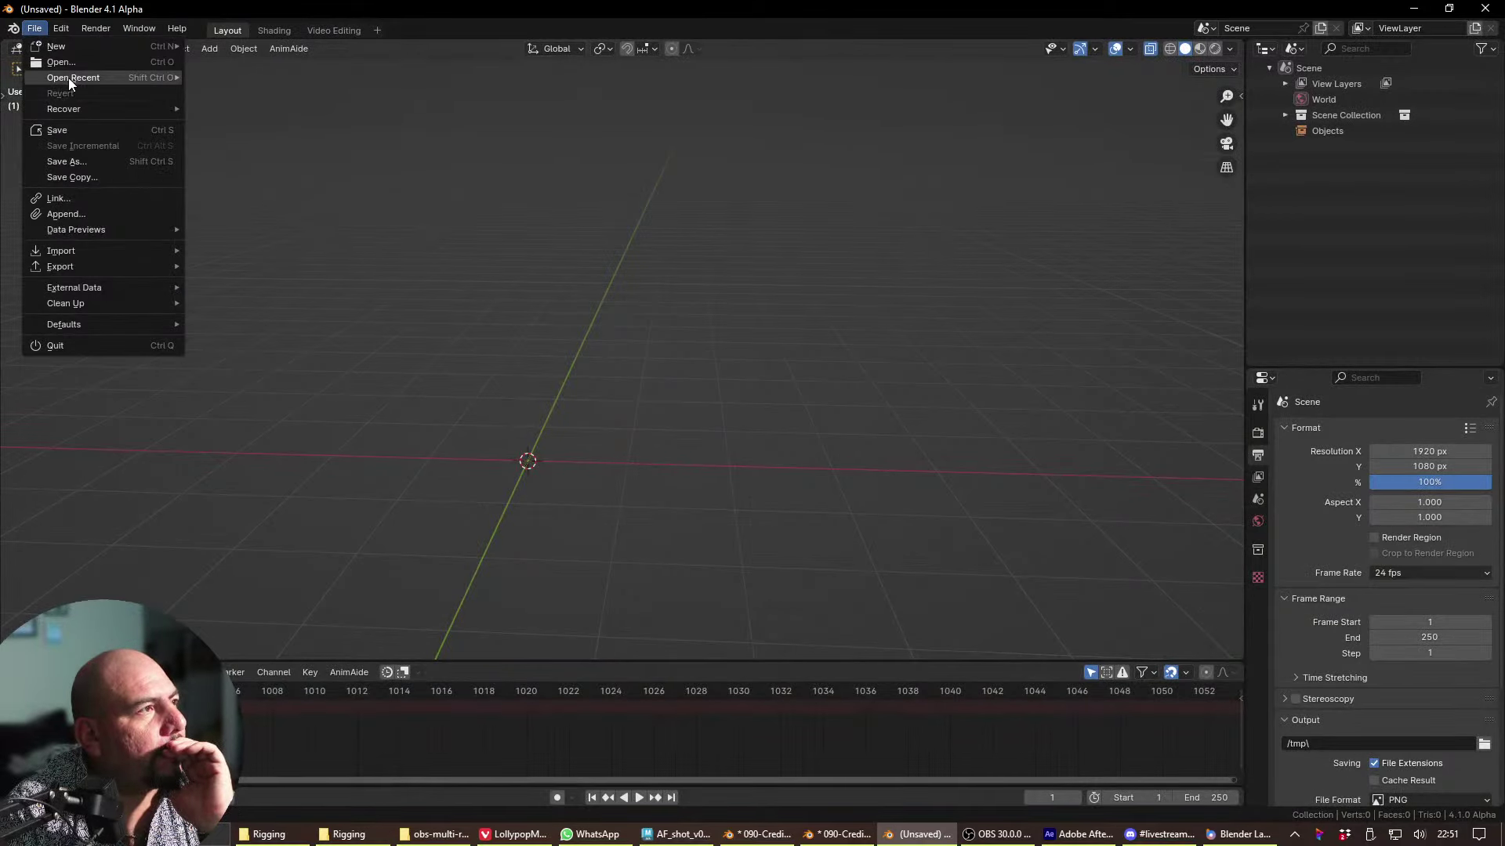
pyautogui.moveTo(68, 77)
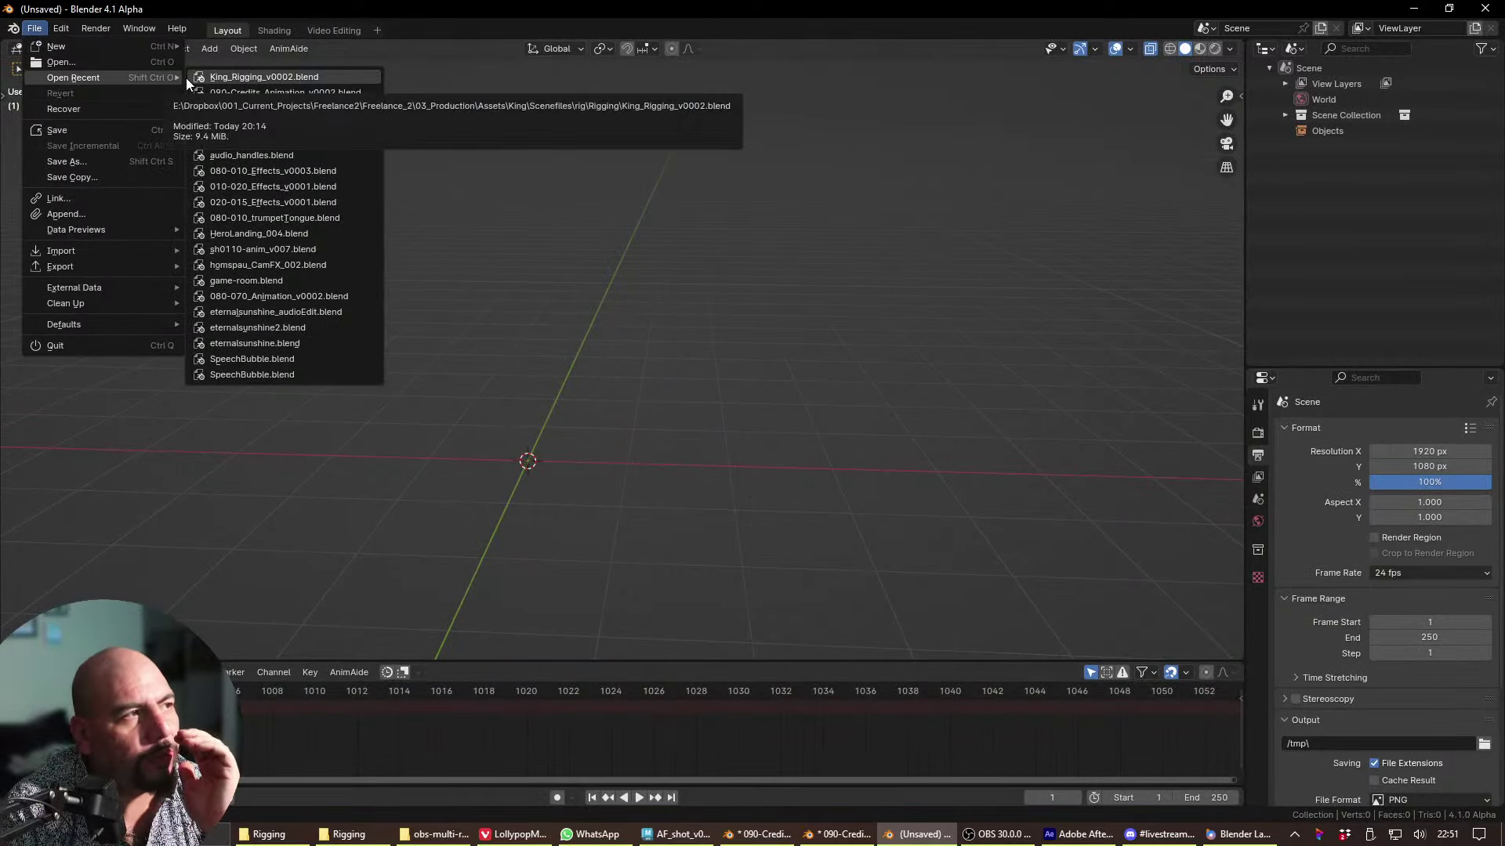
pyautogui.click(200, 77)
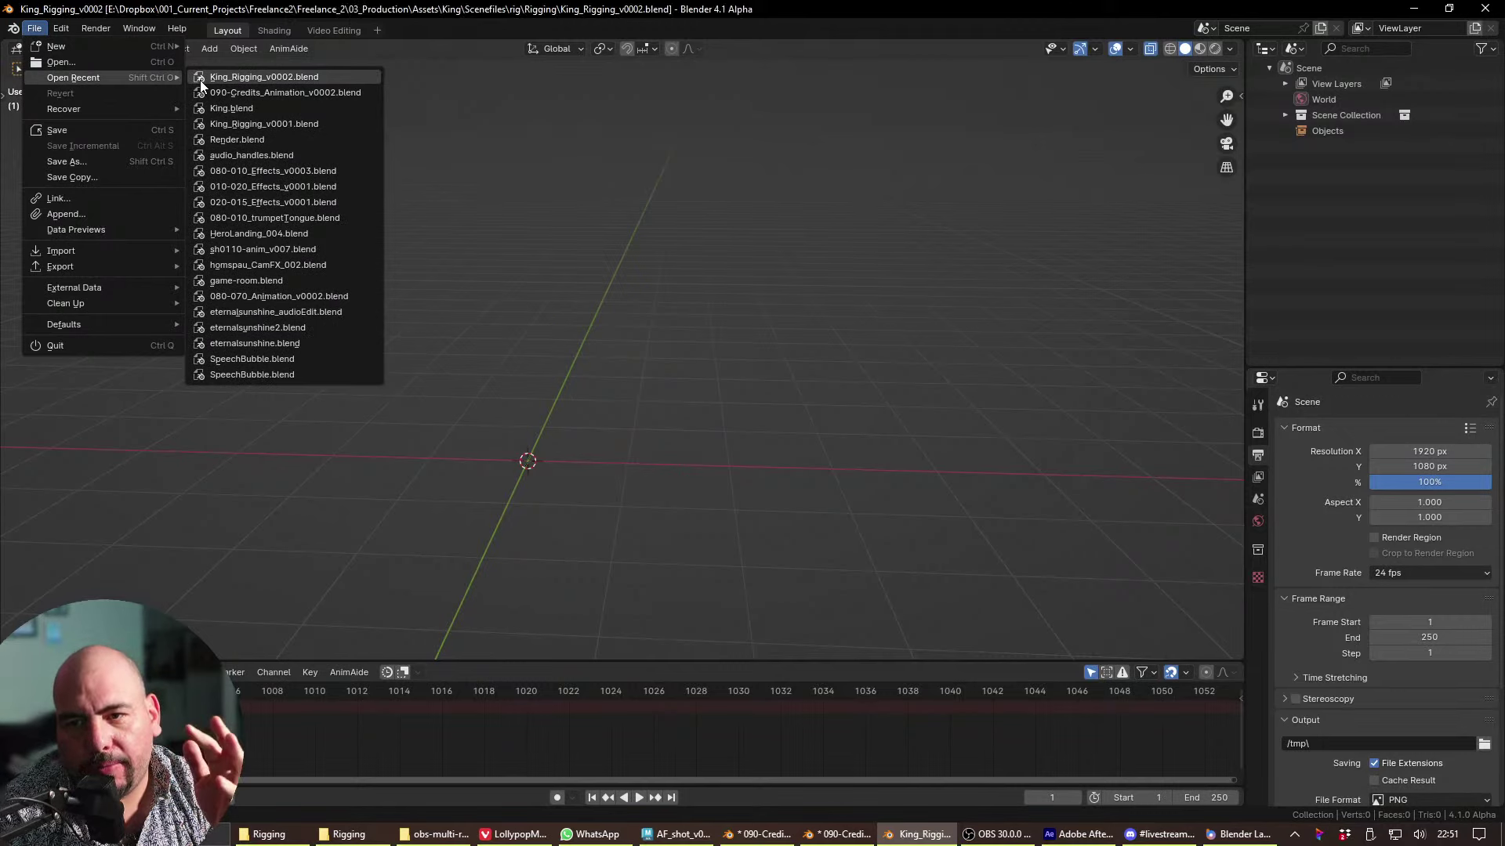
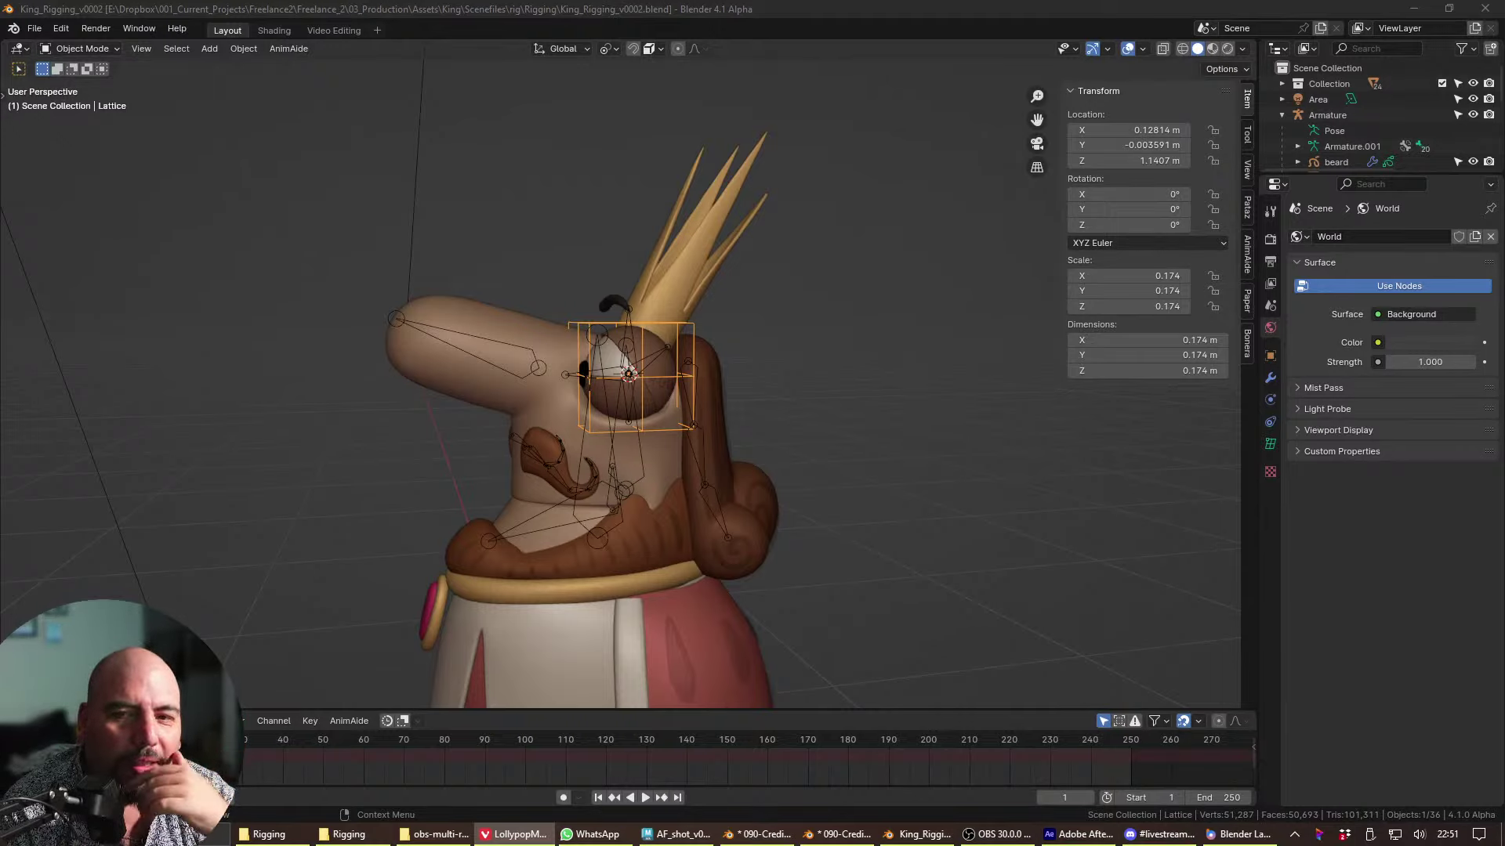
pyautogui.scroll(-5, 940, 561)
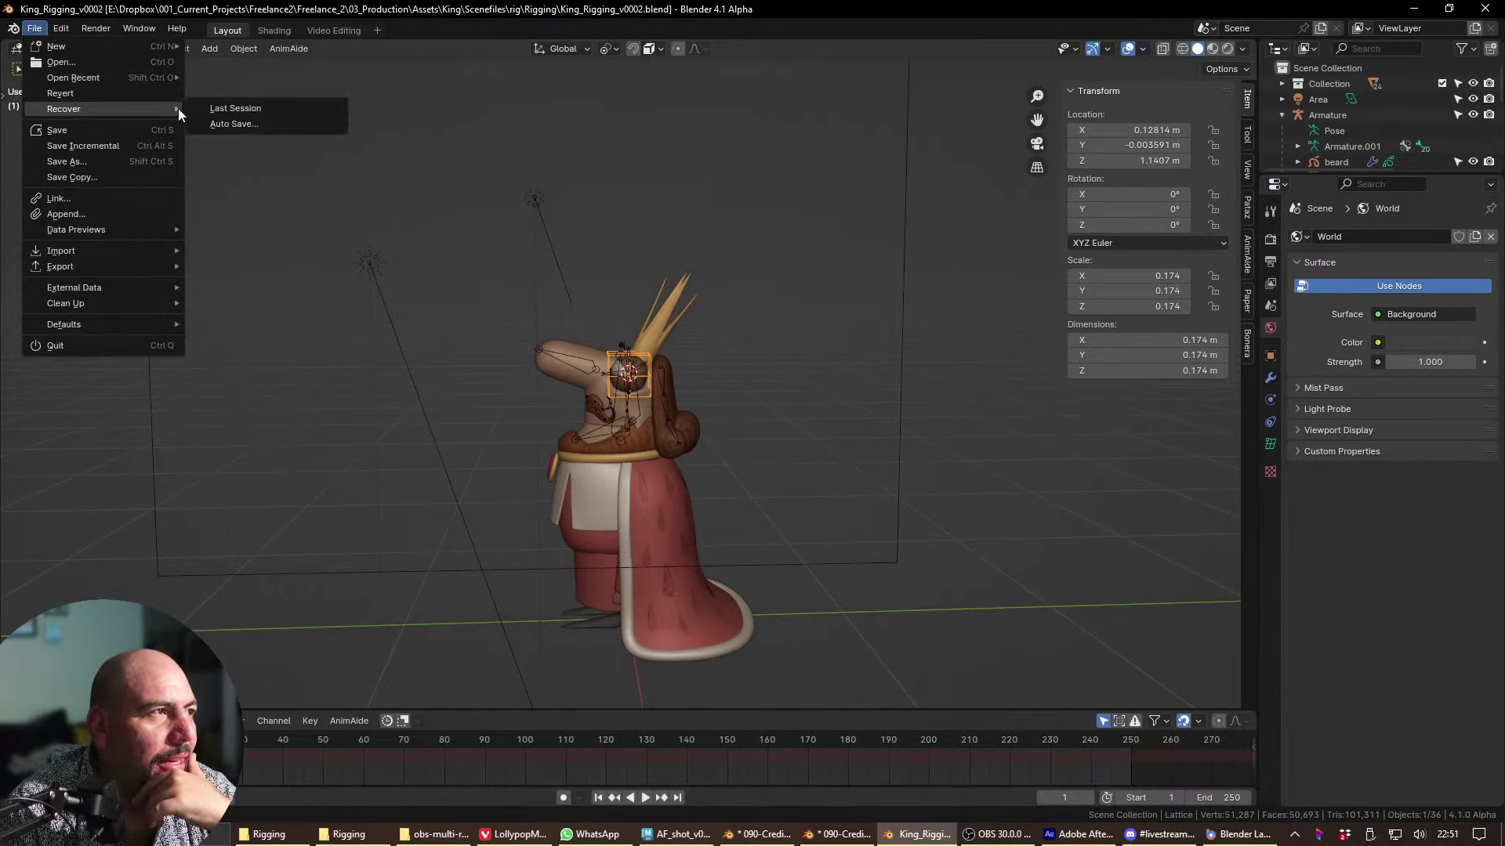
# - Recover the auto-saved file King_Rigging_v0002_16928_autosave.blend and check how far the metarig work was preserved
pyautogui.click(200, 123)
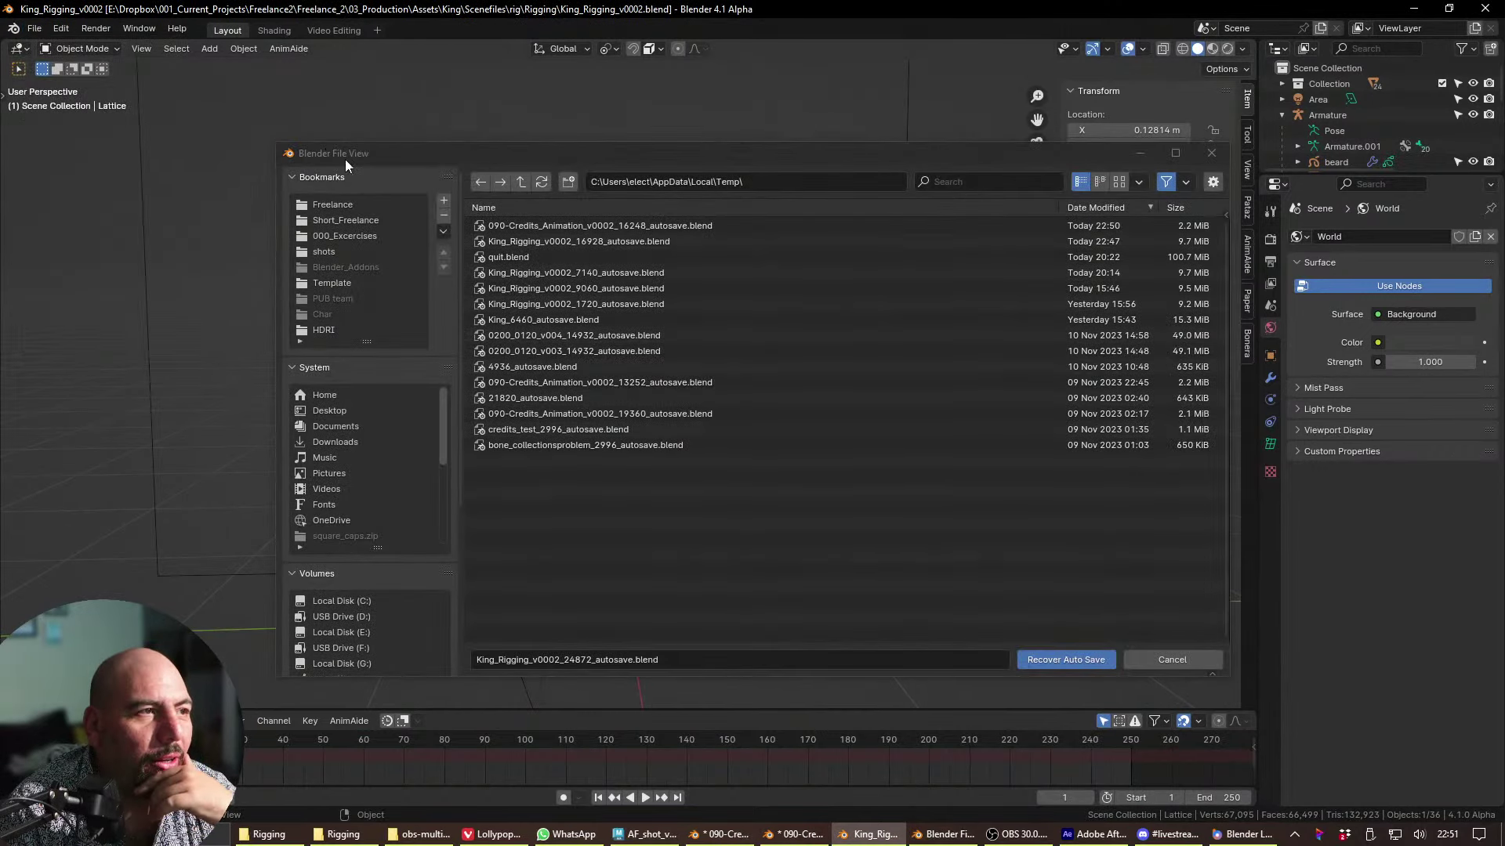
pyautogui.doubleClick(612, 241)
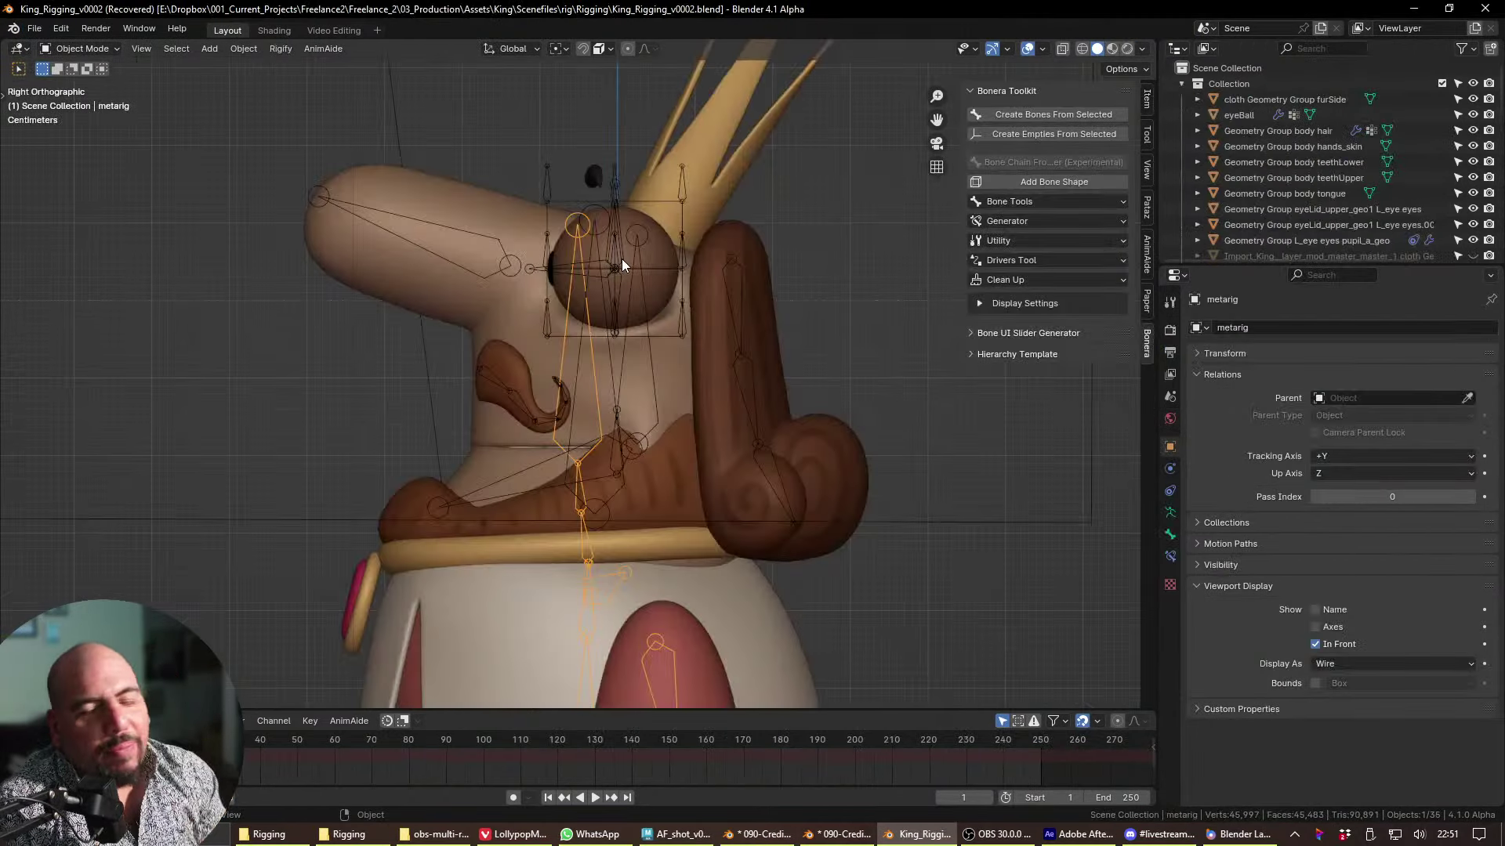
pyautogui.scroll(-4, 734, 463)
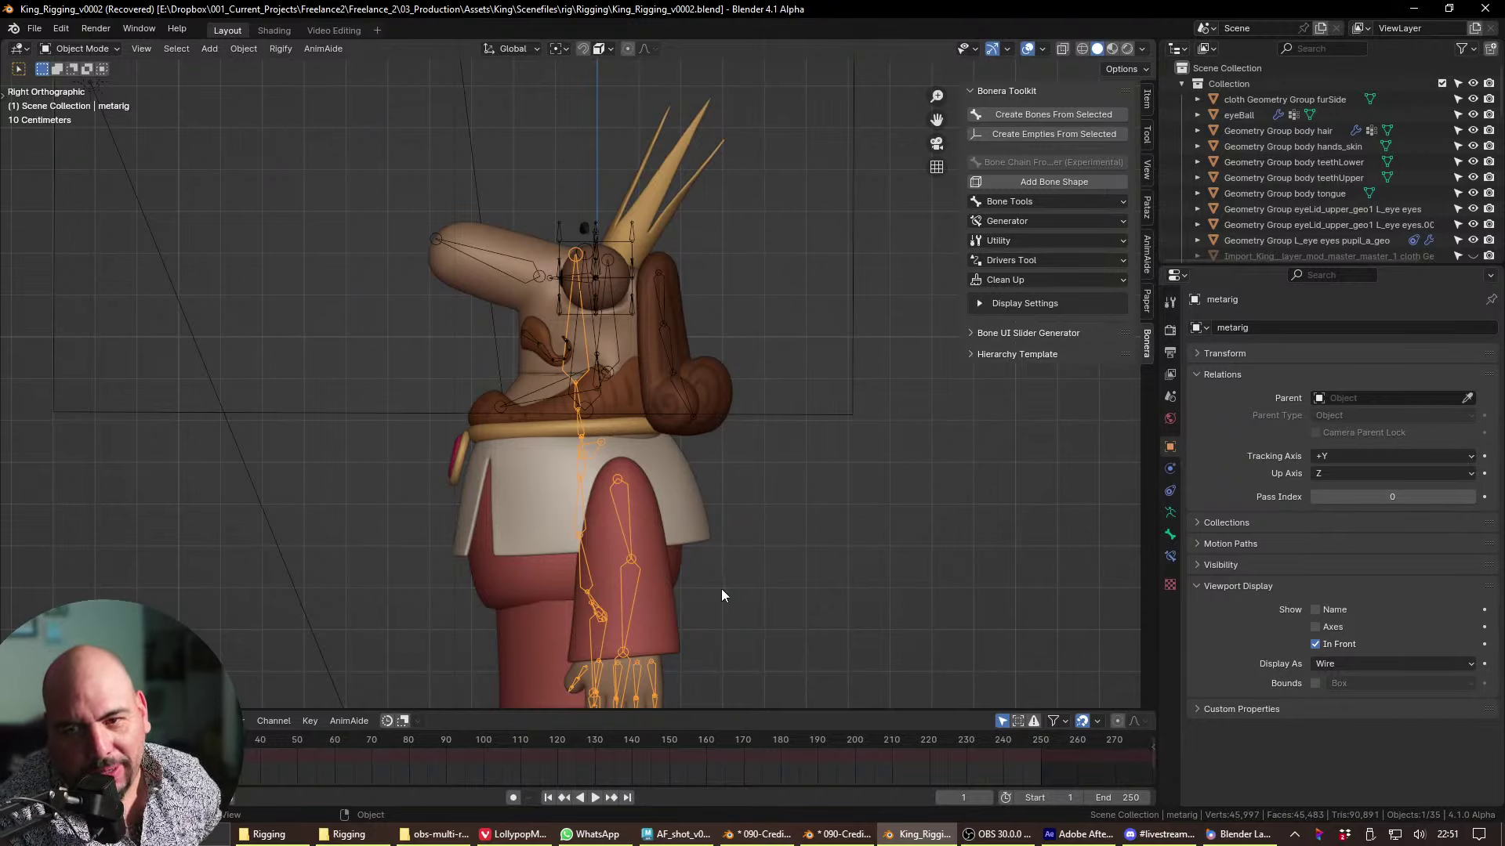
# - Enter Edit Mode on the metarig and move the heel bone along Y to the back of the shoe's heel
pyautogui.hotkey('alt', 'Tab')
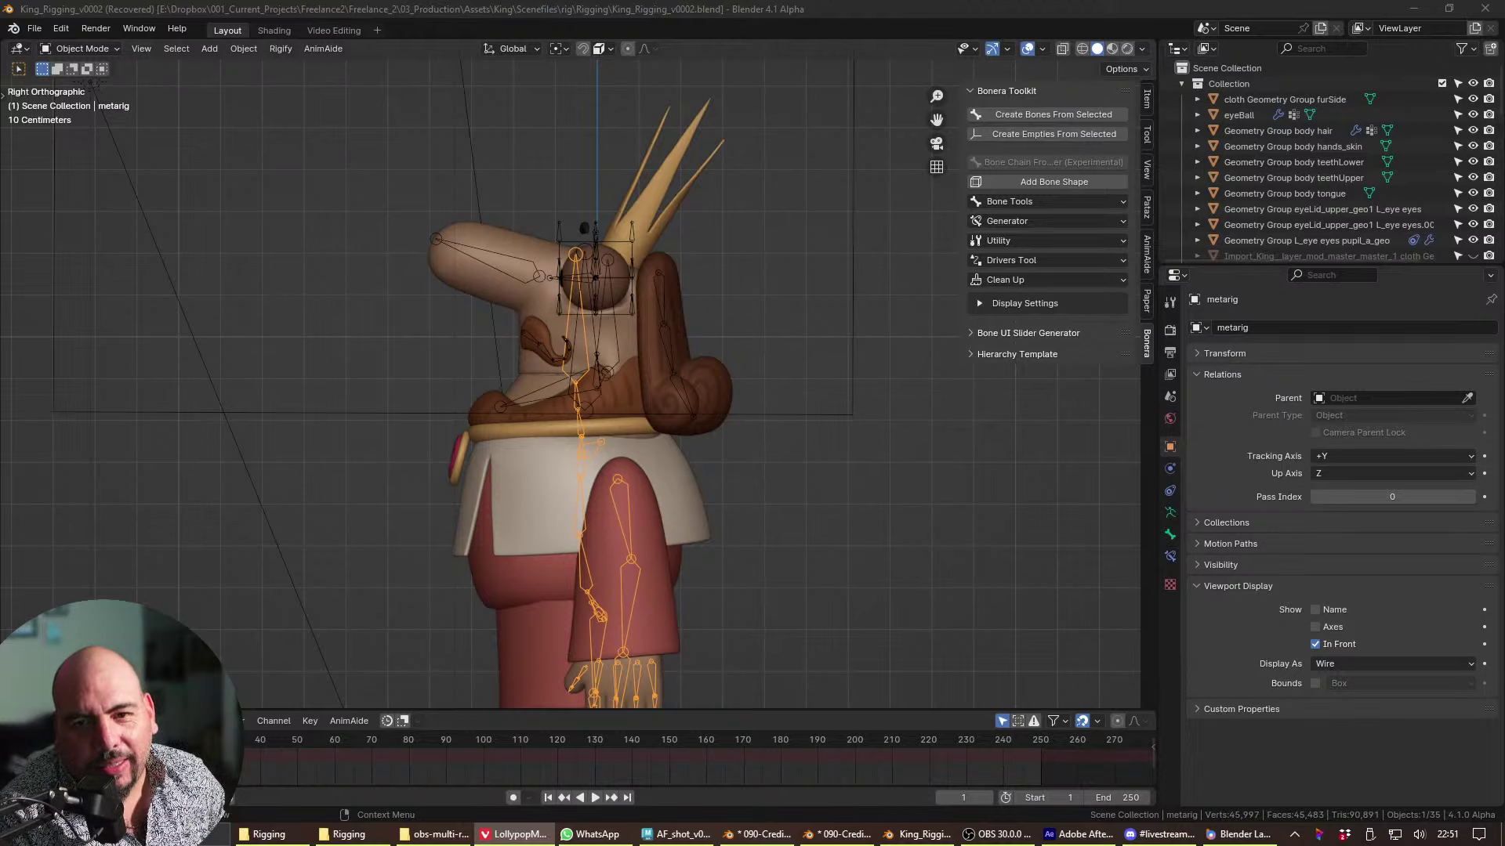
pyautogui.keyDown('shift'); pyautogui.moveTo(616, 479); pyautogui.dragTo(671, 397, button='middle'); pyautogui.keyUp('shift')
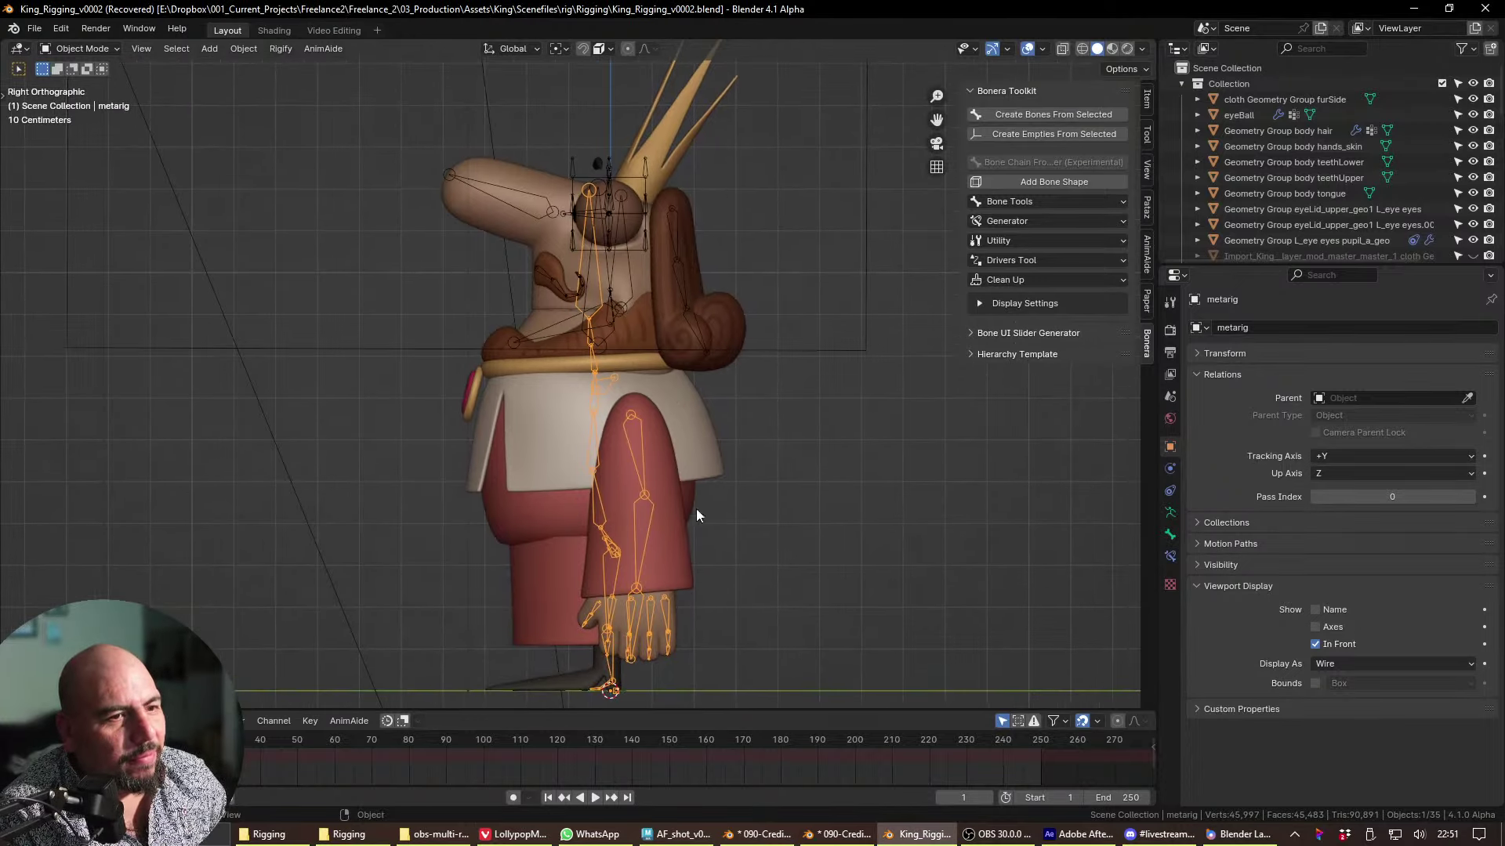
pyautogui.hotkey('ctrl', 'Tab')
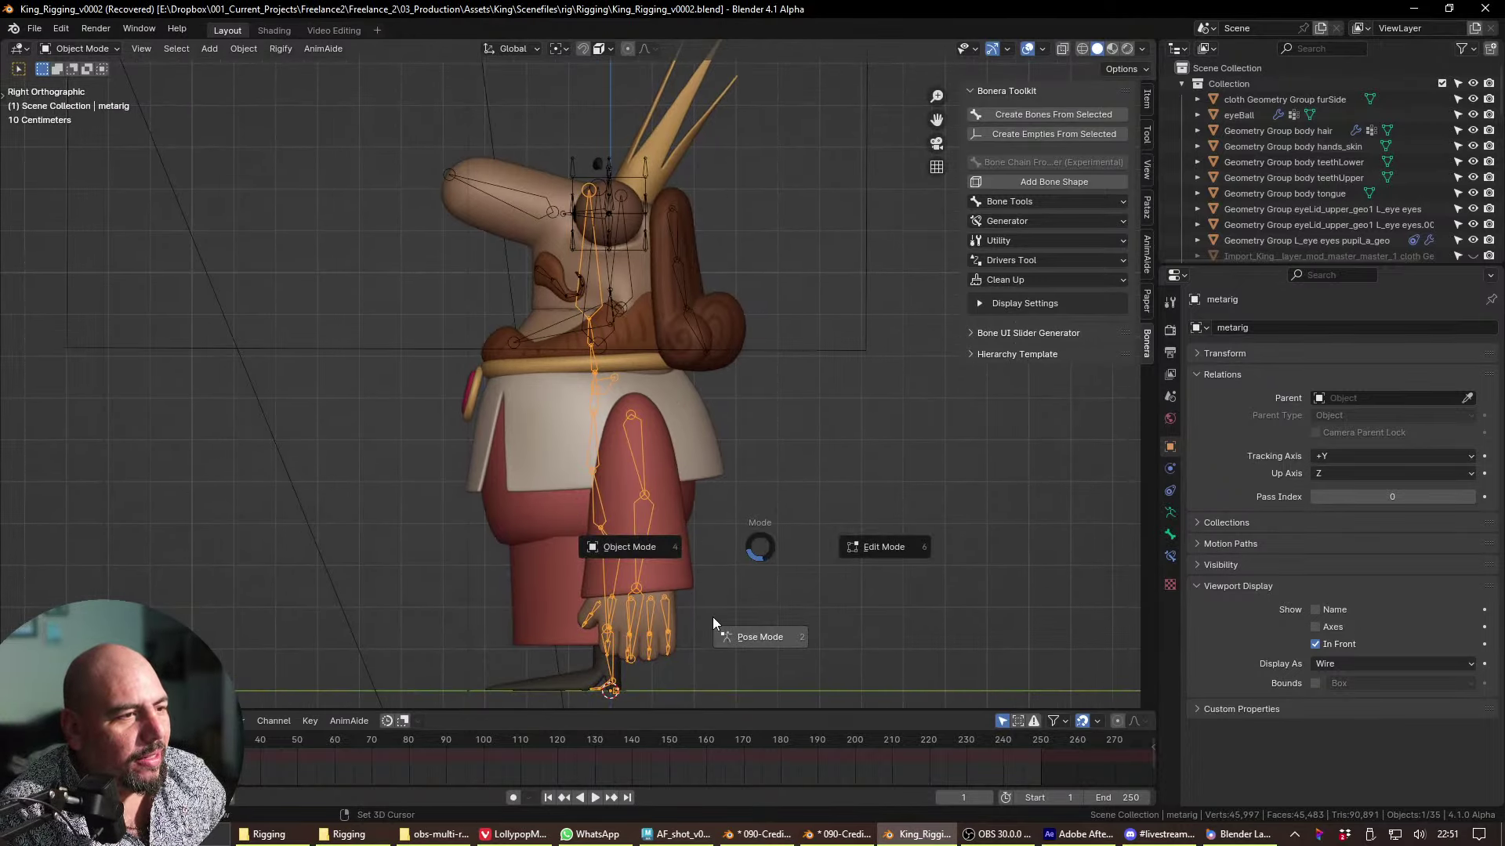
pyautogui.click(883, 547)
pyautogui.scroll(4, 740, 358)
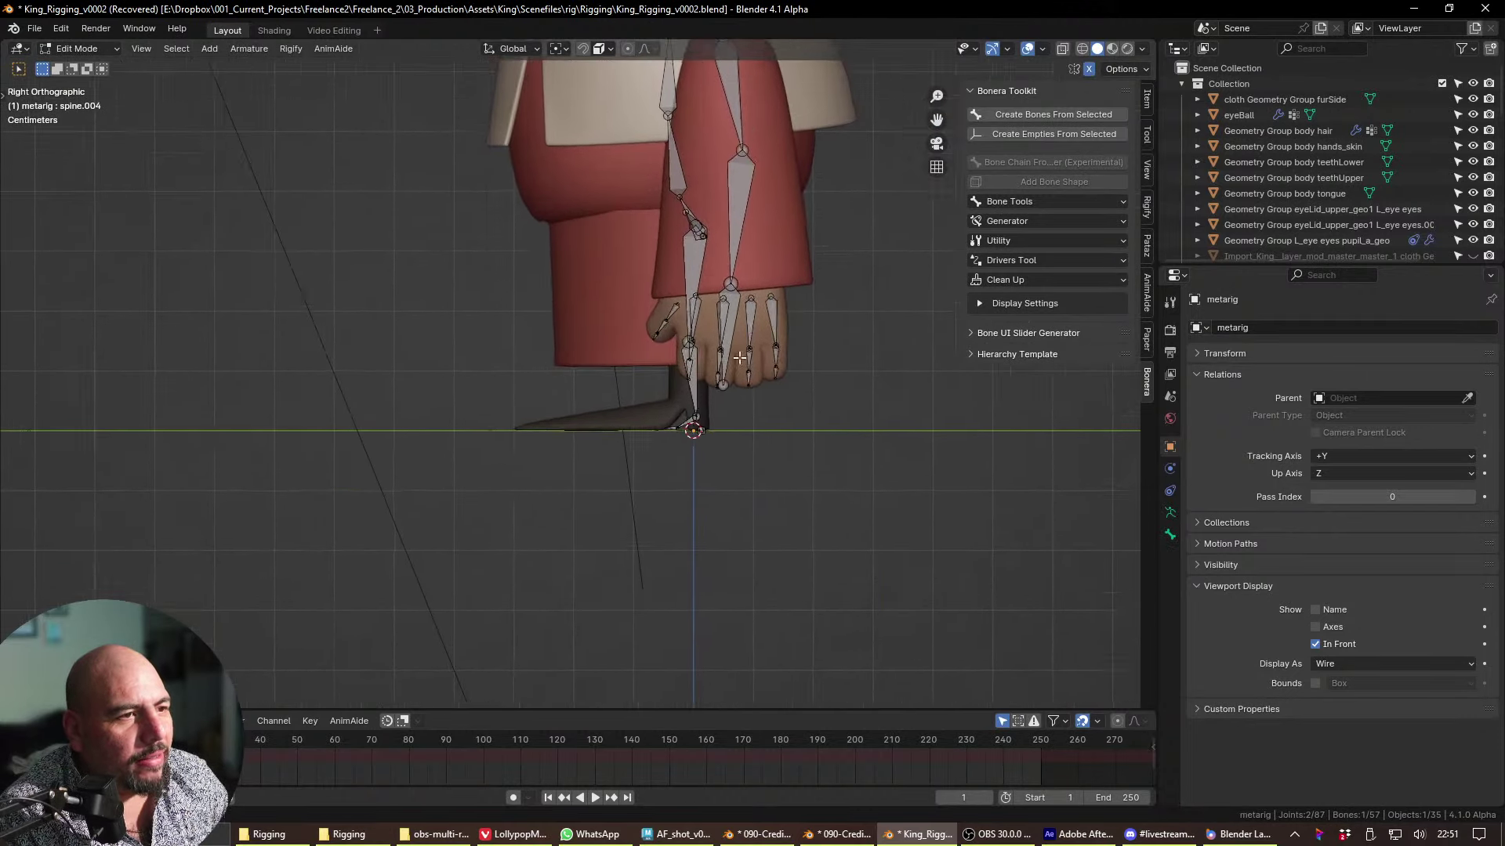
pyautogui.scroll(4, 739, 358)
pyautogui.moveTo(745, 416); pyautogui.dragTo(925, 541)
pyautogui.moveTo(929, 461); pyautogui.dragTo(854, 504)
pyautogui.press('g')
pyautogui.press('y')
pyautogui.press('Return')
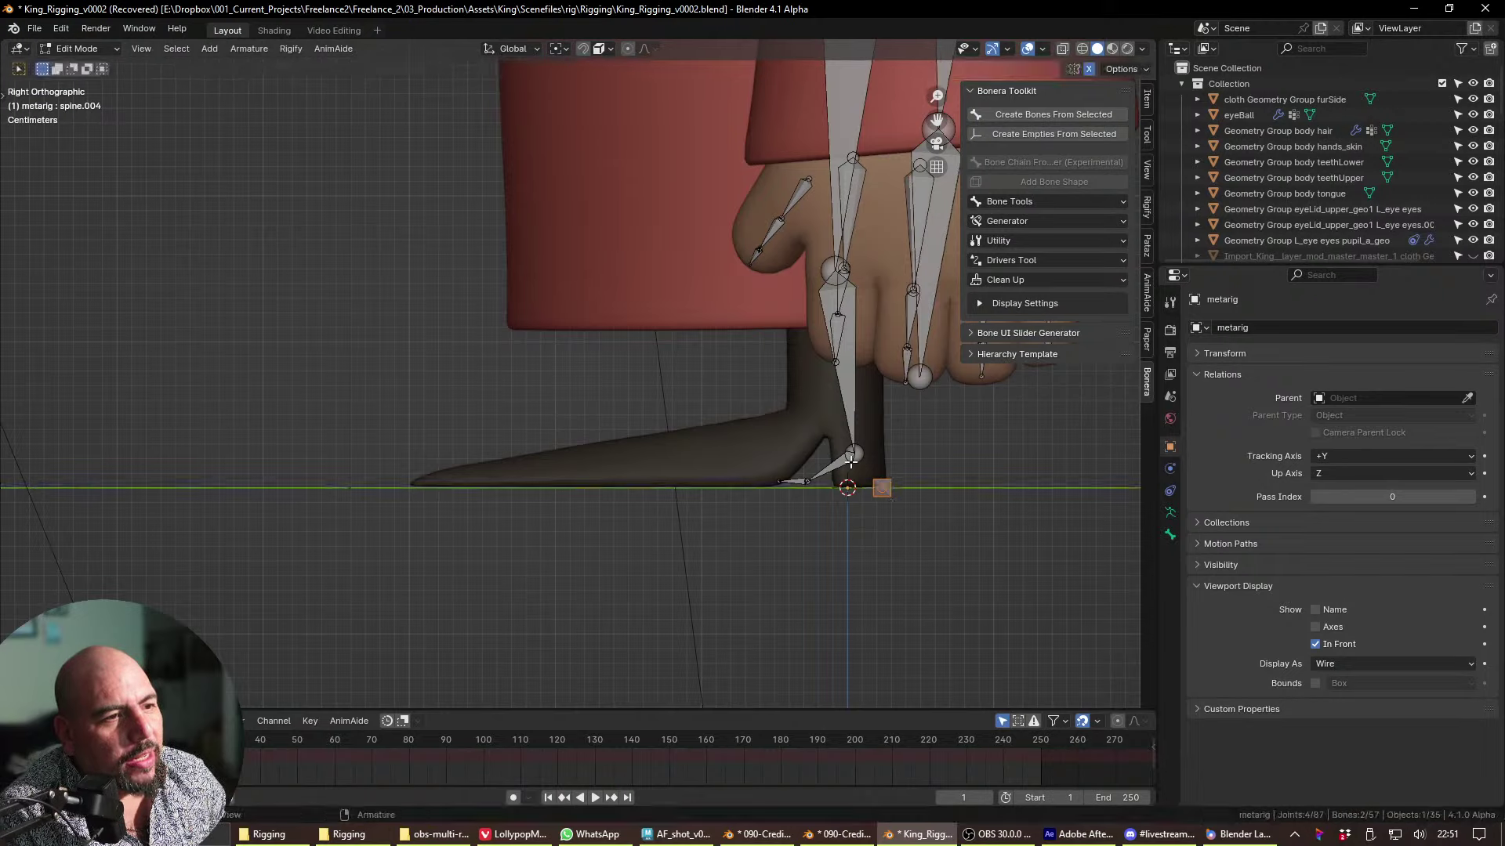
# - Fit the foot and toe bones to the long pointed shoe by repositioning the ankle, ball and toe-tip joints
pyautogui.moveTo(884, 427); pyautogui.dragTo(768, 502)
pyautogui.moveTo(714, 429); pyautogui.dragTo(882, 495)
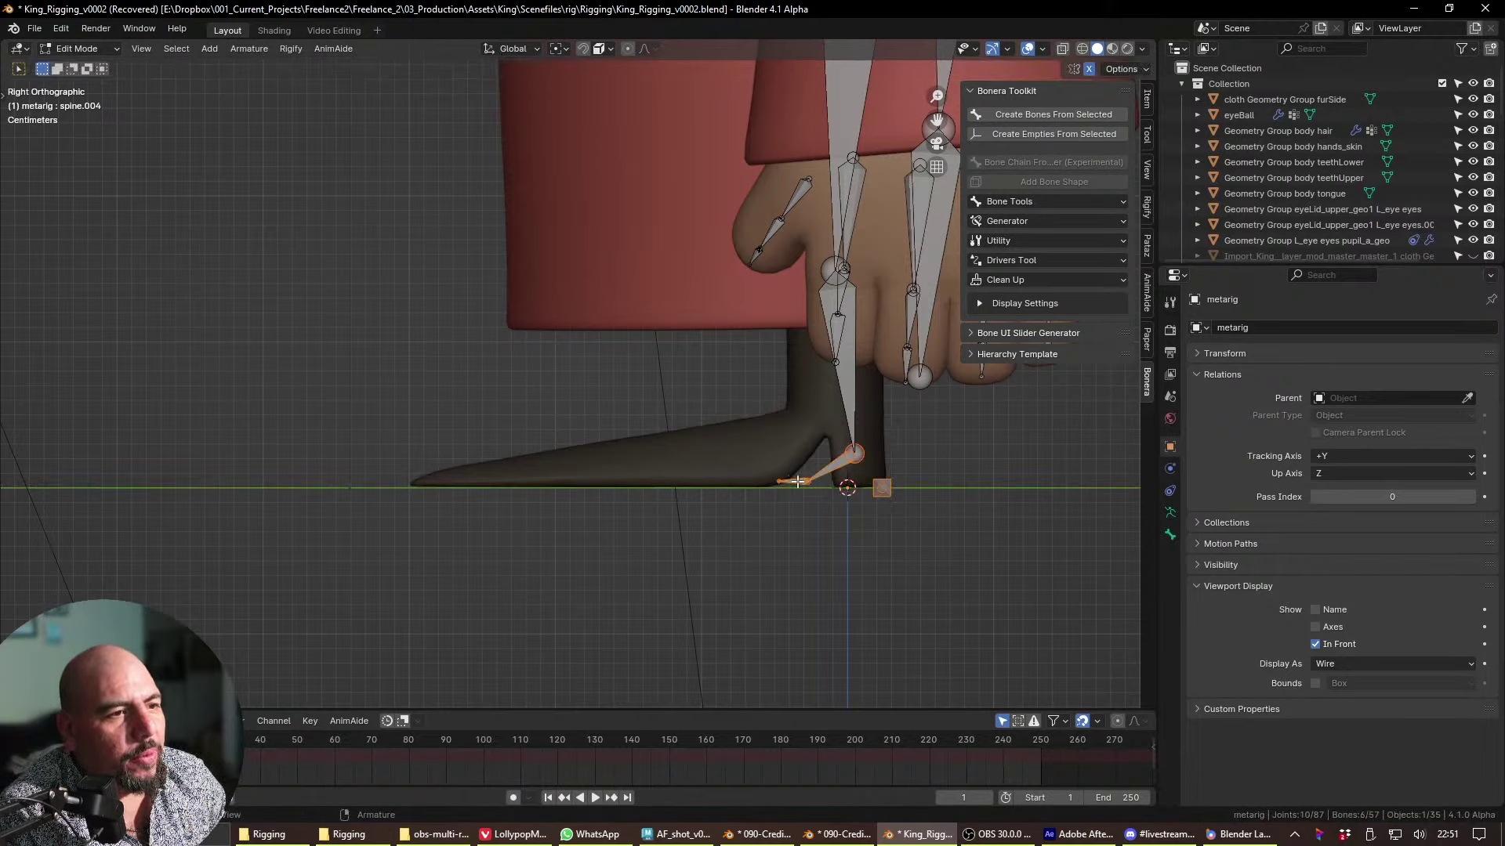
pyautogui.moveTo(862, 410); pyautogui.dragTo(694, 519)
pyautogui.press('g')
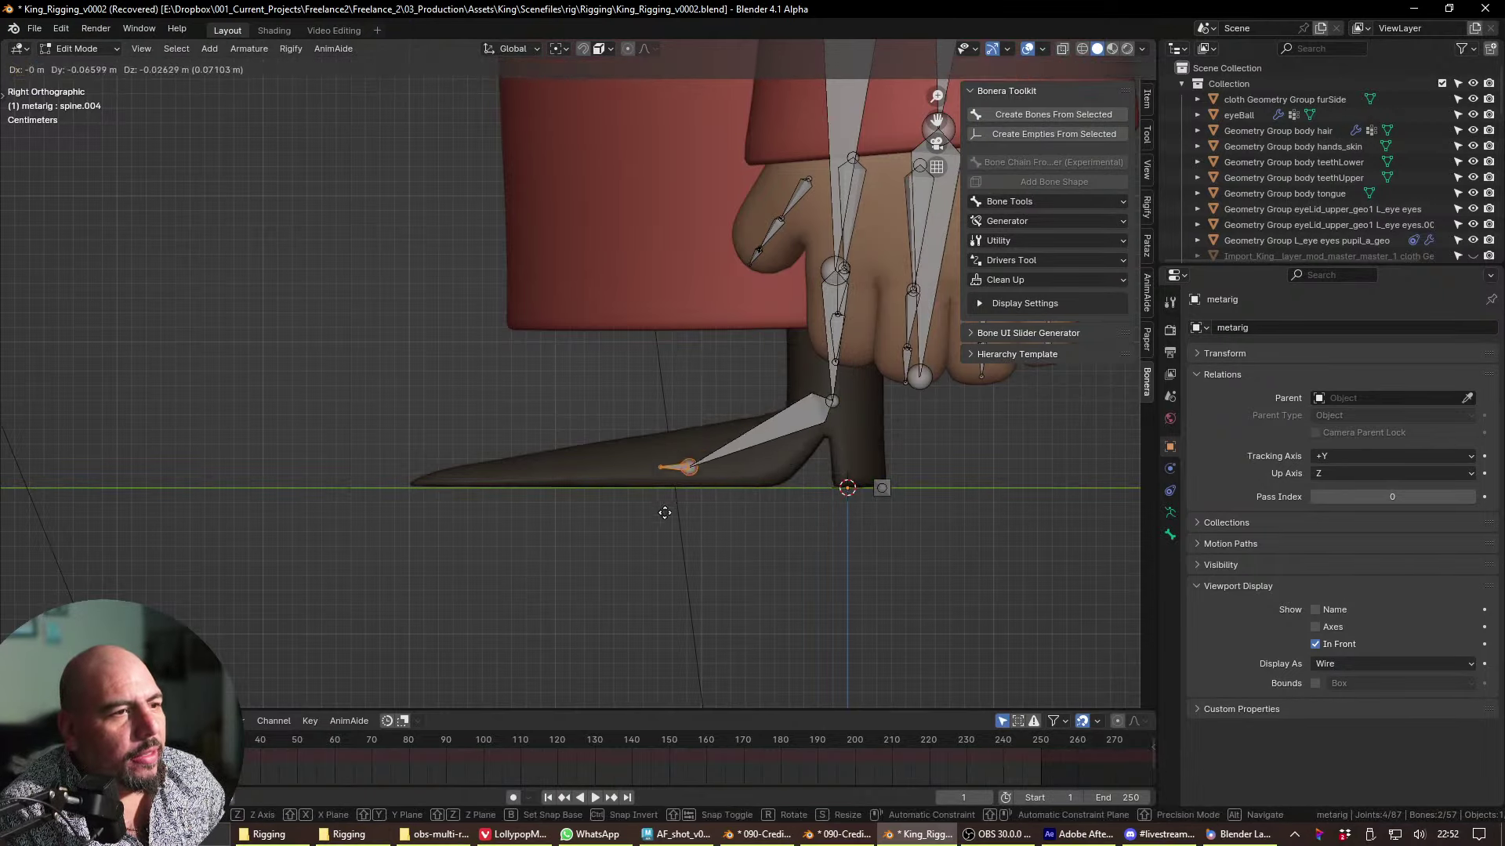
pyautogui.click(571, 498)
pyautogui.moveTo(529, 443); pyautogui.dragTo(567, 490)
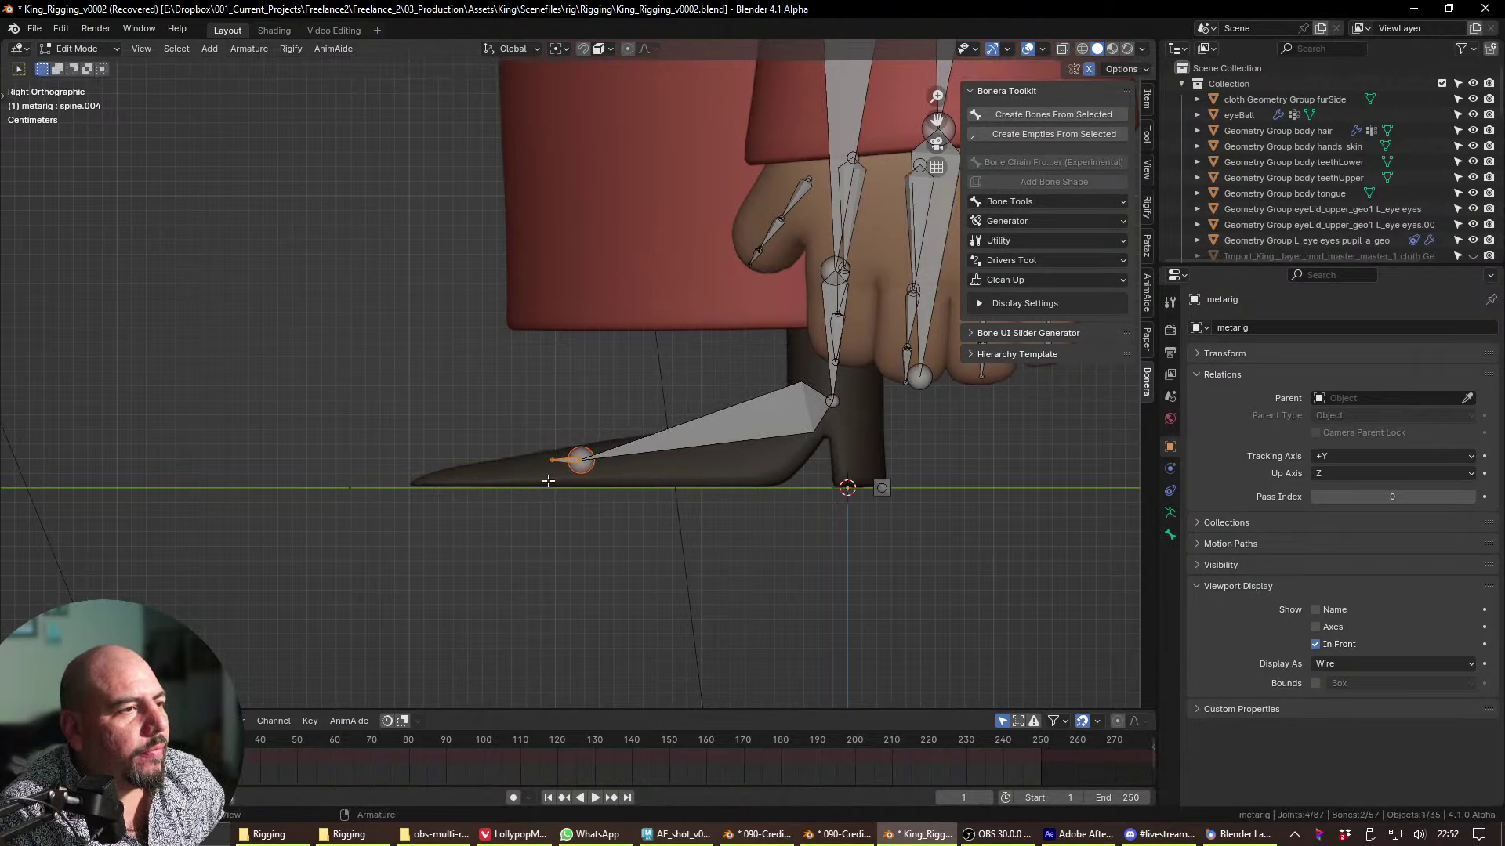
pyautogui.press('g')
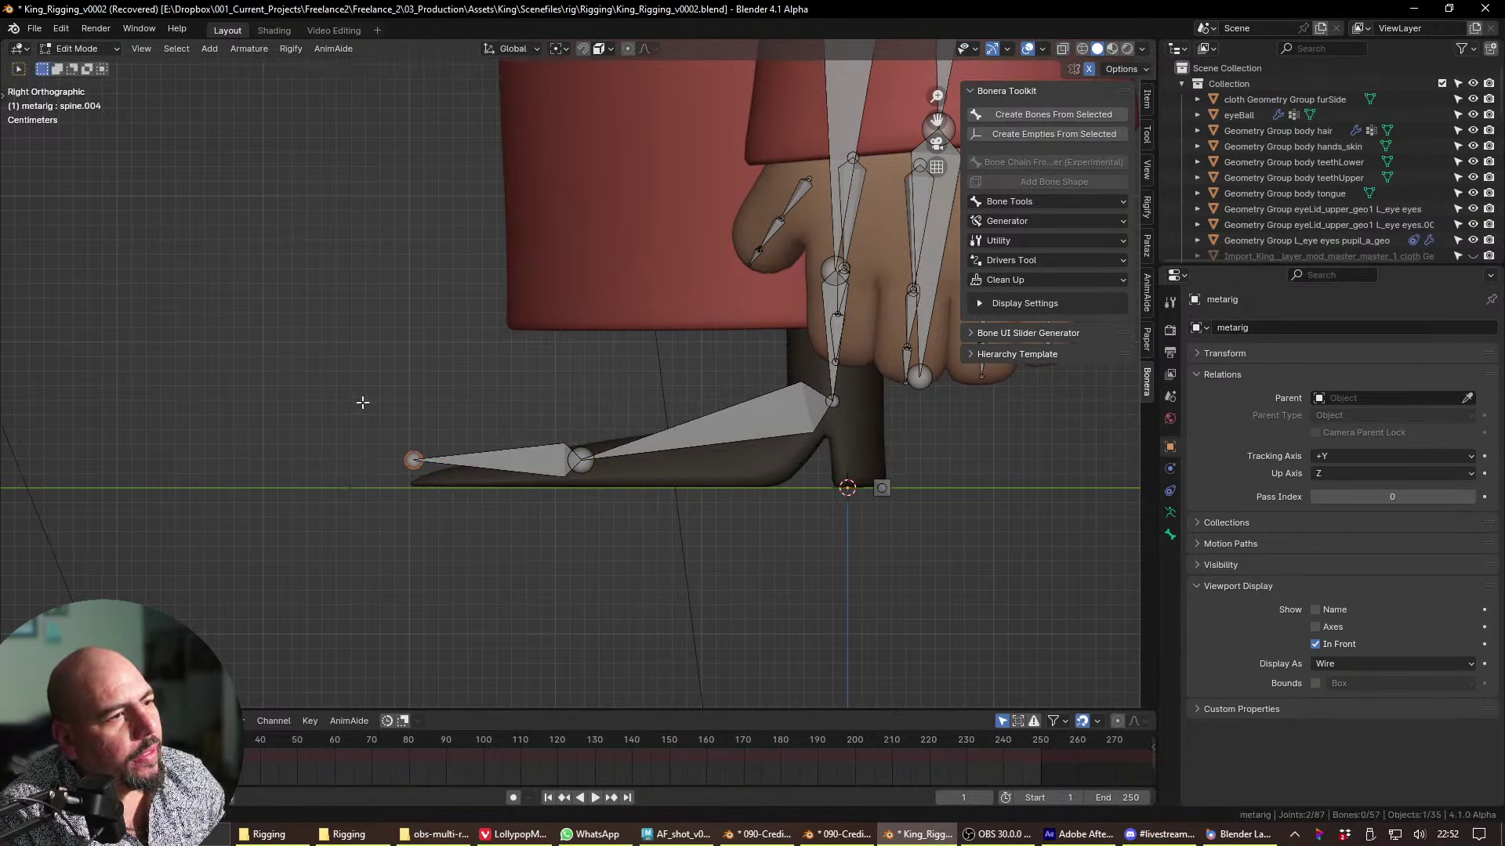
pyautogui.click(617, 529)
# - Move the left knee joint forward and raise it so the leg bends slightly toward the front
pyautogui.keyDown('shift'); pyautogui.moveTo(861, 379); pyautogui.dragTo(856, 397, button='middle'); pyautogui.keyUp('shift')
pyautogui.keyDown('shift'); pyautogui.moveTo(855, 398); pyautogui.dragTo(839, 469, button='middle'); pyautogui.keyUp('shift')
pyautogui.click(790, 349)
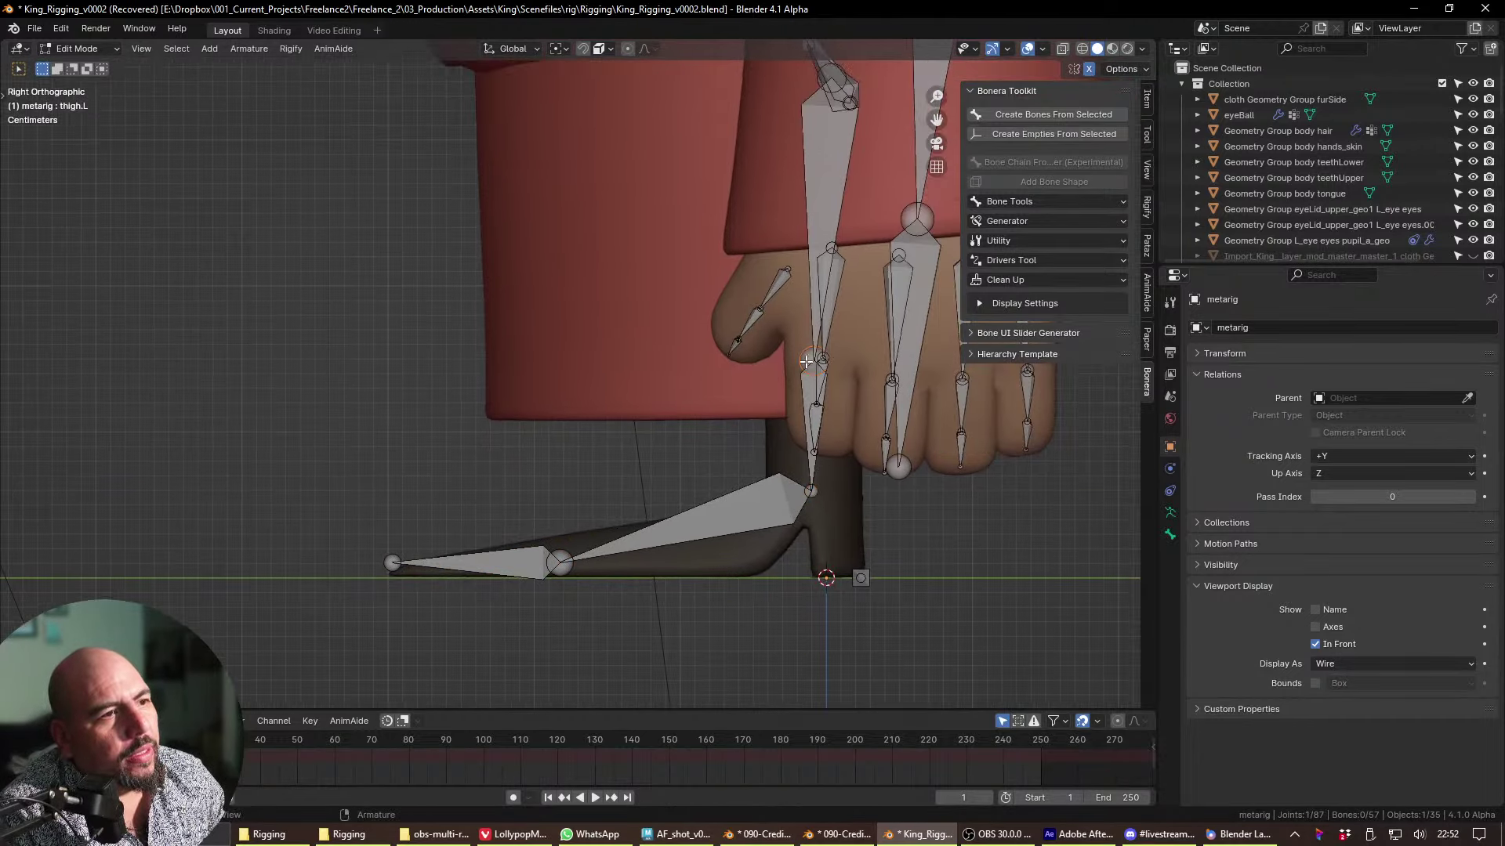
pyautogui.press('g')
pyautogui.click(778, 357)
pyautogui.keyDown('shift'); pyautogui.moveTo(792, 86); pyautogui.dragTo(791, 282, button='middle'); pyautogui.keyUp('shift')
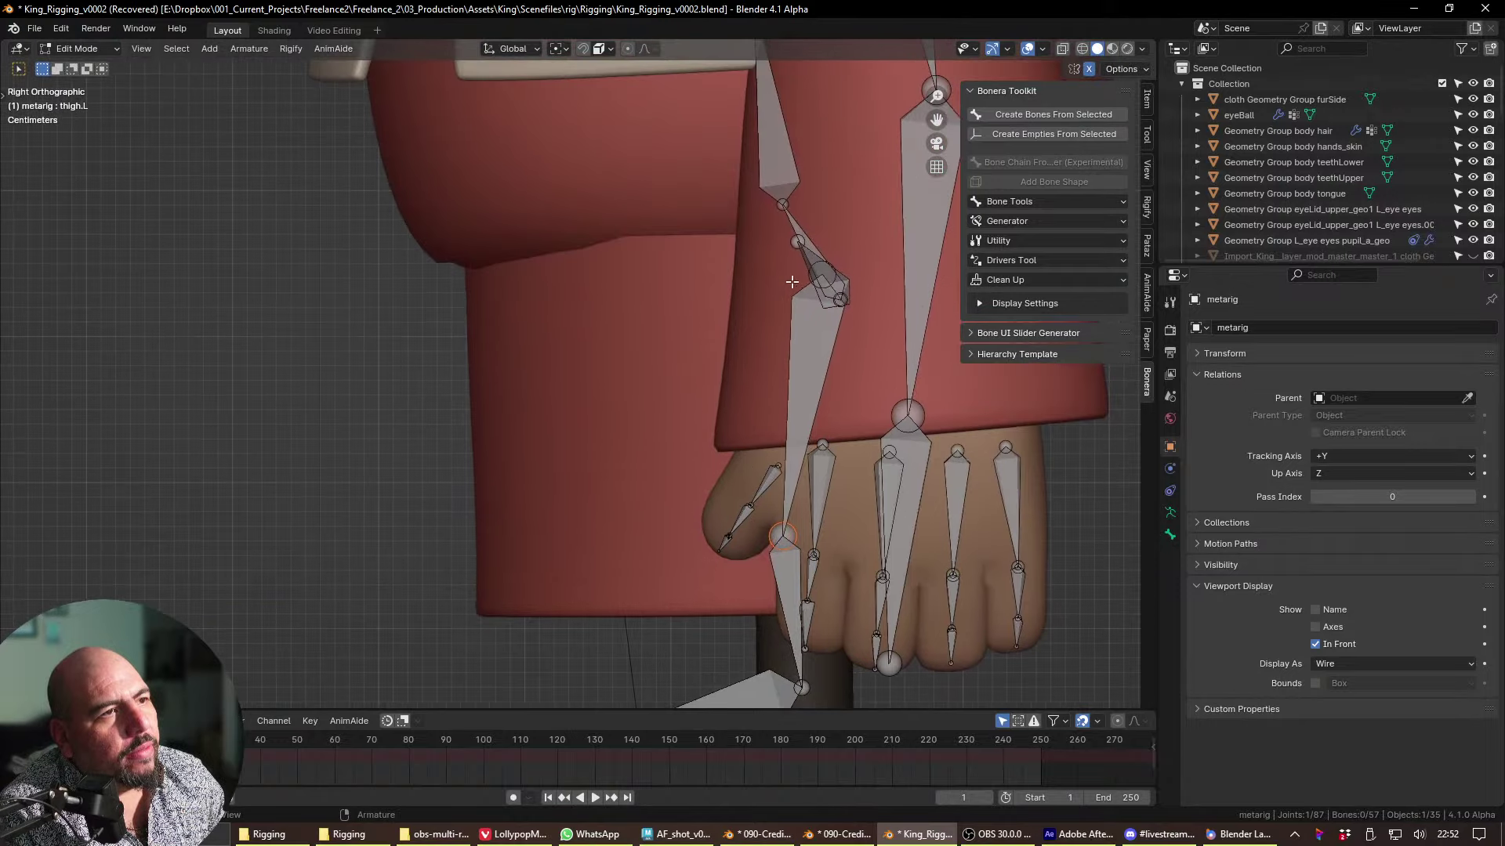
pyautogui.press('g')
pyautogui.press('Escape')
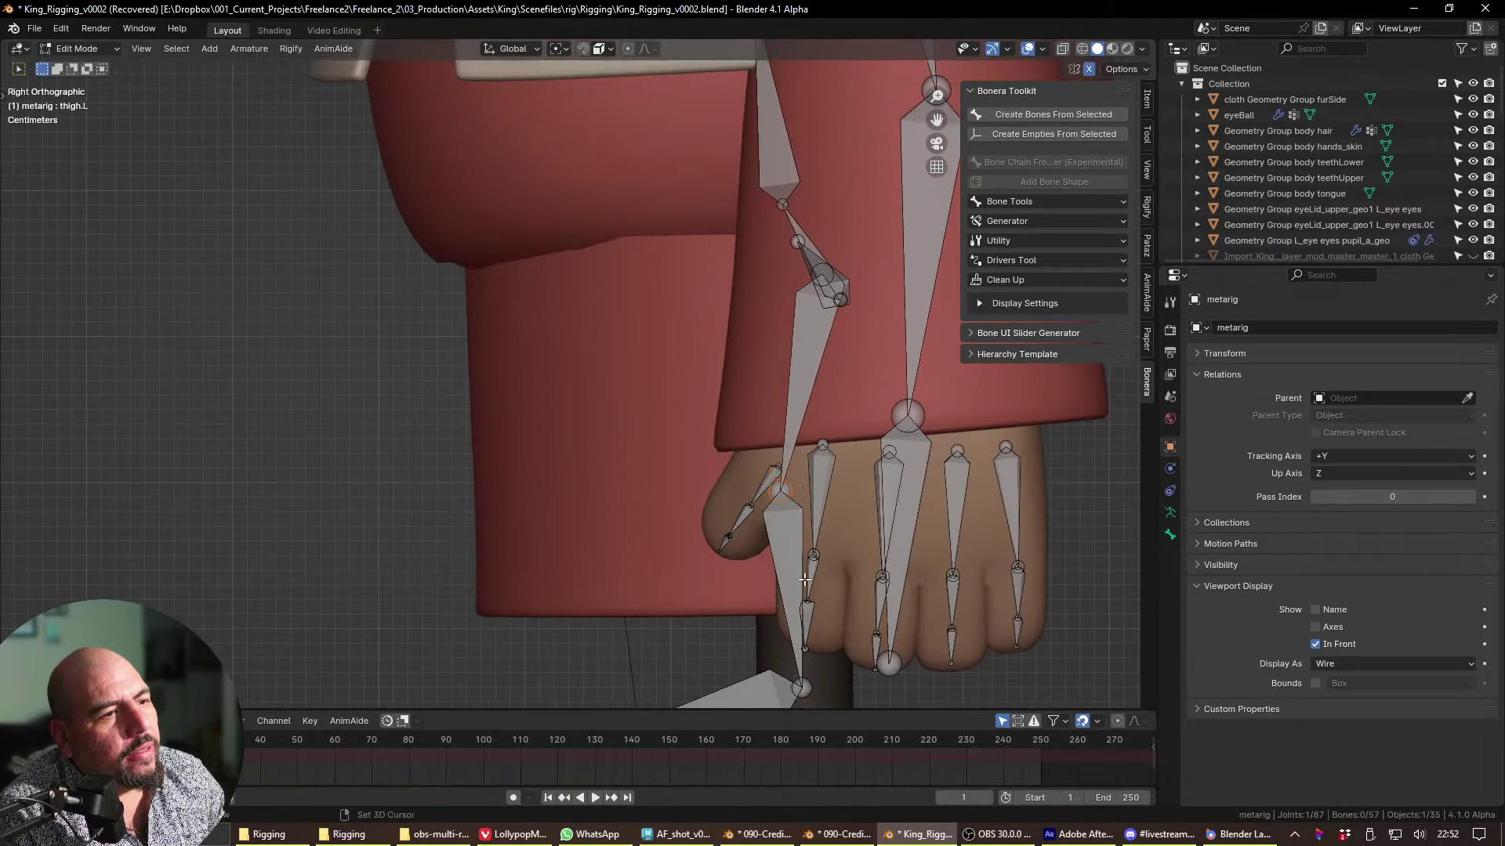
# - In front view, widen the left heel bone by moving its inner and outer ends along X to the shoe's edges
pyautogui.keyDown('shift'); pyautogui.moveTo(771, 572); pyautogui.dragTo(782, 375, button='middle'); pyautogui.keyUp('shift')
pyautogui.press('`')
pyautogui.click(688, 280)
pyautogui.scroll(2, 736, 481)
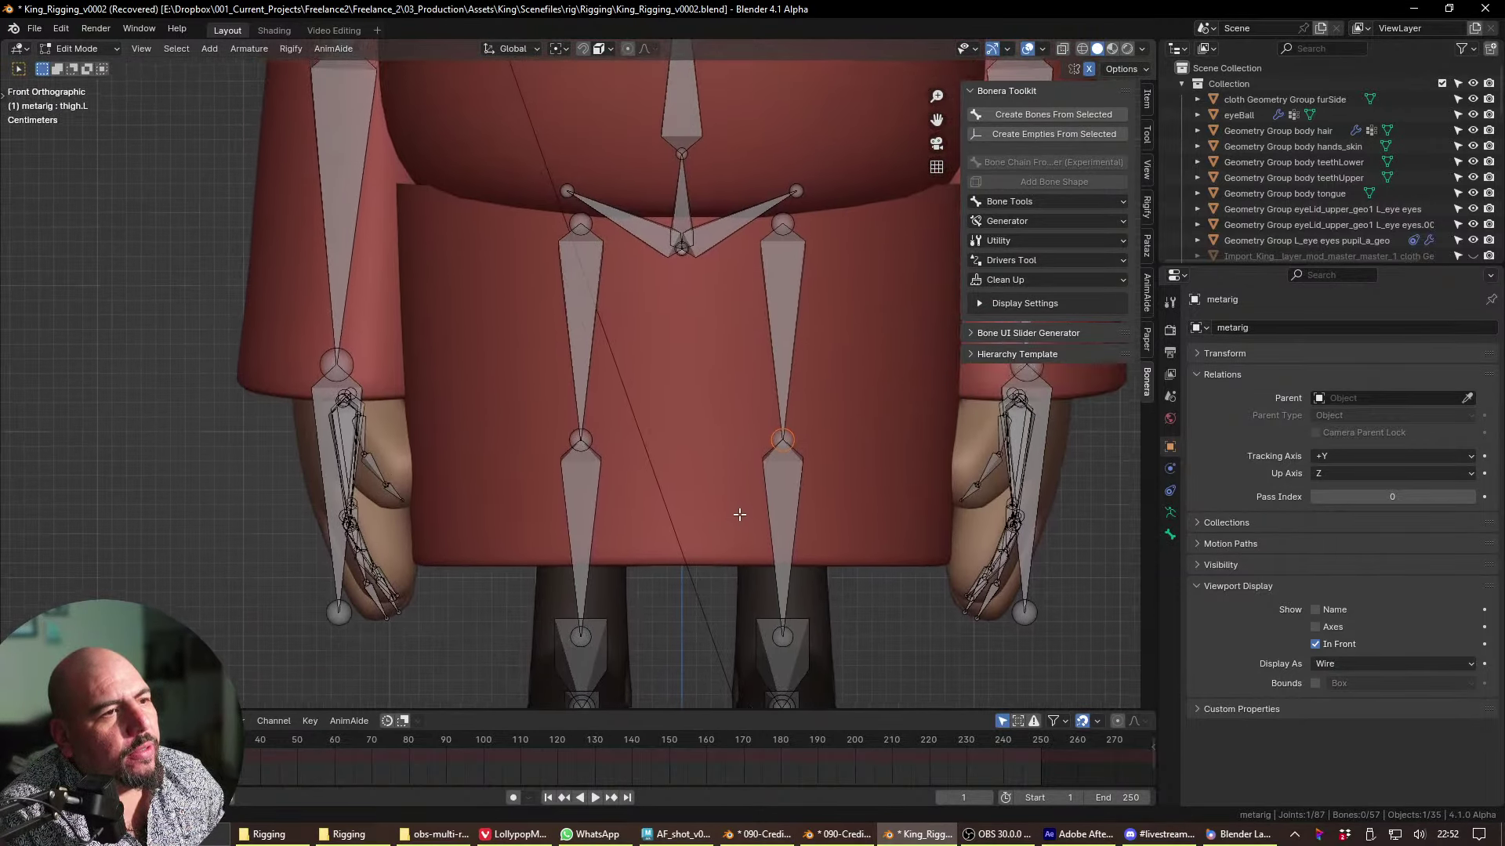
pyautogui.keyDown('shift'); pyautogui.moveTo(739, 514); pyautogui.dragTo(692, 537, button='middle'); pyautogui.keyUp('shift')
pyautogui.click(719, 543)
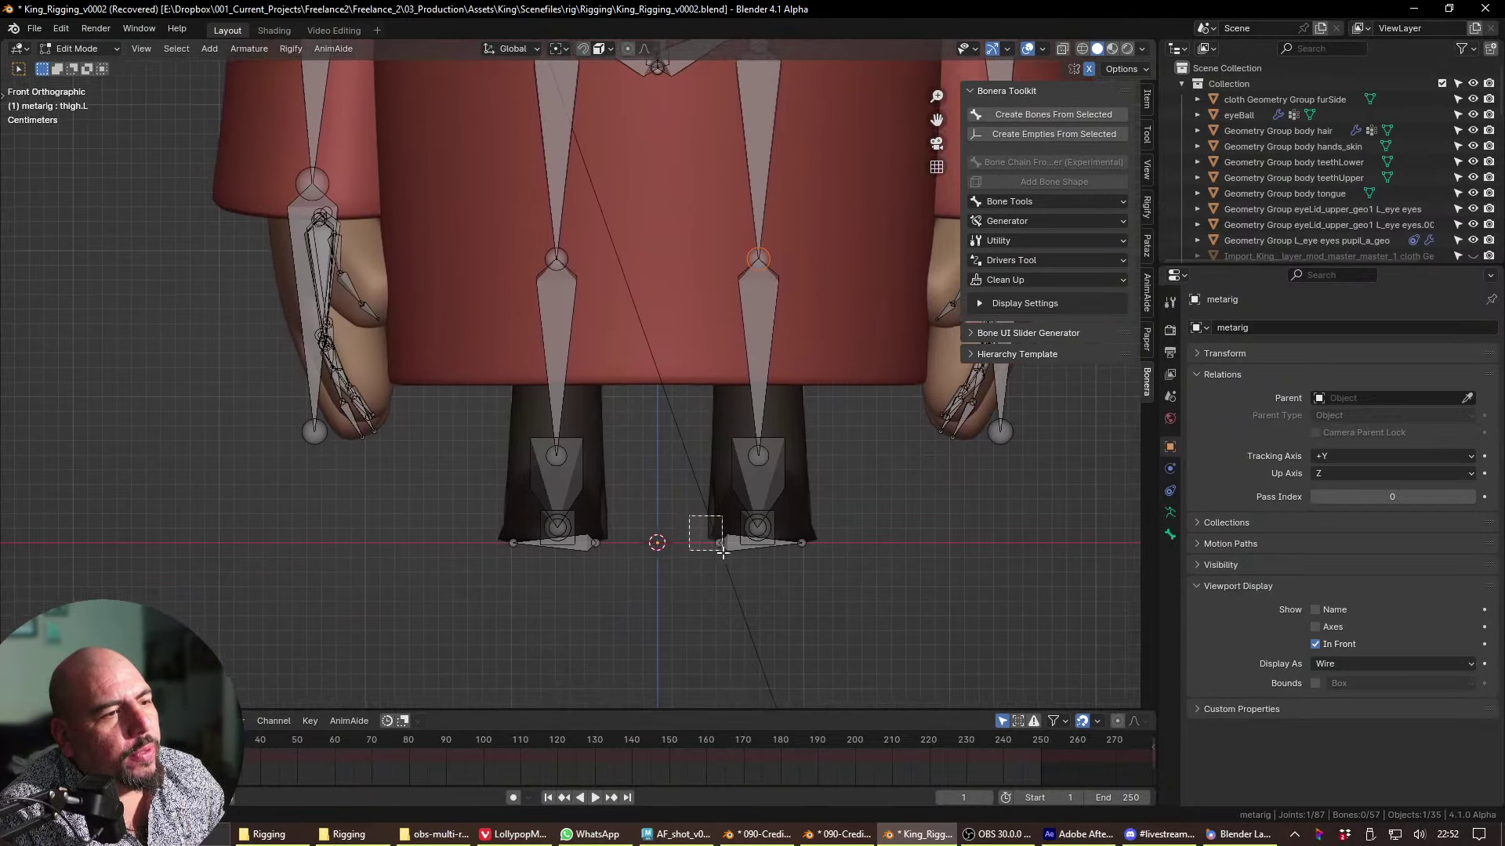
pyautogui.press('g')
pyautogui.press('x')
pyautogui.click(713, 553)
pyautogui.click(802, 543)
pyautogui.press('g')
pyautogui.press('x')
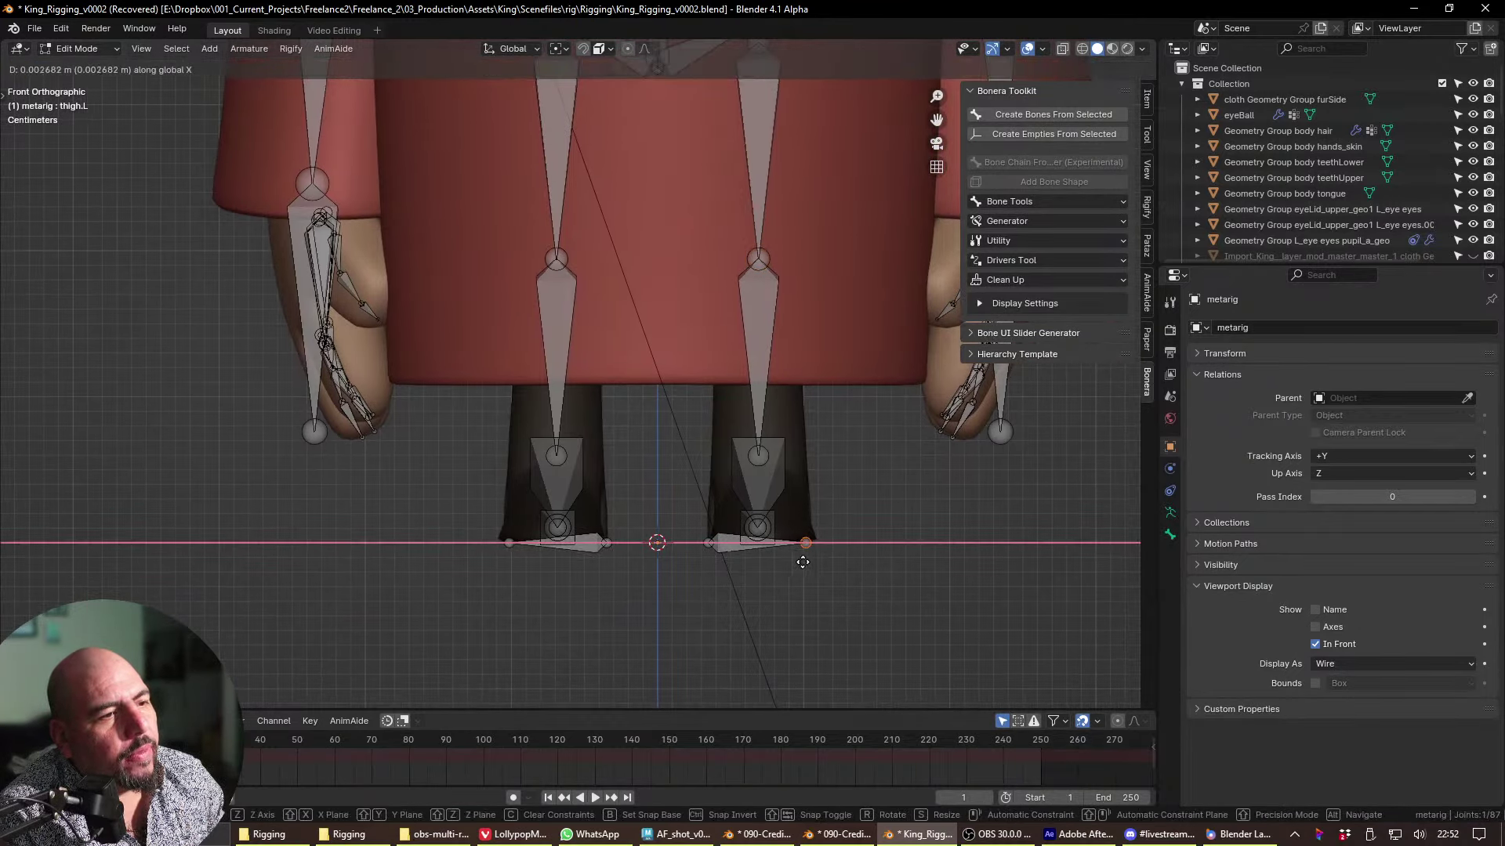
pyautogui.click(812, 565)
# - In front view, lower the left shoulder bone toward the arm and move its inner joint closer to the spine
pyautogui.keyDown('shift'); pyautogui.moveTo(811, 565); pyautogui.dragTo(808, 689, button='middle'); pyautogui.keyUp('shift')
pyautogui.scroll(5, 709, 557)
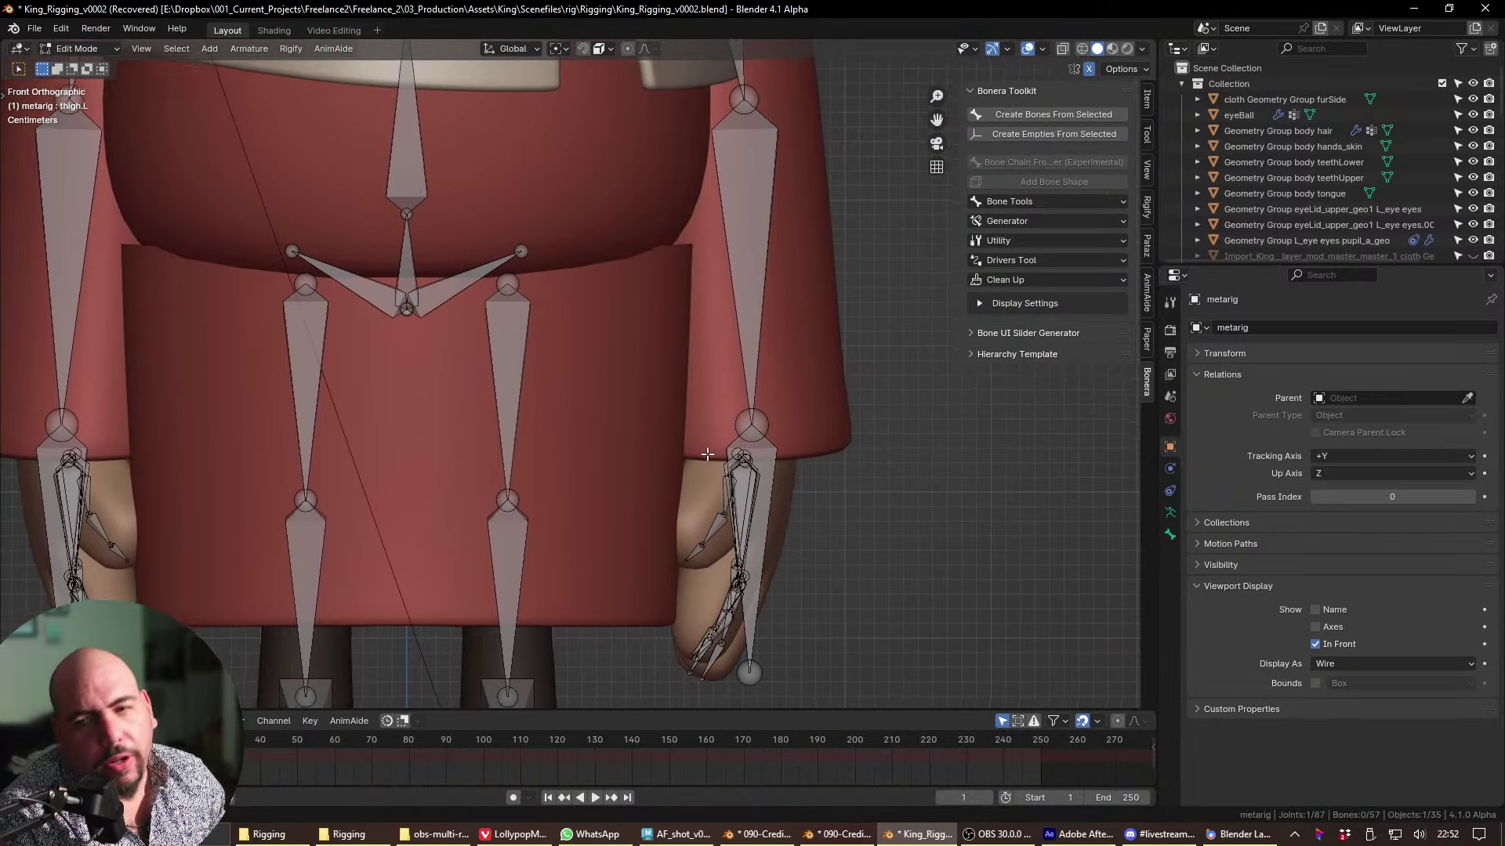
pyautogui.keyDown('shift'); pyautogui.moveTo(714, 412); pyautogui.dragTo(737, 490, button='middle'); pyautogui.keyUp('shift')
pyautogui.press('KP_3')
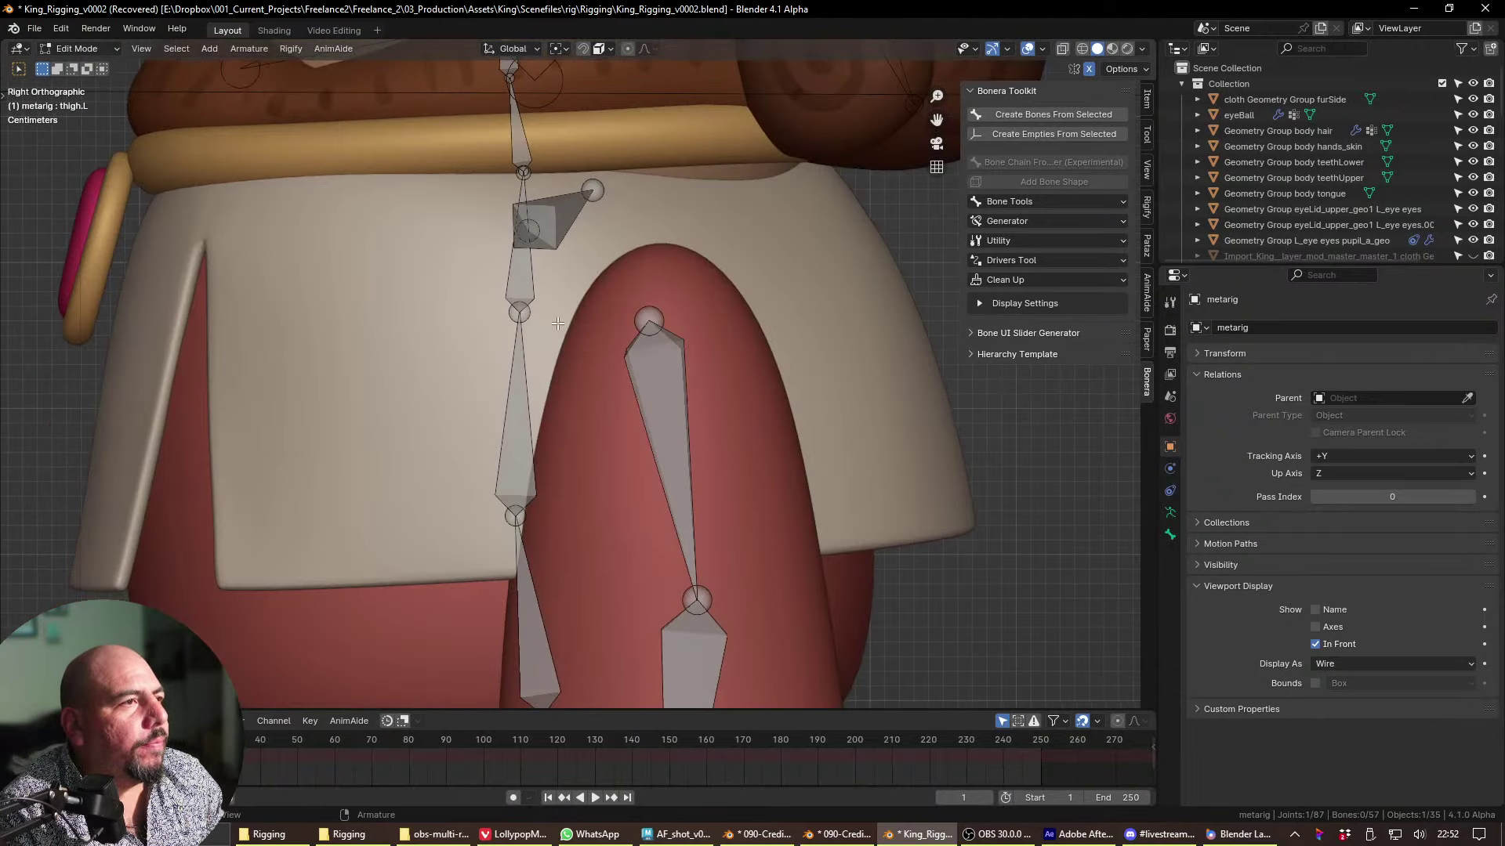
pyautogui.press('KP_1')
pyautogui.click(592, 223)
pyautogui.press('g')
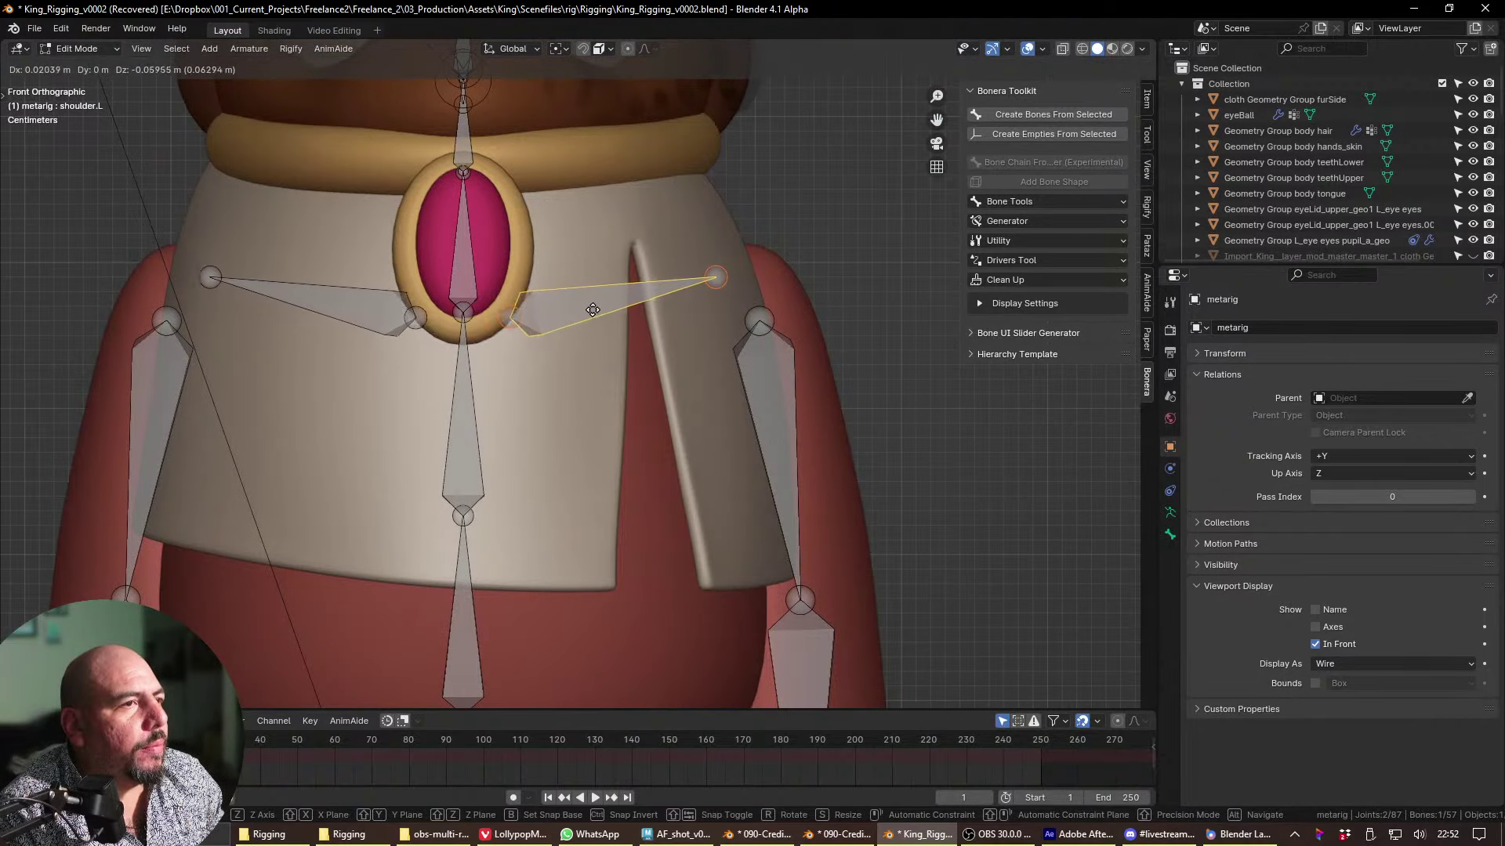
pyautogui.click(611, 306)
pyautogui.click(523, 316)
pyautogui.press('g')
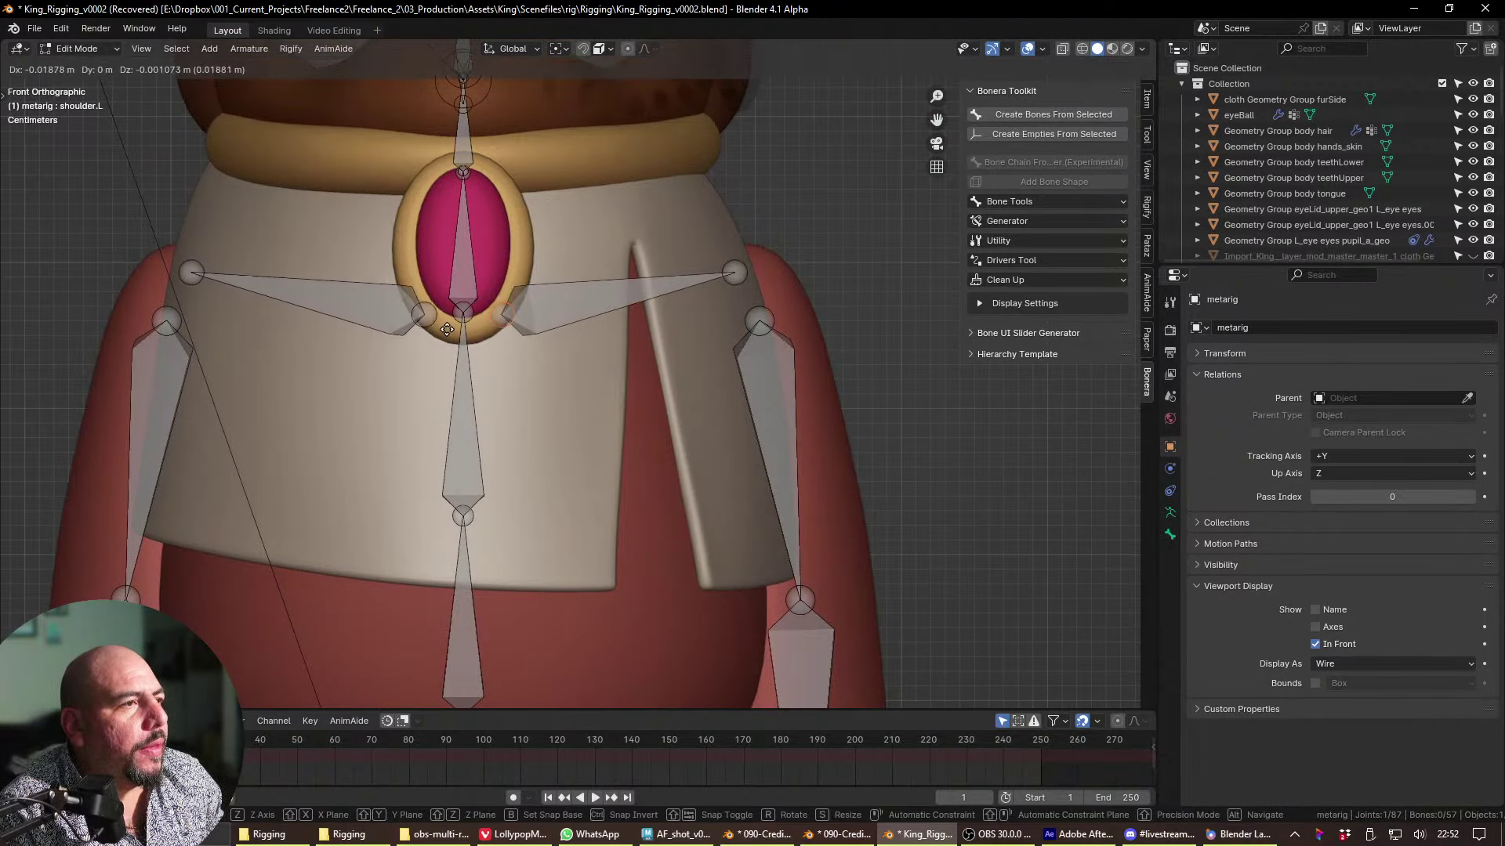
pyautogui.click(446, 329)
# - Select the two neck bones above the chest and snap the 3D cursor to the joint at the neck's base
pyautogui.keyDown('shift'); pyautogui.moveTo(463, 130); pyautogui.dragTo(484, 363, button='middle'); pyautogui.keyUp('shift')
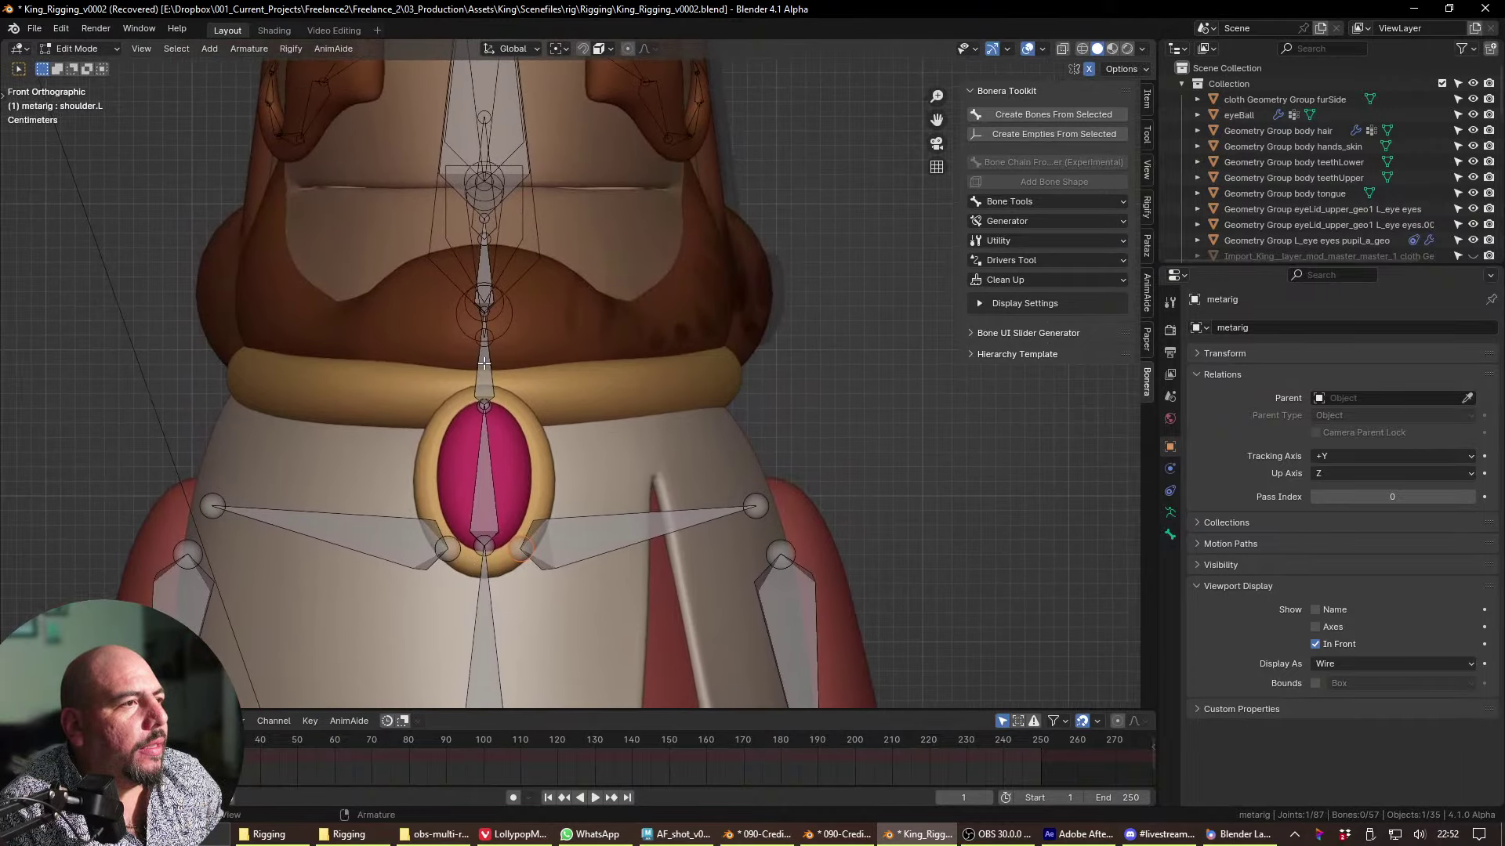
pyautogui.click(484, 363)
pyautogui.keyDown('shift'); pyautogui.click(482, 260); pyautogui.keyUp('shift')
pyautogui.press('KP_3')
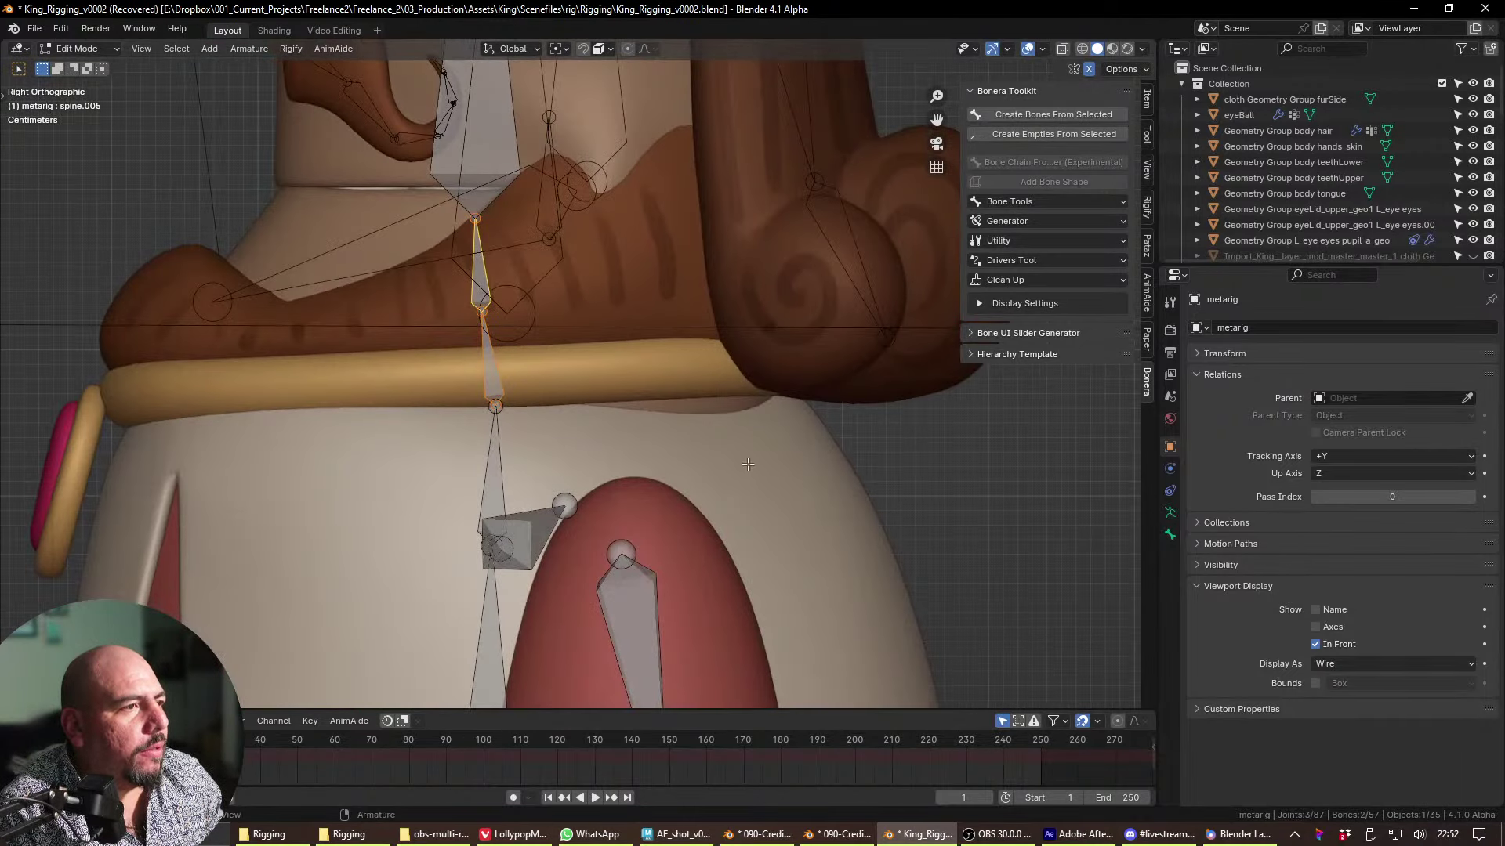
pyautogui.press('`')
pyautogui.click(873, 476)
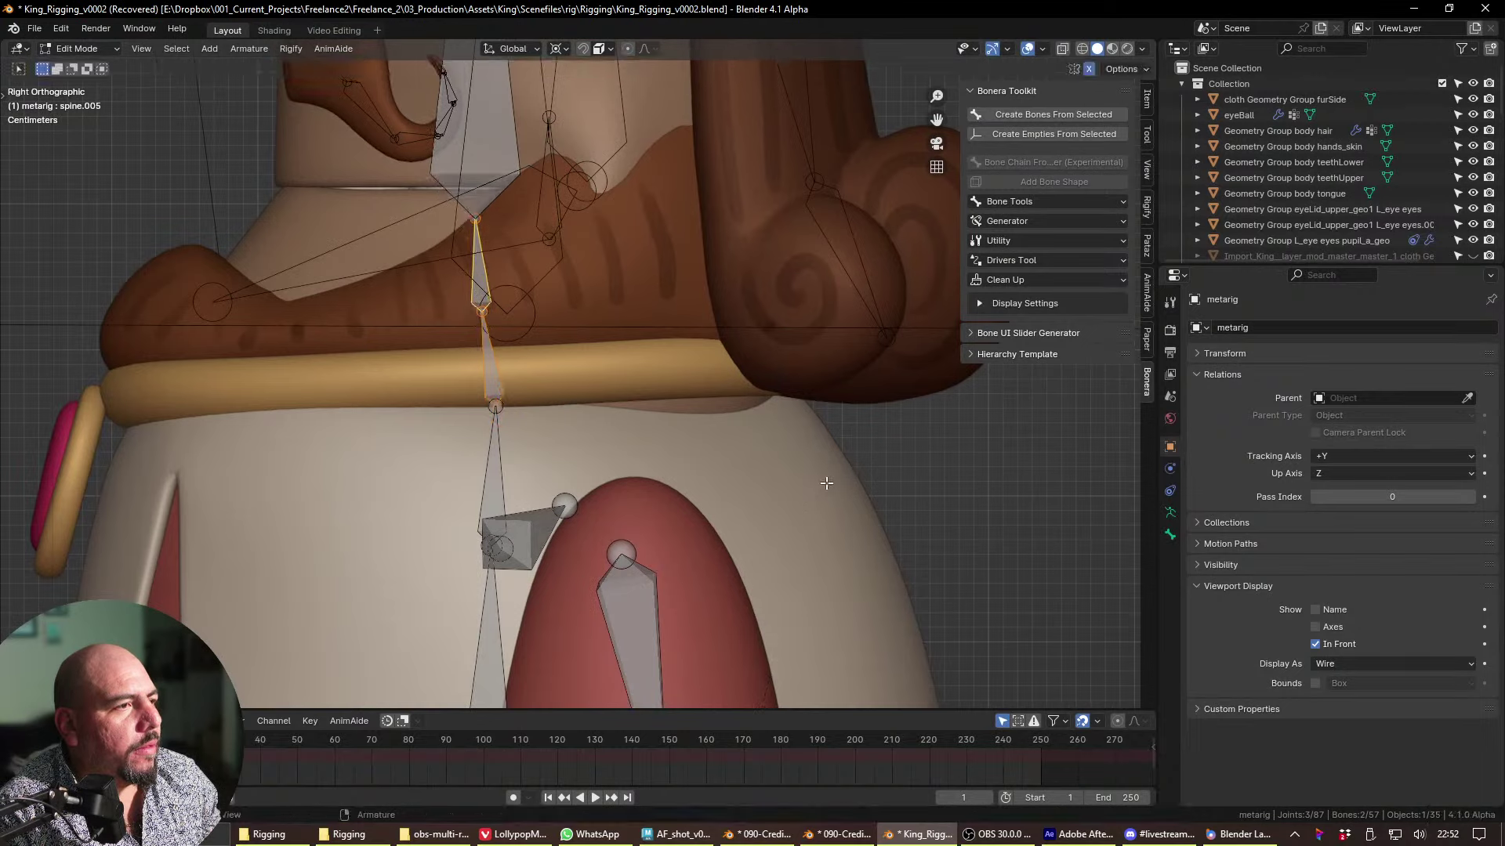
pyautogui.hotkey('shift', 's')
pyautogui.click(538, 402)
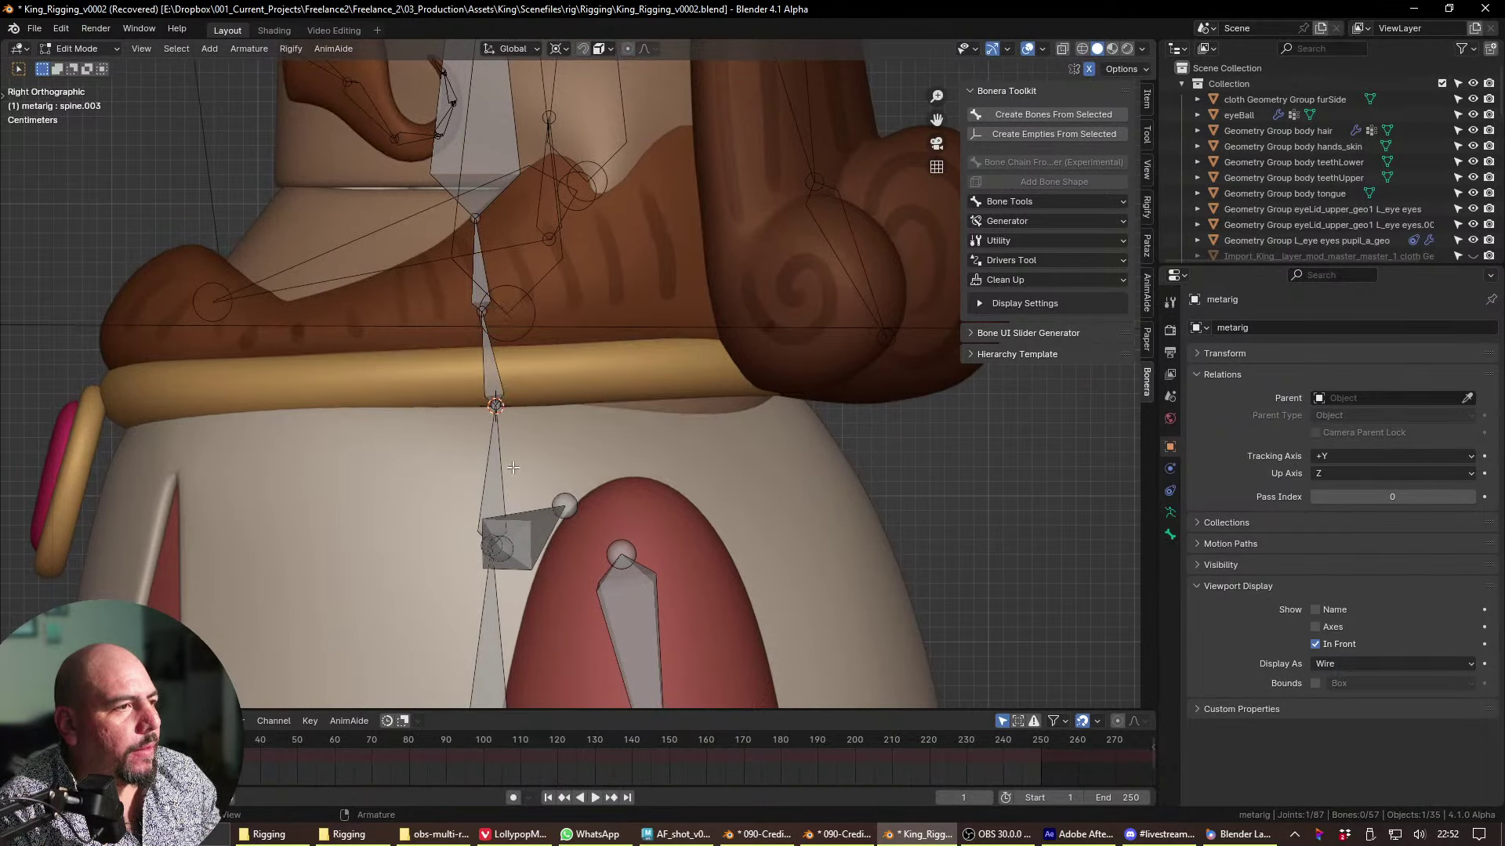
# - Set the pivot point to the 3D Cursor and scale the two neck bones down toward the neck's base
pyautogui.hotkey('shift', 's')
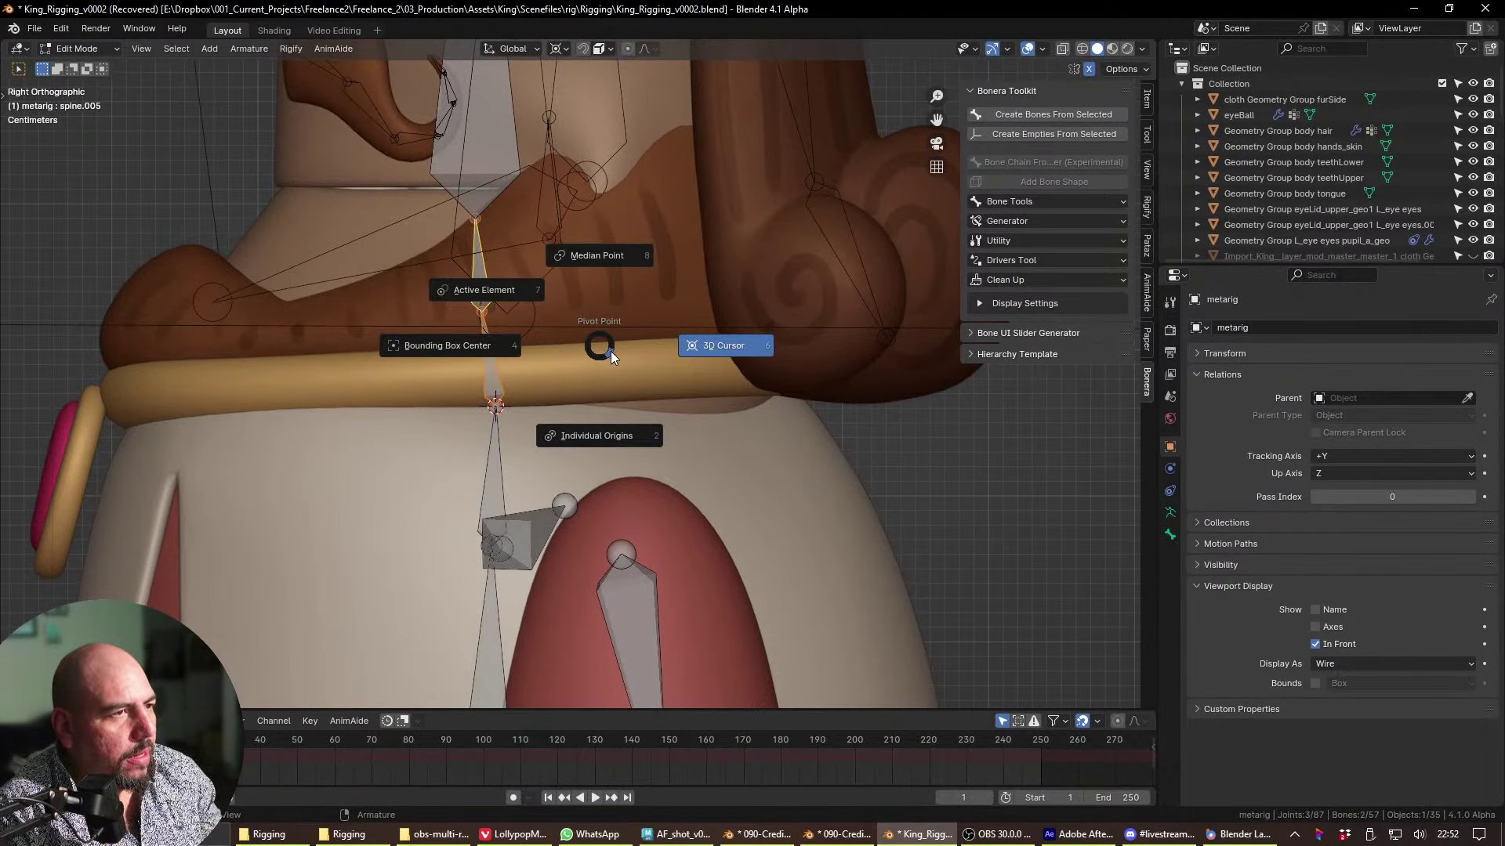
pyautogui.press('Escape')
pyautogui.hotkey('shift', 's')
pyautogui.press('Escape')
pyautogui.press('s')
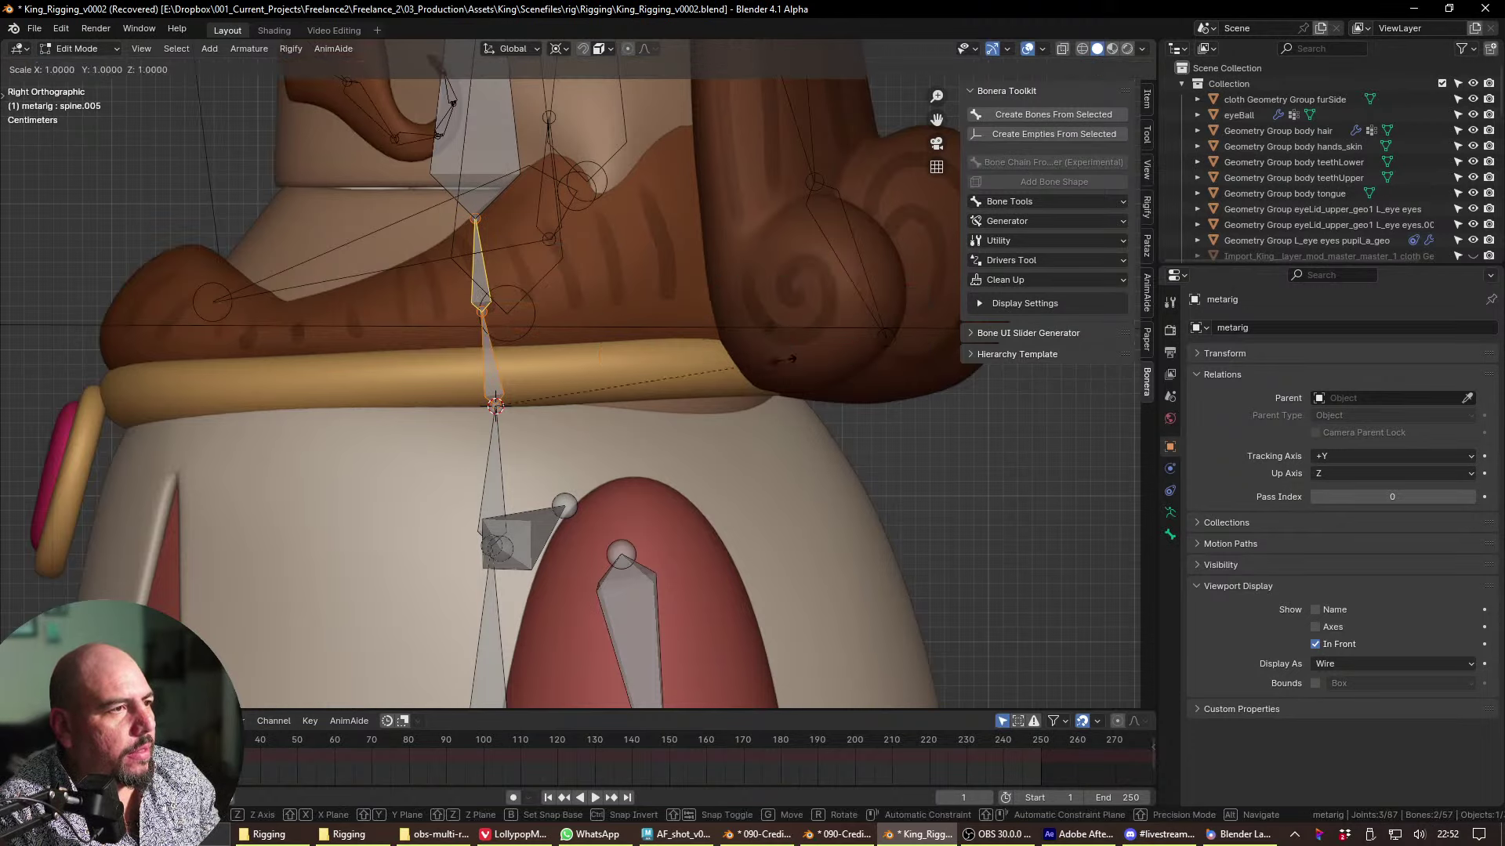
pyautogui.click(588, 405)
# - Adjust the position of the head bone's tip near the top of the eye in side view
pyautogui.keyDown('shift'); pyautogui.scroll(5, 502, 201); pyautogui.keyUp('shift')
pyautogui.keyDown('shift'); pyautogui.moveTo(503, 202); pyautogui.dragTo(533, 443, button='middle'); pyautogui.keyUp('shift')
pyautogui.click(505, 279)
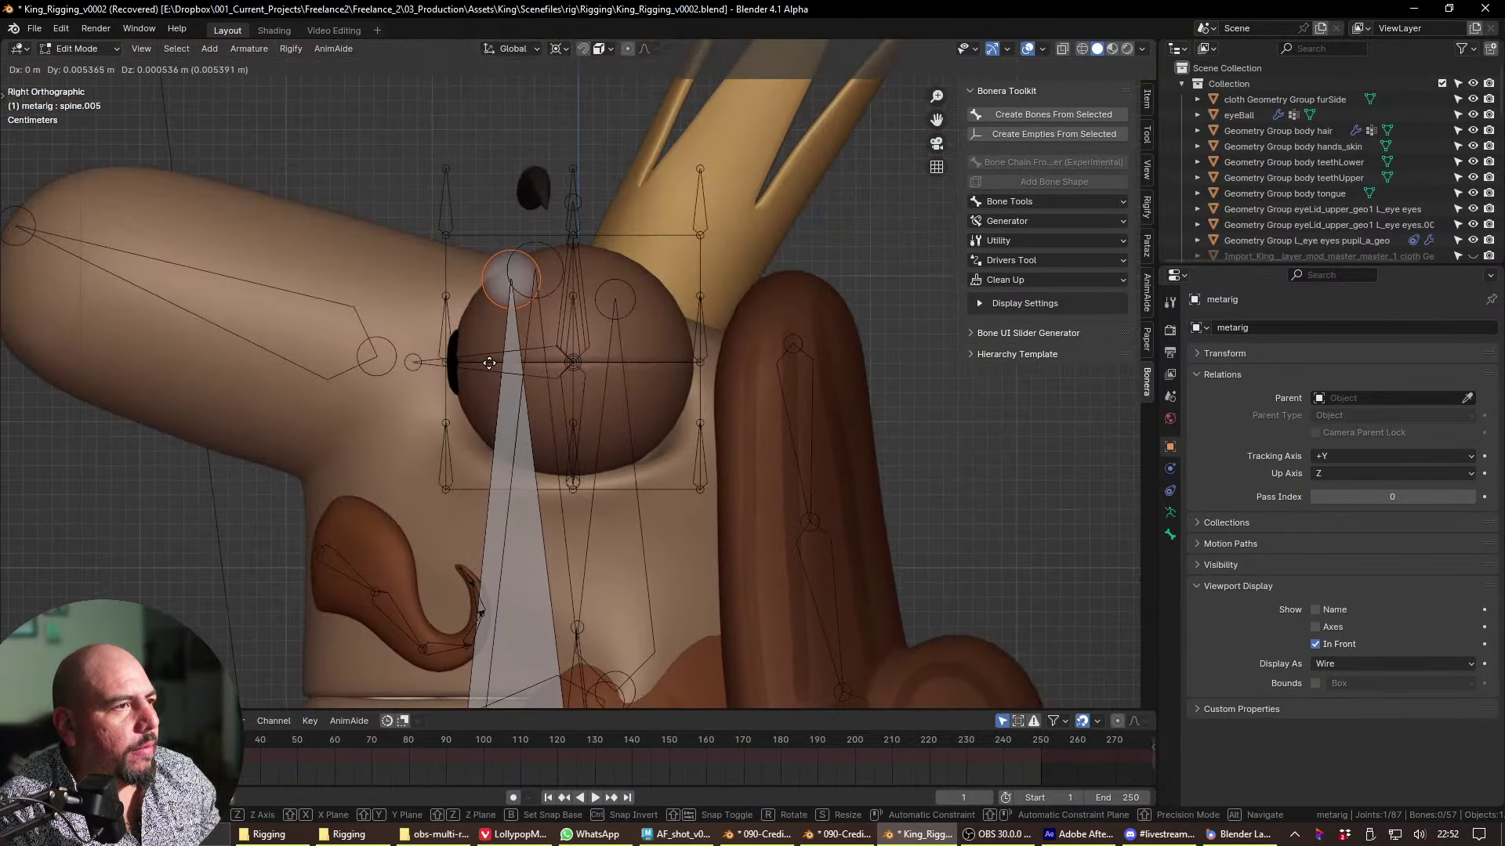
pyautogui.scroll(-3, 533, 443)
pyautogui.keyDown('shift'); pyautogui.scroll(-4, 549, 438); pyautogui.keyUp('shift')
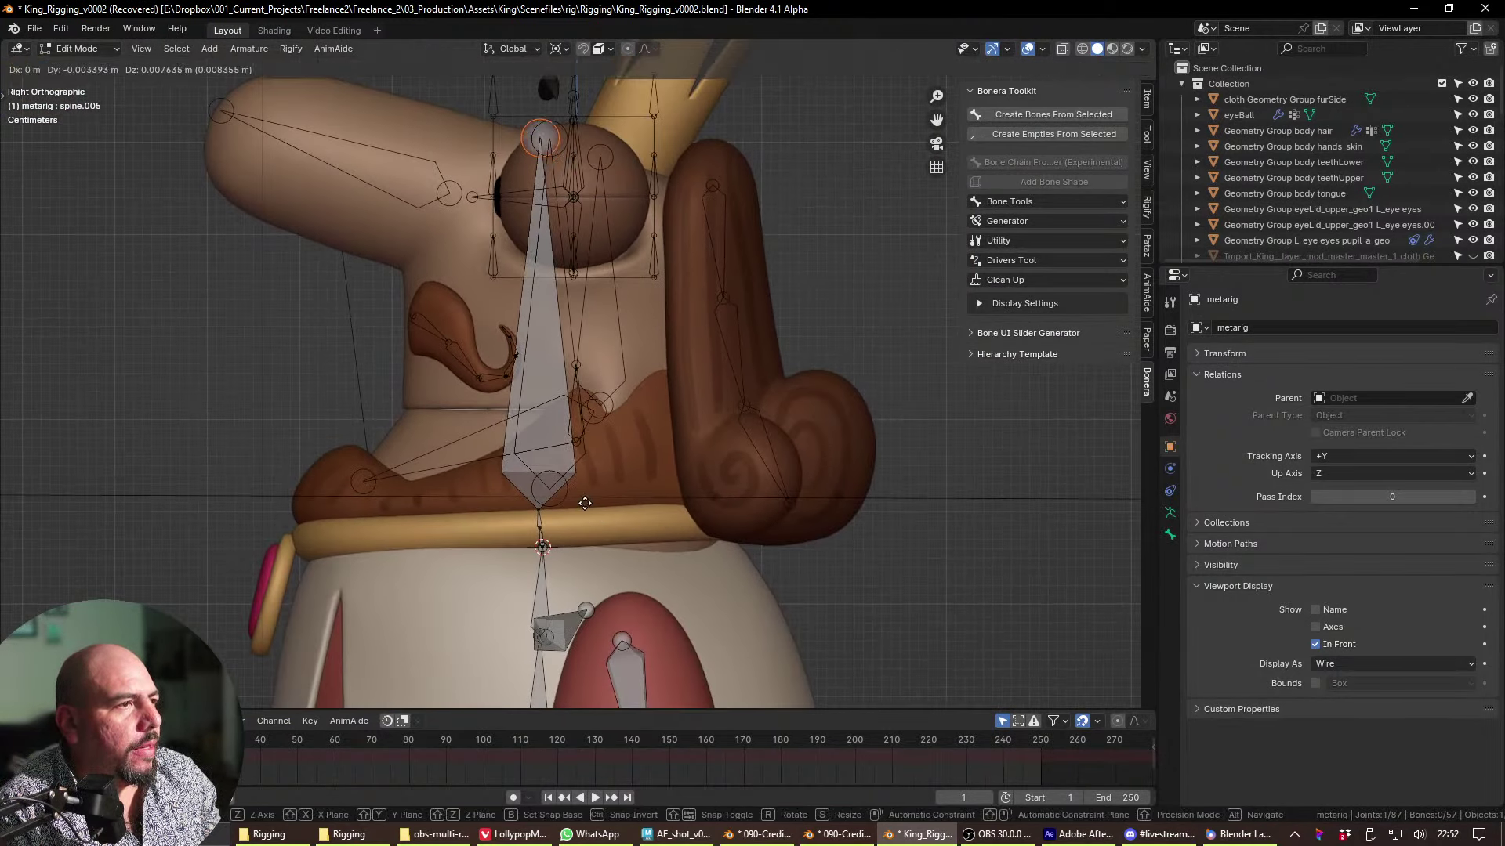
# - Switch the metarig to Pose Mode and inspect the leg and arm bones in side view
pyautogui.hotkey('ctrl', 'Tab')
pyautogui.keyDown('shift'); pyautogui.moveTo(675, 492); pyautogui.dragTo(630, 335, button='middle'); pyautogui.keyUp('shift')
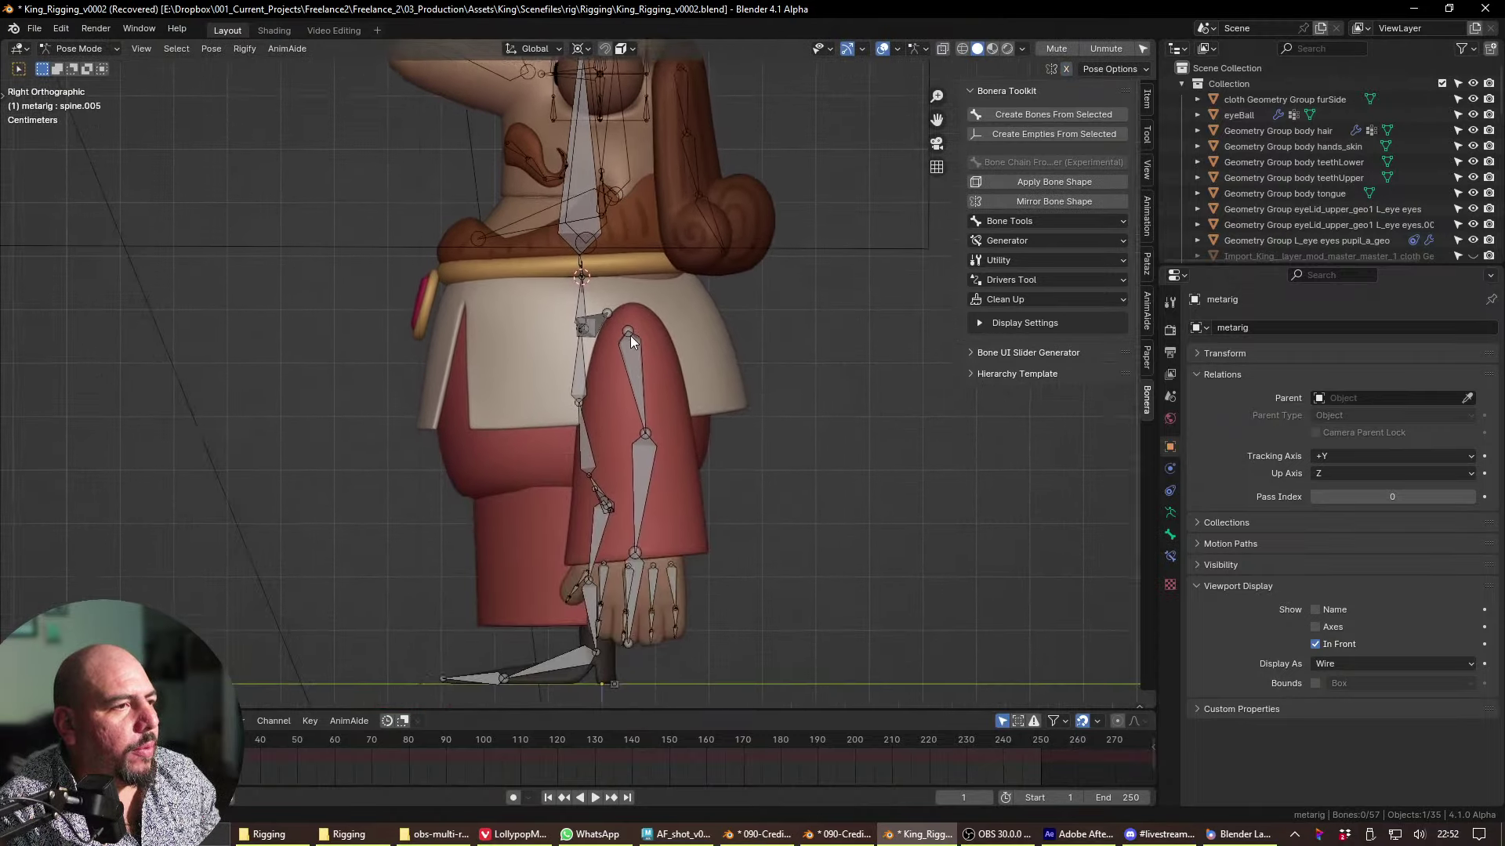
pyautogui.keyDown('shift'); pyautogui.scroll(-1, 684, 450); pyautogui.keyUp('shift')
pyautogui.press('`')
pyautogui.click(449, 311)
pyautogui.keyDown('alt'); pyautogui.moveTo(576, 444); pyautogui.dragTo(637, 497, button='middle'); pyautogui.keyUp('alt')
pyautogui.scroll(4, 637, 497)
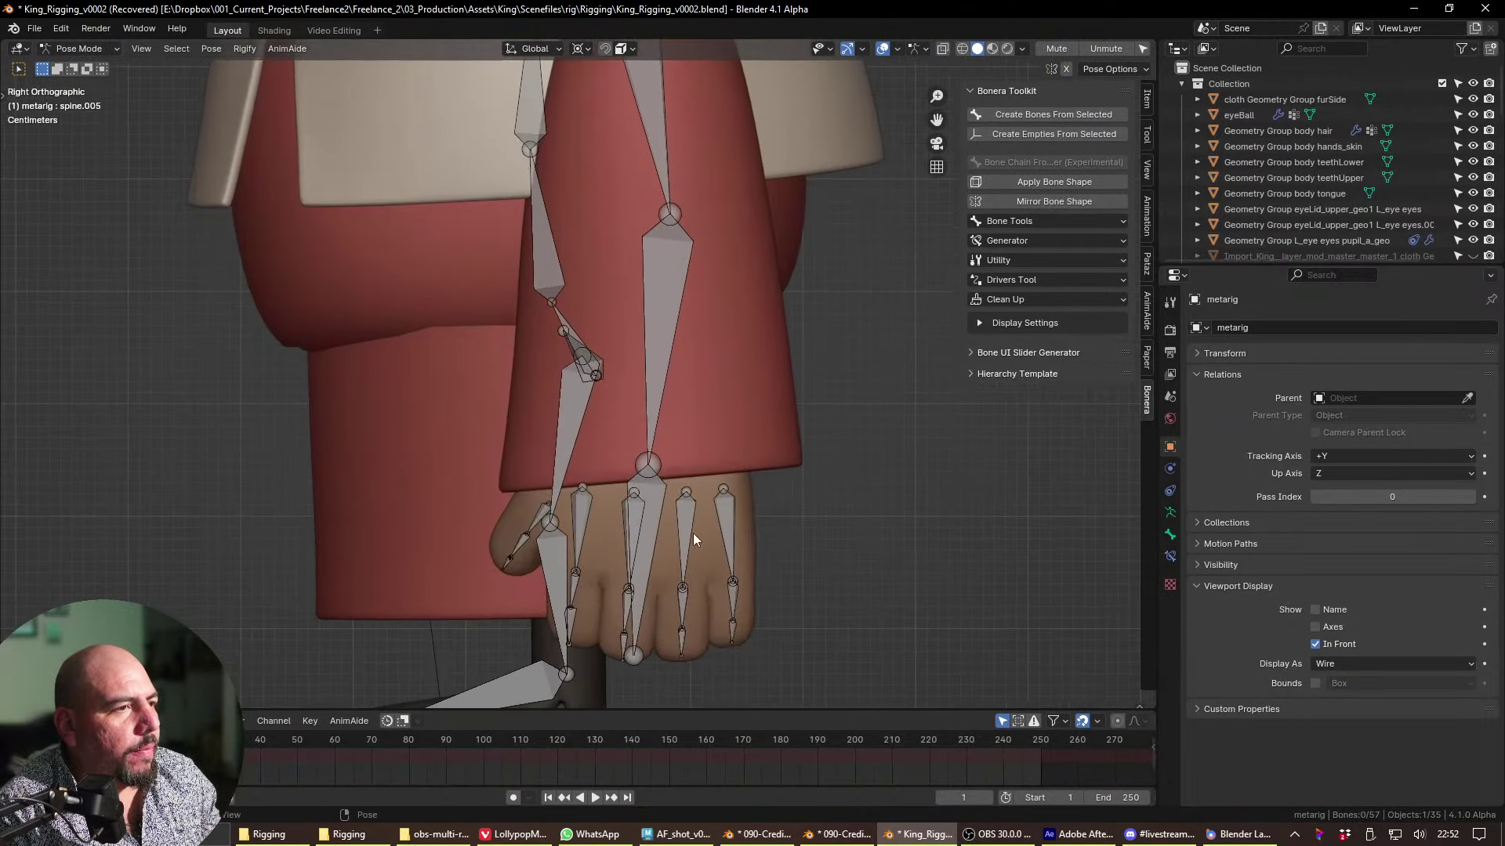
# - Return to Edit Mode from the left hand bone and shift its tip slightly backward along Y to centre it in the hand
pyautogui.click(640, 663)
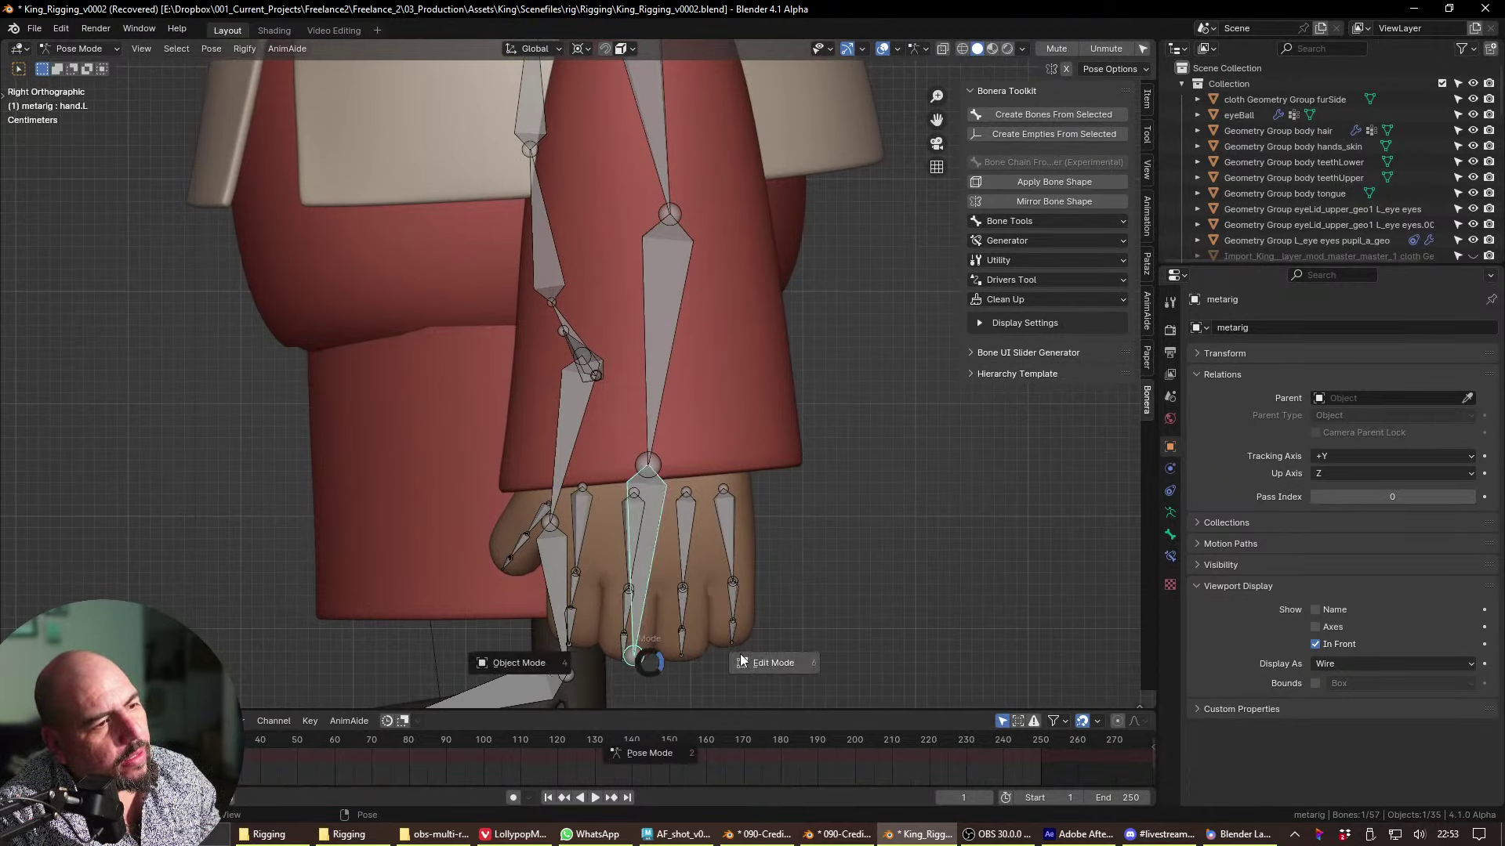
pyautogui.press('Tab')
pyautogui.click(636, 657)
pyautogui.press('g')
pyautogui.press('y')
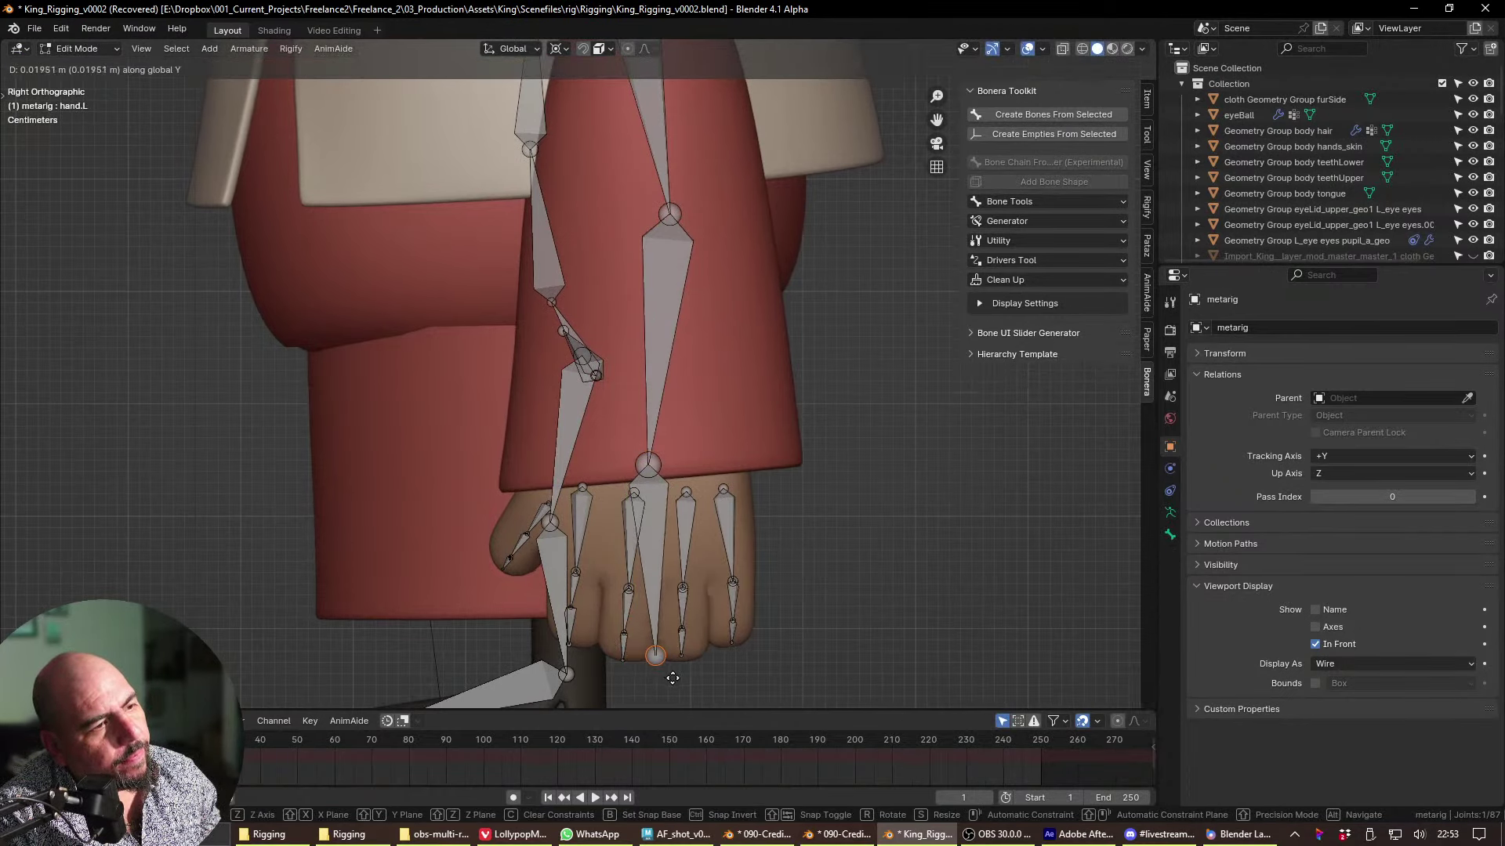
pyautogui.rightClick(670, 680)
pyautogui.click(664, 573)
pyautogui.press('s')
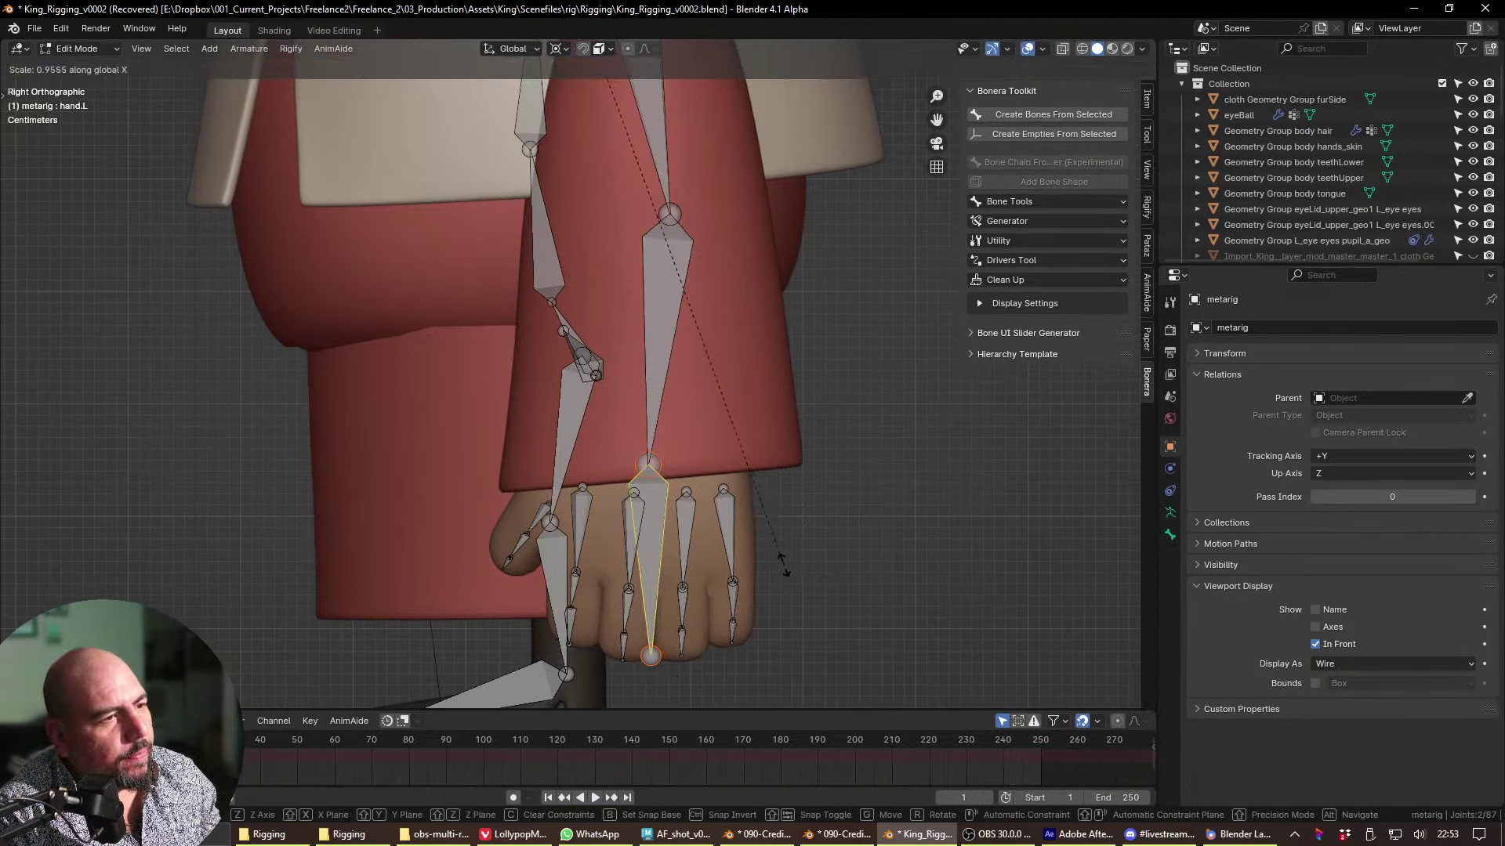
pyautogui.rightClick(787, 570)
pyautogui.press('.')
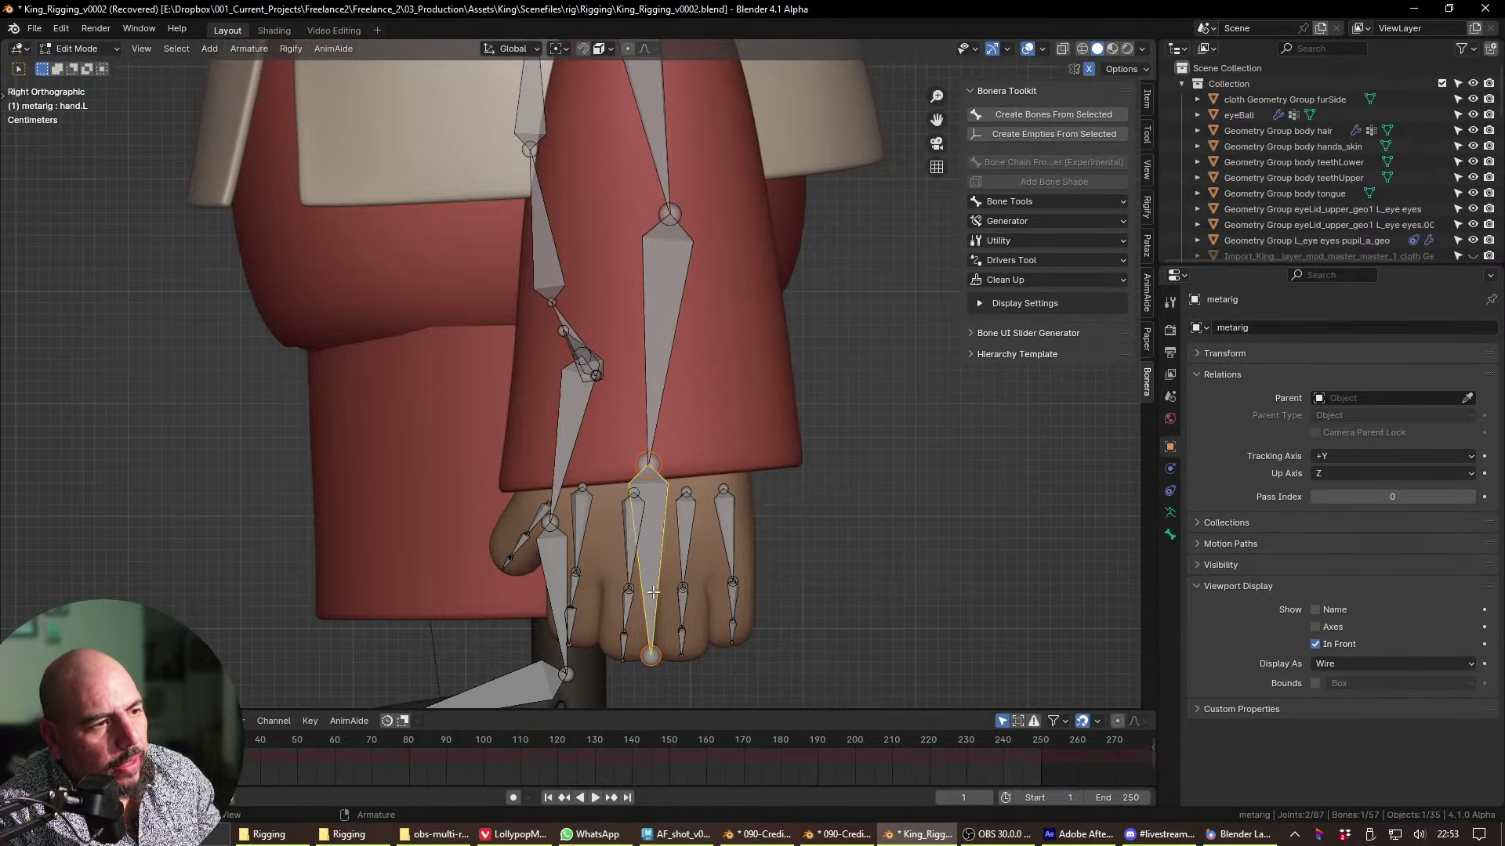
pyautogui.press('s')
pyautogui.press('y')
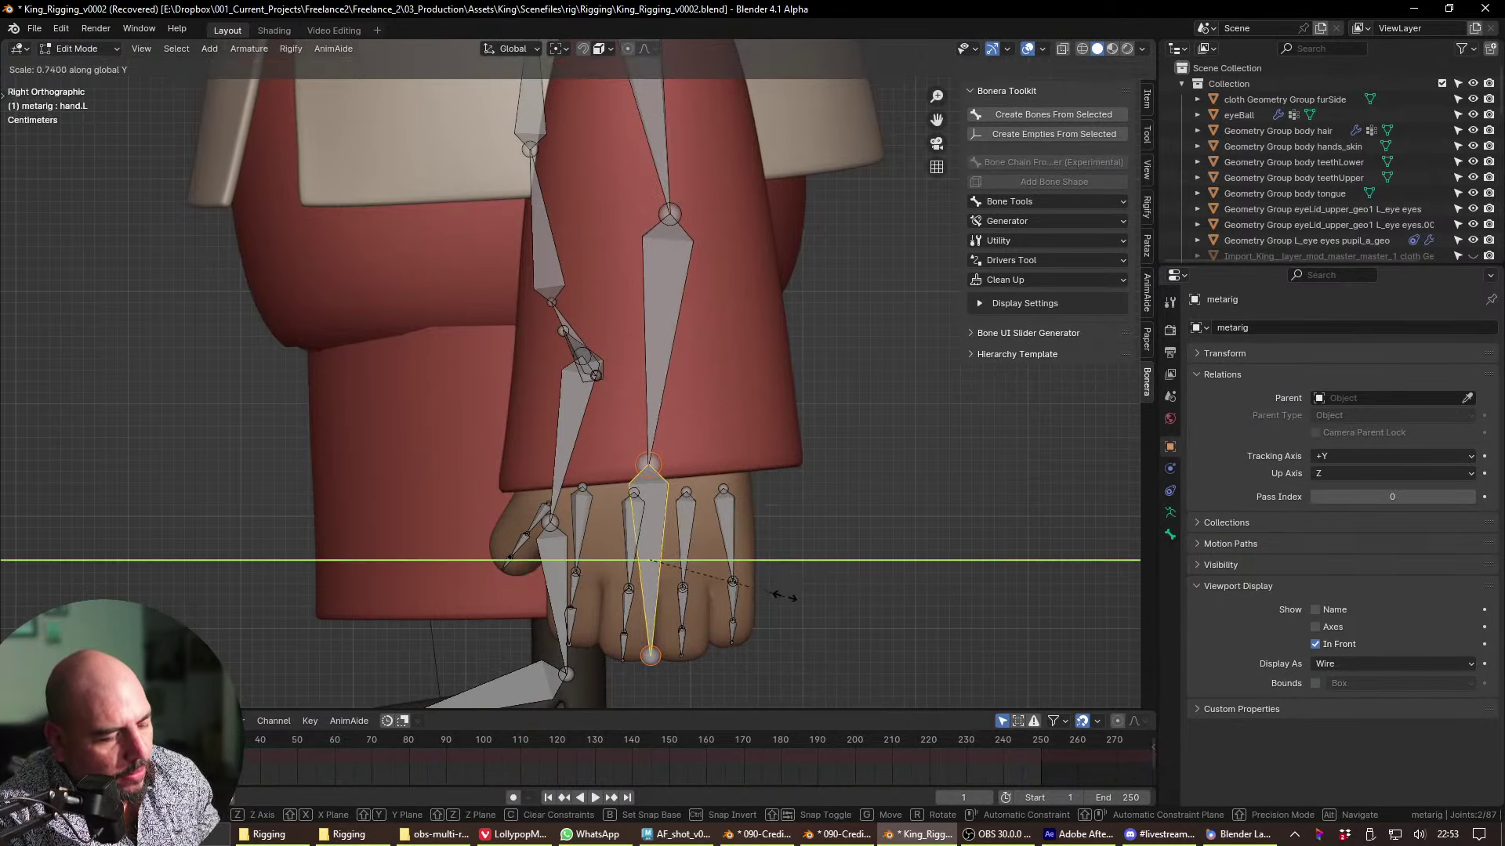
pyautogui.rightClick(786, 600)
pyautogui.keyDown('shift'); pyautogui.scroll(10, 766, 519); pyautogui.keyUp('shift')
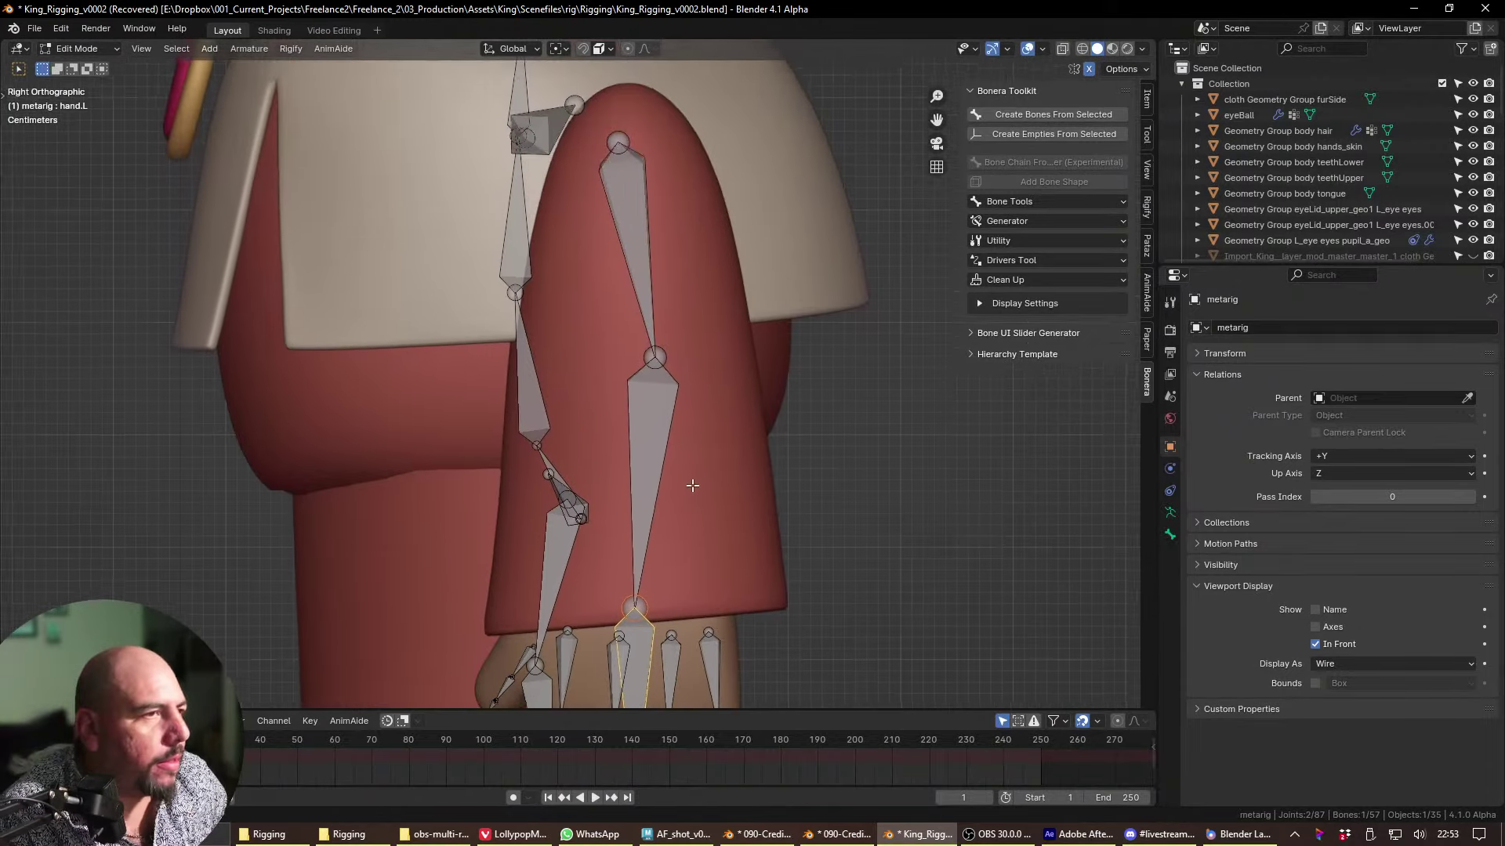
# - Return the metarig to Object Mode in front view and save the file
pyautogui.press('KP_1')
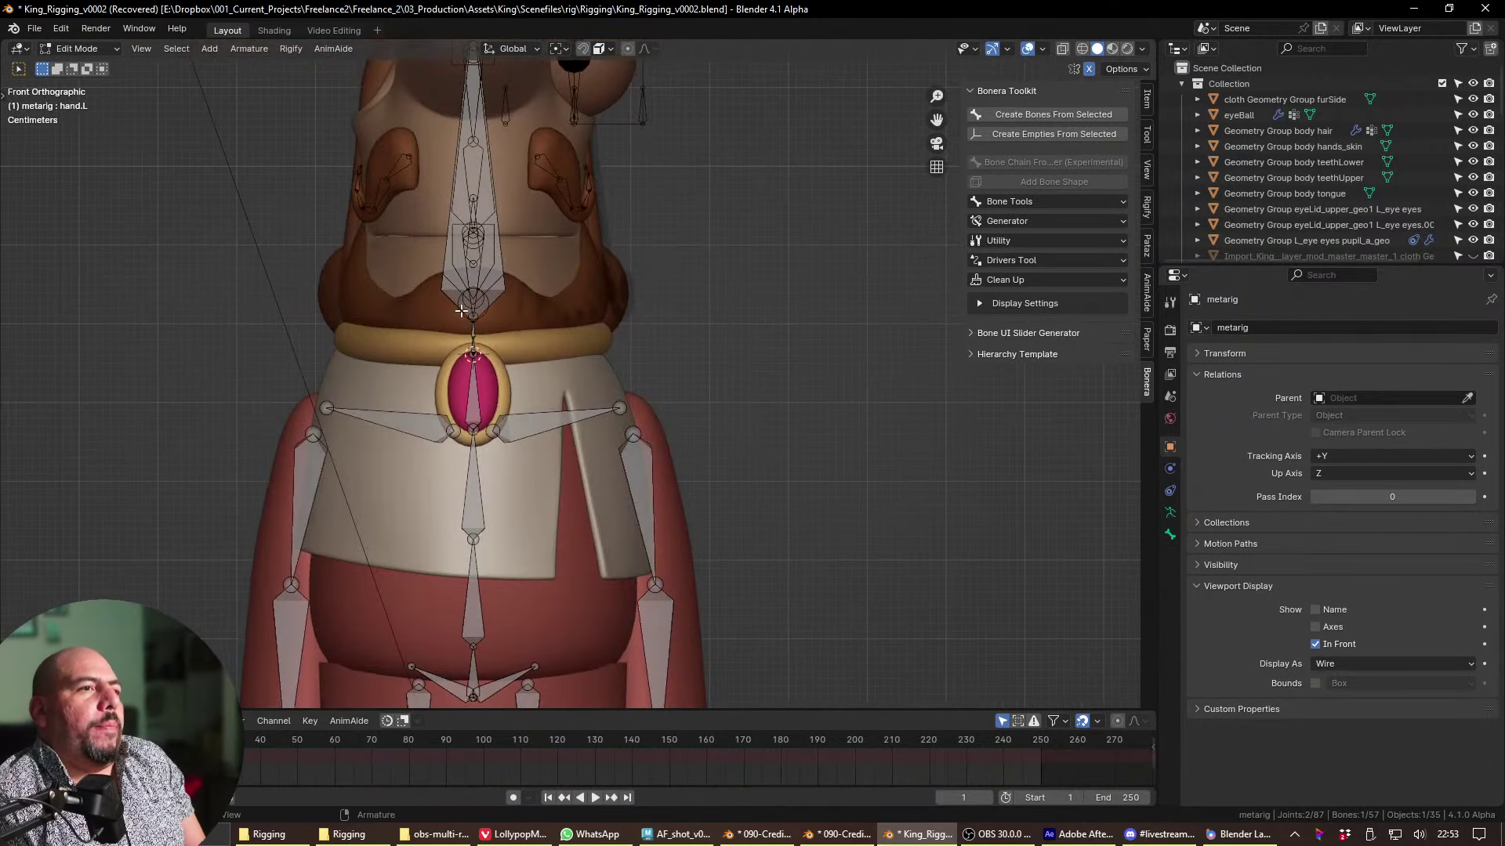
pyautogui.keyDown('shift'); pyautogui.scroll(4, 689, 454); pyautogui.keyUp('shift')
pyautogui.scroll(-4, 689, 459)
pyautogui.keyDown('shift'); pyautogui.scroll(-4, 679, 213); pyautogui.keyUp('shift')
pyautogui.press('Tab')
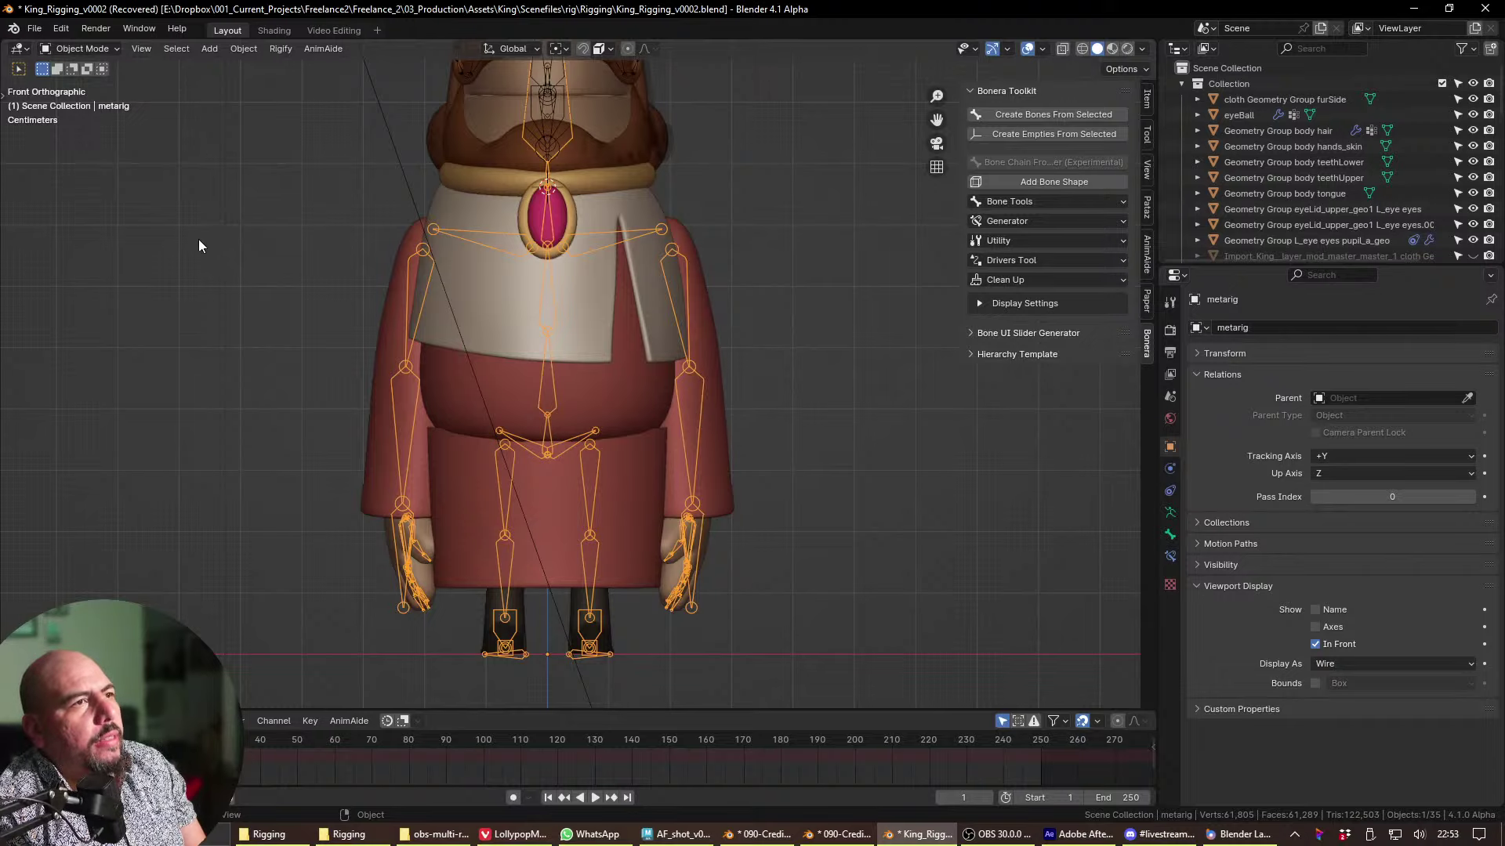
pyautogui.click(96, 28)
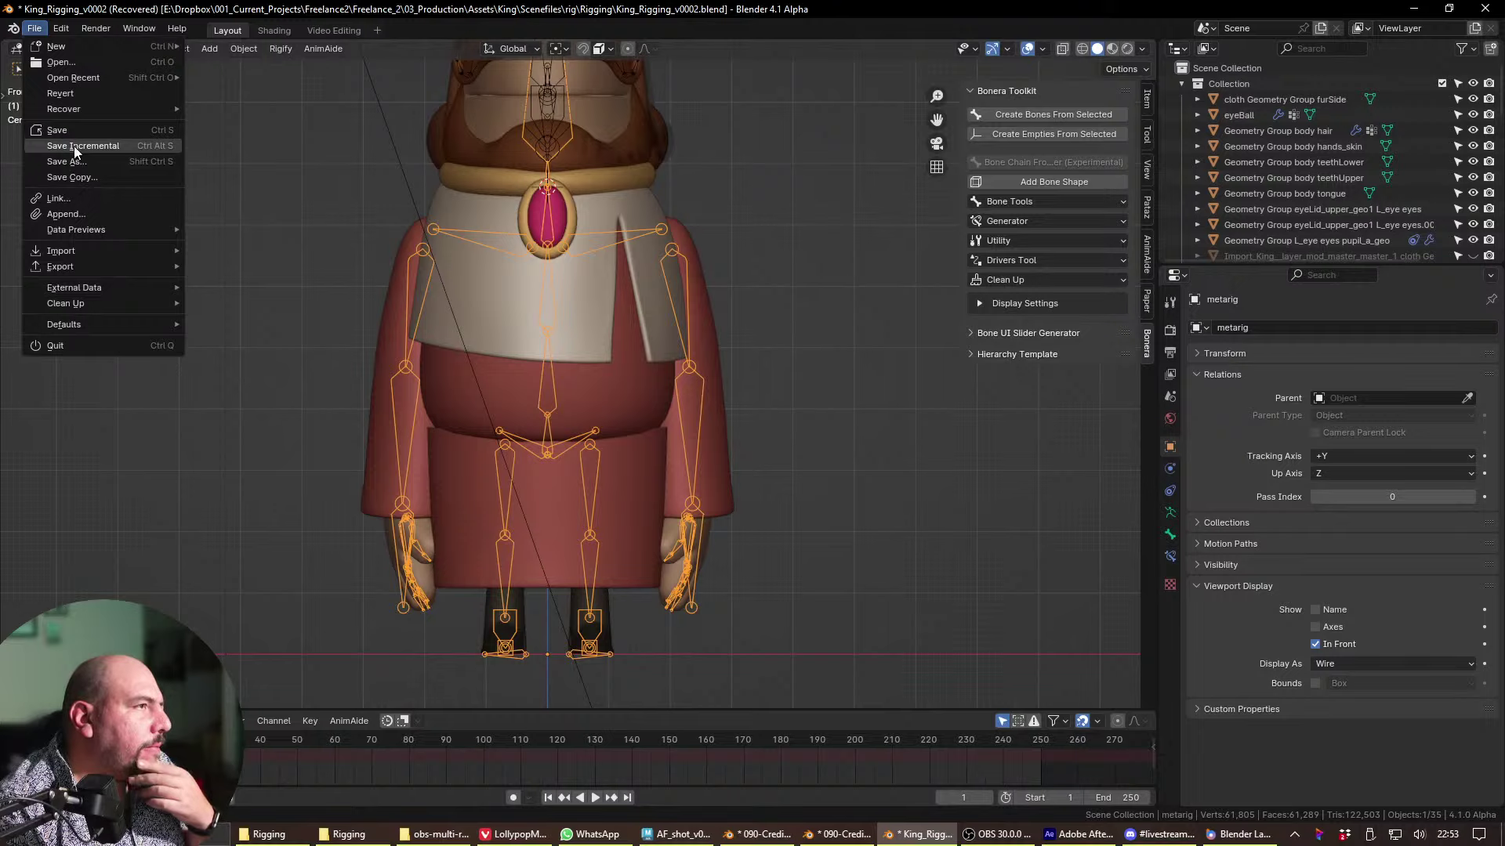
pyautogui.hotkey('ctrl', 's')
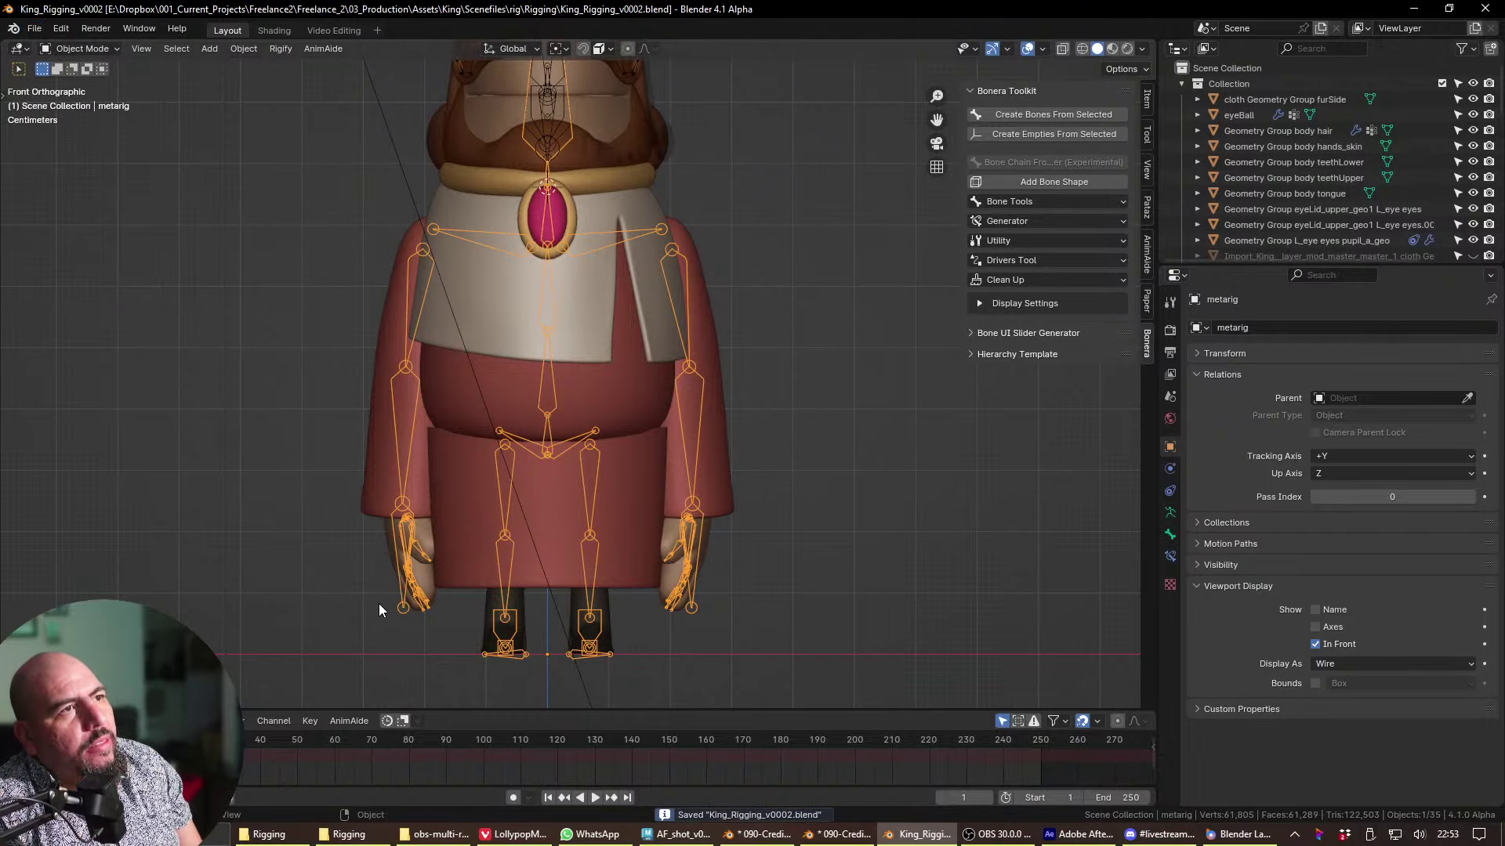
# - In the metarig's armature data, show the advanced Rigify settings and set the rig name to King
pyautogui.click(1170, 512)
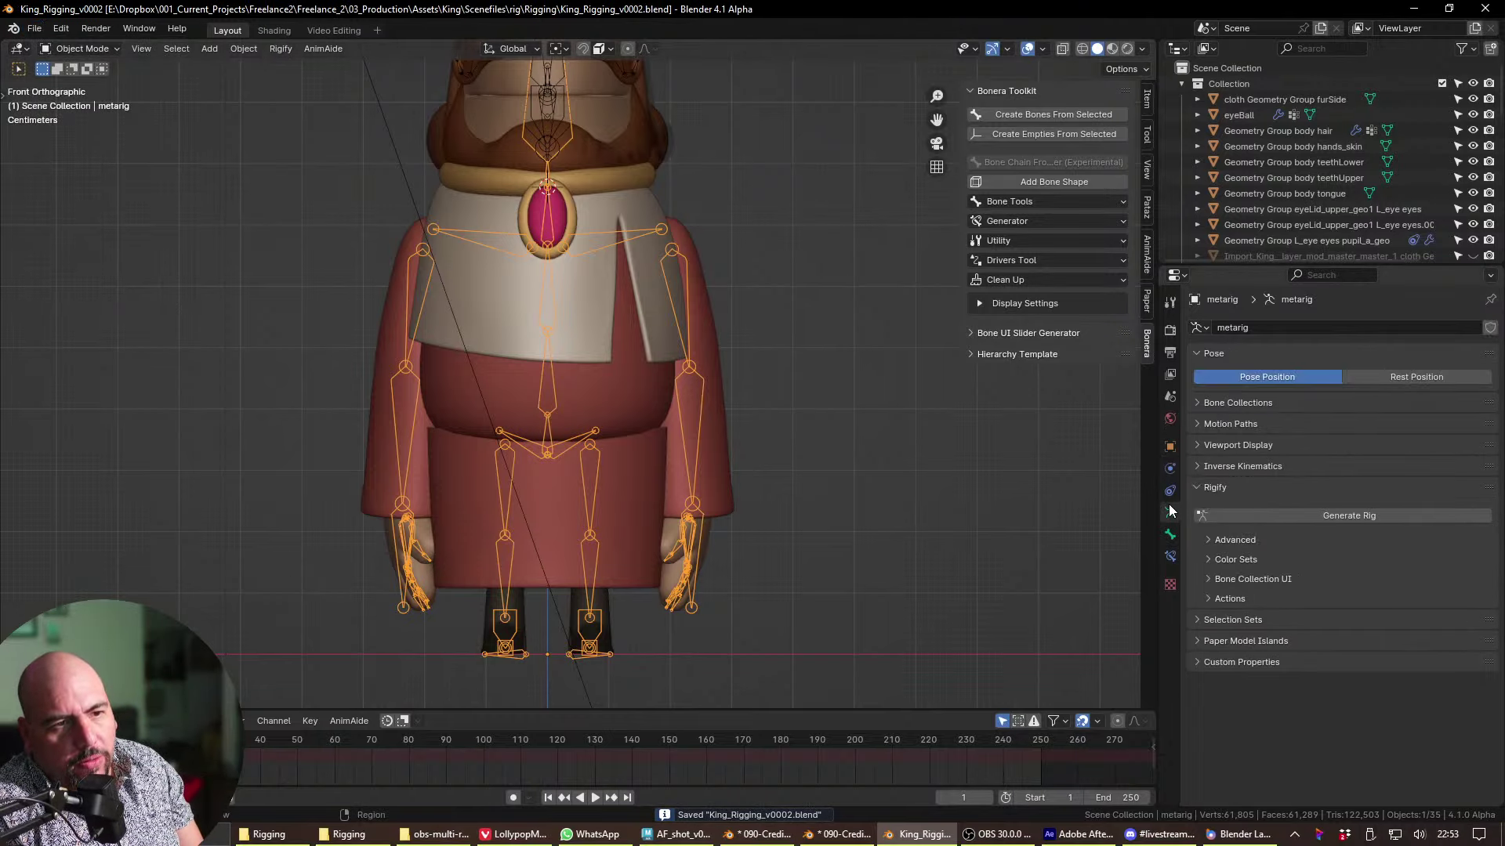
pyautogui.click(1252, 539)
pyautogui.click(1250, 353)
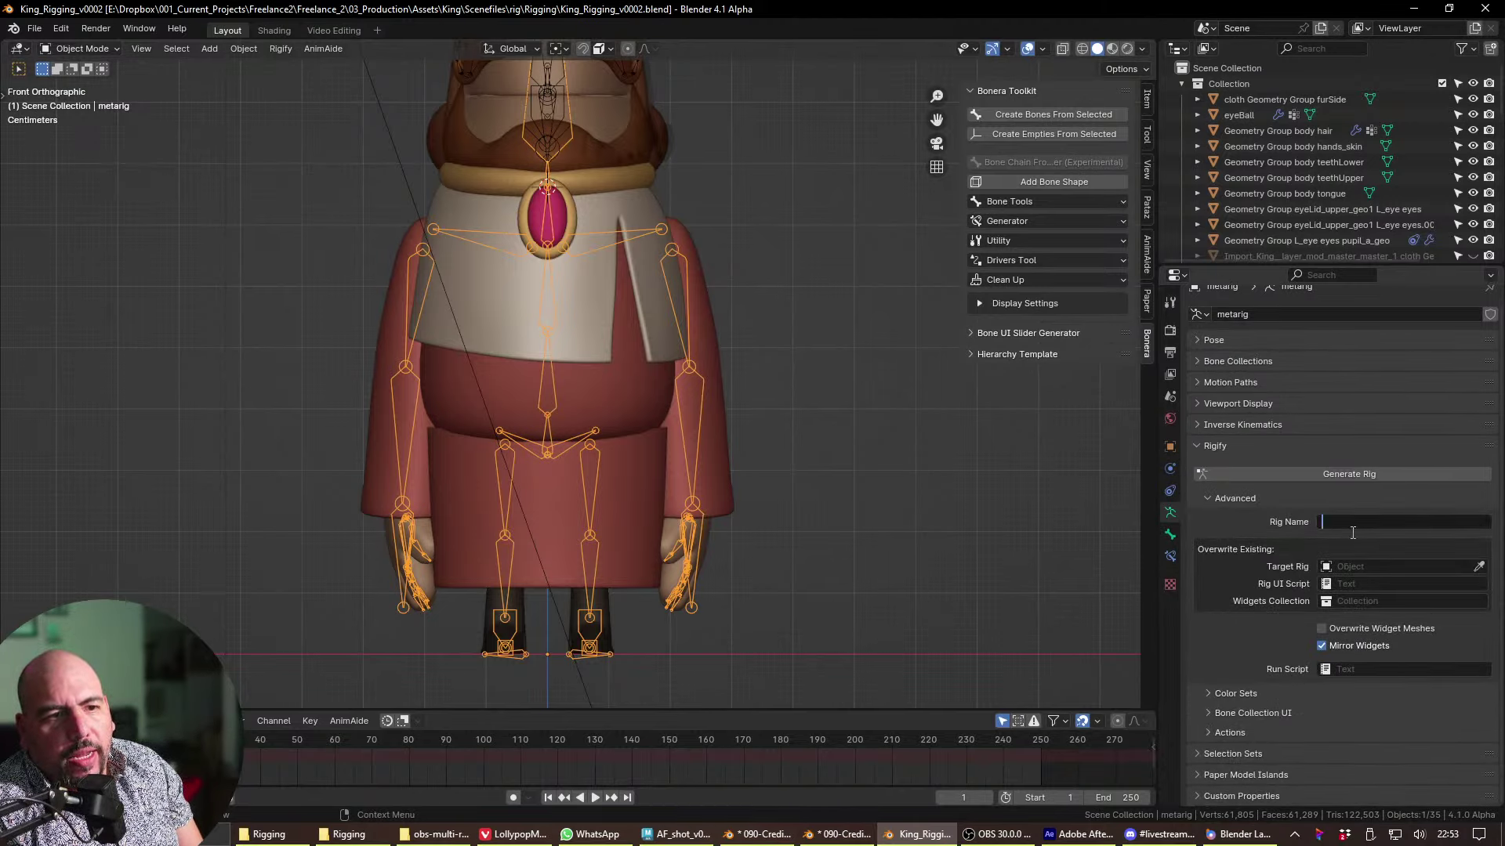
pyautogui.click(1343, 523)
pyautogui.write('King')
pyautogui.press('Return')
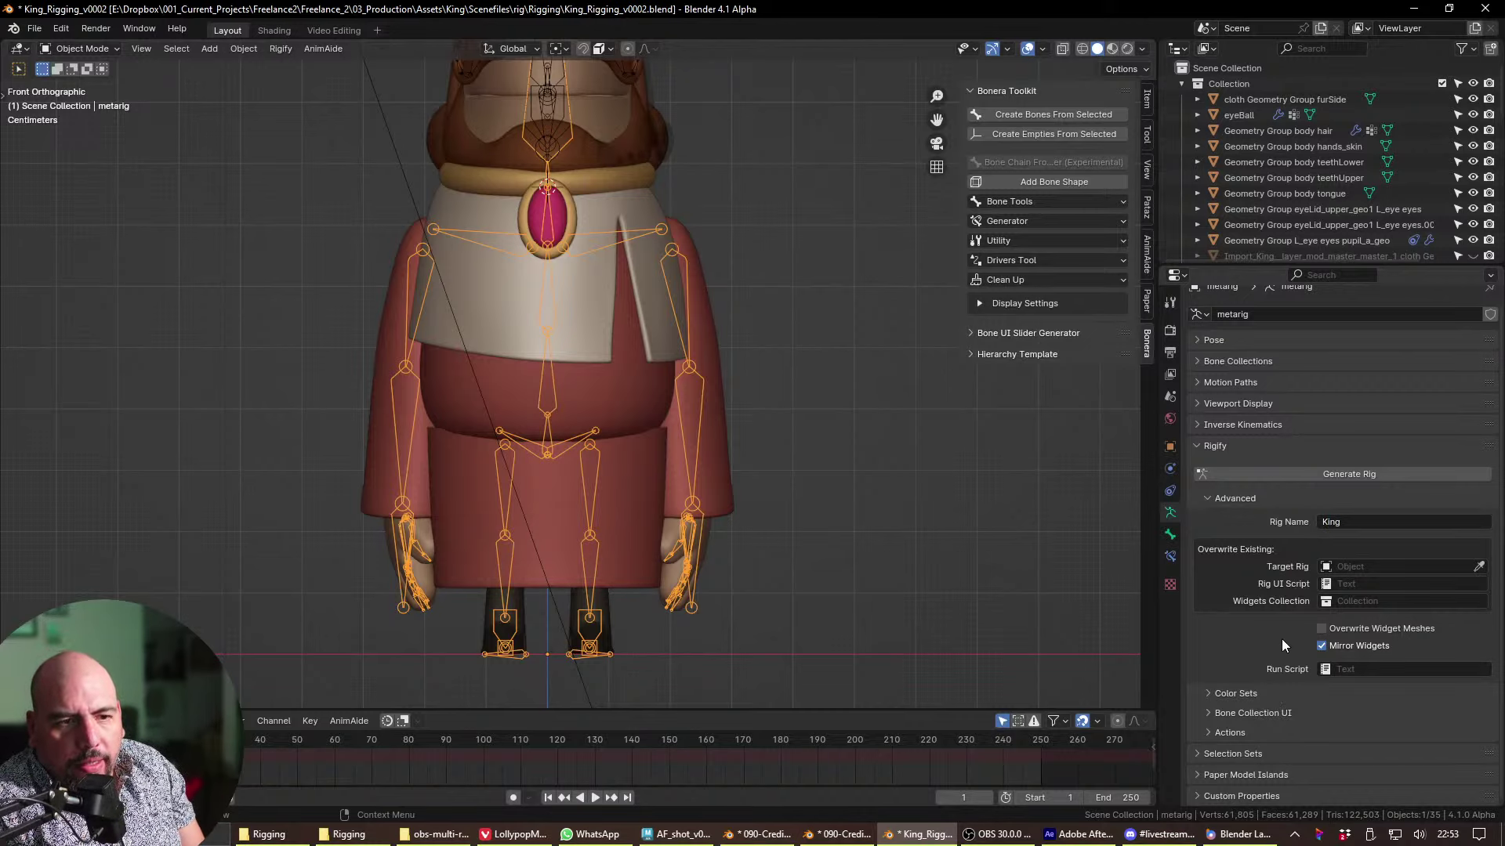
# - Look through the metarig's Rigify colour sets and bone collection UI settings
pyautogui.click(1271, 696)
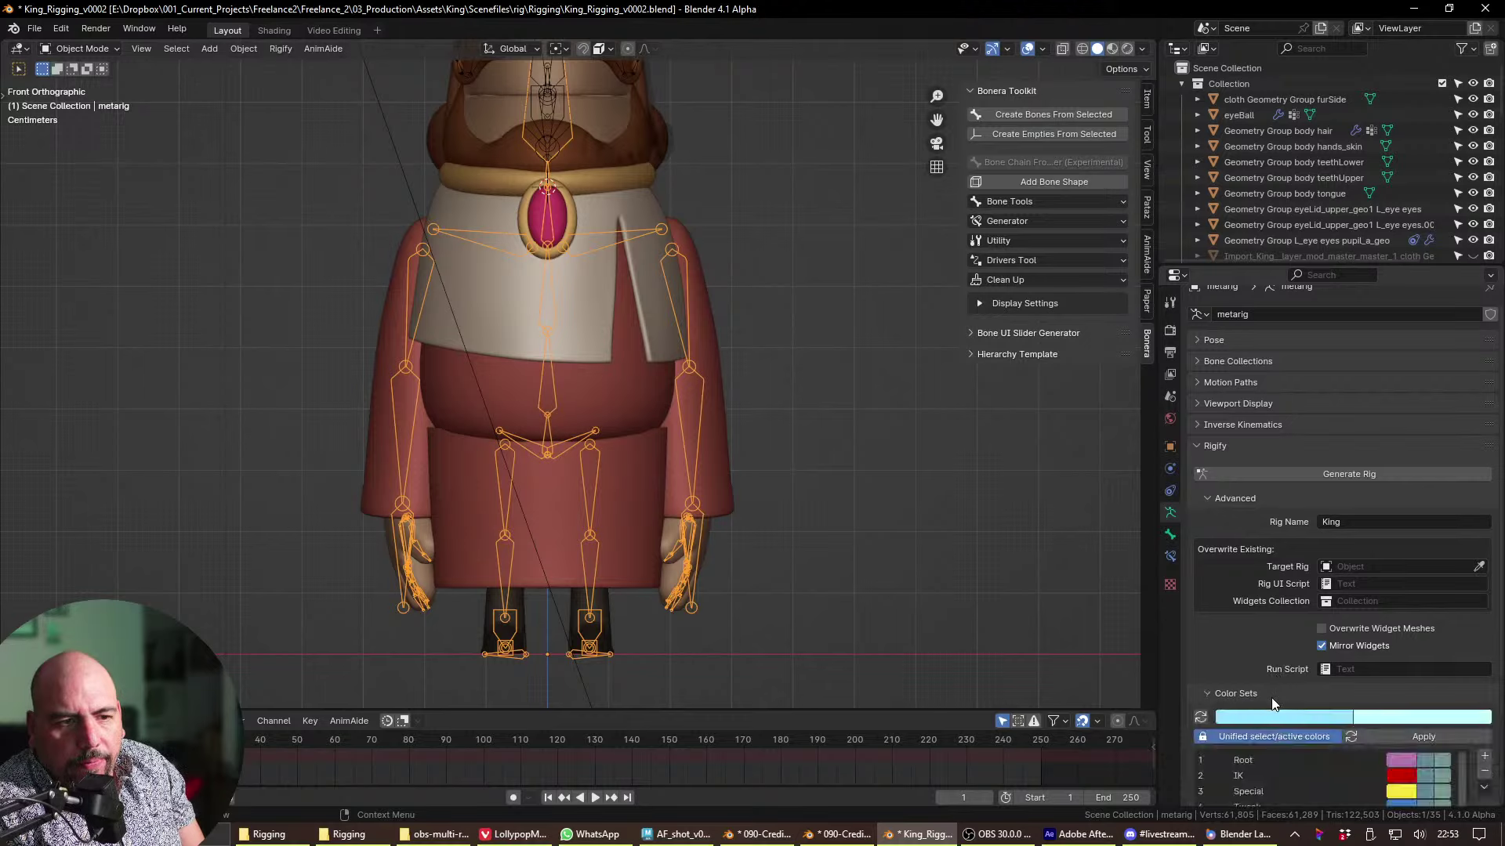
pyautogui.scroll(-5, 1253, 548)
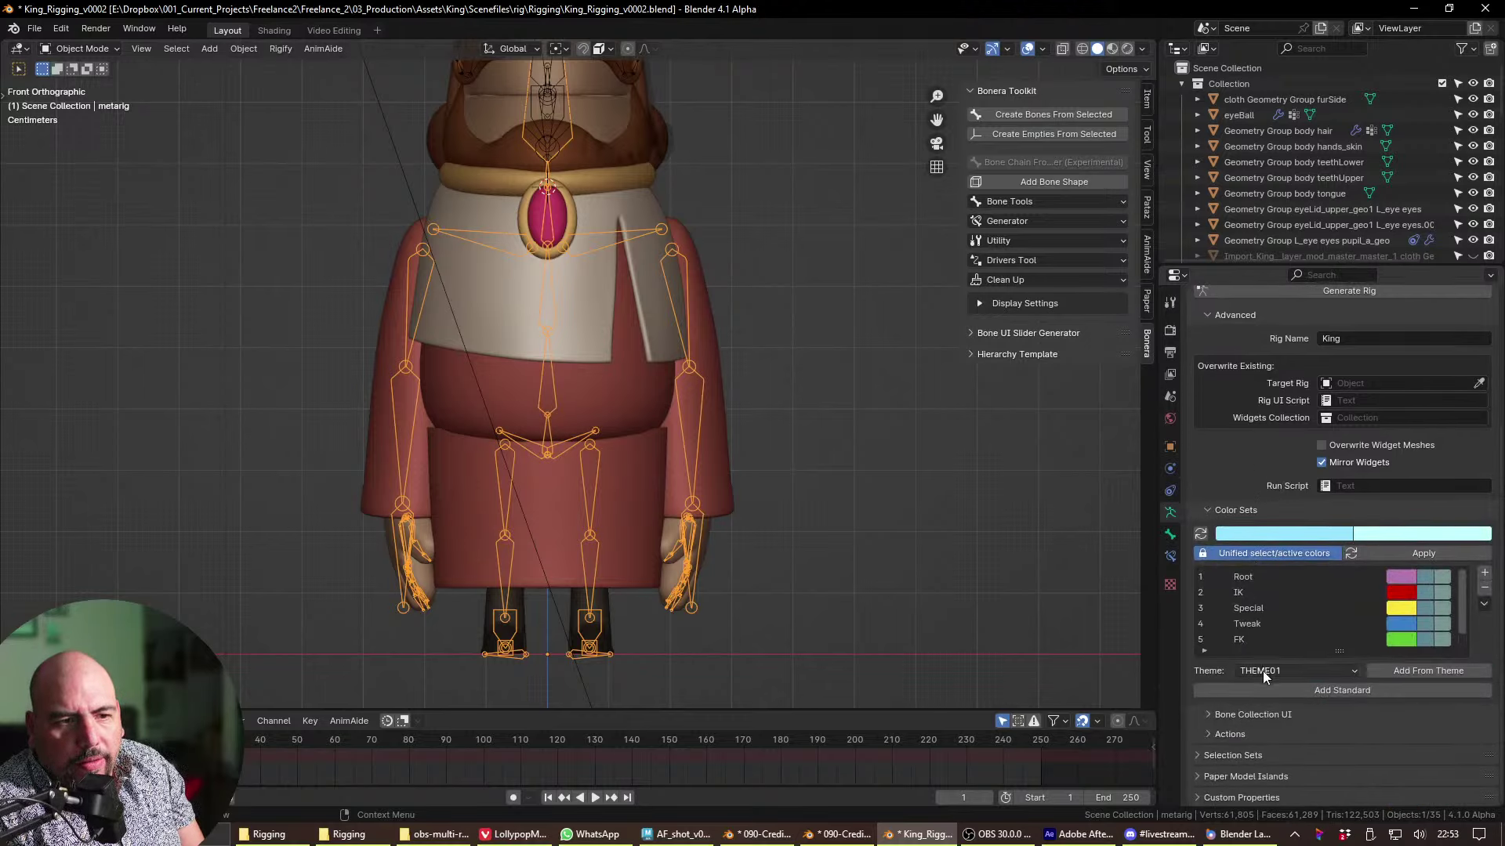
pyautogui.click(1263, 714)
pyautogui.scroll(-4, 1267, 713)
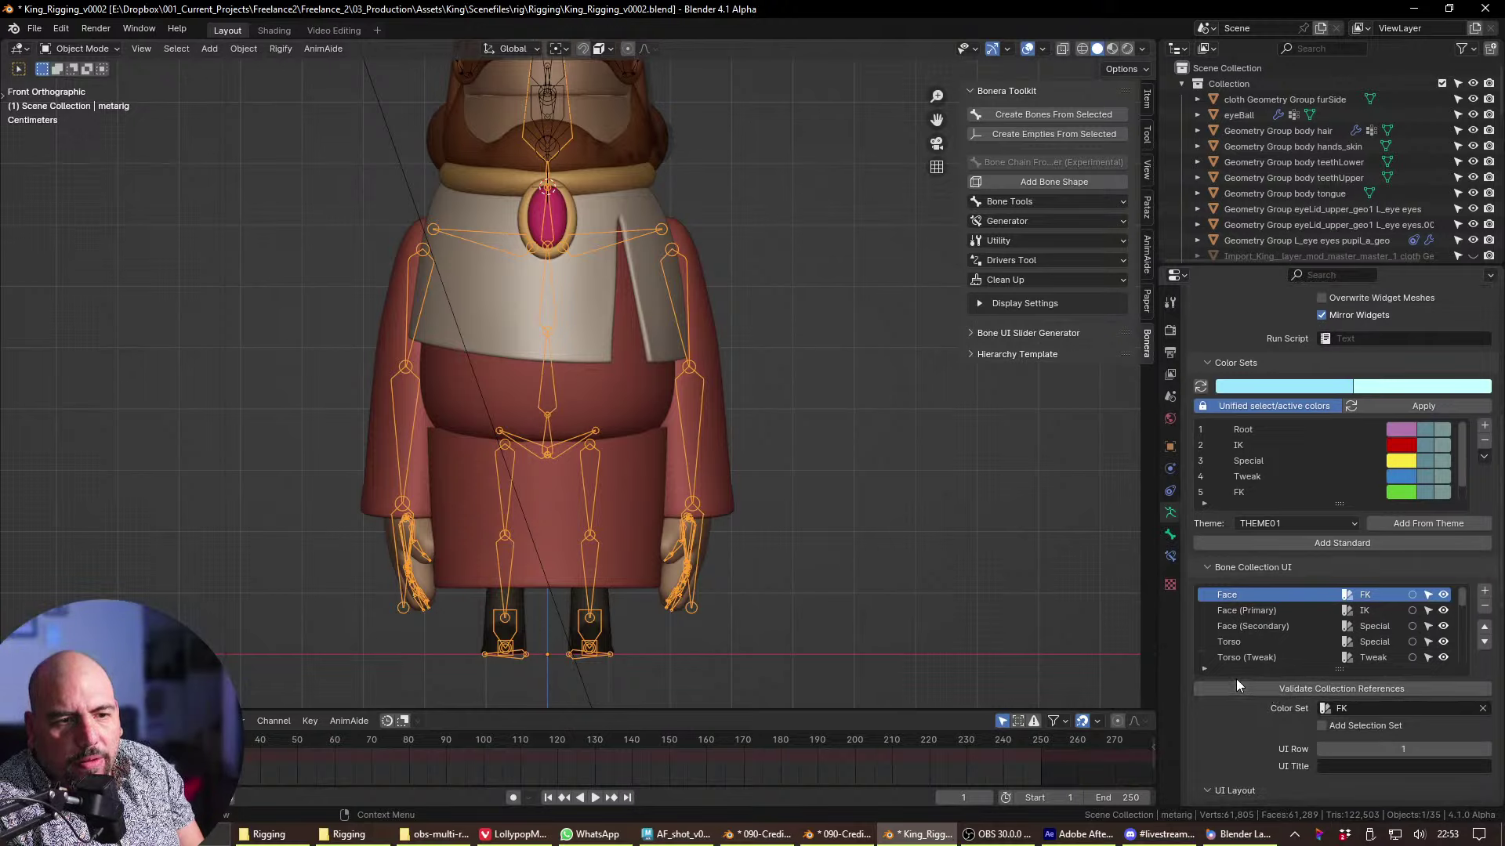
pyautogui.moveTo(1249, 766); pyautogui.dragTo(1230, 580, button='middle')
pyautogui.moveTo(1224, 512); pyautogui.dragTo(1229, 395, button='middle')
pyautogui.click(1219, 419)
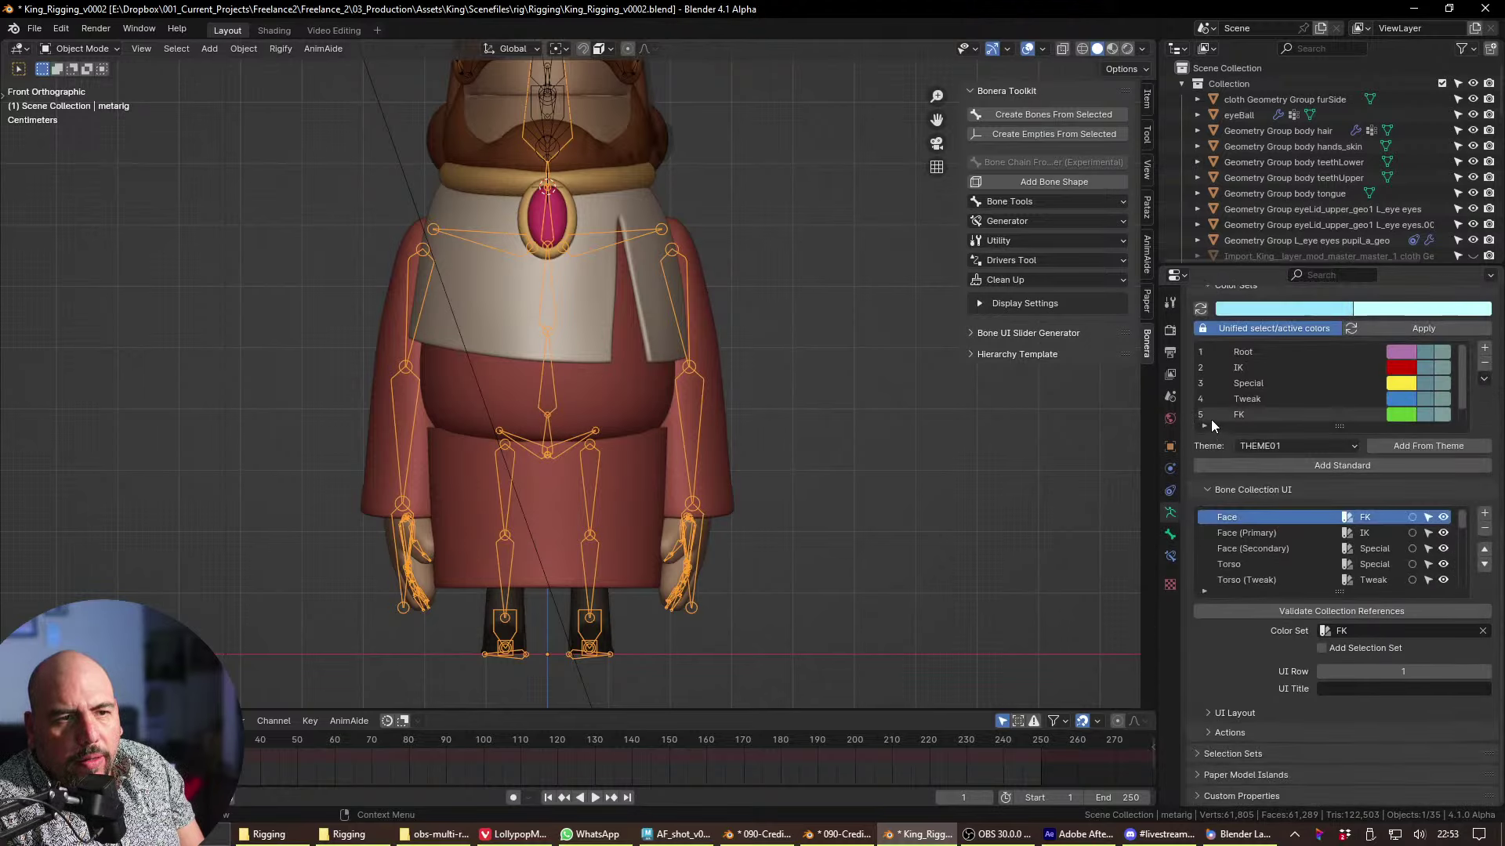
pyautogui.click(1238, 735)
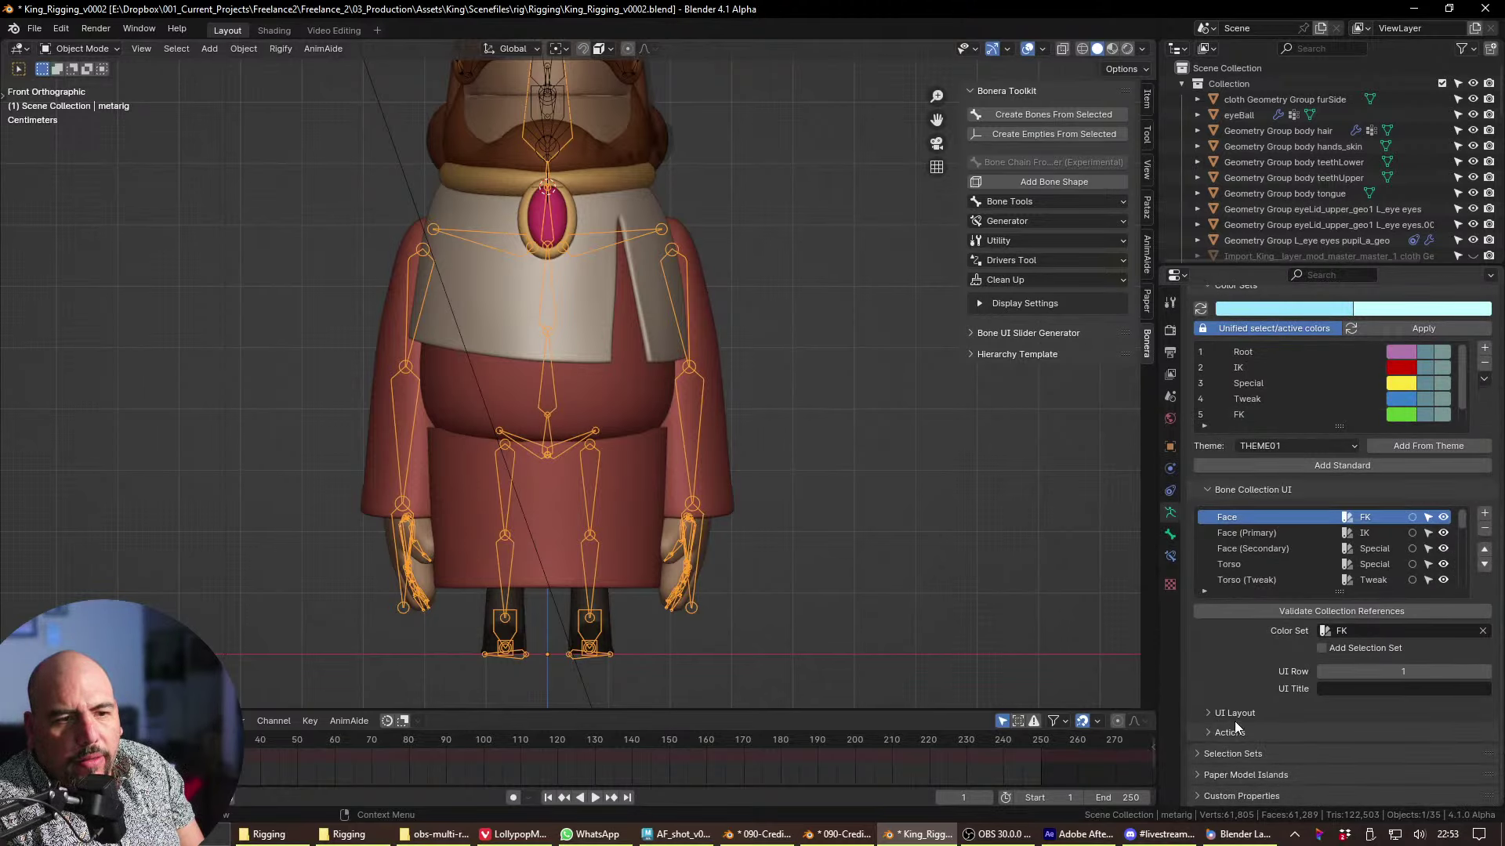
pyautogui.scroll(5, 1234, 720)
pyautogui.scroll(5, 1217, 552)
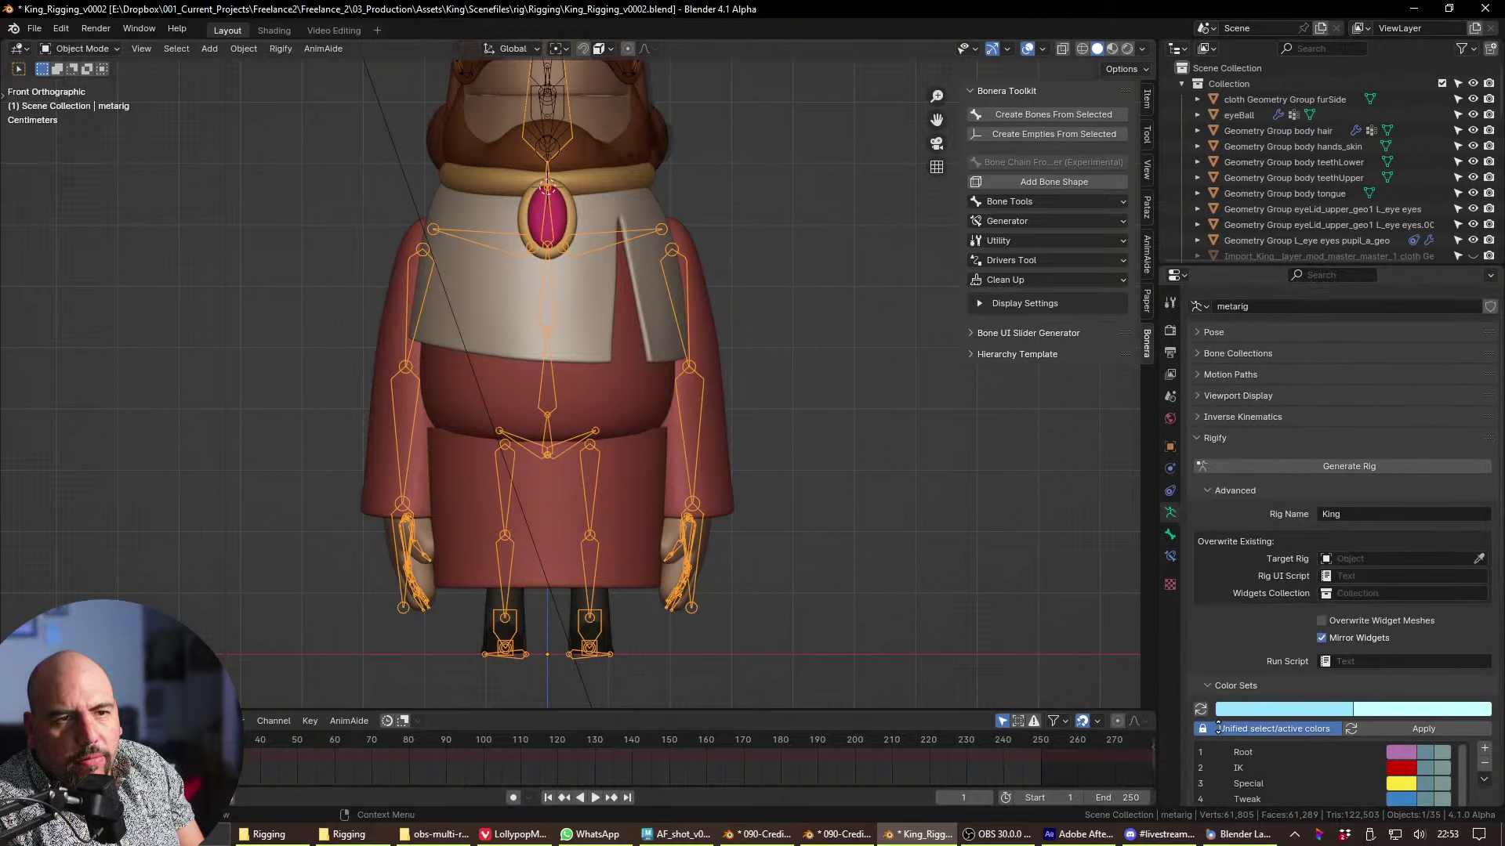
# - Try to generate the King rig from the metarig
pyautogui.click(1304, 489)
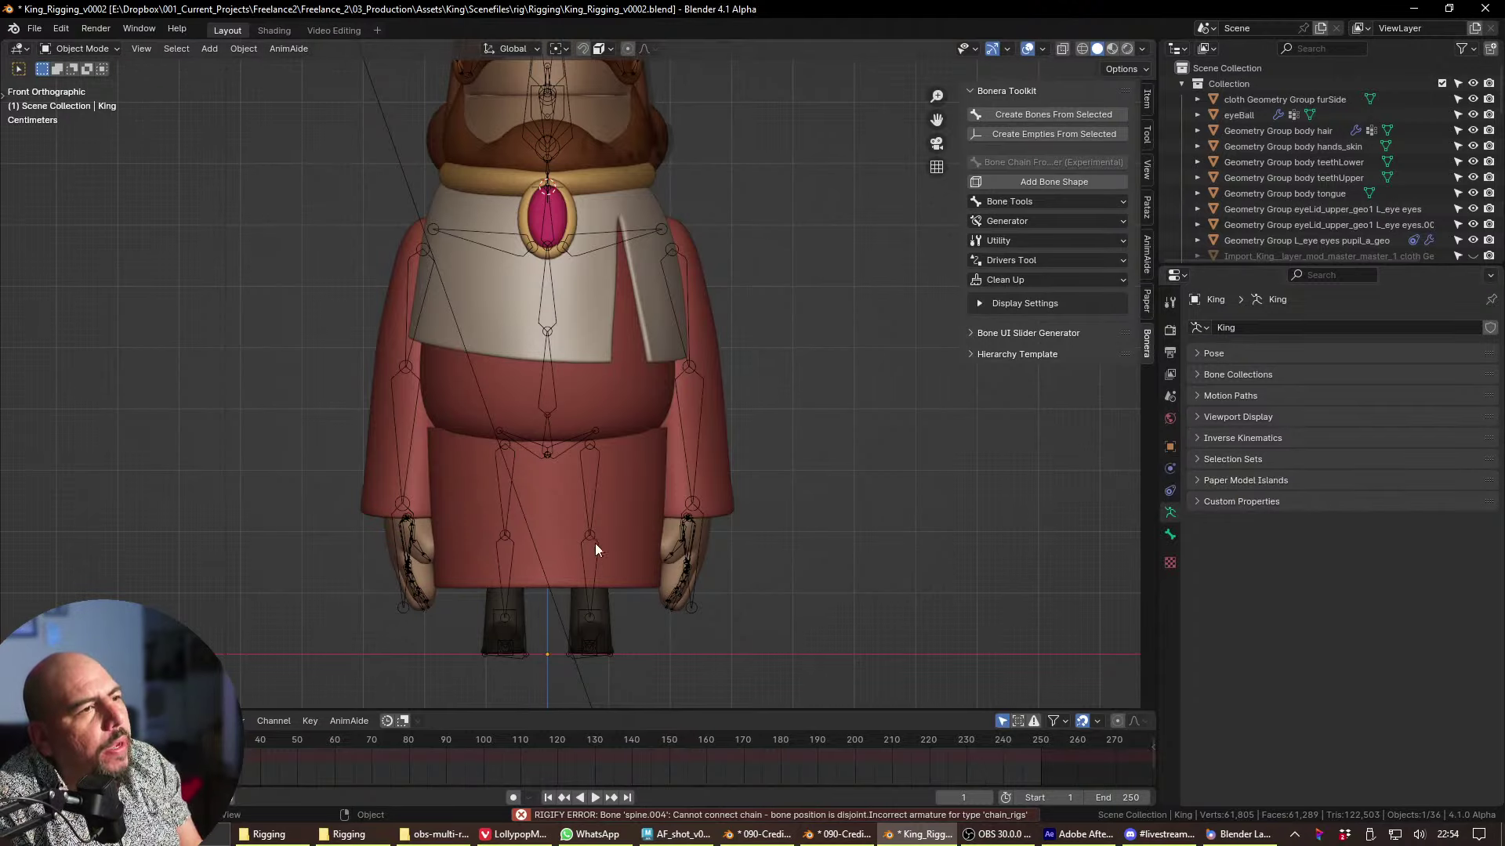
pyautogui.press('Tab')
pyautogui.hotkey('ctrl', 'Tab')
pyautogui.click(370, 378)
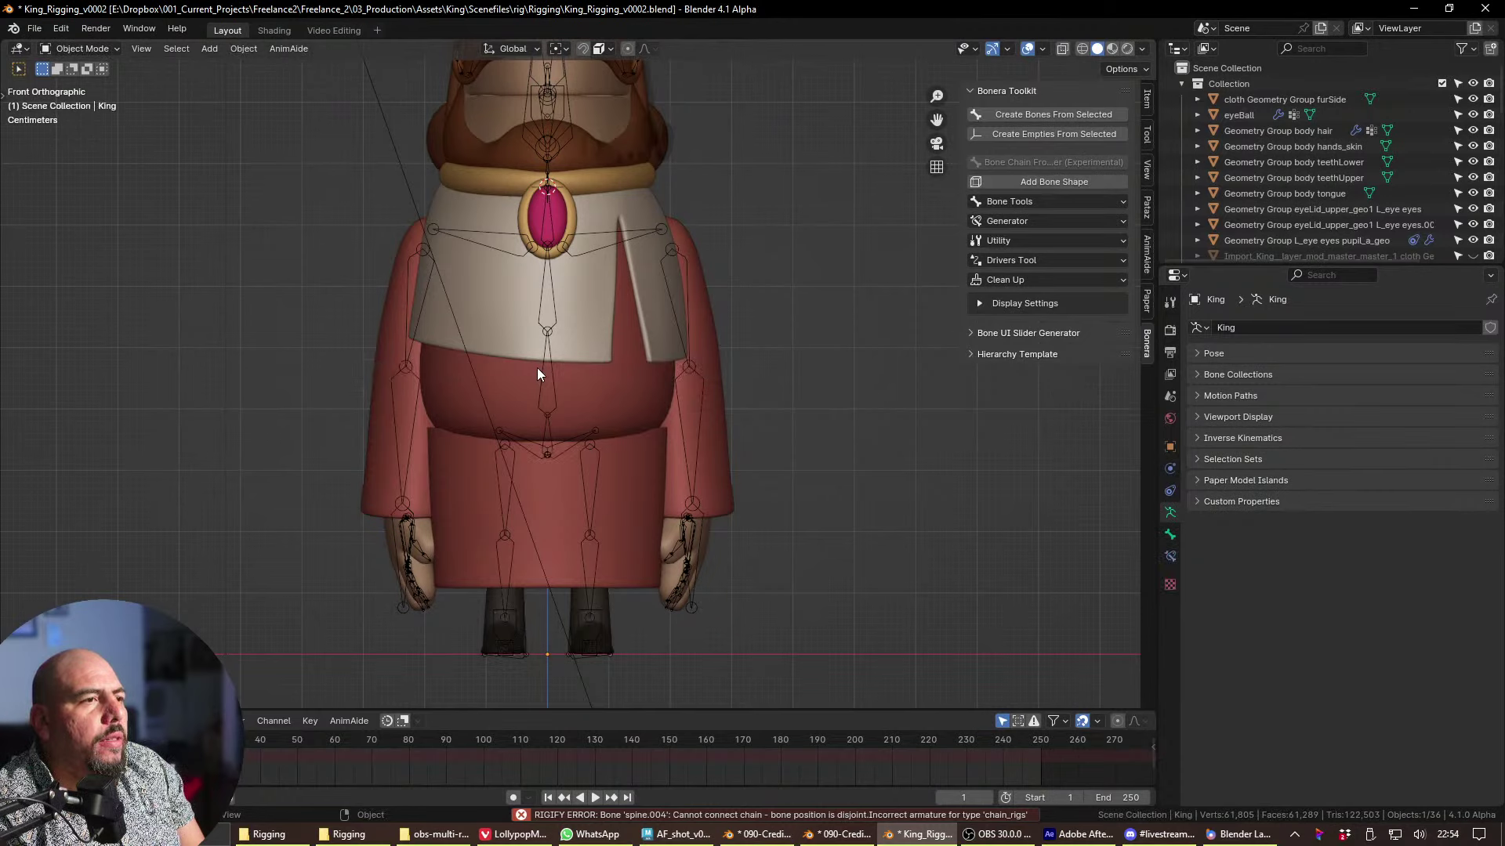
# - Put the metarig in Edit Mode and select the joint where the lowest neck bone meets the upper spine bone
pyautogui.click(539, 370)
pyautogui.press('Tab')
pyautogui.keyDown('shift'); pyautogui.moveTo(426, 302); pyautogui.dragTo(687, 400, button='middle'); pyautogui.keyUp('shift')
pyautogui.scroll(3, 686, 400)
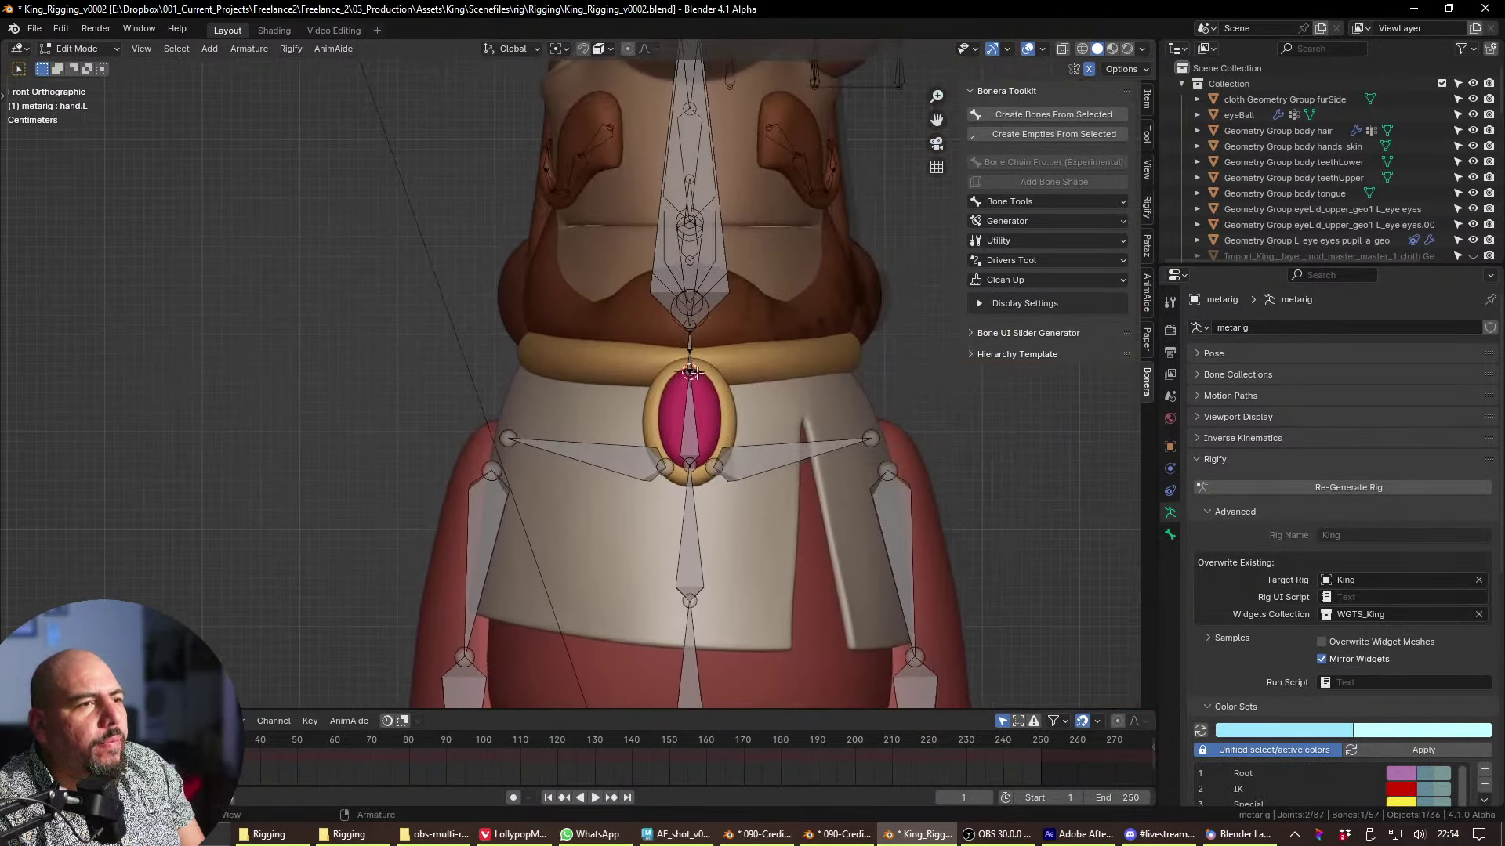
pyautogui.click(697, 421)
pyautogui.scroll(5, 666, 352)
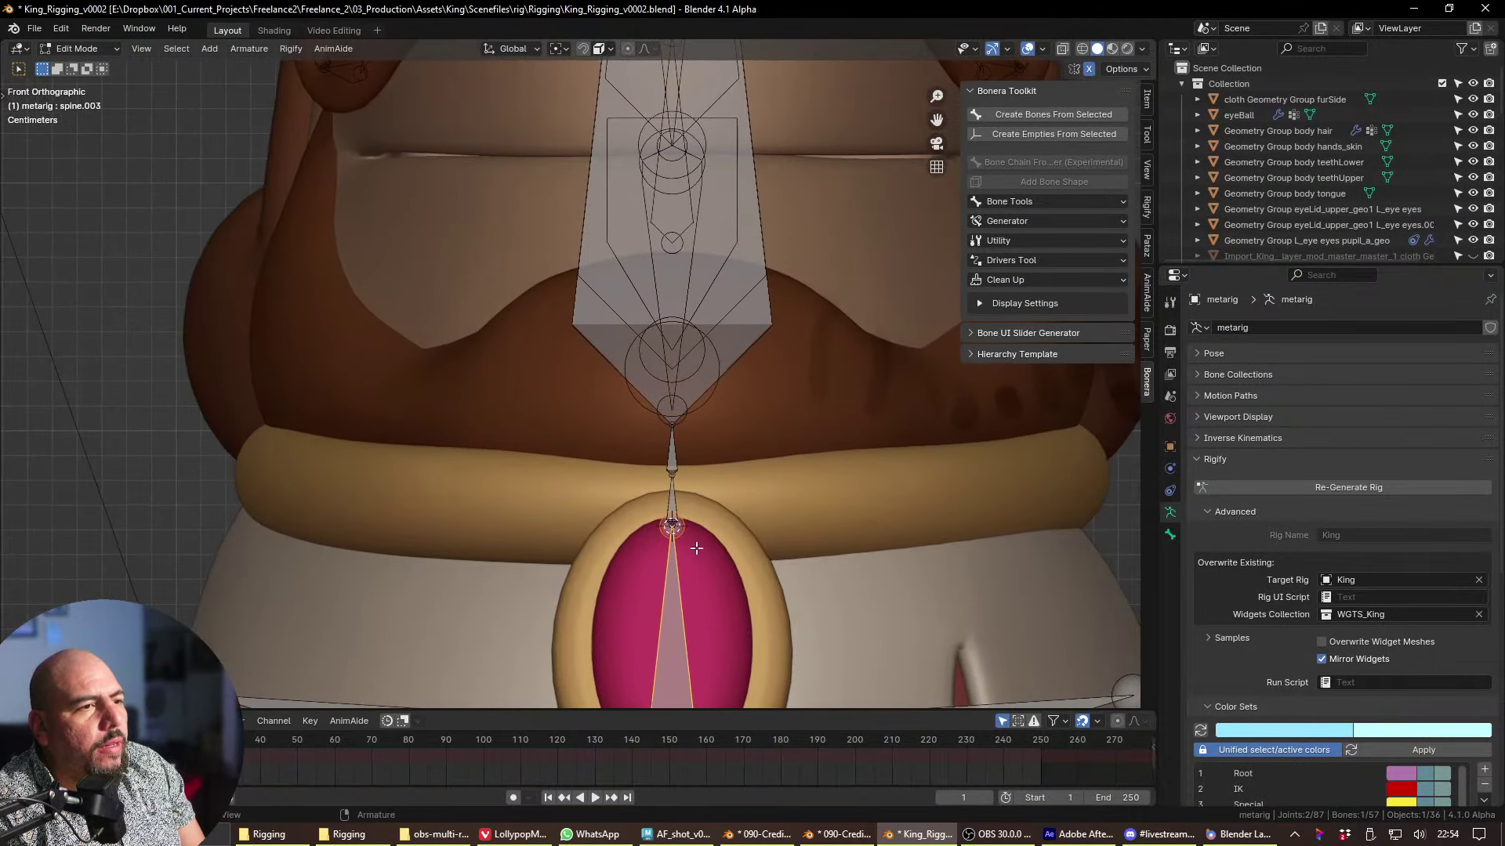
pyautogui.click(678, 529)
pyautogui.click(658, 532)
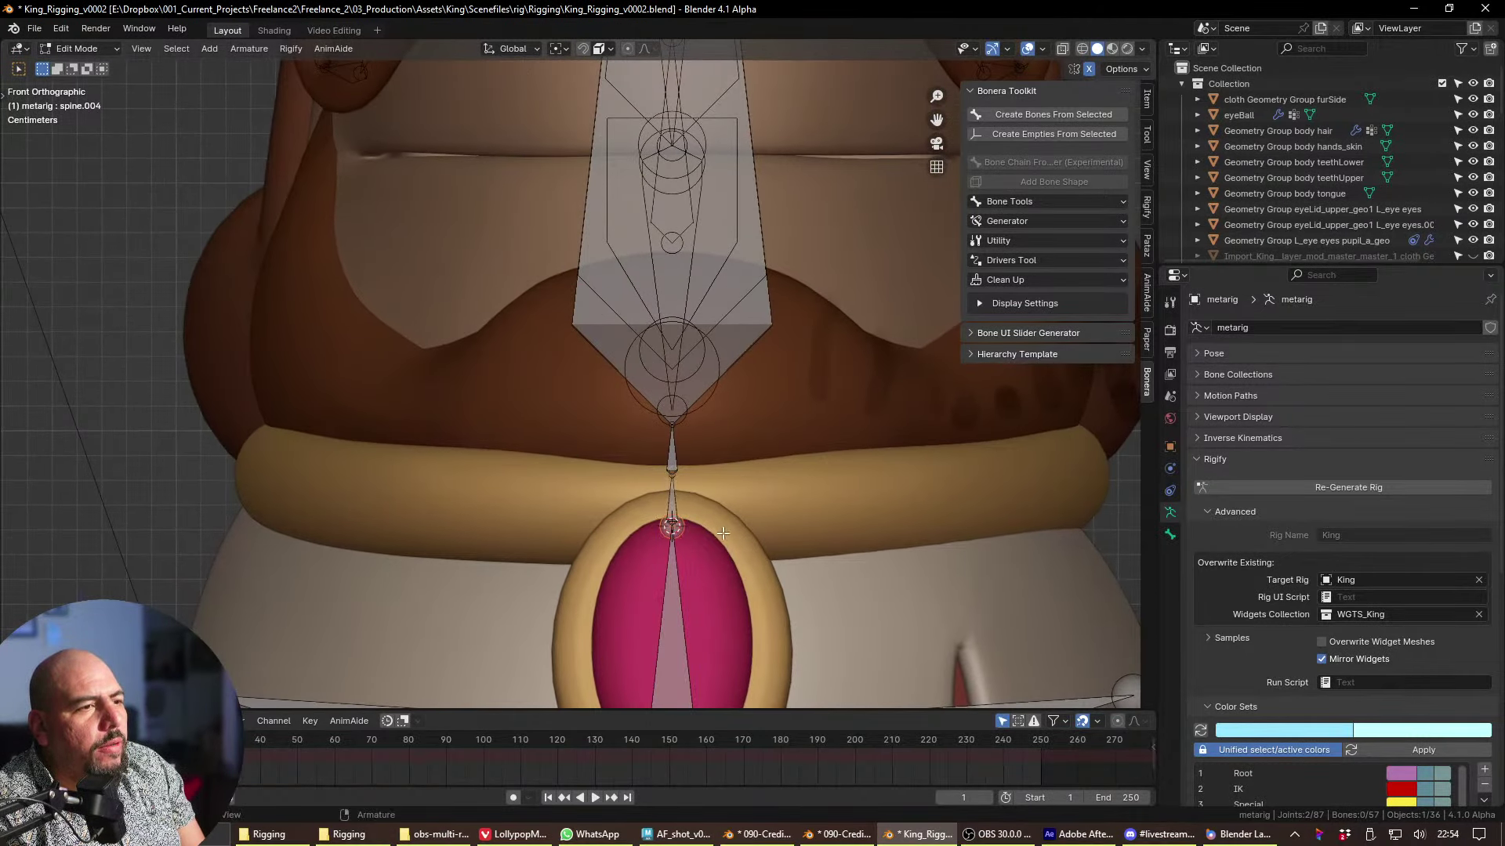
# - Return the metarig to Object Mode, regenerate the King rig from it, and hide the metarig
pyautogui.hotkey('ctrl', 'Tab')
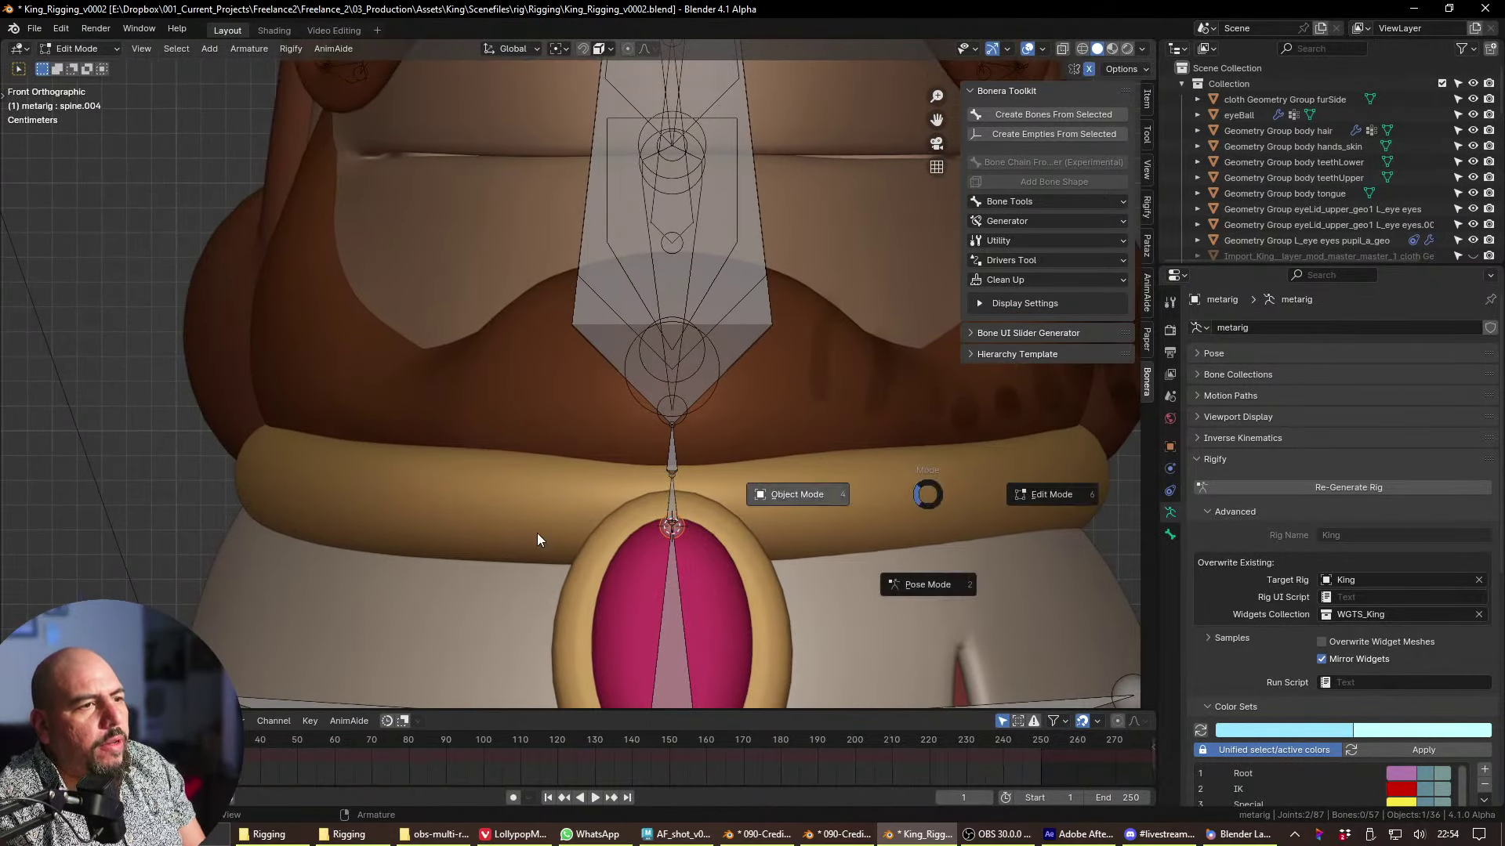
pyautogui.click(538, 538)
pyautogui.scroll(-4, 737, 622)
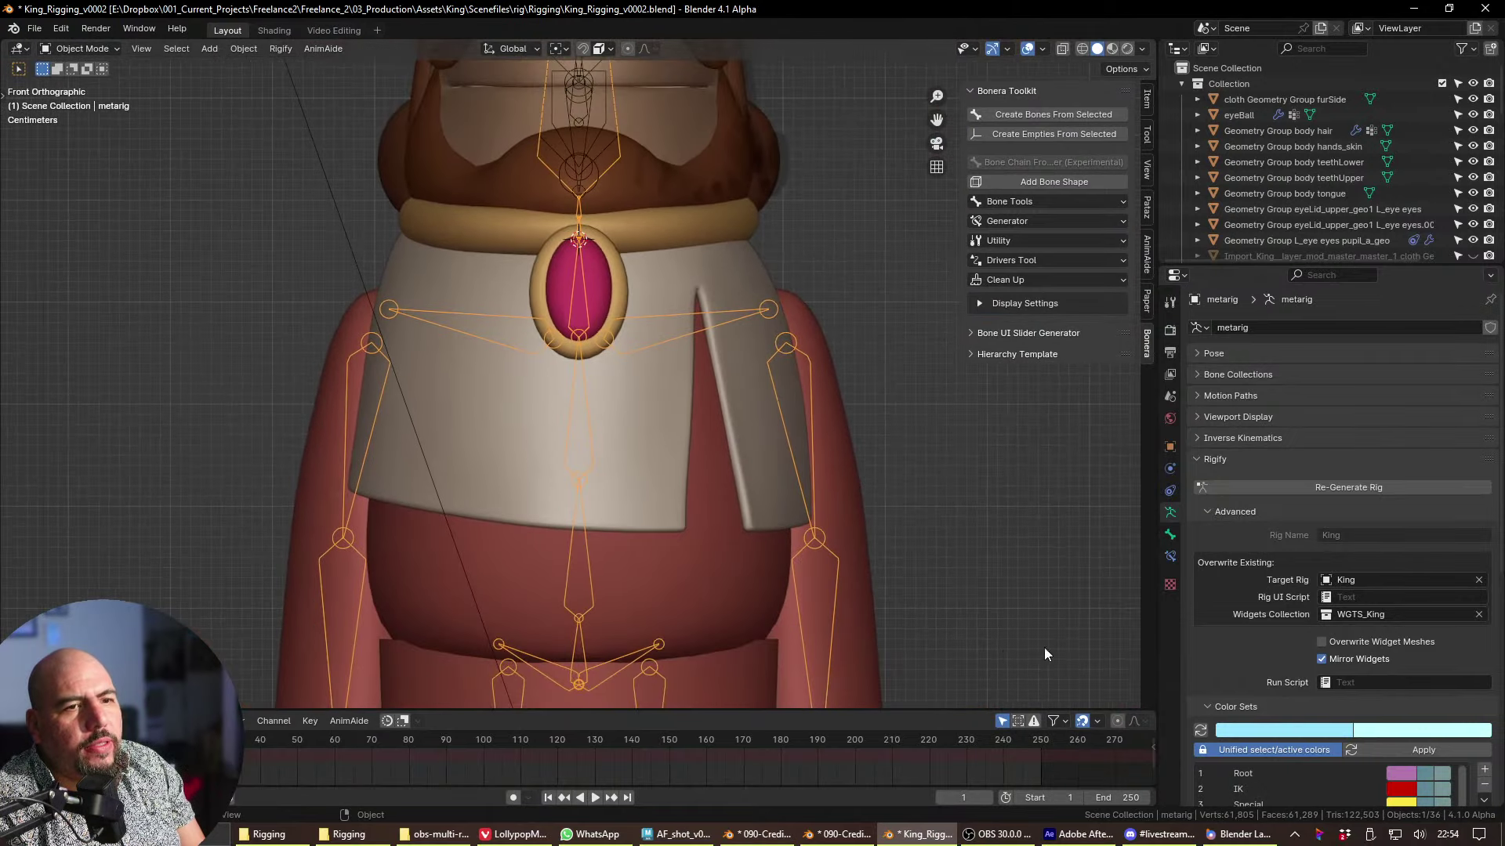
pyautogui.click(1372, 487)
pyautogui.keyDown('shift'); pyautogui.moveTo(846, 437); pyautogui.dragTo(828, 427, button='middle'); pyautogui.keyUp('shift')
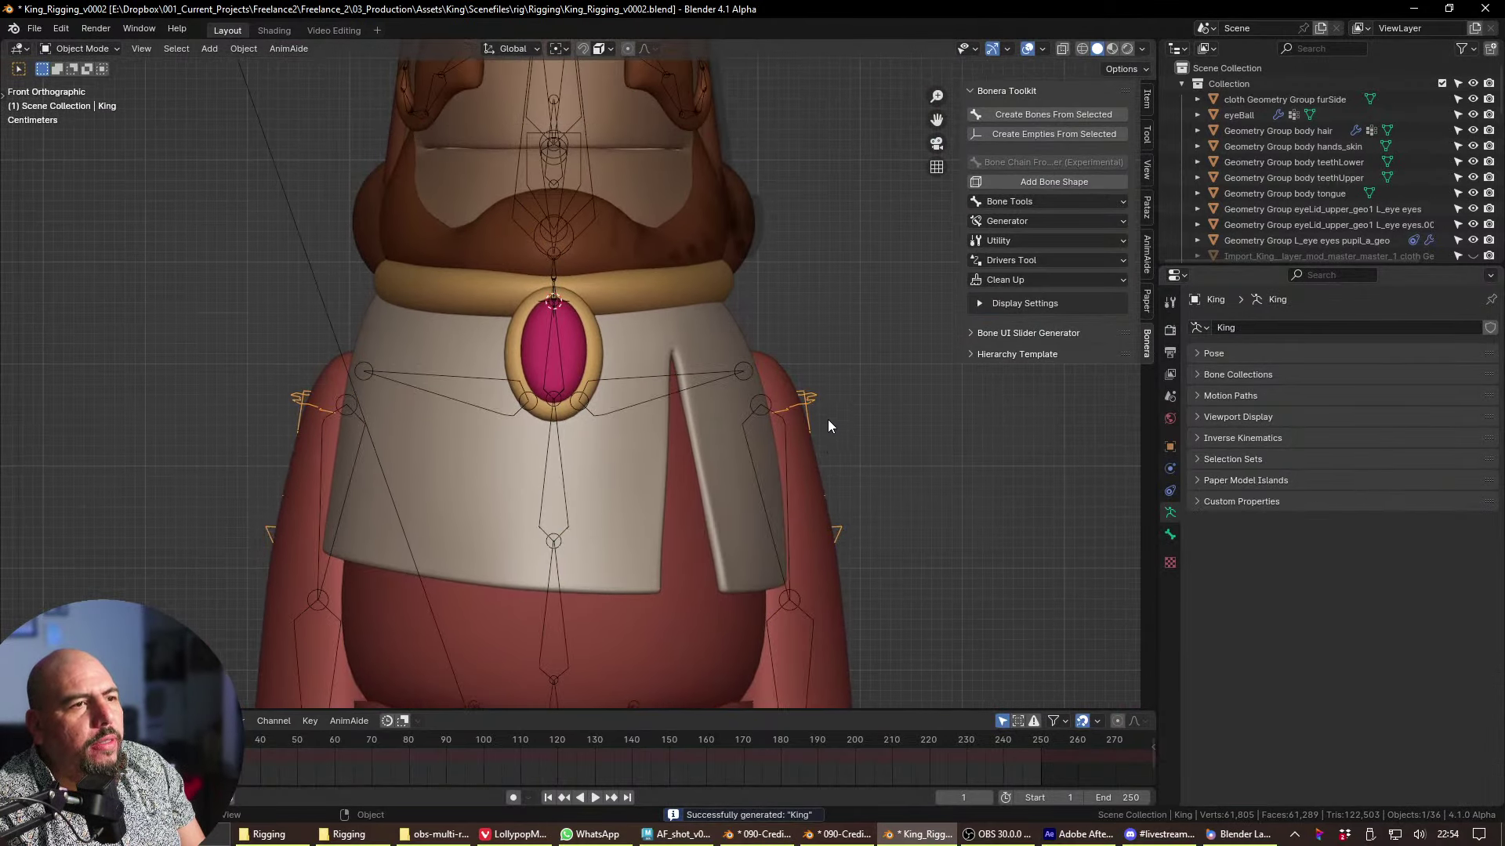
pyautogui.click(751, 374)
pyautogui.press('h')
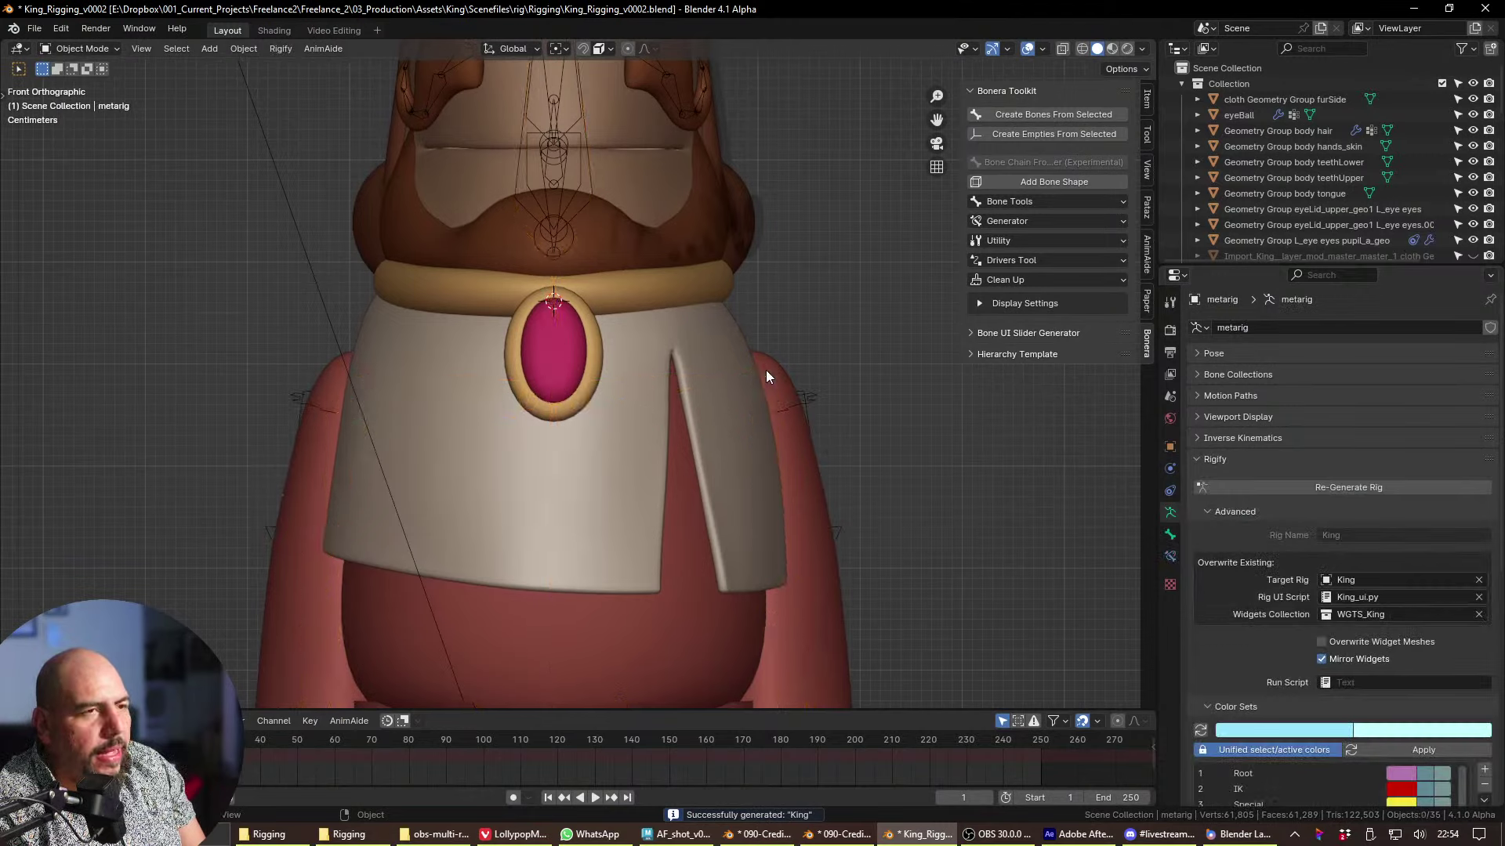
# - Select the generated King rig and look through its list of bone collections
pyautogui.click(810, 398)
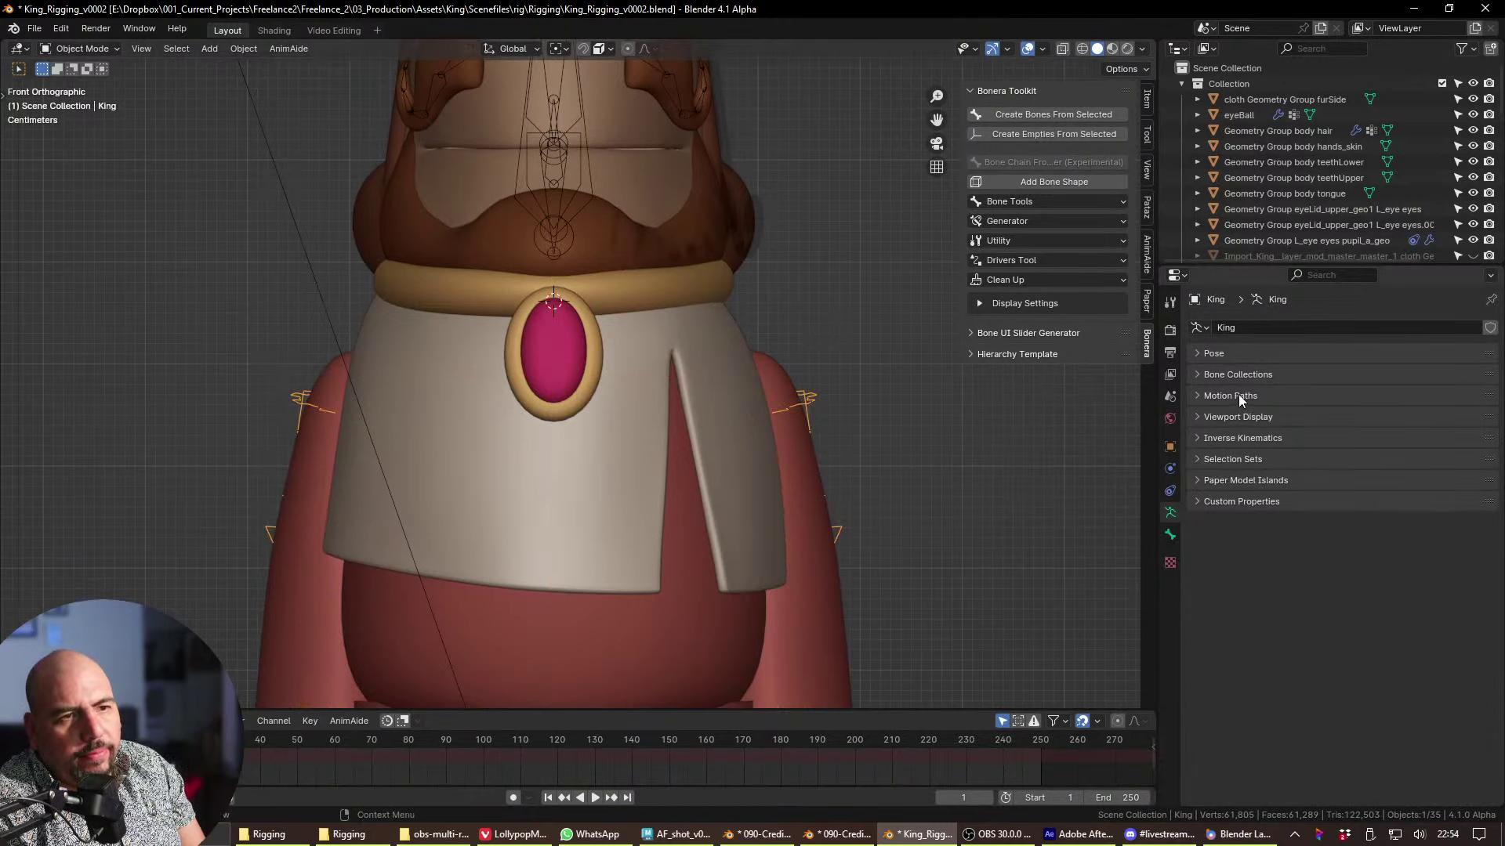
pyautogui.click(1237, 375)
pyautogui.scroll(-3, 1324, 435)
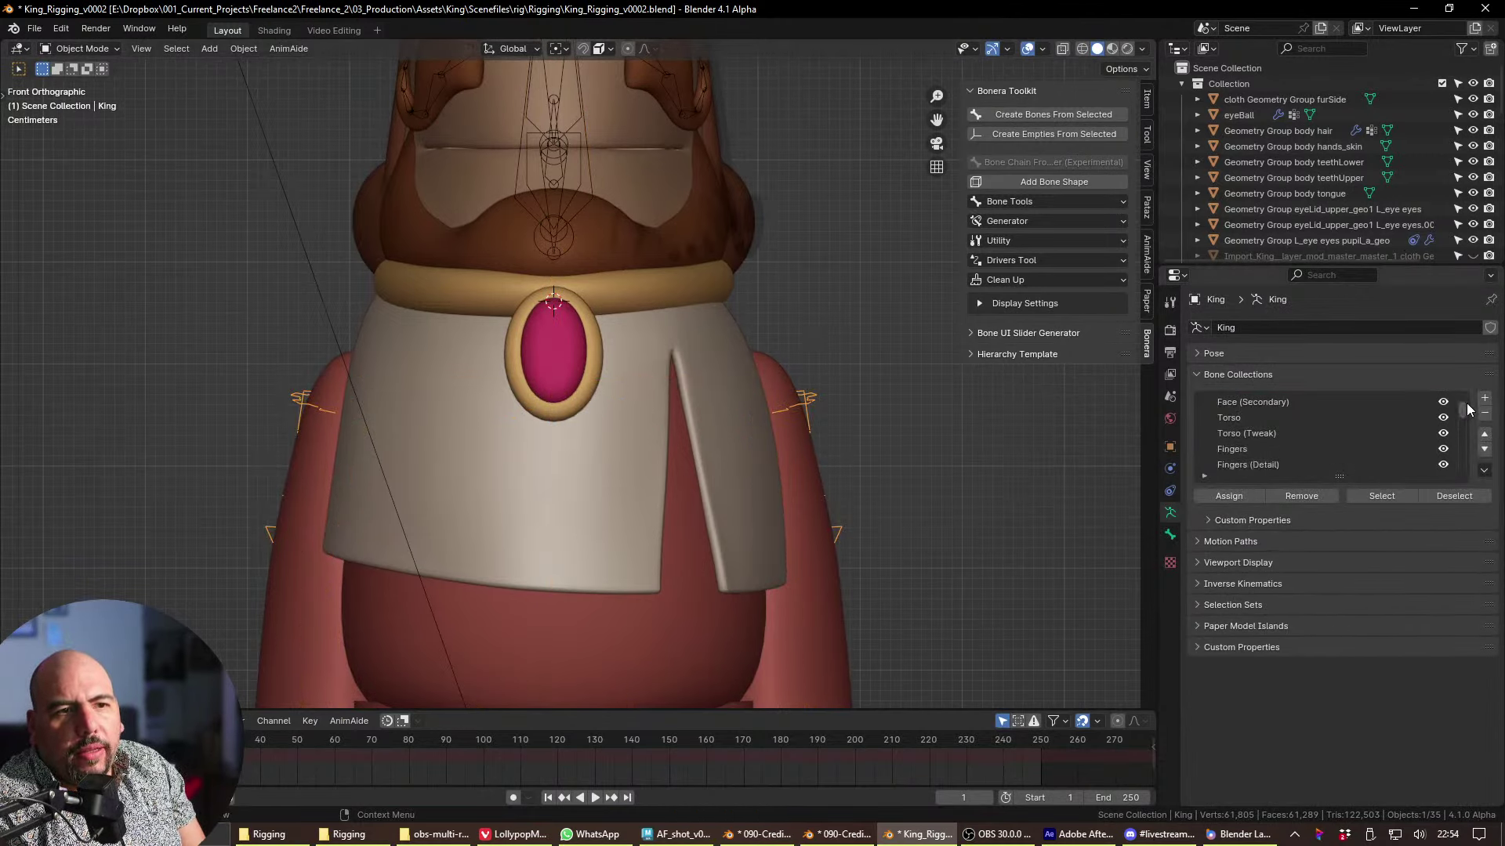
pyautogui.scroll(3, 1324, 435)
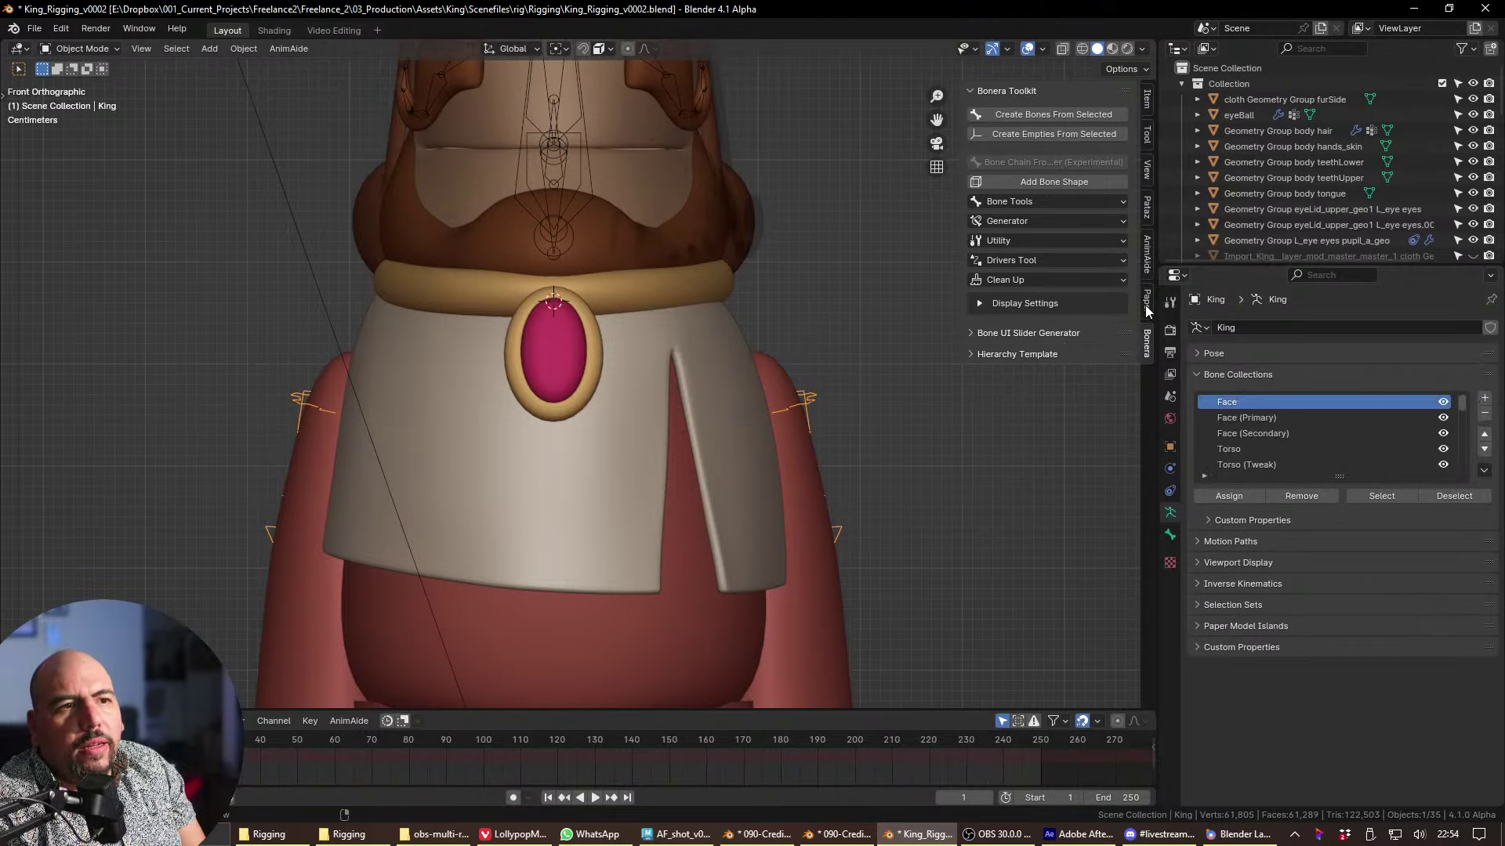
# - Display the King rig's Rig Layers in the viewport sidebar with the Transform and Properties sections collapsed
pyautogui.click(1147, 255)
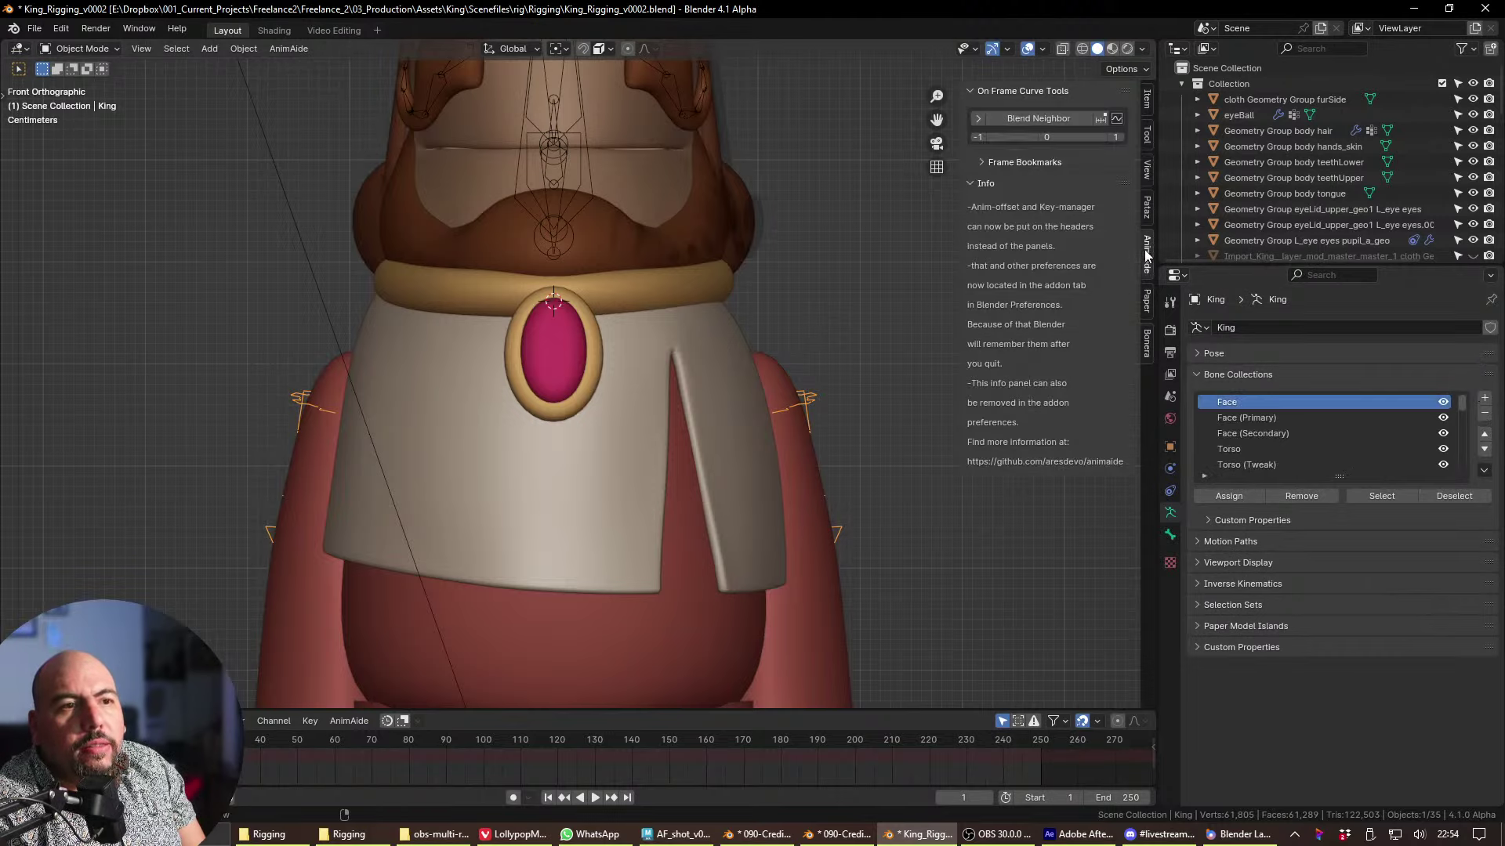
pyautogui.click(1146, 98)
pyautogui.click(1113, 91)
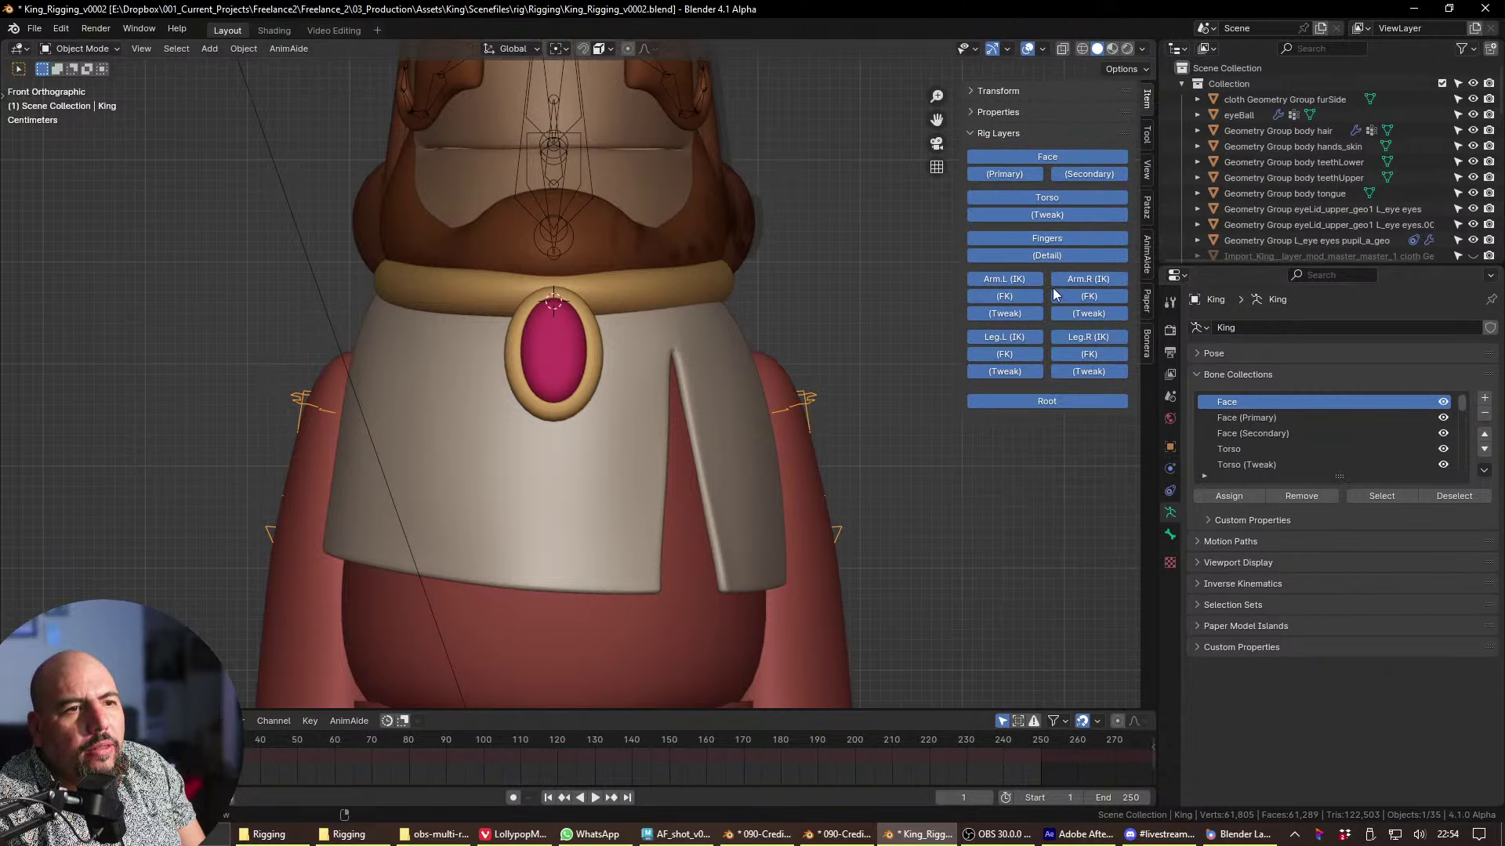
pyautogui.click(1016, 113)
pyautogui.click(1016, 113)
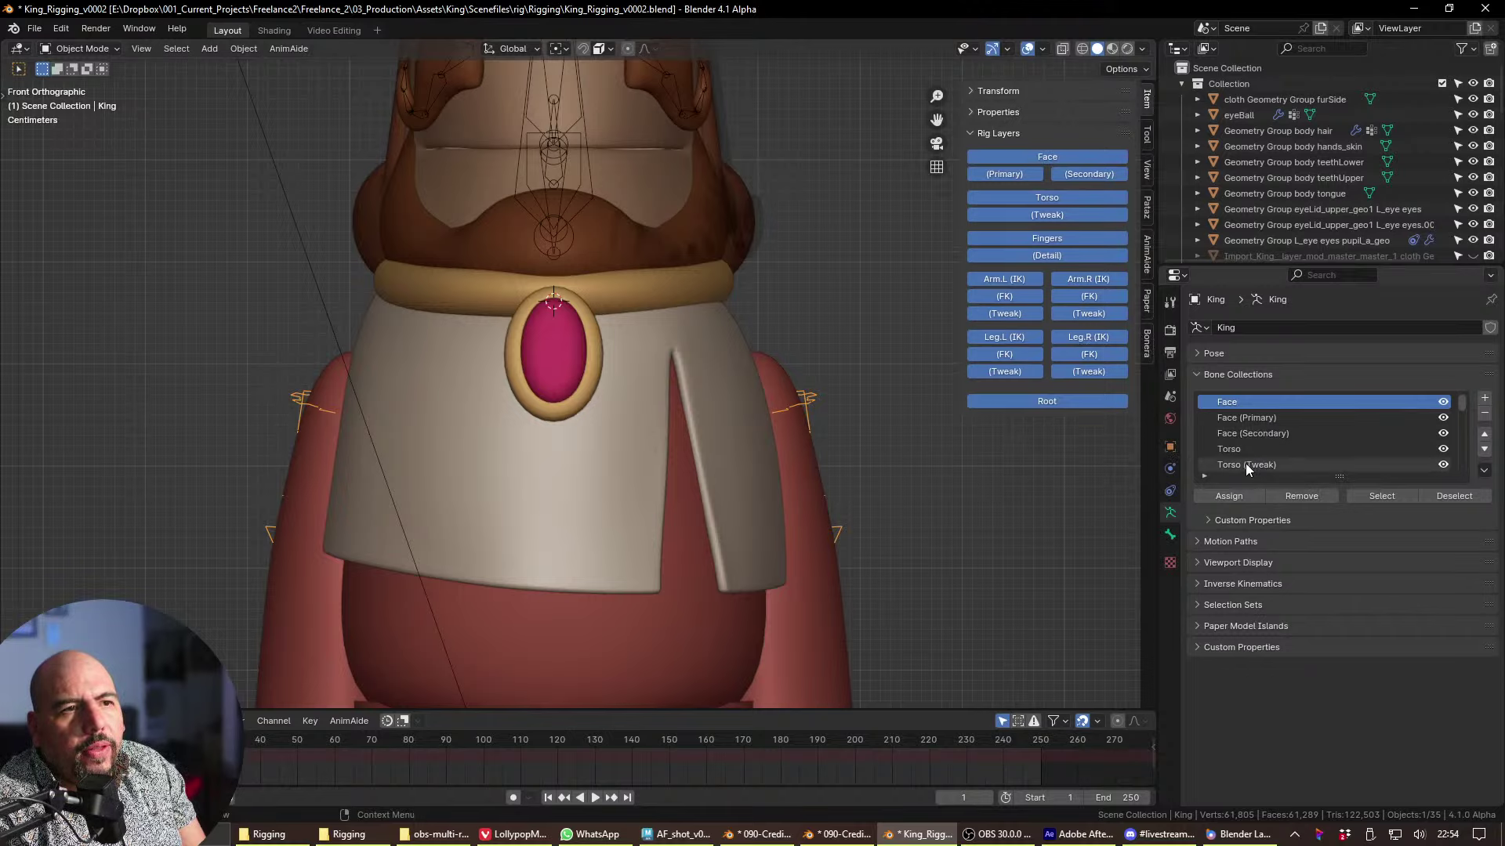
# - Widen the properties editor, check the viewport's View settings and go back to the Rig Layers
pyautogui.moveTo(1154, 439); pyautogui.dragTo(1103, 439)
pyautogui.click(1094, 145)
pyautogui.click(1094, 168)
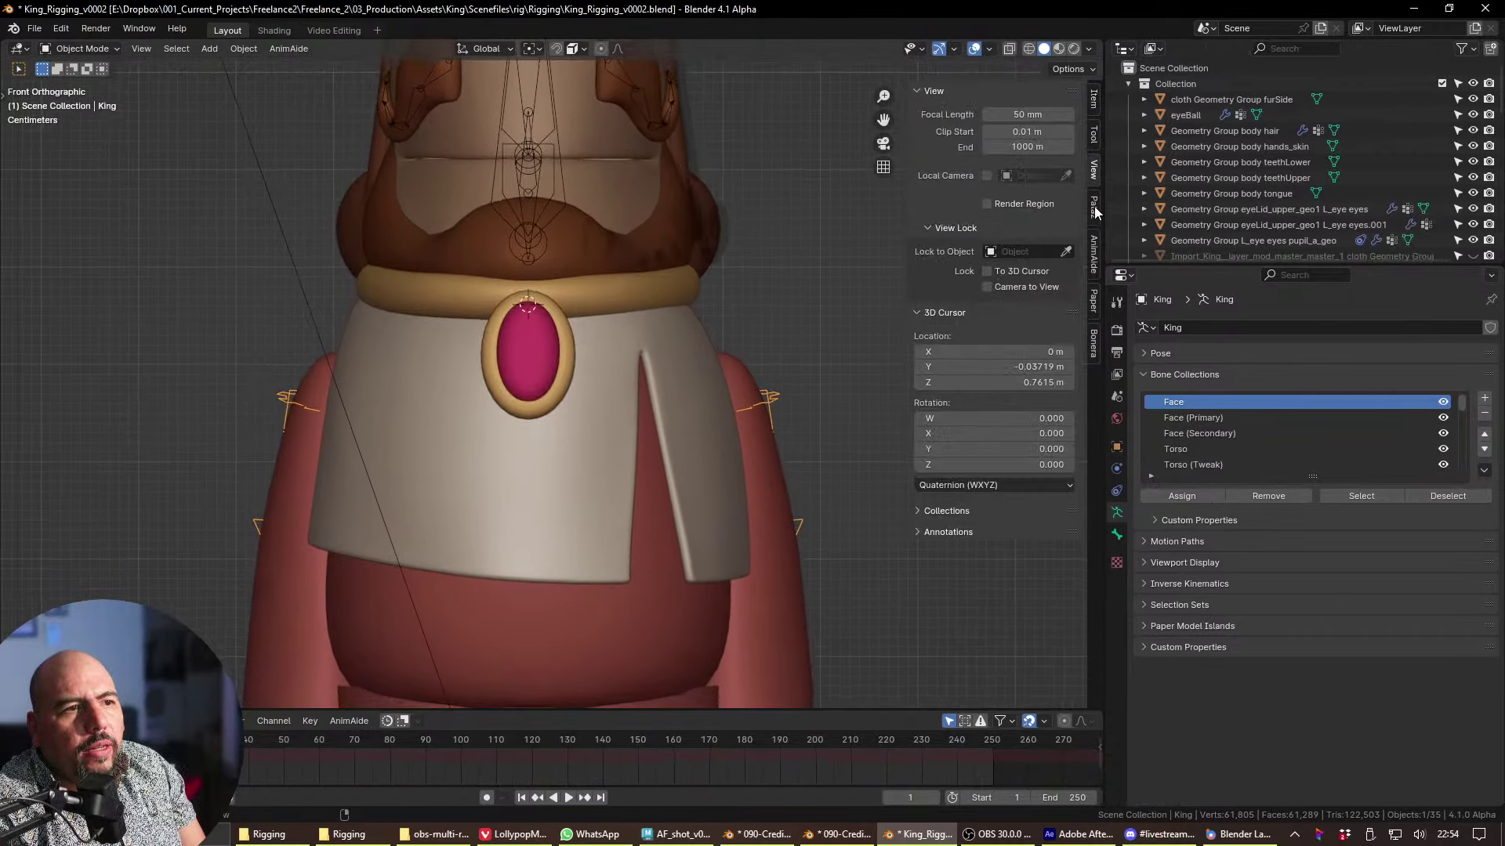
pyautogui.keyDown('ctrl'); pyautogui.click(1002, 505); pyautogui.keyUp('ctrl')
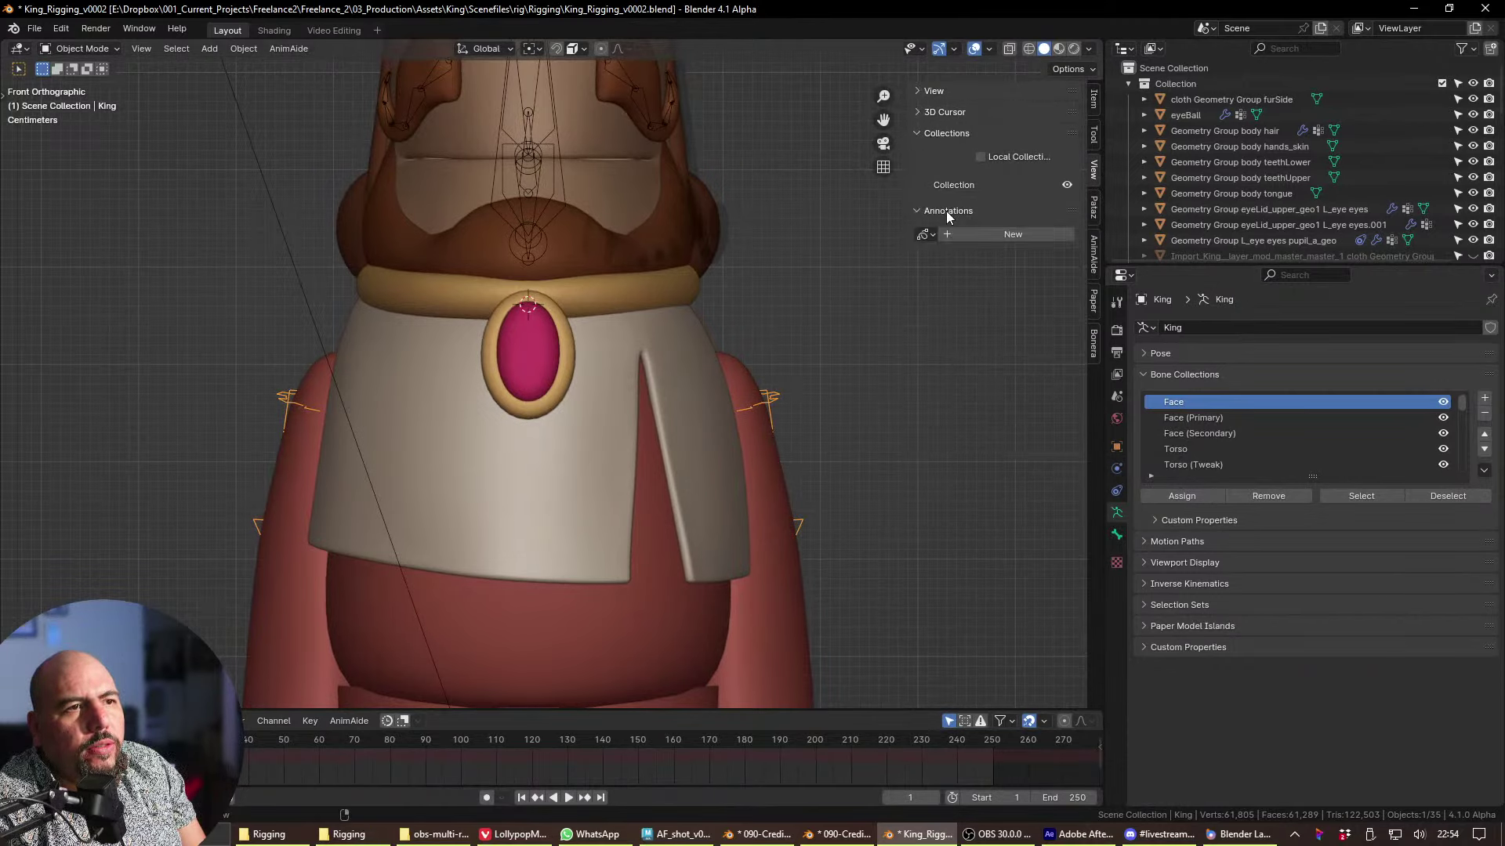
pyautogui.click(1094, 100)
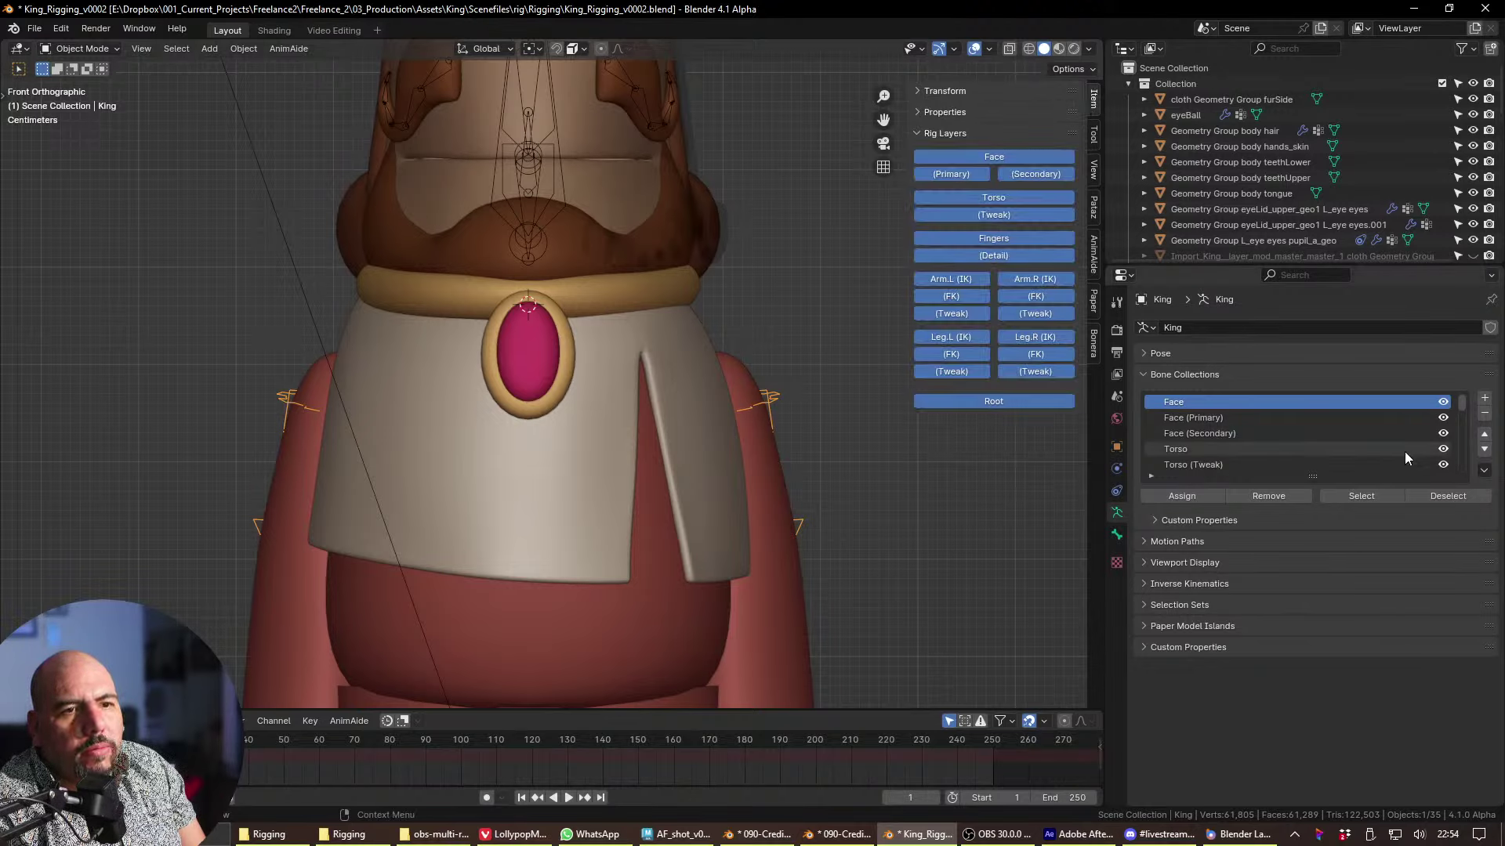
# - Inspect the generated rig's controls around the arms, hands and feet from the side and in perspective
pyautogui.keyDown('ctrl'); pyautogui.click(1013, 172); pyautogui.keyUp('ctrl')
pyautogui.moveTo(993, 157)
pyautogui.mouseDown()
pyautogui.moveTo(1004, 393)
pyautogui.moveTo(981, 152)
pyautogui.moveTo(1014, 409)
pyautogui.moveTo(1009, 177)
pyautogui.mouseUp()
pyautogui.moveTo(783, 329); pyautogui.dragTo(787, 212, button='middle')
pyautogui.scroll(-5, 693, 508)
pyautogui.moveTo(692, 508); pyautogui.dragTo(684, 462, button='middle')
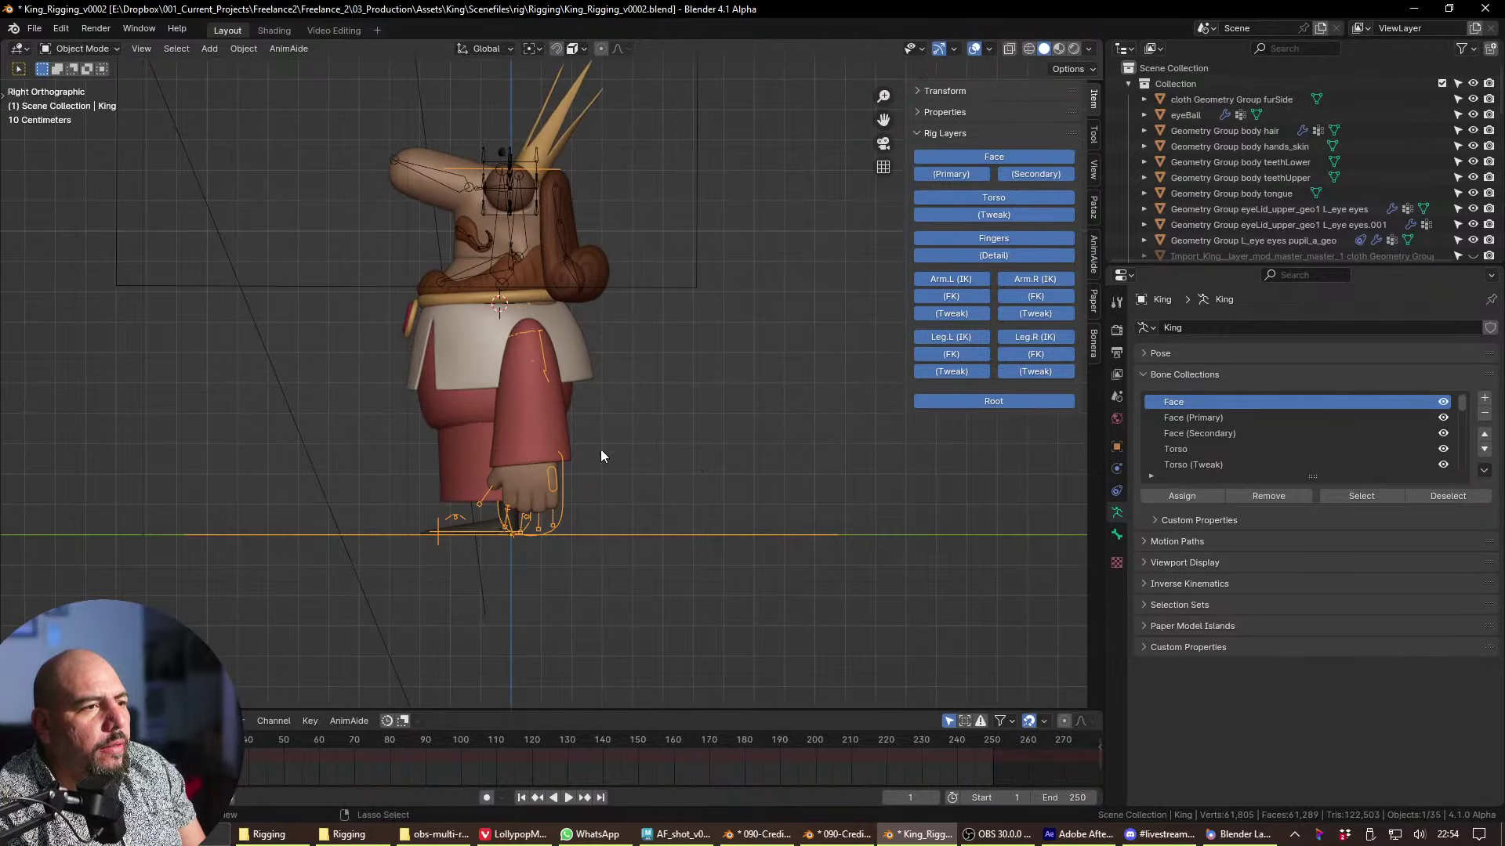
pyautogui.scroll(5, 600, 449)
pyautogui.moveTo(597, 213); pyautogui.dragTo(784, 470, button='middle')
pyautogui.click(861, 554)
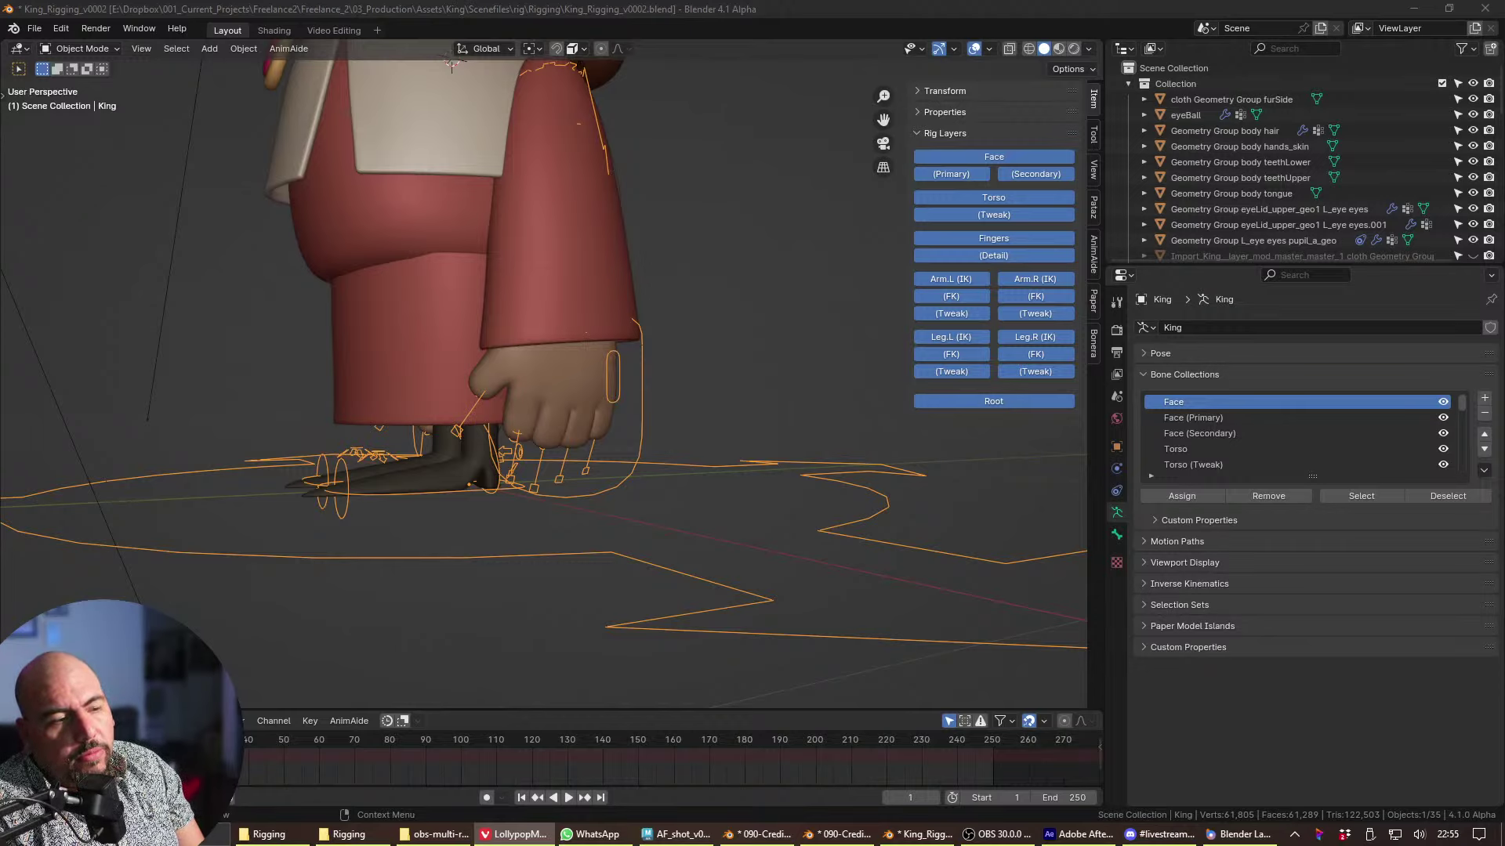
pyautogui.hotkey('alt', 'Tab')
pyautogui.hotkey('alt', 'Tab')
pyautogui.hotkey('alt', 'Tab')
pyautogui.hotkey('alt', 'Tab')
pyautogui.hotkey('alt', 'Tab')
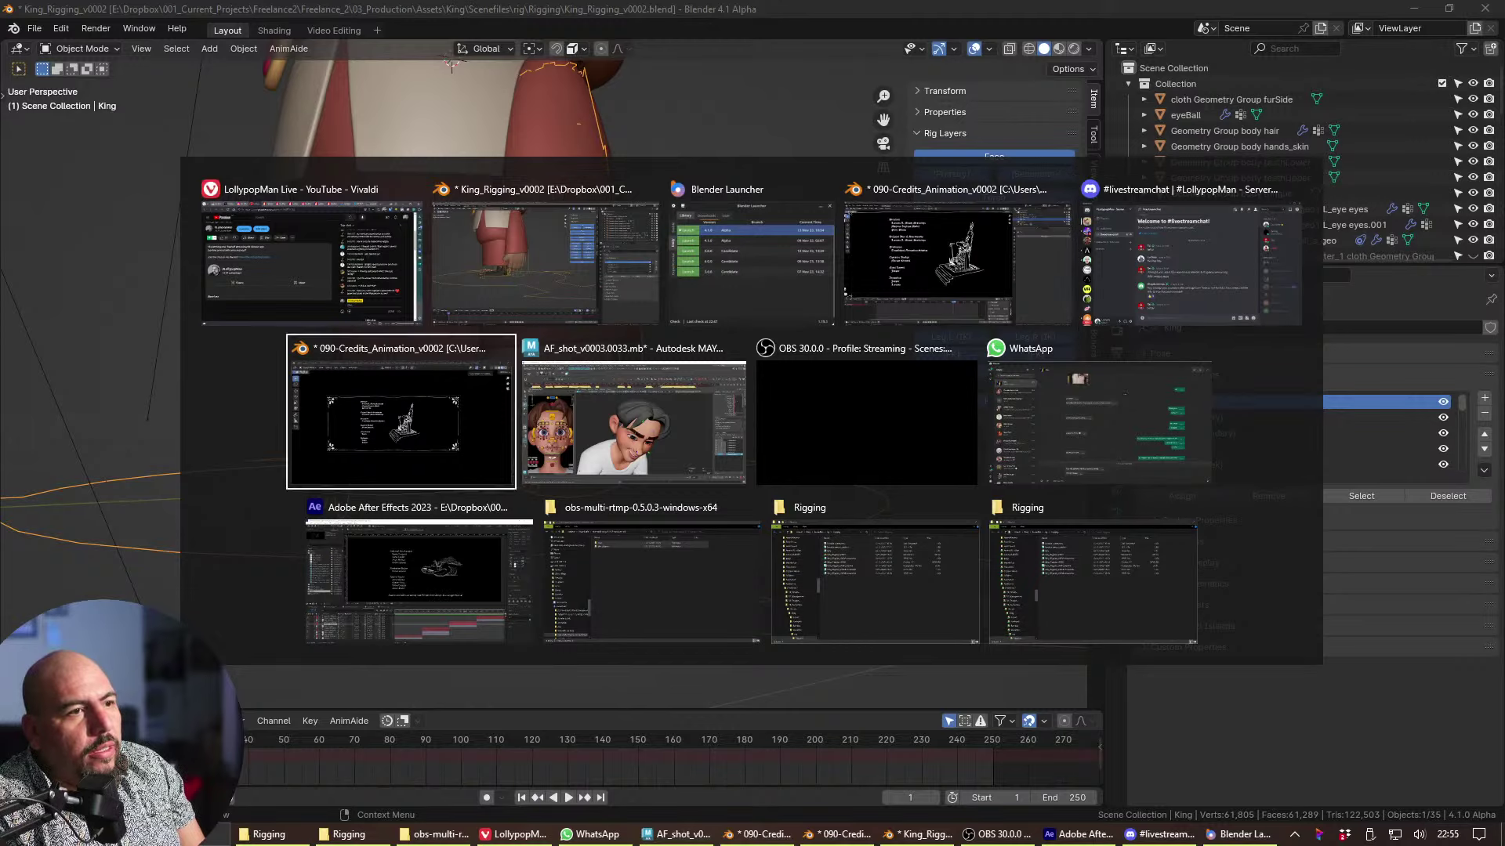
pyautogui.hotkey('alt', 'Tab')
pyautogui.hotkey('alt', 'Tab')
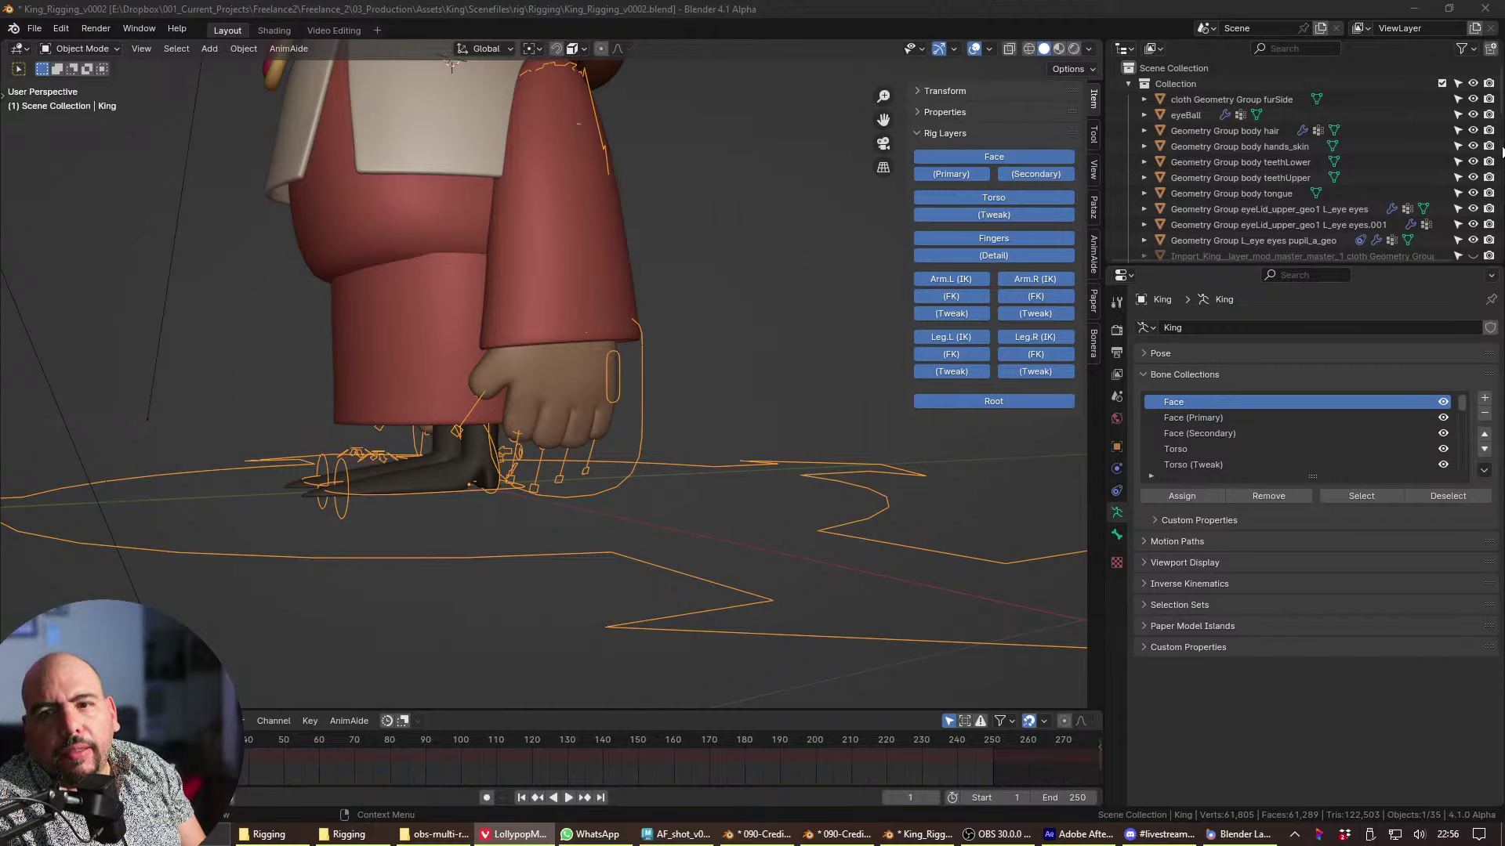
# - Delete the generated King control rig
pyautogui.keyDown('shift'); pyautogui.moveTo(593, 420); pyautogui.dragTo(607, 489, button='middle'); pyautogui.keyUp('shift')
pyautogui.press('x')
pyautogui.click(607, 510)
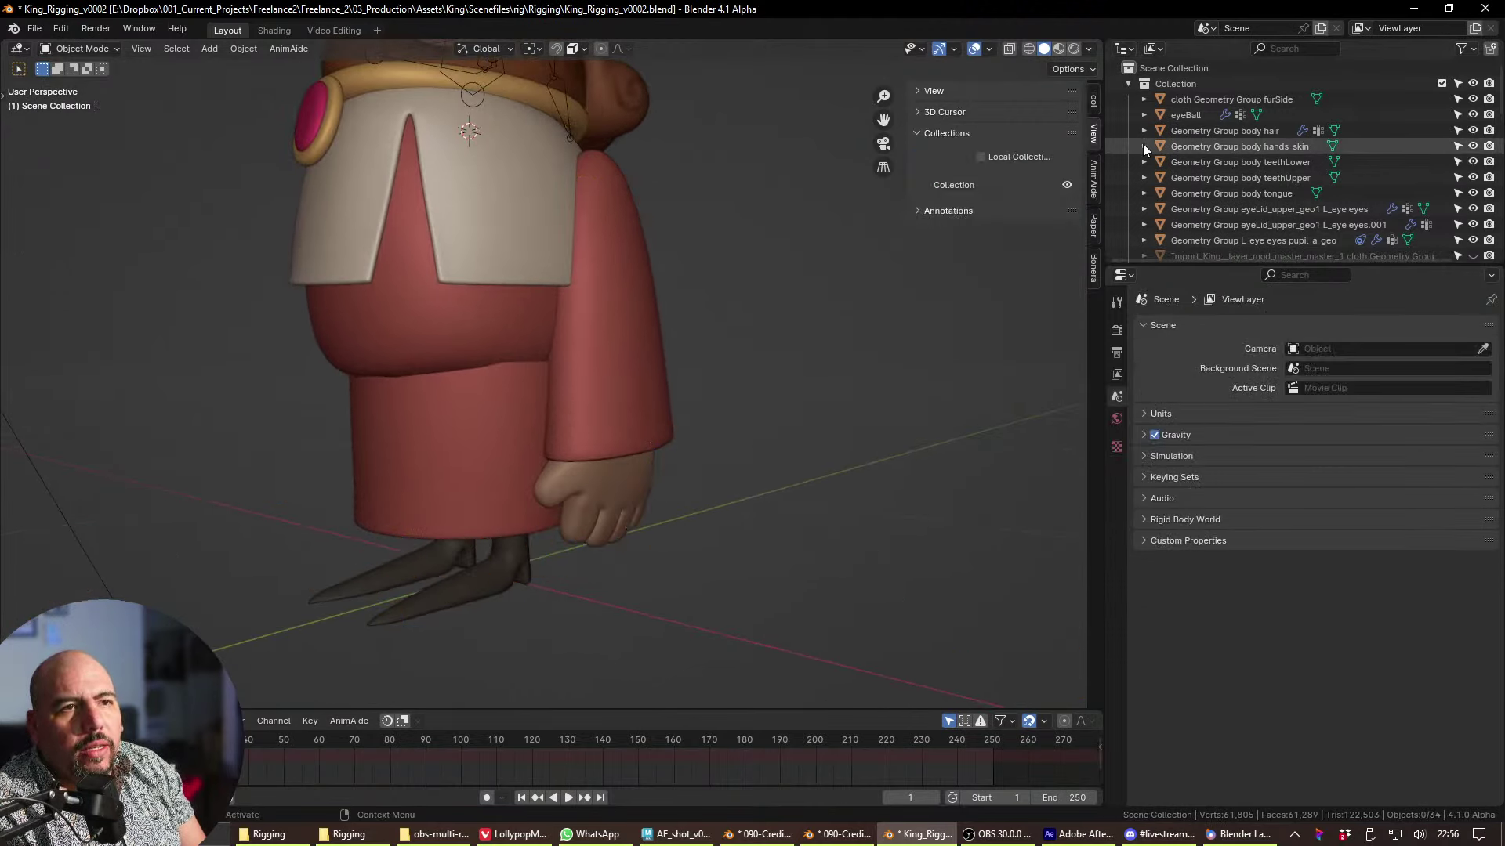
# - Collapse the main collection in an enlarged outliner, then select the metarig and unhide it
pyautogui.click(1128, 83)
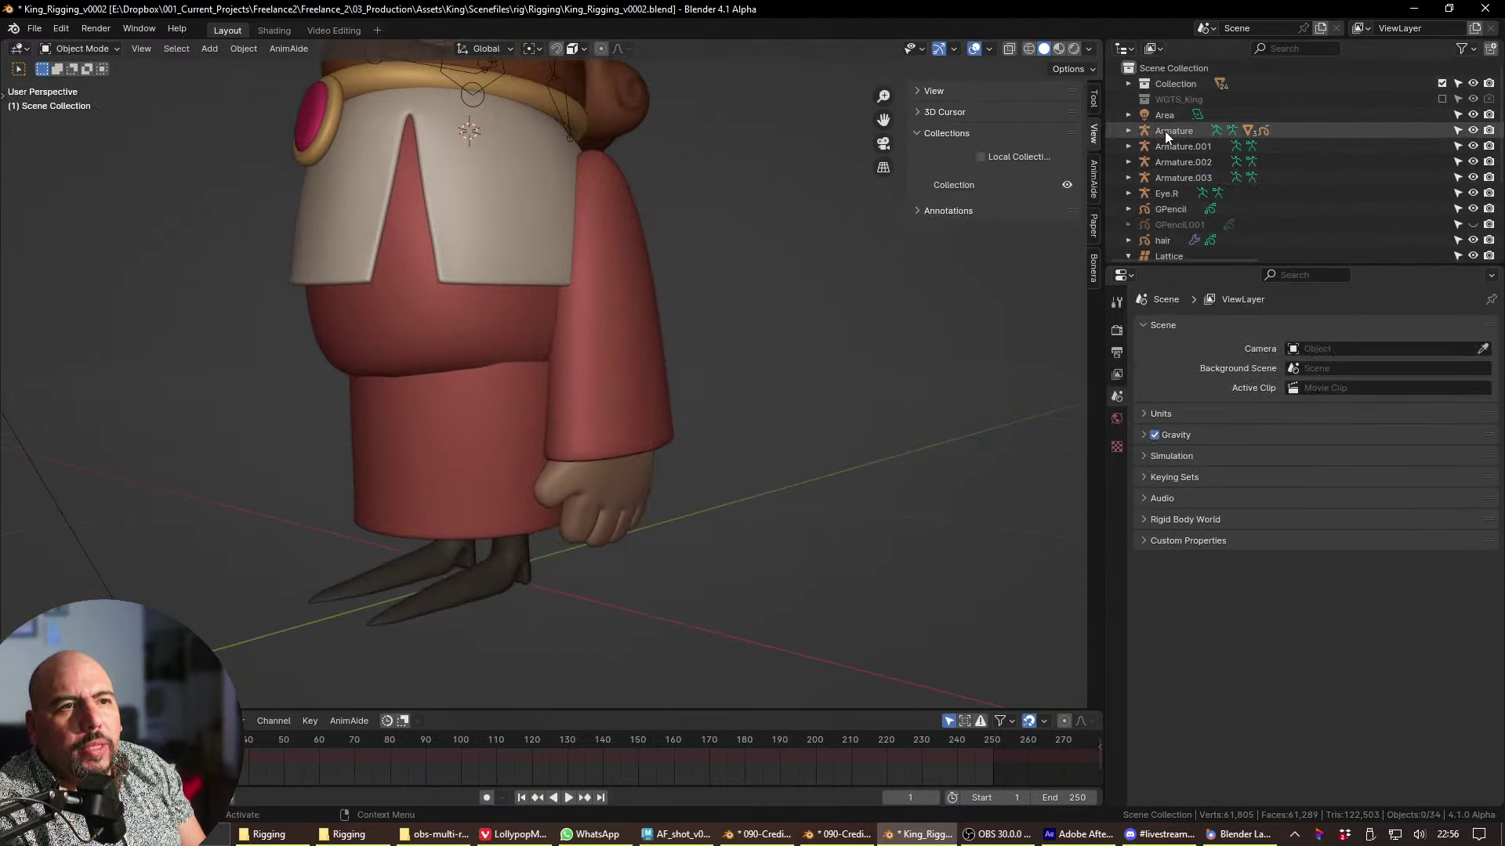
pyautogui.moveTo(1176, 266); pyautogui.dragTo(1152, 403)
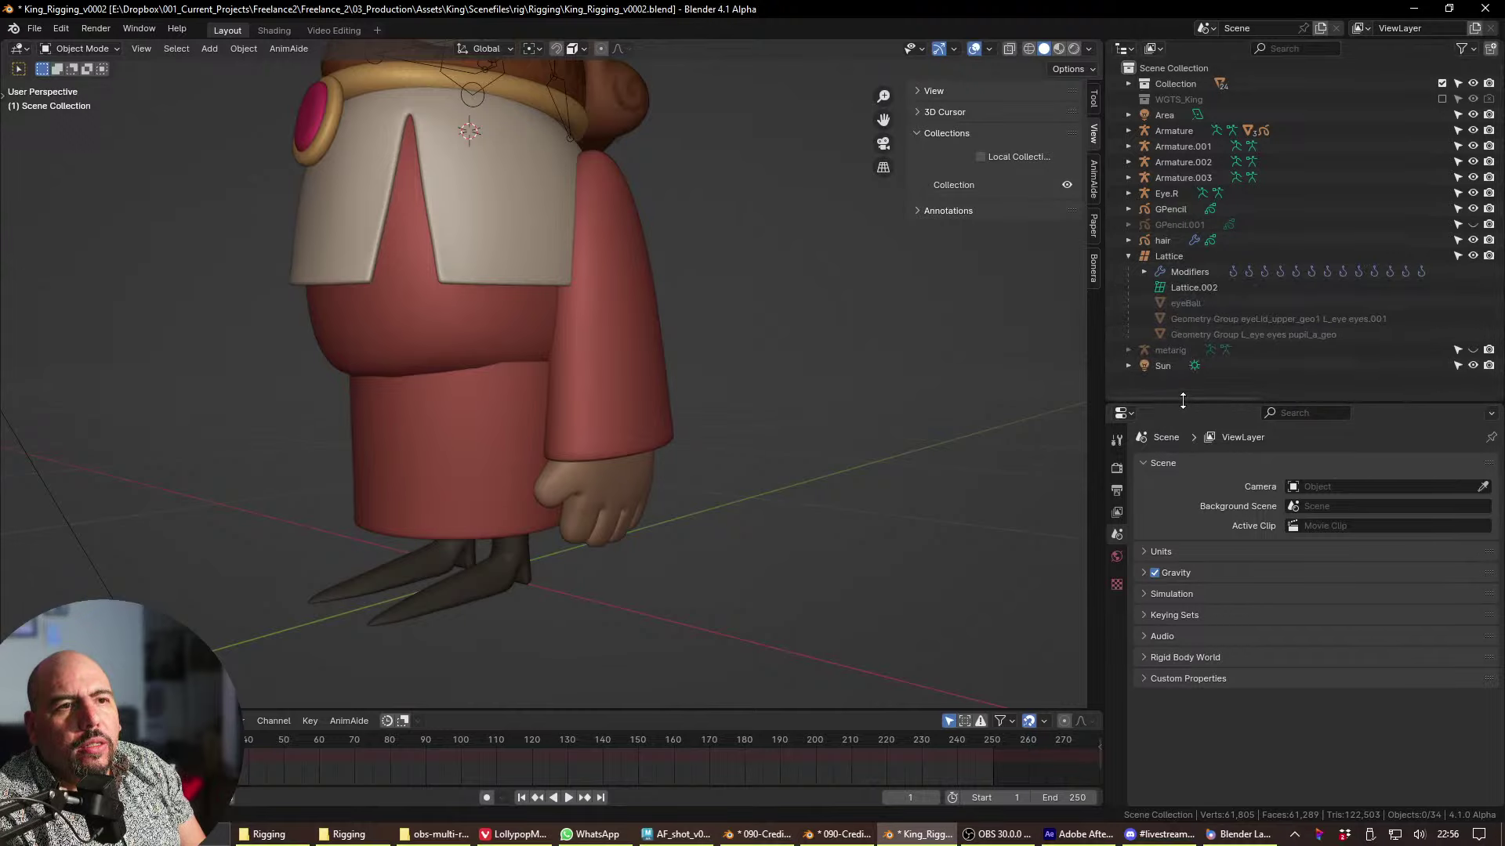
pyautogui.click(1170, 349)
pyautogui.click(1473, 350)
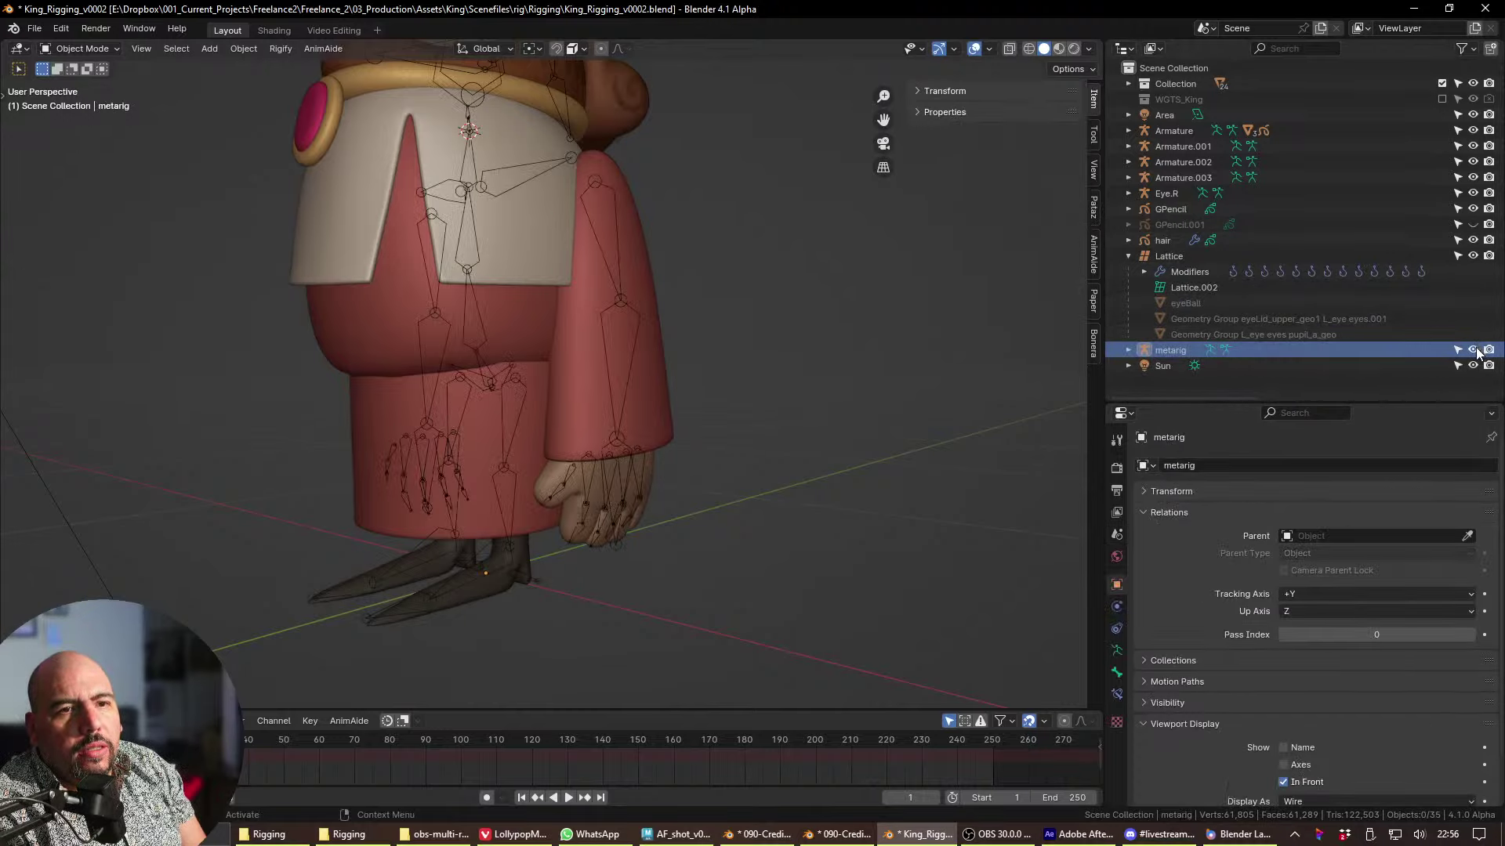
# - Enter Edit Mode on the metarig and select the hand.L bone from the front view
pyautogui.press('Tab')
pyautogui.press('KP_1')
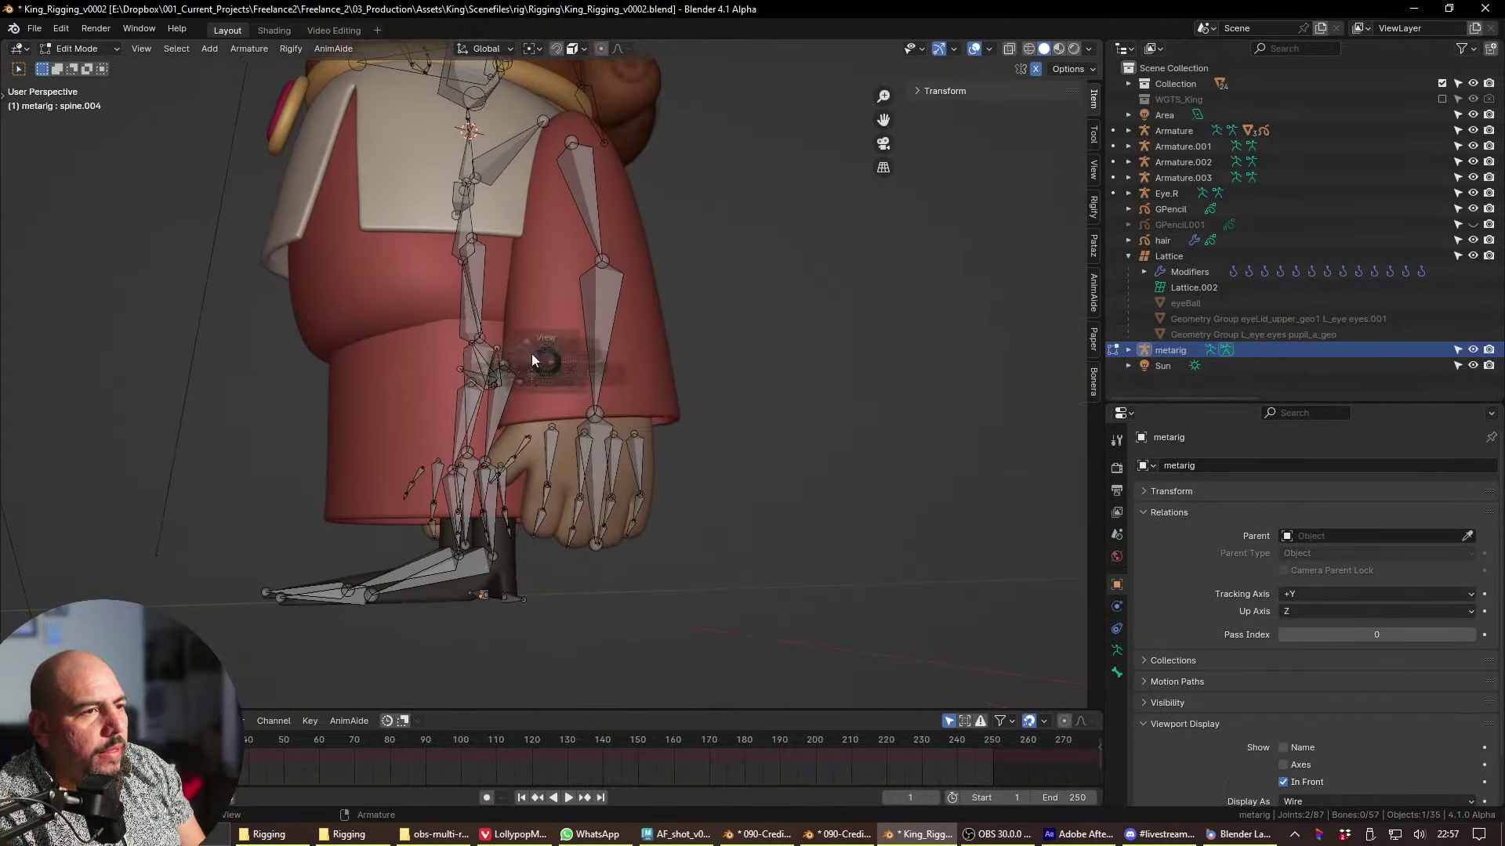
pyautogui.scroll(2, 554, 434)
pyautogui.click(640, 486)
pyautogui.keyDown('shift'); pyautogui.moveTo(640, 486); pyautogui.dragTo(670, 428, button='middle'); pyautogui.keyUp('shift')
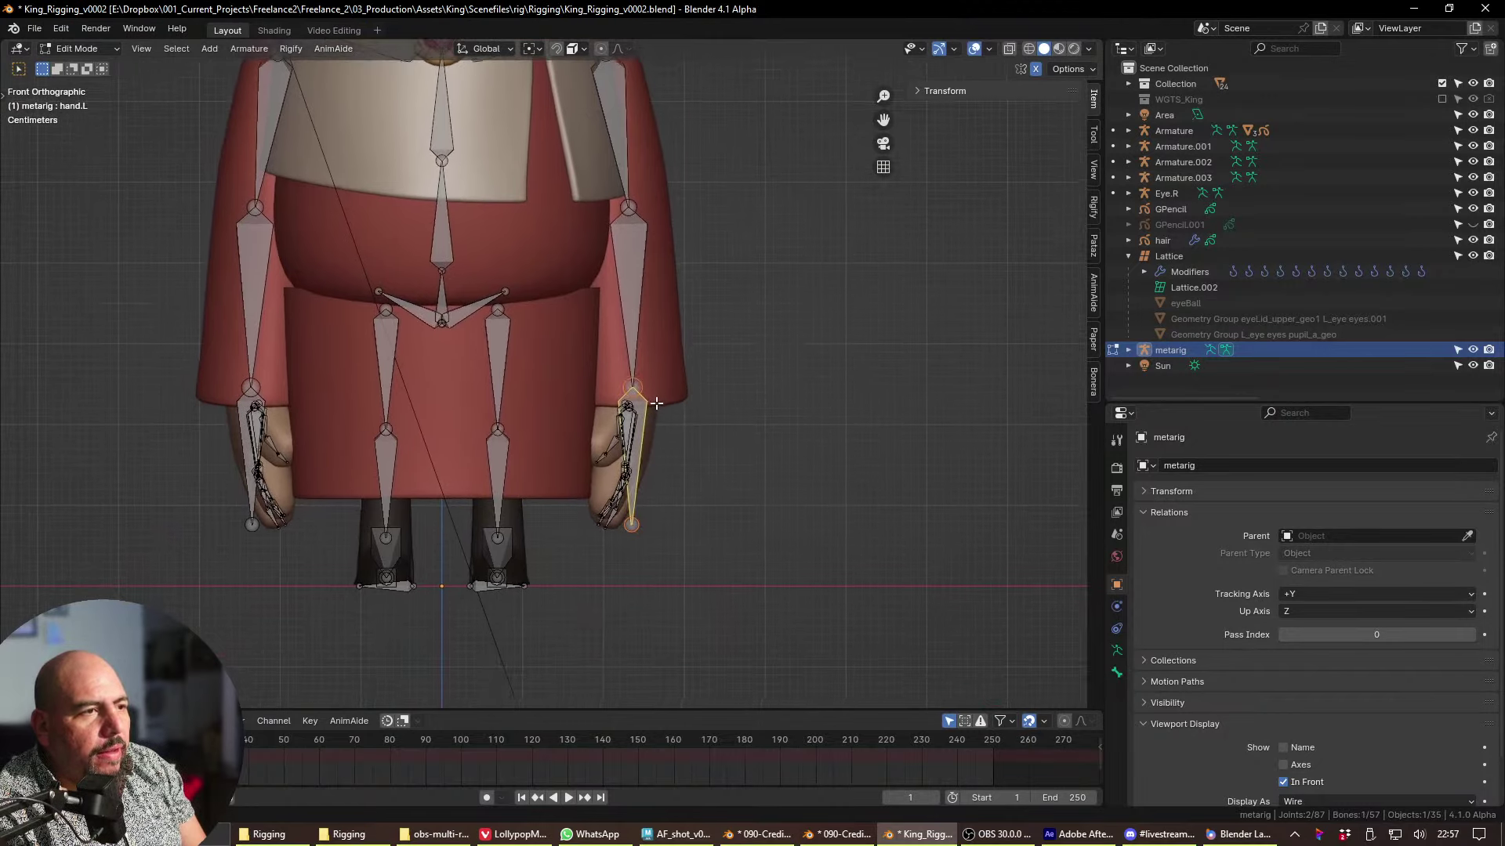
# - Show the metarig's armature data in an enlarged properties editor with the Rigify section collapsed
pyautogui.click(1116, 651)
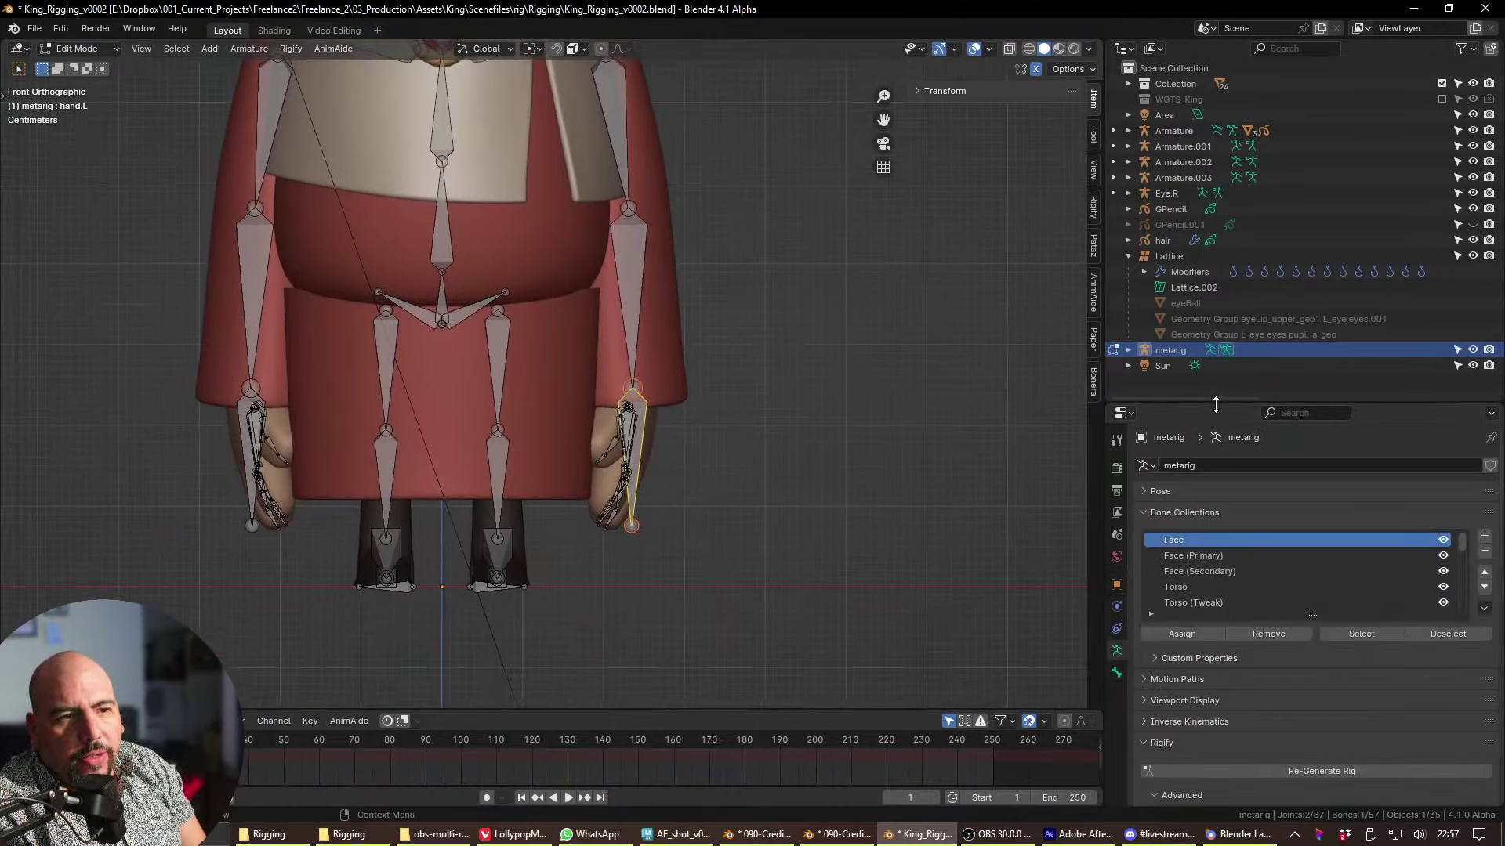
pyautogui.moveTo(1222, 387); pyautogui.dragTo(1219, 307)
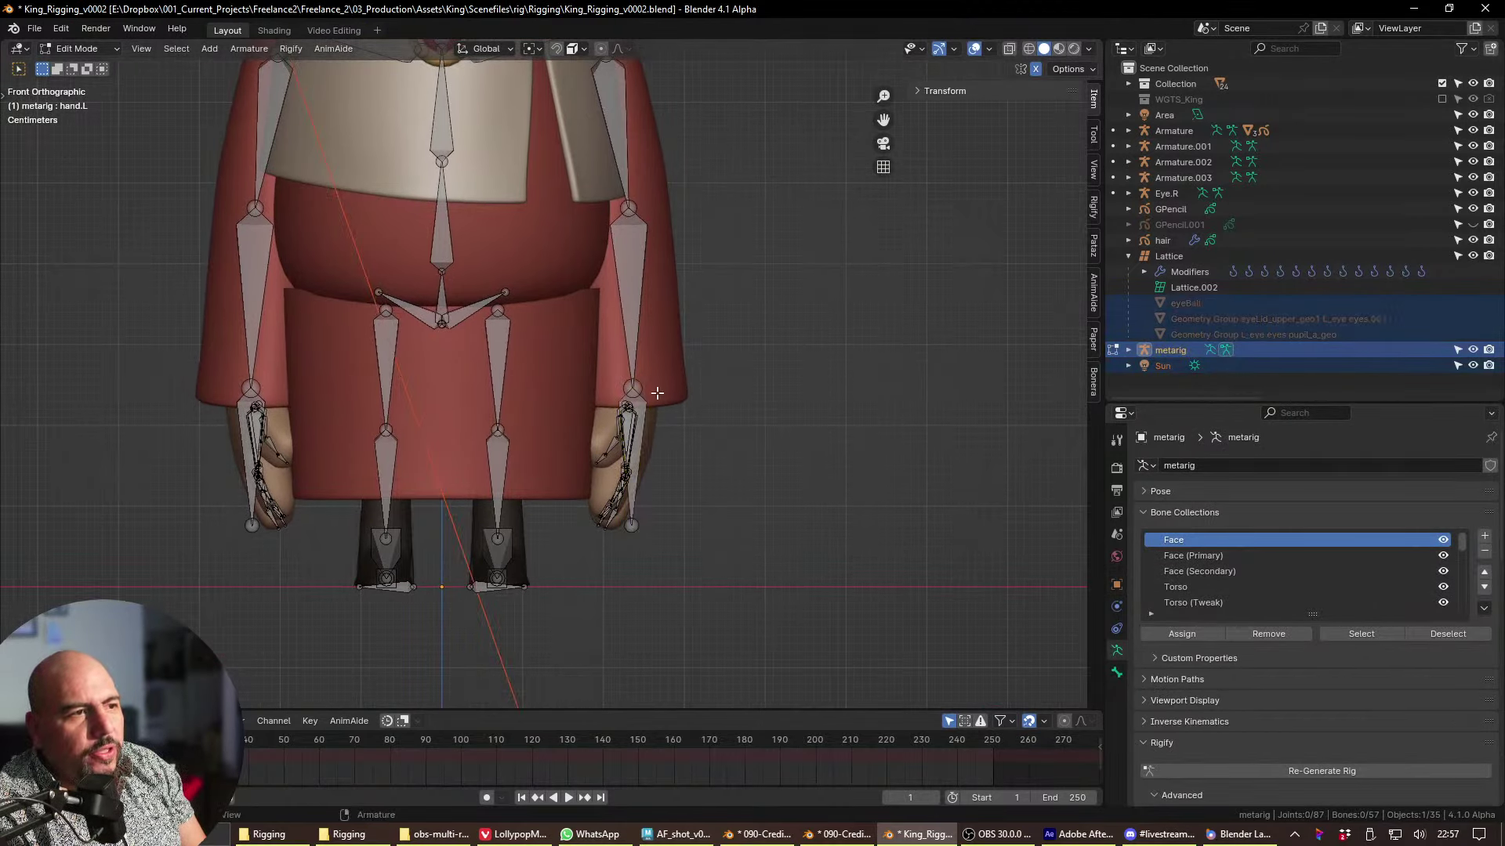
pyautogui.moveTo(1211, 402); pyautogui.dragTo(1211, 138)
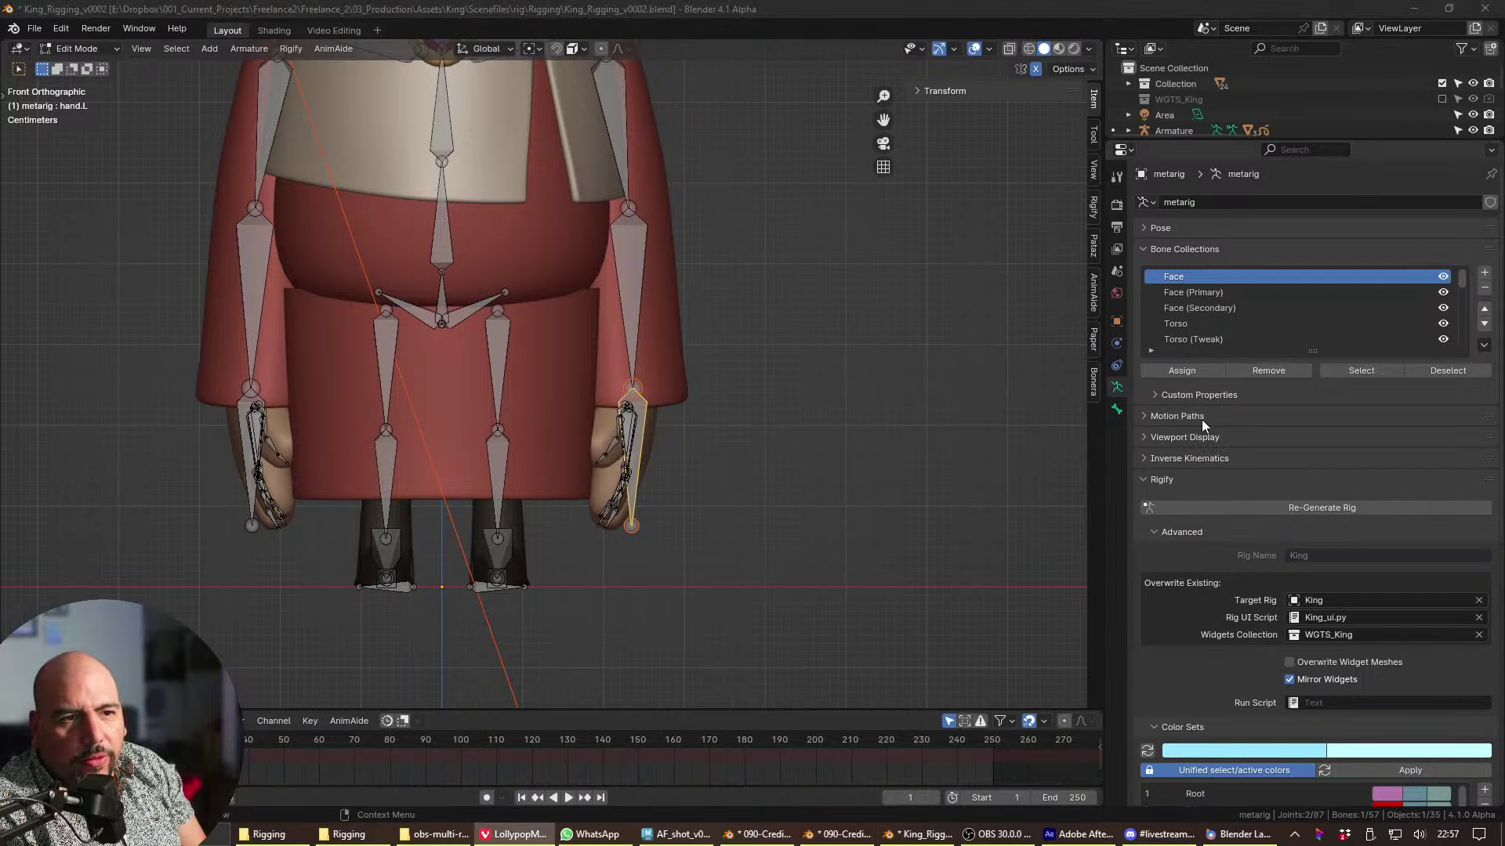
pyautogui.click(1161, 483)
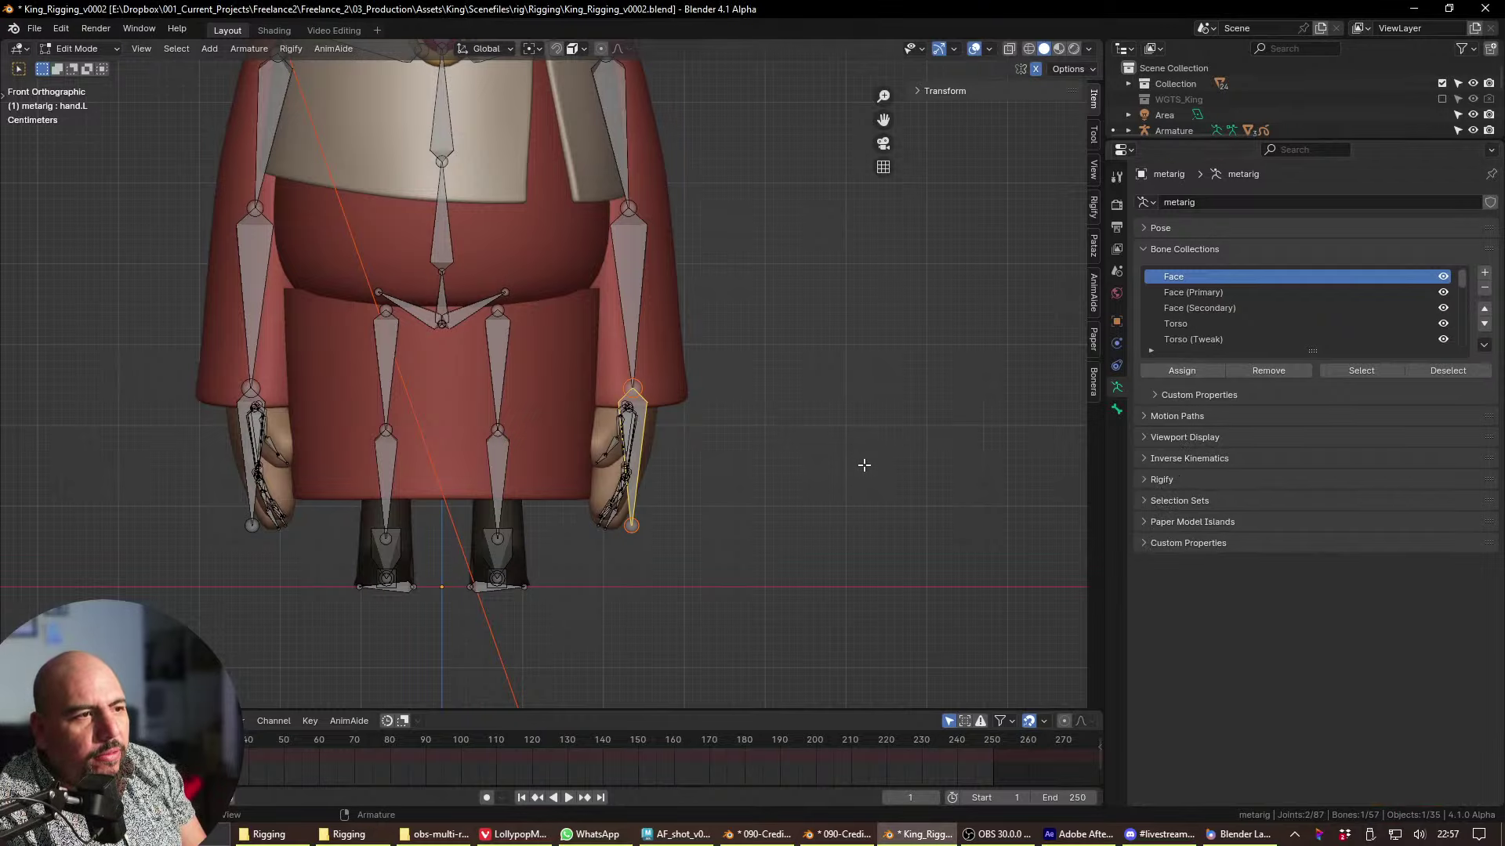
# - Check the Viewport Display section of the hand.L bone's properties and inspect the hand bones from the side
pyautogui.hotkey('ctrl', 'Tab')
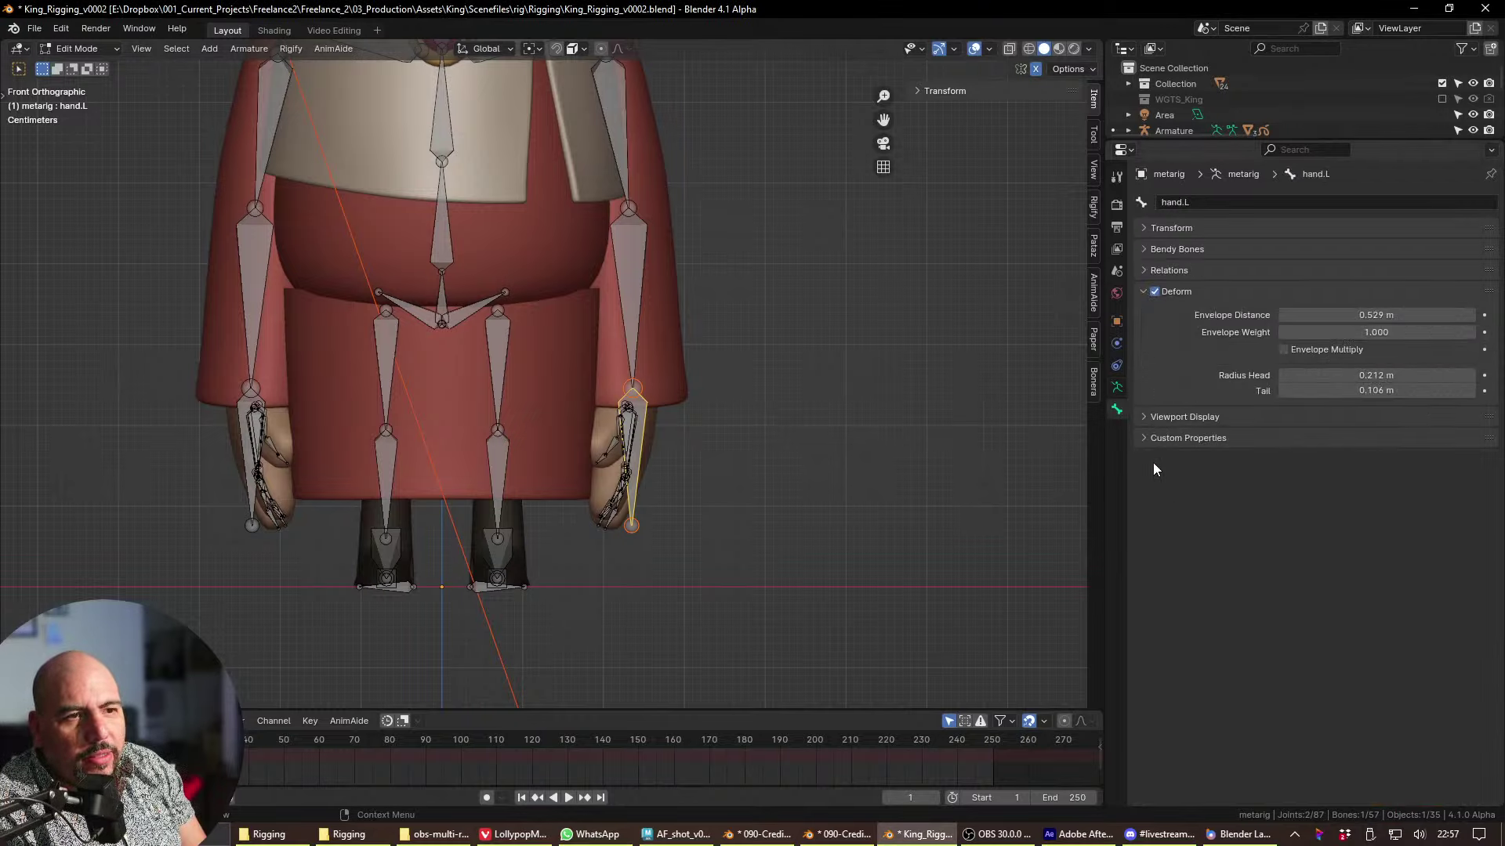
pyautogui.click(1199, 423)
pyautogui.click(1204, 424)
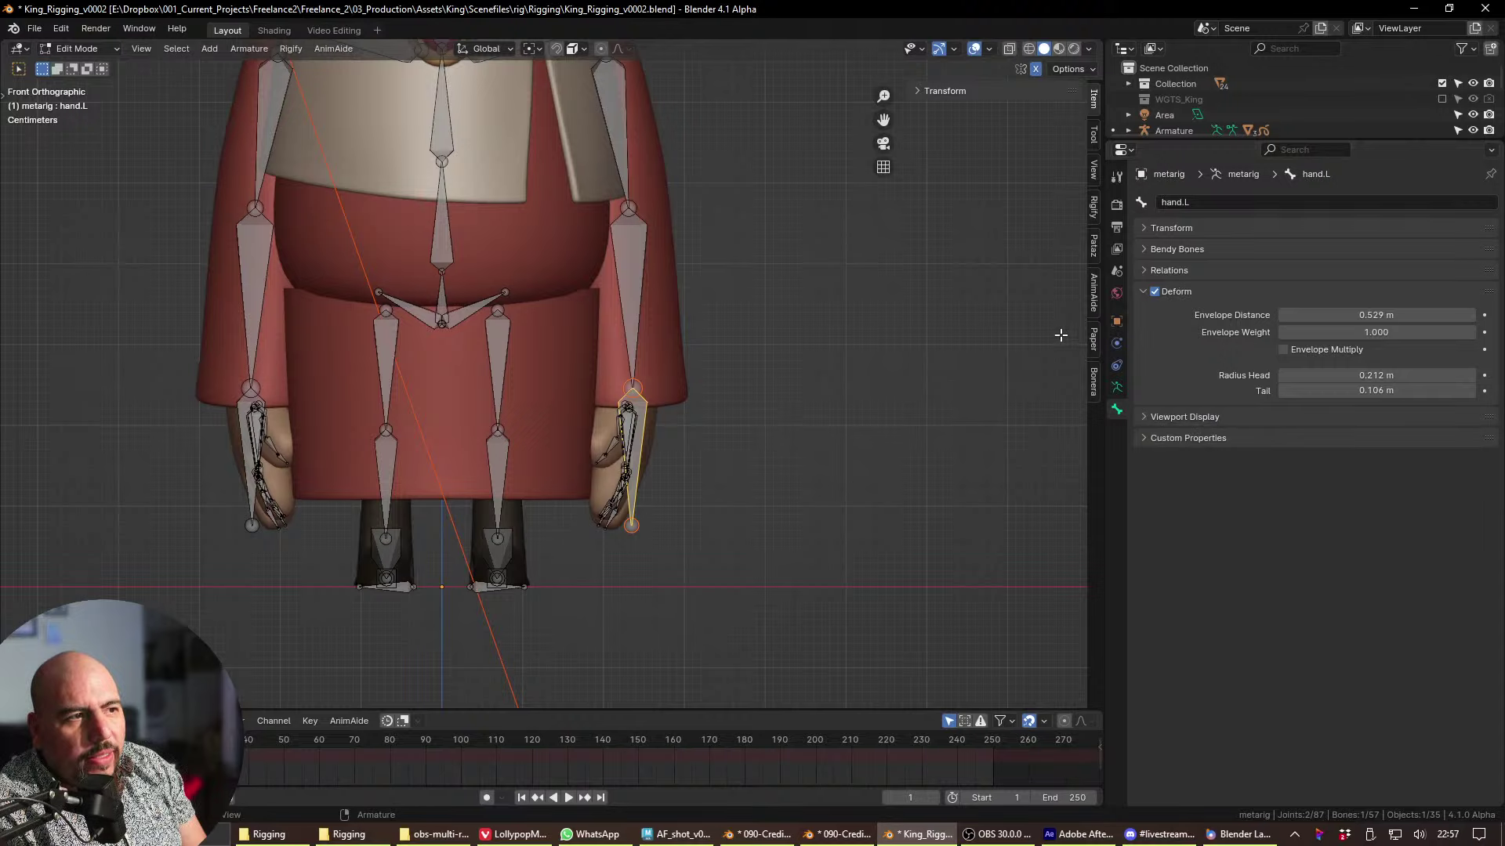
pyautogui.keyDown('shift'); pyautogui.moveTo(838, 406); pyautogui.dragTo(925, 425, button='middle'); pyautogui.keyUp('shift')
pyautogui.press('KP_3')
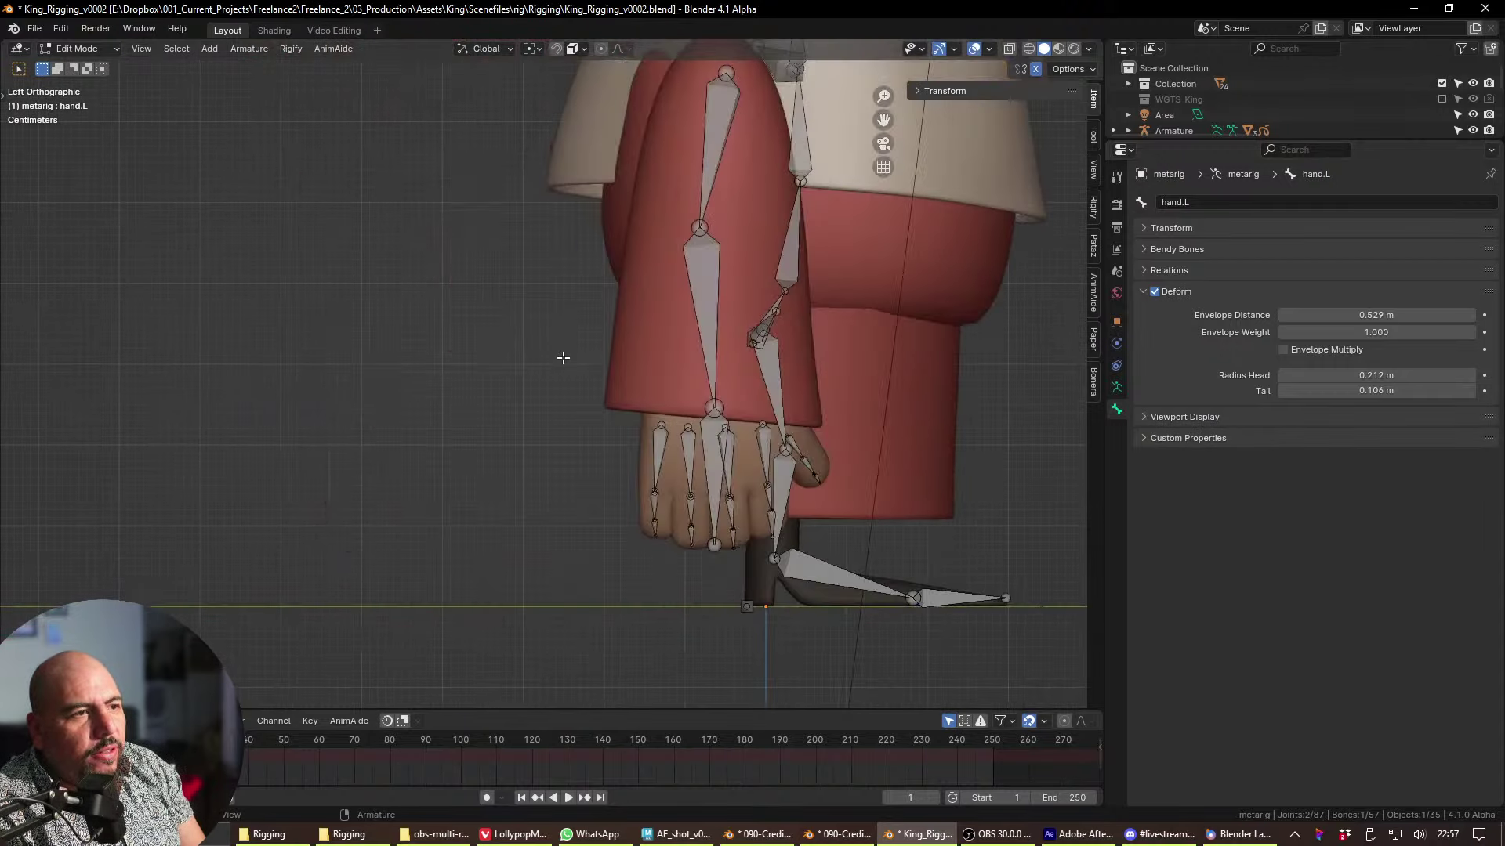
pyautogui.scroll(2, 829, 497)
pyautogui.scroll(2, 815, 367)
pyautogui.keyDown('ctrl'); pyautogui.scroll(2, 814, 367); pyautogui.keyUp('ctrl')
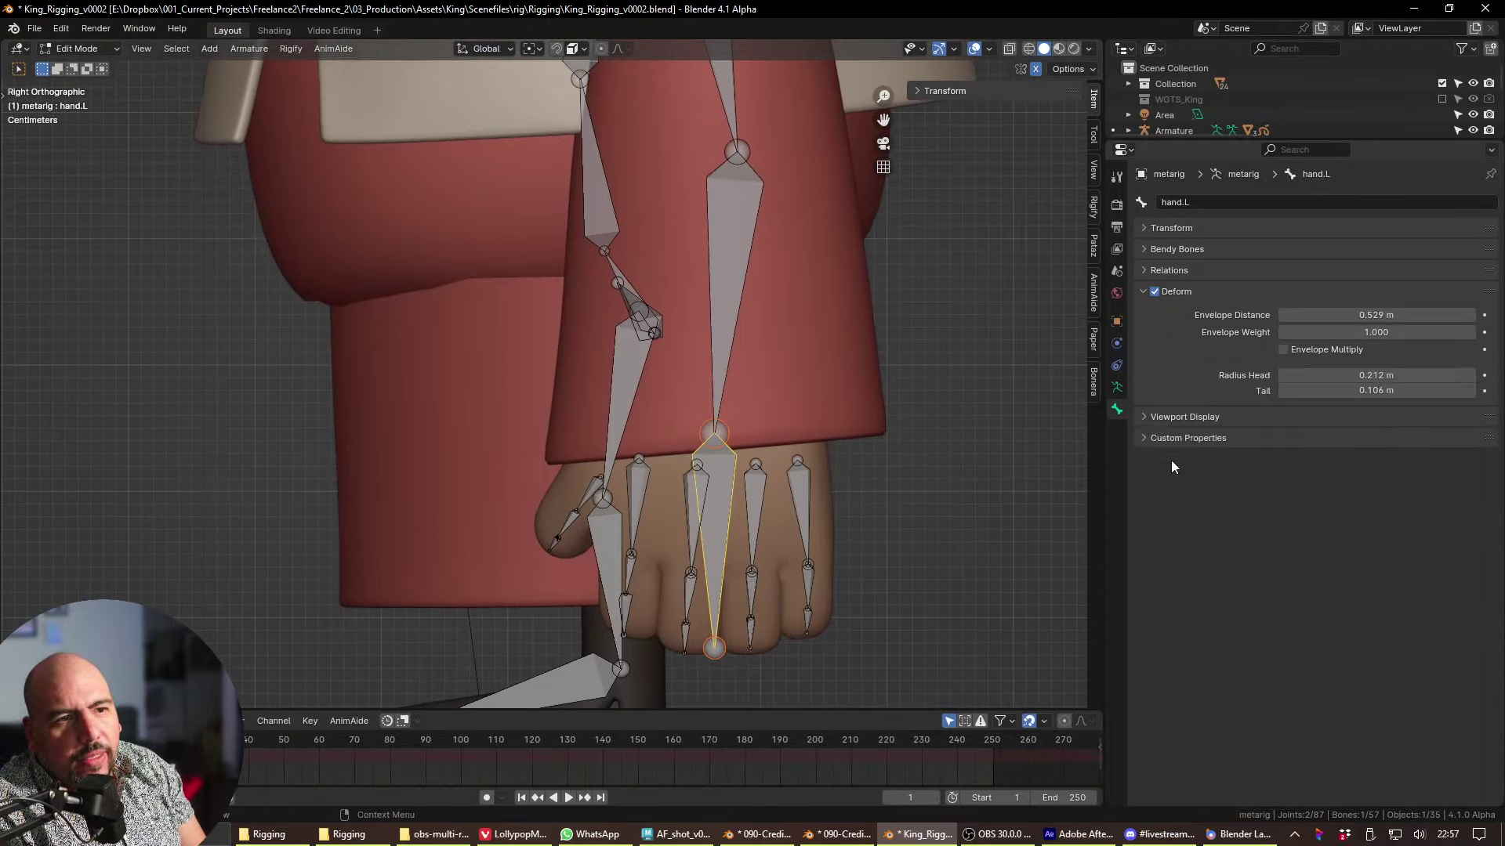
# - Look through the hand.L bone's Viewport Display, Bendy Bones, Relations and Custom Properties sections for the Rigify settings
pyautogui.click(1163, 417)
pyautogui.click(1164, 417)
pyautogui.click(1167, 271)
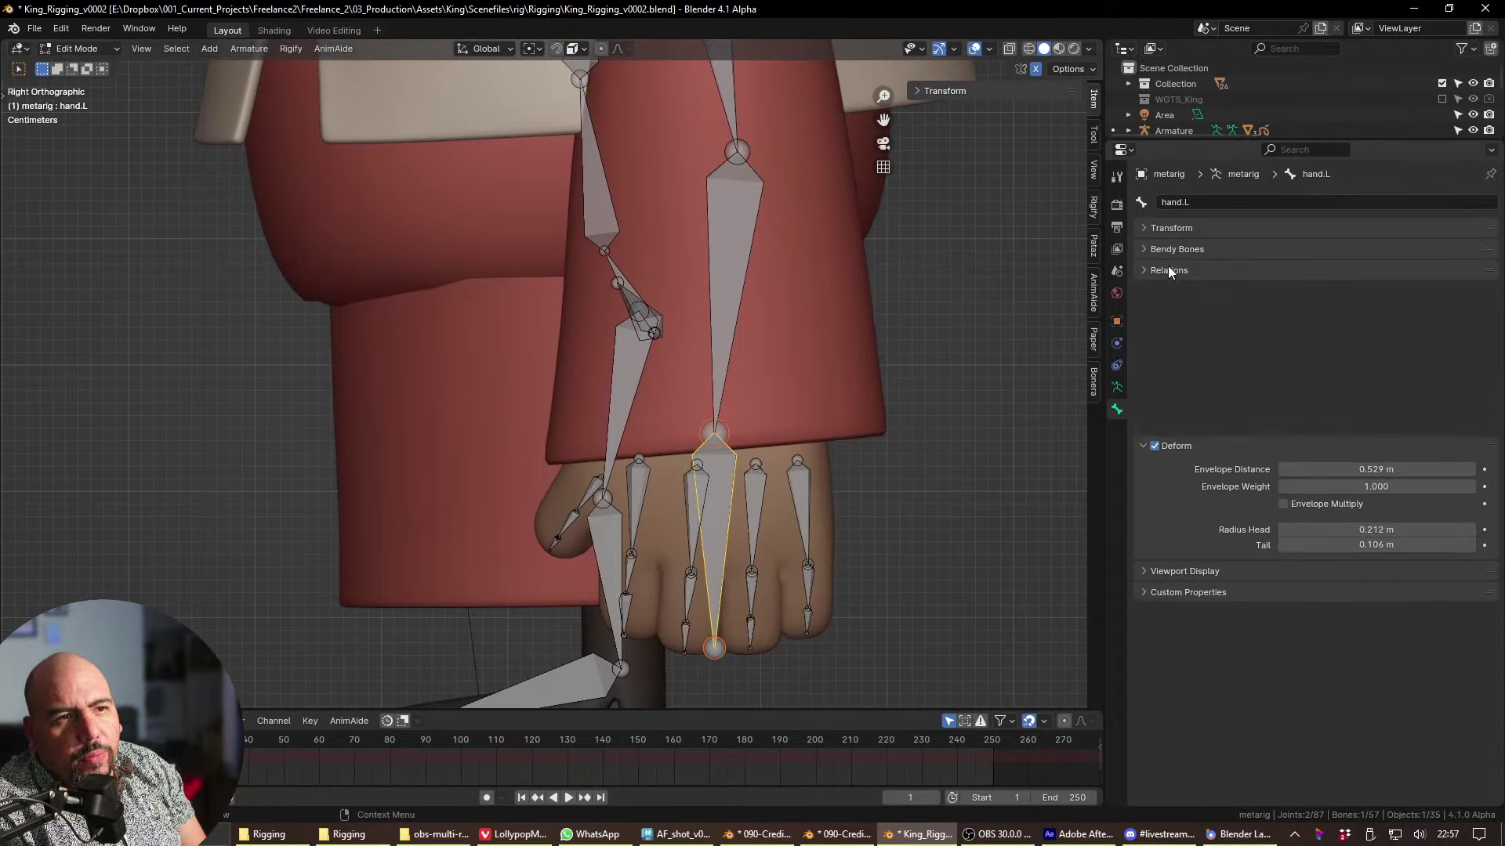
pyautogui.click(1169, 269)
pyautogui.click(1172, 253)
pyautogui.click(1172, 253)
pyautogui.click(1173, 252)
pyautogui.click(1174, 251)
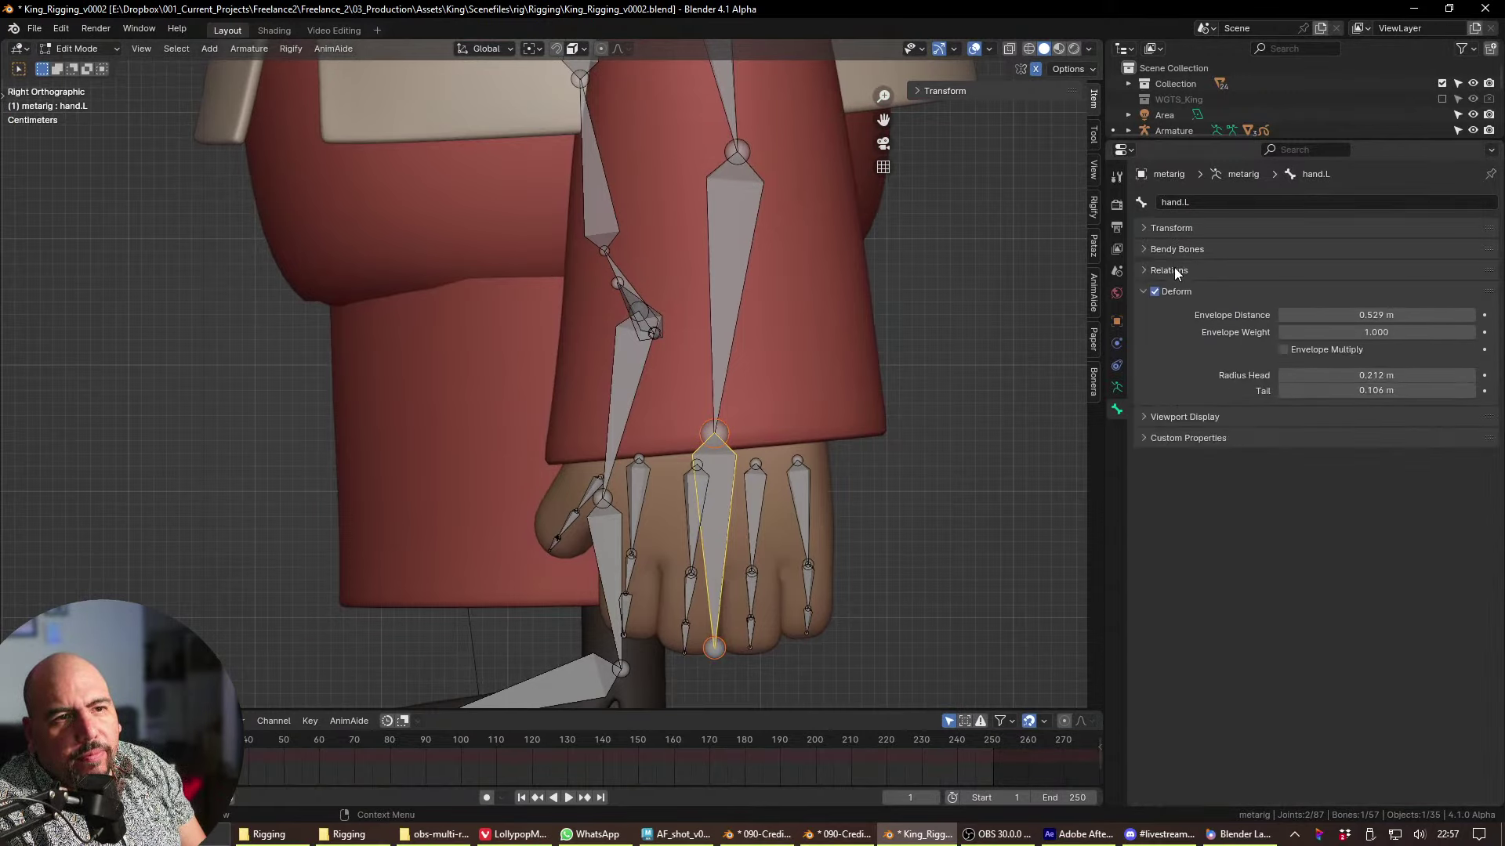
pyautogui.click(1174, 270)
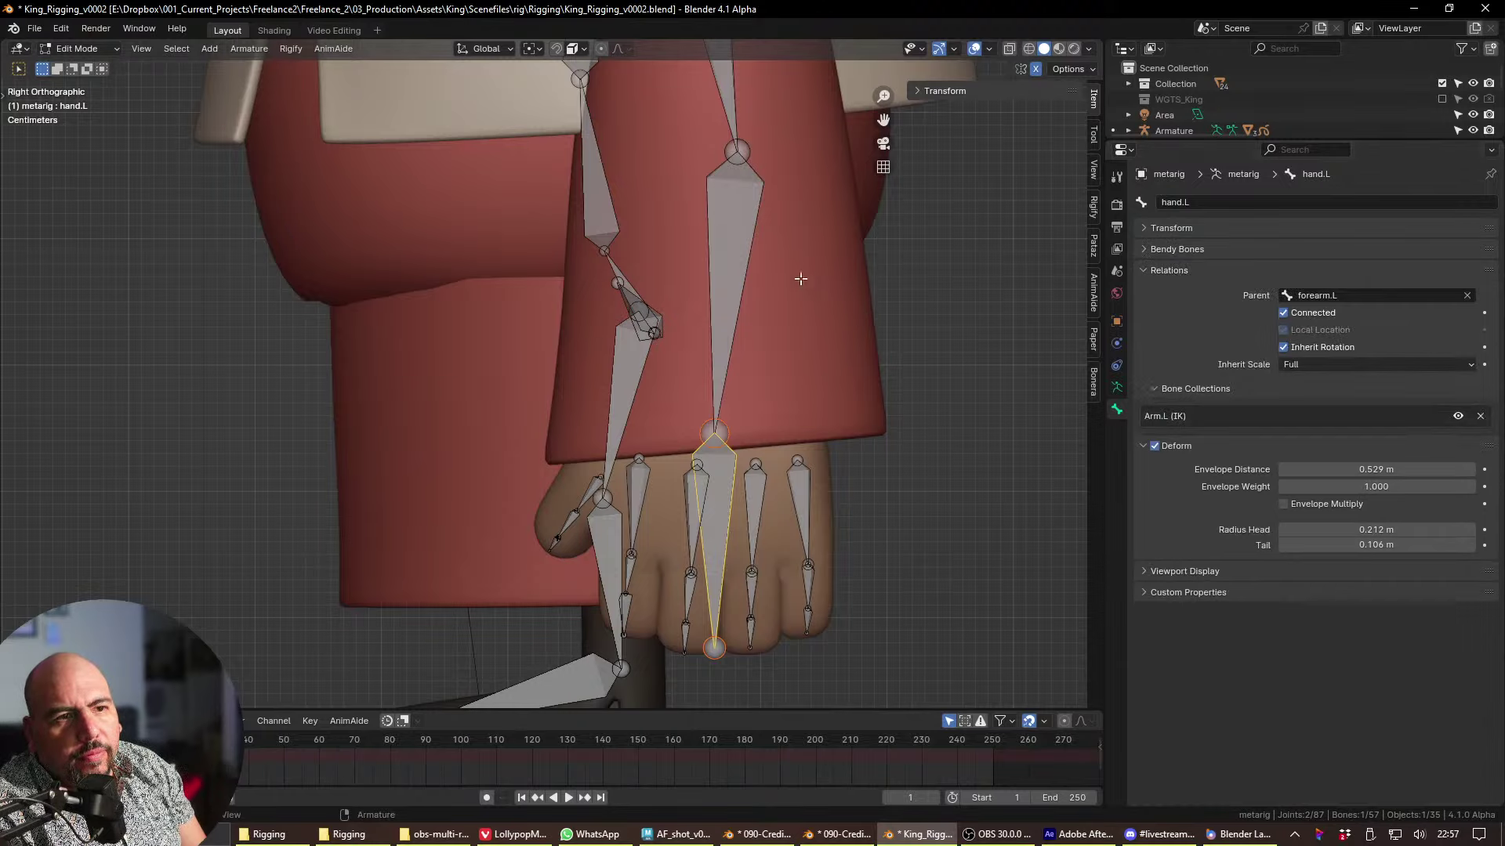
pyautogui.press('`')
pyautogui.click(1207, 591)
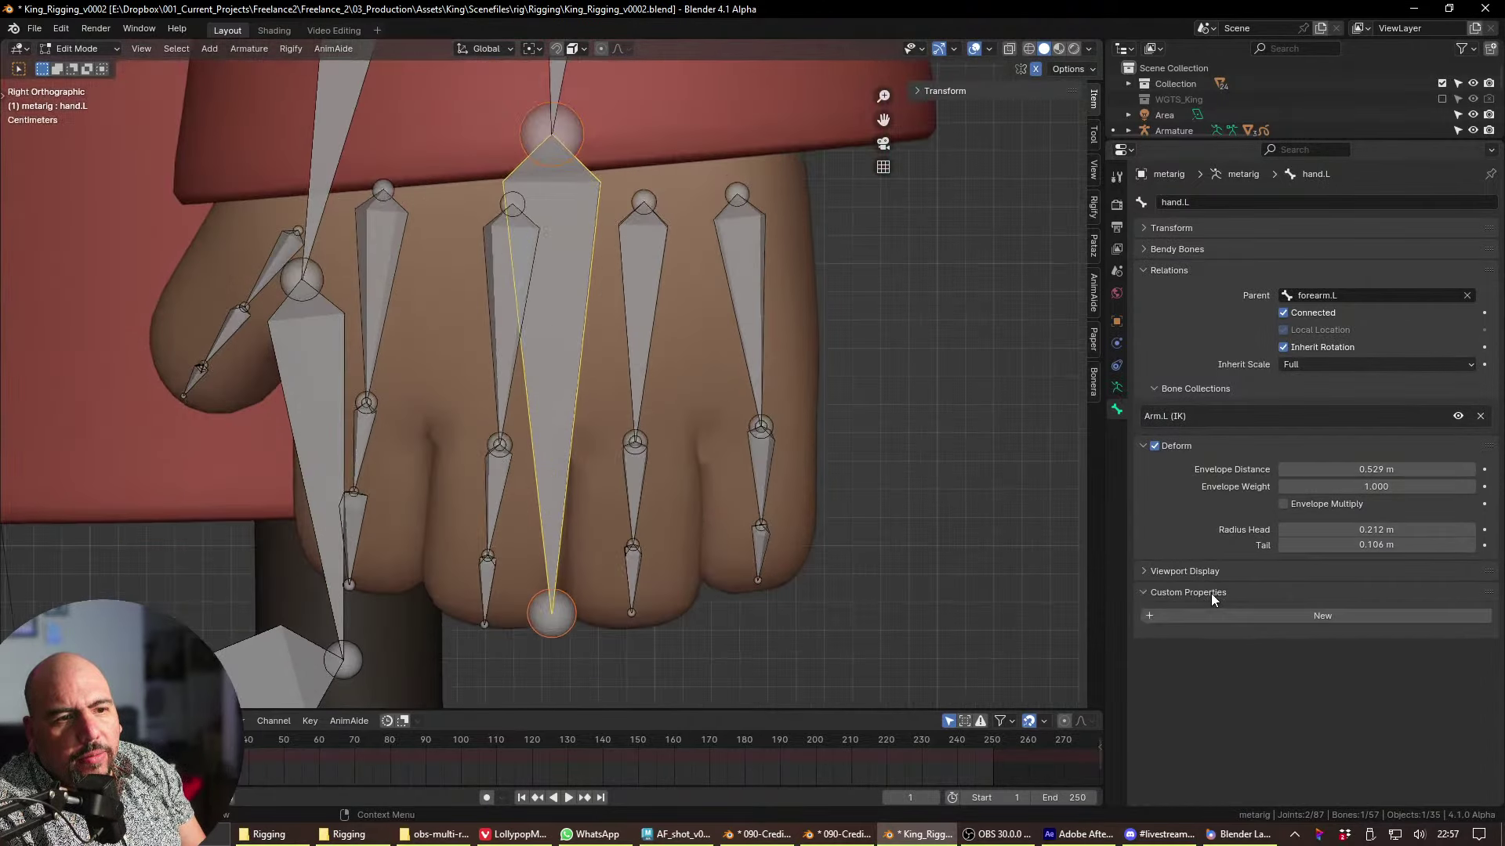
# - Put the metarig into Pose Mode and check the Rigify Type of the hand.L bone
pyautogui.hotkey('ctrl', 'Tab')
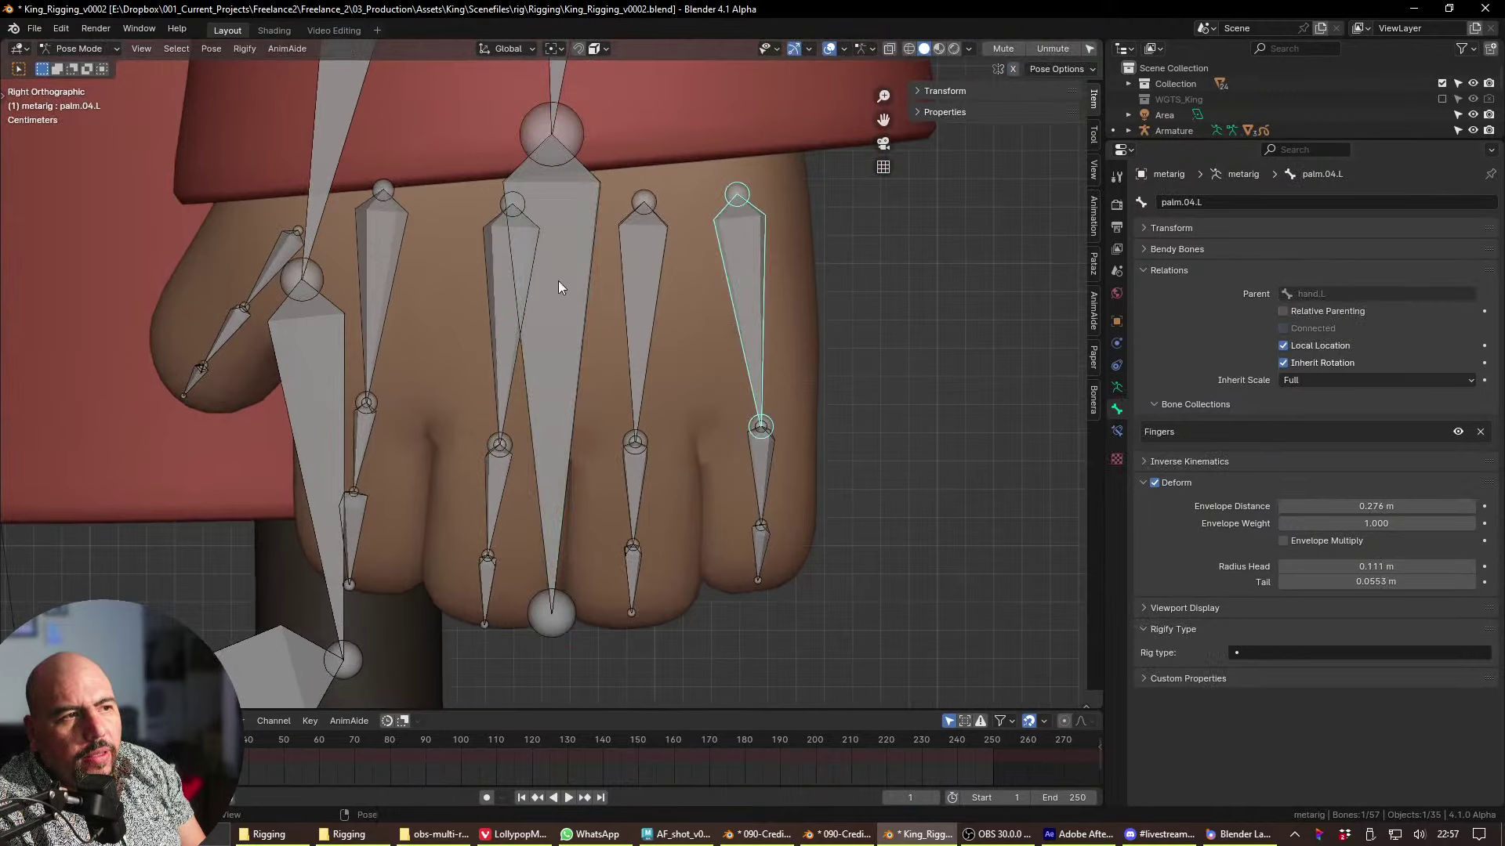
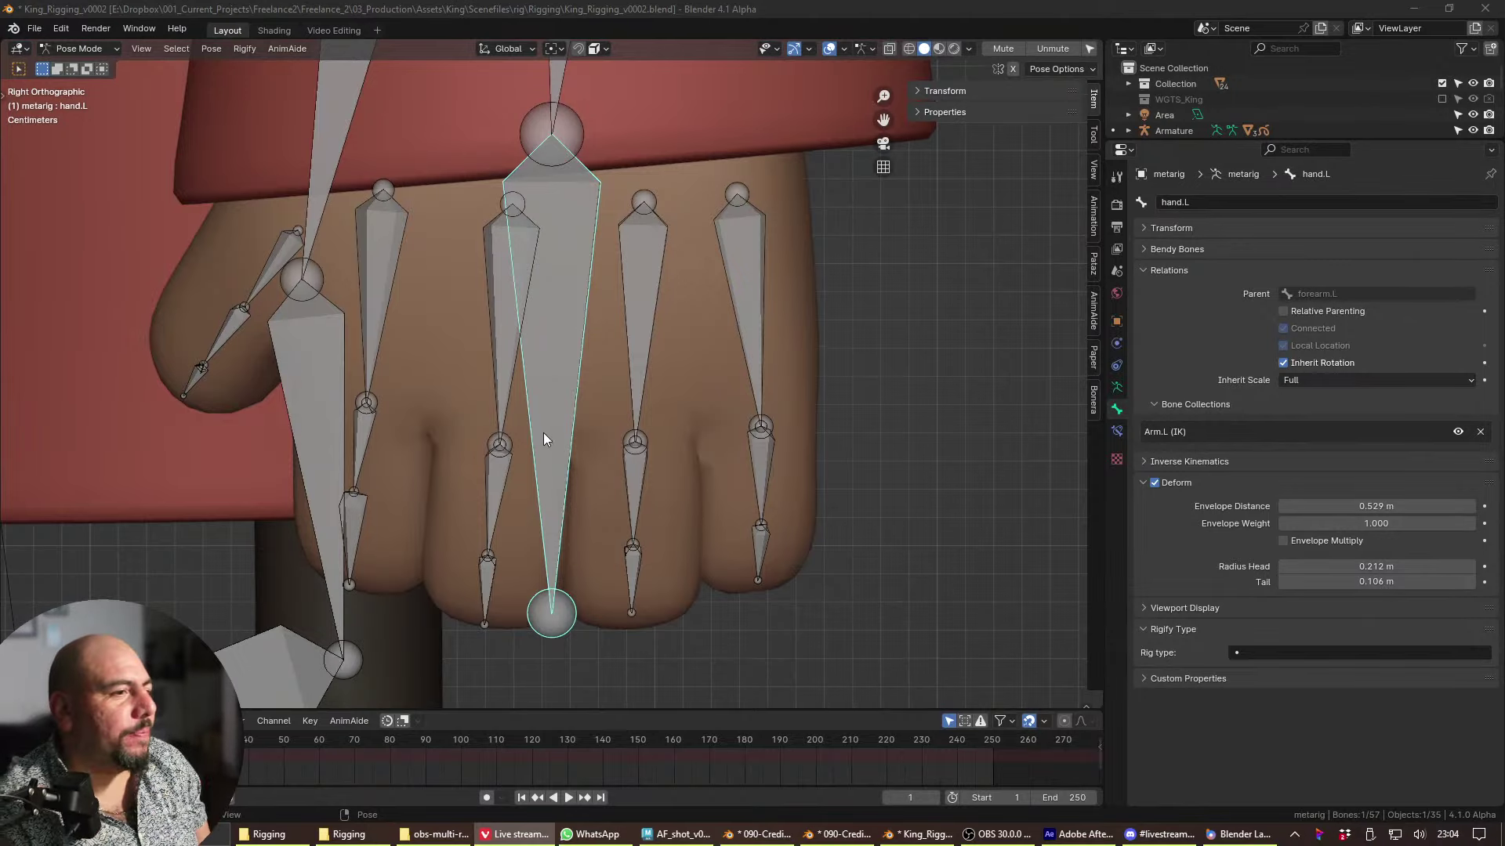
pyautogui.scroll(-6, 748, 451)
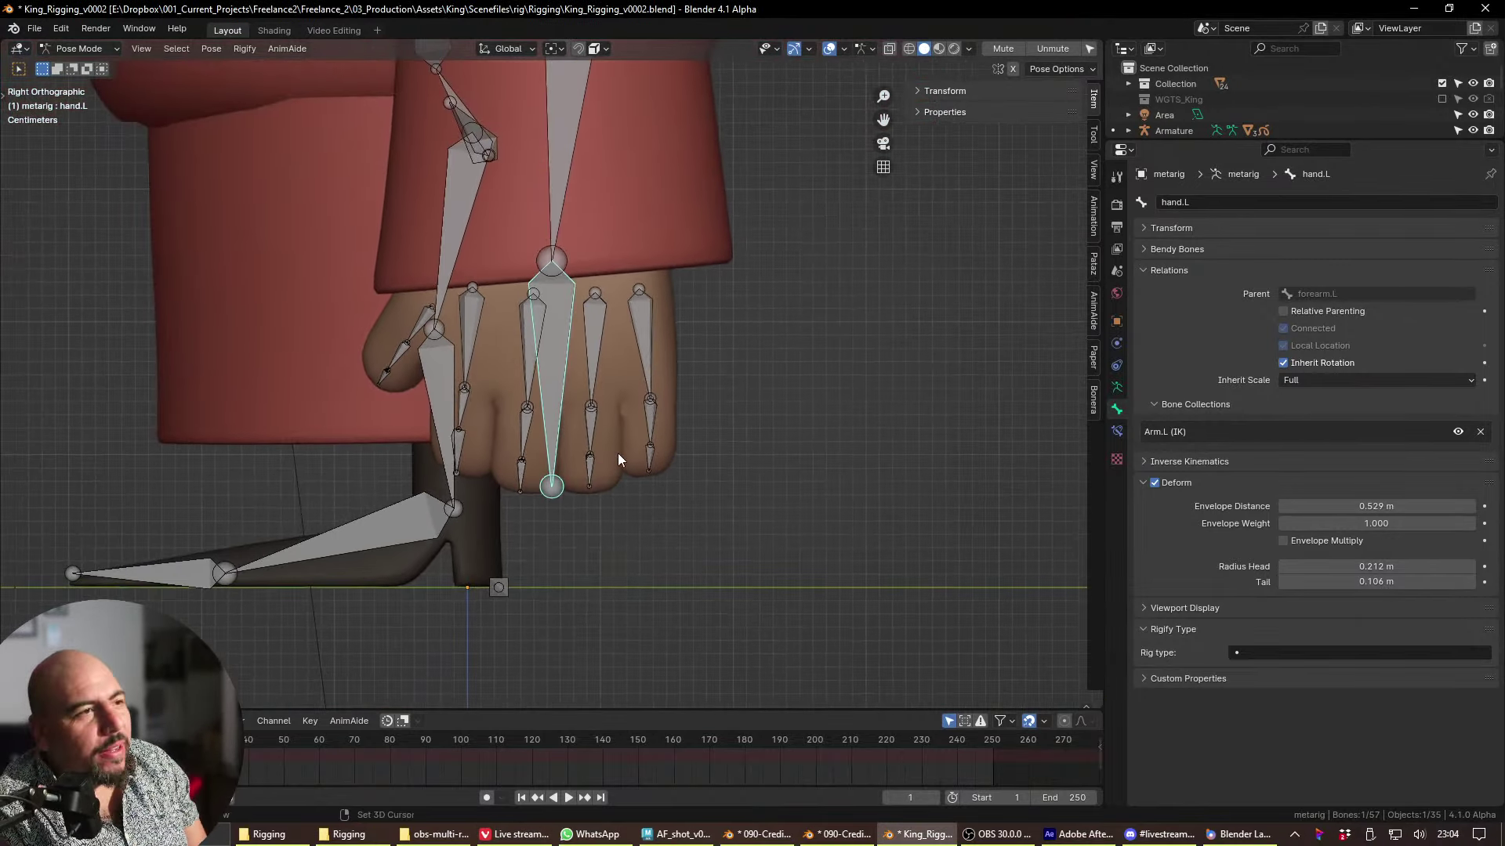
pyautogui.hotkey('ctrl', 'Tab')
pyautogui.scroll(-3, 556, 550)
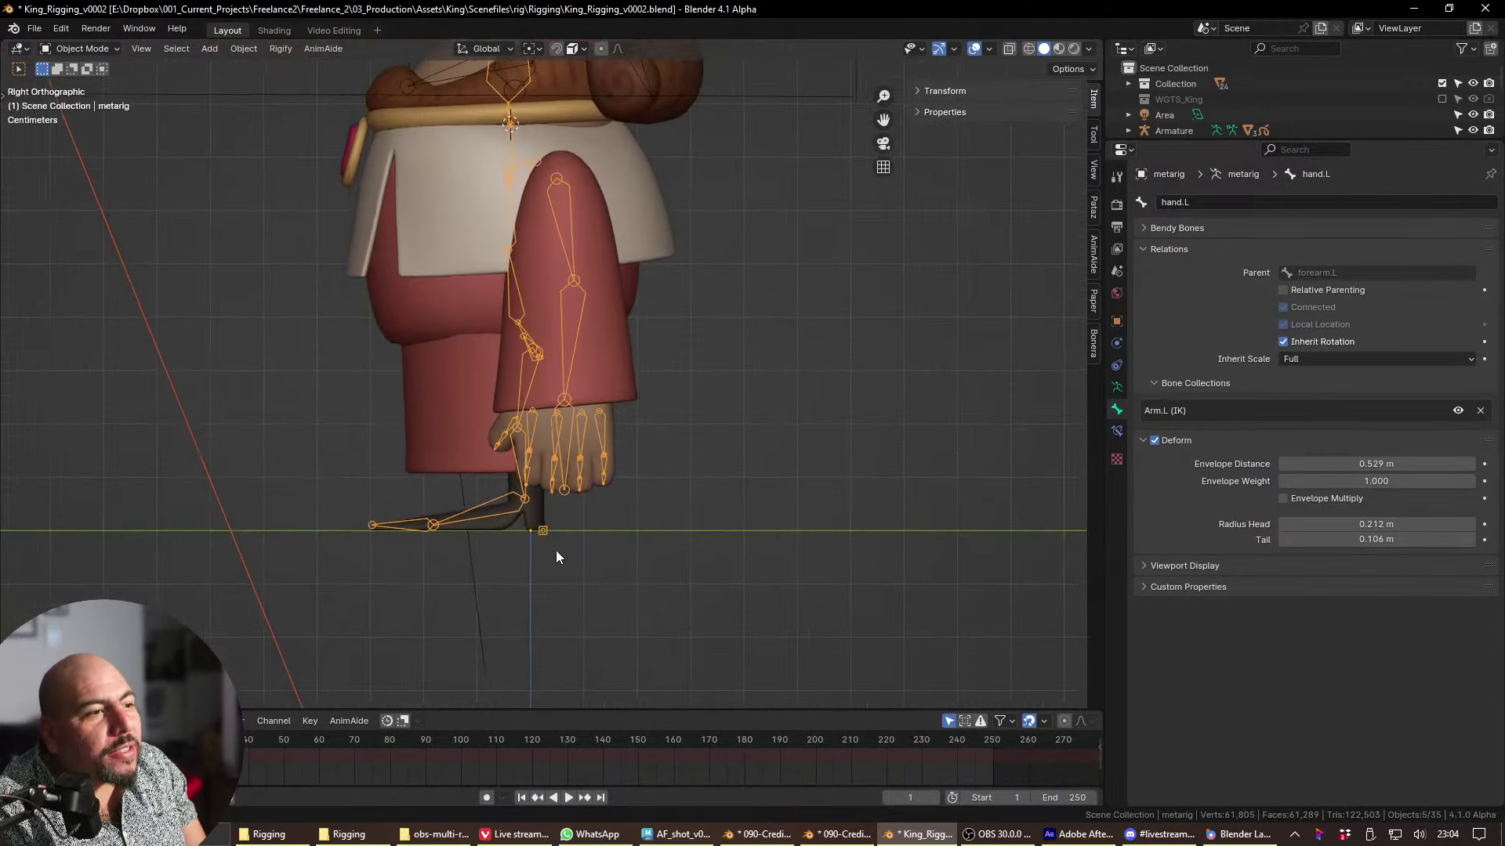
pyautogui.scroll(2, 537, 545)
pyautogui.hotkey('ctrl', 'Tab')
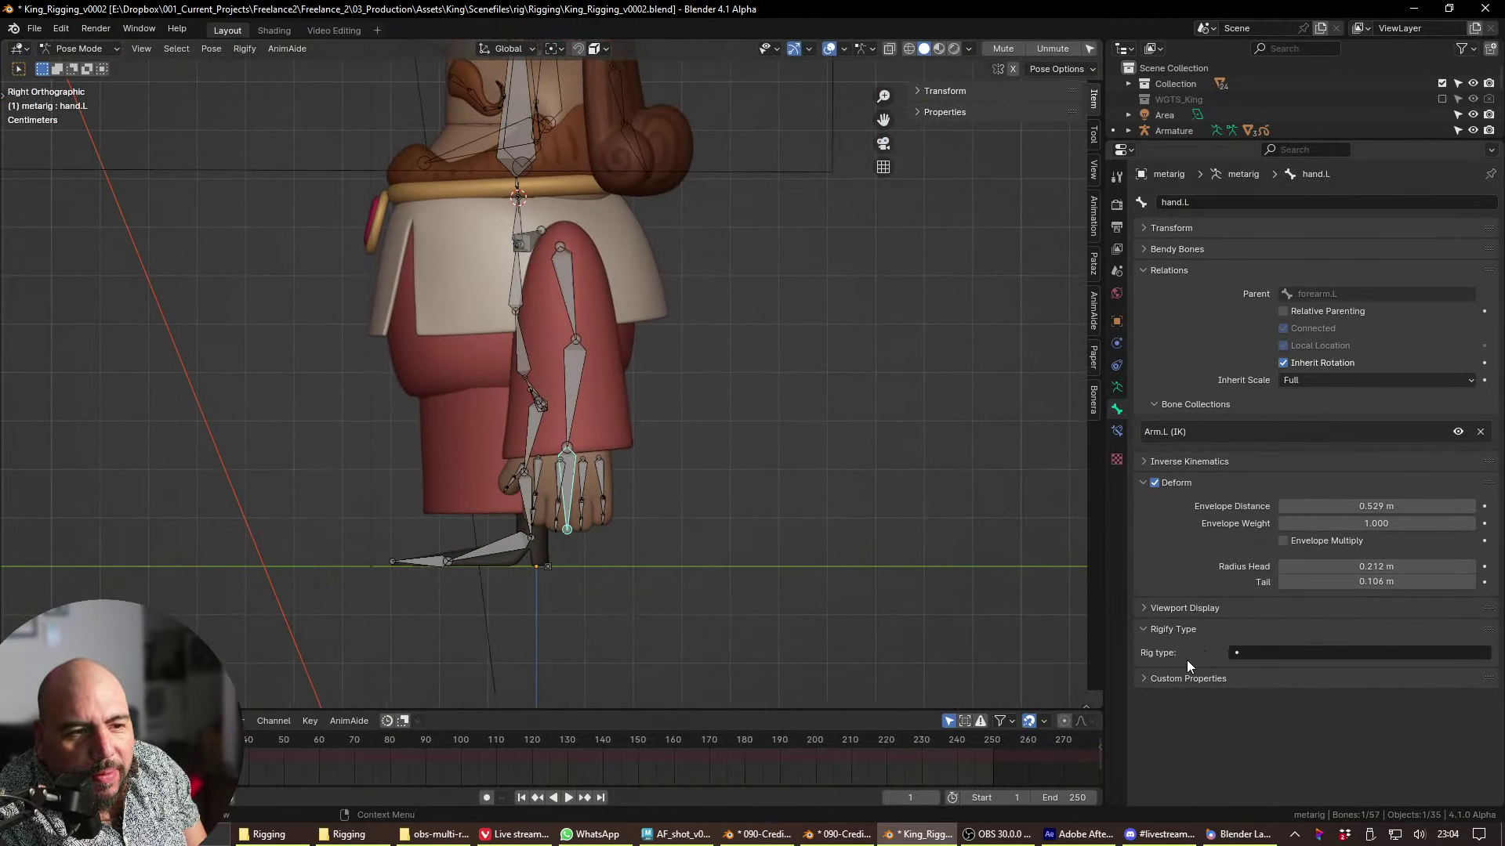
# - Check the Rigify Type options of the forearm.L and upper_arm.L bones and examine the left arm from the front
pyautogui.click(570, 401)
pyautogui.moveTo(570, 414); pyautogui.dragTo(610, 405, button='middle')
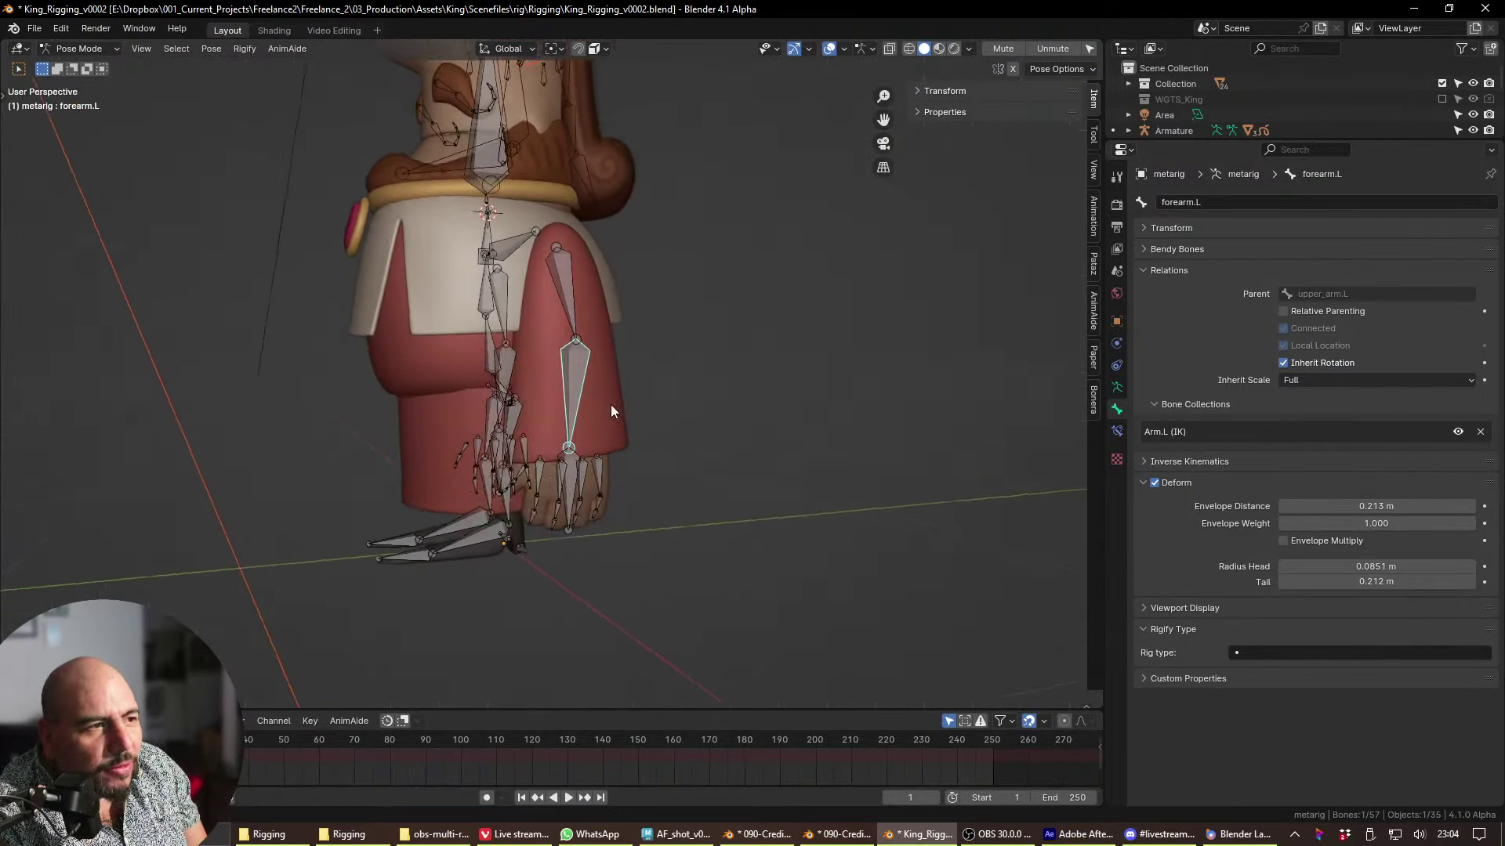
pyautogui.click(575, 328)
pyautogui.scroll(-5, 1175, 670)
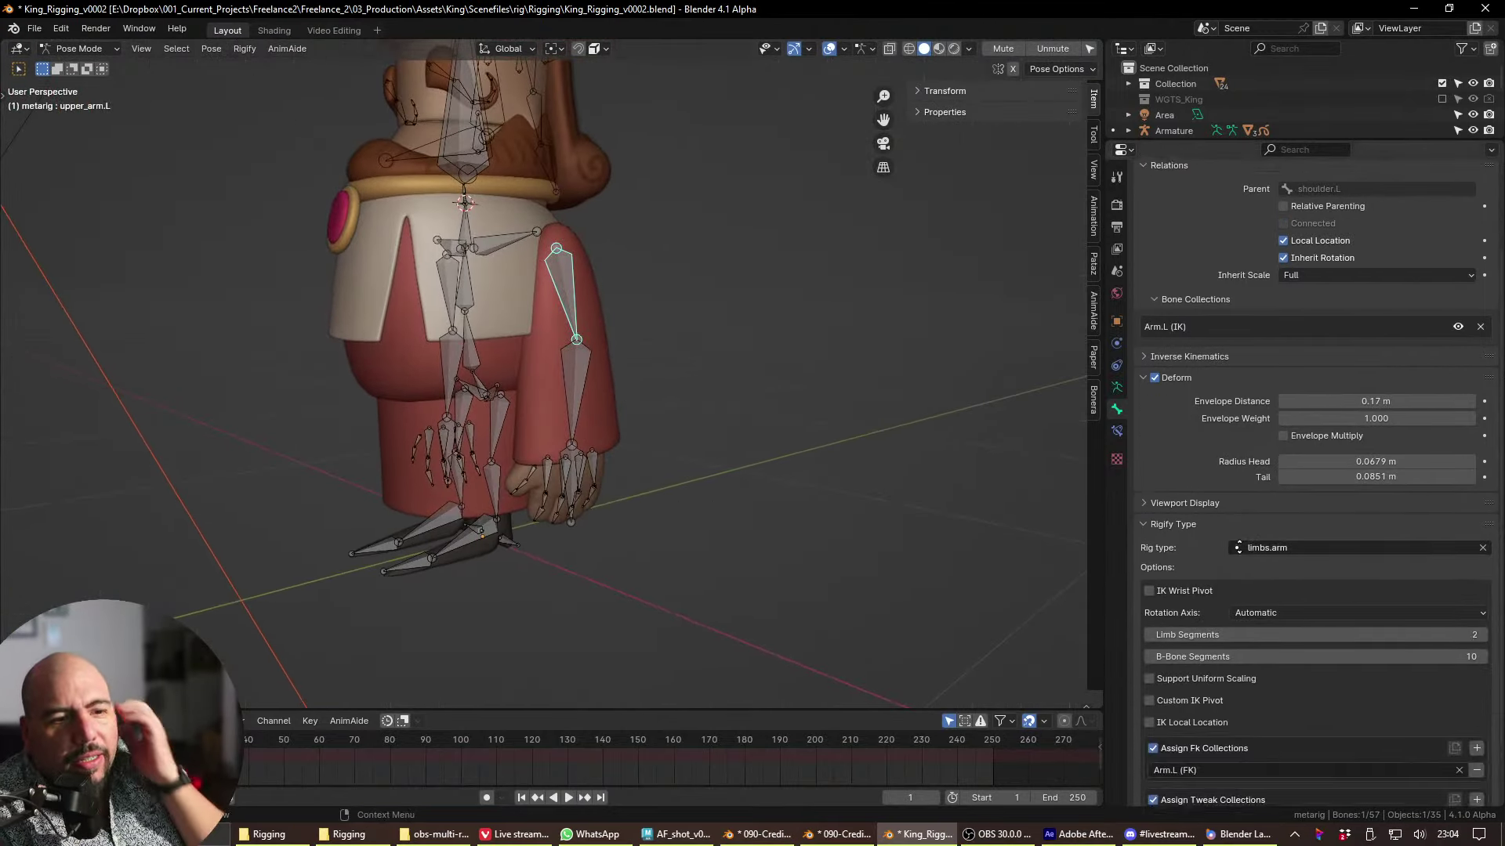
pyautogui.moveTo(772, 502); pyautogui.dragTo(733, 510, button='middle')
pyautogui.press('KP_1')
pyautogui.scroll(4, 721, 441)
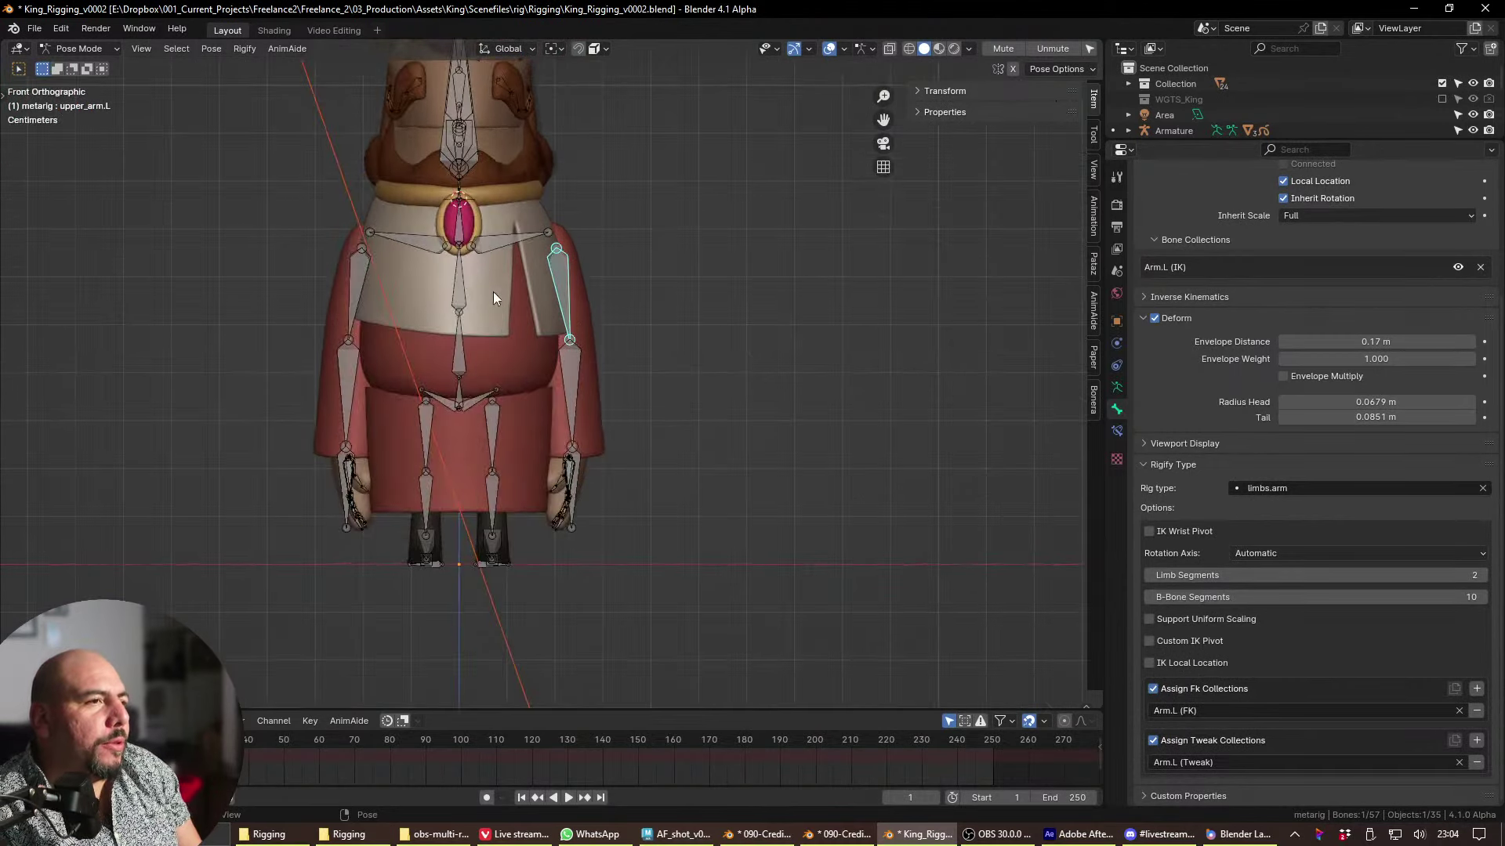
pyautogui.keyDown('shift'); pyautogui.moveTo(672, 366); pyautogui.dragTo(679, 361, button='middle'); pyautogui.keyUp('shift')
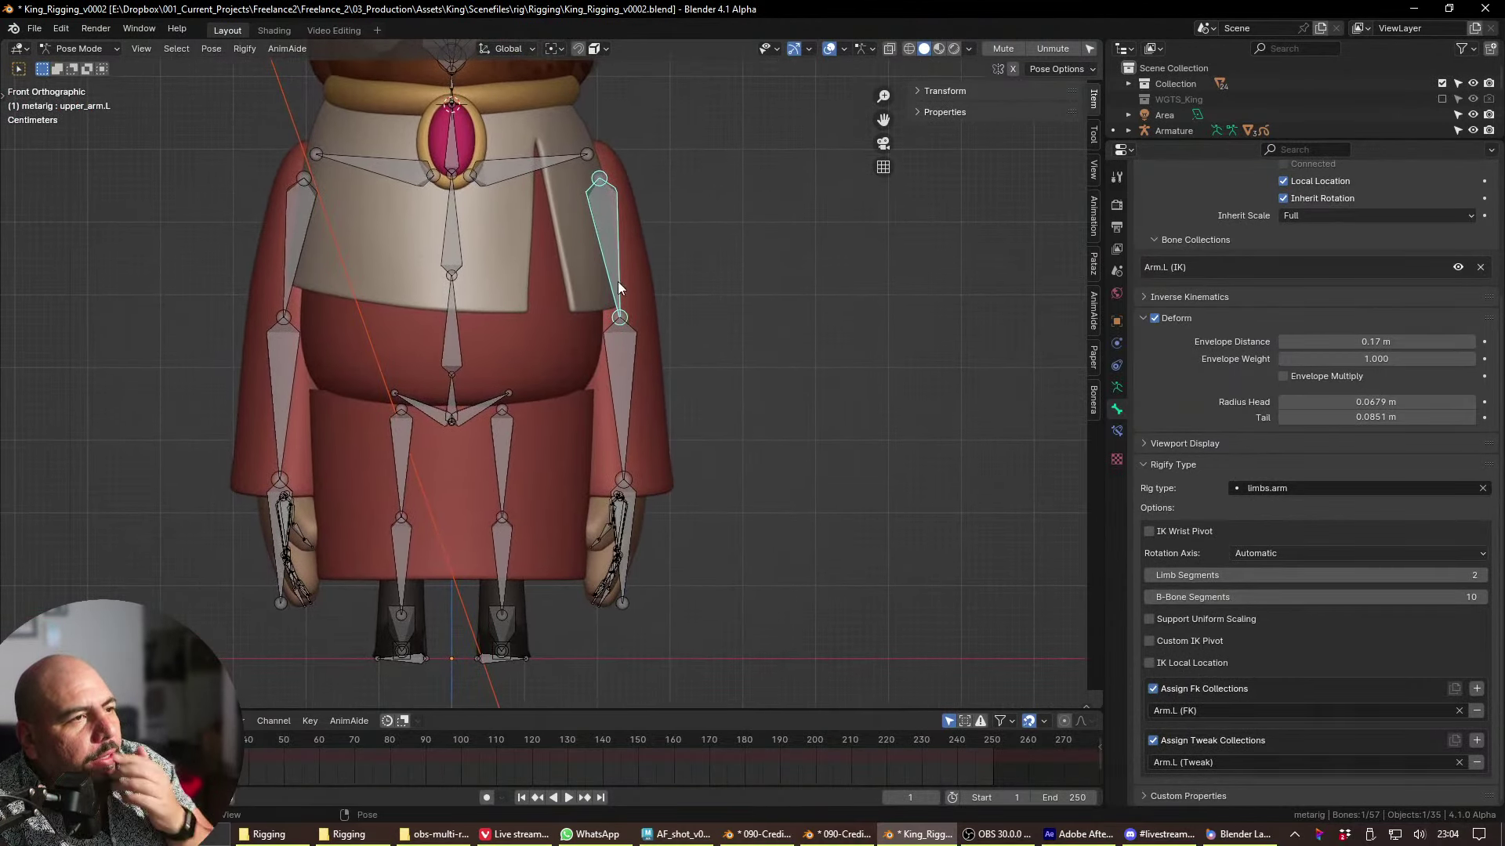
pyautogui.moveTo(657, 176); pyautogui.dragTo(710, 326)
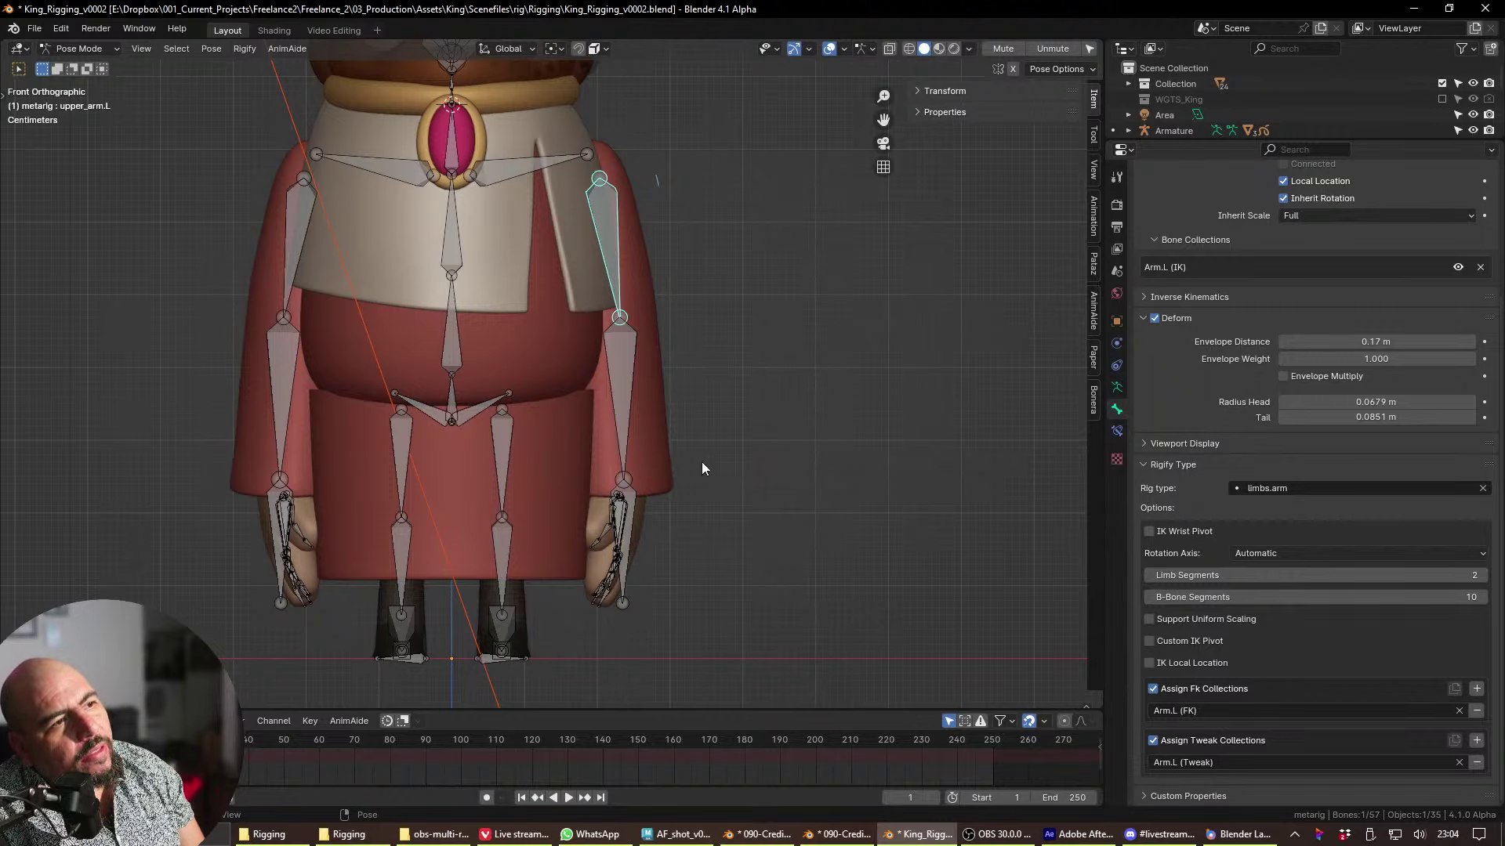
# - Return the metarig to Edit Mode and shift the left elbow joint slightly inward along the X axis
pyautogui.press('Tab')
pyautogui.click(633, 320)
pyautogui.press('g')
pyautogui.press('x')
pyautogui.click(624, 326)
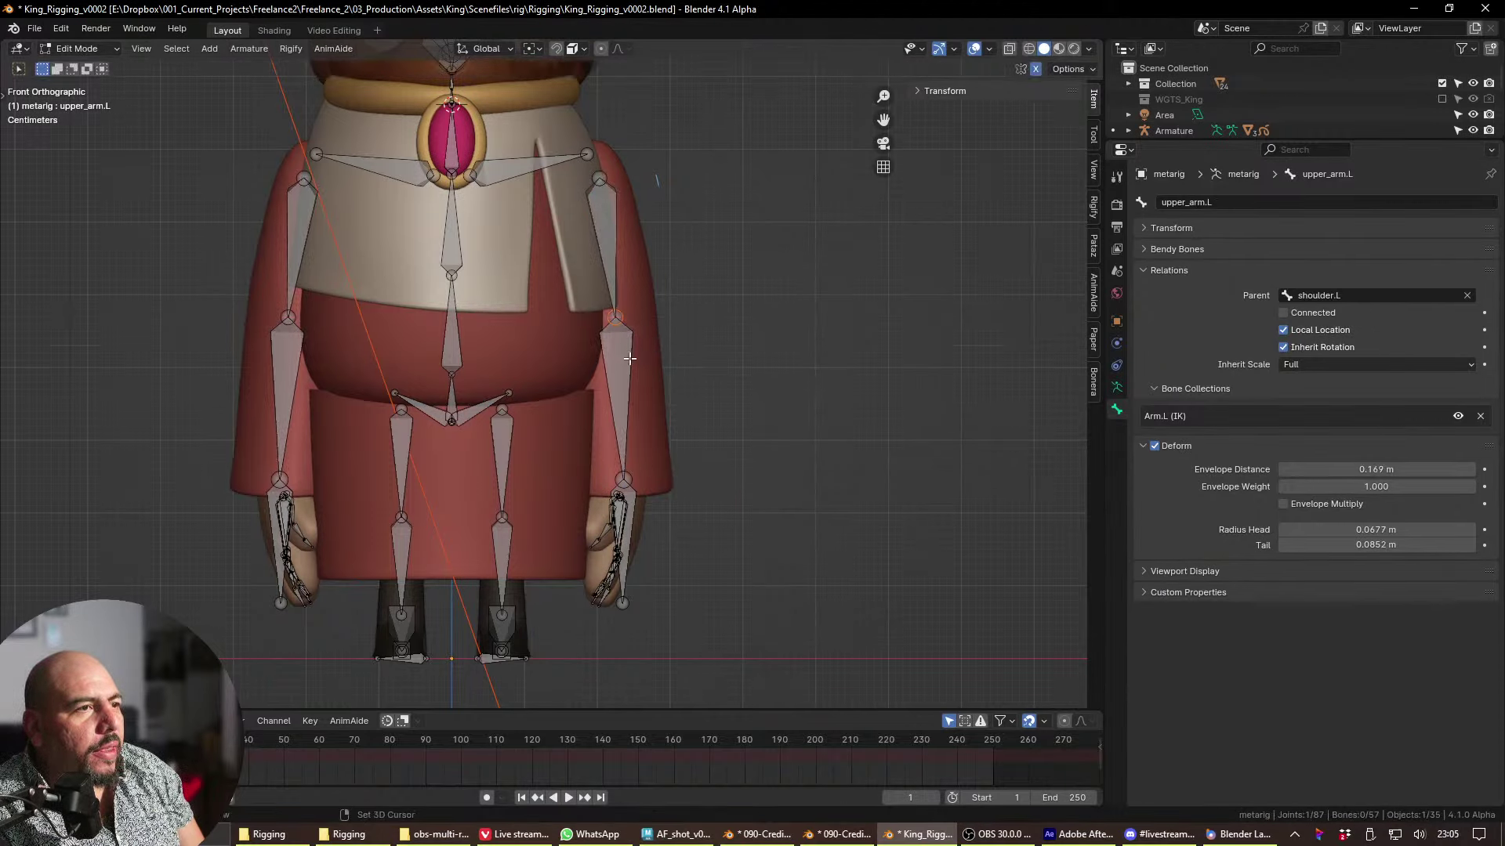
# - Place the 3D cursor midway between the left shoulder and wrist joints and snap the elbow joint to it
pyautogui.click(627, 470)
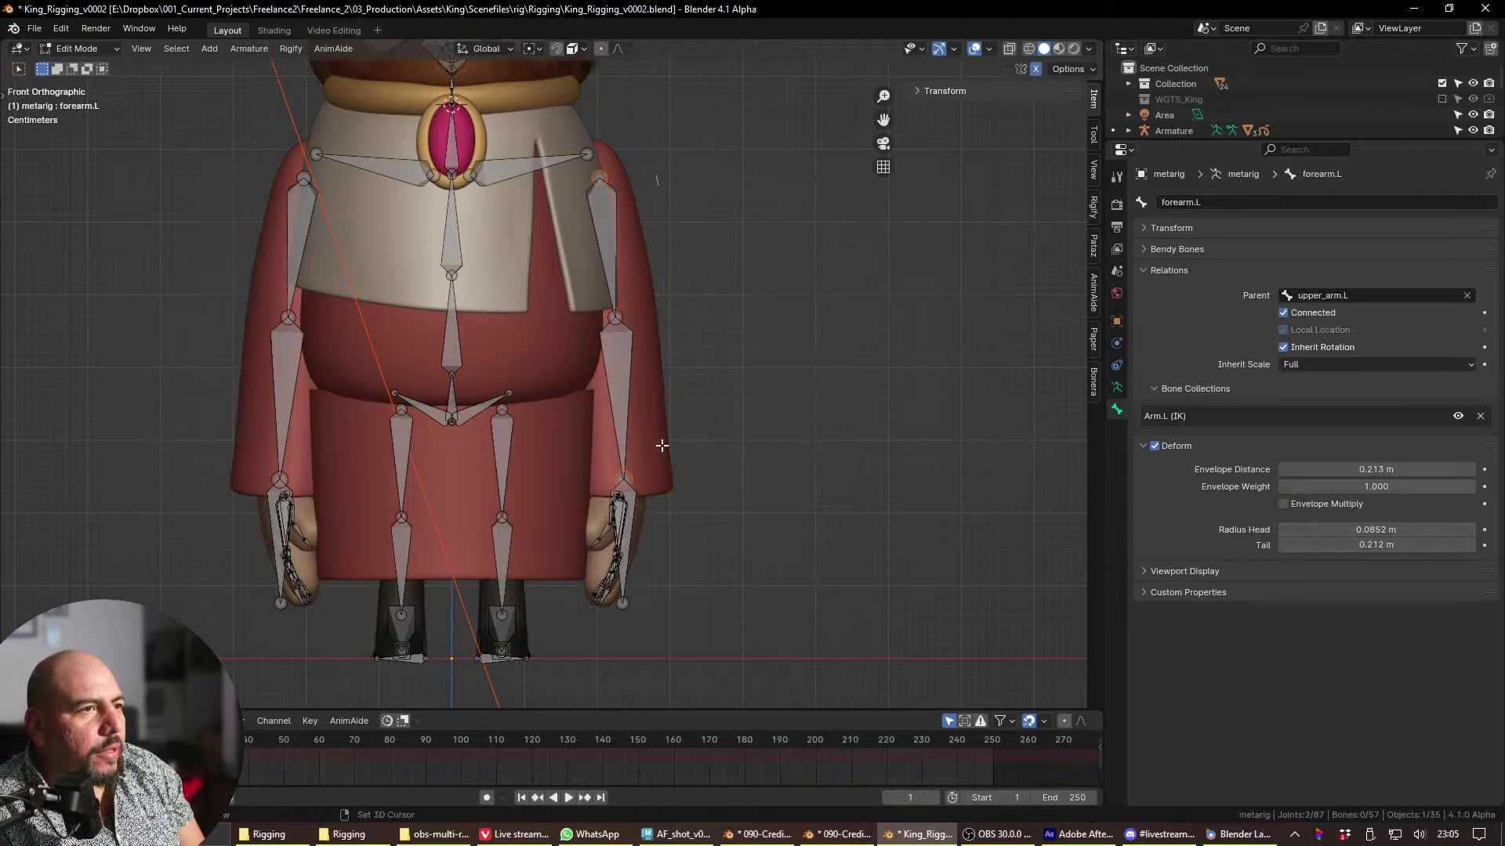
pyautogui.hotkey('shift', 's')
pyautogui.click(688, 553)
pyautogui.click(623, 327)
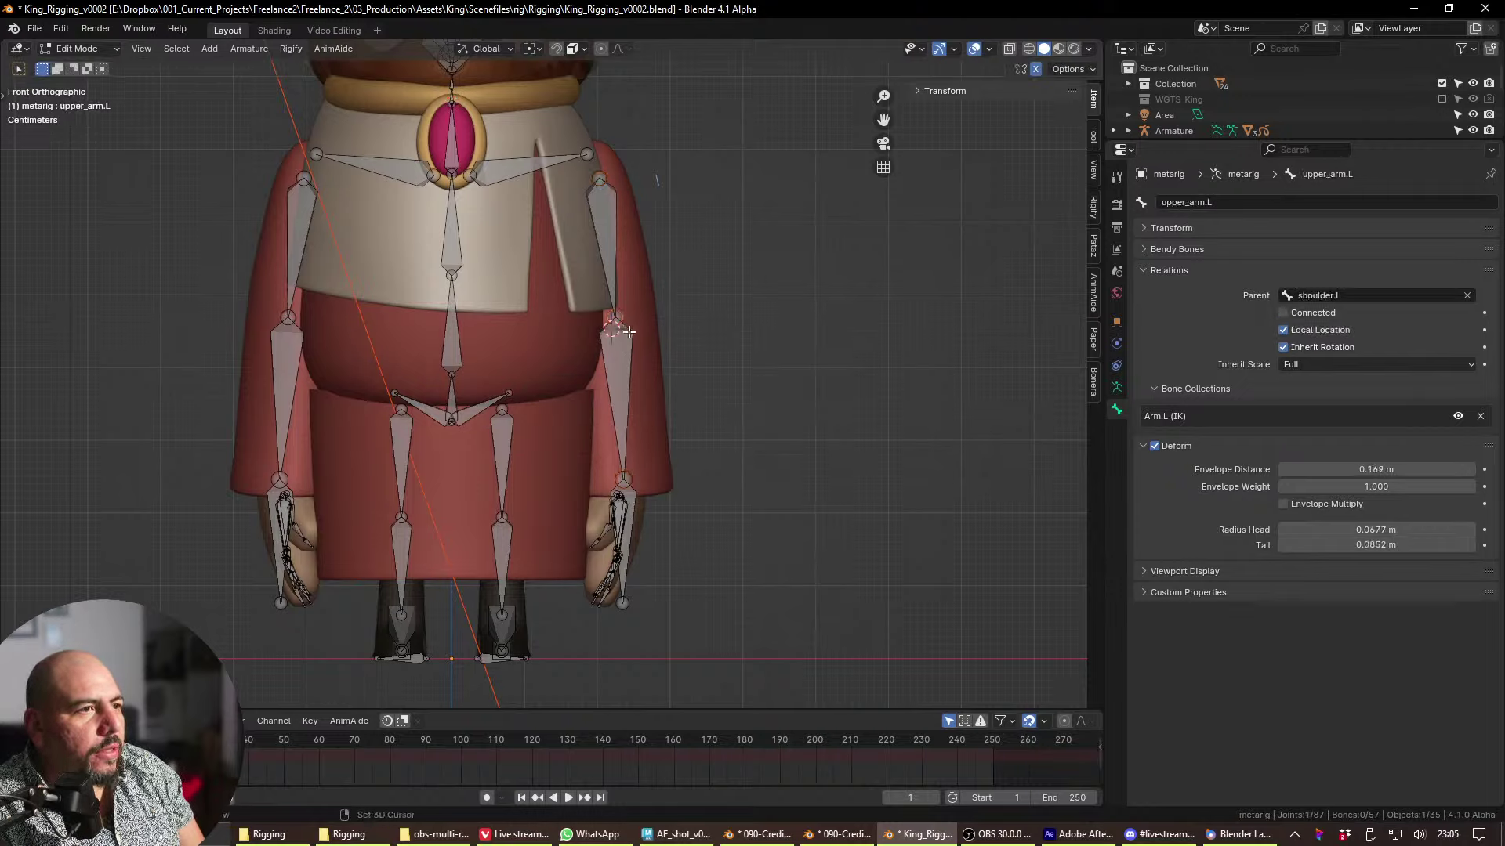
pyautogui.hotkey('shift', 's')
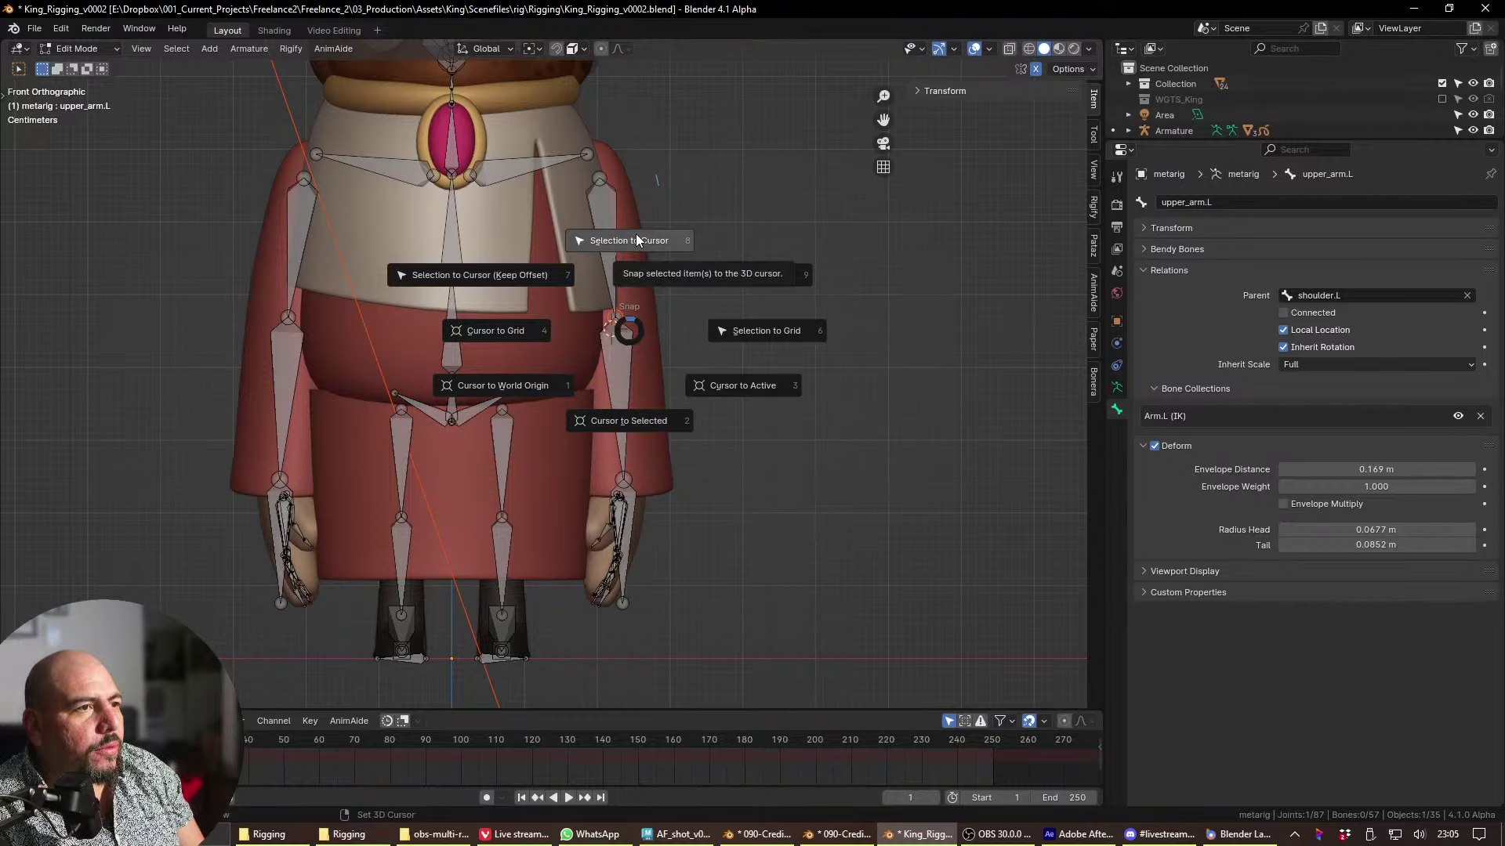
pyautogui.click(636, 235)
# - Move the left elbow joint about 0.024 m backward along the Y axis in side view and check it from the front
pyautogui.press('KP_3')
pyautogui.press('g')
pyautogui.press('y')
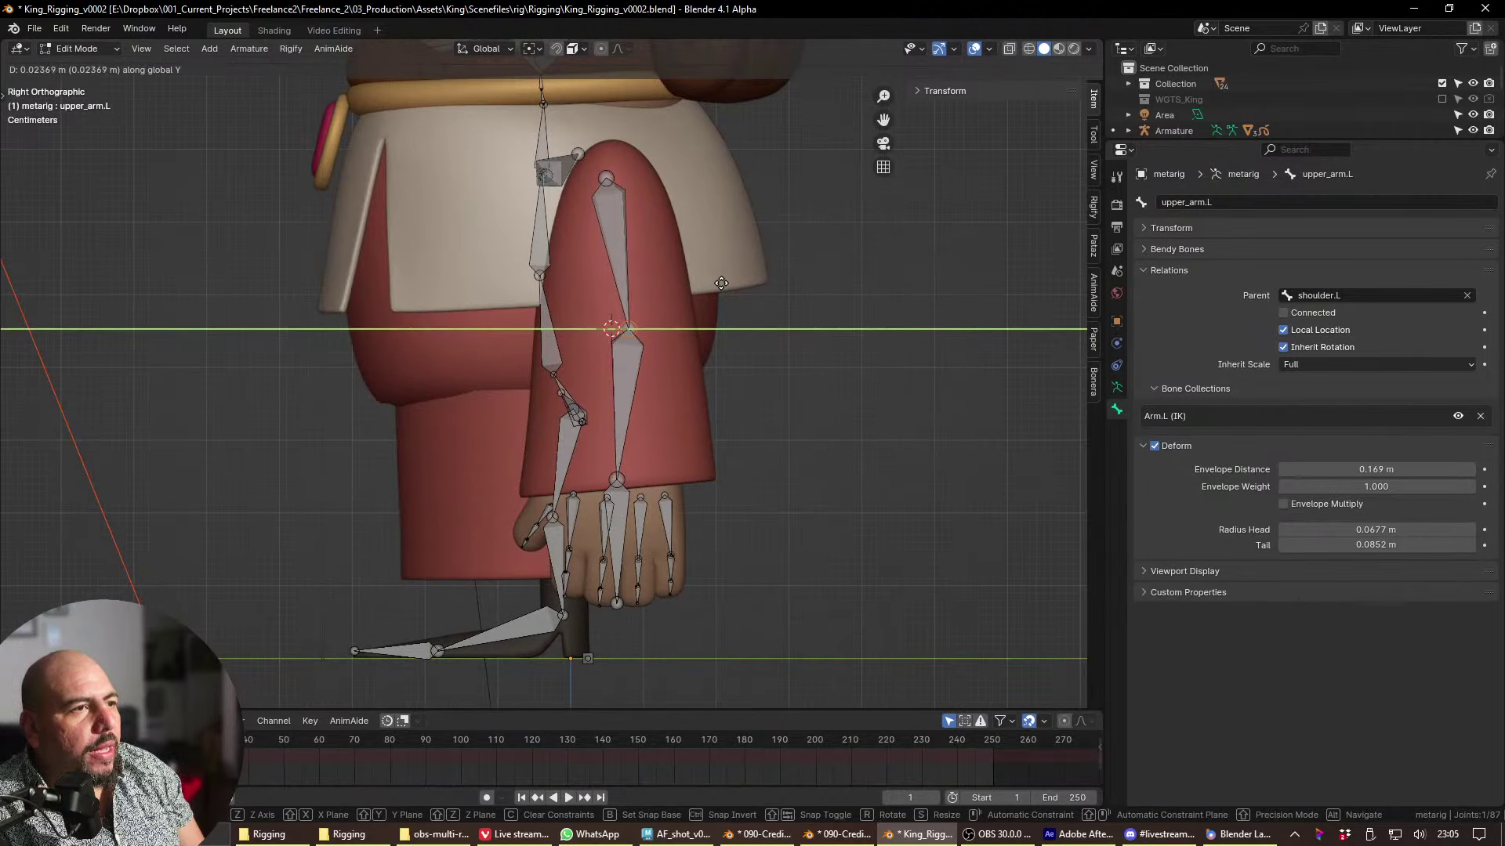
pyautogui.click(718, 283)
pyautogui.press('KP_1')
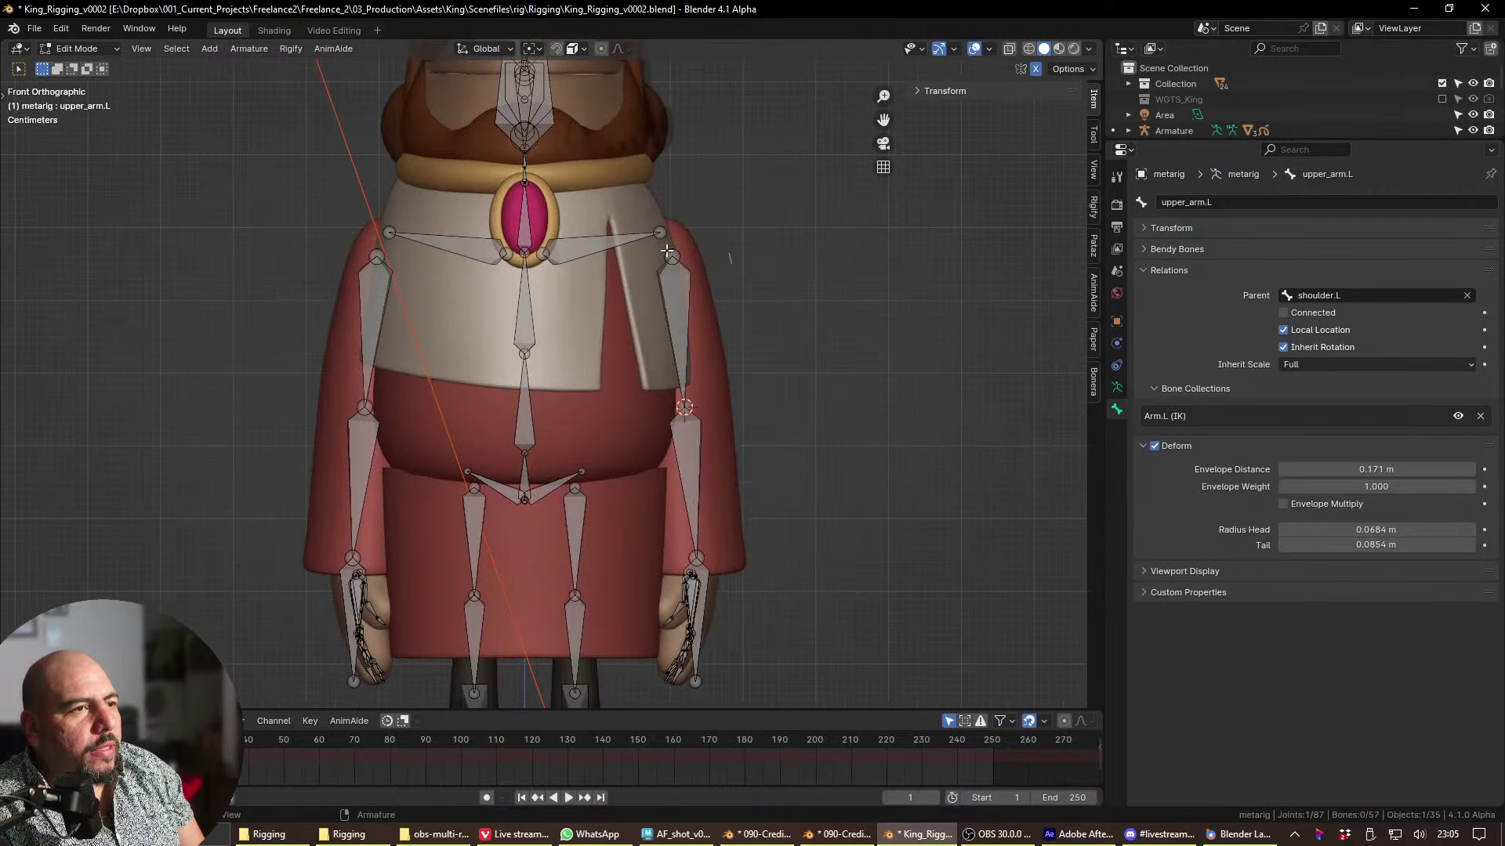
pyautogui.keyDown('shift'); pyautogui.moveTo(699, 613); pyautogui.dragTo(695, 540, button='middle'); pyautogui.keyUp('shift')
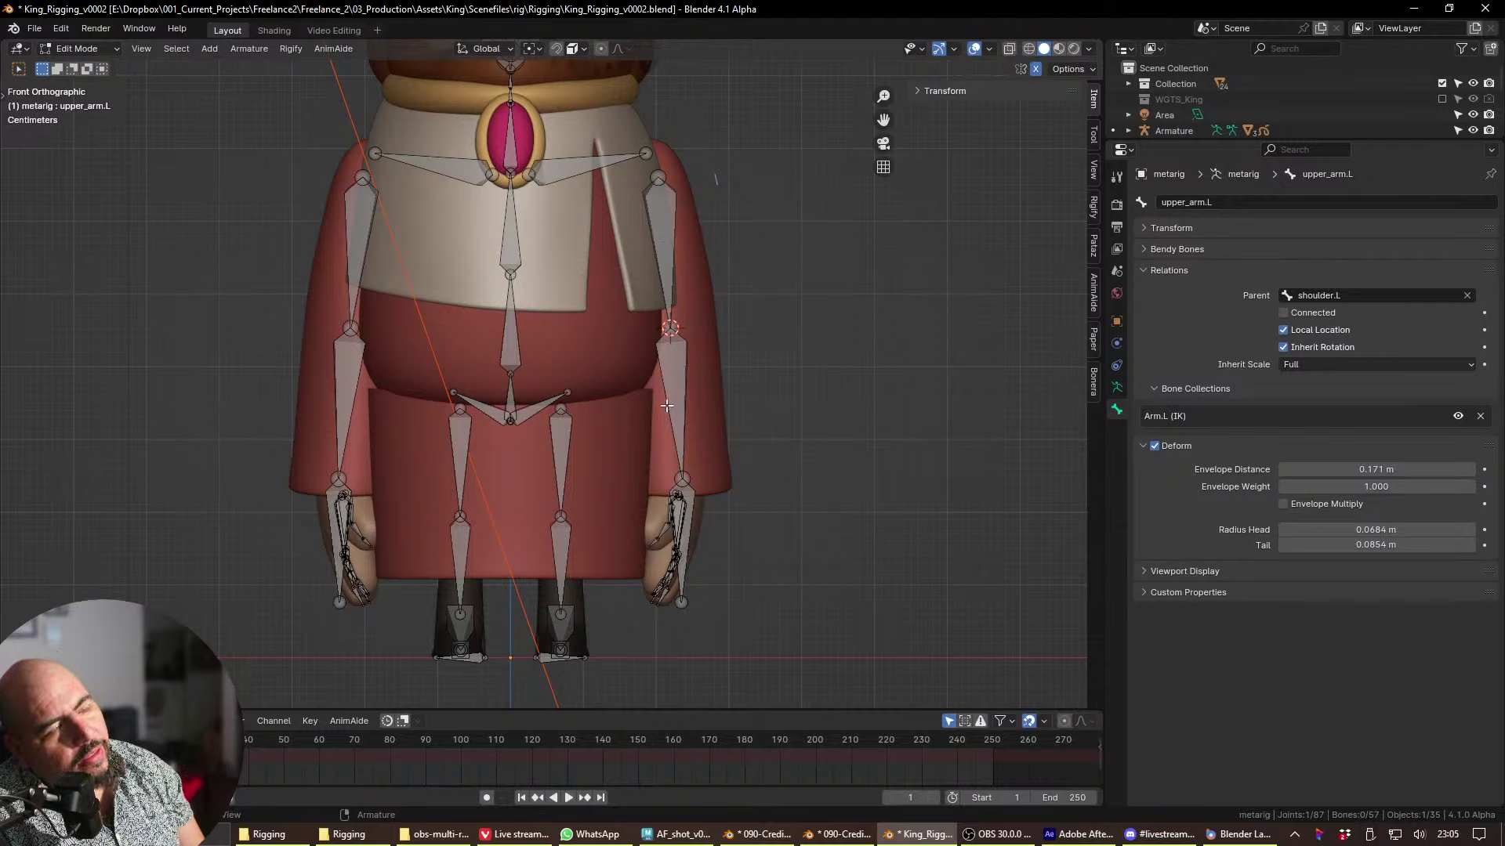
# - Return the metarig to Object Mode and generate its Rigify control rig
pyautogui.hotkey('ctrl', 'Tab')
pyautogui.click(716, 539)
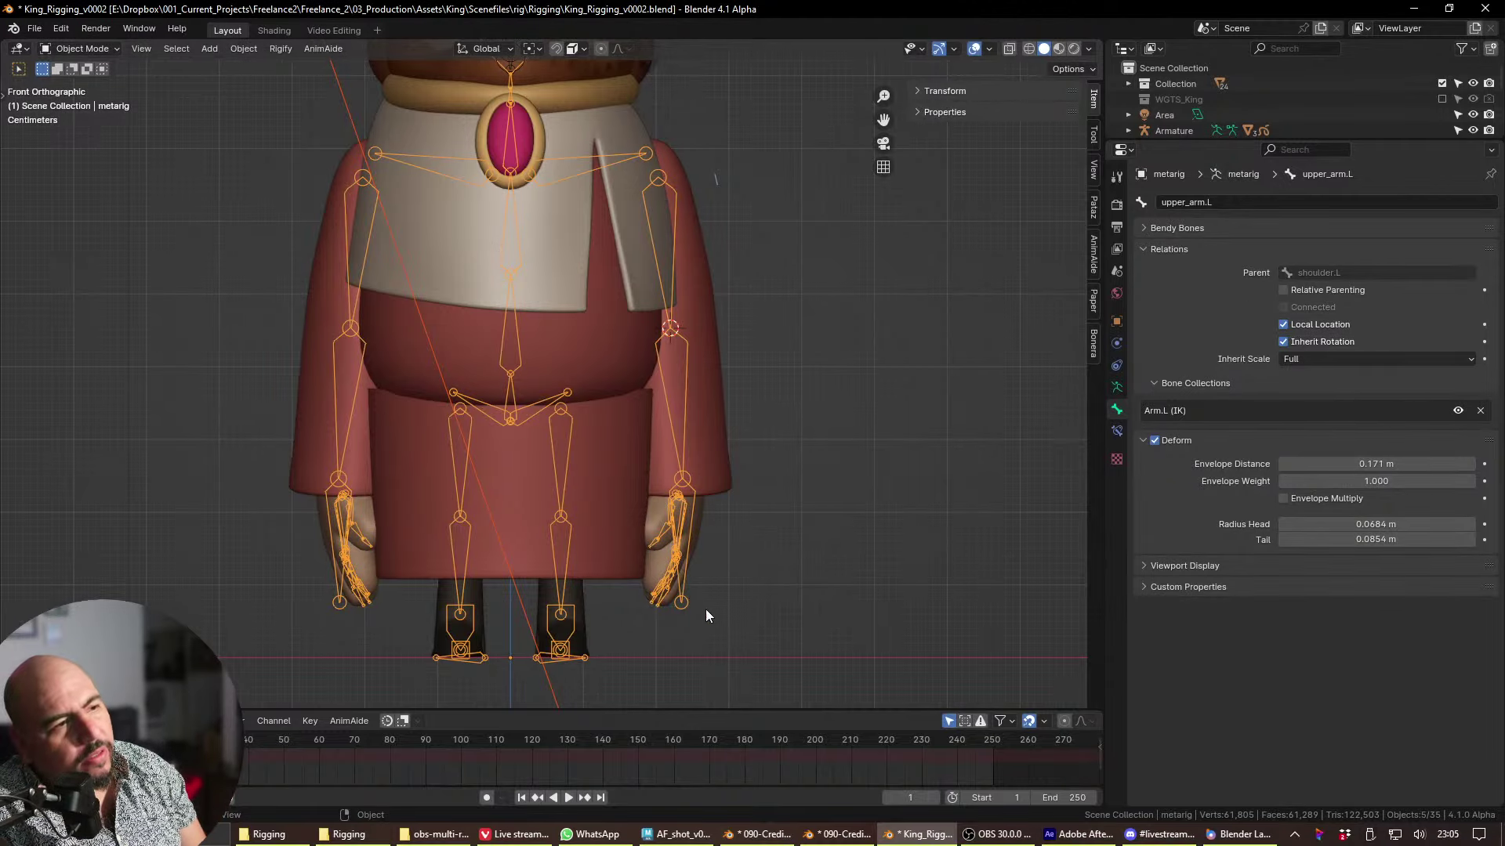
pyautogui.click(1117, 391)
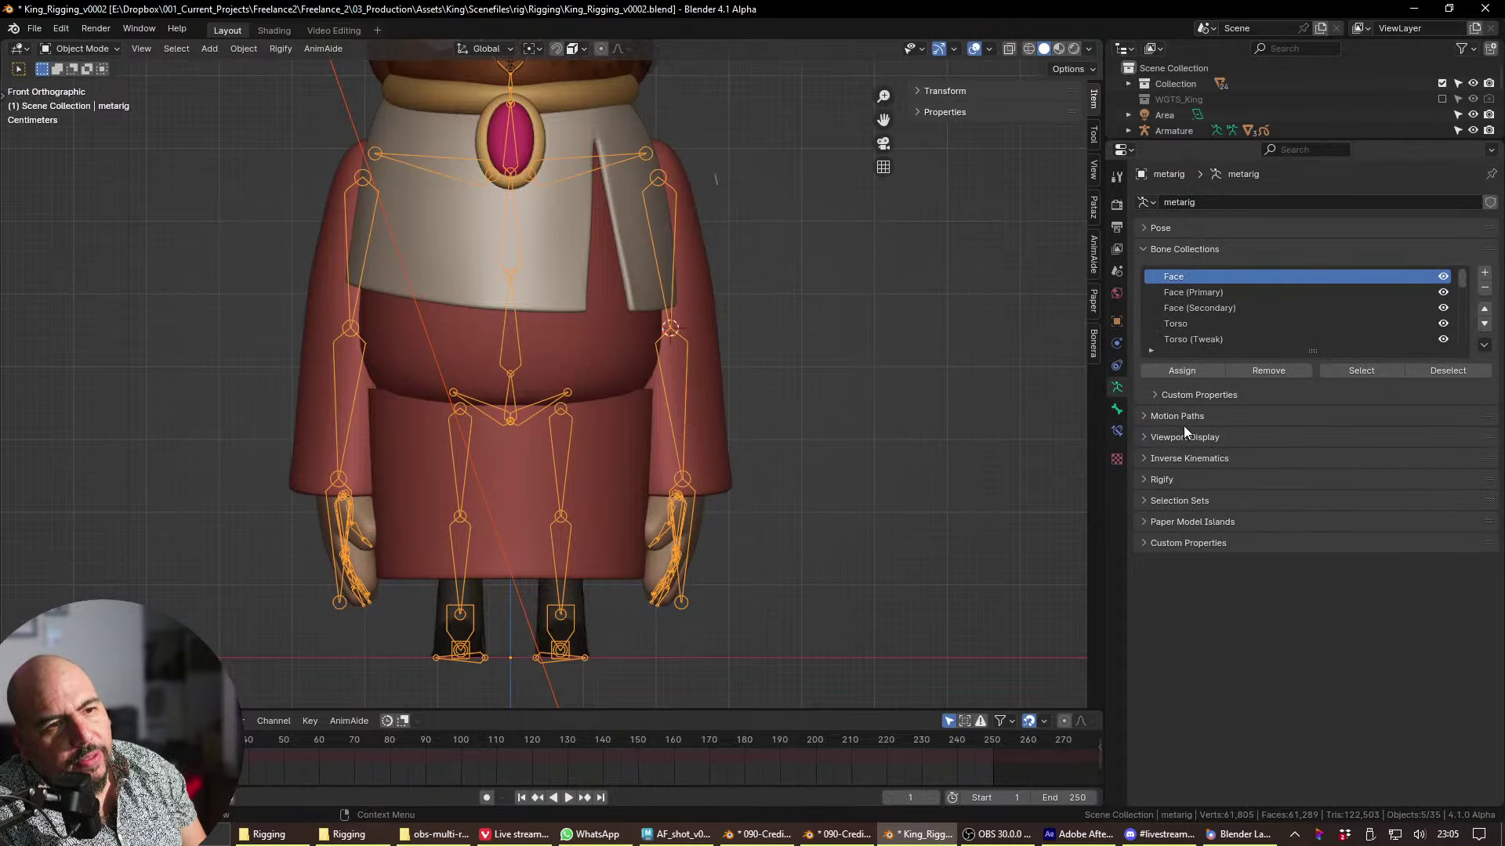
pyautogui.click(1187, 480)
pyautogui.click(1201, 506)
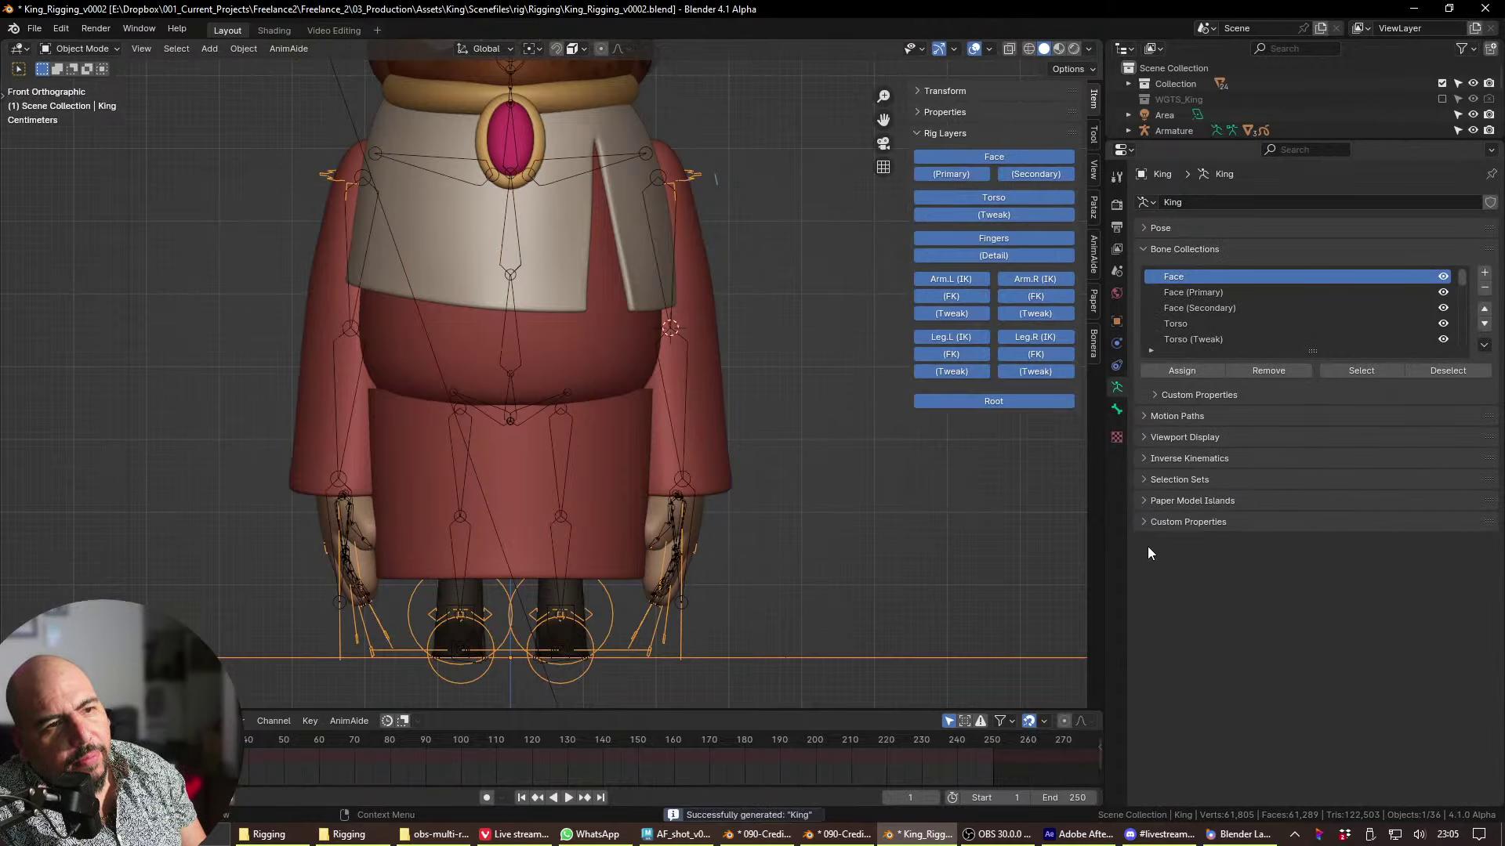
# - Check the generated hand controls from the side, then hide the metarig and select the King control rig
pyautogui.moveTo(705, 533); pyautogui.dragTo(730, 638, button='middle')
pyautogui.press('`')
pyautogui.click(759, 655)
pyautogui.scroll(6, 811, 406)
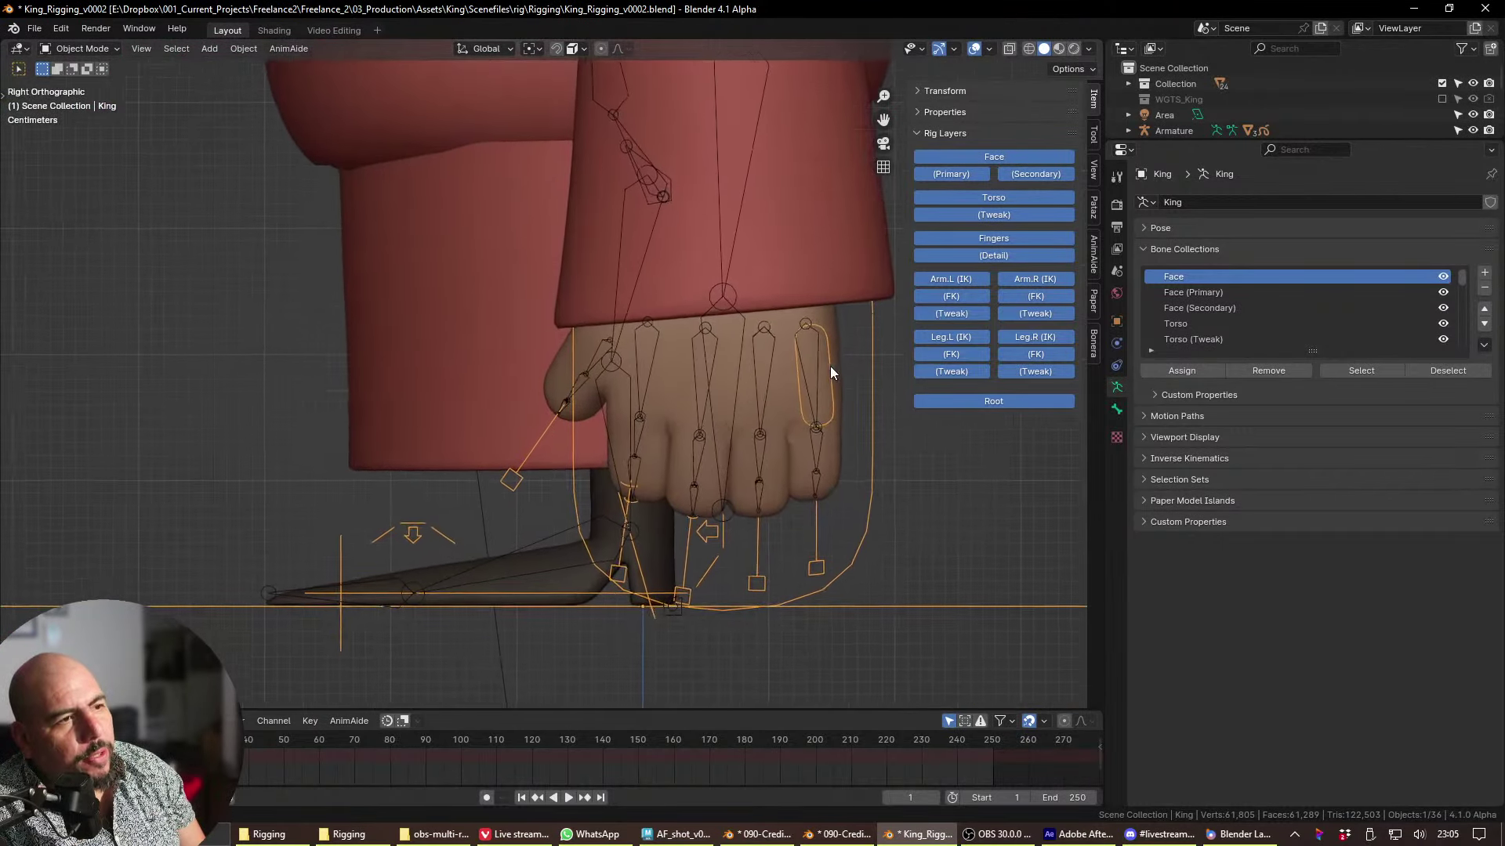
pyautogui.moveTo(760, 439); pyautogui.dragTo(502, 511, button='middle')
pyautogui.press('KP_1')
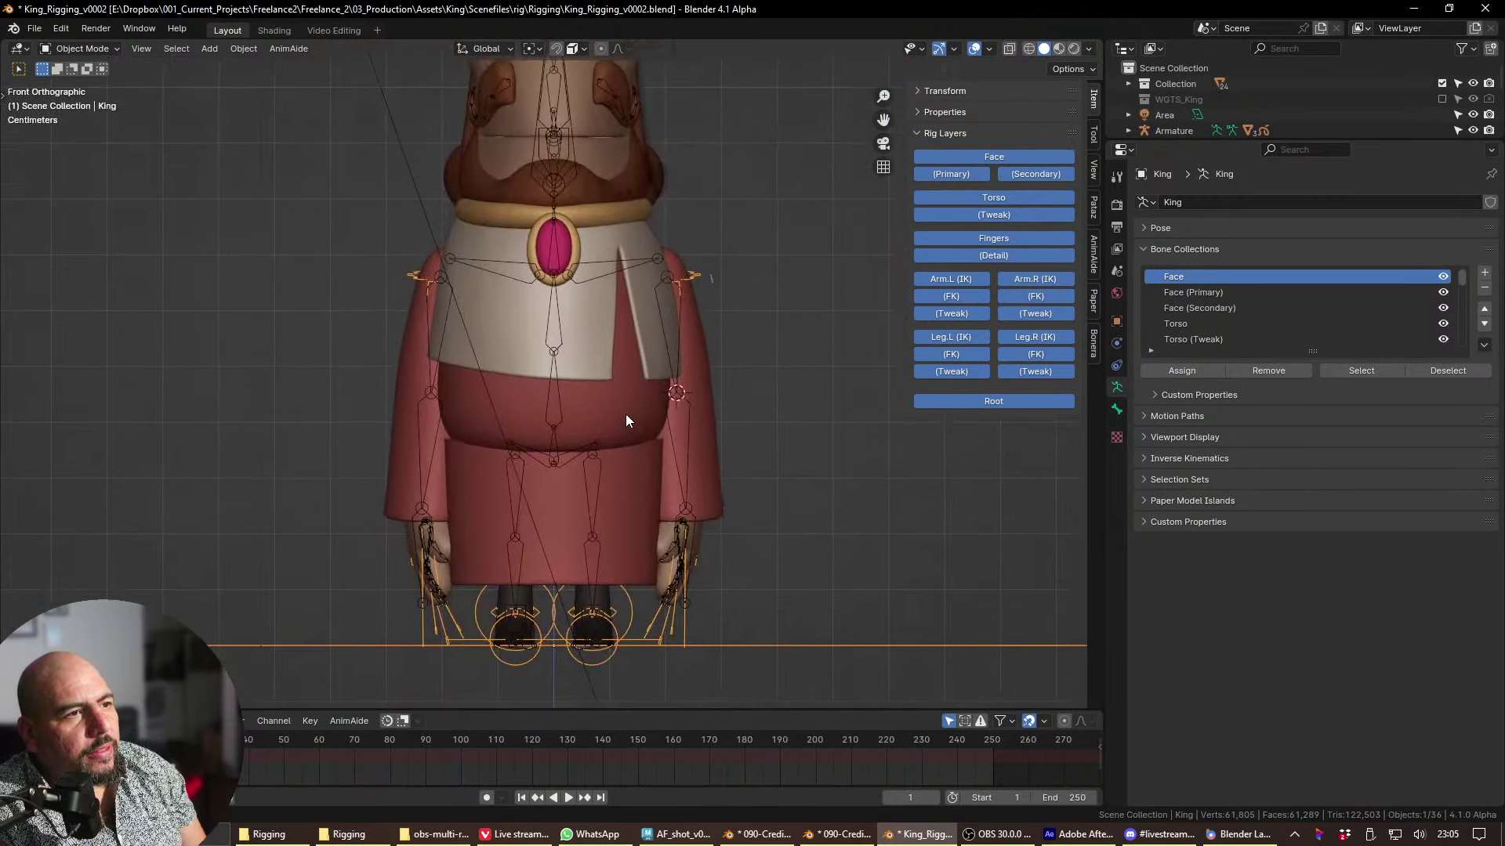
pyautogui.click(668, 452)
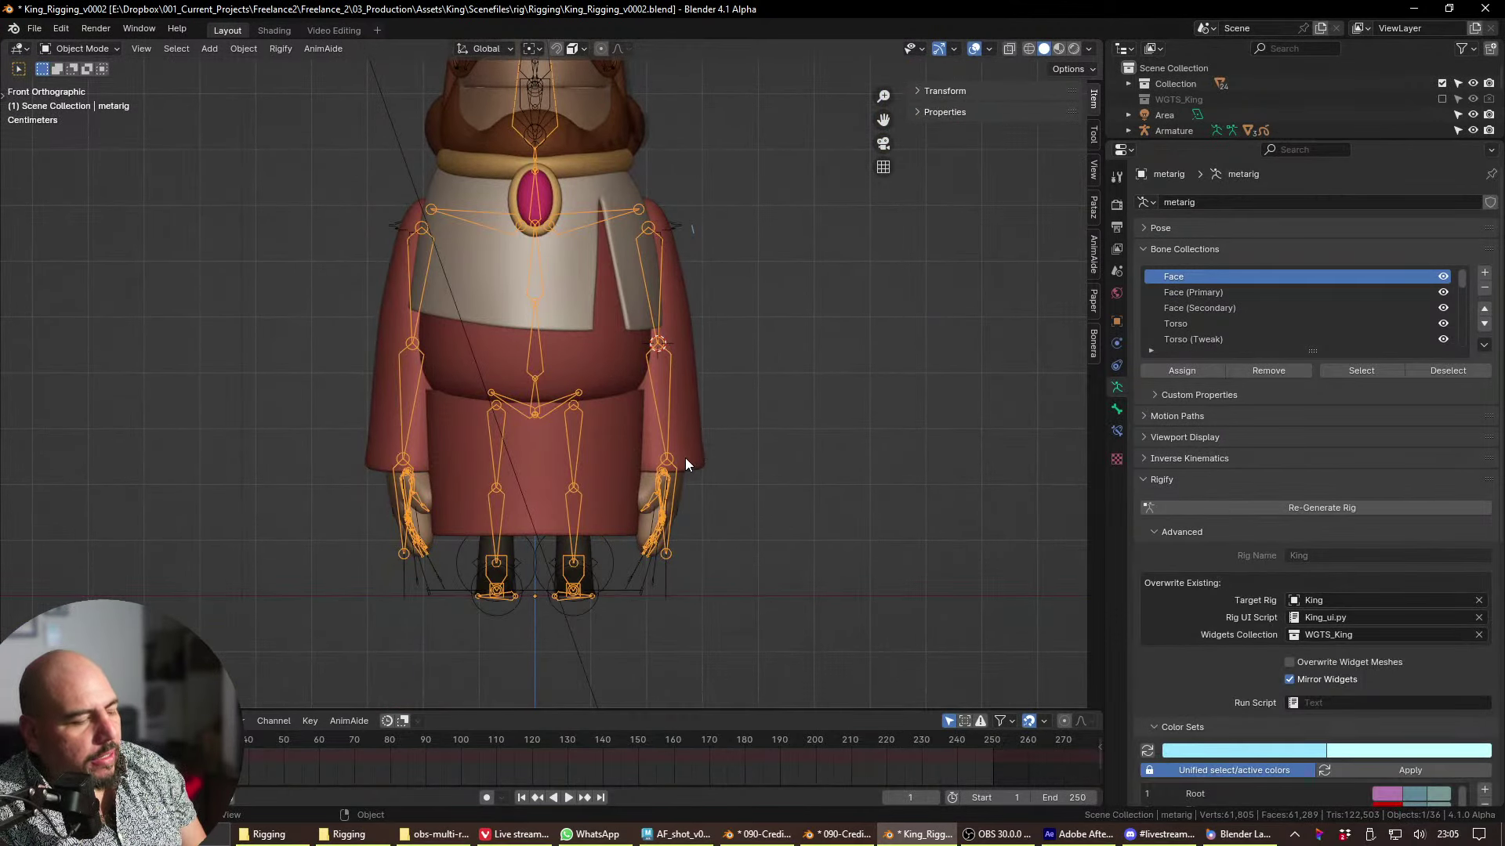
pyautogui.press('h')
pyautogui.click(666, 578)
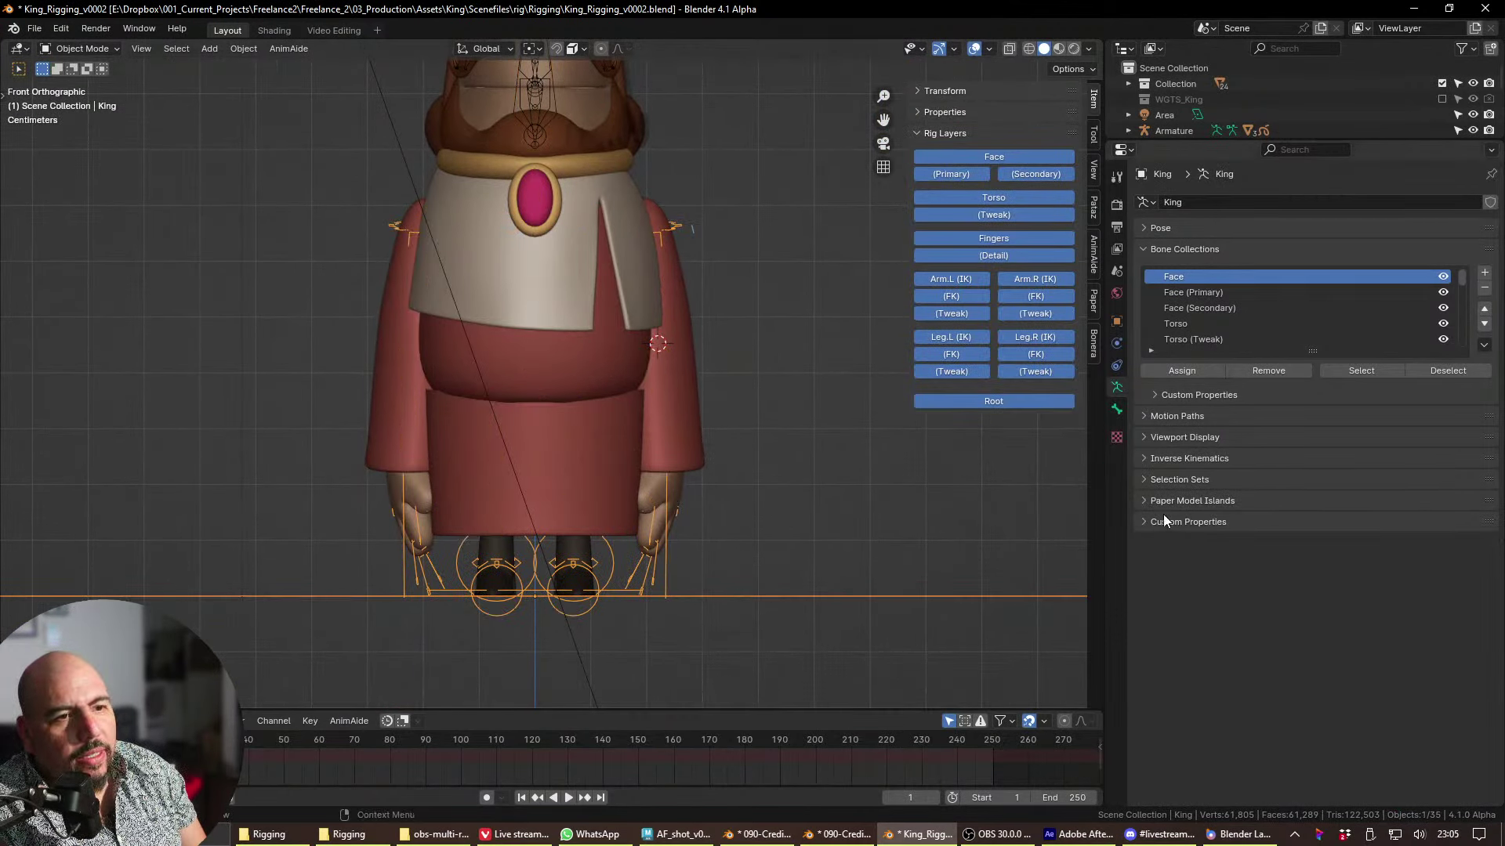
# - Enable In Front in the King rig's viewport display so its controls draw over the character
pyautogui.moveTo(886, 563); pyautogui.dragTo(964, 614, button='middle')
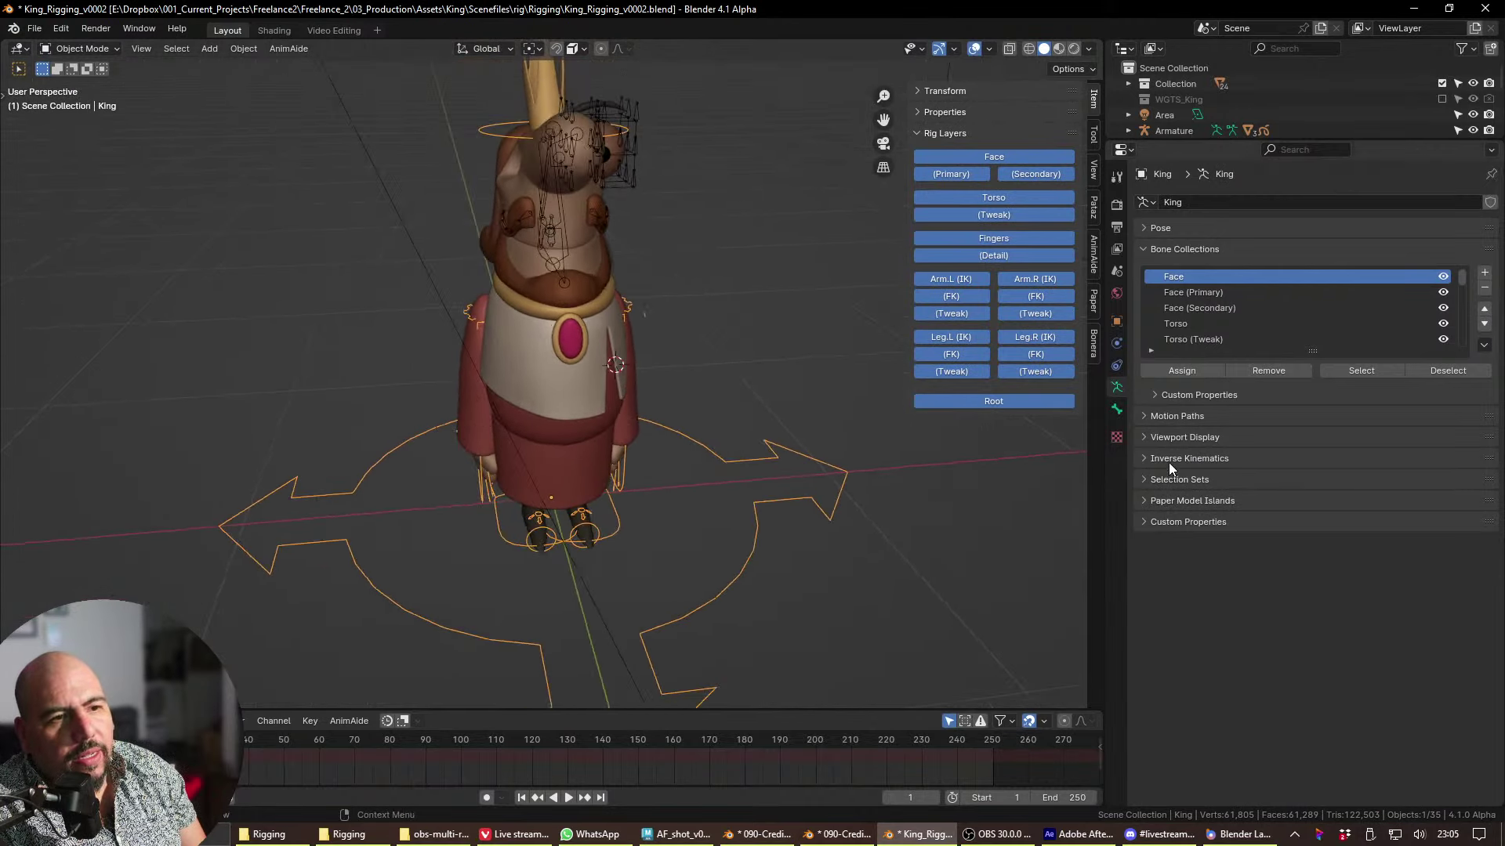
pyautogui.click(1164, 435)
pyautogui.click(1284, 532)
pyautogui.moveTo(865, 561); pyautogui.dragTo(964, 490, button='middle')
pyautogui.click(1280, 535)
pyautogui.hotkey('alt', 'z')
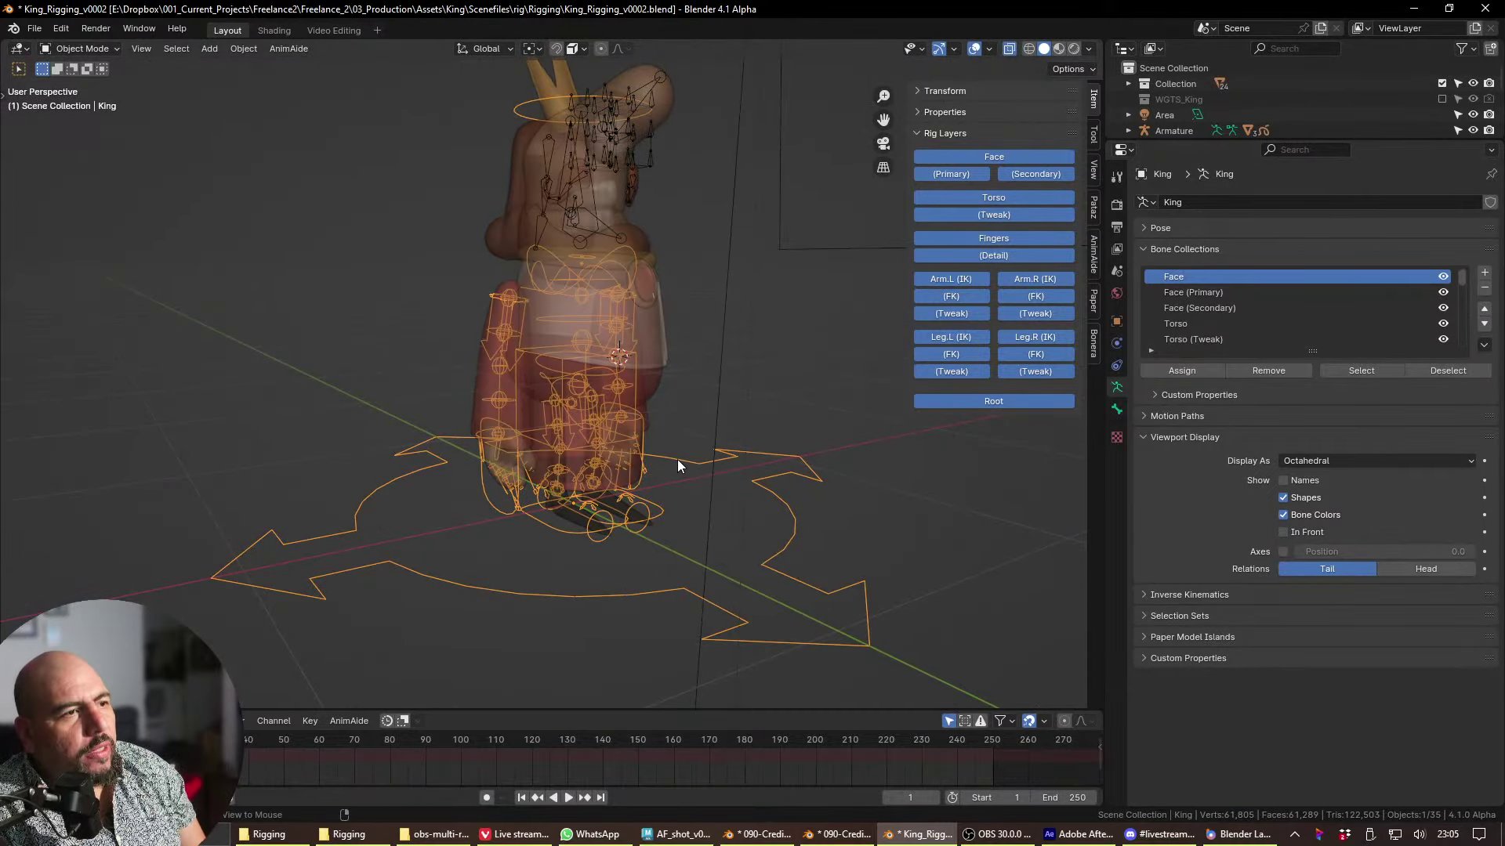
pyautogui.hotkey('alt', 'z')
pyautogui.moveTo(688, 458); pyautogui.dragTo(791, 470, button='middle')
pyautogui.click(1283, 532)
pyautogui.moveTo(705, 510); pyautogui.dragTo(598, 375, button='middle')
# - Select the body and clothing meshes with the King rig active and parent them to it with Automatic Weights
pyautogui.scroll(-3, 727, 438)
pyautogui.scroll(-2, 406, 382)
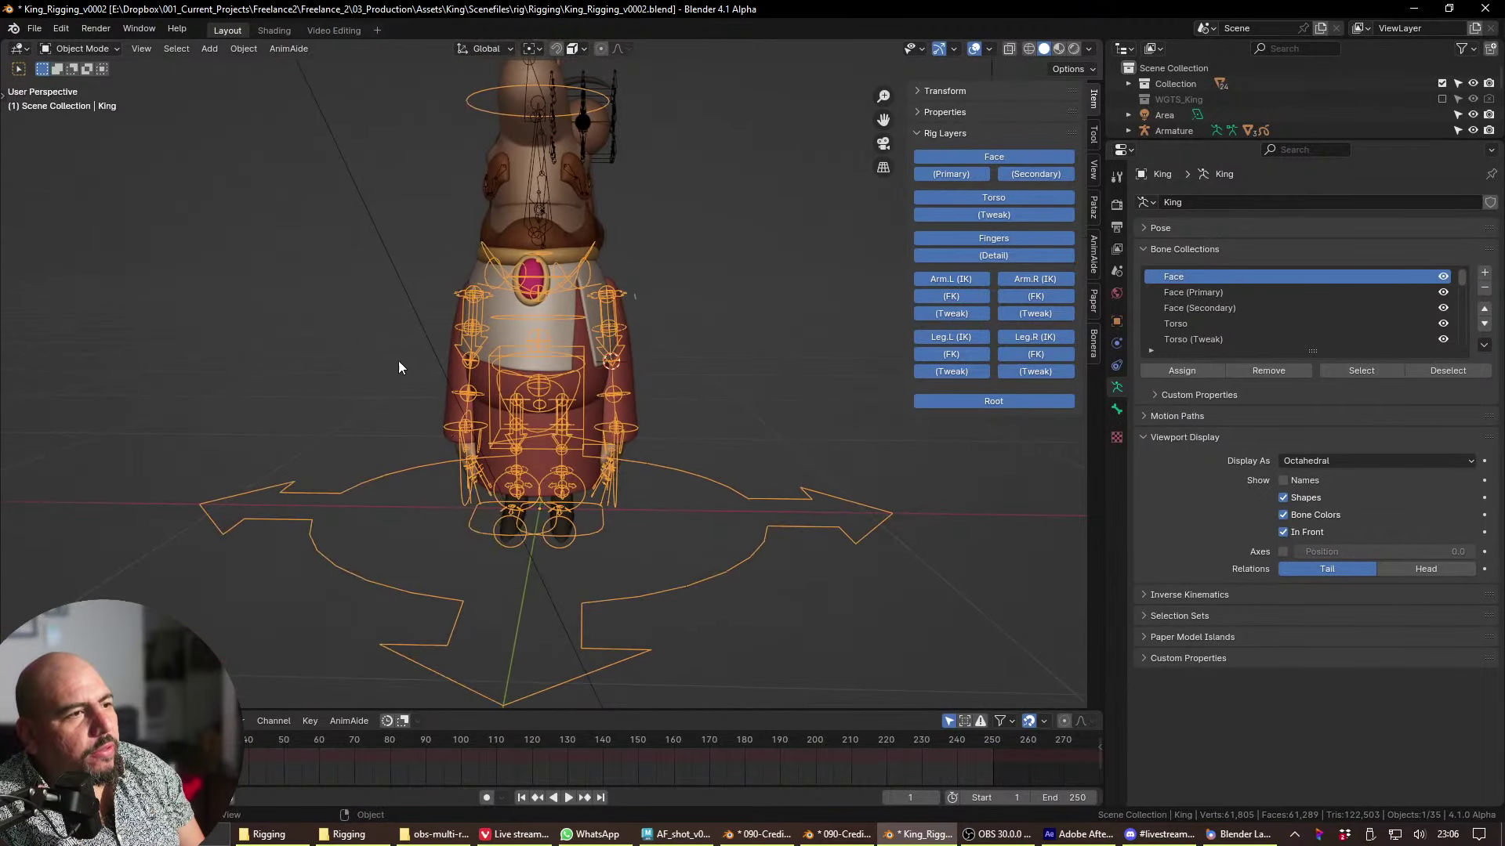
pyautogui.moveTo(407, 278); pyautogui.dragTo(693, 591)
pyautogui.moveTo(650, 539); pyautogui.dragTo(498, 520, button='middle')
pyautogui.keyDown('shift'); pyautogui.click(641, 163); pyautogui.keyUp('shift')
pyautogui.moveTo(632, 248); pyautogui.dragTo(713, 283, button='middle')
pyautogui.keyDown('shift'); pyautogui.click(790, 517); pyautogui.keyUp('shift')
pyautogui.keyDown('shift'); pyautogui.click(792, 517); pyautogui.keyUp('shift')
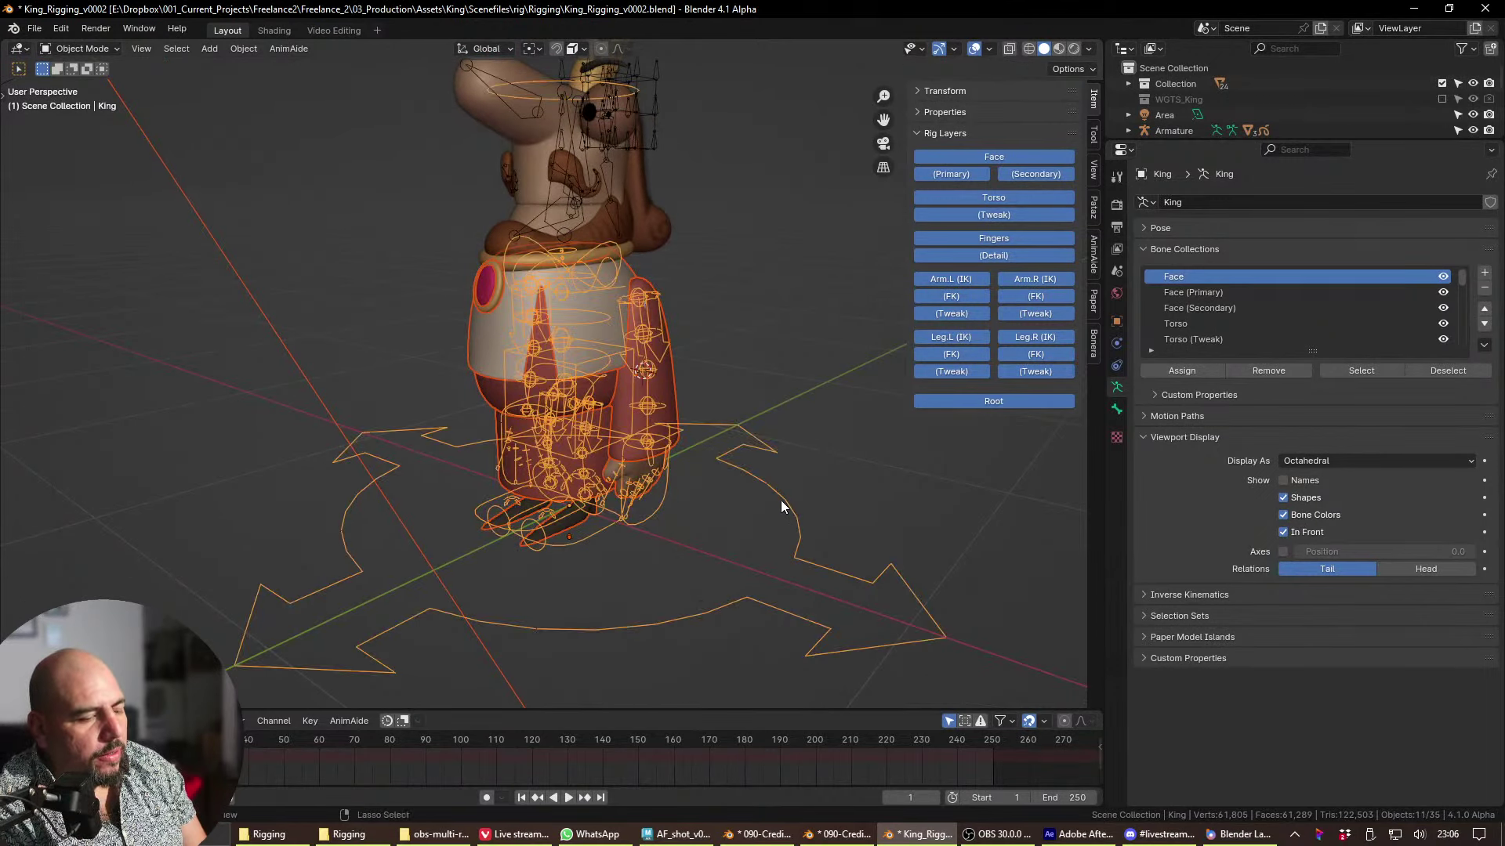
pyautogui.hotkey('ctrl', 'p')
pyautogui.press('Up')
pyautogui.press('Up')
pyautogui.press('Up')
pyautogui.press('Return')
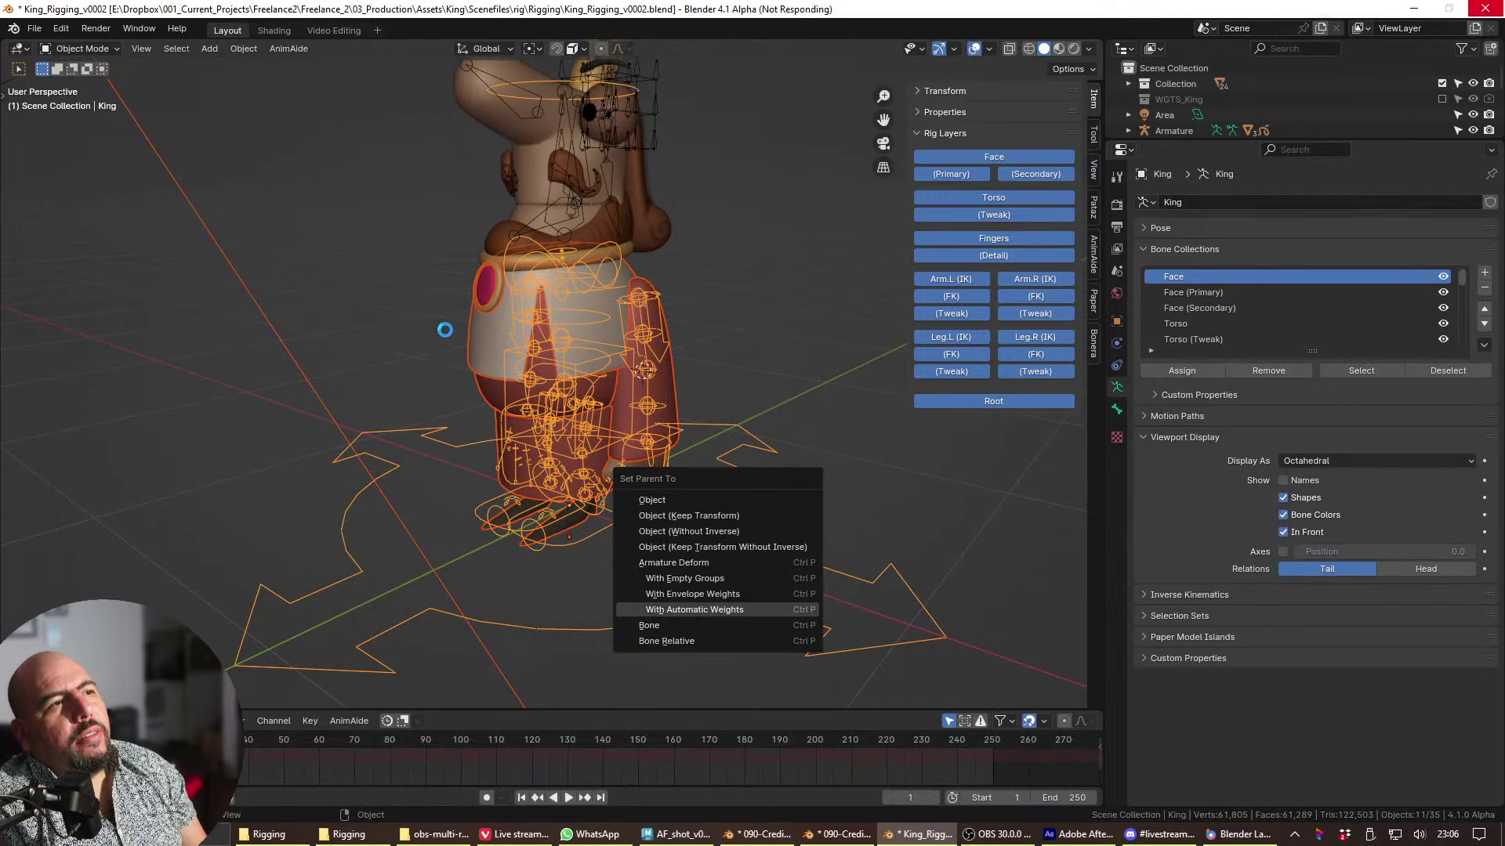
# - Switch the King rig to Pose Mode and move the left hand IK control slightly outward
pyautogui.moveTo(204, 599); pyautogui.dragTo(331, 660, button='middle')
pyautogui.hotkey('ctrl', 'Tab')
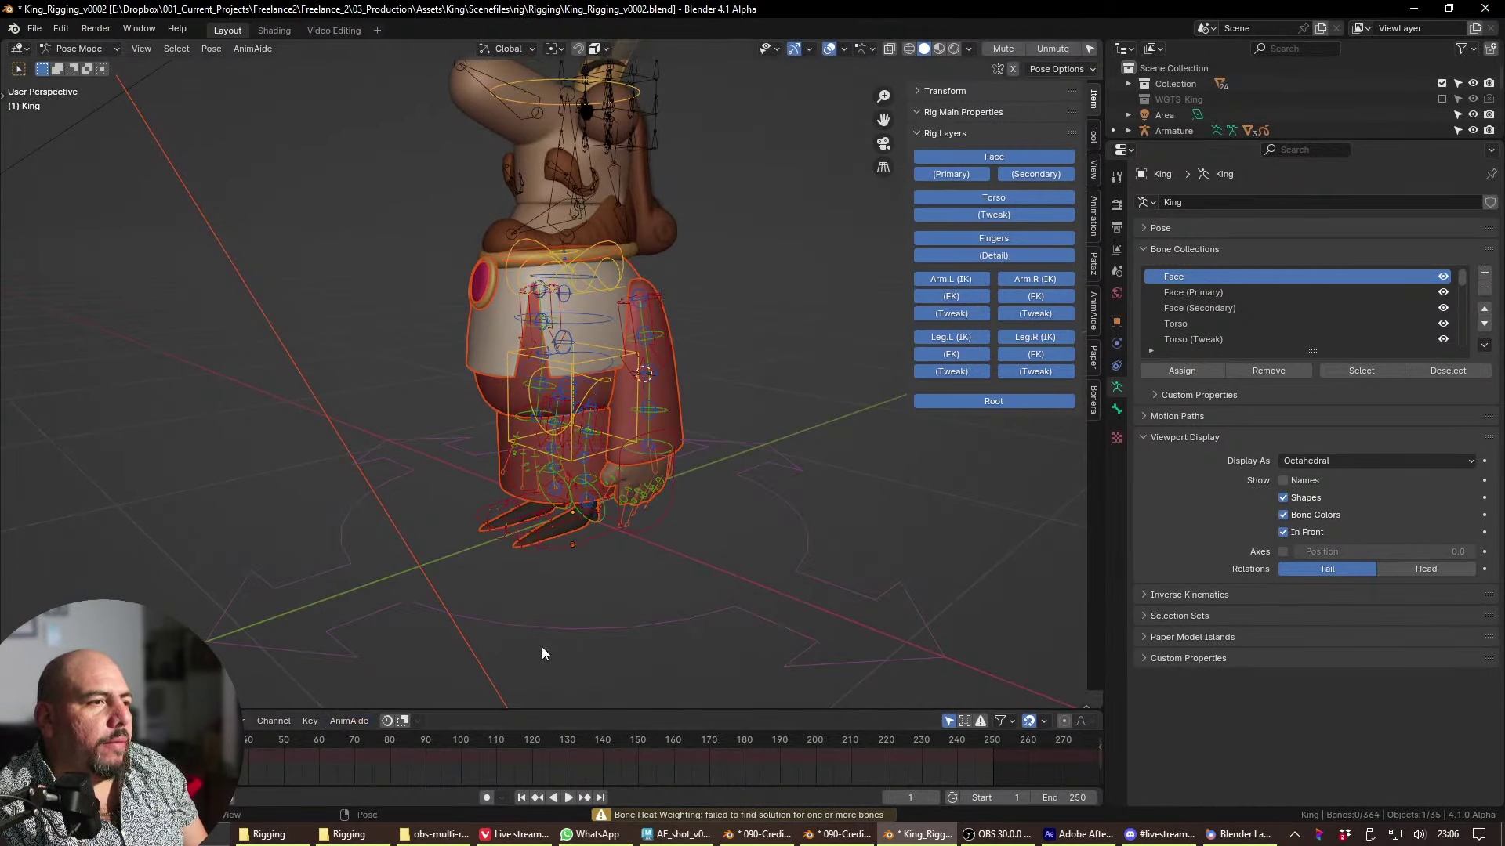
pyautogui.click(647, 539)
pyautogui.moveTo(647, 538); pyautogui.dragTo(662, 521, button='middle')
pyautogui.press('g')
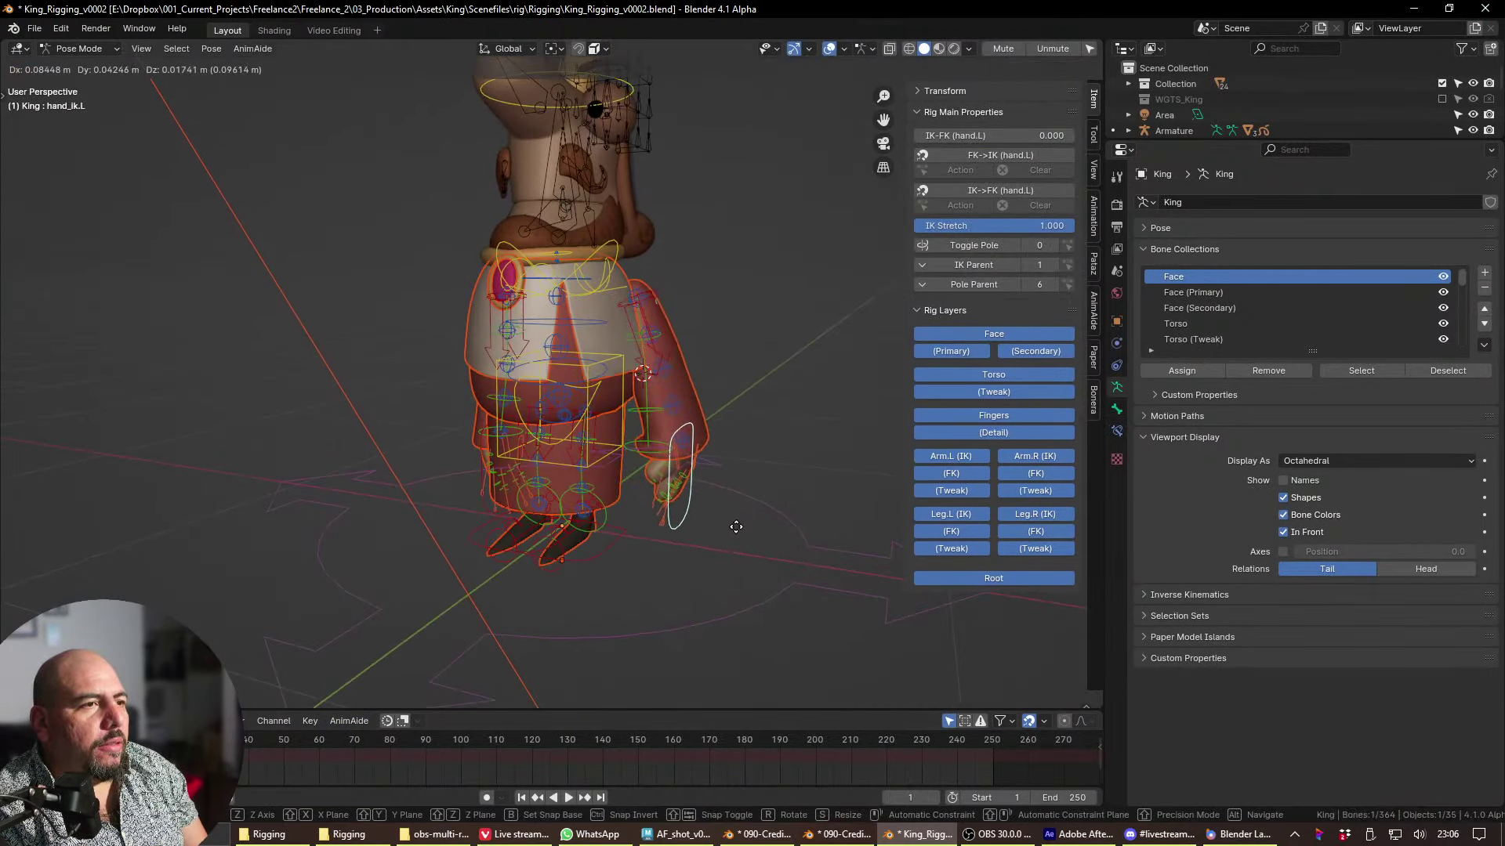
pyautogui.press('Escape')
# - Hide the overlays in front view, then rotate the left hand IK control and lift it outward and upward
pyautogui.press('KP_1')
pyautogui.hotkey('shift', 'alt', 'z')
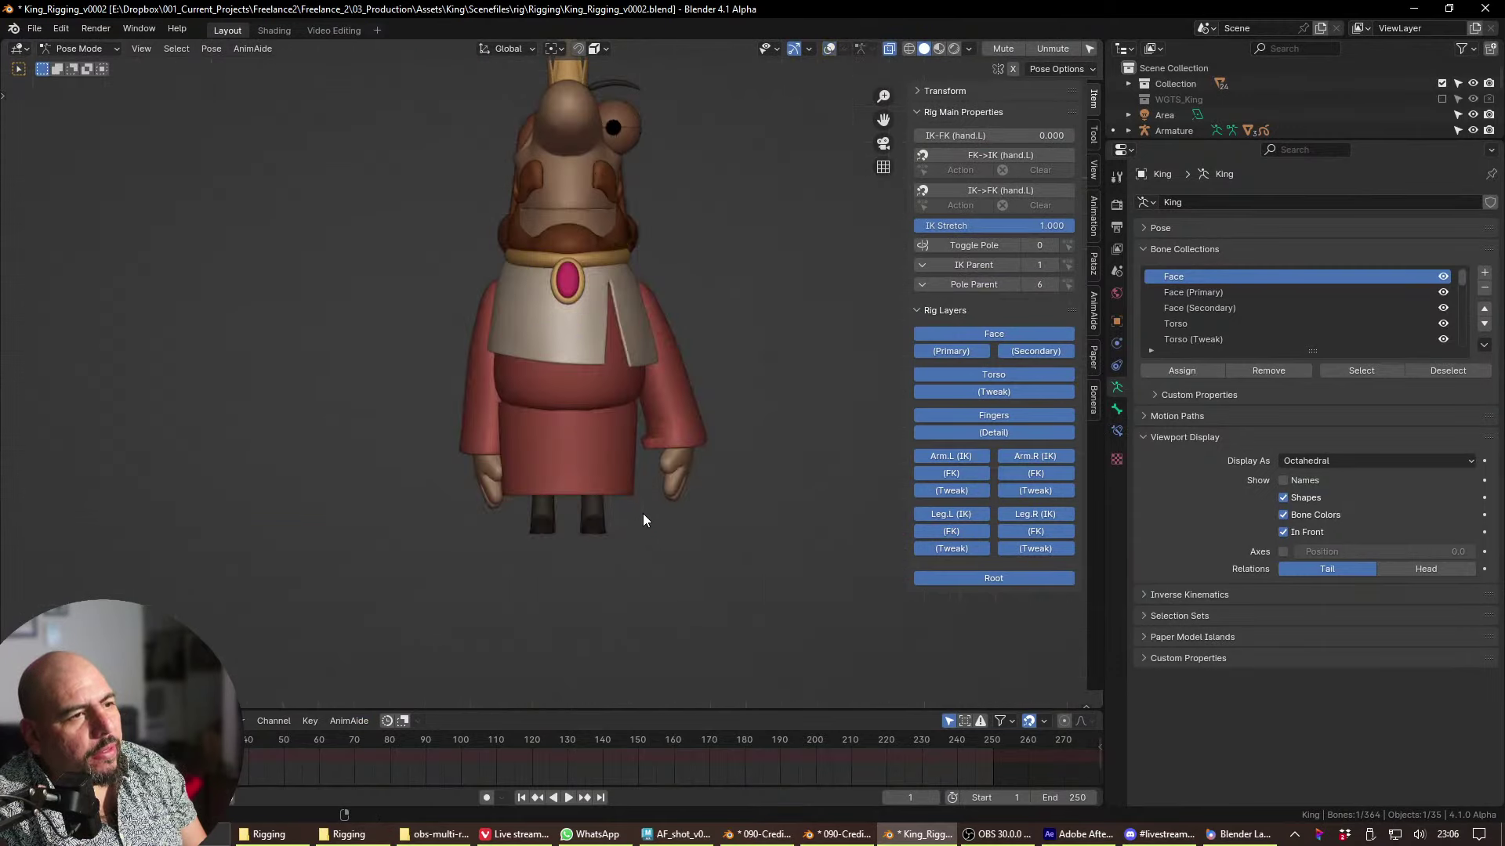
pyautogui.press('r')
pyautogui.click(771, 438)
pyautogui.press('g')
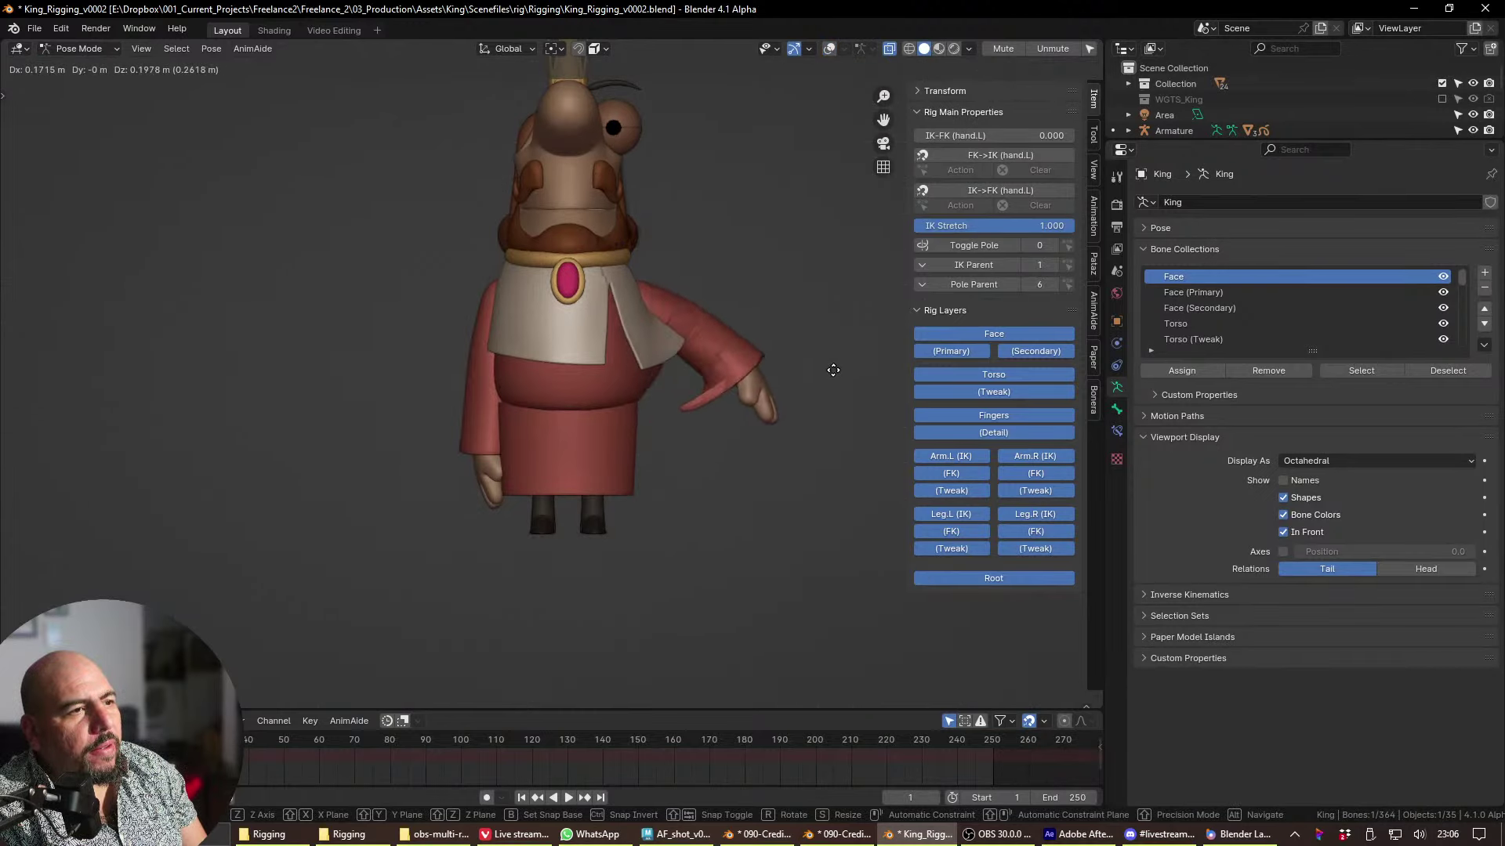
pyautogui.click(805, 374)
# - Reposition the left hand IK control from the side and close up to test how the sleeve bends at the elbow
pyautogui.moveTo(721, 389); pyautogui.dragTo(553, 444, button='middle')
pyautogui.press('g')
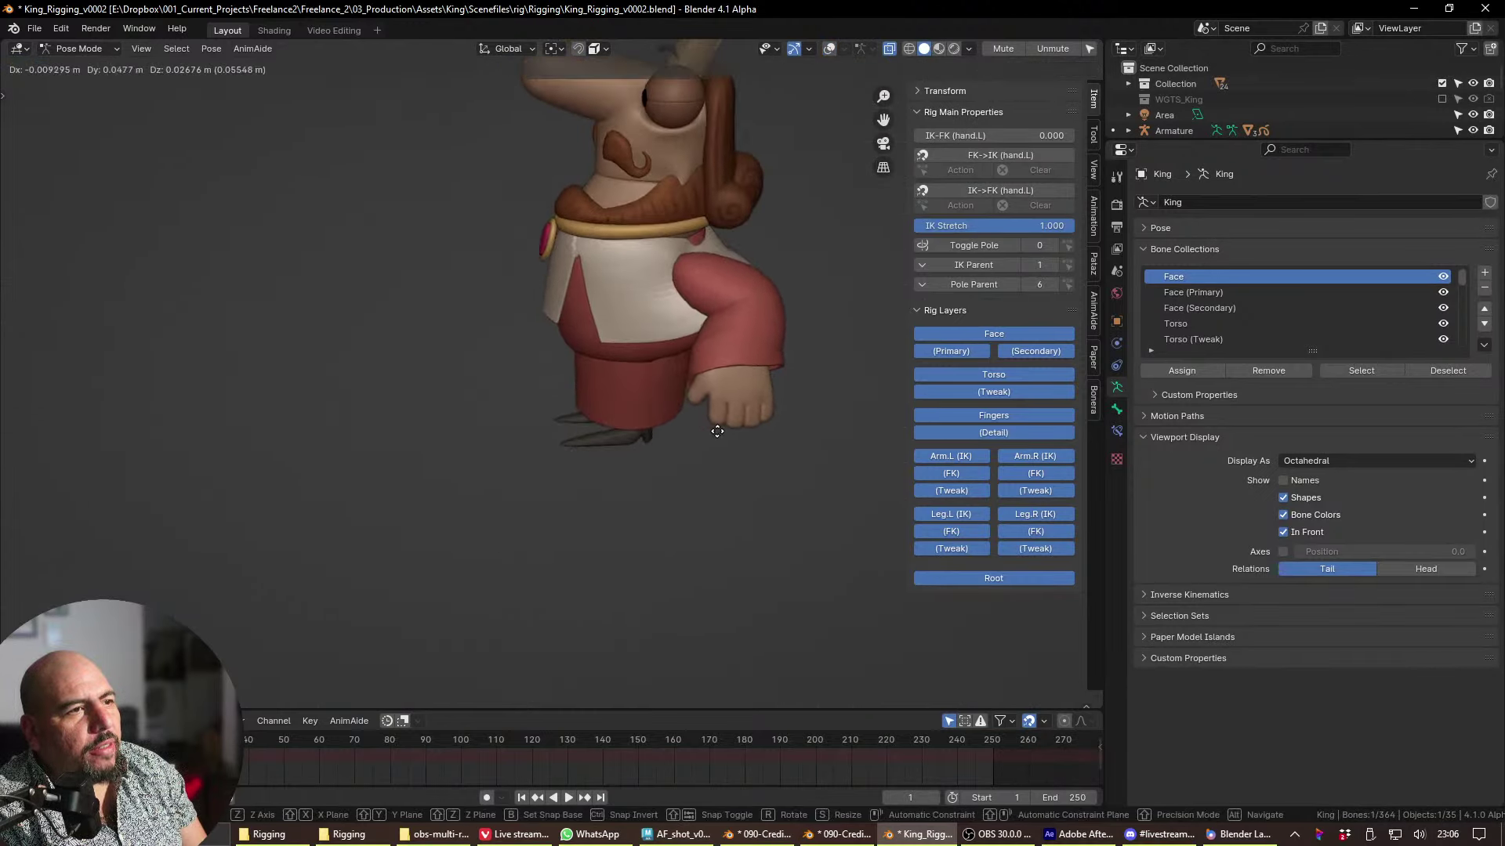
pyautogui.click(717, 423)
pyautogui.keyDown('ctrl'); pyautogui.moveTo(666, 396); pyautogui.dragTo(631, 514, button='middle'); pyautogui.keyUp('ctrl')
pyautogui.press('g')
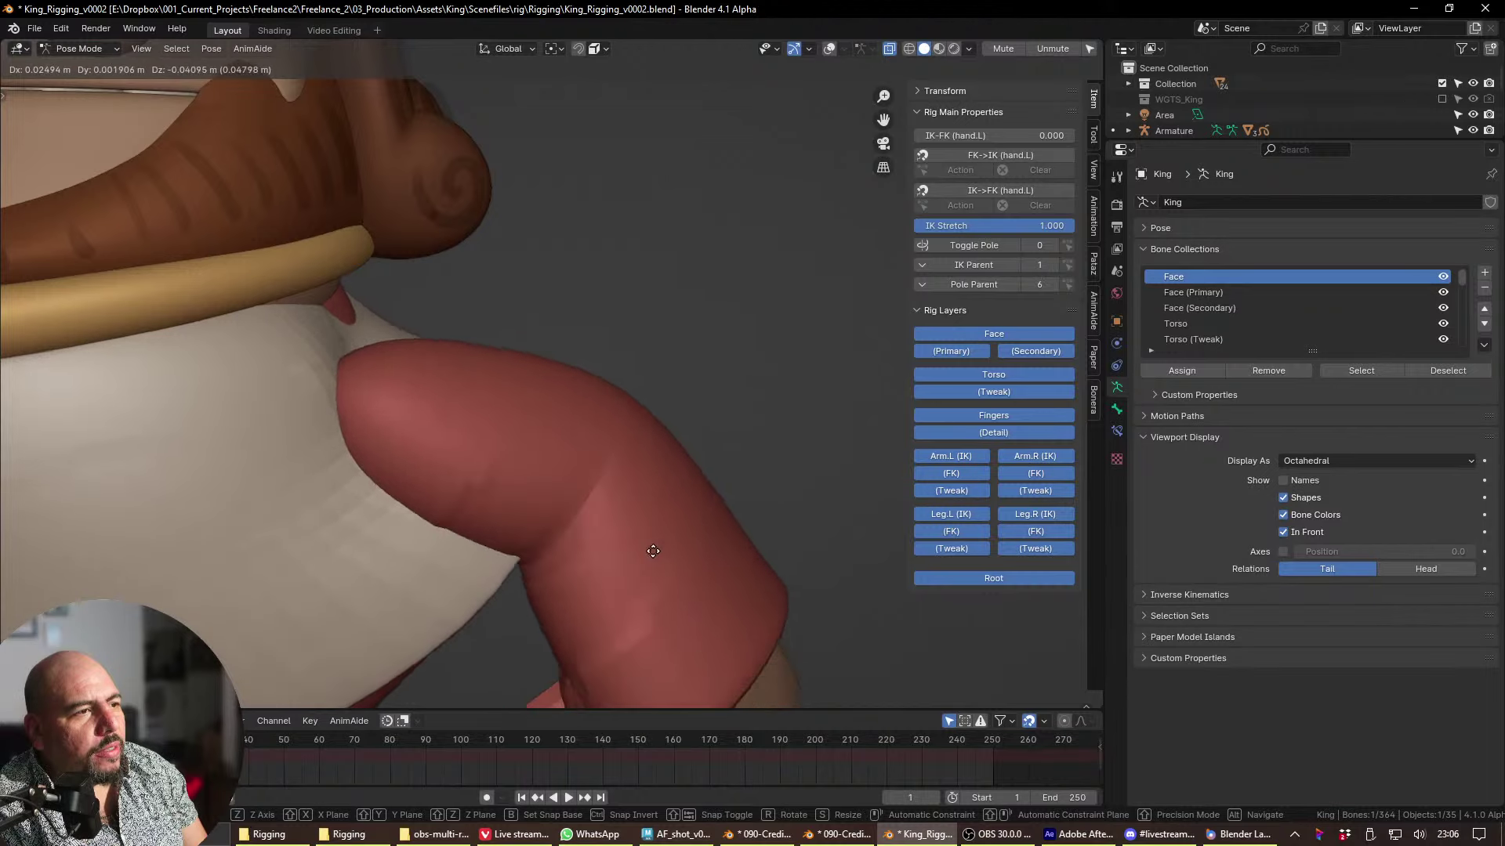
pyautogui.click(638, 500)
# - Show the overlays again, deselect all bones and examine the left sleeve's deformation from below and the front
pyautogui.moveTo(638, 501)
pyautogui.mouseDown(button='middle')
pyautogui.moveTo(658, 417)
pyautogui.moveTo(663, 514)
pyautogui.moveTo(643, 478)
pyautogui.moveTo(630, 524)
pyautogui.mouseUp(button='middle')
pyautogui.hotkey('shift', 'alt', 'z')
pyautogui.hotkey('alt', 'a')
pyautogui.moveTo(550, 626); pyautogui.dragTo(571, 494, button='middle')
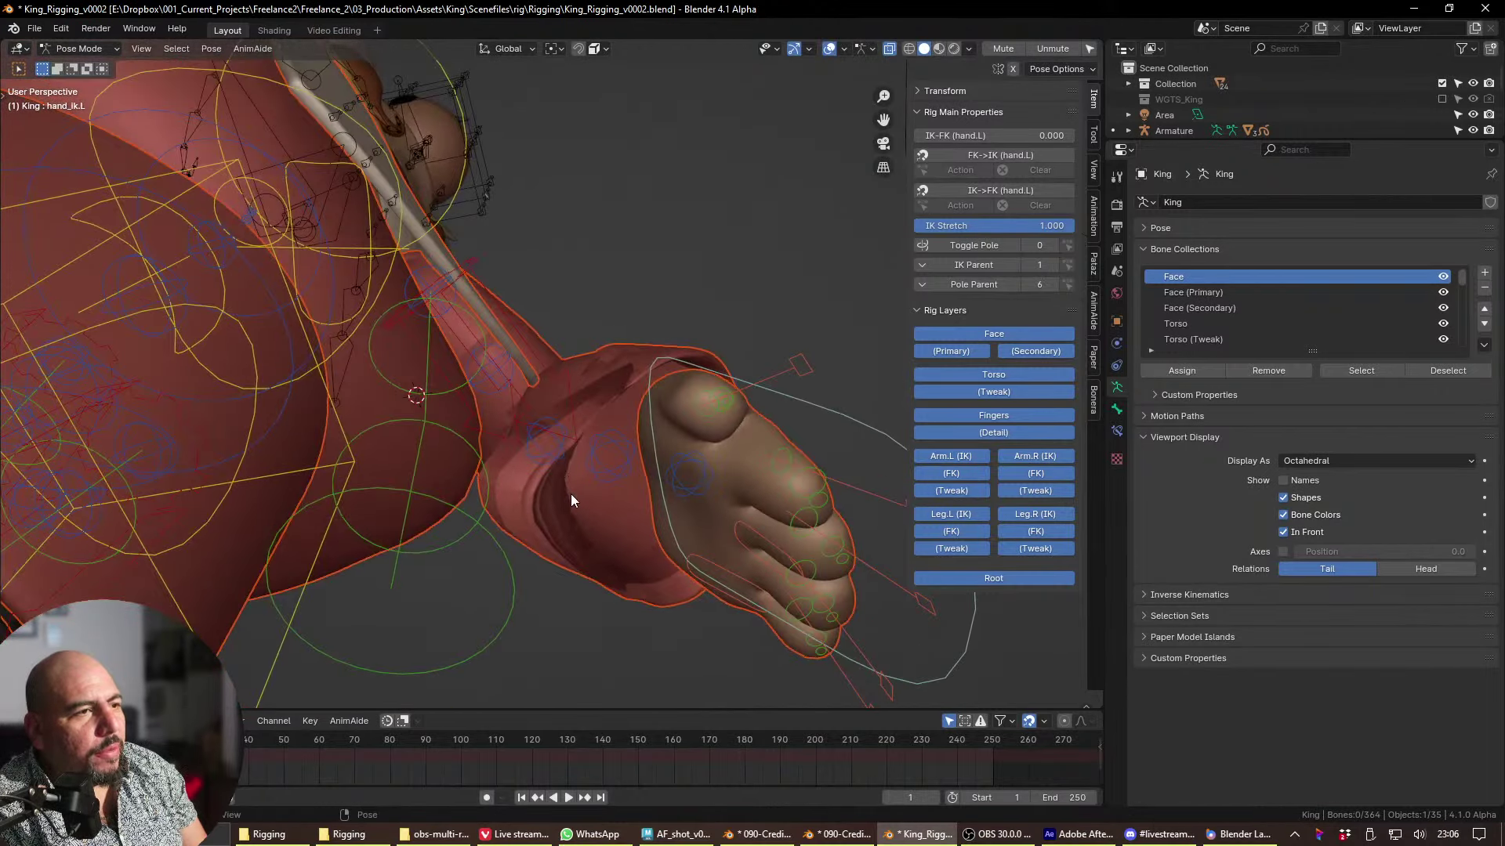
pyautogui.moveTo(589, 588); pyautogui.dragTo(553, 627, button='middle')
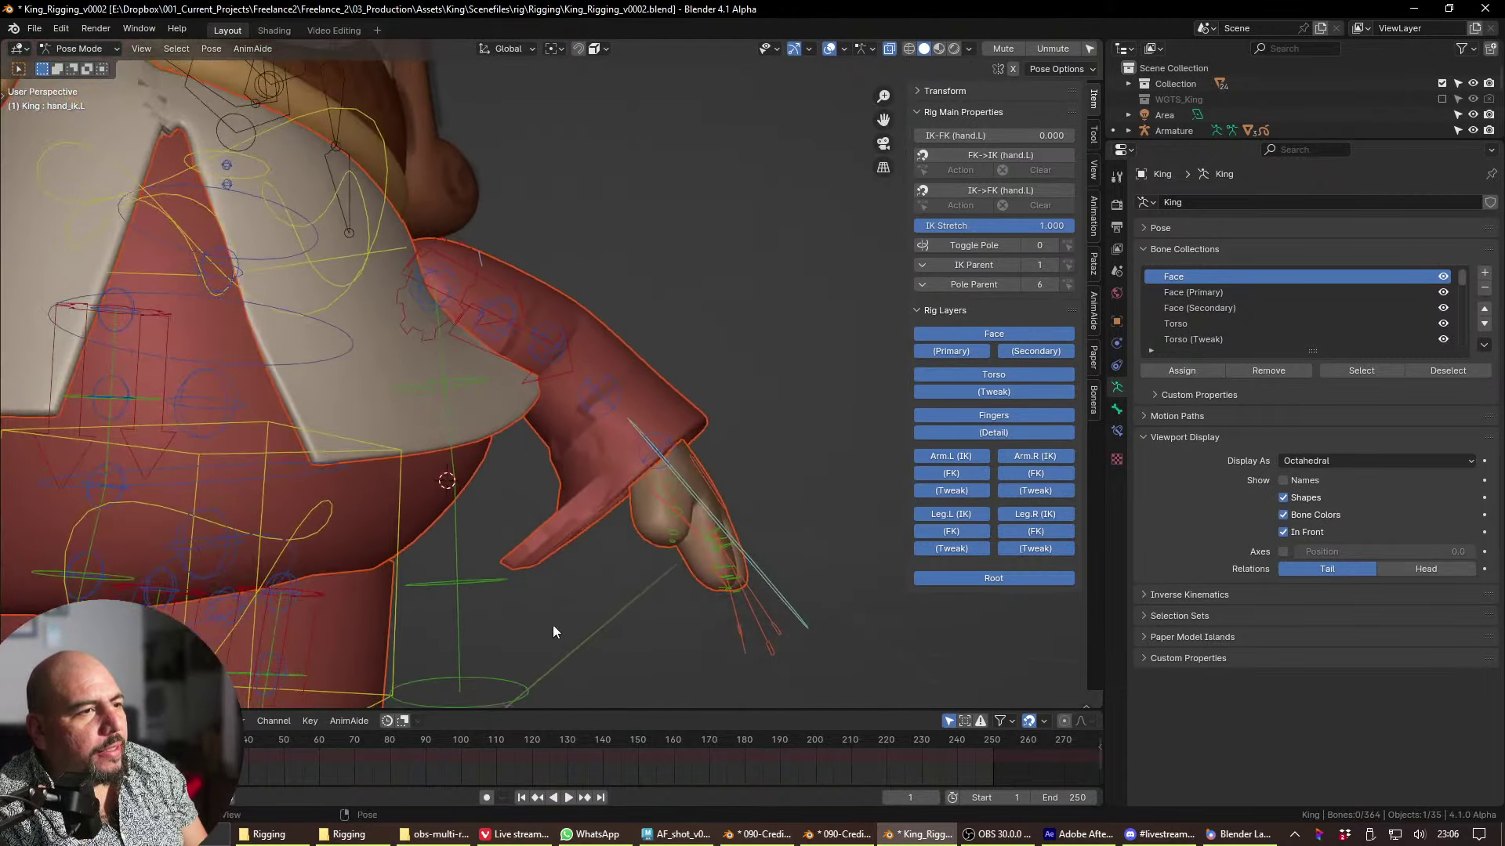
# - Return to Object Mode, select the upperArm cloth mesh and display its vertex groups
pyautogui.hotkey('ctrl', 'Tab')
pyautogui.scroll(-3, 329, 552)
pyautogui.moveTo(329, 552); pyautogui.dragTo(413, 618, button='middle')
pyautogui.click(538, 462)
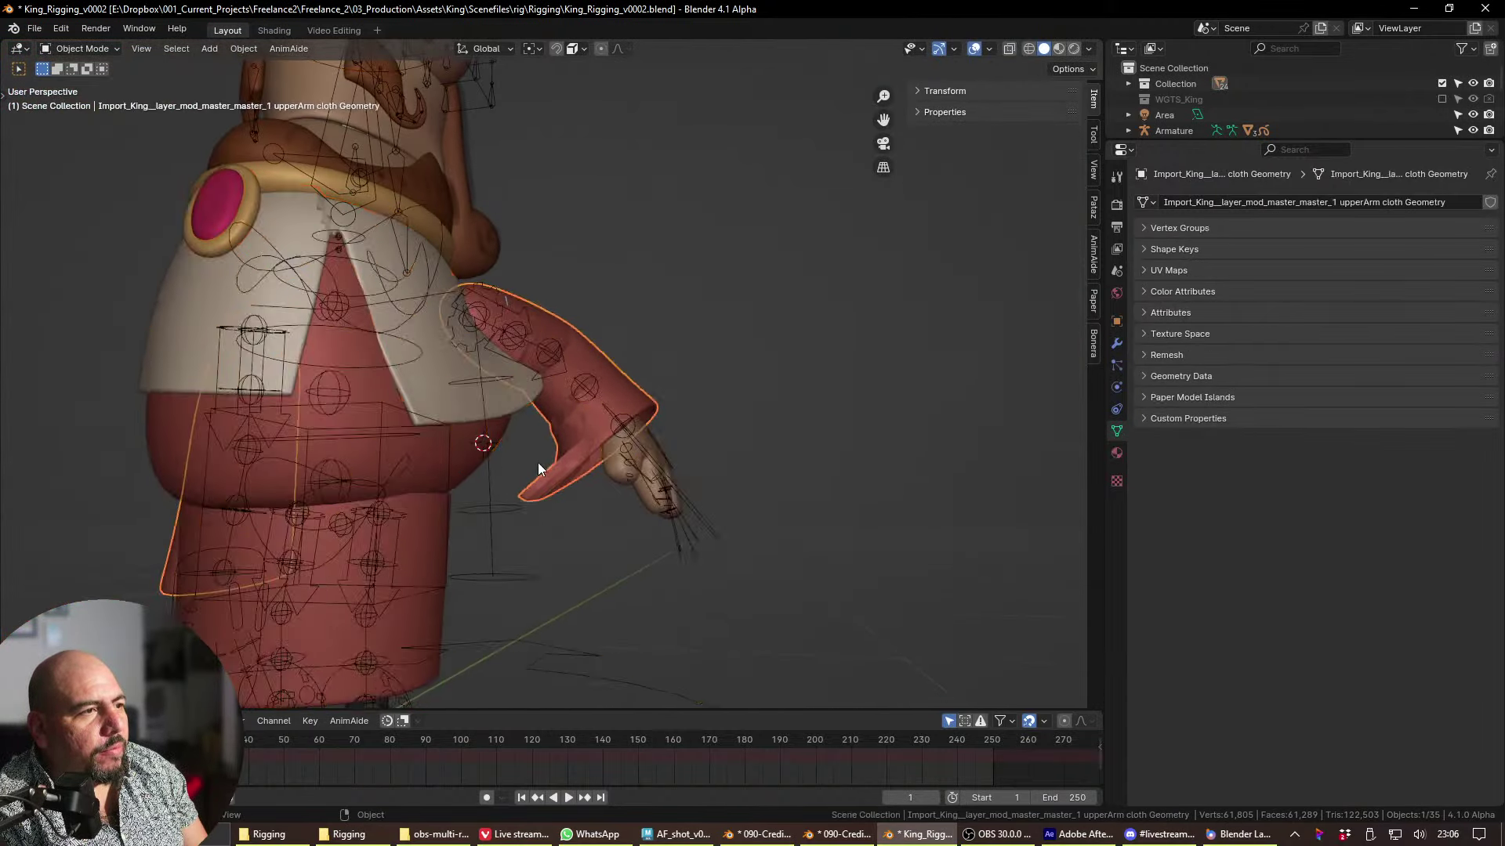
pyautogui.moveTo(537, 462); pyautogui.dragTo(765, 543, button='middle')
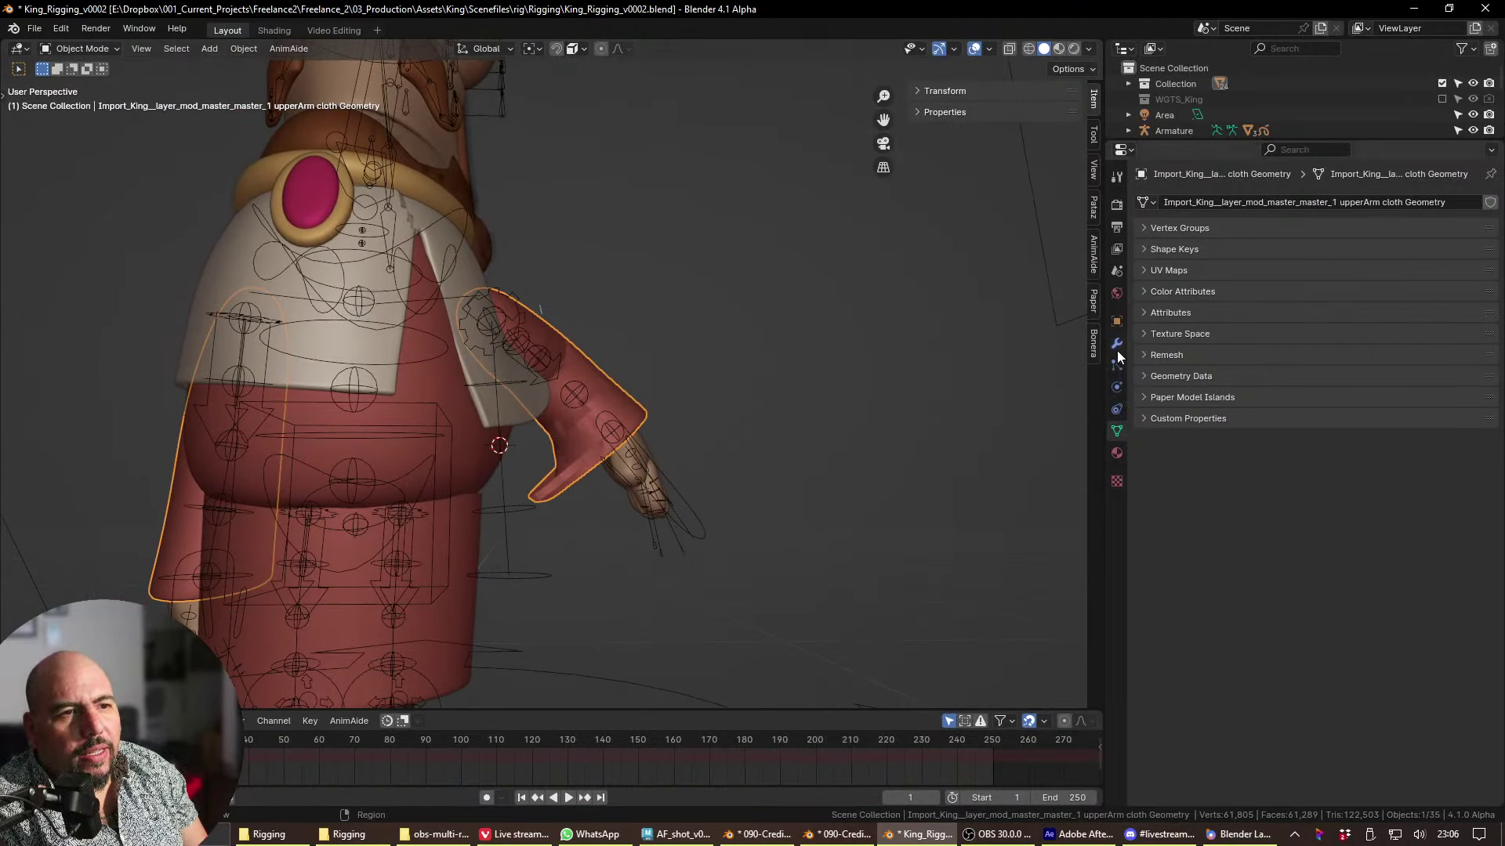
pyautogui.click(1116, 387)
pyautogui.click(1116, 429)
pyautogui.click(1184, 230)
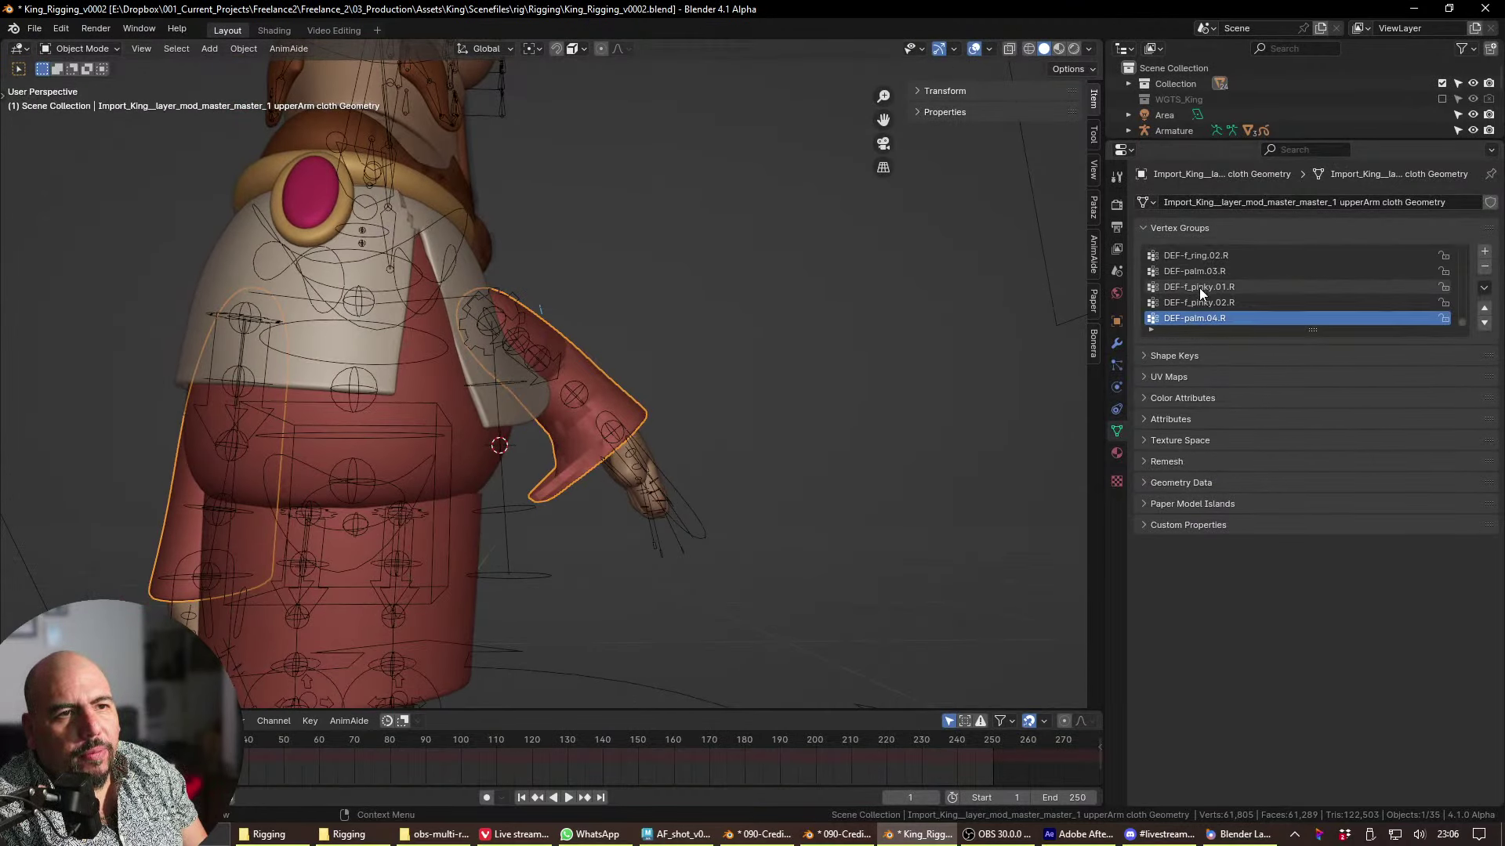
# - Enlarge the vertex group list and filter it by R
pyautogui.moveTo(1313, 332); pyautogui.dragTo(1313, 706)
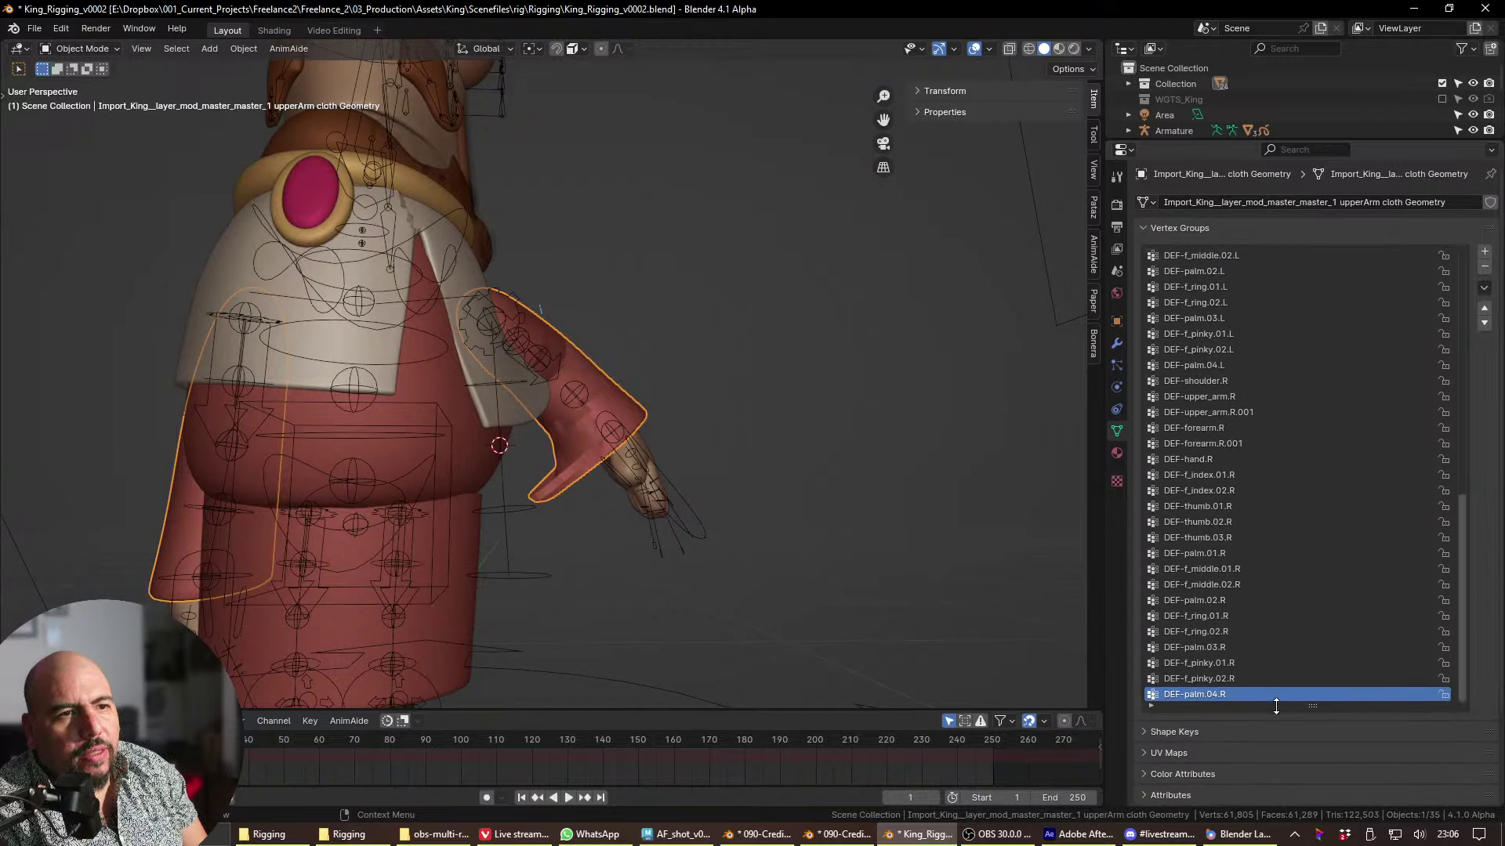
pyautogui.moveTo(1463, 600)
pyautogui.mouseDown()
pyautogui.moveTo(1455, 312)
pyautogui.moveTo(1457, 603)
pyautogui.mouseUp()
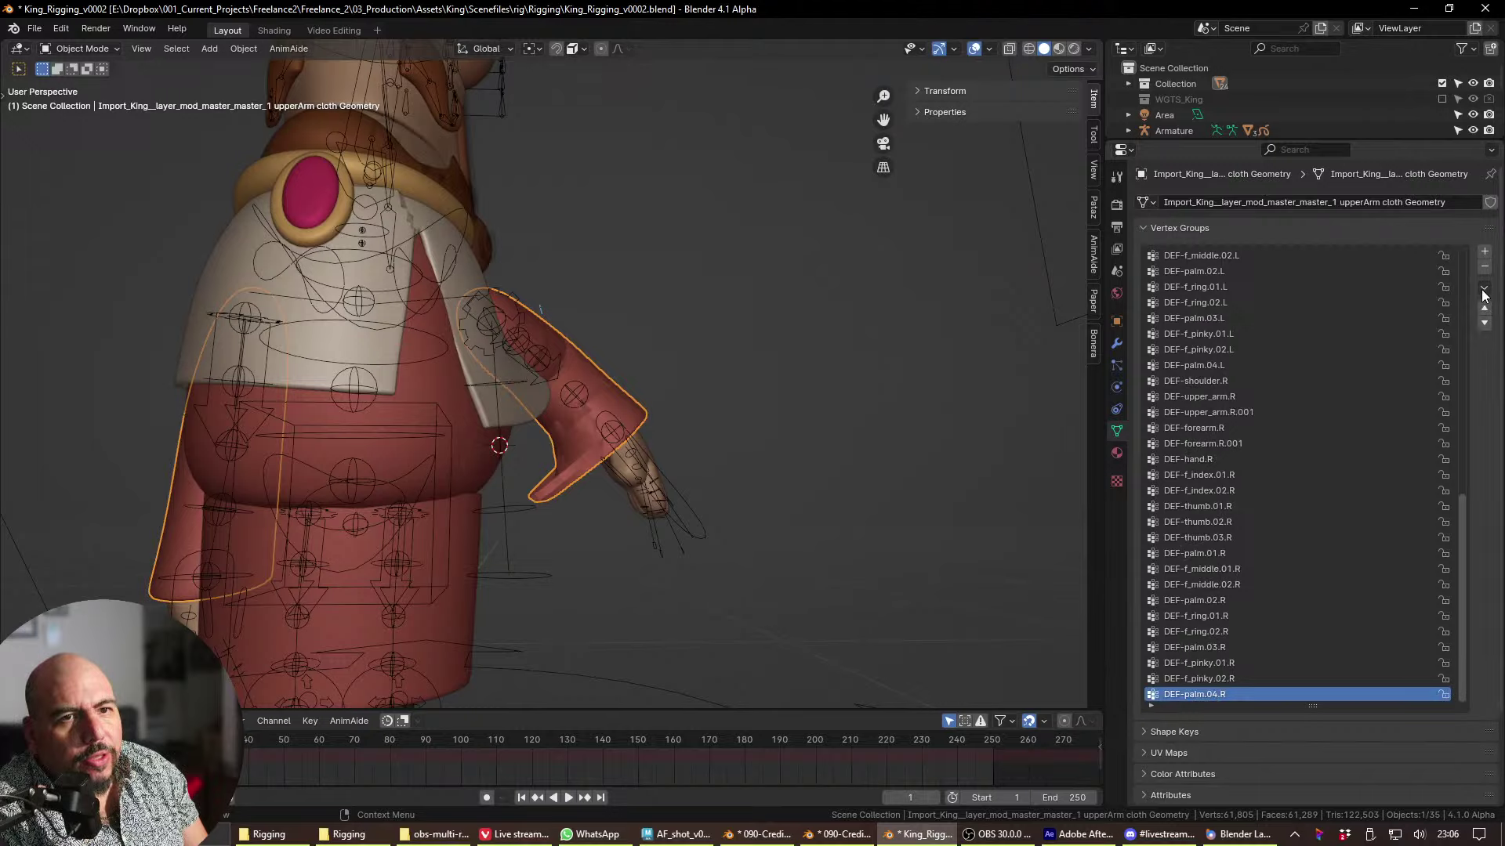
pyautogui.click(1151, 706)
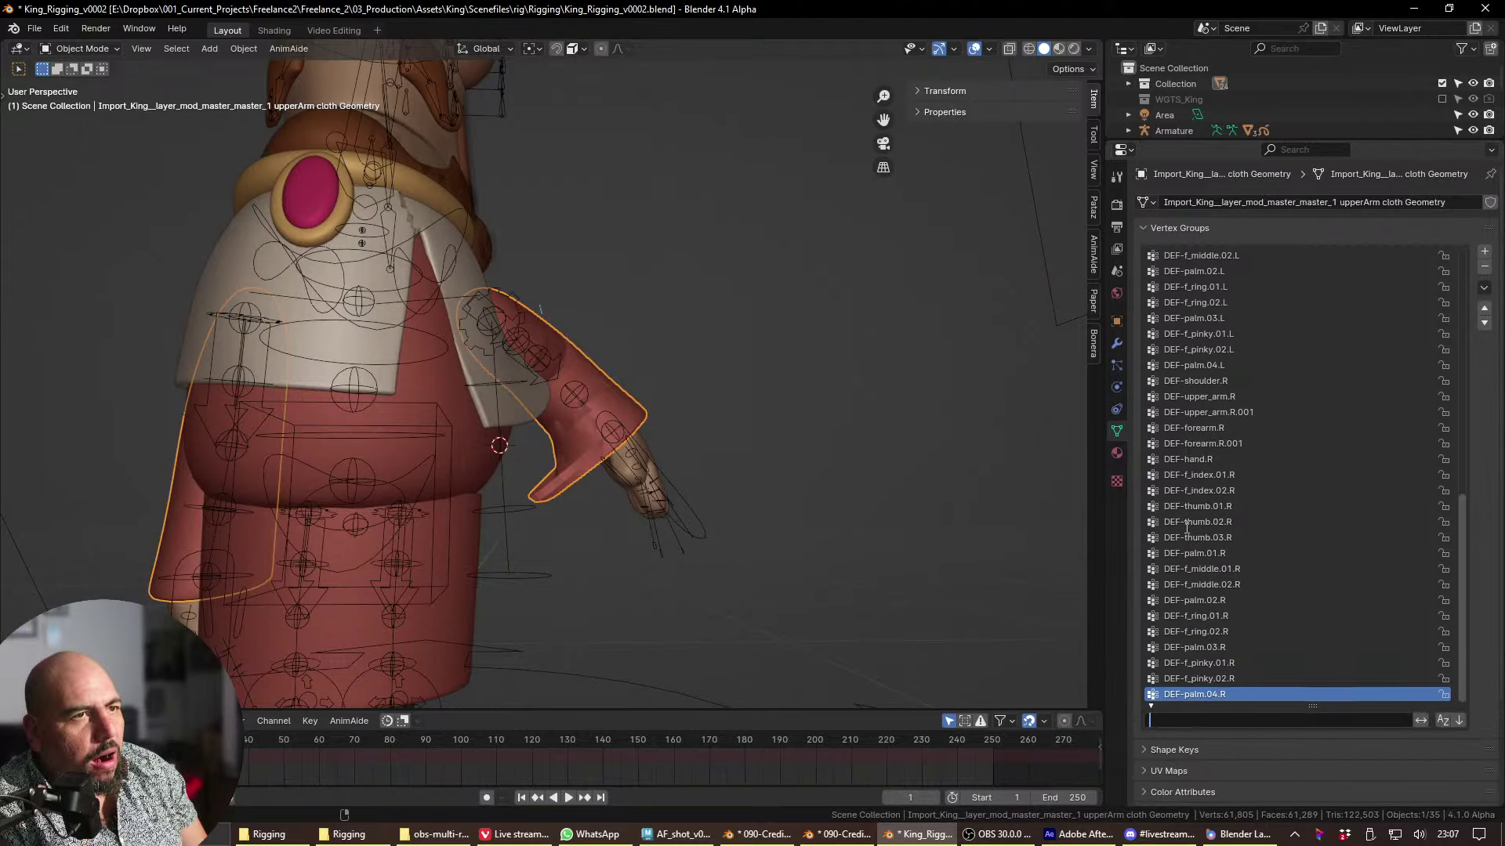
pyautogui.write('R')
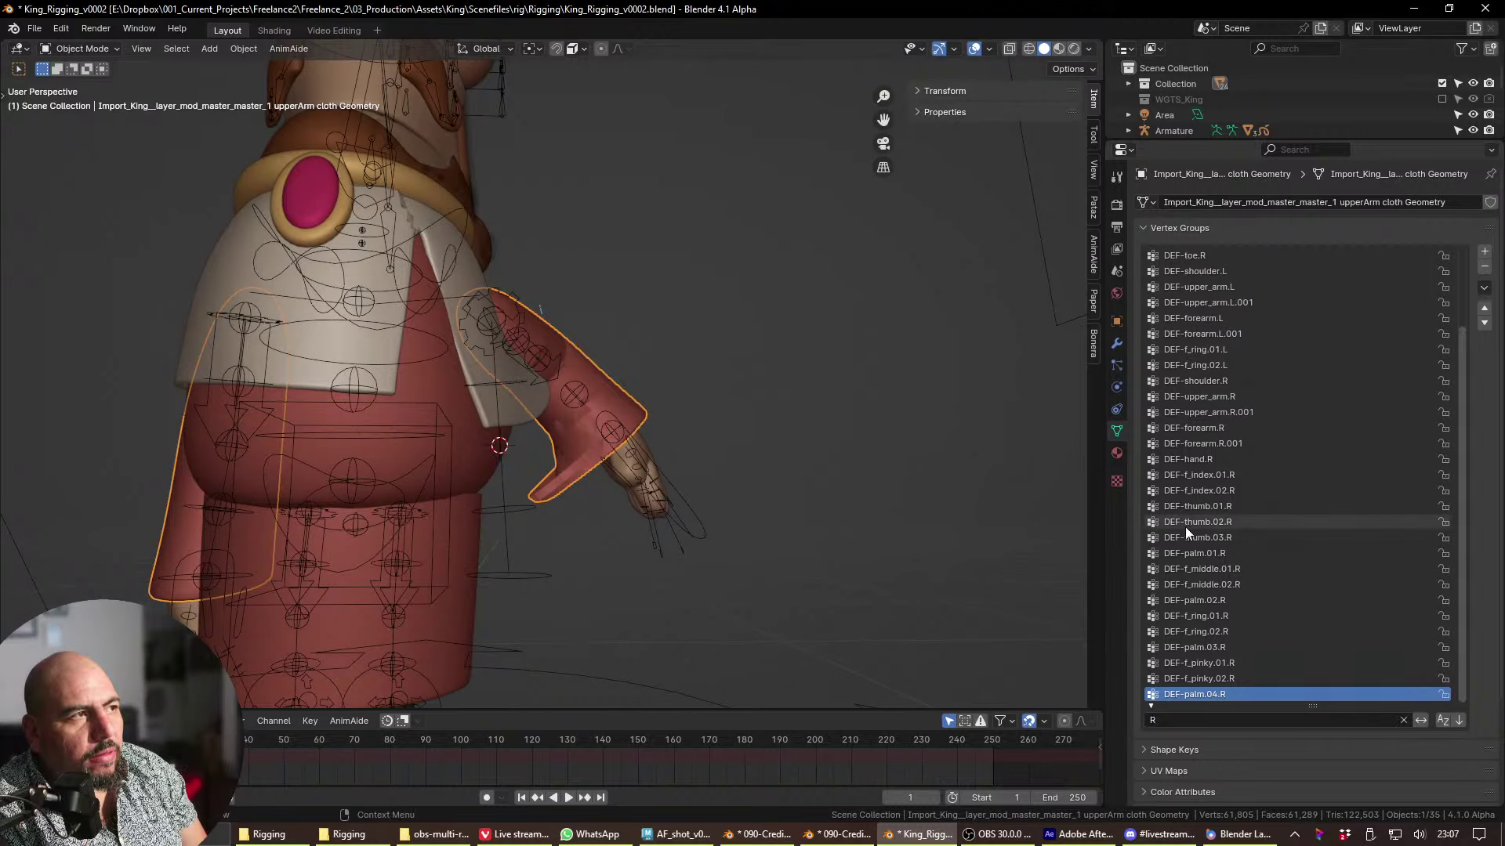
# - Check the posed hand's control on the King rig in Pose Mode and return to Object Mode
pyautogui.click(694, 541)
pyautogui.hotkey('ctrl', 'Tab')
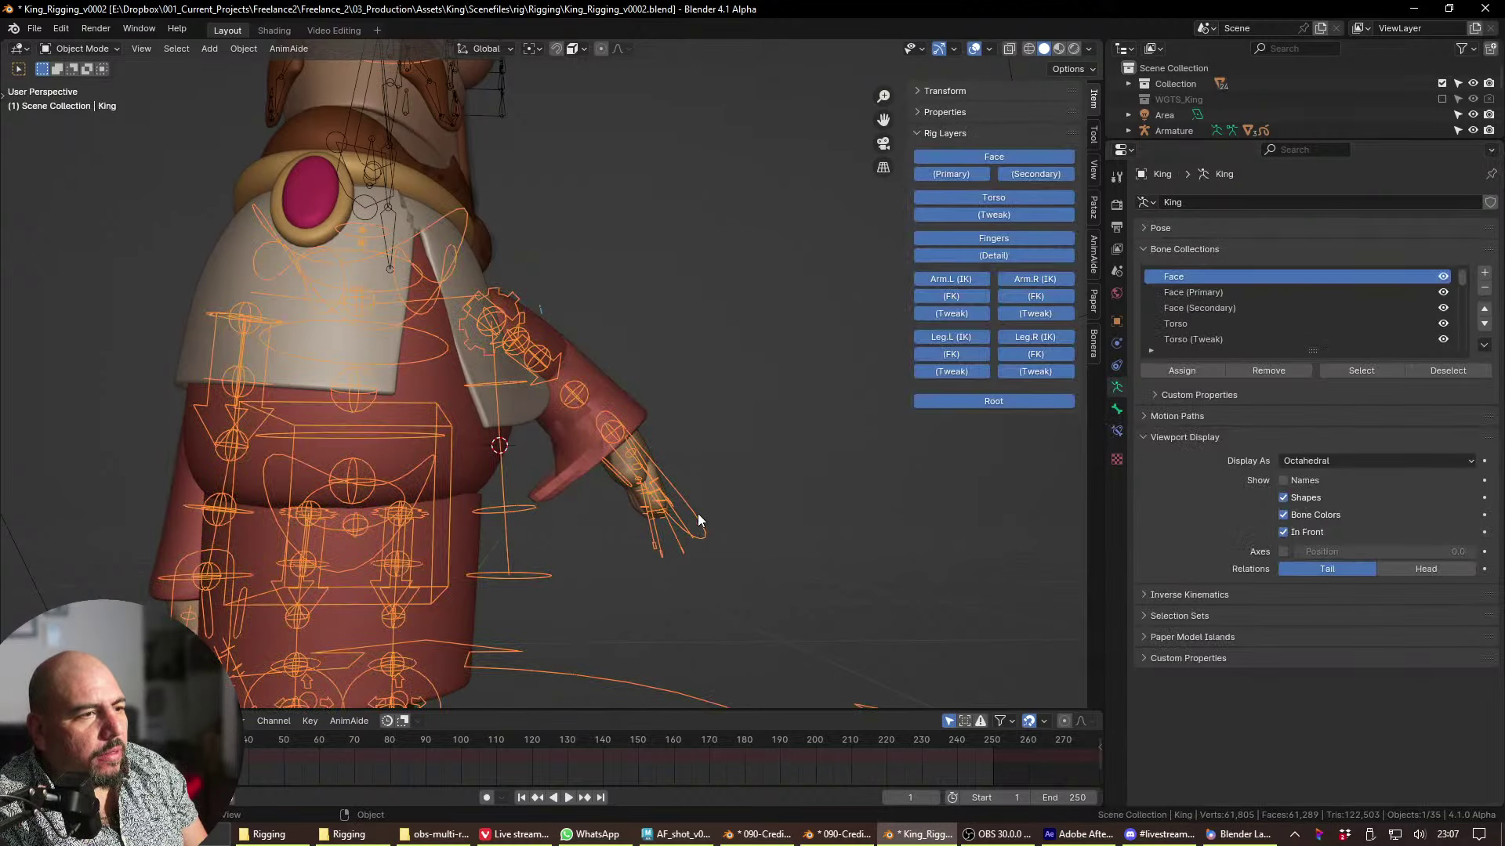
pyautogui.click(697, 517)
pyautogui.hotkey('ctrl', 'Tab')
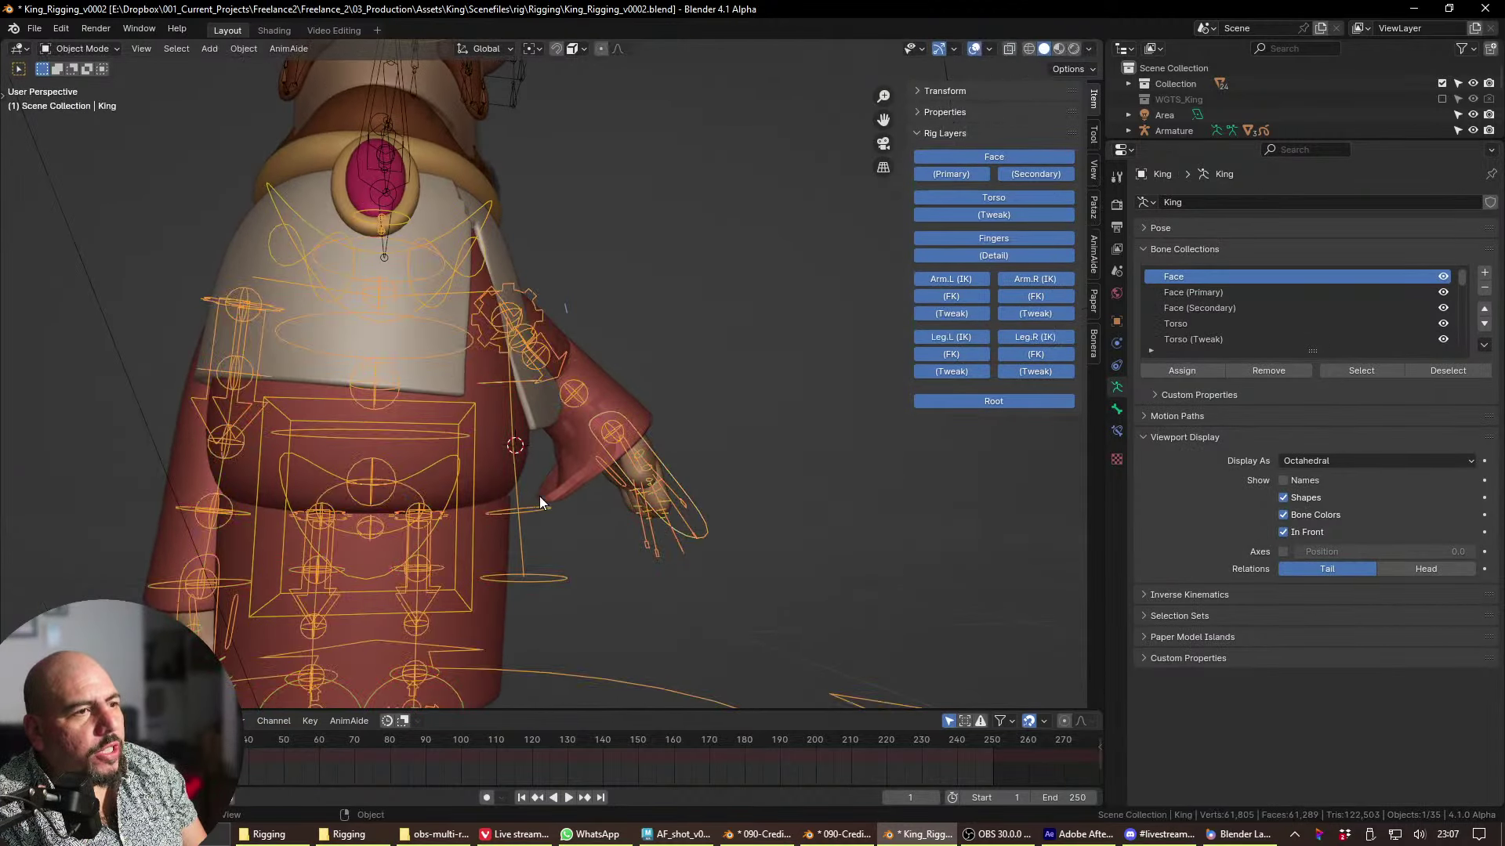
# - Reselect the upperArm cloth mesh and filter its vertex groups by .L
pyautogui.click(539, 496)
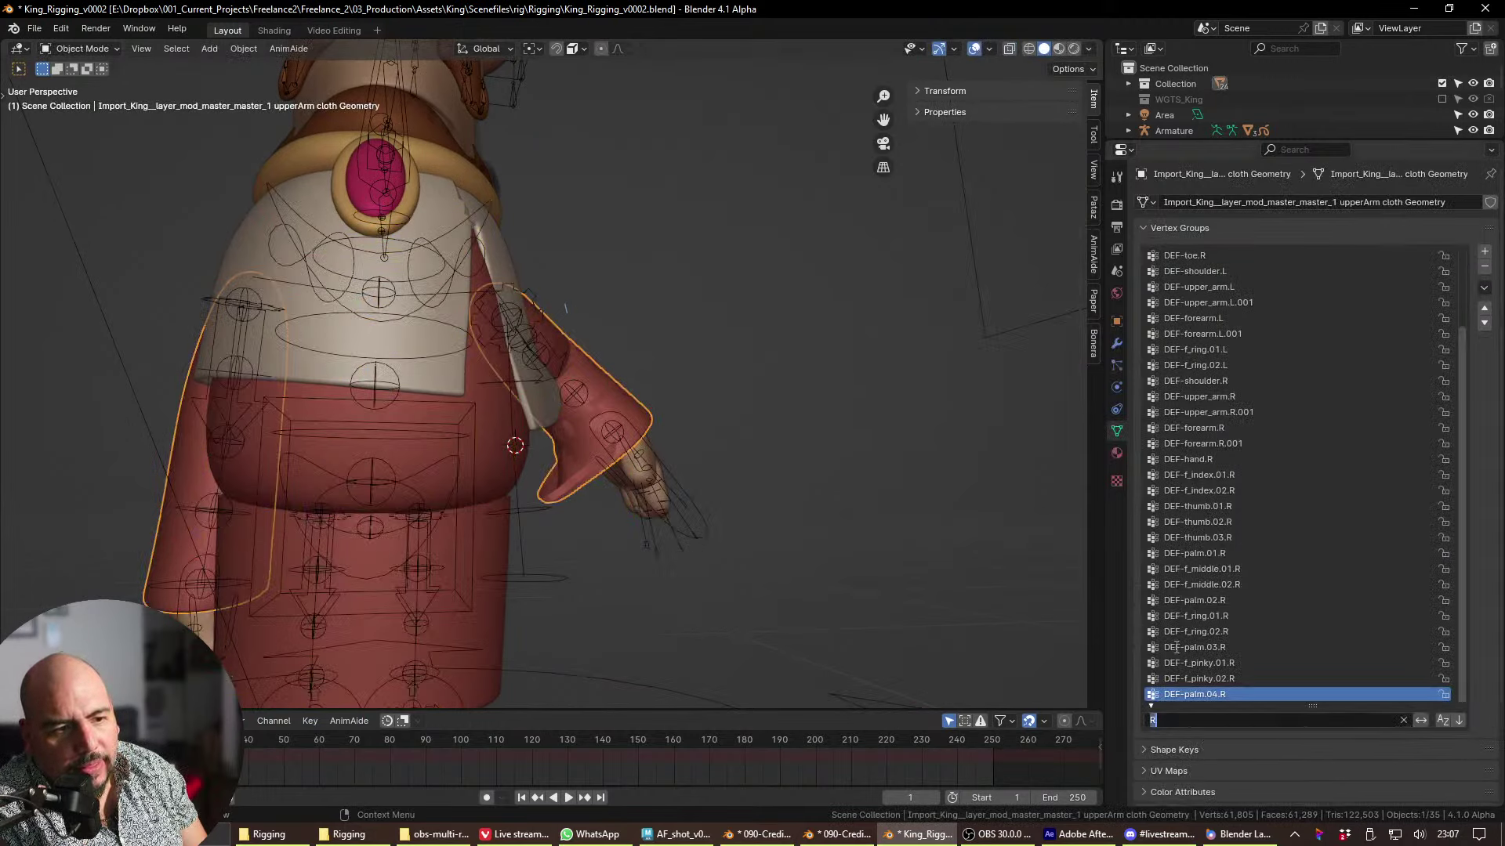
pyautogui.write('L')
pyautogui.press('Return')
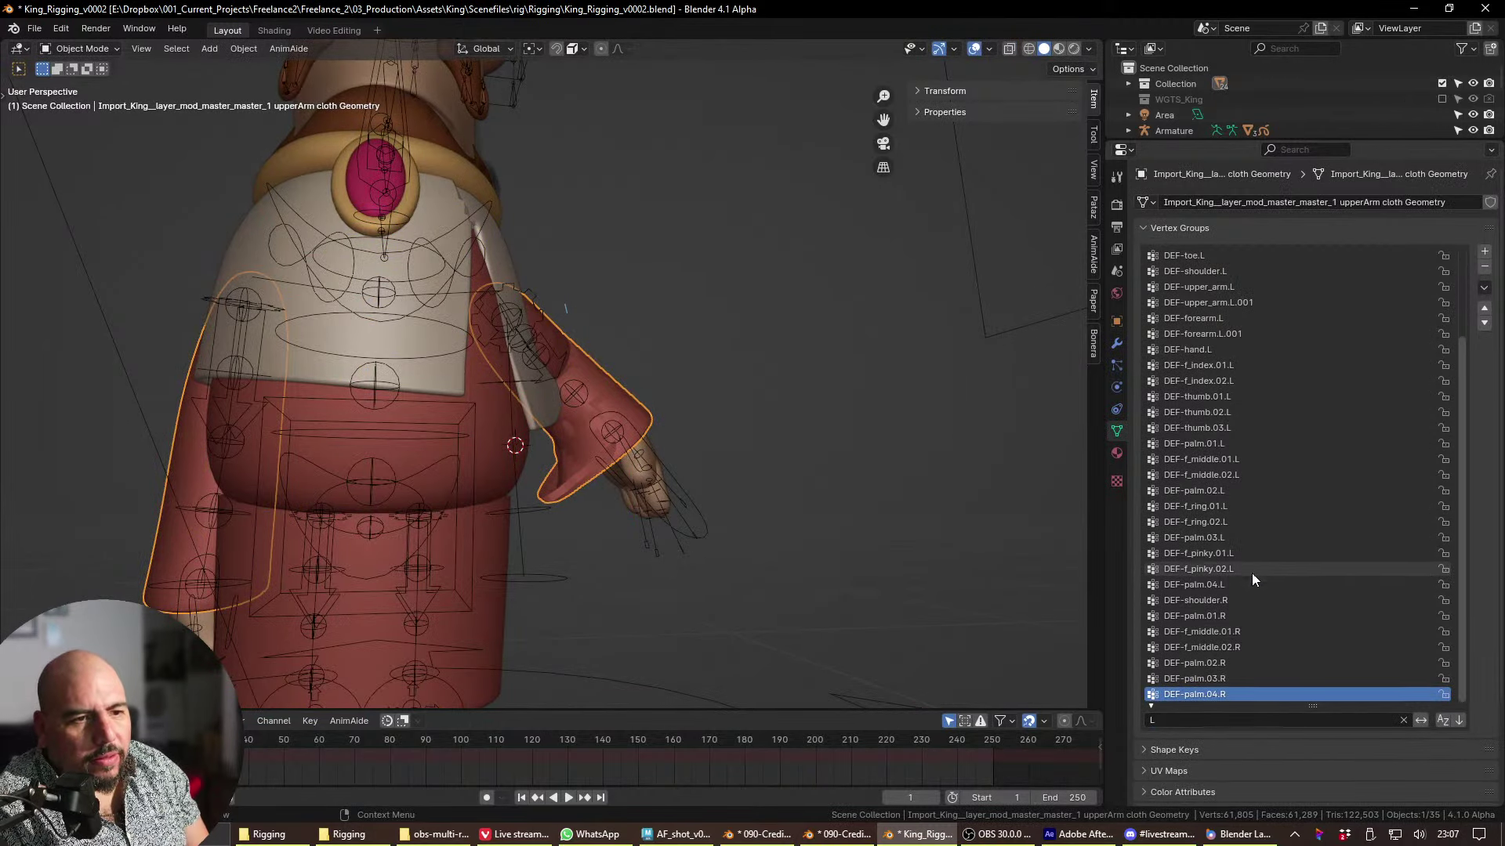
pyautogui.scroll(1, 1252, 580)
pyautogui.click(1199, 719)
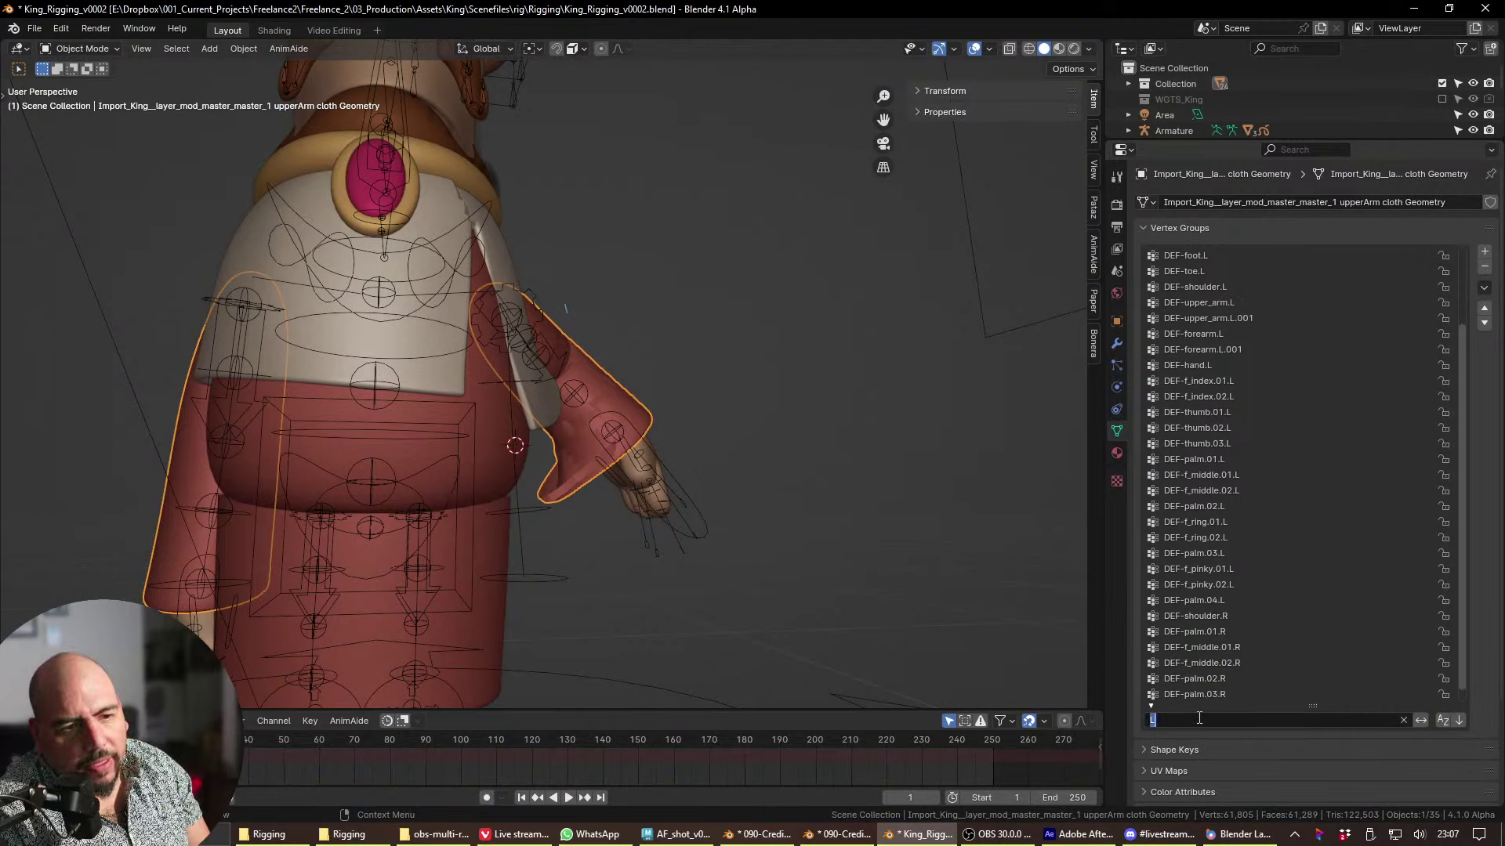
pyautogui.write('.L')
pyautogui.press('Return')
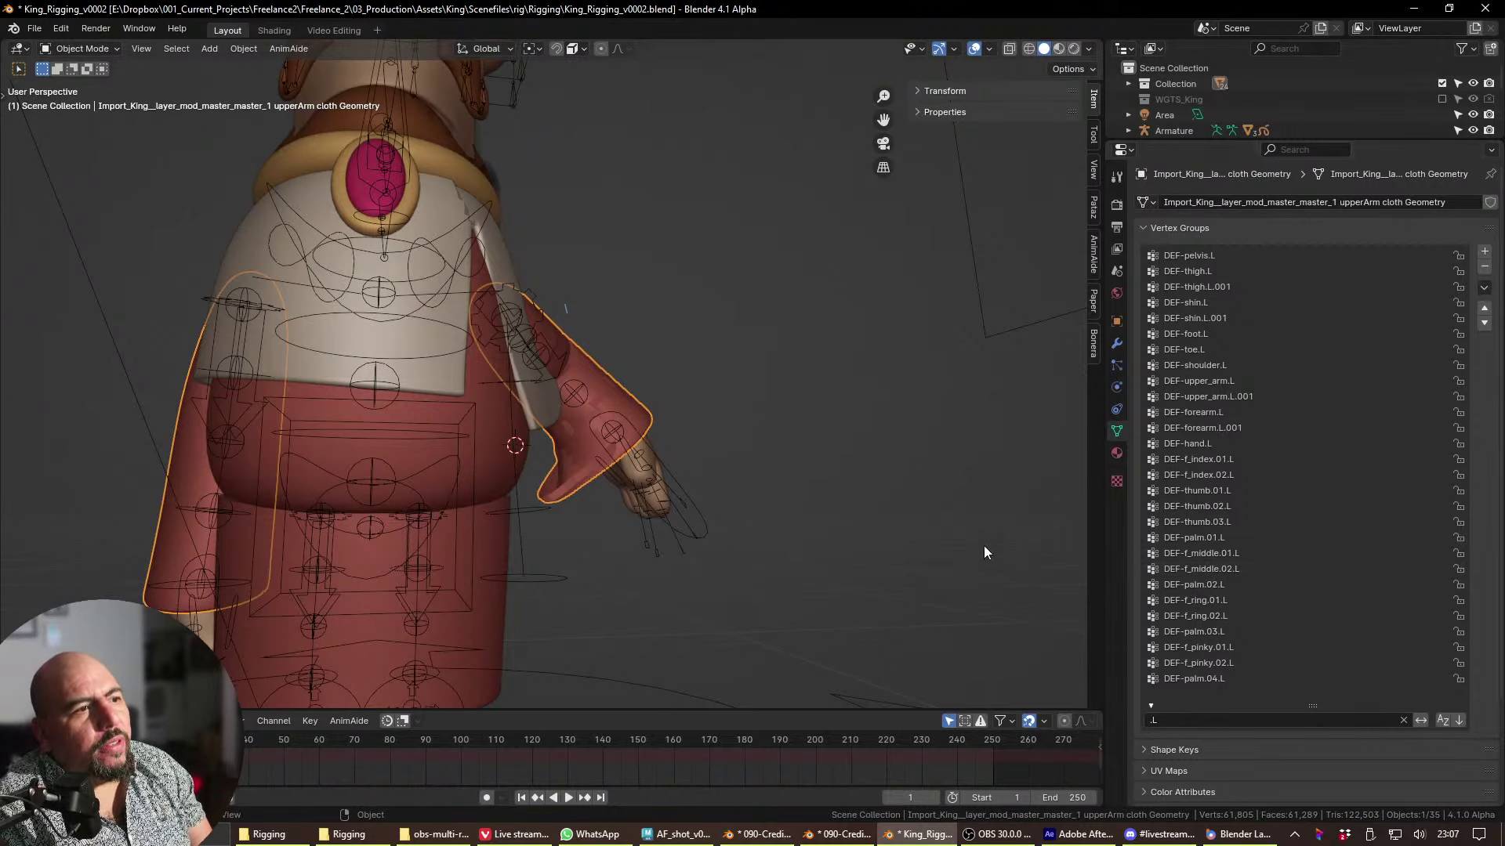
pyautogui.scroll(-3, 730, 498)
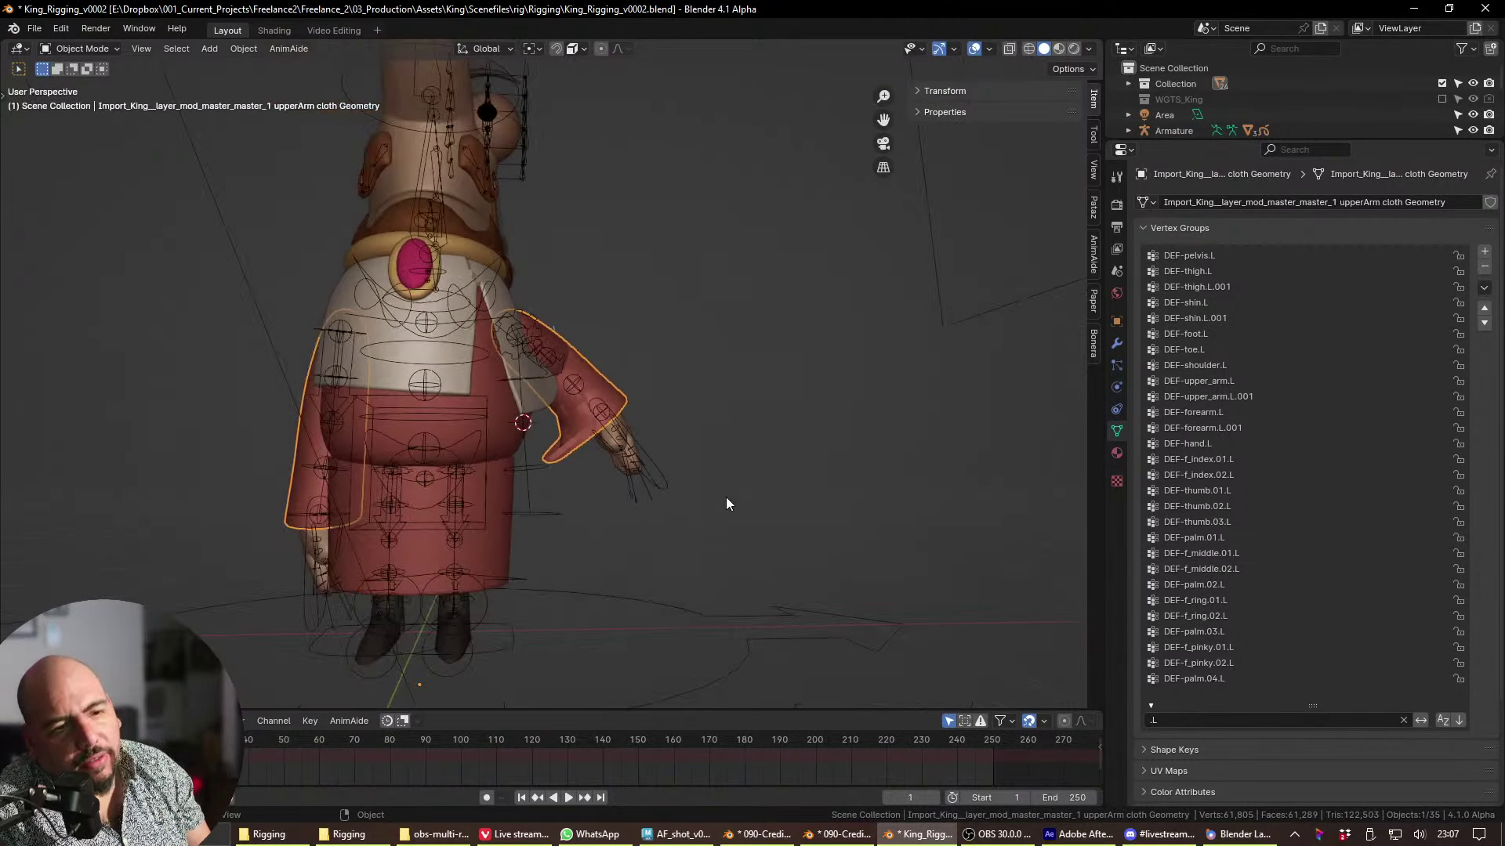
pyautogui.press('KP_1')
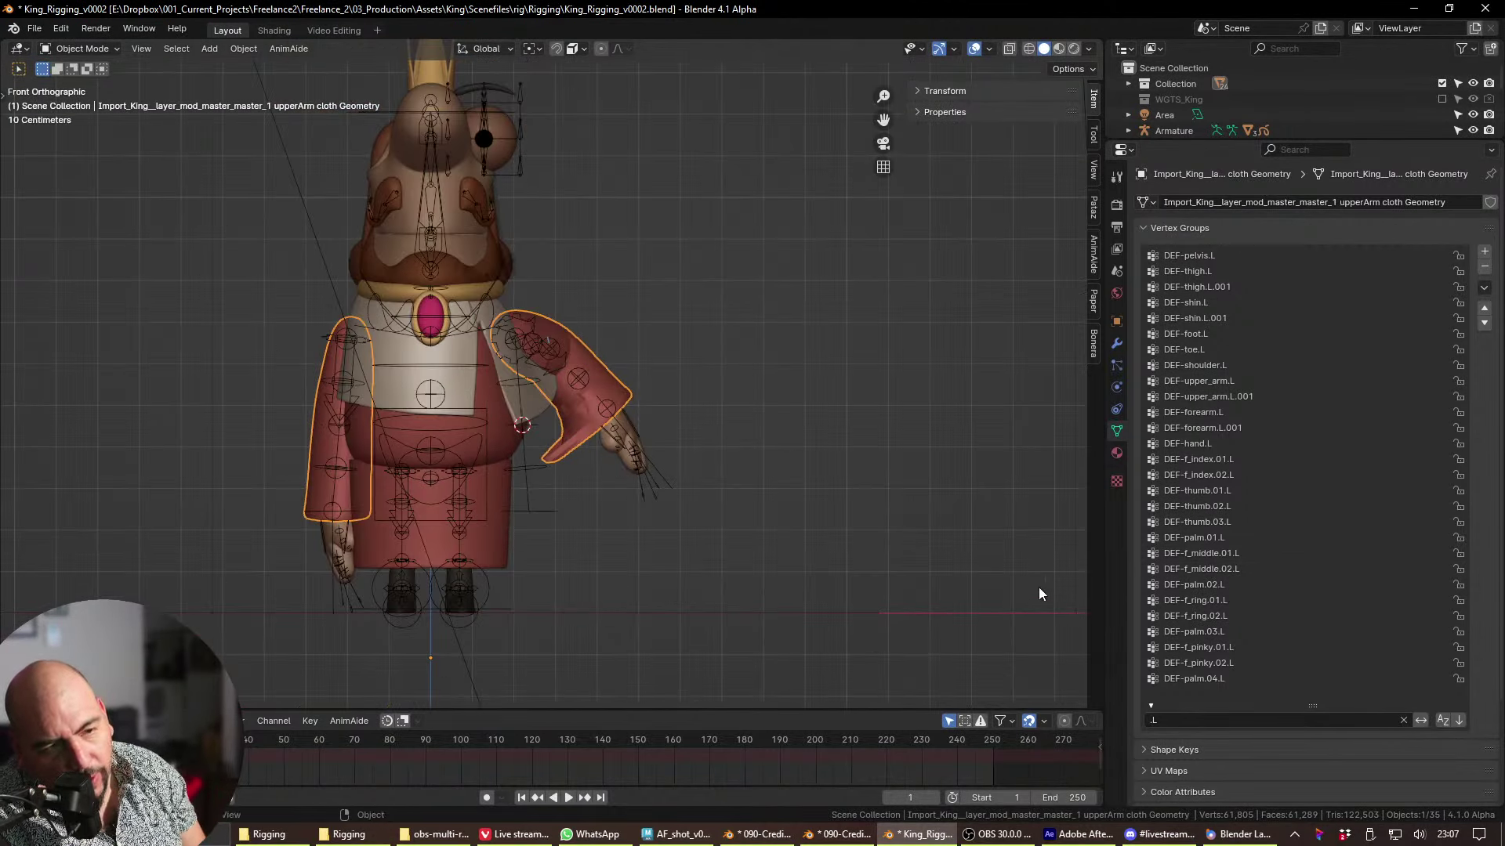
# - Make DEF-palm.04.L the active vertex group of the upperArm cloth mesh
pyautogui.click(1245, 681)
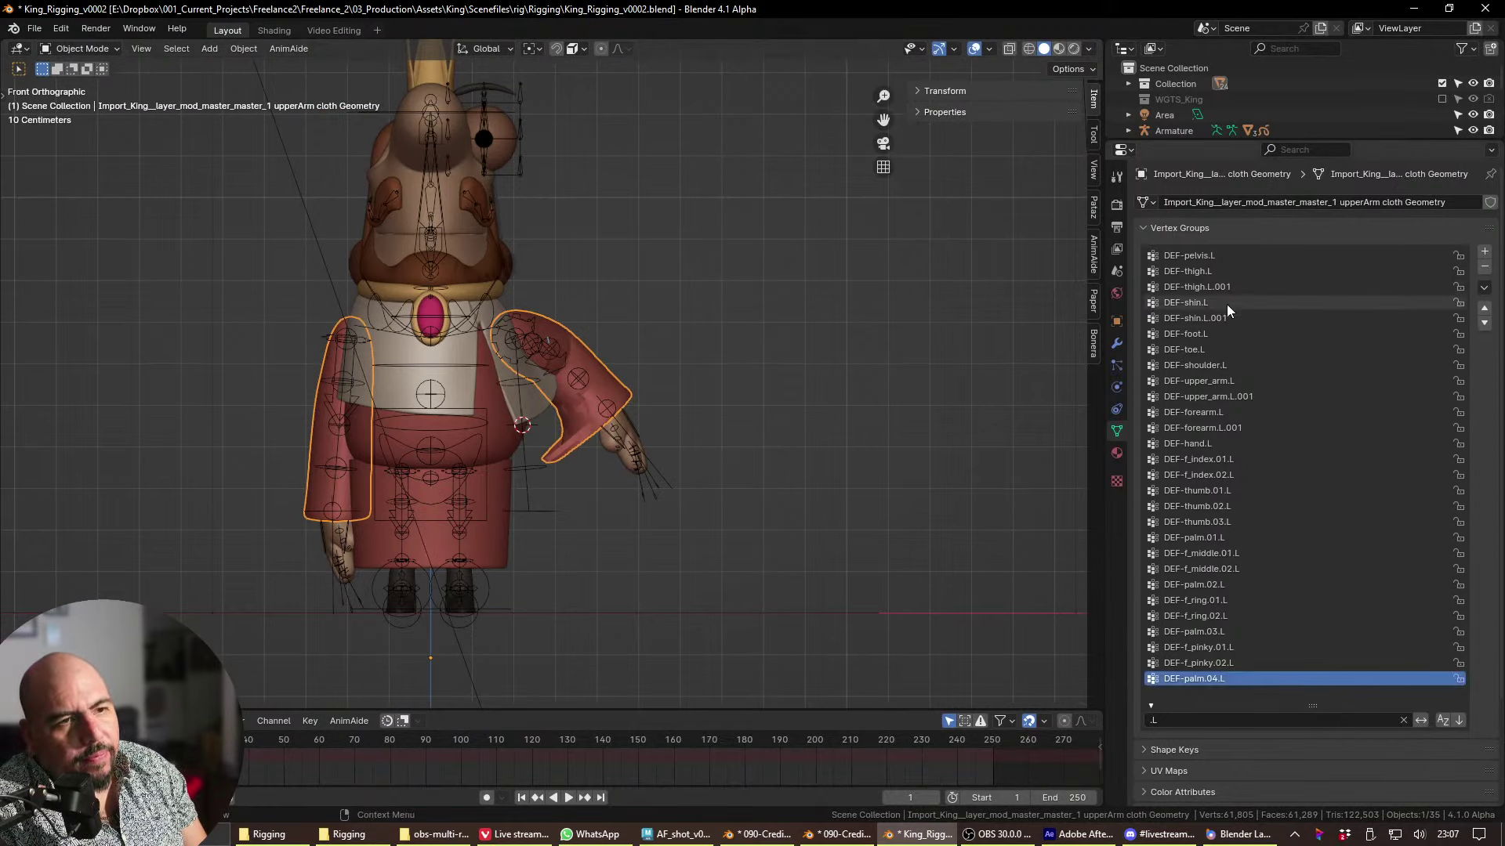
pyautogui.click(1221, 257)
pyautogui.click(1257, 681)
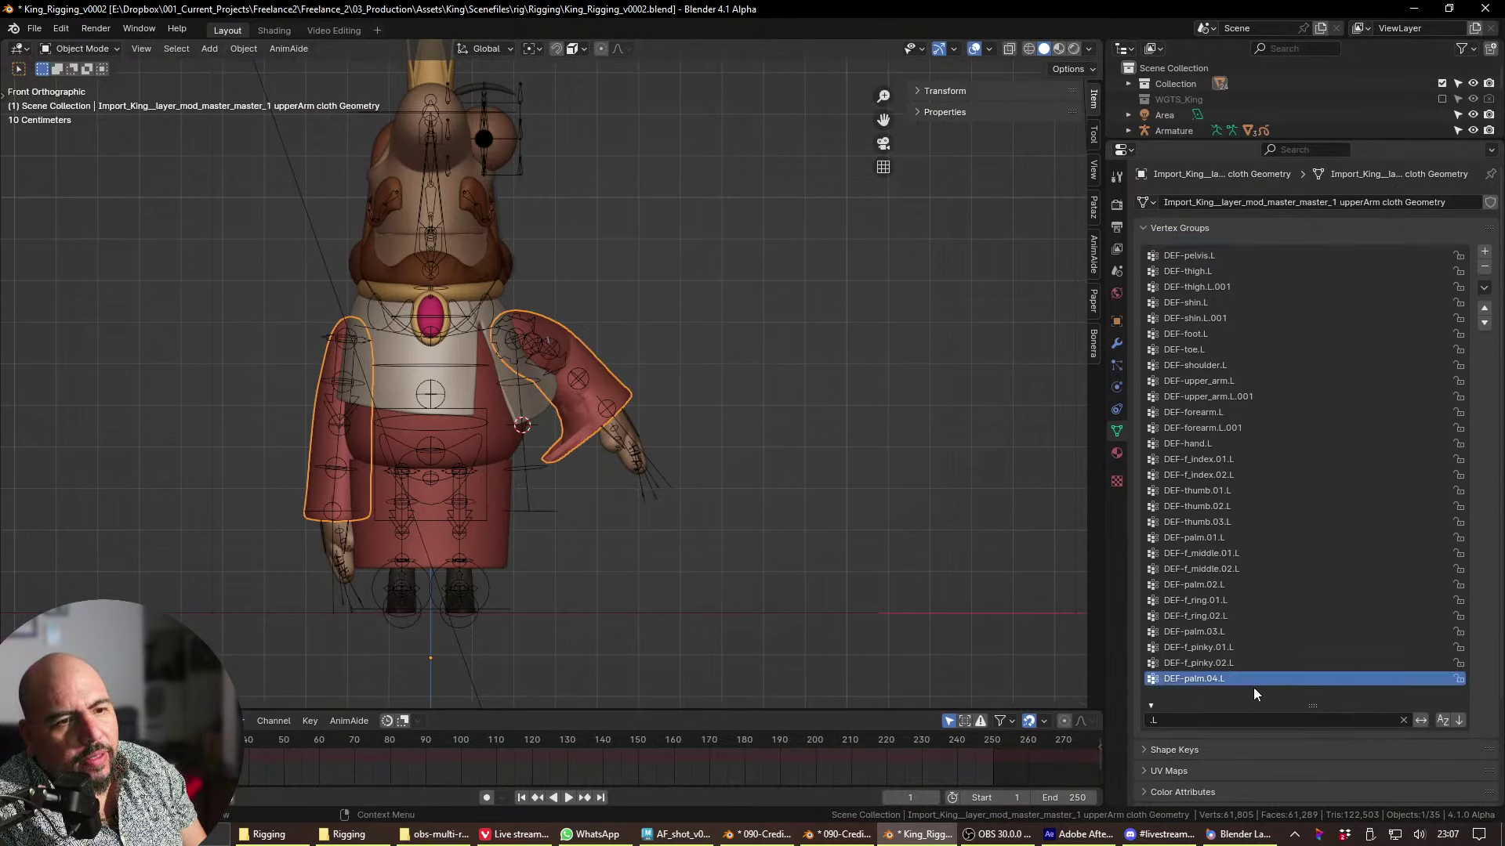
pyautogui.hotkey('ctrl', 'Tab')
pyautogui.click(632, 426)
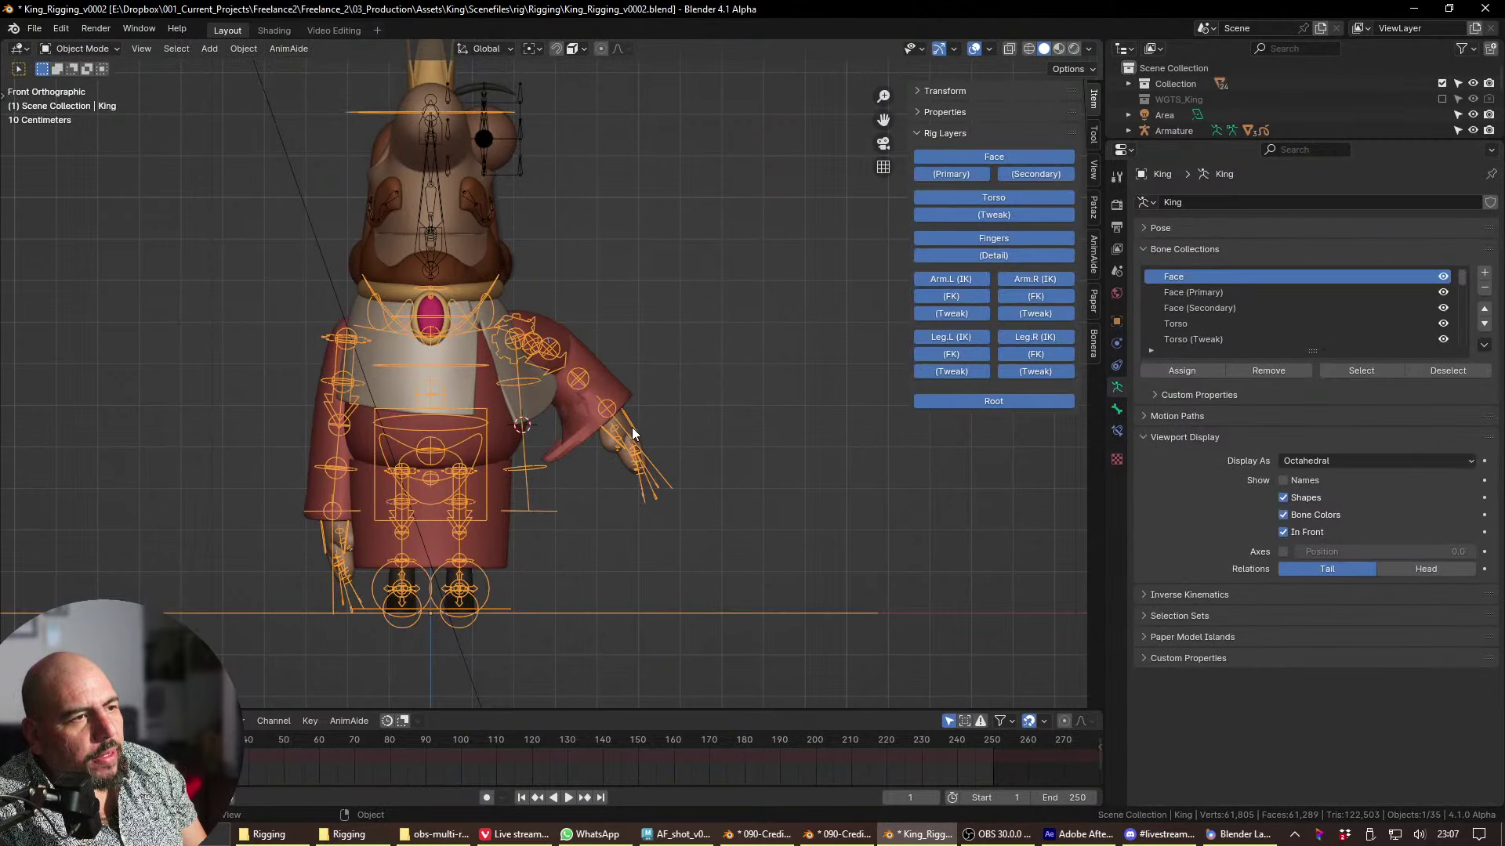
pyautogui.hotkey('ctrl', 'Tab')
pyautogui.hotkey('ctrl', 'Tab')
pyautogui.click(458, 510)
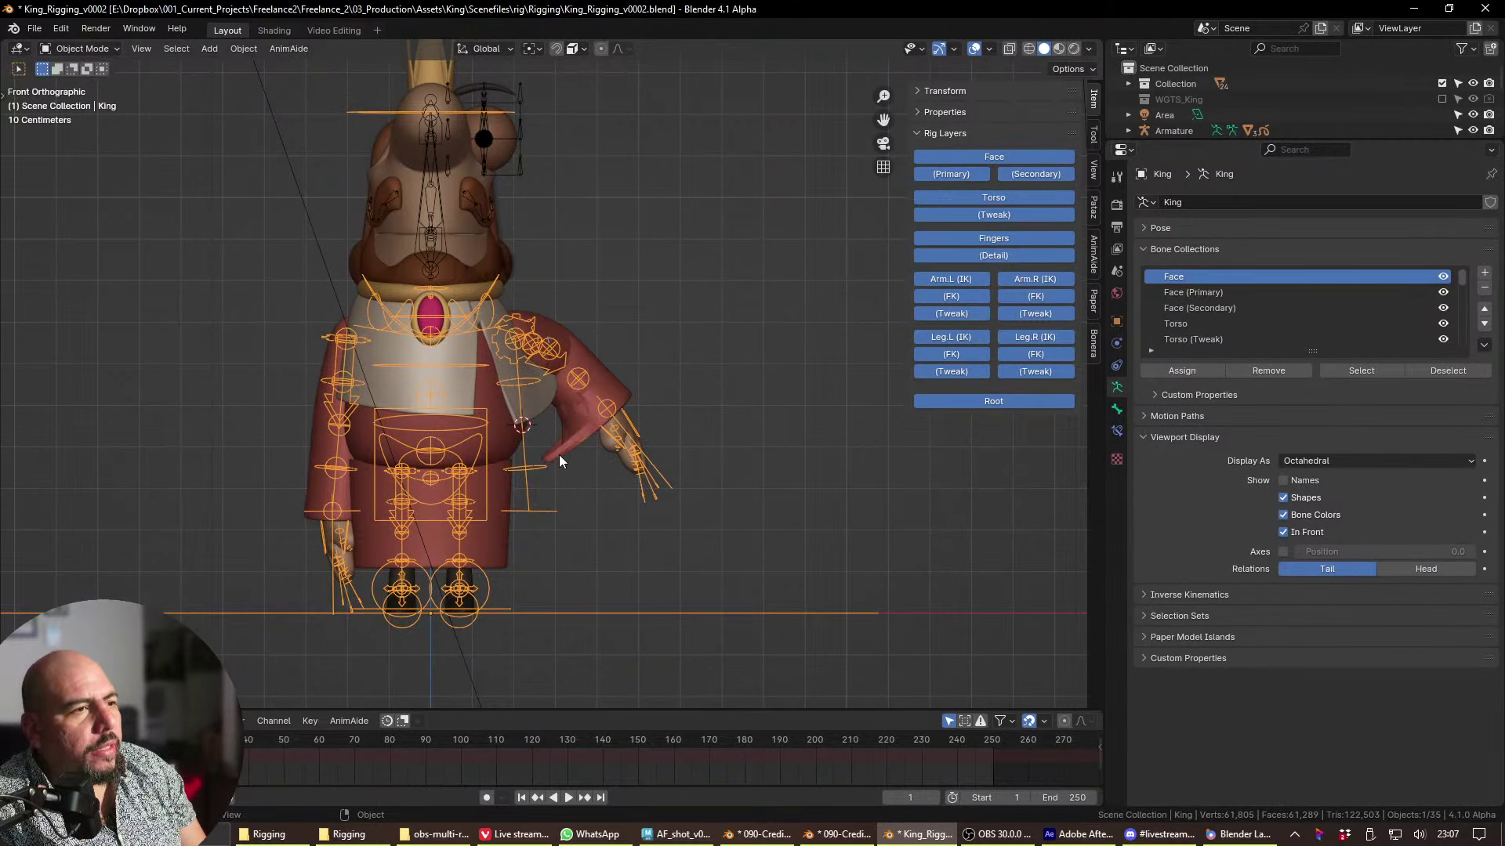
pyautogui.click(587, 445)
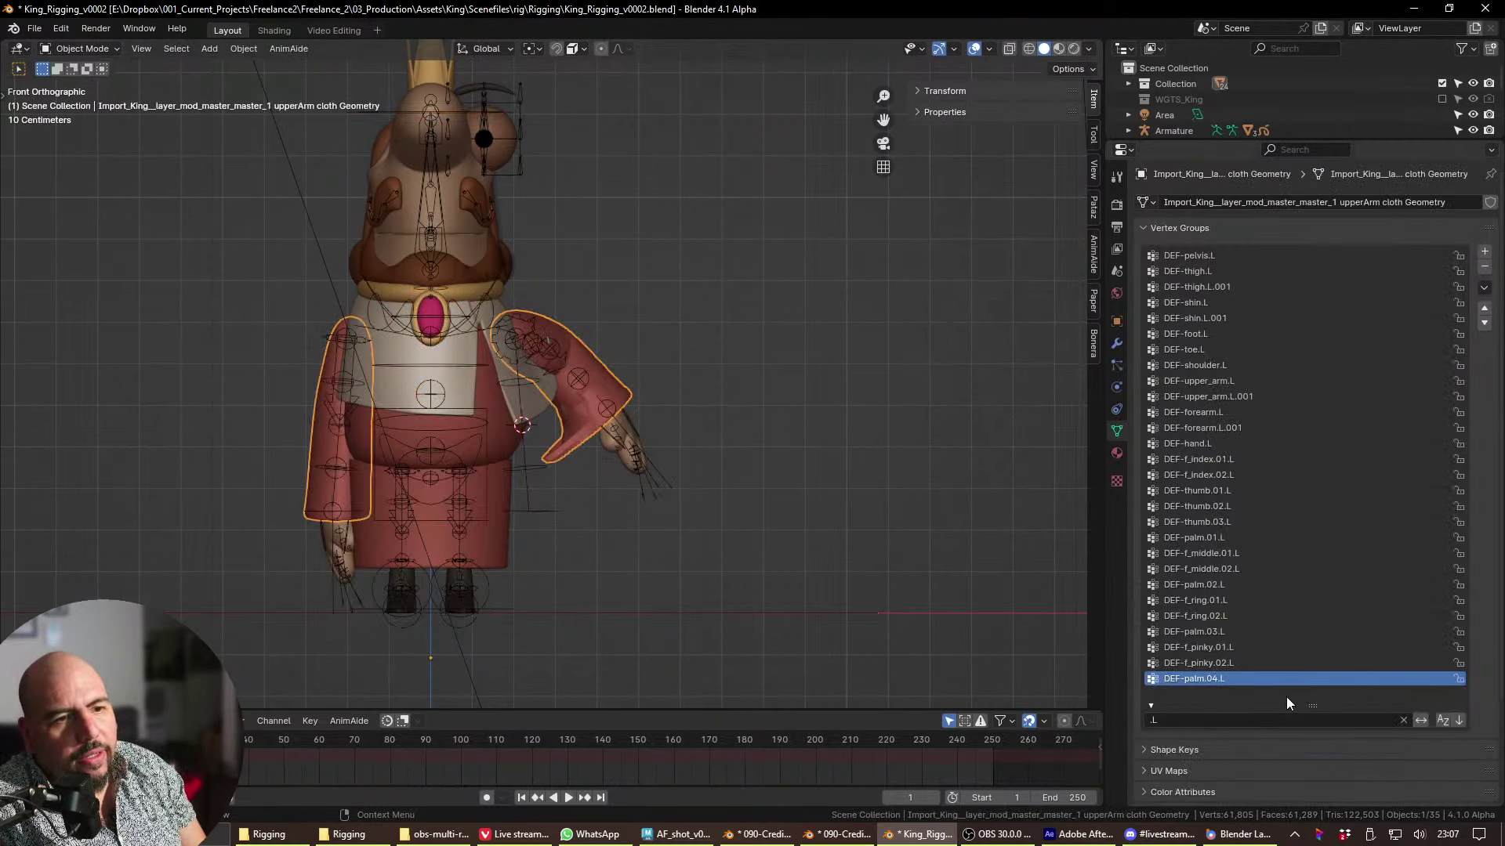
# - Lock all .L vertex groups of the upperArm cloth mesh, from DEF-pelvis.L to DEF-palm.04.L, and clear the name filter
pyautogui.moveTo(1459, 256); pyautogui.dragTo(1468, 345)
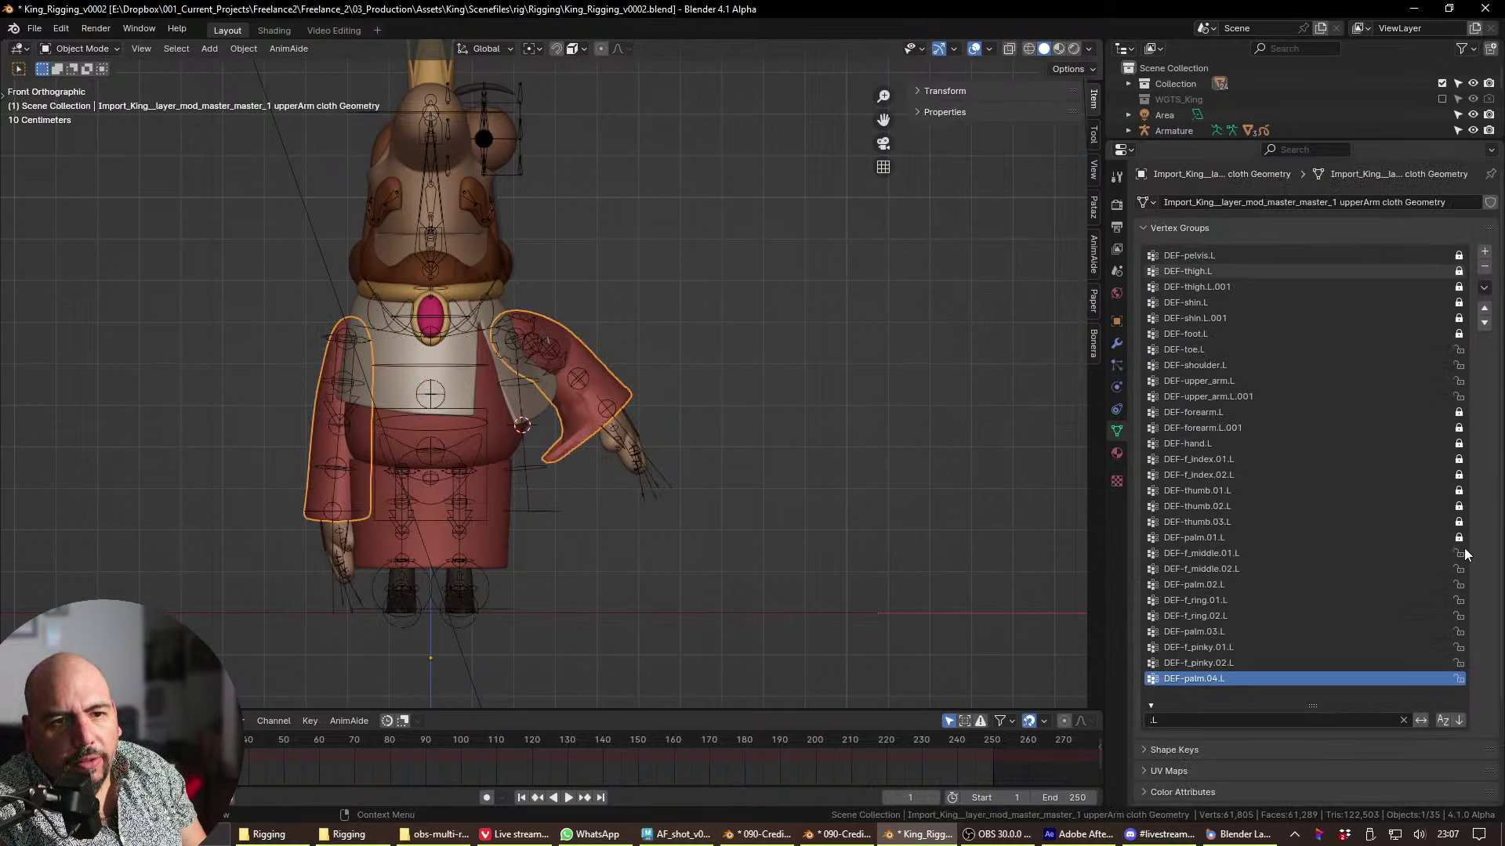
pyautogui.moveTo(1465, 674); pyautogui.dragTo(1460, 680)
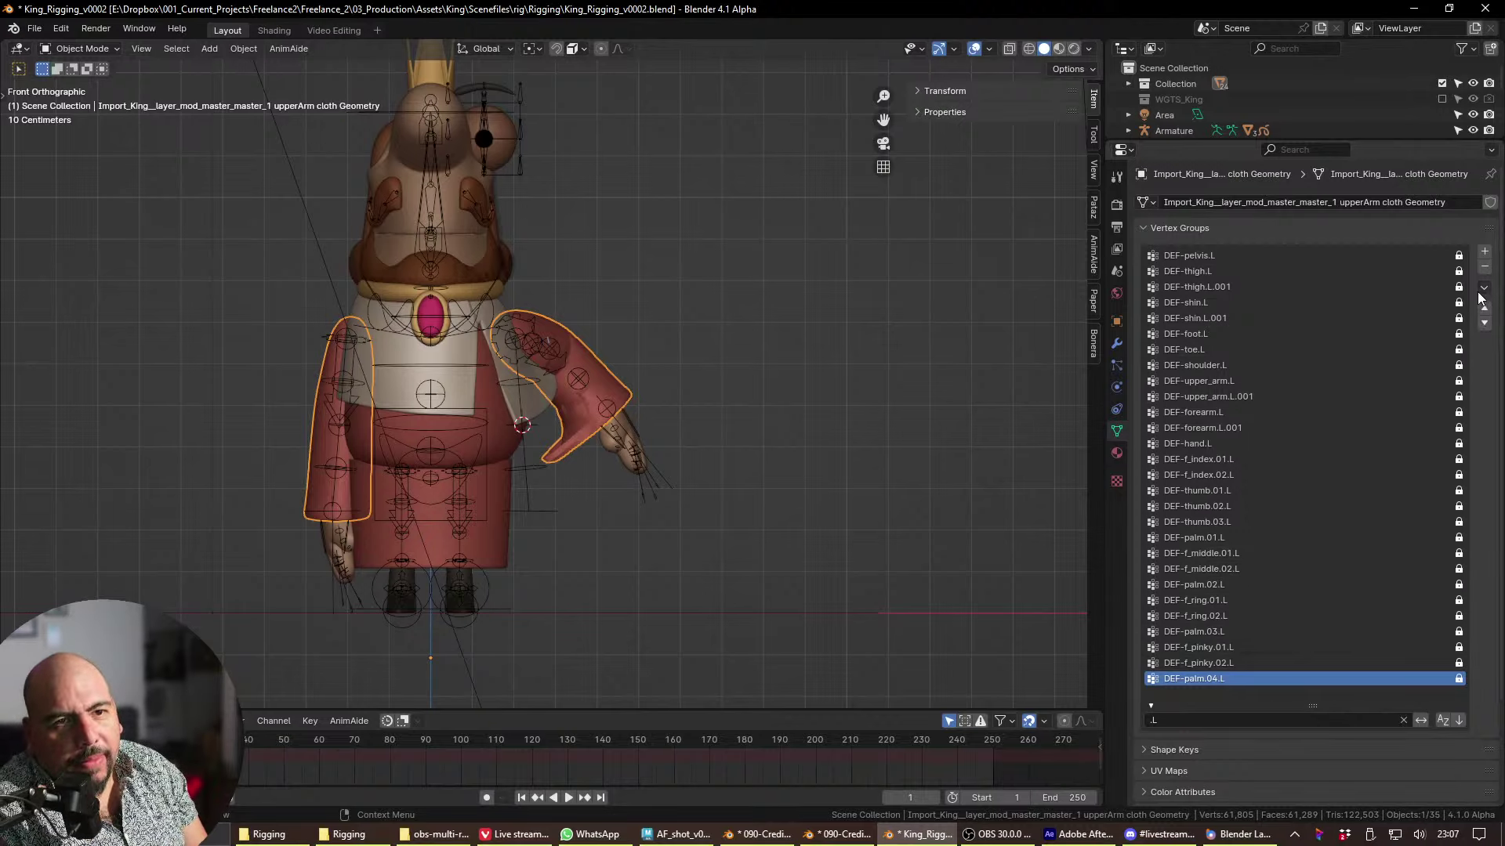
pyautogui.click(1404, 719)
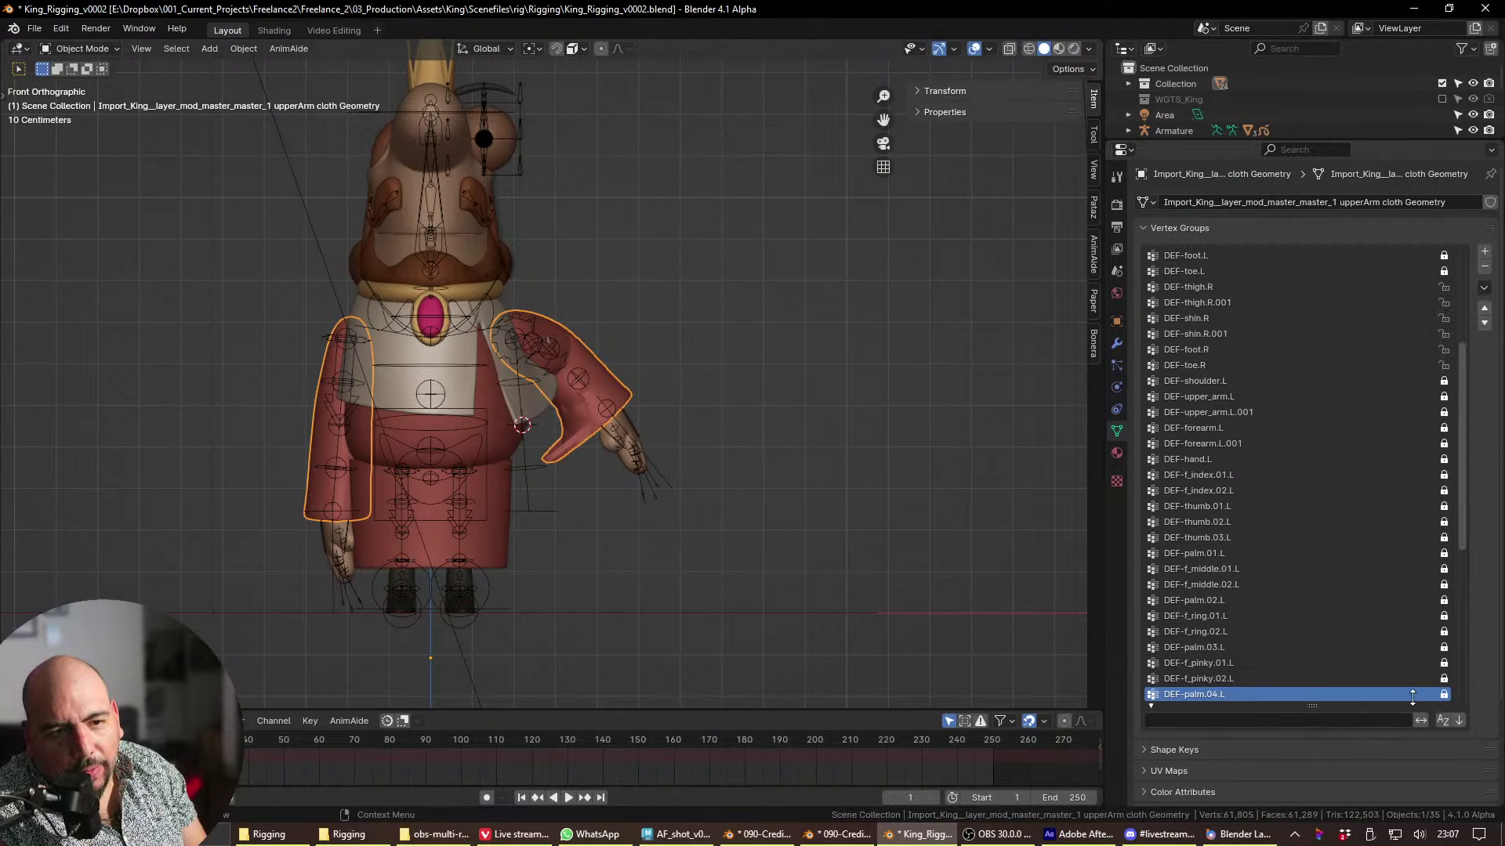
# - Delete all unlocked vertex groups of the upperArm cloth mesh and unlock the remaining .L groups
pyautogui.click(1483, 288)
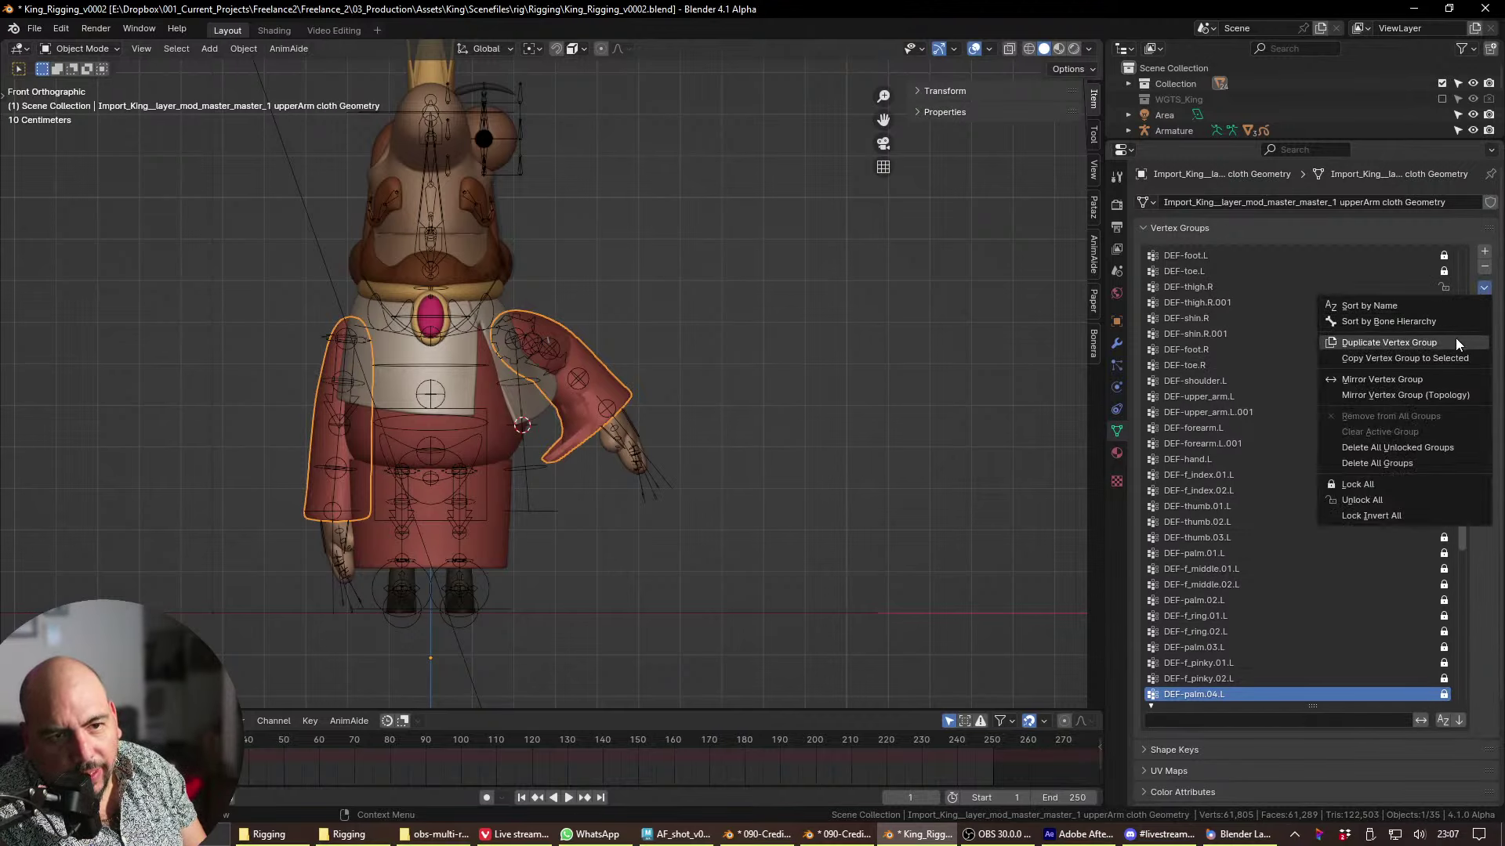
pyautogui.click(1375, 449)
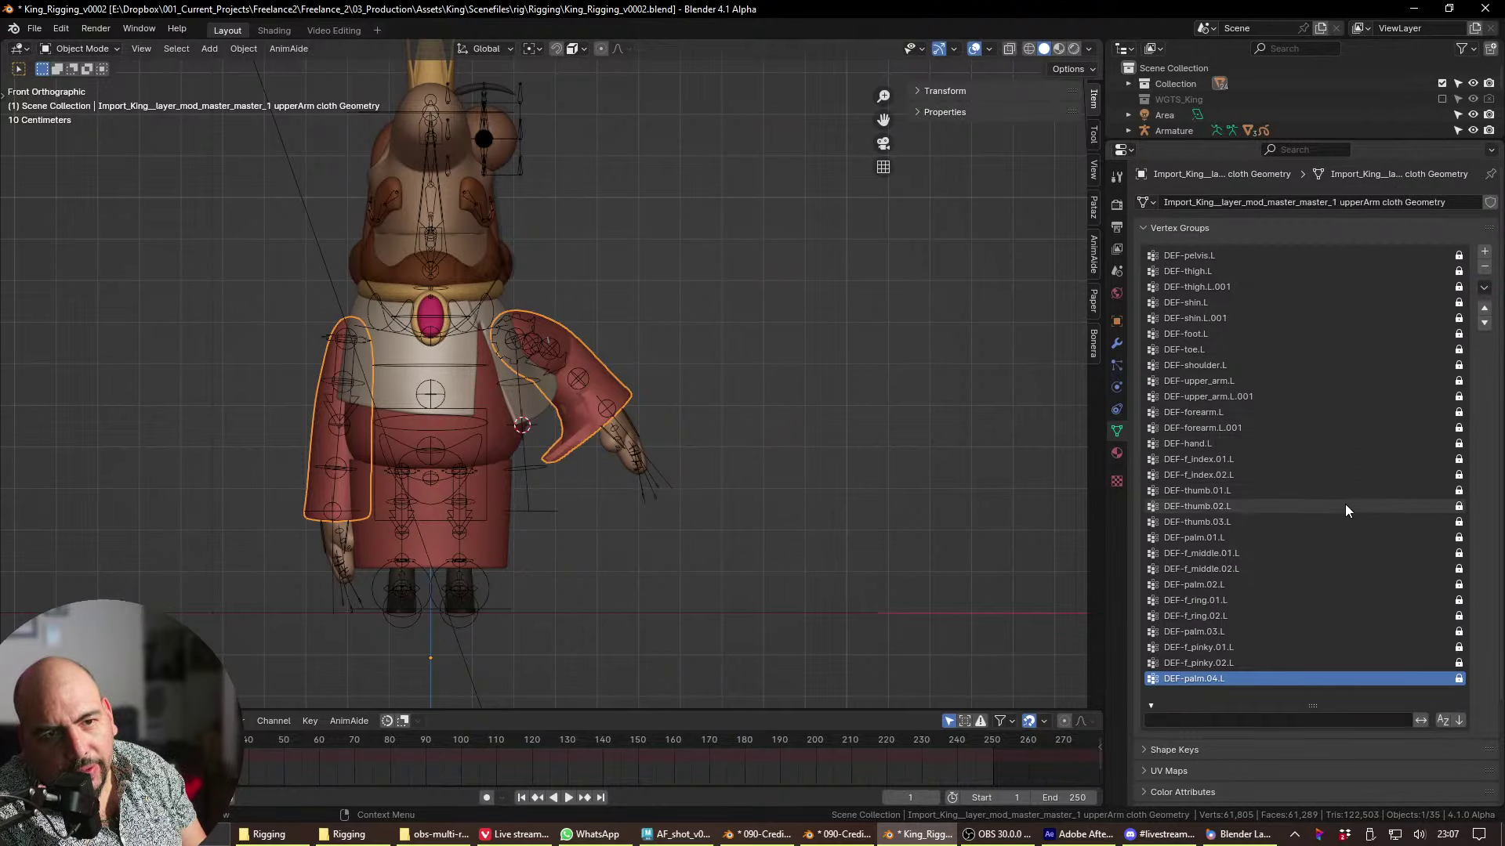
pyautogui.moveTo(1455, 271); pyautogui.dragTo(1462, 541)
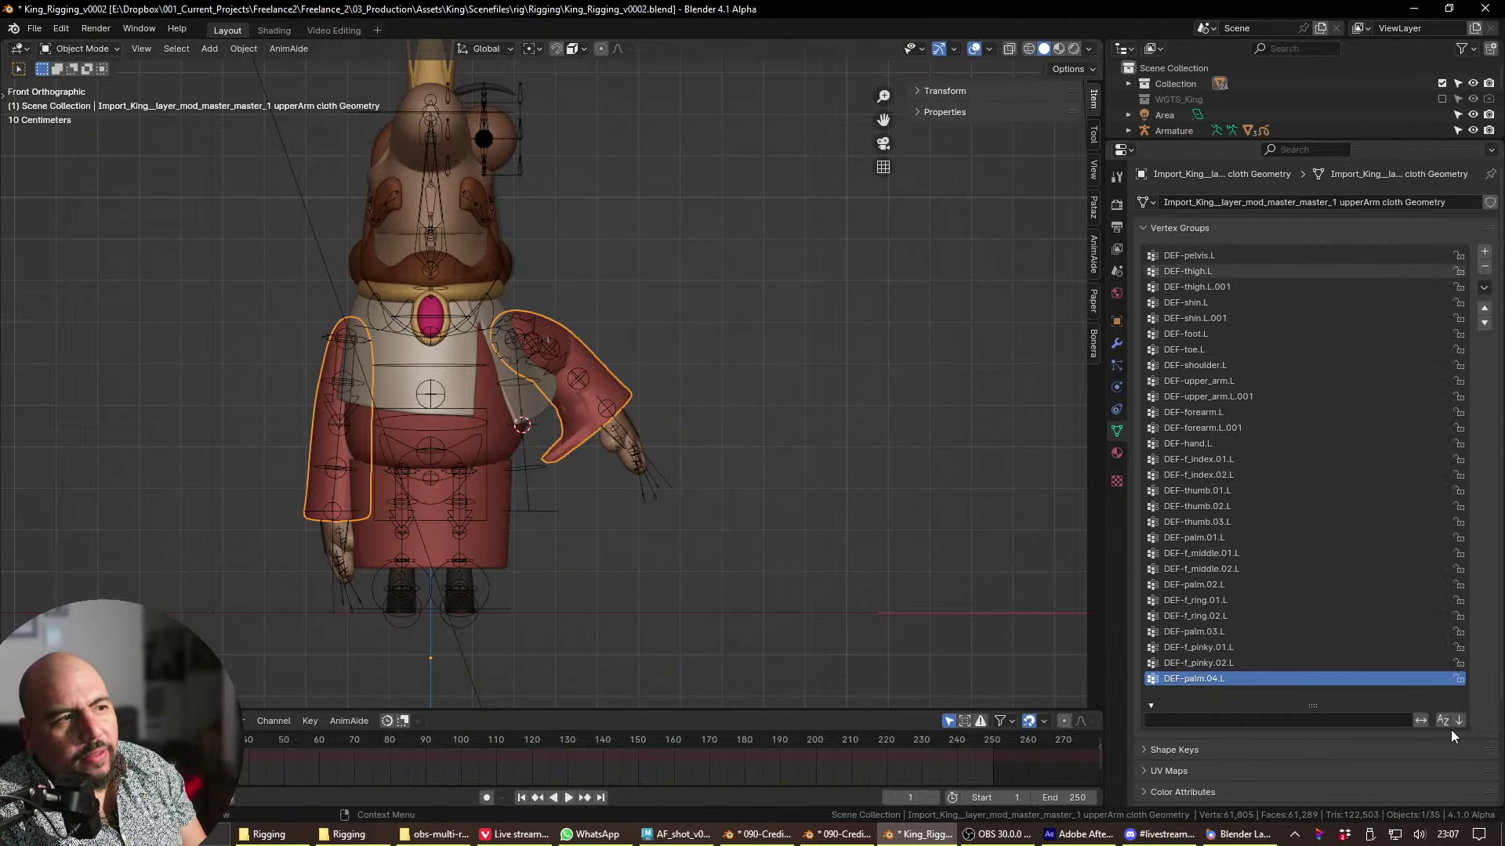
# - Test the sleeve by moving the hand_ik.L control in Pose Mode, cancel the move and reselect the upperArm cloth mesh in Object Mode
pyautogui.click(635, 445)
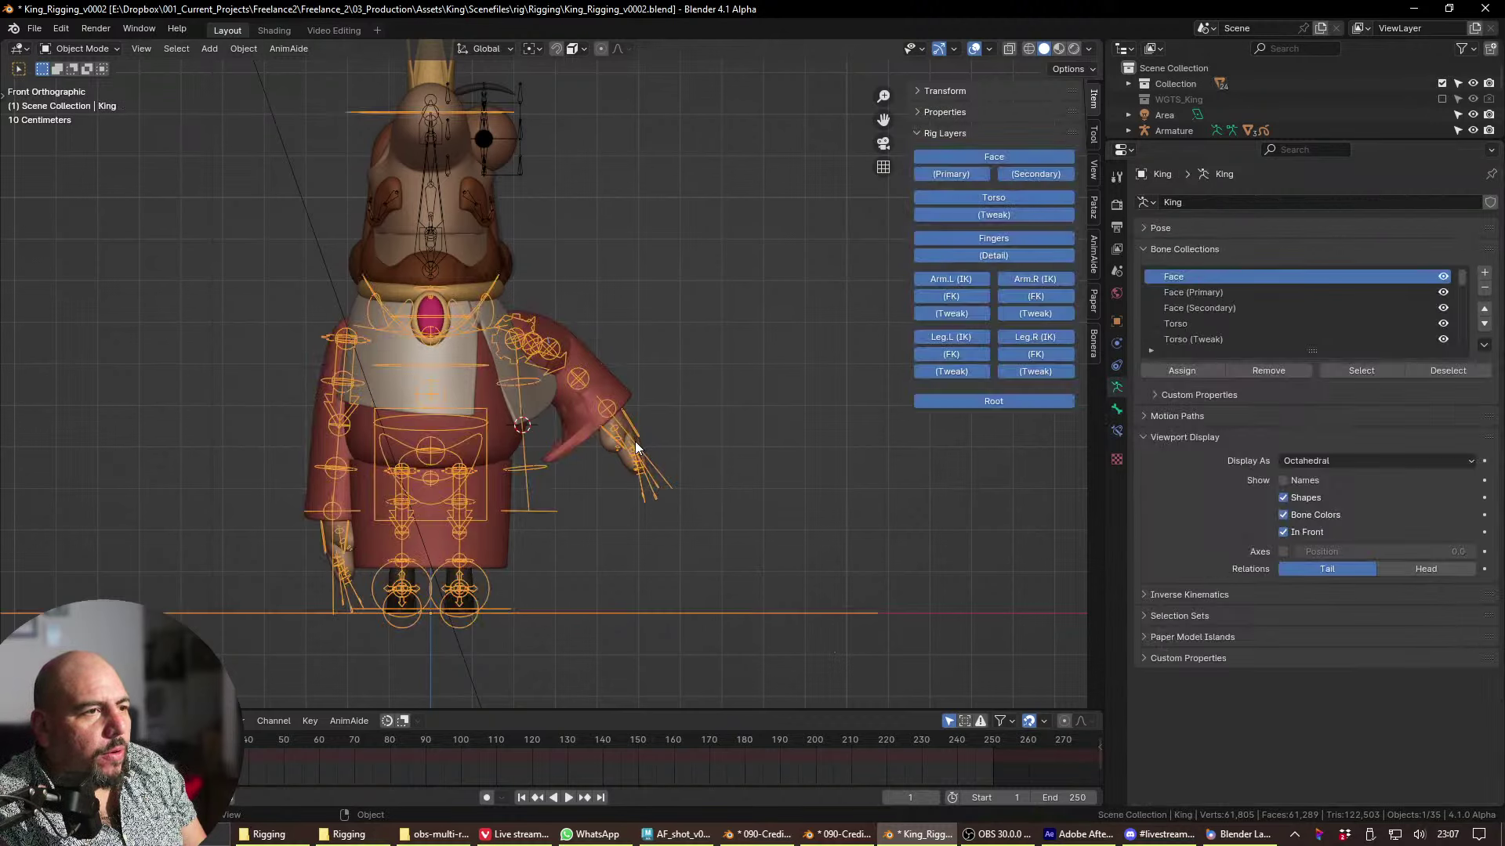
pyautogui.hotkey('ctrl', 'Tab')
pyautogui.click(629, 446)
pyautogui.press('g')
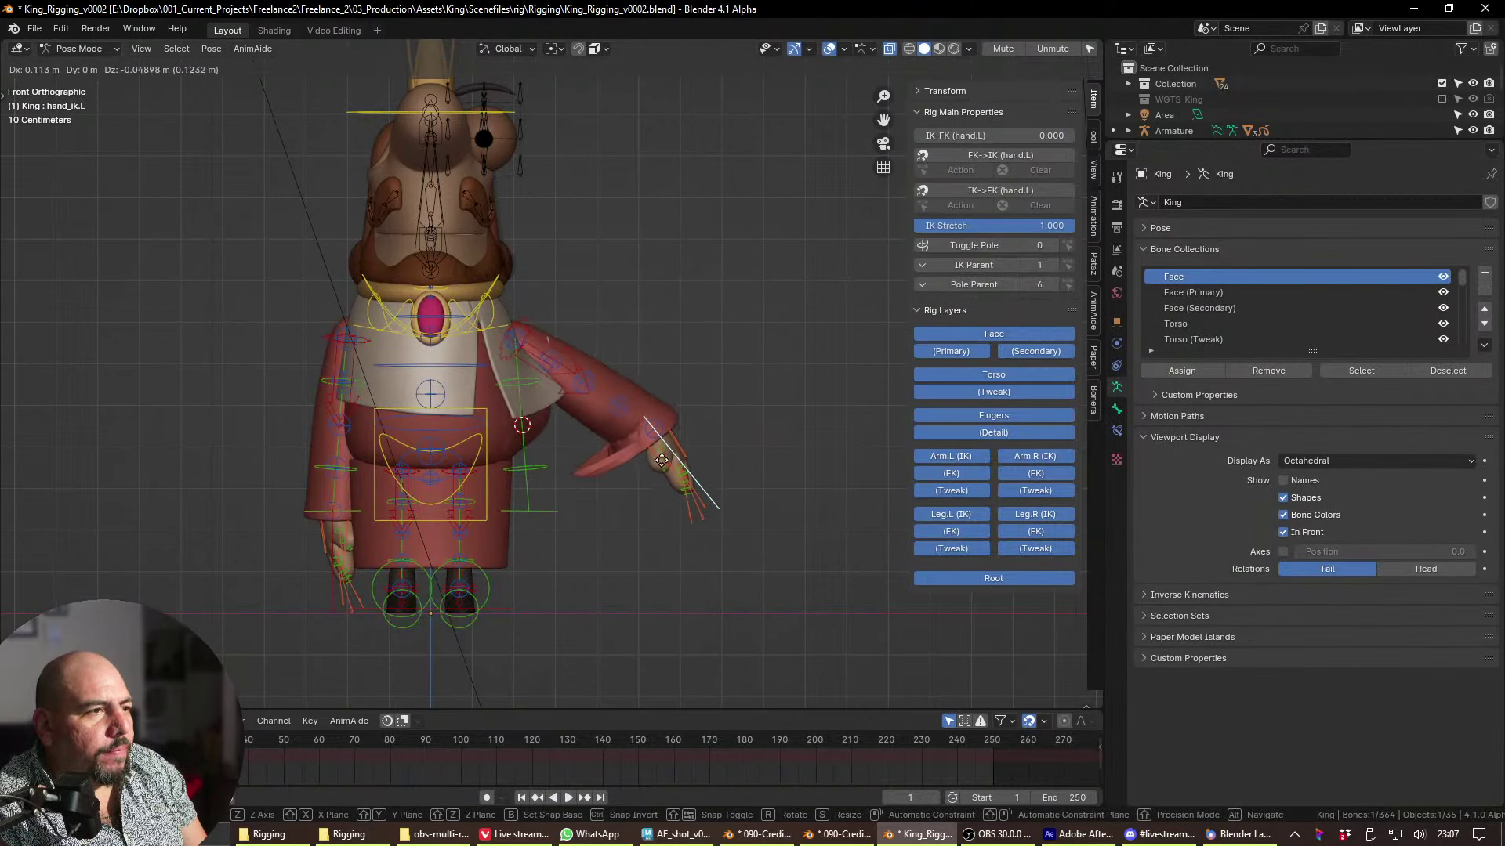
pyautogui.click(624, 431)
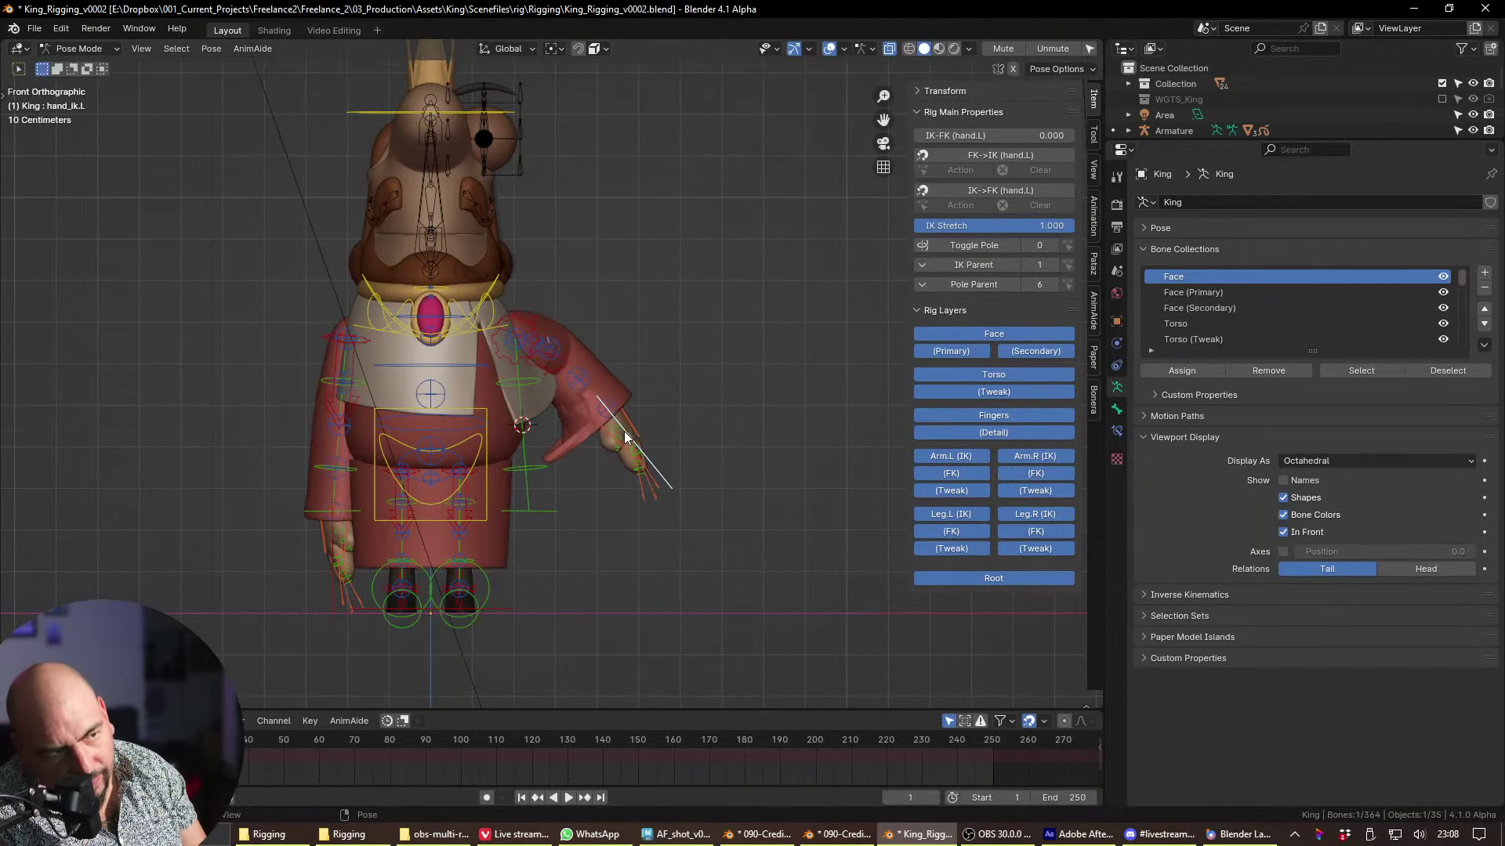
pyautogui.hotkey('ctrl', 'Tab')
pyautogui.click(533, 468)
pyautogui.click(571, 450)
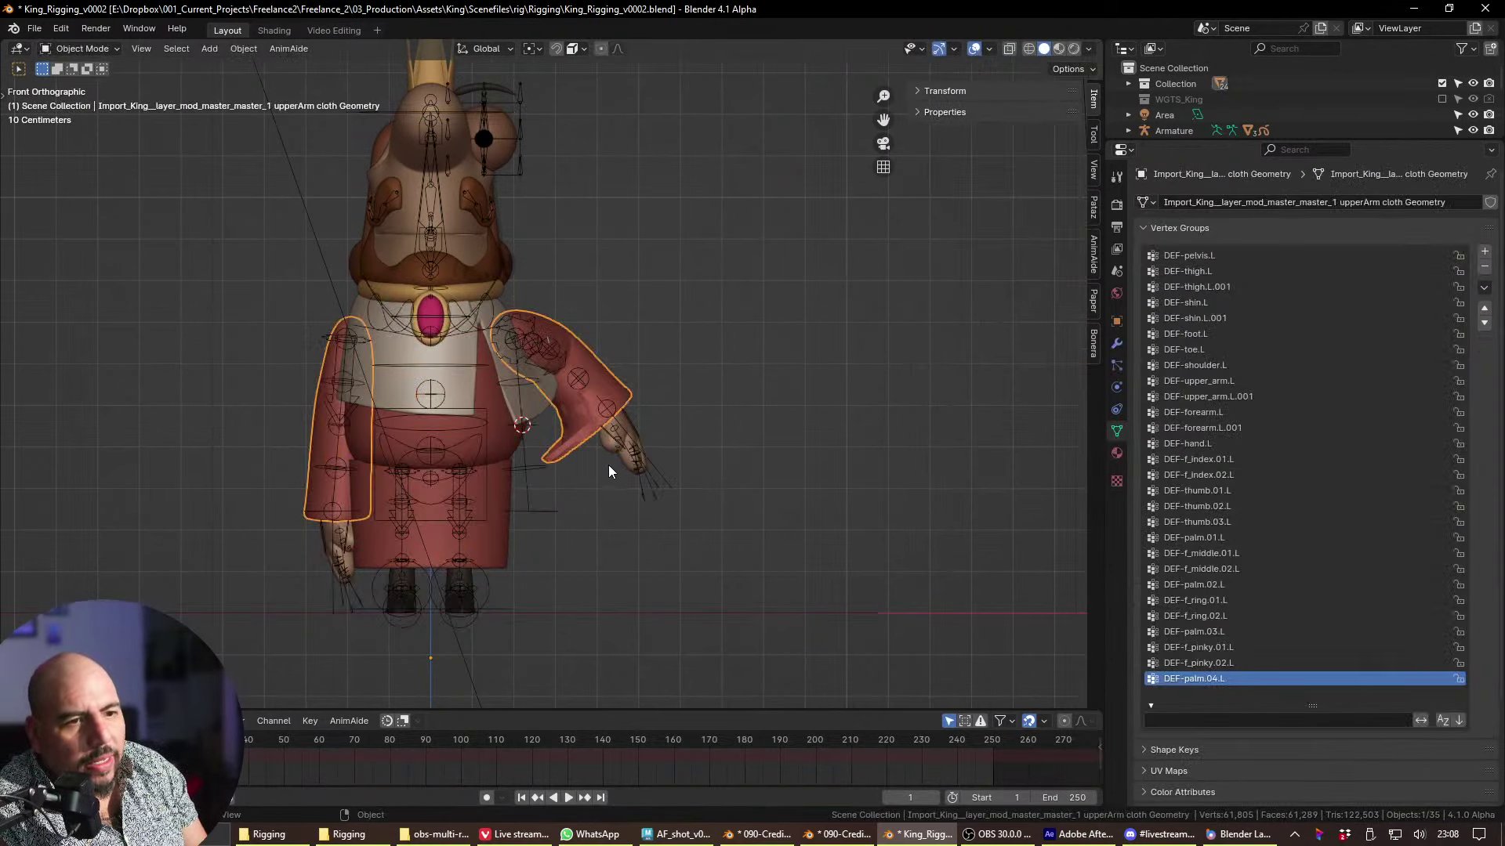
# - Test the King rig's body deformation in Pose Mode by moving and rotating the hips control, and cancel the transform
pyautogui.click(533, 502)
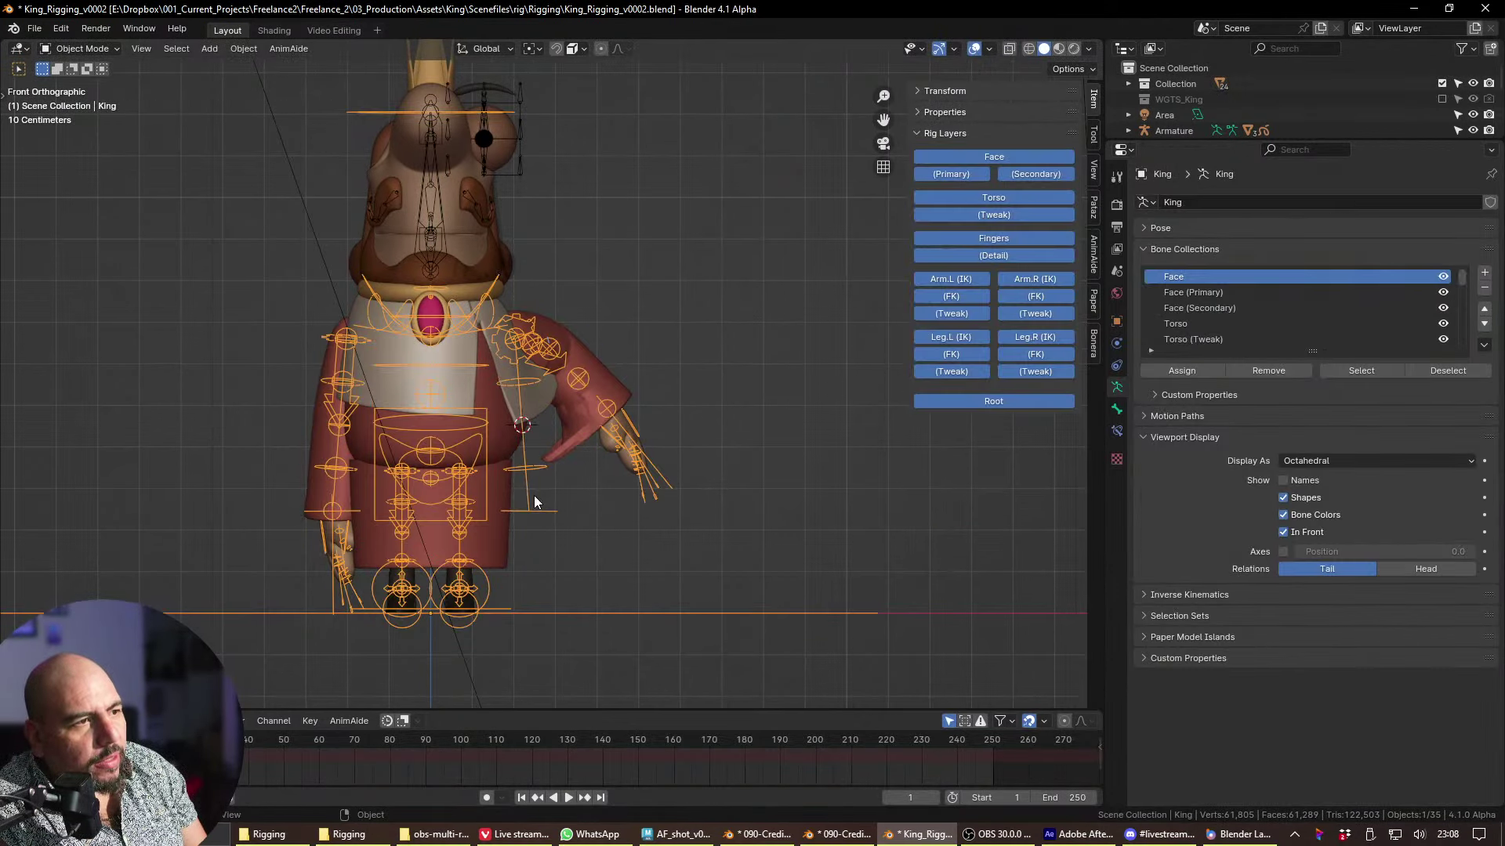
pyautogui.hotkey('ctrl', 'Tab')
pyautogui.click(536, 568)
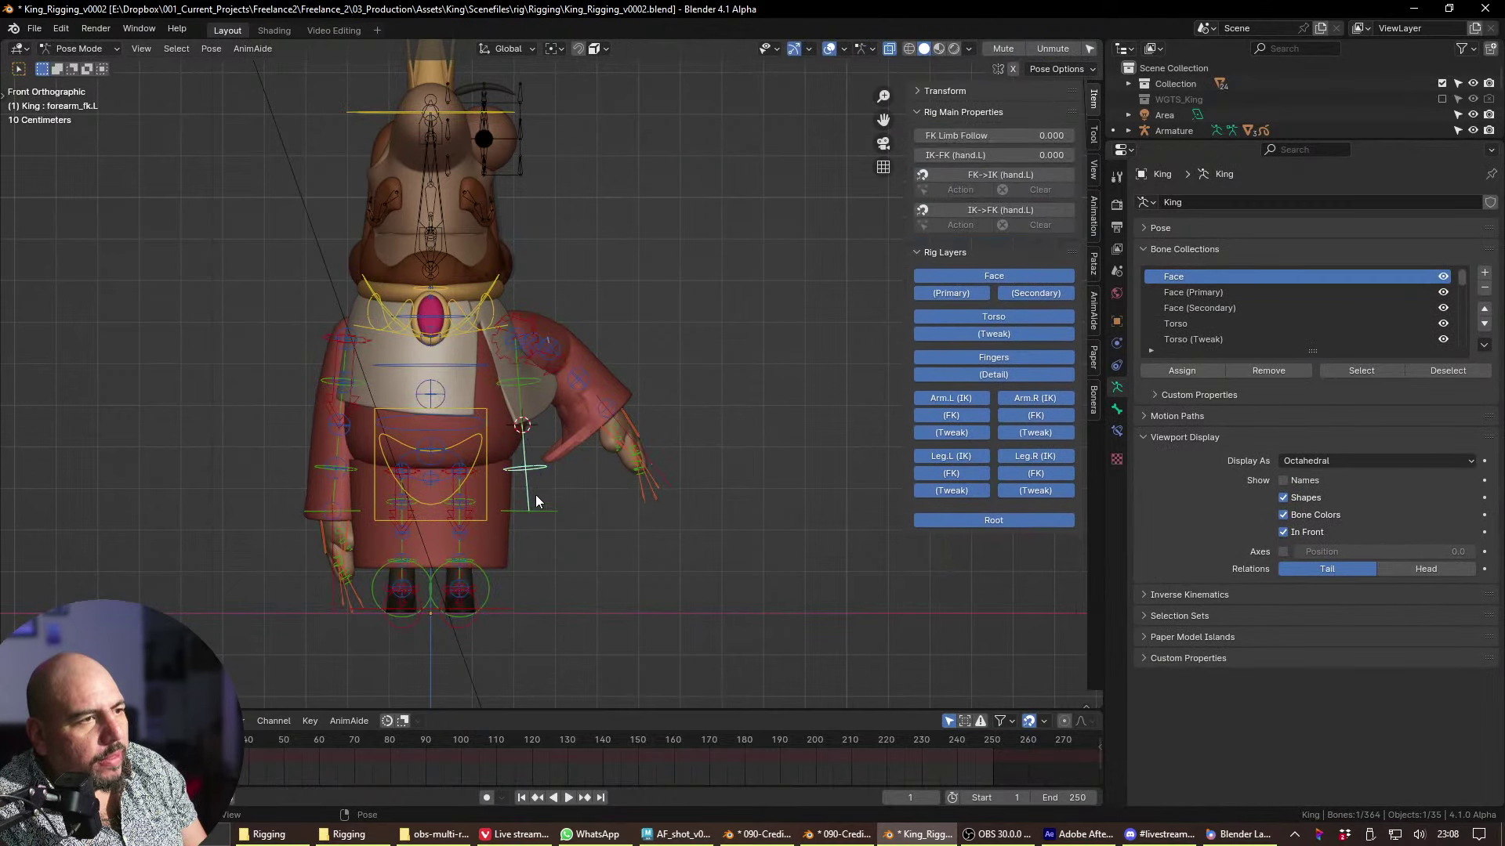
pyautogui.click(494, 487)
pyautogui.click(492, 491)
pyautogui.press('g')
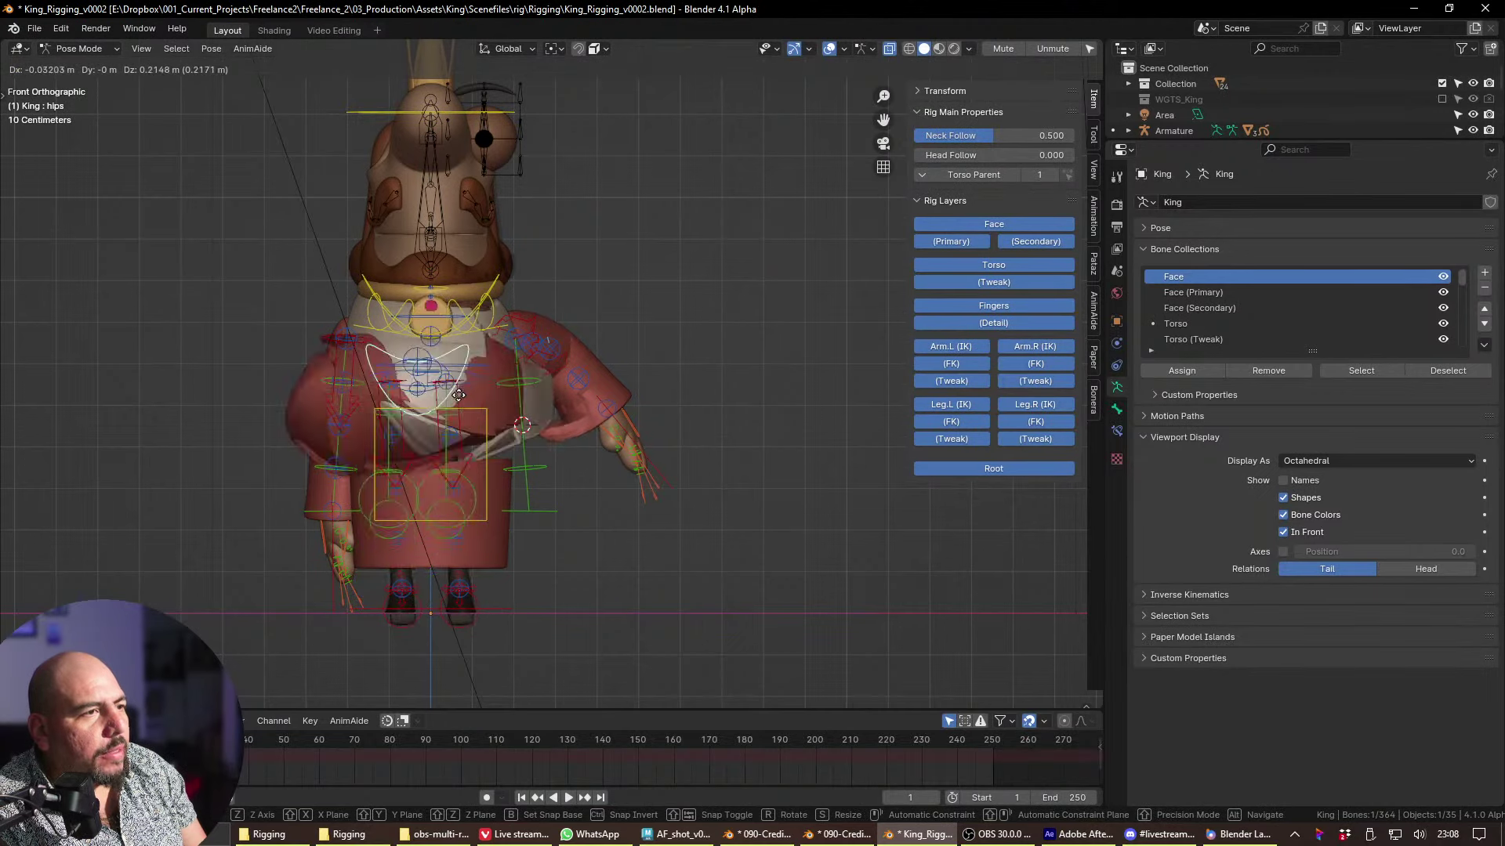
pyautogui.press('r')
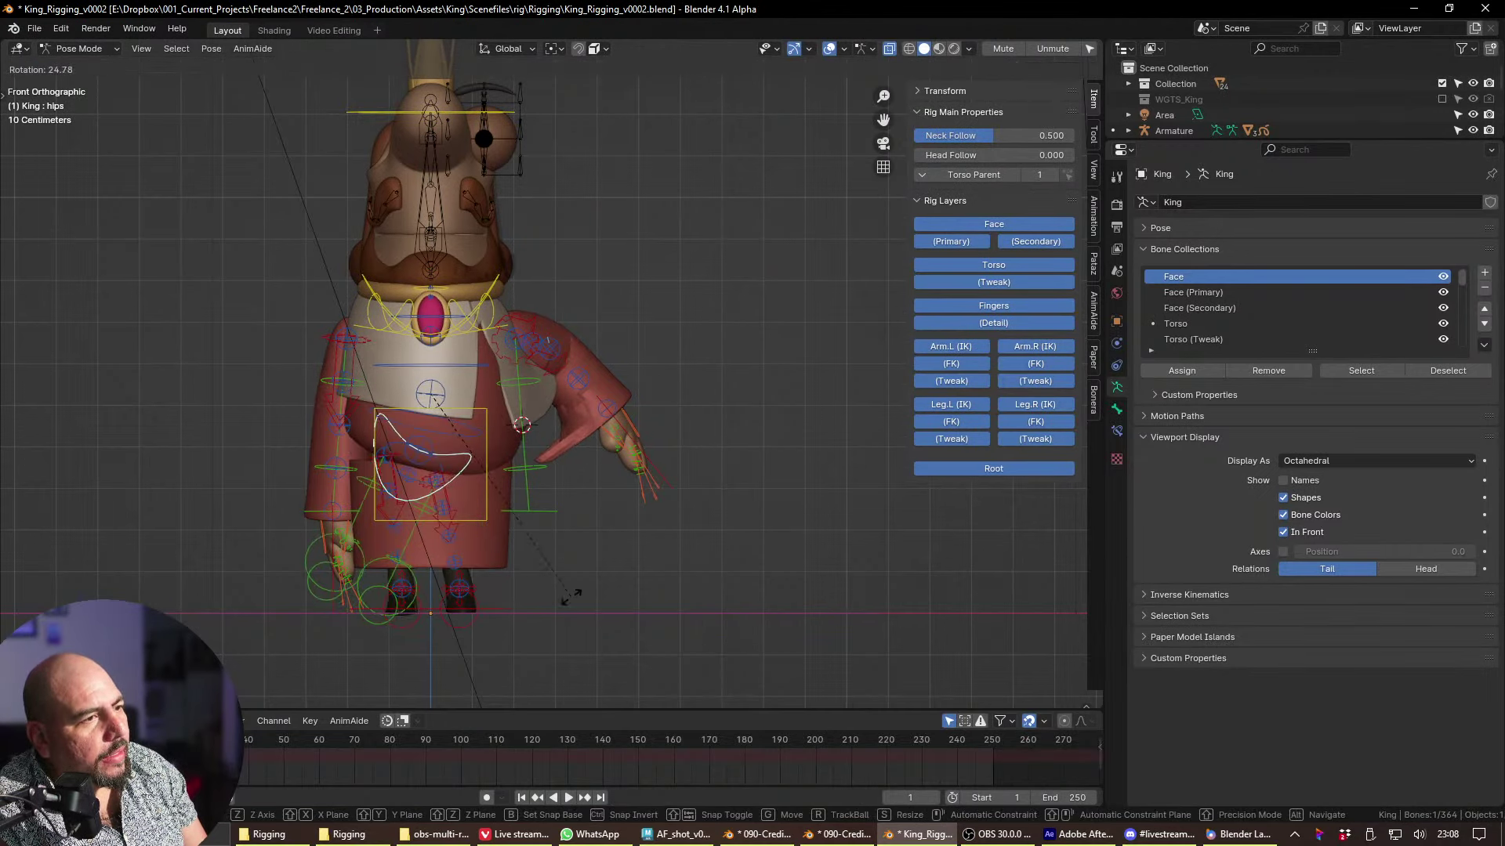
pyautogui.press('g')
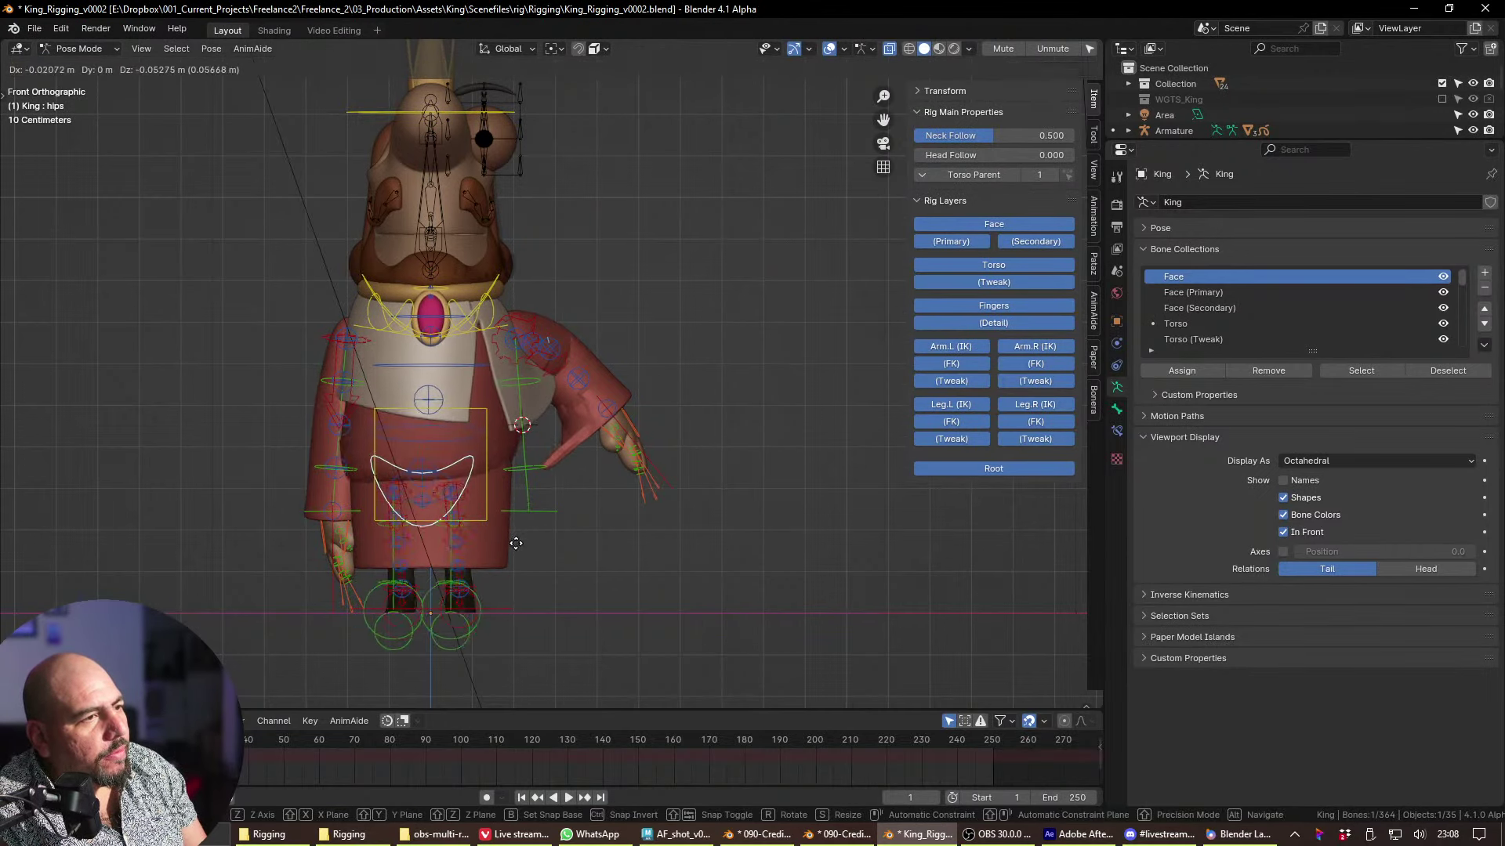
pyautogui.rightClick(503, 530)
# - Test-move the torso control, cancel the move and return to Object Mode
pyautogui.click(486, 521)
pyautogui.press('g')
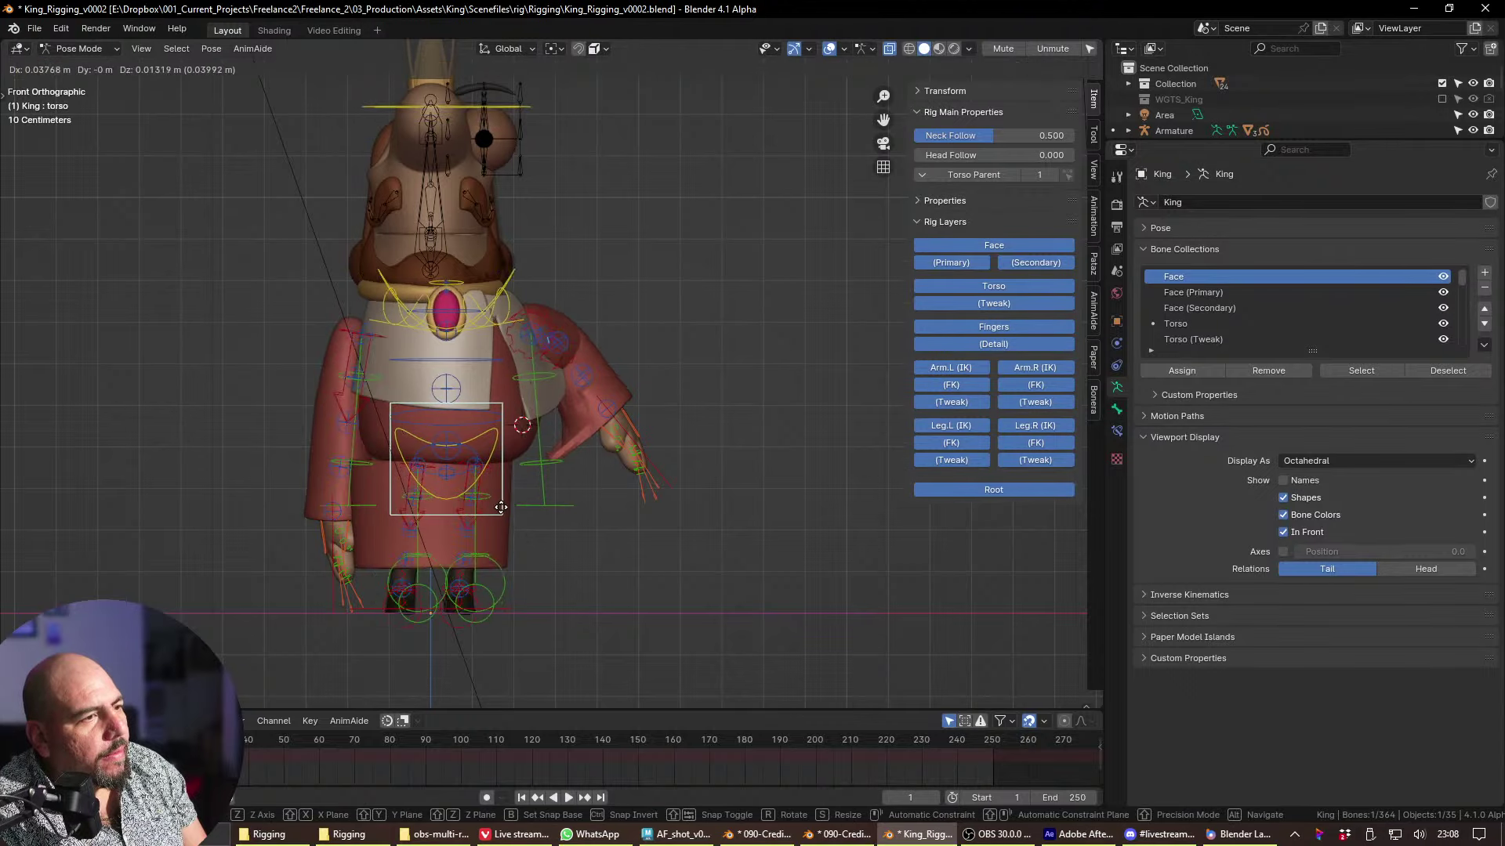
pyautogui.rightClick(509, 533)
pyautogui.hotkey('ctrl', 'Tab')
# - Select the skirt cloth mesh and isolate it in local view in Edit Mode
pyautogui.click(502, 545)
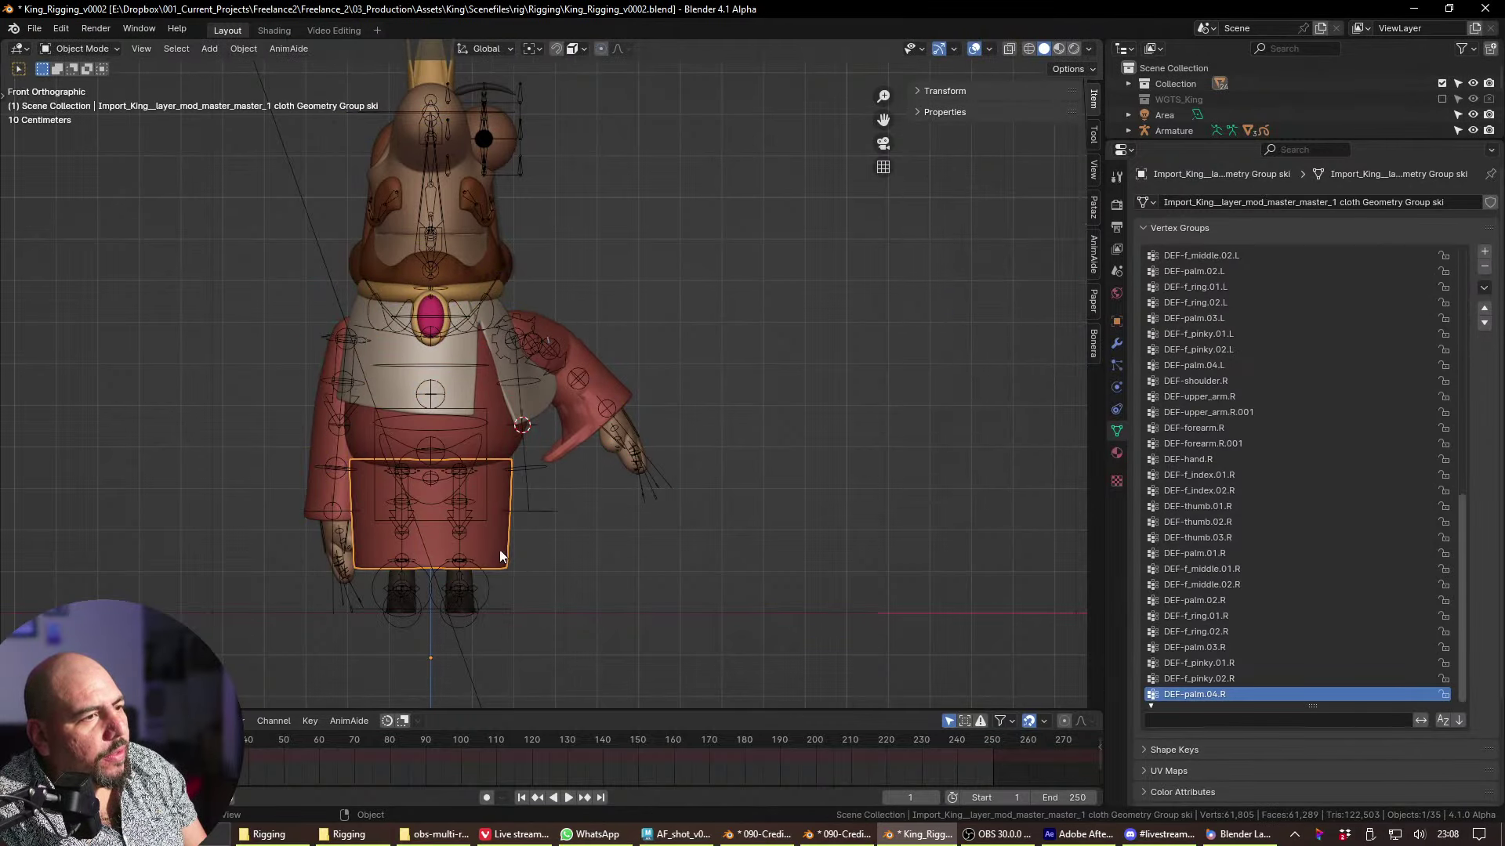
pyautogui.moveTo(502, 545); pyautogui.dragTo(477, 632, button='middle')
pyautogui.press('KP_Decimal')
pyautogui.hotkey('ctrl', 'Tab')
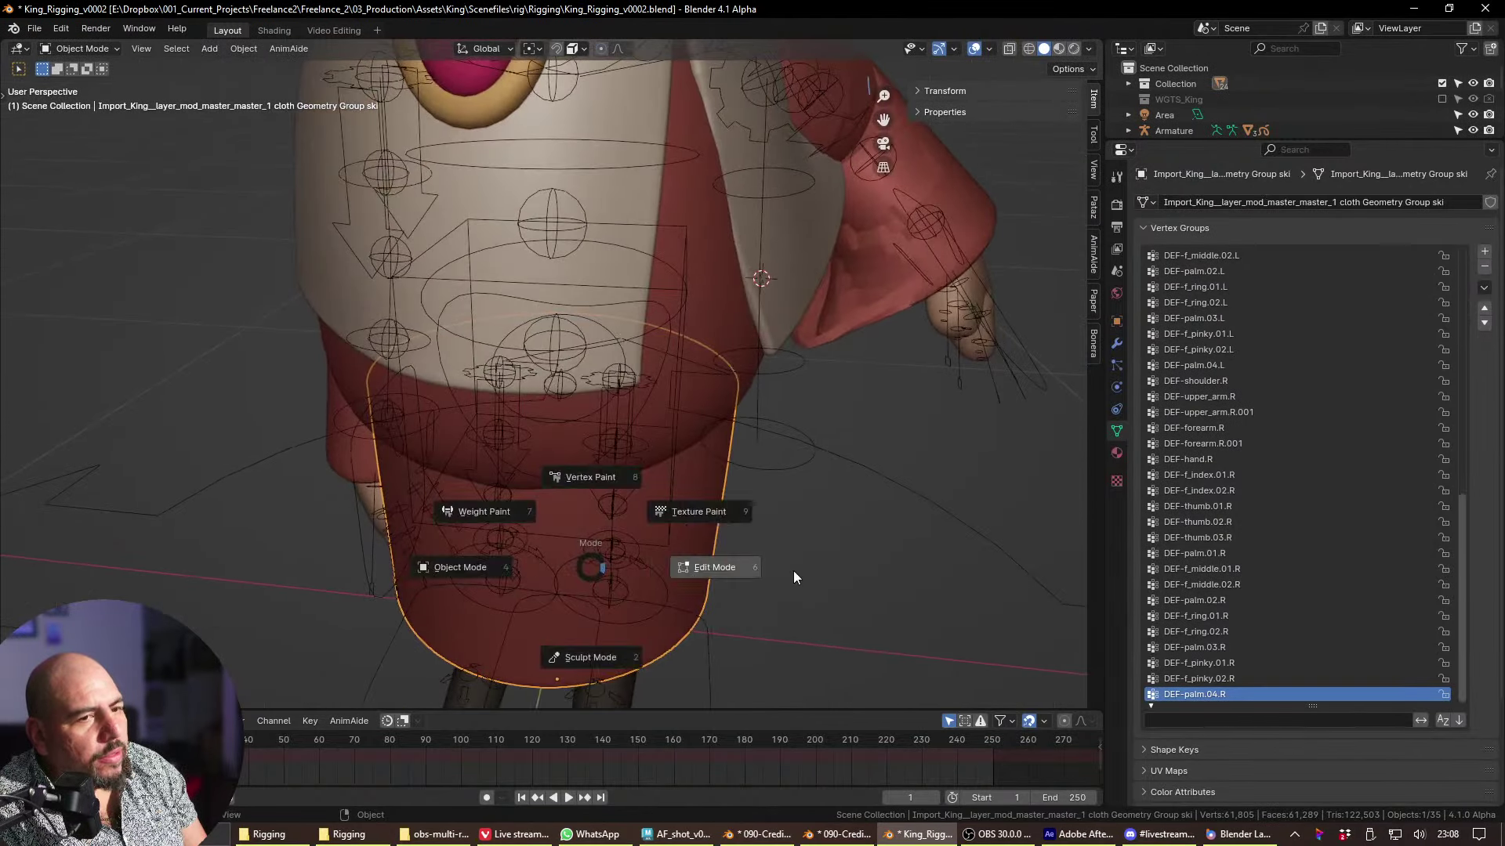
pyautogui.click(684, 541)
pyautogui.moveTo(693, 527); pyautogui.dragTo(520, 482, button='middle')
pyautogui.press('KP_Divide')
# - Box-select the small stray vertices floating above the skirt cloth mesh and delete them
pyautogui.moveTo(456, 94); pyautogui.dragTo(618, 212)
pyautogui.moveTo(618, 212); pyautogui.dragTo(679, 251, button='middle')
pyautogui.press('Tab')
pyautogui.press('Tab')
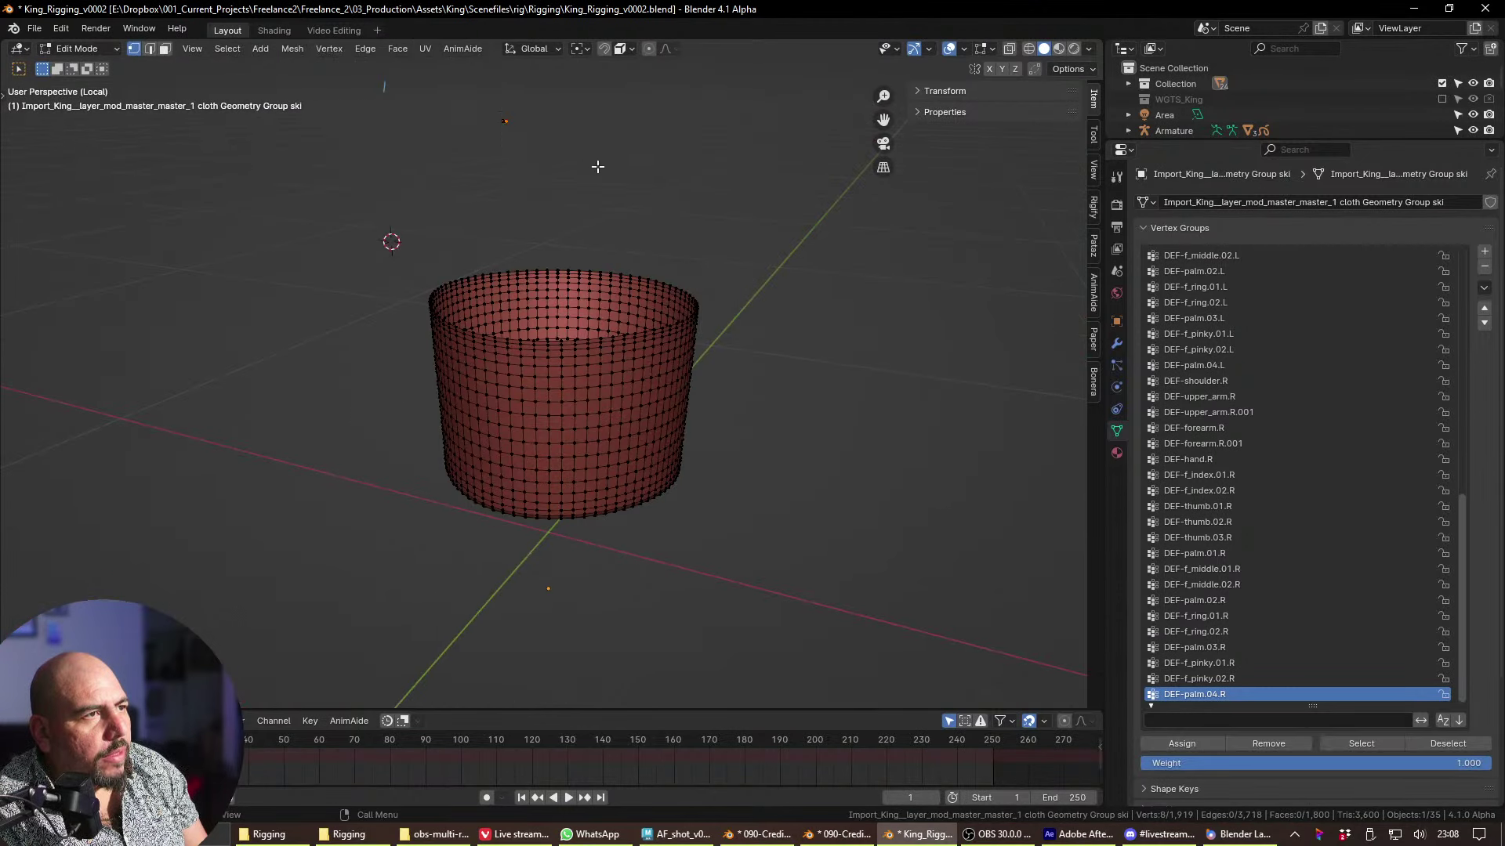
pyautogui.moveTo(443, 96); pyautogui.dragTo(605, 186)
pyautogui.press('Tab')
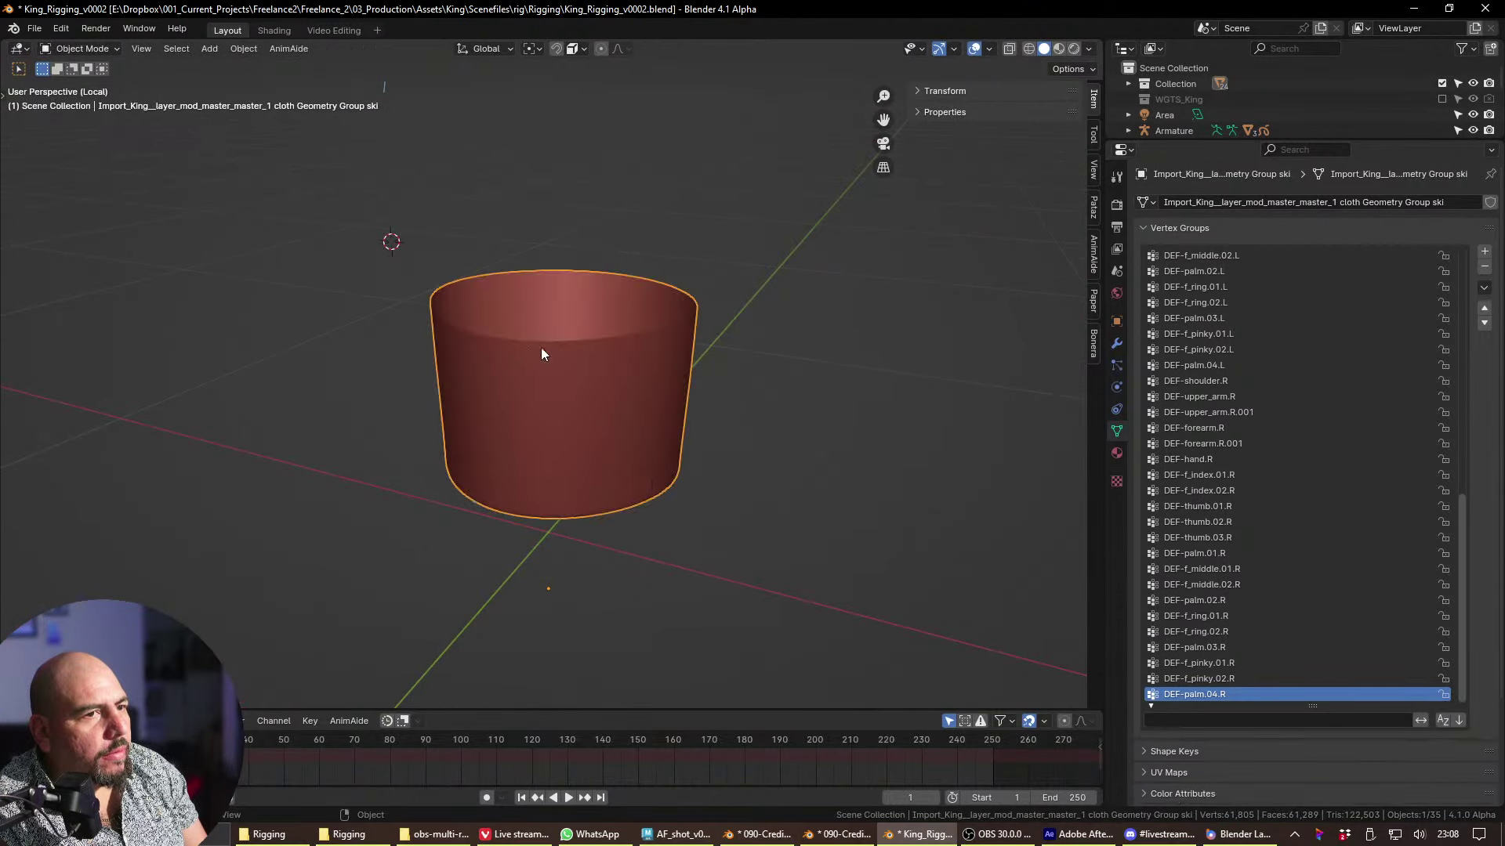
pyautogui.press('Tab')
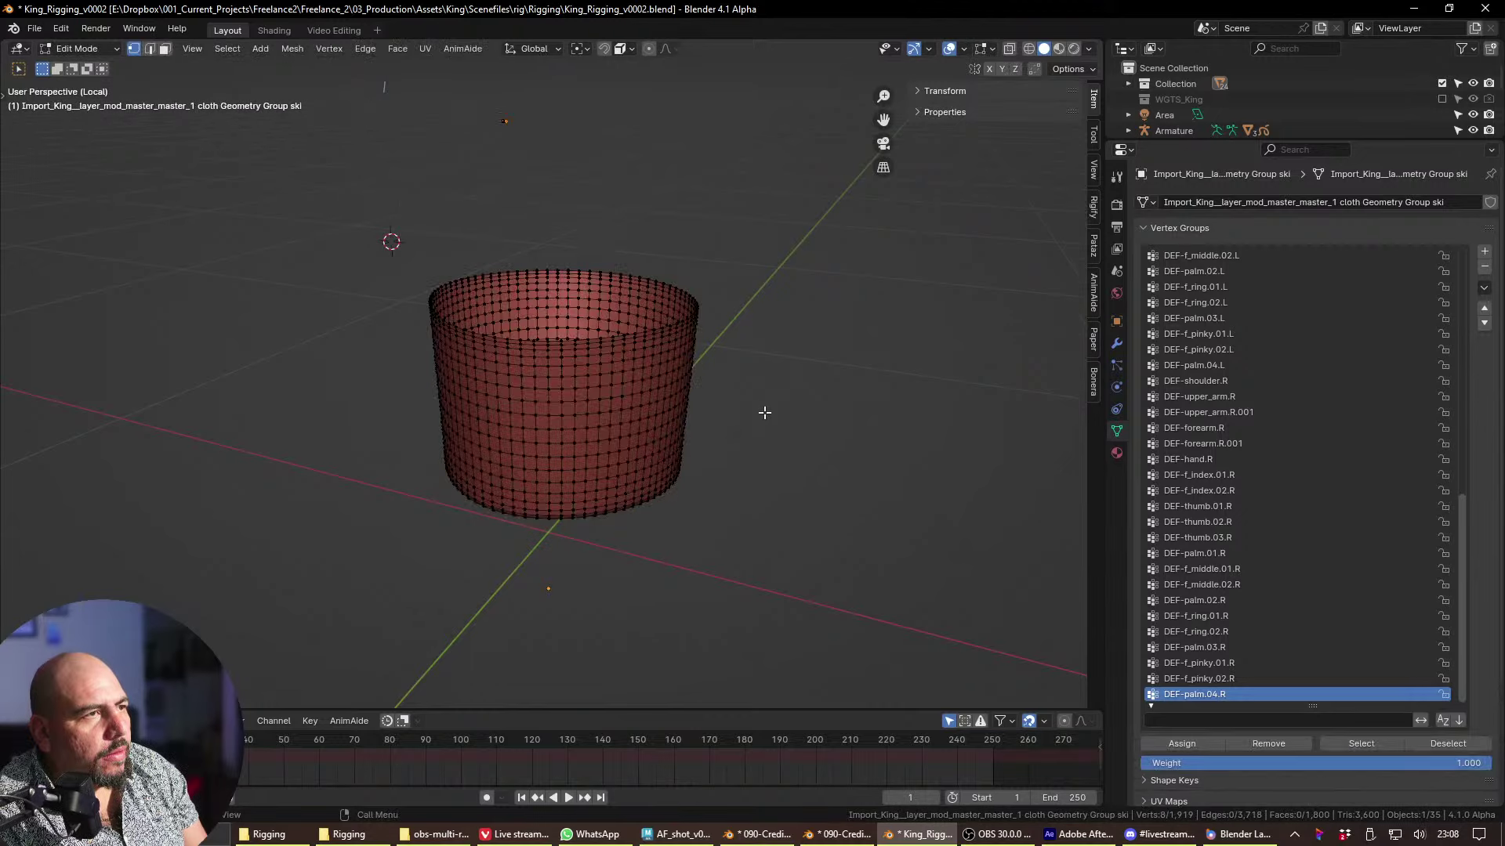
pyautogui.press('x')
pyautogui.click(608, 168)
# - Delete the further stray geometry left above the skirt's upper rim
pyautogui.moveTo(462, 85); pyautogui.dragTo(561, 143)
pyautogui.press('x')
pyautogui.click(601, 164)
pyautogui.press('x')
pyautogui.click(586, 158)
# - Frame the remaining flat cluster of stray geometry above the skirt, select all of it with X-ray on and delete it
pyautogui.keyDown('shift'); pyautogui.moveTo(524, 161); pyautogui.dragTo(530, 317, button='middle'); pyautogui.keyUp('shift')
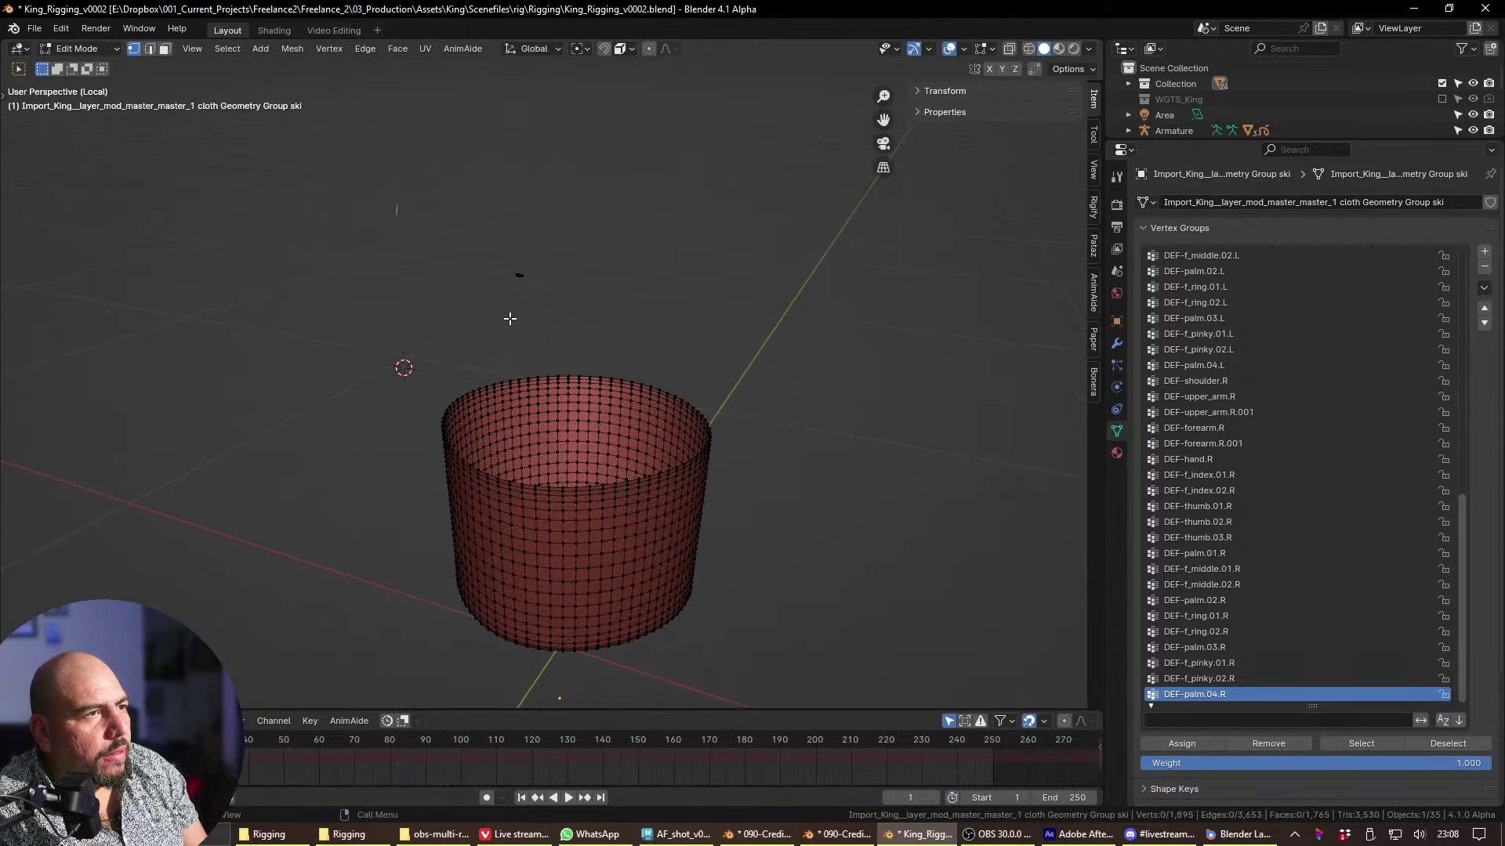
pyautogui.moveTo(460, 200); pyautogui.dragTo(610, 331)
pyautogui.press('KP_Decimal')
pyautogui.moveTo(693, 423); pyautogui.dragTo(759, 390, button='middle')
pyautogui.moveTo(816, 315); pyautogui.dragTo(263, 477)
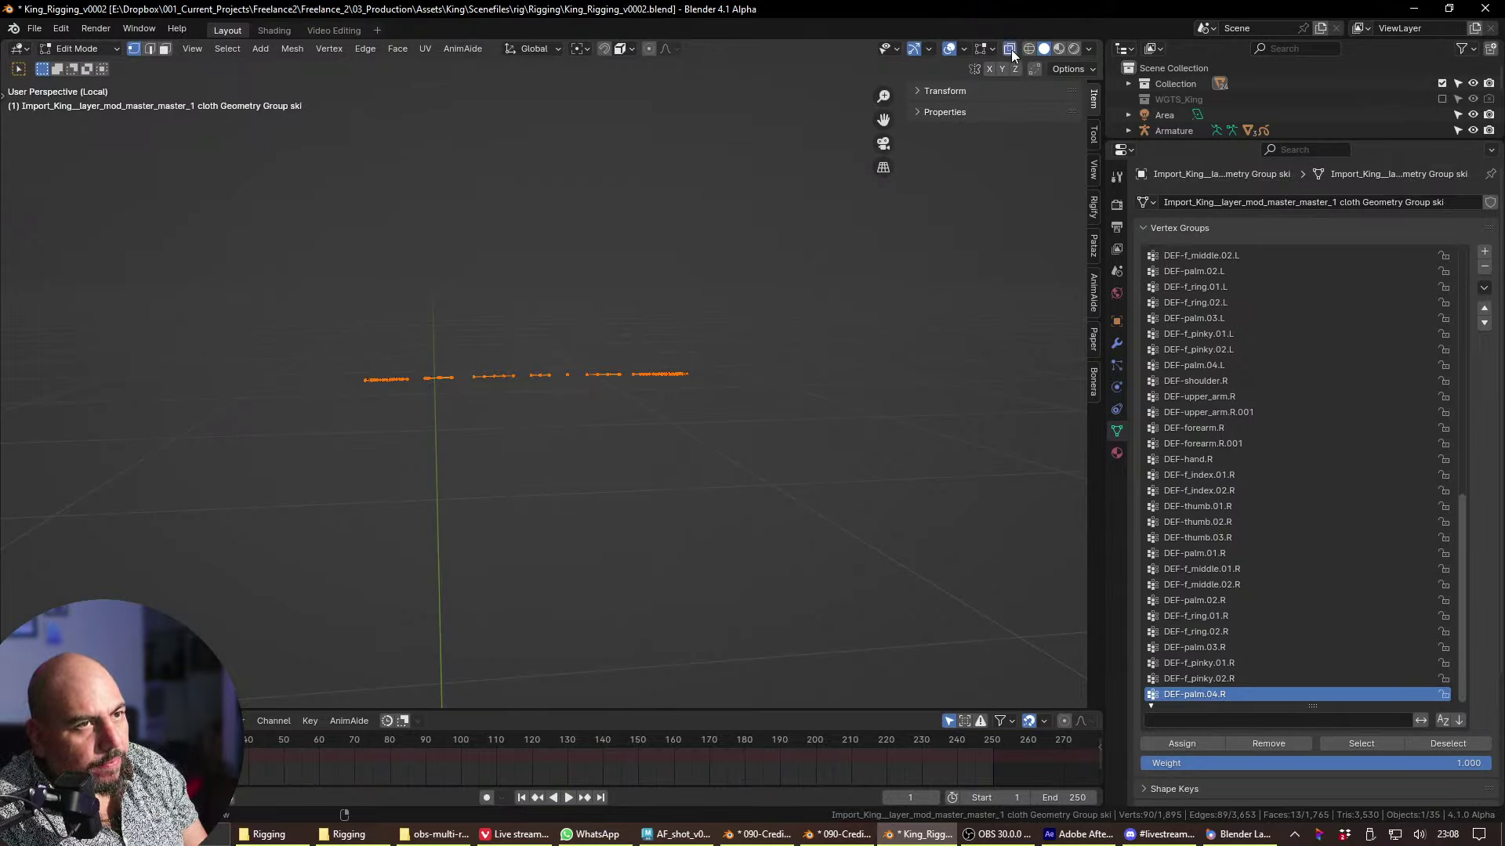
pyautogui.press('x')
pyautogui.click(843, 459)
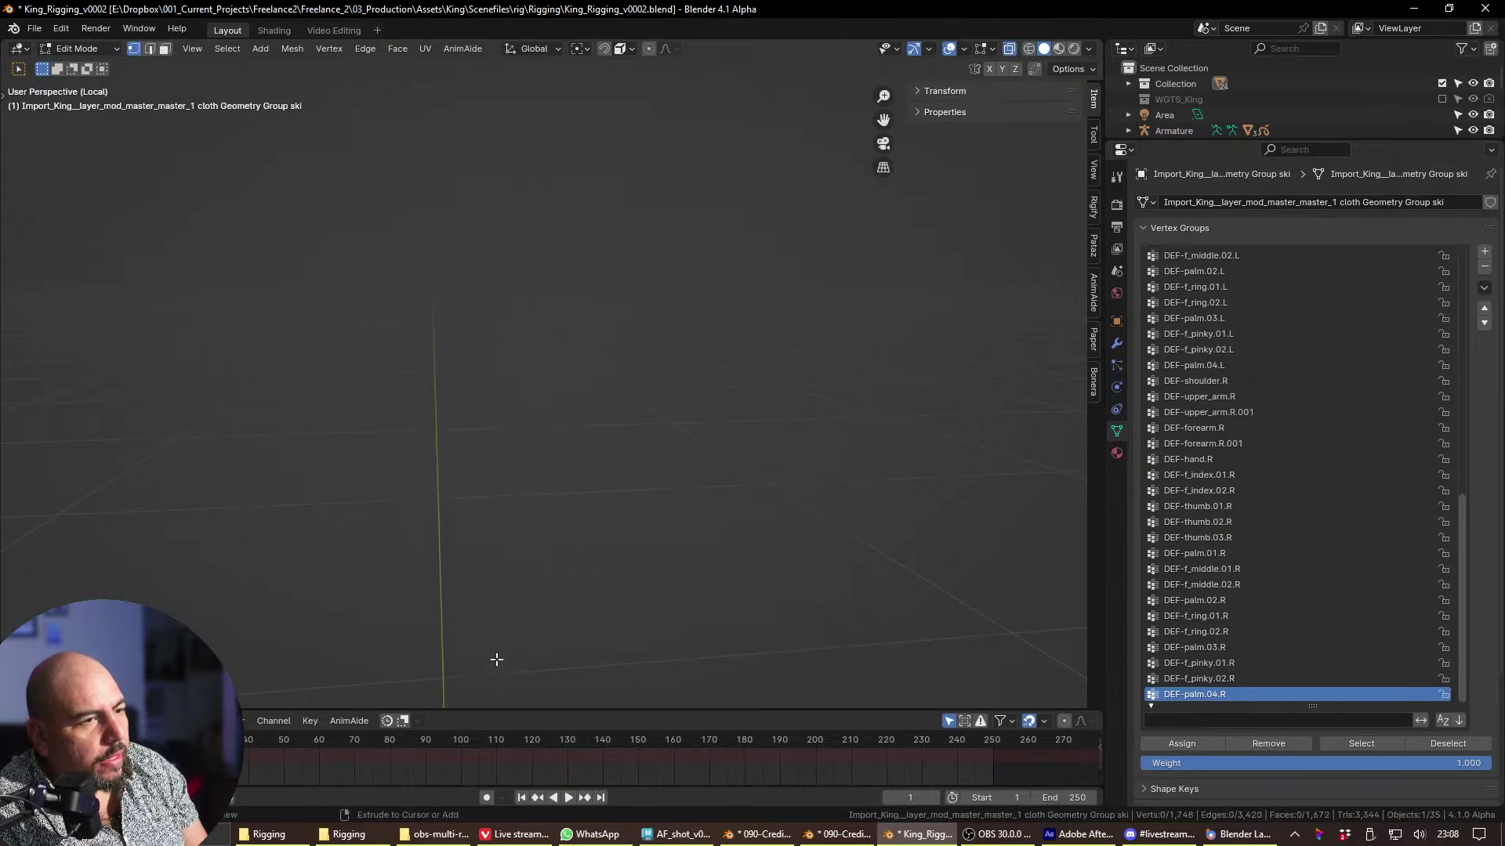
# - Return the cleaned skirt mesh to Object Mode, switch to the front view and leave local view
pyautogui.scroll(-5, 768, 305)
pyautogui.moveTo(768, 305); pyautogui.dragTo(484, 615, button='middle')
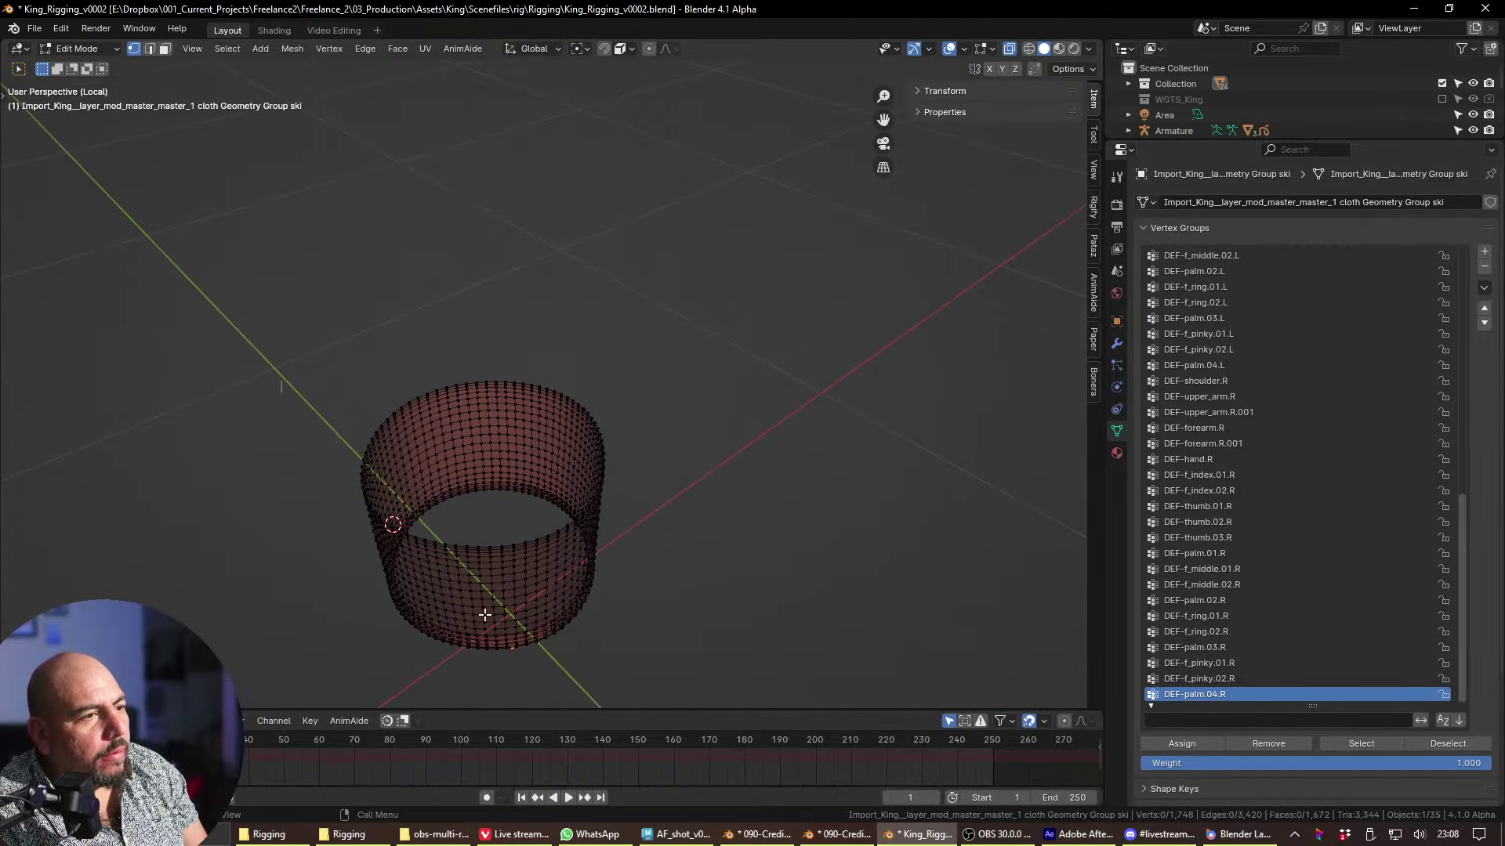
pyautogui.press('Tab')
pyautogui.moveTo(326, 625); pyautogui.dragTo(506, 577, button='middle')
pyautogui.press('`')
pyautogui.click(467, 468)
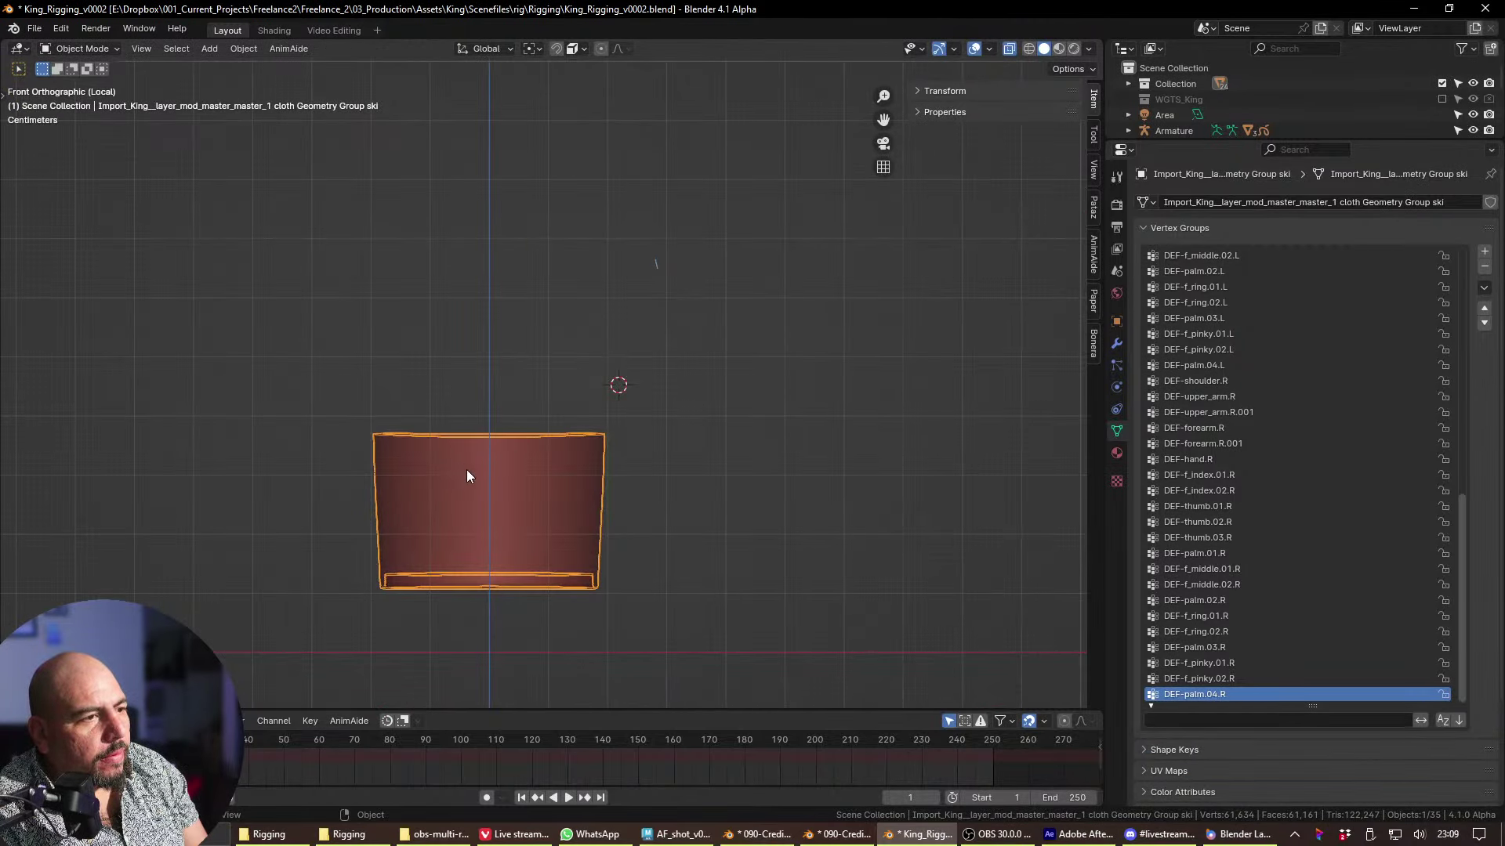
pyautogui.press('KP_Divide')
# - Raise the foot_ik.L control of the King rig in Pose Mode to test the leg and skirt deformation
pyautogui.moveTo(516, 483); pyautogui.dragTo(636, 627, button='middle')
pyautogui.click(671, 628)
pyautogui.hotkey('ctrl', 'Tab')
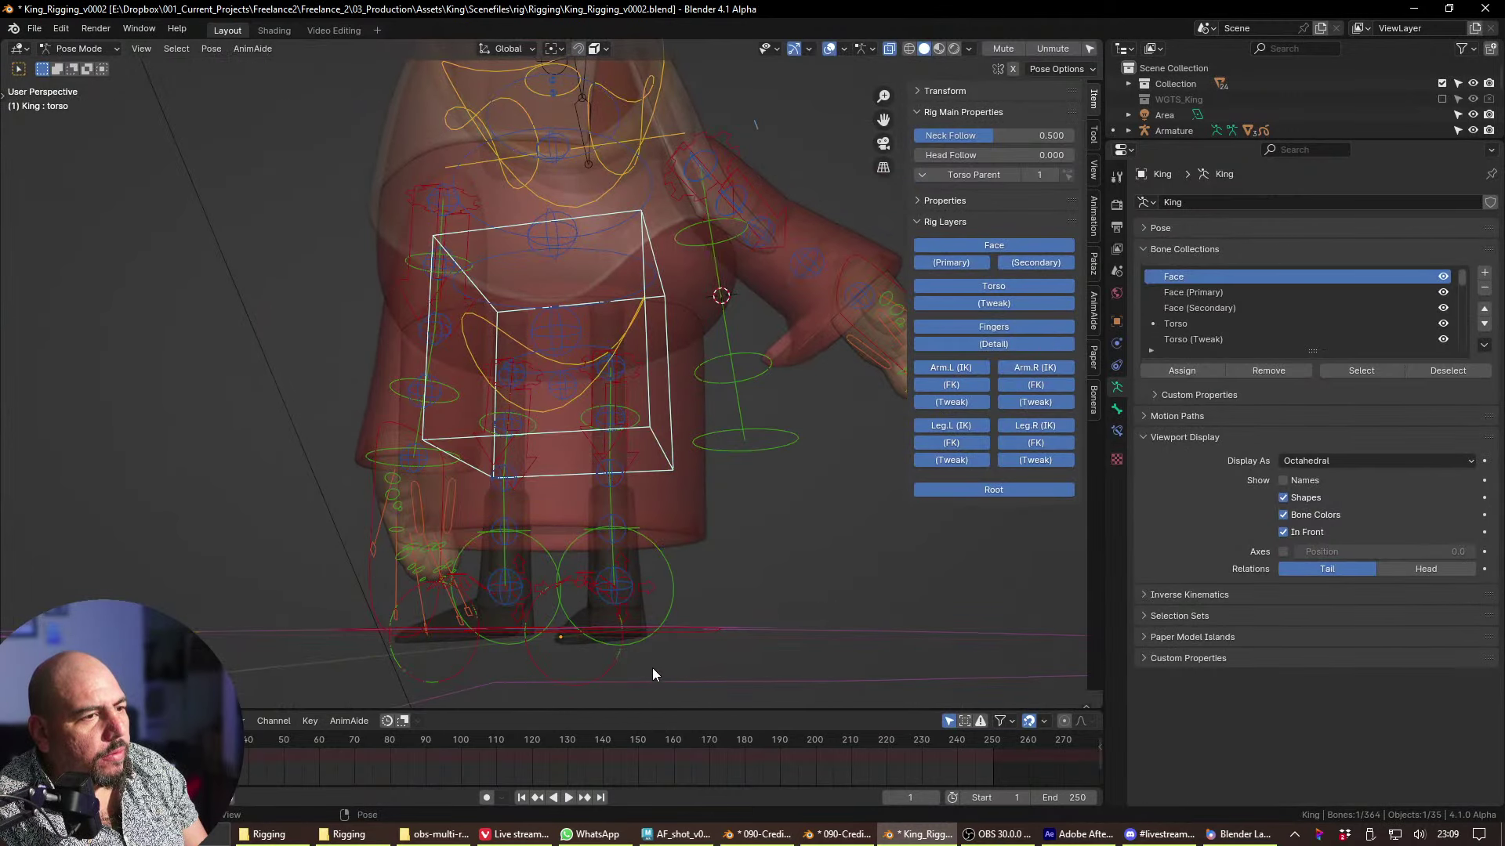
pyautogui.scroll(2, 666, 654)
pyautogui.click(704, 657)
pyautogui.press('g')
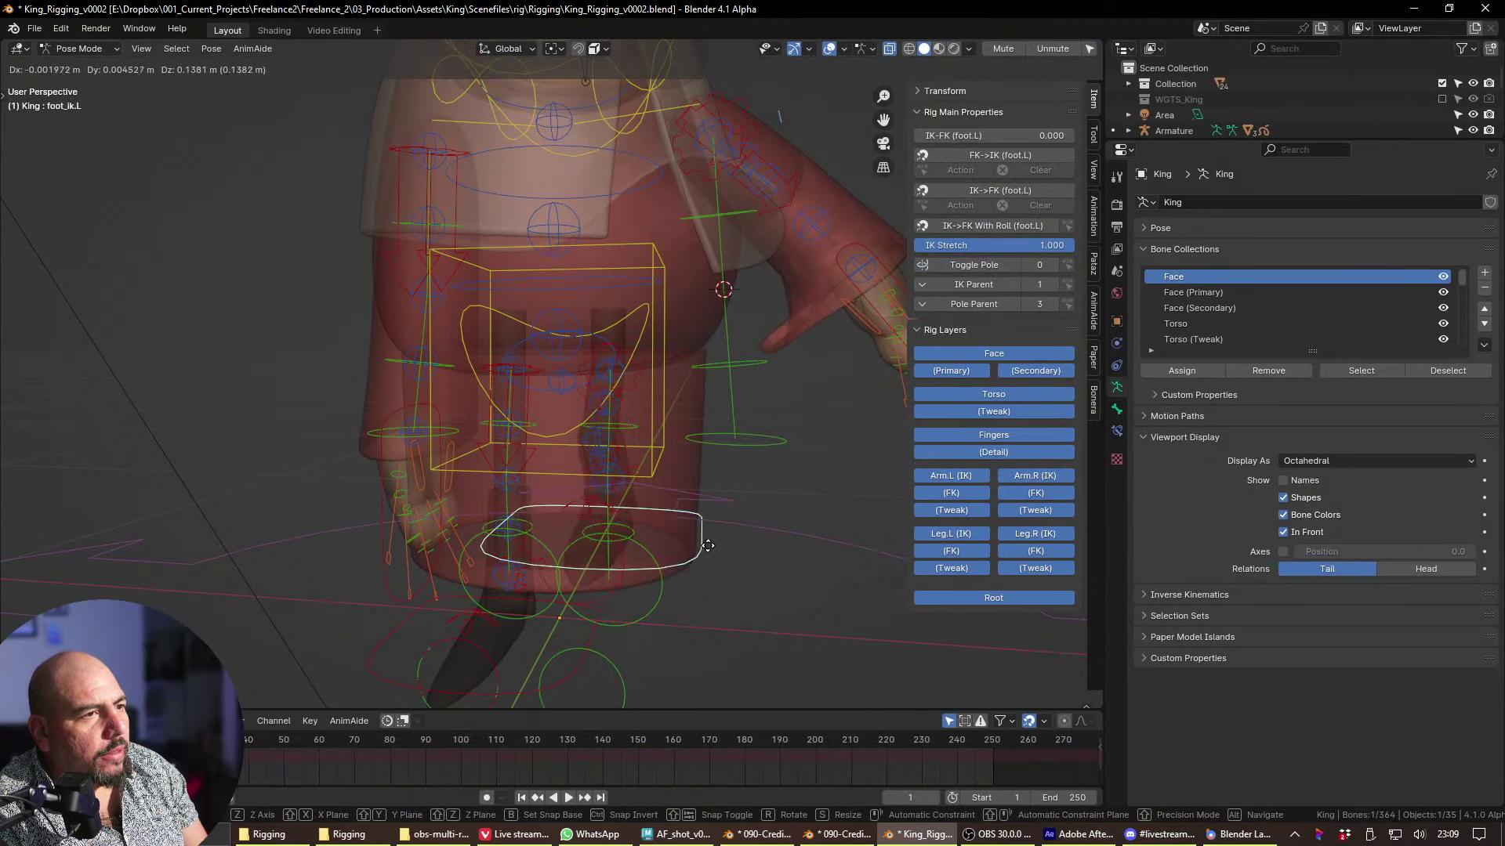
pyautogui.click(840, 284)
# - Reselect the upperArm cloth mesh and make DEF-pelvis.L its active vertex group
pyautogui.click(840, 357)
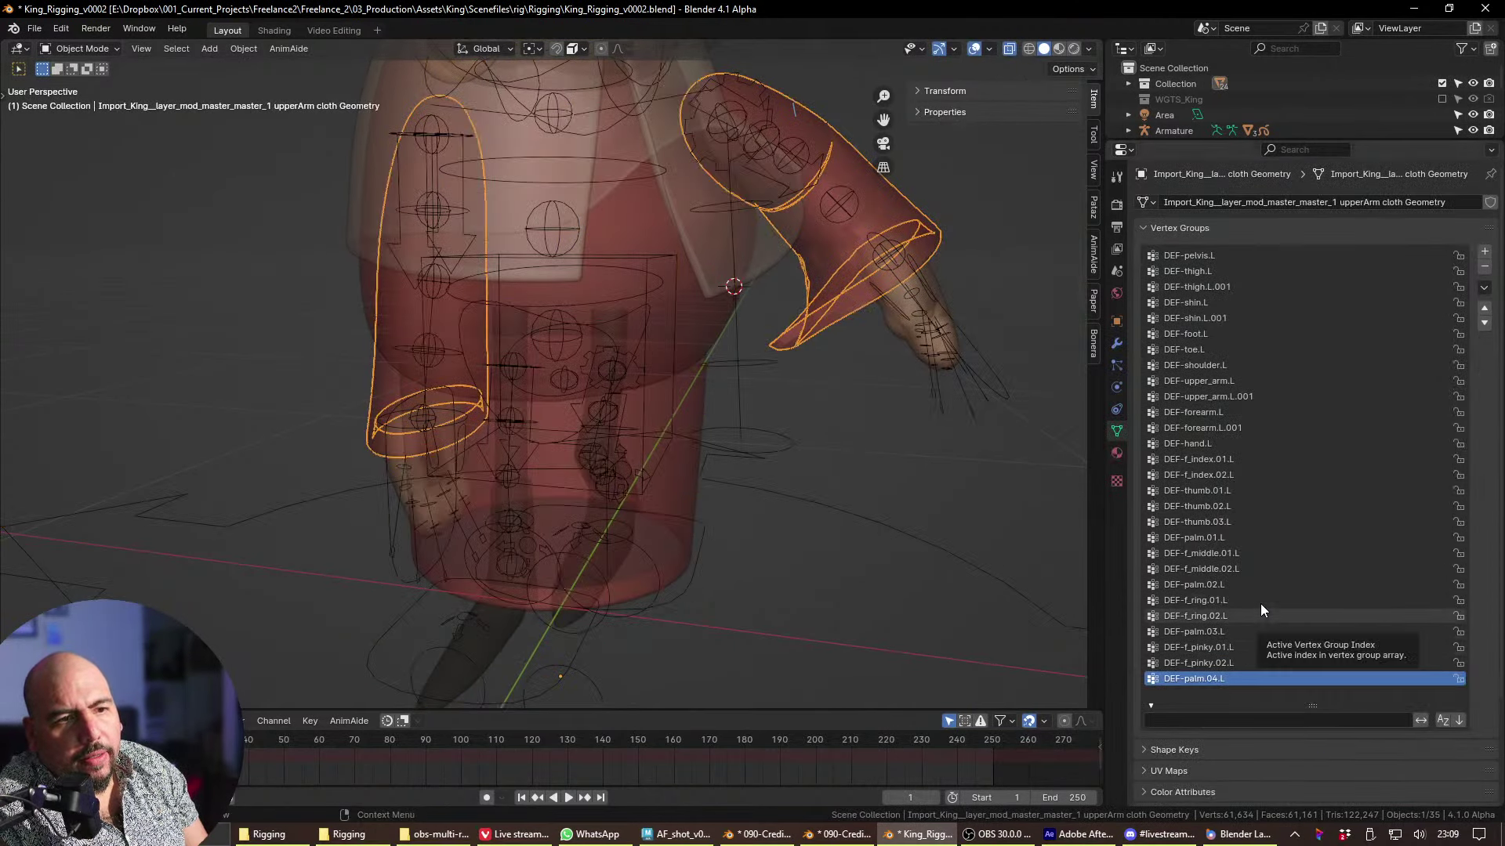
pyautogui.click(1307, 256)
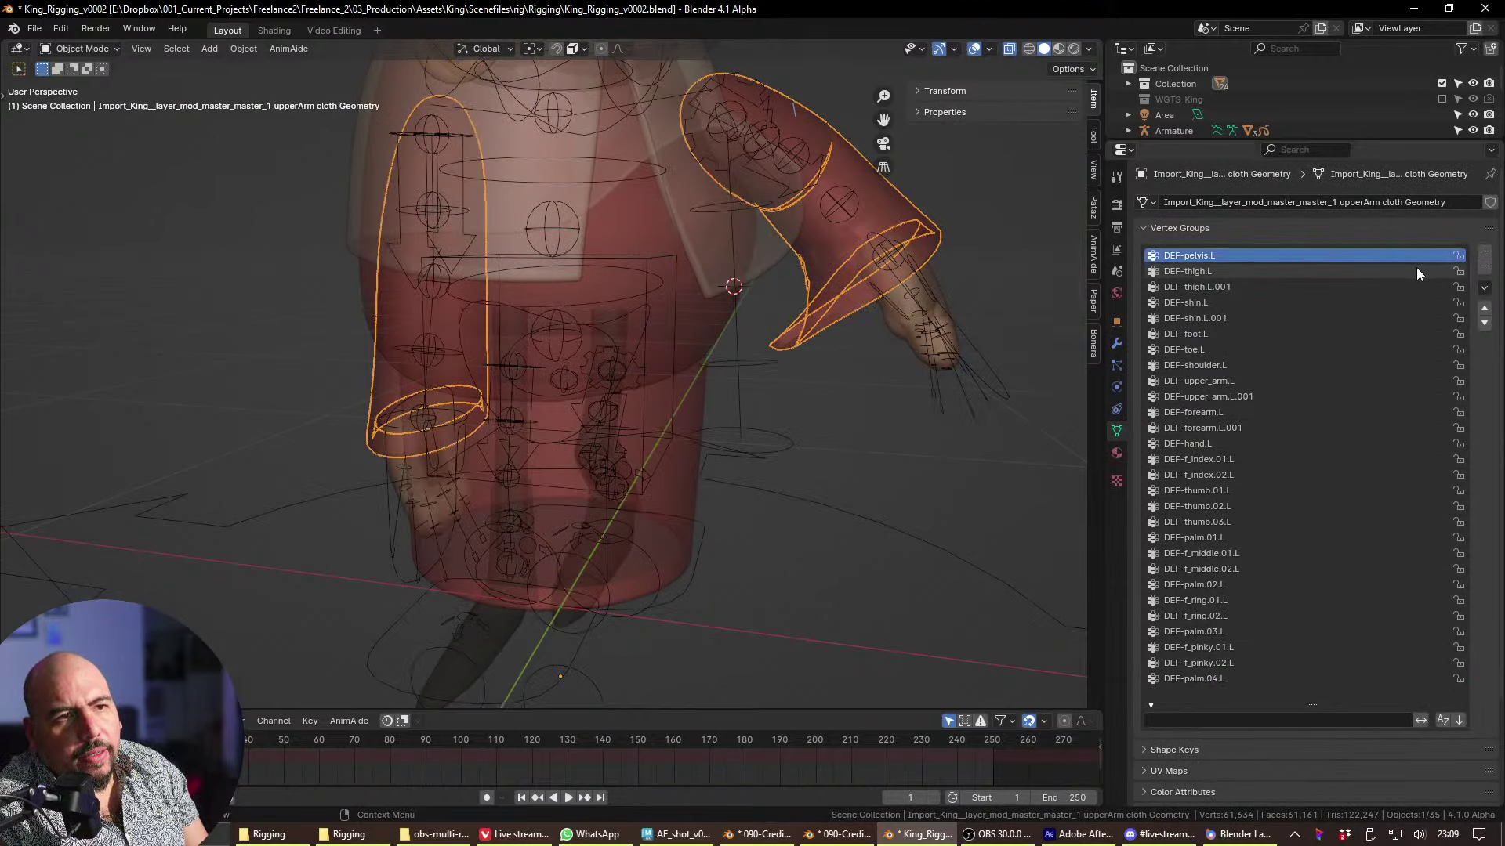
# - Delete the vertex groups DEF-pelvis.L, DEF-thigh.L, DEF-thigh.L.001, DEF-shin.L, DEF-shin.L.001, DEF-foot.L and DEF-toe.L from the upperArm cloth mesh
pyautogui.click(1485, 268)
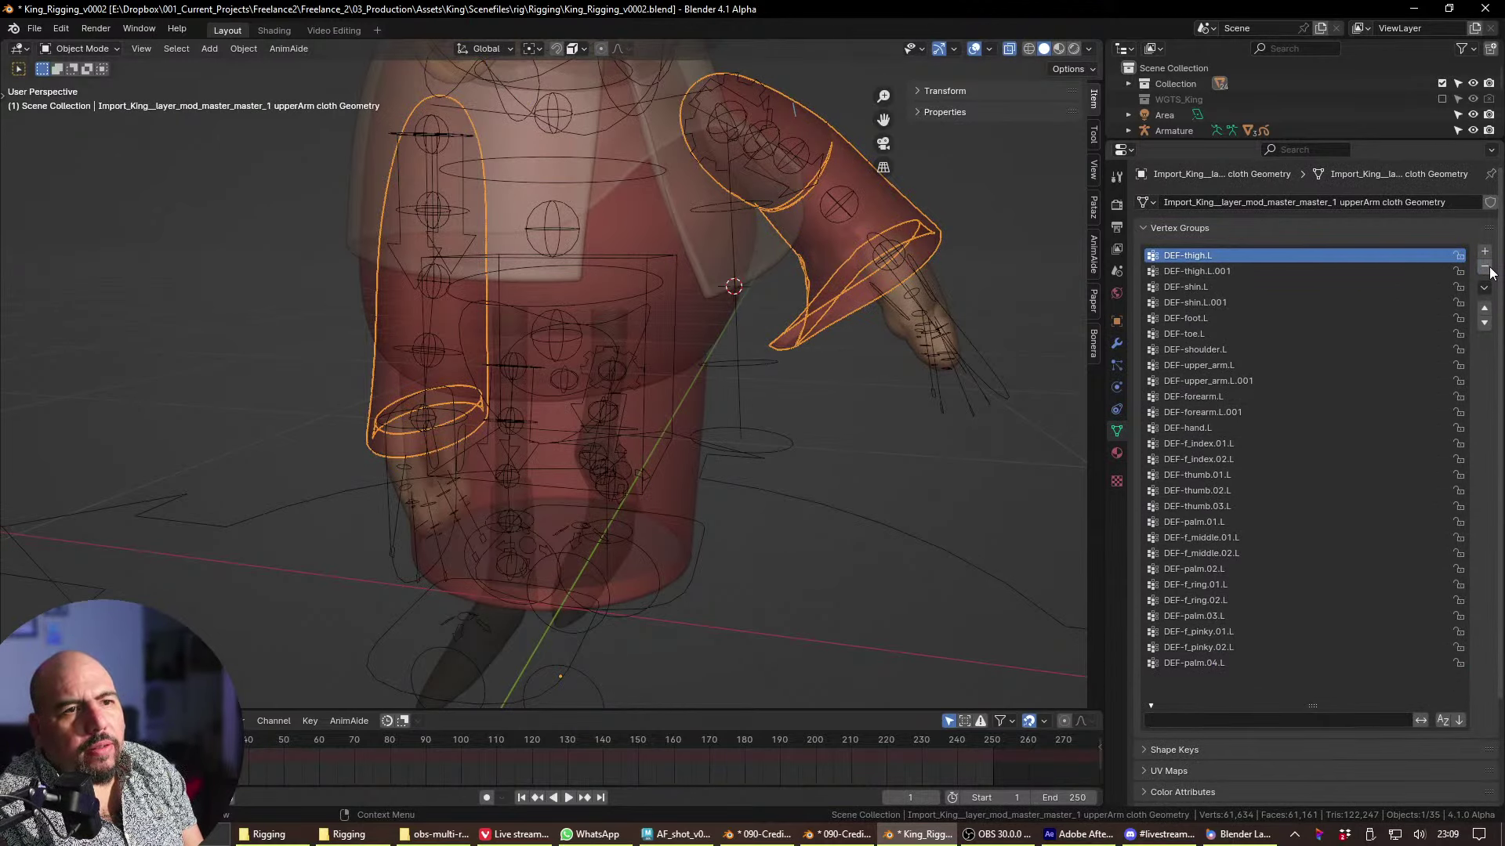
pyautogui.click(1485, 268)
pyautogui.click(1485, 268)
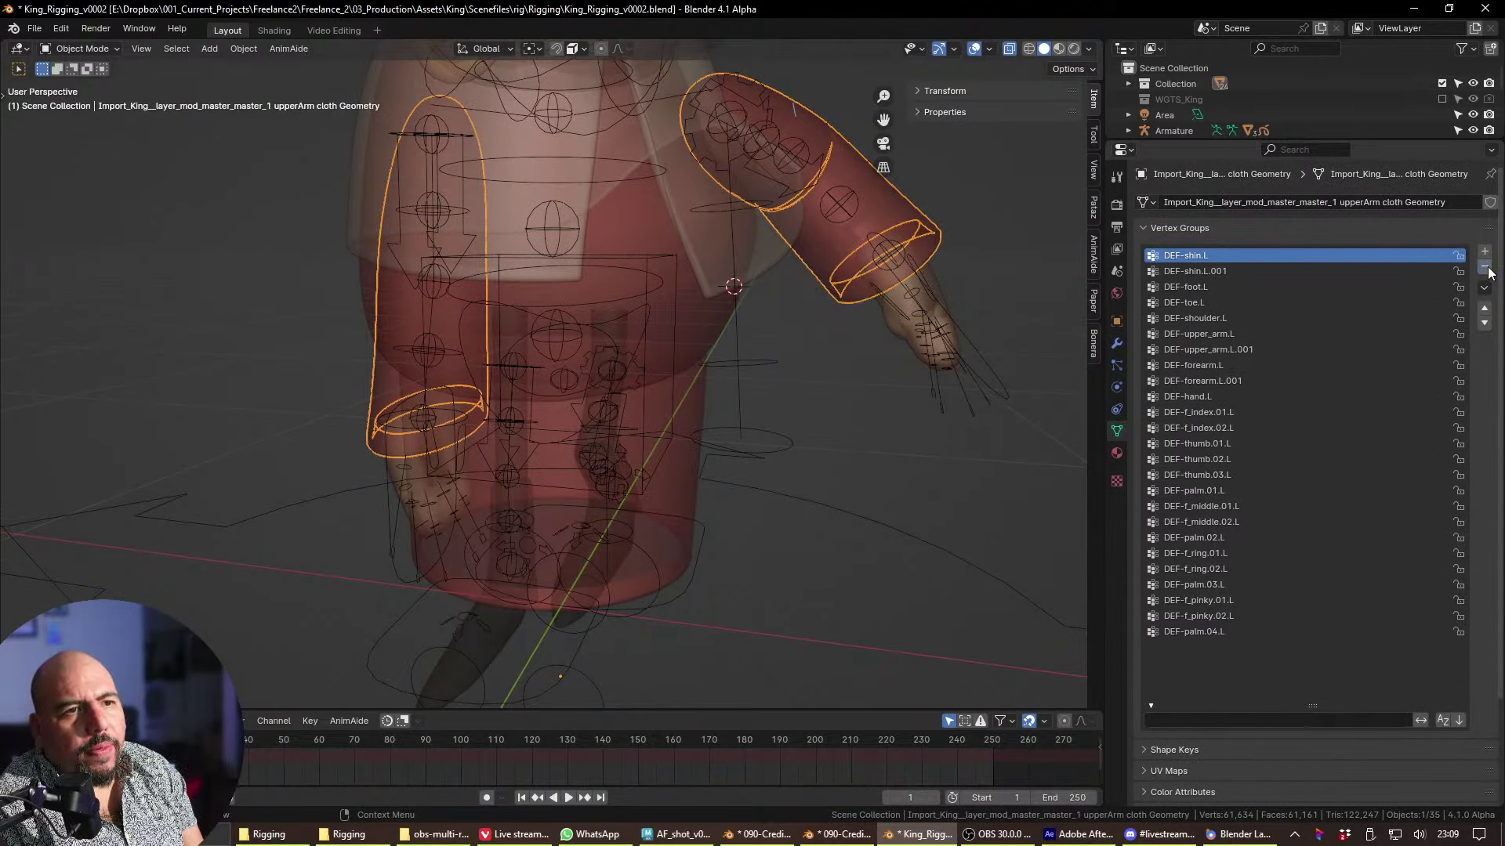
pyautogui.click(1485, 268)
pyautogui.click(1485, 268)
pyautogui.click(1485, 268)
pyautogui.click(1484, 268)
# - Go through the remaining vertex groups of the upperArm cloth mesh one by one down to DEF-palm.04.L
pyautogui.press('Down')
pyautogui.press('Down')
pyautogui.press('Down')
pyautogui.press('Down')
pyautogui.press('Up')
pyautogui.press('Up')
pyautogui.press('Down')
pyautogui.press('Down')
pyautogui.press('Down')
pyautogui.press('Down')
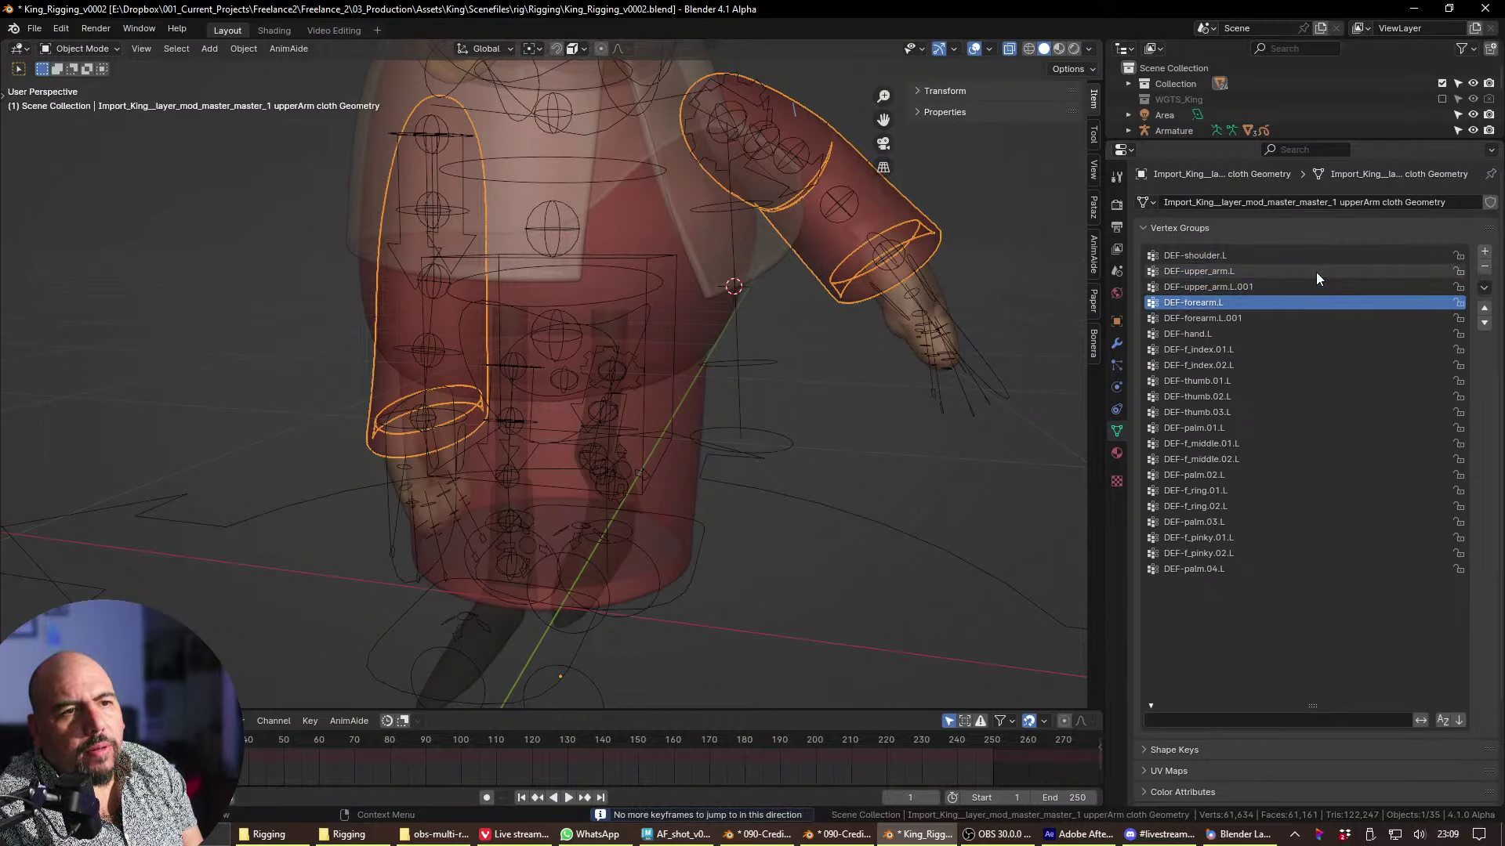
pyautogui.press('Down')
pyautogui.press('Down')
pyautogui.press('Down')
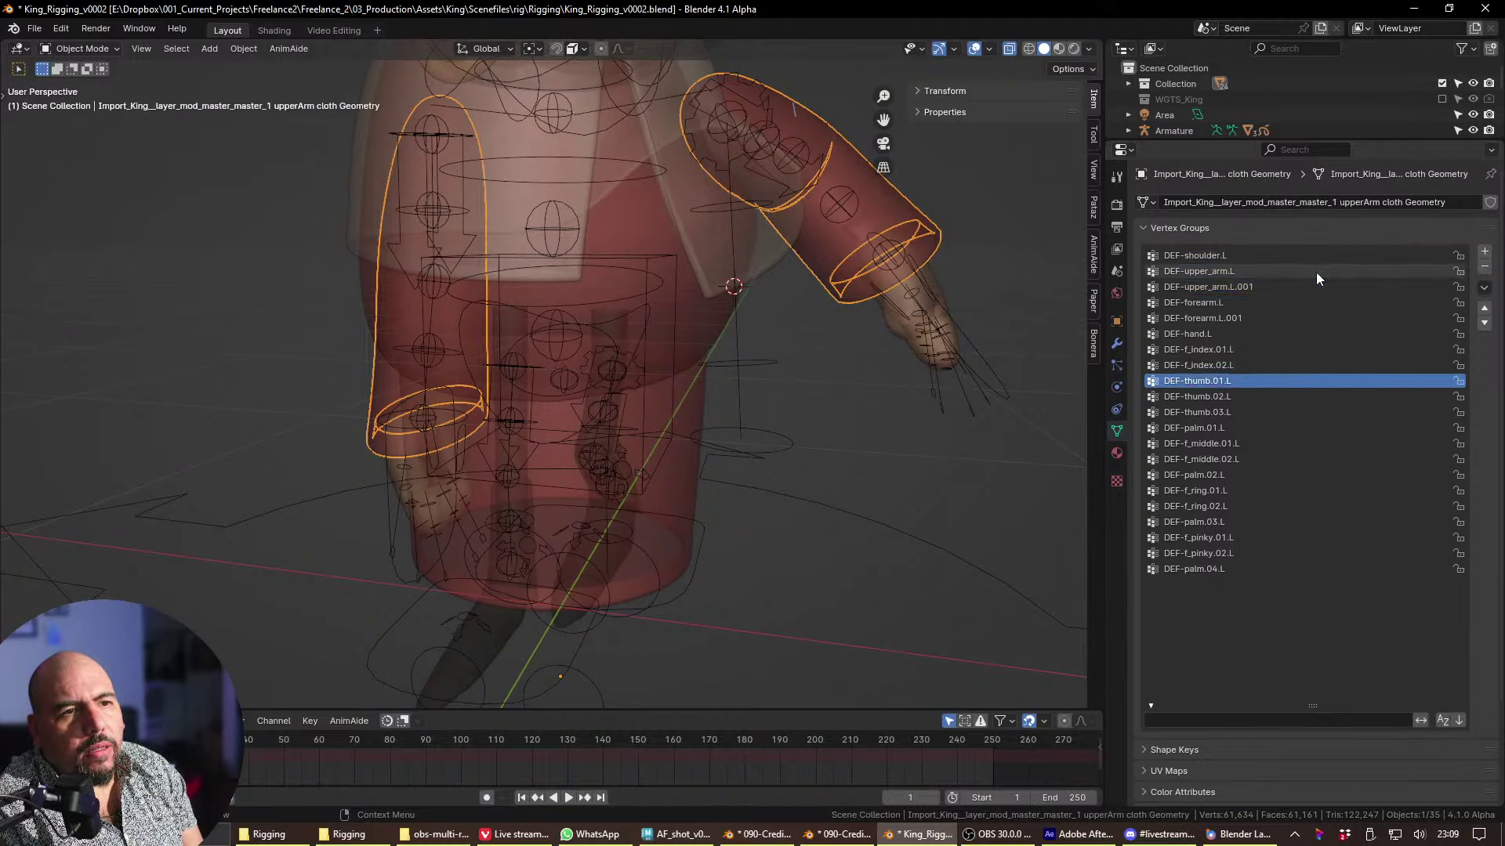
pyautogui.press('Down')
pyautogui.press('Down')
pyautogui.press('Down')
pyautogui.press('Down')
pyautogui.press('Down')
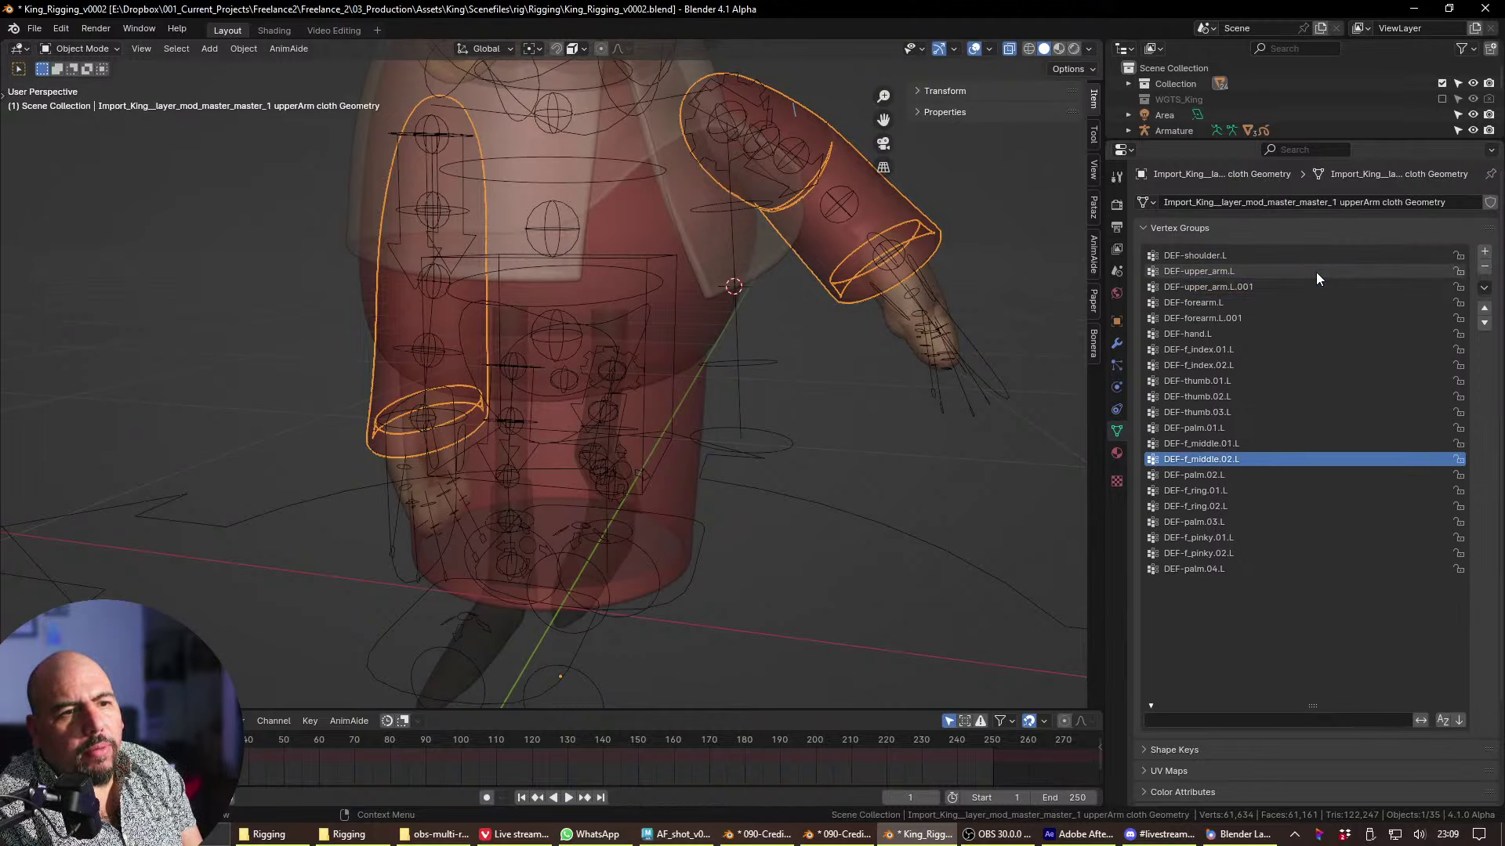
pyautogui.press('Down')
pyautogui.press('Down')
pyautogui.press('Down')
pyautogui.press('Down')
pyautogui.press('Down')
pyautogui.press('Down')
pyautogui.press('Down')
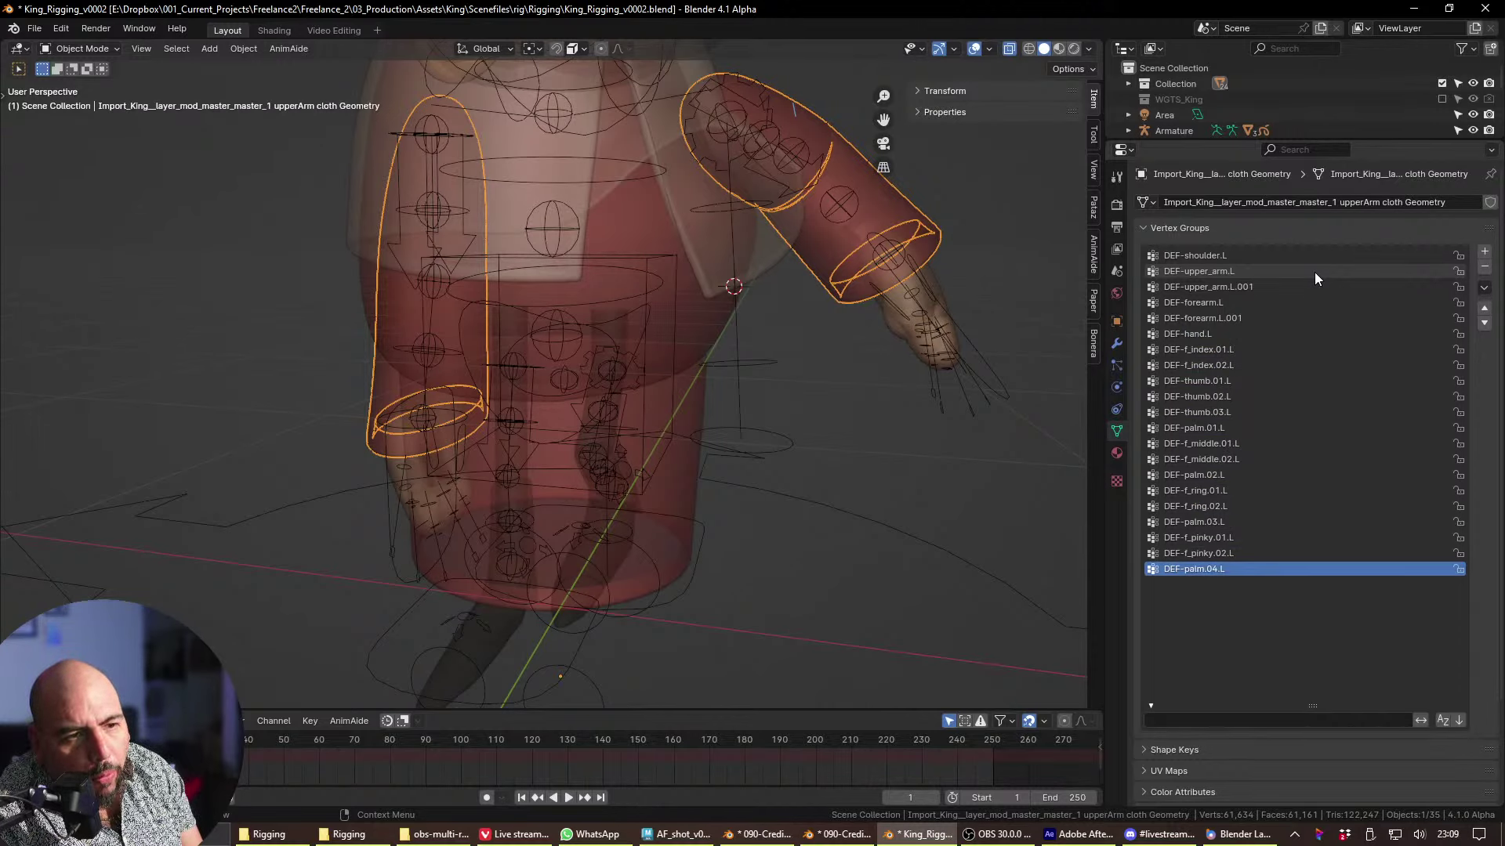
# - Select the King rig in the front view, hide the sidebar and enter Pose Mode
pyautogui.press('`')
pyautogui.click(749, 305)
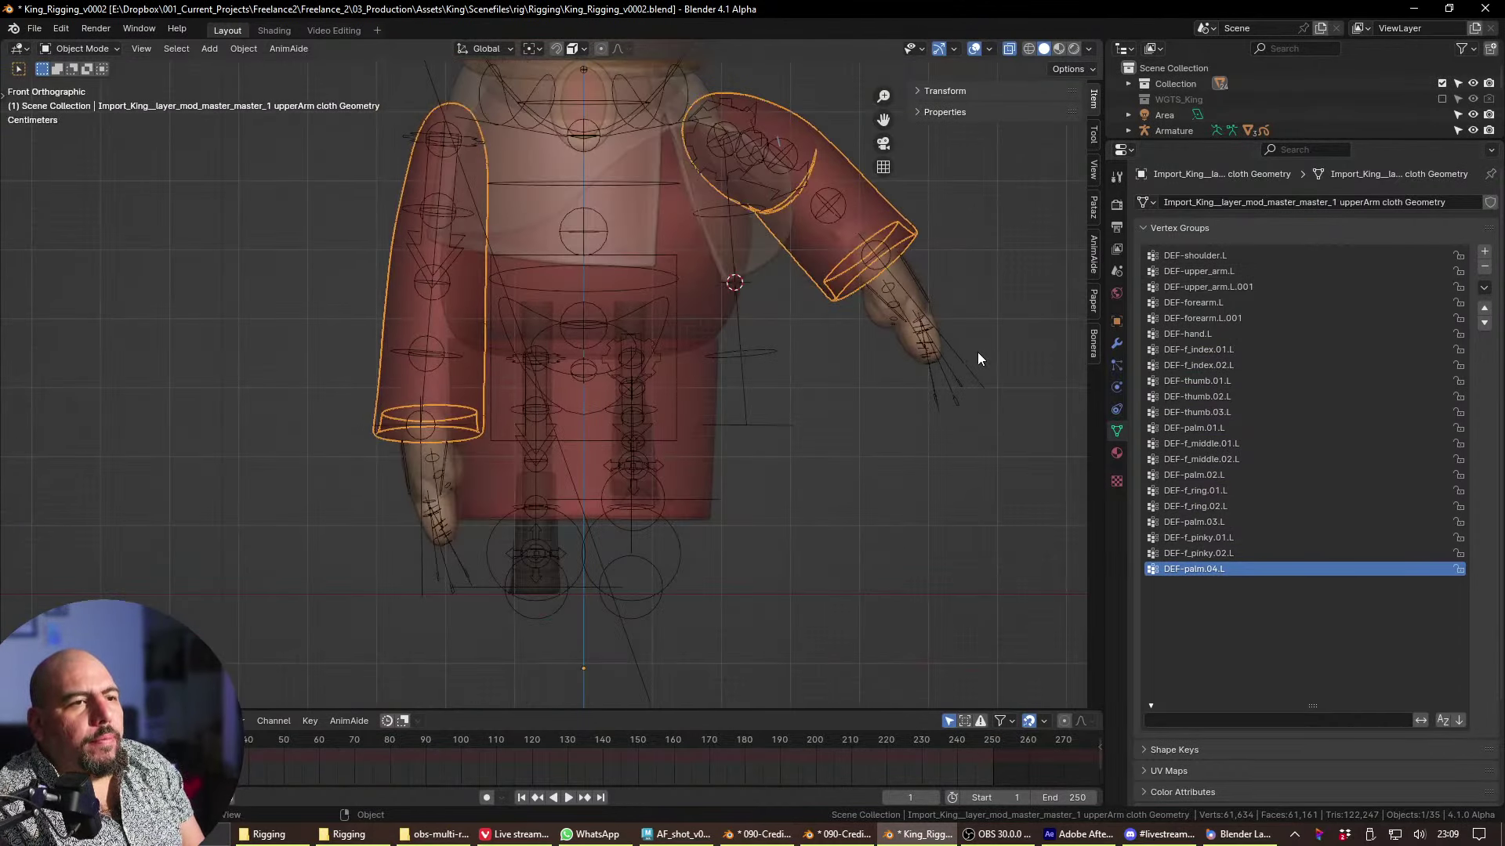
pyautogui.click(975, 361)
pyautogui.click(965, 362)
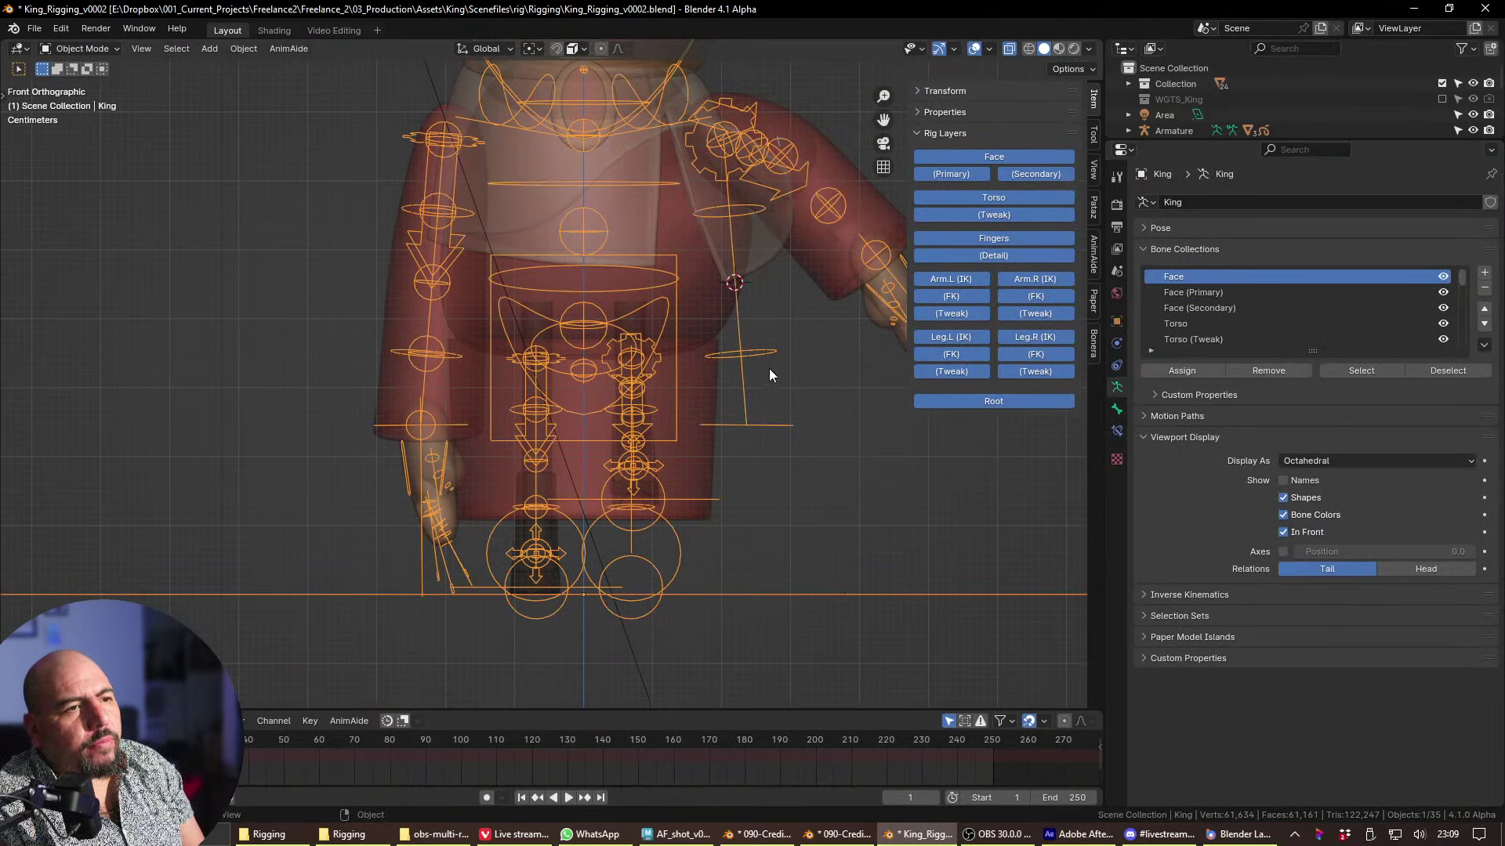
pyautogui.press('n')
pyautogui.press('`')
pyautogui.click(812, 513)
pyautogui.hotkey('ctrl', 'Tab')
pyautogui.press('KP_1')
pyautogui.press('`')
pyautogui.click(618, 371)
pyautogui.press('KP_1')
pyautogui.hotkey('shift', 'alt', 'z')
pyautogui.hotkey('shift', 'alt', 'z')
pyautogui.press('`')
pyautogui.press('Escape')
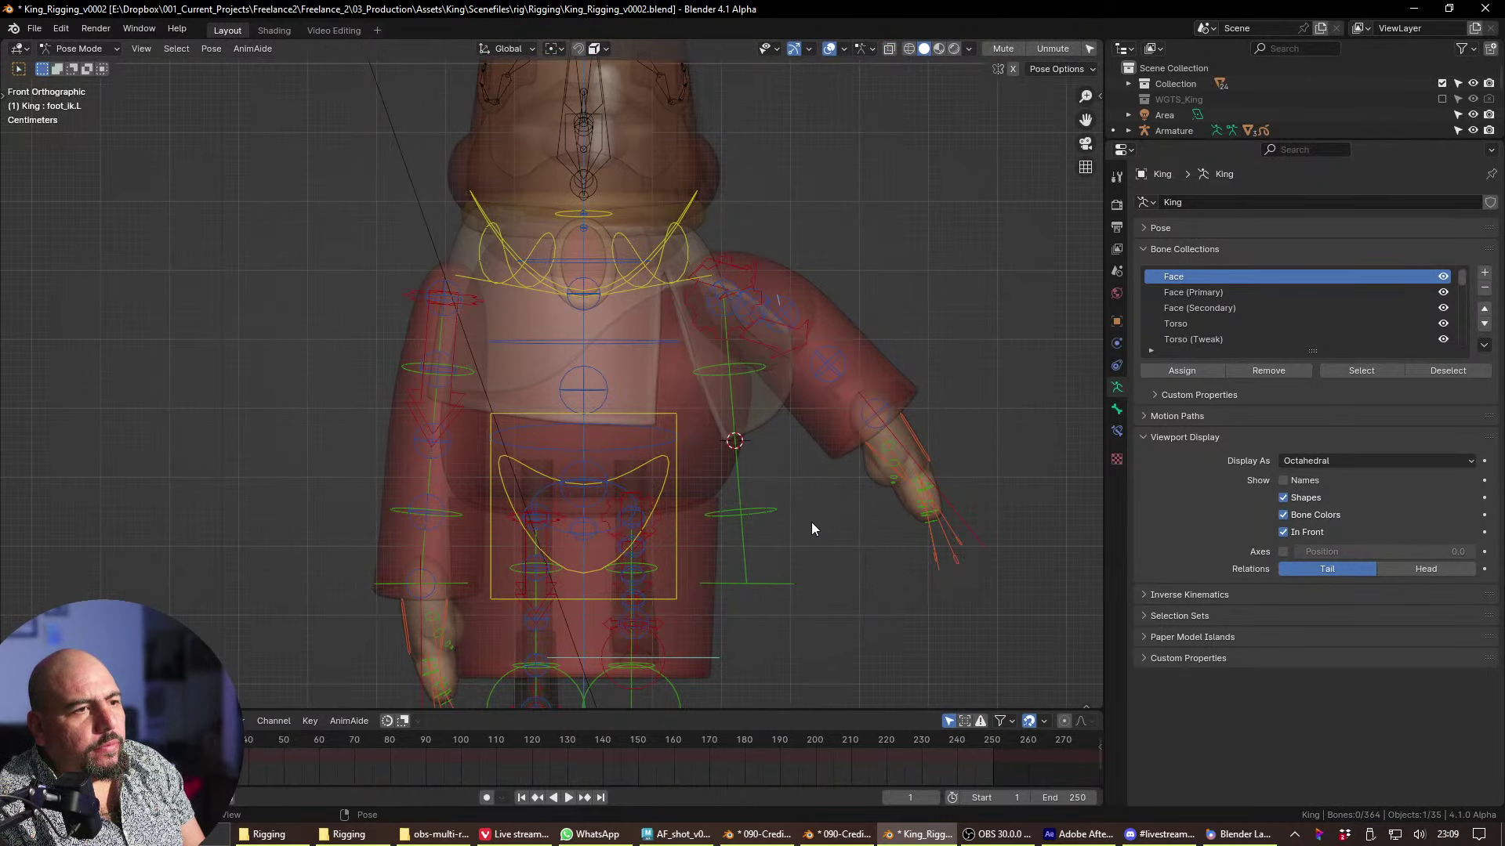
# - Check the character in wireframe, then return to solid shading and turn X-ray off
pyautogui.press('z')
pyautogui.click(691, 525)
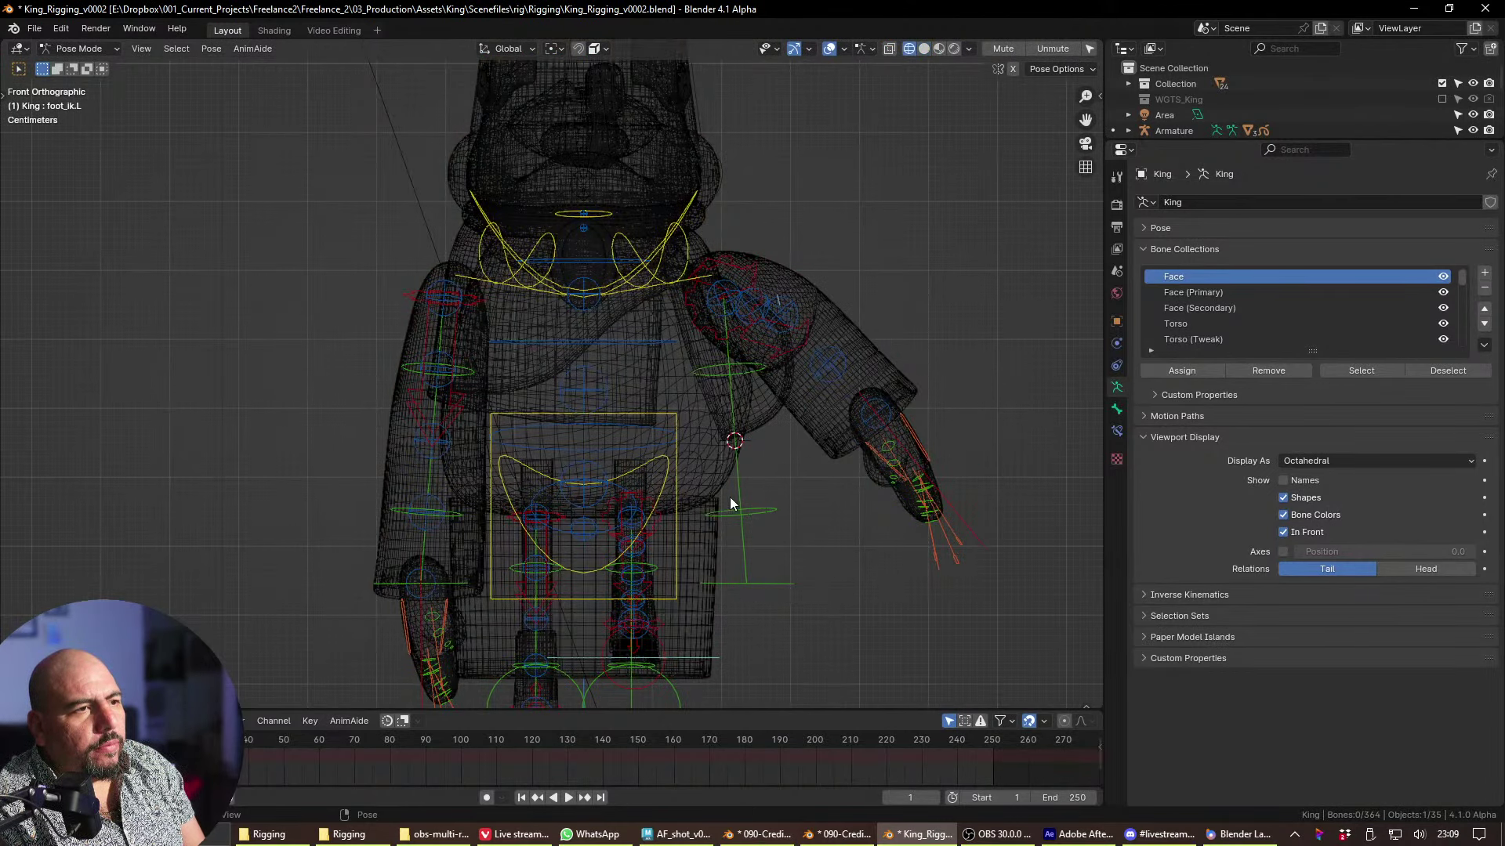
pyautogui.press('z')
pyautogui.click(858, 597)
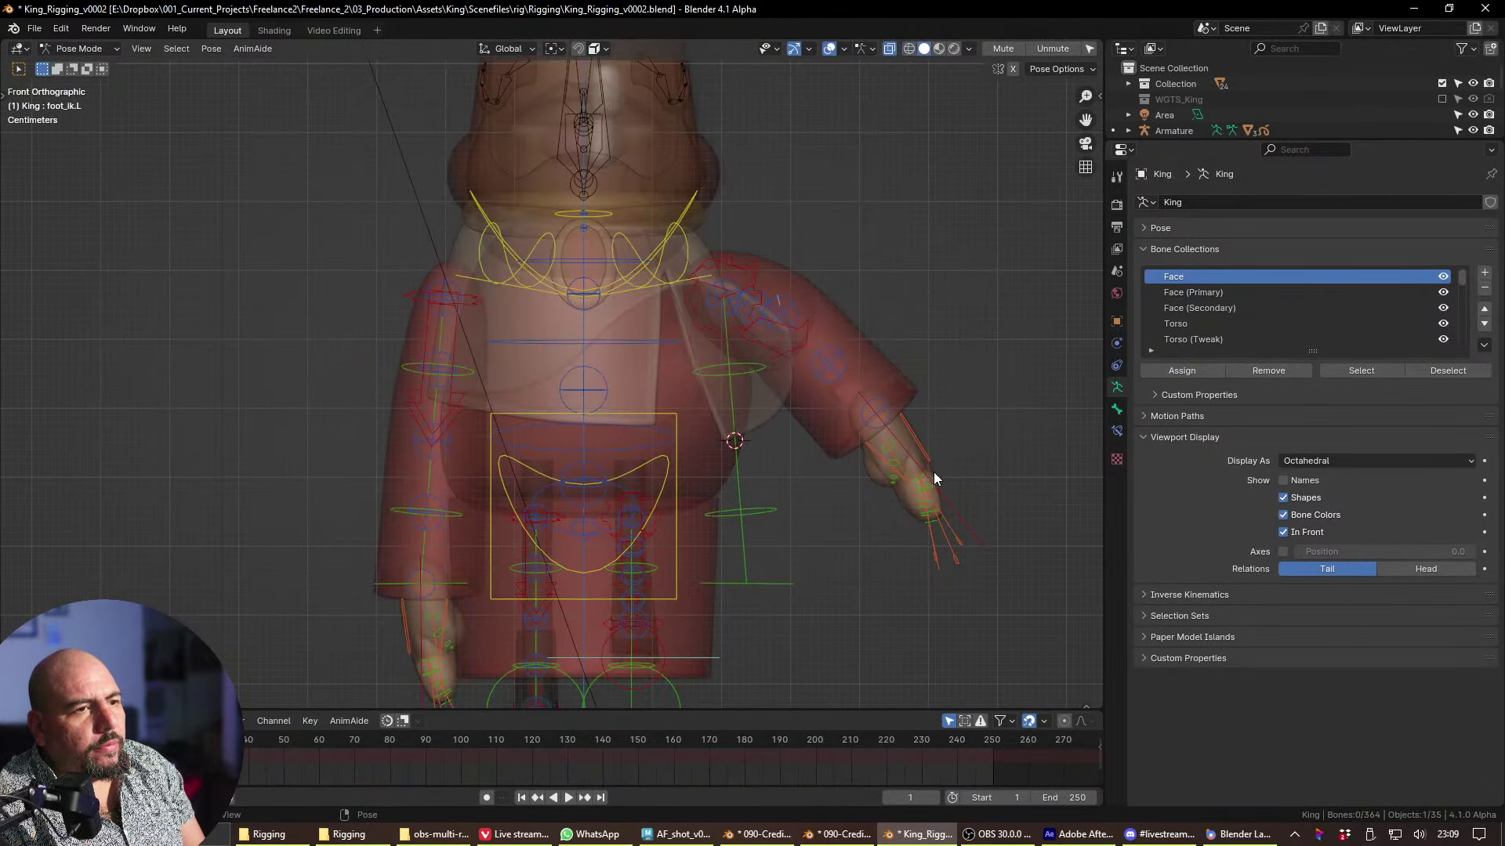
pyautogui.hotkey('alt', 'z')
# - Move the hand_ik.L control up and outward in Pose Mode to test the sleeve and fur deformation
pyautogui.hotkey('ctrl', 'Tab')
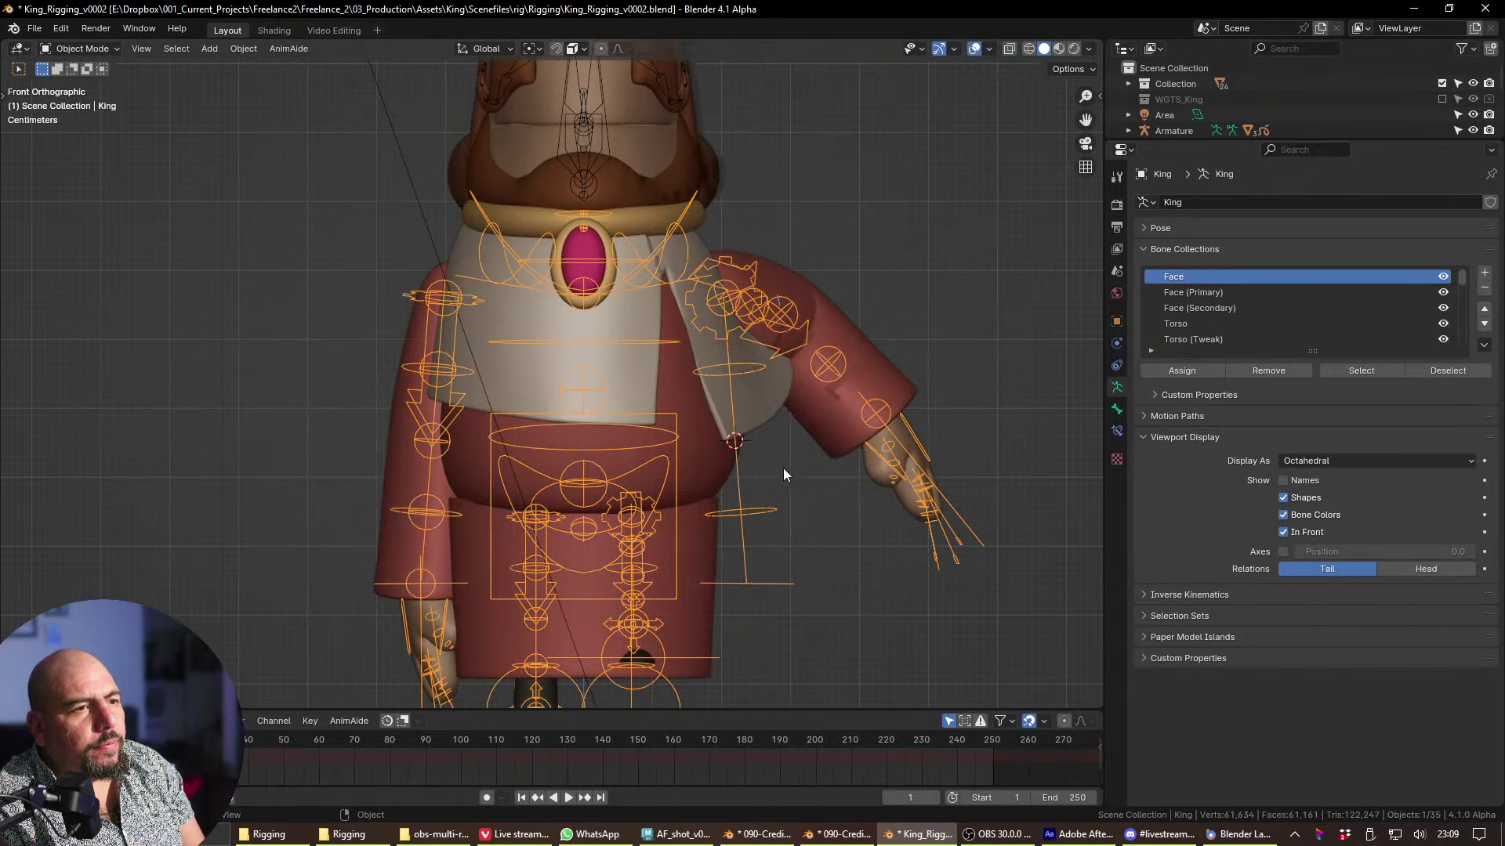
pyautogui.hotkey('ctrl', 'Tab')
pyautogui.click(962, 526)
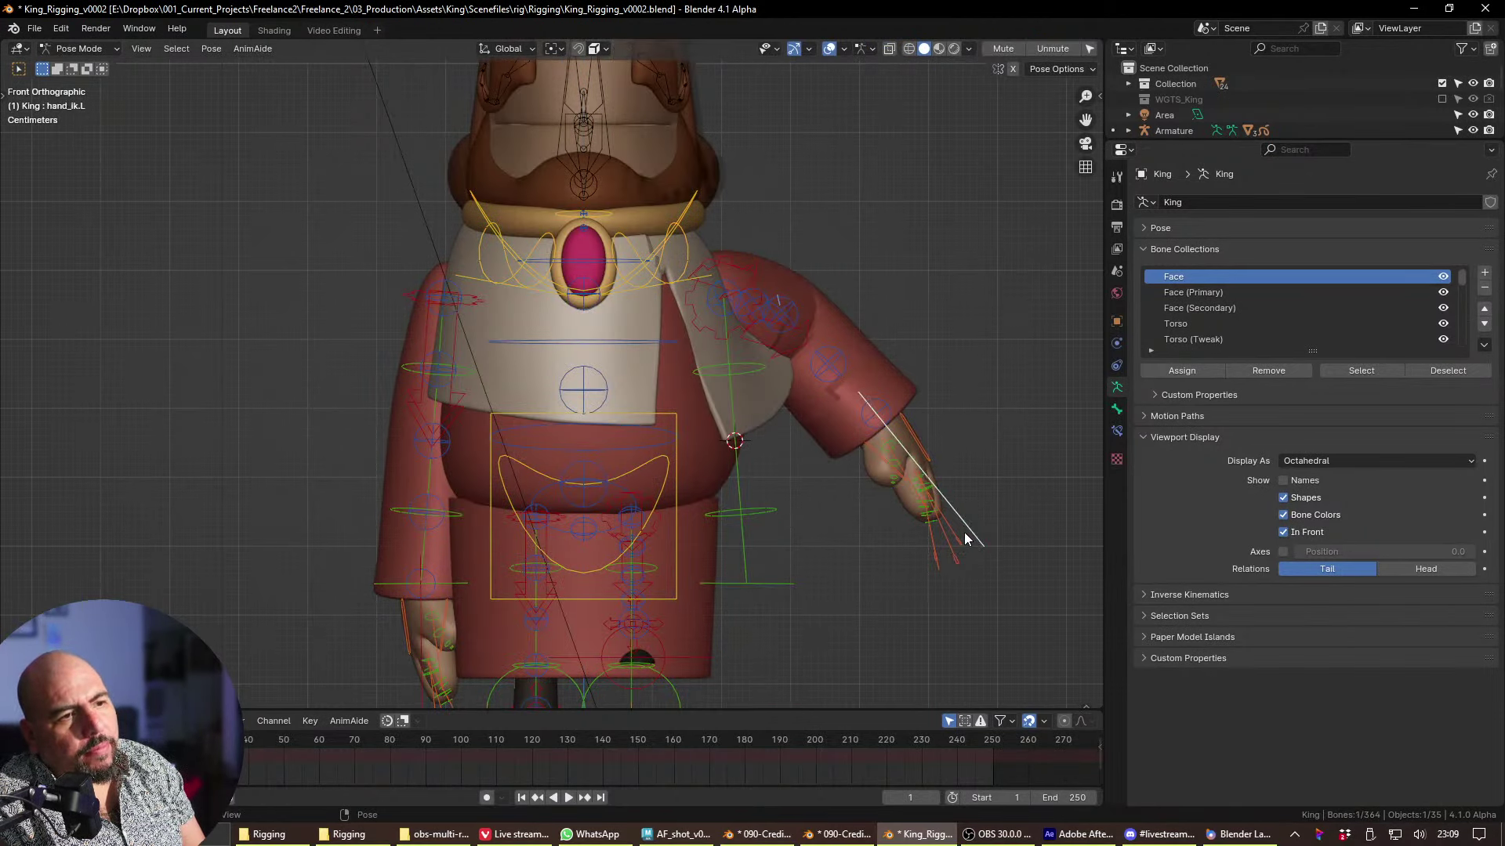
pyautogui.press('g')
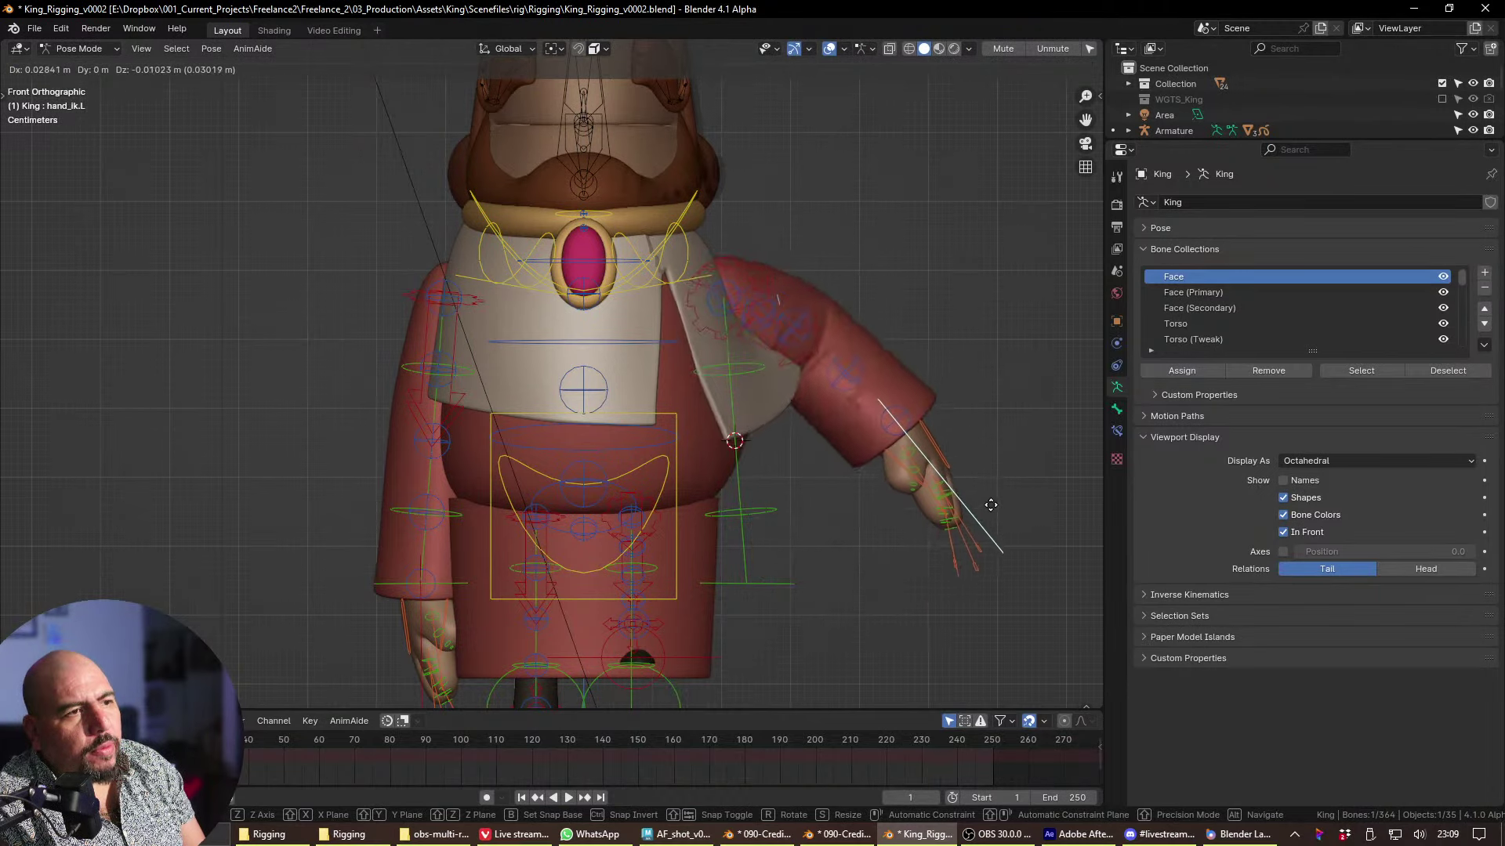
pyautogui.click(840, 412)
# - Return to Object Mode and select the white furSide cloth mesh
pyautogui.hotkey('ctrl', 'Tab')
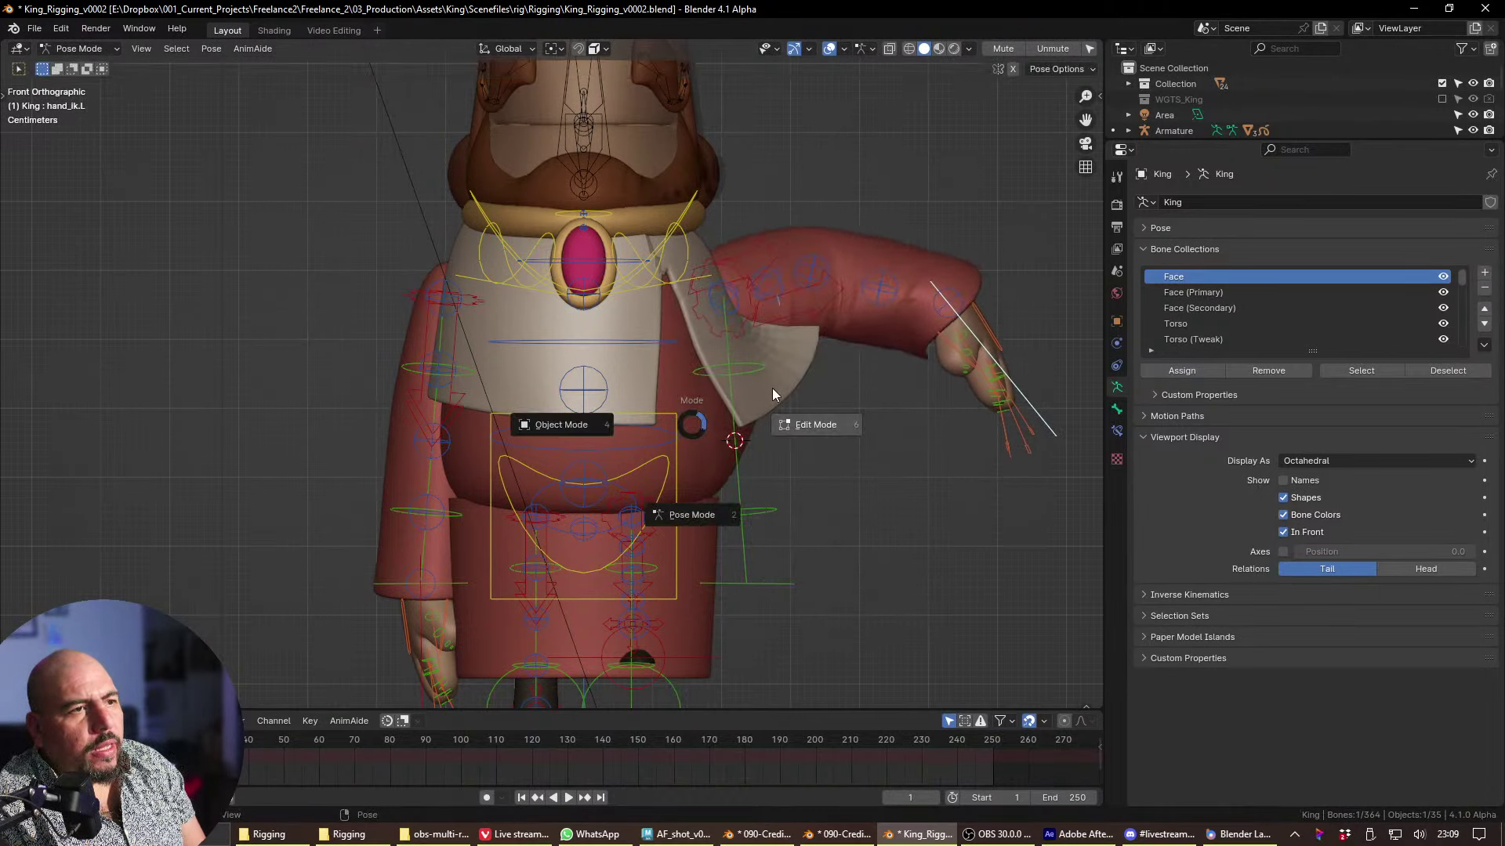
pyautogui.click(809, 426)
pyautogui.press('Tab')
pyautogui.click(782, 381)
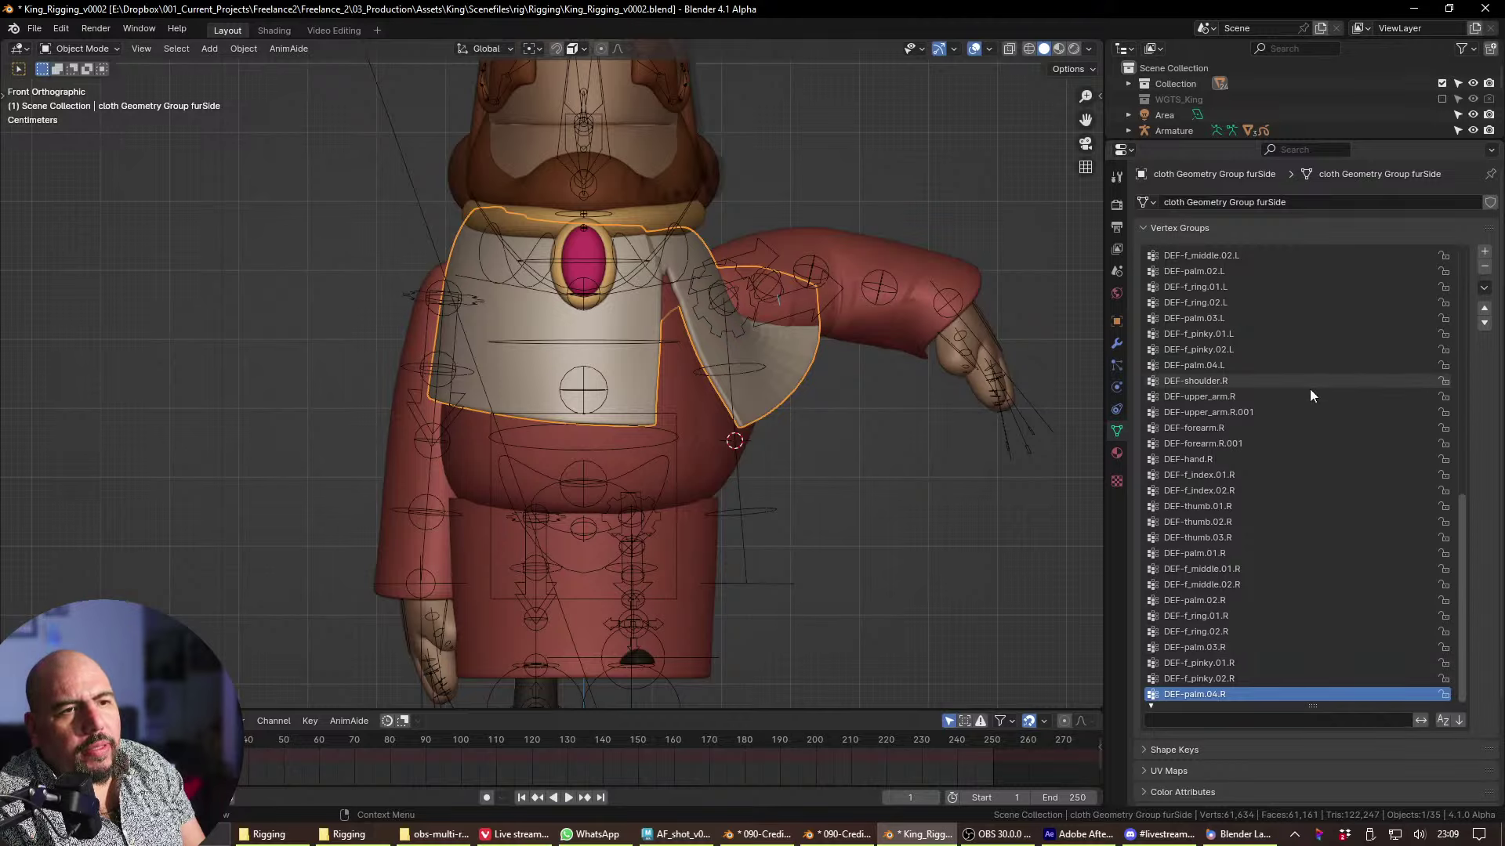
# - Filter the furSide mesh's vertex groups by "R" with the match inverted and lock DEF-spine through DEF-spine.006
pyautogui.click(1326, 722)
pyautogui.write('R')
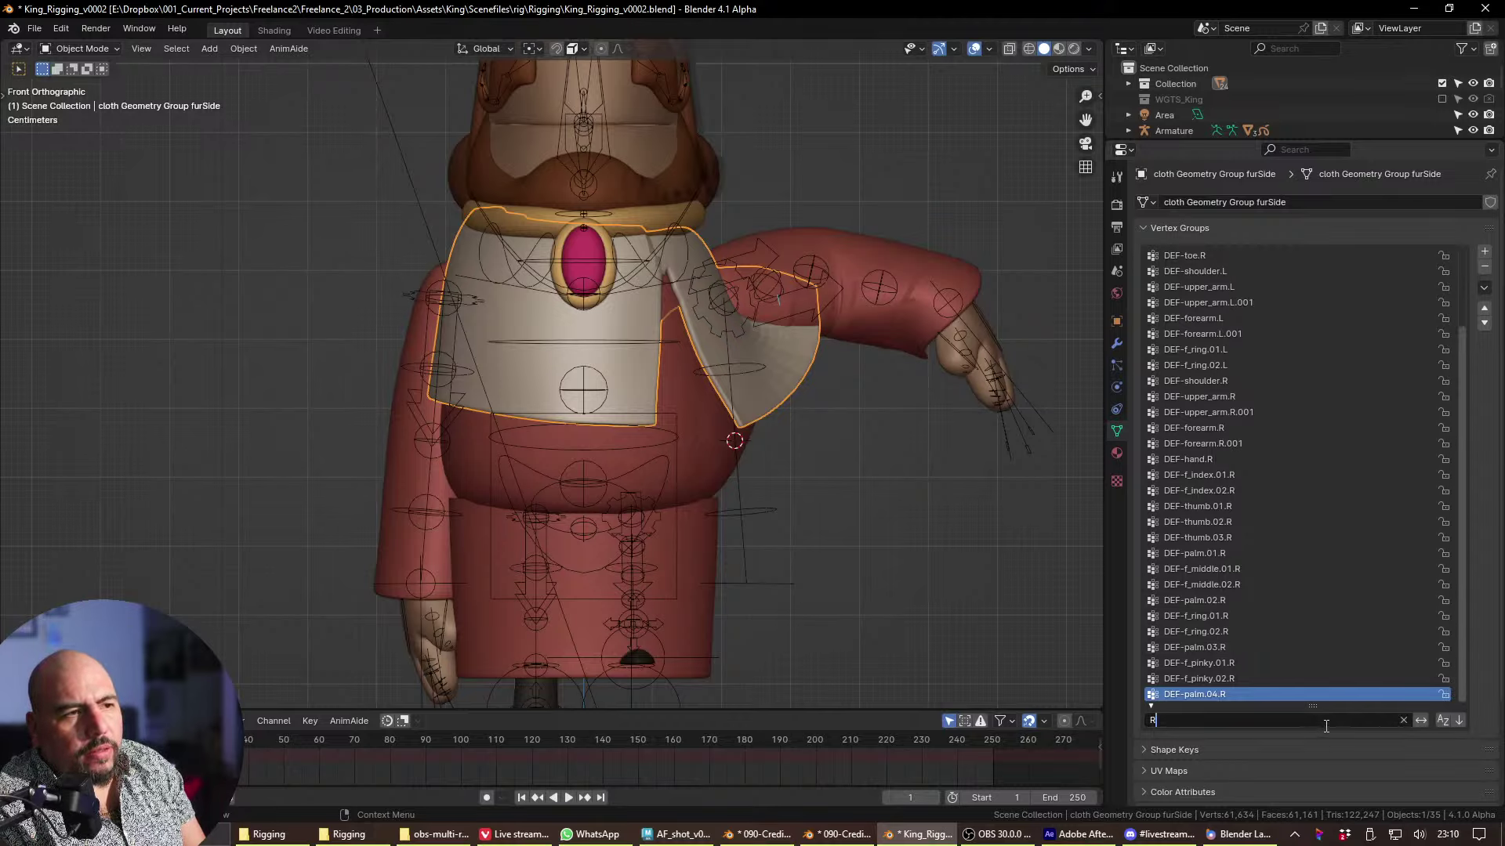
pyautogui.press('Return')
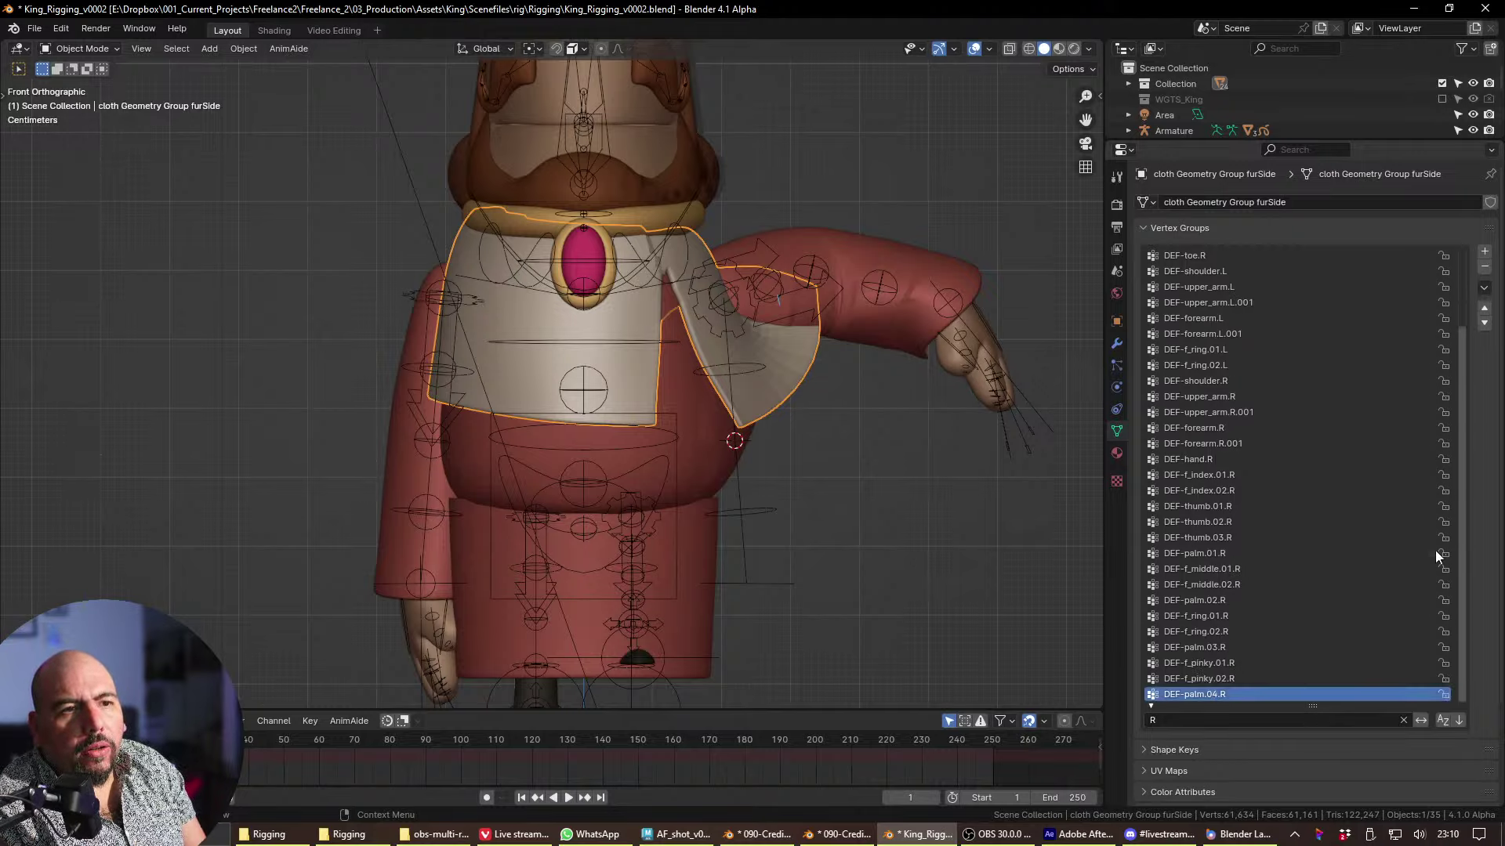
pyautogui.click(1421, 720)
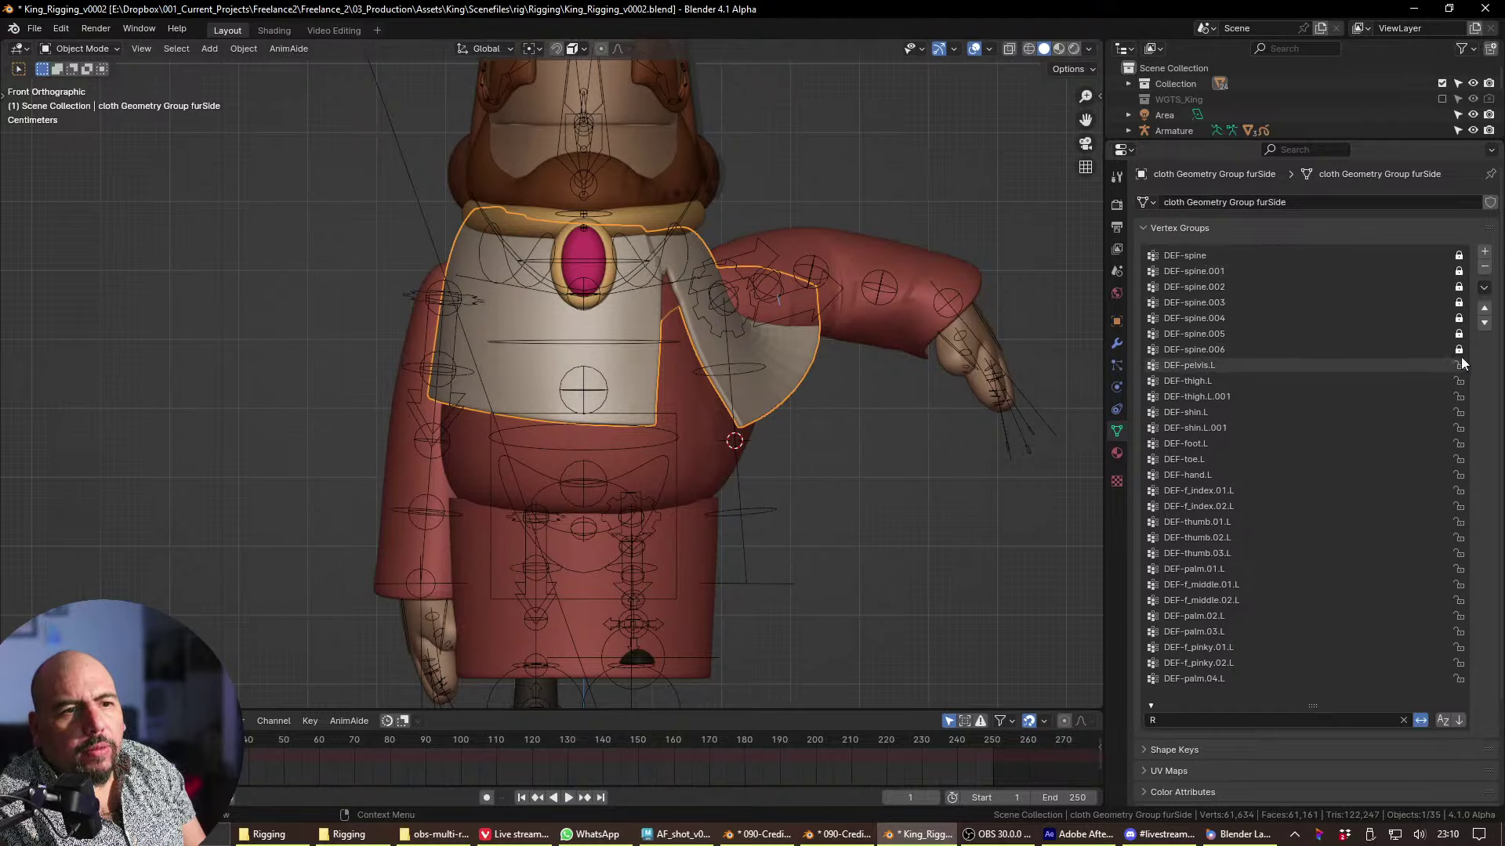
# - Clear the name filter and delete all unlocked vertex groups from the furSide mesh
pyautogui.click(1403, 720)
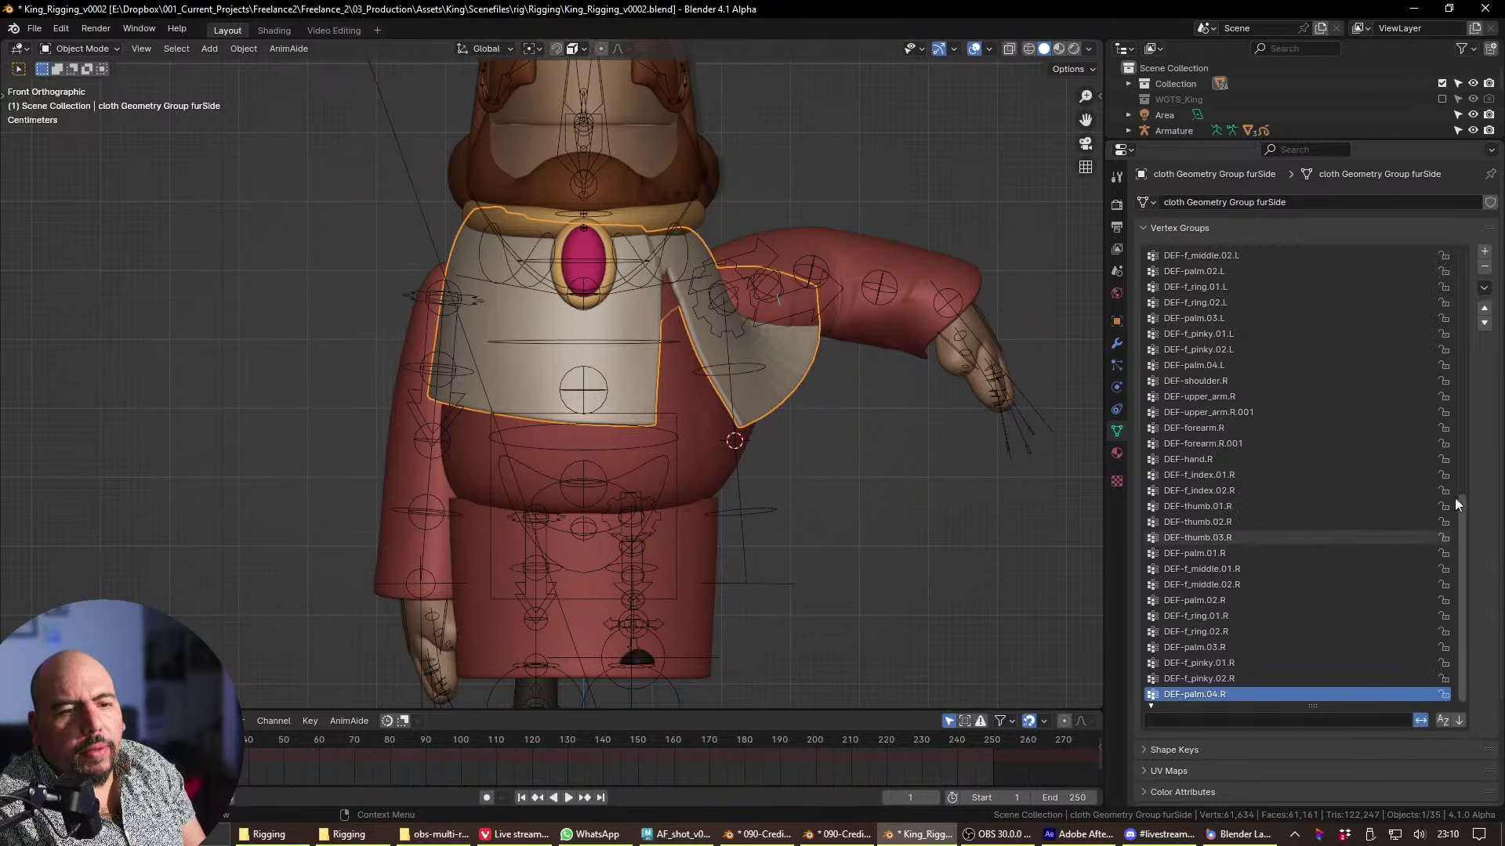
pyautogui.click(1484, 287)
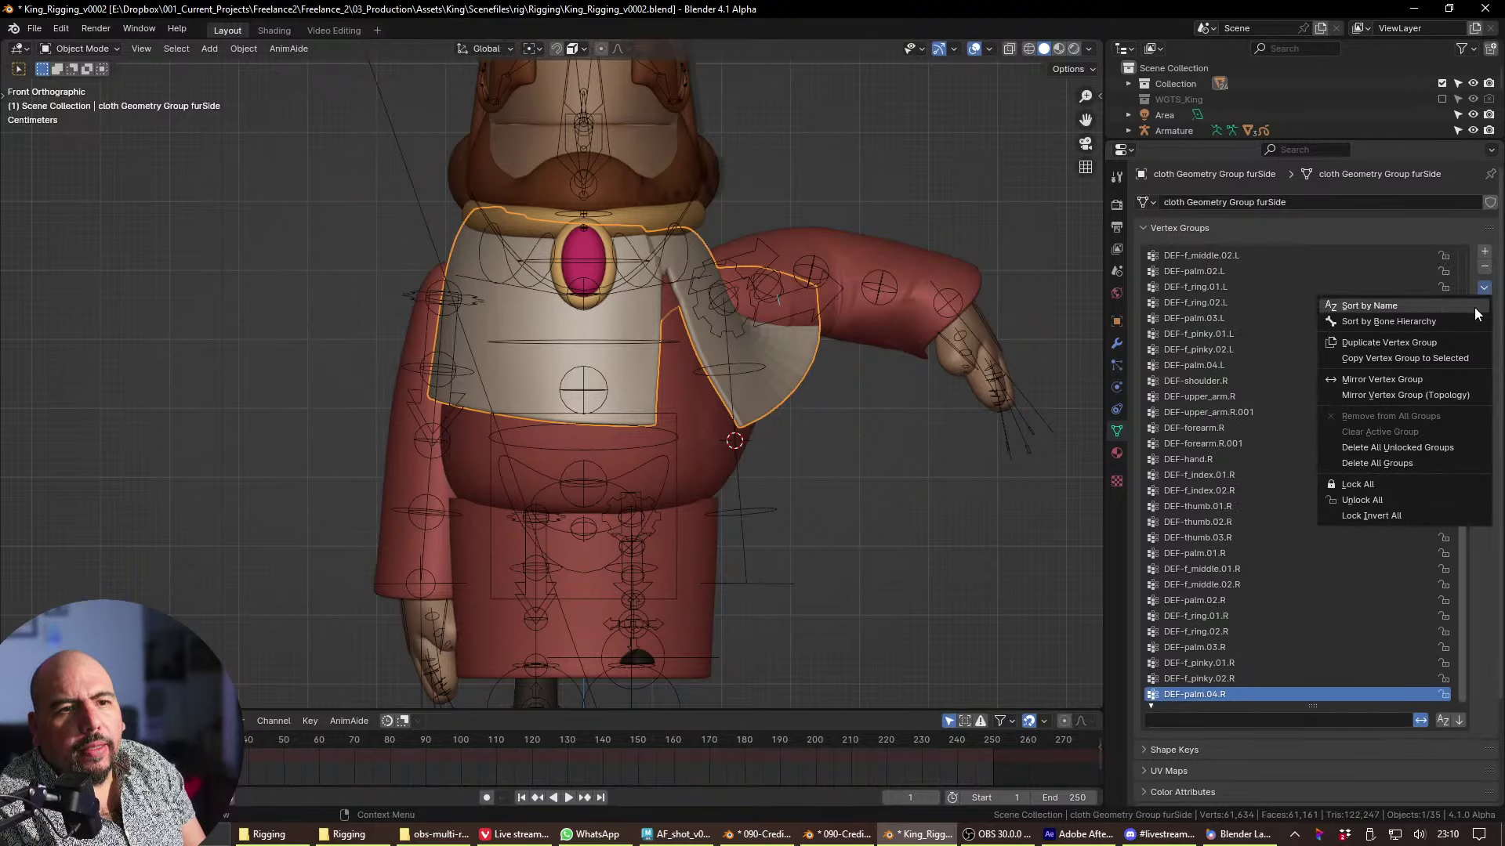
pyautogui.click(1434, 448)
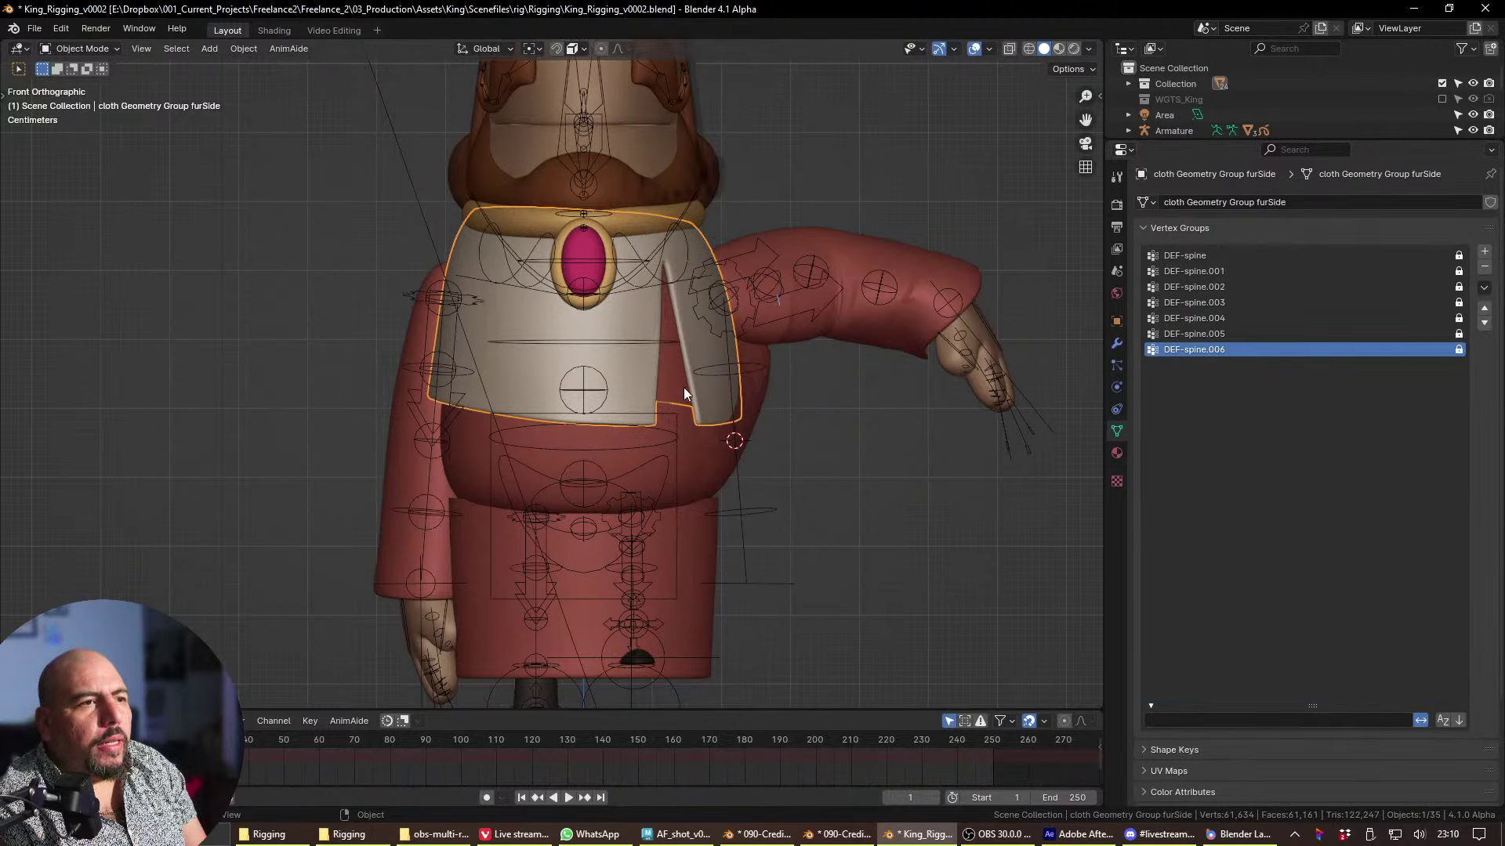
# - Lock DEF-spine through DEF-spine.006 on the torso cloth mesh and delete all of its unlocked vertex groups
pyautogui.click(712, 495)
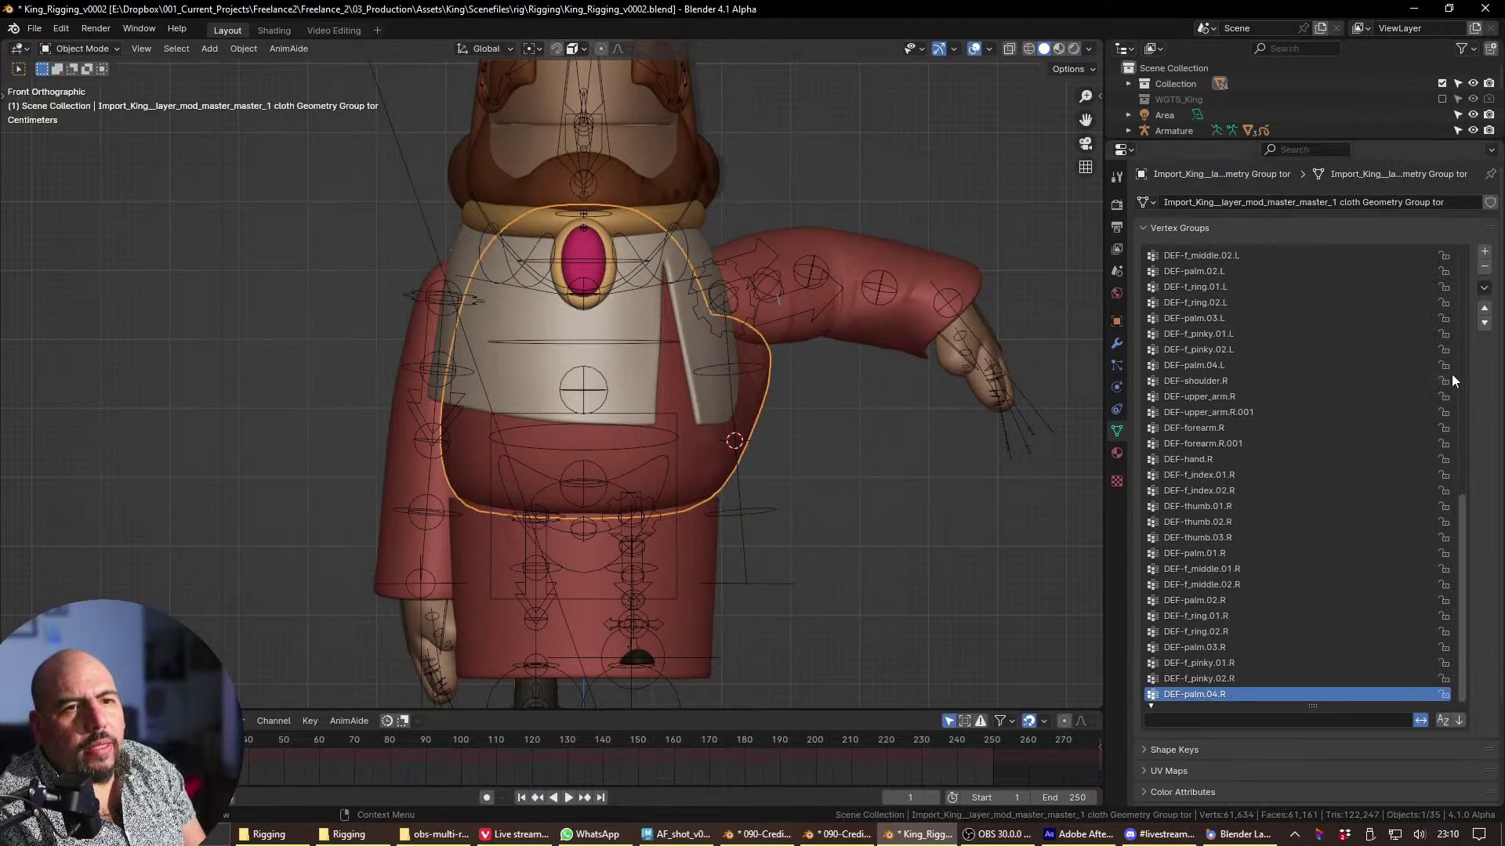
pyautogui.moveTo(1460, 528); pyautogui.dragTo(1465, 262)
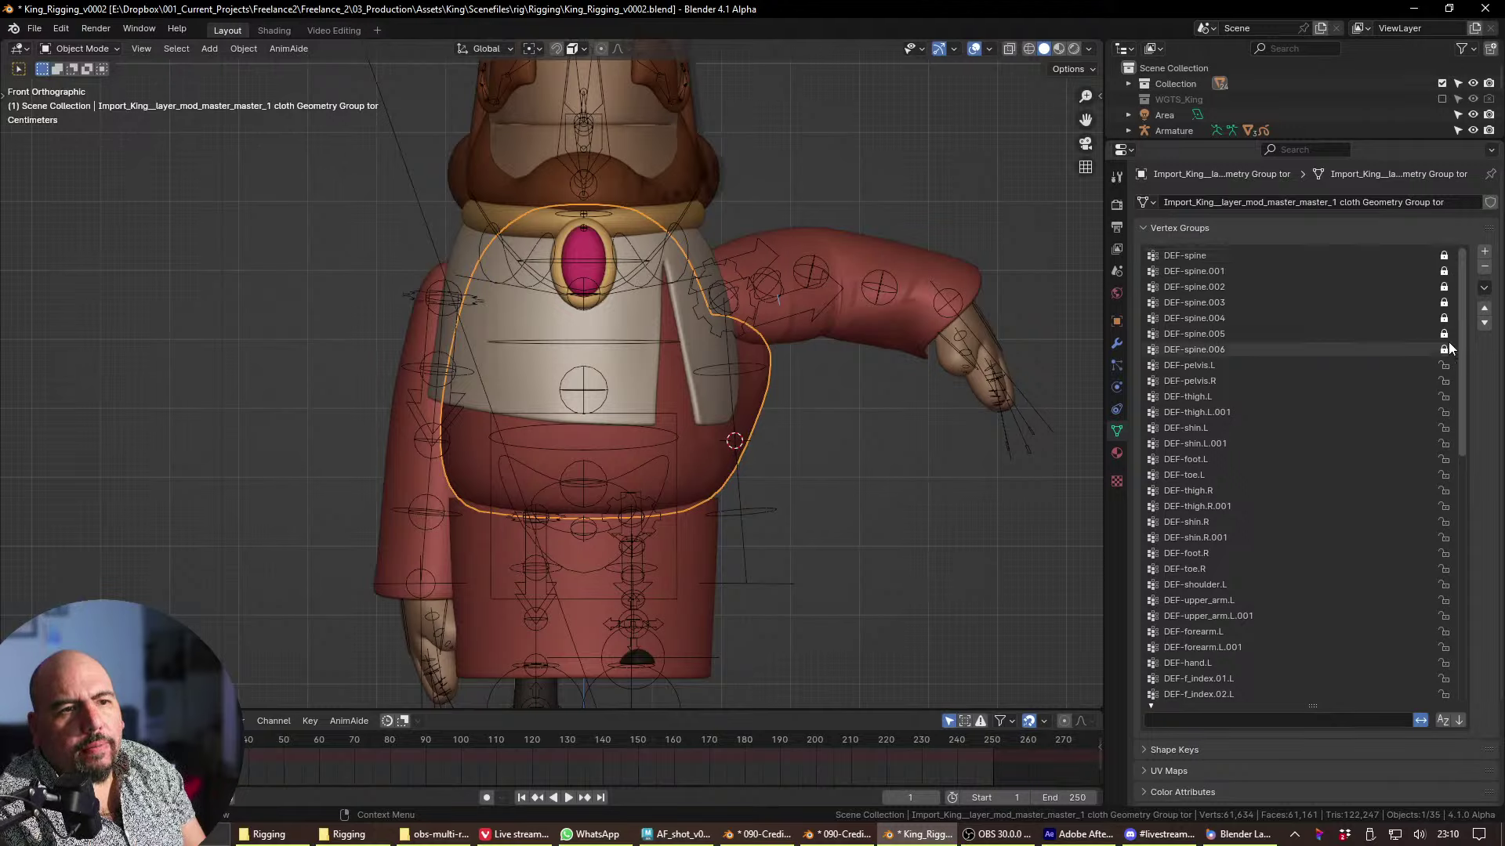
pyautogui.click(1484, 288)
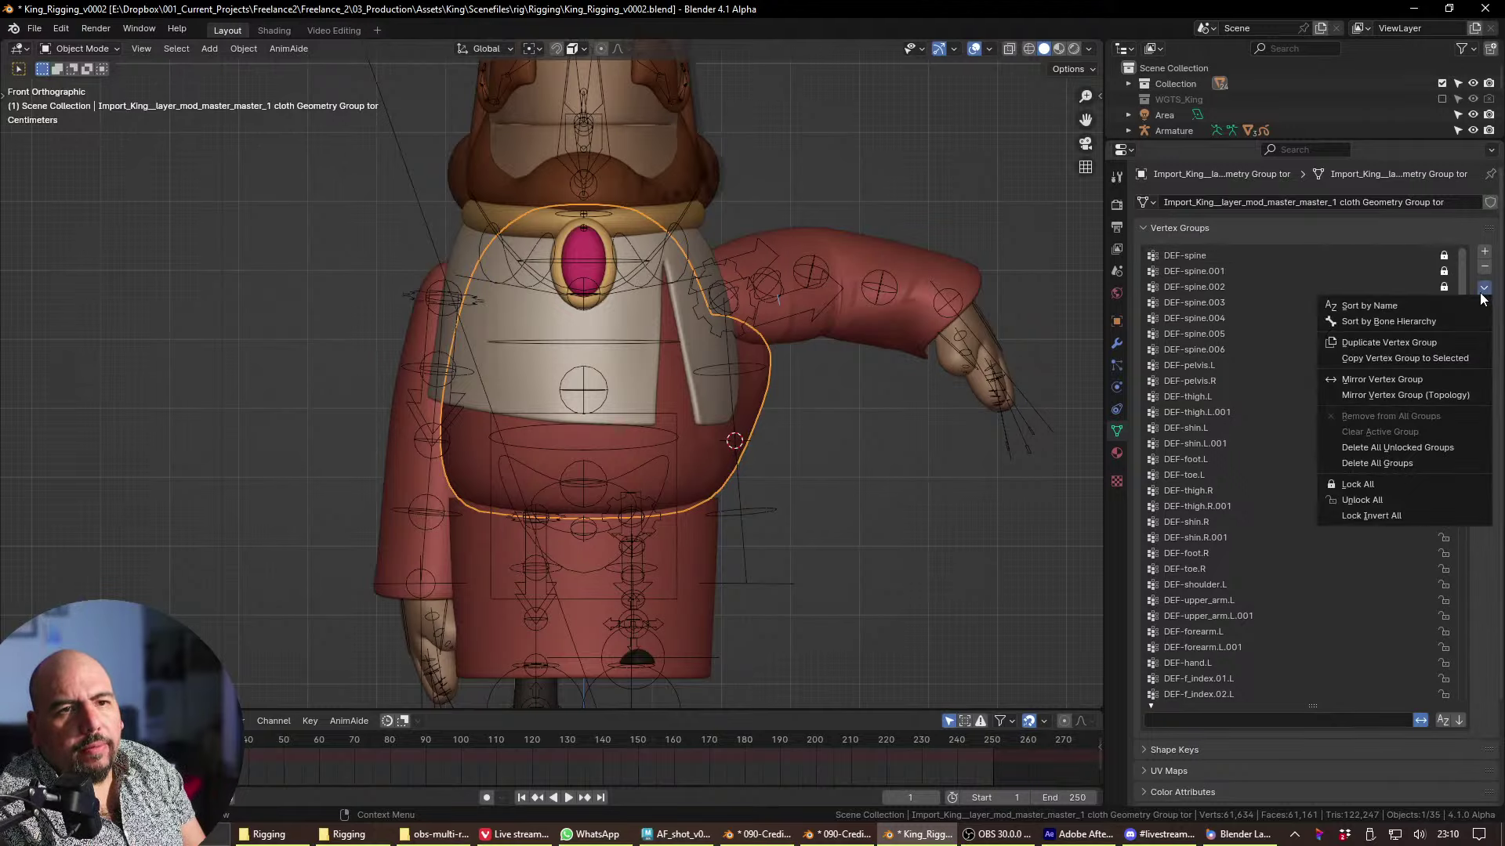
pyautogui.click(1417, 446)
# - Select the skirt cloth mesh and lock its vertex groups DEF-spine through DEF-spine.006
pyautogui.click(714, 576)
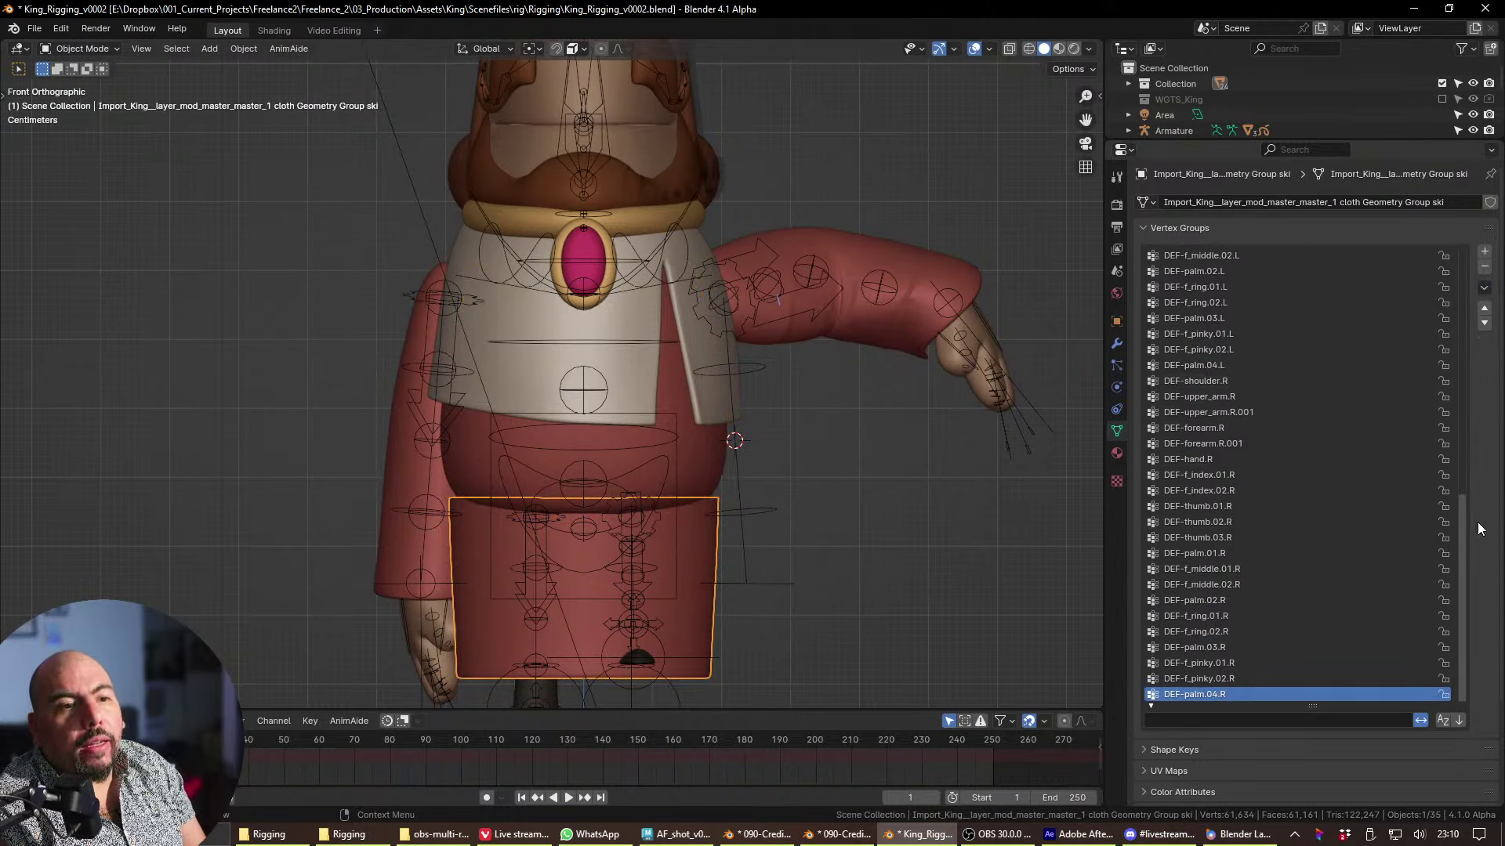
pyautogui.moveTo(1459, 538); pyautogui.dragTo(1442, 349)
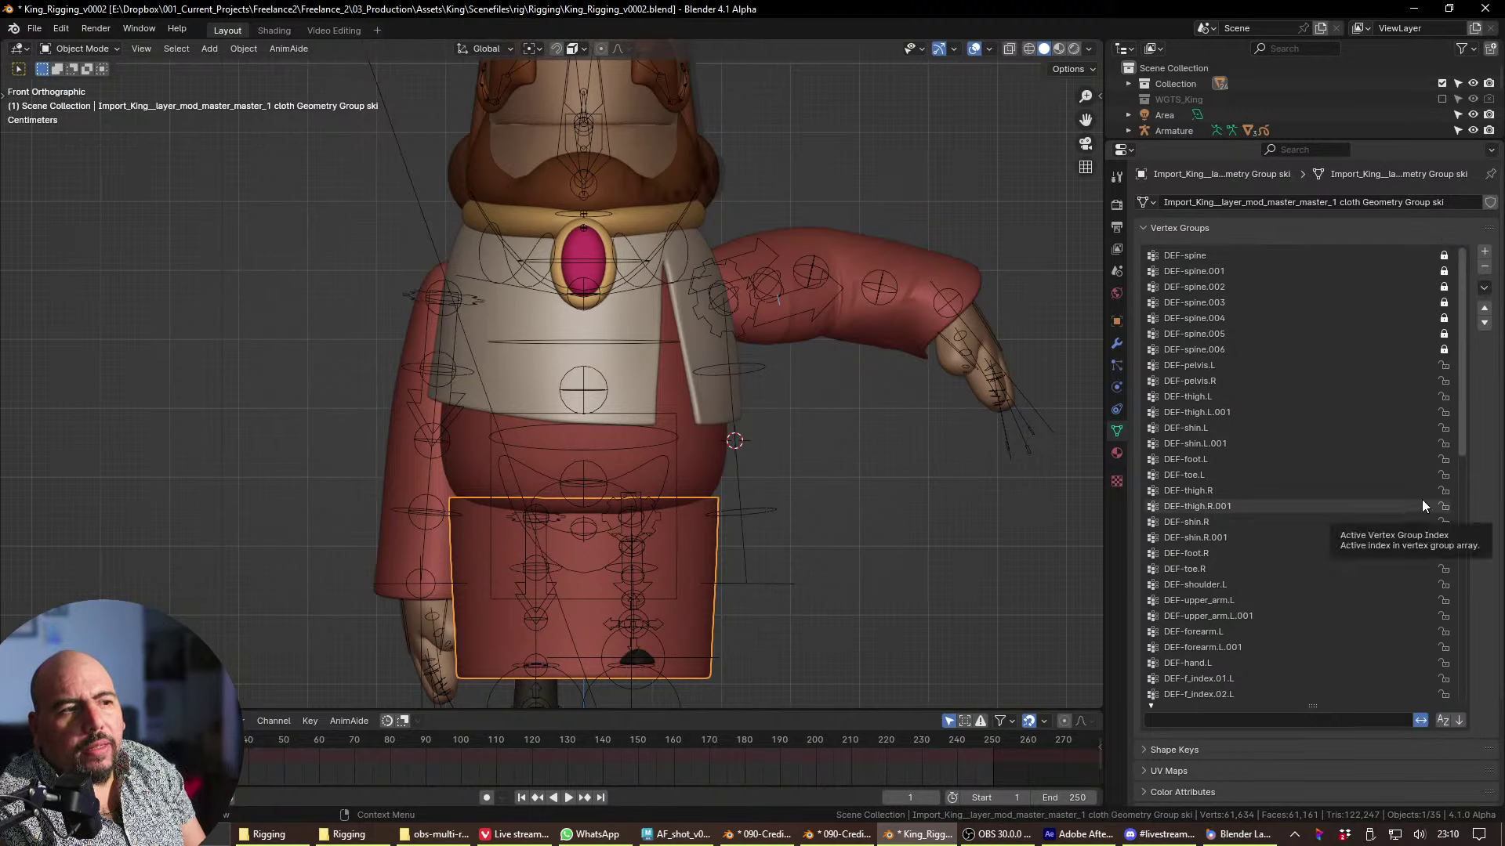
pyautogui.click(1483, 287)
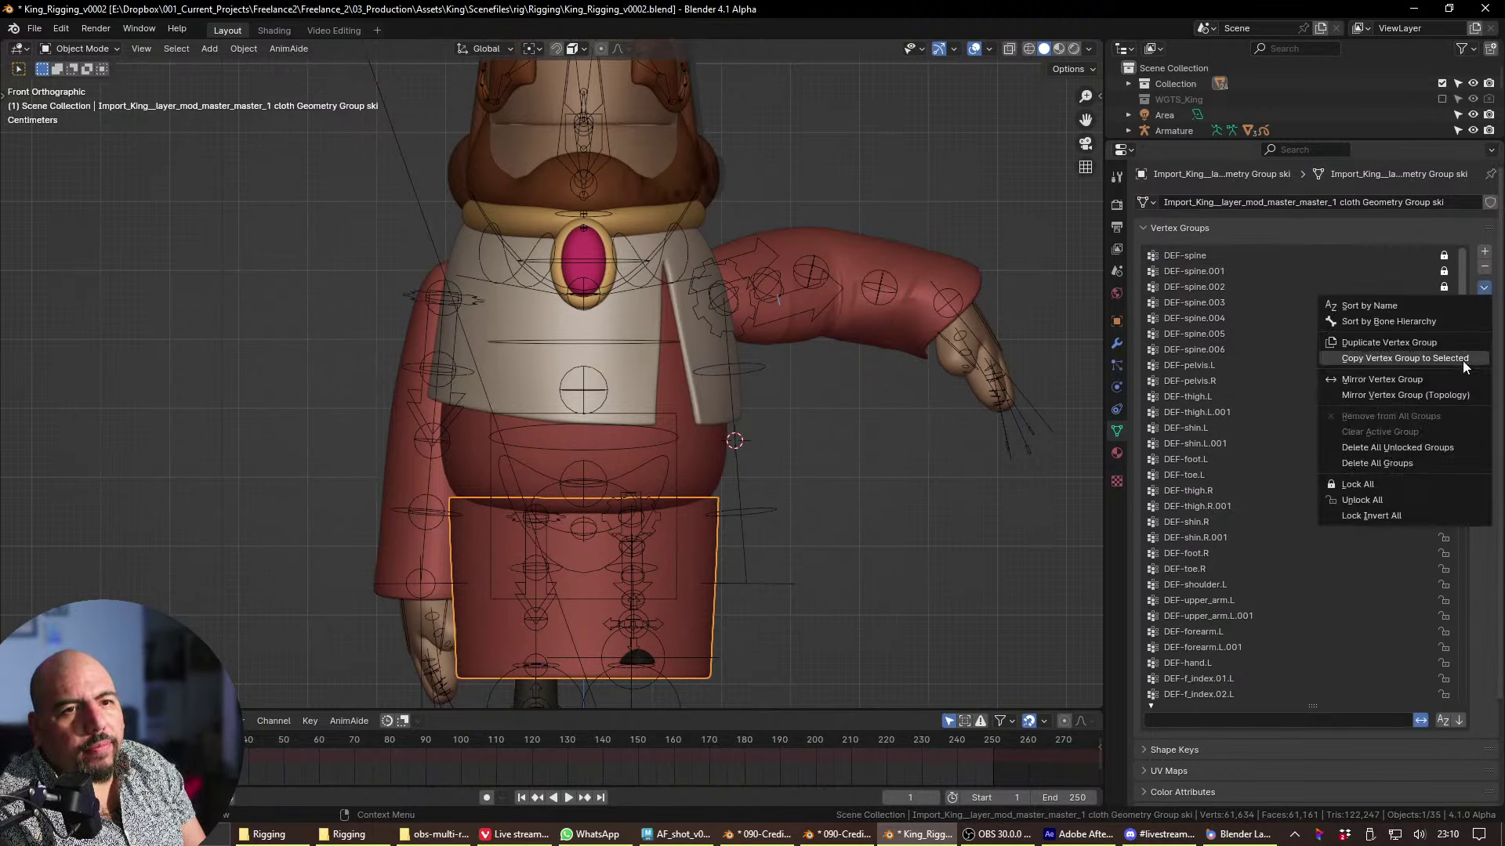
pyautogui.click(1437, 482)
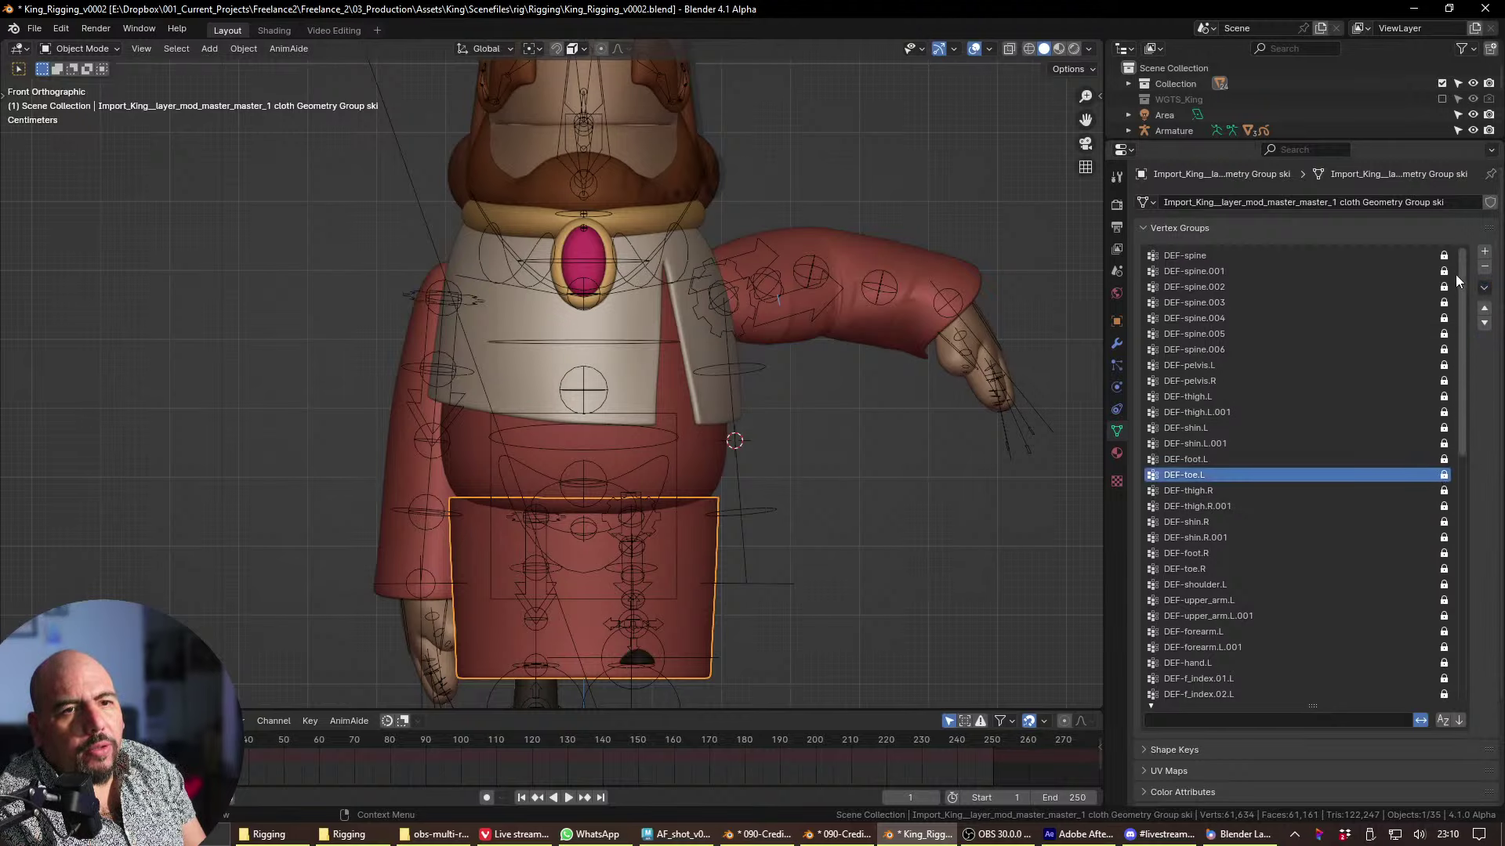
pyautogui.click(1483, 287)
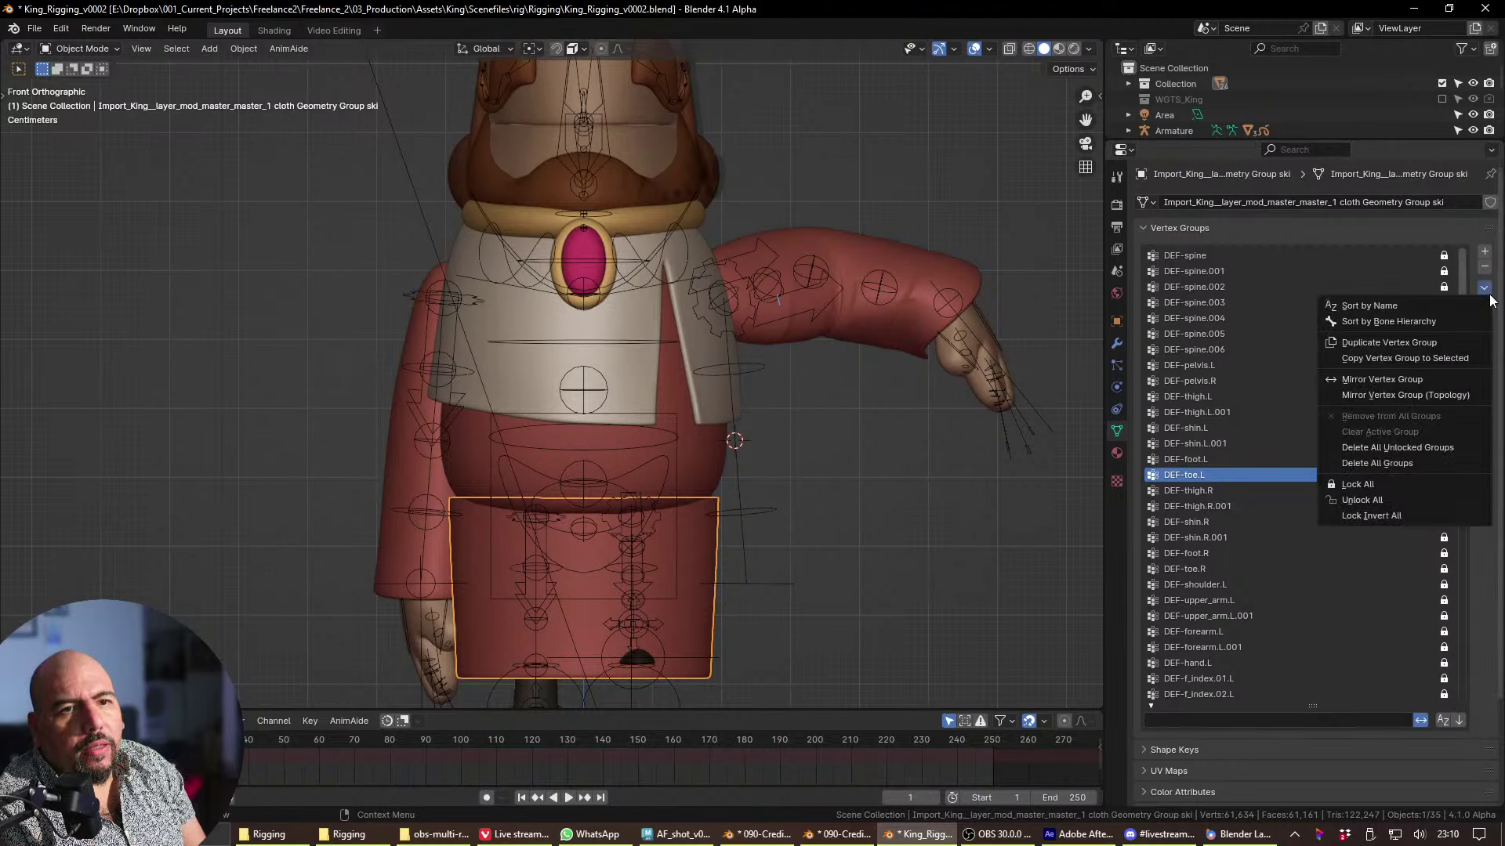
pyautogui.click(1445, 500)
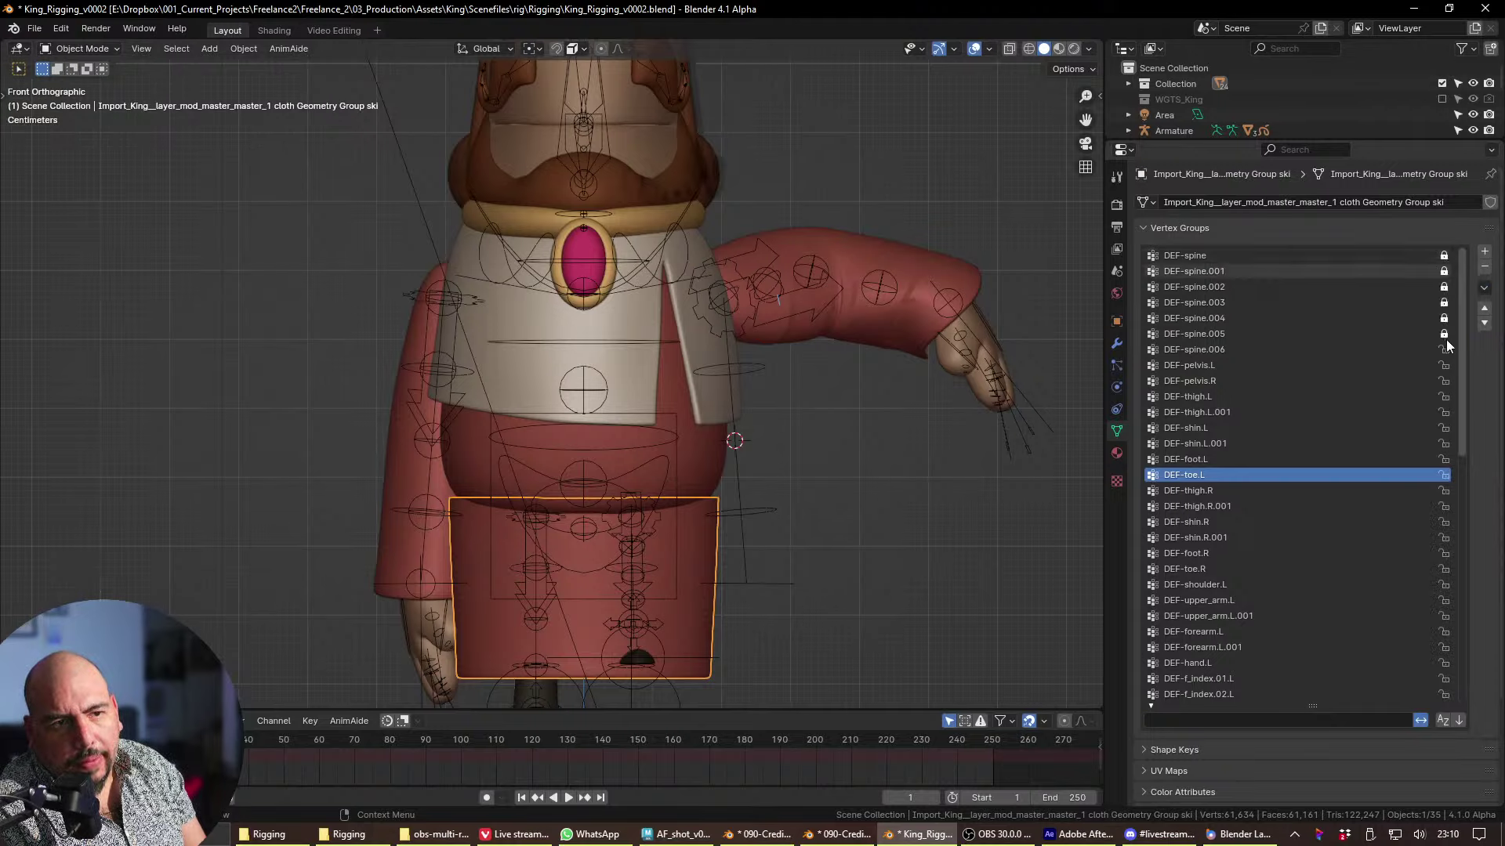
# - Lock the skirt's DEF-spine through DEF-spine.006 groups again and delete all unlocked vertex groups
pyautogui.moveTo(1443, 271); pyautogui.dragTo(1443, 287)
pyautogui.click(1484, 287)
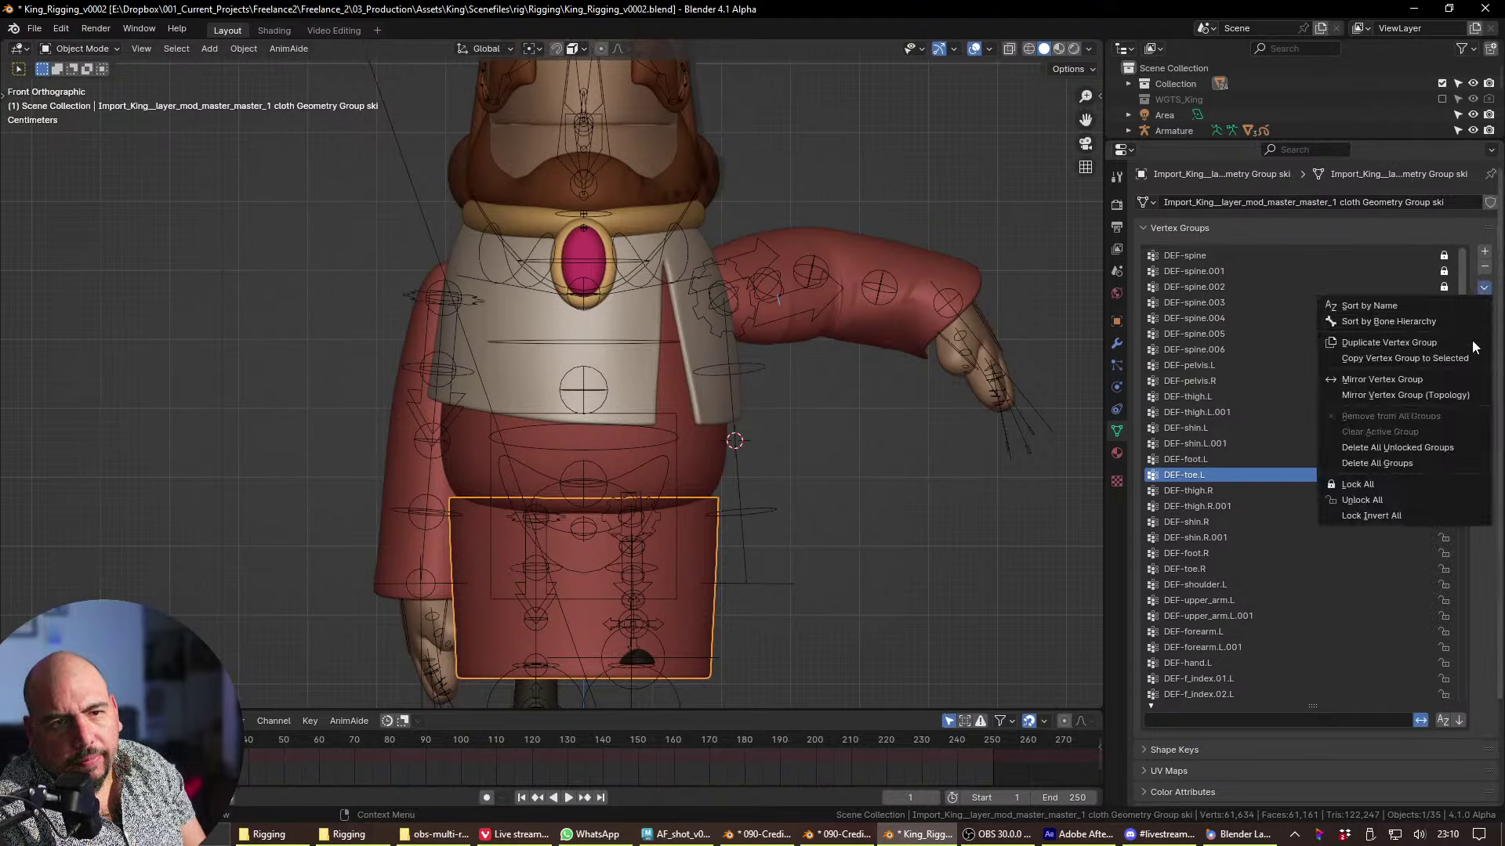
pyautogui.click(1440, 443)
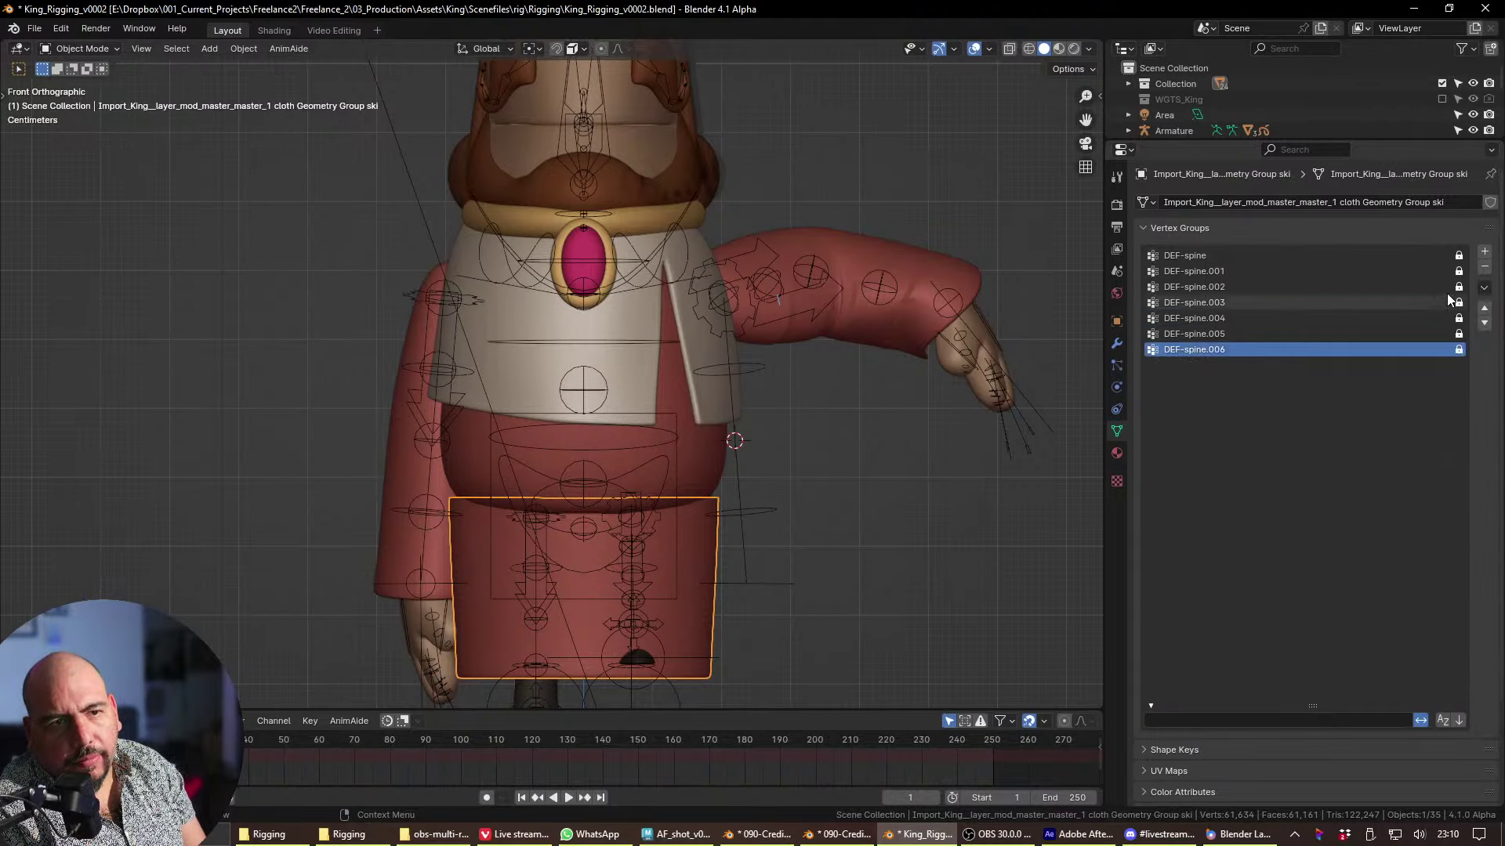
# - Unlock the skirt's remaining DEF-spine vertex groups and select the upperArm cloth mesh
pyautogui.keyDown('shift'); pyautogui.moveTo(787, 482); pyautogui.dragTo(695, 486, button='middle'); pyautogui.keyUp('shift')
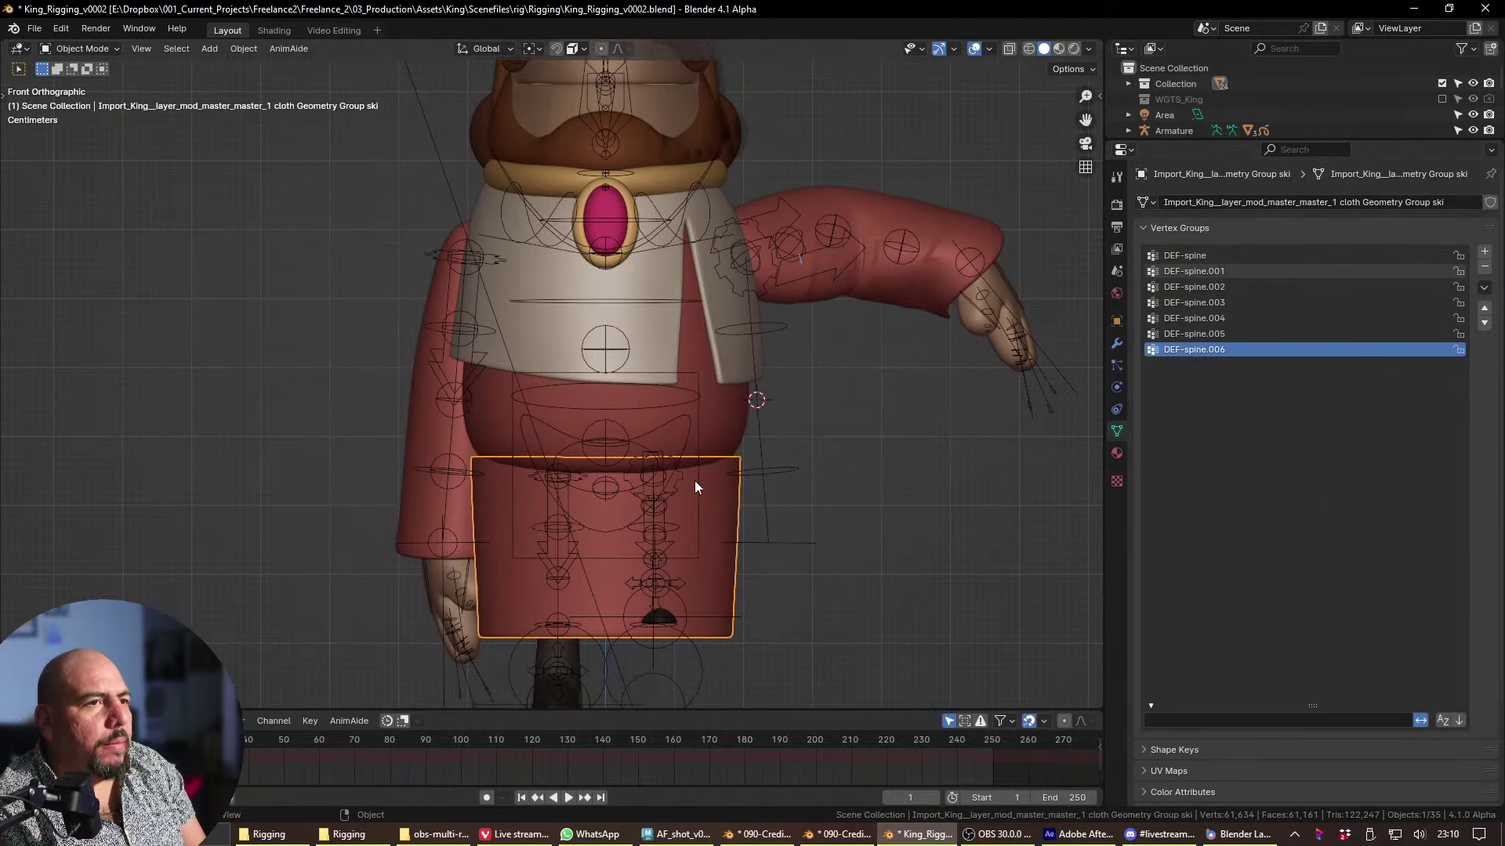
pyautogui.click(435, 511)
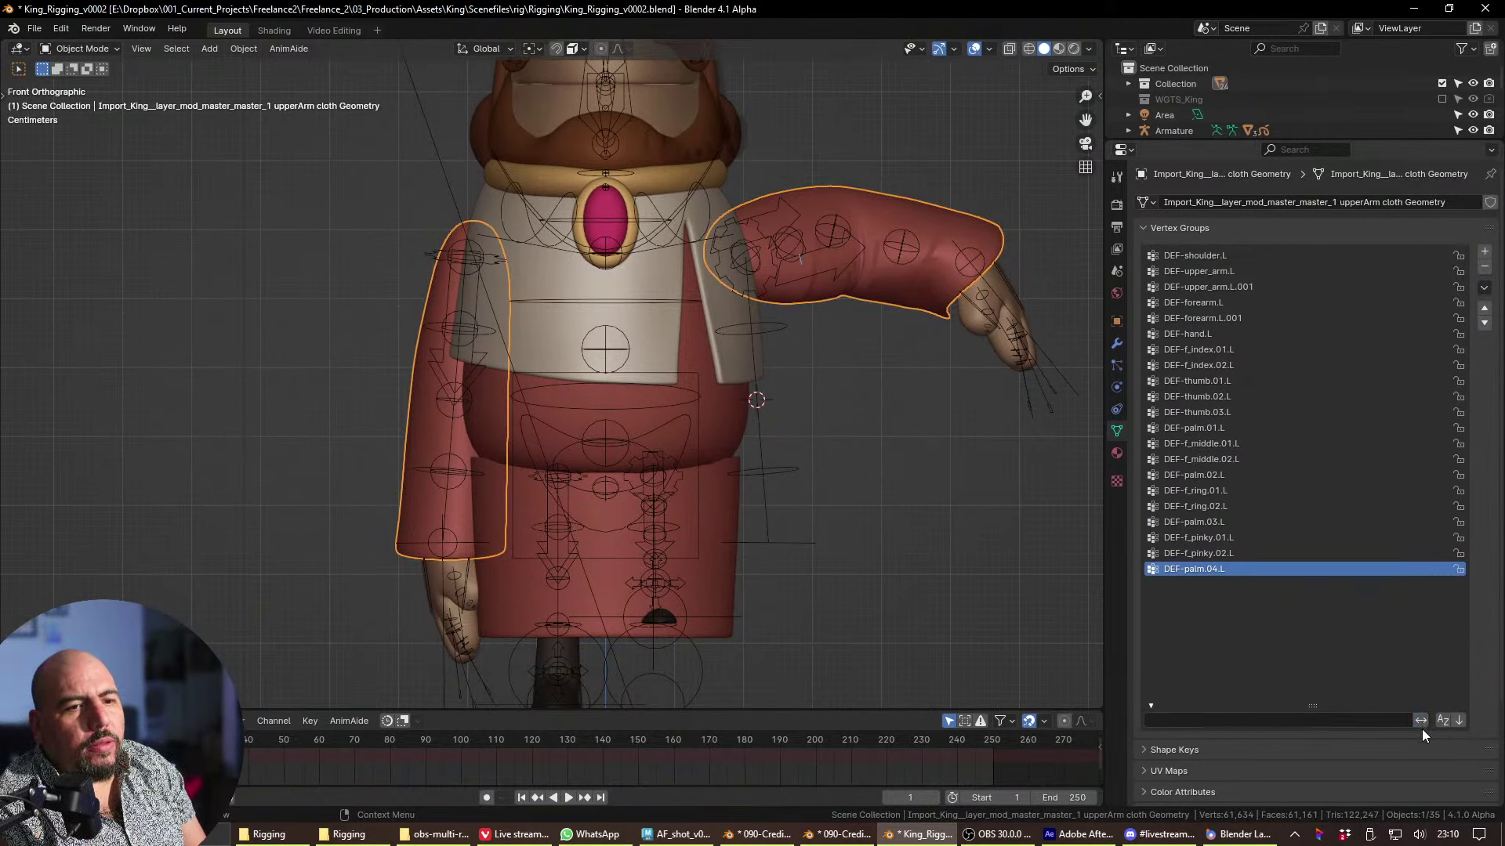
# - Filter the upperArm cloth mesh's vertex groups by "R" to look for right-side groups
pyautogui.click(1393, 721)
pyautogui.write('r')
pyautogui.press('BackSpace')
pyautogui.write('R')
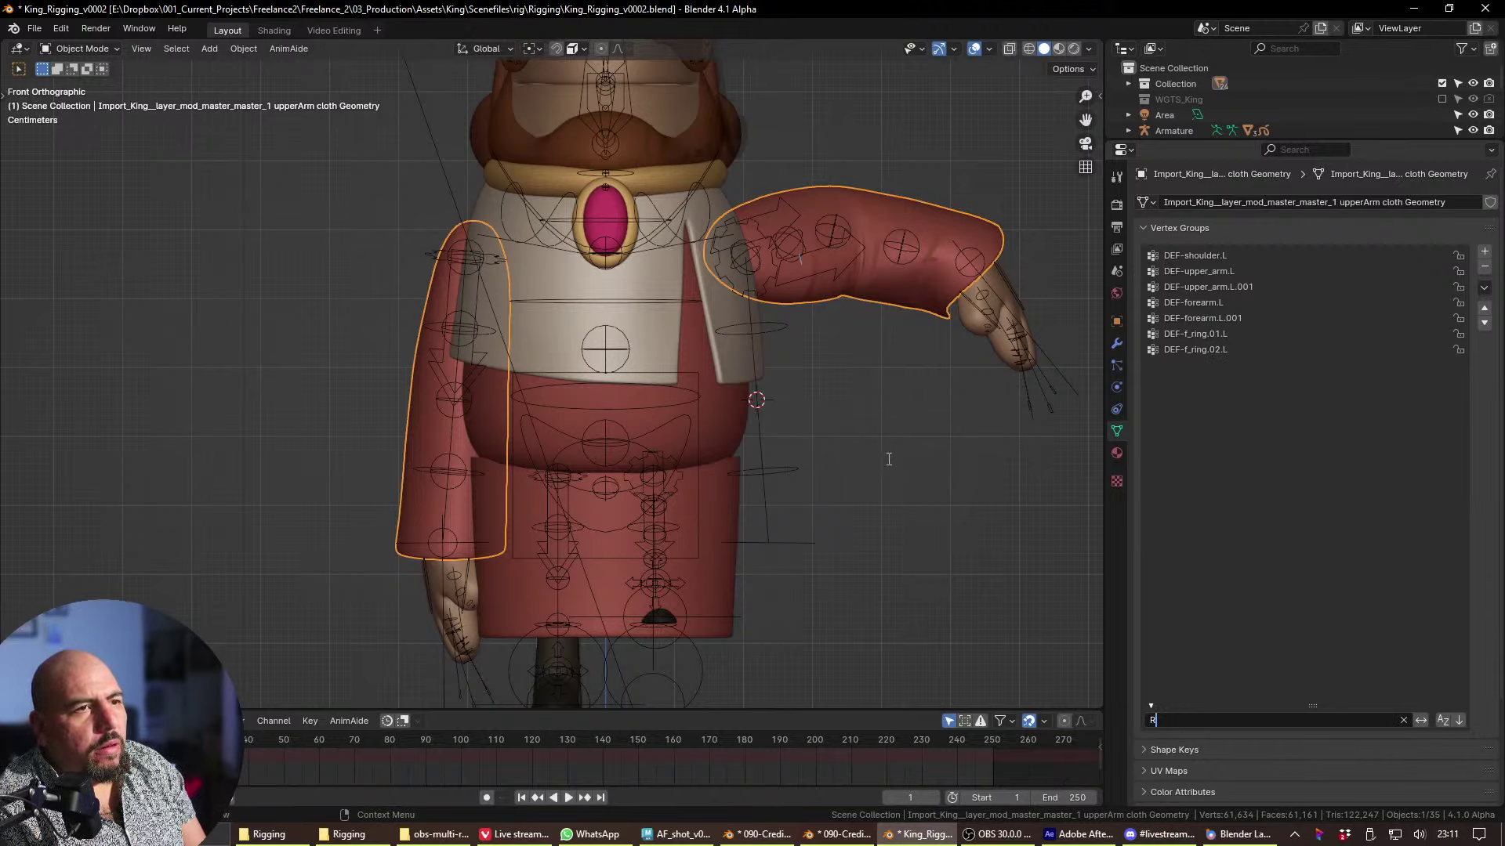
pyautogui.press('Return')
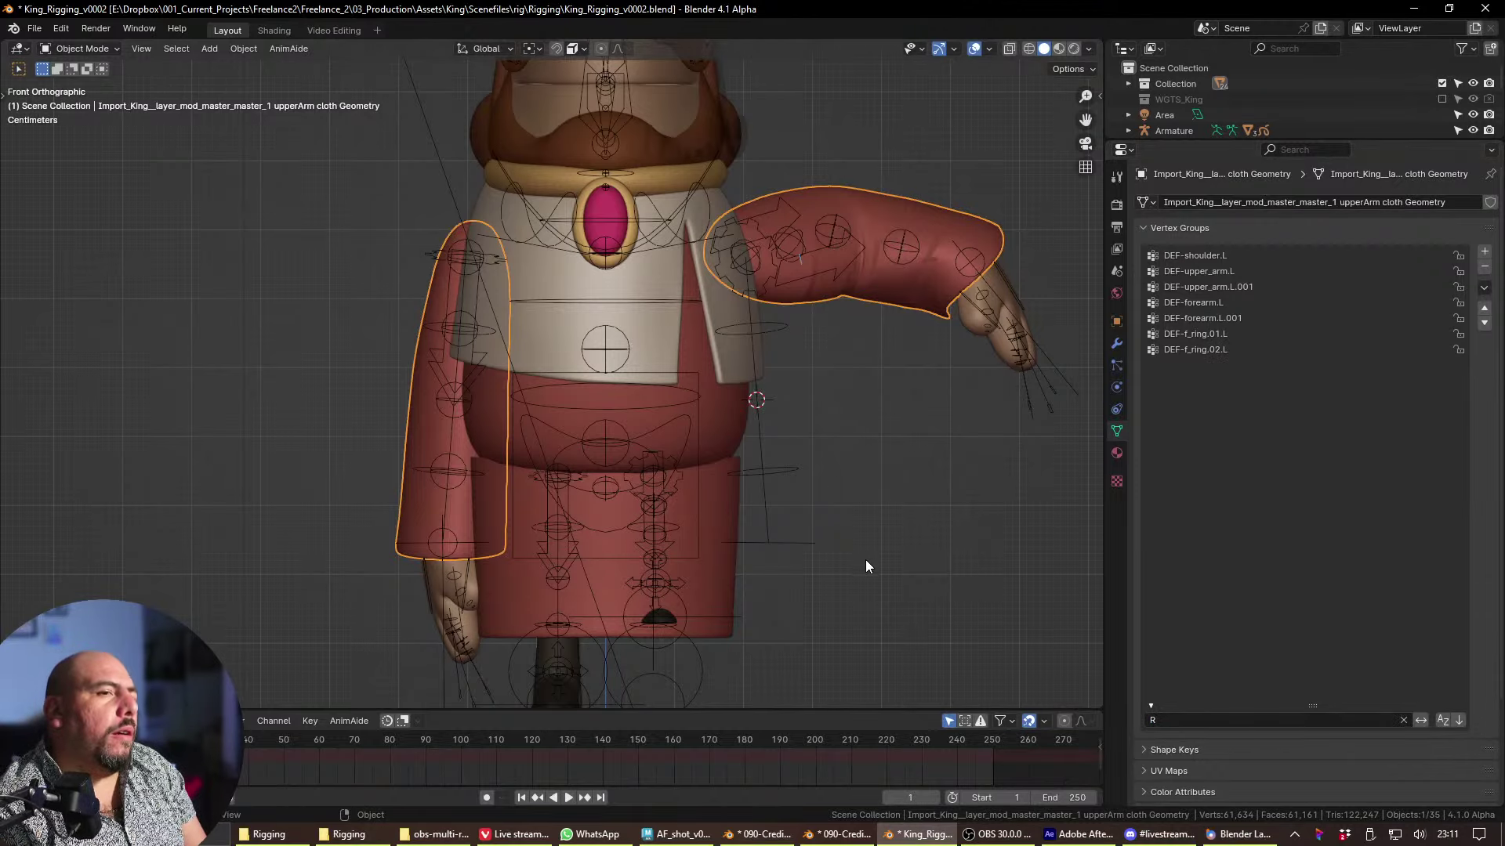
# - Examine the hands skin mesh's vertex groups for comparison, then reselect the upperArm cloth mesh and clear the group name filter
pyautogui.click(873, 584)
pyautogui.click(829, 287)
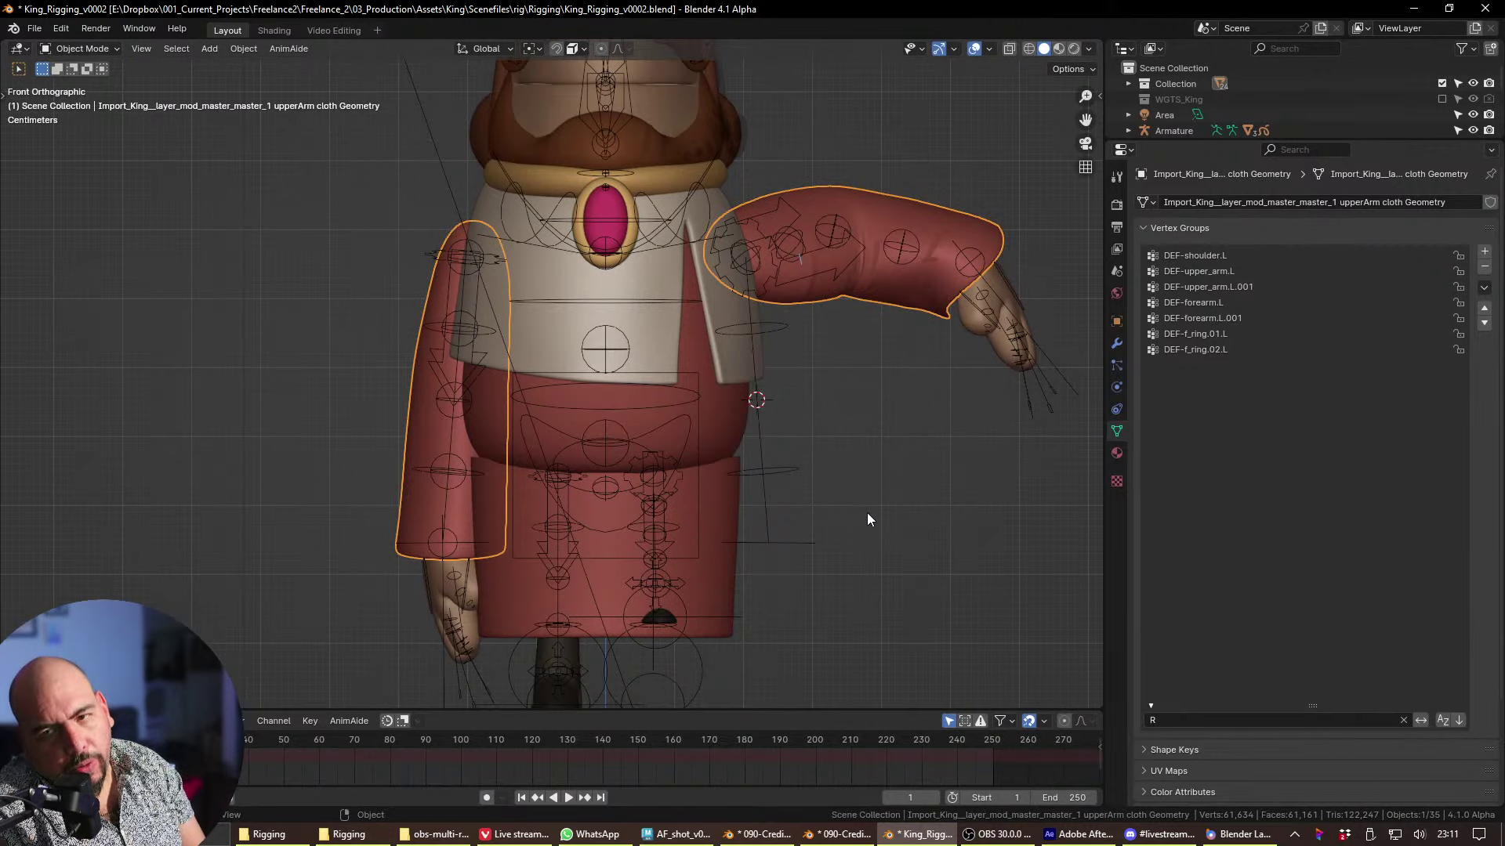
pyautogui.click(440, 627)
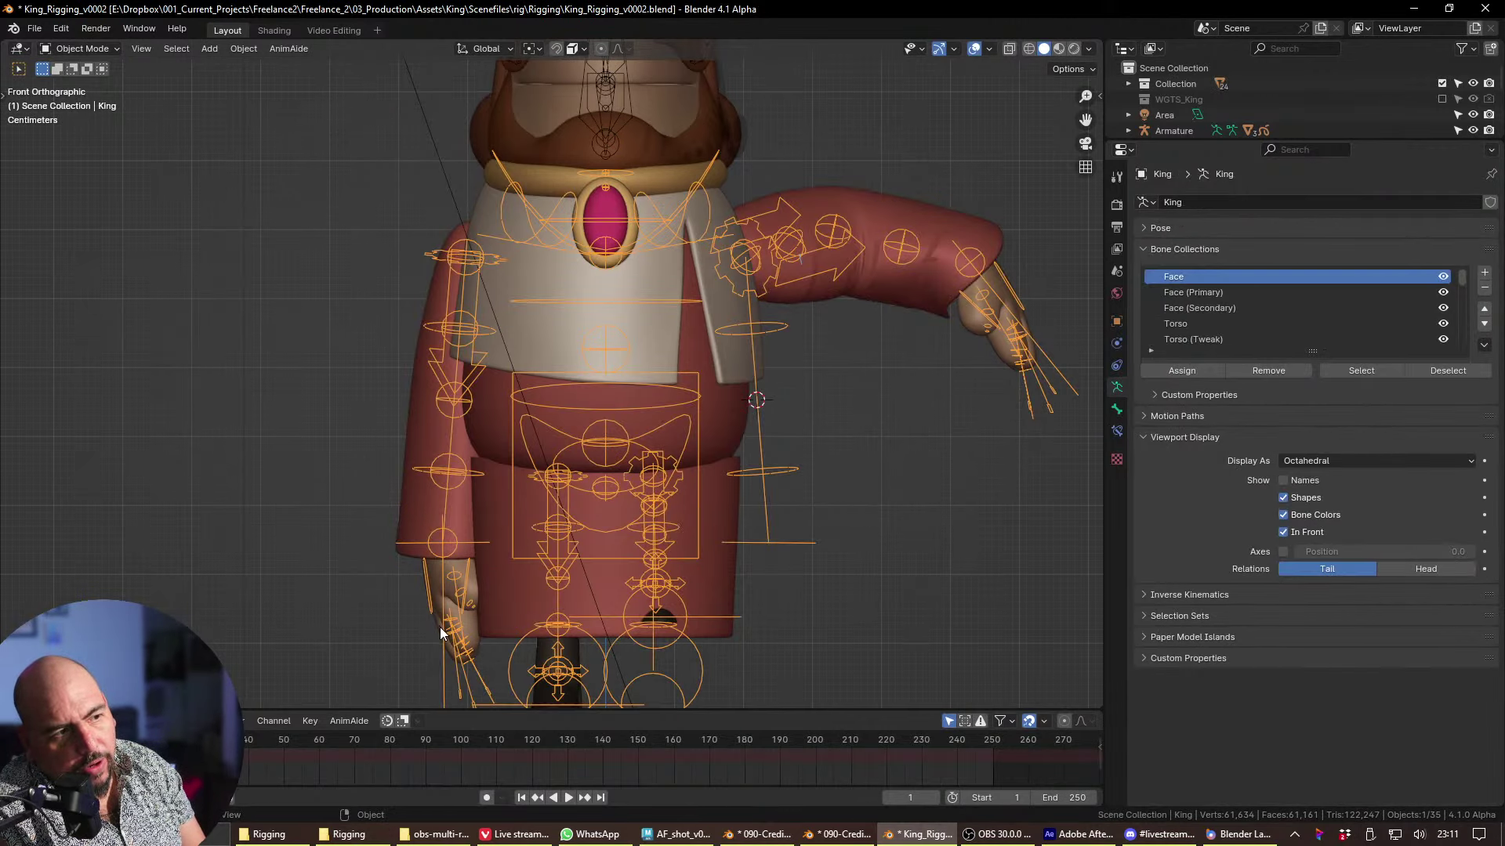
pyautogui.click(465, 627)
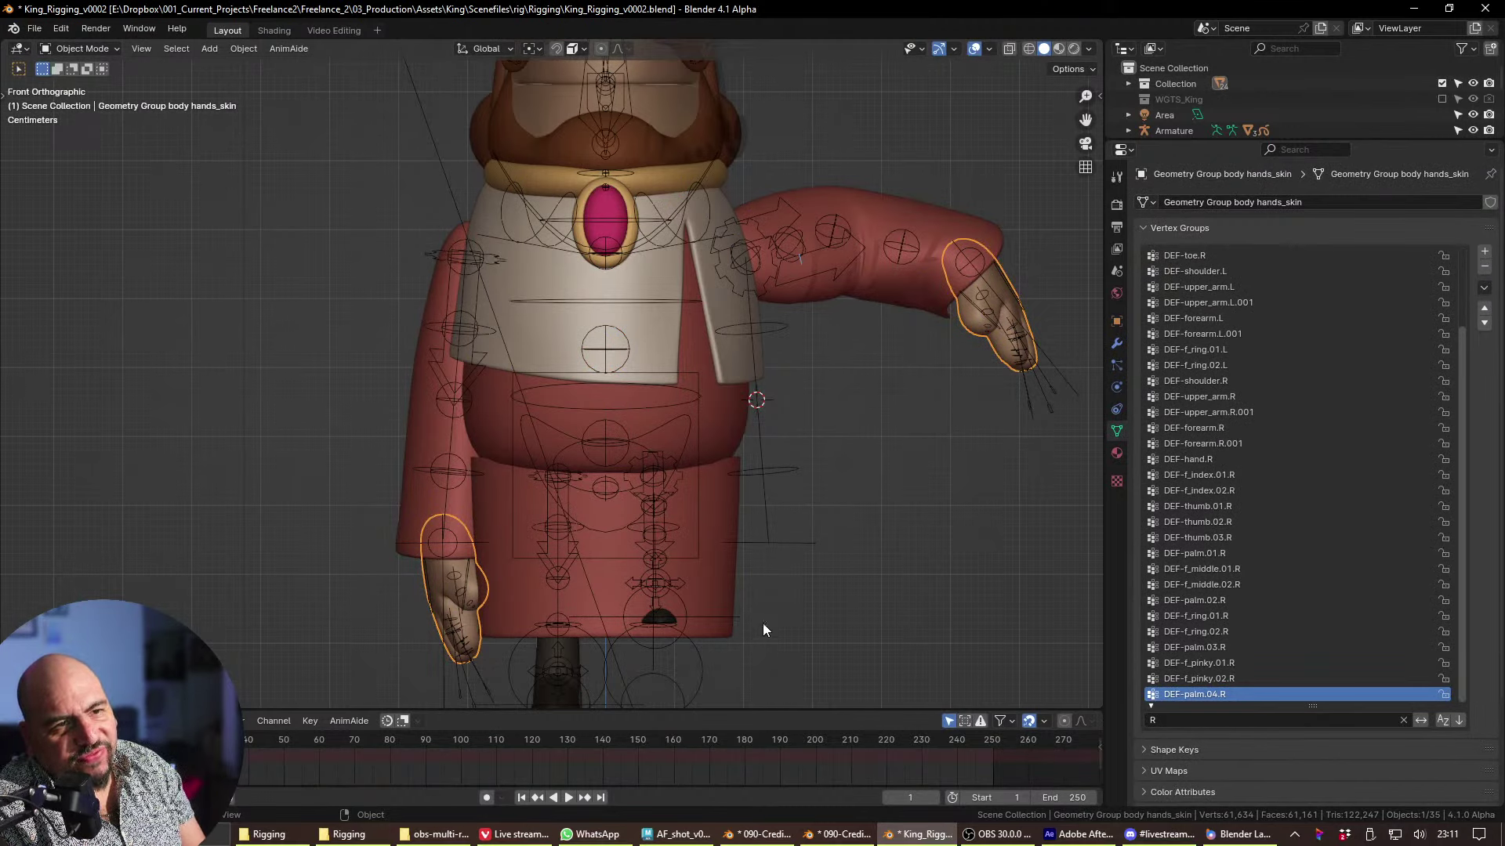
pyautogui.click(921, 298)
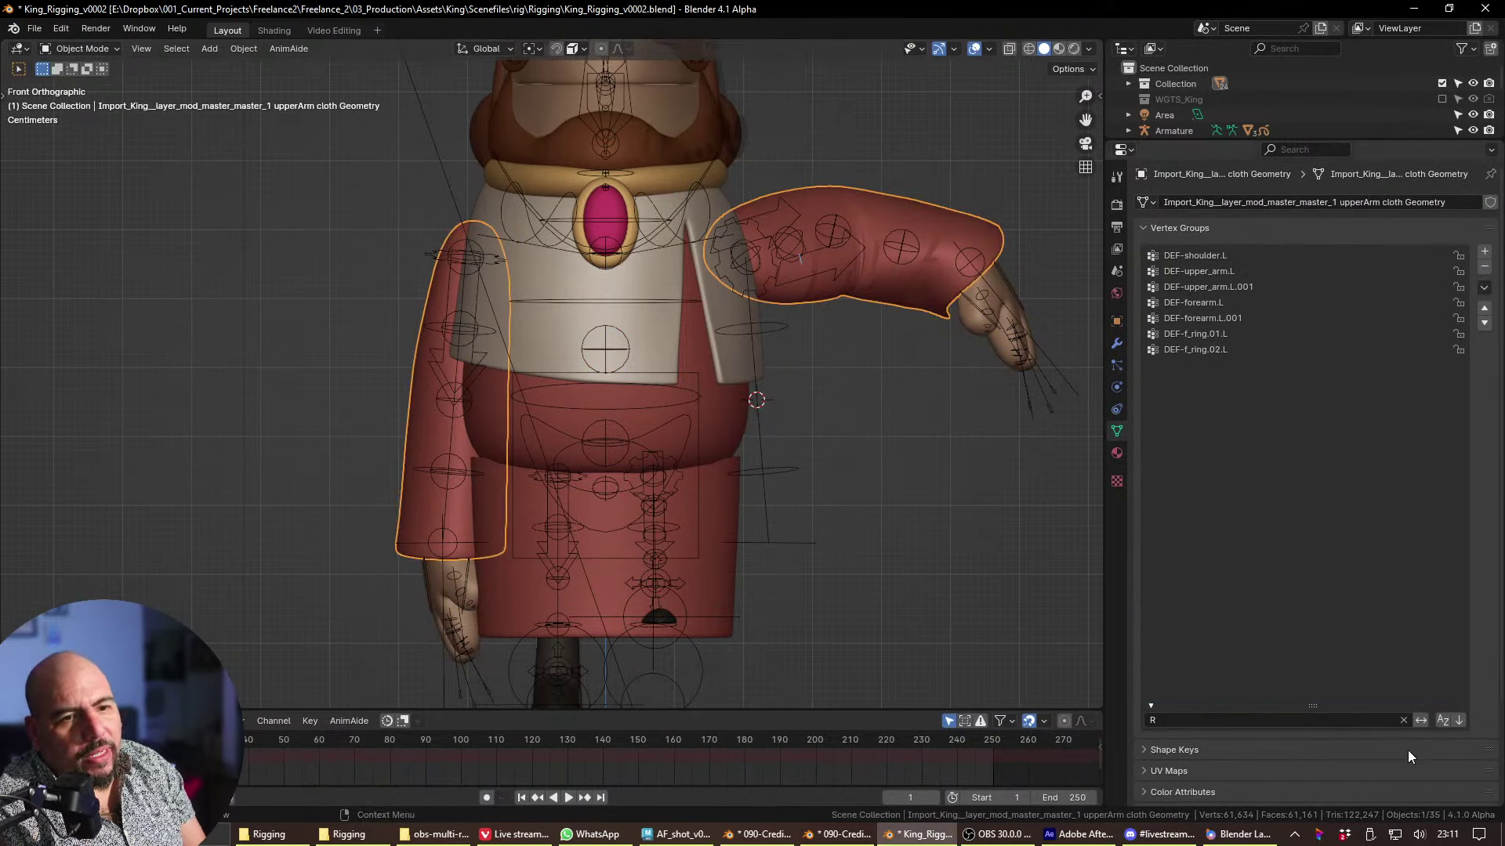
pyautogui.click(1402, 721)
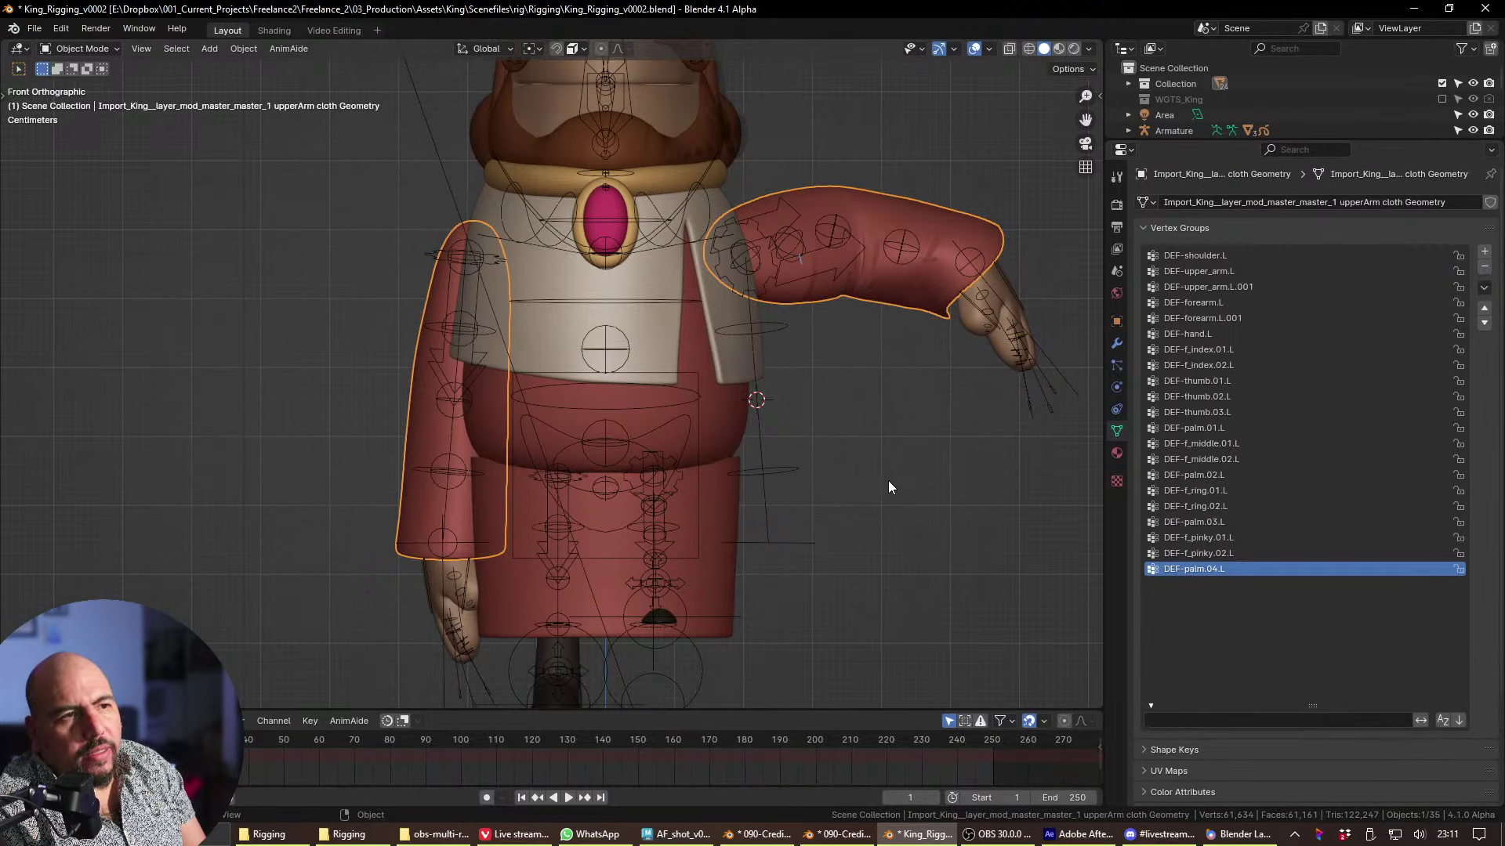
# - Parent the upperArm cloth mesh to the King rig with automatic weights and reselect the cloth mesh
pyautogui.keyDown('shift'); pyautogui.click(816, 275); pyautogui.keyUp('shift')
pyautogui.hotkey('ctrl', 'p')
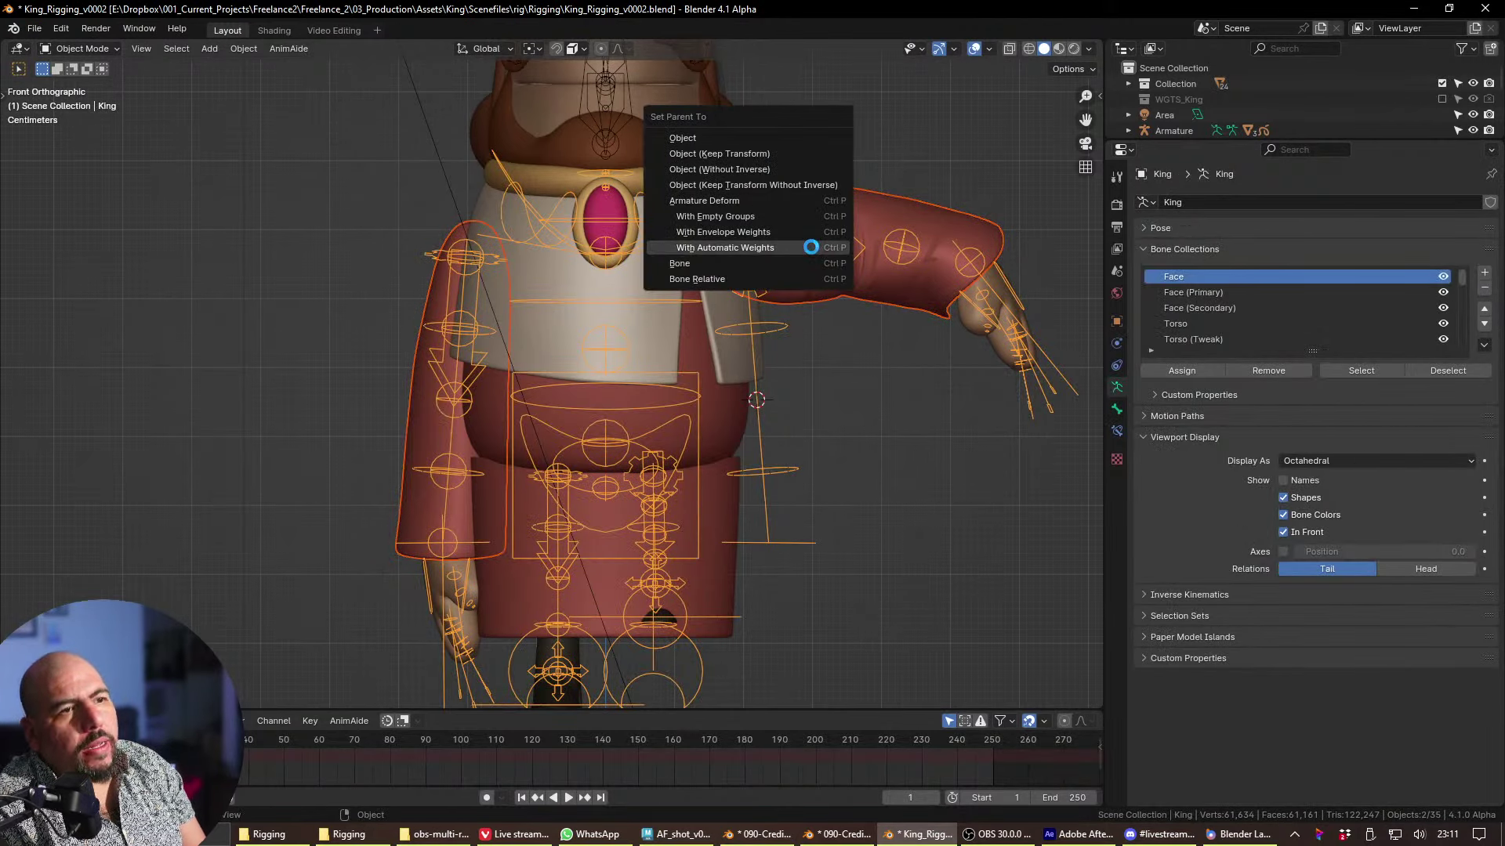
pyautogui.click(811, 247)
pyautogui.click(901, 396)
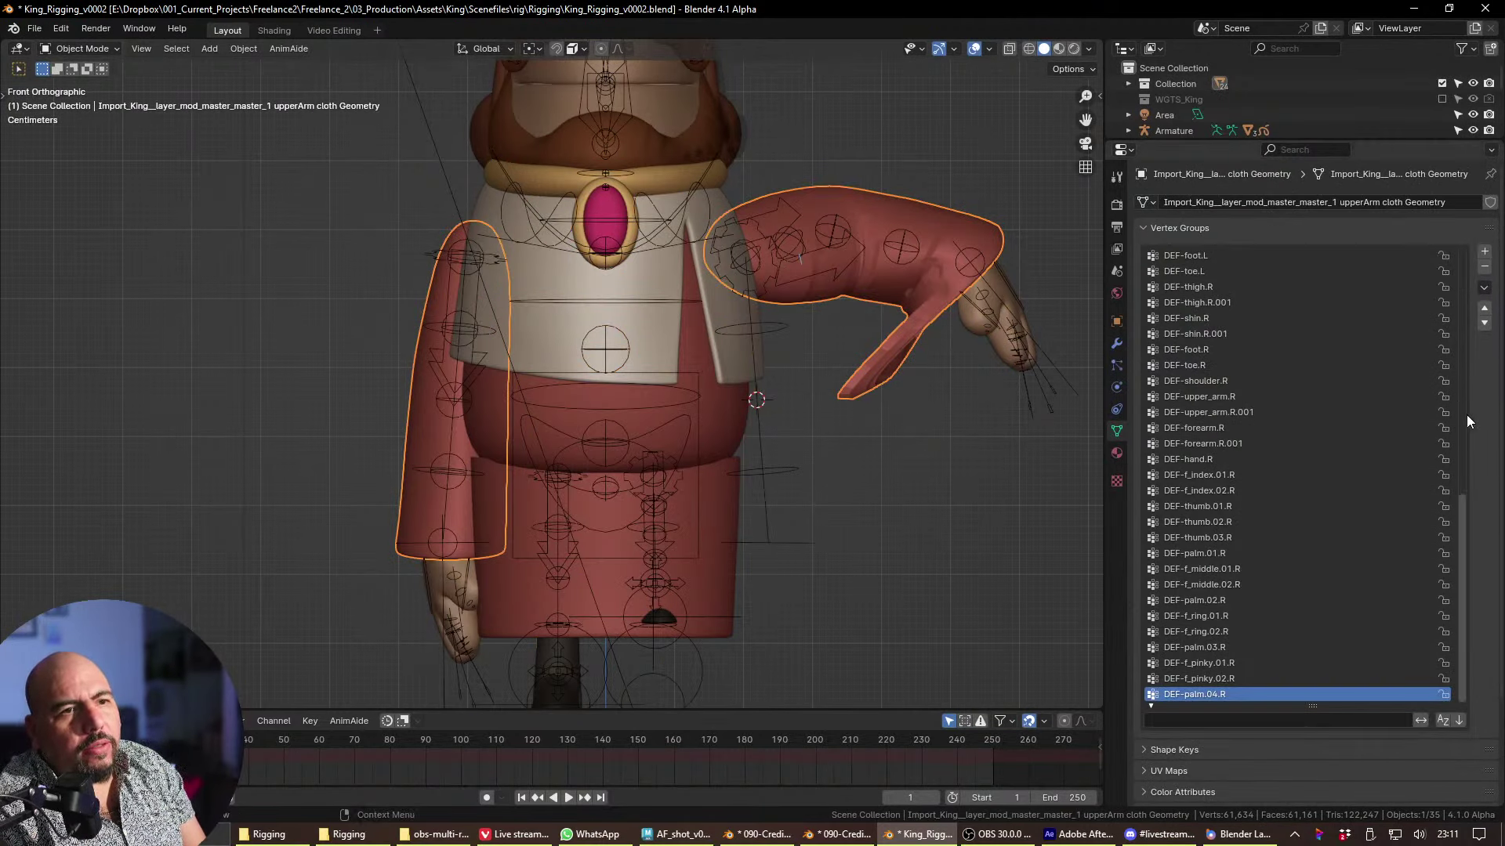
# - Delete the DEF-spine through DEF-spine.006 vertex groups from the upperArm cloth by inverting their locks and removing all unlocked groups
pyautogui.moveTo(1460, 518); pyautogui.dragTo(1451, 257)
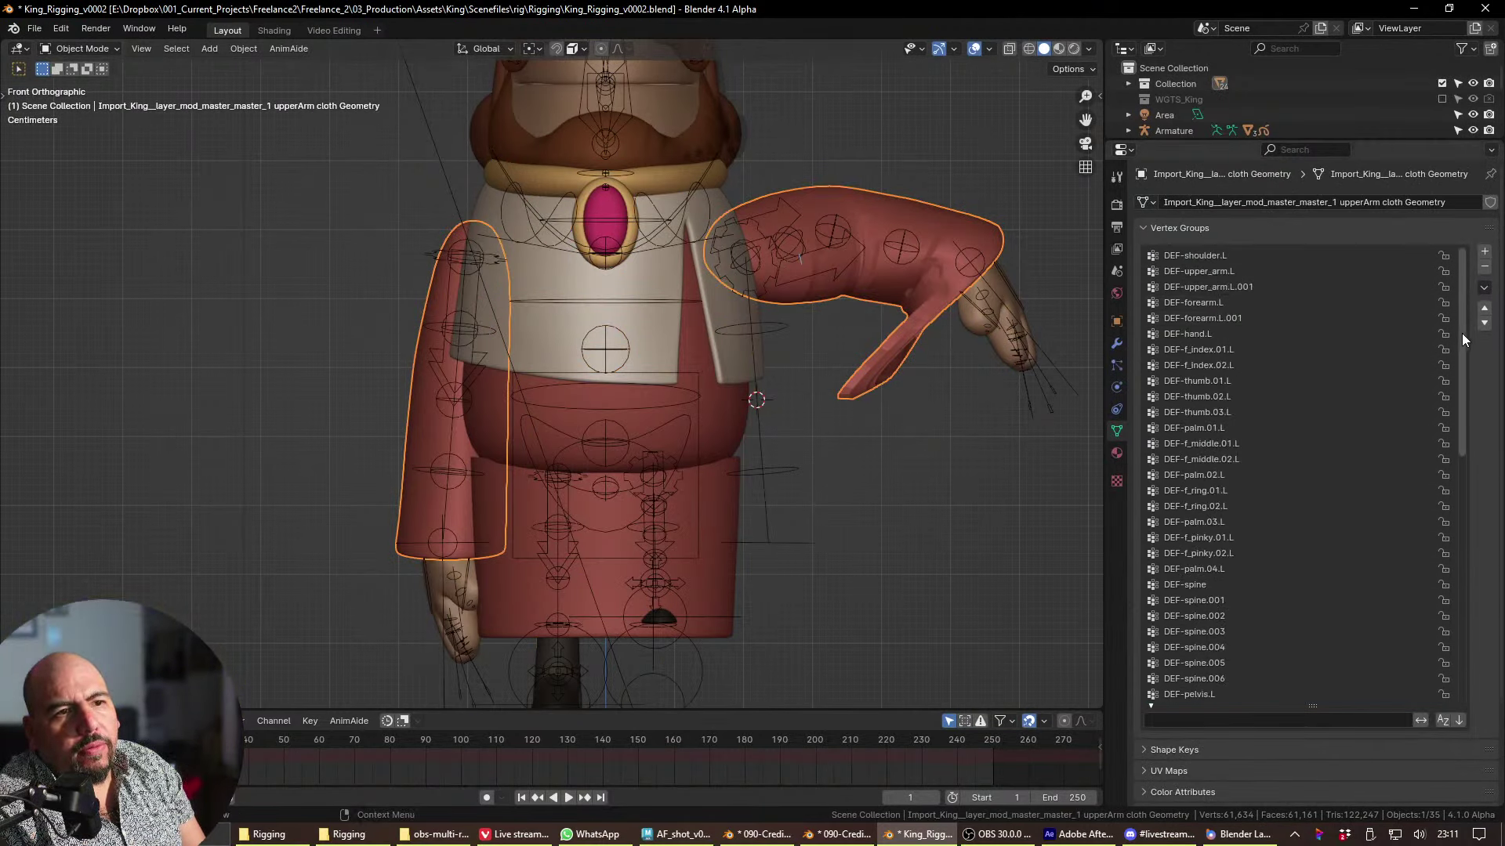
pyautogui.click(1364, 587)
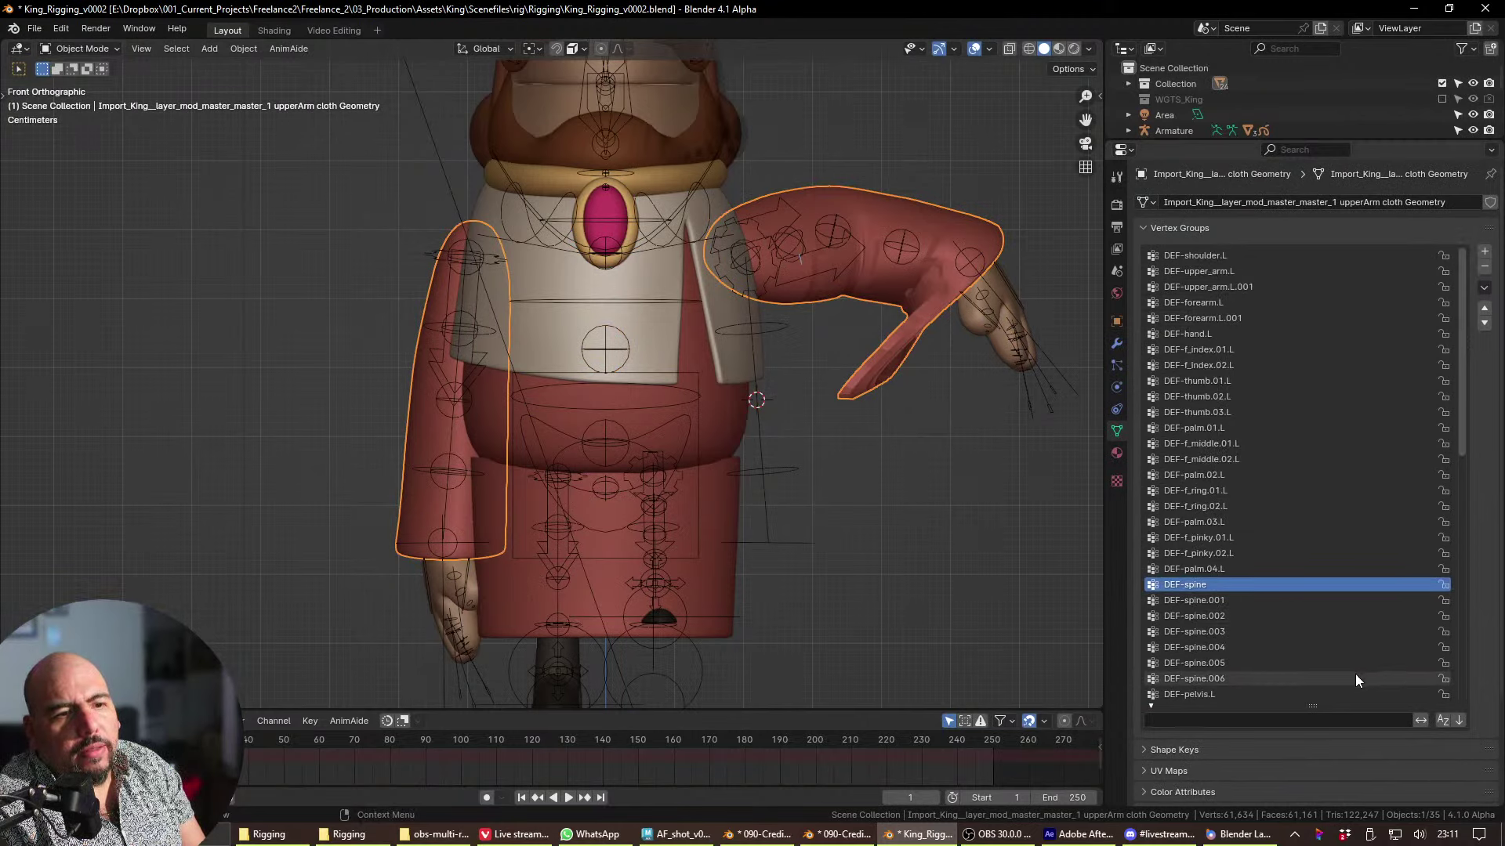
pyautogui.moveTo(1445, 589); pyautogui.dragTo(1445, 669)
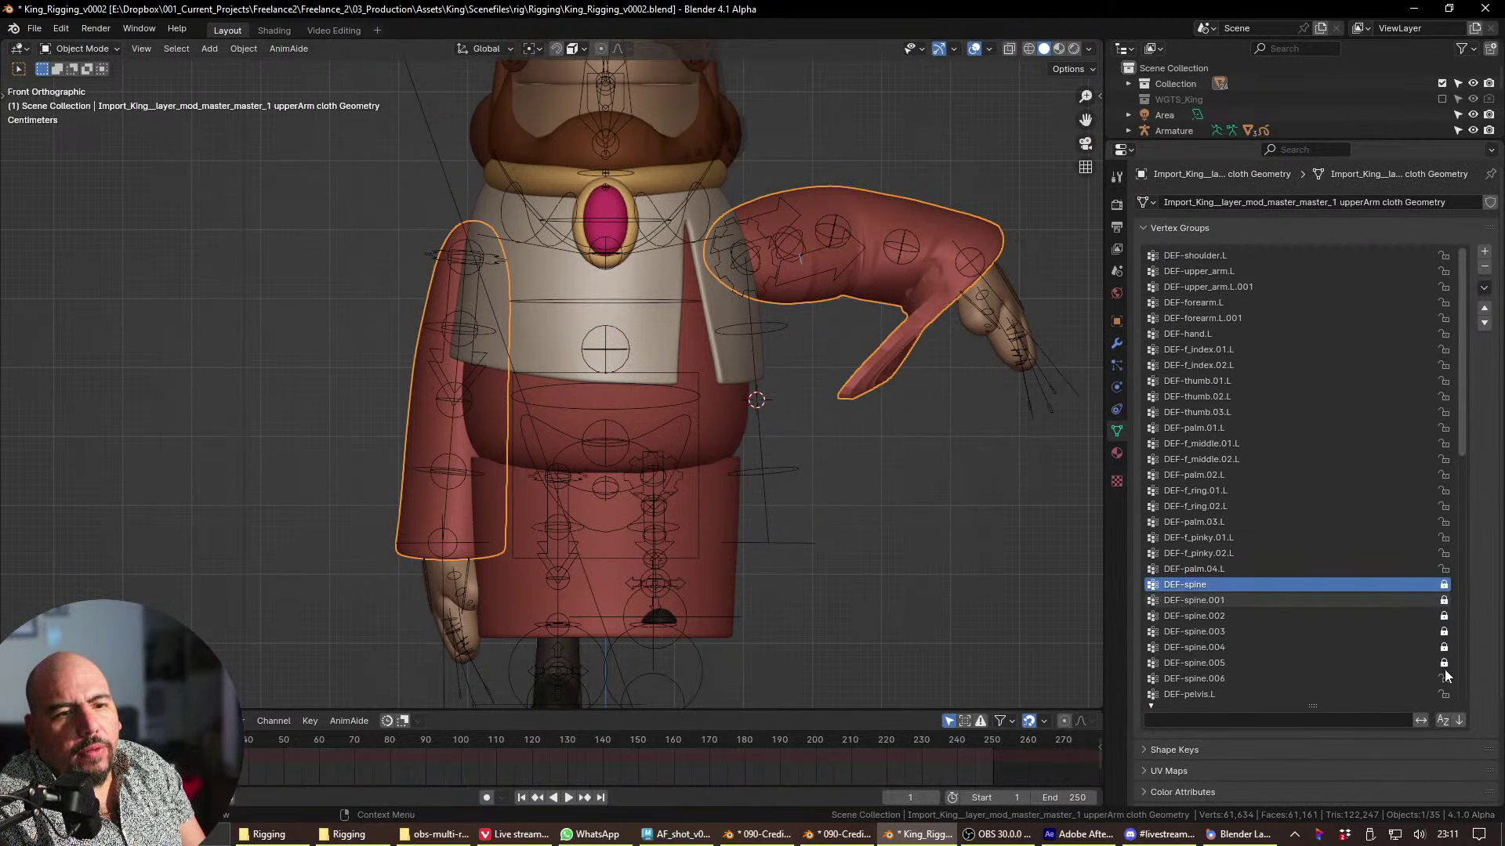
pyautogui.click(1484, 288)
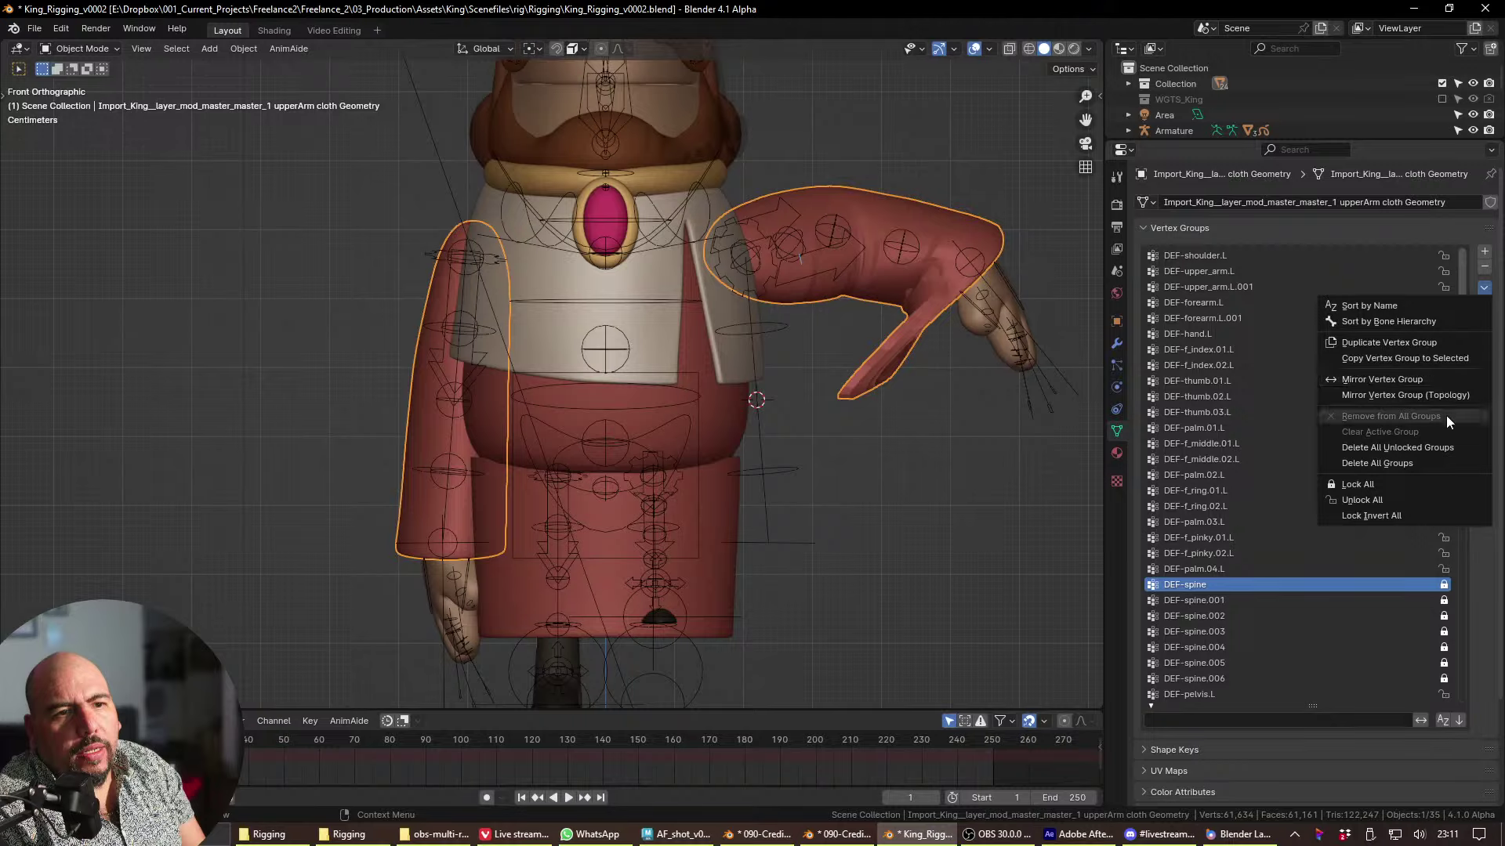
pyautogui.click(1437, 516)
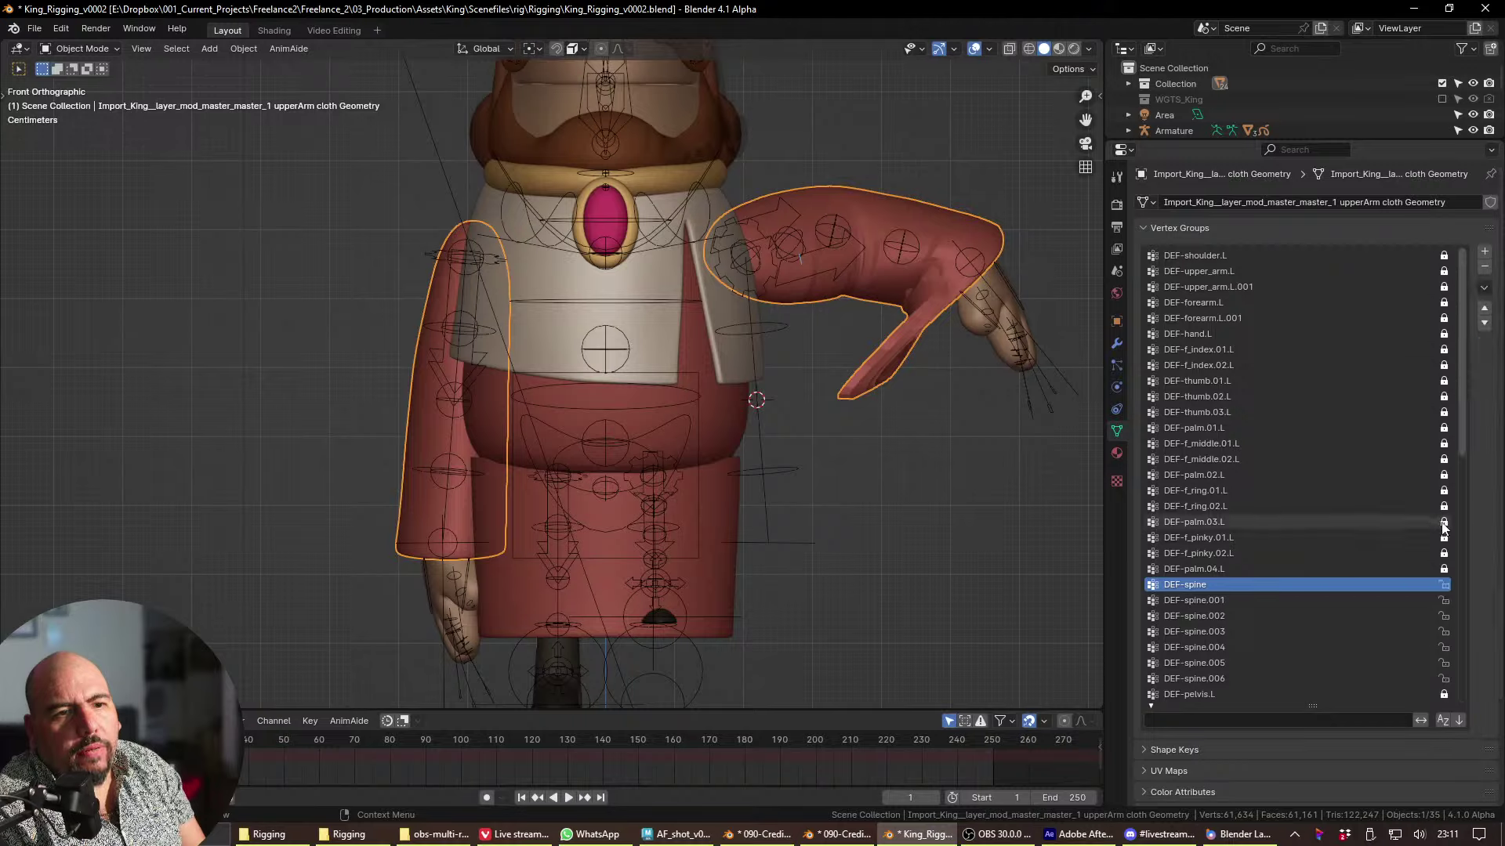
pyautogui.click(1484, 287)
pyautogui.click(1441, 449)
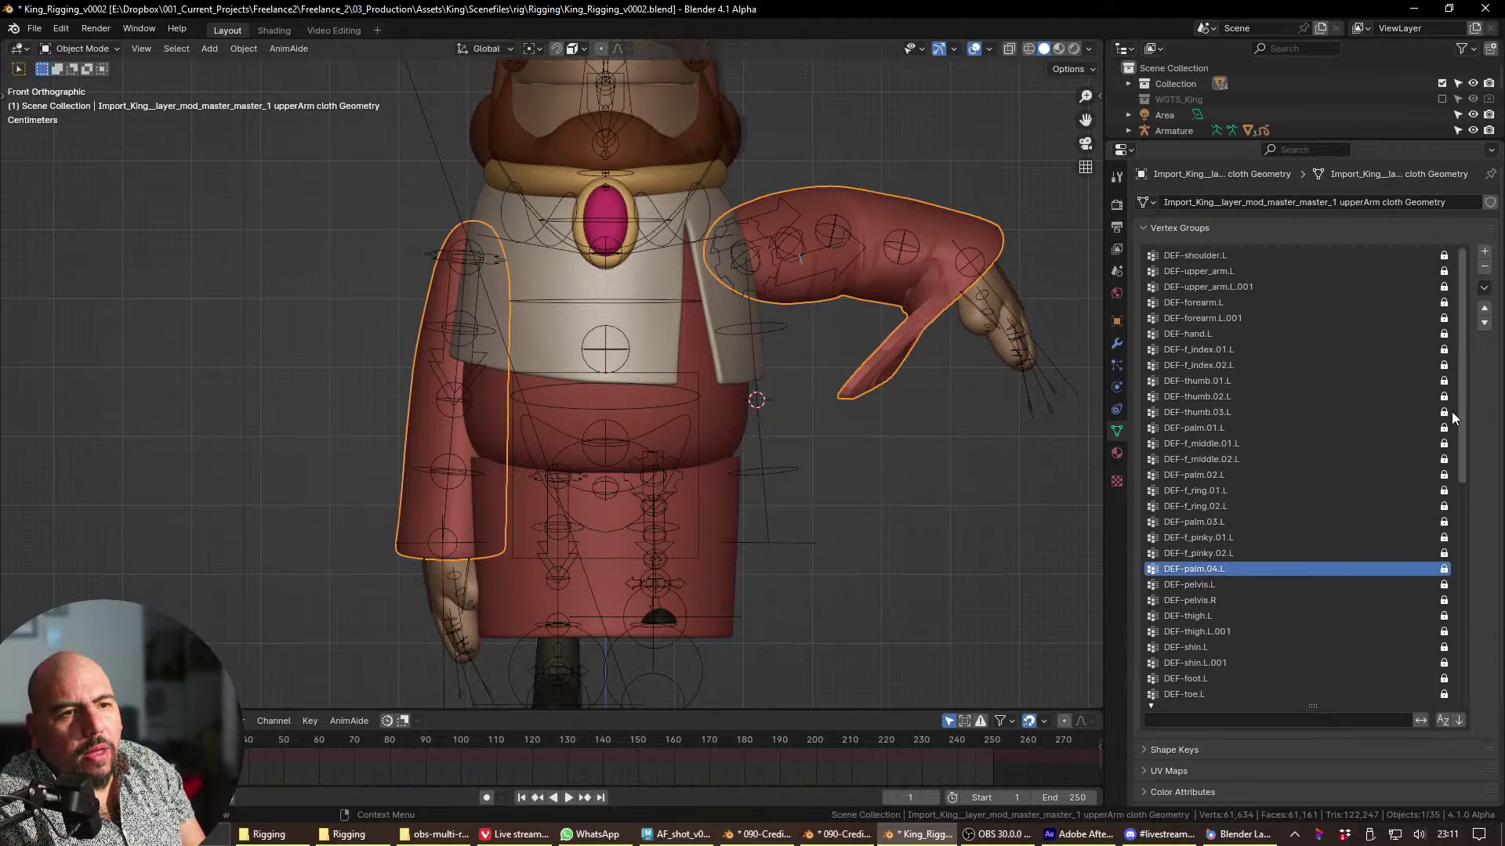
# - Unlock all remaining vertex groups on the upperArm cloth and remove DEF-pelvis.L and DEF-pelvis.R
pyautogui.scroll(-9, 1451, 406)
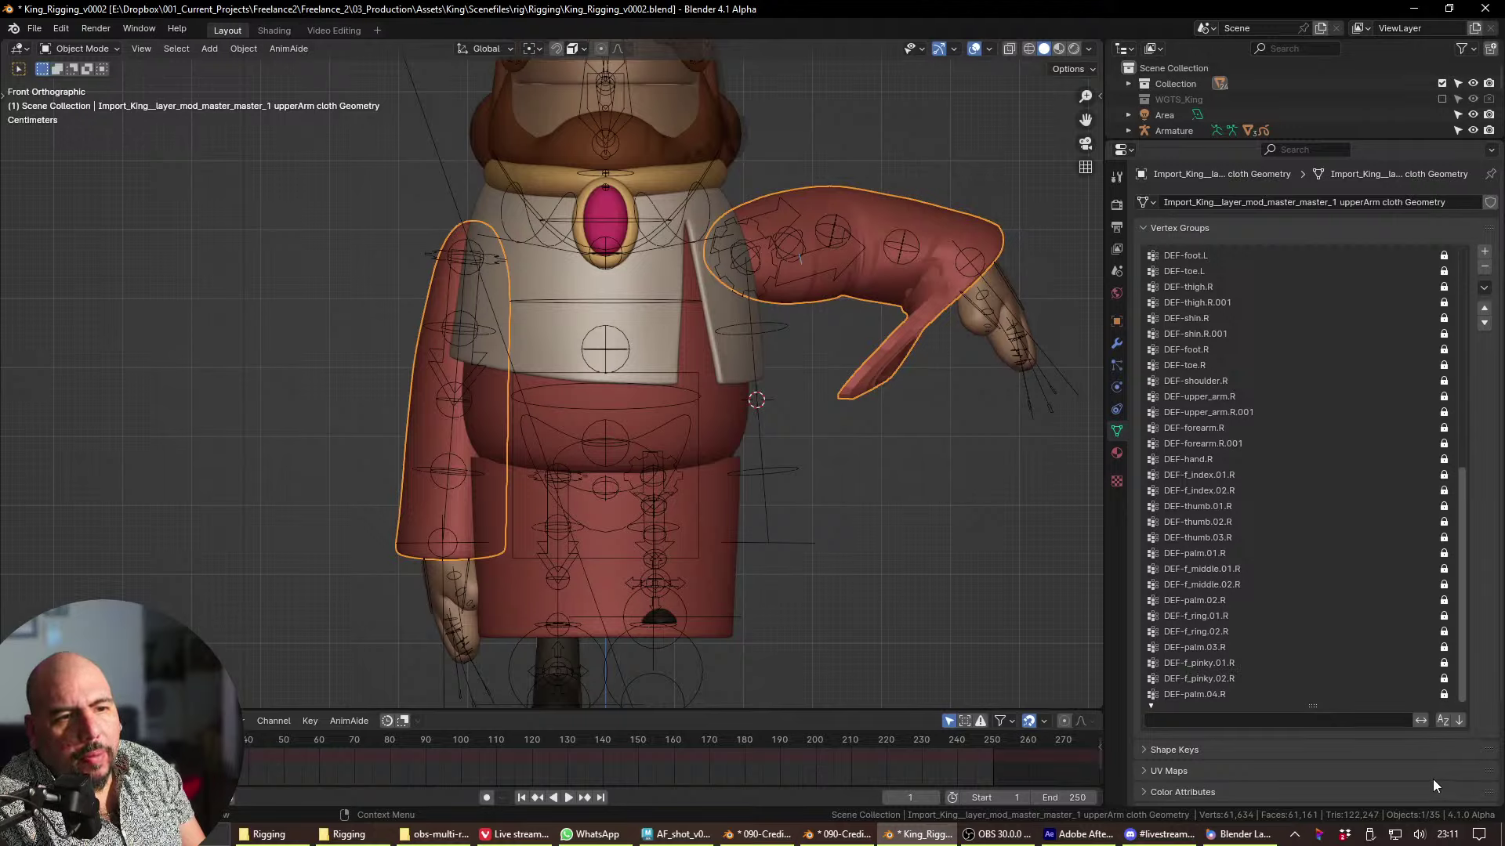
pyautogui.scroll(7, 1445, 539)
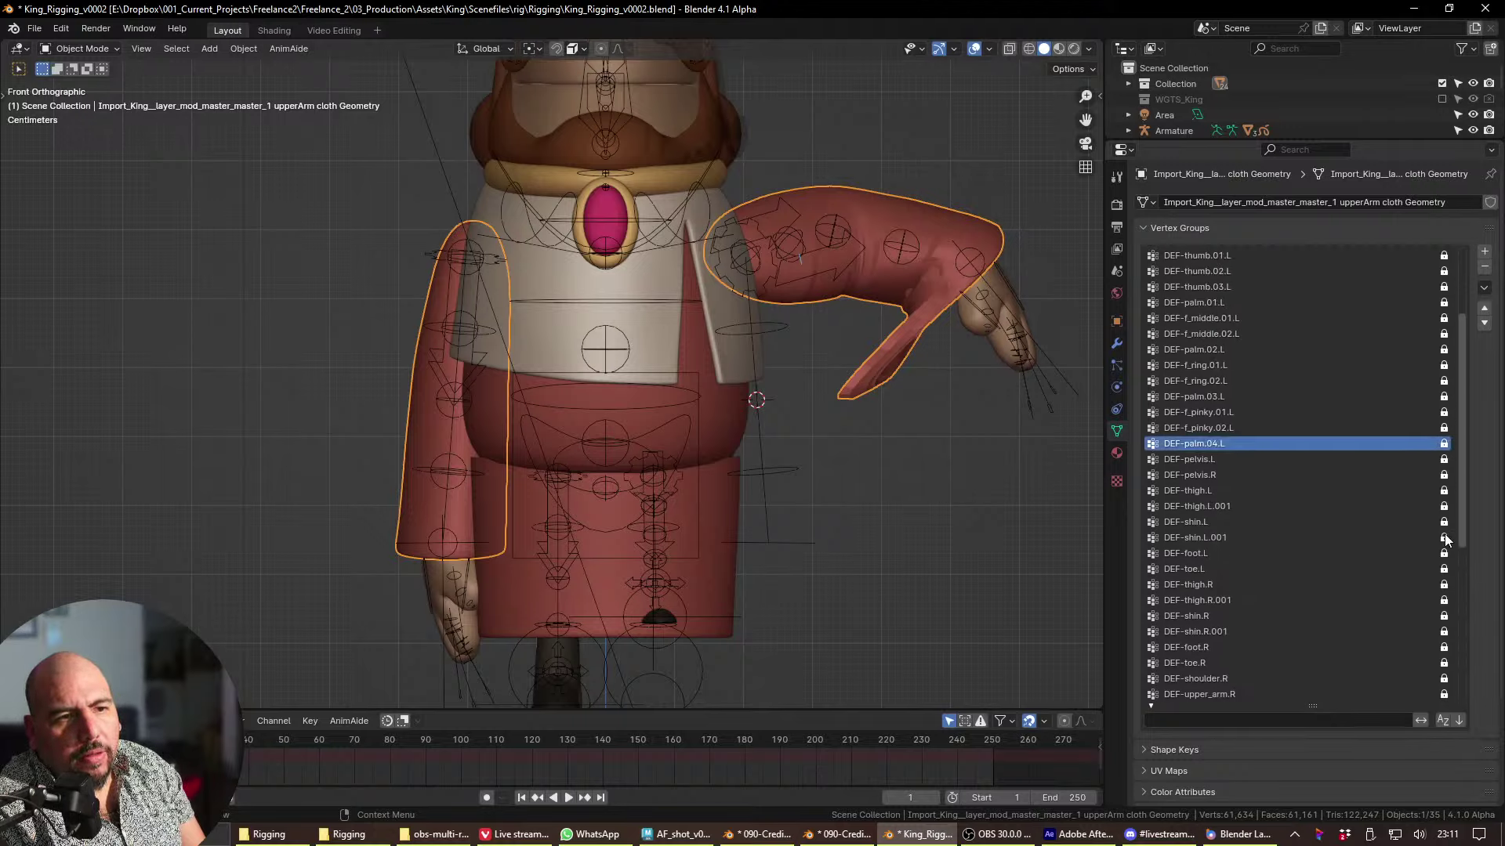
pyautogui.click(1304, 459)
pyautogui.click(1434, 475)
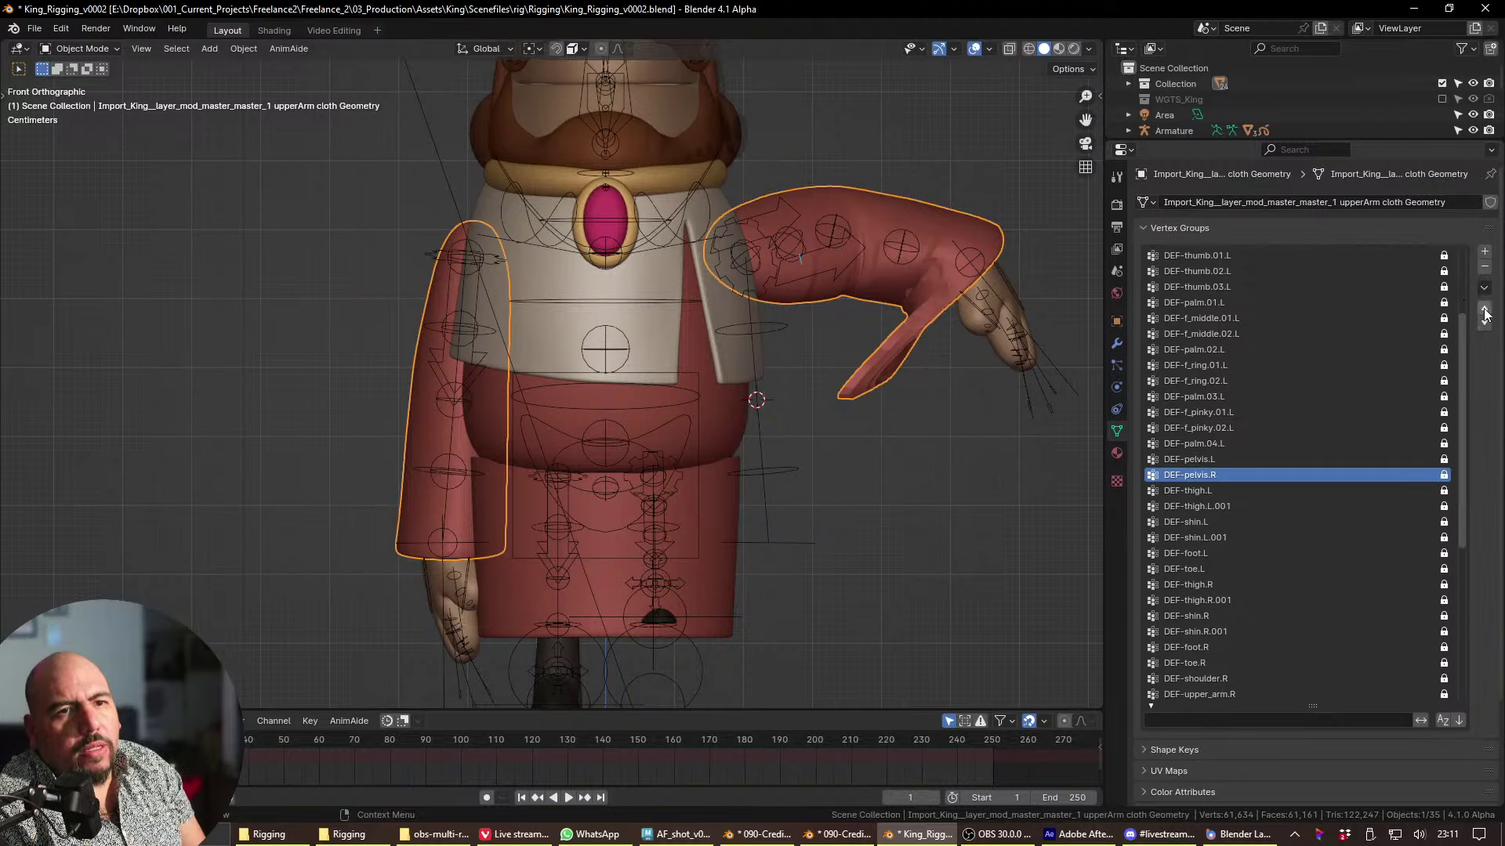
pyautogui.click(1484, 288)
pyautogui.click(1448, 500)
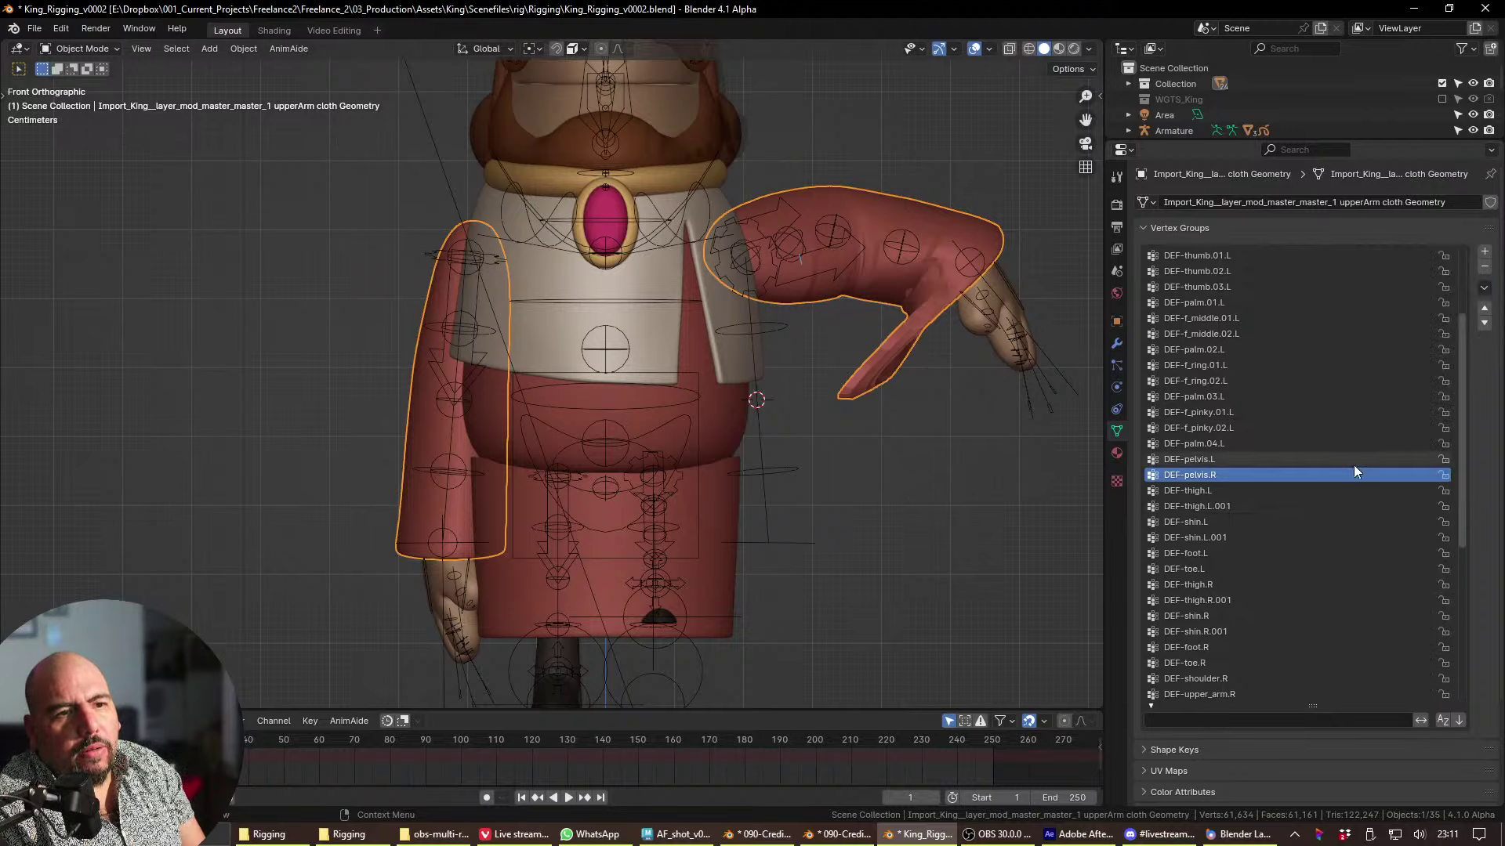
pyautogui.click(1484, 267)
pyautogui.click(1484, 268)
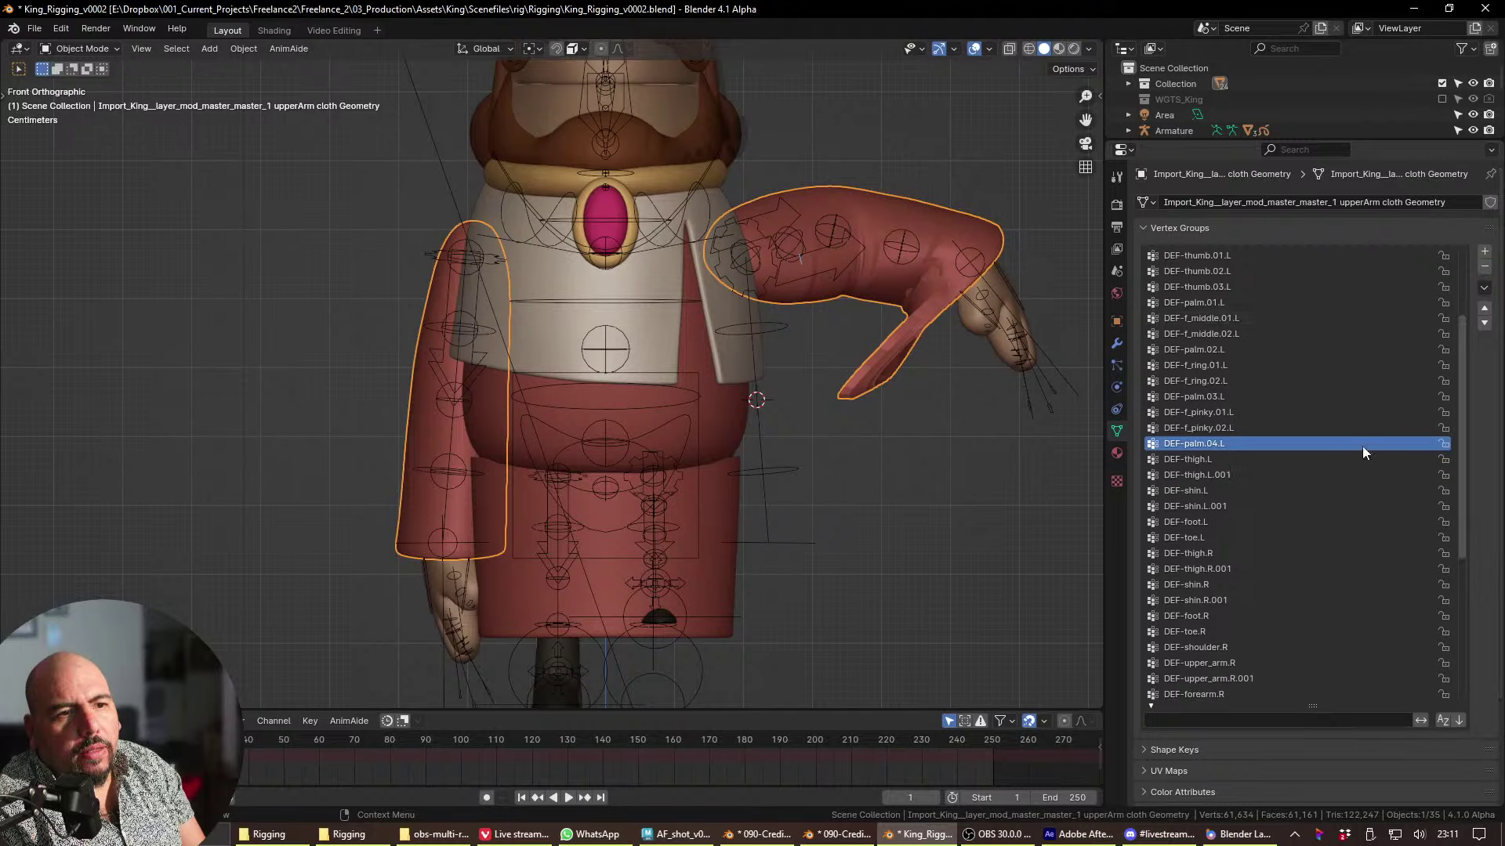
# - Remove the DEF-shoulder.R and DEF-shoulder.L vertex groups from the upperArm cloth mesh
pyautogui.moveTo(1462, 453); pyautogui.dragTo(1454, 597)
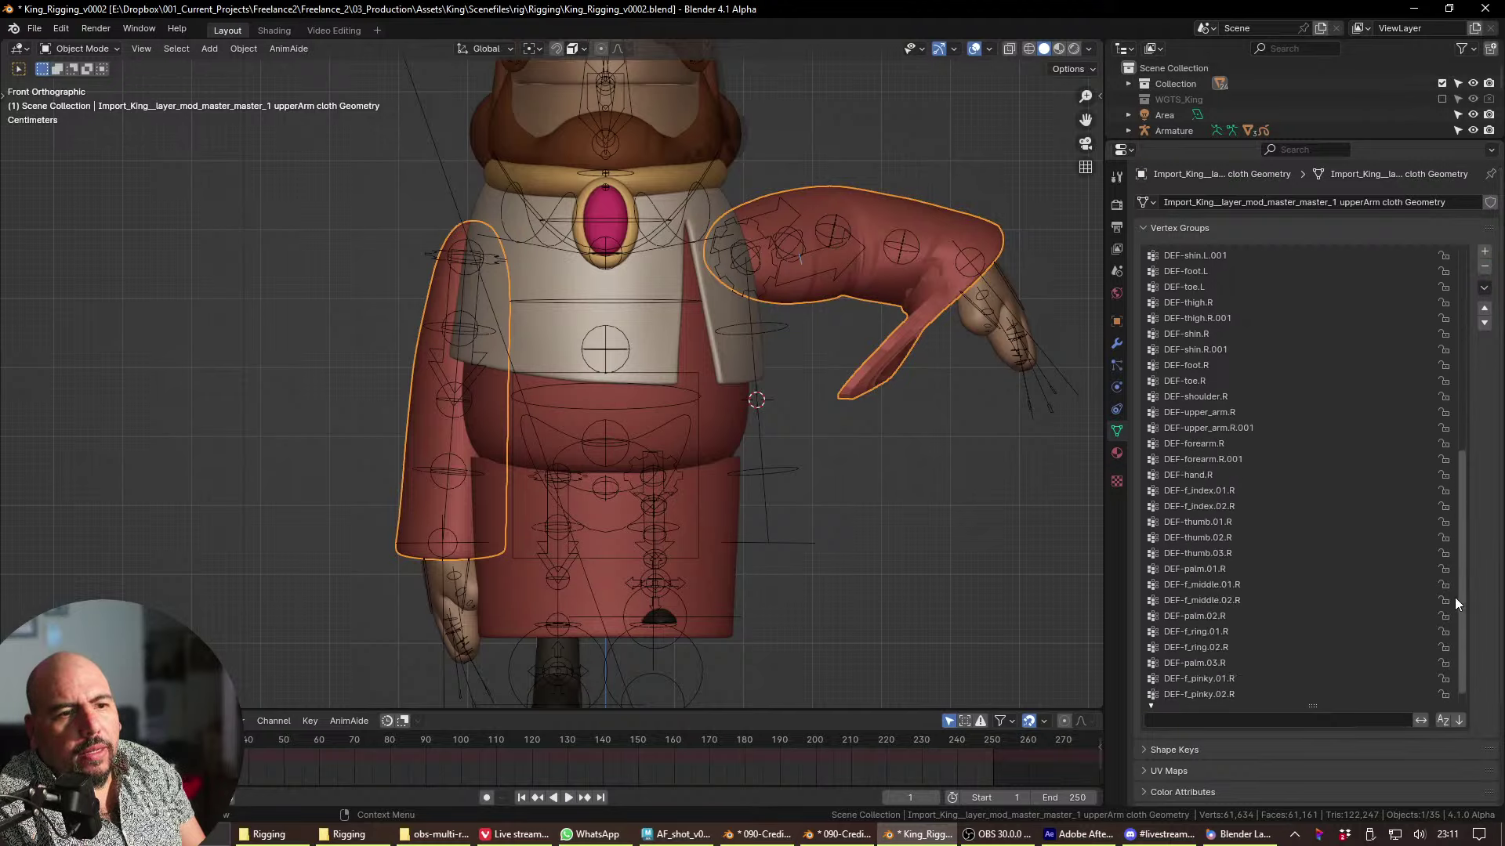
pyautogui.click(1275, 382)
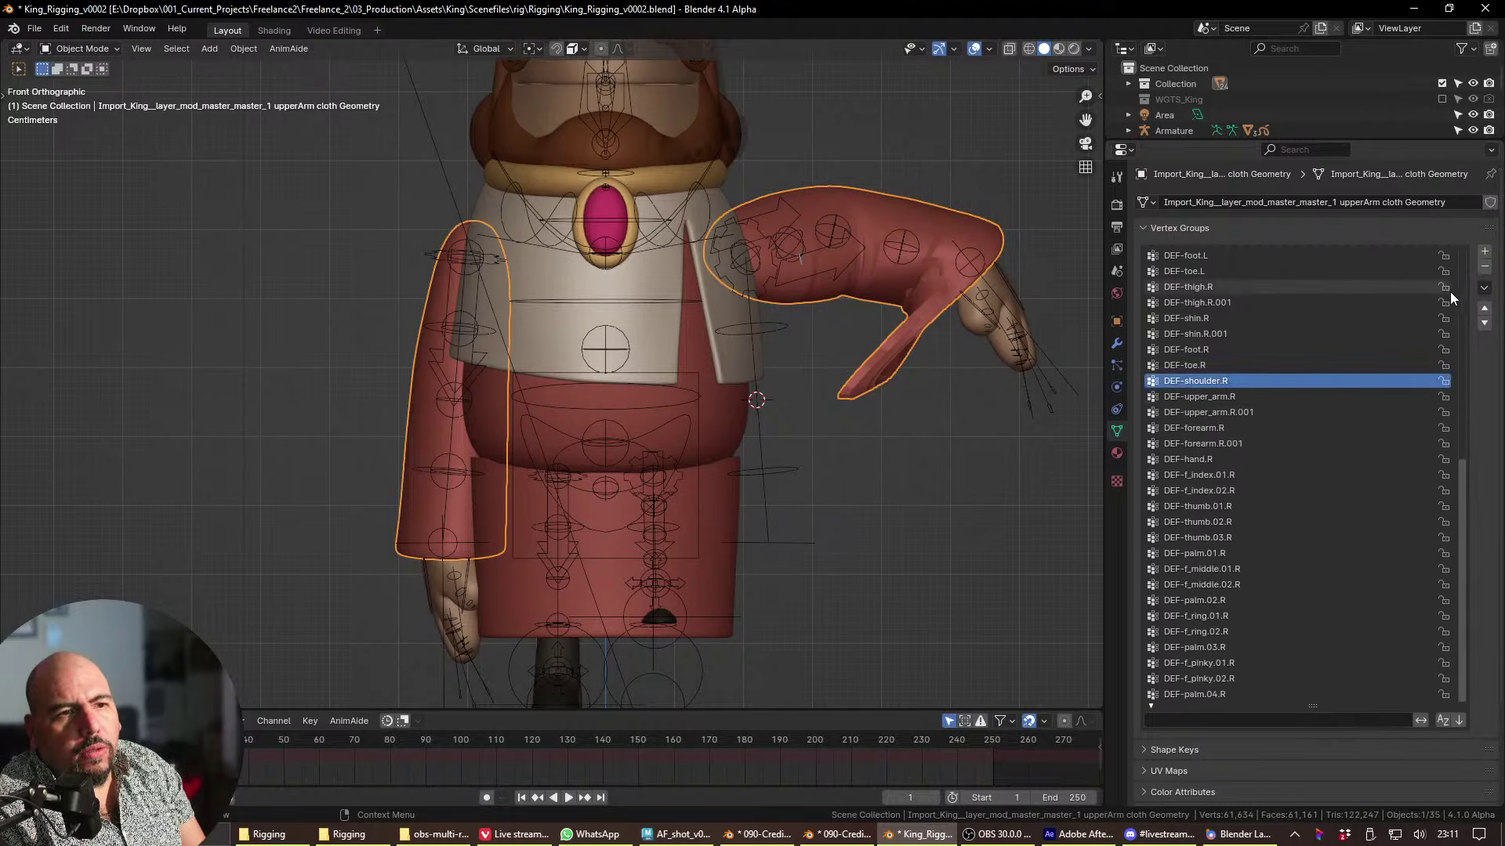
pyautogui.click(1484, 269)
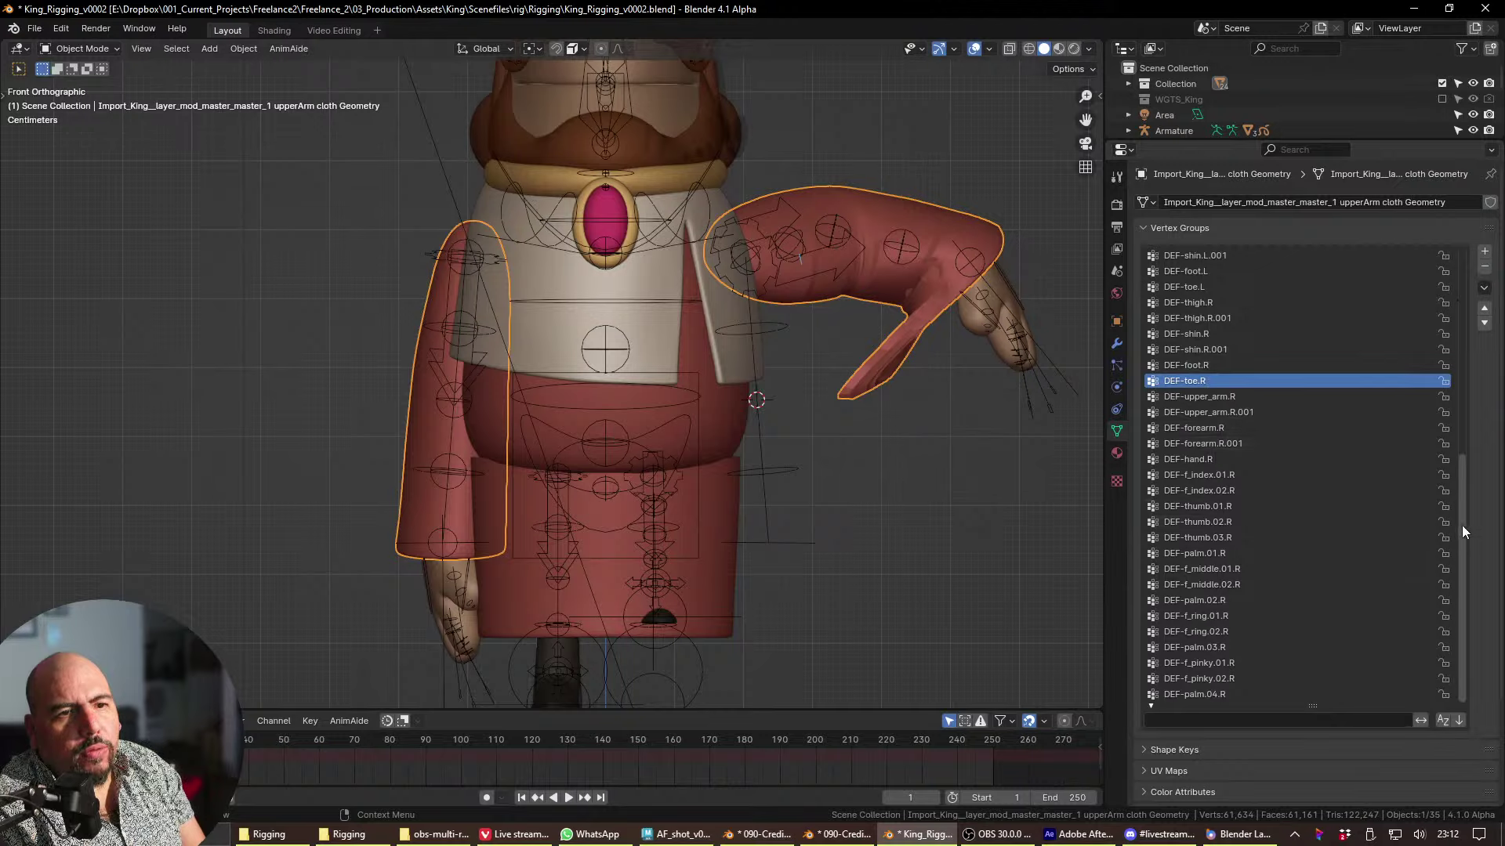
pyautogui.moveTo(1462, 531); pyautogui.dragTo(1469, 298)
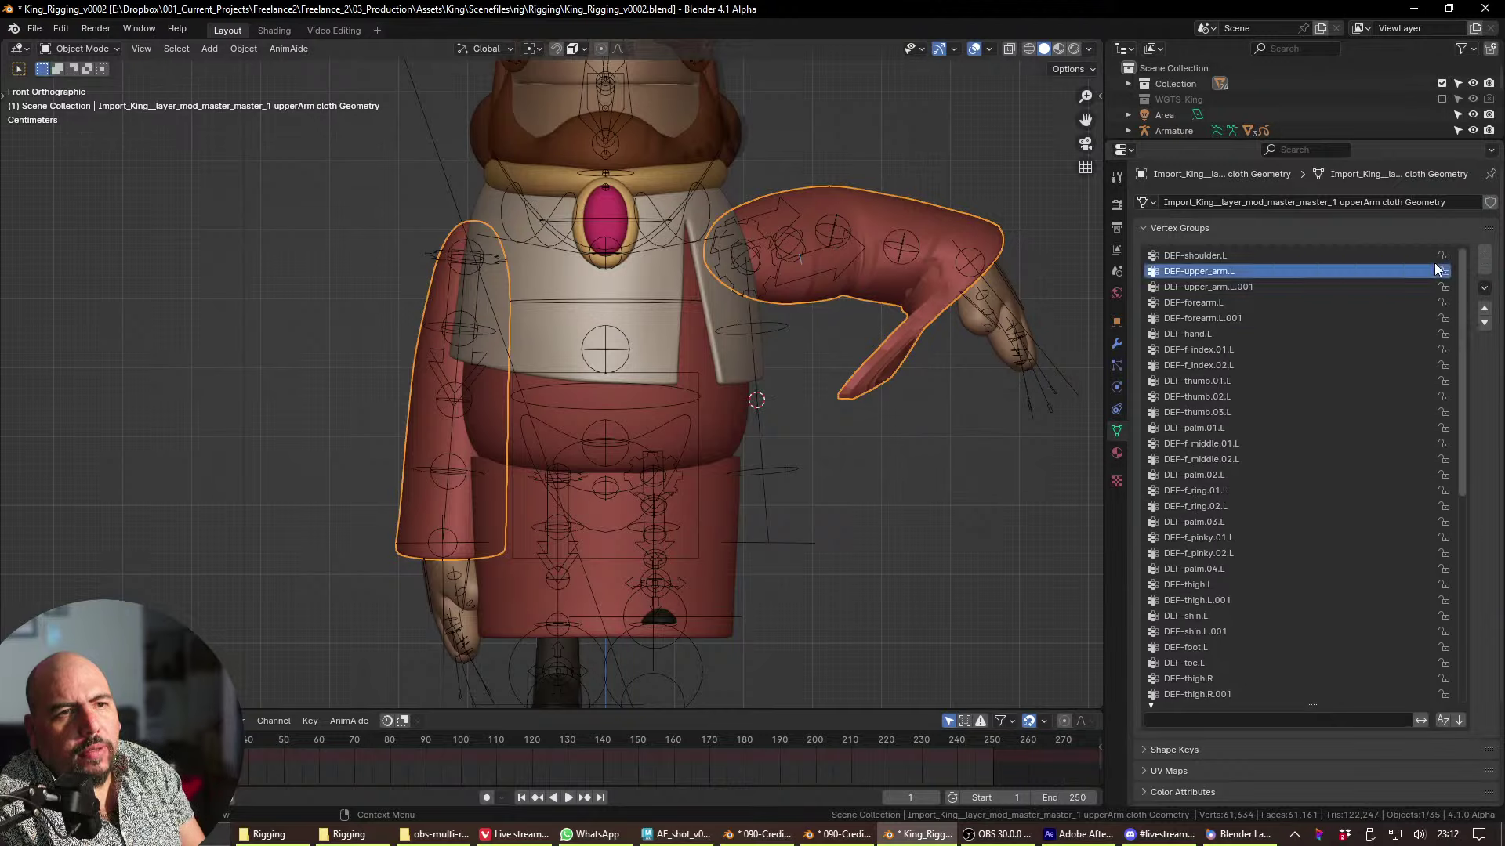
pyautogui.click(1409, 256)
pyautogui.click(1482, 268)
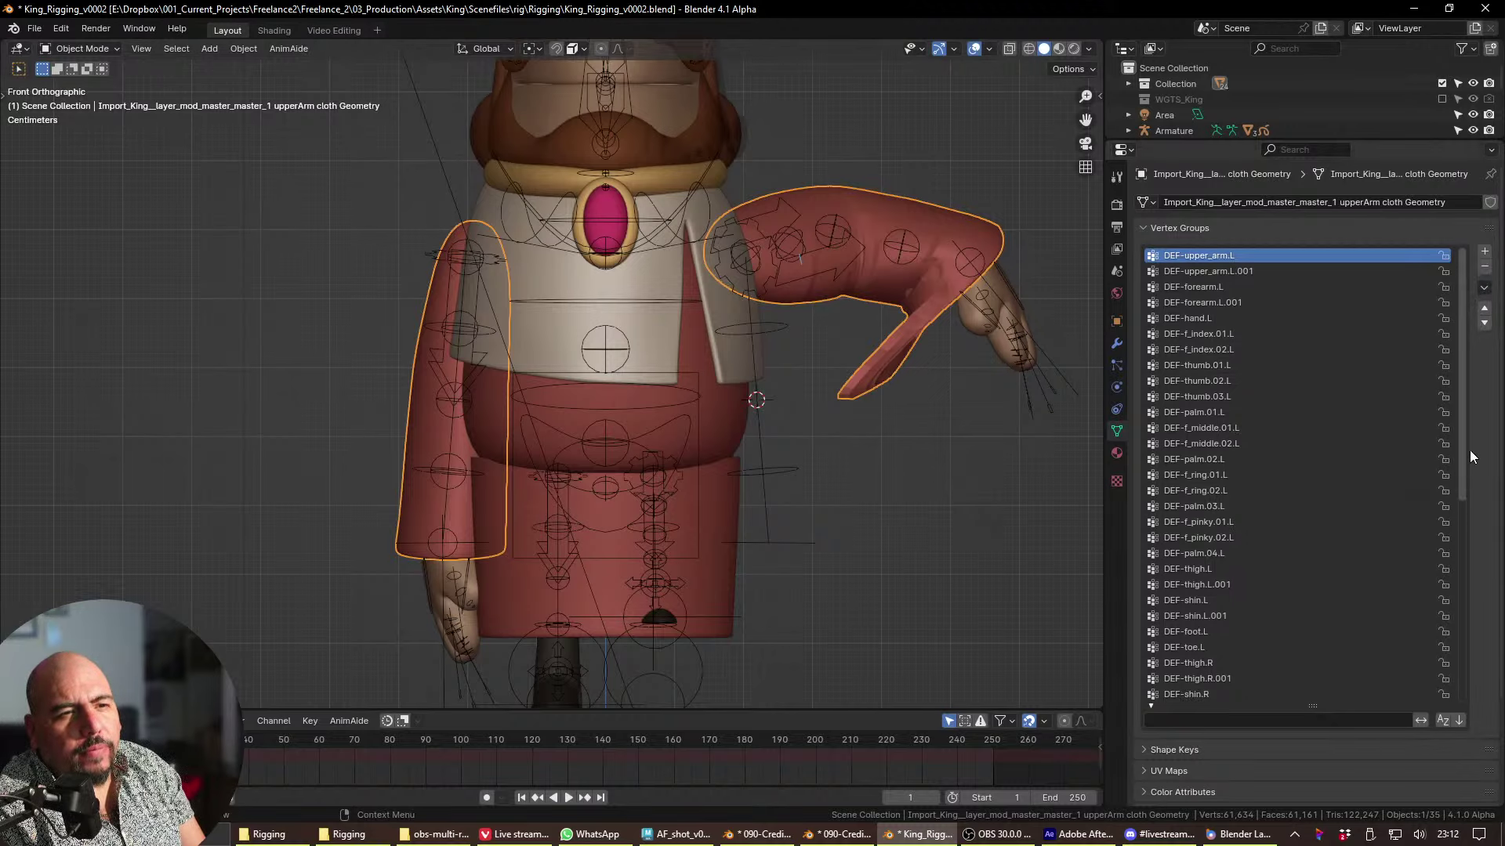
# - Look through the upperArm cloth's remaining vertex groups for bones that should not influence the sleeves
pyautogui.moveTo(1465, 453); pyautogui.dragTo(1430, 673)
pyautogui.click(994, 306)
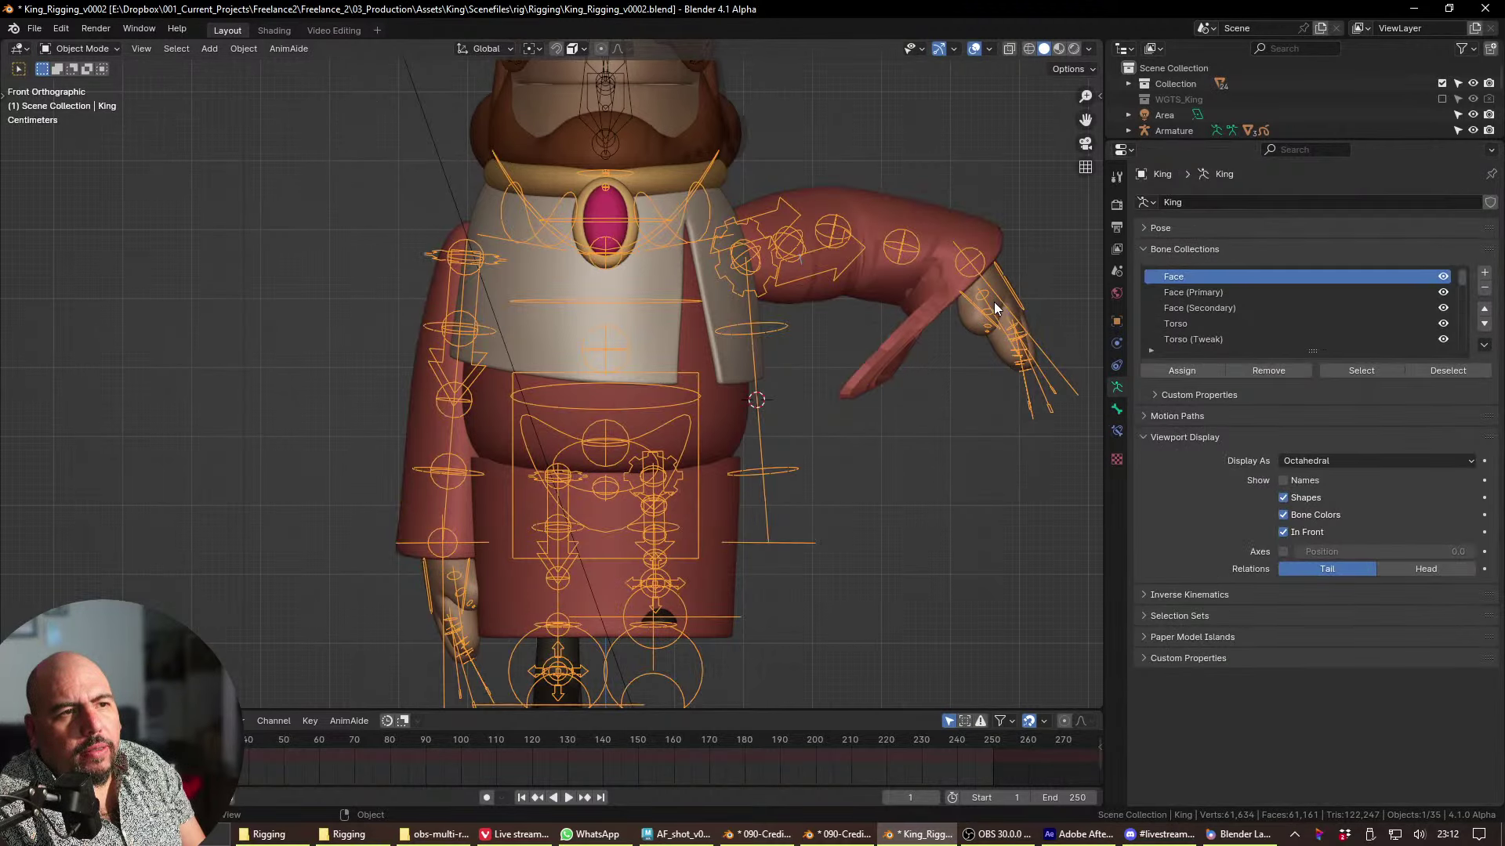
pyautogui.click(994, 295)
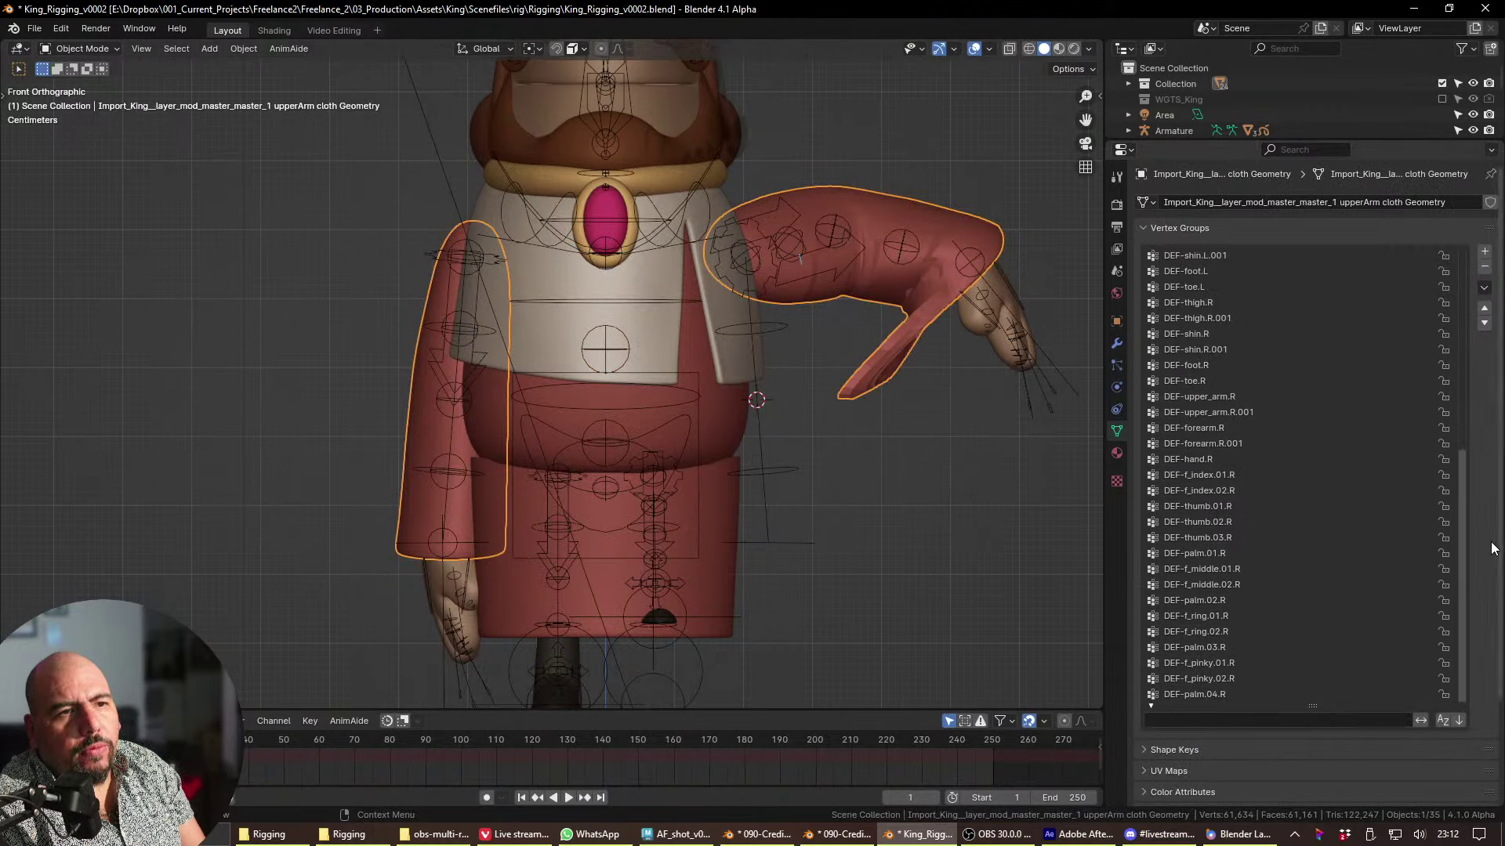
pyautogui.moveTo(1459, 527); pyautogui.dragTo(1456, 424)
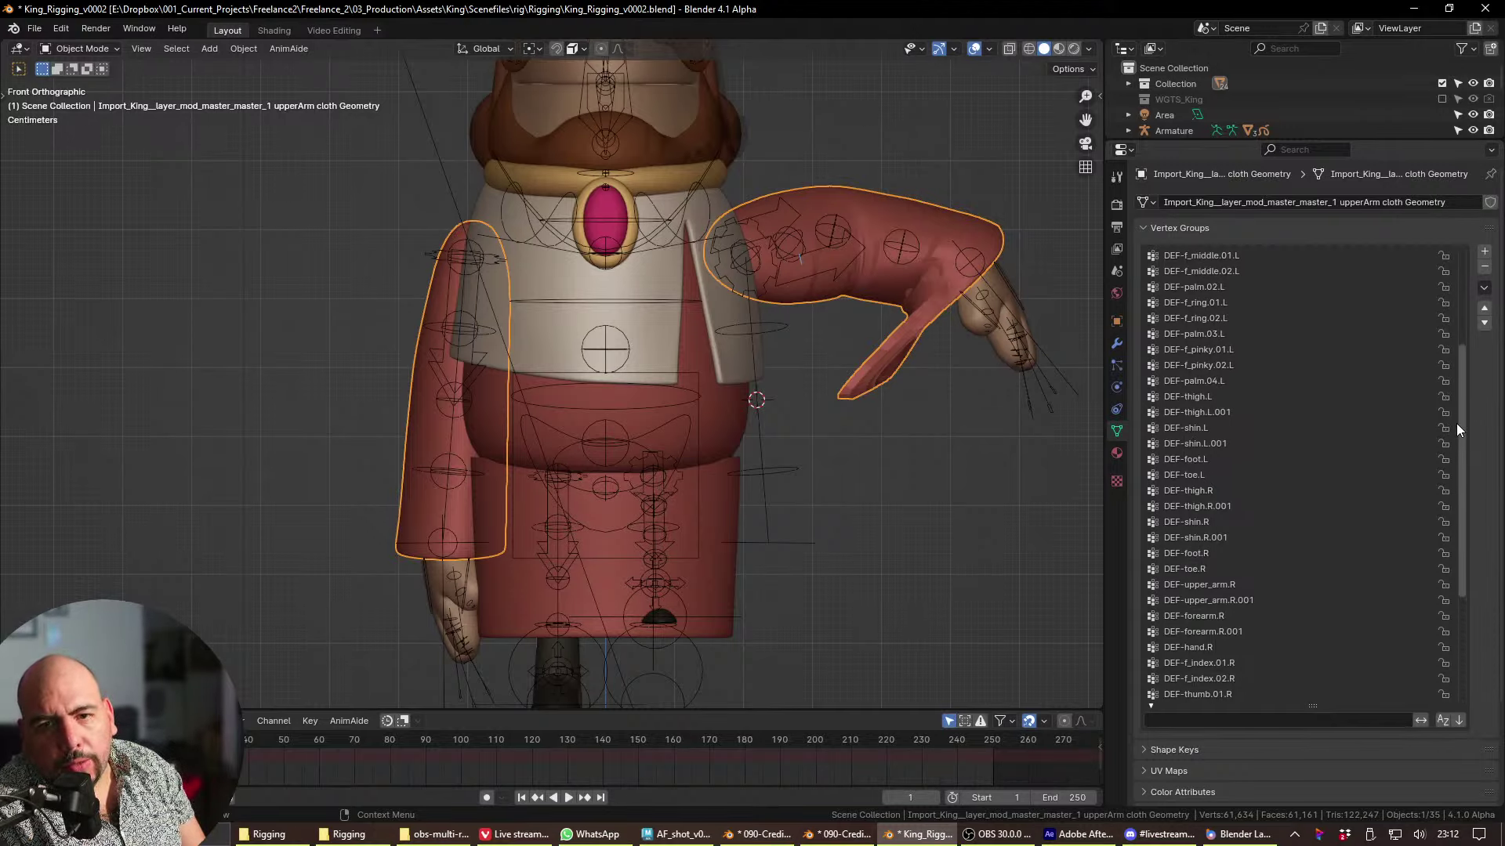
pyautogui.moveTo(1456, 423); pyautogui.dragTo(1464, 465)
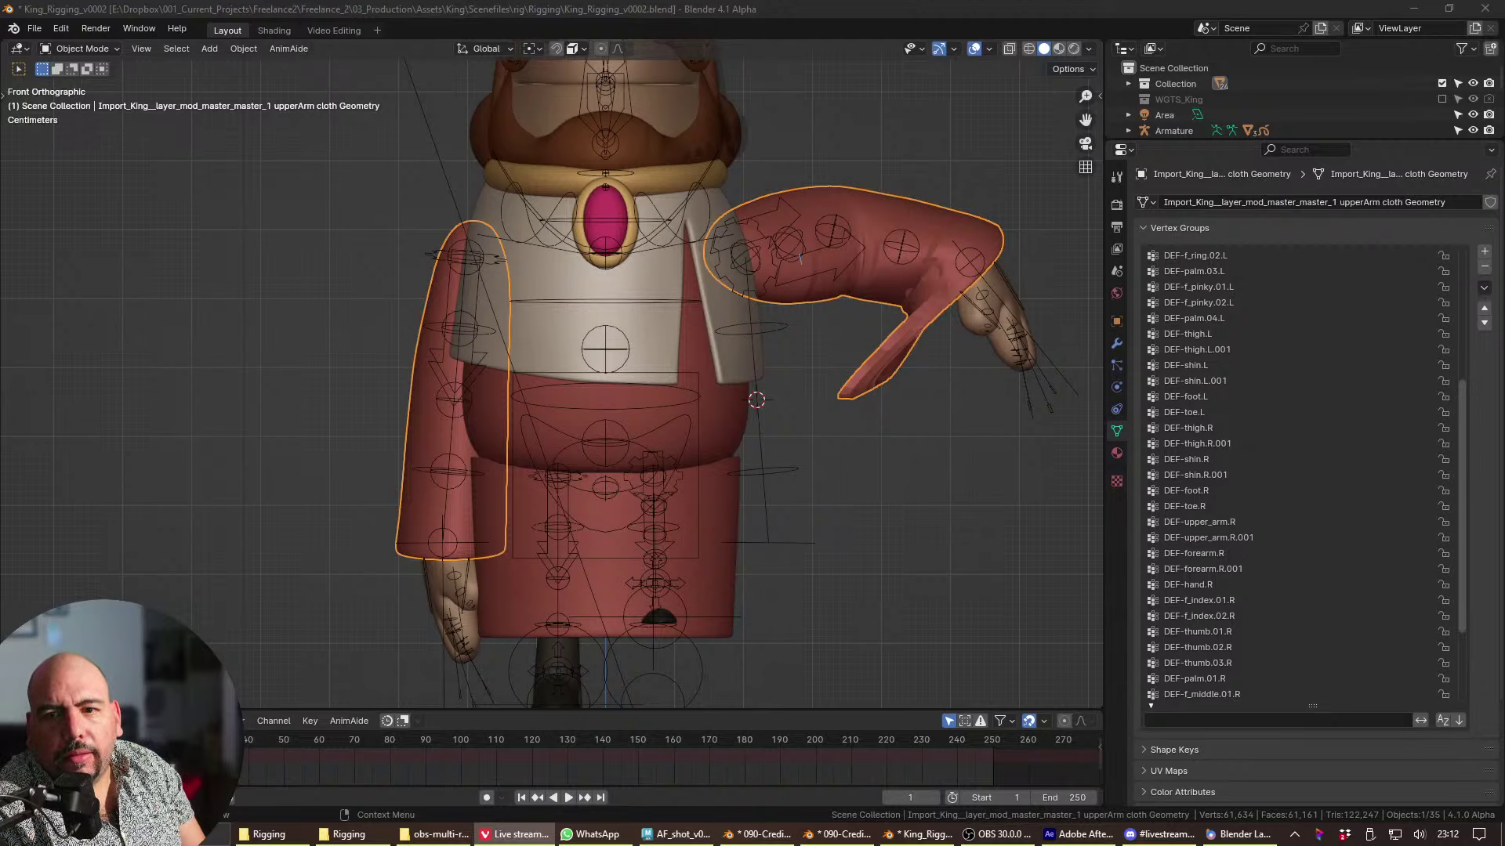
pyautogui.moveTo(1466, 403); pyautogui.dragTo(1465, 268)
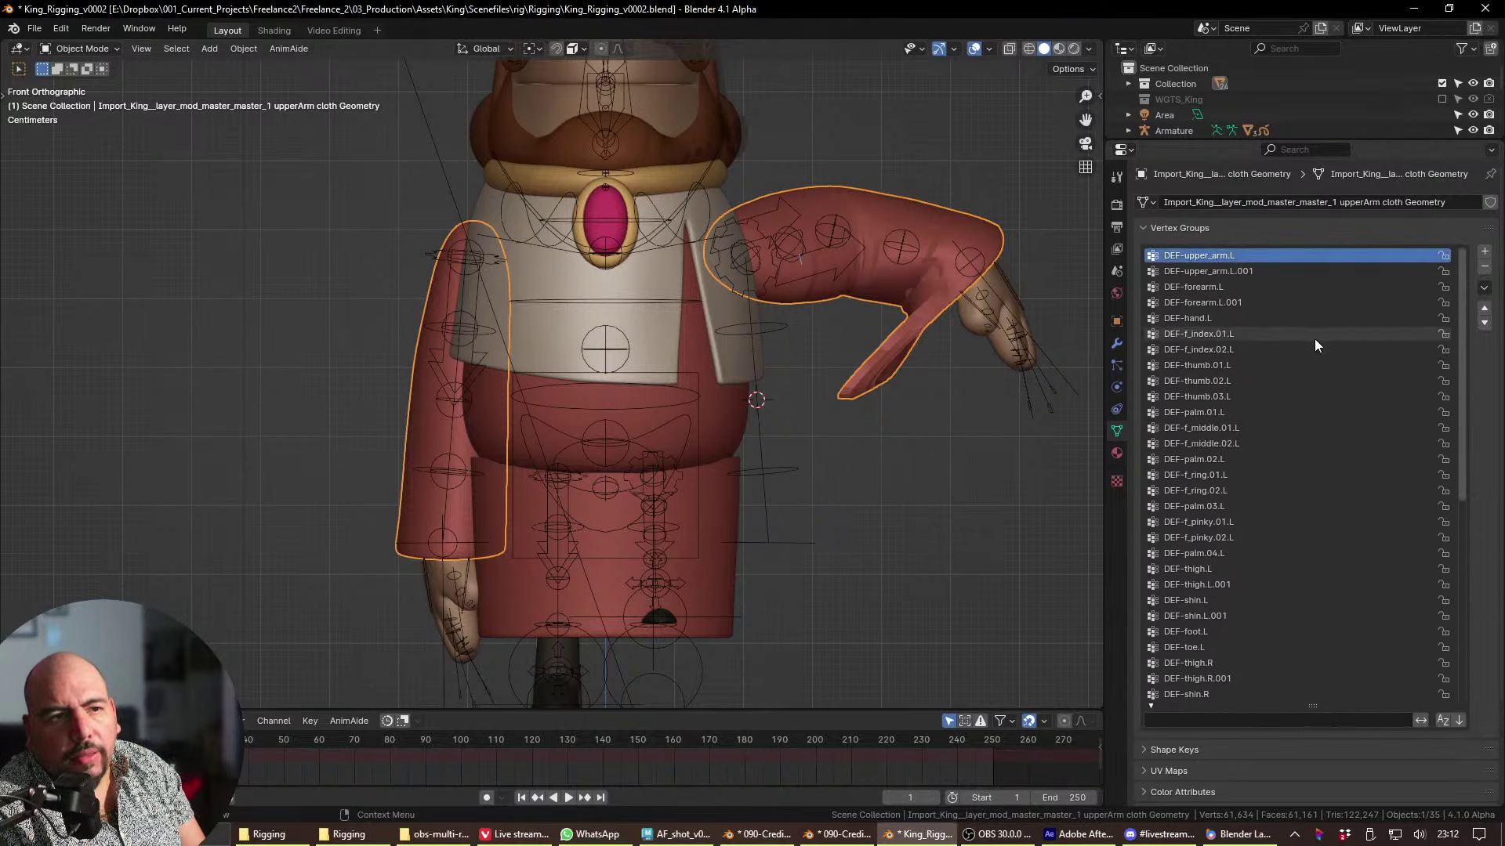
pyautogui.moveTo(1459, 330); pyautogui.dragTo(1456, 672)
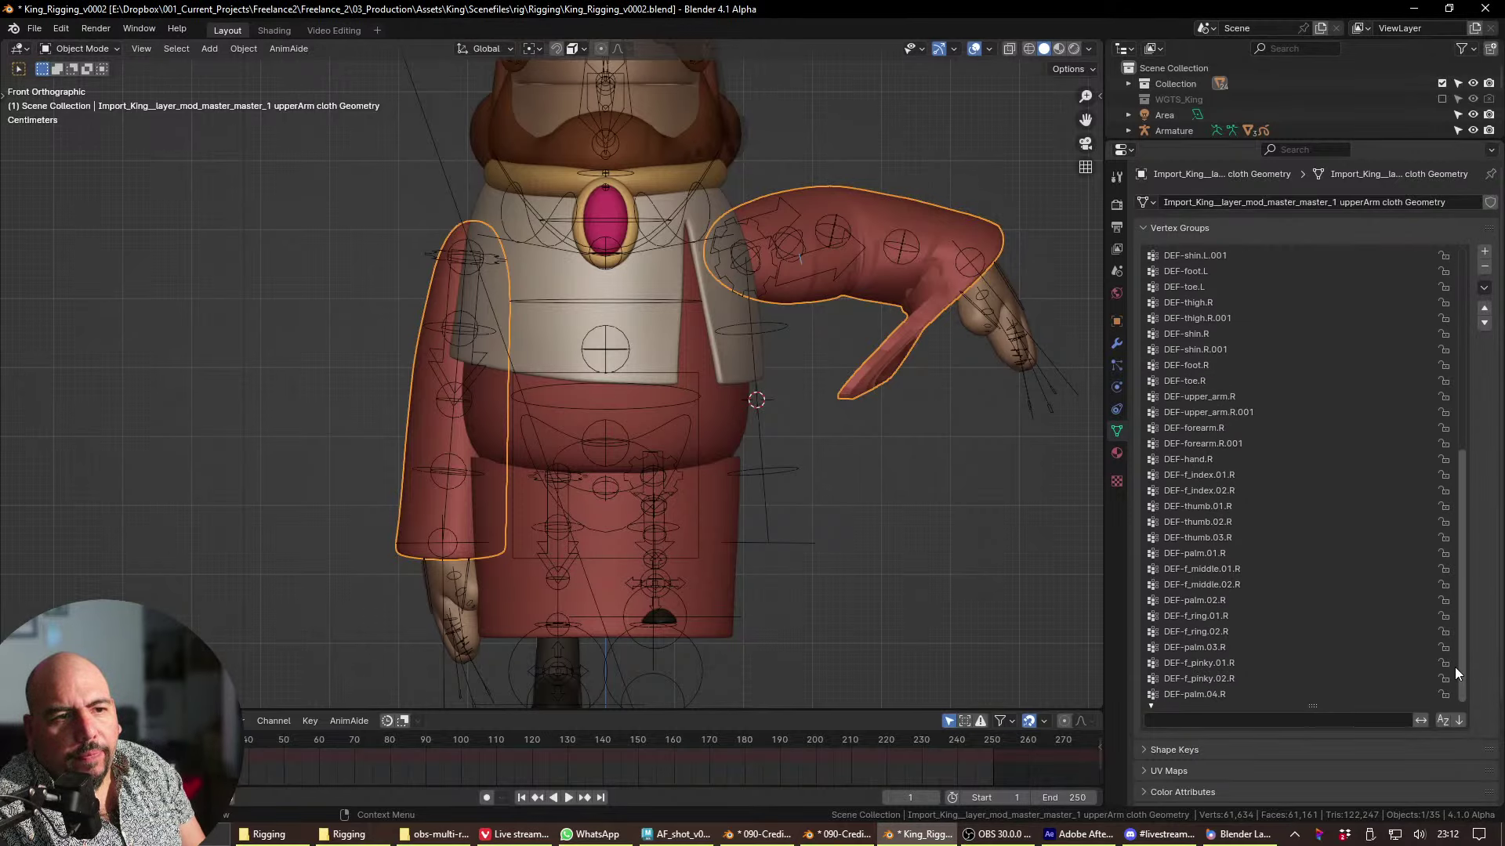
# - Switch the rig to Pose Mode, reset the location of hand_ik.L, and move it away from the body to test the sleeve
pyautogui.click(997, 330)
pyautogui.hotkey('ctrl', 'Tab')
pyautogui.click(1009, 339)
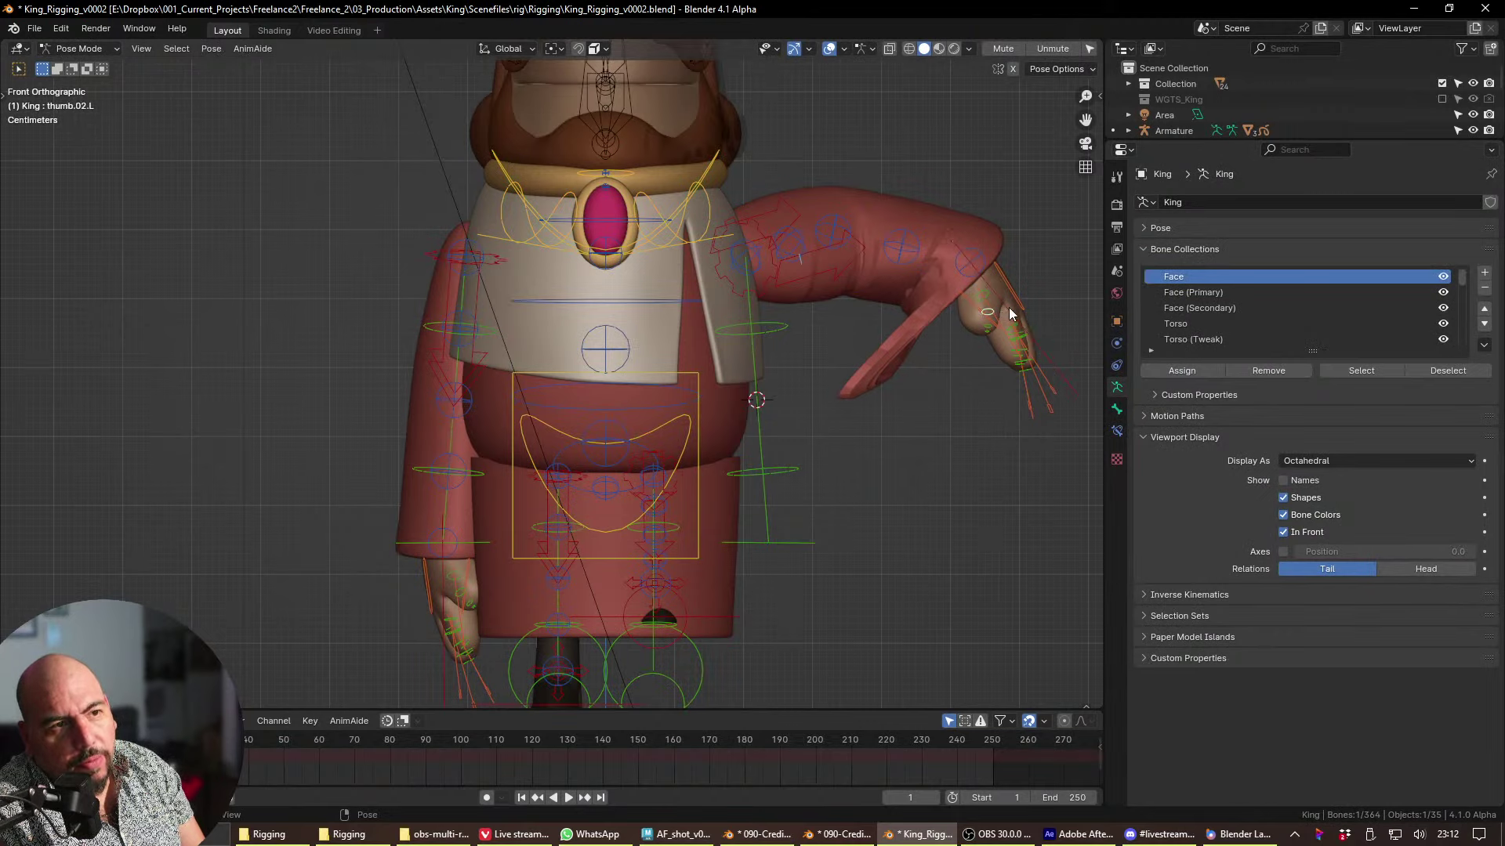
pyautogui.click(1012, 332)
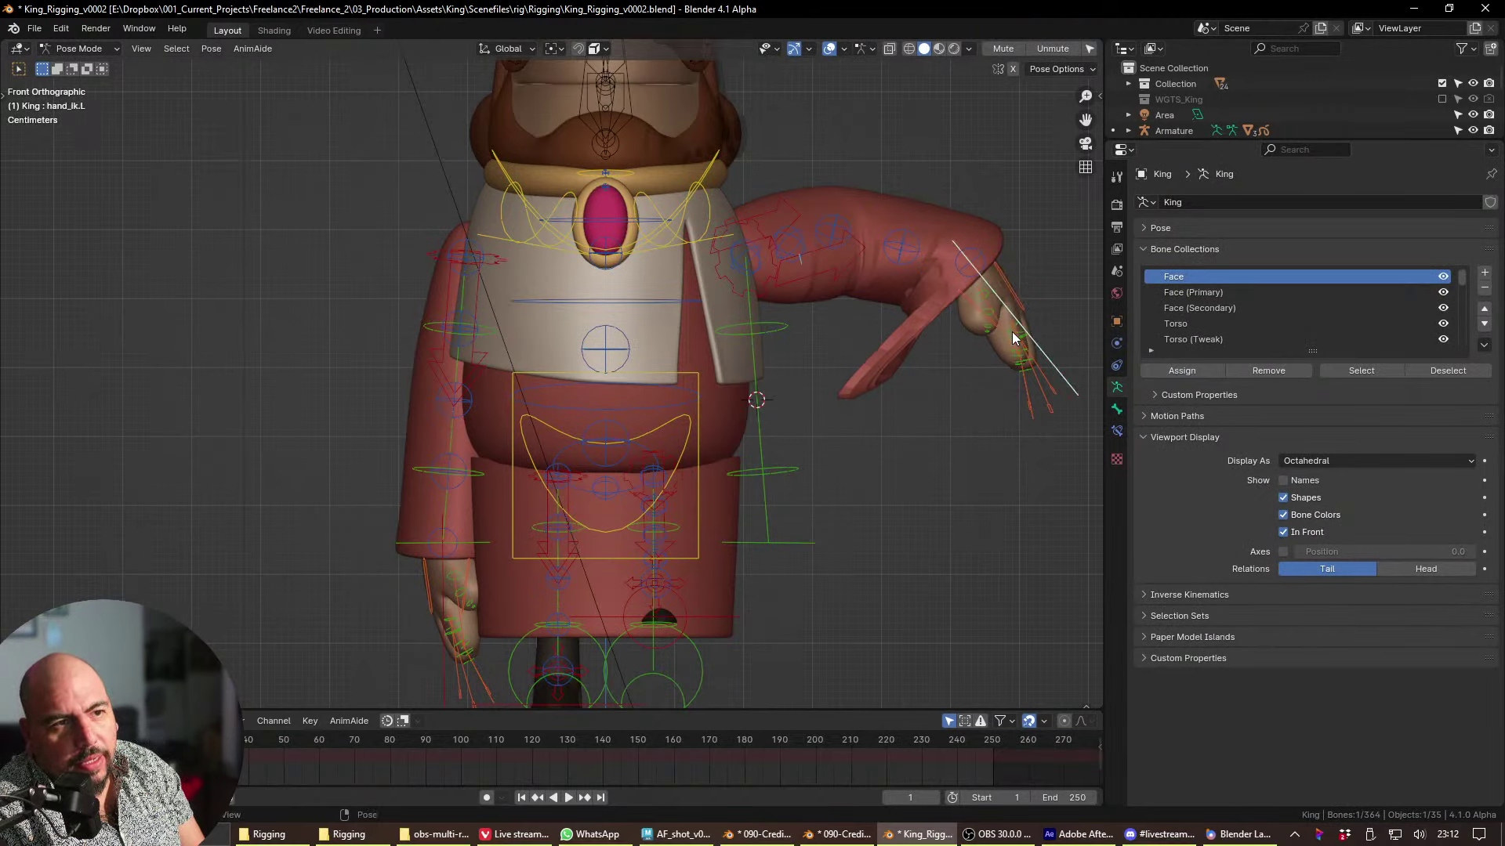
pyautogui.hotkey('alt', 'g')
pyautogui.keyDown('shift'); pyautogui.moveTo(826, 446); pyautogui.dragTo(827, 338, button='middle'); pyautogui.keyUp('shift')
pyautogui.press('g')
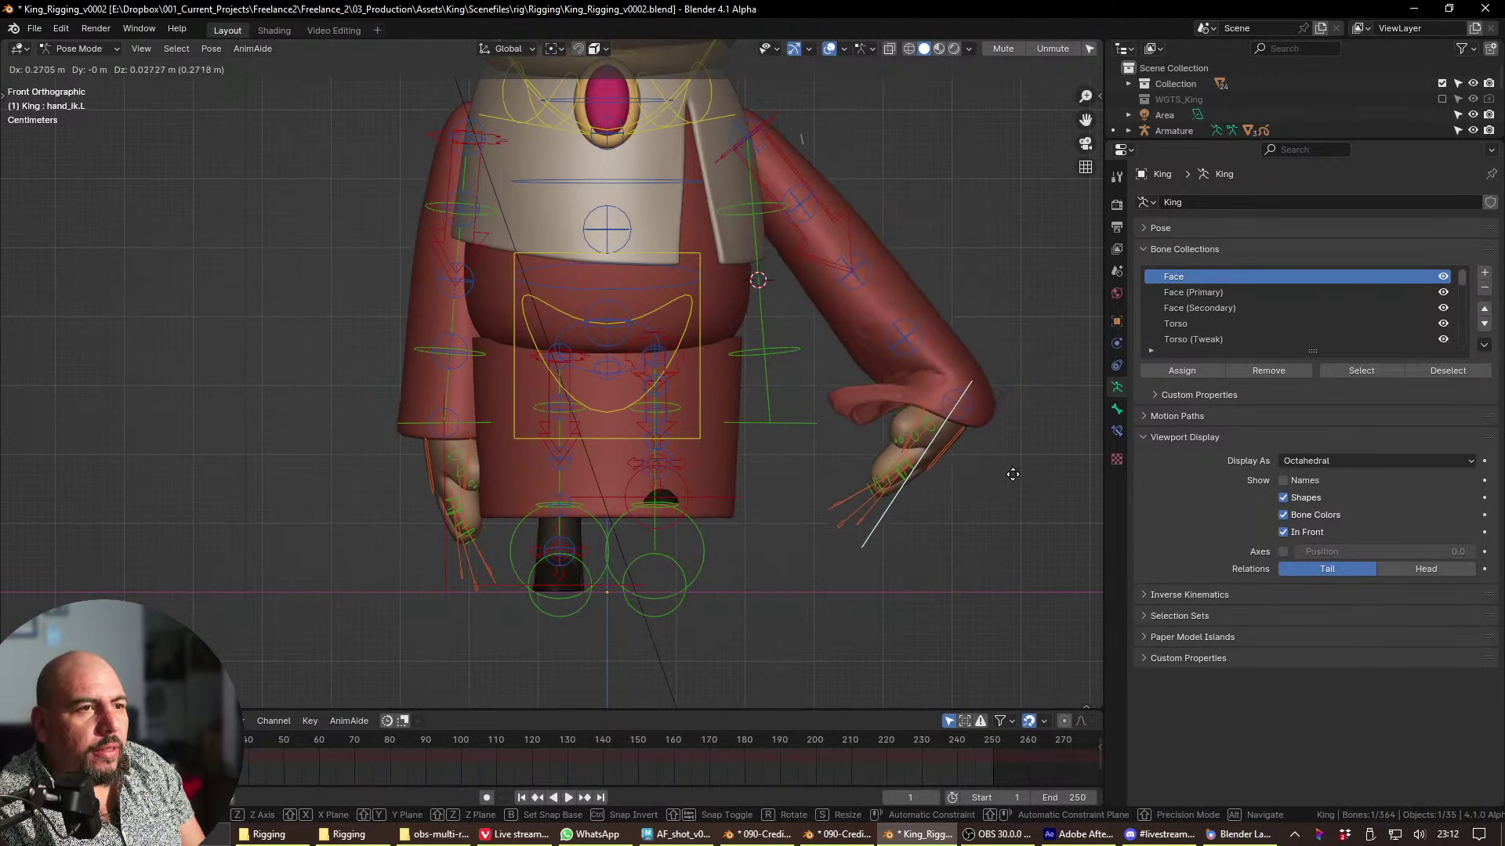
pyautogui.click(920, 397)
# - Move the forearm_tweak.L.001 control to test how the left sleeve deforms around the forearm
pyautogui.click(891, 387)
pyautogui.press('g')
pyautogui.click(915, 342)
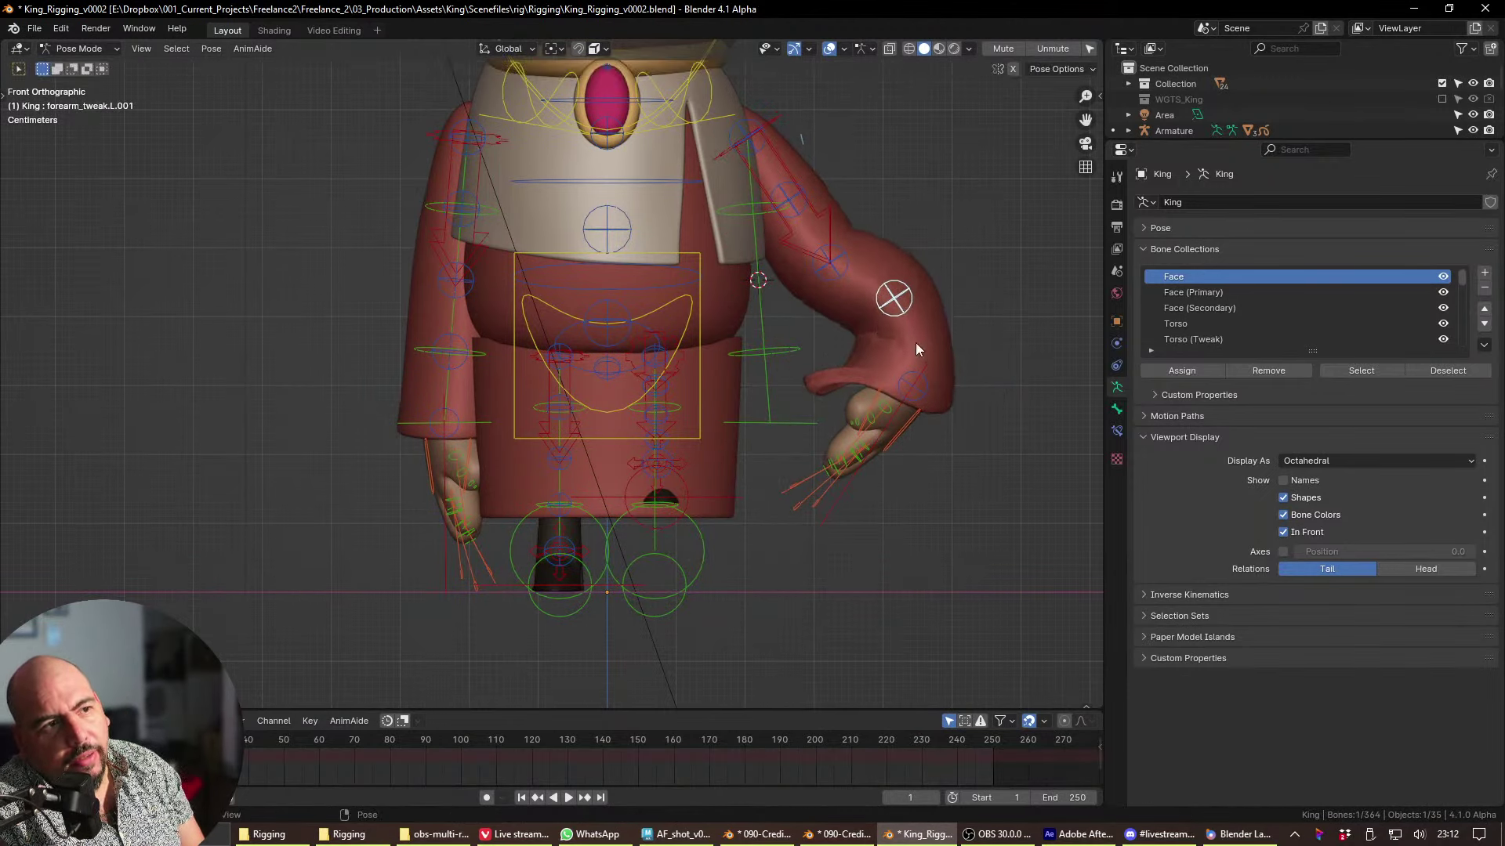
# - Move the left elbow tweak control and forearm_tweak.L.001 outward to bend the left sleeve in a smooth curve
pyautogui.click(836, 272)
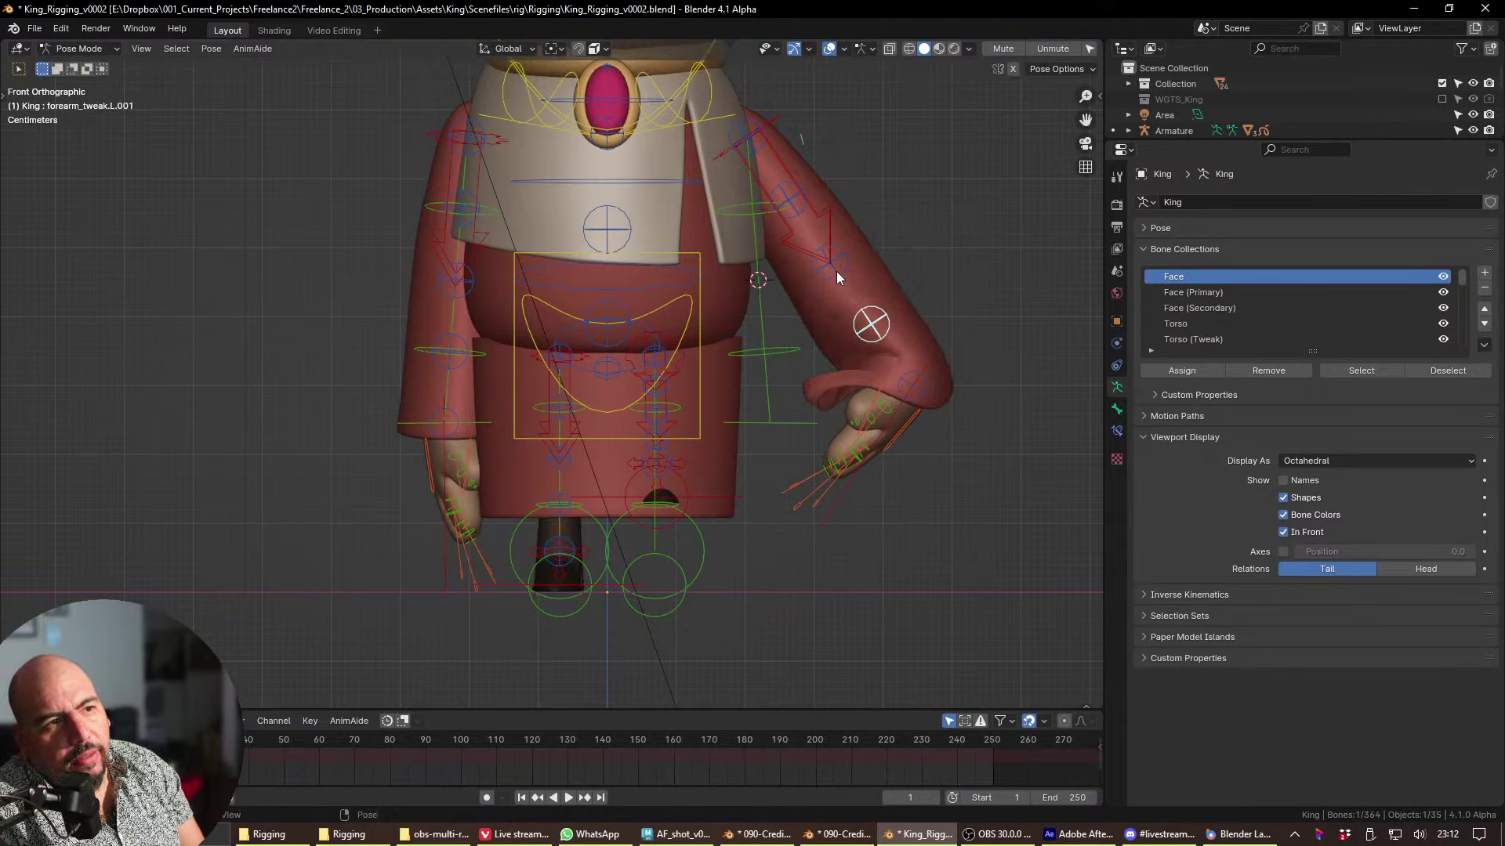
pyautogui.press('g')
pyautogui.click(911, 321)
pyautogui.click(904, 314)
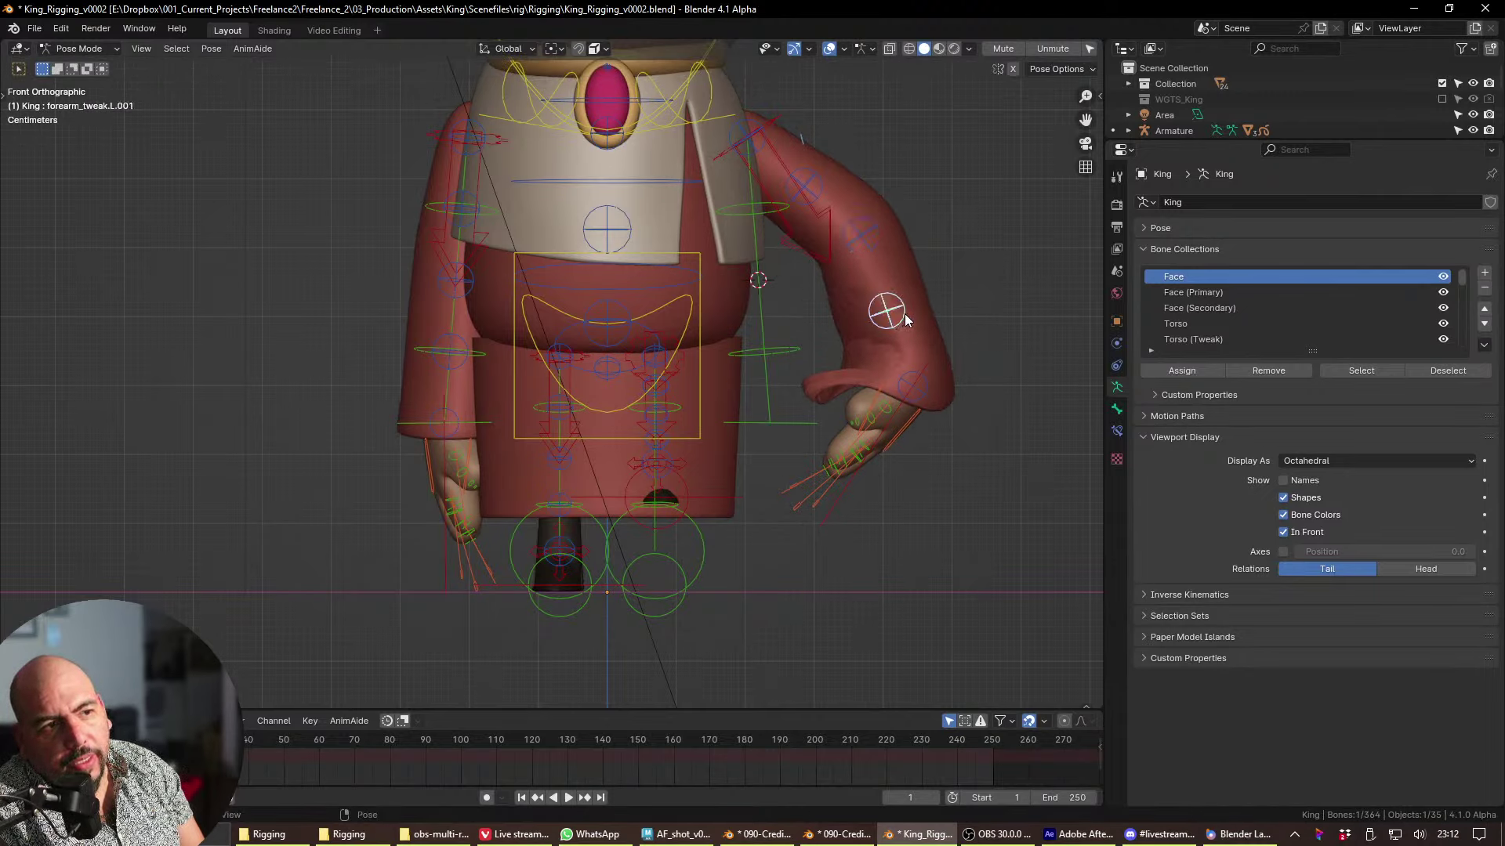
pyautogui.press('g')
pyautogui.click(928, 307)
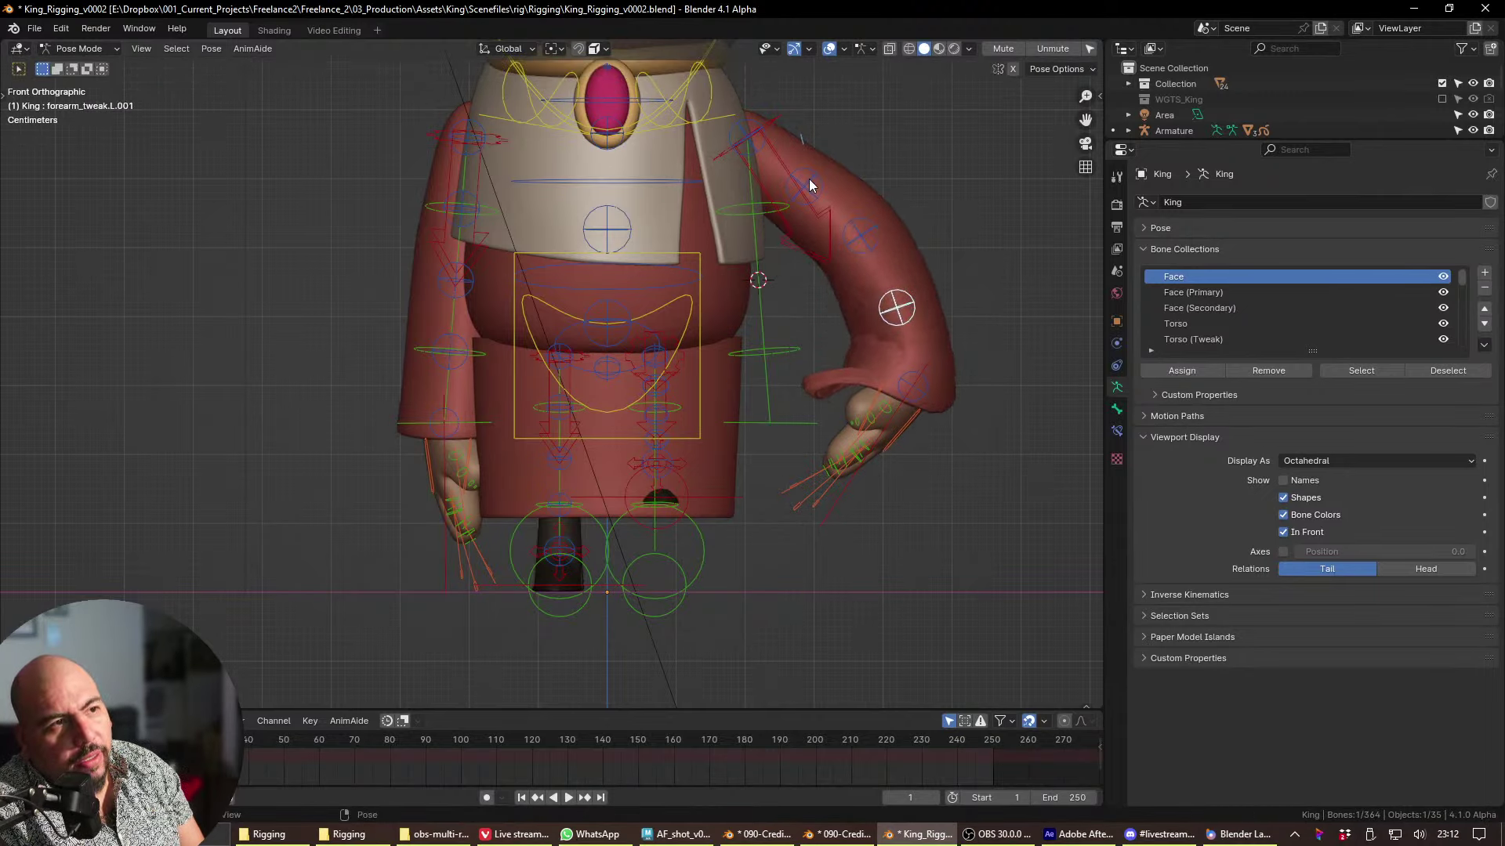
# - Move the upper_arm_tweak.L.001 control slightly outward to round the upper part of the left sleeve
pyautogui.click(809, 179)
pyautogui.press('g')
pyautogui.click(815, 177)
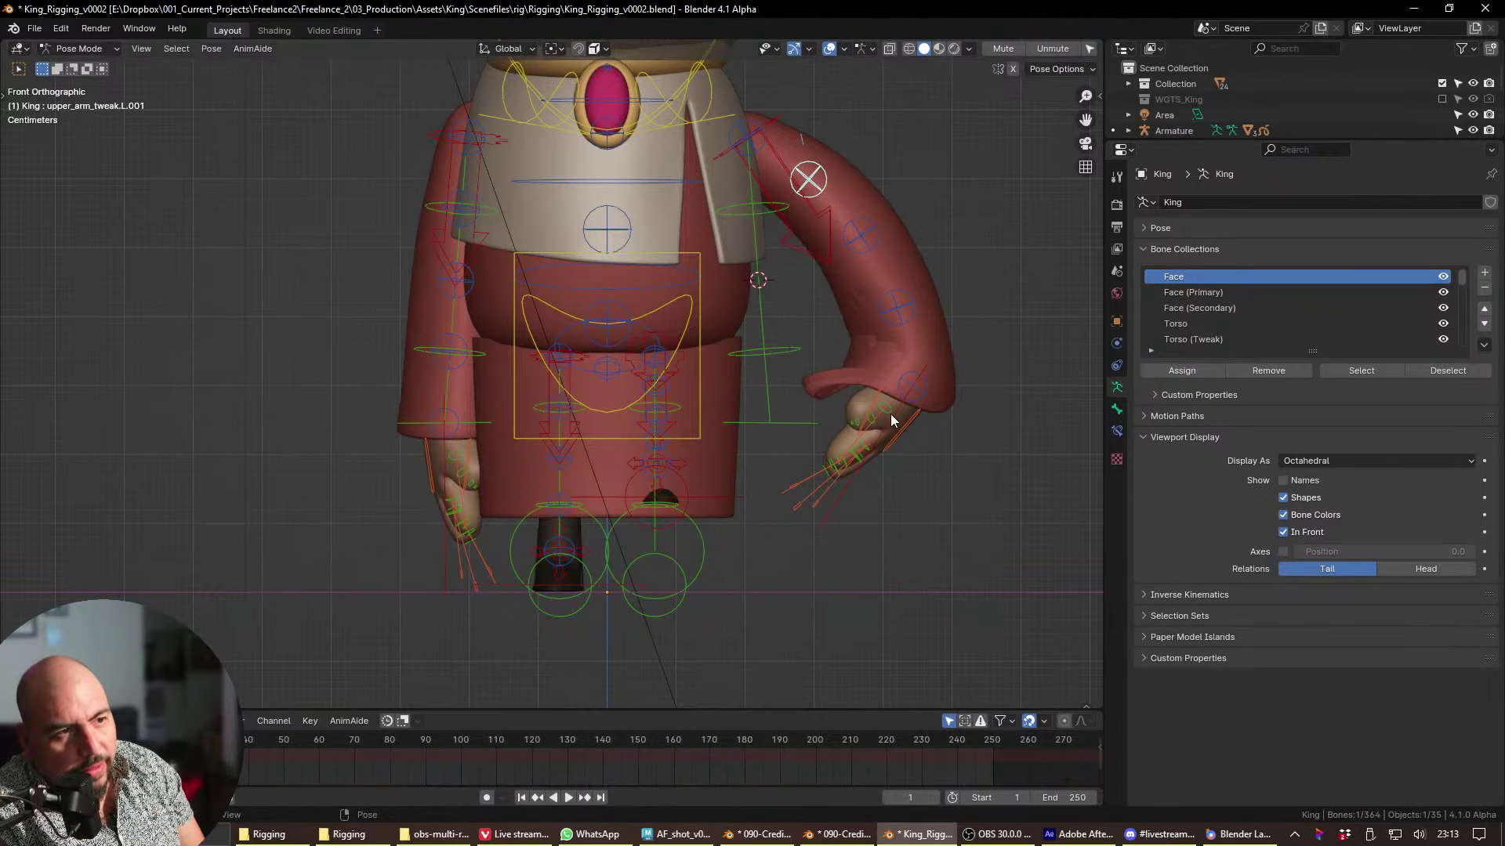
# - Rotate the hand_ik.L control so the left hand hangs downward, testing the sleeve's cuff
pyautogui.click(890, 414)
pyautogui.press('g')
pyautogui.click(956, 389)
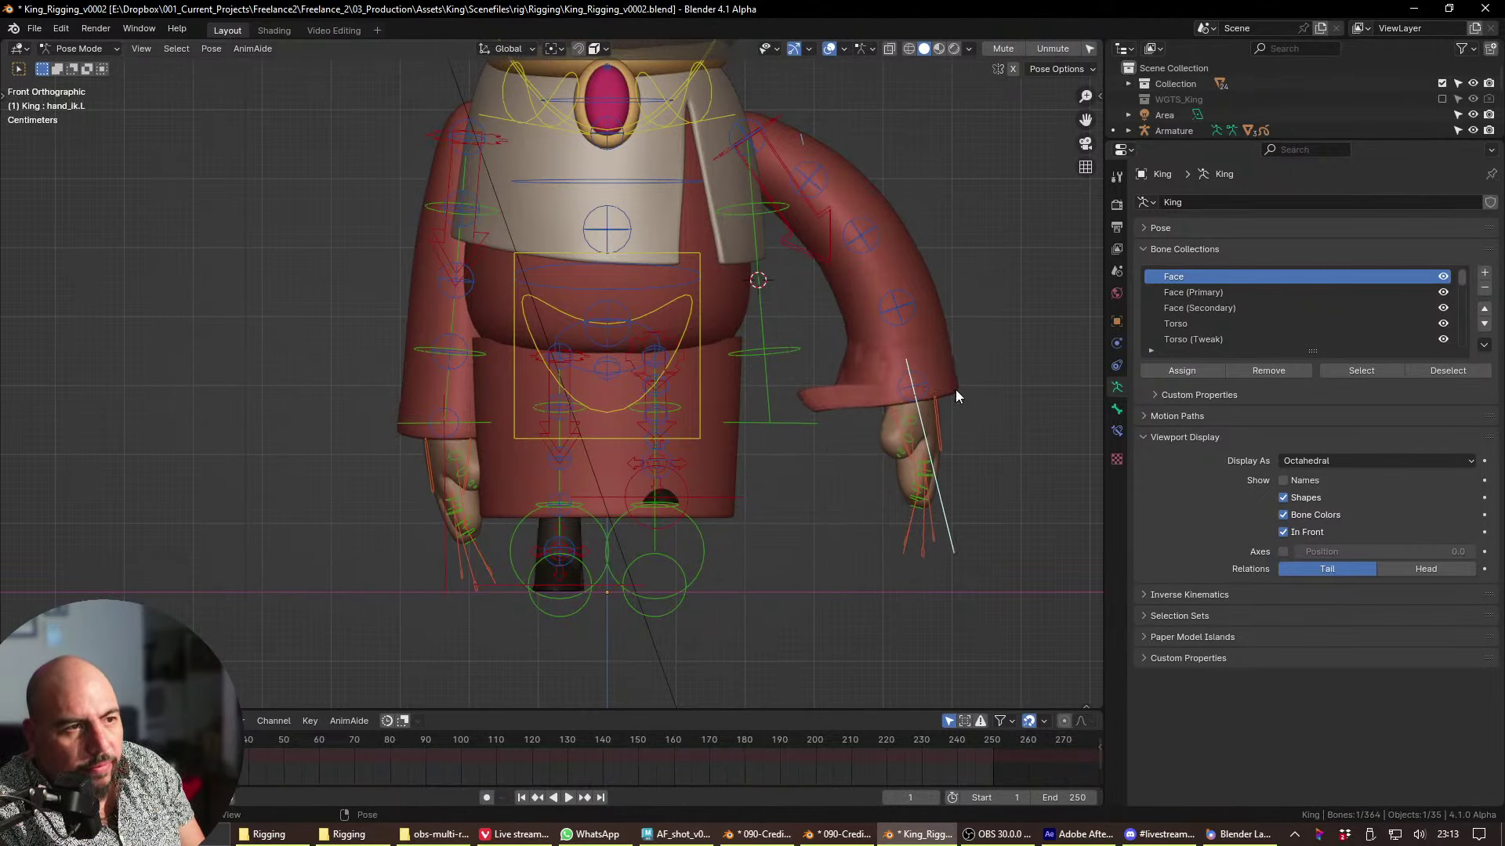
# - Select the upperArm cloth mesh in Object Mode and go through its vertex groups from DEF-upper_arm.L to DEF-thumb.01.L
pyautogui.hotkey('ctrl', 'Tab')
pyautogui.click(857, 400)
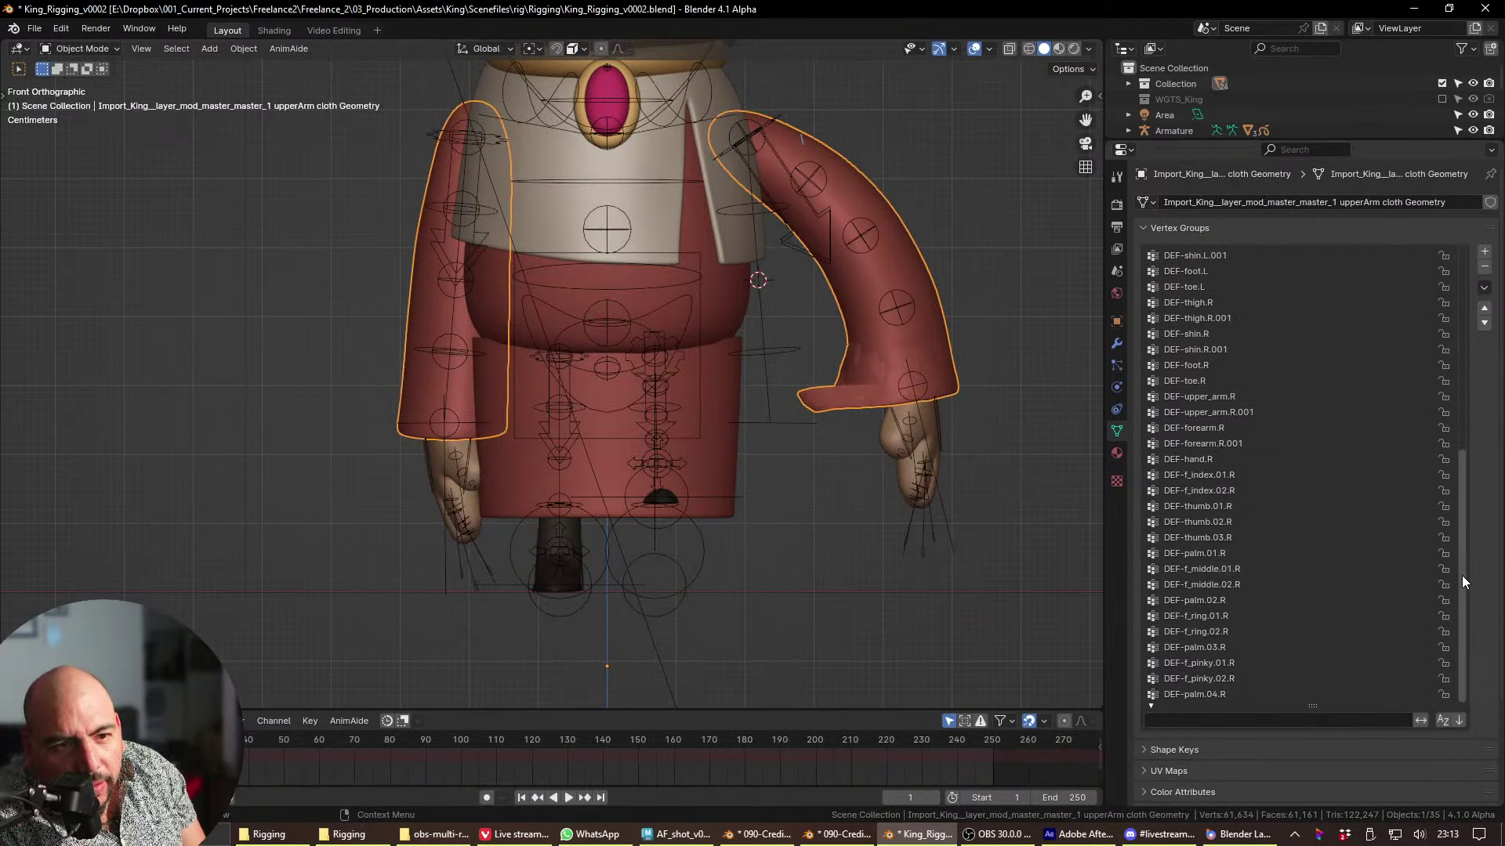
pyautogui.moveTo(1459, 572); pyautogui.dragTo(1437, 361)
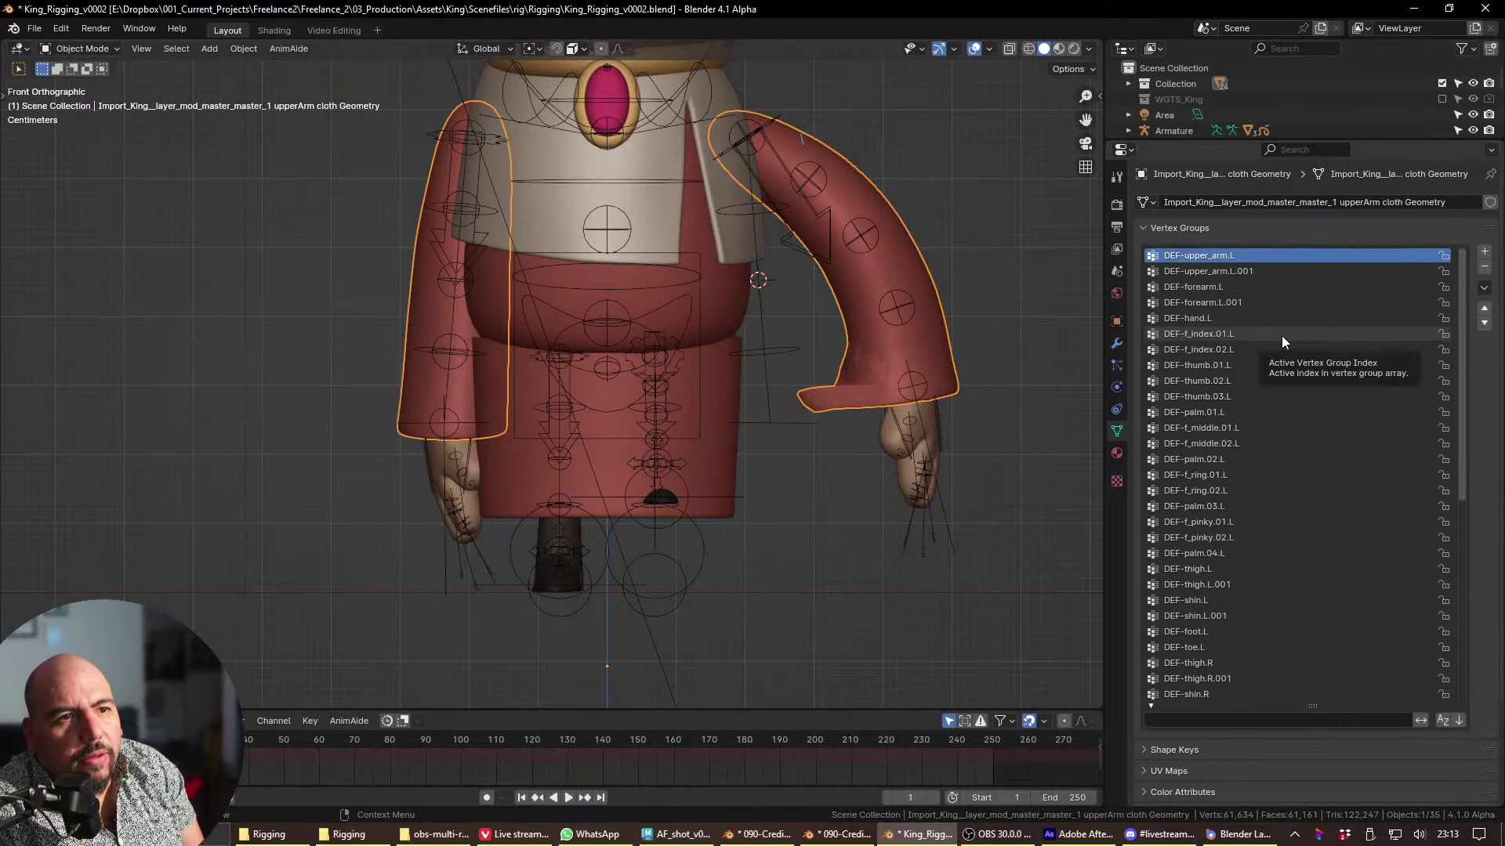
pyautogui.press('Down')
pyautogui.press('Down')
pyautogui.press('Down')
pyautogui.press('Down')
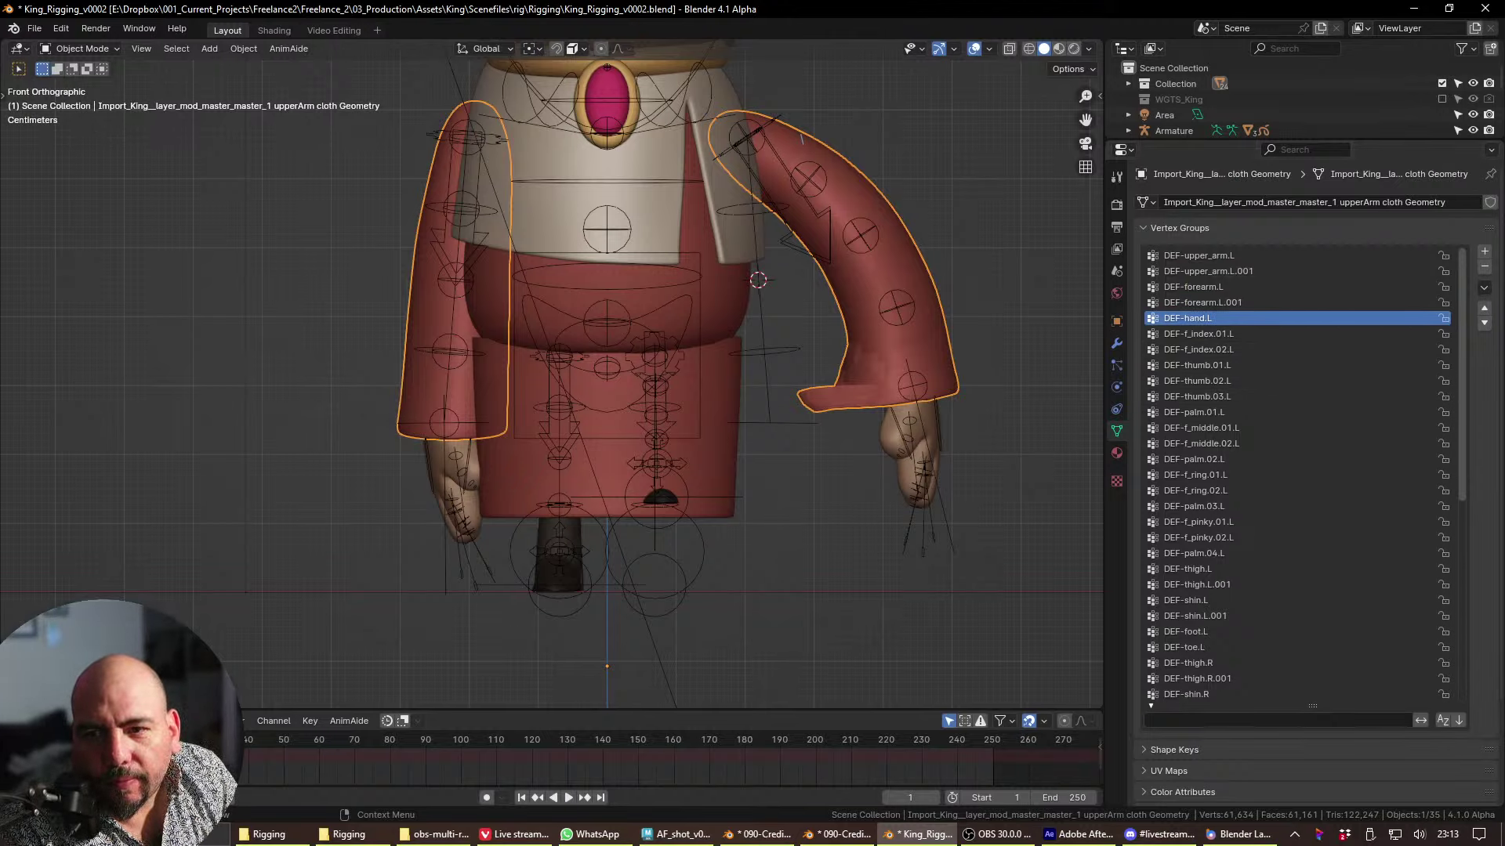
pyautogui.press('Down')
pyautogui.press('Down')
pyautogui.press('Down')
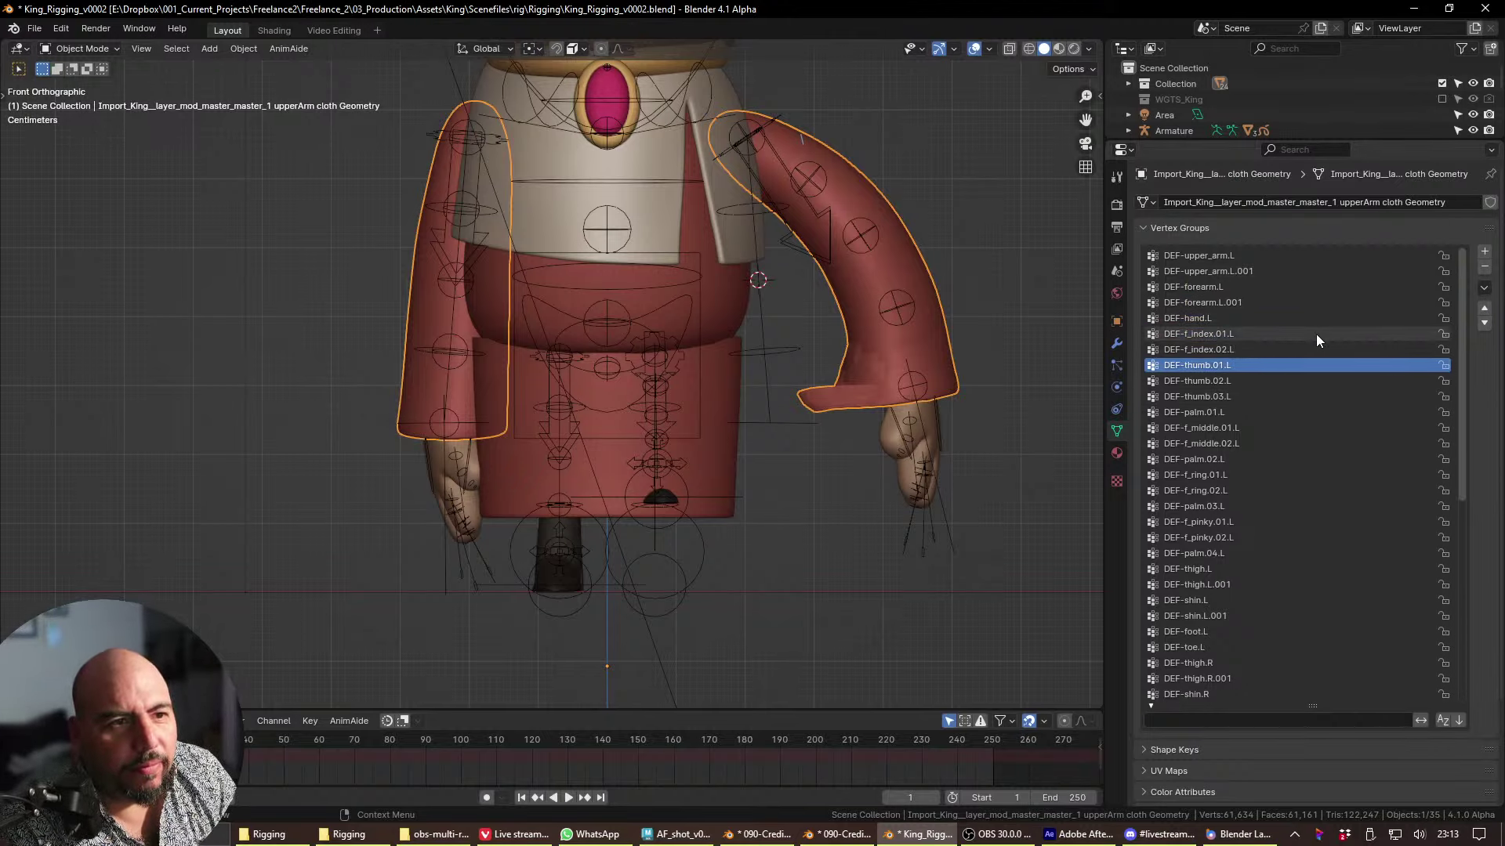
# - Look through the sleeve mesh's vertex groups, from the left thumb groups down to the left pinky groups
pyautogui.press('Down')
pyautogui.press('Down')
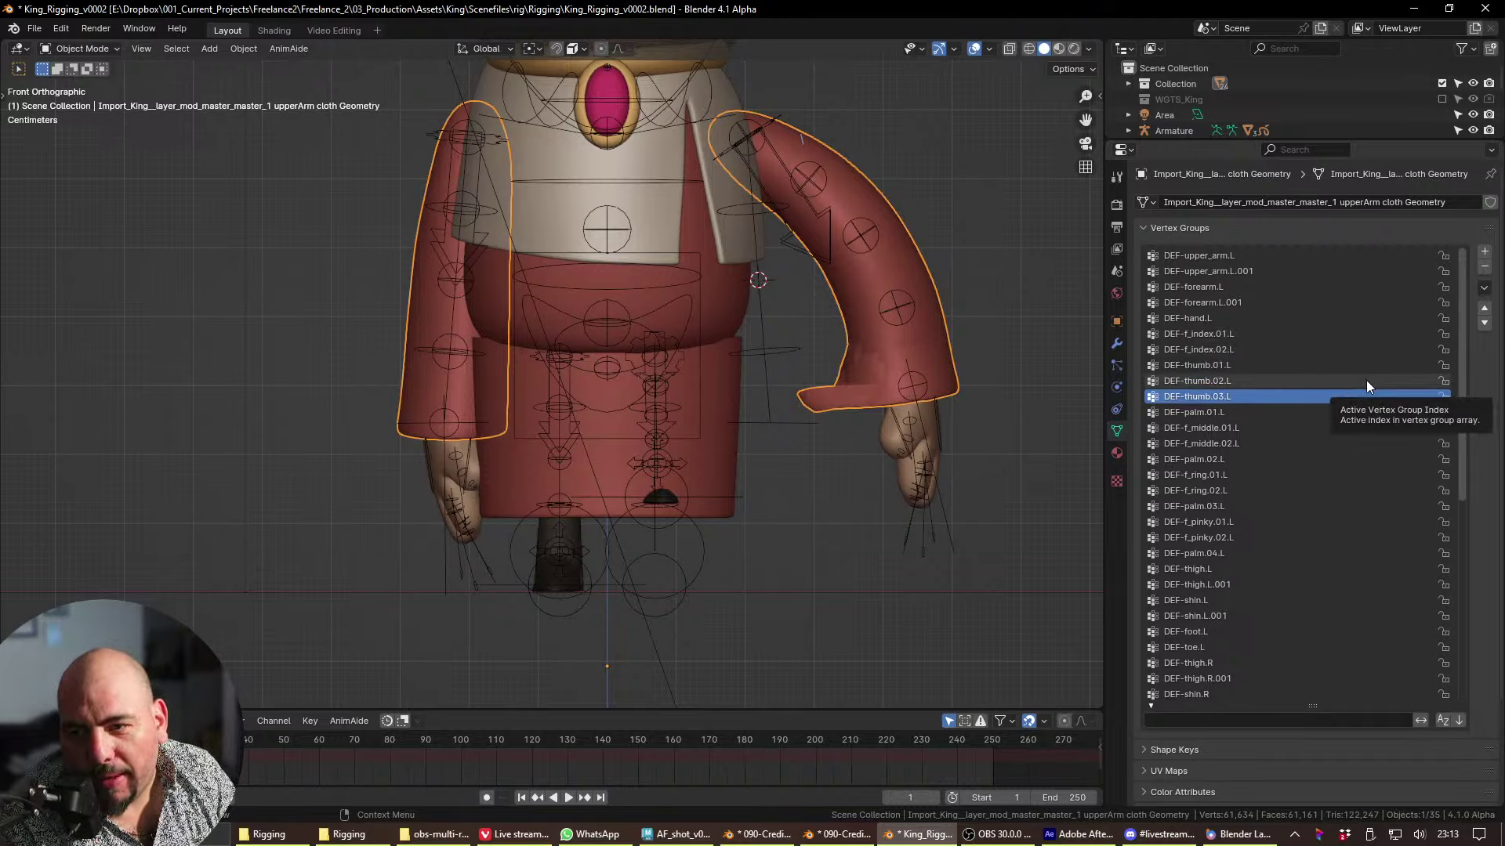
pyautogui.press('Down')
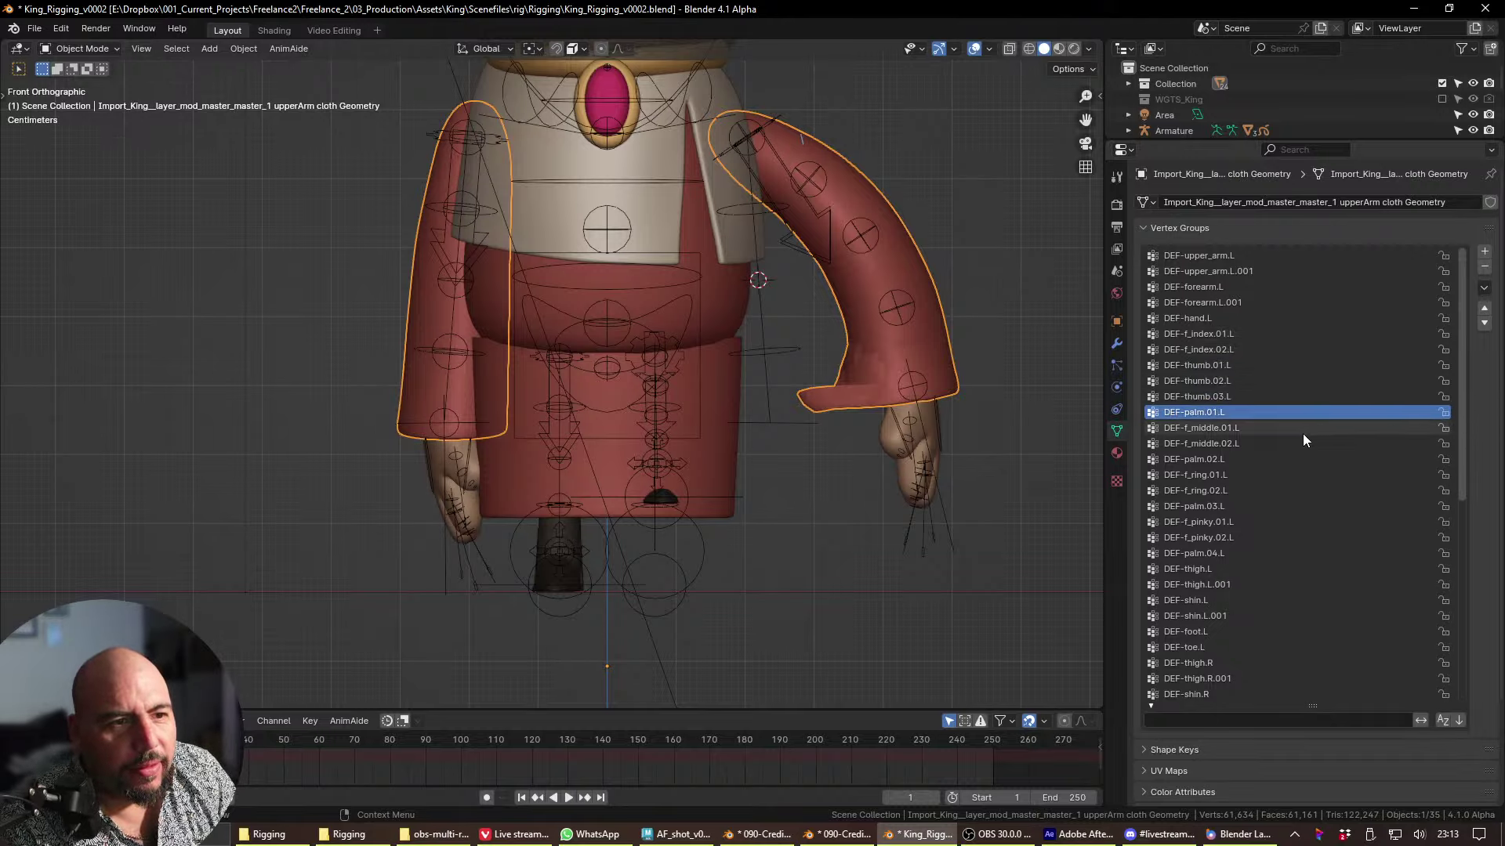
pyautogui.press('Down')
pyautogui.press('Down')
pyautogui.press('Down')
pyautogui.press('Down')
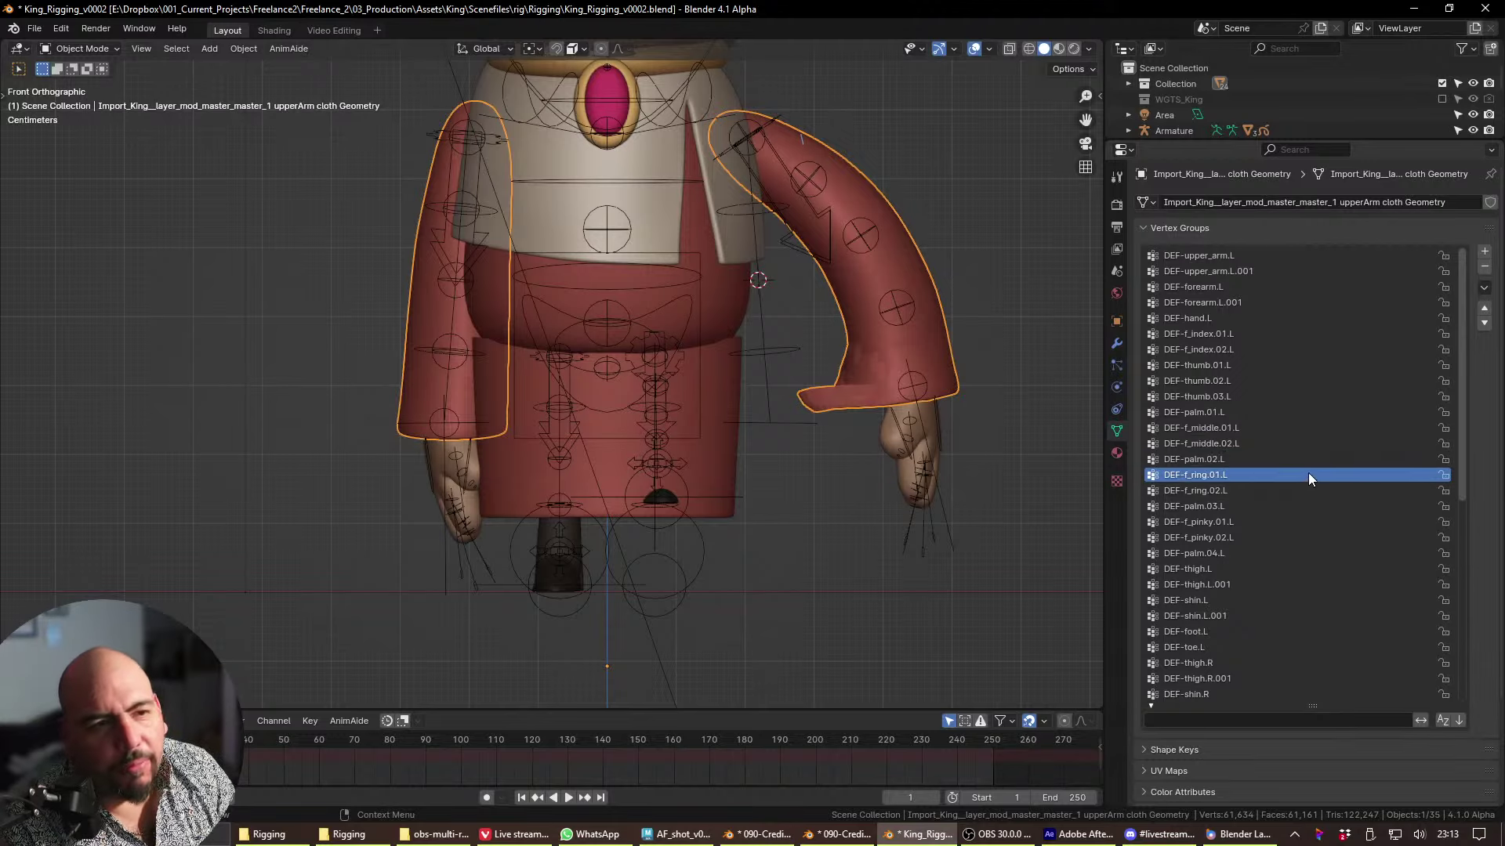
pyautogui.press('Down')
pyautogui.press('Down')
pyautogui.scroll(-3, 1450, 407)
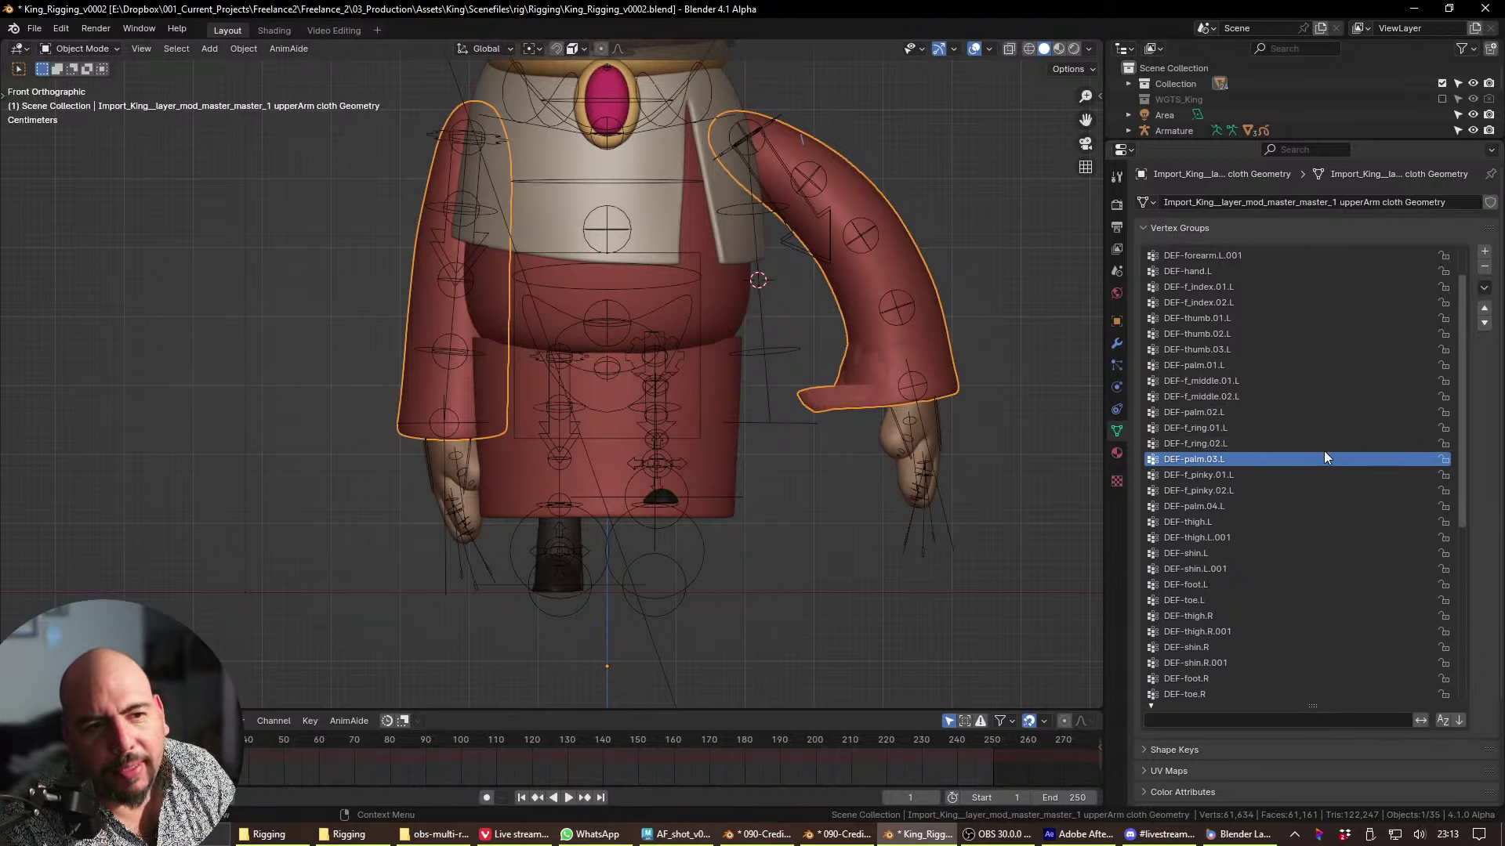
pyautogui.press('Down')
pyautogui.press('Down')
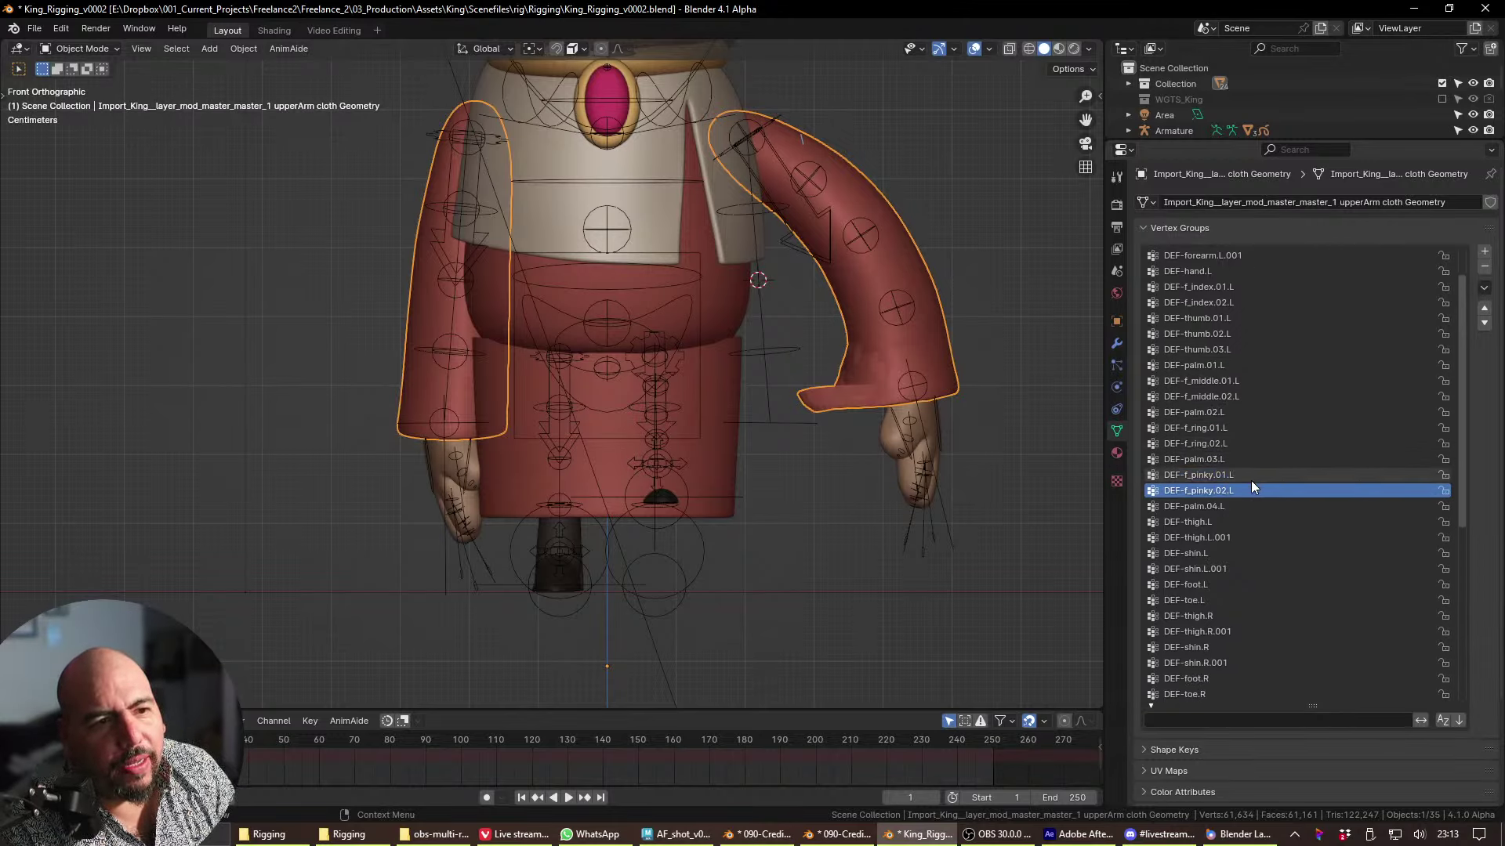
pyautogui.press('Up')
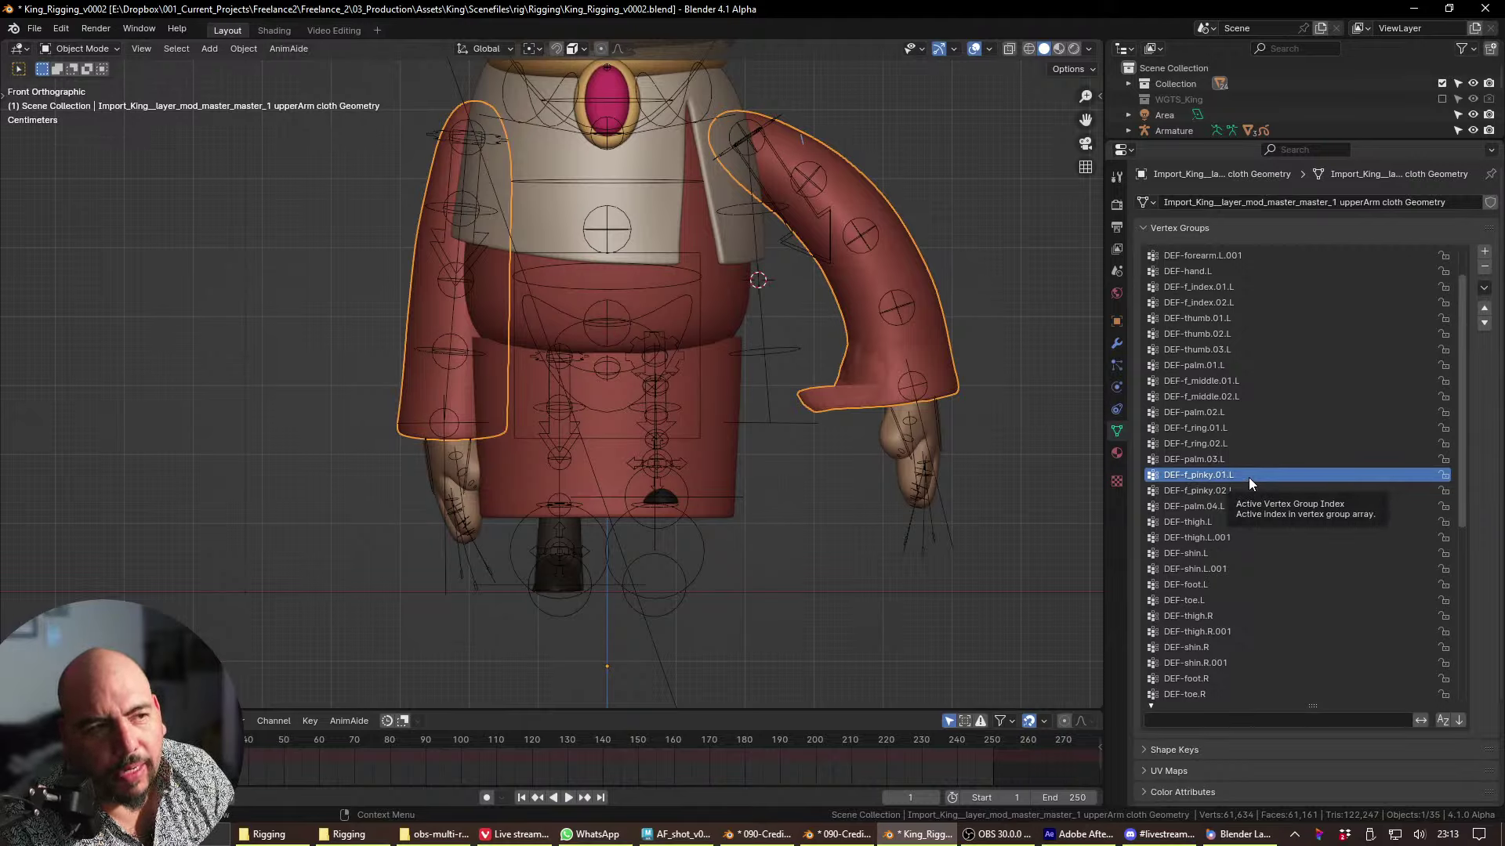
pyautogui.press('Up')
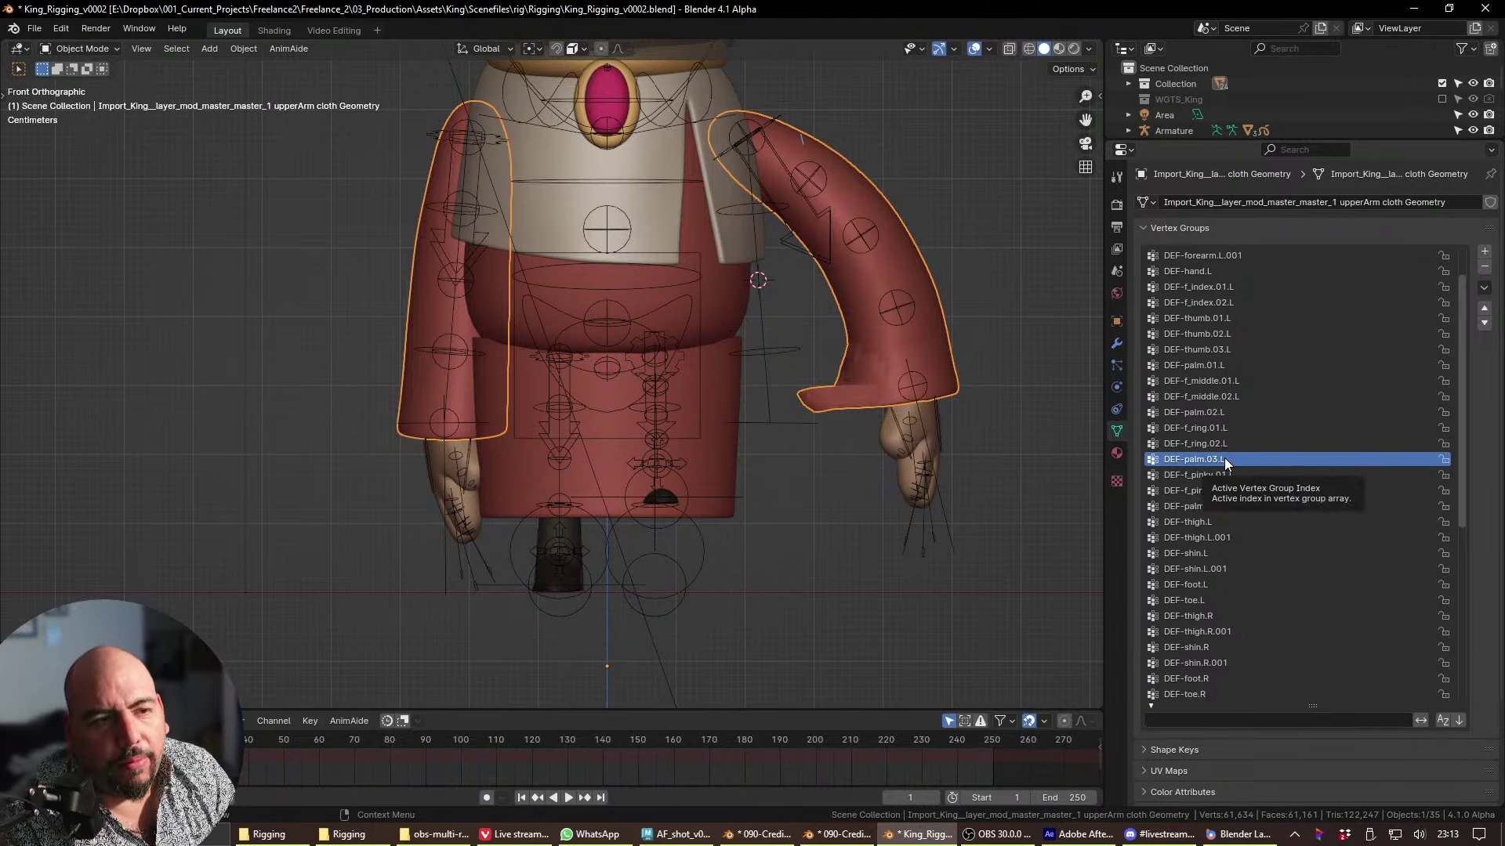
pyautogui.press('Down')
pyautogui.press('Down')
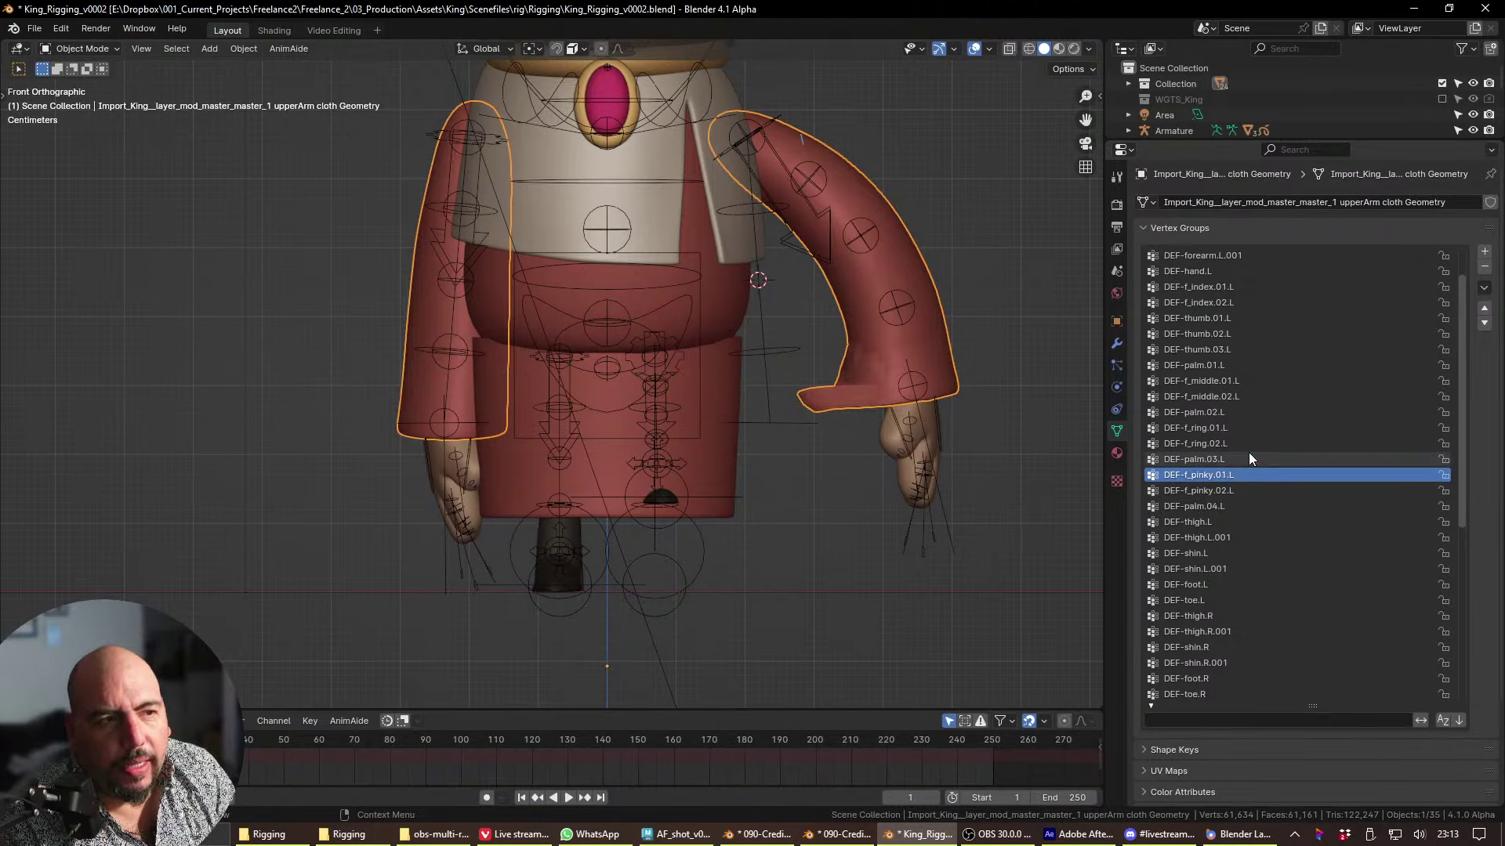
pyautogui.scroll(-3, 1461, 497)
pyautogui.moveTo(1460, 497); pyautogui.dragTo(1446, 435)
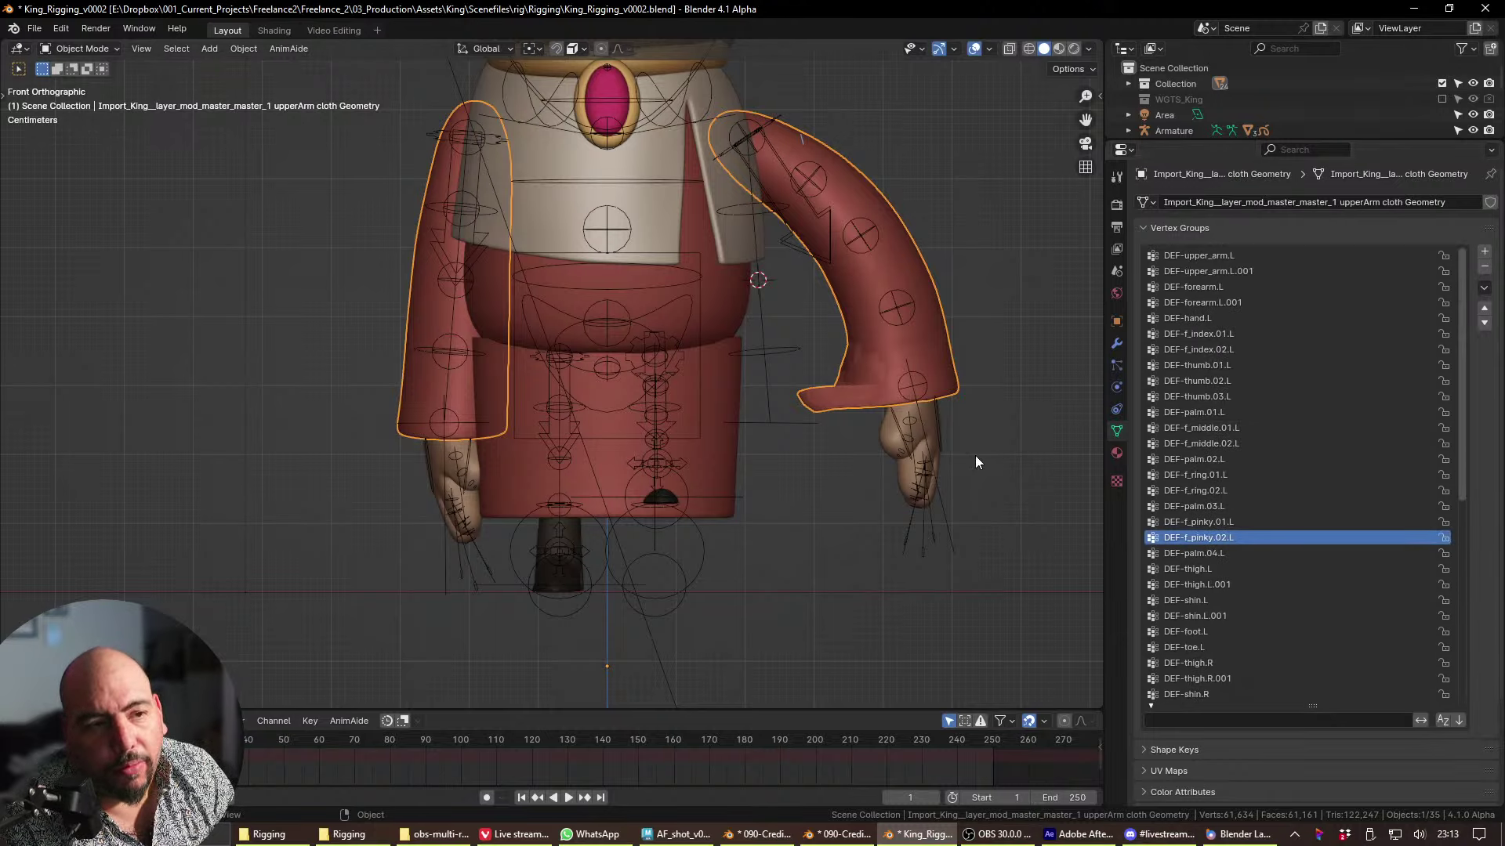
# - Remove the DEF-thigh.L and DEF-thigh.L.001 vertex groups from the sleeve mesh
pyautogui.scroll(-12, 1285, 506)
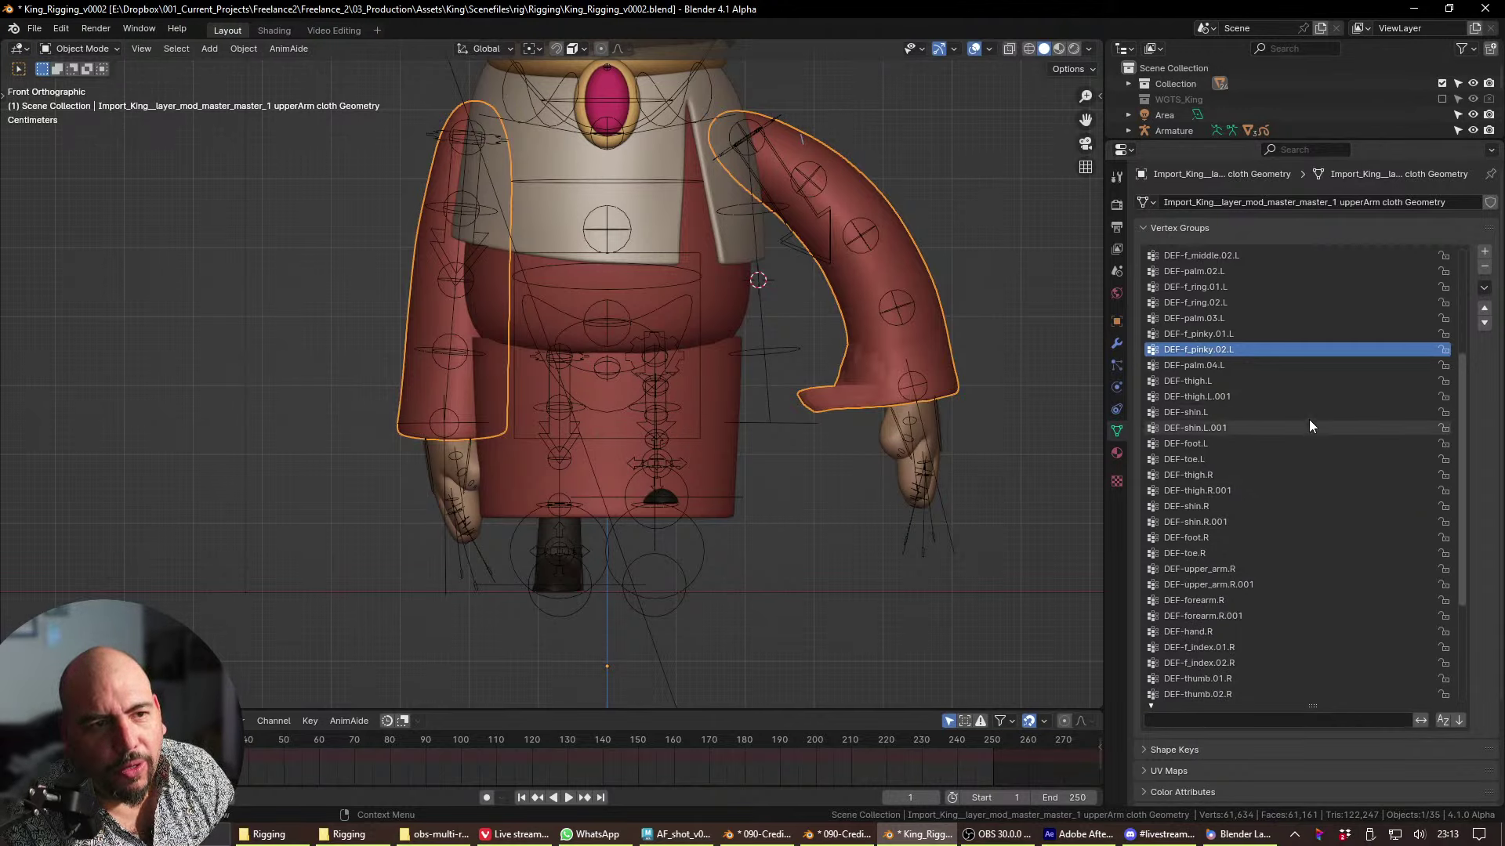
pyautogui.press('Down')
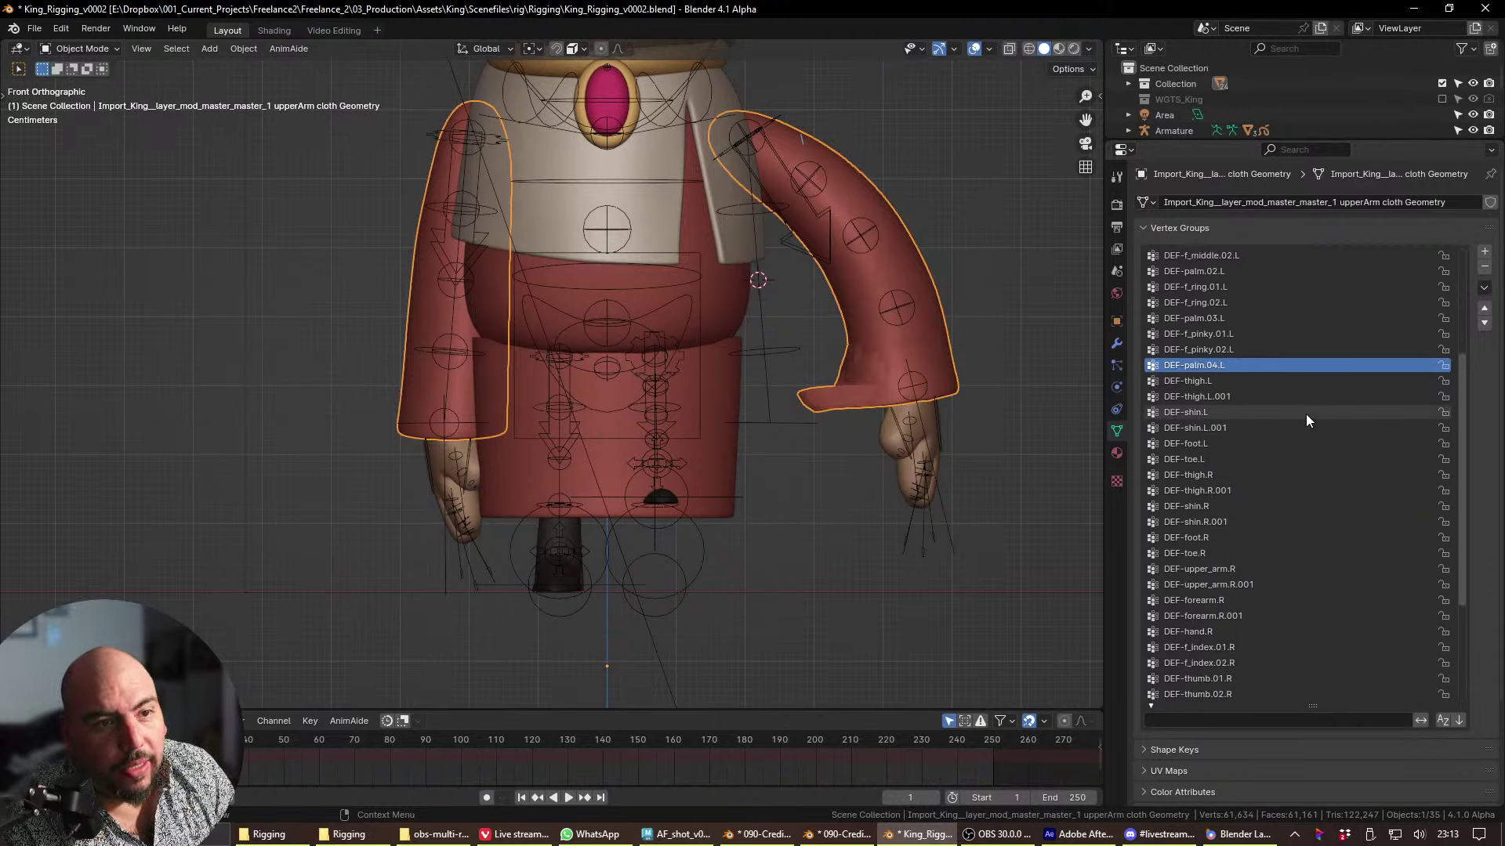
pyautogui.click(1219, 380)
pyautogui.click(1484, 267)
pyautogui.press('Down')
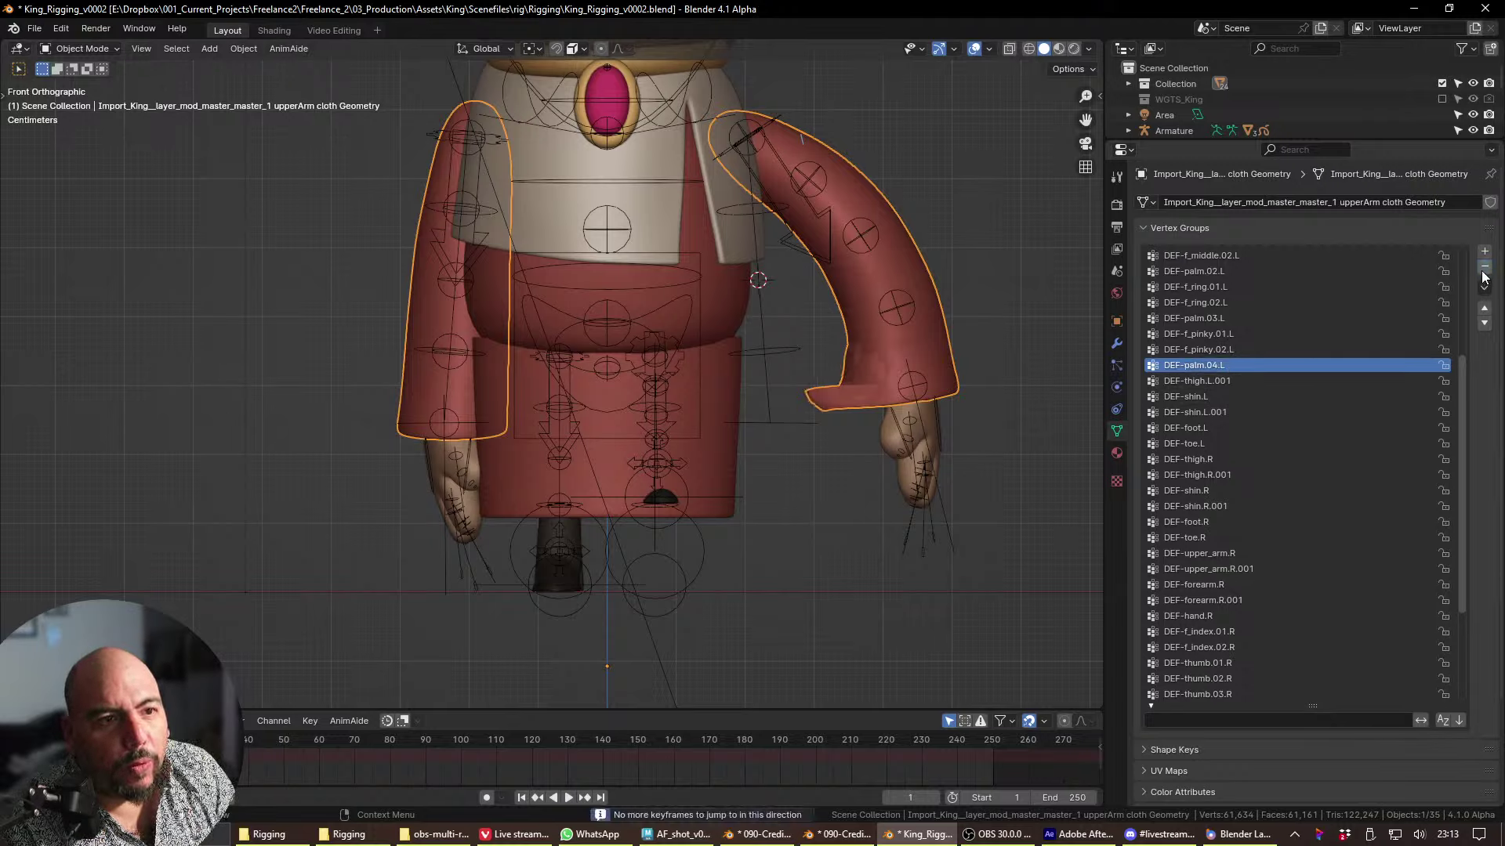
pyautogui.press('Down')
pyautogui.click(1484, 267)
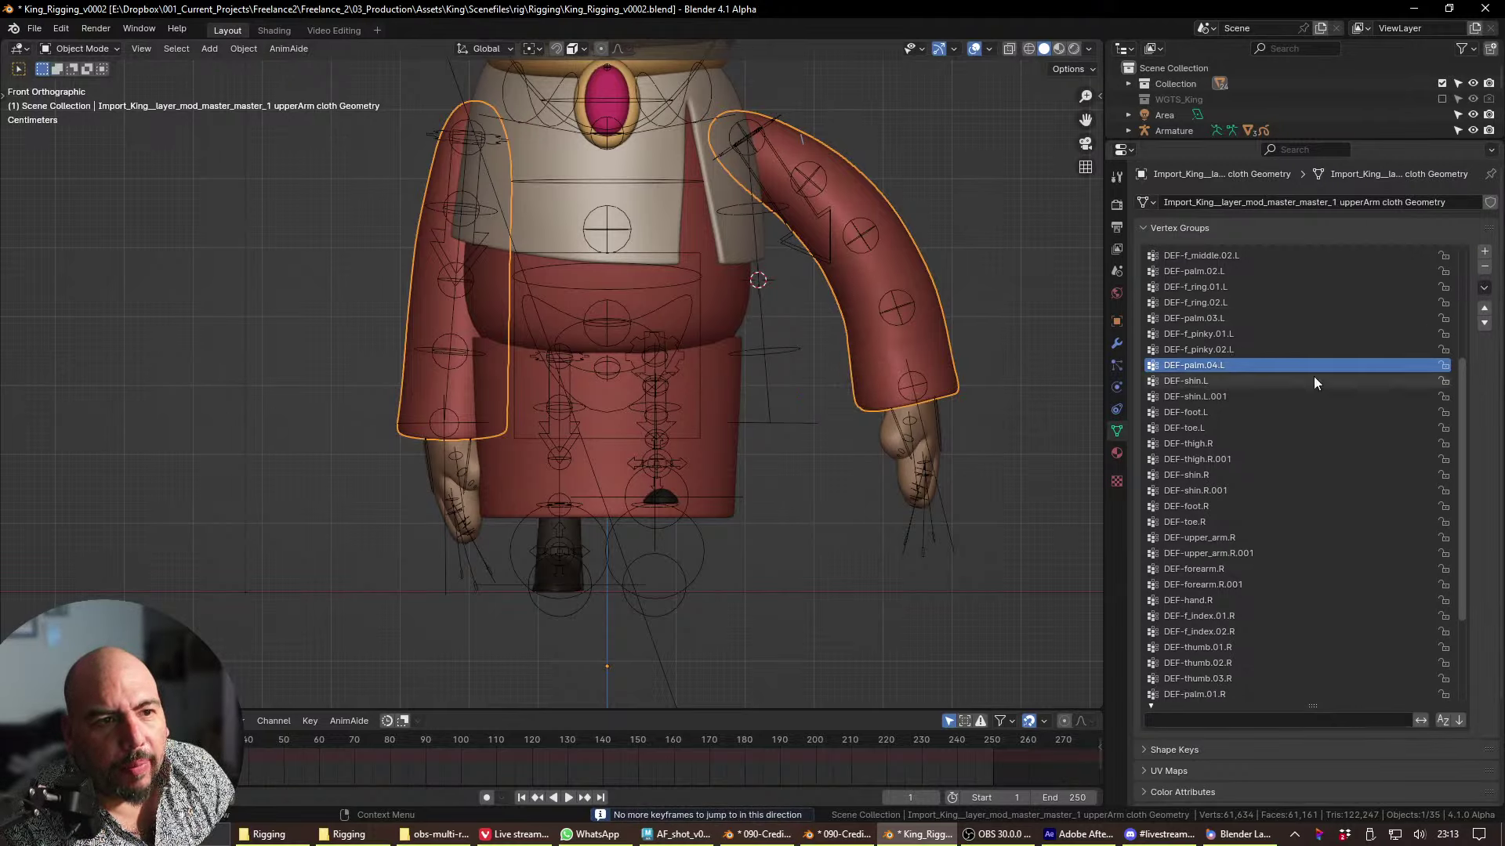
# - Remove the DEF-shin.L and DEF-shin.L.001 vertex groups from the sleeve mesh
pyautogui.click(1275, 379)
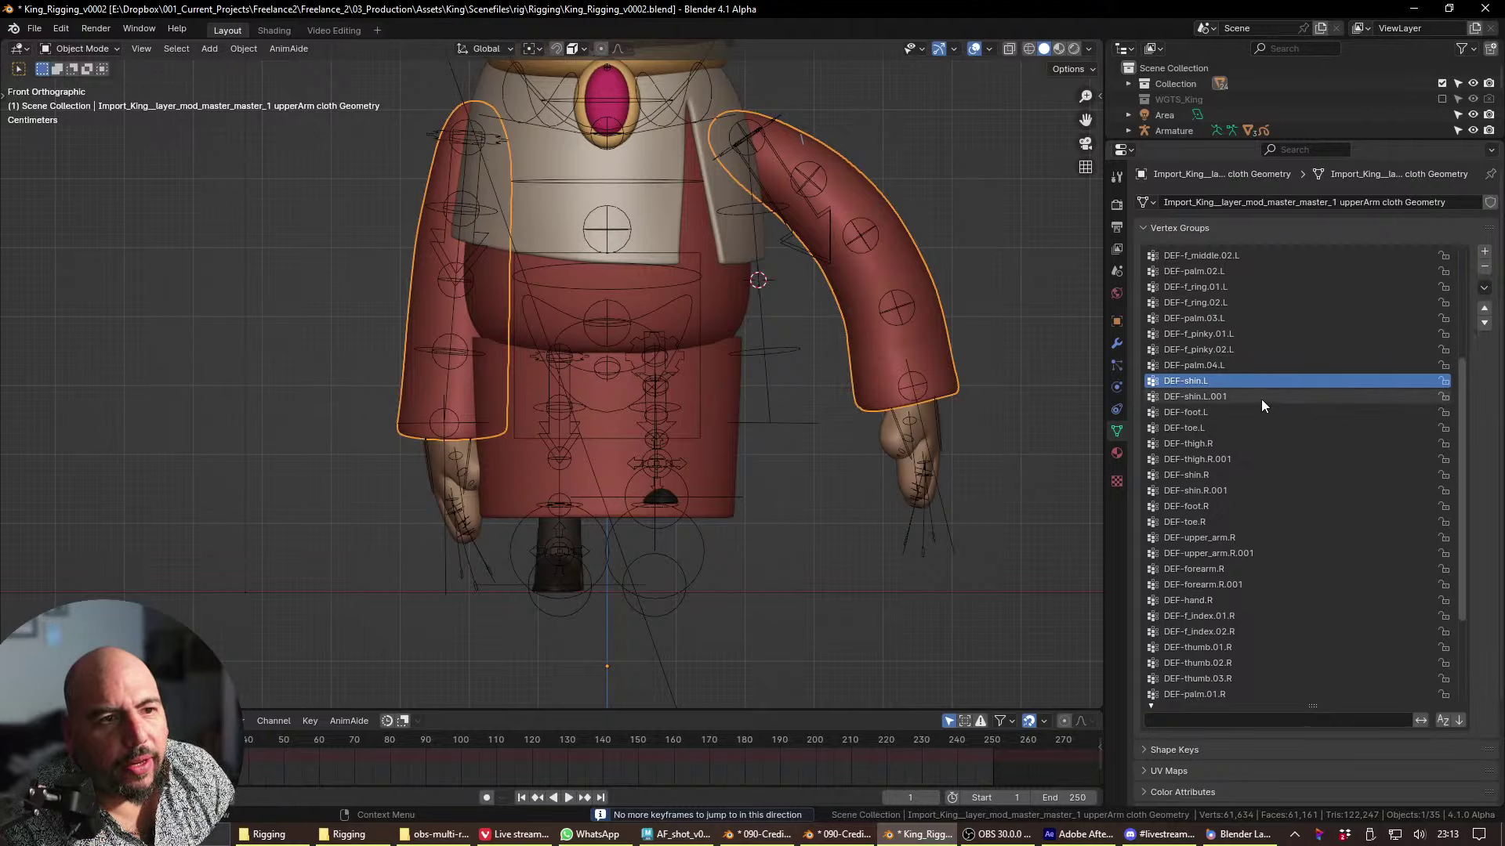
pyautogui.click(1262, 399)
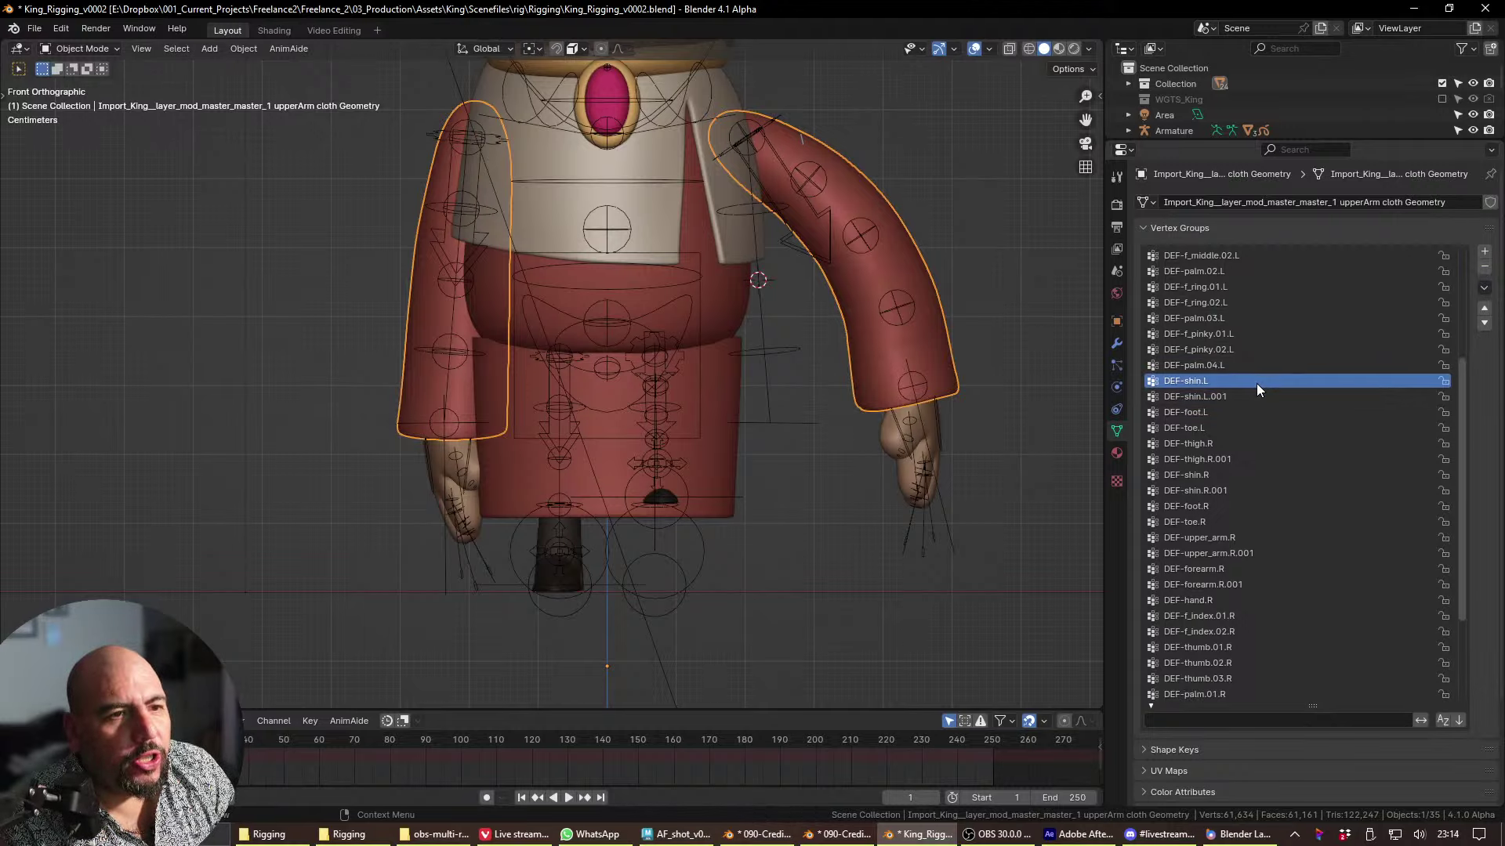
pyautogui.click(1484, 267)
pyautogui.click(1484, 267)
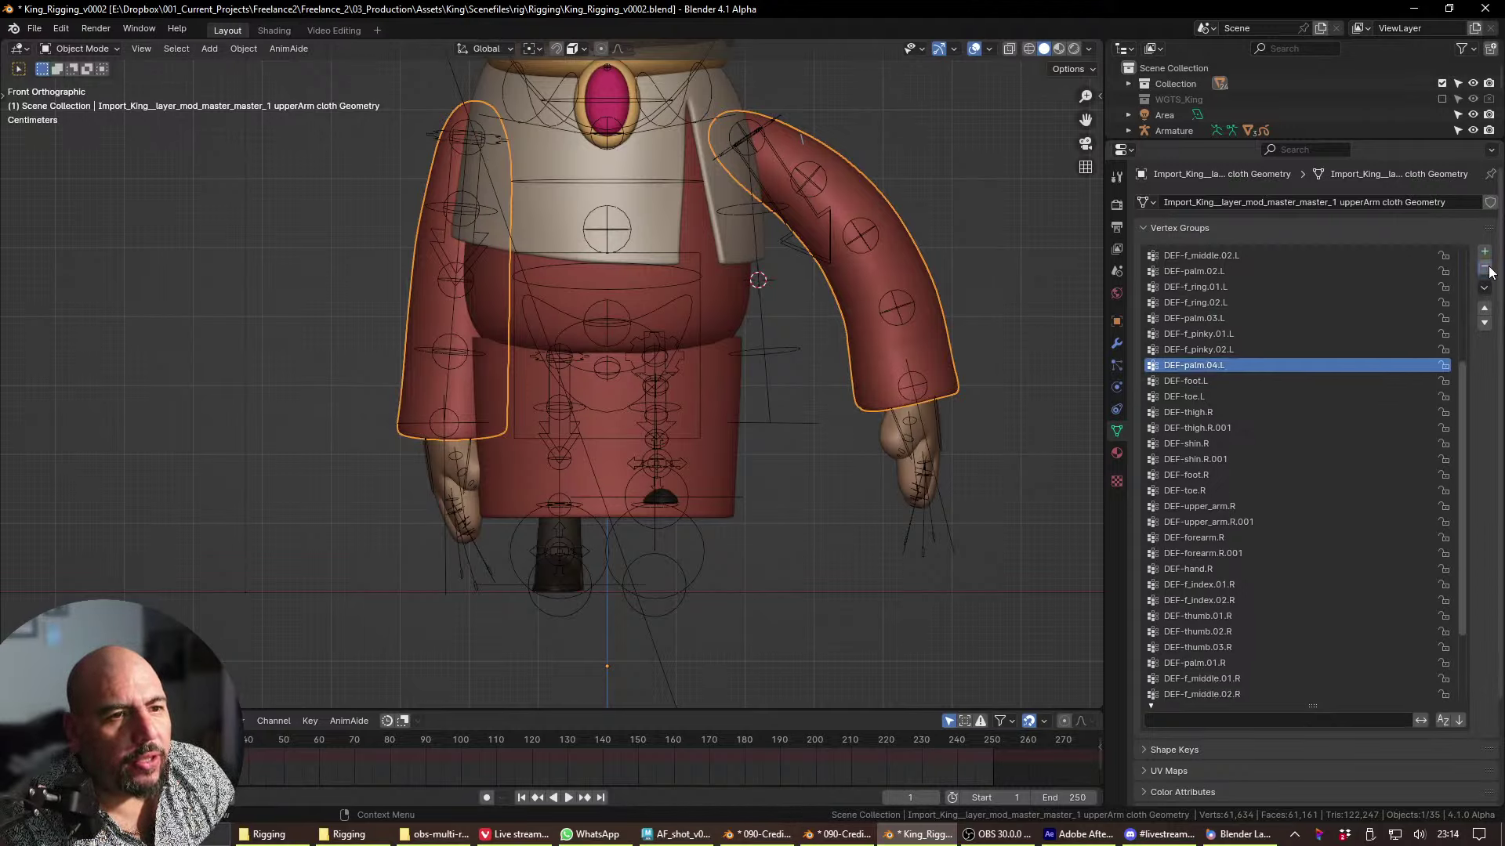
# - Remove the DEF-foot.L, DEF-toe.L and DEF-thigh.R vertex groups from the sleeve mesh
pyautogui.press('Down')
pyautogui.press('Down')
pyautogui.press('Down')
pyautogui.press('Down')
pyautogui.press('Down')
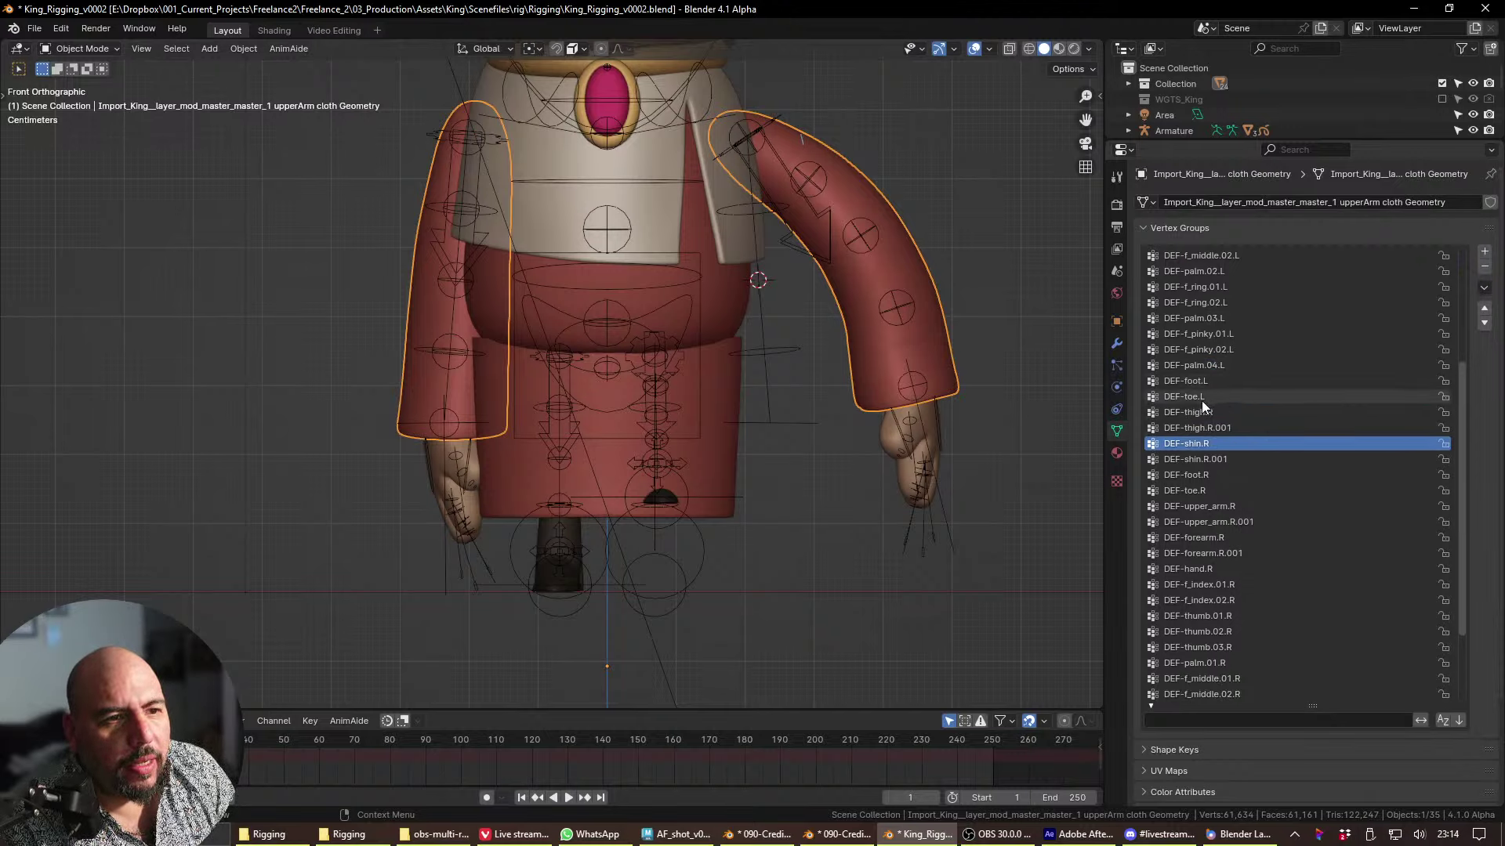
pyautogui.click(1219, 381)
pyautogui.click(1483, 267)
pyautogui.press('Down')
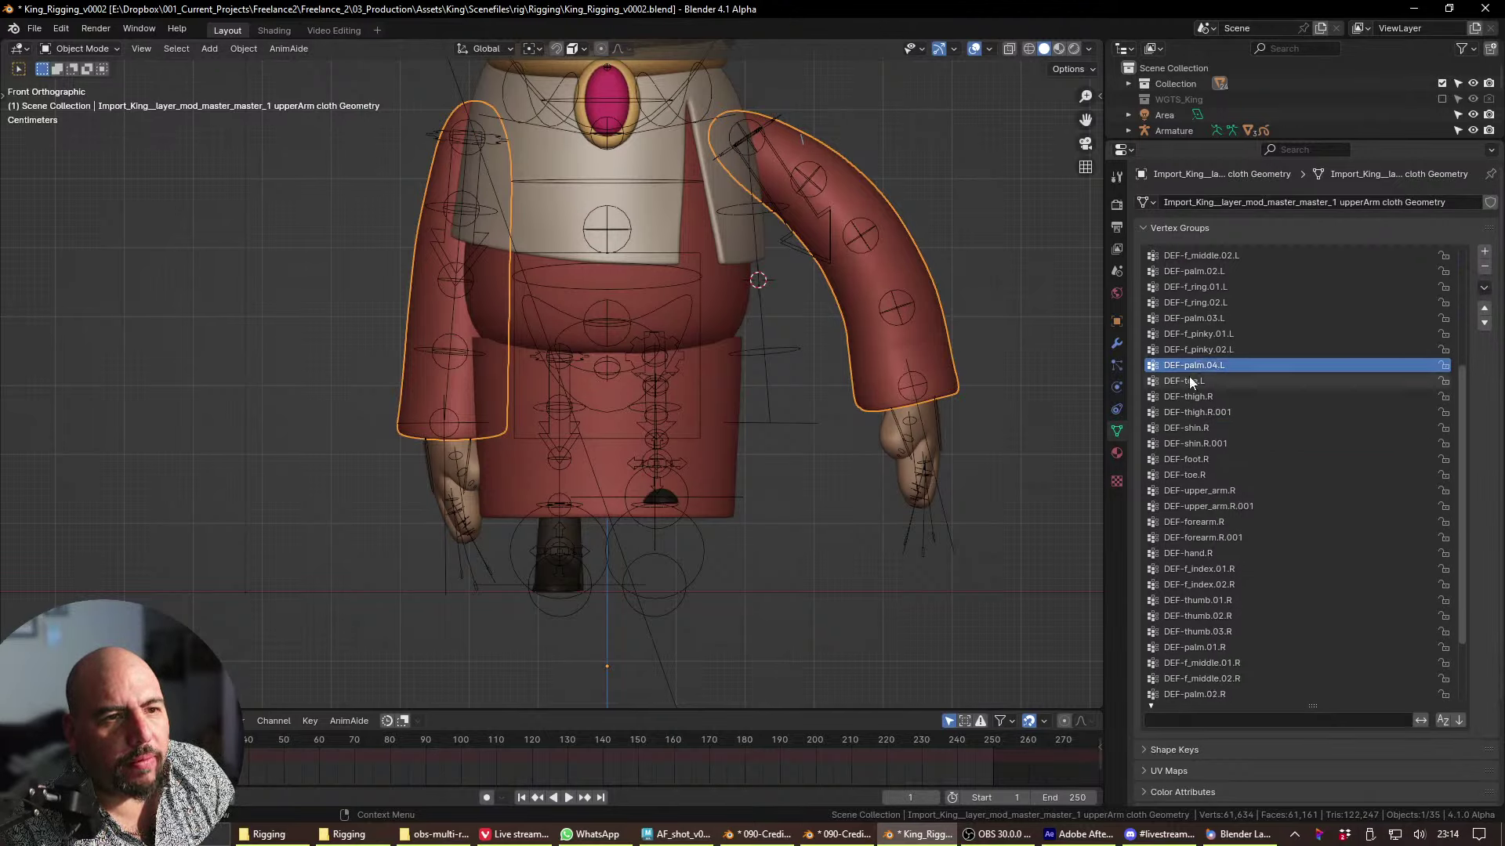
pyautogui.click(1274, 383)
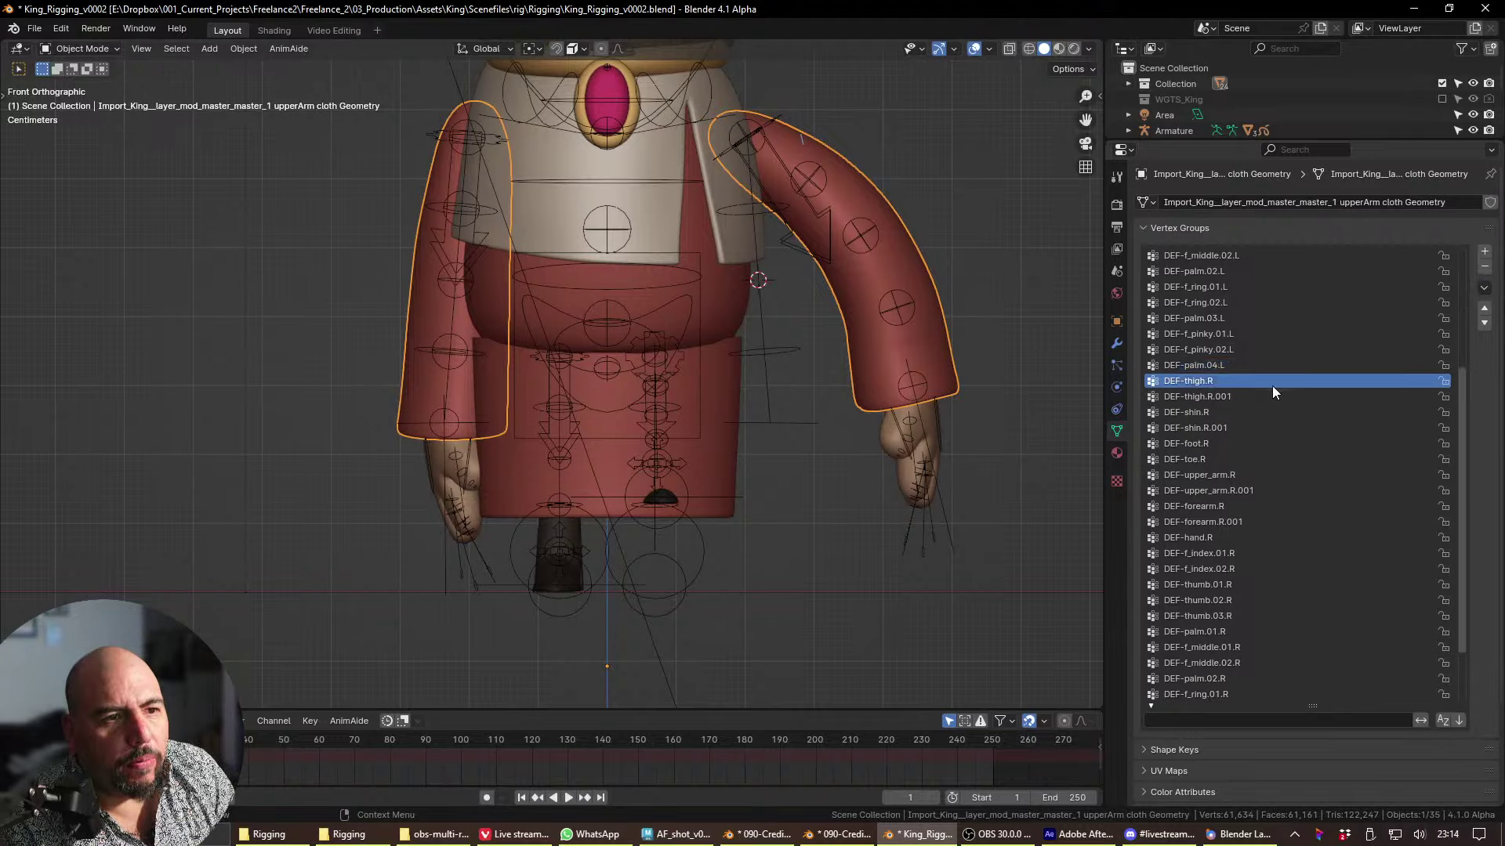
pyautogui.click(1484, 267)
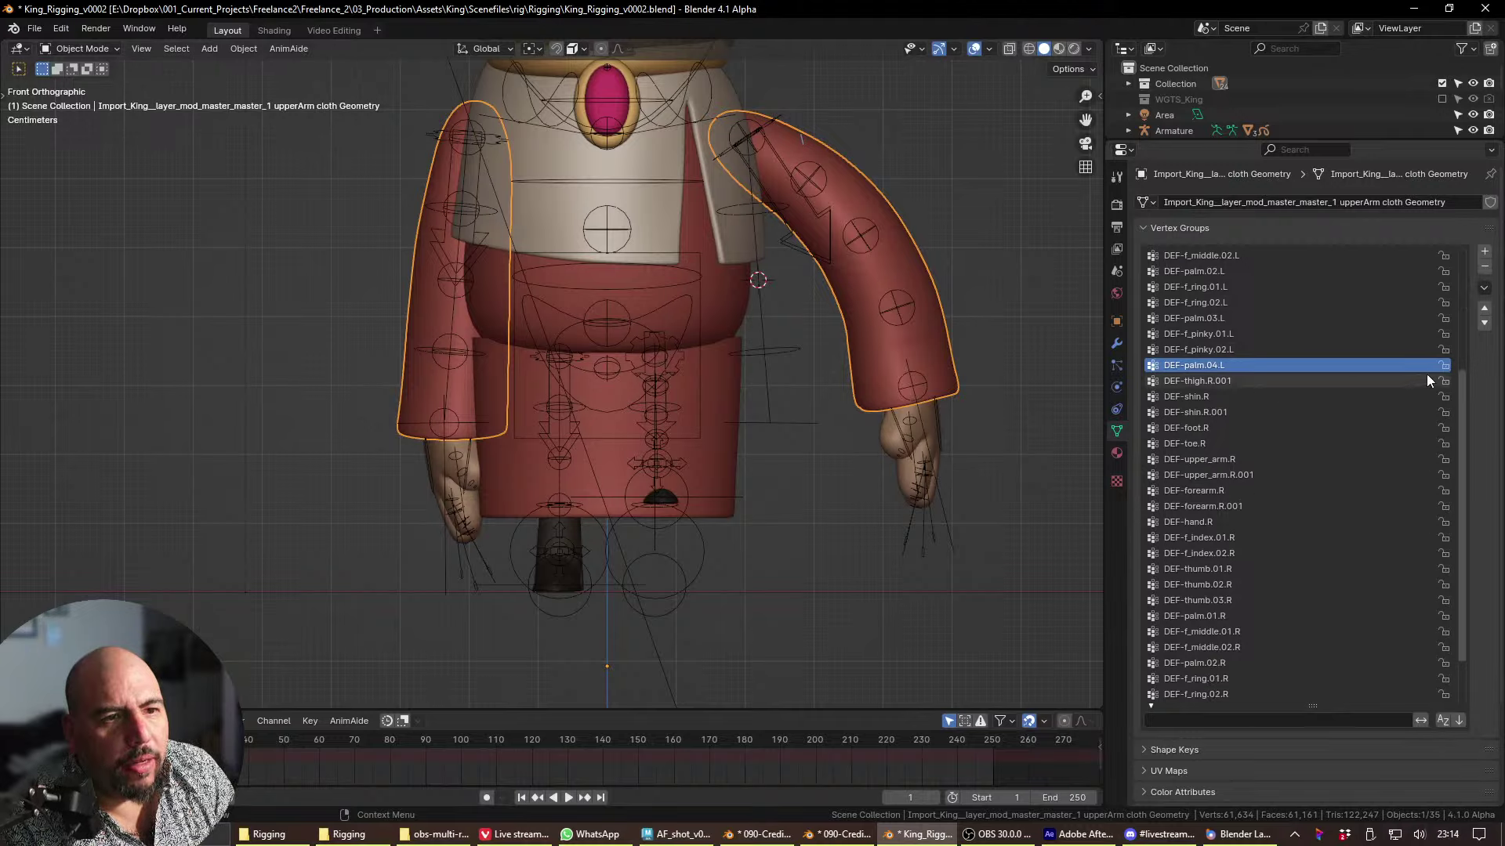
# - Lock the vertex groups from DEF-thigh.R.001 through DEF-toe.R, and invert all locks so only these leg groups are unlocked
pyautogui.moveTo(1445, 383); pyautogui.dragTo(1445, 445)
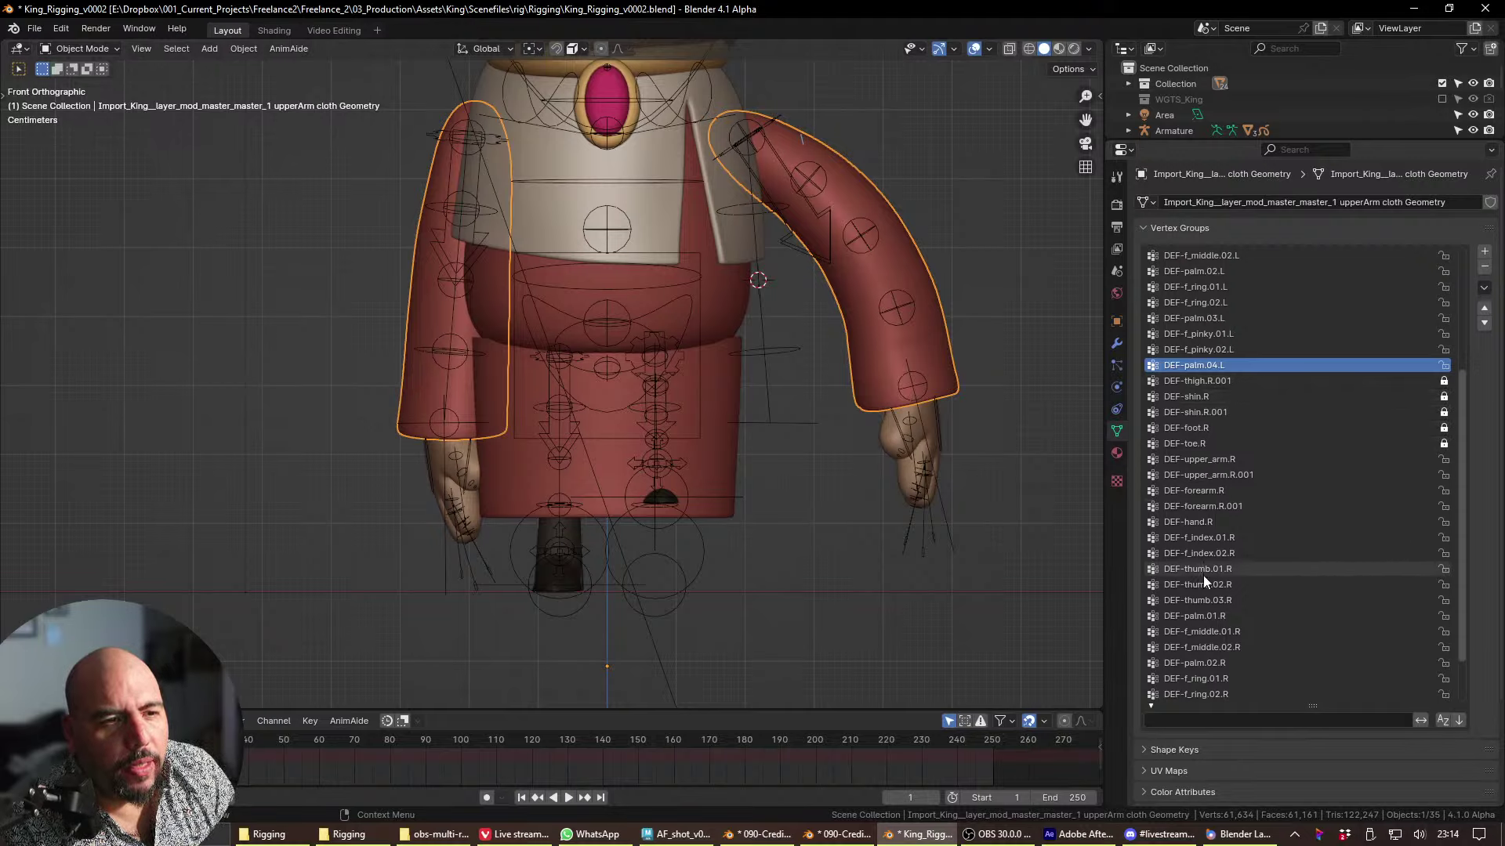
pyautogui.scroll(-4, 1218, 681)
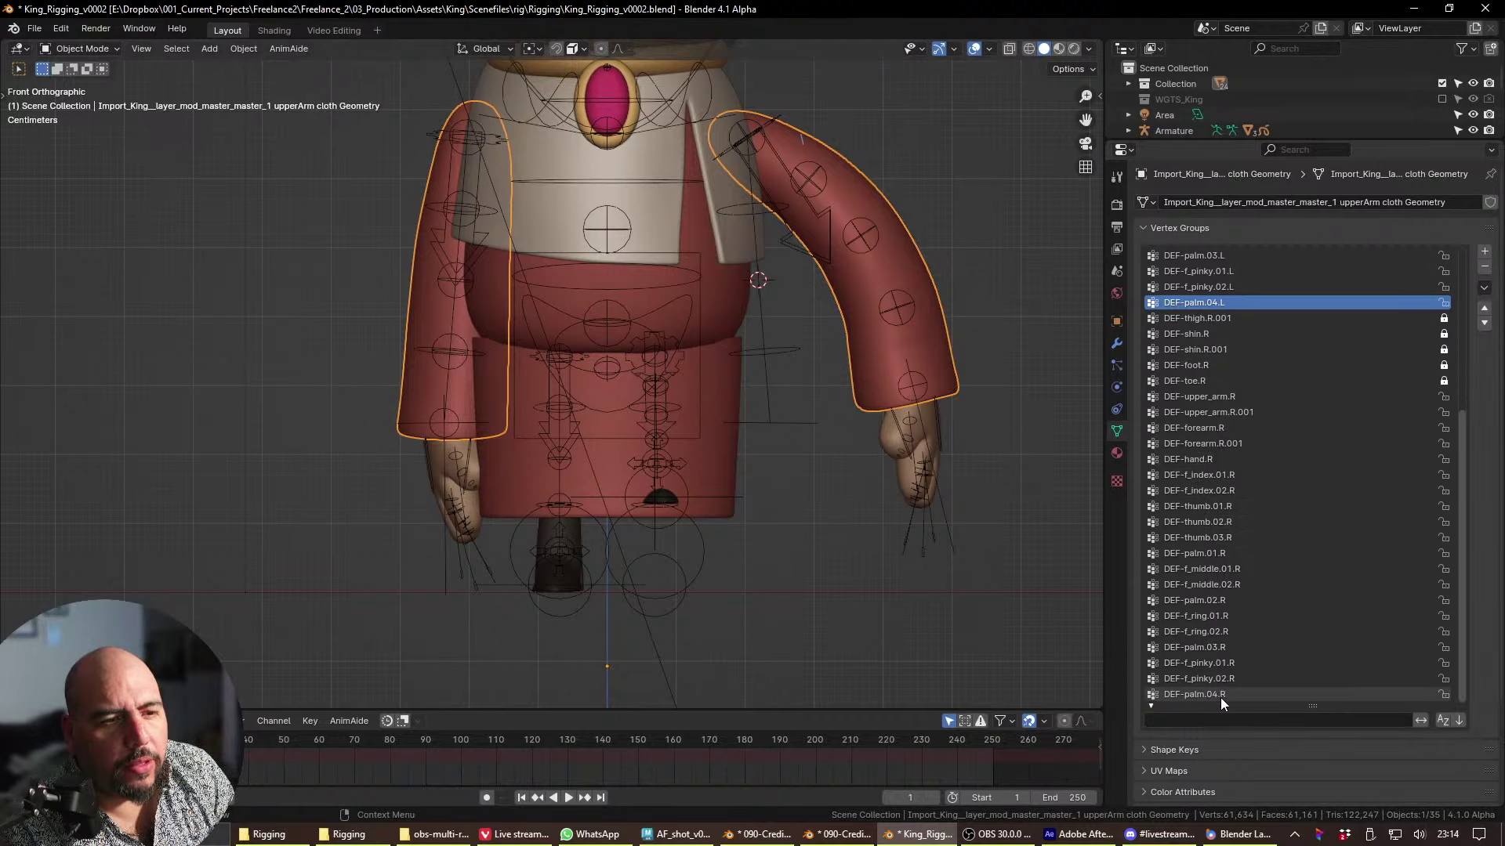
pyautogui.click(1483, 288)
pyautogui.click(1425, 516)
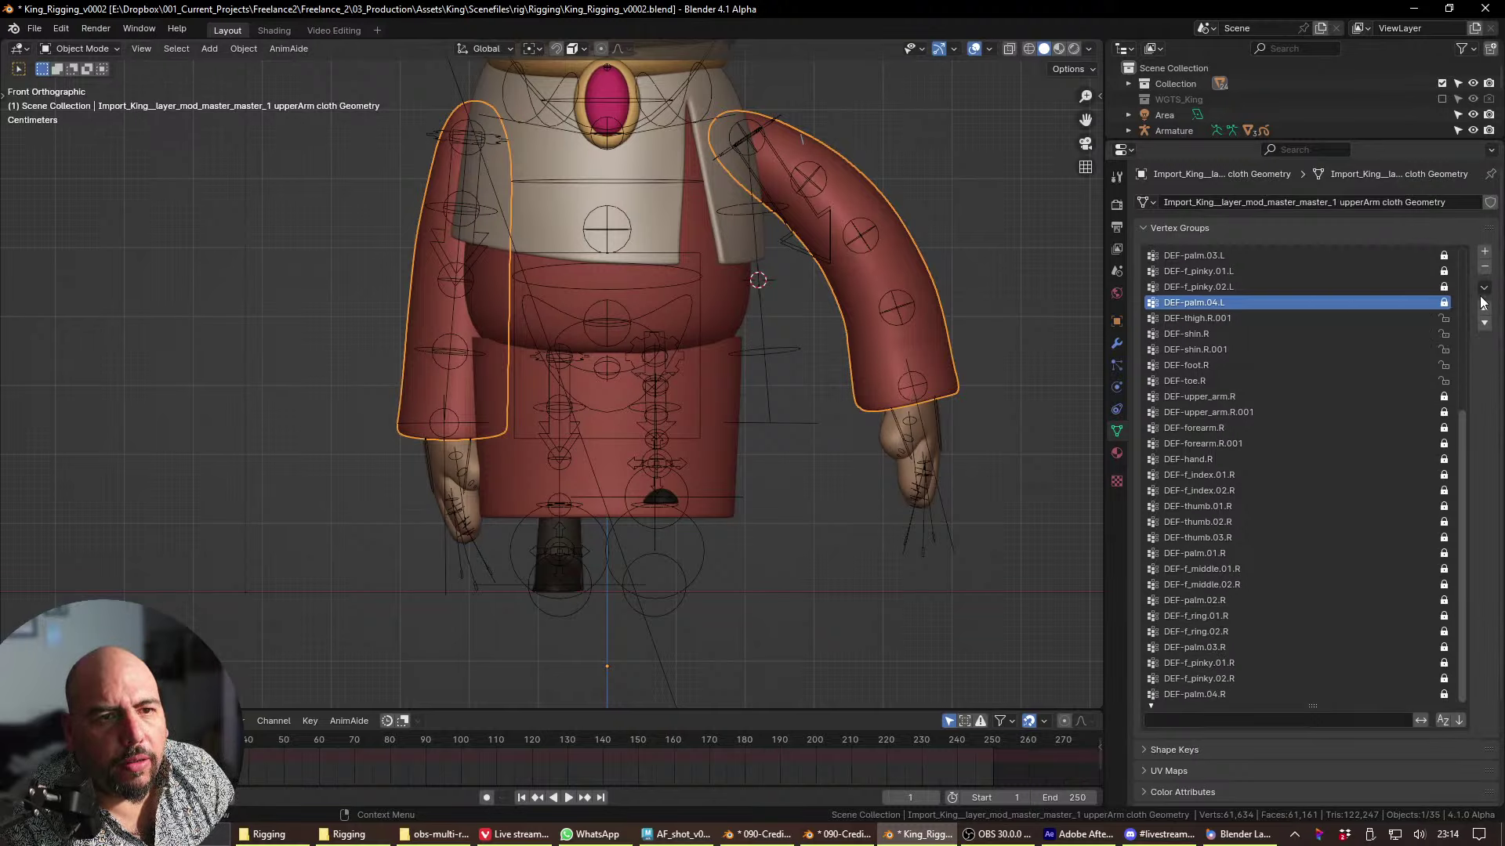
# - Delete all unlocked vertex groups from the sleeve mesh and unlock every remaining group
pyautogui.click(1483, 287)
pyautogui.click(1418, 446)
pyautogui.scroll(10, 1383, 448)
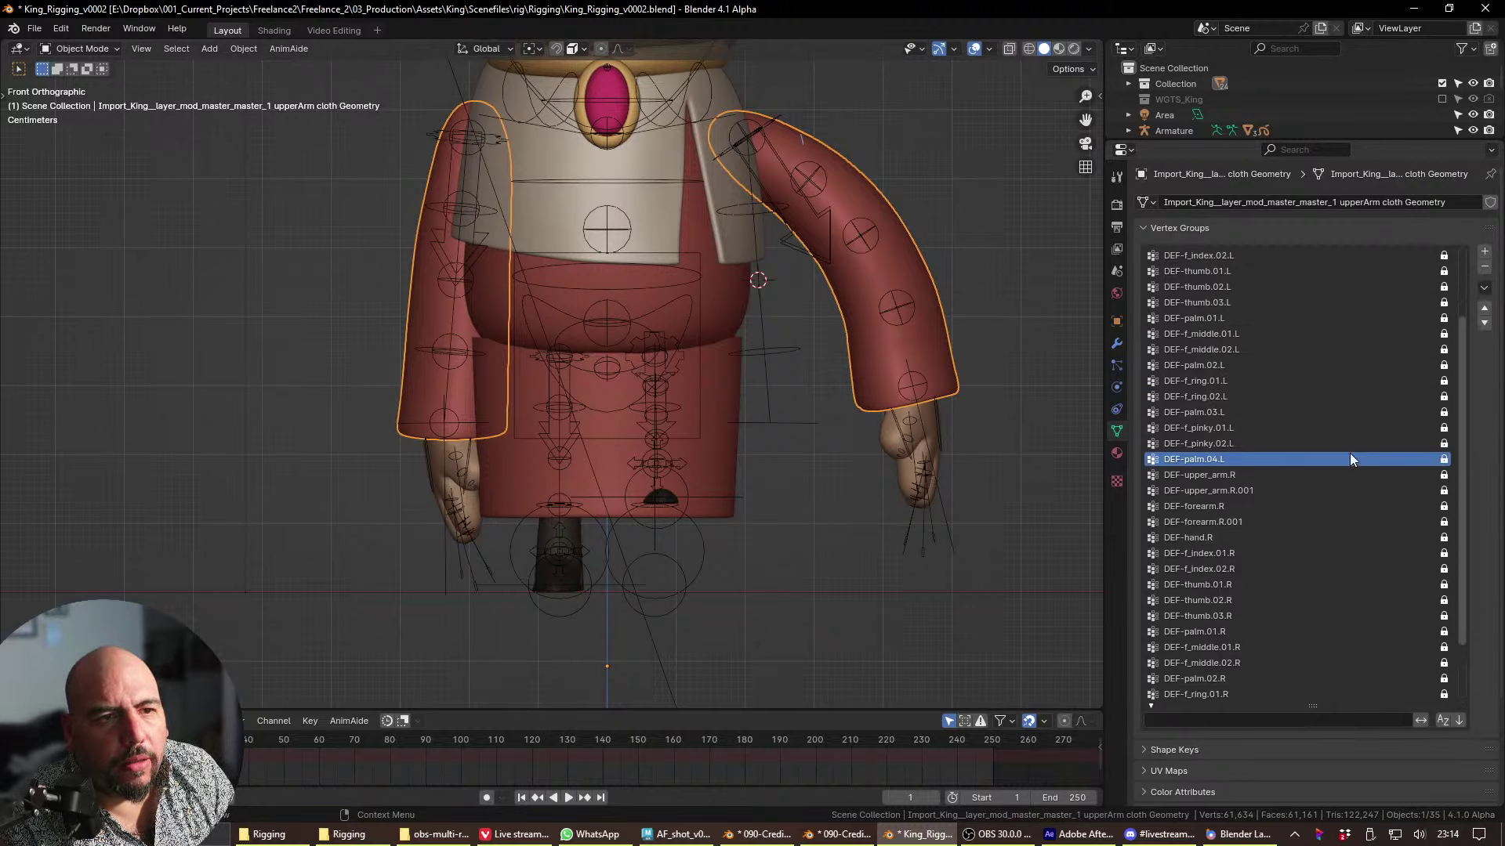
pyautogui.click(1484, 287)
pyautogui.click(1431, 496)
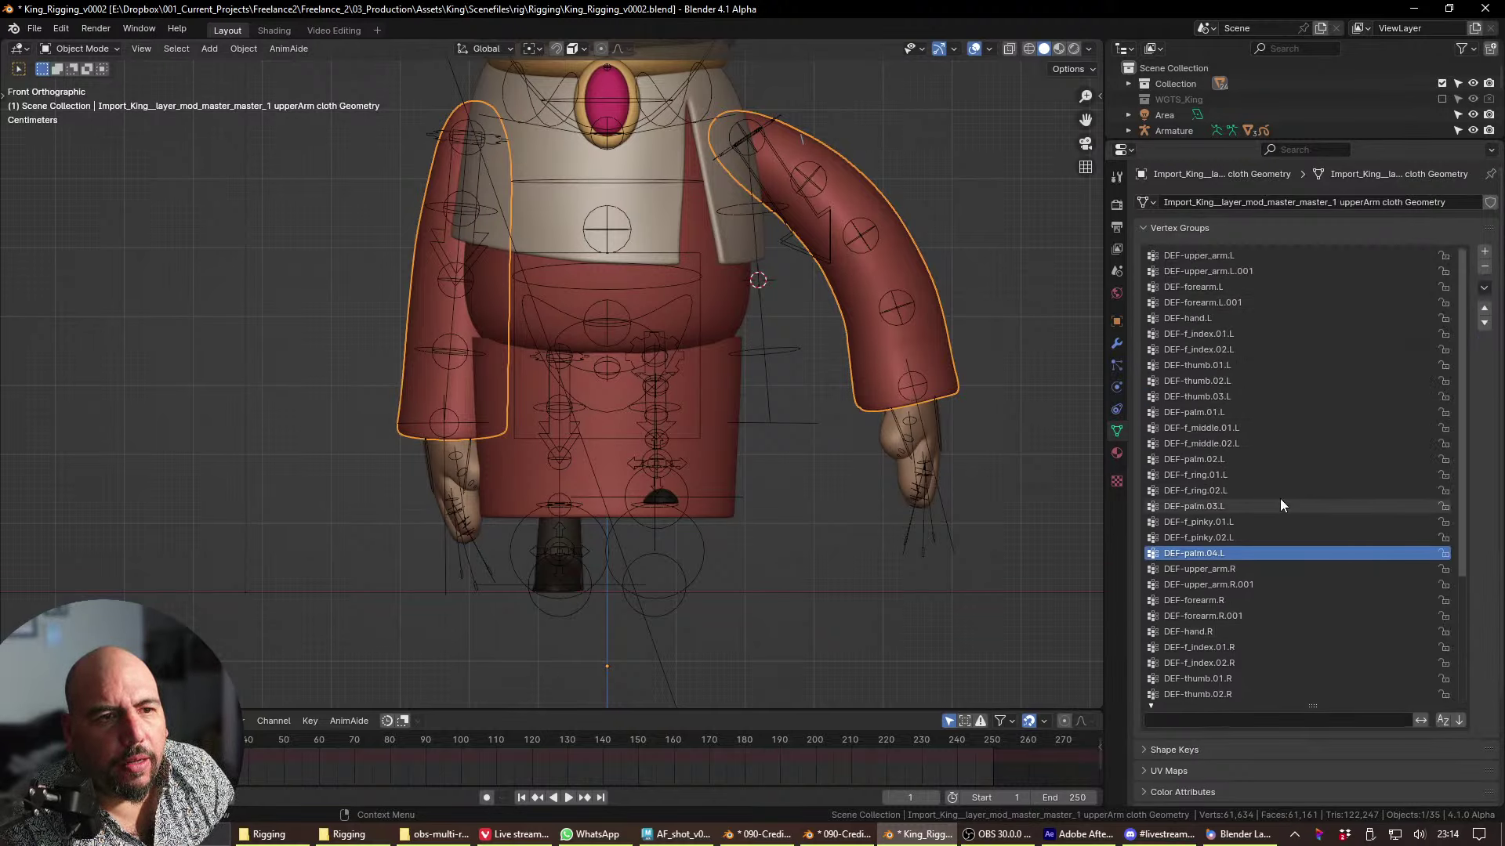
# - Select the King armature in front view and switch it to Pose Mode
pyautogui.scroll(10, 820, 430)
pyautogui.scroll(-12, 891, 421)
pyautogui.scroll(4, 890, 422)
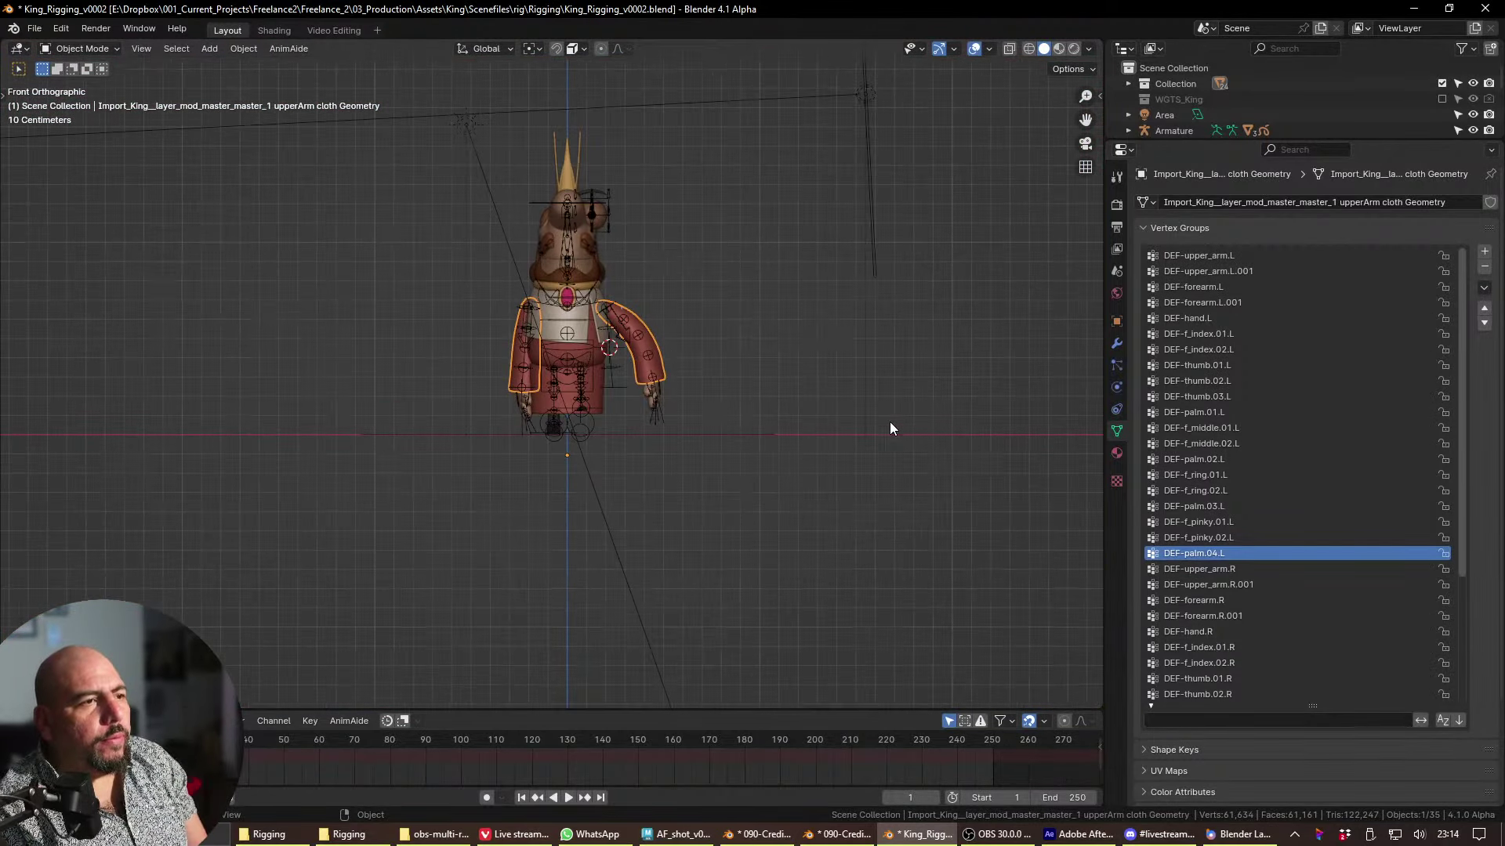
pyautogui.moveTo(890, 421); pyautogui.dragTo(791, 520, button='middle')
pyautogui.press('KP_1')
pyautogui.scroll(3, 776, 502)
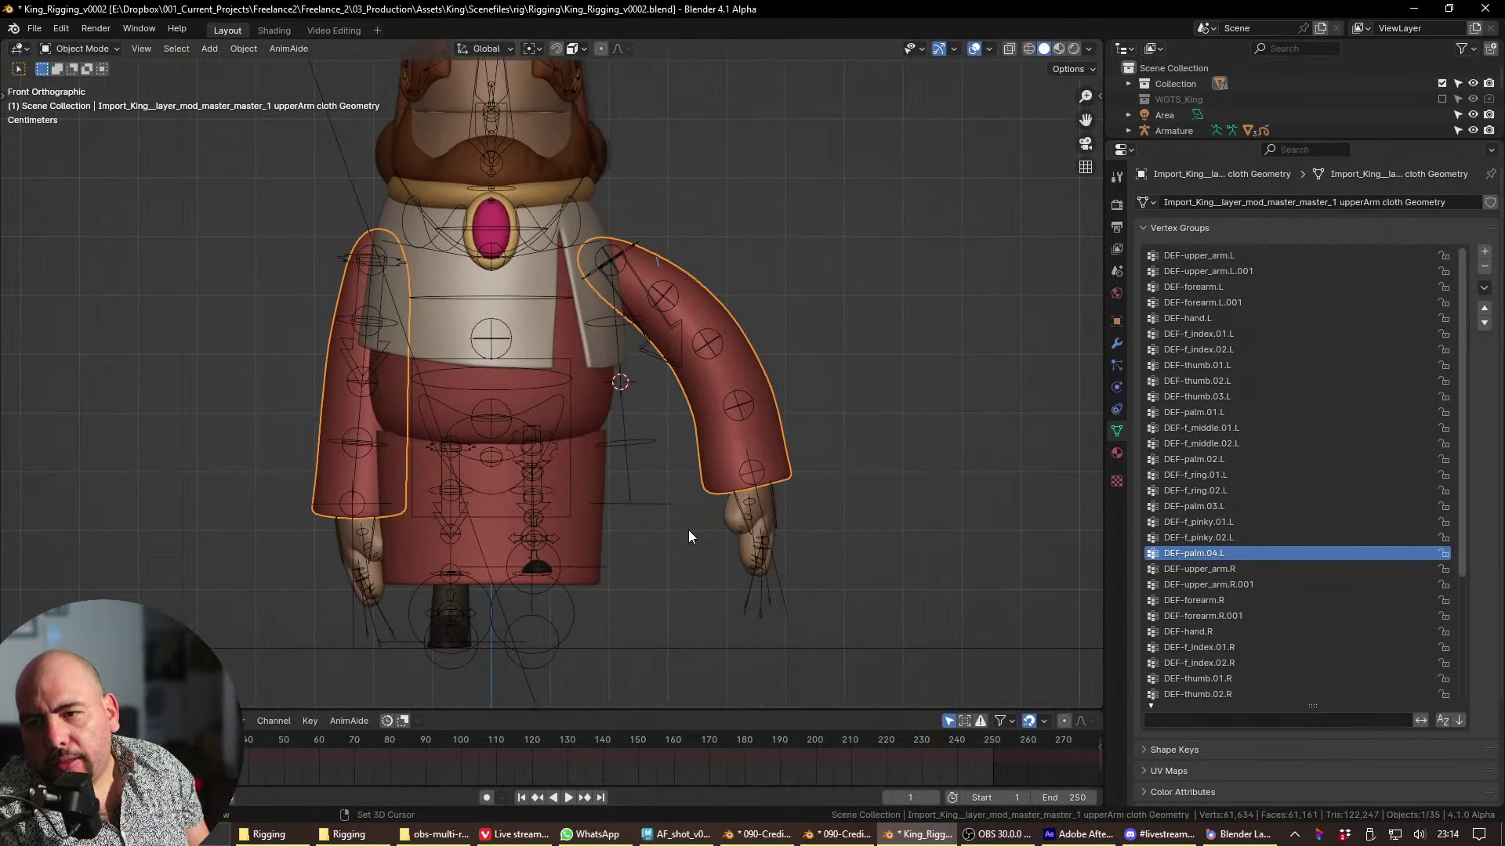
pyautogui.keyDown('shift'); pyautogui.moveTo(659, 500); pyautogui.dragTo(761, 558, button='middle'); pyautogui.keyUp('shift')
pyautogui.click(833, 552)
pyautogui.hotkey('ctrl', 'Tab')
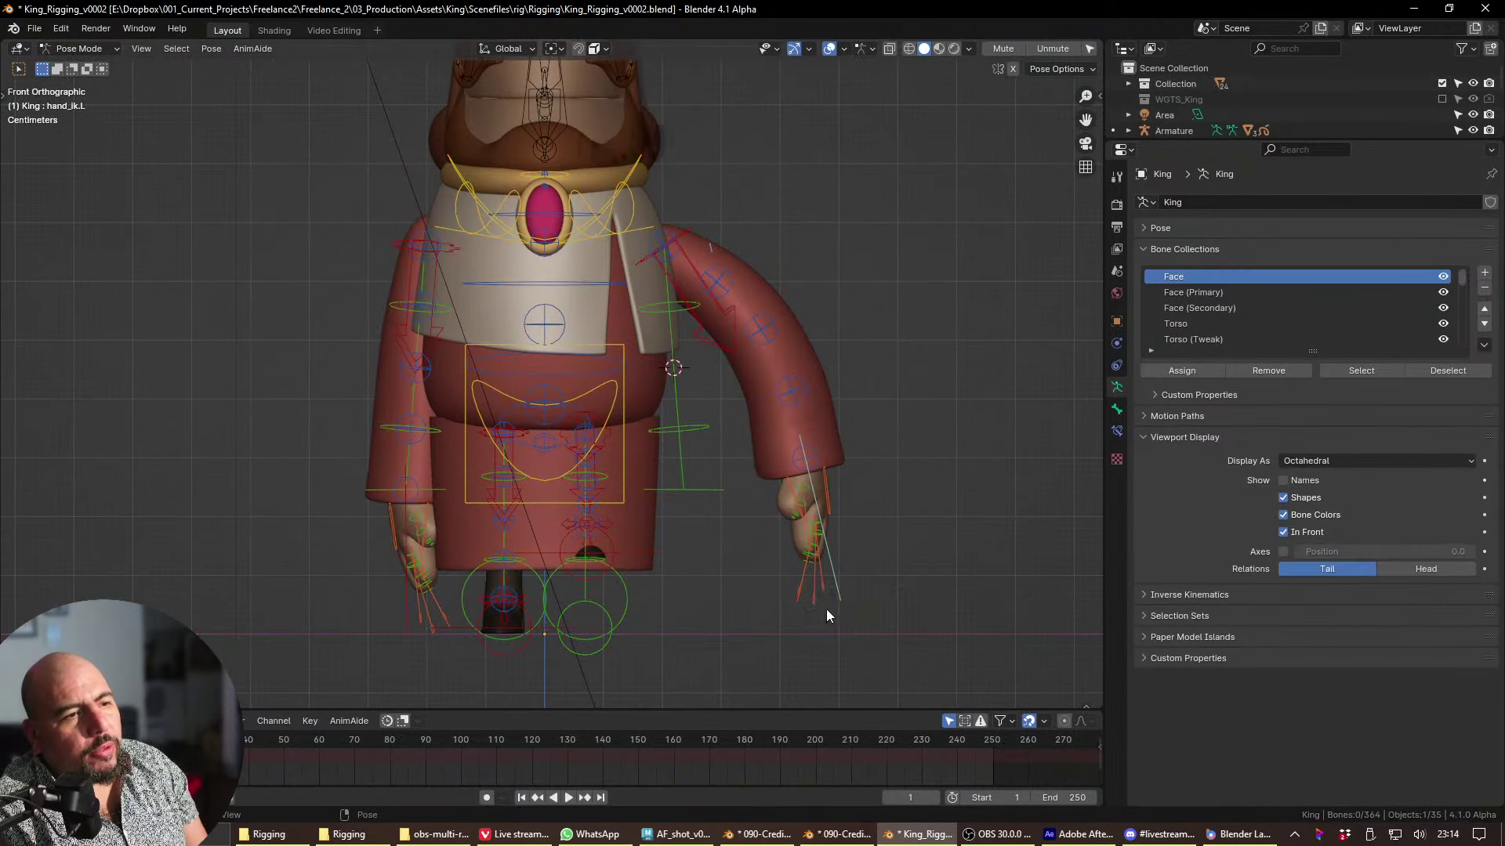
# - In the side view, move and rotate the left hand IK control to raise the hand forward, level with the belly
pyautogui.click(831, 577)
pyautogui.press('`')
pyautogui.click(877, 560)
pyautogui.press('g')
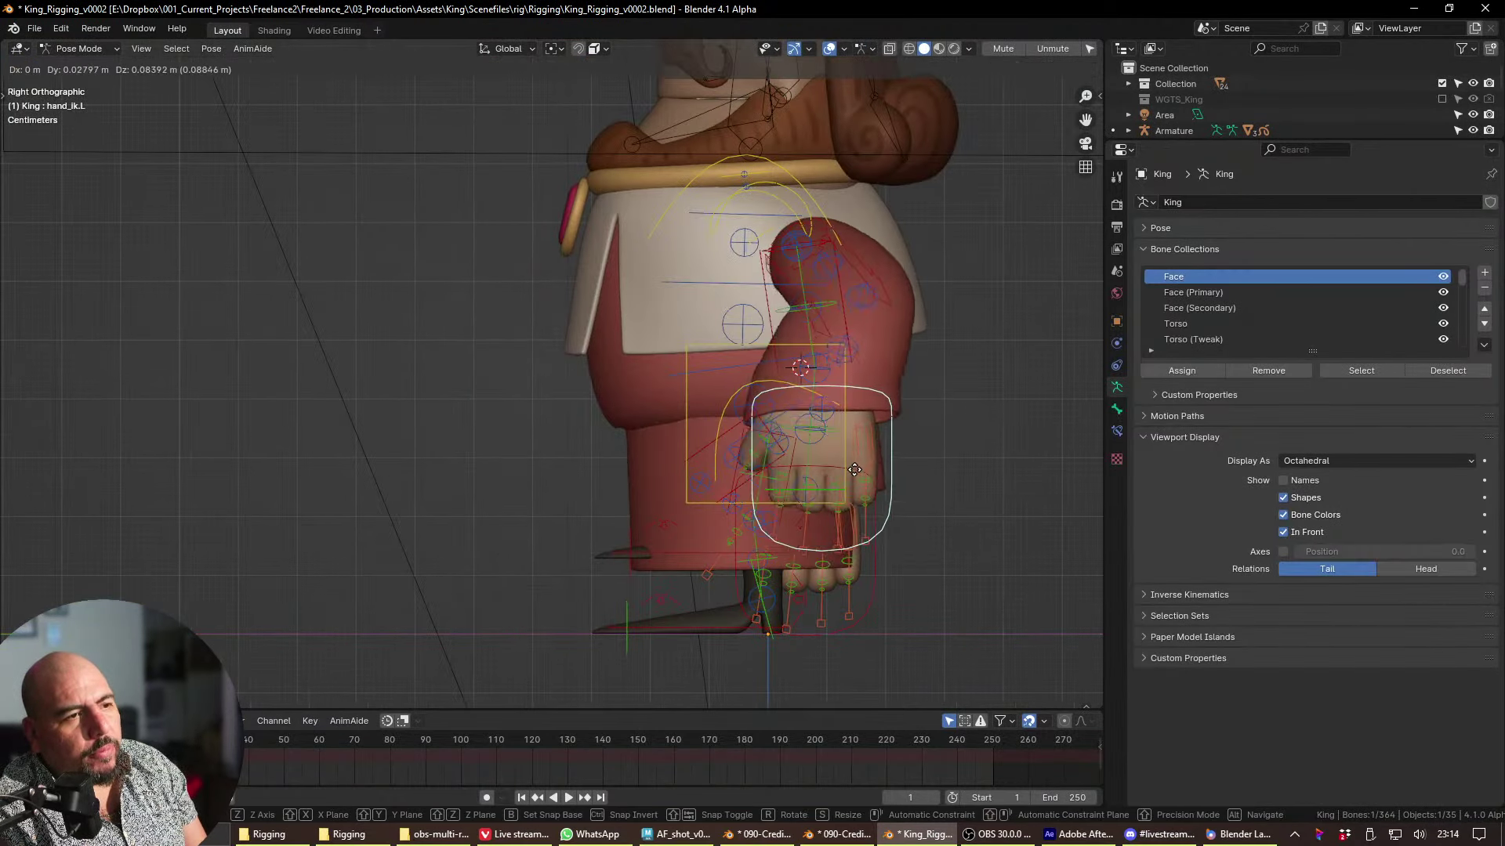
pyautogui.click(815, 431)
pyautogui.press('r')
pyautogui.click(836, 492)
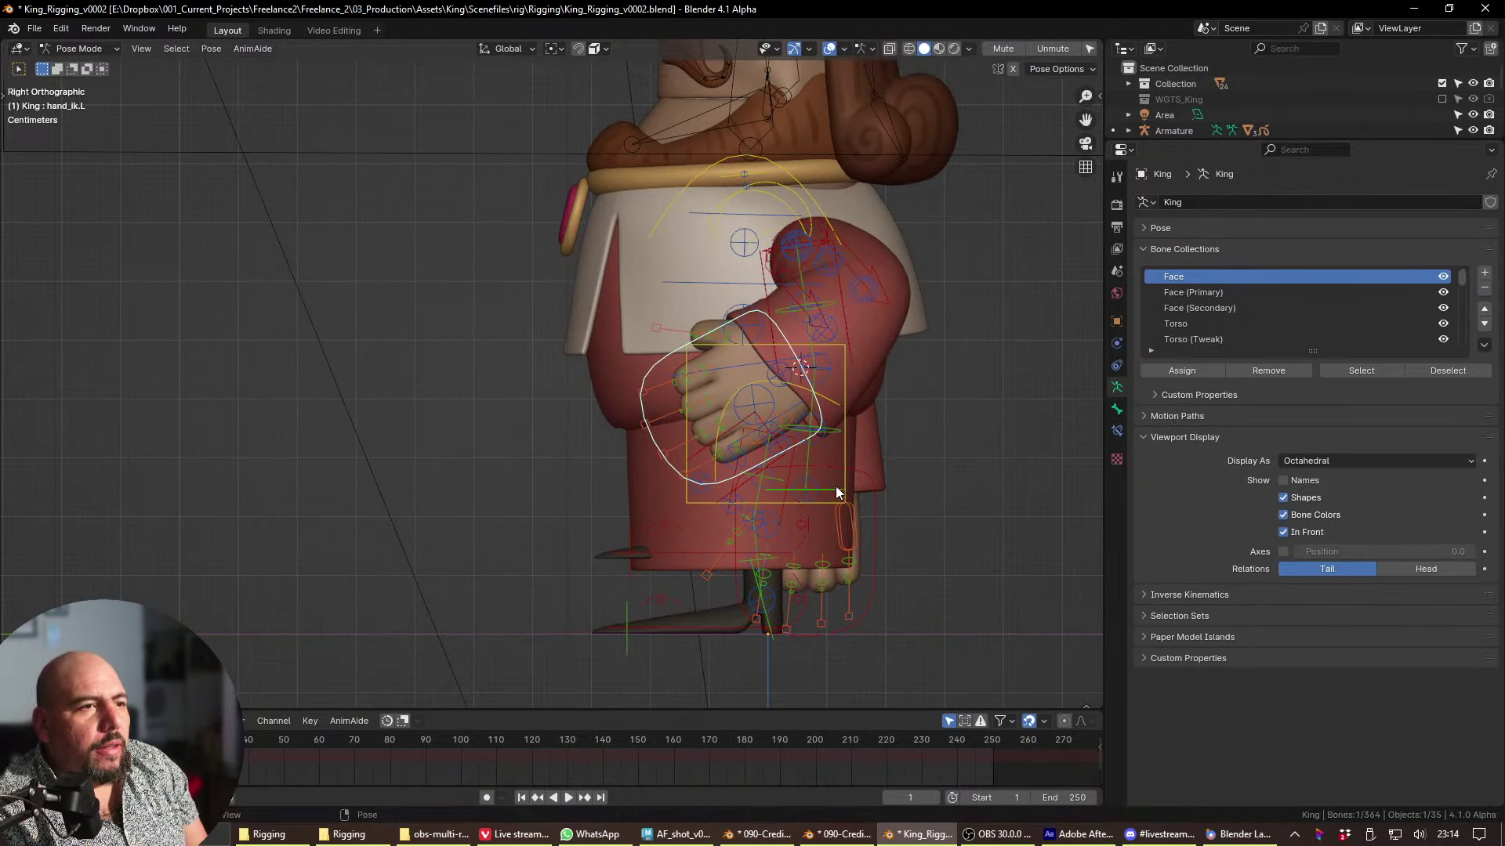
pyautogui.press('g')
pyautogui.click(764, 475)
pyautogui.press('r')
pyautogui.click(740, 476)
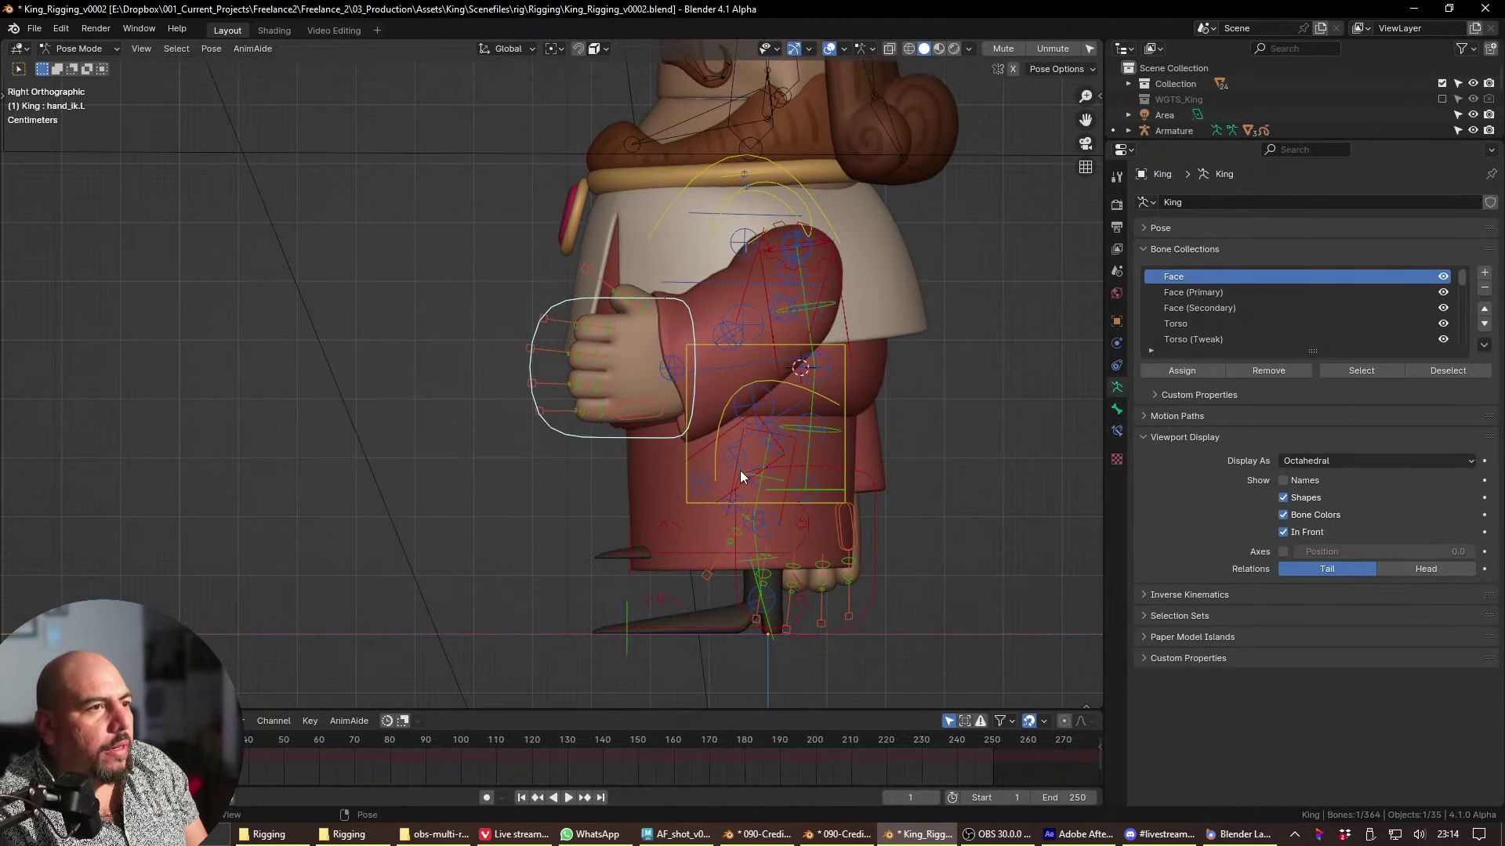
# - Rotate the left palm control slightly in the side view, and trackball-rotate it from an angled view to adjust the finger spread
pyautogui.click(677, 434)
pyautogui.press('r')
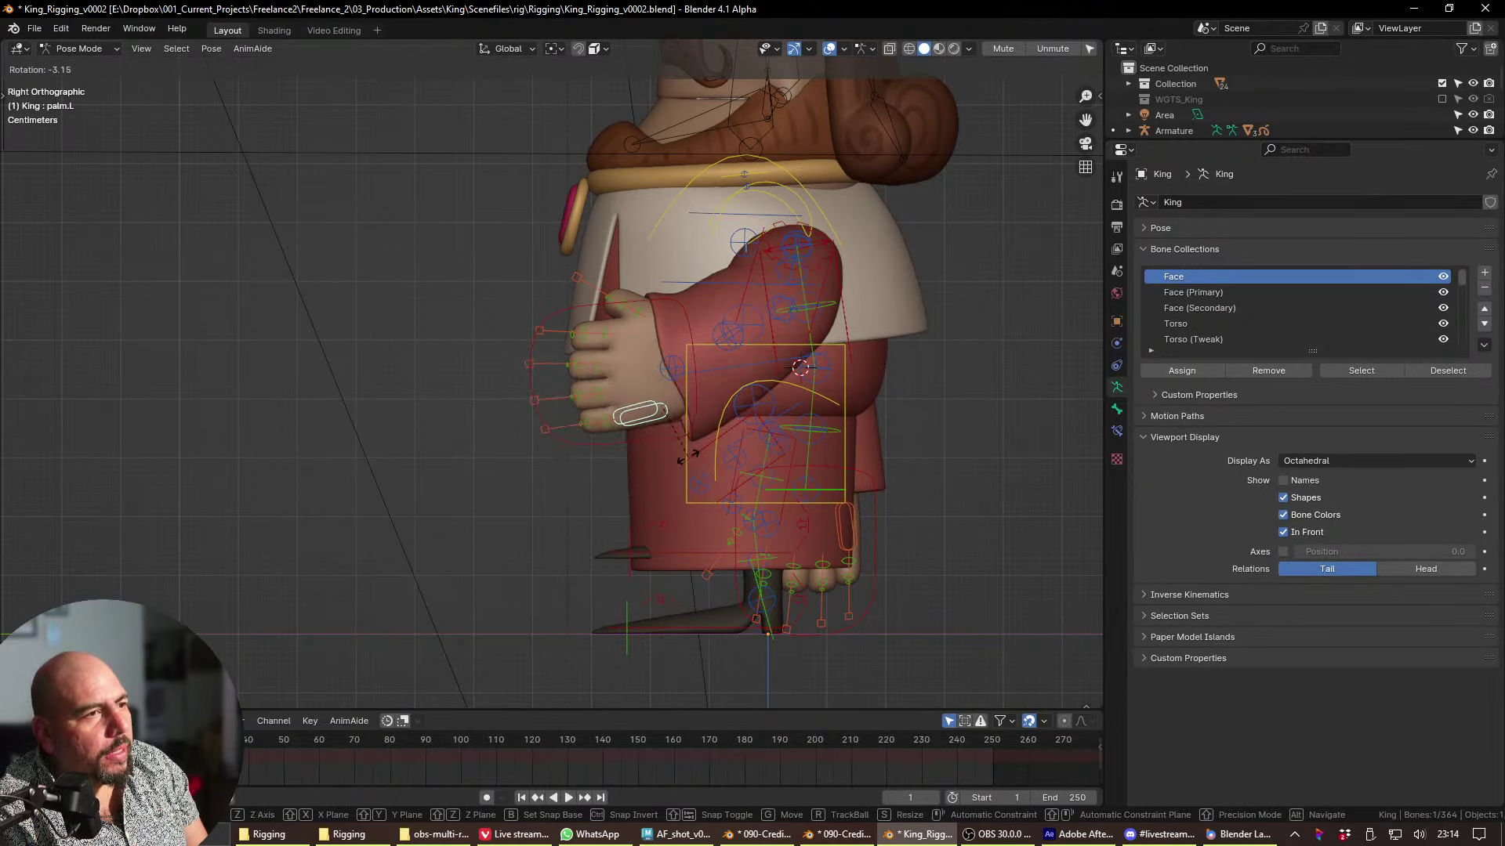
pyautogui.click(663, 453)
pyautogui.moveTo(663, 453); pyautogui.dragTo(702, 427, button='middle')
pyautogui.press('r')
pyautogui.press('r')
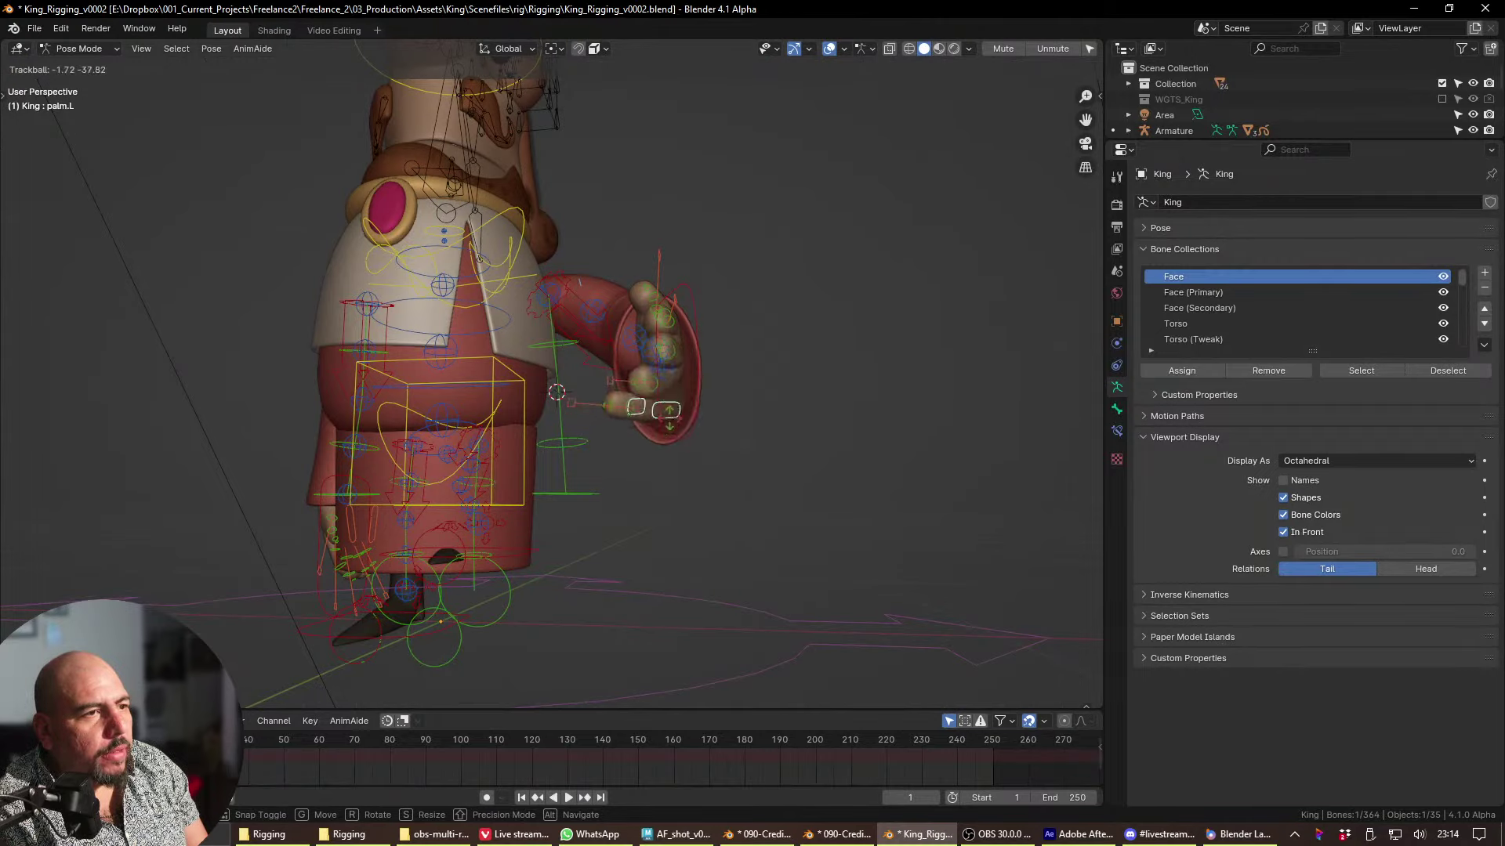
pyautogui.click(767, 475)
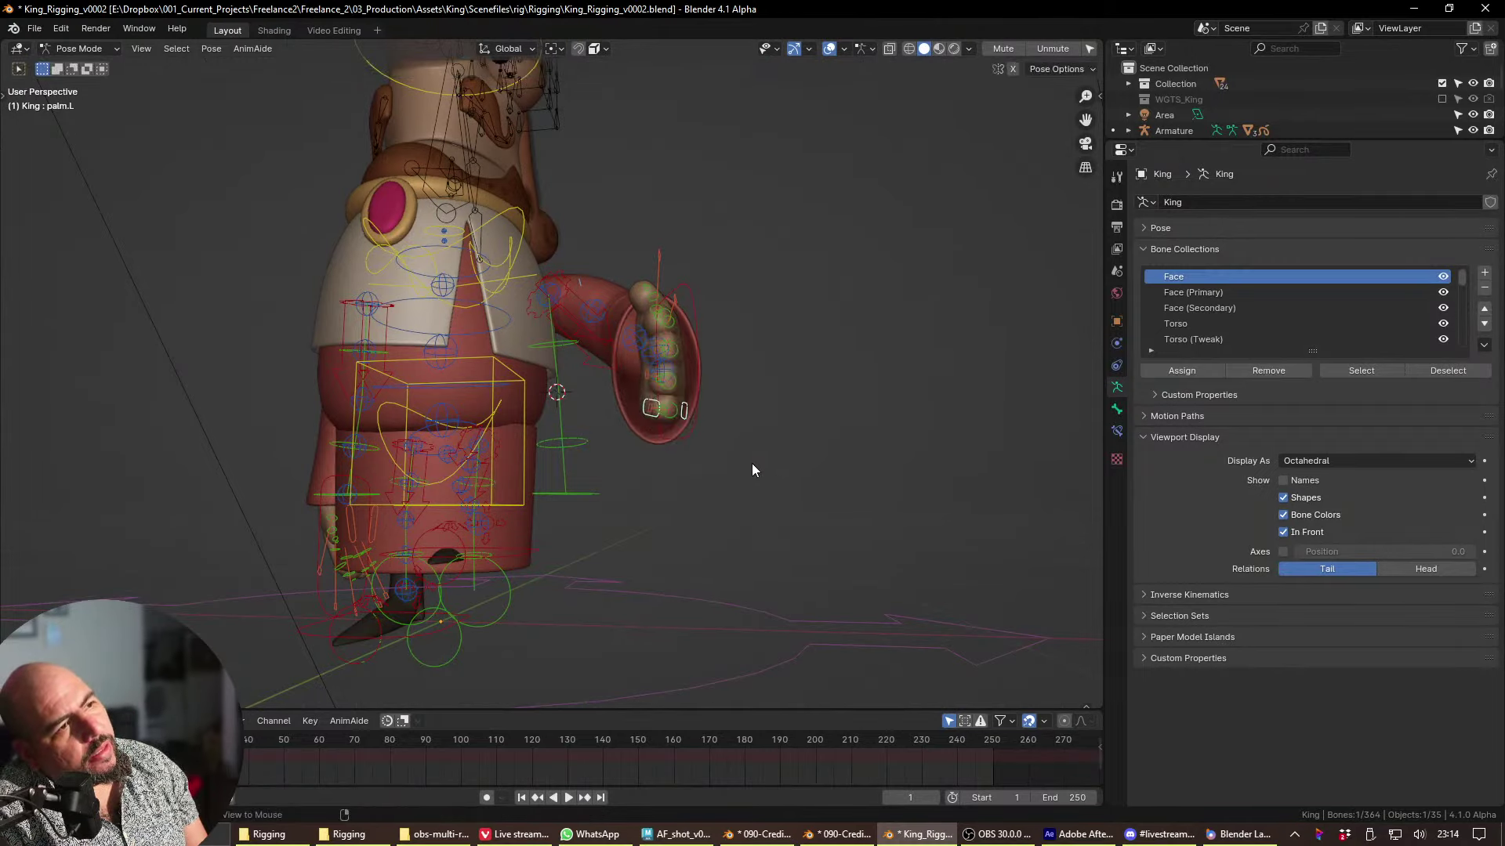
# - Trackball-rotate the left palm control again from another angle and check the hand and sleeve cuff up close from the side
pyautogui.moveTo(753, 468); pyautogui.dragTo(504, 444, button='middle')
pyautogui.scroll(2, 884, 431)
pyautogui.press('r')
pyautogui.press('r')
pyautogui.click(830, 456)
pyautogui.scroll(5, 684, 290)
pyautogui.moveTo(684, 290); pyautogui.dragTo(660, 358, button='middle')
pyautogui.press('KP_3')
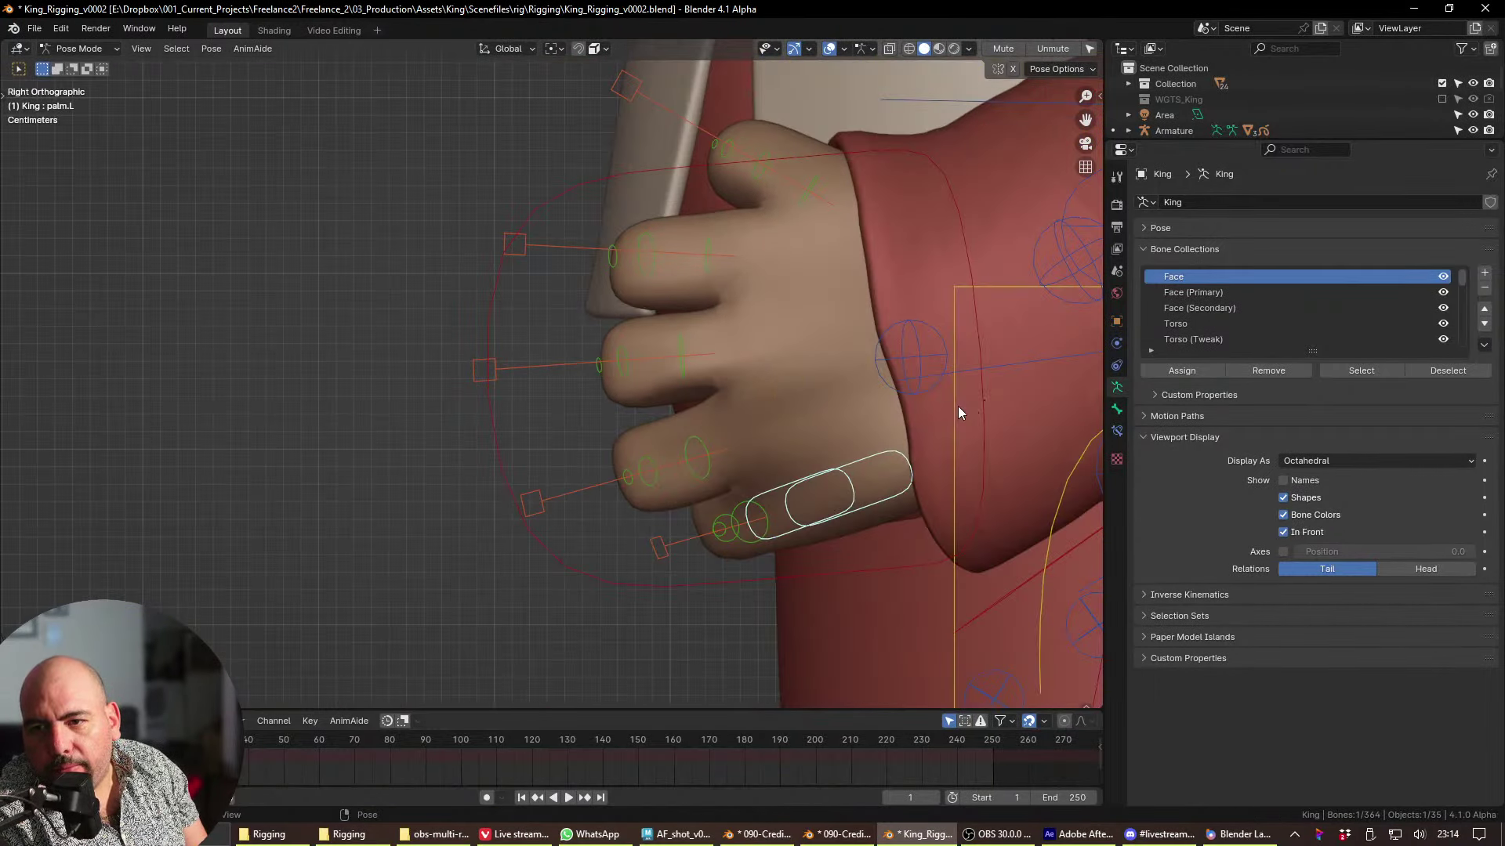
pyautogui.keyDown('shift'); pyautogui.moveTo(849, 379); pyautogui.dragTo(683, 454, button='middle'); pyautogui.keyUp('shift')
pyautogui.scroll(-3, 572, 616)
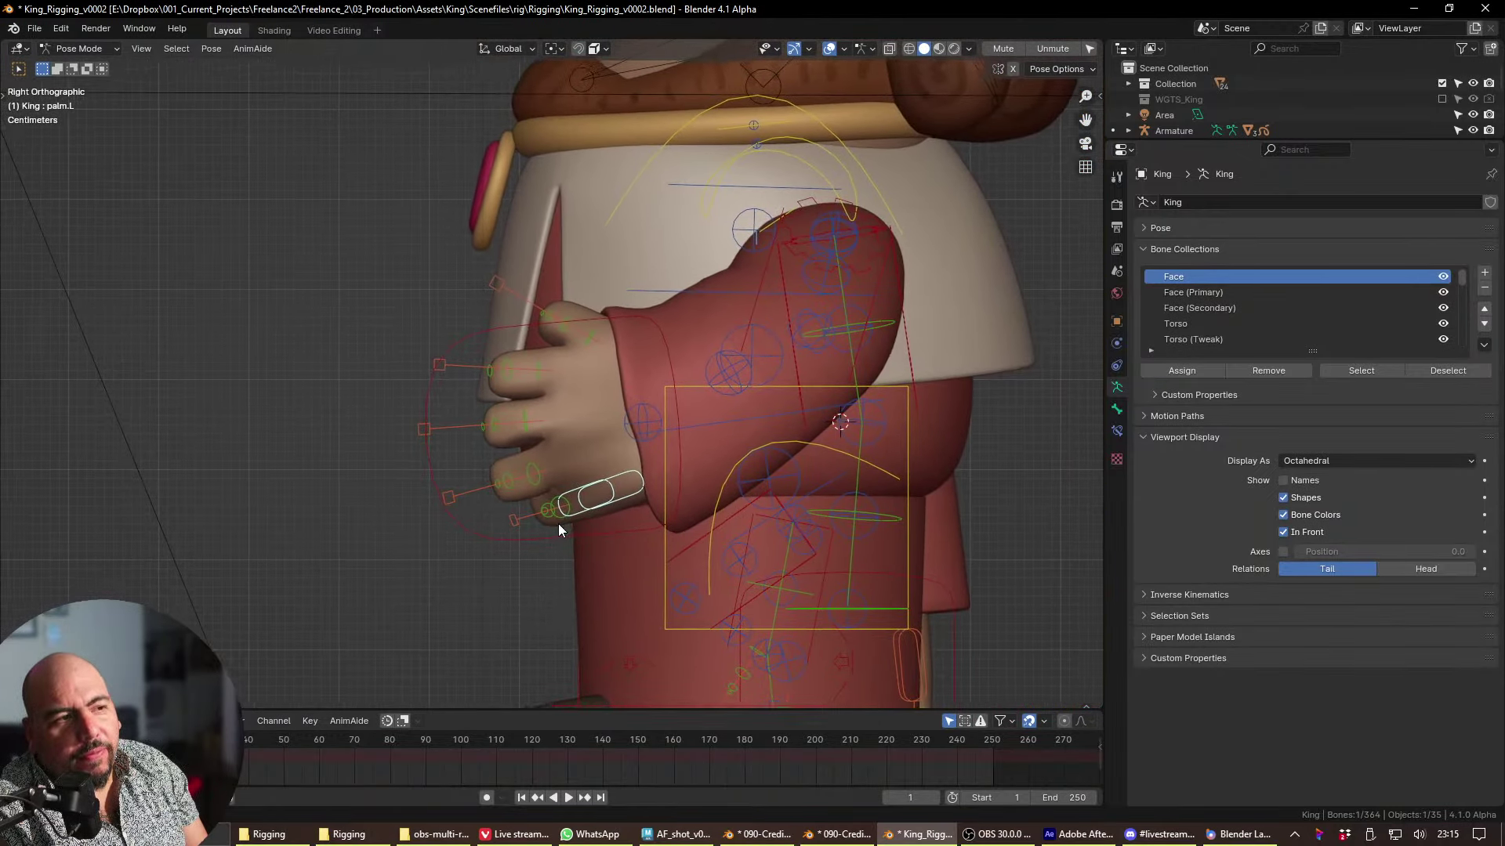
pyautogui.keyDown('shift'); pyautogui.moveTo(558, 523); pyautogui.dragTo(516, 565, button='middle'); pyautogui.keyUp('shift')
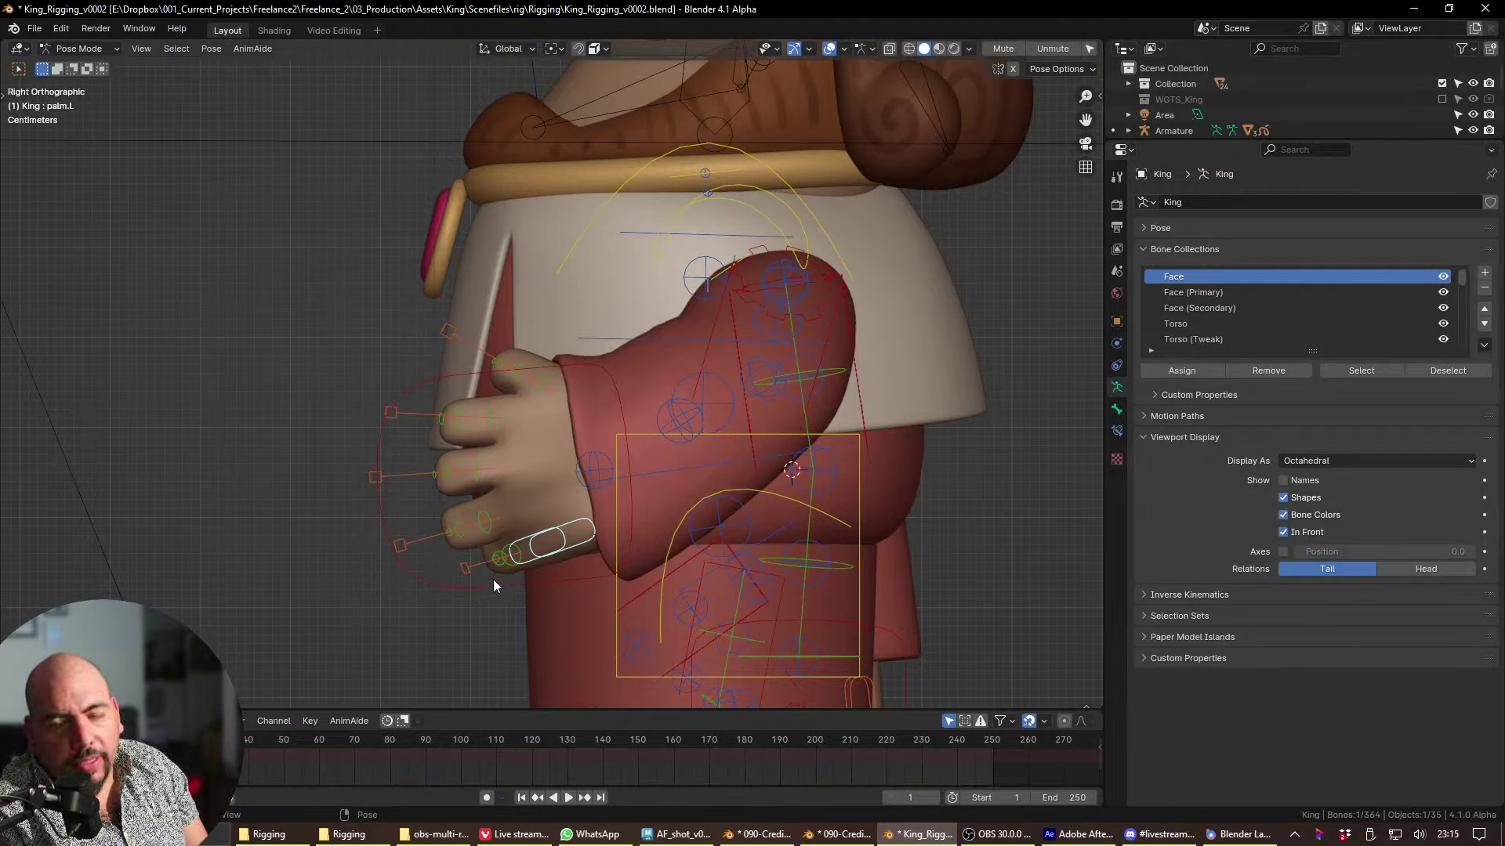
pyautogui.click(468, 568)
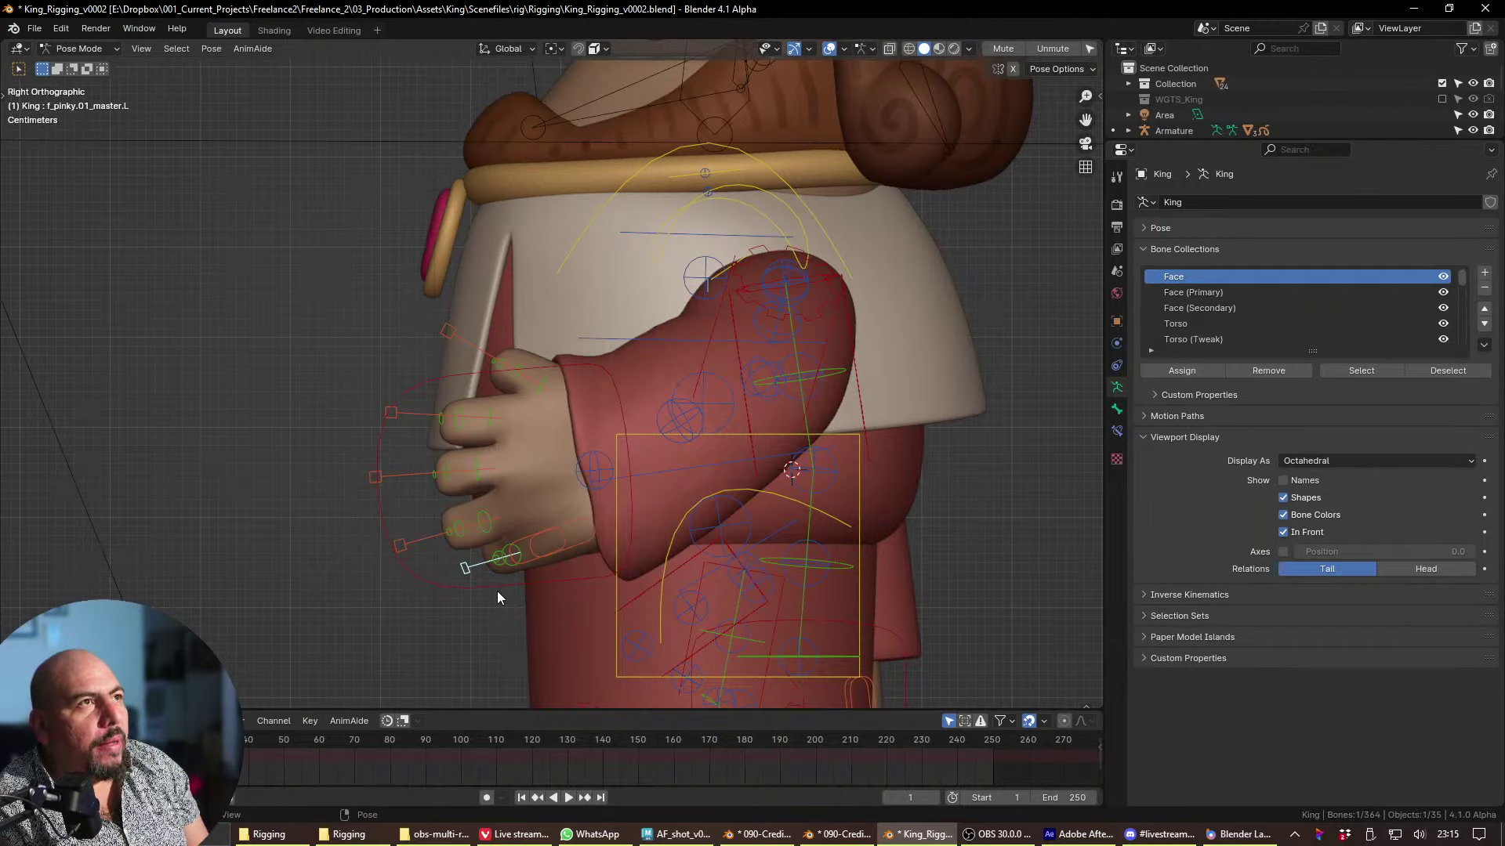
pyautogui.press('s')
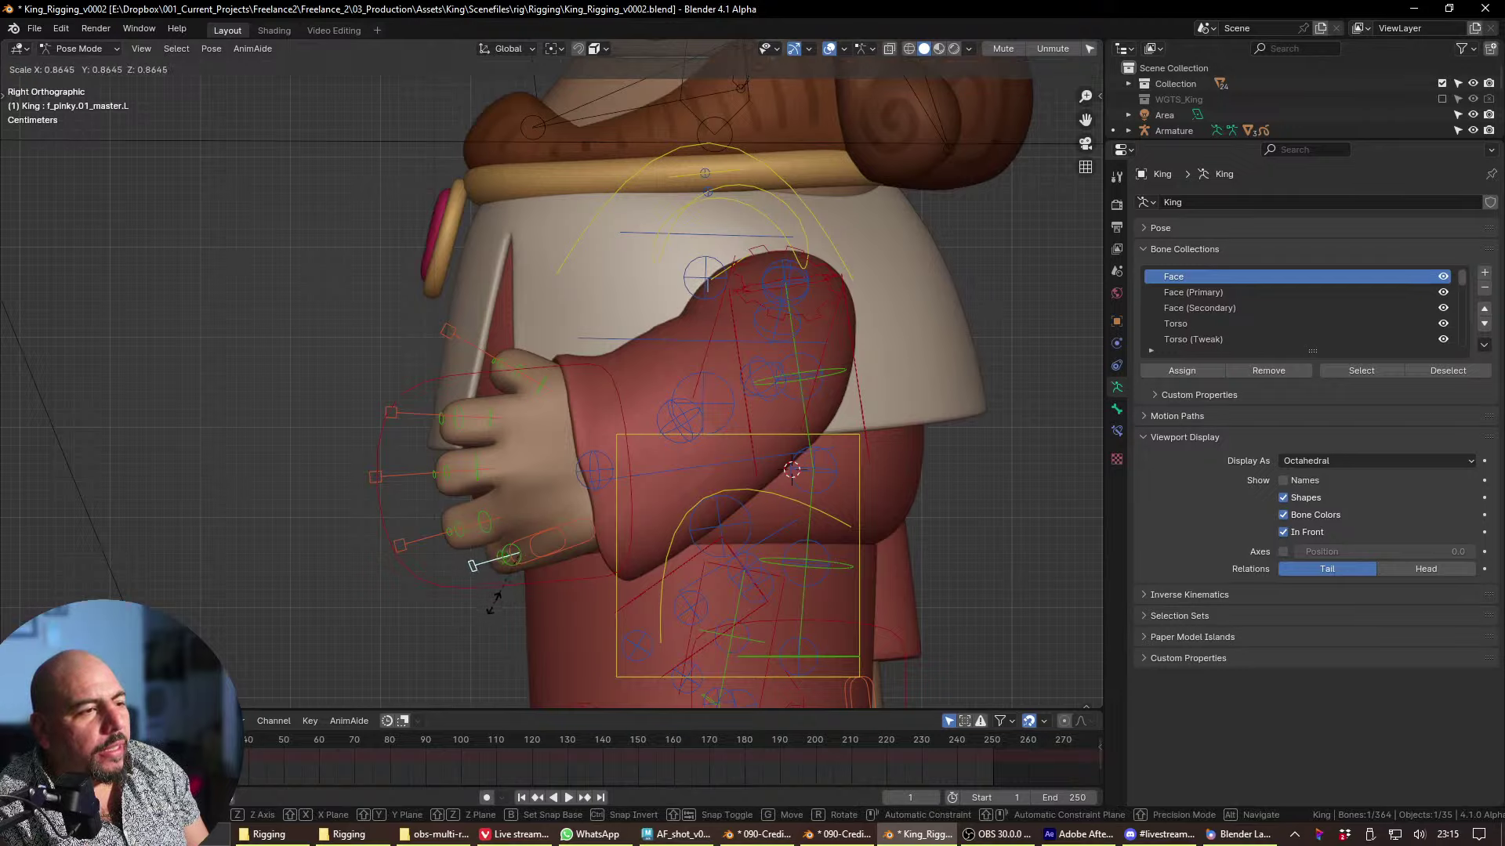
pyautogui.rightClick(500, 624)
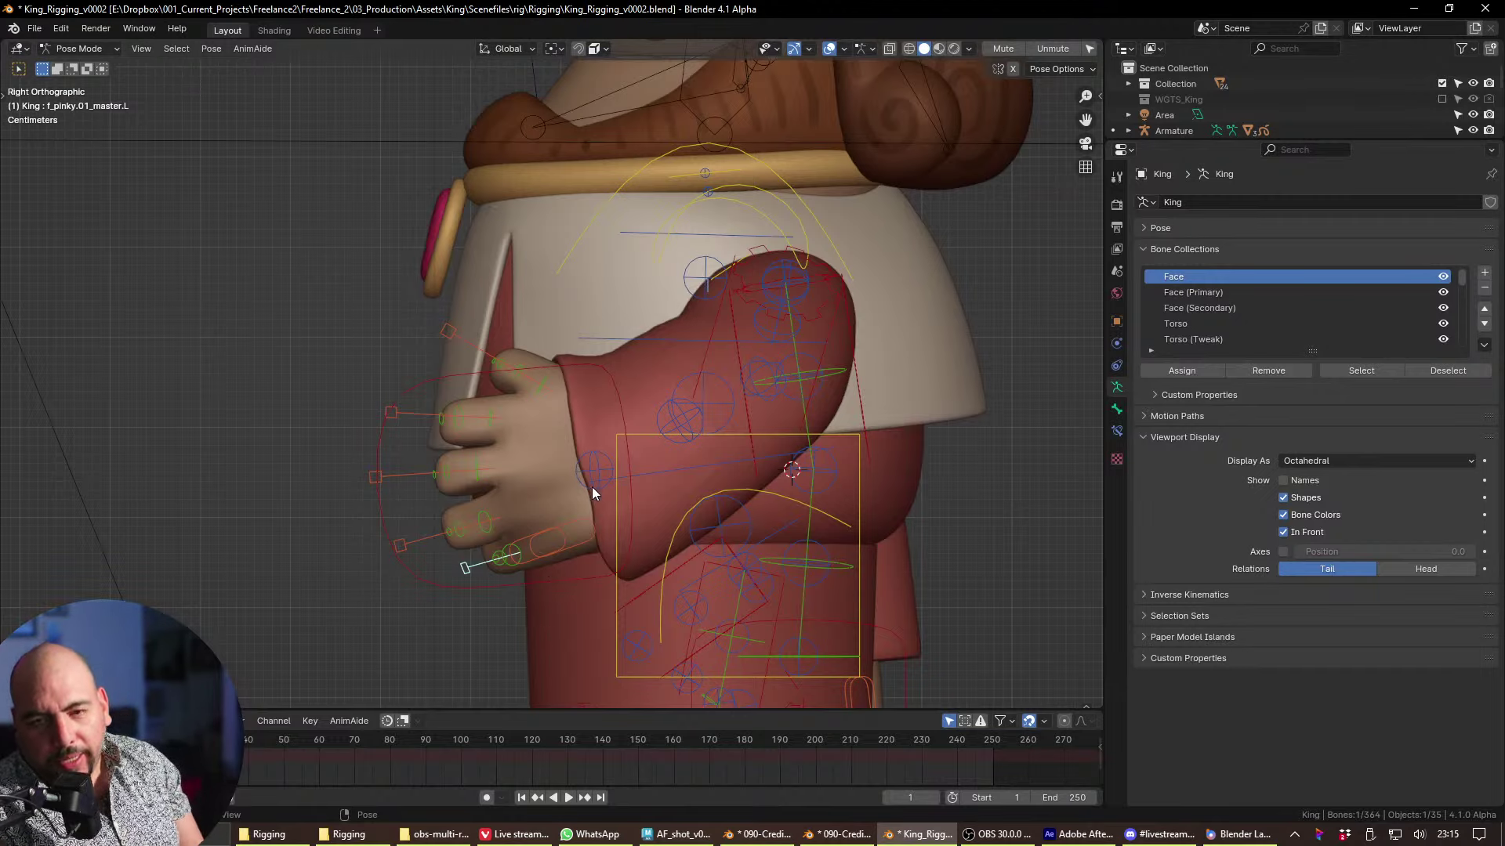
# - Trackball-rotate the left palm control in the side view to bring the lower fingers up and closer together
pyautogui.click(551, 541)
pyautogui.press('r')
pyautogui.press('r')
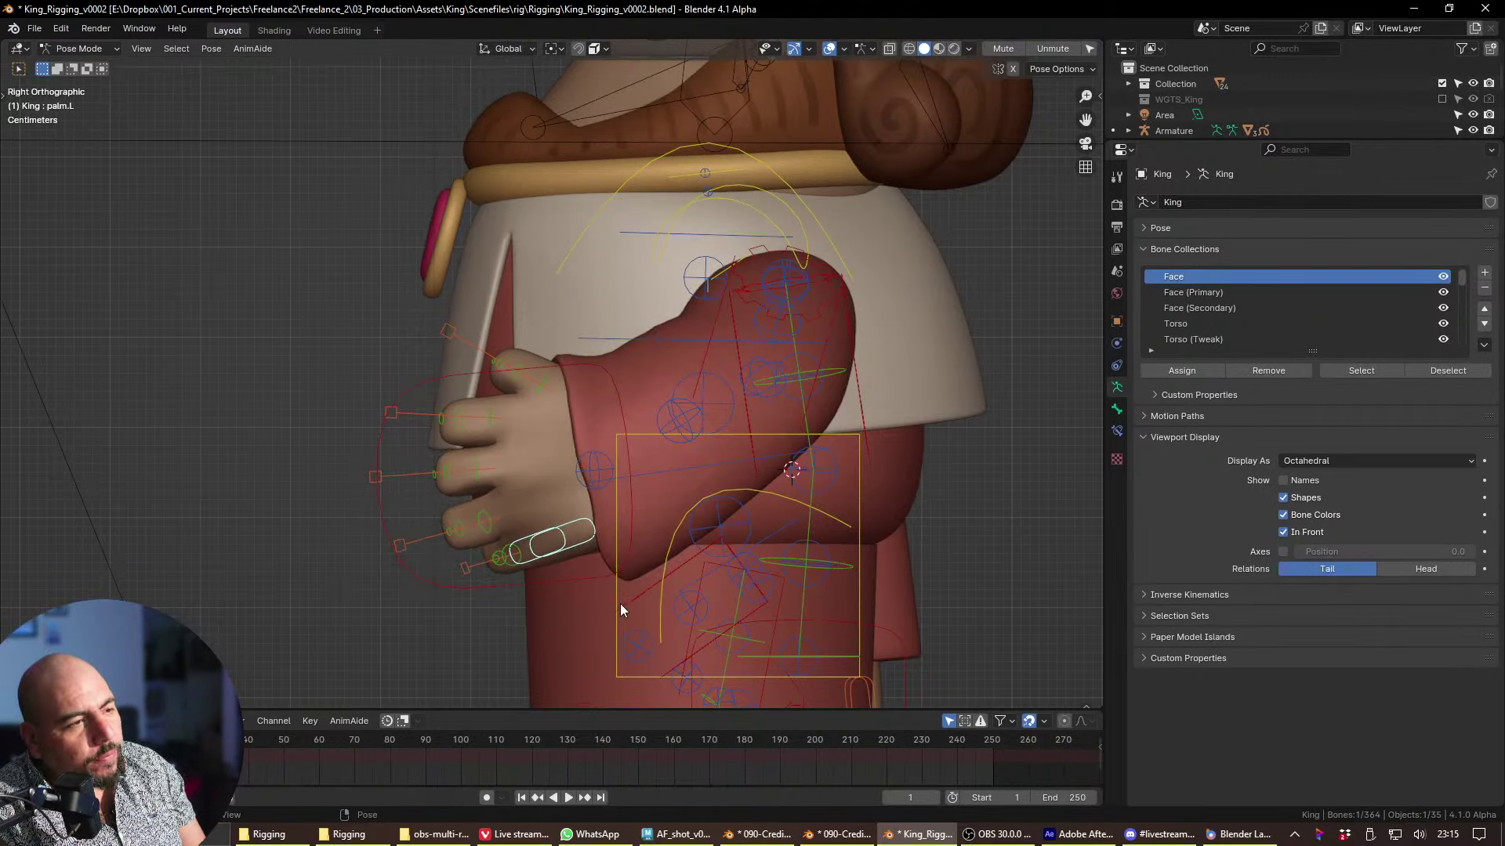
pyautogui.press('r')
pyautogui.press('r')
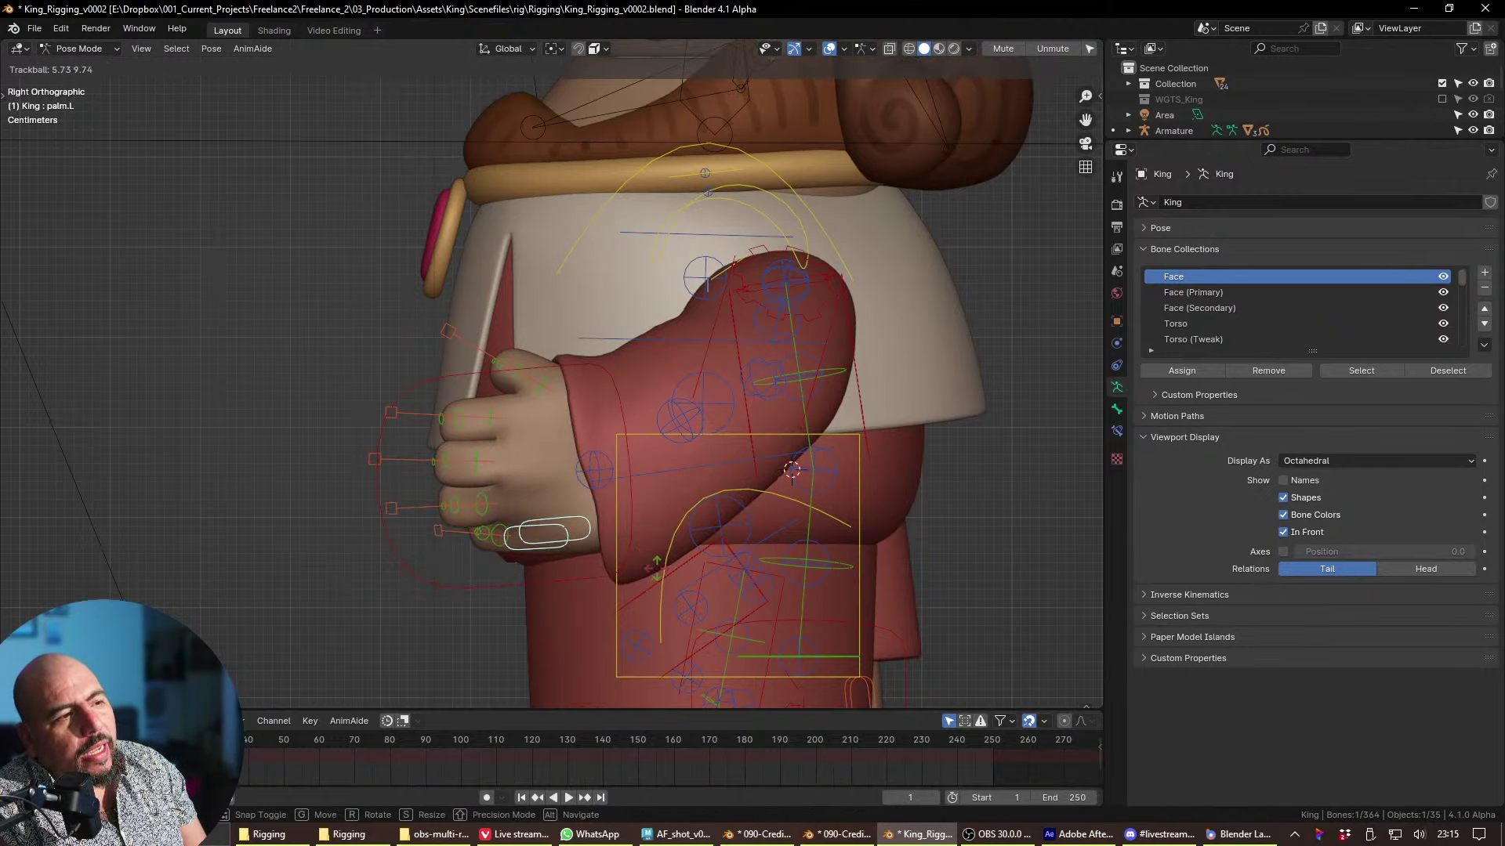
pyautogui.click(636, 558)
pyautogui.keyDown('shift'); pyautogui.moveTo(636, 553); pyautogui.dragTo(625, 590, button='middle'); pyautogui.keyUp('shift')
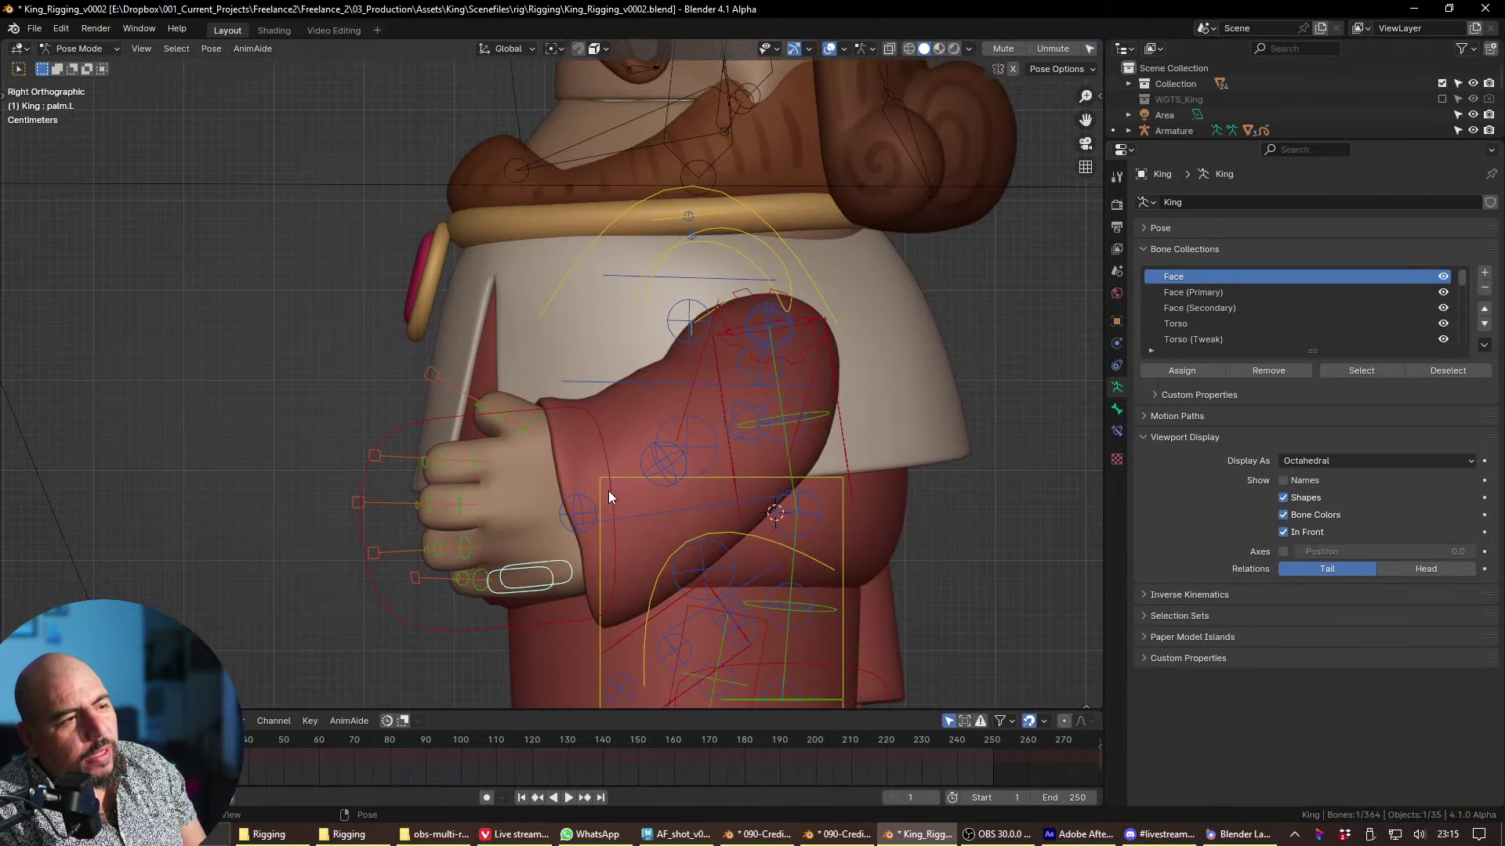
# - Move the left hand IK control back toward the body in the side view, then inward and down in the front view
pyautogui.click(610, 493)
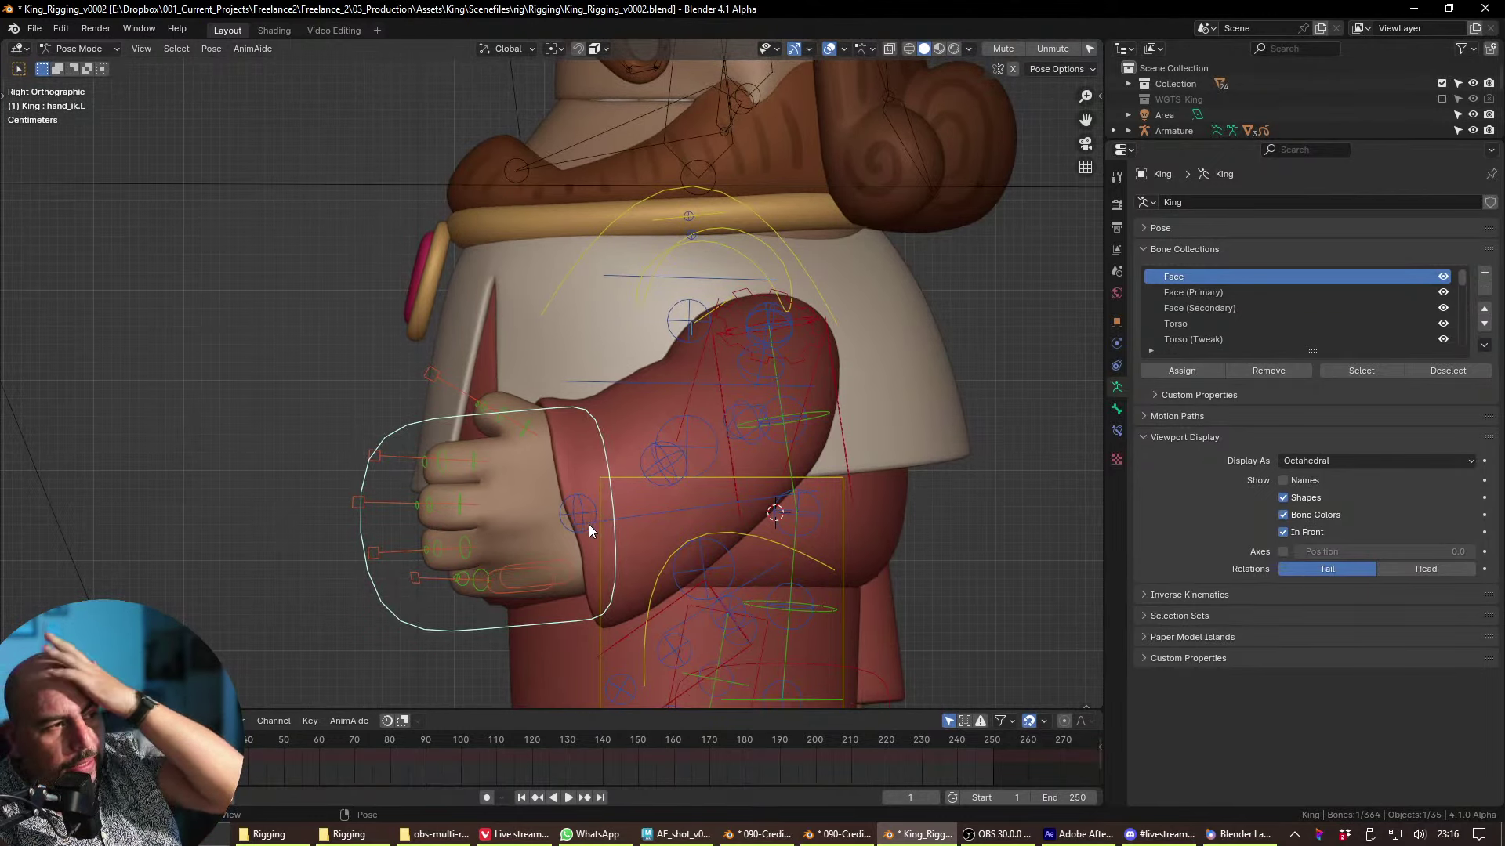
pyautogui.press('g')
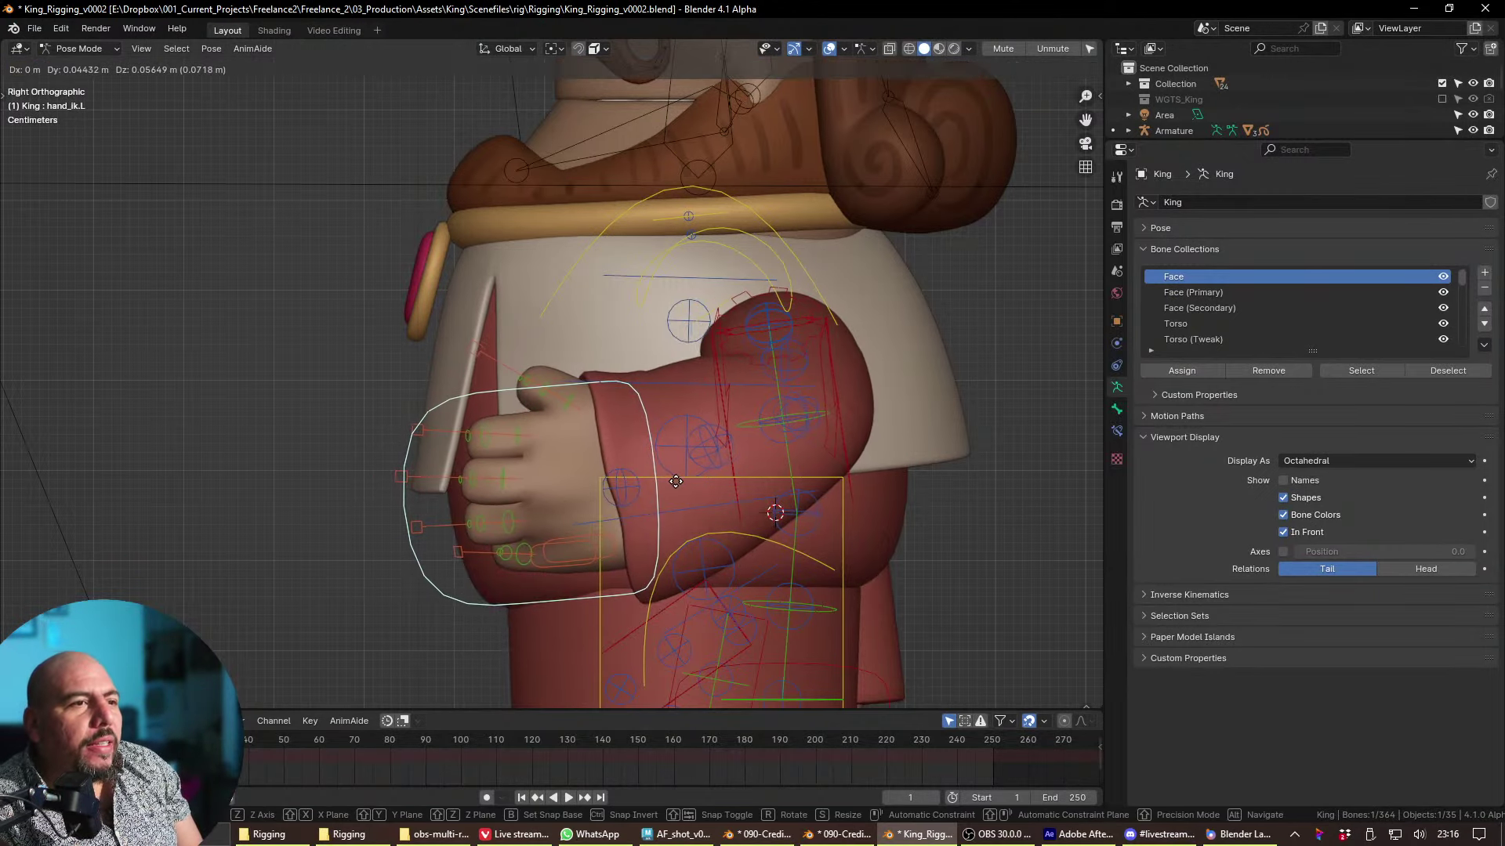
pyautogui.click(646, 485)
pyautogui.press('KP_1')
pyautogui.press('g')
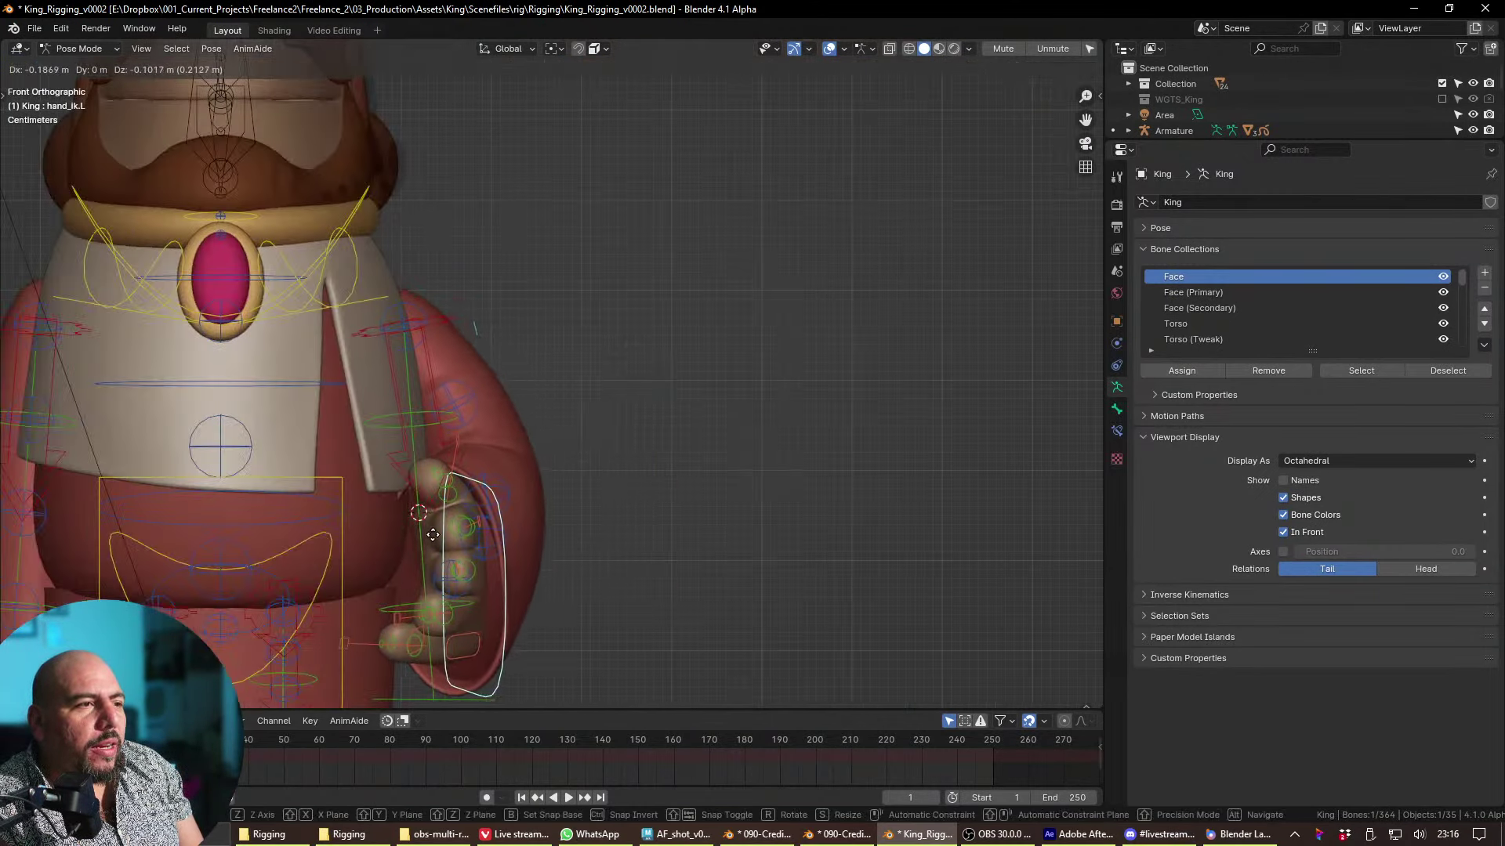
pyautogui.click(435, 535)
pyautogui.press('KP_3')
pyautogui.keyDown('shift'); pyautogui.moveTo(593, 535); pyautogui.dragTo(590, 572, button='middle'); pyautogui.keyUp('shift')
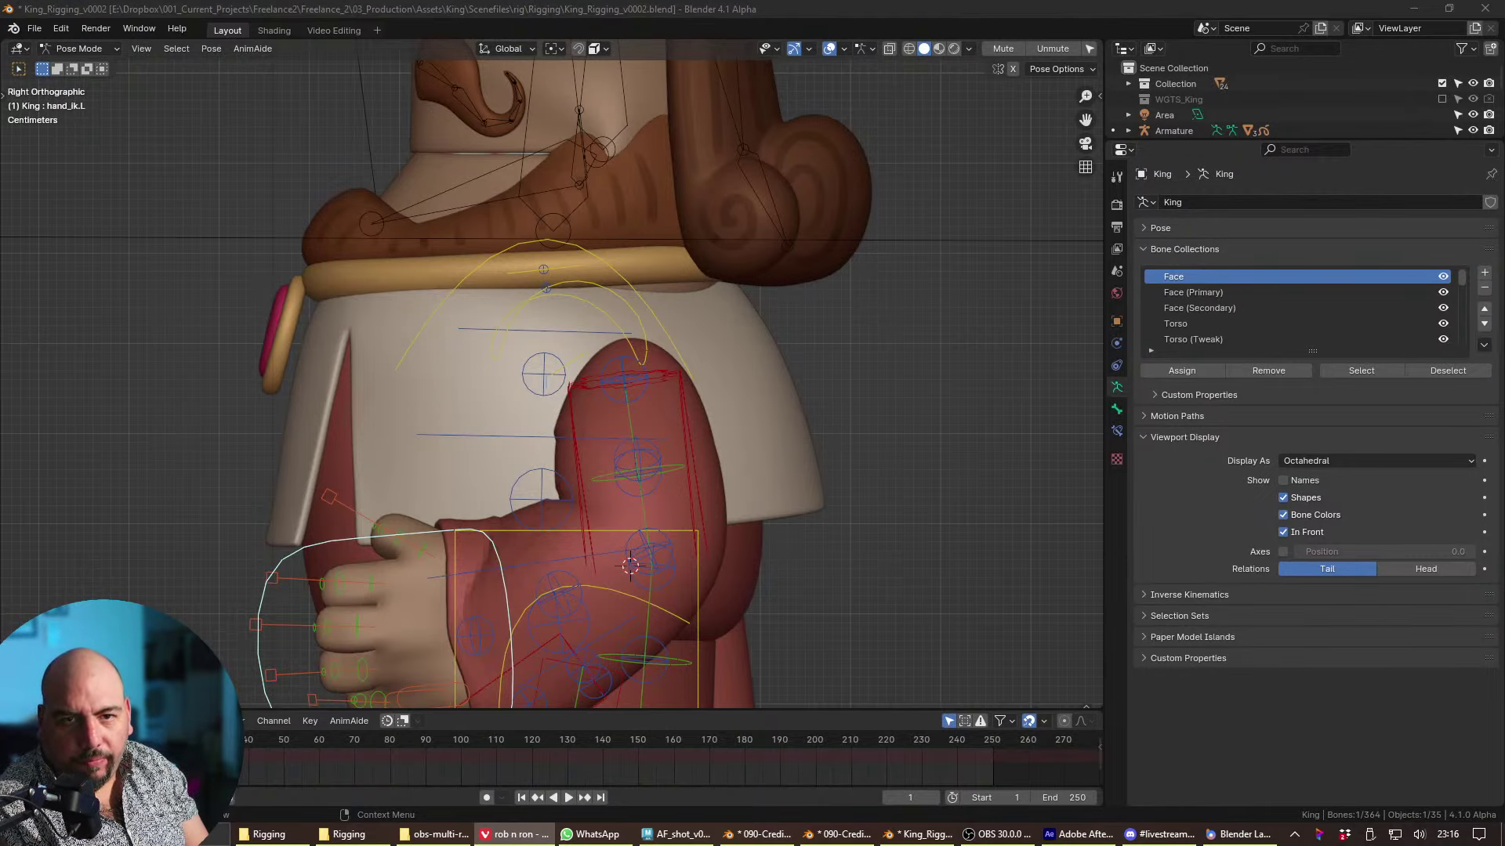
# - Switch to the browser, open the Rob 'n' Ron animated short by Tumblehead, and watch it from the start in full screen
pyautogui.hotkey('alt', 'Tab')
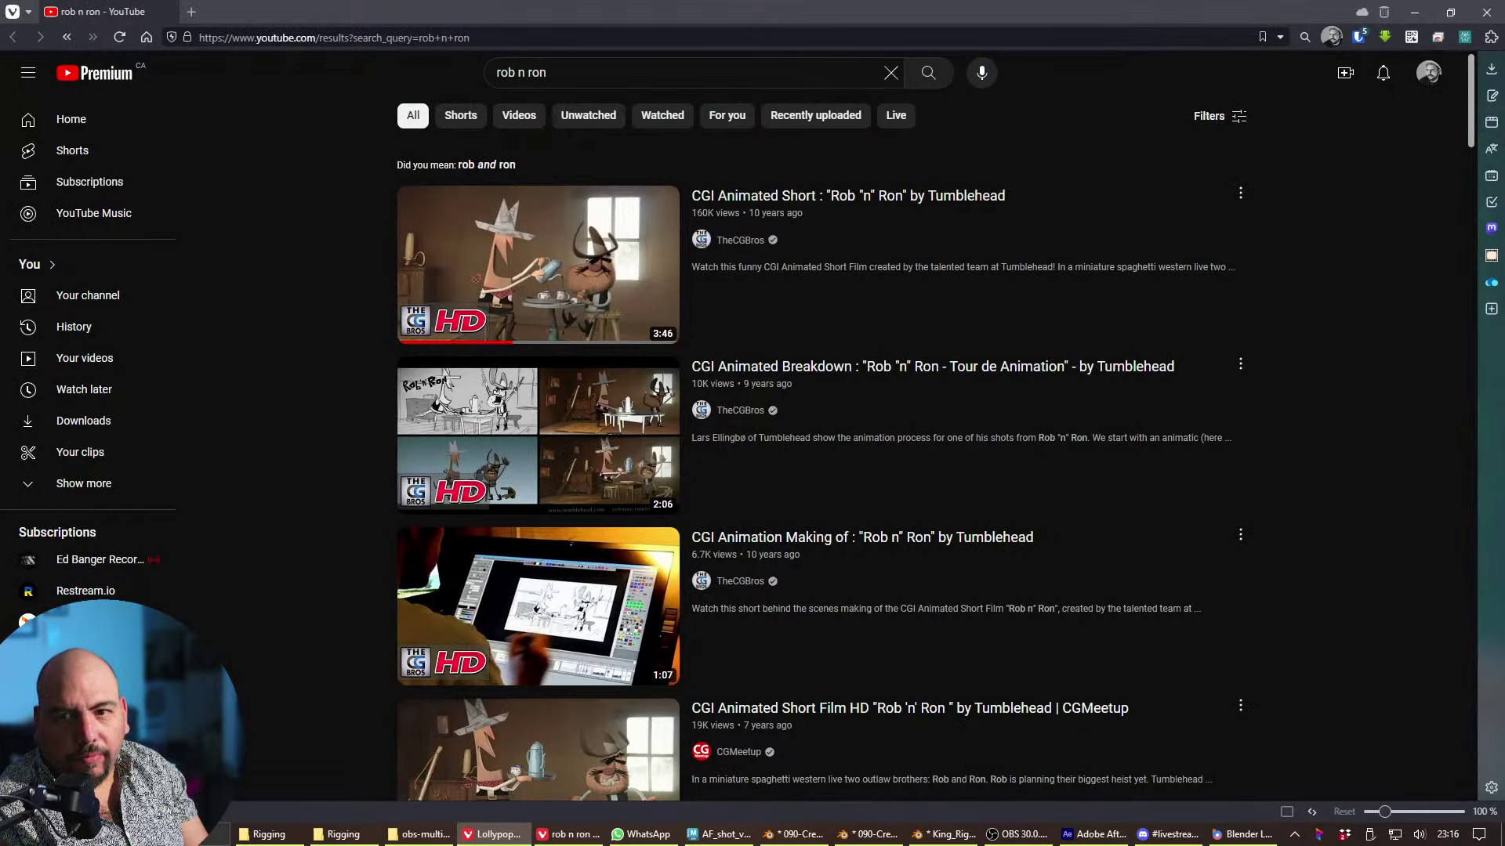
pyautogui.scroll(-10, 1166, 540)
pyautogui.scroll(10, 1122, 538)
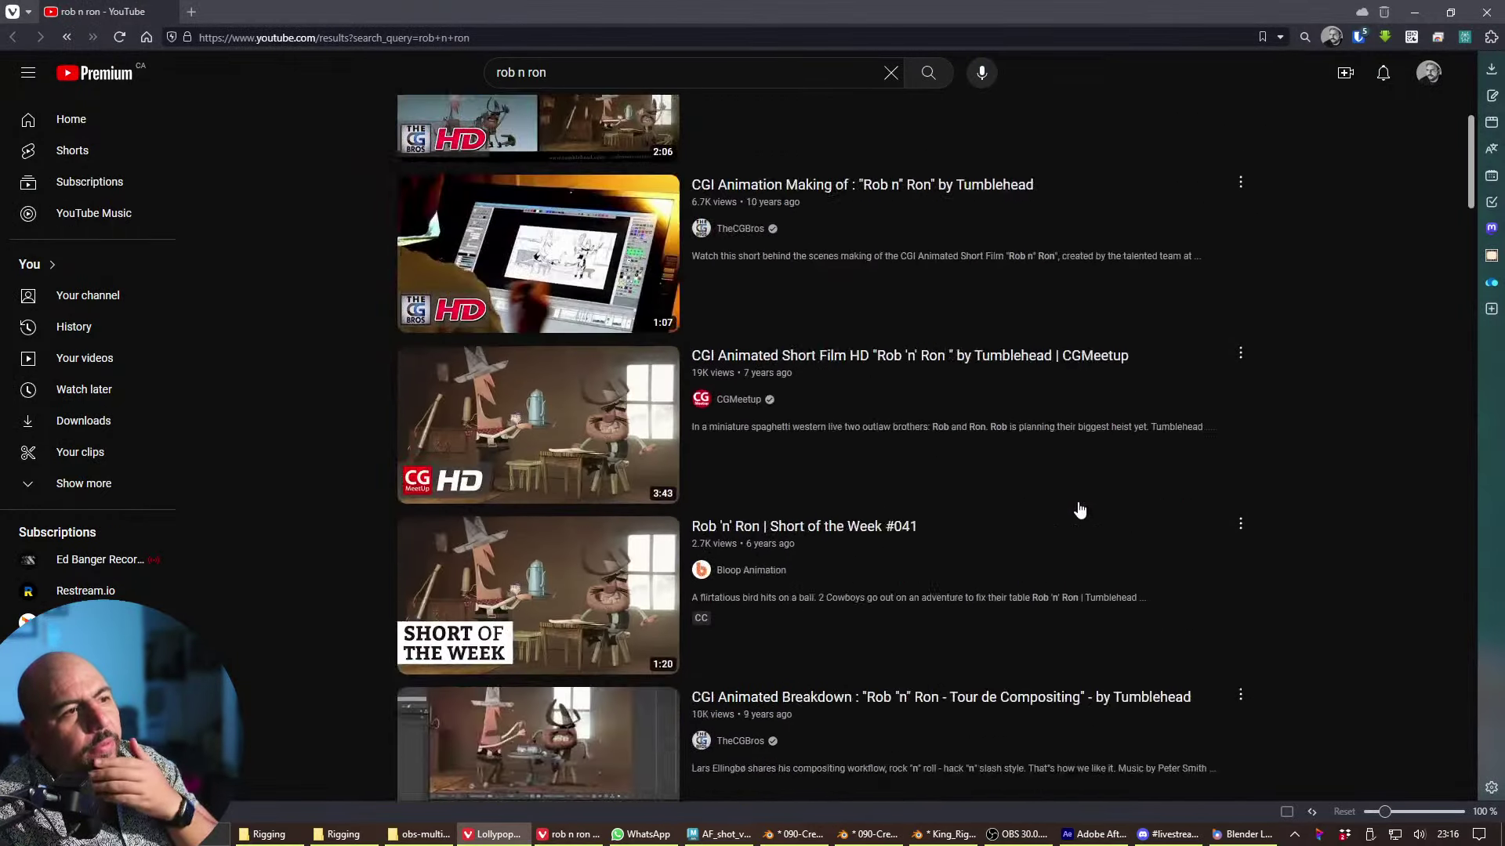
pyautogui.click(561, 291)
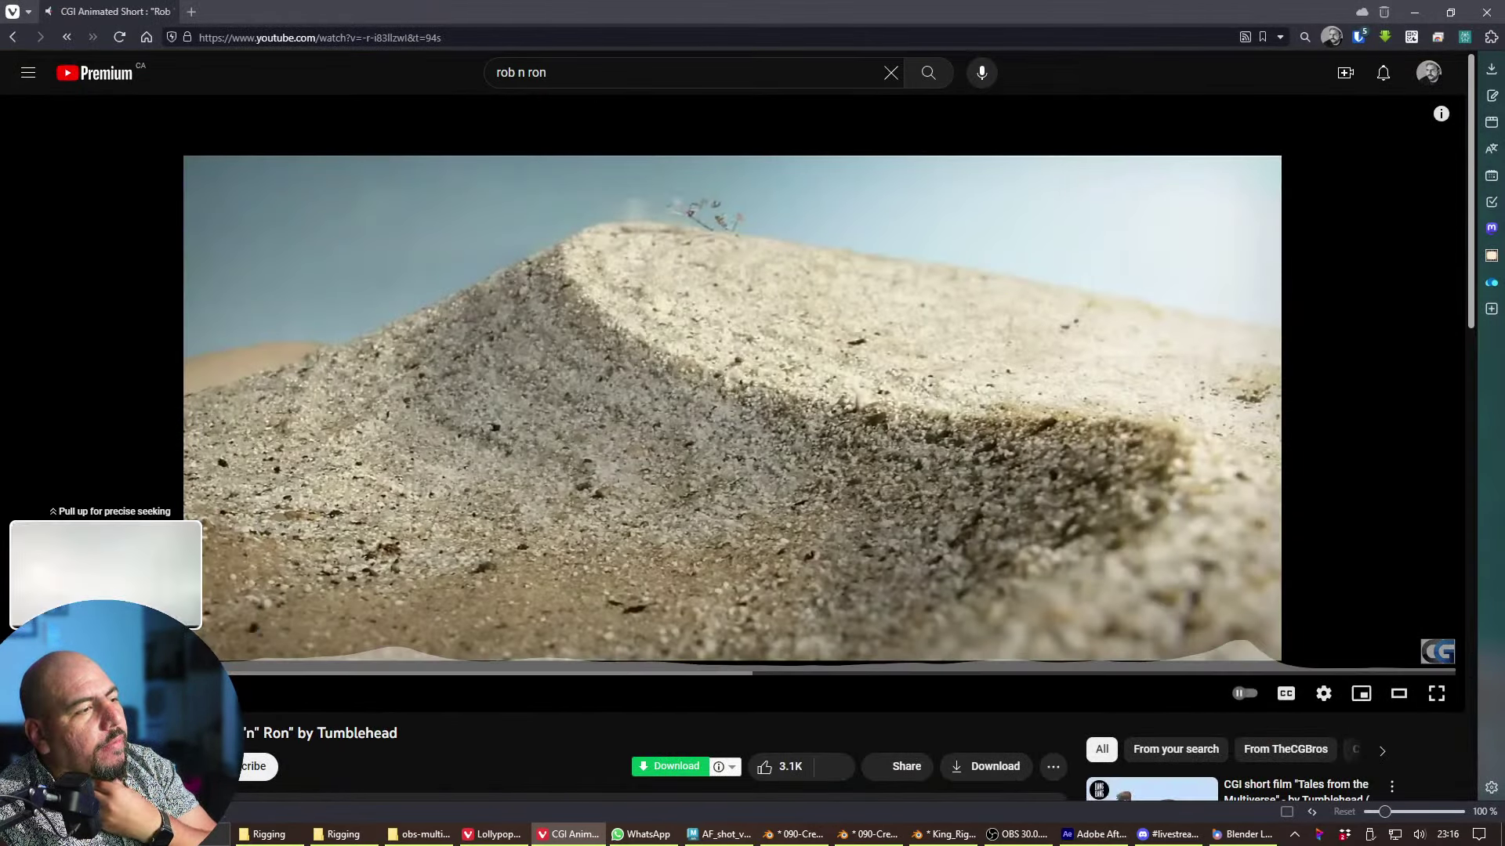
pyautogui.moveTo(188, 673); pyautogui.dragTo(188, 672)
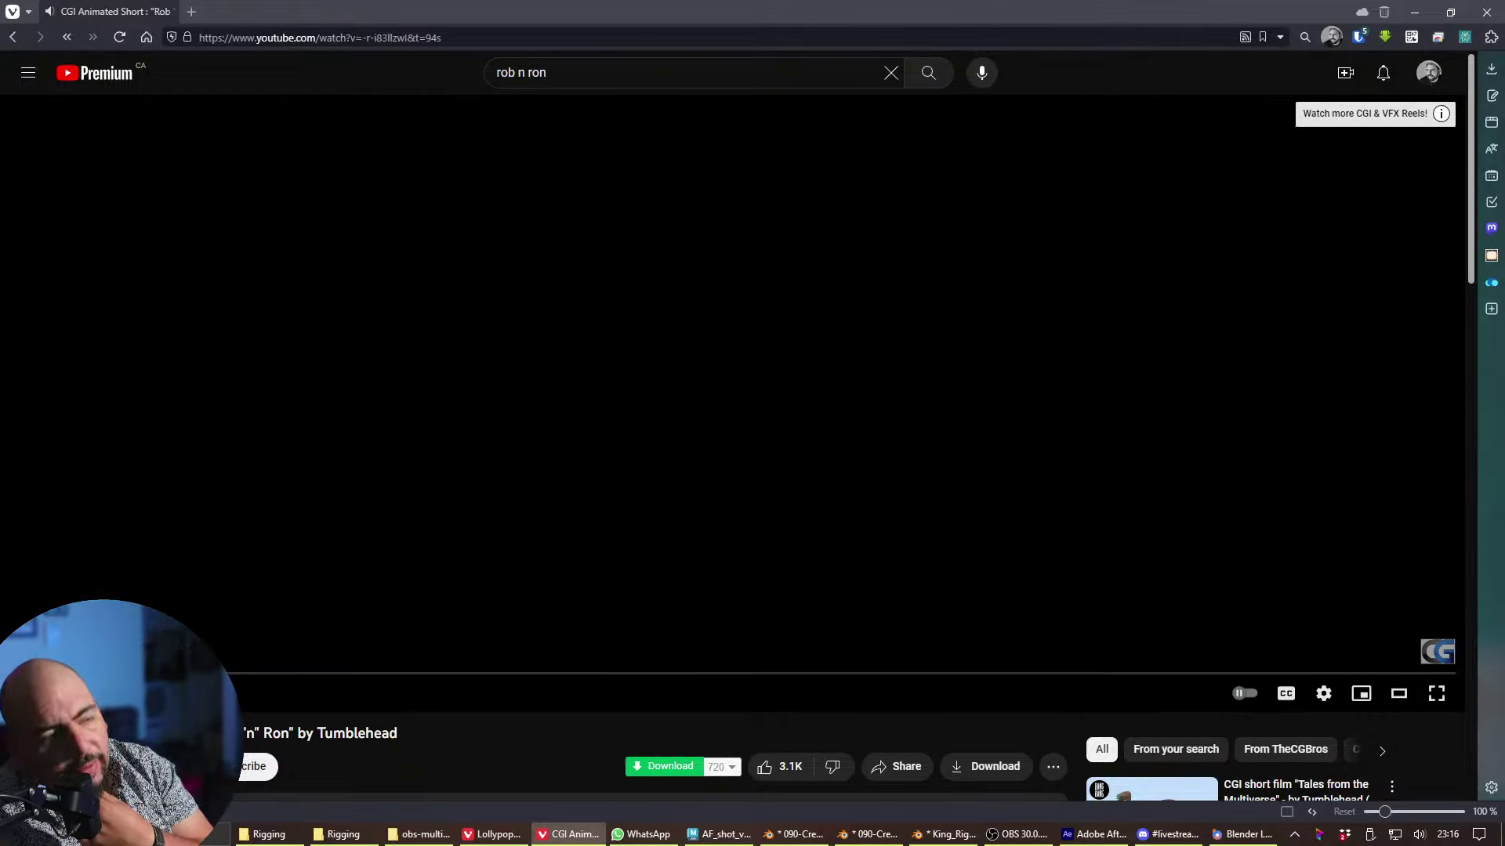
pyautogui.click(1436, 693)
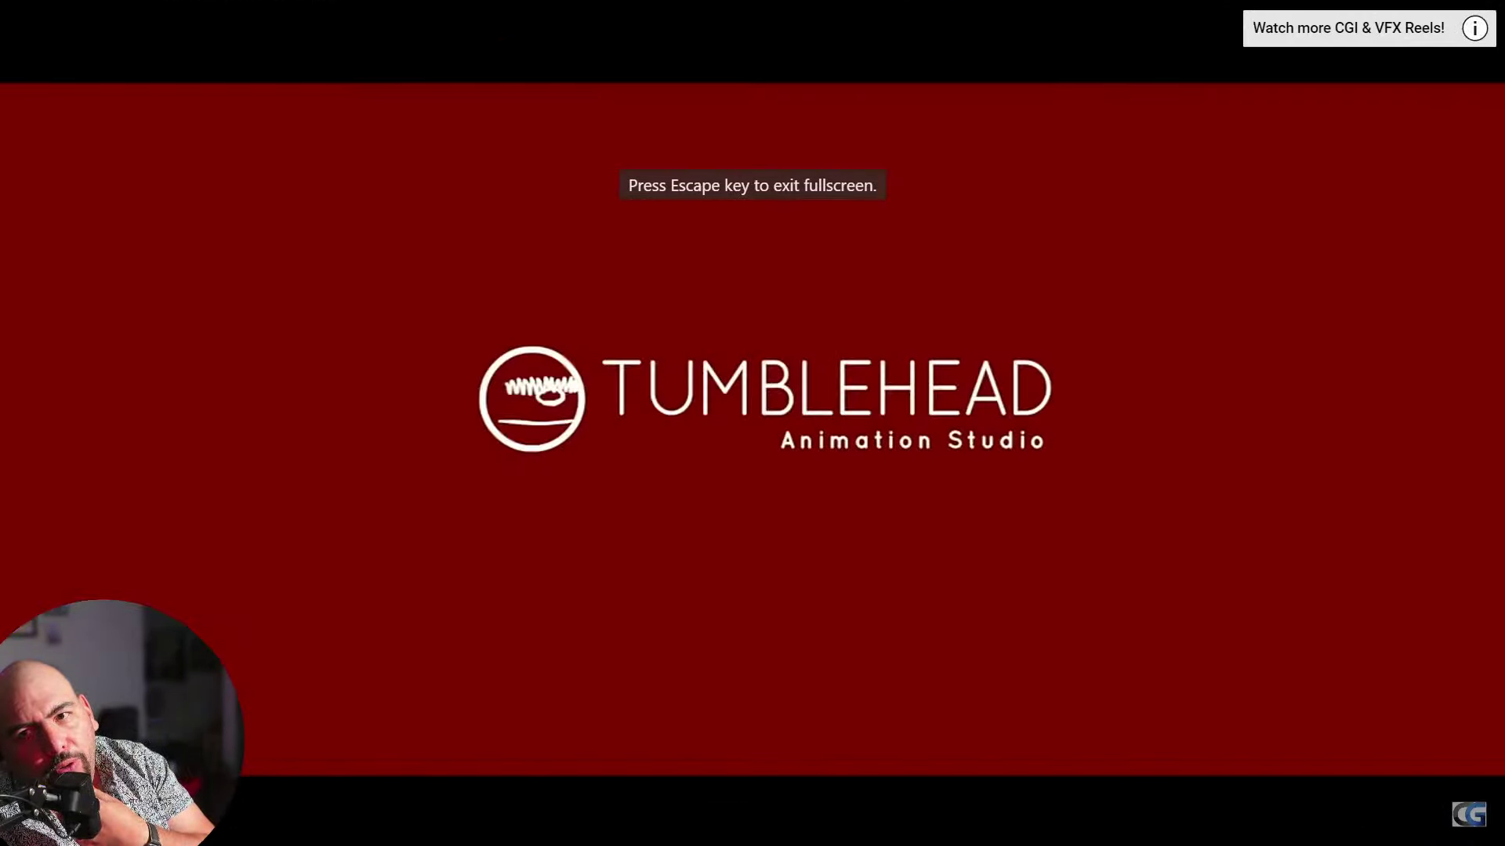
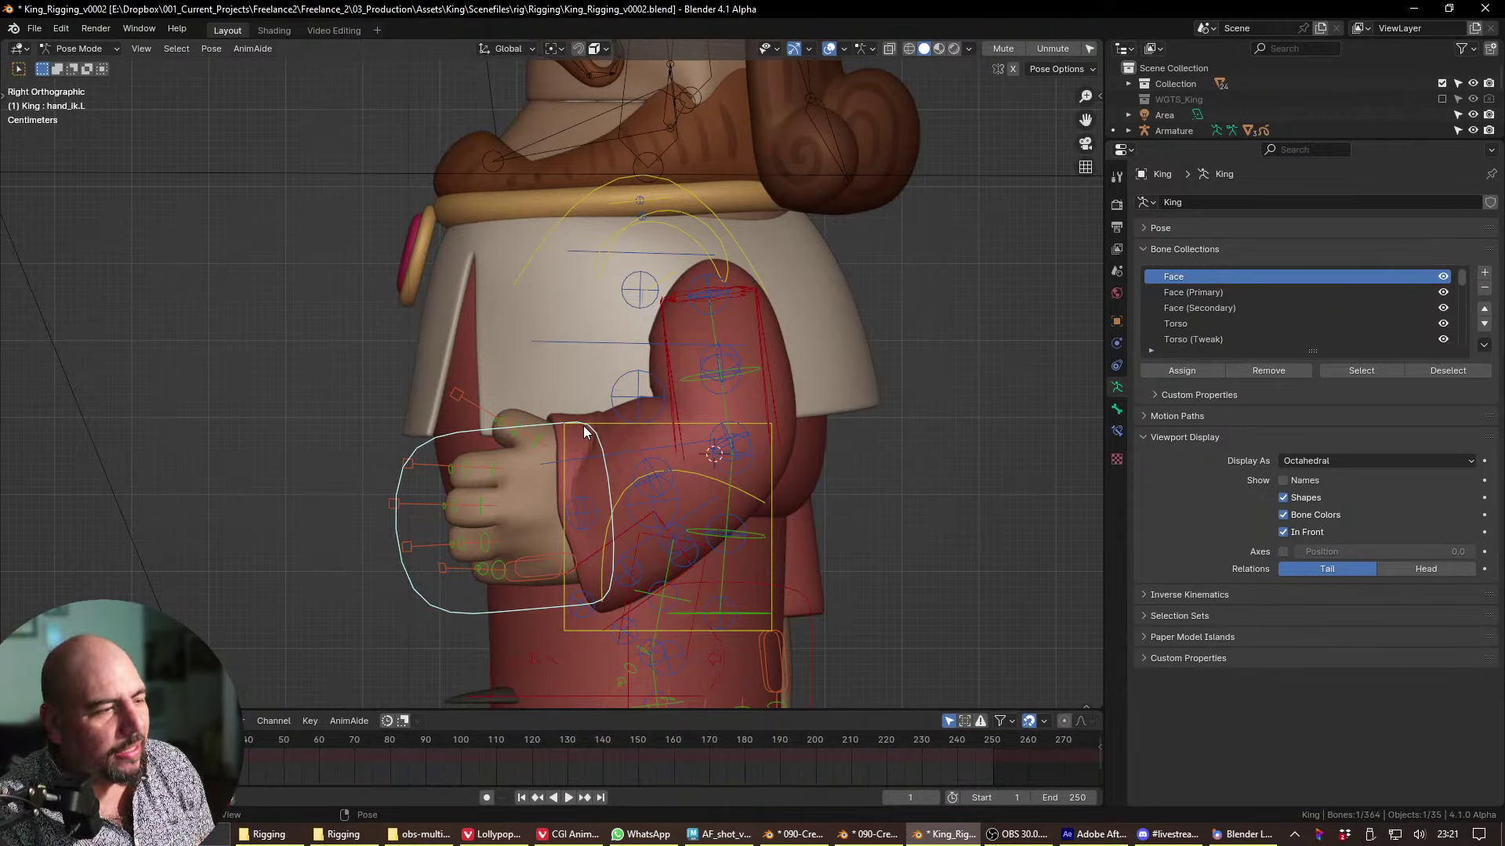
pyautogui.click(421, 834)
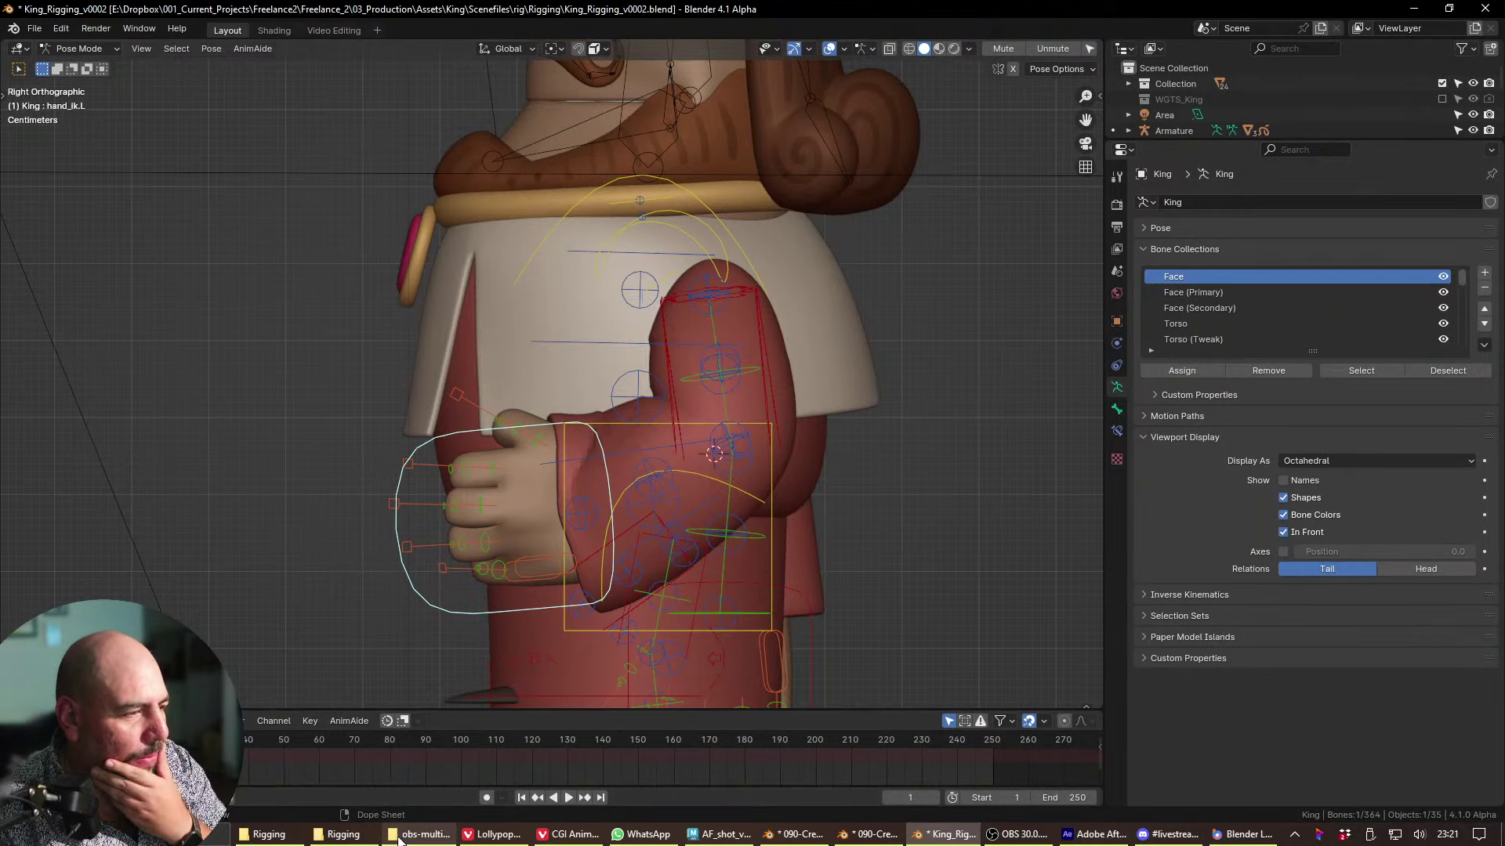
pyautogui.click(421, 834)
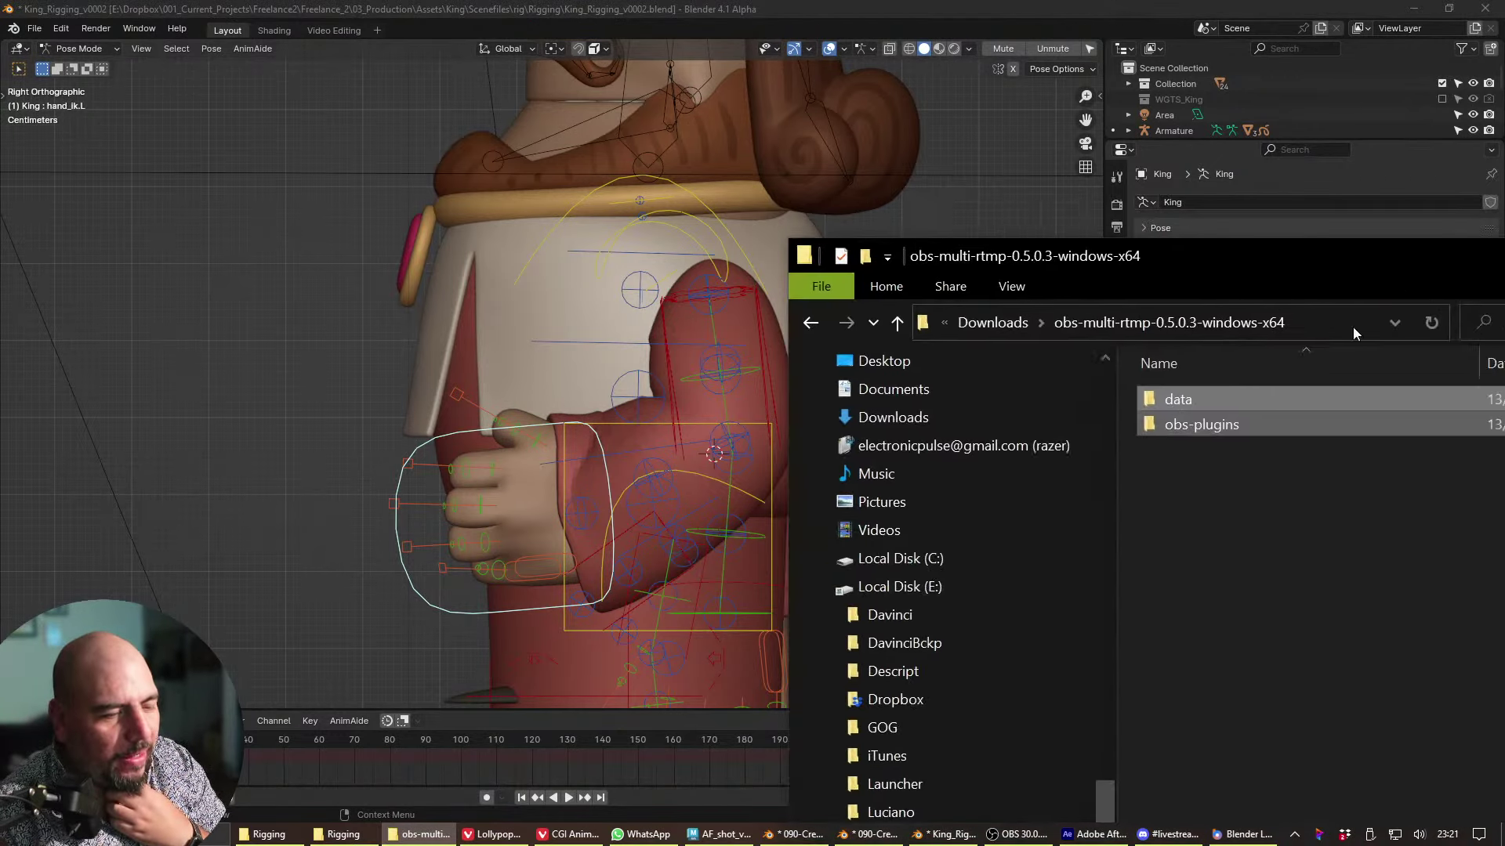
pyautogui.click(421, 833)
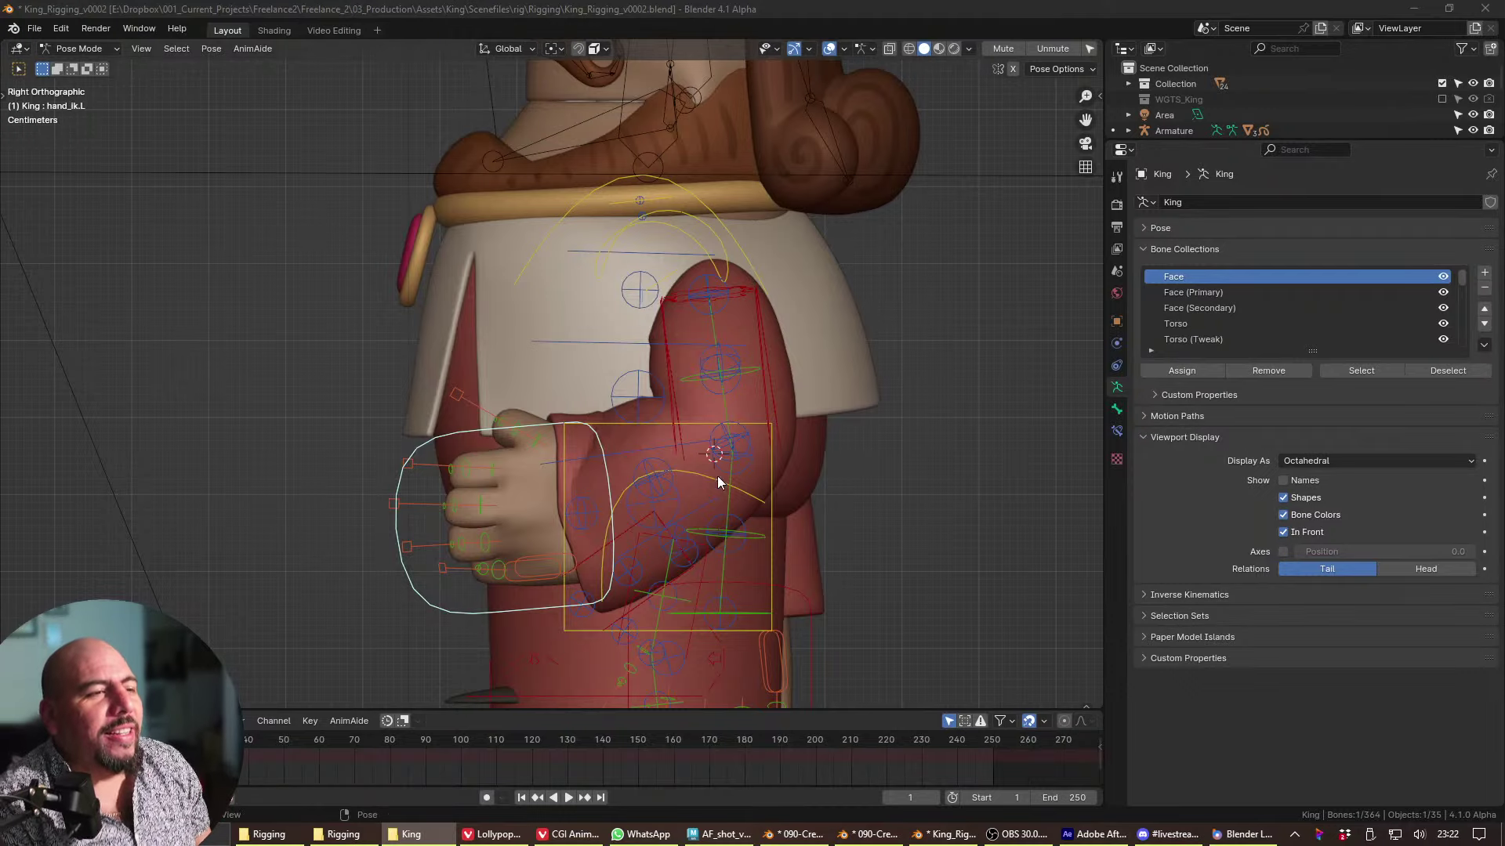
# - Curl the left pinky by scaling down and rotating its master control from below the hand
pyautogui.keyDown('shift'); pyautogui.moveTo(717, 477); pyautogui.dragTo(781, 387, button='middle'); pyautogui.keyUp('shift')
pyautogui.scroll(-2, 781, 387)
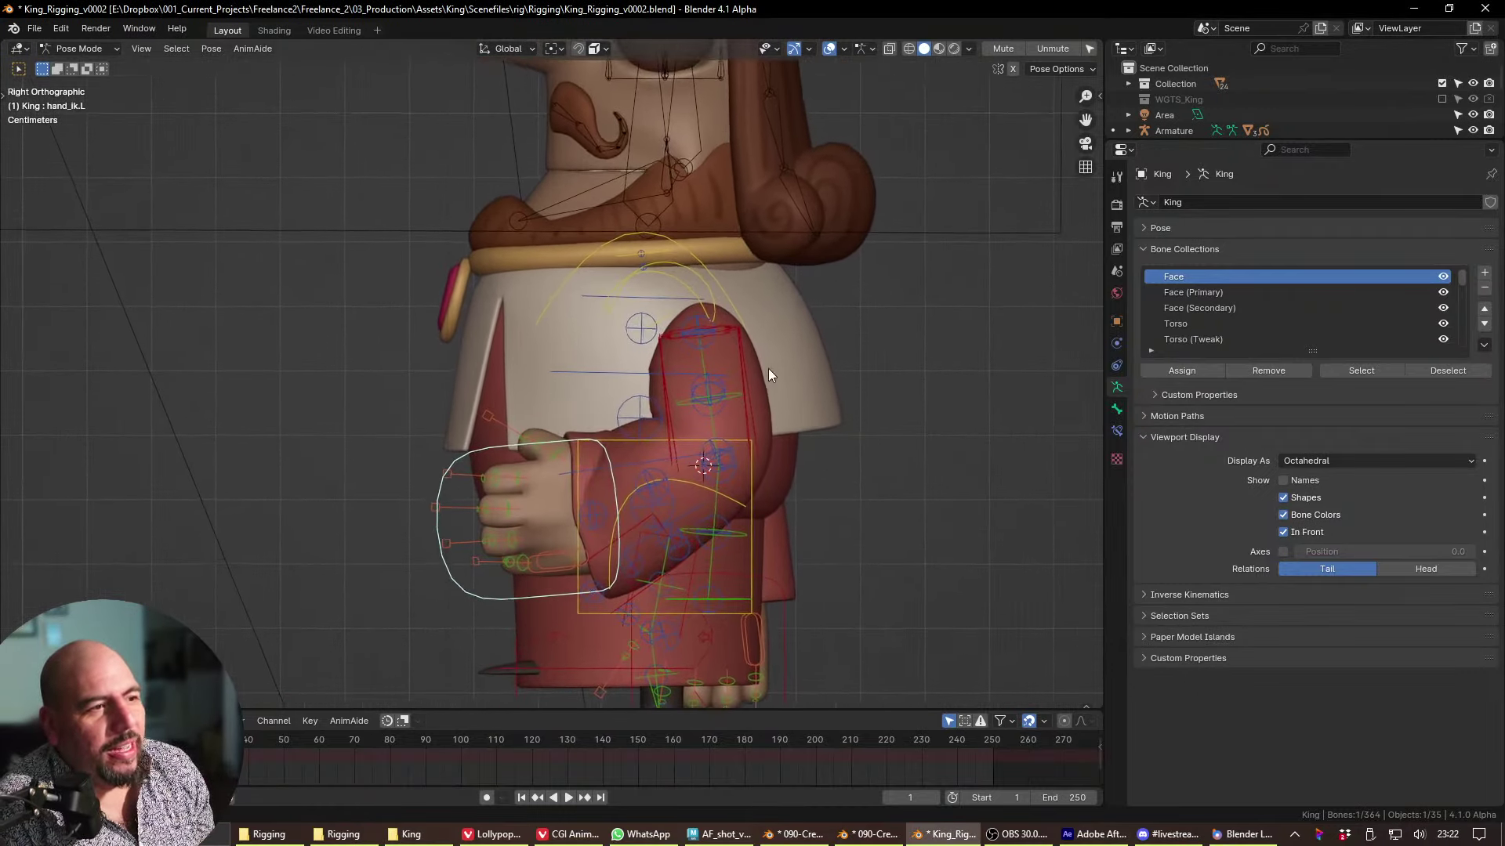
pyautogui.moveTo(636, 453); pyautogui.dragTo(698, 514, button='middle')
pyautogui.click(715, 580)
pyautogui.press('s')
pyautogui.rightClick(686, 551)
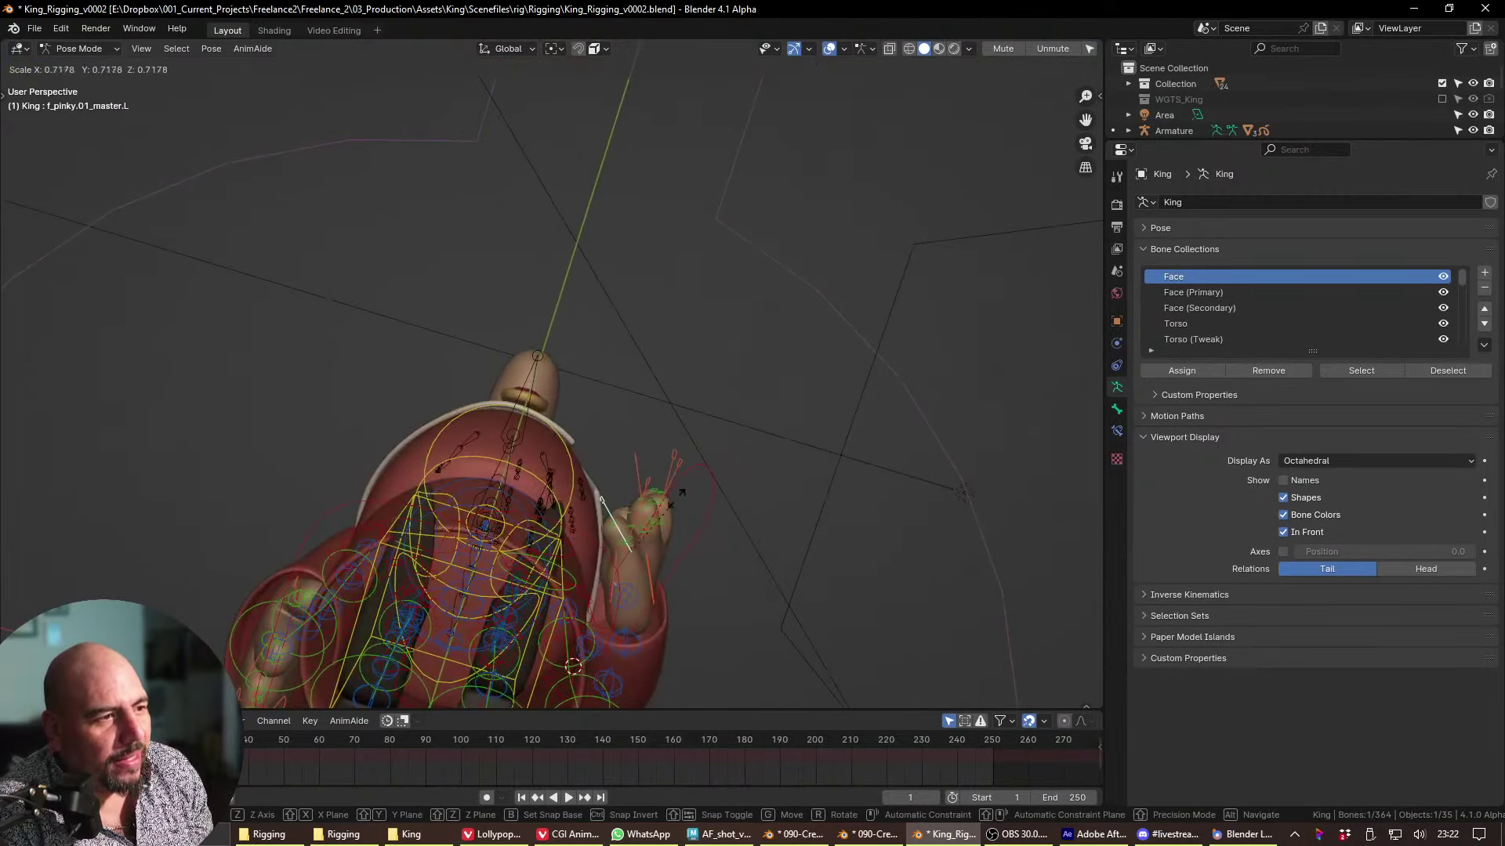
pyautogui.press('r')
pyautogui.click(663, 487)
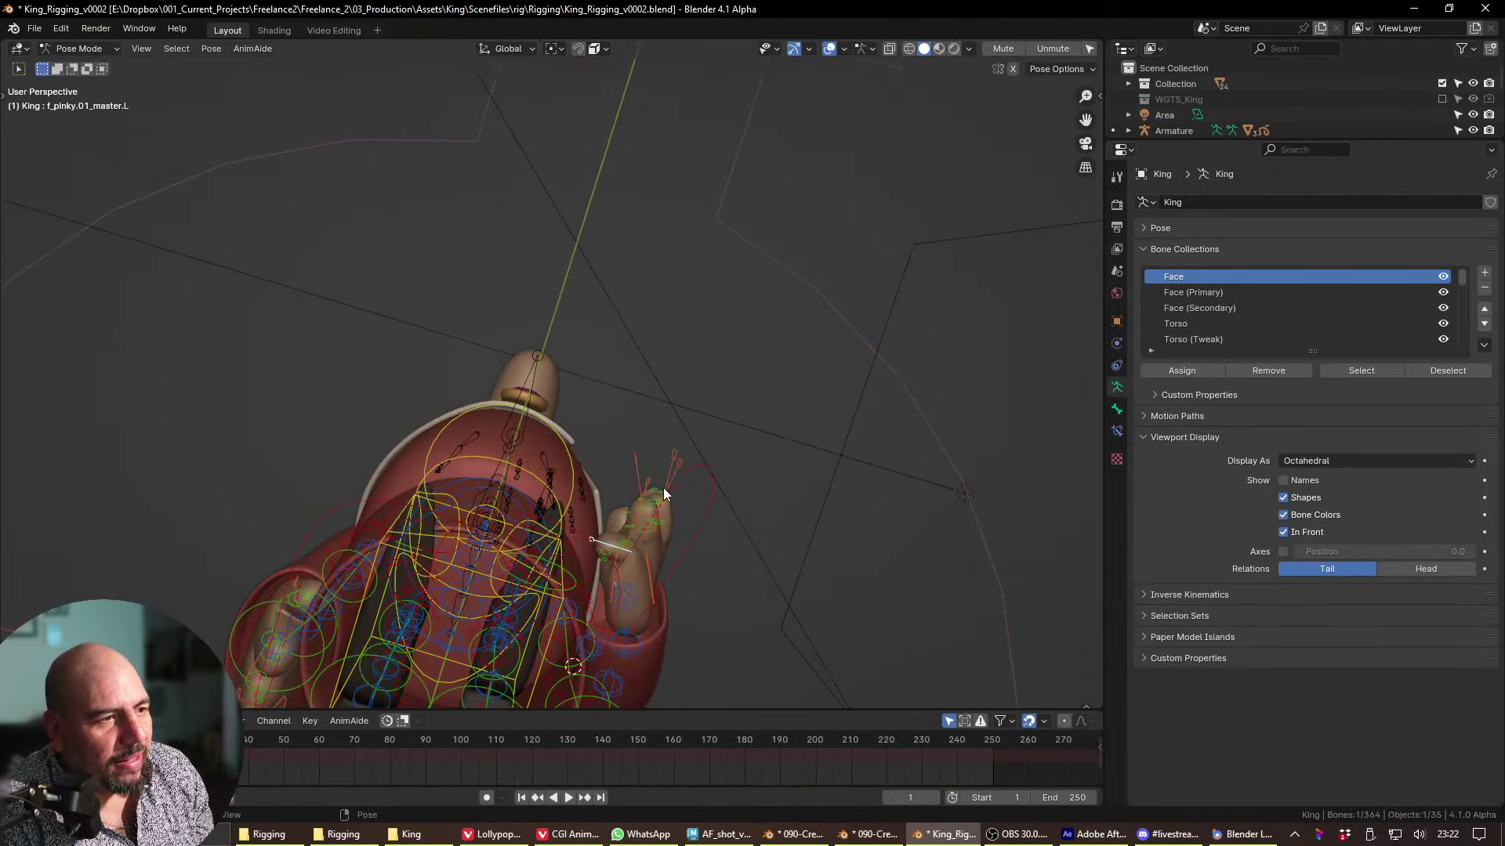
# - Curl the left ring finger into the palm by scaling and rotating its master control
pyautogui.click(631, 473)
pyautogui.press('r')
pyautogui.click(690, 534)
pyautogui.moveTo(689, 534); pyautogui.dragTo(783, 614, button='middle')
pyautogui.press('r')
pyautogui.press('r')
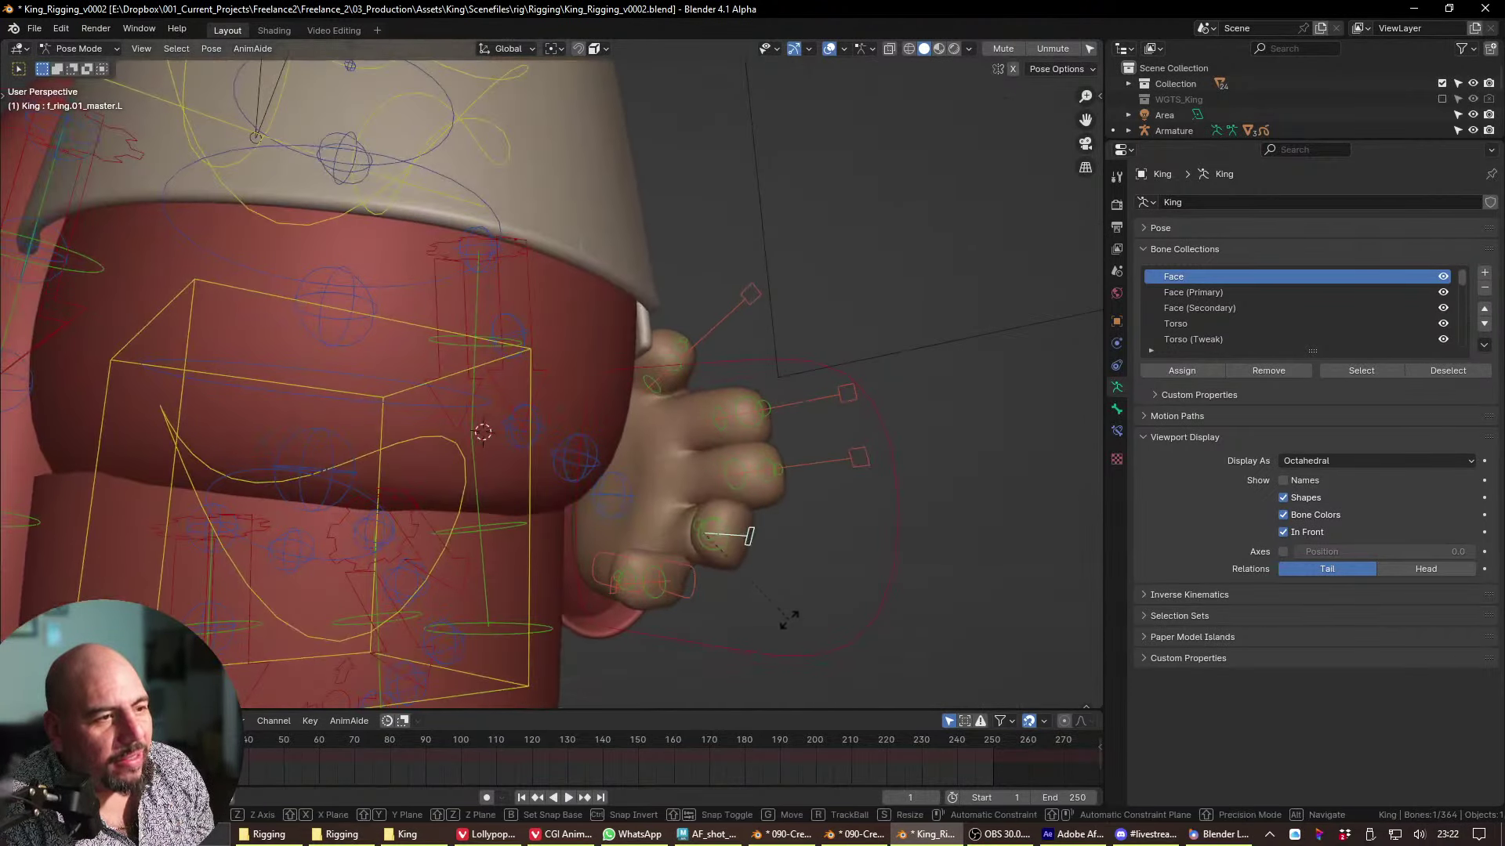
pyautogui.click(694, 579)
# - Try scaling the left middle finger's master control, then trackball-rotate it from below the hand
pyautogui.moveTo(694, 578); pyautogui.dragTo(742, 555, button='middle')
pyautogui.click(741, 555)
pyautogui.press('s')
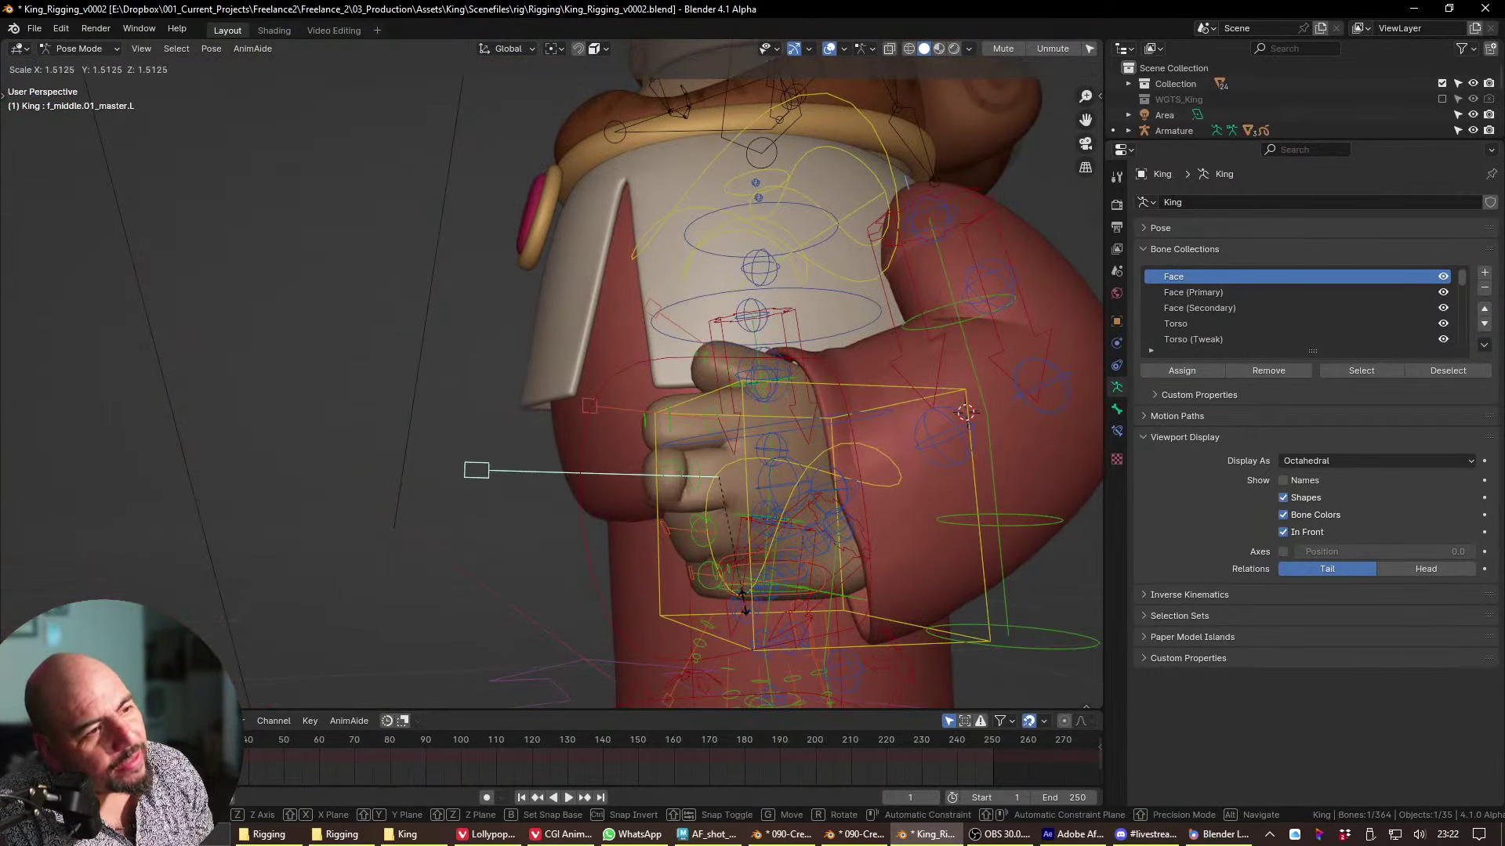
pyautogui.rightClick(667, 521)
pyautogui.moveTo(668, 520); pyautogui.dragTo(984, 506, button='middle')
pyautogui.press('r')
pyautogui.press('r')
pyautogui.click(697, 509)
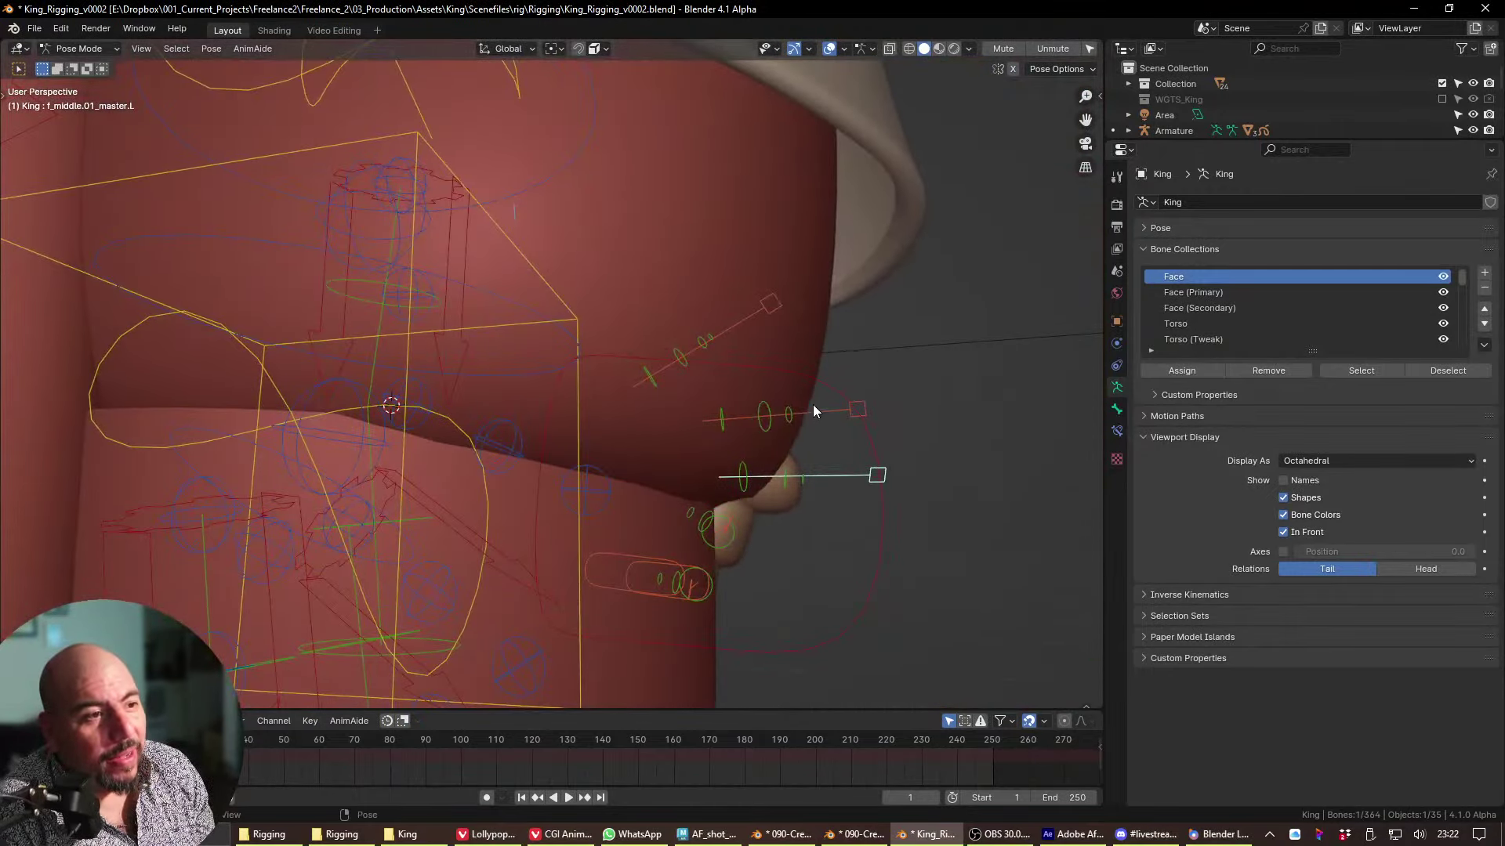
# - Select the left index and middle finger master controls in turn and examine the finger shapes from both sides of the hand
pyautogui.click(749, 436)
pyautogui.moveTo(812, 404); pyautogui.dragTo(493, 510, button='middle')
pyautogui.press('t')
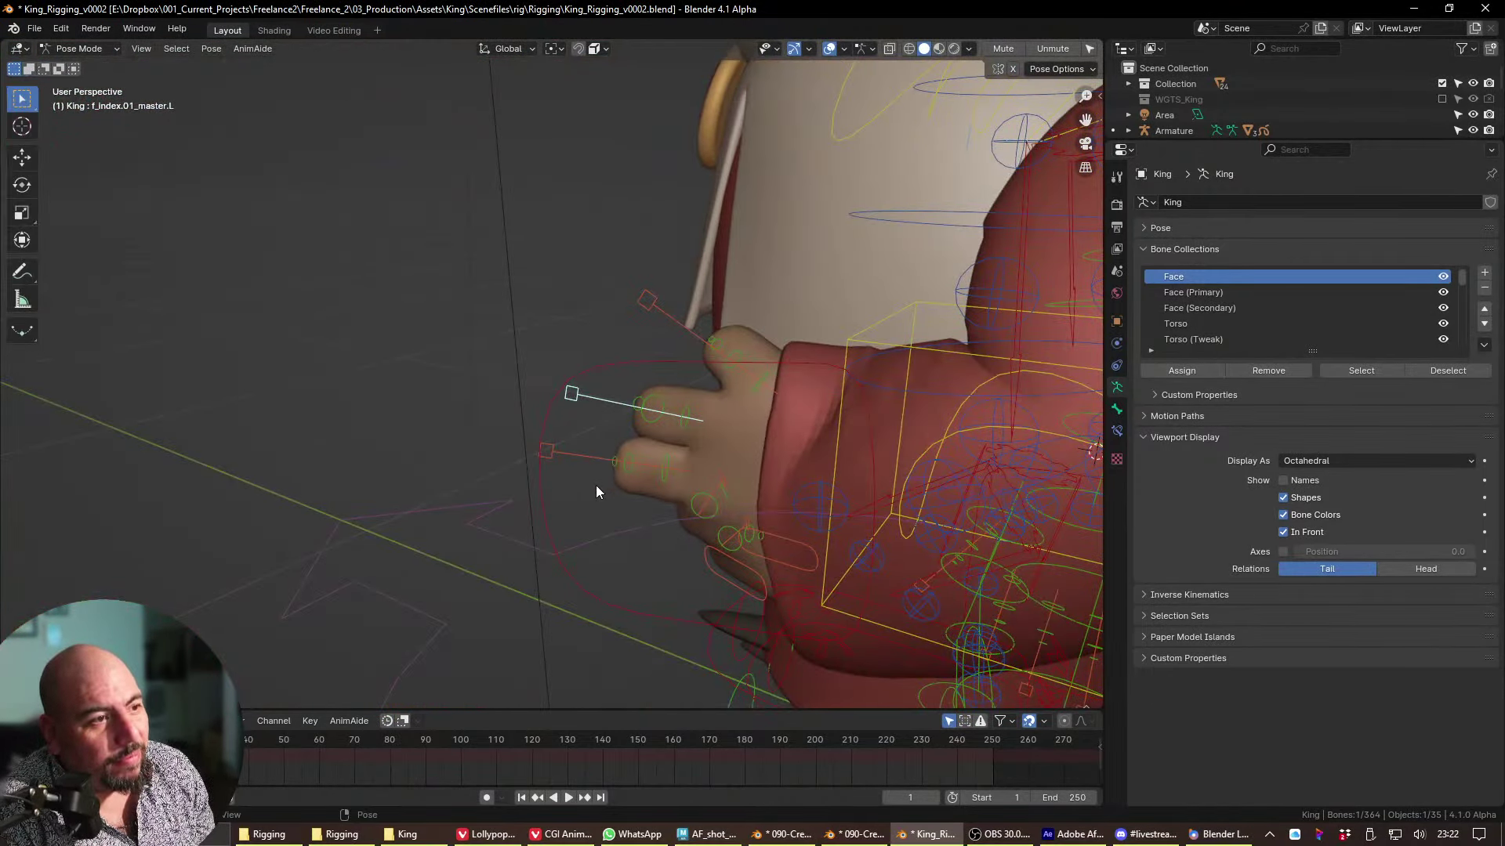
pyautogui.moveTo(622, 480); pyautogui.dragTo(904, 514, button='middle')
pyautogui.click(801, 519)
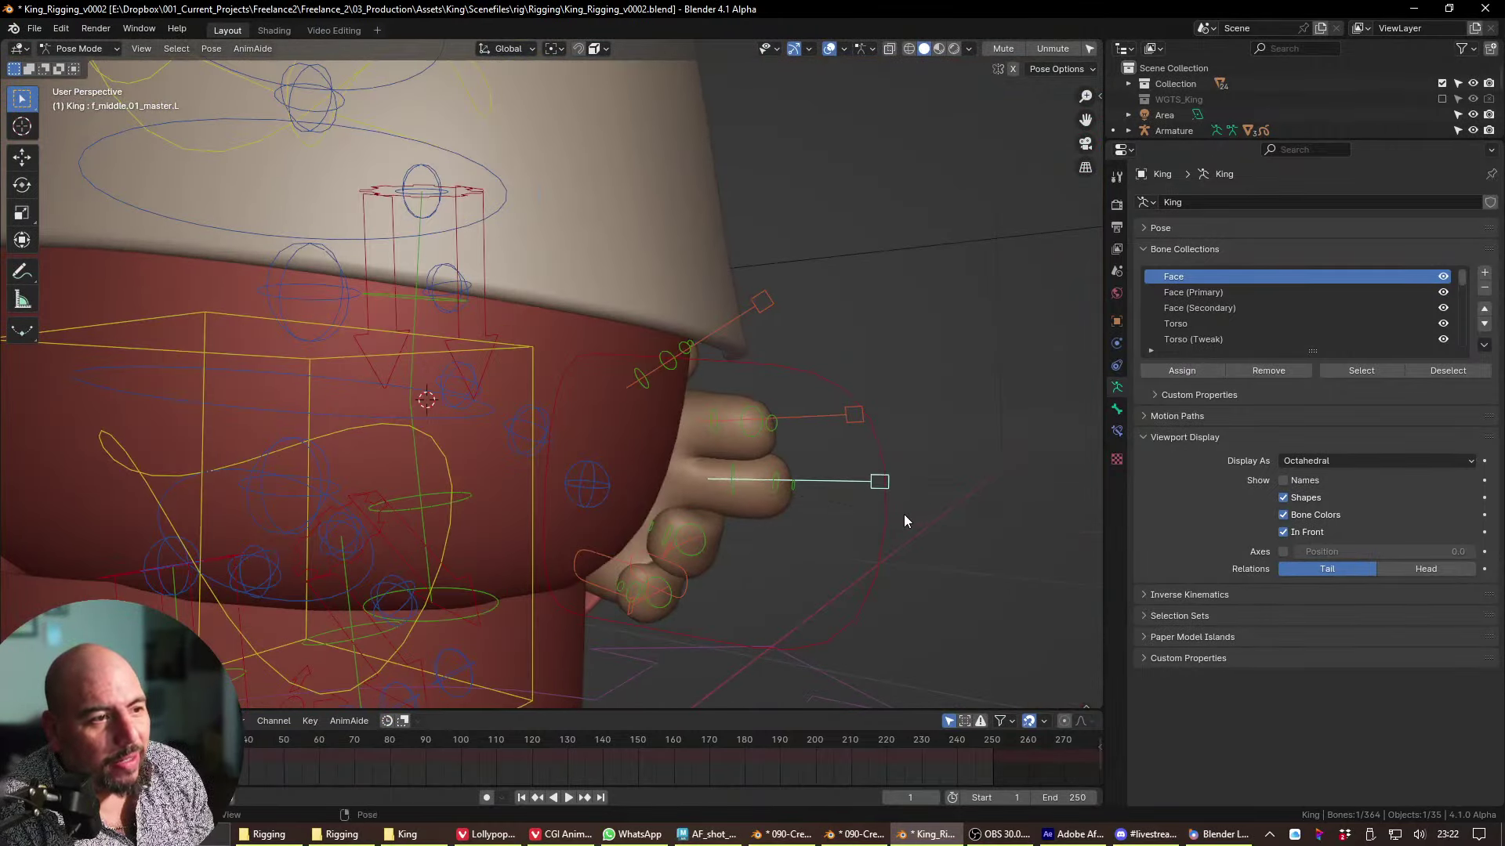
pyautogui.click(792, 419)
pyautogui.moveTo(813, 469); pyautogui.dragTo(864, 557, button='middle')
pyautogui.click(655, 350)
pyautogui.click(838, 519)
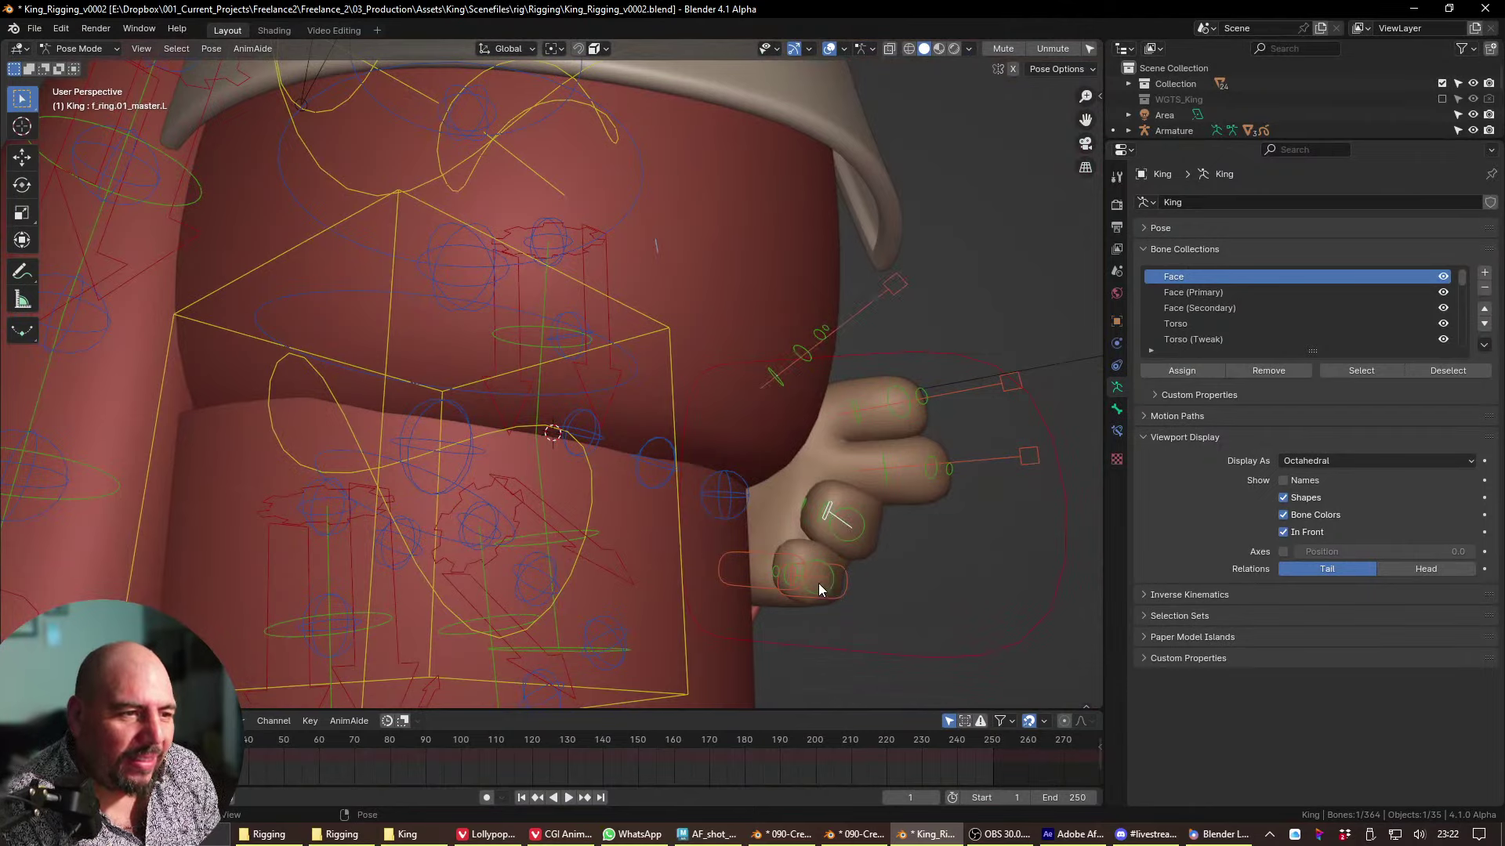
pyautogui.press('r')
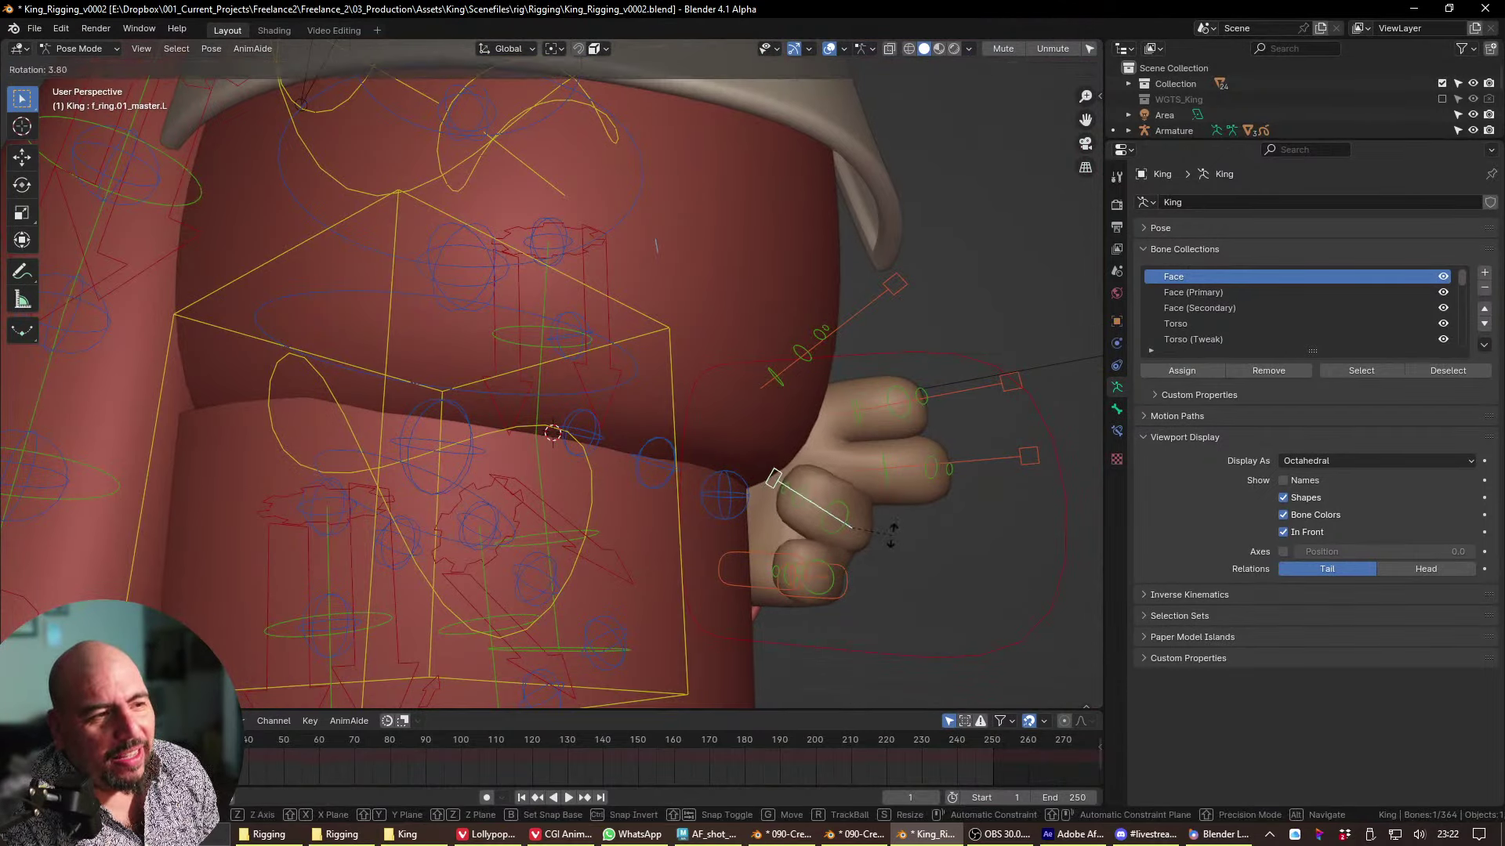
pyautogui.press('s')
pyautogui.keyDown('alt'); pyautogui.scroll(-5, 887, 534); pyautogui.keyUp('alt')
pyautogui.keyDown('alt'); pyautogui.moveTo(887, 534); pyautogui.dragTo(922, 505, button='middle'); pyautogui.keyUp('alt')
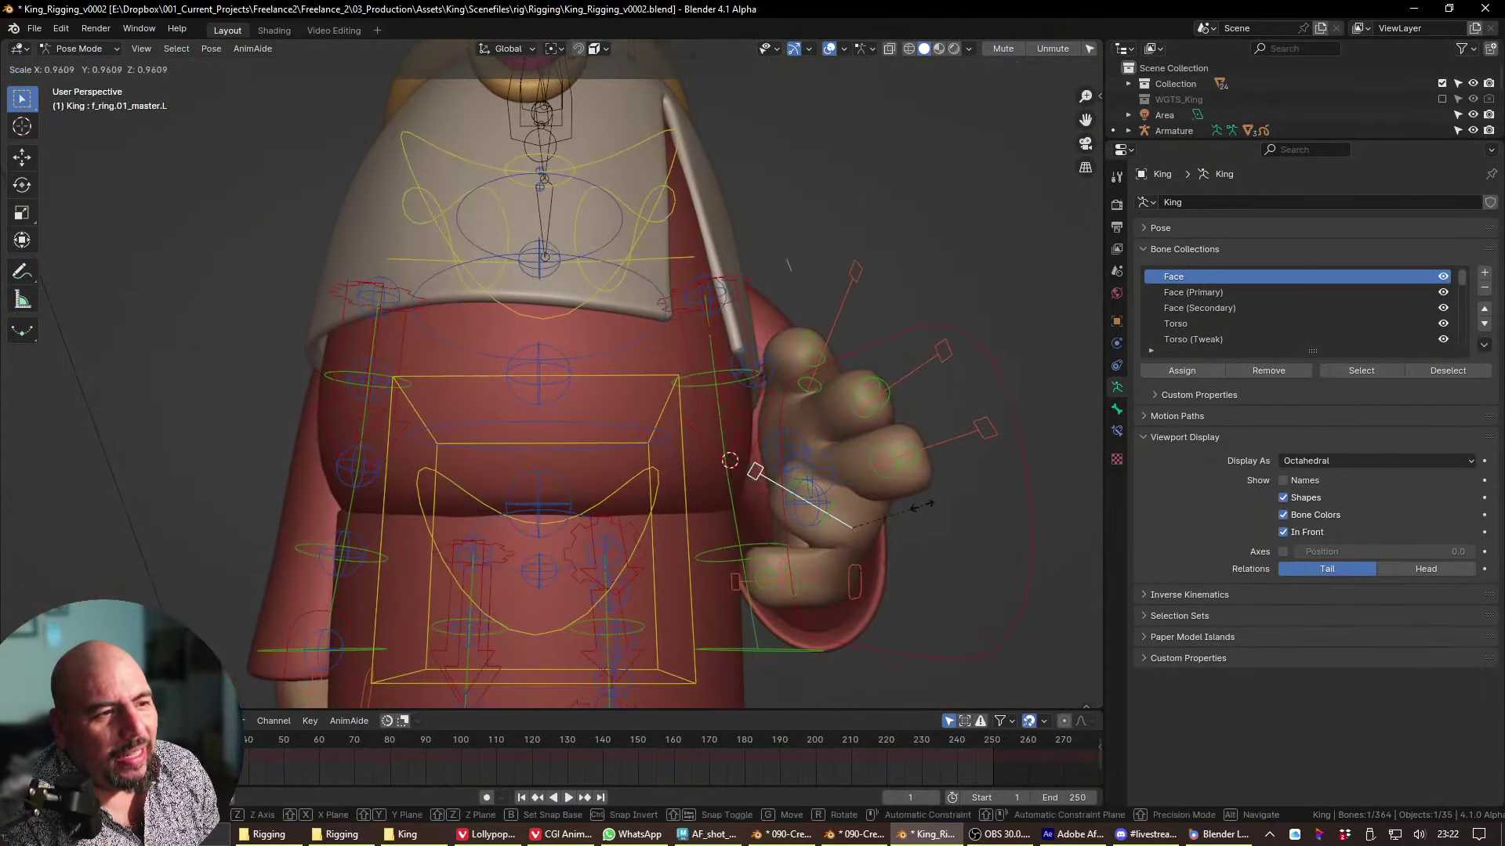
pyautogui.press('Escape')
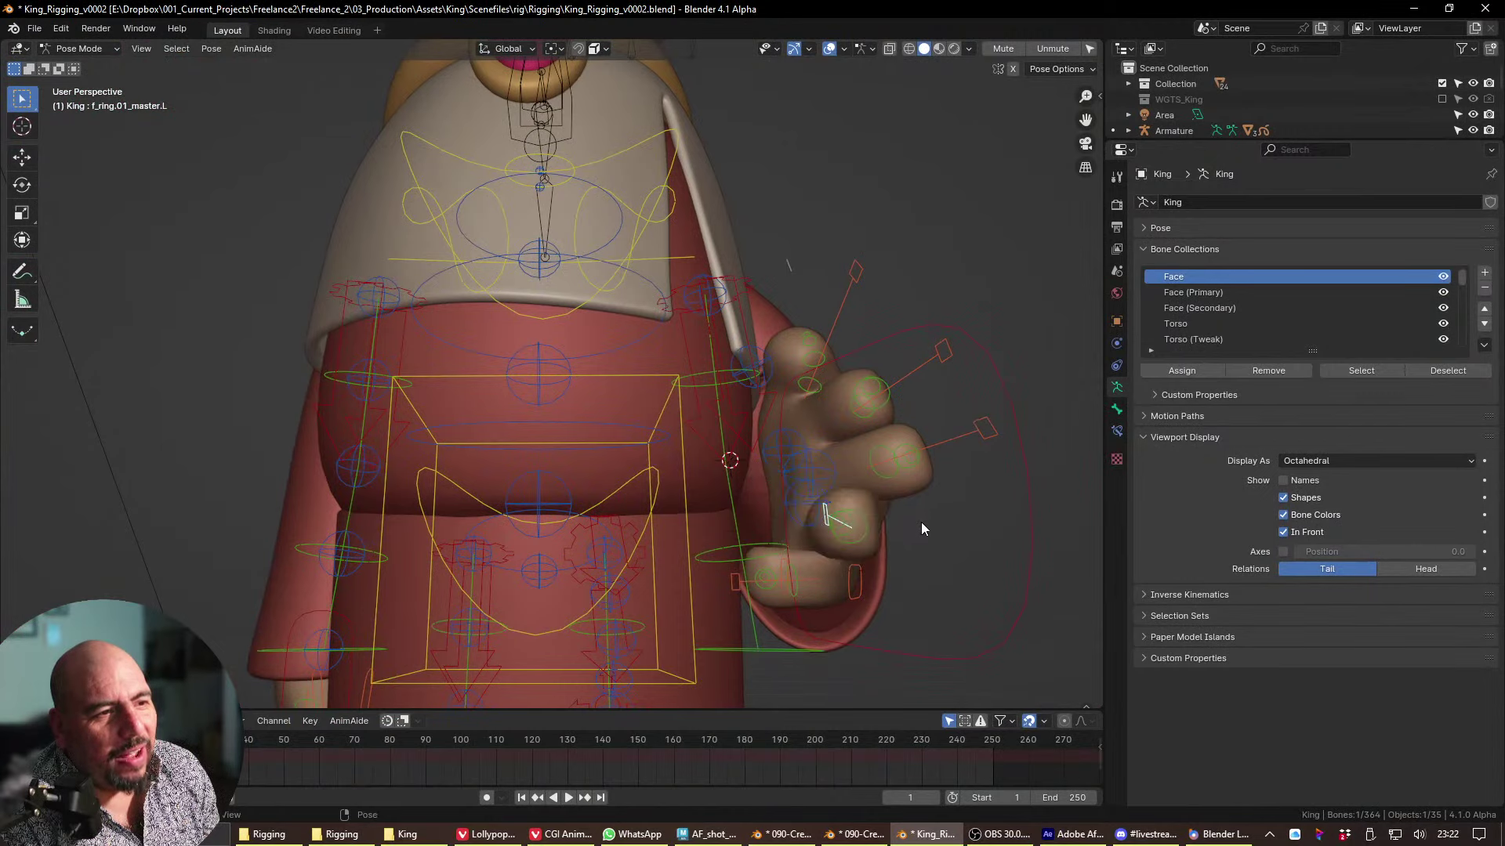
# - Straighten the left ring finger with its master control and check the hand from the outer side
pyautogui.click(946, 453)
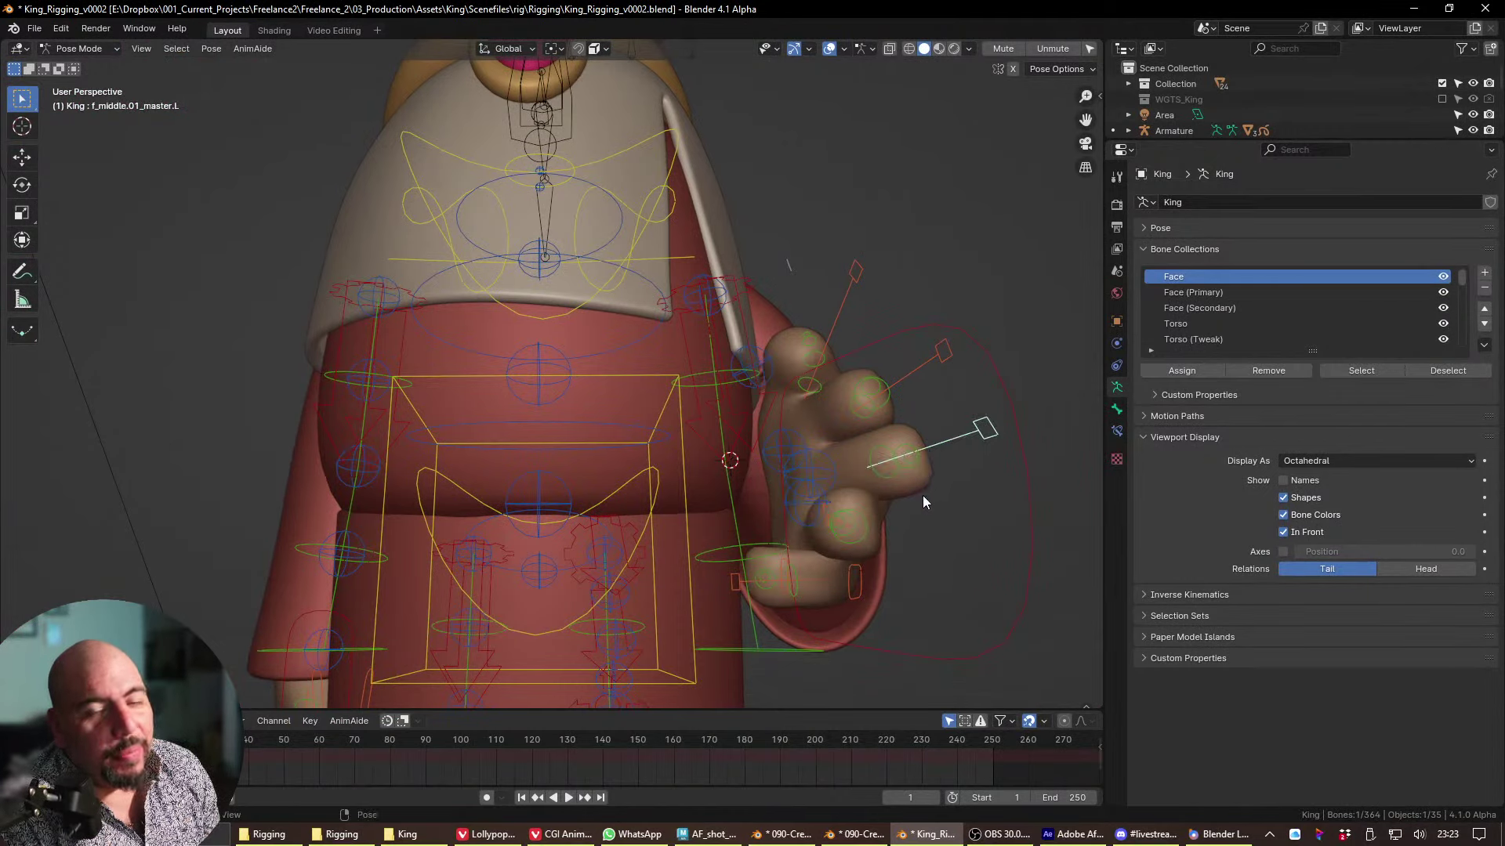
pyautogui.scroll(2, 849, 546)
pyautogui.moveTo(849, 545); pyautogui.dragTo(640, 571, button='middle')
pyautogui.click(768, 545)
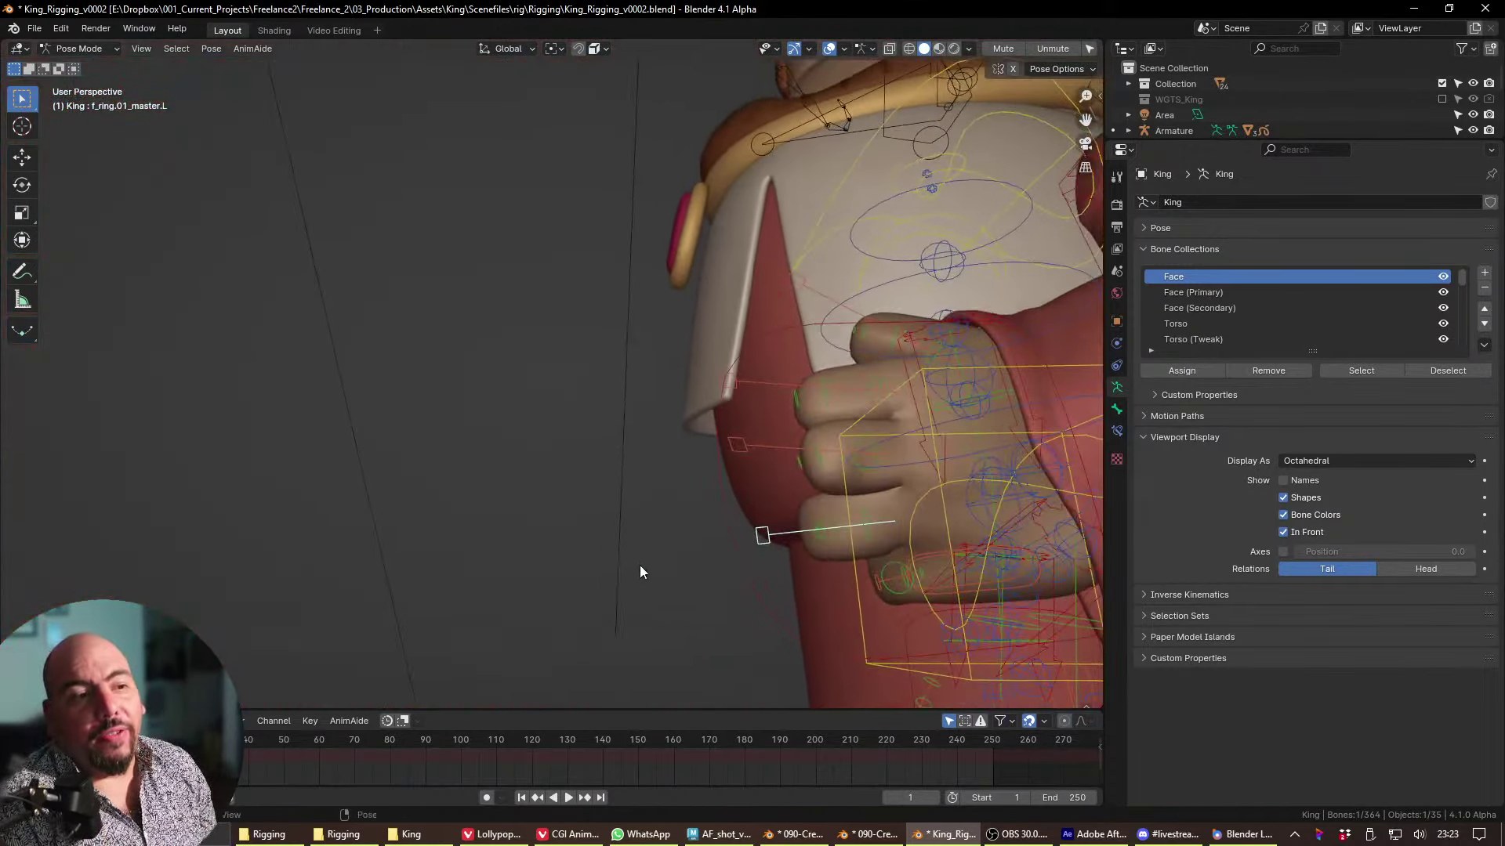
# - Trackball-rotate the left middle finger's master control, then adjust its scale and position from the right side view
pyautogui.click(758, 449)
pyautogui.moveTo(758, 448); pyautogui.dragTo(957, 548, button='middle')
pyautogui.press('r')
pyautogui.press('r')
pyautogui.click(998, 501)
pyautogui.press('KP_5')
pyautogui.press('KP_3')
pyautogui.press('s')
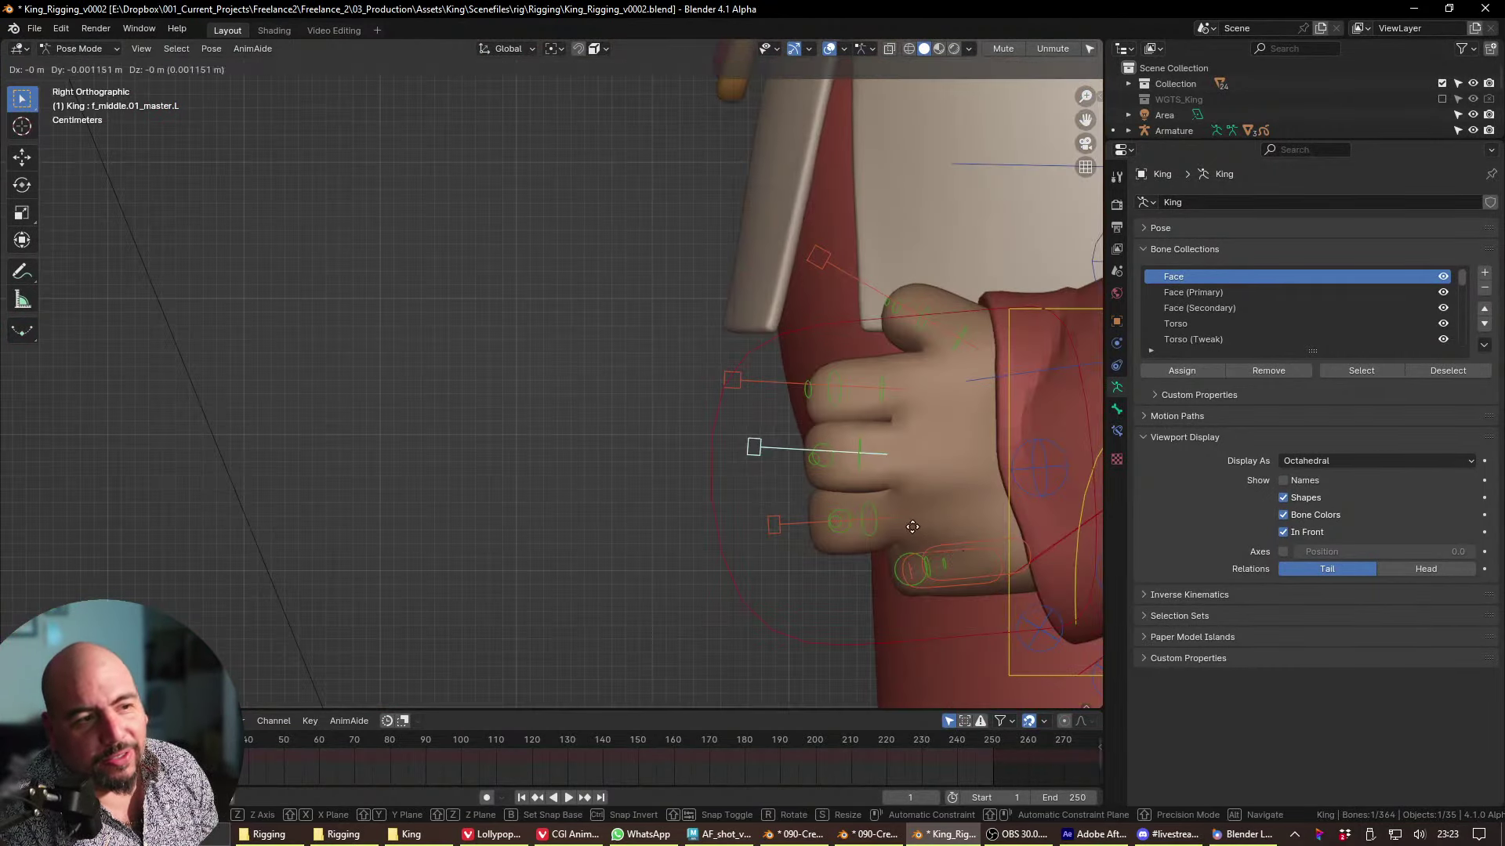
pyautogui.click(946, 522)
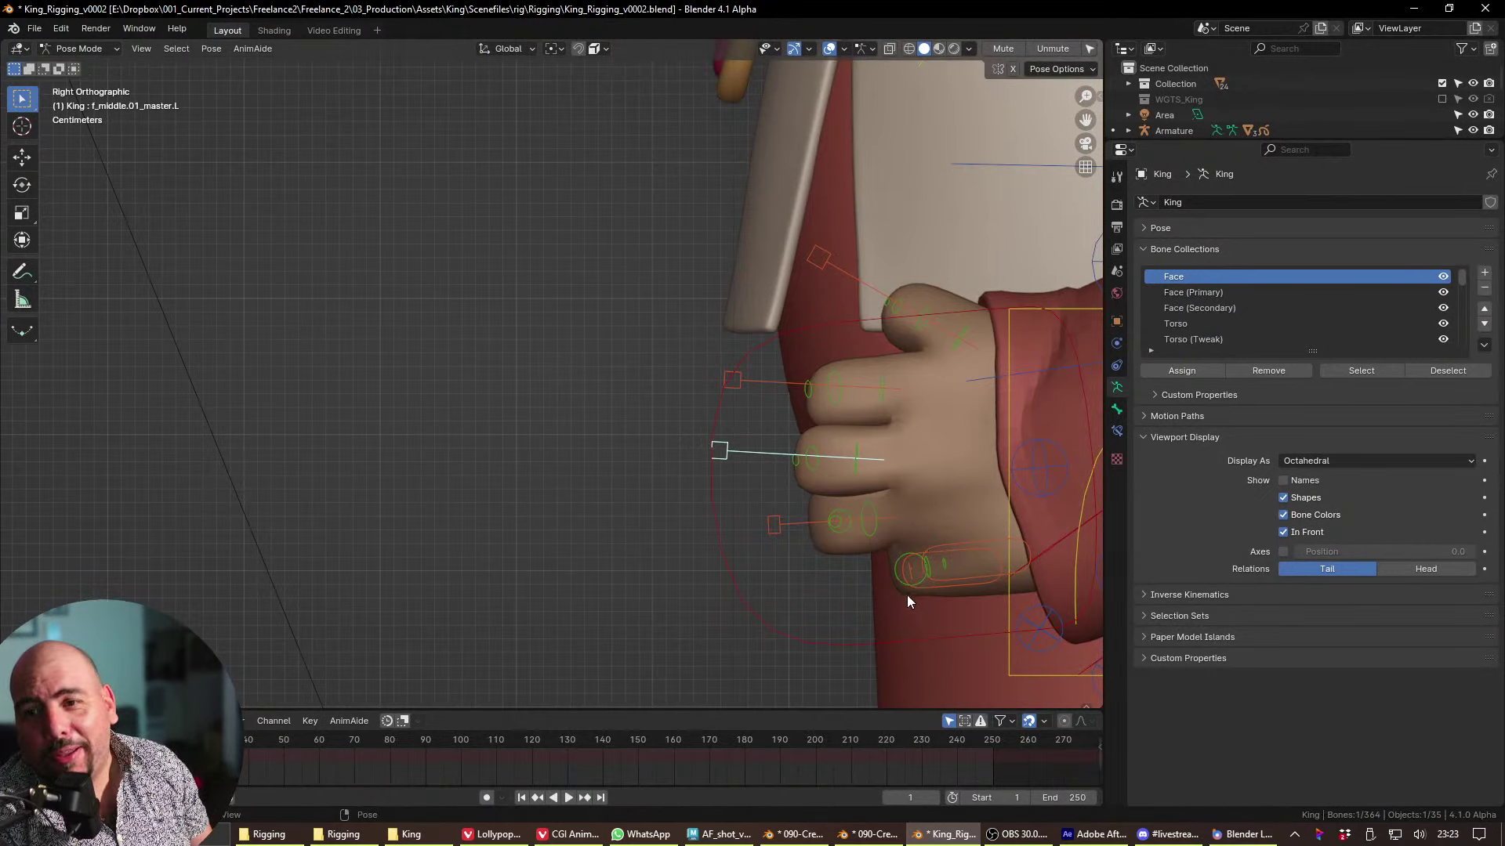
# - Curl the left index finger downward with its master control, then rotate it back up above the middle finger
pyautogui.click(836, 392)
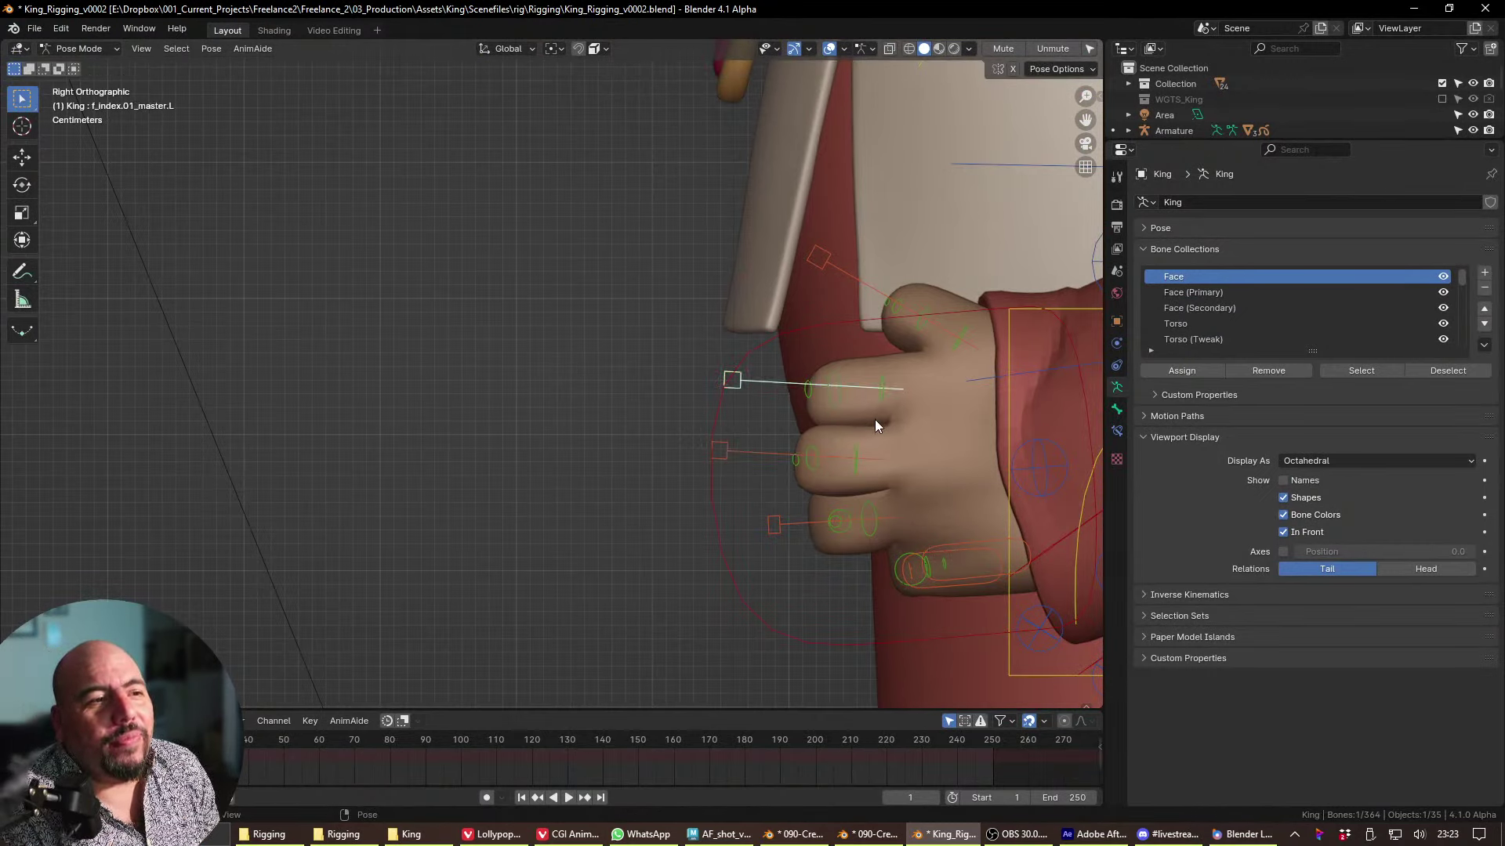
pyautogui.press('r')
pyautogui.click(937, 476)
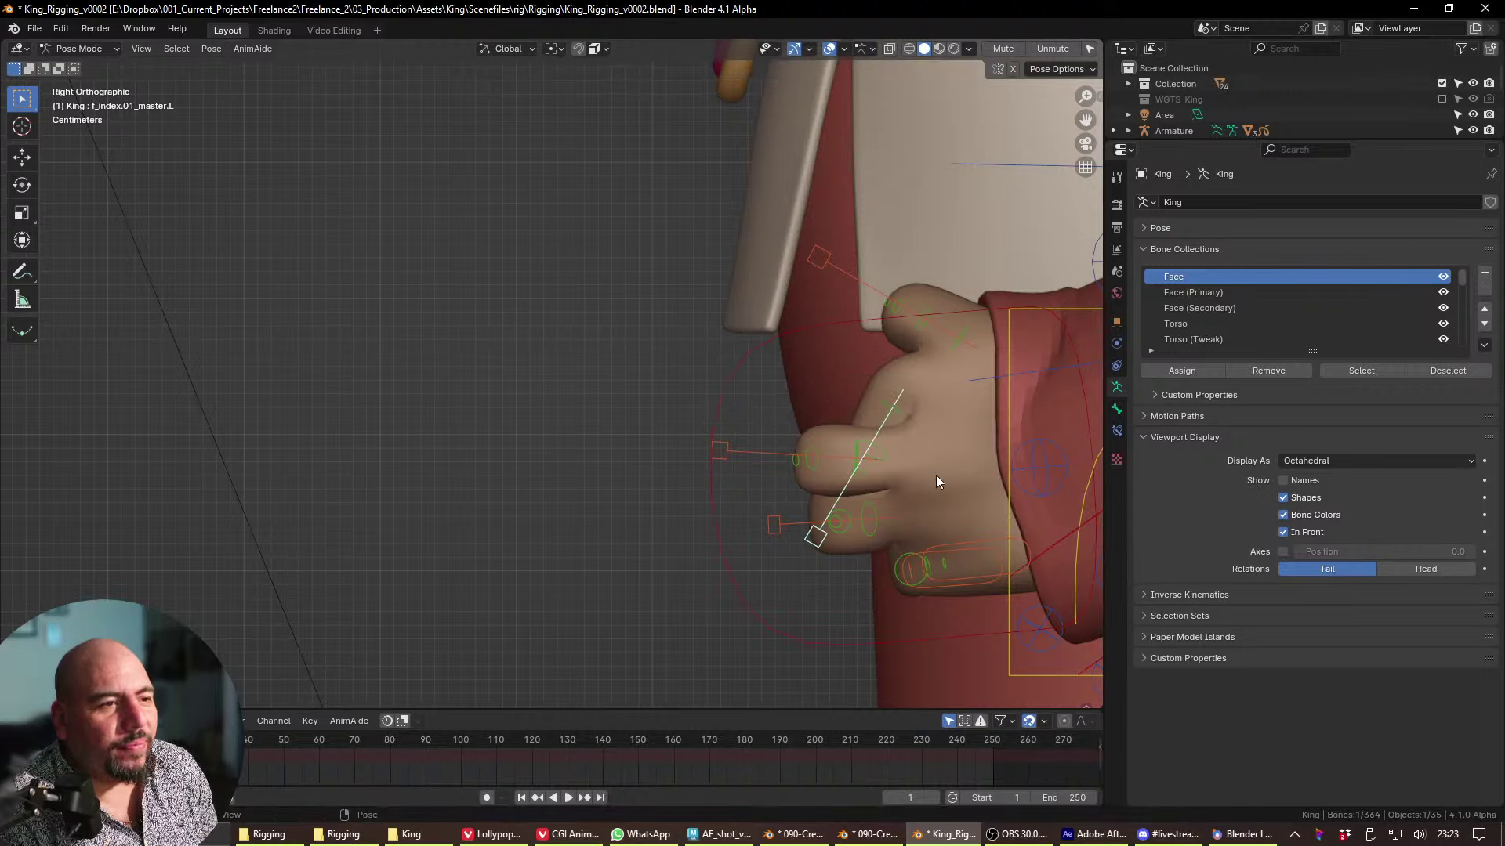
pyautogui.click(892, 451)
pyautogui.click(896, 429)
pyautogui.press('r')
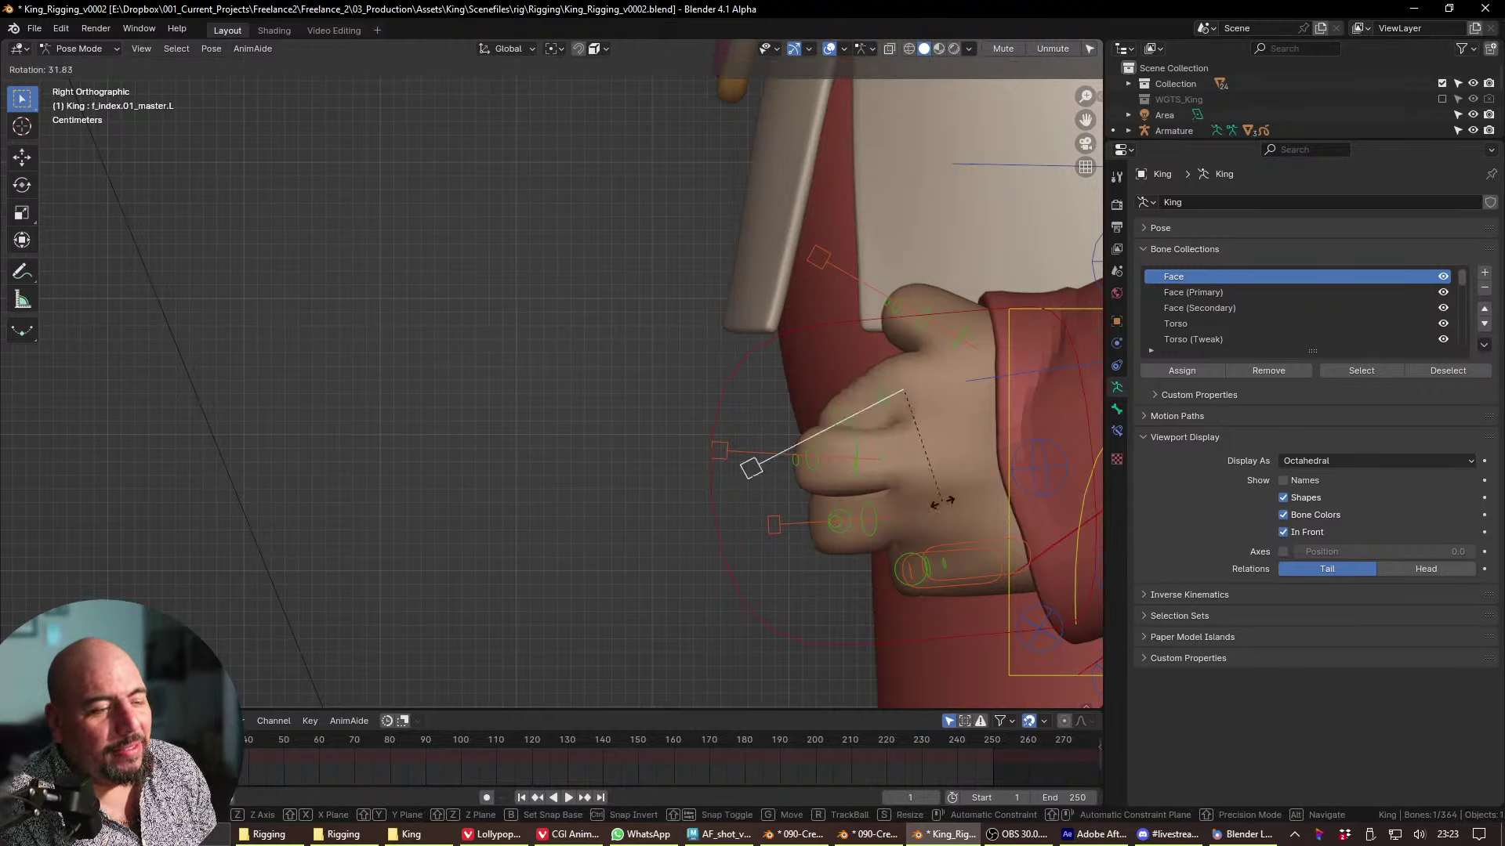
pyautogui.click(885, 514)
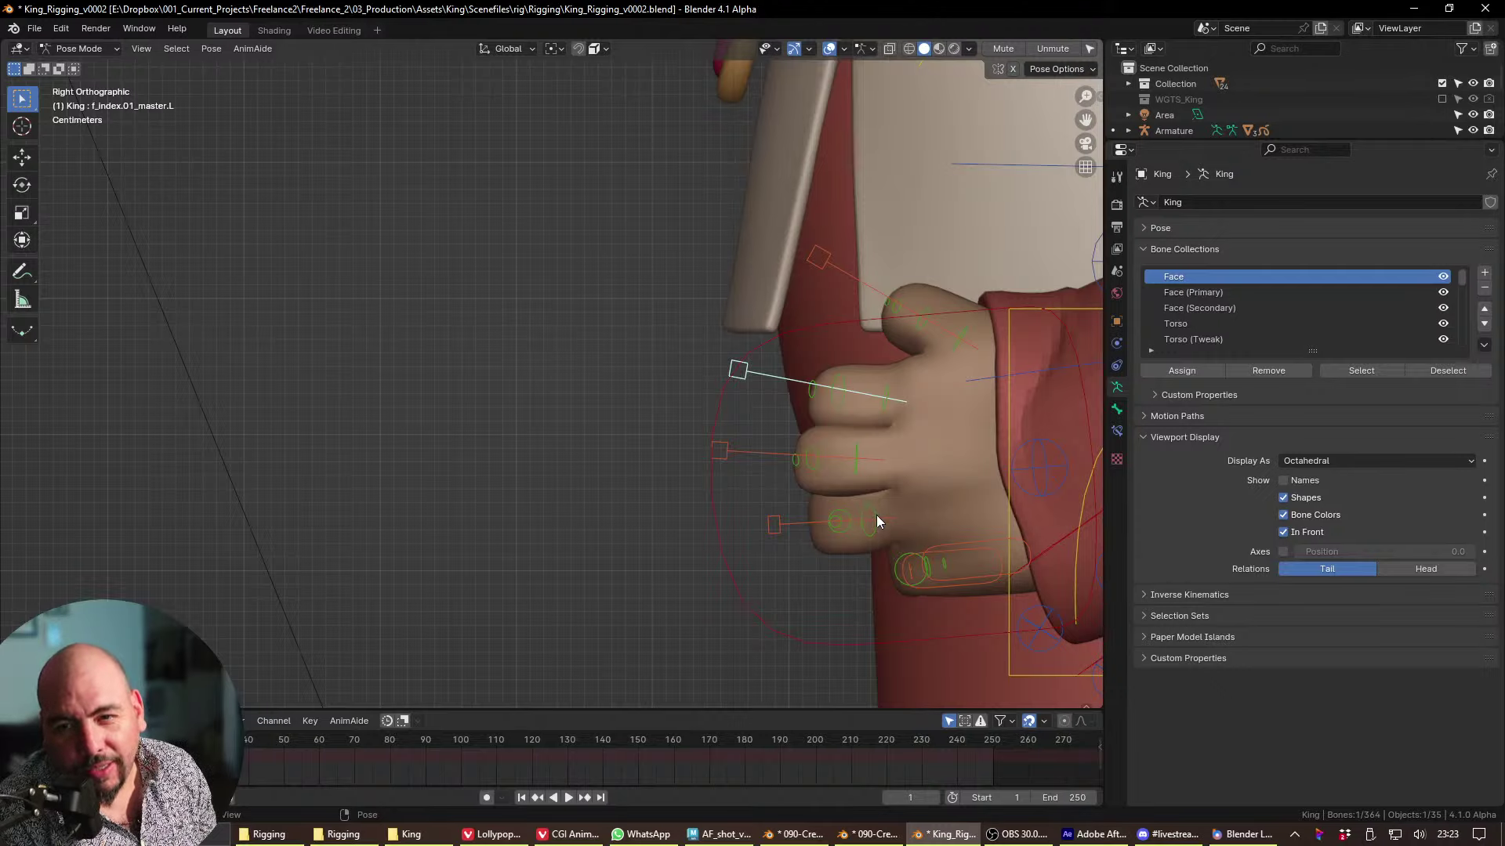
# - Compare the finger poses from the side and slightly rescale the left middle finger's master control
pyautogui.keyDown('shift'); pyautogui.moveTo(868, 469); pyautogui.dragTo(811, 514, button='middle'); pyautogui.keyUp('shift')
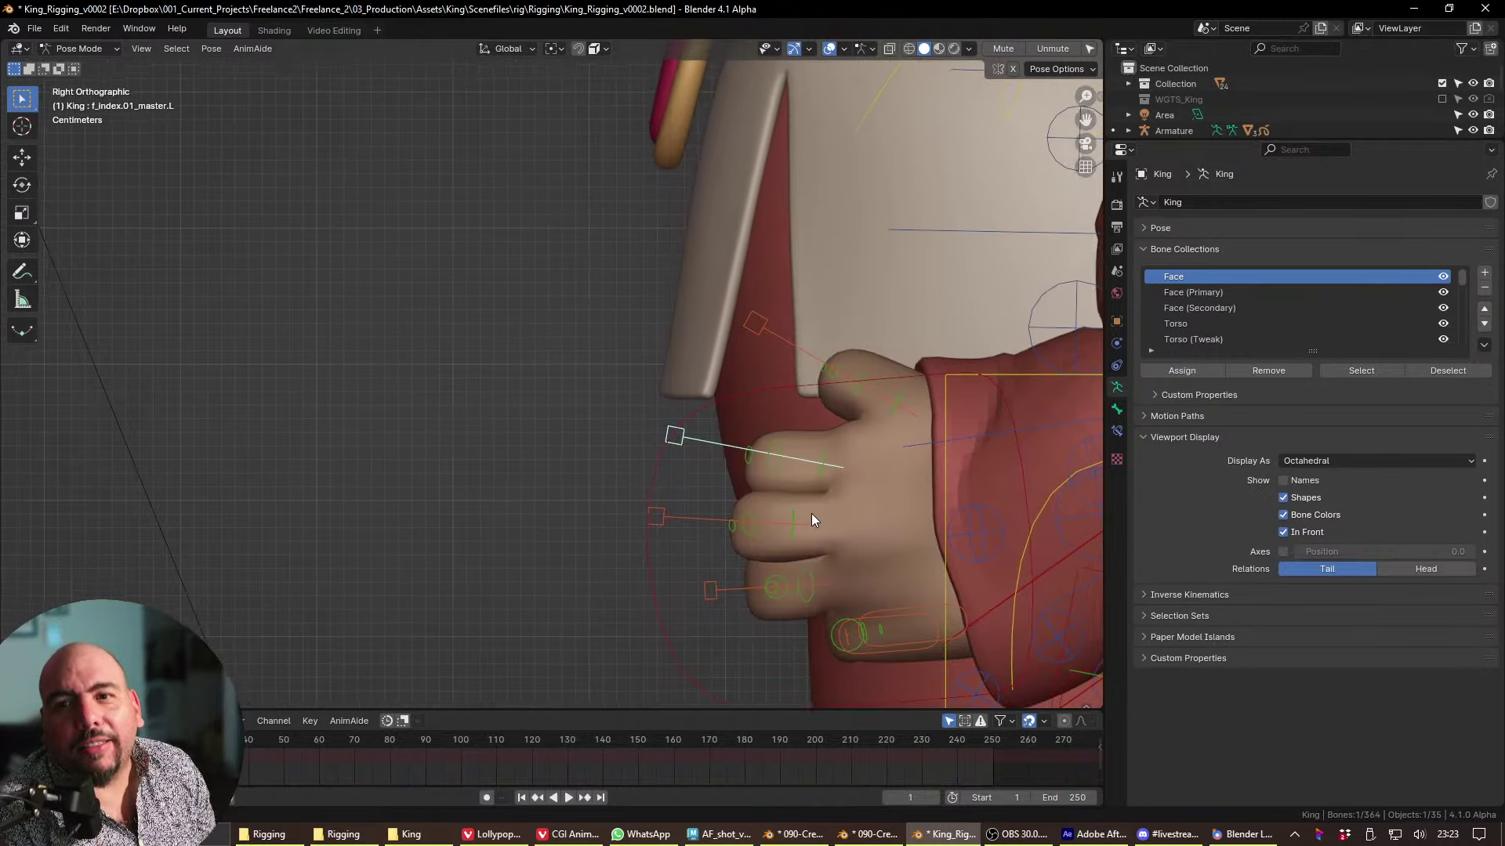
pyautogui.scroll(-2, 815, 497)
pyautogui.scroll(-2, 815, 497)
pyautogui.keyDown('shift'); pyautogui.moveTo(801, 572); pyautogui.dragTo(799, 408, button='middle'); pyautogui.keyUp('shift')
pyautogui.scroll(-1, 784, 495)
pyautogui.scroll(5, 798, 402)
pyautogui.click(754, 369)
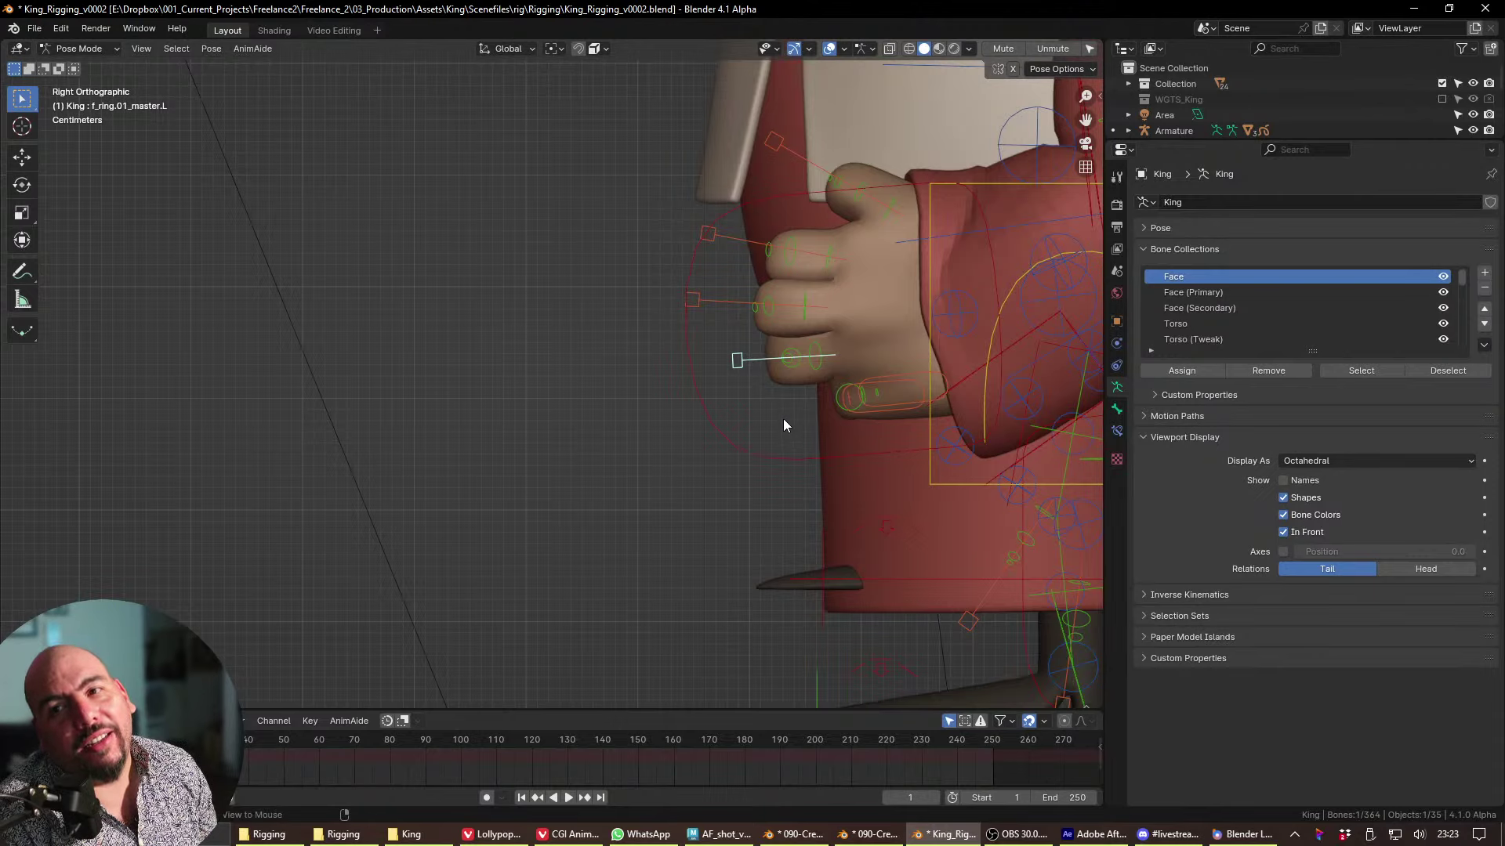
pyautogui.keyDown('shift'); pyautogui.moveTo(793, 380); pyautogui.dragTo(739, 455, button='middle'); pyautogui.keyUp('shift')
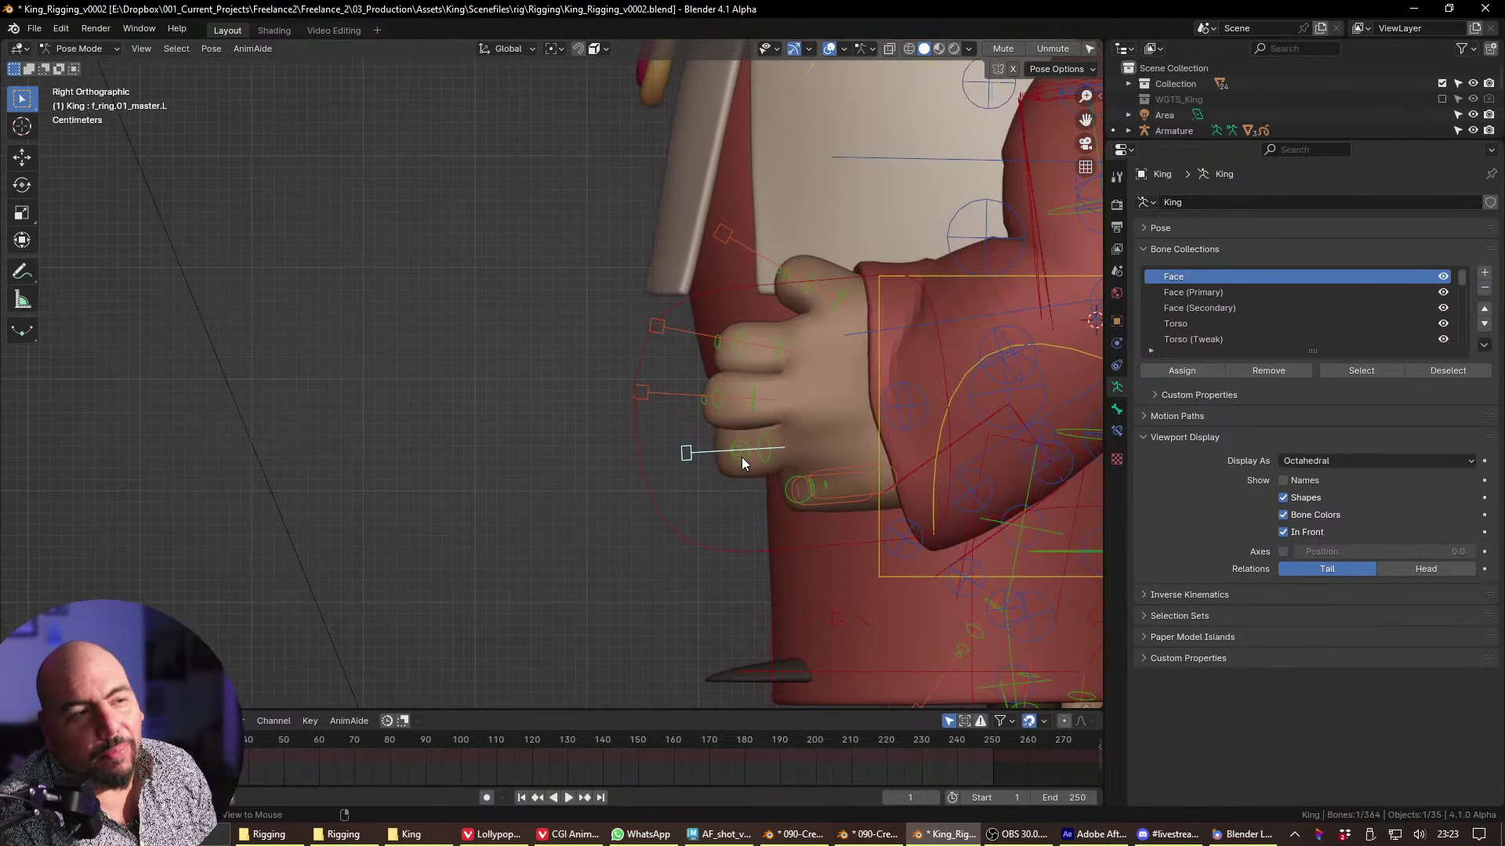
pyautogui.click(674, 397)
pyautogui.press('s')
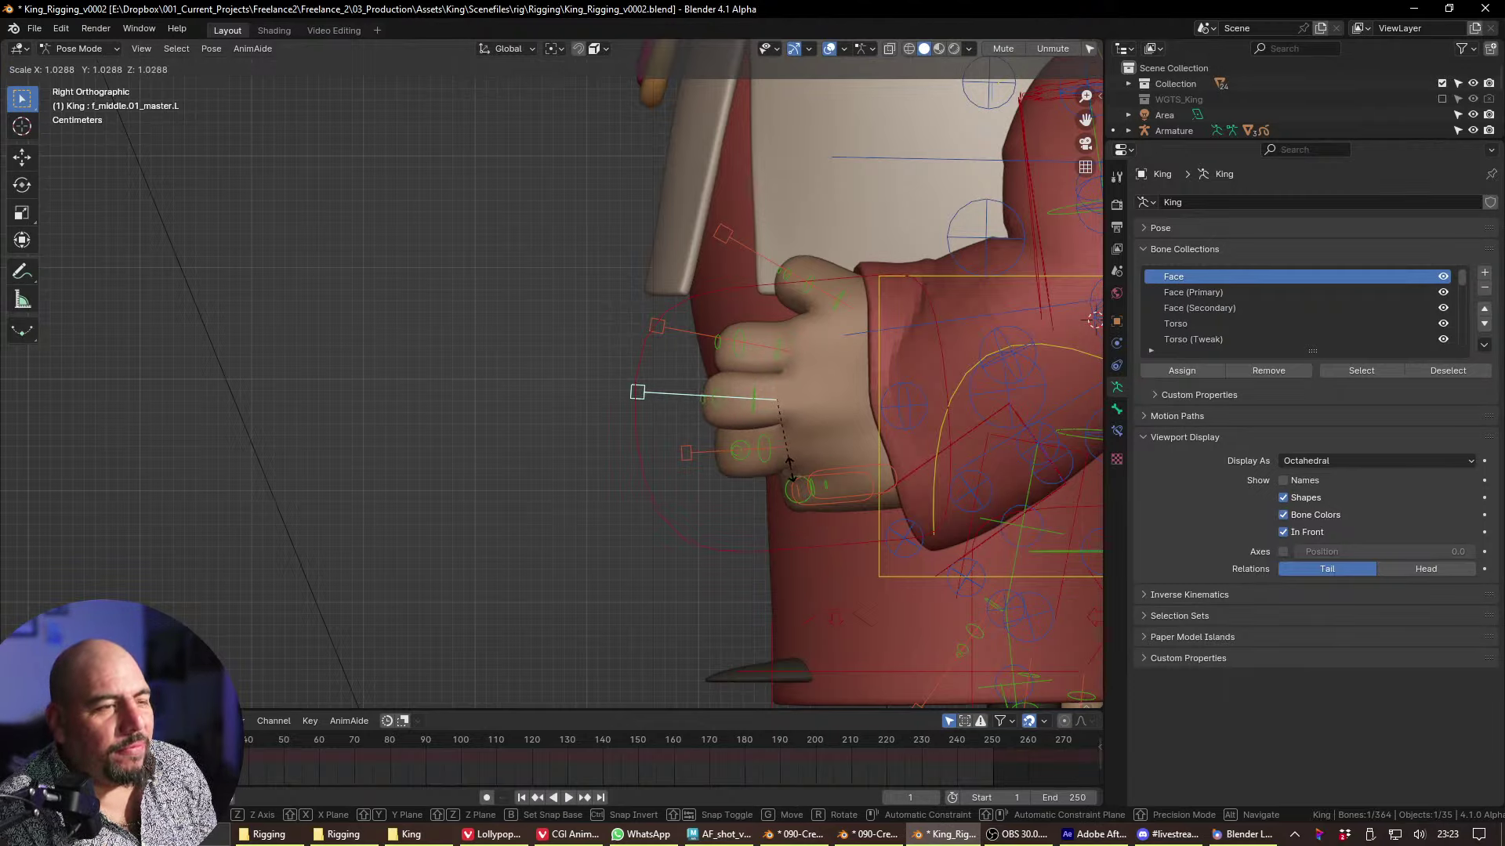
pyautogui.click(785, 476)
# - Trackball-rotate the left middle finger's master control while checking the fist from the front view
pyautogui.hotkey('alt', 'Tab')
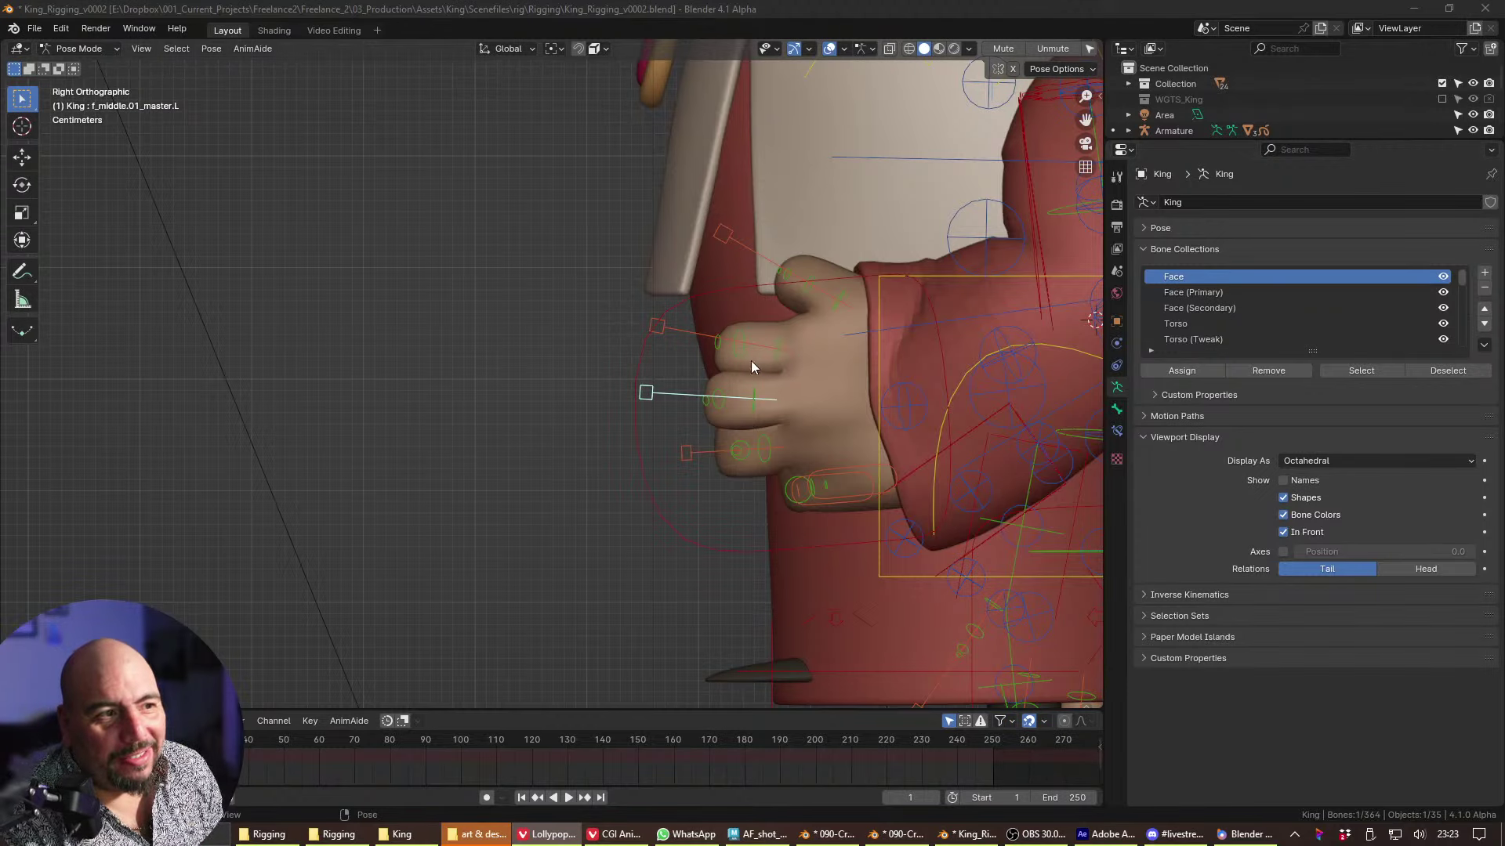
pyautogui.keyDown('shift'); pyautogui.moveTo(647, 342); pyautogui.dragTo(616, 351, button='middle'); pyautogui.keyUp('shift')
pyautogui.click(626, 335)
pyautogui.press('`')
pyautogui.click(531, 302)
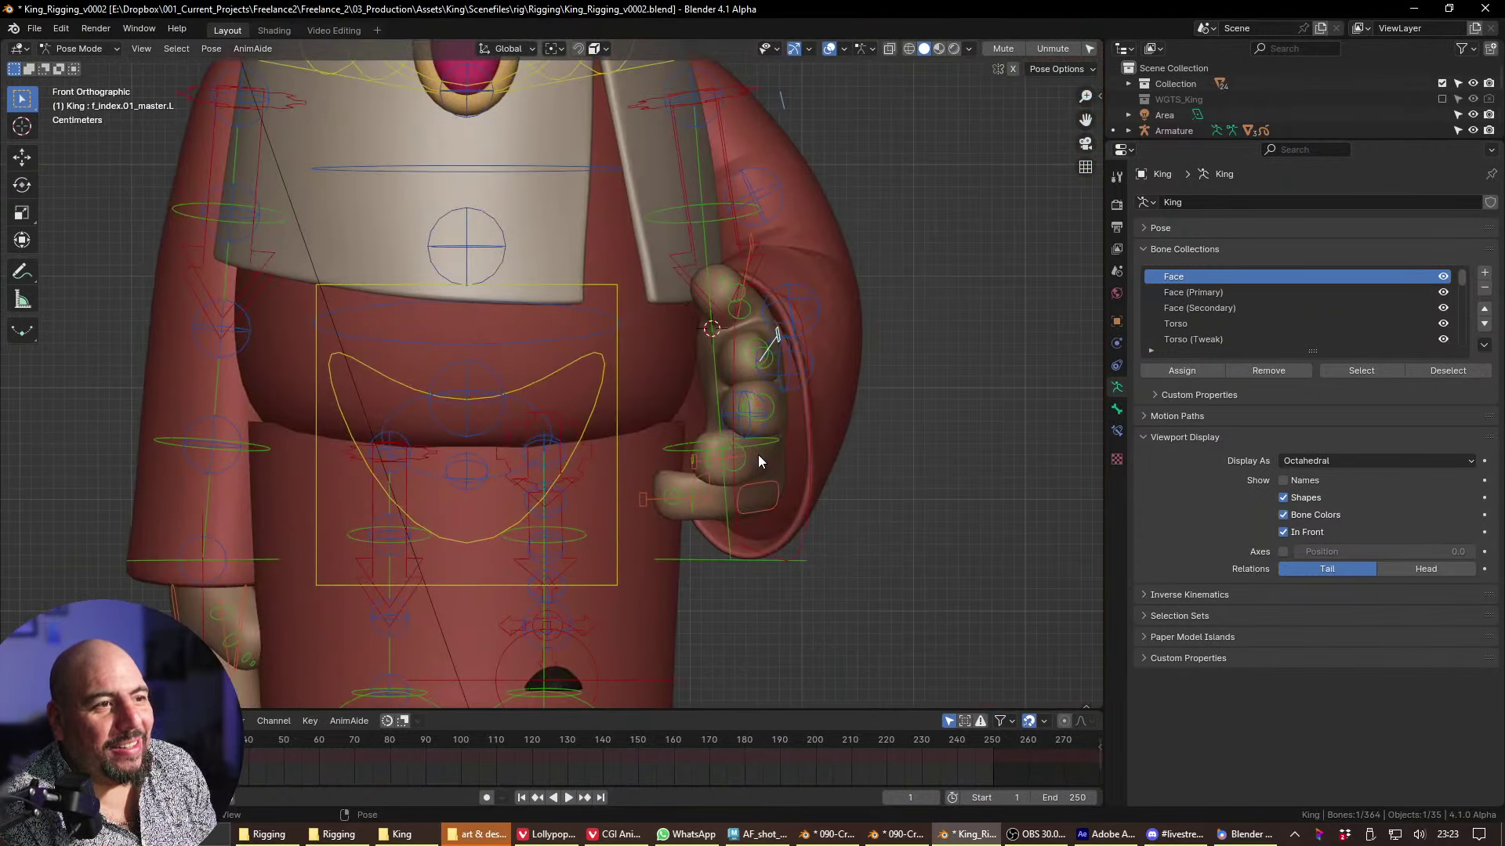
pyautogui.click(751, 413)
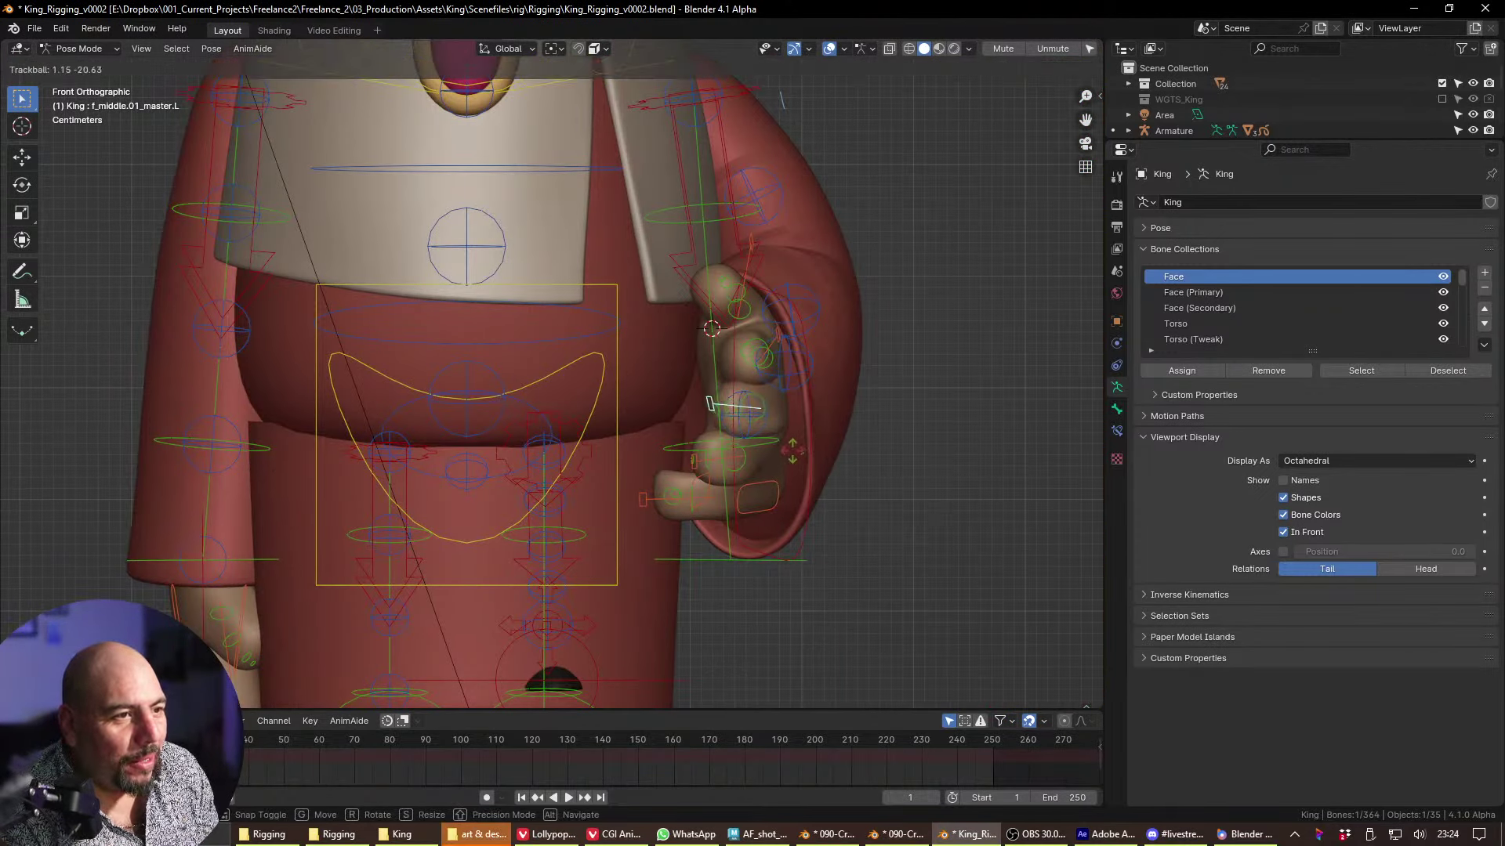
pyautogui.keyDown('alt'); pyautogui.moveTo(791, 449); pyautogui.dragTo(721, 355, button='middle'); pyautogui.keyUp('alt')
# - Shift the left index and middle finger master controls slightly upward in the right side view
pyautogui.click(737, 367)
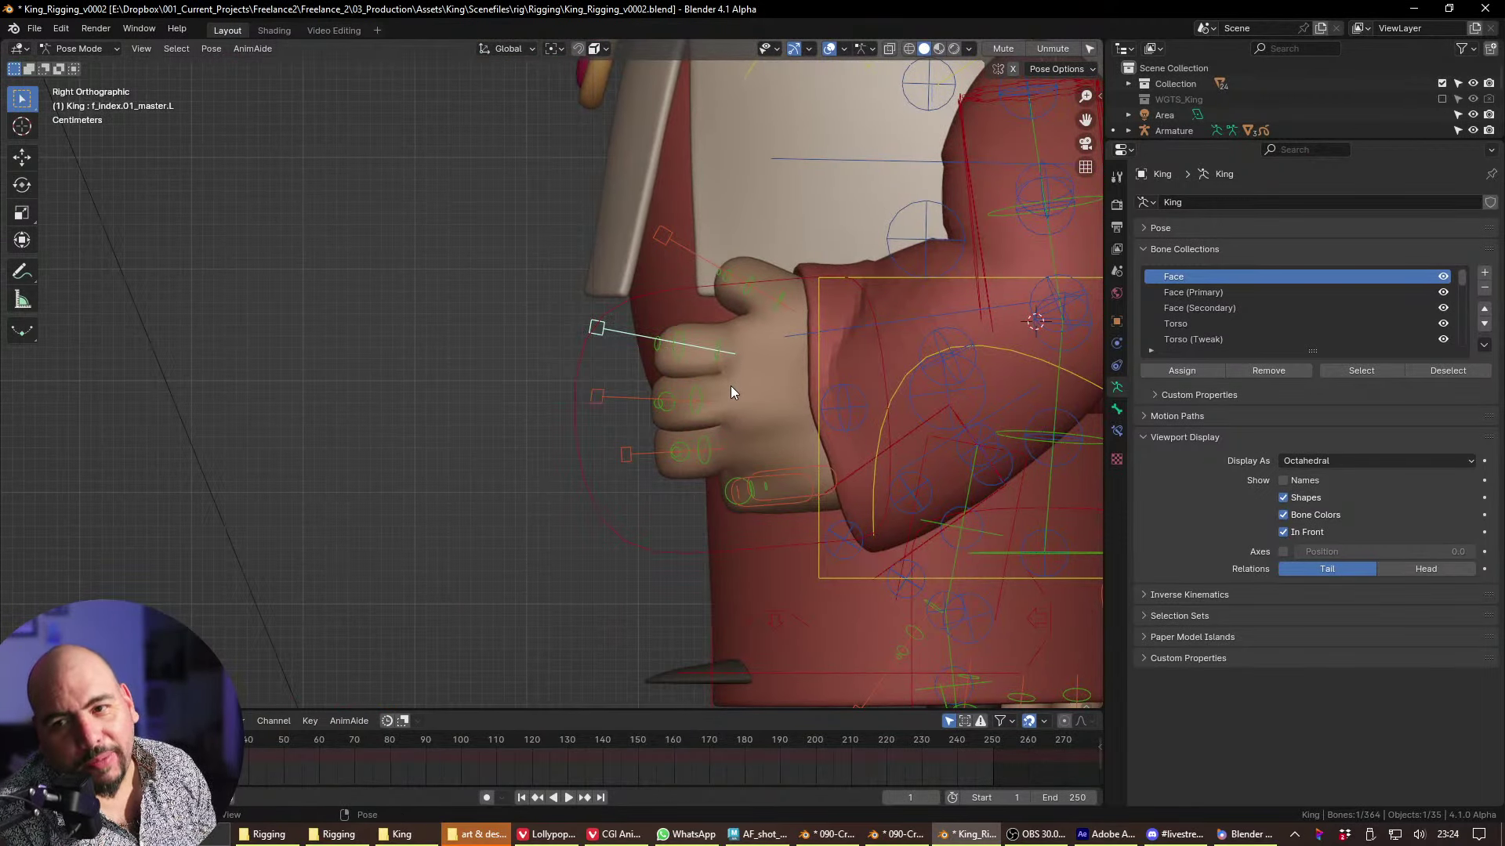
pyautogui.press('g')
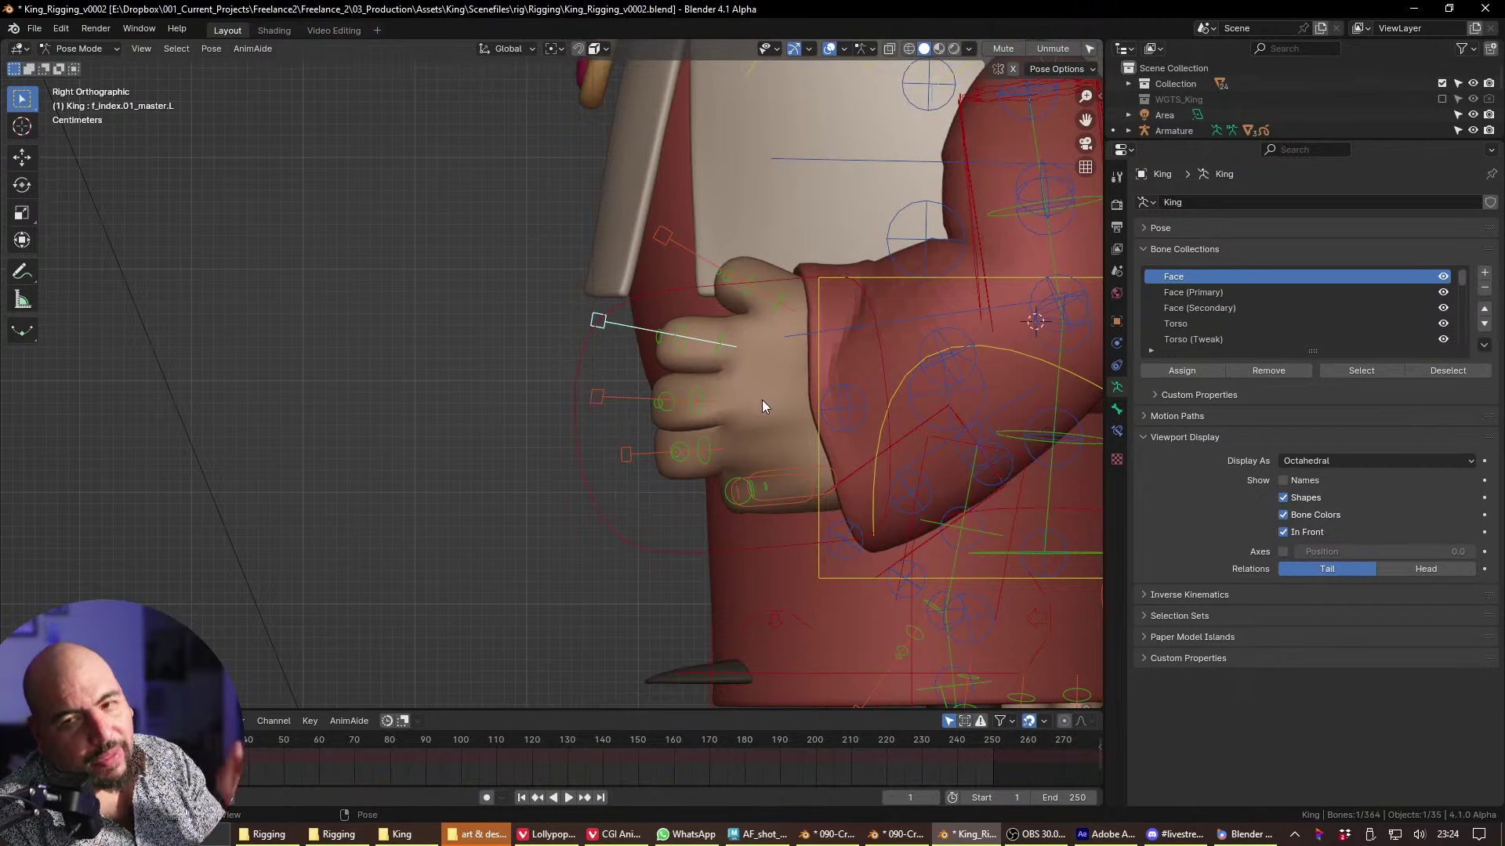
pyautogui.click(665, 398)
pyautogui.press('g')
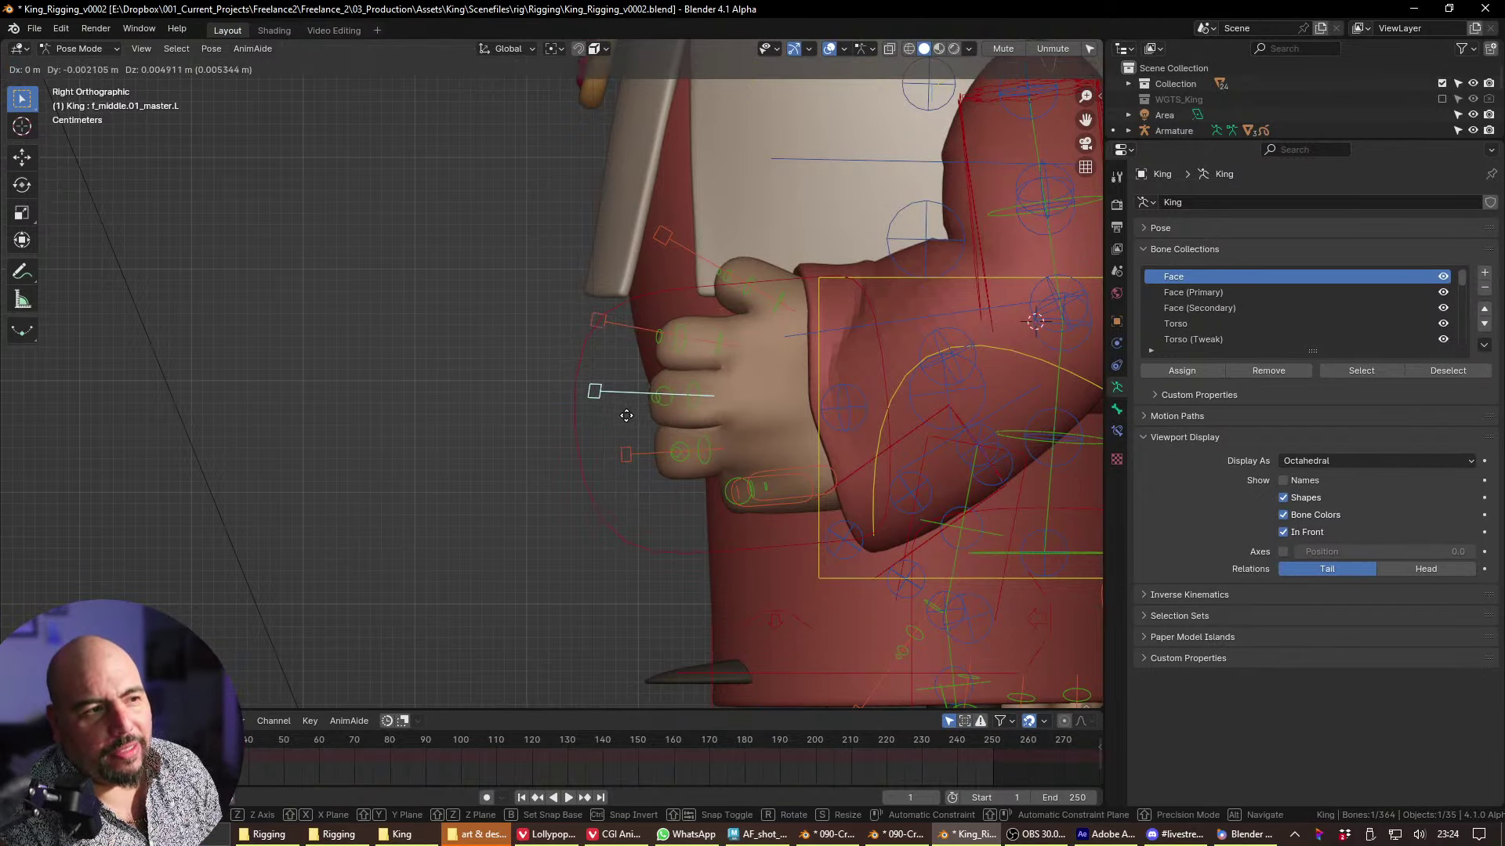
pyautogui.click(627, 416)
pyautogui.click(717, 472)
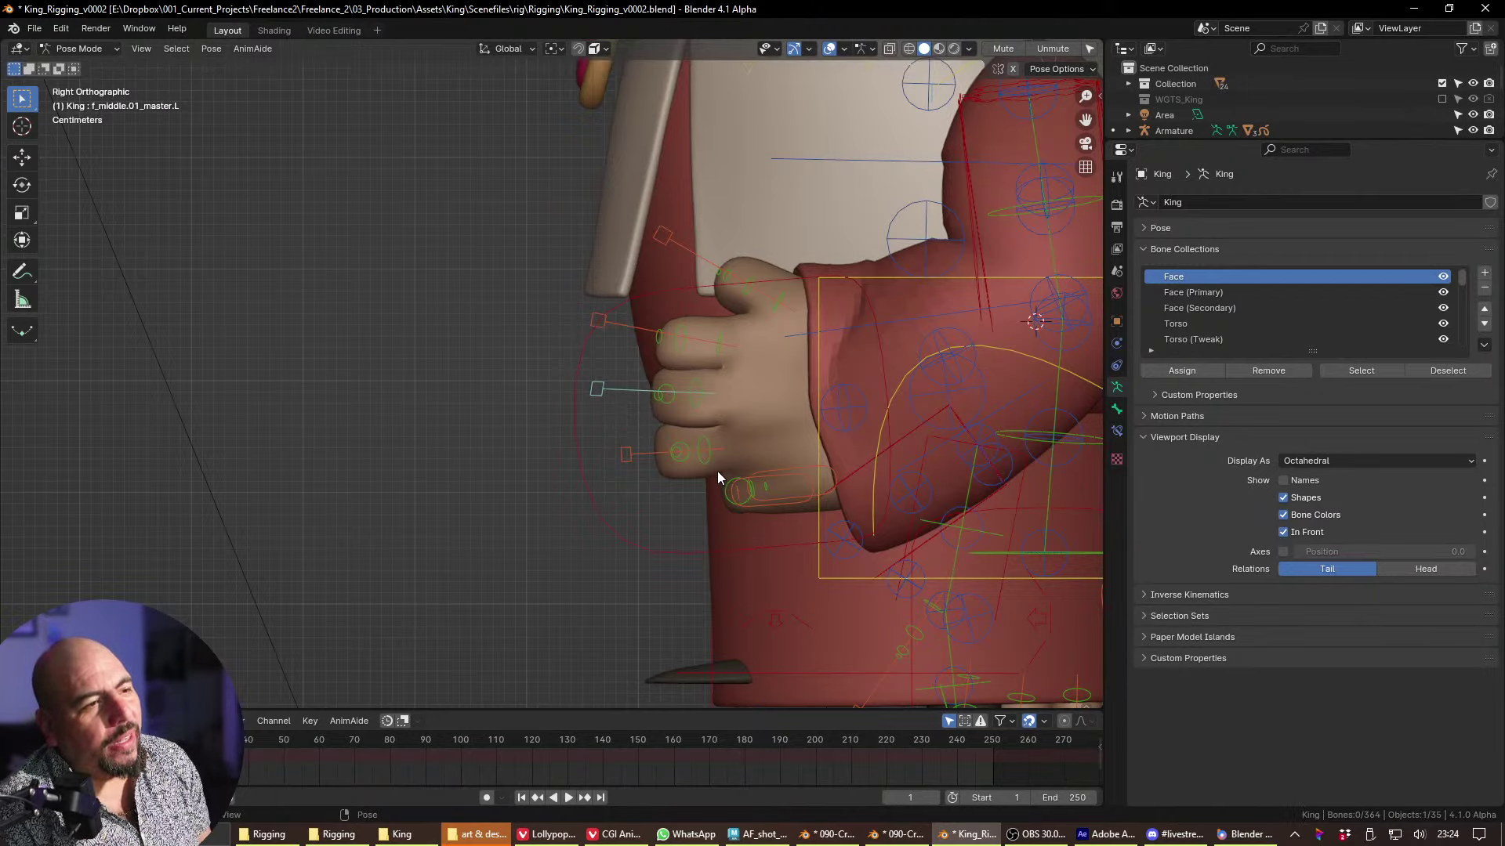
# - Rotate the left palm control to spread the fingers apart
pyautogui.click(658, 460)
pyautogui.click(781, 492)
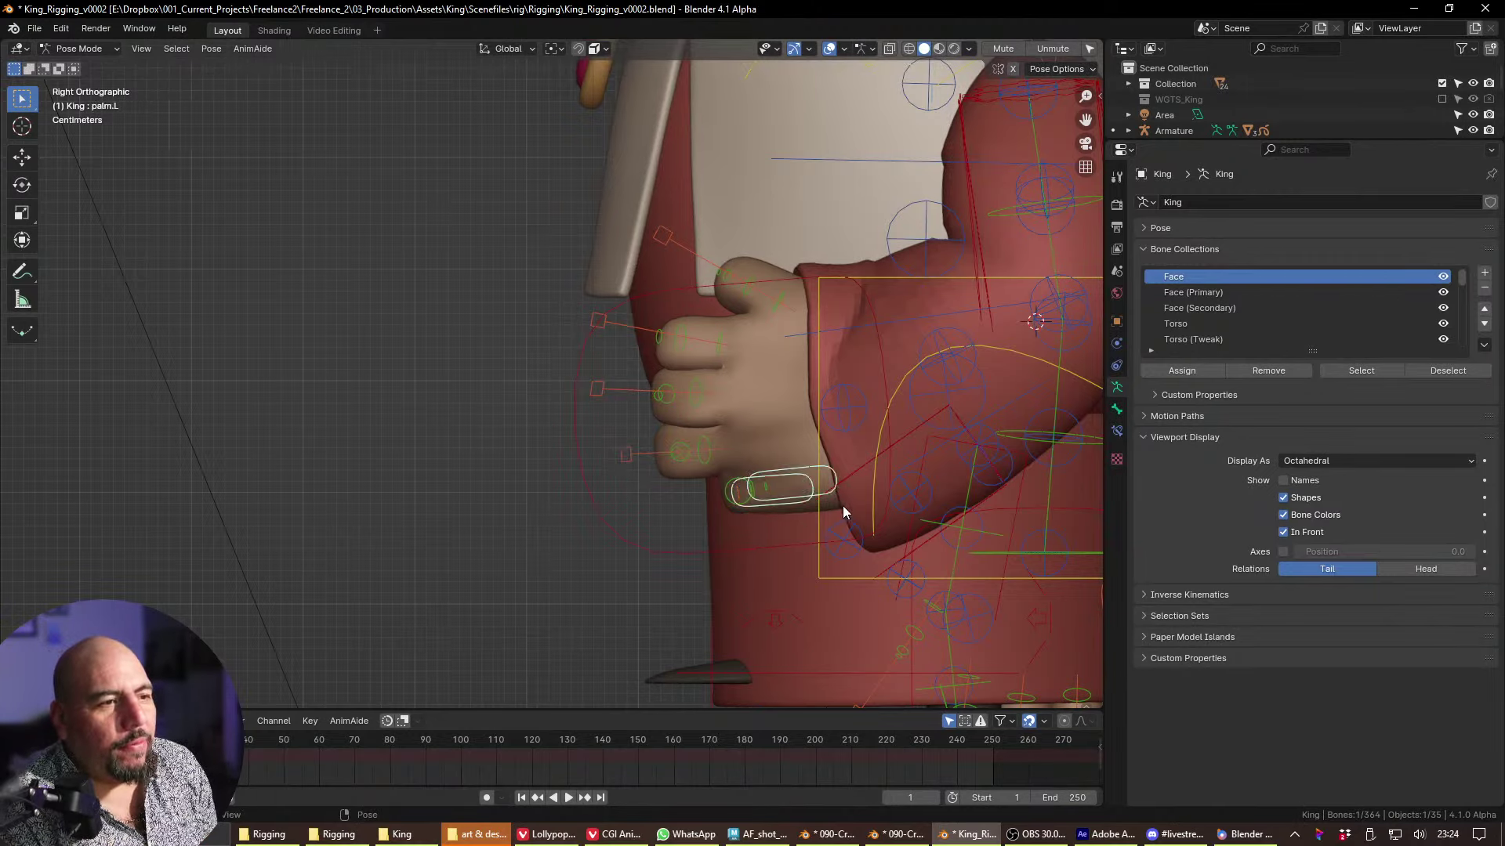
pyautogui.press('r')
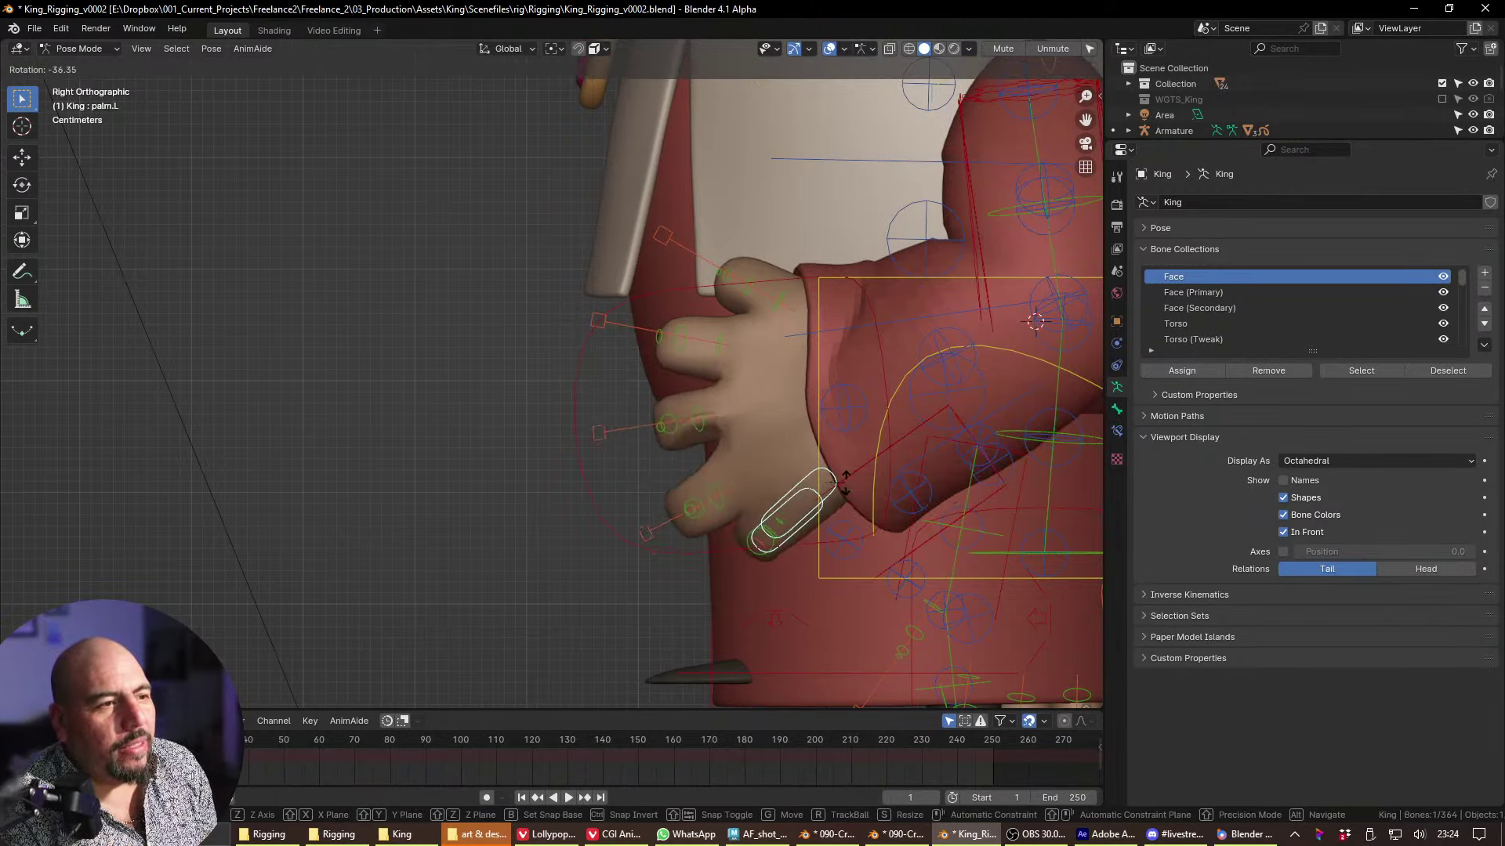
pyautogui.rightClick(773, 458)
# - Switch to Object Mode, select the hands skin mesh and go to the start of its vertex group list
pyautogui.hotkey('ctrl', 'Tab')
pyautogui.click(547, 482)
pyautogui.click(749, 425)
pyautogui.press('Tab')
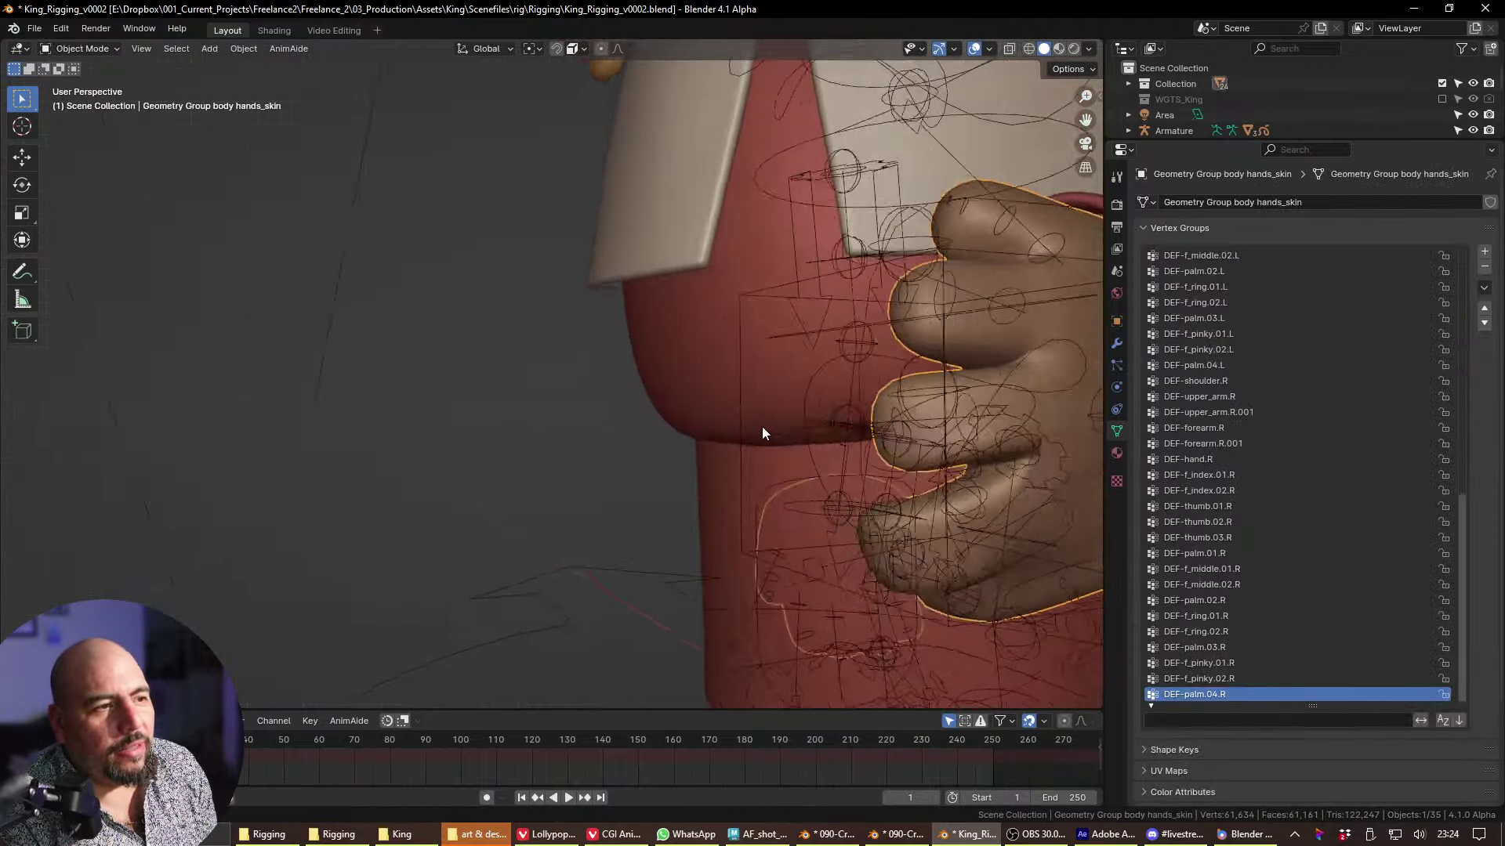
pyautogui.moveTo(759, 425); pyautogui.dragTo(693, 500, button='middle')
pyautogui.press('Tab')
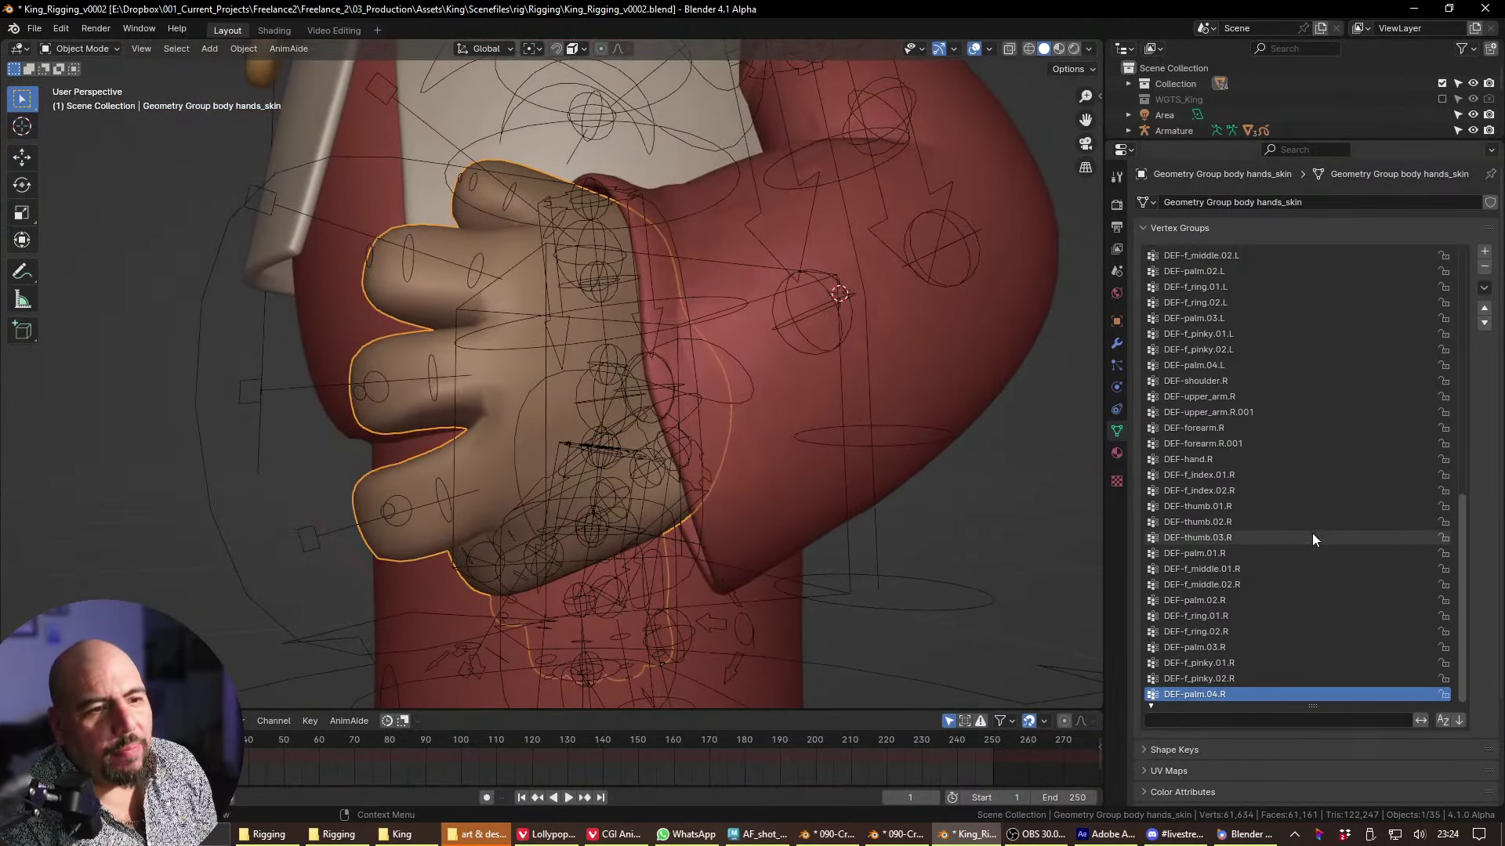
pyautogui.moveTo(1462, 509); pyautogui.dragTo(1493, 261)
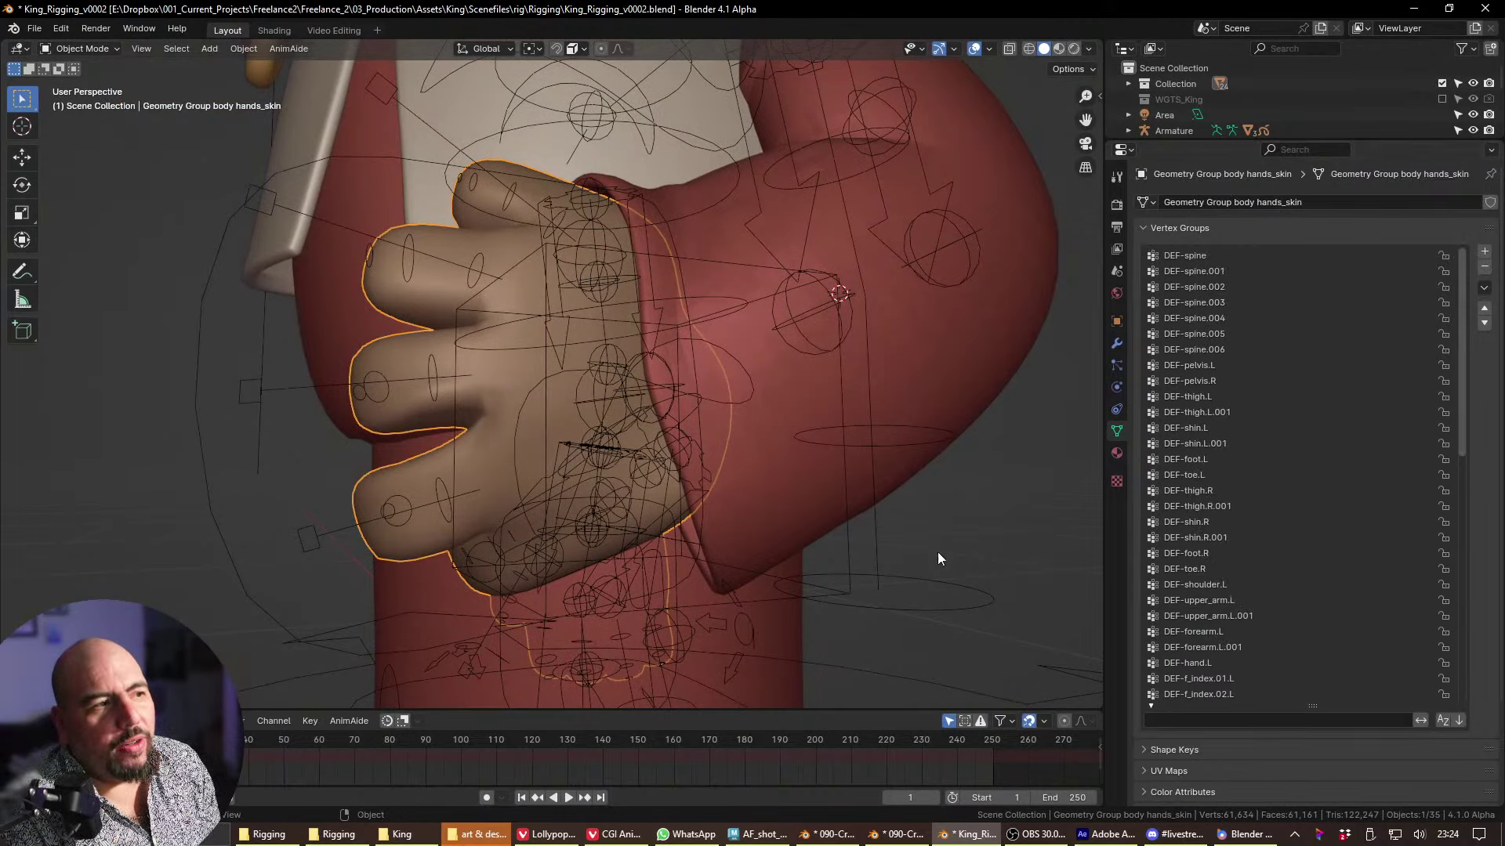
# - Remove all the spine vertex groups, DEF-spine through DEF-spine.006, from the hands mesh
pyautogui.click(1399, 256)
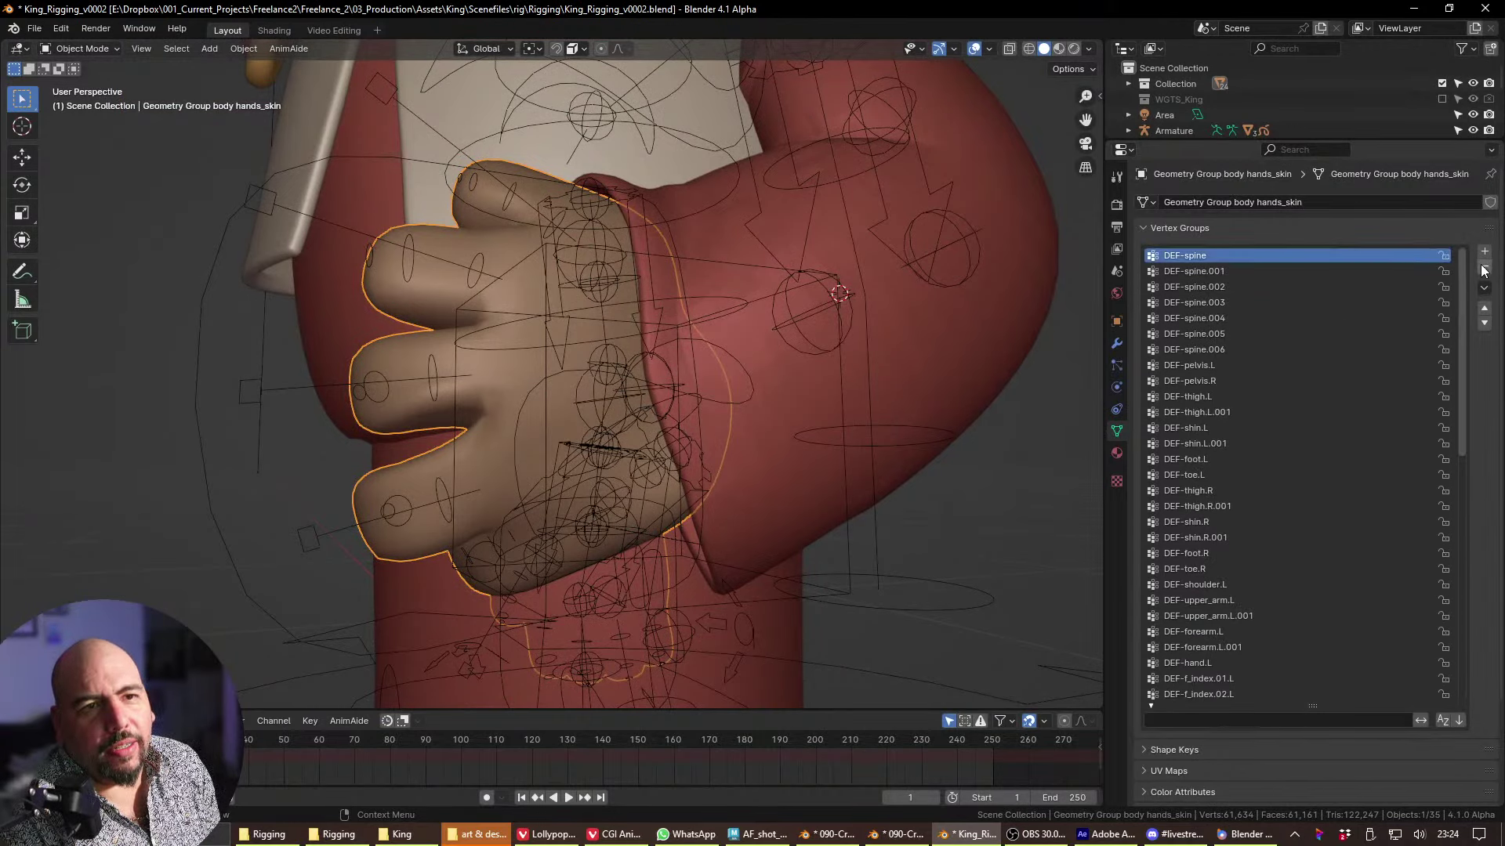
pyautogui.click(1484, 268)
pyautogui.click(1484, 268)
pyautogui.click(1483, 269)
pyautogui.click(1483, 269)
pyautogui.click(1483, 269)
pyautogui.click(1484, 269)
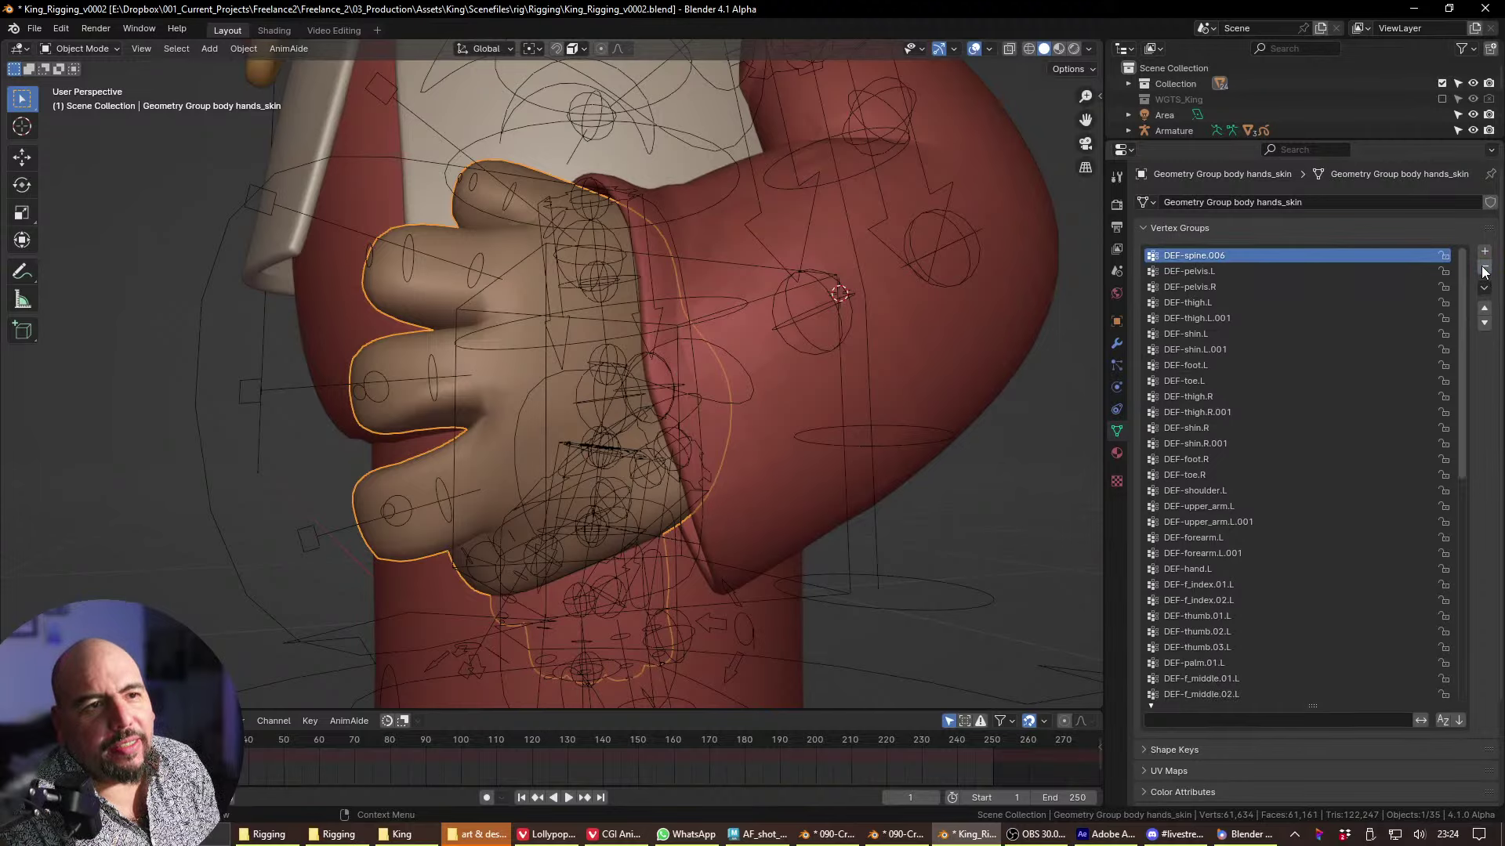
pyautogui.click(1484, 268)
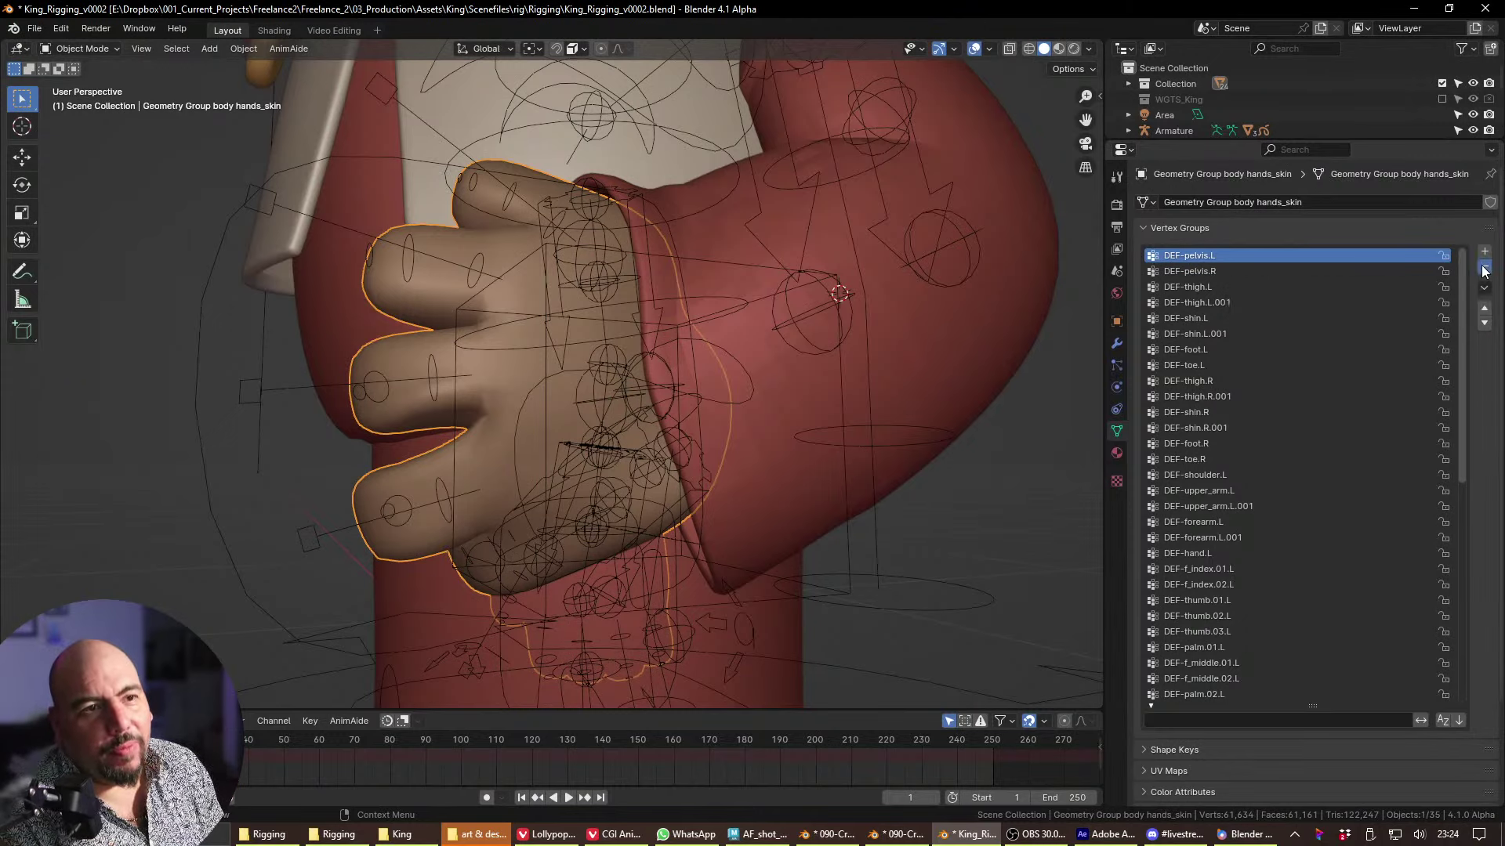
# - Remove both pelvis vertex groups and the left thigh, shin, foot and toe groups from the hands mesh
pyautogui.click(1484, 270)
pyautogui.click(1484, 270)
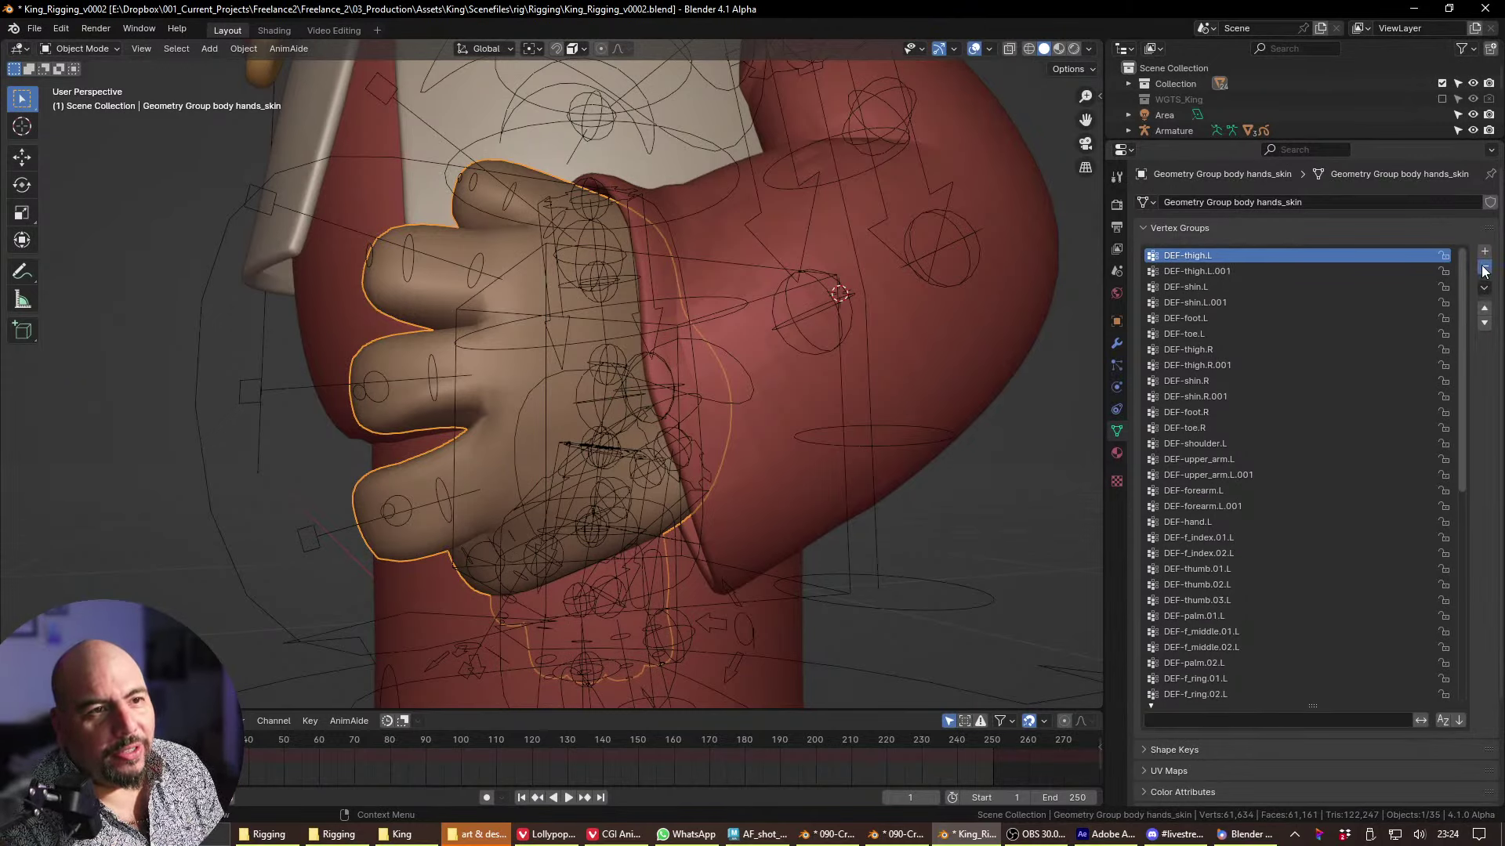
pyautogui.click(1483, 270)
pyautogui.click(1483, 270)
pyautogui.click(1483, 271)
pyautogui.click(1484, 271)
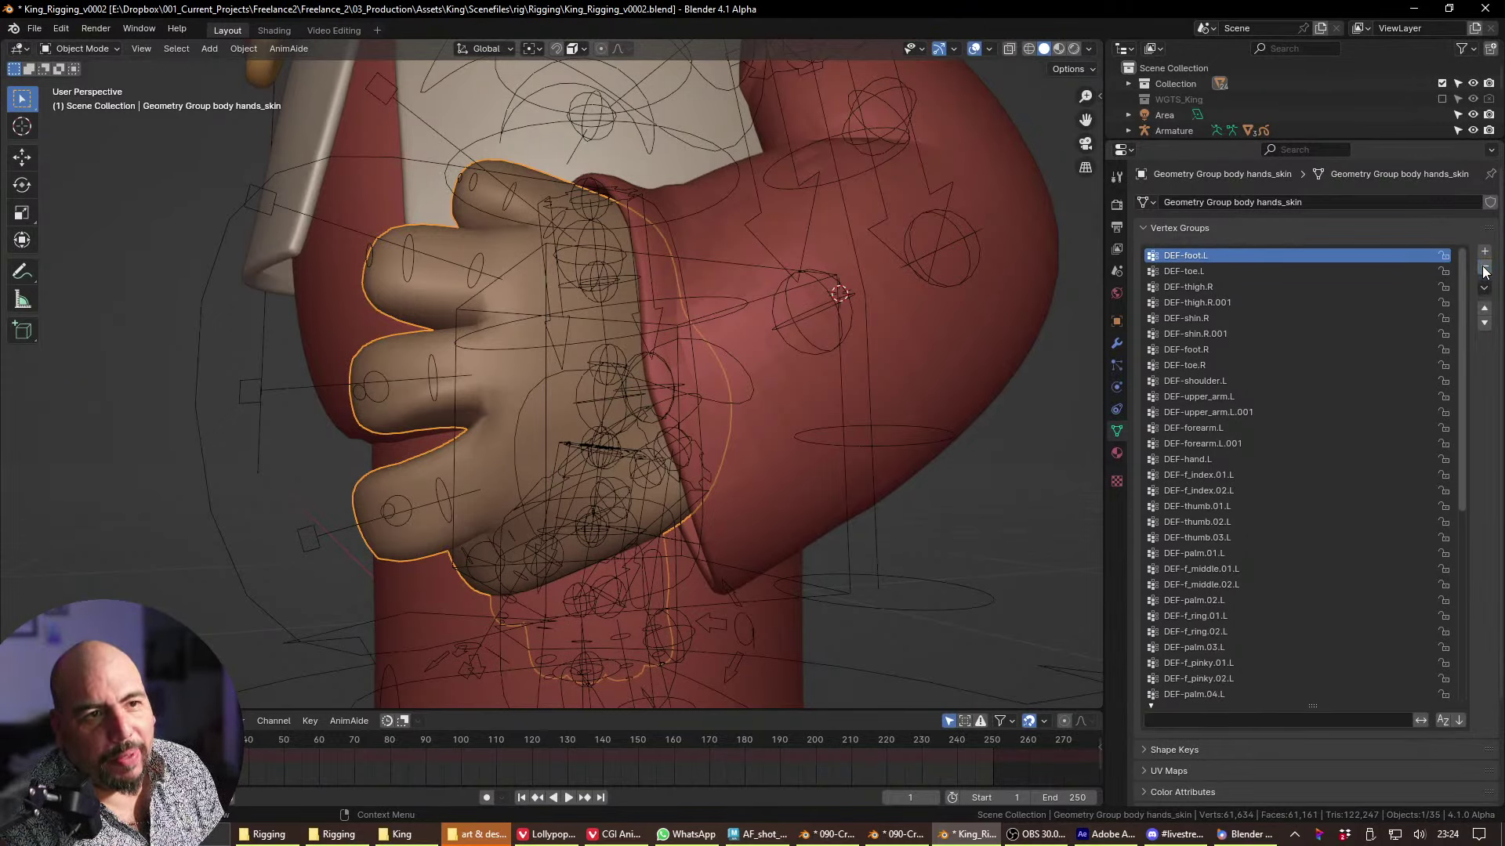
pyautogui.click(1483, 270)
pyautogui.click(1483, 270)
# - Remove the right thigh, shin, foot and toe vertex groups from the hands mesh
pyautogui.click(1483, 271)
pyautogui.click(1484, 270)
pyautogui.click(1484, 271)
pyautogui.click(1483, 271)
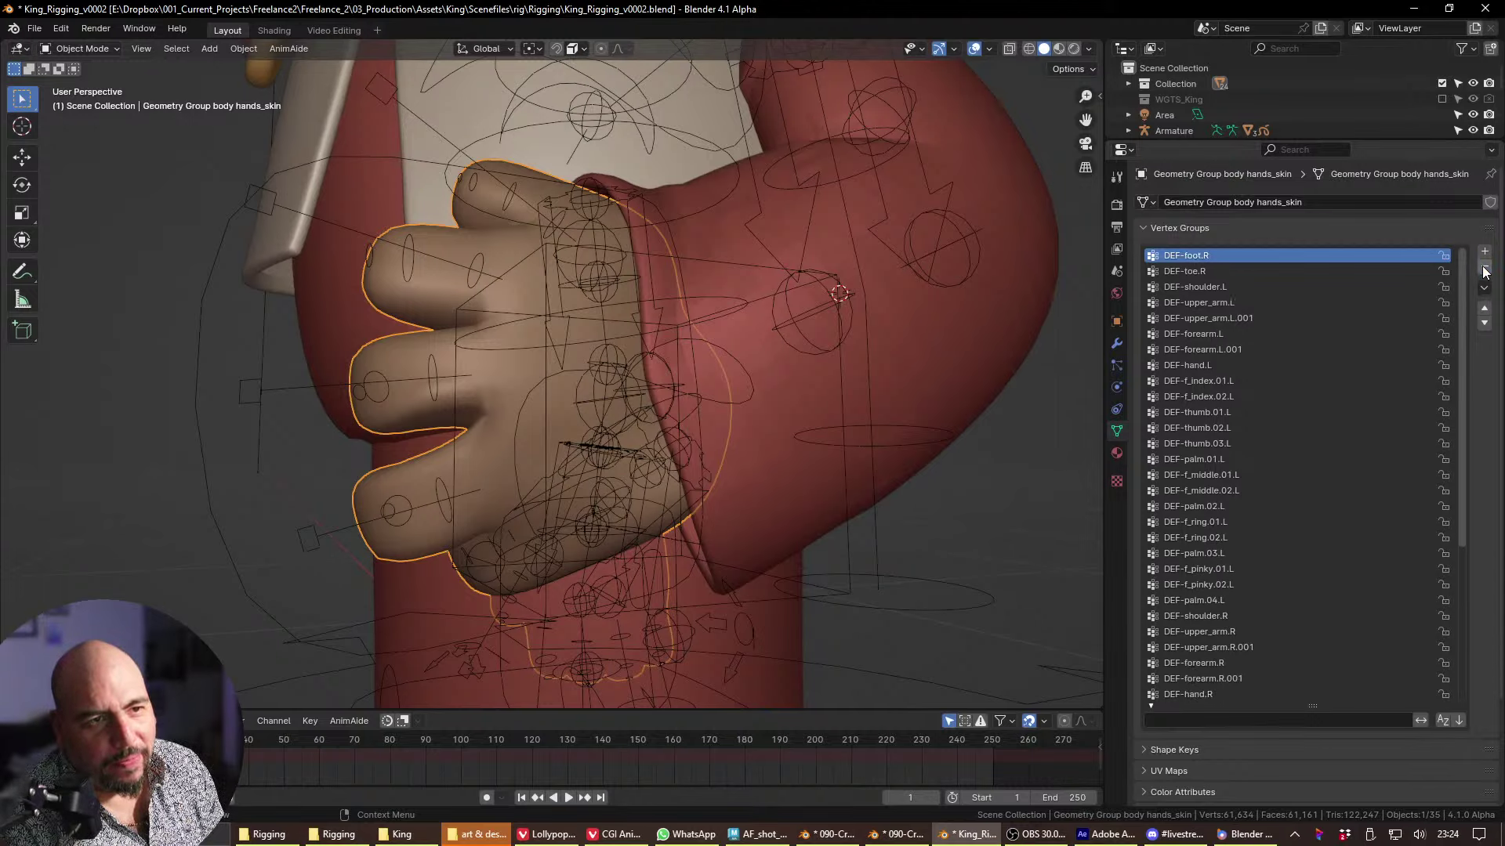
pyautogui.click(1484, 270)
pyautogui.click(1484, 271)
# - Remove the DEF-shoulder.L, DEF-upper_arm.L and DEF-upper_arm.L.001 vertex groups from the hands mesh
pyautogui.click(1483, 270)
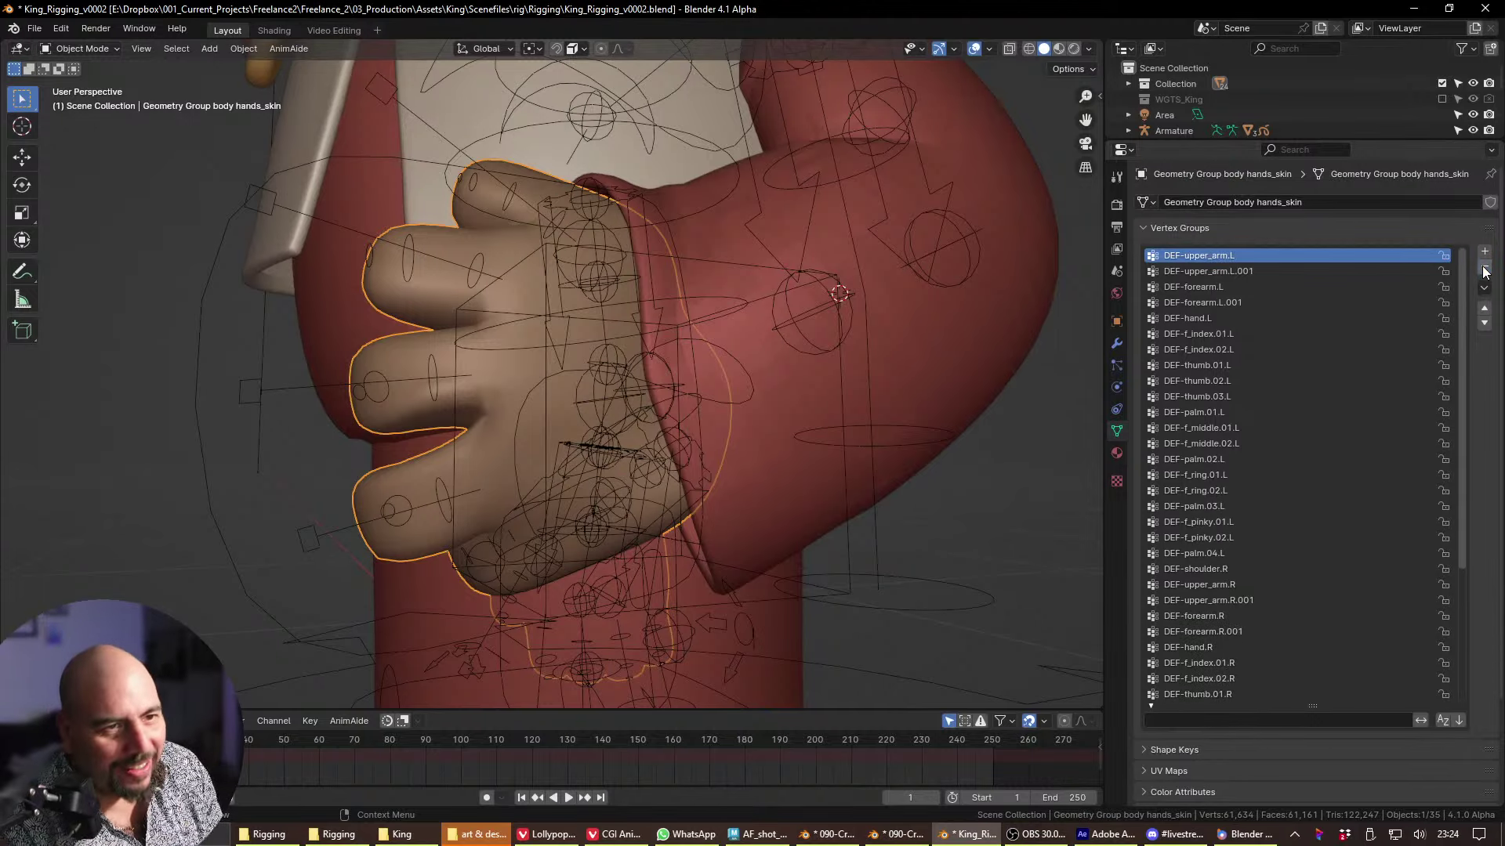
pyautogui.click(1484, 270)
pyautogui.click(1483, 270)
# - Try removing the DEF-forearm.L and DEF-forearm.L.001 vertex groups, then undo those removals
pyautogui.click(1483, 270)
pyautogui.click(1483, 270)
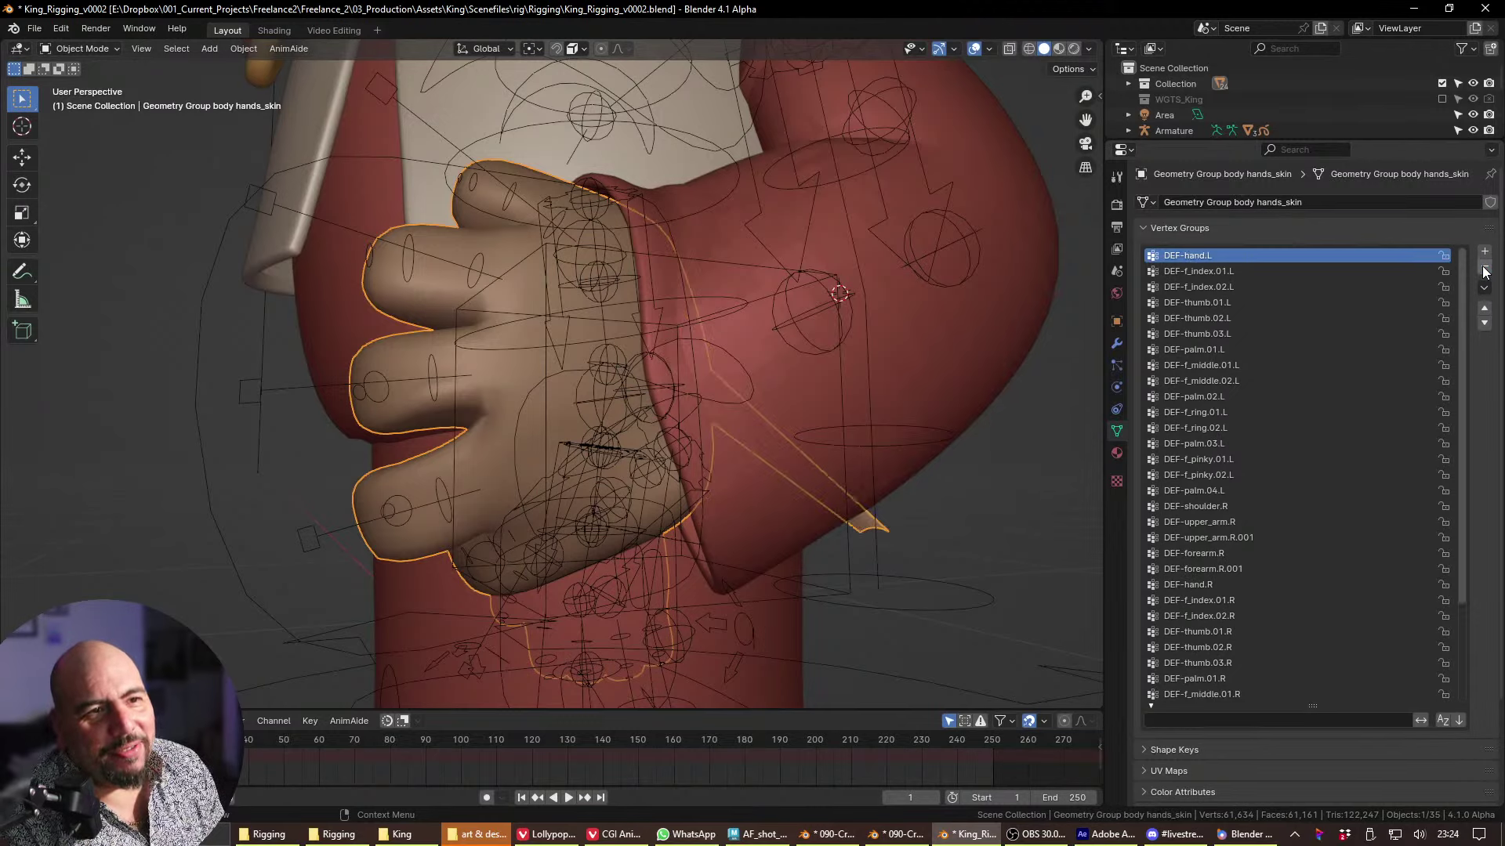
pyautogui.hotkey('ctrl', 'z')
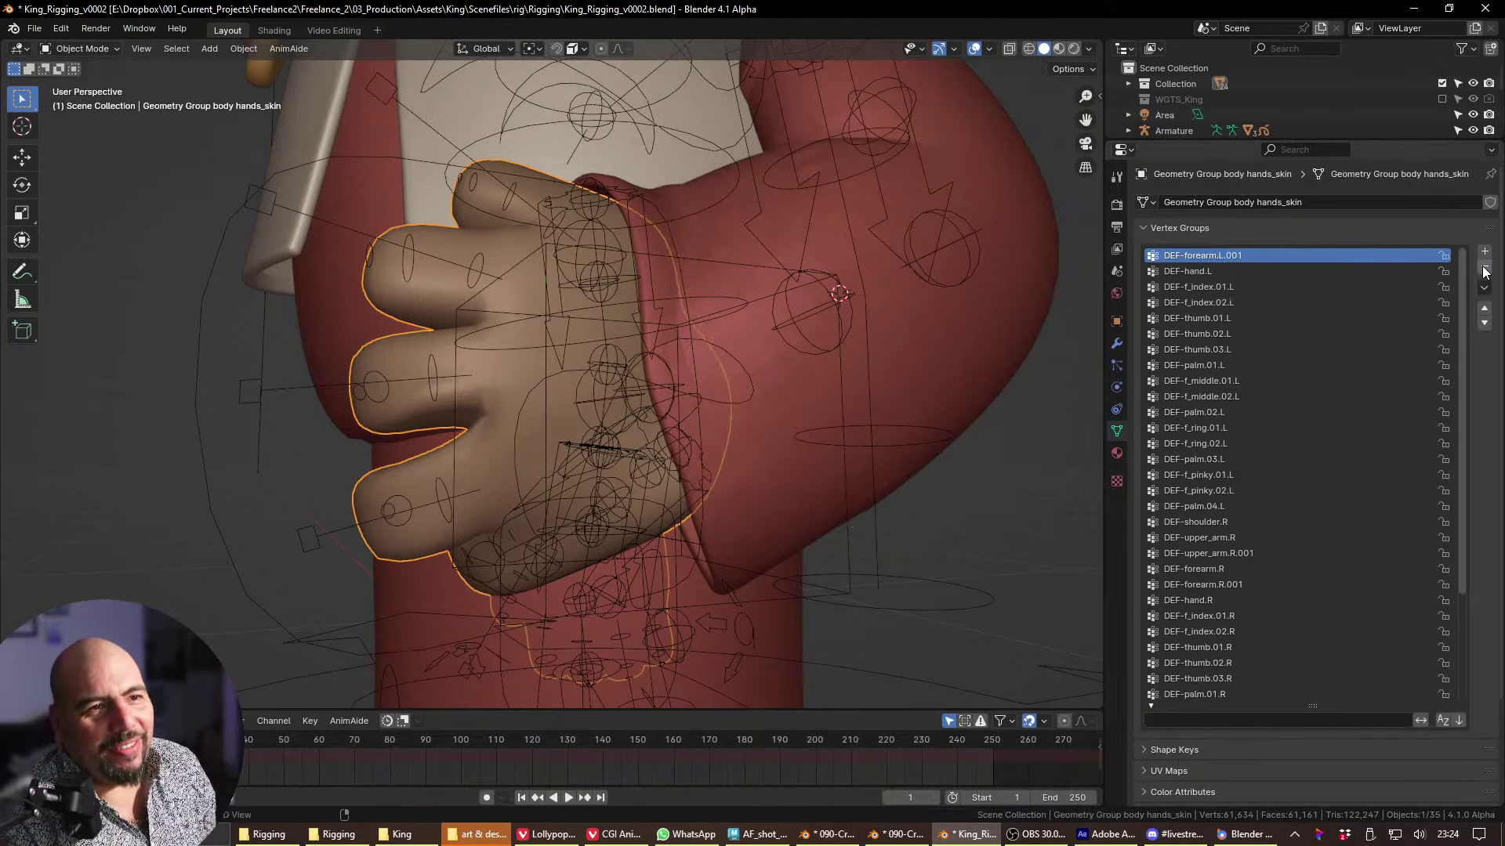
pyautogui.click(1484, 270)
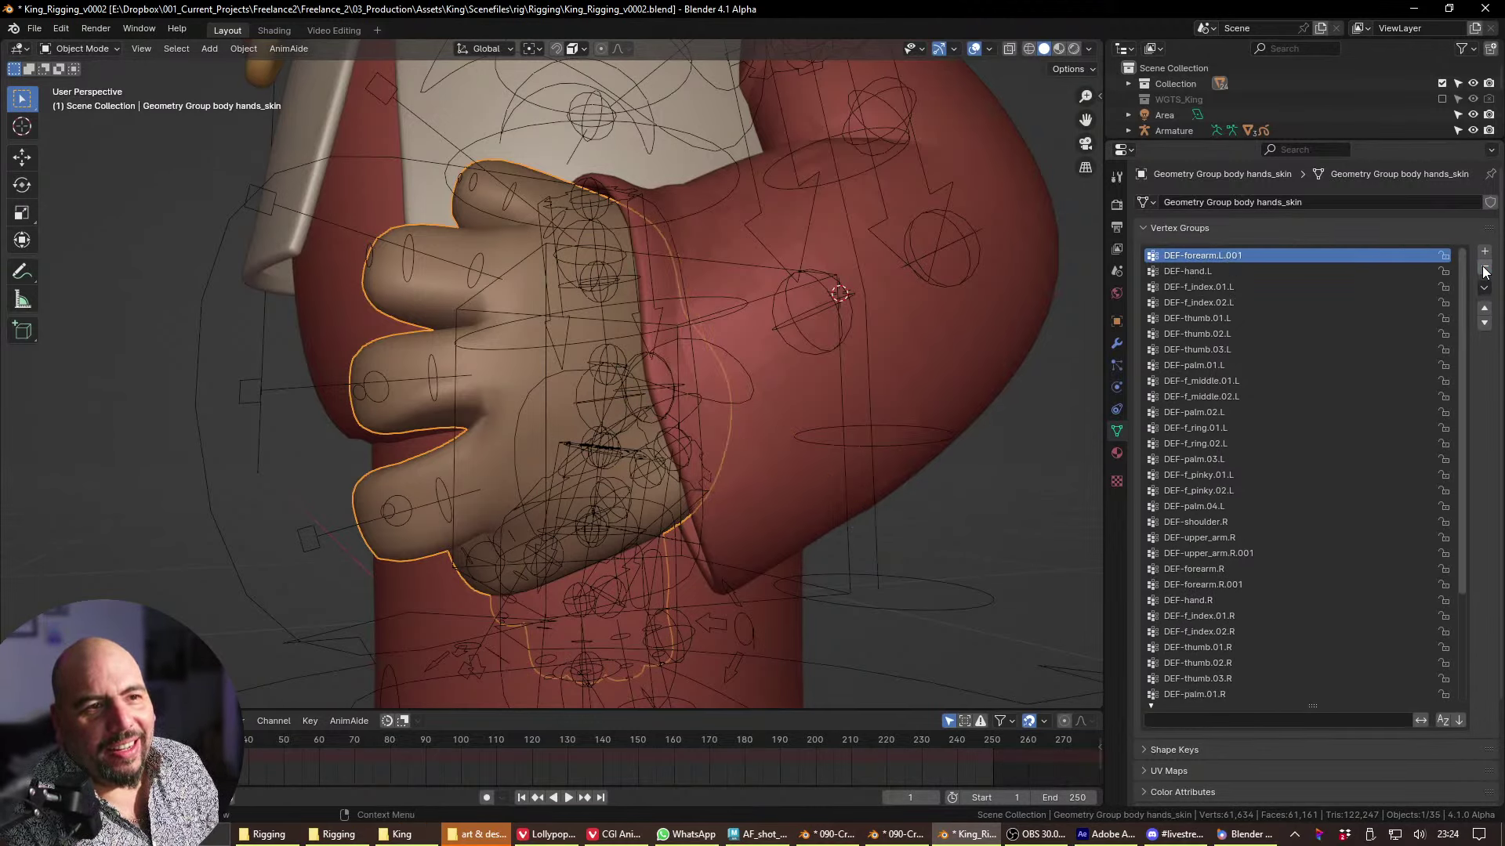
pyautogui.hotkey('ctrl', 'z')
pyautogui.hotkey('ctrl', 'z')
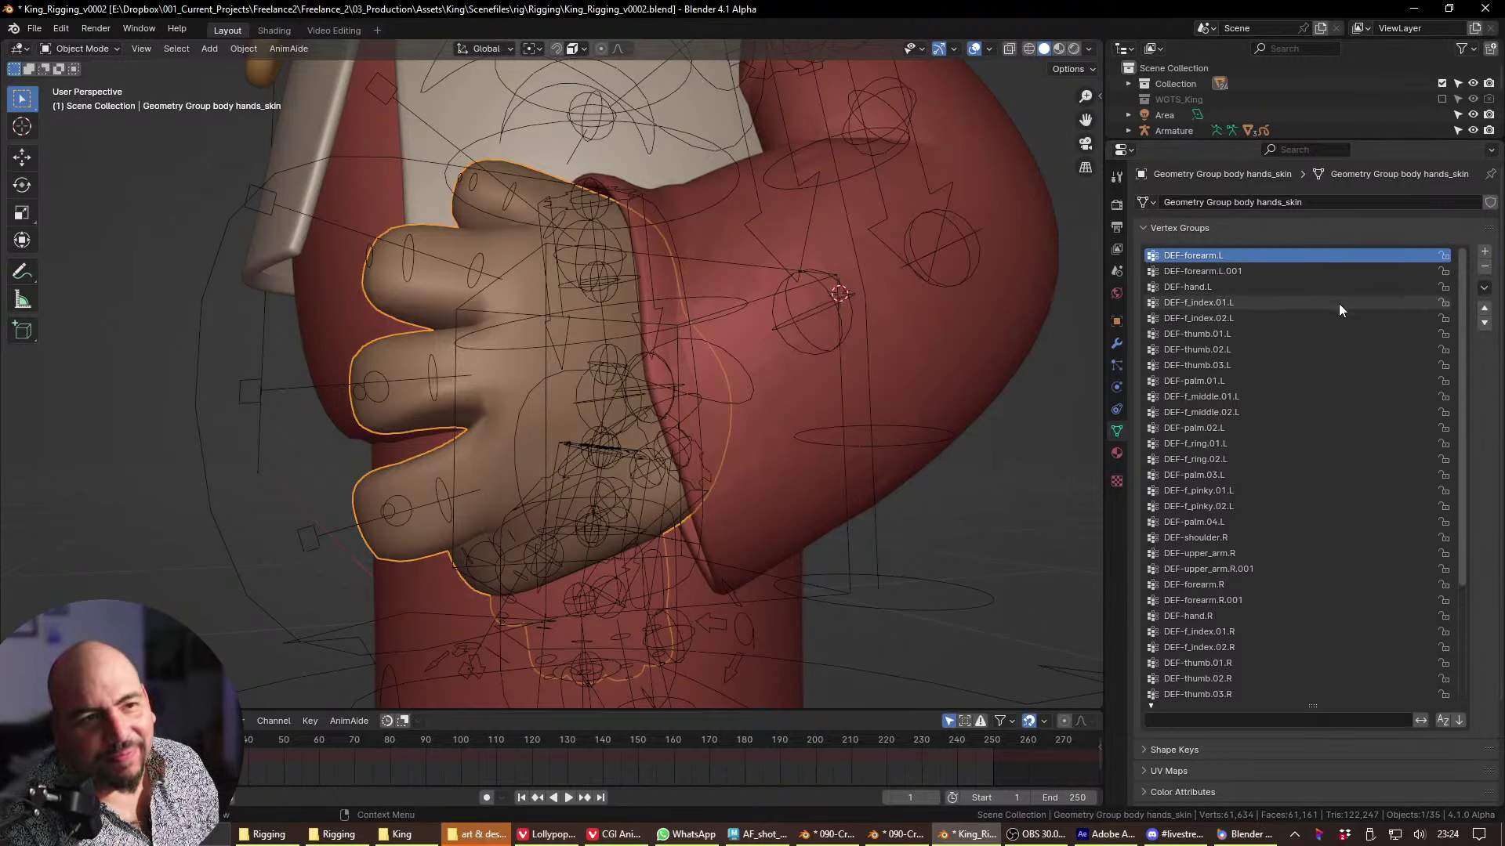
# - Review the remaining right arm, hand and finger vertex groups of the hands mesh, up to DEF-forearm.R
pyautogui.click(1328, 286)
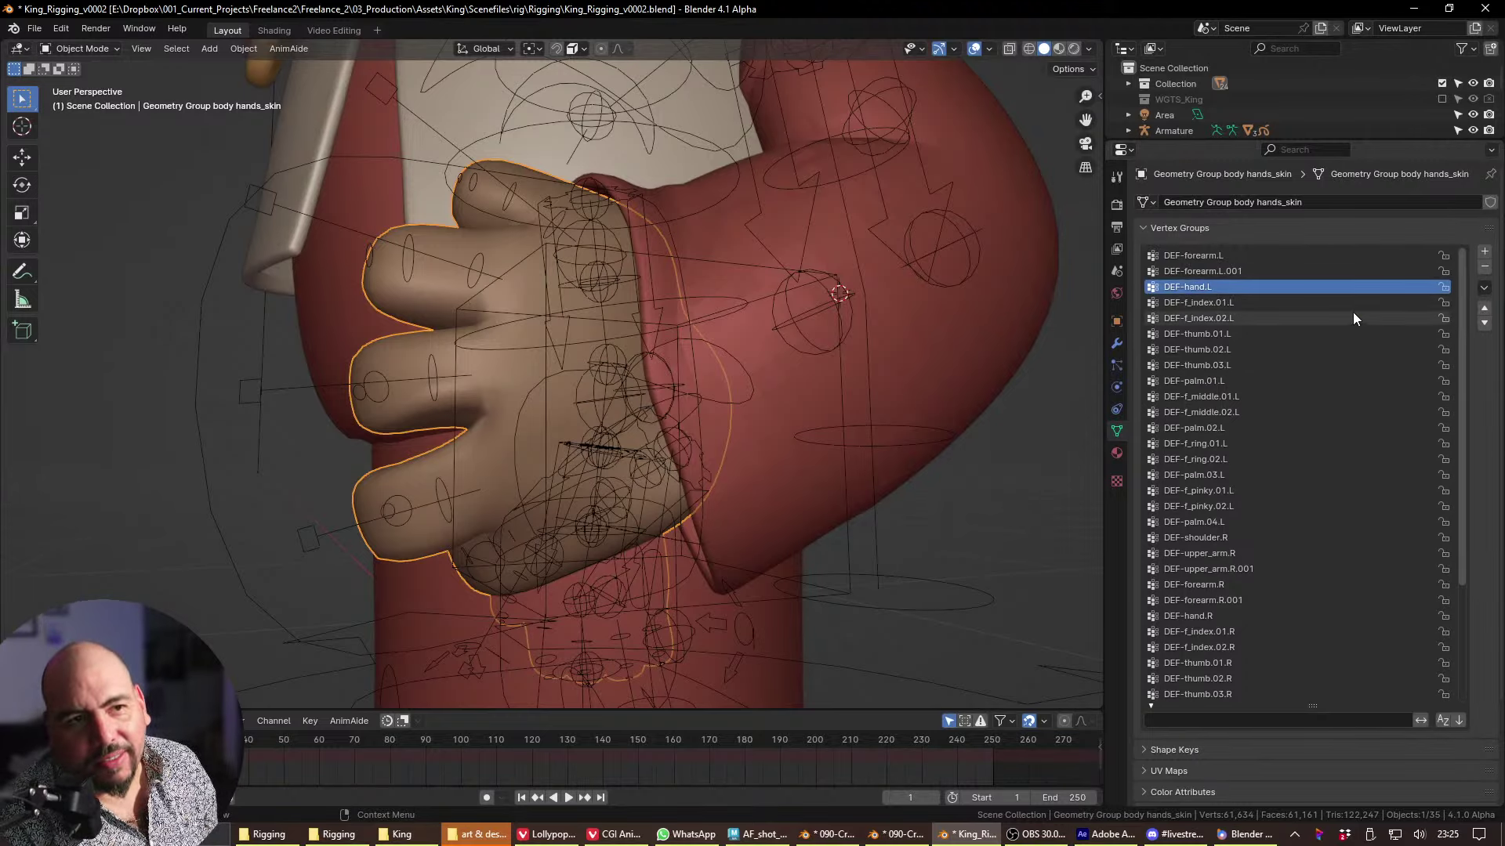
pyautogui.scroll(-10, 1450, 612)
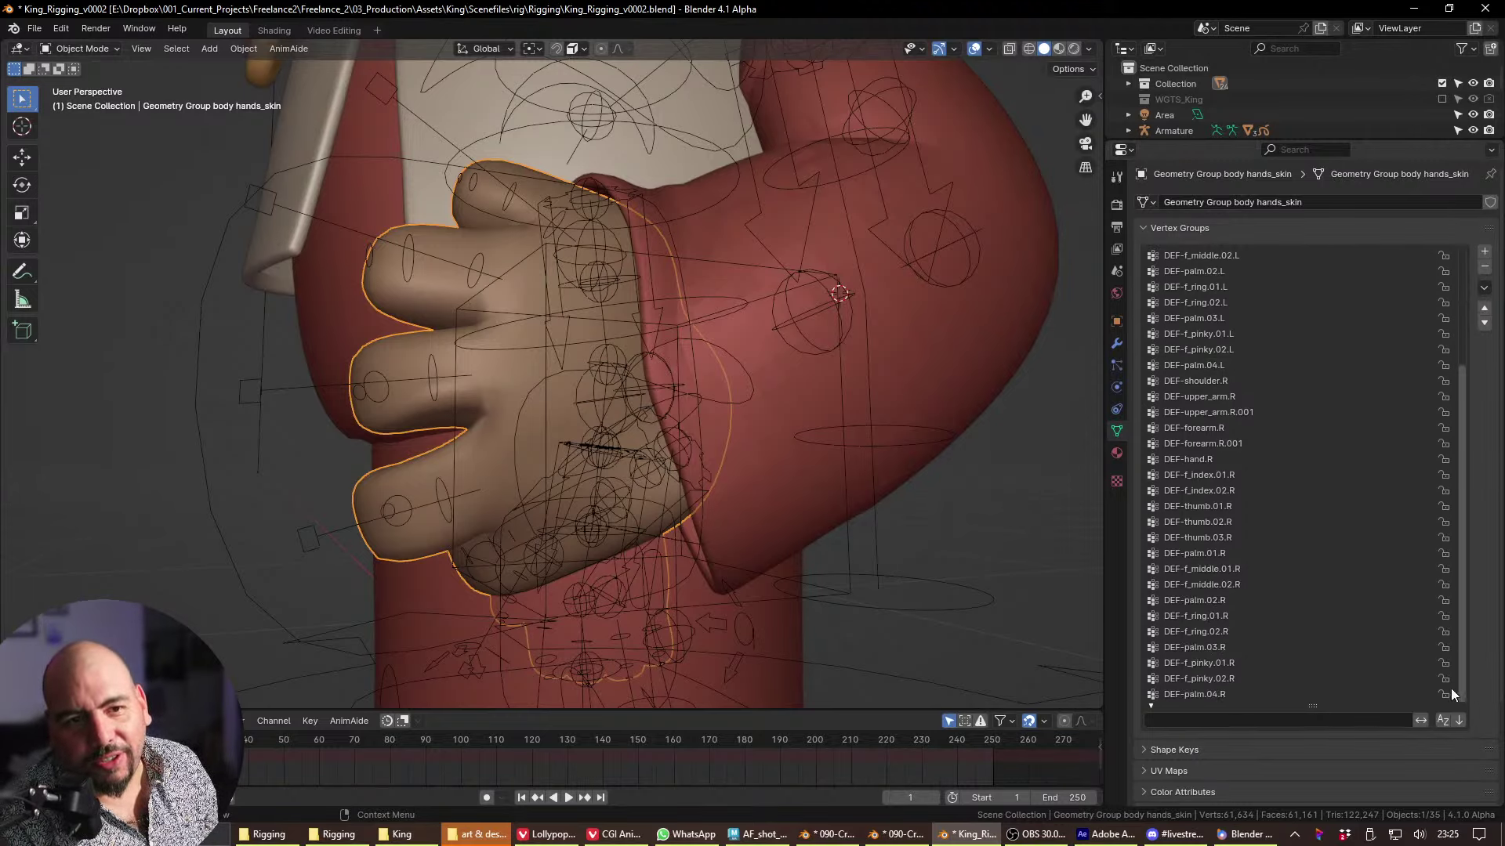
pyautogui.click(1258, 679)
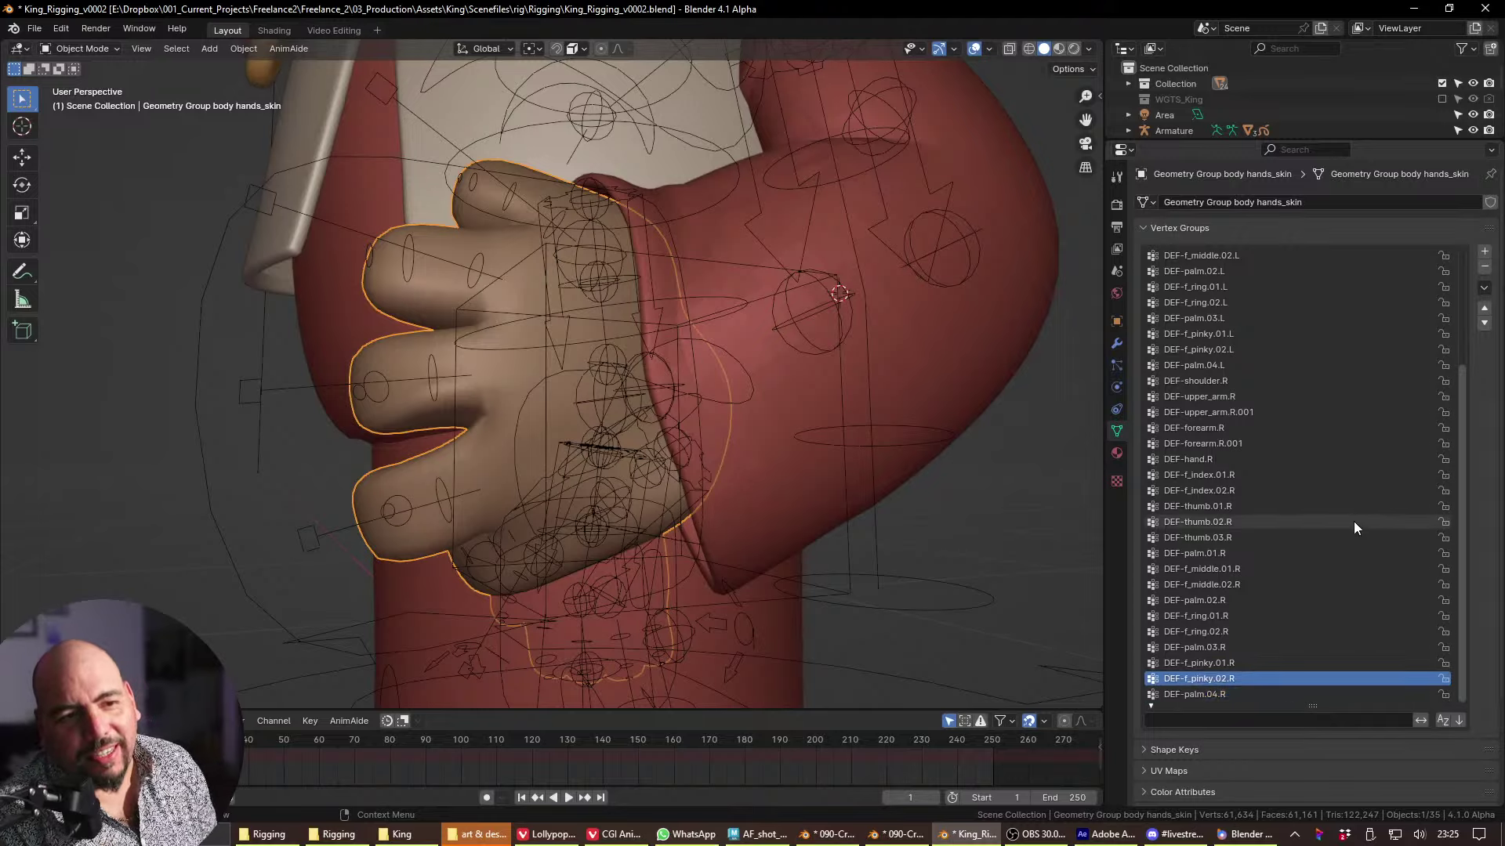
pyautogui.press('Up')
pyautogui.press('Up')
pyautogui.press('Up')
pyautogui.press('Down')
pyautogui.press('Up')
pyautogui.press('Up')
pyautogui.press('Up')
pyautogui.press('Up')
pyautogui.press('Up')
pyautogui.press('Up')
pyautogui.press('Up')
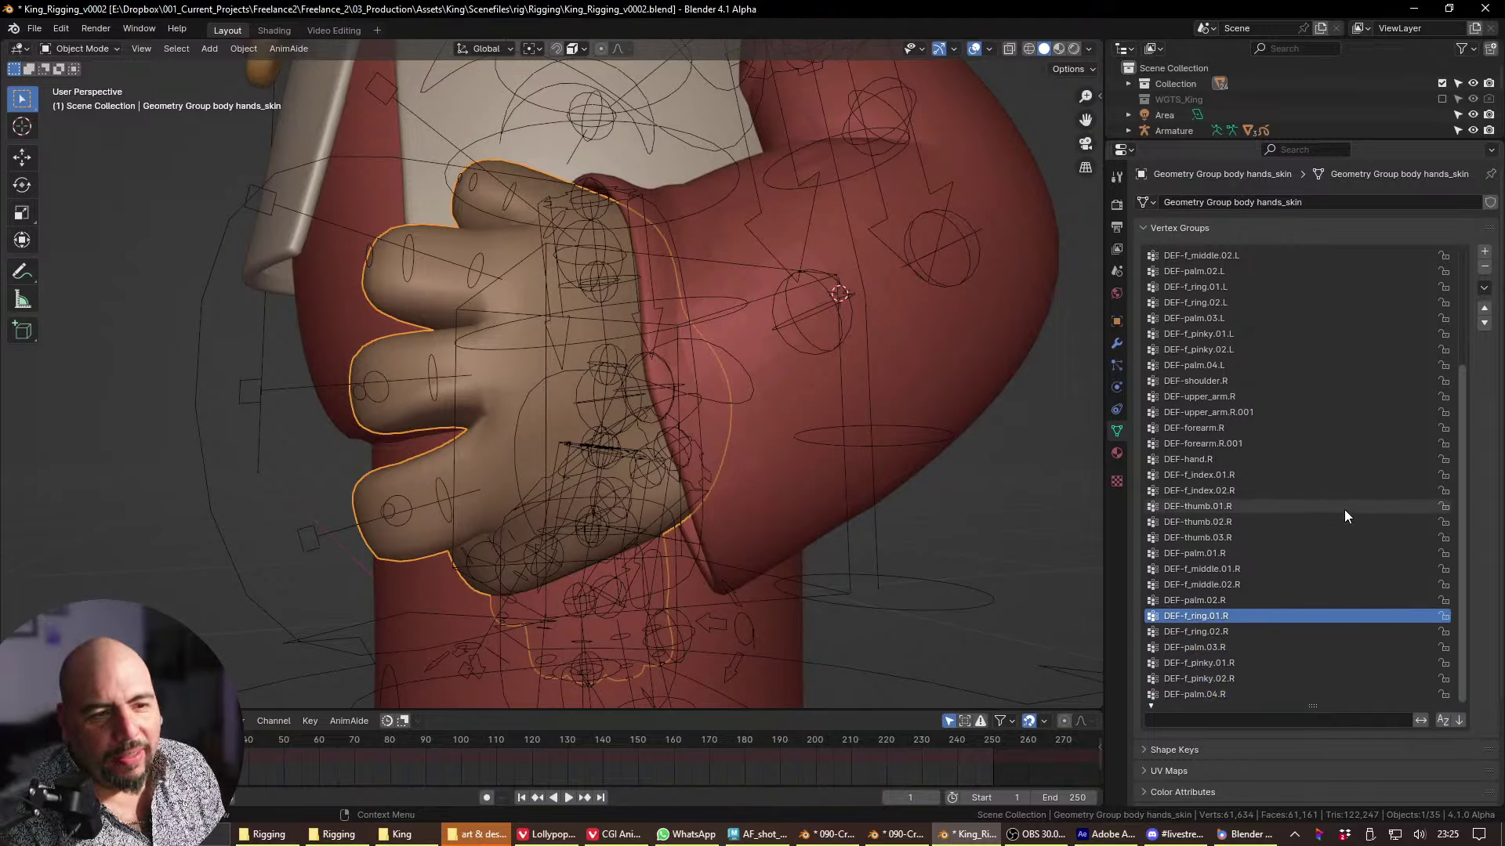
pyautogui.press('Up')
pyautogui.press('Up')
pyautogui.press('Up')
pyautogui.press('Up')
pyautogui.press('Up')
pyautogui.press('Up')
pyautogui.press('Up')
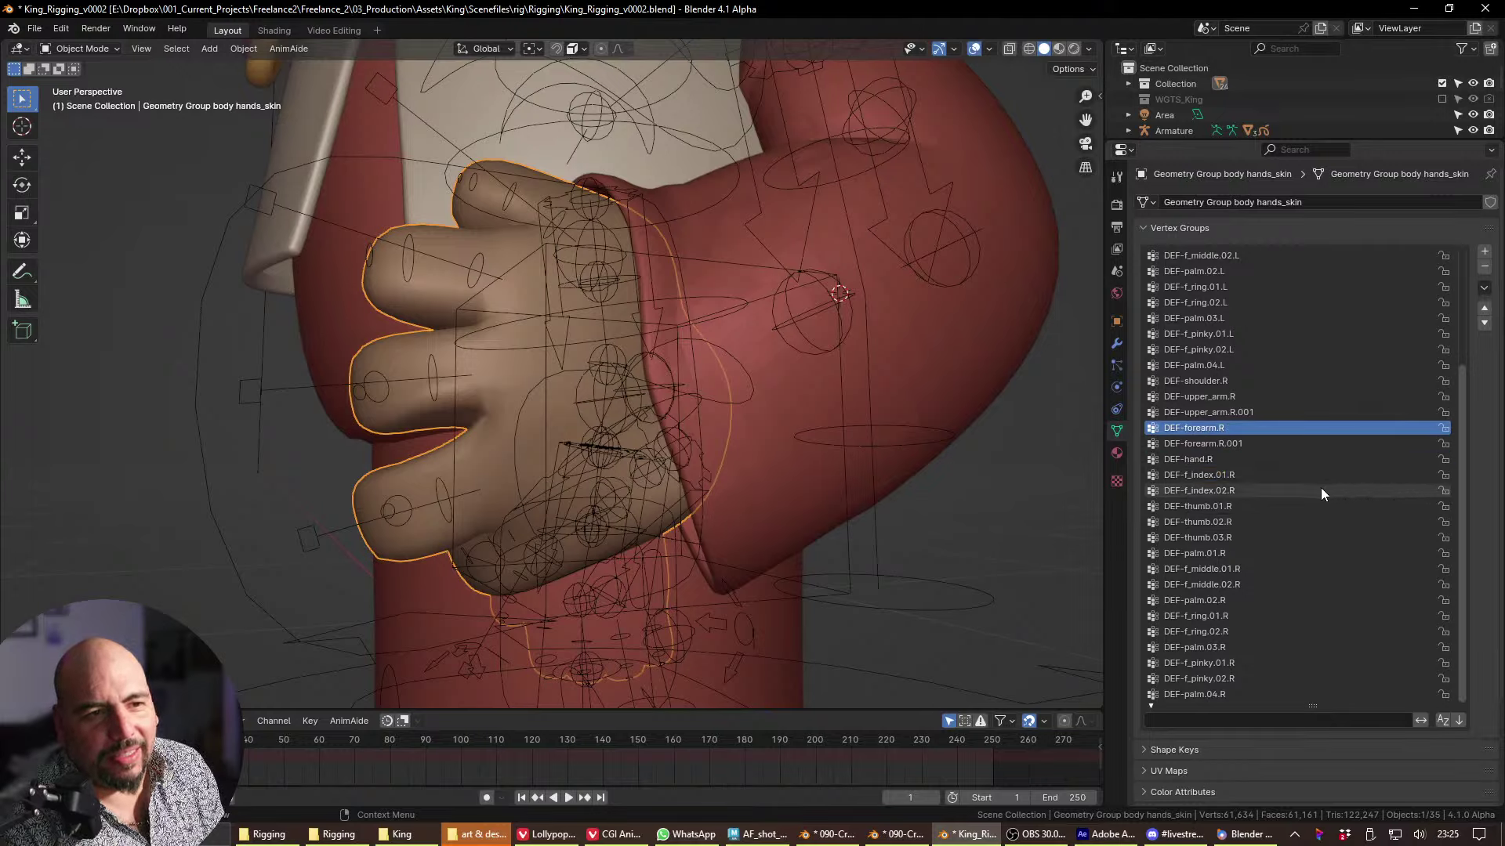
# - Review the remaining left finger, palm and thumb vertex groups of the hands mesh, up to DEF-thumb.03.L
pyautogui.scroll(5, 1319, 488)
pyautogui.press('Up')
pyautogui.press('Up')
pyautogui.press('Up')
pyautogui.press('Up')
pyautogui.press('Up')
pyautogui.press('Up')
pyautogui.press('Up')
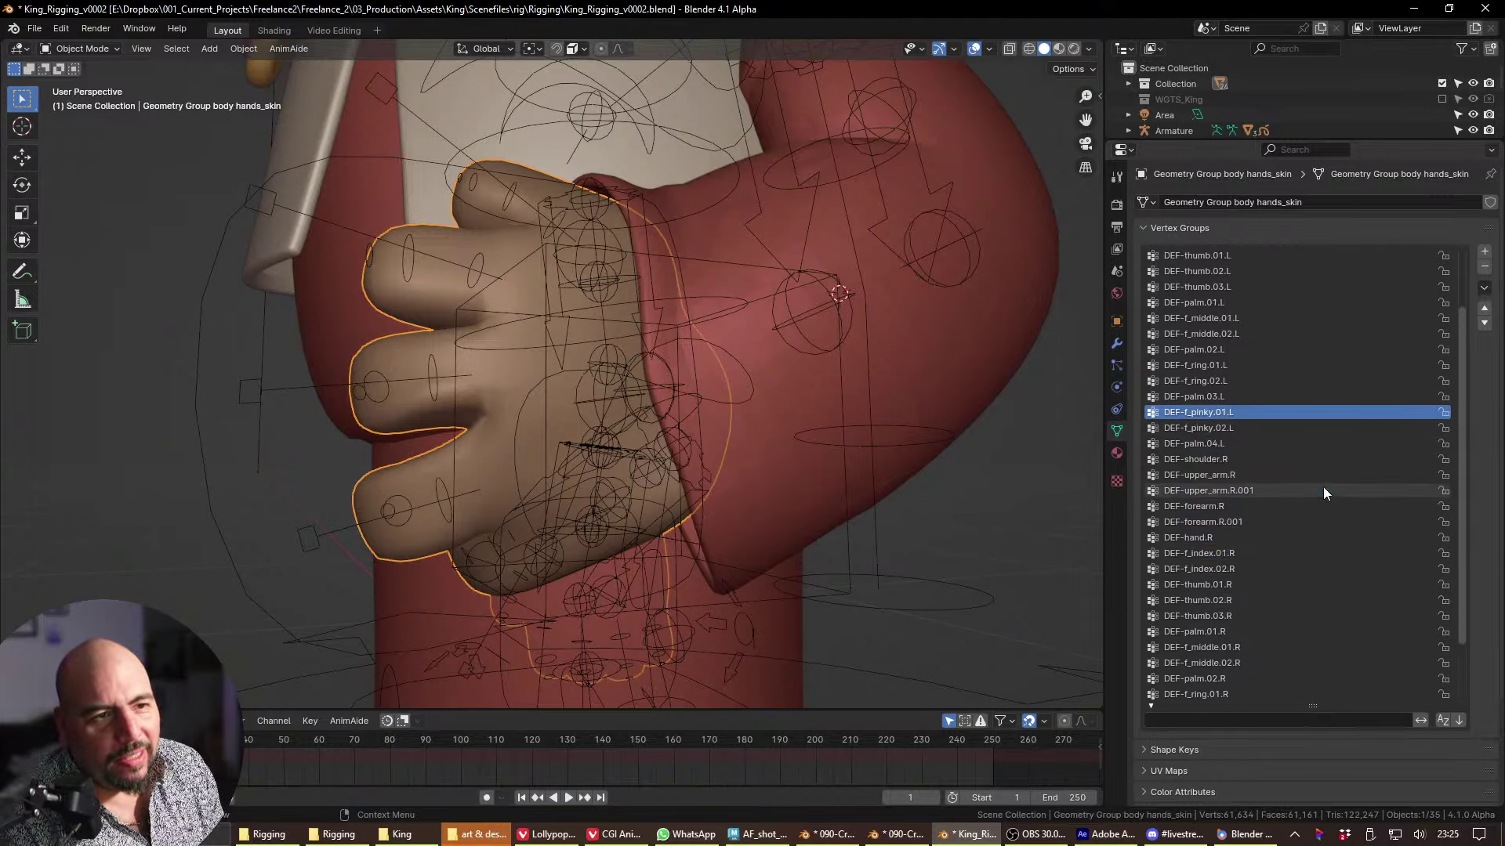
pyautogui.scroll(5, 1323, 487)
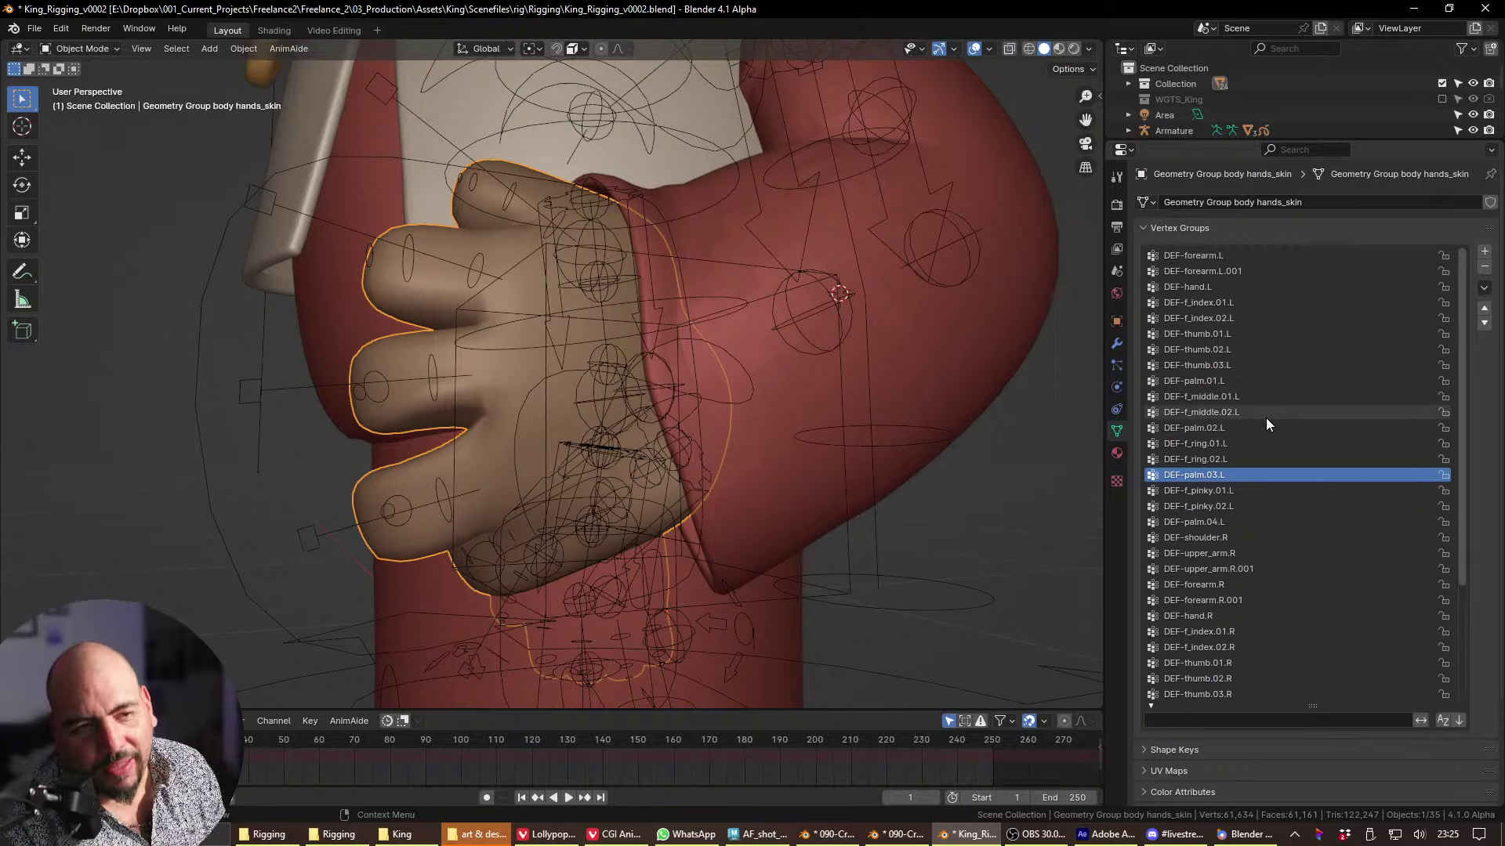
pyautogui.press('Up')
pyautogui.press('Up')
pyautogui.press('Up')
pyautogui.press('Up')
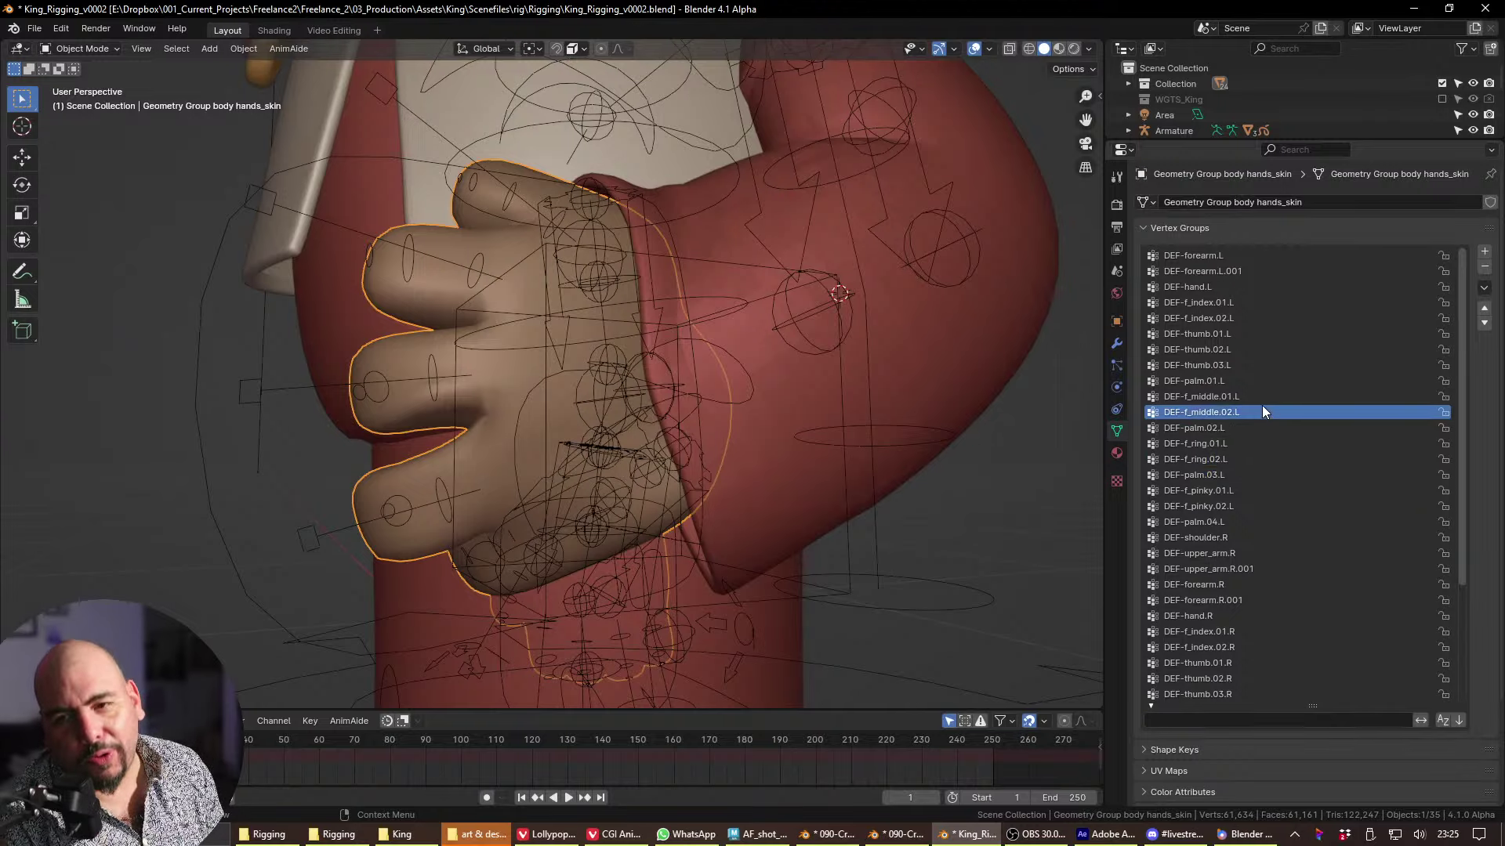
pyautogui.press('Up')
pyautogui.press('Up')
pyautogui.press('Up')
pyautogui.press('Up')
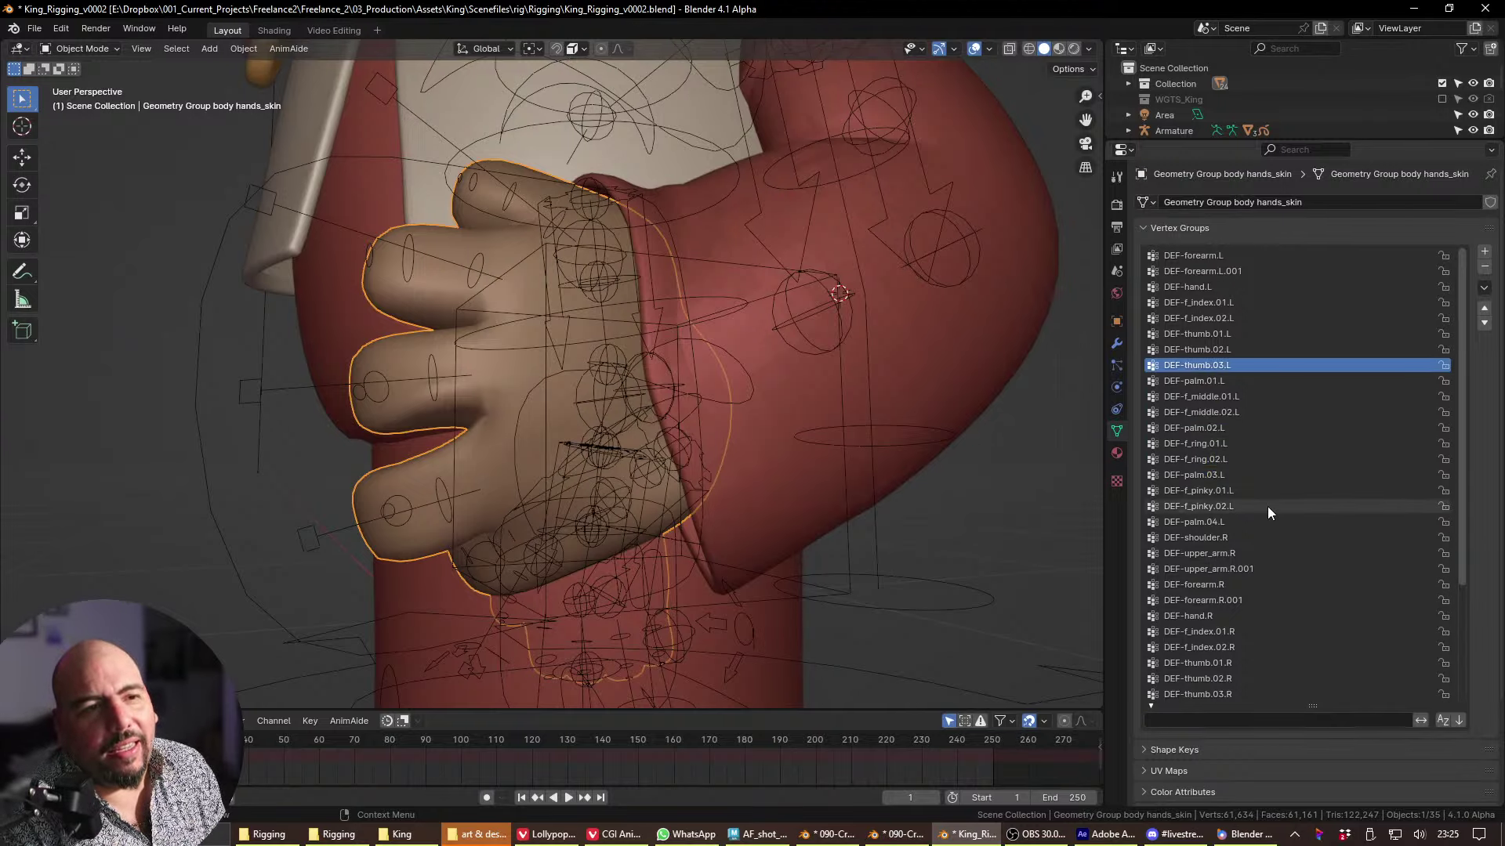
# - Select the King armature, enter Pose Mode and bring the body and left hand into view
pyautogui.moveTo(694, 326); pyautogui.dragTo(976, 333, button='middle')
pyautogui.click(952, 407)
pyautogui.hotkey('ctrl', 'Tab')
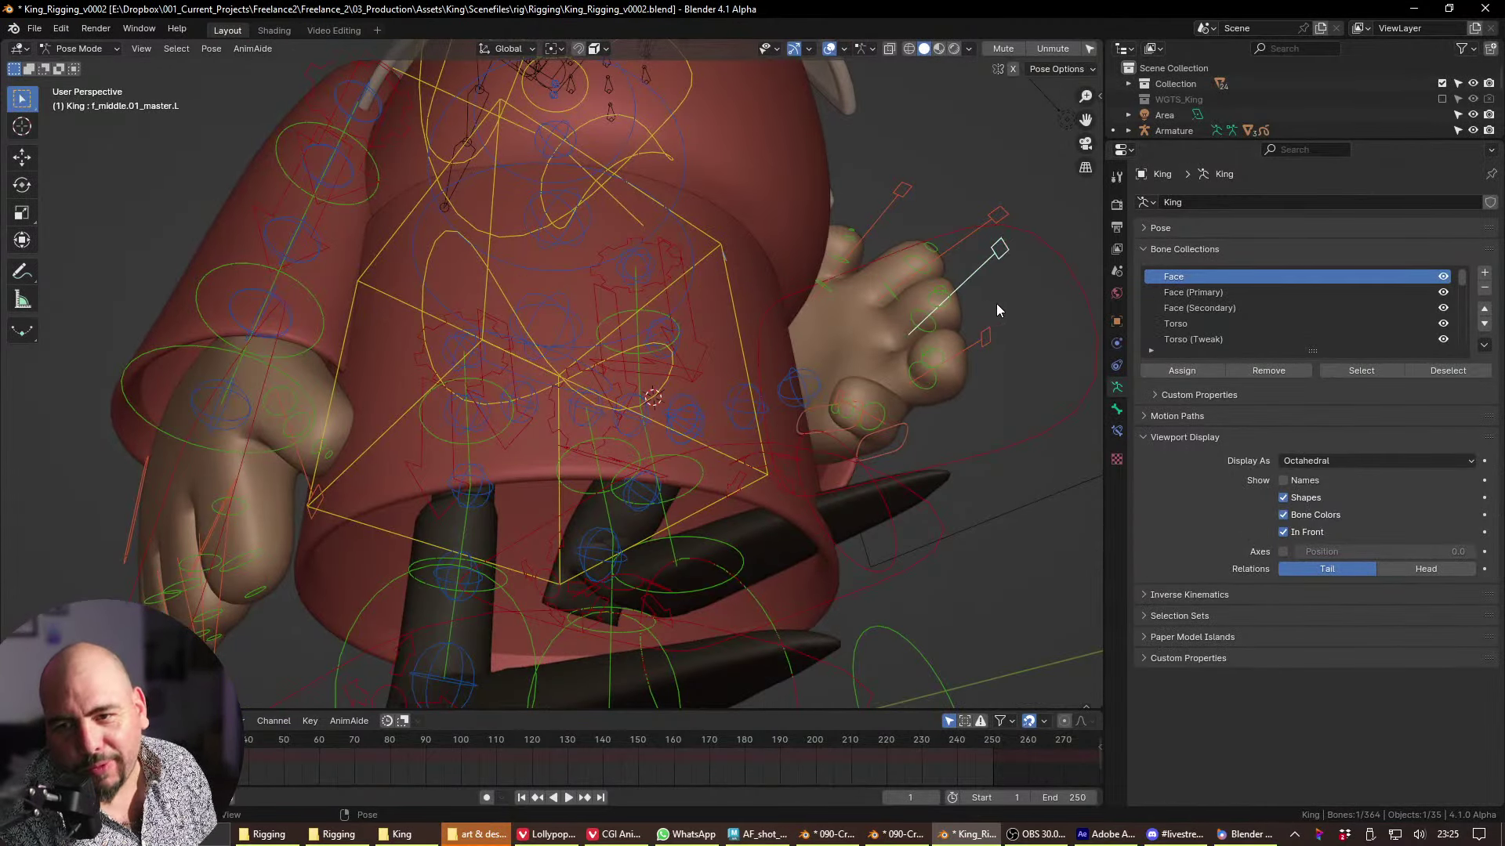
pyautogui.moveTo(1021, 310); pyautogui.dragTo(993, 420, button='middle')
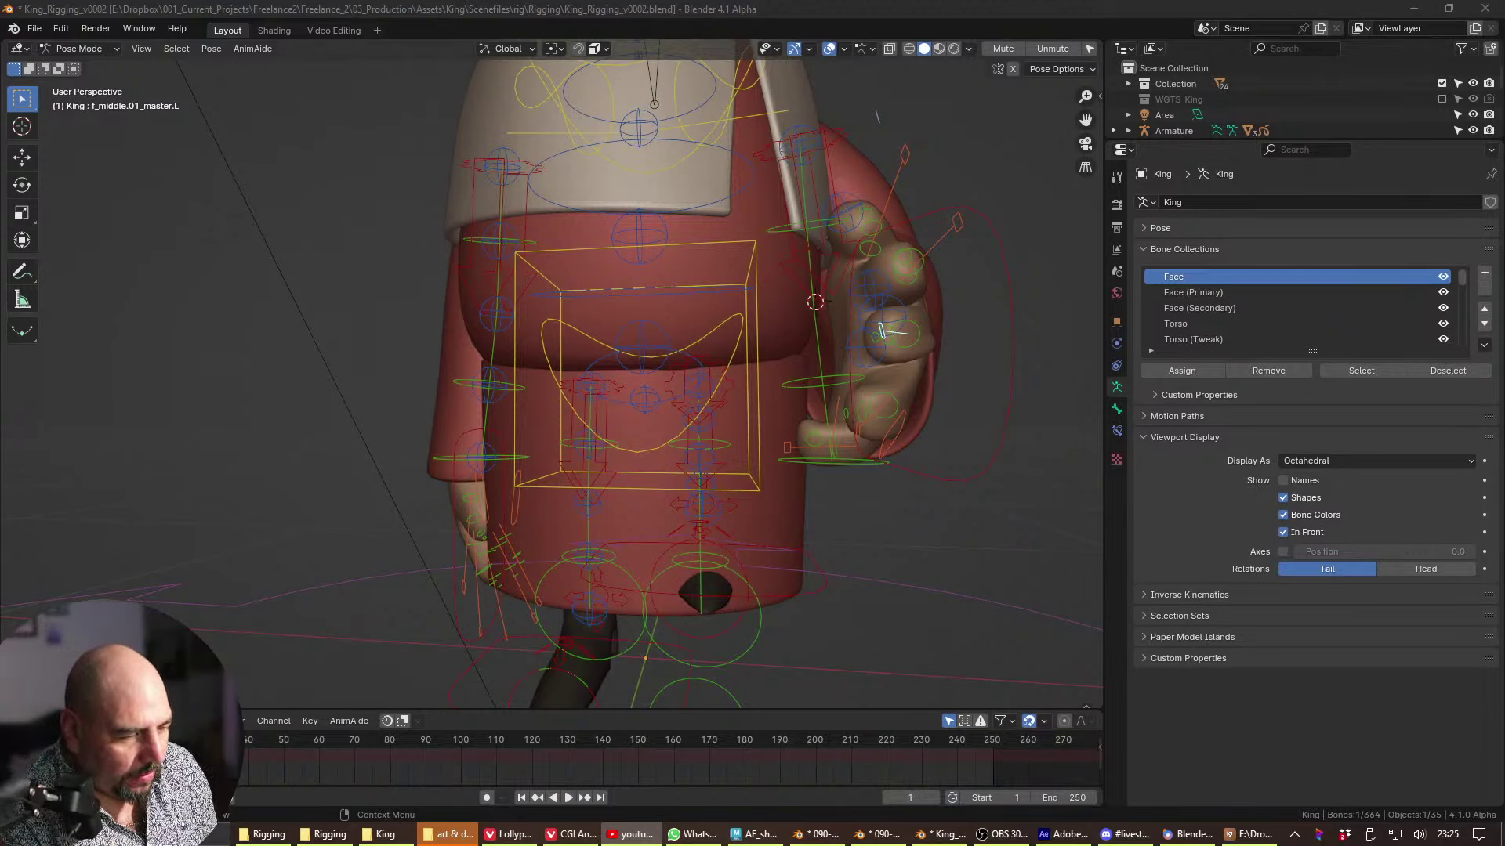
# - Switch to the King concept art in ImageGlass and browse the throne and standing character drawings
pyautogui.hotkey('alt', 'Tab')
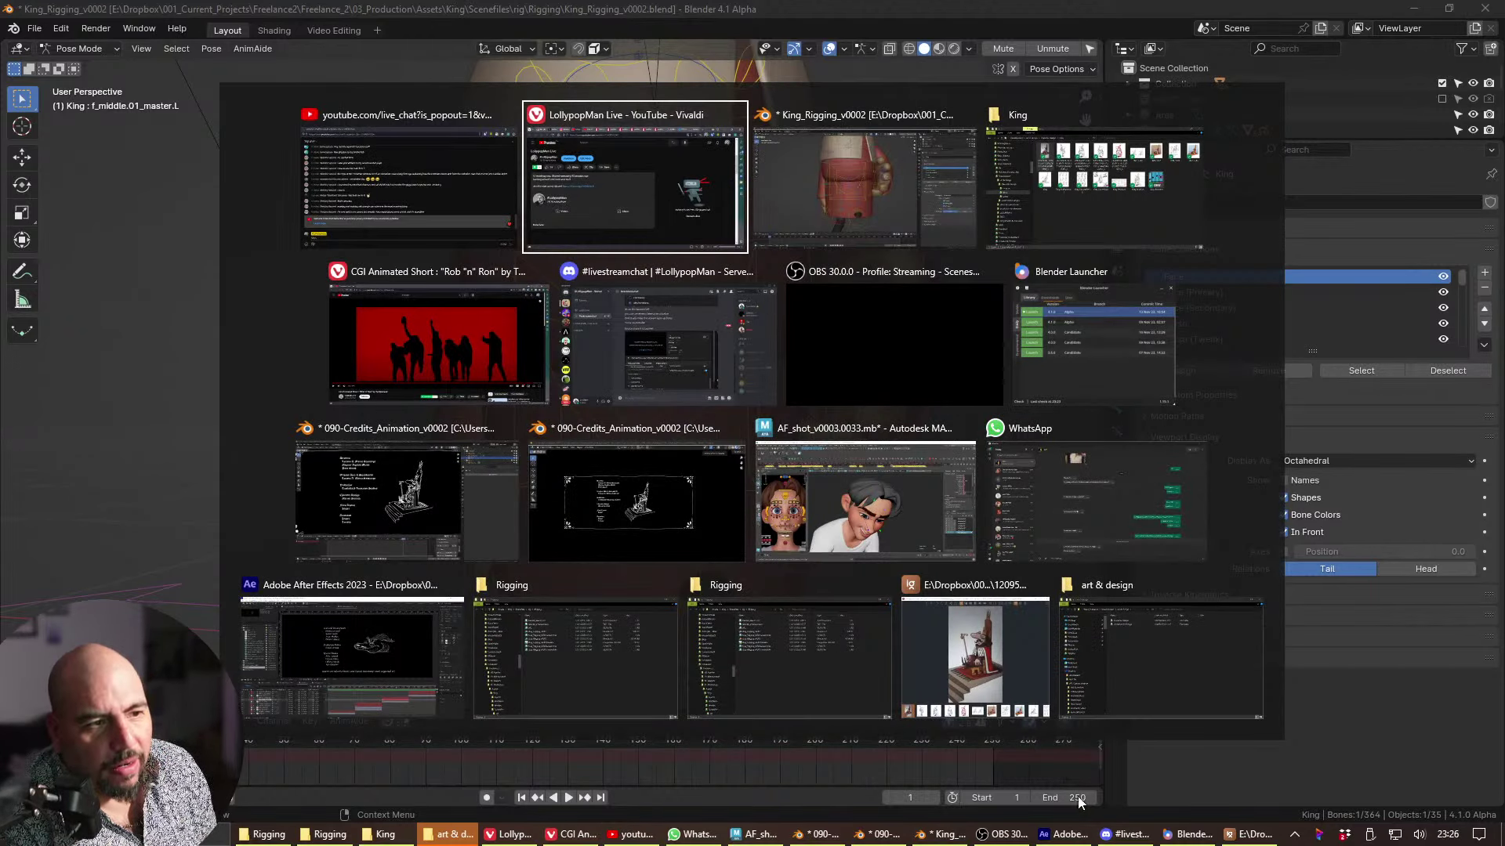
pyautogui.click(980, 680)
pyautogui.click(1100, 45)
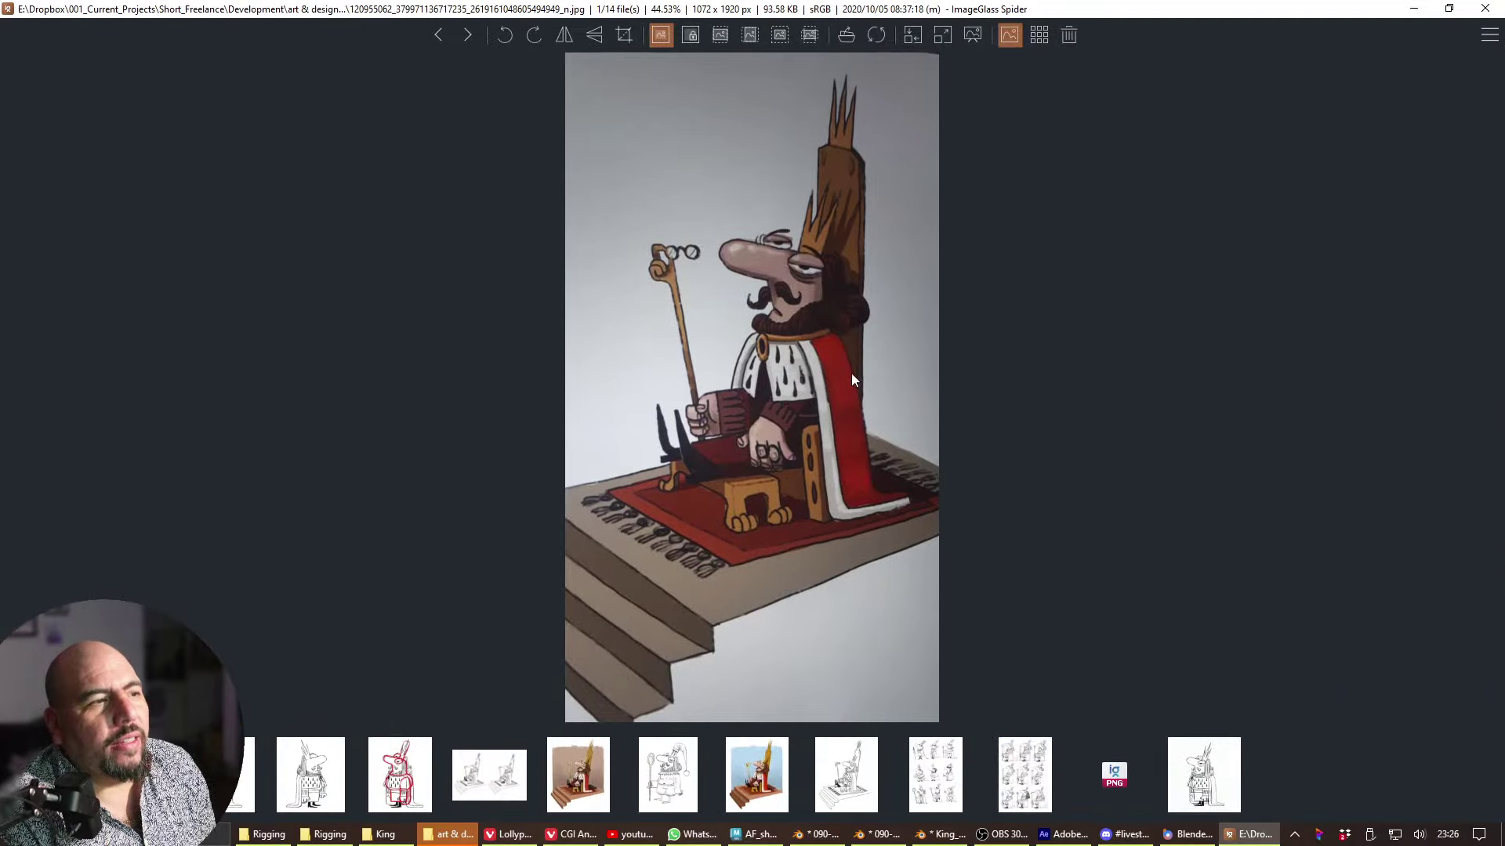
pyautogui.click(478, 767)
pyautogui.scroll(9, 476, 764)
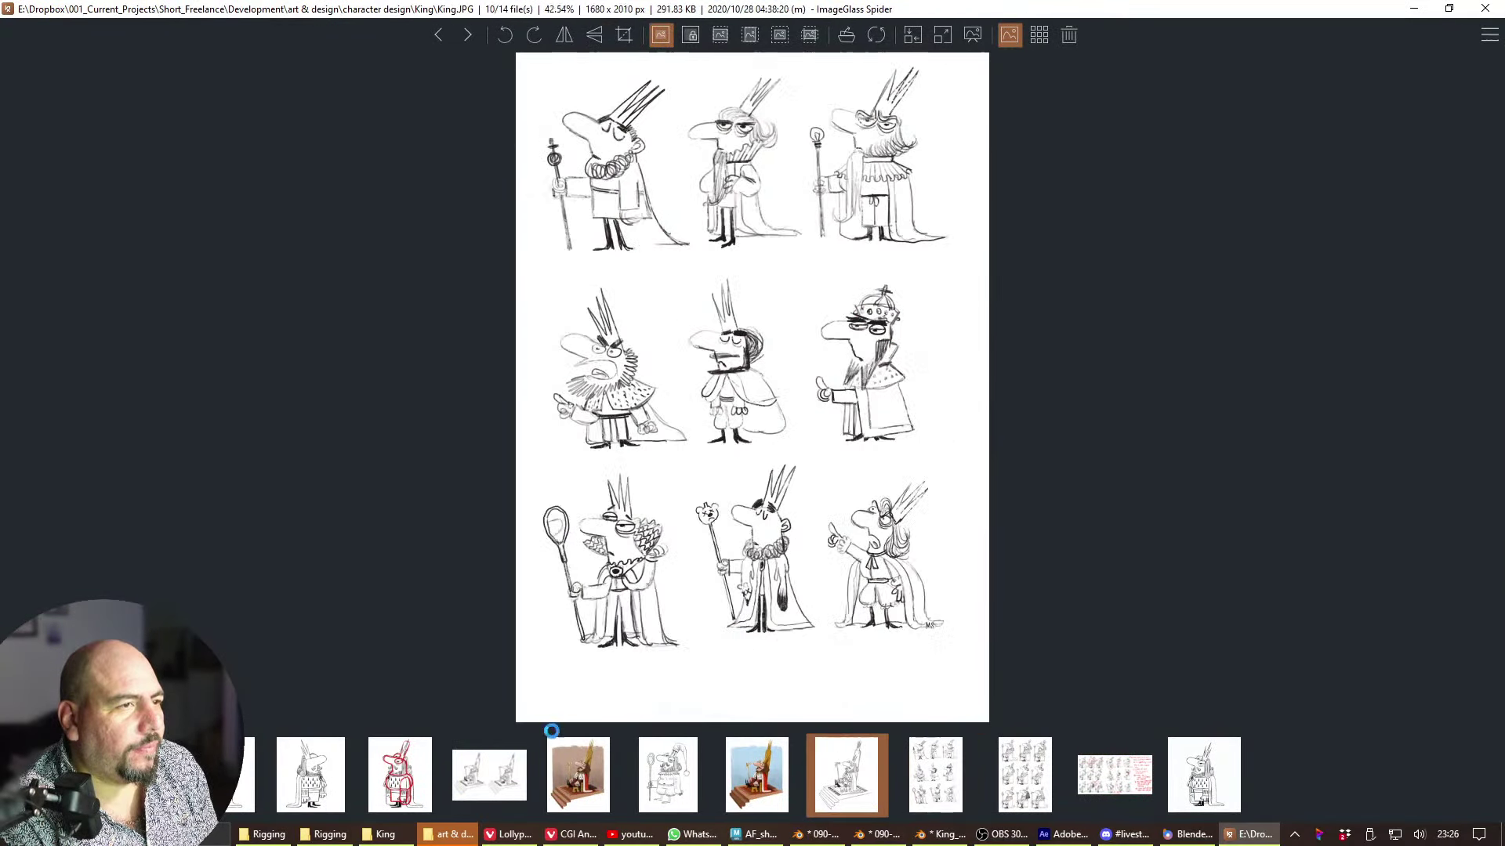
pyautogui.scroll(3, 558, 755)
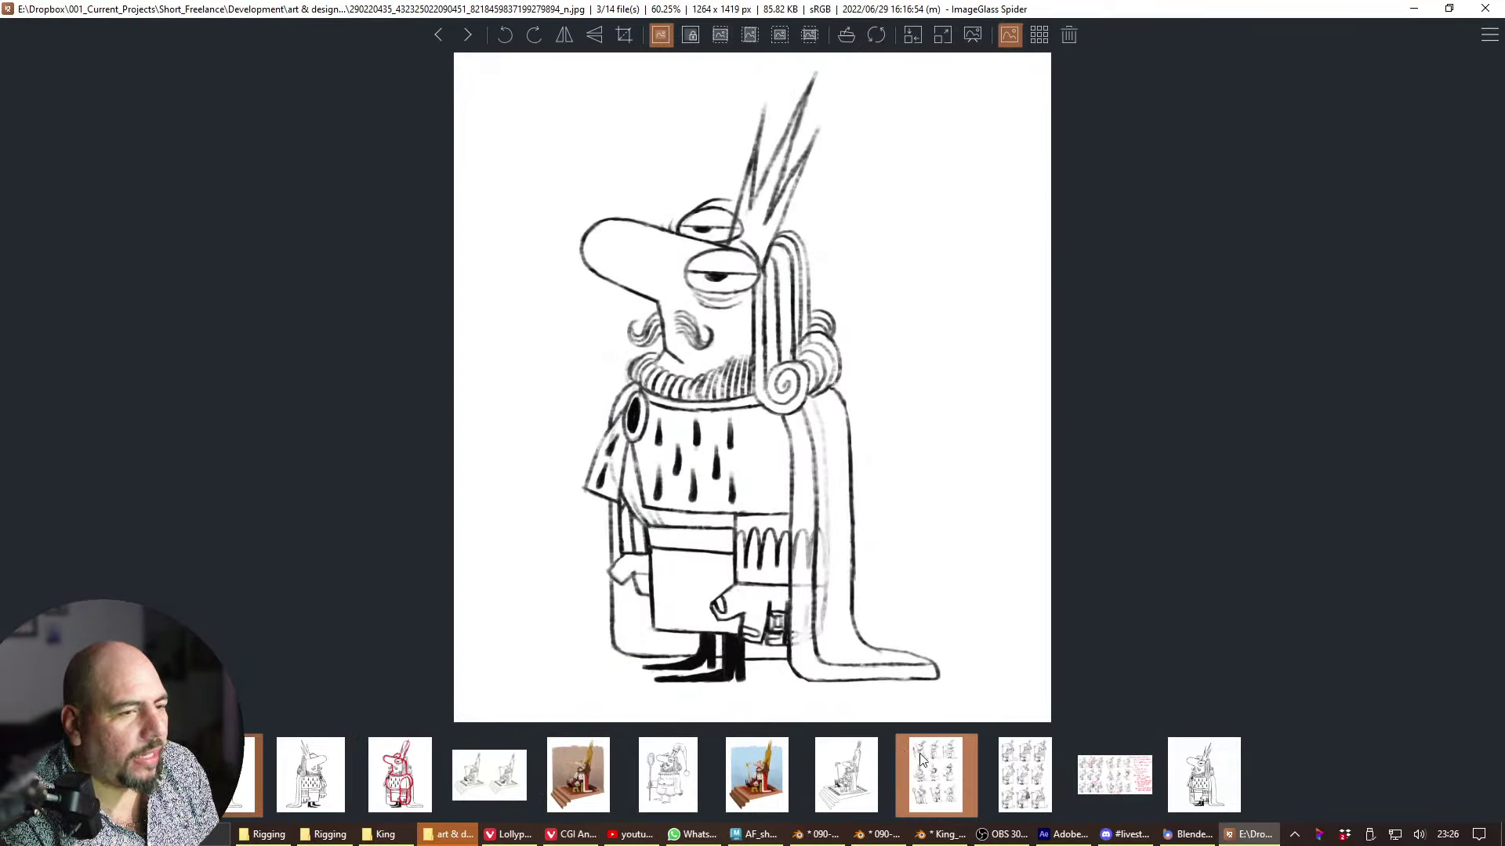
# - Compare the character sketch sheets King_Exploration_2.JPG and King_Exploration_1.JPG
pyautogui.click(1017, 783)
pyautogui.scroll(1, 1016, 783)
pyautogui.scroll(-1, 1019, 790)
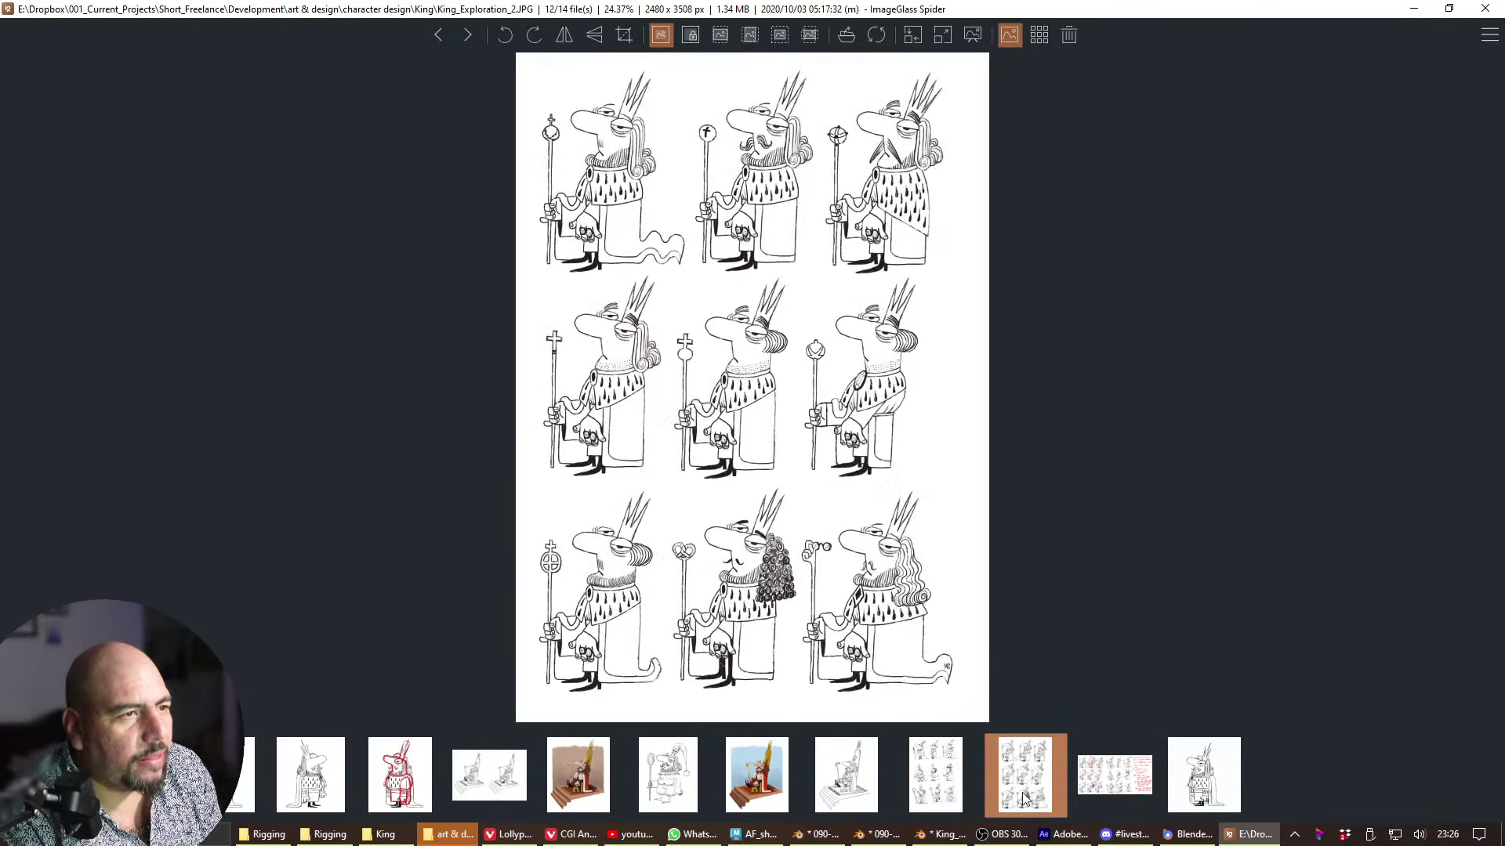
pyautogui.scroll(-1, 1021, 795)
pyautogui.click(1021, 798)
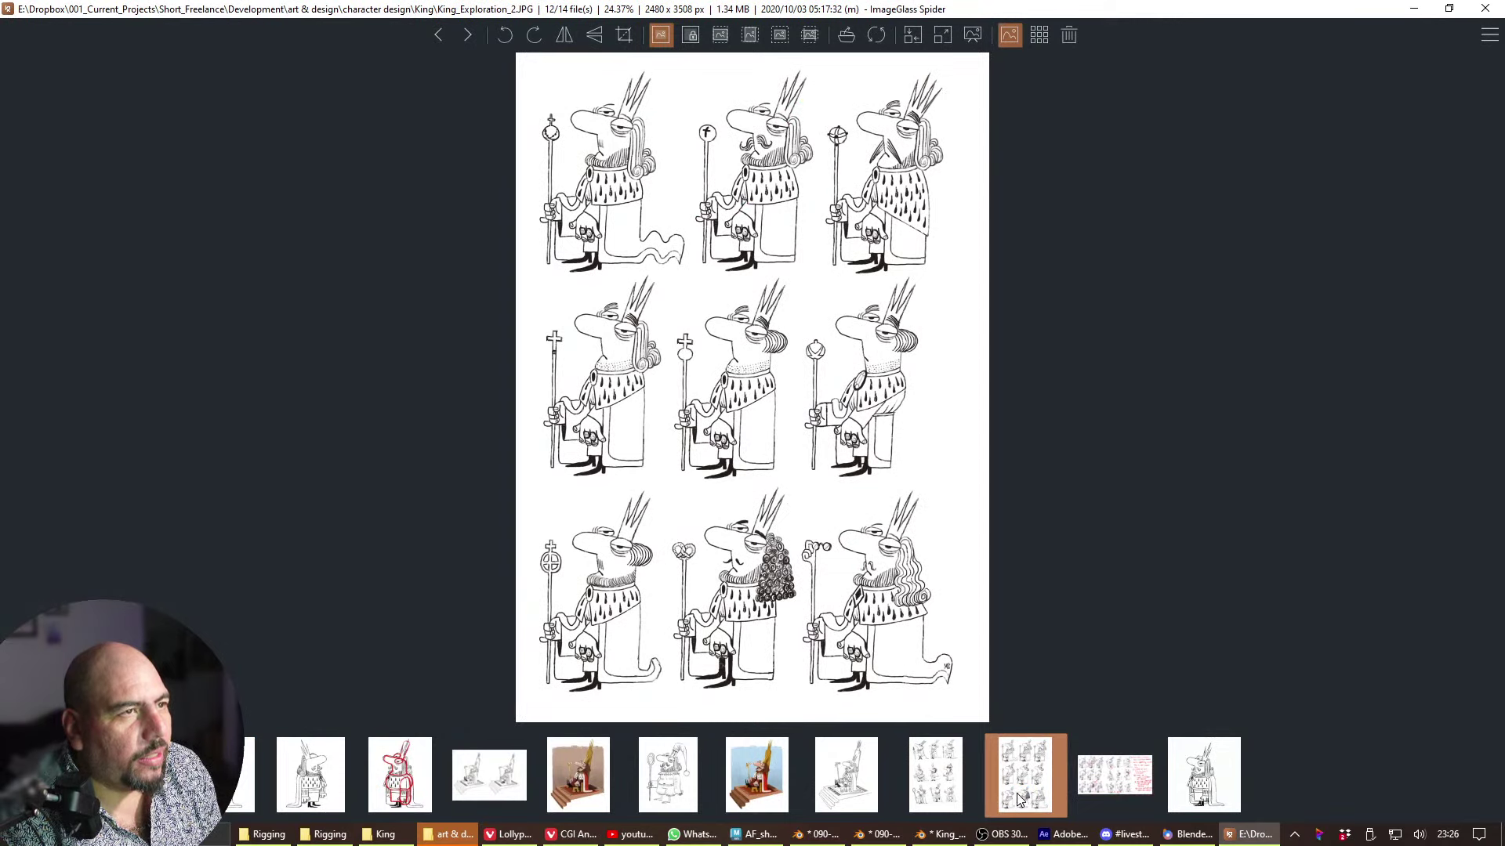
pyautogui.click(962, 805)
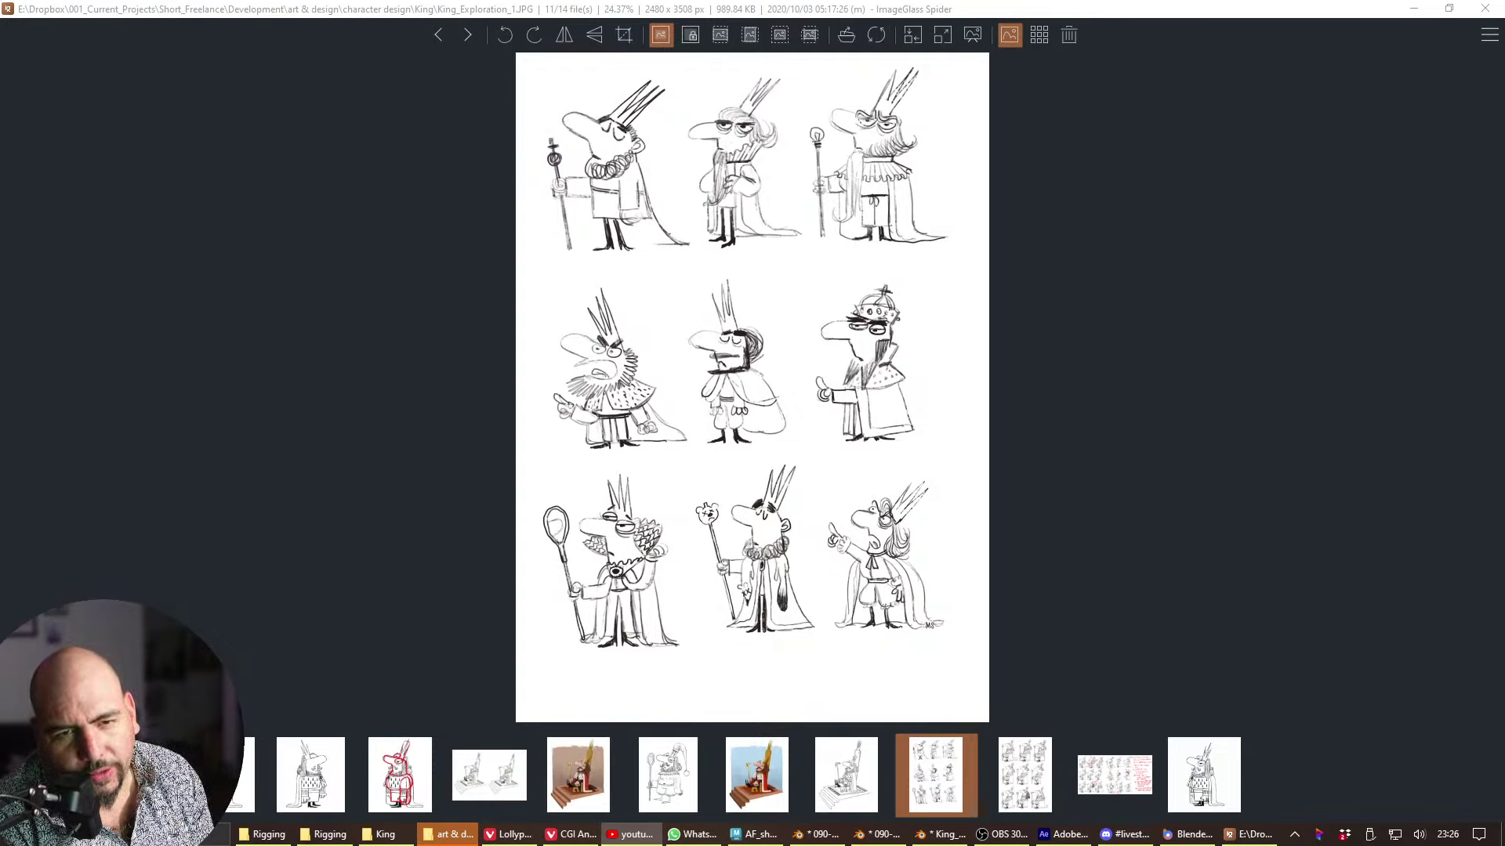
# - Advance from the exploration sheets to King_feedback.png and read its red notes in a maximized window
pyautogui.moveTo(1103, 22); pyautogui.dragTo(900, 53)
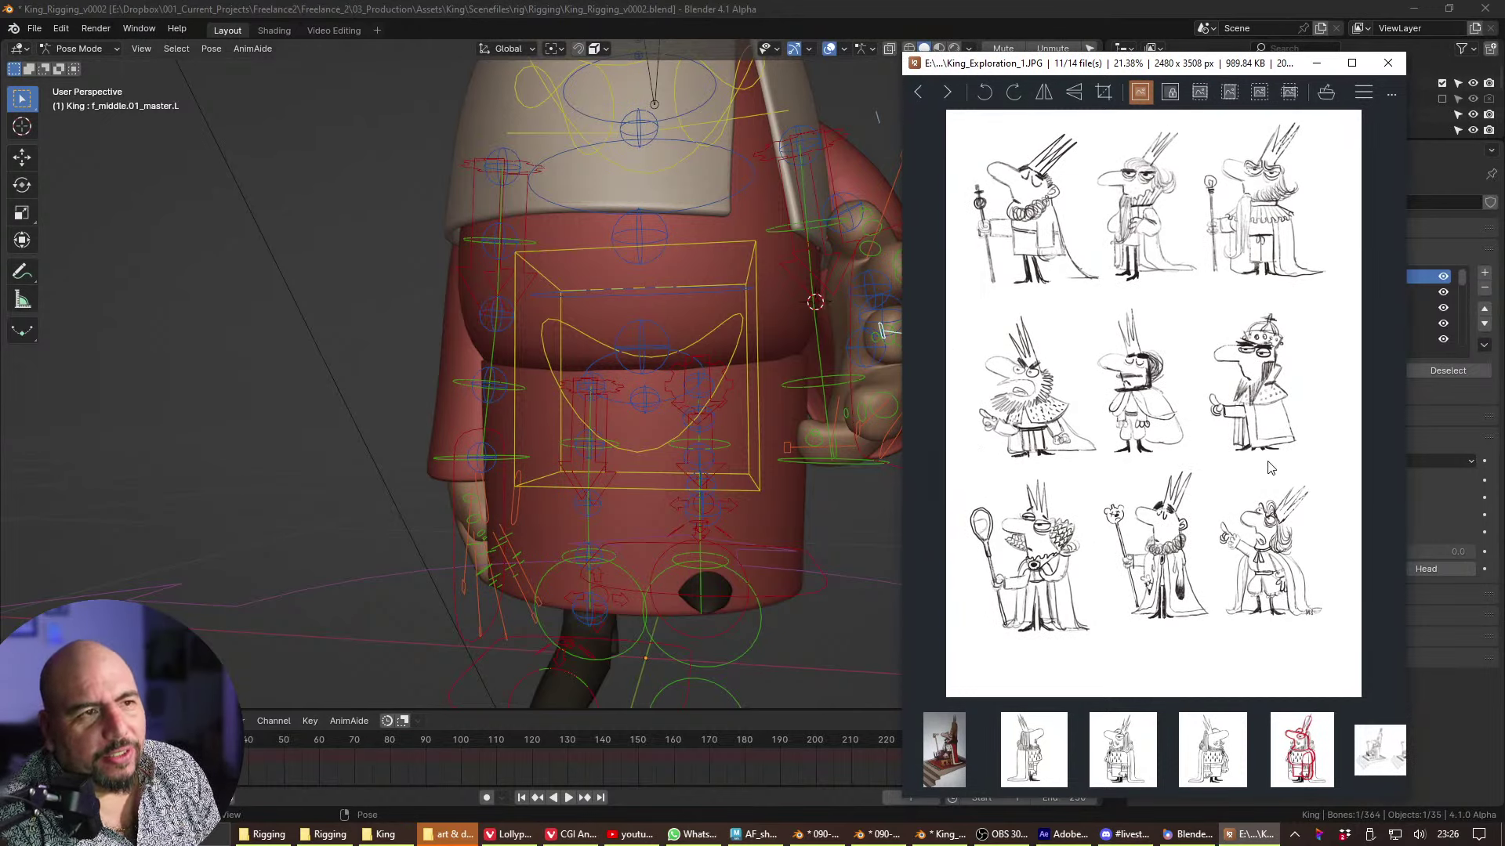
pyautogui.press('Right')
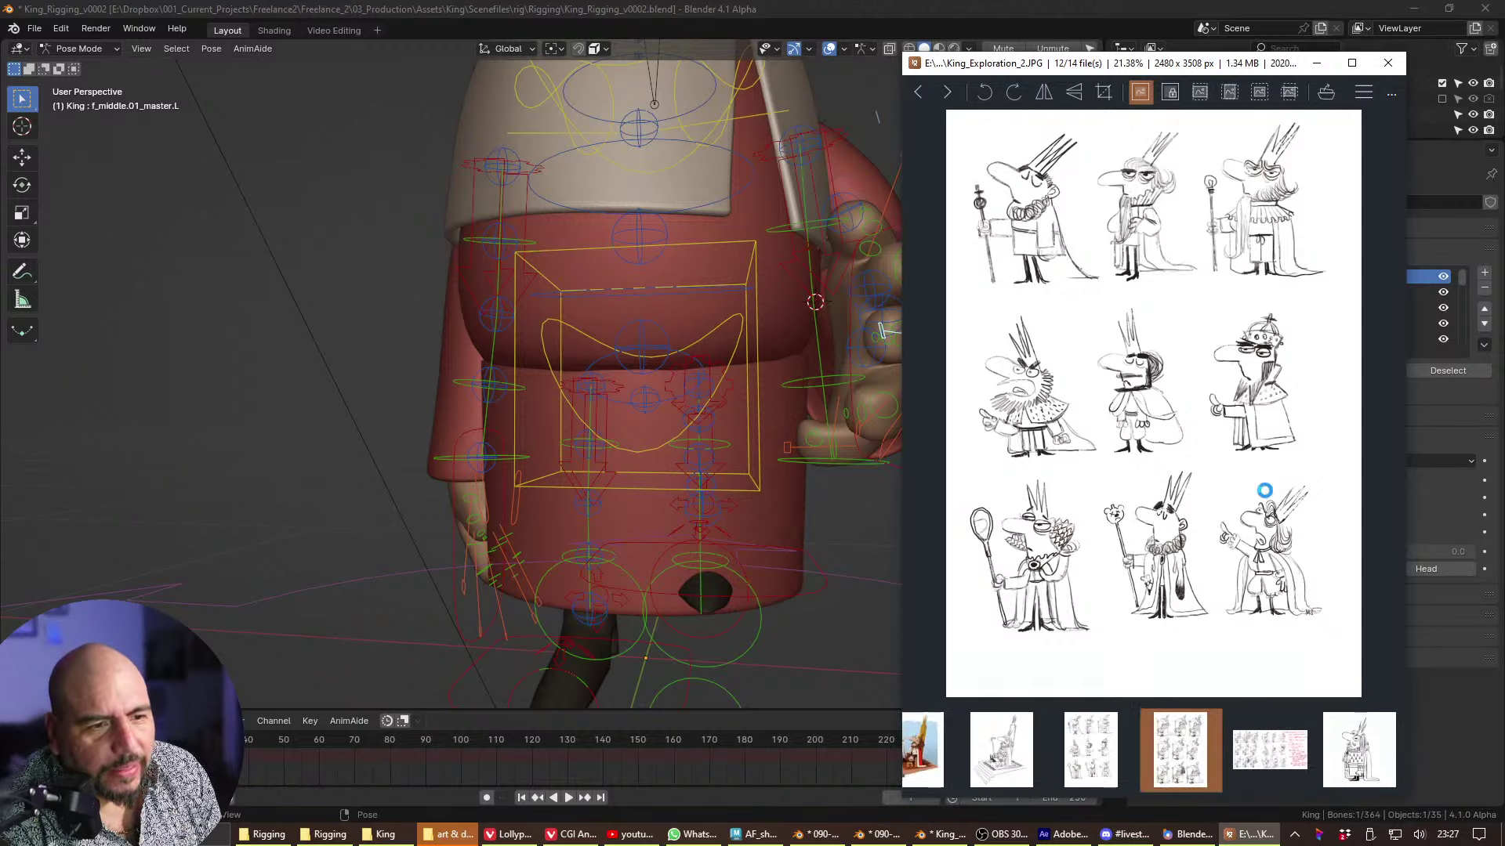
pyautogui.press('Right')
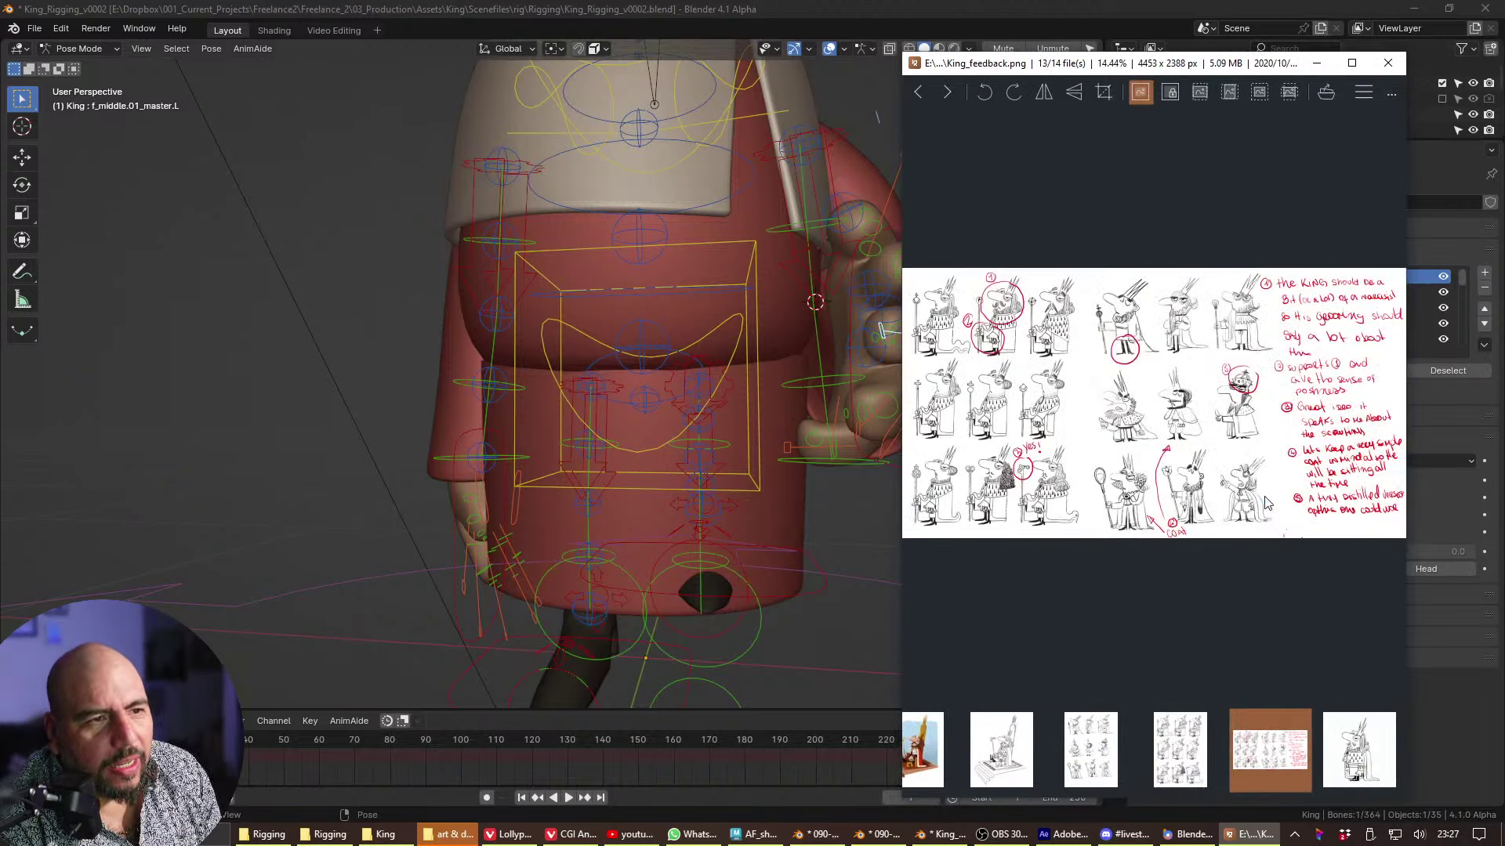
pyautogui.click(1354, 62)
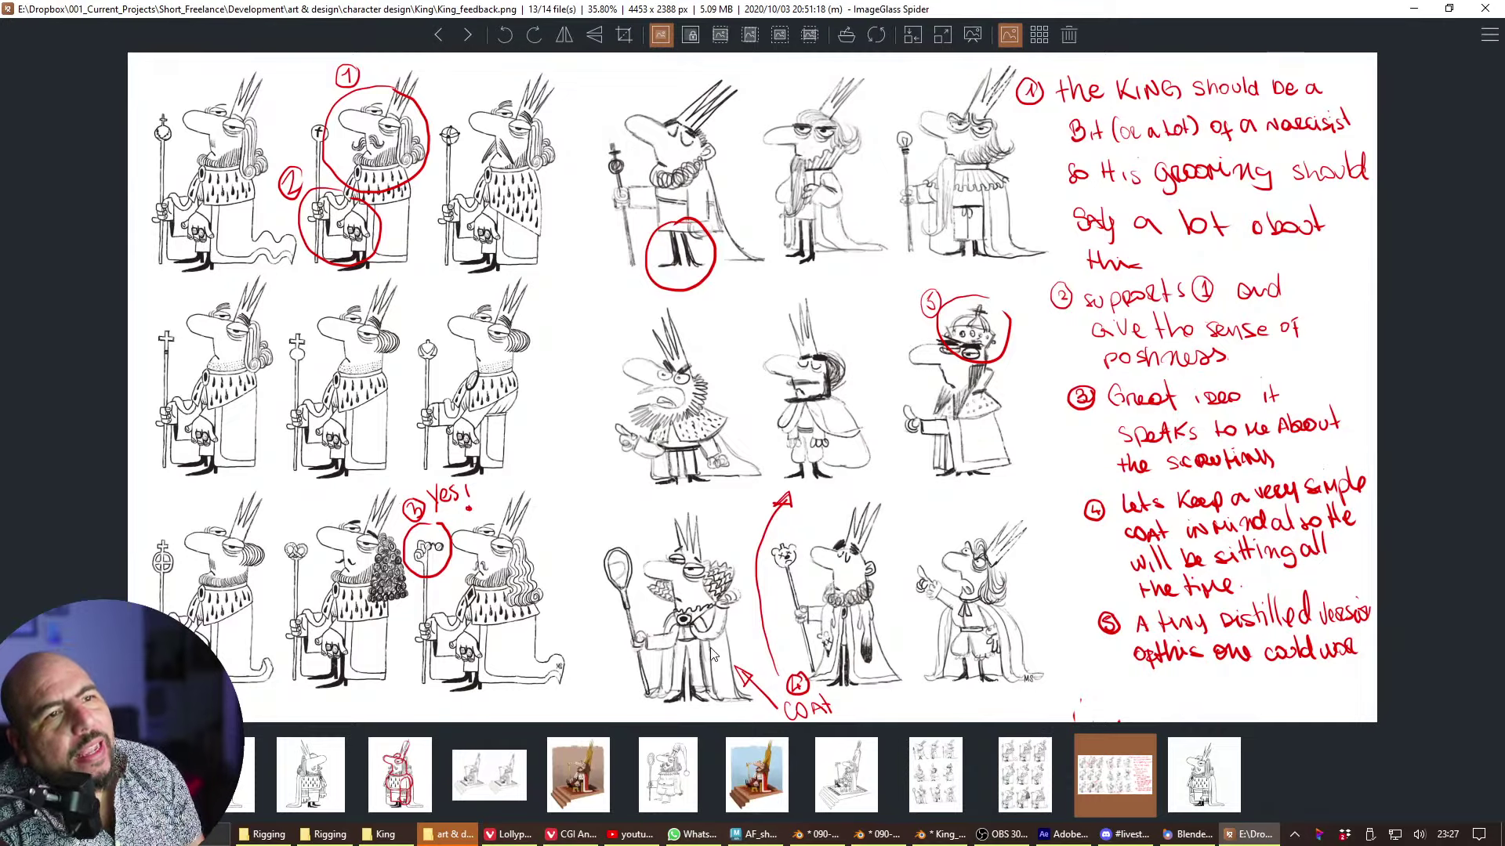
# - View King_Rotation.gif, then compare the colored throne painting IMG_1353.JPG with the nightcap sketch IMG_1339.JPG
pyautogui.press('Right')
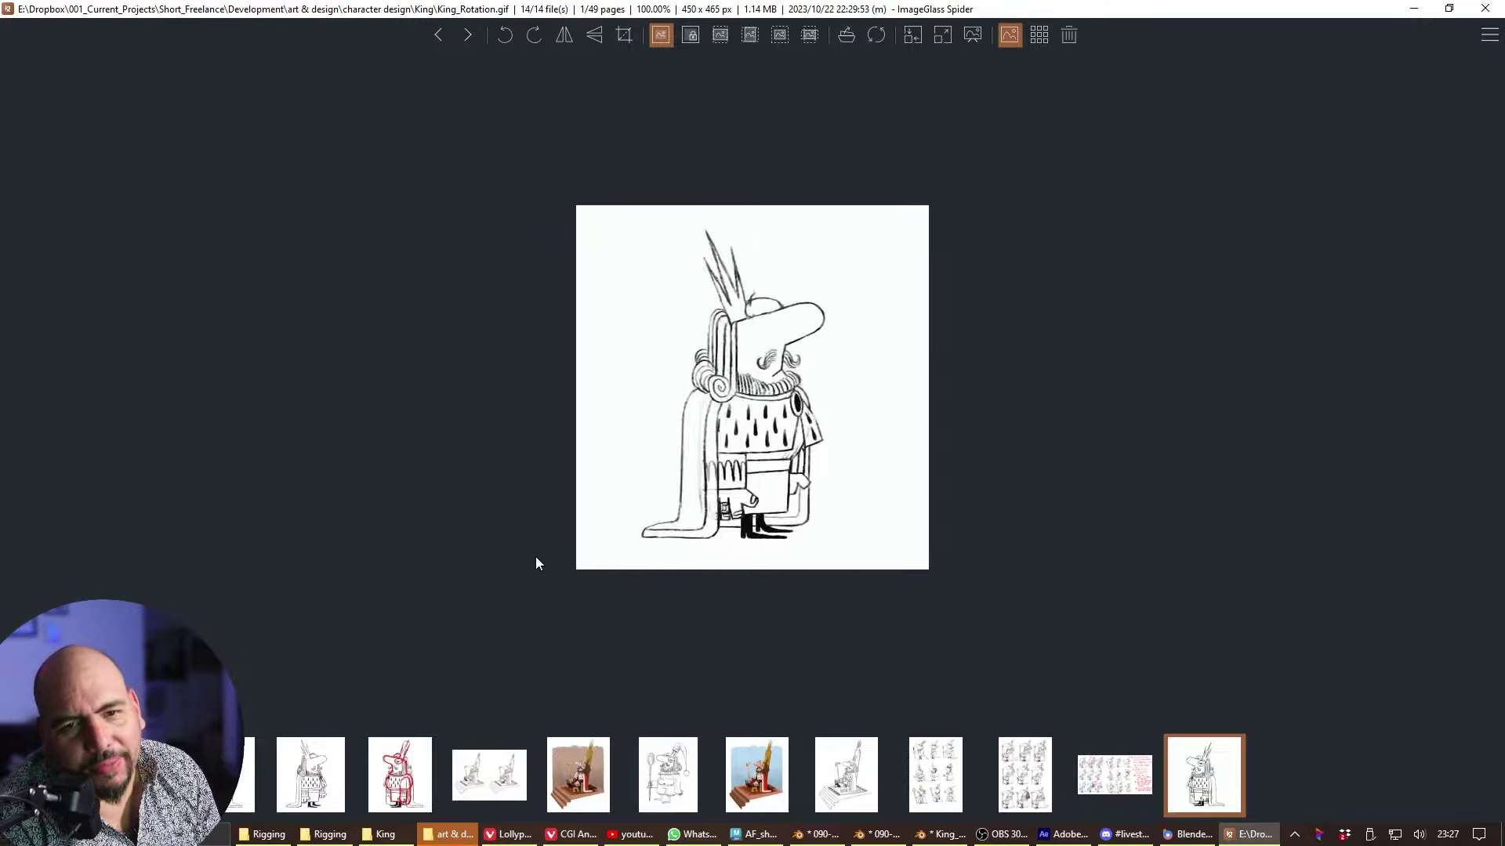
pyautogui.click(746, 800)
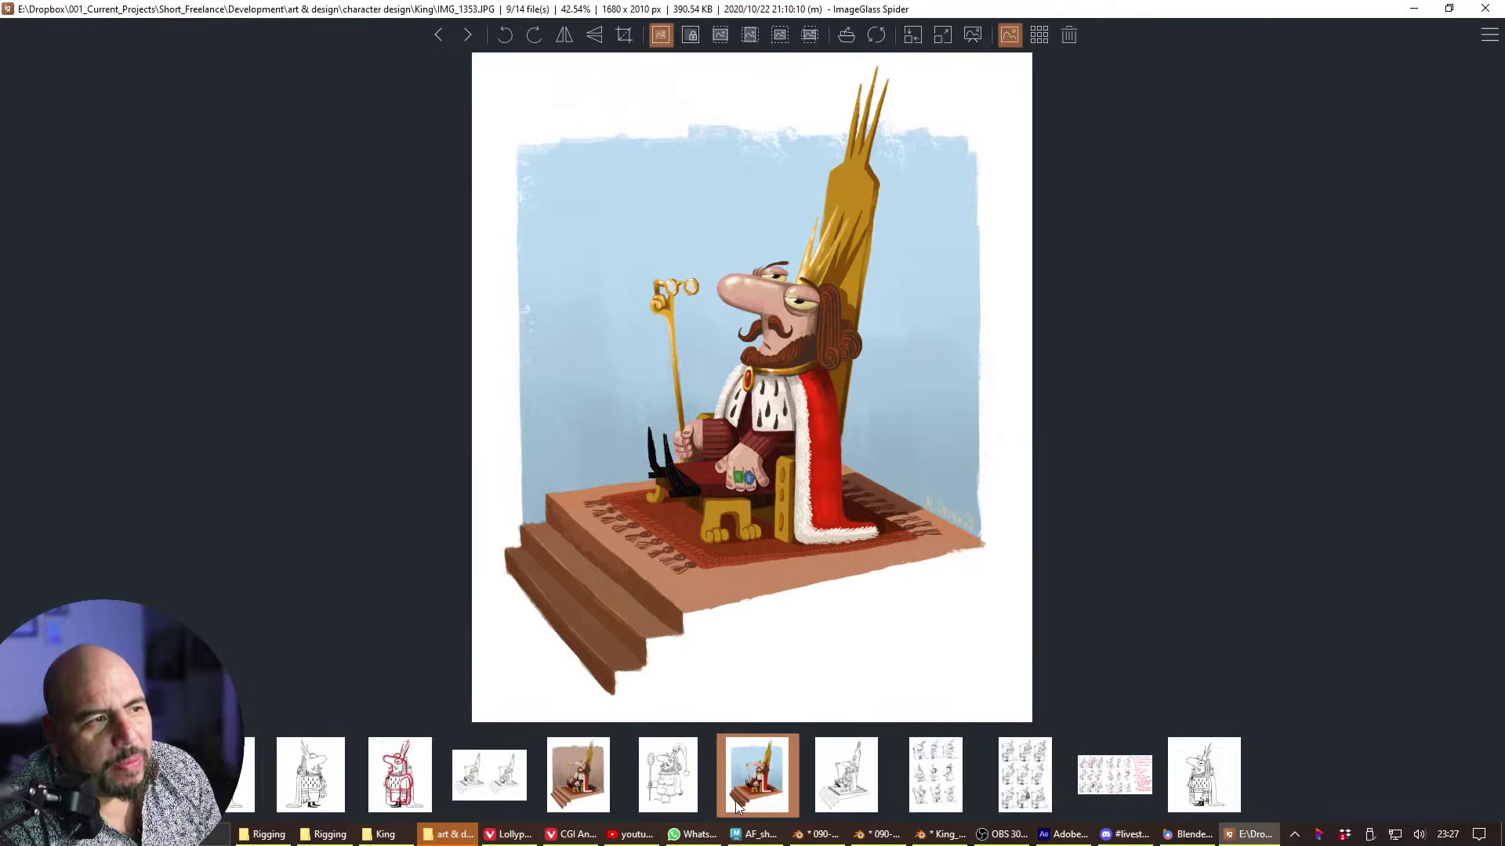
pyautogui.click(681, 801)
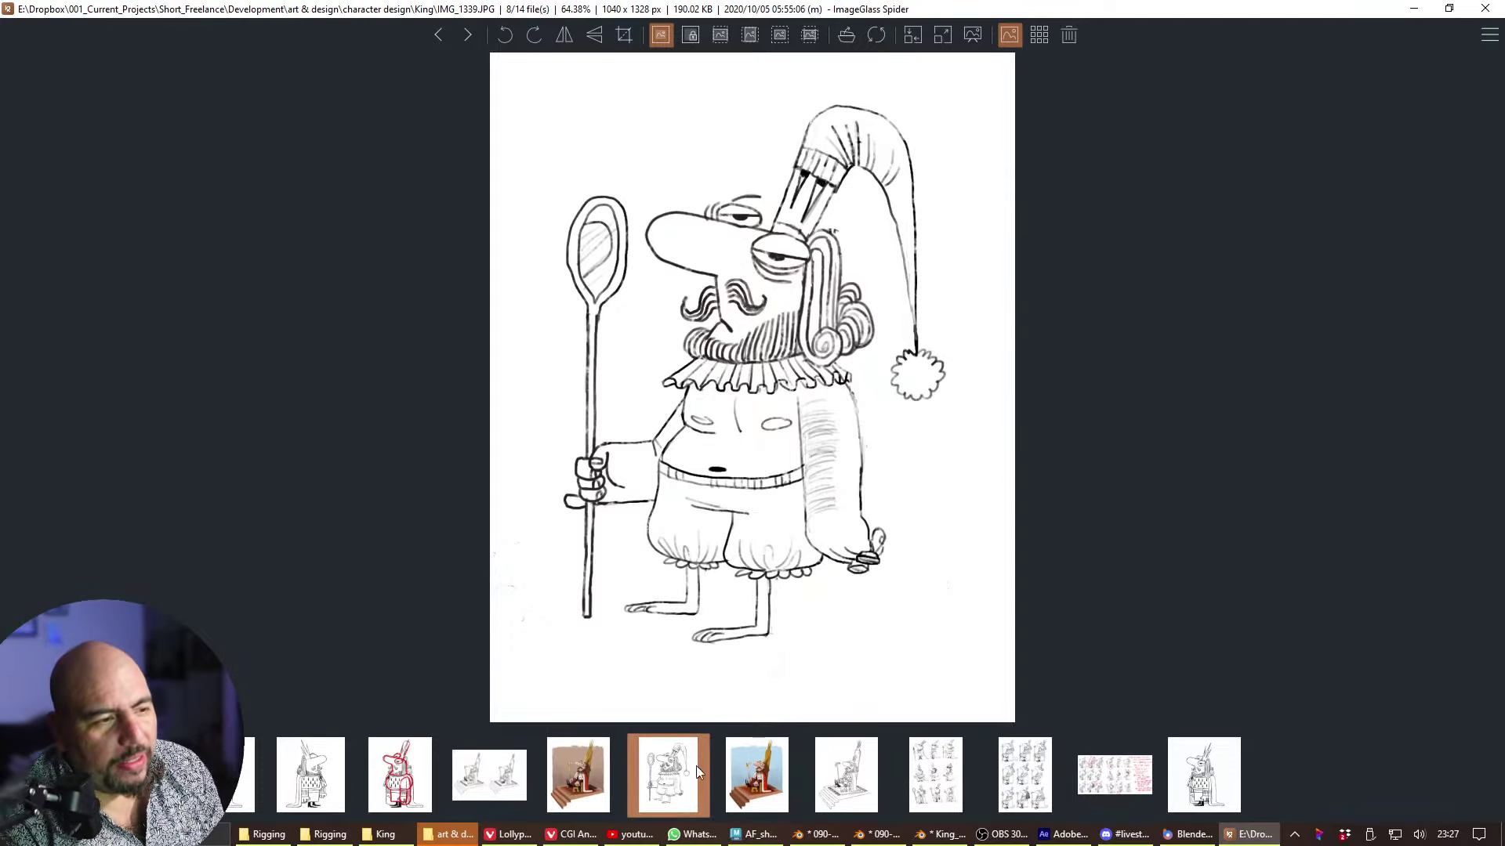
pyautogui.click(769, 767)
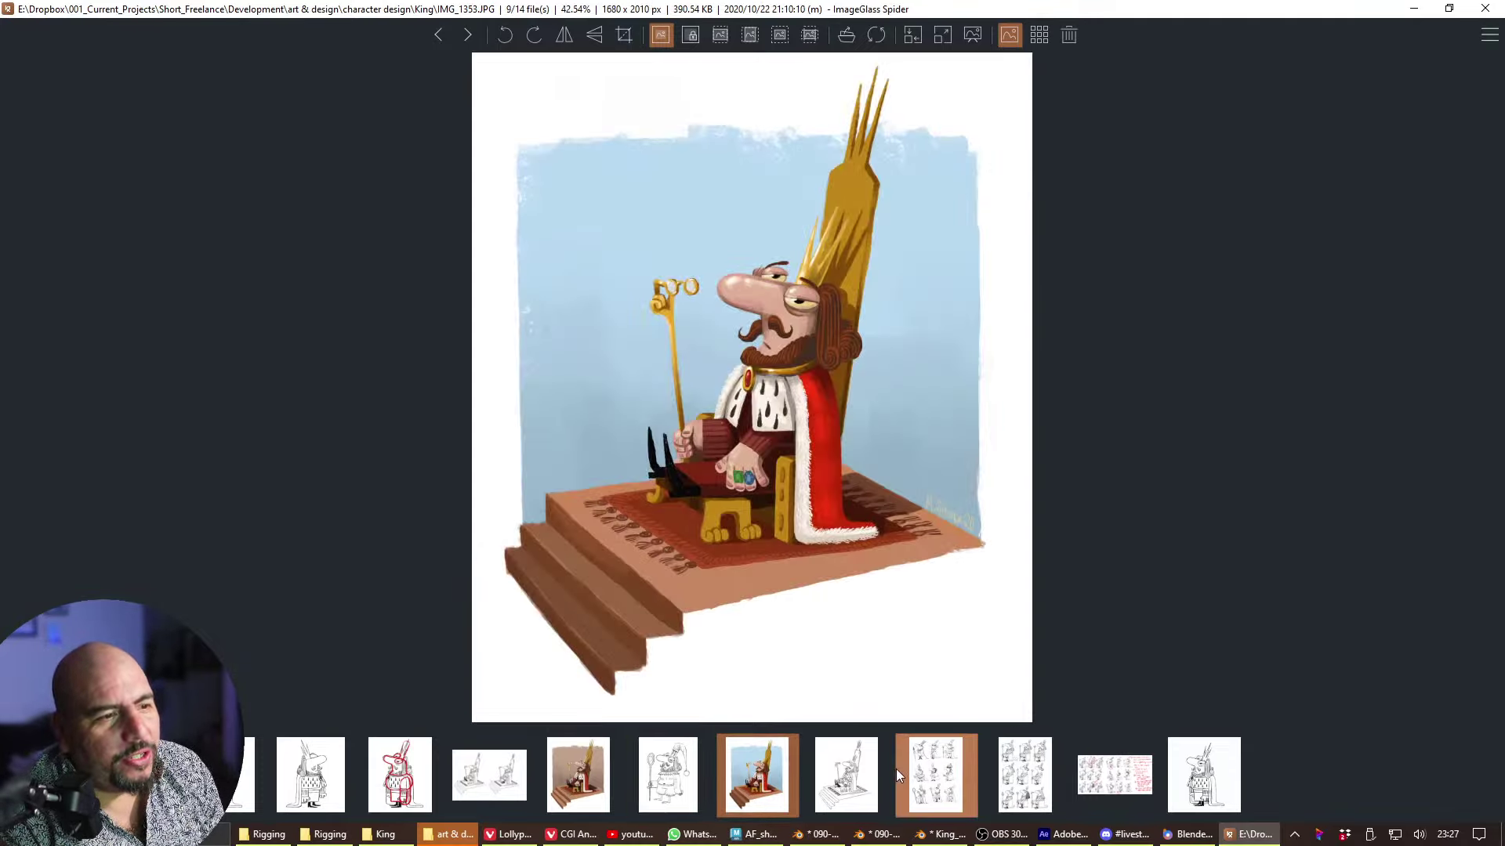
# - Flip through the exploration sheets, line drawing and feedback image, ending on the paired throne sketches in IMG_1335.JPG
pyautogui.click(934, 772)
pyautogui.click(843, 766)
pyautogui.click(1114, 774)
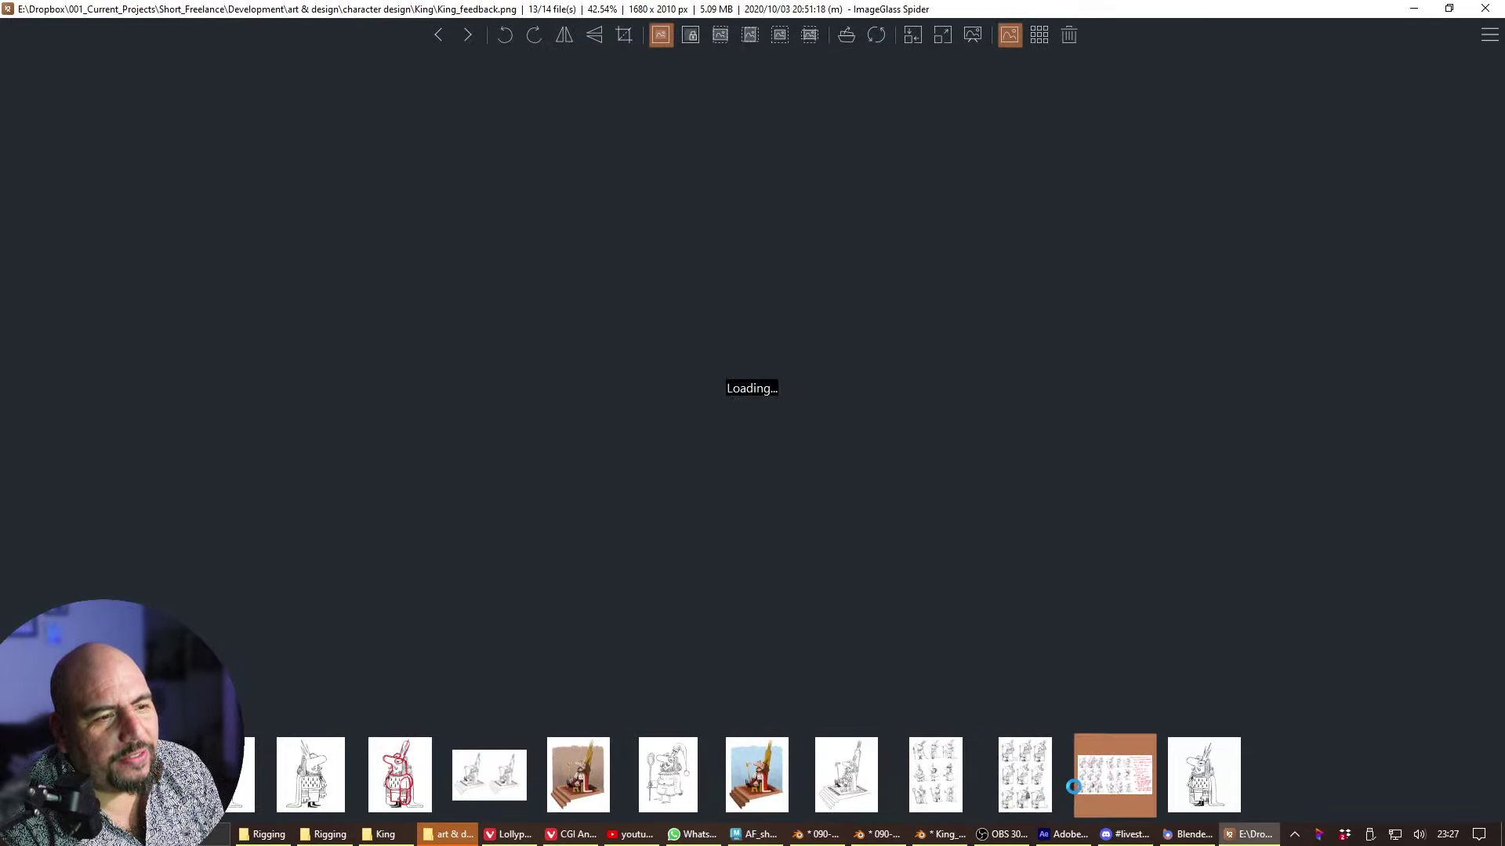
pyautogui.click(1026, 774)
pyautogui.click(494, 784)
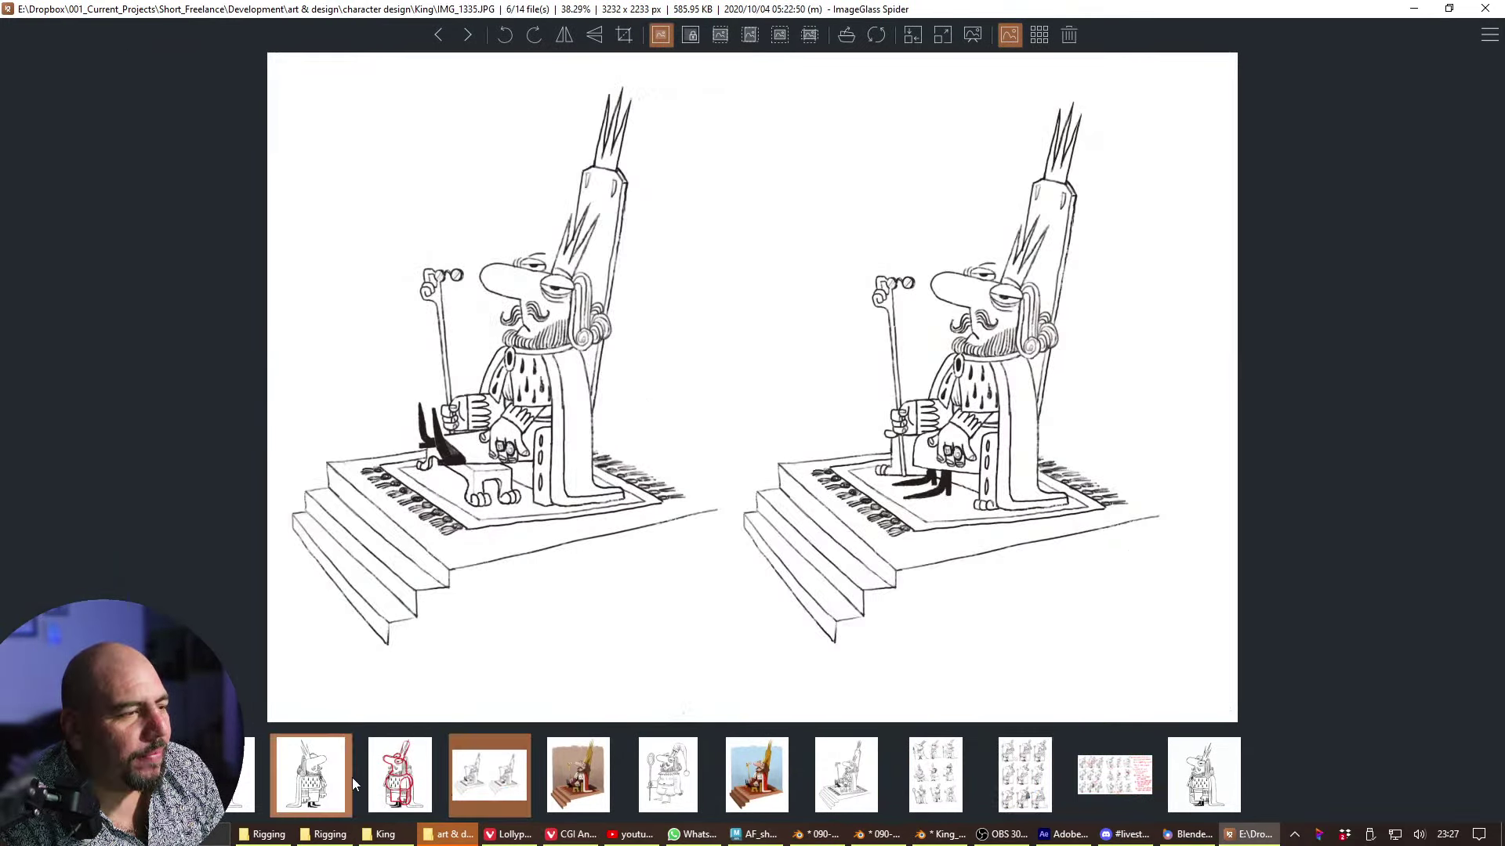
# - Examine the standing King sketches and the drawing with the red body-shape overlay
pyautogui.click(313, 780)
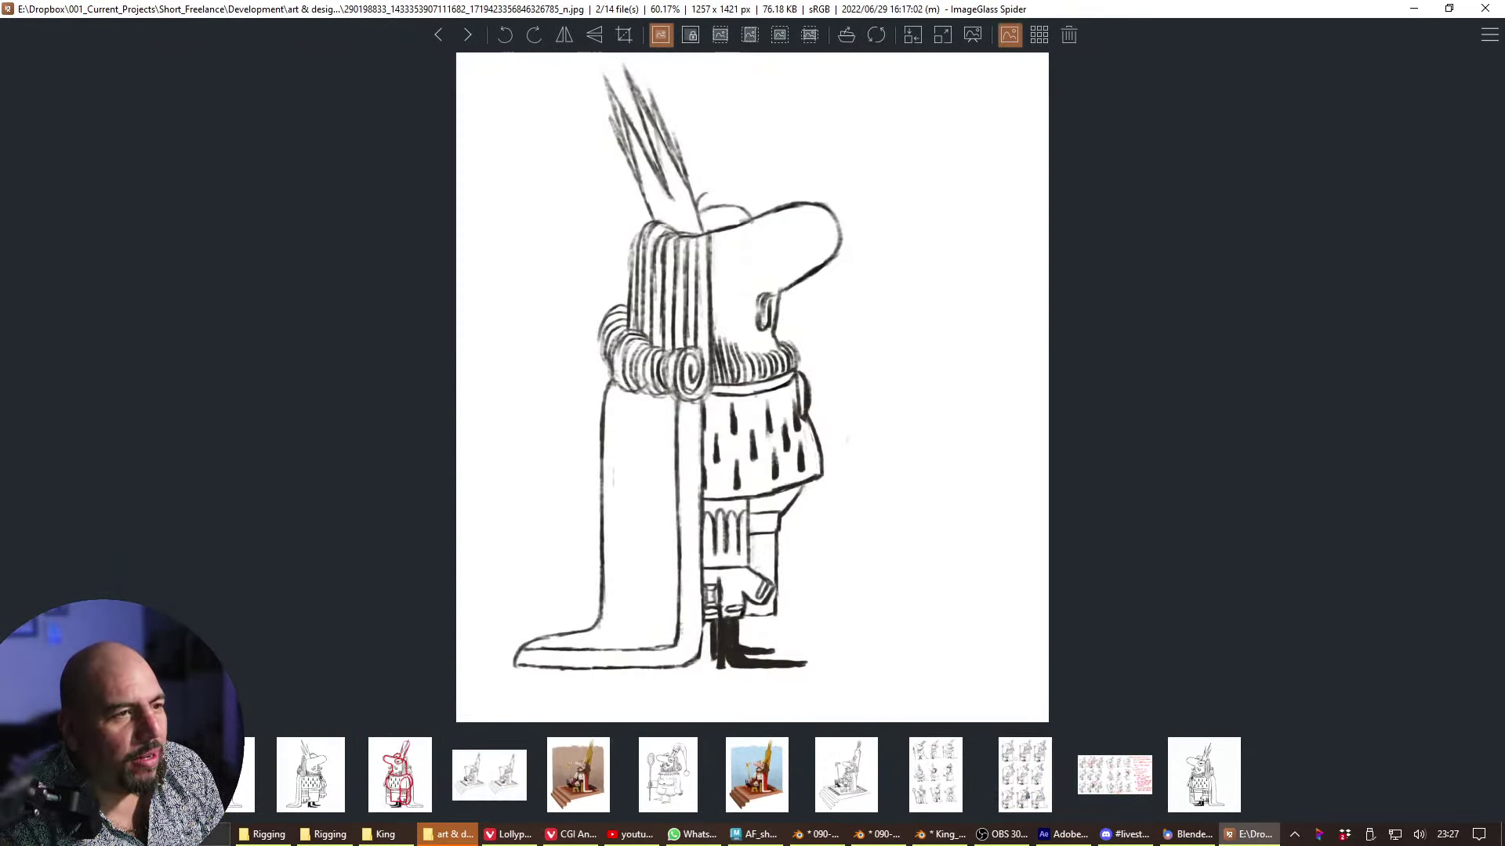
pyautogui.click(244, 776)
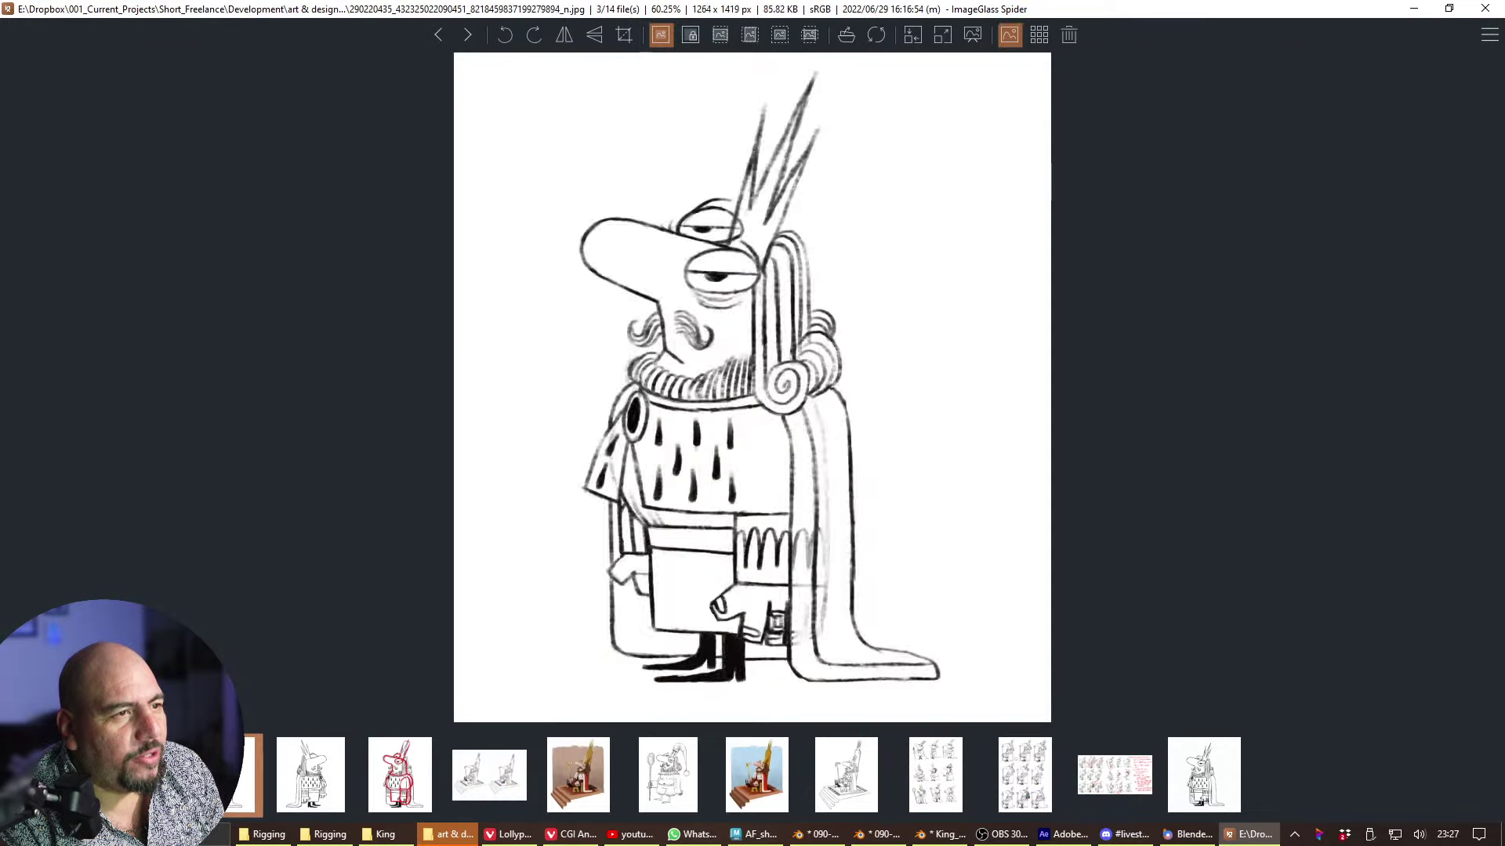
pyautogui.click(310, 776)
pyautogui.click(412, 784)
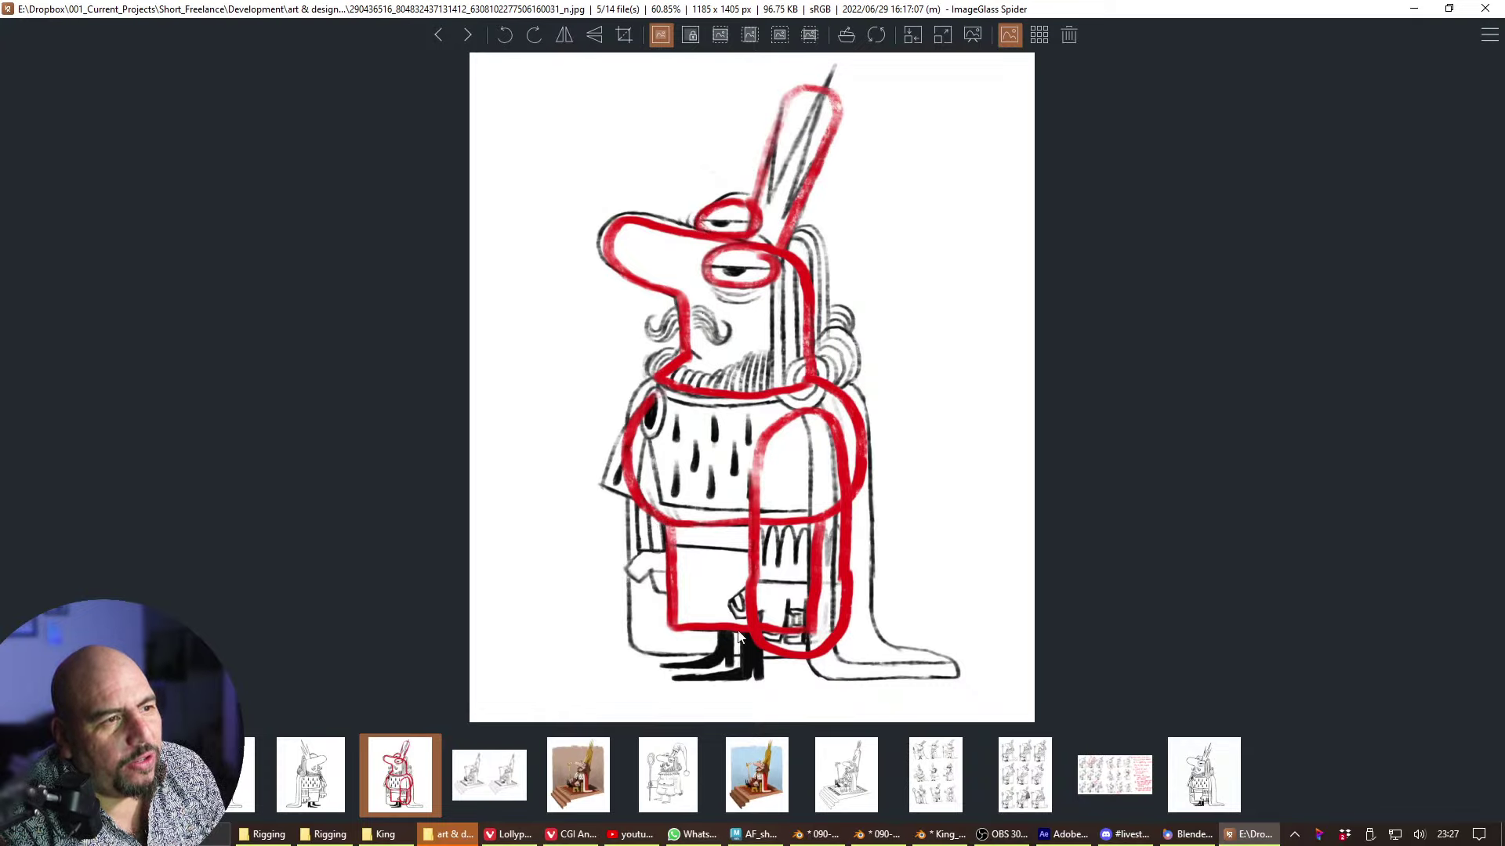
# - Compare the seated King throne sketches in IMG_1335.JPG with the undressed nightcap design in IMG_1339.JPG
pyautogui.click(567, 757)
pyautogui.click(501, 772)
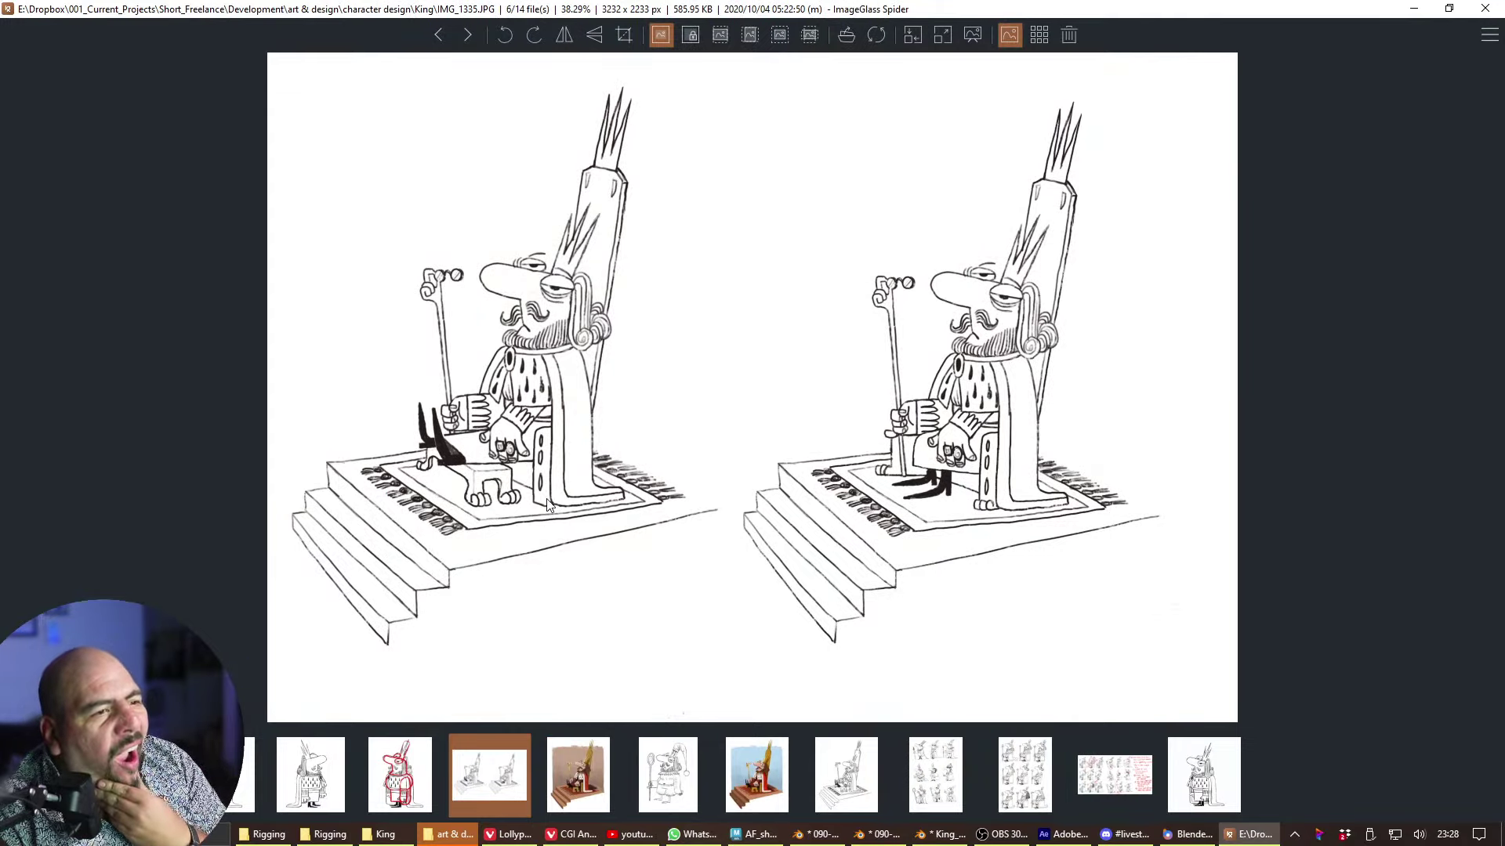
pyautogui.click(667, 774)
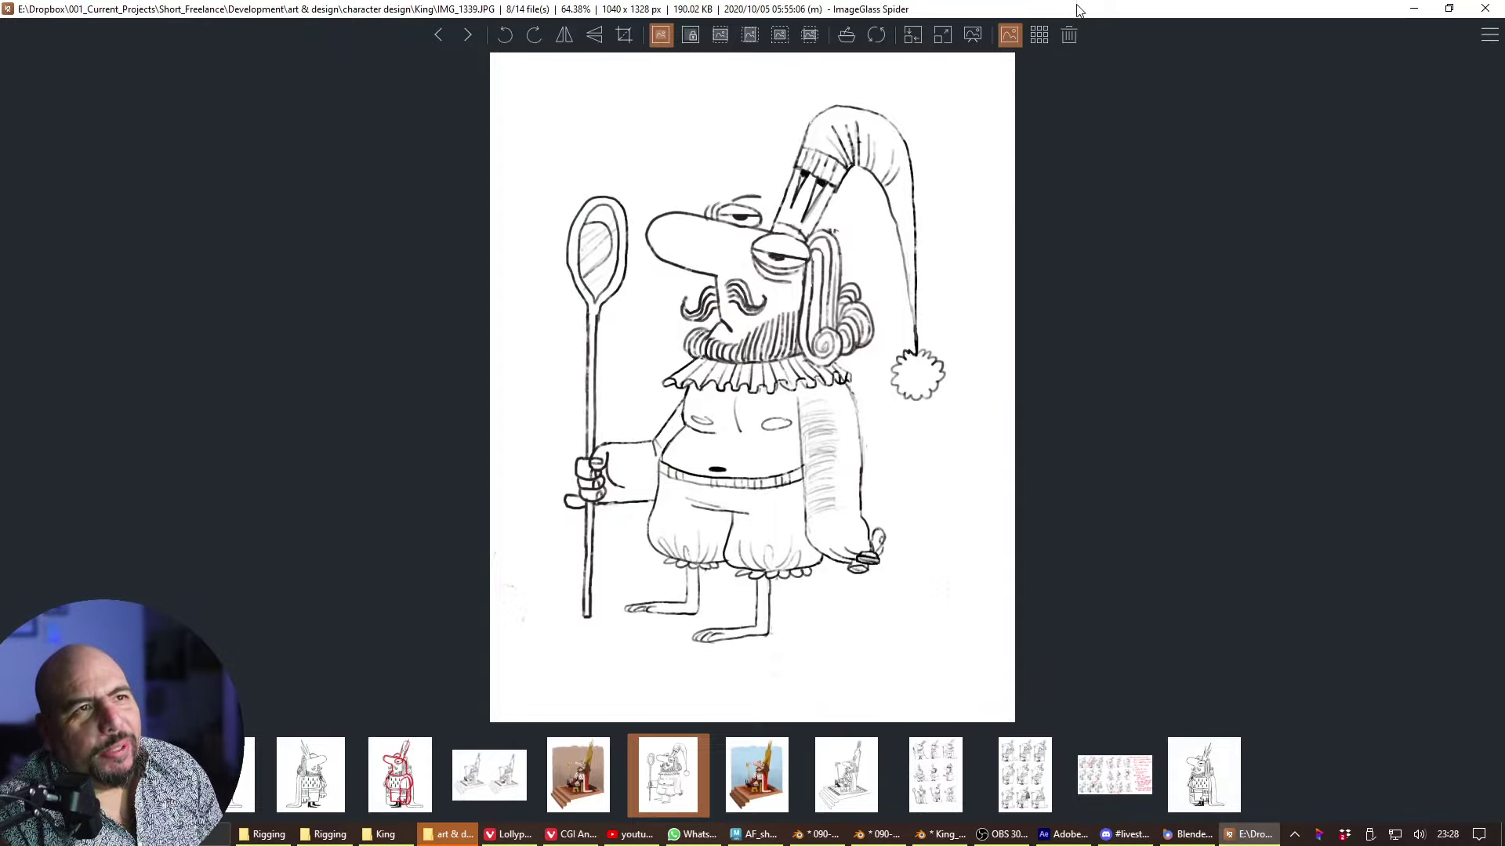
# - Advance past the colored throne painting and open King_Rotation.gif to watch the character turnaround
pyautogui.moveTo(1077, 11); pyautogui.dragTo(944, 8)
pyautogui.press('Right')
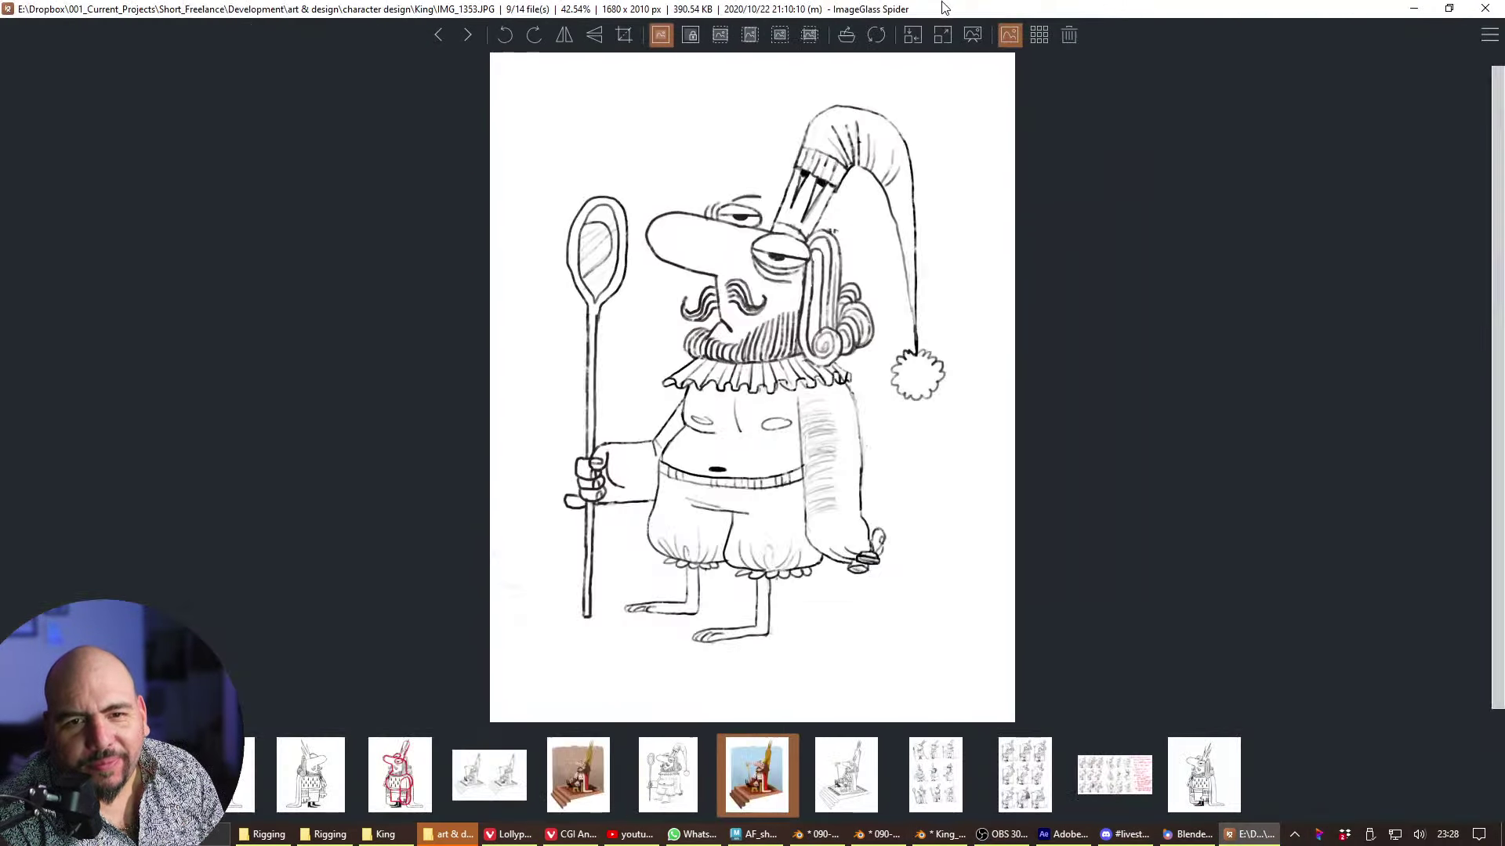
pyautogui.press('Right')
pyautogui.press('Right')
pyautogui.click(1219, 801)
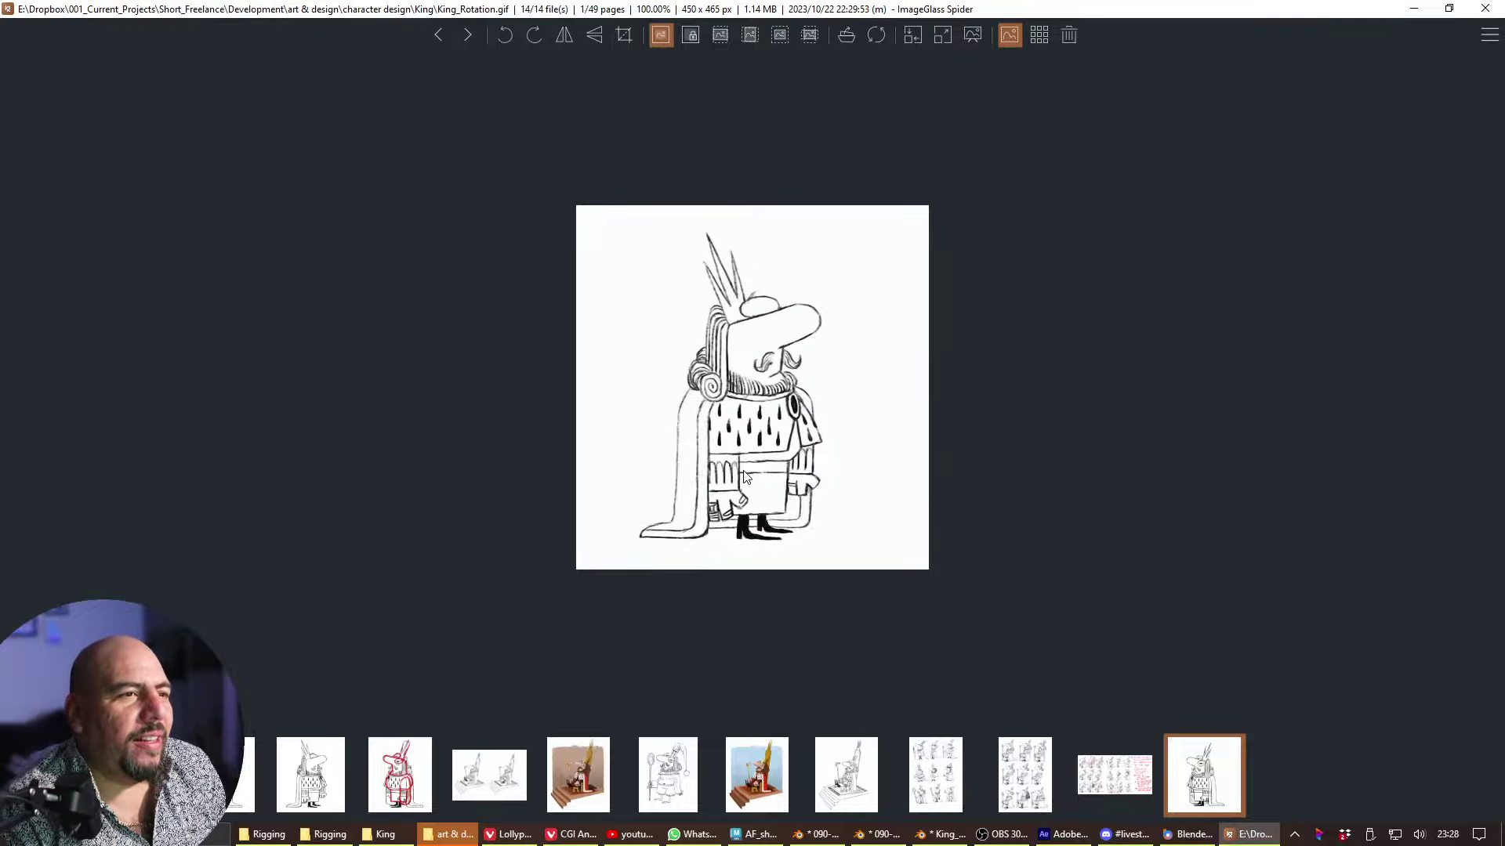
# - Examine the King turnaround up close and load the first drawing from the Lance design folder into the image viewer
pyautogui.scroll(-1, 766, 469)
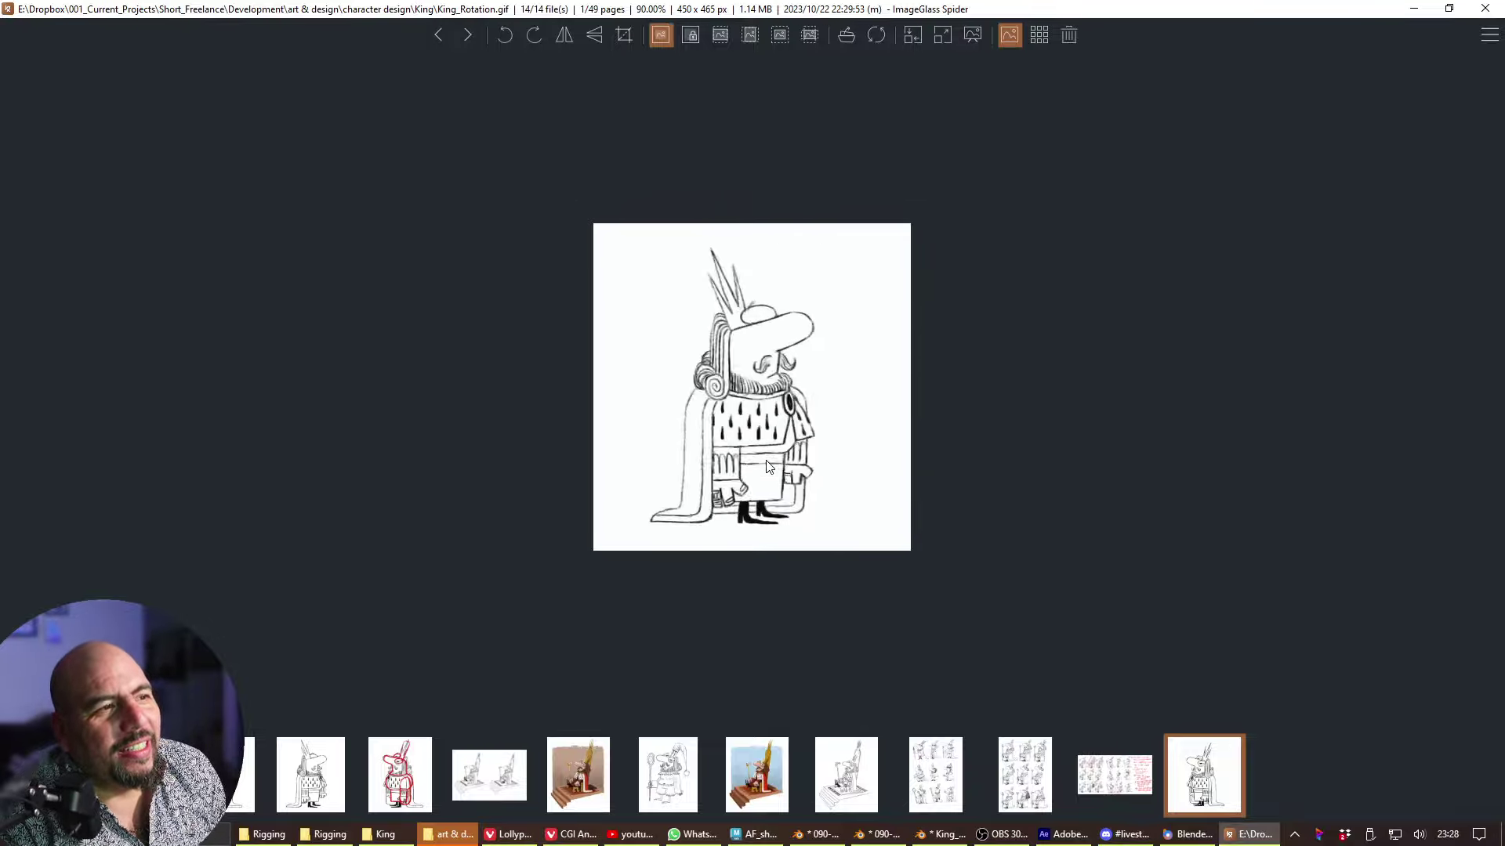
pyautogui.scroll(2, 766, 469)
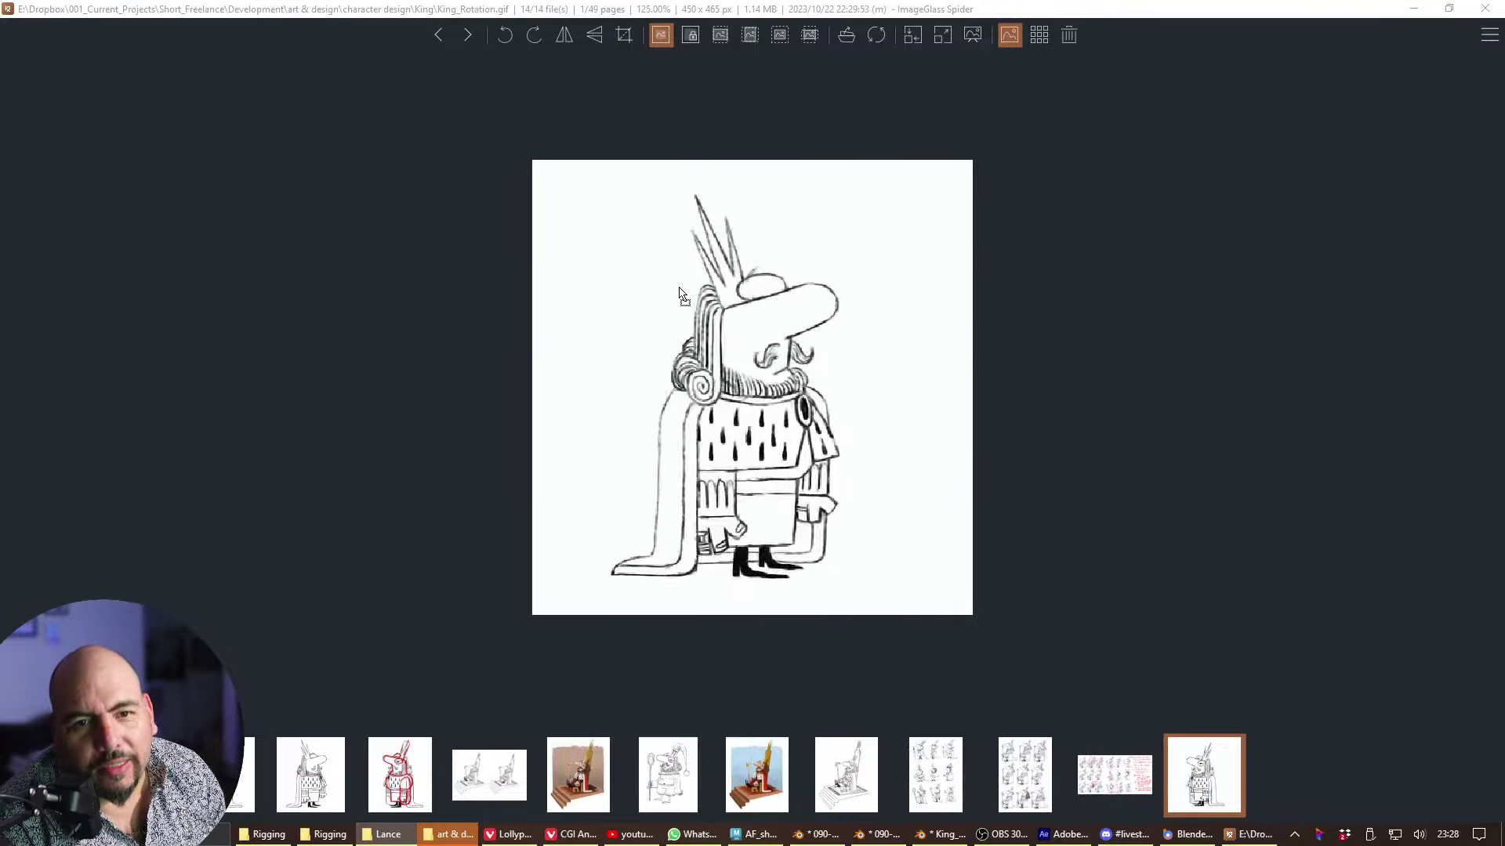
pyautogui.moveTo(679, 292); pyautogui.dragTo(685, 317)
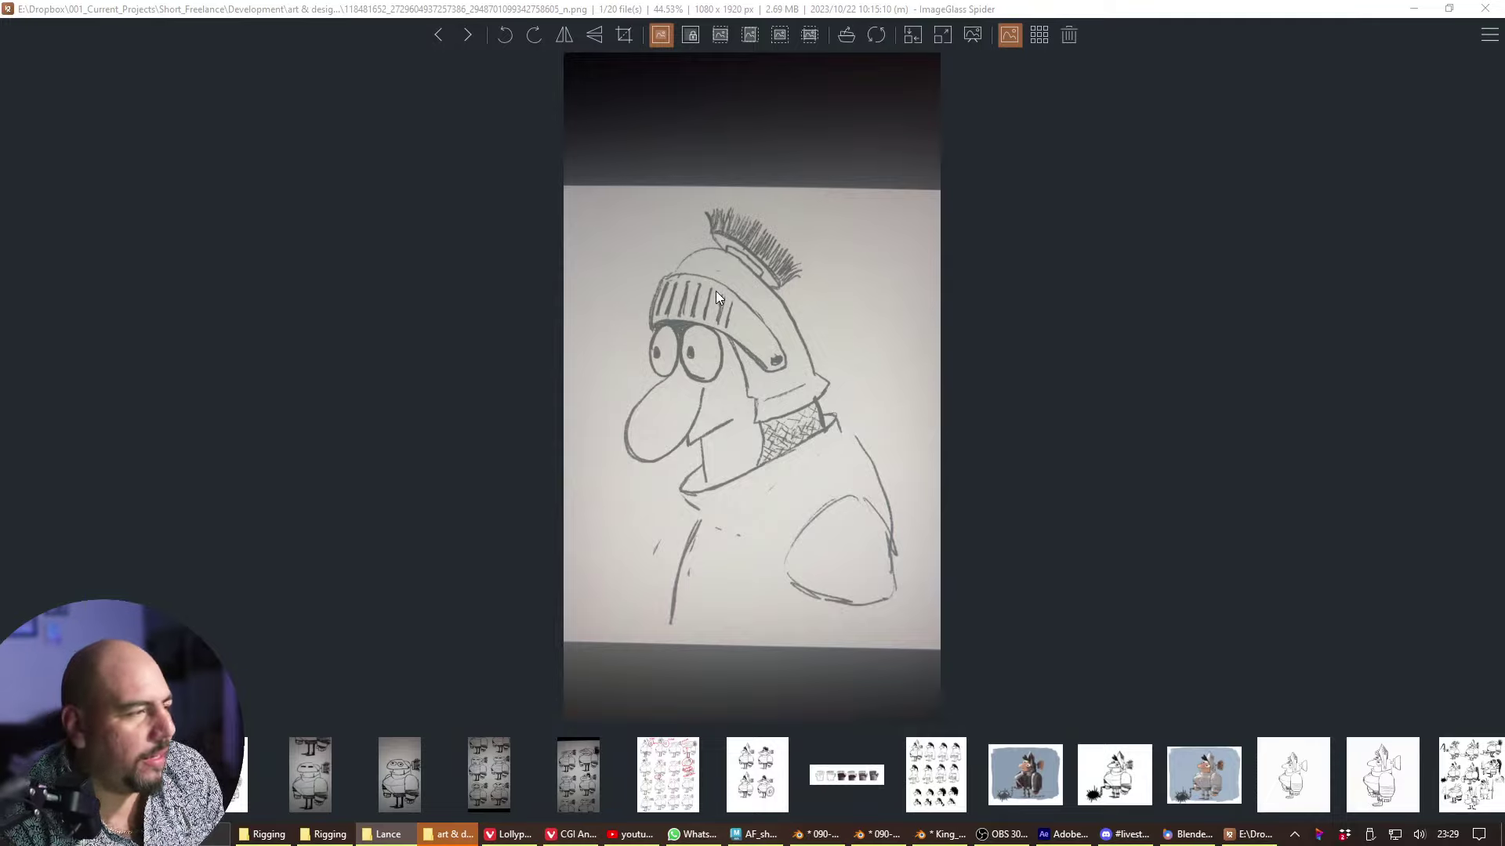
# - Flip through the early Lance drawings, comparing the knight holding a sword with the plumed knight holding a mace
pyautogui.press('Right')
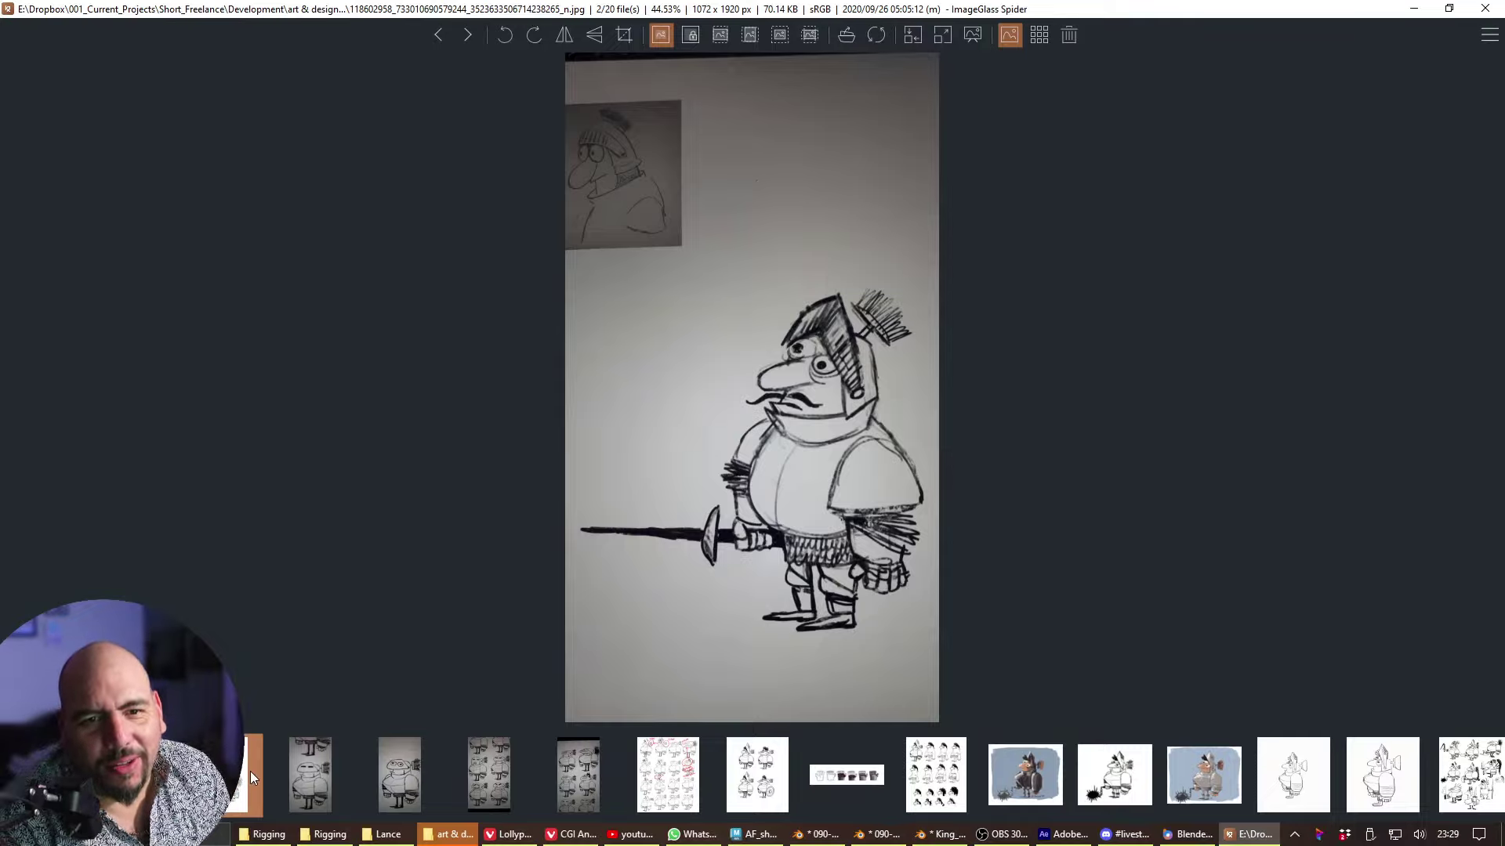
pyautogui.press('Right')
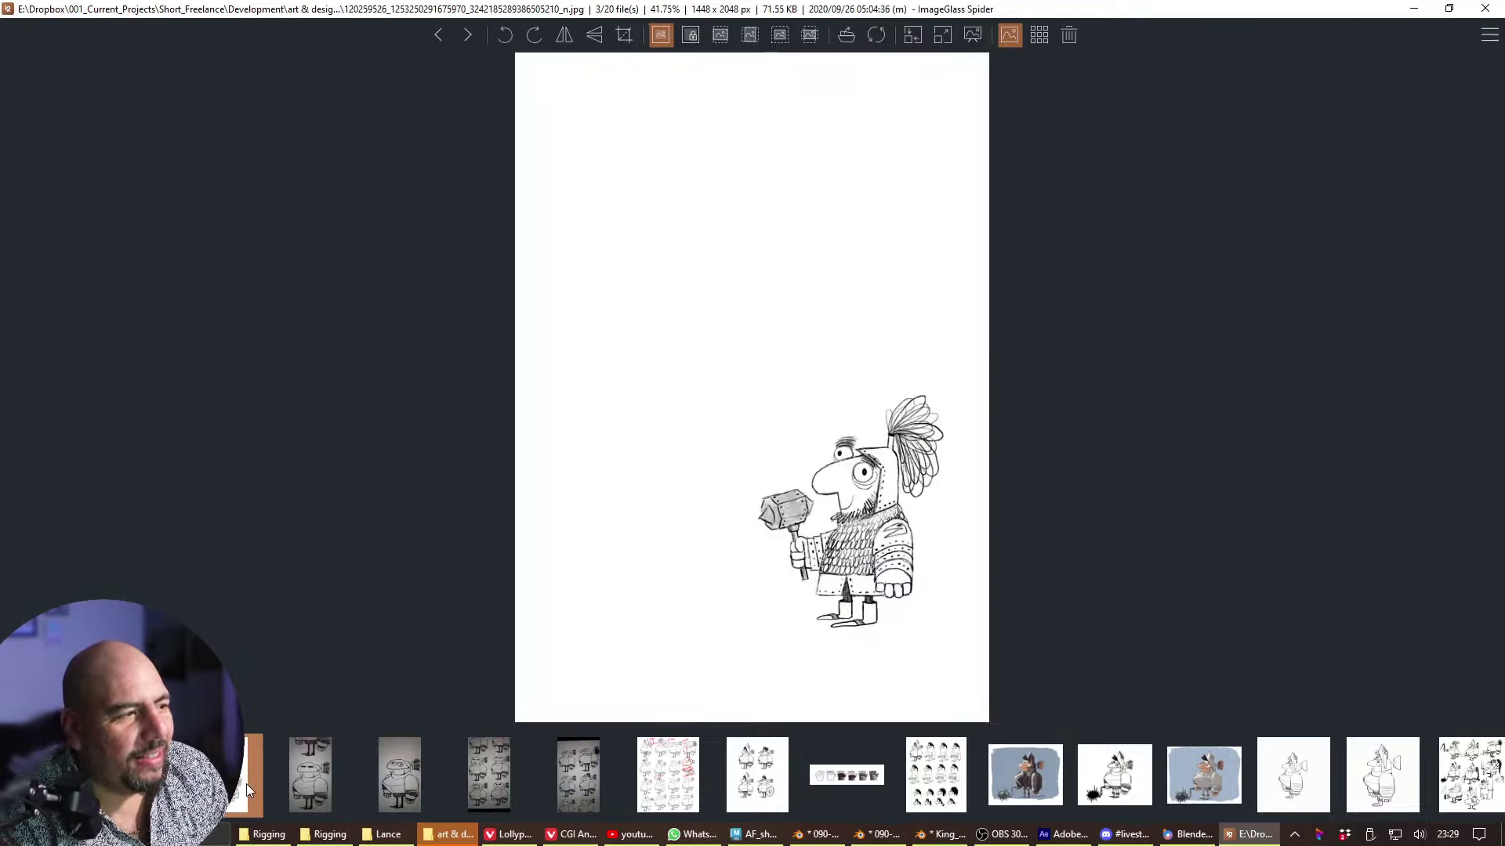
pyautogui.press('Left')
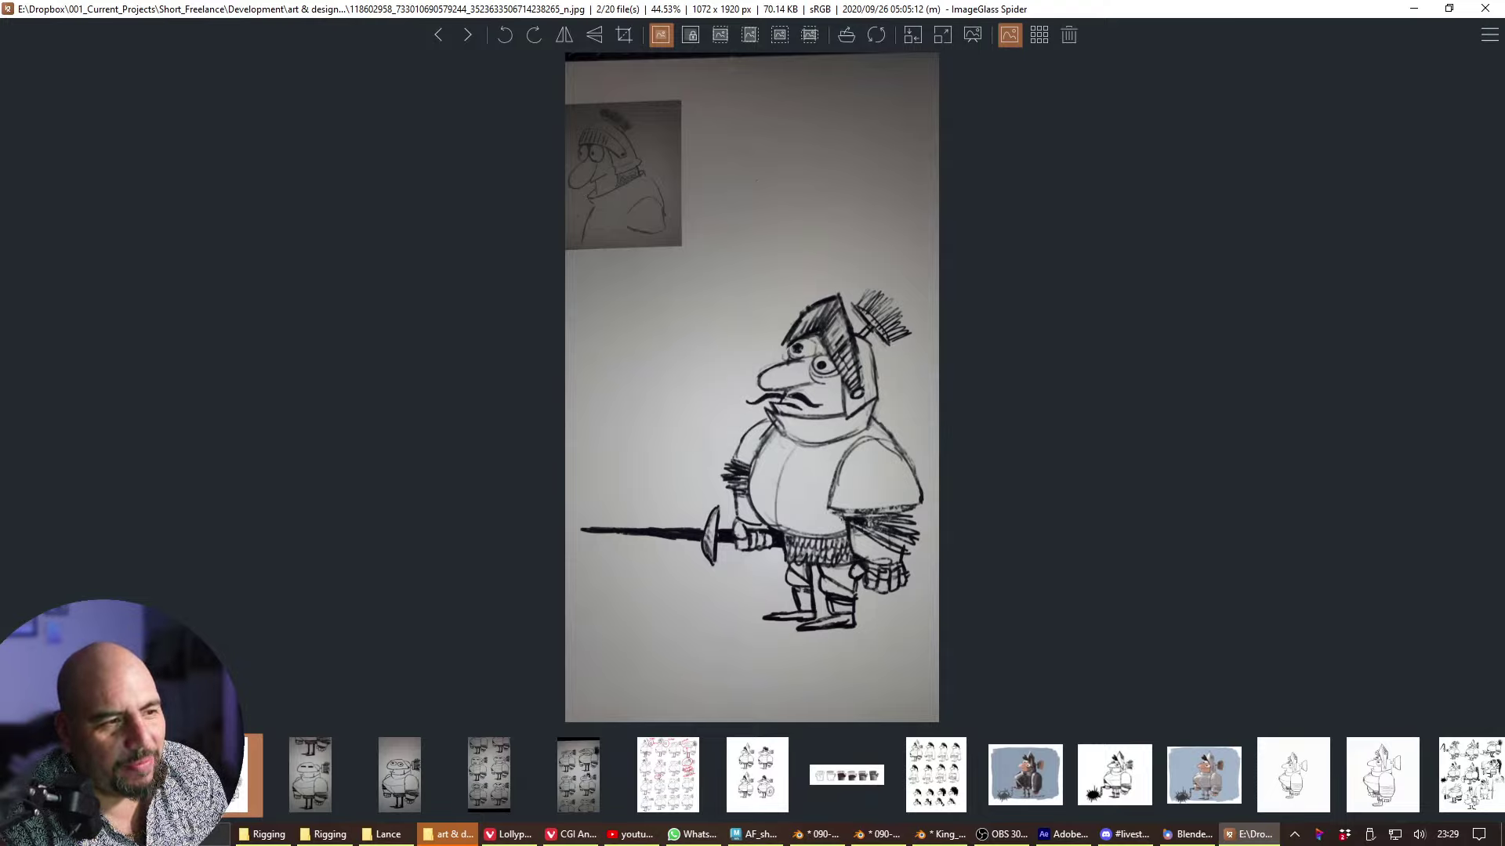
pyautogui.press('Right')
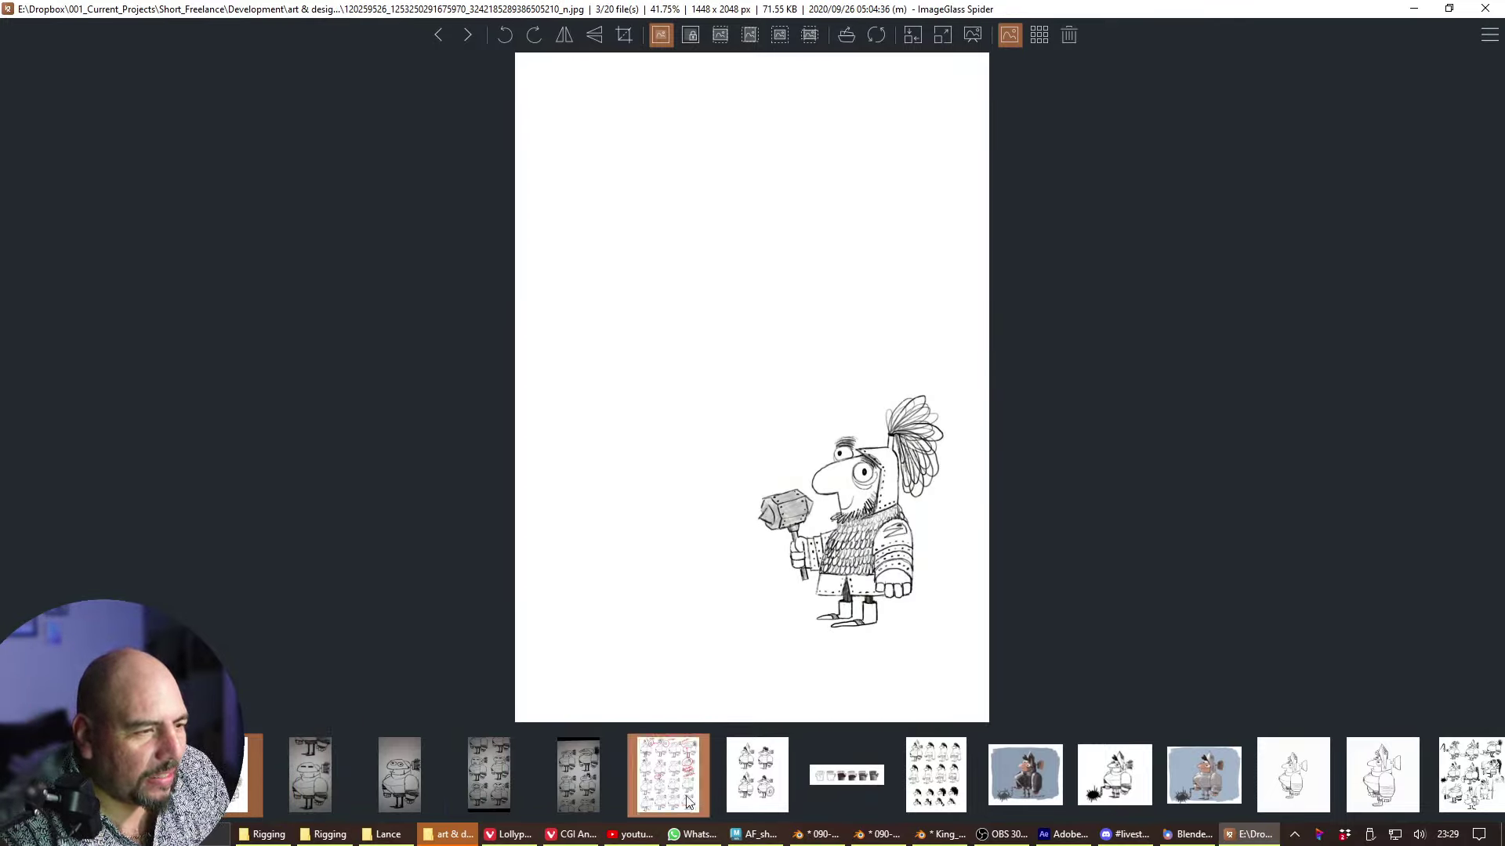
# - Compare the knight variations in Lance_Exploration_1.jpg with the helmet and visor variations in Lance_Exploration_2.JPG
pyautogui.click(1467, 787)
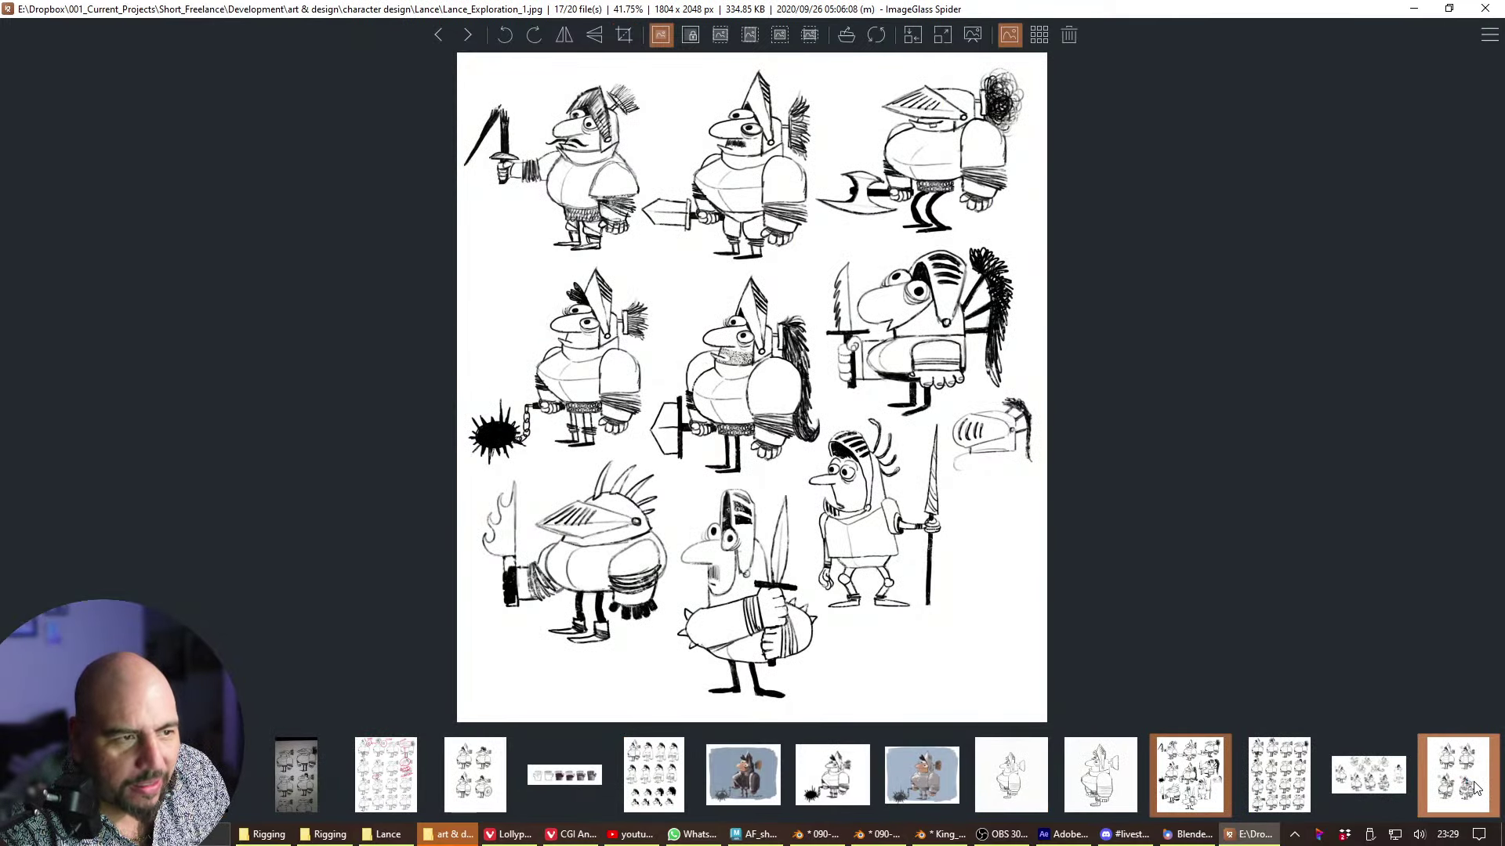
pyautogui.click(1284, 795)
pyautogui.click(1213, 790)
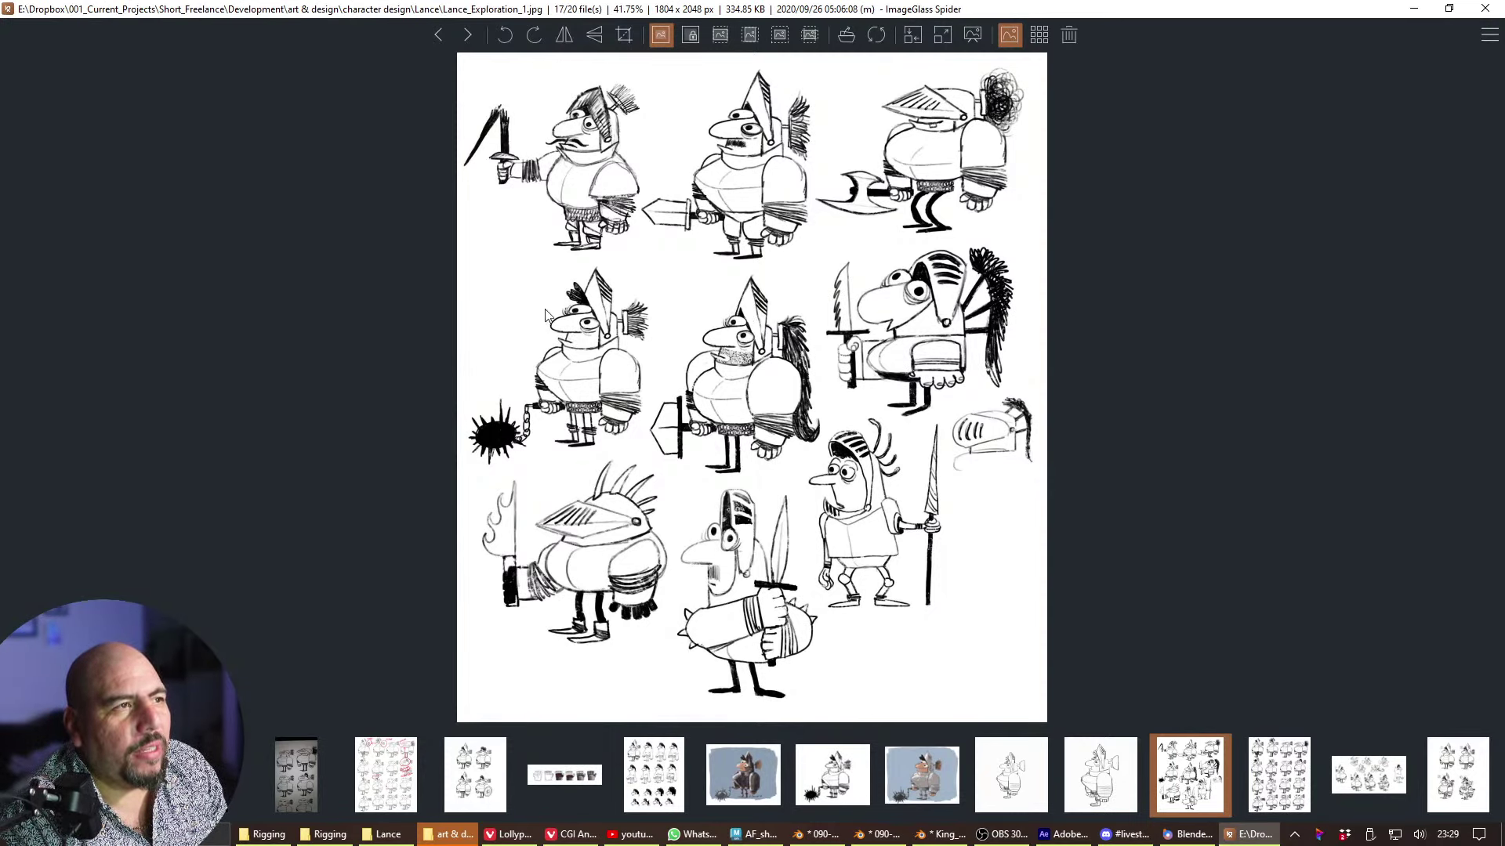
pyautogui.click(1286, 793)
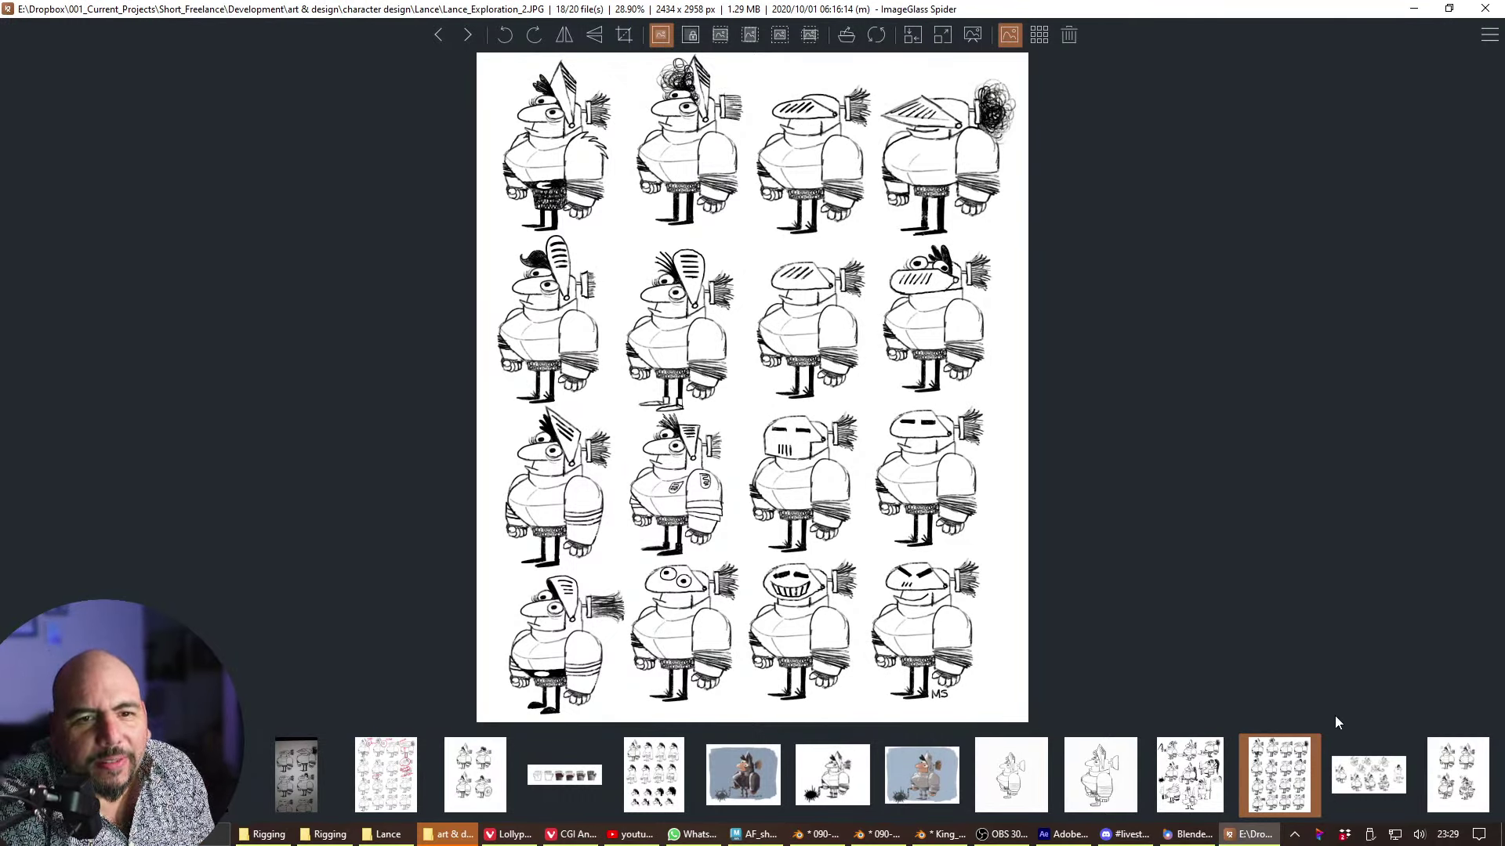
pyautogui.click(1343, 773)
pyautogui.click(1276, 778)
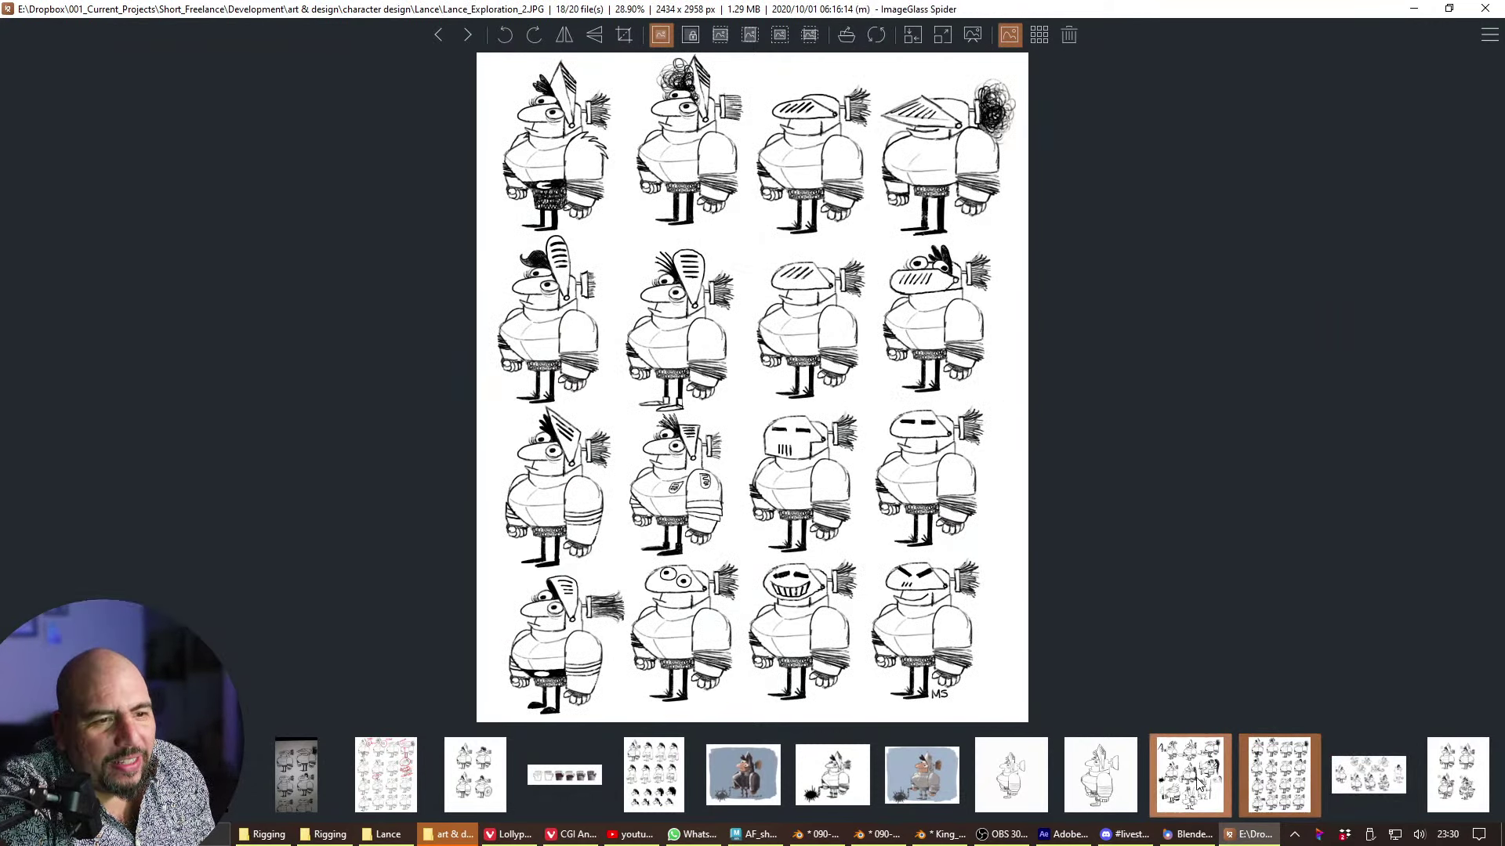
pyautogui.click(1199, 784)
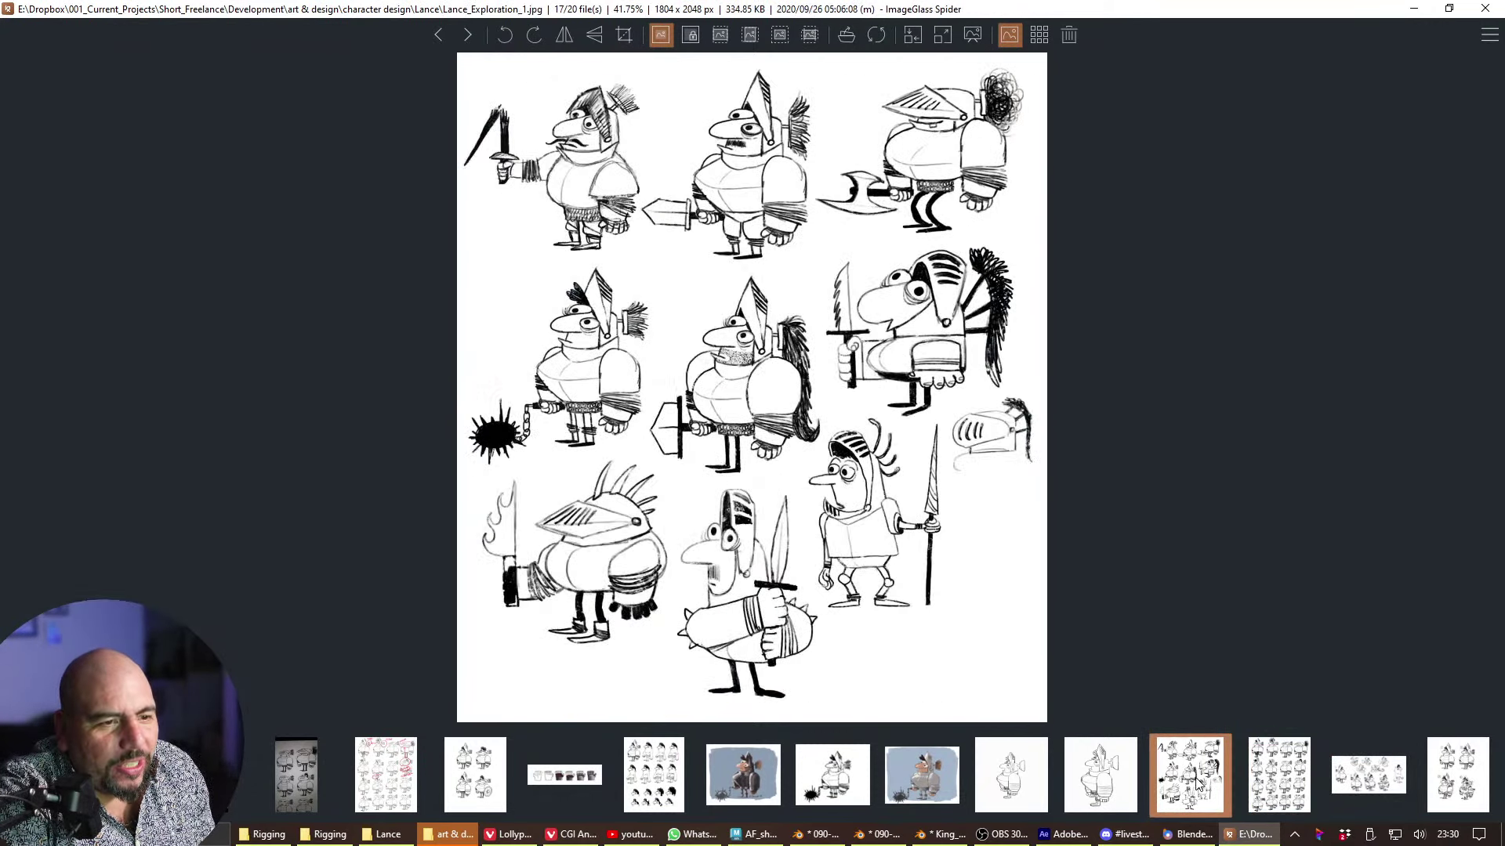
# - Review Lance's undressed body and hair variations in IMG_1338.JPG, the photographed helmet sketches and the red feedback notes in IMG_1326.png
pyautogui.click(665, 783)
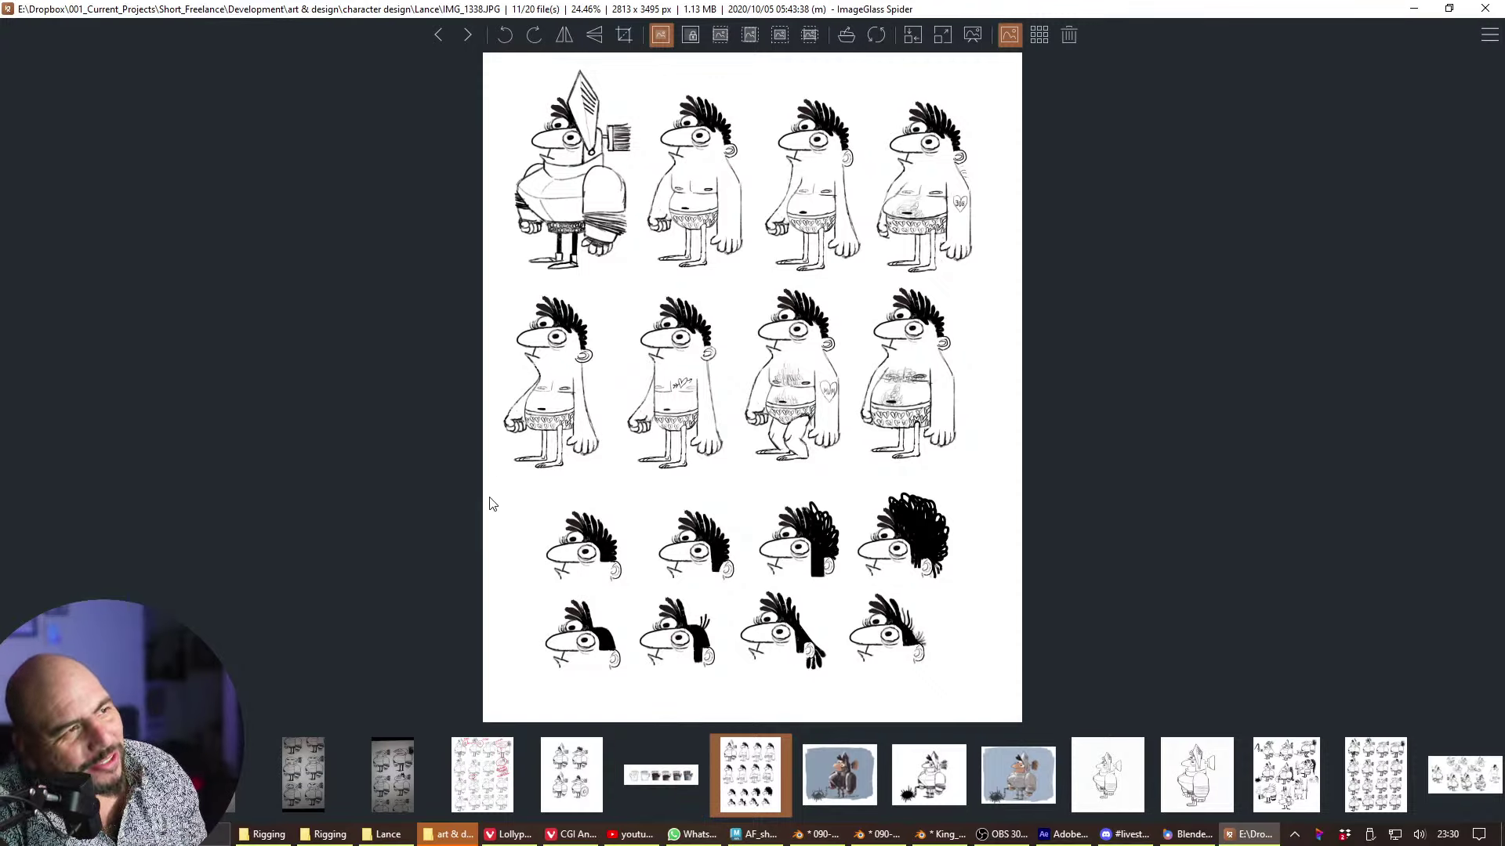
pyautogui.click(487, 769)
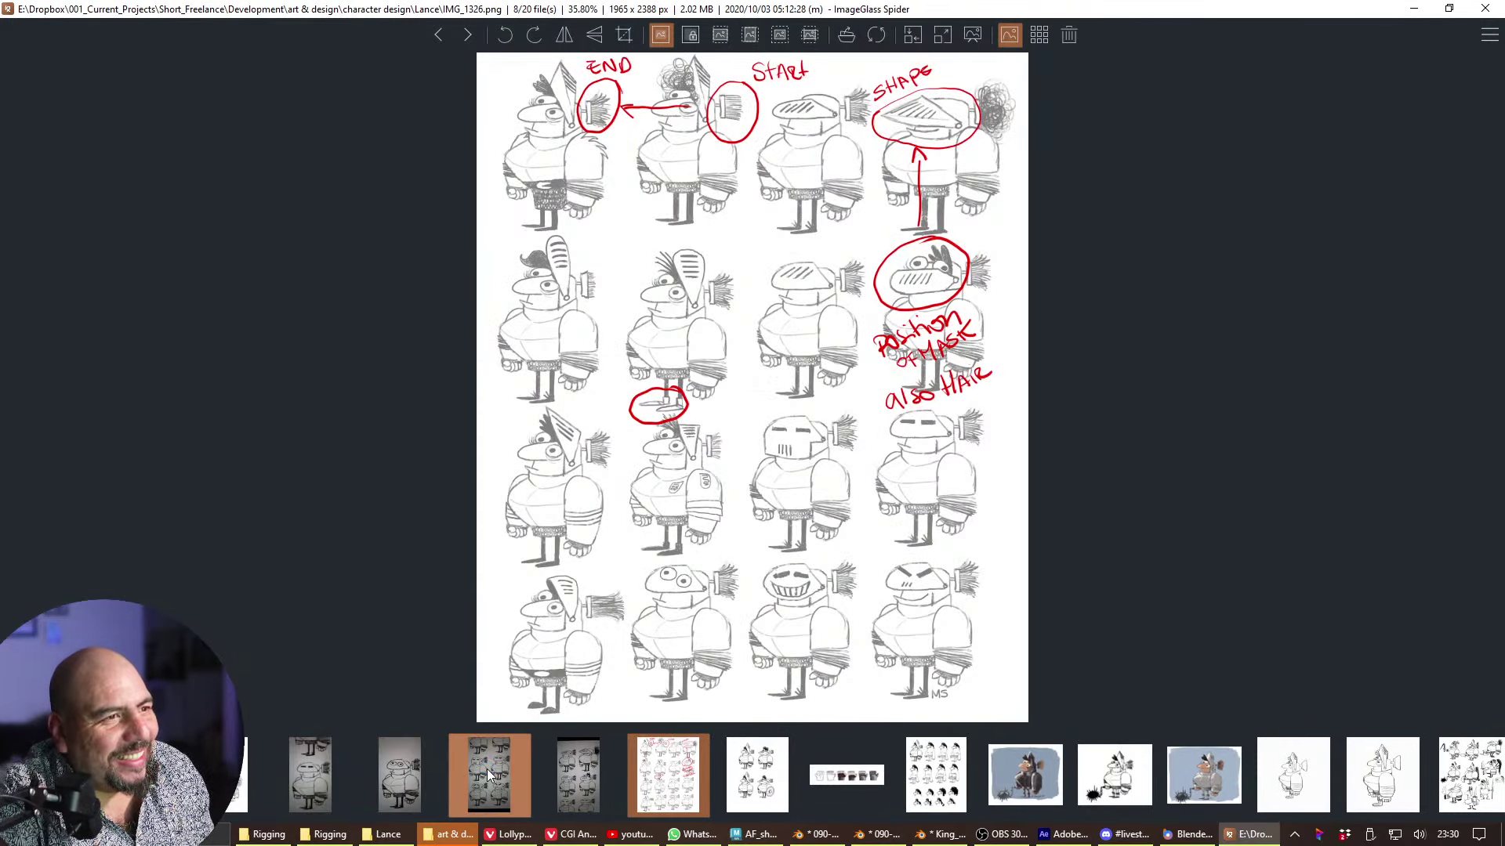
pyautogui.click(611, 764)
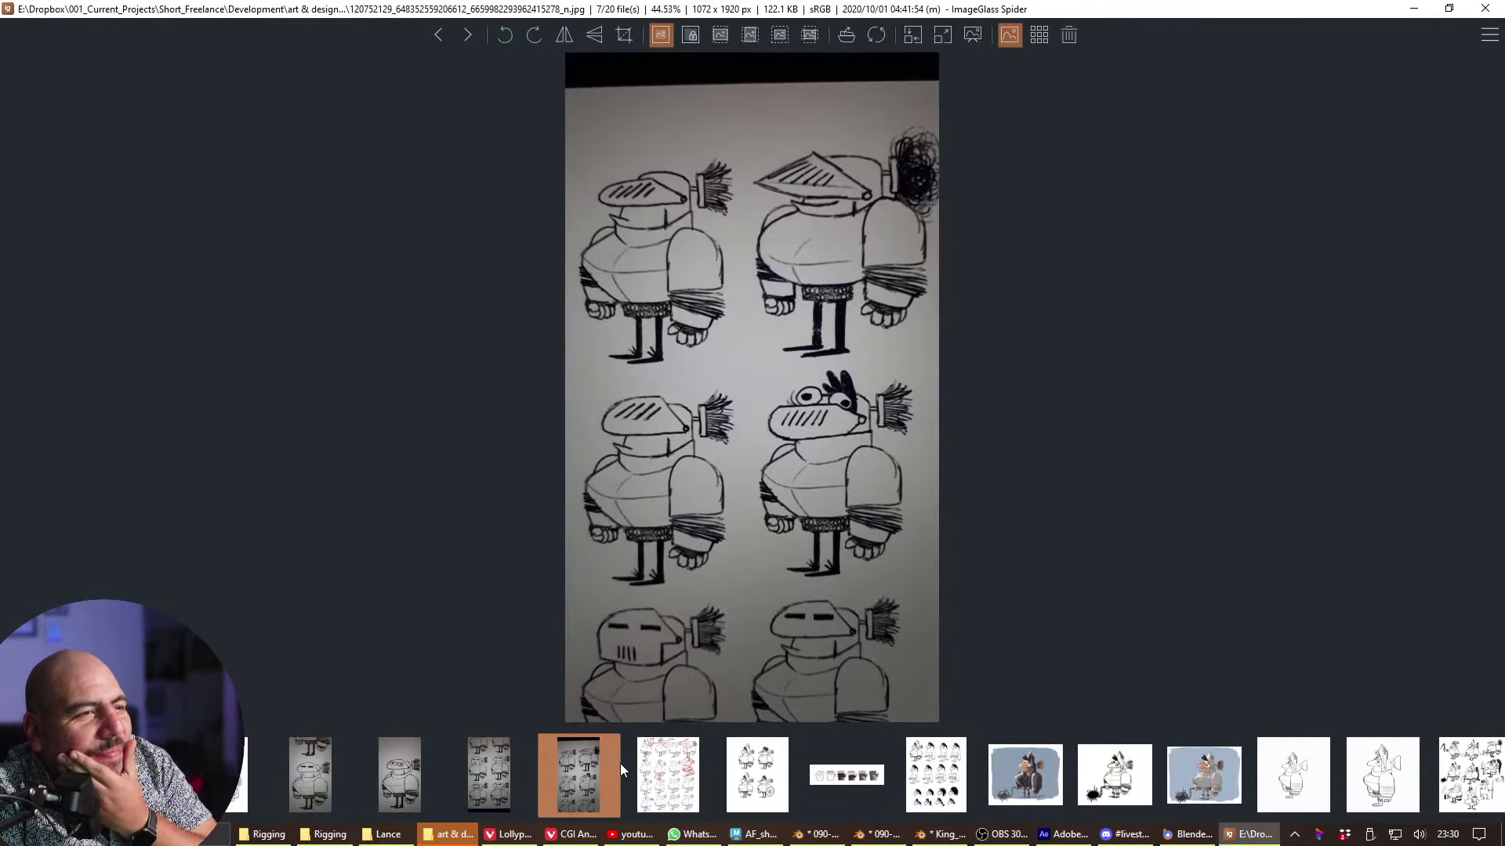
pyautogui.click(656, 765)
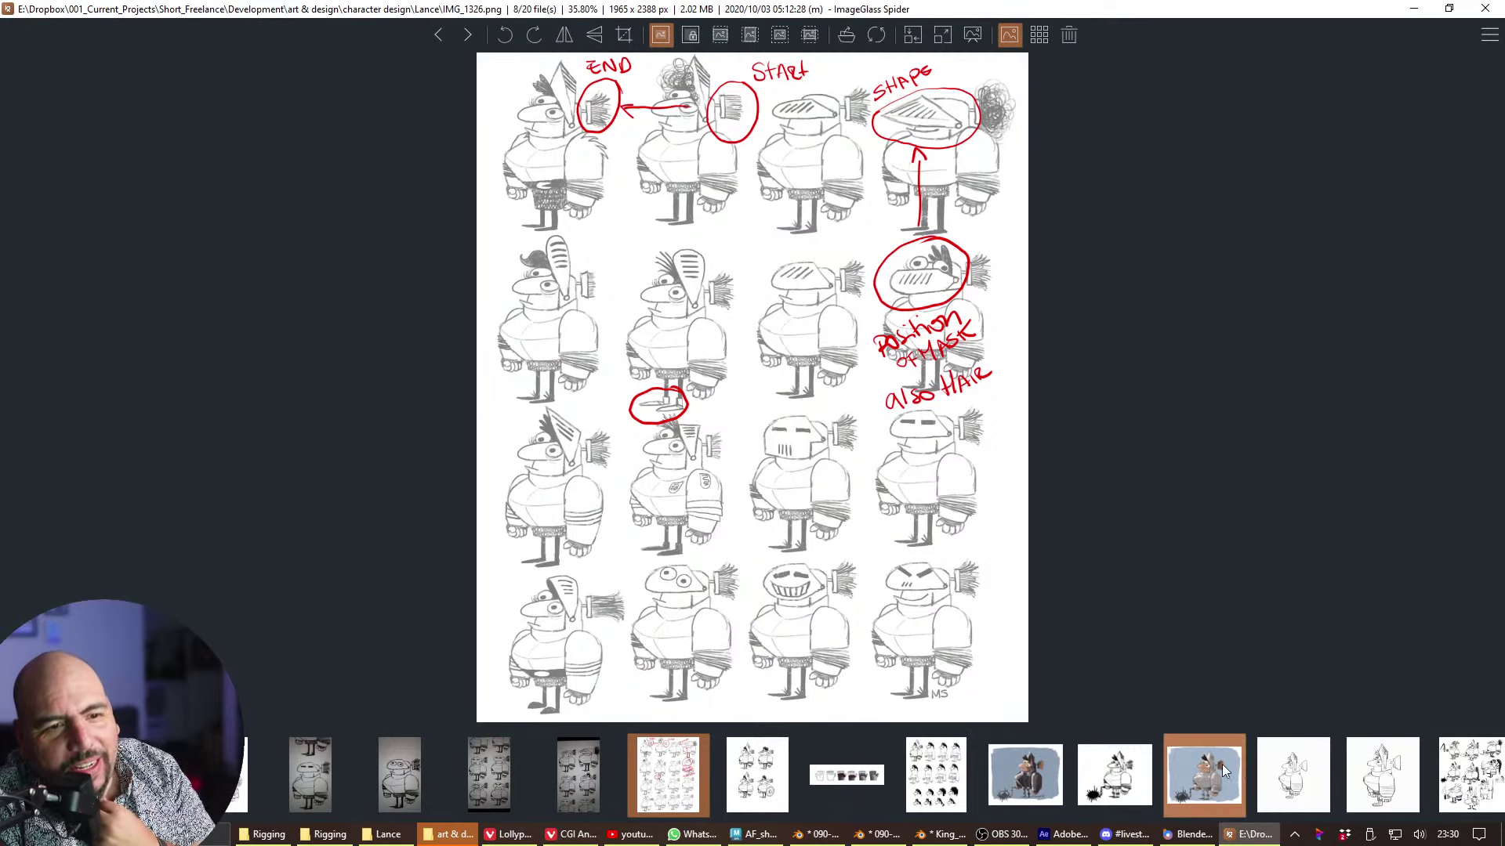
# - Compare the painted Lance_concept.jpg with its black-and-white drawing and the version in Lance_Concept_flatColors.jpg
pyautogui.click(1186, 770)
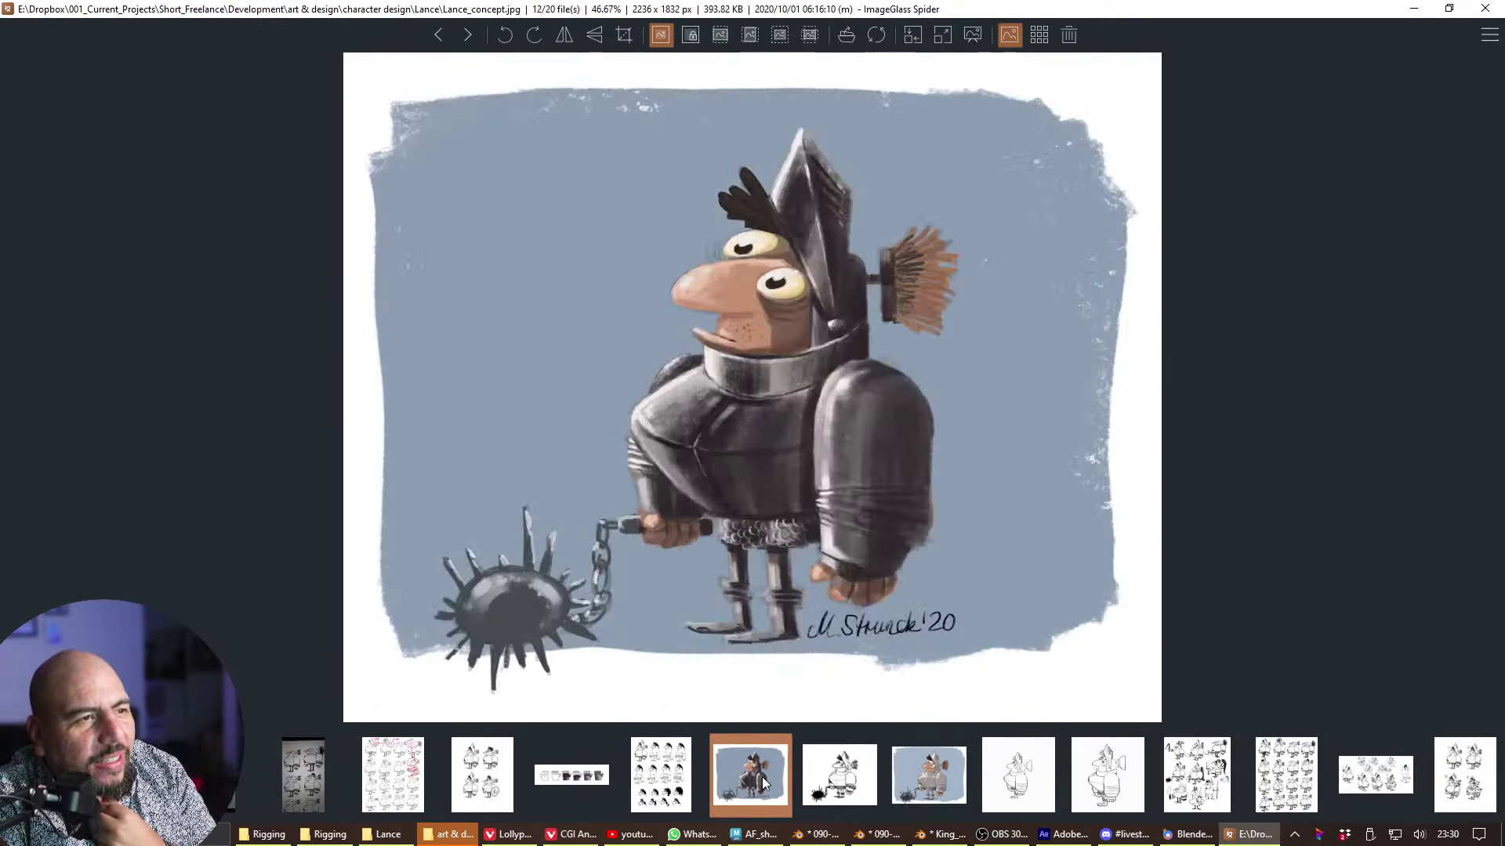
pyautogui.click(762, 777)
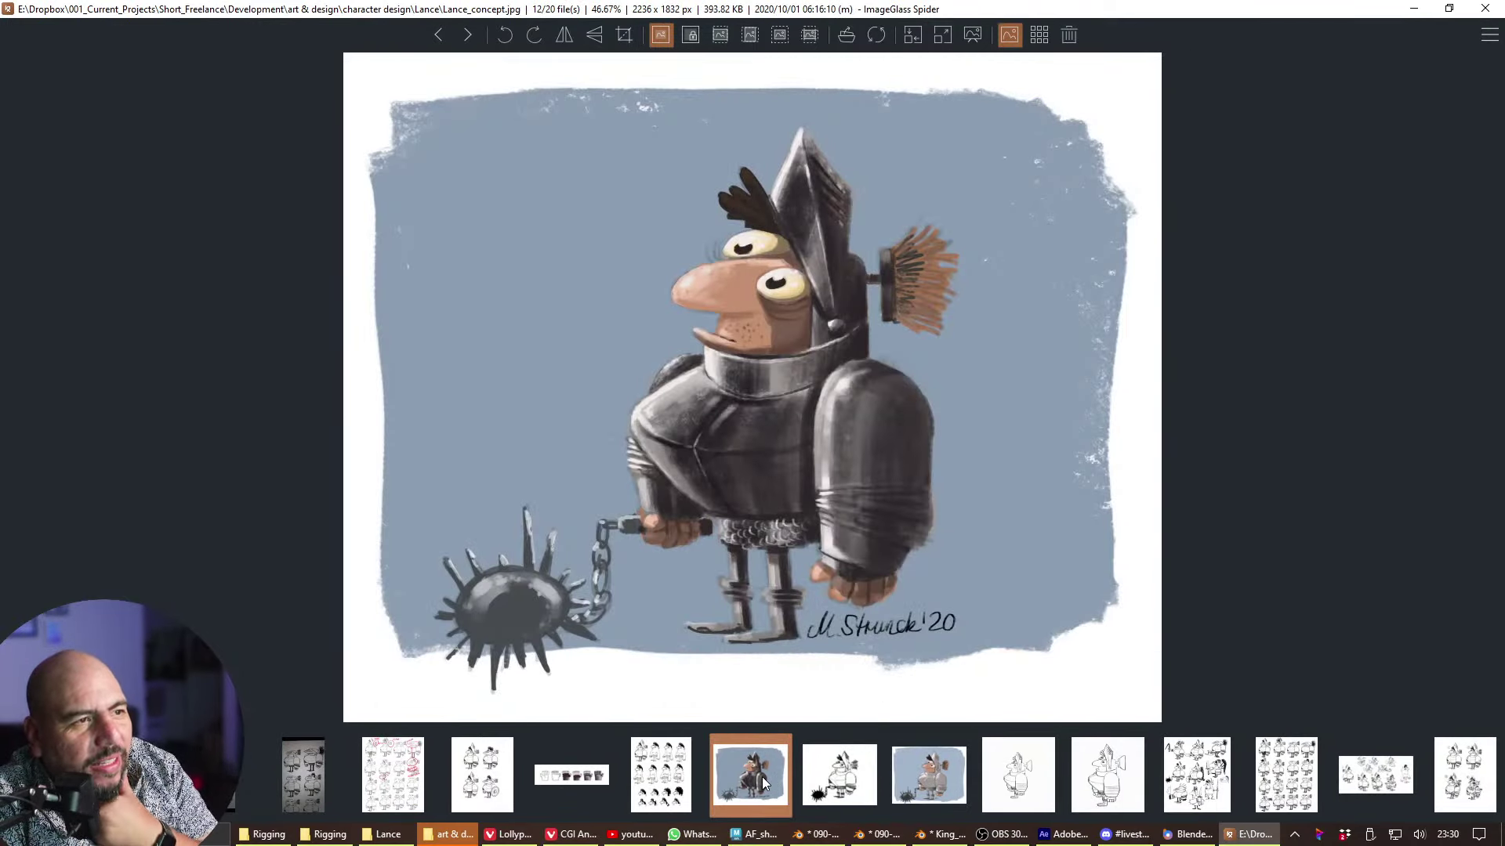
pyautogui.click(825, 779)
pyautogui.scroll(3, 1333, 776)
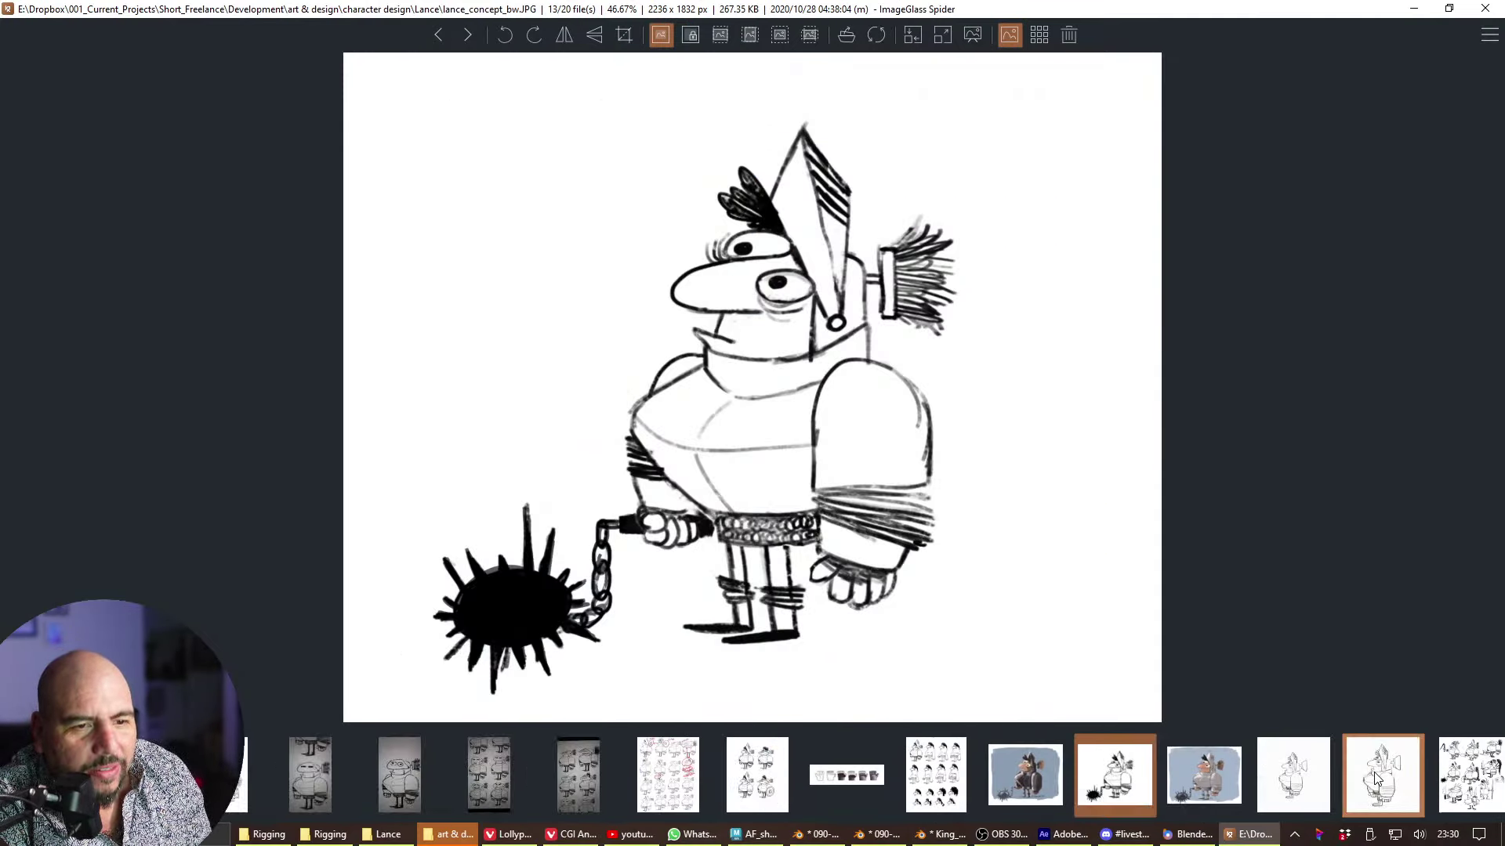
pyautogui.click(1206, 793)
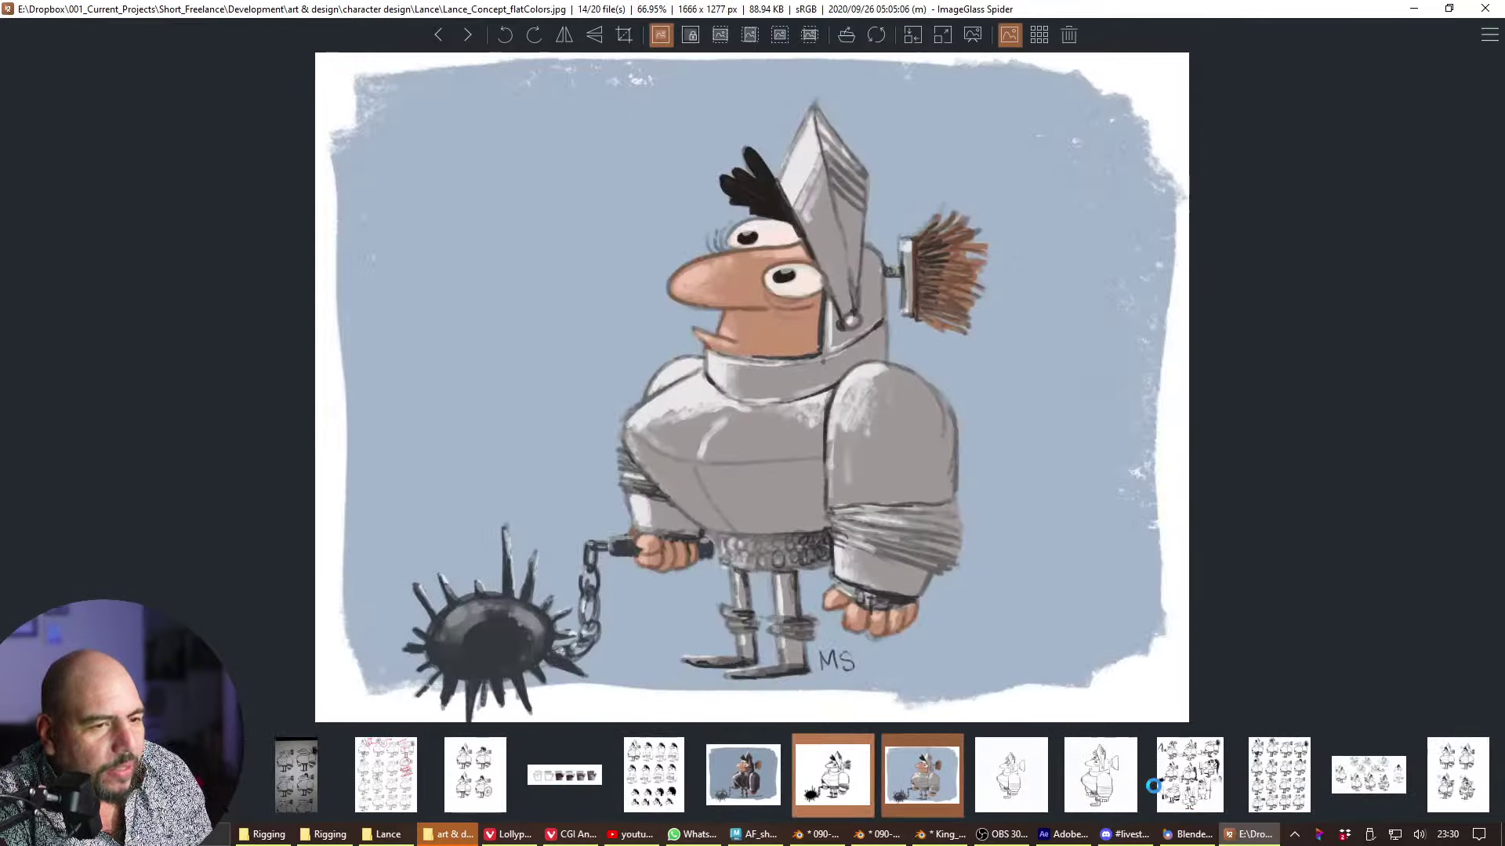
# - Watch the Lance_concept_rotation.GIF turnaround enlarged and view the hand and gauntlet designs in IMG_1336.JPG
pyautogui.press('Right')
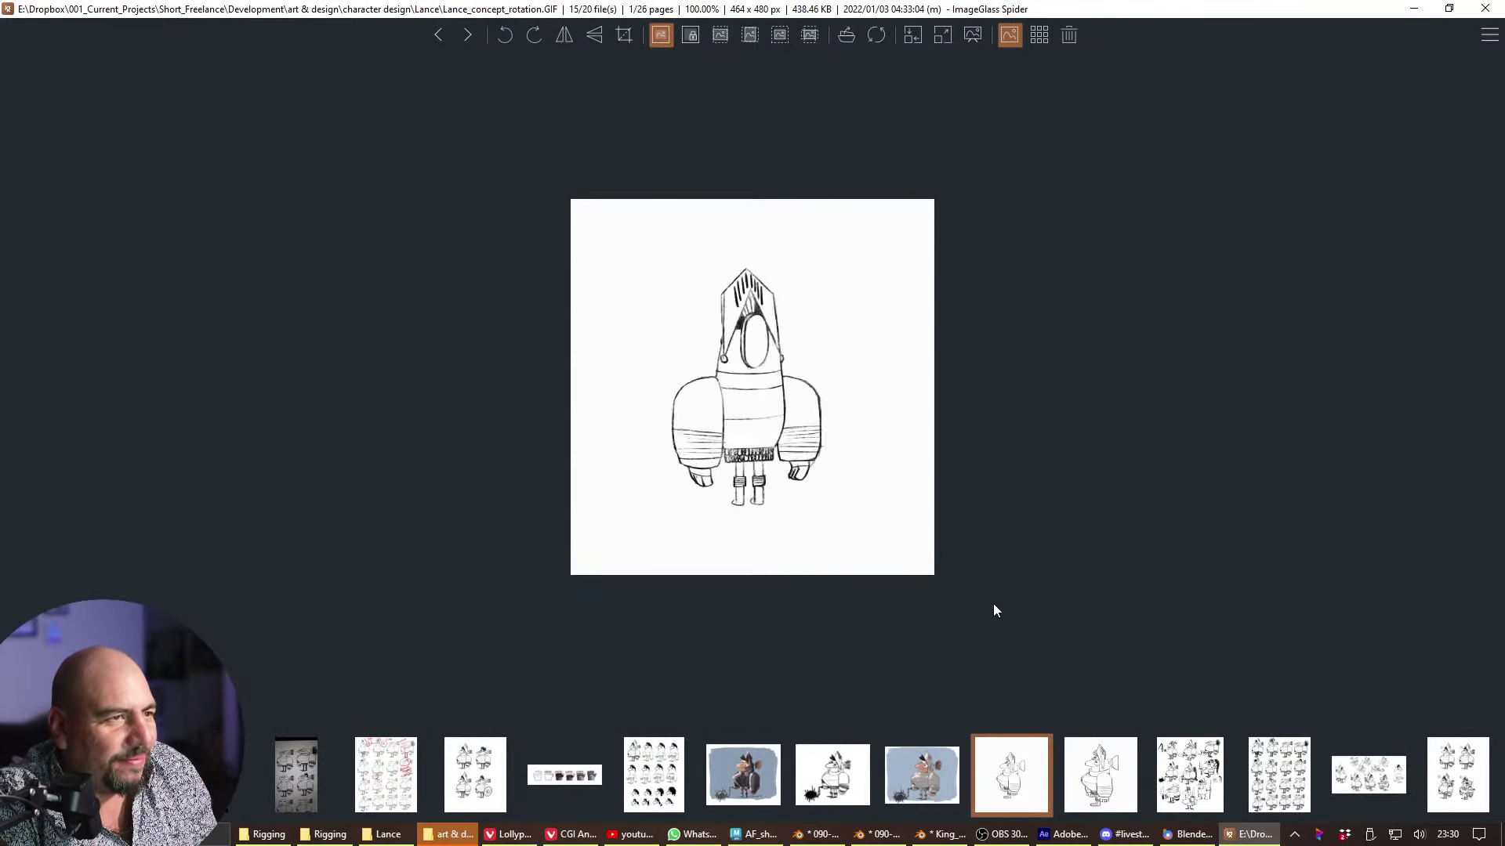
pyautogui.scroll(2, 1005, 596)
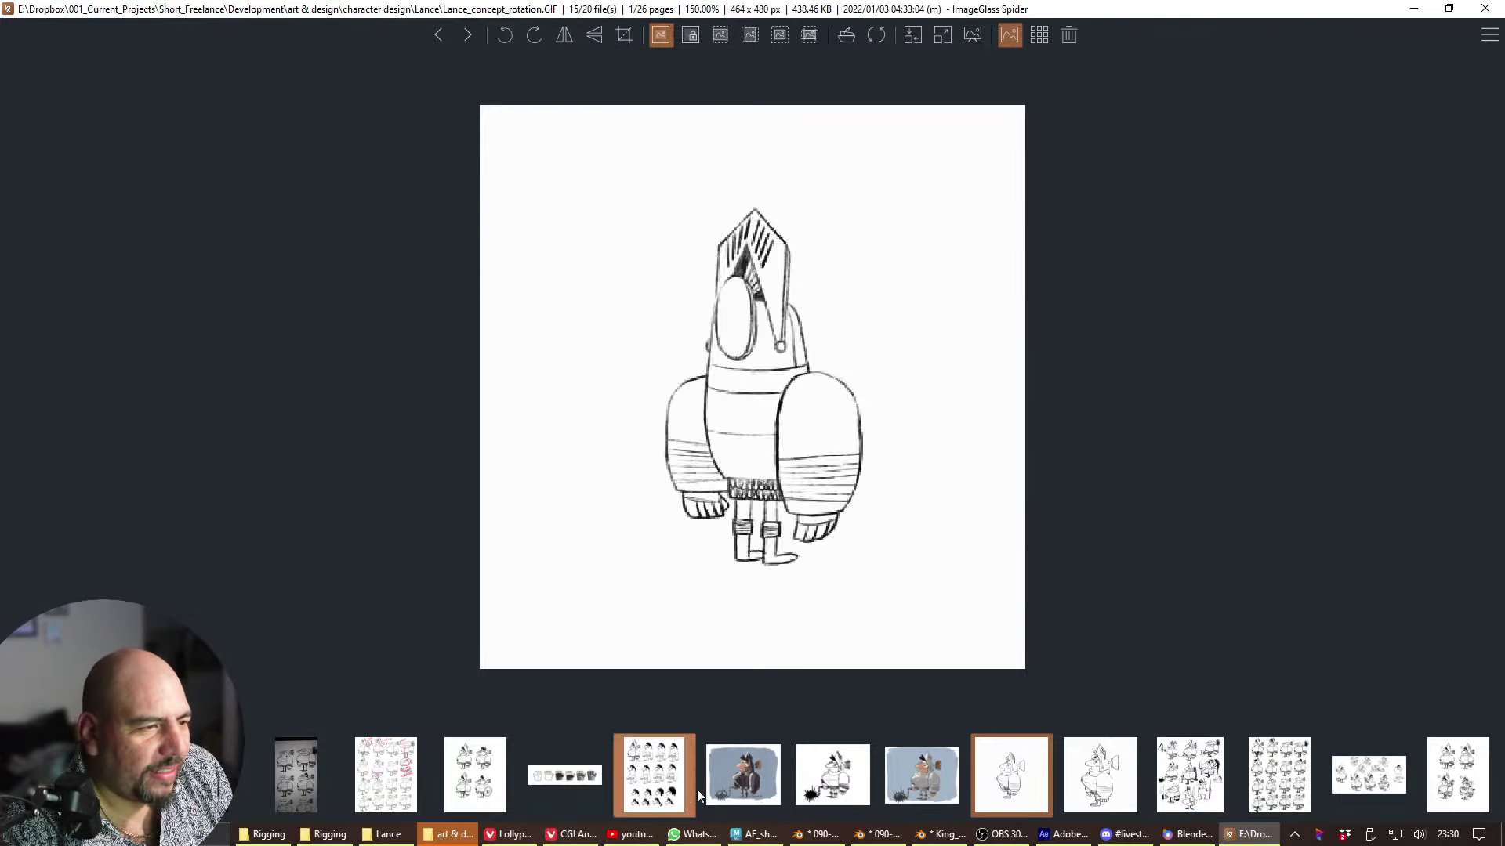
pyautogui.click(565, 786)
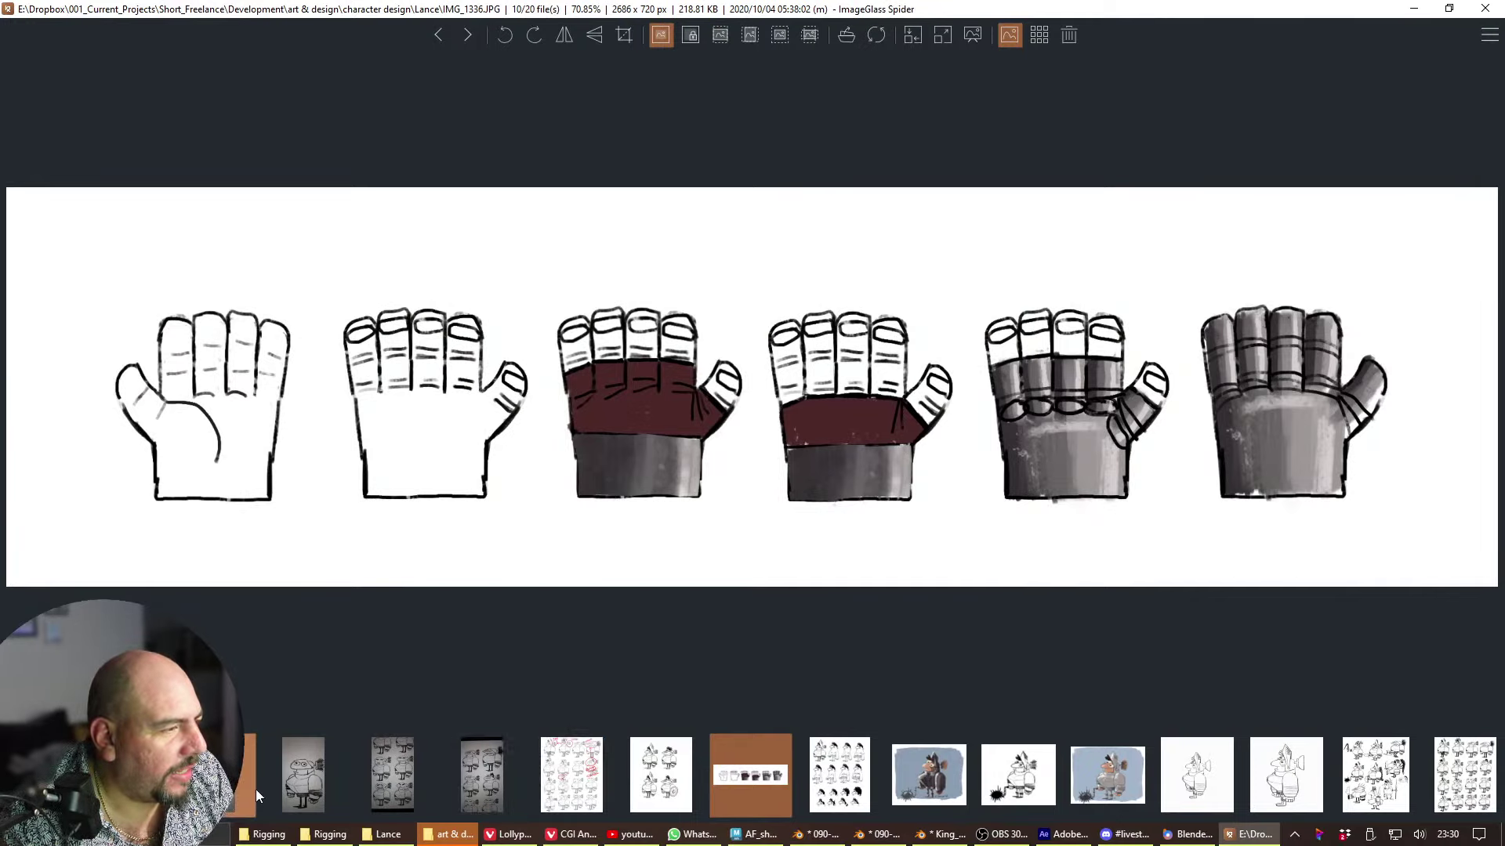
pyautogui.scroll(-2, 271, 788)
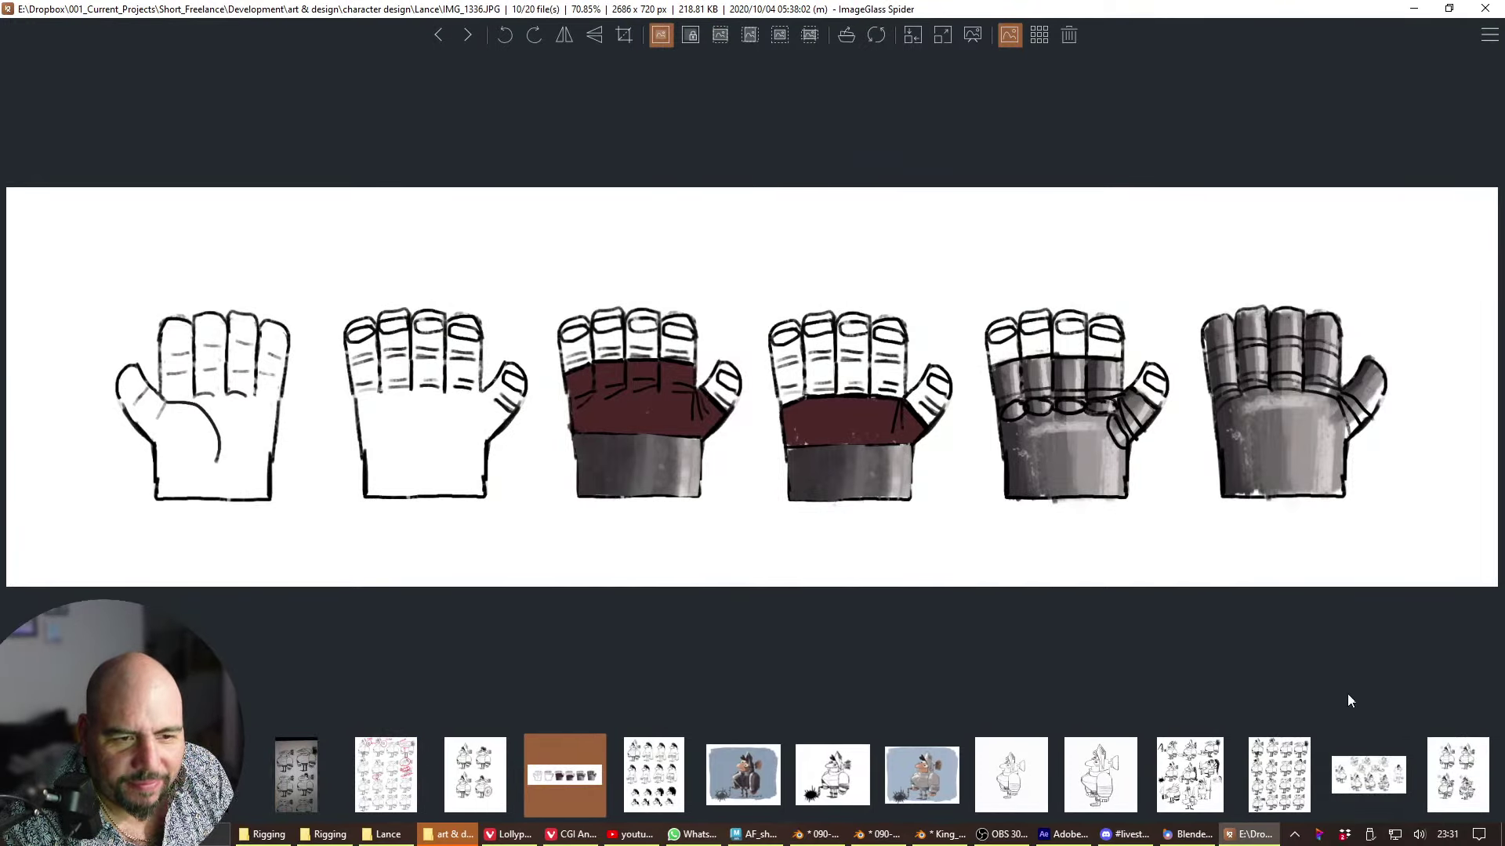
# - Study Lance's expressions and four damage stages in lance_expressionsAndProgression.jpg, alongside Lance_progression.JPG and the cropped turnaround GIF
pyautogui.click(1363, 772)
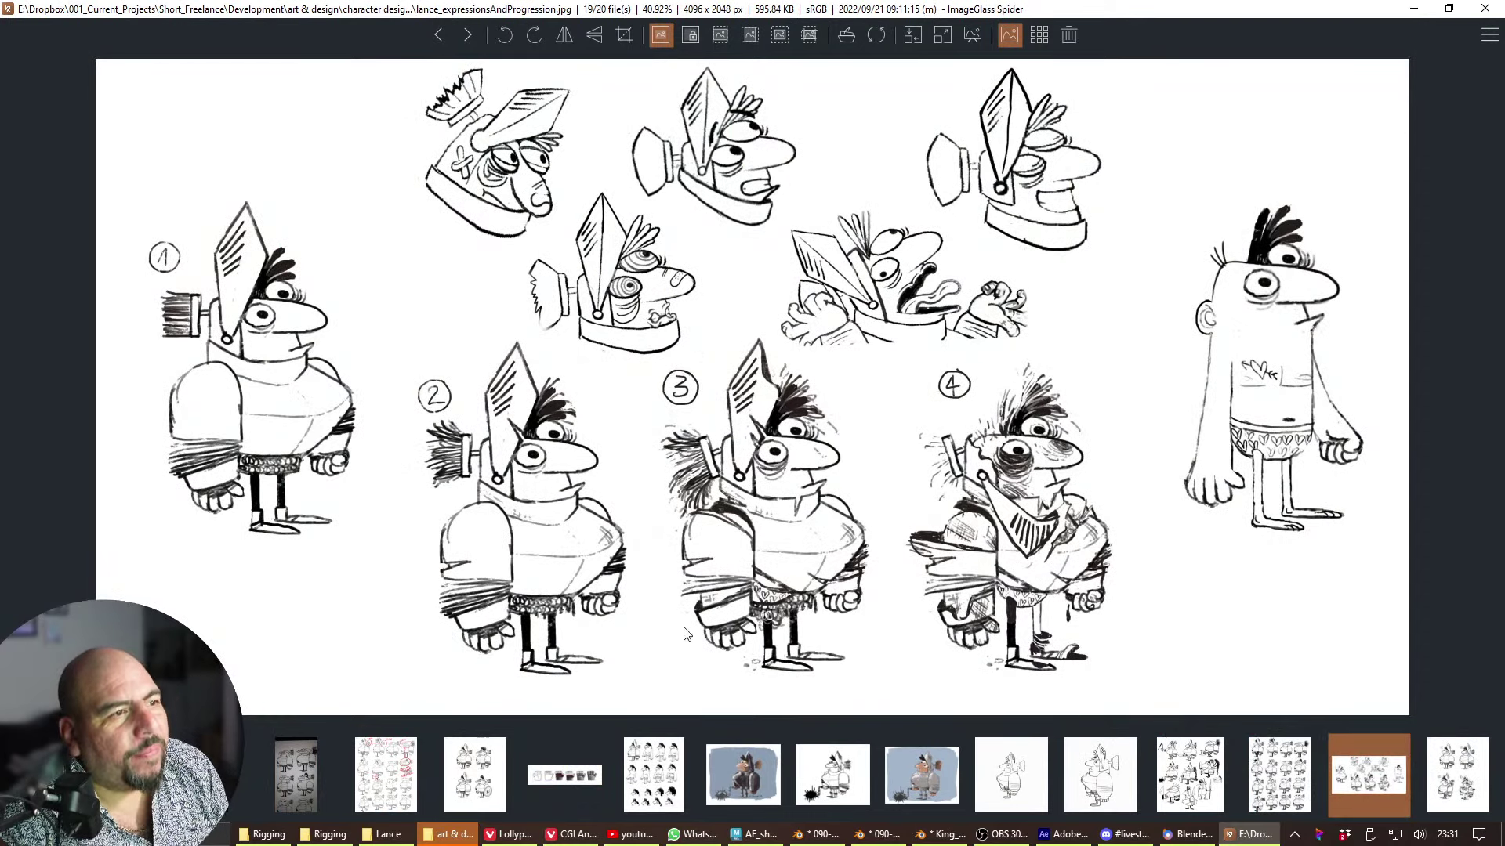
pyautogui.press('Right')
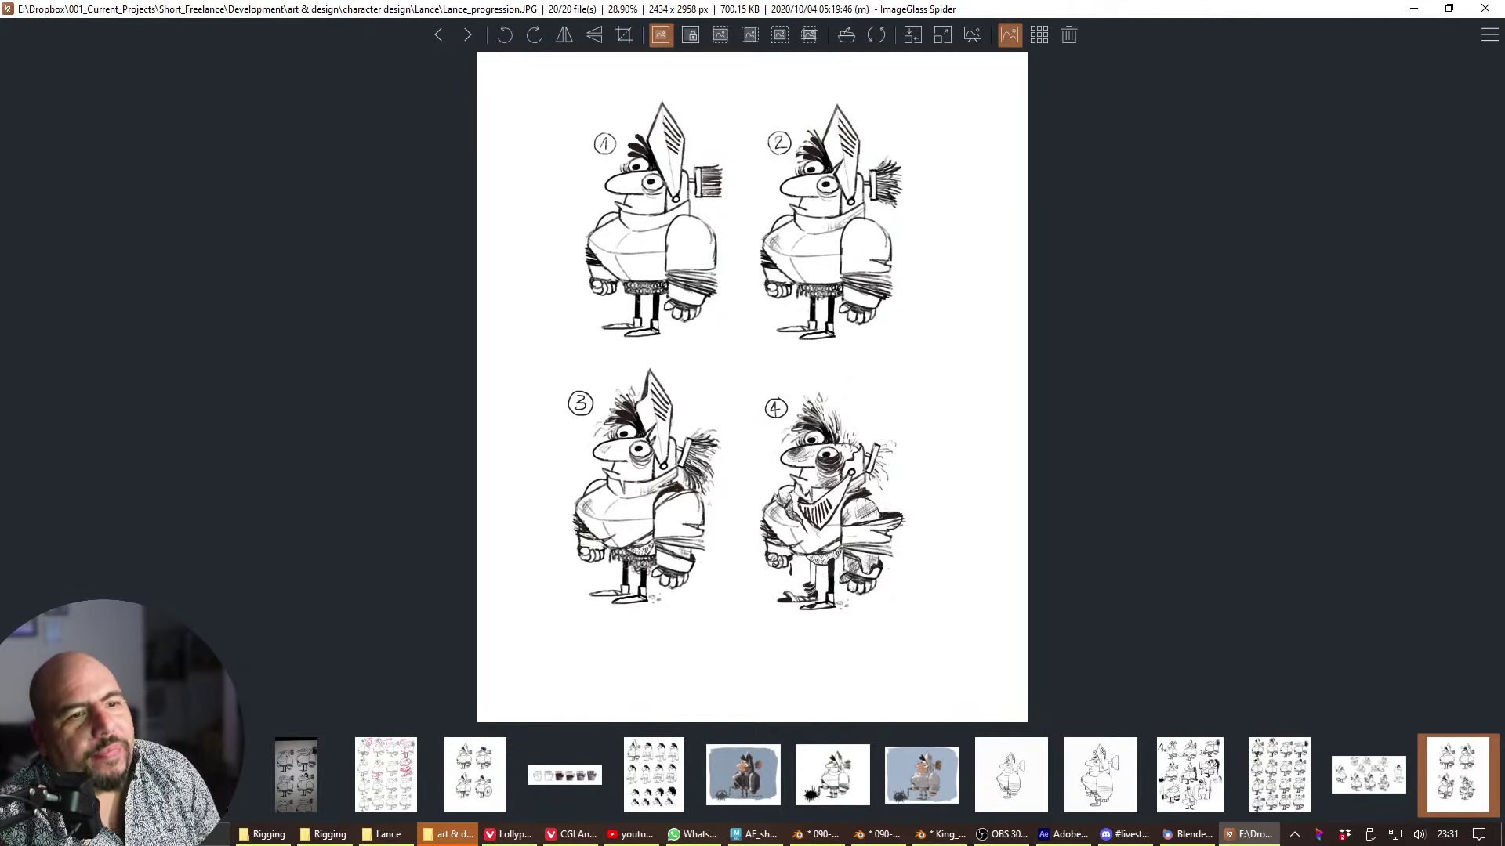
pyautogui.press('Left')
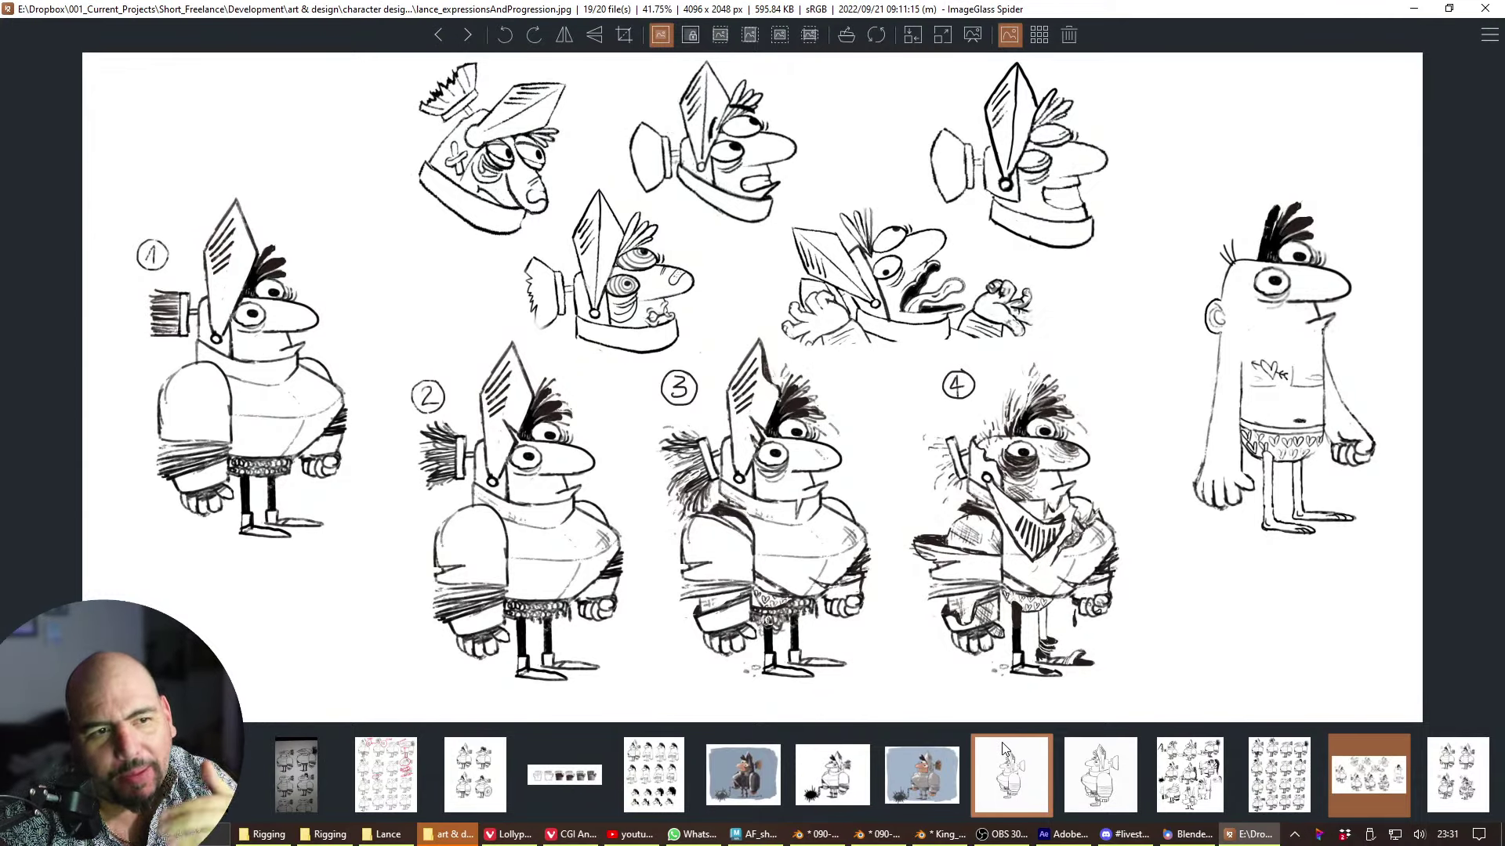
pyautogui.click(1075, 811)
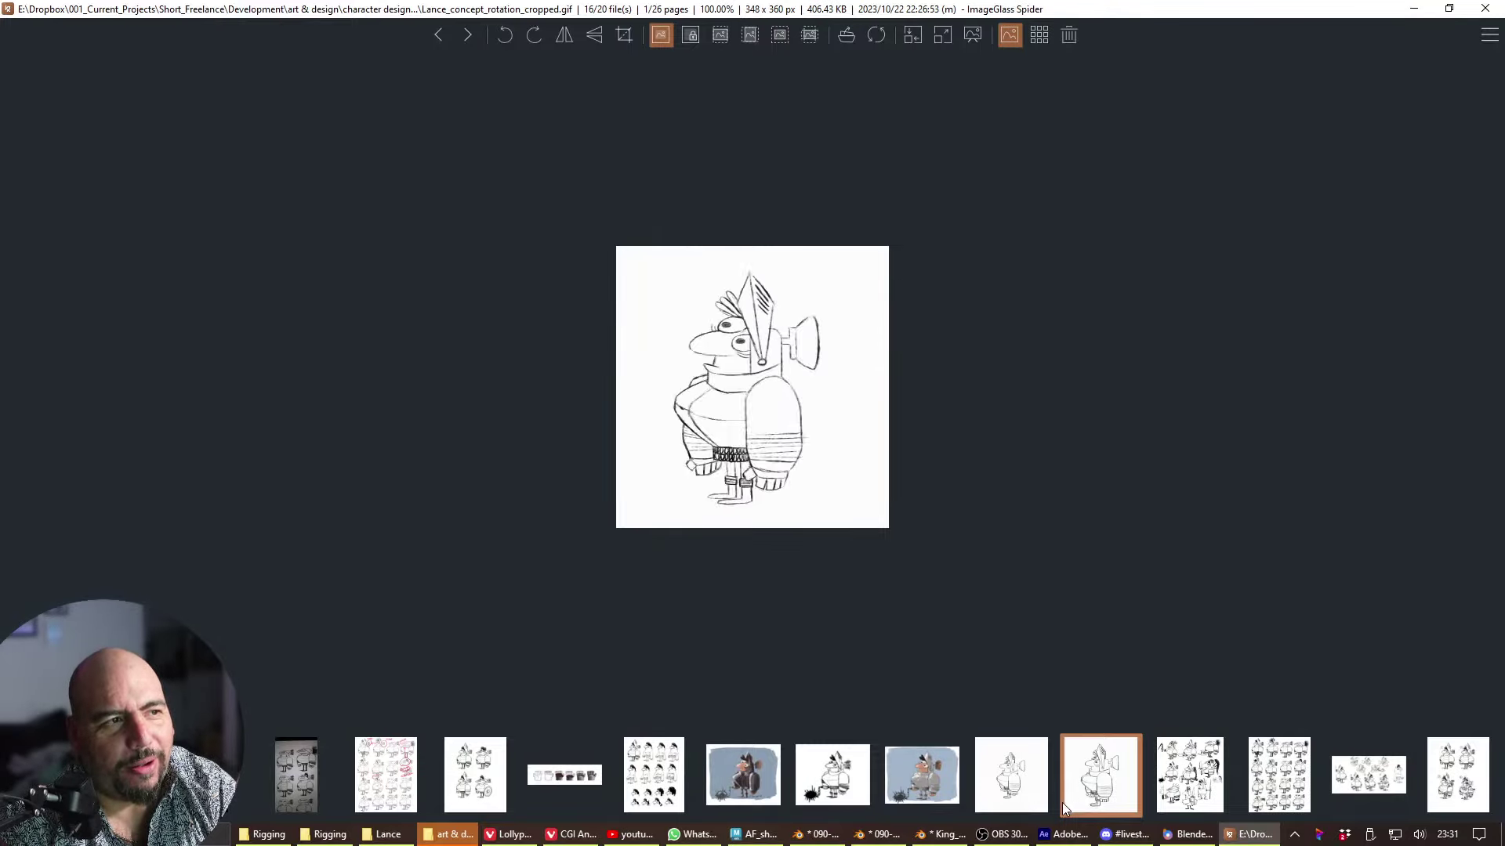
pyautogui.click(1348, 776)
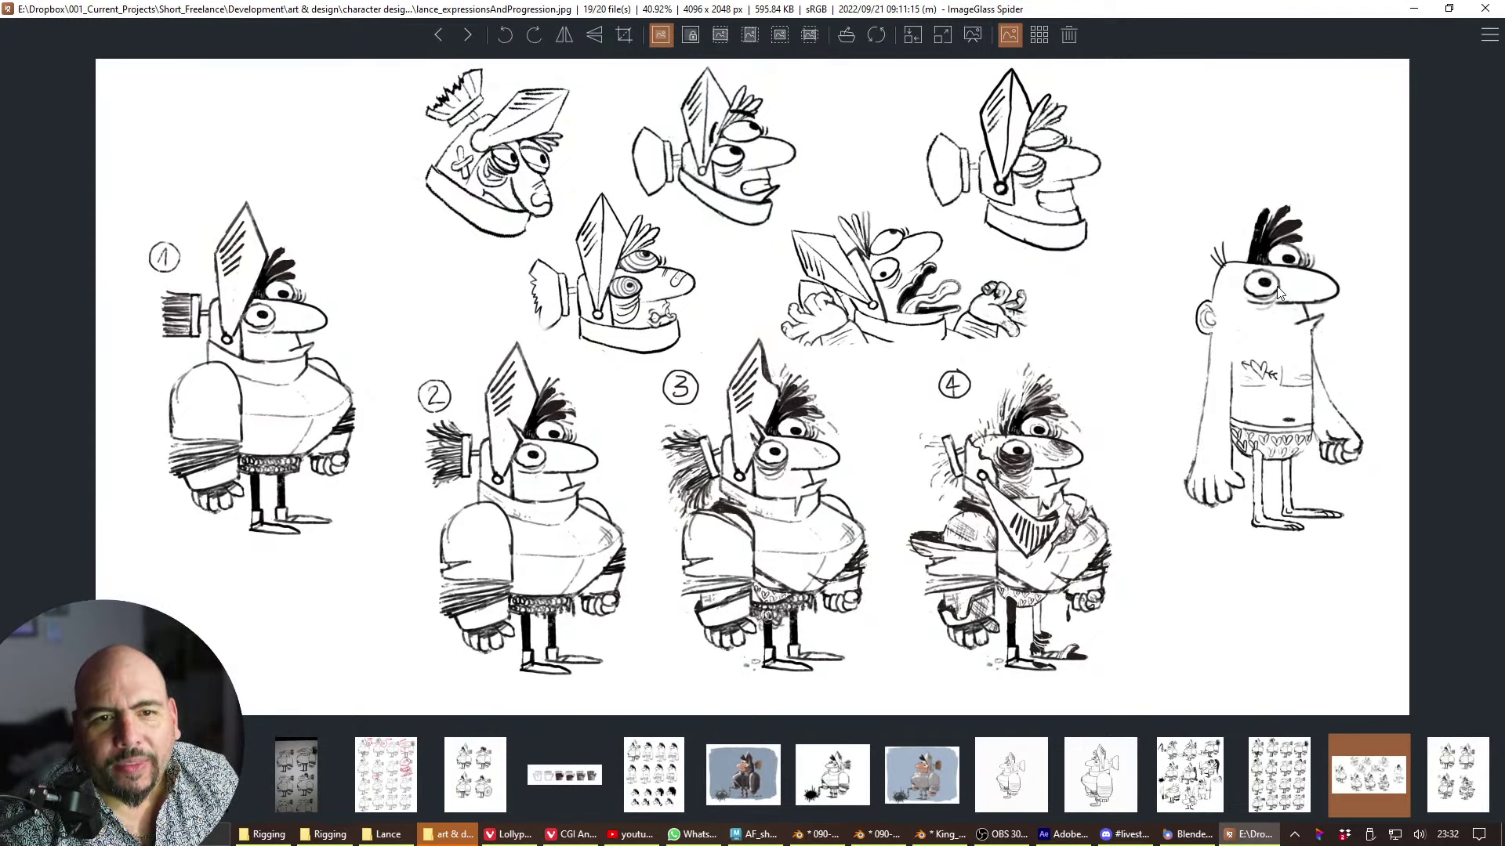
# - Leave the image viewer, switch to the browser and open Freelance_edit_render_v007 in the SyncSketch Animatic review
pyautogui.click(1413, 9)
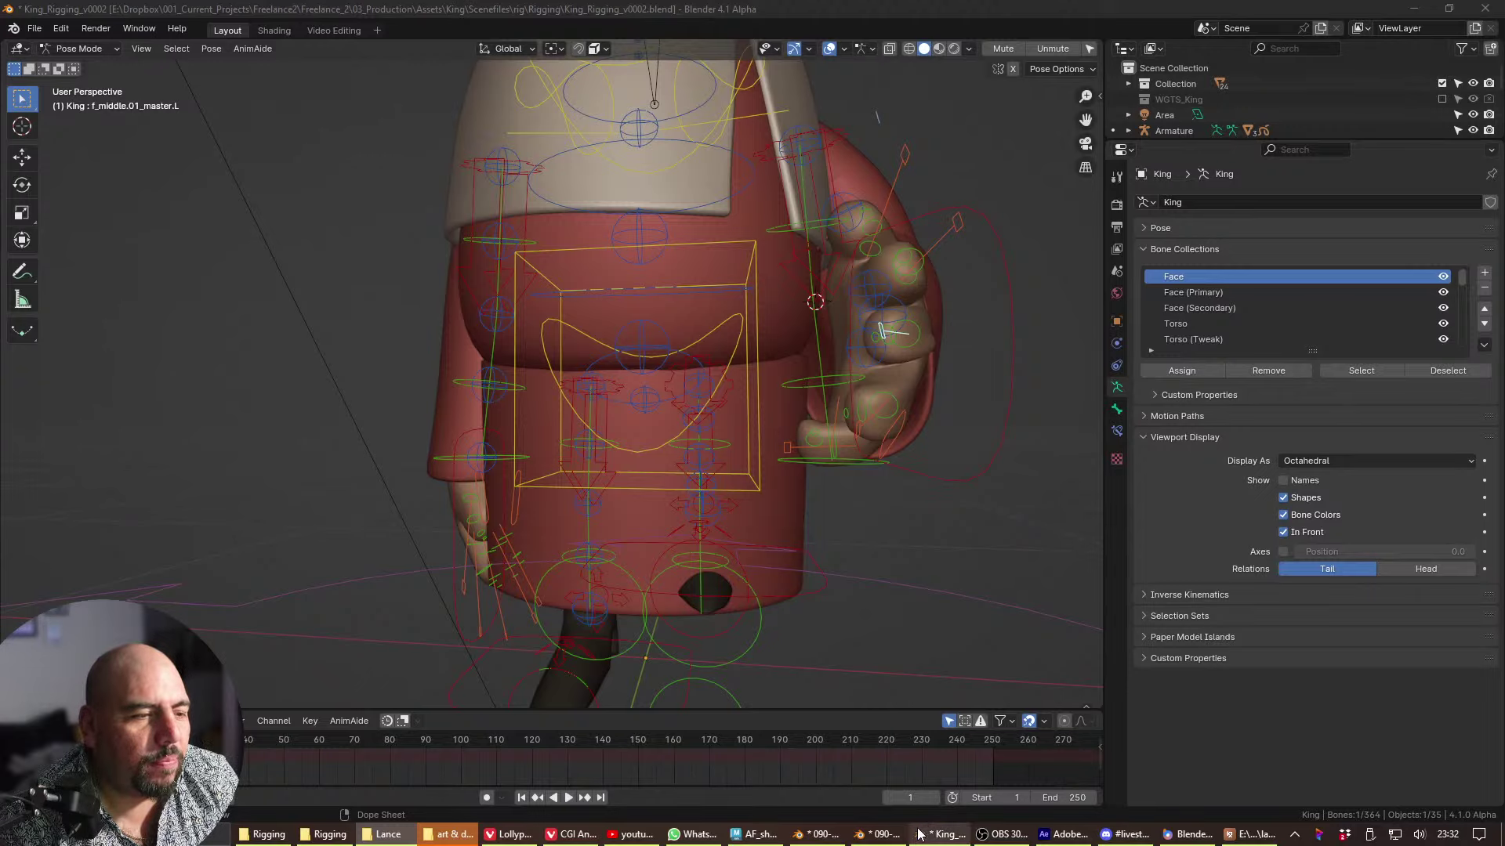
pyautogui.moveTo(916, 834)
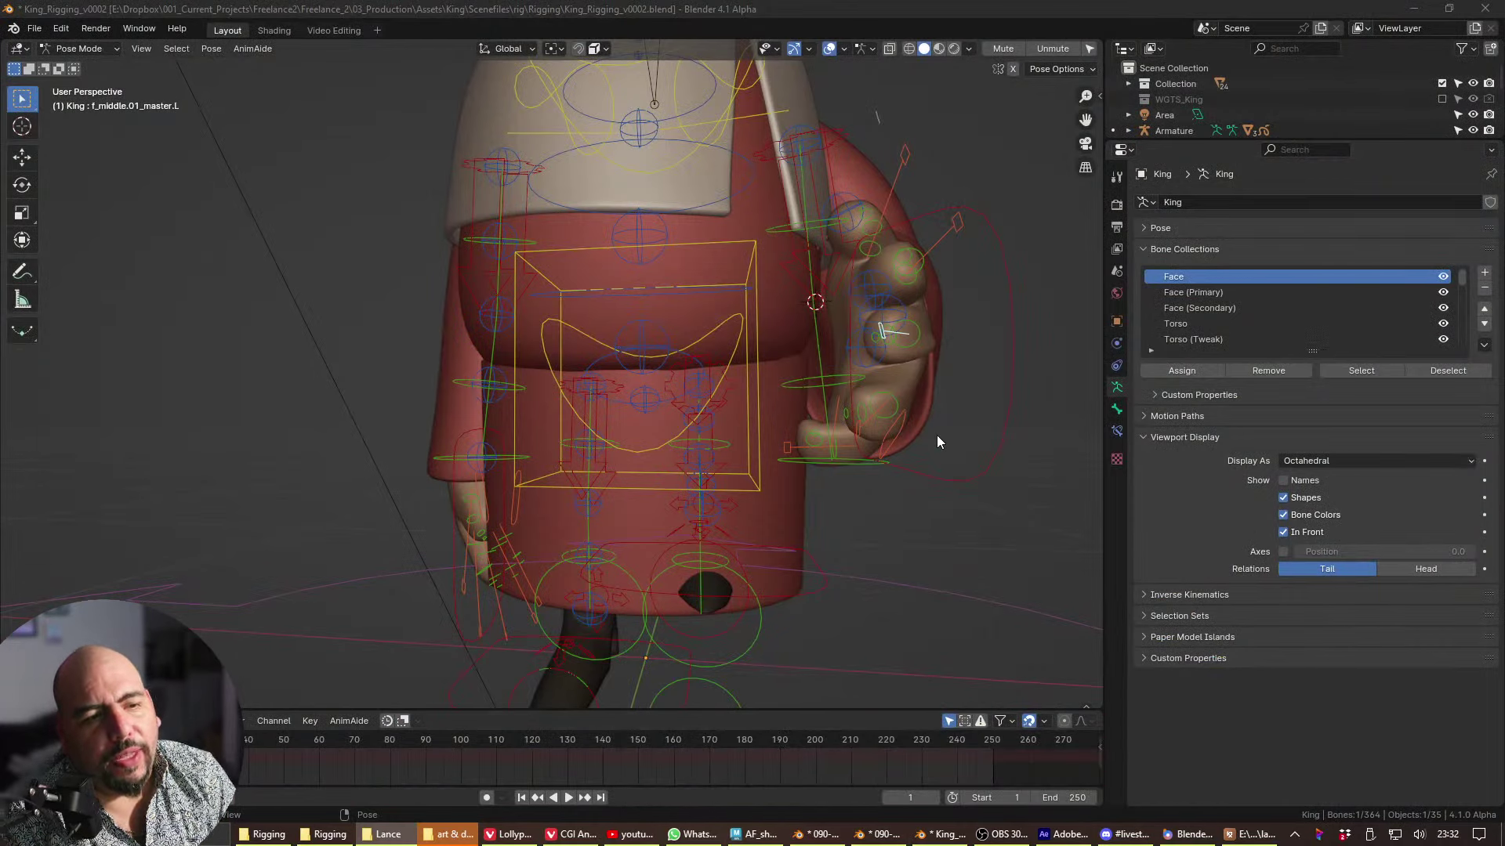
pyautogui.click(572, 834)
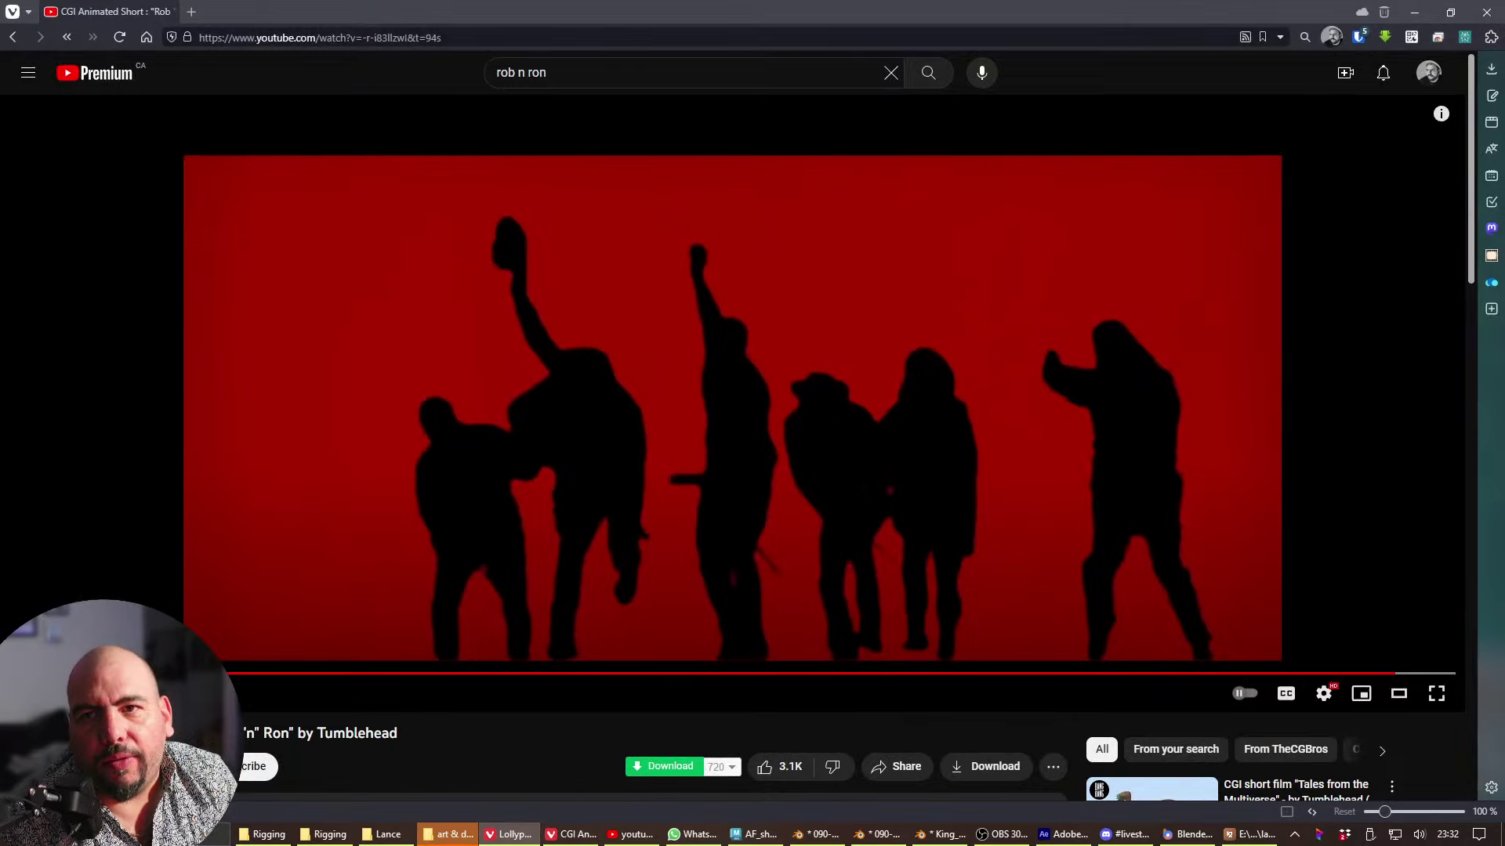
pyautogui.moveTo(713, 274); pyautogui.dragTo(470, 11)
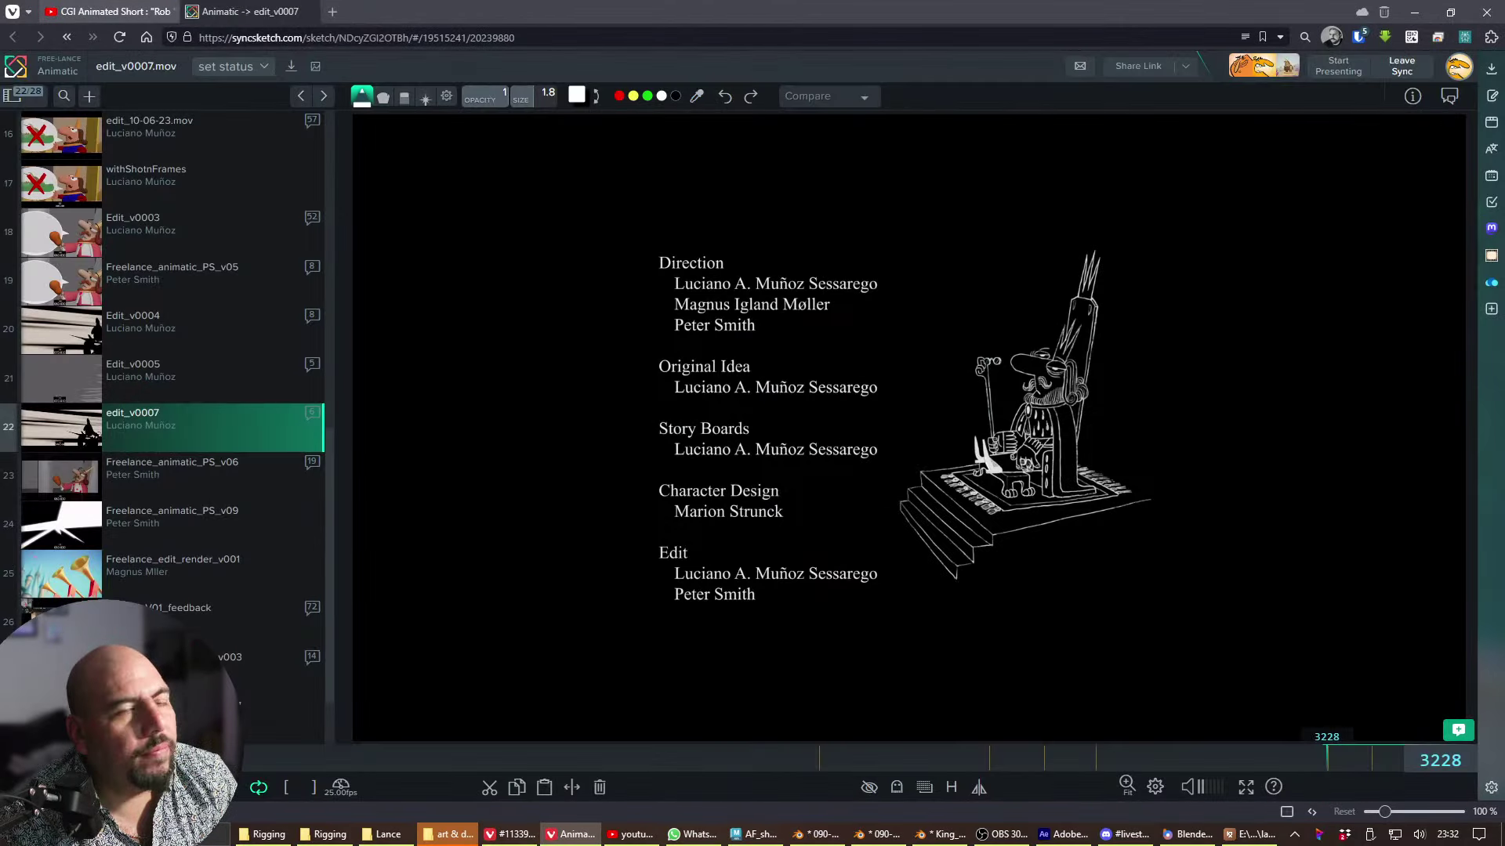
pyautogui.scroll(-2, 235, 642)
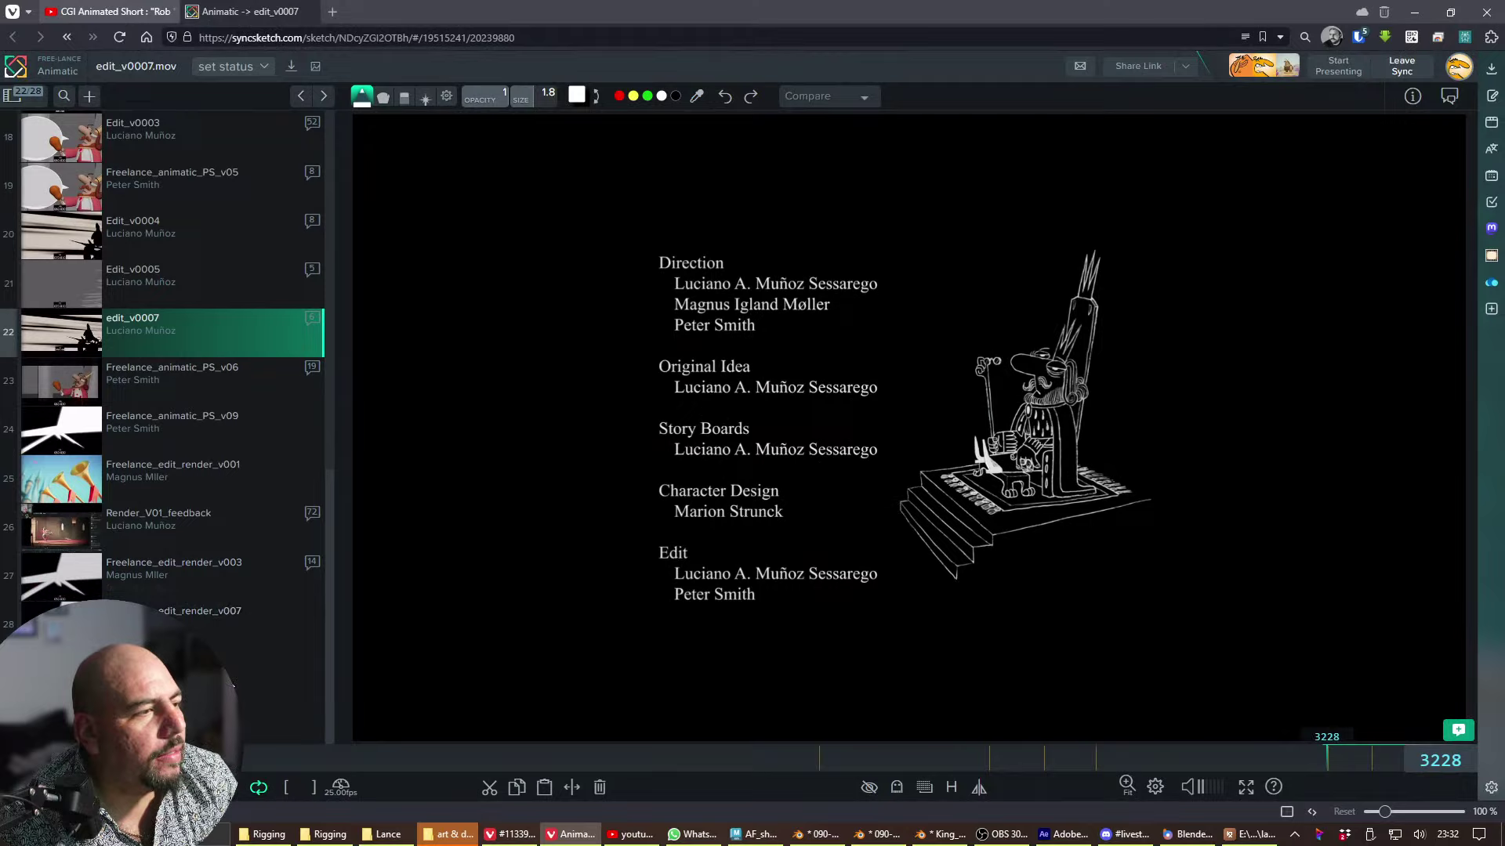
pyautogui.click(261, 637)
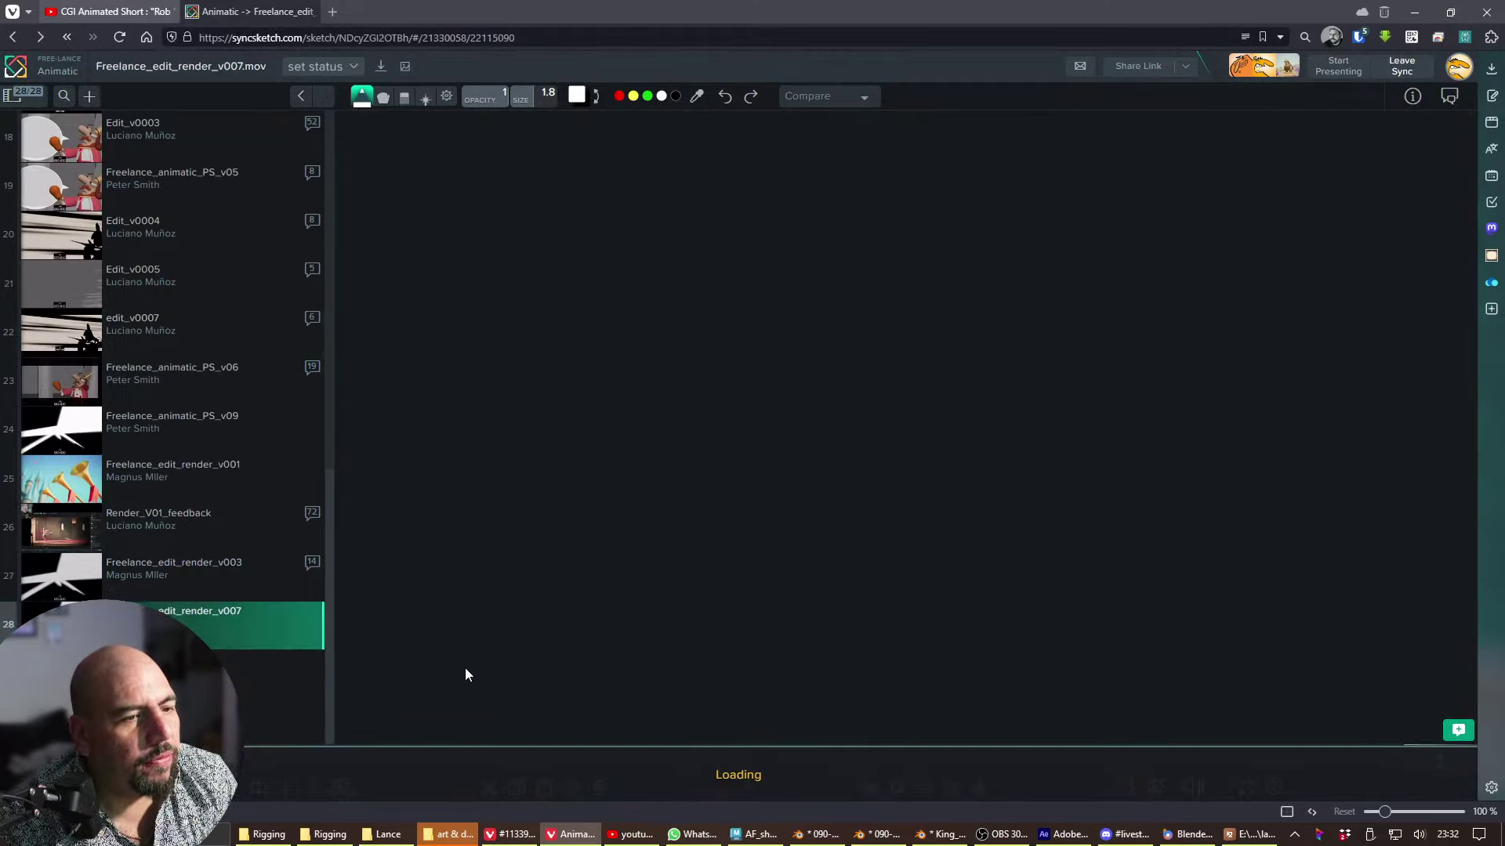
# - Watch Freelance_edit_render_v007.mov with the review's item list collapsed and the sketches hidden, and pause it at the golden trumpets shot
pyautogui.click(12, 95)
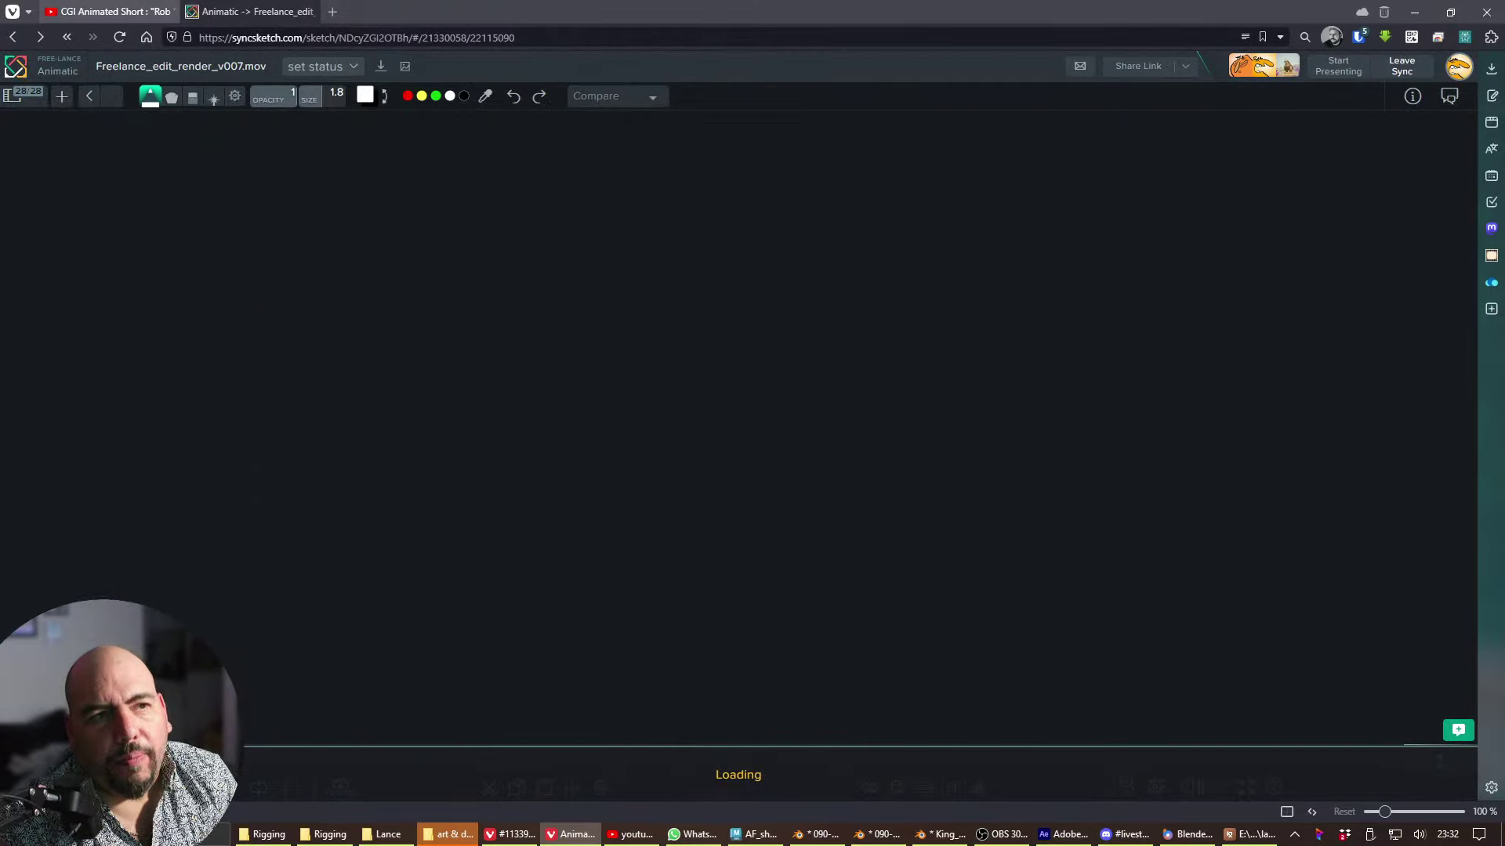
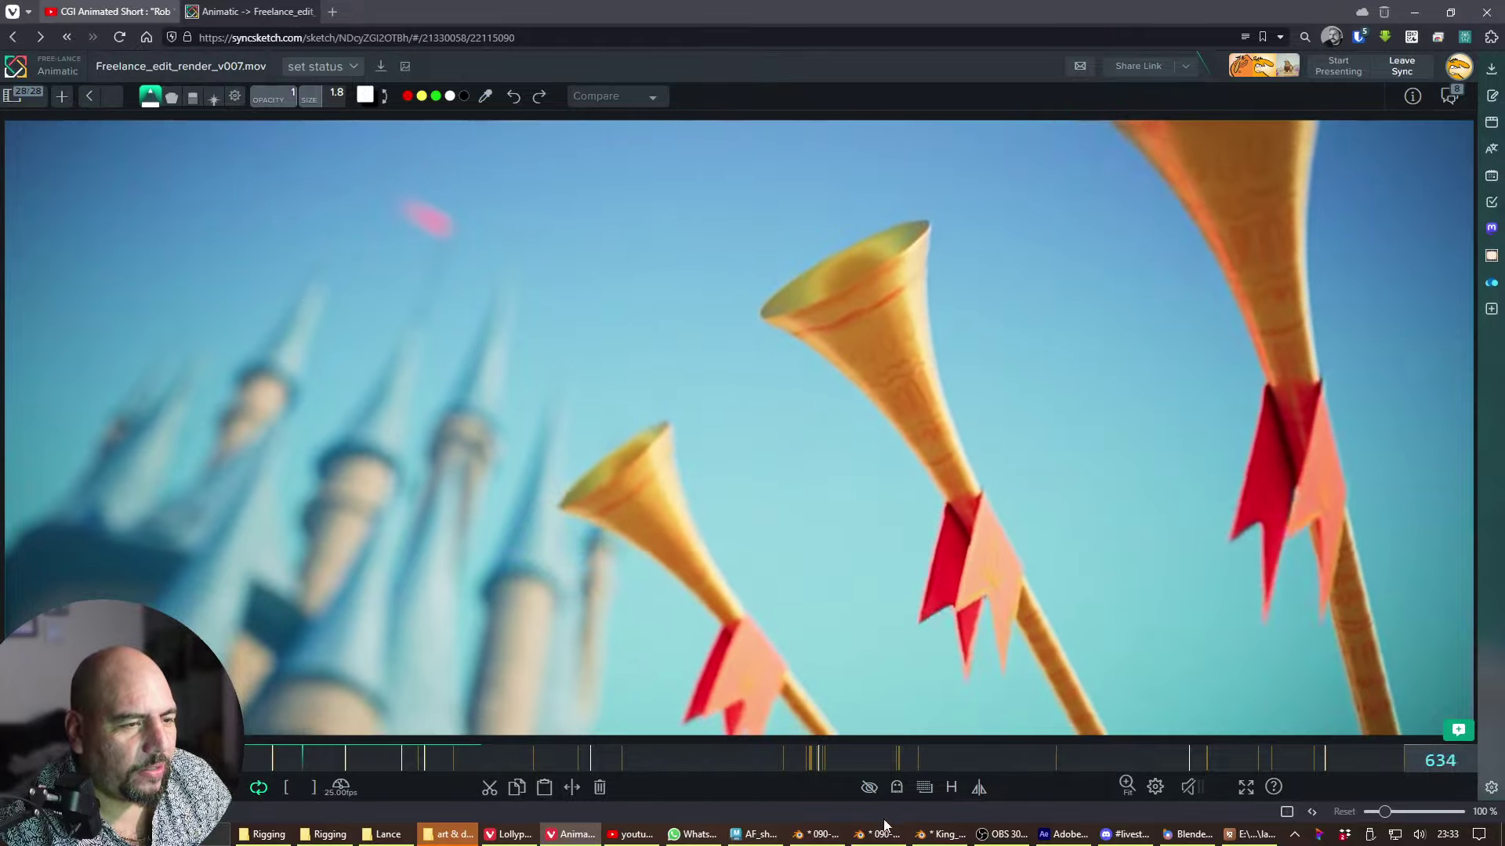
pyautogui.click(869, 787)
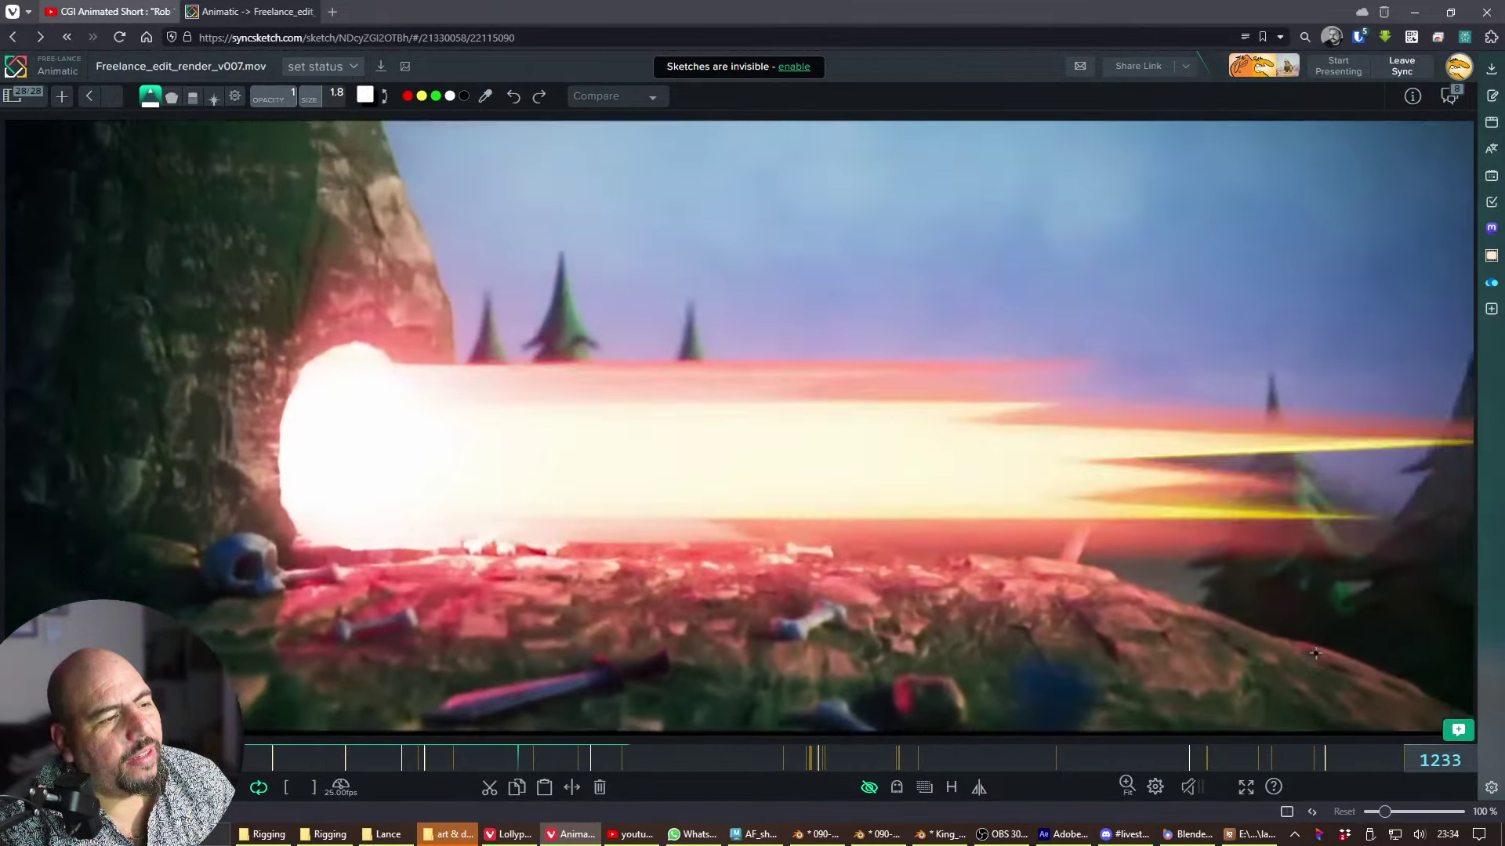
pyautogui.press('space')
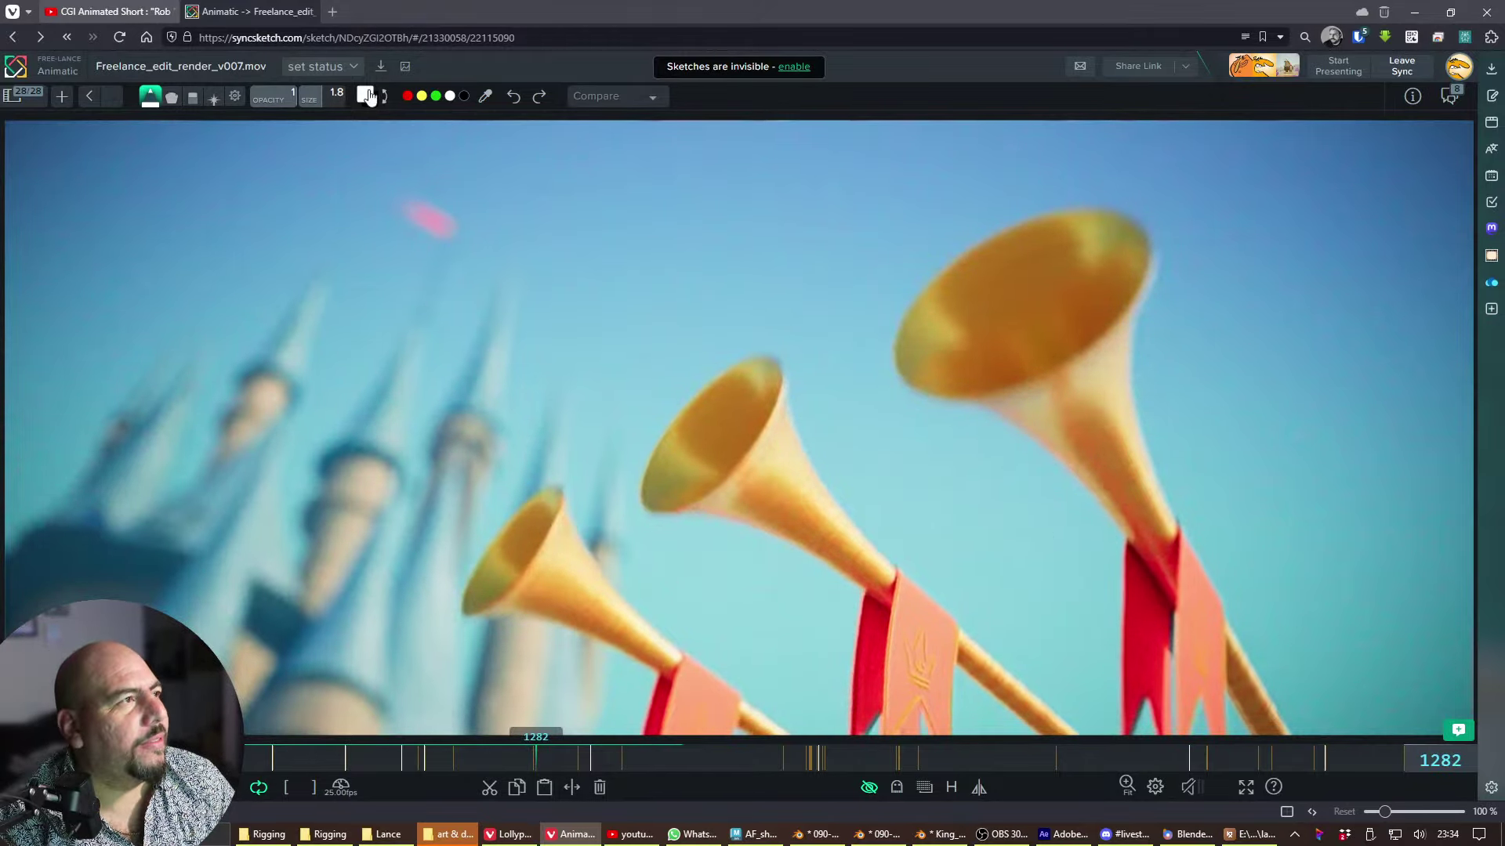
# - Show the "Rob 'n' Ron" short by Tumblehead on YouTube and put the browser away to return to the King rig in Blender
pyautogui.click(122, 10)
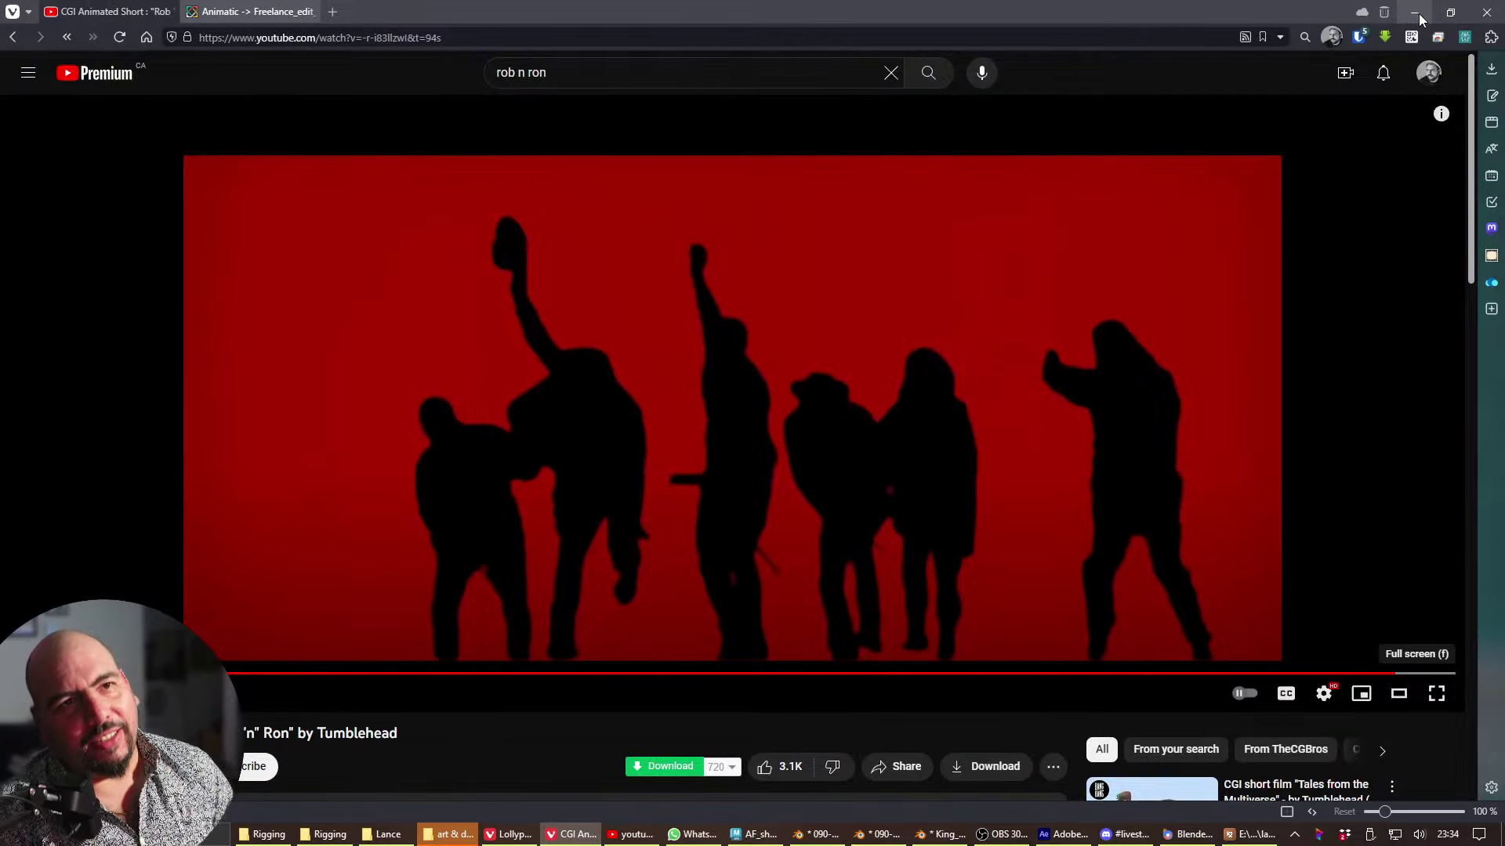
pyautogui.press('super+Down')
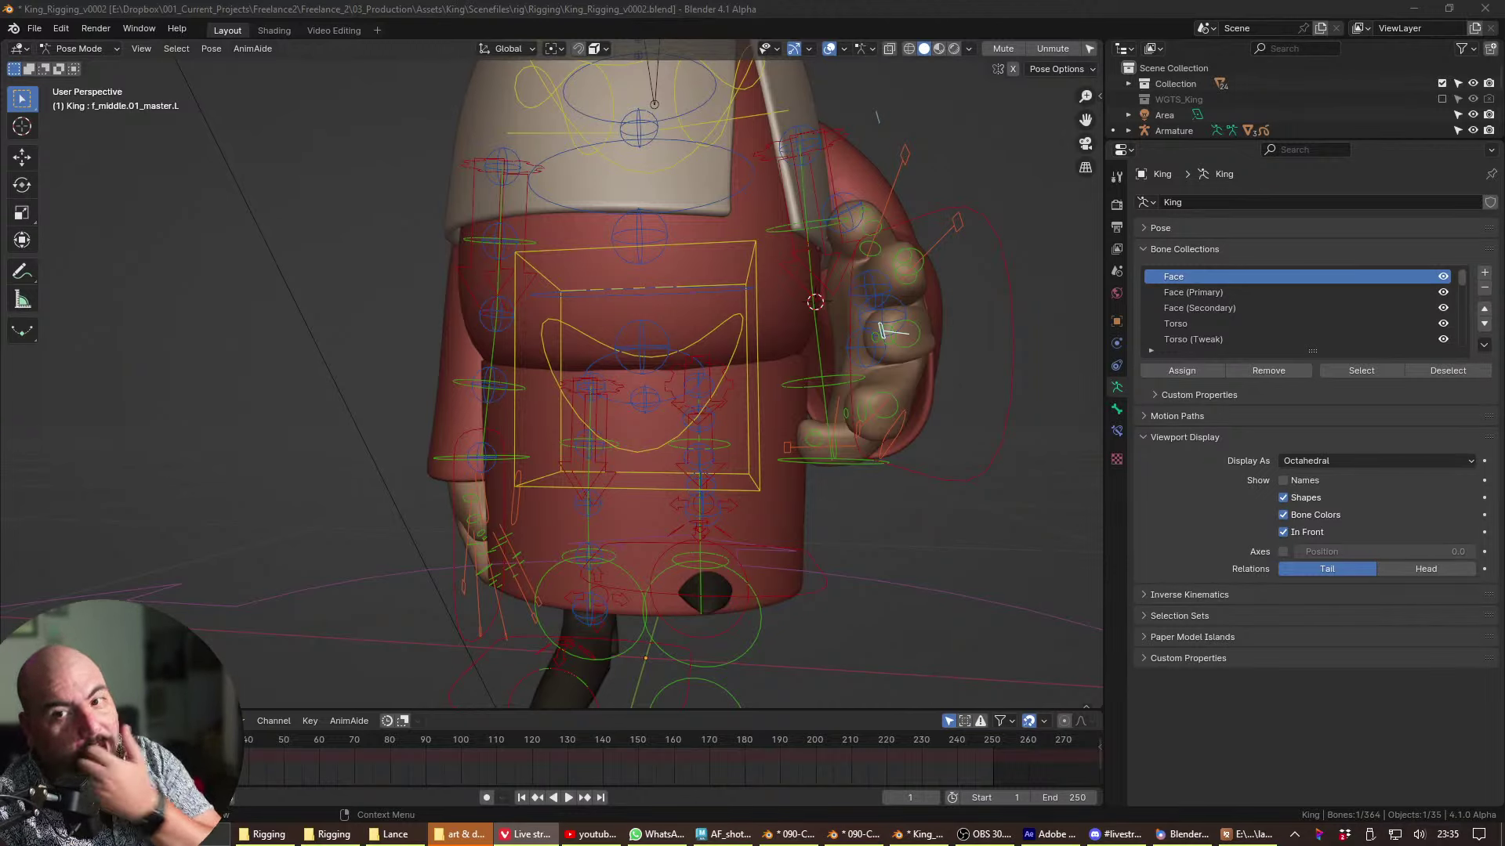
pyautogui.hotkey('alt', 'Tab')
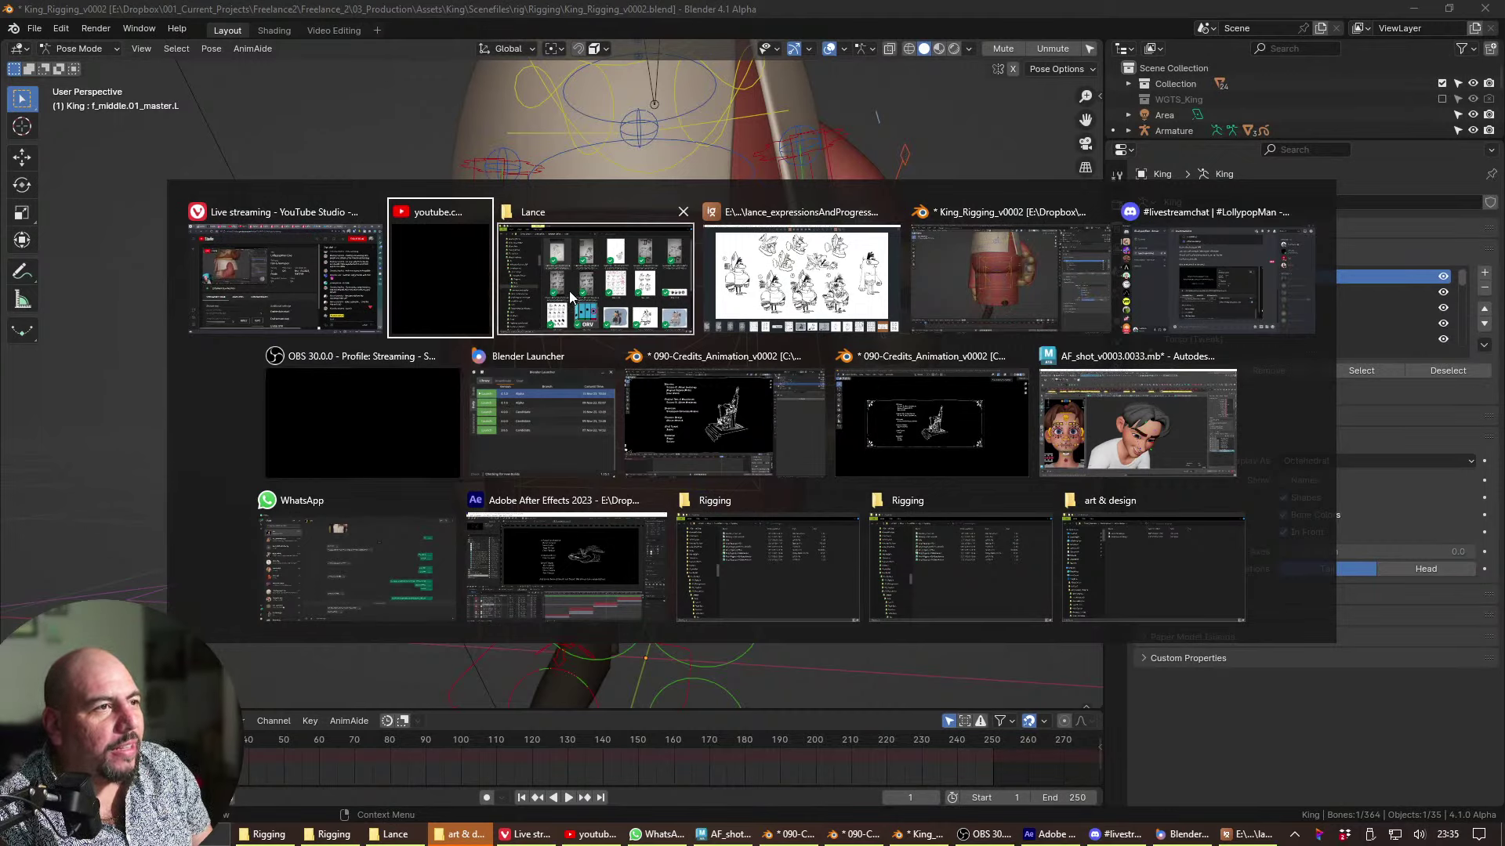
pyautogui.press('Escape')
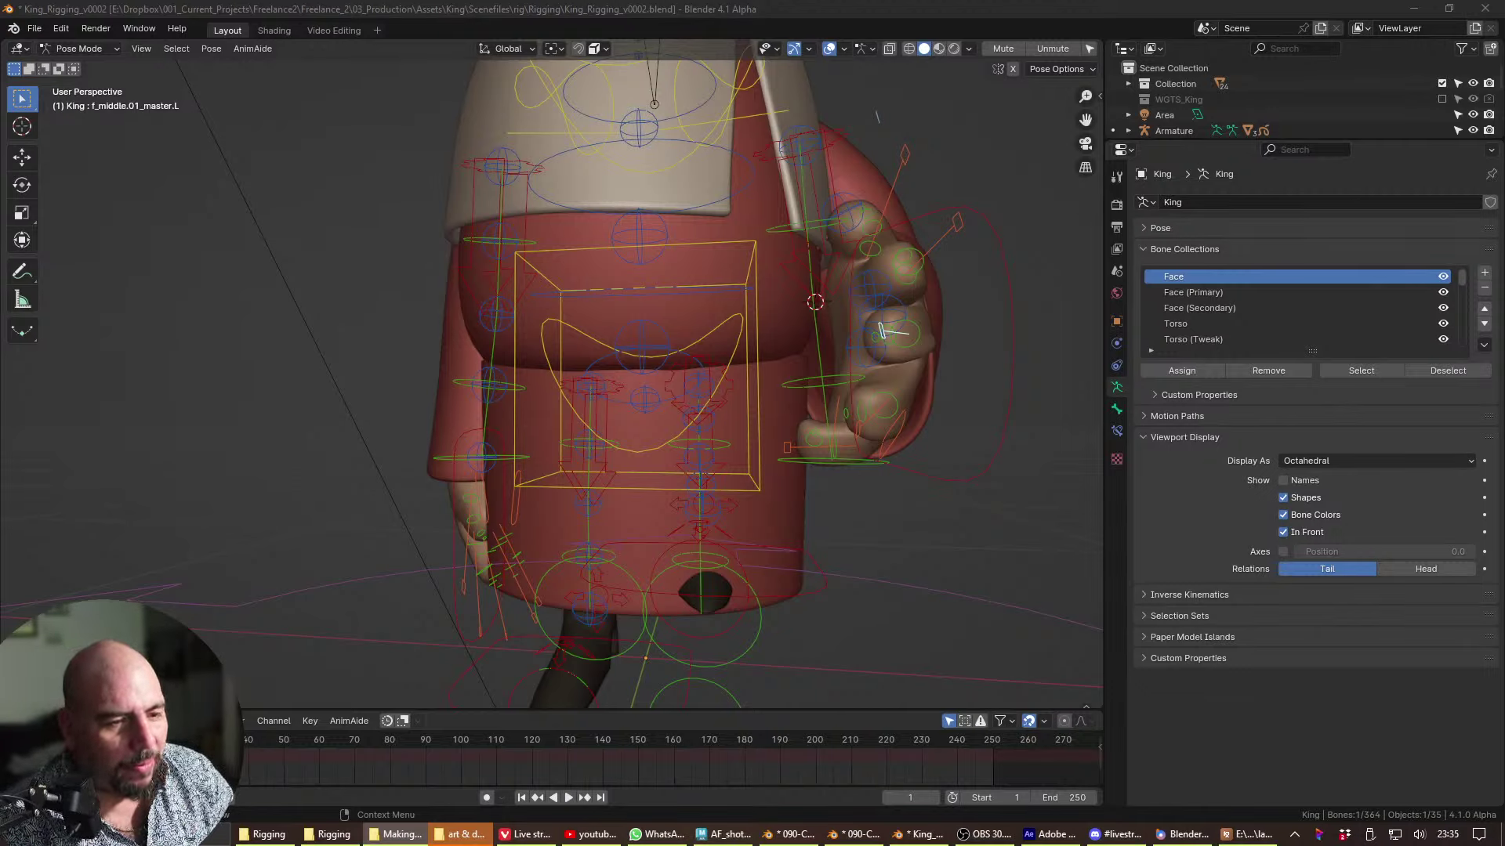
# - Bring lance_expressionsAndProgression.jpg back up in the image viewer and leave the viewer again
pyautogui.click(1246, 834)
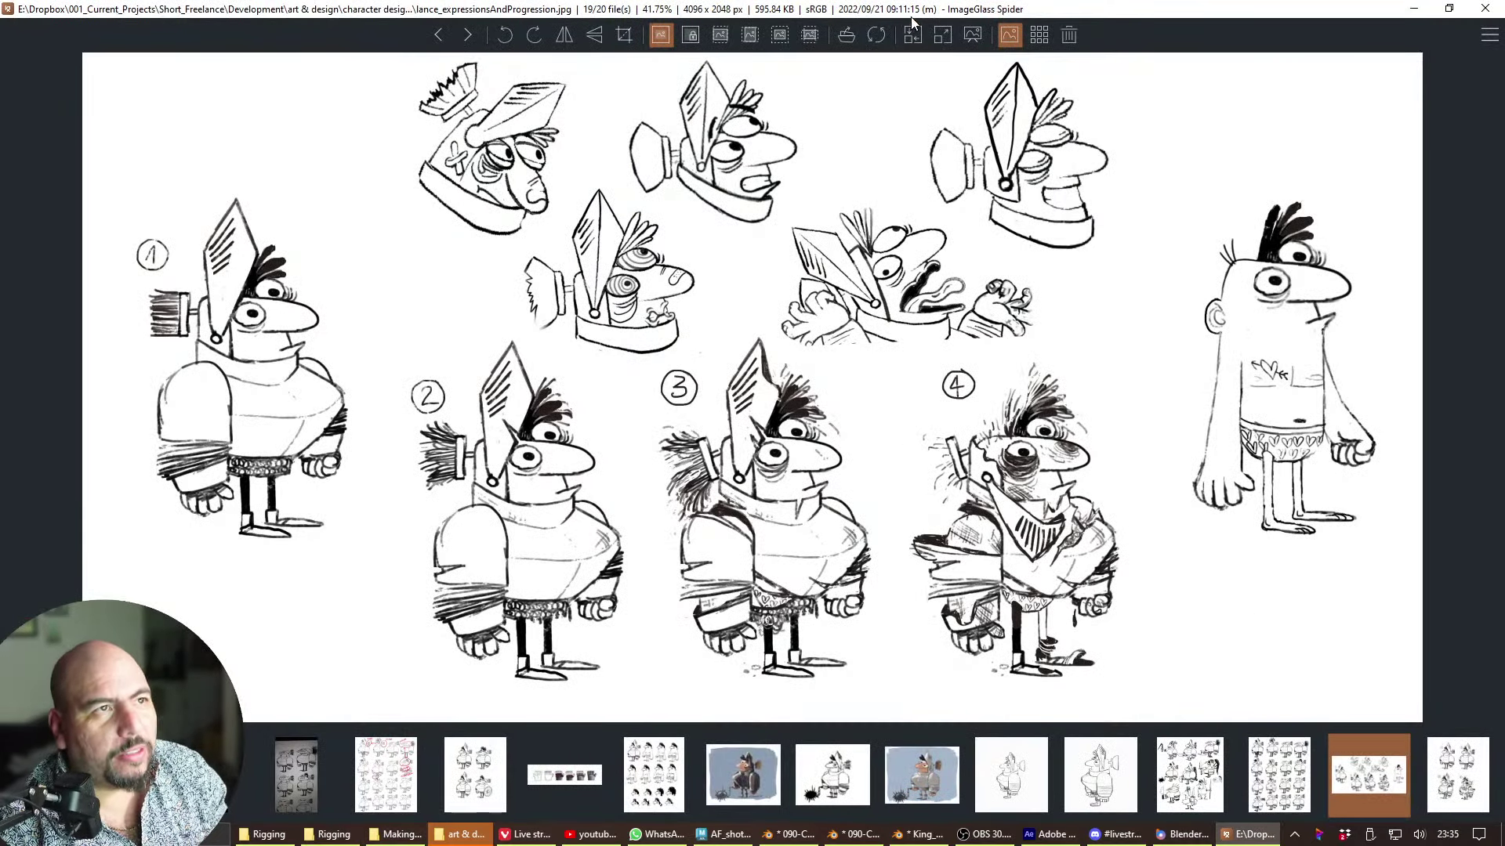
pyautogui.doubleClick(940, 553)
pyautogui.hotkey('alt', 'Tab')
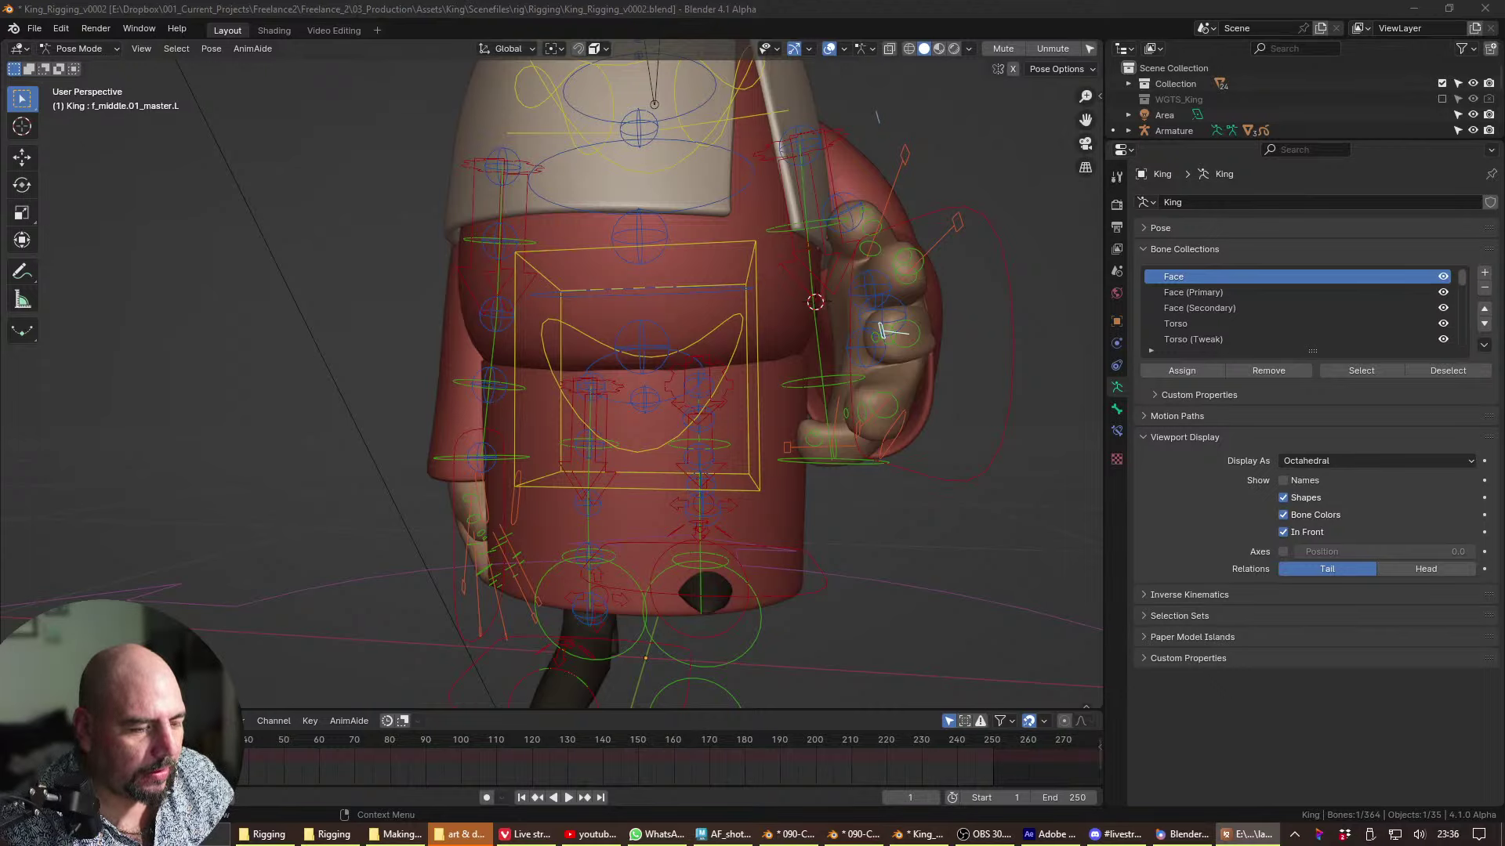
# - Switch to the Making Of folder and look through its recordings, rig captures, sketches and look-development renders down to the last file
pyautogui.hotkey('alt', 'Tab')
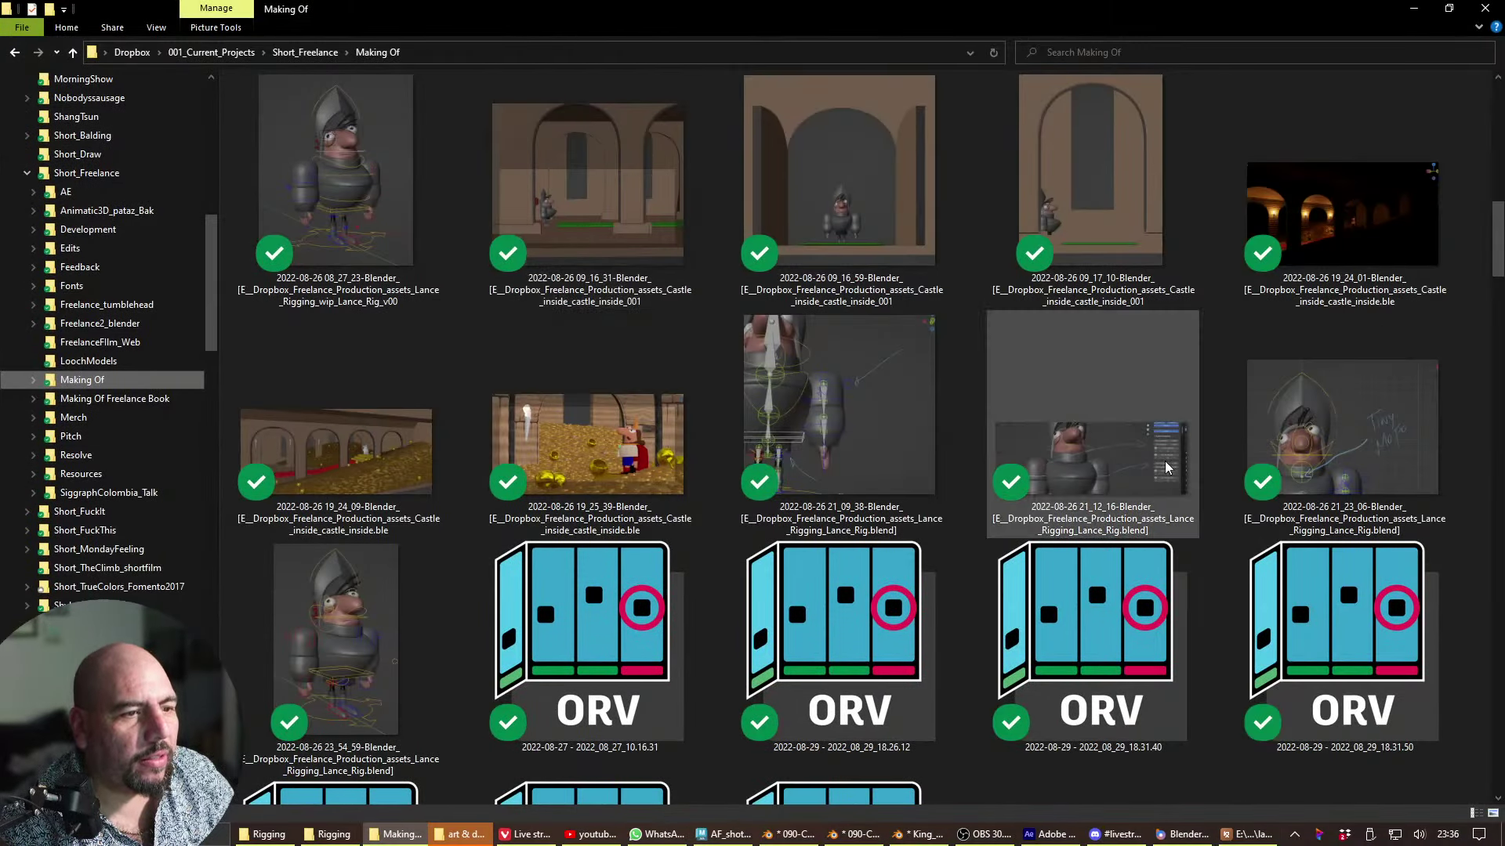
pyautogui.scroll(-10, 1165, 464)
pyautogui.scroll(-6, 1064, 577)
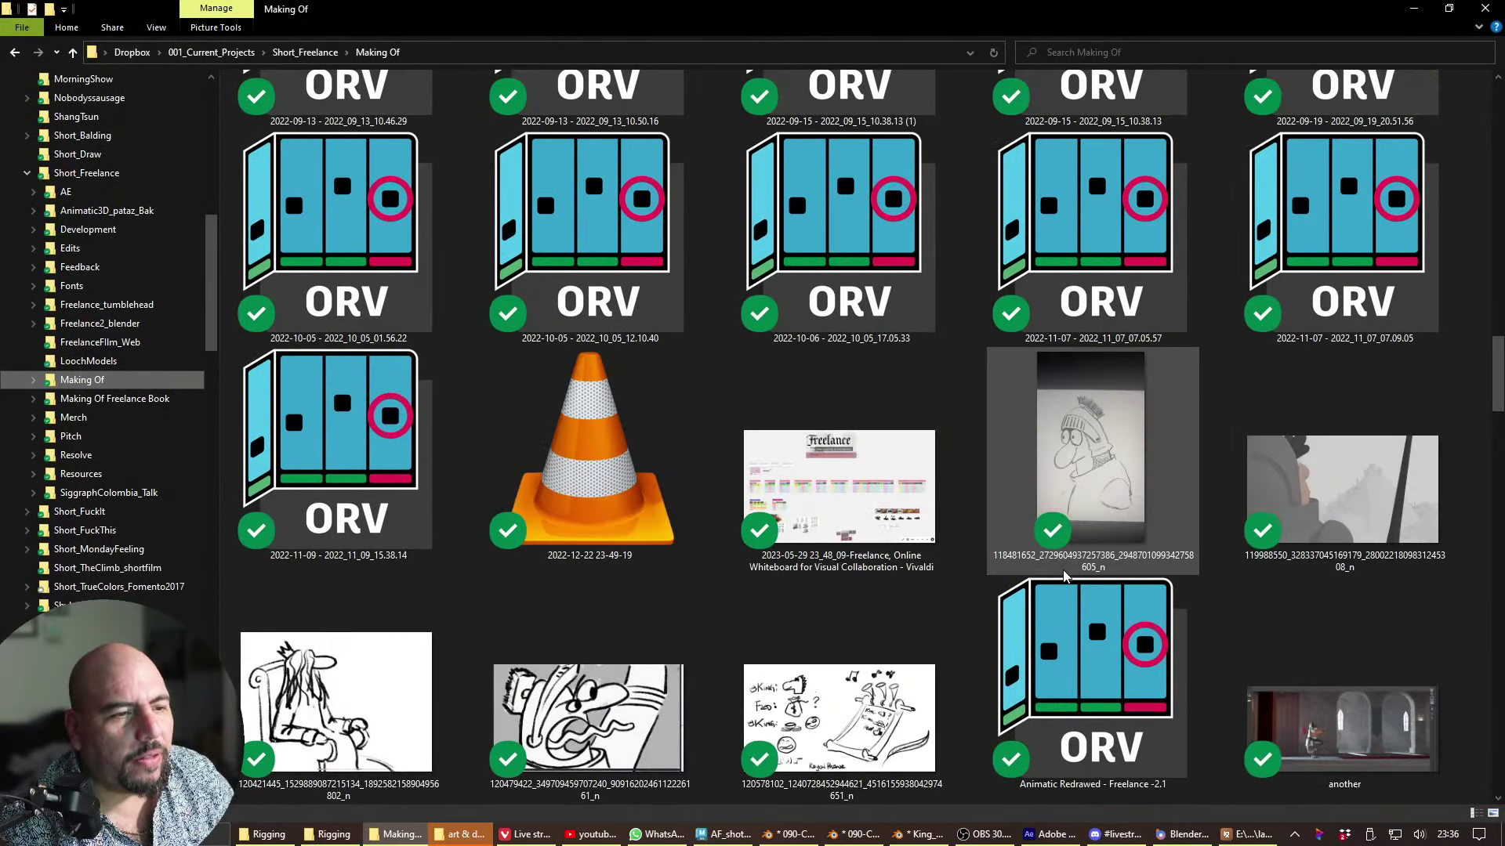
pyautogui.scroll(-4, 1064, 577)
pyautogui.scroll(-5, 782, 644)
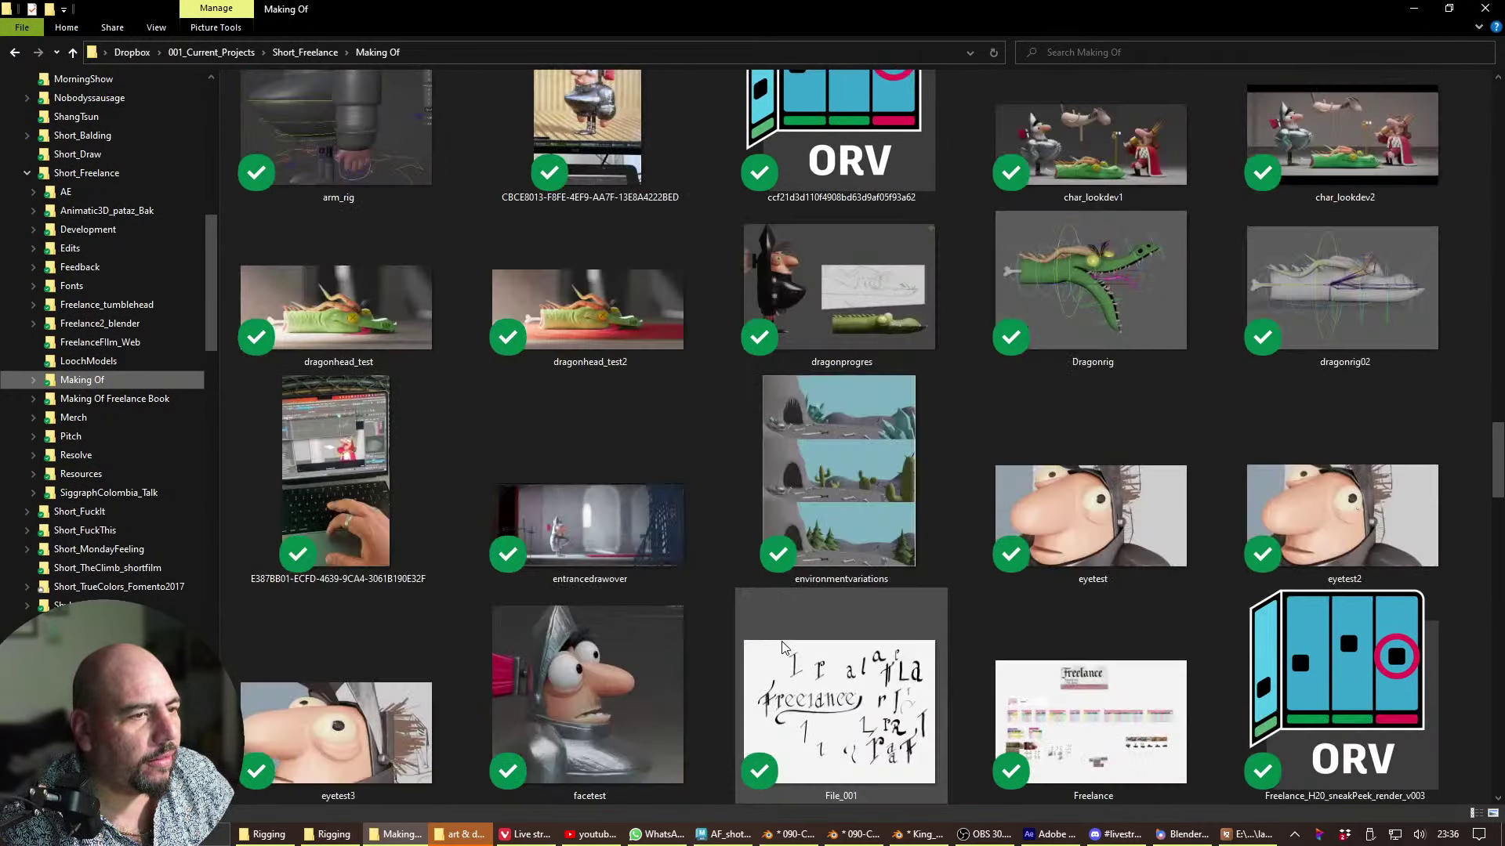
pyautogui.scroll(-4, 782, 640)
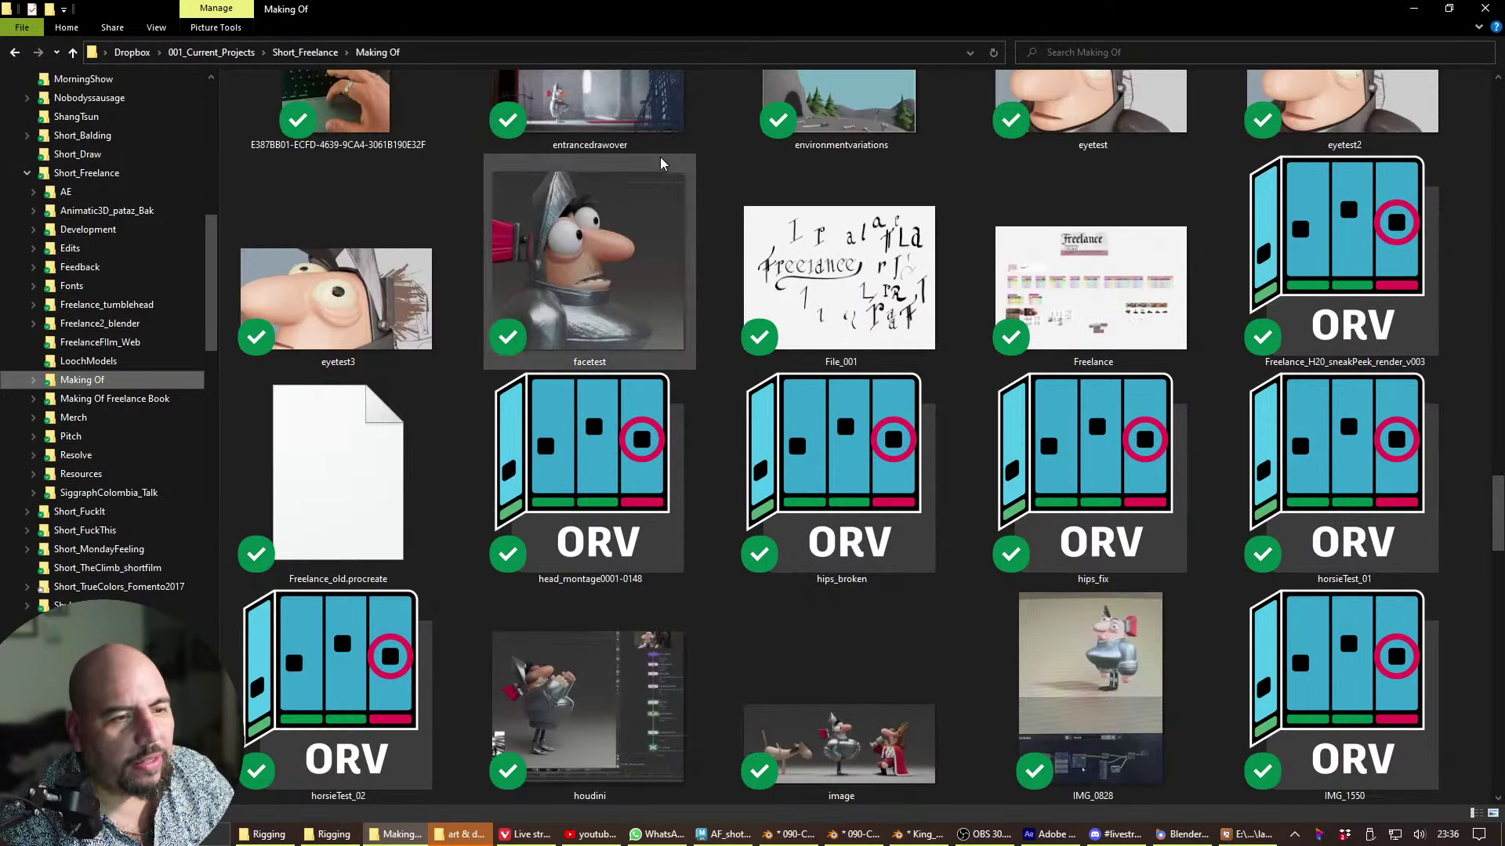
pyautogui.scroll(6, 603, 452)
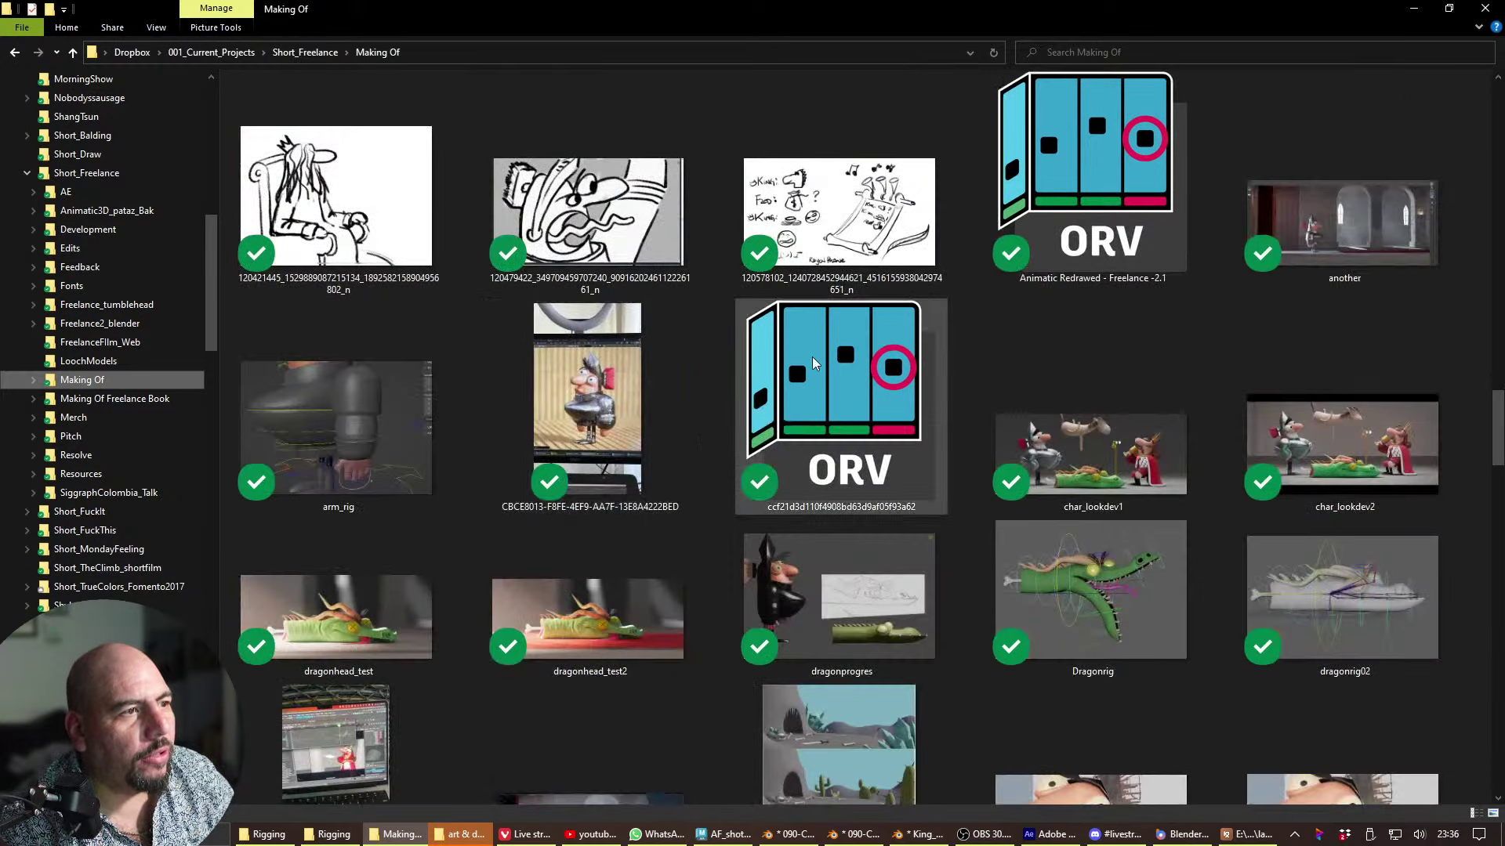
pyautogui.scroll(-10, 815, 529)
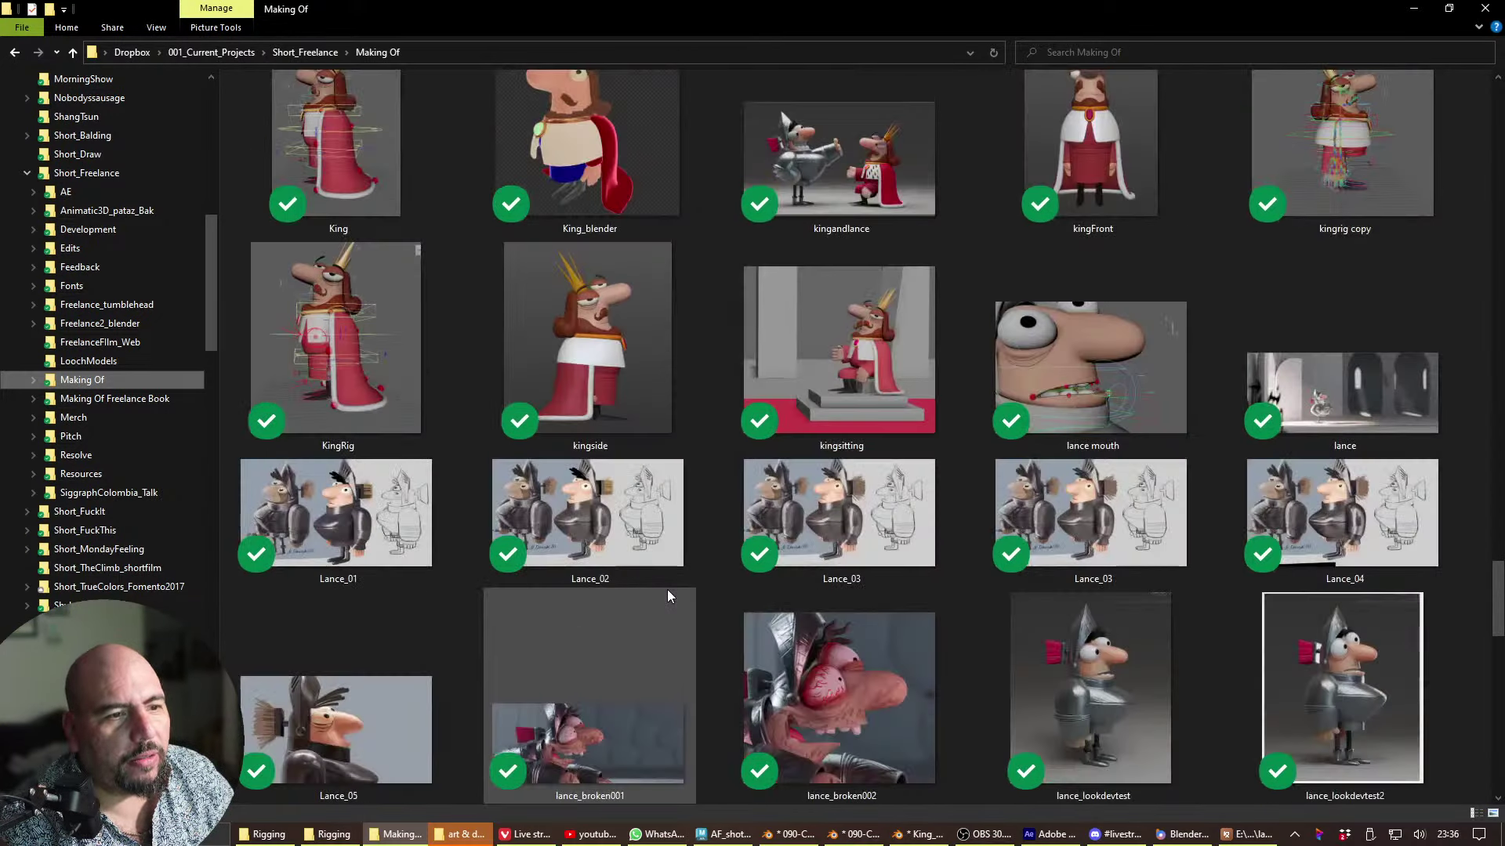
pyautogui.scroll(-5, 667, 595)
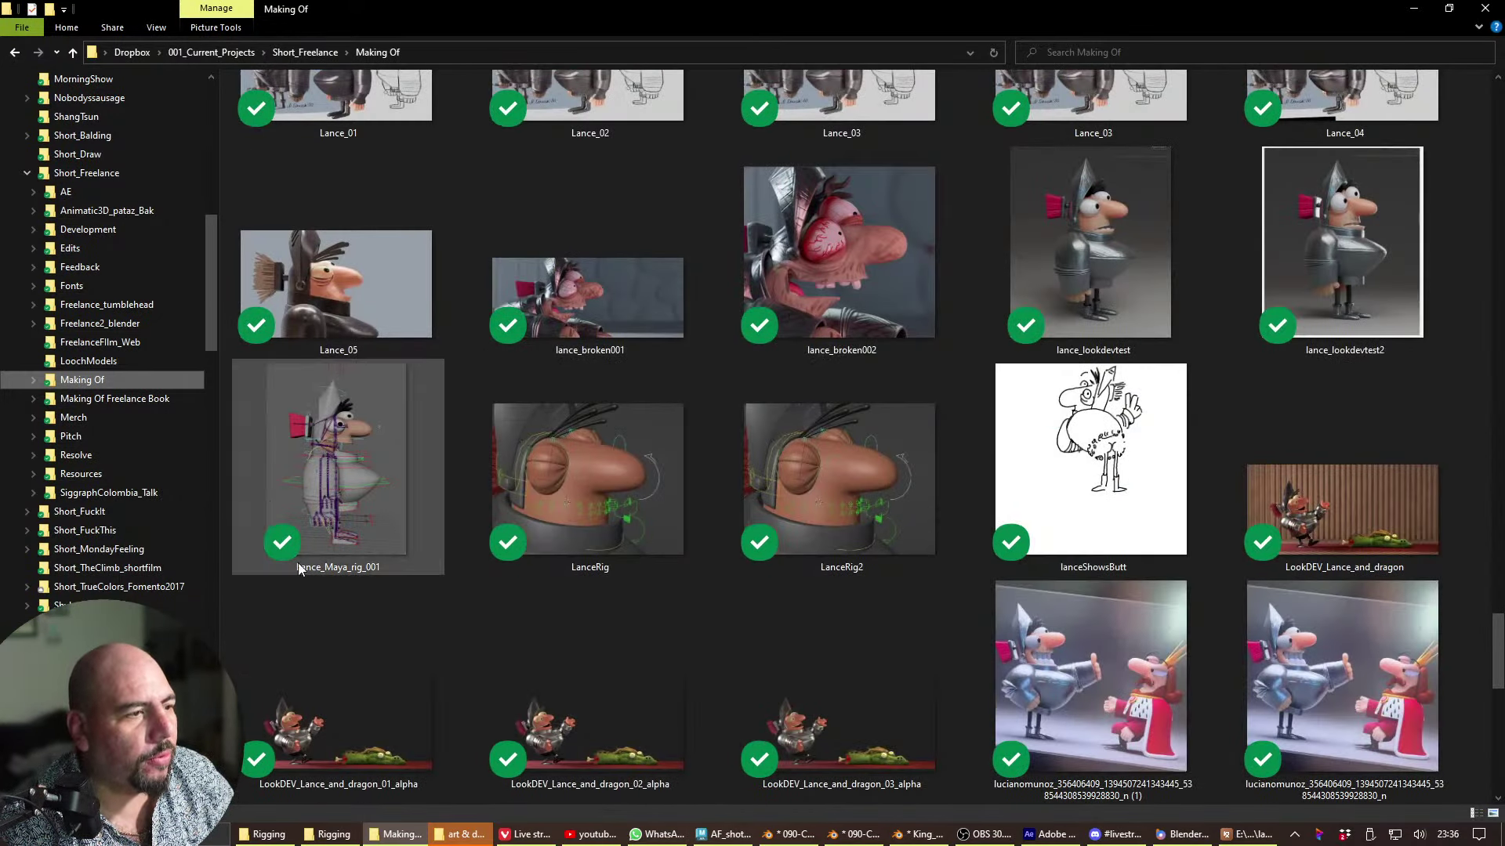
pyautogui.scroll(-10, 945, 574)
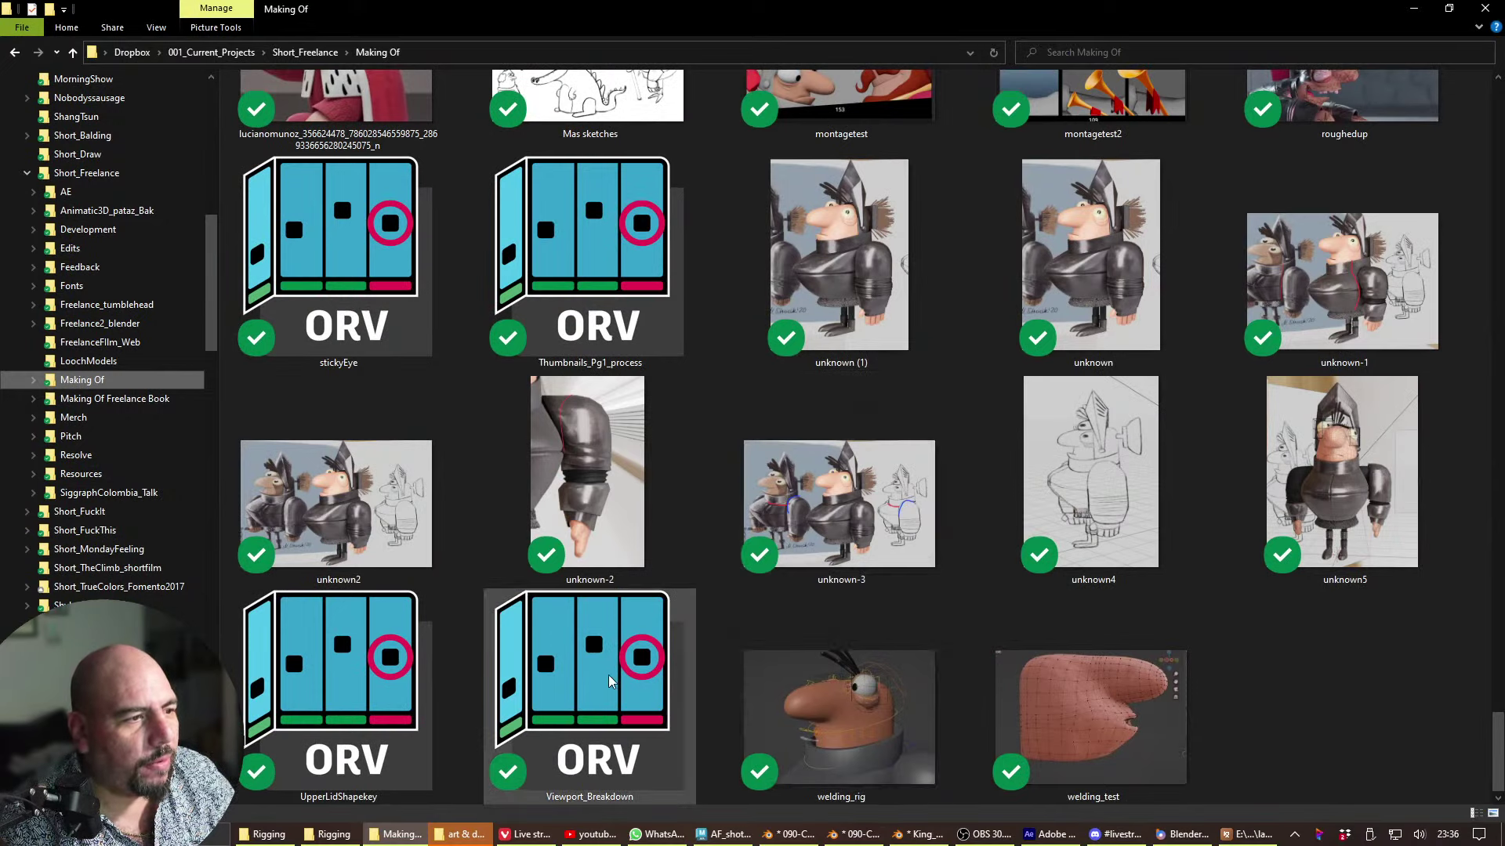
# - Go back over the King and Lance images in the Making Of folder and select the lanceShowsButt drawing
pyautogui.scroll(10, 353, 511)
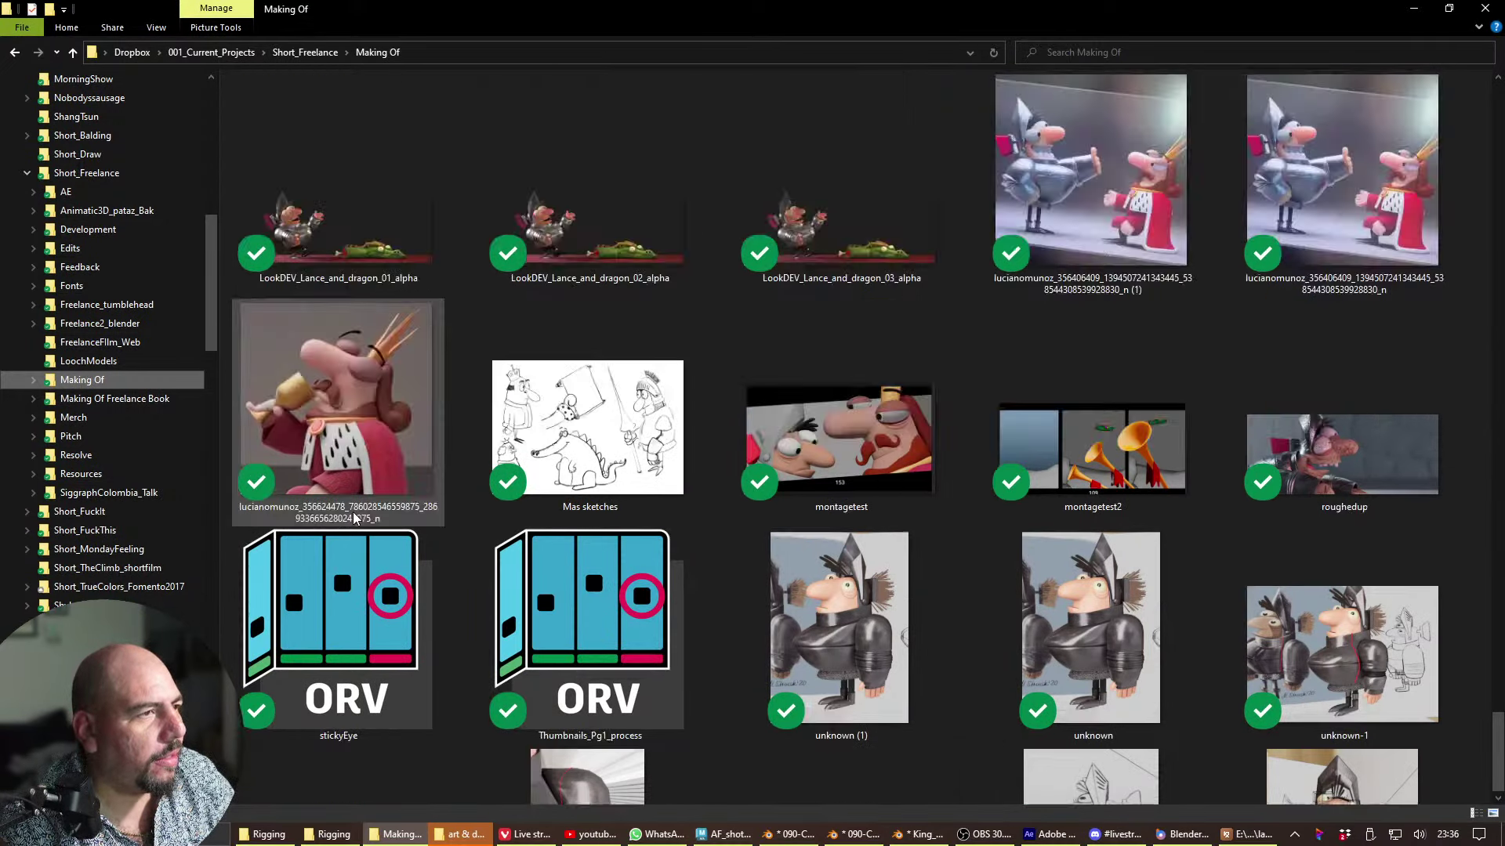
pyautogui.scroll(-6, 352, 511)
pyautogui.scroll(8, 493, 600)
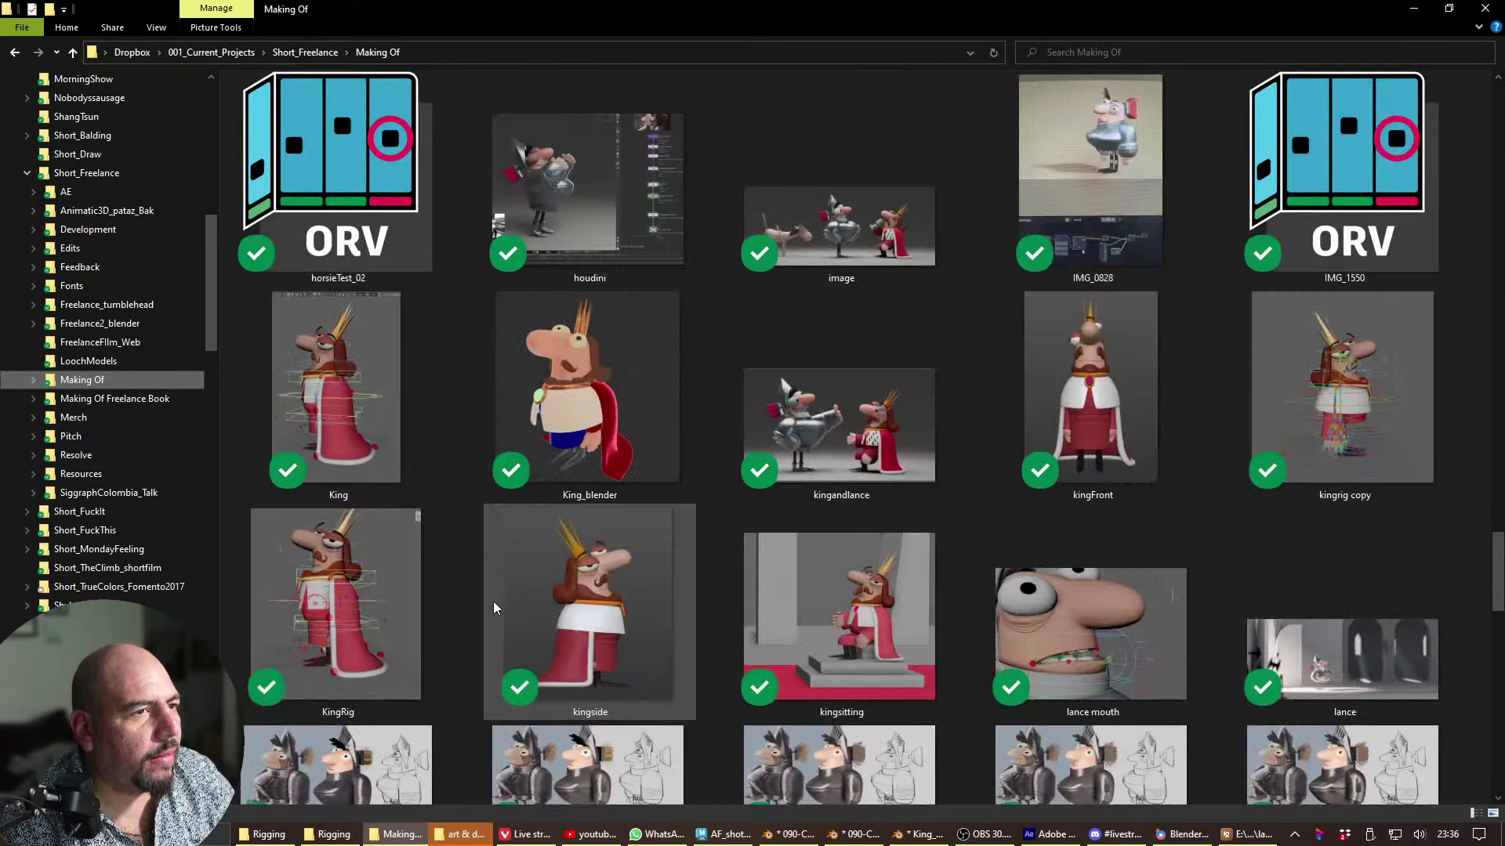
pyautogui.scroll(-12, 492, 600)
pyautogui.scroll(10, 1228, 465)
pyautogui.click(1077, 496)
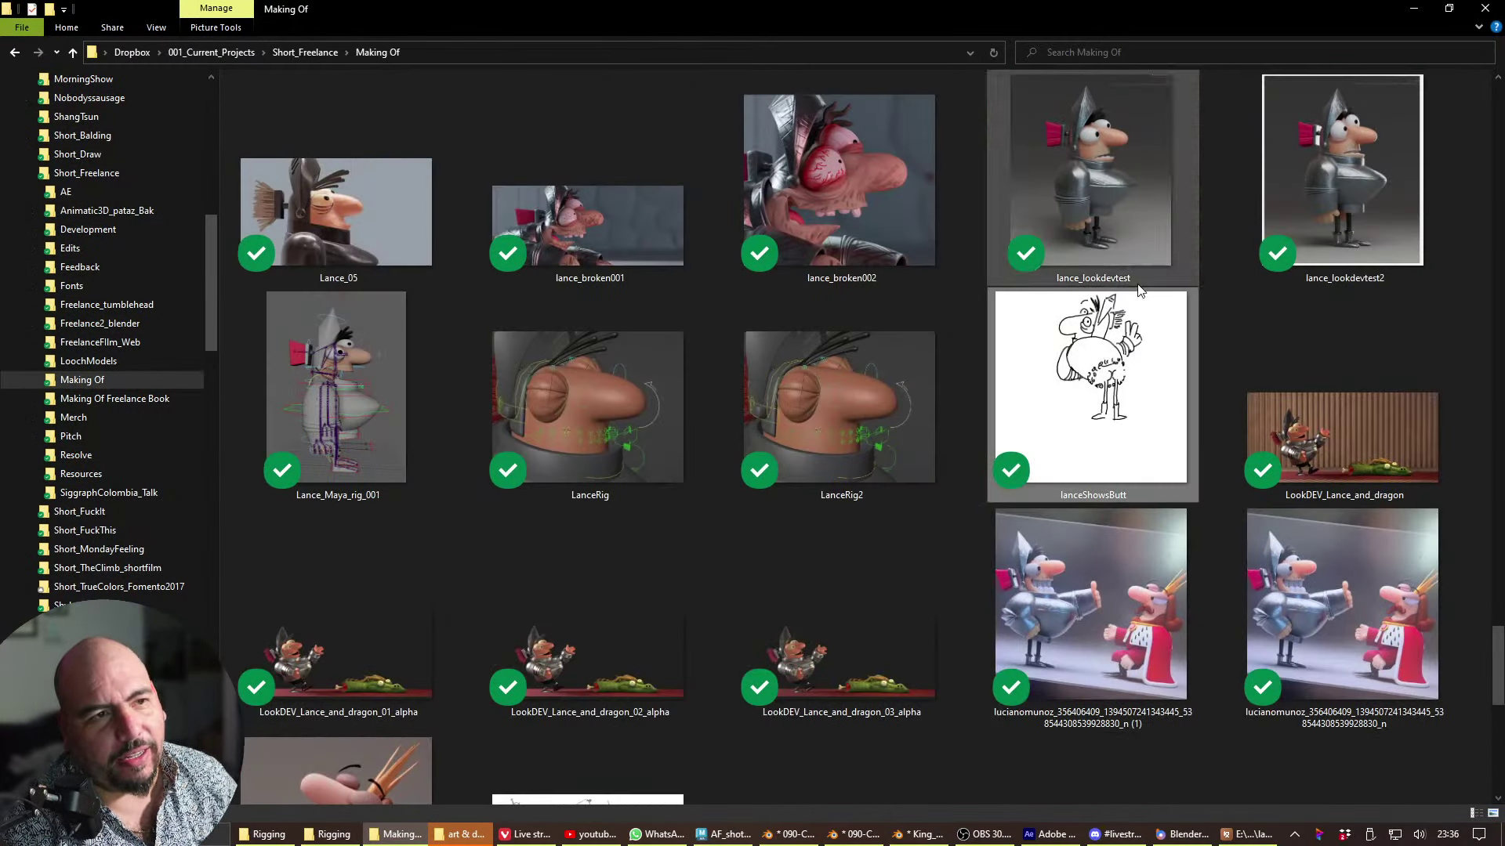
pyautogui.scroll(15, 821, 547)
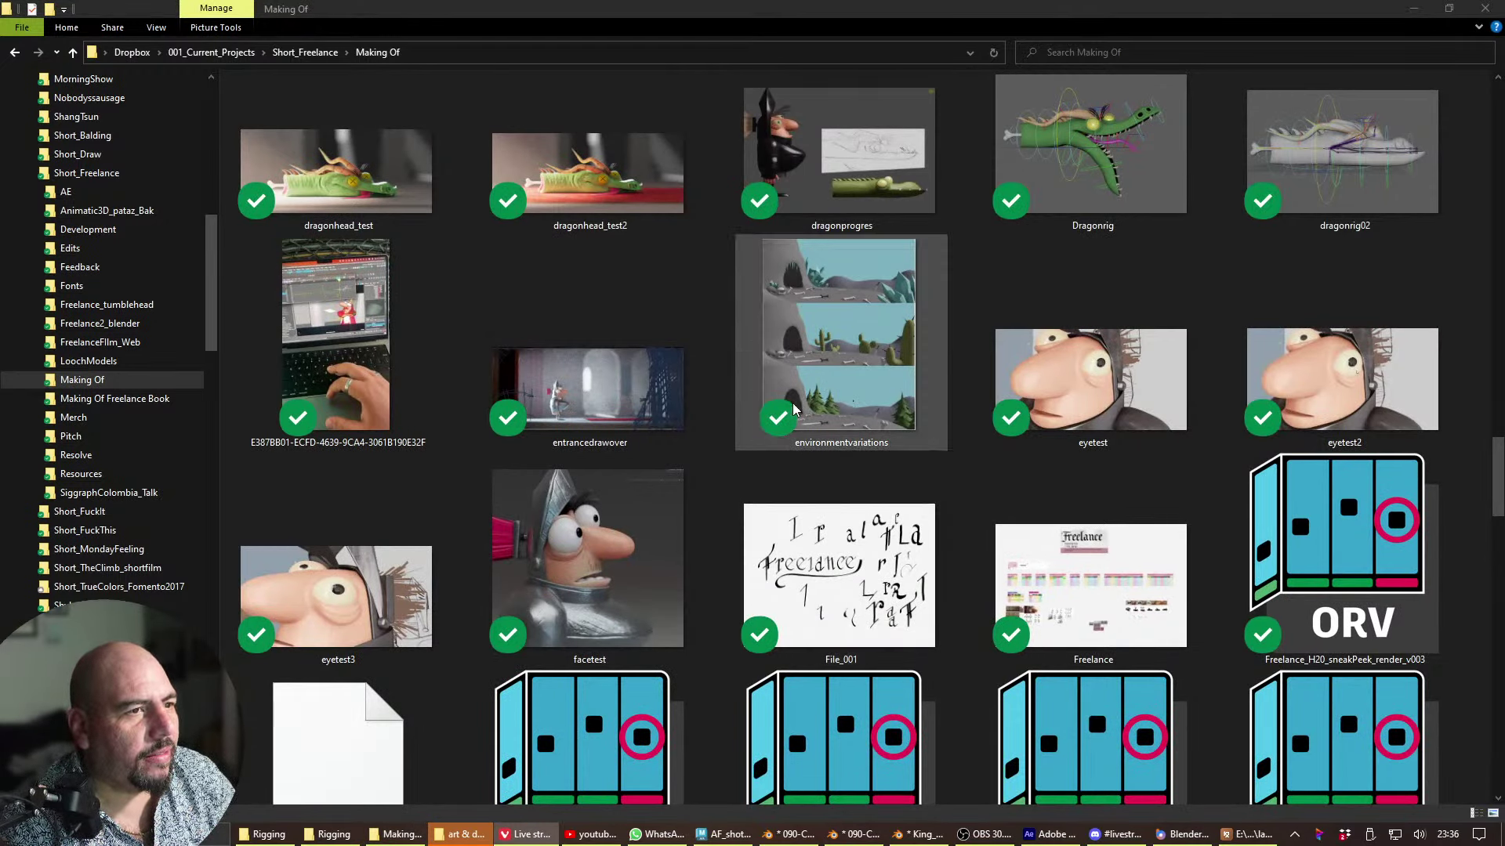
pyautogui.scroll(5, 464, 525)
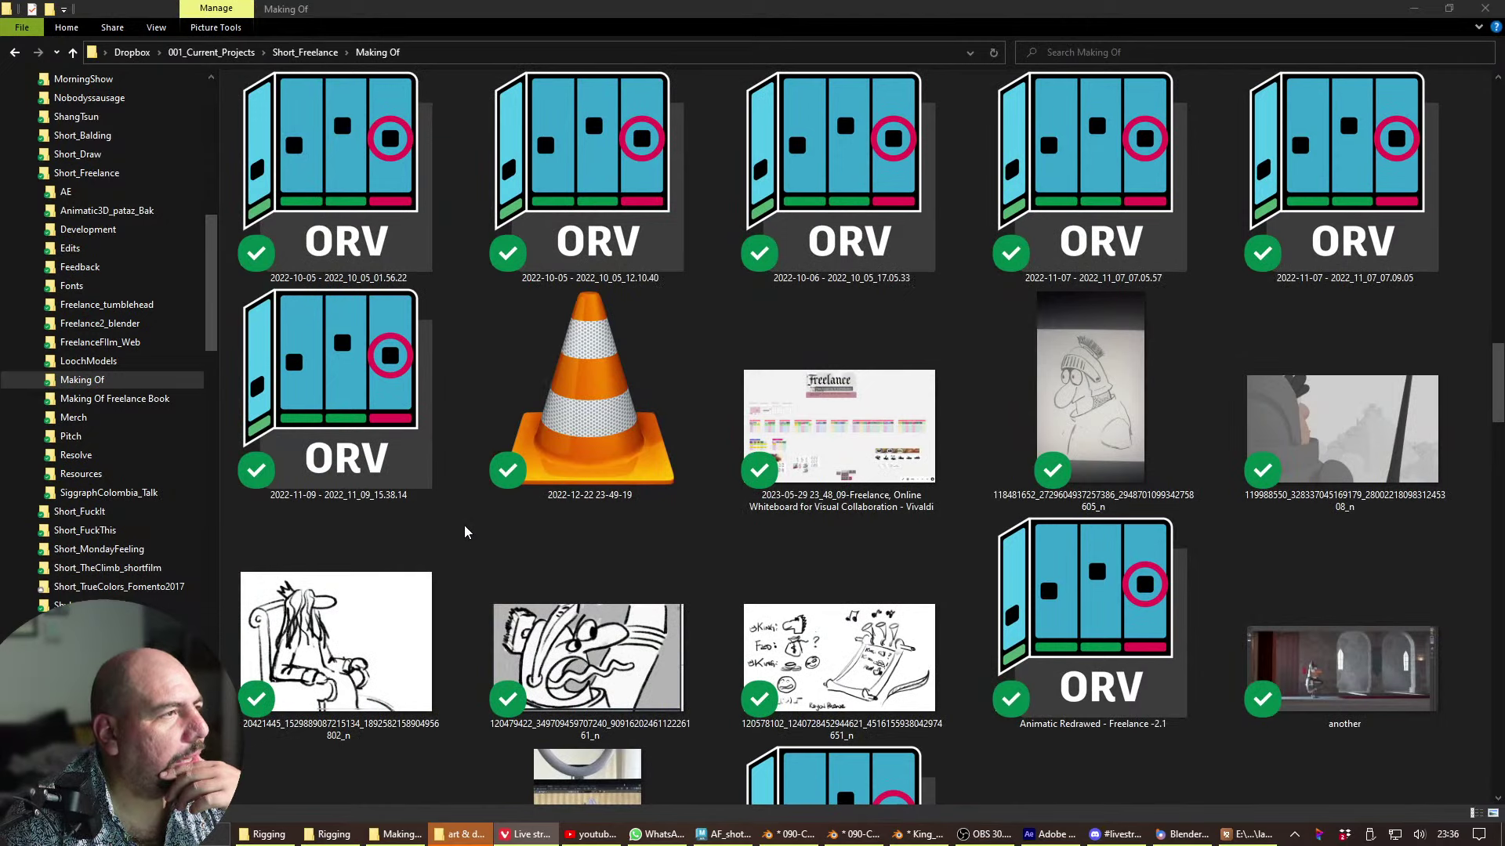
pyautogui.doubleClick(614, 441)
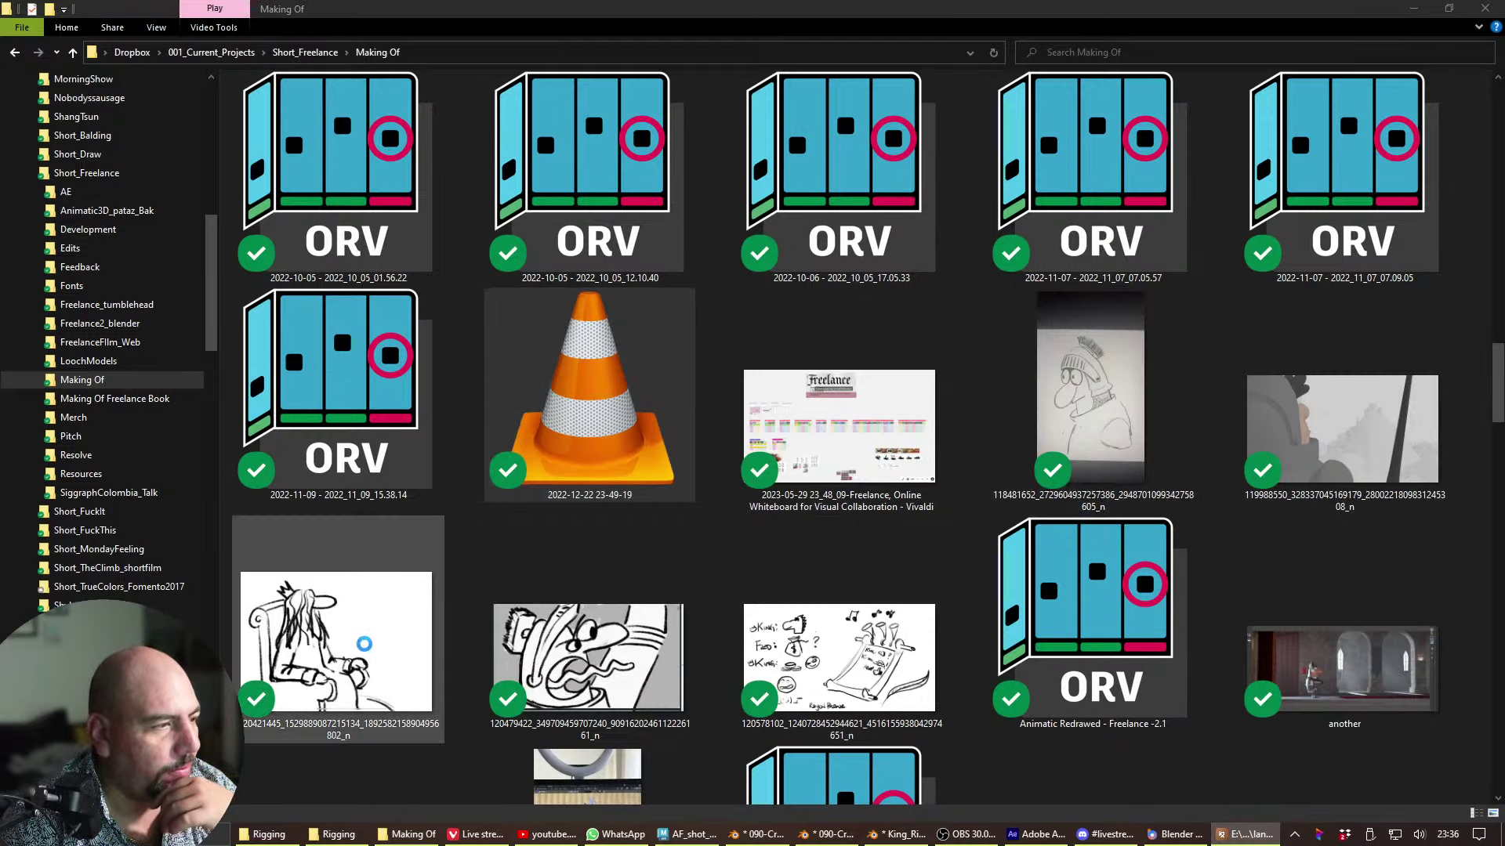
pyautogui.scroll(8, 363, 650)
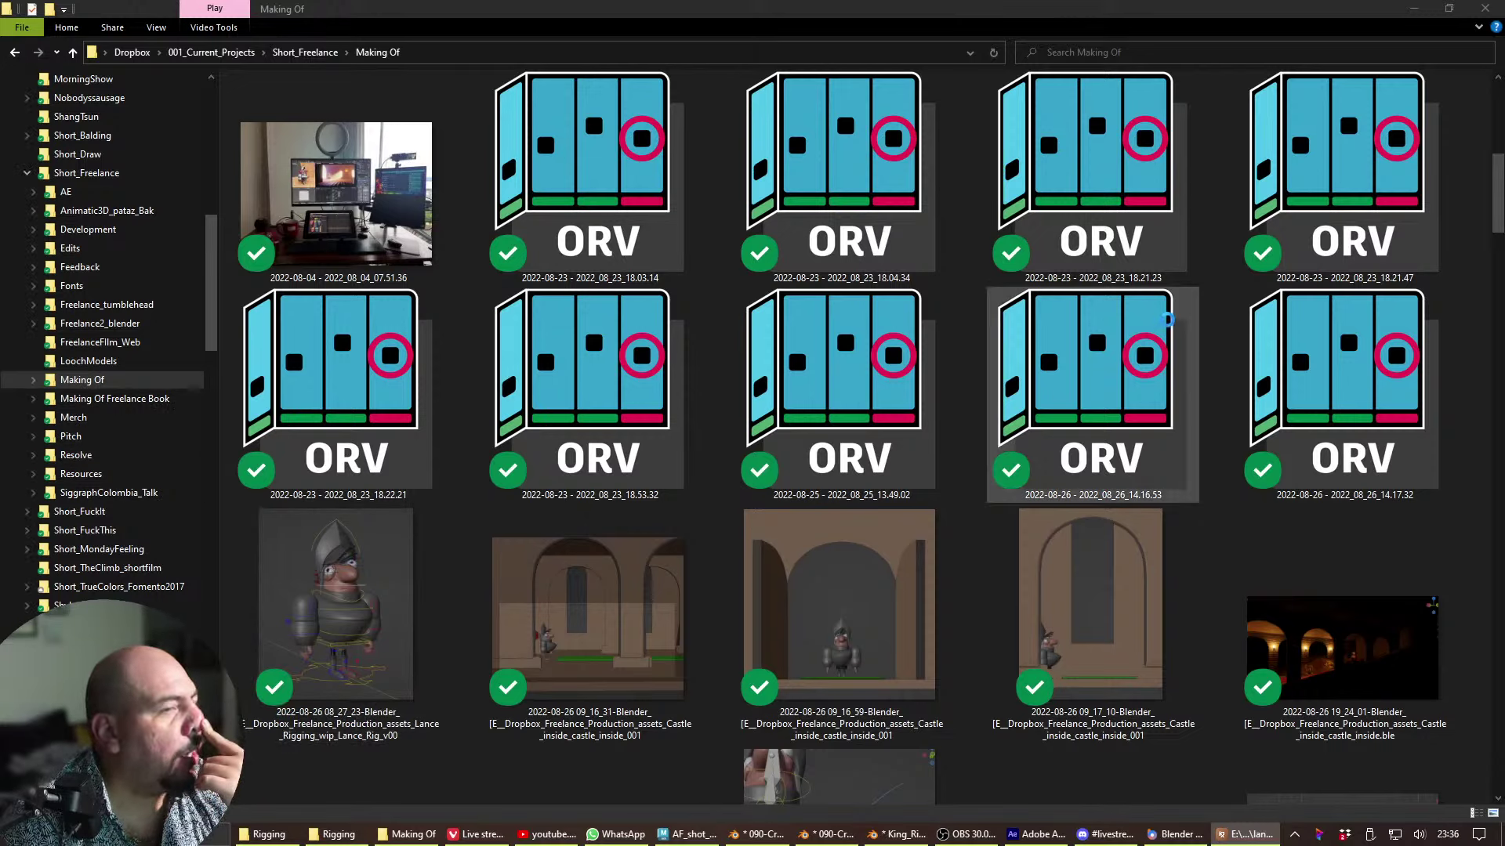
pyautogui.hotkey('alt', 'Tab')
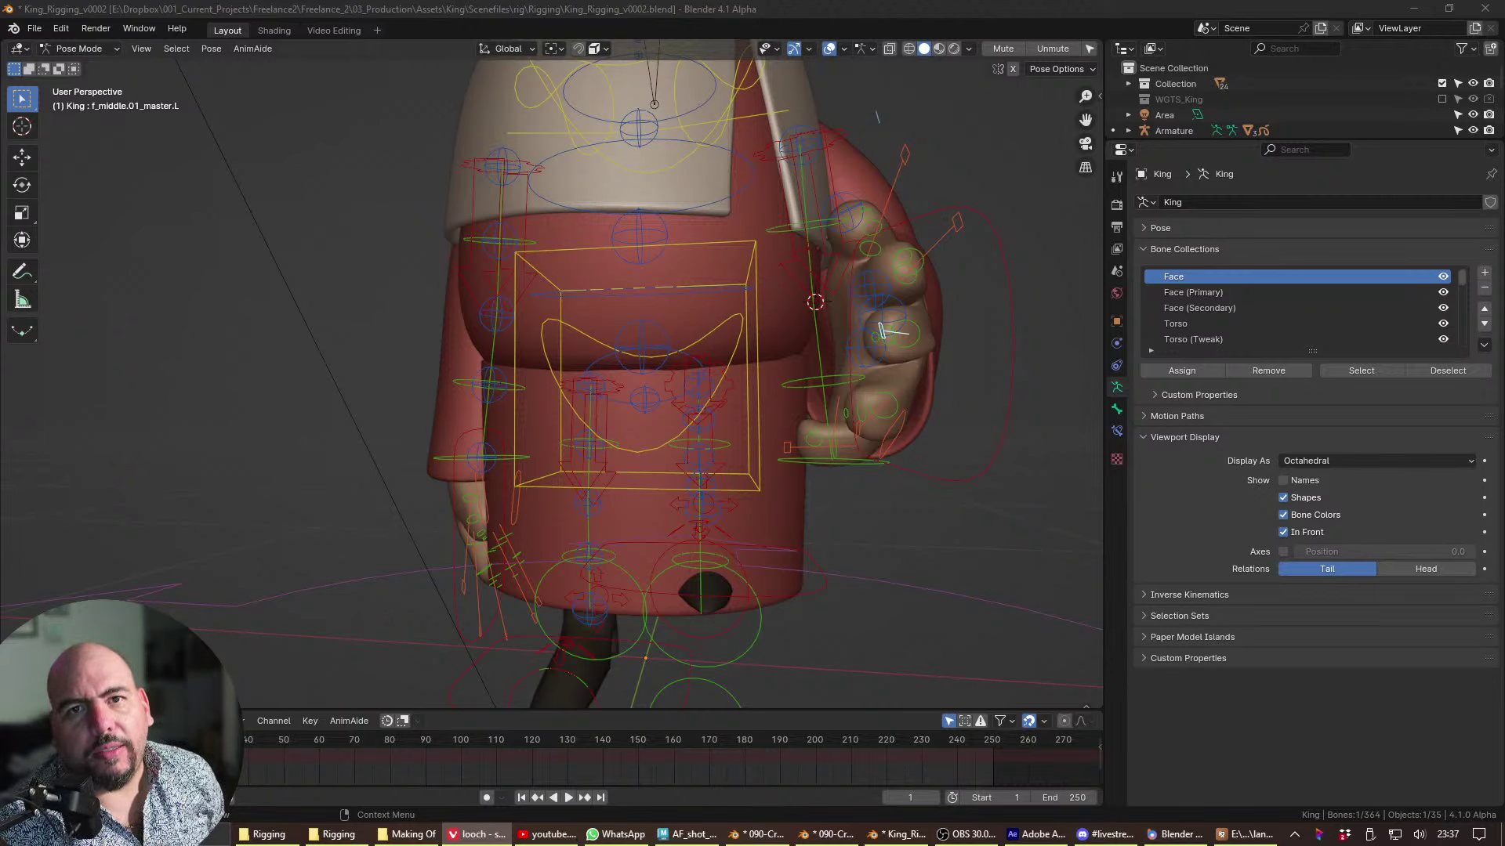
# - Open Instagram from the browser's start page, maximize the window and show the account's own profile with the Freelance film posts
pyautogui.click(592, 834)
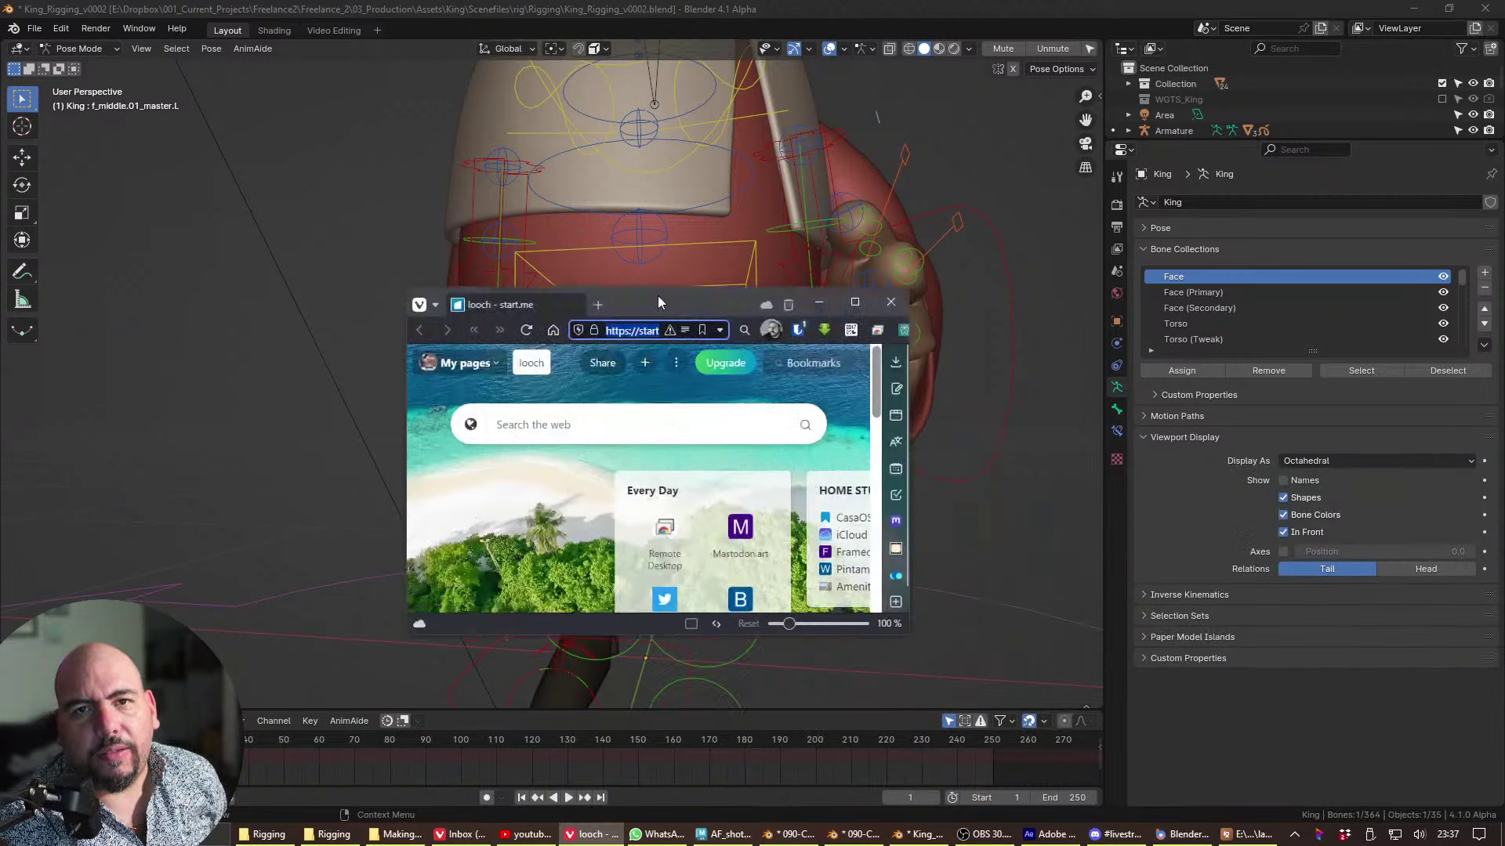
pyautogui.scroll(-4, 474, 275)
pyautogui.click(581, 265)
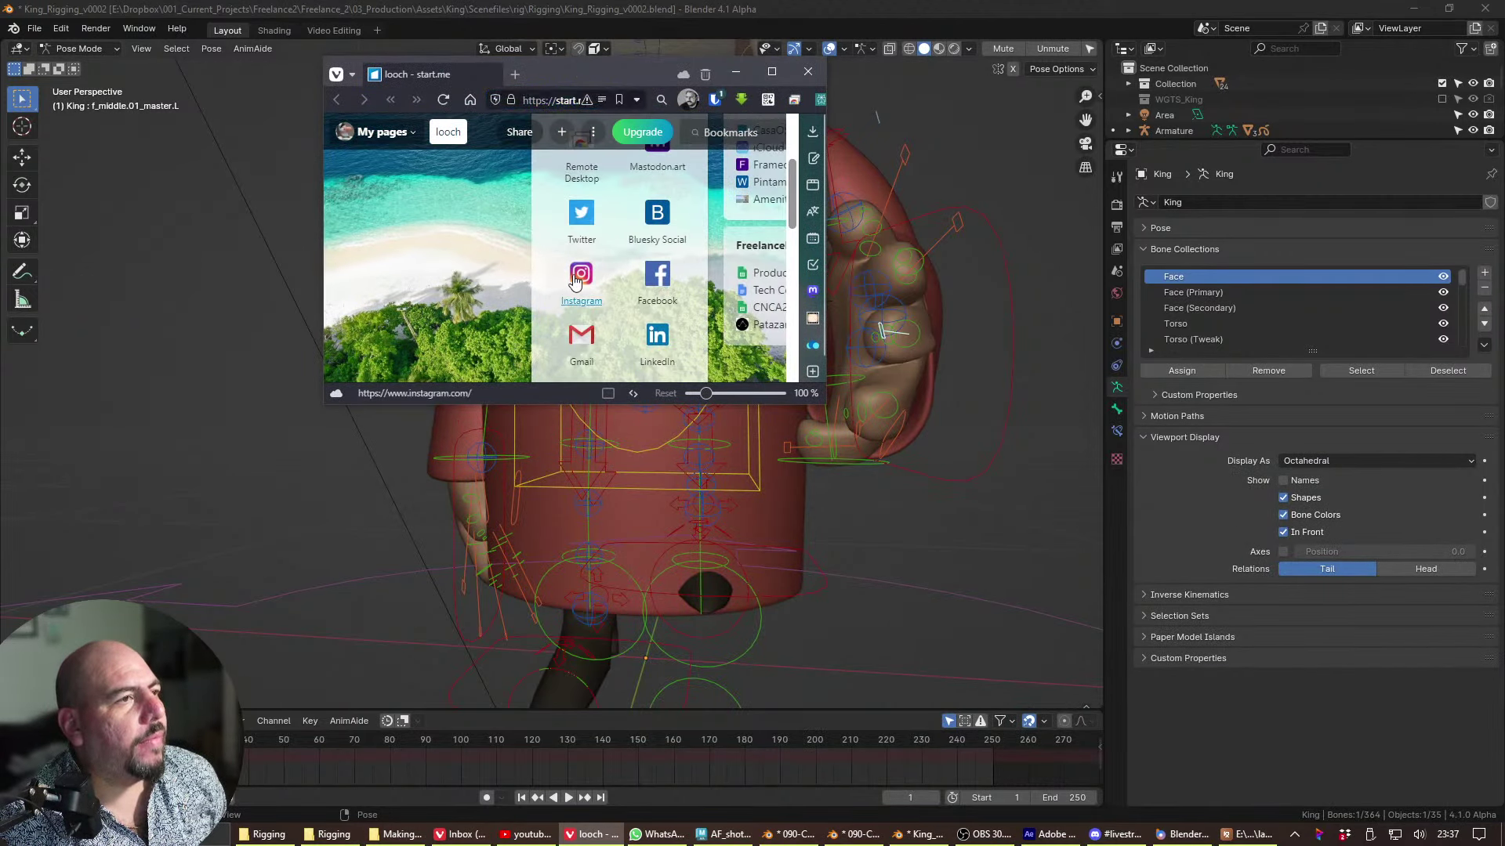
pyautogui.click(772, 71)
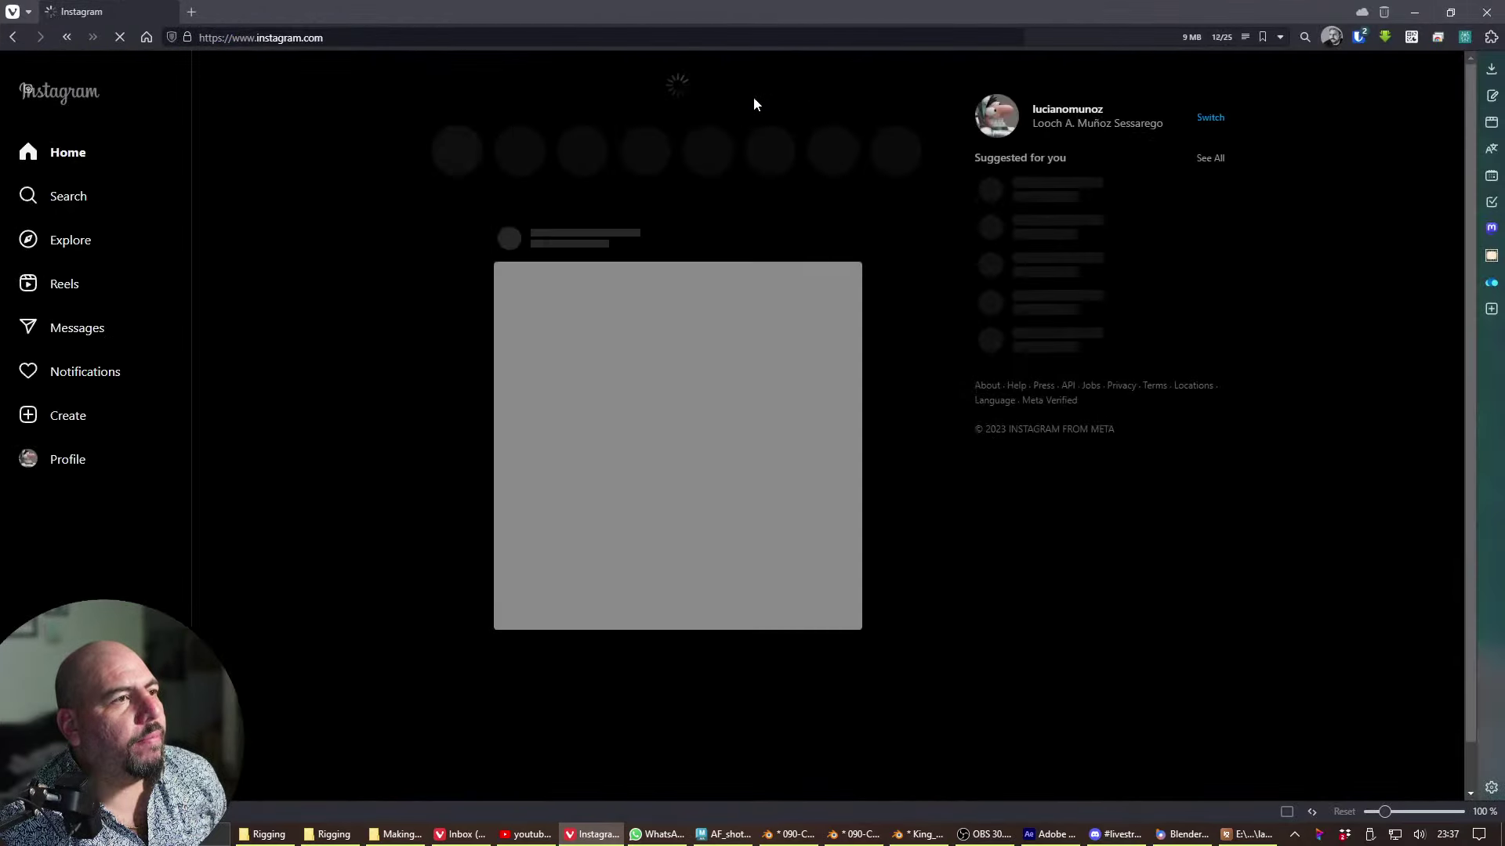
pyautogui.click(1078, 110)
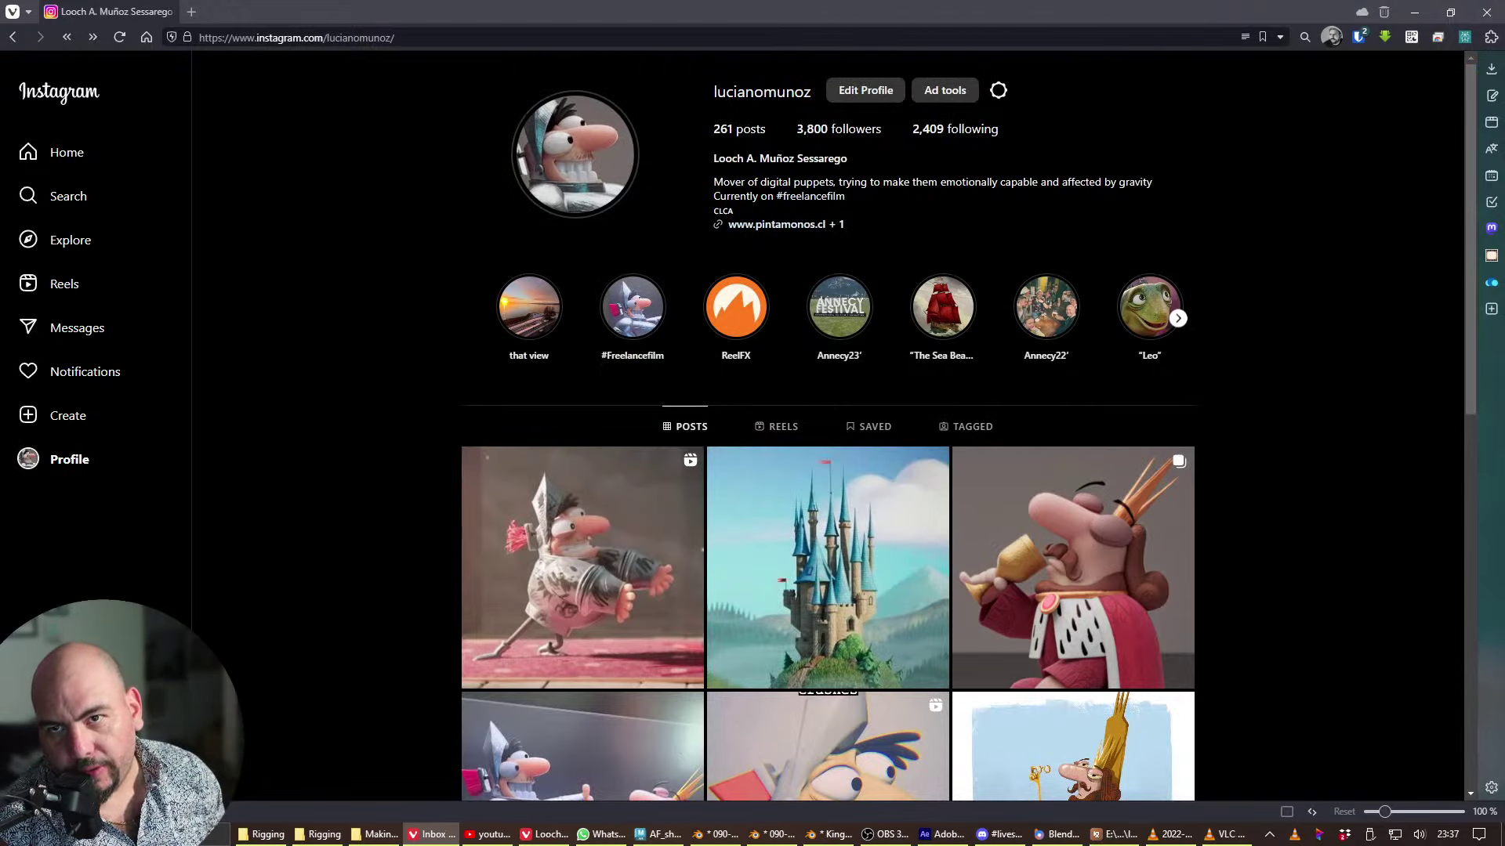
pyautogui.hotkey('alt', 'Tab')
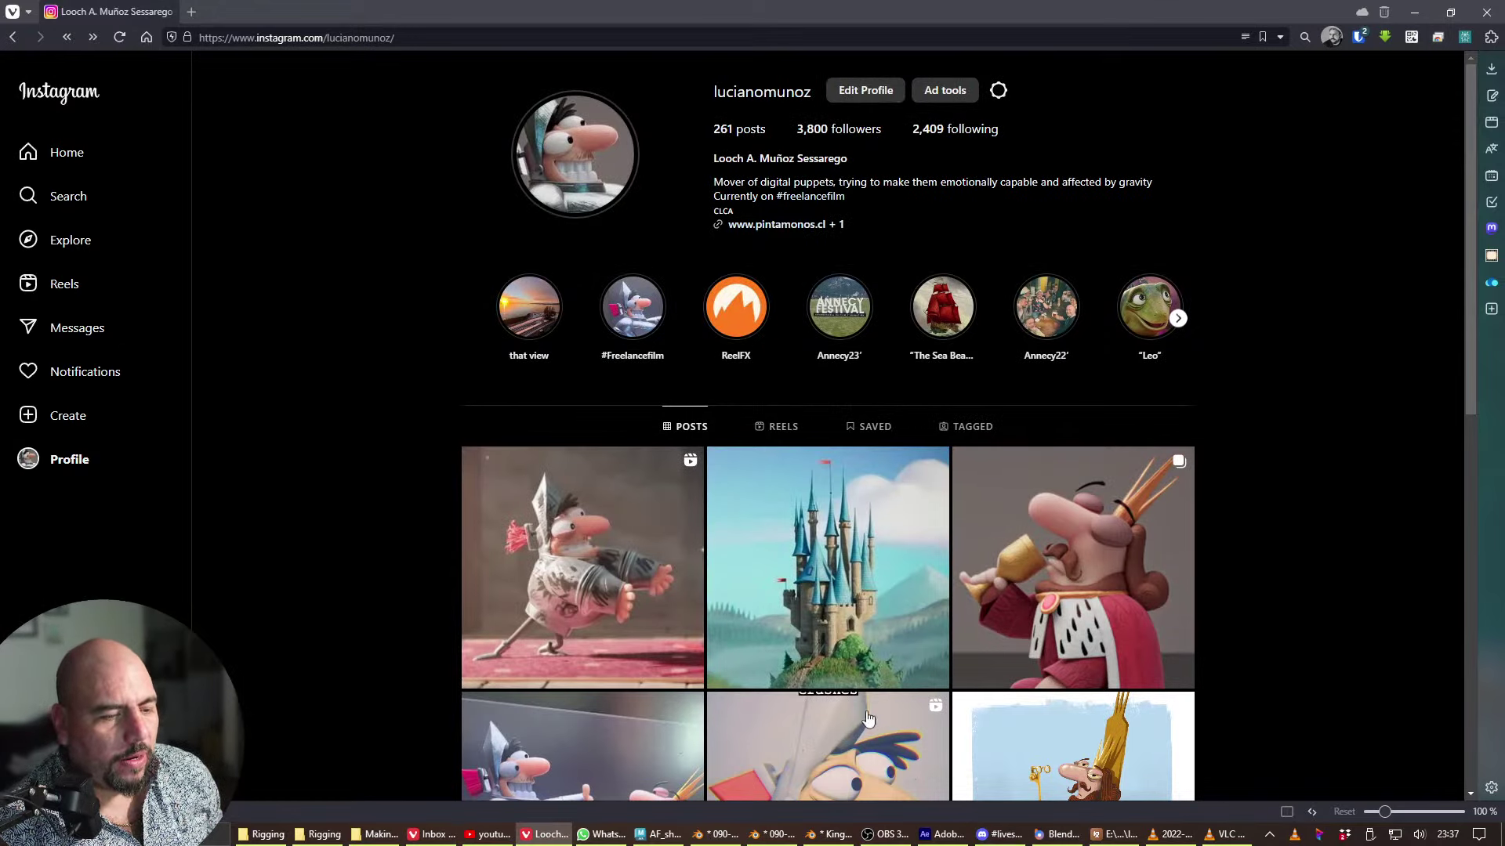
pyautogui.hotkey('alt', 'Tab')
pyautogui.click(1150, 634)
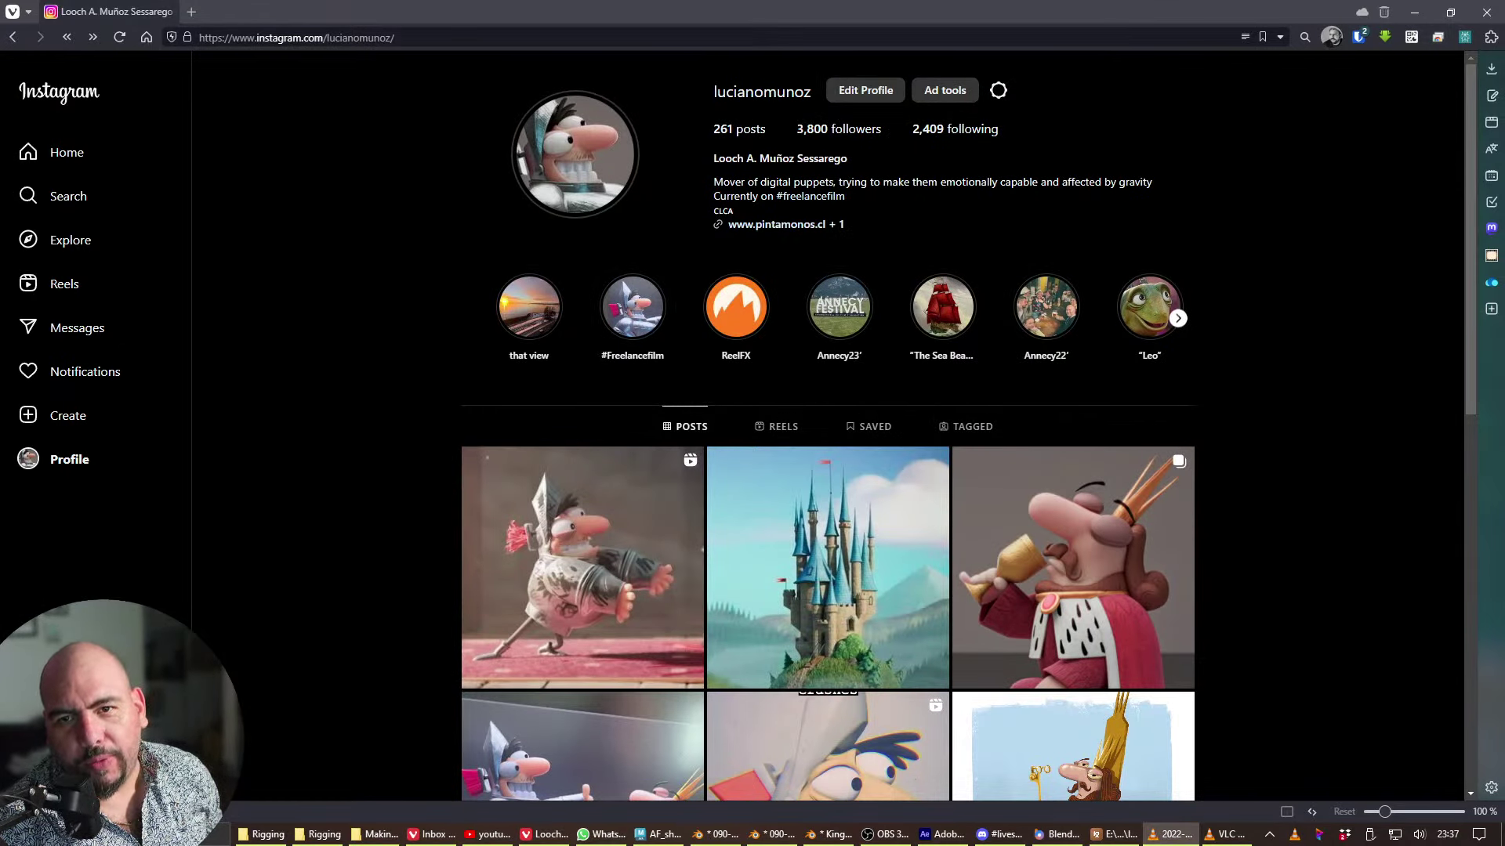
pyautogui.doubleClick(478, 206)
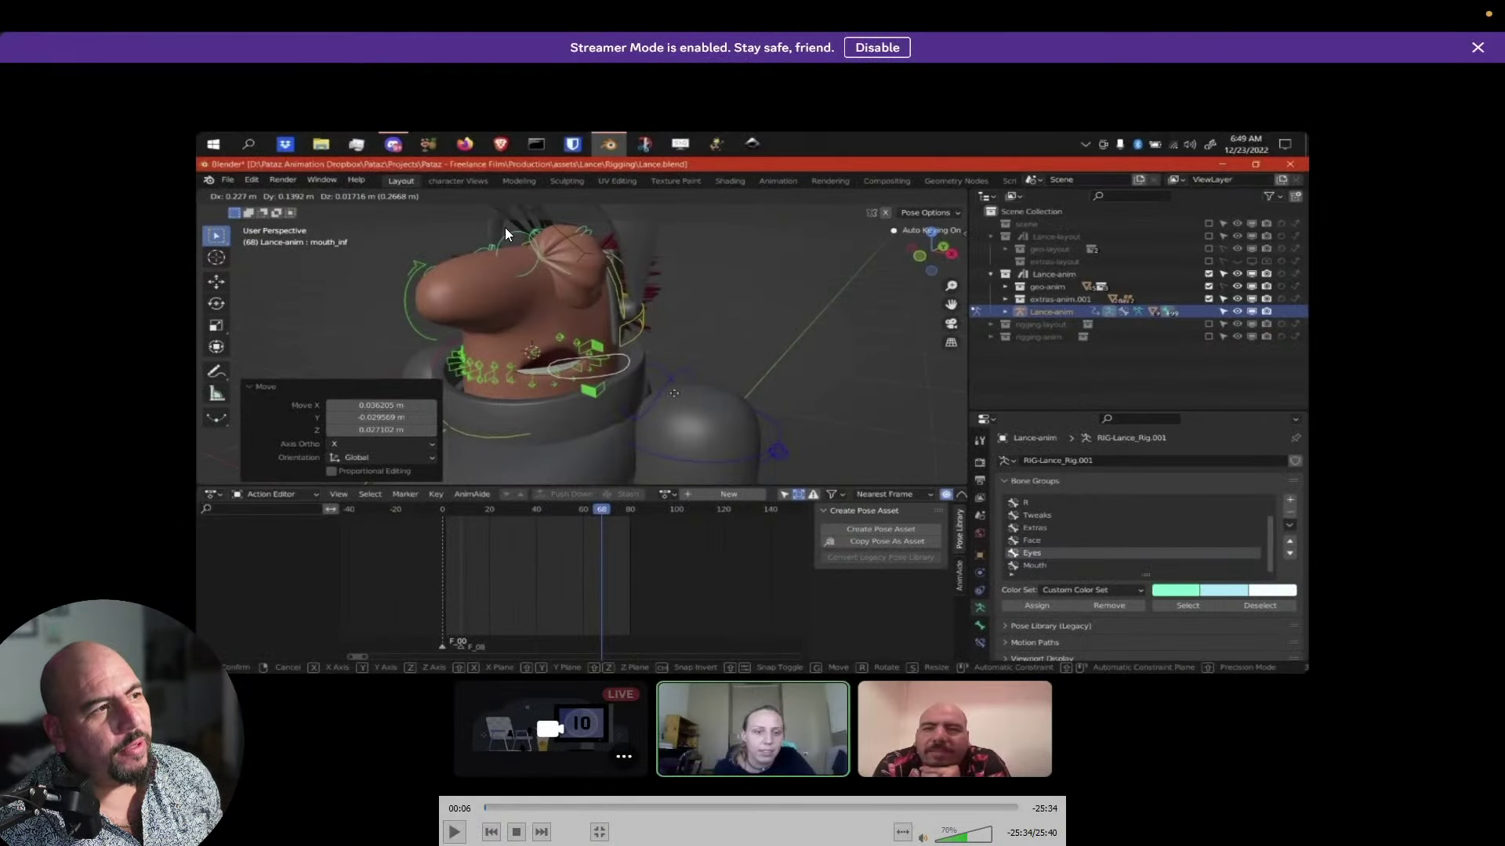
pyautogui.press('space')
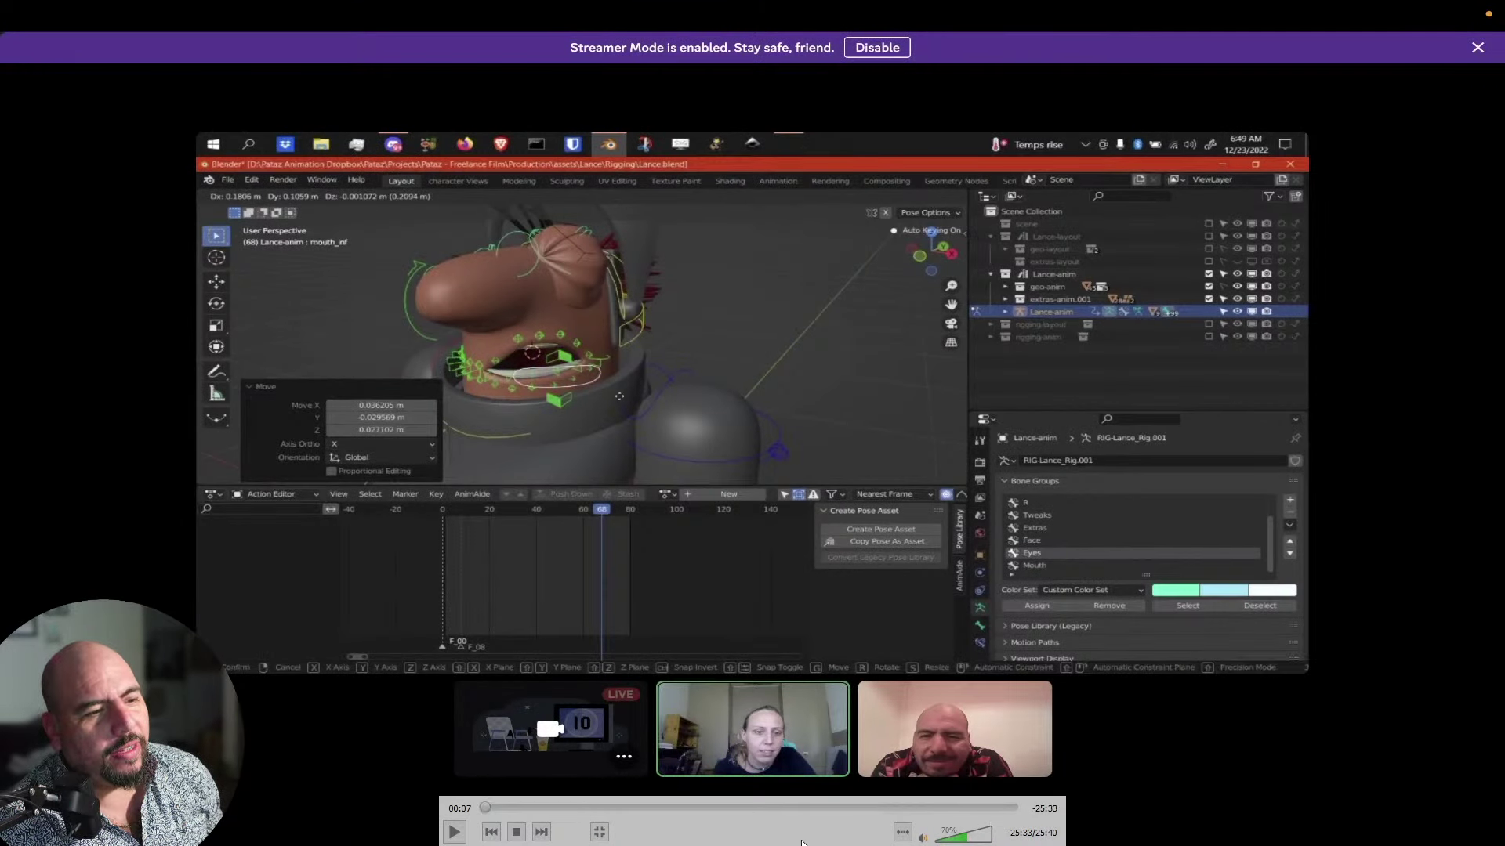
pyautogui.press('space')
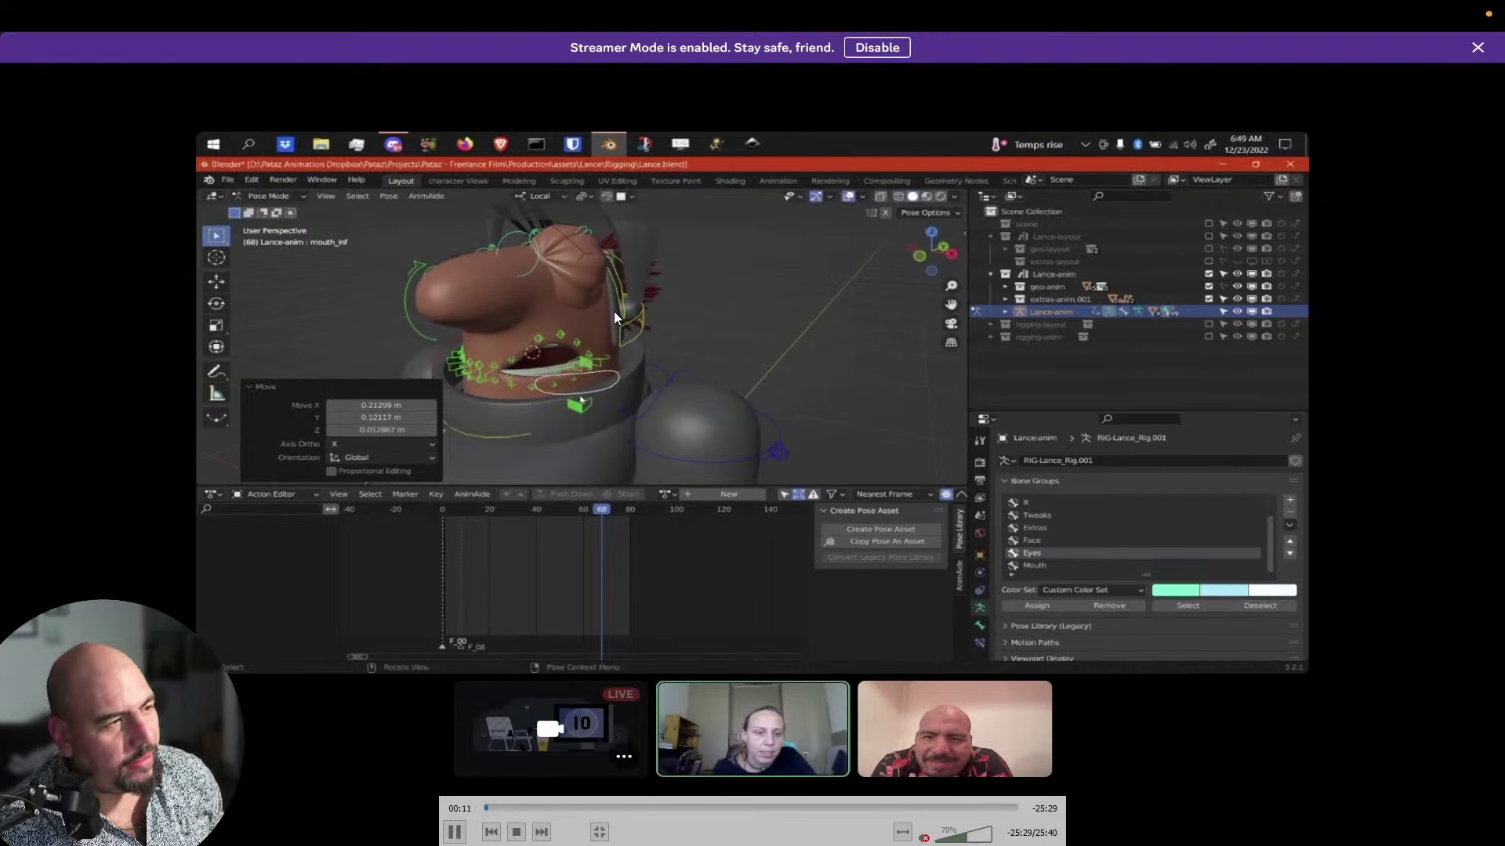
pyautogui.press('space')
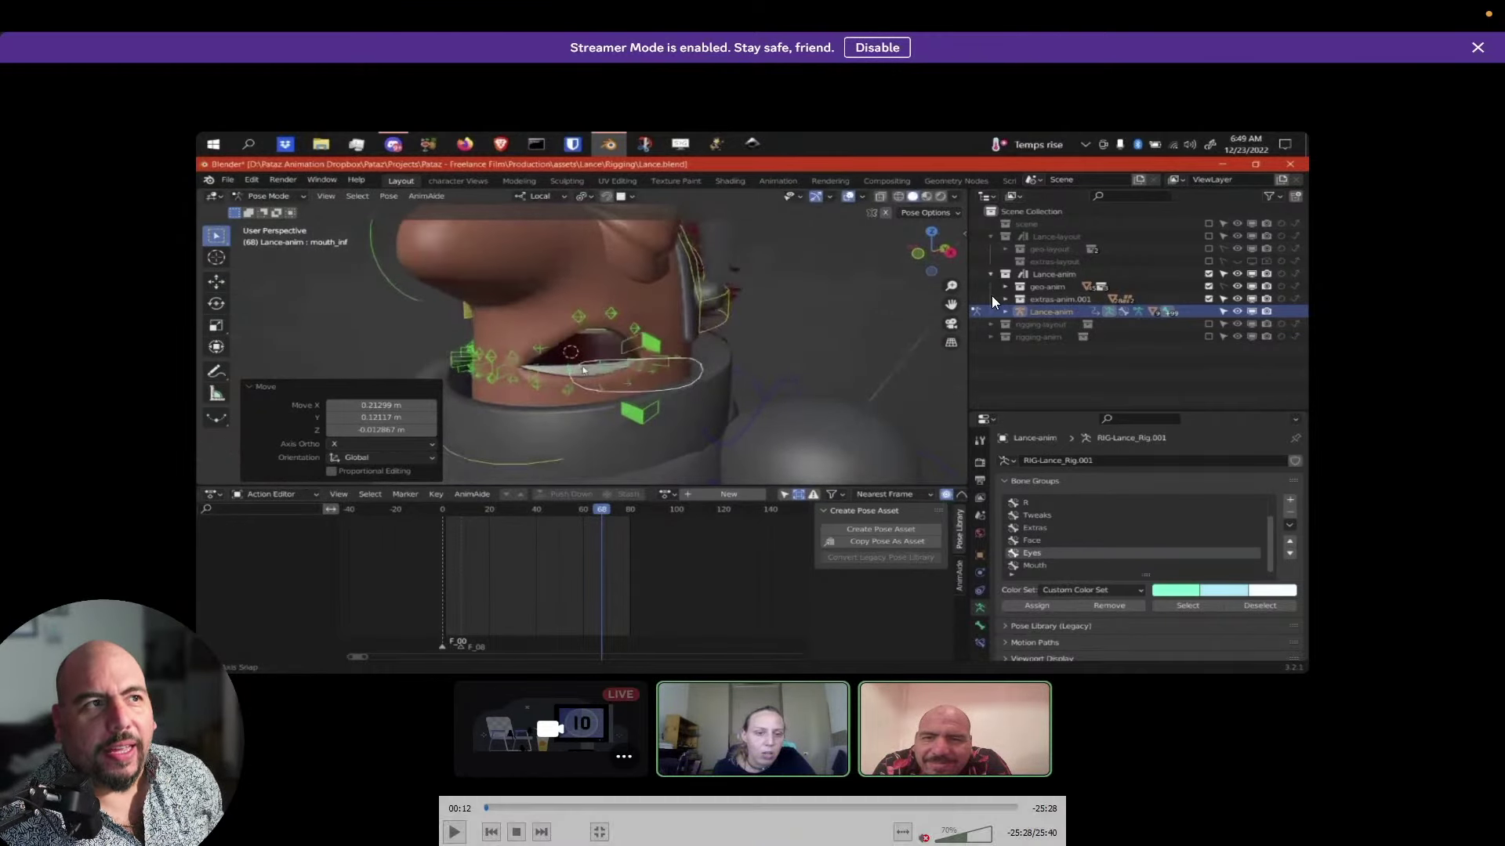
pyautogui.doubleClick(972, 210)
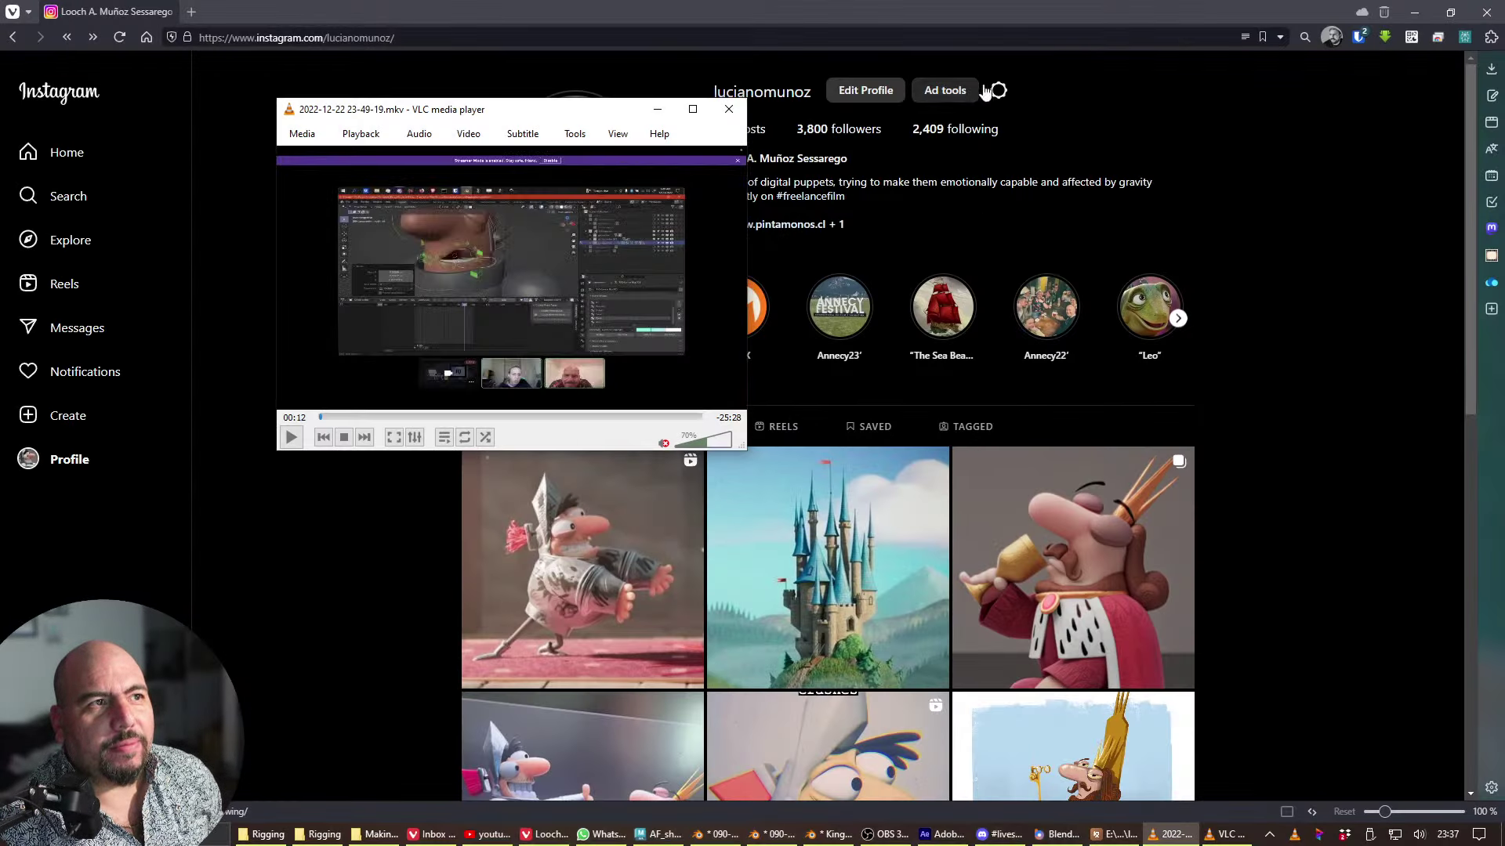
pyautogui.click(728, 110)
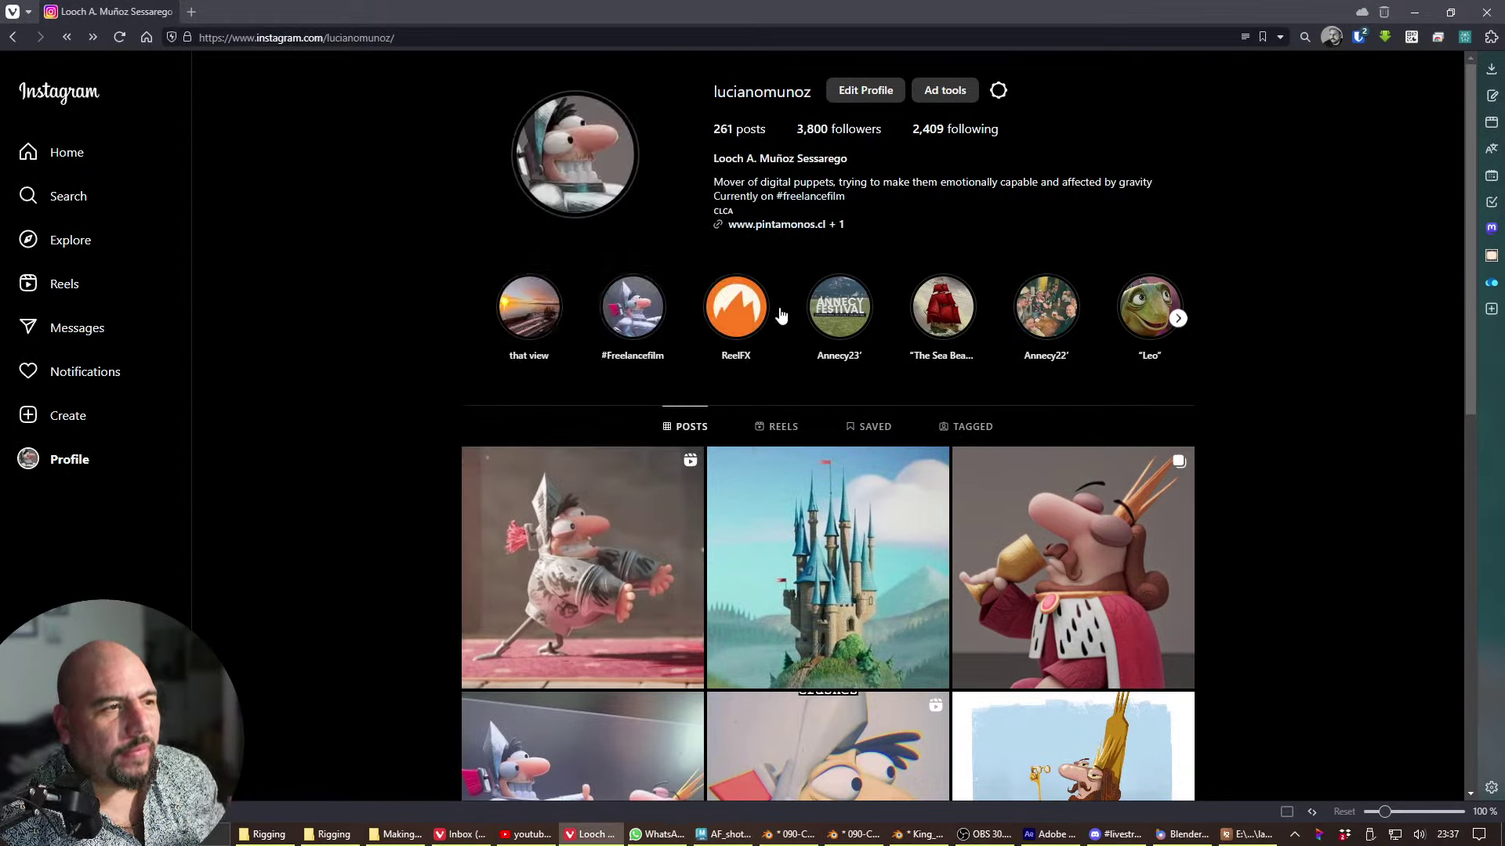
# - Browse the profile's older Freelance film posts and view the rough morning animation test of the horse rider
pyautogui.scroll(-4, 675, 541)
pyautogui.scroll(-5, 676, 540)
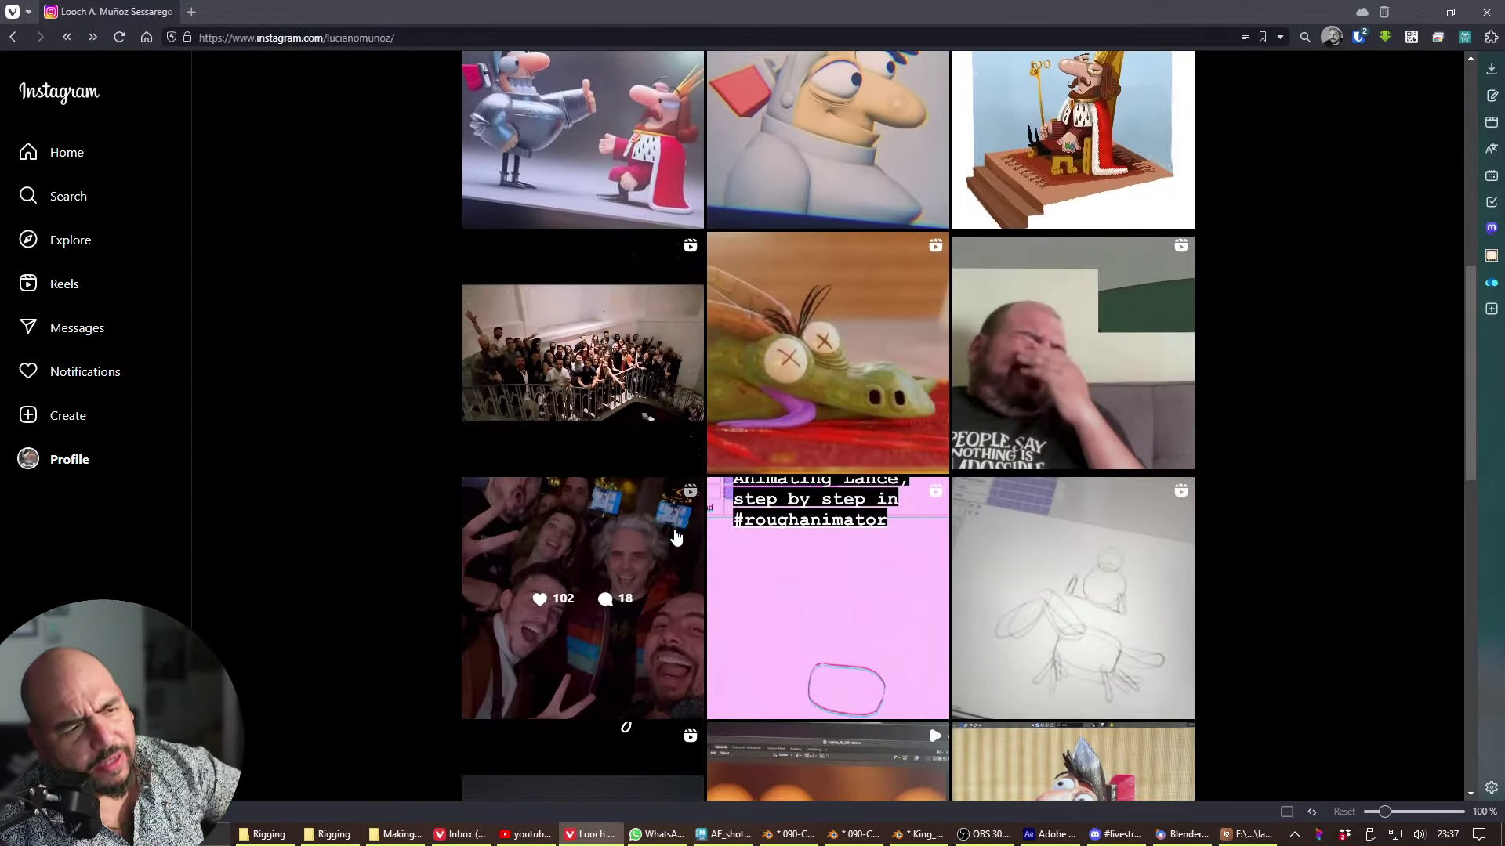
pyautogui.scroll(-2, 662, 526)
pyautogui.scroll(-6, 660, 525)
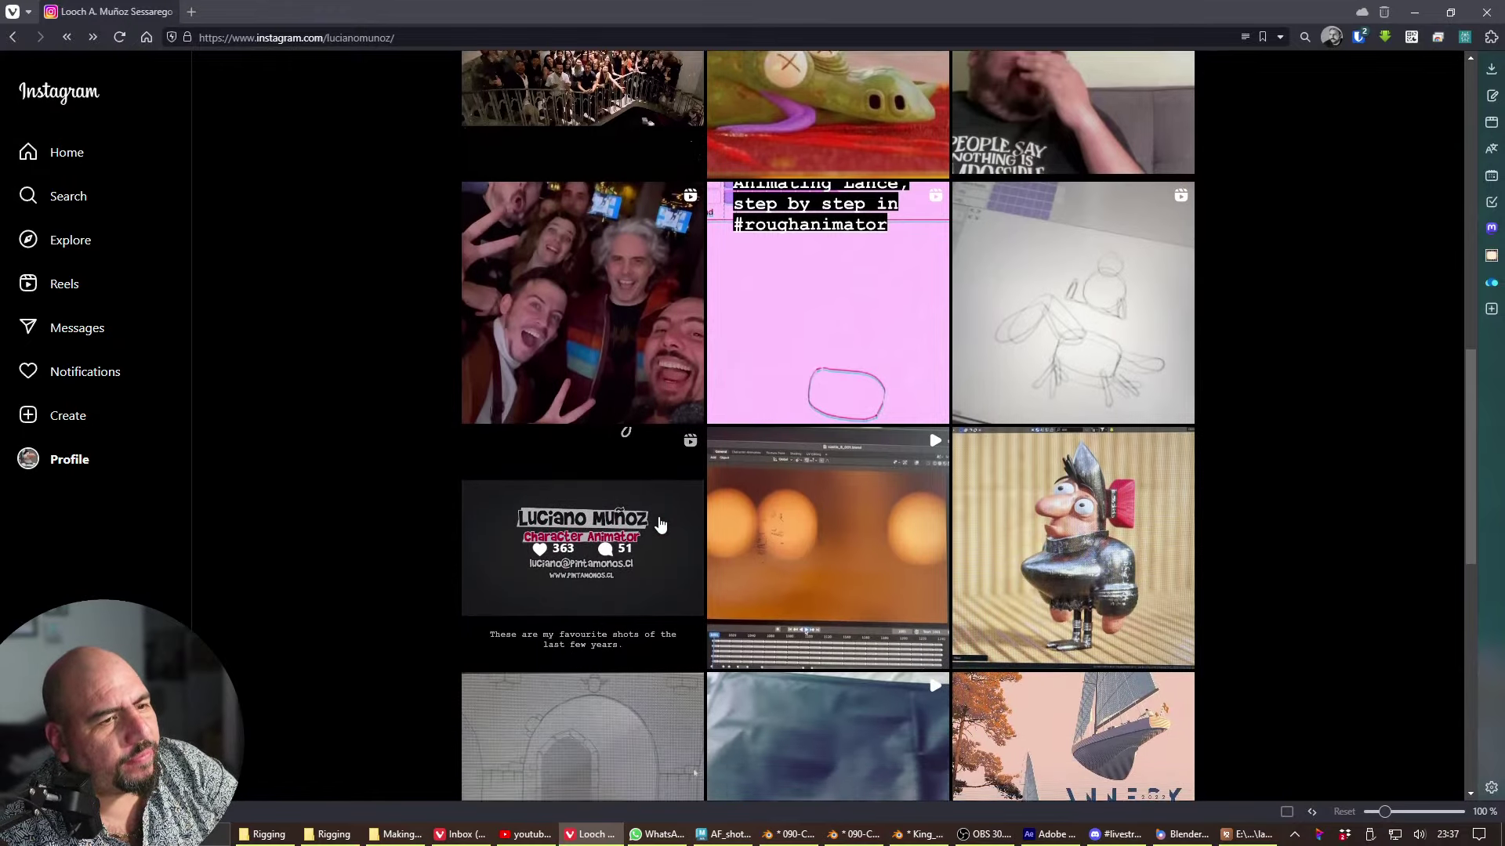
pyautogui.scroll(-10, 659, 525)
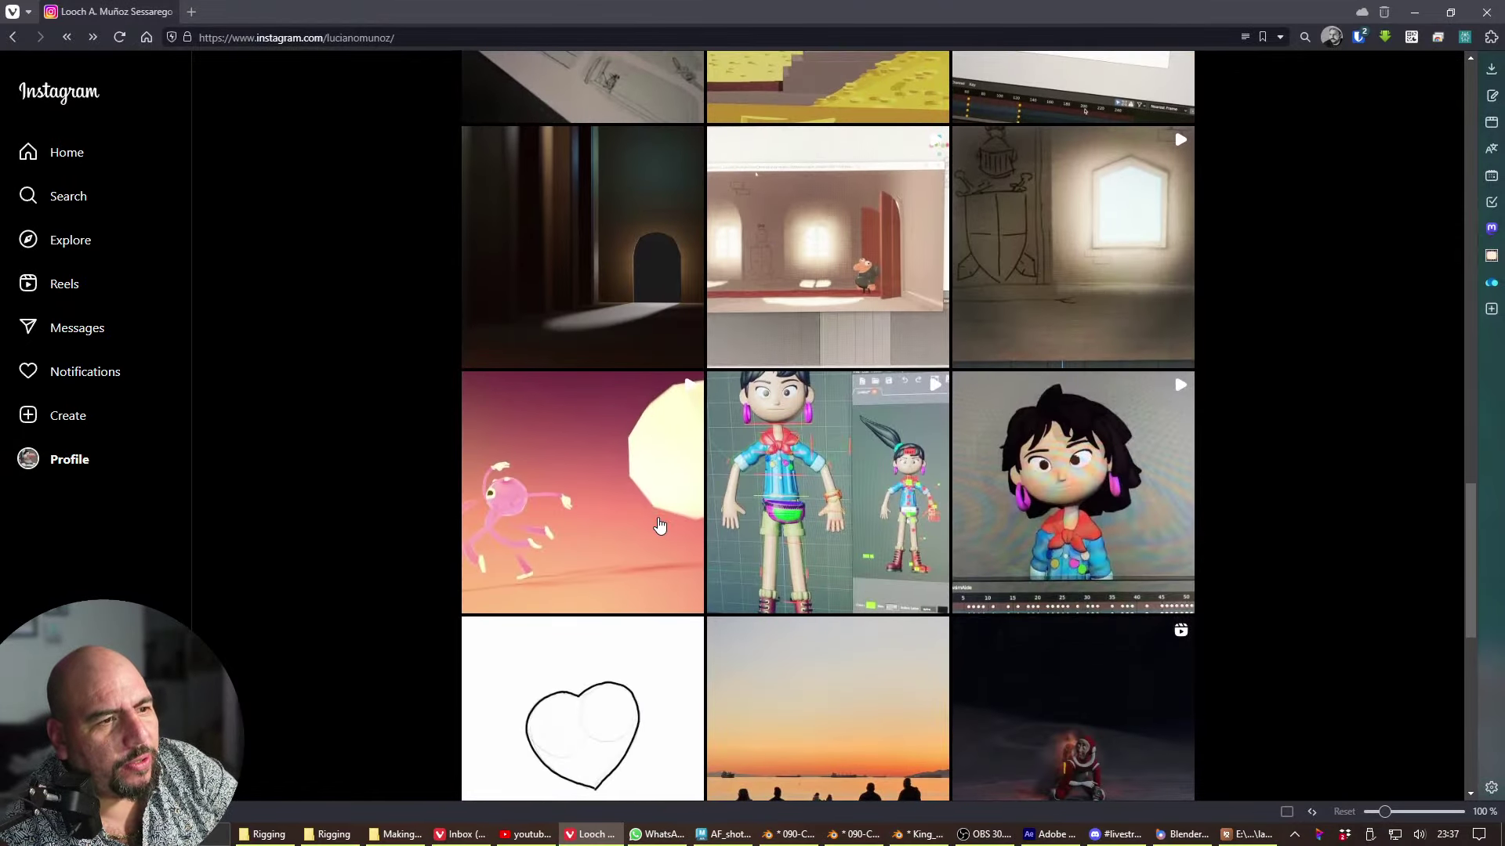
pyautogui.scroll(12, 659, 525)
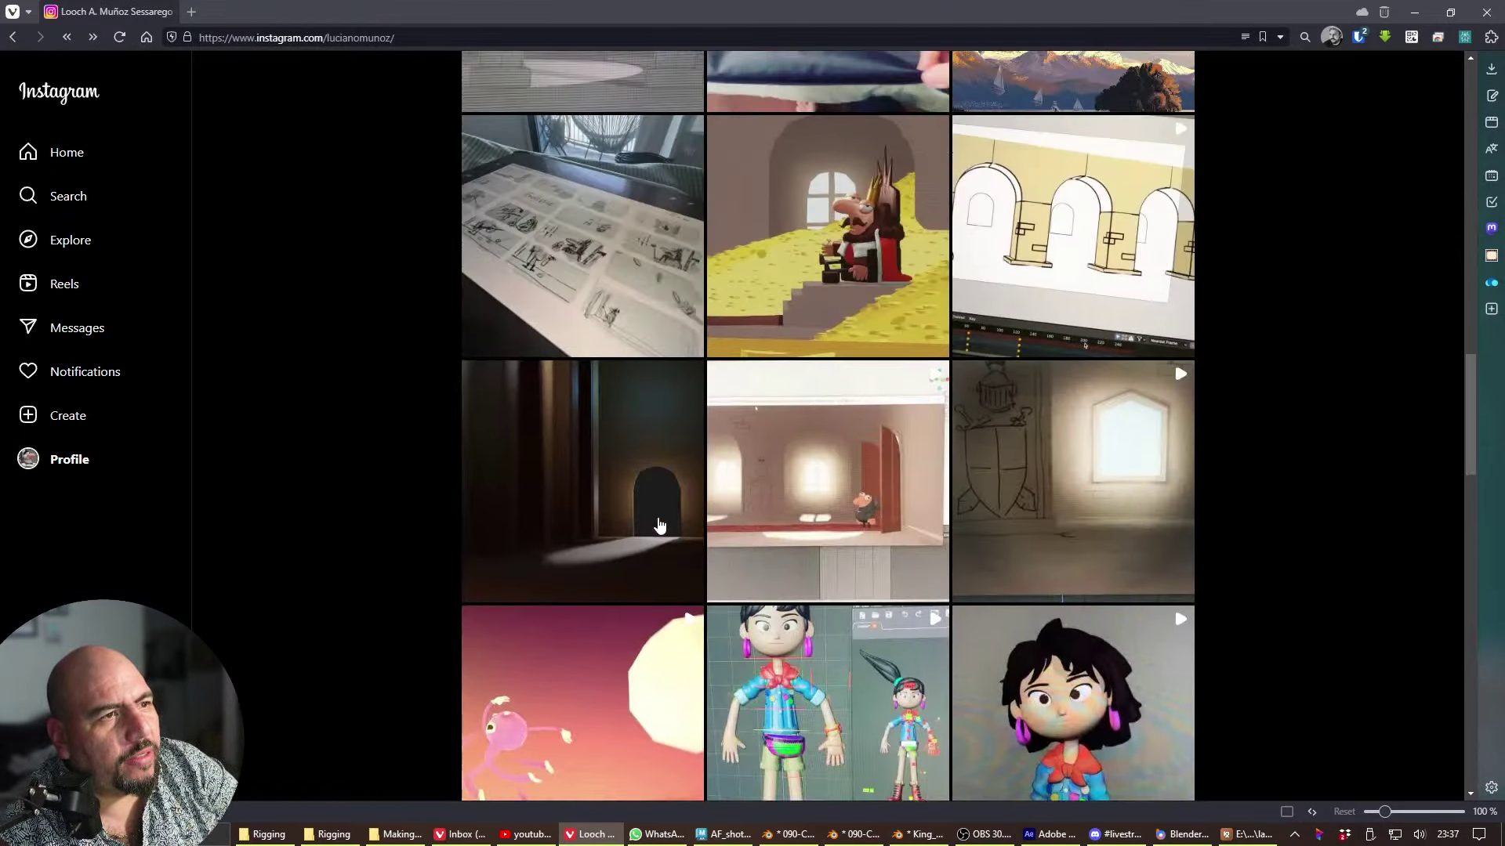
pyautogui.scroll(2, 659, 525)
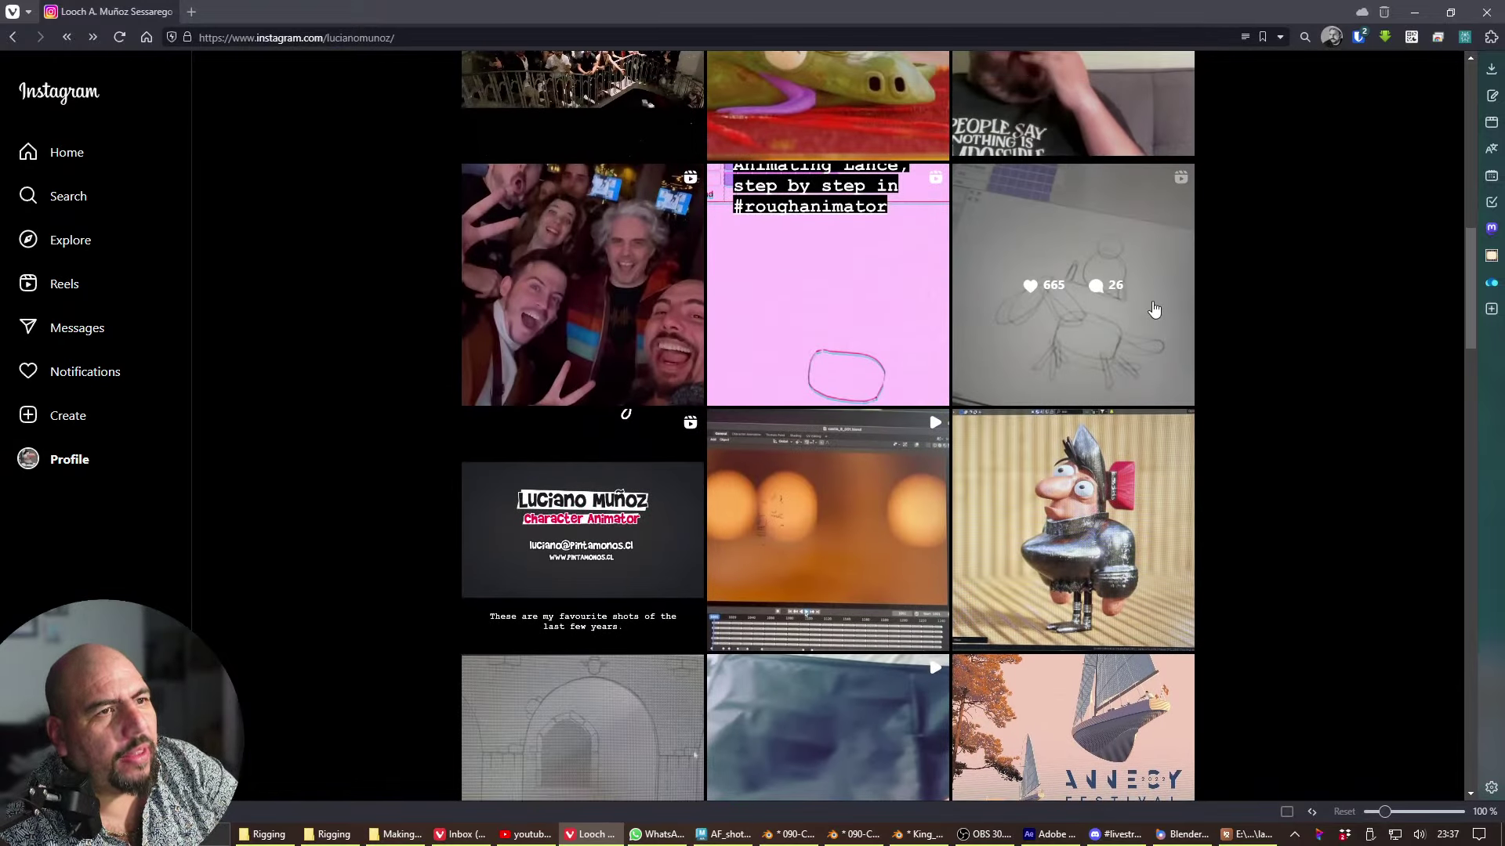
pyautogui.click(1116, 338)
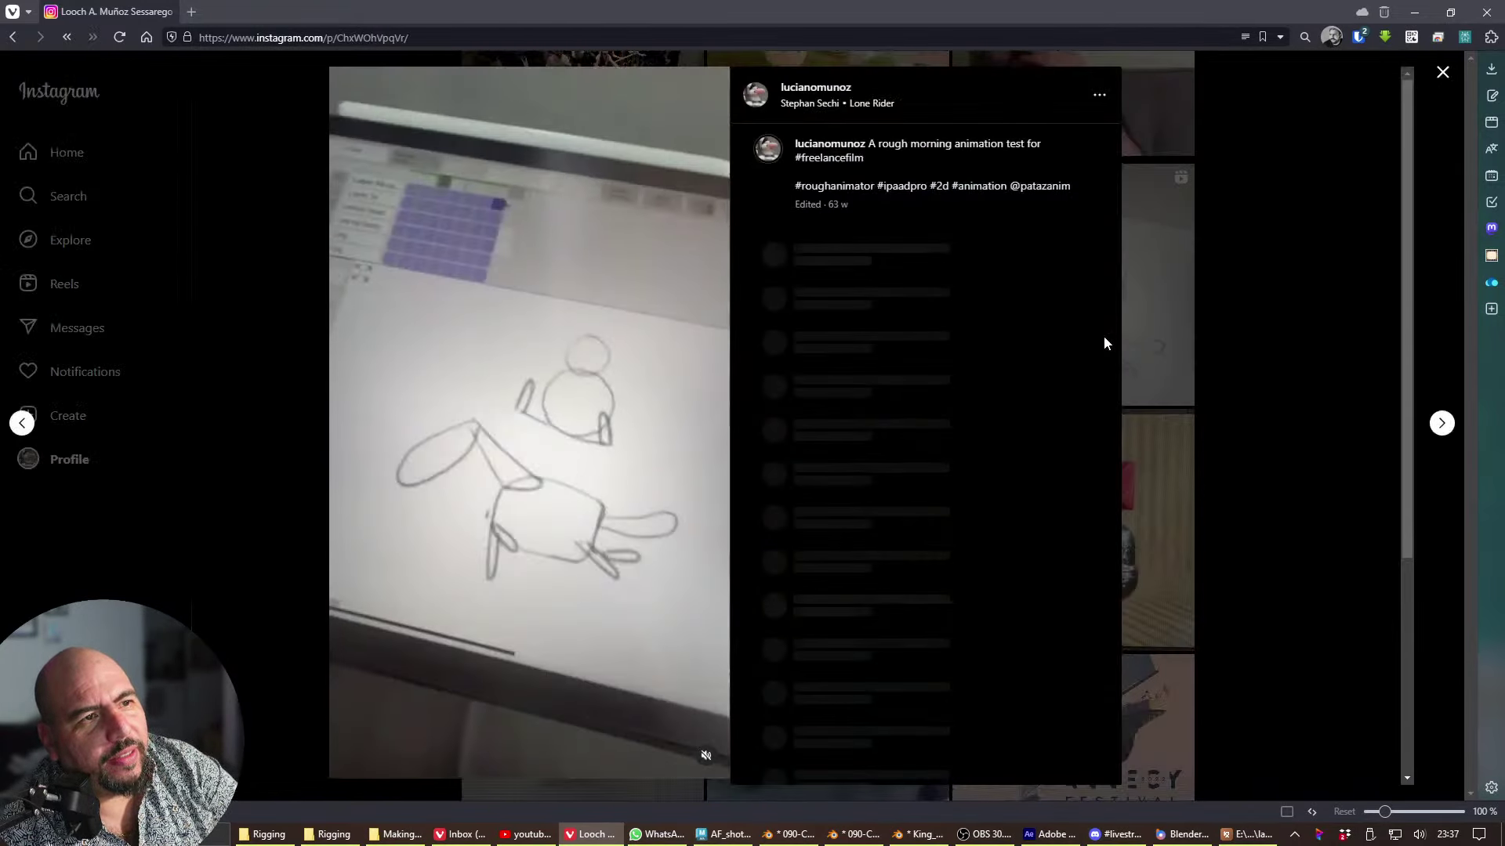
pyautogui.click(1244, 355)
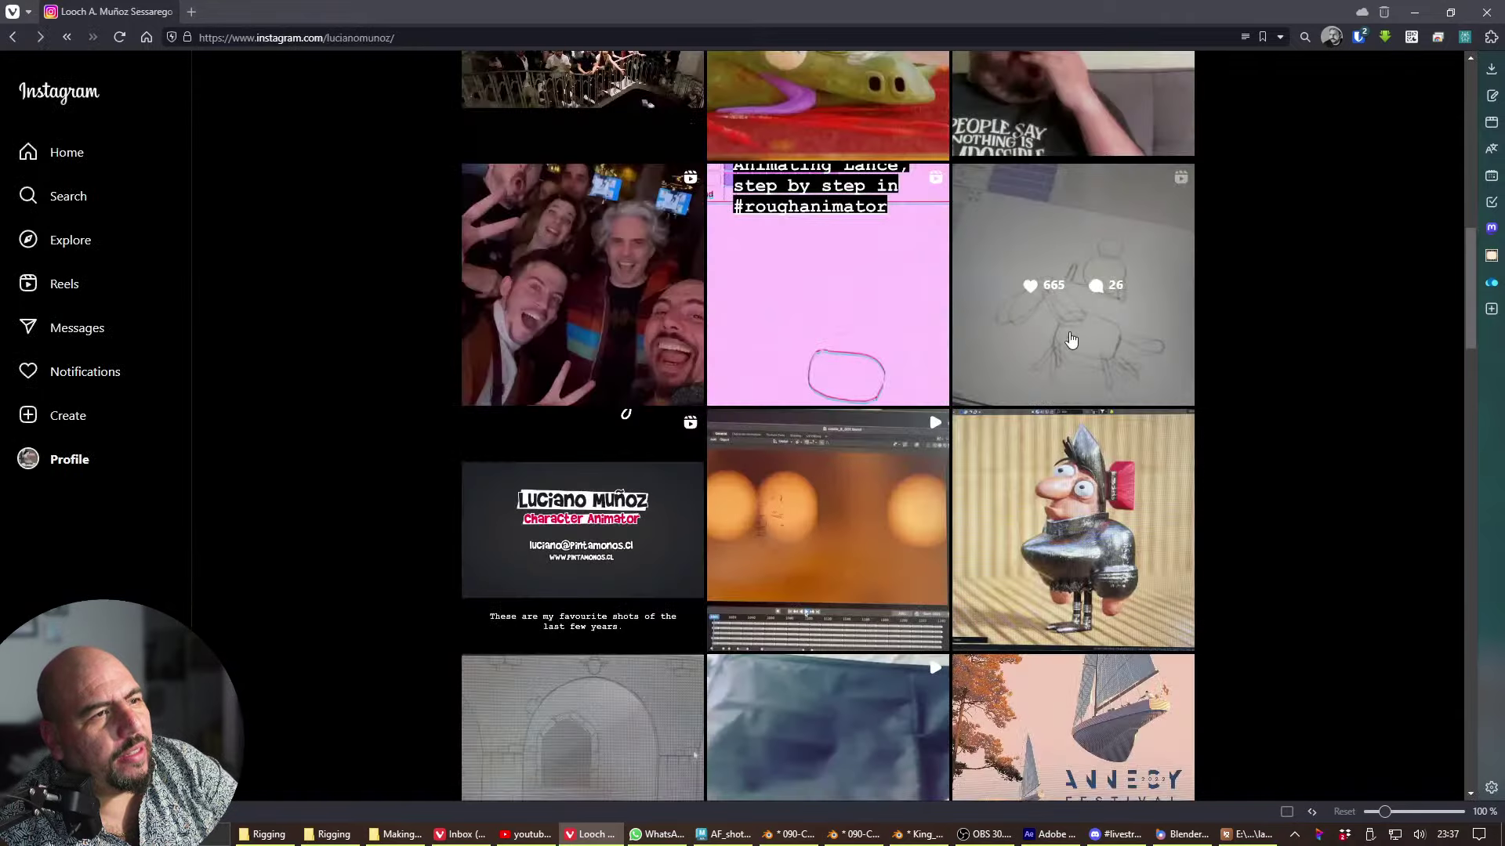
# - Open the "Animating Lance, step by step in #roughanimator" post and switch to the YouTube window while it plays
pyautogui.click(888, 308)
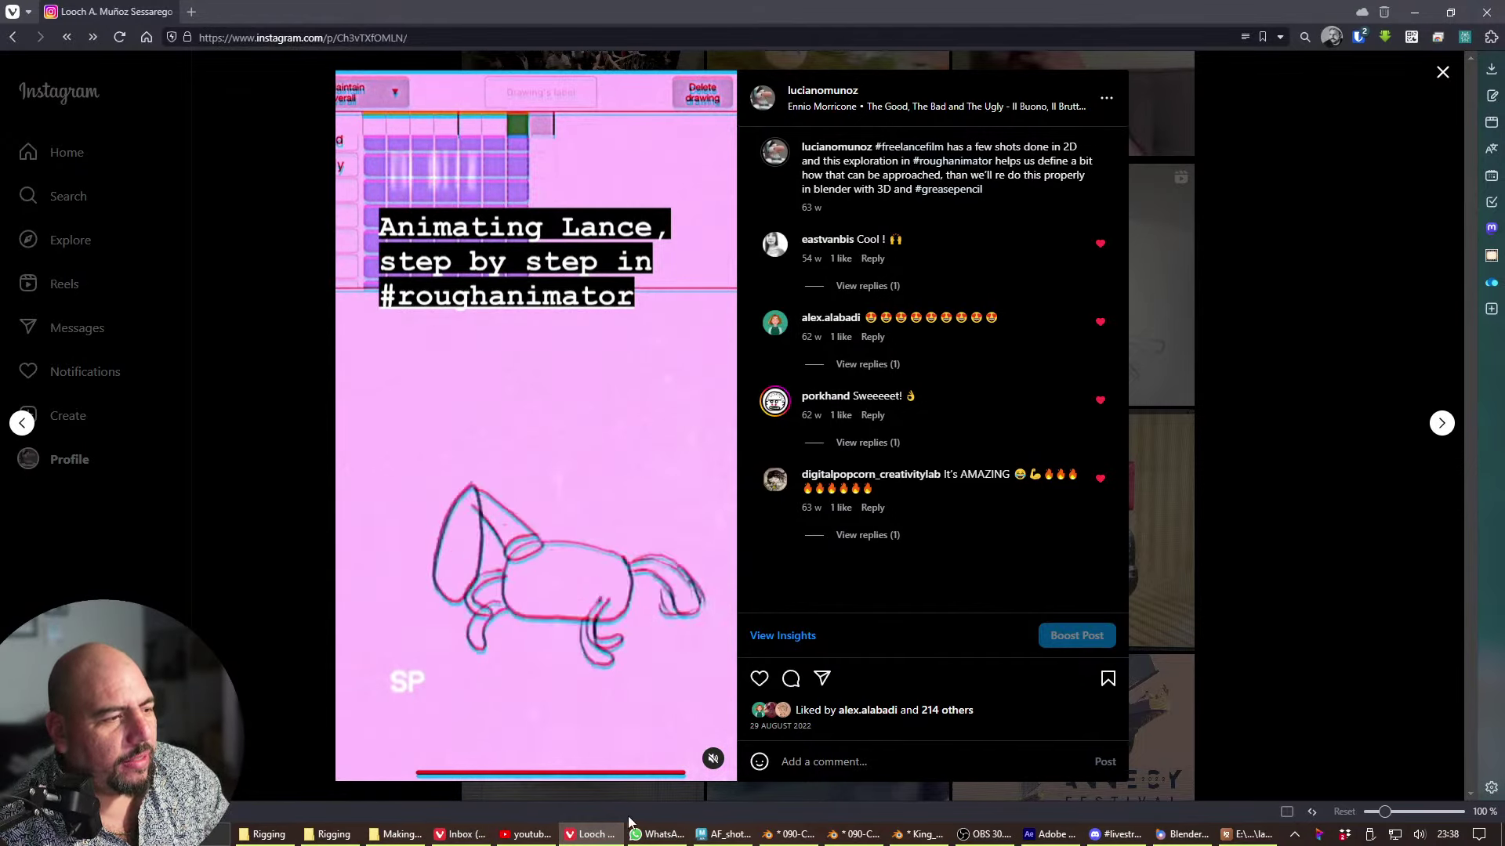
pyautogui.hotkey('alt', 'Tab')
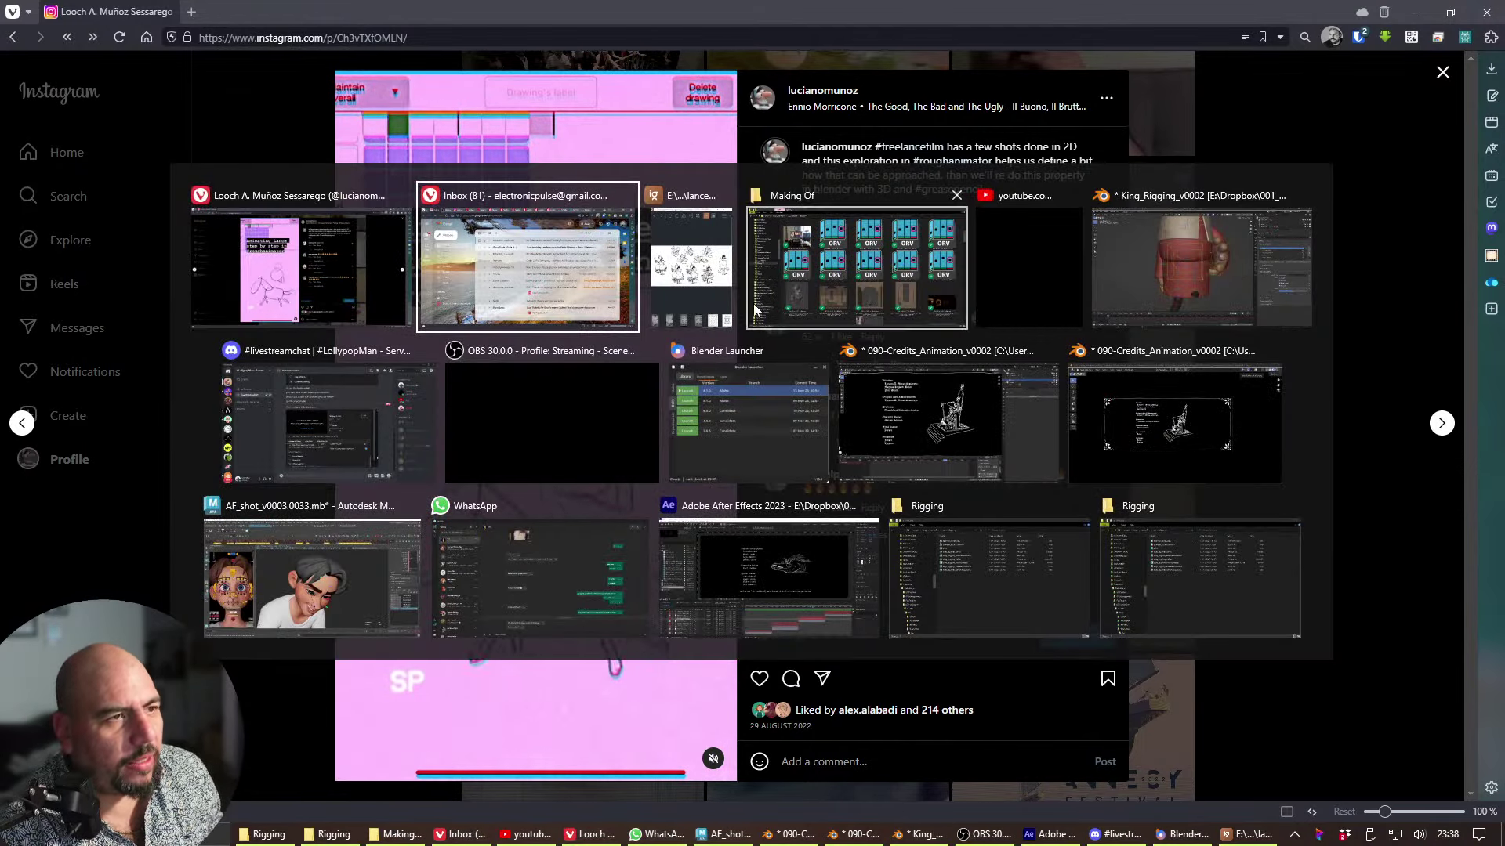
pyautogui.click(1019, 271)
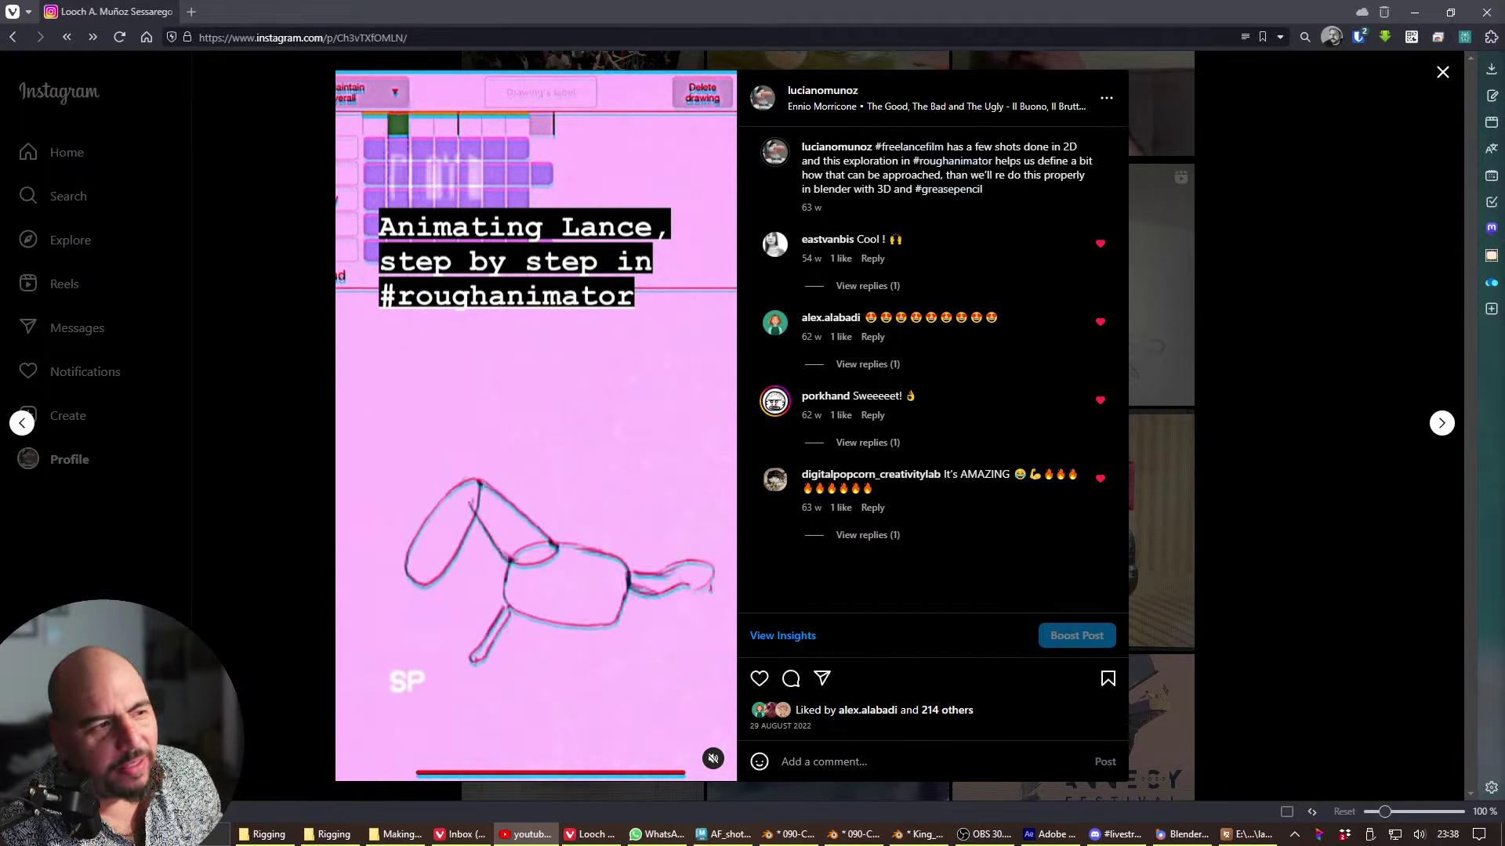
# - Close the step-by-step Lance post and play the rough morning animation test post once more
pyautogui.click(1246, 584)
pyautogui.click(1068, 312)
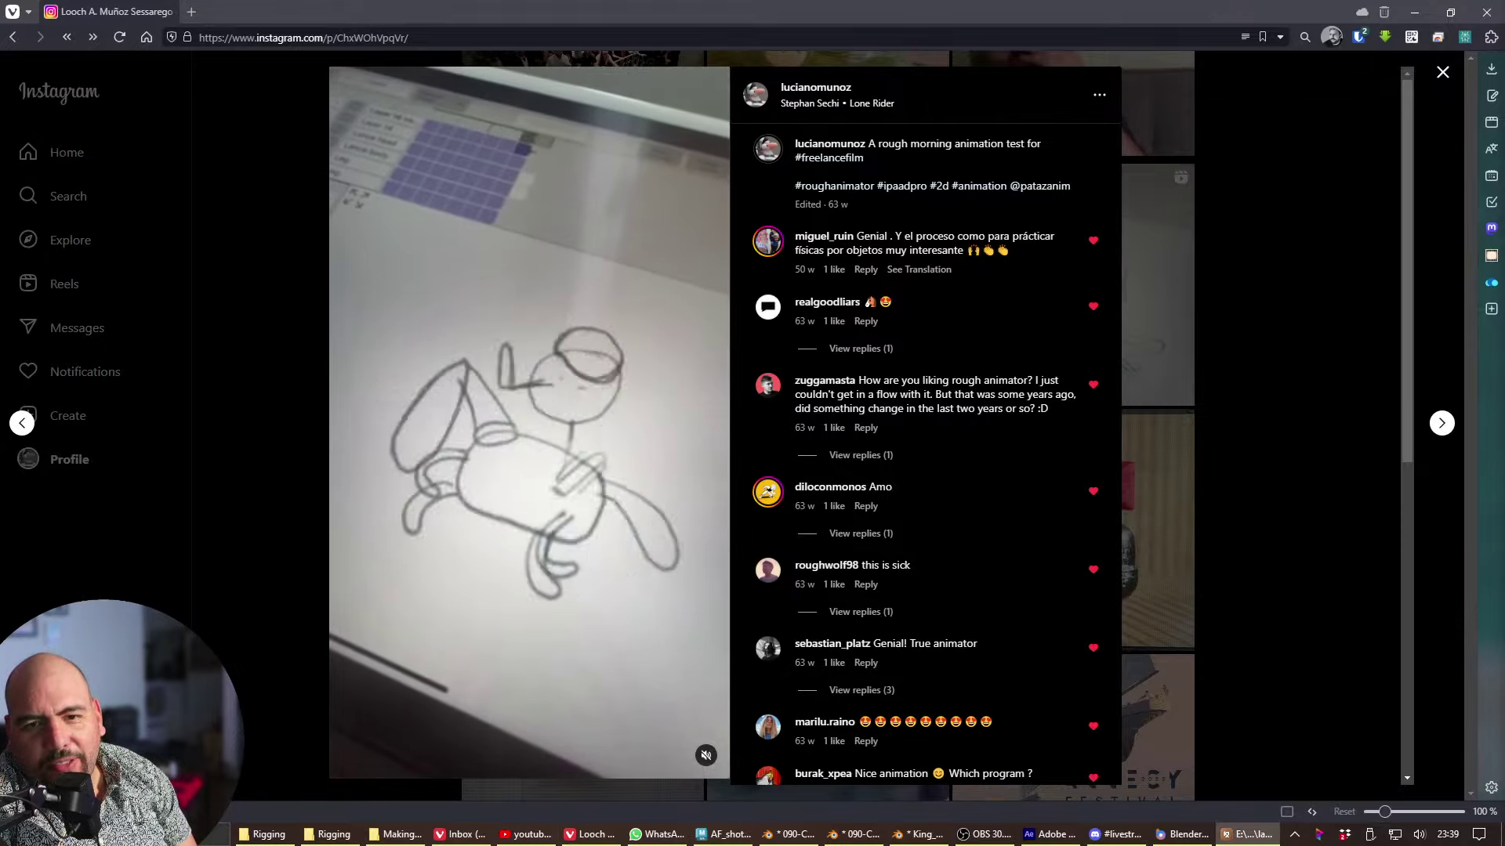
pyautogui.click(1266, 527)
# - Look over the newest King and Lance posts on the profile, close the browser window and return to Blender
pyautogui.scroll(10, 1346, 476)
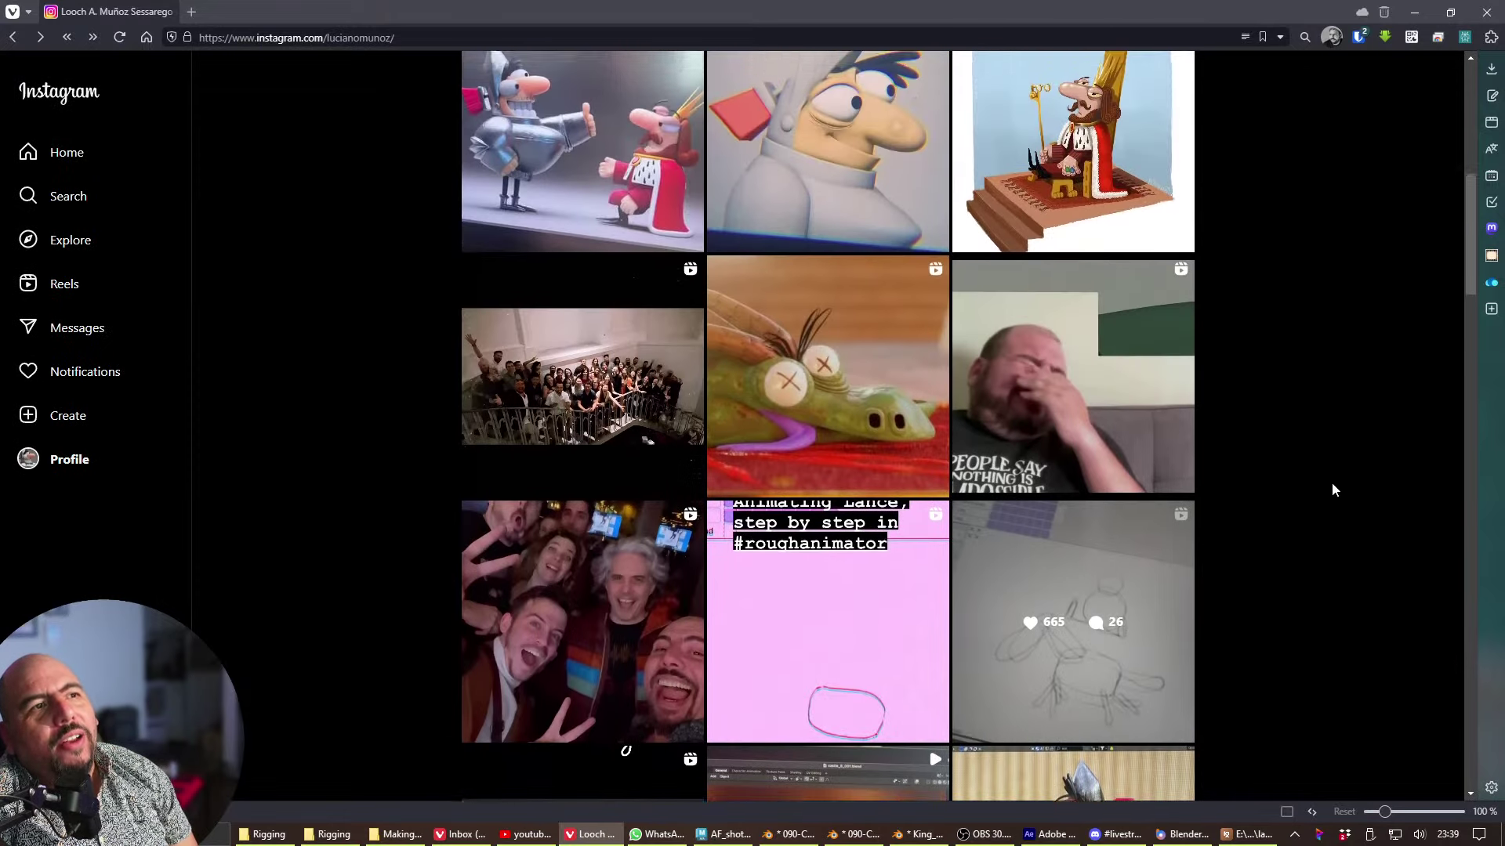
pyautogui.scroll(2, 1327, 503)
pyautogui.scroll(-1, 1327, 503)
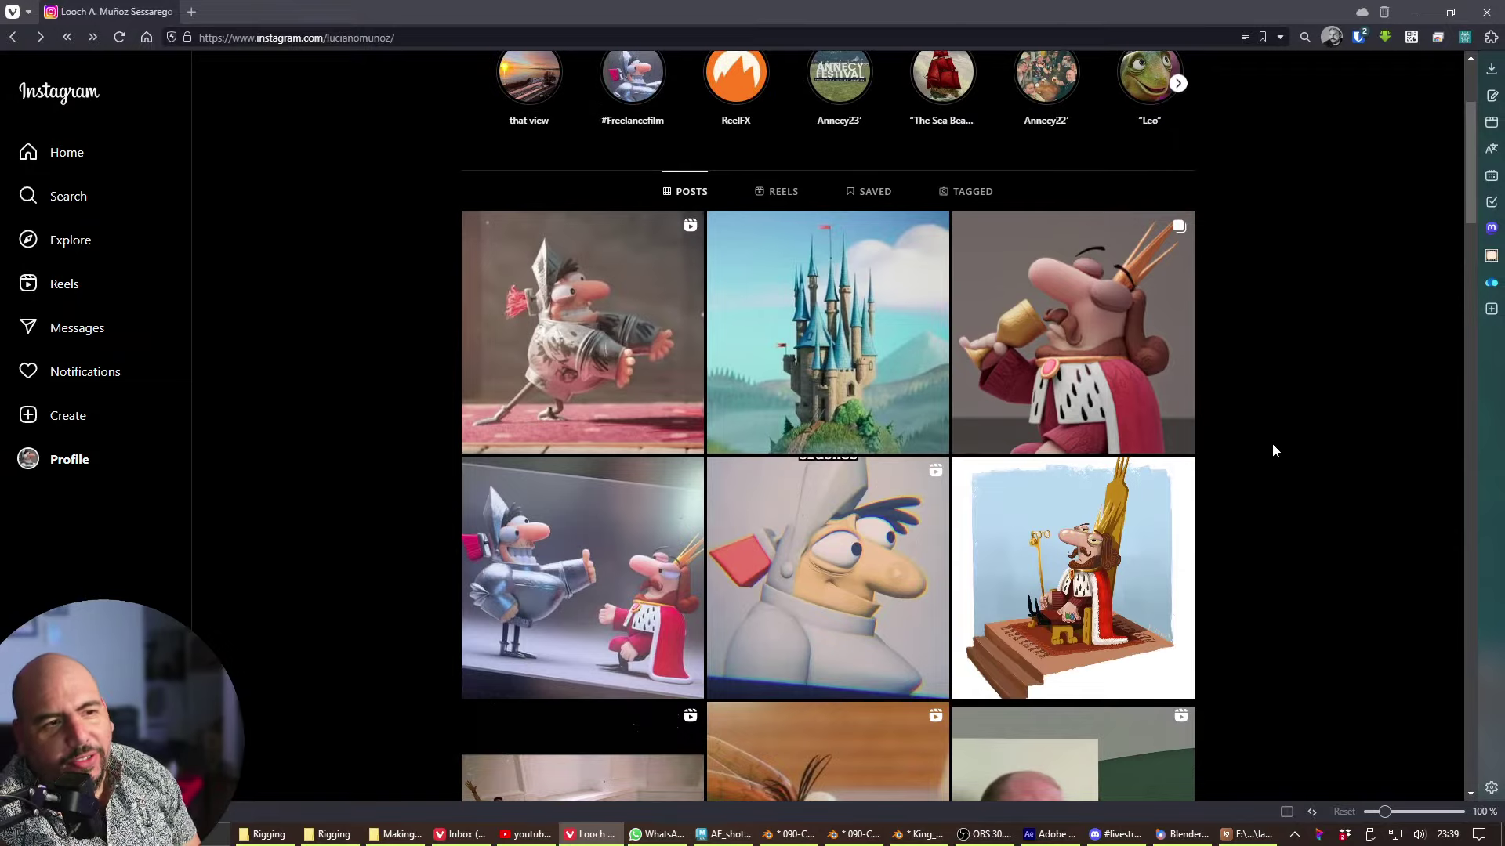
pyautogui.scroll(-1, 1272, 447)
pyautogui.scroll(1, 1263, 444)
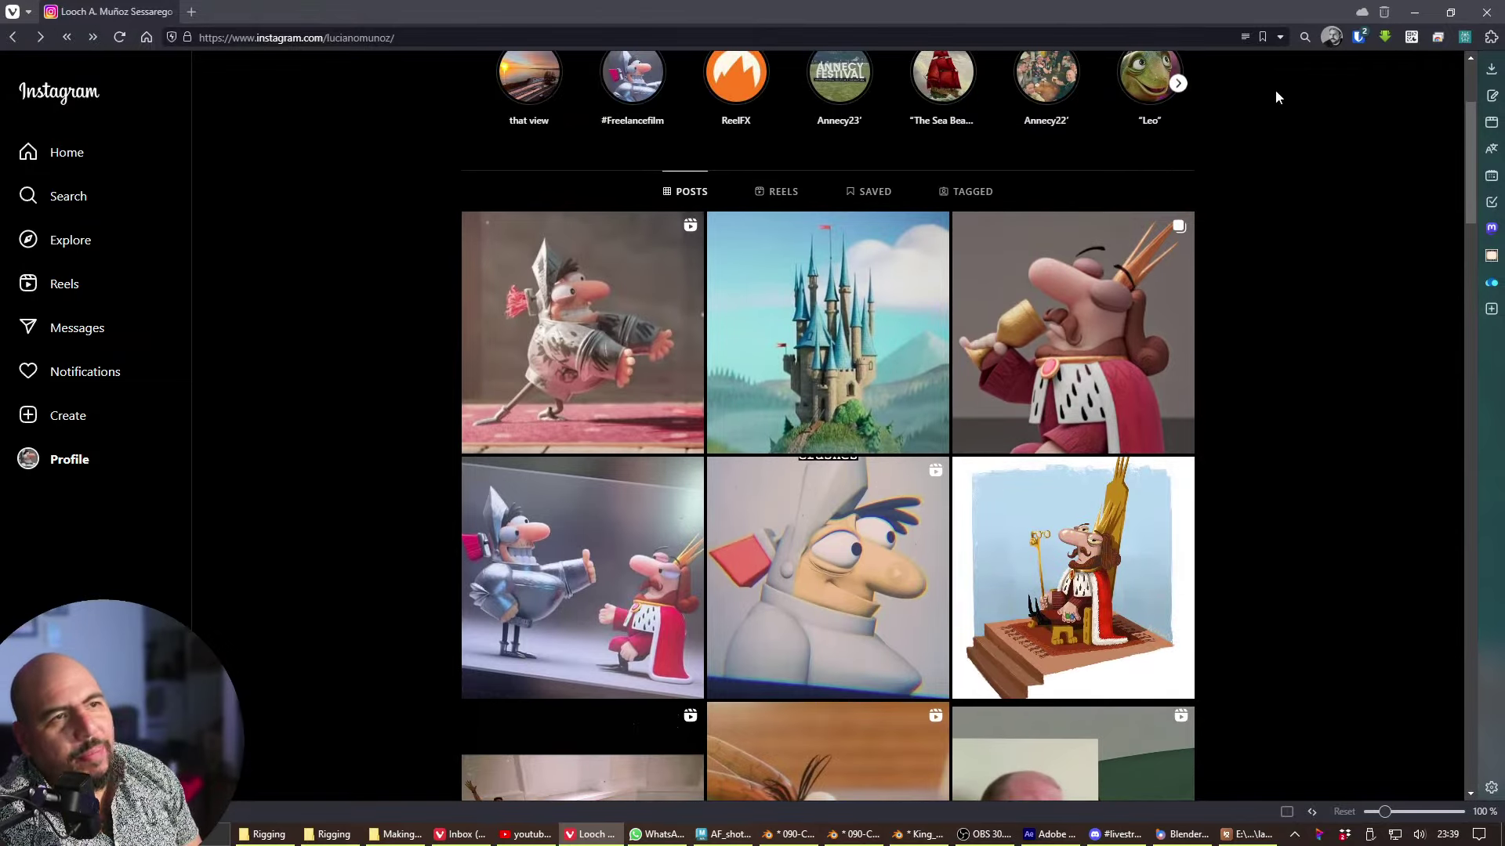
pyautogui.click(1484, 13)
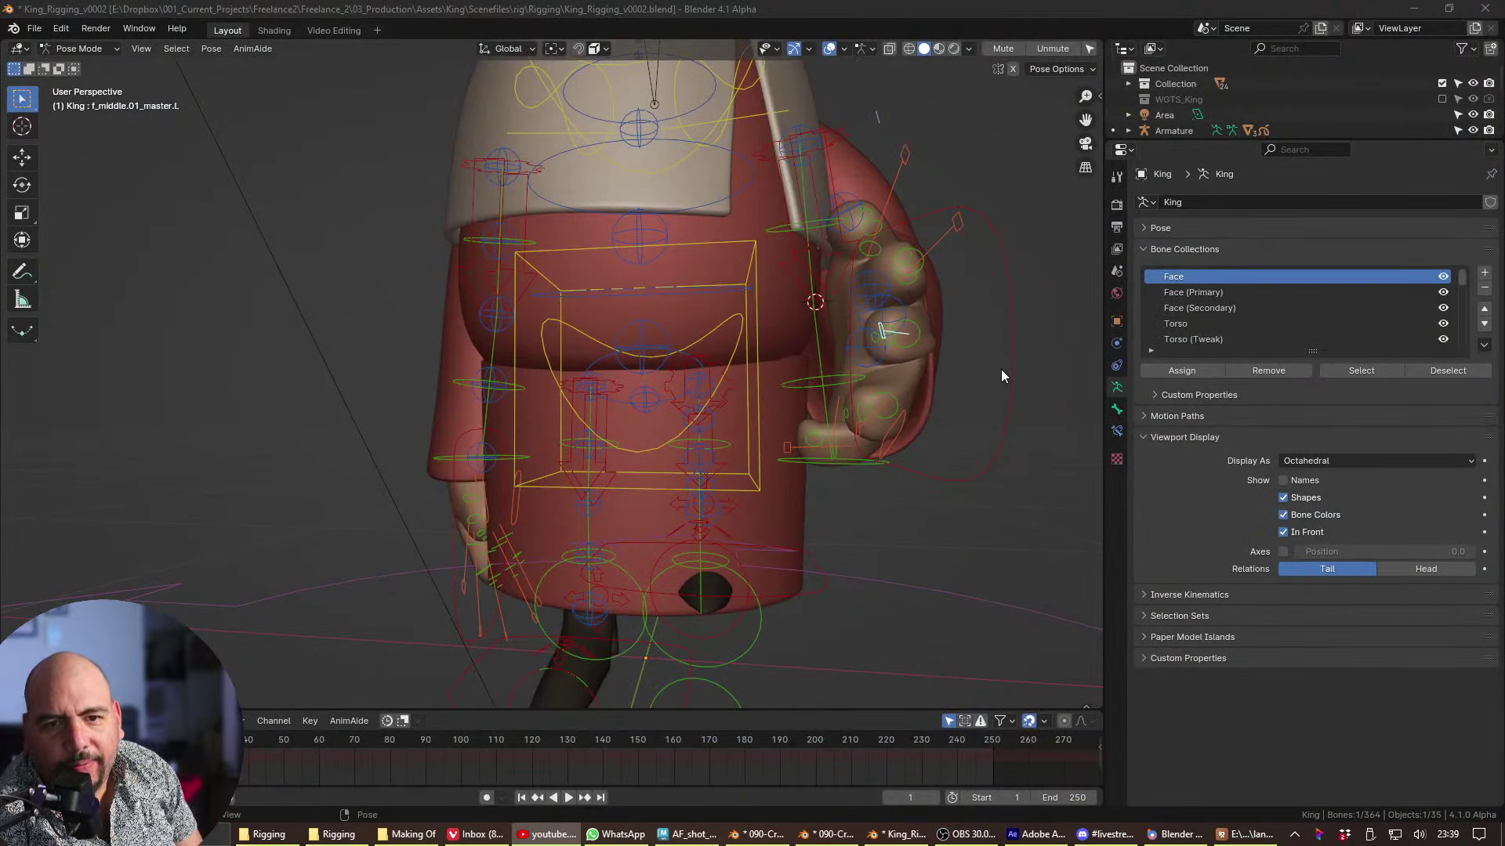
# - Scale the left middle finger's master control in side view to test the King's hand deformation
pyautogui.moveTo(600, 395); pyautogui.dragTo(656, 491, button='middle')
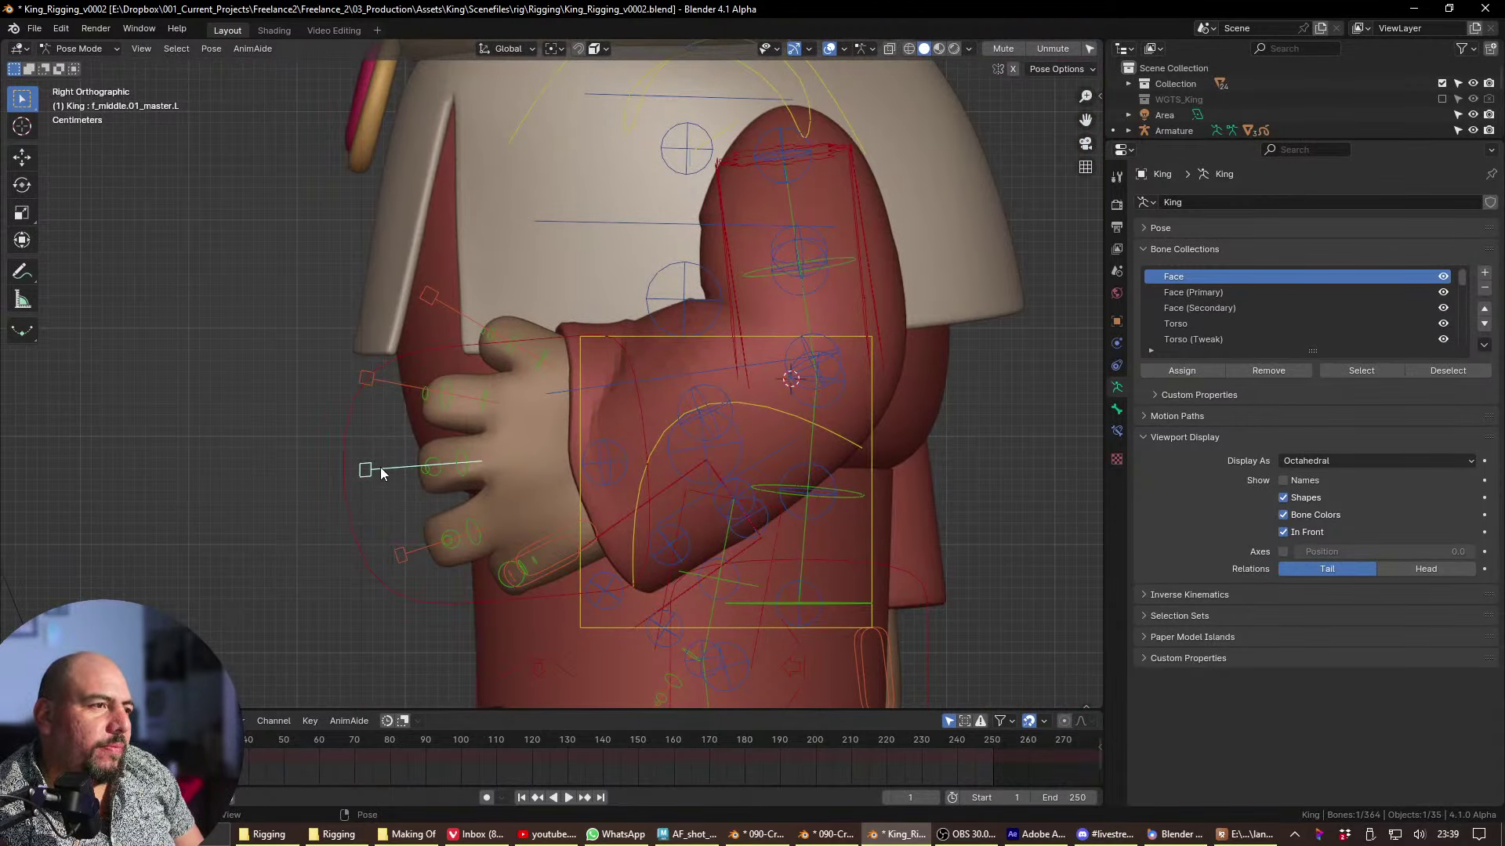
pyautogui.press('s')
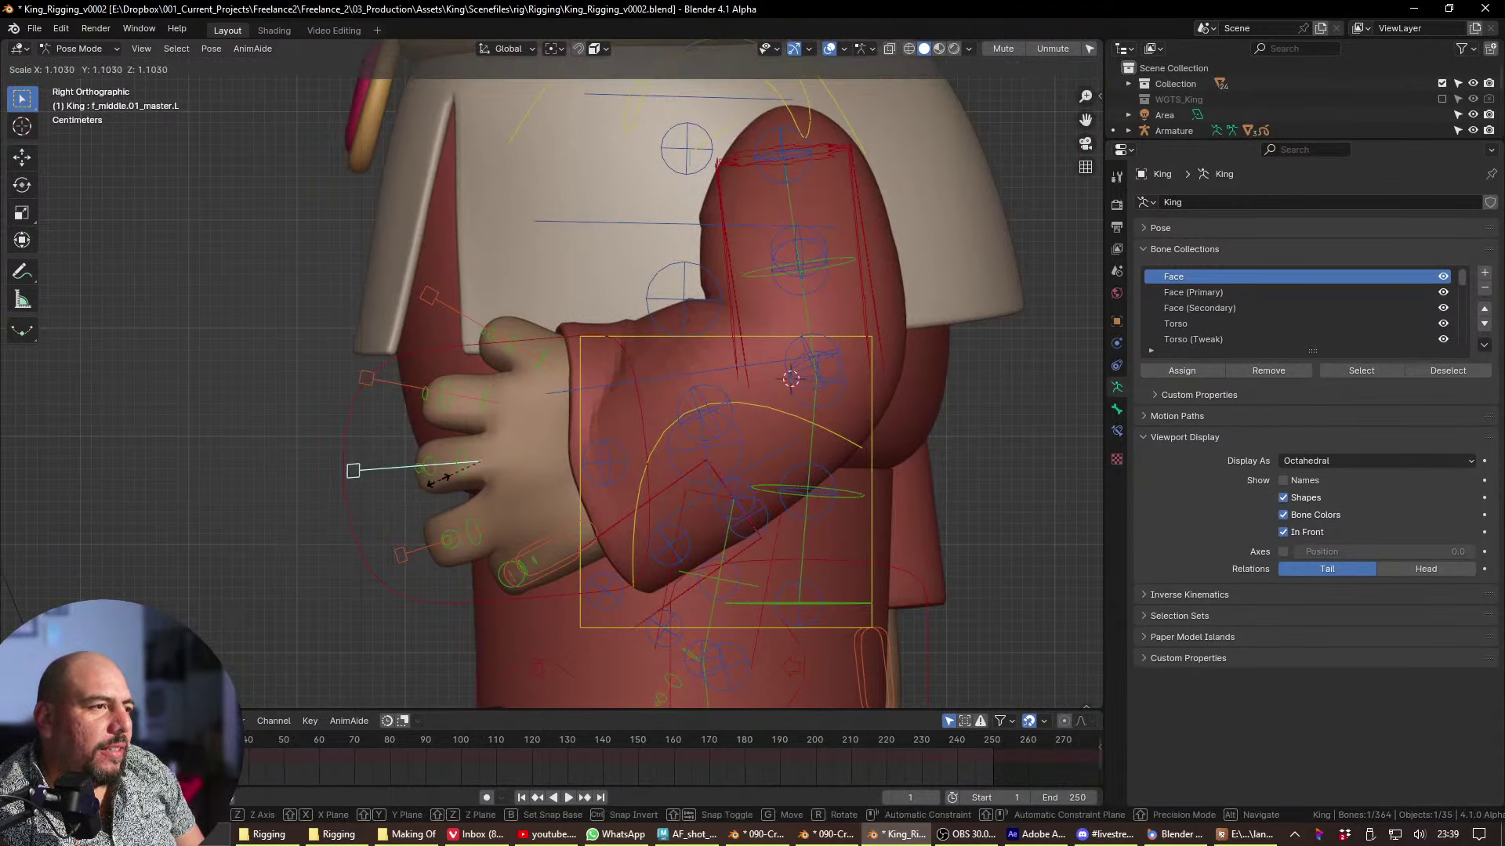
pyautogui.click(499, 506)
pyautogui.moveTo(499, 505); pyautogui.dragTo(592, 698, button='middle')
# - Select the King's hands_skin mesh and examine all of its geometry in Edit Mode
pyautogui.click(449, 478)
pyautogui.press('Tab')
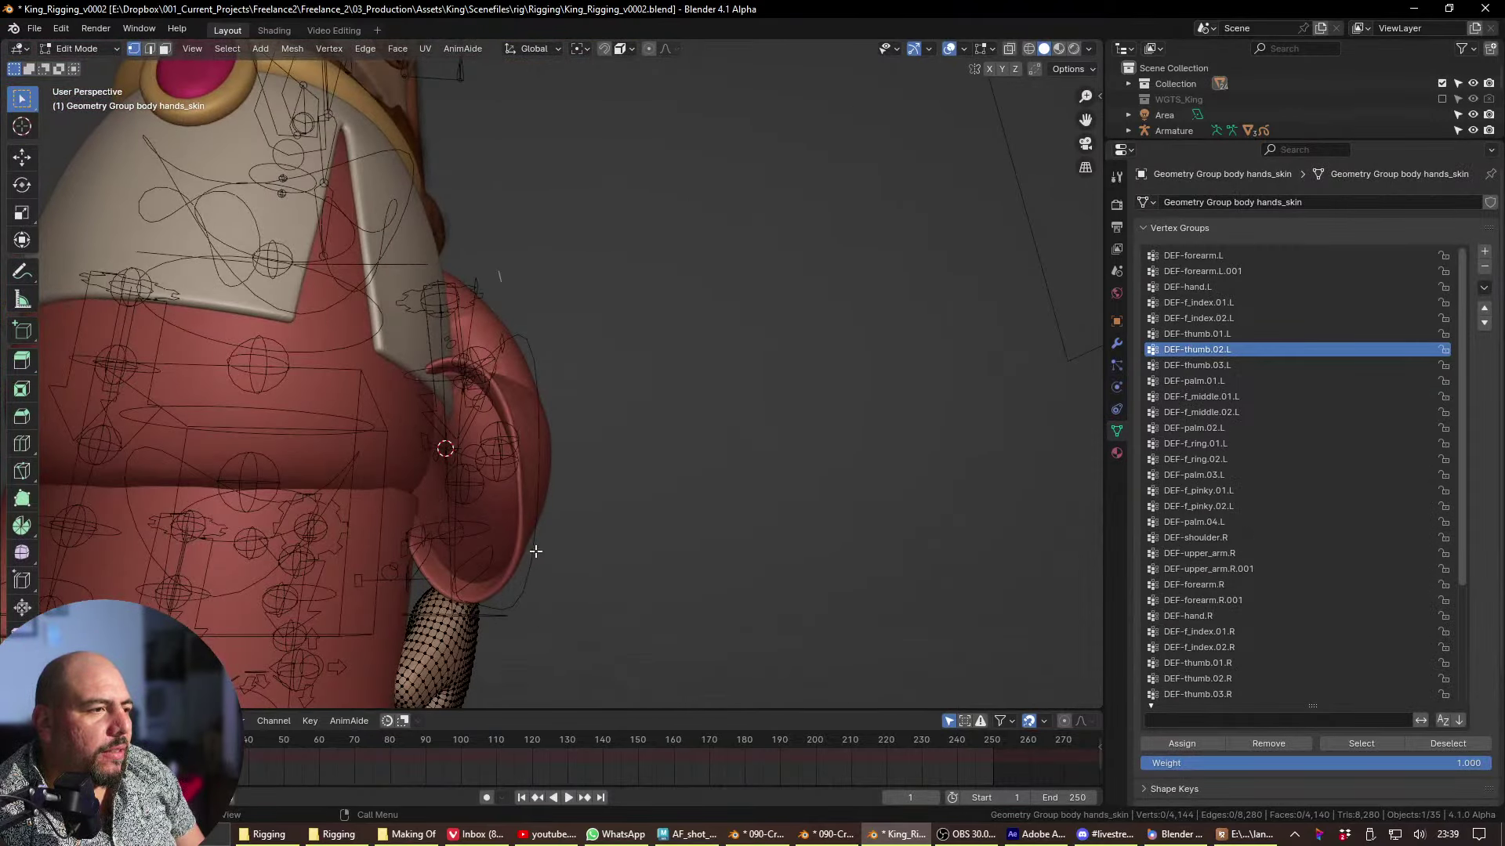
pyautogui.moveTo(553, 576); pyautogui.dragTo(736, 453, button='middle')
pyautogui.press('a')
pyautogui.press('Tab')
# - Add a Decimate modifier to the hands mesh, using Un-Subdivide with 2 iterations
pyautogui.click(1117, 343)
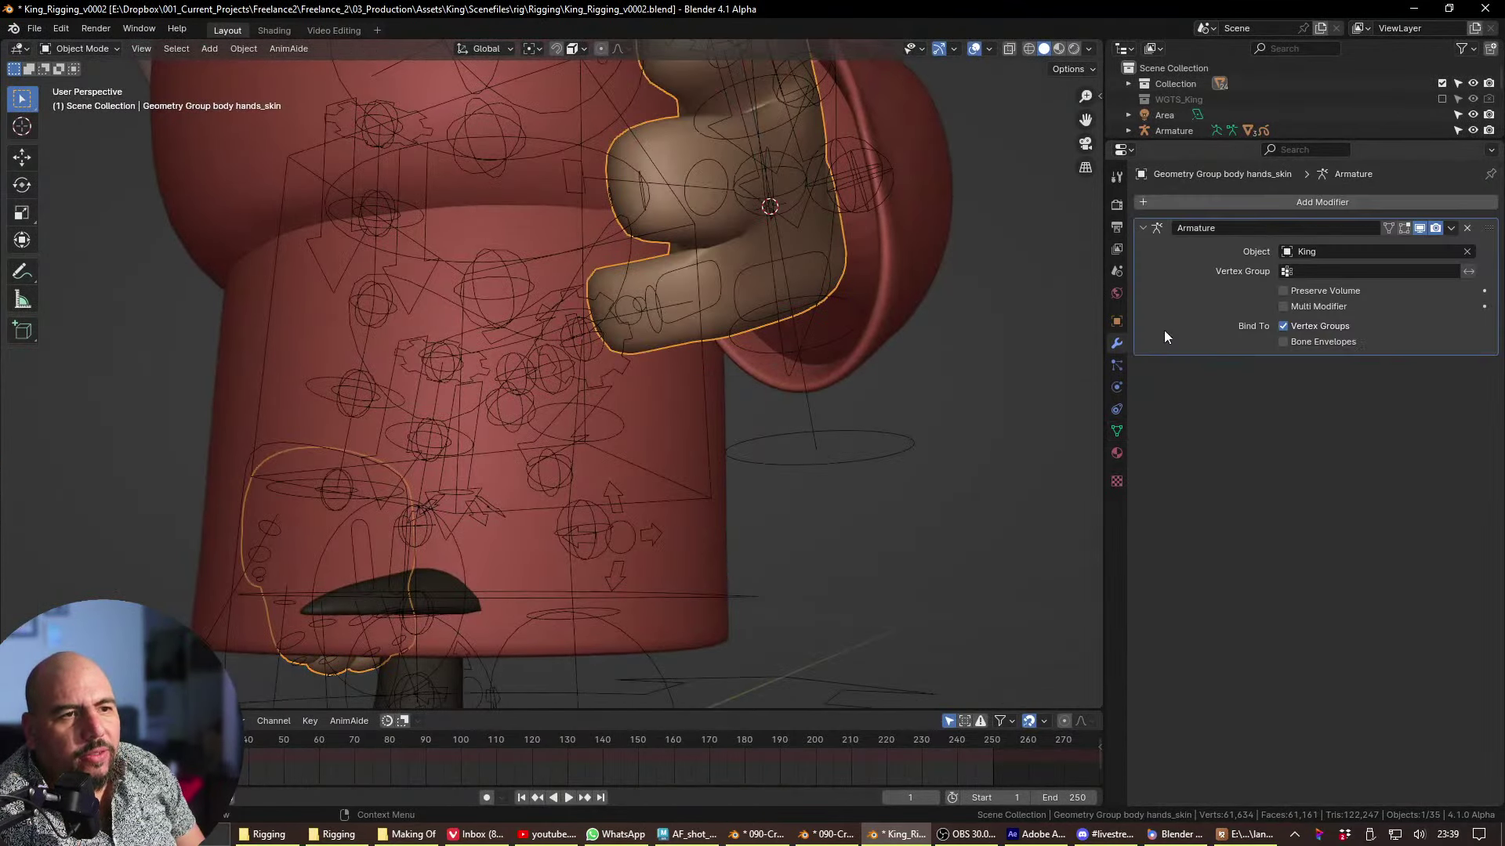
pyautogui.click(1258, 201)
pyautogui.moveTo(1199, 261)
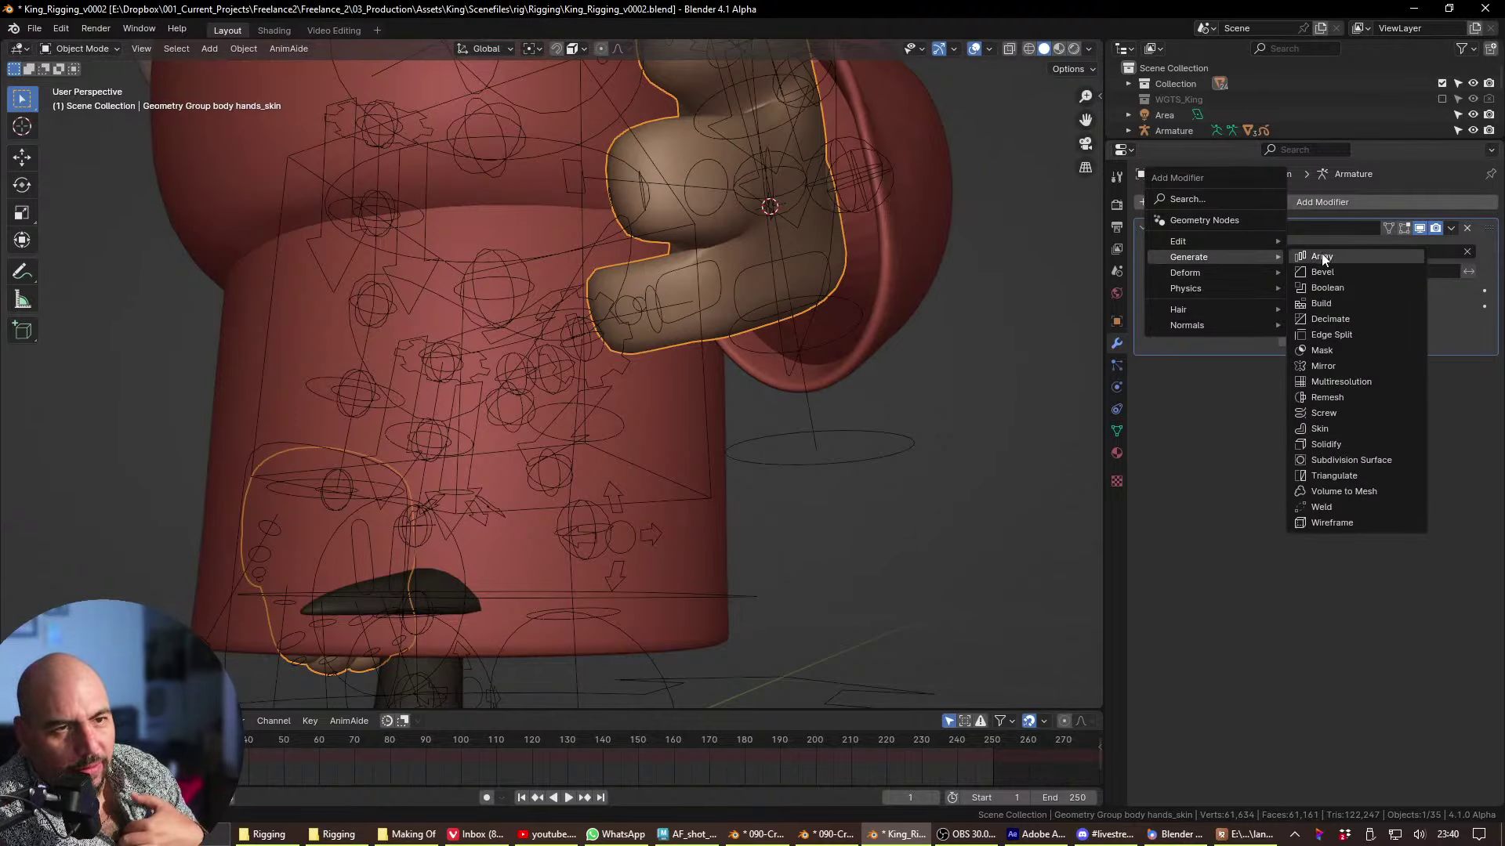
pyautogui.click(1329, 319)
pyautogui.click(1348, 389)
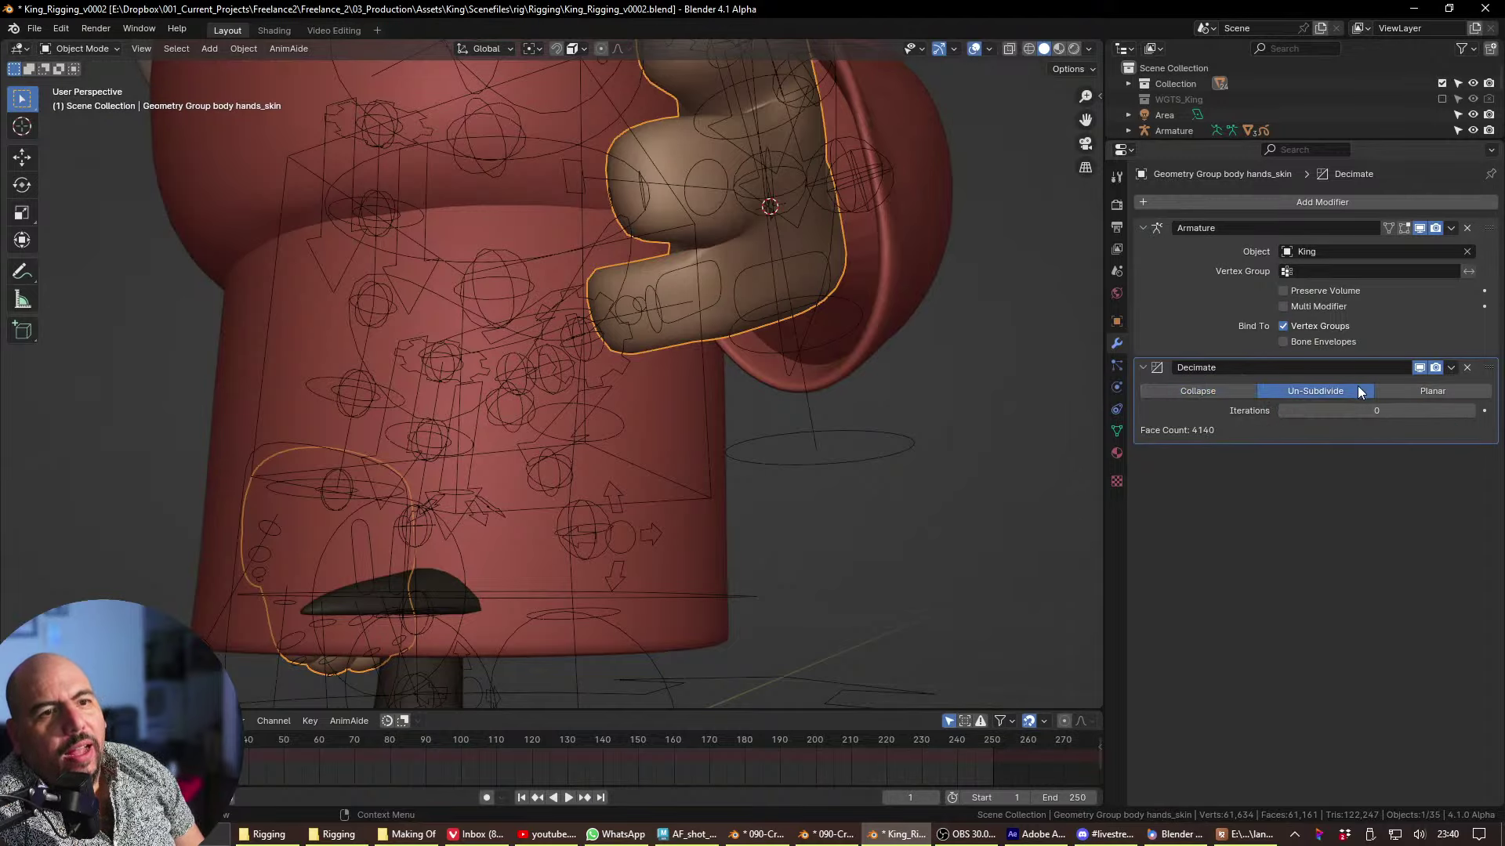
pyautogui.click(1470, 410)
pyautogui.click(1470, 410)
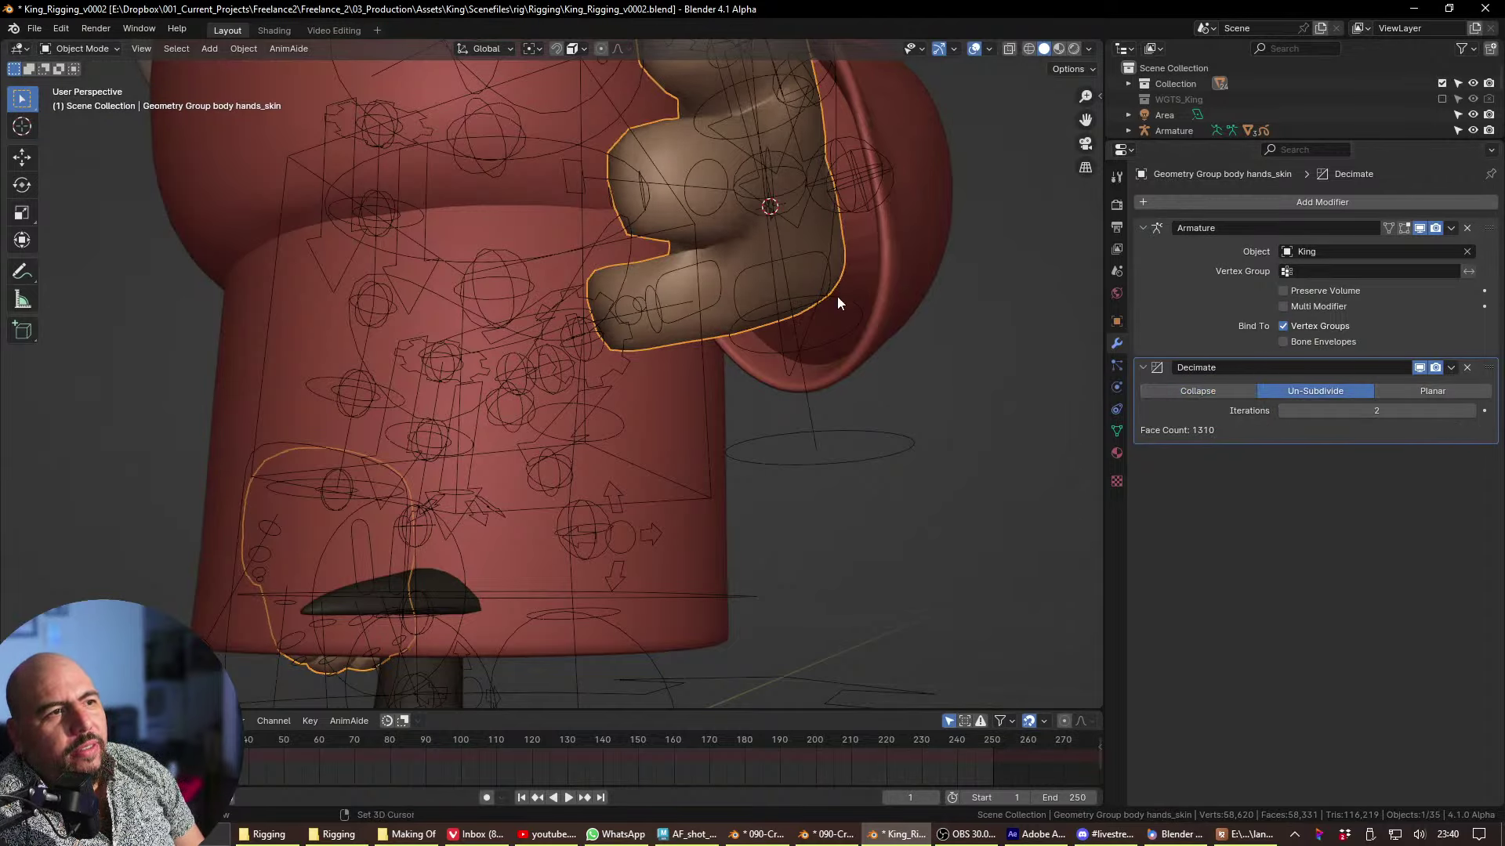
# - Inspect the decimated left hand and move the Decimate modifier above the Armature modifier in the stack
pyautogui.moveTo(837, 296); pyautogui.dragTo(800, 486, button='middle')
pyautogui.scroll(3, 790, 453)
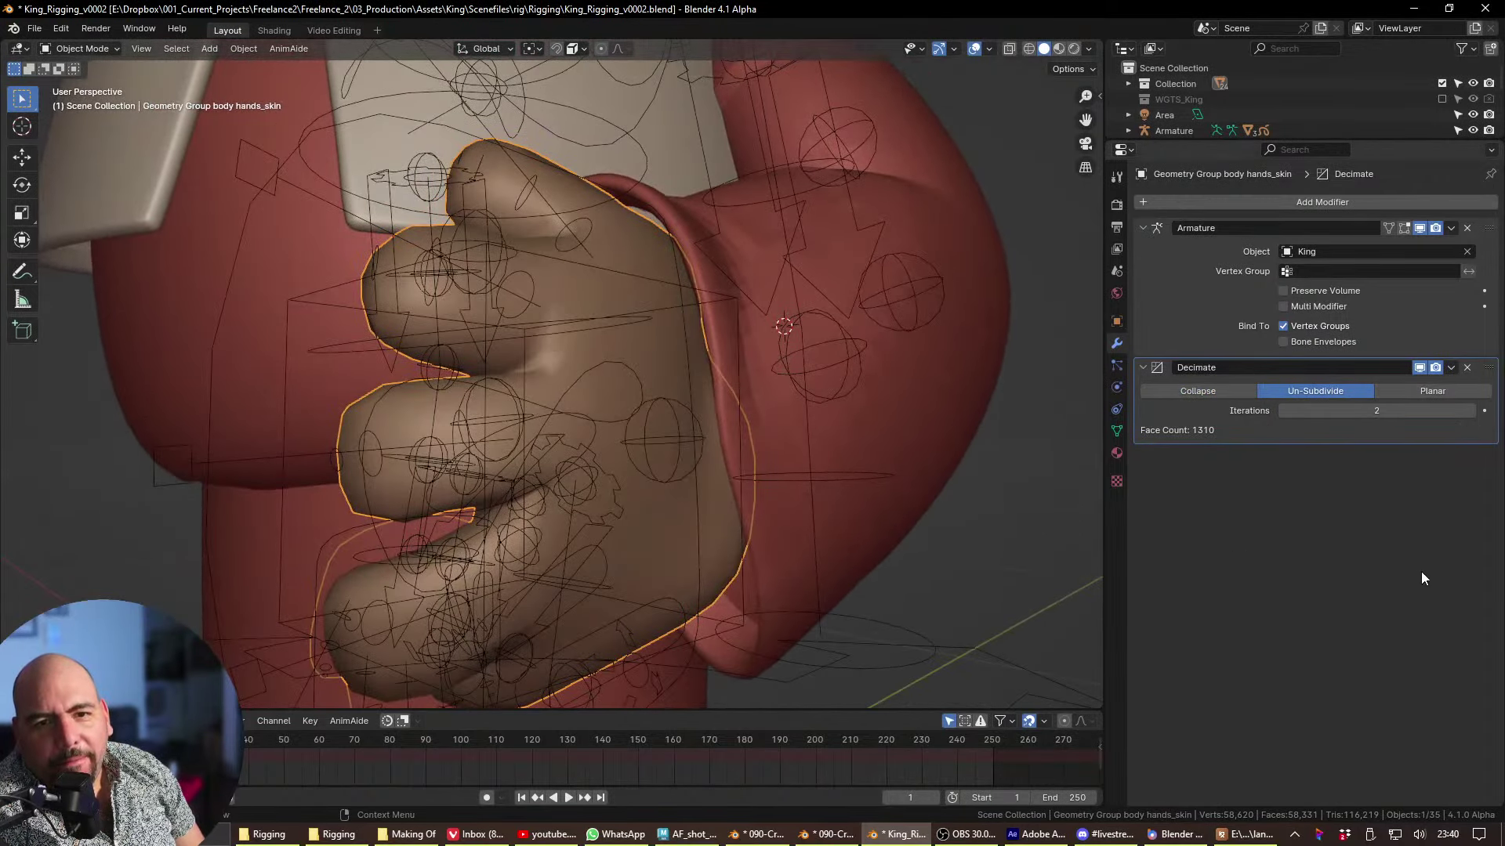
pyautogui.moveTo(1487, 367); pyautogui.dragTo(1487, 229)
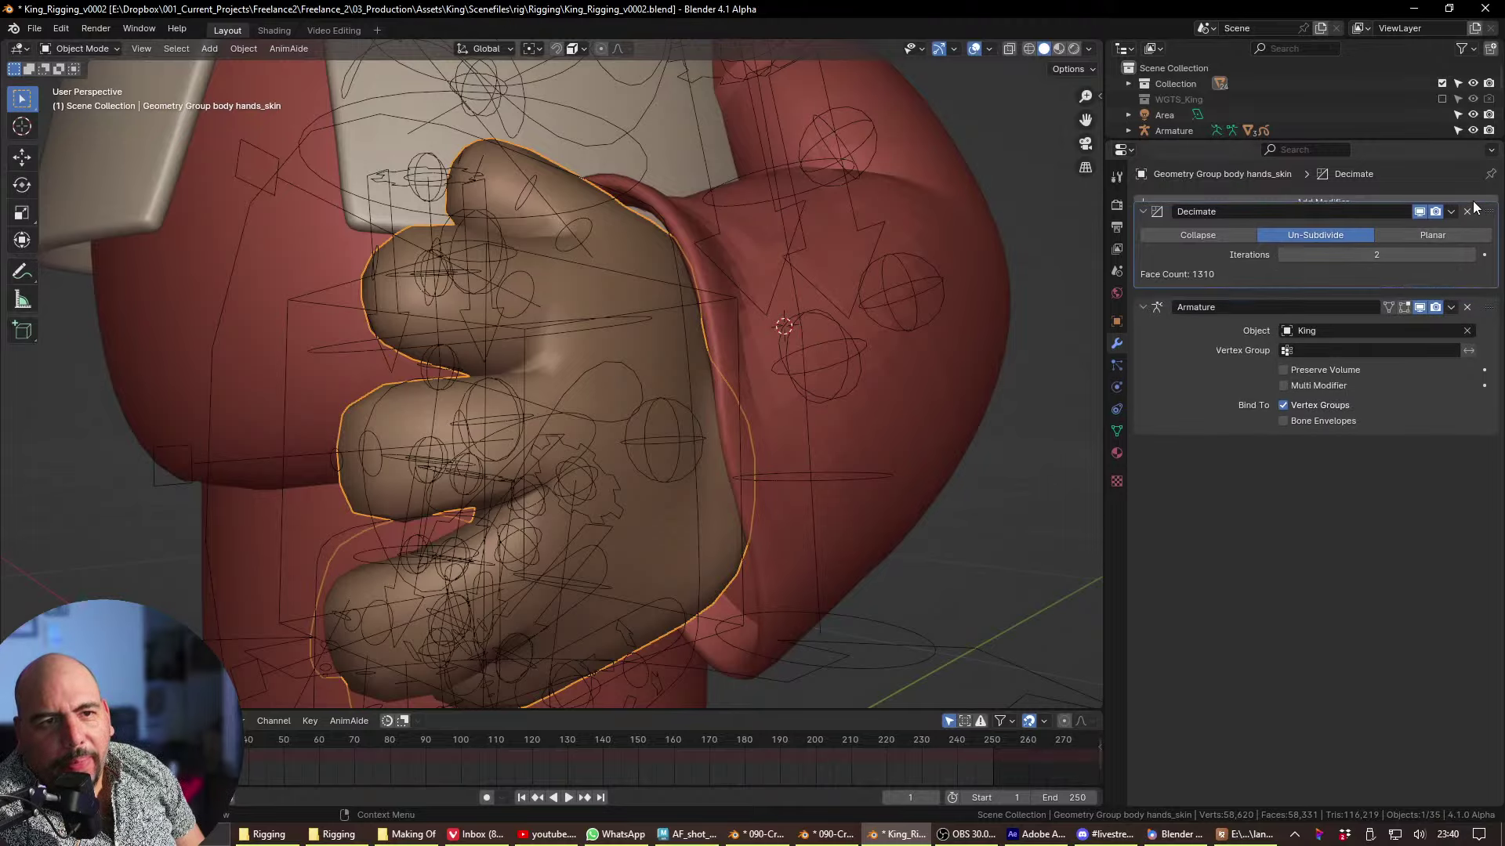
# - Try moving the left middle finger's master control in Pose Mode to check how the decimated hand deforms
pyautogui.moveTo(731, 365); pyautogui.dragTo(909, 439, button='middle')
pyautogui.click(912, 434)
pyautogui.hotkey('ctrl', 'Tab')
pyautogui.press('r')
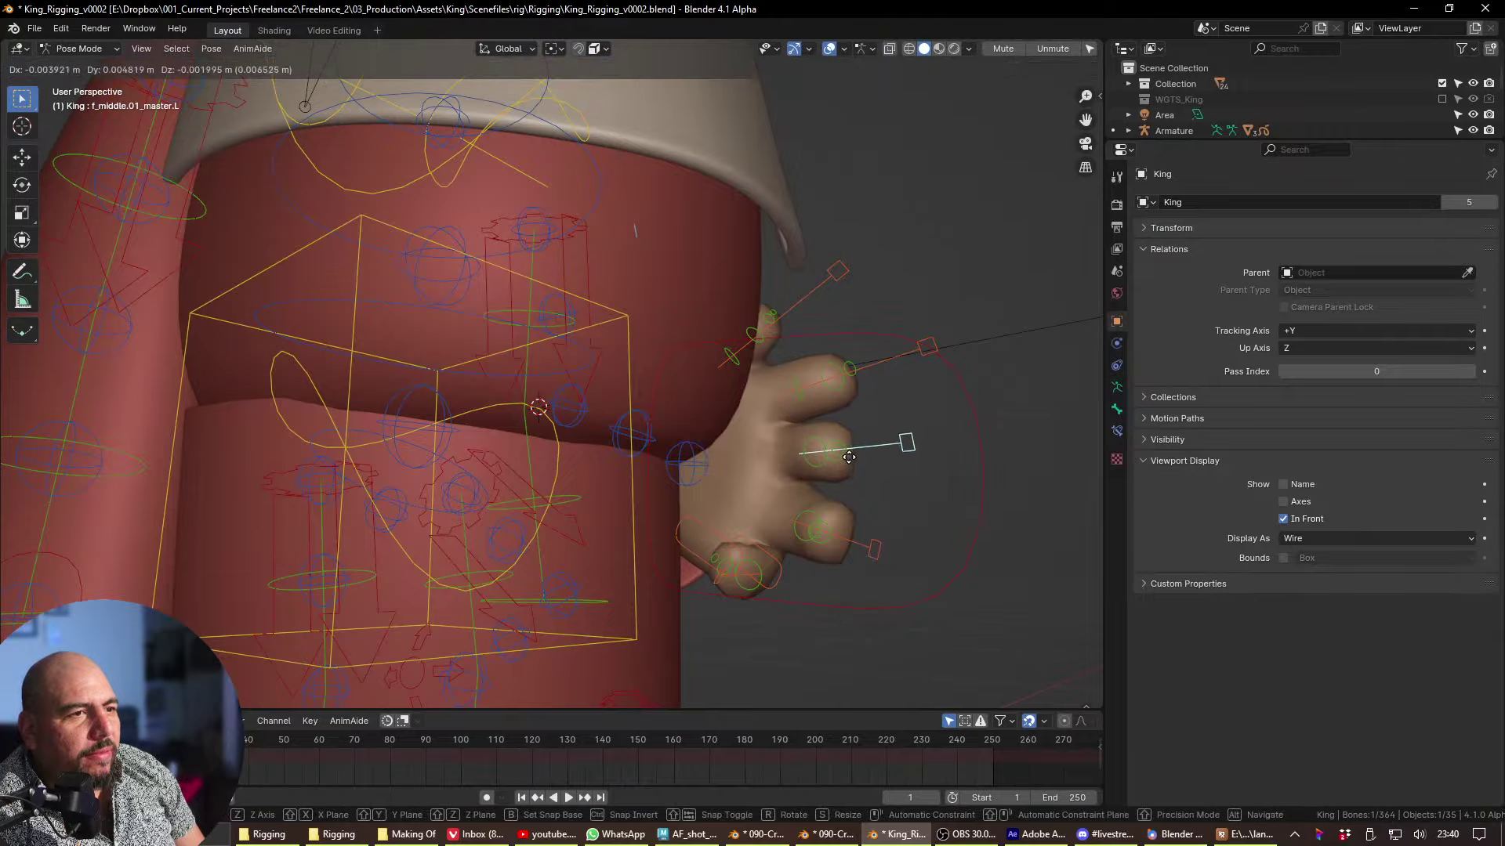
pyautogui.rightClick(870, 432)
# - Isolate the hands mesh in Local View in Object Mode and display its vertex groups
pyautogui.moveTo(870, 432); pyautogui.dragTo(621, 576, button='middle')
pyautogui.hotkey('ctrl', 'Tab')
pyautogui.moveTo(738, 536); pyautogui.dragTo(701, 501, button='middle')
pyautogui.click(790, 361)
pyautogui.press('KP_Divide')
pyautogui.click(1117, 431)
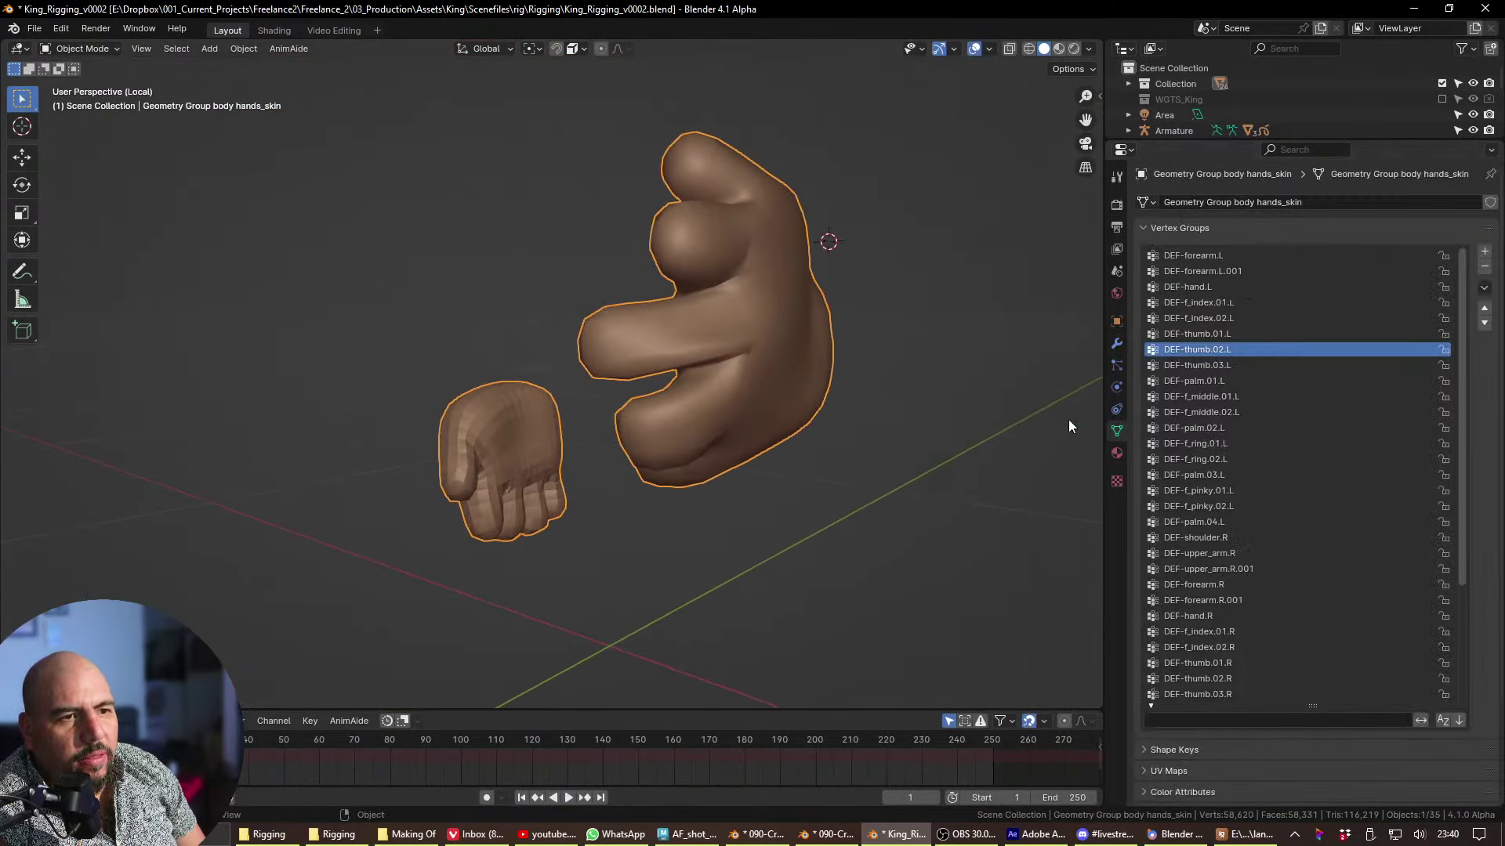
# - Enter Weight Paint mode and examine the left thumb, index finger and DEF-hand.L weights on the hands mesh
pyautogui.hotkey('ctrl', 'Tab')
pyautogui.moveTo(696, 291); pyautogui.dragTo(756, 281, button='middle')
pyautogui.click(1199, 365)
pyautogui.click(1196, 337)
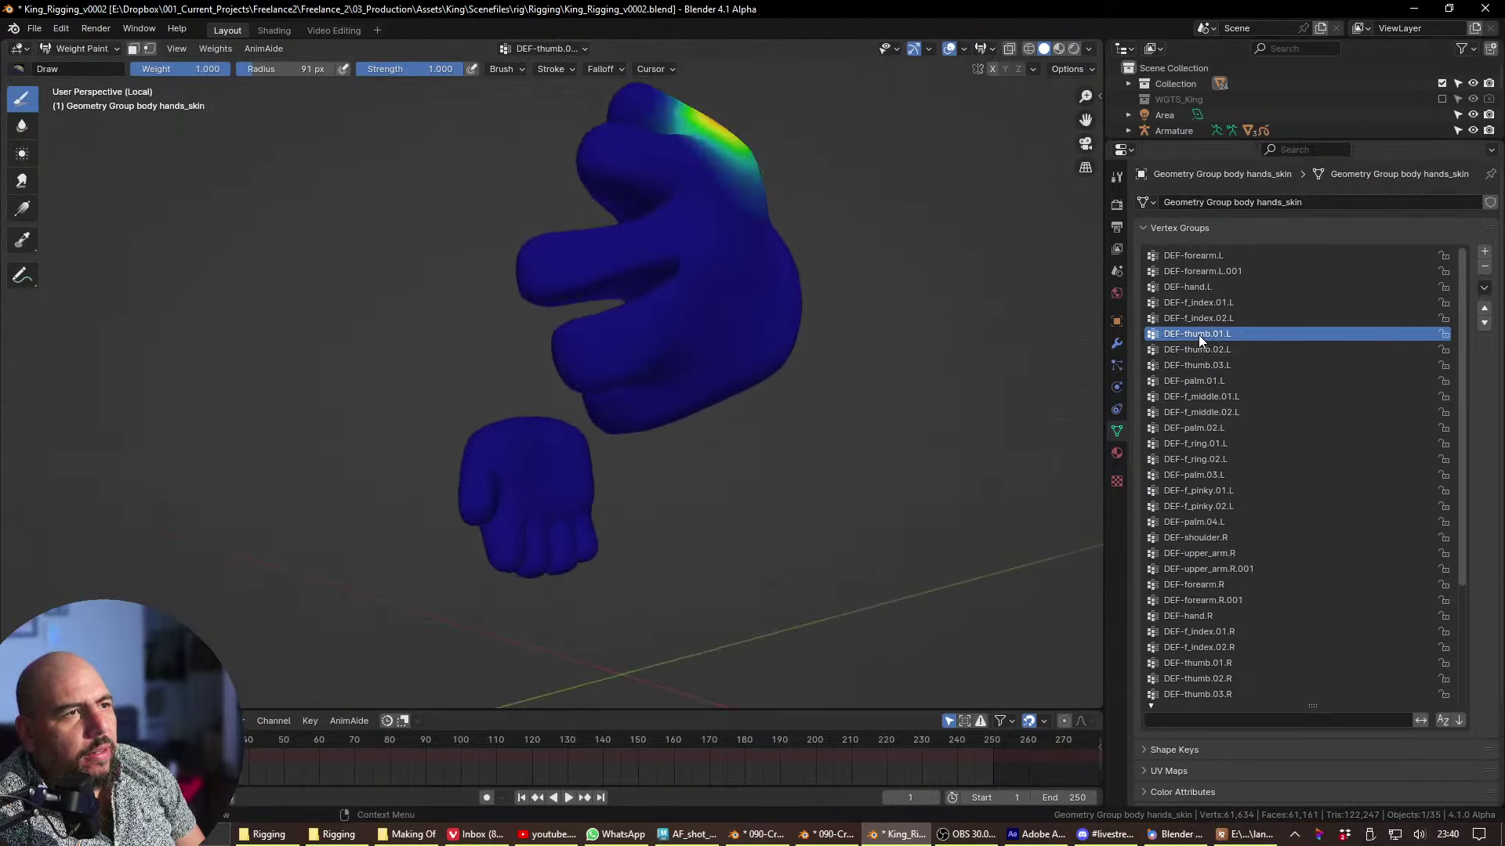
pyautogui.click(1203, 318)
pyautogui.click(1207, 303)
pyautogui.click(1206, 287)
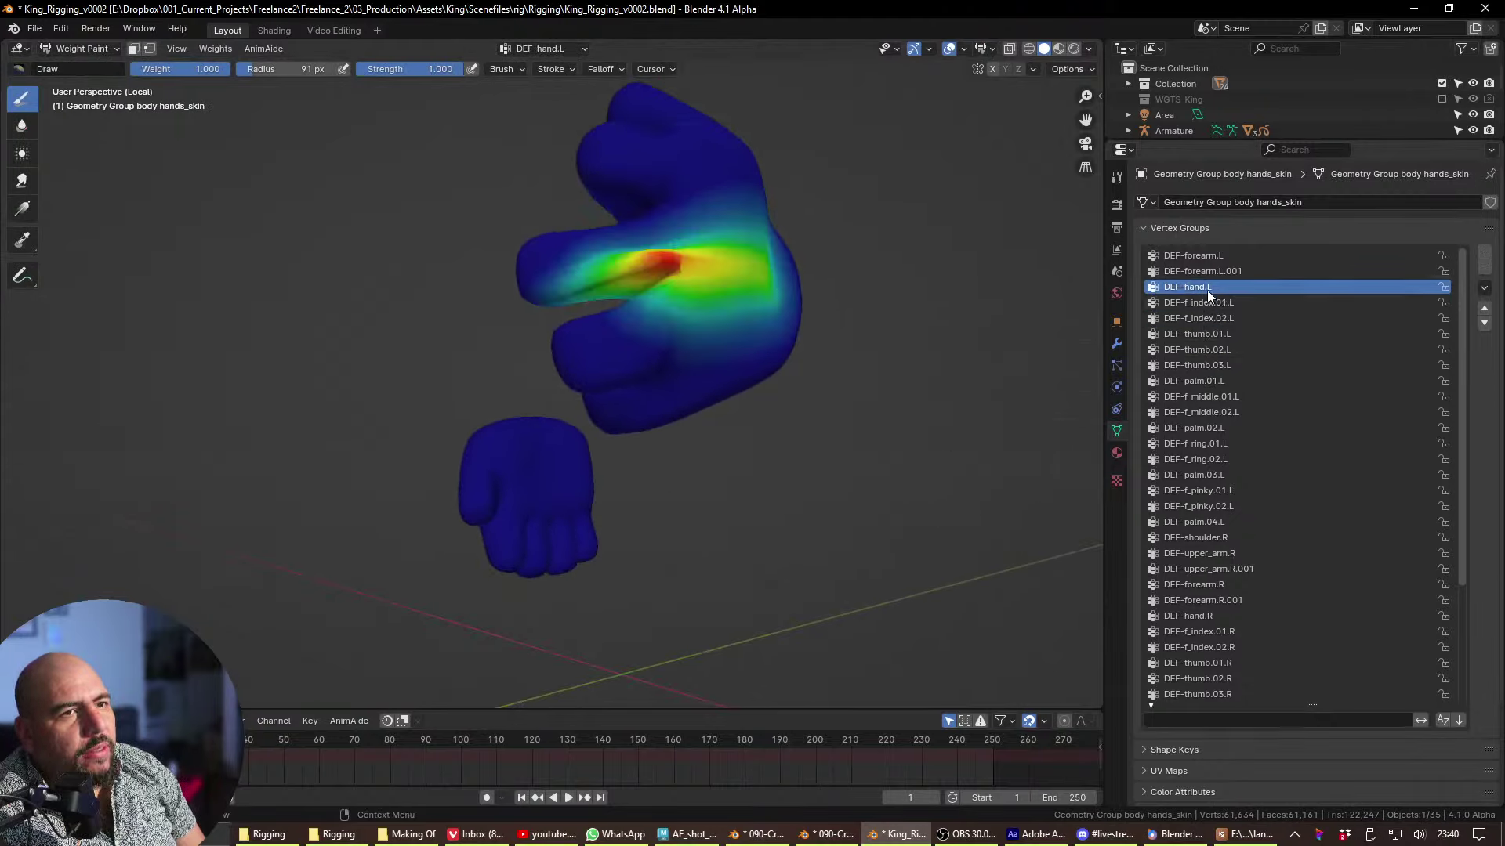
# - Reduce the brush radius to 46 px and paint full weight at the finger's base in the DEF-hand.L group
pyautogui.press('KP_Decimal')
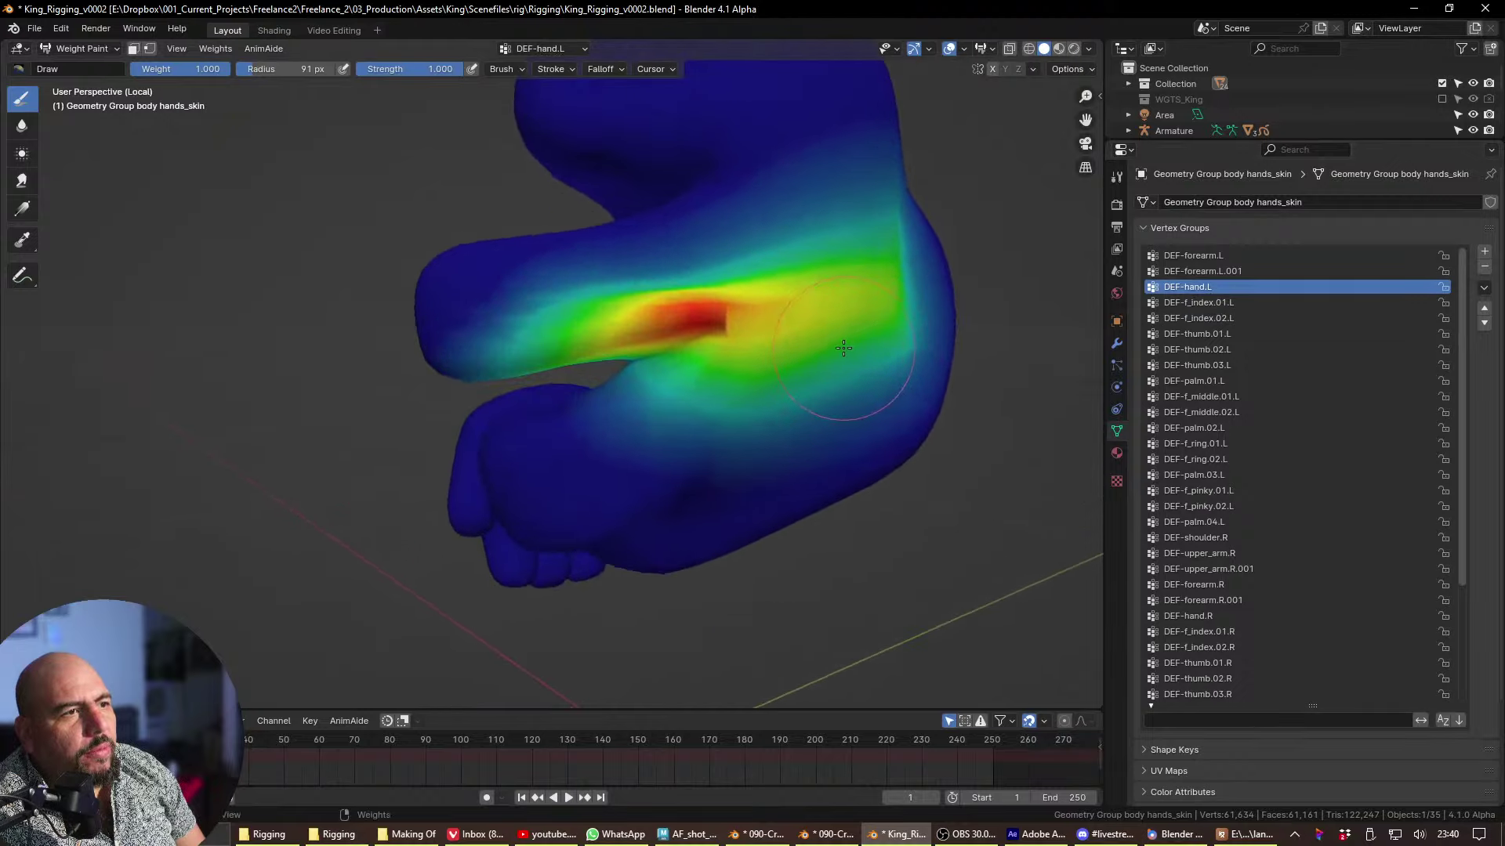
pyautogui.press('f')
pyautogui.click(659, 312)
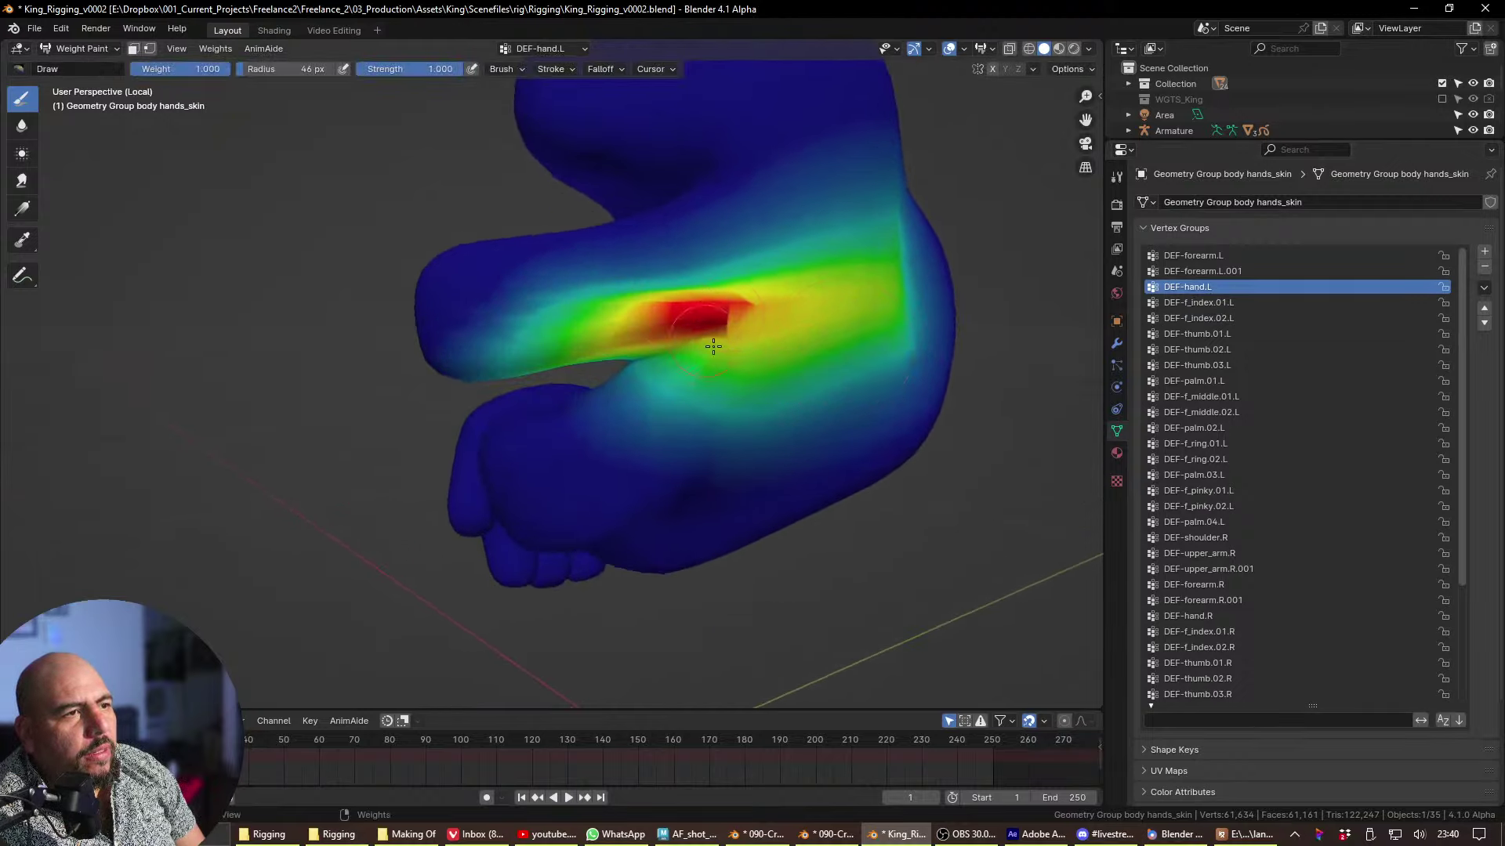
pyautogui.moveTo(713, 346)
pyautogui.mouseDown(button='middle')
pyautogui.moveTo(674, 345)
pyautogui.moveTo(709, 337)
pyautogui.moveTo(693, 309)
pyautogui.mouseUp(button='middle')
pyautogui.moveTo(694, 310); pyautogui.dragTo(690, 280)
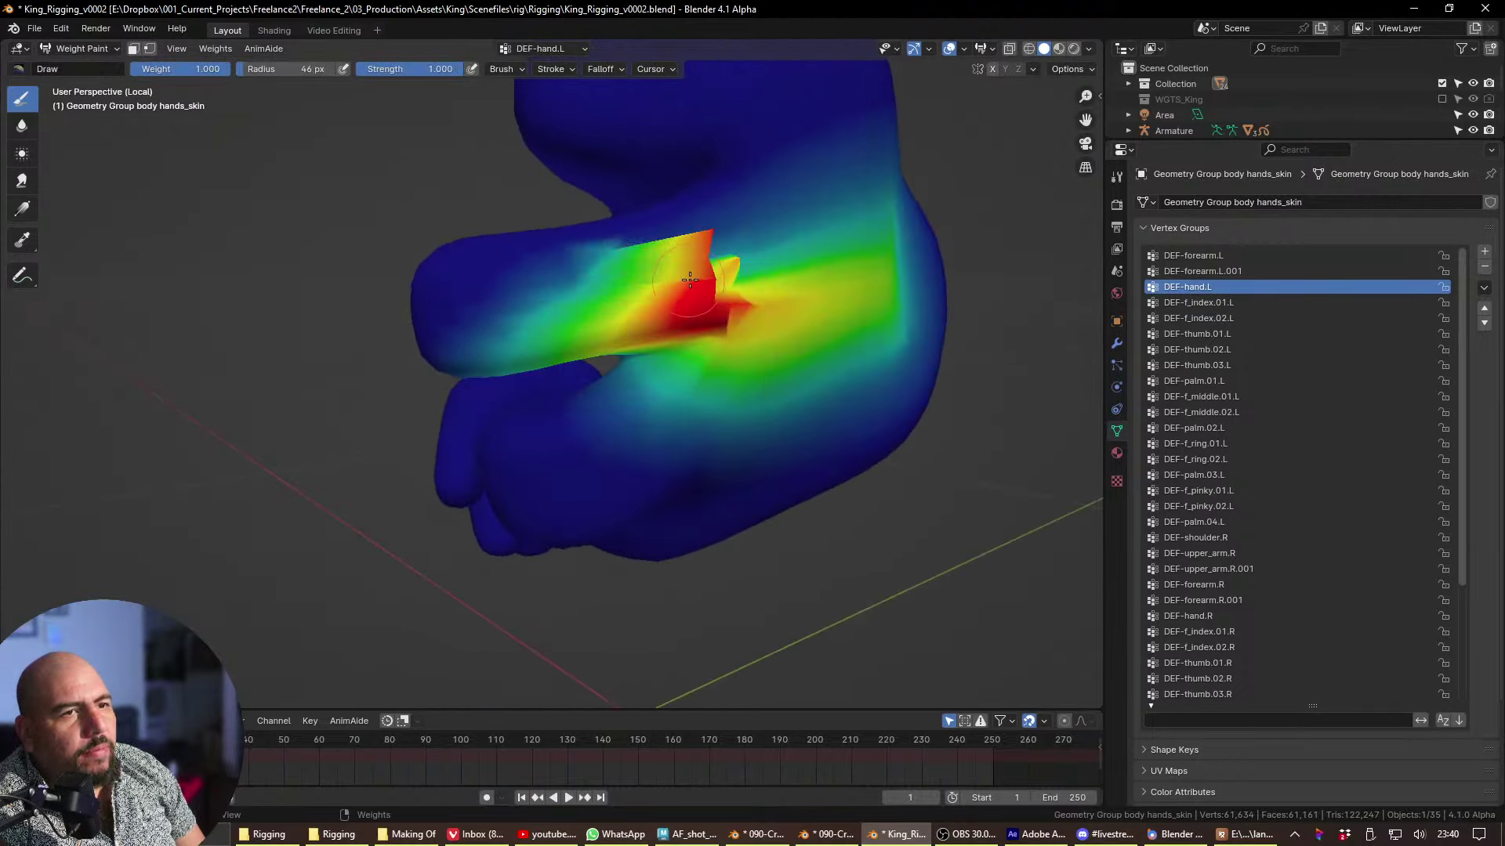
# - Check the DEF-thumb.02.L weights and remove the DEF-hand.L vertex group from the hands mesh
pyautogui.click(1196, 350)
pyautogui.moveTo(806, 346); pyautogui.dragTo(744, 380, button='middle')
pyautogui.click(1220, 287)
pyautogui.click(1483, 266)
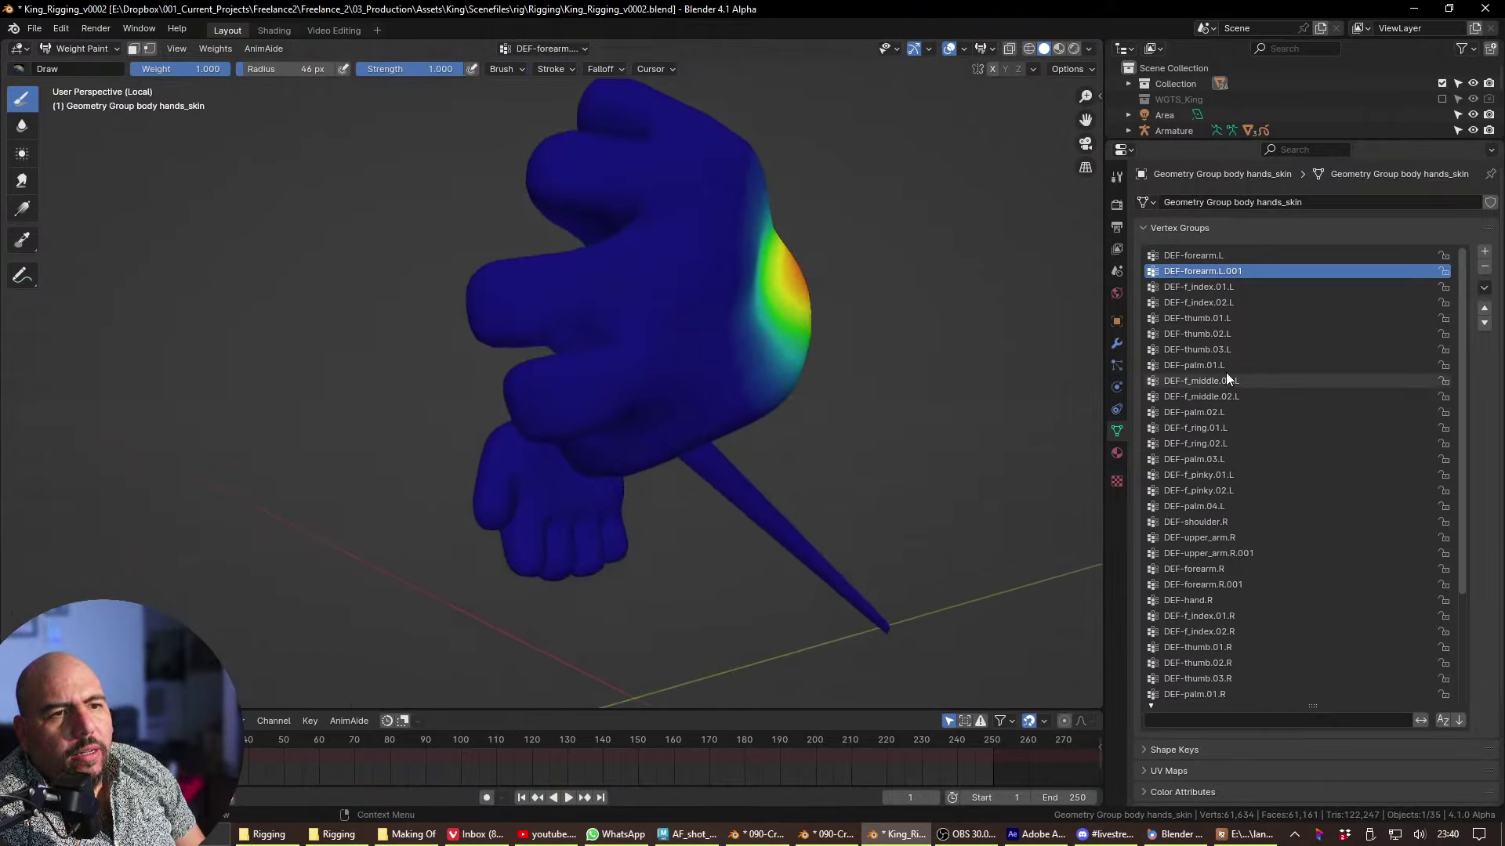
# - Examine the left hand's palm, thumb and middle finger weights, including the DEF-palm.01.L and DEF-f_middle.01.L groups
pyautogui.click(1226, 381)
pyautogui.click(1225, 394)
pyautogui.click(1227, 367)
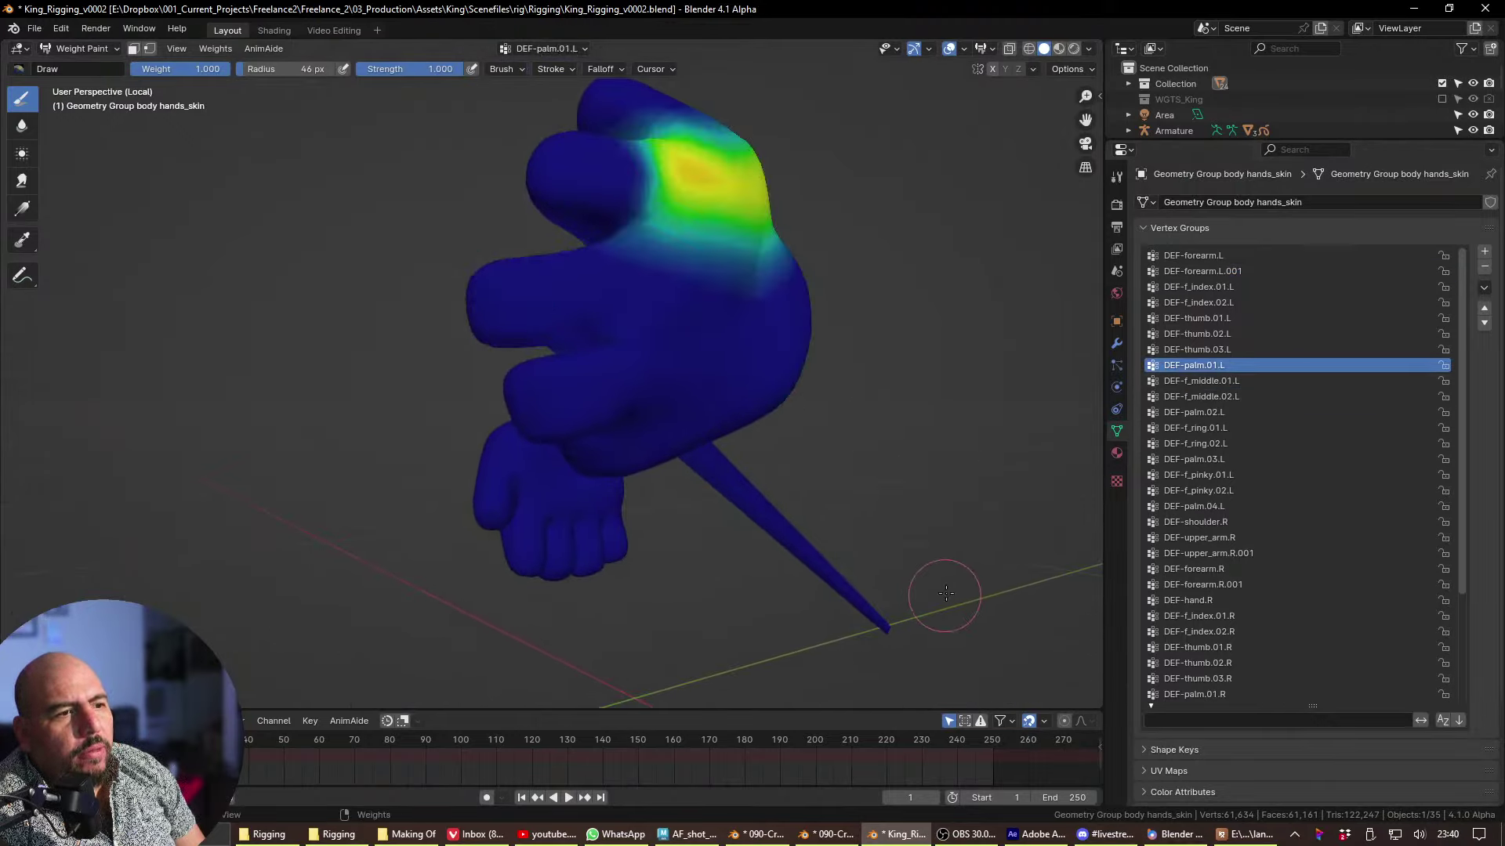
pyautogui.click(1203, 351)
pyautogui.click(1207, 379)
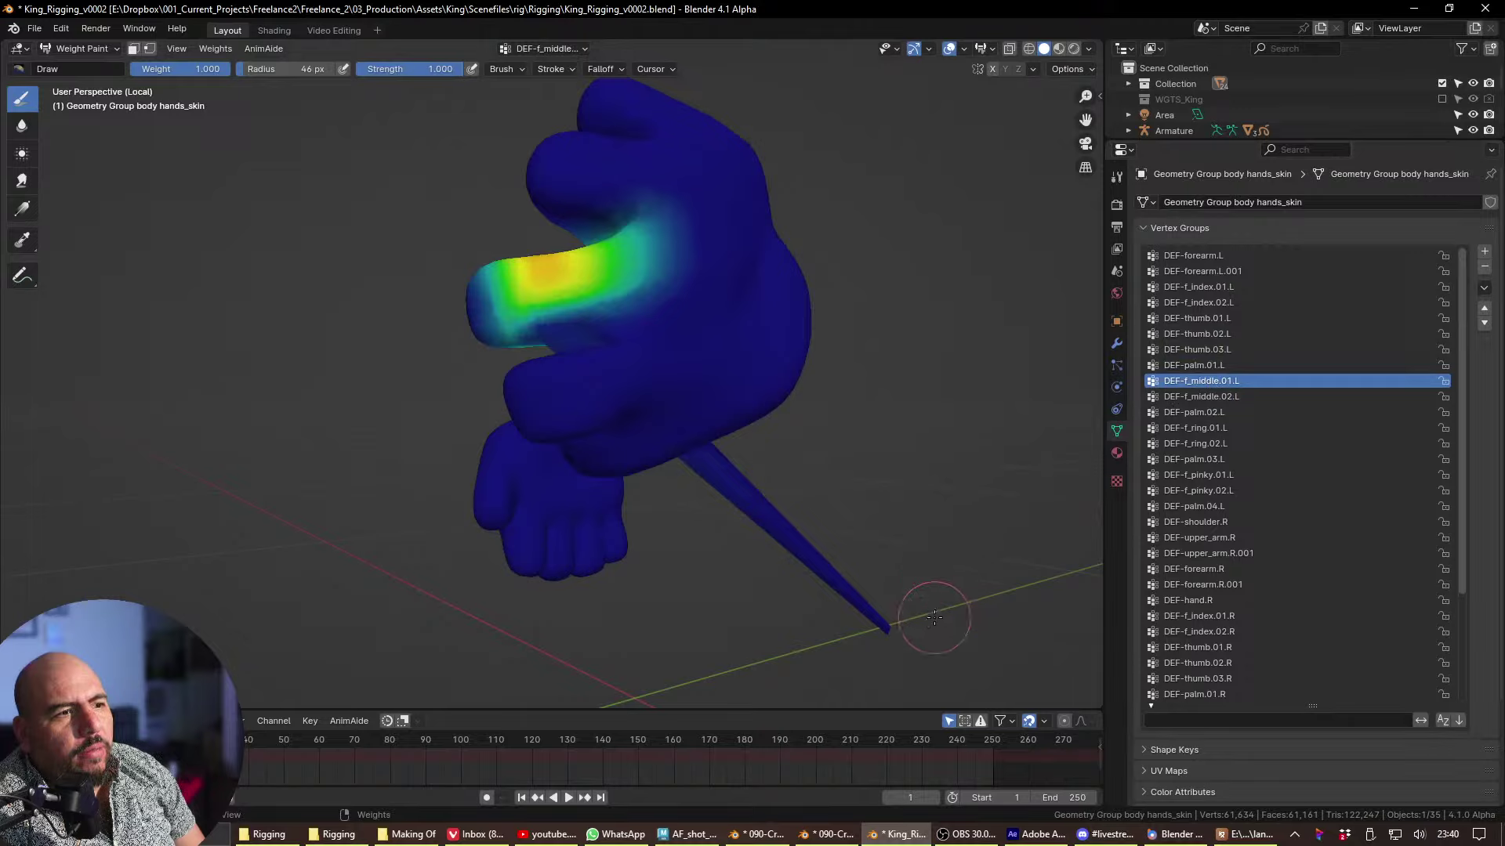
pyautogui.moveTo(934, 618)
pyautogui.mouseDown()
pyautogui.moveTo(867, 621)
pyautogui.moveTo(820, 574)
pyautogui.mouseUp()
pyautogui.moveTo(610, 313)
pyautogui.mouseDown()
pyautogui.moveTo(576, 312)
pyautogui.moveTo(615, 296)
pyautogui.moveTo(579, 284)
pyautogui.mouseUp()
pyautogui.moveTo(573, 292)
pyautogui.mouseDown(button='middle')
pyautogui.moveTo(592, 267)
pyautogui.moveTo(632, 307)
pyautogui.moveTo(619, 292)
pyautogui.moveTo(591, 303)
pyautogui.mouseUp(button='middle')
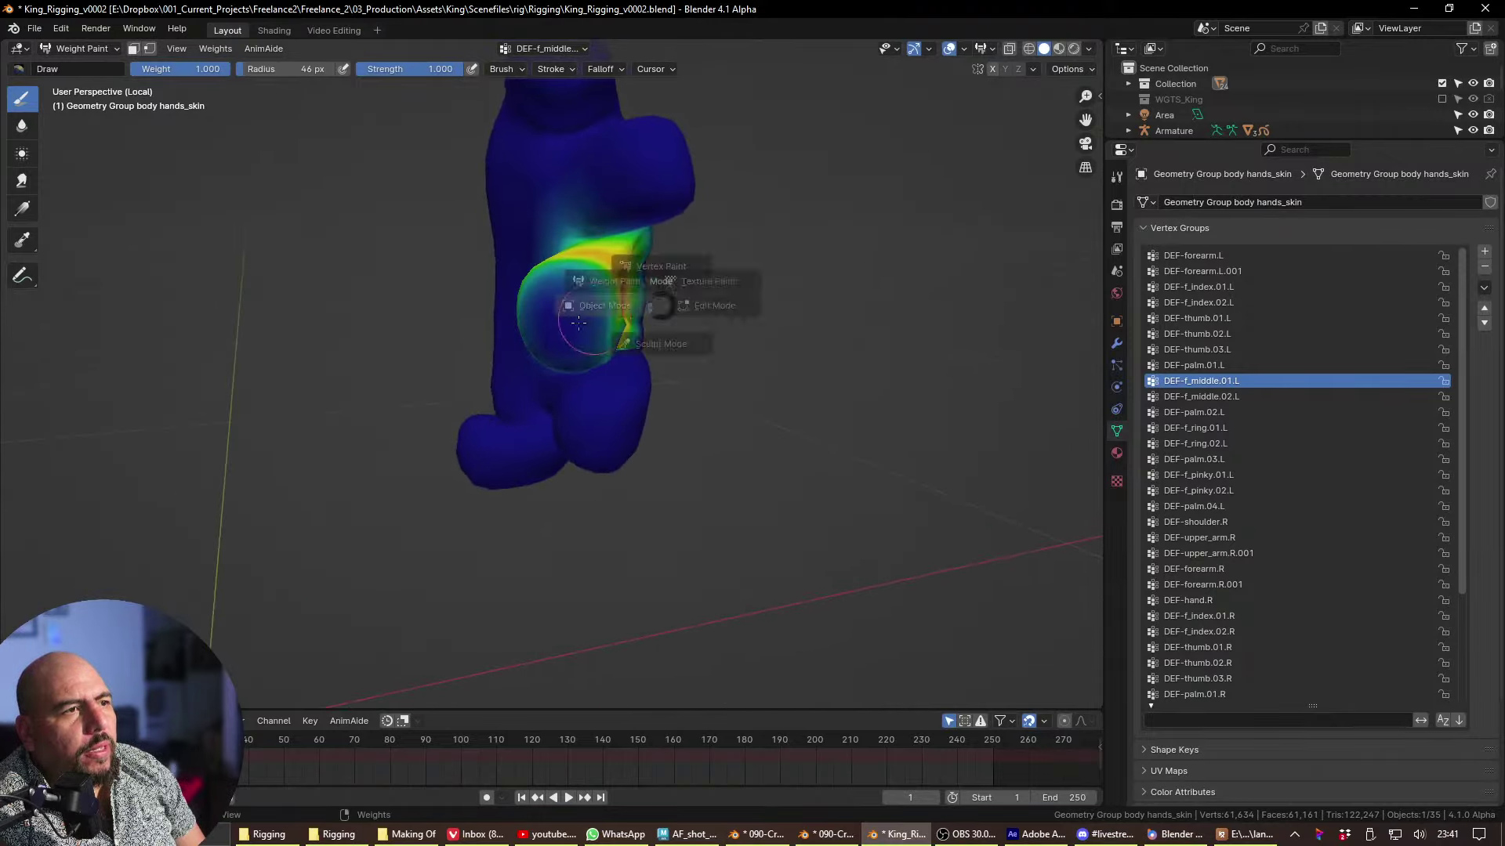
# - Return to Object Mode, leave Local View and put the King armature into Pose Mode
pyautogui.hotkey('ctrl', 'Tab')
pyautogui.scroll(5, 580, 399)
pyautogui.scroll(-5, 649, 397)
pyautogui.press('KP_Divide')
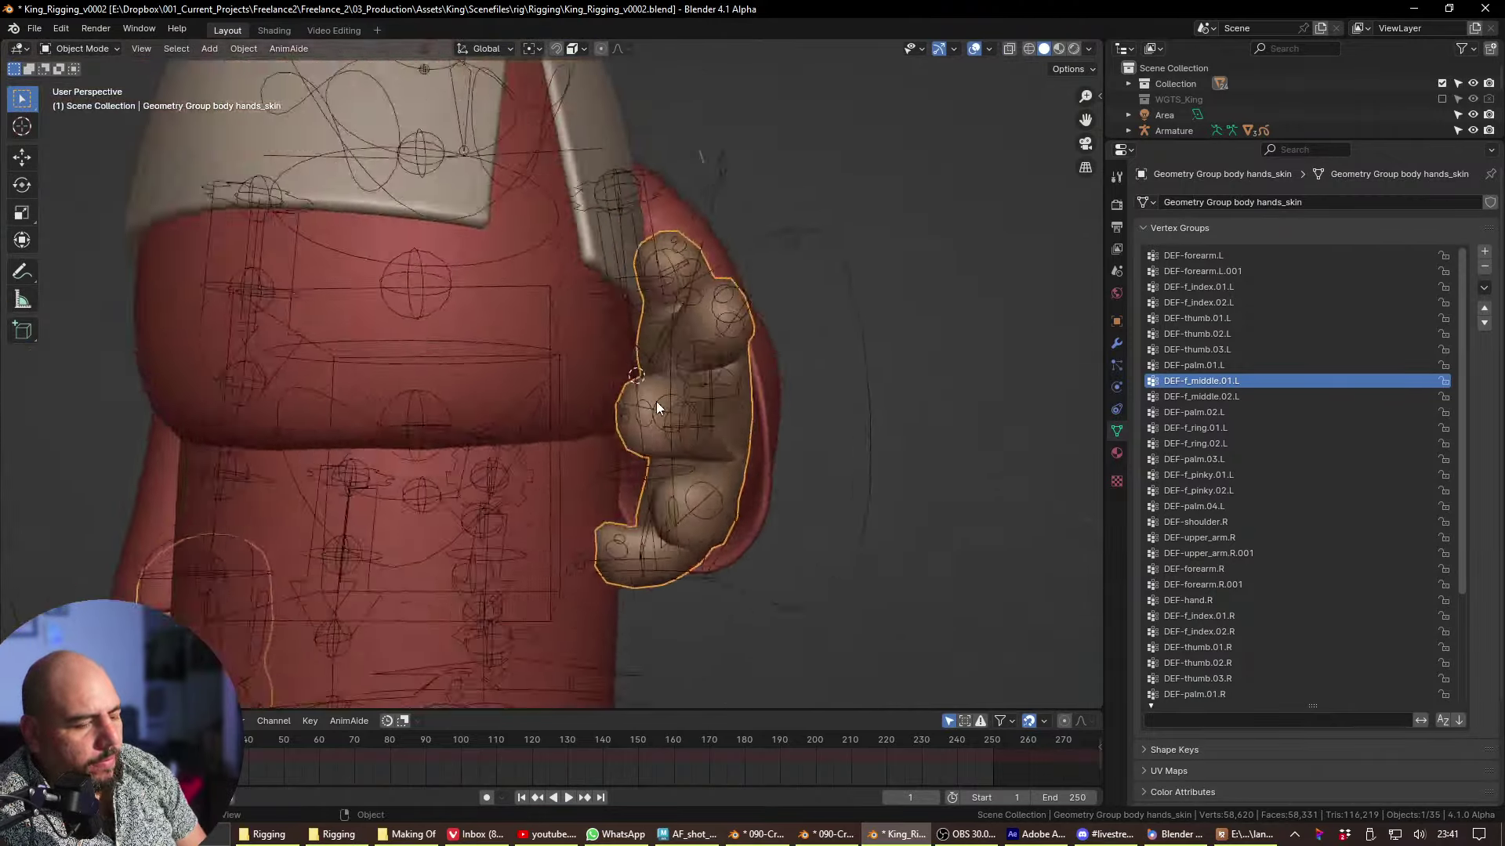
pyautogui.moveTo(655, 402); pyautogui.dragTo(849, 440, button='middle')
pyautogui.click(840, 488)
pyautogui.hotkey('ctrl', 'Tab')
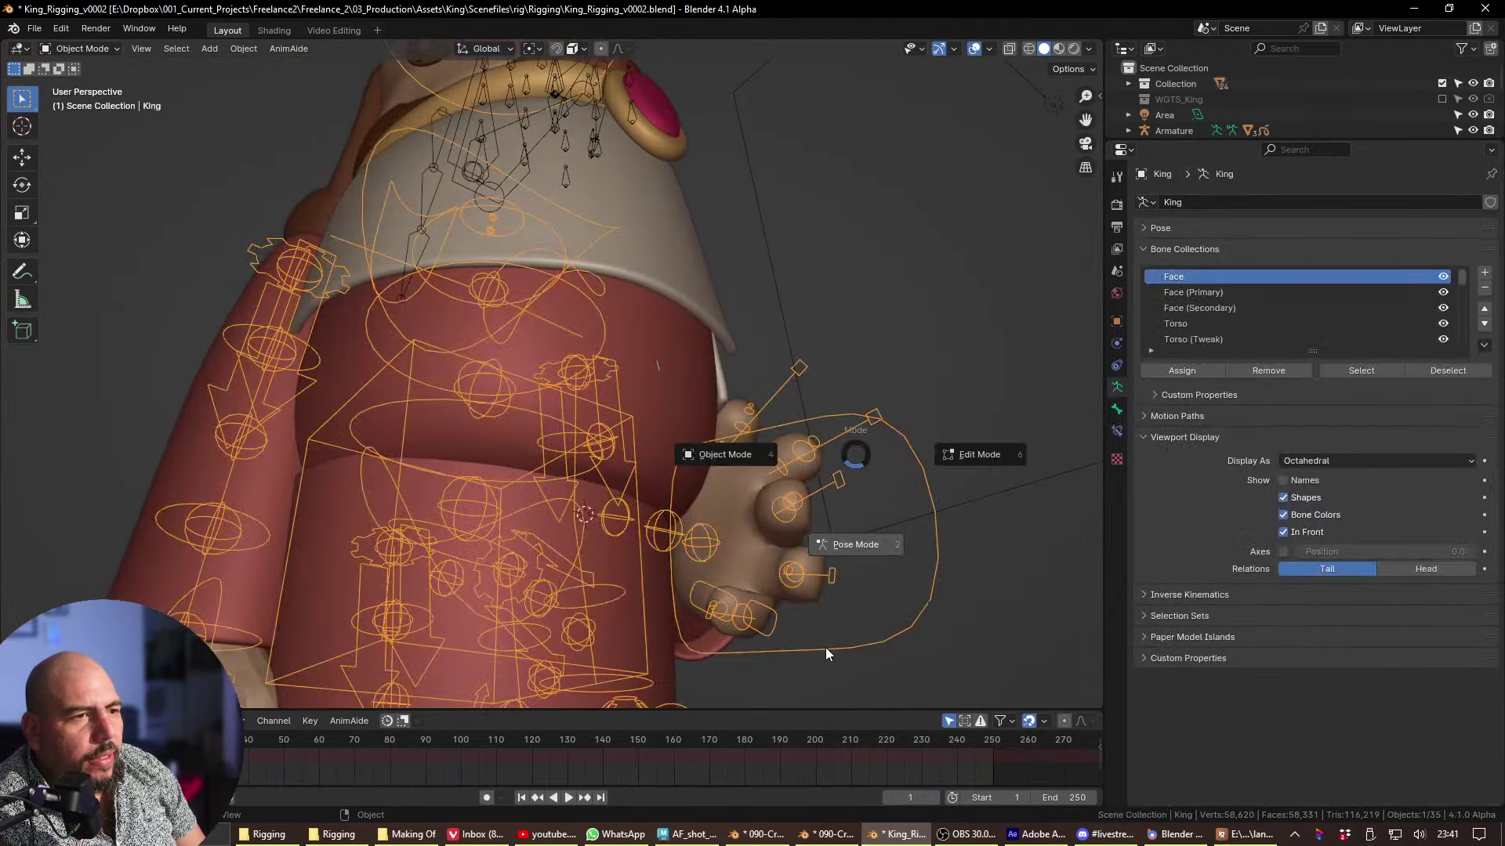
pyautogui.click(830, 533)
# - Scale the left-hand finger master control to test the finger curl and undo the last scaling
pyautogui.moveTo(785, 528); pyautogui.dragTo(527, 551, button='middle')
pyautogui.scroll(3, 997, 574)
pyautogui.press('s')
pyautogui.click(922, 556)
pyautogui.scroll(-4, 922, 557)
pyautogui.scroll(3, 807, 559)
pyautogui.scroll(-2, 806, 560)
pyautogui.press('s')
pyautogui.click(846, 539)
pyautogui.hotkey('ctrl', 'z')
pyautogui.moveTo(732, 595); pyautogui.dragTo(748, 623, button='middle')
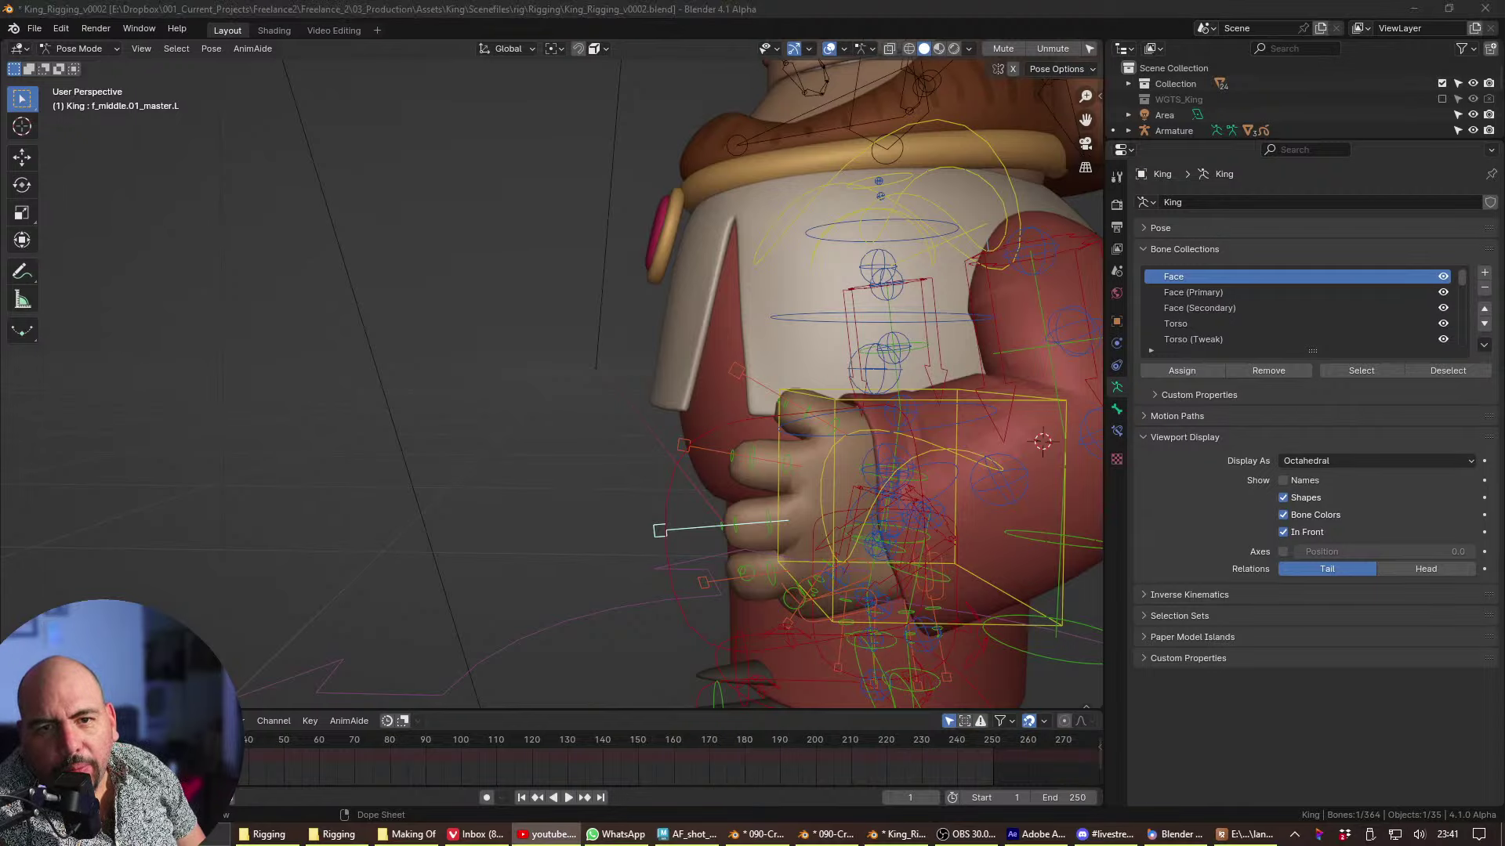
# - Rotate the palm.L control to bend the outer side of the King's left palm
pyautogui.moveTo(595, 470); pyautogui.dragTo(732, 486, button='middle')
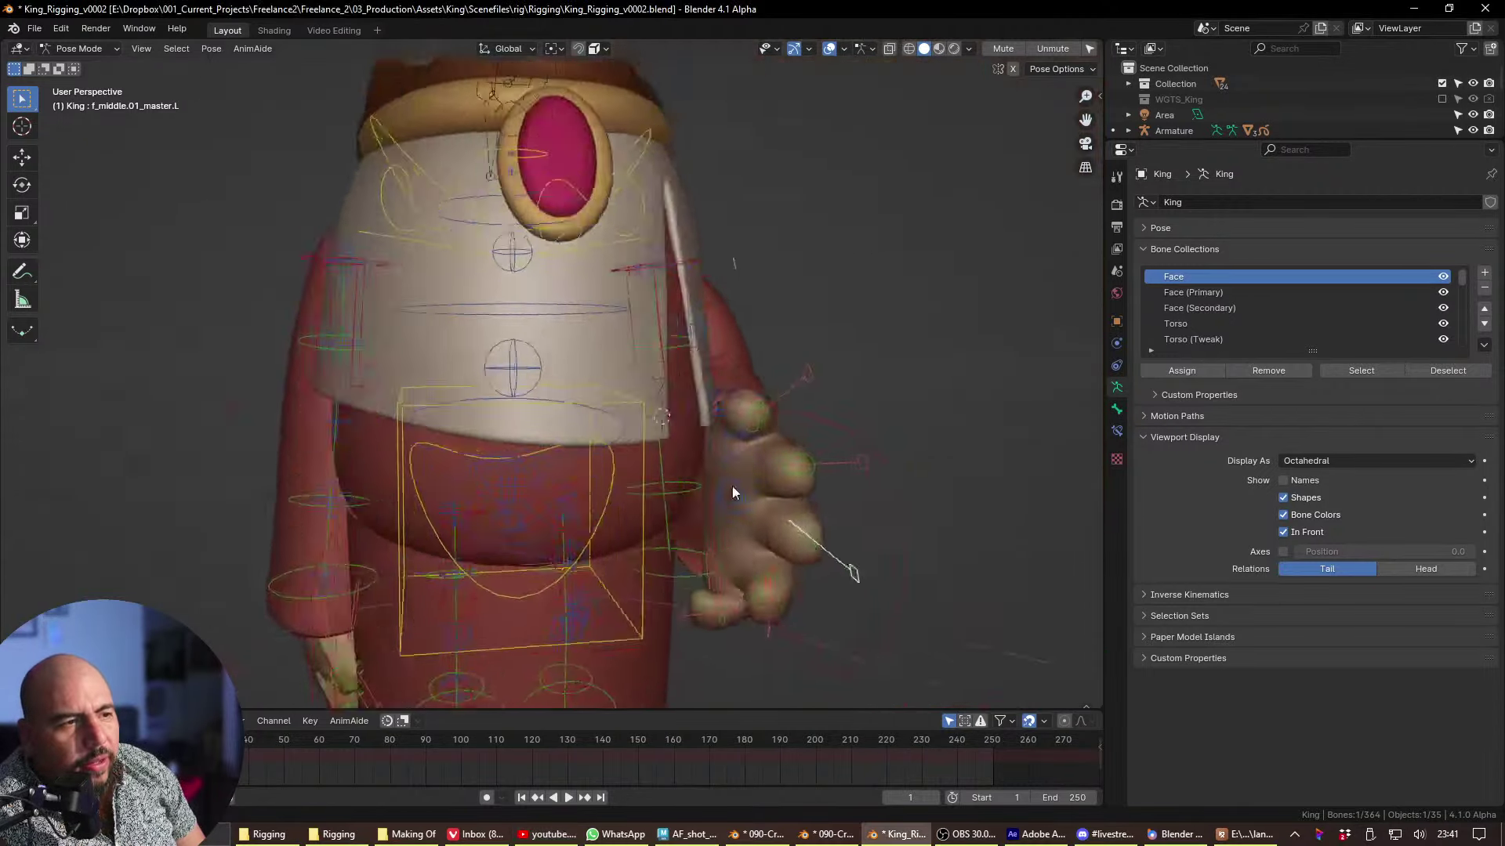
pyautogui.scroll(5, 823, 471)
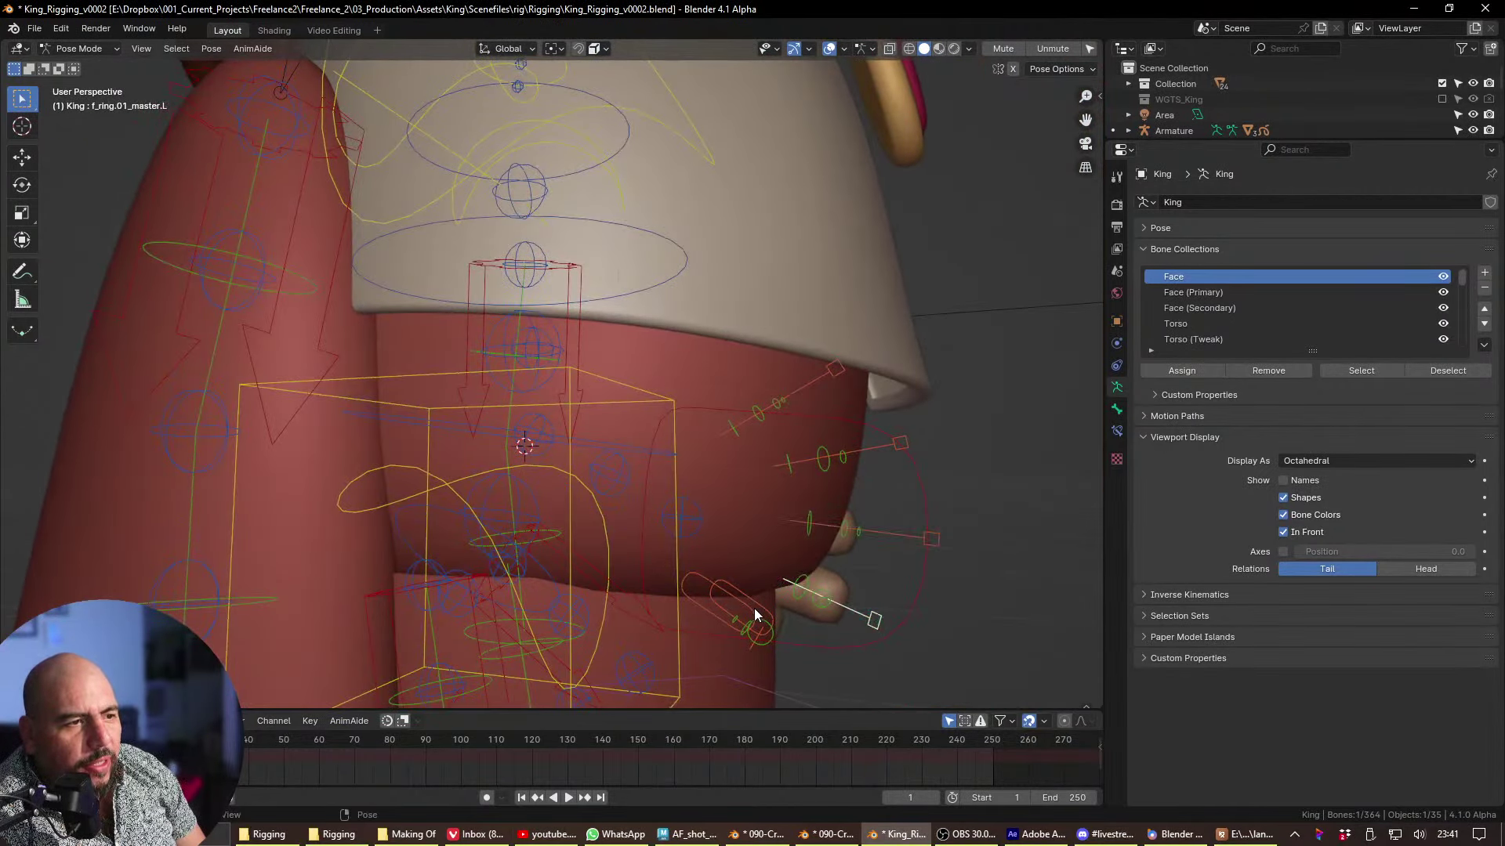
pyautogui.click(754, 614)
pyautogui.moveTo(783, 628); pyautogui.dragTo(796, 554, button='middle')
pyautogui.scroll(3, 796, 553)
pyautogui.press('r')
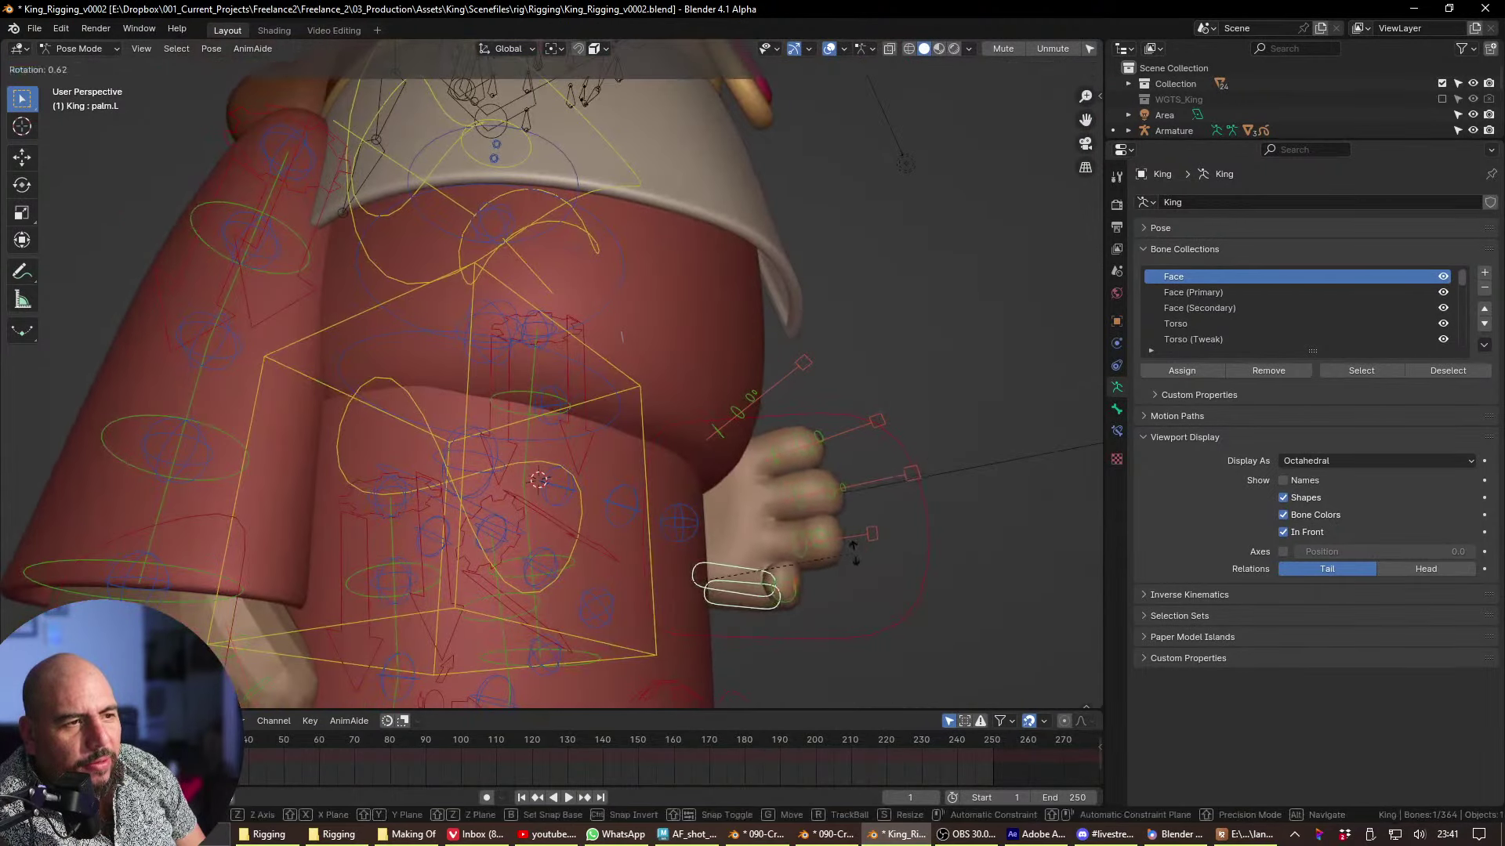
pyautogui.click(867, 554)
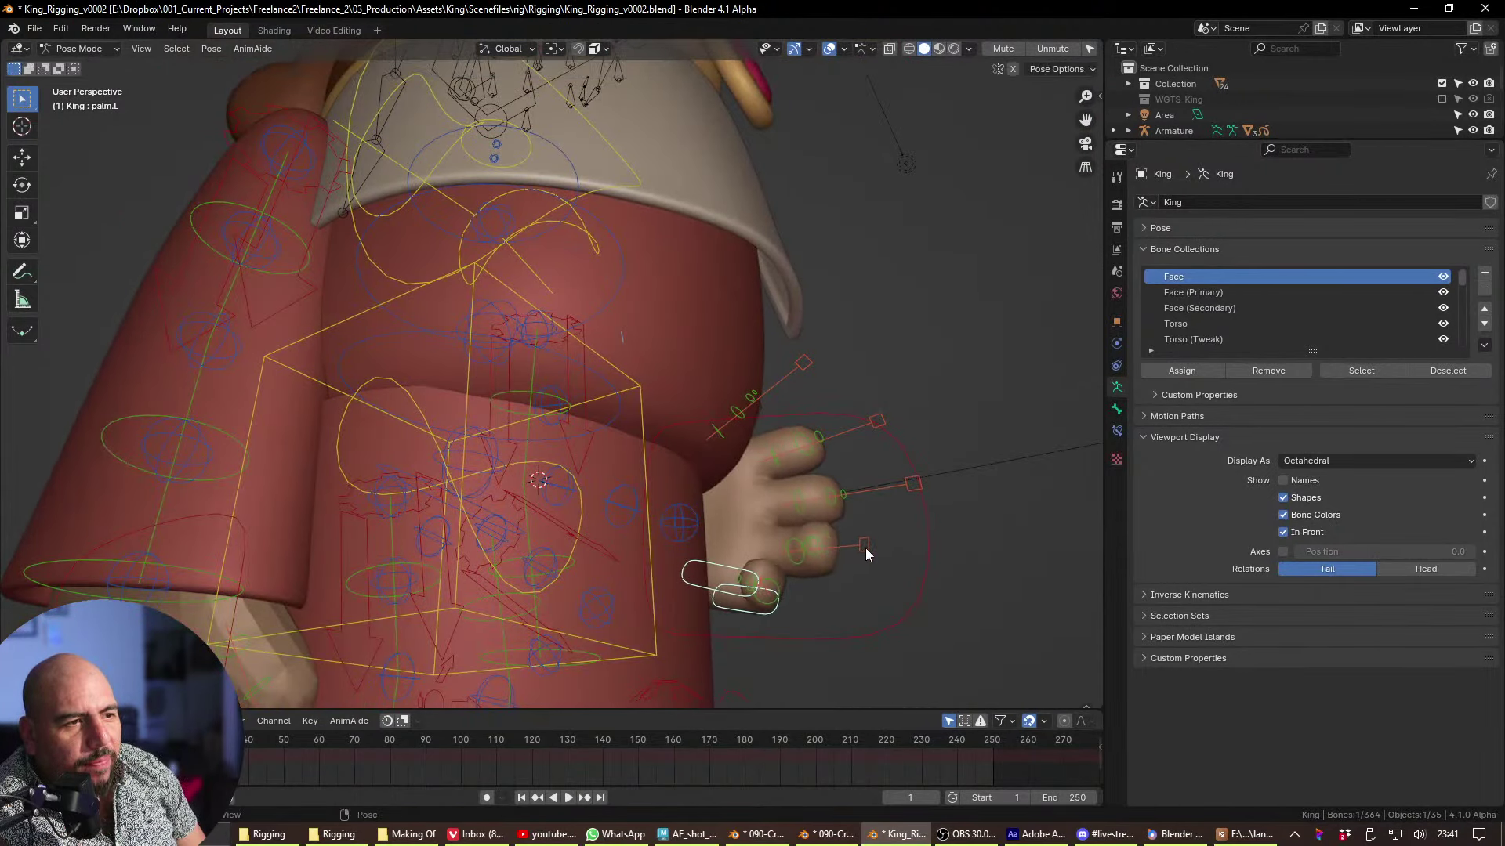
# - Rotate the left ring finger's master control freely with trackball rotation
pyautogui.click(864, 546)
pyautogui.press('r')
pyautogui.press('r')
pyautogui.click(835, 540)
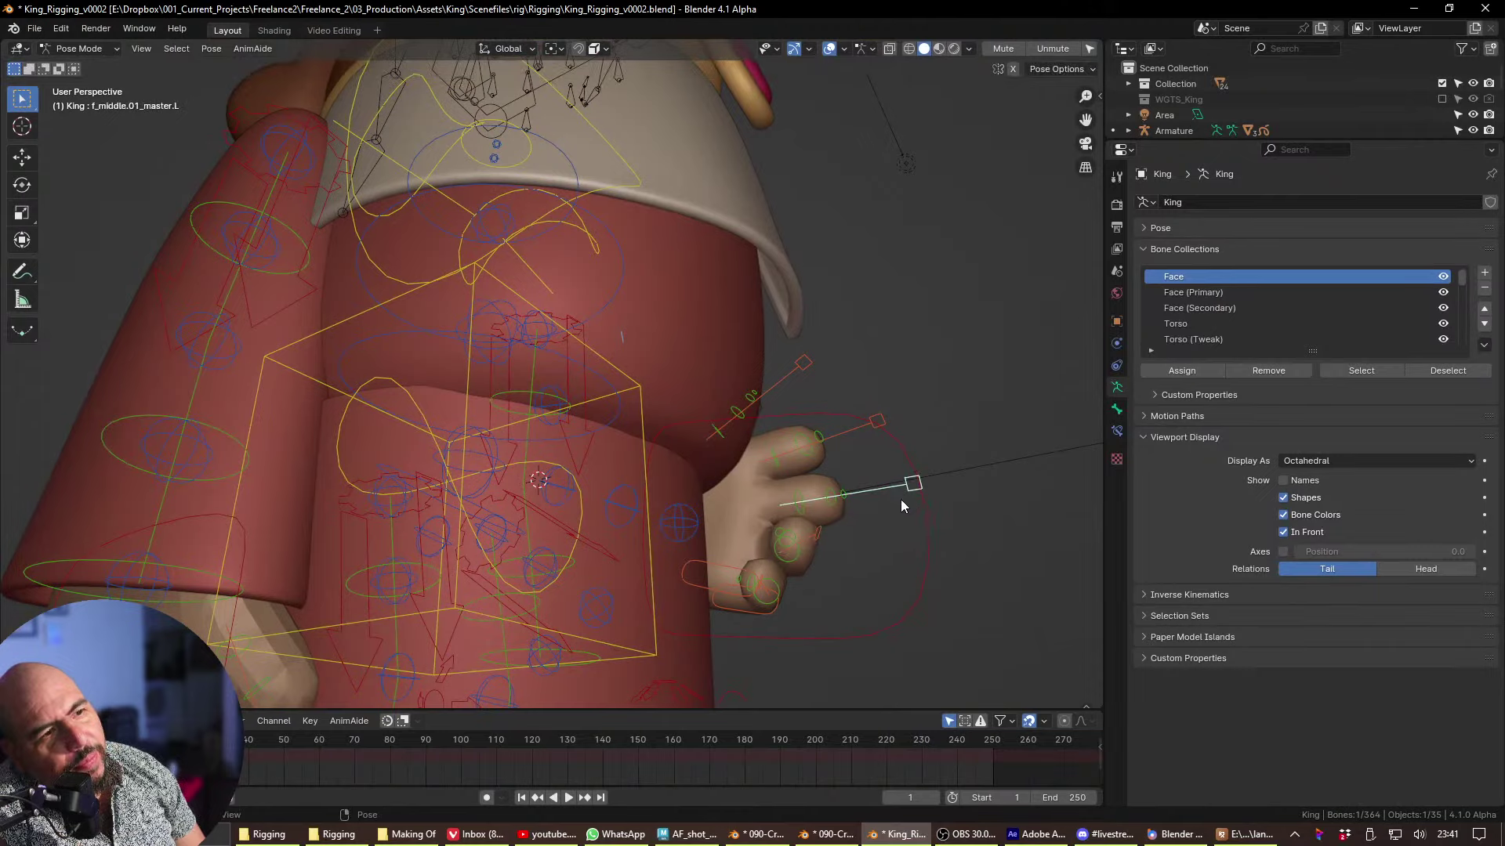
# - Rotate and scale the left middle finger's master control to adjust the finger's direction and curl
pyautogui.press('r')
pyautogui.click(870, 519)
pyautogui.moveTo(870, 519)
pyautogui.mouseDown(button='middle')
pyautogui.moveTo(837, 567)
pyautogui.moveTo(703, 536)
pyautogui.moveTo(786, 576)
pyautogui.moveTo(879, 533)
pyautogui.moveTo(886, 548)
pyautogui.moveTo(721, 531)
pyautogui.moveTo(595, 569)
pyautogui.moveTo(897, 507)
pyautogui.mouseUp(button='middle')
pyautogui.press('s')
pyautogui.click(876, 553)
pyautogui.press('r')
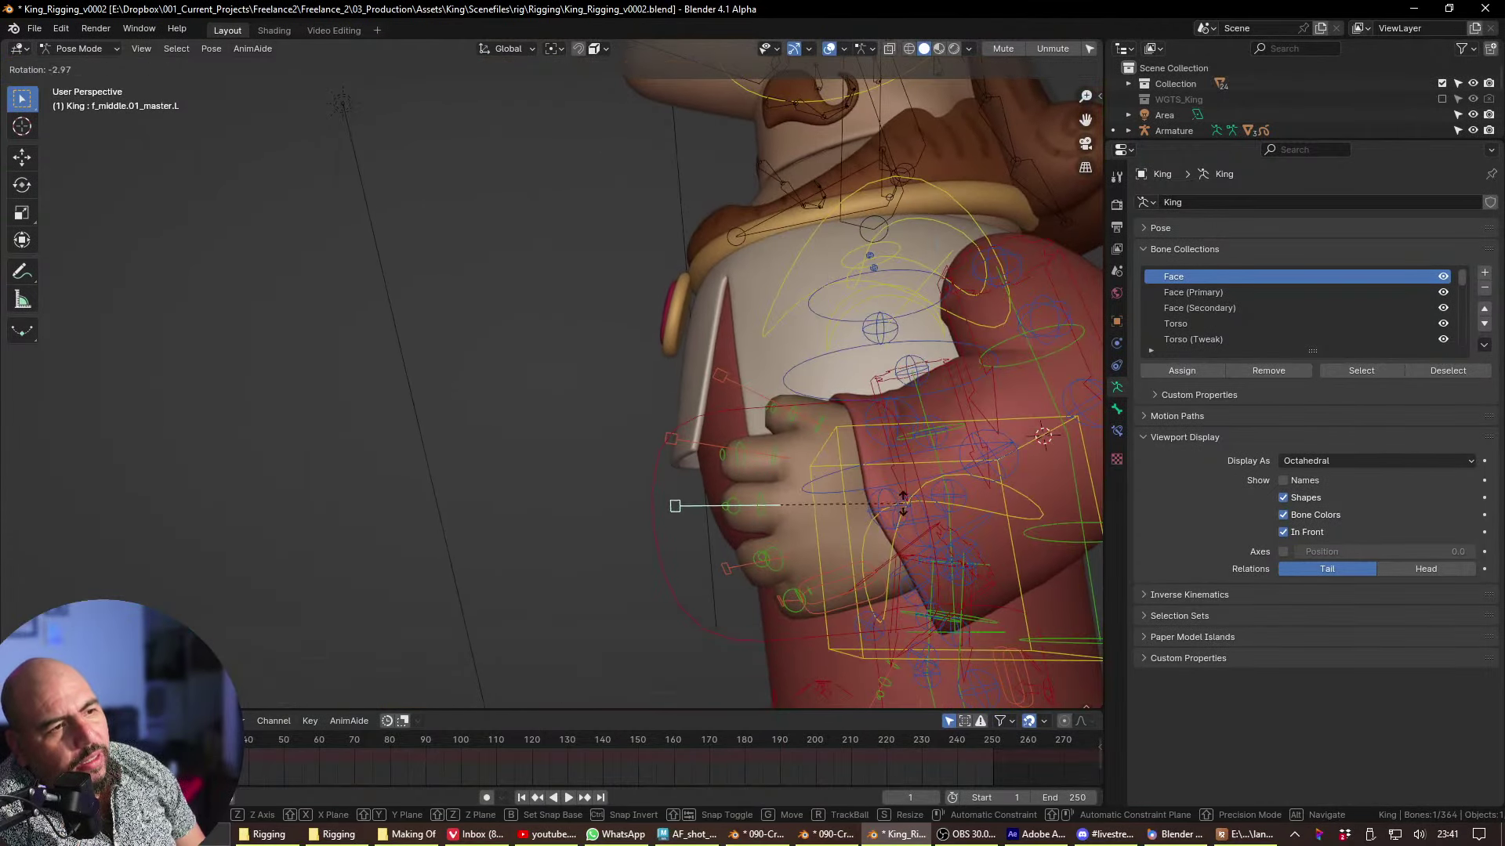
pyautogui.click(895, 485)
# - Rotate the left ring and pinky master controls to align those fingers with the rest of the hand
pyautogui.press('r')
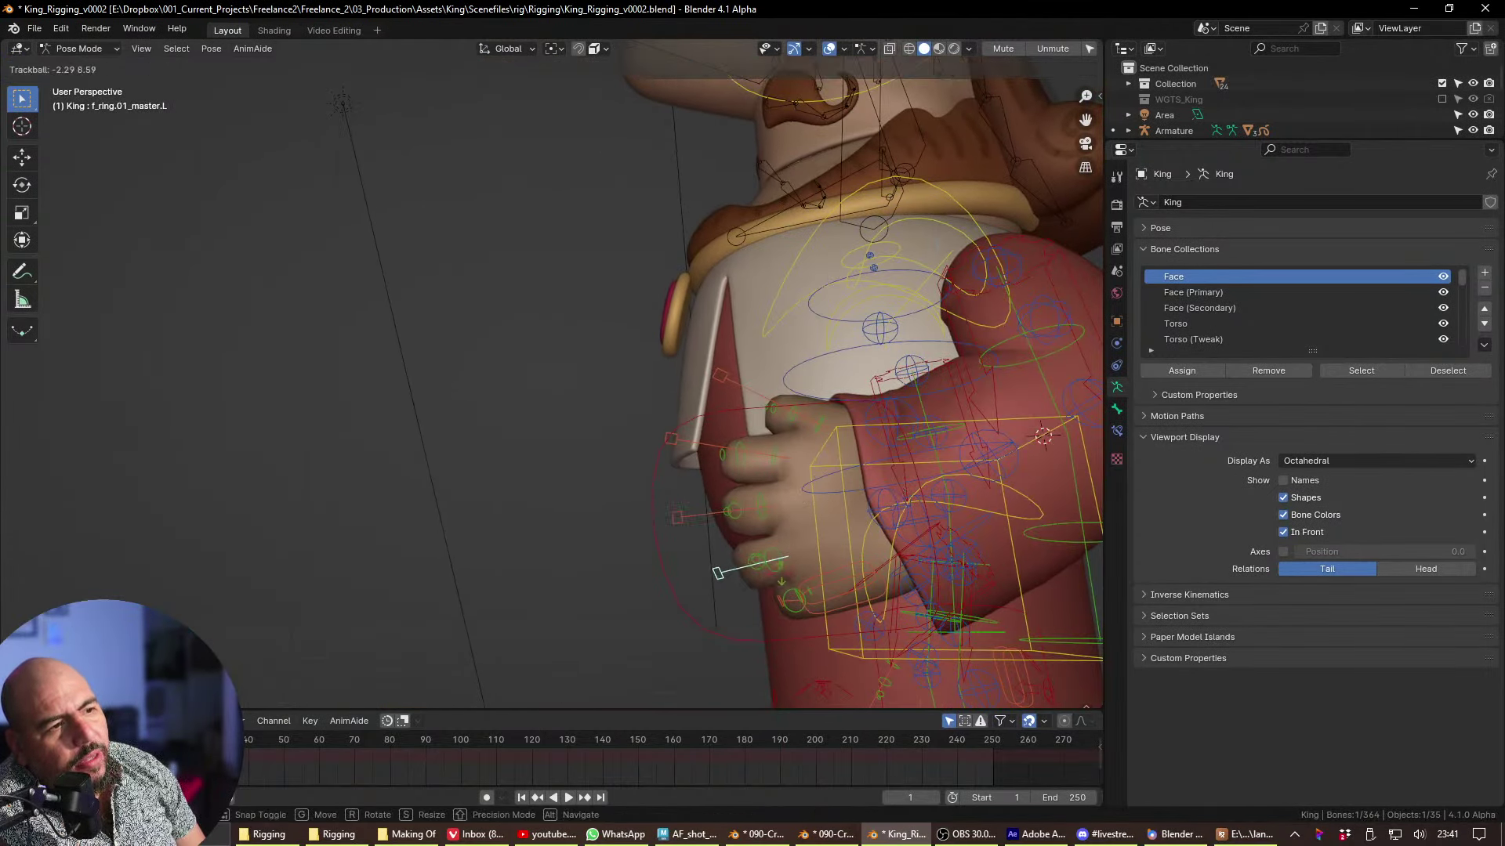
pyautogui.click(807, 596)
pyautogui.press('r')
pyautogui.click(848, 616)
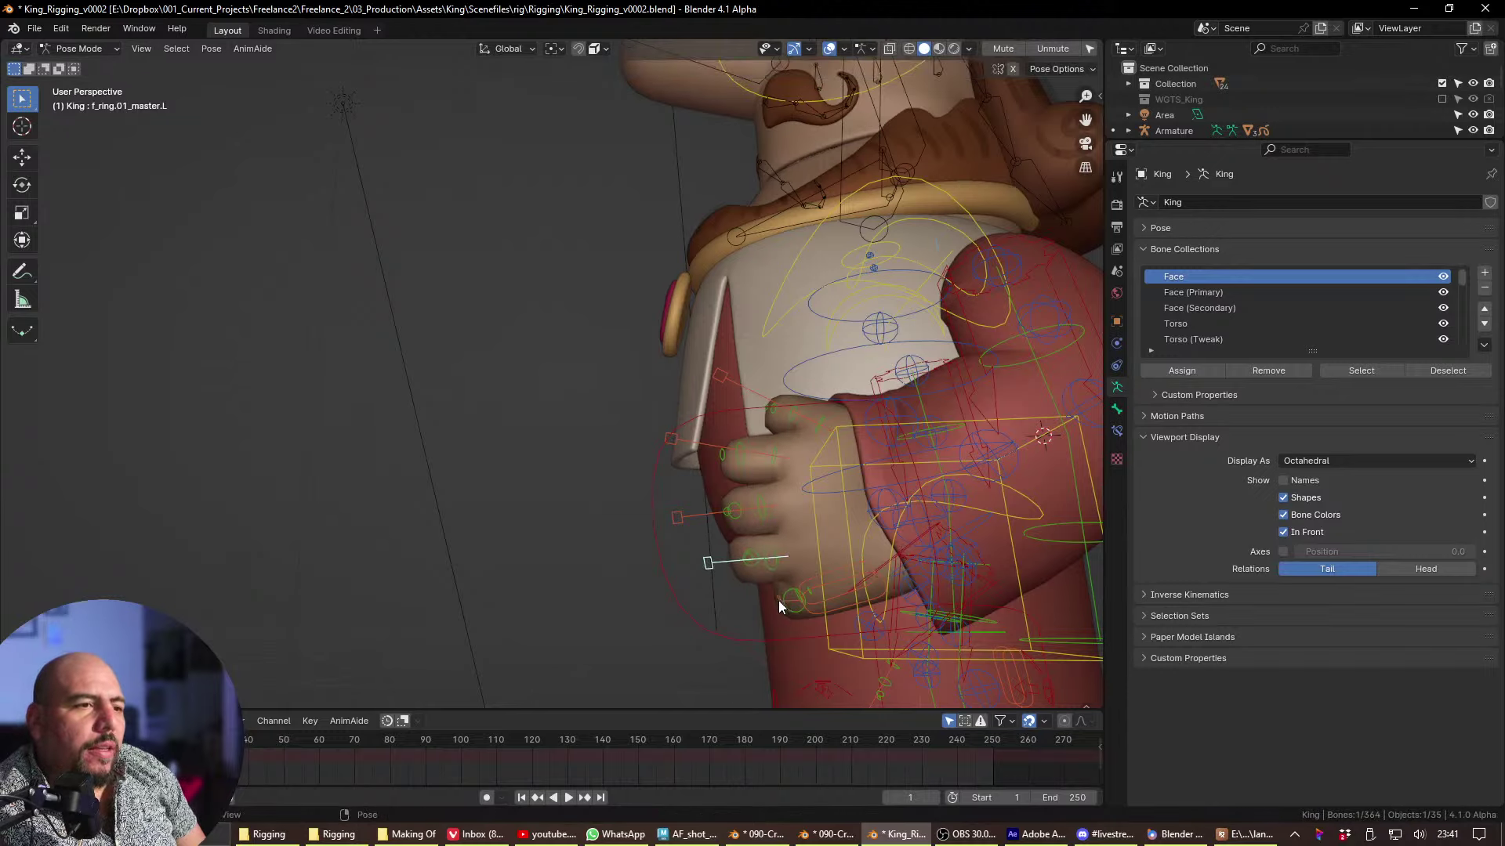
pyautogui.click(780, 601)
pyautogui.press('r')
pyautogui.click(813, 609)
# - Refine the left palm's bend with a trackball rotation of the palm.L control
pyautogui.moveTo(814, 608); pyautogui.dragTo(966, 650, button='middle')
pyautogui.scroll(3, 965, 650)
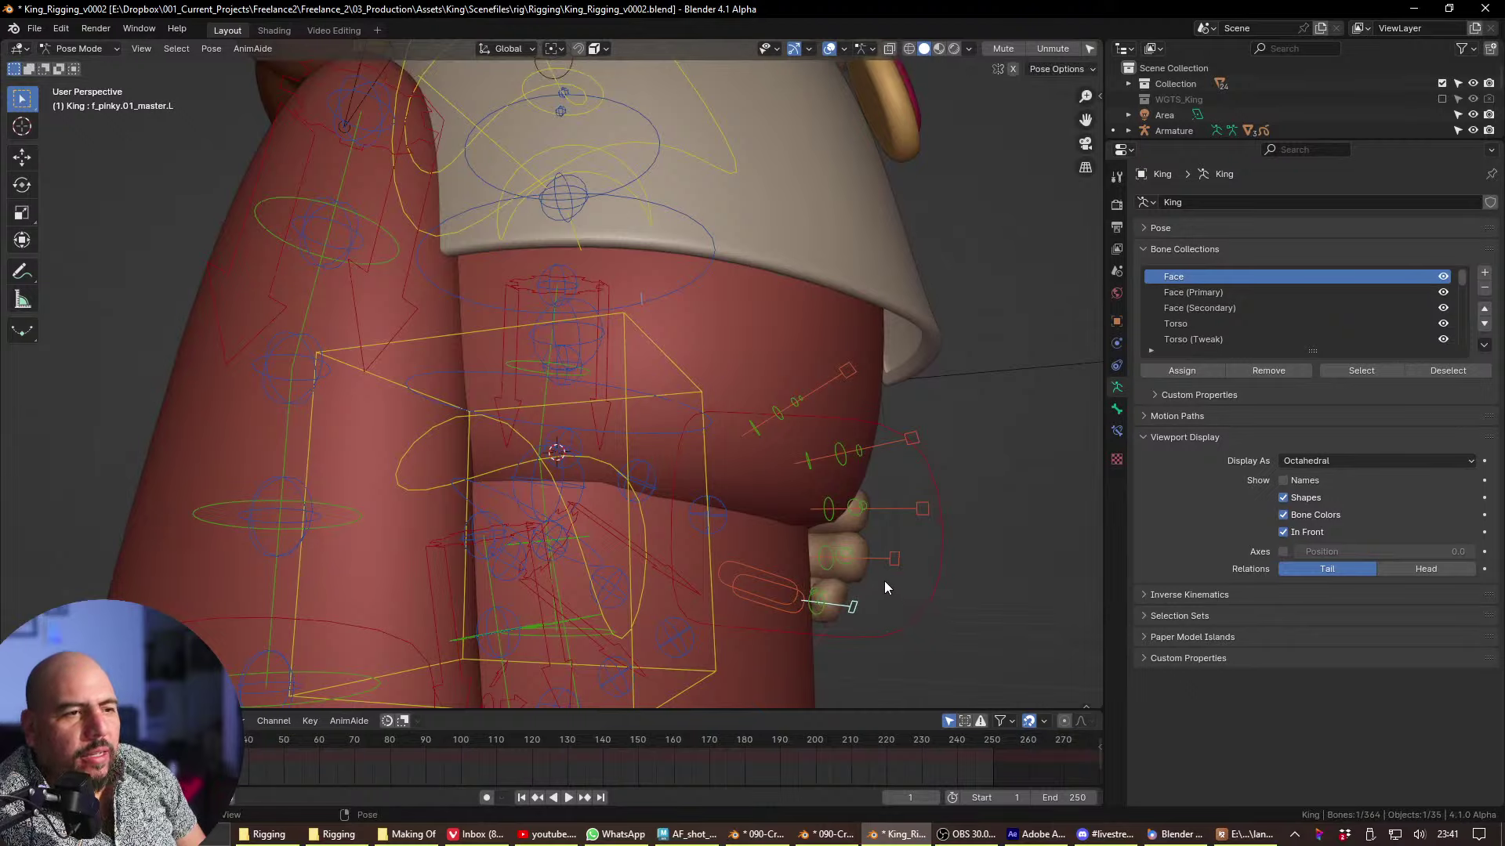
pyautogui.moveTo(884, 580); pyautogui.dragTo(957, 553, button='middle')
pyautogui.press('r')
pyautogui.press('r')
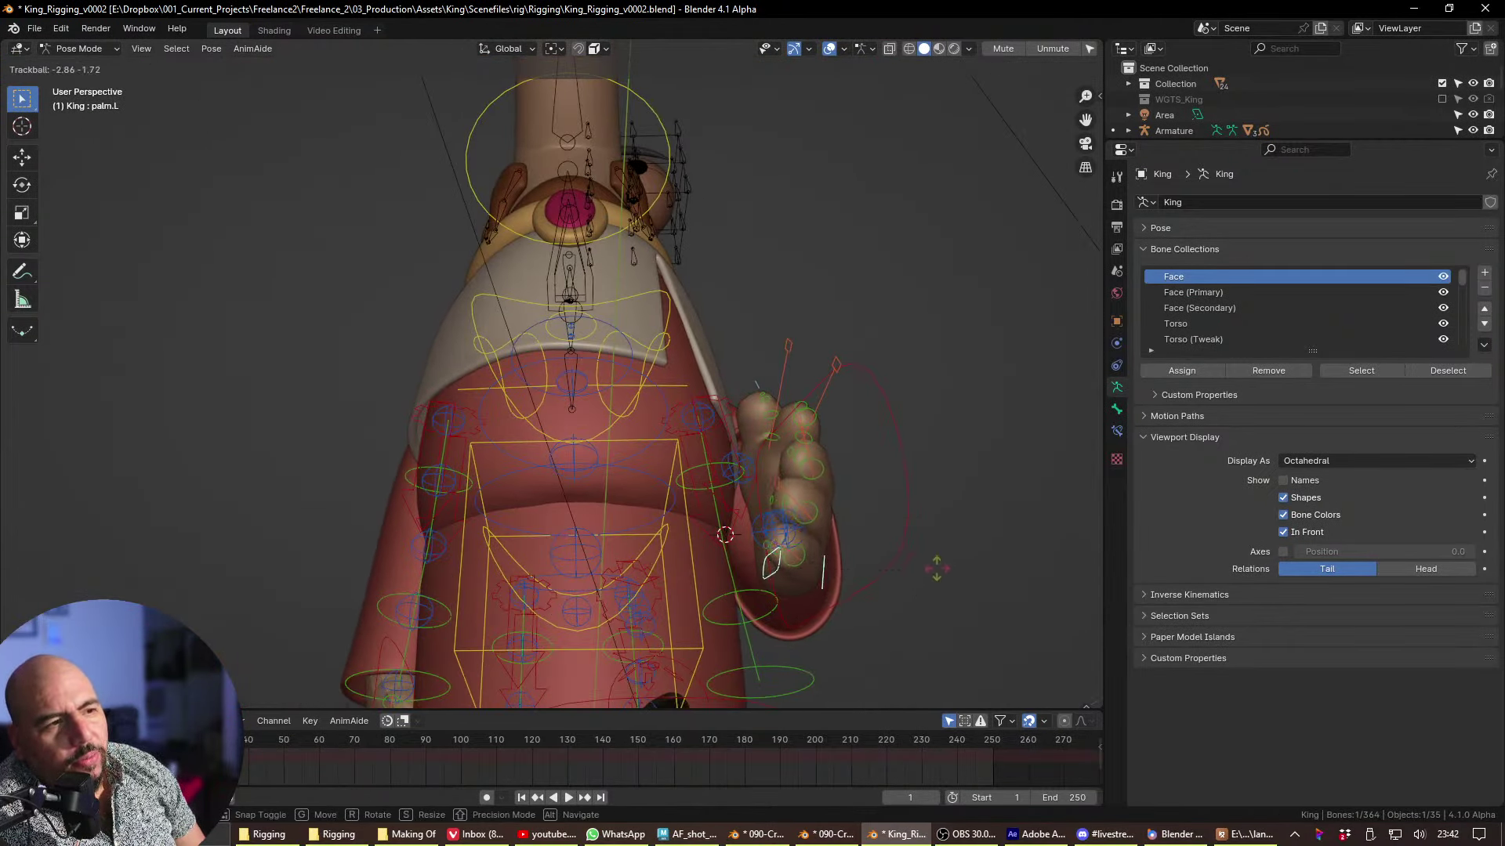
pyautogui.click(915, 561)
# - Scale the left pinky and ring master controls to adjust how far the fingers curl into the fist
pyautogui.moveTo(854, 496); pyautogui.dragTo(906, 632, button='middle')
pyautogui.click(952, 469)
pyautogui.press('s')
pyautogui.click(921, 528)
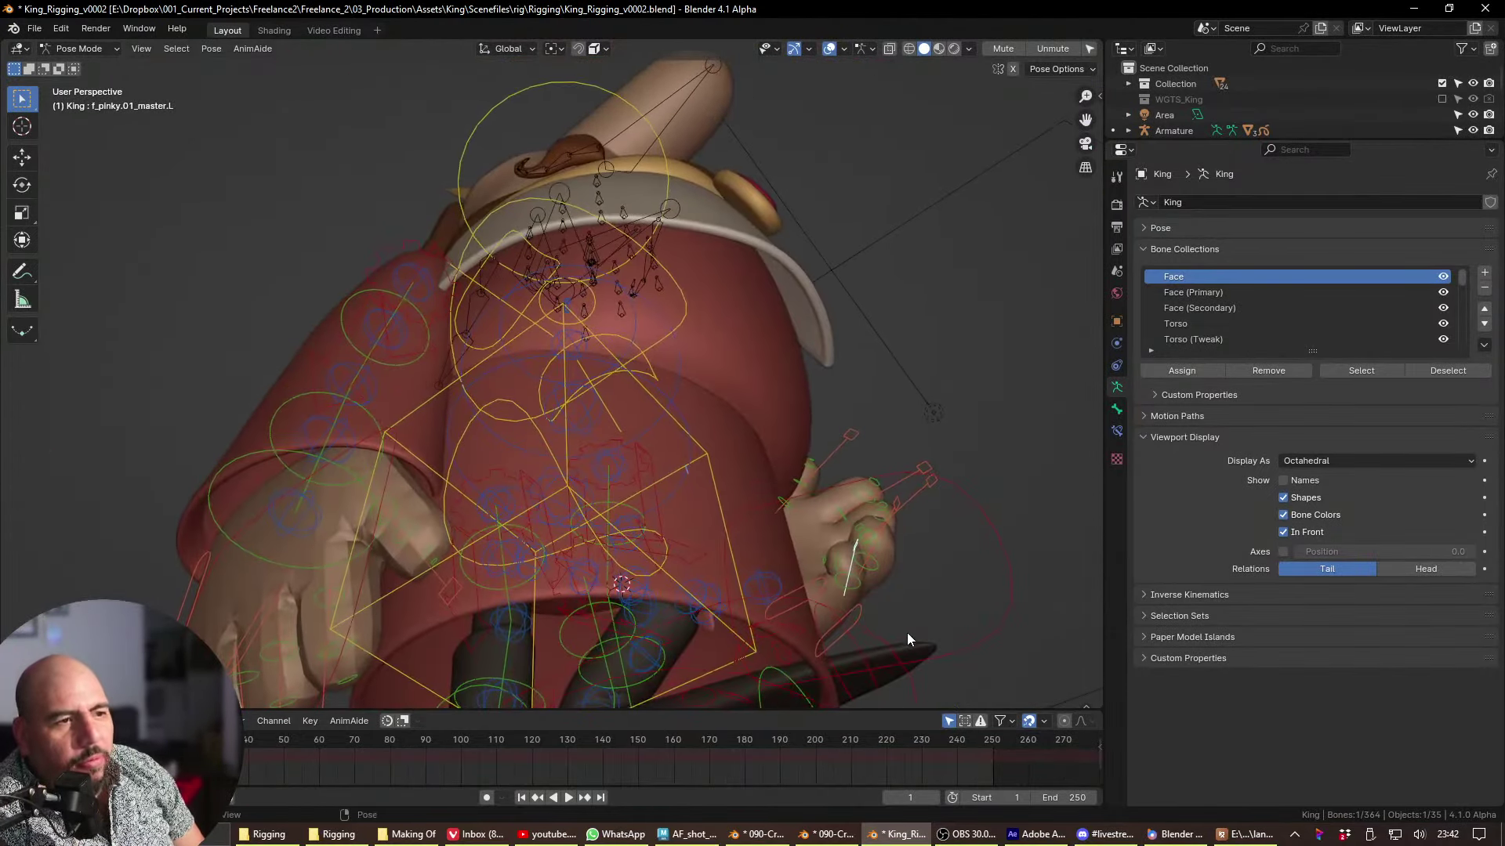
pyautogui.press('s')
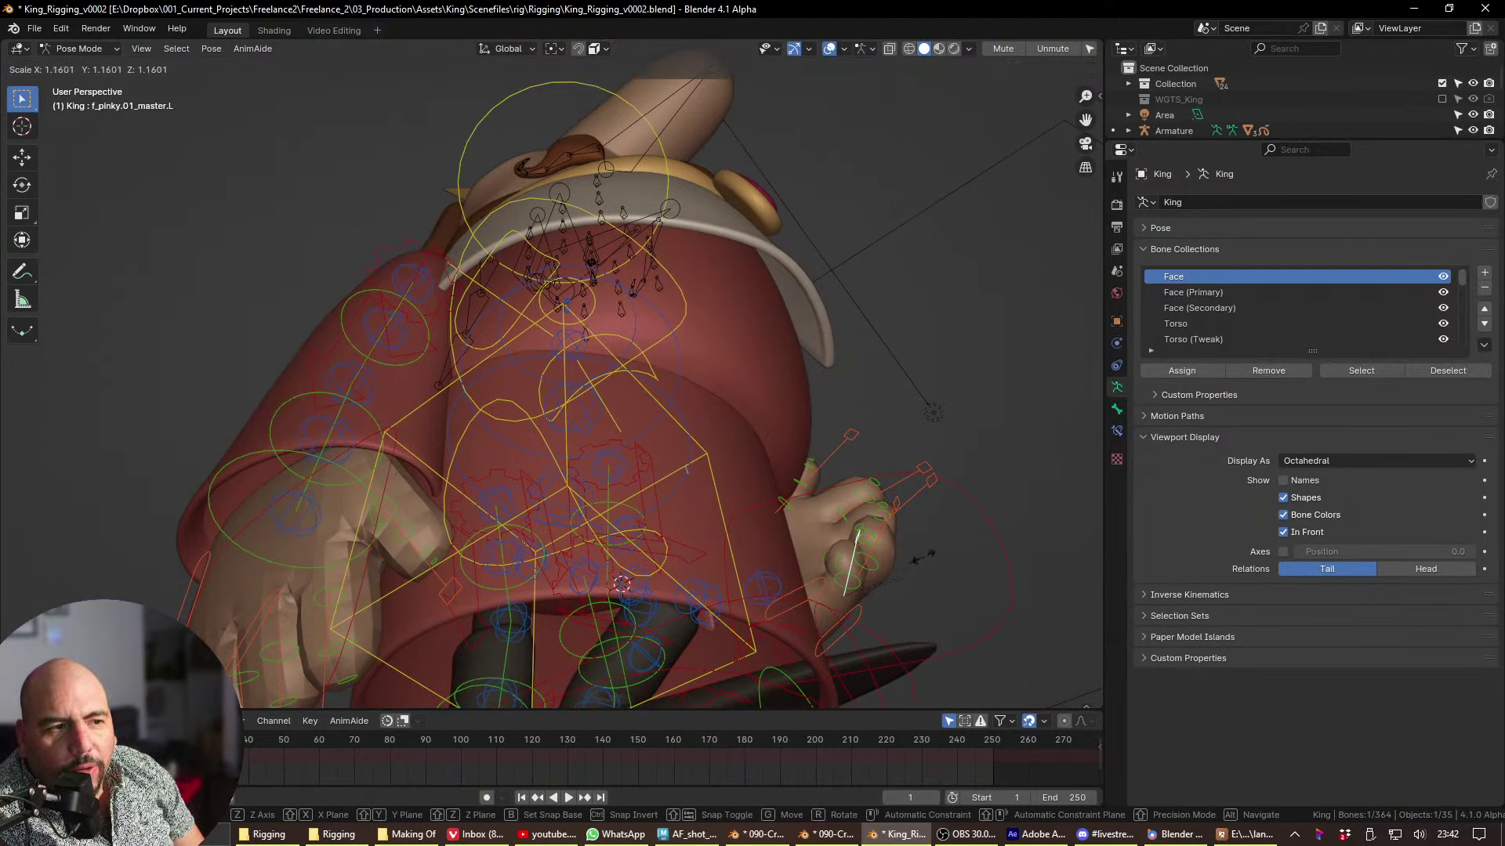
pyautogui.click(952, 566)
pyautogui.click(902, 502)
pyautogui.press('s')
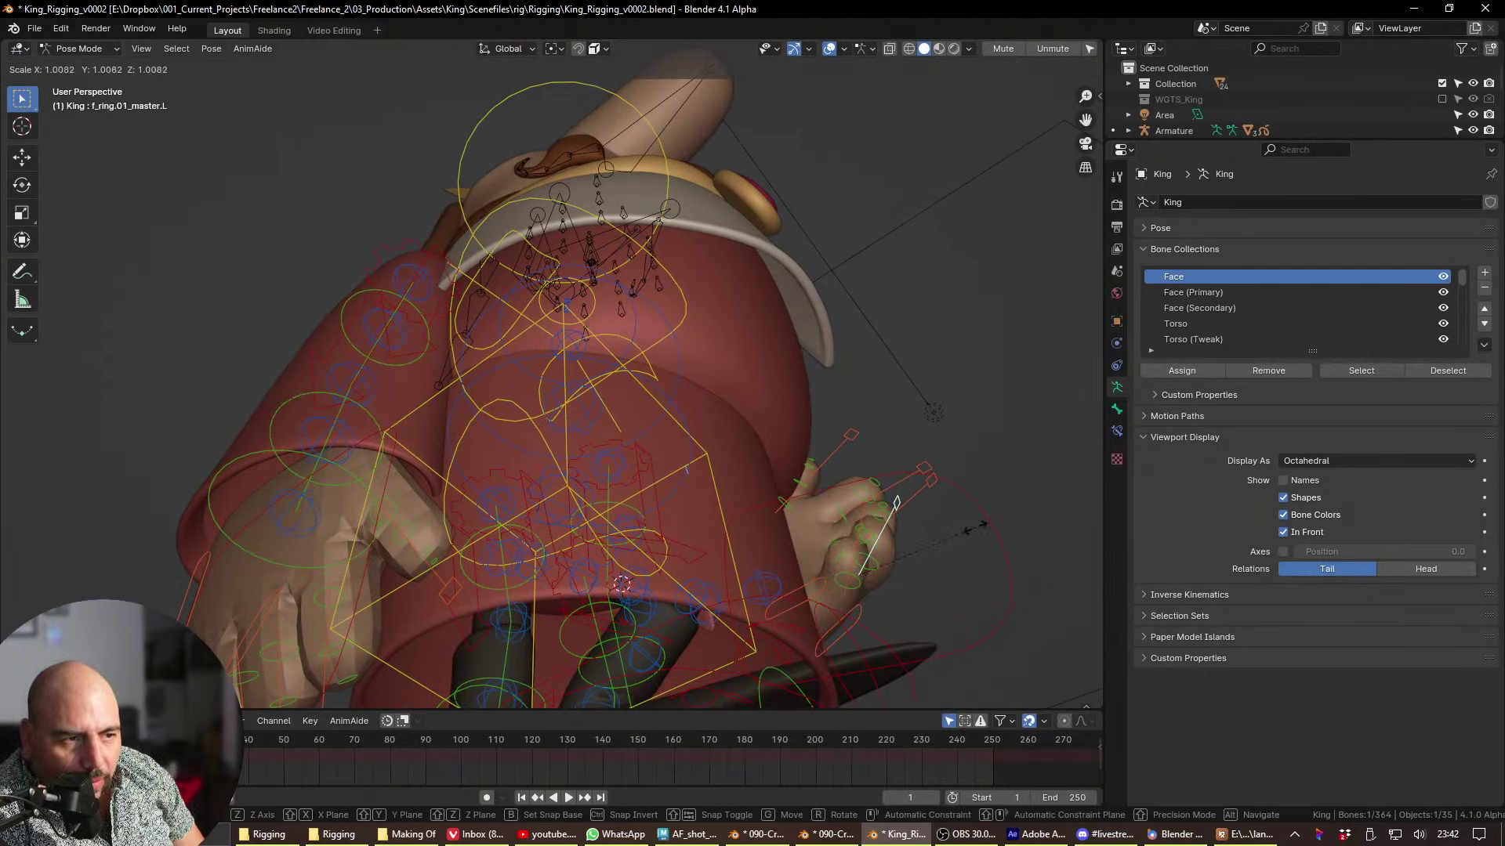
pyautogui.click(905, 534)
# - Move the left hand's control and view the posed hand with the viewport overlays hidden
pyautogui.moveTo(905, 533); pyautogui.dragTo(933, 622, button='middle')
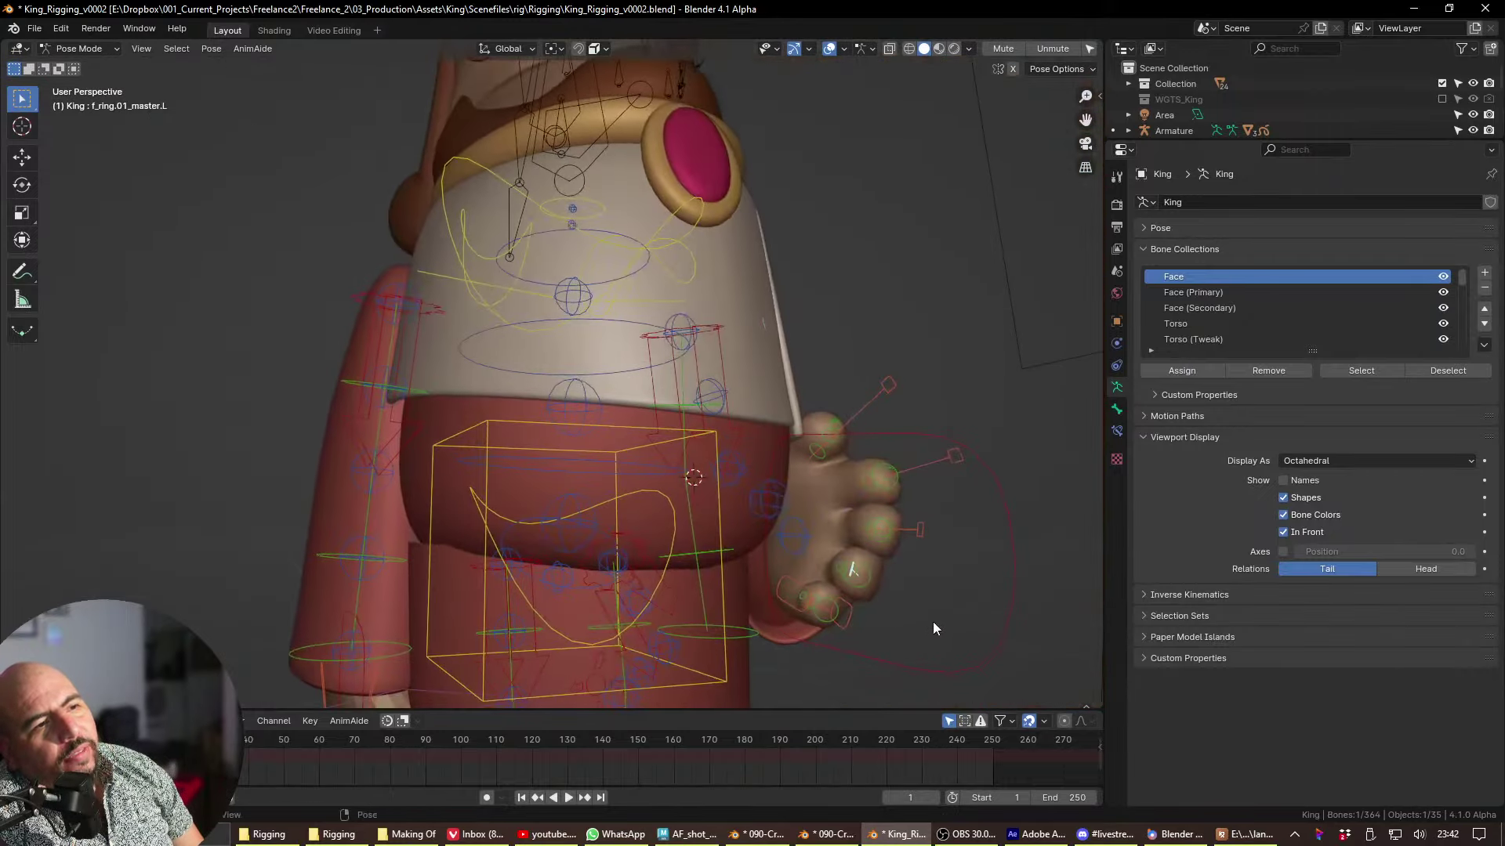
pyautogui.moveTo(1035, 559); pyautogui.dragTo(911, 336, button='middle')
pyautogui.press('g')
pyautogui.click(844, 562)
pyautogui.hotkey('shift', 'alt', 'z')
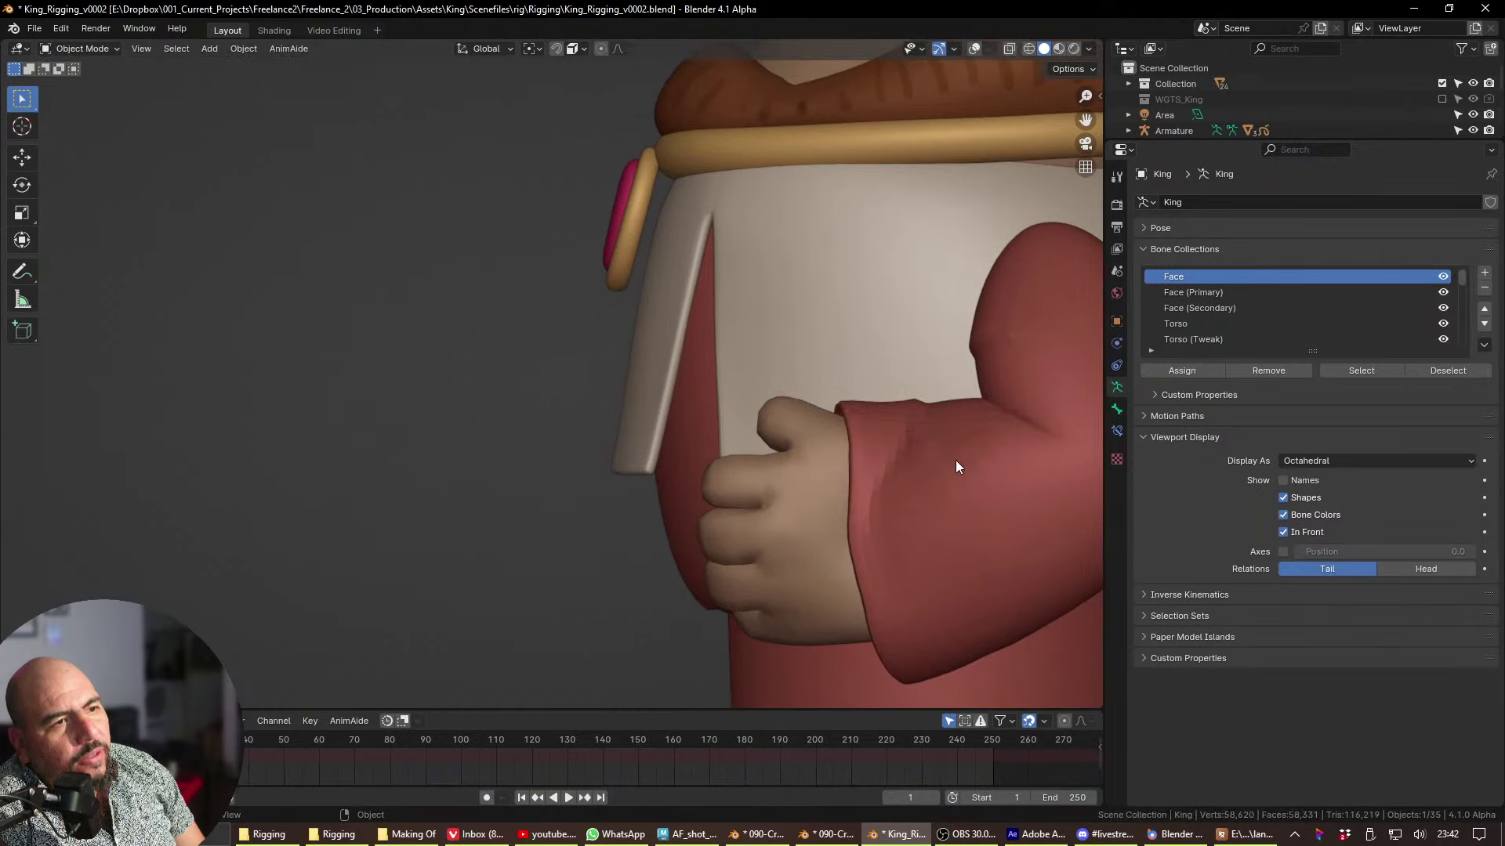
# - Add a Smooth Corrective modifier to the upper-arm cloth mesh and check the bent sleeve's deformation
pyautogui.click(956, 460)
pyautogui.moveTo(954, 462); pyautogui.dragTo(807, 495, button='middle')
pyautogui.hotkey('shift', 'alt', 'z')
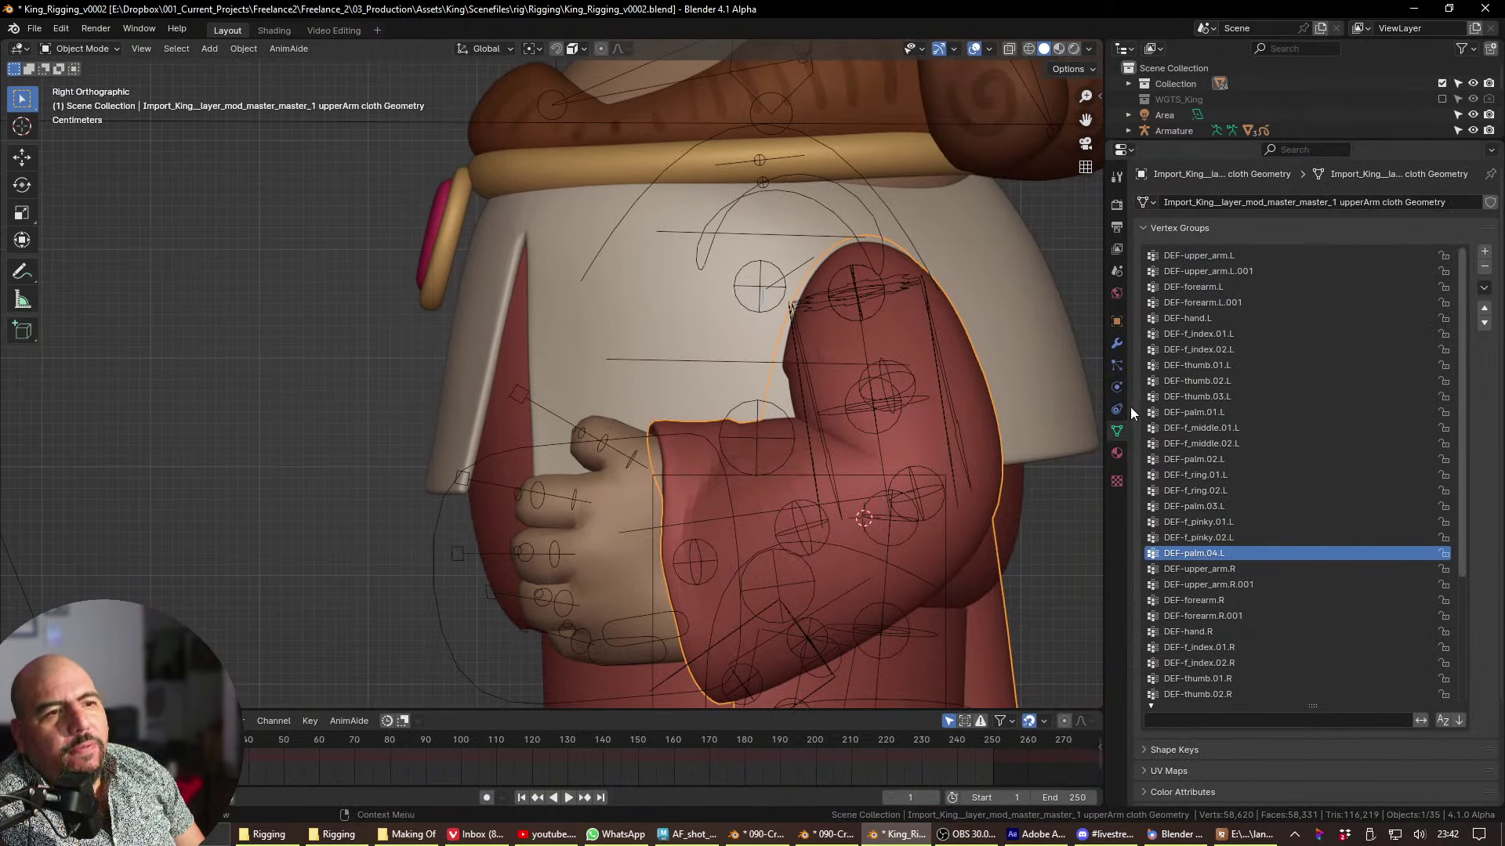
pyautogui.click(1116, 344)
pyautogui.click(1251, 202)
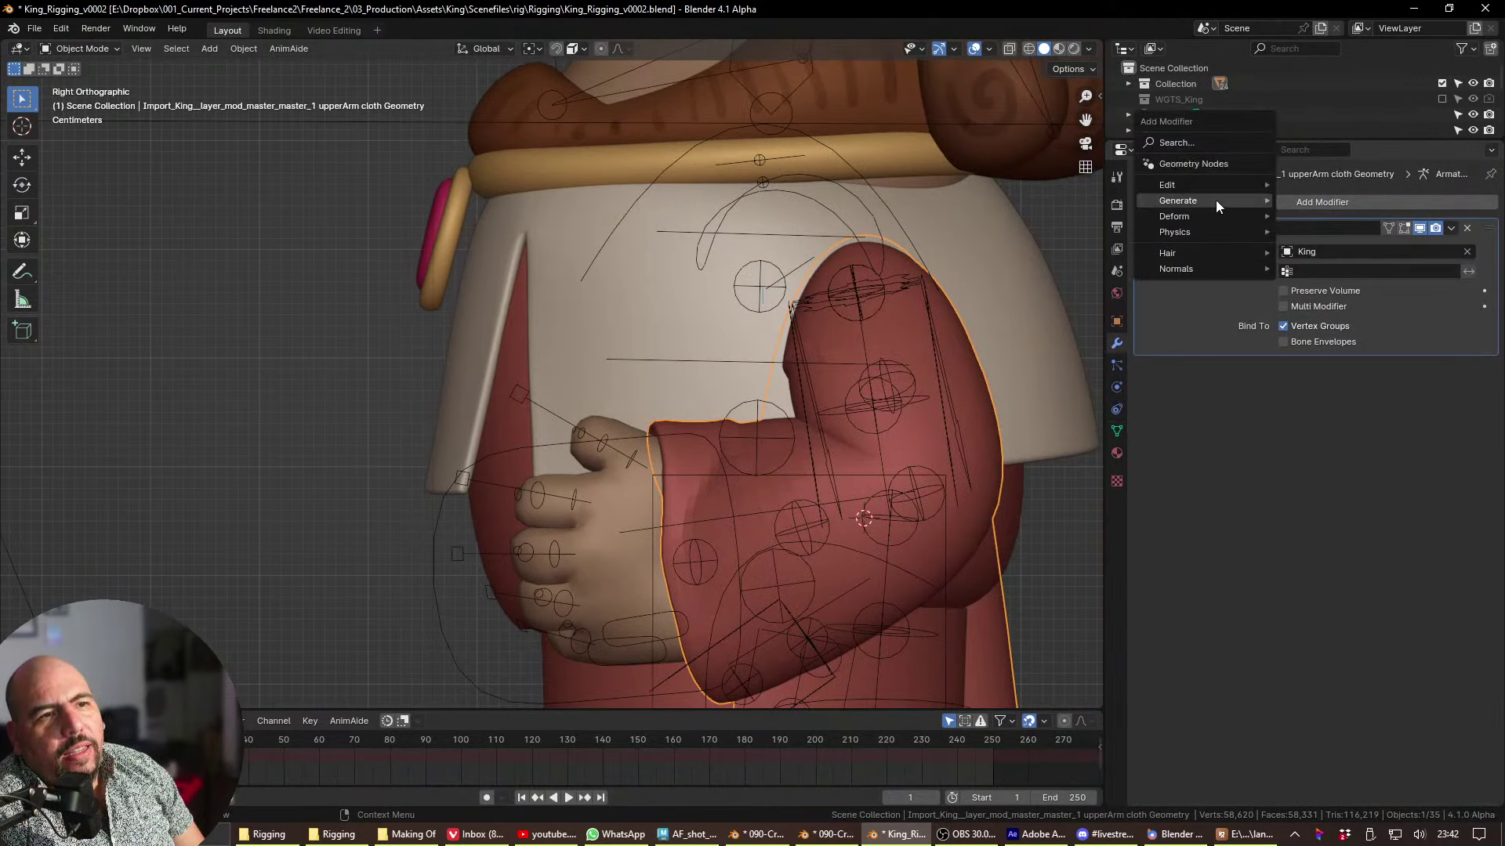
pyautogui.moveTo(1217, 204)
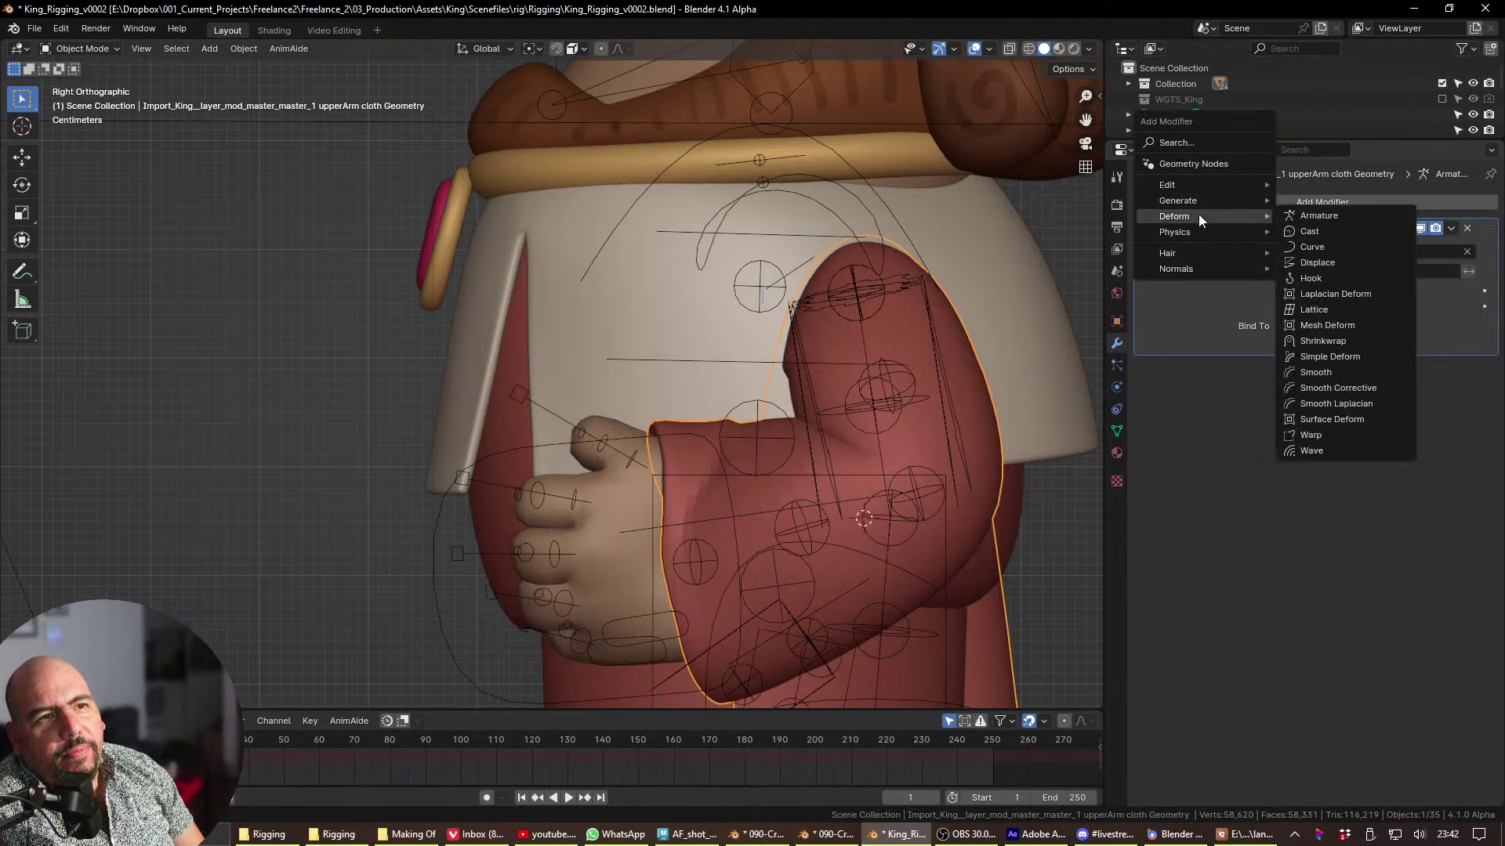
pyautogui.click(1302, 386)
pyautogui.scroll(10, 849, 407)
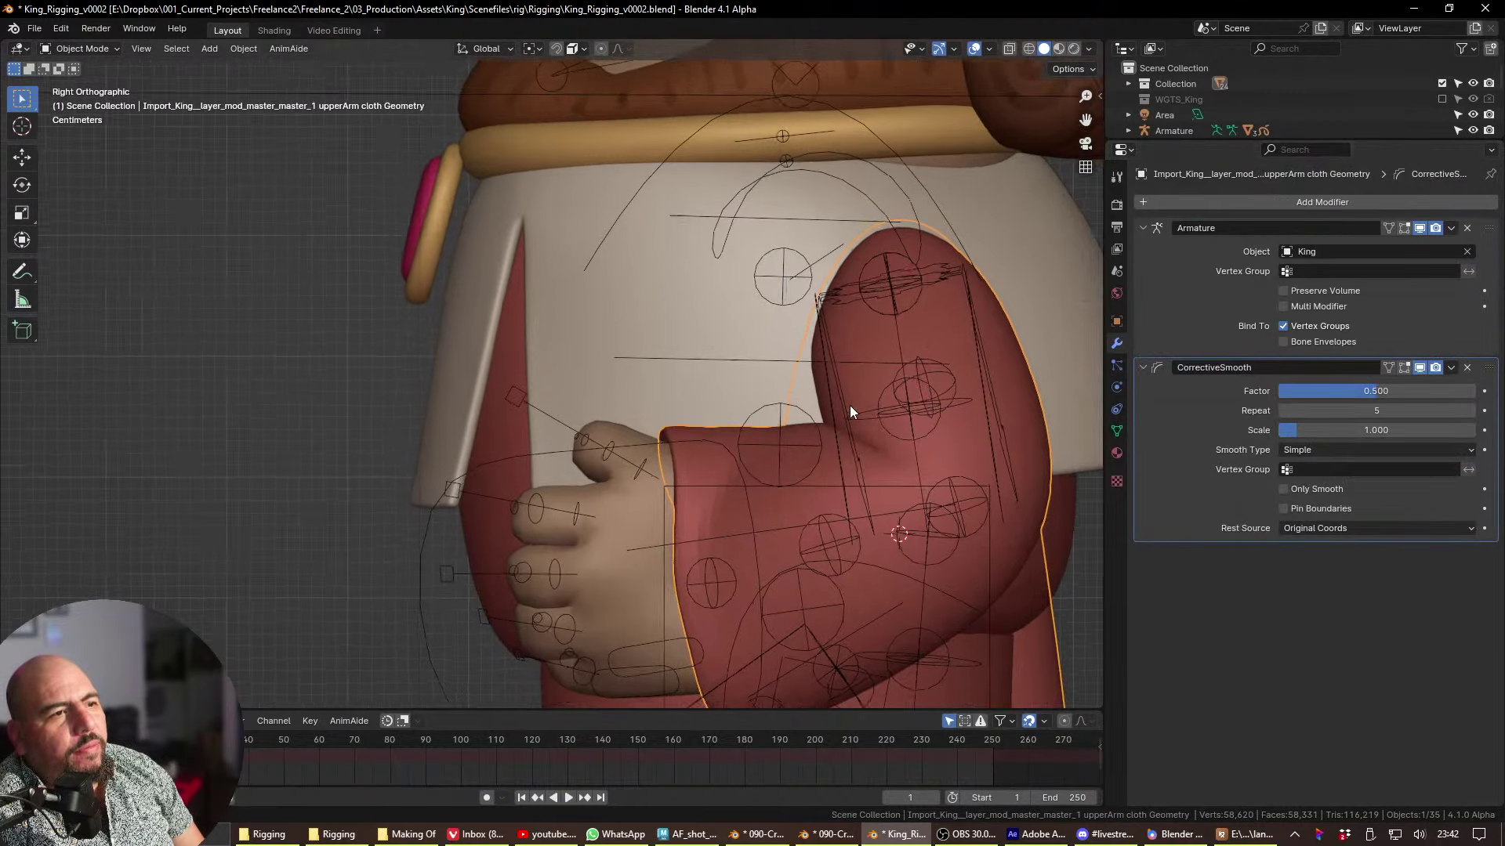
pyautogui.moveTo(975, 426); pyautogui.dragTo(702, 420, button='middle')
pyautogui.scroll(-6, 702, 420)
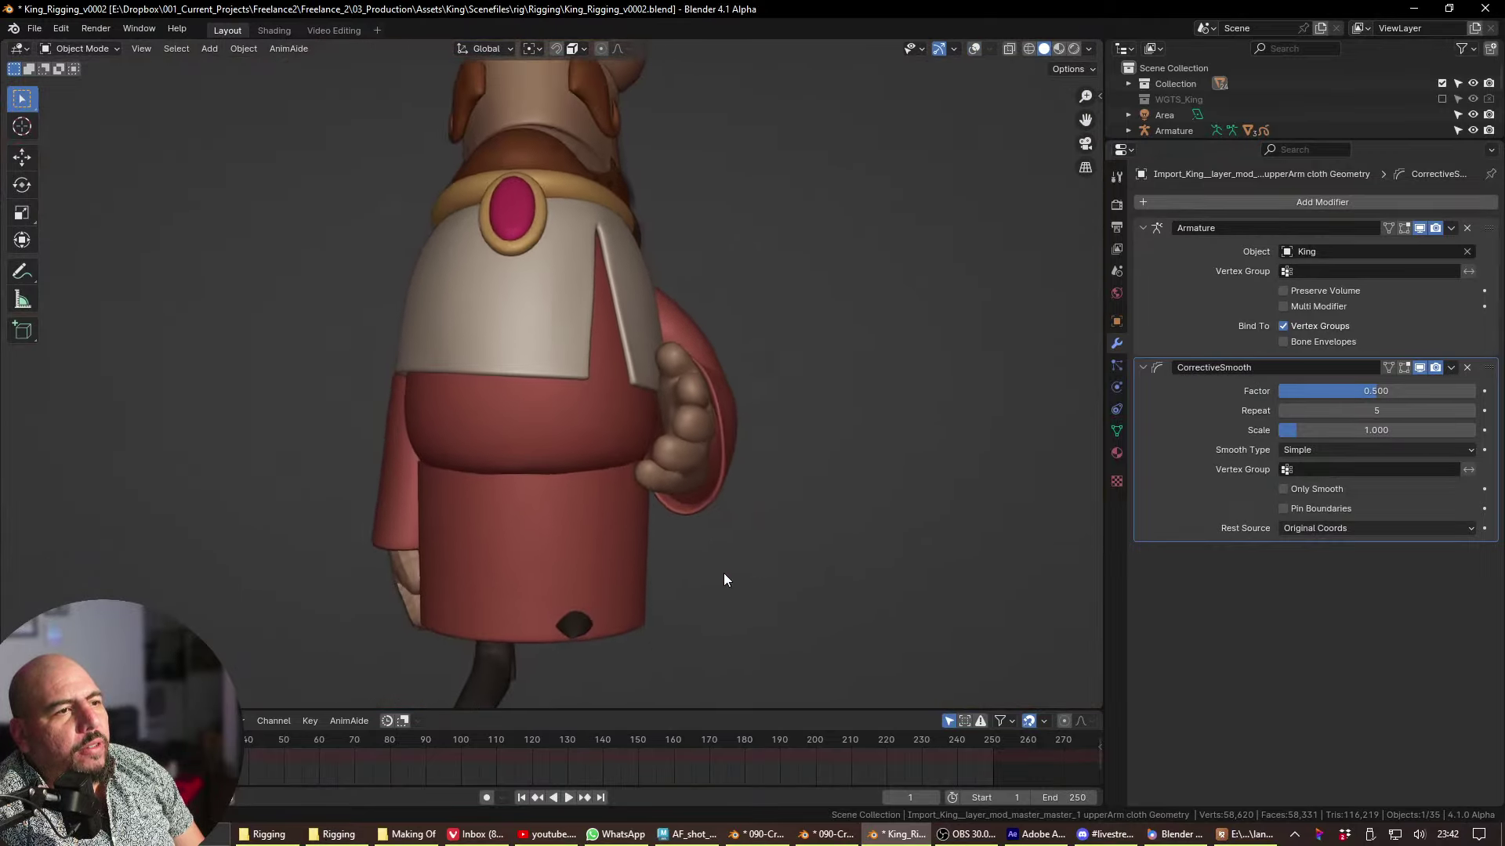
# - Put the King armature back into Pose Mode and select the left foot's IK control, foot_ik.L
pyautogui.press('`')
pyautogui.click(754, 528)
pyautogui.moveTo(705, 508); pyautogui.dragTo(778, 420, button='middle')
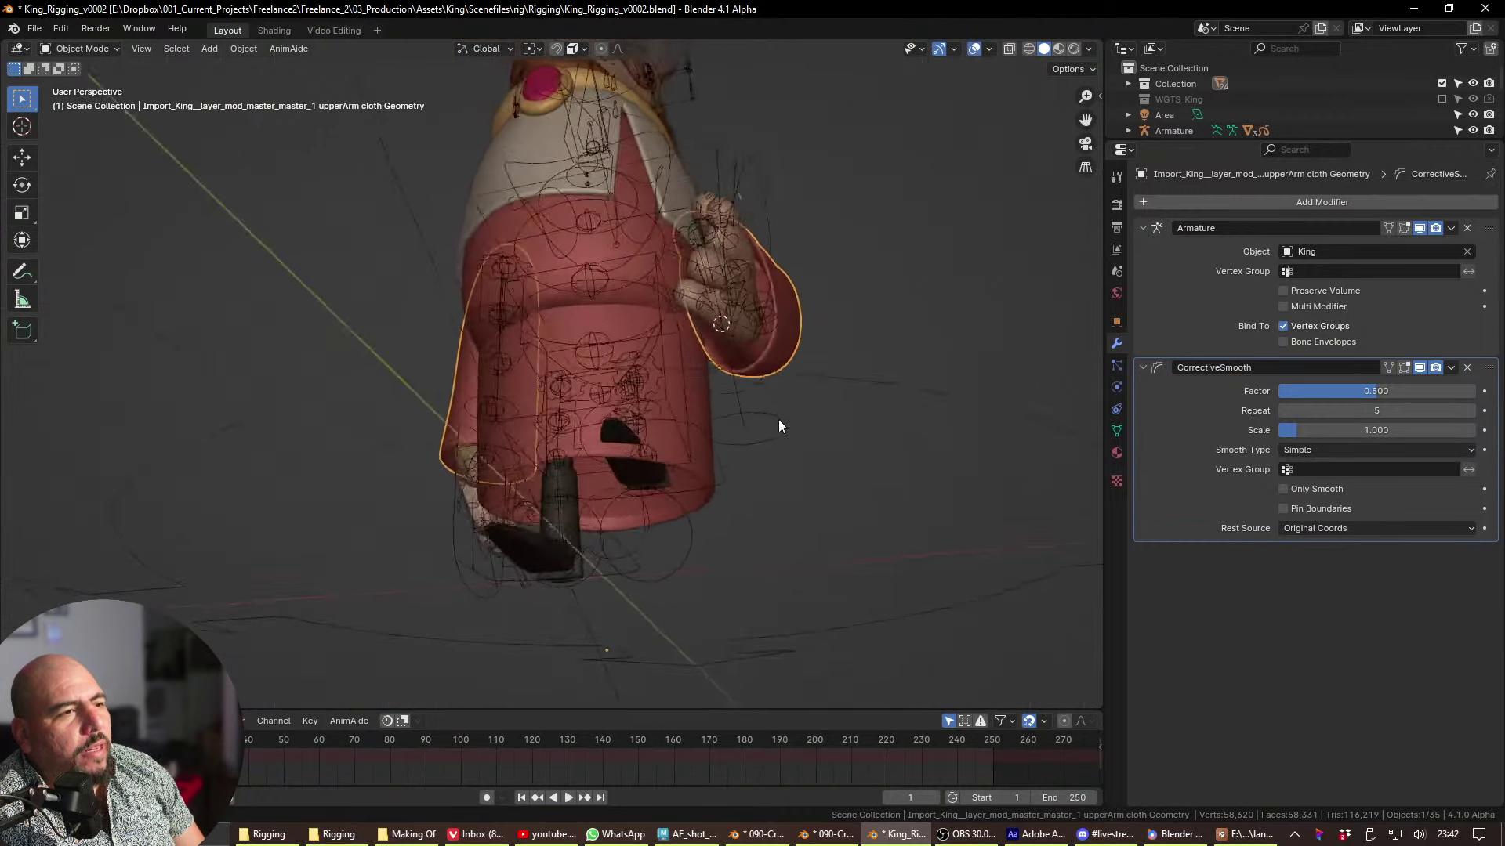
pyautogui.click(712, 466)
pyautogui.hotkey('ctrl', 'Tab')
pyautogui.click(715, 586)
pyautogui.click(715, 494)
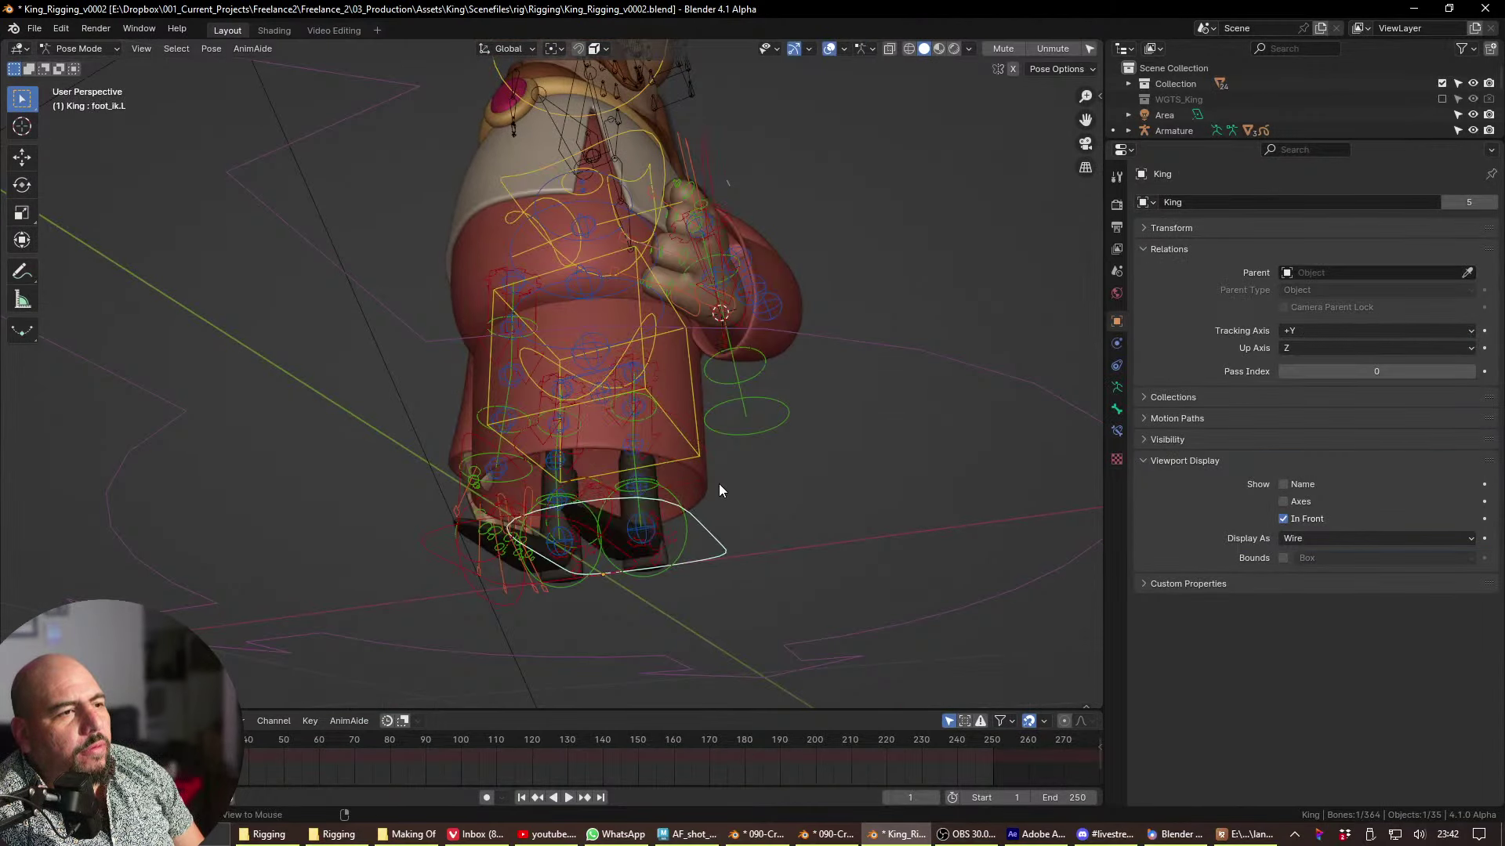
# - Test the left foot's deformation in the right side view by rotating and moving the foot_ik.L control
pyautogui.moveTo(716, 493); pyautogui.dragTo(723, 549, button='middle')
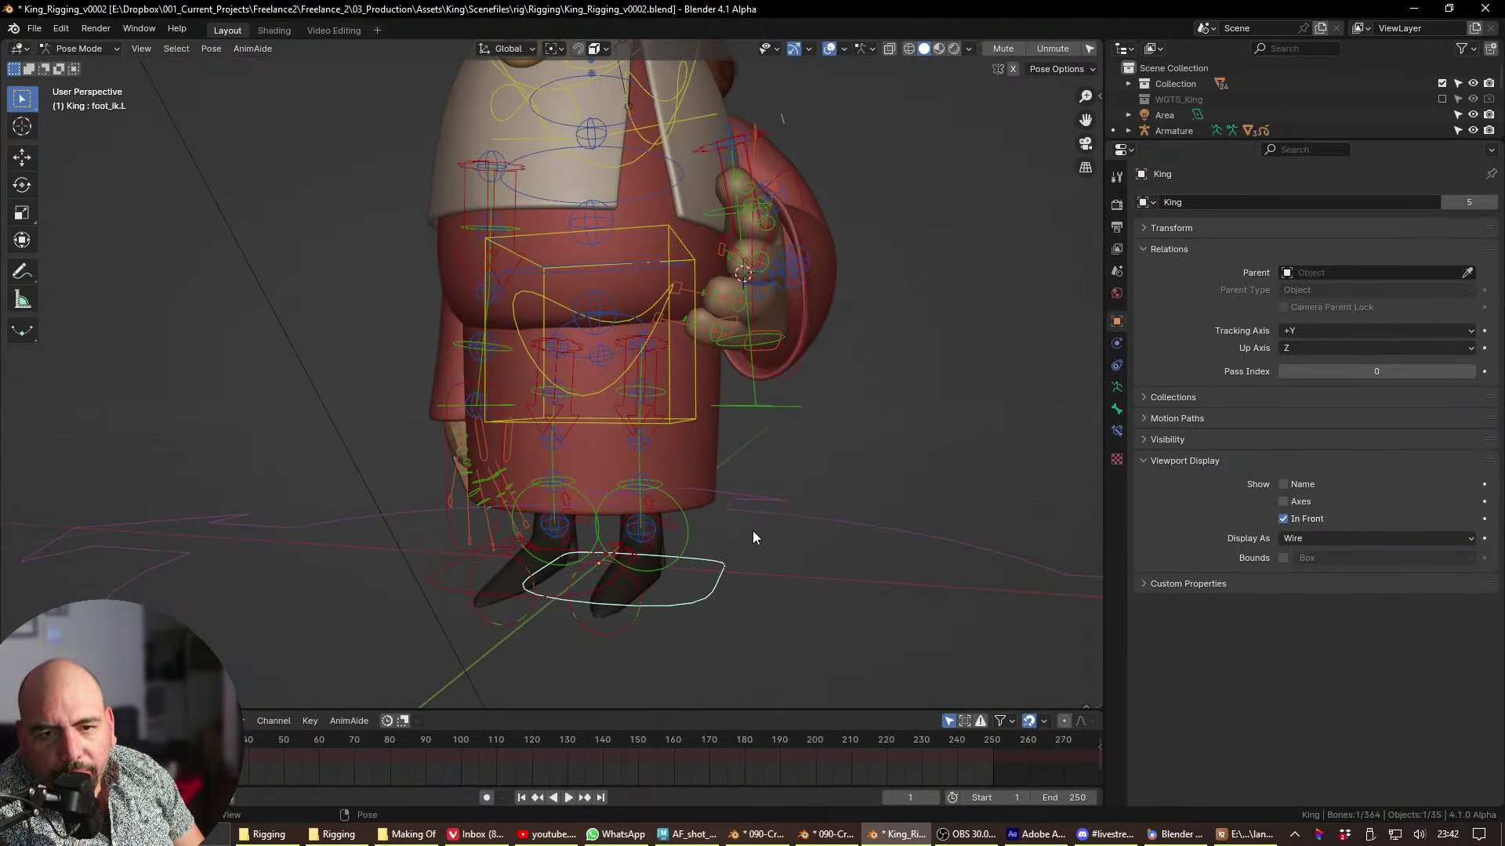
pyautogui.press('`')
pyautogui.click(831, 541)
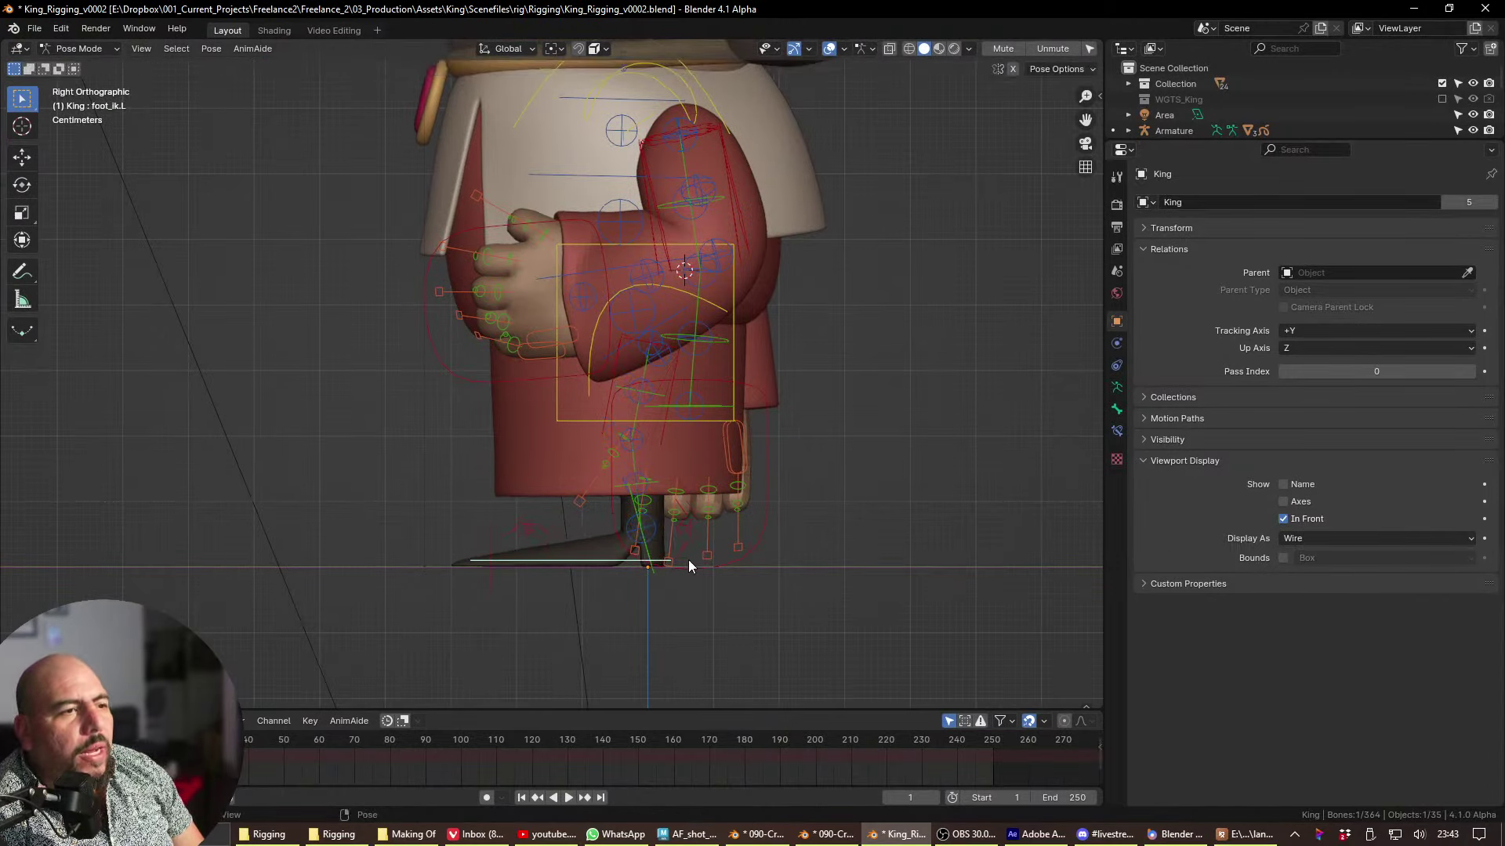
pyautogui.keyDown('shift'); pyautogui.moveTo(688, 559); pyautogui.dragTo(702, 465, button='middle'); pyautogui.keyUp('shift')
pyautogui.scroll(4, 756, 447)
pyautogui.press('r')
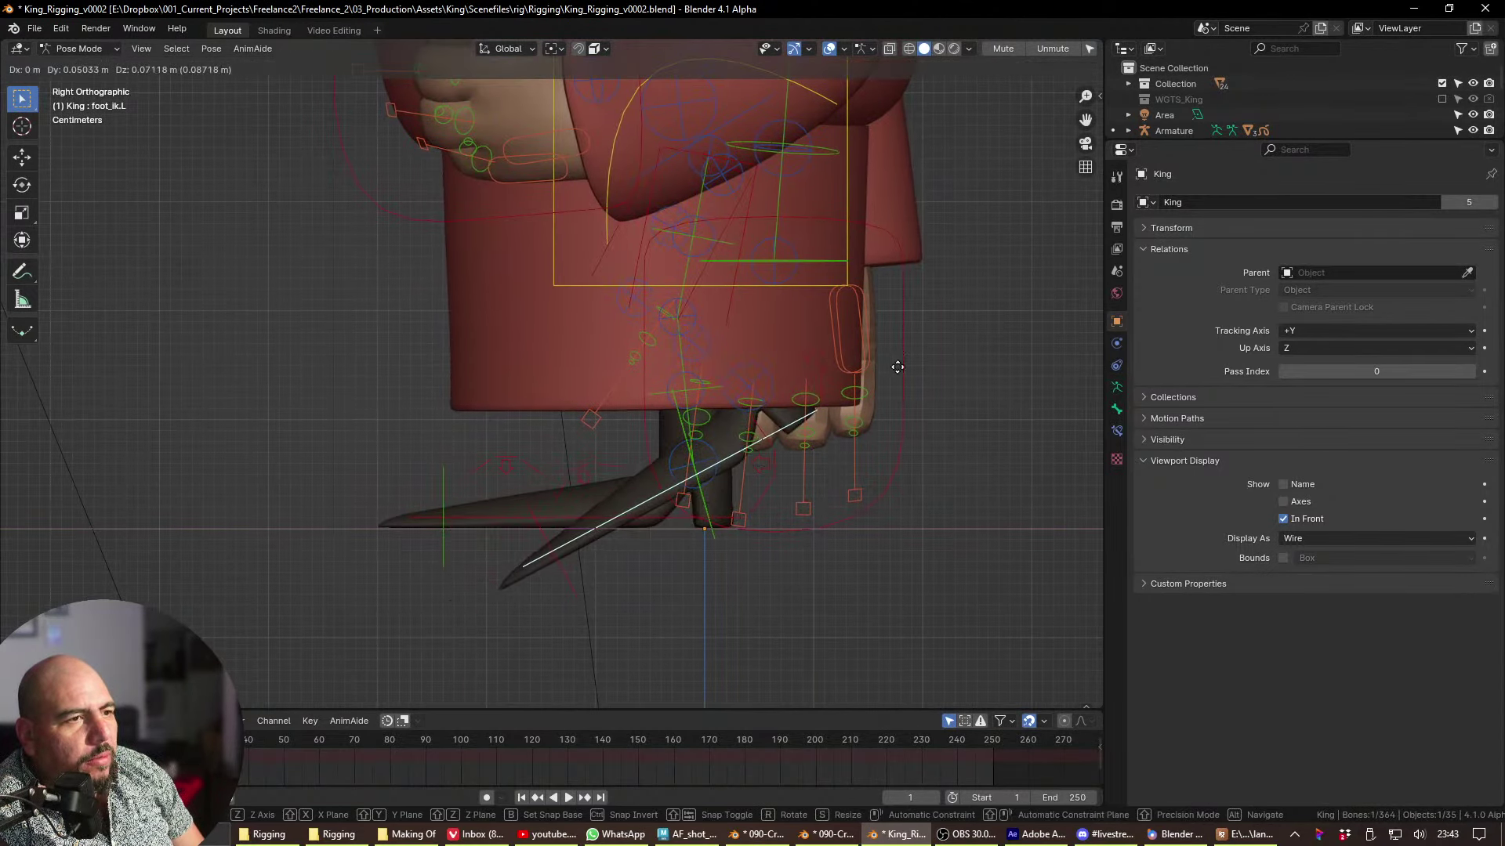
# - Try rotating the foot_spin_ik.L control and reset the left foot's test pose
pyautogui.click(644, 533)
pyautogui.press('r')
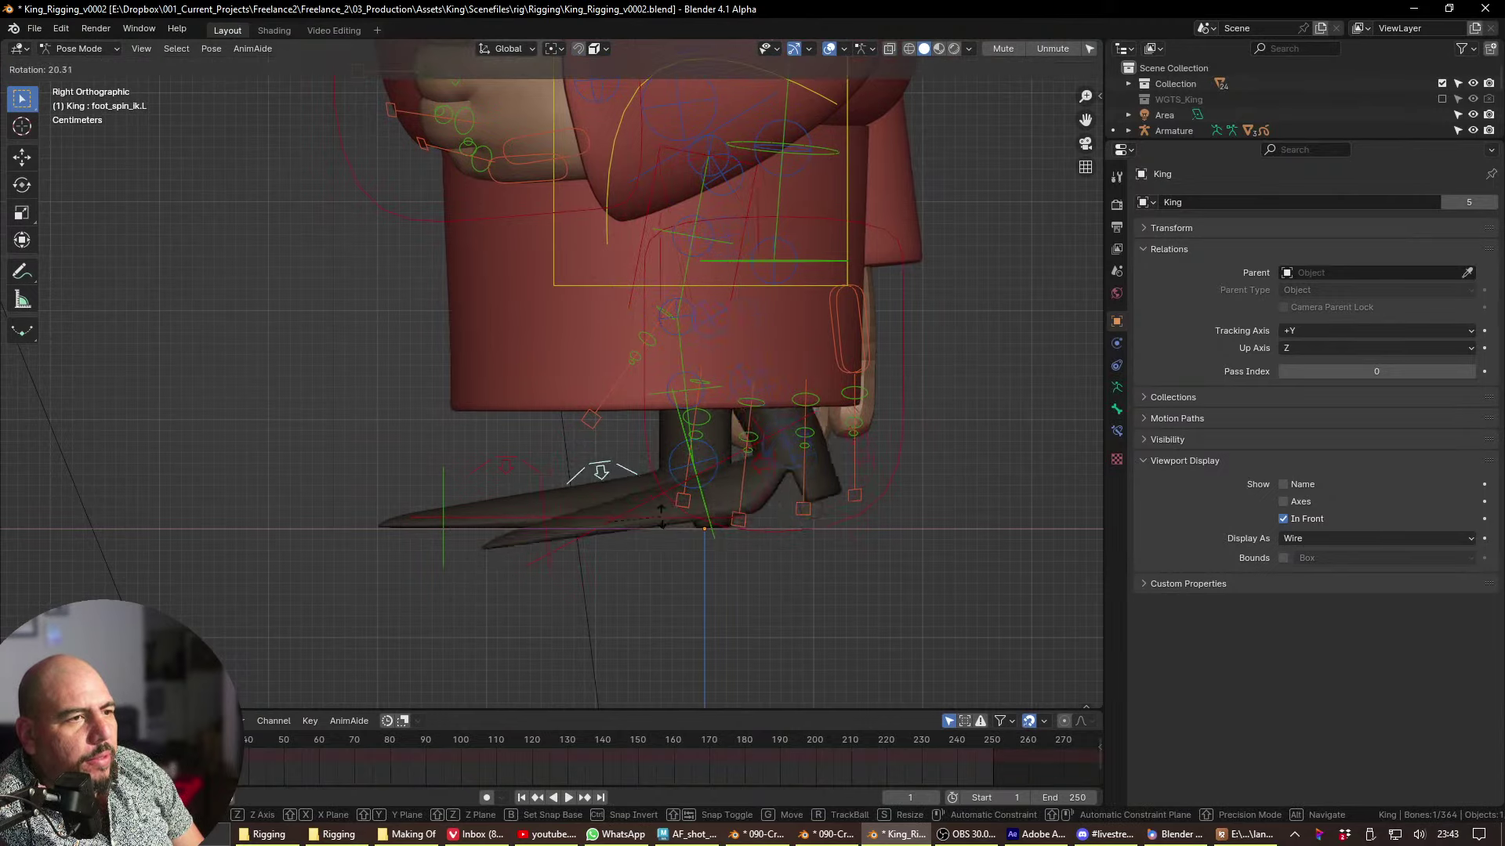
pyautogui.rightClick(650, 511)
pyautogui.click(651, 514)
pyautogui.hotkey('alt', 'r')
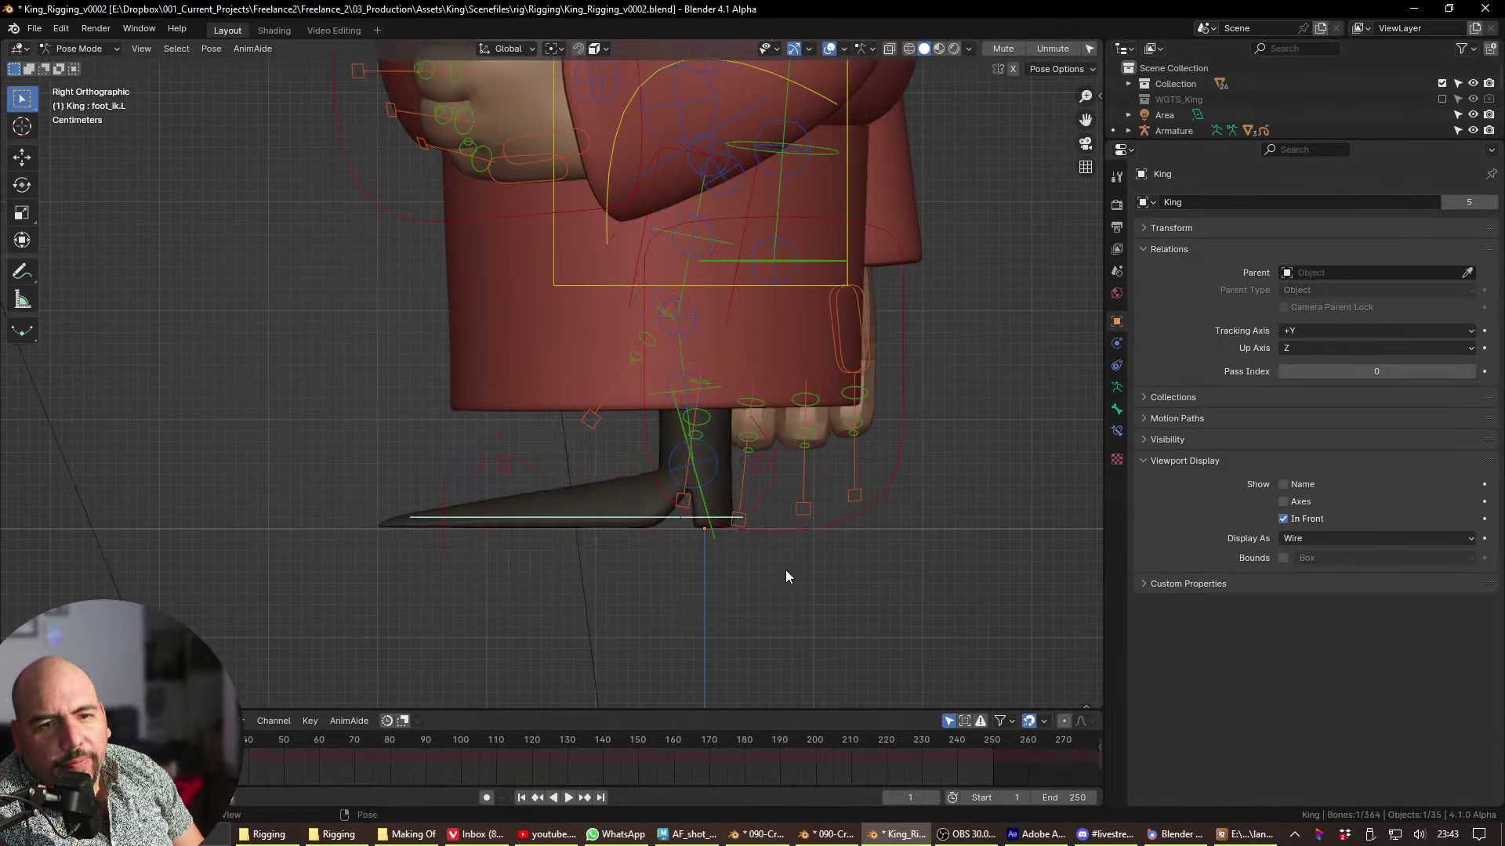
# - Try rotating the left heel control, foot_heel_ik.L, to test the foot roll
pyautogui.moveTo(721, 534); pyautogui.dragTo(765, 557, button='middle')
pyautogui.click(765, 491)
pyautogui.press('r')
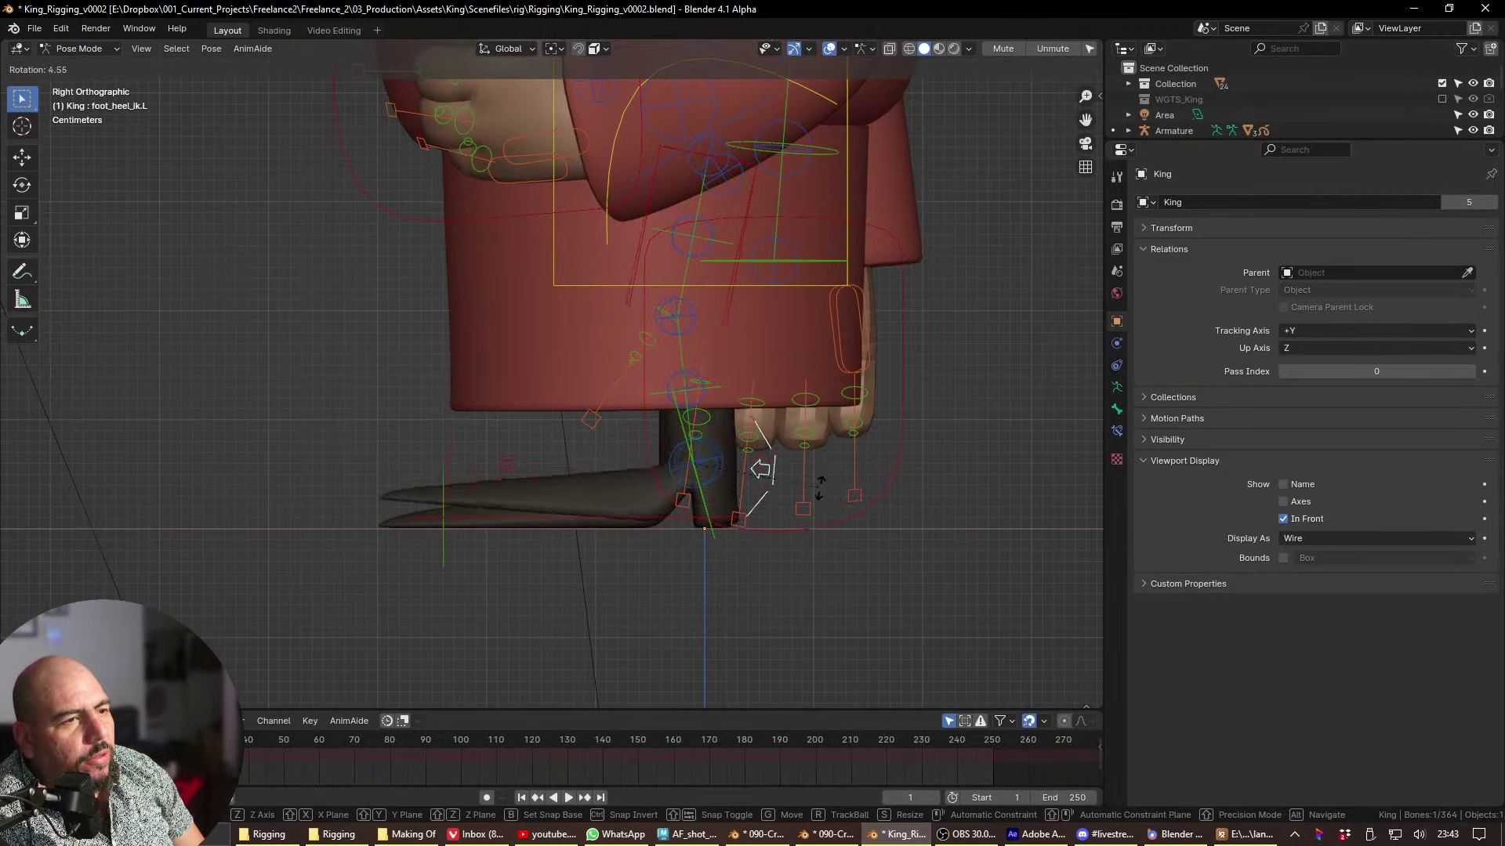
pyautogui.press('Escape')
pyautogui.scroll(3, 844, 412)
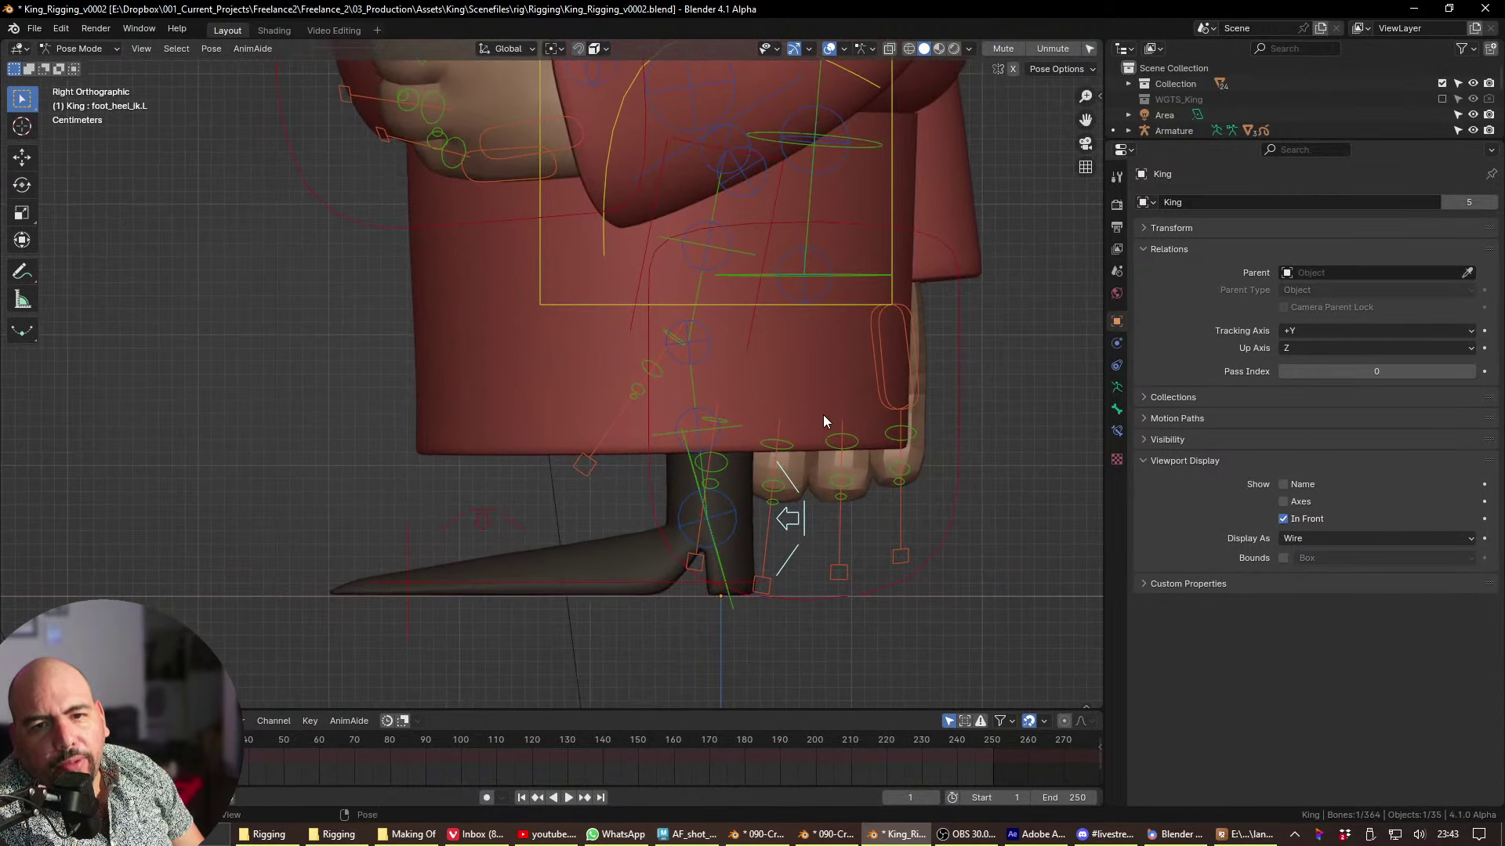
# - Switch to Discord and watch the animation clip shared in the livestreamchat channel full screen
pyautogui.keyDown('shift'); pyautogui.moveTo(823, 416); pyautogui.dragTo(784, 415, button='middle'); pyautogui.keyUp('shift')
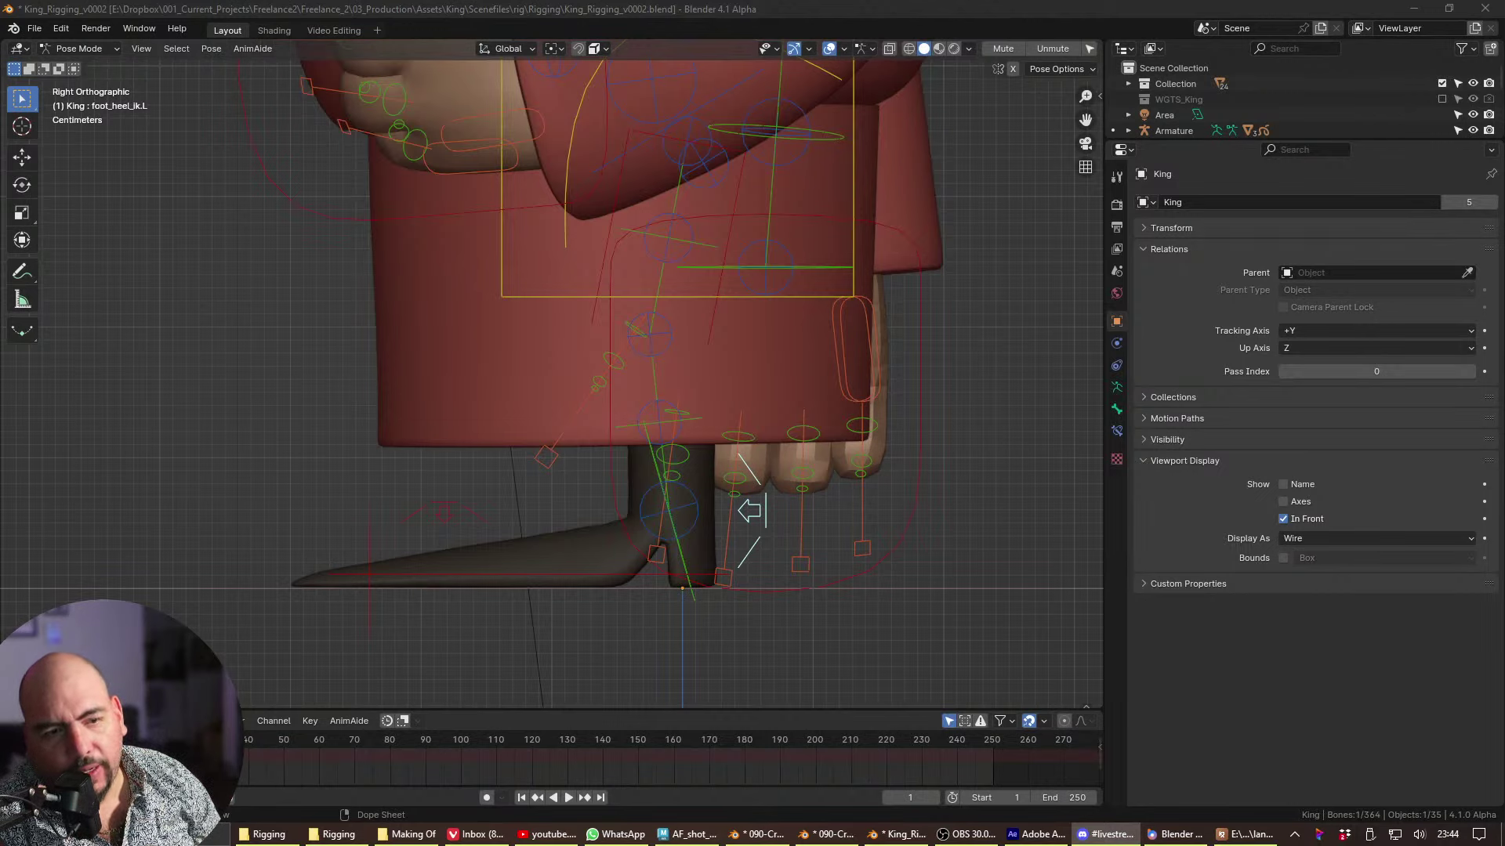
pyautogui.hotkey('alt', 'Tab')
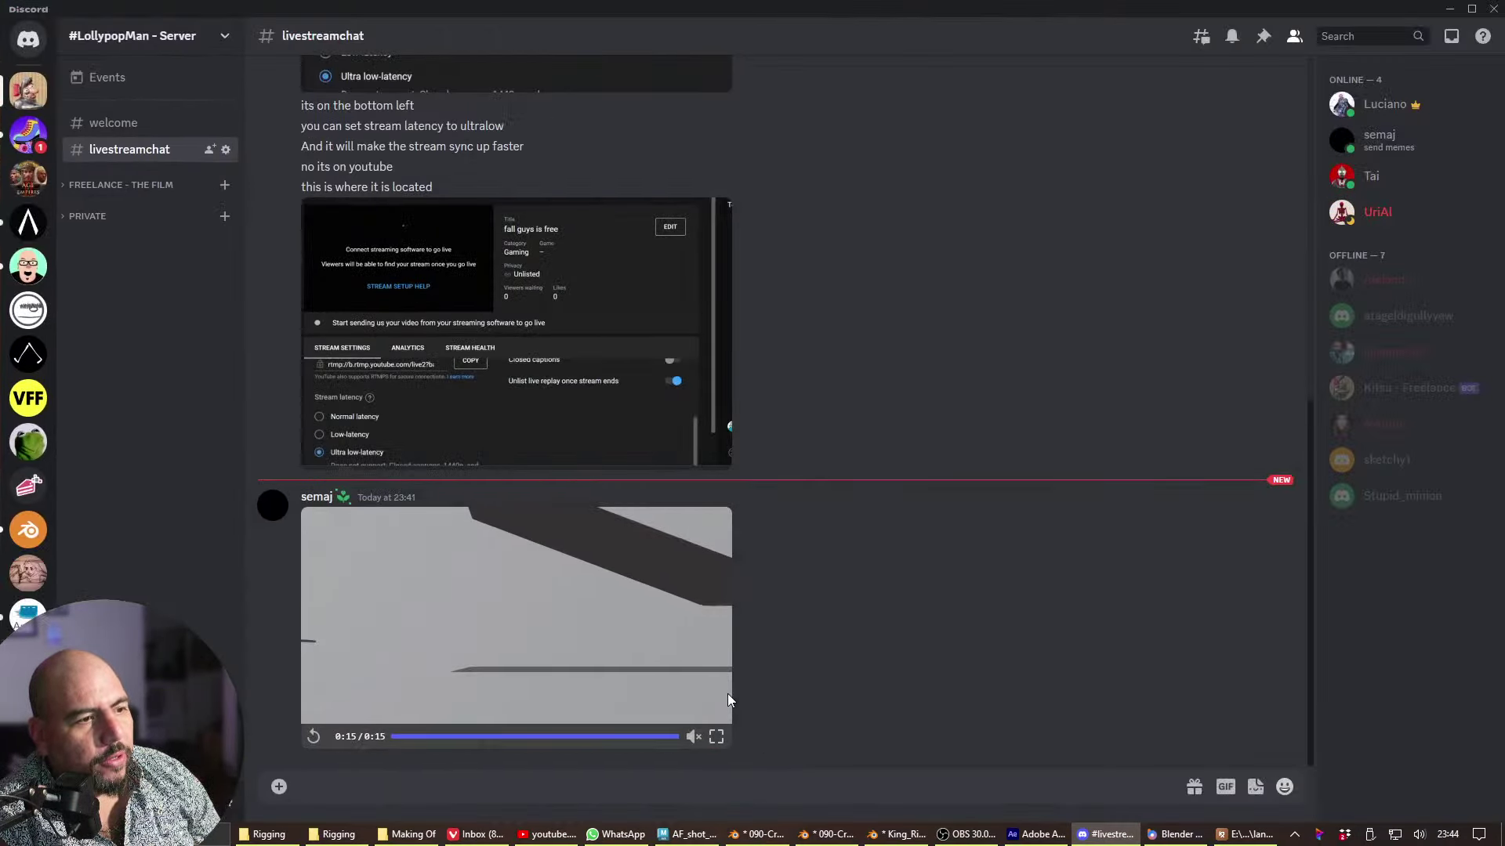
pyautogui.click(314, 737)
pyautogui.click(716, 739)
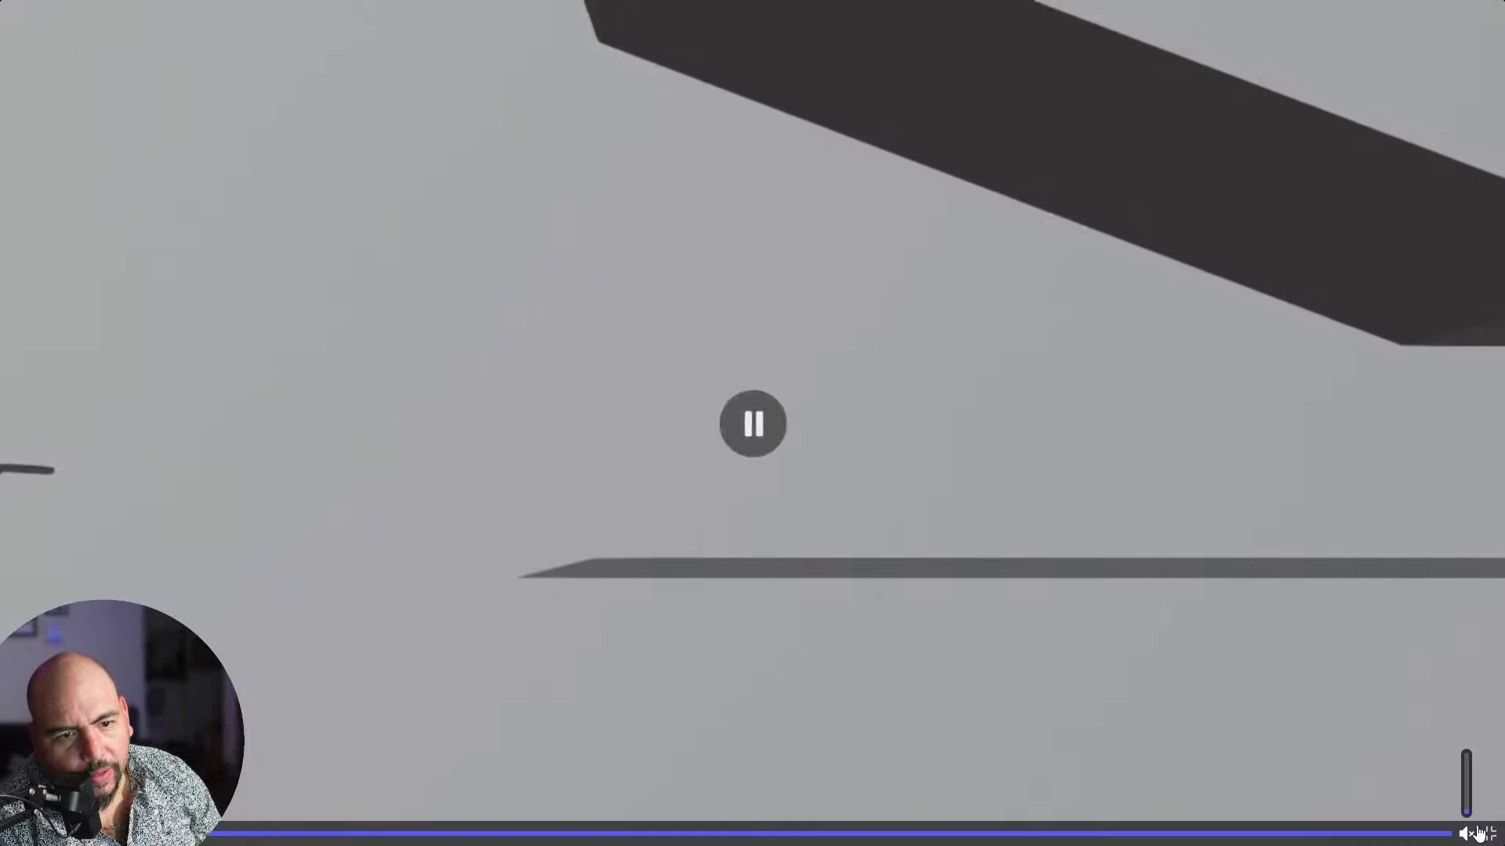
pyautogui.press('Escape')
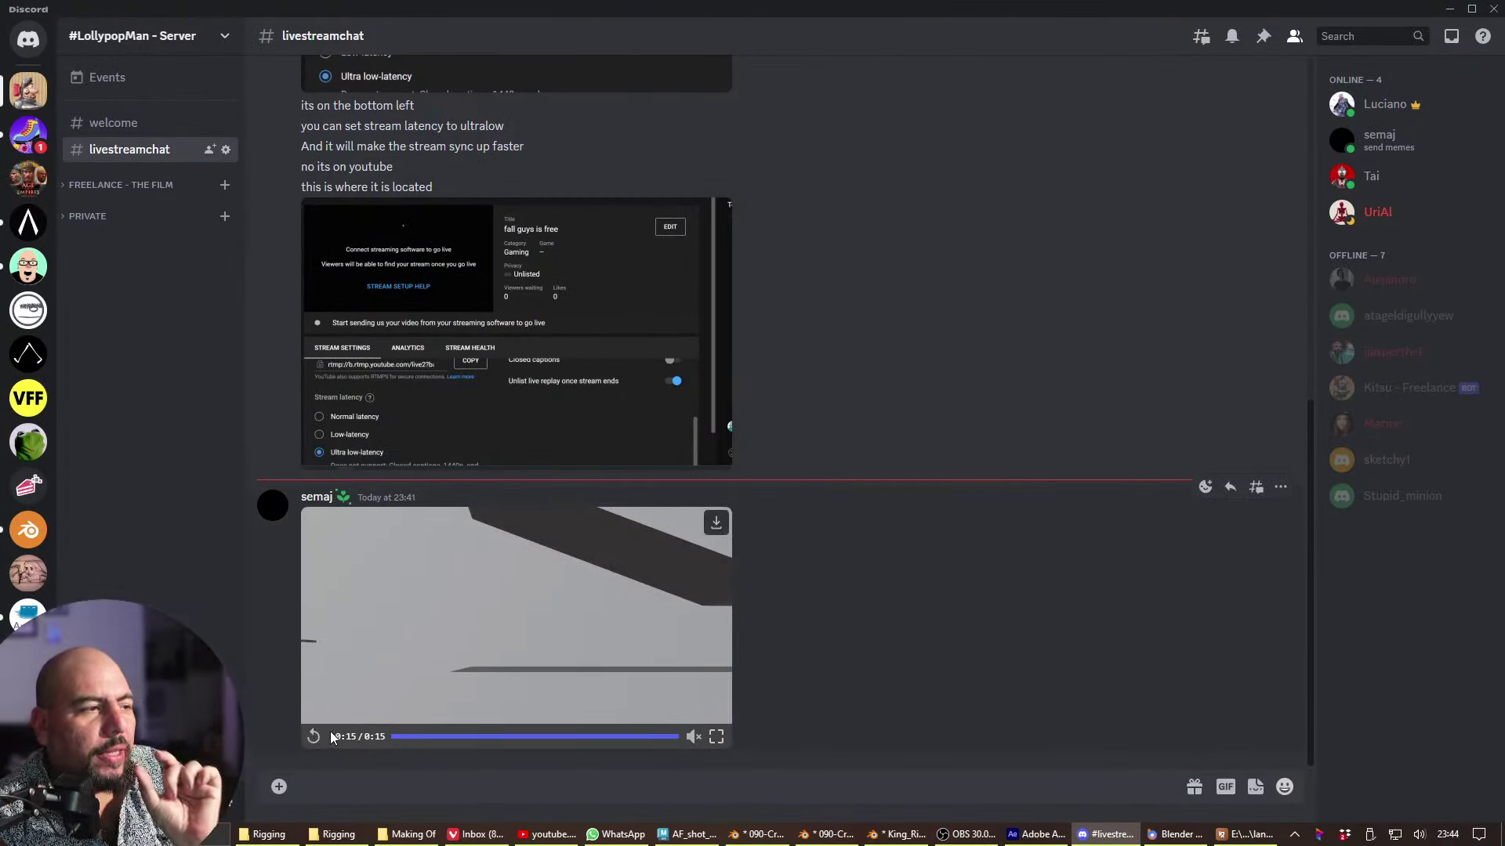
# - Scrub through the shared animation clip and replay its opening jump, pausing around 0:02 to examine the landing
pyautogui.moveTo(451, 735); pyautogui.dragTo(611, 736)
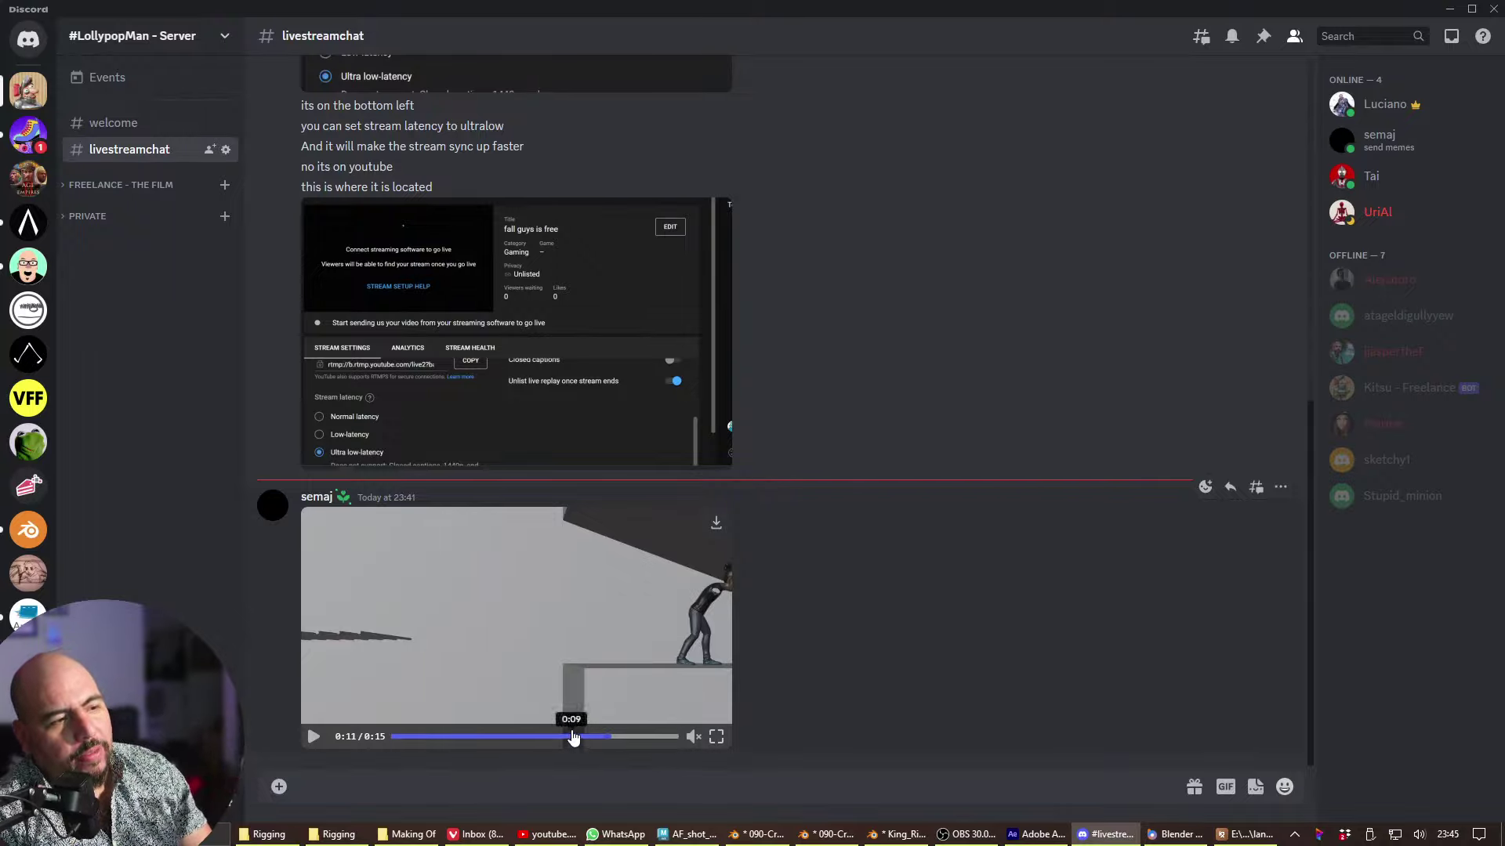
pyautogui.click(460, 733)
pyautogui.click(469, 712)
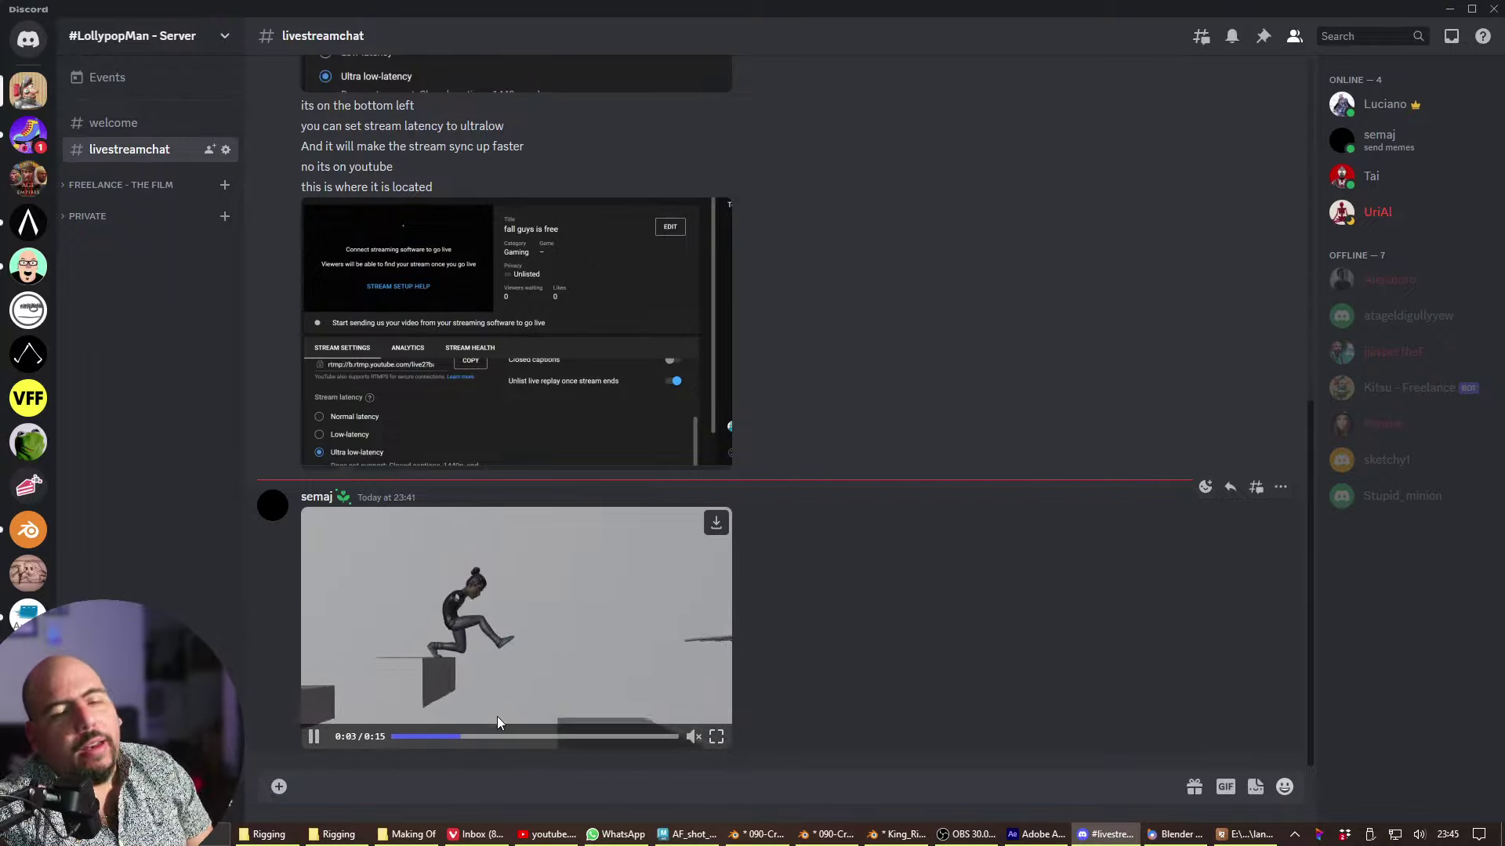
pyautogui.click(419, 737)
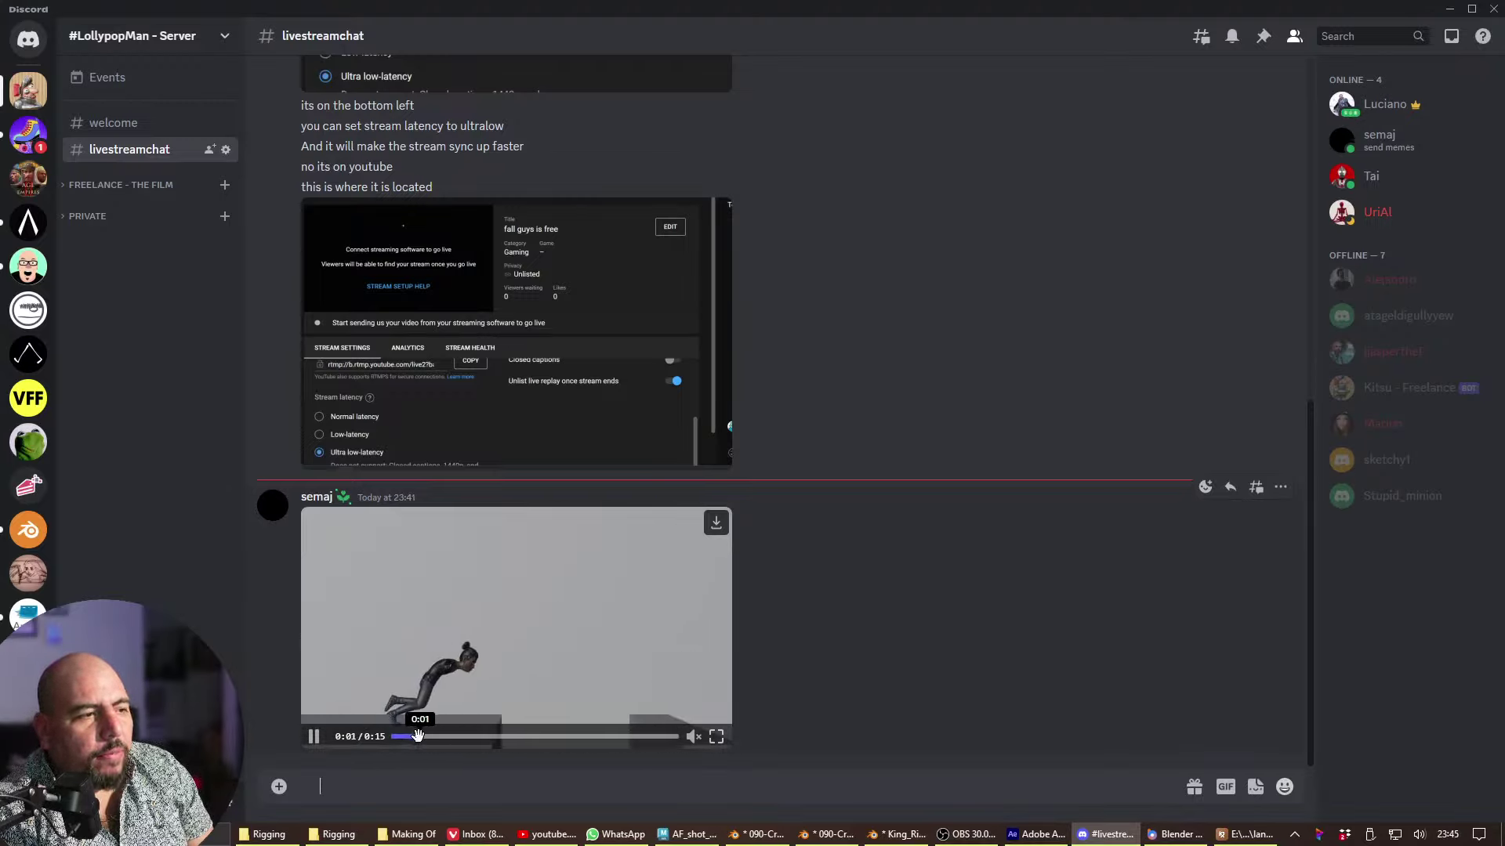
pyautogui.click(406, 737)
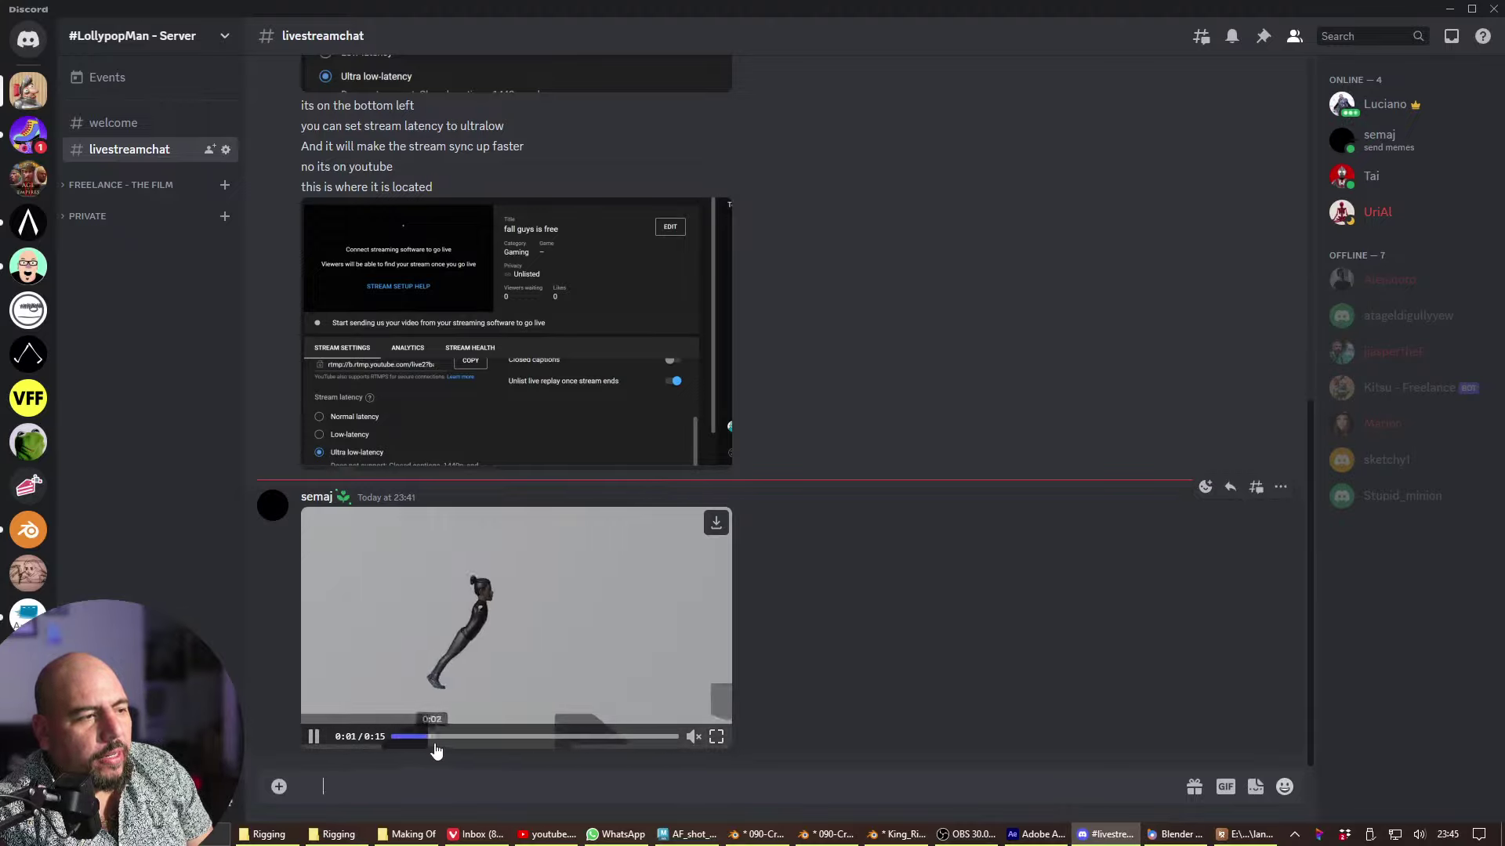
pyautogui.click(313, 736)
pyautogui.moveTo(420, 736)
pyautogui.mouseDown()
pyautogui.moveTo(403, 736)
pyautogui.moveTo(425, 743)
pyautogui.mouseUp()
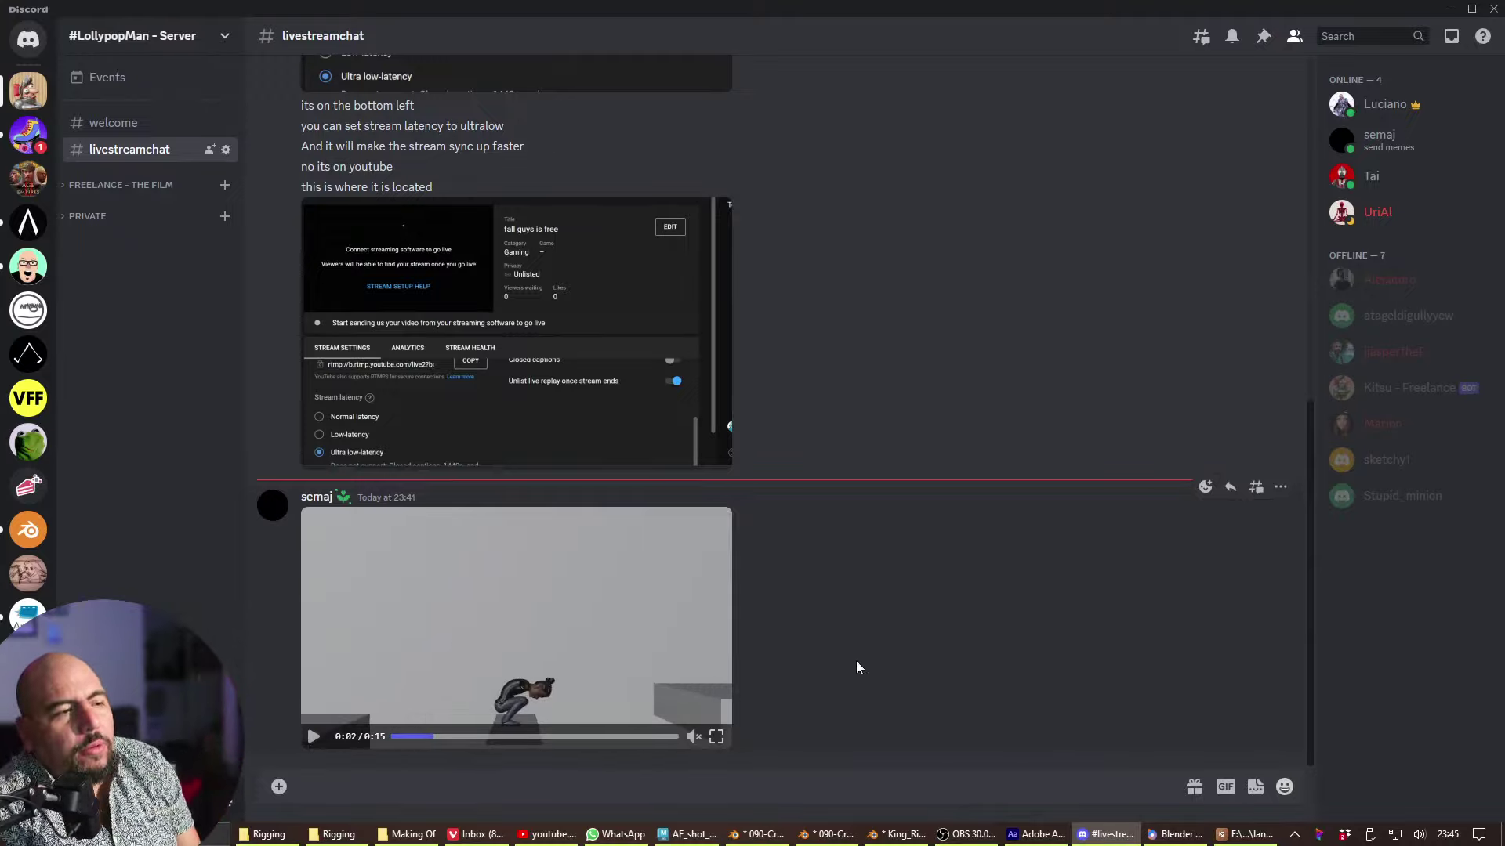
# - Examine the clip from the landing up to 0:11, recheck the 0:01 to 0:05 section, and return to Blender
pyautogui.click(313, 736)
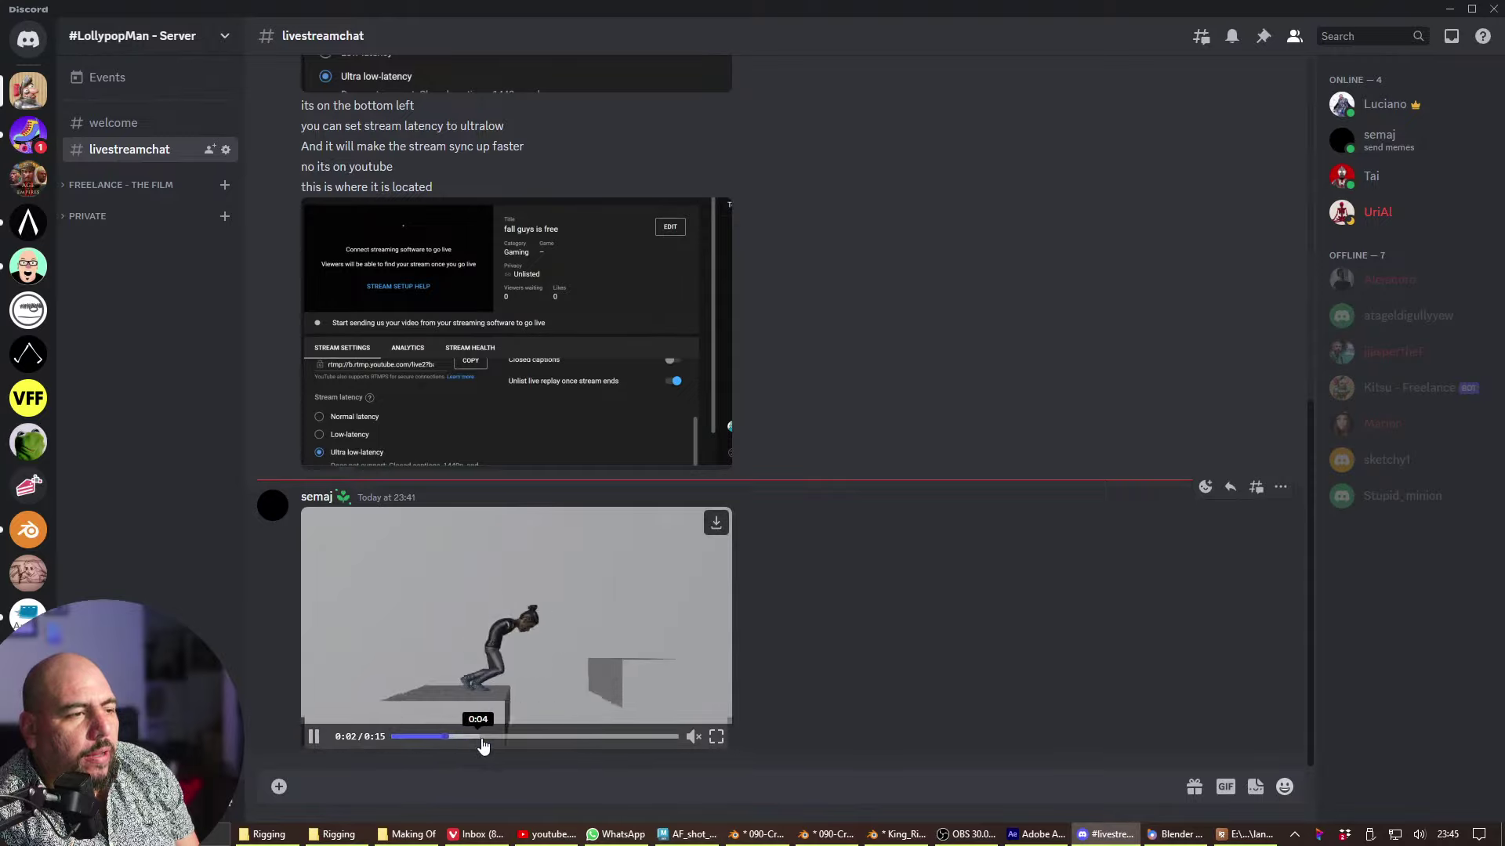
pyautogui.click(470, 739)
pyautogui.moveTo(471, 737); pyautogui.dragTo(602, 755)
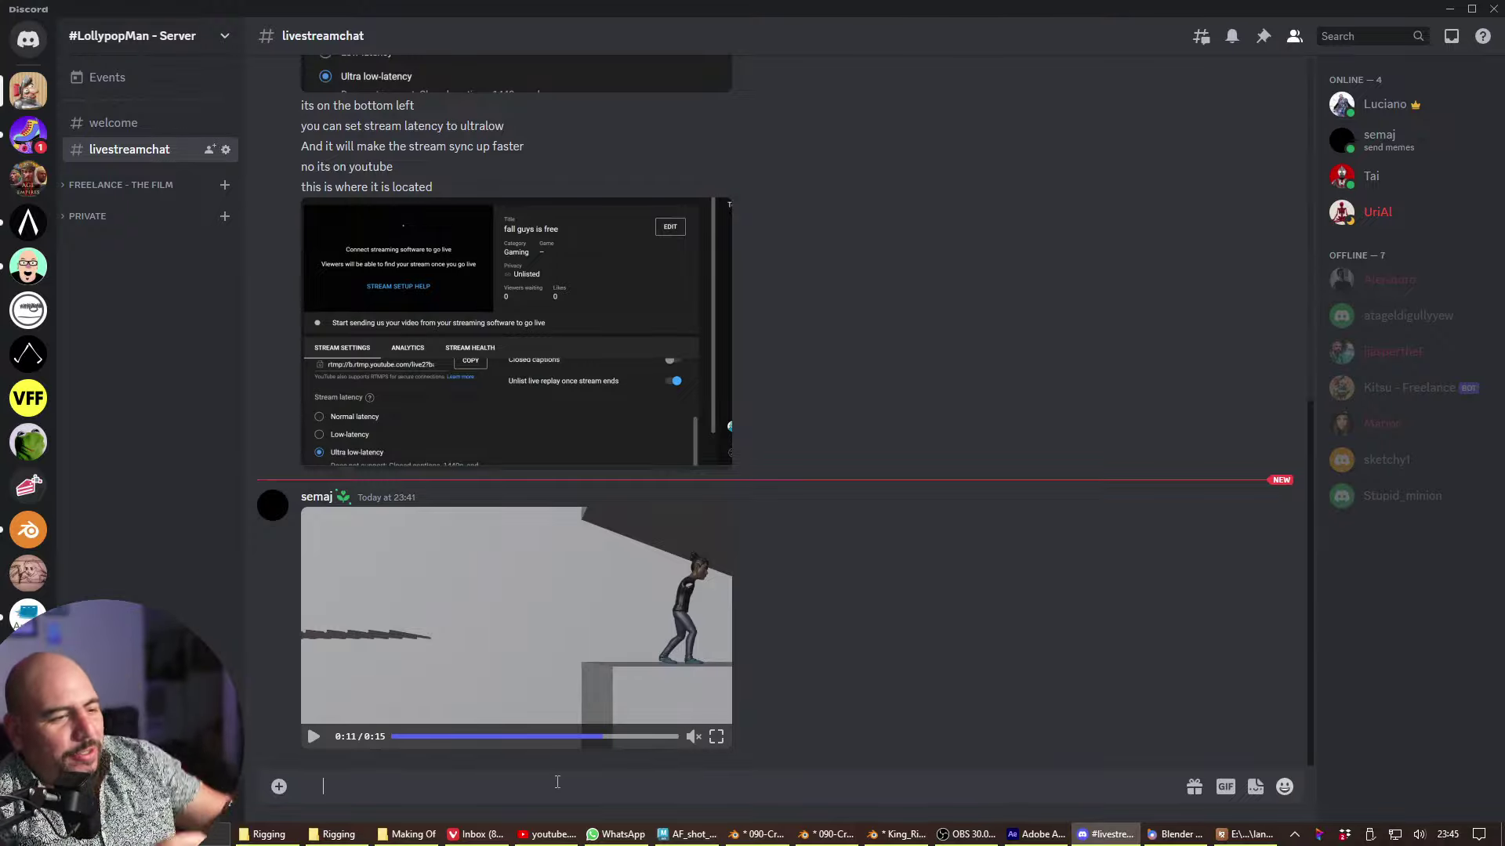
pyautogui.click(557, 782)
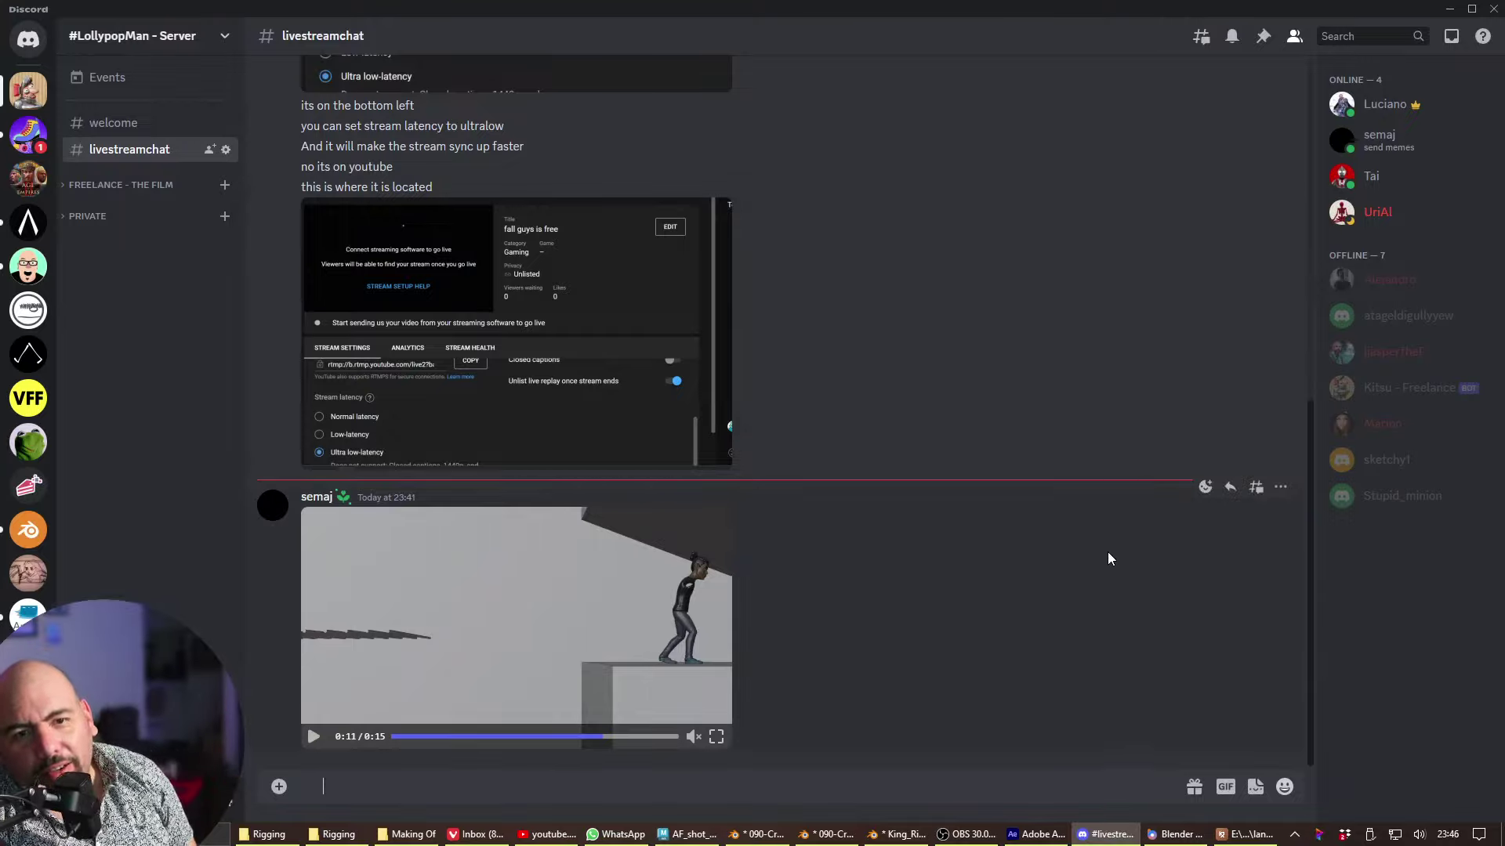
pyautogui.click(424, 736)
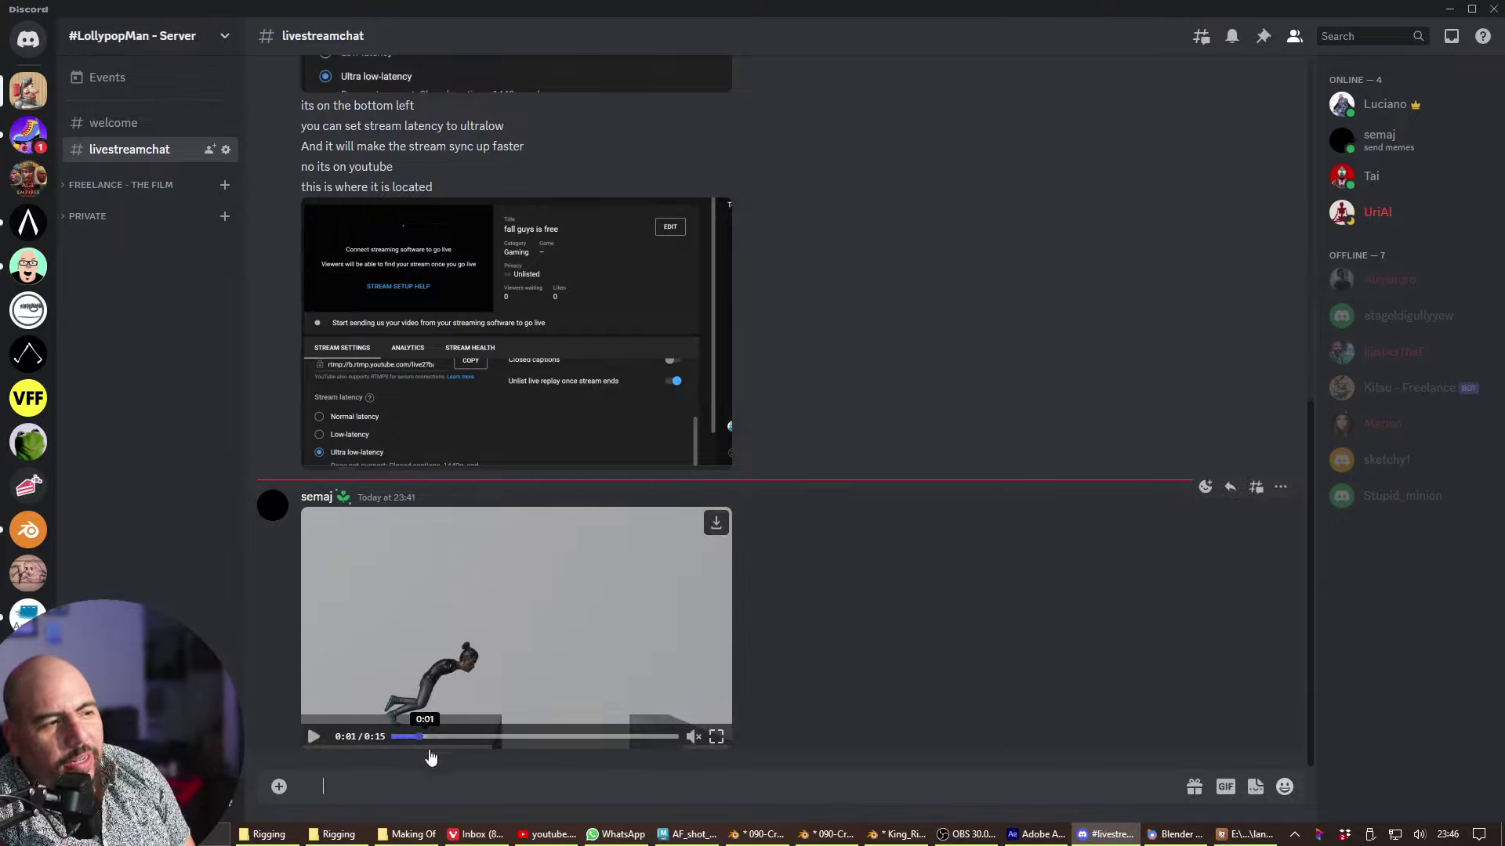
pyautogui.moveTo(430, 752); pyautogui.dragTo(488, 738)
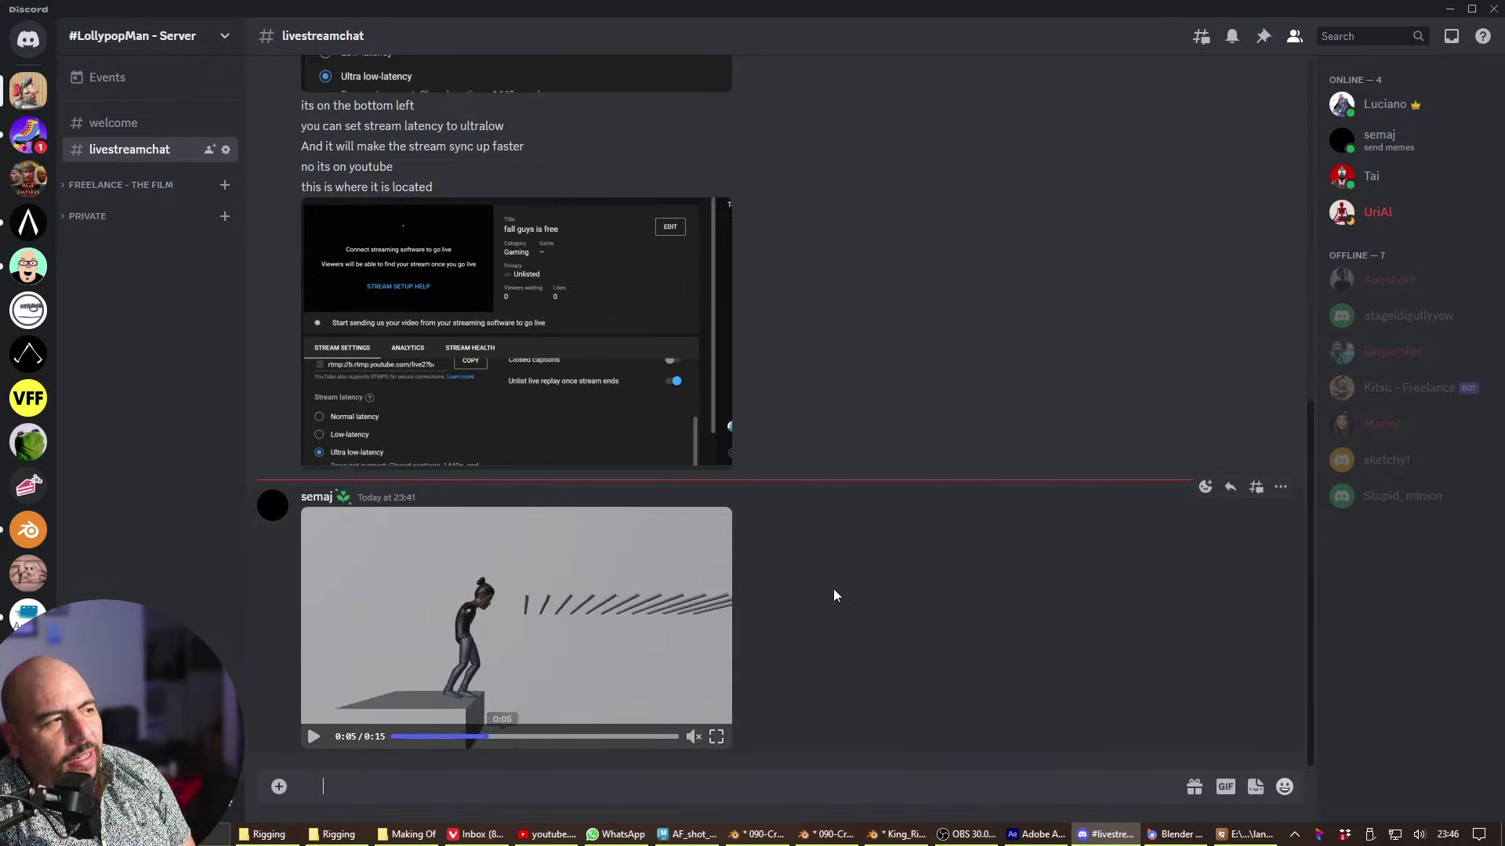
pyautogui.click(1449, 9)
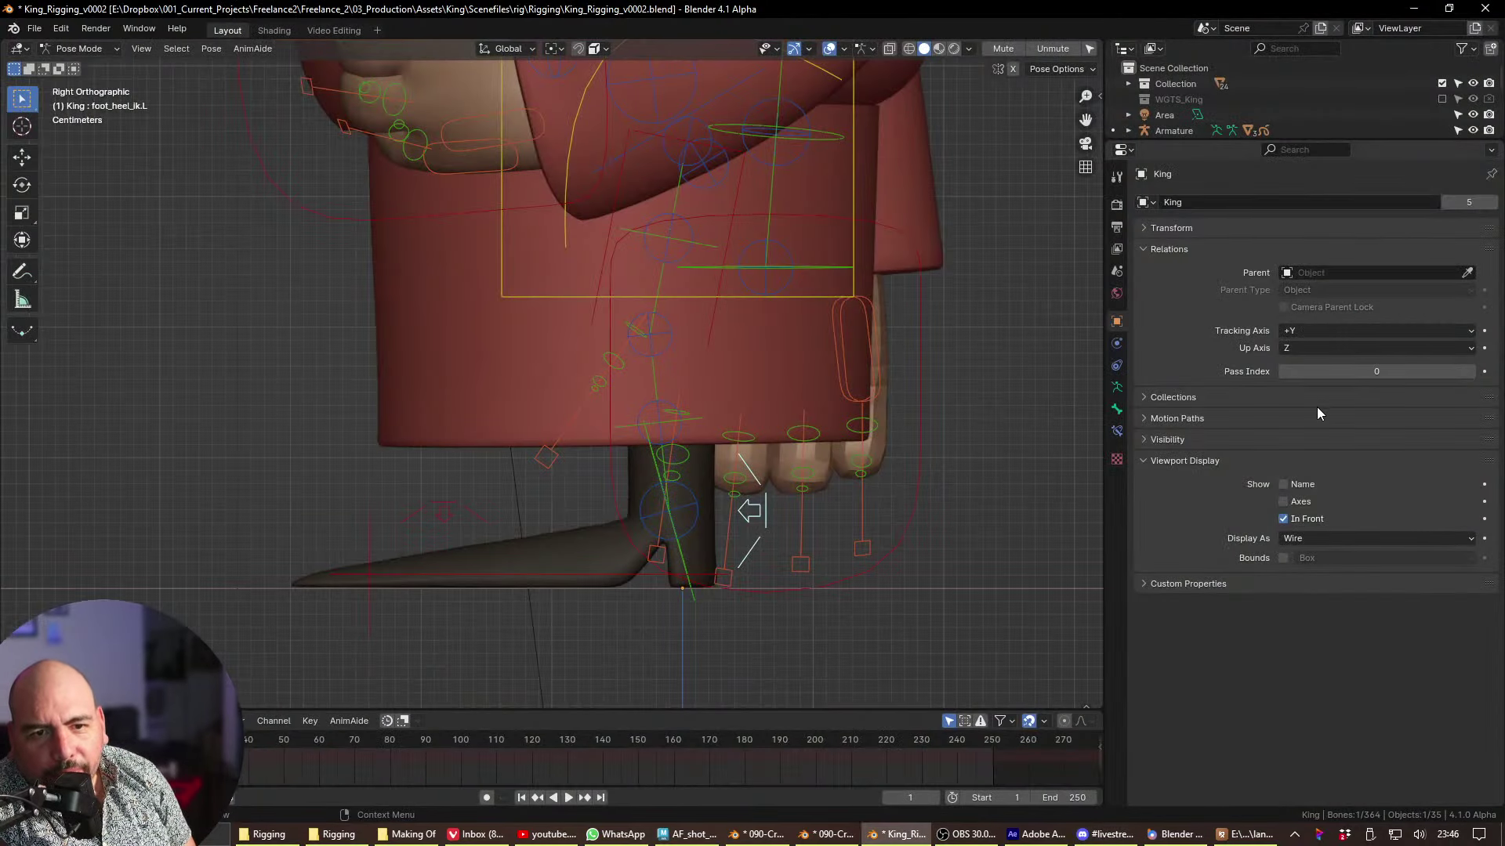
# - Select the right hand's IK control, hand_ik.R, and rotate and move it forward in the side view
pyautogui.hotkey('alt', 'Tab')
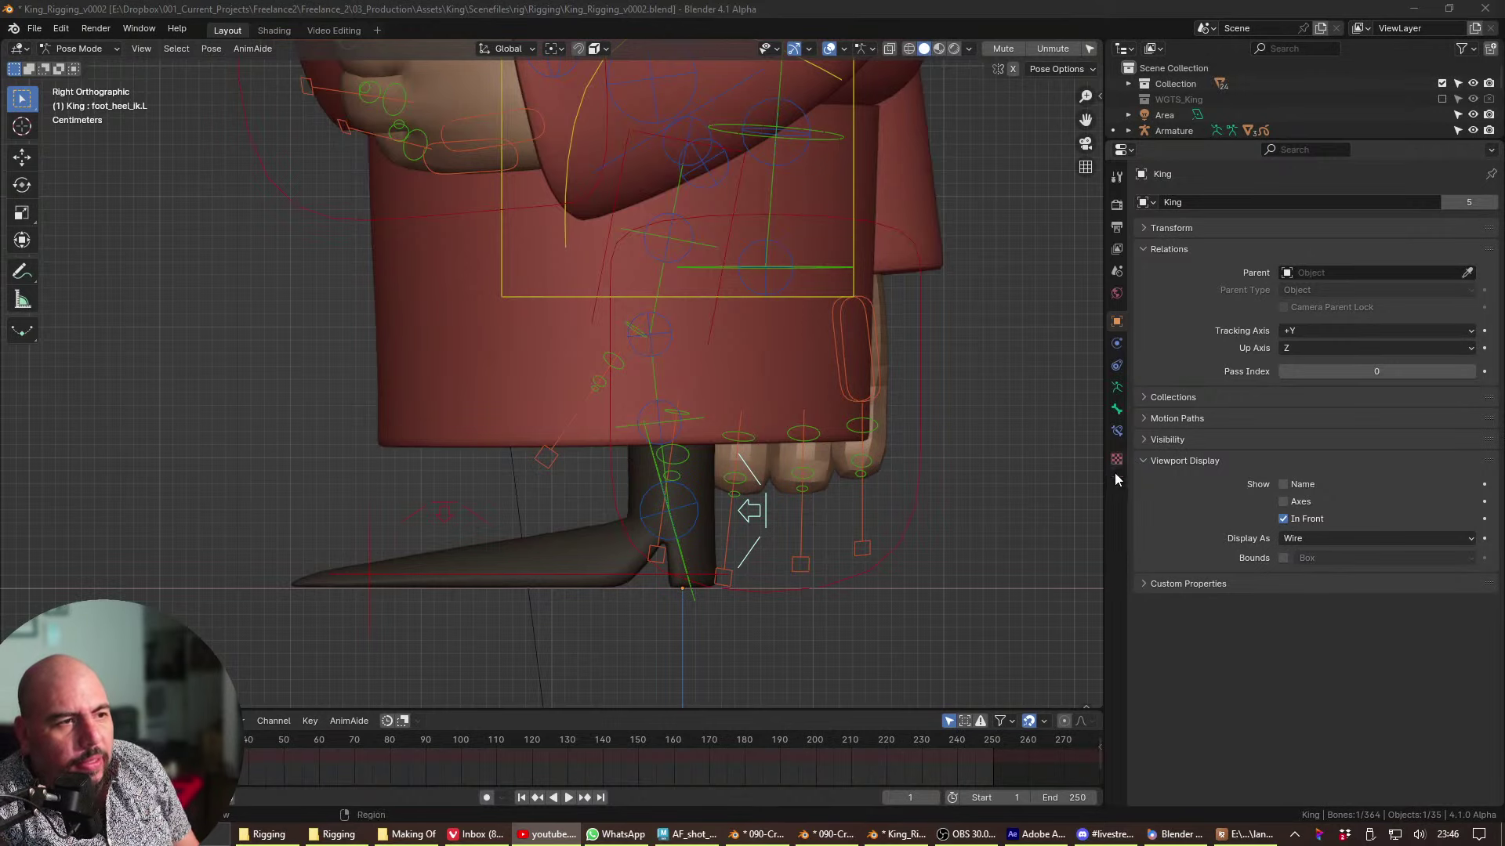
pyautogui.click(902, 431)
pyautogui.click(918, 437)
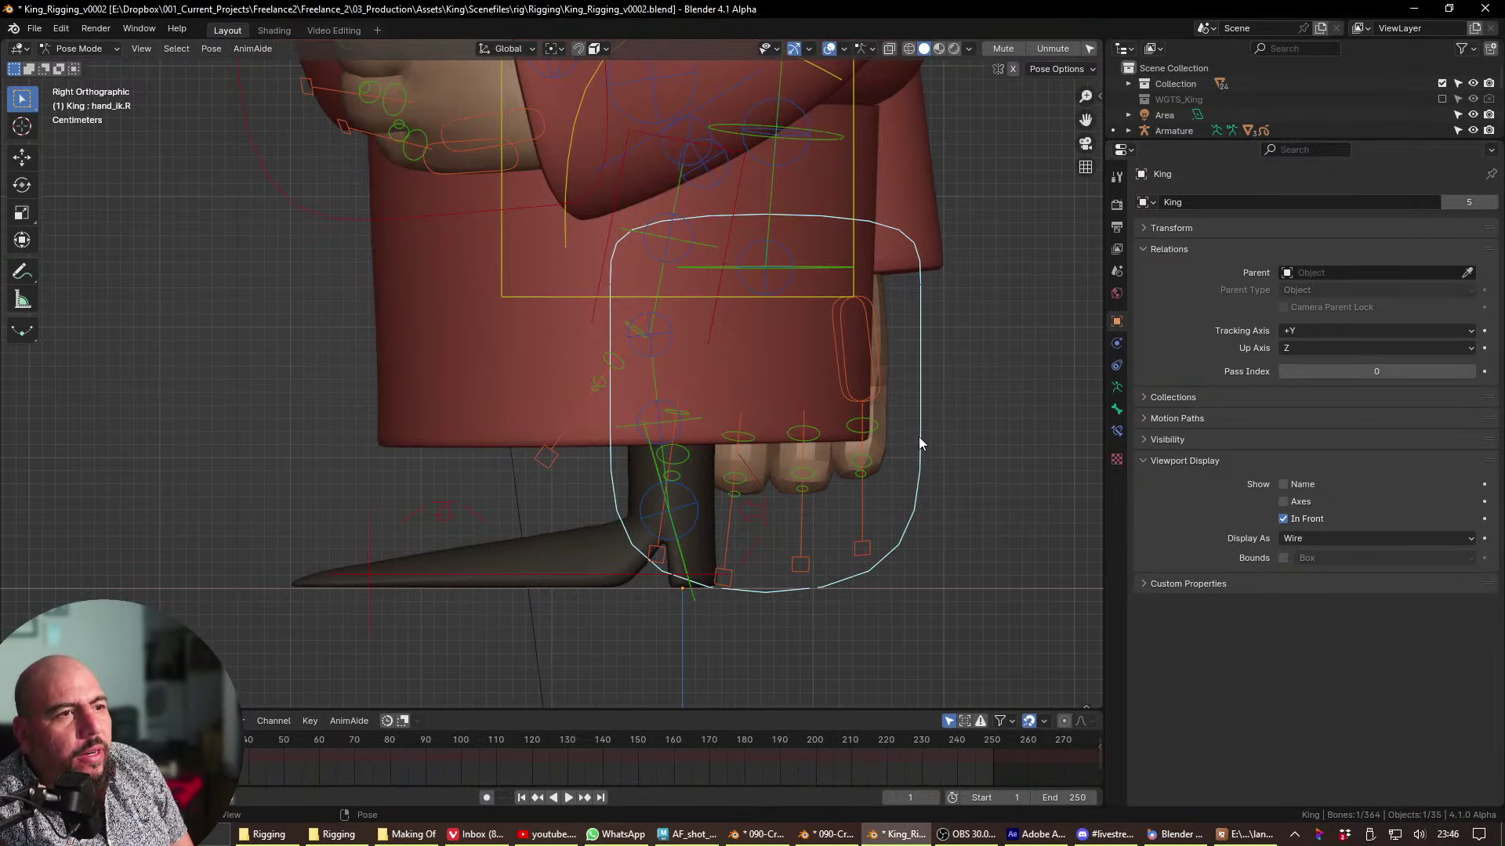
pyautogui.keyDown('shift'); pyautogui.moveTo(872, 262); pyautogui.dragTo(887, 485, button='middle'); pyautogui.keyUp('shift')
pyautogui.press('r')
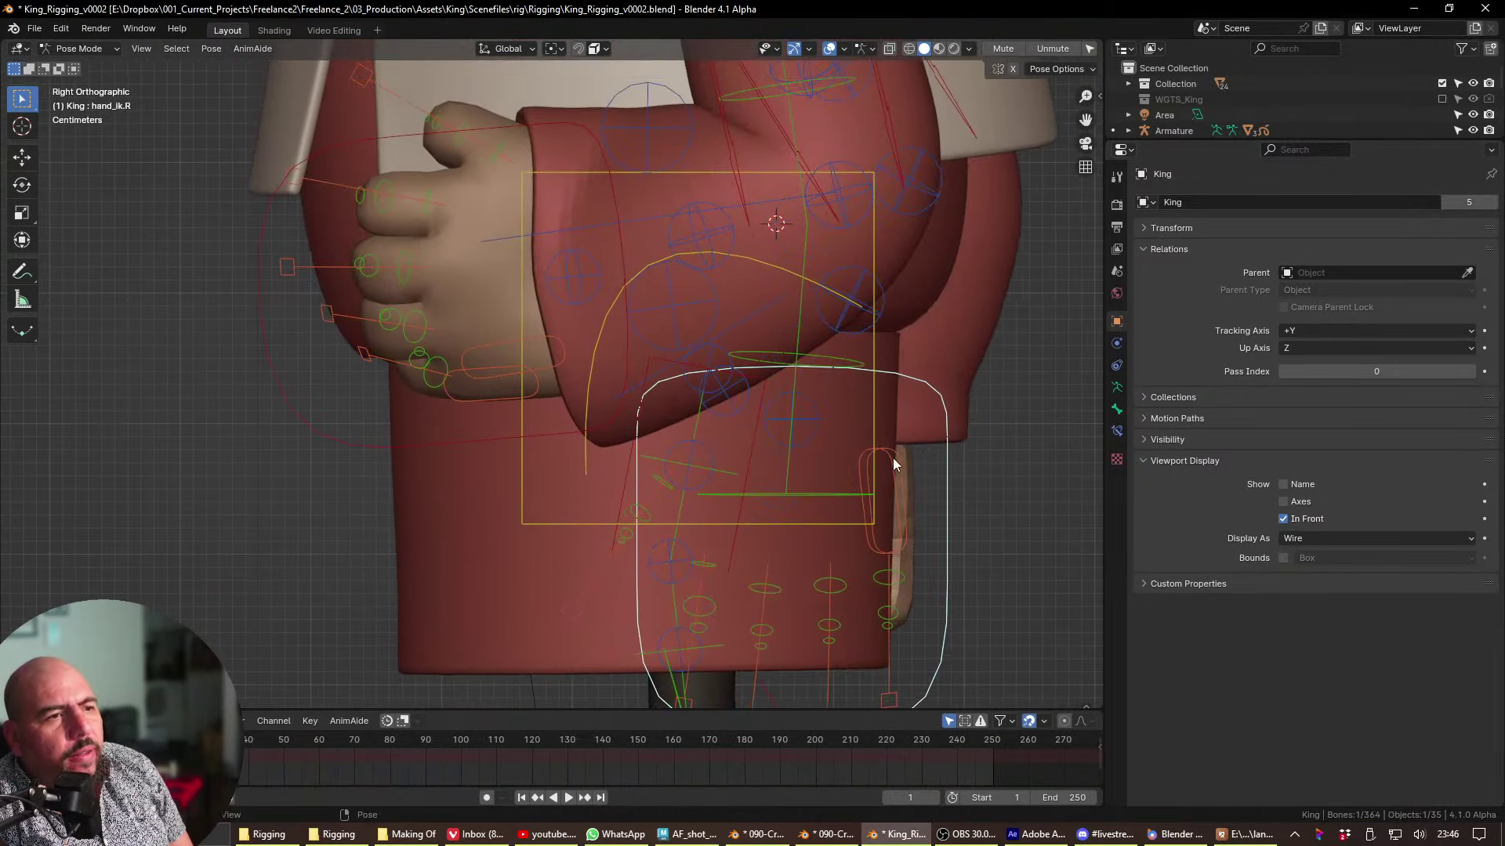
pyautogui.click(927, 511)
pyautogui.press('r')
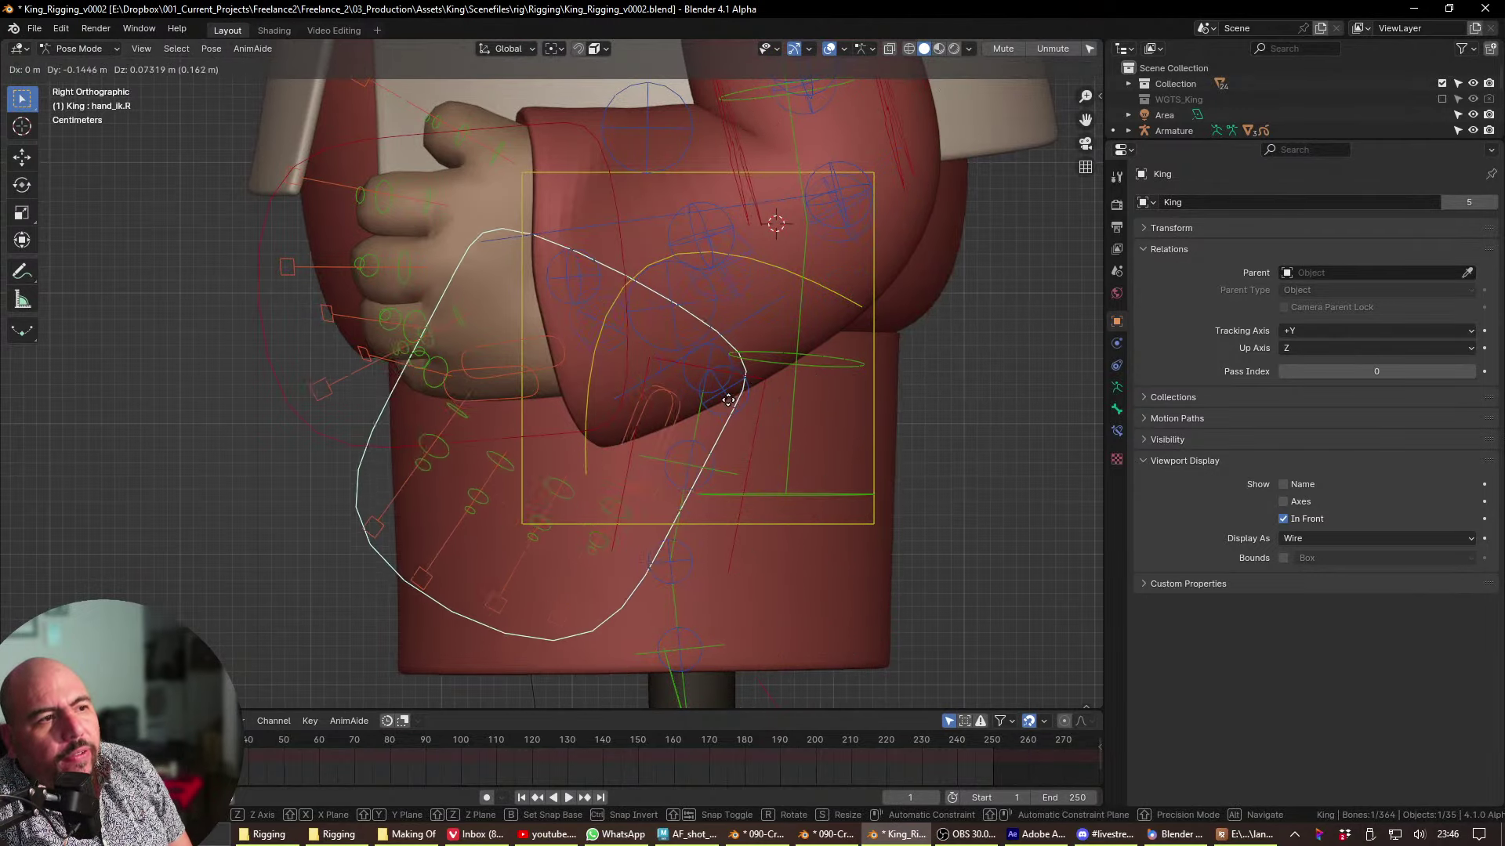
pyautogui.click(786, 456)
# - Rotate hand_ik.R upward so the right hand points forward, in line with the sleeve
pyautogui.press('KP_1')
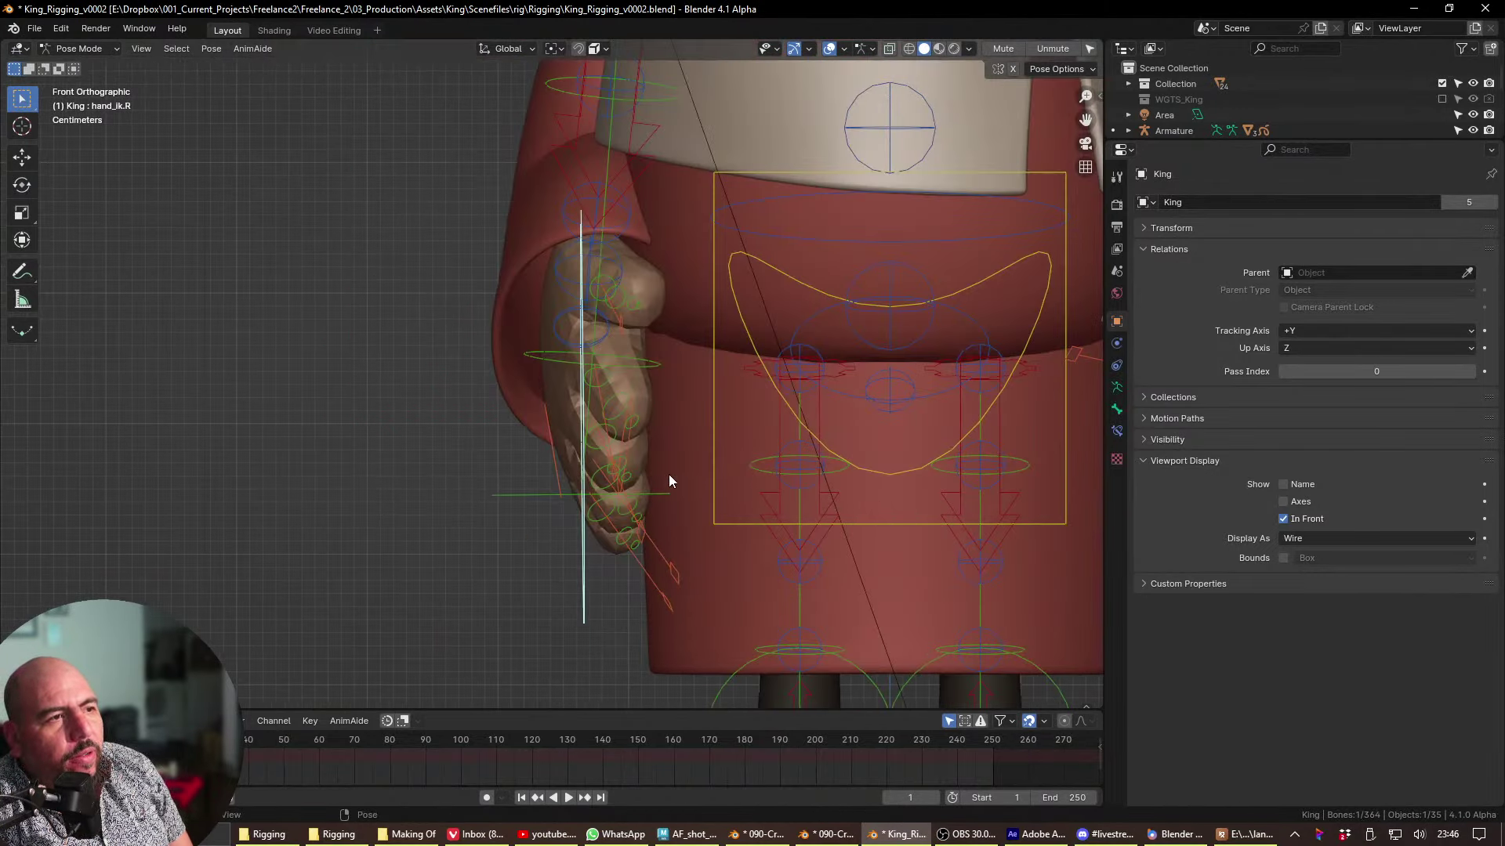
pyautogui.moveTo(669, 481); pyautogui.dragTo(862, 450, button='middle')
pyautogui.press('r')
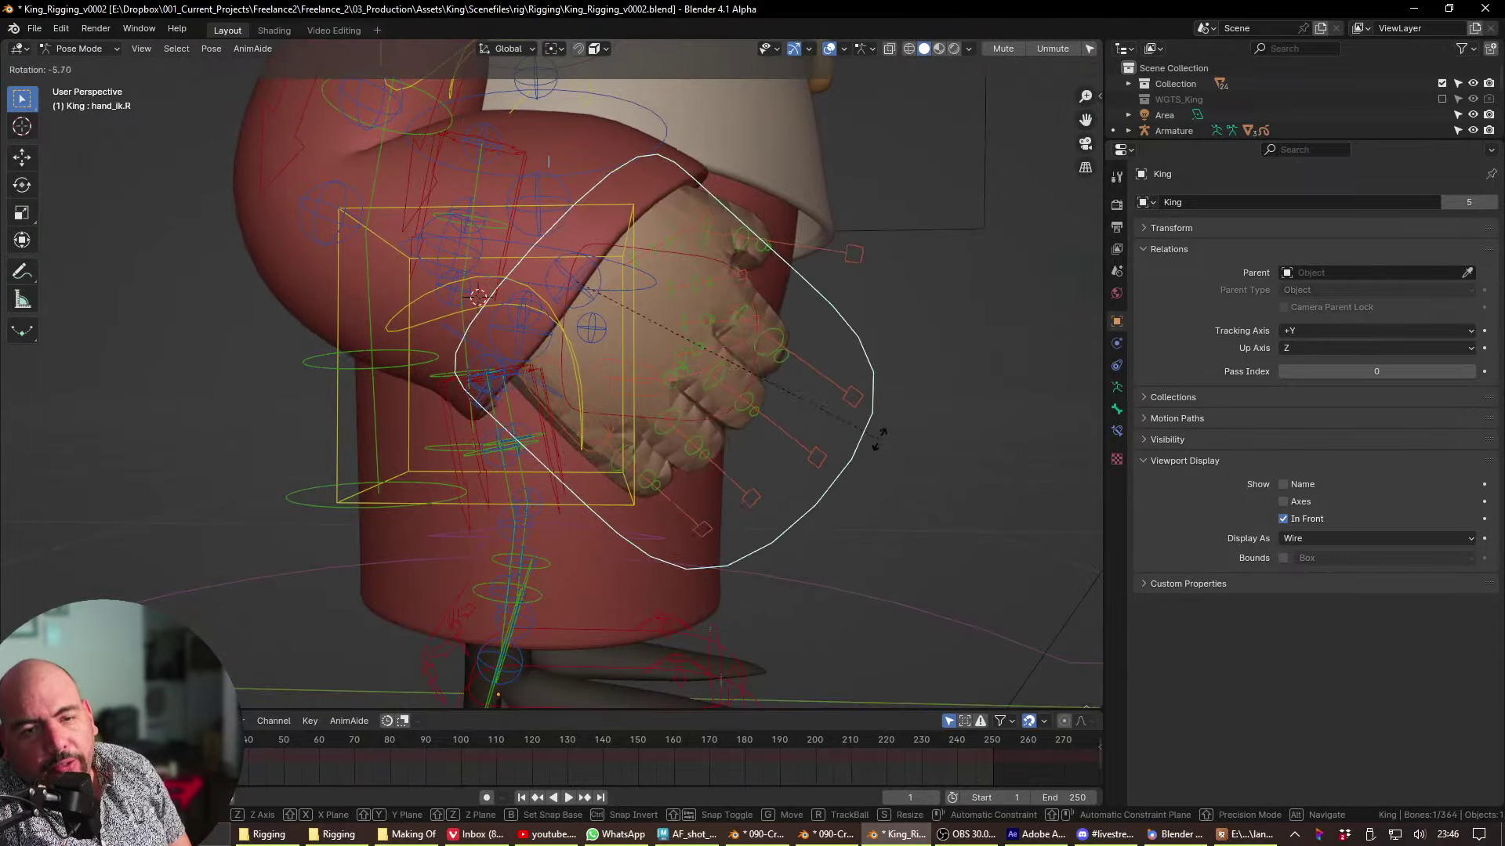
pyautogui.click(857, 235)
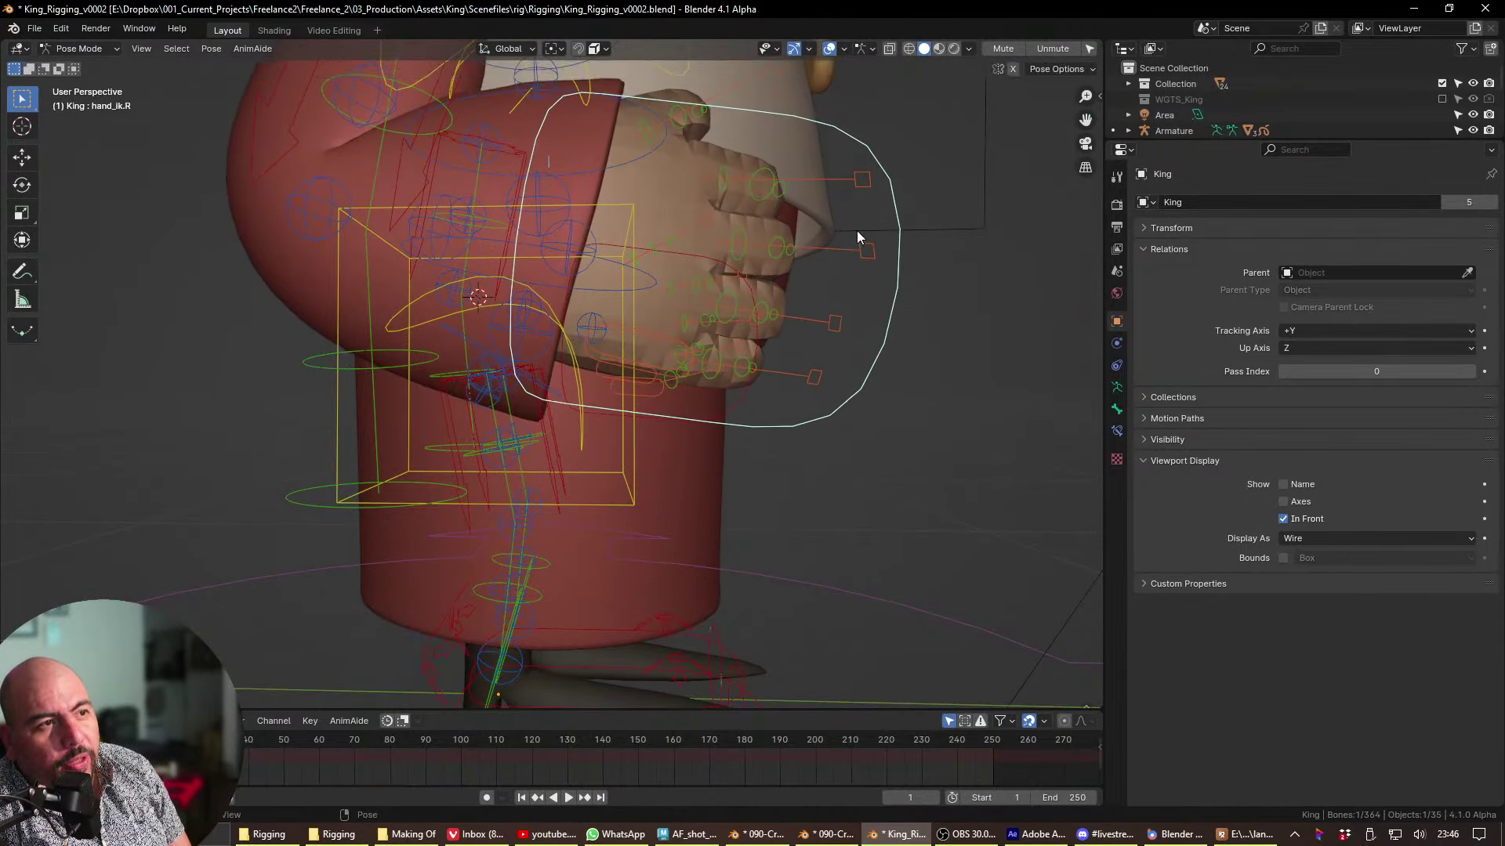
# - Inspect the hands_skin mesh and arm pose in Object Mode and put the King armature back into Pose Mode
pyautogui.hotkey('ctrl', 'Tab')
pyautogui.click(671, 275)
pyautogui.moveTo(670, 274); pyautogui.dragTo(630, 291, button='middle')
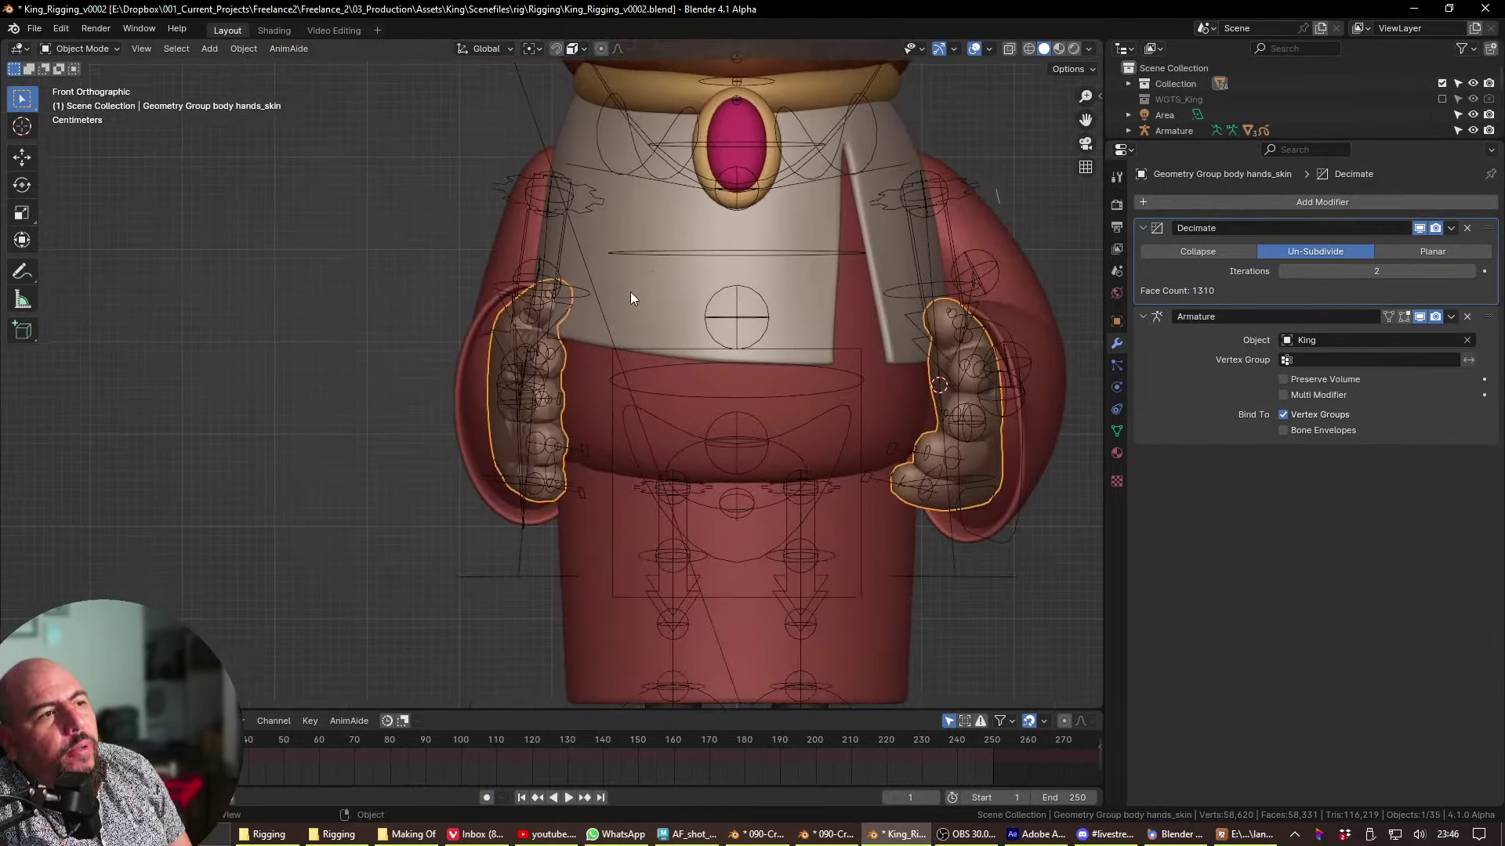
pyautogui.click(515, 349)
pyautogui.keyDown('alt'); pyautogui.moveTo(519, 360); pyautogui.dragTo(874, 466, button='middle'); pyautogui.keyUp('alt')
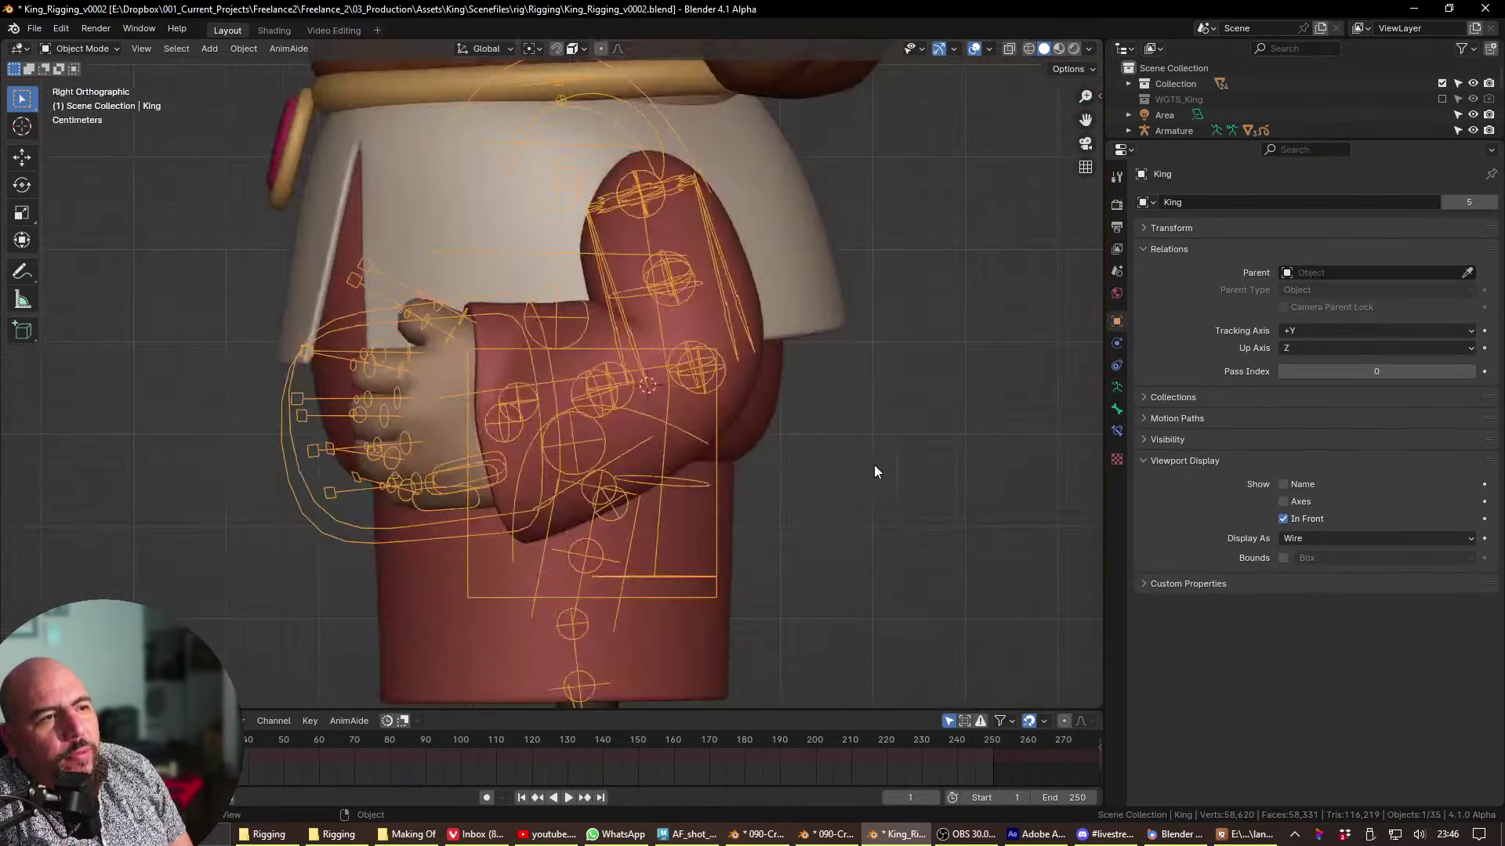
pyautogui.moveTo(661, 412)
pyautogui.keyDown('alt'); pyautogui.mouseDown(button='middle')
pyautogui.moveTo(433, 392)
pyautogui.moveTo(270, 312)
pyautogui.moveTo(680, 392)
pyautogui.moveTo(655, 420)
pyautogui.mouseUp(button='middle'); pyautogui.keyUp('alt')
pyautogui.hotkey('ctrl', 'Tab')
pyautogui.click(605, 481)
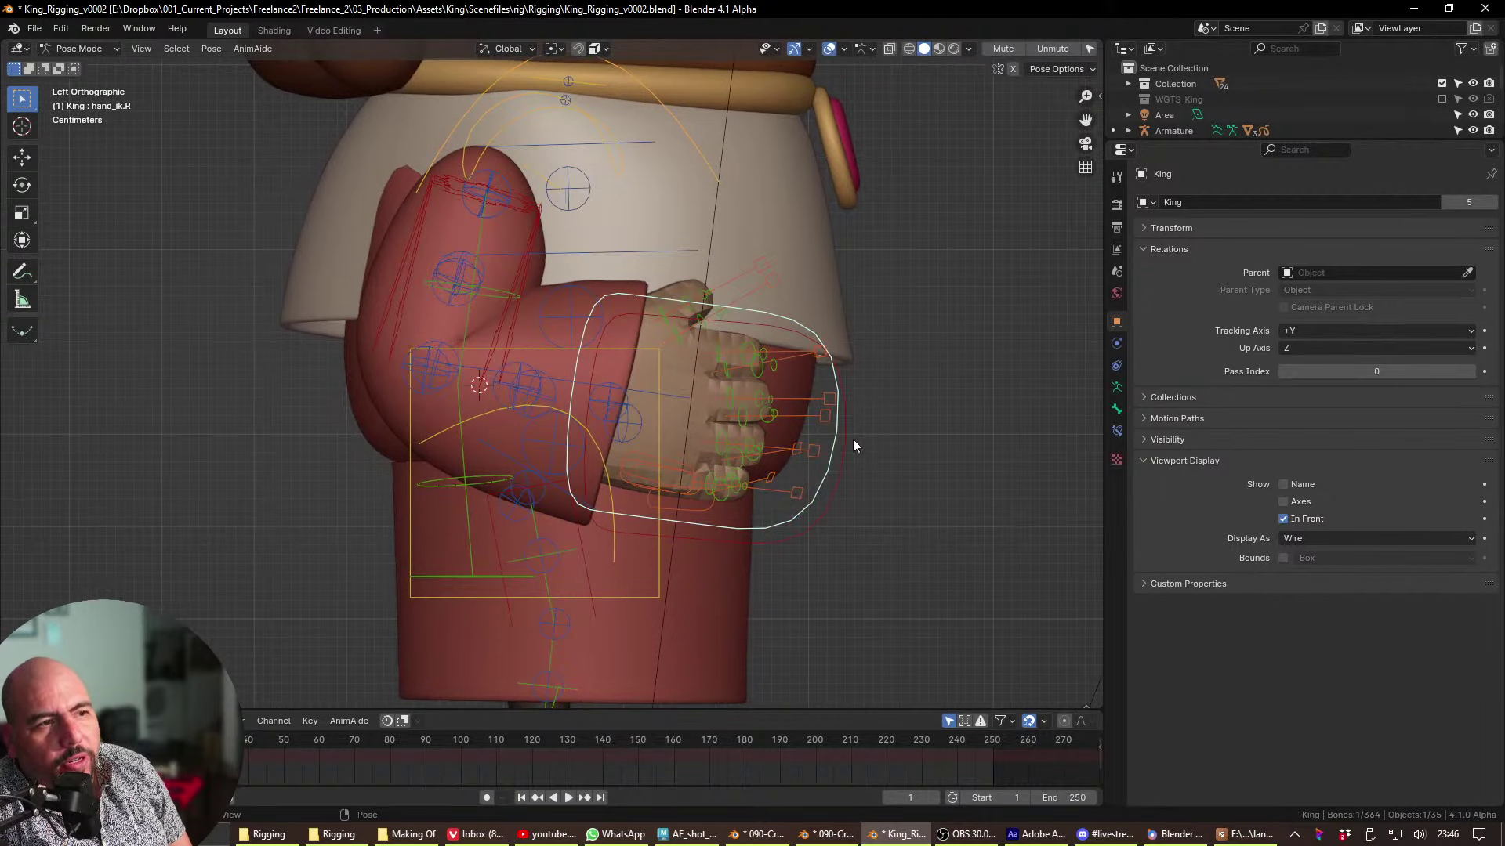
# - Move hand_ik.R outward from the body in the front view and tilt the right hand
pyautogui.keyDown('alt'); pyautogui.moveTo(768, 289); pyautogui.dragTo(523, 252, button='middle'); pyautogui.keyUp('alt')
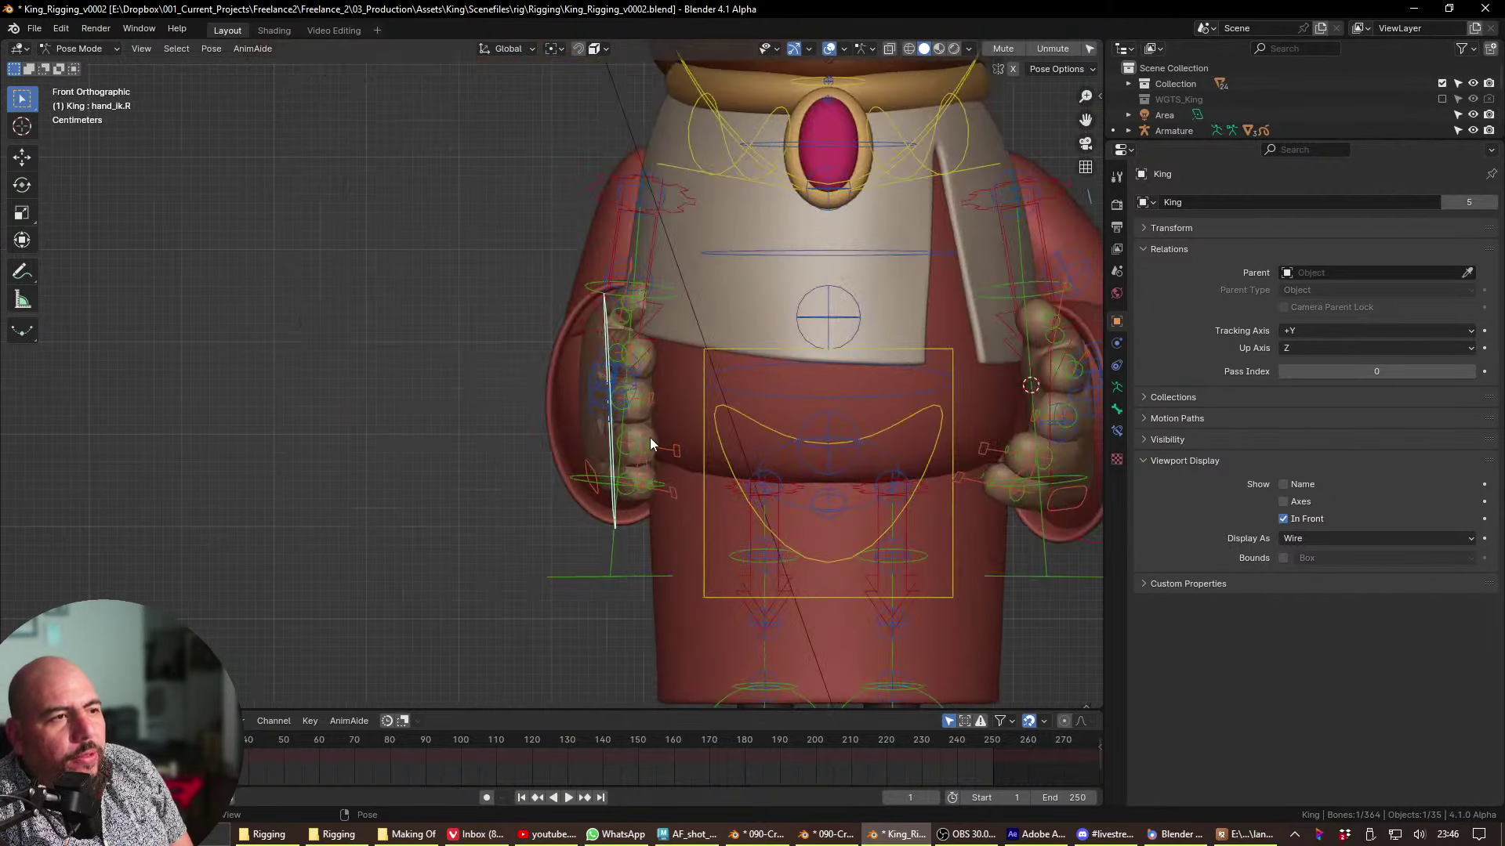
pyautogui.press('g')
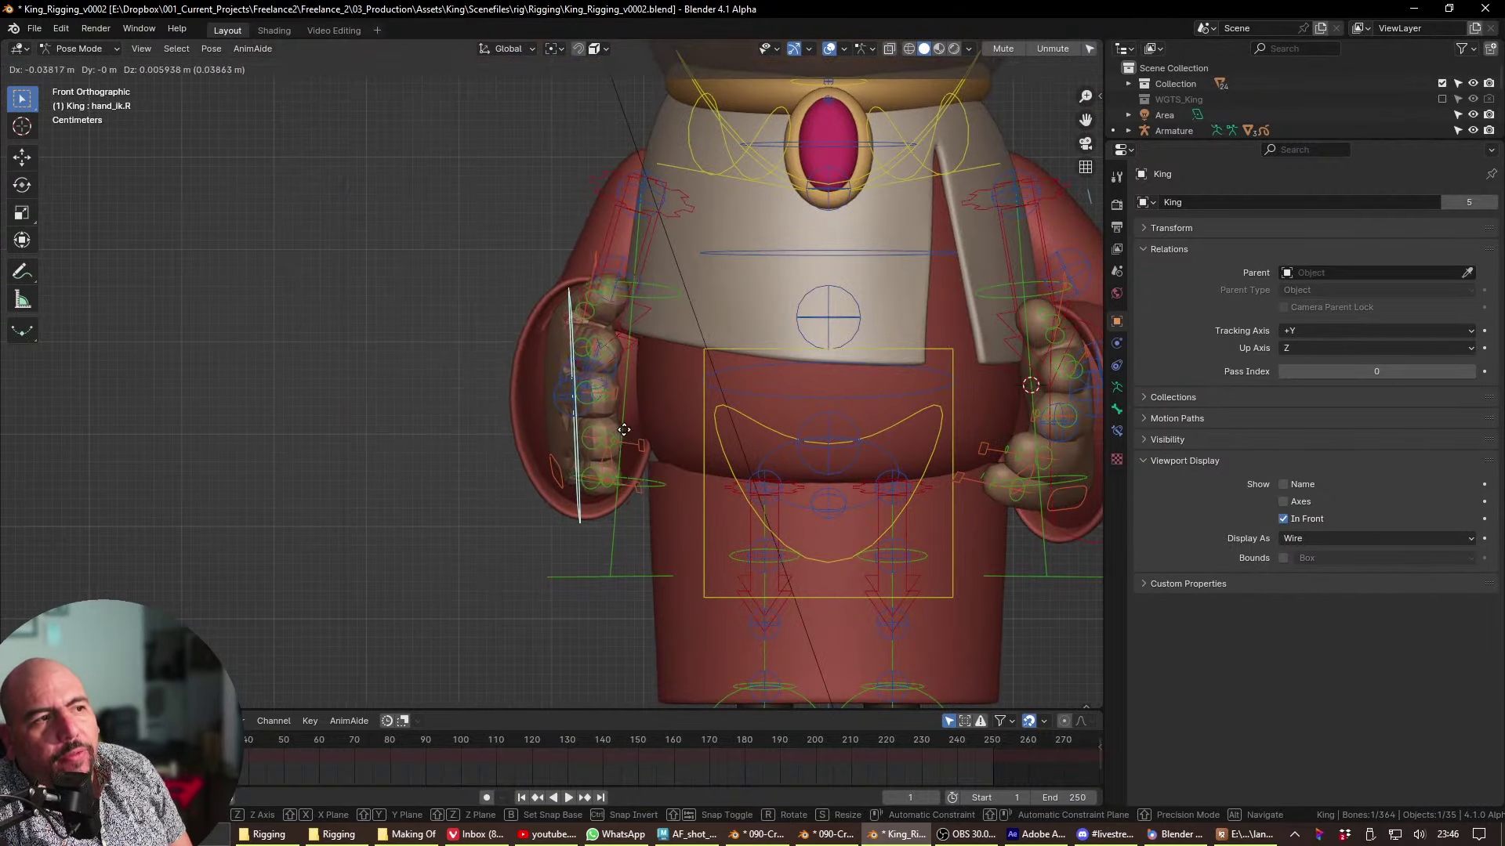
pyautogui.press('r')
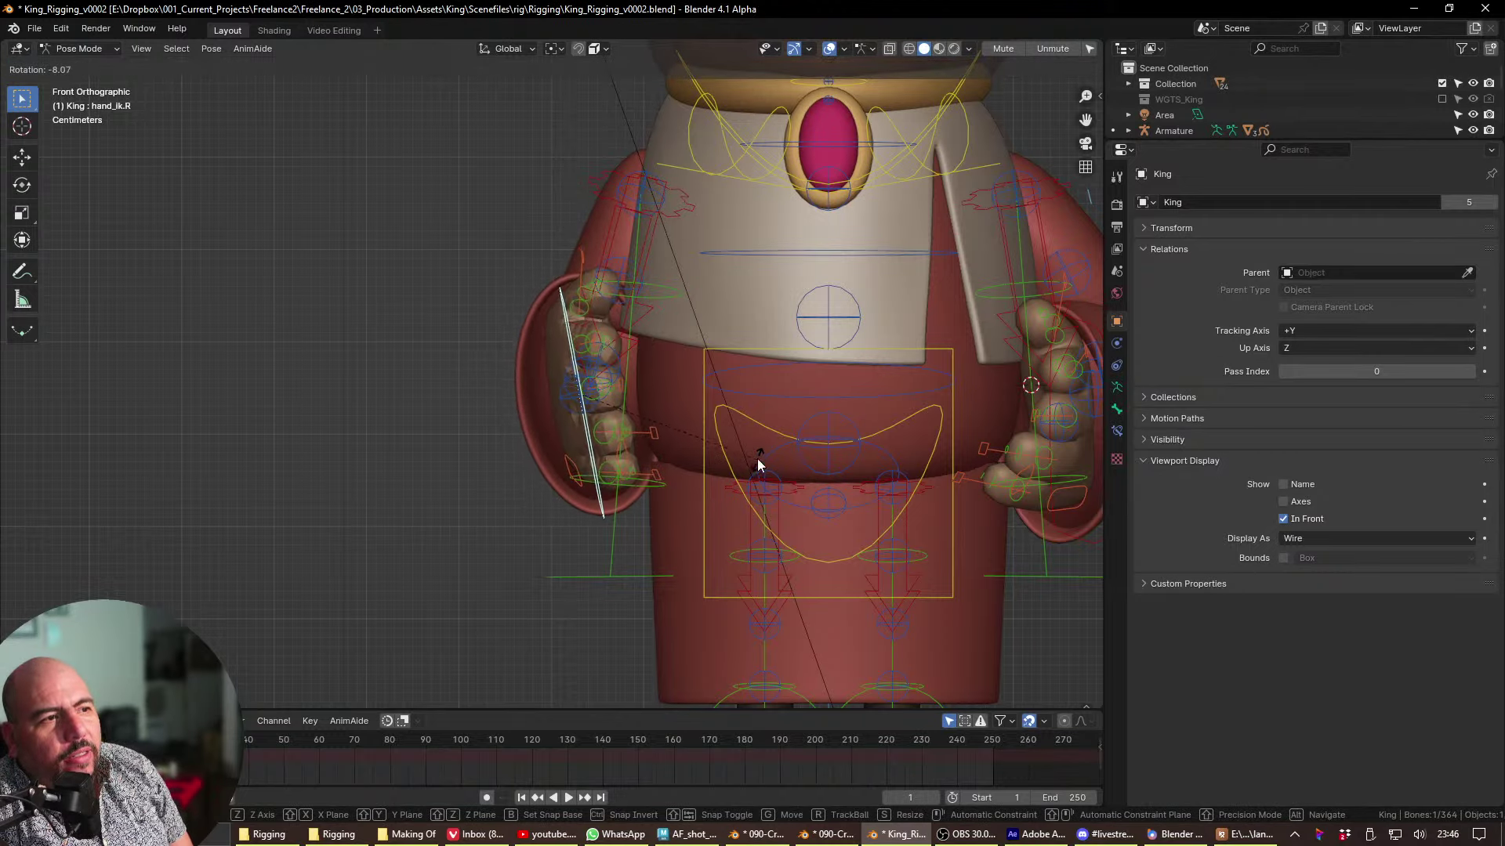
pyautogui.click(779, 472)
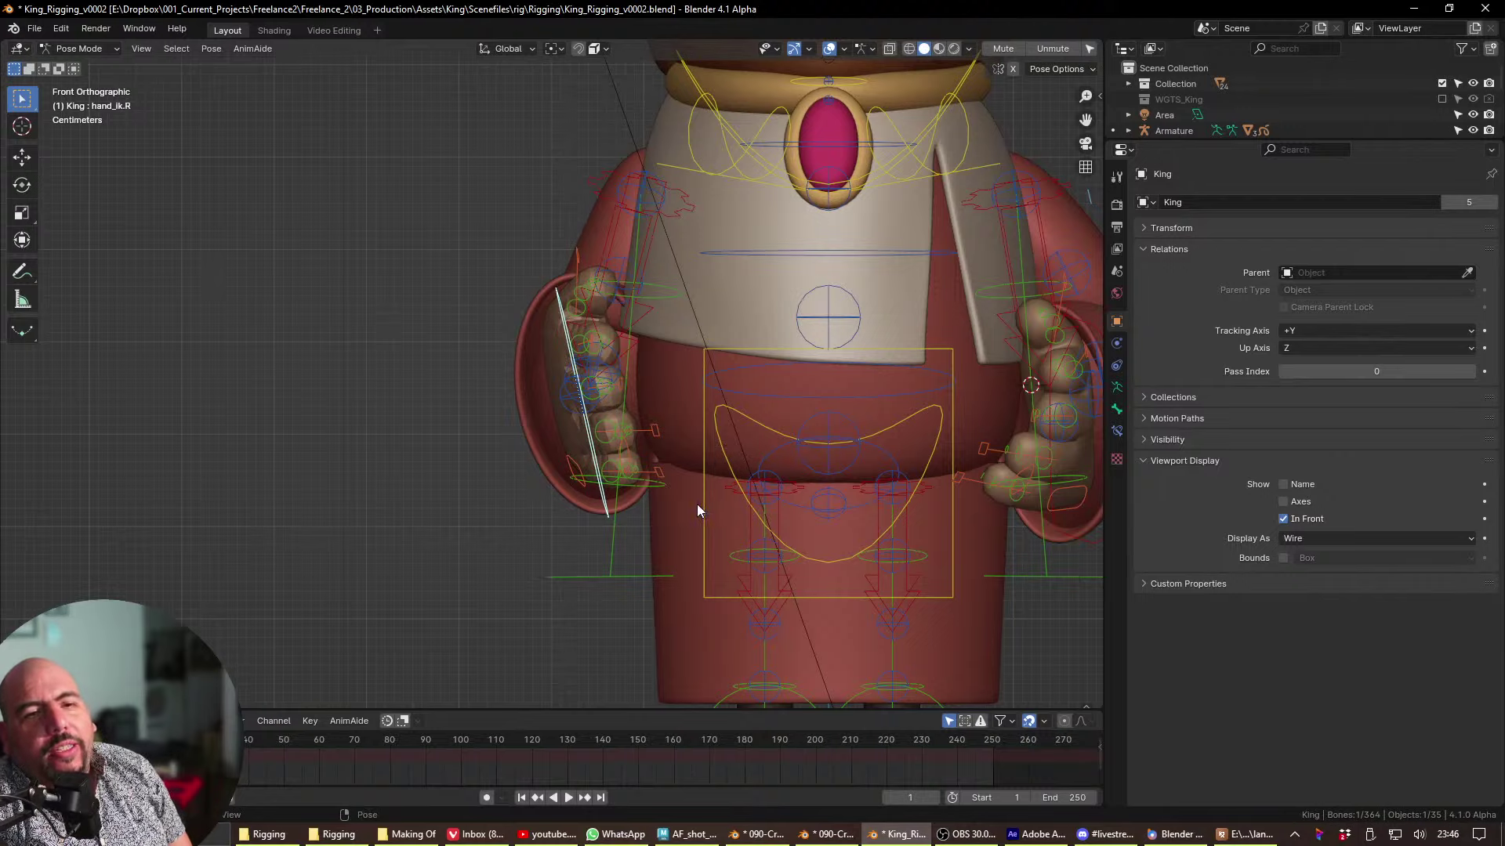
# - Select the right hand's pinky and ring finger master controls and trackball-rotate both fingers toward the body
pyautogui.click(663, 479)
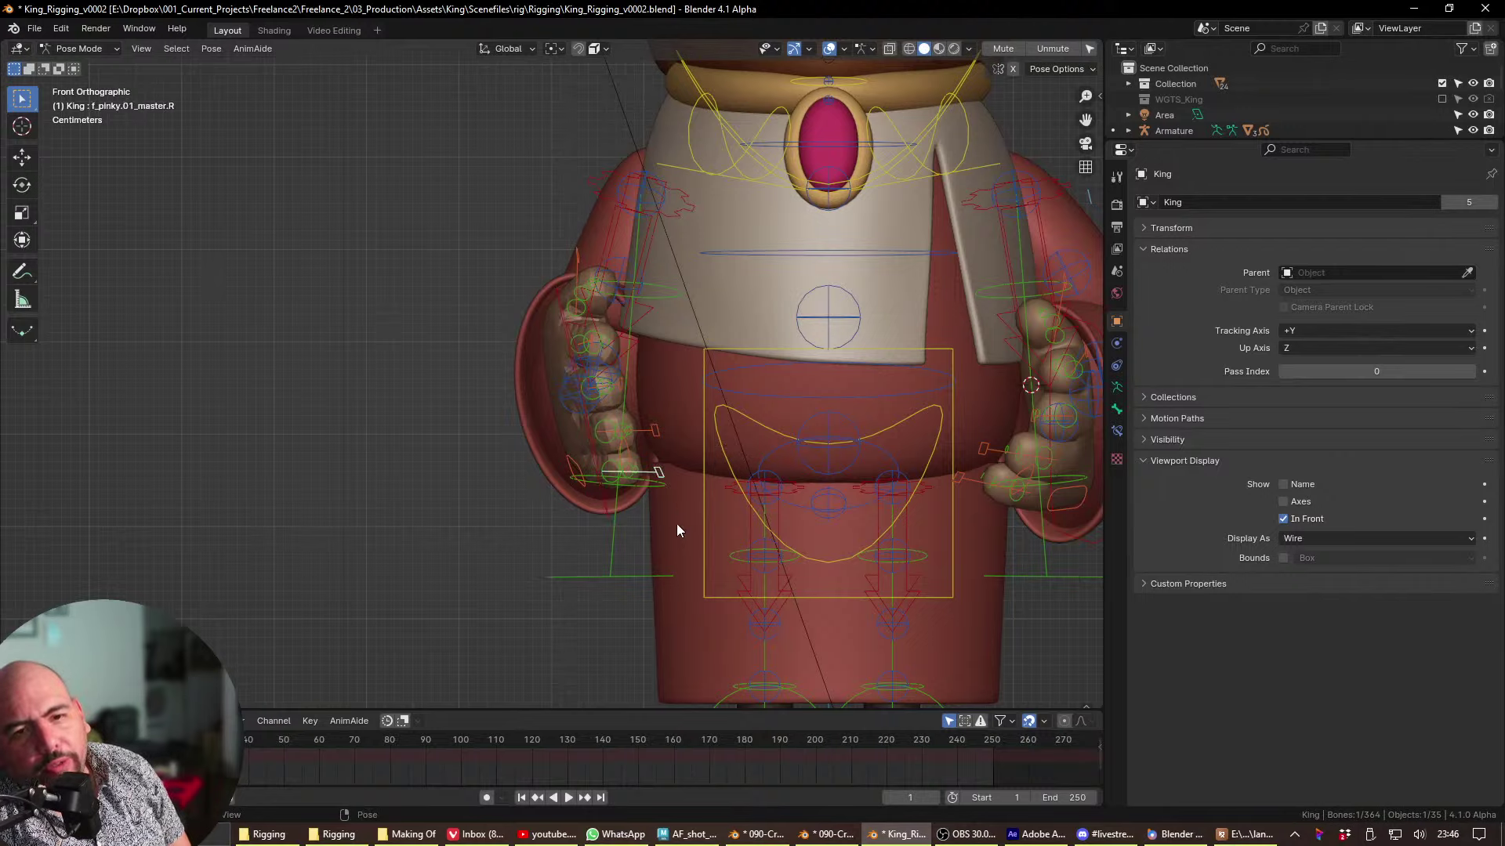
pyautogui.click(663, 486)
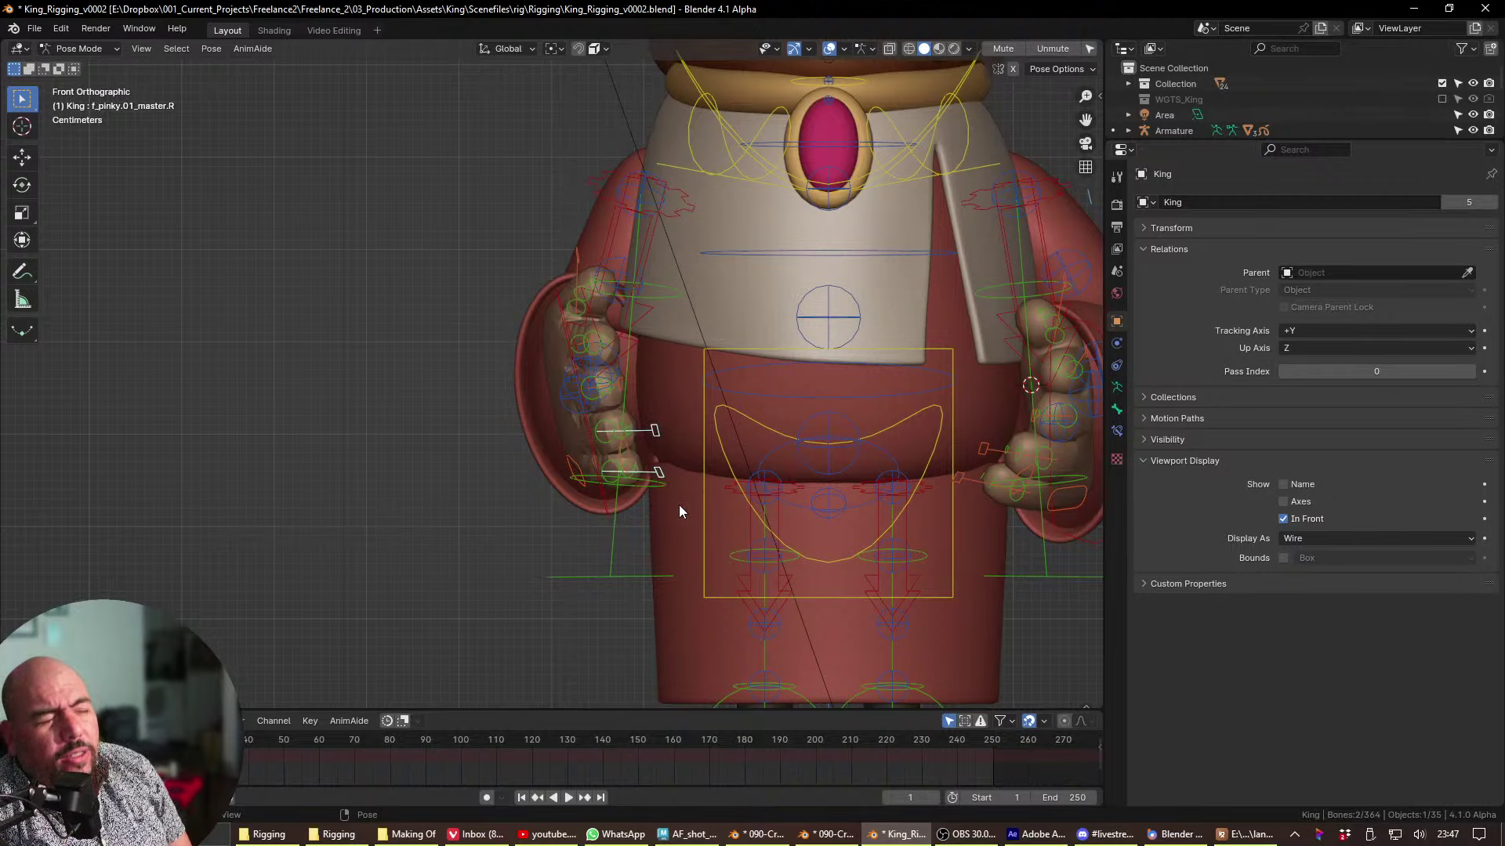
pyautogui.press('r')
pyautogui.press('r')
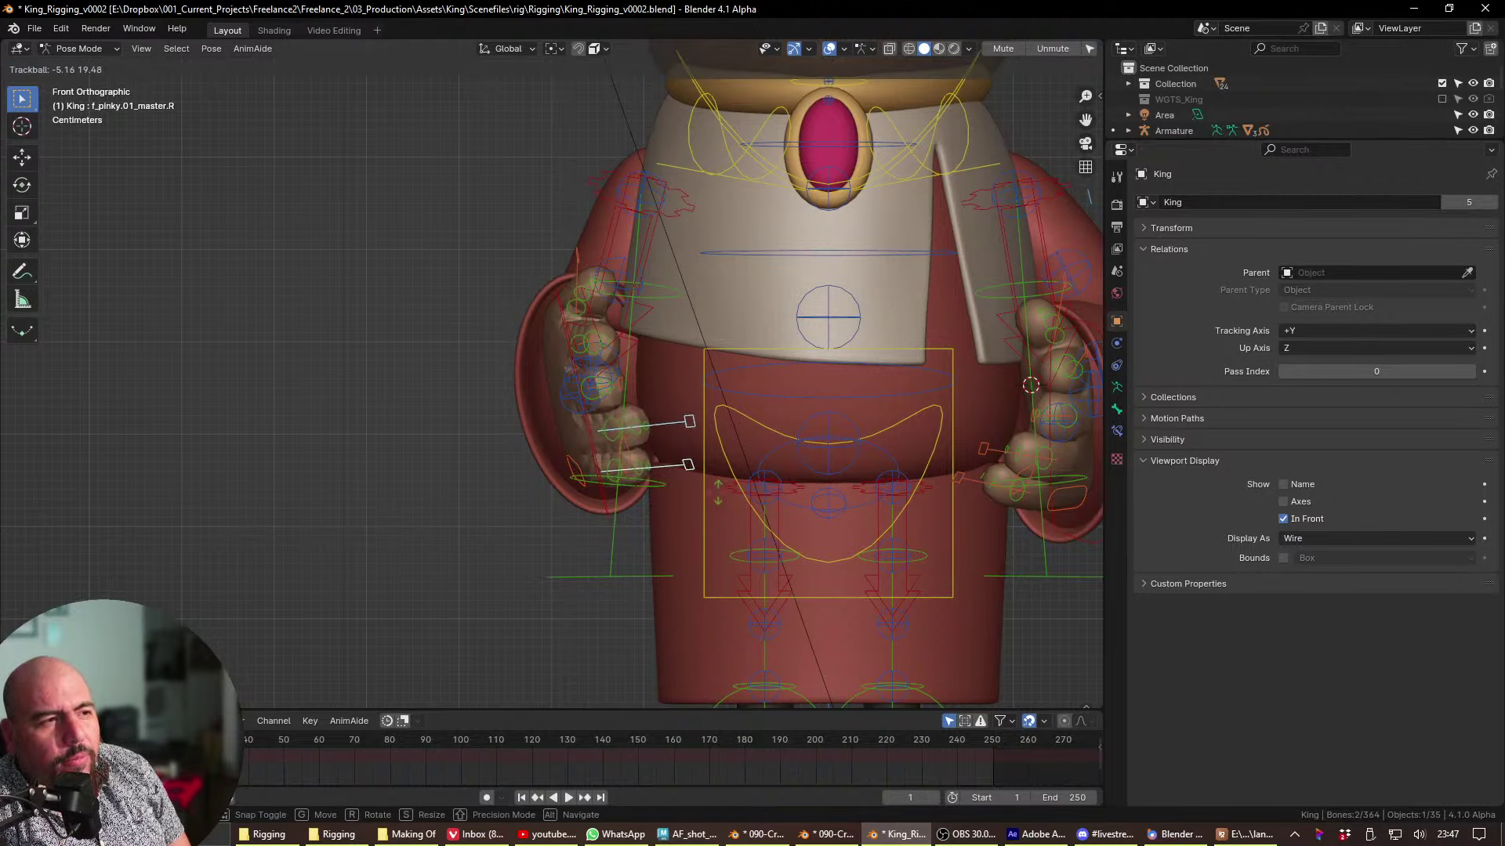
pyautogui.click(680, 500)
# - Check the hands_skin mesh in Object Mode, then reselect the King armature and return it to Pose Mode
pyautogui.hotkey('ctrl', 'Tab')
pyautogui.click(584, 464)
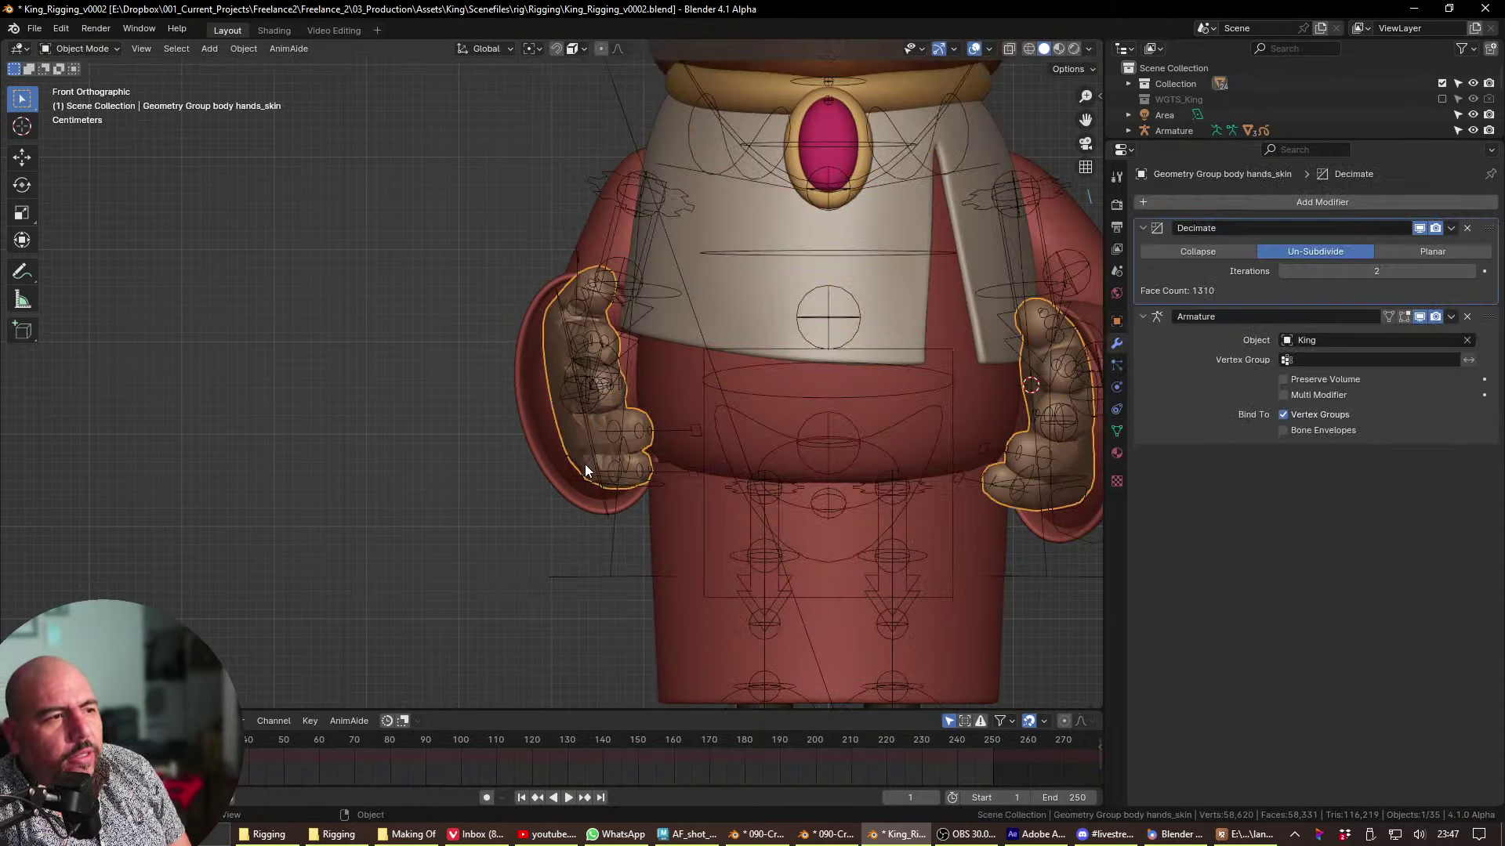
pyautogui.keyDown('shift'); pyautogui.moveTo(585, 464); pyautogui.dragTo(594, 543, button='middle'); pyautogui.keyUp('shift')
pyautogui.click(613, 458)
pyautogui.hotkey('ctrl', 'Tab')
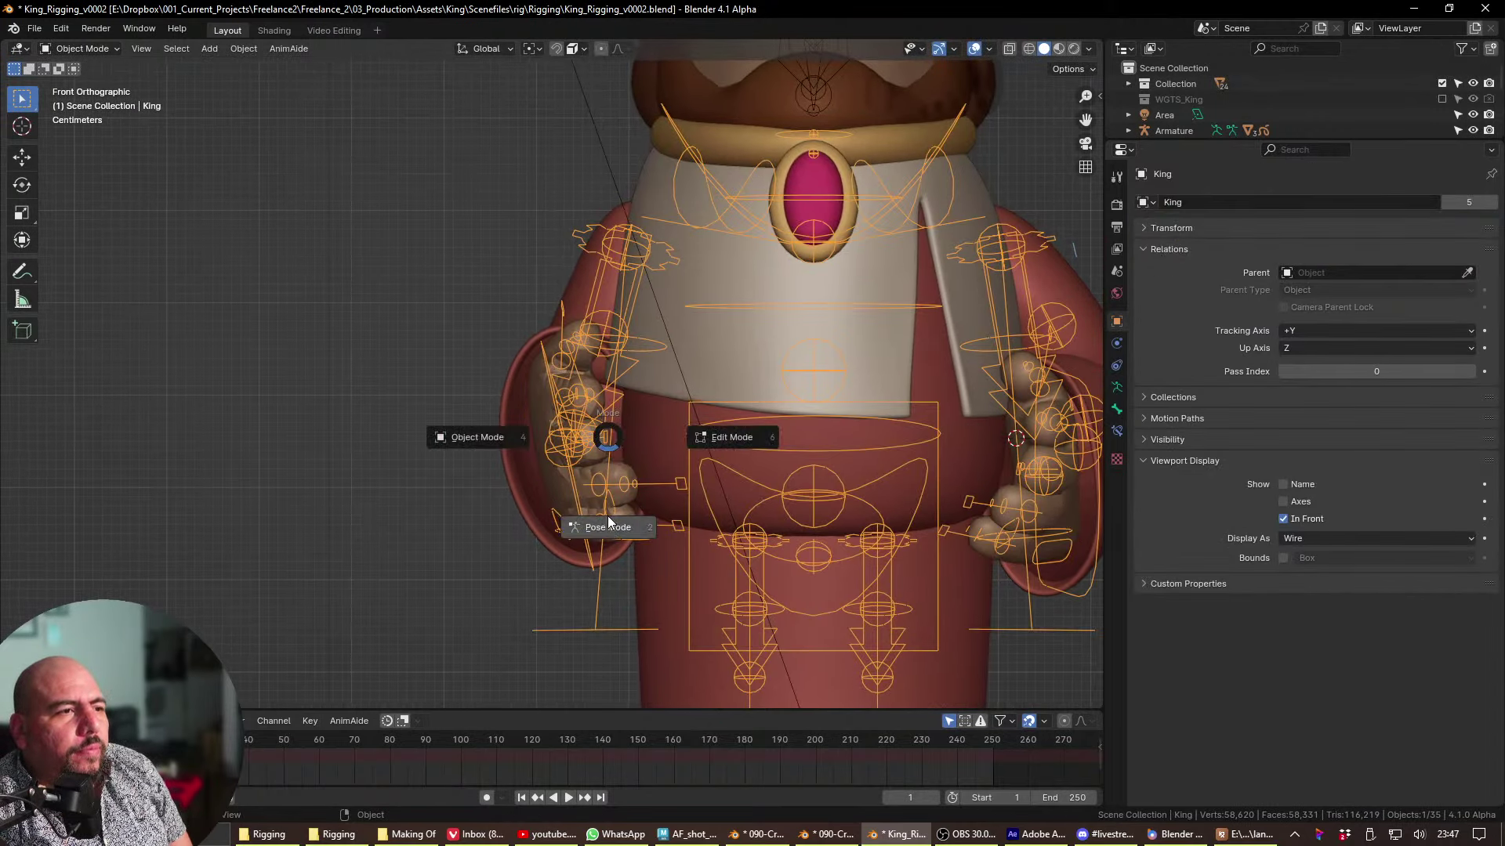
pyautogui.click(608, 521)
# - Try trackball-rotating the right middle finger's master control, f_middle.01_master.R
pyautogui.click(608, 433)
pyautogui.press('r')
pyautogui.press('r')
pyautogui.press('Escape')
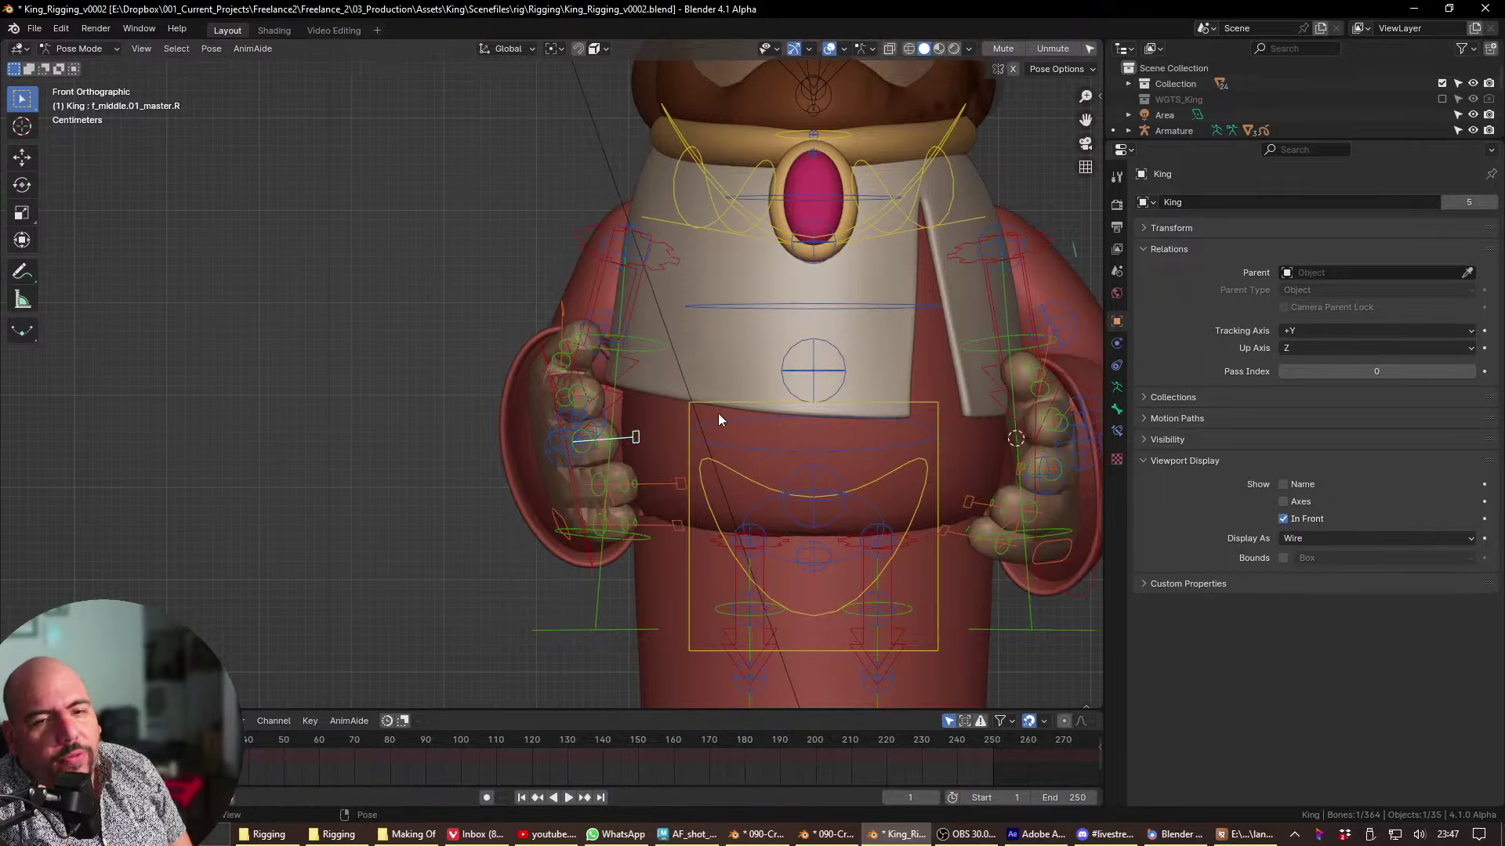
pyautogui.press('r')
pyautogui.press('r')
pyautogui.press('Escape')
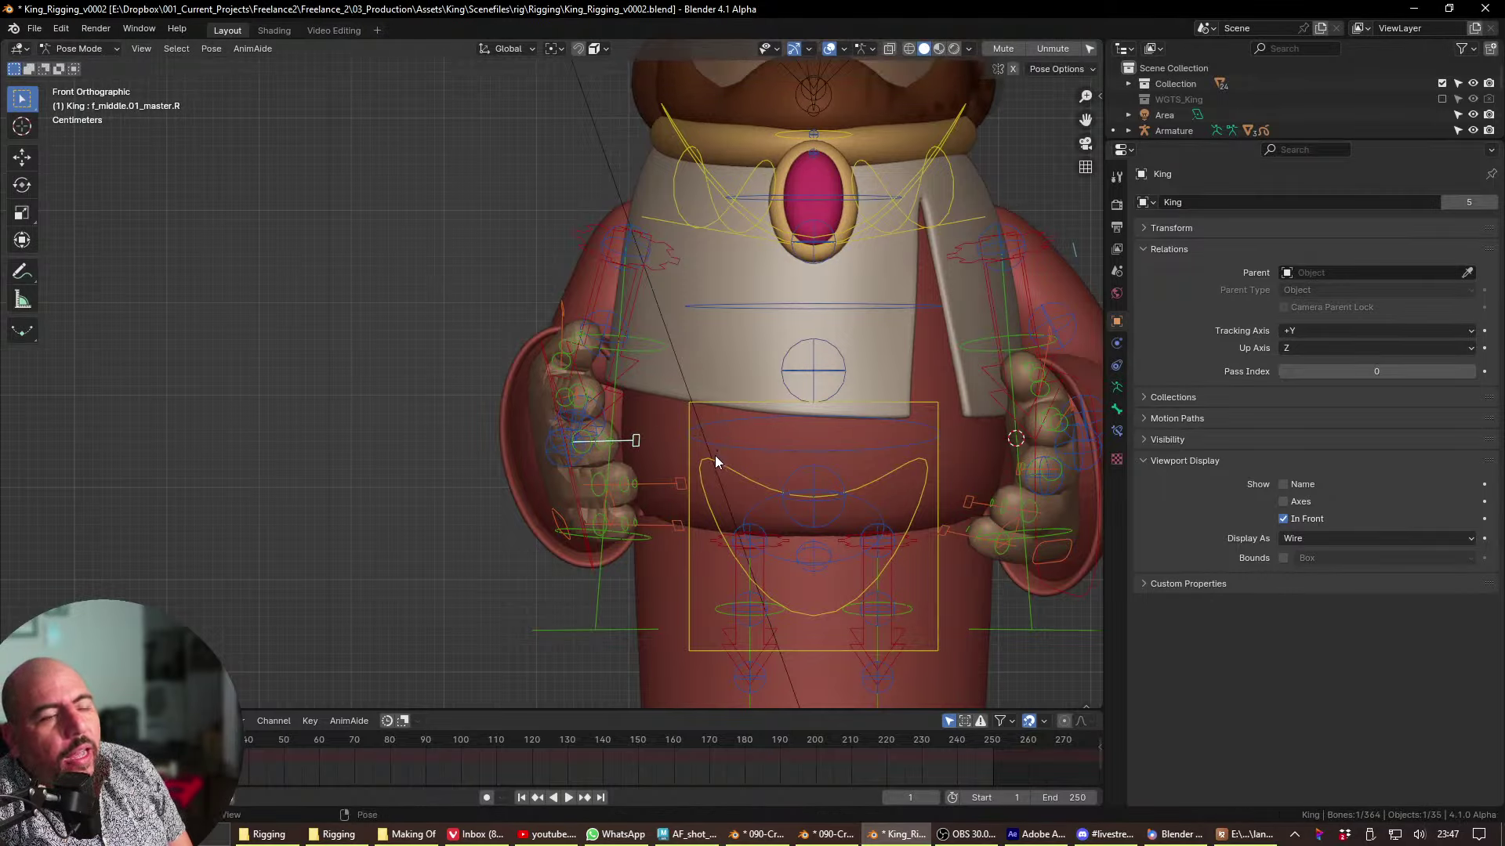
# - Select the right index finger's master control, f_index.01_master.R, and nudge it to adjust the finger's pose
pyautogui.click(611, 409)
pyautogui.moveTo(610, 409); pyautogui.dragTo(732, 437, button='middle')
pyautogui.press('g')
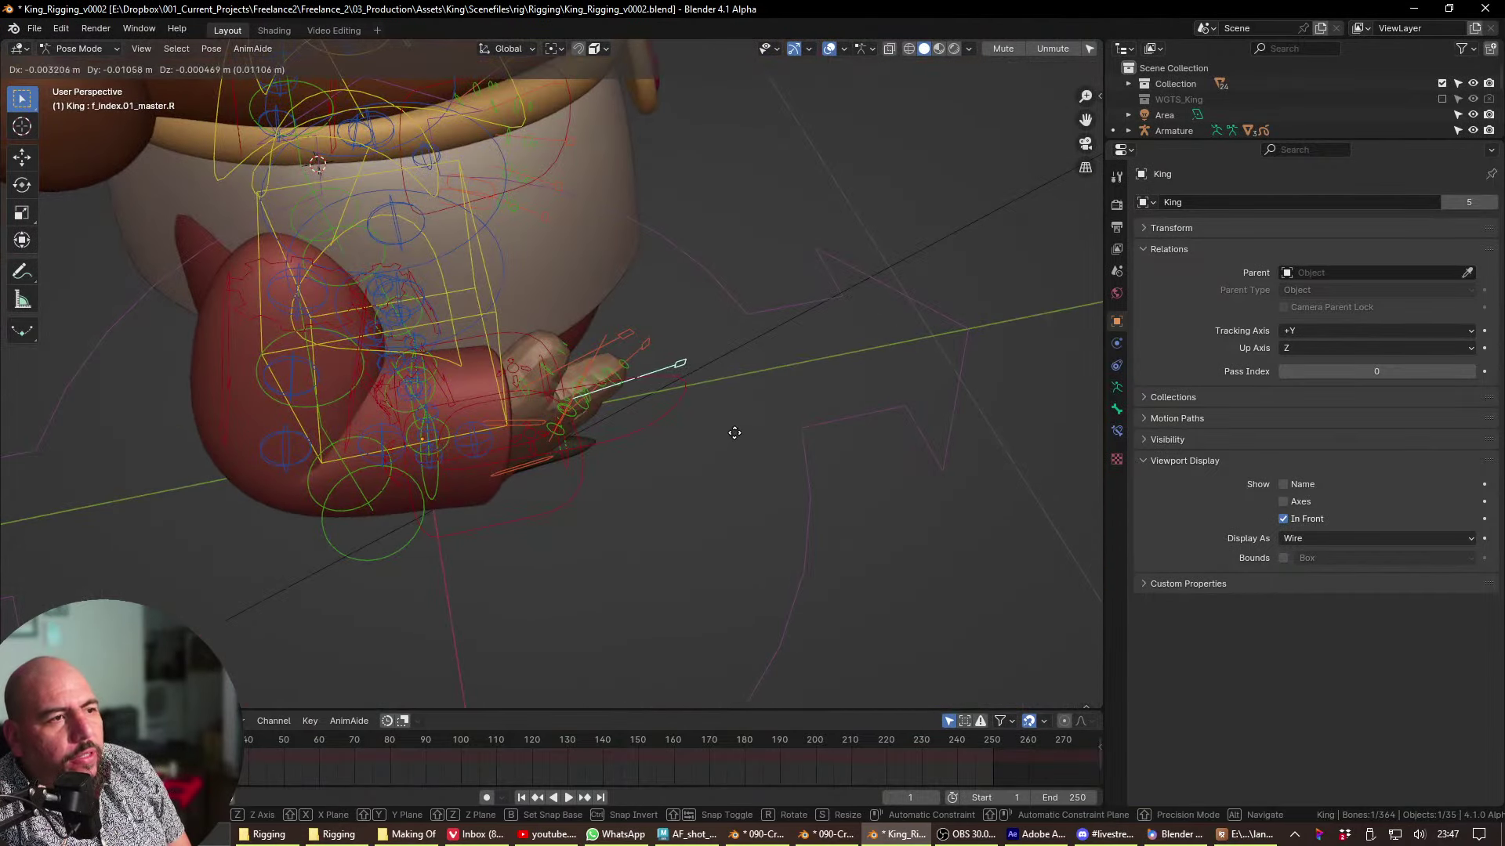
pyautogui.click(729, 439)
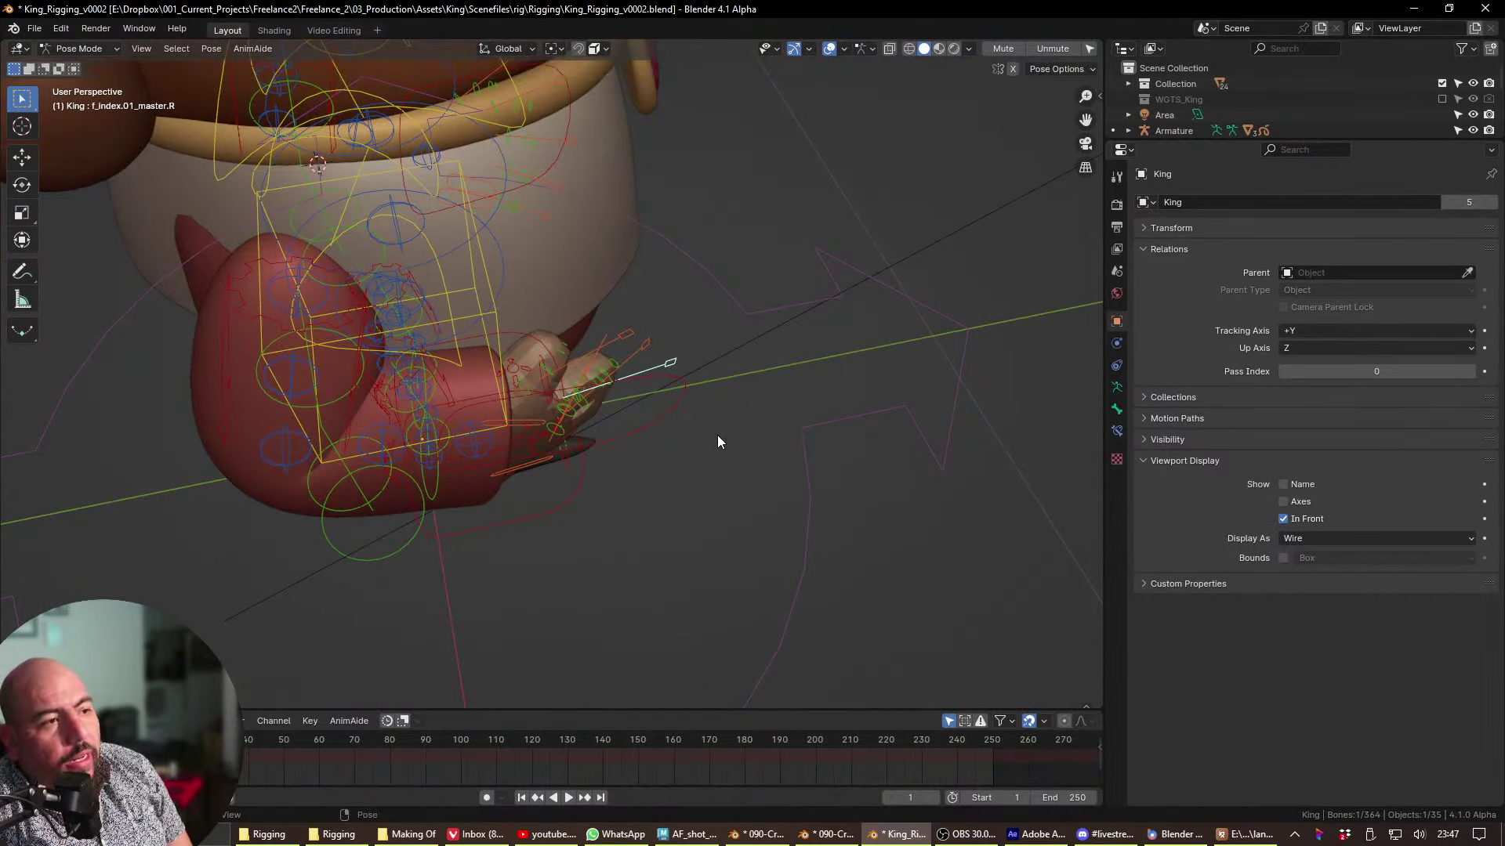
# - Try rotating the left shoulder control, shoulder.L, in the front view
pyautogui.press('KP_1')
pyautogui.scroll(3, 707, 367)
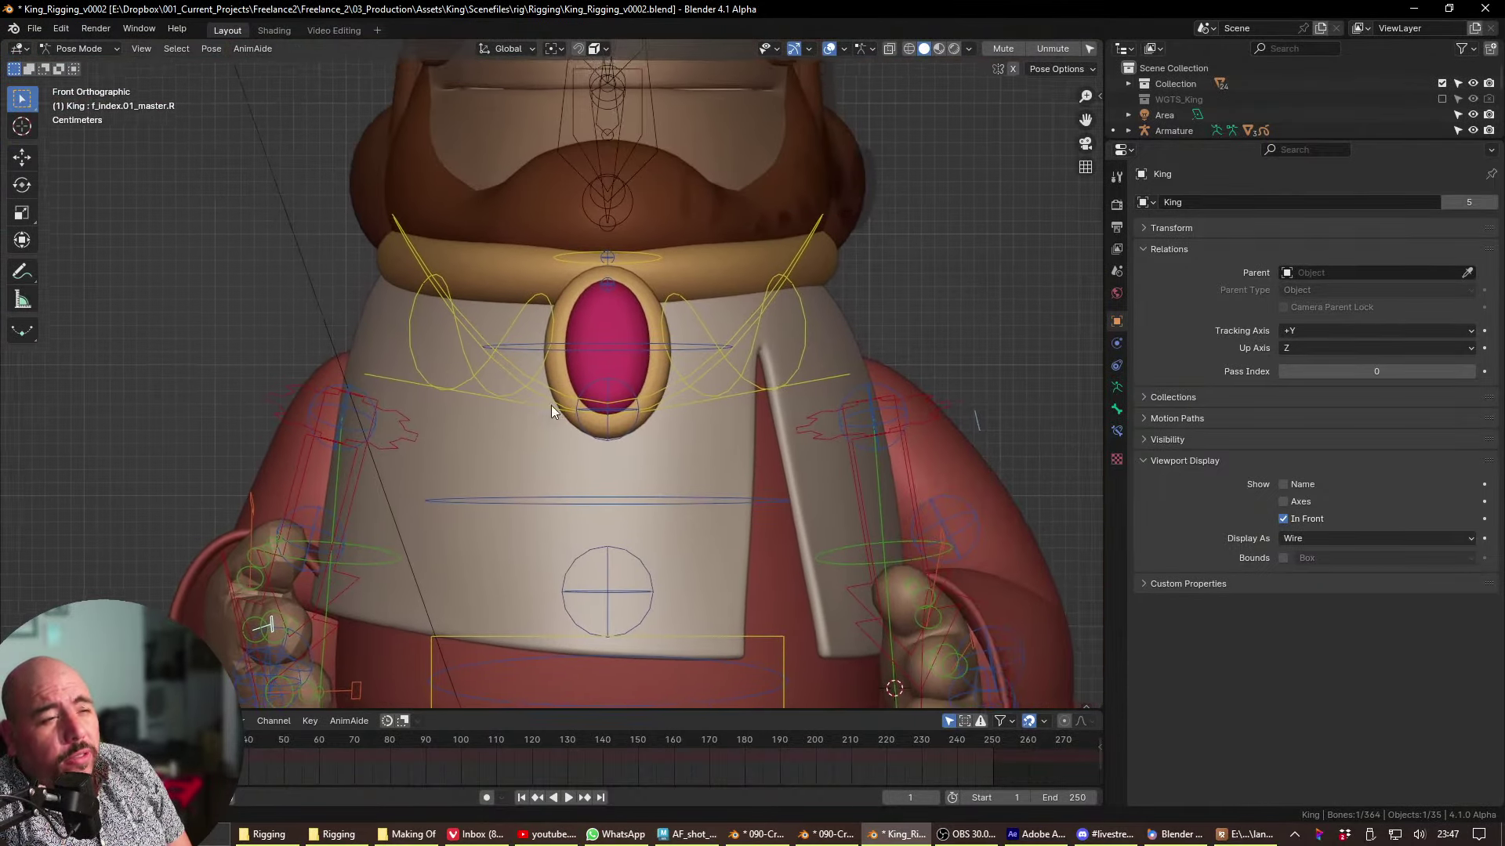
pyautogui.click(806, 262)
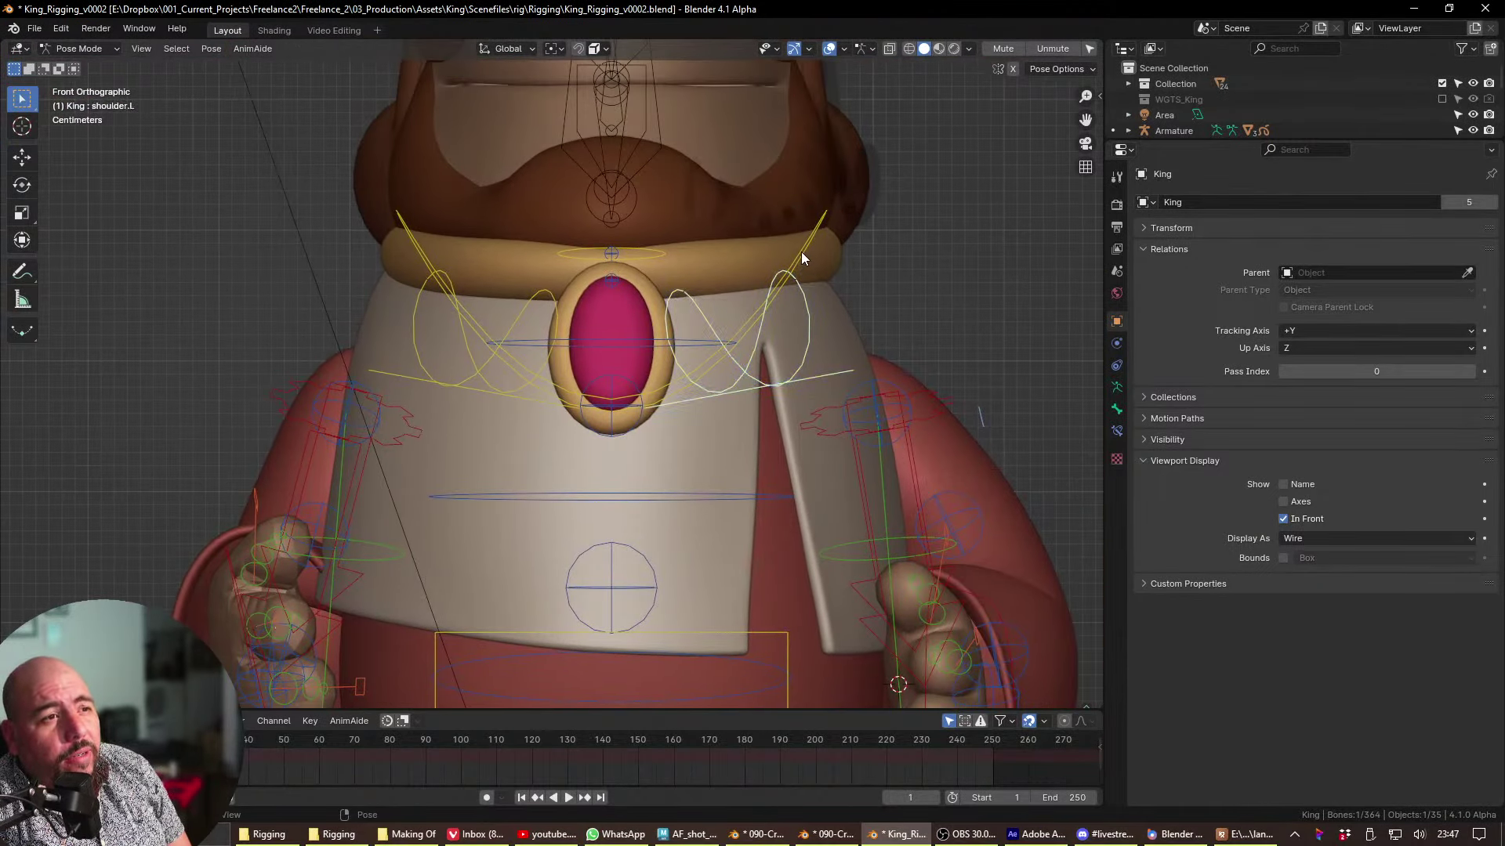
pyautogui.press('r')
pyautogui.rightClick(812, 318)
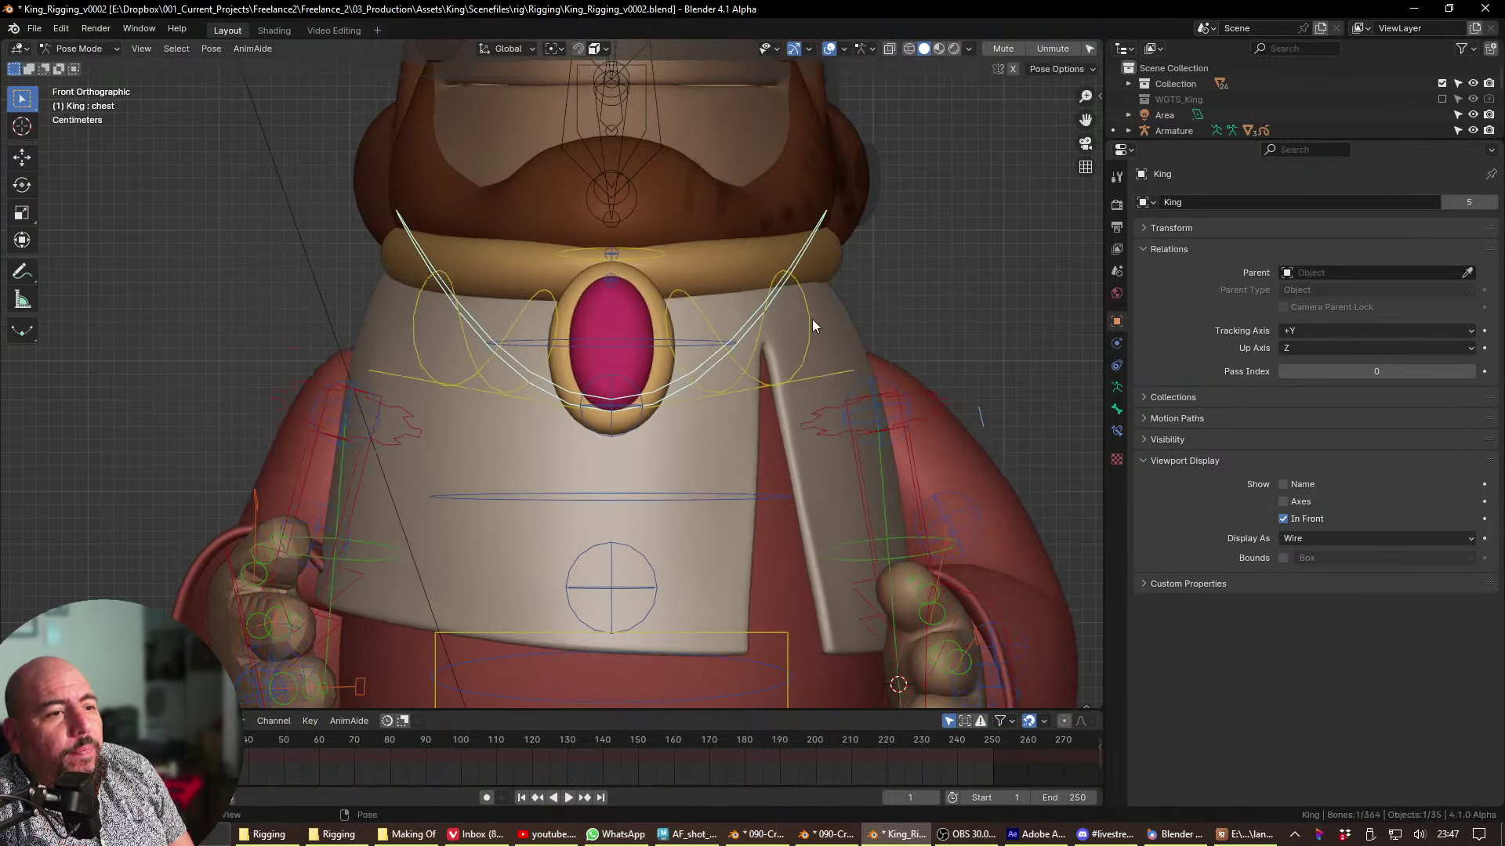
# - Select upper_arm_ik.R and trackball-rotate it to swing the right elbow and sleeve outward from the body
pyautogui.keyDown('shift'); pyautogui.moveTo(812, 318); pyautogui.dragTo(971, 104, button='middle'); pyautogui.keyUp('shift')
pyautogui.moveTo(406, 473); pyautogui.dragTo(481, 392)
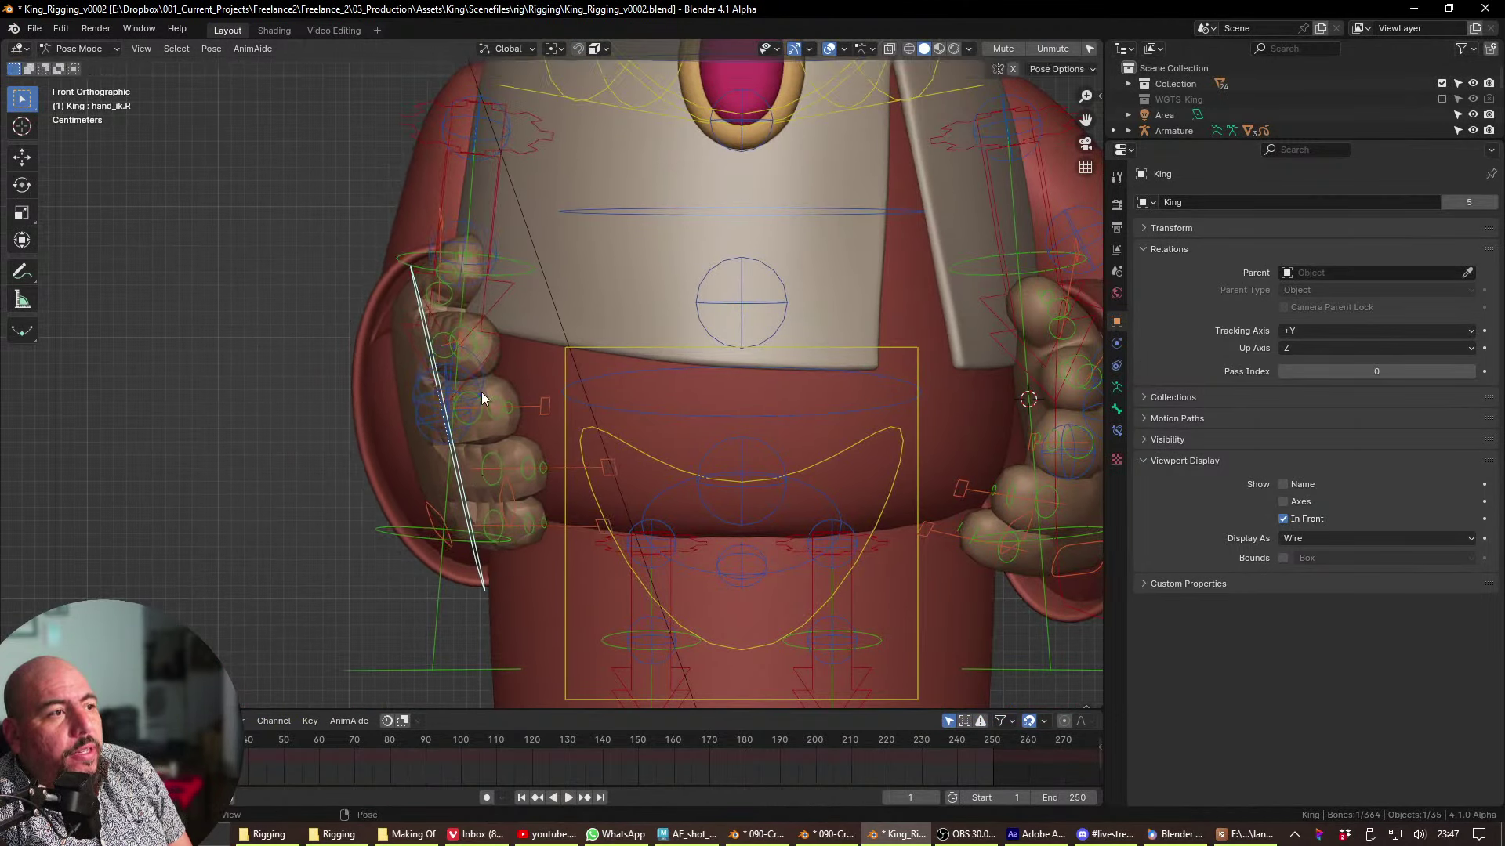
pyautogui.click(494, 202)
pyautogui.press('r')
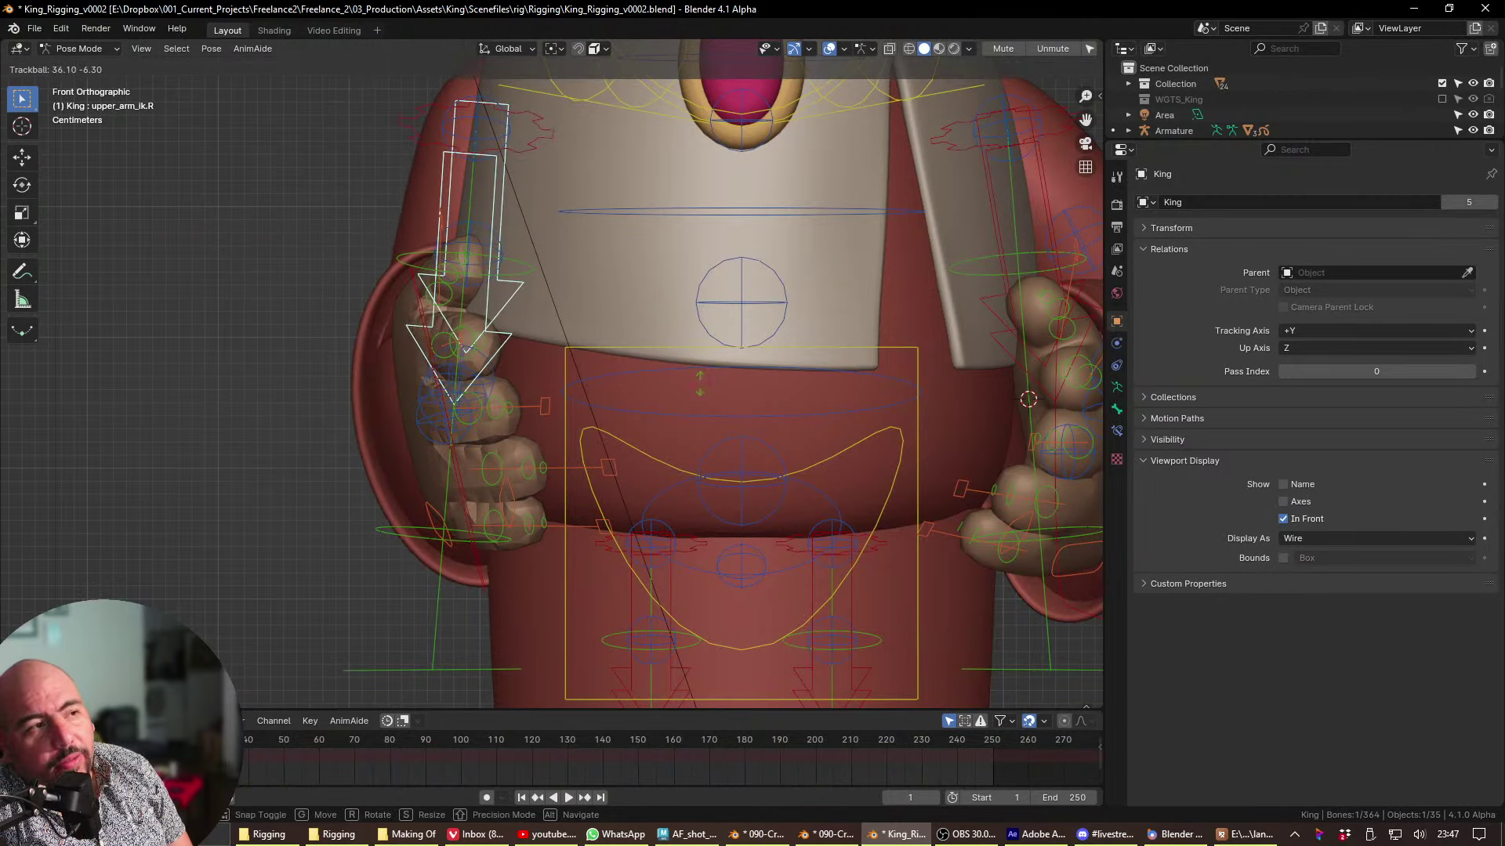
pyautogui.press('r')
pyautogui.click(721, 378)
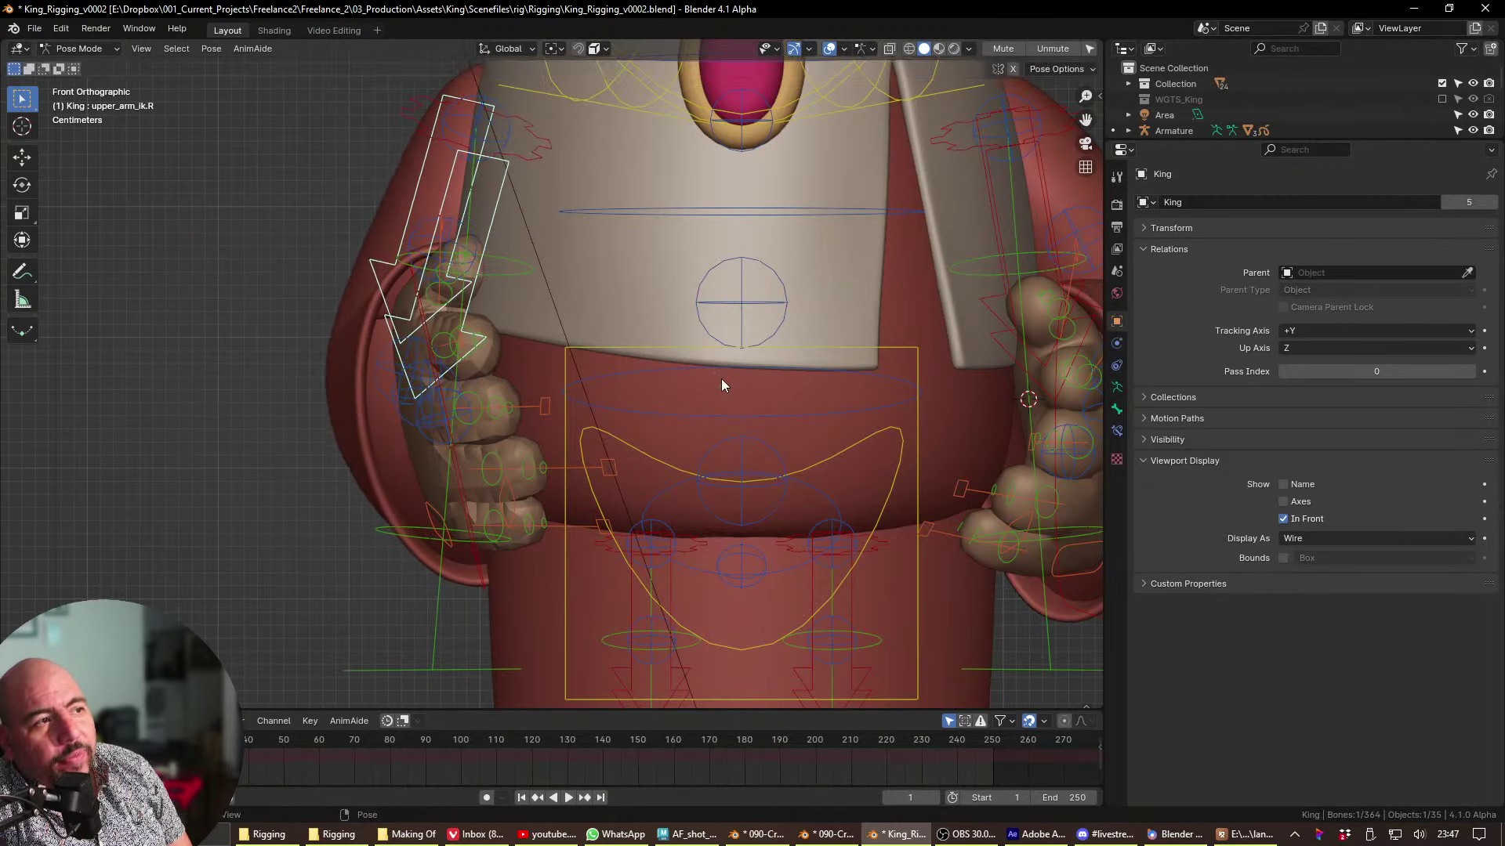
# - Move the left hand control, hand_ik.L, forward and slightly upward in the right side view
pyautogui.scroll(-2, 793, 375)
pyautogui.keyDown('shift'); pyautogui.moveTo(793, 374); pyautogui.dragTo(891, 382, button='middle'); pyautogui.keyUp('shift')
pyautogui.scroll(1, 721, 388)
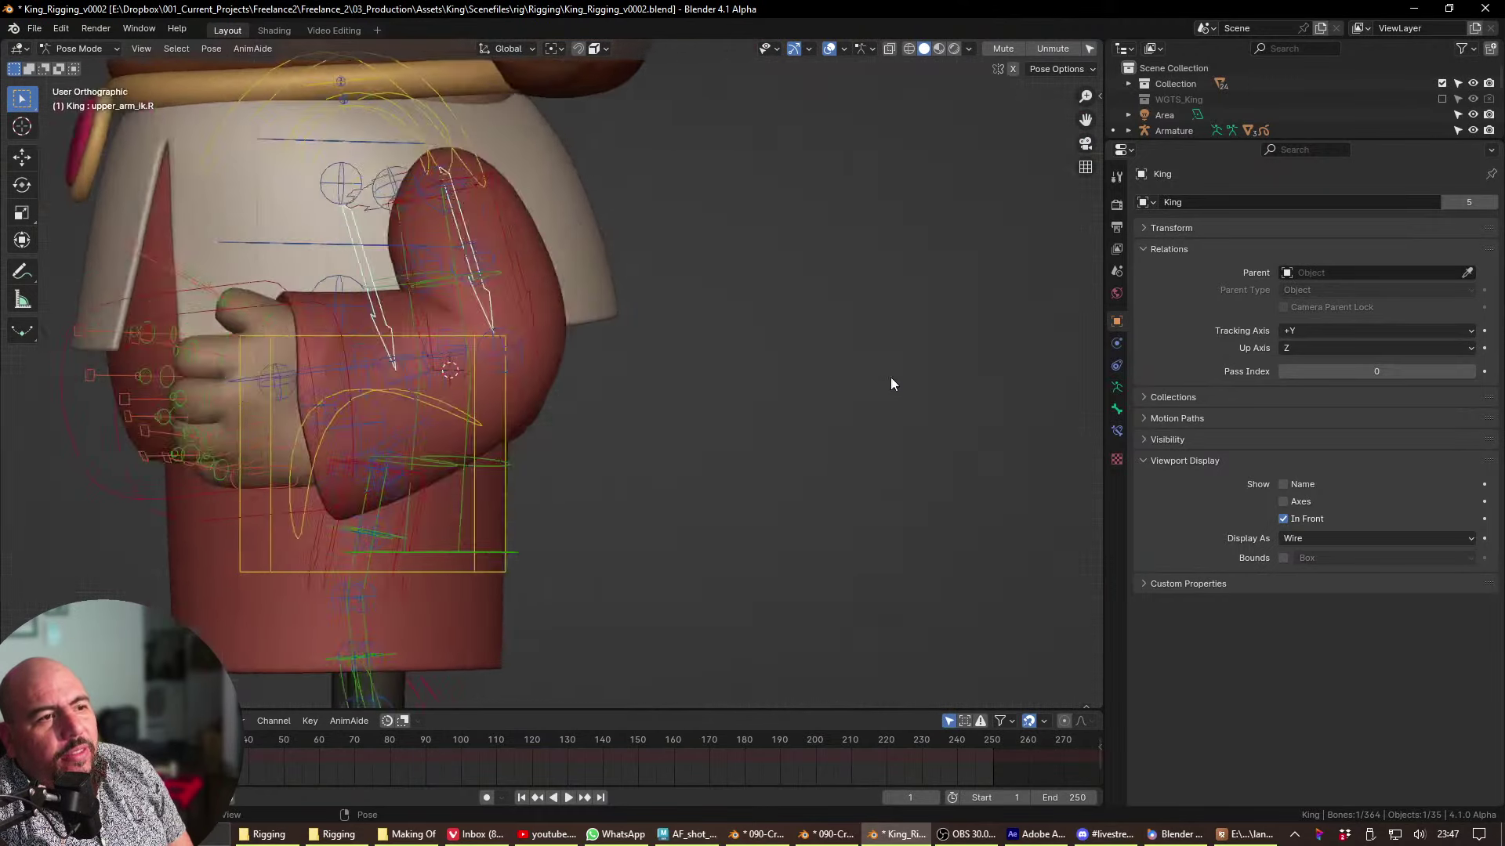
pyautogui.press('KP_3')
pyautogui.keyDown('shift'); pyautogui.moveTo(305, 337); pyautogui.dragTo(619, 342, button='middle'); pyautogui.keyUp('shift')
pyautogui.click(561, 303)
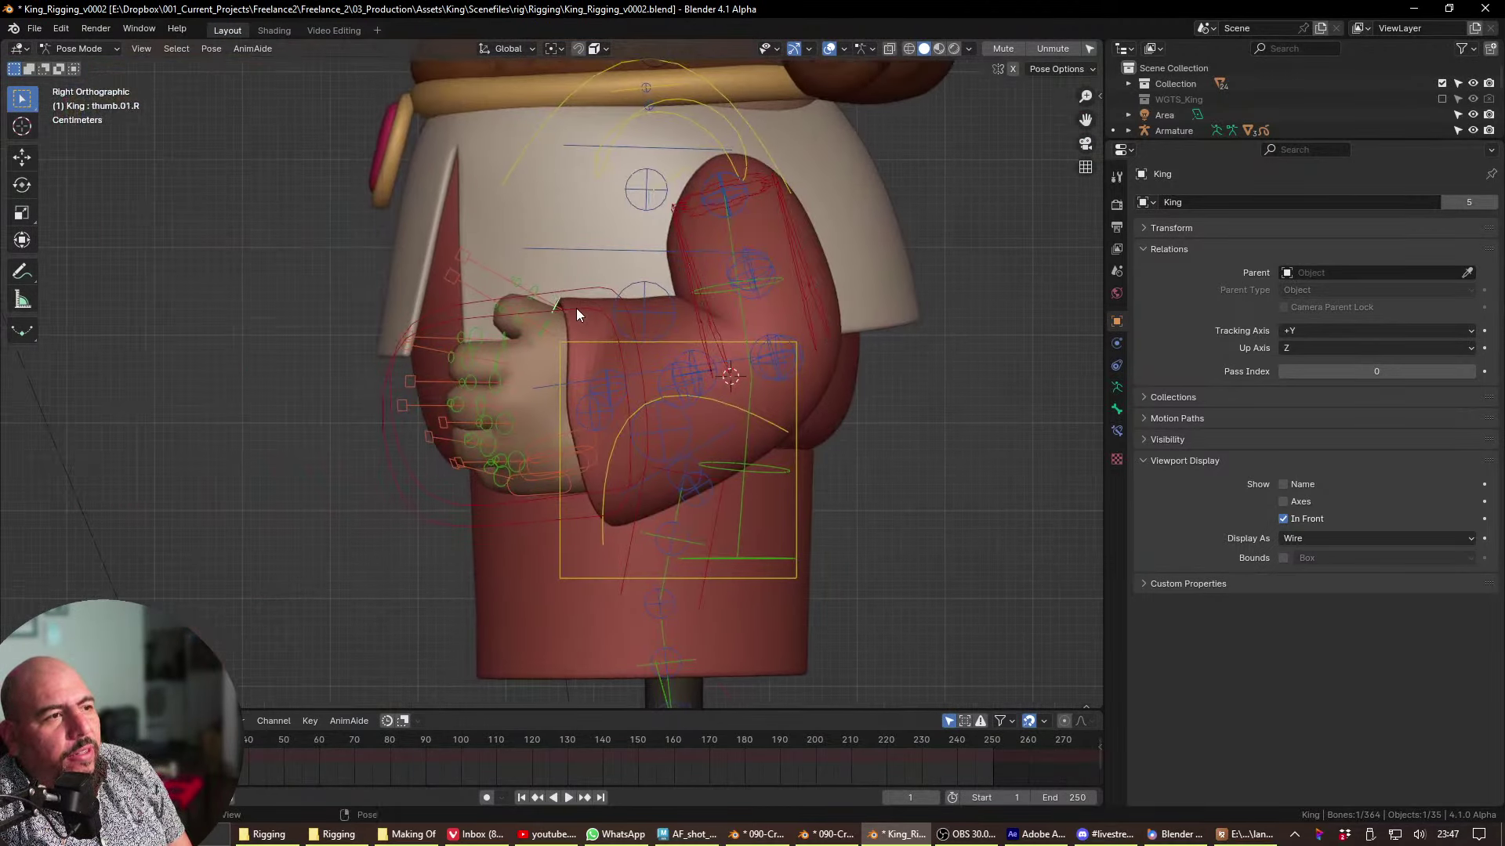
pyautogui.click(576, 313)
pyautogui.press('g')
pyautogui.click(582, 312)
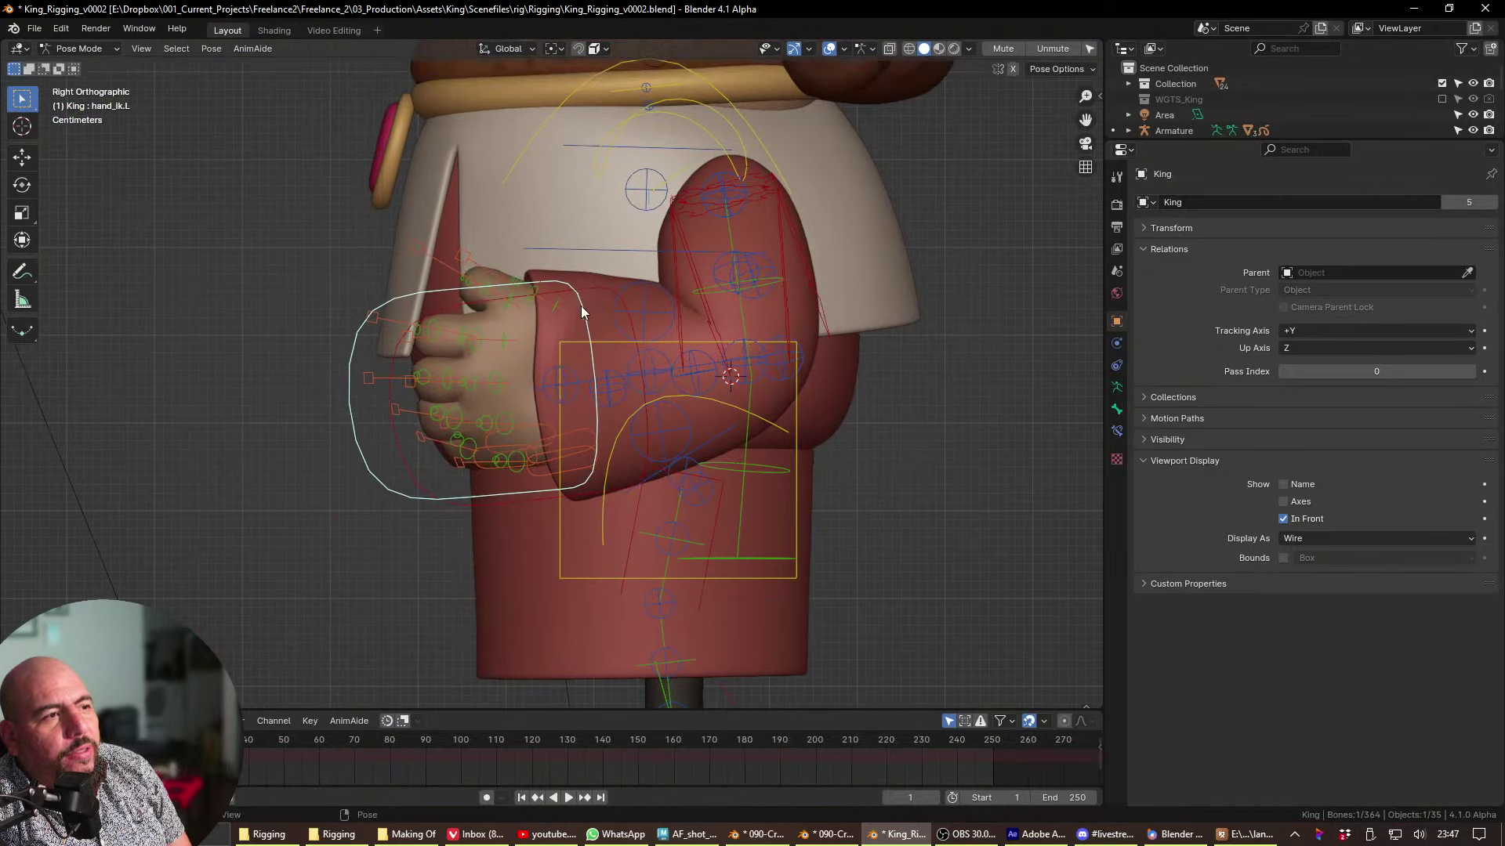
# - Try moving the torso control in the side view to test the arms and fur cape
pyautogui.hotkey('ctrl', 'Tab')
pyautogui.click(318, 359)
pyautogui.keyDown('shift'); pyautogui.moveTo(318, 359); pyautogui.dragTo(334, 437, button='middle'); pyautogui.keyUp('shift')
pyautogui.hotkey('ctrl', 'Tab')
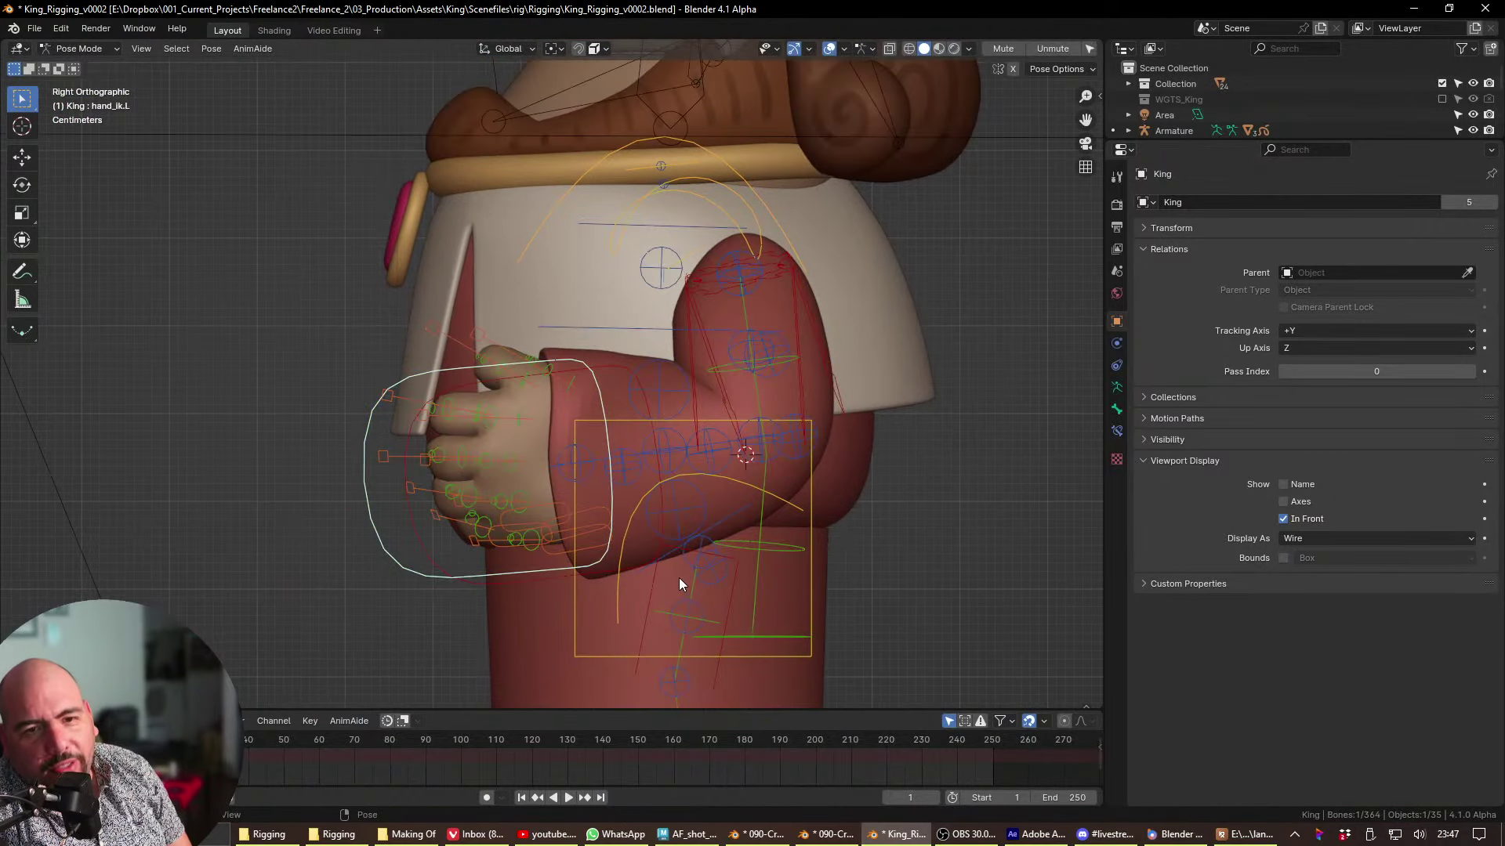
pyautogui.click(811, 612)
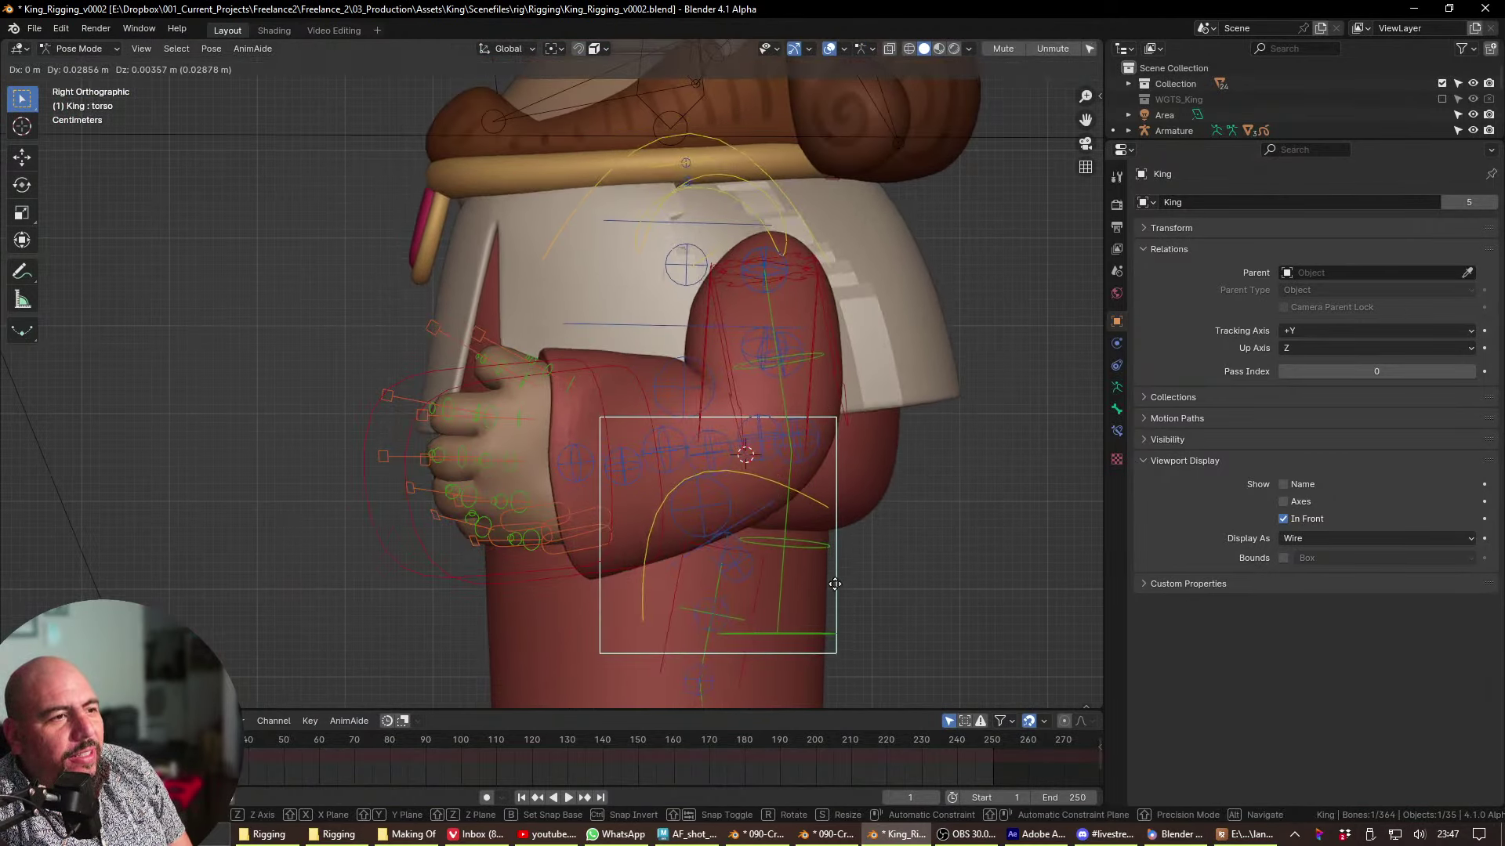
pyautogui.keyDown('ctrl'); pyautogui.moveTo(805, 399); pyautogui.dragTo(792, 403, button='middle'); pyautogui.keyUp('ctrl')
pyautogui.press('g')
pyautogui.rightClick(762, 382)
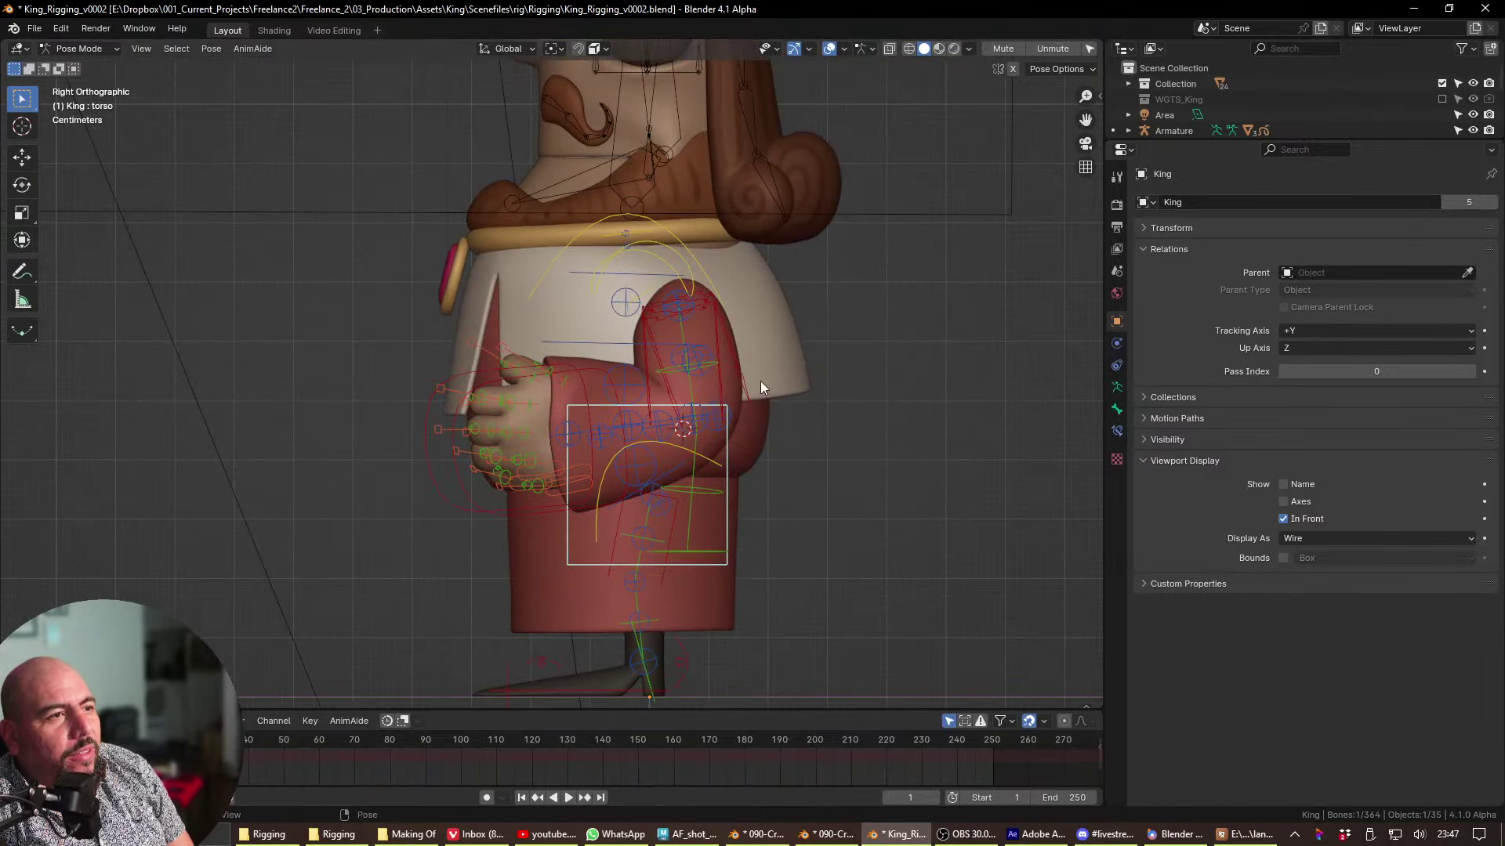
# - Select the white fur cape mesh, cloth Geometry Group furSide, in Object Mode and examine its Armature modifier
pyautogui.click(756, 376)
pyautogui.hotkey('ctrl', 'Tab')
pyautogui.click(653, 352)
pyautogui.click(783, 315)
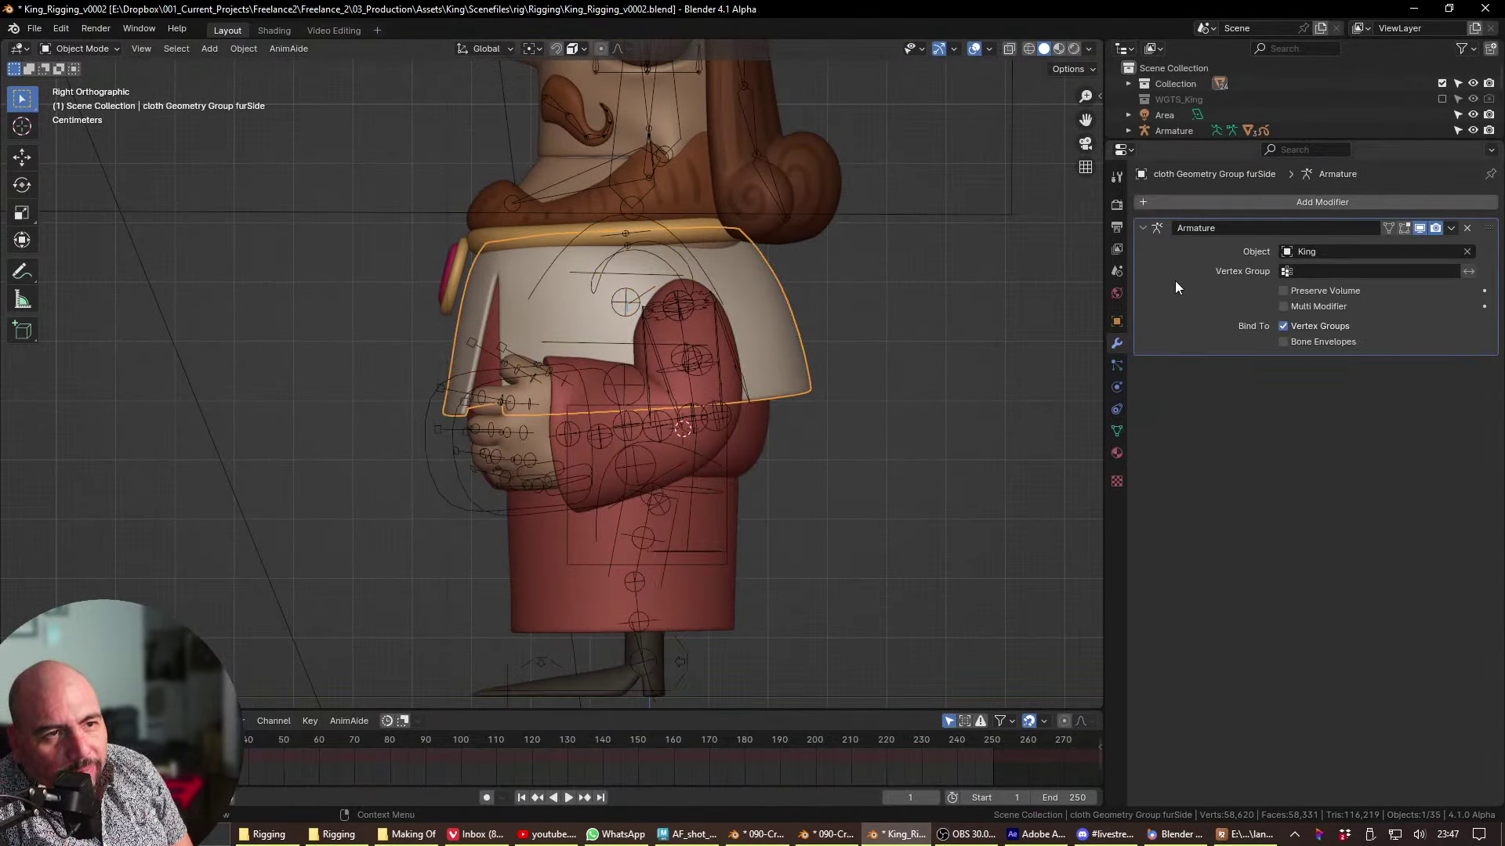
pyautogui.moveTo(823, 333); pyautogui.dragTo(776, 425, button='middle')
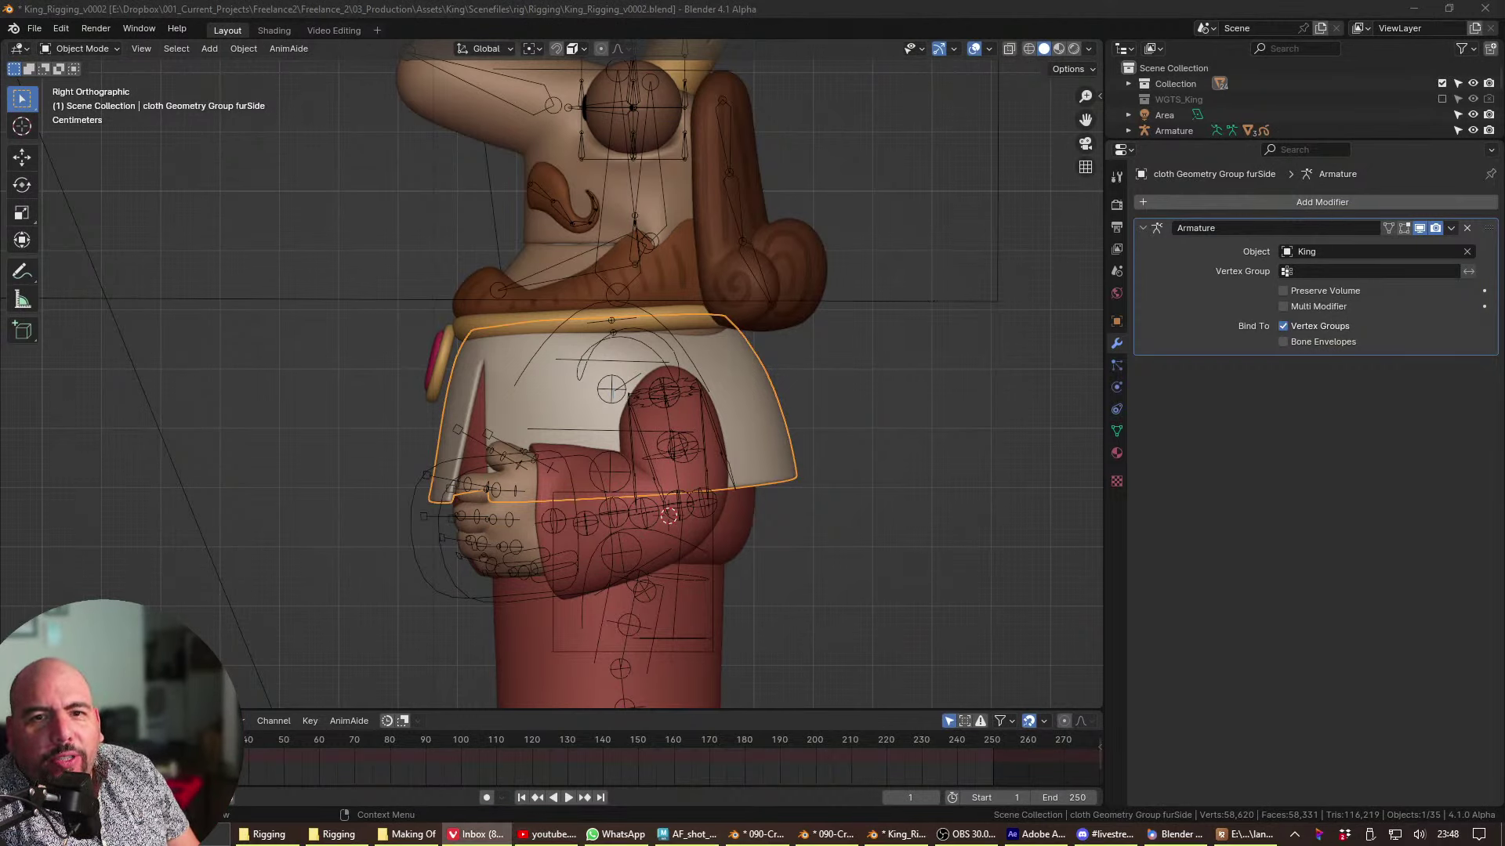
pyautogui.hotkey('alt', 'Tab')
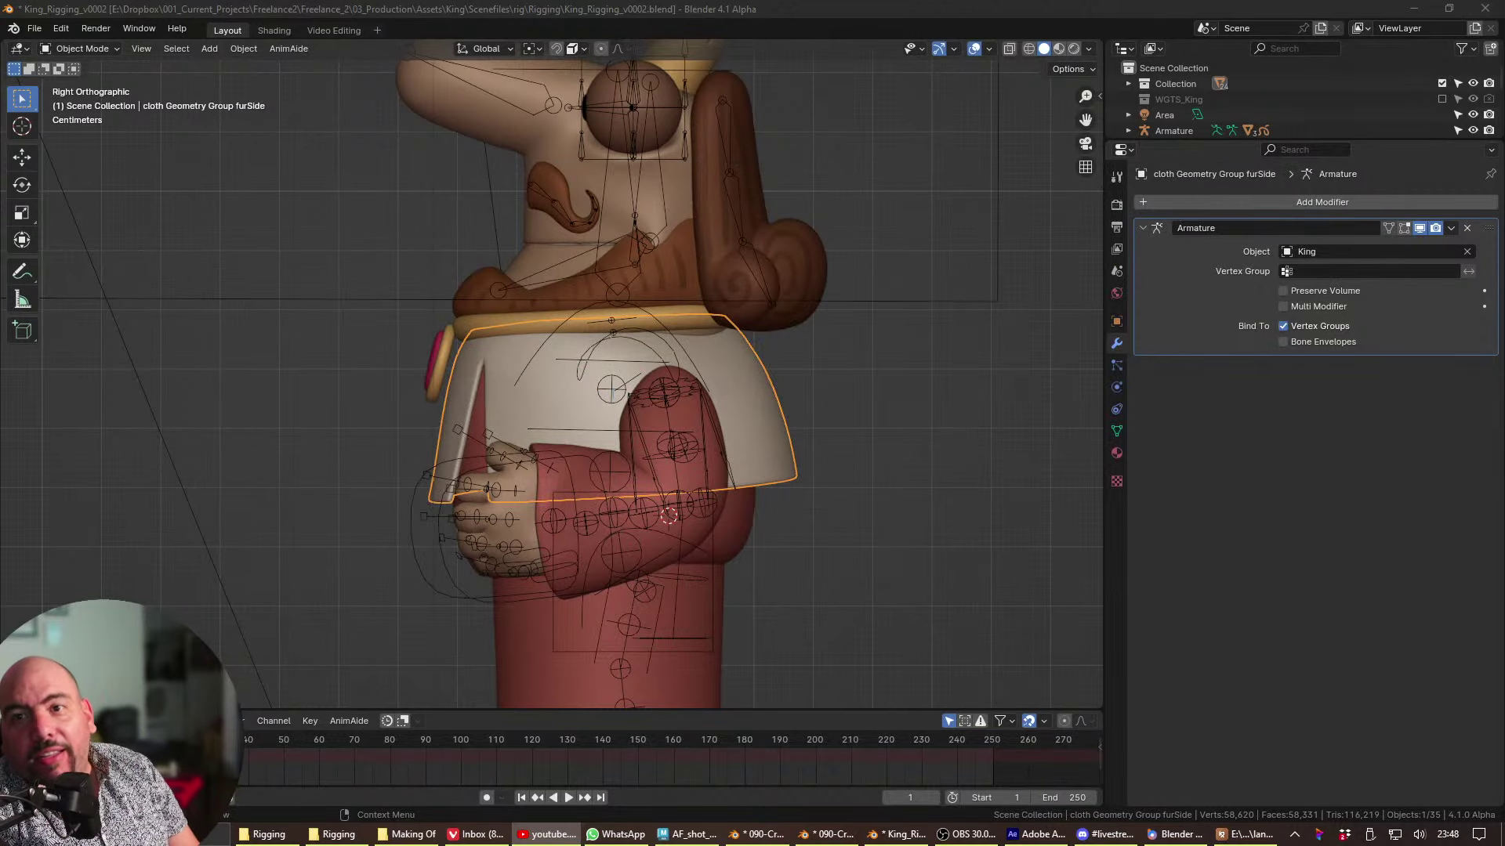
pyautogui.hotkey('alt', 'Tab')
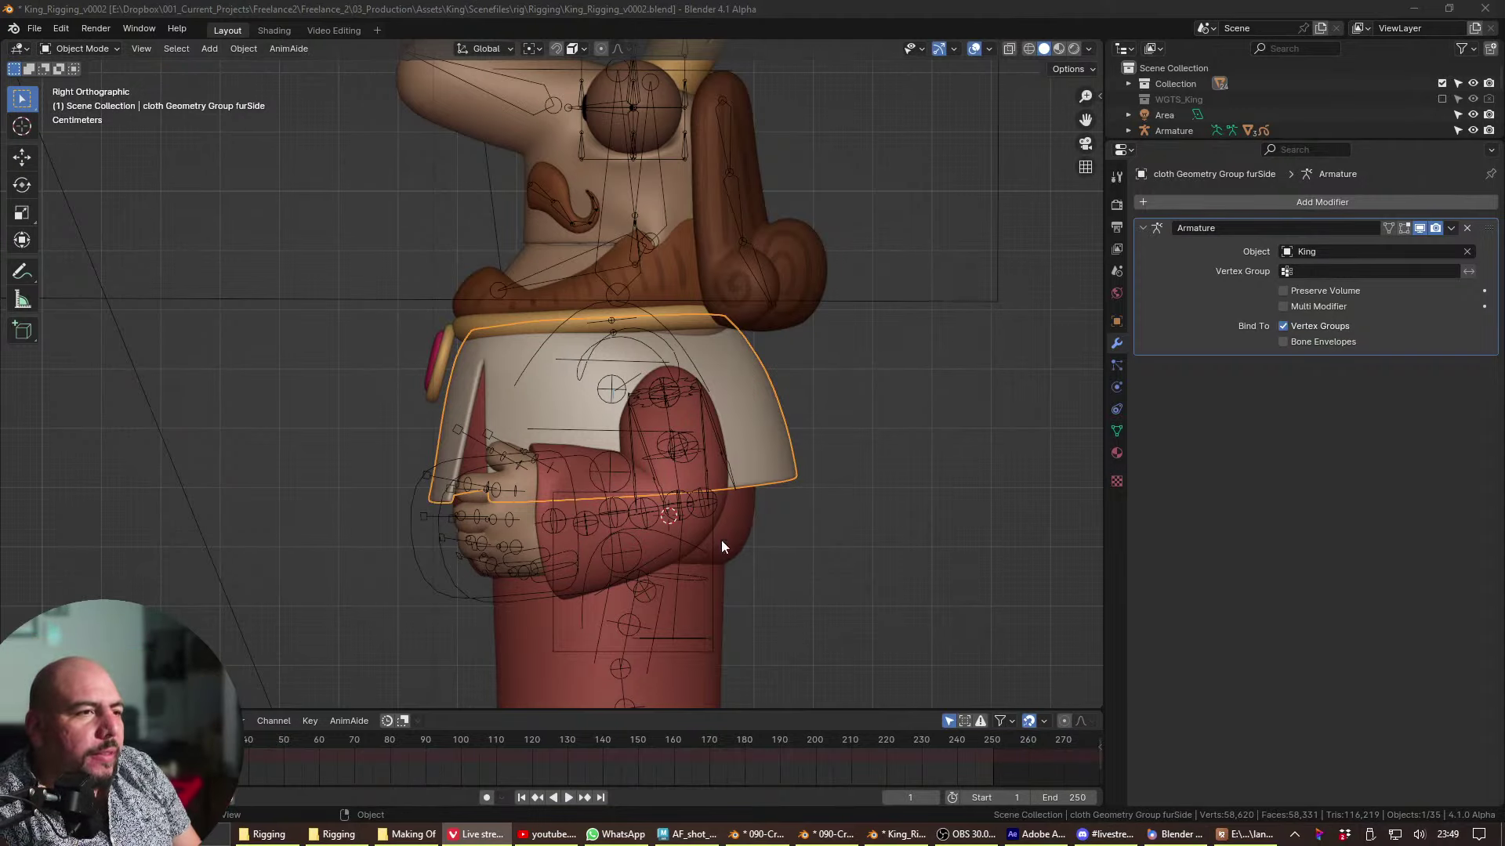
# - Return the King armature to Pose Mode and try moving hand_ik.L
pyautogui.click(427, 580)
pyautogui.hotkey('ctrl', 'Tab')
pyautogui.click(463, 603)
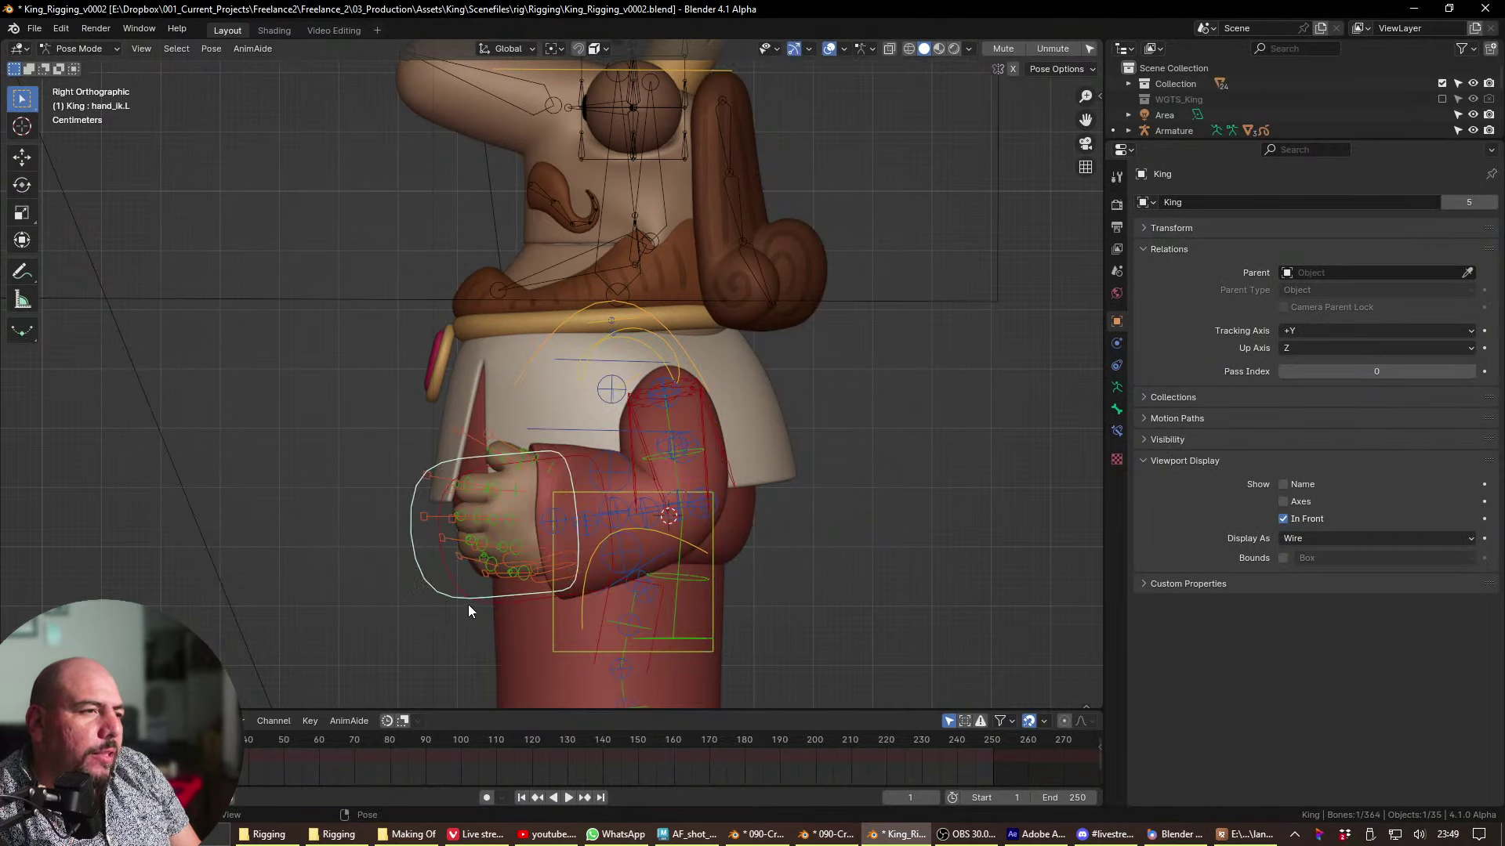
pyautogui.press('g')
pyautogui.press('Escape')
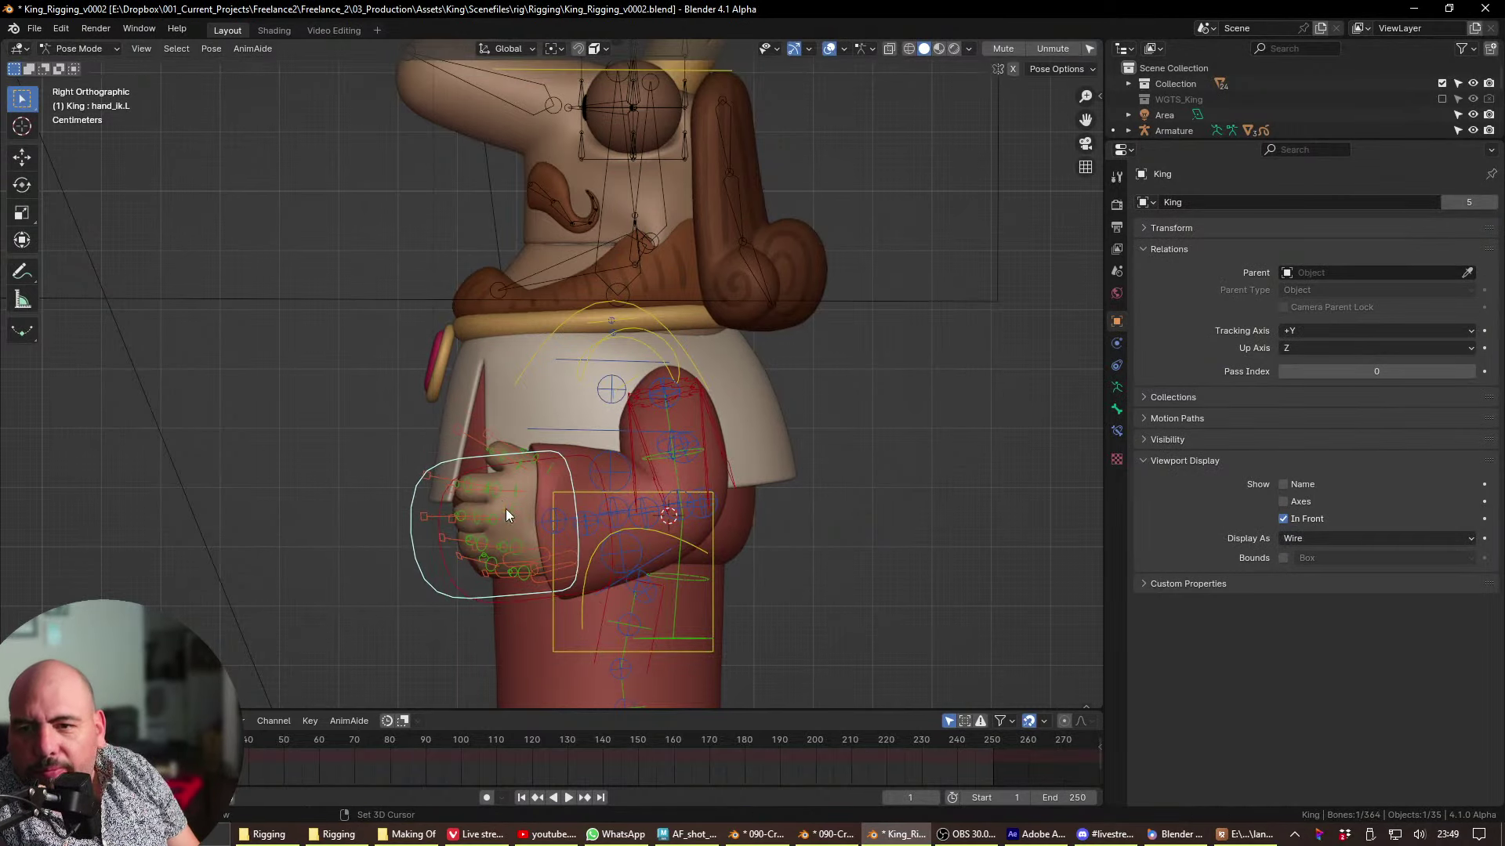
# - Select the Eye.R armature, switch it to Pose Mode, and pick one of its lower lattice bones
pyautogui.keyDown('shift'); pyautogui.moveTo(505, 514); pyautogui.dragTo(411, 180, button='middle'); pyautogui.keyUp('shift')
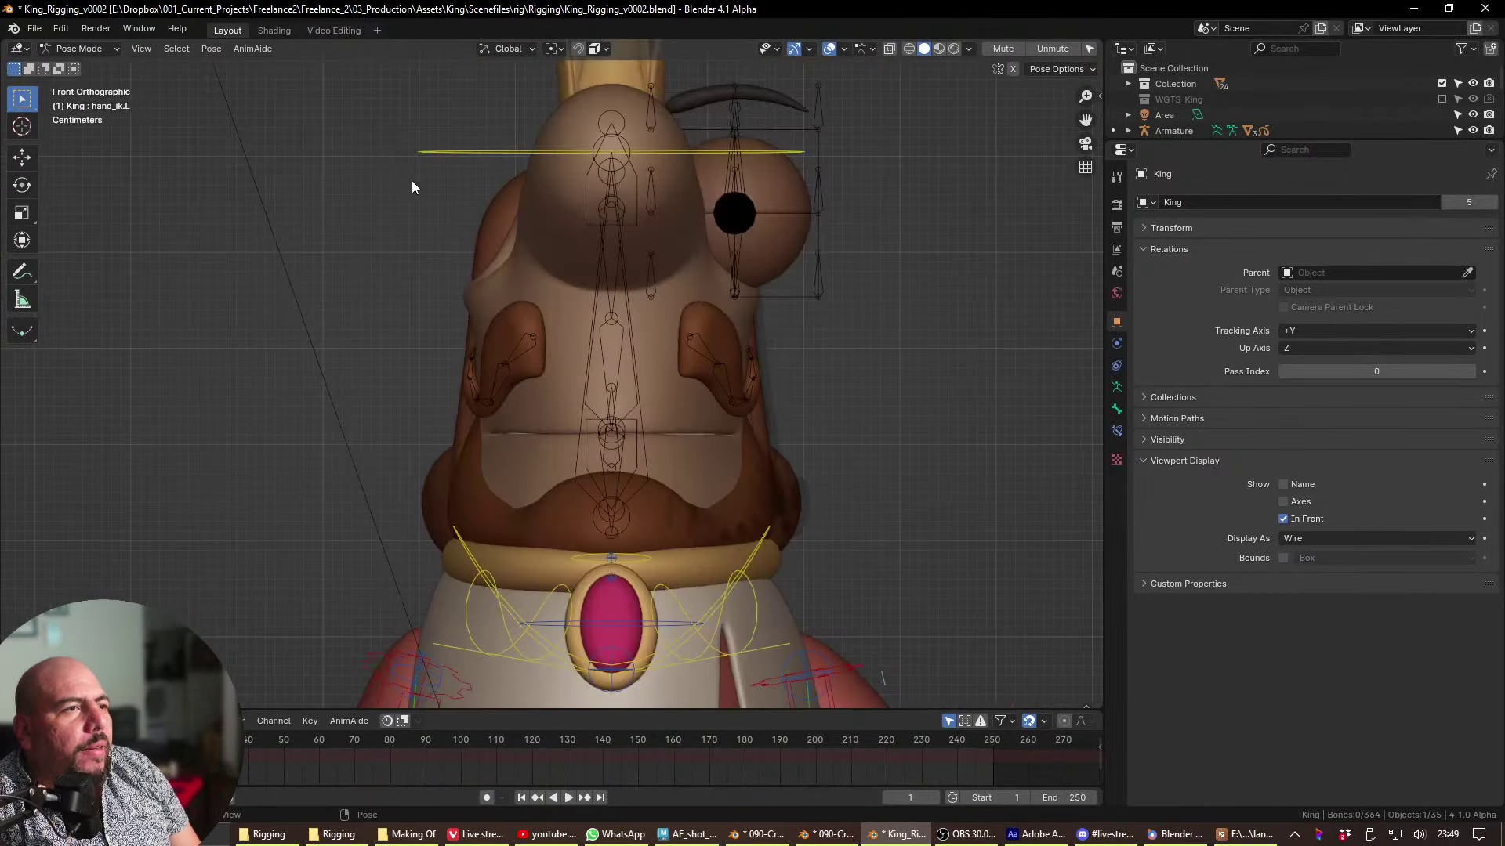
pyautogui.click(745, 294)
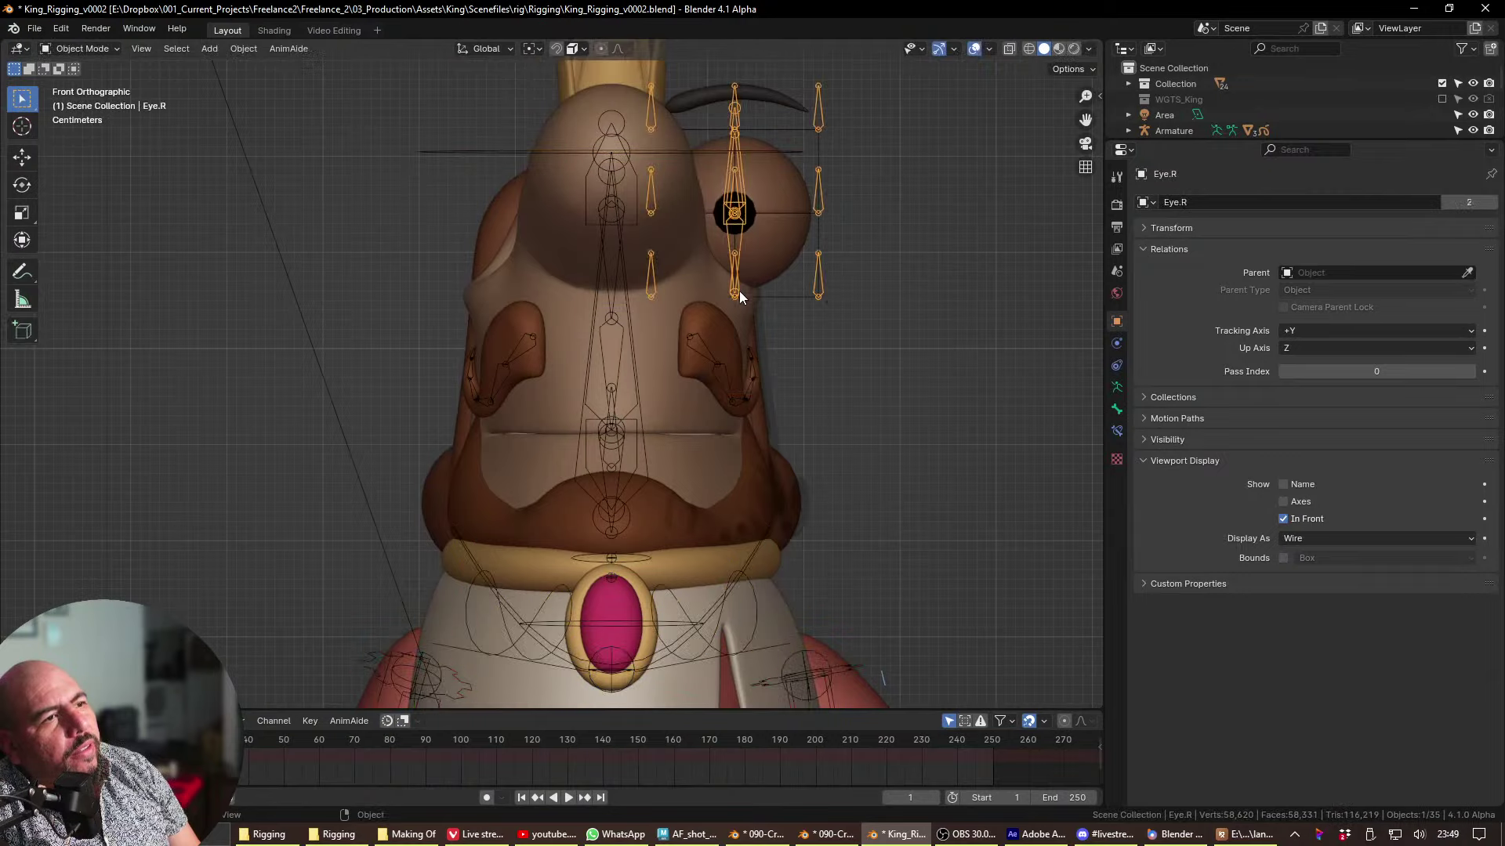
pyautogui.hotkey('ctrl', 'Tab')
pyautogui.moveTo(740, 256); pyautogui.dragTo(556, 334, button='middle')
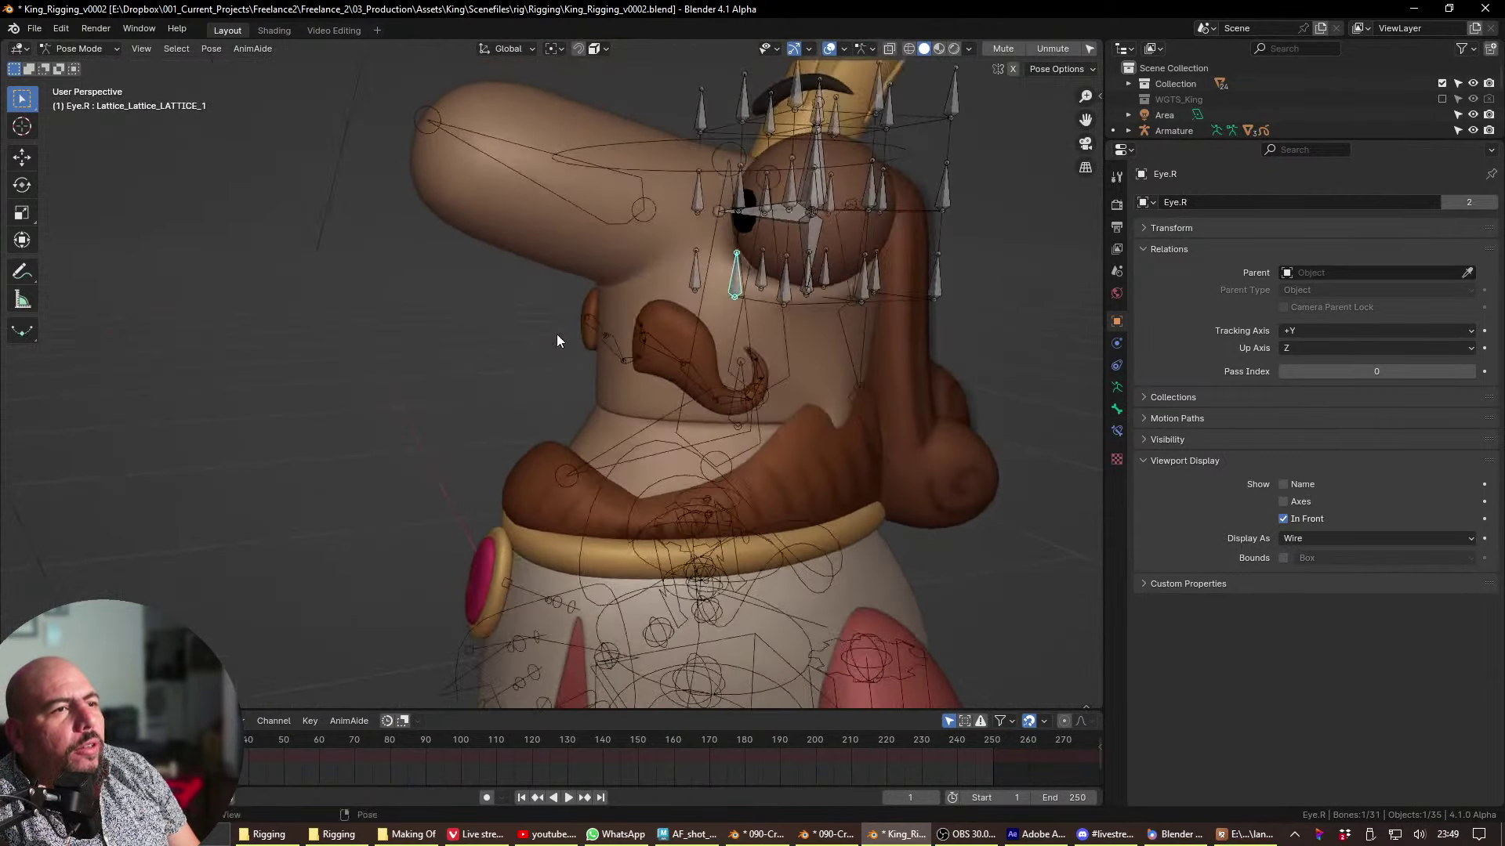
pyautogui.click(733, 274)
pyautogui.press('KP_1')
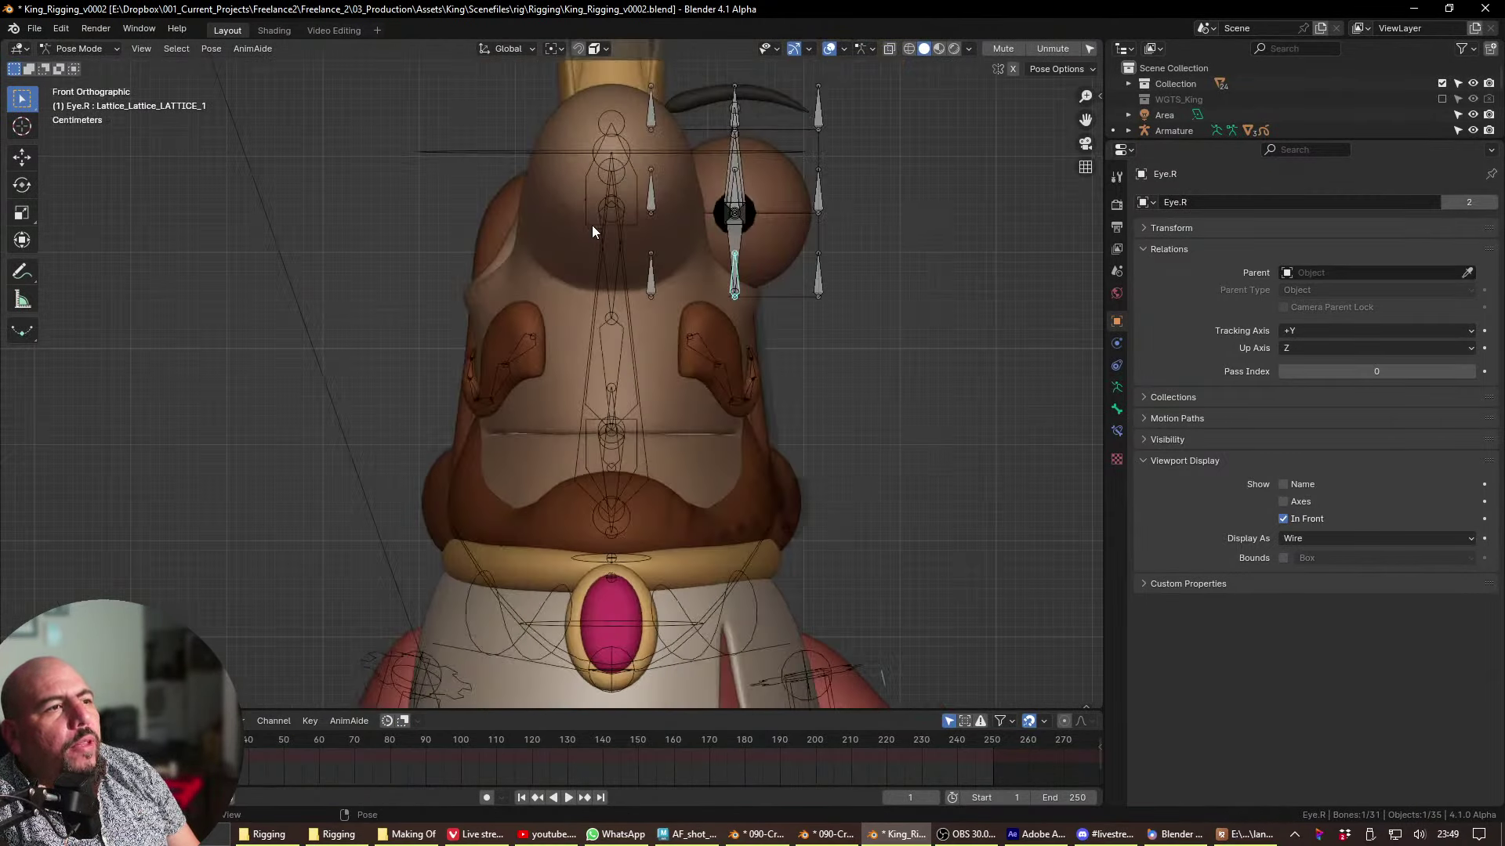
# - Try moving the Eye.R armature's Eye bone away from the head to test how the eye parts follow
pyautogui.click(742, 224)
pyautogui.press('g')
pyautogui.press('Escape')
pyautogui.click(751, 181)
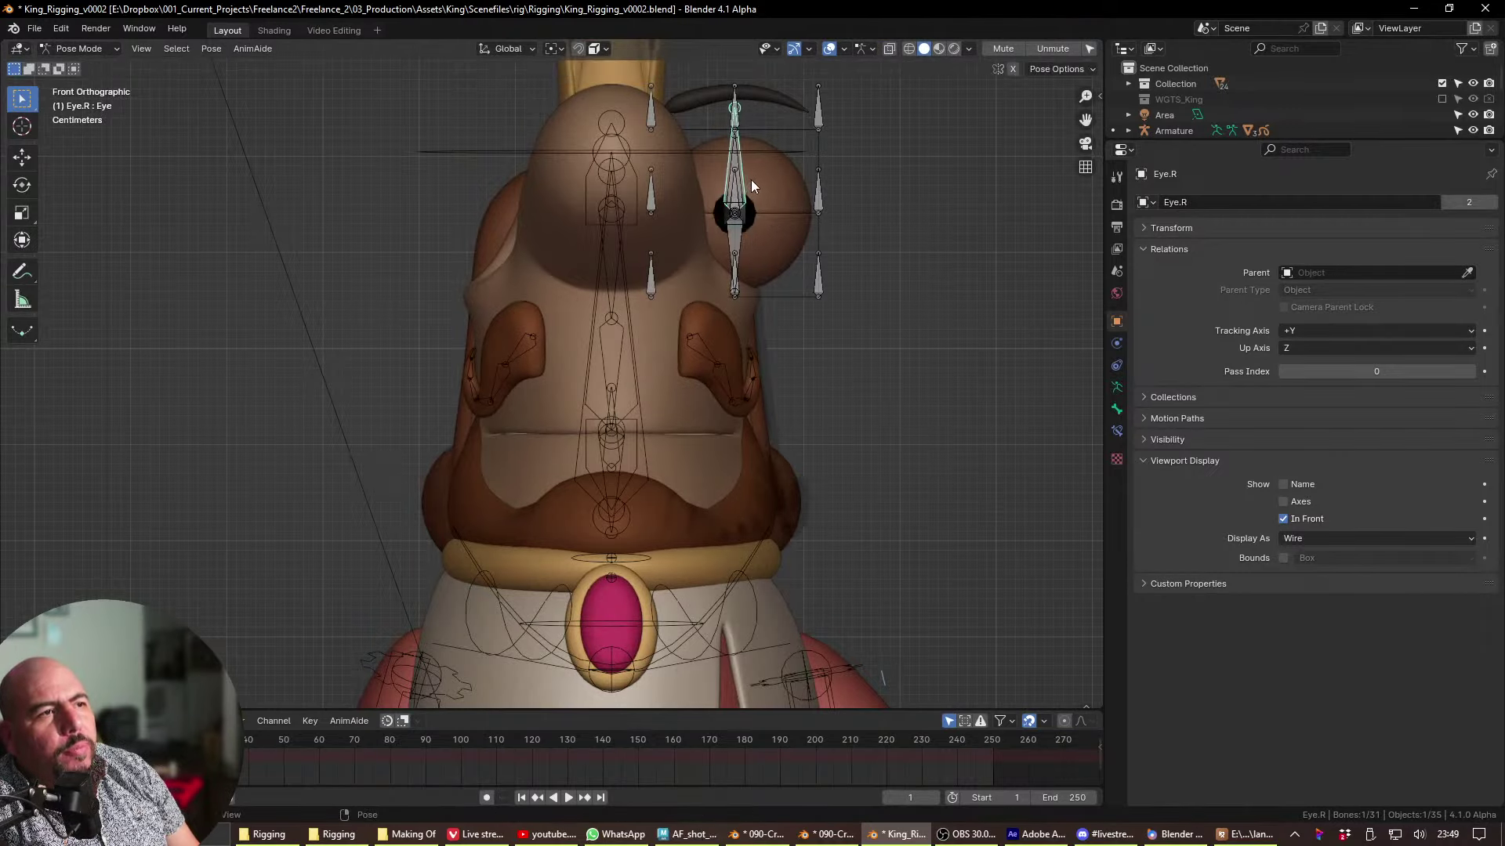
pyautogui.press('g')
pyautogui.keyDown('alt'); pyautogui.moveTo(732, 215); pyautogui.dragTo(791, 286, button='middle'); pyautogui.keyUp('alt')
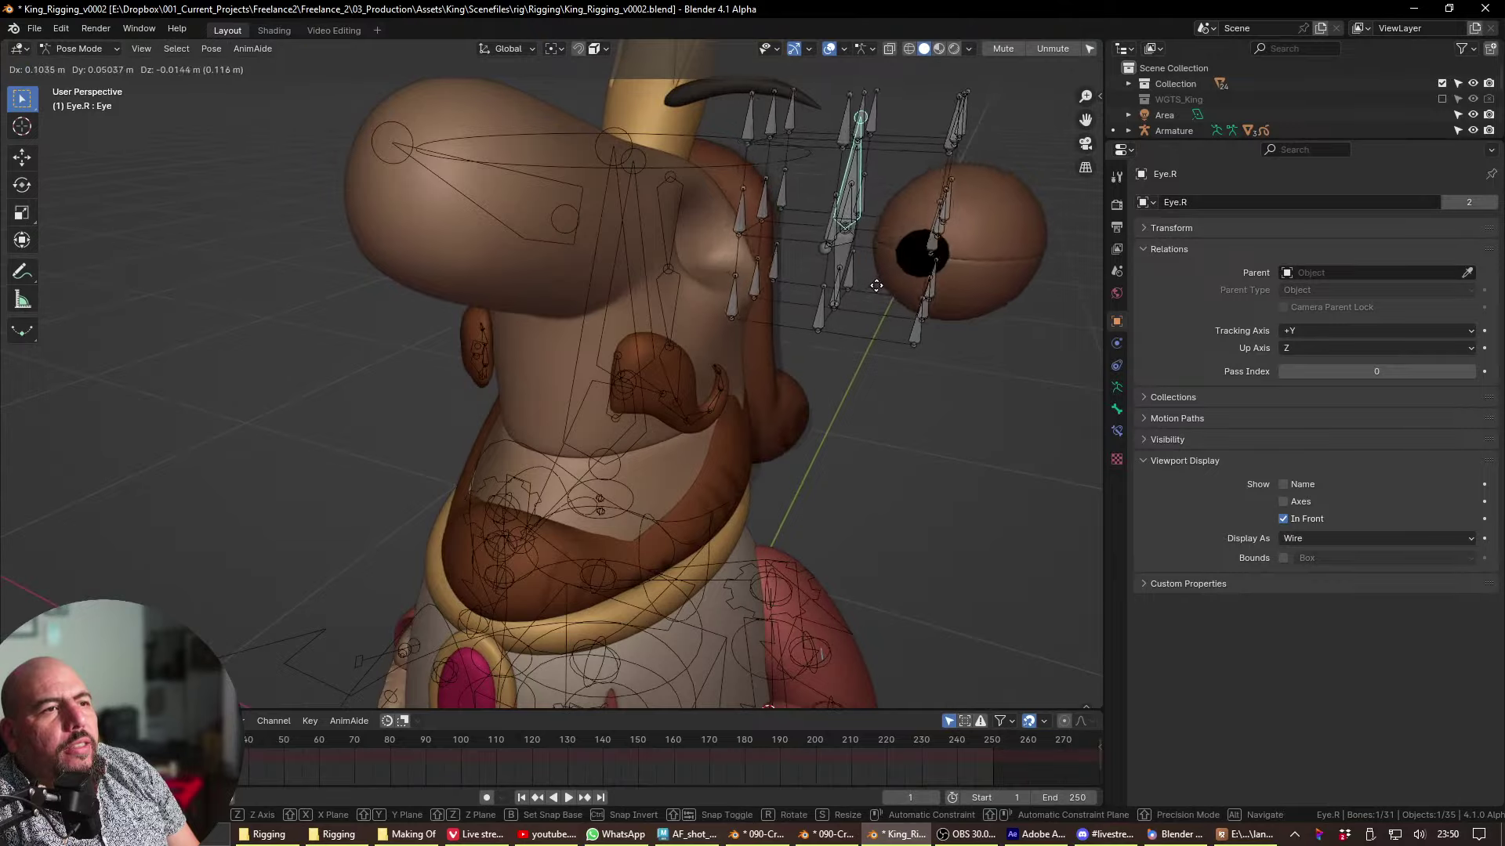
pyautogui.press('Escape')
# - Select the pupil mesh, Geometry Group L_eye eyes pupil_a_geo, in Object Mode and delete its Shrinkwrap constraint
pyautogui.hotkey('ctrl', 'Tab')
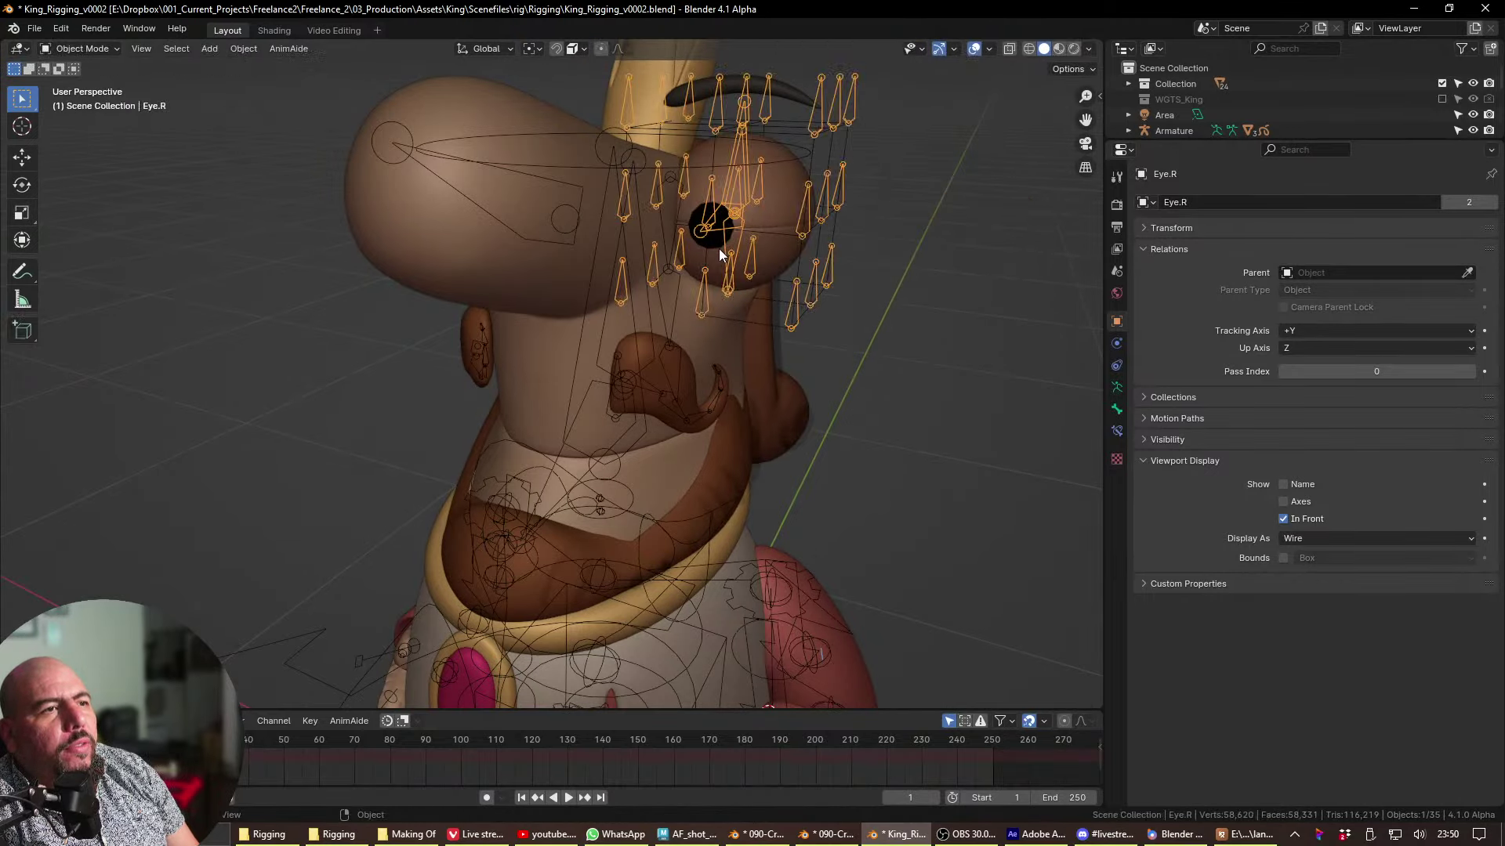
pyautogui.moveTo(718, 248); pyautogui.dragTo(729, 188, button='middle')
pyautogui.hotkey('ctrl', 'Tab')
pyautogui.click(745, 201)
pyautogui.click(729, 213)
pyautogui.hotkey('ctrl', 'Tab')
pyautogui.click(670, 250)
pyautogui.click(683, 219)
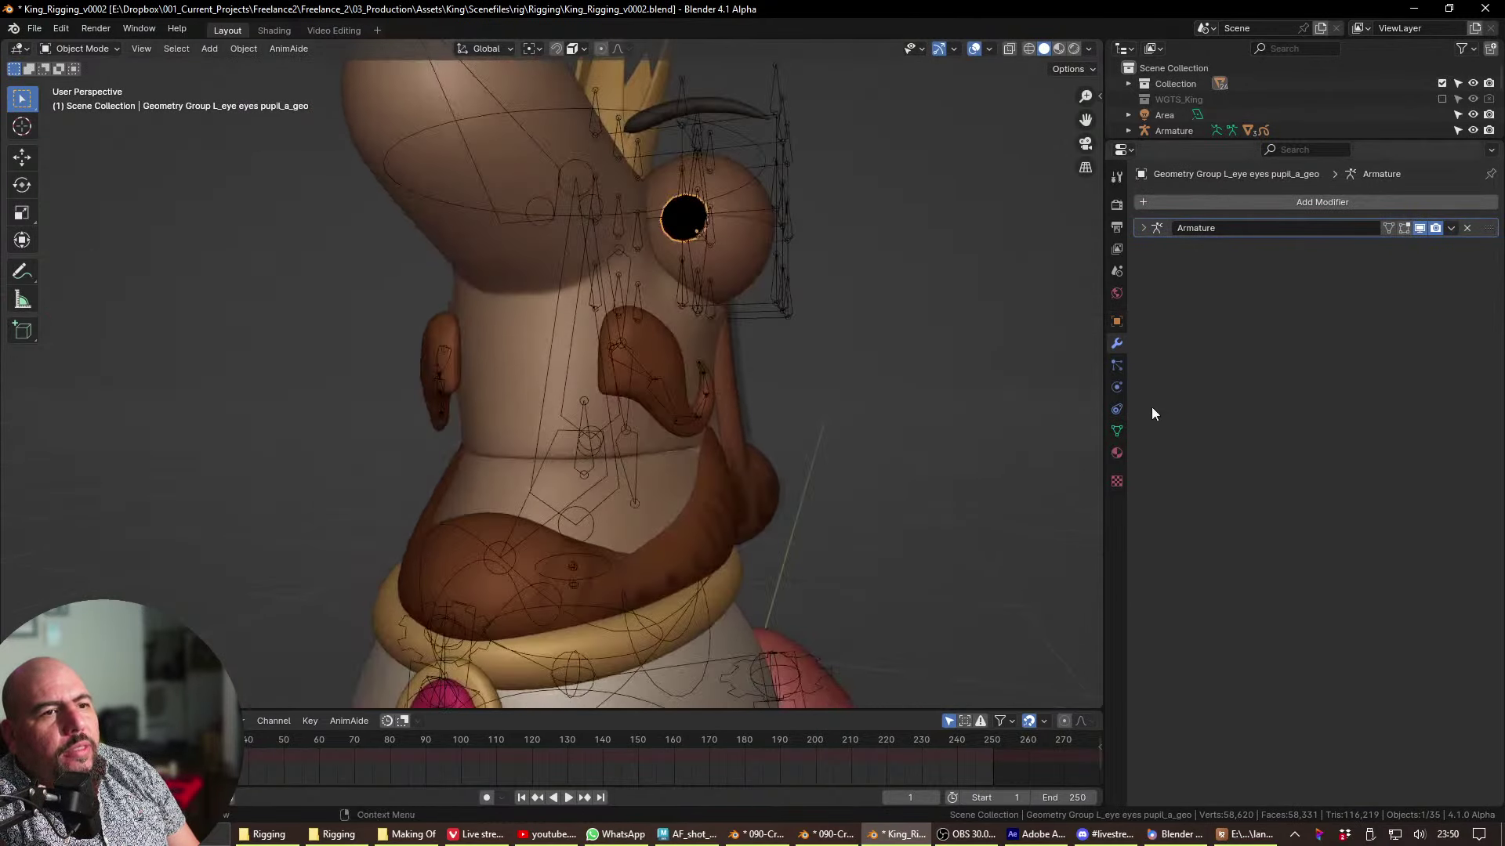
pyautogui.click(1116, 408)
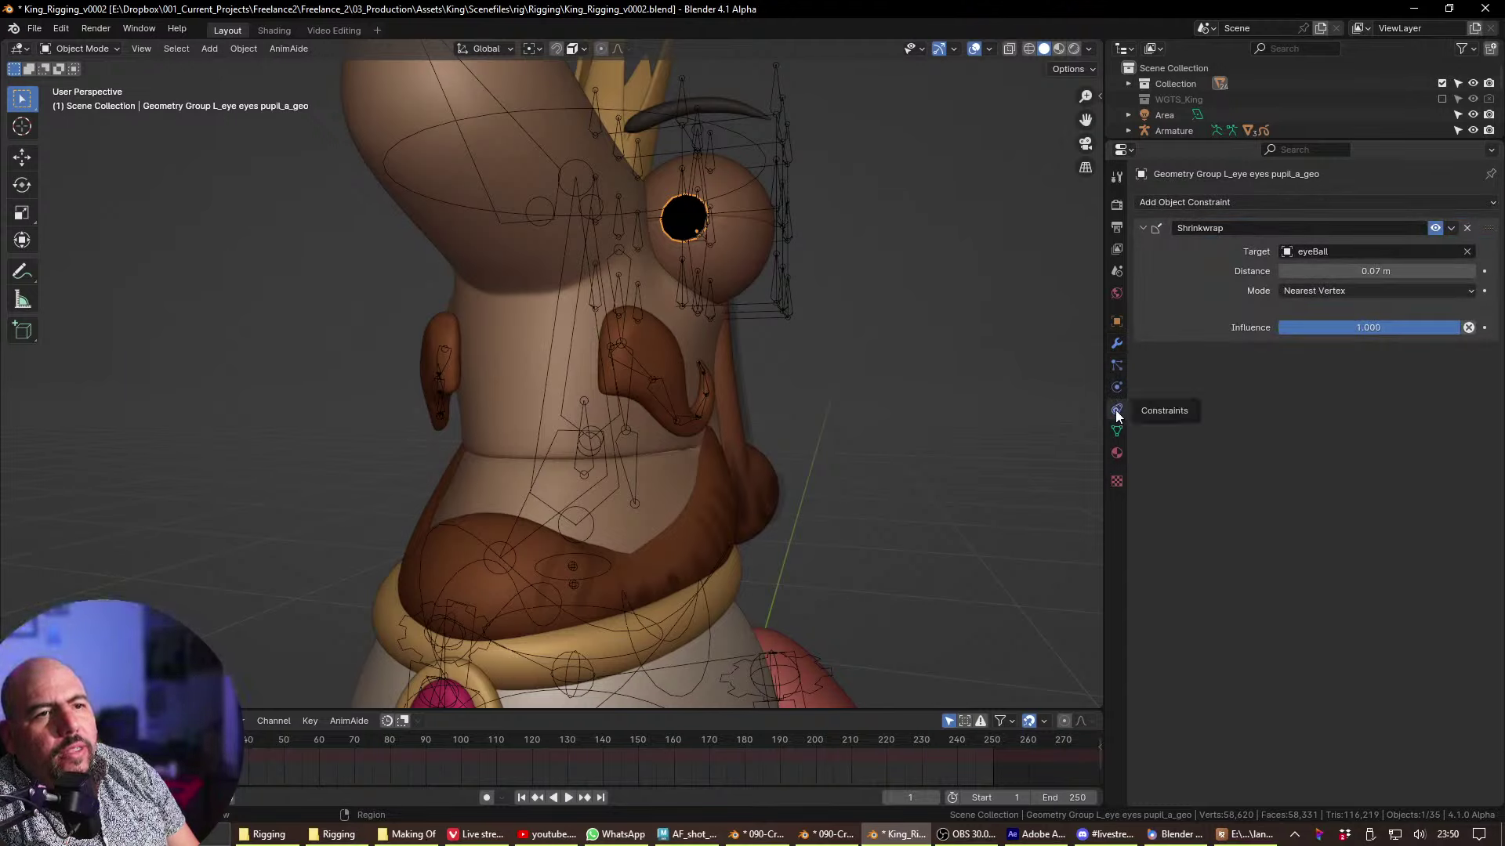
pyautogui.click(1465, 229)
# - Return the Eye.R armature to Pose Mode and move its Eye bone well away from the head
pyautogui.moveTo(726, 266); pyautogui.dragTo(510, 307, button='middle')
pyautogui.scroll(5, 632, 212)
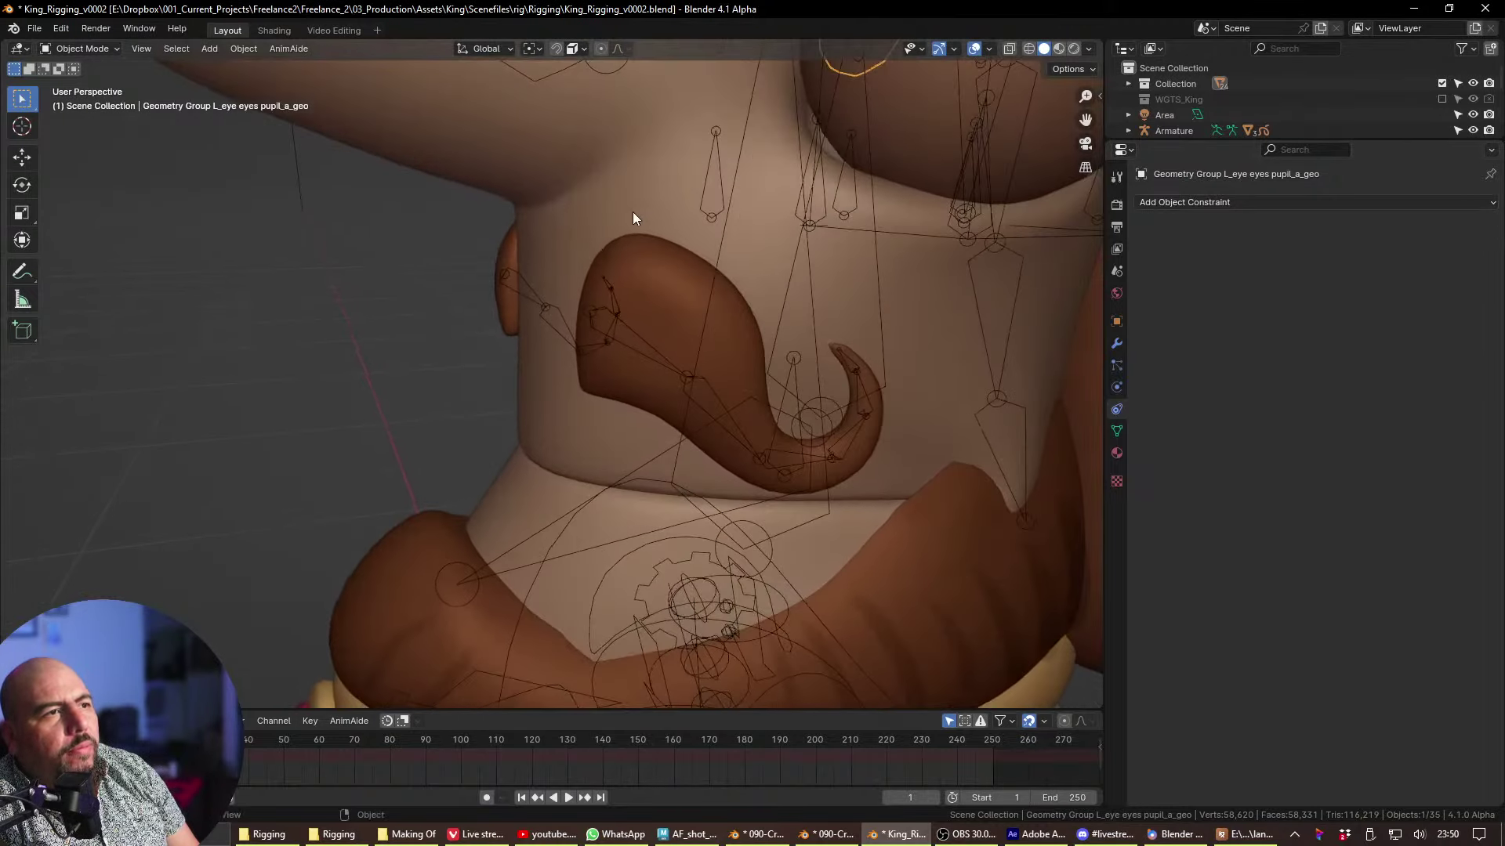
pyautogui.keyDown('shift'); pyautogui.moveTo(763, 113); pyautogui.dragTo(699, 193, button='middle'); pyautogui.keyUp('shift')
pyautogui.click(662, 154)
pyautogui.hotkey('ctrl', 'Tab')
pyautogui.scroll(-4, 661, 235)
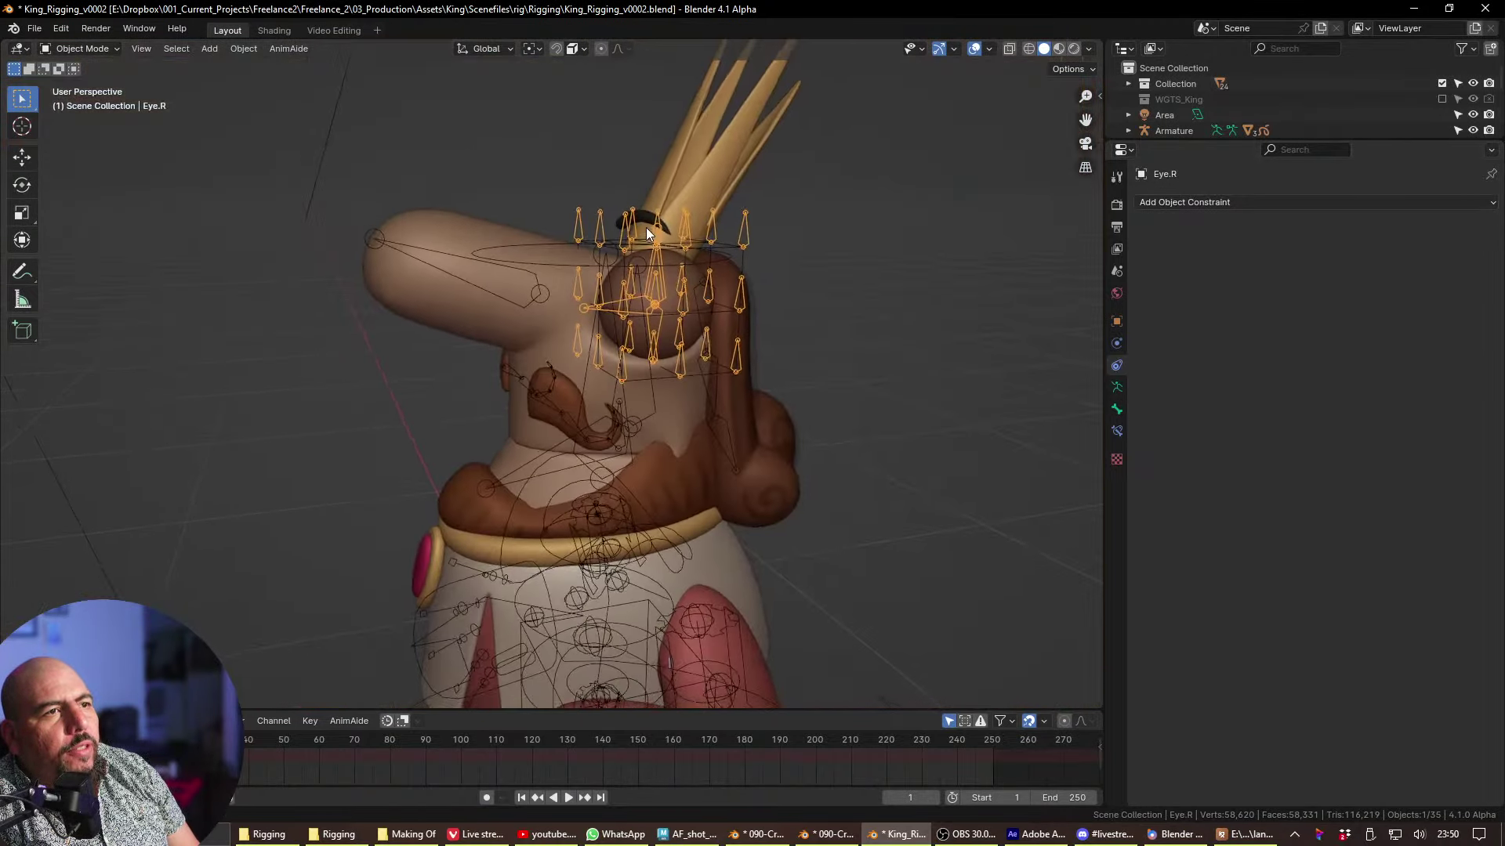
pyautogui.click(638, 305)
pyautogui.moveTo(666, 297); pyautogui.dragTo(858, 327)
# - Select the eyelid meshes beside the displaced Eye.R armature in Object Mode to examine how far they moved
pyautogui.hotkey('ctrl', 'Tab')
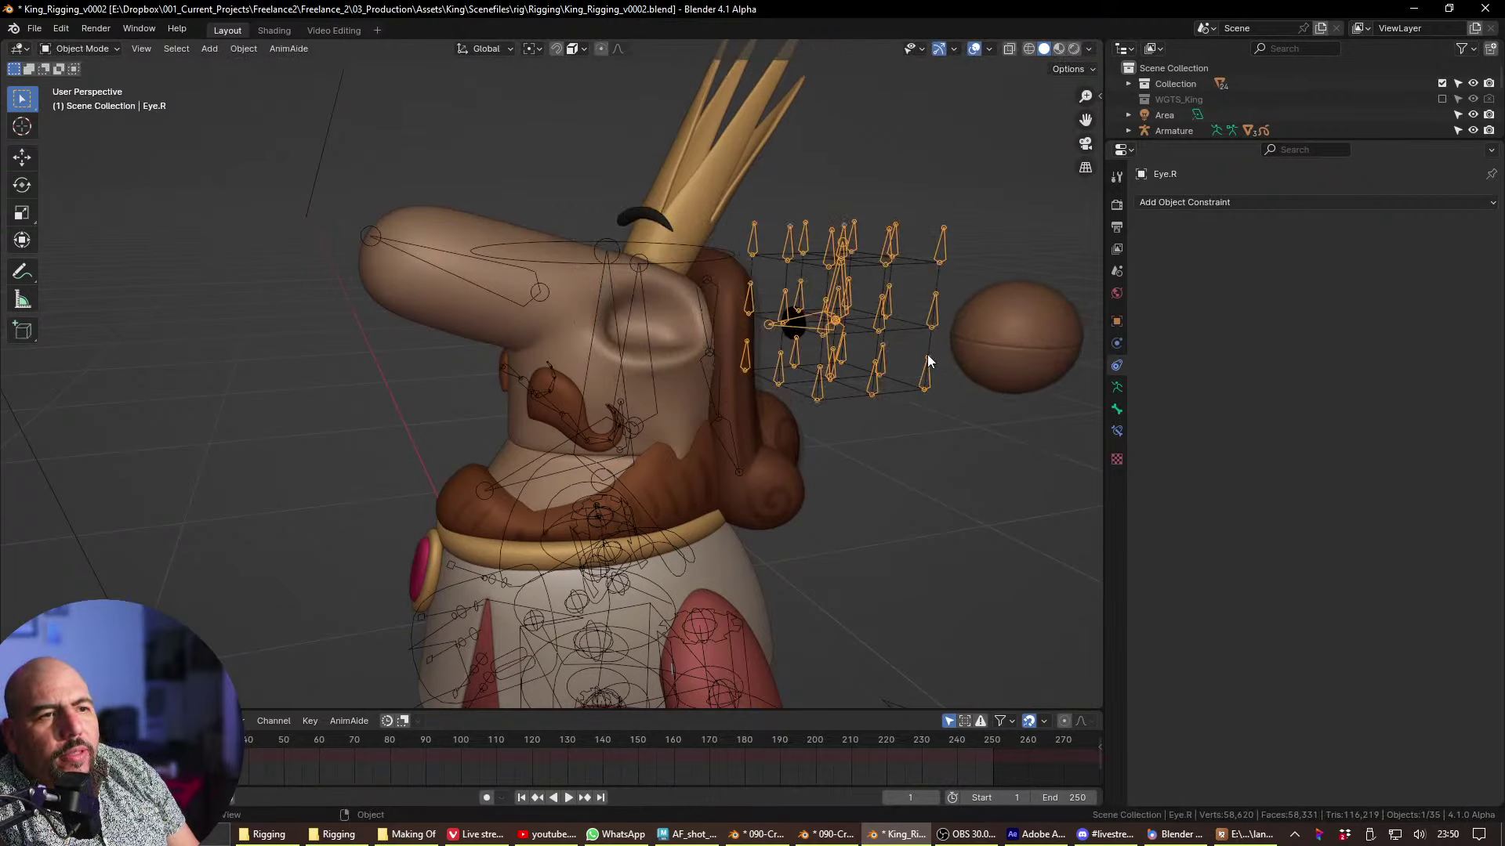
pyautogui.click(935, 345)
pyautogui.keyDown('shift'); pyautogui.moveTo(1032, 379); pyautogui.dragTo(1037, 495); pyautogui.keyUp('shift')
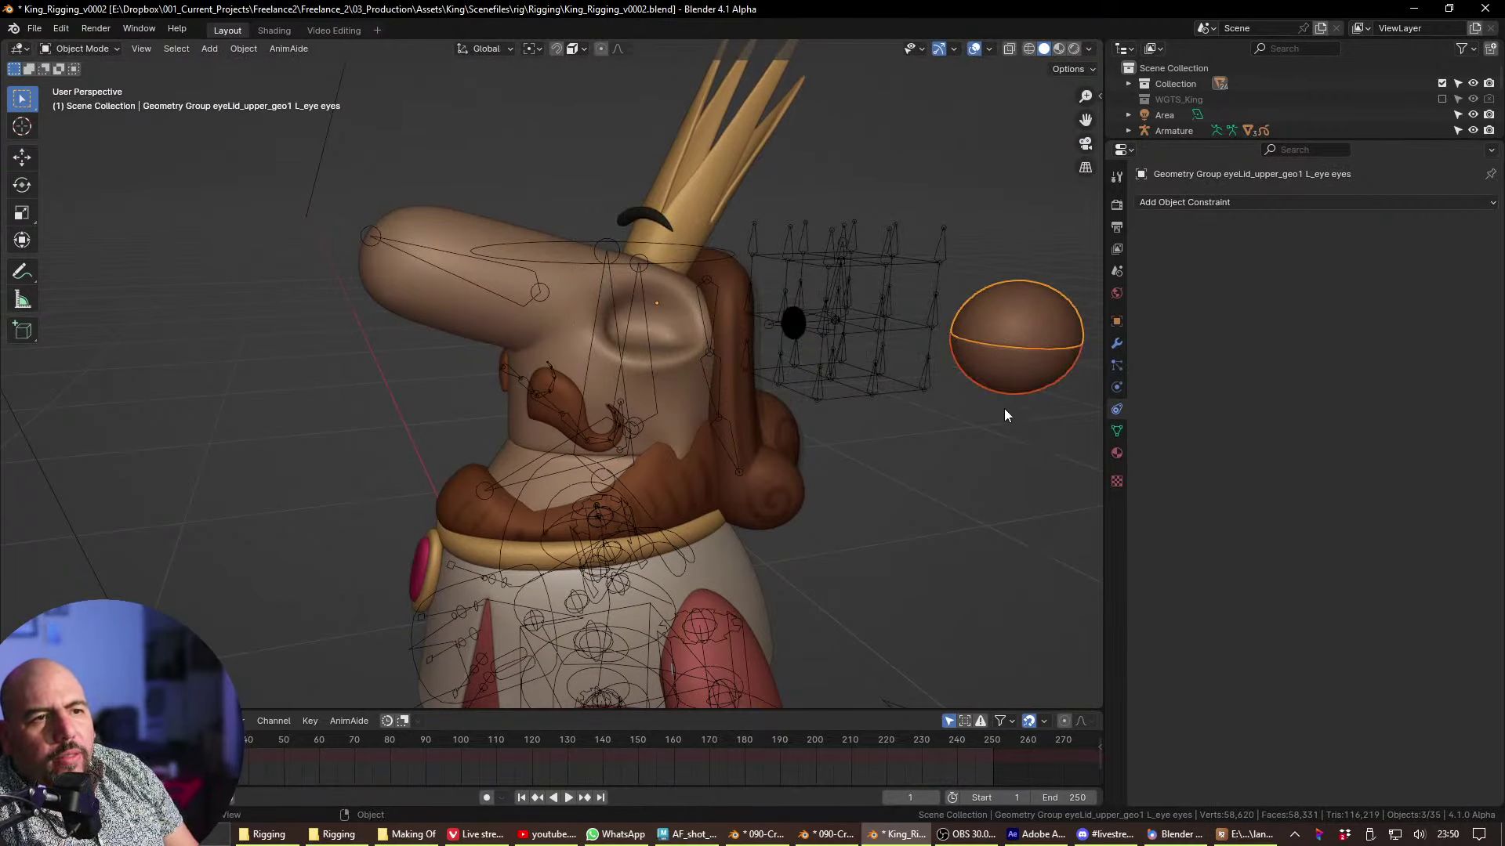
# - Select the Eye.R armature, switch it to Pose Mode, and clear its Eye bone's location
pyautogui.click(870, 330)
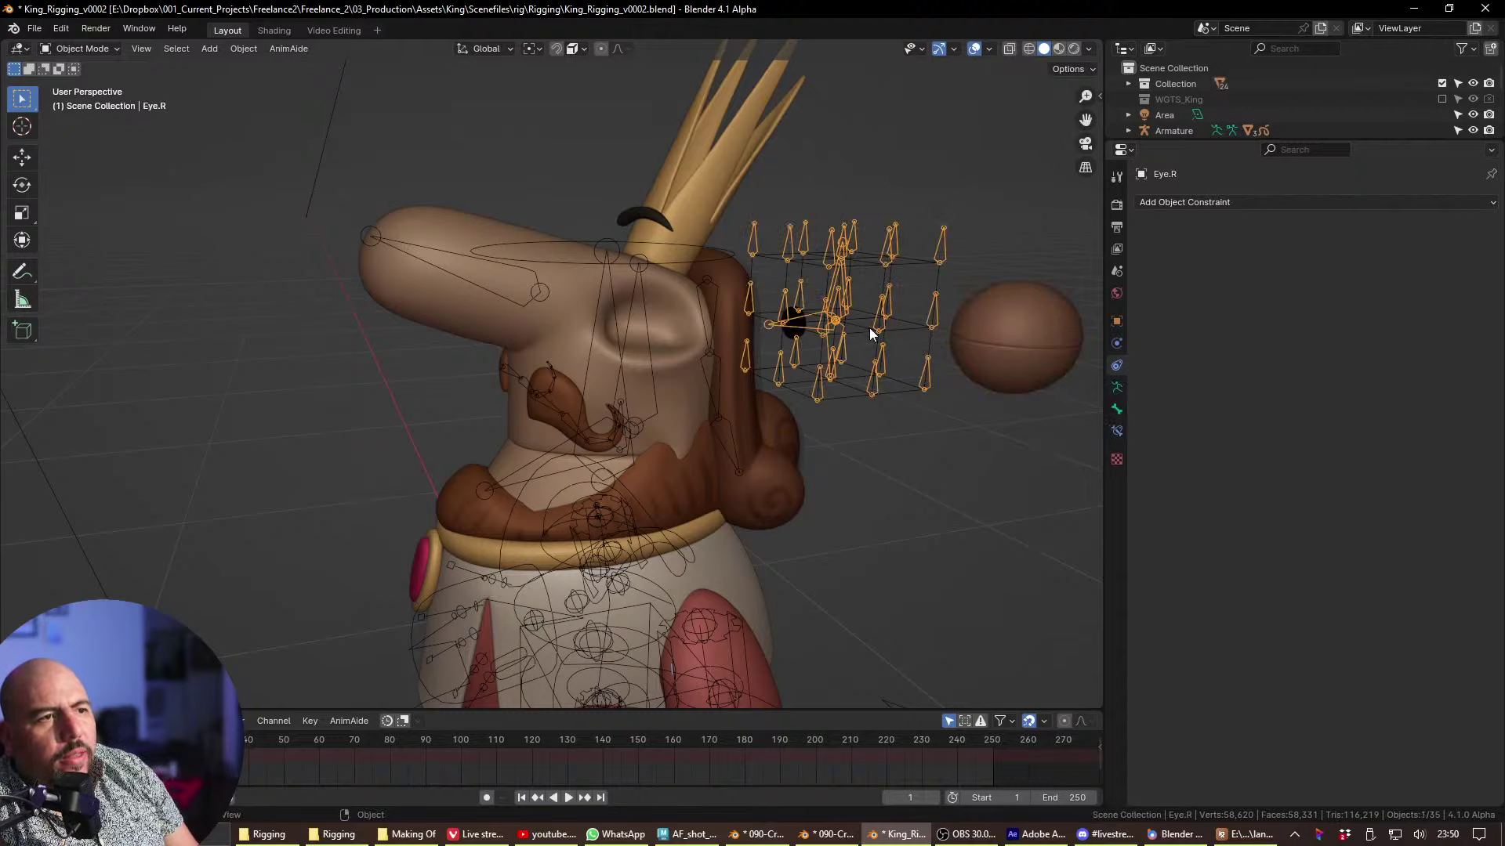
pyautogui.hotkey('ctrl', 'Tab')
pyautogui.click(820, 477)
pyautogui.click(836, 282)
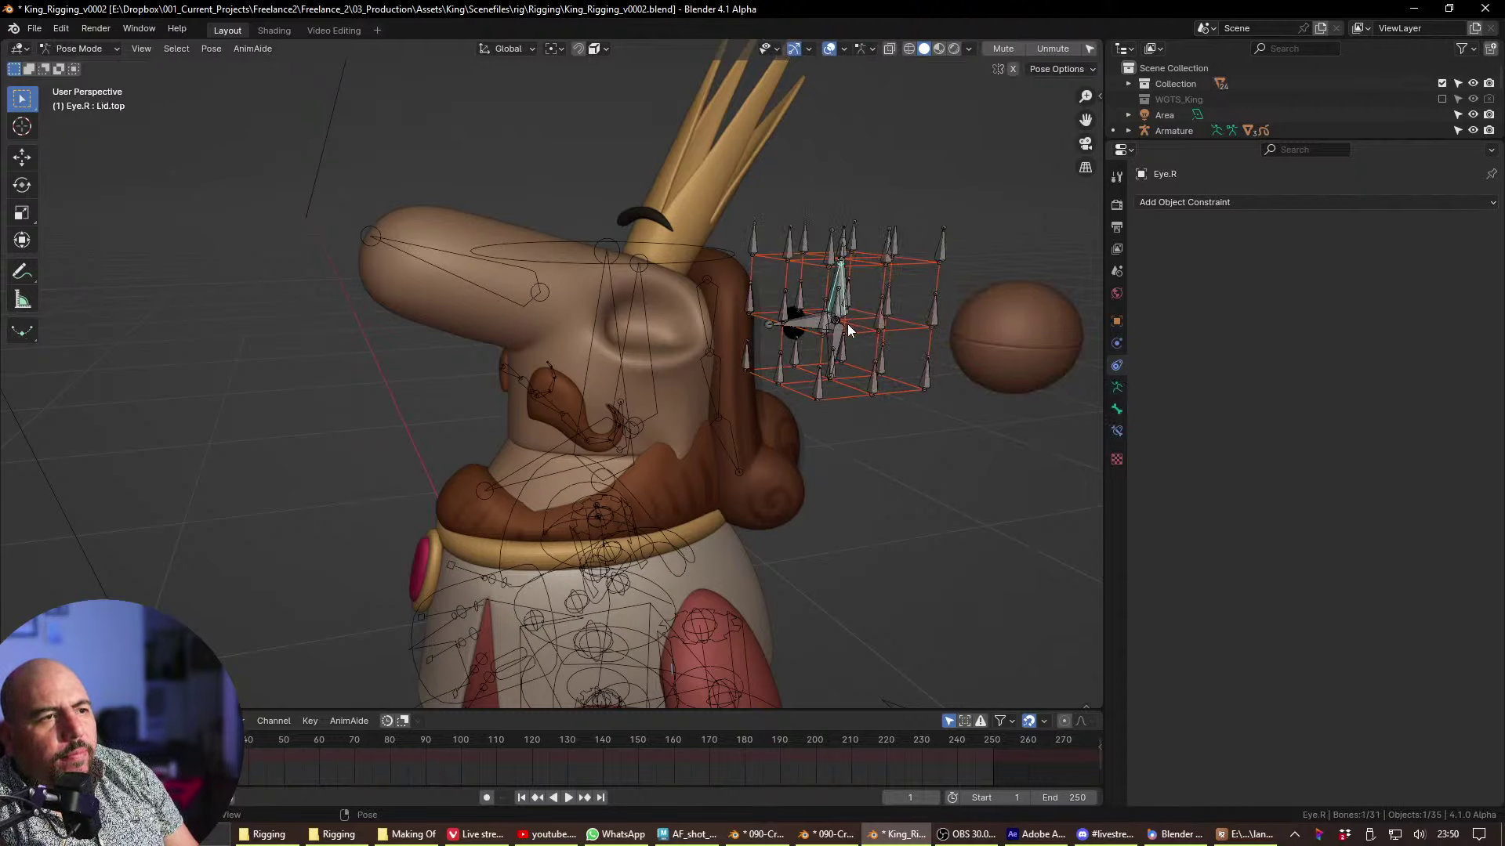
pyautogui.click(839, 280)
pyautogui.hotkey('alt', 'g')
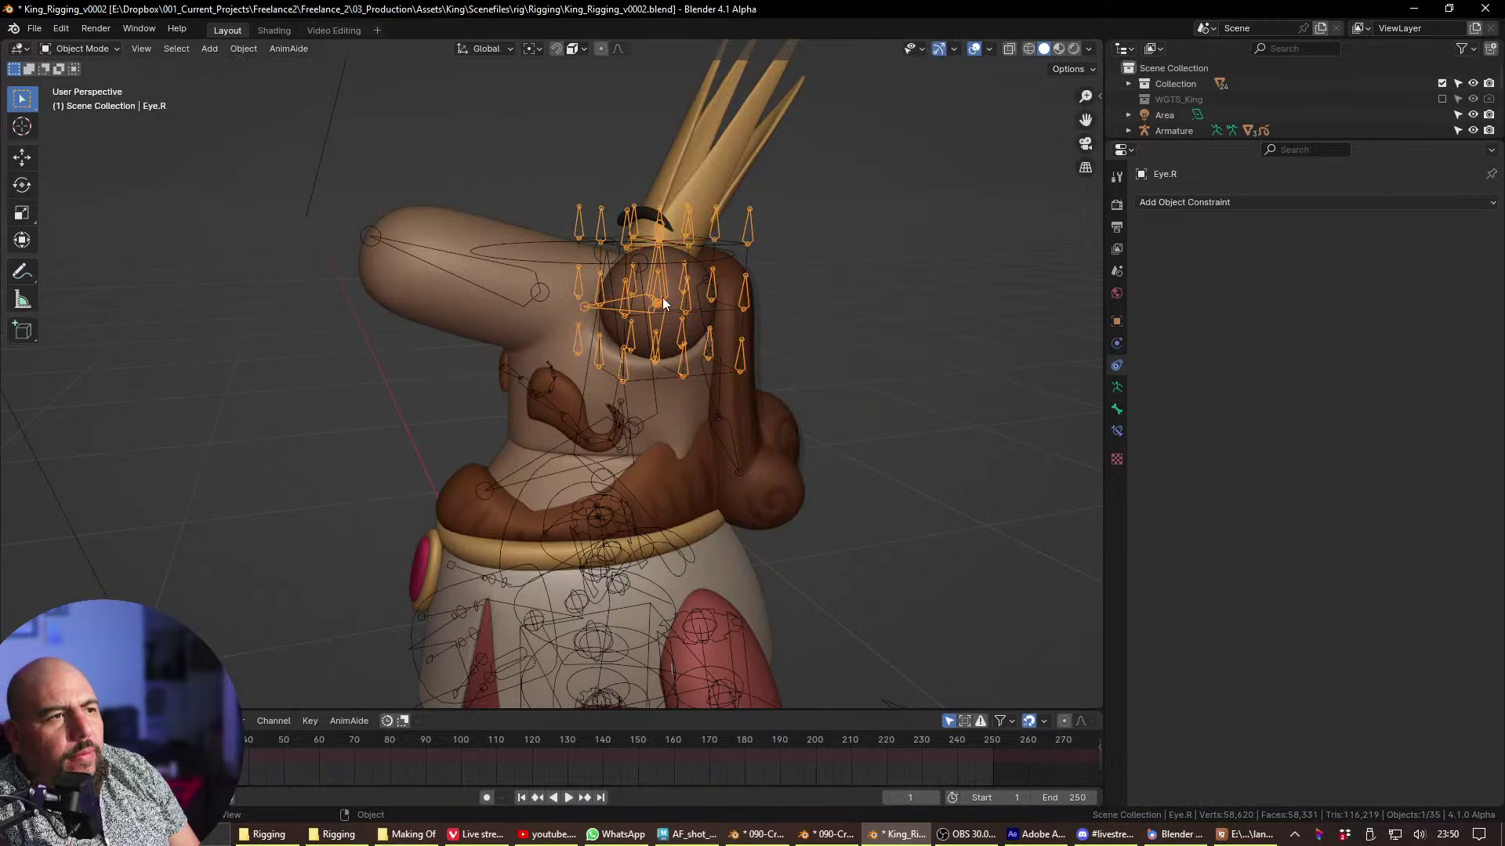
# - Examine the main Armature's head bones in Pose Mode, picking the HeadTop bone, and return to Object Mode
pyautogui.click(683, 285)
pyautogui.click(689, 283)
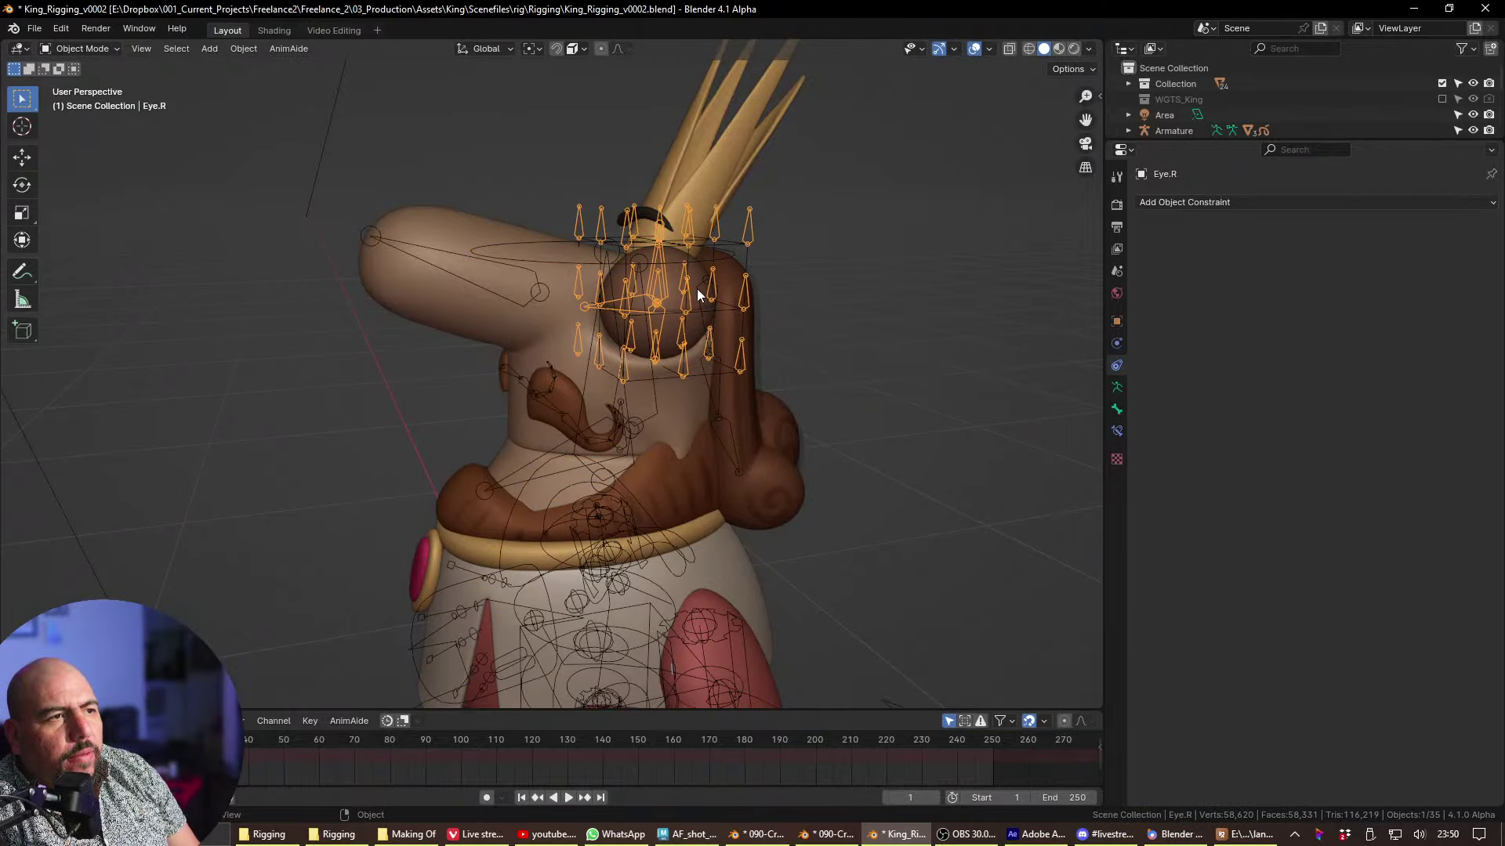
pyautogui.click(698, 294)
pyautogui.moveTo(697, 294); pyautogui.dragTo(743, 301, button='middle')
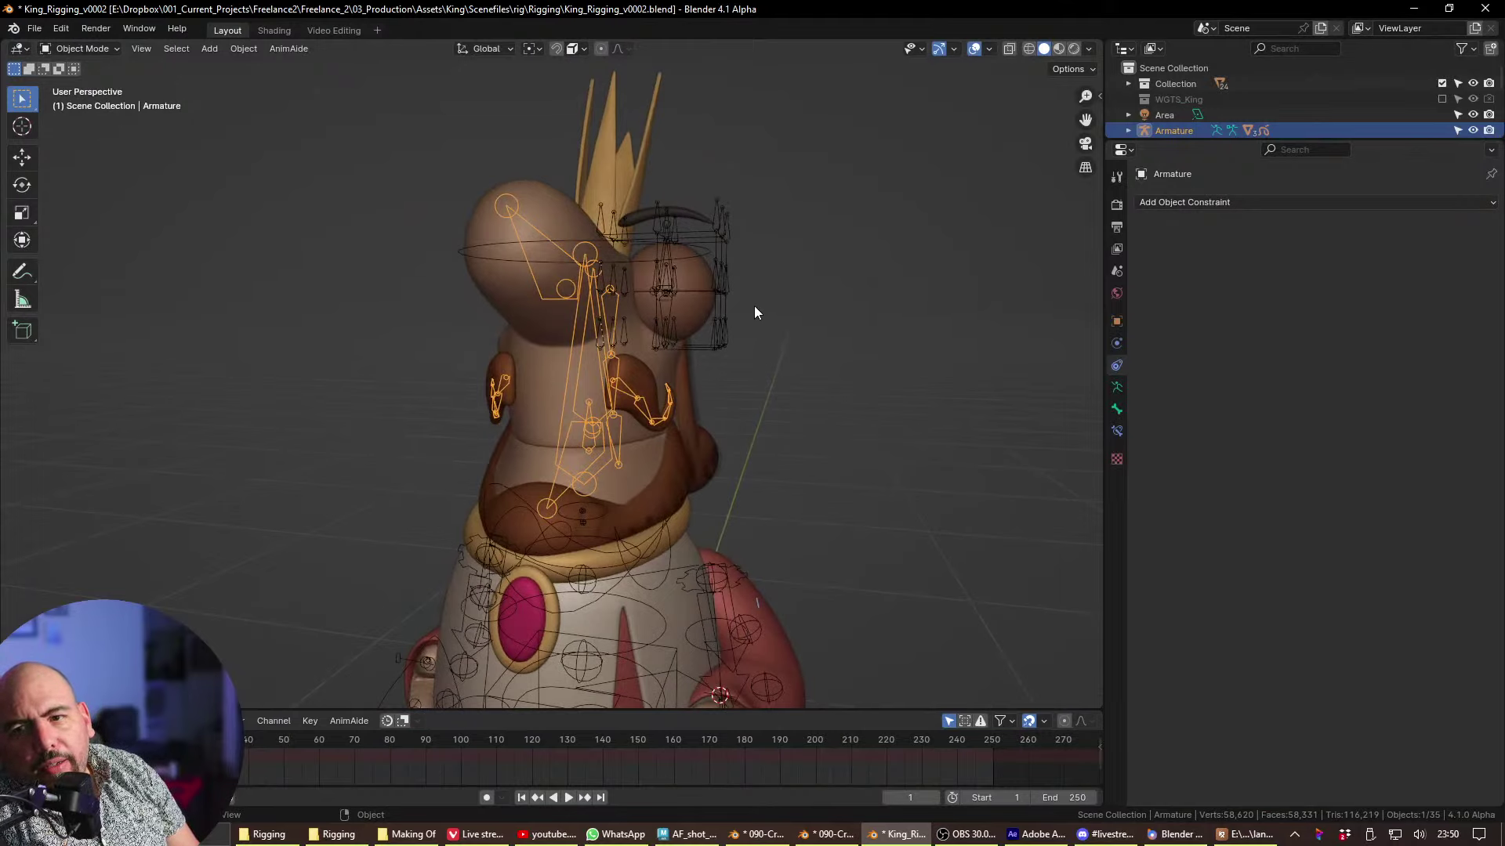
pyautogui.hotkey('ctrl', 'Tab')
pyautogui.click(728, 323)
pyautogui.moveTo(727, 323); pyautogui.dragTo(641, 318, button='middle')
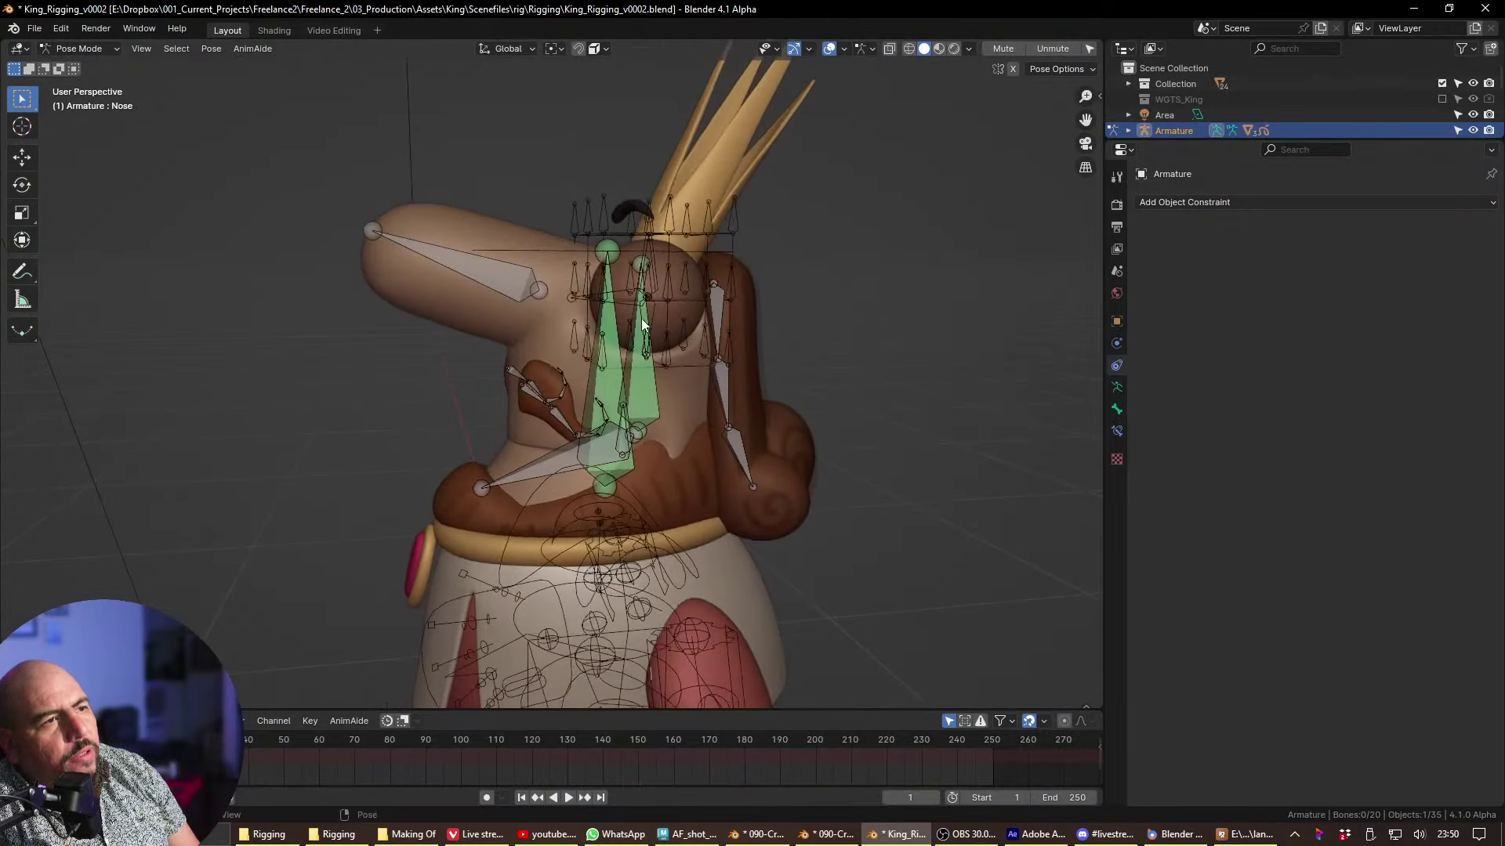
pyautogui.hotkey('ctrl', 'Tab')
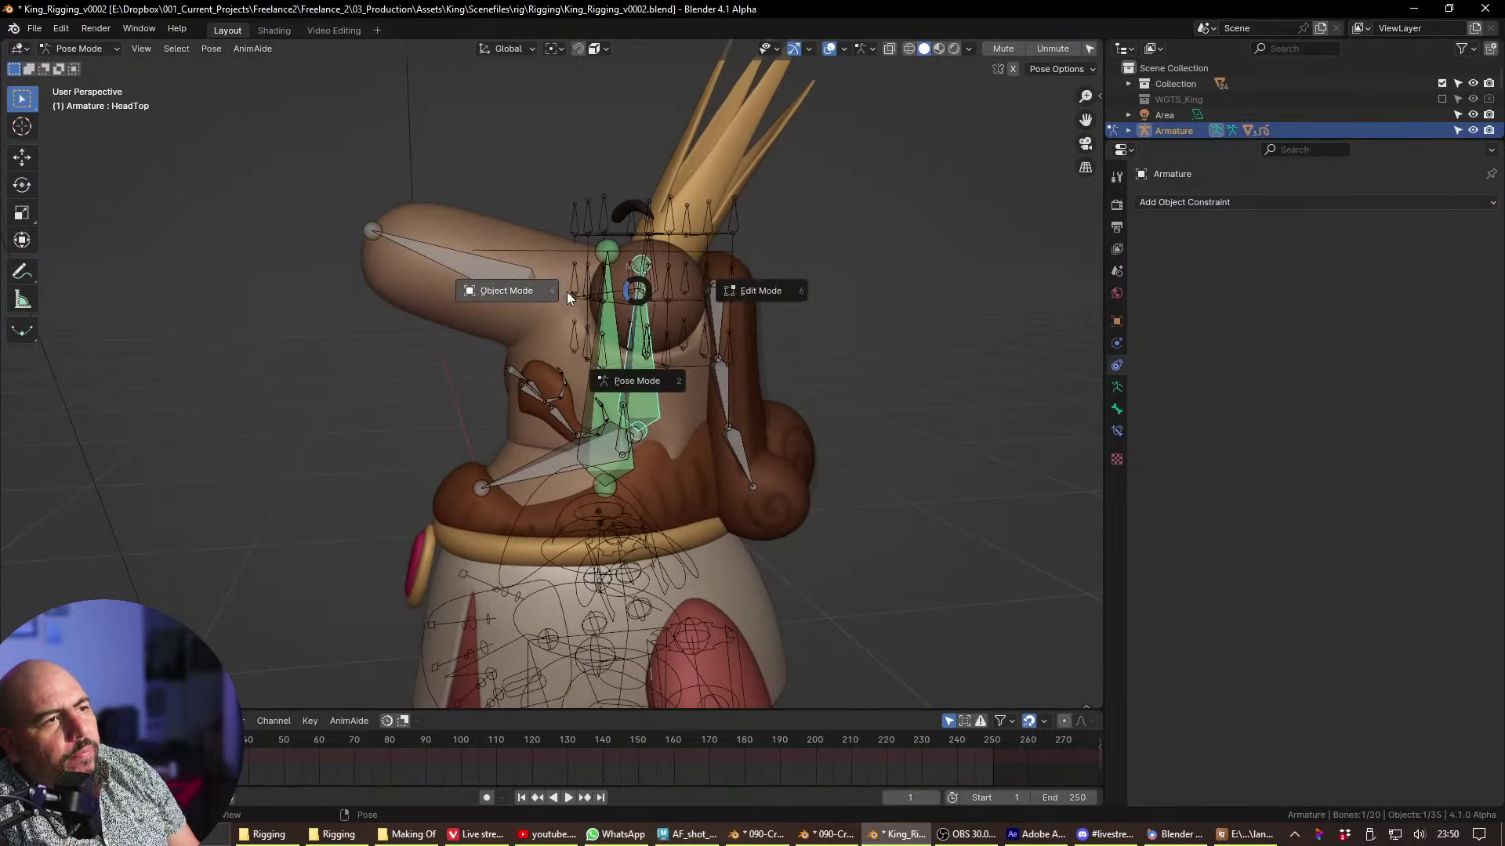
pyautogui.click(566, 292)
# - Put the Eye.R armature in Pose Mode and rotate its Eye bone about global Z so the pupil faces the character's side
pyautogui.click(662, 268)
pyautogui.click(666, 290)
pyautogui.hotkey('ctrl', 'Tab')
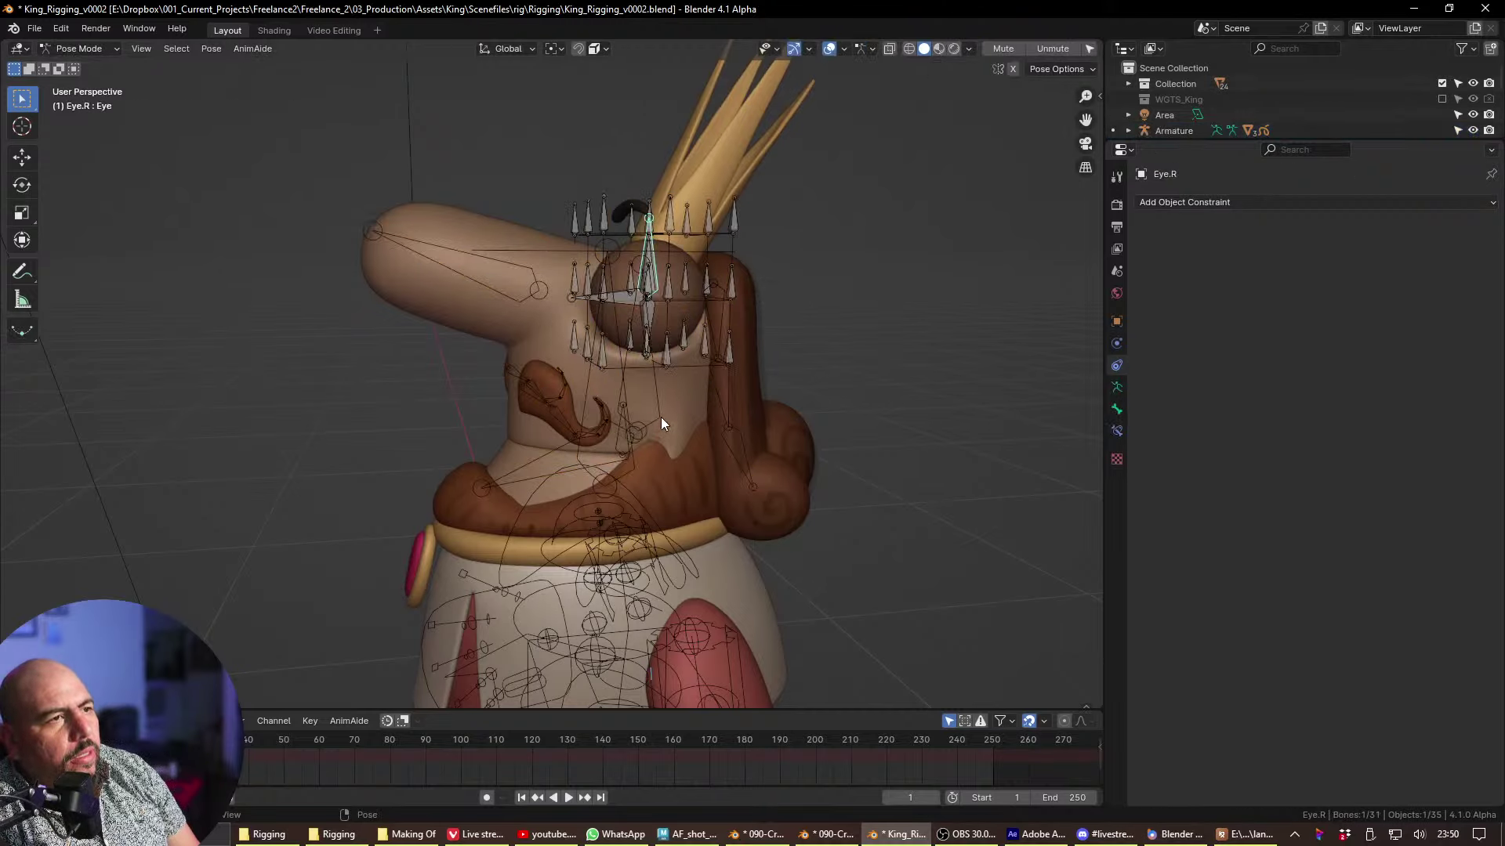
pyautogui.press('r')
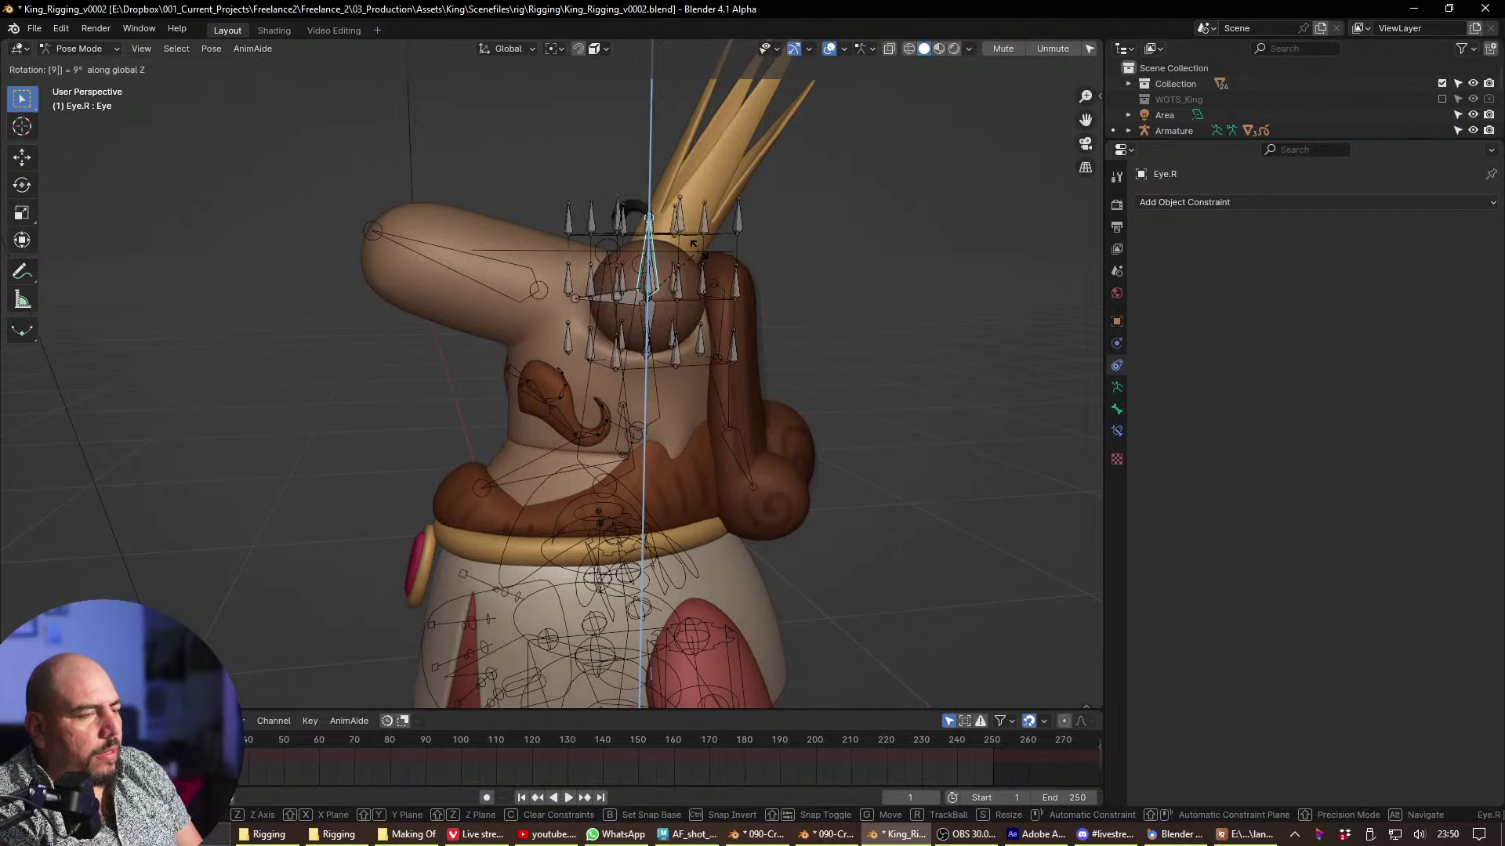
pyautogui.click(698, 251)
# - Check the rotated eye in the front and right orthographic views, hiding and restoring the viewport overlays
pyautogui.press('`')
pyautogui.click(576, 217)
pyautogui.press('`')
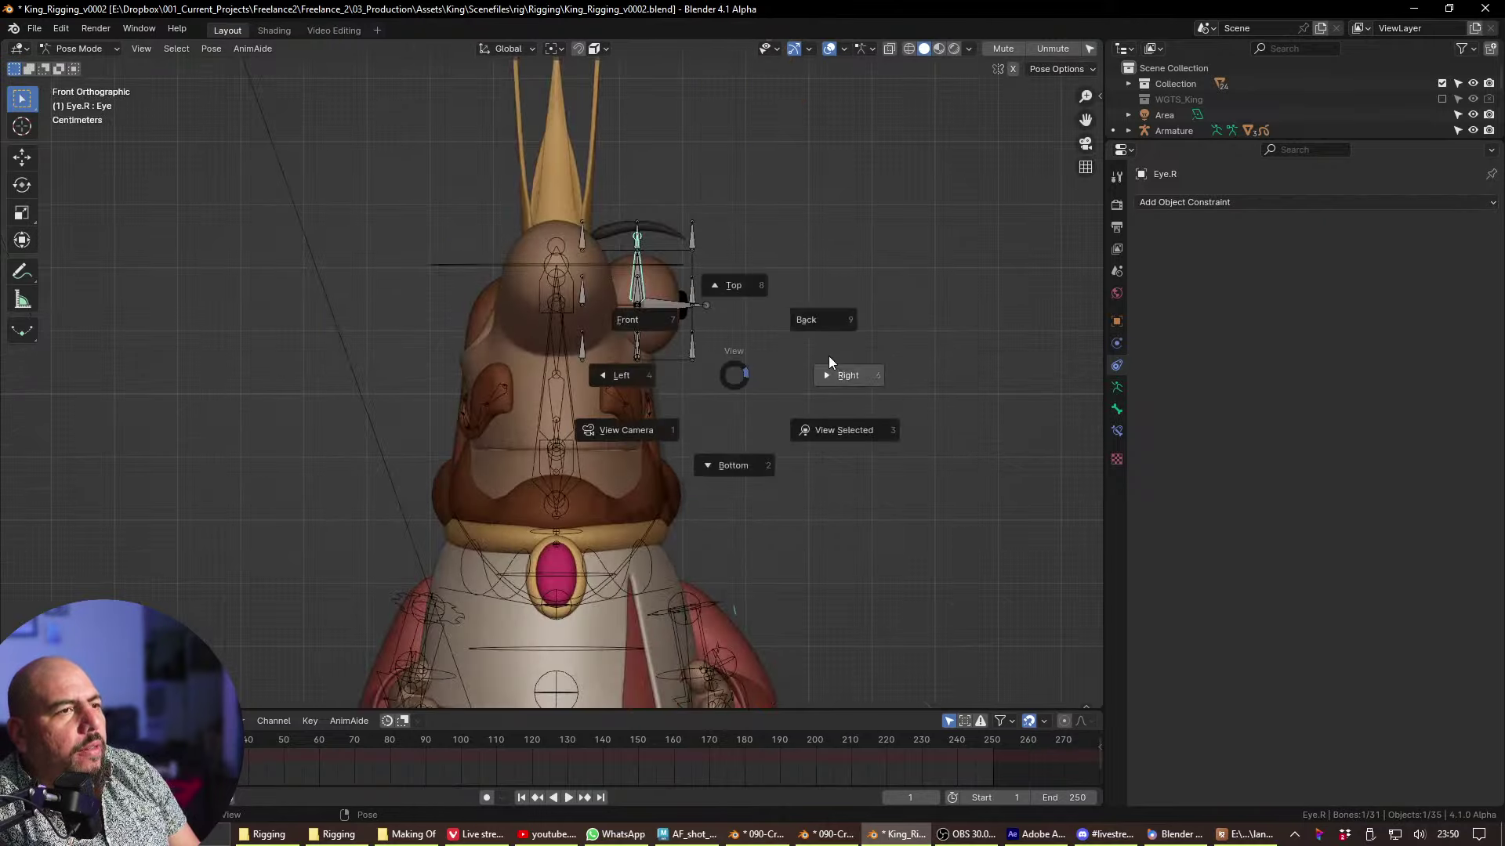
pyautogui.click(829, 356)
pyautogui.hotkey('shift', 'alt', 'z')
pyautogui.hotkey('shift', 'alt', 'z')
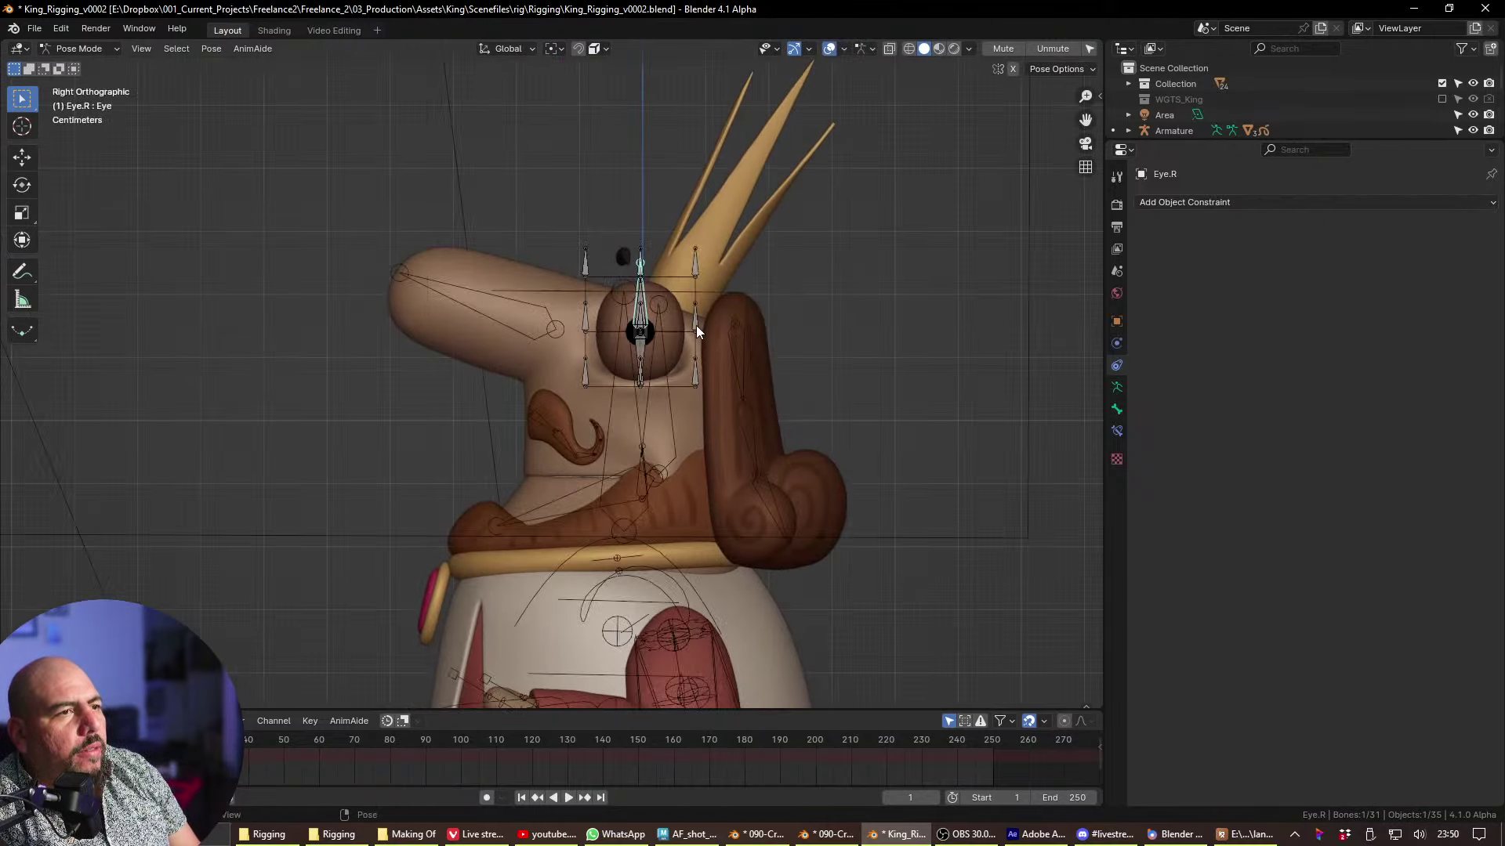
pyautogui.moveTo(696, 326); pyautogui.dragTo(703, 367, button='middle')
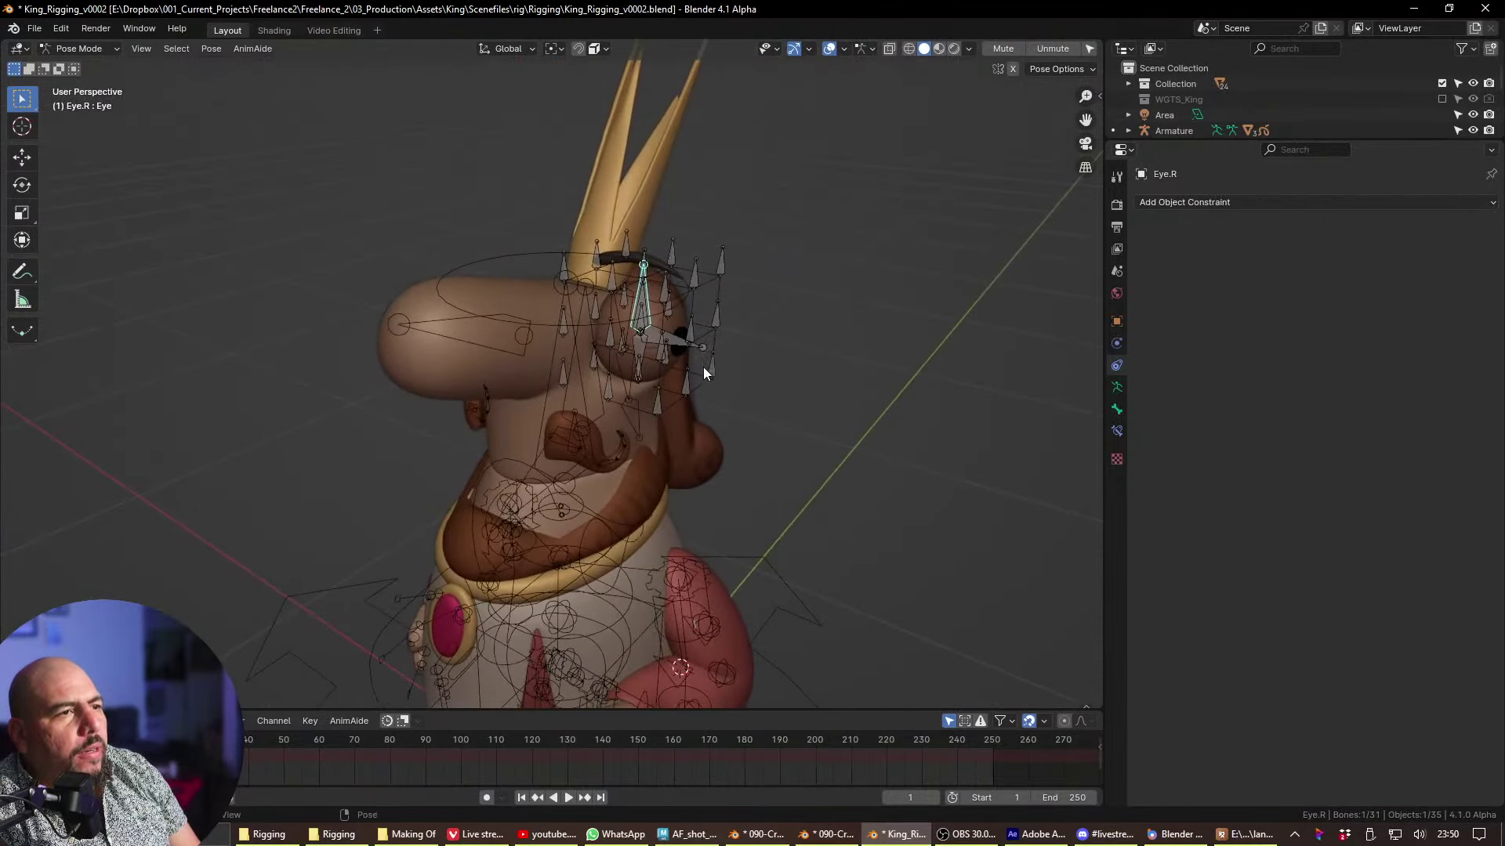
pyautogui.press('g')
pyautogui.rightClick(895, 417)
pyautogui.moveTo(895, 417); pyautogui.dragTo(727, 434, button='middle')
# - Switch to Object Mode and select the king's upper eyelid mesh, showing its object properties
pyautogui.hotkey('ctrl', 'Tab')
pyautogui.moveTo(693, 367); pyautogui.dragTo(738, 237, button='middle')
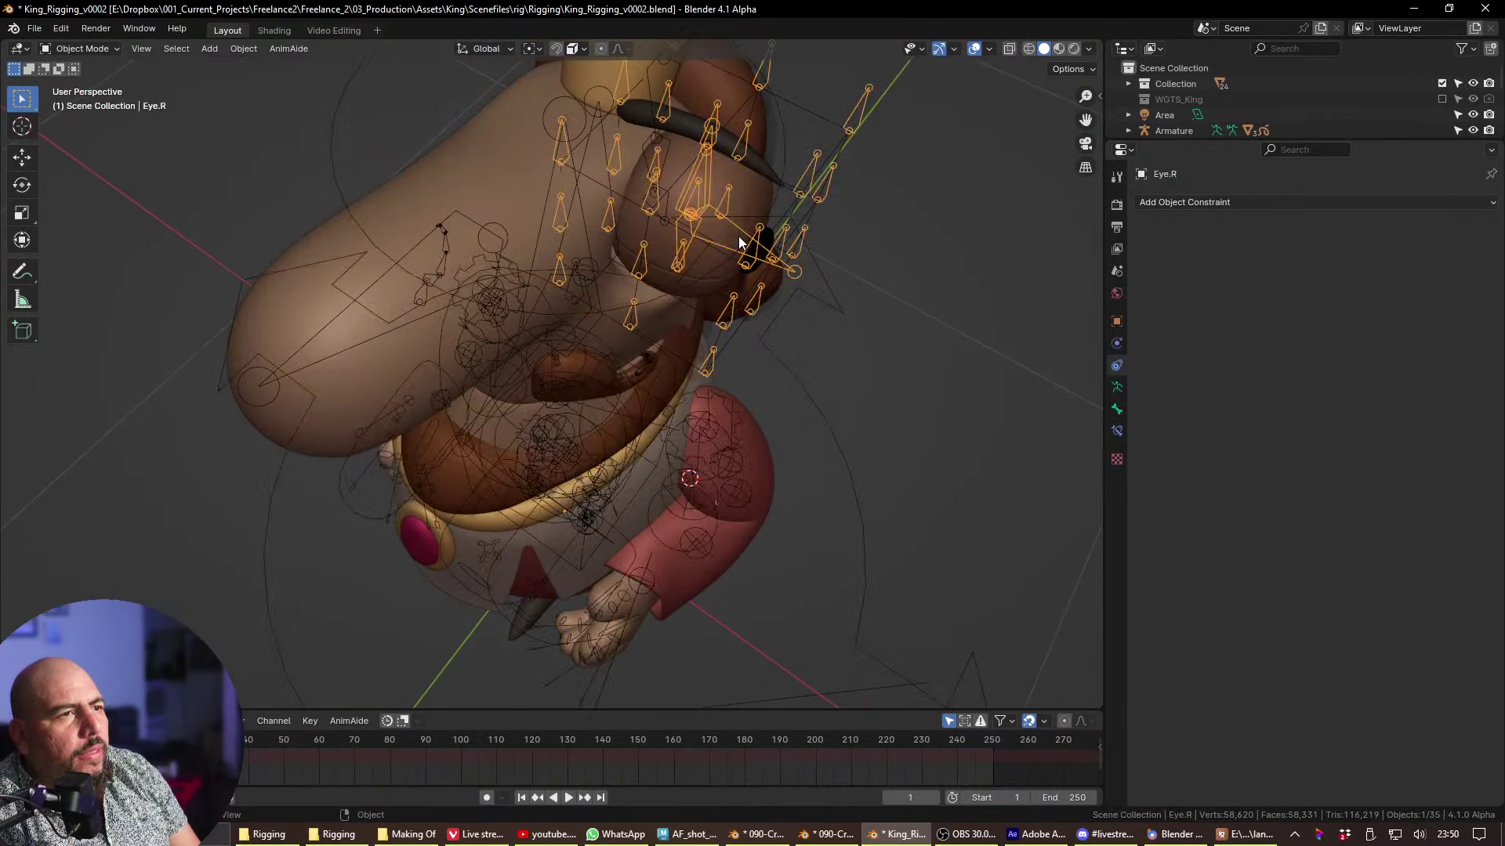
pyautogui.click(752, 211)
pyautogui.click(1116, 322)
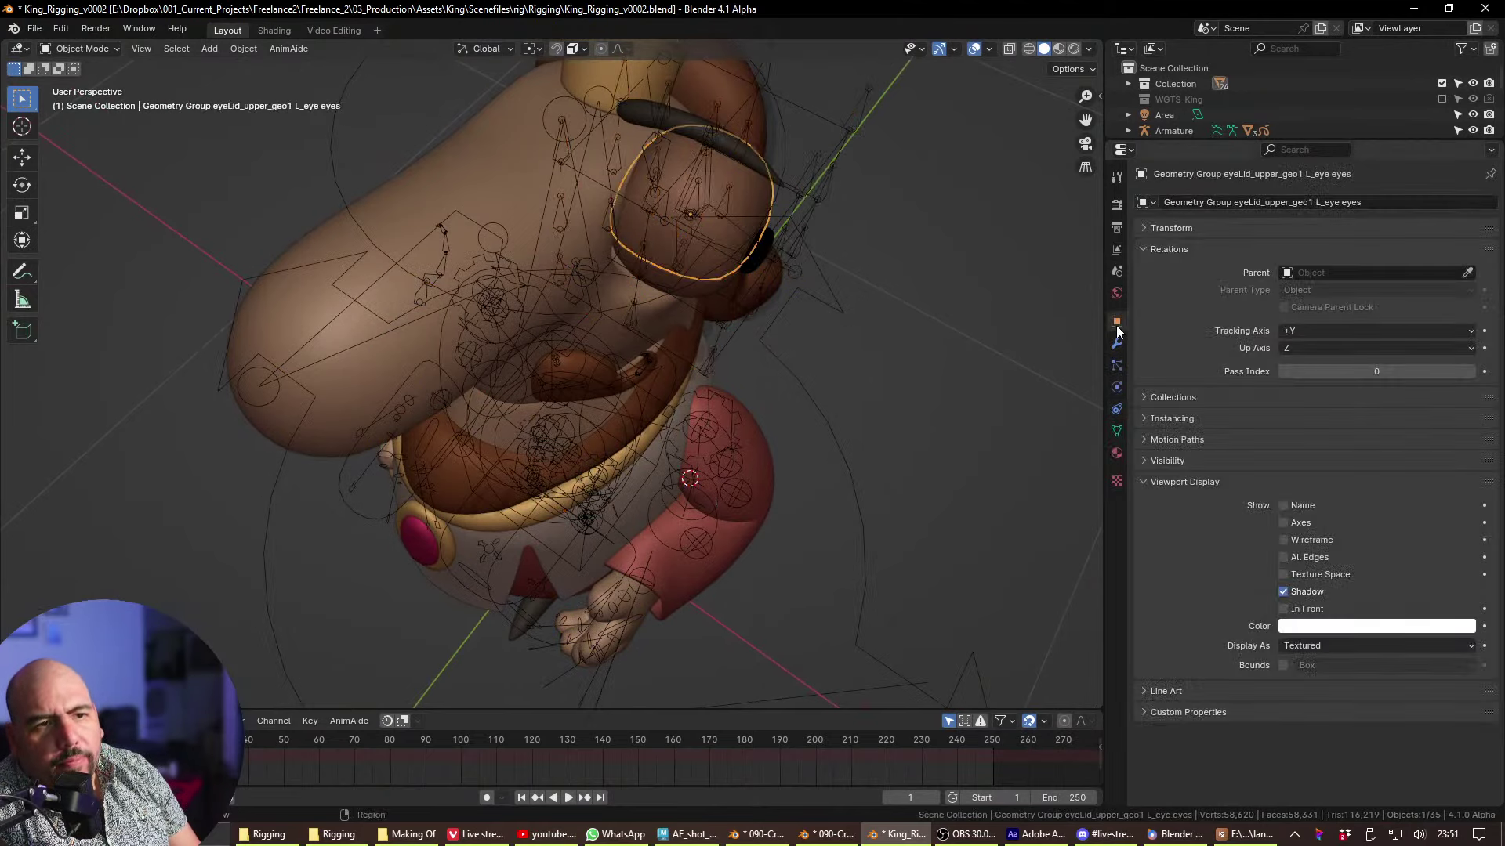
pyautogui.moveTo(769, 256); pyautogui.dragTo(997, 242, button='middle')
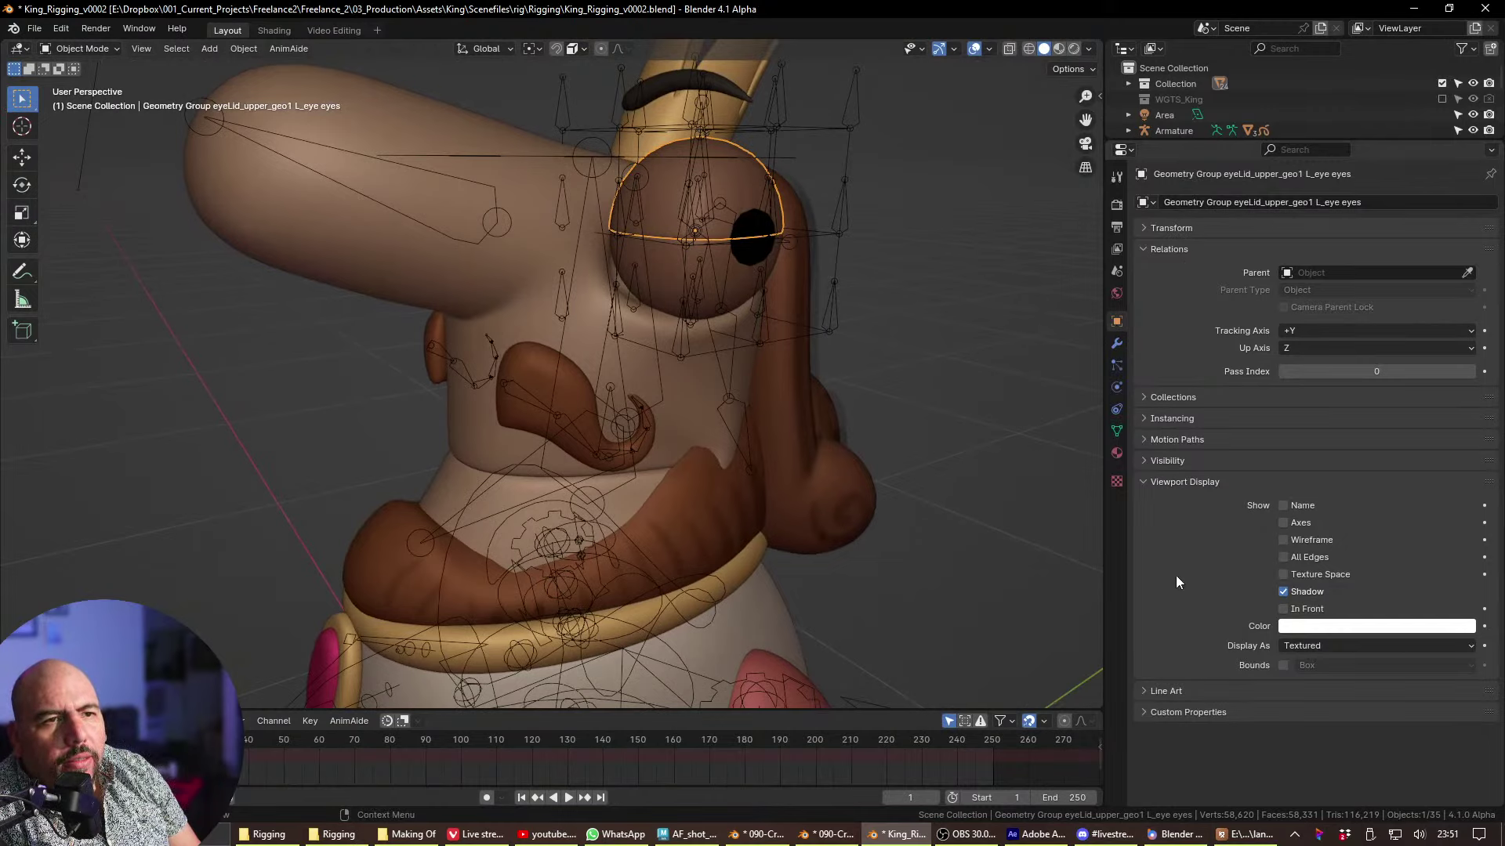
# - Locate the selected upper eyelid in an enlarged Outliner and display its modifier stack
pyautogui.press('.')
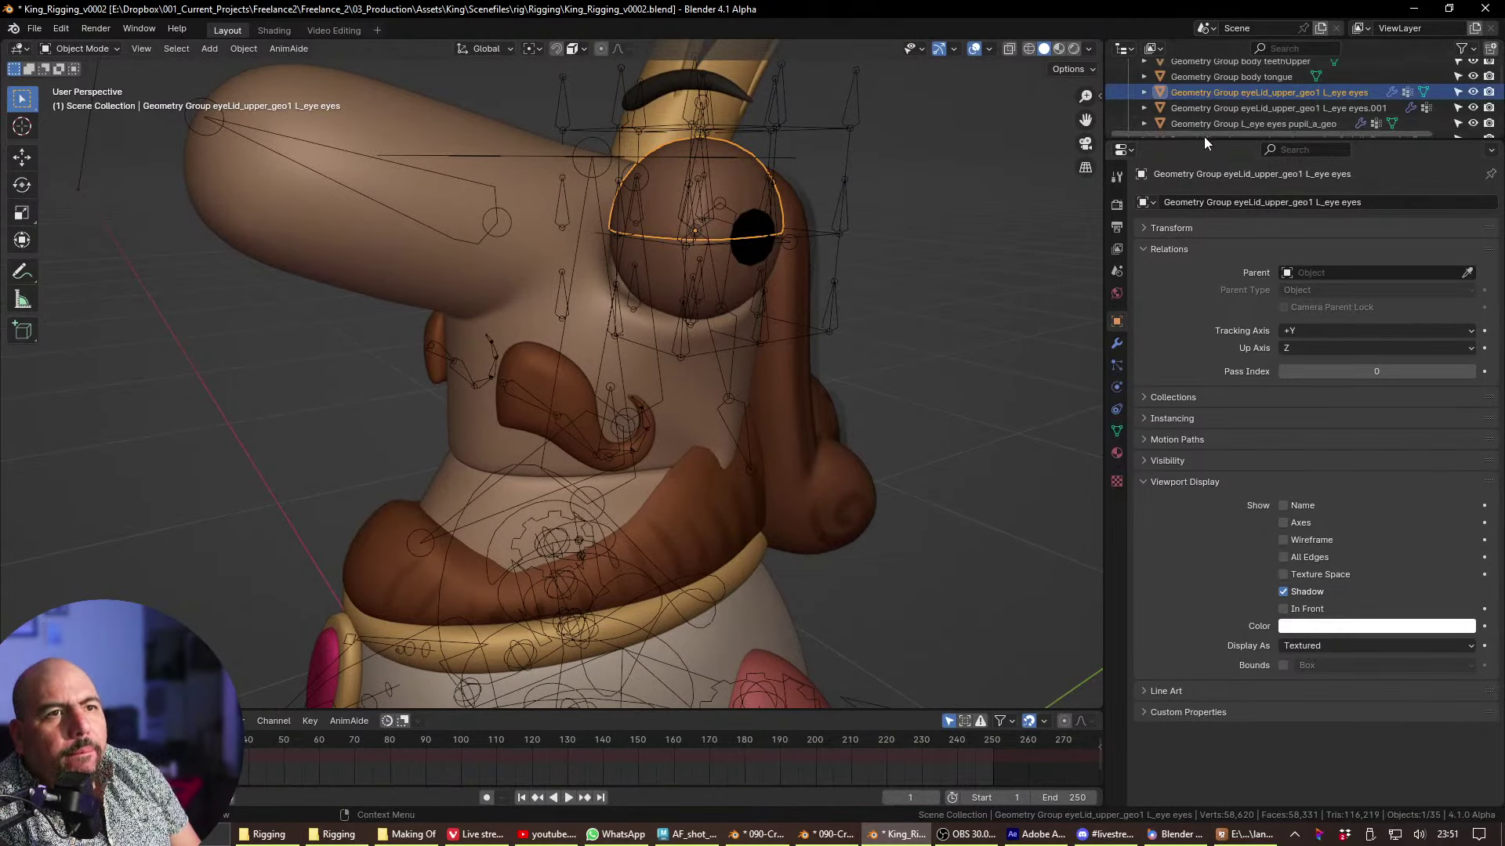
pyautogui.moveTo(1204, 140); pyautogui.dragTo(1197, 277)
pyautogui.click(1169, 387)
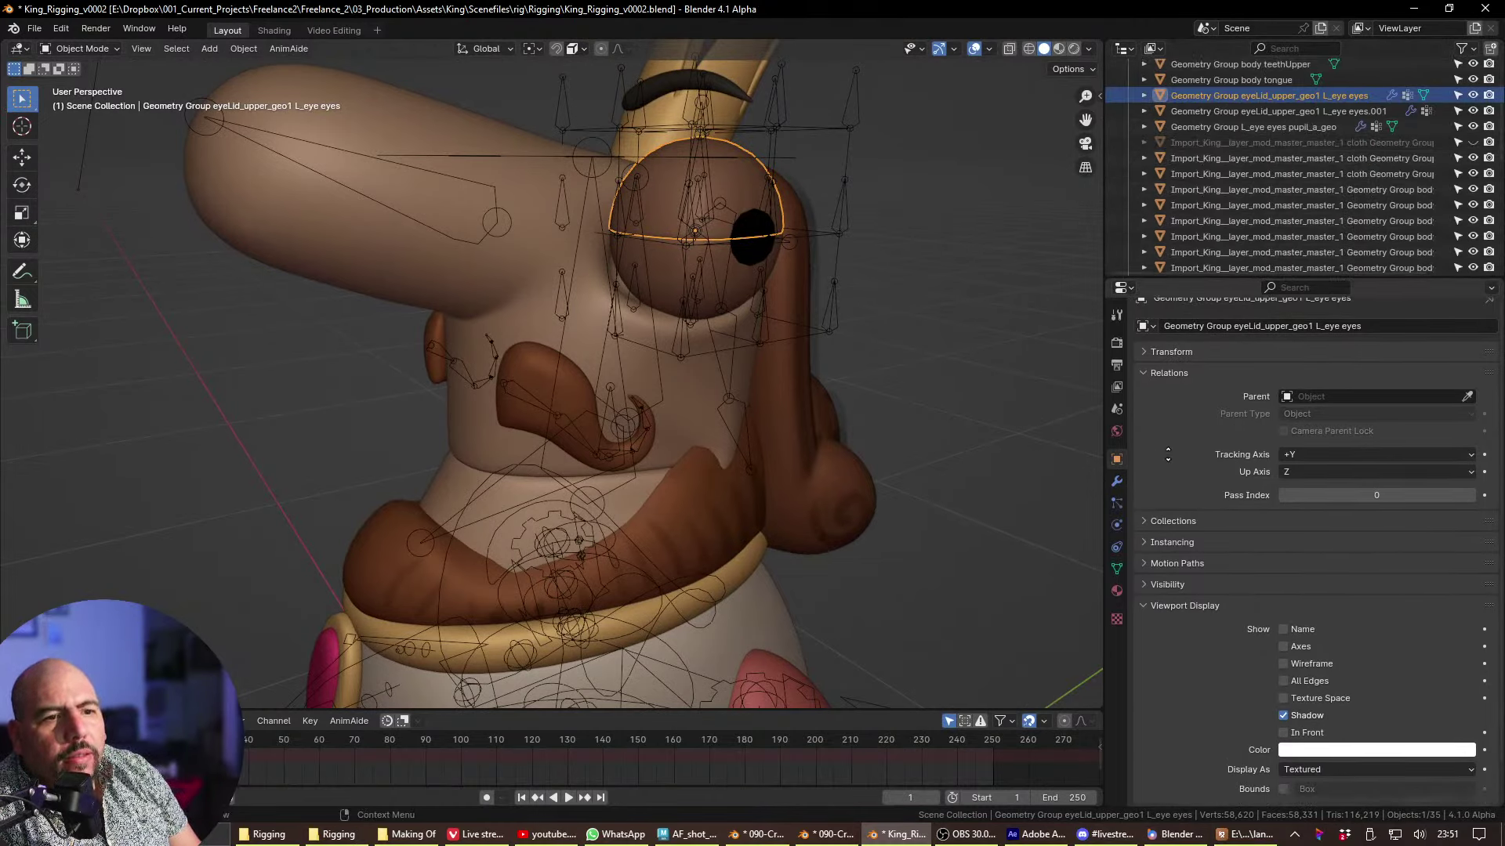
pyautogui.click(1183, 493)
pyautogui.click(1116, 481)
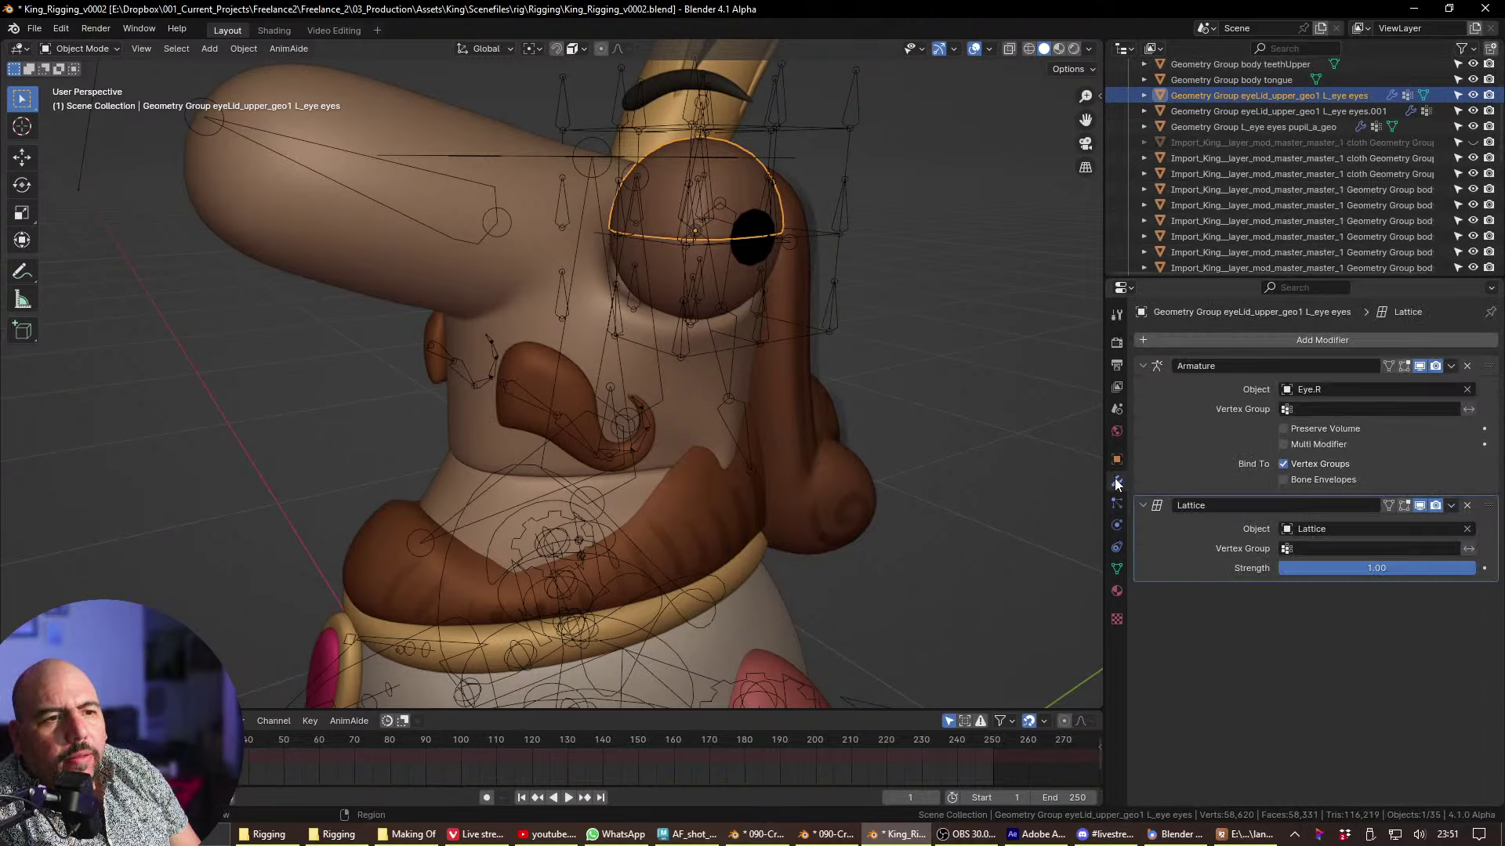
# - Move the upper eyelid's Lattice modifier above its Armature modifier and enable Multi Modifier on the Armature modifier
pyautogui.moveTo(909, 368); pyautogui.dragTo(942, 394, button='middle')
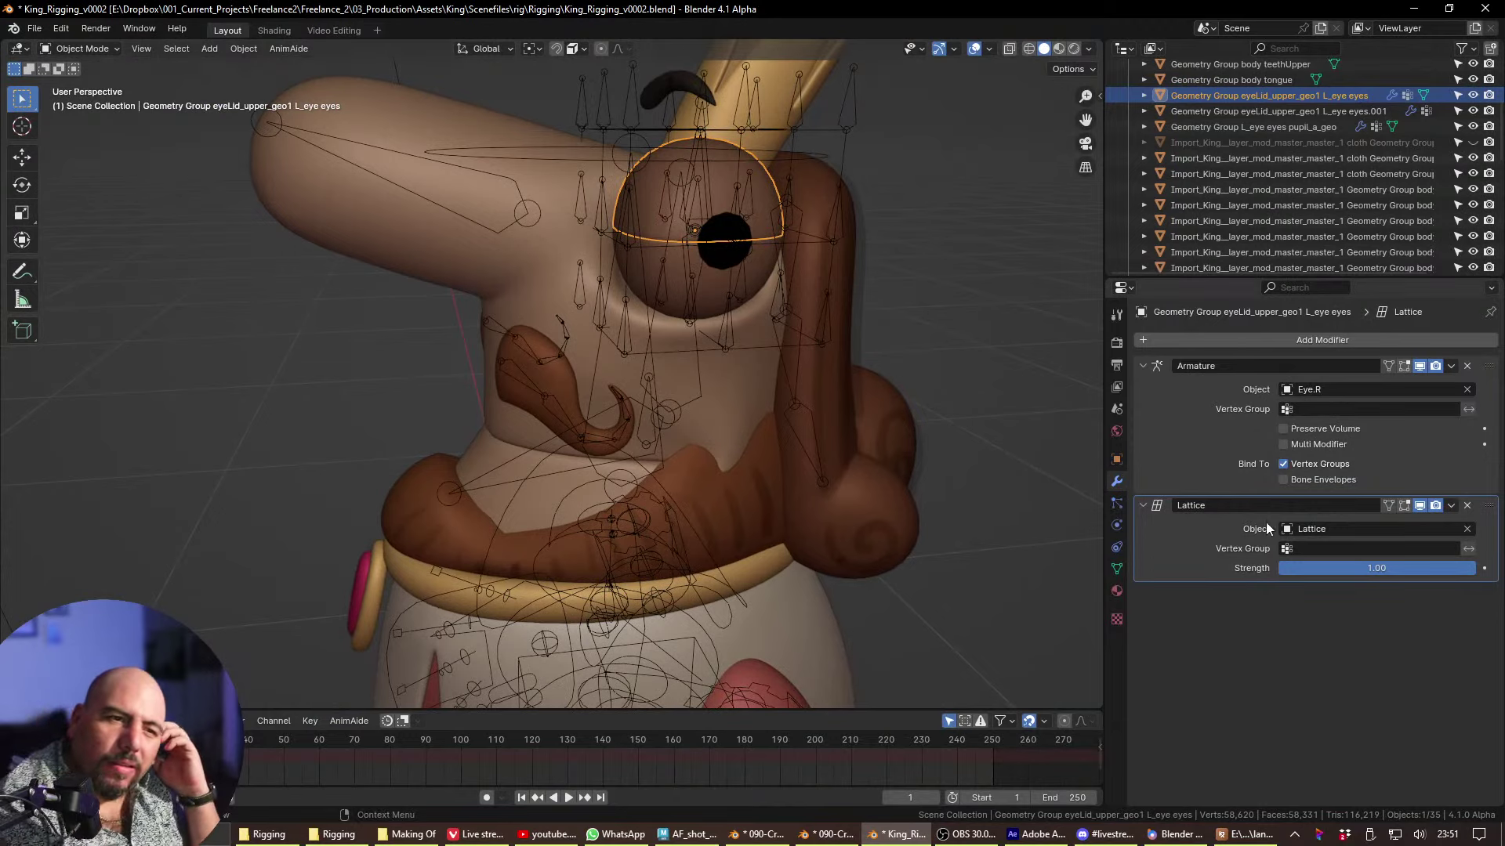
pyautogui.moveTo(1490, 509); pyautogui.dragTo(1481, 368)
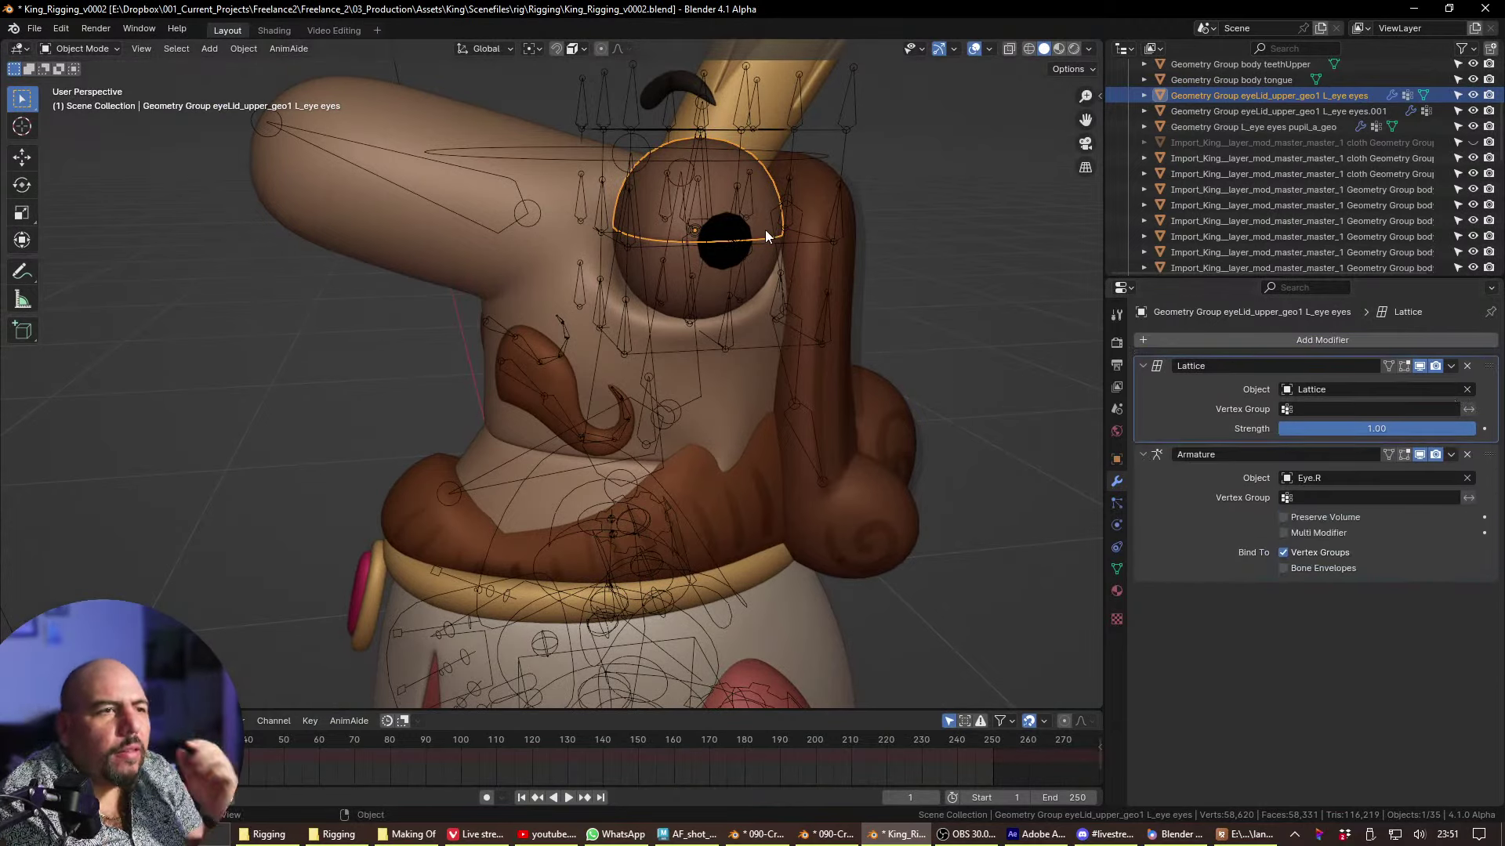
pyautogui.moveTo(765, 229); pyautogui.dragTo(830, 266, button='middle')
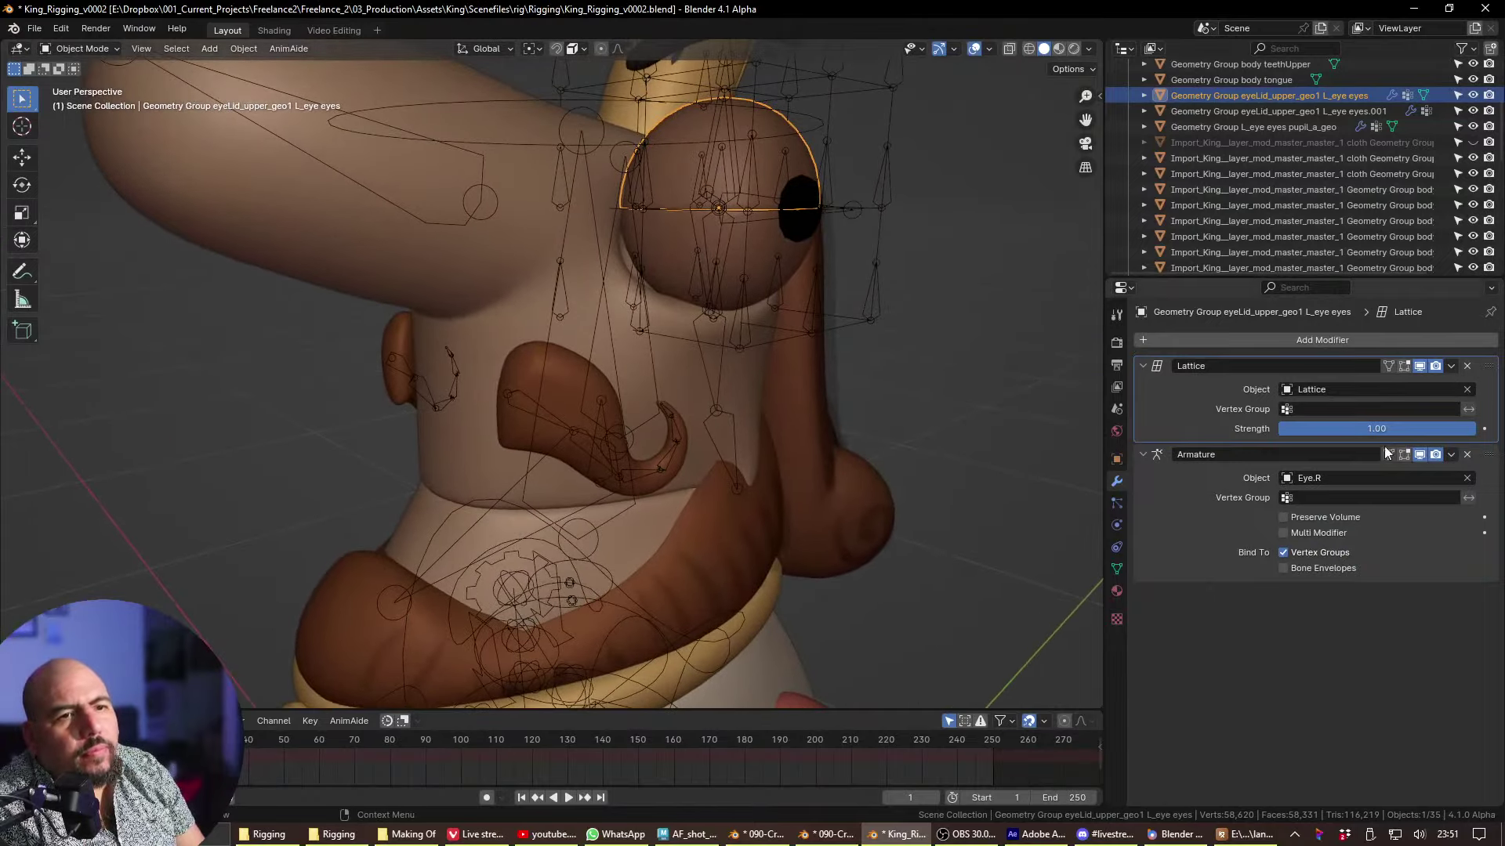
pyautogui.click(1338, 523)
pyautogui.moveTo(1058, 454); pyautogui.dragTo(812, 231, button='middle')
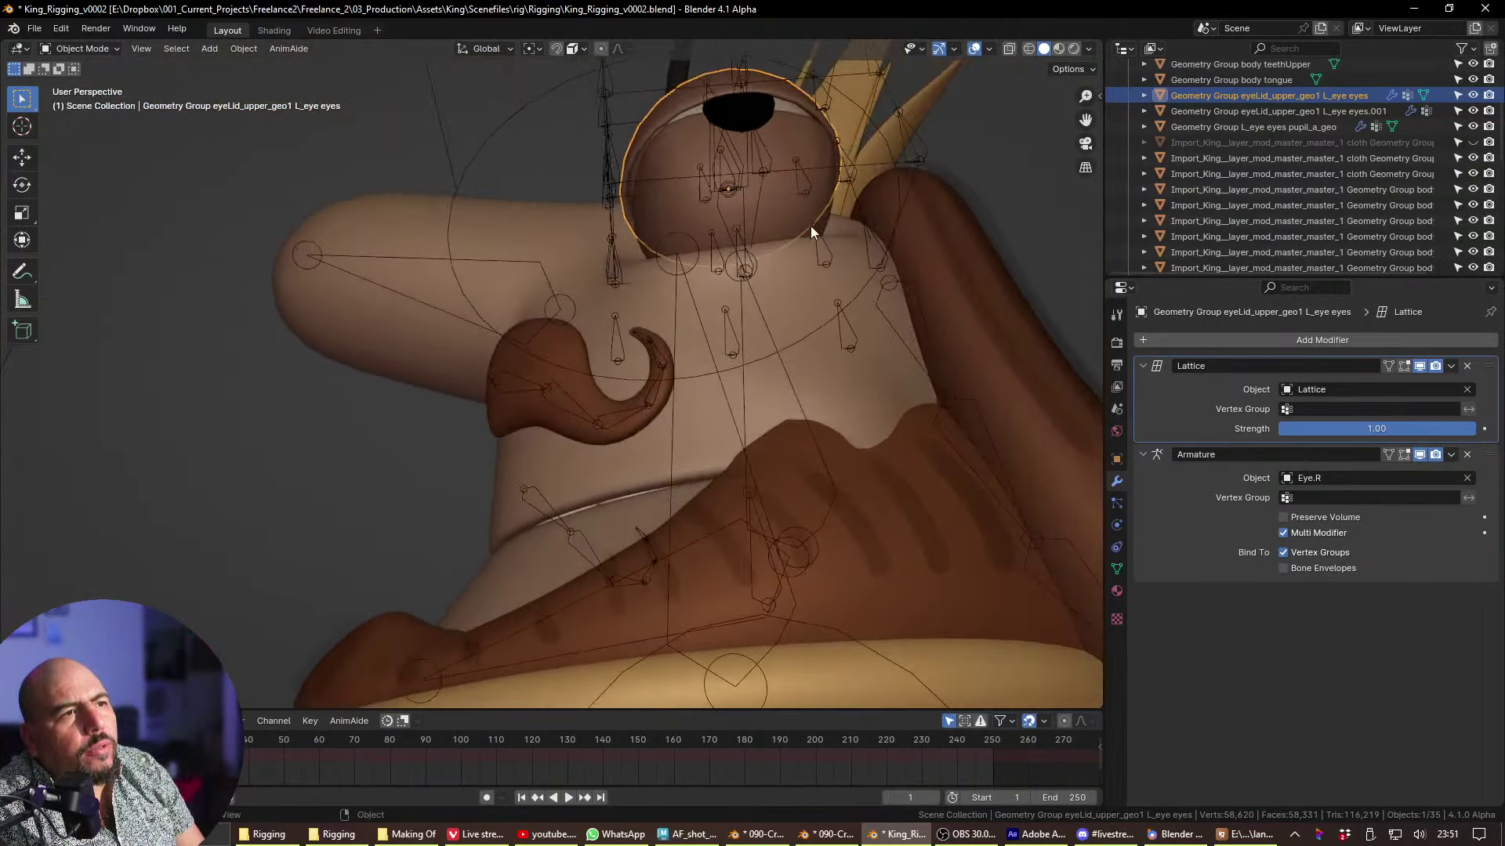
# - Select the lower eyelid mesh and move its Lattice modifier above the Armature modifier
pyautogui.click(806, 210)
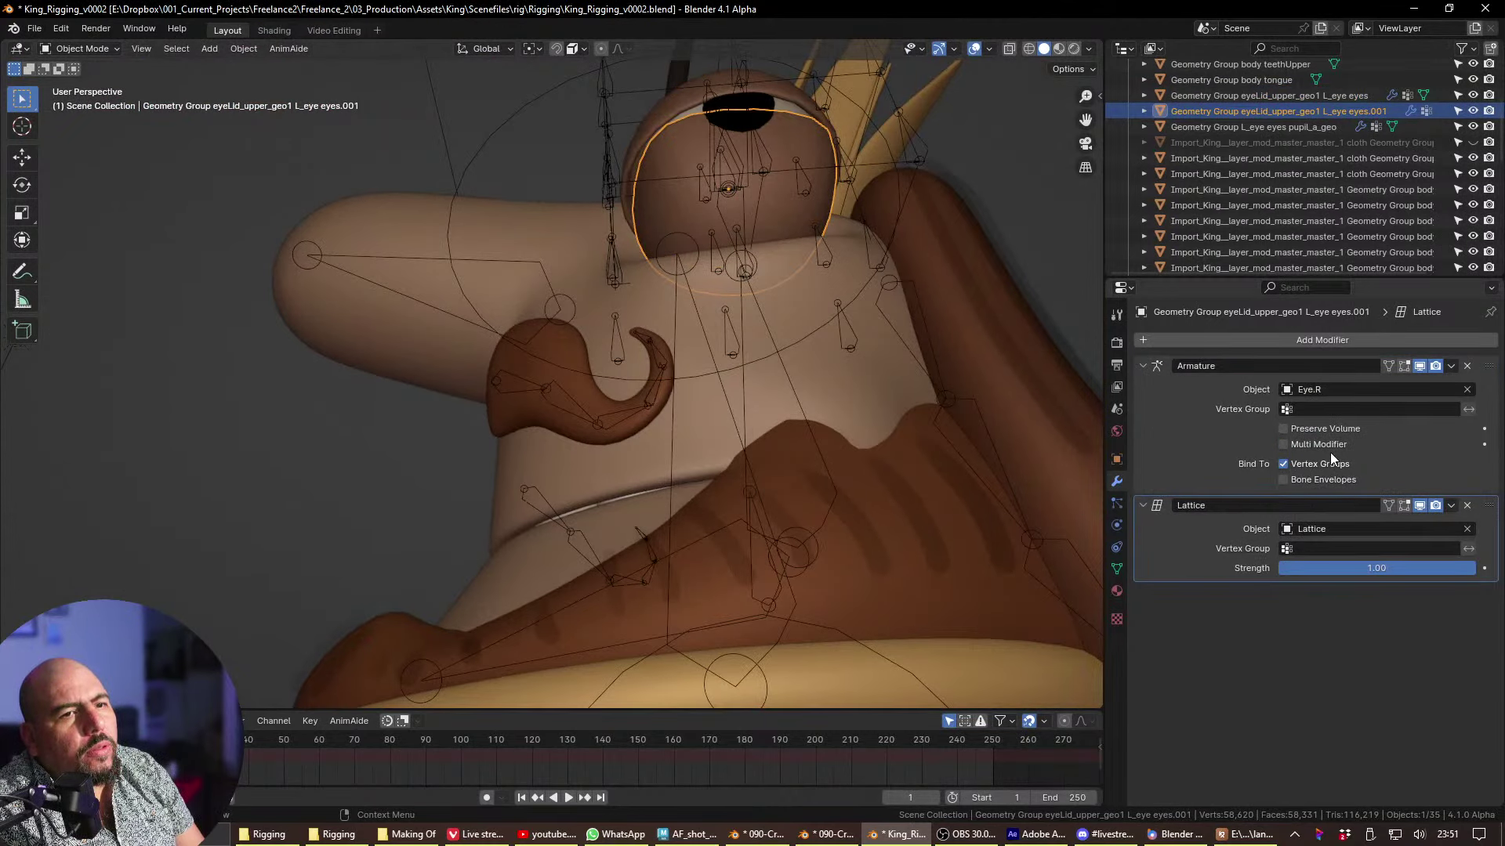
pyautogui.moveTo(1489, 505); pyautogui.dragTo(1491, 381)
pyautogui.moveTo(1489, 505); pyautogui.dragTo(1489, 369)
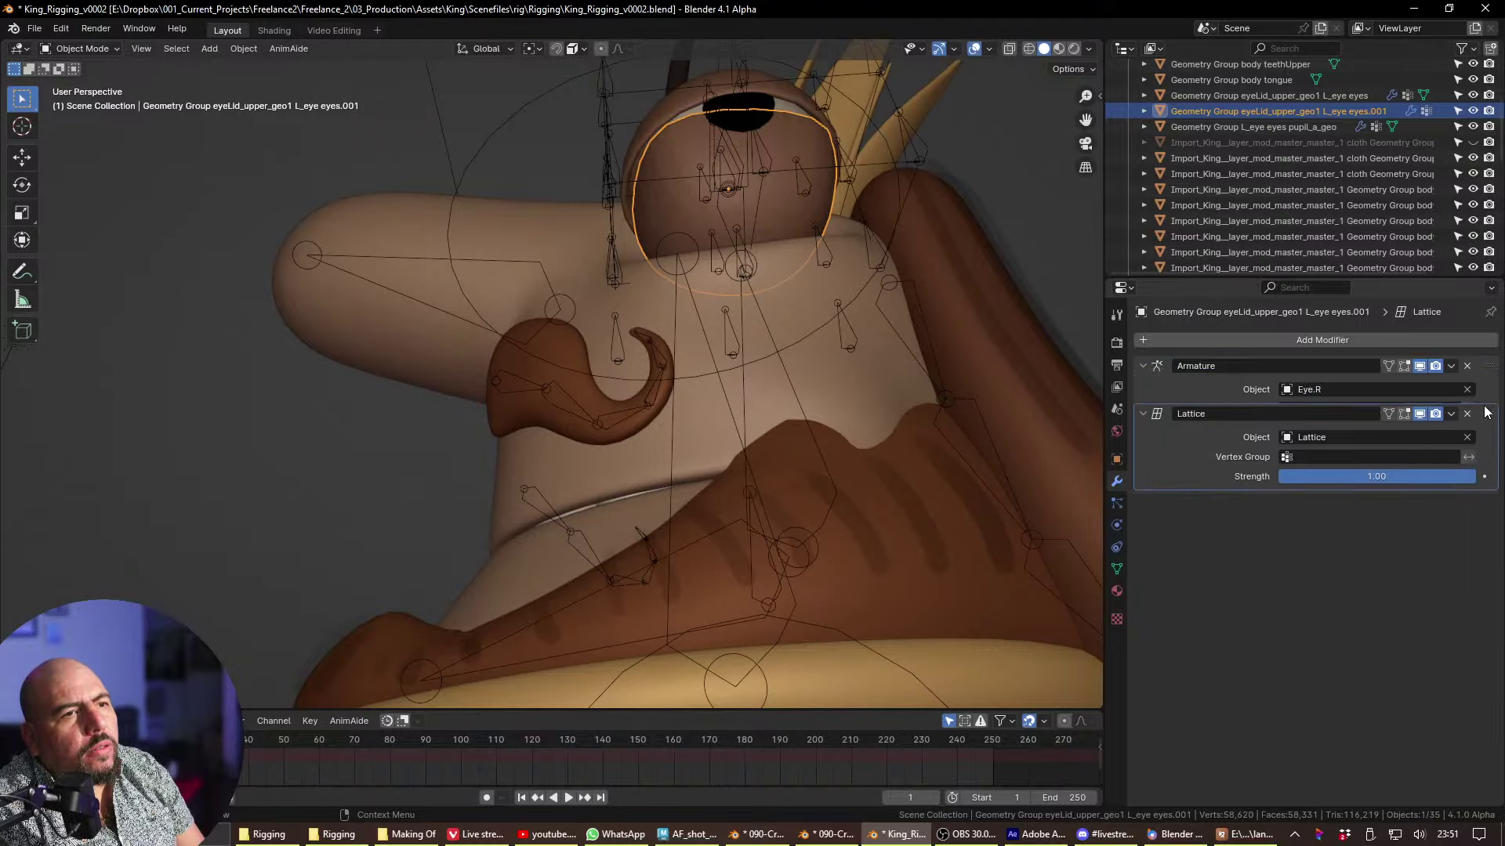
# - Select both the upper and lower eyelid meshes and hide them to expose the eyeball
pyautogui.moveTo(876, 171); pyautogui.dragTo(614, 639, button='middle')
pyautogui.keyDown('shift'); pyautogui.click(534, 324); pyautogui.keyUp('shift')
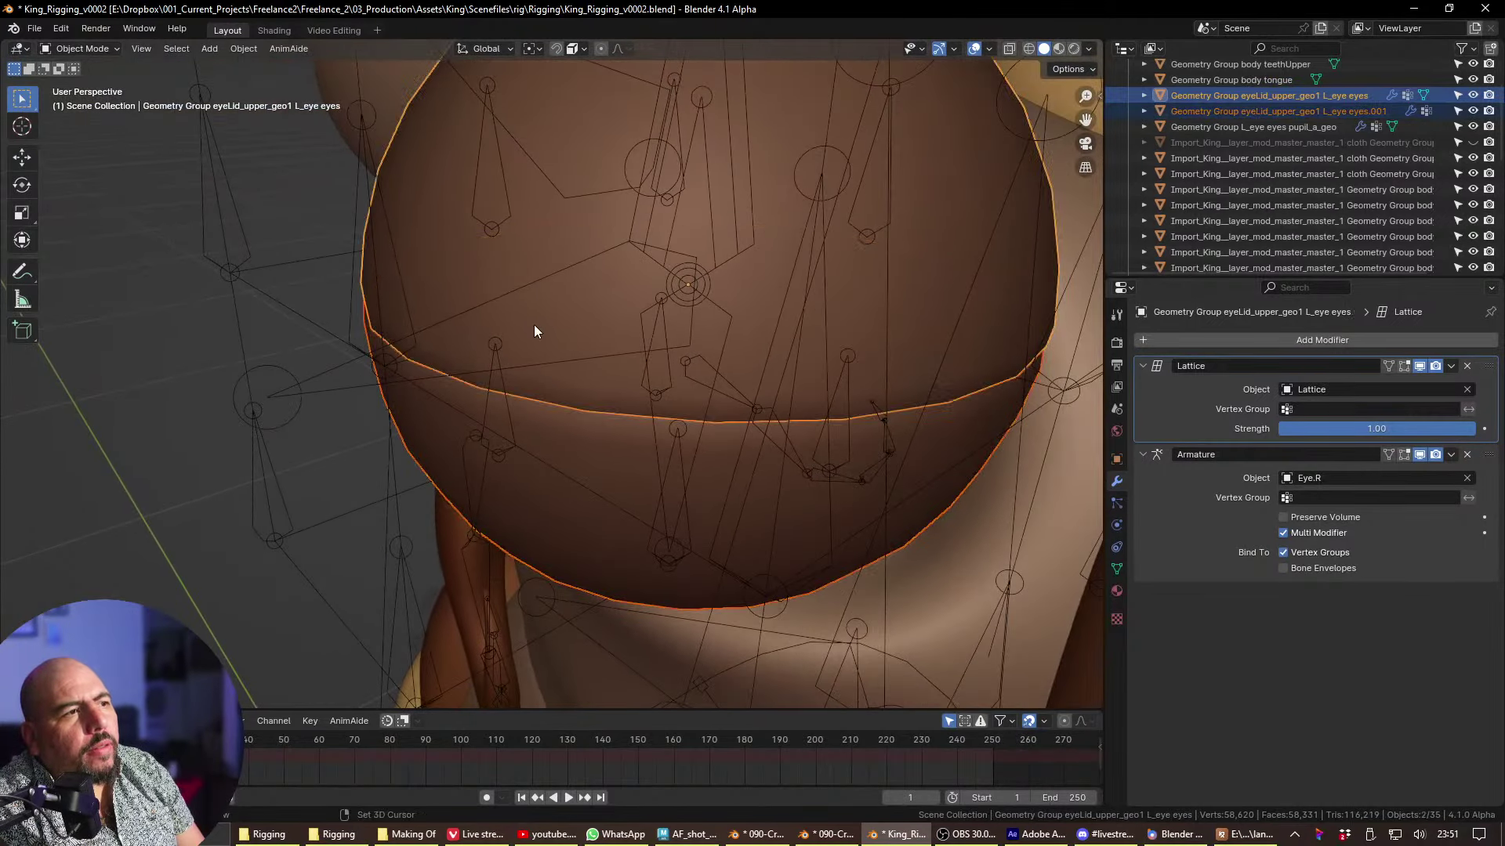
pyautogui.press('h')
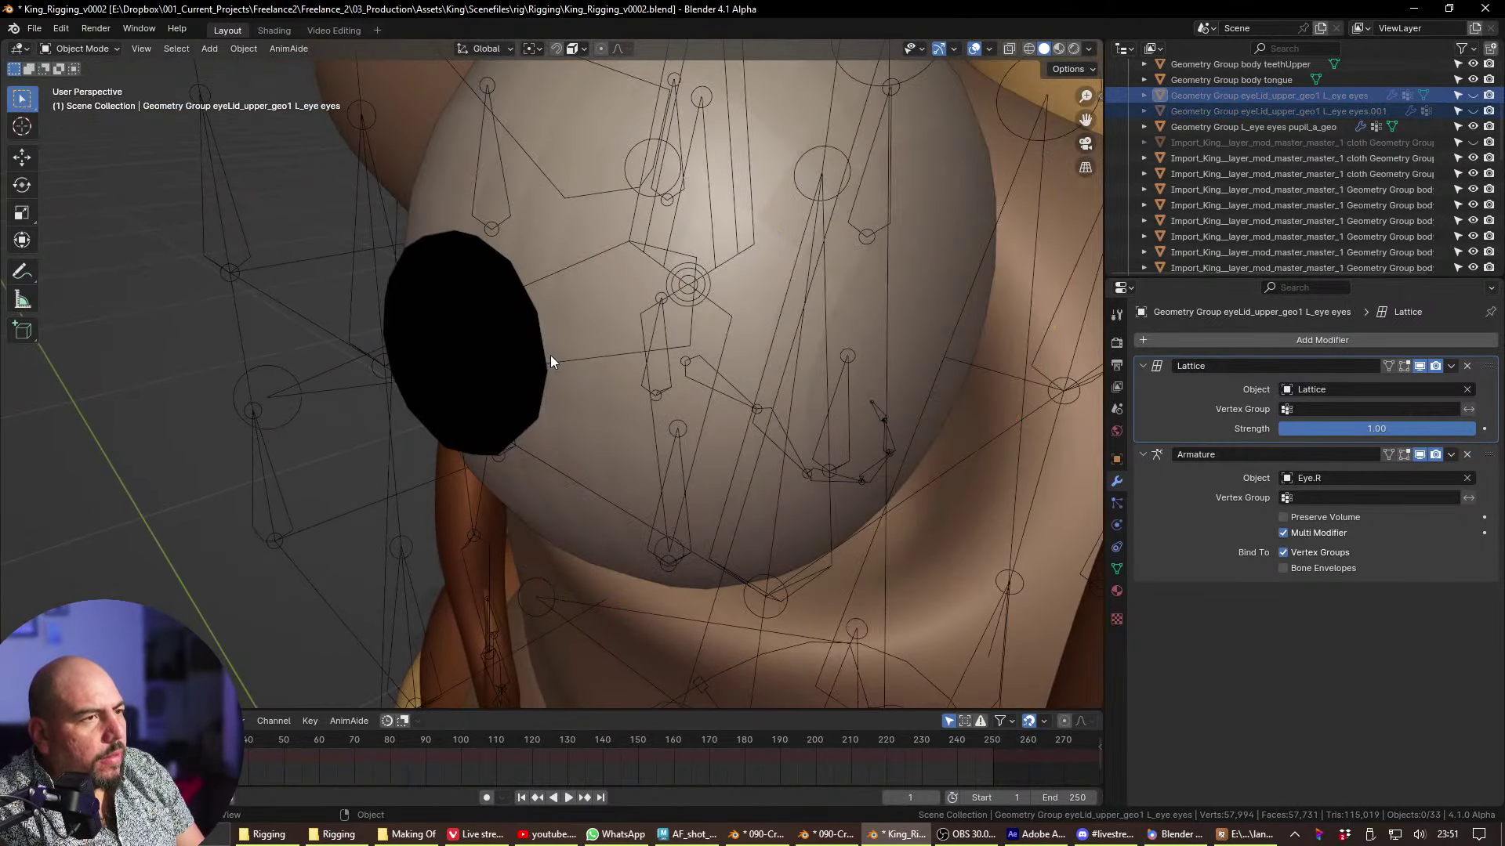
# - Move the eyeball's Lattice modifier above its Armature modifier and enable Multi Modifier on the Armature modifier
pyautogui.moveTo(550, 355); pyautogui.dragTo(675, 410, button='middle')
pyautogui.click(675, 411)
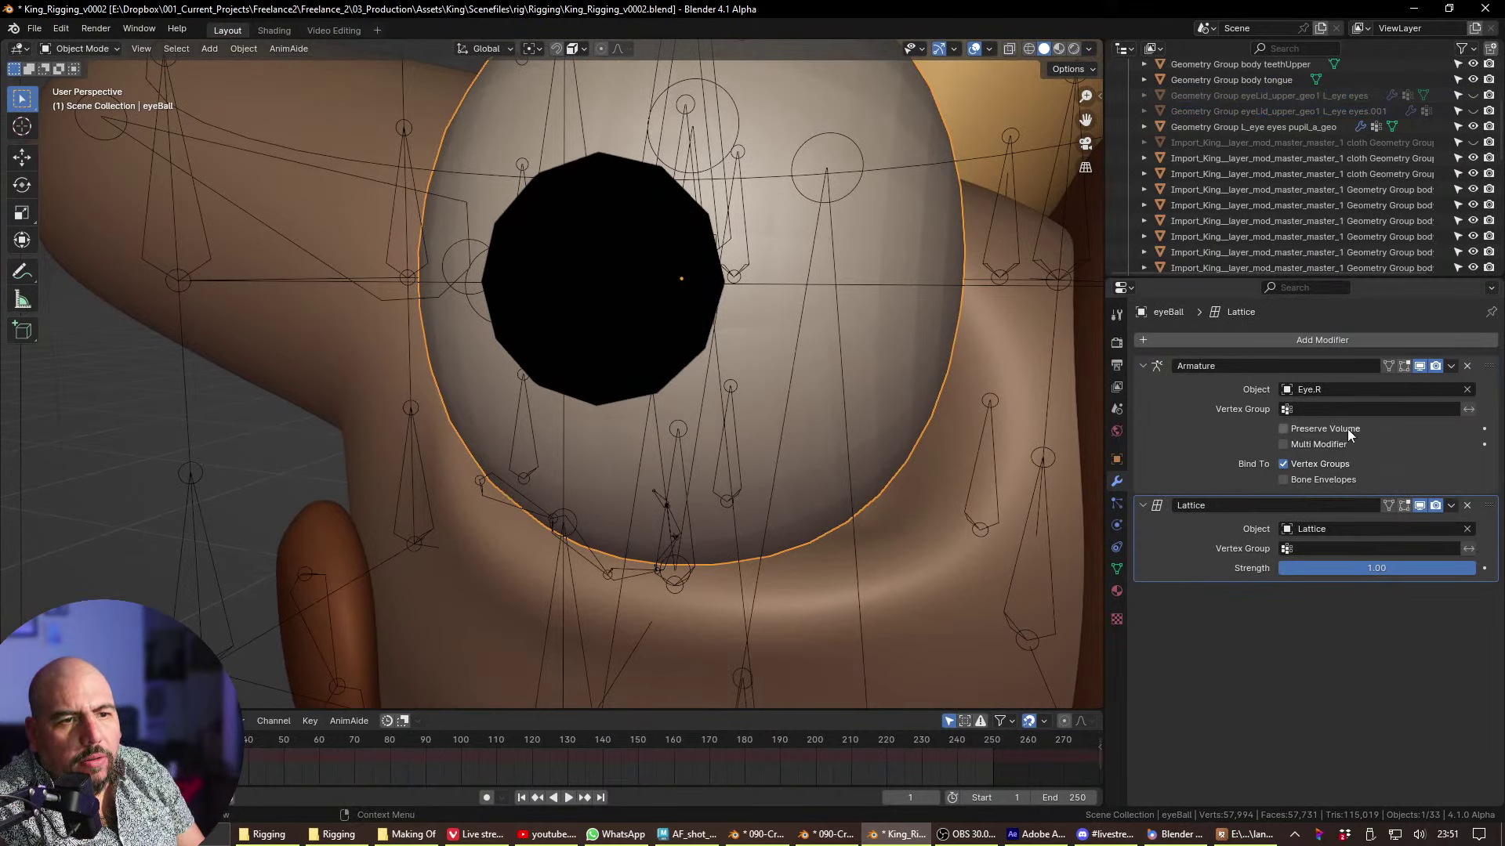
pyautogui.moveTo(1488, 519); pyautogui.dragTo(1489, 366)
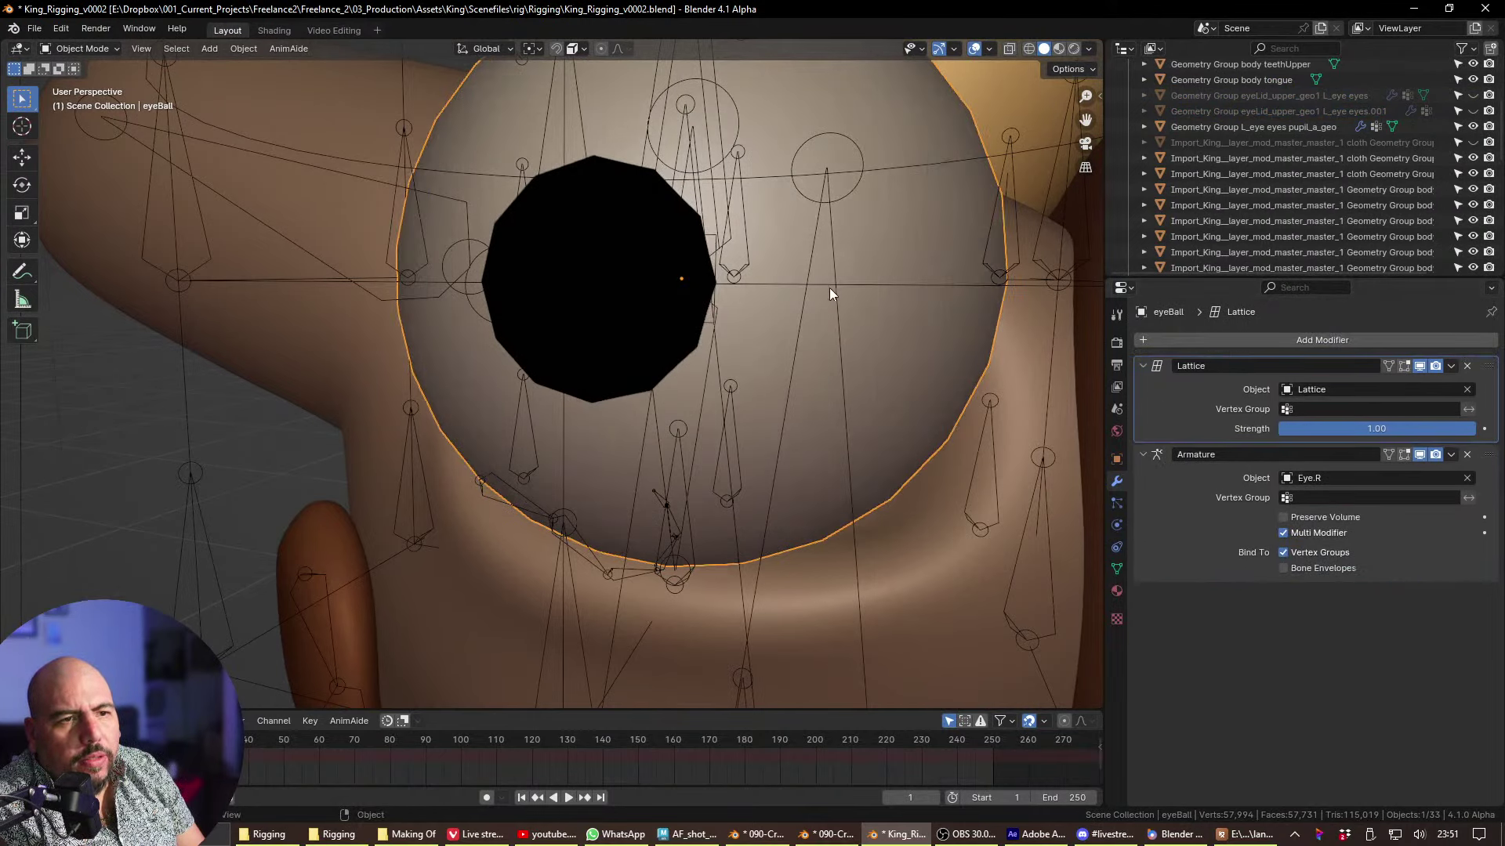
# - Select the pupil mesh and check its modifier stack
pyautogui.moveTo(829, 288); pyautogui.dragTo(747, 307, button='middle')
pyautogui.click(600, 382)
pyautogui.moveTo(600, 382); pyautogui.dragTo(694, 342, button='middle')
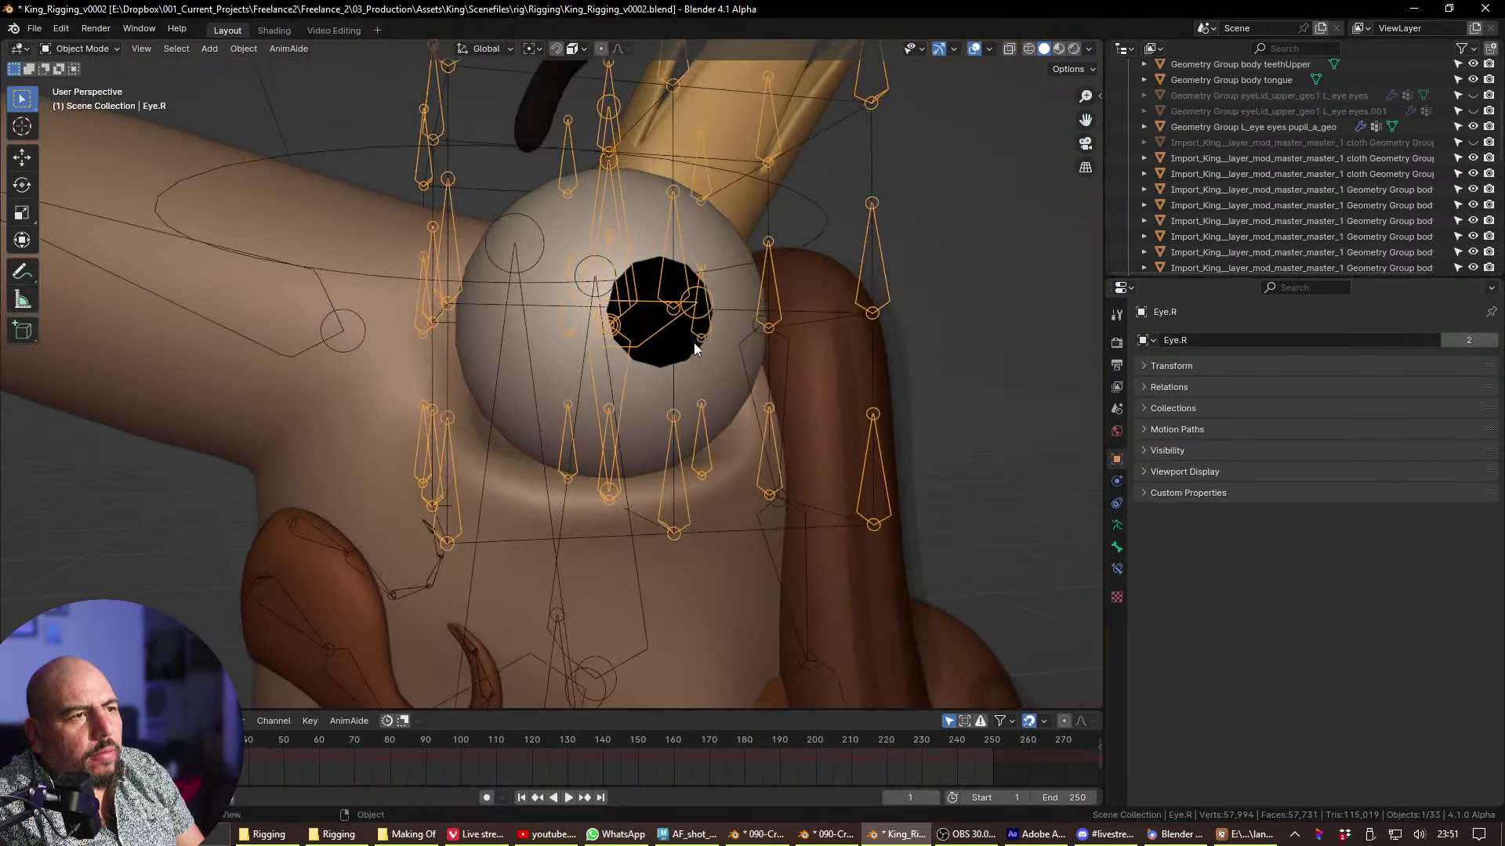
pyautogui.click(694, 342)
pyautogui.moveTo(744, 400); pyautogui.dragTo(786, 402, button='middle')
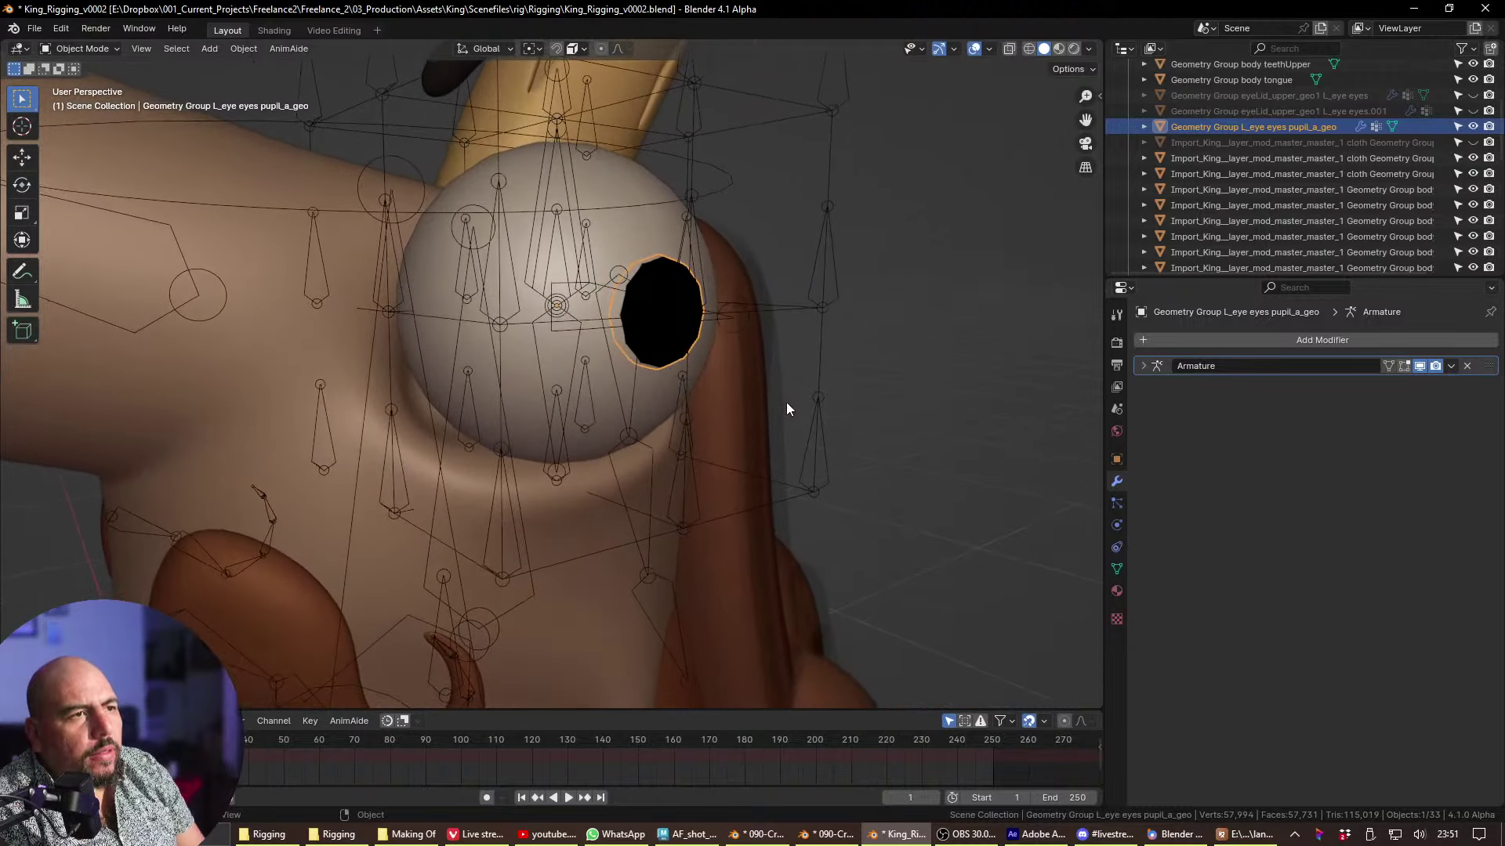
# - Unhide all hidden objects to bring back the eyelids, and hide the metarig
pyautogui.hotkey('alt', 'h')
pyautogui.scroll(-6, 686, 590)
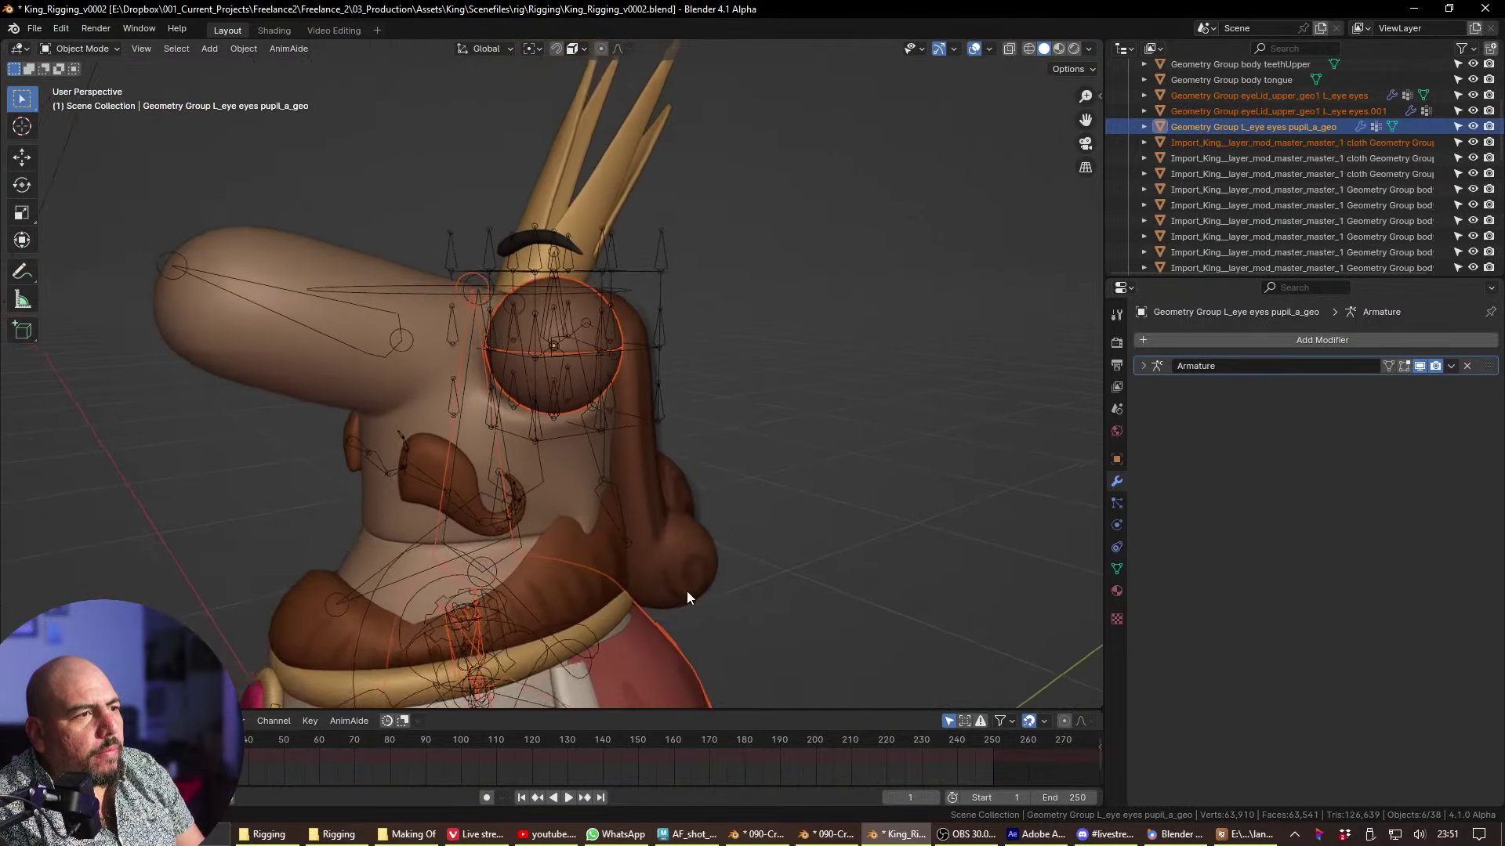
pyautogui.moveTo(686, 591); pyautogui.dragTo(583, 646, button='middle')
pyautogui.click(524, 459)
pyautogui.click(537, 618)
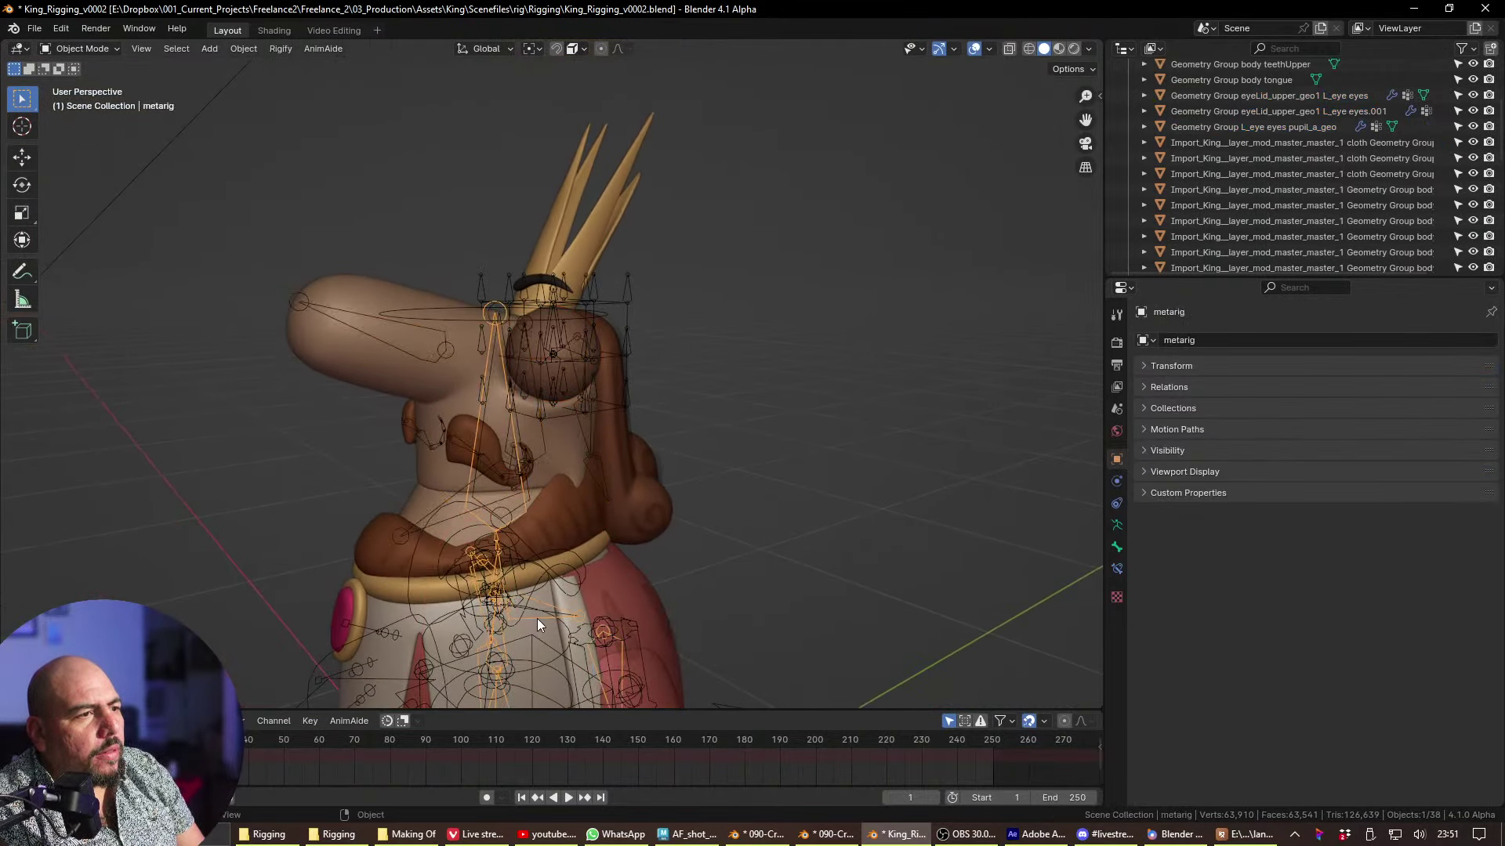
pyautogui.press('KP_Decimal')
# - Select the Eye.R armature around the eye and switch it to Pose Mode
pyautogui.moveTo(589, 361); pyautogui.dragTo(627, 392, button='middle')
pyautogui.click(640, 364)
pyautogui.click(652, 359)
pyautogui.hotkey('ctrl', 'Tab')
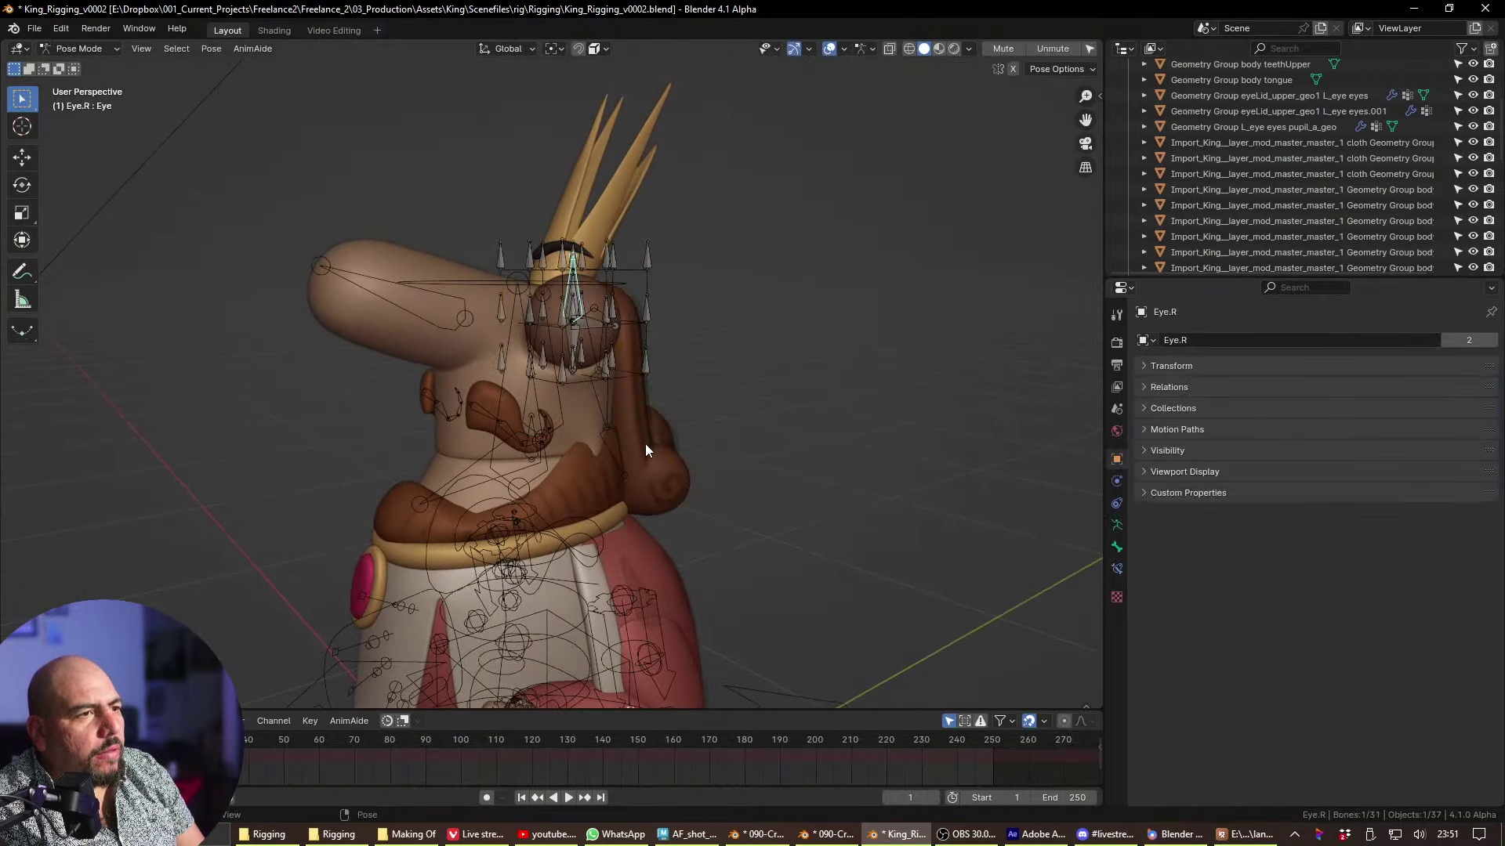
# - Test the eye rig by rotating the Eye bone around the Z axis
pyautogui.scroll(4, 646, 444)
pyautogui.moveTo(688, 275); pyautogui.dragTo(748, 298, button='middle')
pyautogui.click(613, 257)
pyautogui.press('r')
pyautogui.press('z')
pyautogui.keyDown('alt'); pyautogui.moveTo(737, 216); pyautogui.dragTo(755, 345, button='middle'); pyautogui.keyUp('alt')
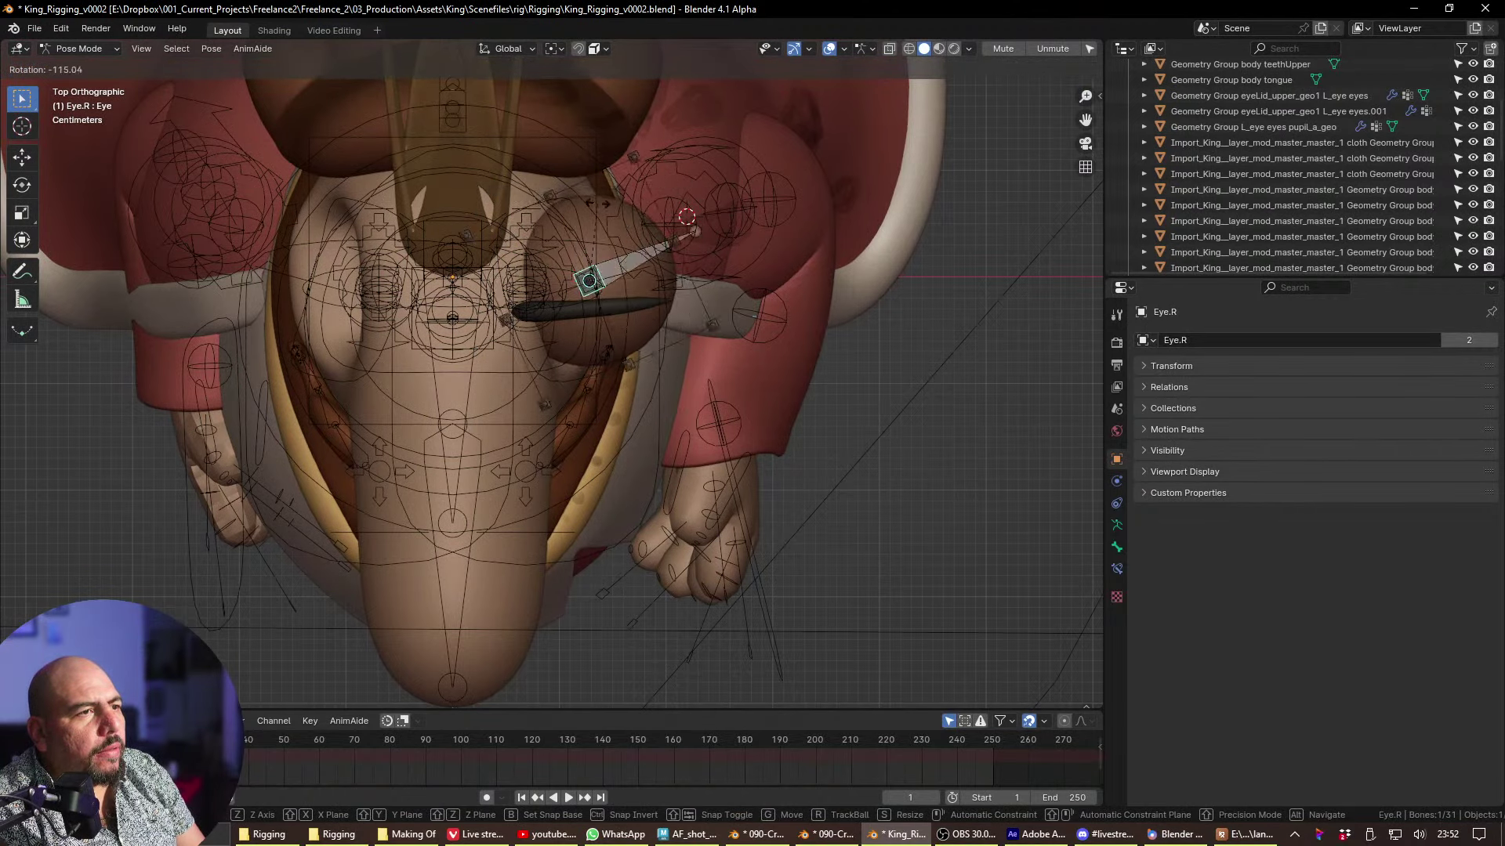
pyautogui.click(558, 183)
pyautogui.moveTo(558, 184); pyautogui.dragTo(453, 223, button='middle')
# - Try rotating the Lid.top bone to swing the upper eyelid
pyautogui.press('KP_3')
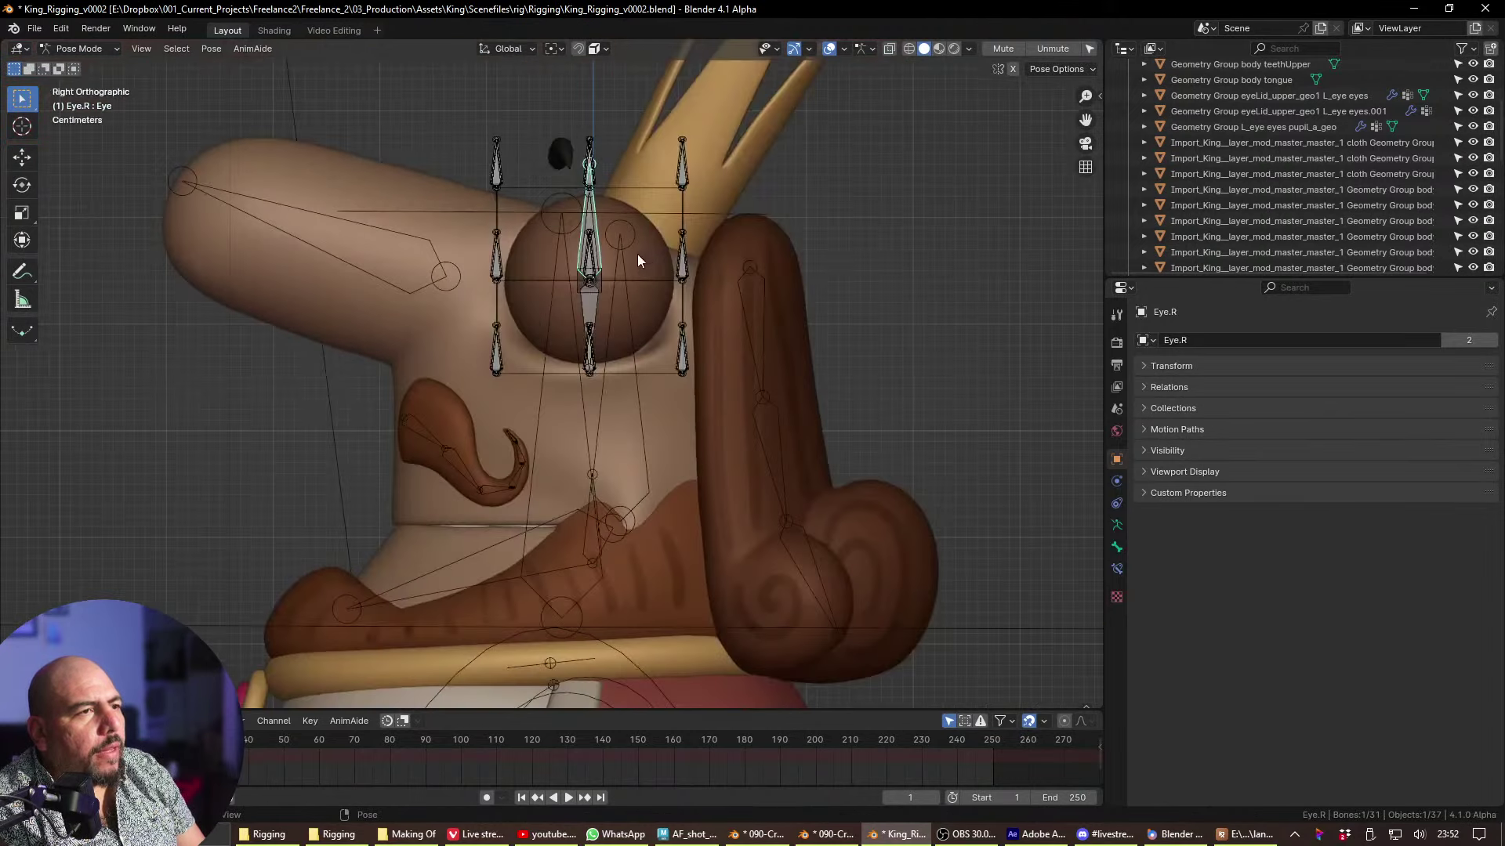
pyautogui.moveTo(632, 259); pyautogui.dragTo(790, 284, button='middle')
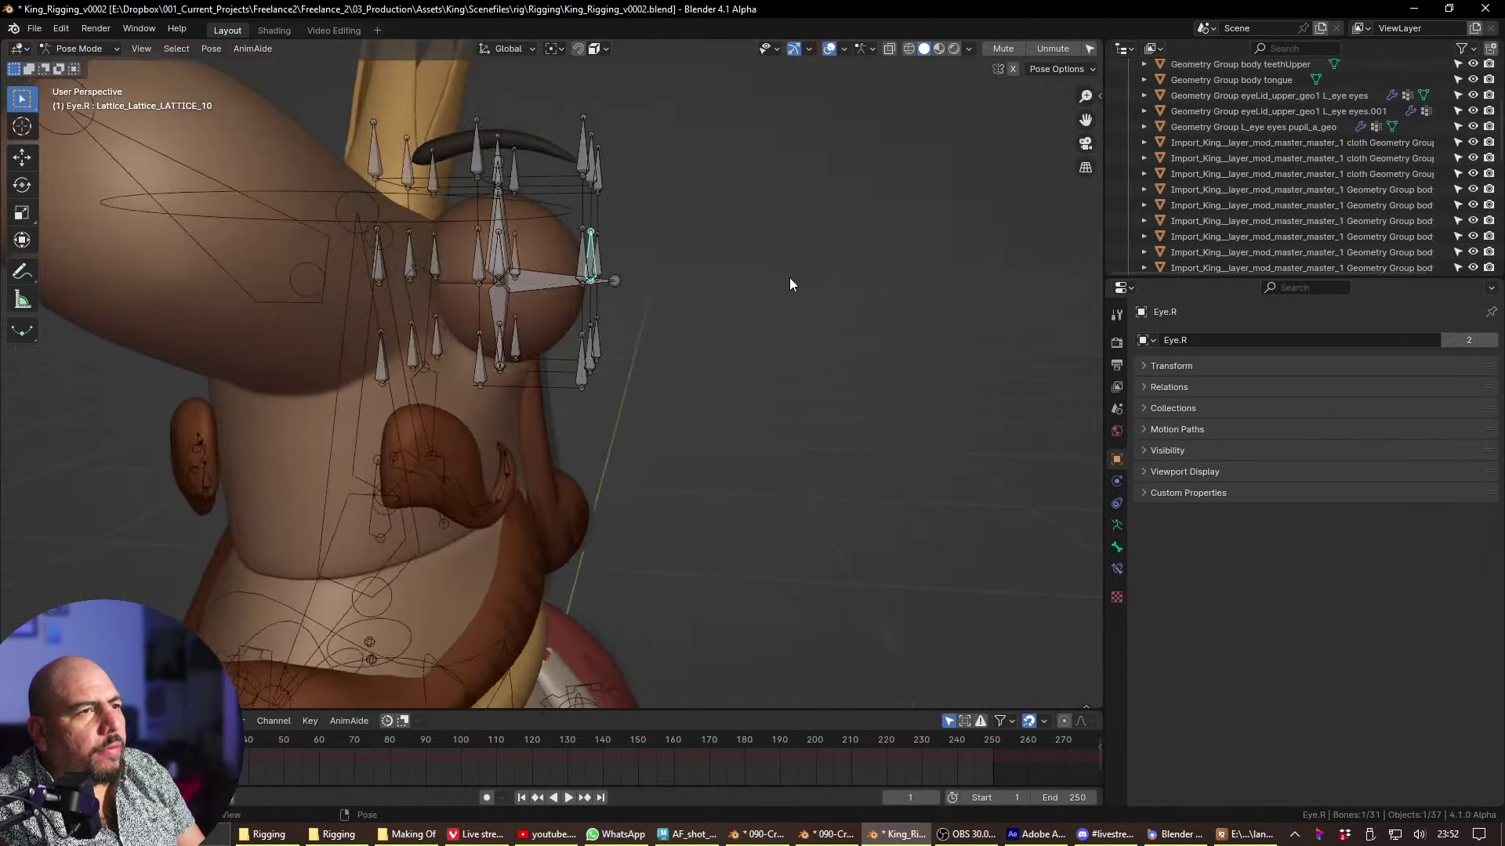
pyautogui.click(507, 231)
pyautogui.press('r')
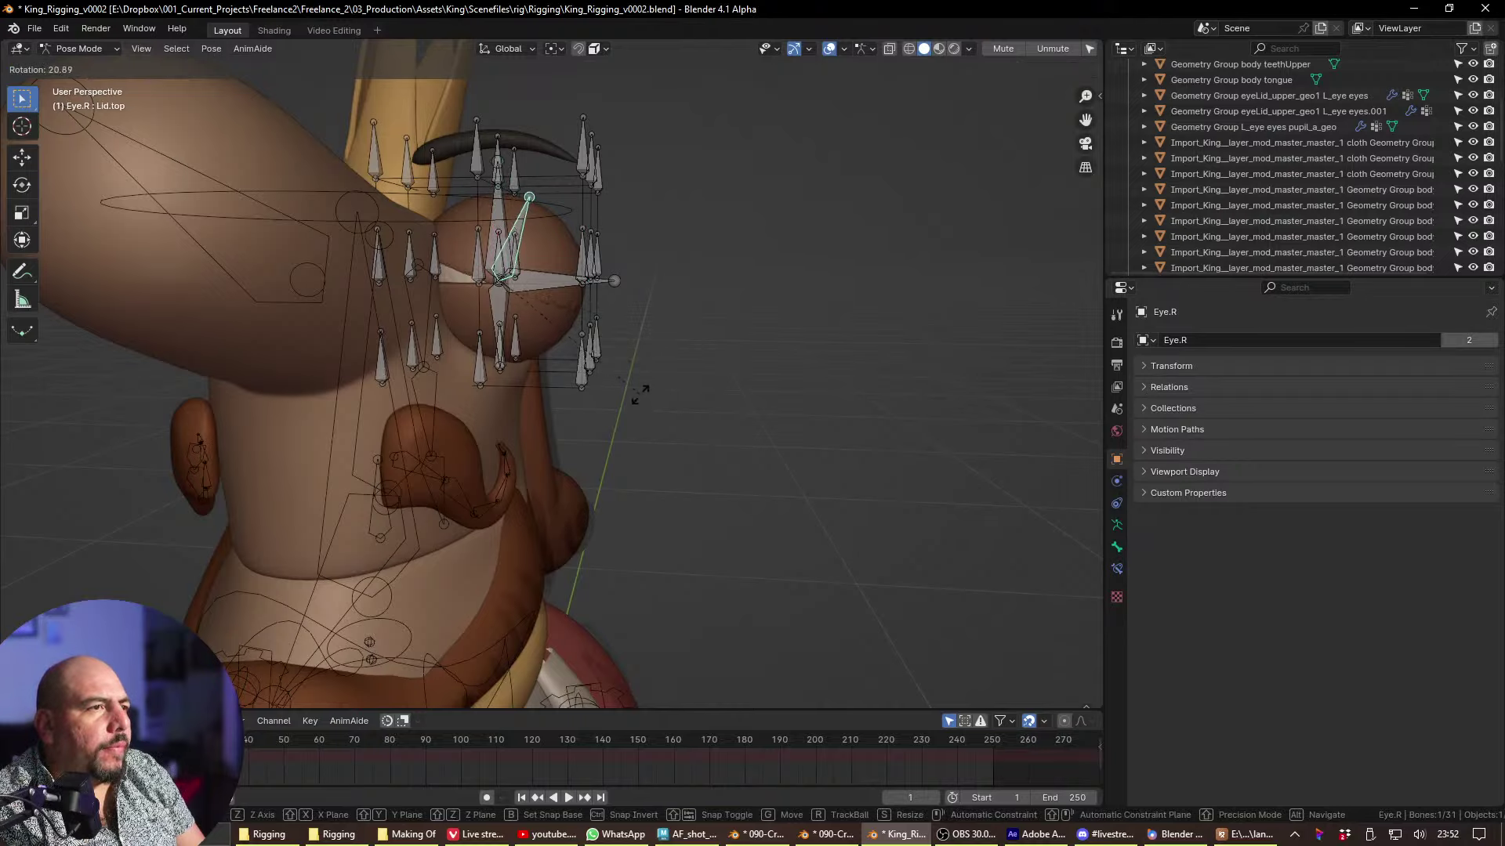
pyautogui.click(561, 197)
pyautogui.moveTo(560, 198); pyautogui.dragTo(647, 337, button='middle')
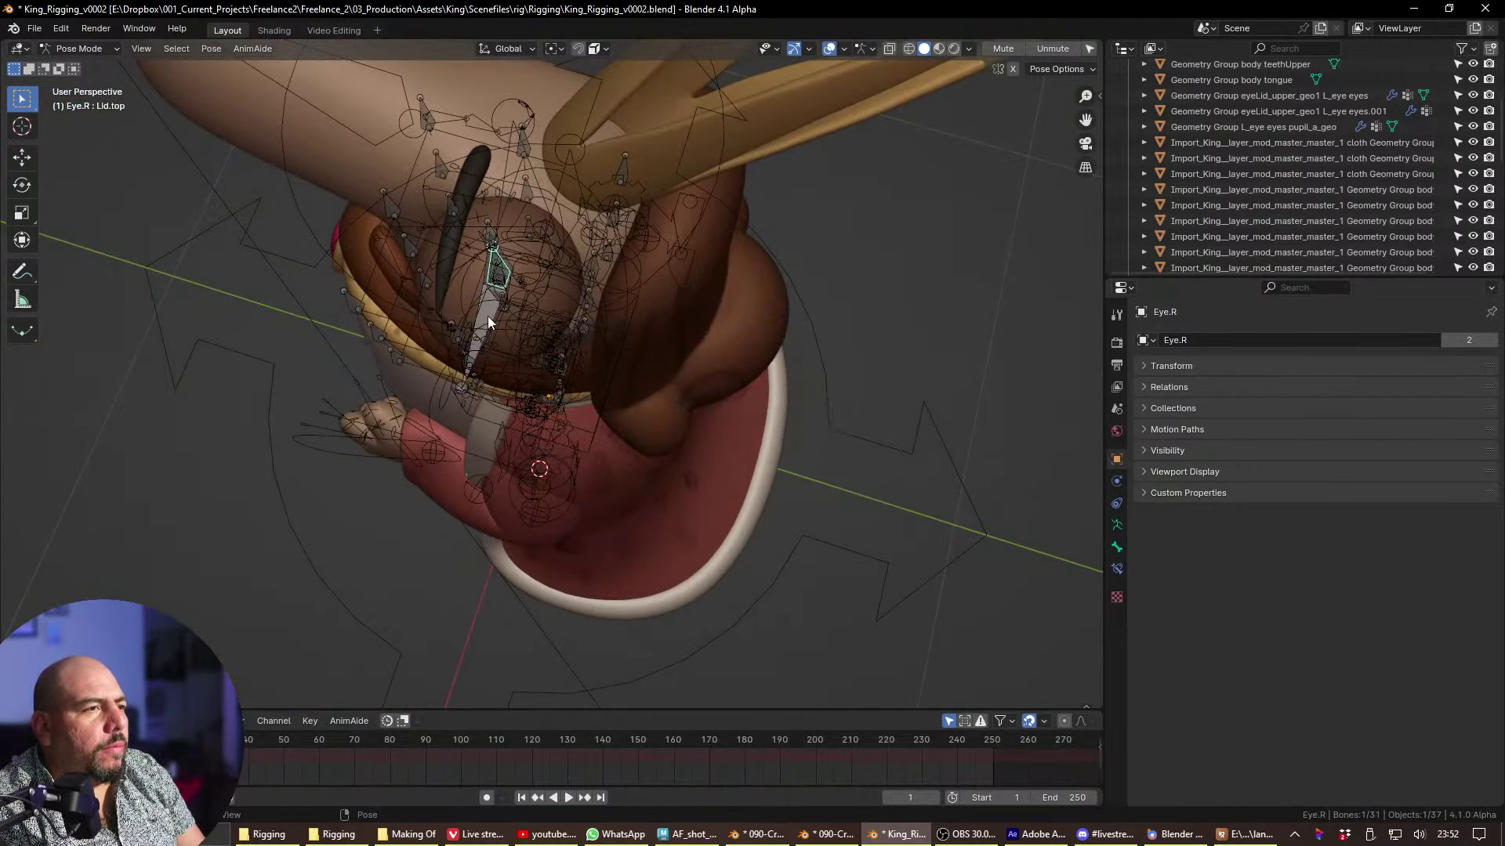
pyautogui.press('ctrl+KP_3')
pyautogui.press('r')
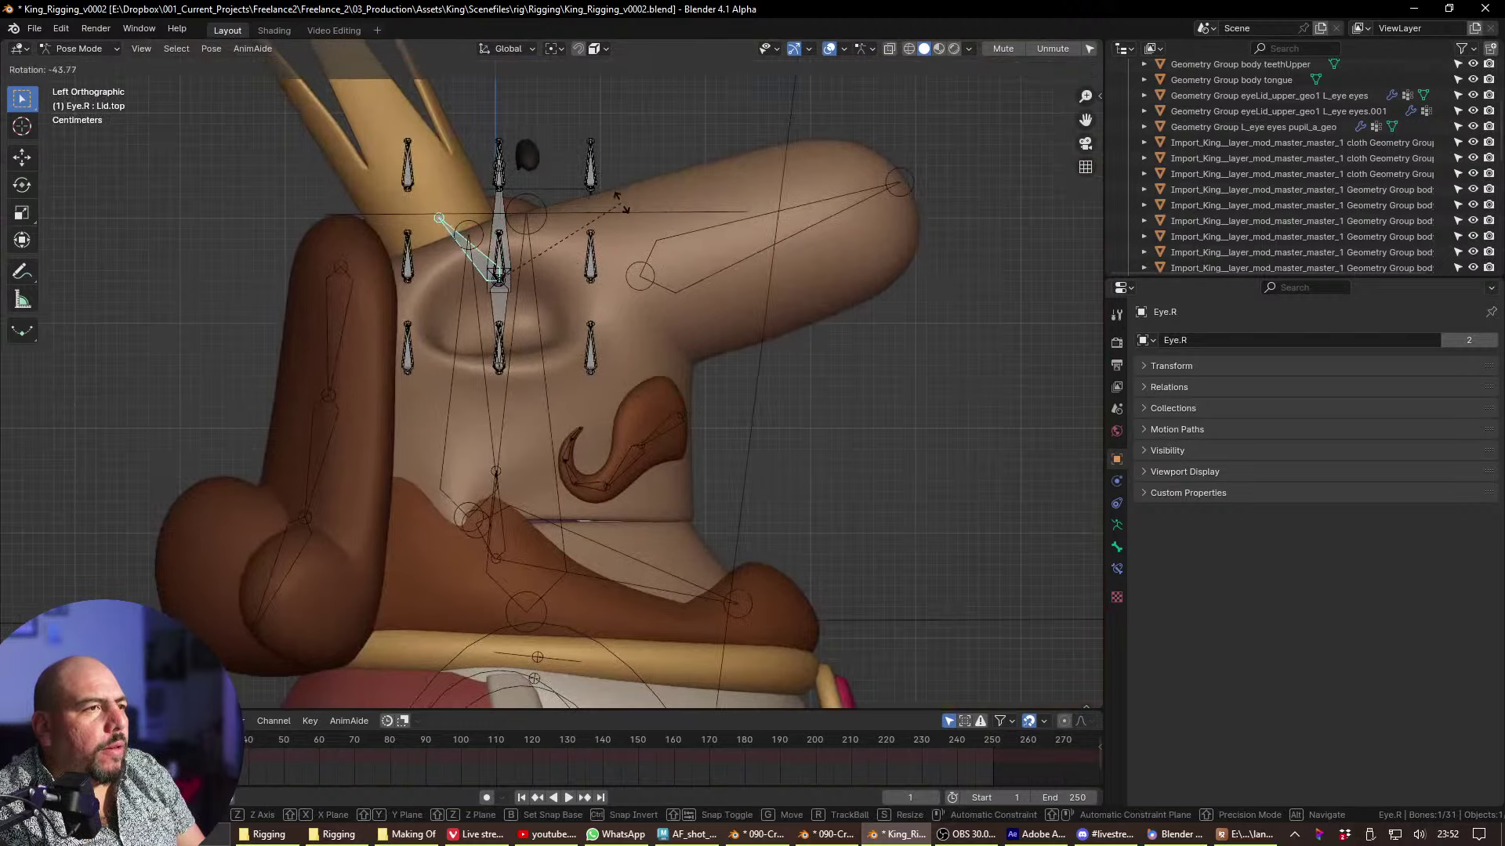
pyautogui.rightClick(621, 202)
# - Trackball-rotate the Lid.top bone by about -53° in the right orthographic view to open the upper eyelid
pyautogui.press('`')
pyautogui.click(764, 259)
pyautogui.press('r')
pyautogui.press('r')
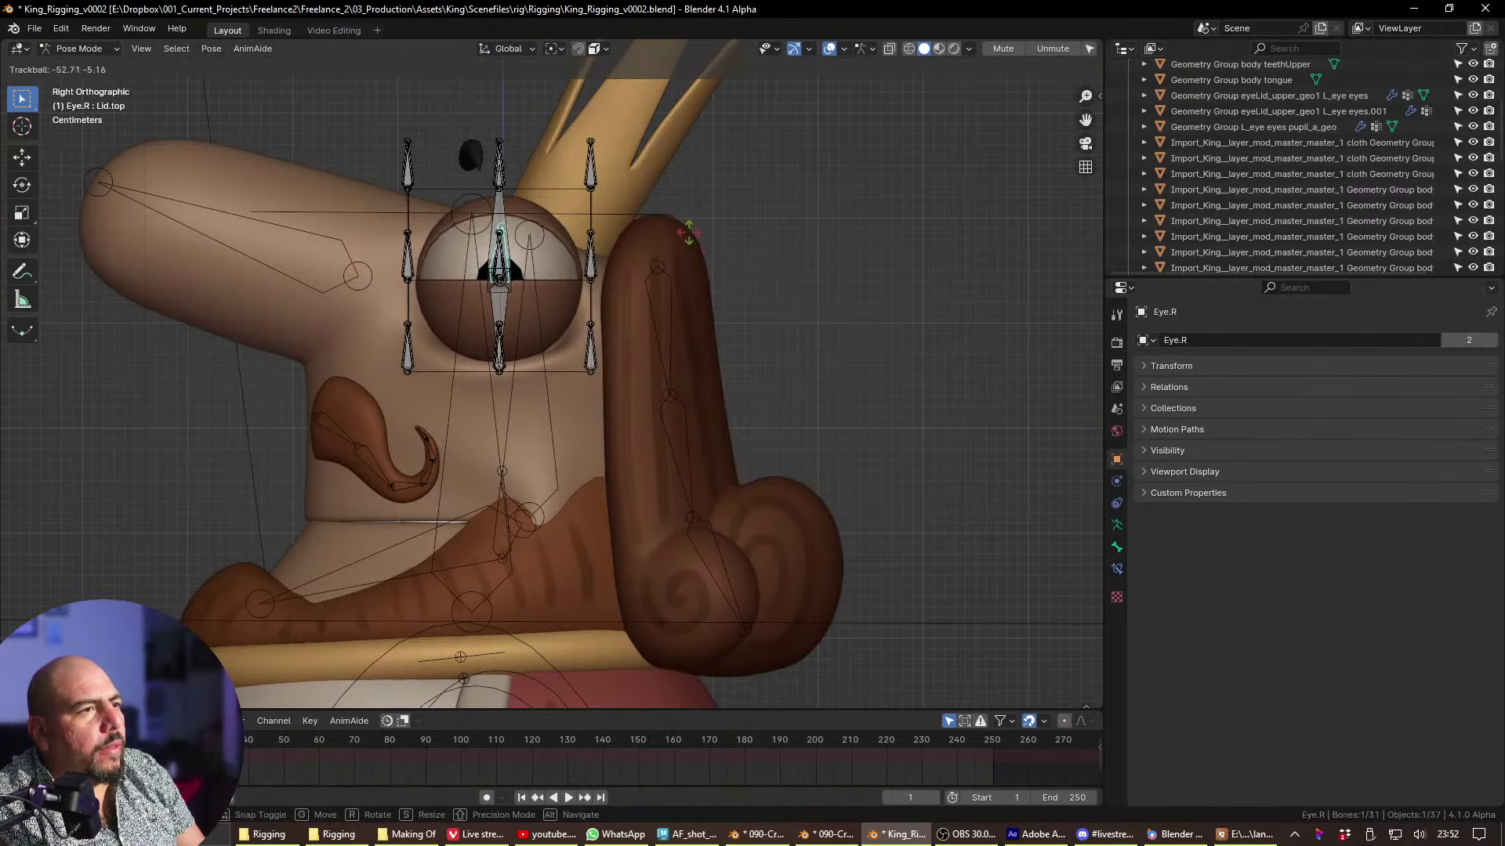
pyautogui.click(688, 232)
# - Trackball-rotate the Lid.bottom bone to open the lower eyelid
pyautogui.click(504, 313)
pyautogui.press('r')
pyautogui.press('r')
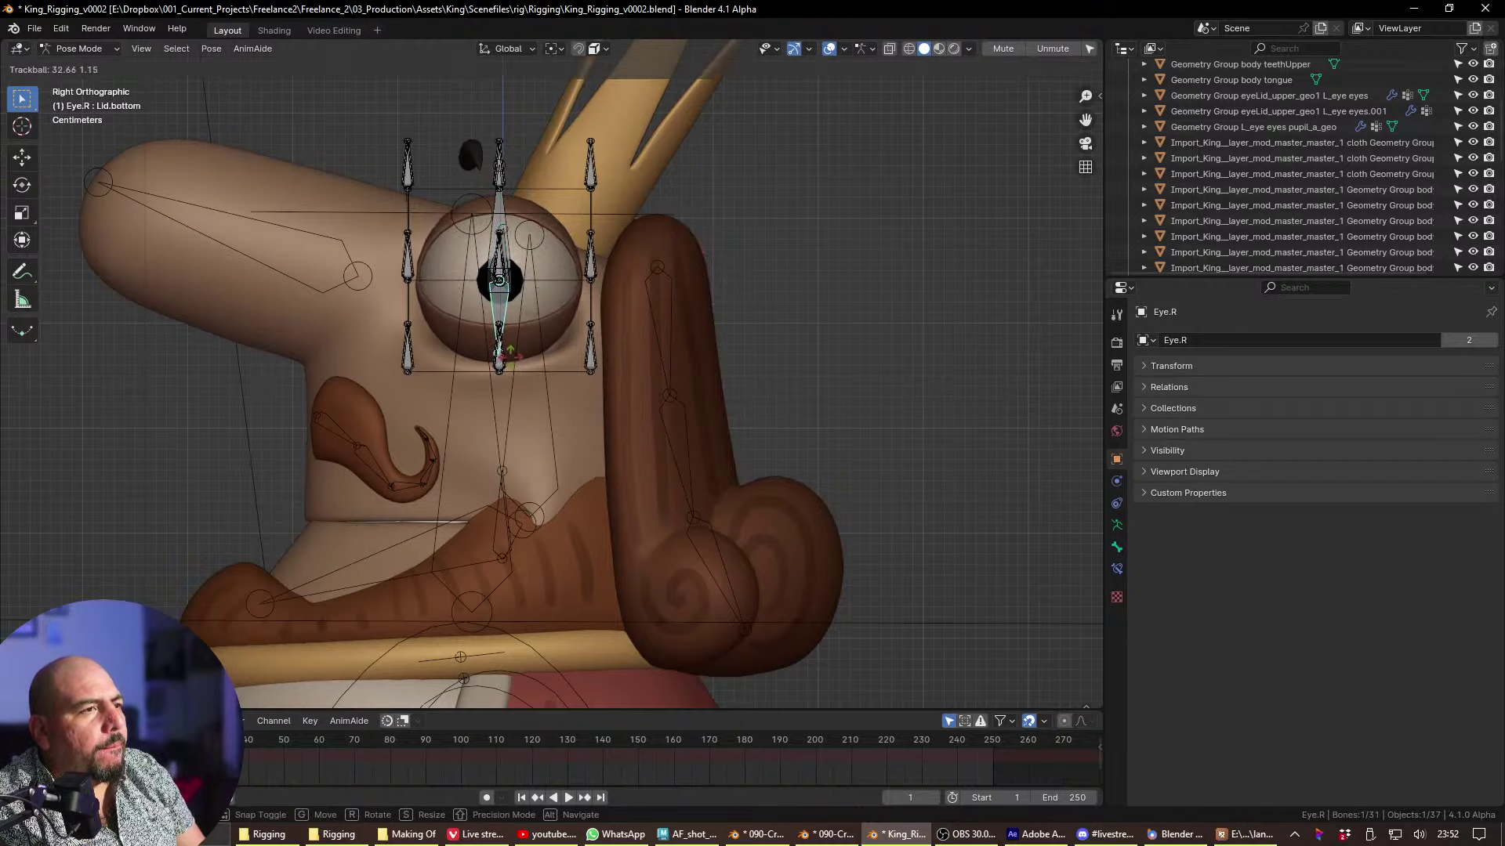
pyautogui.click(539, 342)
# - Trackball-rotate the Pupil bone around the eyeball, leaving the pupil aimed slightly upward
pyautogui.click(505, 280)
pyautogui.moveTo(505, 280); pyautogui.dragTo(576, 314, button='middle')
pyautogui.press('r')
pyautogui.press('r')
pyautogui.click(574, 312)
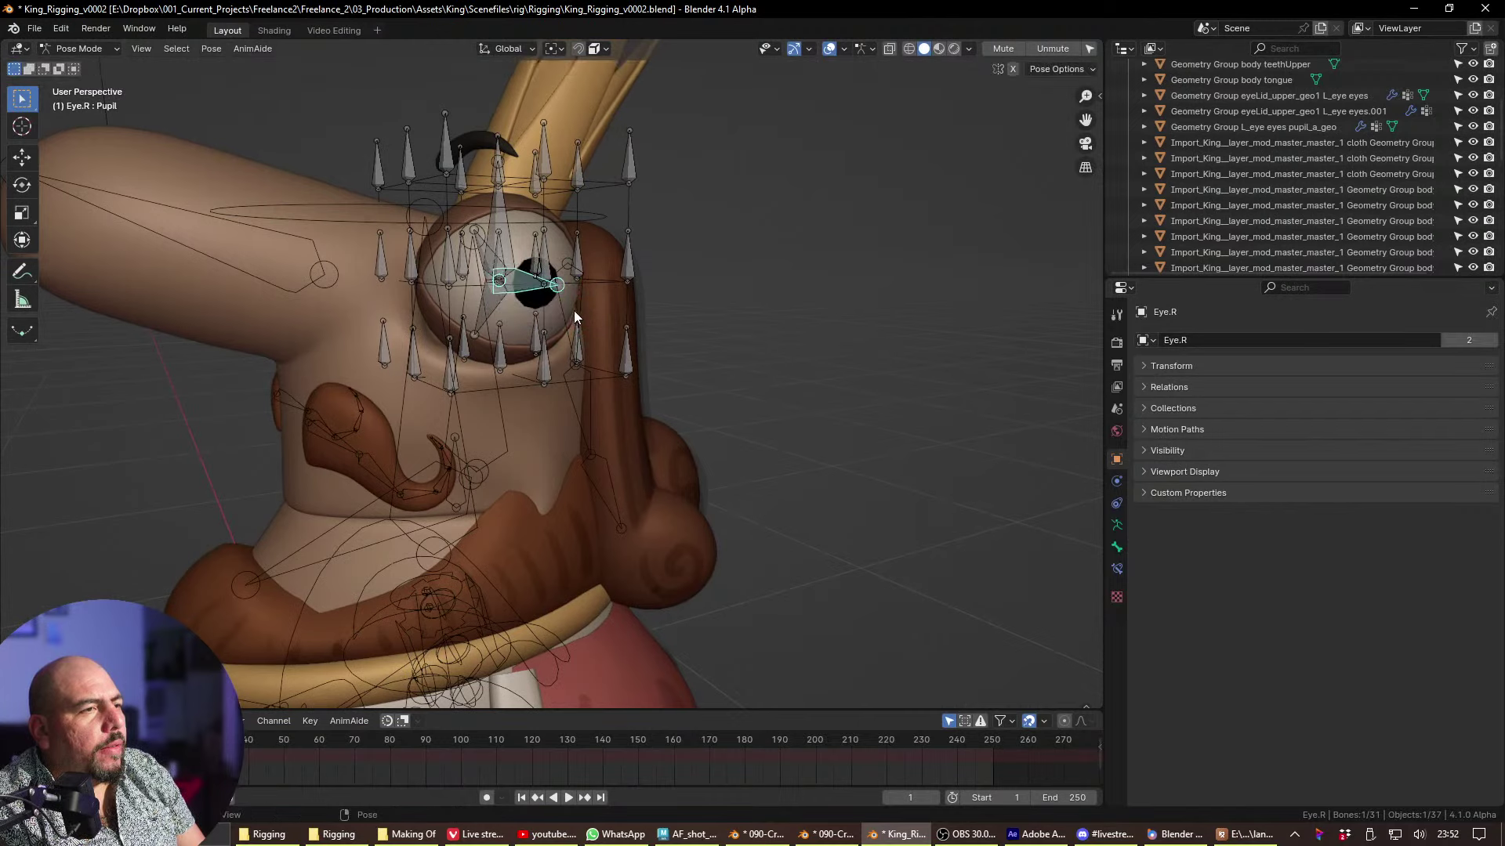
pyautogui.press('KP_1')
pyautogui.press('KP_3')
pyautogui.press('r')
pyautogui.press('r')
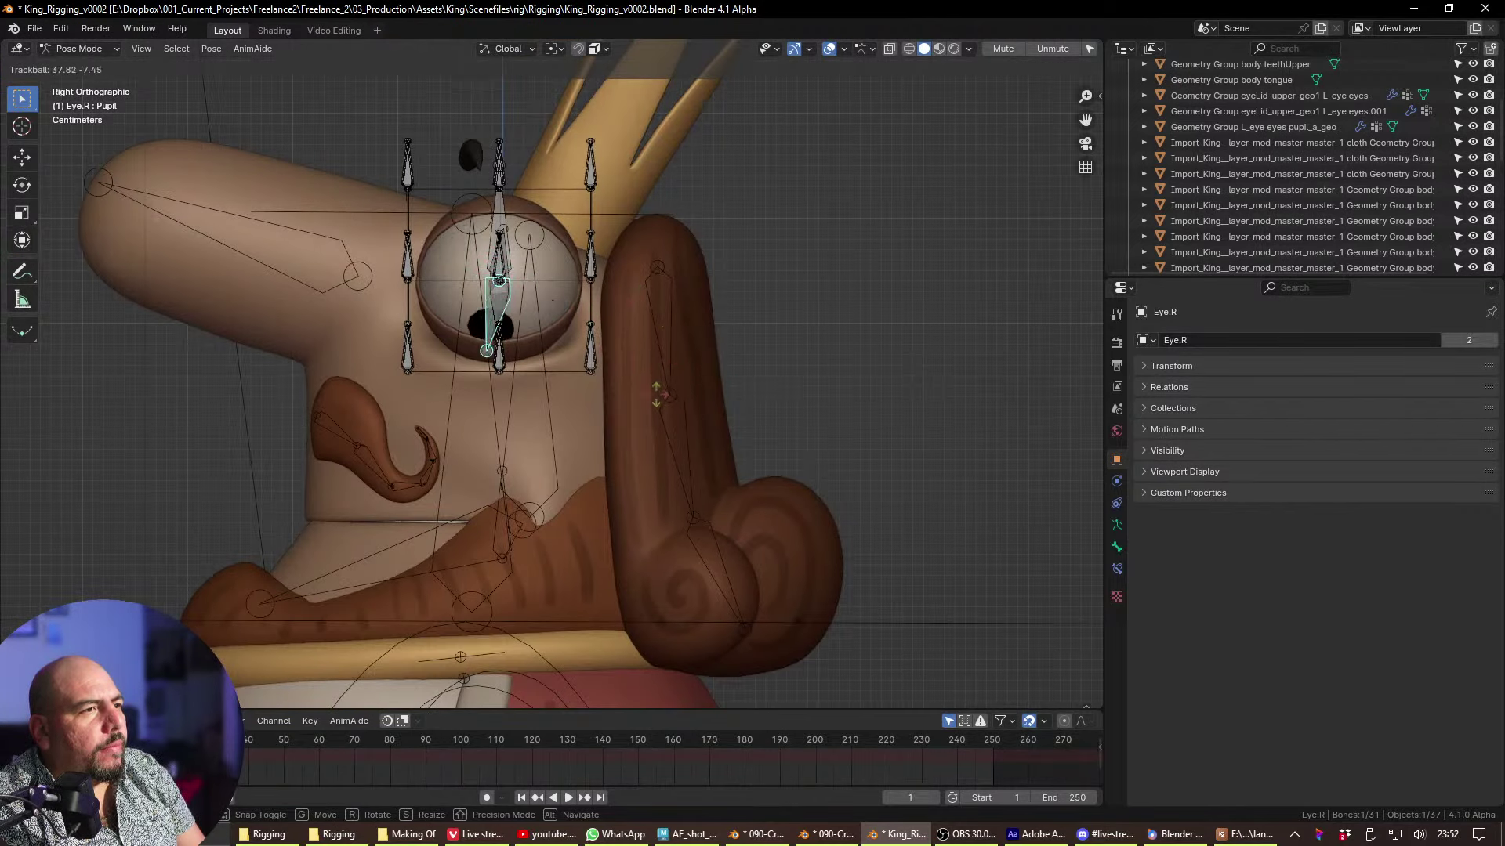
pyautogui.click(670, 327)
# - Move the three middle-row lattice bones on the hair side of the eye outward, away from the eyeball
pyautogui.click(593, 292)
pyautogui.press('g')
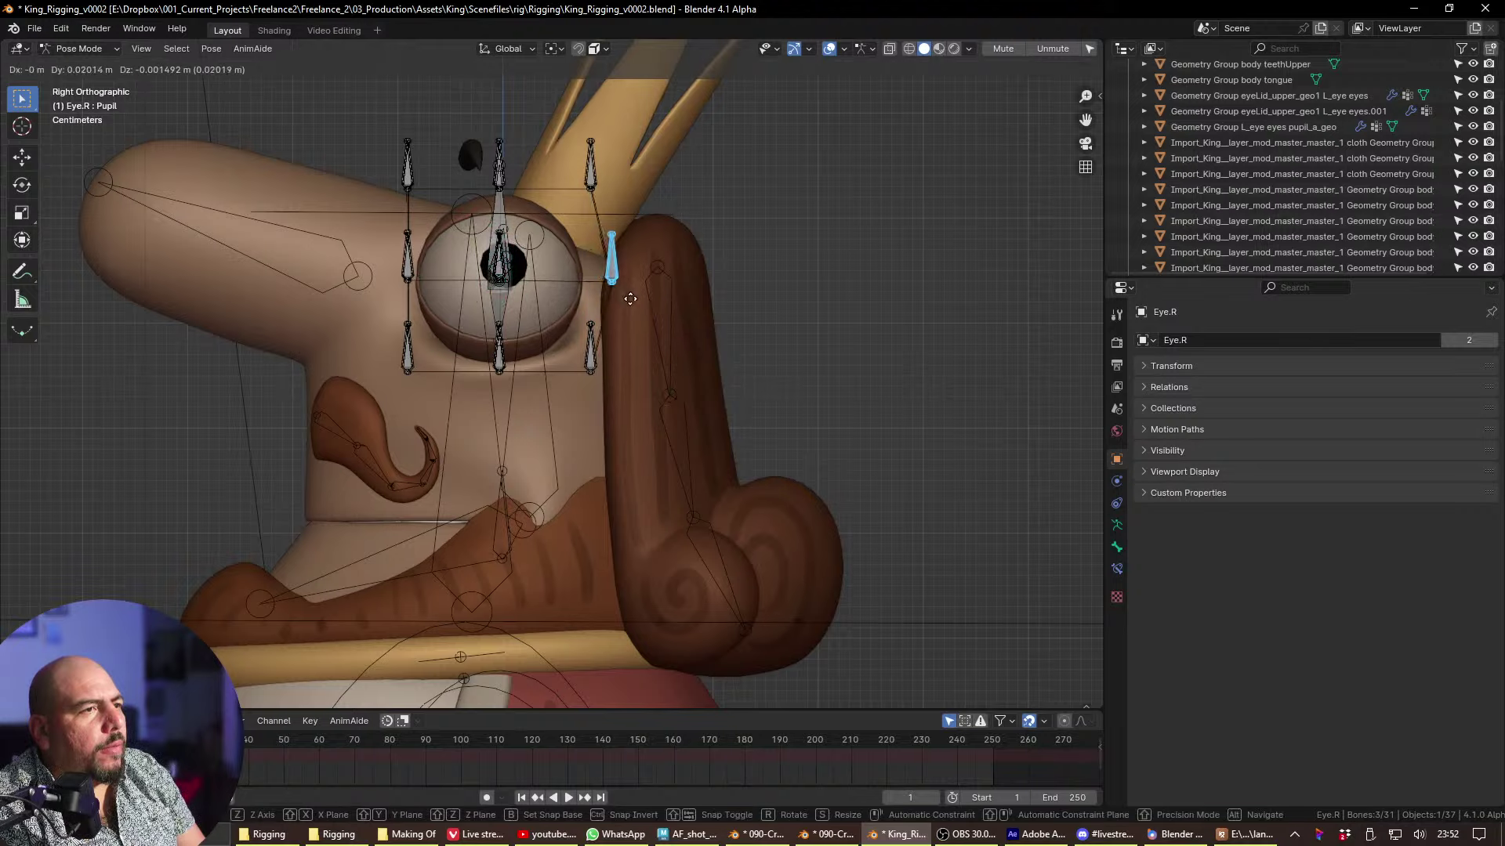
pyautogui.click(651, 290)
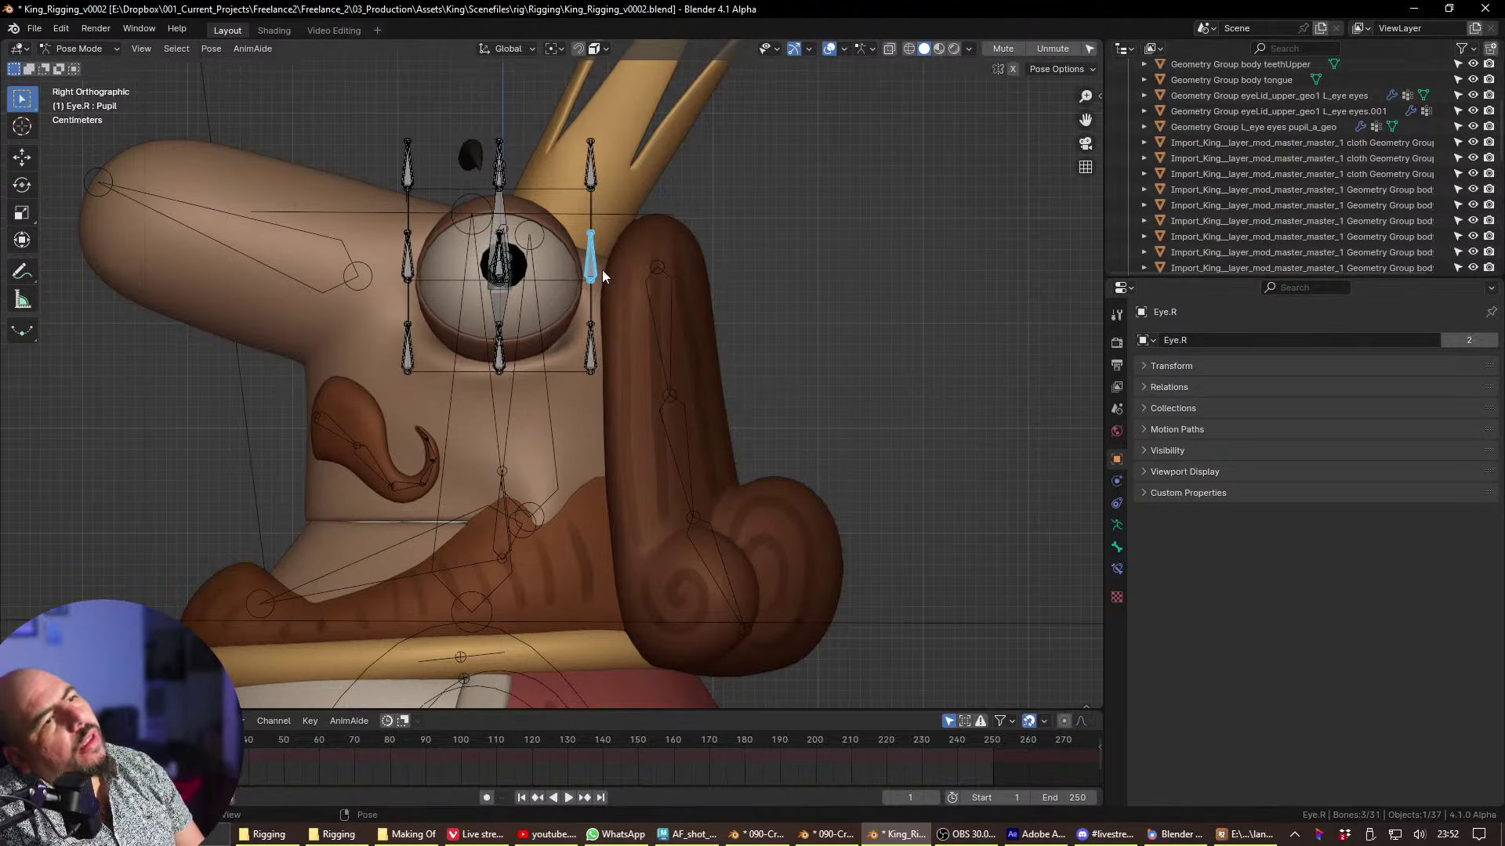
pyautogui.press('g')
pyautogui.click(783, 267)
# - Move the three top-row lattice bones on the hair side of the eye outward and upward
pyautogui.click(591, 167)
pyautogui.press('g')
pyautogui.click(583, 143)
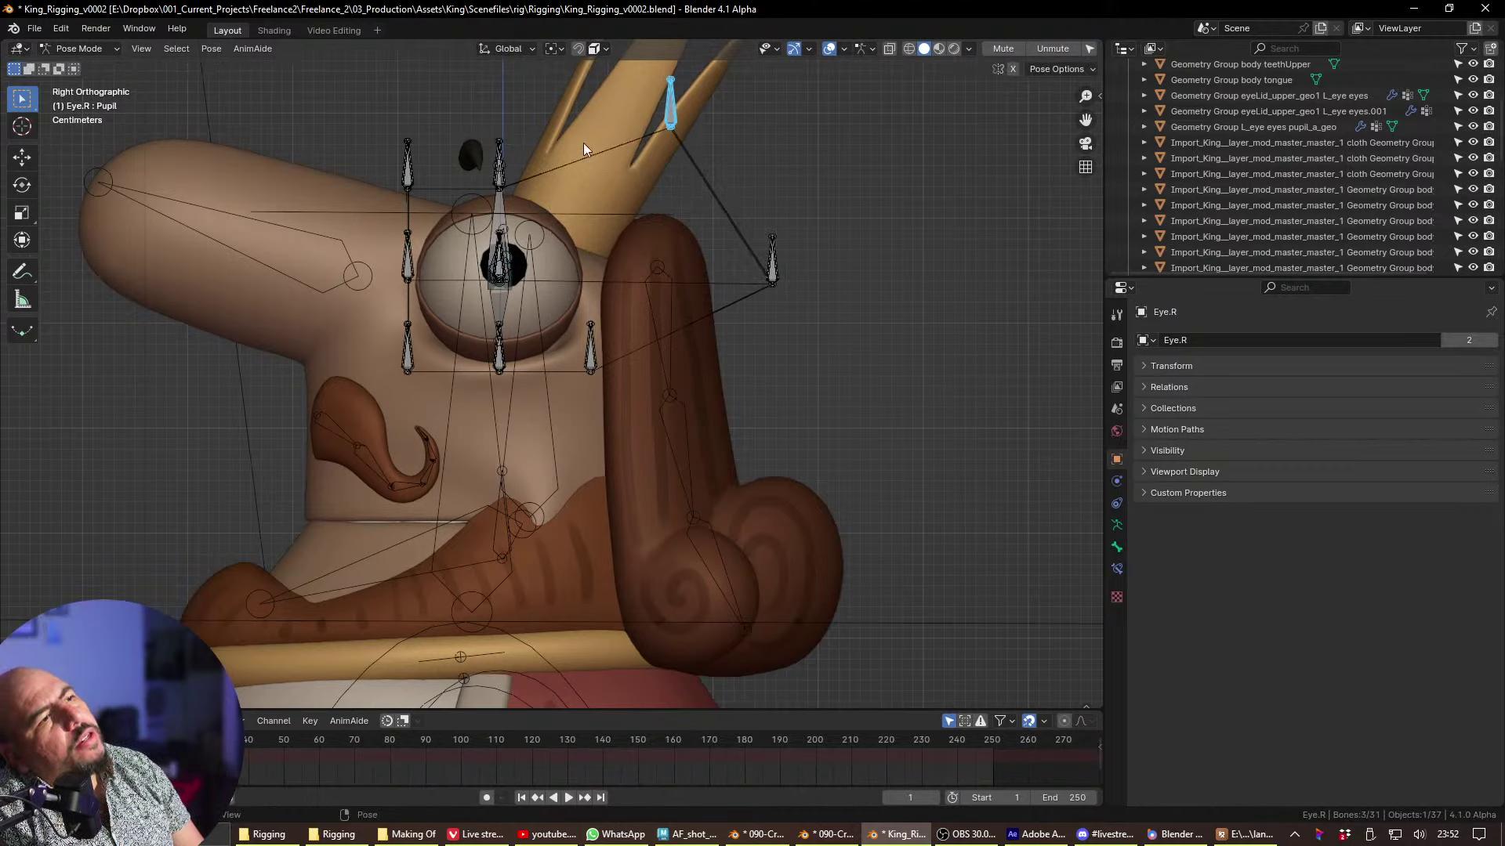
# - Move the three top-row centre lattice bones above the eyeball upward
pyautogui.click(499, 161)
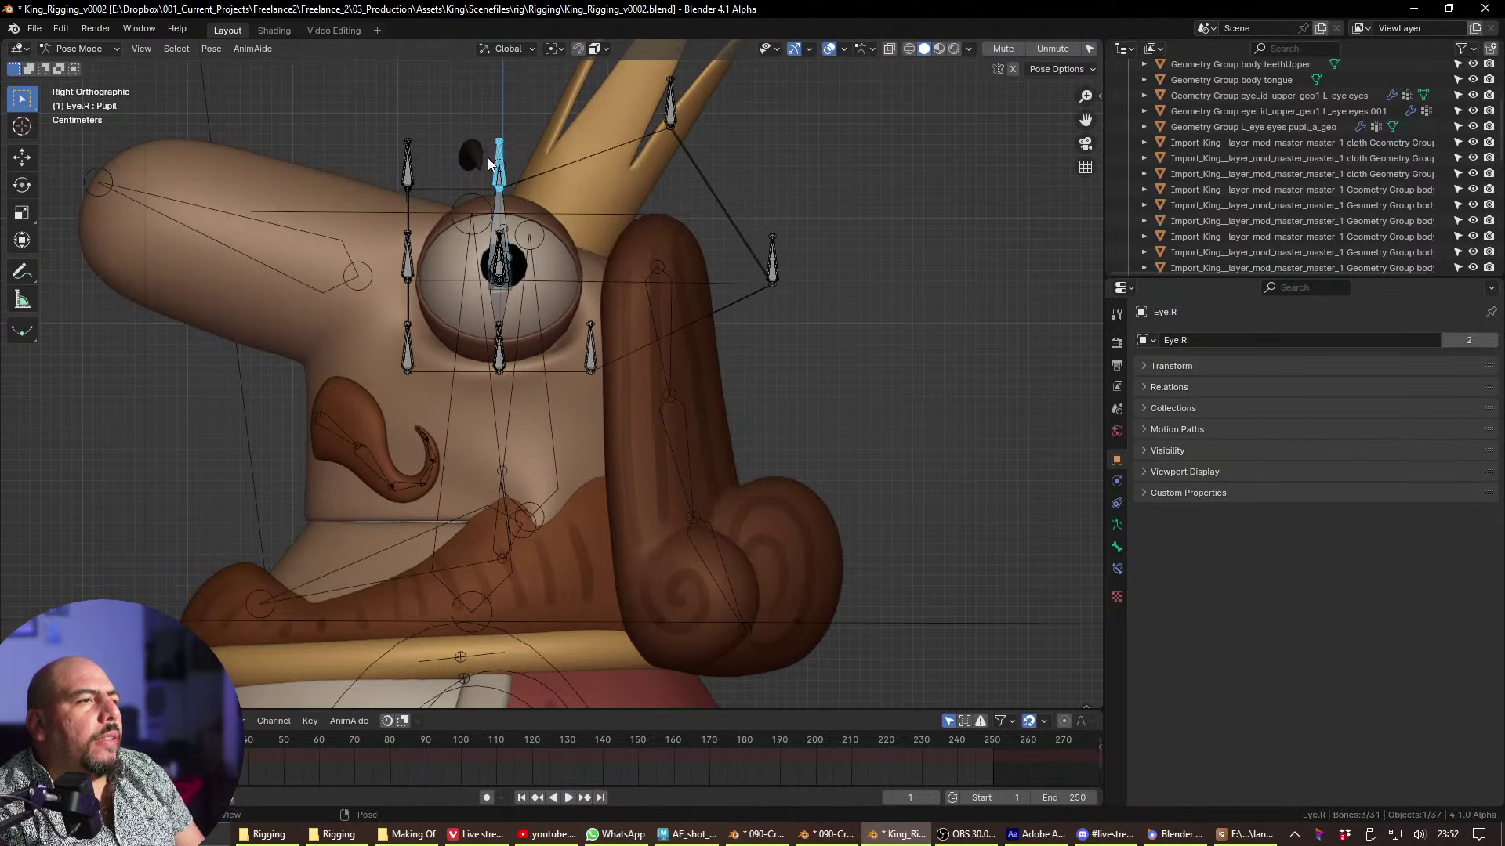
pyautogui.press('g')
pyautogui.click(489, 119)
# - Toggle Multi Modifier off and on in the upper eyelid's Armature modifier to compare the deformation, leaving it enabled
pyautogui.hotkey('ctrl', 'Tab')
pyautogui.click(569, 243)
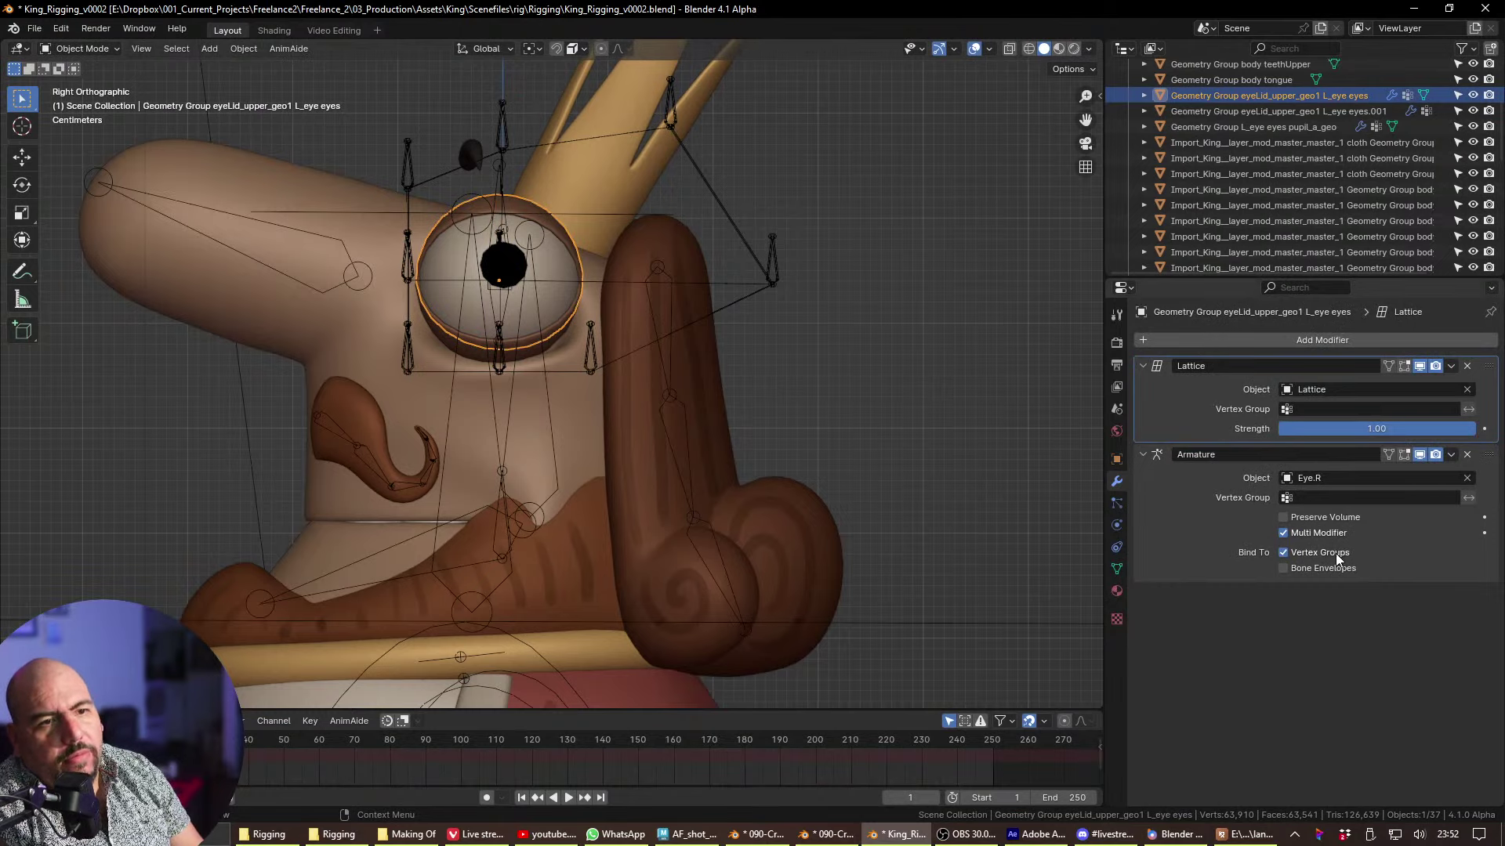
pyautogui.click(1283, 533)
pyautogui.click(1283, 533)
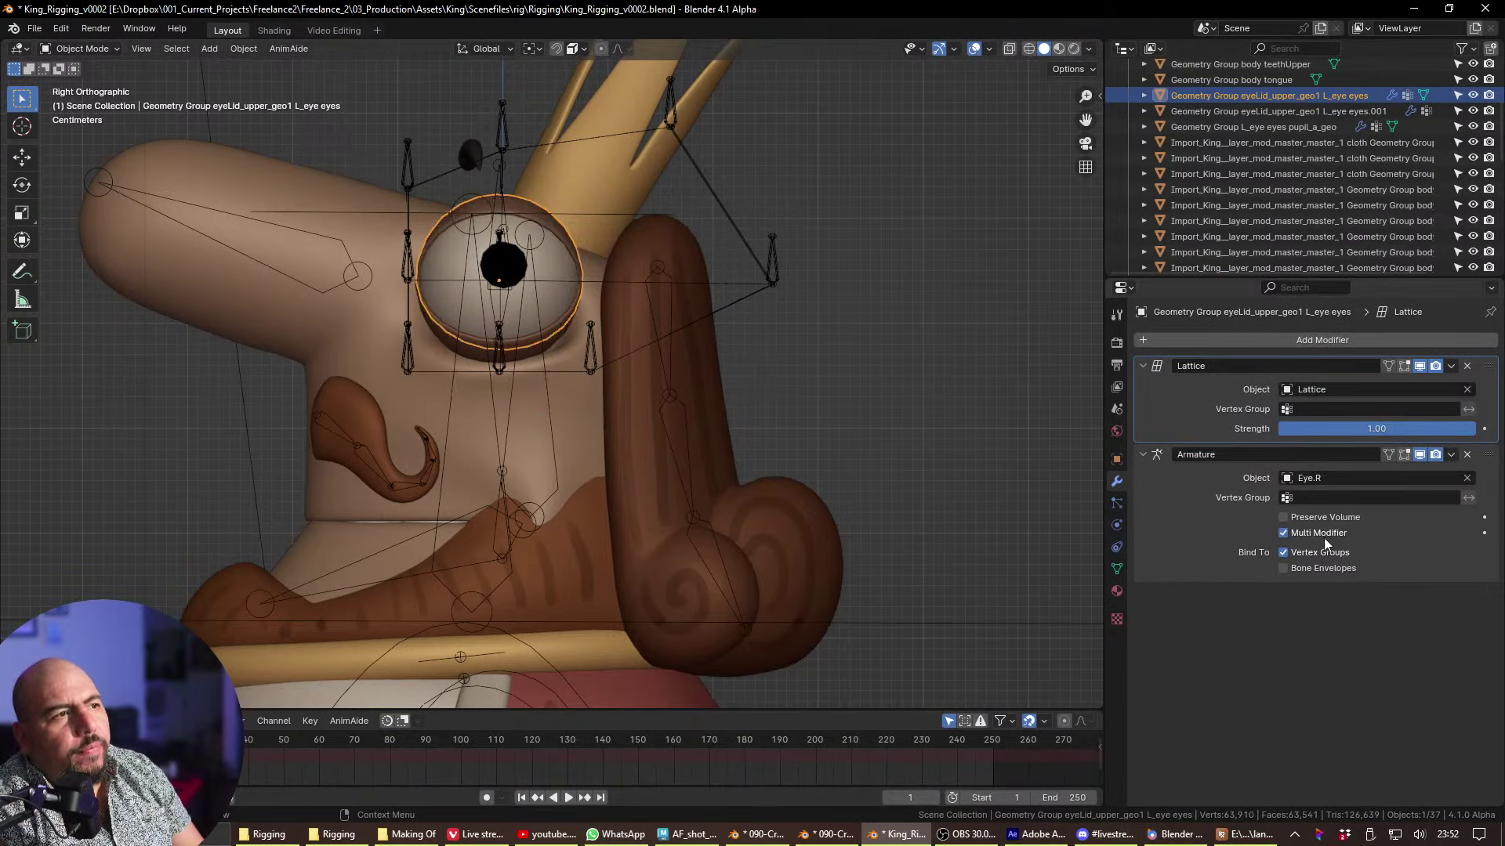
pyautogui.click(1284, 533)
pyautogui.moveTo(695, 390); pyautogui.dragTo(1178, 566, button='middle')
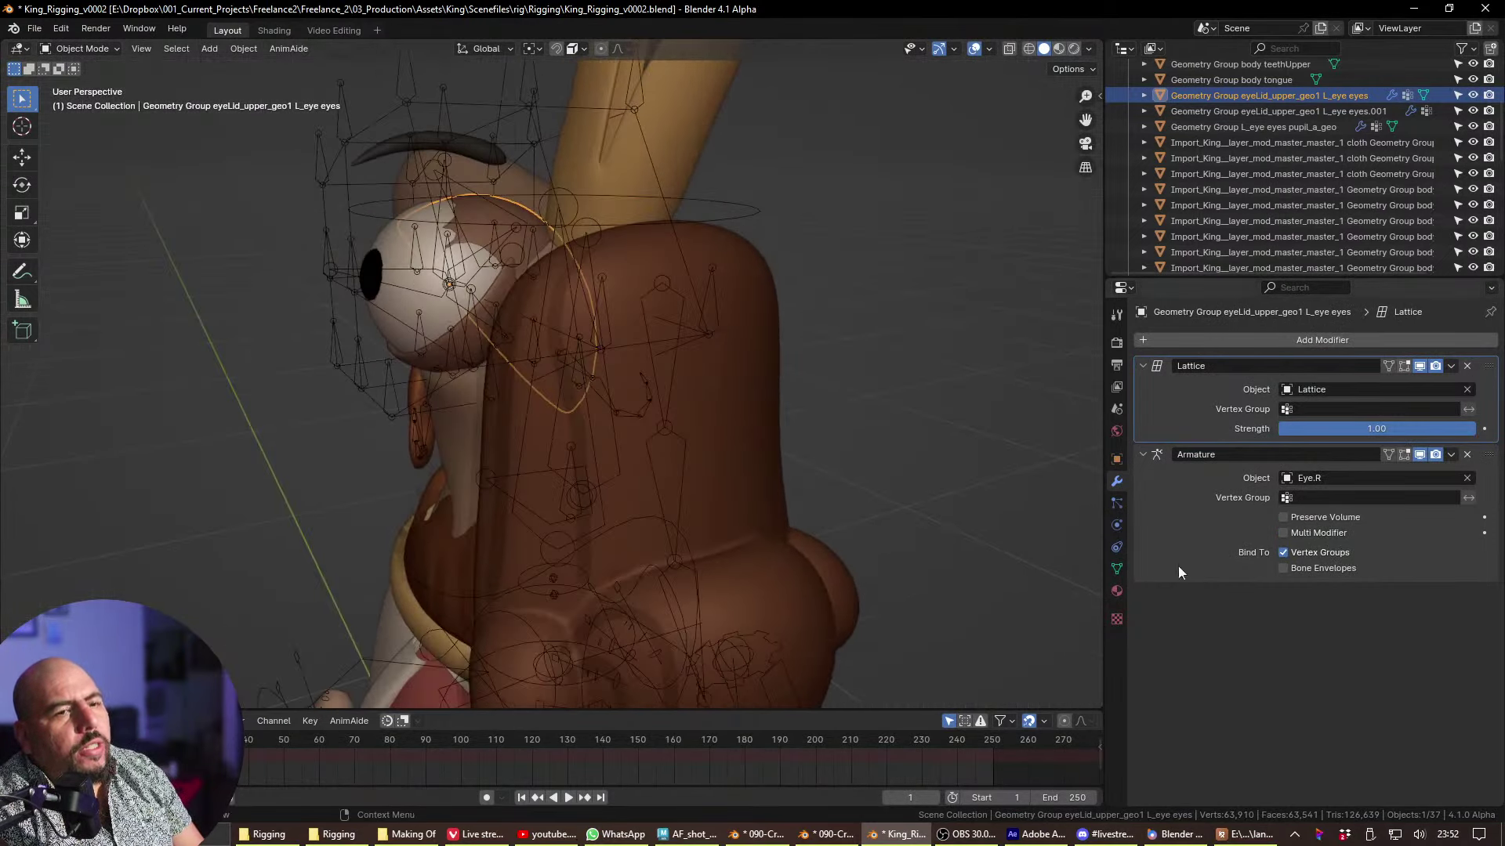
pyautogui.click(1323, 533)
pyautogui.click(1324, 533)
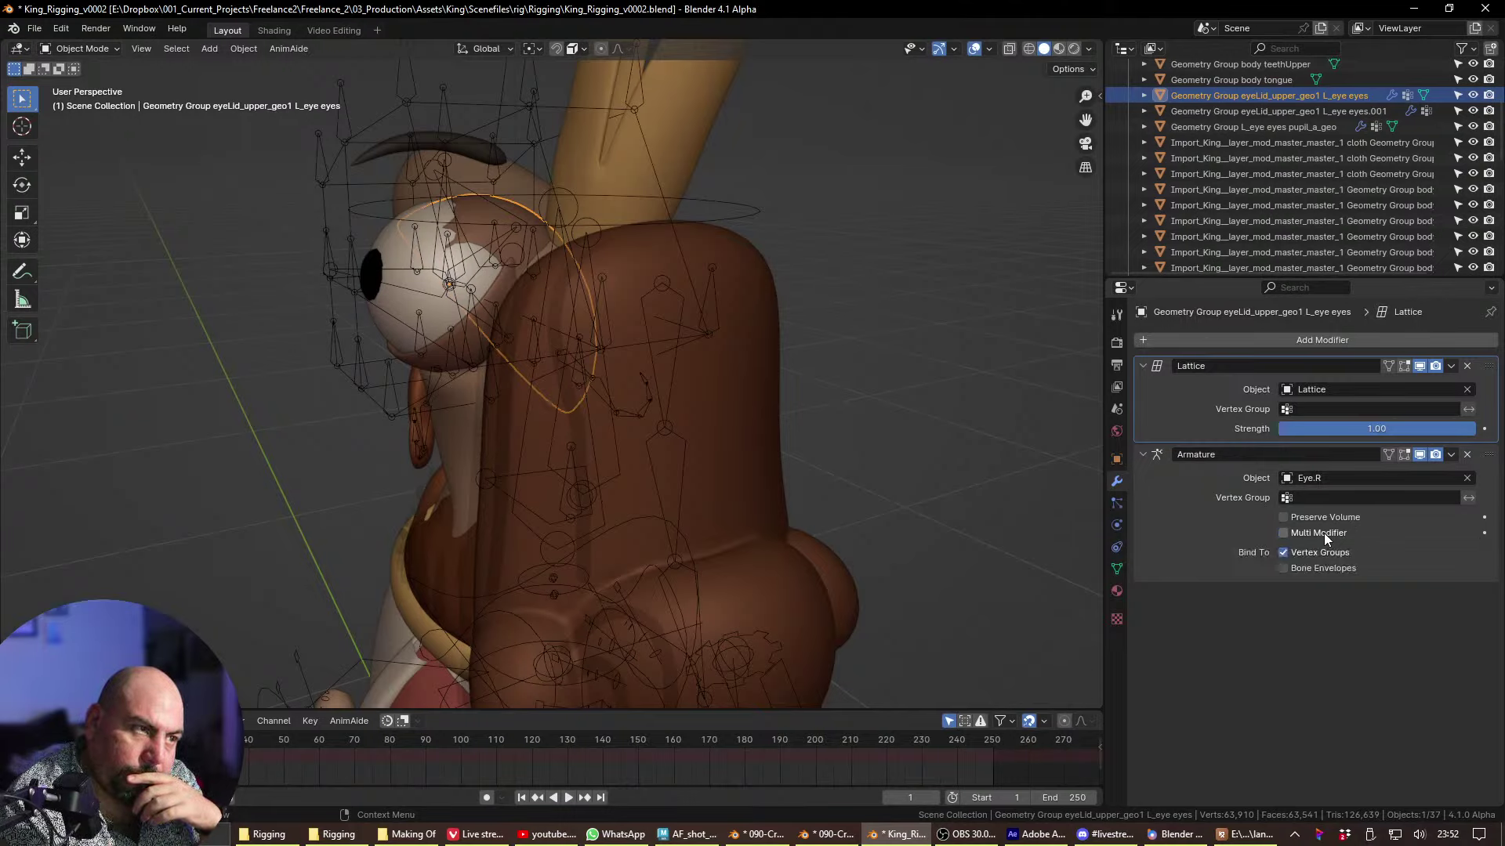
pyautogui.click(1323, 533)
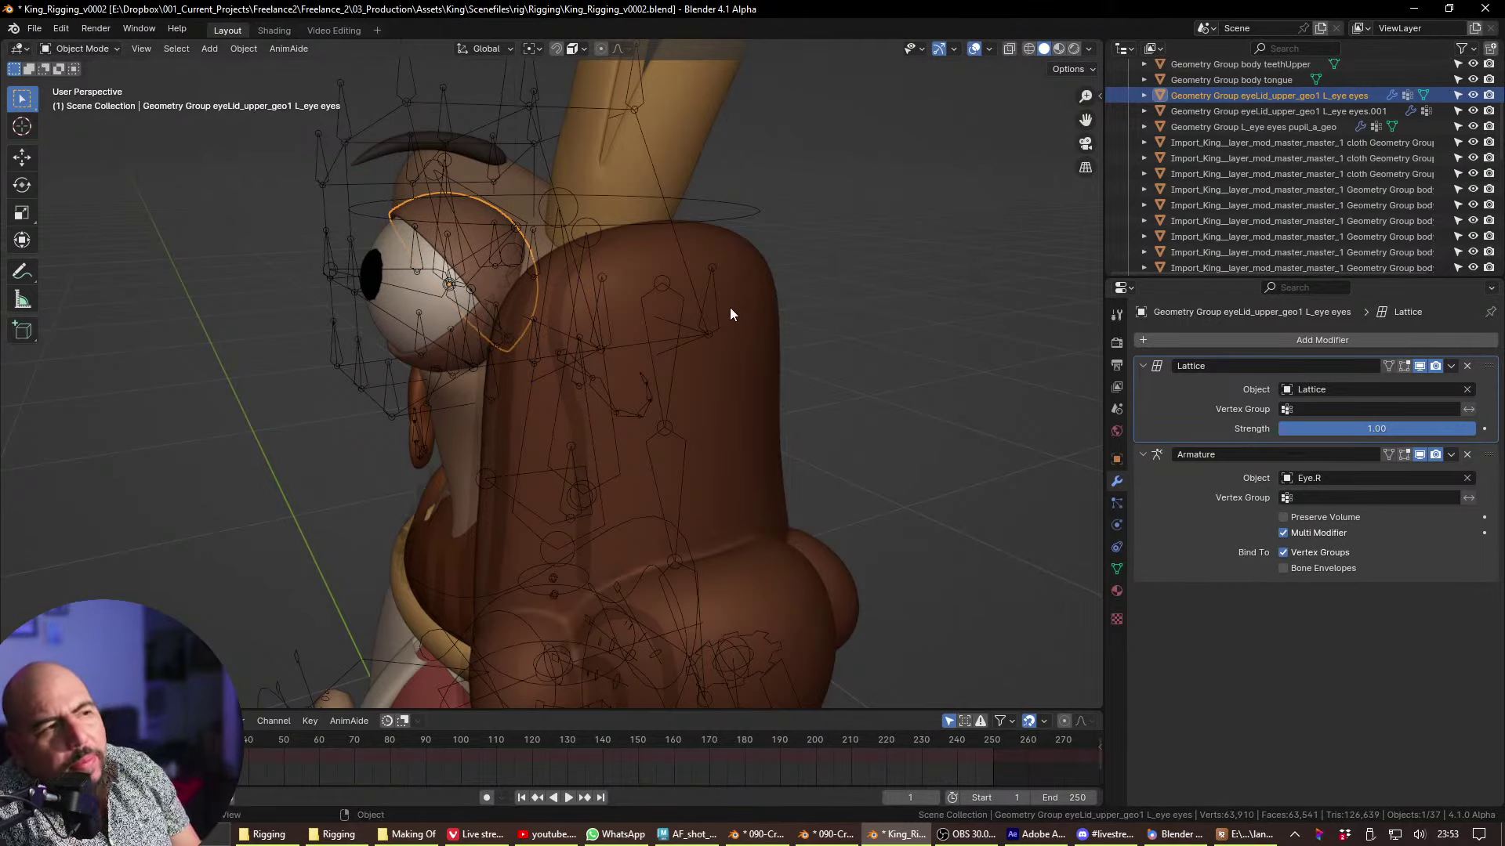
pyautogui.moveTo(677, 310); pyautogui.dragTo(811, 615, button='middle')
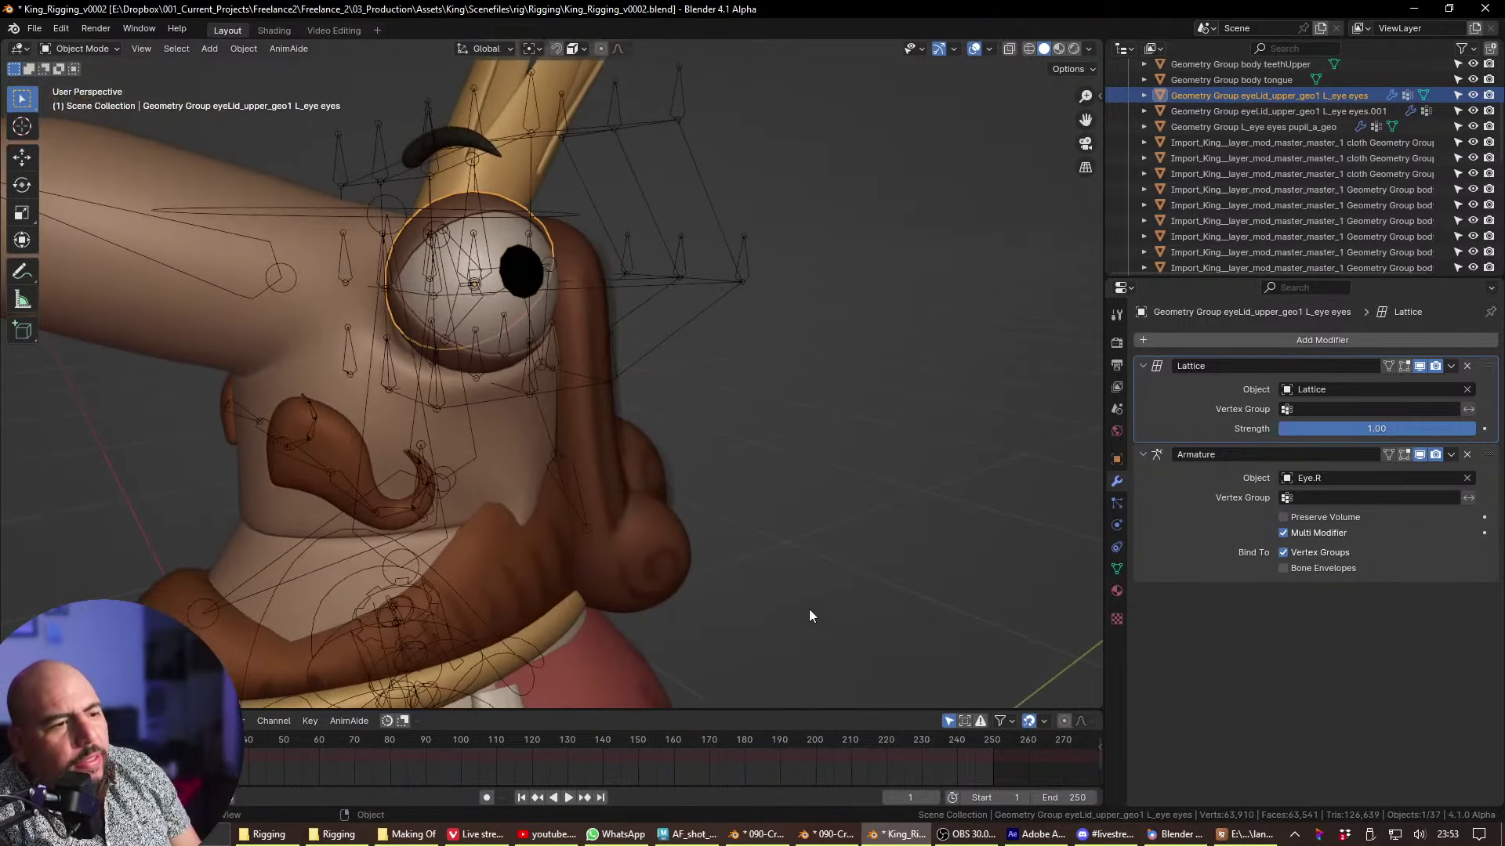
# - Try moving the Eye bone of the Eye.R armature in Pose Mode, checking it from the perspective, front and right views
pyautogui.moveTo(647, 685); pyautogui.dragTo(475, 244, button='middle')
pyautogui.click(677, 272)
pyautogui.hotkey('ctrl', 'Tab')
pyautogui.click(452, 220)
pyautogui.press('r')
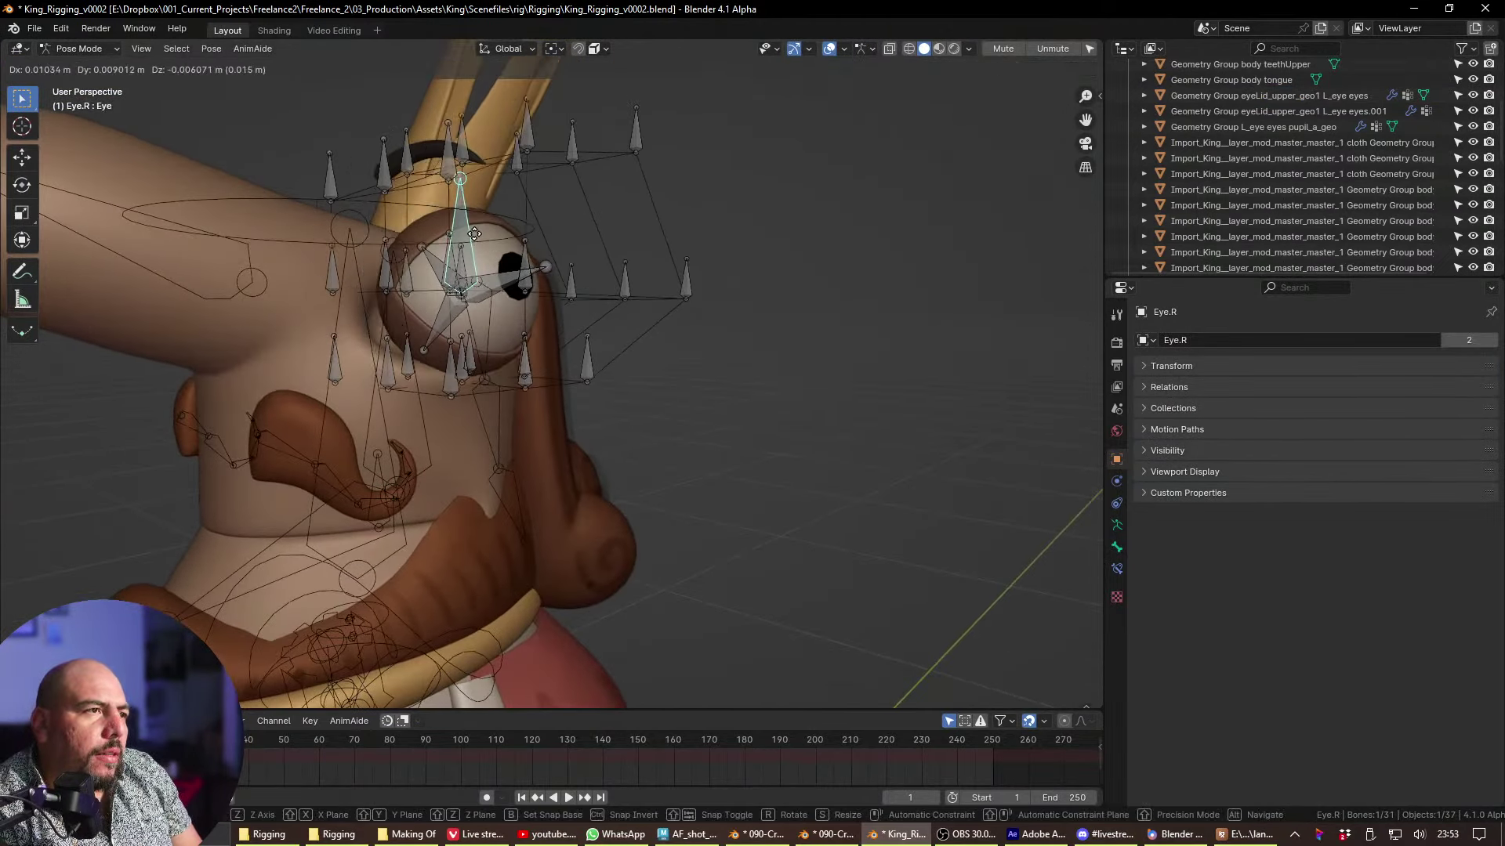
pyautogui.press('Escape')
pyautogui.press('`')
pyautogui.click(392, 152)
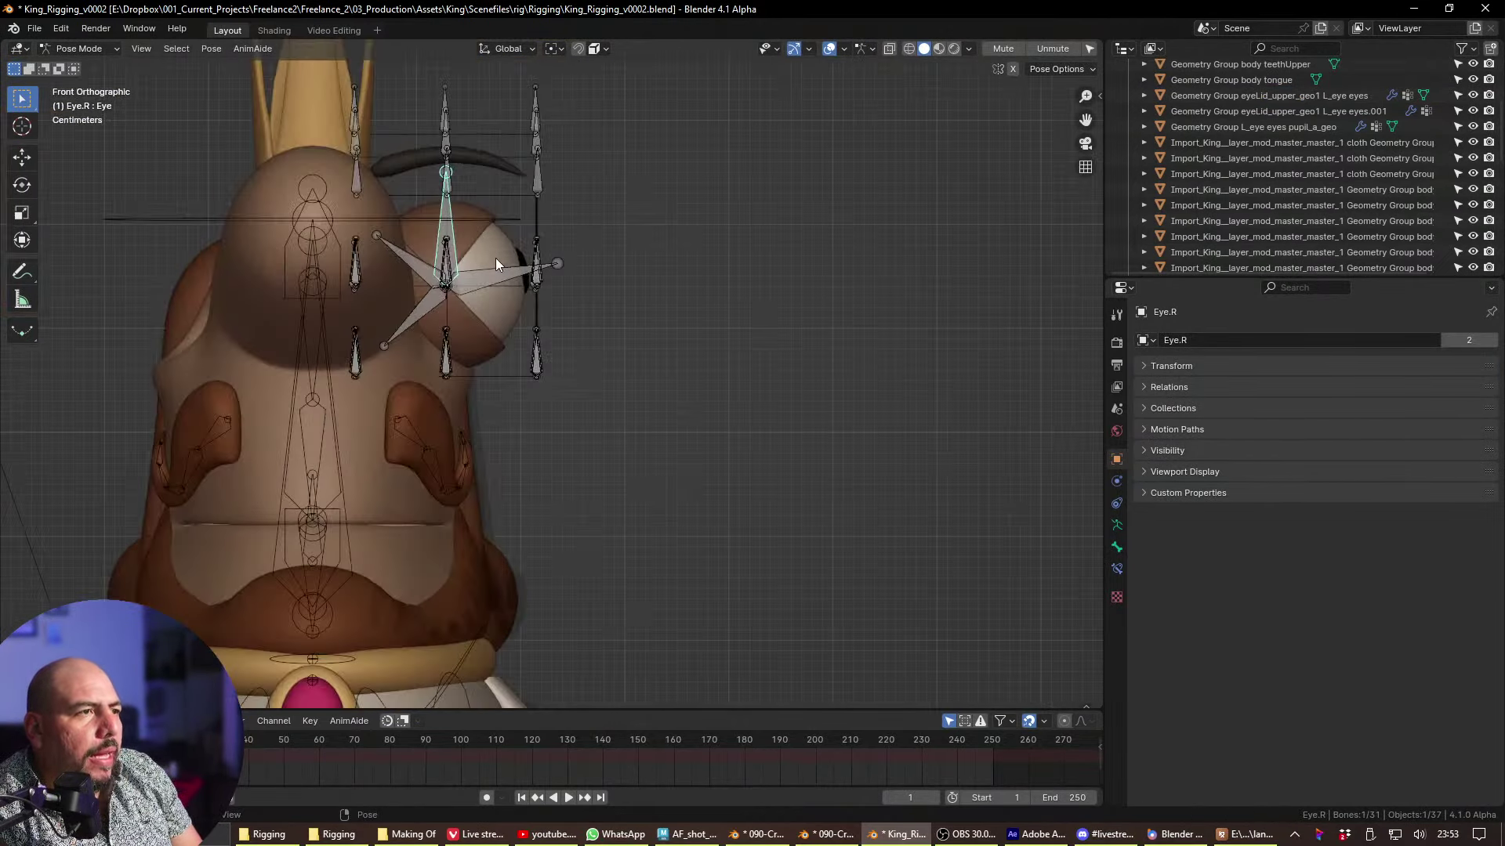
pyautogui.press('KP_3')
pyautogui.press('g')
pyautogui.press('Escape')
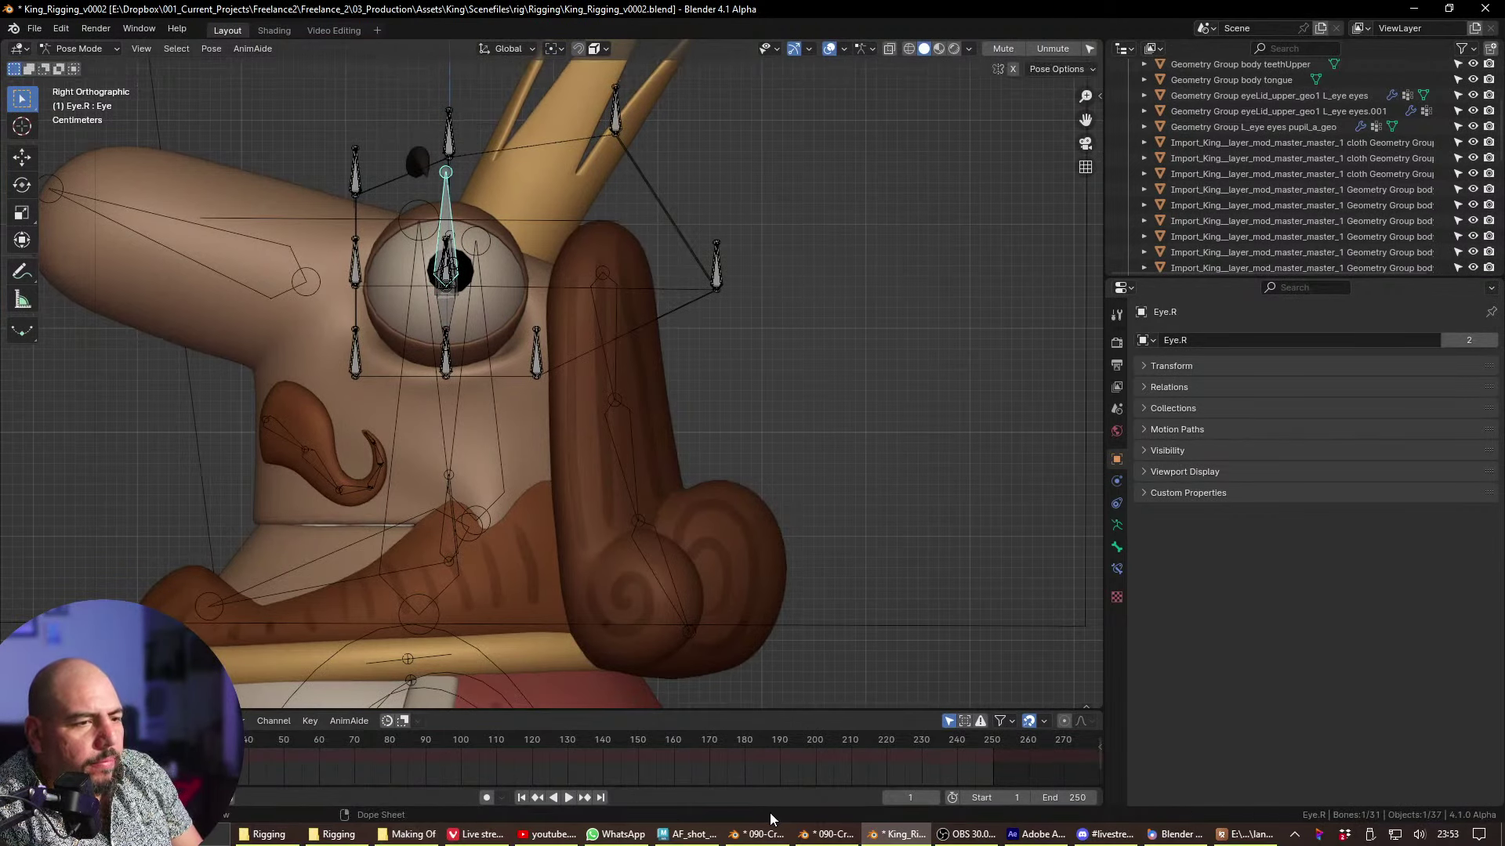
# - Launch a second Blender instance, then switch to File Explorer and open the Dropbox folder in a maximized window
pyautogui.click(1176, 834)
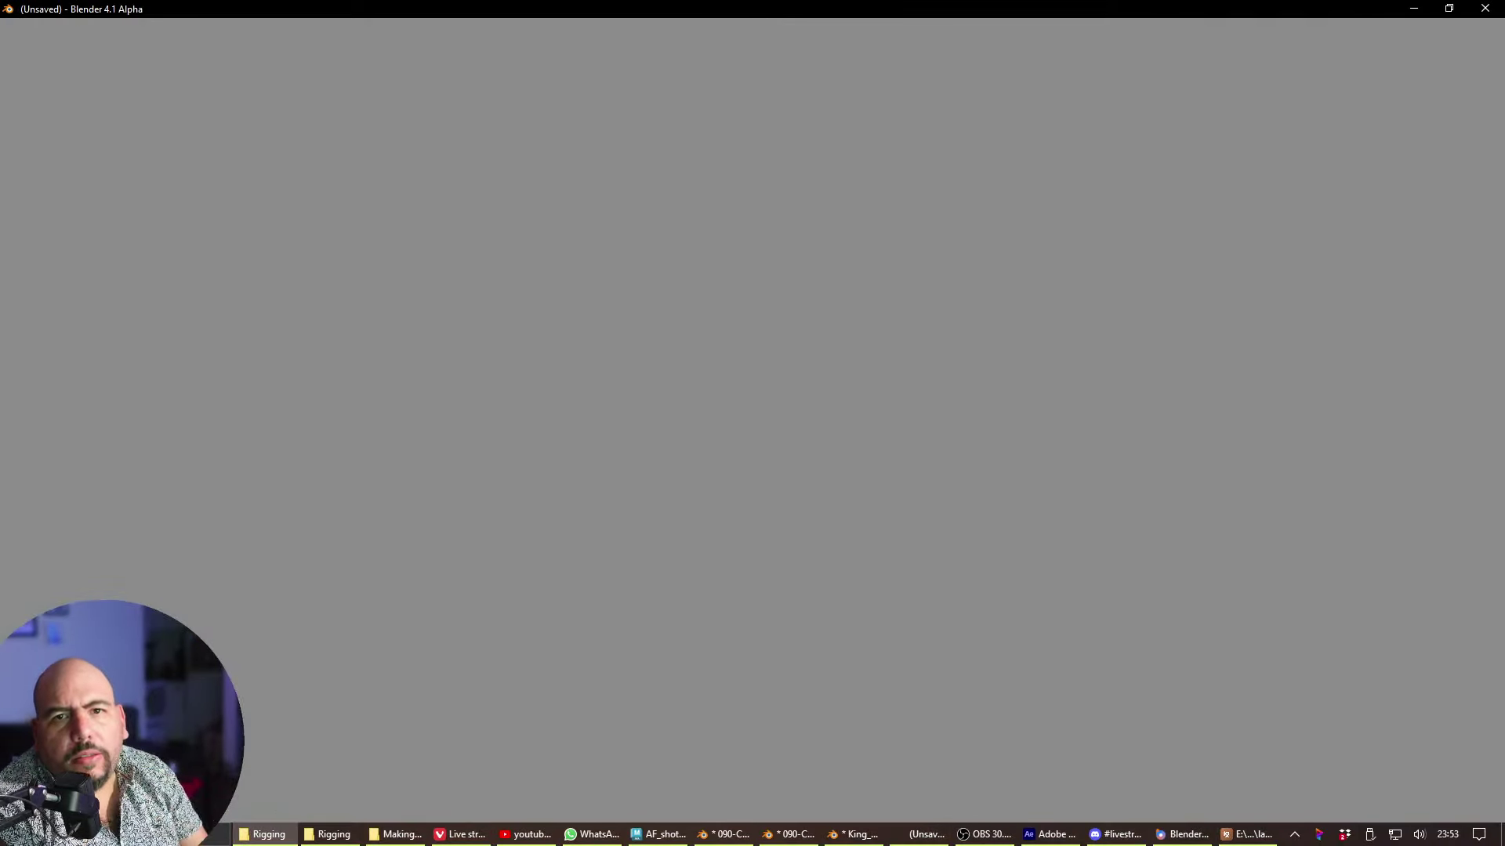
pyautogui.click(268, 834)
pyautogui.moveTo(1427, 212); pyautogui.dragTo(714, 134)
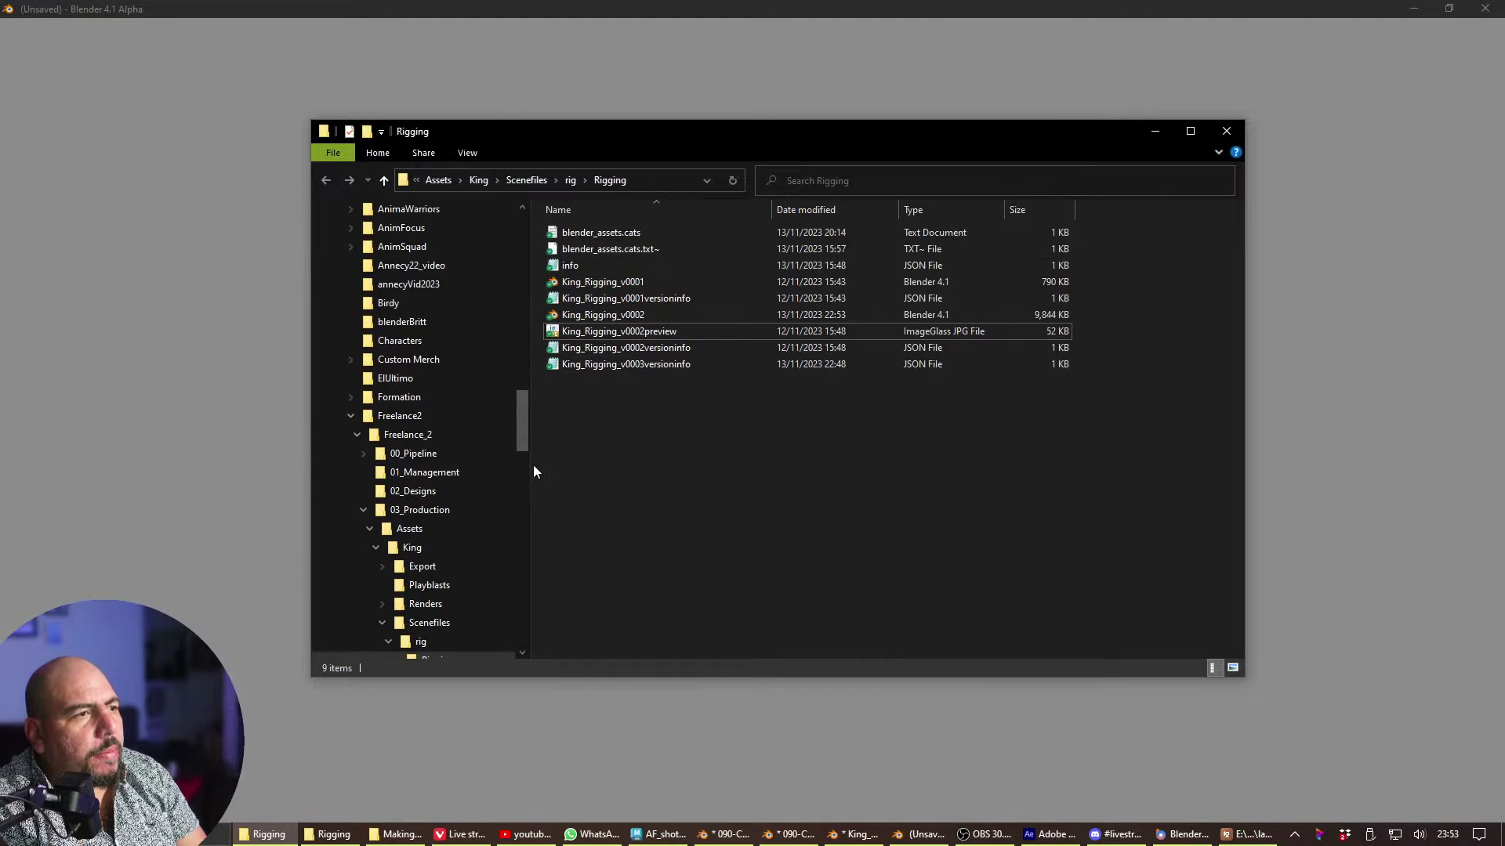
pyautogui.scroll(15, 510, 205)
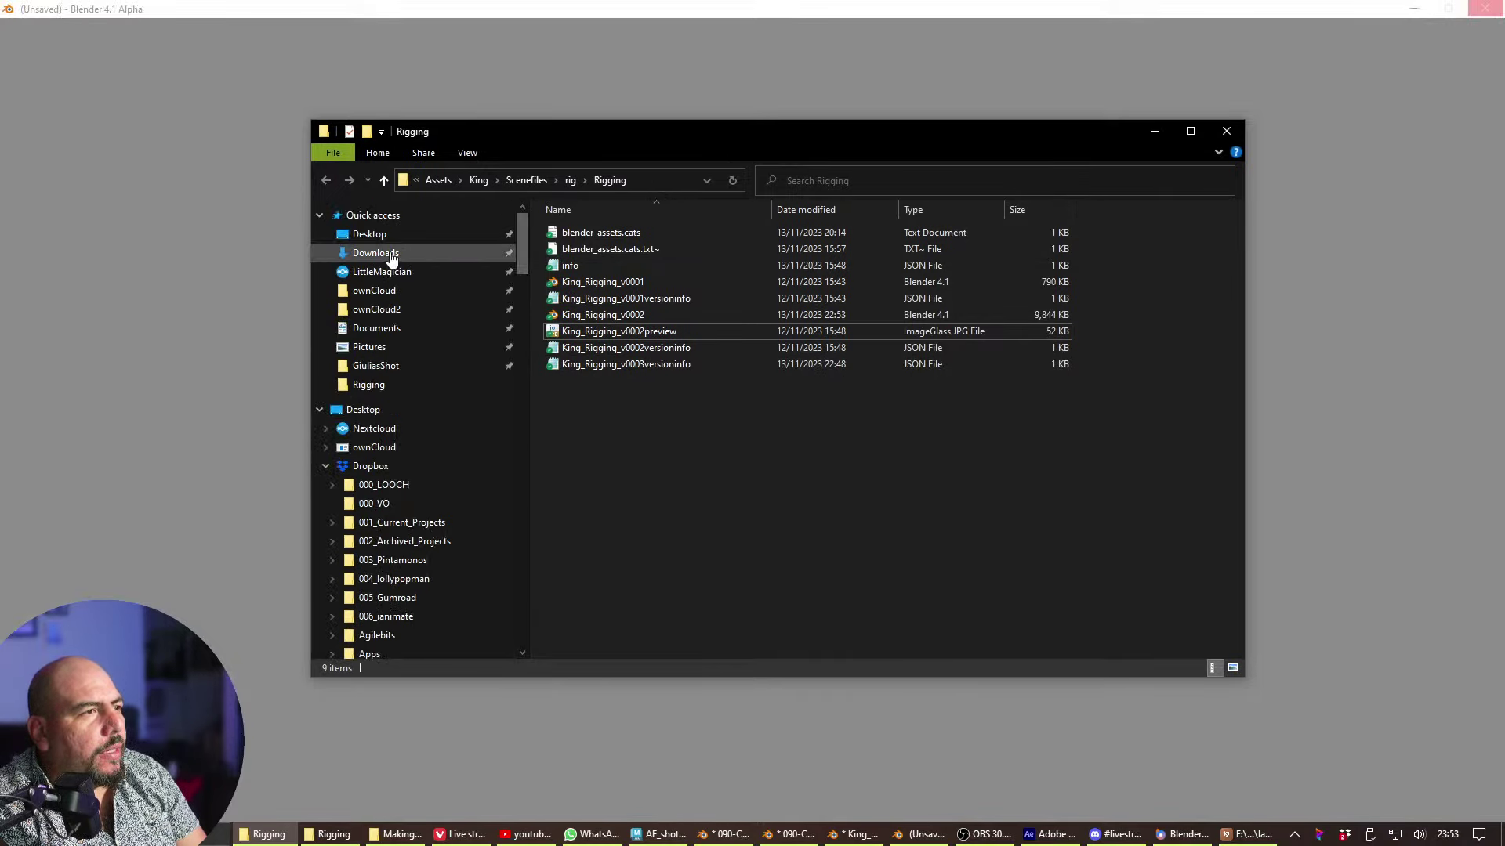
pyautogui.click(370, 466)
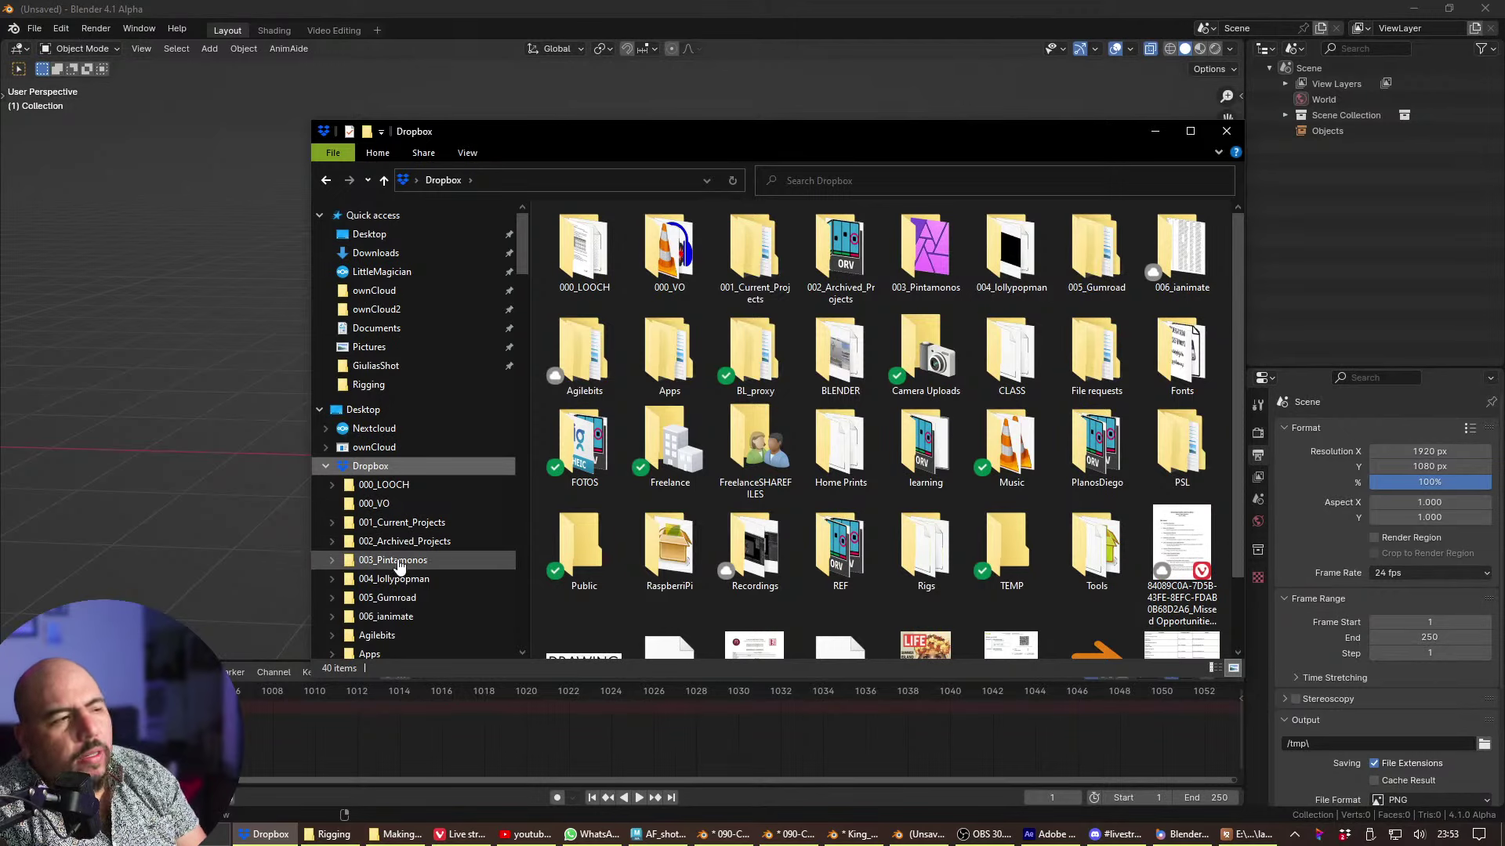
pyautogui.doubleClick(788, 145)
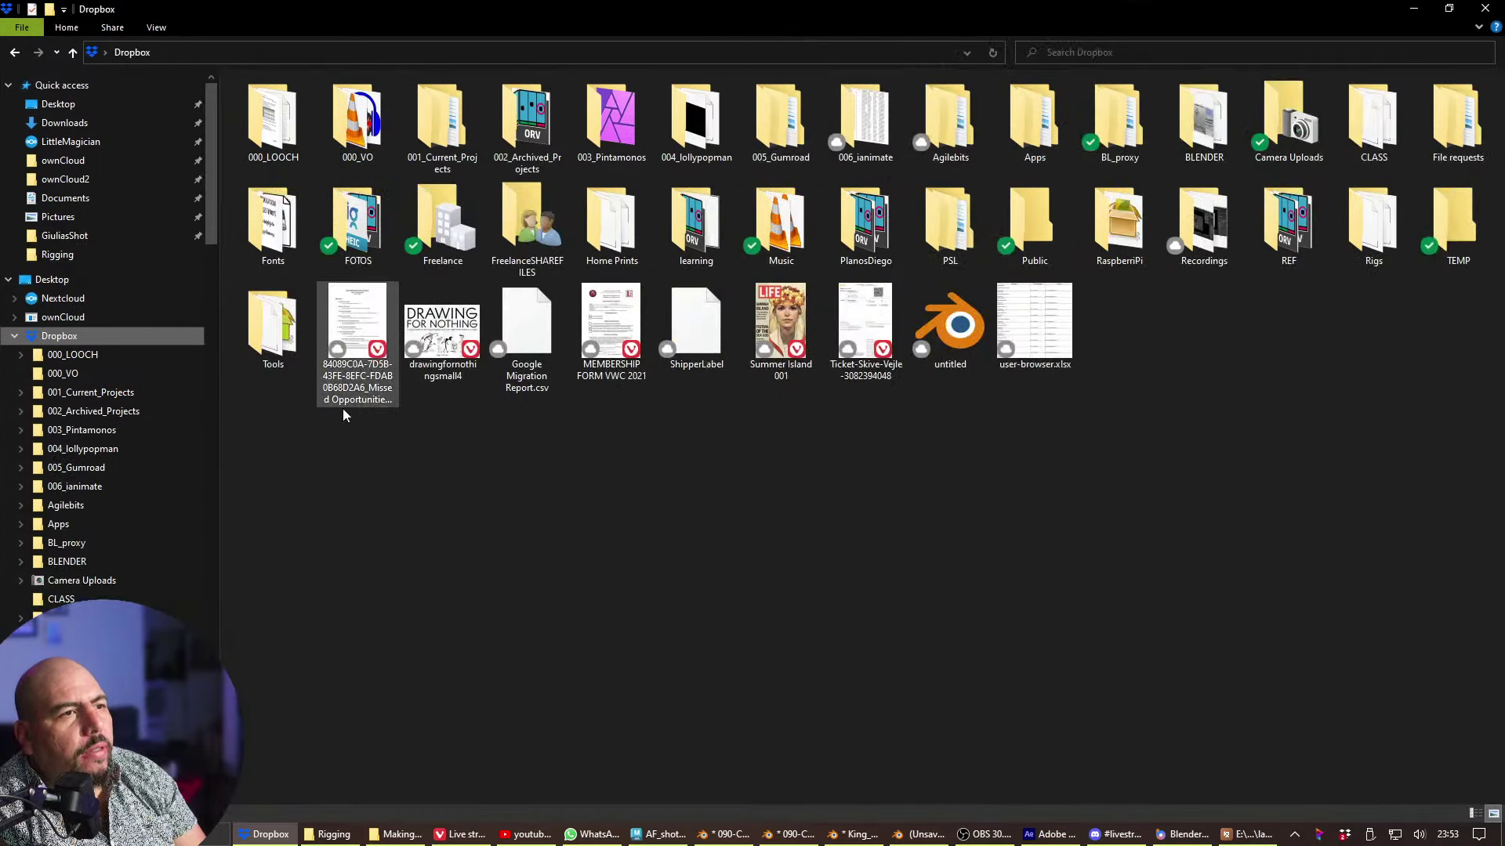
# - Look through the 001_Current_Projects, 004_lollypopman and Rigify Course folders
pyautogui.click(110, 392)
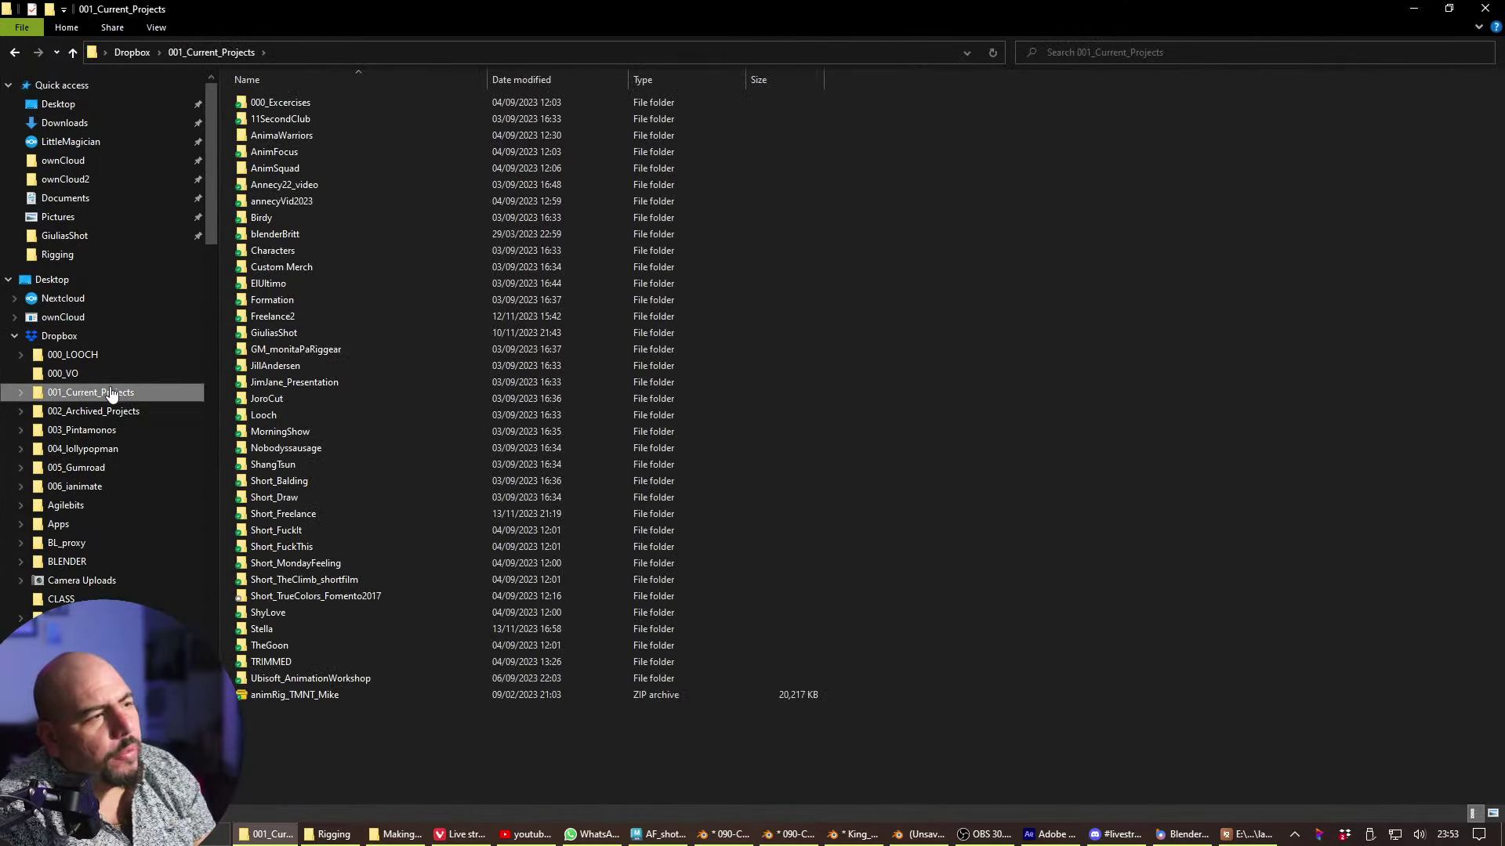
pyautogui.click(90, 433)
pyautogui.click(88, 449)
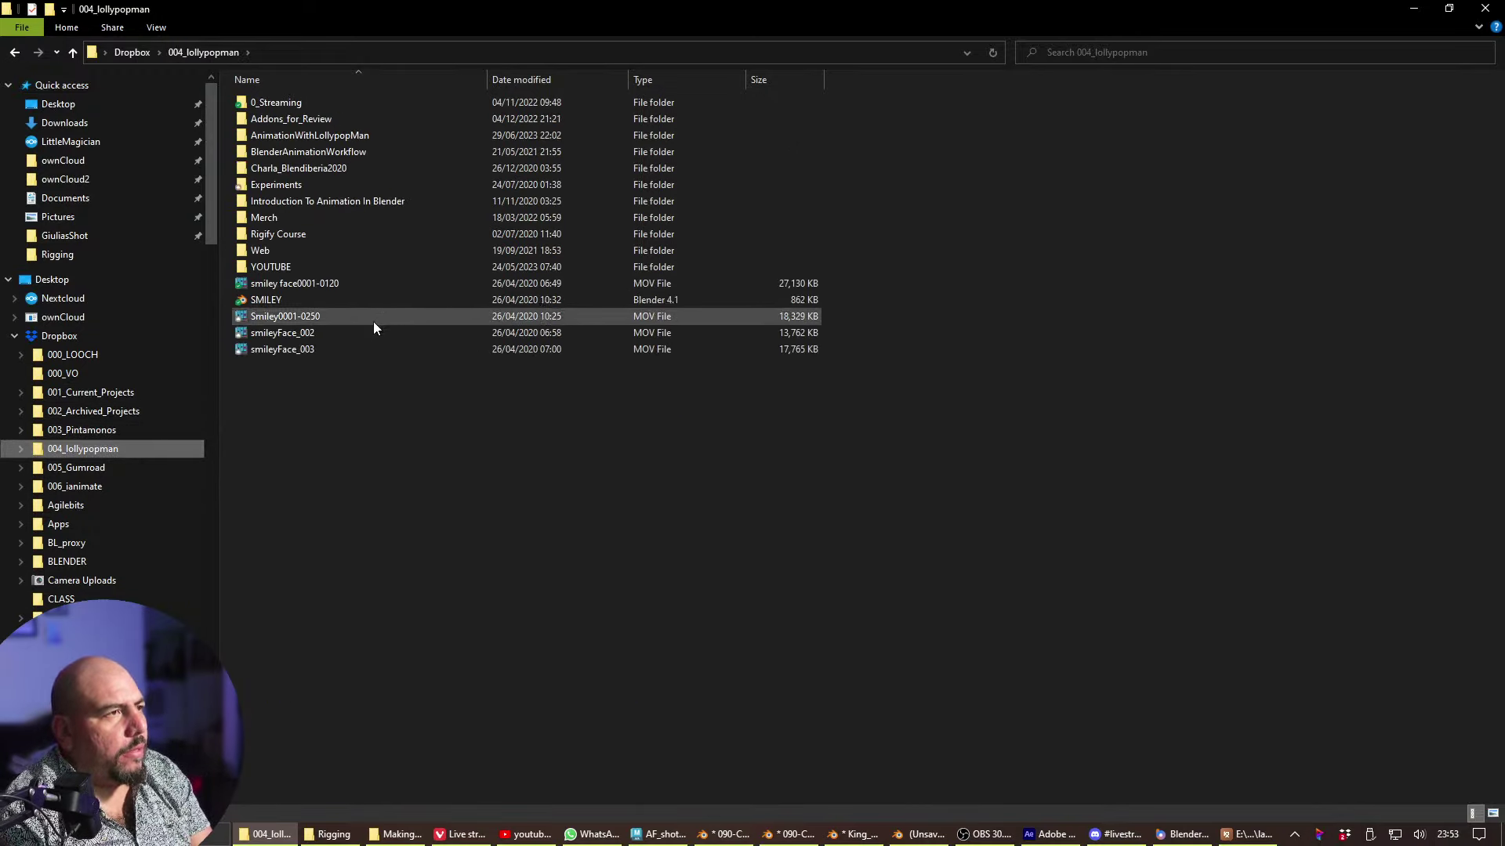
pyautogui.click(21, 449)
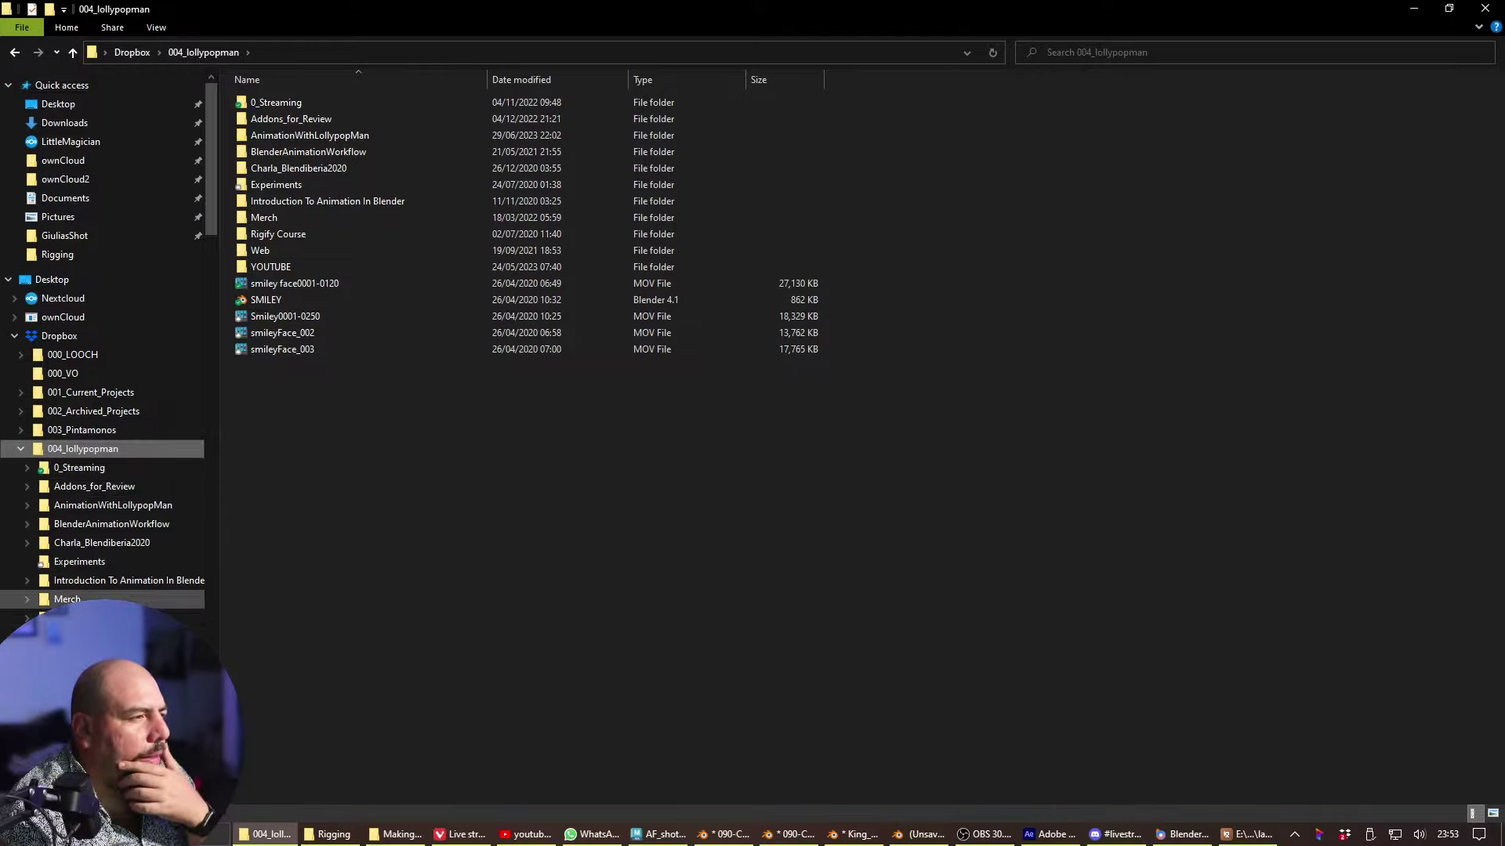
pyautogui.click(74, 617)
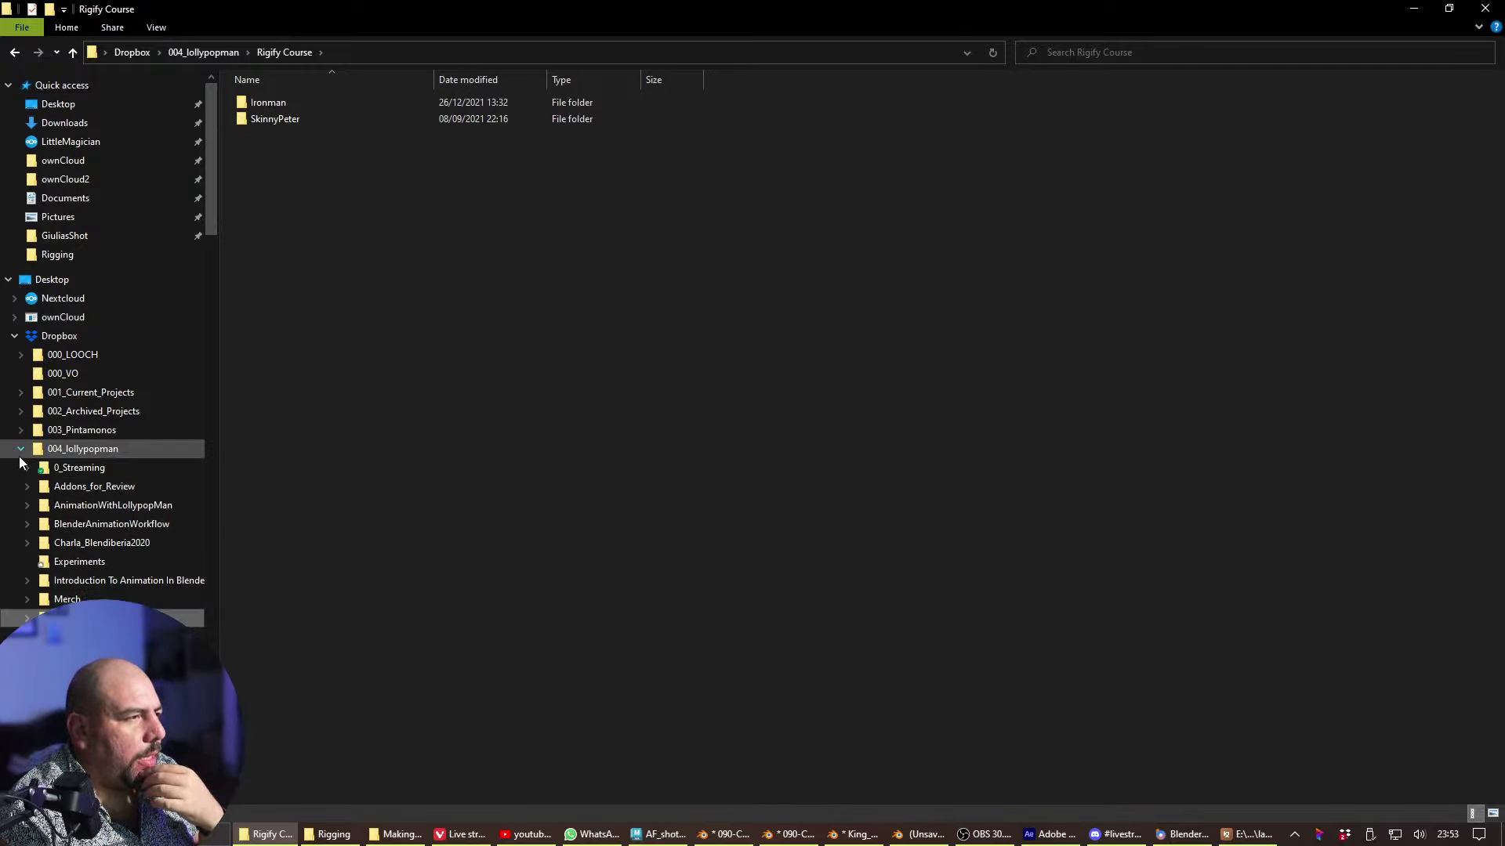
pyautogui.click(69, 453)
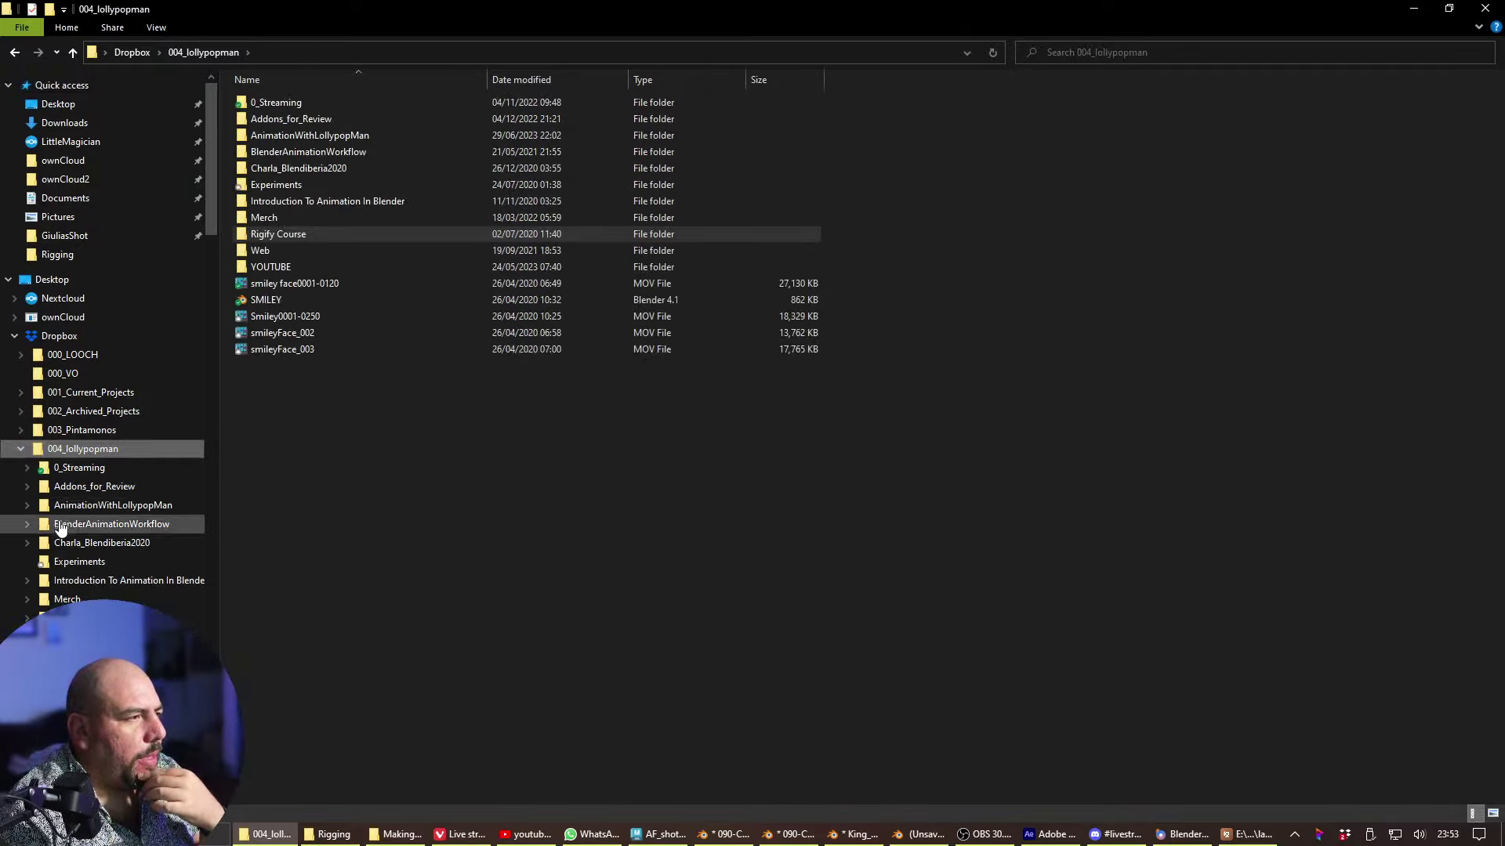
# - Browse the subfolders of 001_Current_Projects and 002_Archived_Projects for an earlier project
pyautogui.click(48, 395)
pyautogui.click(22, 396)
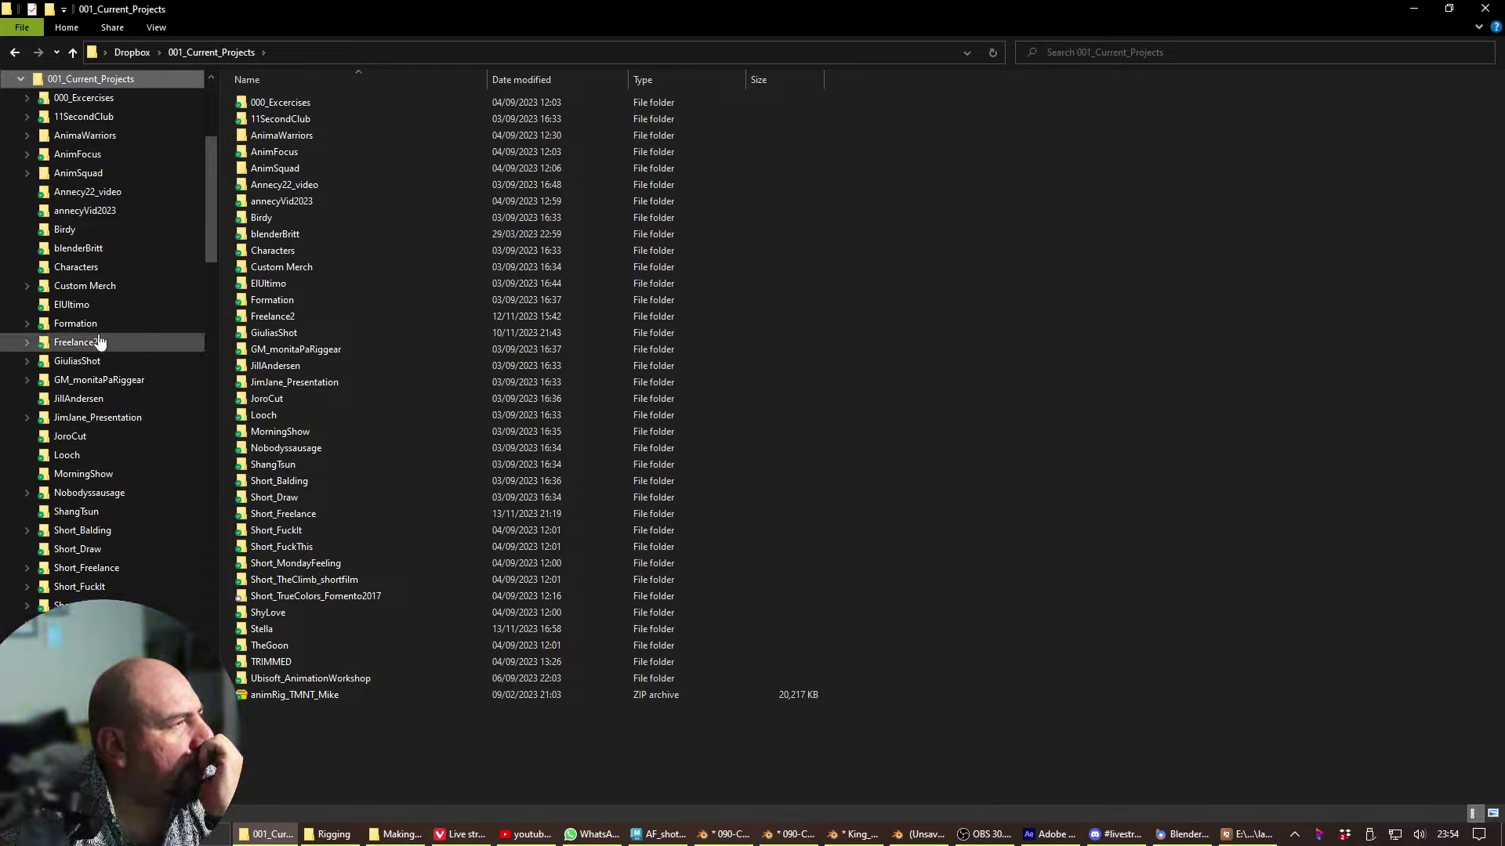
pyautogui.click(20, 79)
pyautogui.click(20, 97)
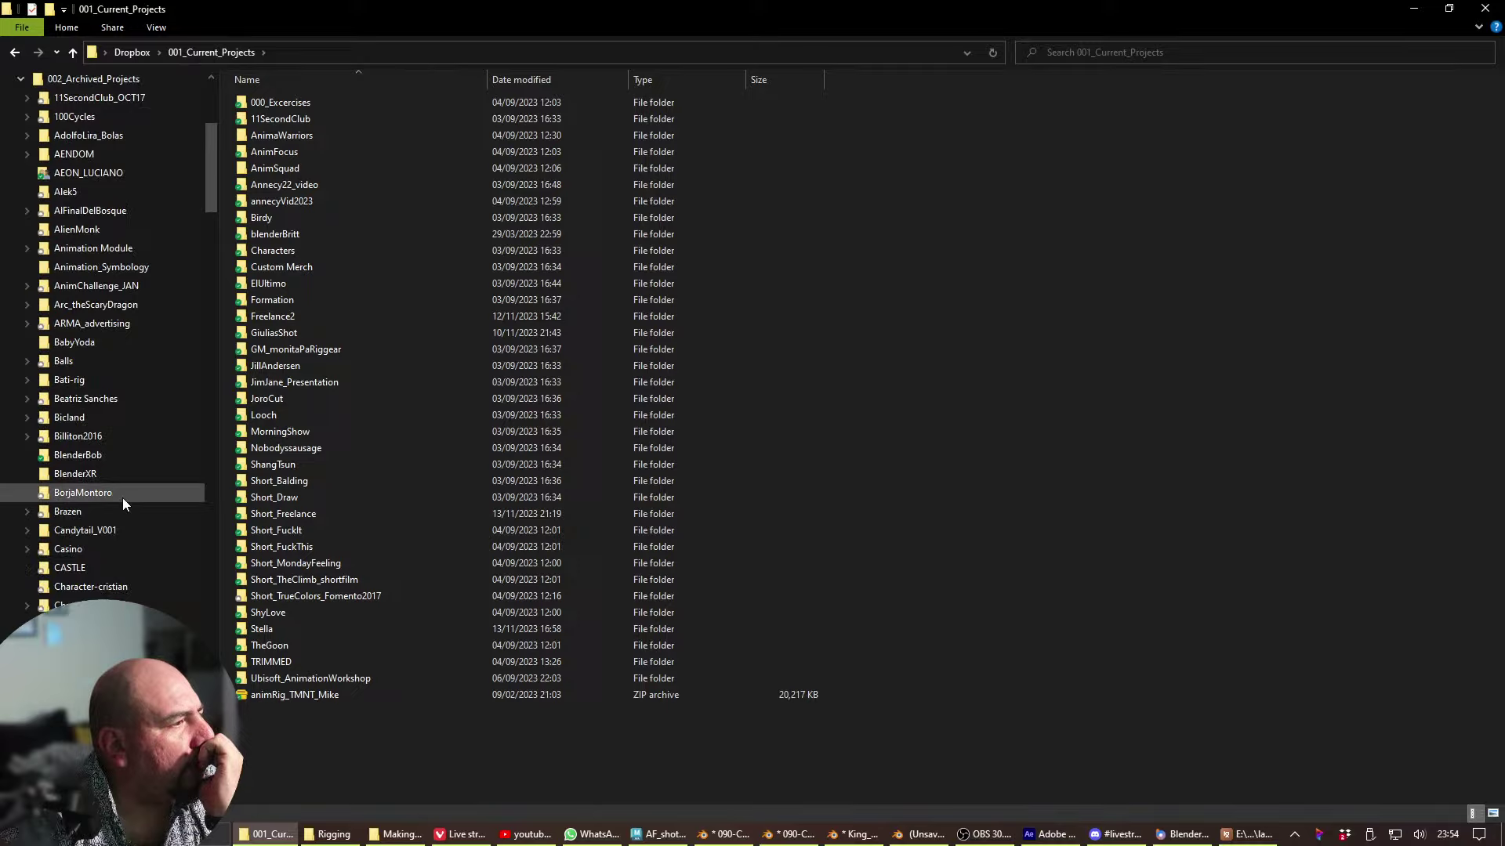
pyautogui.scroll(-4, 143, 560)
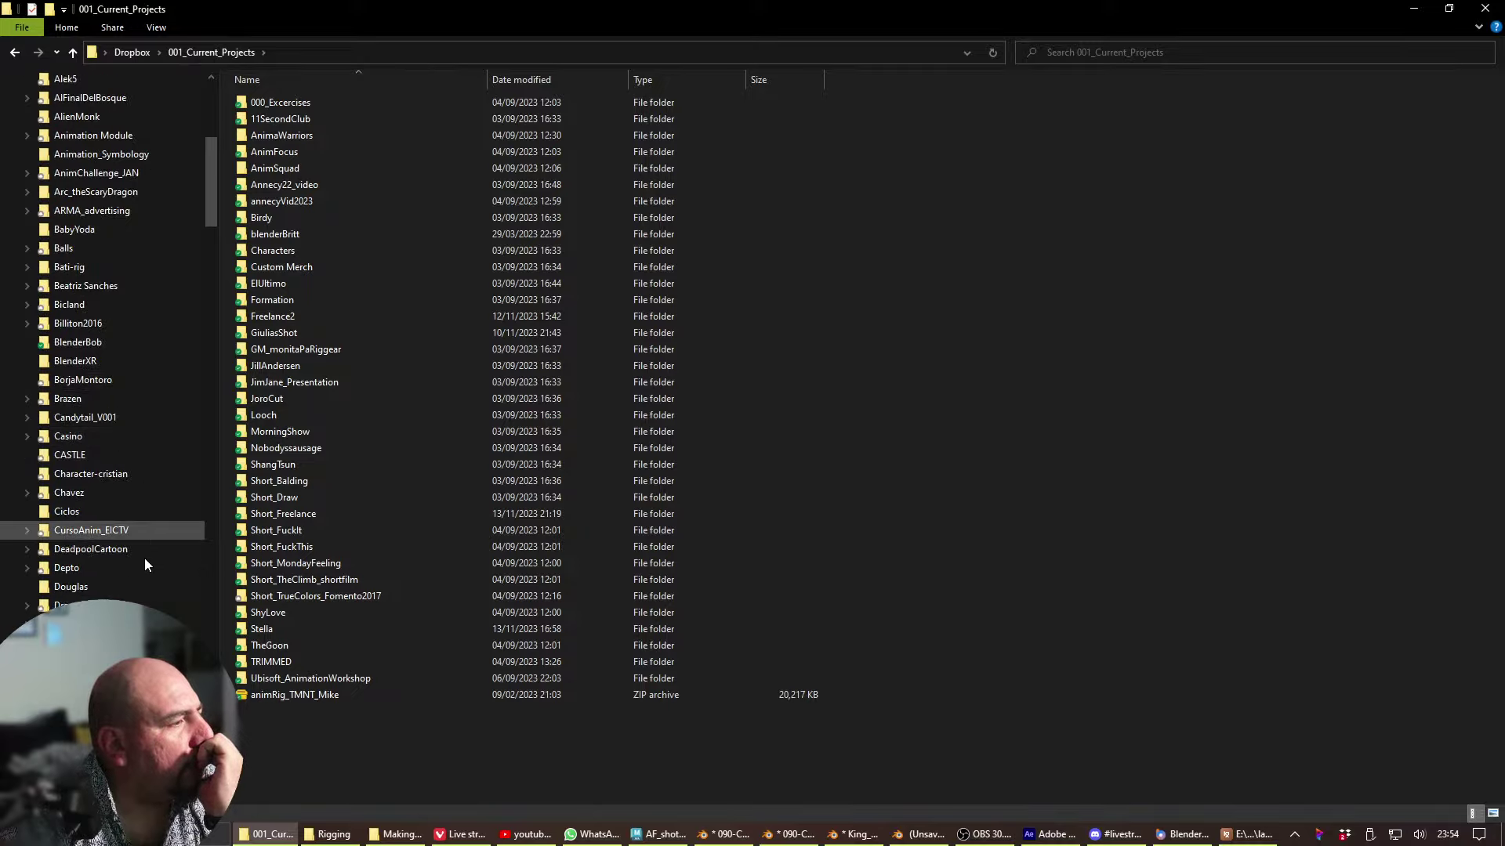
pyautogui.scroll(-6, 145, 563)
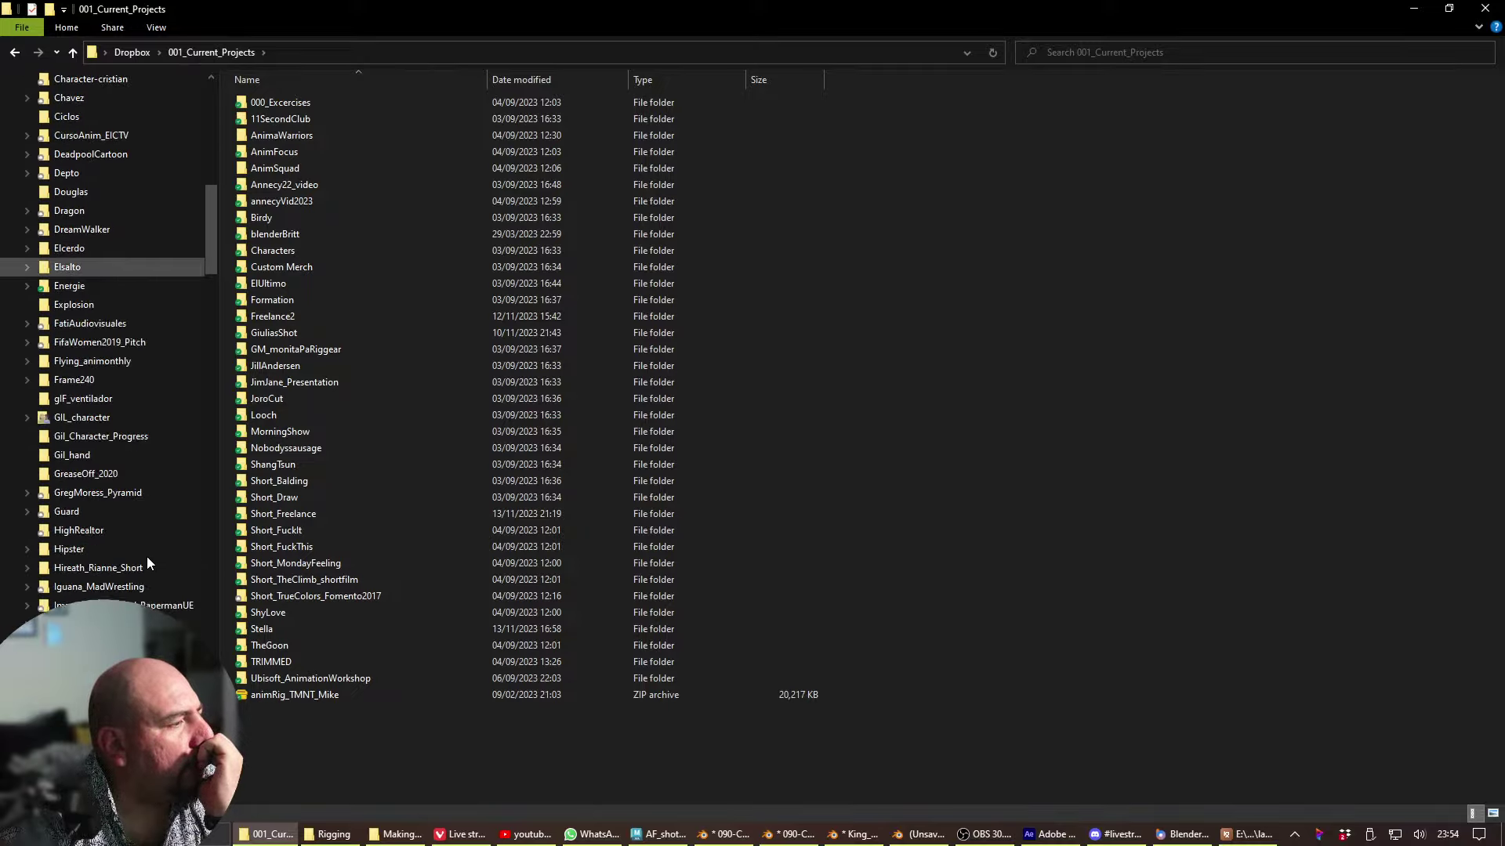
pyautogui.scroll(-1, 147, 563)
pyautogui.scroll(-1, 147, 563)
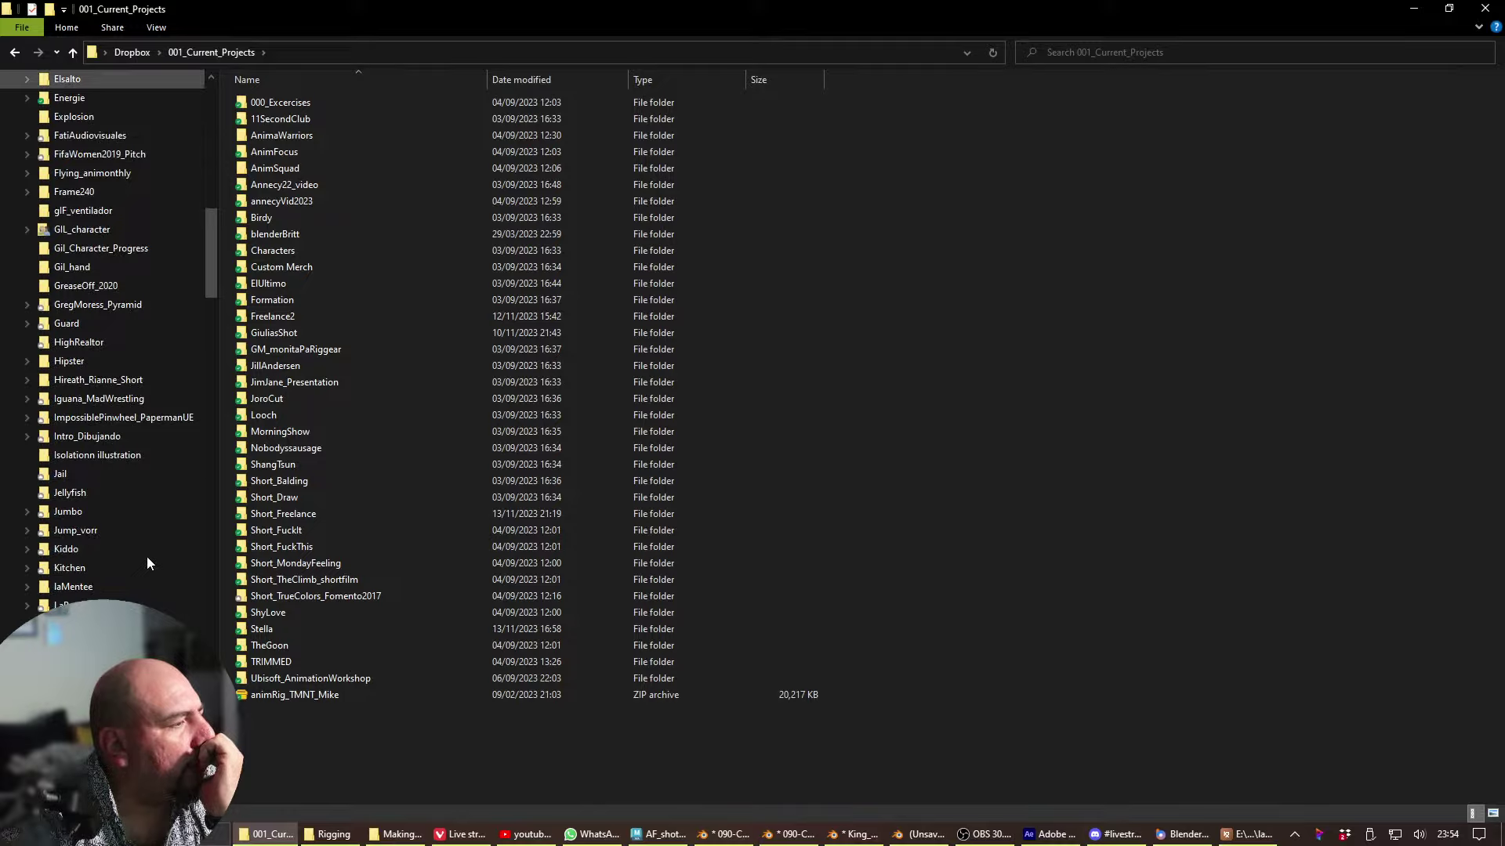
pyautogui.scroll(-5, 147, 563)
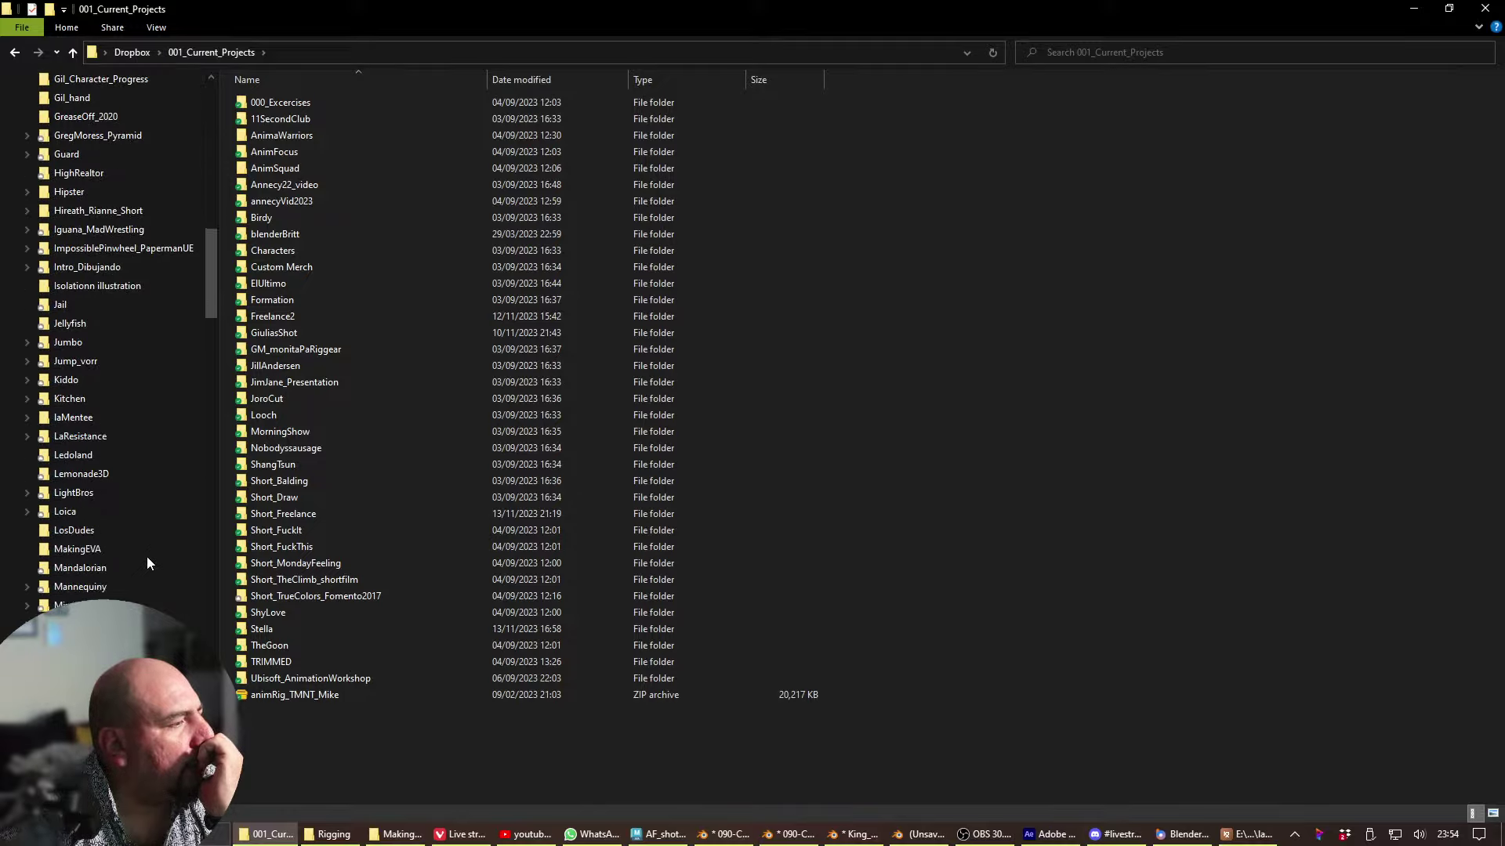
pyautogui.scroll(-4, 147, 563)
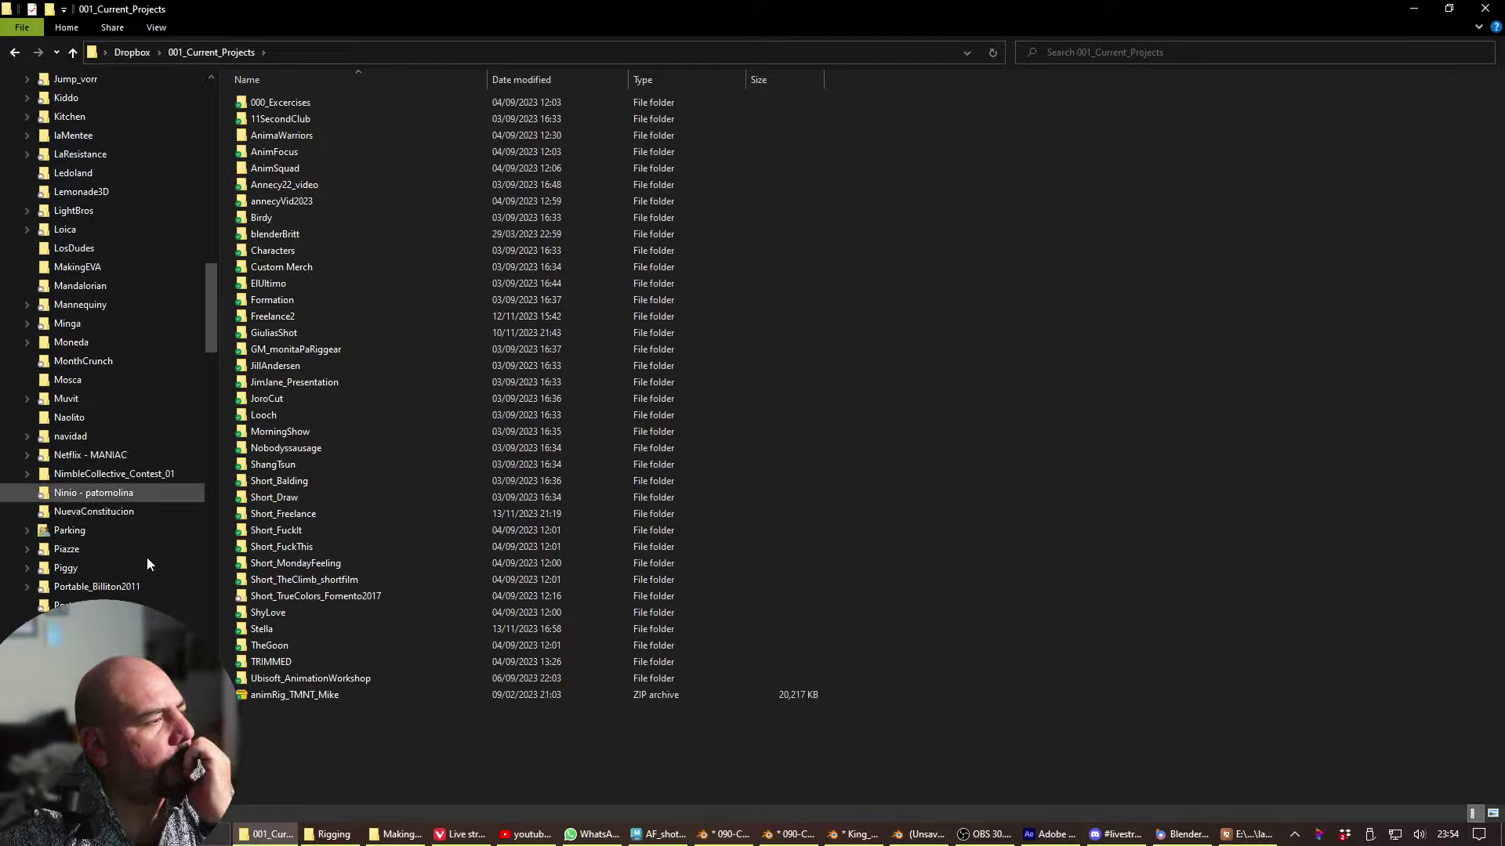
pyautogui.scroll(-3, 147, 562)
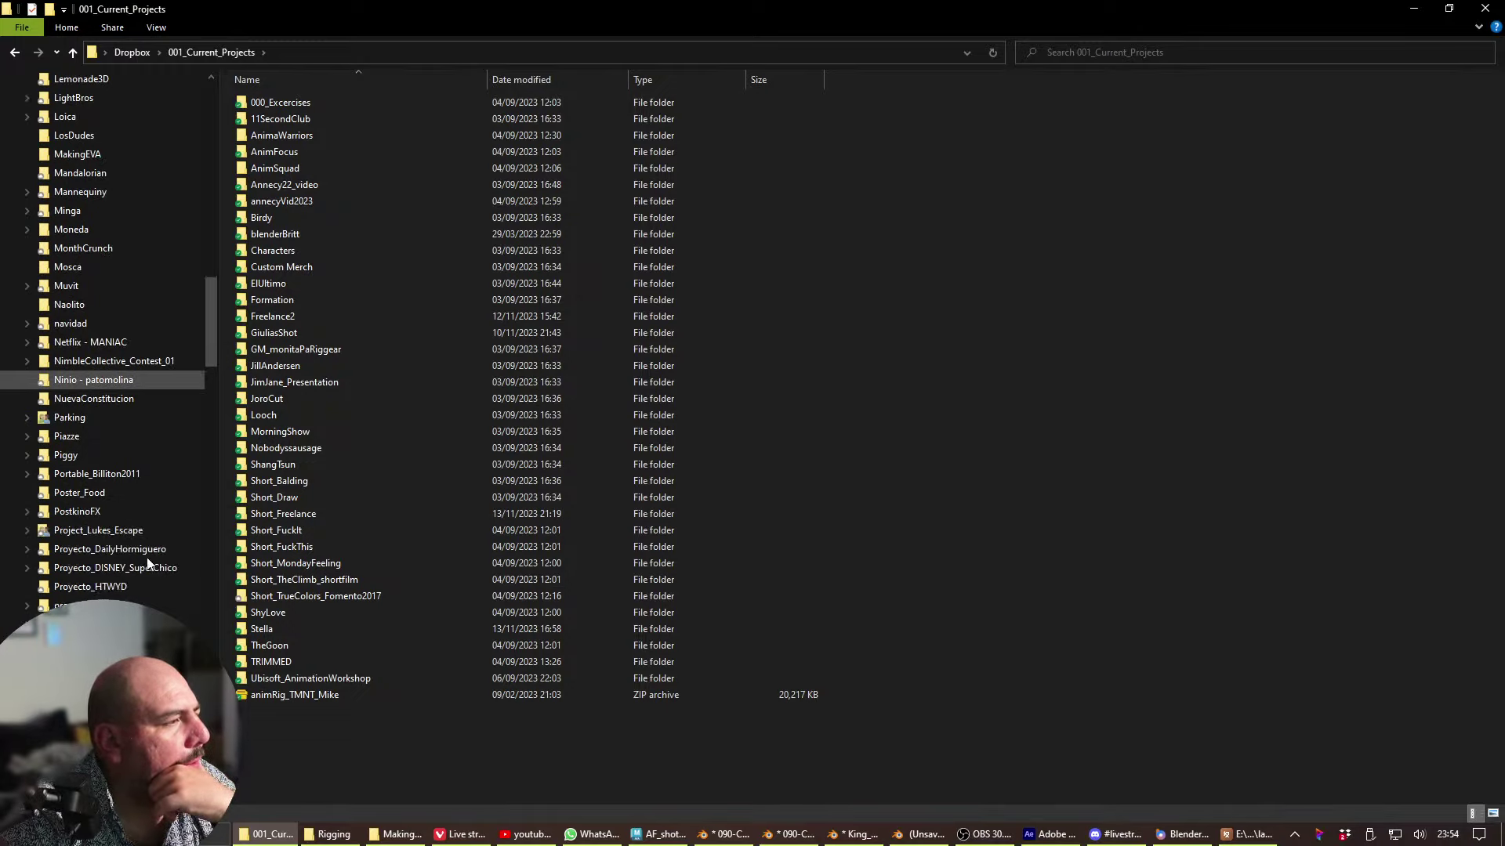
pyautogui.scroll(-4, 146, 557)
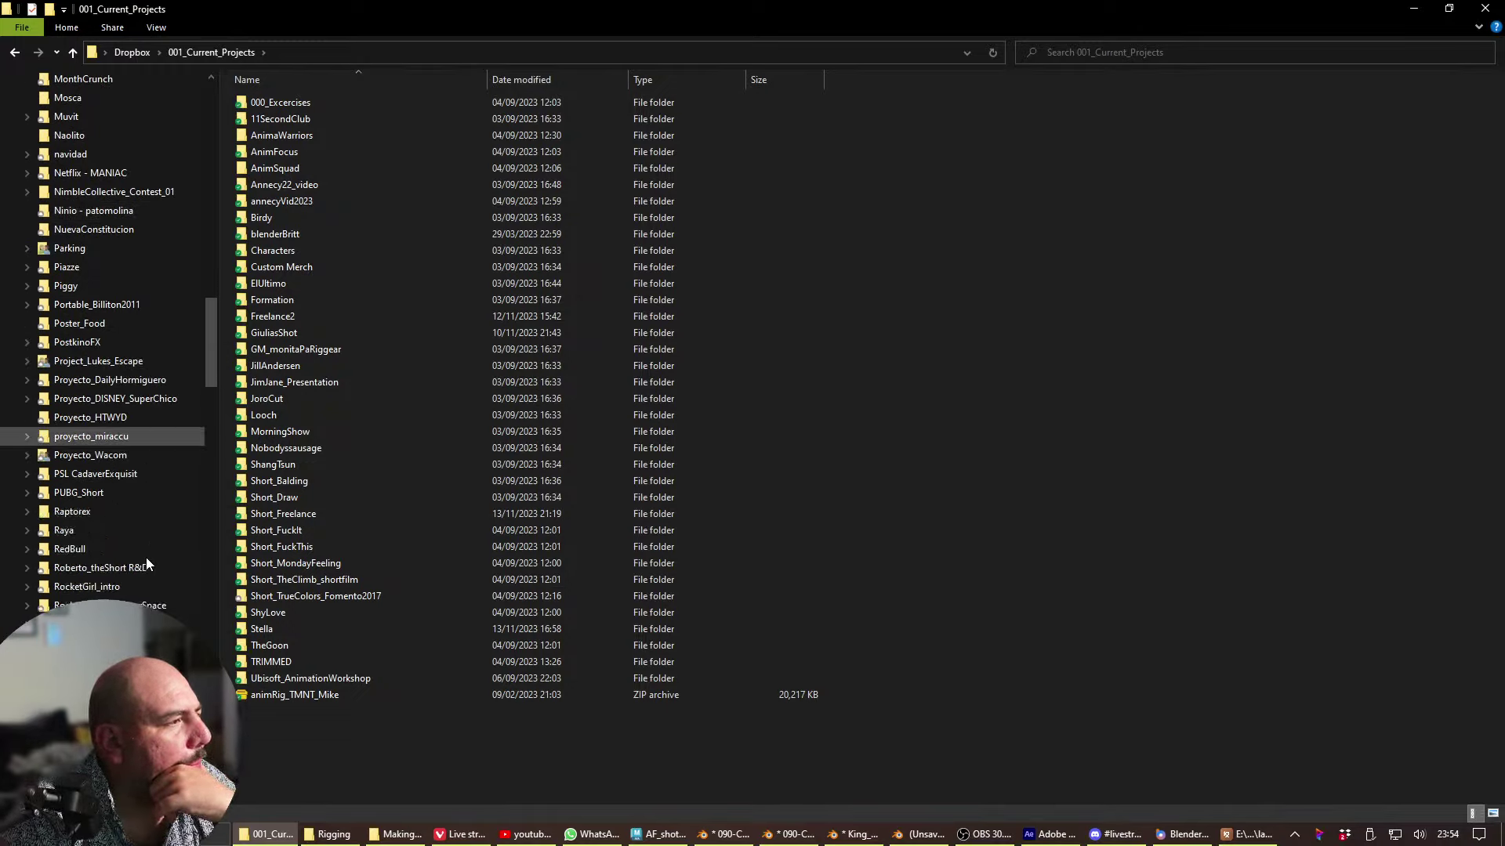
pyautogui.scroll(-6, 146, 557)
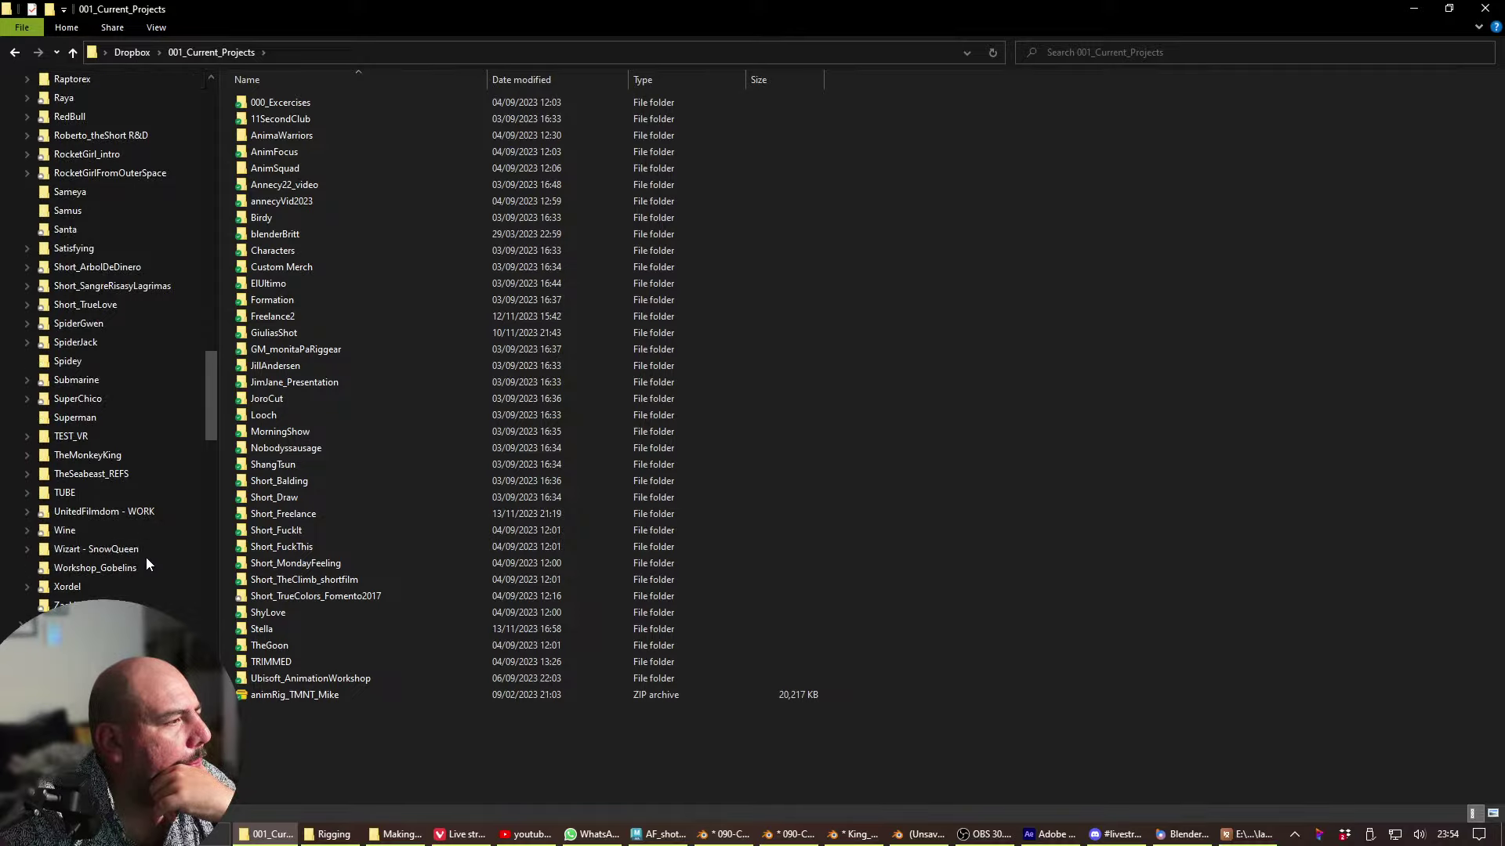
pyautogui.scroll(20, 141, 577)
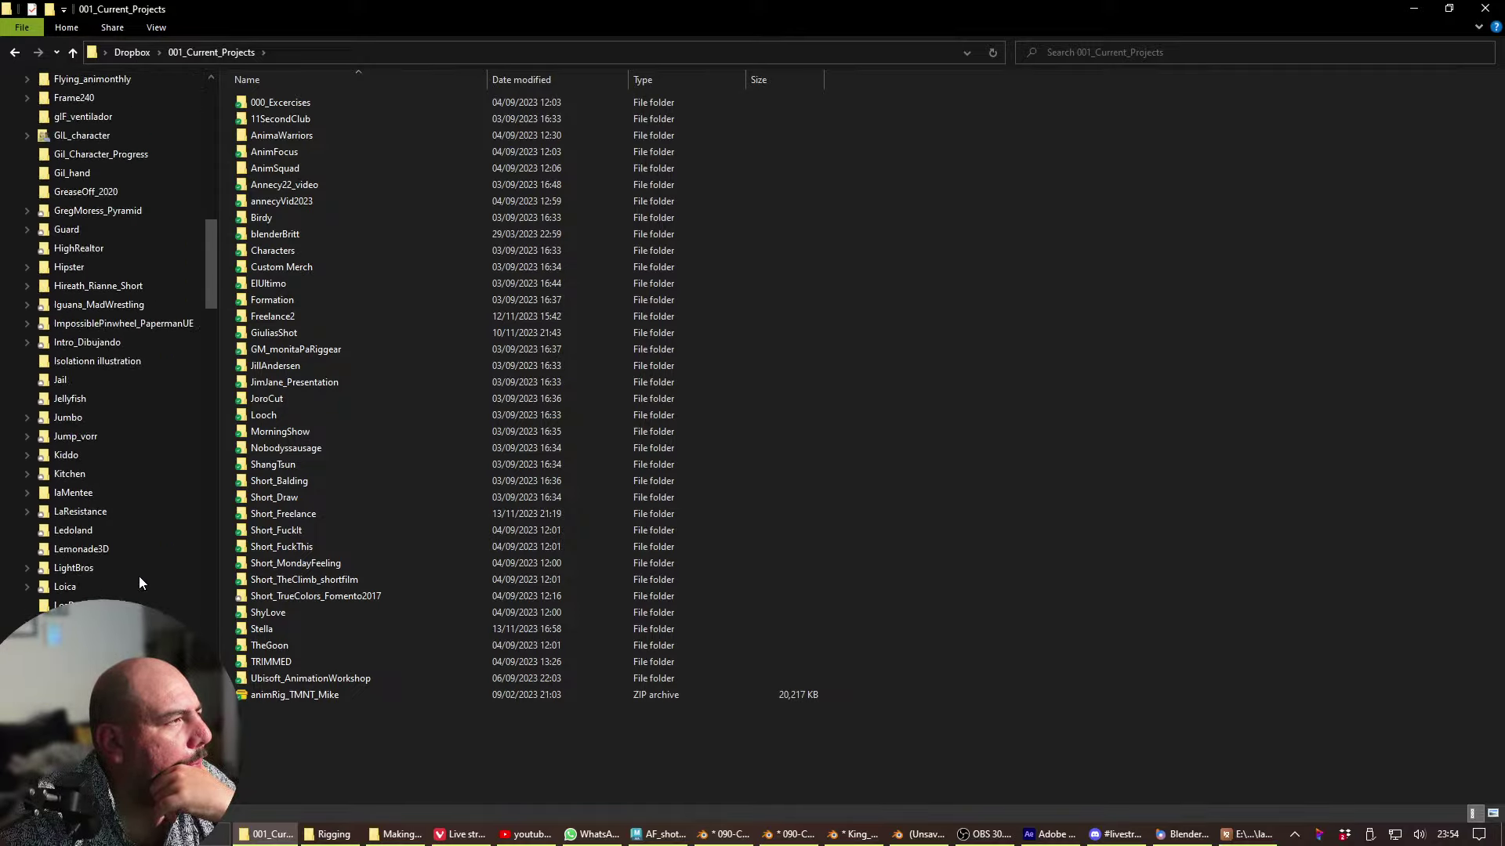
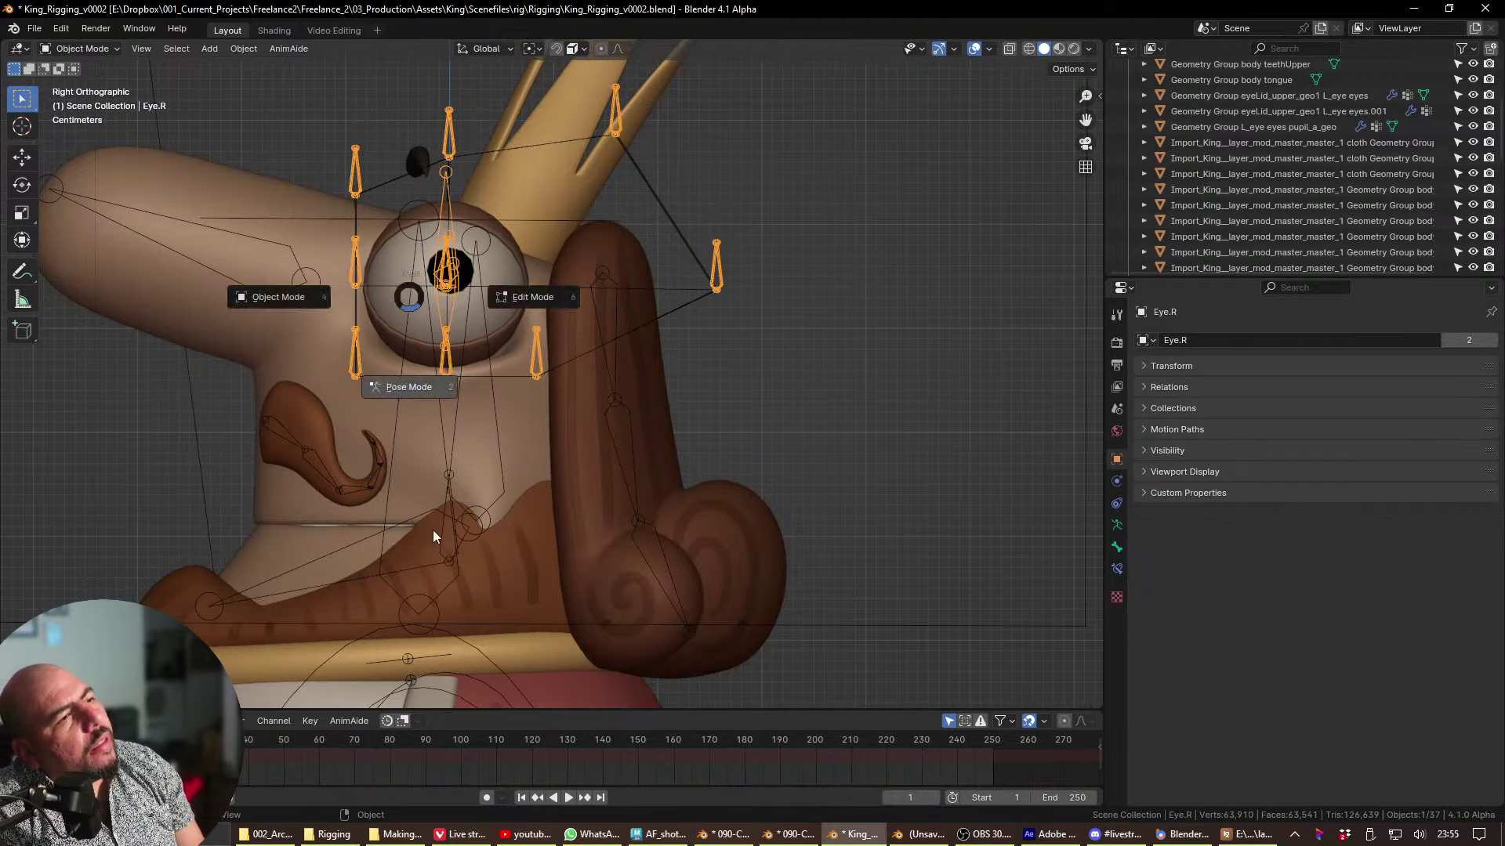
# - Switch back to the king rig in Blender, reset all Eye.R bones to their rest pose and return to Object Mode
pyautogui.click(436, 530)
pyautogui.press('a')
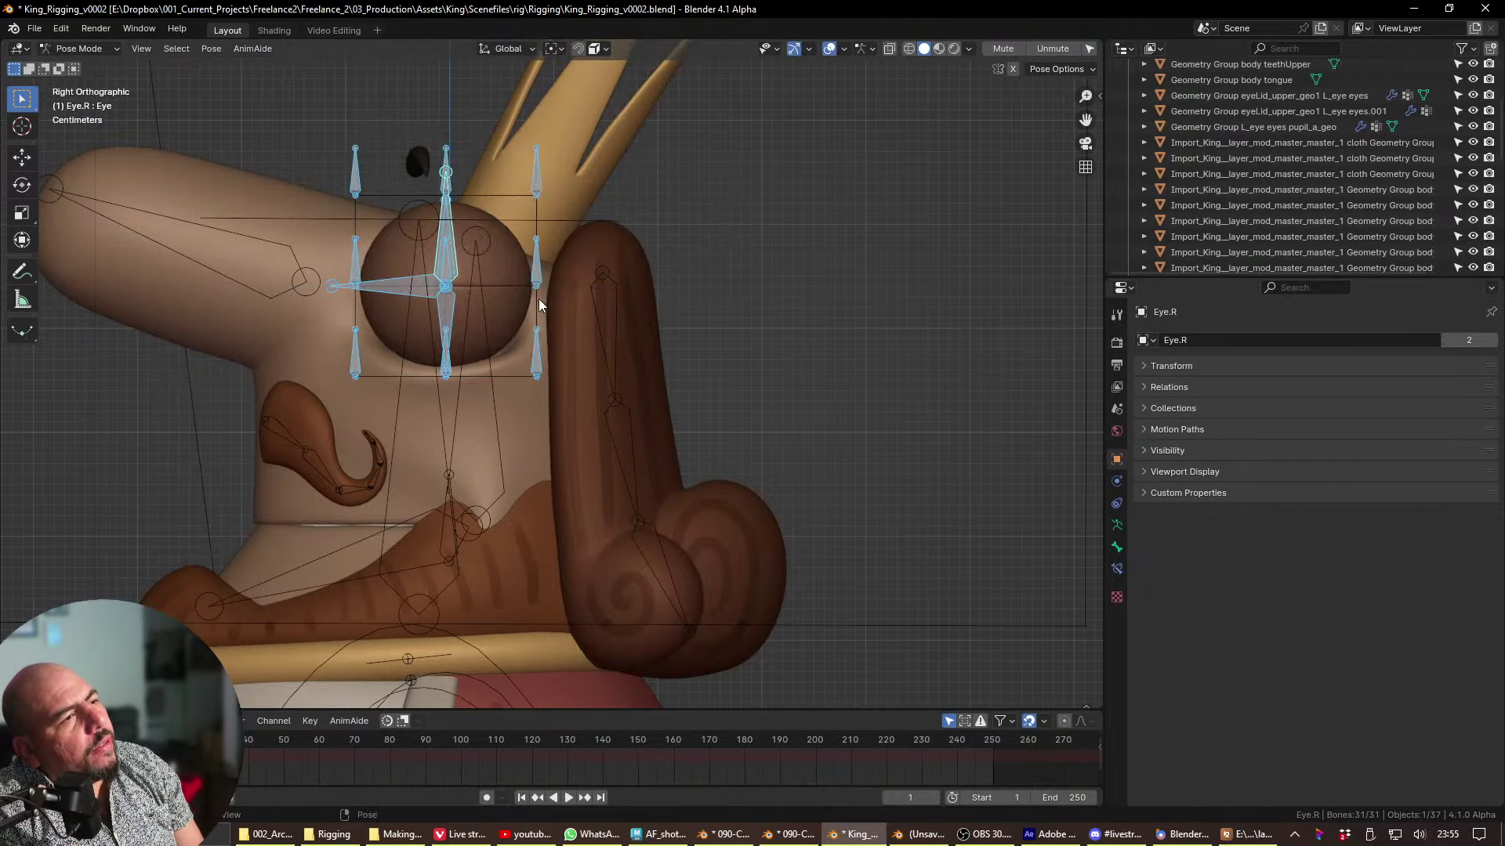
pyautogui.moveTo(539, 299); pyautogui.dragTo(394, 363, button='middle')
pyautogui.press('Tab')
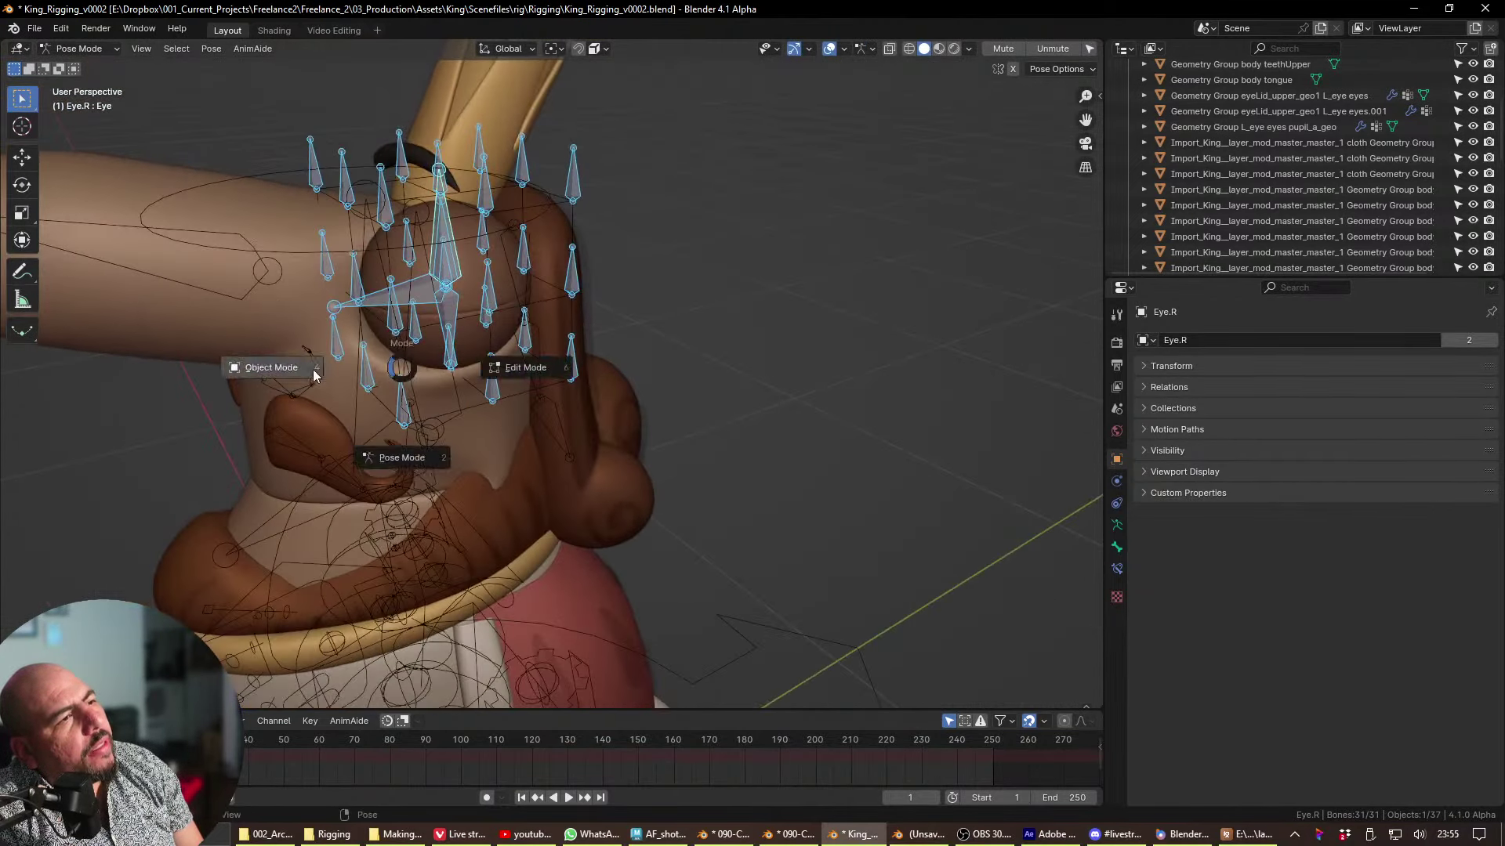
pyautogui.click(269, 363)
pyautogui.moveTo(476, 307); pyautogui.dragTo(478, 242, button='middle')
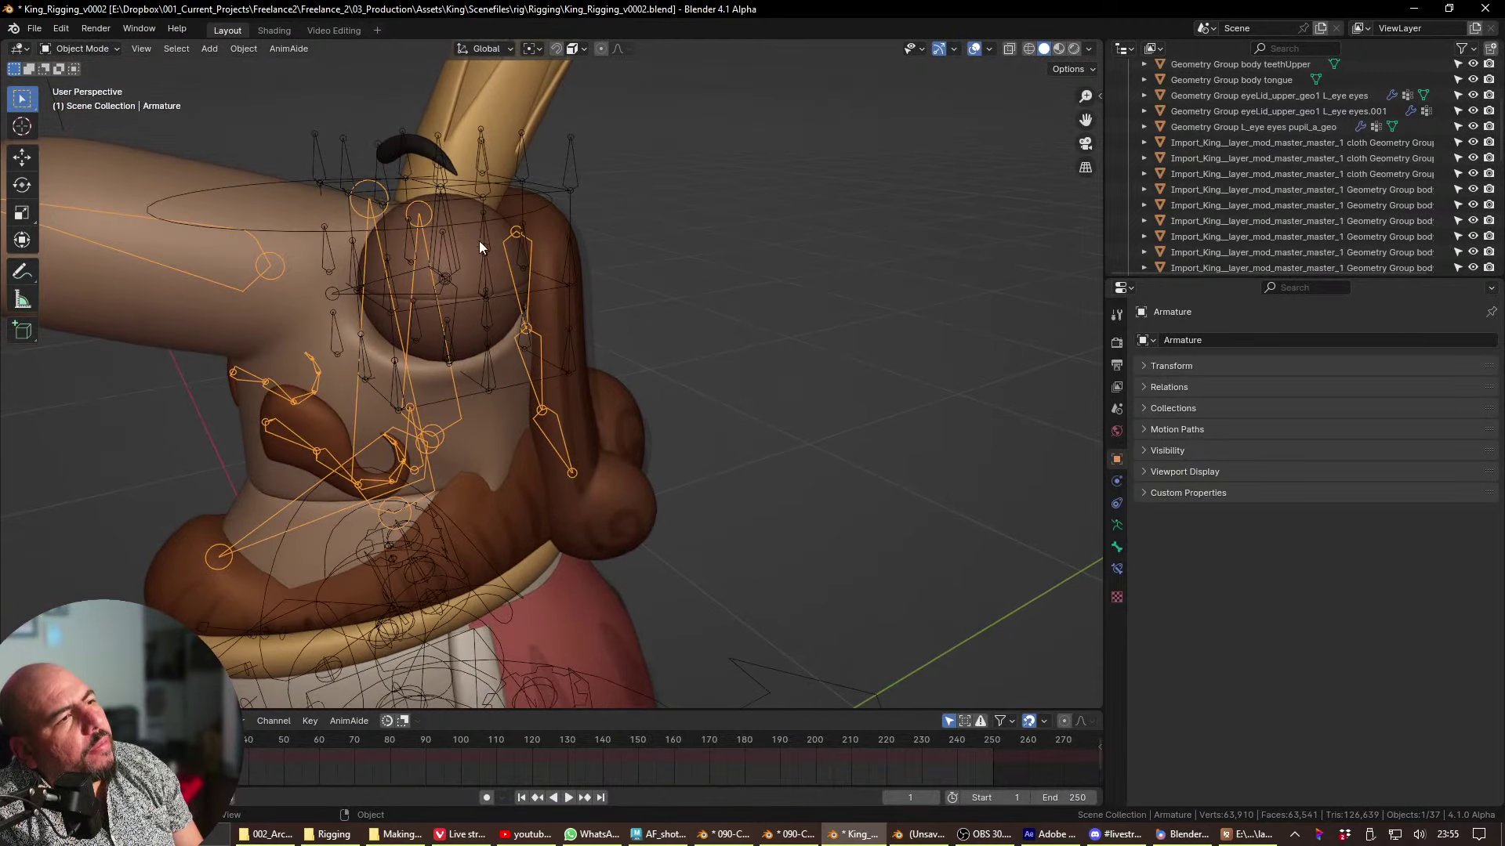
# - Rotate the Eye bone of the Eye.R armature about the Z axis in Pose Mode, then return to Object Mode
pyautogui.click(442, 257)
pyautogui.click(448, 260)
pyautogui.hotkey('ctrl', 'Tab')
pyautogui.click(448, 235)
pyautogui.press('r')
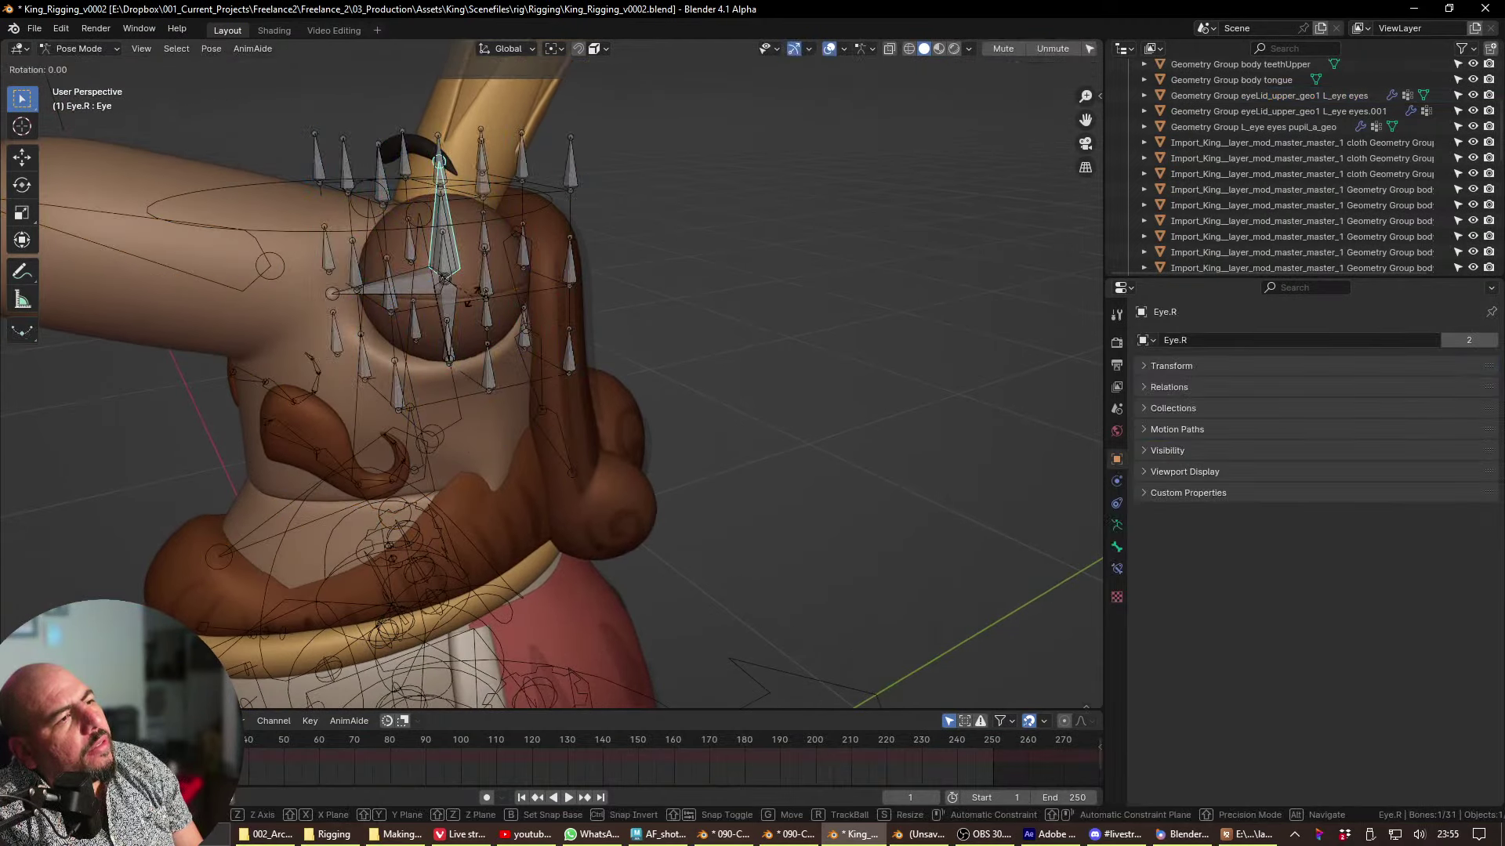
pyautogui.press('z')
pyautogui.click(482, 227)
pyautogui.hotkey('ctrl', 'Tab')
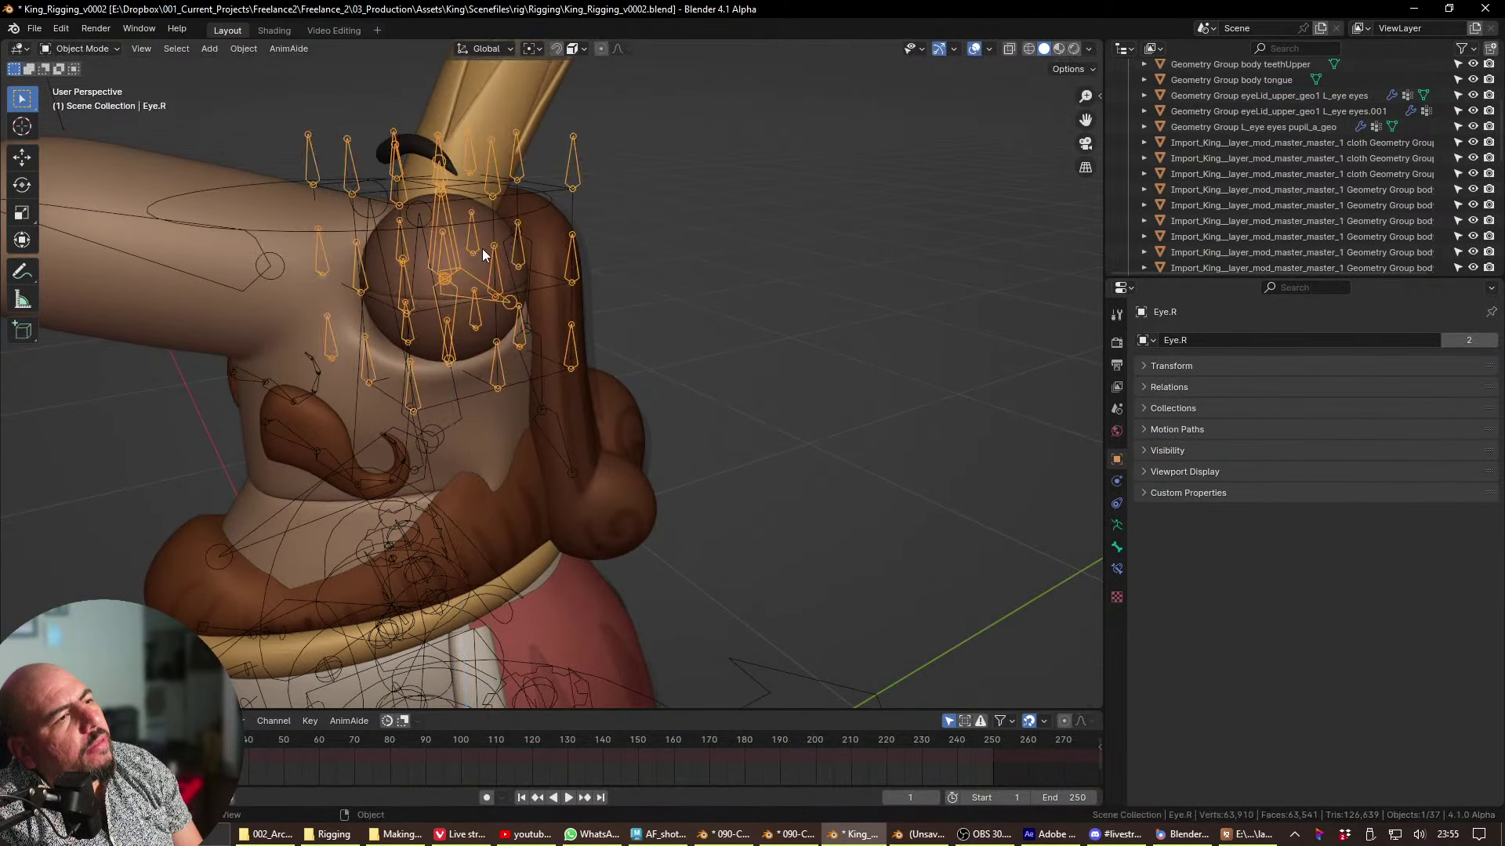
# - Pull an outer lattice bone away from the eye and move the upper eyelid's Lattice modifier below its Armature modifier
pyautogui.hotkey('ctrl', 'Tab')
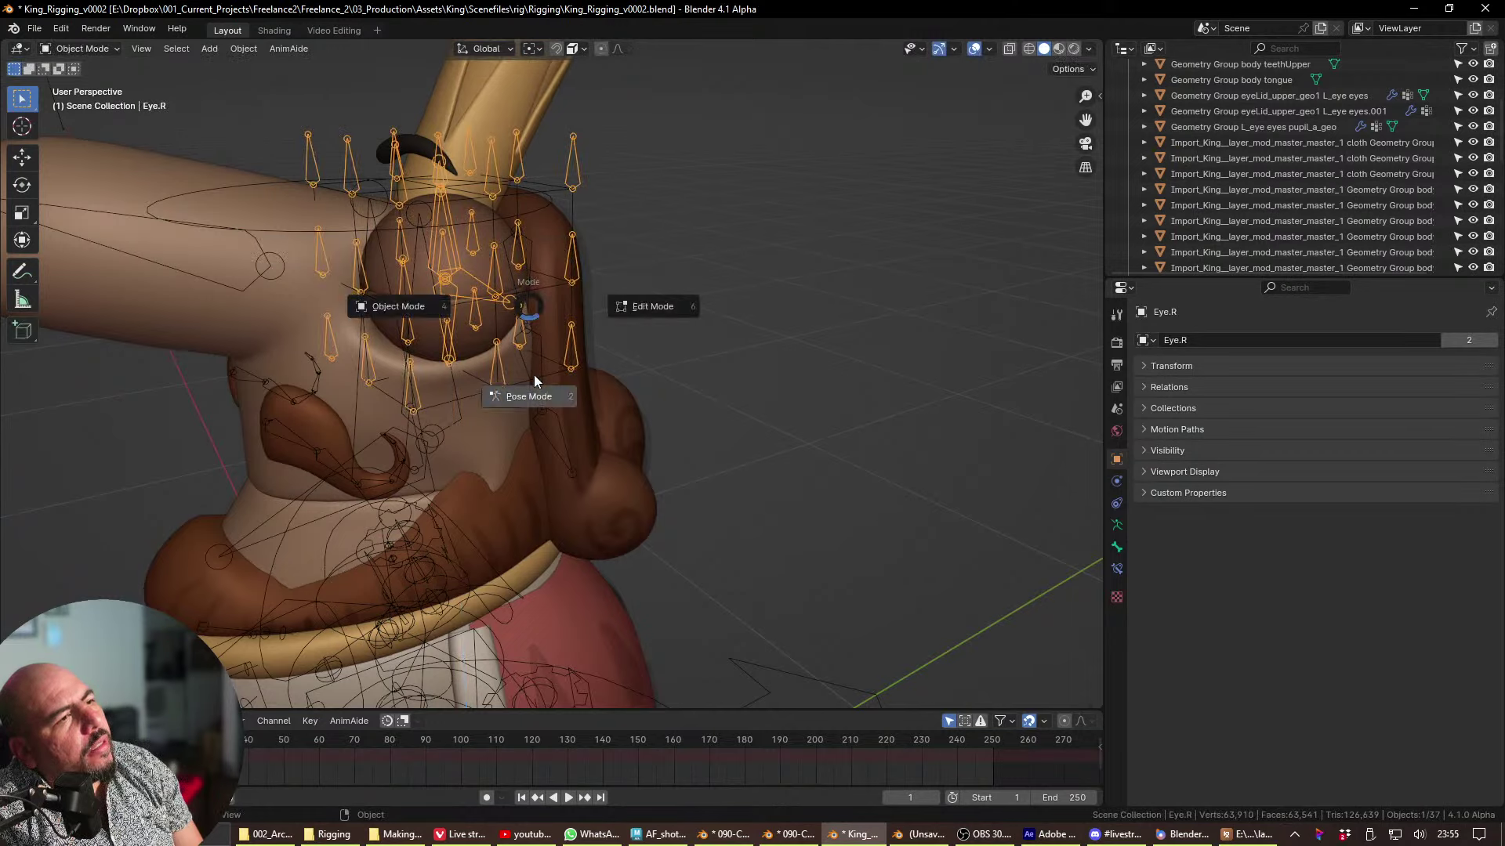
pyautogui.click(682, 167)
pyautogui.moveTo(548, 263); pyautogui.dragTo(515, 265, button='middle')
pyautogui.hotkey('ctrl', 'Tab')
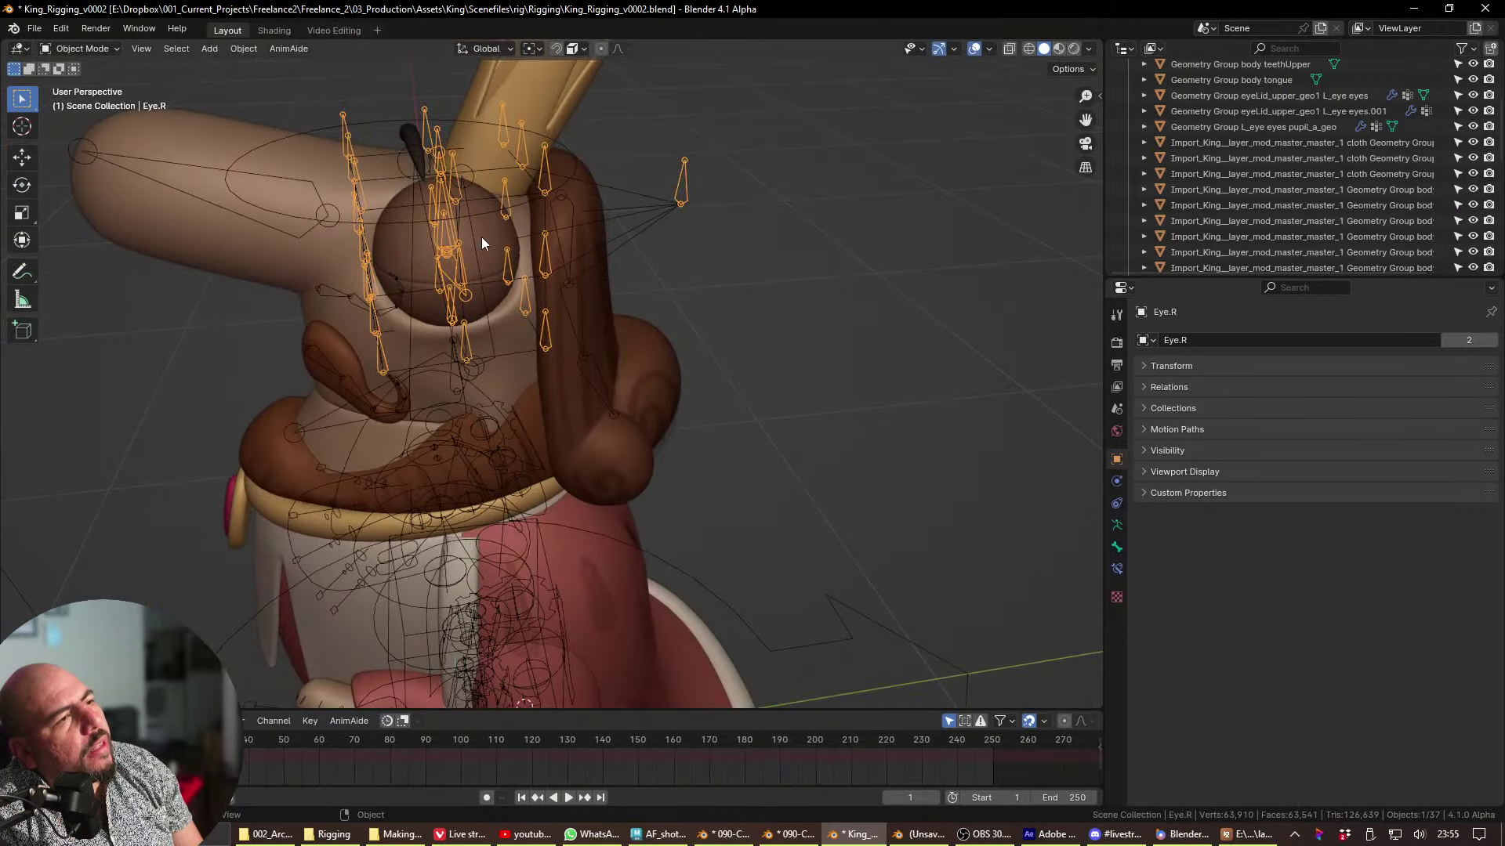
pyautogui.click(481, 237)
pyautogui.moveTo(1486, 375); pyautogui.dragTo(1471, 623)
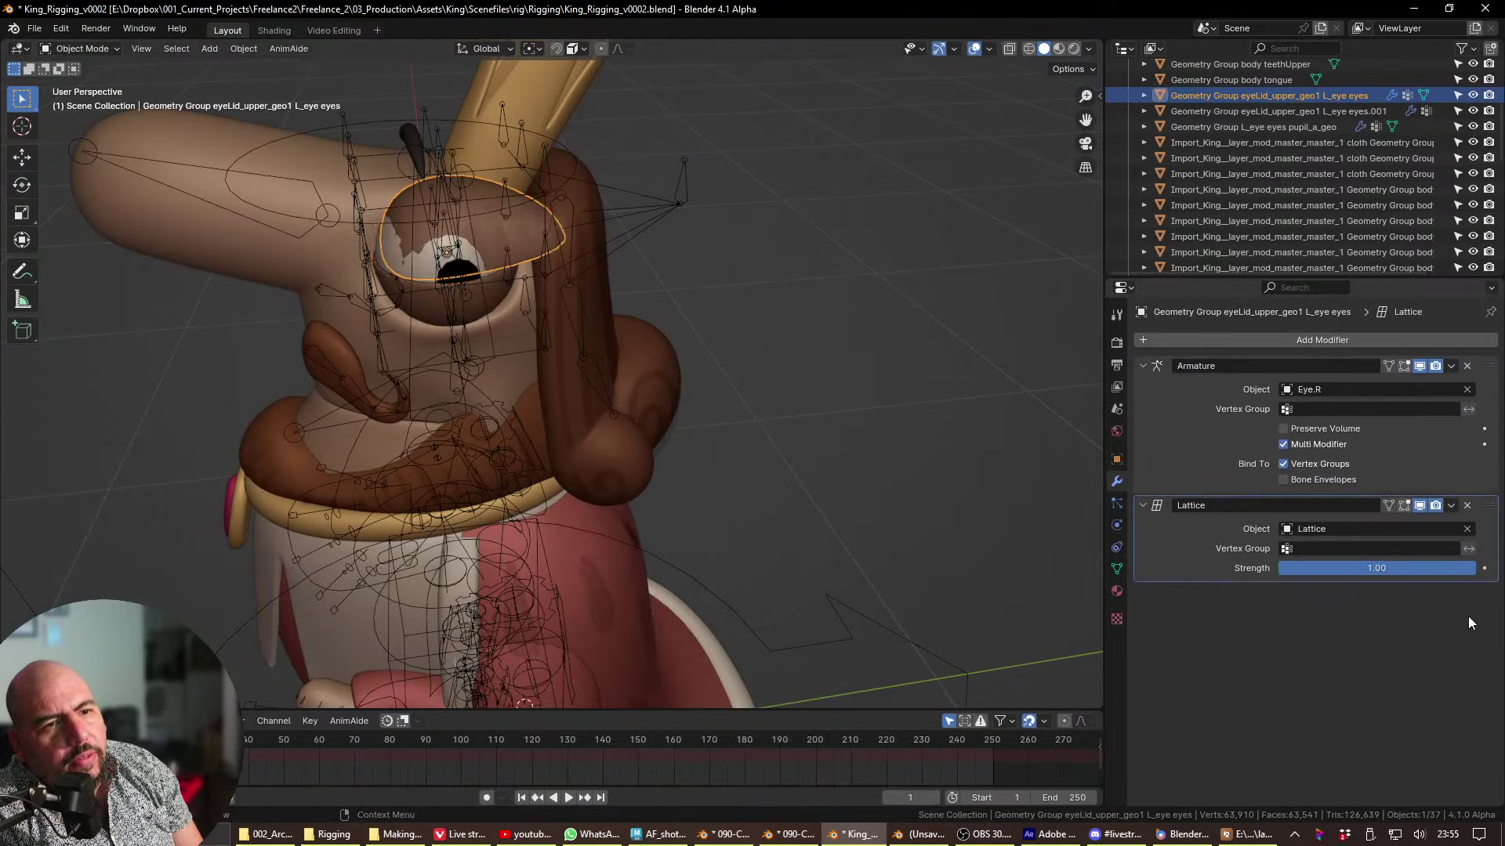
# - Move the Eye.R lattice bones LATTICE_14 and LATTICE_25 in Pose Mode to test the upper eyelid's deformation
pyautogui.moveTo(705, 392); pyautogui.dragTo(611, 157, button='middle')
pyautogui.click(688, 172)
pyautogui.hotkey('ctrl', 'Tab')
pyautogui.click(678, 191)
pyautogui.press('g')
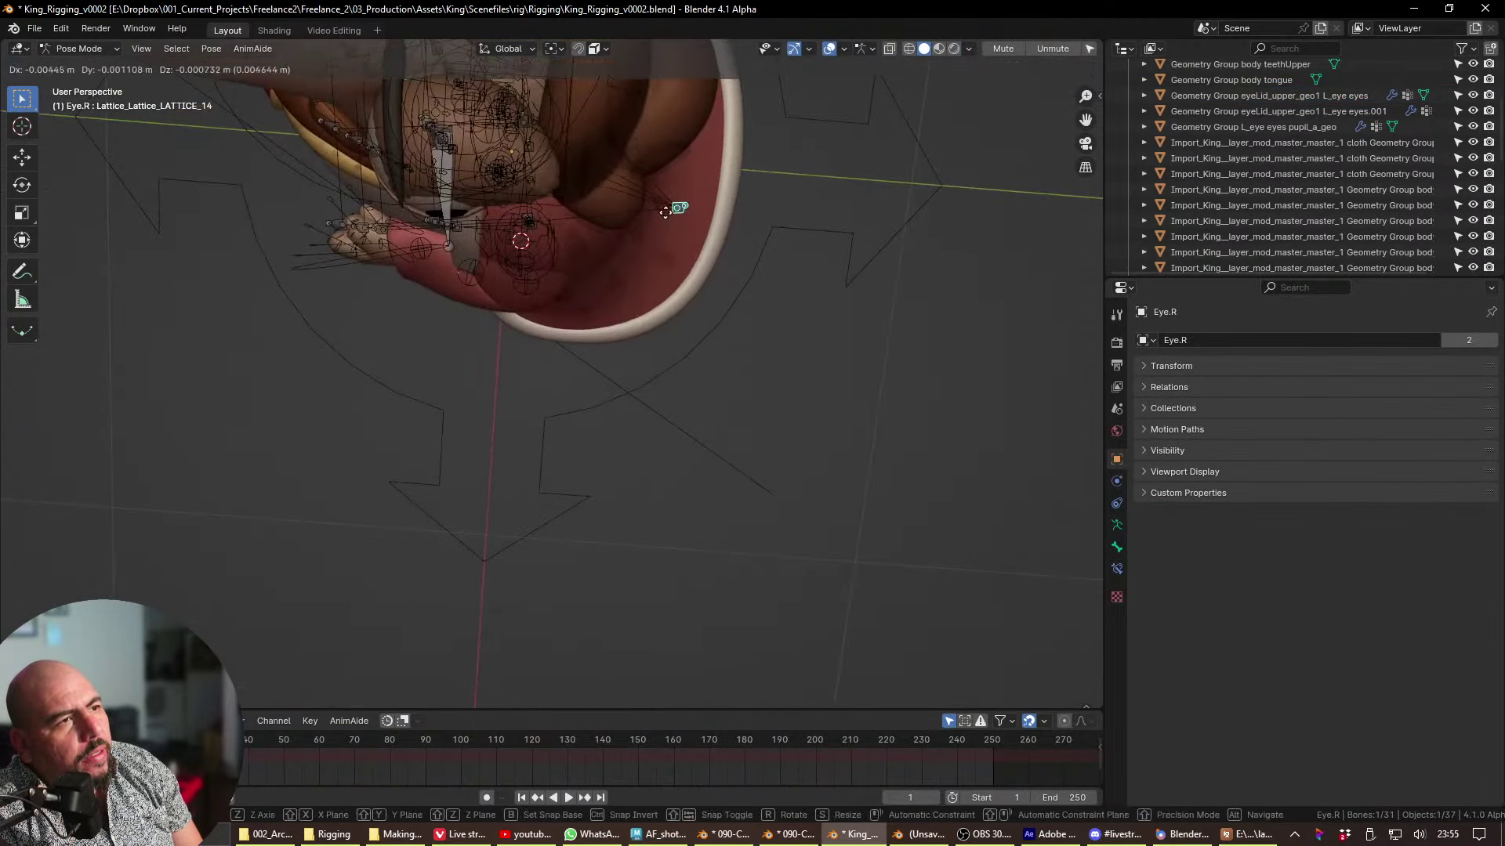
pyautogui.click(684, 146)
pyautogui.moveTo(562, 111); pyautogui.dragTo(565, 308, button='middle')
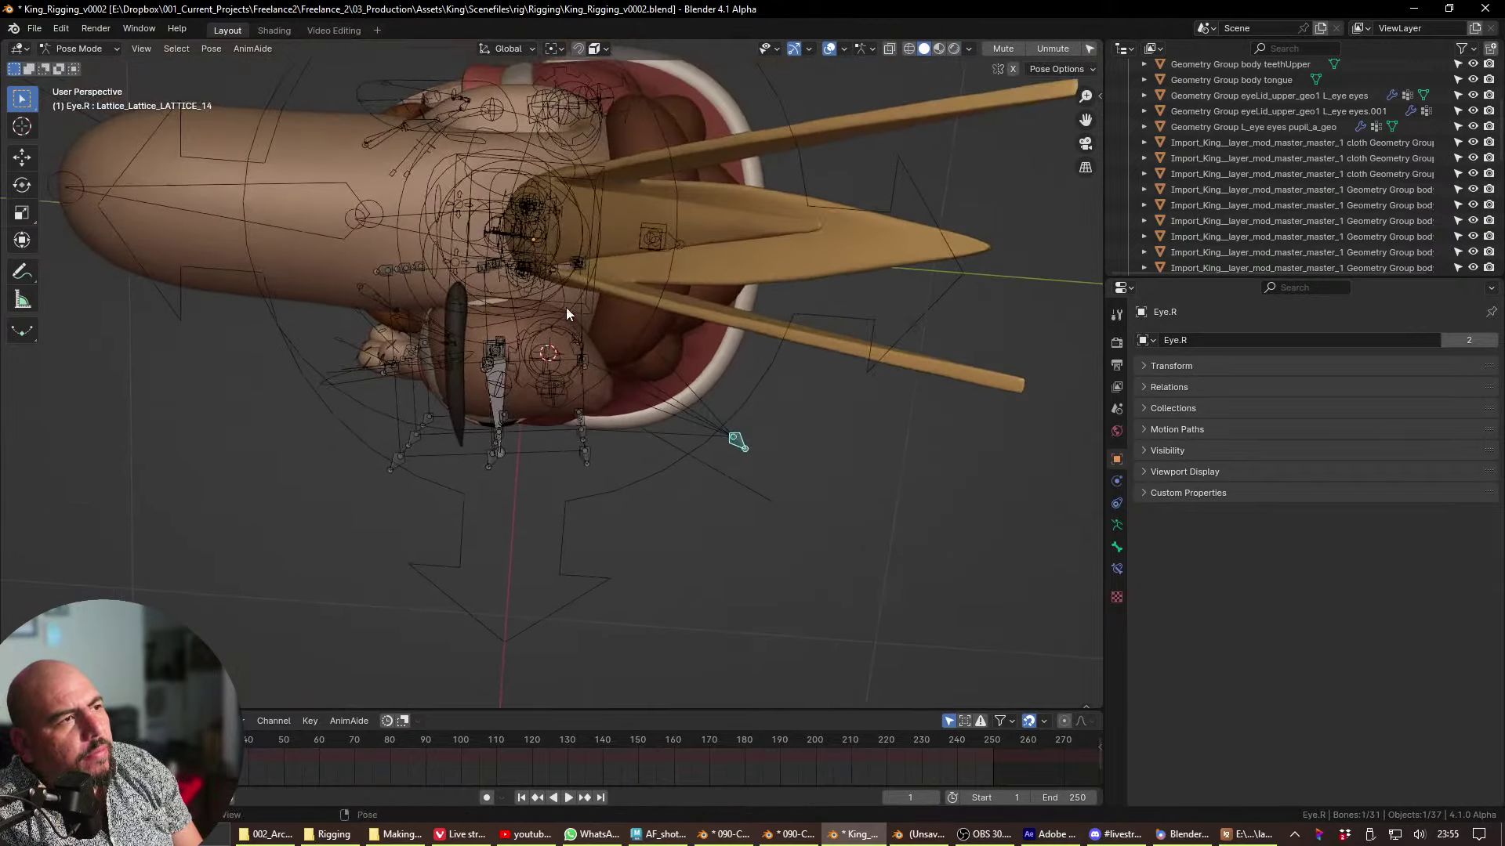
pyautogui.press('g')
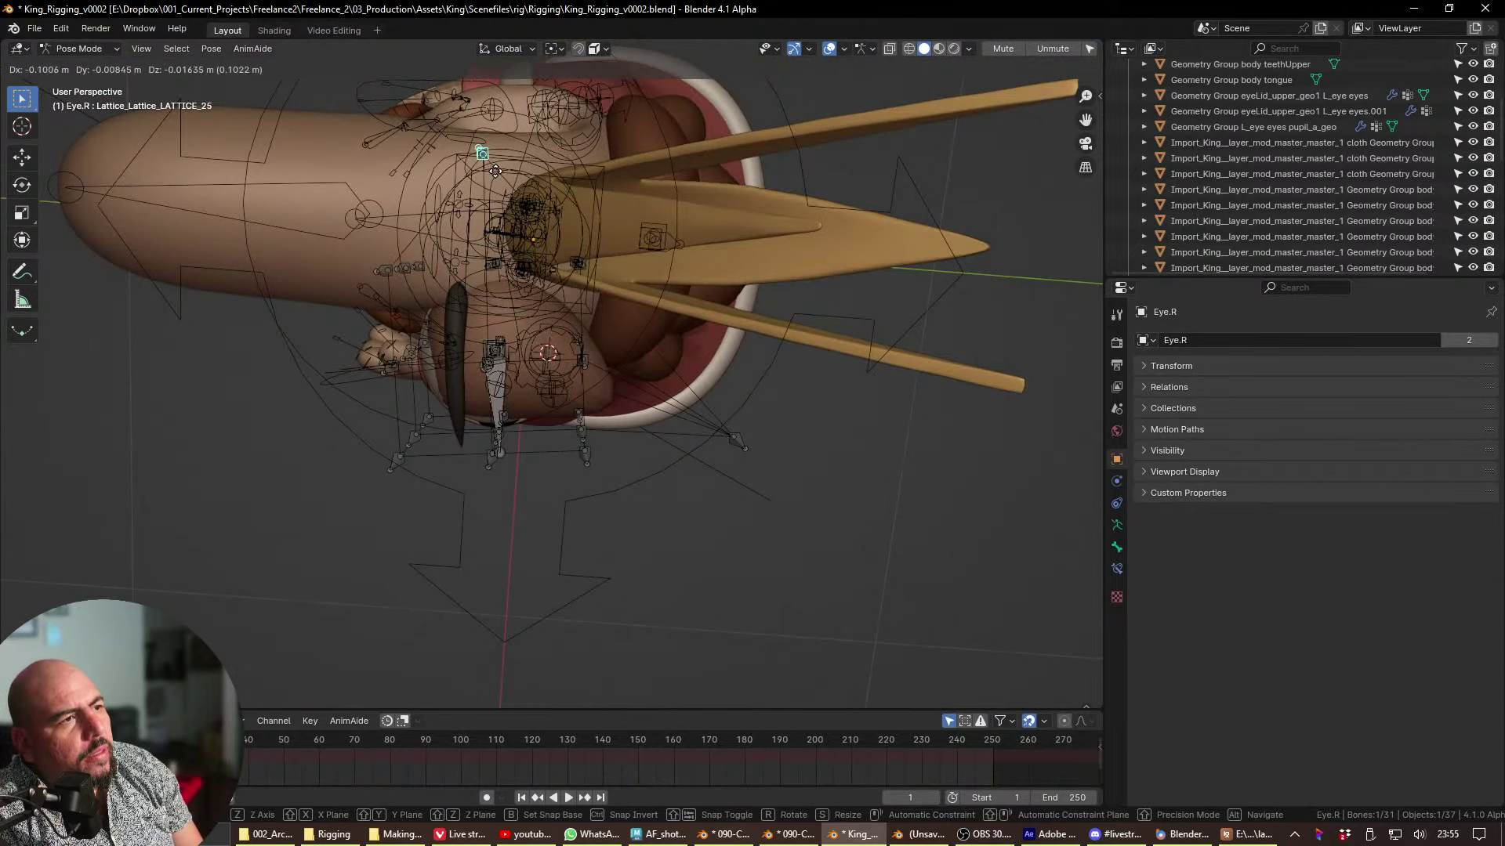
pyautogui.click(518, 343)
# - Reset all Eye.R lattice bones to their rest positions and try rotating the Eye bone about the global Z axis
pyautogui.moveTo(519, 342); pyautogui.dragTo(555, 274, button='middle')
pyautogui.press('a')
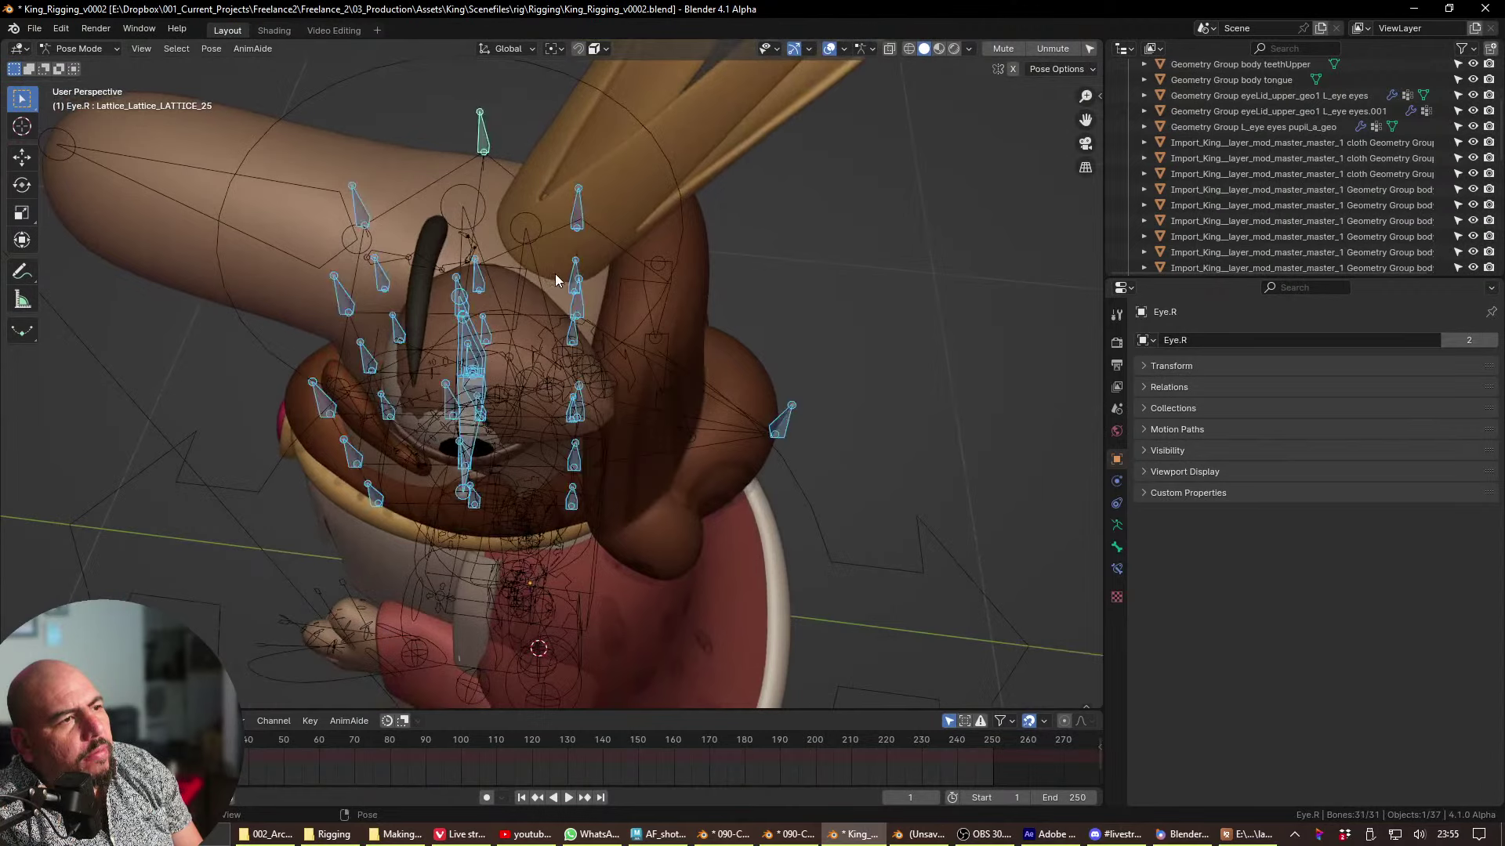
pyautogui.moveTo(556, 350); pyautogui.dragTo(492, 313, button='middle')
pyautogui.hotkey('alt', 'a')
pyautogui.click(473, 318)
pyautogui.press('r')
pyautogui.press('z')
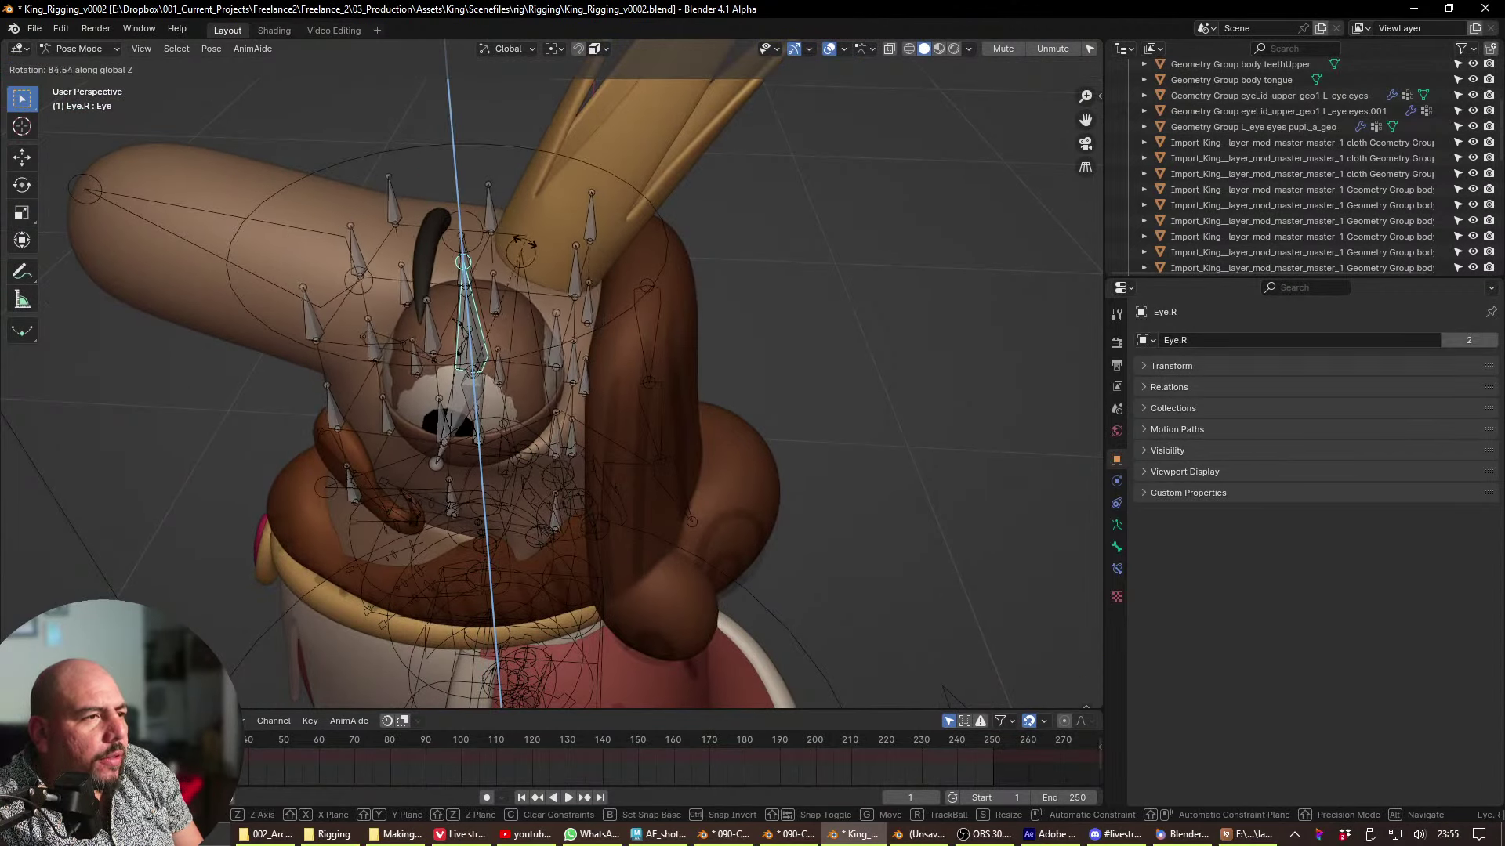
pyautogui.press('Escape')
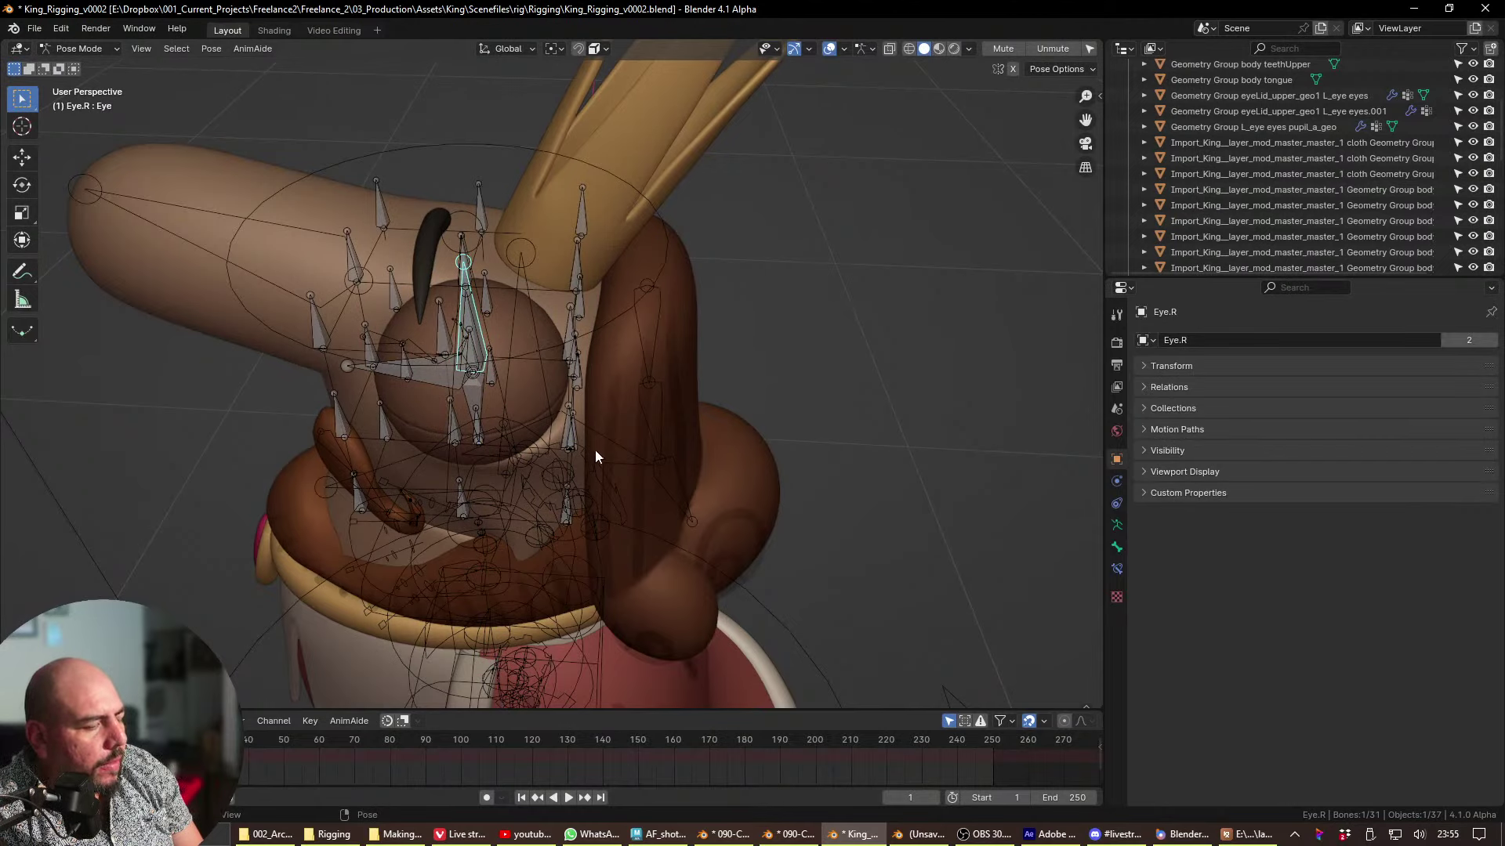
# - Rotate the Eye bone about -92° in top view, then clear the rotation of all Eye.R bones
pyautogui.press('KP_7')
pyautogui.press('r')
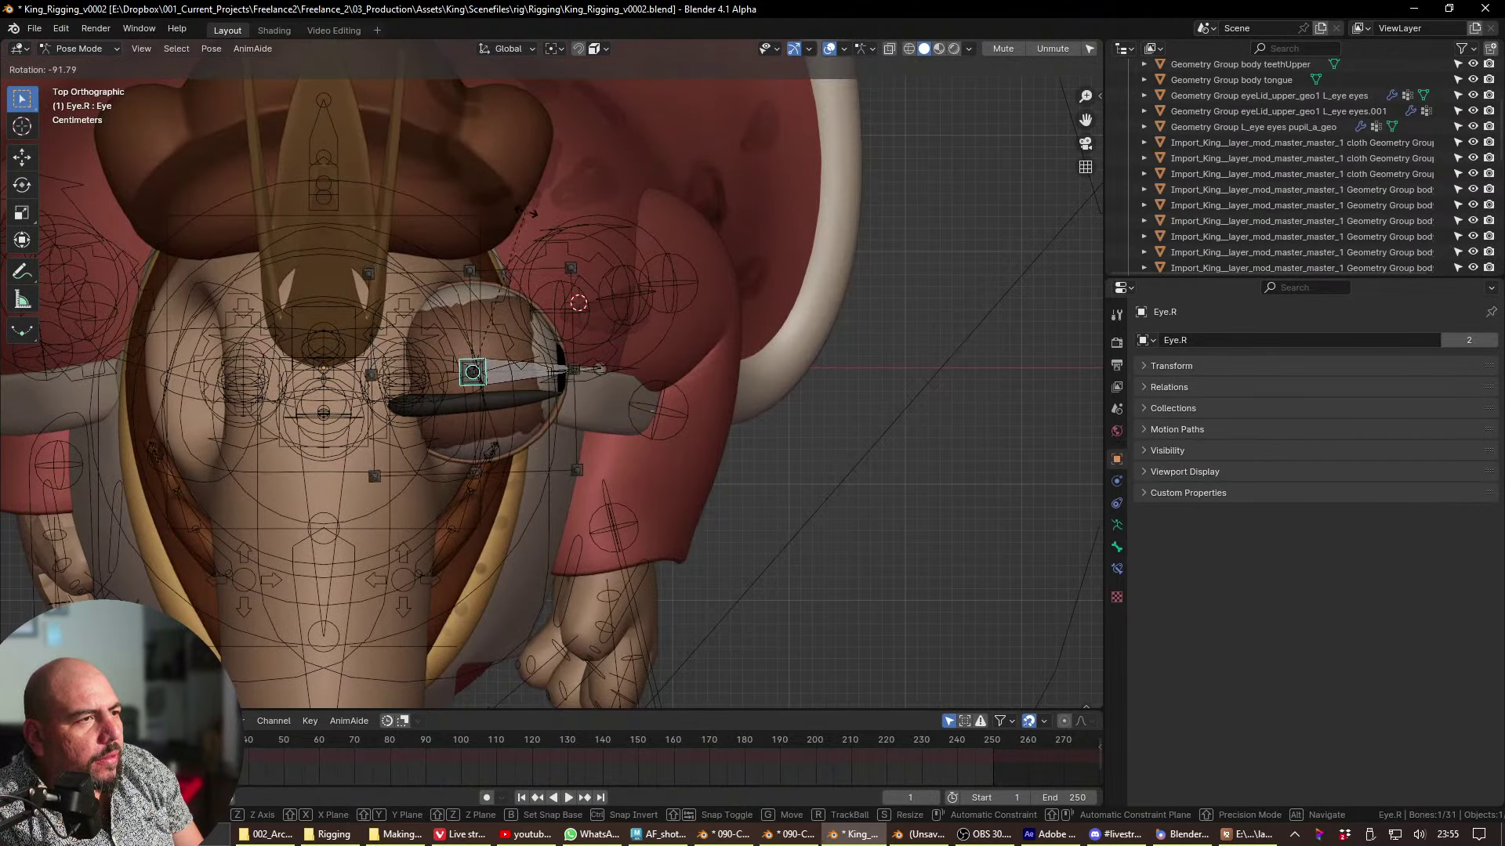
pyautogui.click(531, 213)
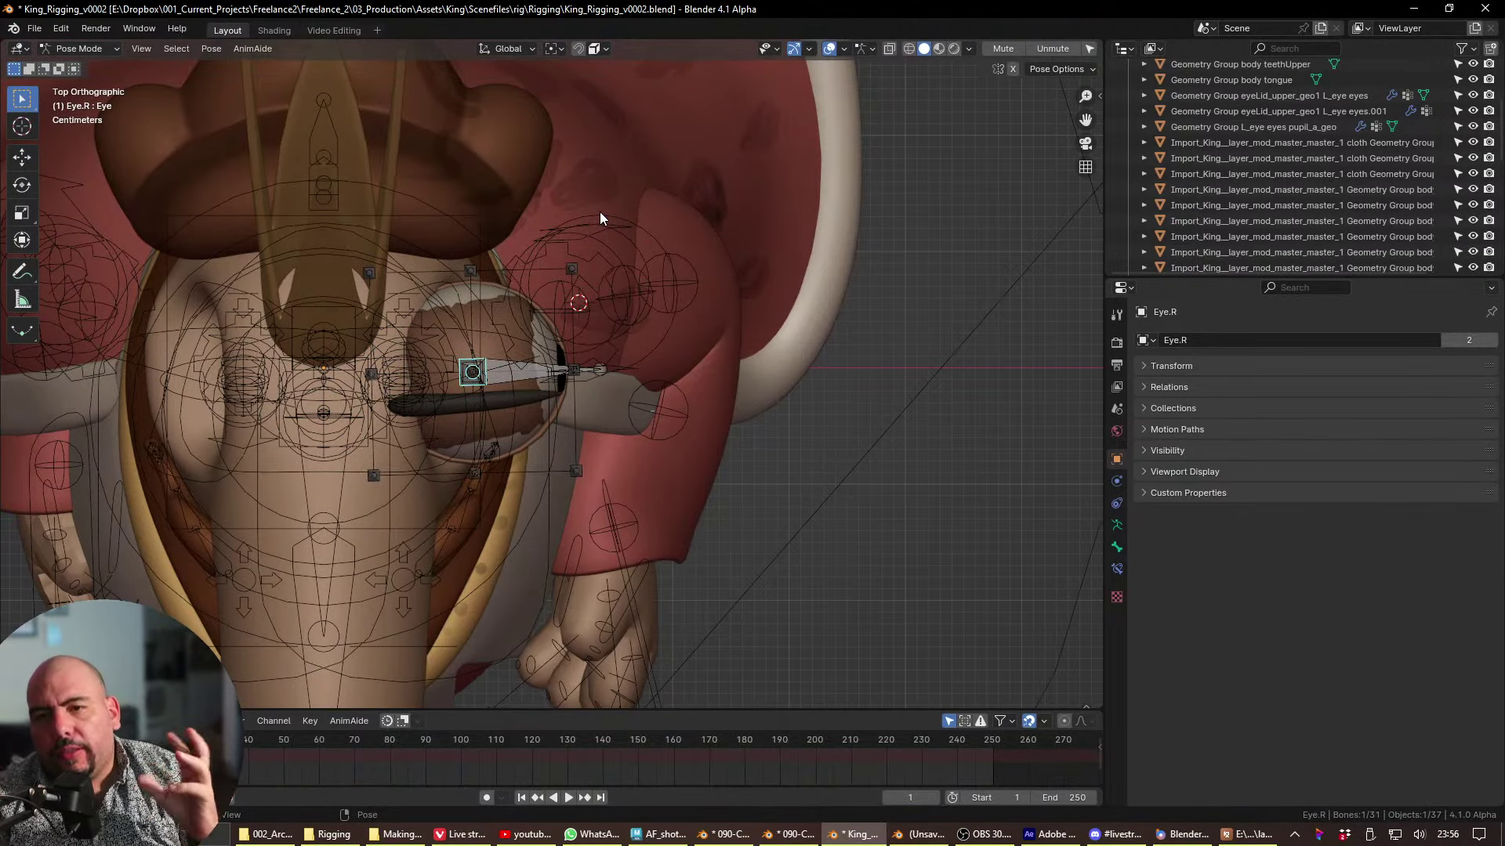
pyautogui.press('a')
pyautogui.hotkey('alt', 'r')
# - Rotate the Eye bone in top view until the eye faces sideways and return to Object Mode
pyautogui.click(470, 378)
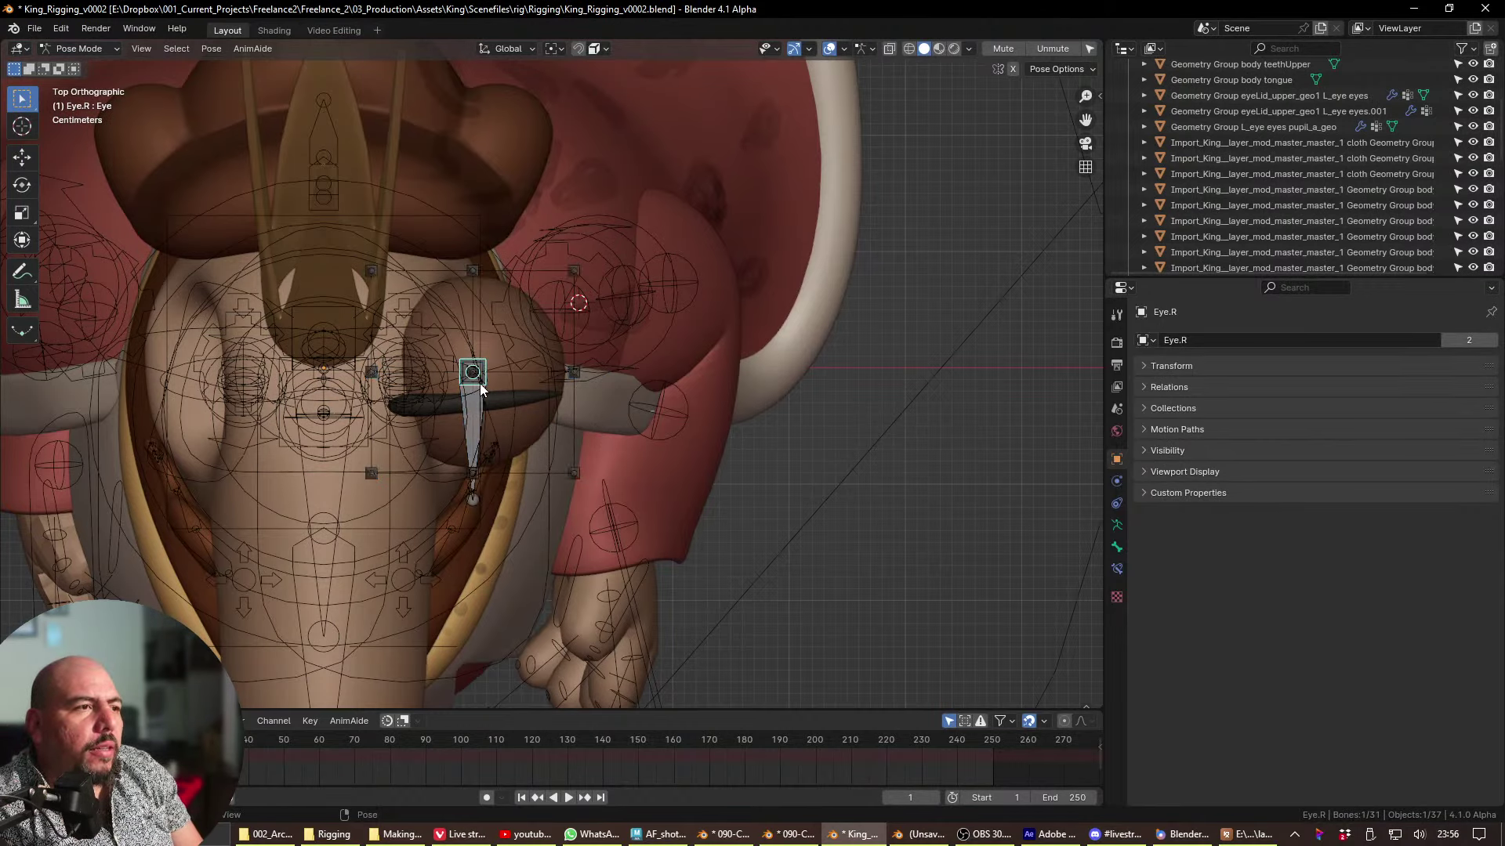
pyautogui.press('r')
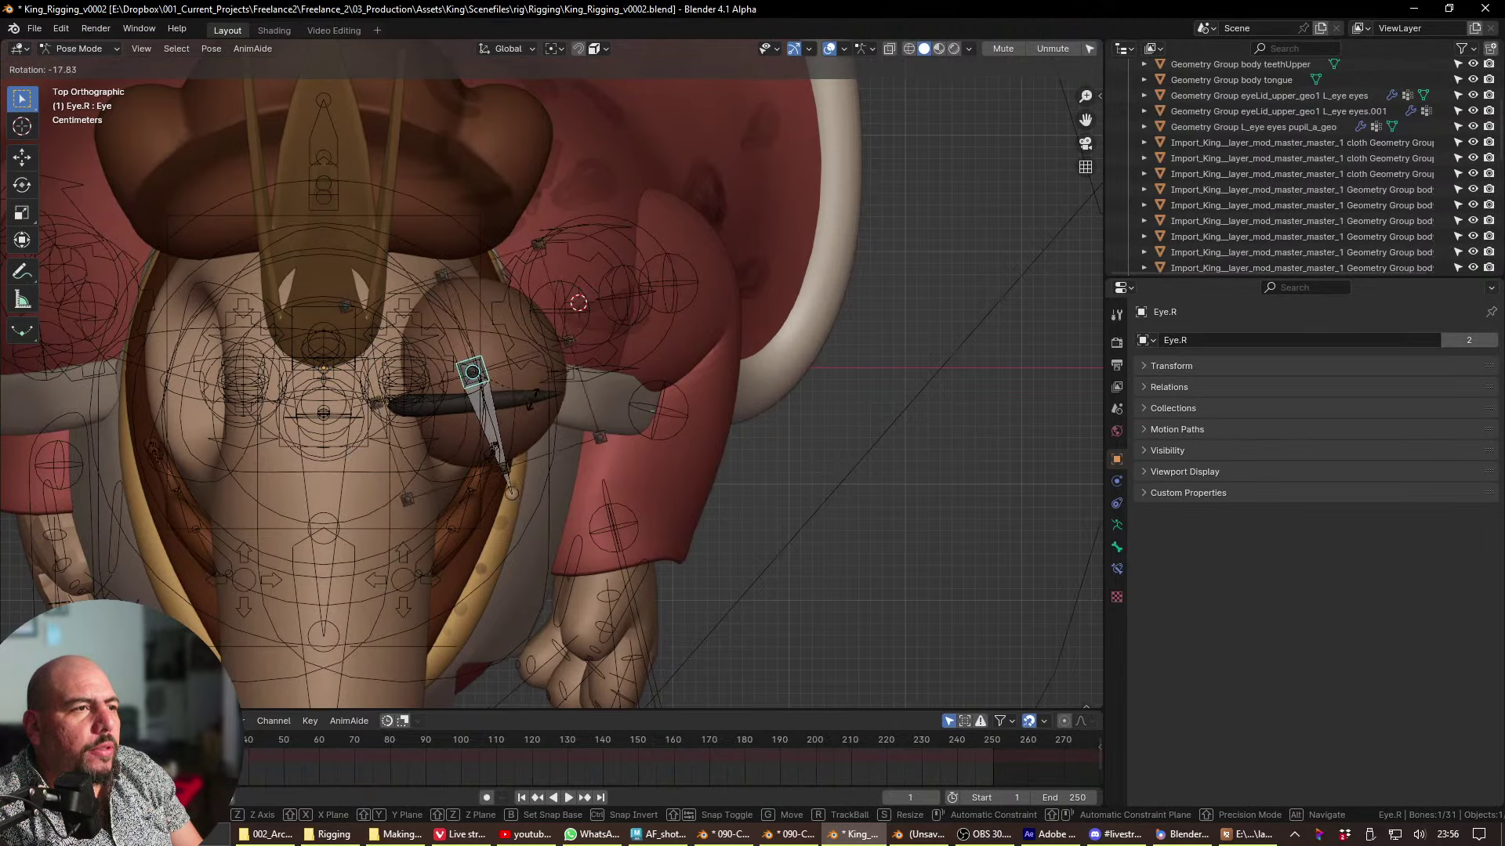
pyautogui.press('Escape')
pyautogui.hotkey('ctrl', 'Tab')
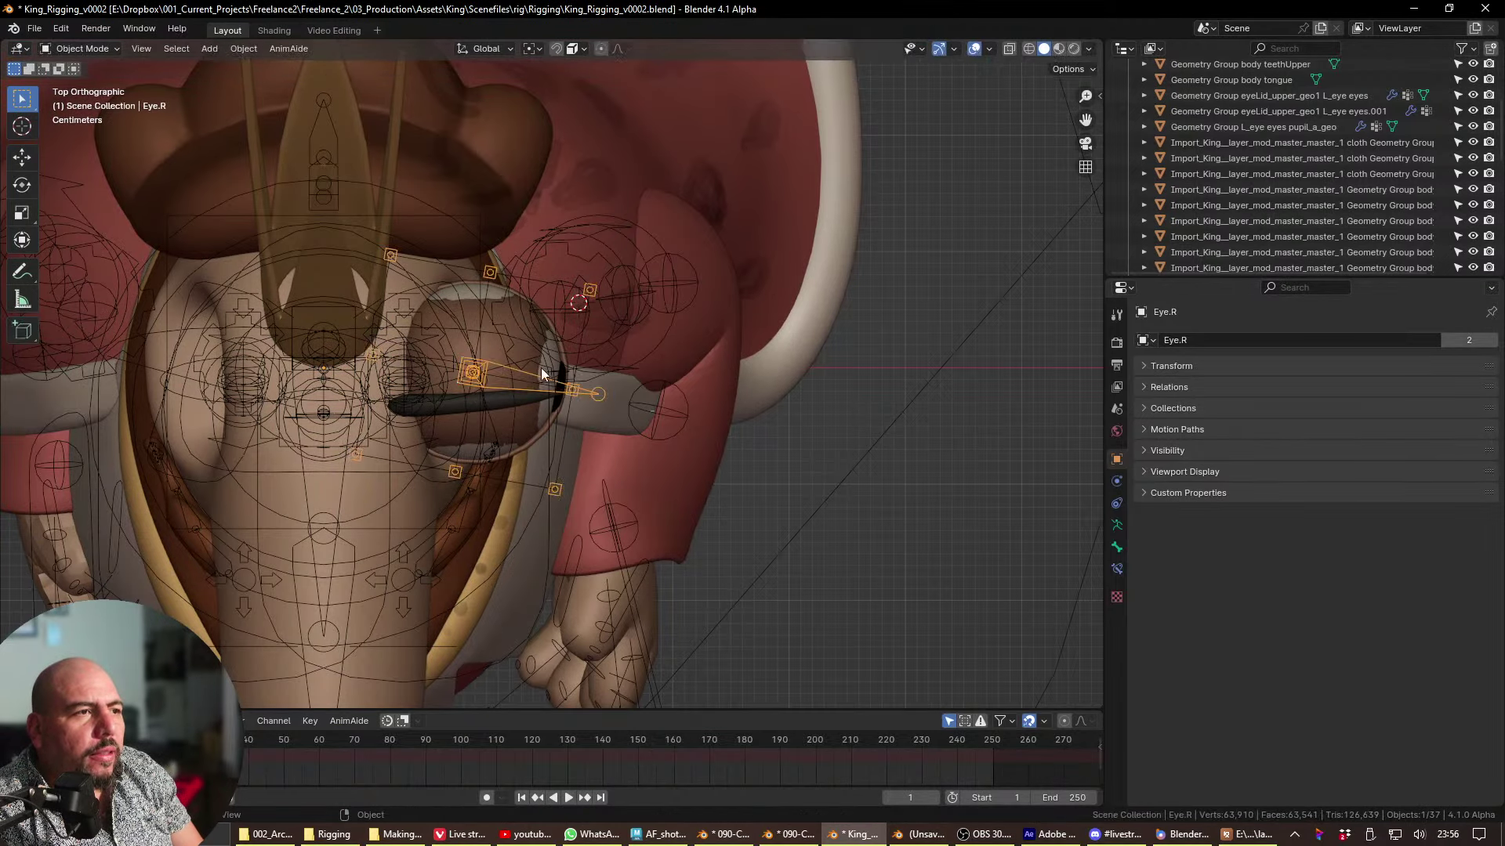
# - Set the U, V and W interpolation of the eye lattice to Linear
pyautogui.click(634, 408)
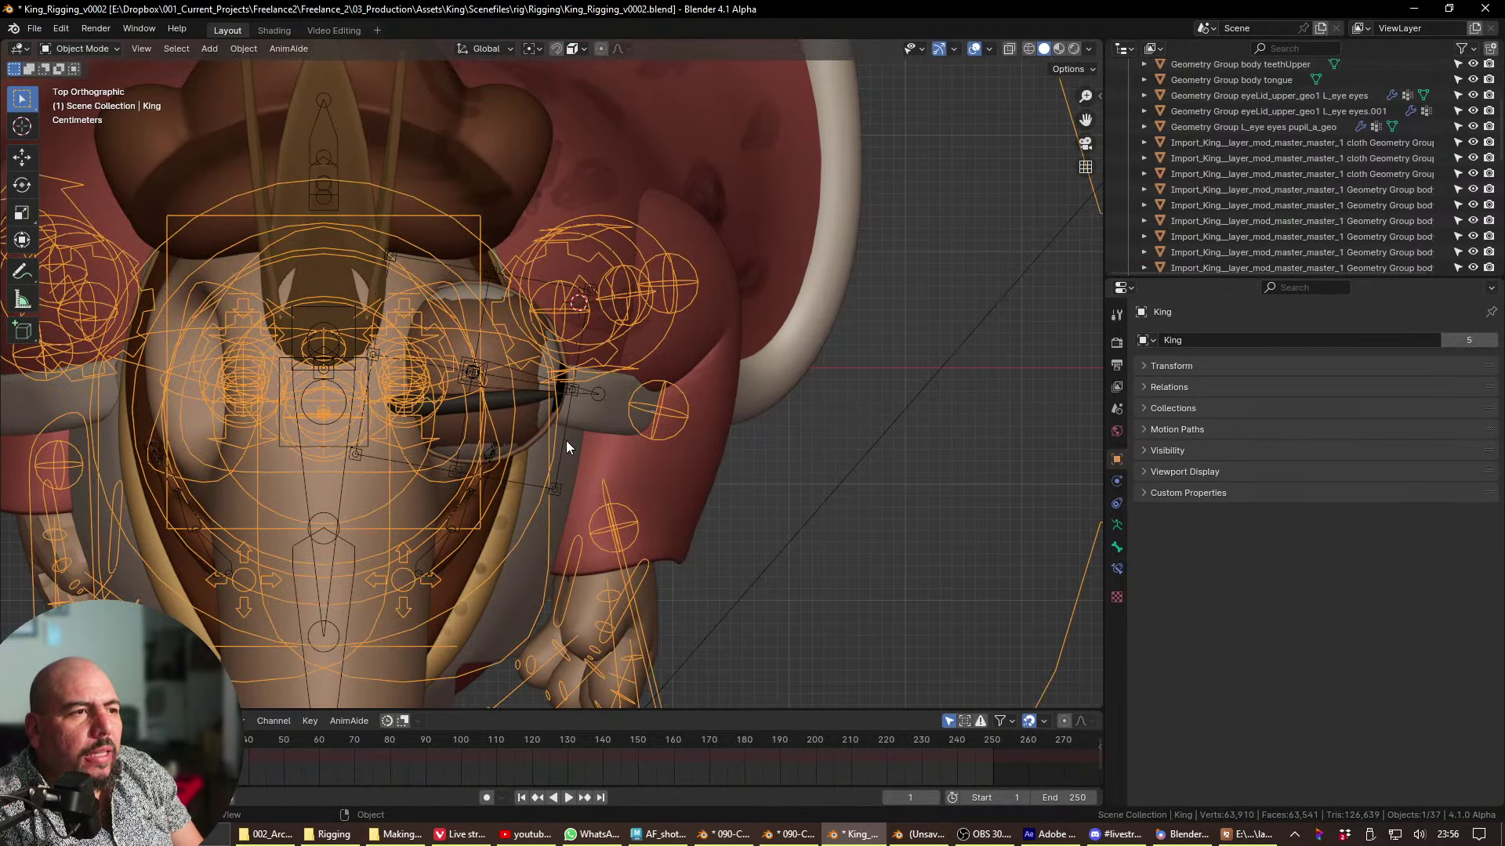
pyautogui.click(578, 457)
pyautogui.click(1118, 547)
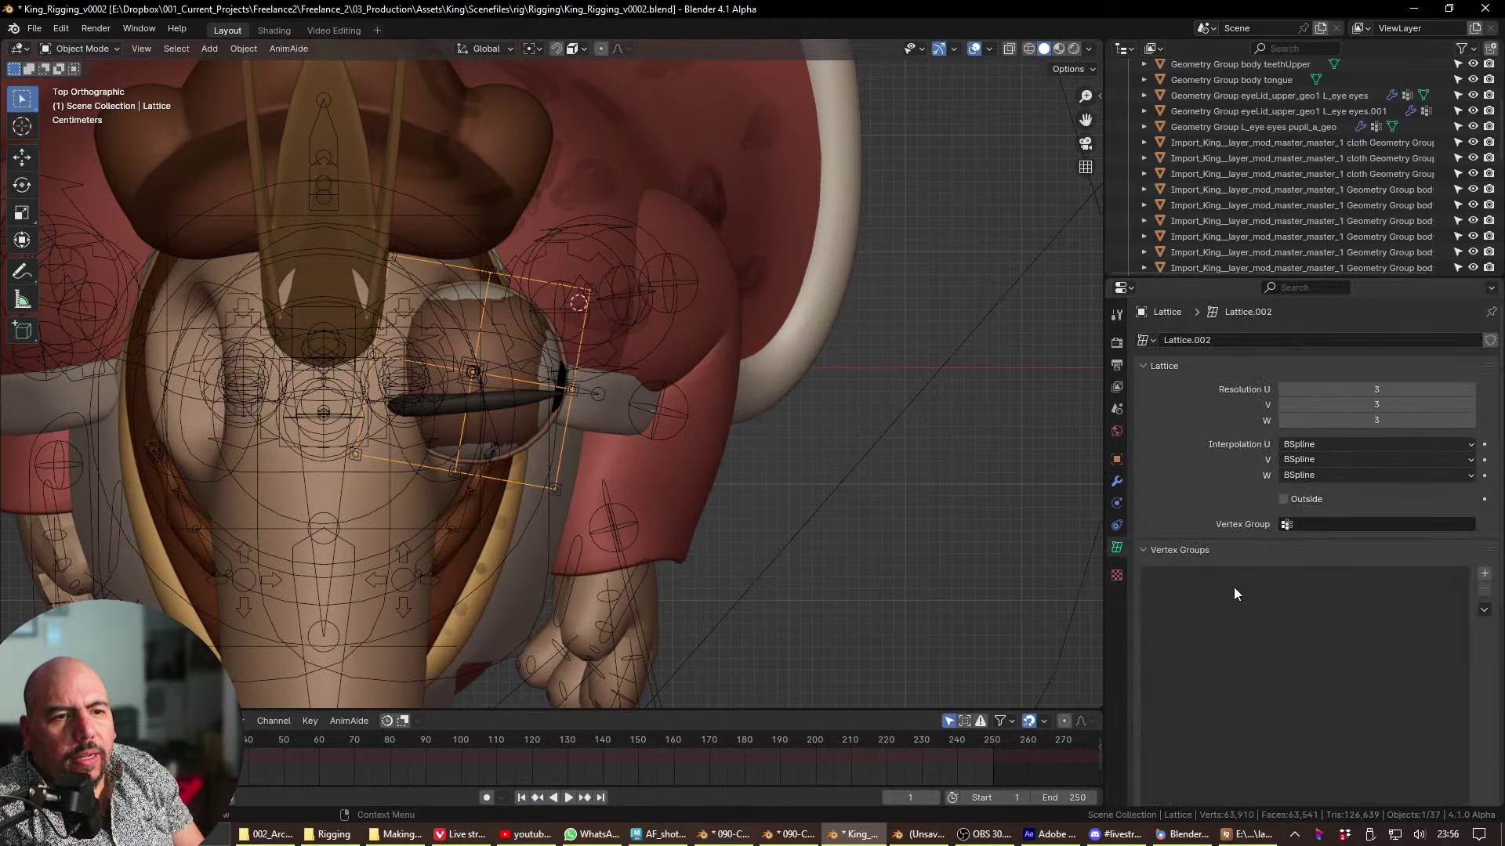
pyautogui.click(1199, 550)
pyautogui.click(1206, 583)
pyautogui.click(1206, 576)
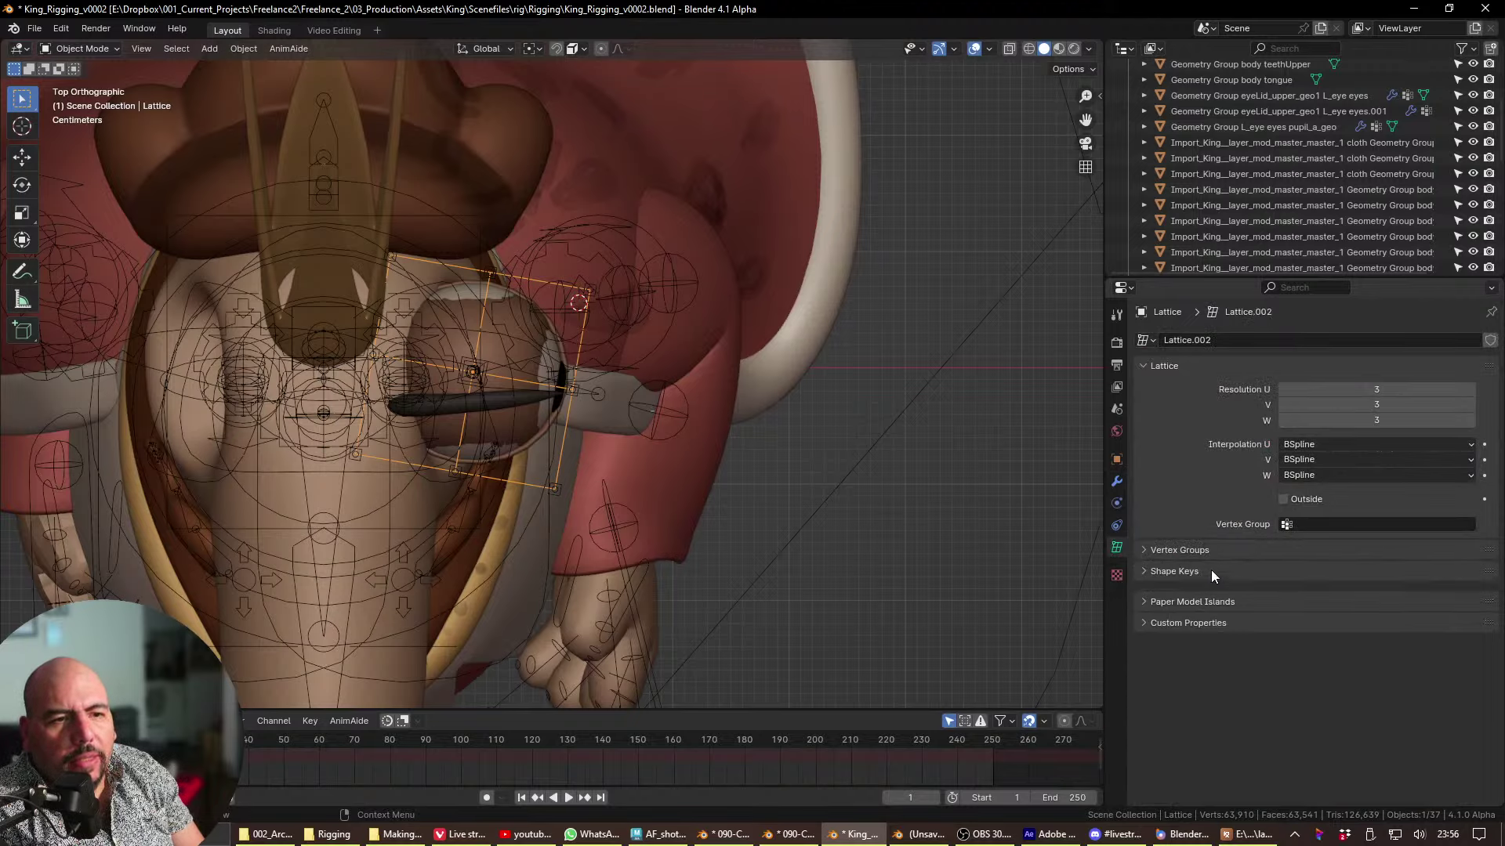
pyautogui.click(1325, 444)
pyautogui.click(1323, 464)
pyautogui.click(1321, 475)
pyautogui.click(1320, 492)
pyautogui.click(1314, 459)
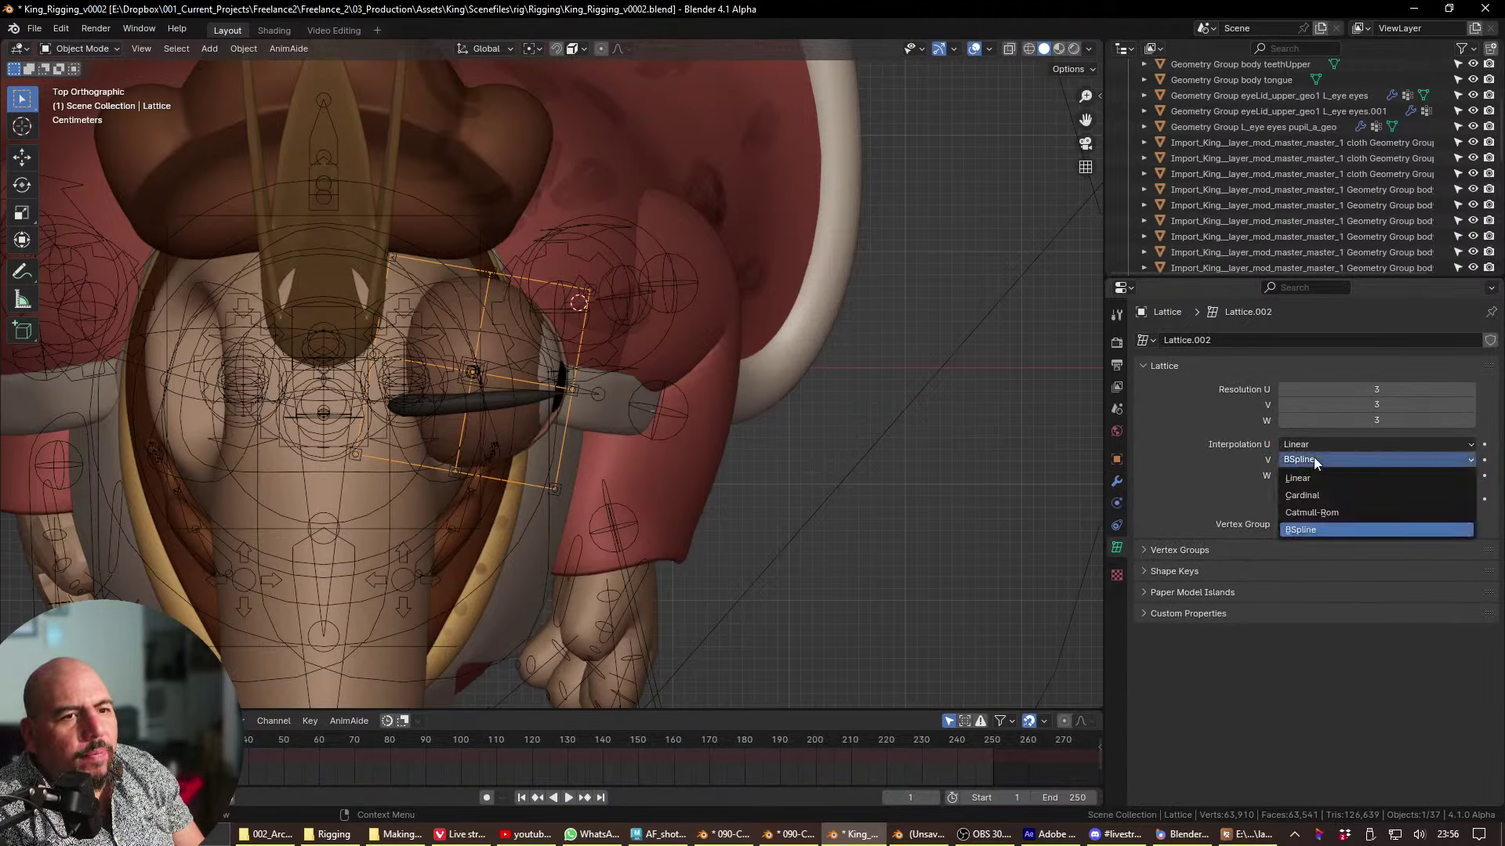
pyautogui.click(1314, 479)
# - Move the Lattice modifier below the Armature modifier on the lower eyelid mesh and toggle its Multi Modifier option
pyautogui.moveTo(1004, 440); pyautogui.dragTo(792, 471, button='middle')
pyautogui.click(512, 430)
pyautogui.click(1116, 482)
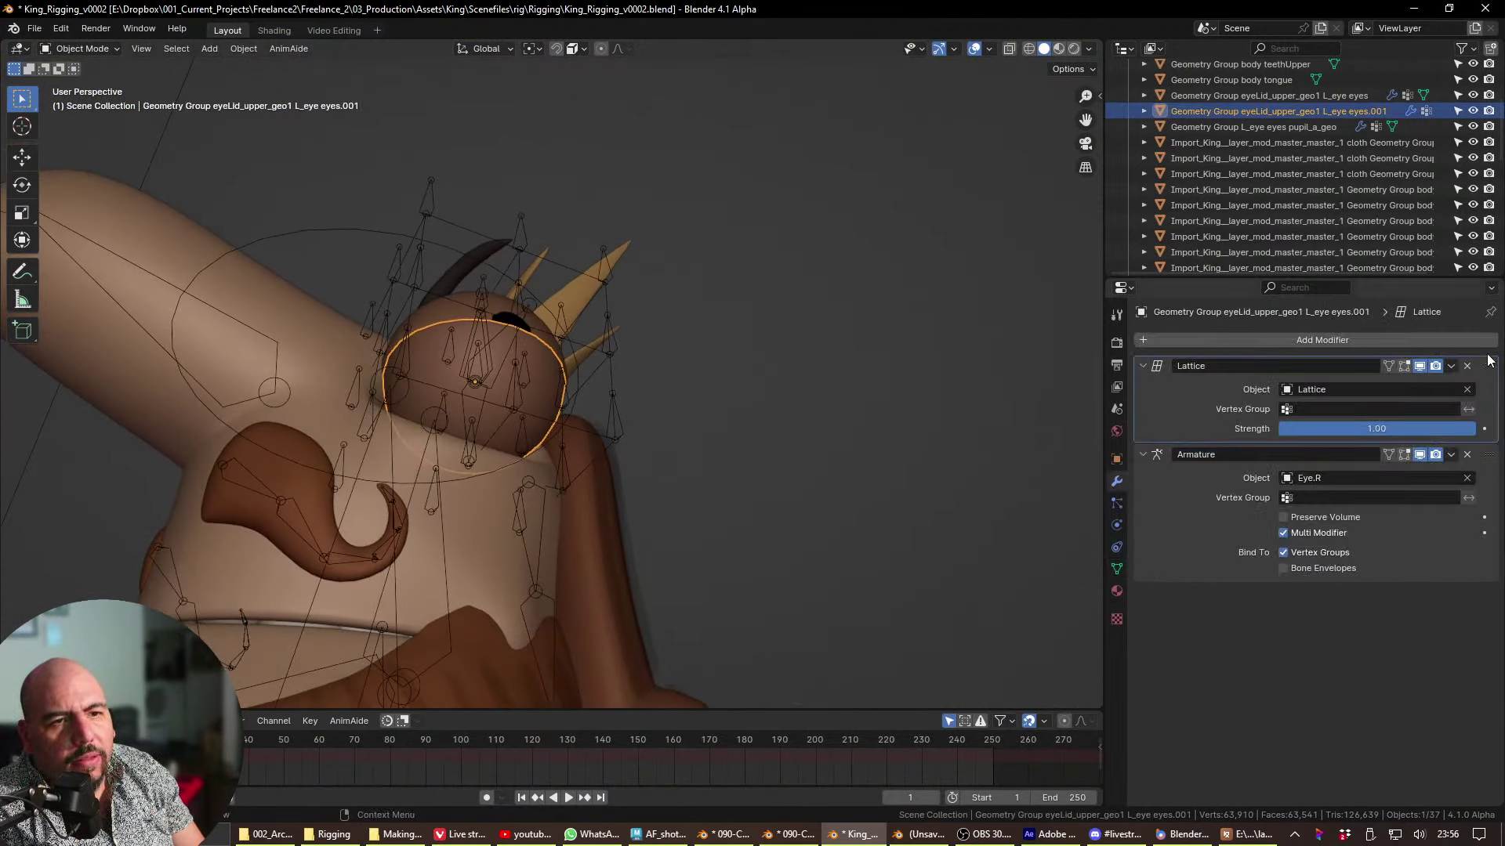
pyautogui.moveTo(1488, 366); pyautogui.dragTo(1385, 486)
pyautogui.click(1340, 444)
# - Pull the outer lattice bones of Eye.R, including LATTICE_2 and LATTICE_11, away from the eye to test both eyelids
pyautogui.moveTo(502, 423); pyautogui.dragTo(519, 491, button='middle')
pyautogui.click(626, 459)
pyautogui.hotkey('ctrl', 'Tab')
pyautogui.press('g')
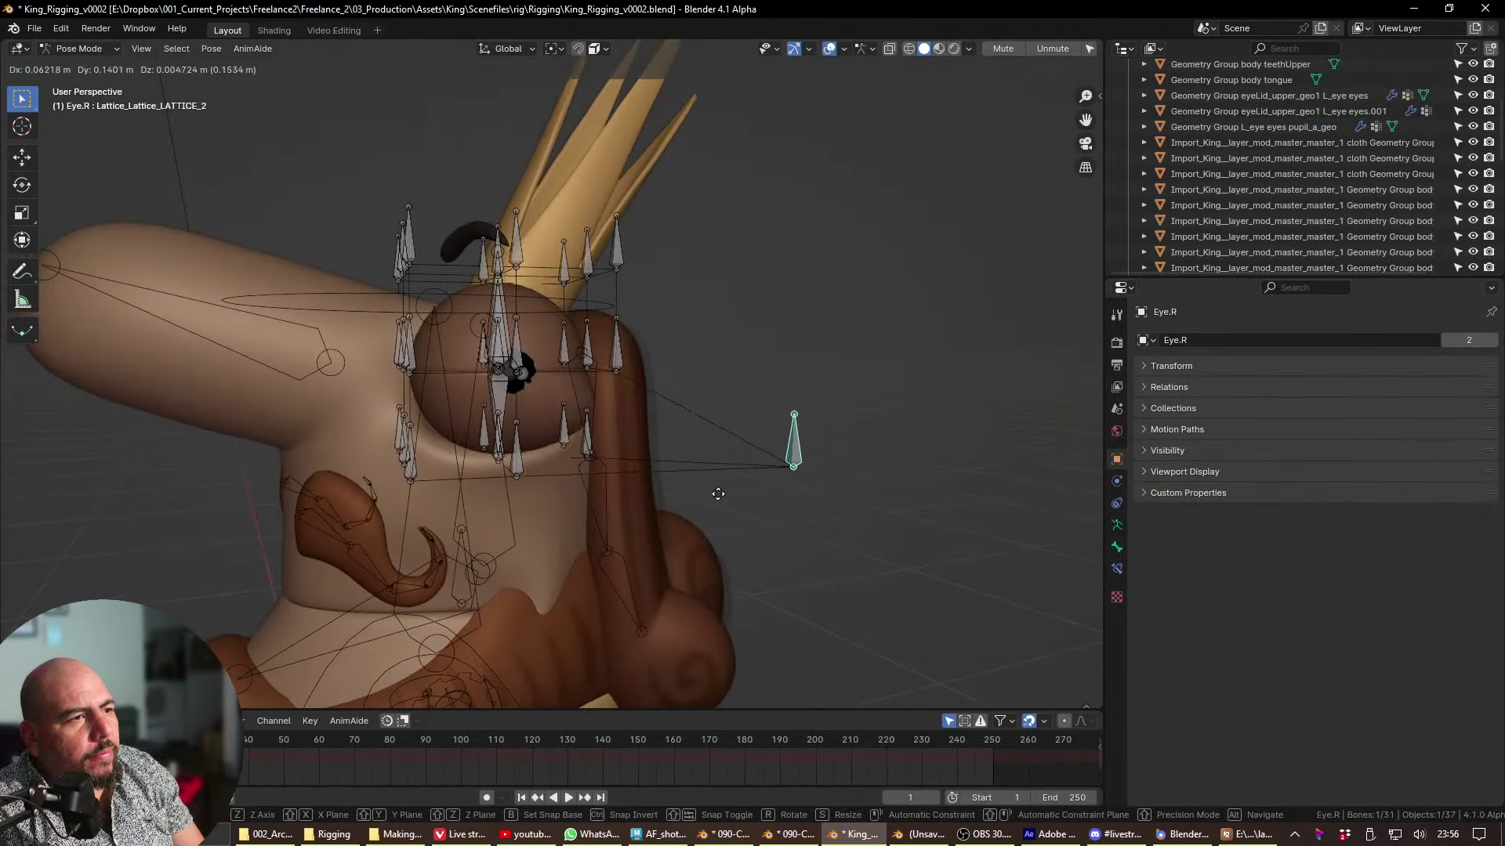
pyautogui.click(681, 478)
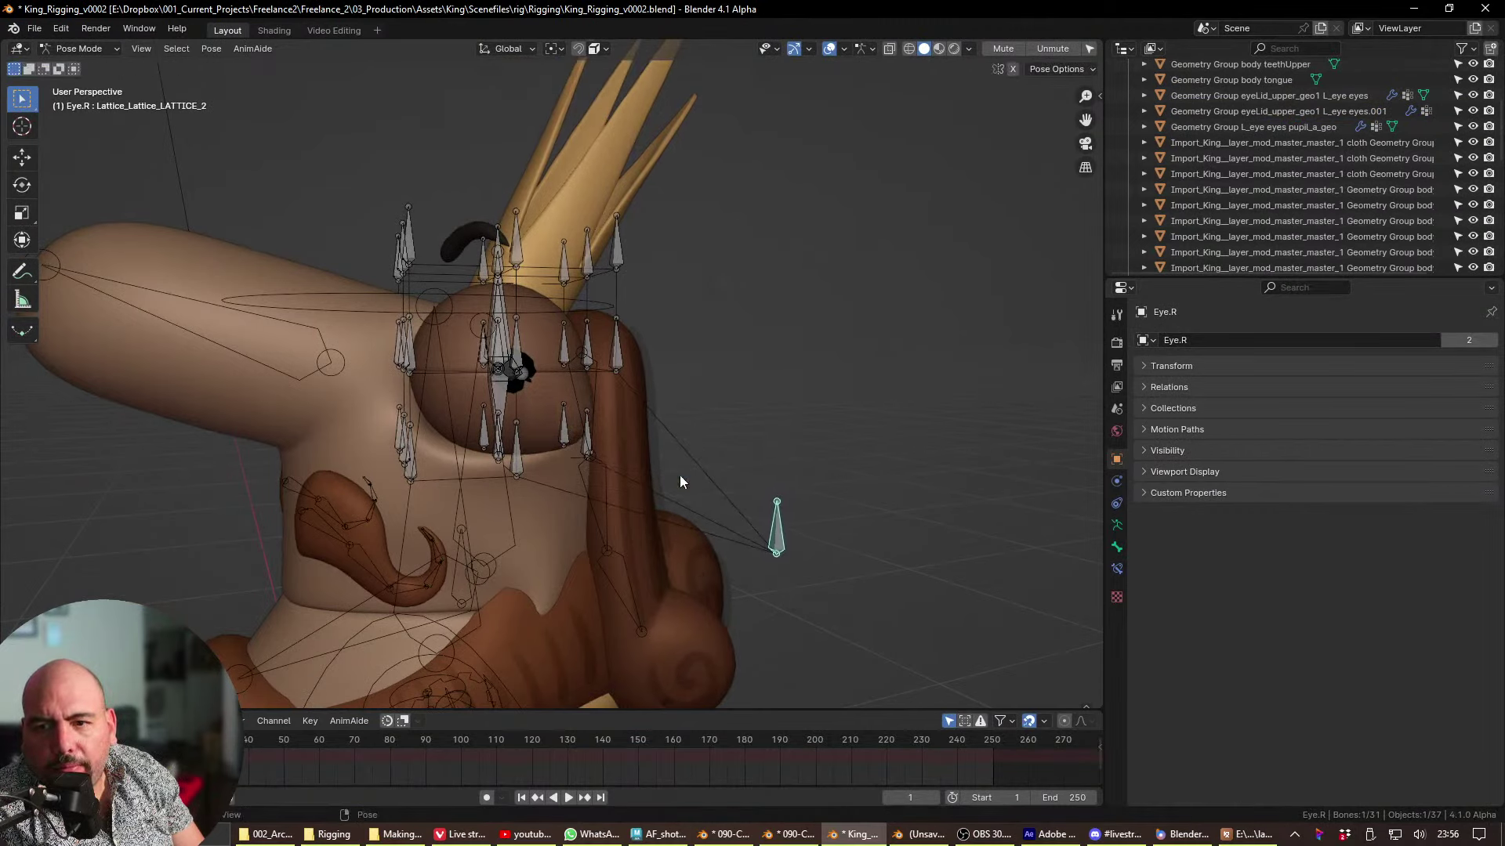
pyautogui.click(610, 239)
pyautogui.press('g')
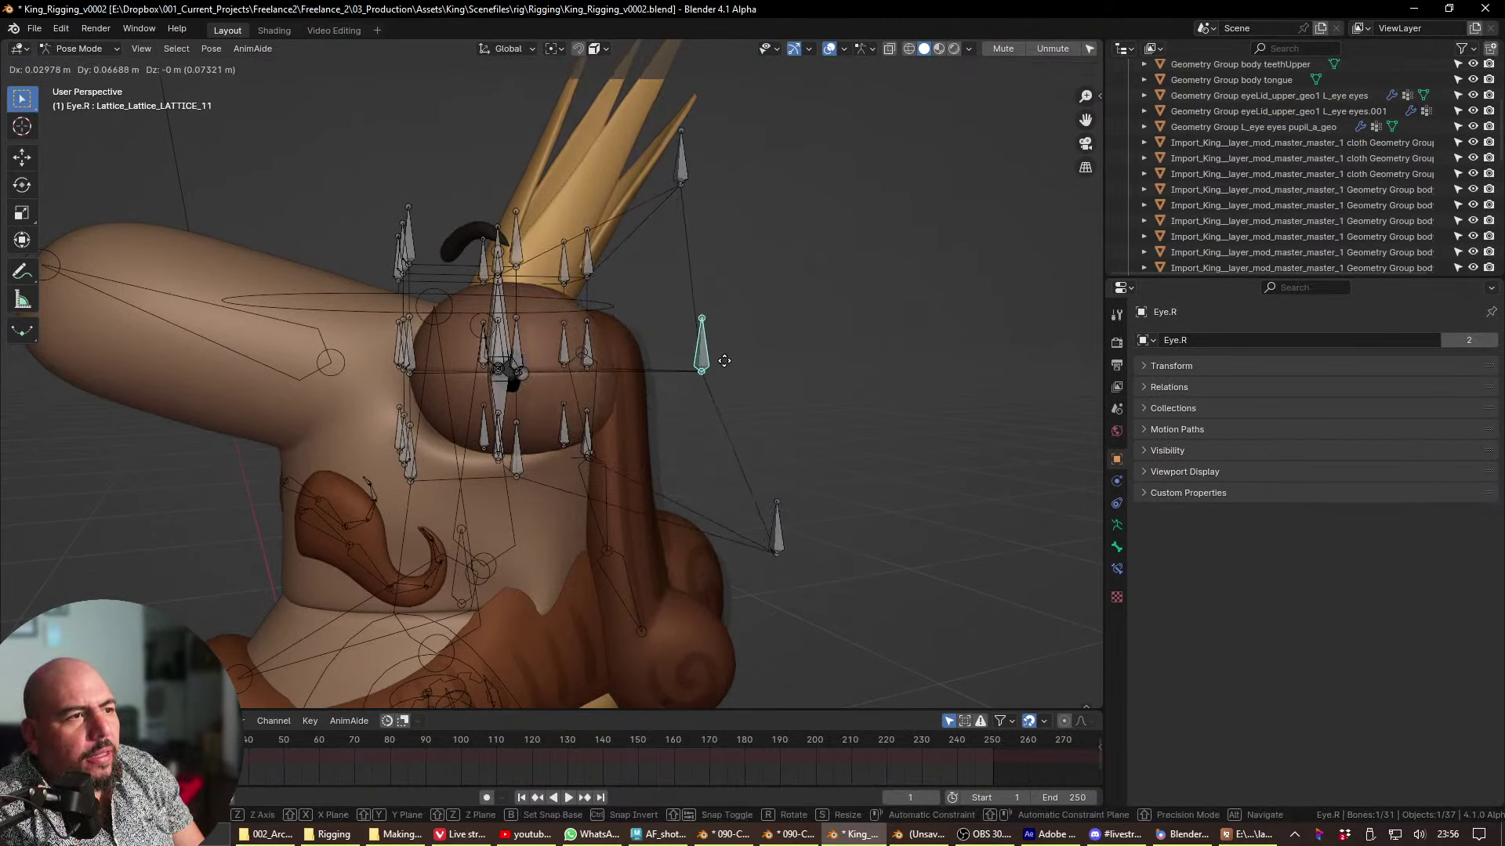
pyautogui.click(724, 361)
# - Move LATTICE_14 and another lattice bone to check the eye's deformation, then return to Object Mode
pyautogui.moveTo(724, 360); pyautogui.dragTo(631, 243, button='middle')
pyautogui.click(706, 235)
pyautogui.press('g')
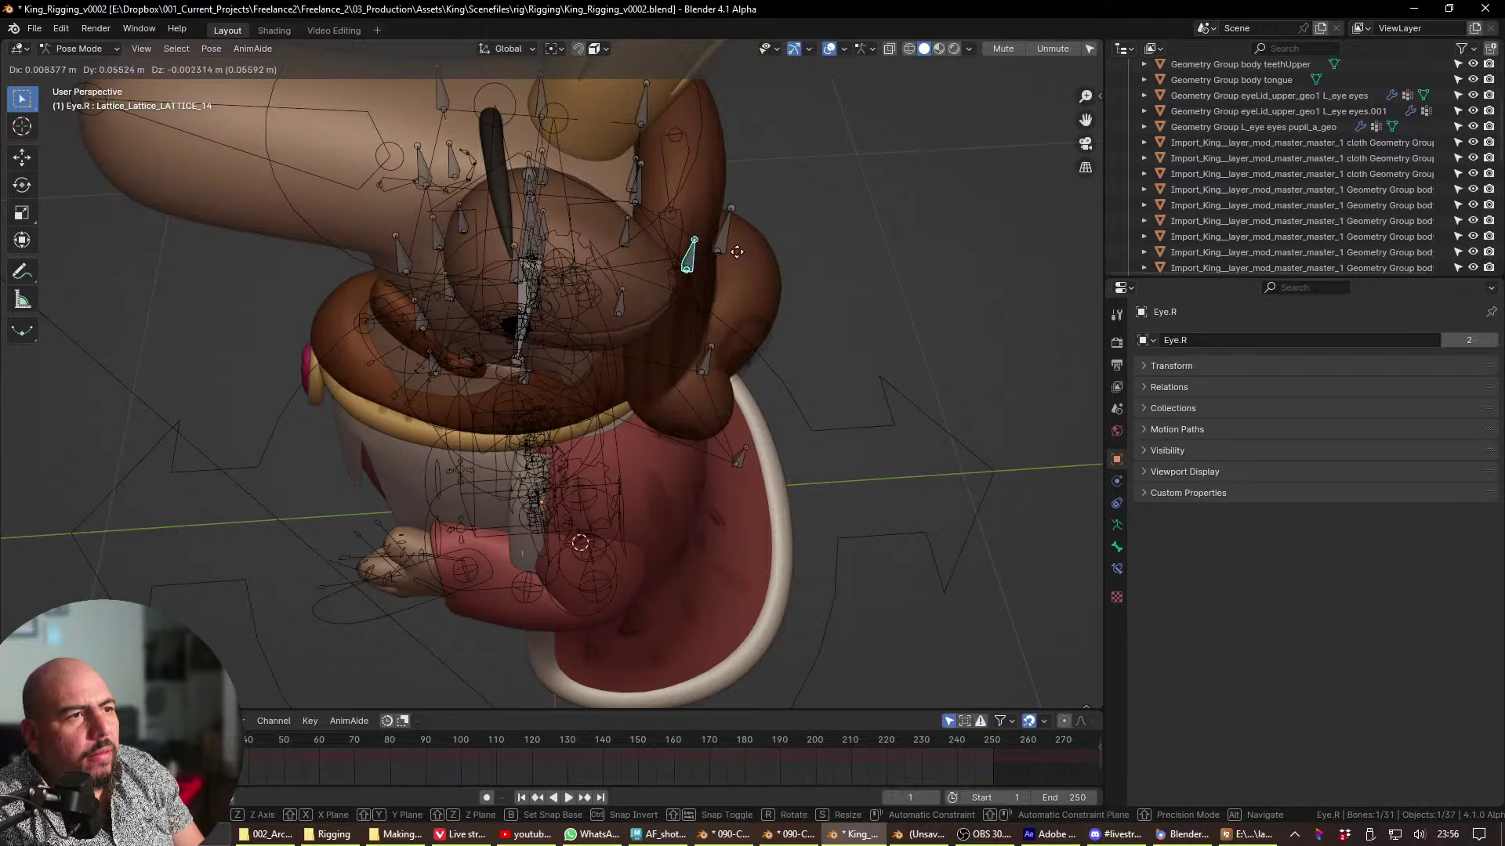
pyautogui.click(737, 252)
pyautogui.press('KP_7')
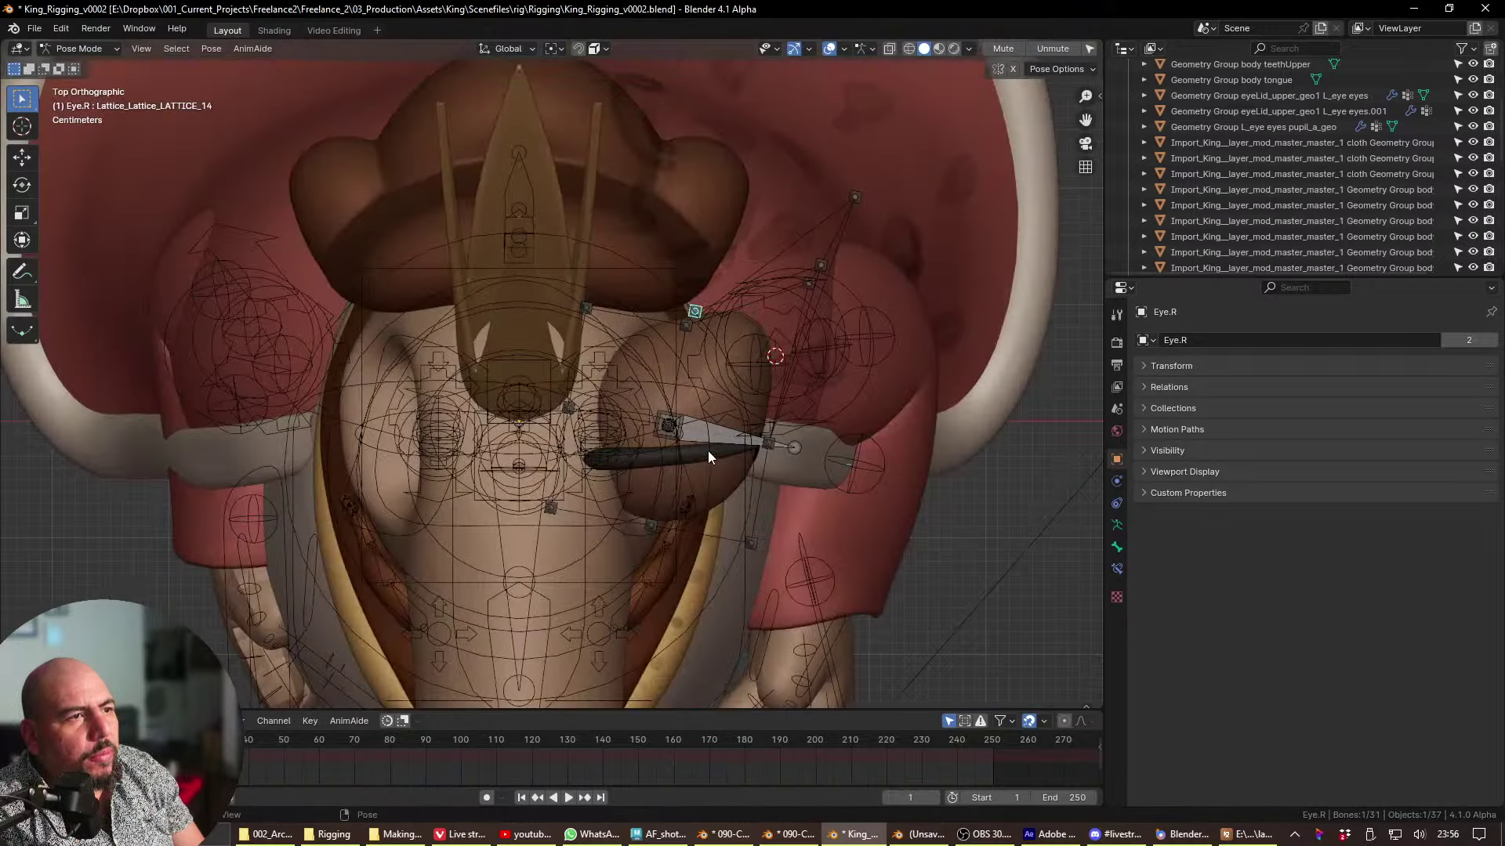
pyautogui.moveTo(707, 450); pyautogui.dragTo(793, 381, button='middle')
pyautogui.click(550, 276)
pyautogui.press('g')
pyautogui.click(398, 357)
pyautogui.hotkey('ctrl', 'Tab')
# - Turn on X-ray, select the eyeBall mesh and move its Lattice modifier below its Armature modifier
pyautogui.hotkey('alt', 'z')
pyautogui.click(514, 341)
pyautogui.click(523, 349)
pyautogui.click(519, 346)
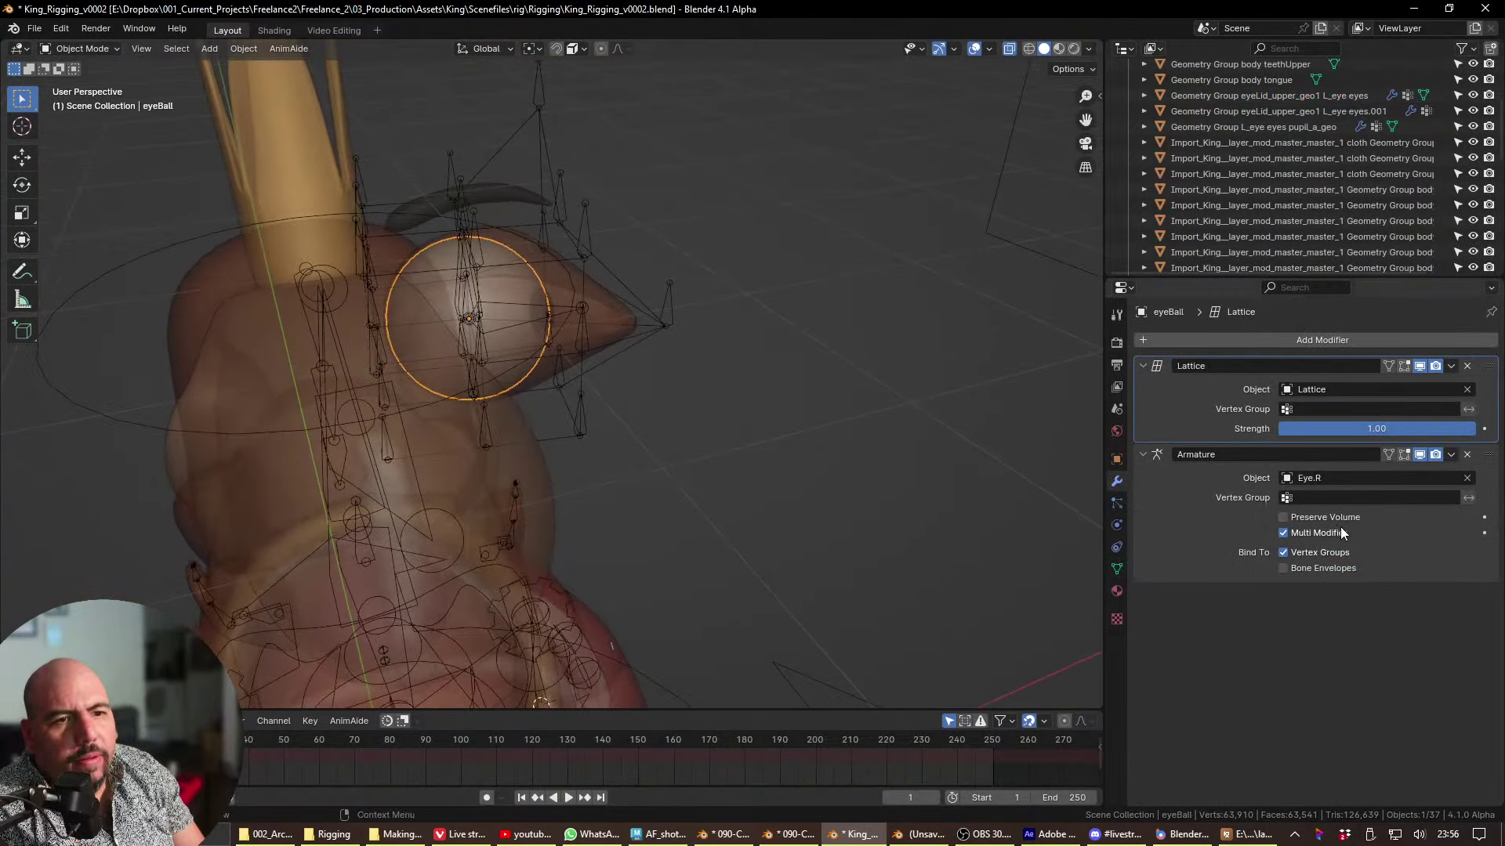
pyautogui.moveTo(1488, 366); pyautogui.dragTo(1481, 510)
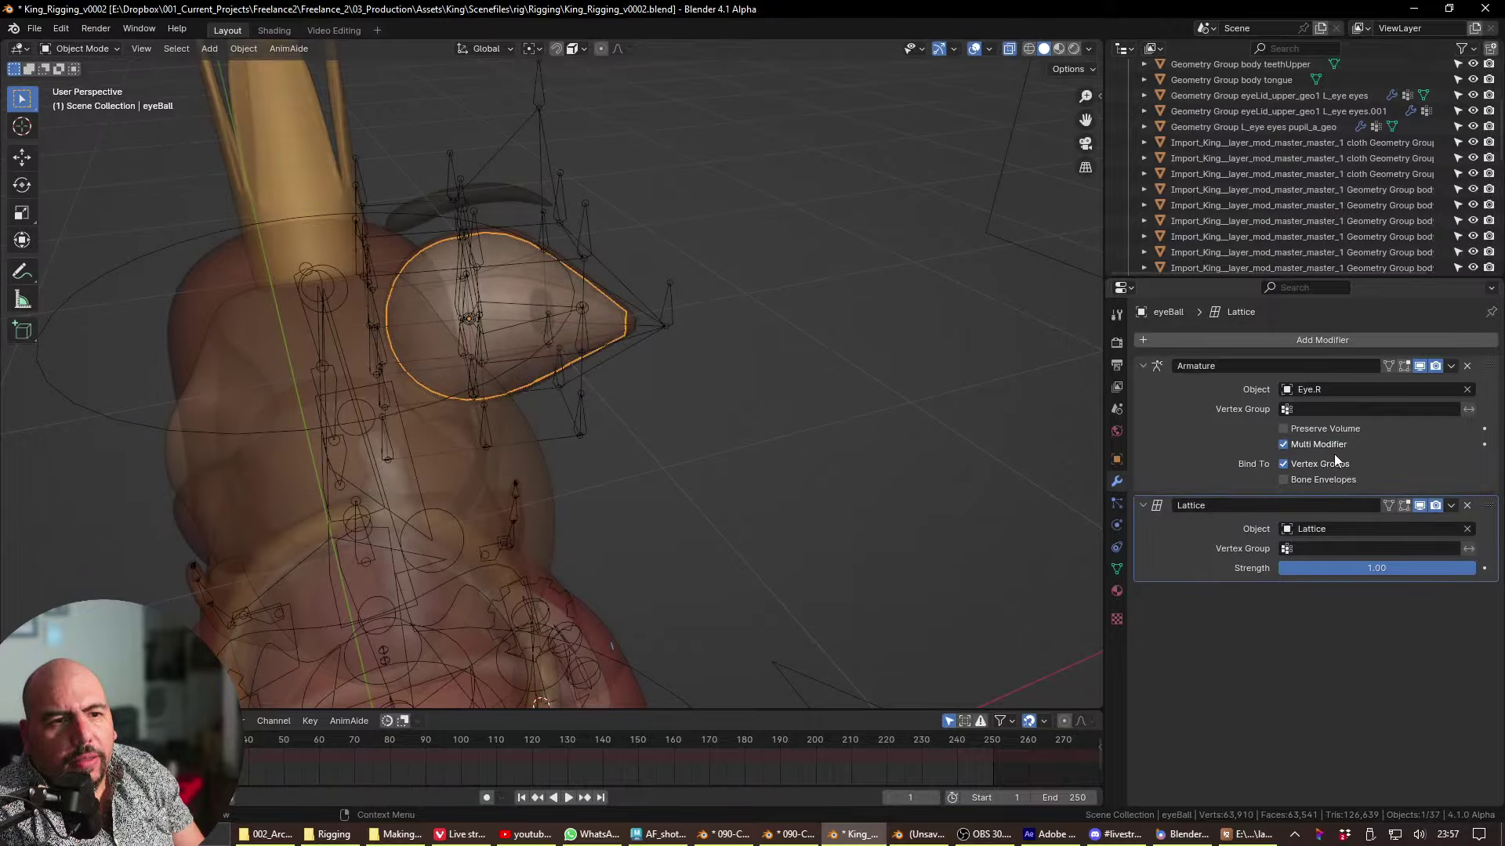
# - Clear the location of all Eye.R bones in Pose Mode
pyautogui.moveTo(658, 396); pyautogui.dragTo(681, 325, button='middle')
pyautogui.click(673, 307)
pyautogui.hotkey('ctrl', 'Tab')
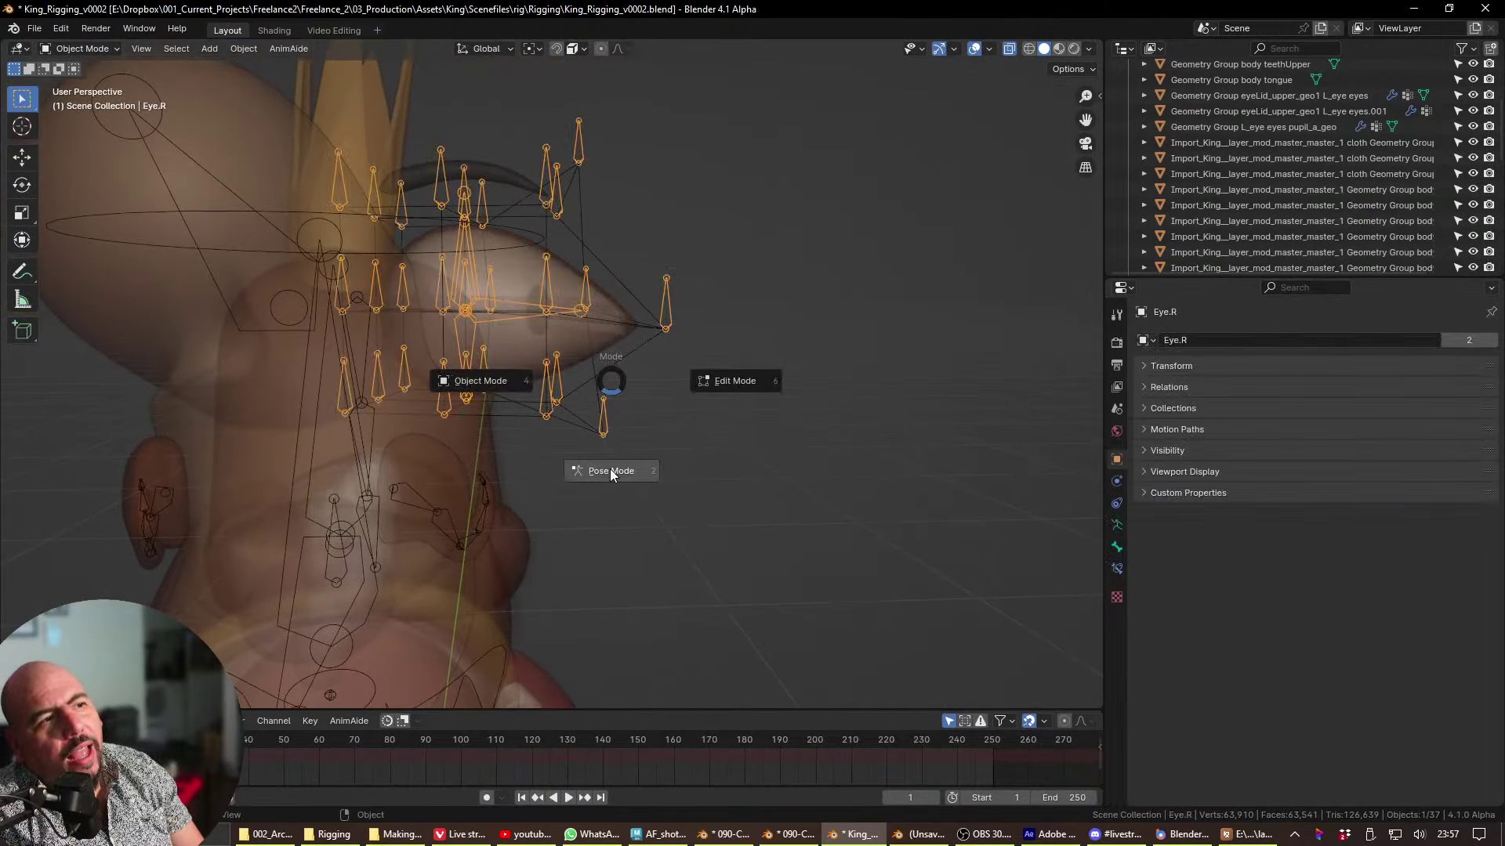
pyautogui.click(608, 470)
pyautogui.press('a')
pyautogui.hotkey('alt', 'g')
# - Test the Eye bone's rotation in top view with the overlays hidden, then restore the overlays and return to Object Mode
pyautogui.moveTo(655, 336); pyautogui.dragTo(520, 374, button='middle')
pyautogui.click(520, 374)
pyautogui.press('KP_1')
pyautogui.hotkey('alt', 'z')
pyautogui.hotkey('shift', 'alt', 'z')
pyautogui.press('KP_Decimal')
pyautogui.press('r')
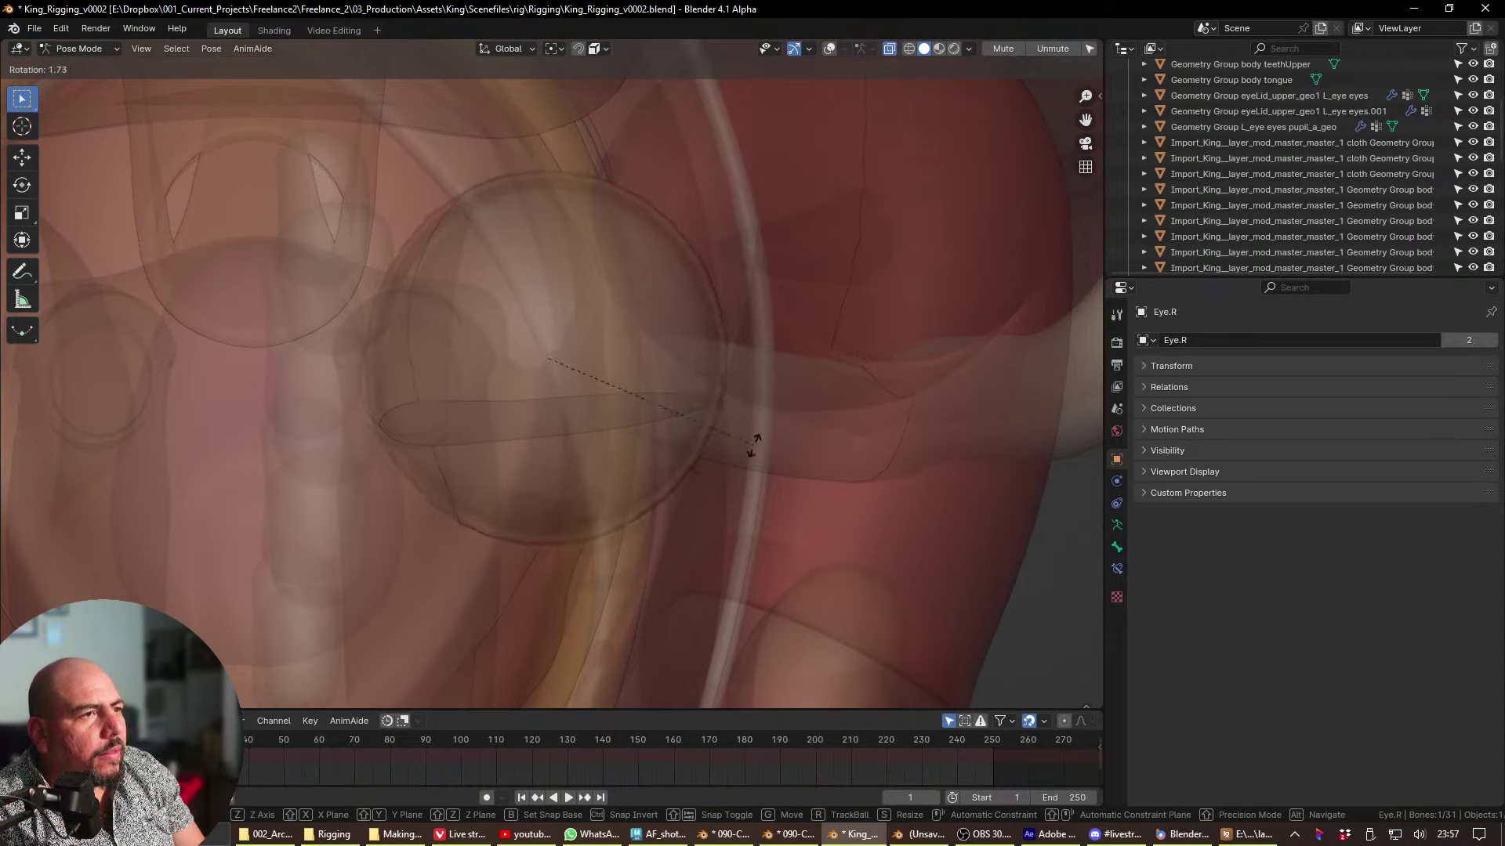
pyautogui.click(743, 342)
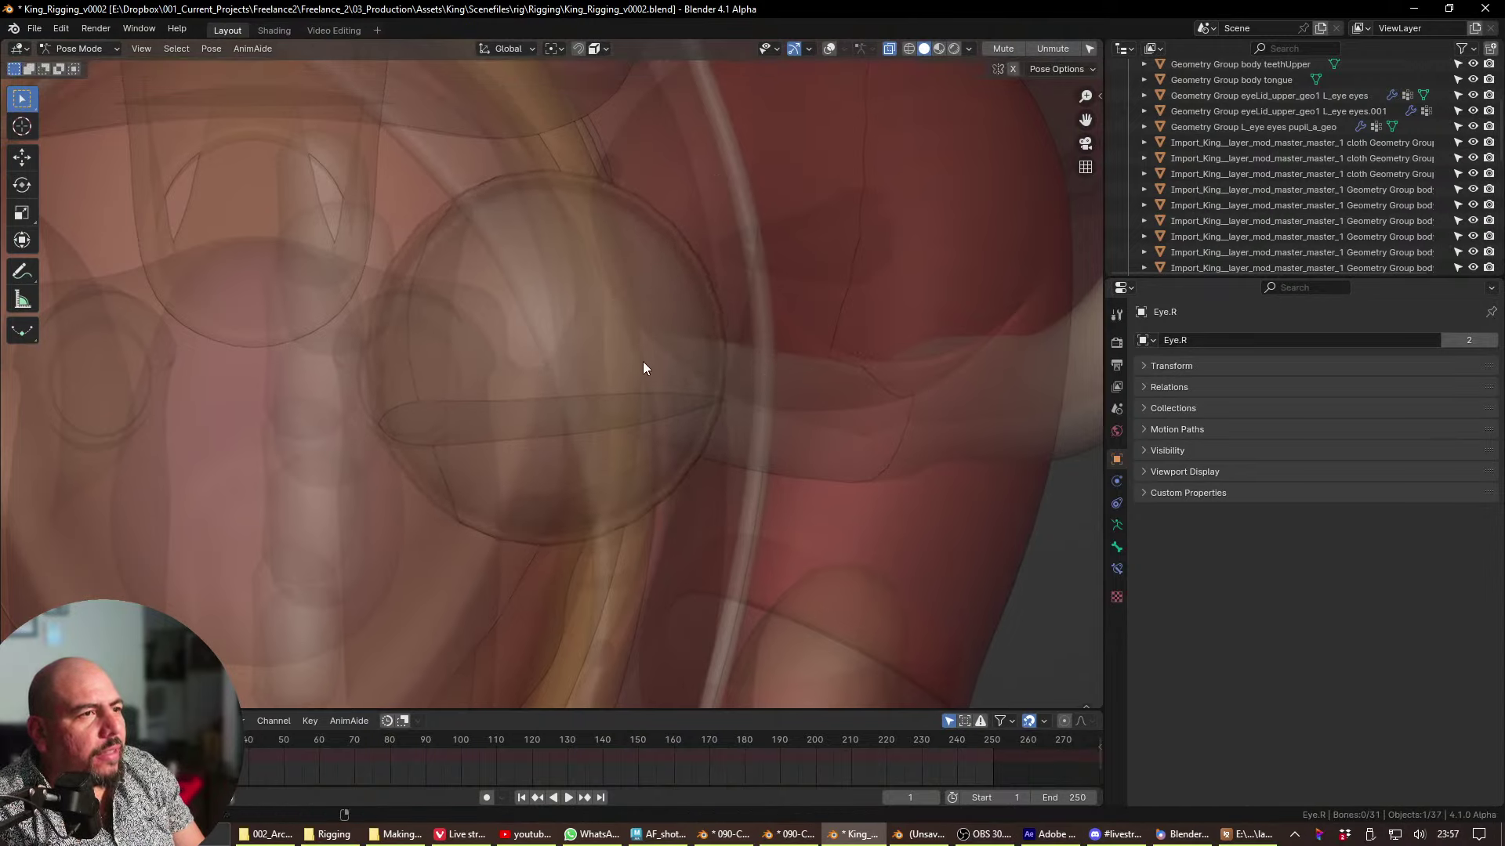
pyautogui.hotkey('shift', 'alt', 'z')
pyautogui.press('KP_7')
pyautogui.hotkey('ctrl', 'Tab')
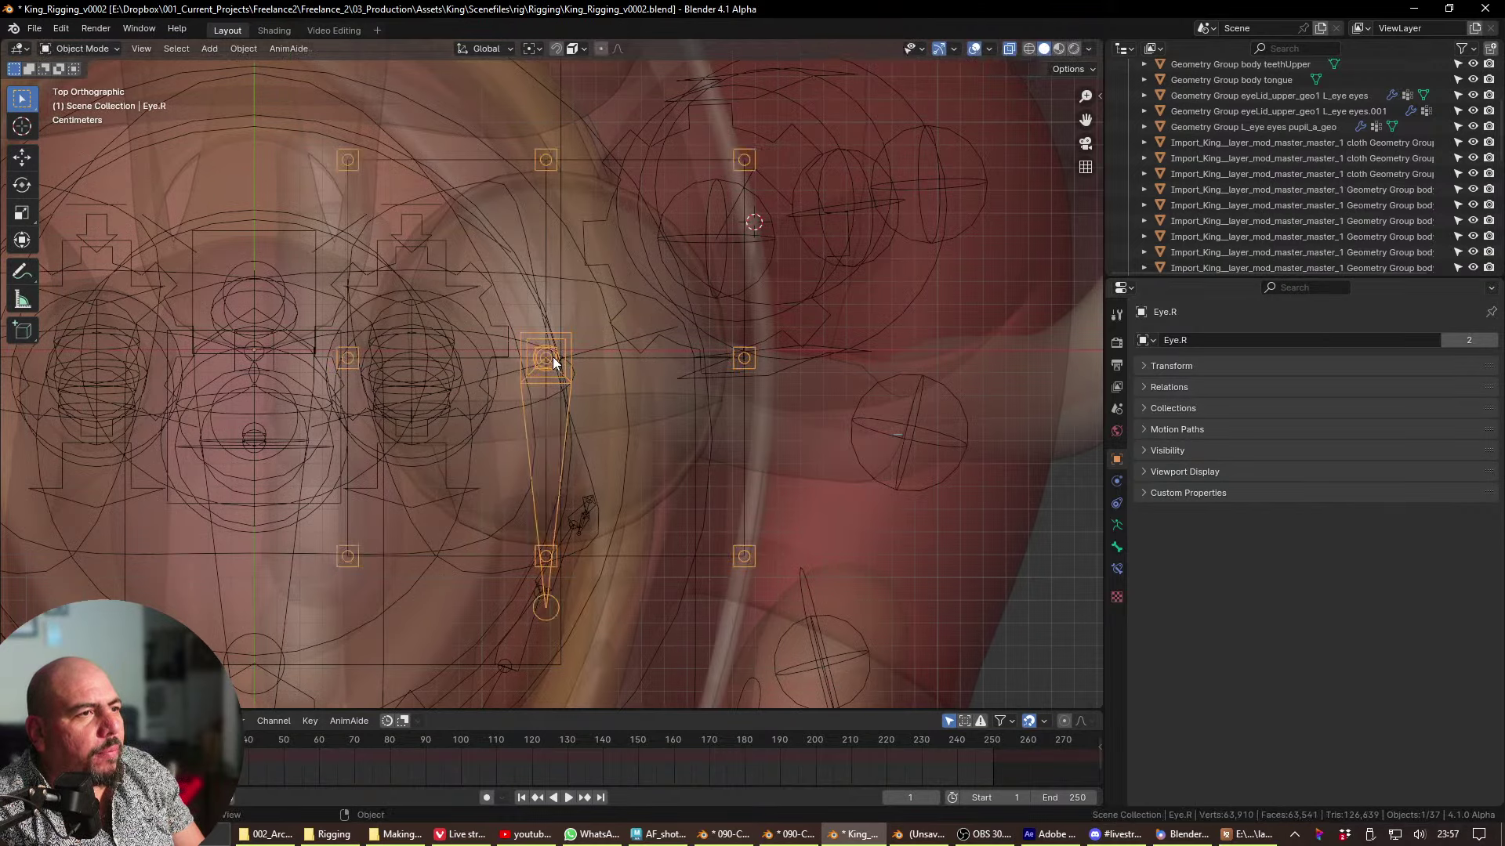
# - Snap the 3D cursor to the center vertex of the upper eyelid mesh
pyautogui.click(571, 376)
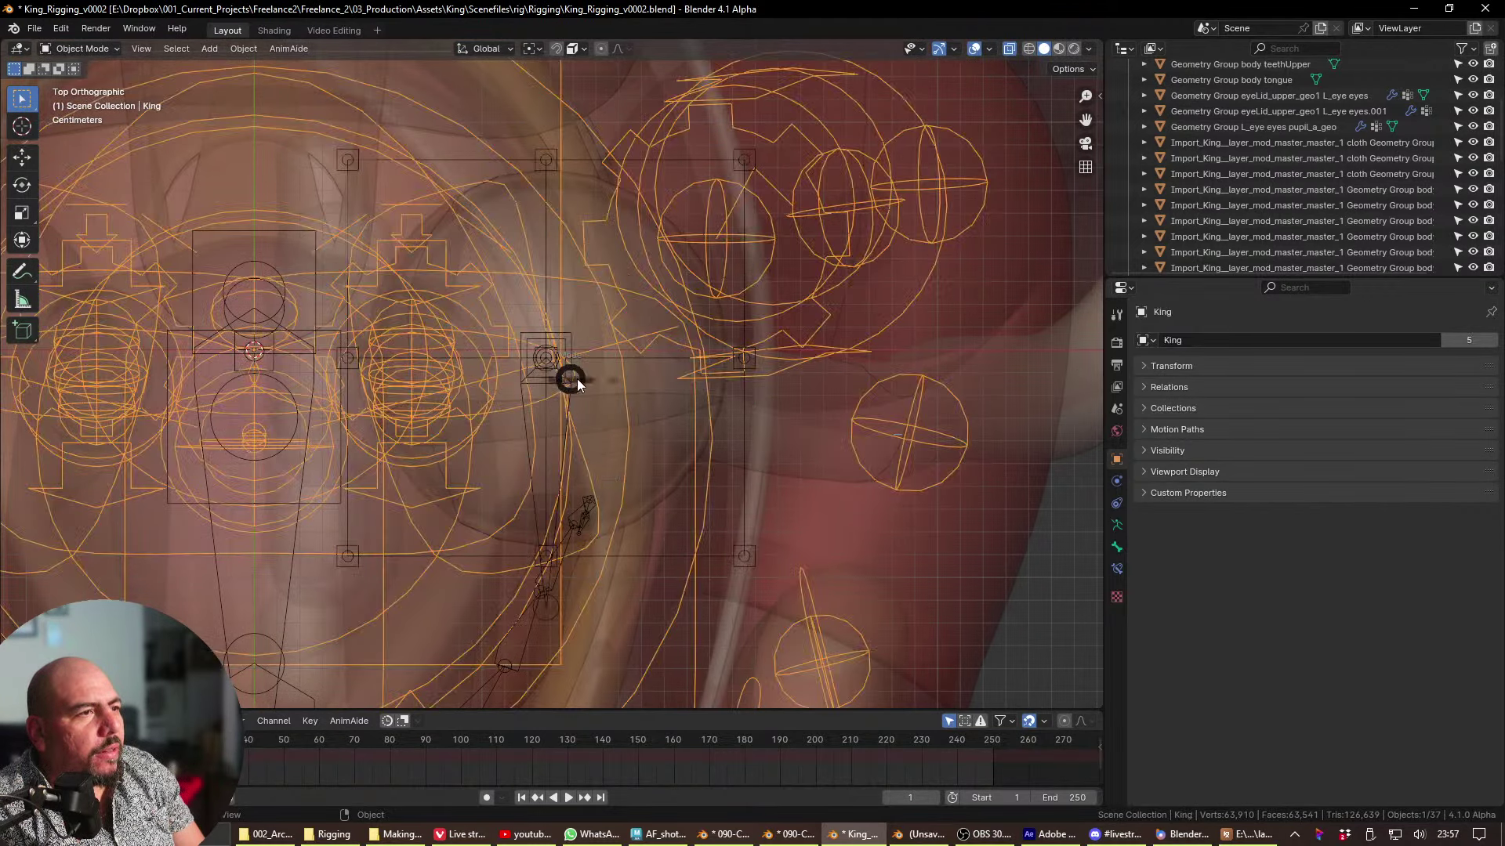
pyautogui.press('Tab')
pyautogui.press('Tab')
pyautogui.click(553, 369)
pyautogui.press('Tab')
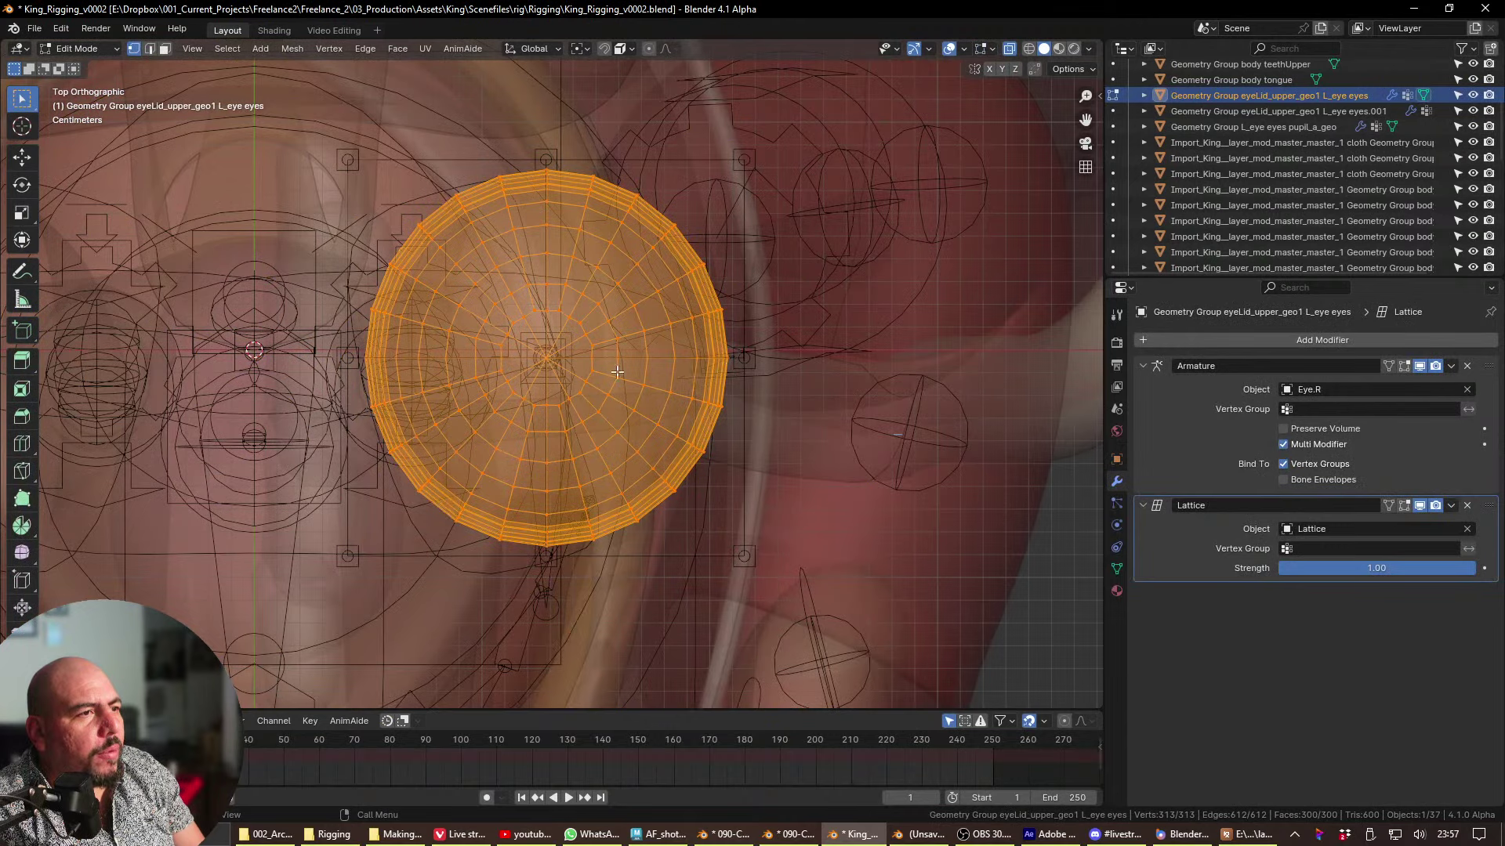
pyautogui.click(551, 363)
pyautogui.hotkey('ctrl', 'Tab')
pyautogui.click(548, 464)
# - Add a Bezier circle at the 3D cursor and scale it to about 0.41, close to the eyelid's outline
pyautogui.hotkey('shift', 'a')
pyautogui.moveTo(551, 502)
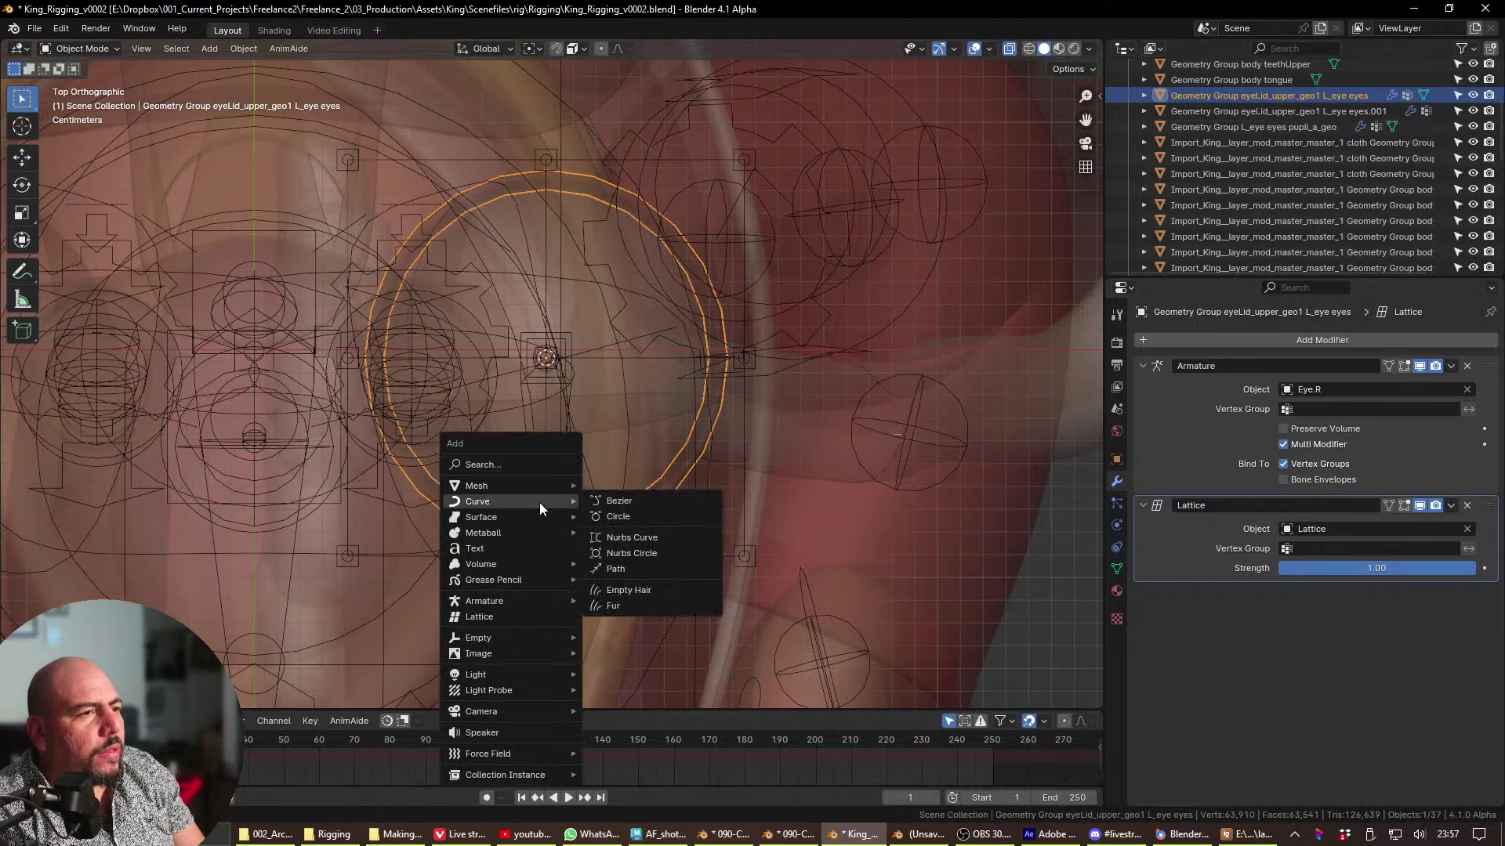
pyautogui.click(625, 514)
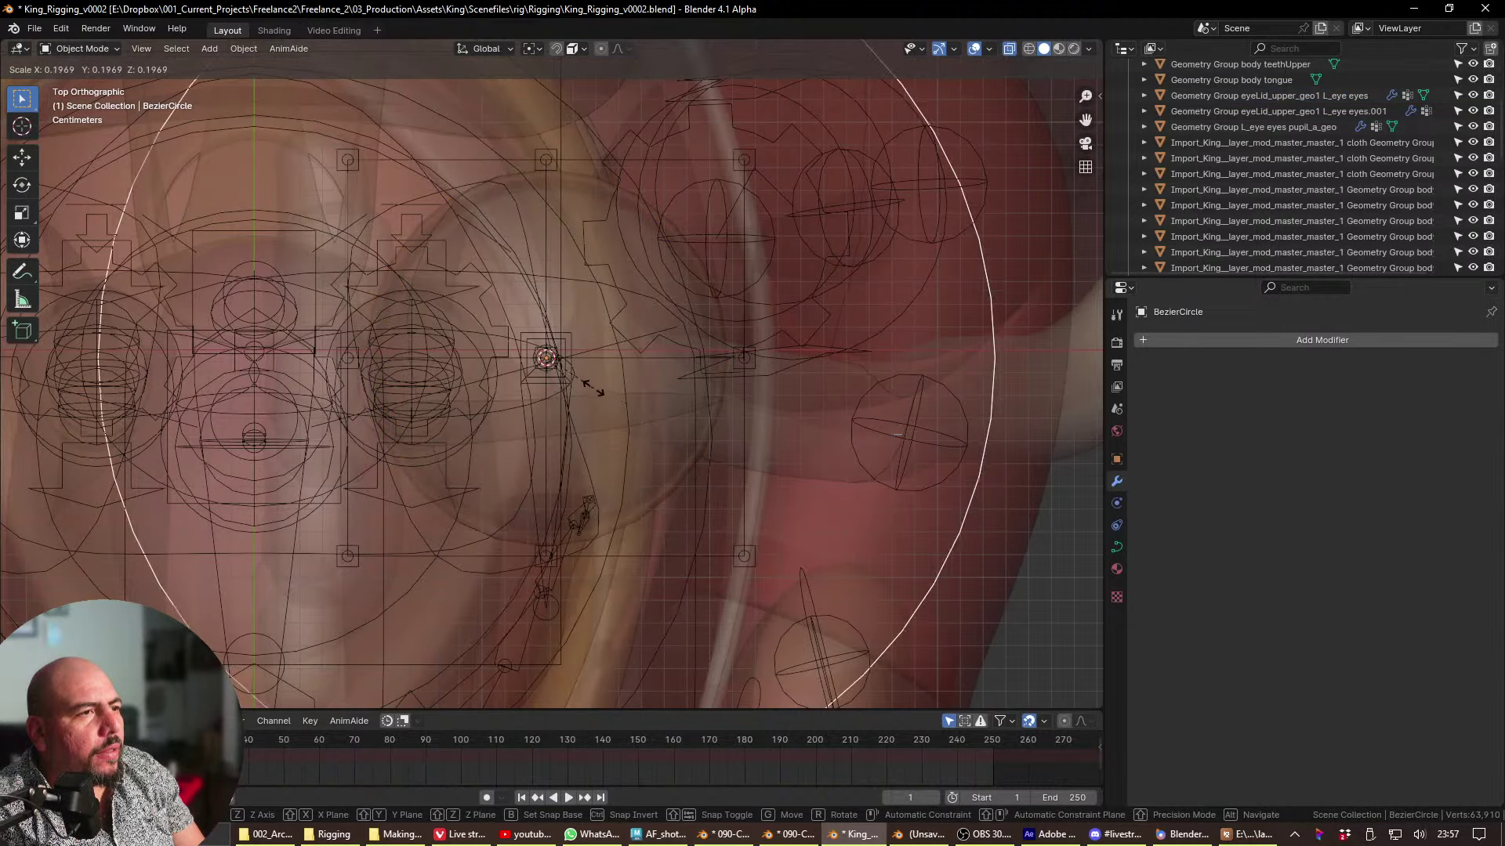
pyautogui.press('s')
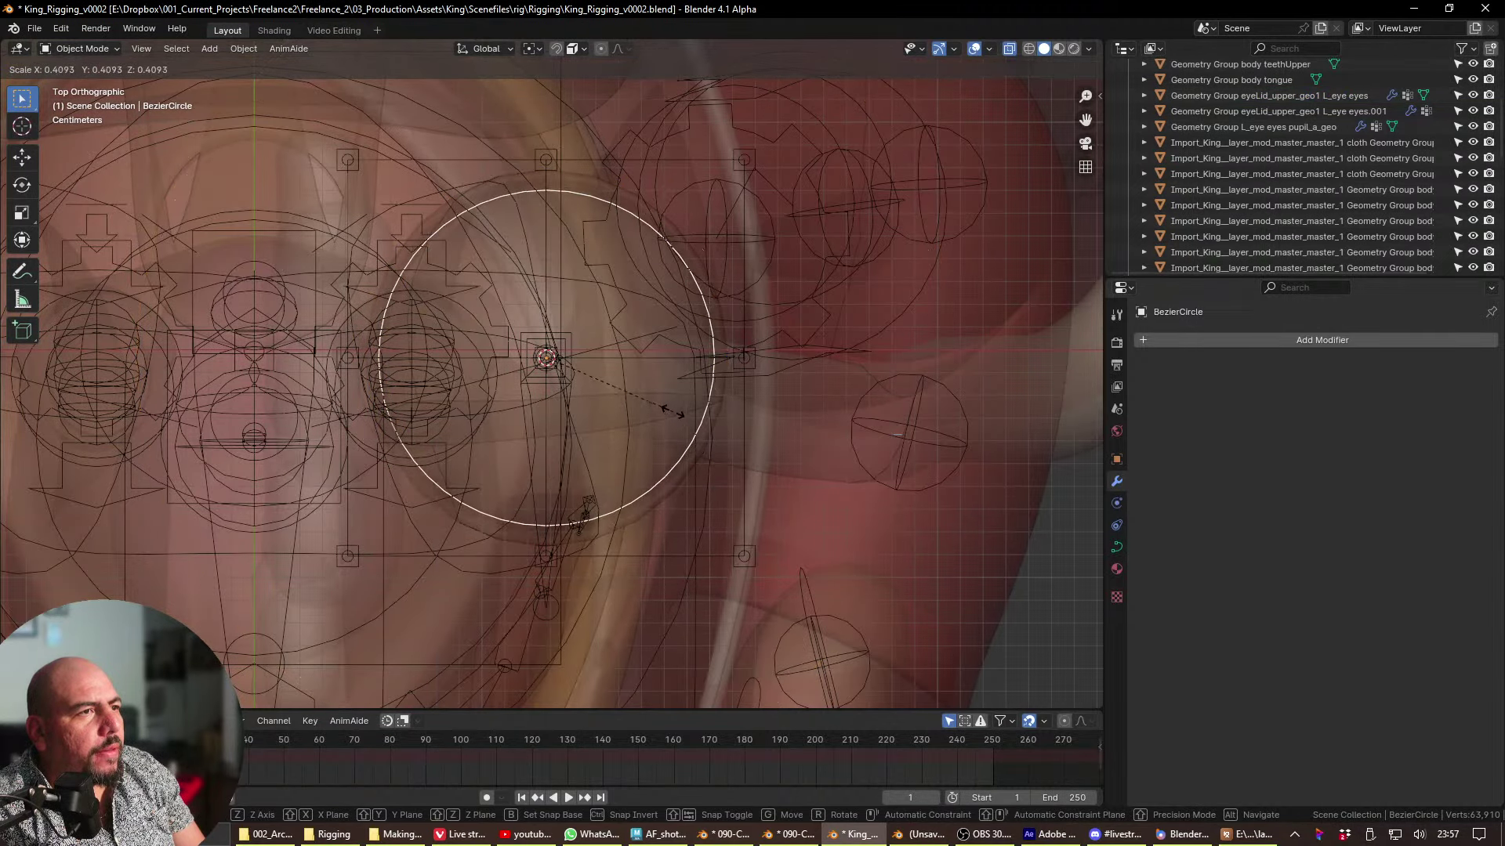
pyautogui.click(675, 415)
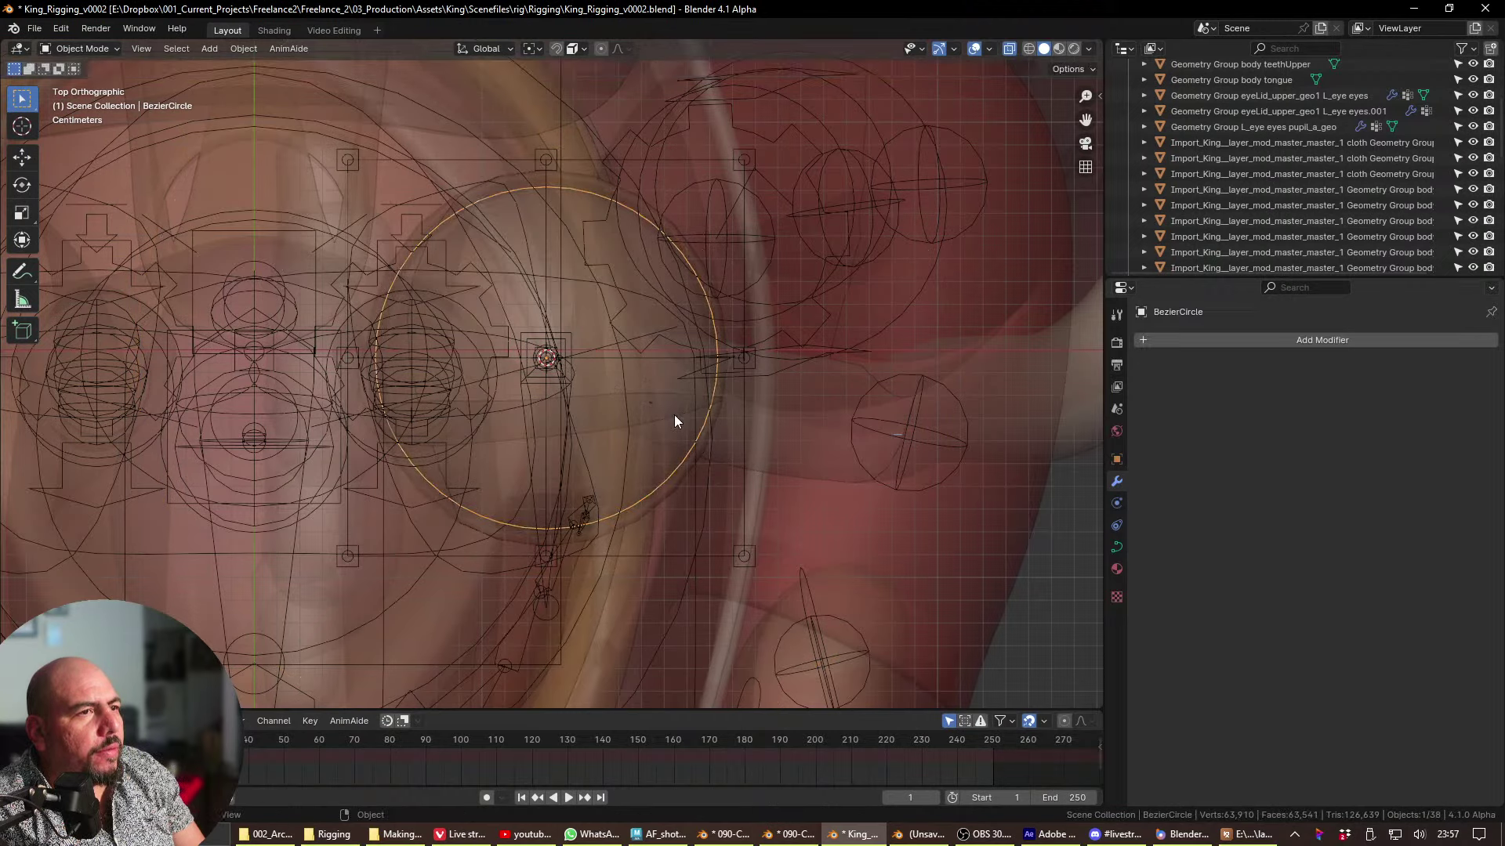
# - Select the Eye.R armature among the overlapping objects at the eye and enter Pose Mode
pyautogui.press('a')
pyautogui.click(664, 435)
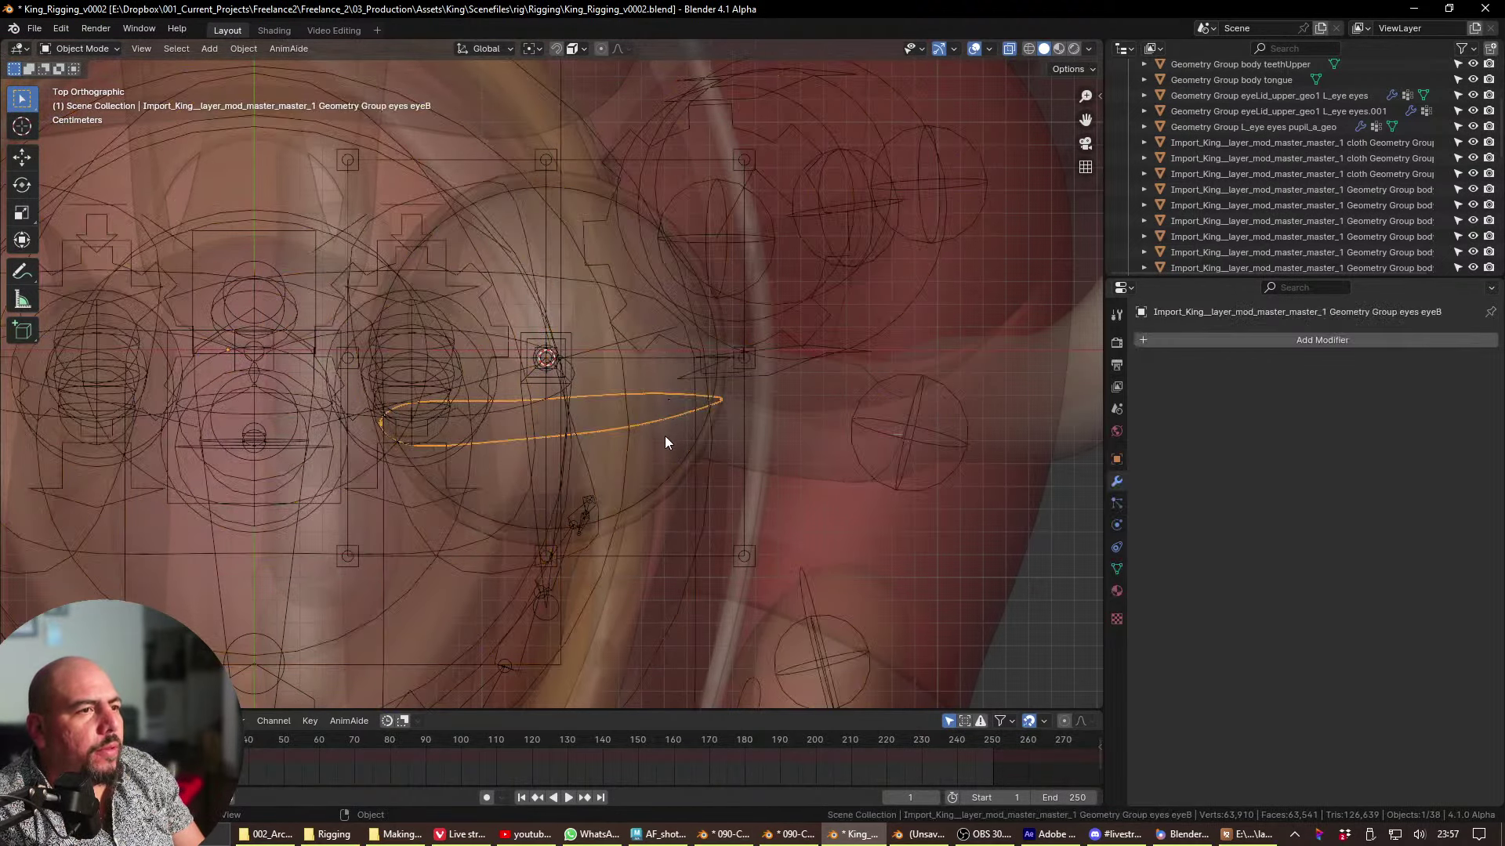
pyautogui.click(664, 435)
pyautogui.click(568, 380)
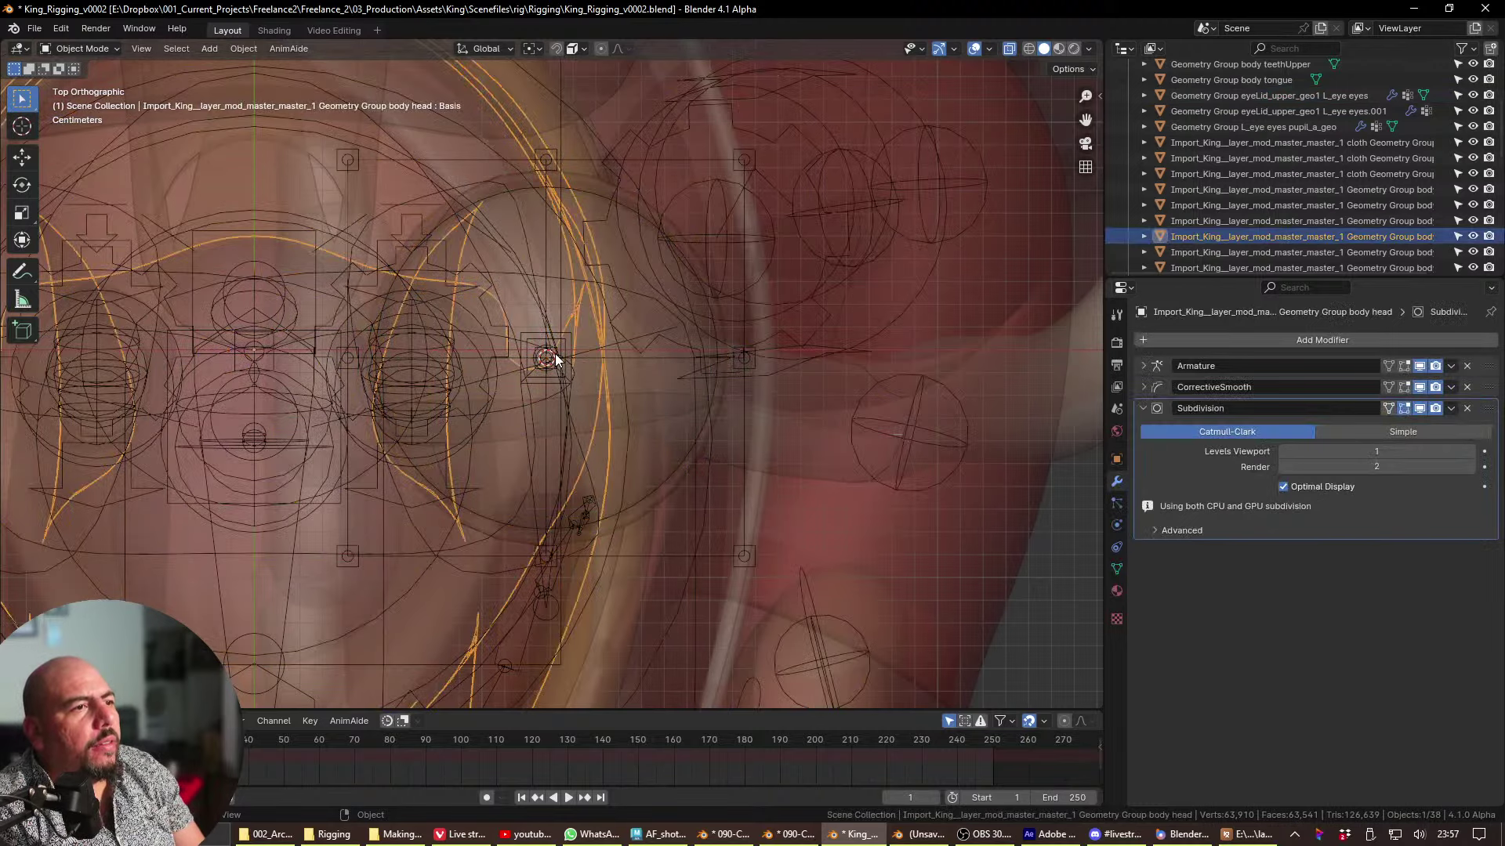
pyautogui.click(558, 349)
pyautogui.click(563, 345)
pyautogui.click(569, 348)
pyautogui.click(571, 340)
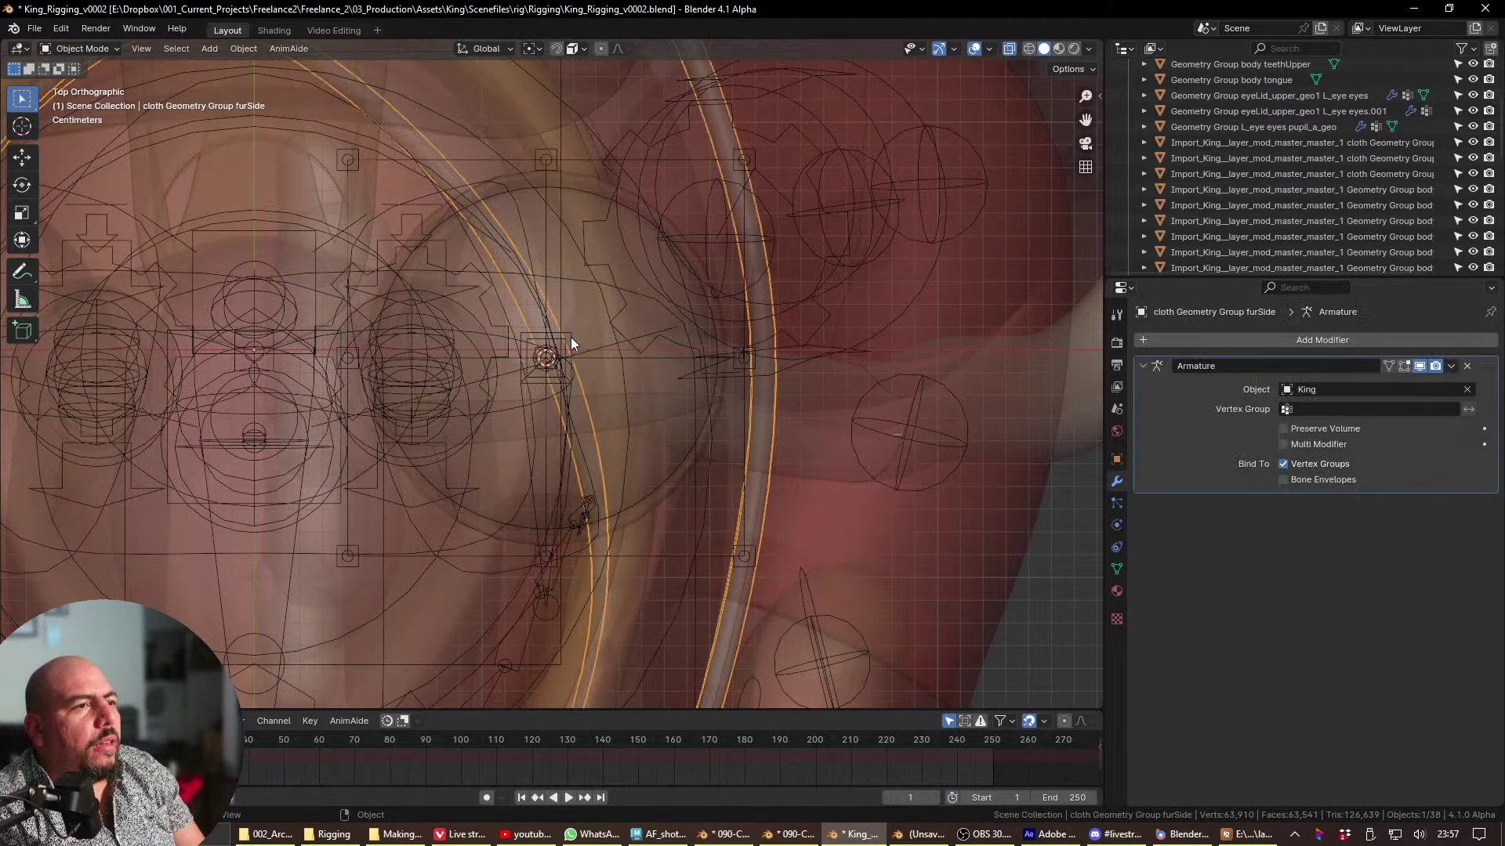
pyautogui.click(570, 331)
pyautogui.click(570, 331)
pyautogui.hotkey('ctrl', 'Tab')
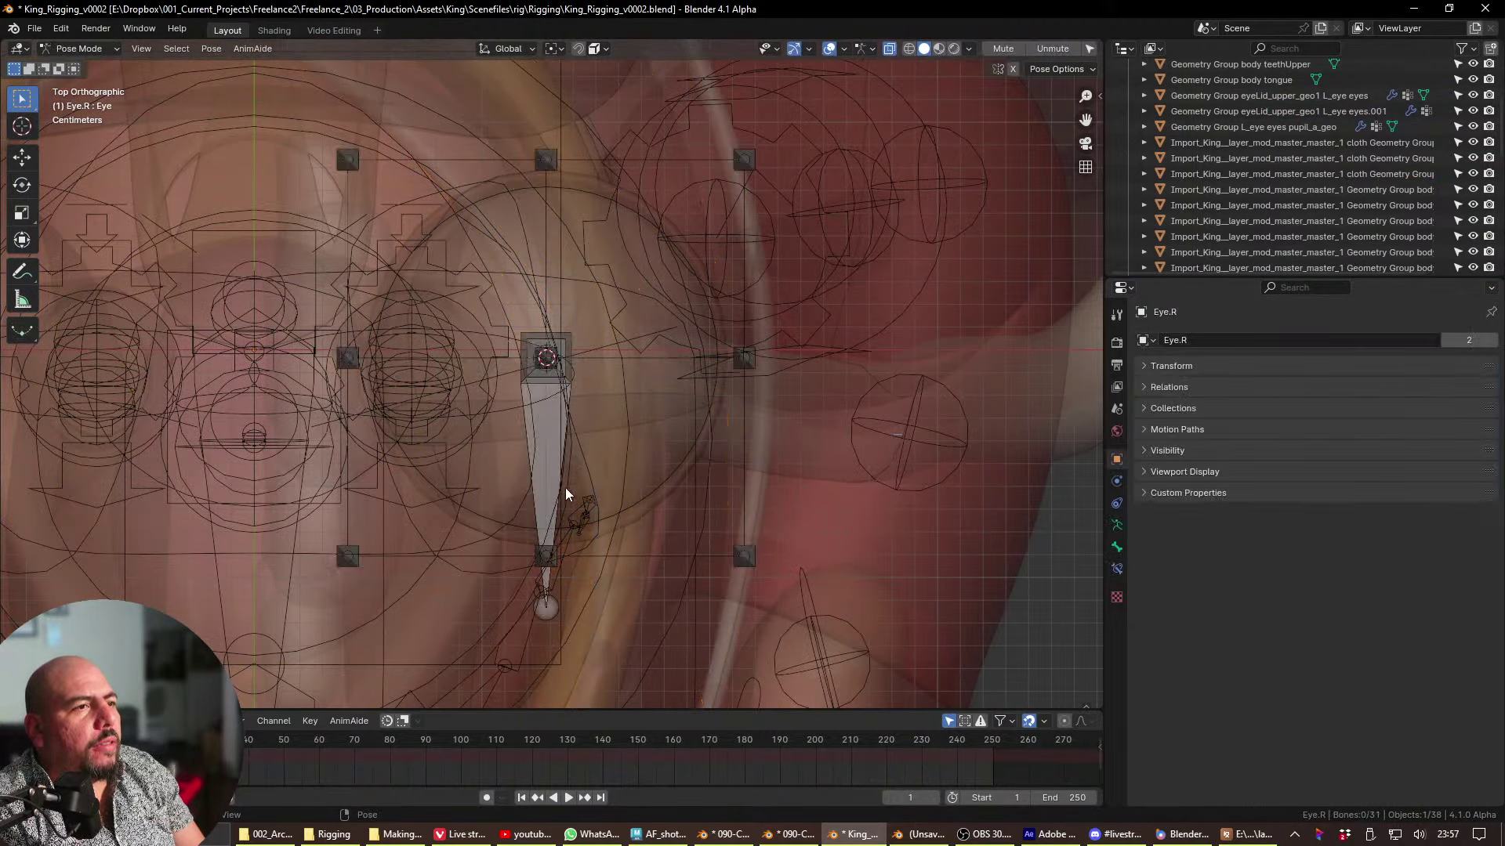
# - Rotate the Eye bone 90° about the global Z axis and inspect the eye from the right and in perspective
pyautogui.click(563, 352)
pyautogui.press('r')
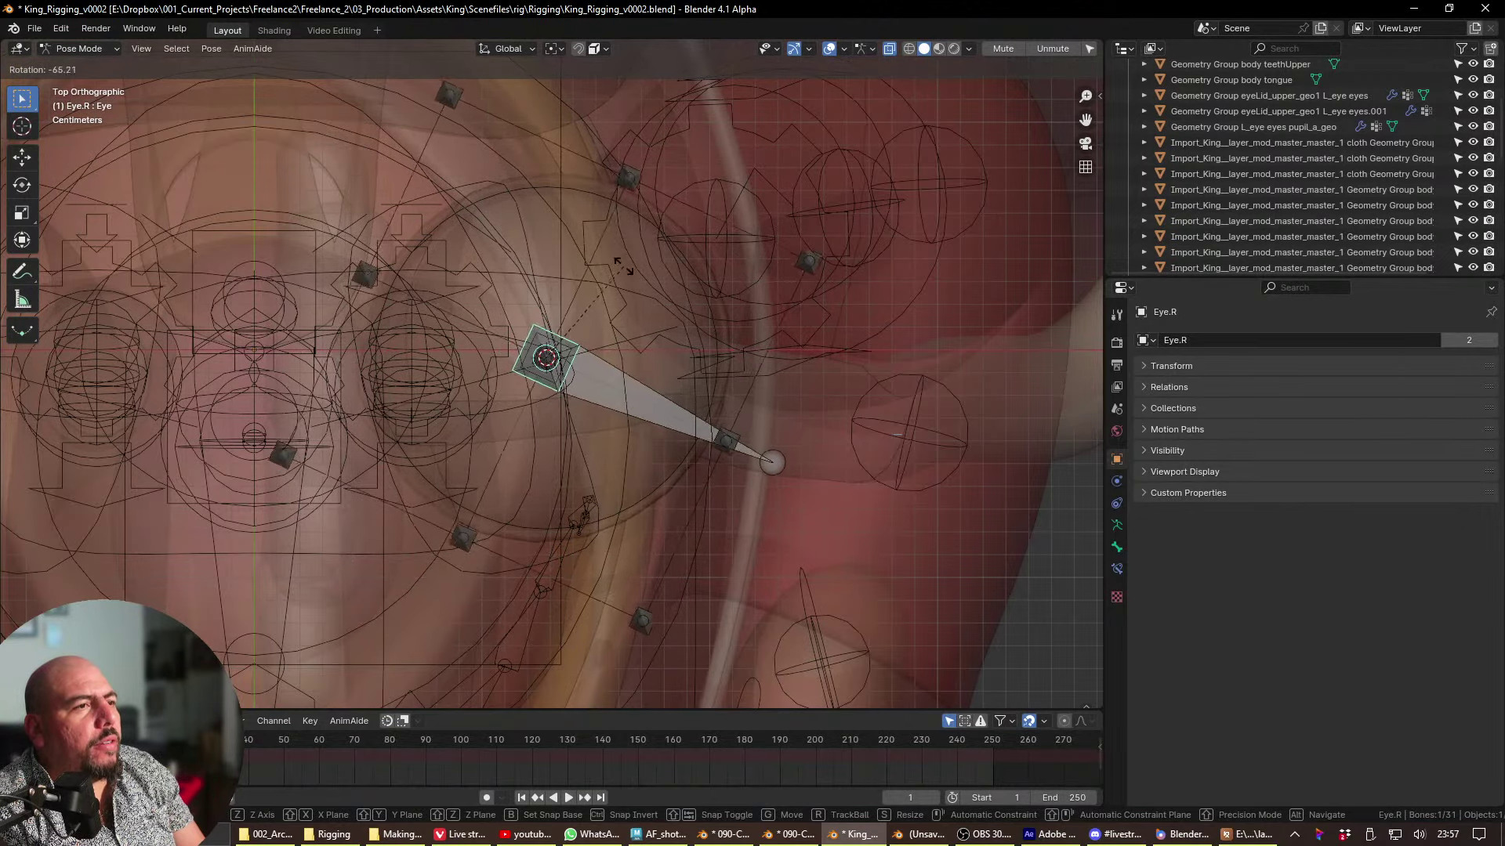
pyautogui.press('`')
pyautogui.click(783, 344)
pyautogui.press('z')
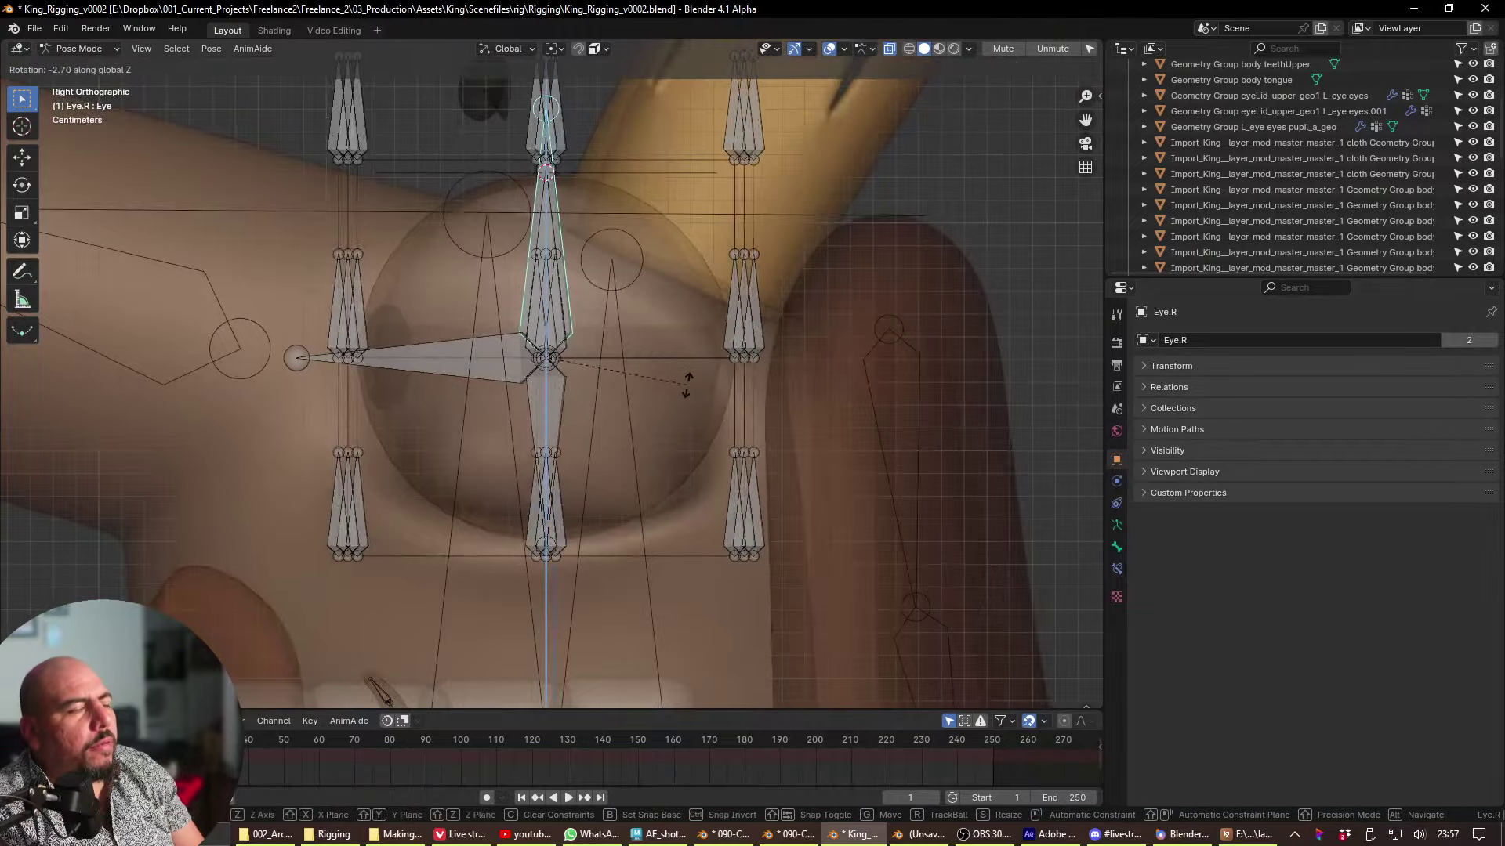
pyautogui.write('90')
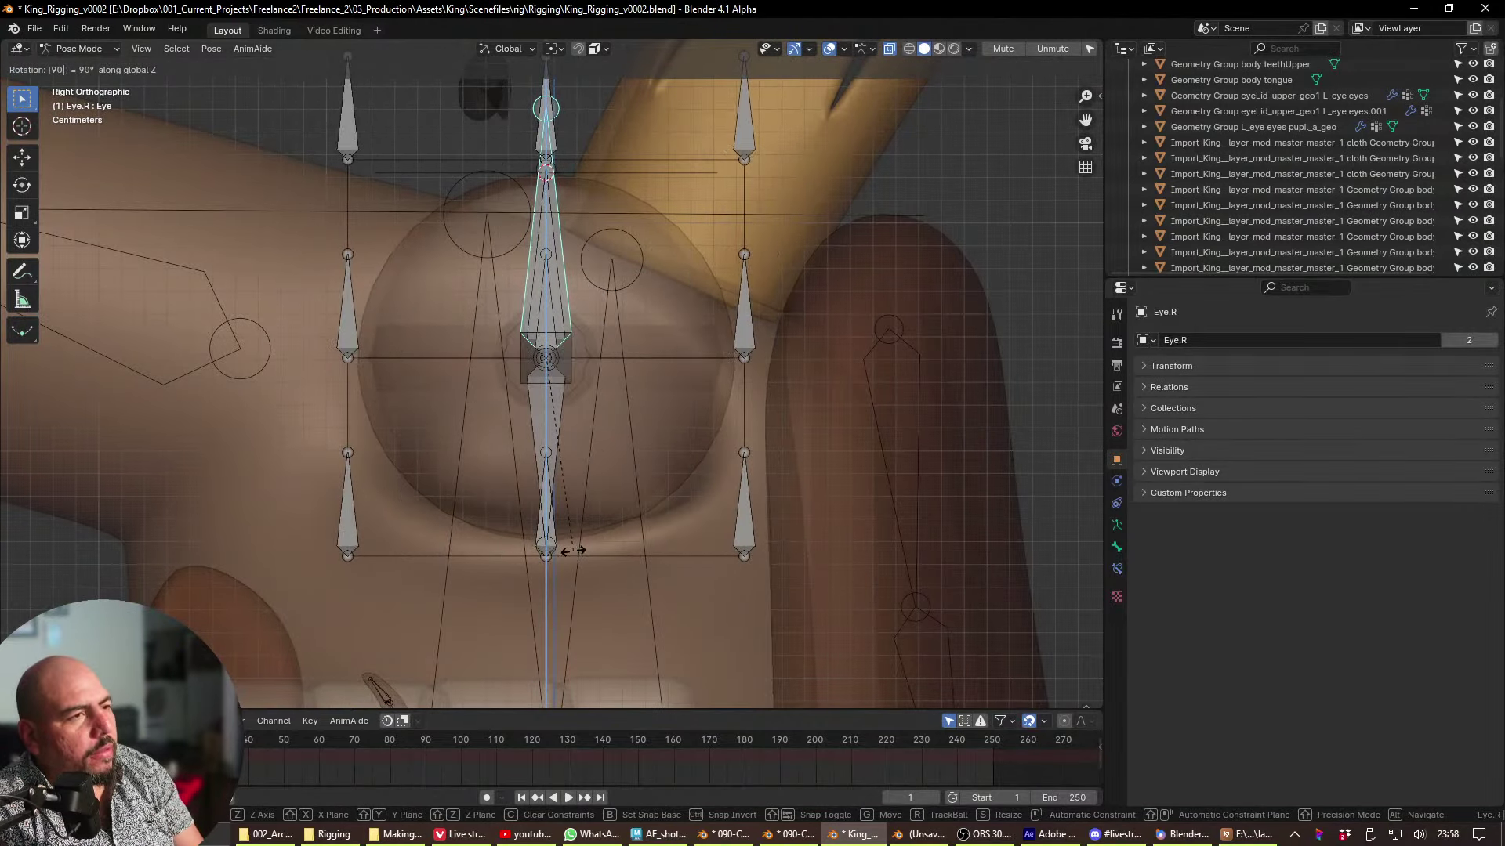
pyautogui.press('Return')
pyautogui.moveTo(594, 496); pyautogui.dragTo(354, 470, button='middle')
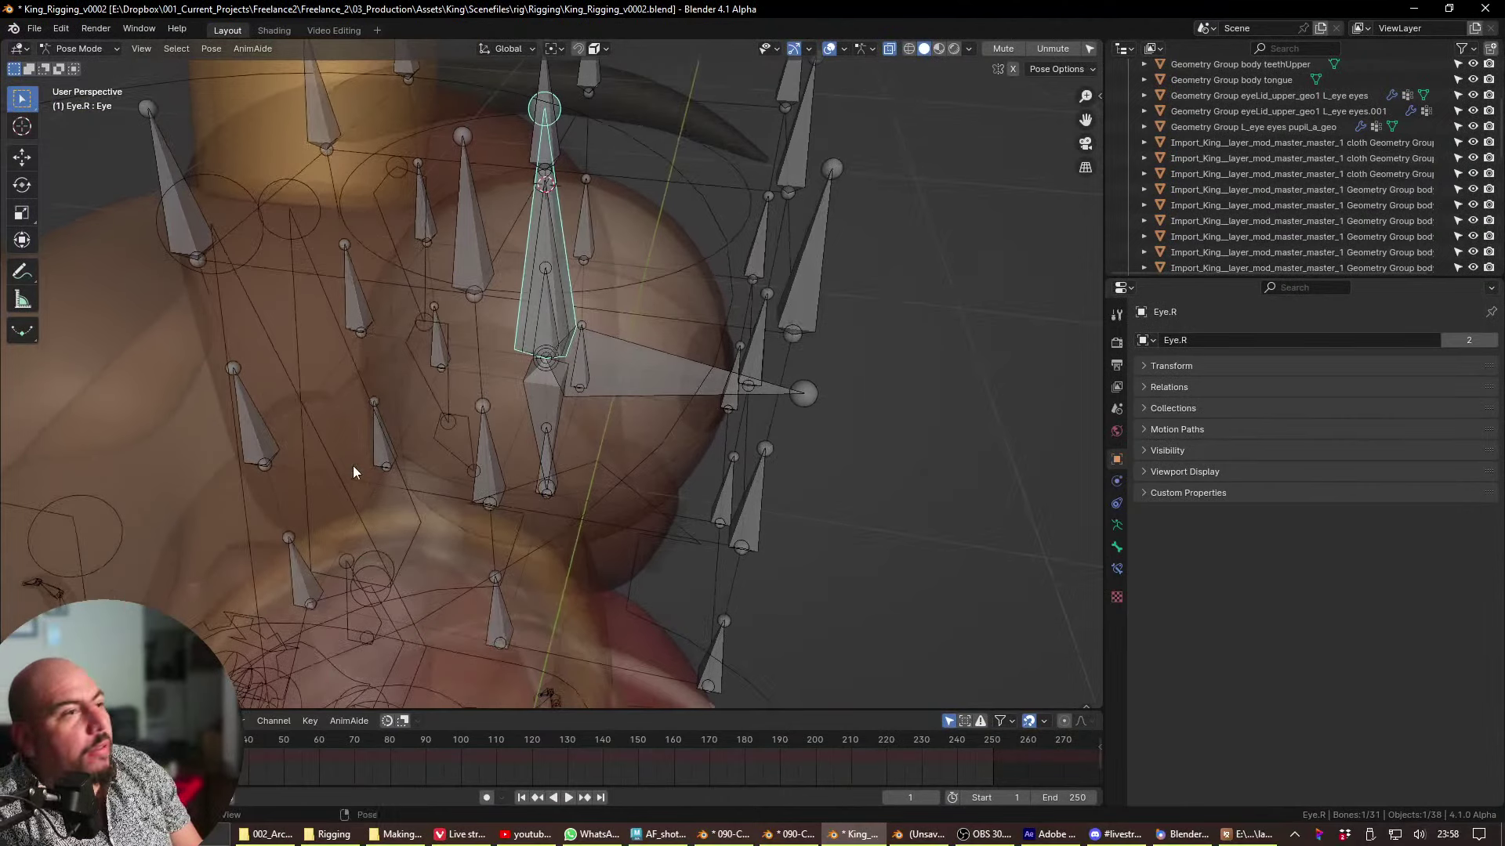
# - Open a new Blender bug report in the browser and title it "When turning around lattice by its points it doesnt deform correctly"
pyautogui.click(175, 31)
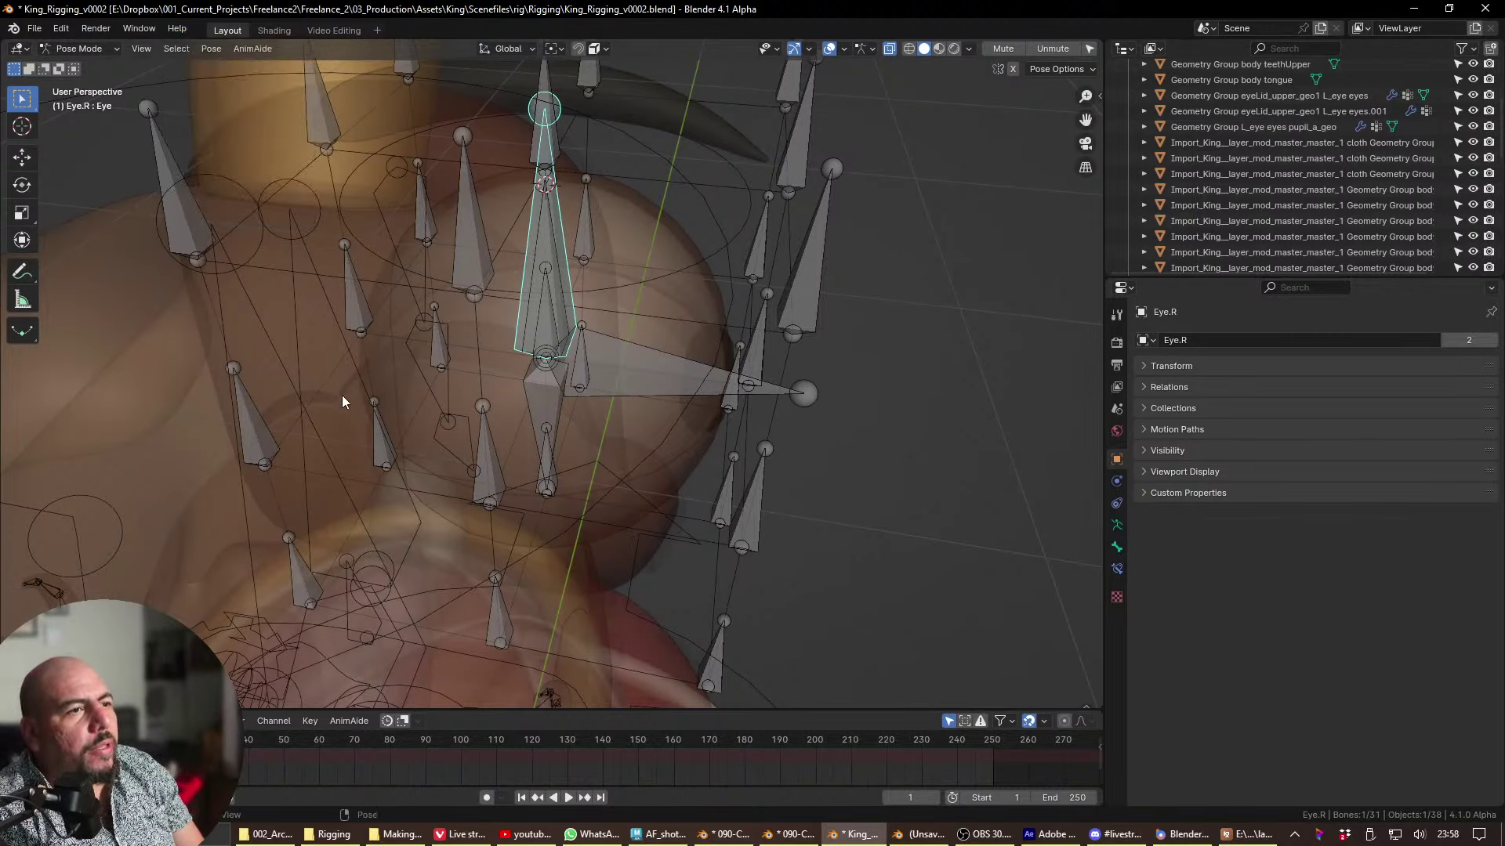
pyautogui.press('KP_7')
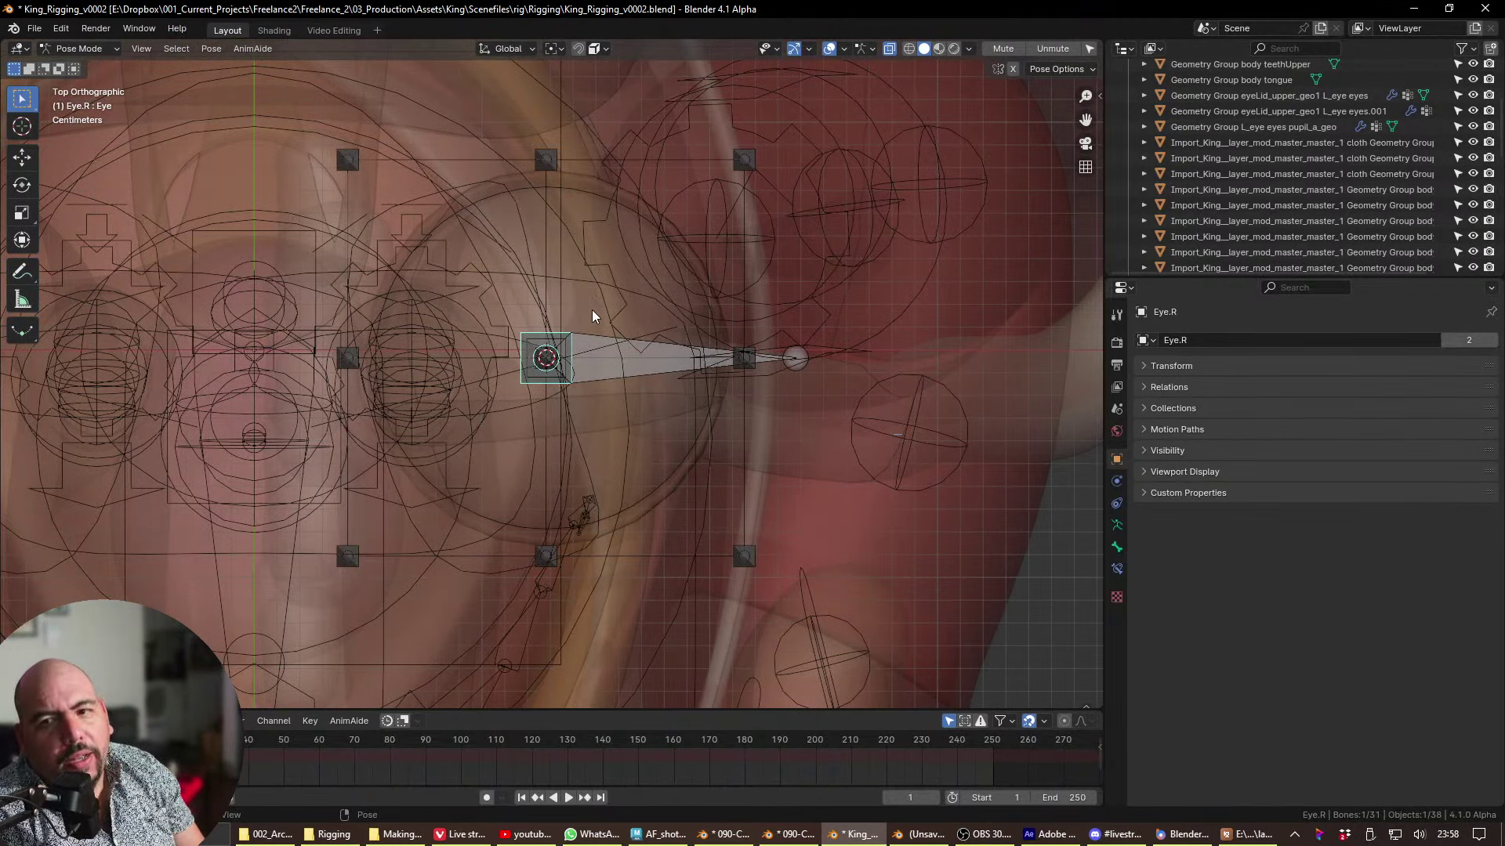
pyautogui.click(139, 28)
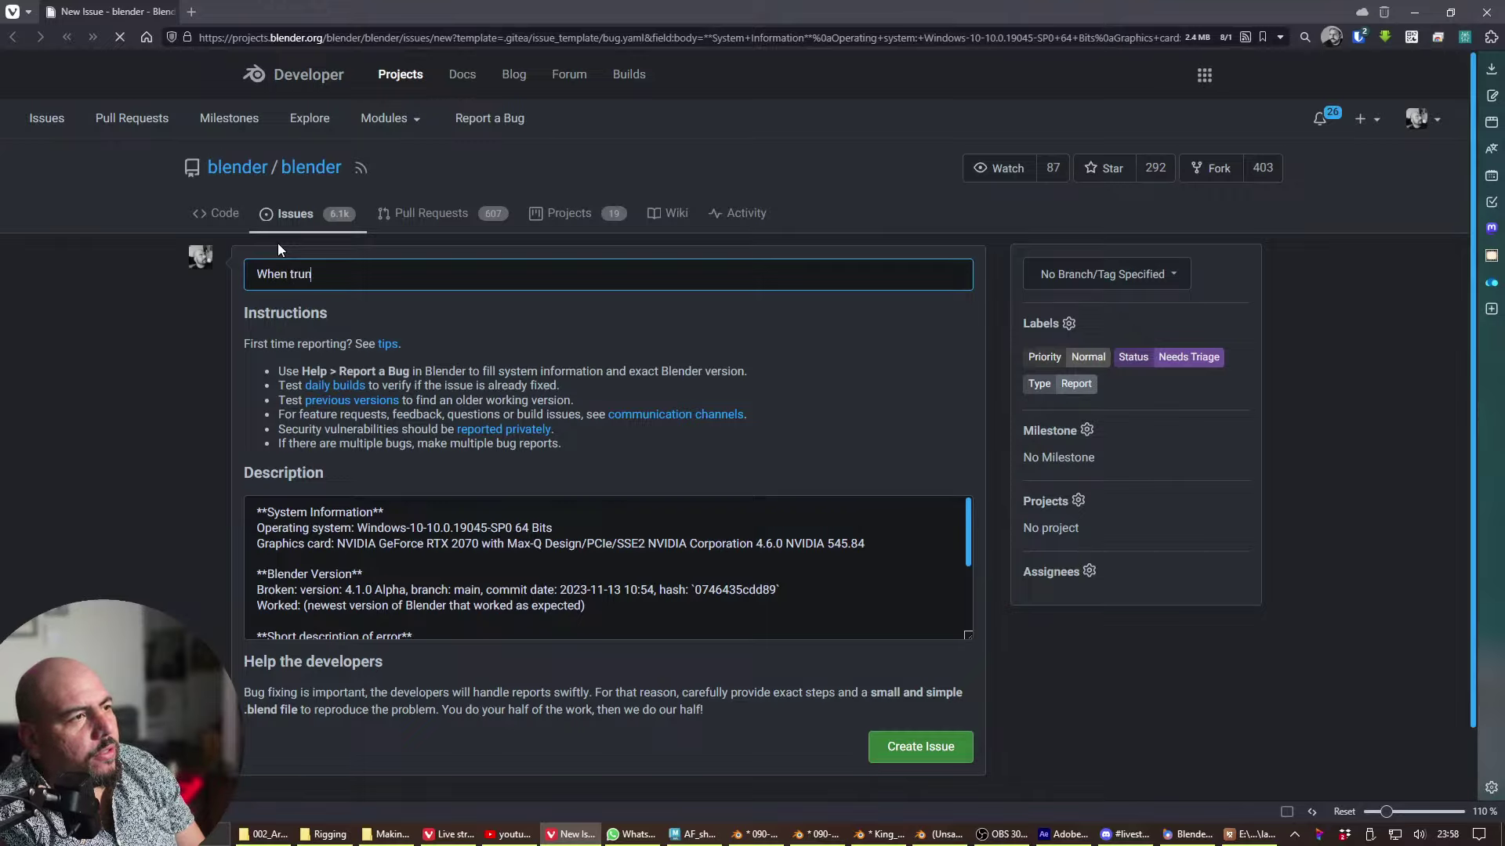
pyautogui.write('ing arou')
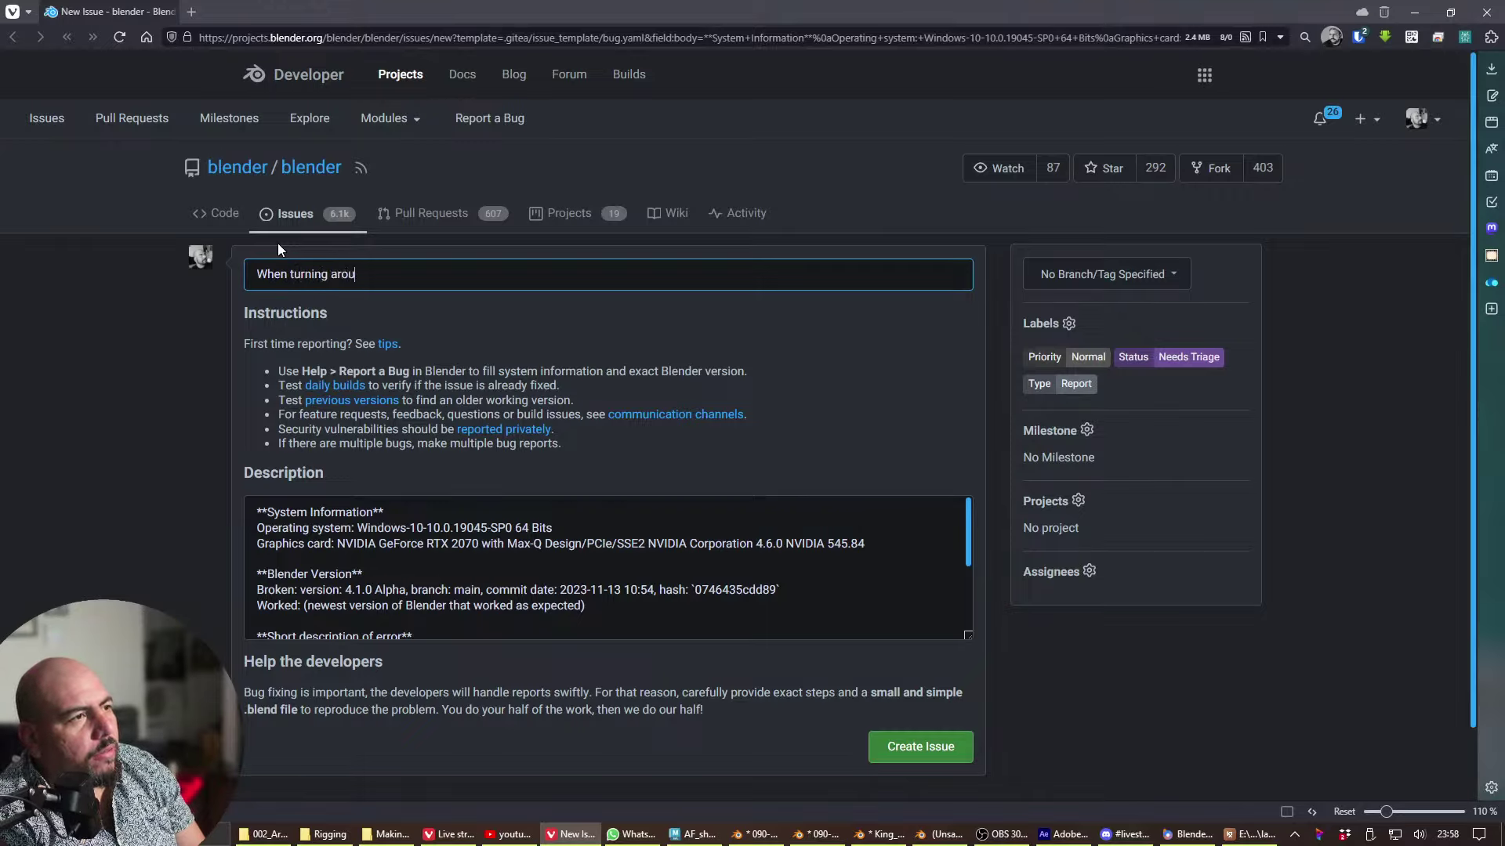
pyautogui.write('nd lattice by ')
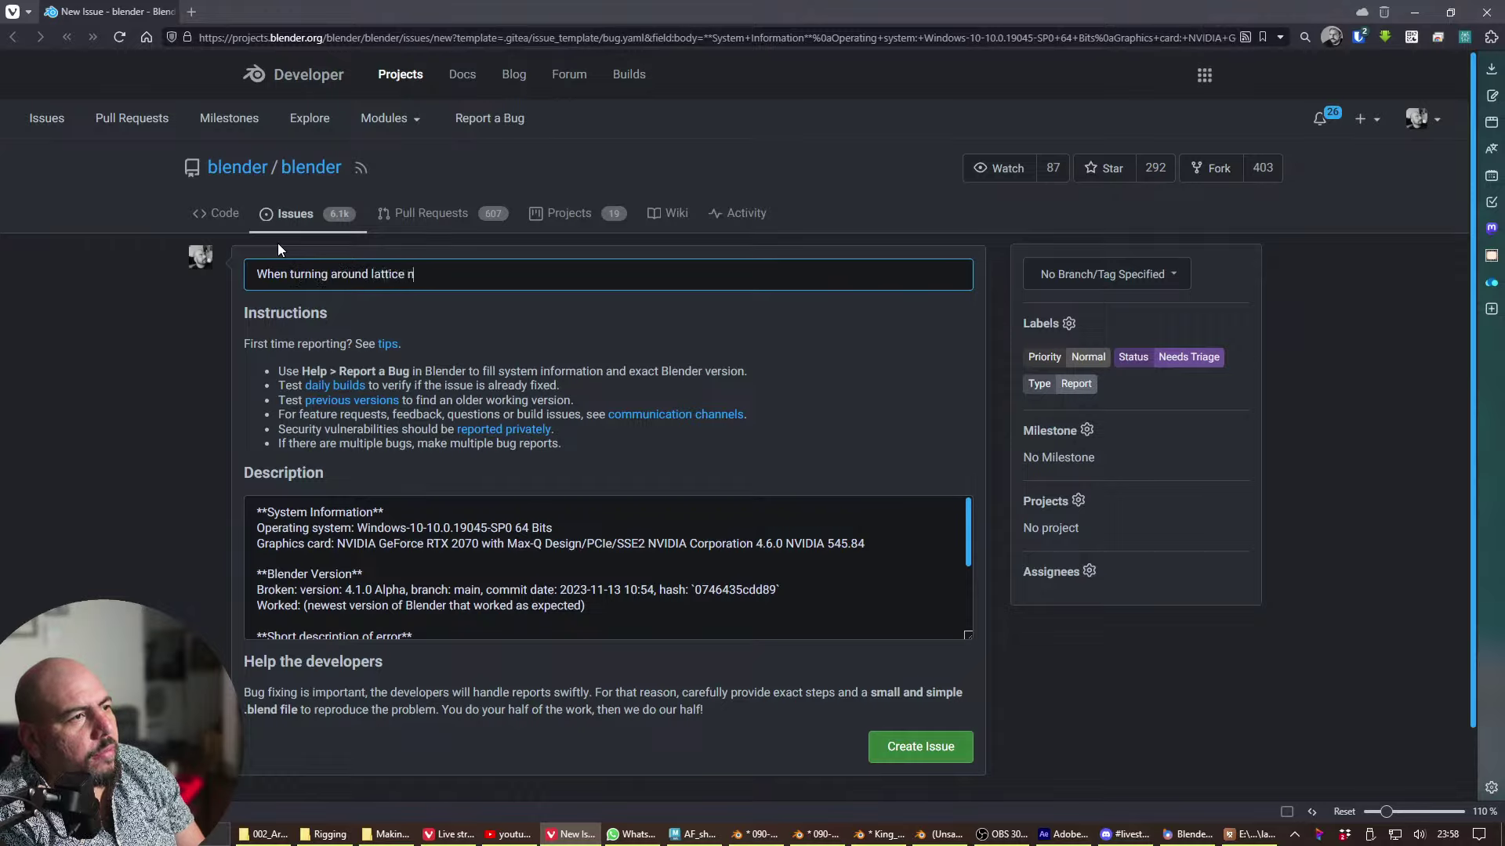
pyautogui.write('its po')
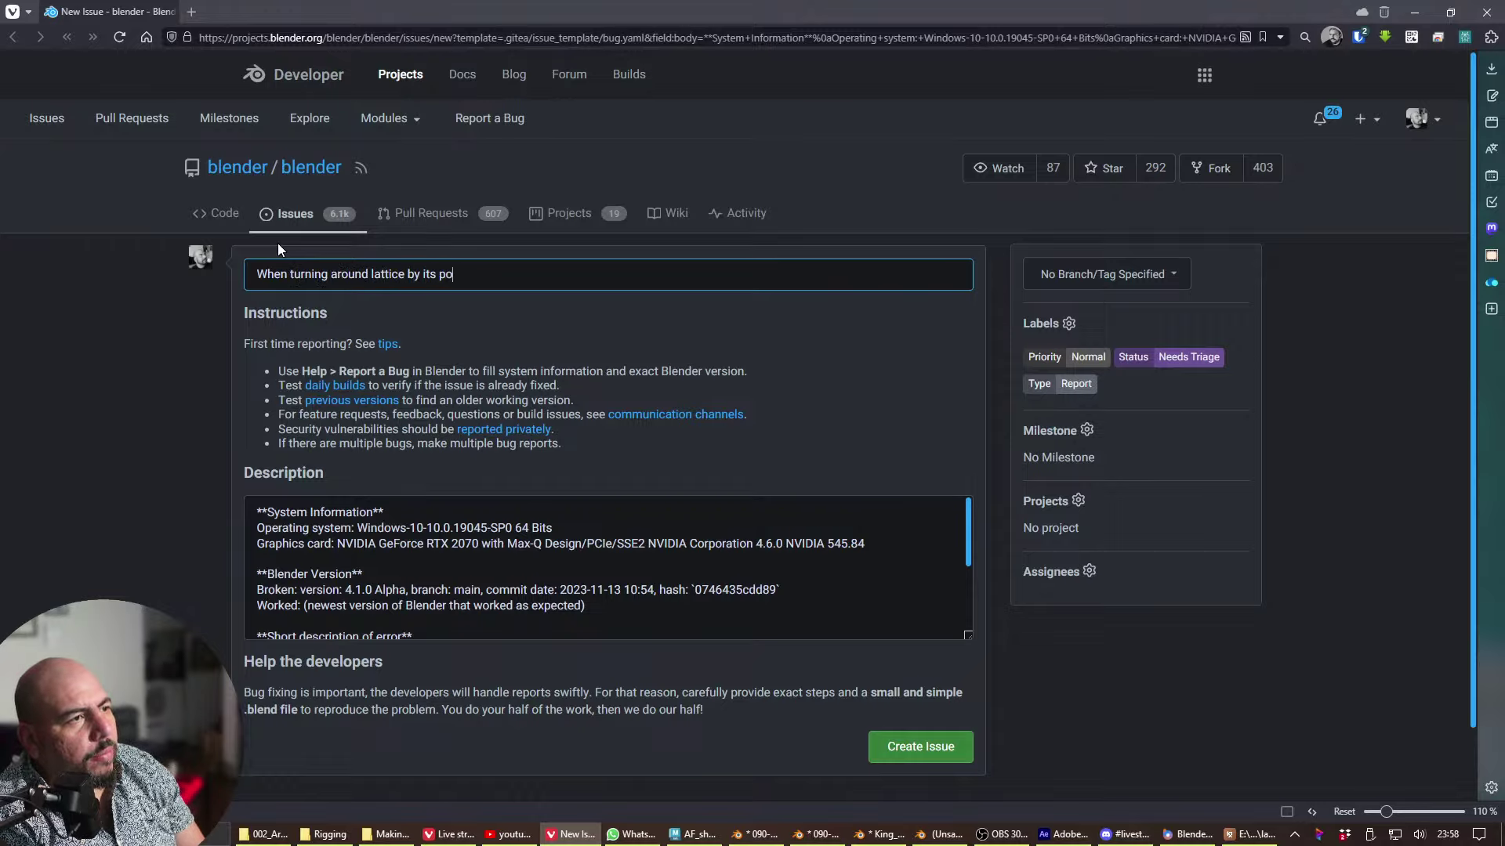
pyautogui.write('ints it doesnt deform correctly')
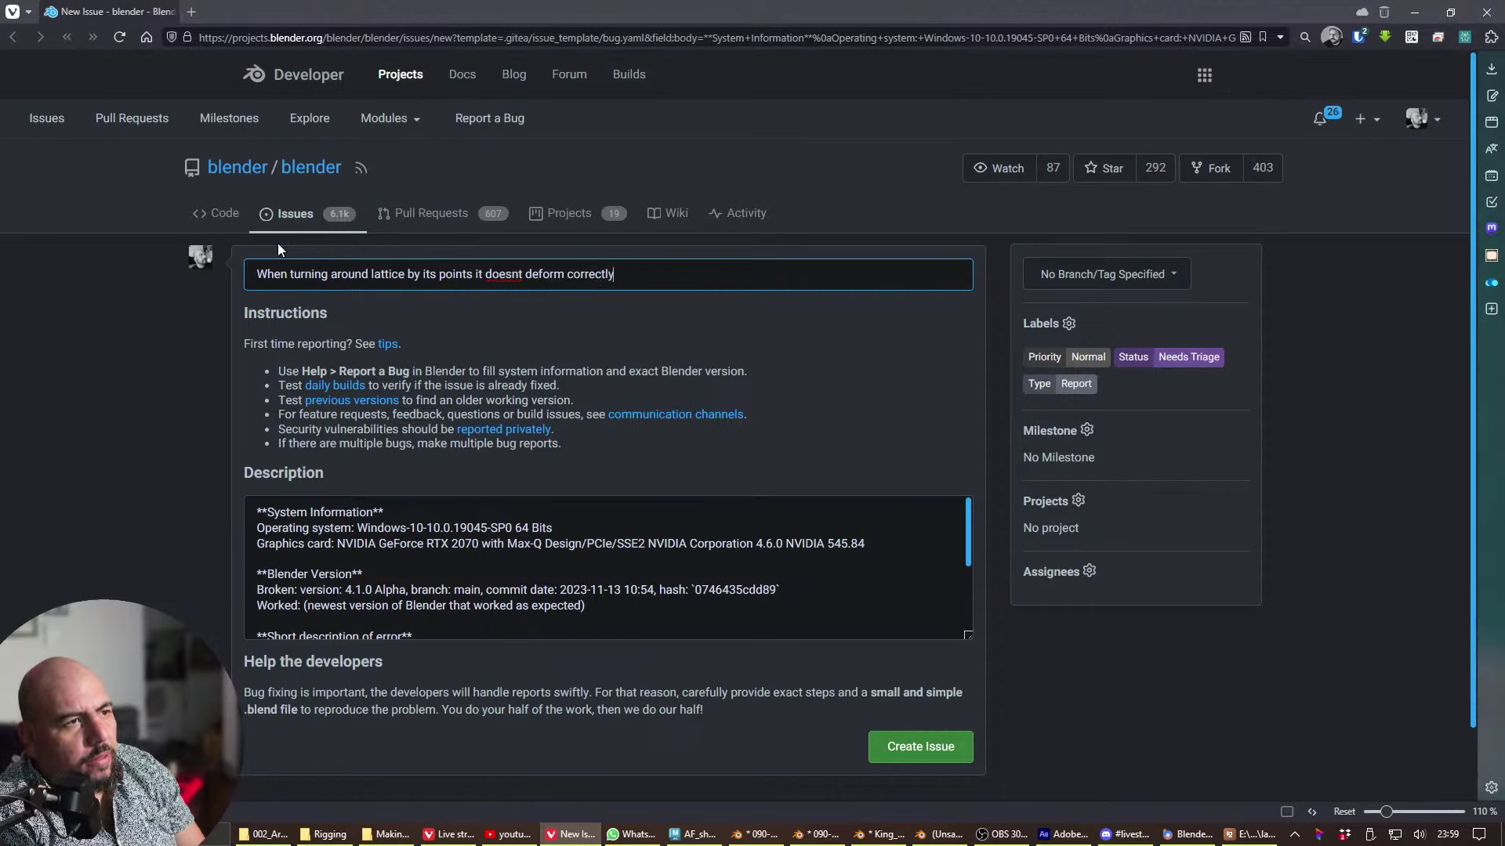
# - Switch back to Blender and isolate the eye meshes, lattice and Eye.R armature in a front local view
pyautogui.hotkey('alt', 'Tab')
pyautogui.scroll(-3, 491, 428)
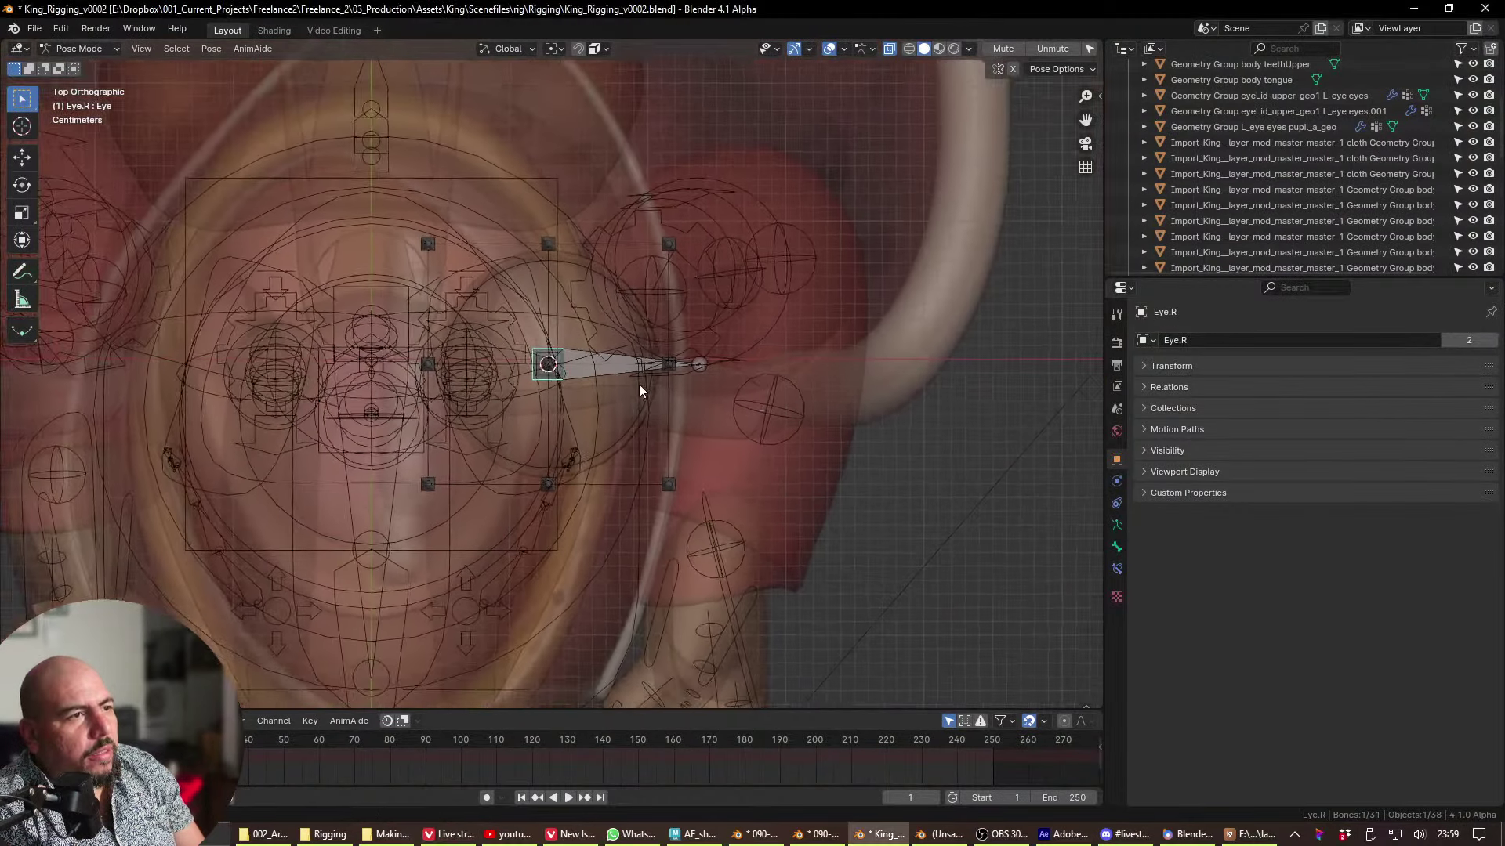
pyautogui.moveTo(548, 382); pyautogui.dragTo(609, 450, button='middle')
pyautogui.keyDown('shift'); pyautogui.moveTo(609, 450); pyautogui.dragTo(610, 459); pyautogui.keyUp('shift')
pyautogui.moveTo(610, 459); pyautogui.dragTo(495, 523, button='middle')
pyautogui.press('KP_Divide')
pyautogui.press('KP_1')
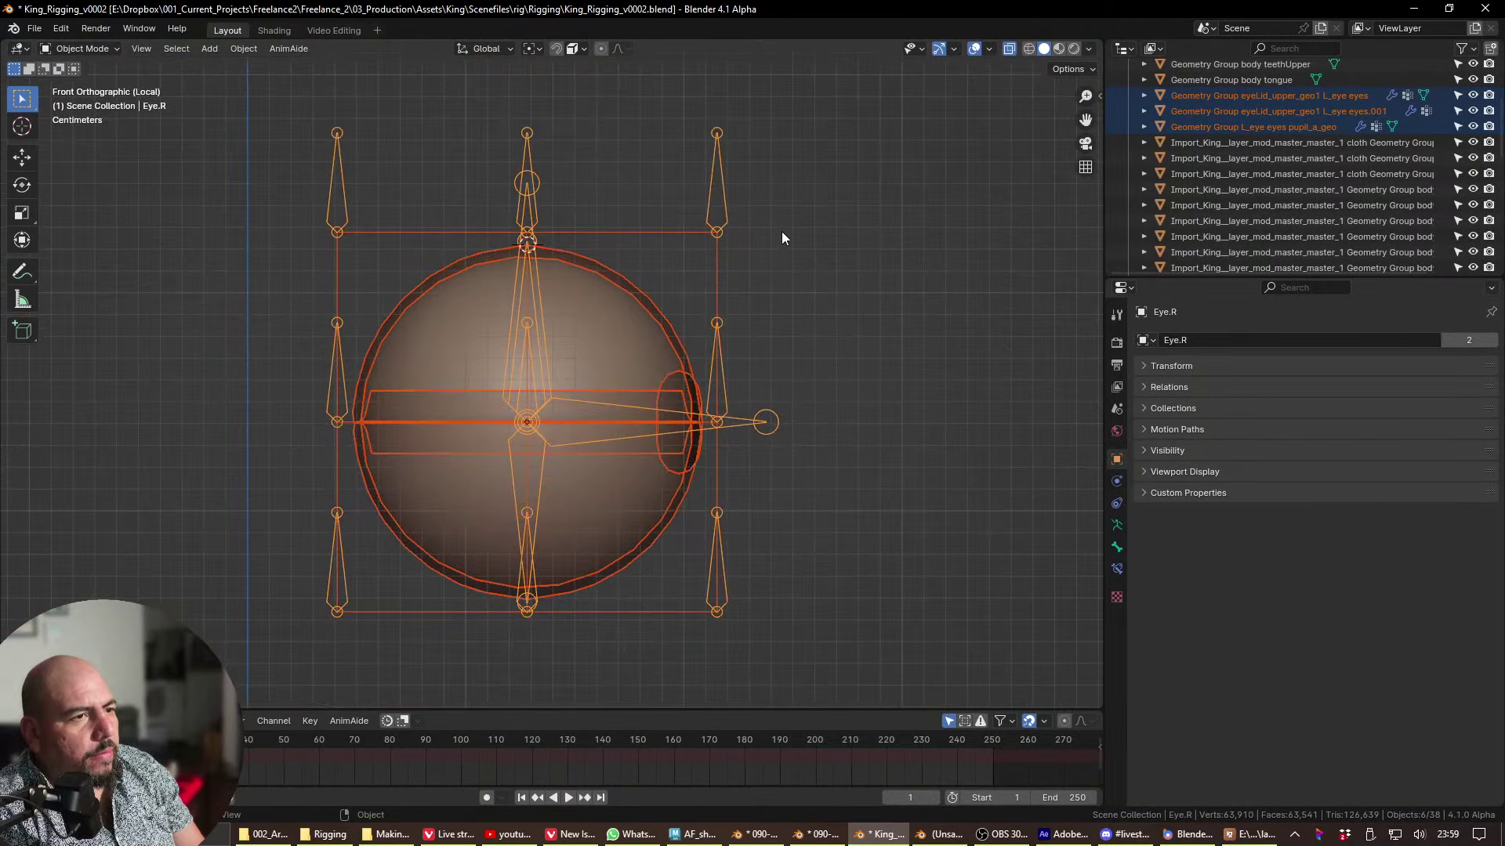
# - Select the eye's lattice and set its U, V and W interpolation to BSpline
pyautogui.hotkey('alt', 'a')
pyautogui.press('a')
pyautogui.click(717, 298)
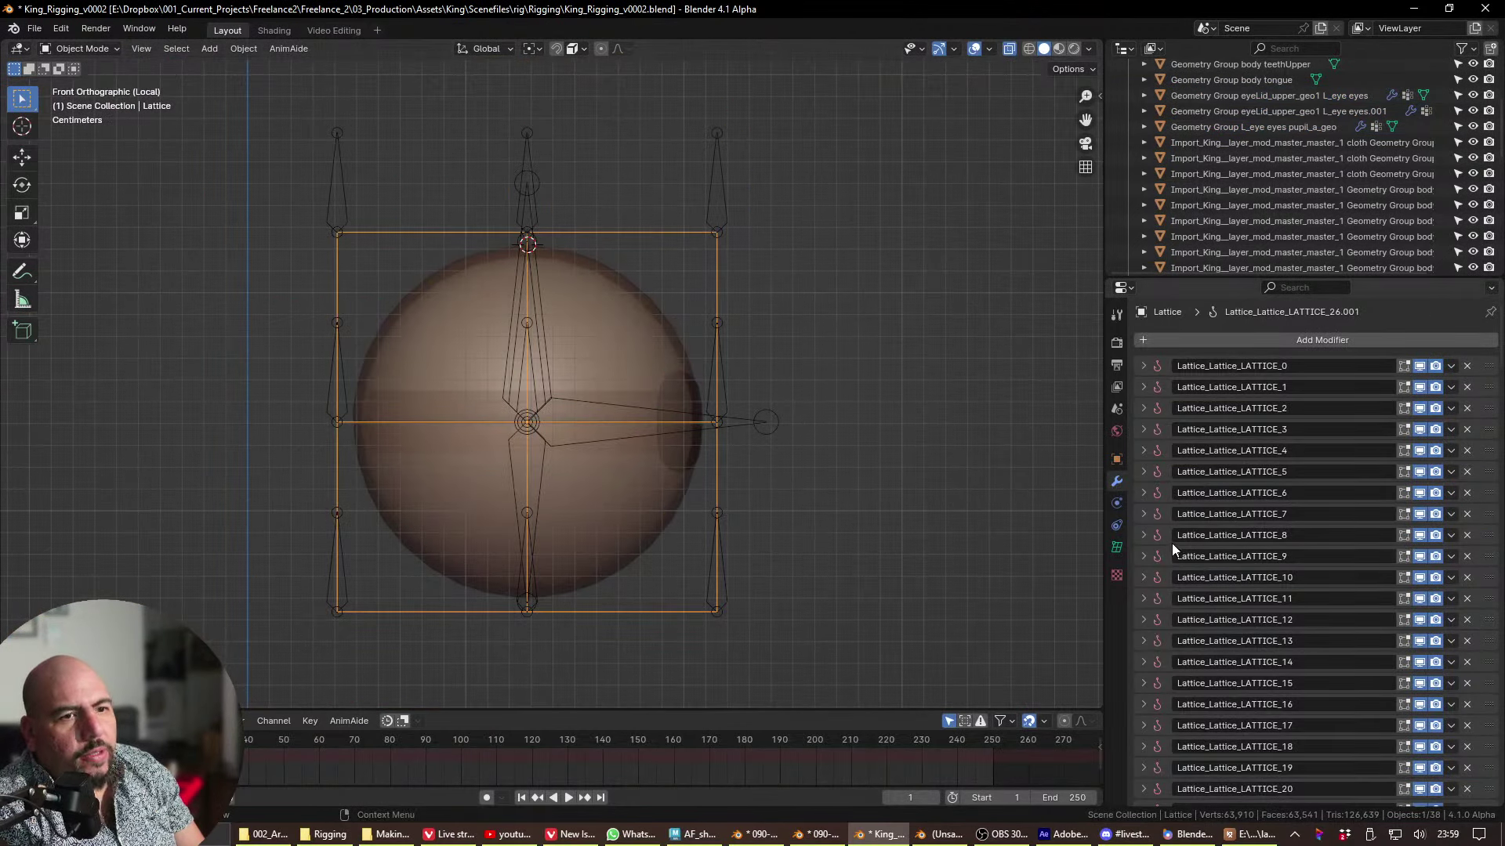
pyautogui.click(1116, 547)
pyautogui.click(1342, 443)
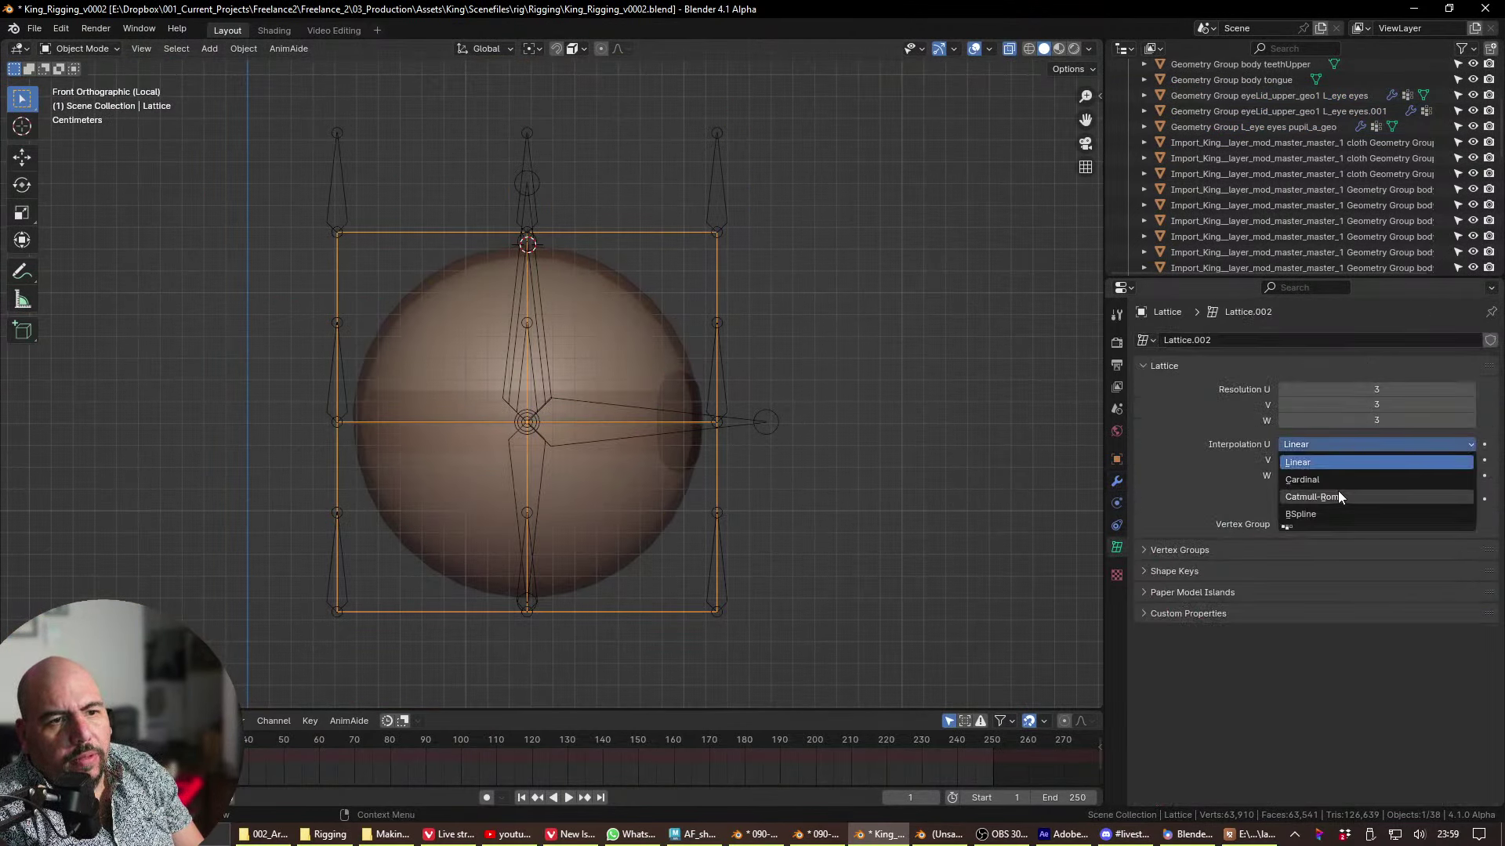
pyautogui.click(1334, 516)
pyautogui.click(1341, 460)
pyautogui.click(1333, 530)
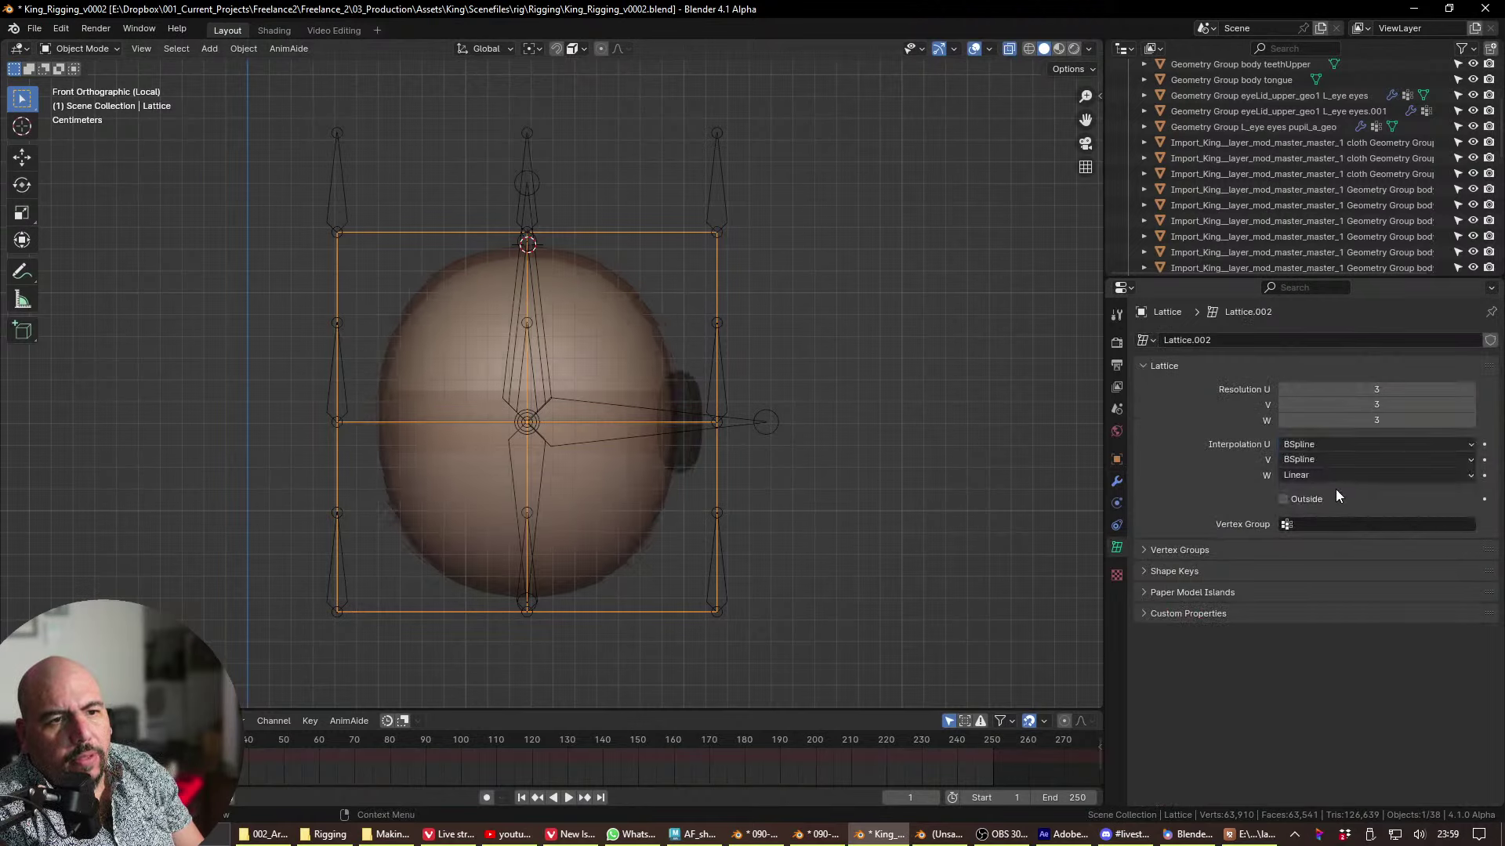
pyautogui.click(1335, 474)
pyautogui.click(1332, 545)
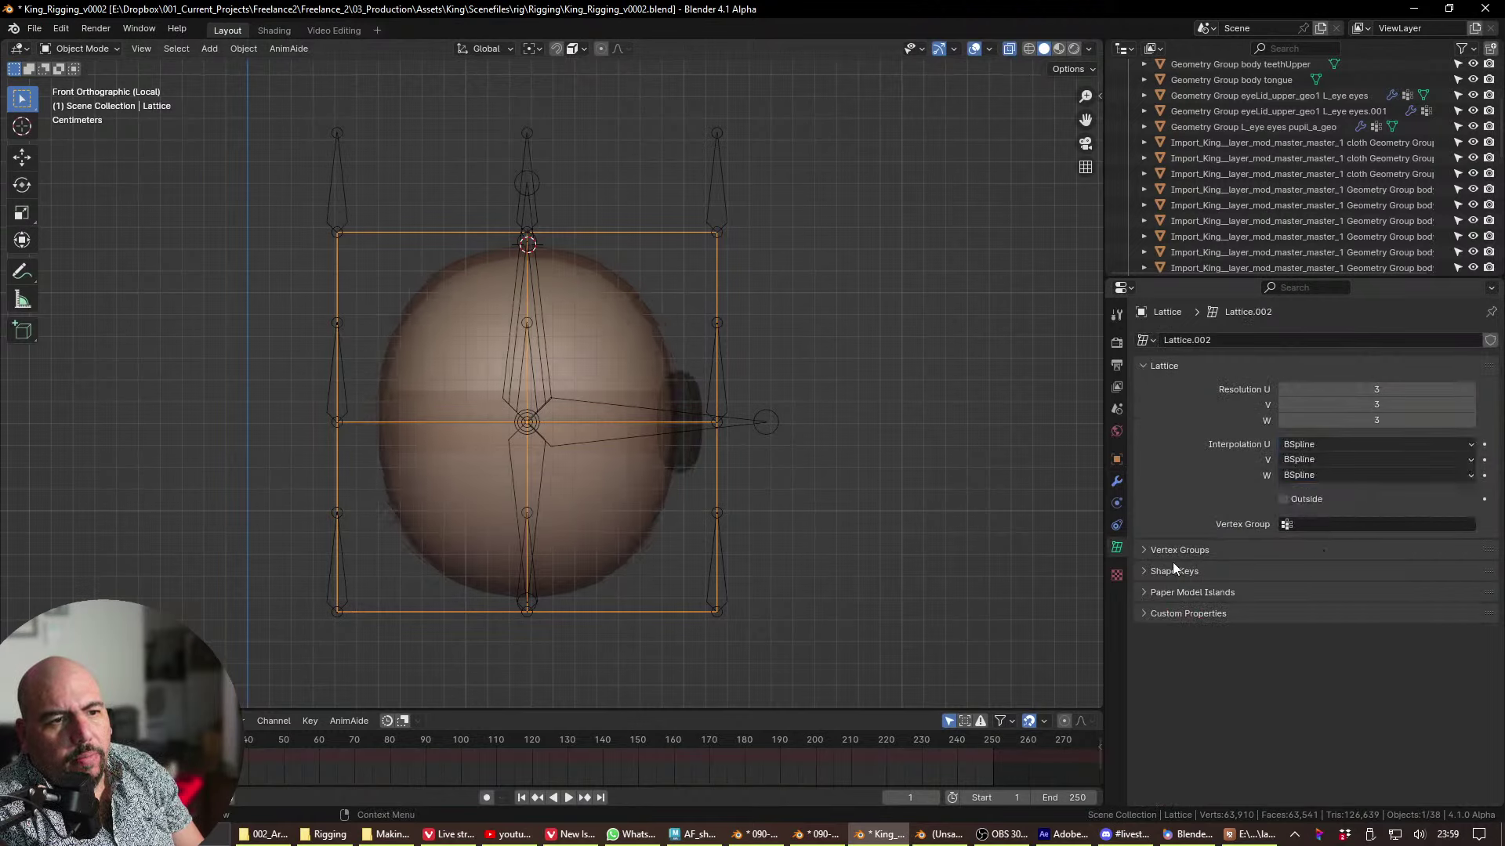
# - Clear the Eye bone's rotation in Pose Mode and test rotating it in top view
pyautogui.click(544, 249)
pyautogui.hotkey('ctrl', 'Tab')
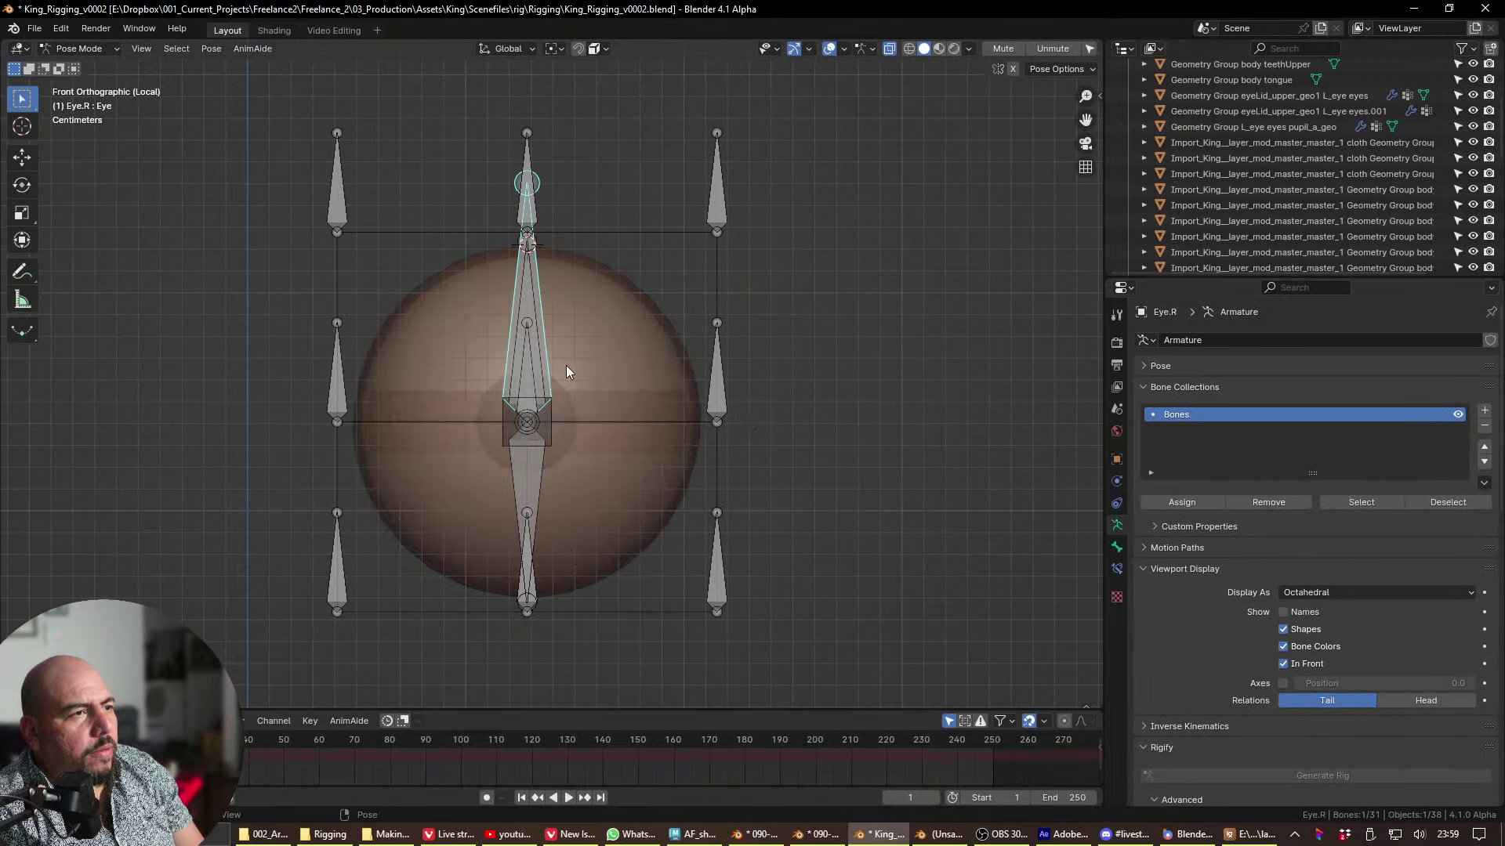
pyautogui.press('KP_7')
pyautogui.press('r')
pyautogui.rightClick(639, 285)
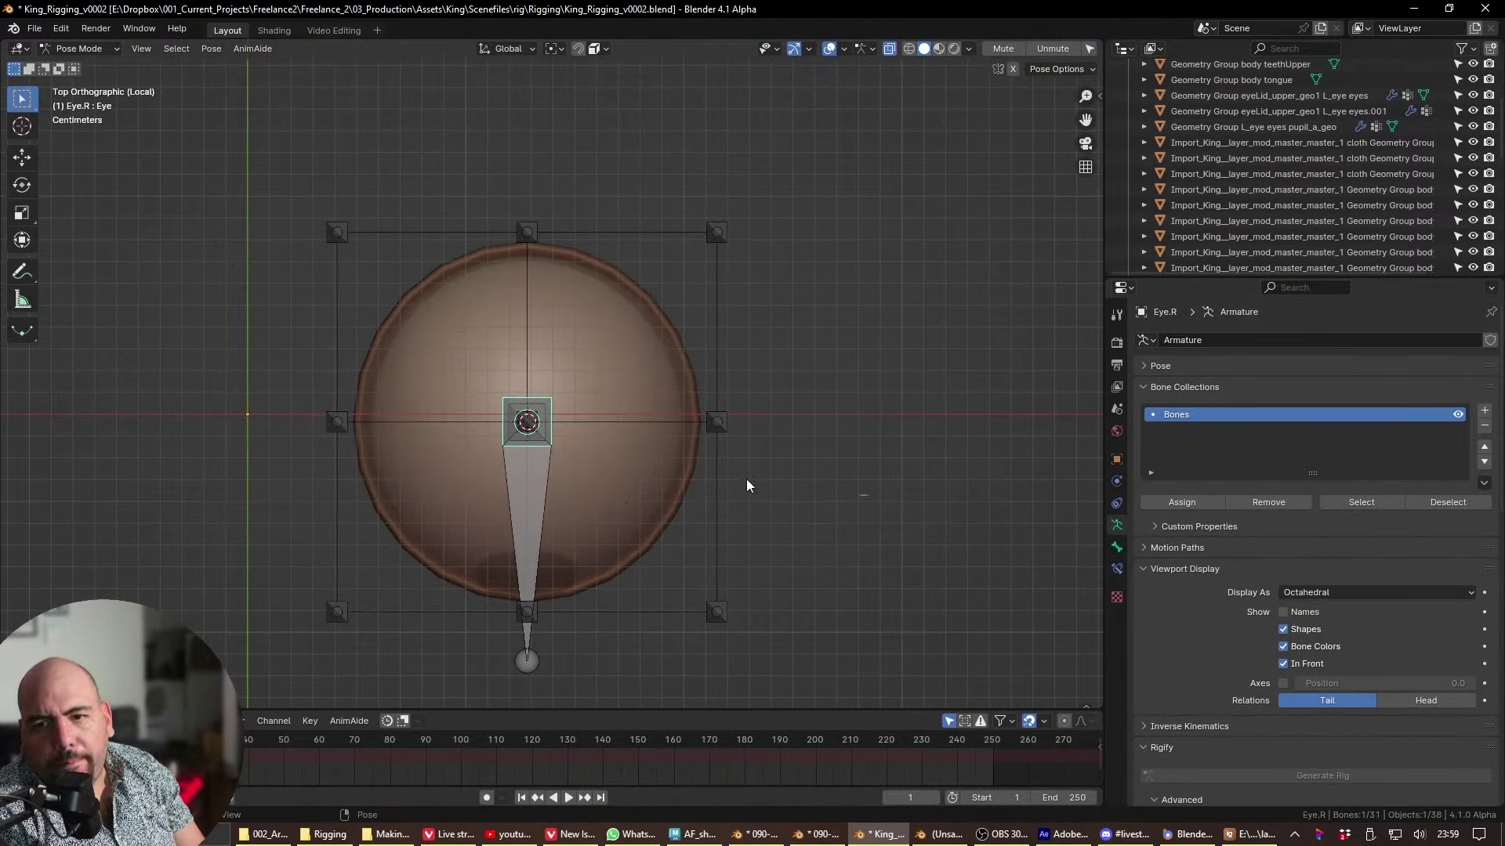
# - Try moving the lattice's middle side point in Edit Mode
pyautogui.hotkey('alt', 'Tab')
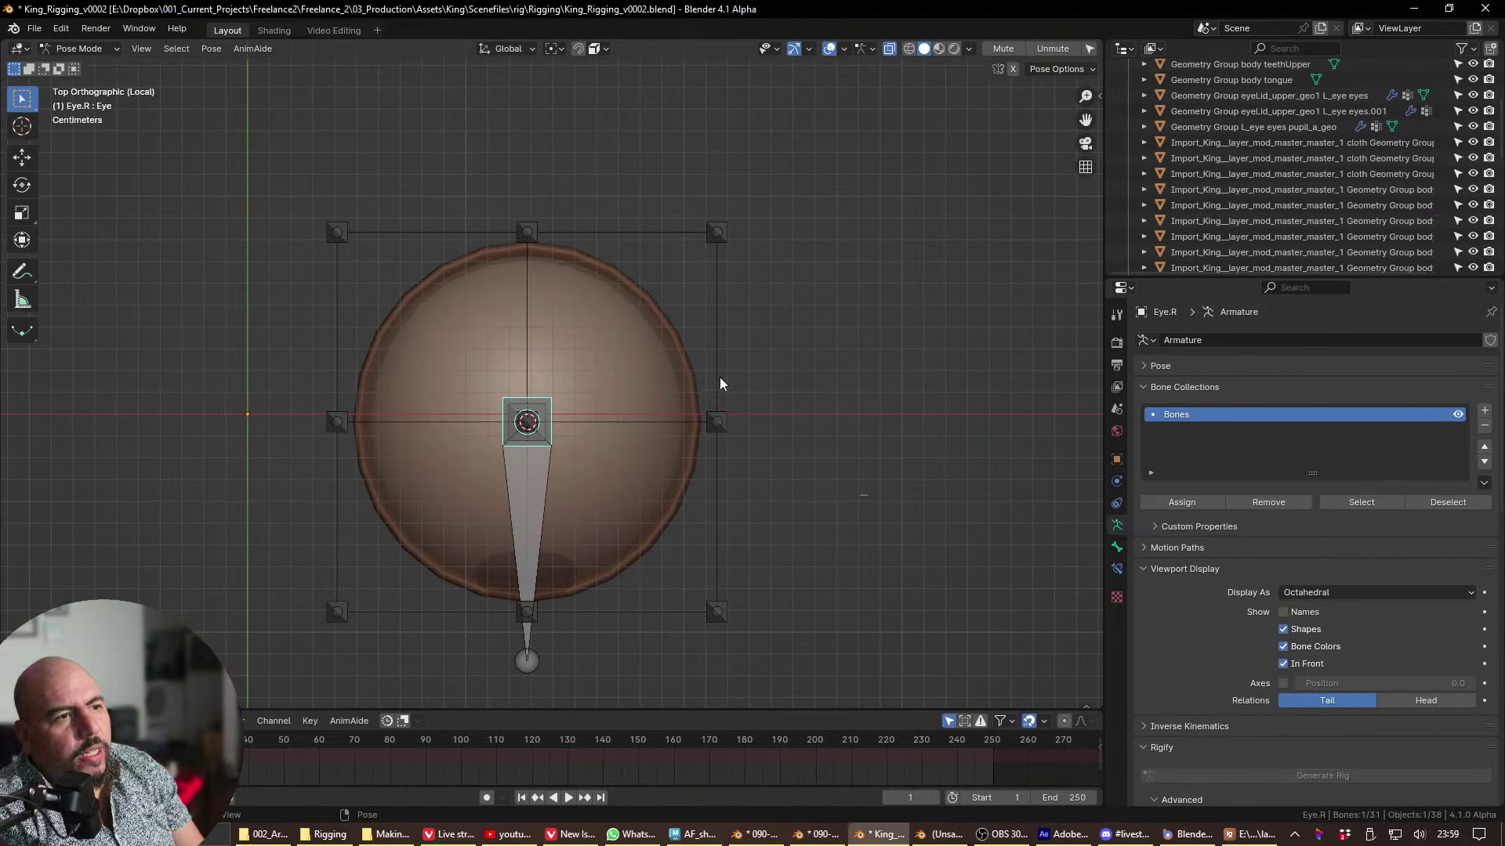
pyautogui.click(717, 377)
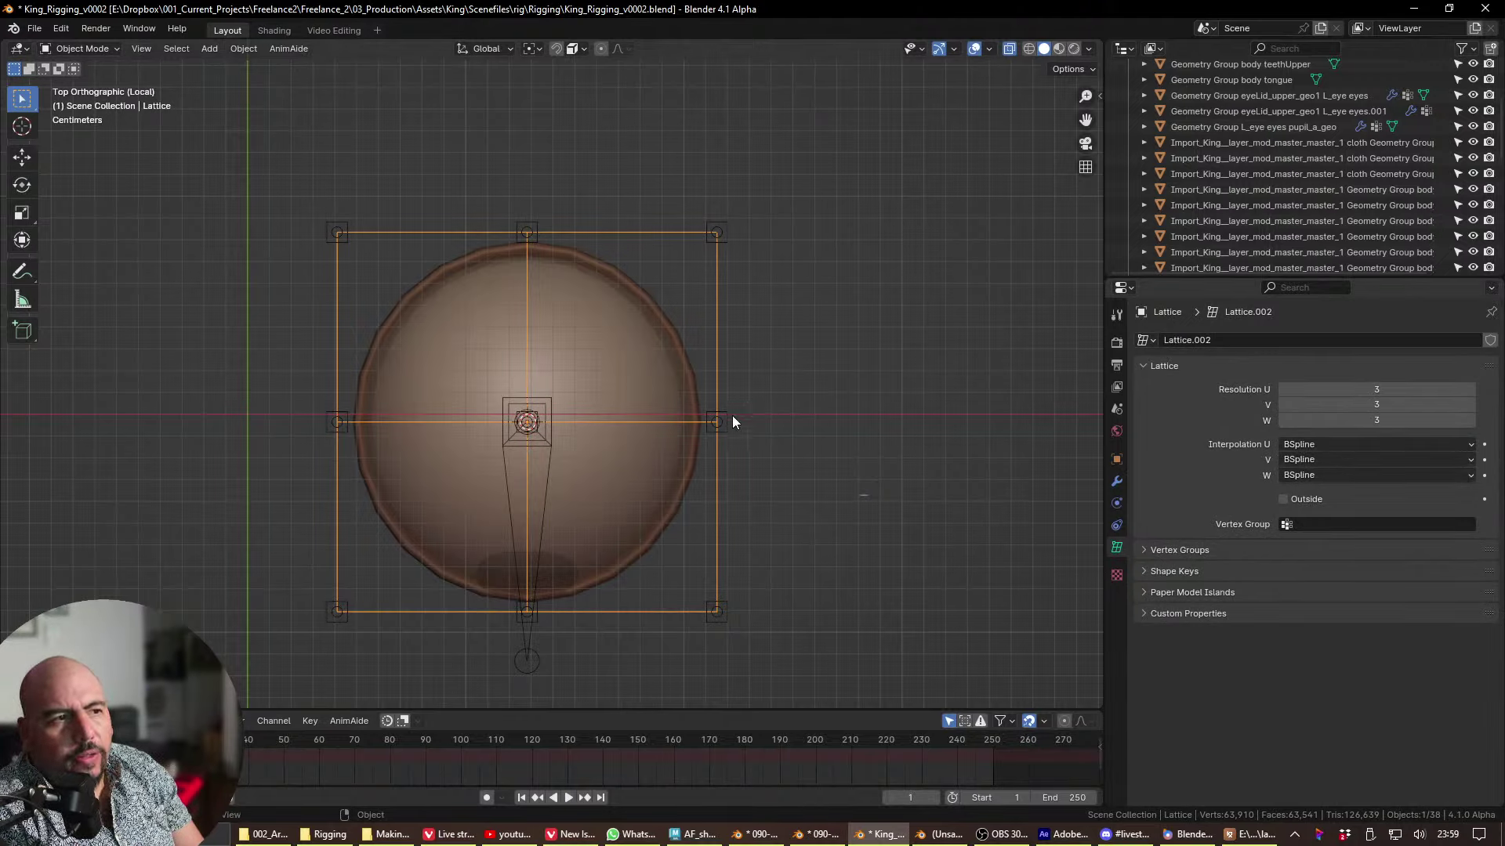
pyautogui.press('Tab')
pyautogui.press('g')
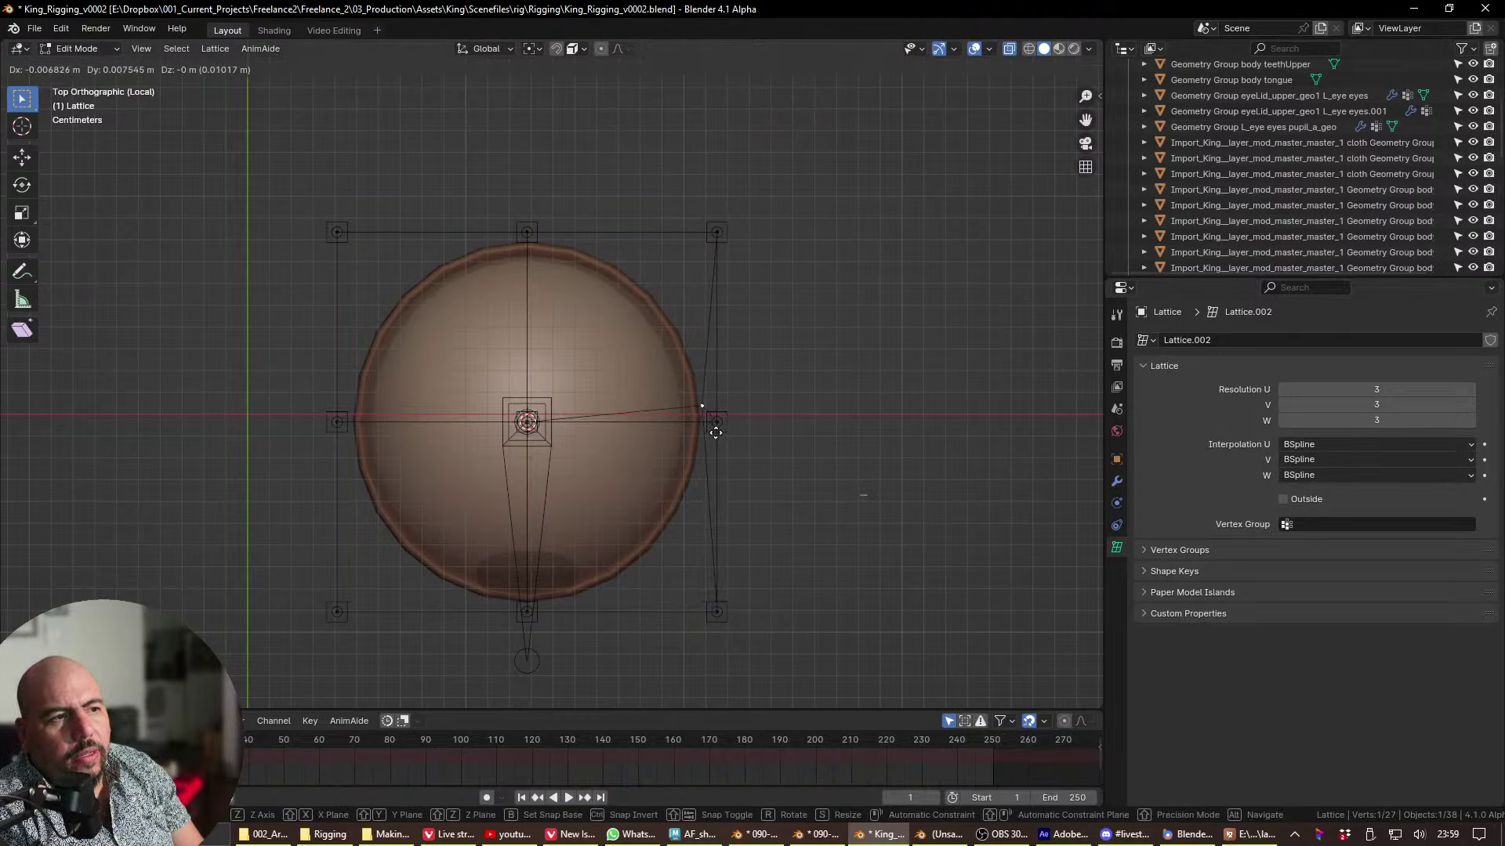
pyautogui.rightClick(755, 465)
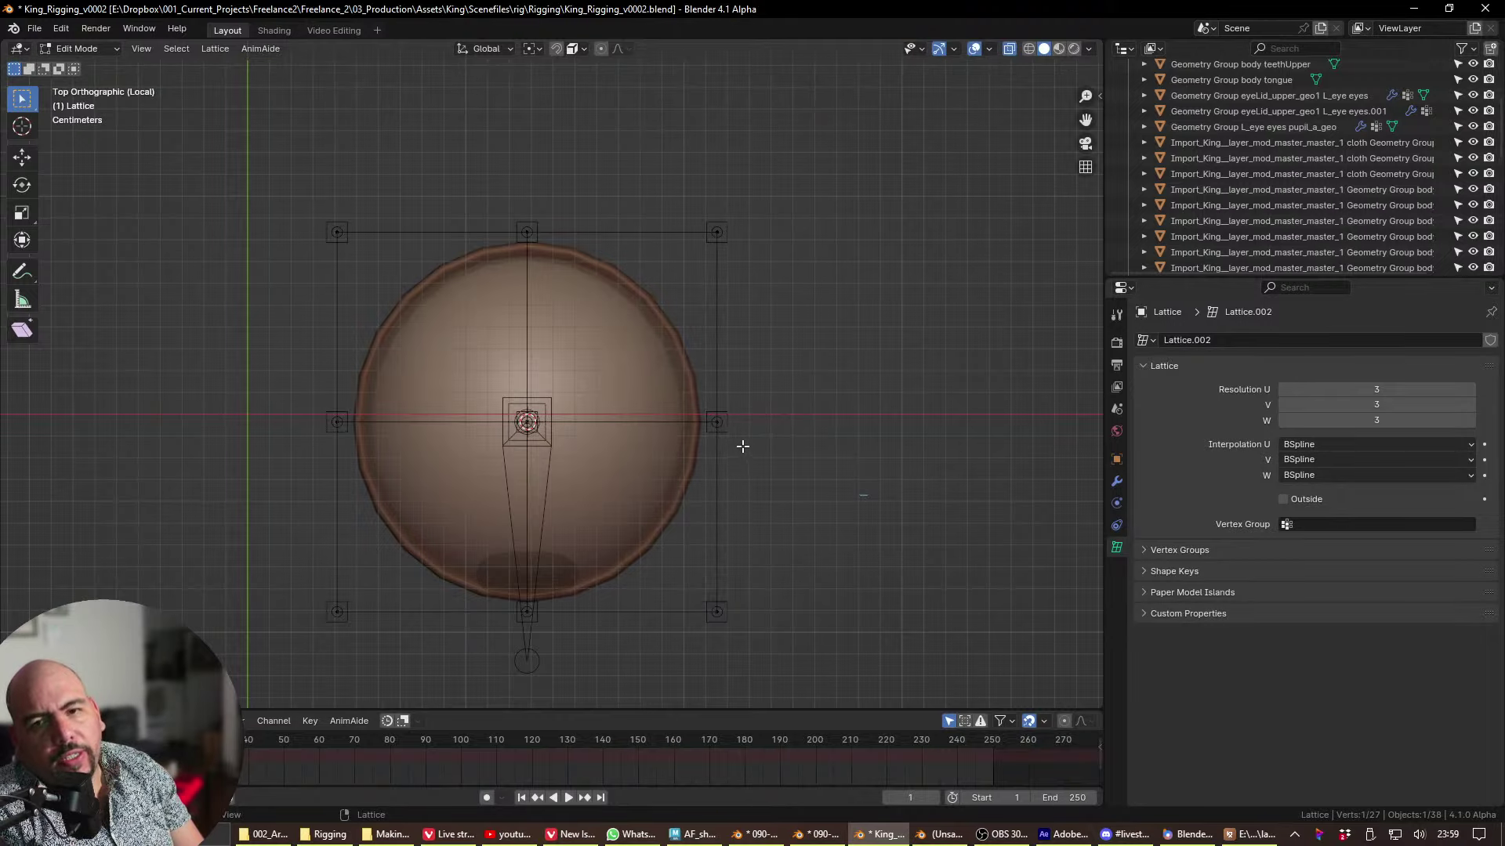
# - Sketch an annotation between the lattice's middle edge points in top view, erase it and check the lattice from the right
pyautogui.moveTo(532, 223); pyautogui.dragTo(738, 457)
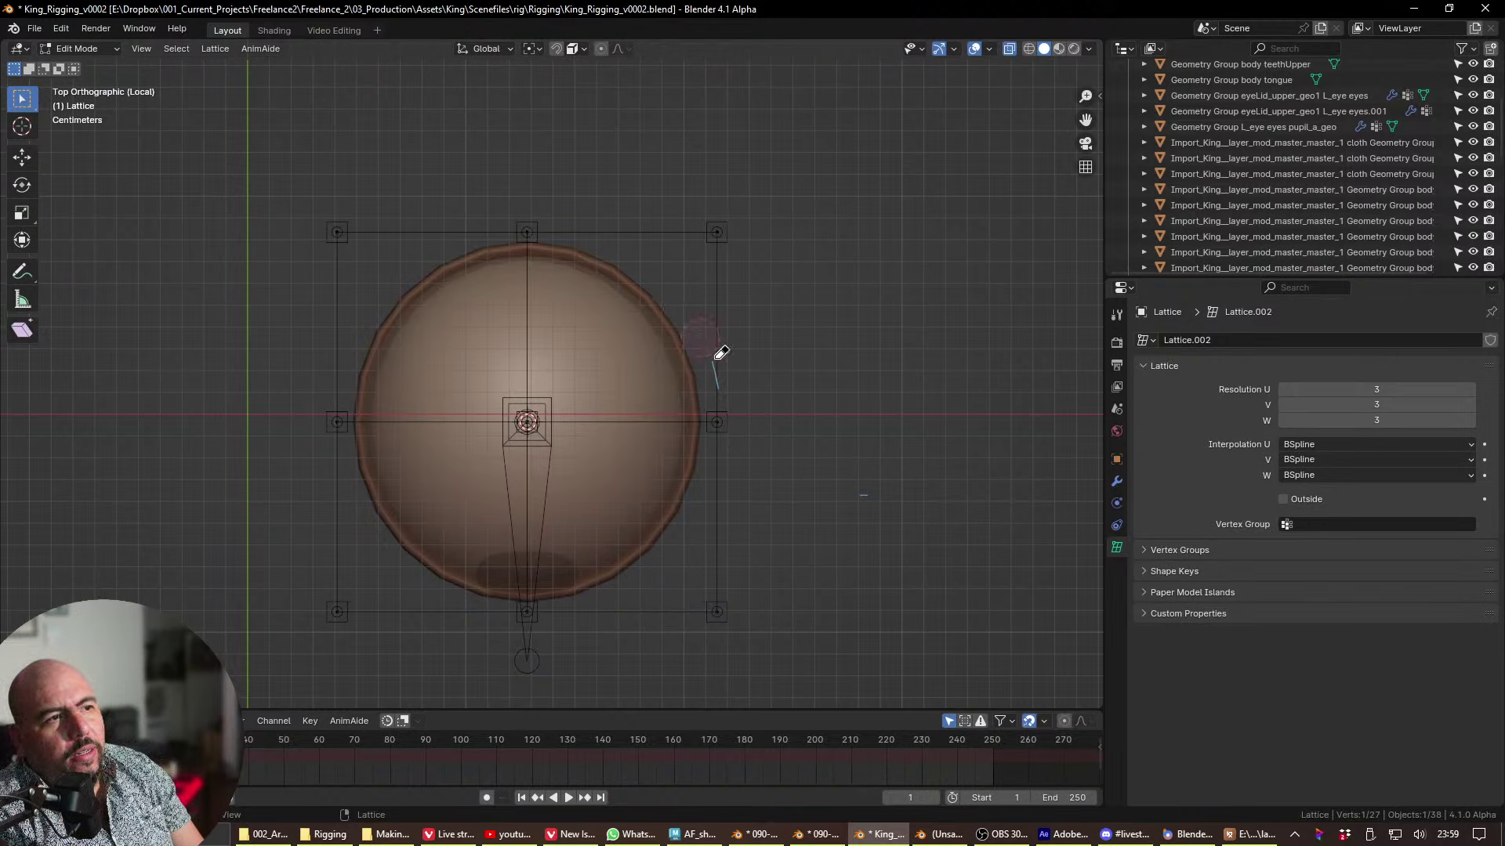
pyautogui.press('`')
pyautogui.click(849, 406)
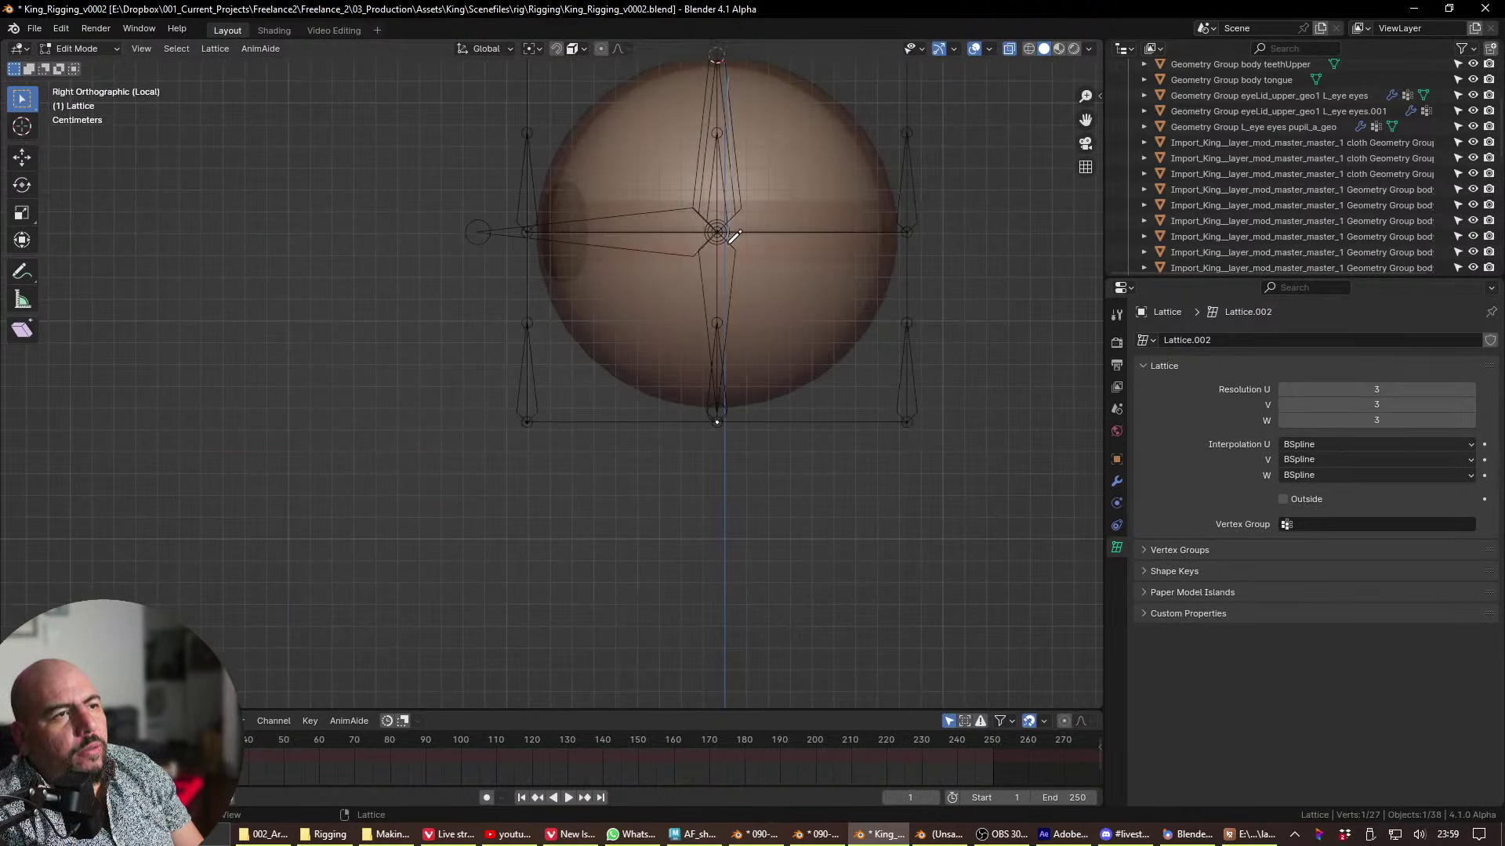
pyautogui.keyDown('shift'); pyautogui.moveTo(719, 172); pyautogui.dragTo(768, 370, button='middle'); pyautogui.keyUp('shift')
# - Return the lattice from Edit Mode to Object Mode and view the eye from the top
pyautogui.click(1361, 444)
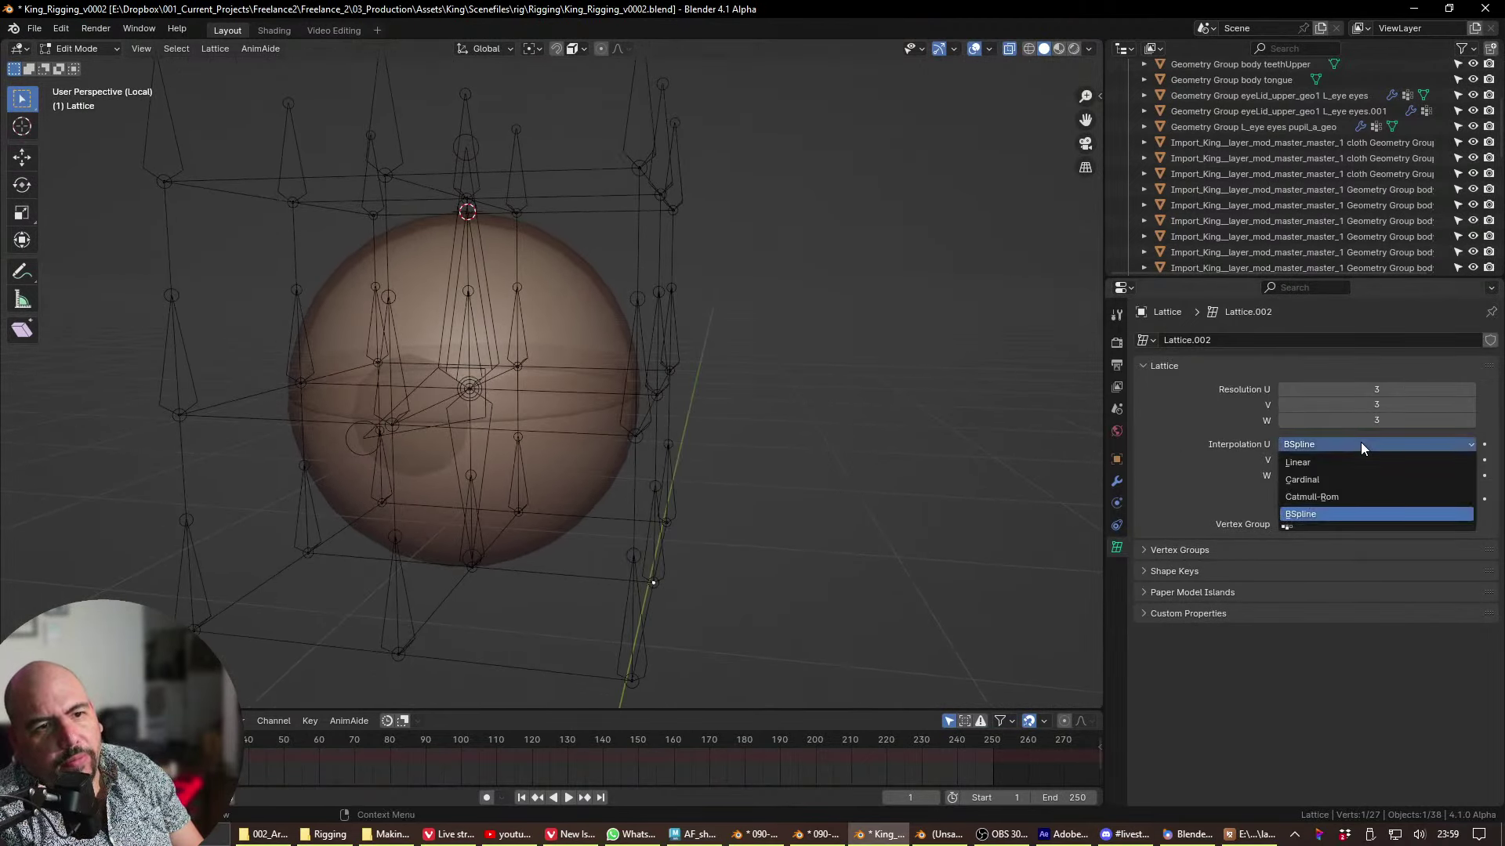
pyautogui.click(764, 480)
pyautogui.hotkey('ctrl', 'Tab')
pyautogui.click(629, 469)
pyautogui.press('`')
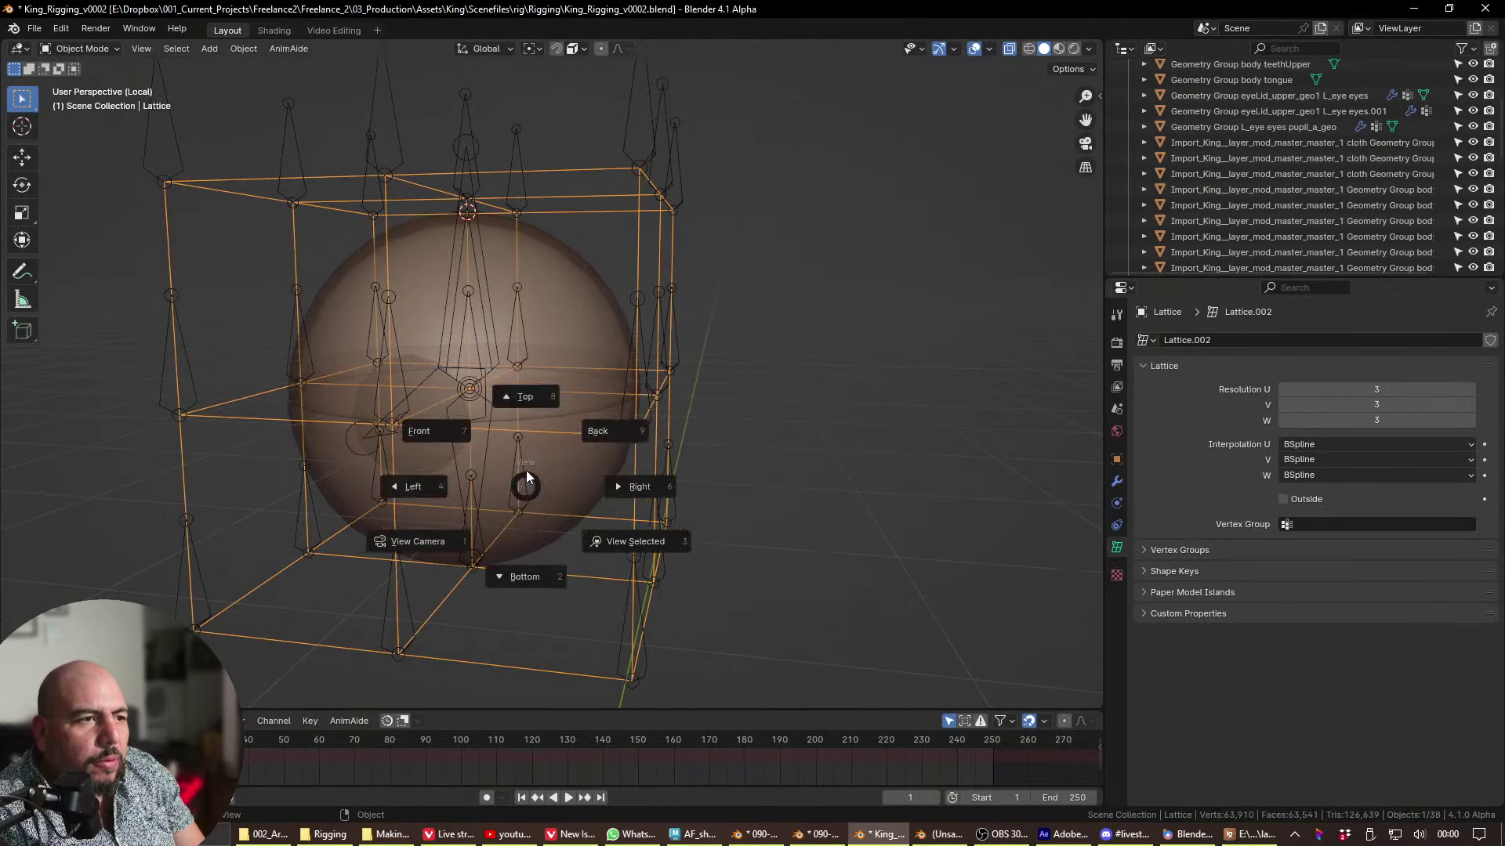
pyautogui.click(534, 450)
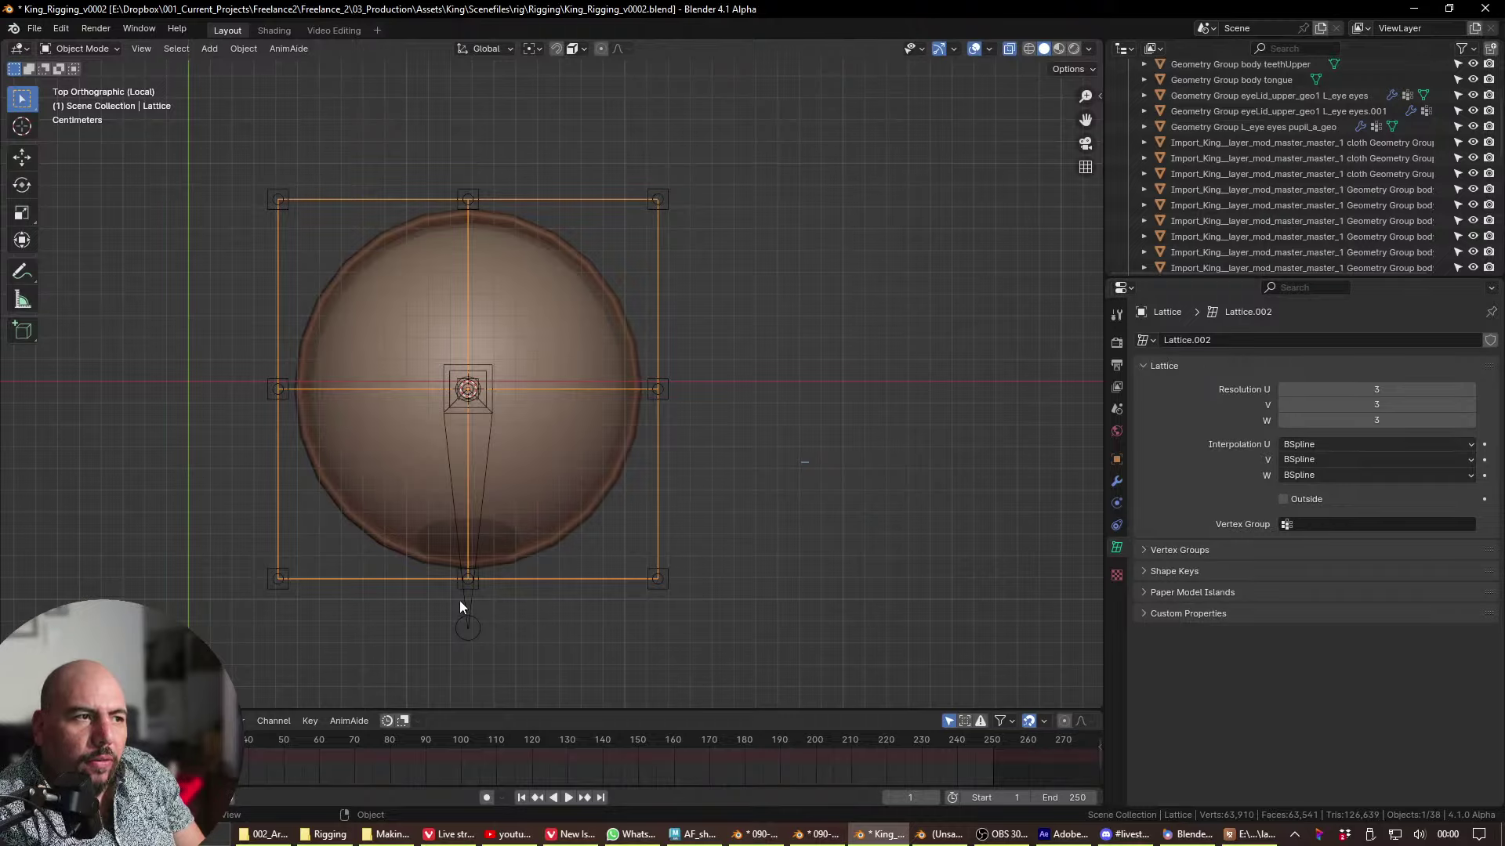
# - Put the Eye.R armature in Pose Mode and rotate its Eye bone about a quarter turn in top view
pyautogui.moveTo(459, 600); pyautogui.dragTo(473, 323, button='middle')
pyautogui.click(473, 323)
pyautogui.hotkey('ctrl', 'Tab')
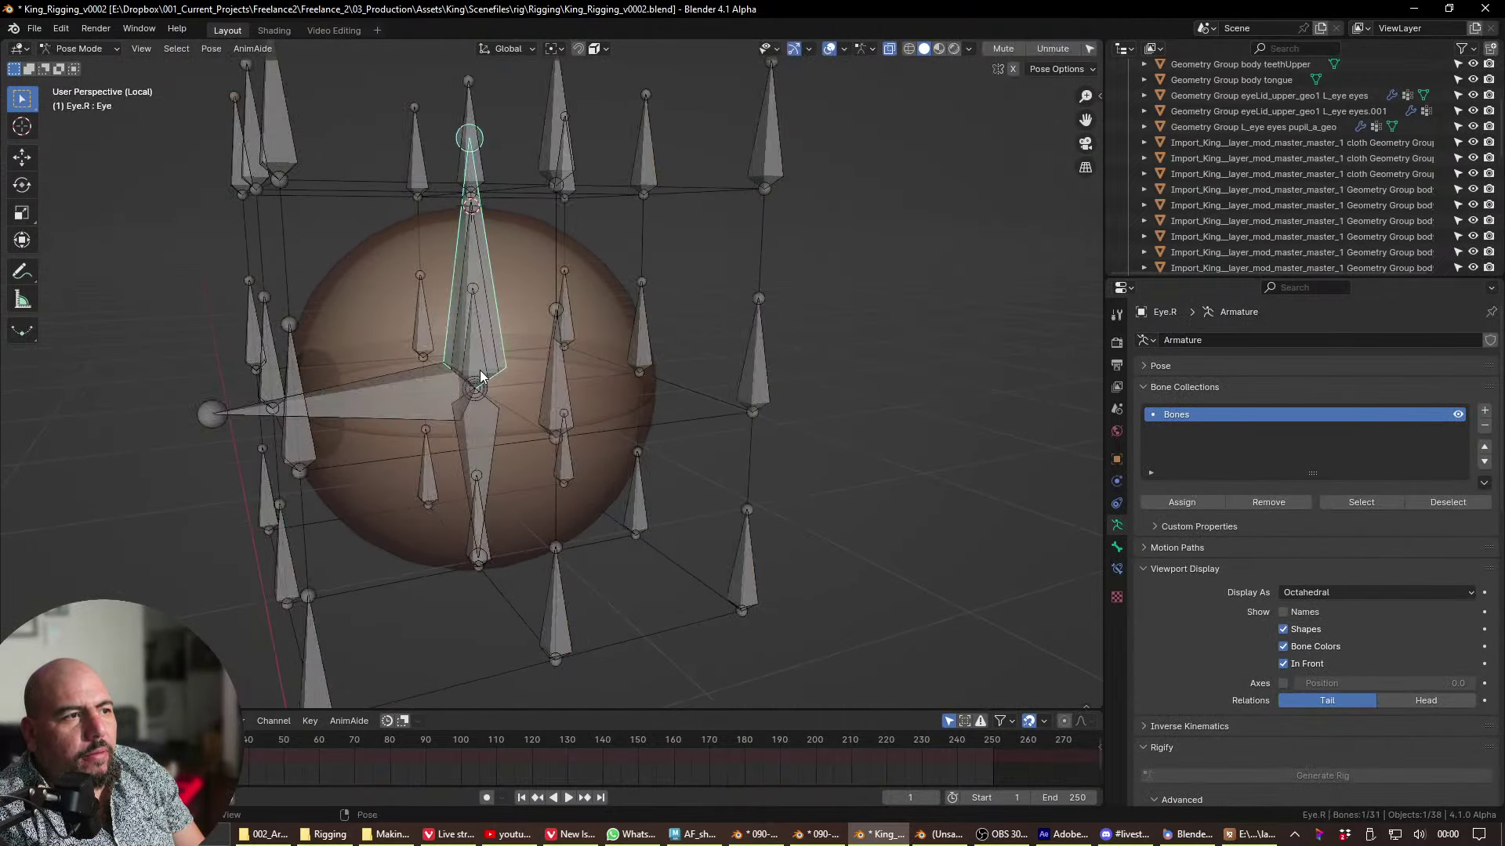
pyautogui.moveTo(481, 376); pyautogui.dragTo(492, 496, button='middle')
pyautogui.click(505, 389)
pyautogui.click(511, 389)
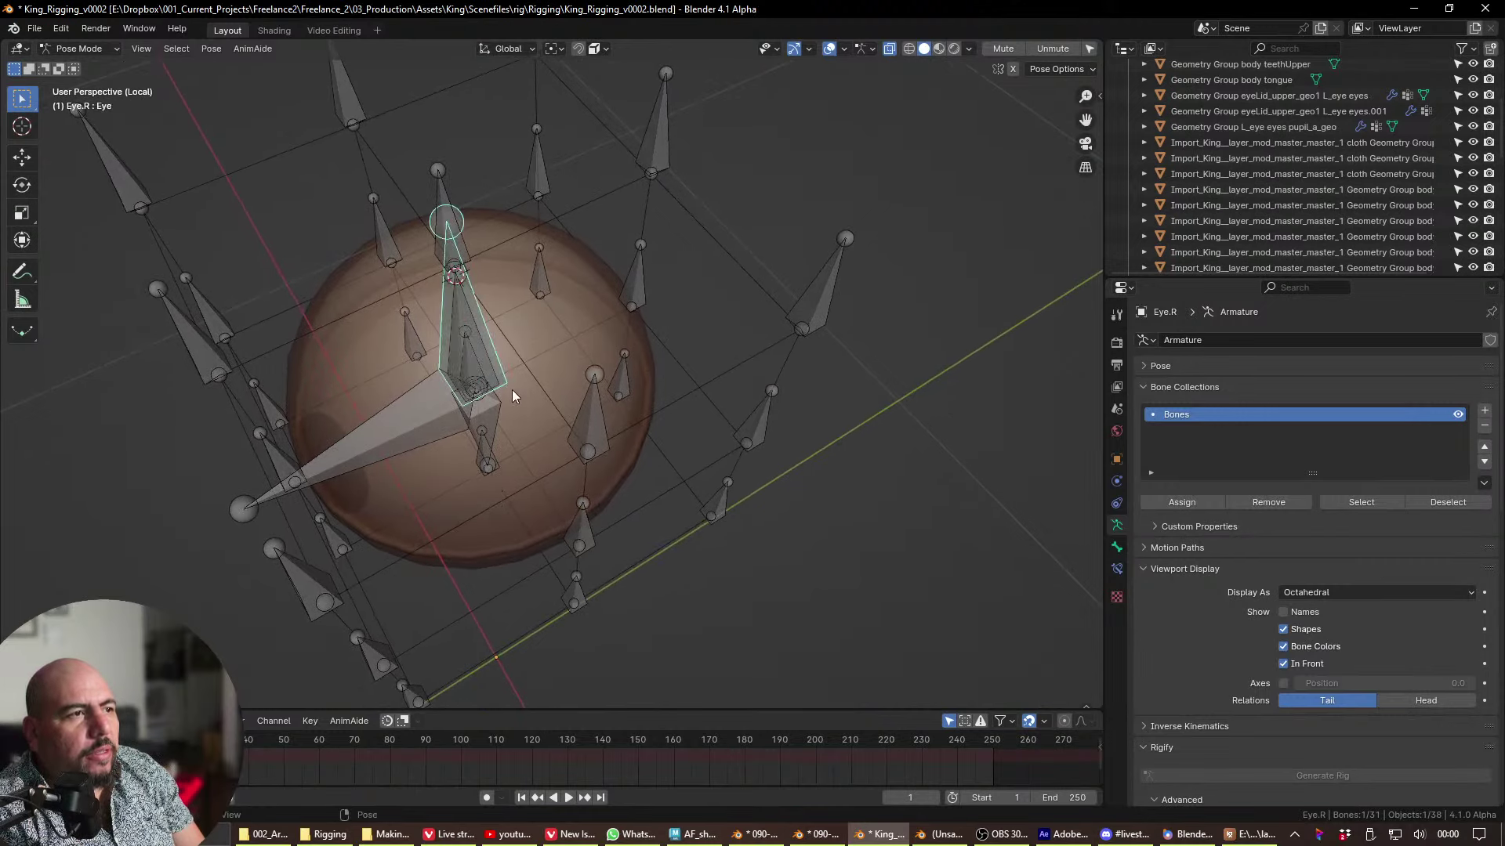
pyautogui.press('KP_7')
pyautogui.press('r')
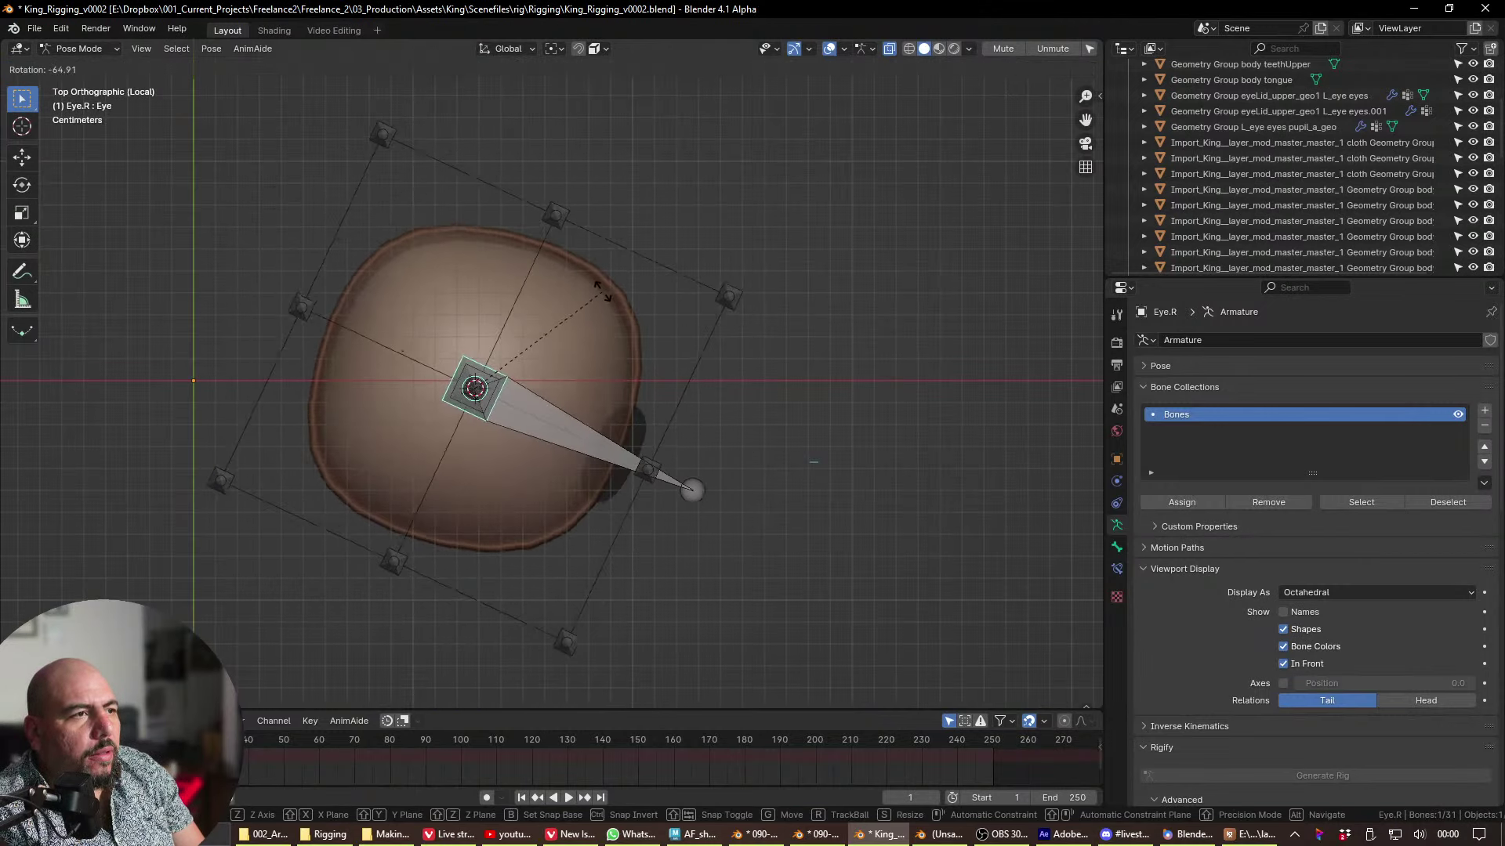
pyautogui.click(558, 235)
pyautogui.moveTo(541, 309); pyautogui.dragTo(436, 196, button='middle')
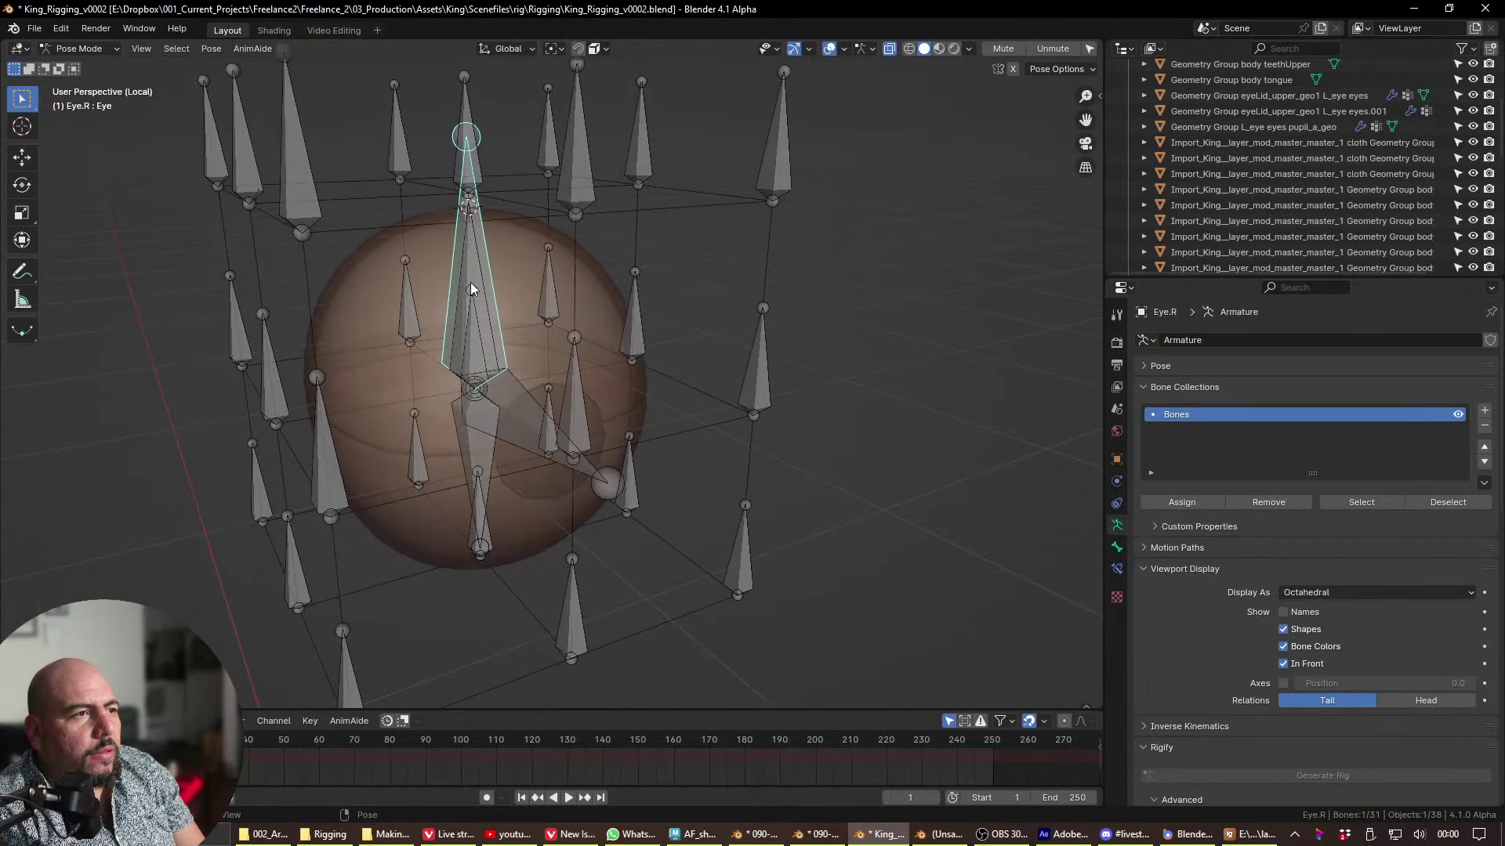
# - Try moving and rotating the small bone that controls the lattice's centre point
pyautogui.moveTo(469, 280); pyautogui.dragTo(496, 290, button='middle')
pyautogui.click(591, 294)
pyautogui.click(579, 277)
pyautogui.click(474, 333)
pyautogui.click(476, 375)
pyautogui.click(476, 365)
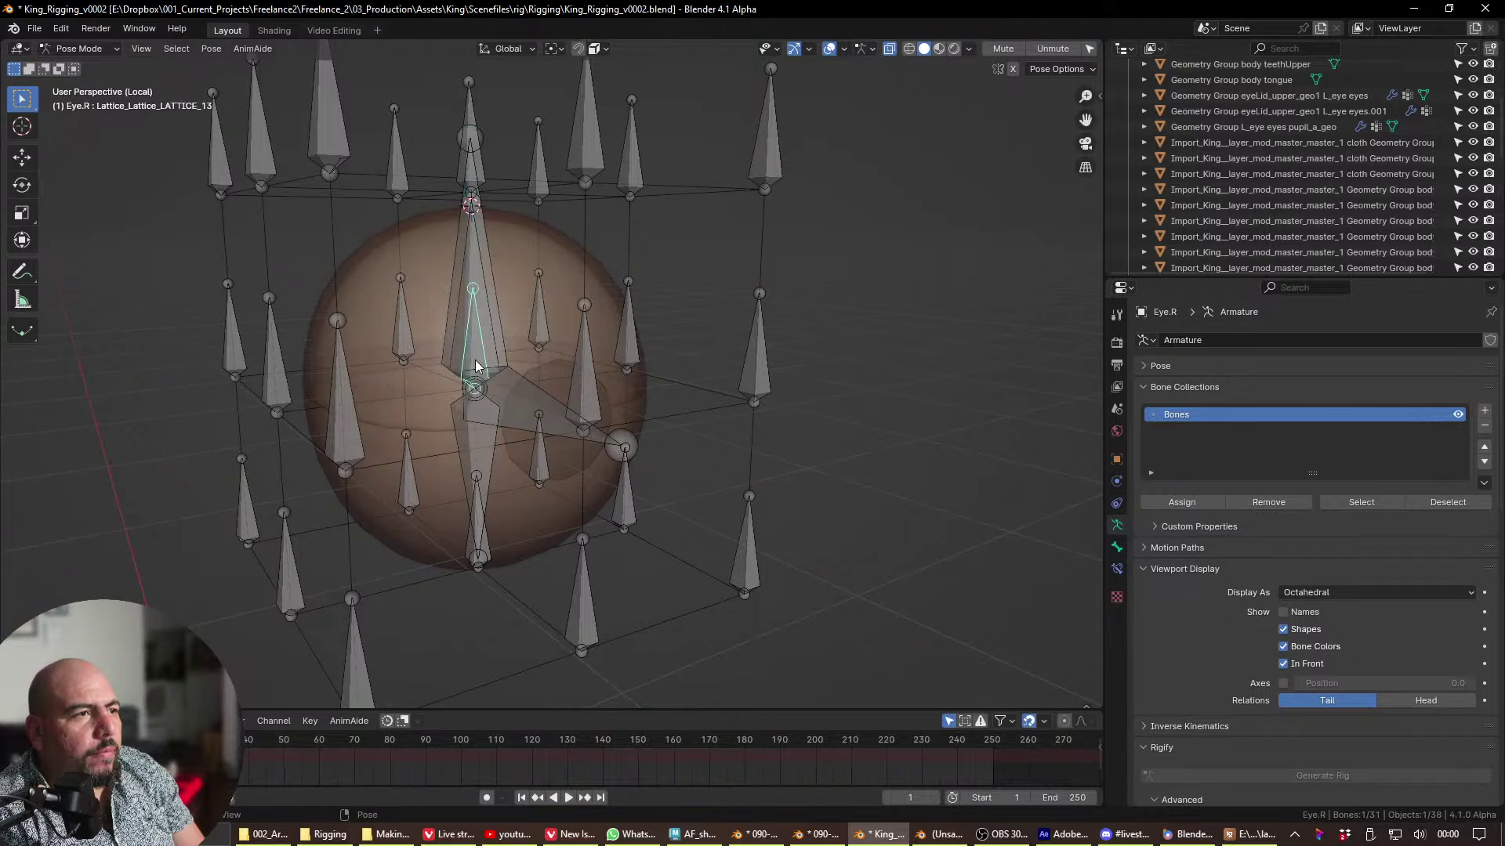
pyautogui.press('g')
pyautogui.rightClick(533, 360)
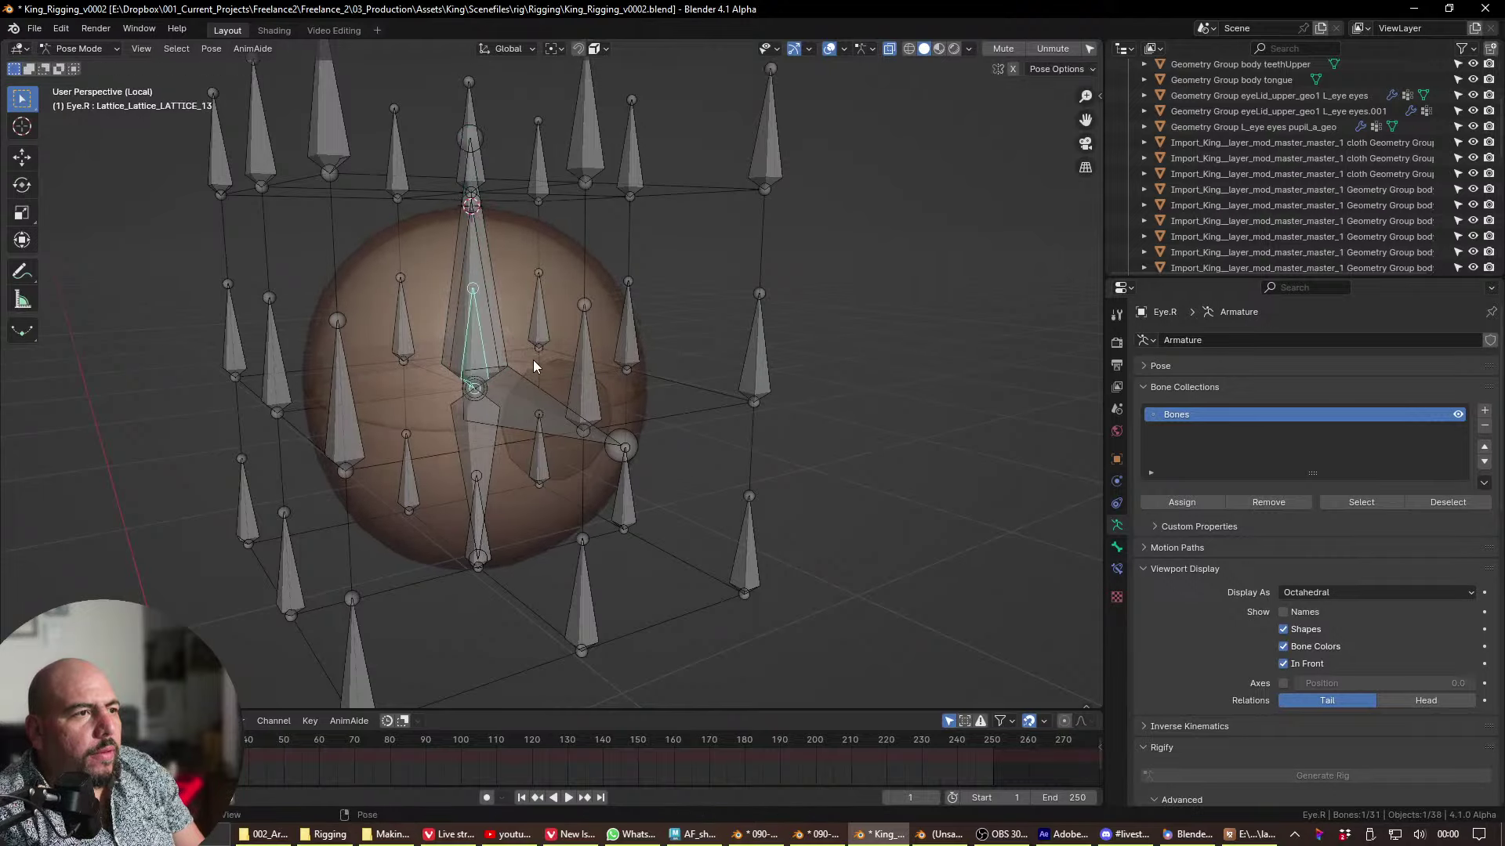
pyautogui.press('KP_7')
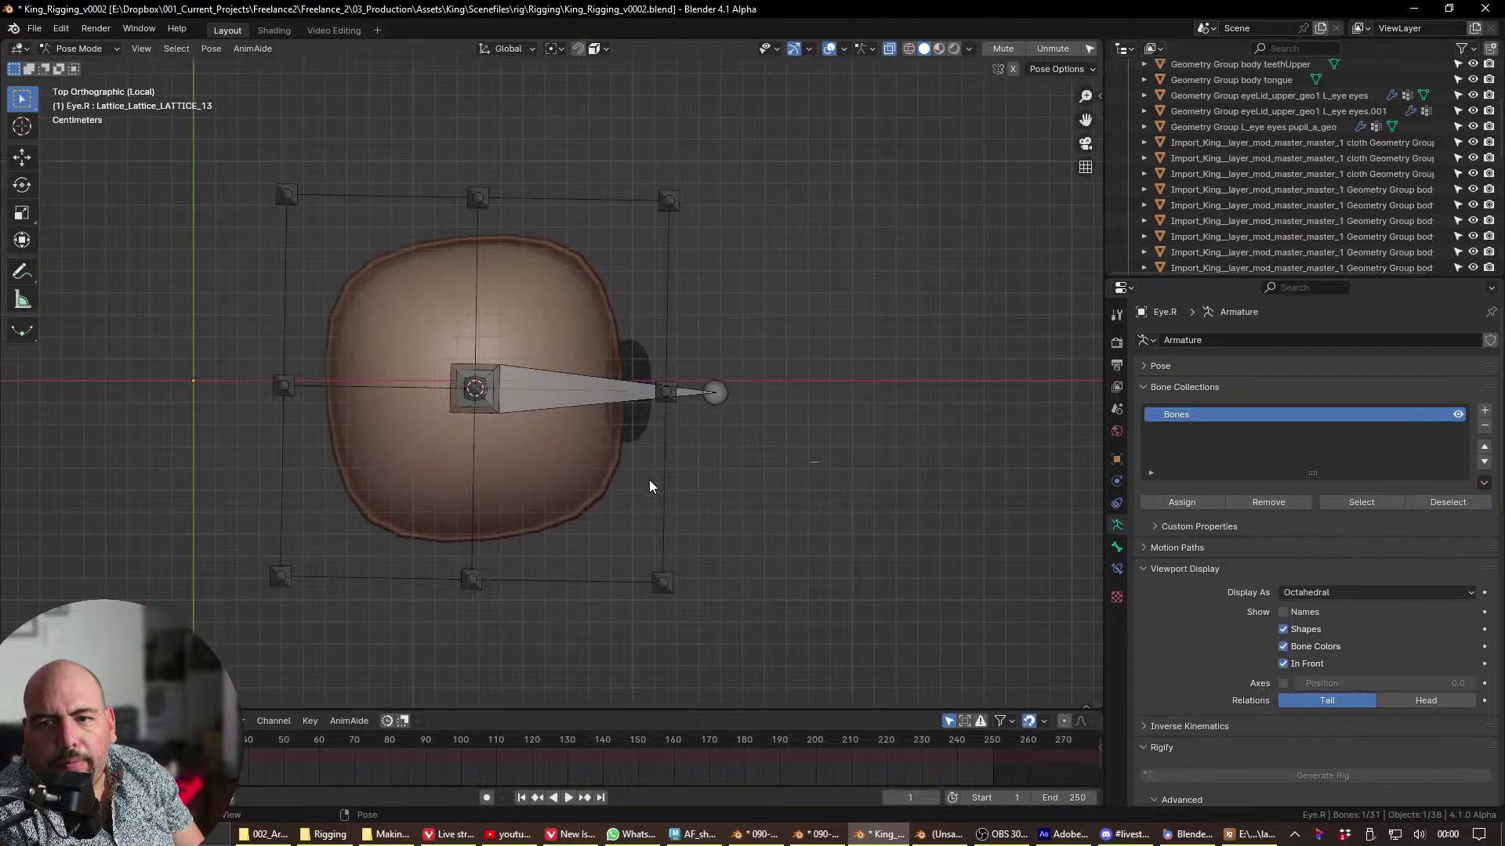
pyautogui.press('r')
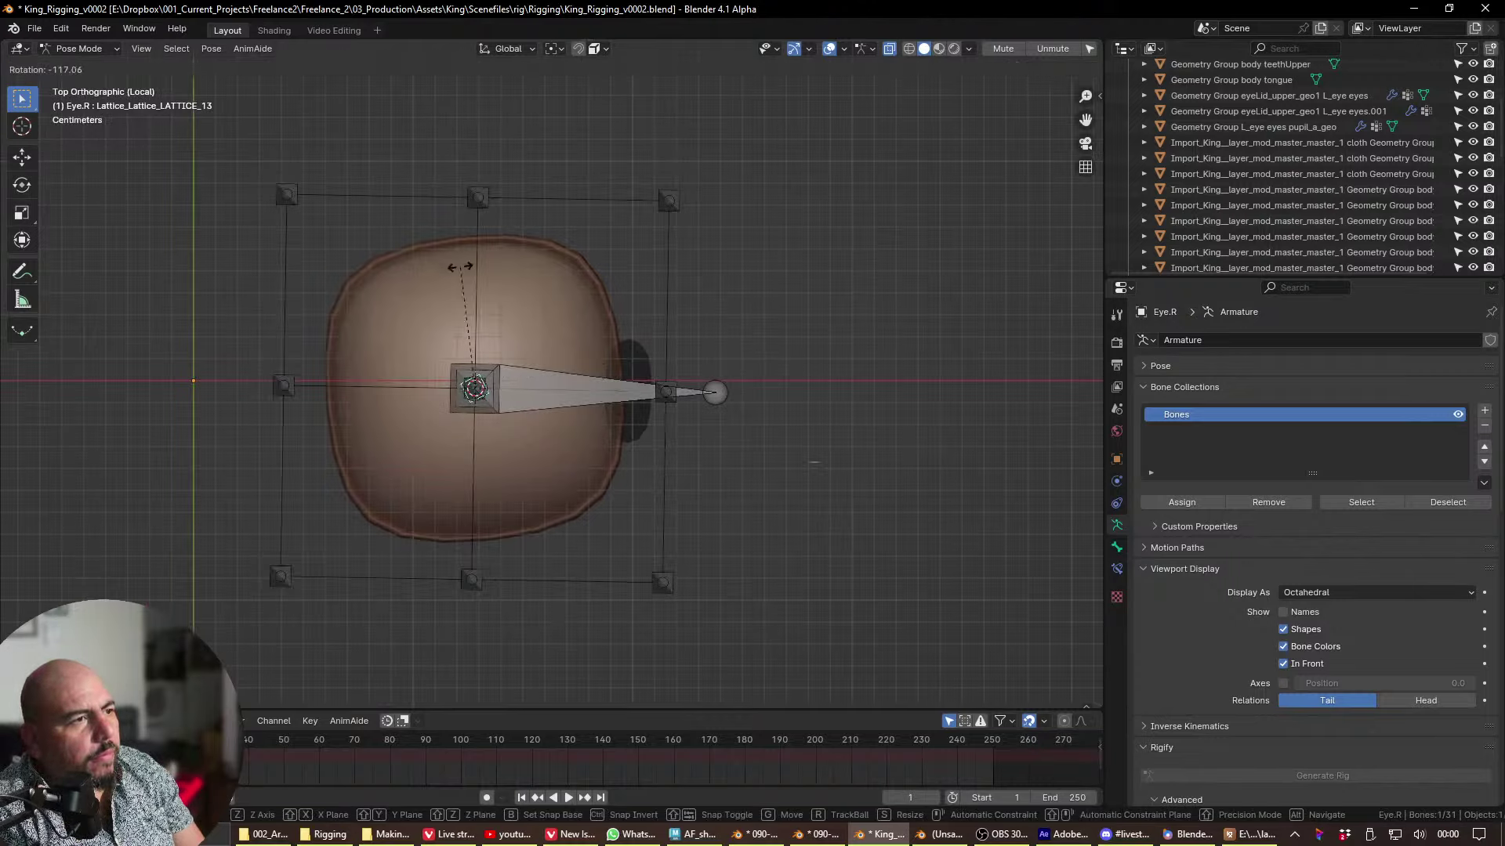
pyautogui.press('Escape')
# - Select all bones of the eye armature and clear their rotation
pyautogui.press('`')
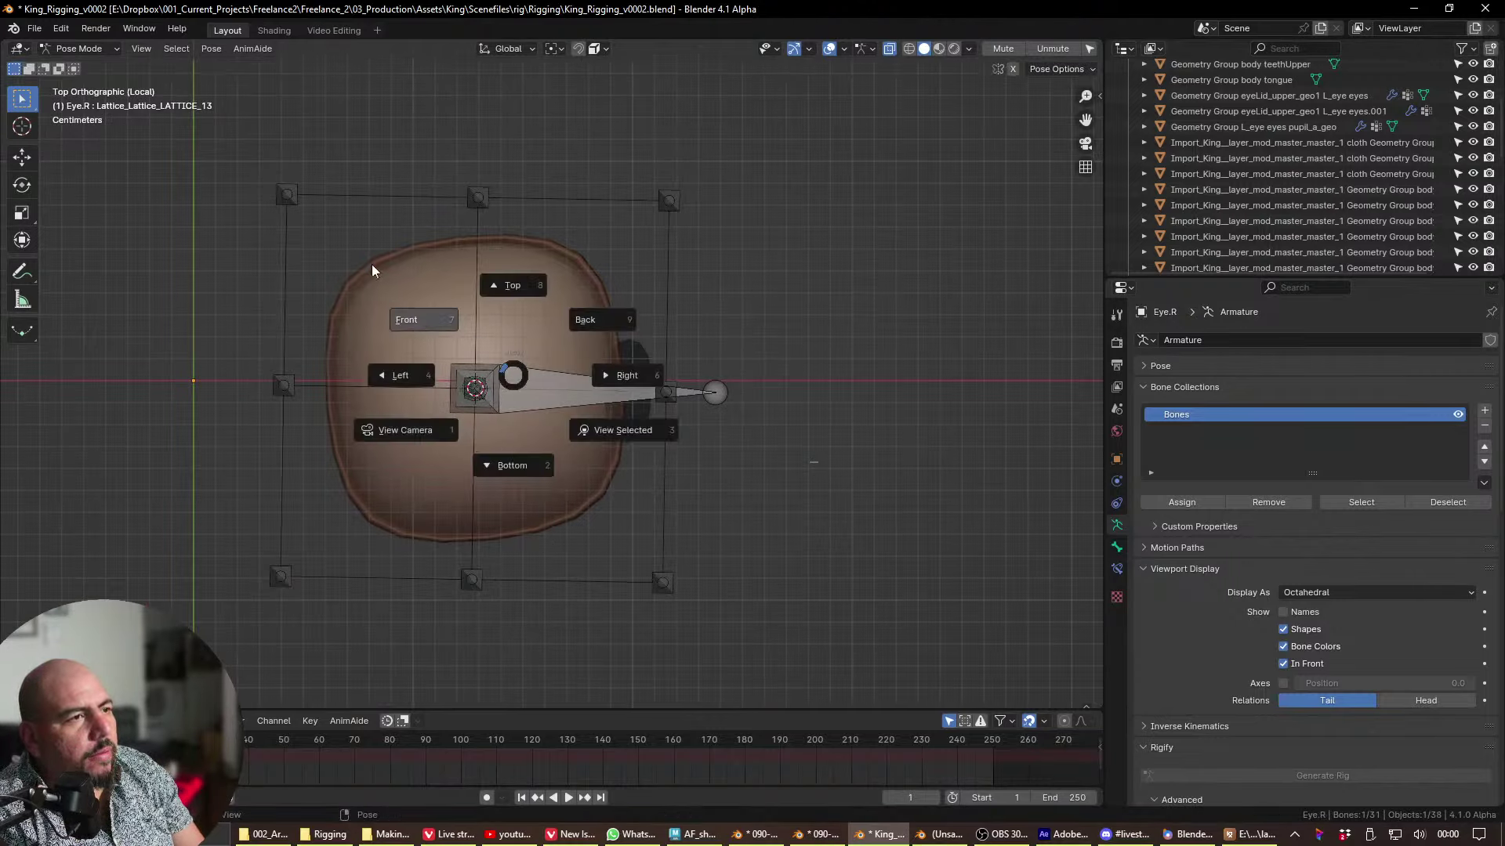
pyautogui.click(372, 264)
pyautogui.press('a')
pyautogui.moveTo(597, 422); pyautogui.dragTo(585, 490, button='middle')
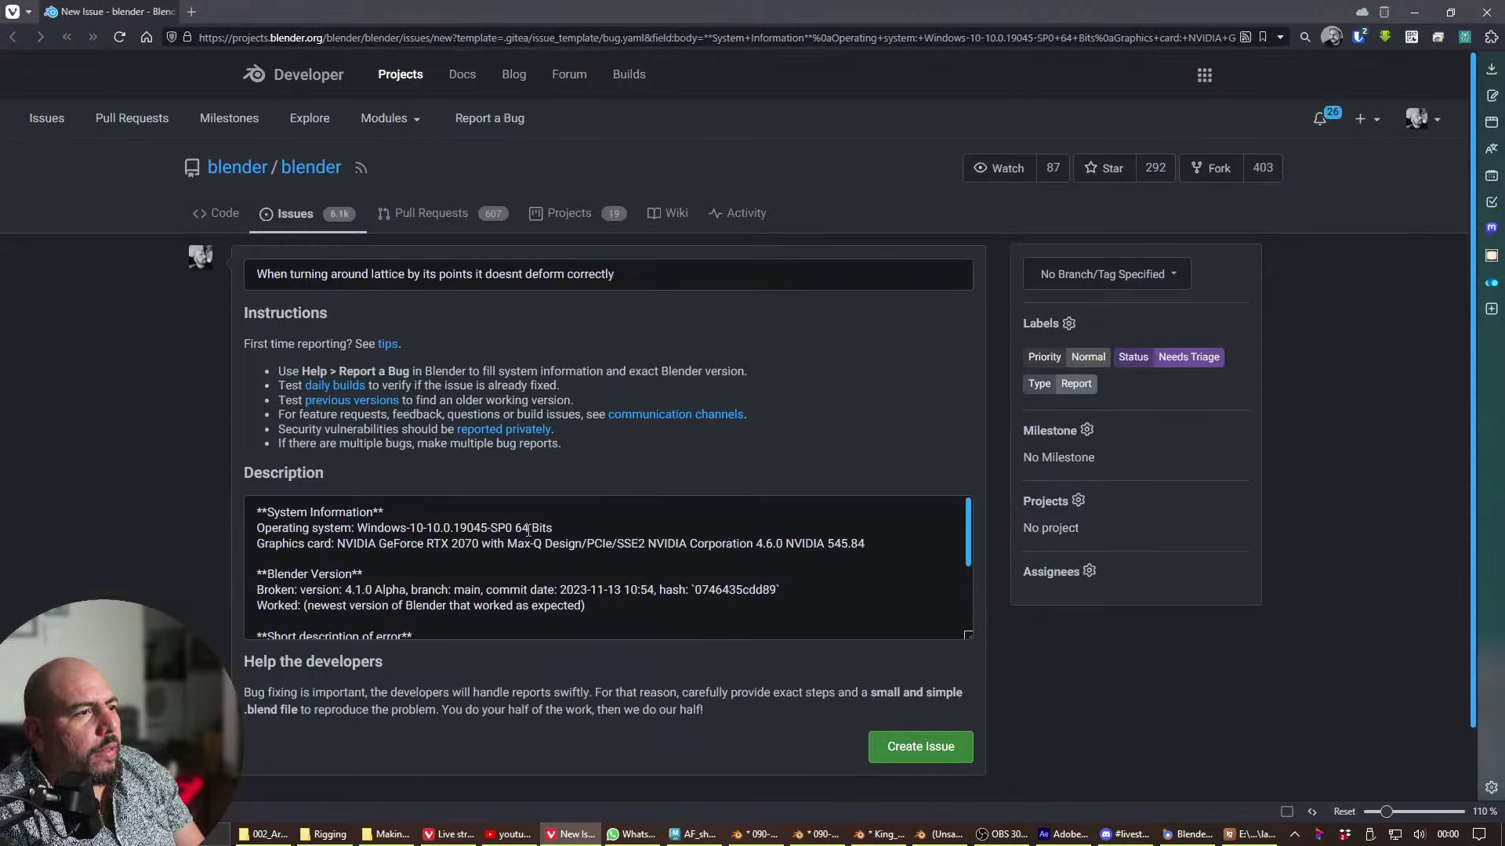
pyautogui.hotkey('alt', 'Tab')
# - Try rotating the Eye bone about a quarter turn in top view
pyautogui.press('`')
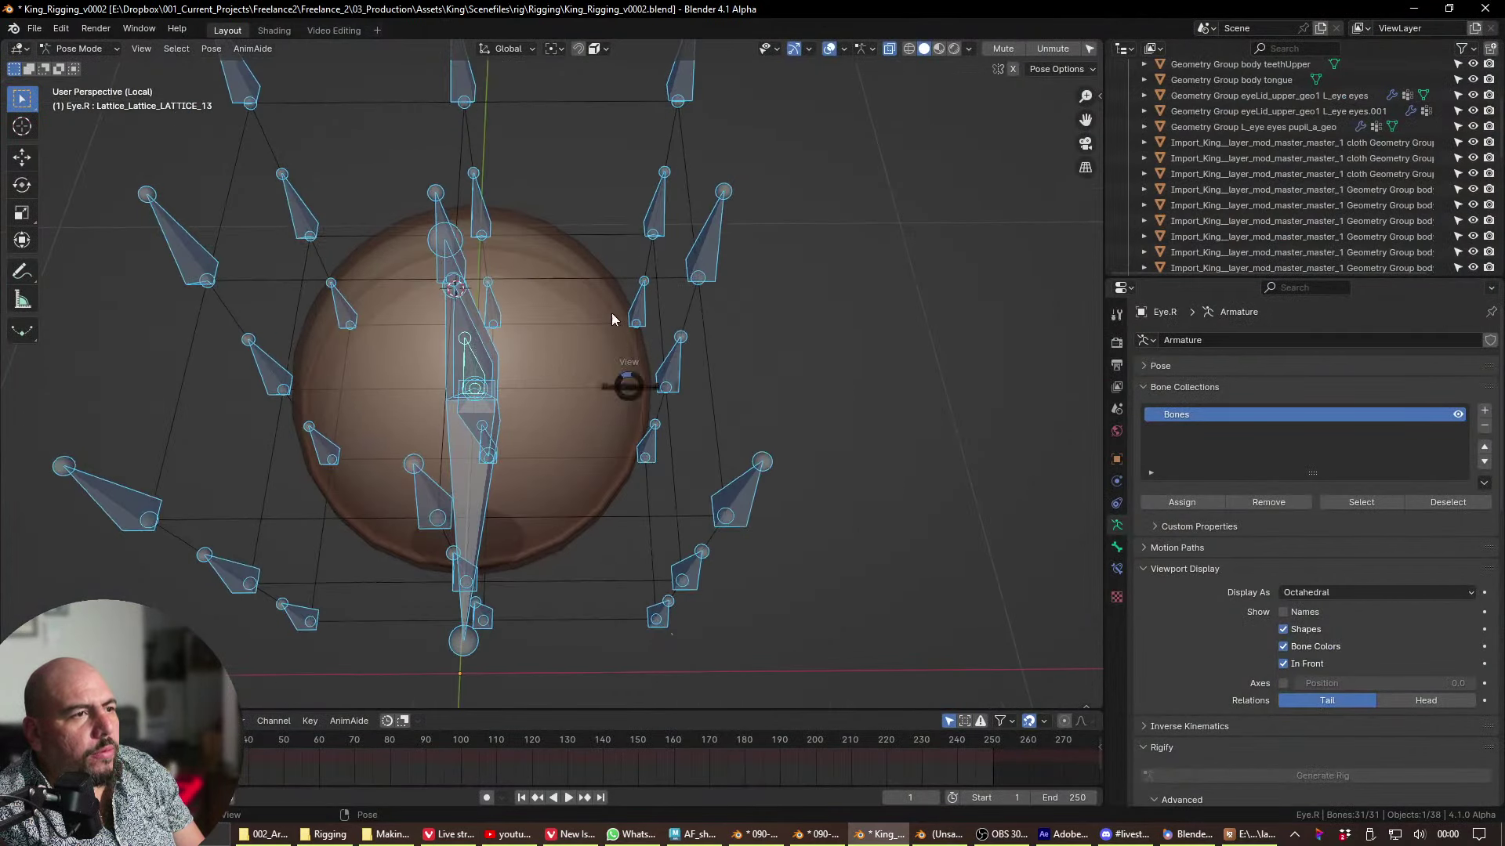
pyautogui.click(611, 312)
pyautogui.click(495, 384)
pyautogui.press('r')
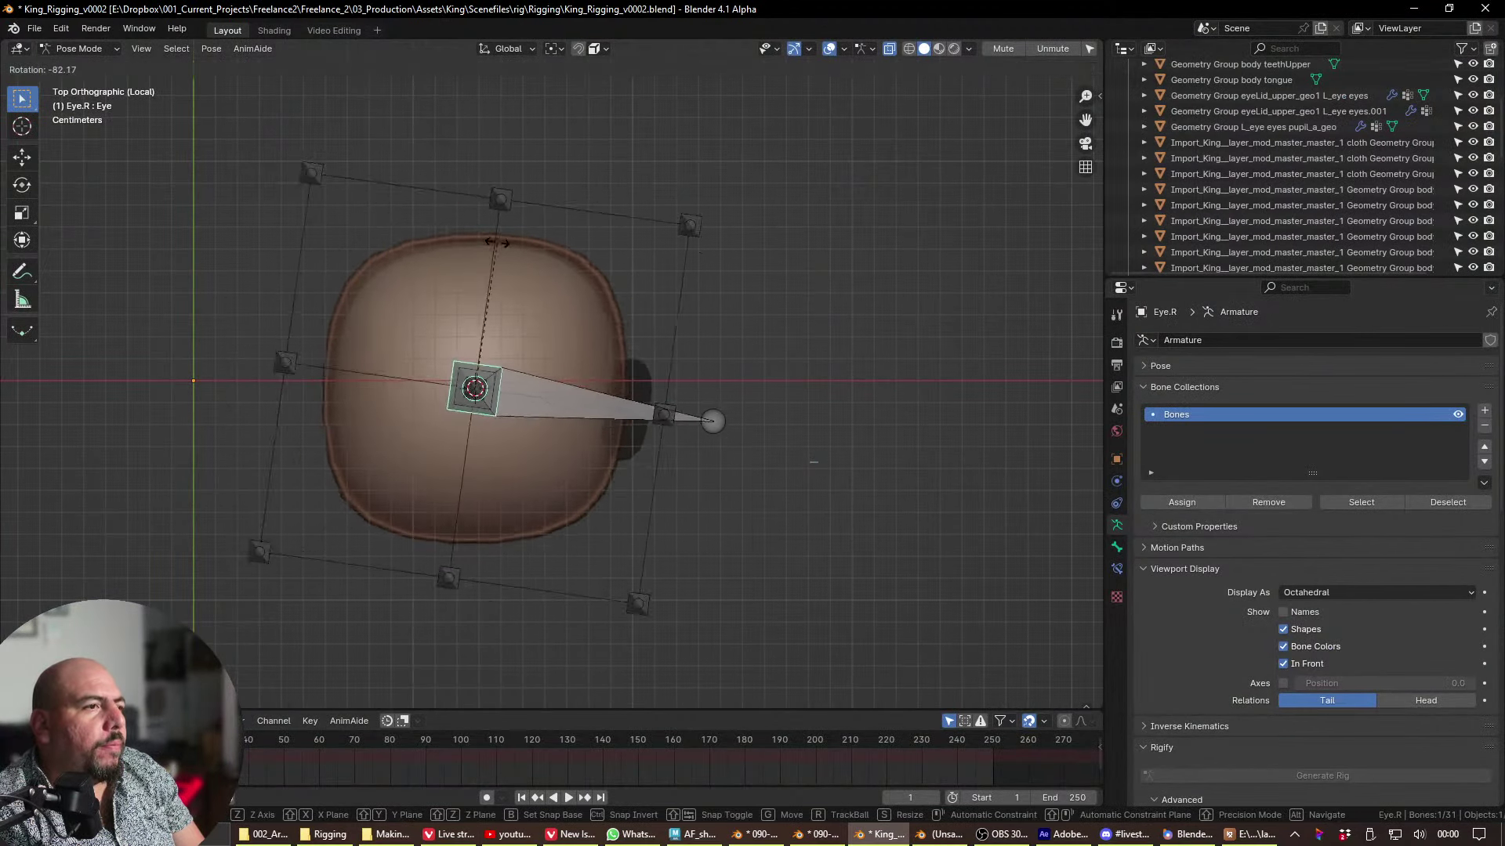
pyautogui.rightClick(512, 272)
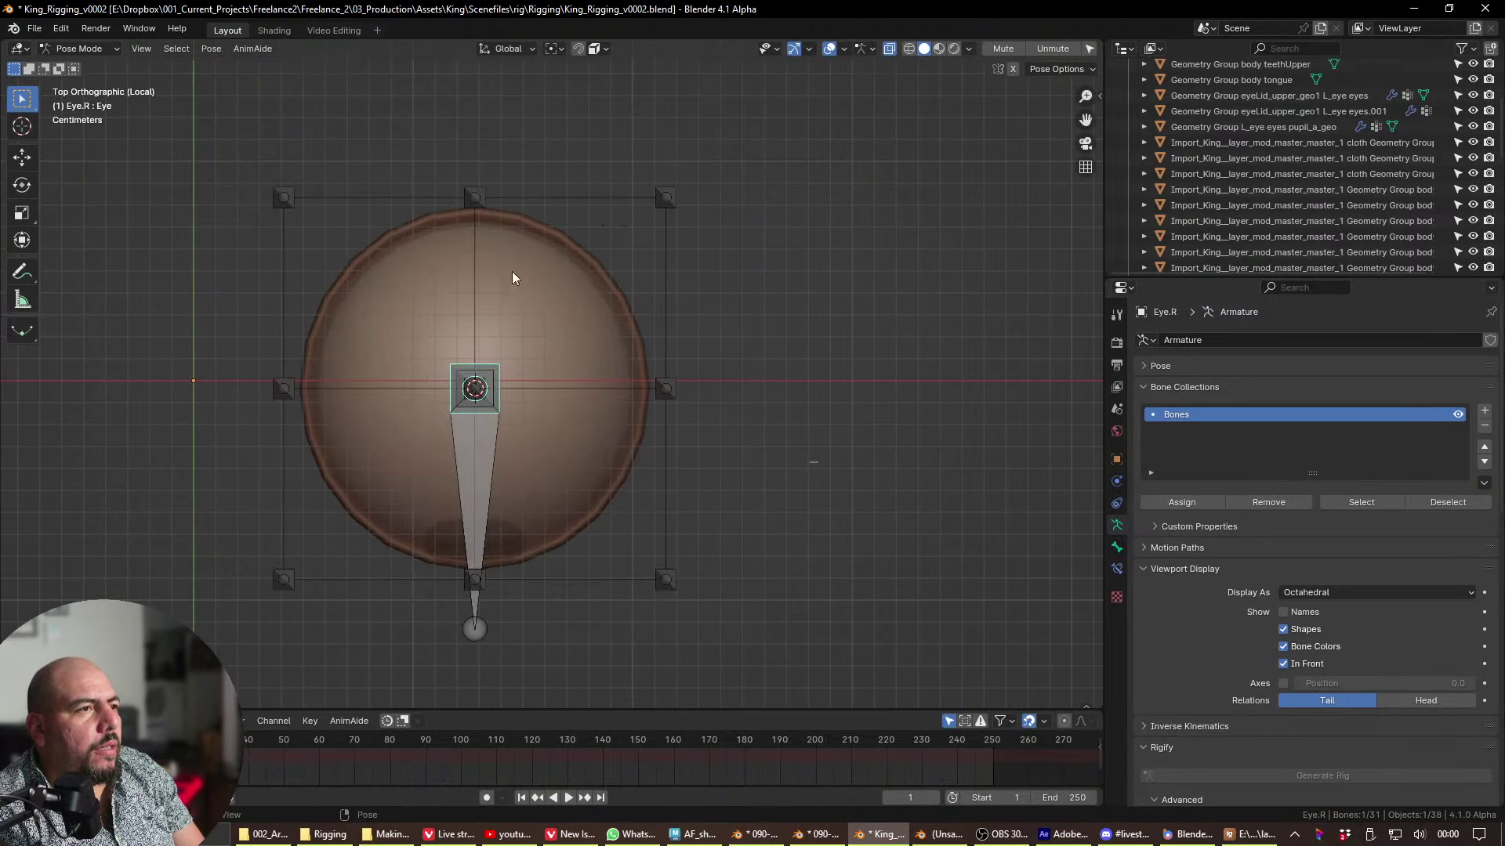
# - Launch ScreenToGif, size its capture frame to 1826 x 882 px over the viewport and lattice settings, and start recording
pyautogui.press('super')
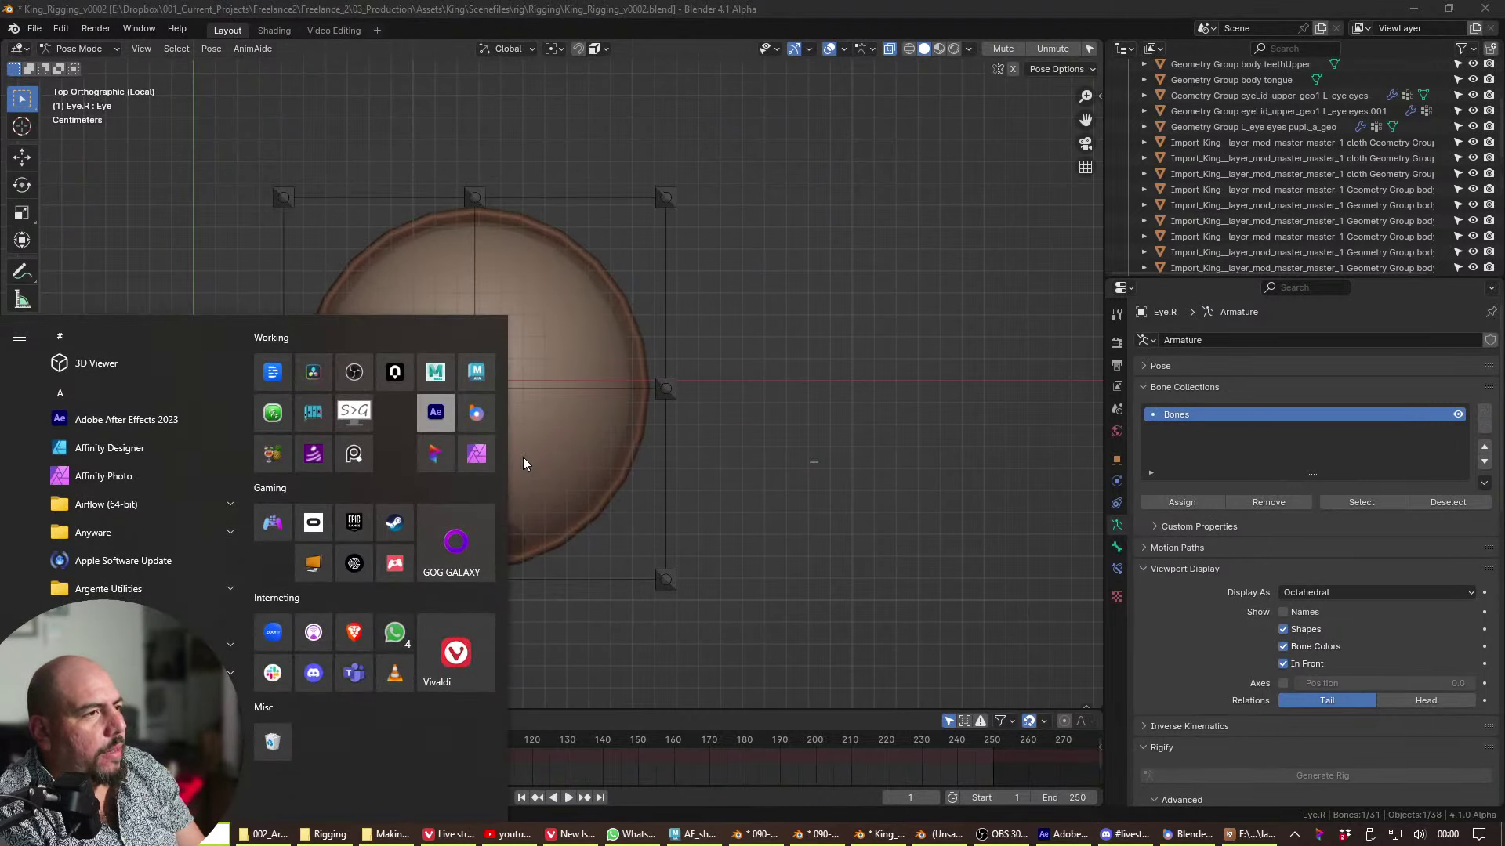
pyautogui.click(359, 421)
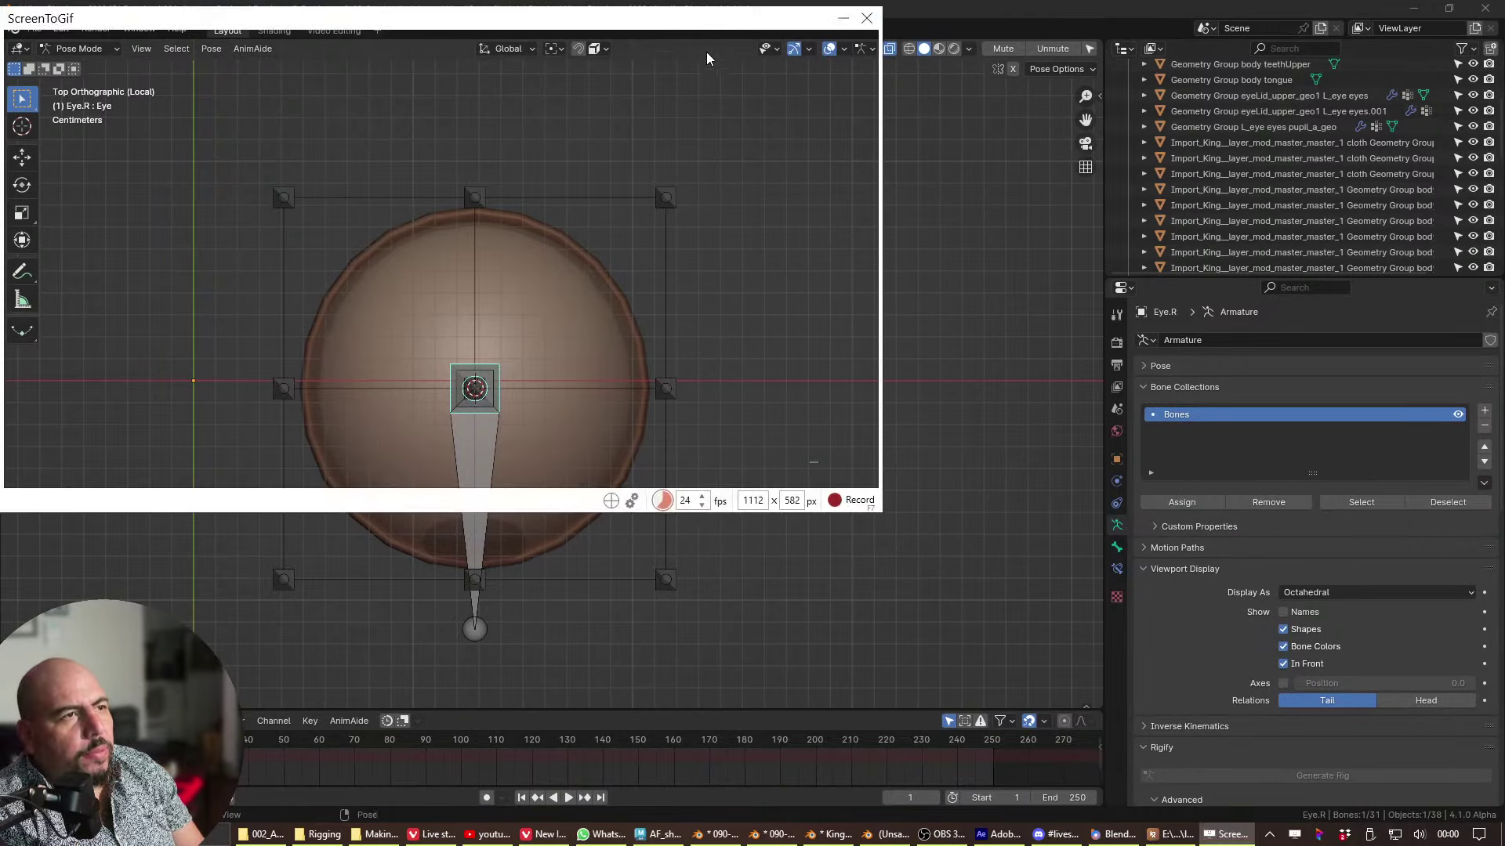
pyautogui.moveTo(693, 22); pyautogui.dragTo(752, 24)
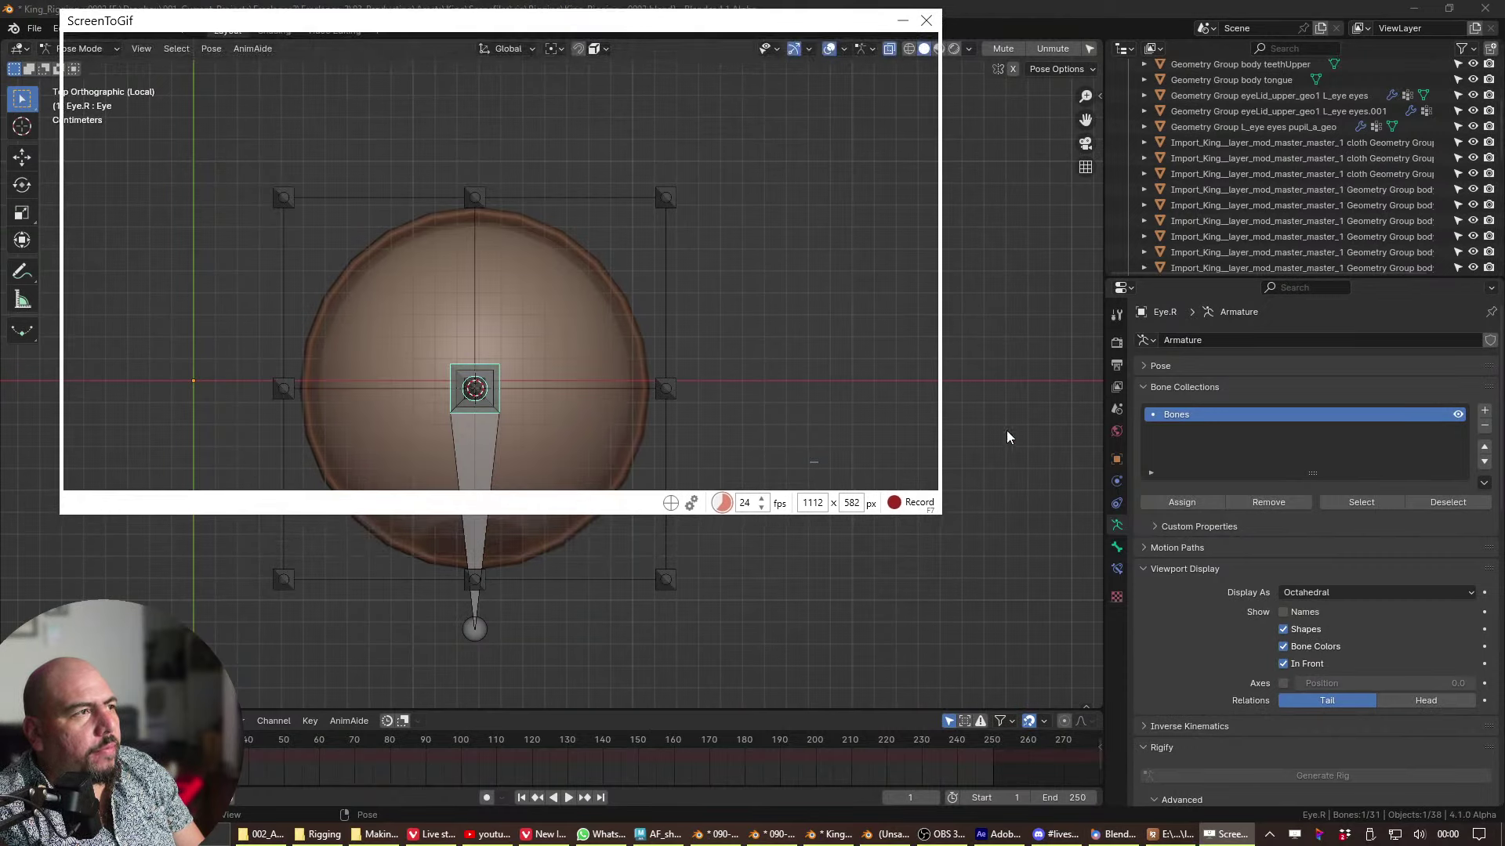
pyautogui.moveTo(945, 523); pyautogui.dragTo(1498, 753)
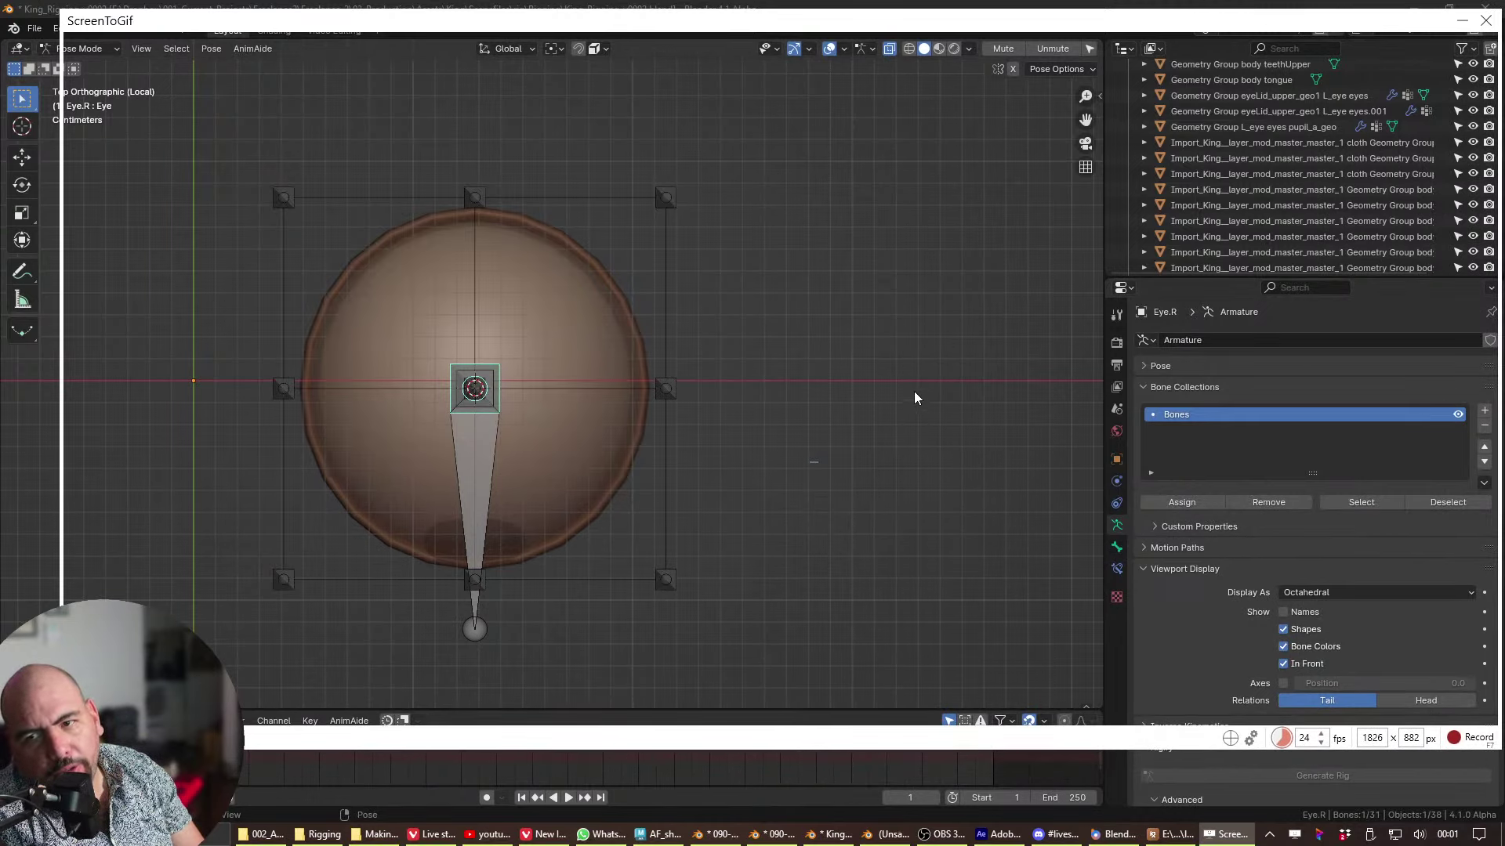
pyautogui.click(1470, 743)
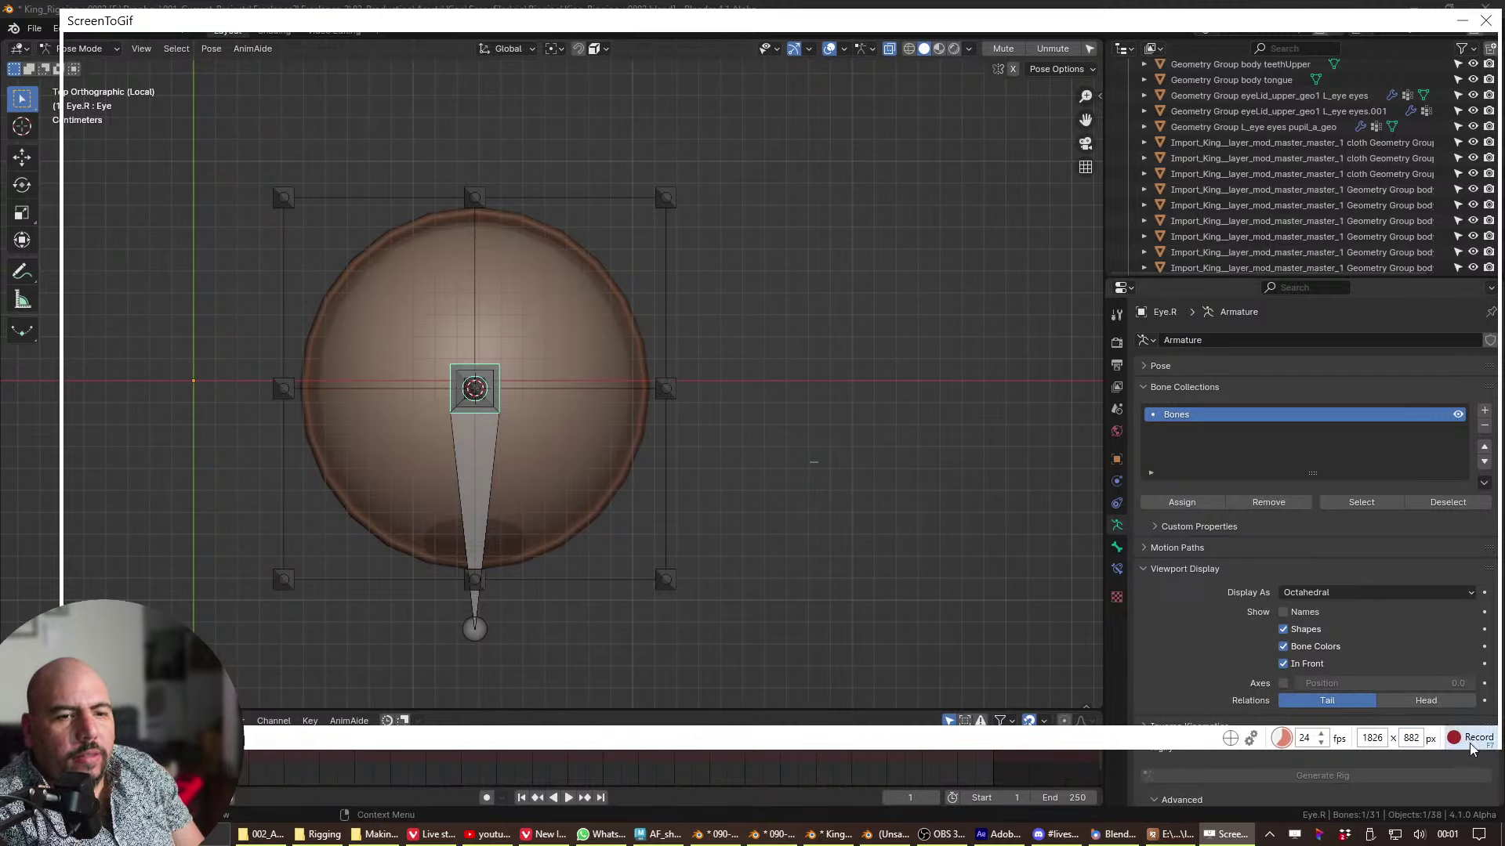
# - Demonstrate for the recording how the eye deforms by temporarily rotating the Eye bone with BSpline interpolation
pyautogui.click(499, 385)
pyautogui.click(499, 370)
pyautogui.press('r')
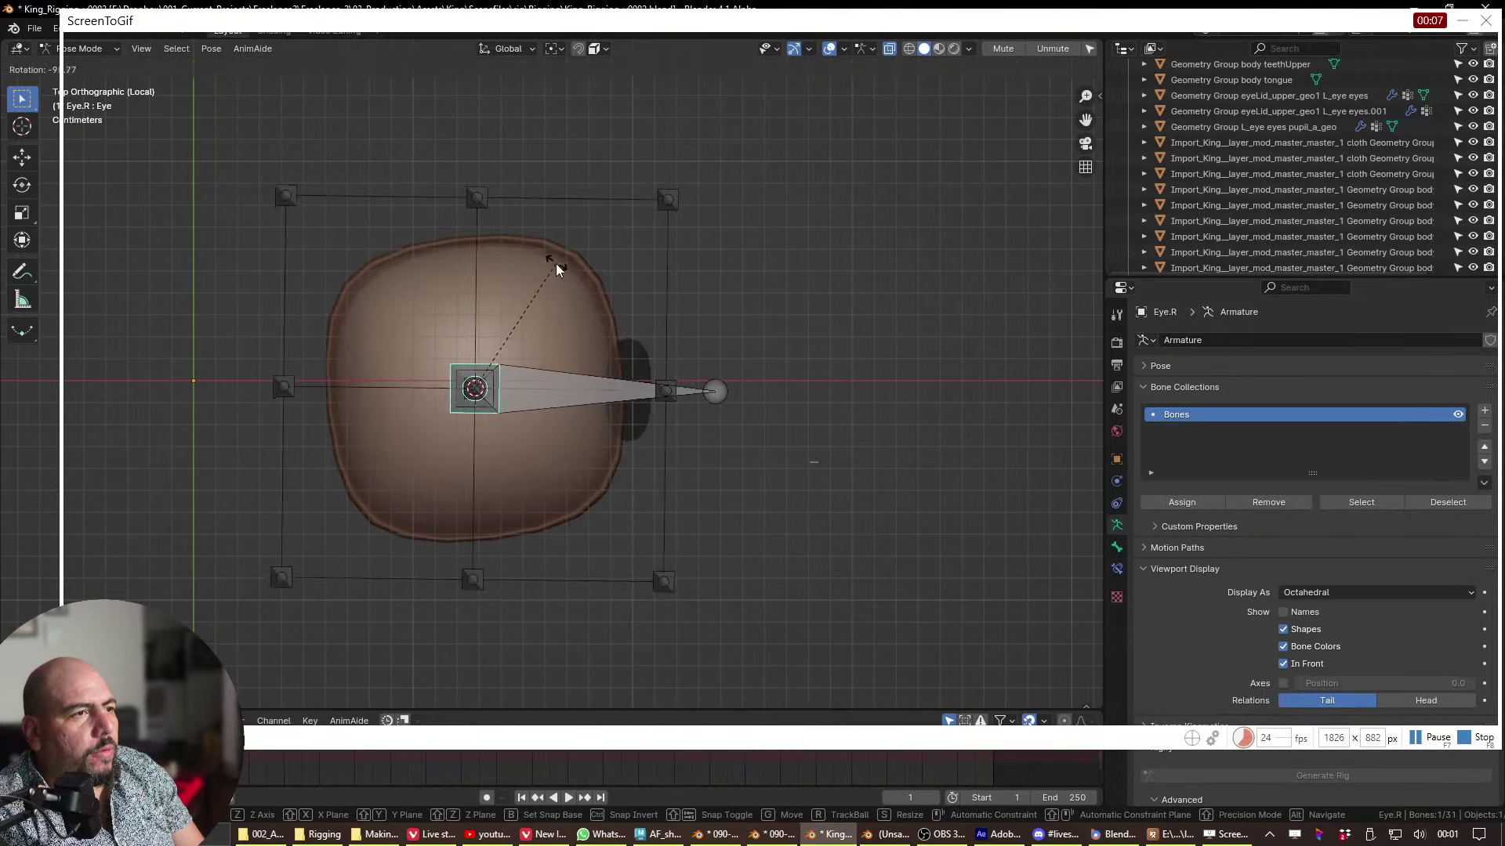
pyautogui.press('Escape')
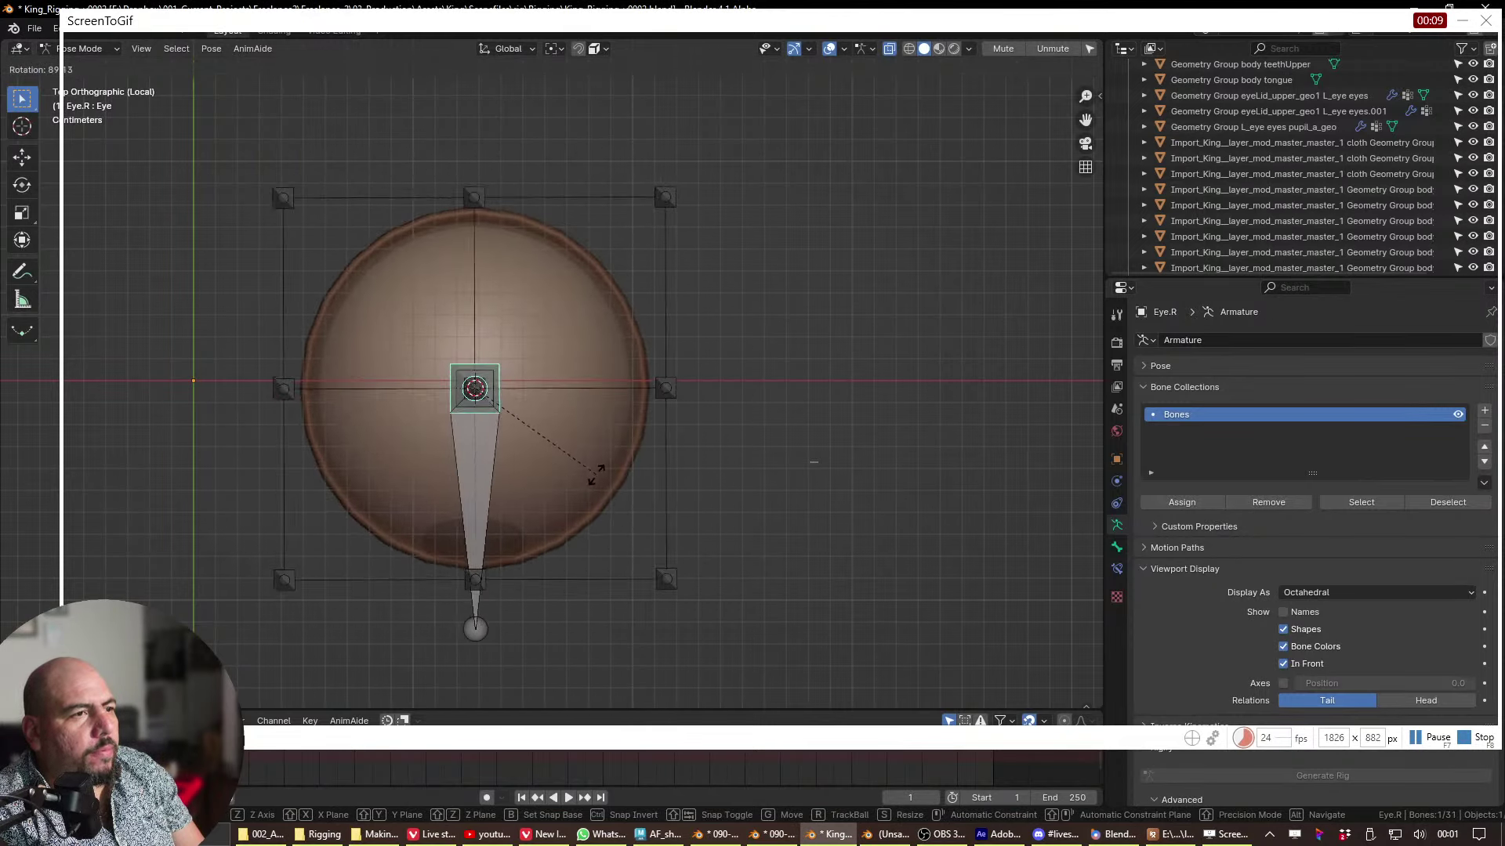
# - Select the eye's lattice in Object Mode and set its U, V and W interpolation to Linear
pyautogui.hotkey('ctrl', 'Tab')
pyautogui.click(673, 298)
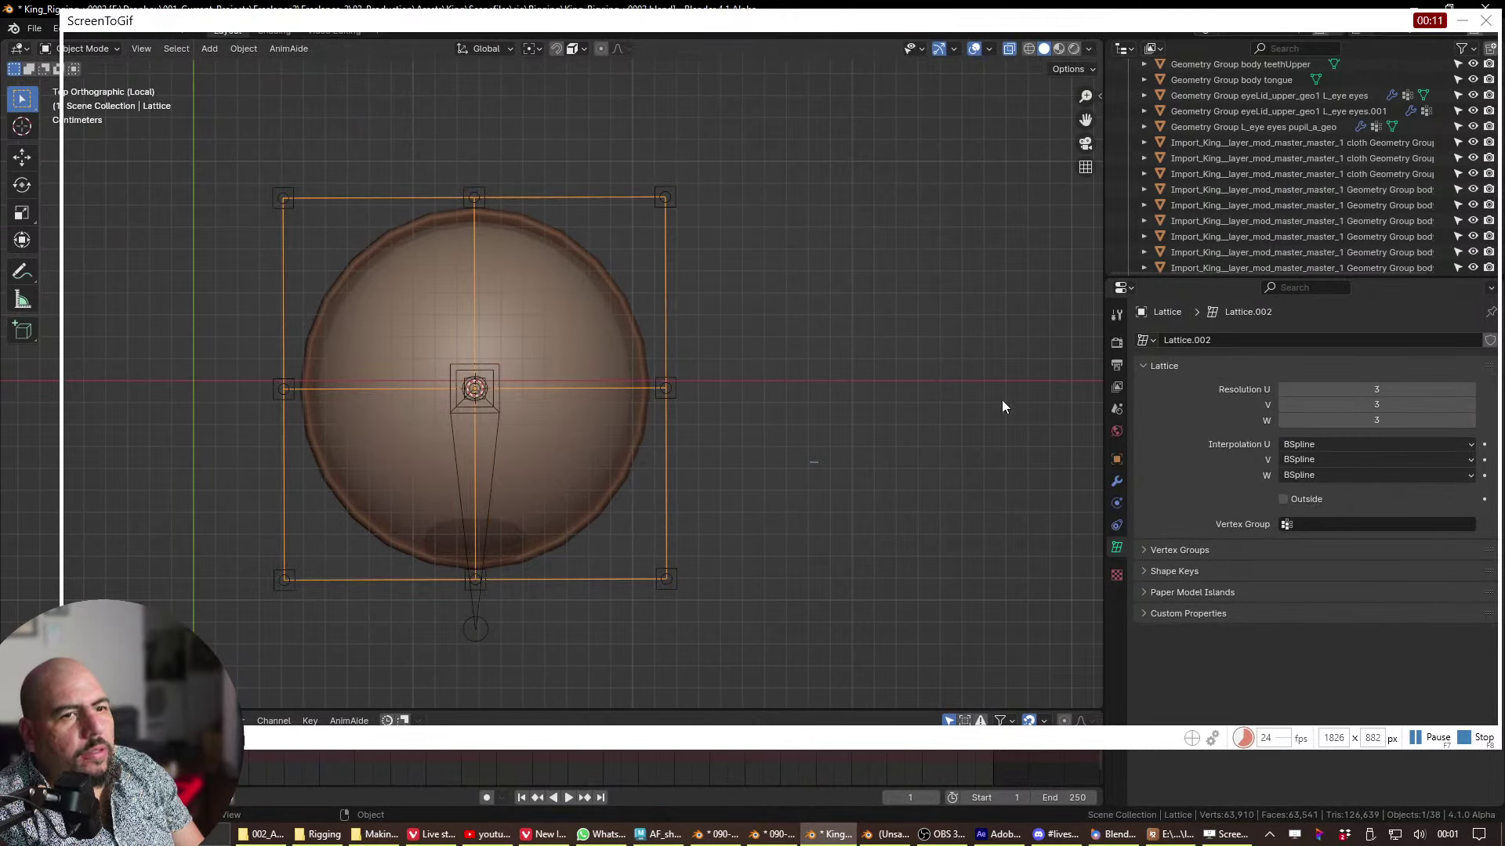
pyautogui.click(1343, 441)
pyautogui.click(1347, 460)
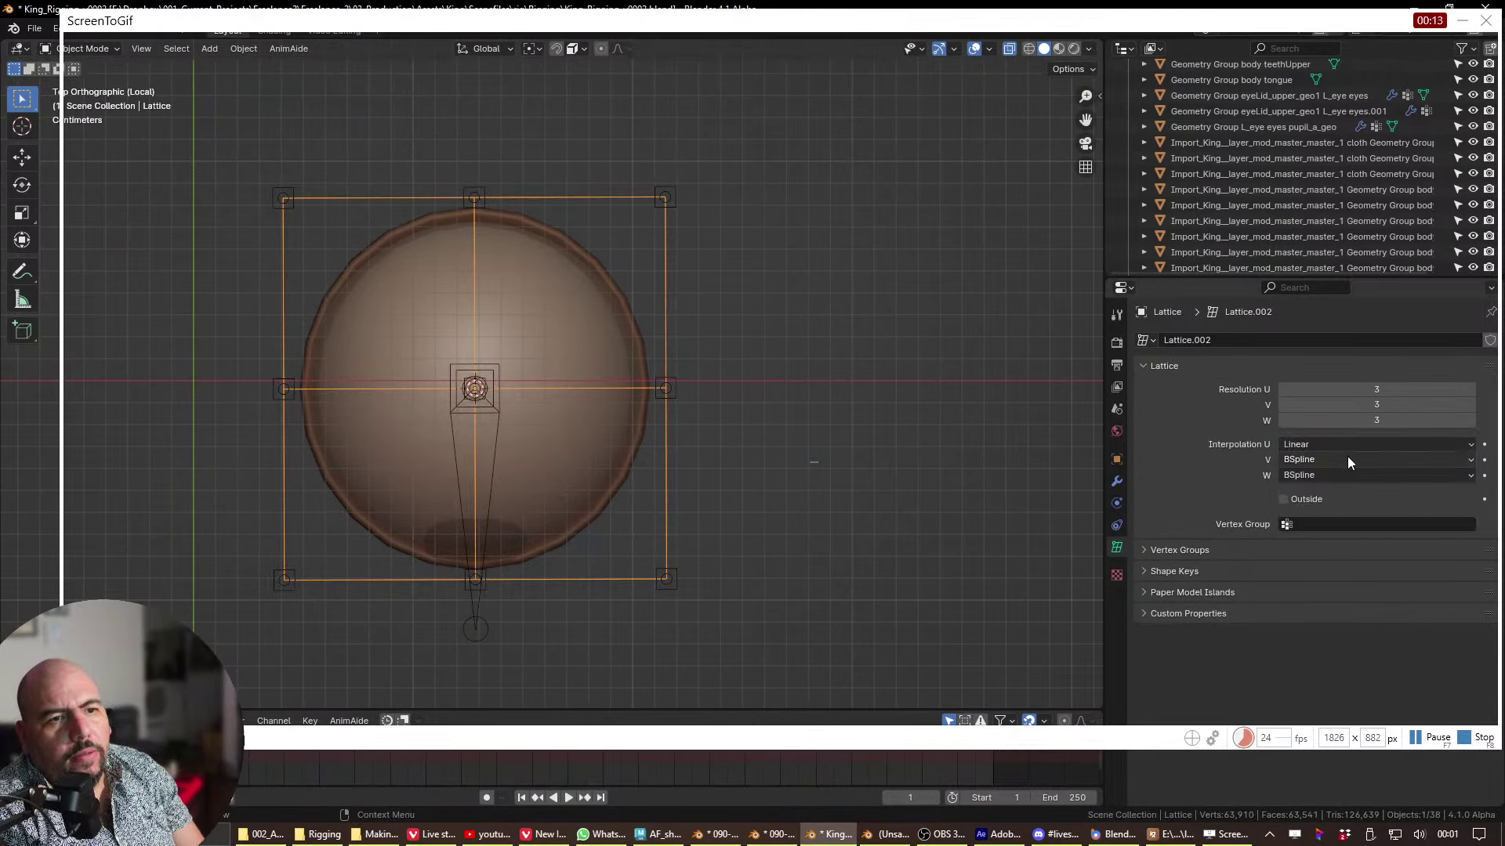
pyautogui.click(1347, 459)
pyautogui.click(1348, 475)
pyautogui.click(1349, 474)
pyautogui.click(1351, 491)
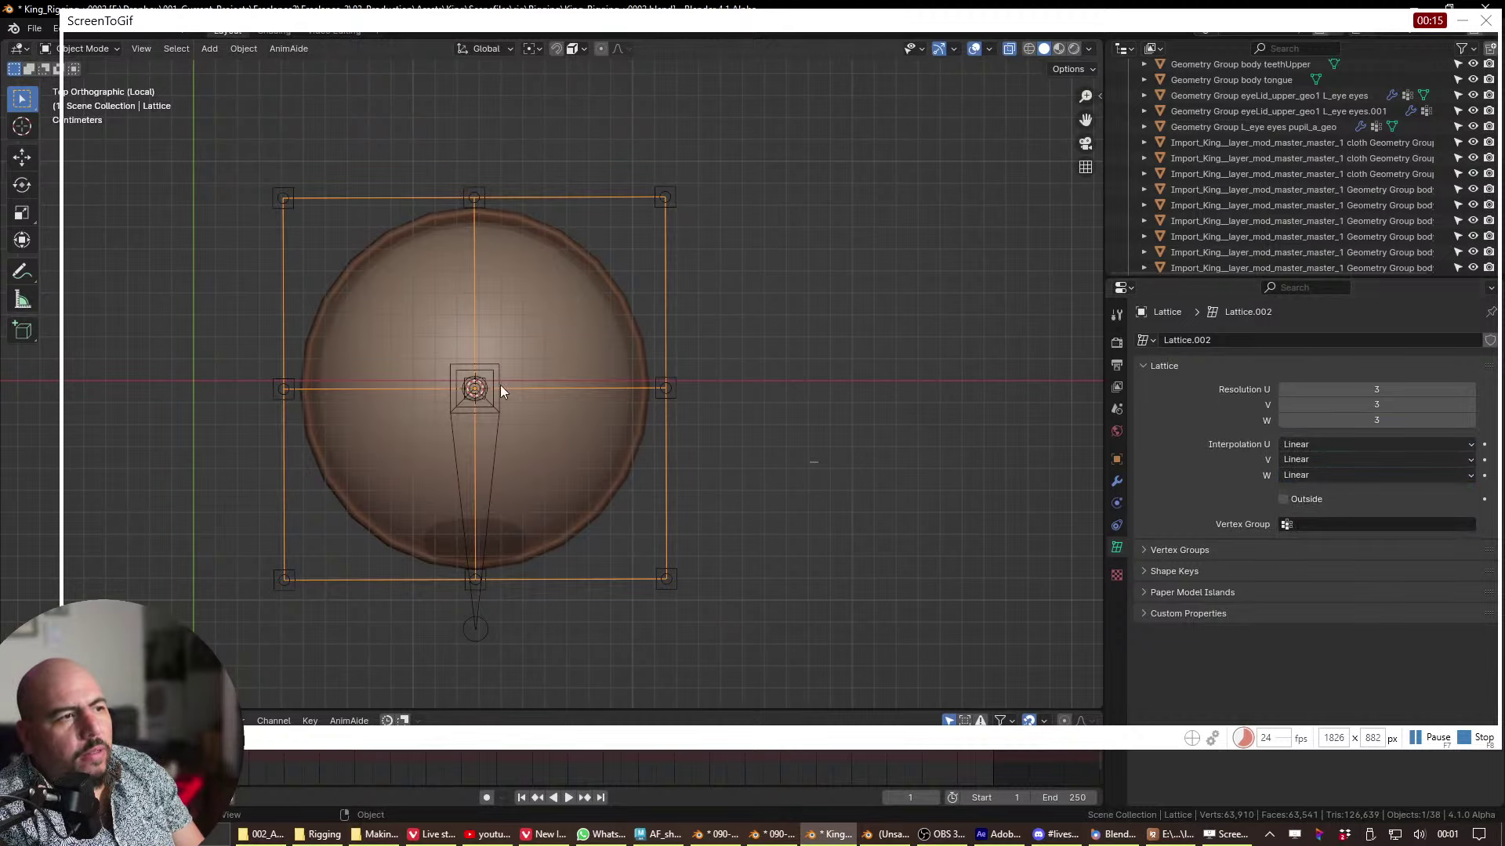
# - Return the Eye.R armature to Pose Mode and demonstrate rotating the Eye bone with Linear interpolation, ending in its rest position
pyautogui.click(500, 368)
pyautogui.click(498, 370)
pyautogui.click(497, 373)
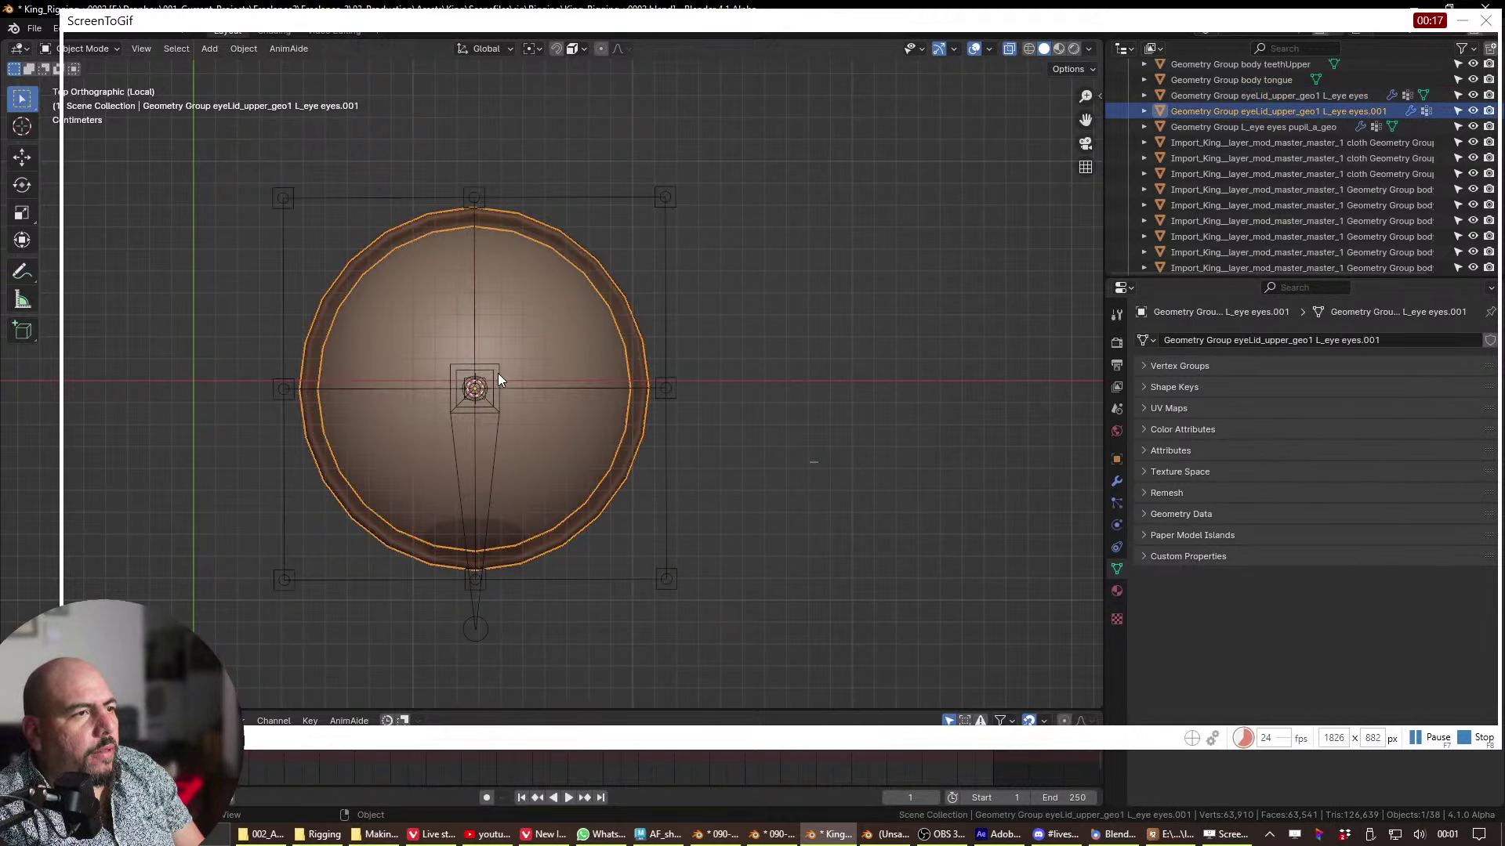
pyautogui.click(497, 369)
pyautogui.hotkey('ctrl', 'Tab')
pyautogui.click(508, 505)
pyautogui.press('r')
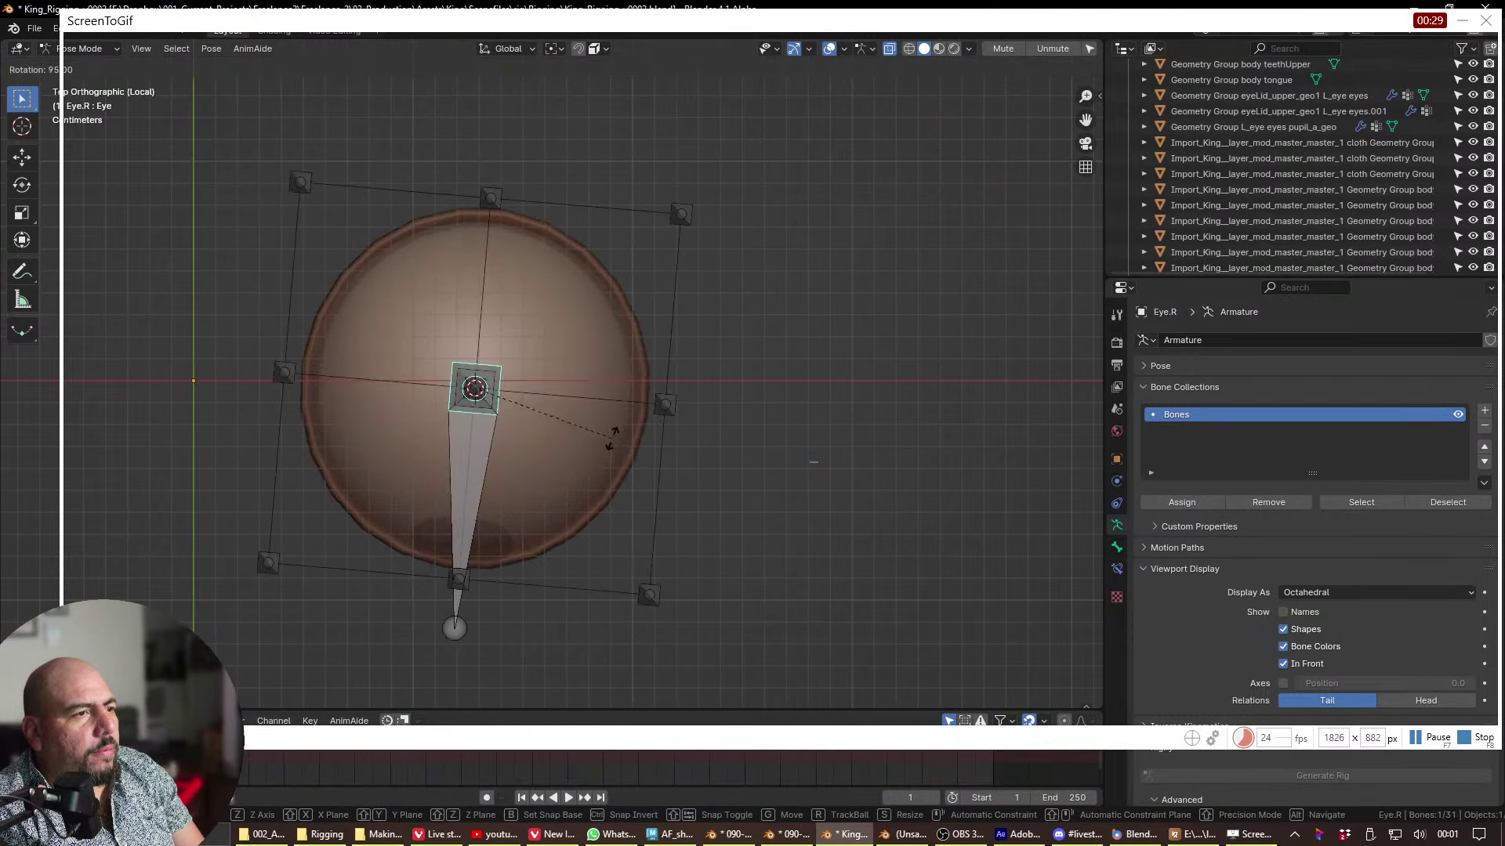
pyautogui.click(613, 438)
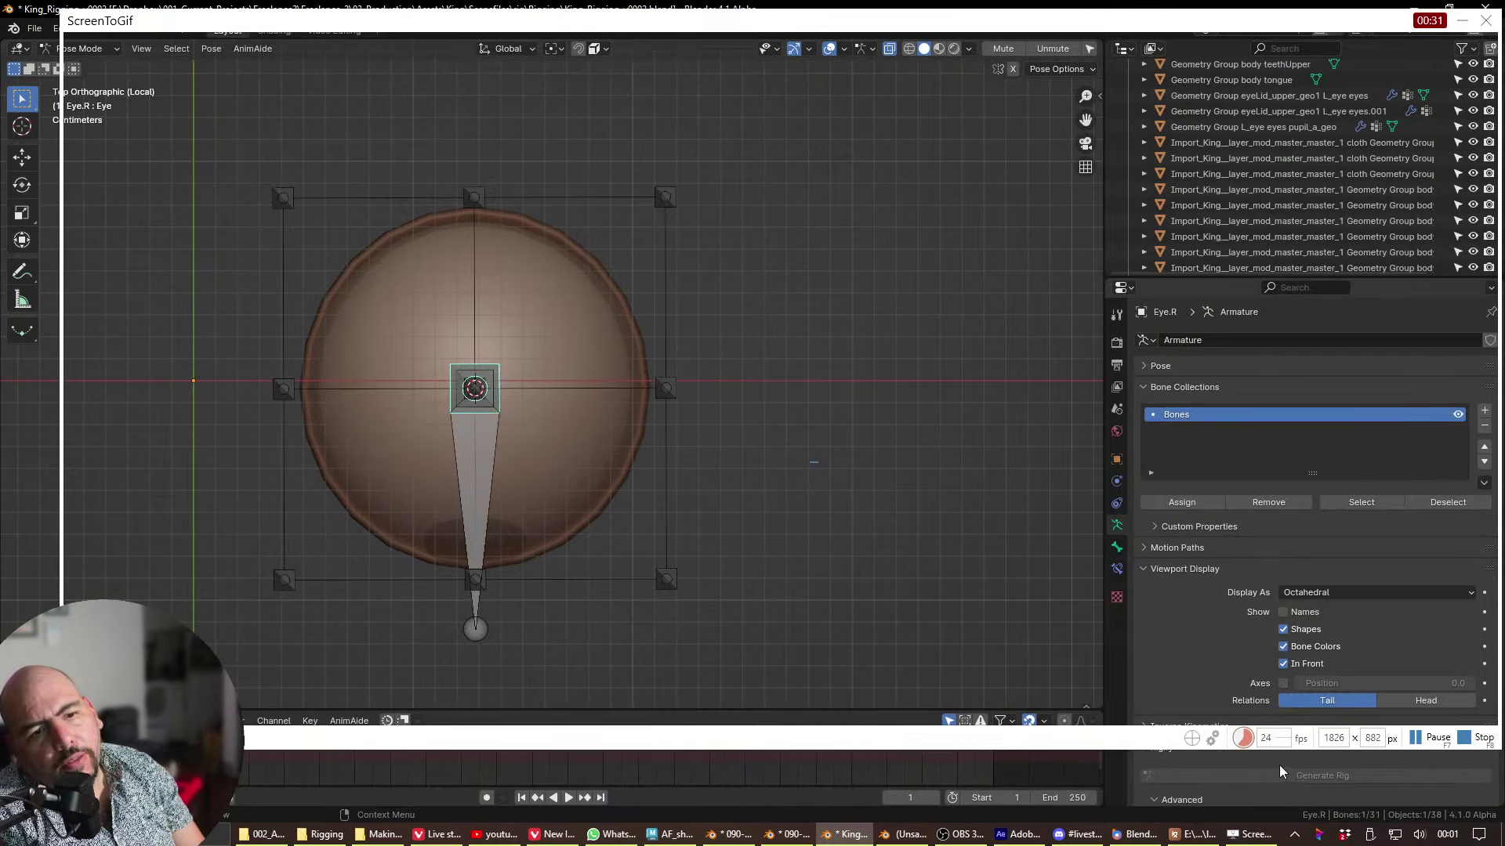
# - Stop the recording and play back its first frames in the ScreenToGif editor
pyautogui.click(1474, 738)
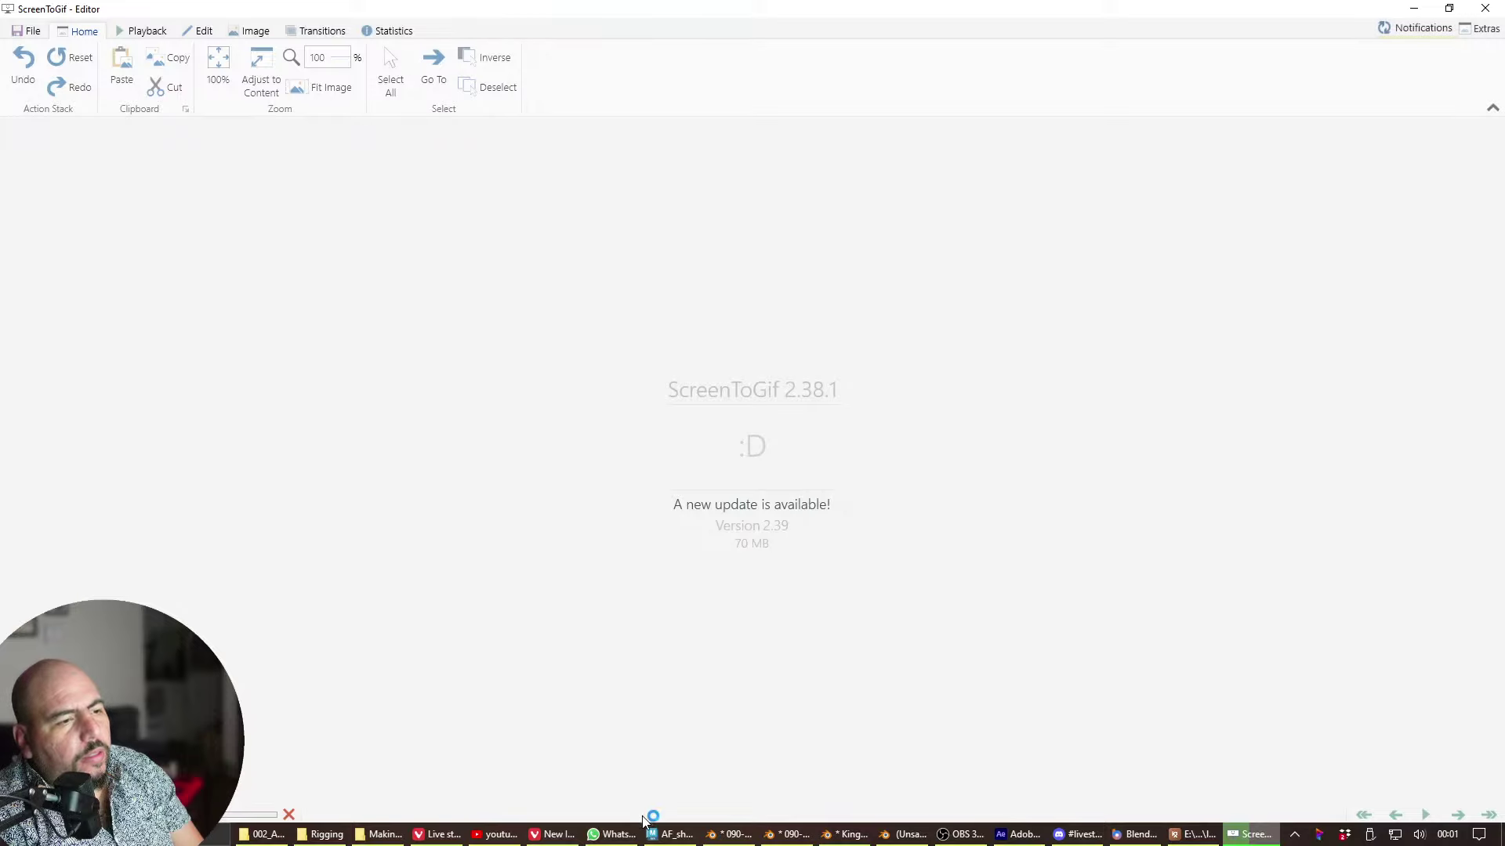
pyautogui.click(907, 835)
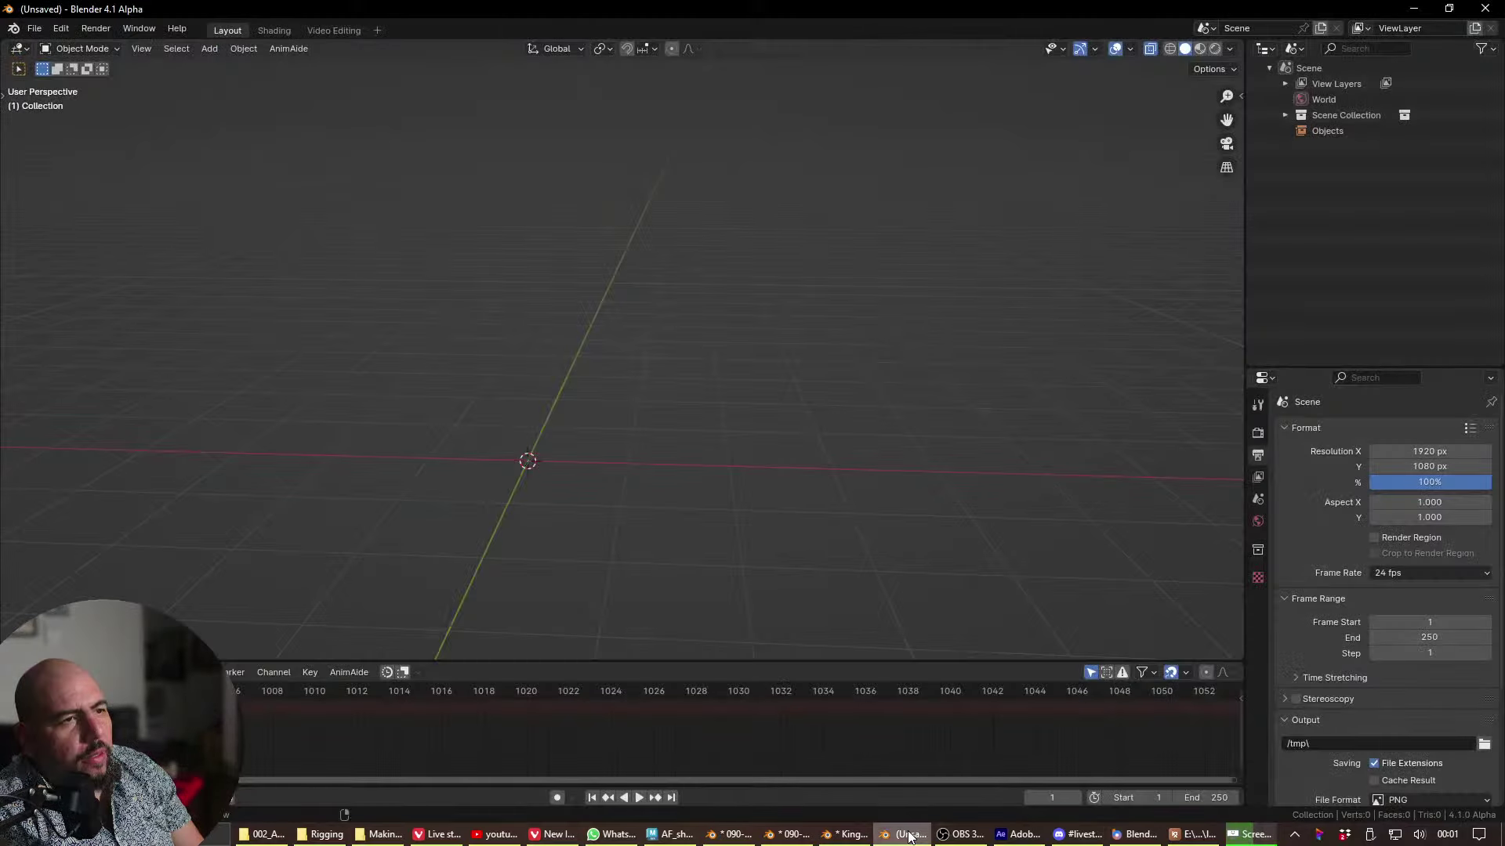
pyautogui.click(905, 835)
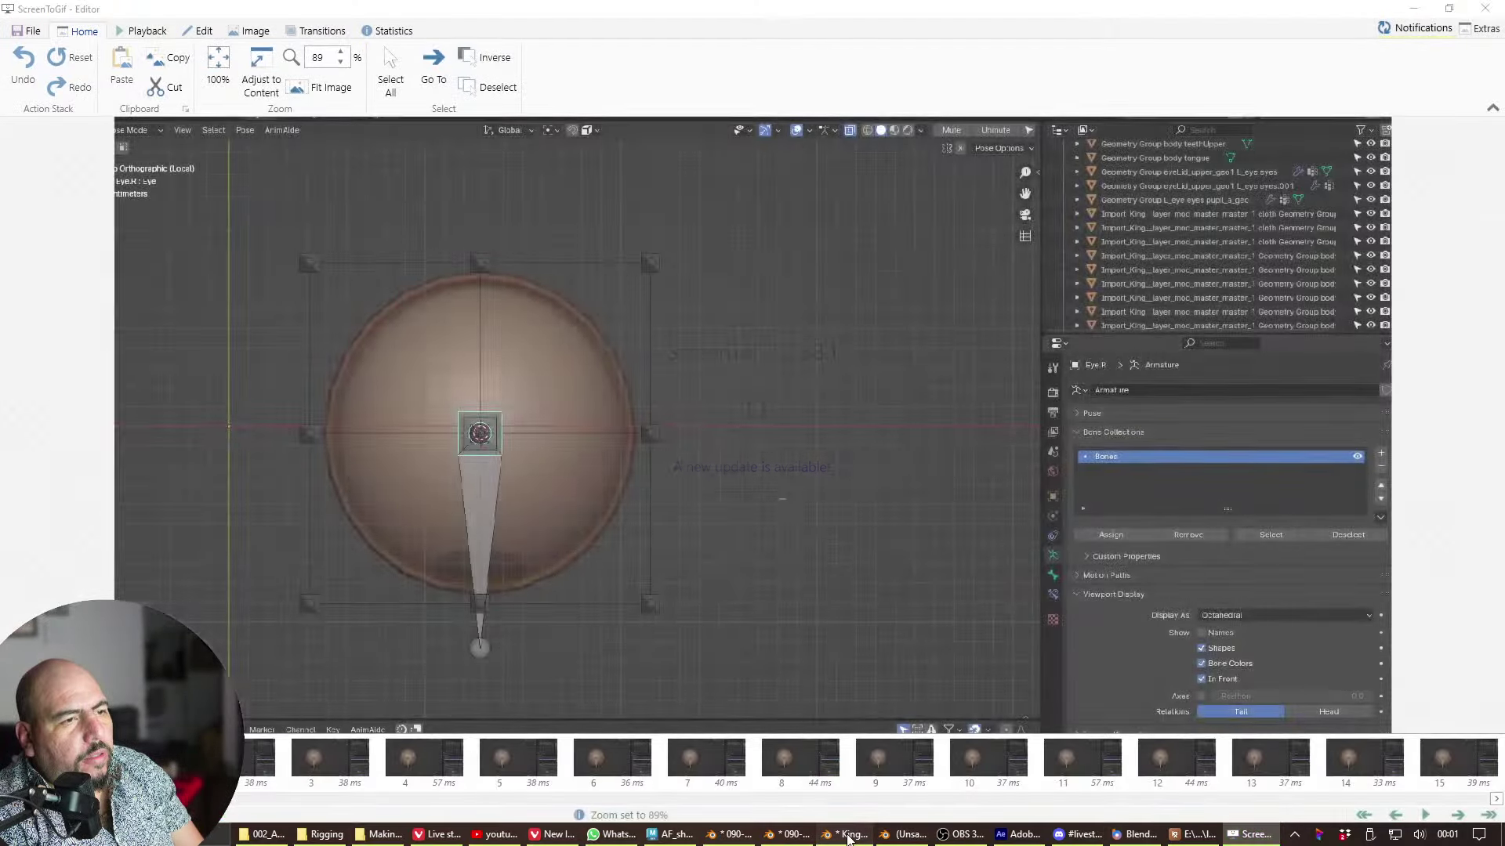
pyautogui.click(849, 836)
pyautogui.click(849, 835)
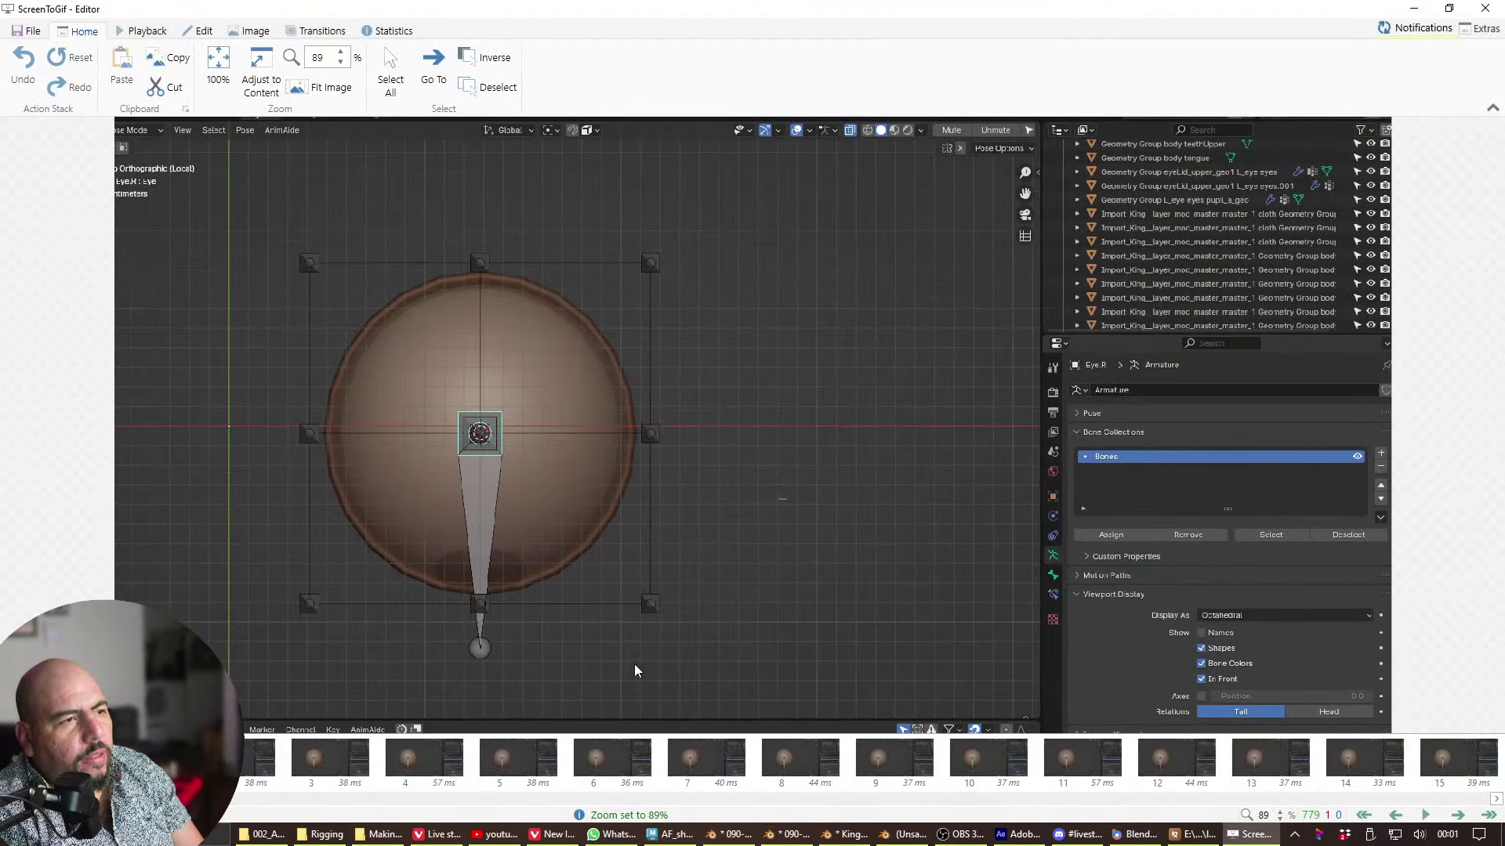
pyautogui.press('space')
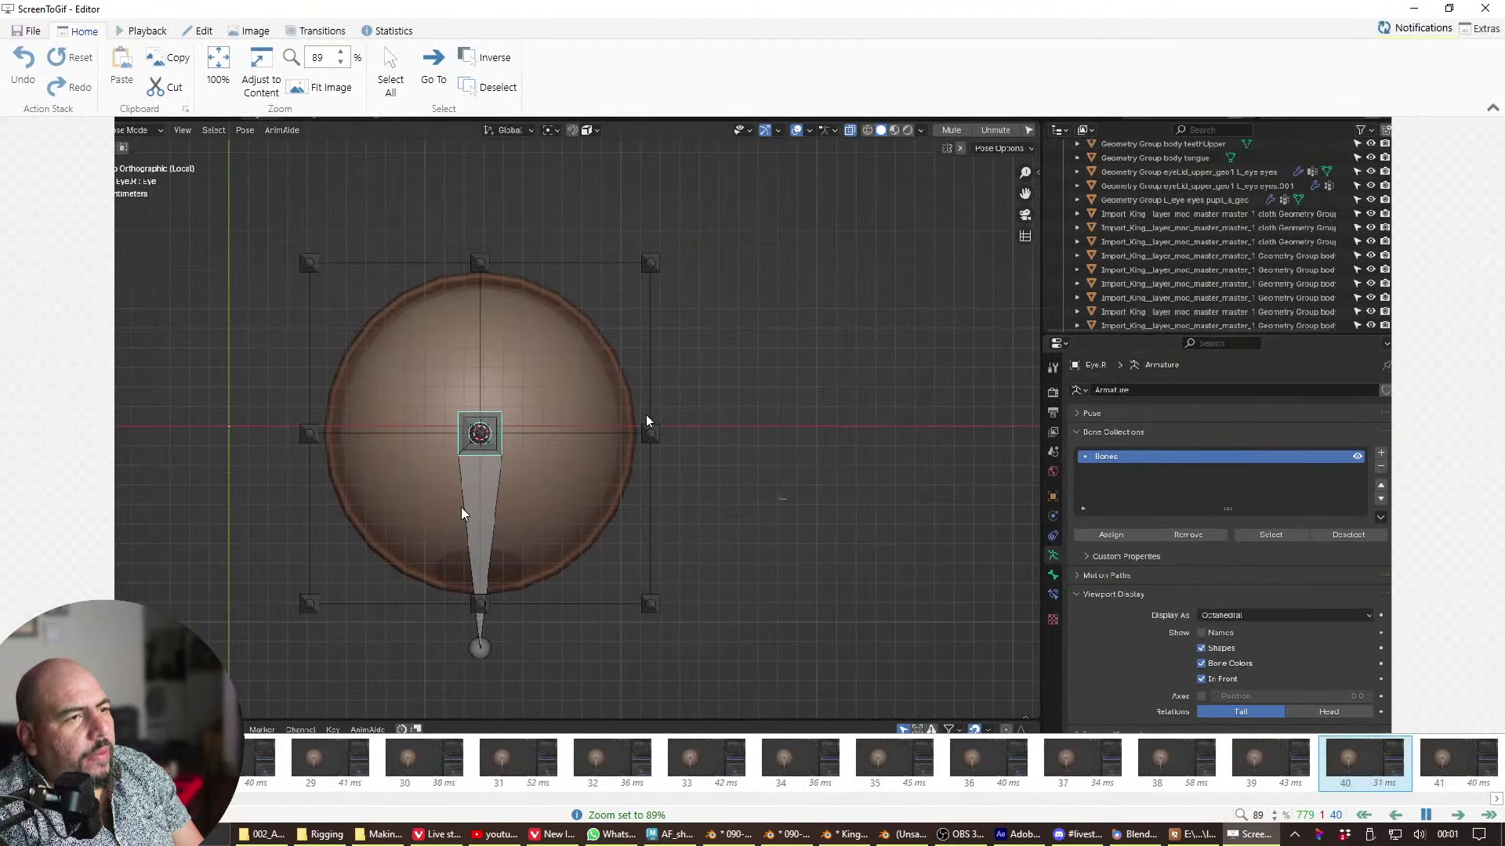
pyautogui.press('space')
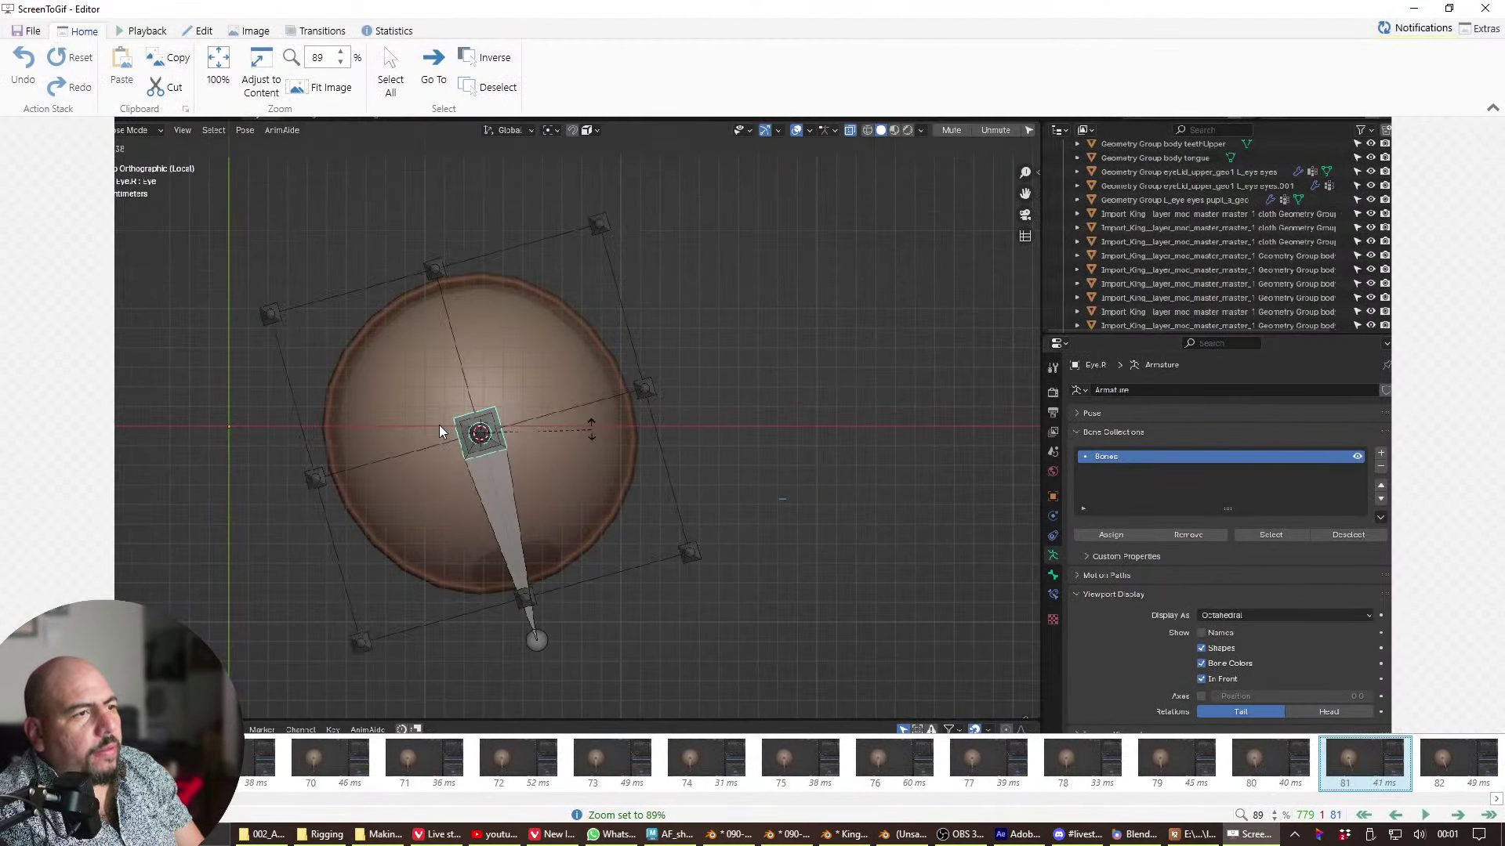
# - Trim the start of the recording by deleting all frames before frame 73, and play back the result
pyautogui.press('Left')
pyautogui.press('Left')
pyautogui.press('Left')
pyautogui.press('Left')
pyautogui.press('Left')
pyautogui.press('Left')
pyautogui.press('Left')
pyautogui.press('Left')
pyautogui.press('Left')
pyautogui.press('Left')
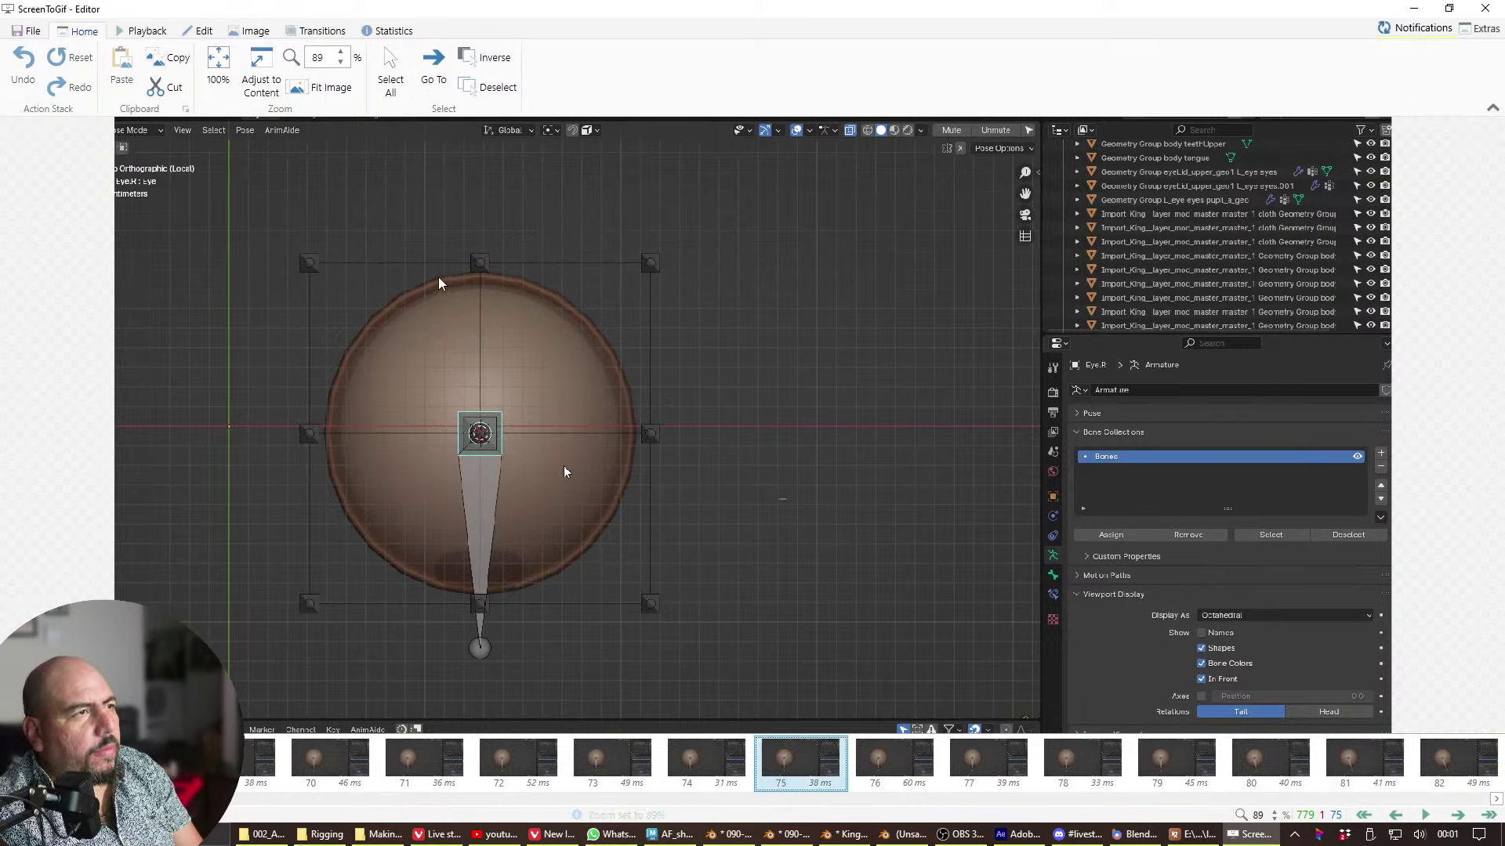
pyautogui.press('Left')
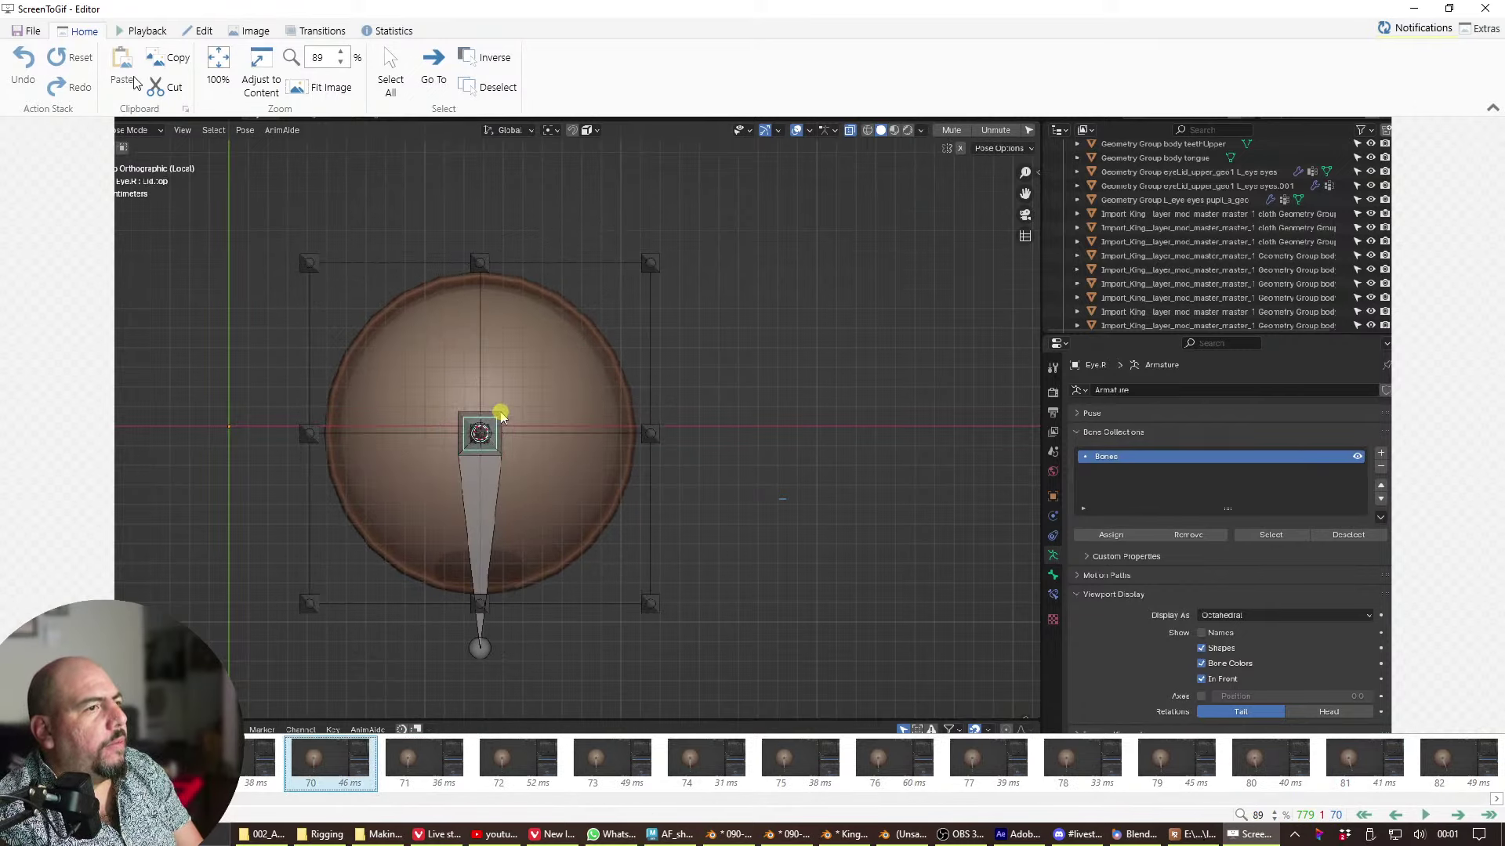
pyautogui.press('Left')
pyautogui.press('Left')
pyautogui.press('Left')
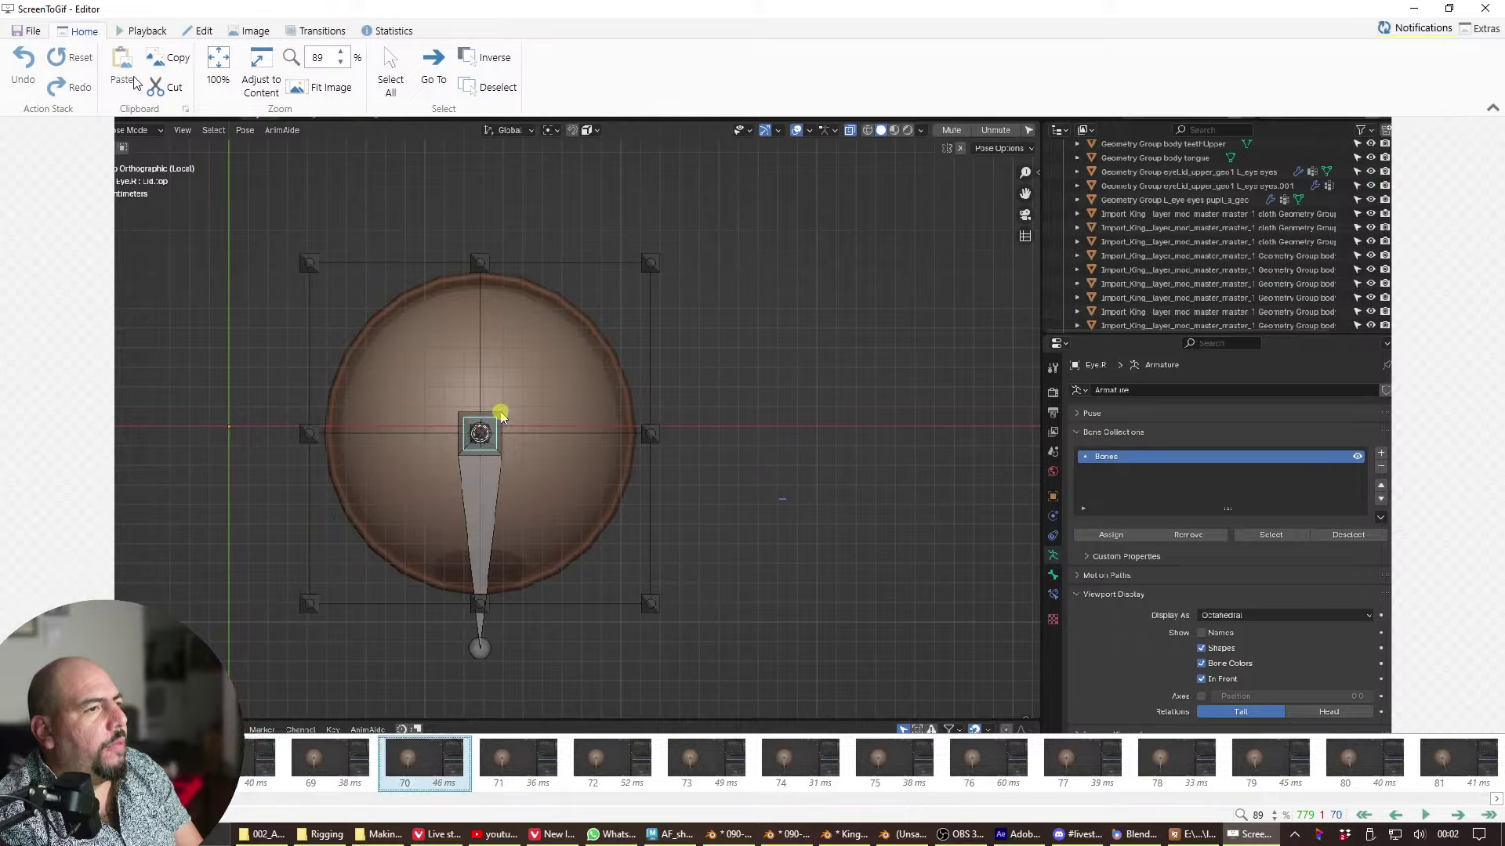
pyautogui.click(146, 36)
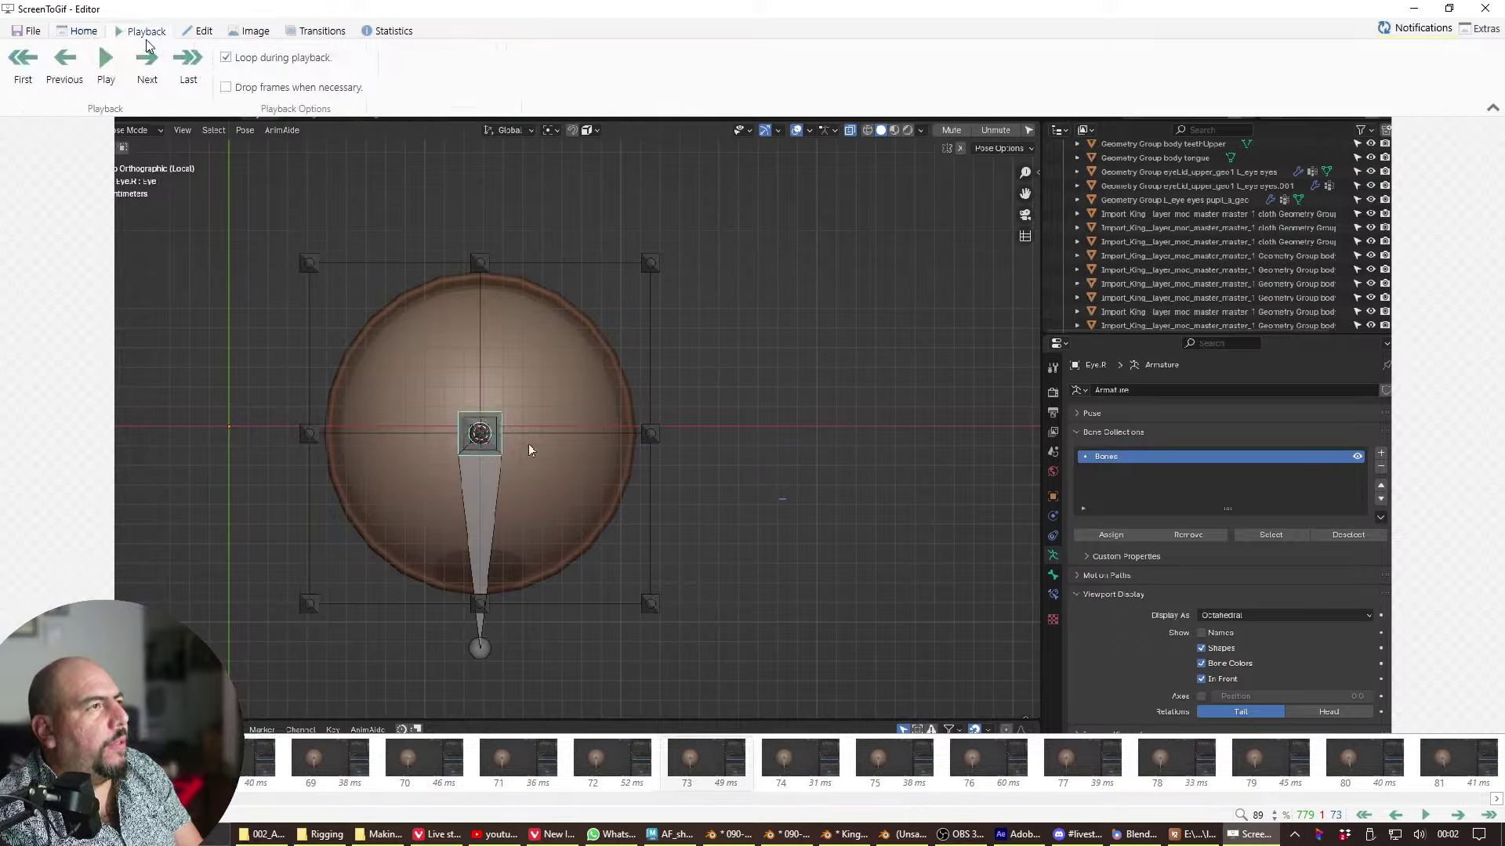
pyautogui.click(199, 31)
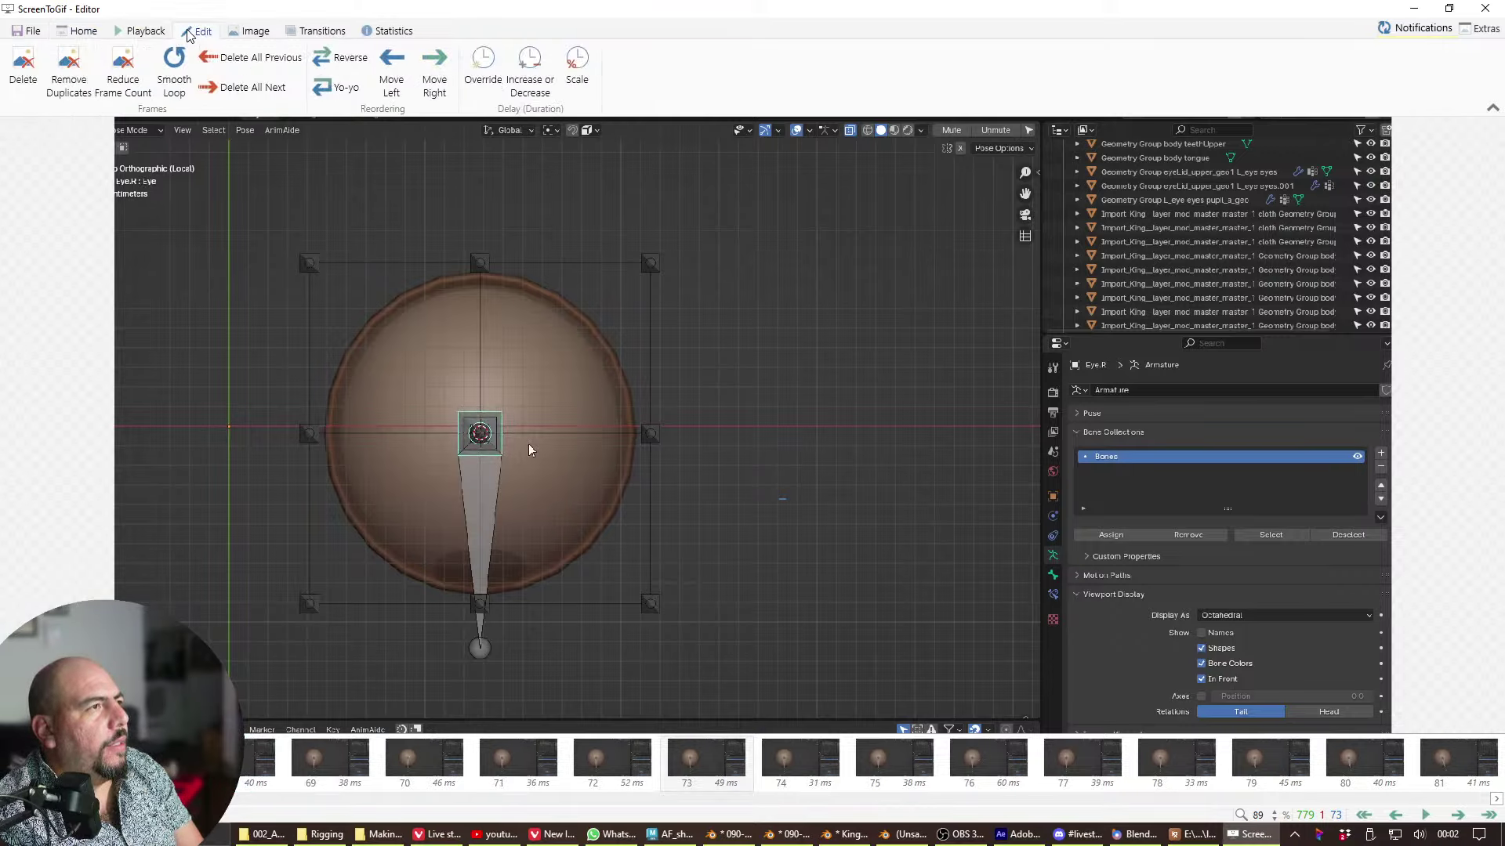
pyautogui.click(226, 59)
pyautogui.press('space')
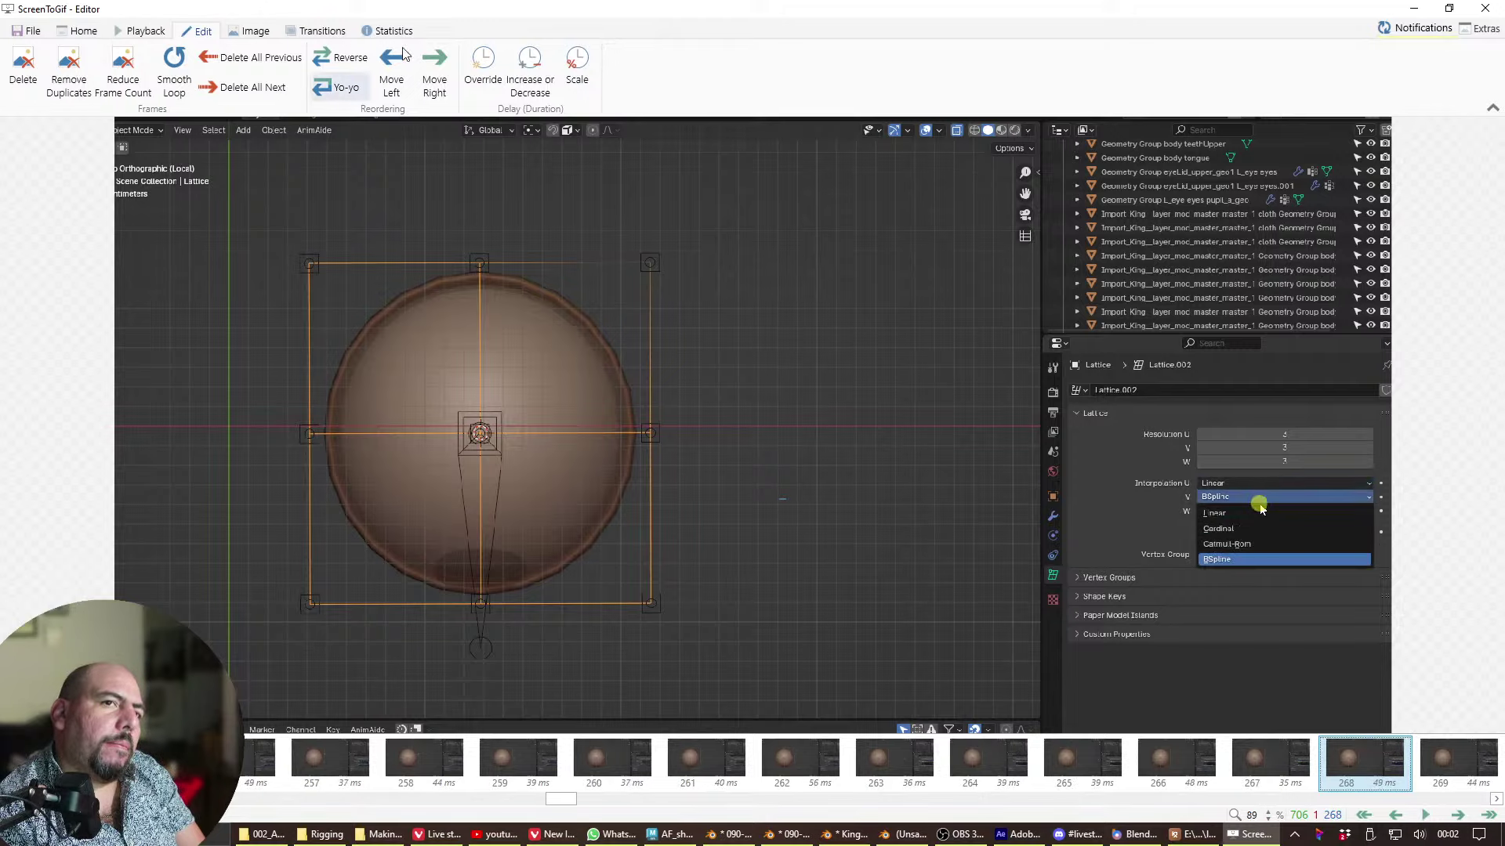
# - Export the trimmed recording to the Desktop as an MP4 file named latticeBug
pyautogui.click(368, 28)
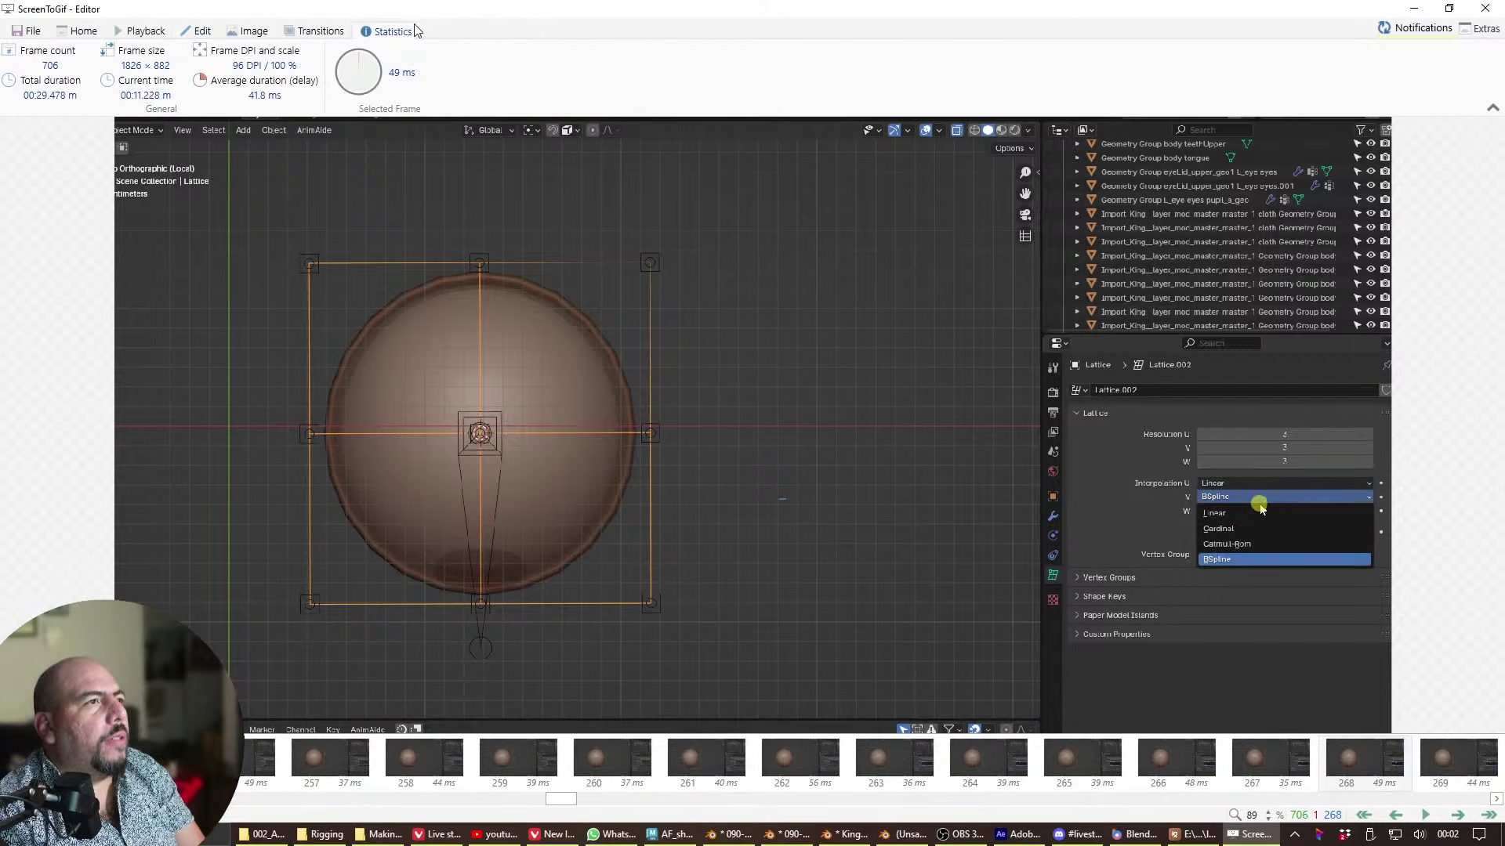
pyautogui.moveTo(119, 14); pyautogui.dragTo(112, 20)
pyautogui.click(76, 37)
pyautogui.click(41, 39)
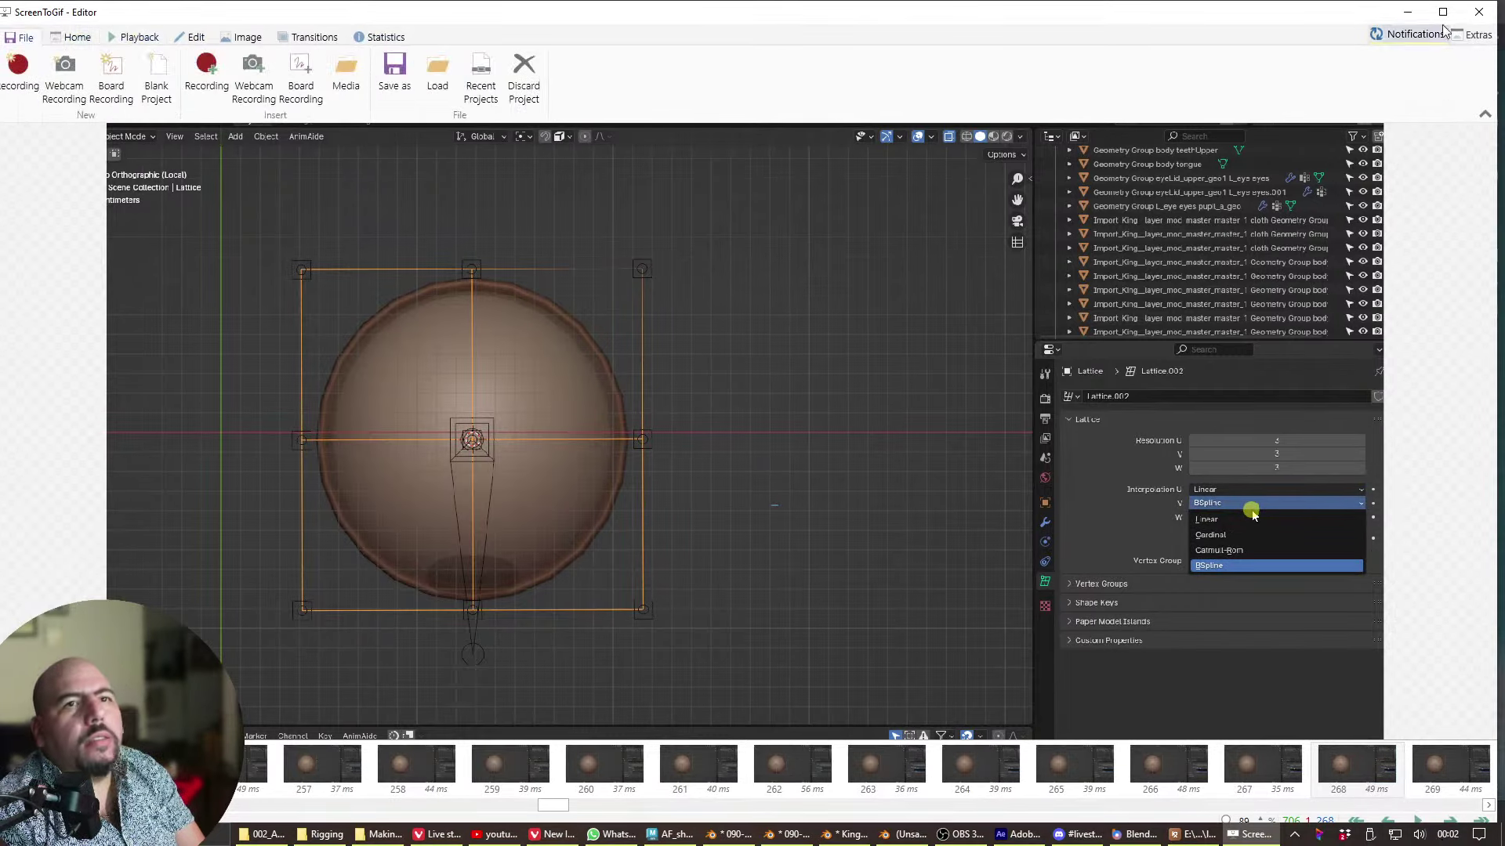
pyautogui.click(394, 75)
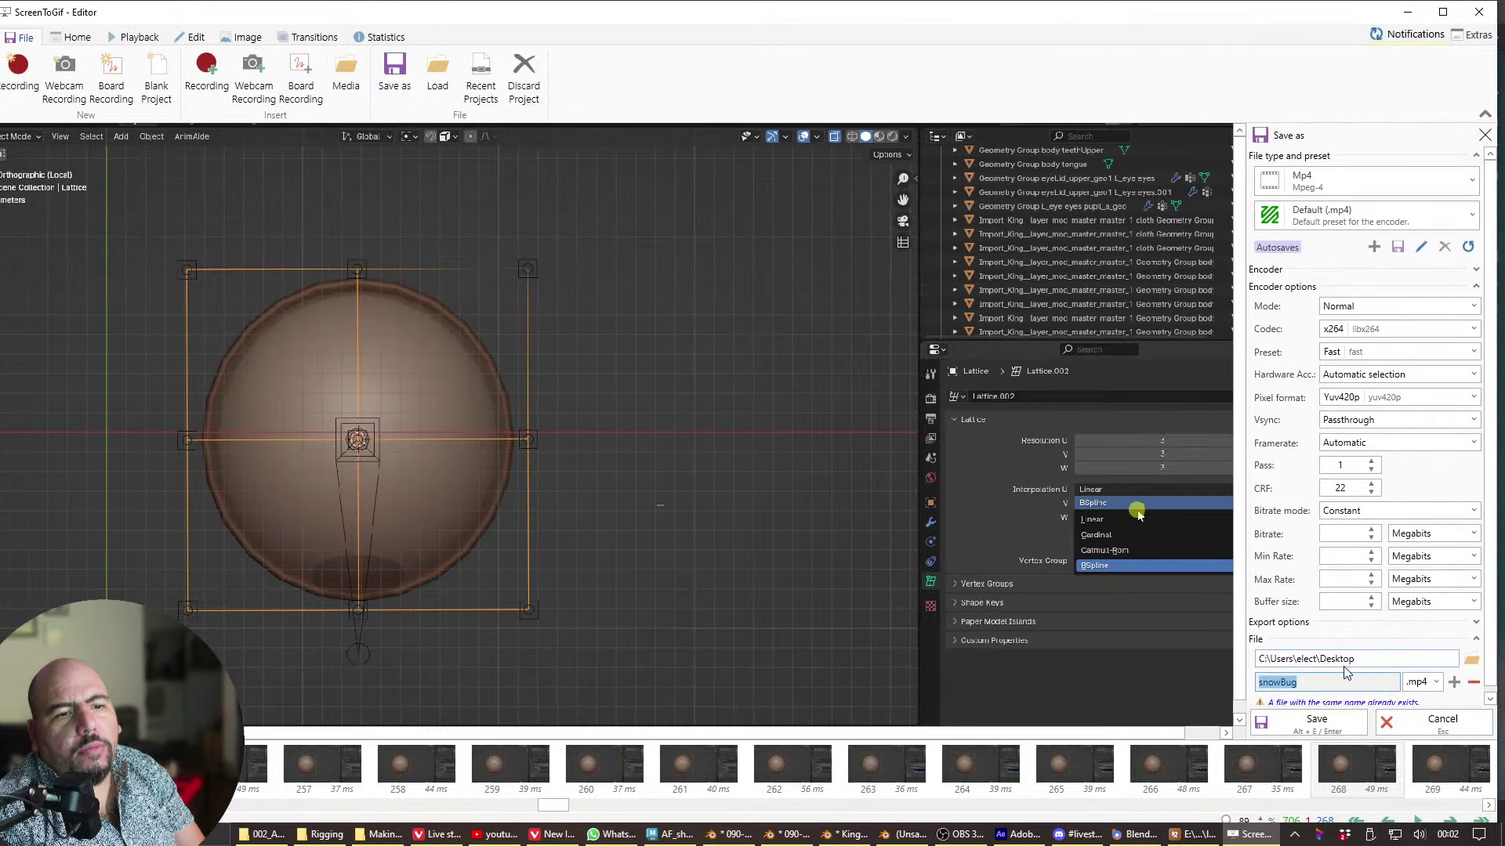
pyautogui.press('Home')
pyautogui.press('Delete')
pyautogui.press('Delete')
pyautogui.press('Delete')
pyautogui.press('Delete')
pyautogui.write('lattice')
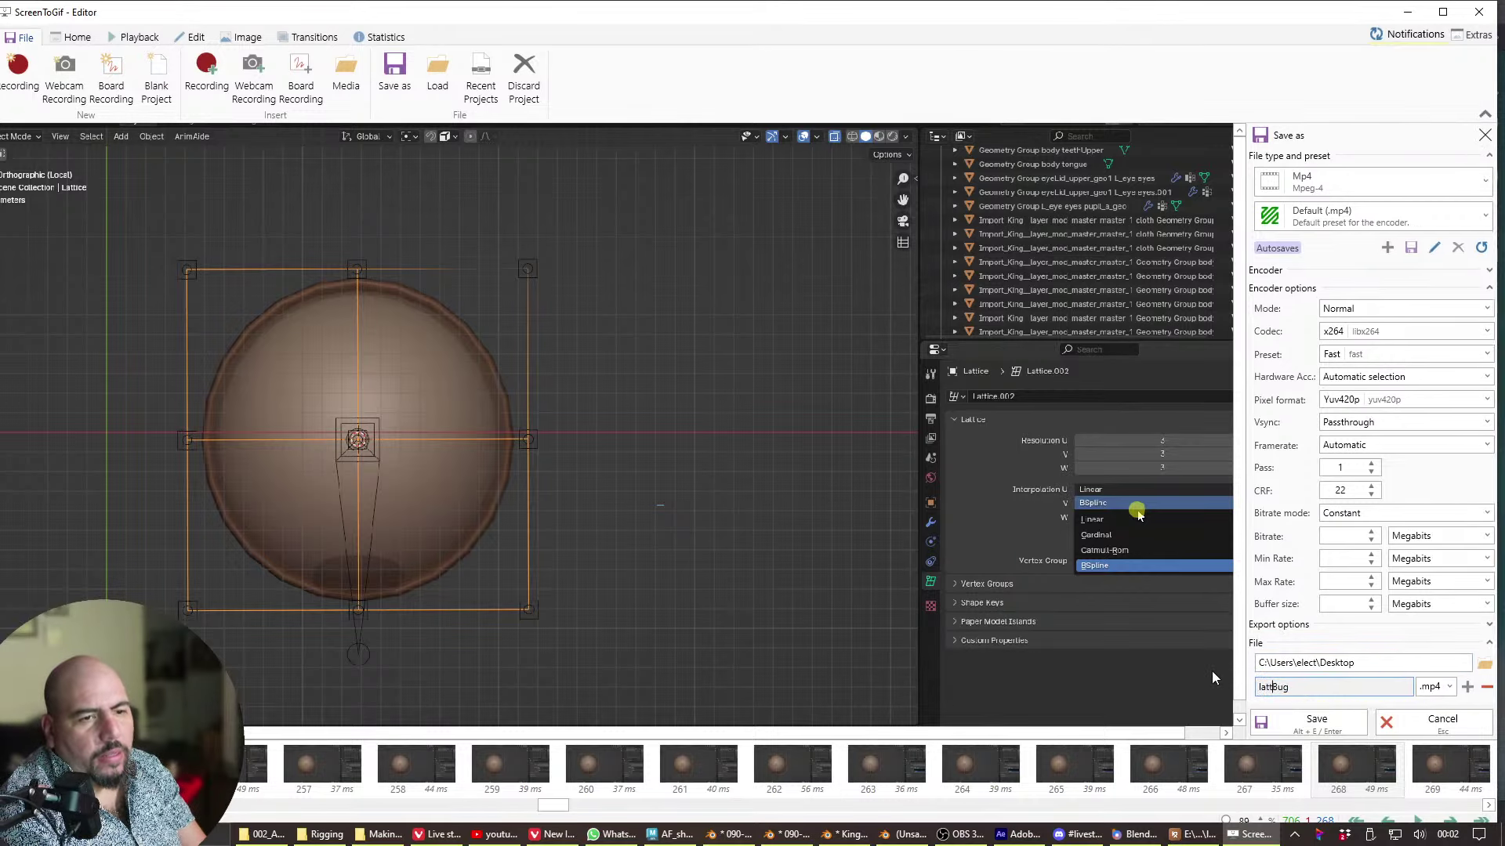
pyautogui.click(1316, 720)
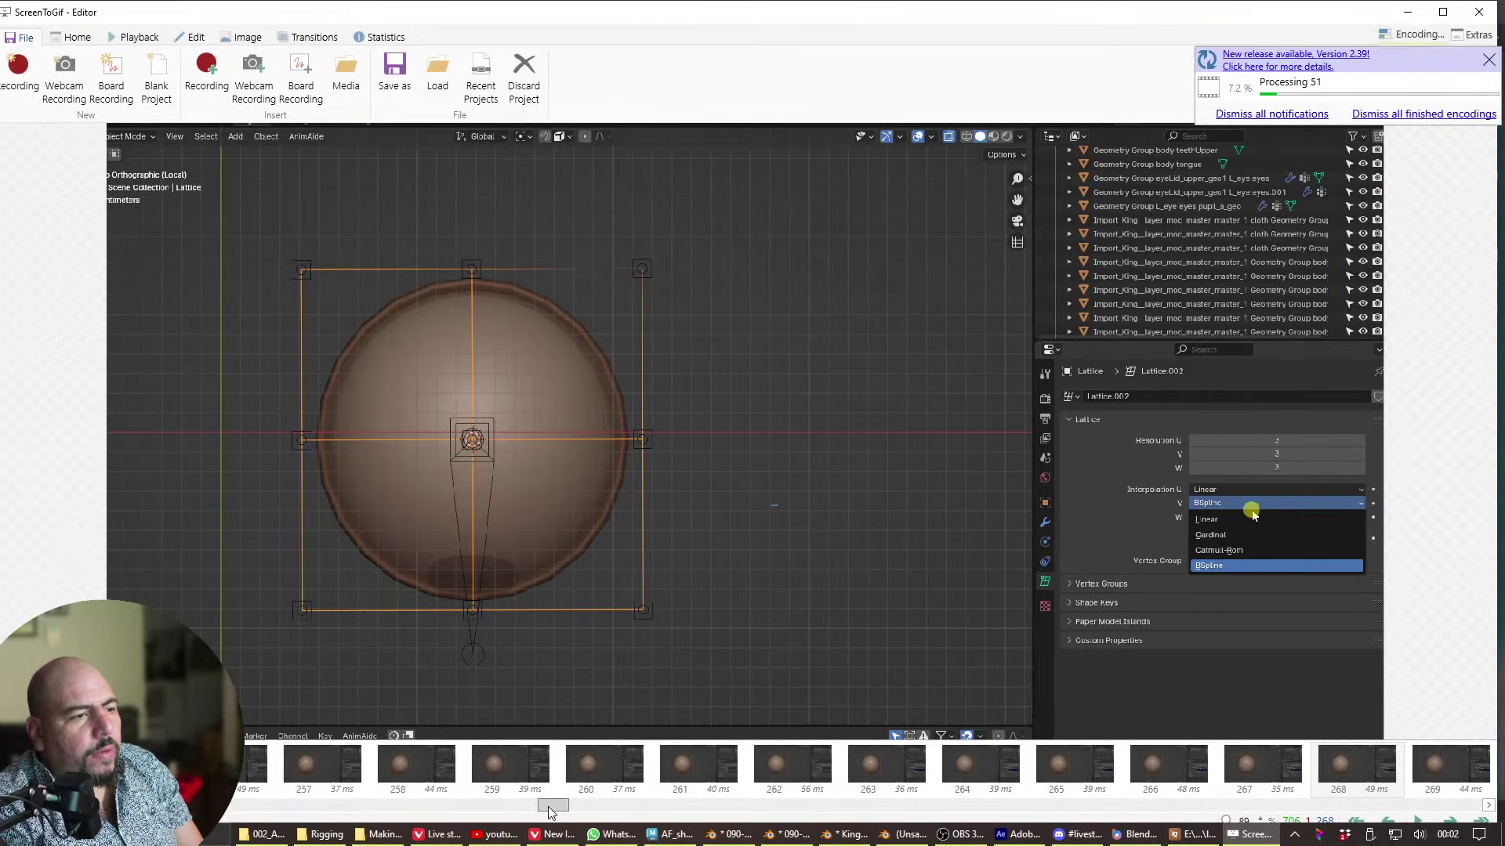
# - Trim the end of the recording by deleting all frames after frame 677
pyautogui.moveTo(548, 805); pyautogui.dragTo(561, 805)
pyautogui.moveTo(986, 797); pyautogui.dragTo(1285, 800)
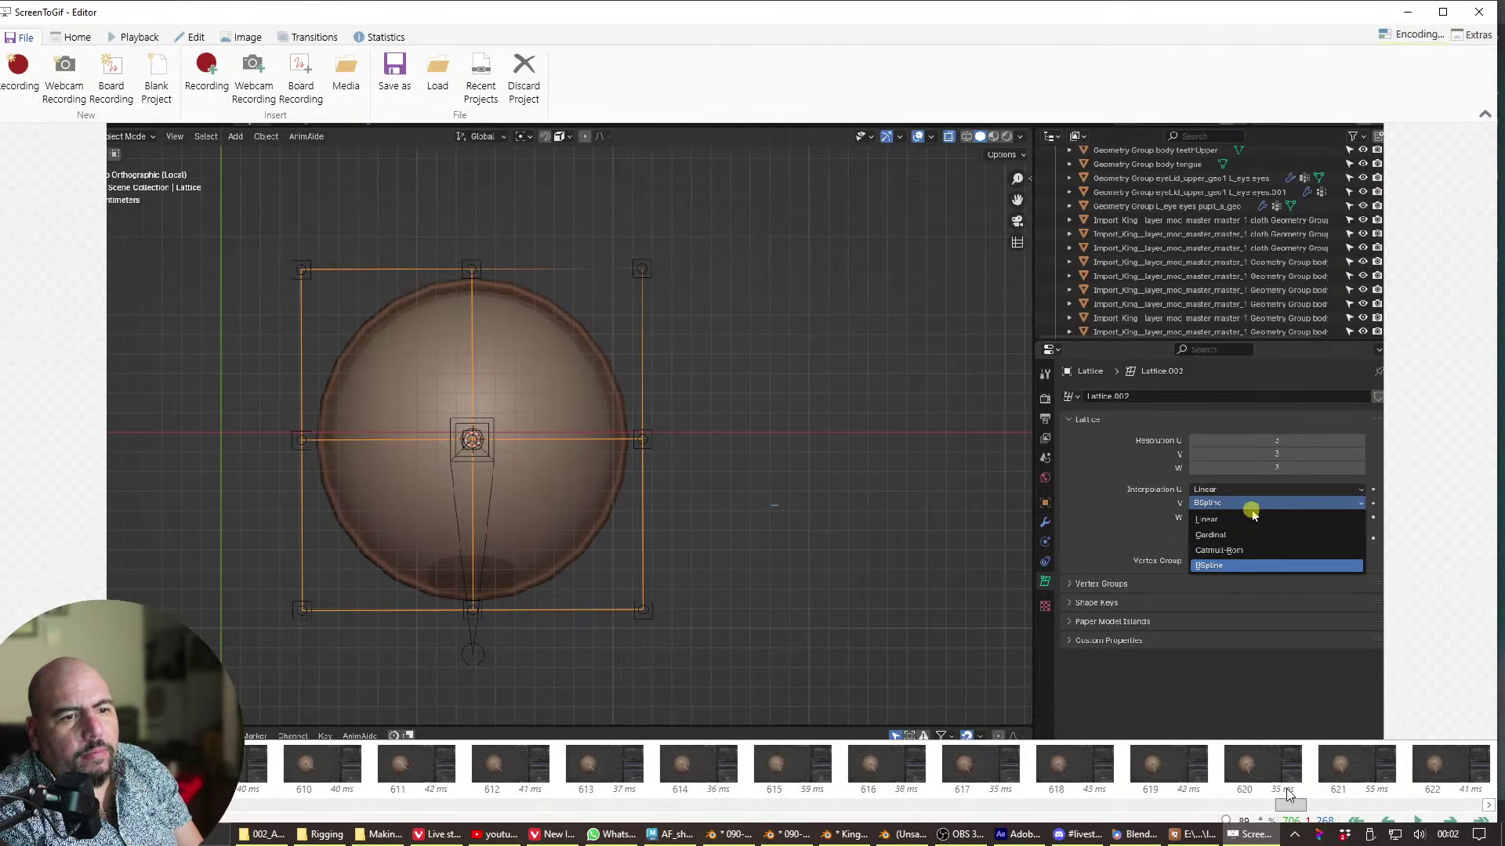
pyautogui.press('space')
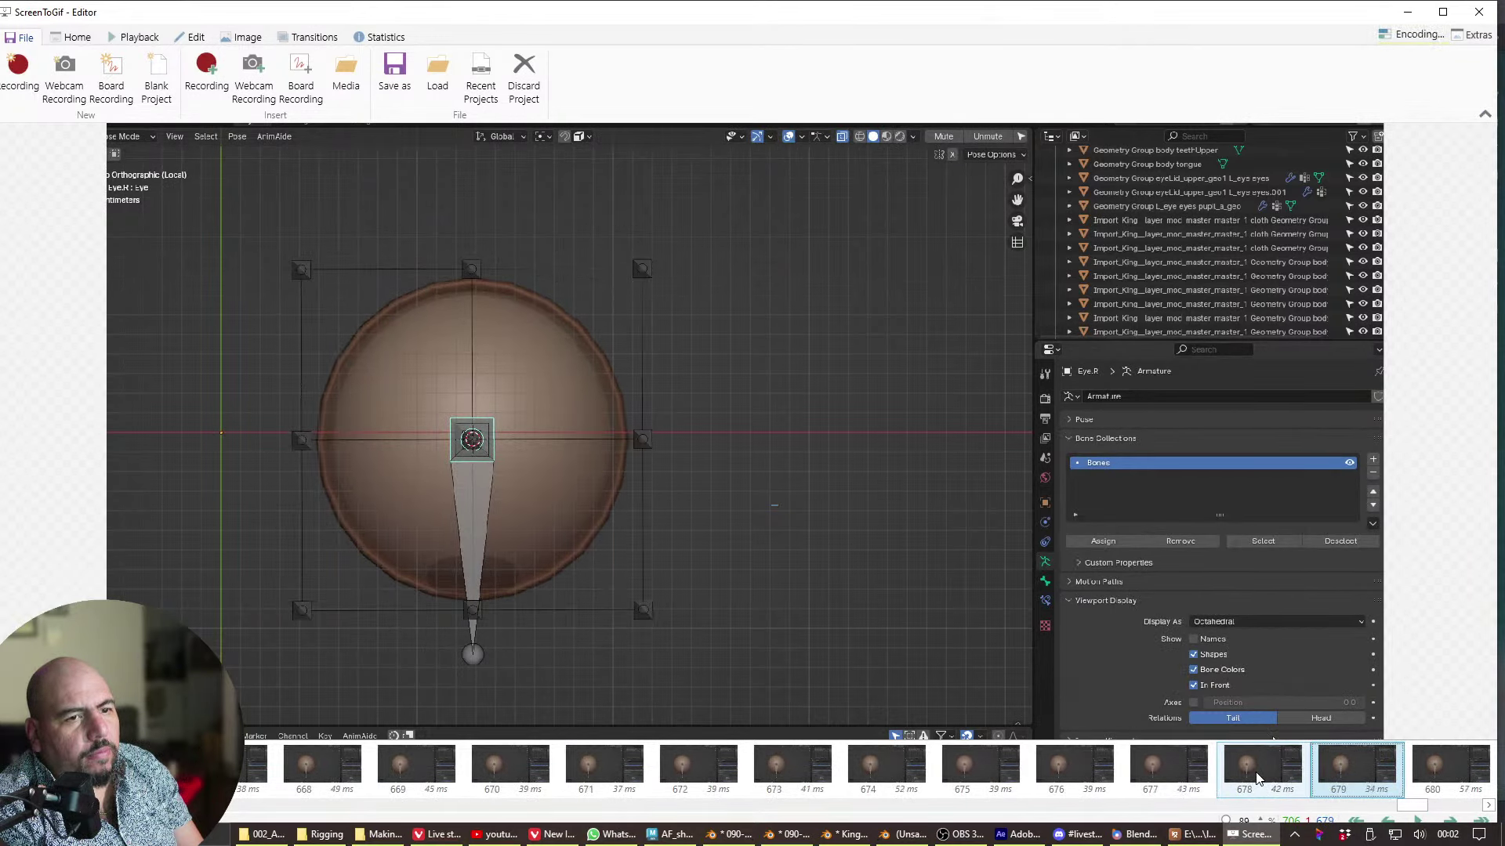
pyautogui.click(1192, 789)
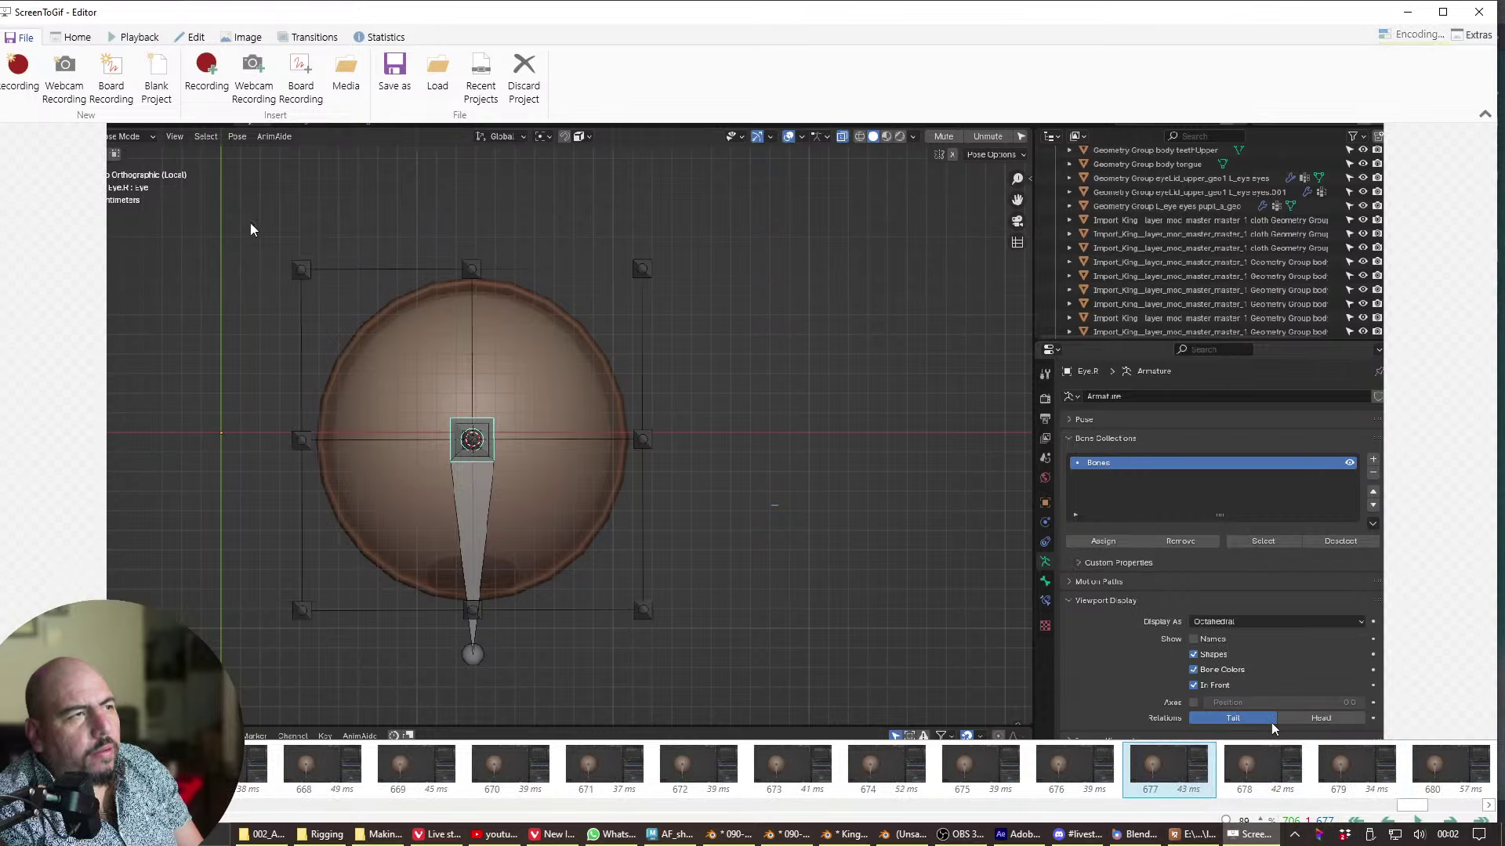
pyautogui.click(141, 38)
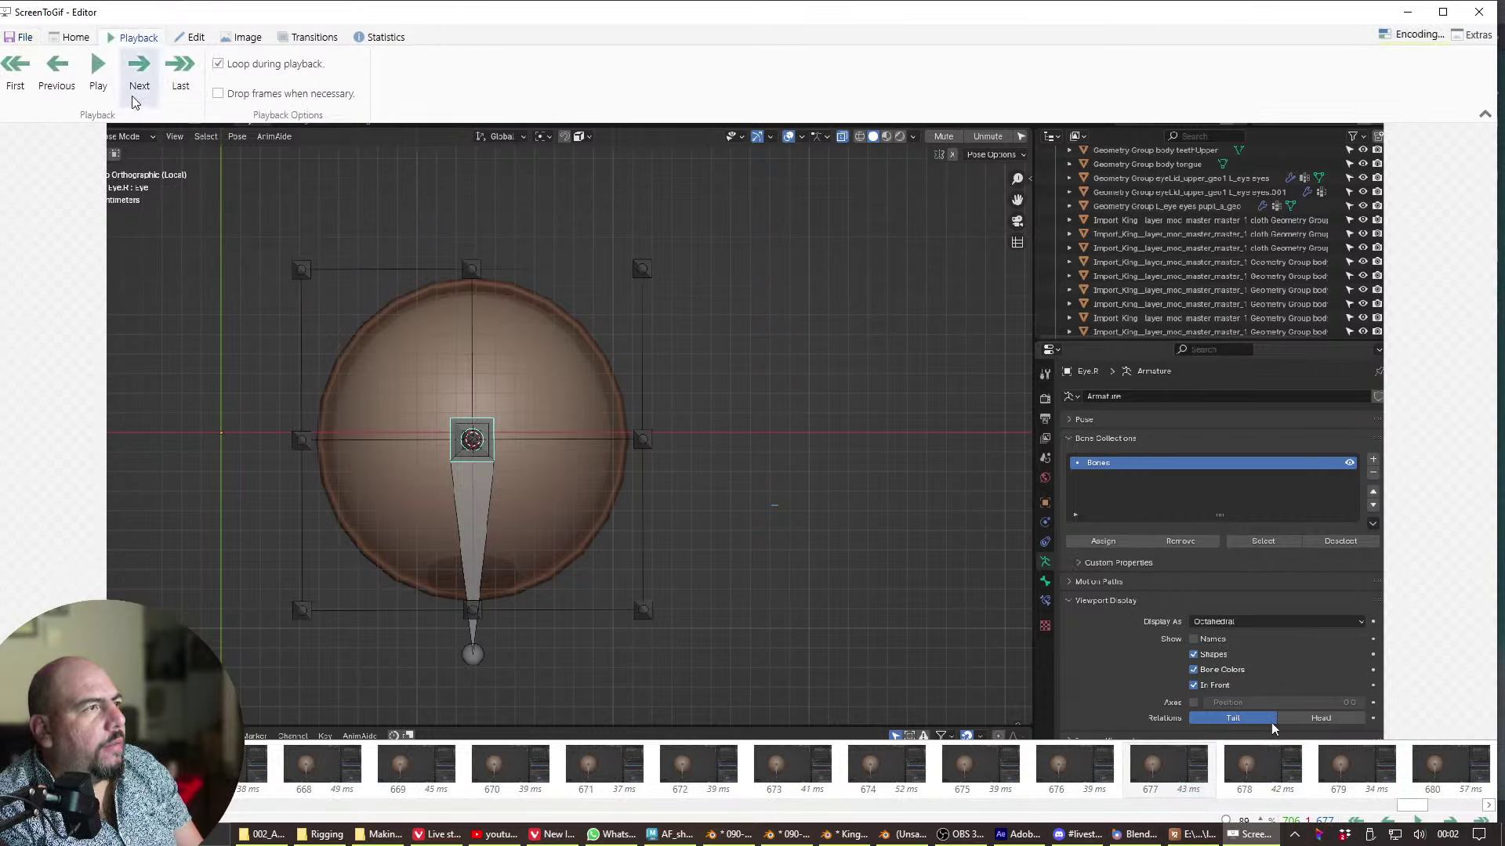
pyautogui.click(192, 38)
pyautogui.click(228, 93)
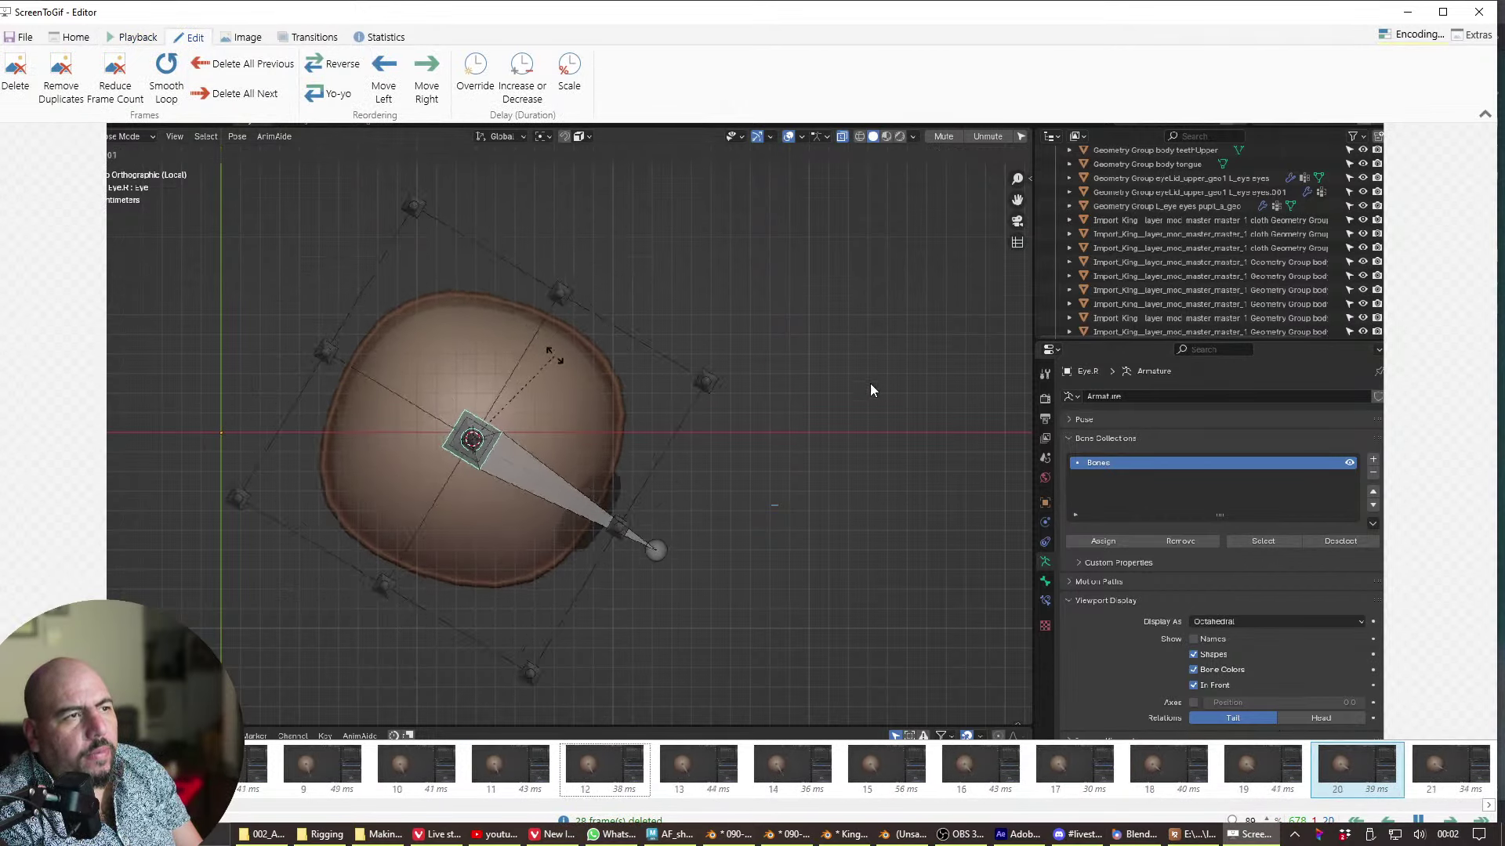
# - Export the shortened recording as an MP4 again, overwriting latticeBug.mp4
pyautogui.click(28, 39)
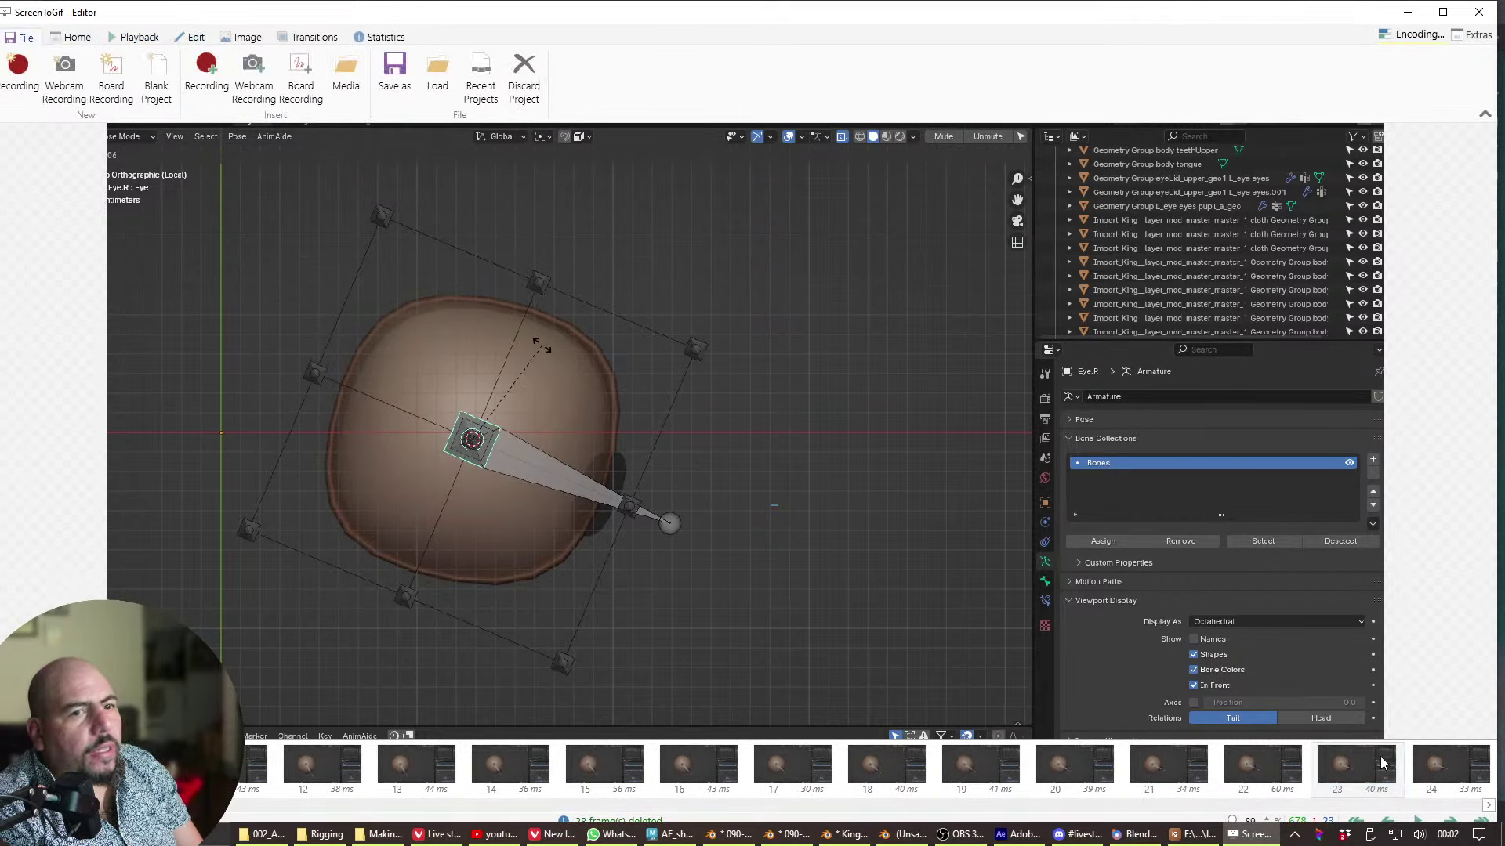
pyautogui.click(394, 71)
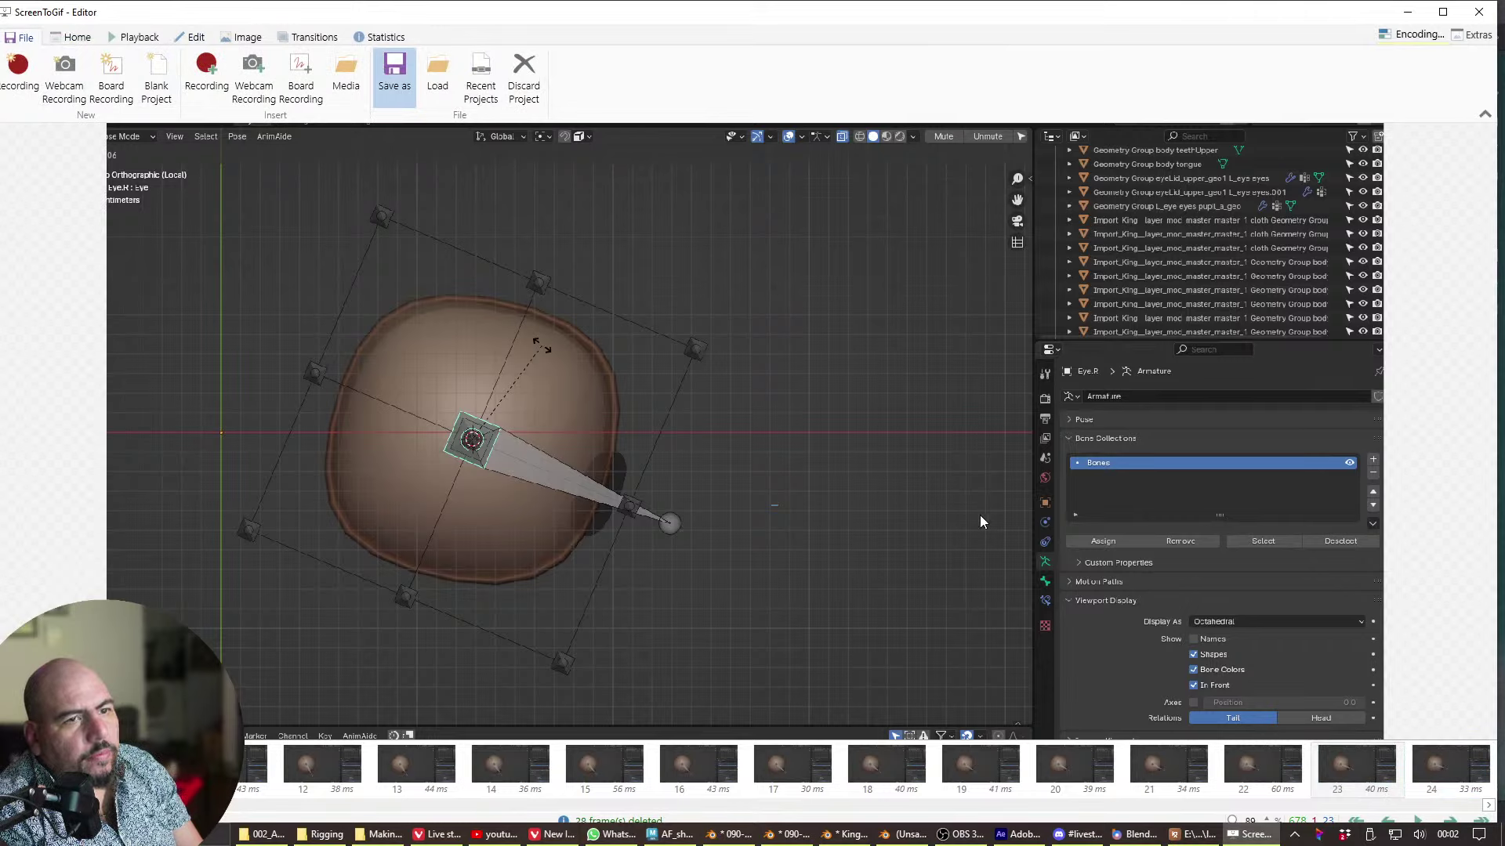
pyautogui.click(1332, 731)
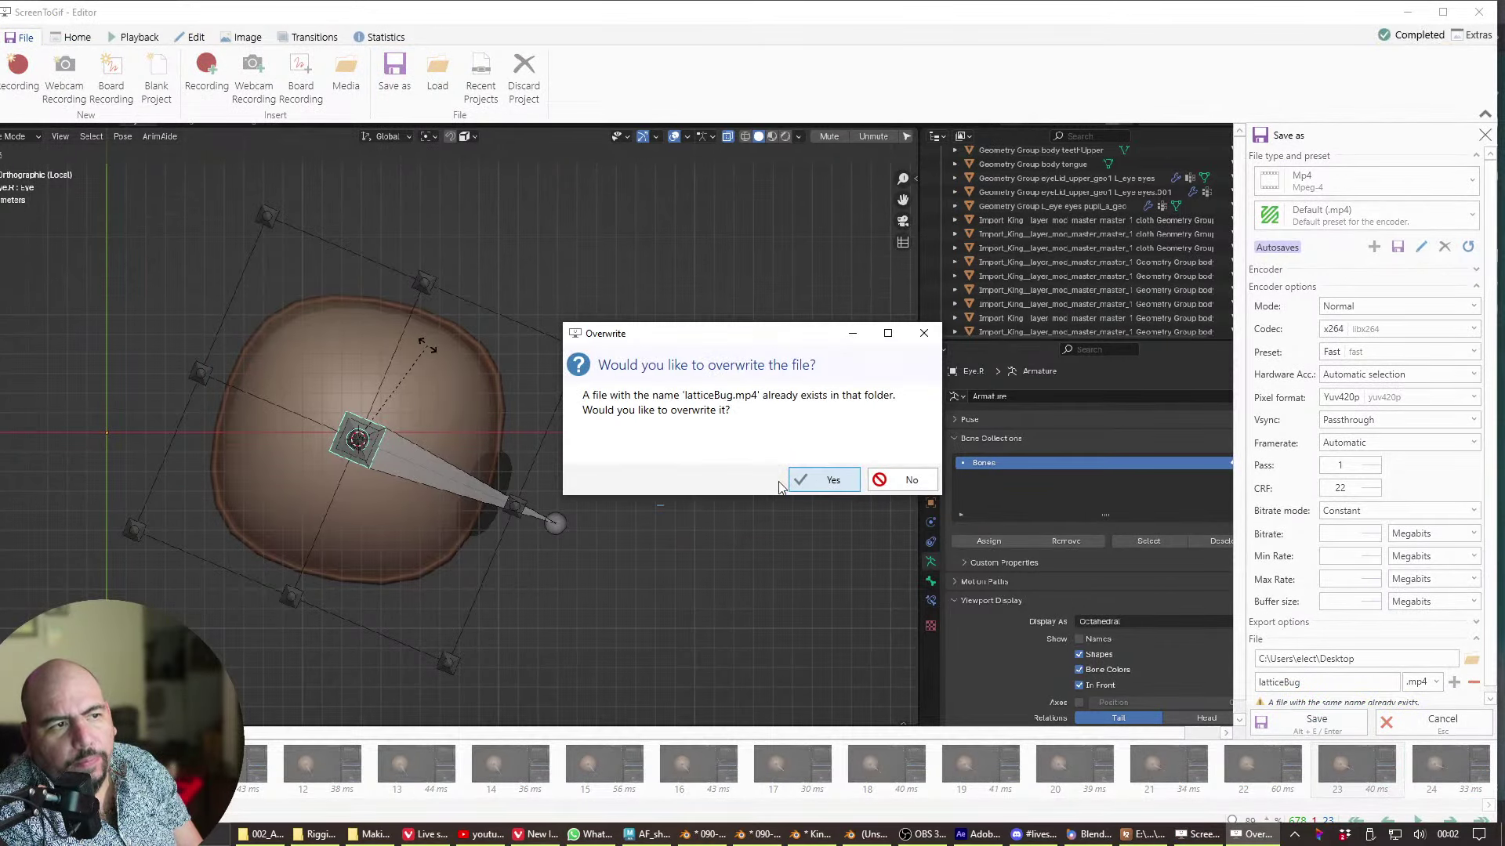
pyautogui.click(819, 478)
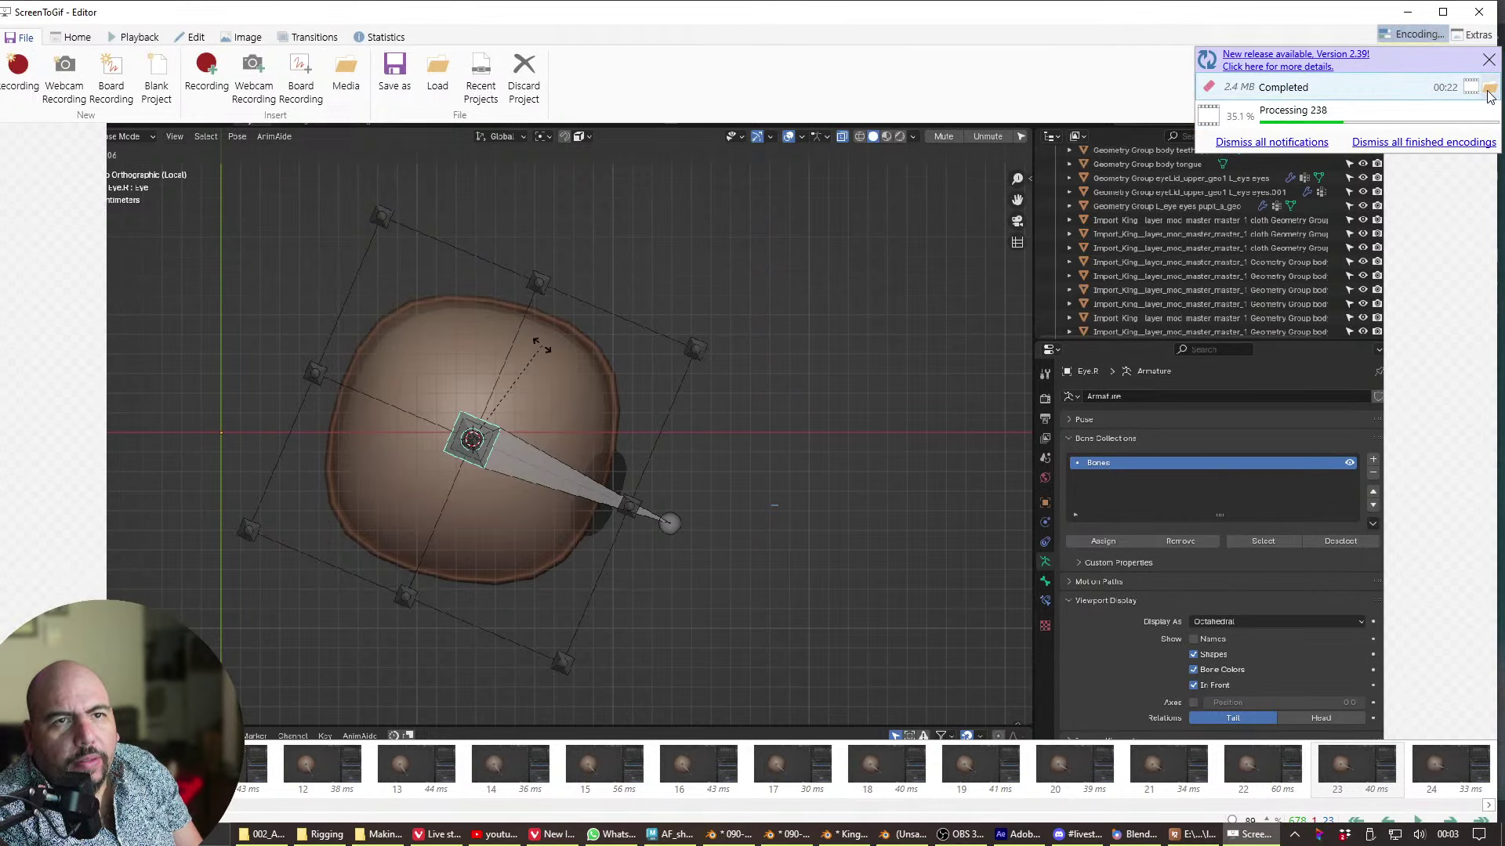
# - Open the exported file's folder, show its contents as a detailed list with a wider name column, and sort it by date
pyautogui.click(1489, 92)
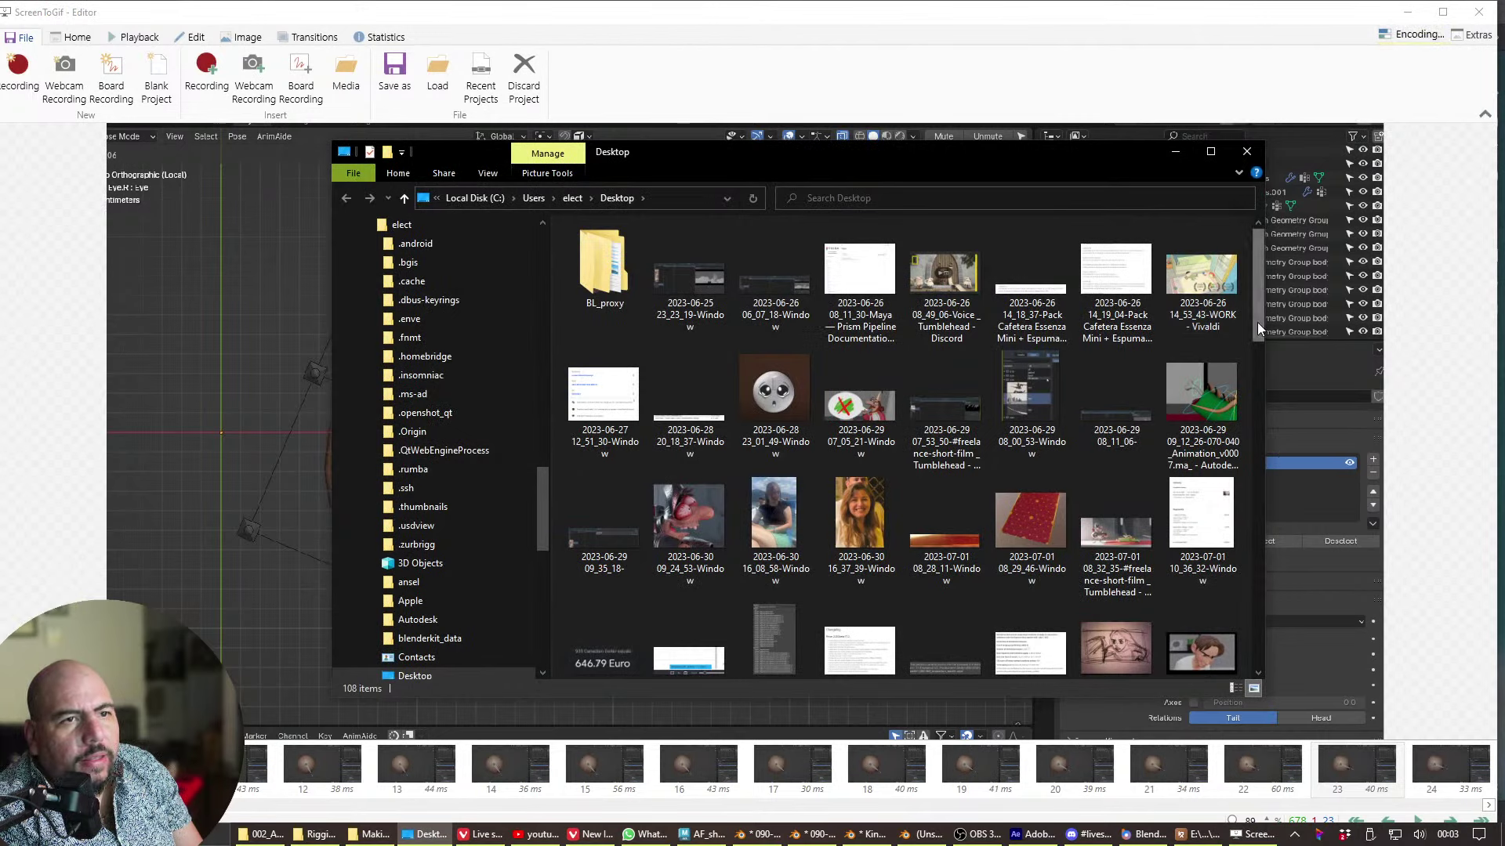
pyautogui.moveTo(1257, 322); pyautogui.dragTo(1217, 436)
pyautogui.click(1236, 688)
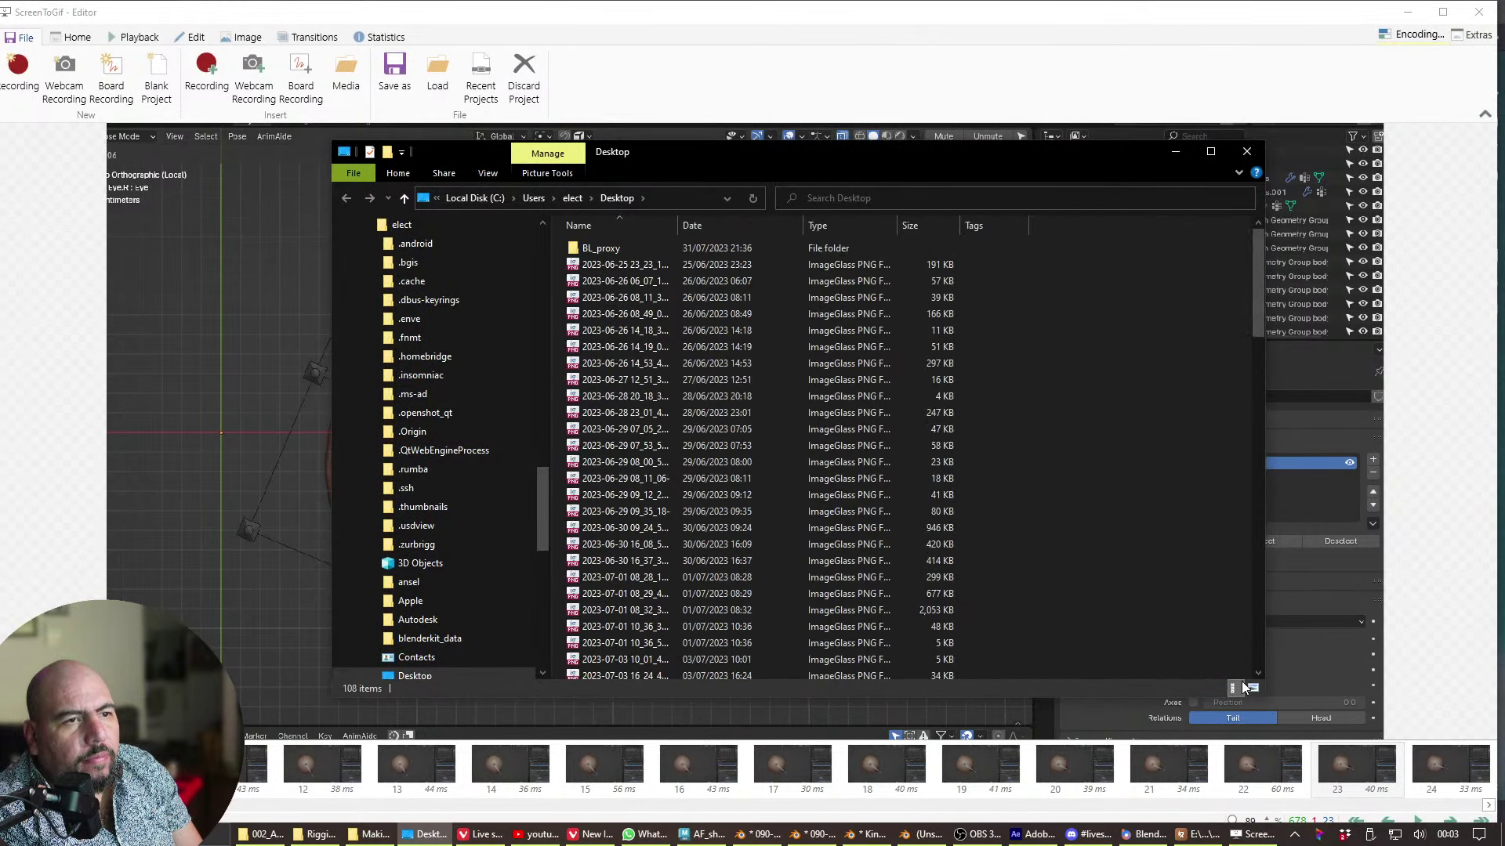
pyautogui.moveTo(676, 226); pyautogui.dragTo(787, 225)
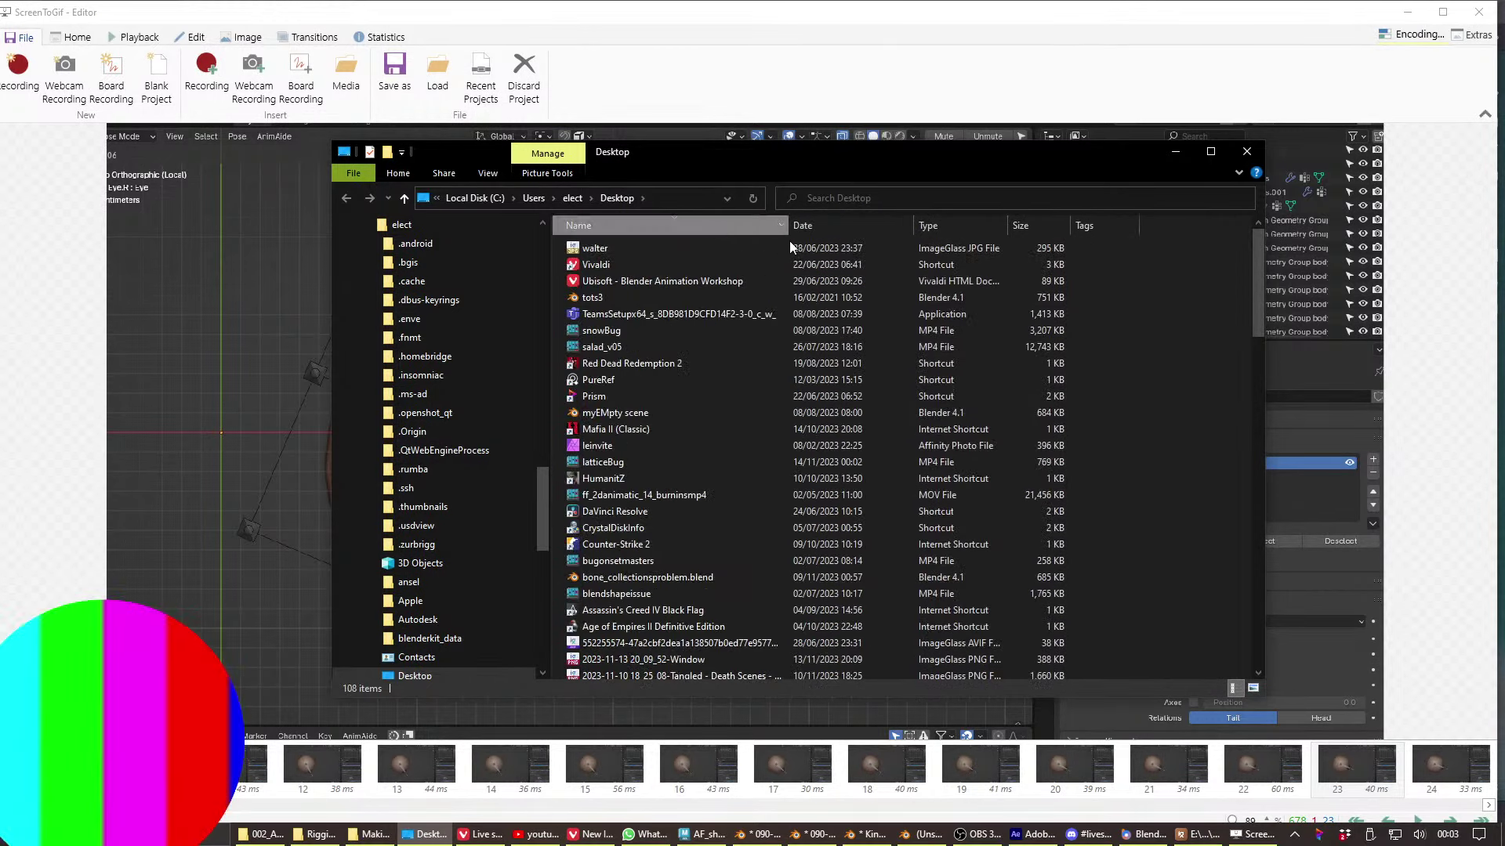
pyautogui.click(849, 225)
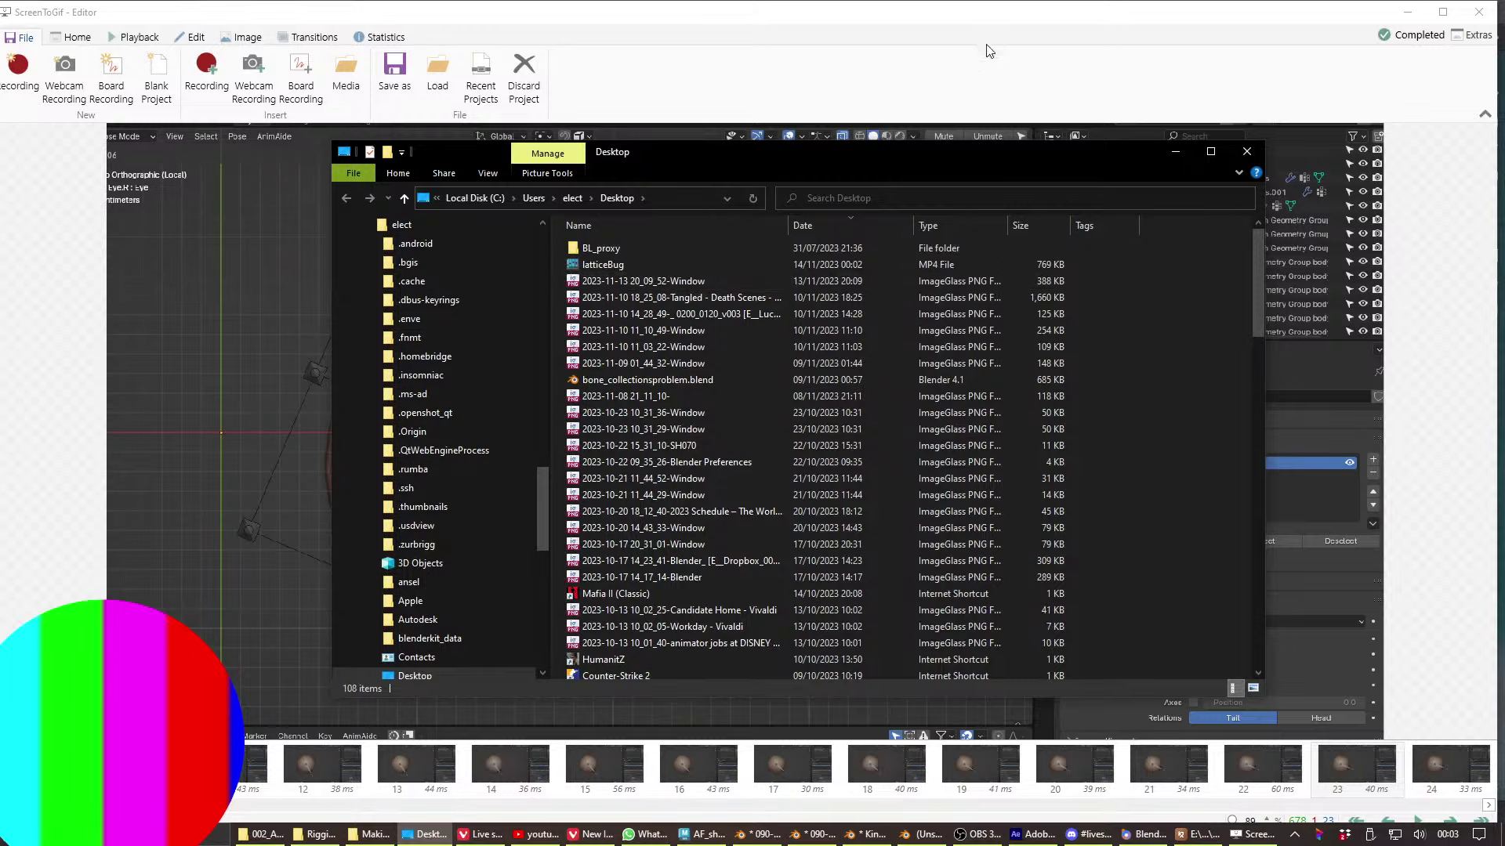
# - Minimize the ScreenToGif editor to reveal the Blender bug report page, and move the Desktop folder window so the issue form is partly uncovered
pyautogui.click(1417, 17)
pyautogui.click(1415, 12)
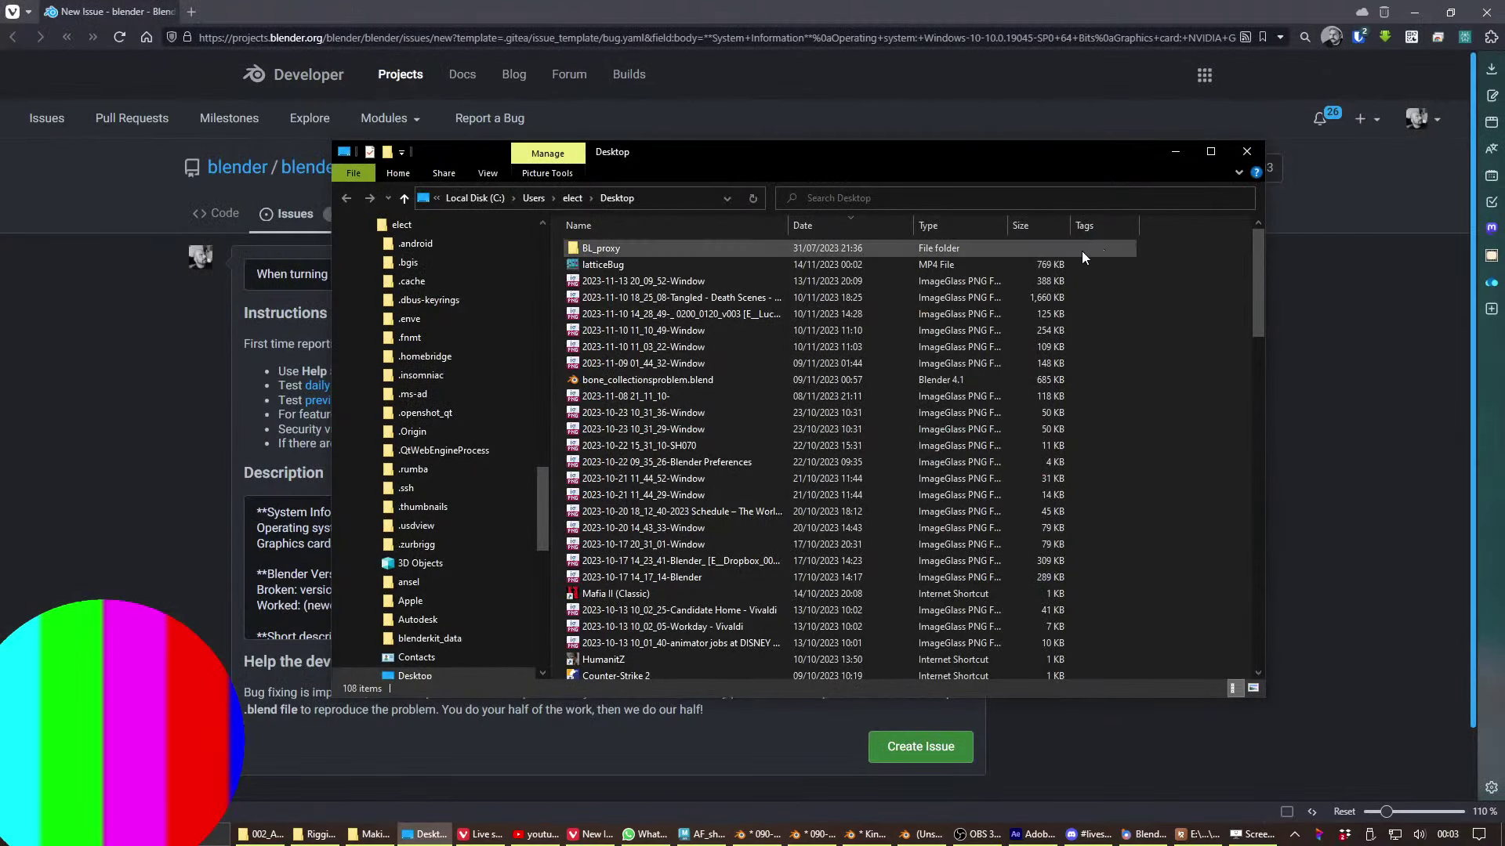
pyautogui.moveTo(1053, 155); pyautogui.dragTo(1201, 210)
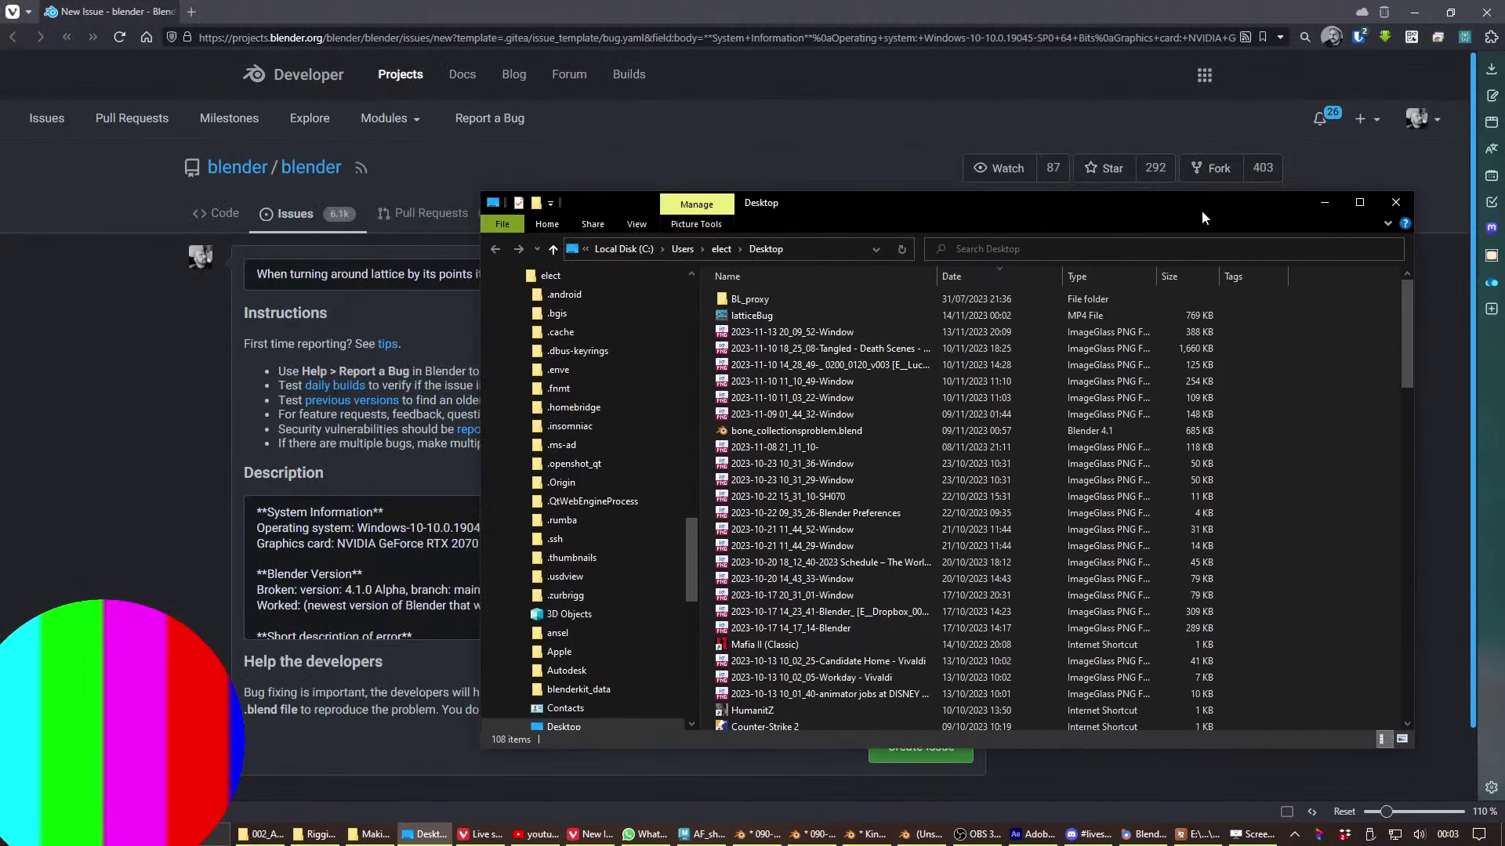
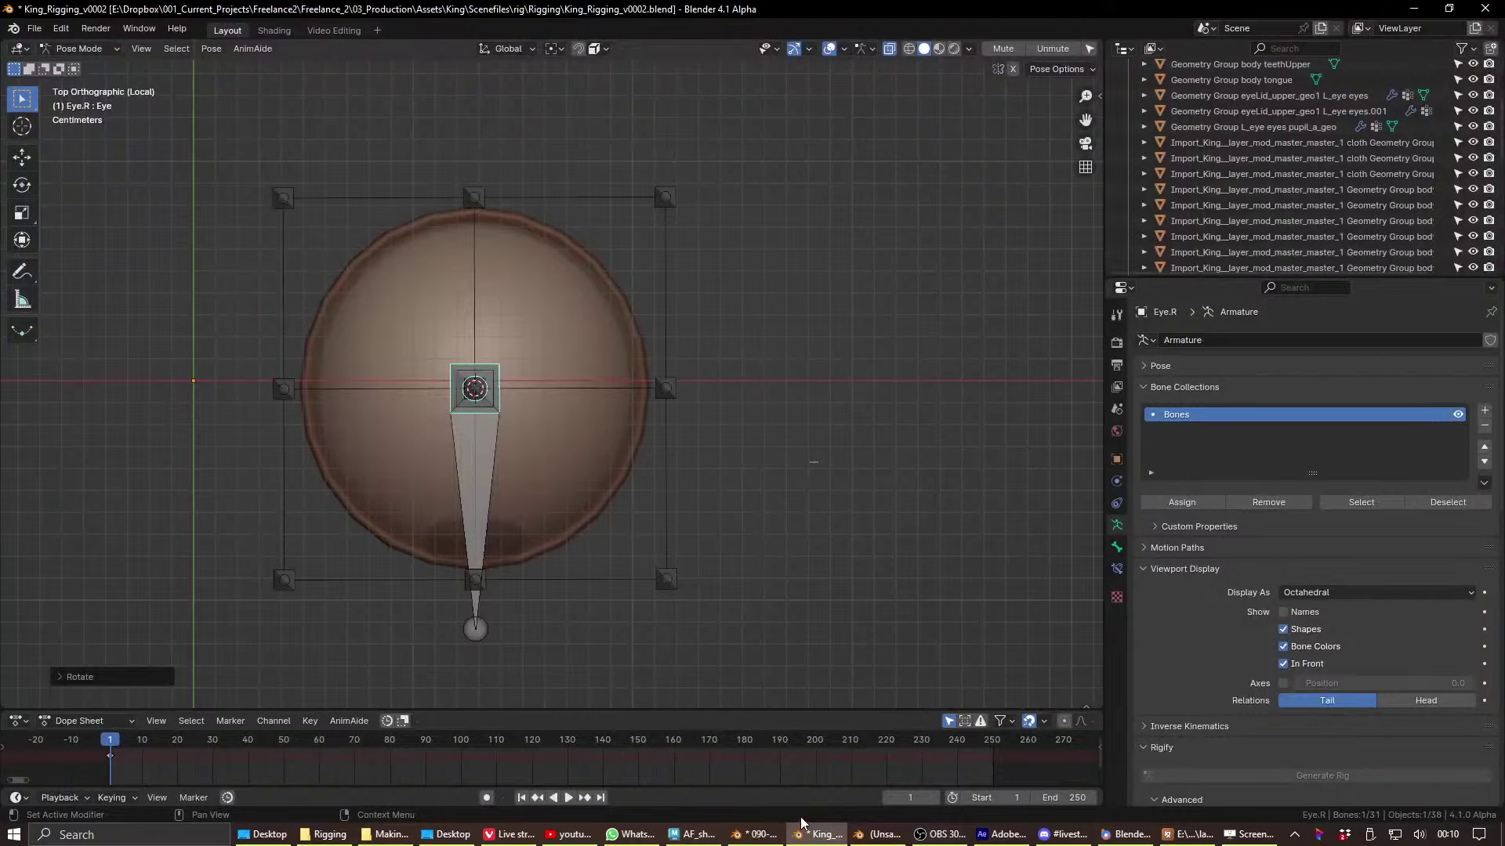
# - Test the eye's deformation by temporarily rotating the Eye bone in top view
pyautogui.click(671, 403)
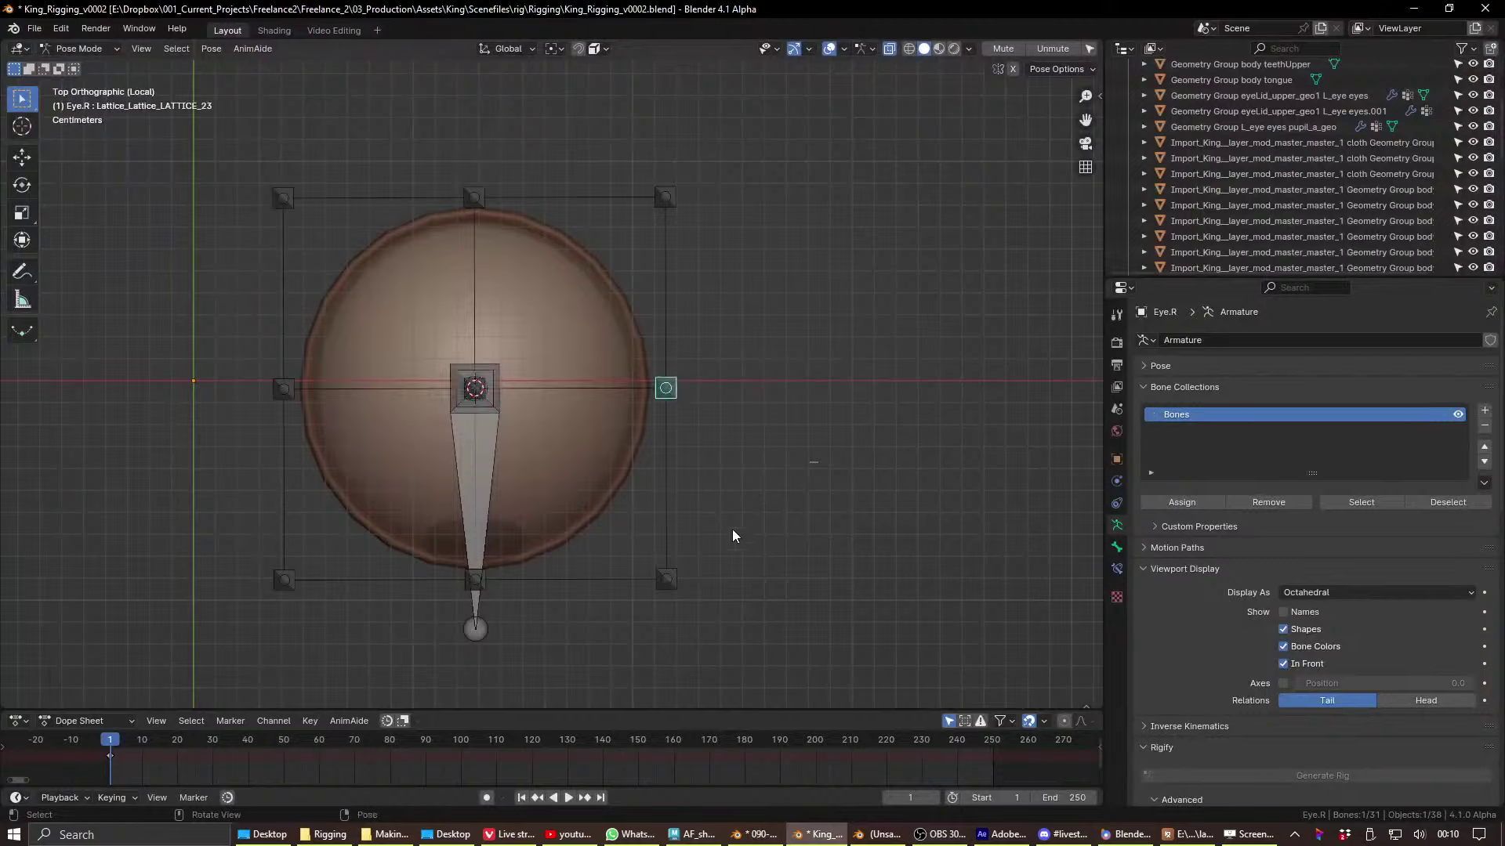
pyautogui.click(501, 387)
pyautogui.press('r')
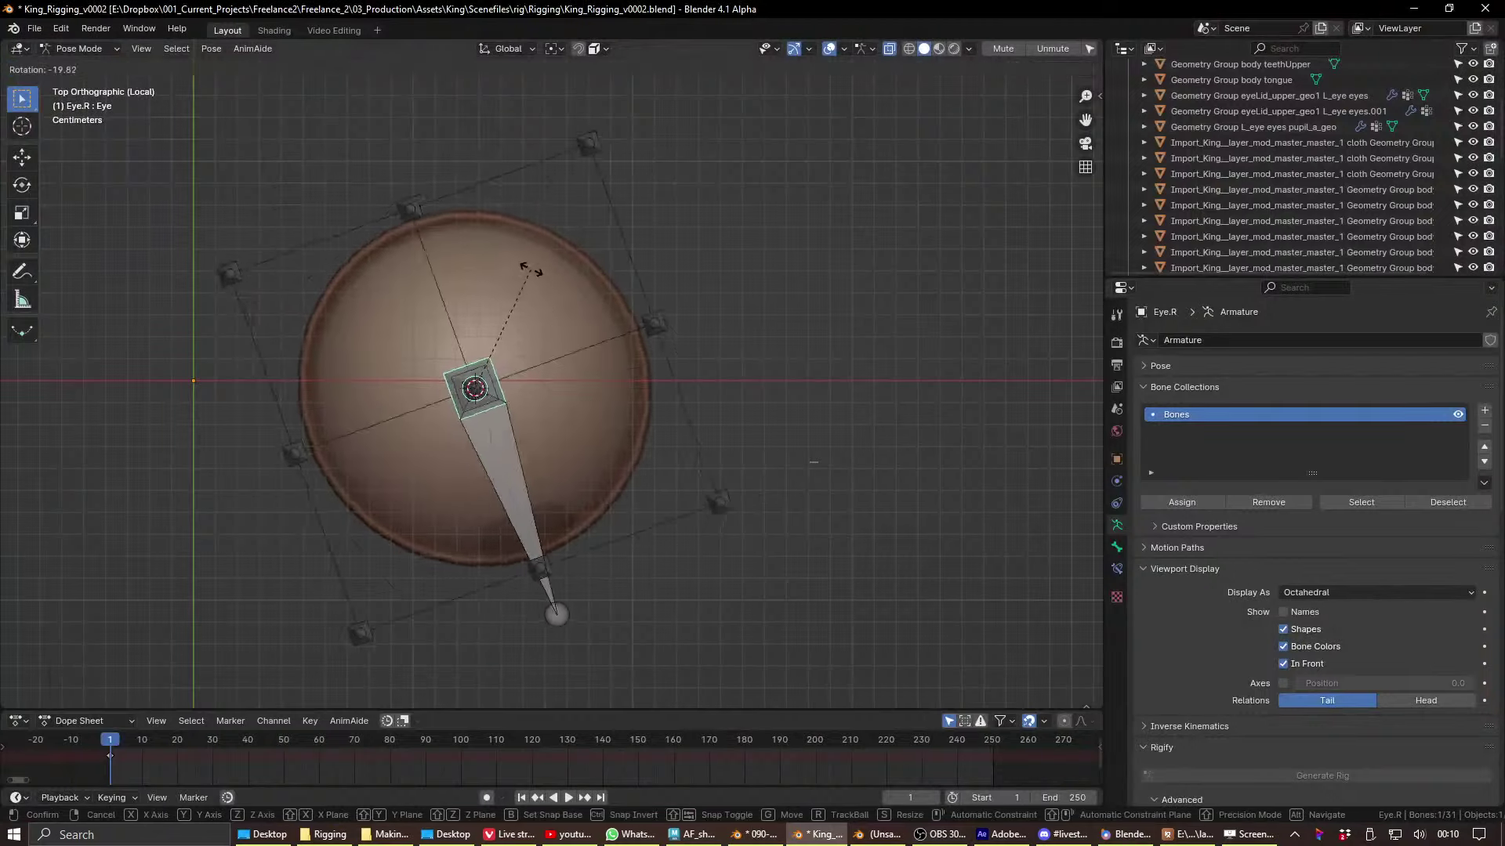
pyautogui.press('Escape')
# - Try moving the Eye bone sideways by about 0.12 m in front view to test how the eye parts follow
pyautogui.moveTo(618, 470); pyautogui.dragTo(691, 415, button='middle')
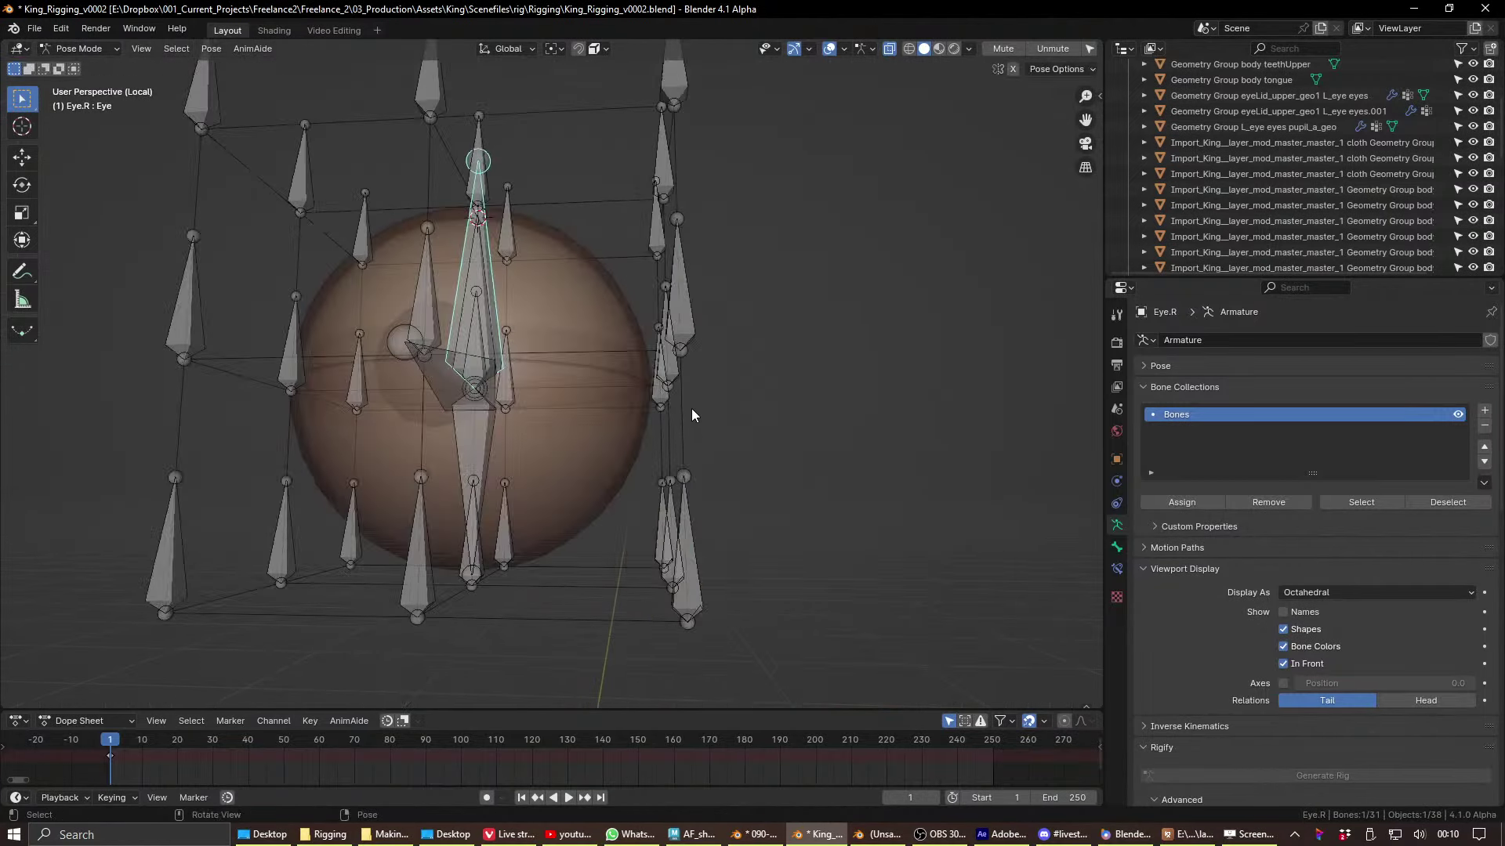
pyautogui.press('KP_1')
pyautogui.press('g')
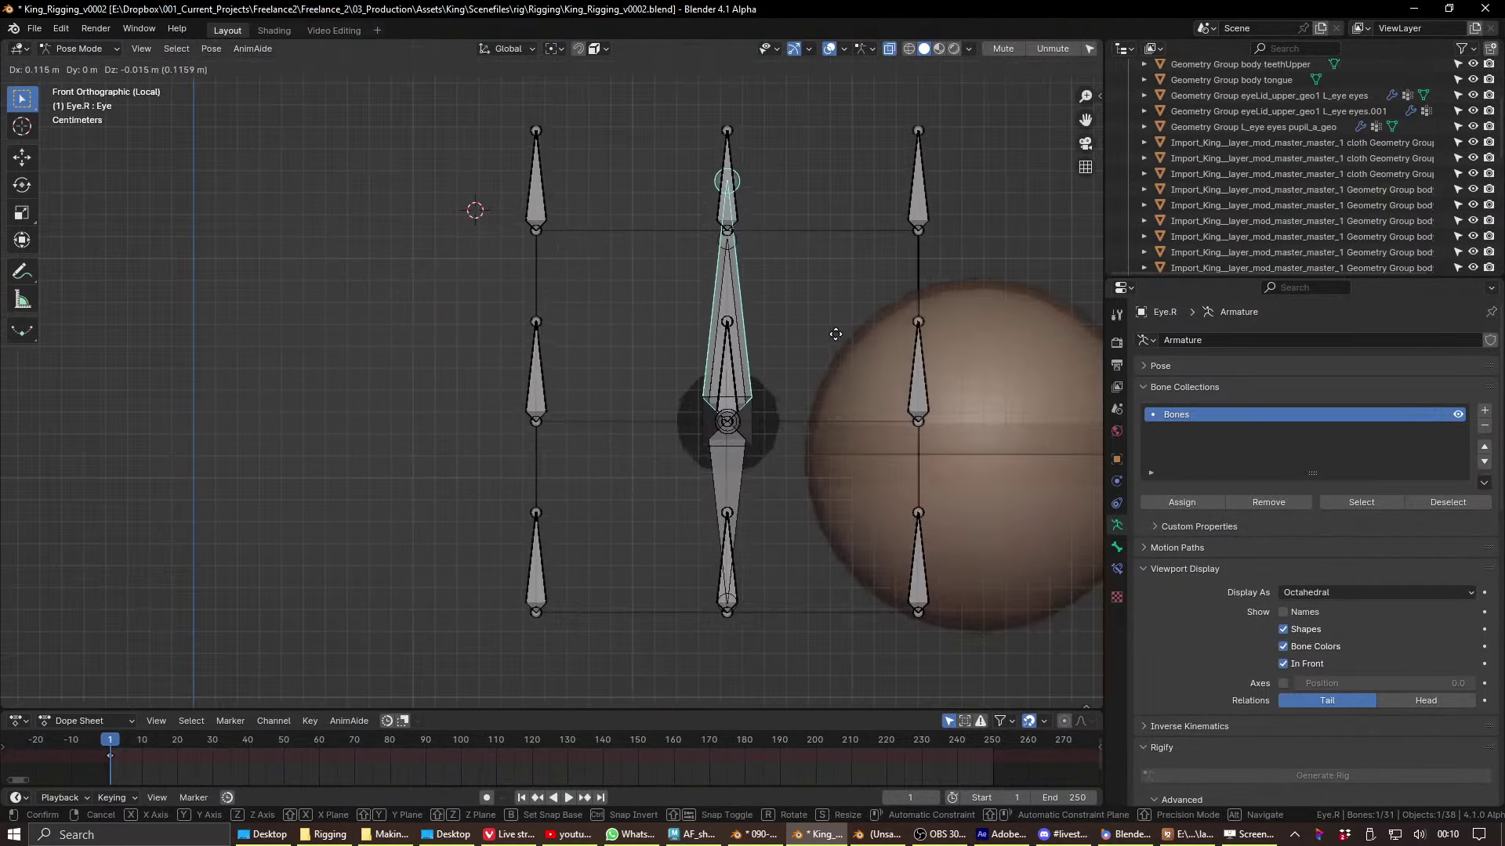
pyautogui.click(839, 334)
pyautogui.keyDown('ctrl'); pyautogui.moveTo(837, 331); pyautogui.dragTo(683, 464, button='middle'); pyautogui.keyUp('ctrl')
# - Select the eyeball in Object Mode, return the Eye.R armature to Pose Mode and clear the Eye bone's location
pyautogui.hotkey('ctrl', 'Tab')
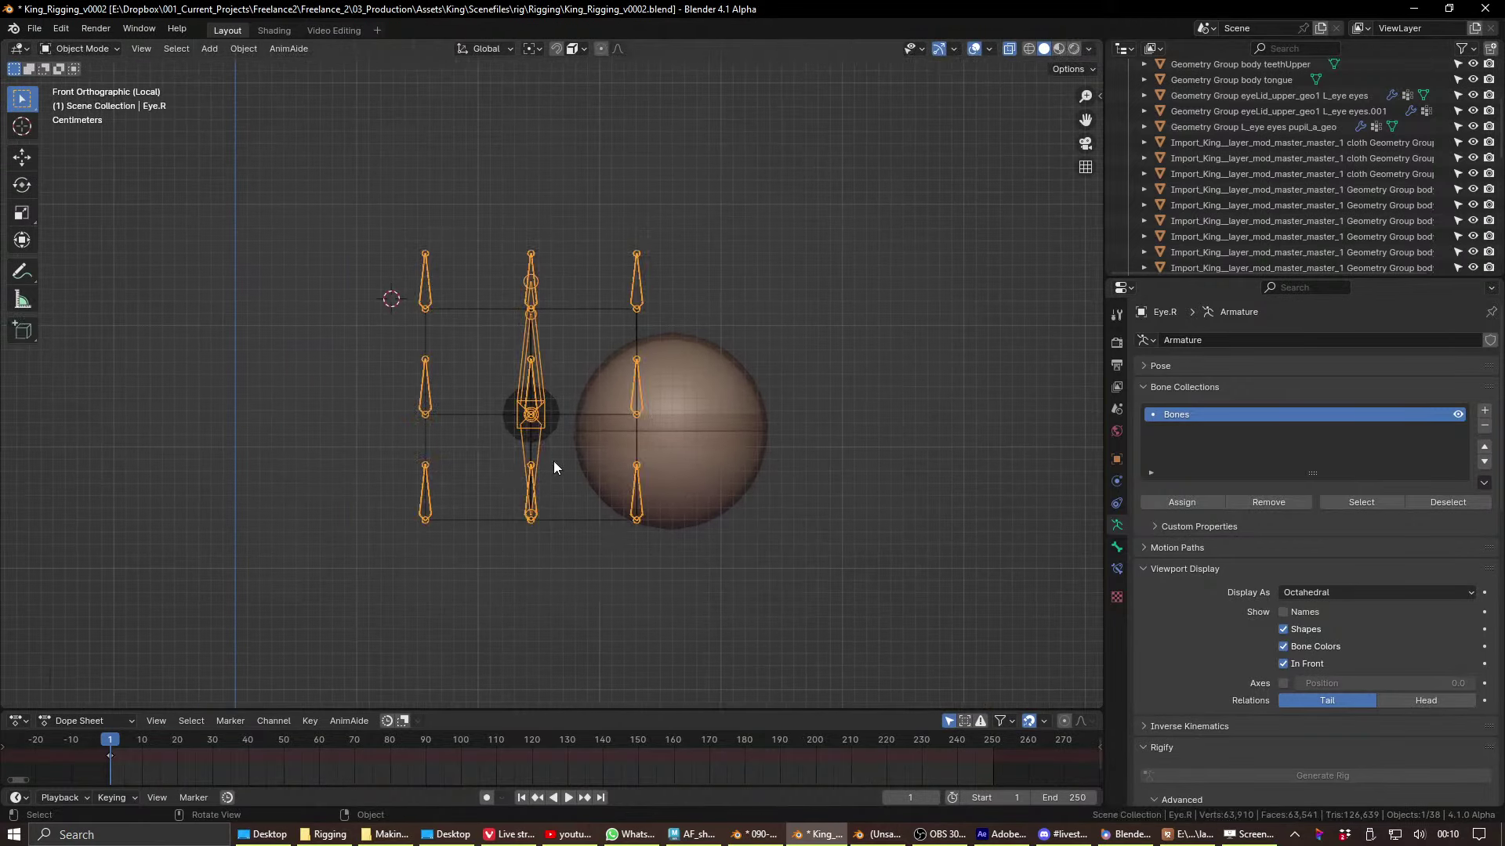
pyautogui.click(688, 423)
pyautogui.click(541, 373)
pyautogui.hotkey('ctrl', 'Tab')
pyautogui.hotkey('alt', 'g')
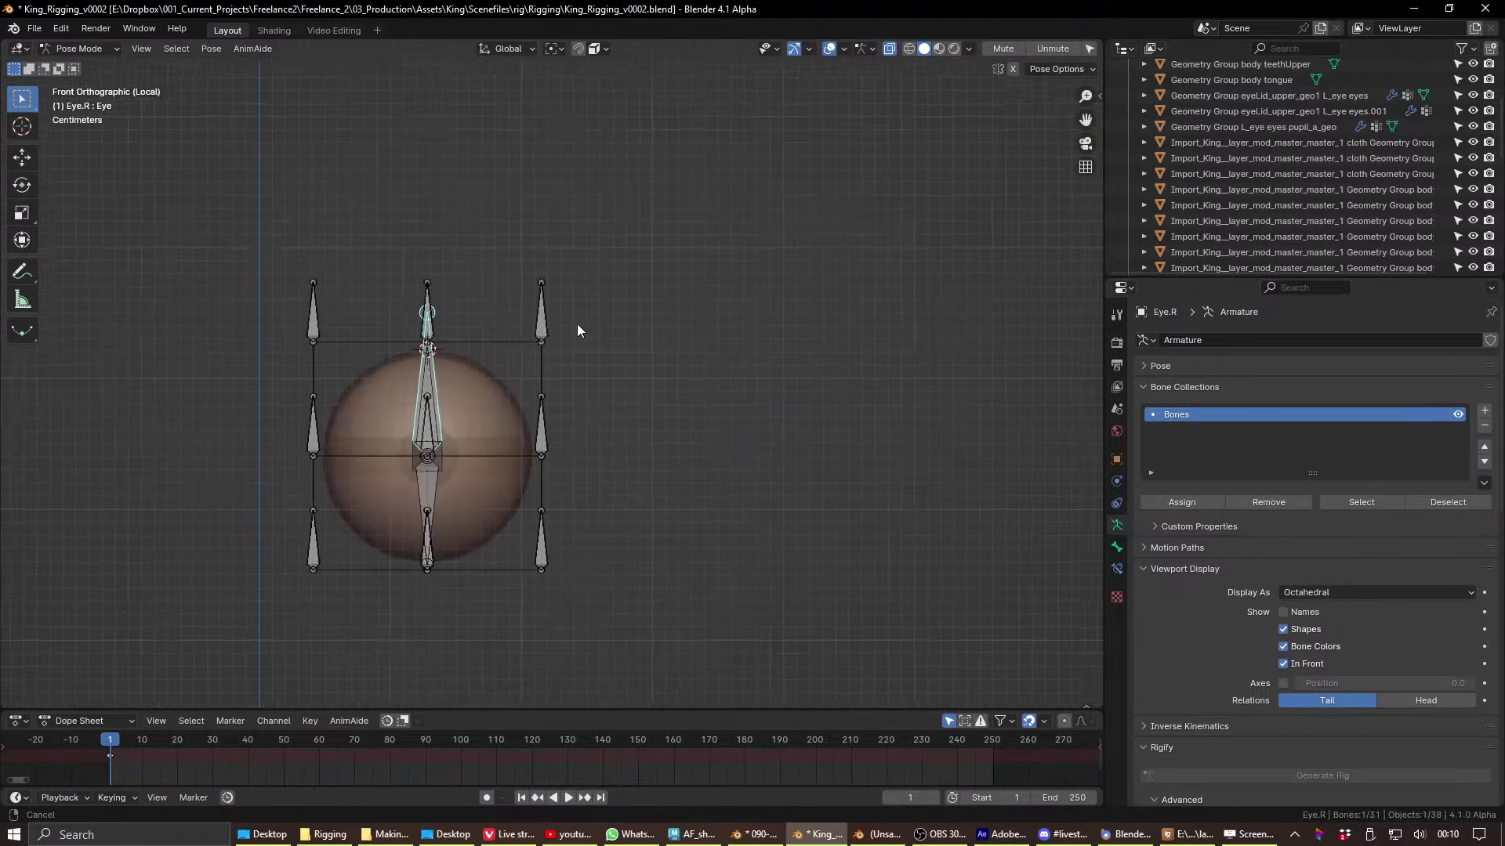
# - Leave Pose Mode and select the eye's upper eyelid mesh in Object Mode
pyautogui.moveTo(582, 324); pyautogui.dragTo(693, 388, button='middle')
pyautogui.click(1117, 460)
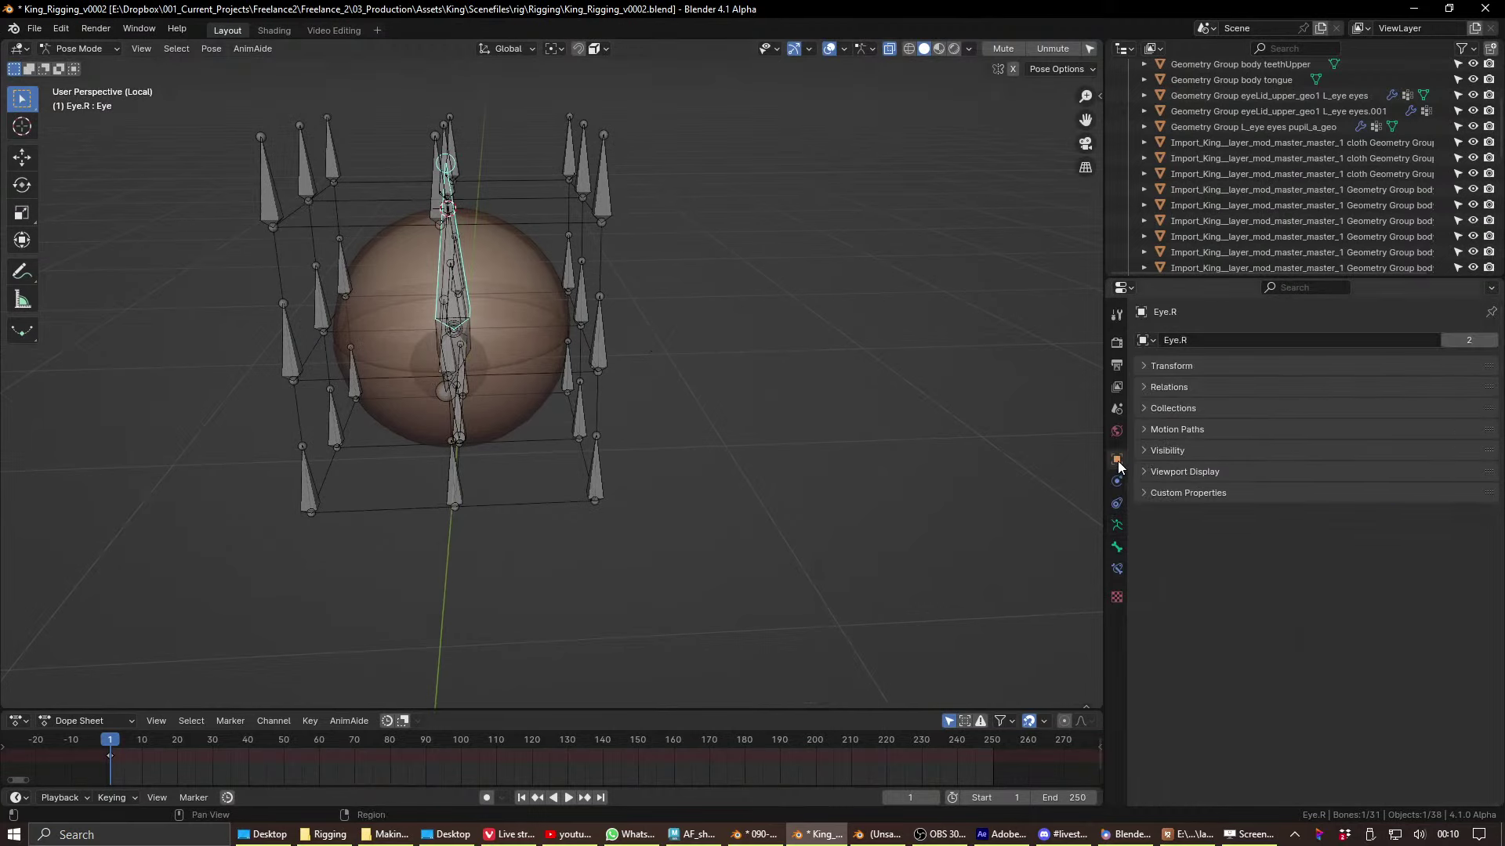
pyautogui.click(1117, 480)
pyautogui.hotkey('ctrl', 'Tab')
pyautogui.click(394, 361)
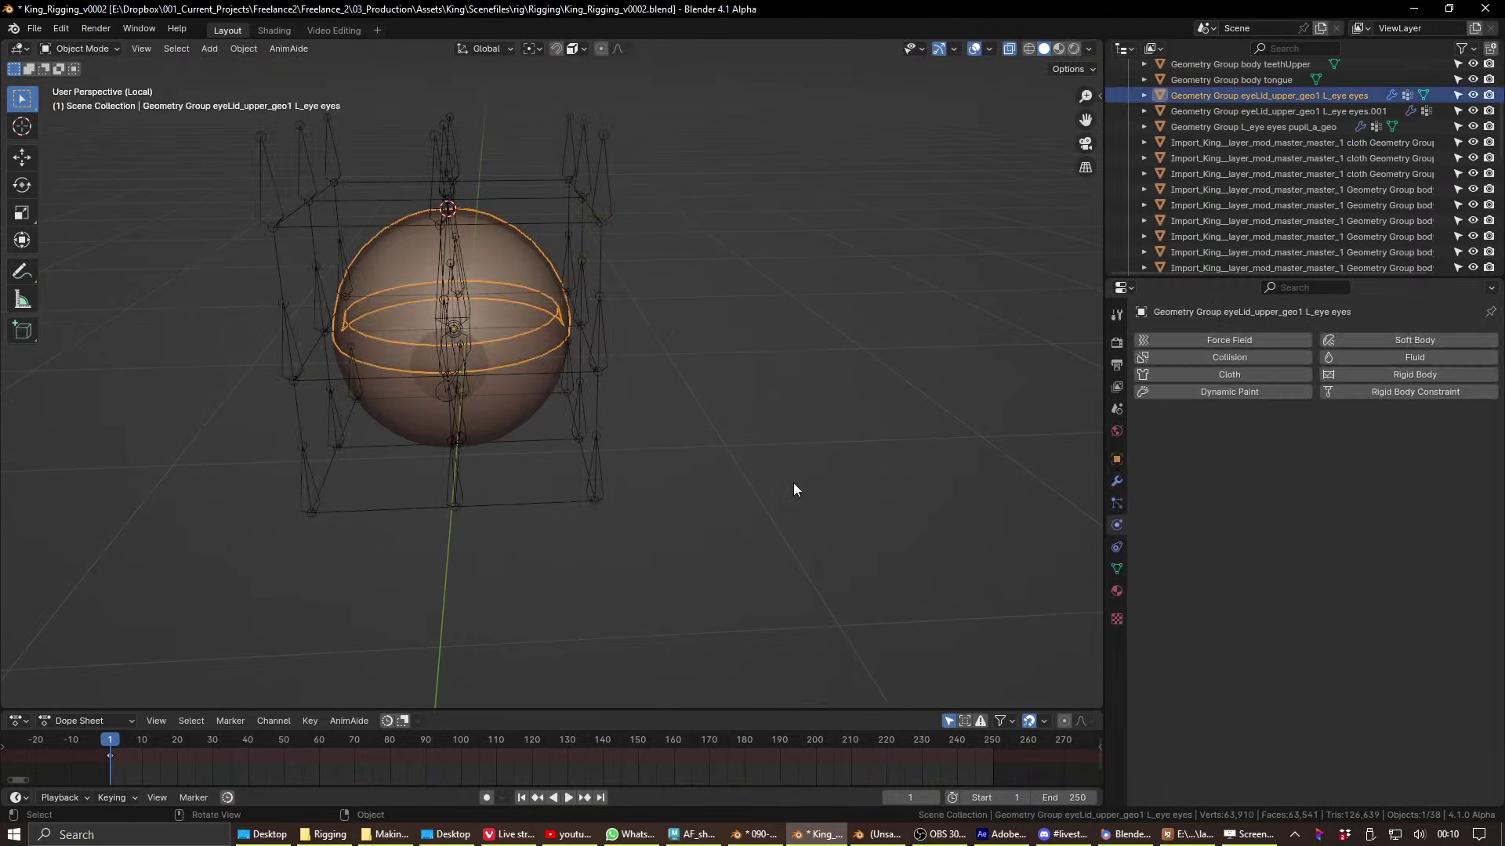
# - Review the upper eyelid's Armature and Lattice modifiers and compare them with the eyeball's modifiers
pyautogui.click(1118, 484)
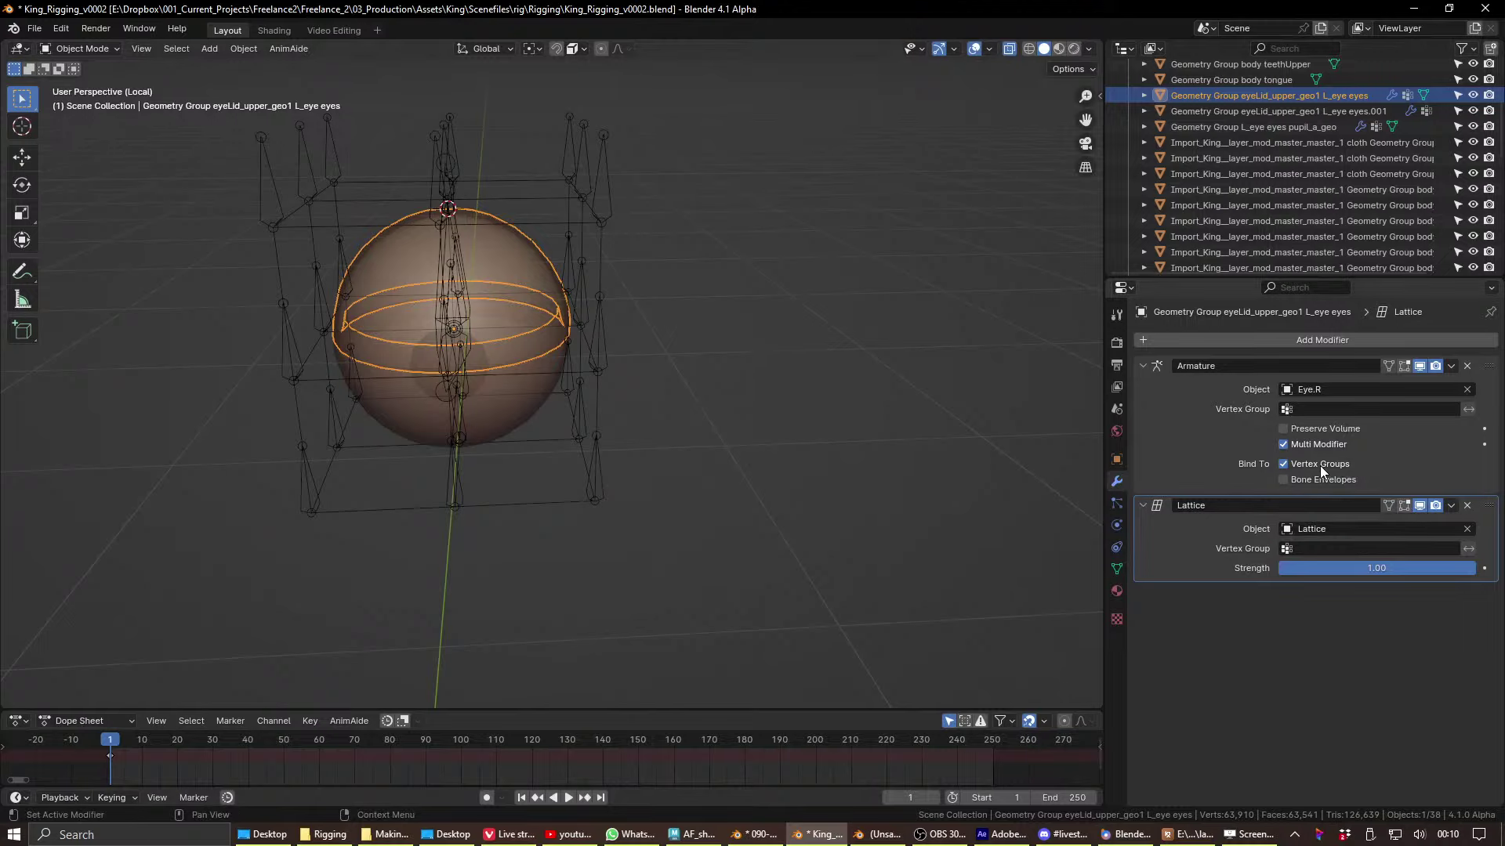
pyautogui.moveTo(785, 444); pyautogui.dragTo(768, 439, button='middle')
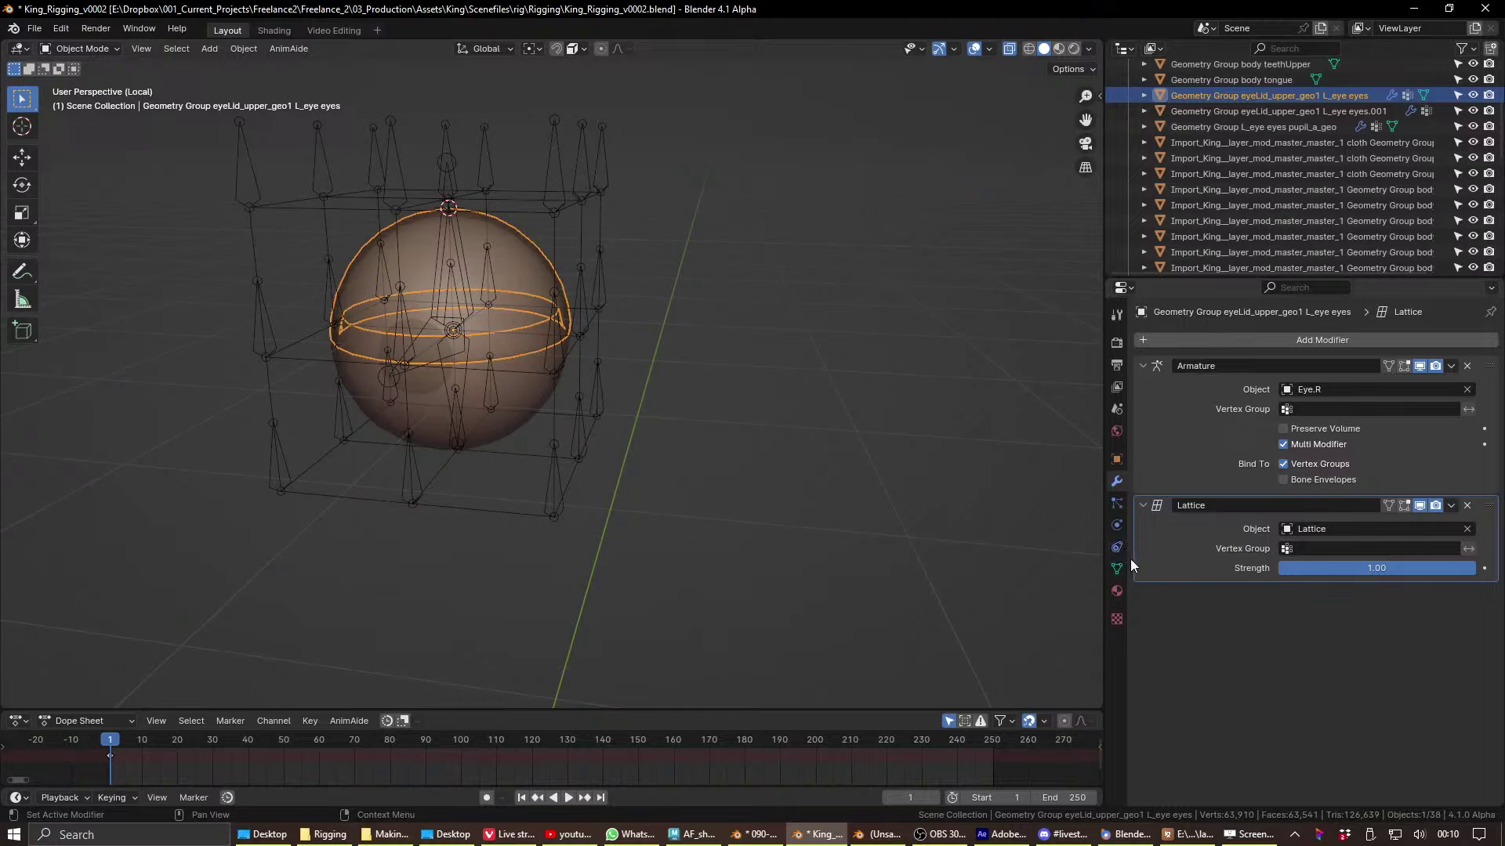
pyautogui.click(466, 258)
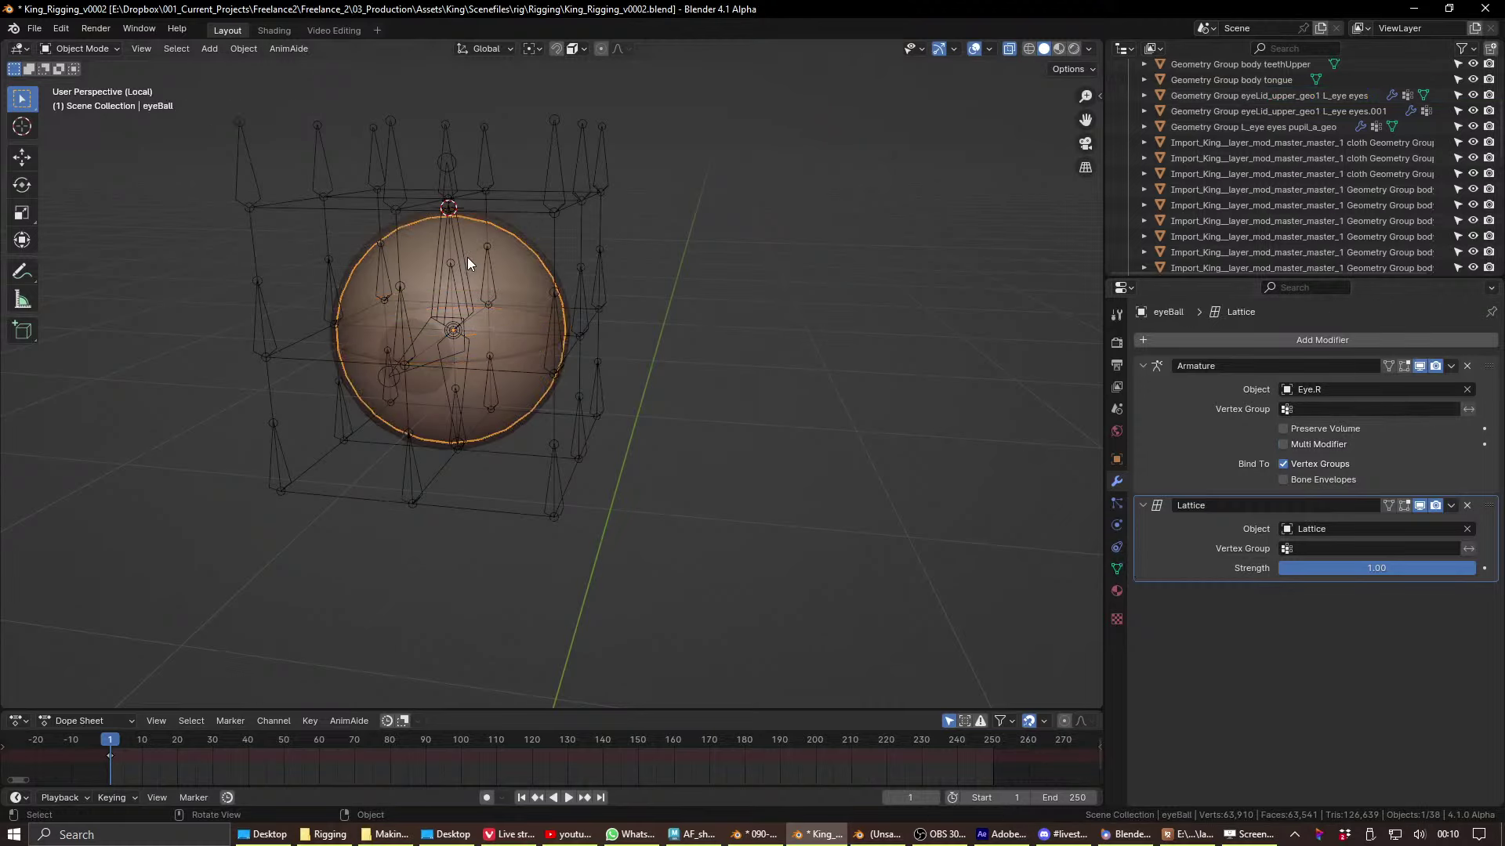
# - Try moving the Eye bone of the Eye.R armature in Pose Mode to test how the eye parts follow, cancelling the move
pyautogui.click(463, 263)
pyautogui.hotkey('ctrl', 'Tab')
pyautogui.click(463, 279)
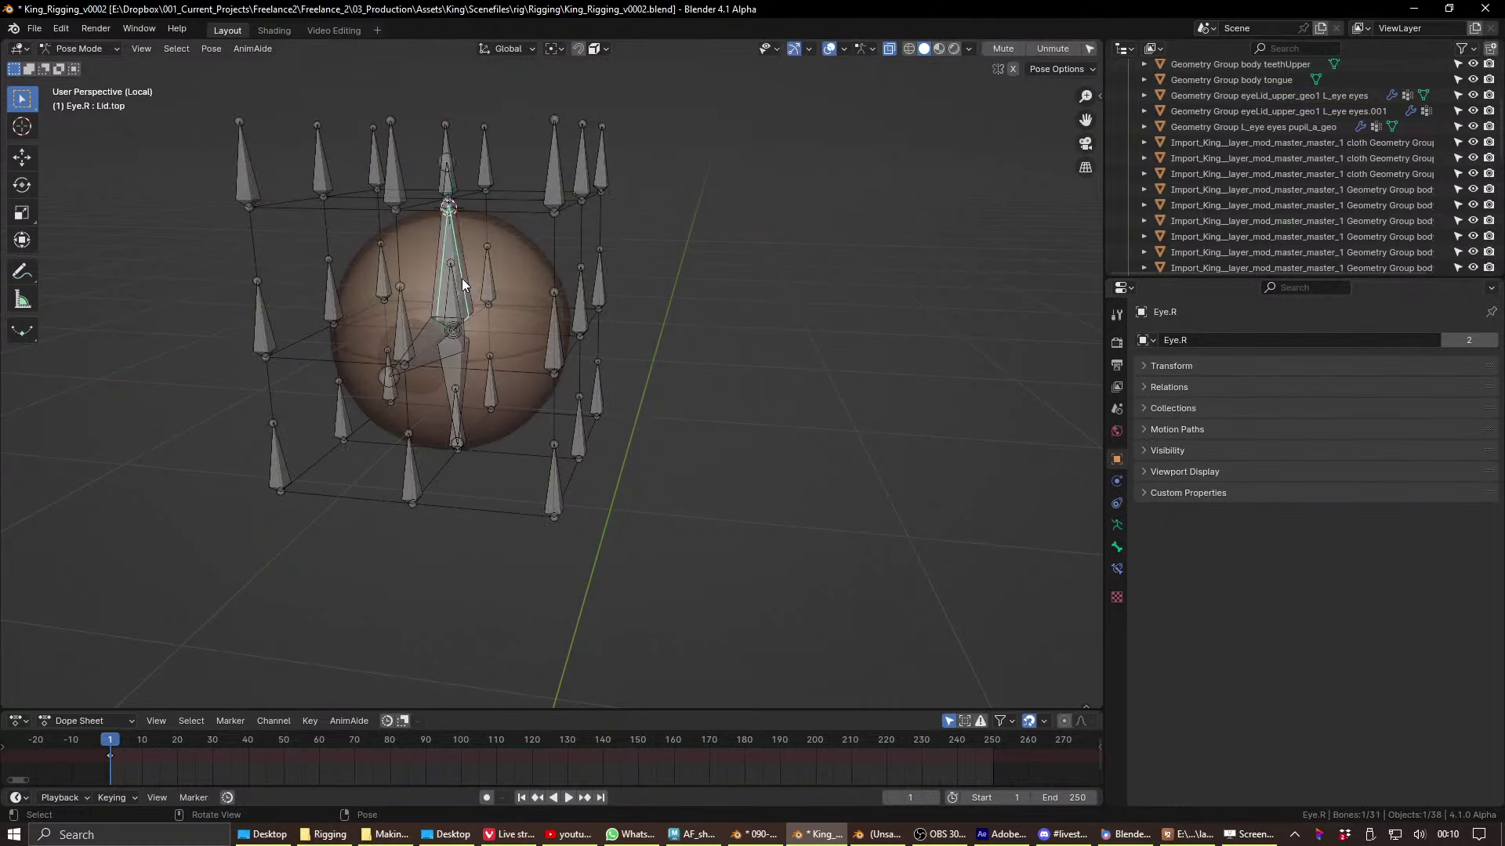
pyautogui.press('g')
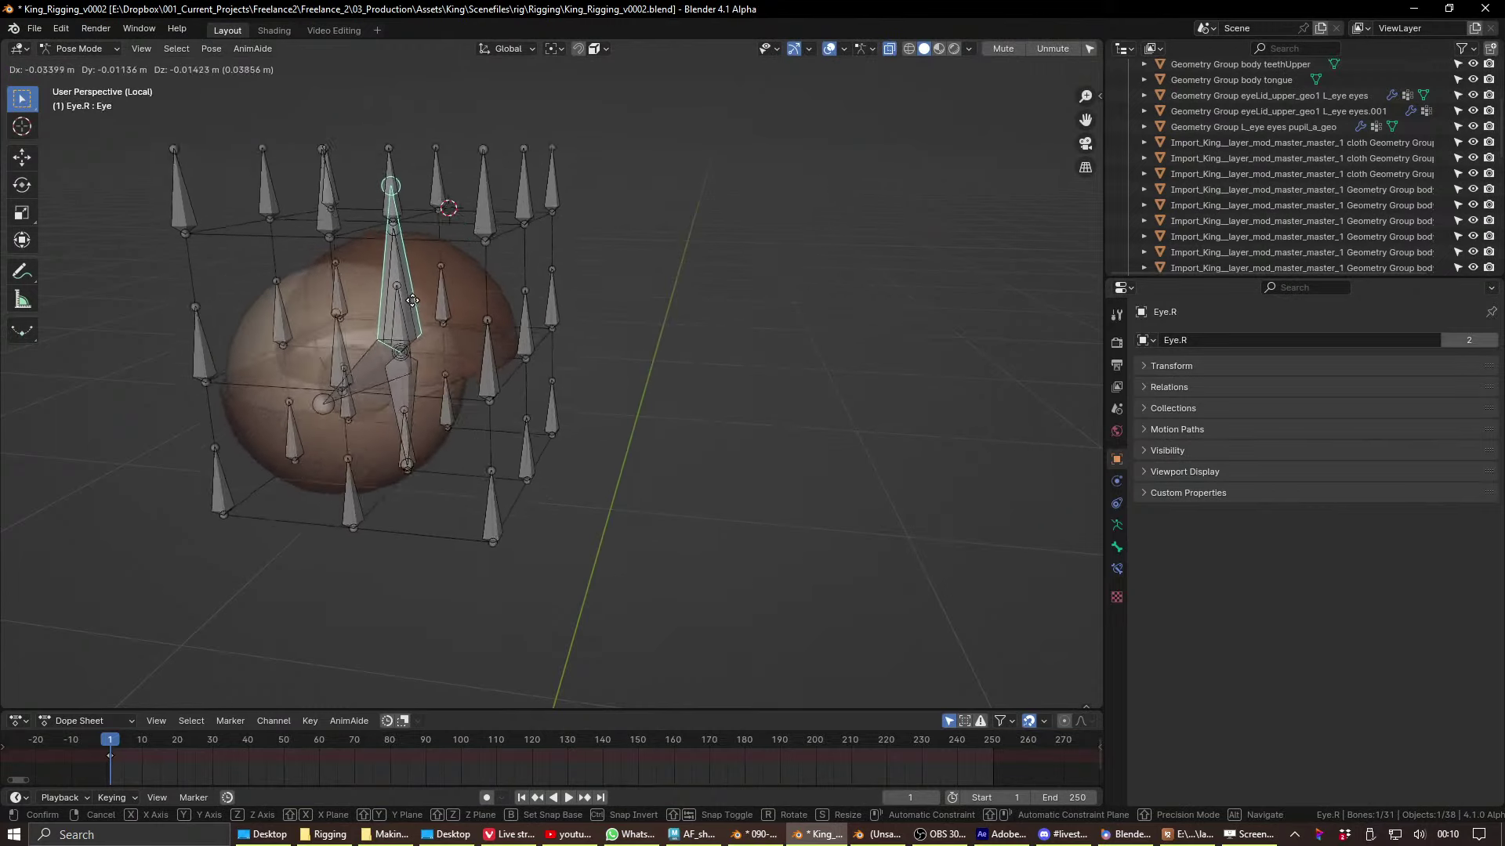
pyautogui.rightClick(453, 255)
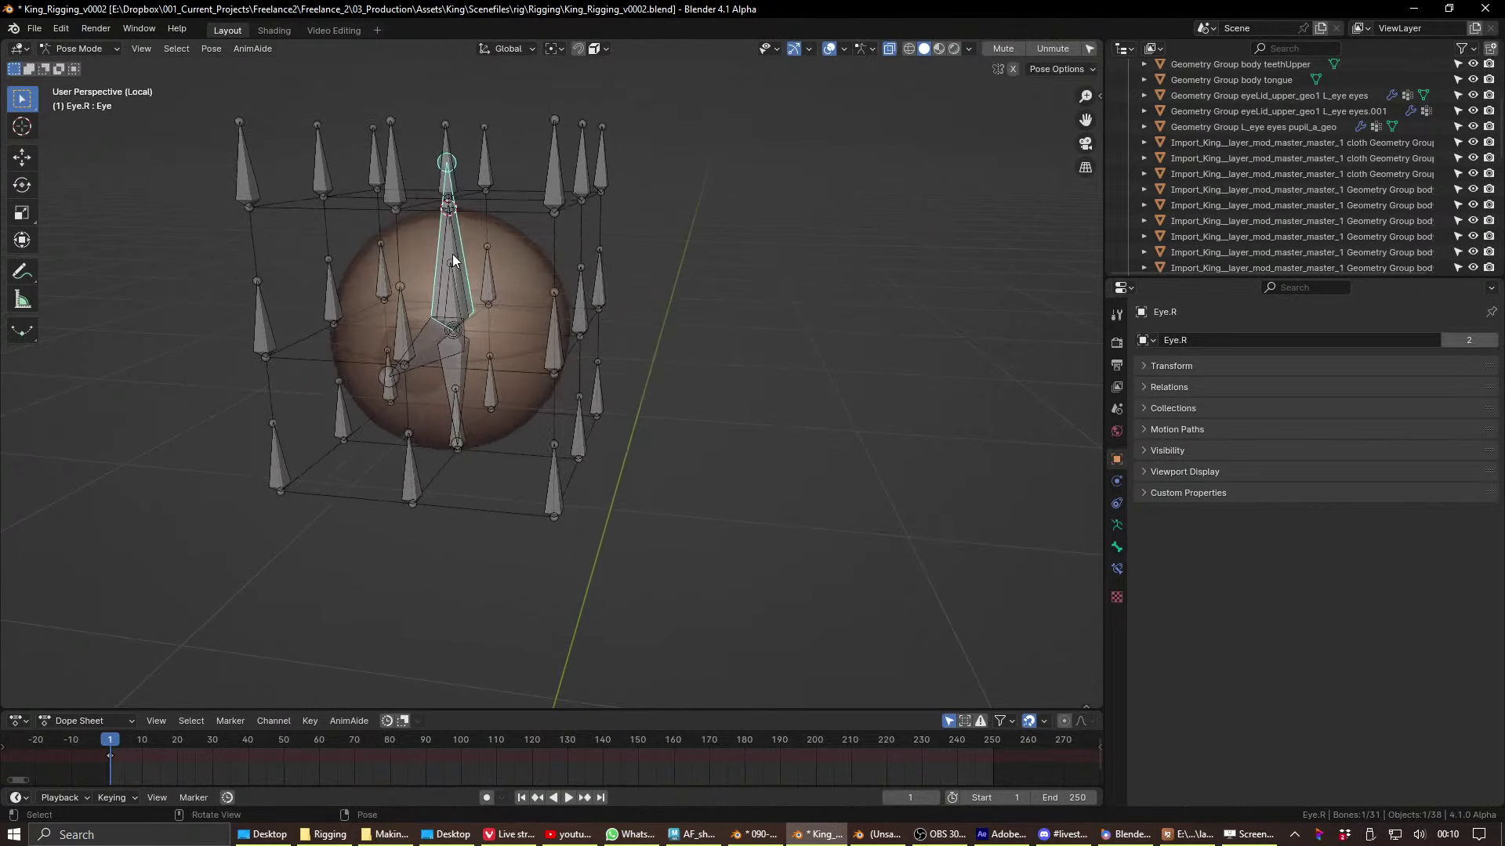
# - Try a free rotation of the Lid.top bone without keeping it and inspect the upper lid up close
pyautogui.click(453, 254)
pyautogui.press('r')
pyautogui.press('r')
pyautogui.click(466, 317)
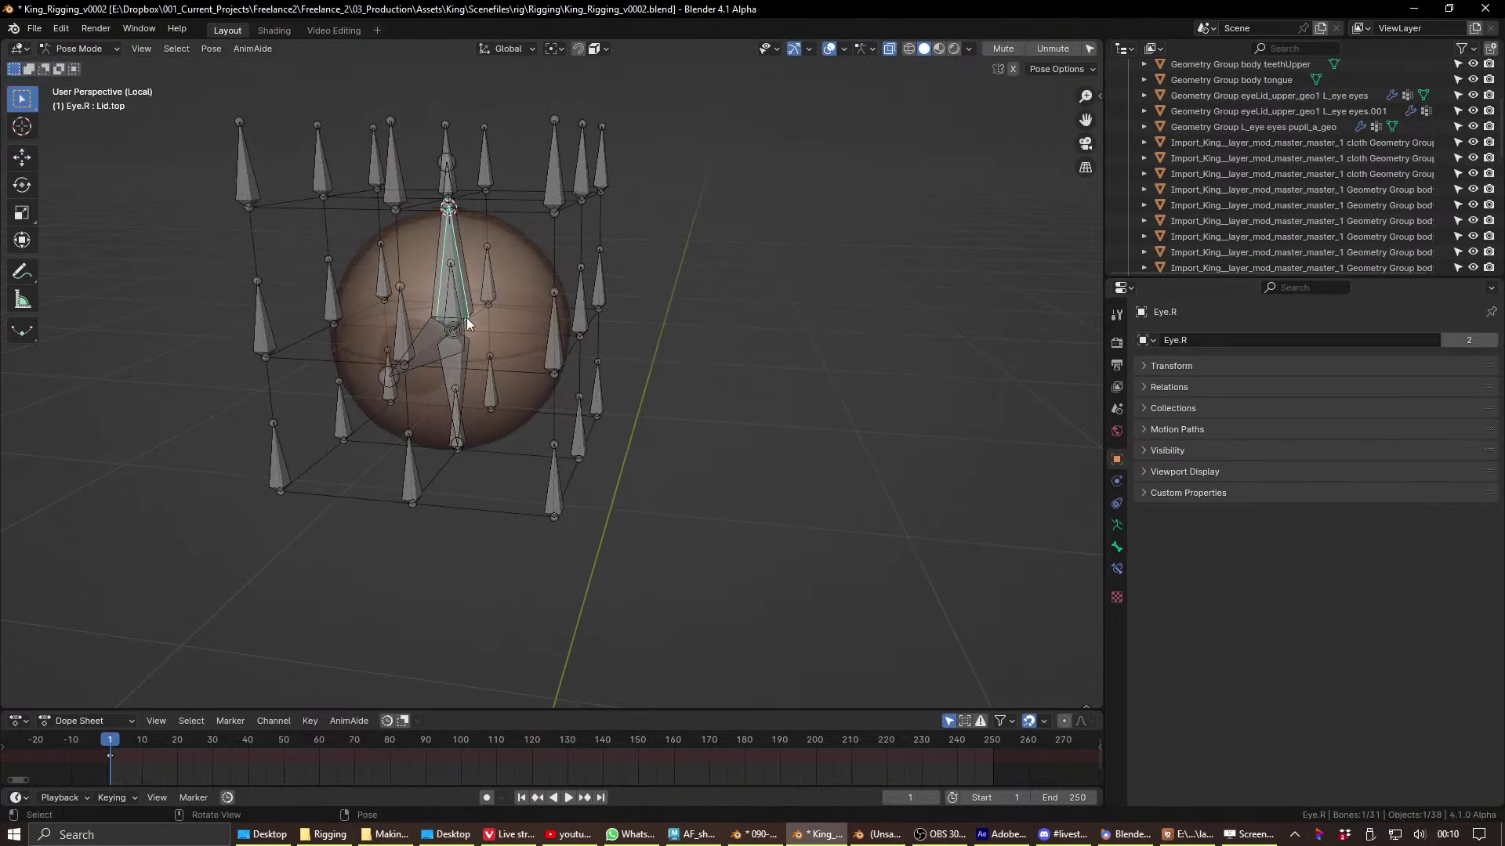
pyautogui.moveTo(467, 317); pyautogui.dragTo(437, 372, button='middle')
pyautogui.scroll(3, 506, 288)
pyautogui.moveTo(507, 289); pyautogui.dragTo(580, 292, button='middle')
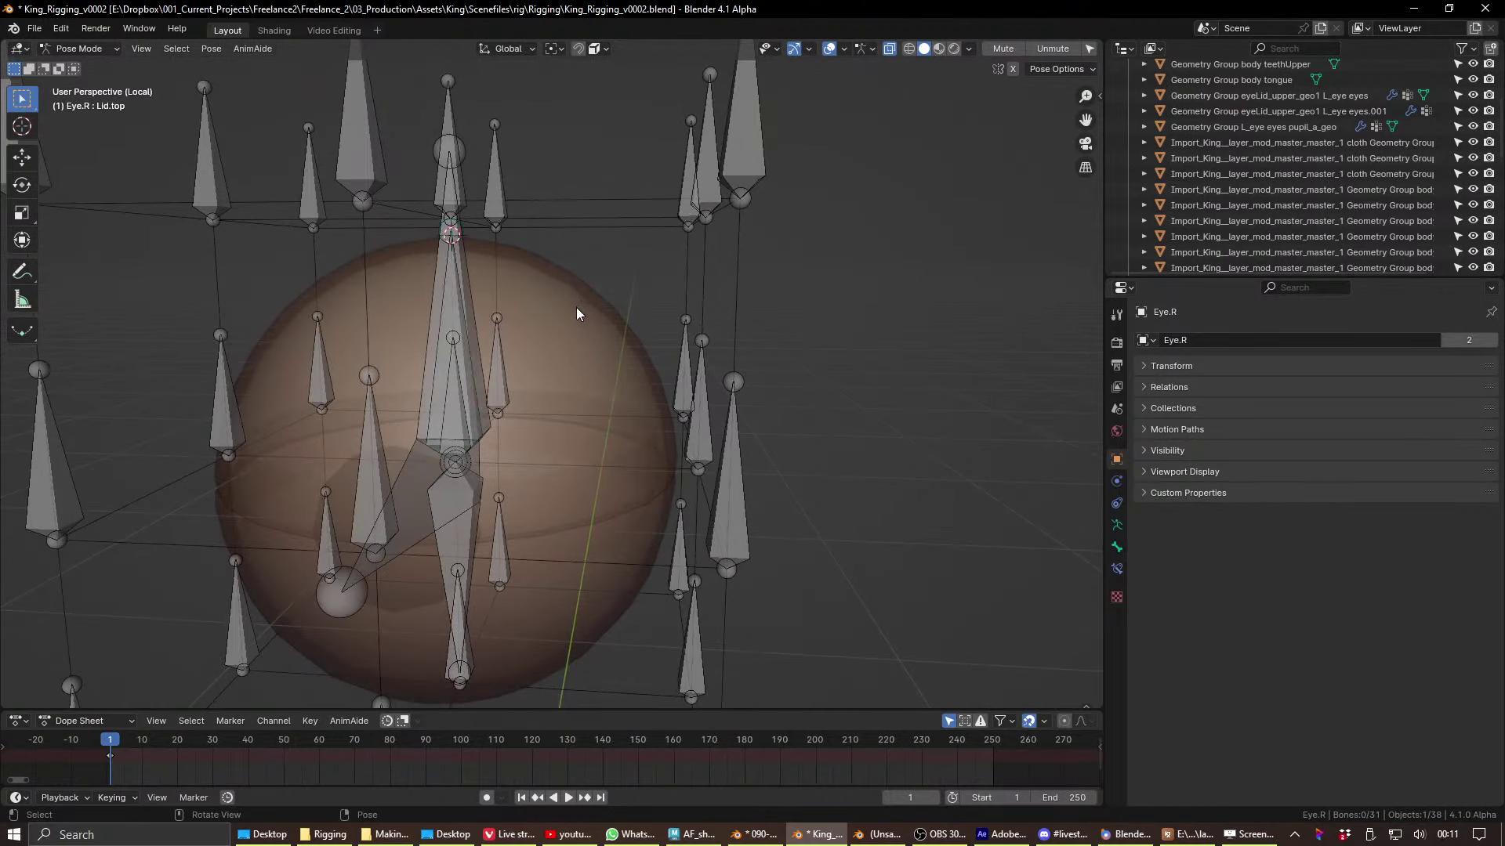
# - Return to Object Mode and select the upper eyelid mesh, the lattice and the Eye.R armature together
pyautogui.hotkey('ctrl', 'Tab')
pyautogui.click(526, 277)
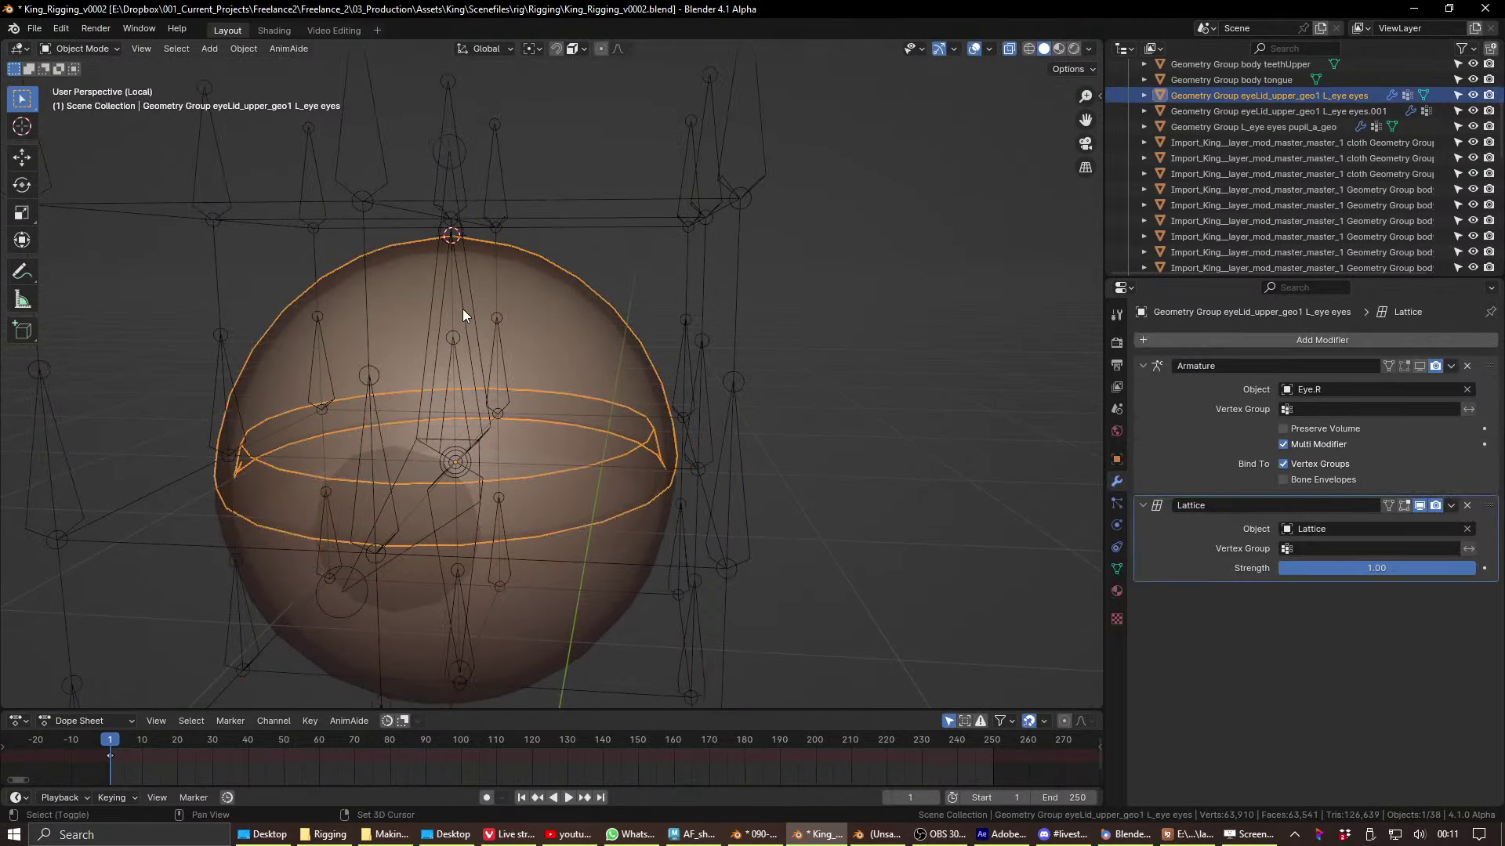
pyautogui.keyDown('shift'); pyautogui.click(468, 323); pyautogui.keyUp('shift')
pyautogui.click(466, 319)
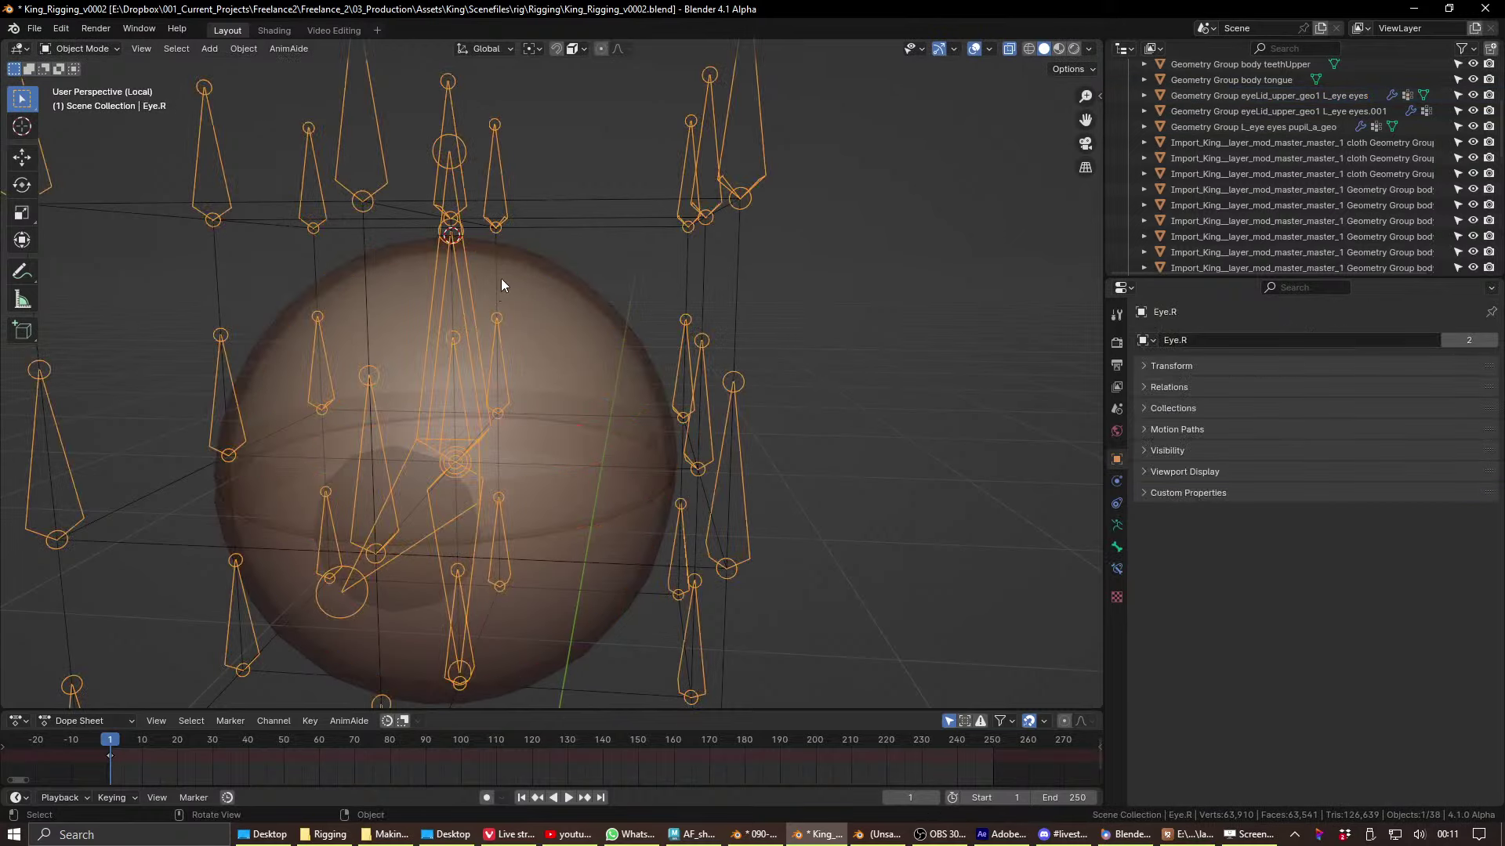
pyautogui.click(482, 286)
pyautogui.click(453, 244)
pyautogui.keyDown('shift'); pyautogui.click(455, 253); pyautogui.keyUp('shift')
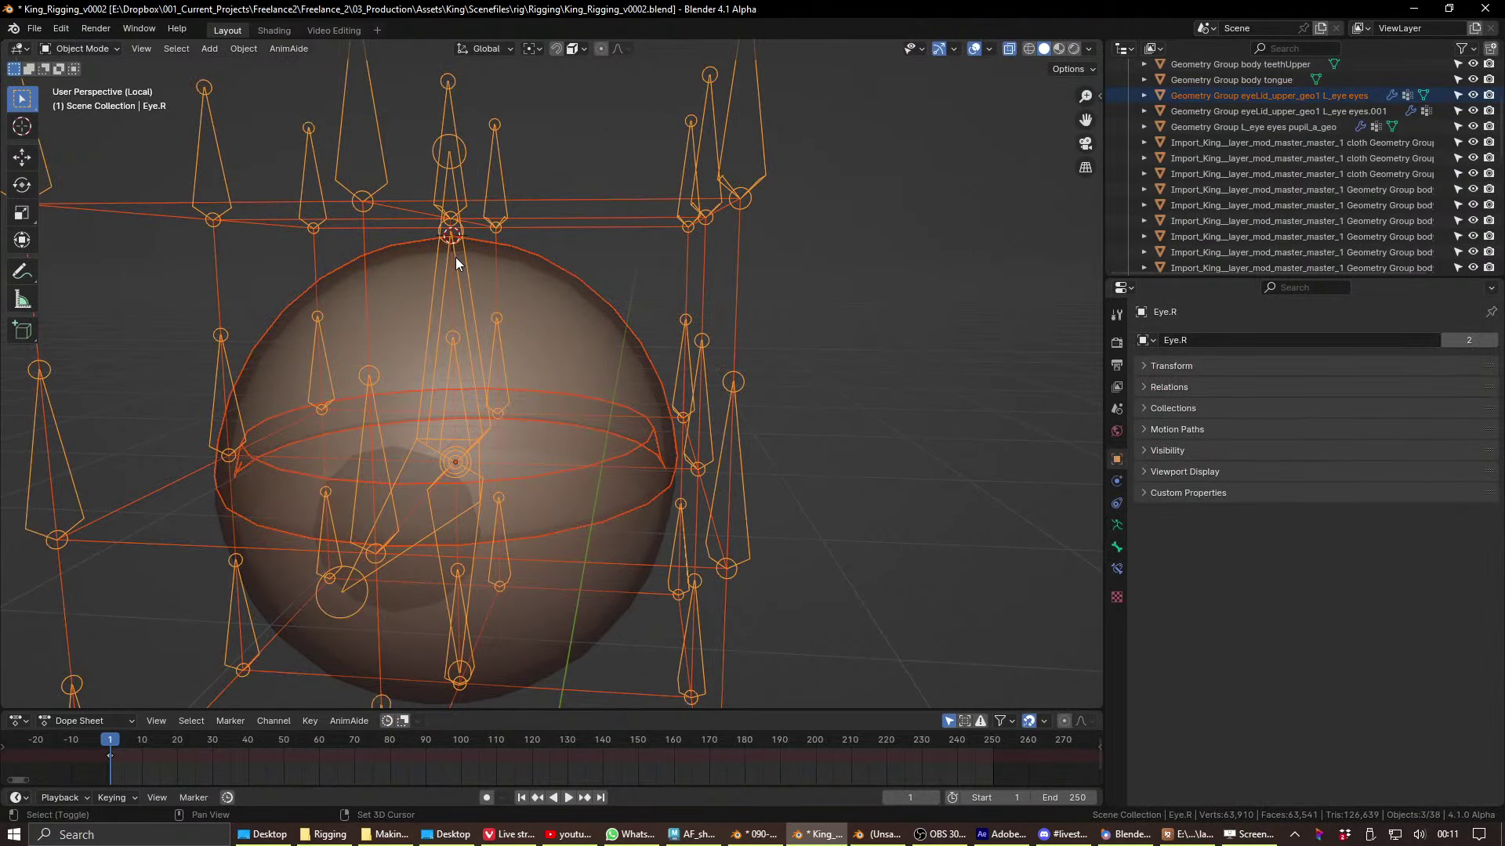
# - Examine Eye.R's object viewport display settings and compare how its bones are drawn in Object Mode and Pose Mode
pyautogui.hotkey('ctrl', 'Tab')
pyautogui.click(460, 349)
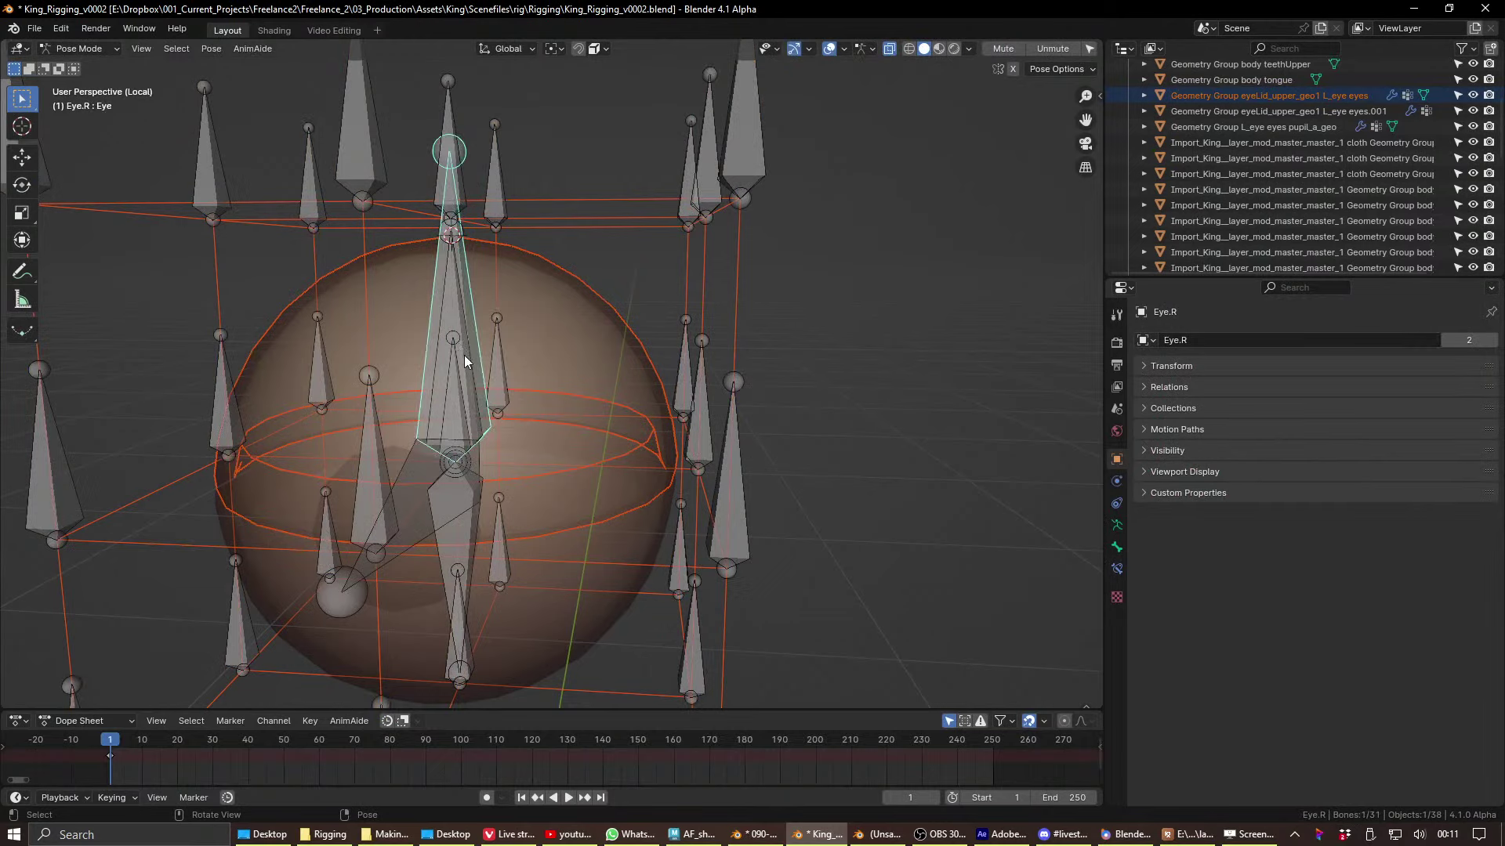
pyautogui.click(466, 338)
pyautogui.hotkey('ctrl', 'Tab')
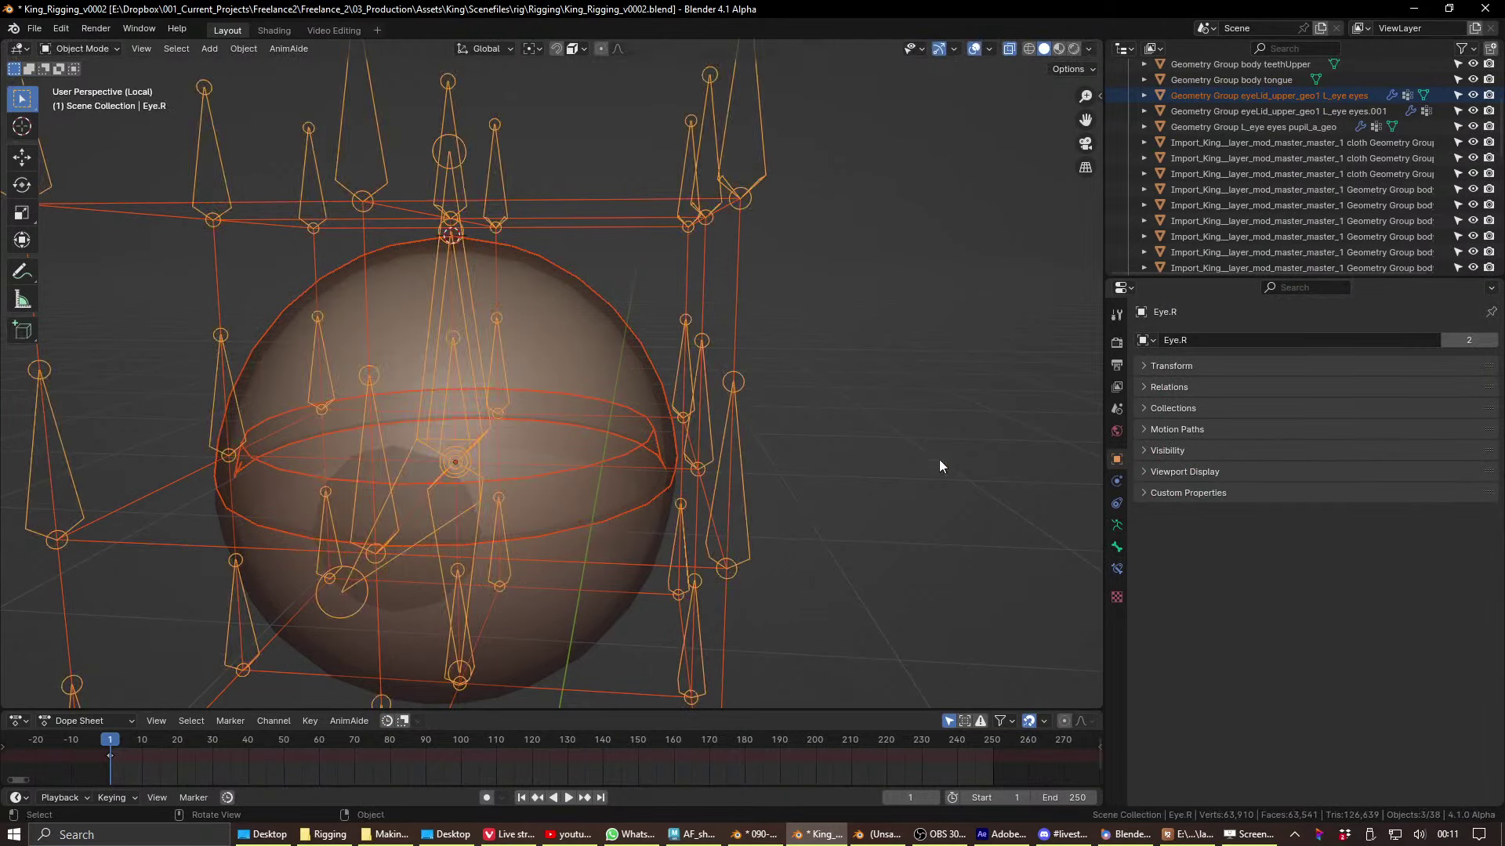
pyautogui.click(1176, 472)
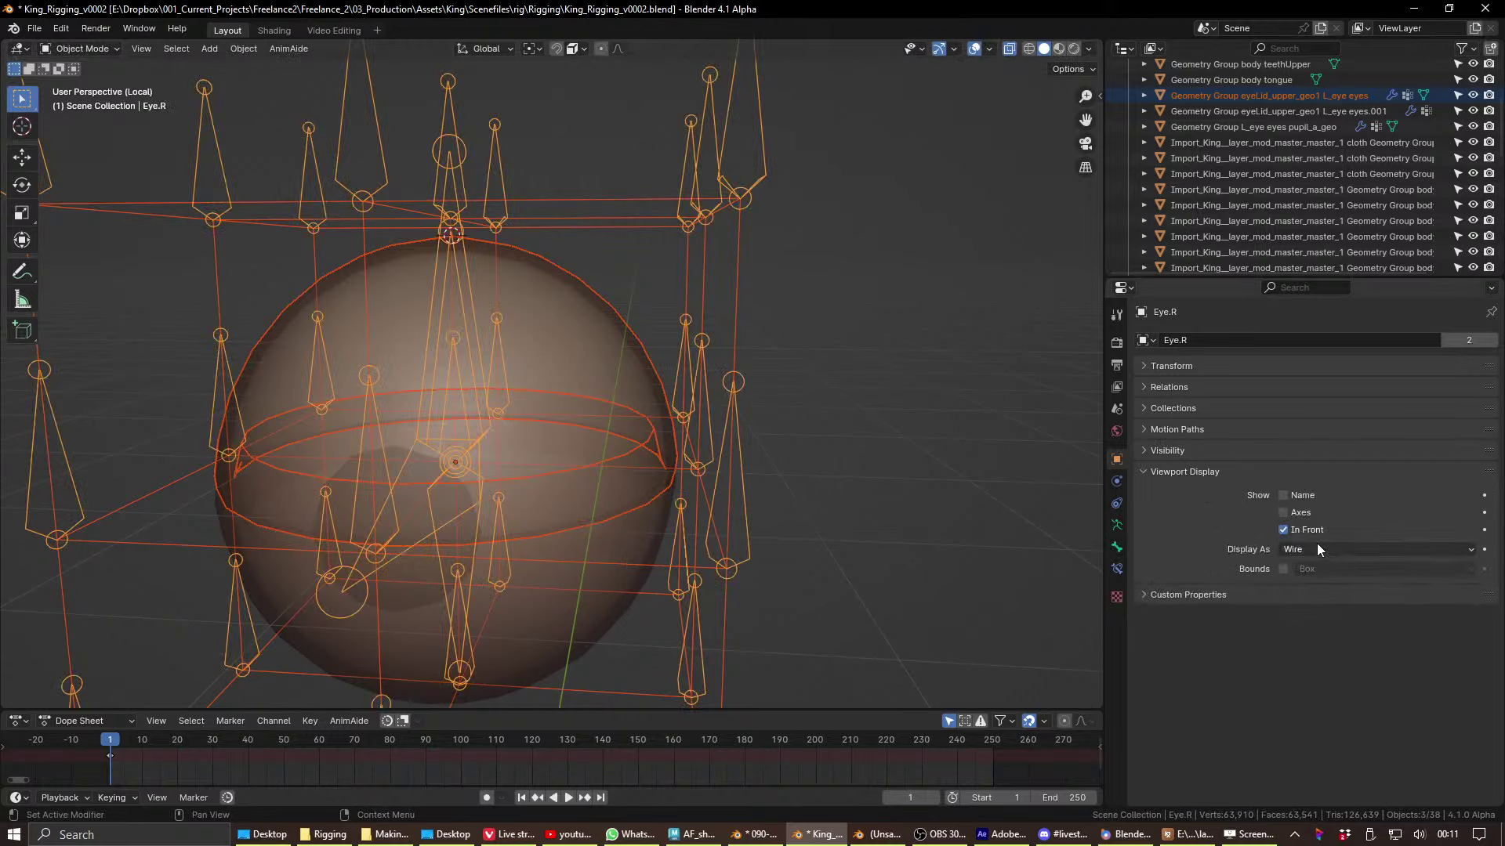
pyautogui.hotkey('ctrl', 'Tab')
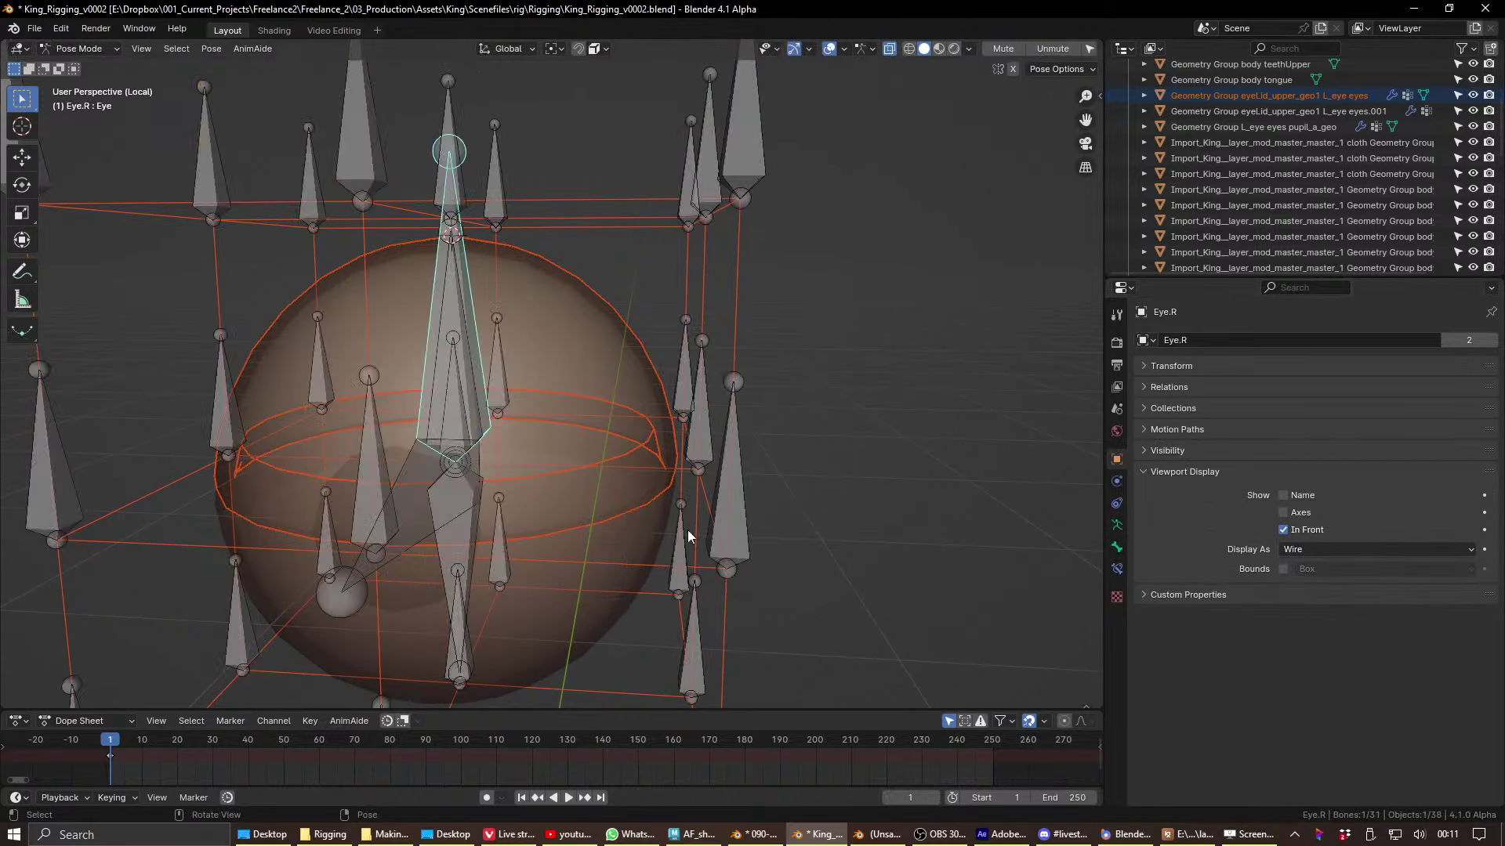
pyautogui.click(744, 505)
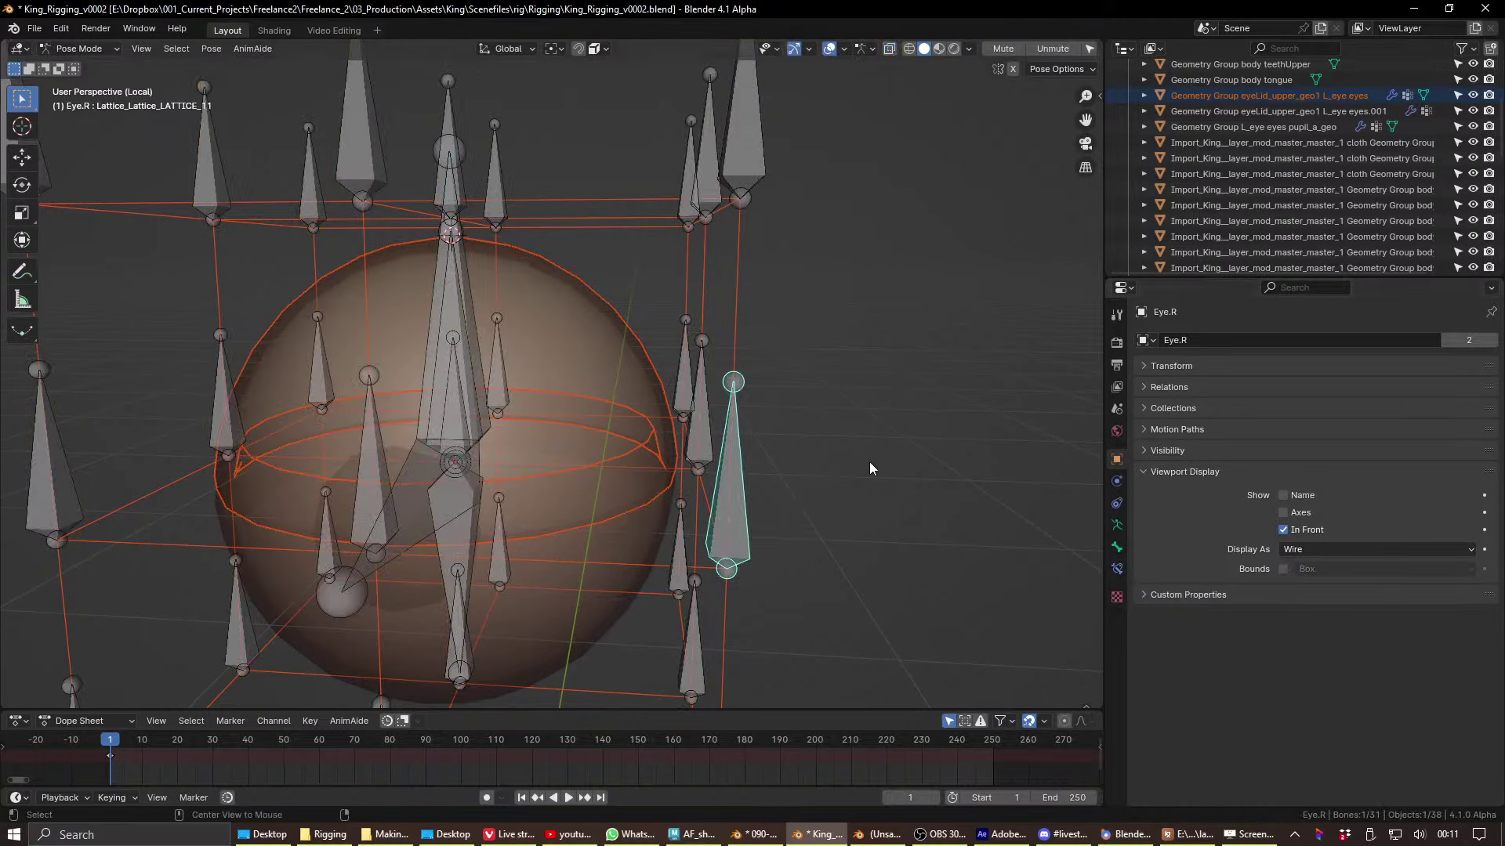
pyautogui.hotkey('ctrl', 'Tab')
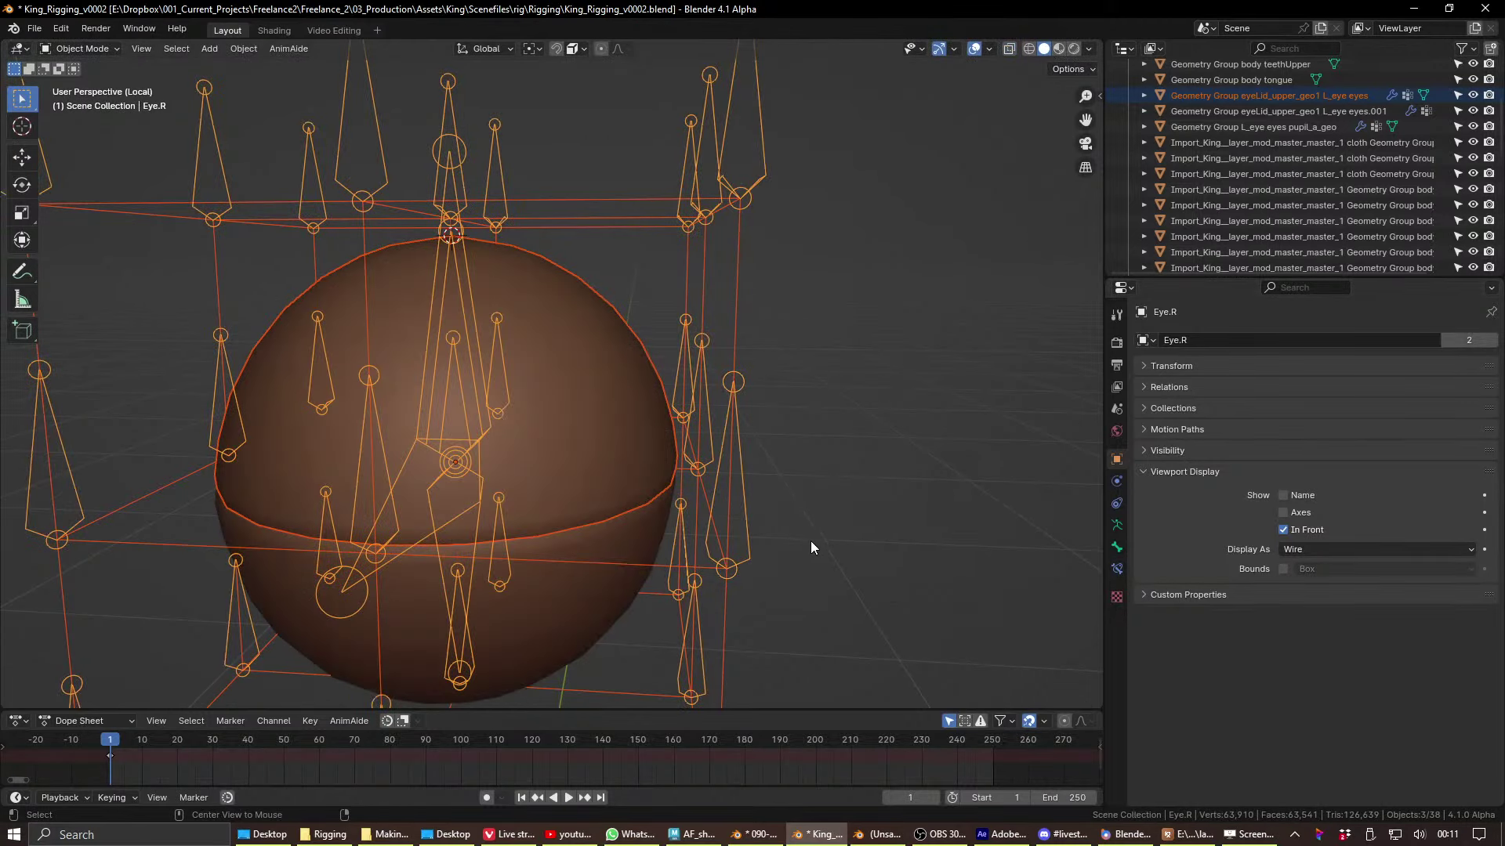
pyautogui.hotkey('alt', 'z')
pyautogui.hotkey('ctrl', 'Tab')
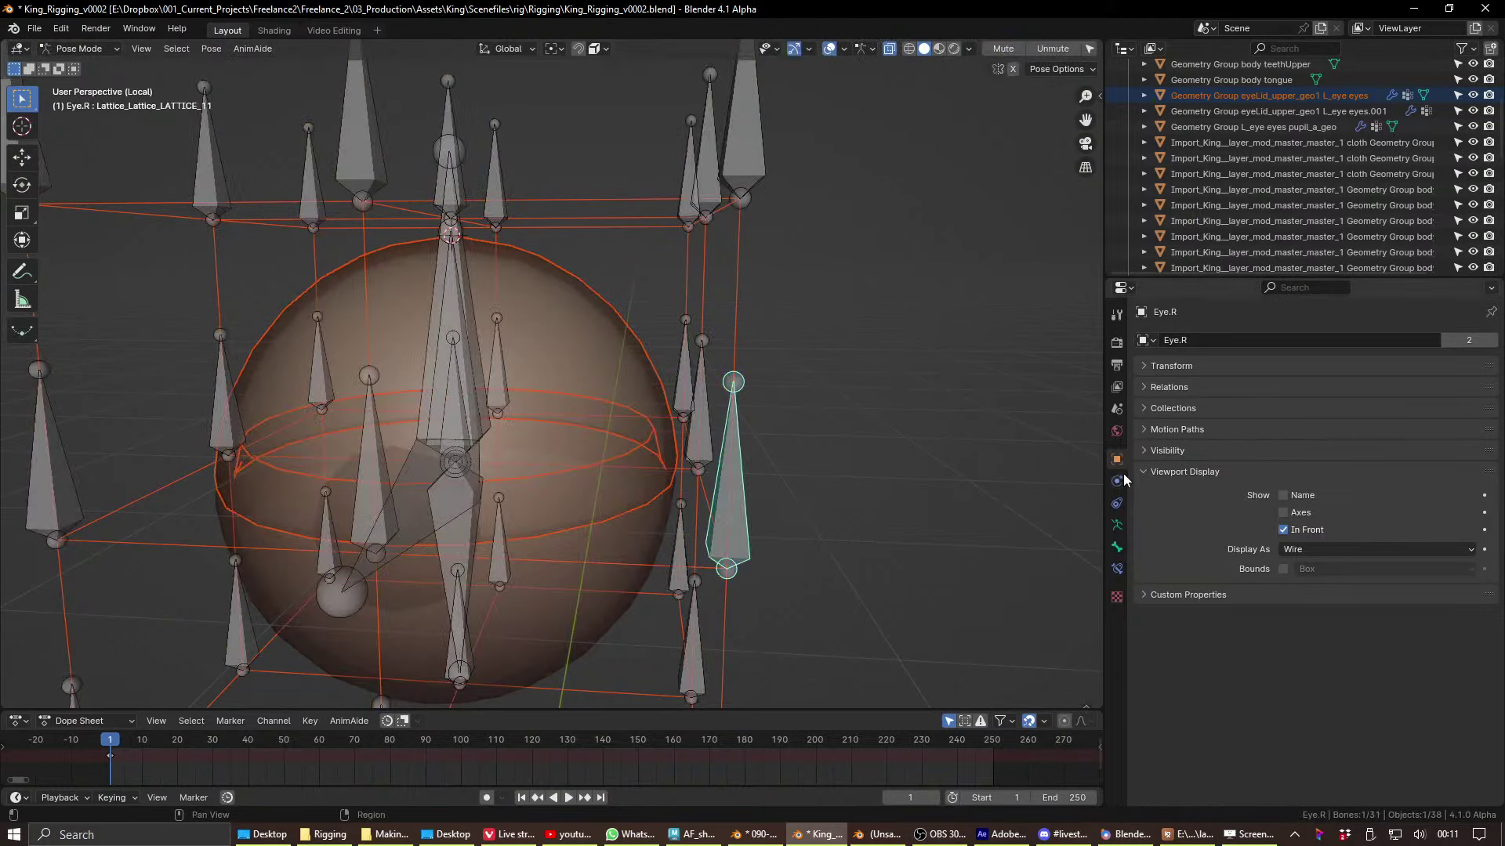
# - Try displaying the Eye.R armature's bones as B-Bone with all bones selected, then restore the Octahedral display
pyautogui.click(1116, 525)
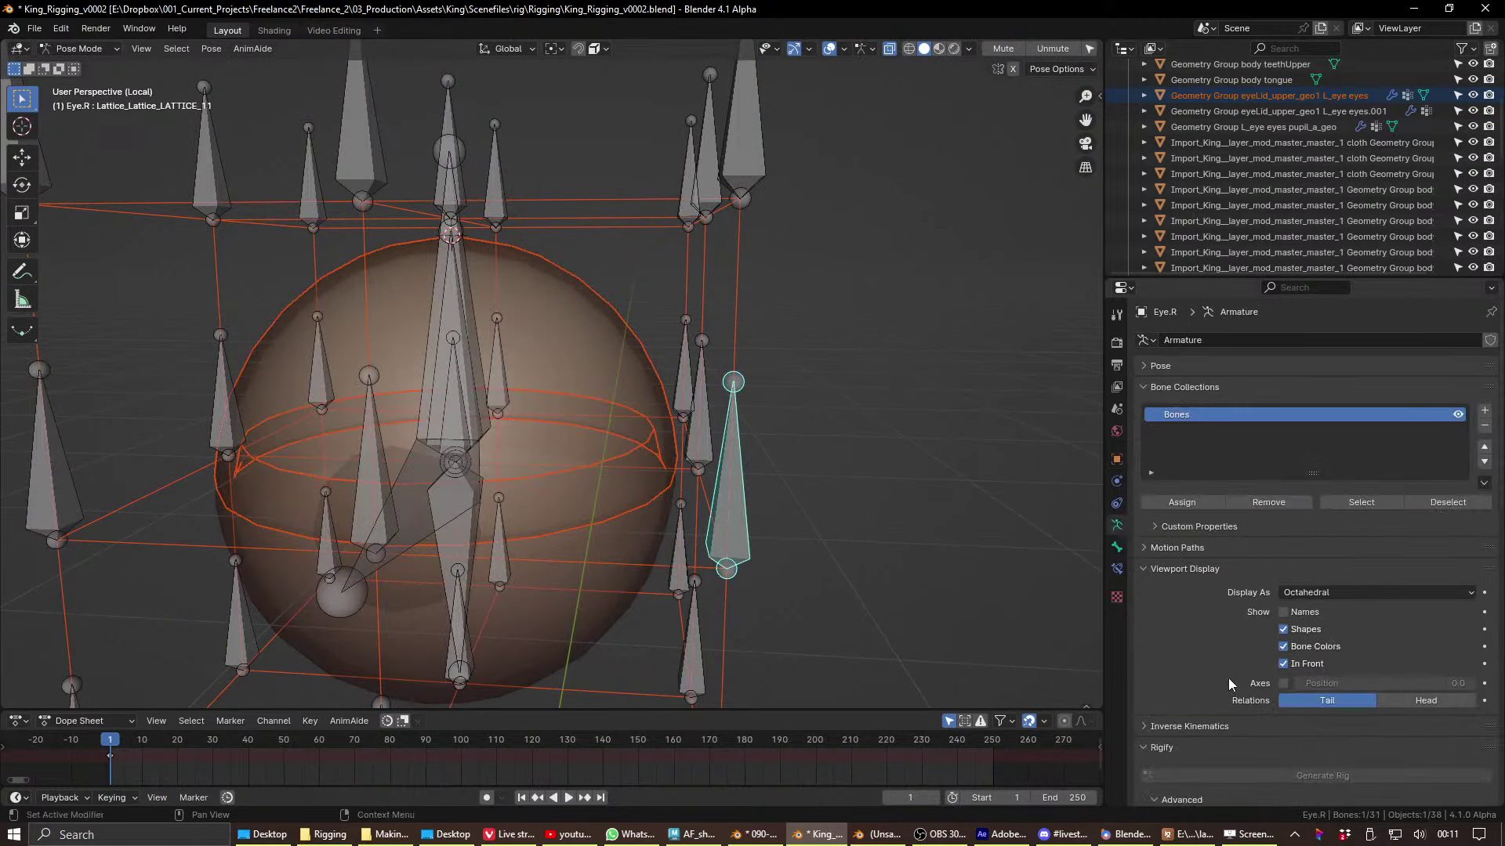
pyautogui.click(1336, 591)
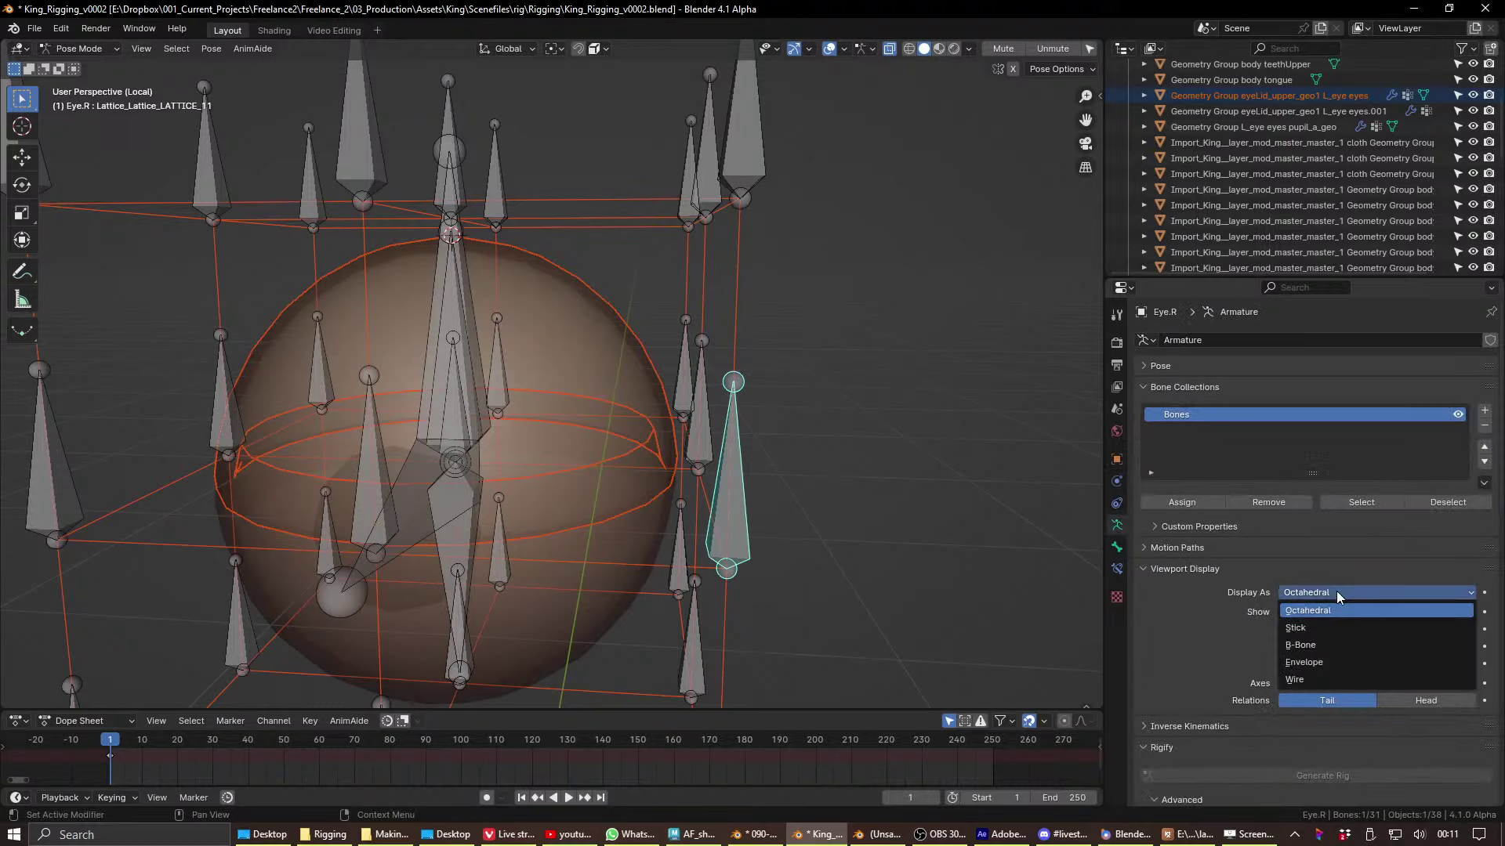
pyautogui.click(1333, 641)
pyautogui.press('KP_Decimal')
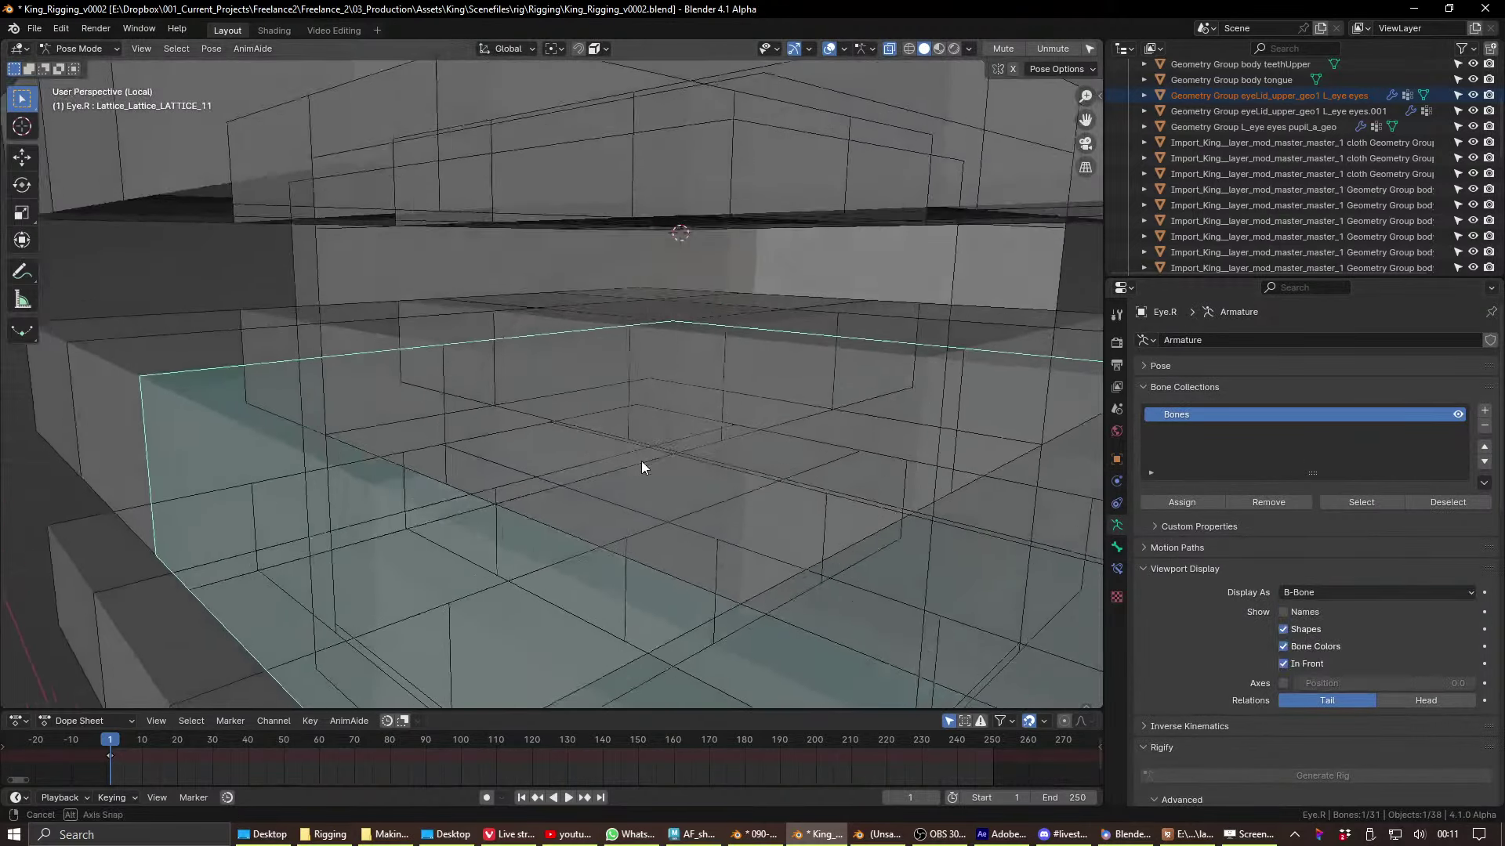
pyautogui.press('a')
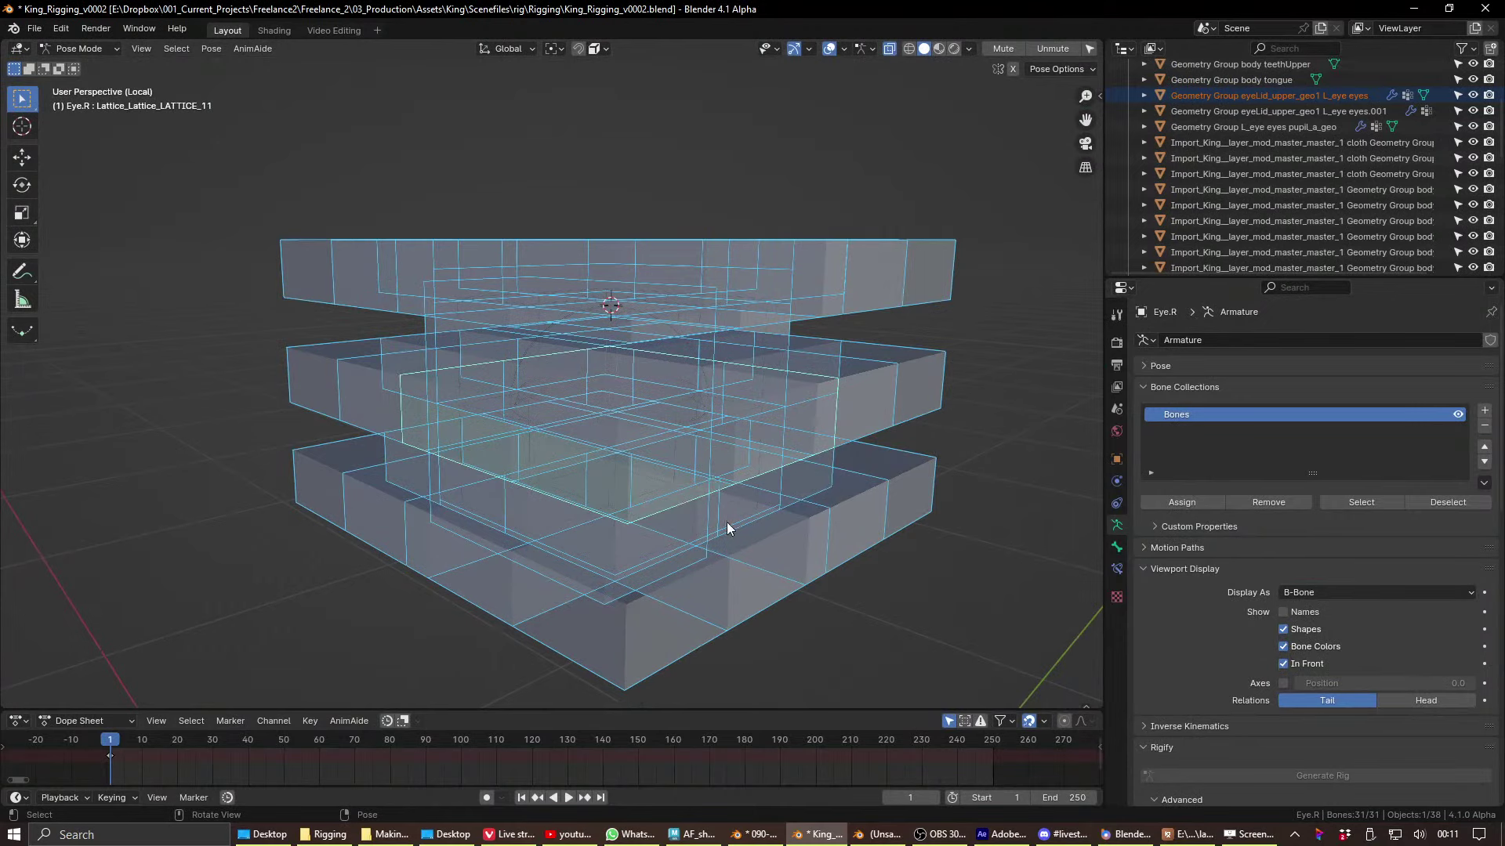
pyautogui.moveTo(728, 526); pyautogui.dragTo(787, 554, button='middle')
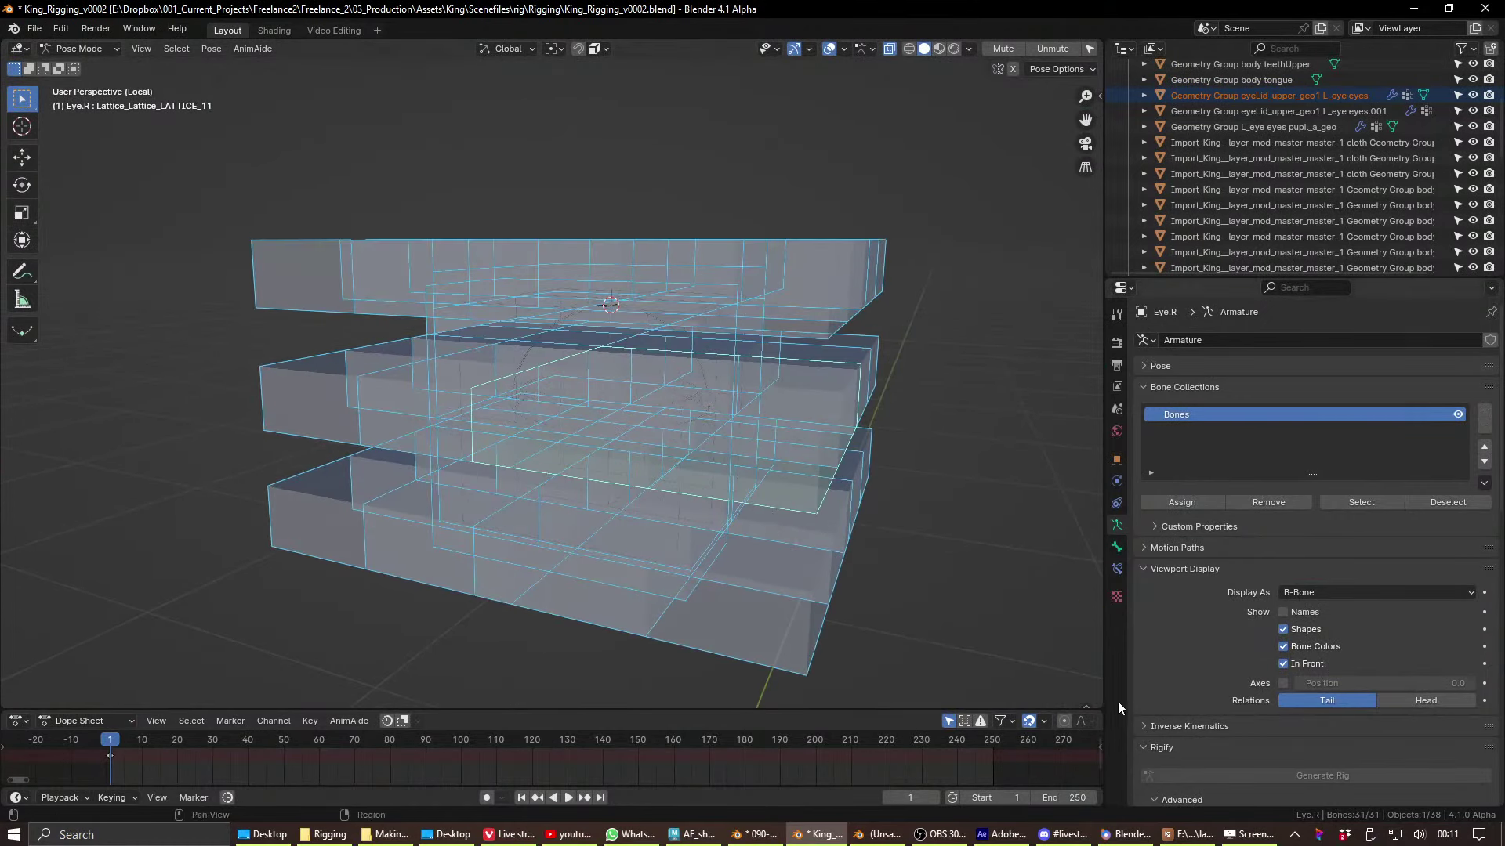
pyautogui.click(1305, 666)
pyautogui.click(1312, 591)
pyautogui.click(1310, 609)
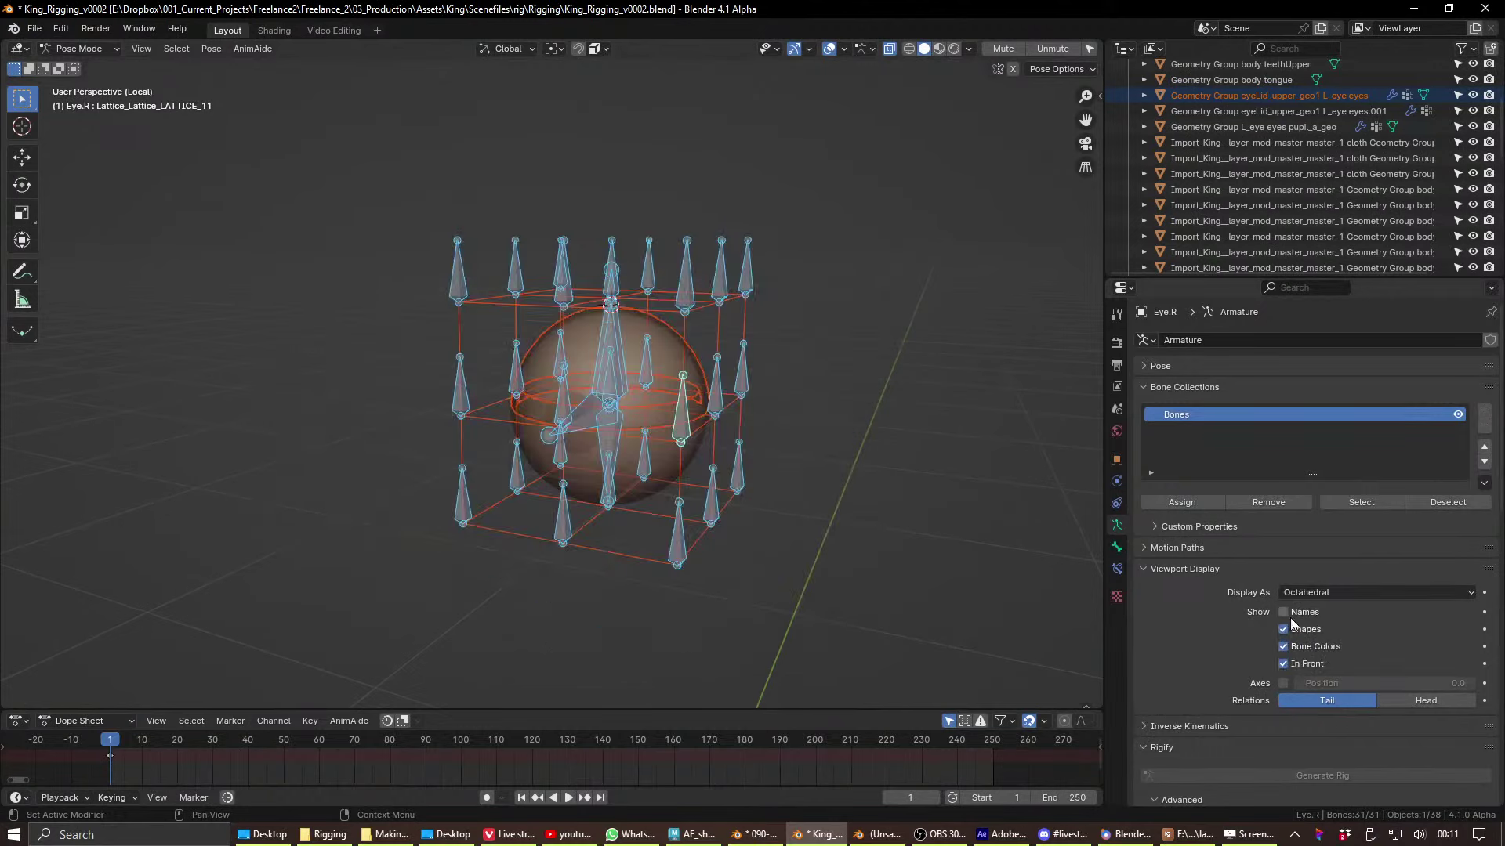
# - Select the Lid.top bone inside the Eye bone and inspect it up close
pyautogui.click(613, 344)
pyautogui.scroll(6, 693, 291)
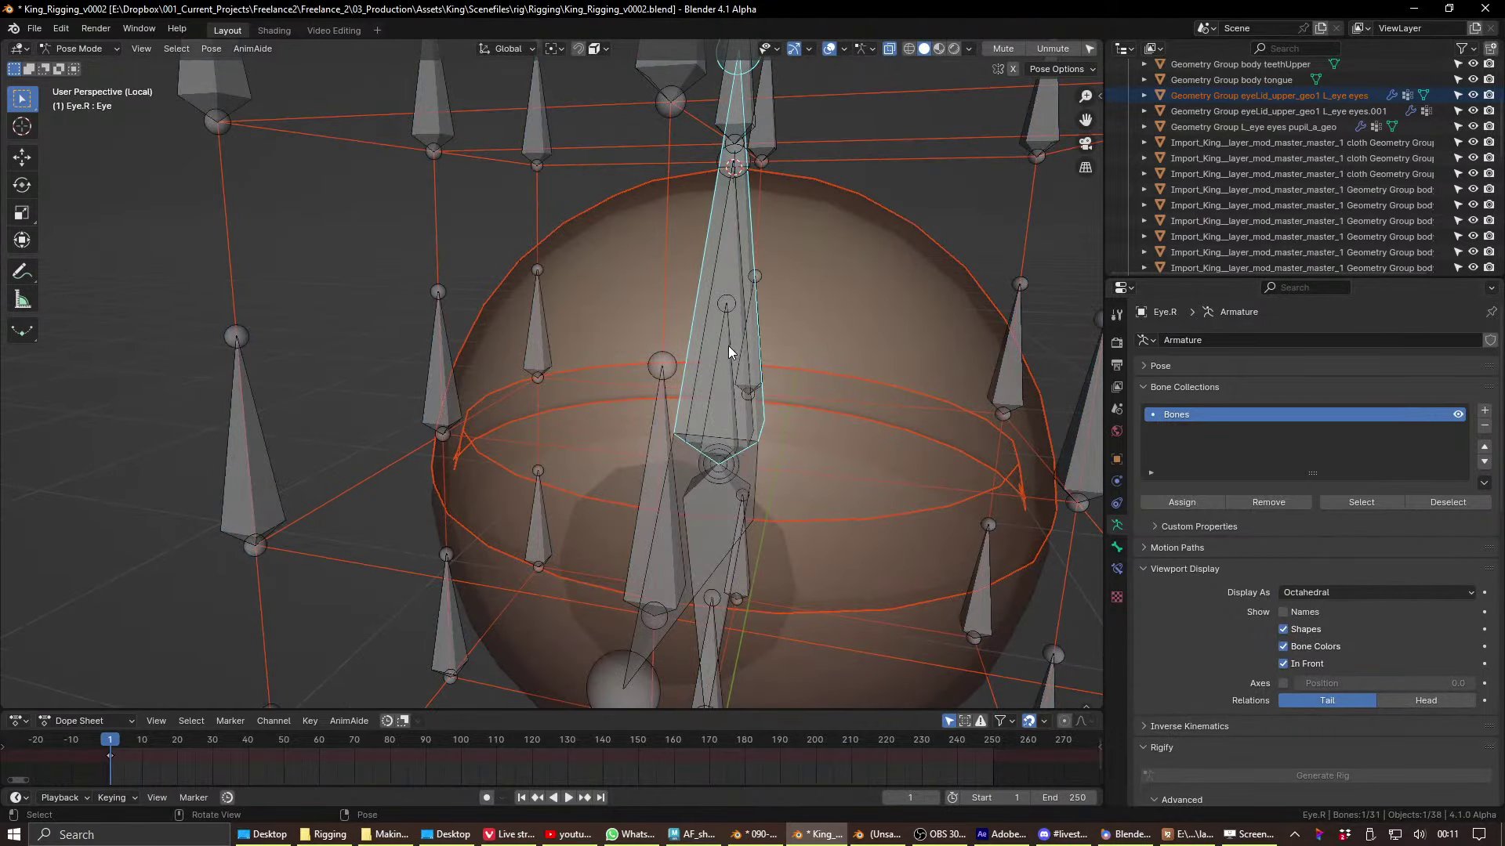
pyautogui.click(728, 346)
pyautogui.moveTo(743, 373); pyautogui.dragTo(659, 378, button='middle')
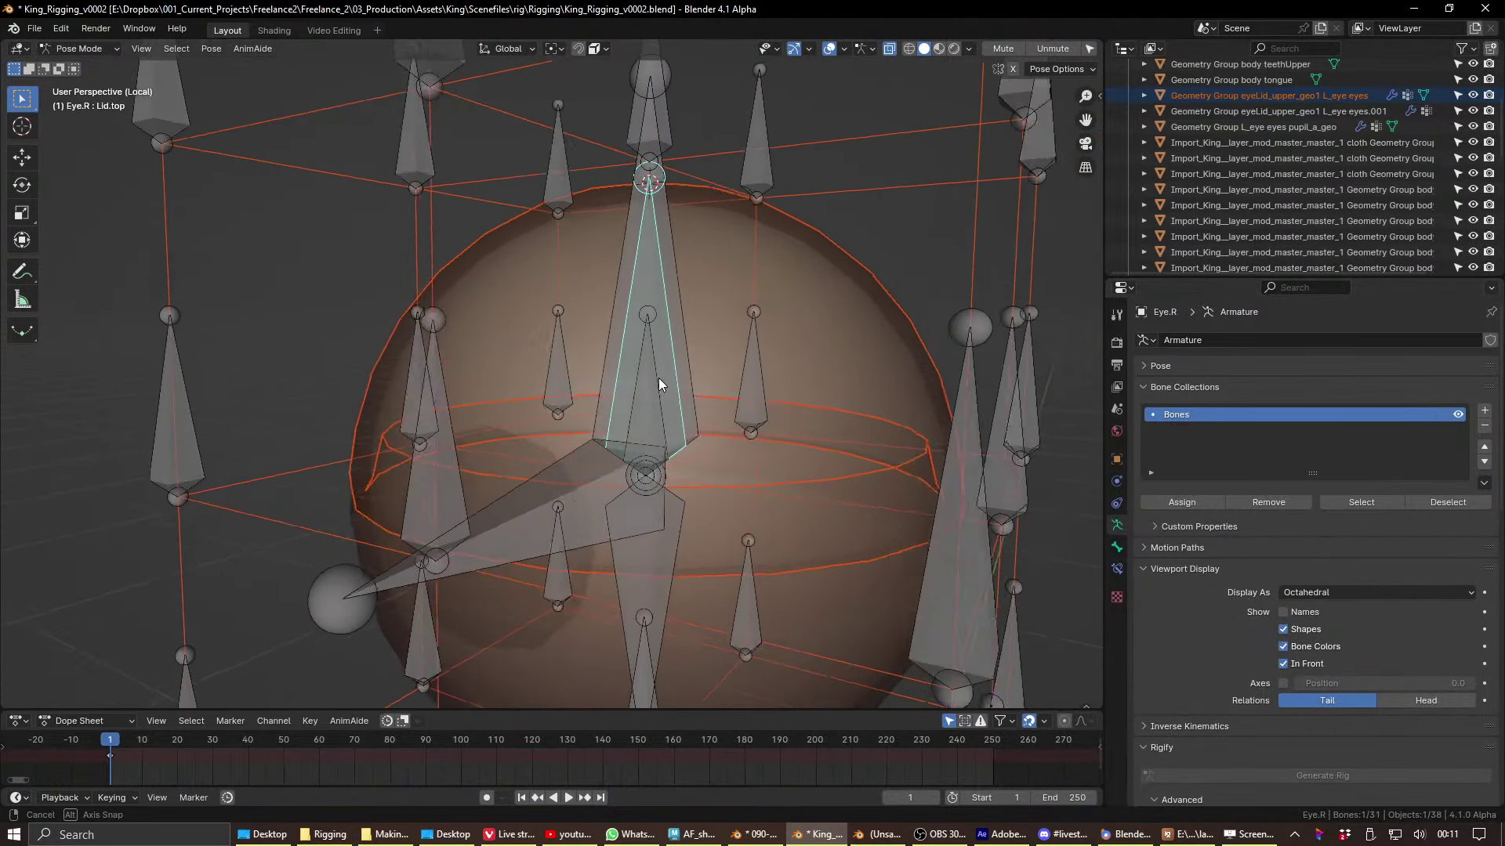
# - Leave Pose Mode, select the upper eyelid mesh and review its modifiers
pyautogui.hotkey('ctrl', 'Tab')
pyautogui.click(598, 389)
pyautogui.click(844, 306)
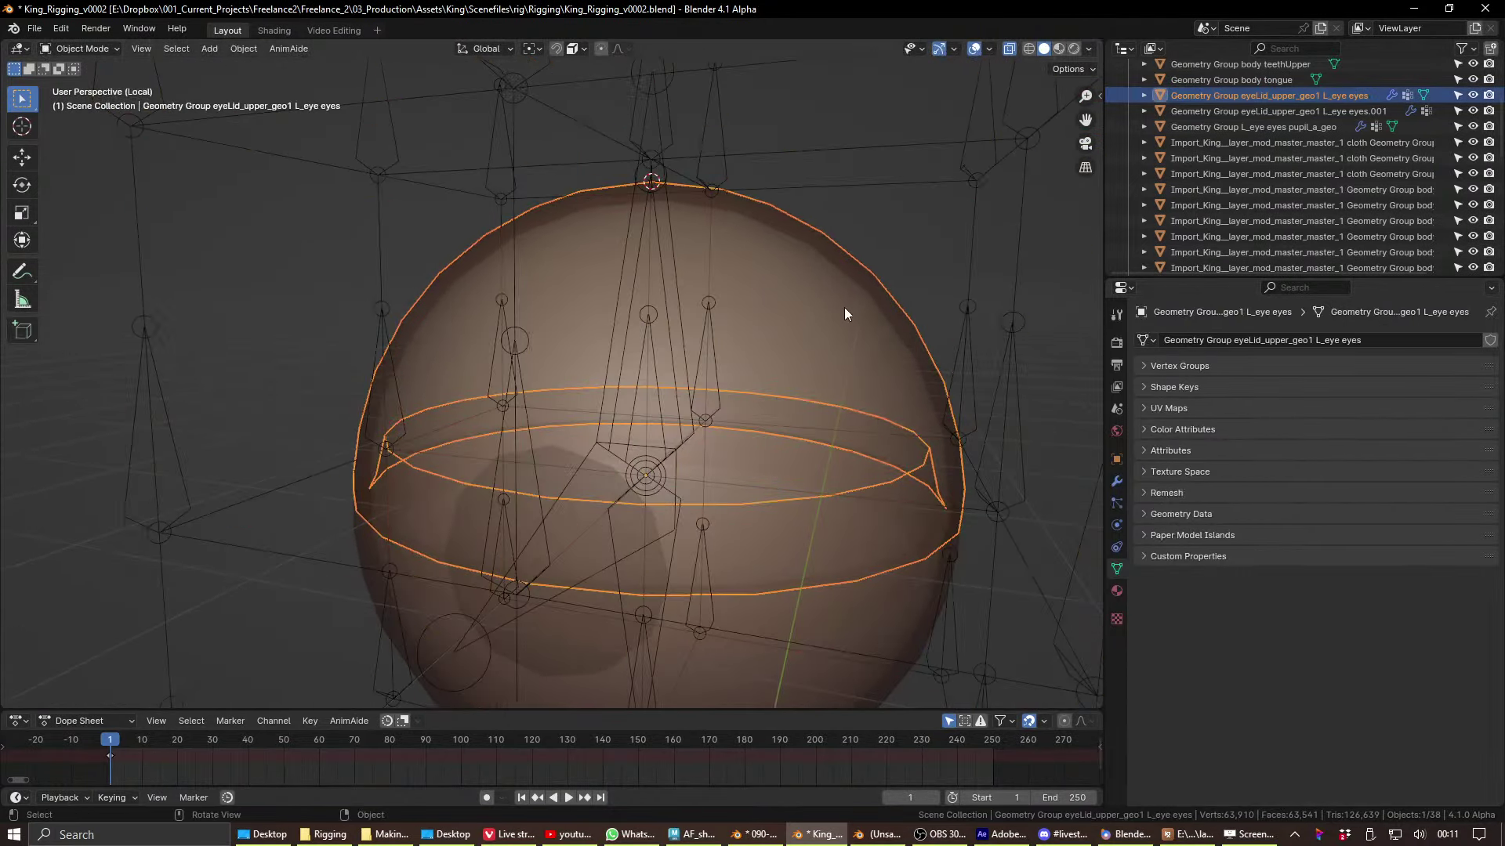
pyautogui.click(1118, 484)
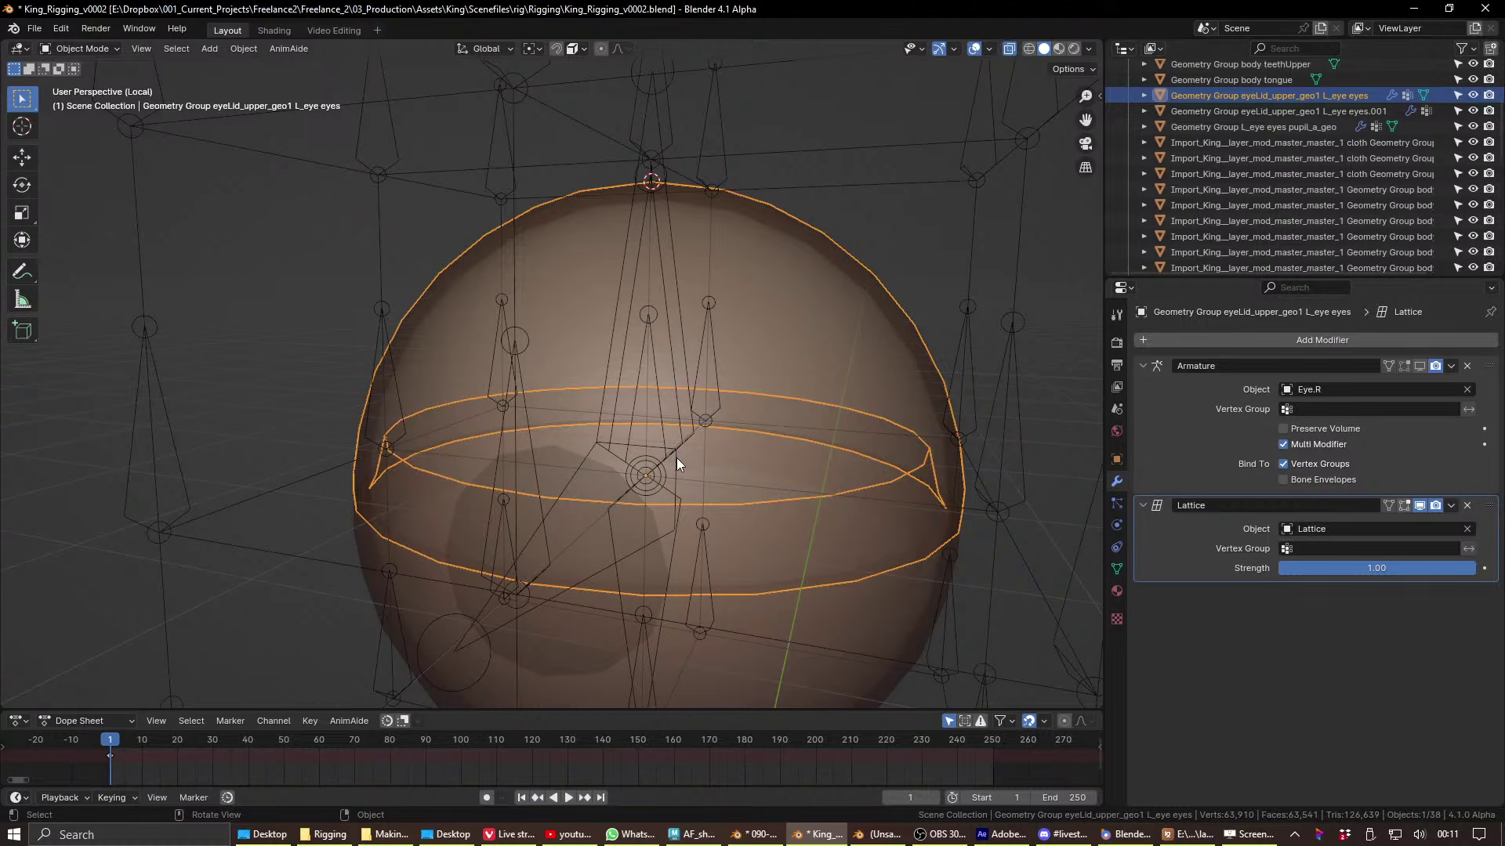
# - Select the lattice plus the Eye.R armature, pick the Eye bone in Pose Mode and parent the lattice with the Object option
pyautogui.click(954, 305)
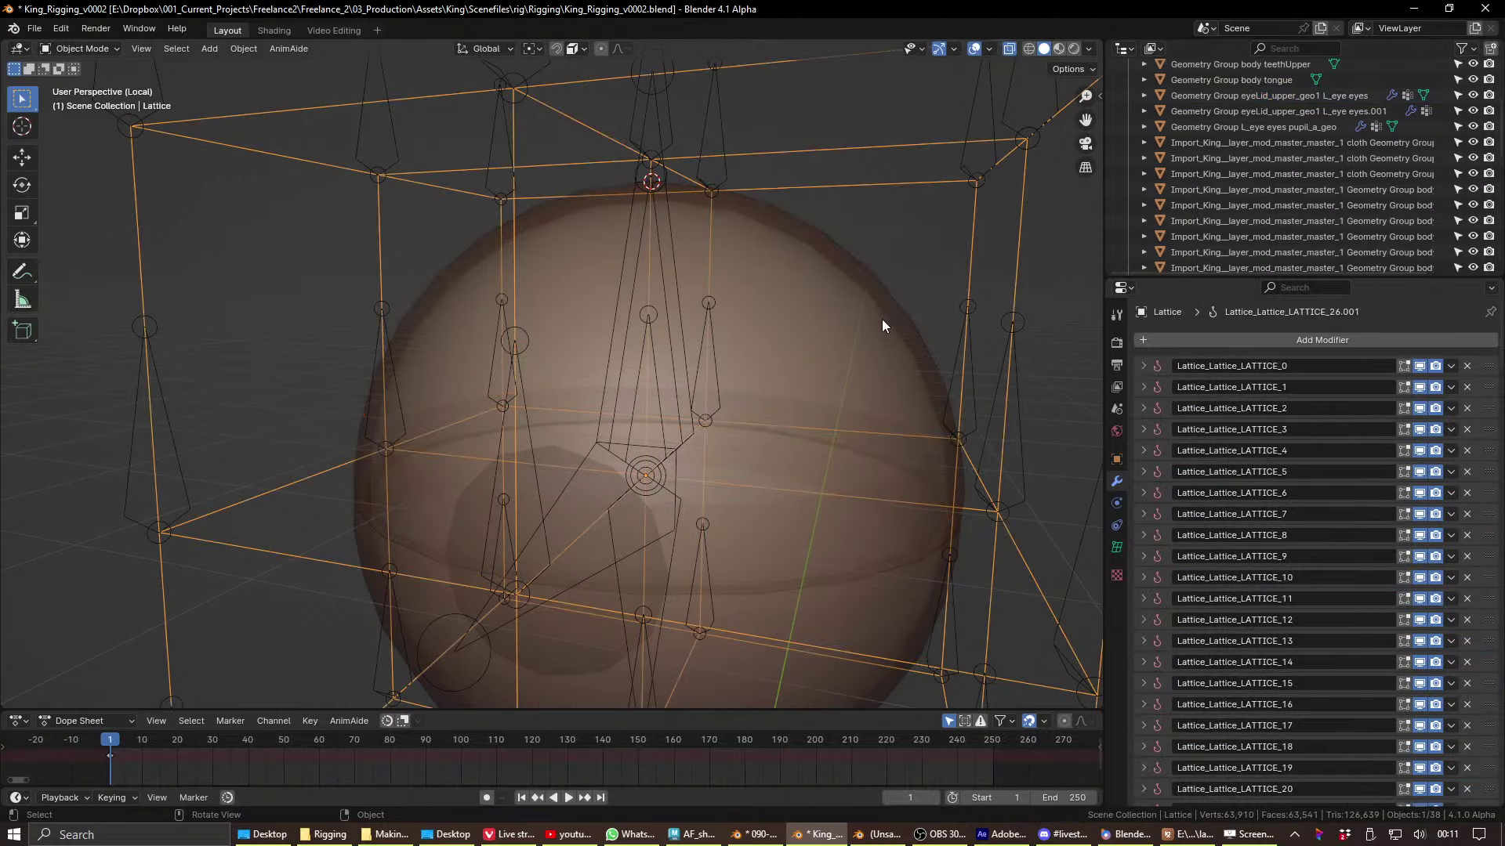
pyautogui.click(677, 287)
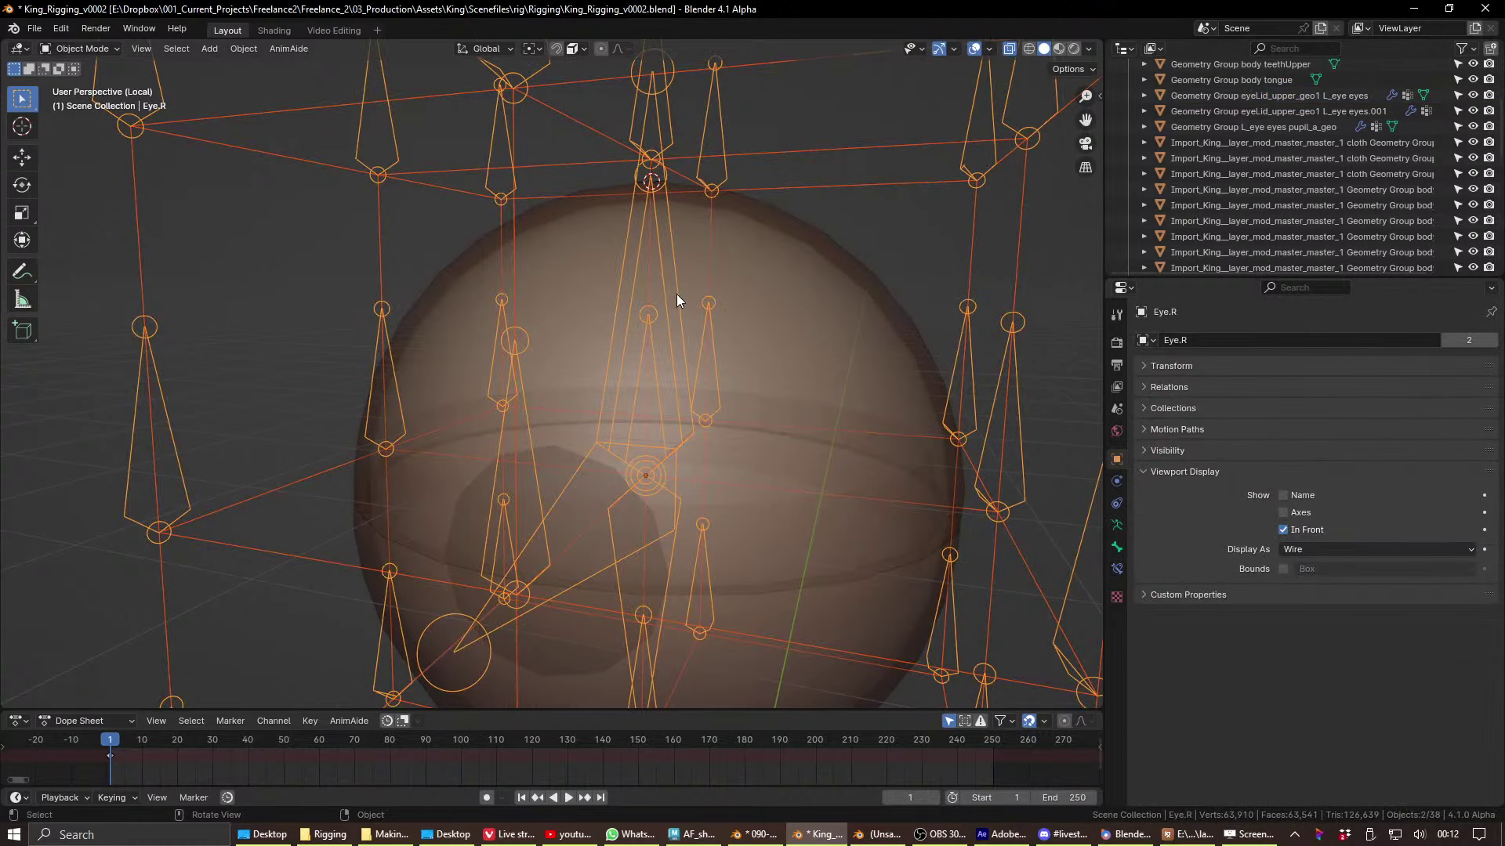
pyautogui.hotkey('ctrl', 'Tab')
pyautogui.click(684, 325)
pyautogui.hotkey('ctrl', 'p')
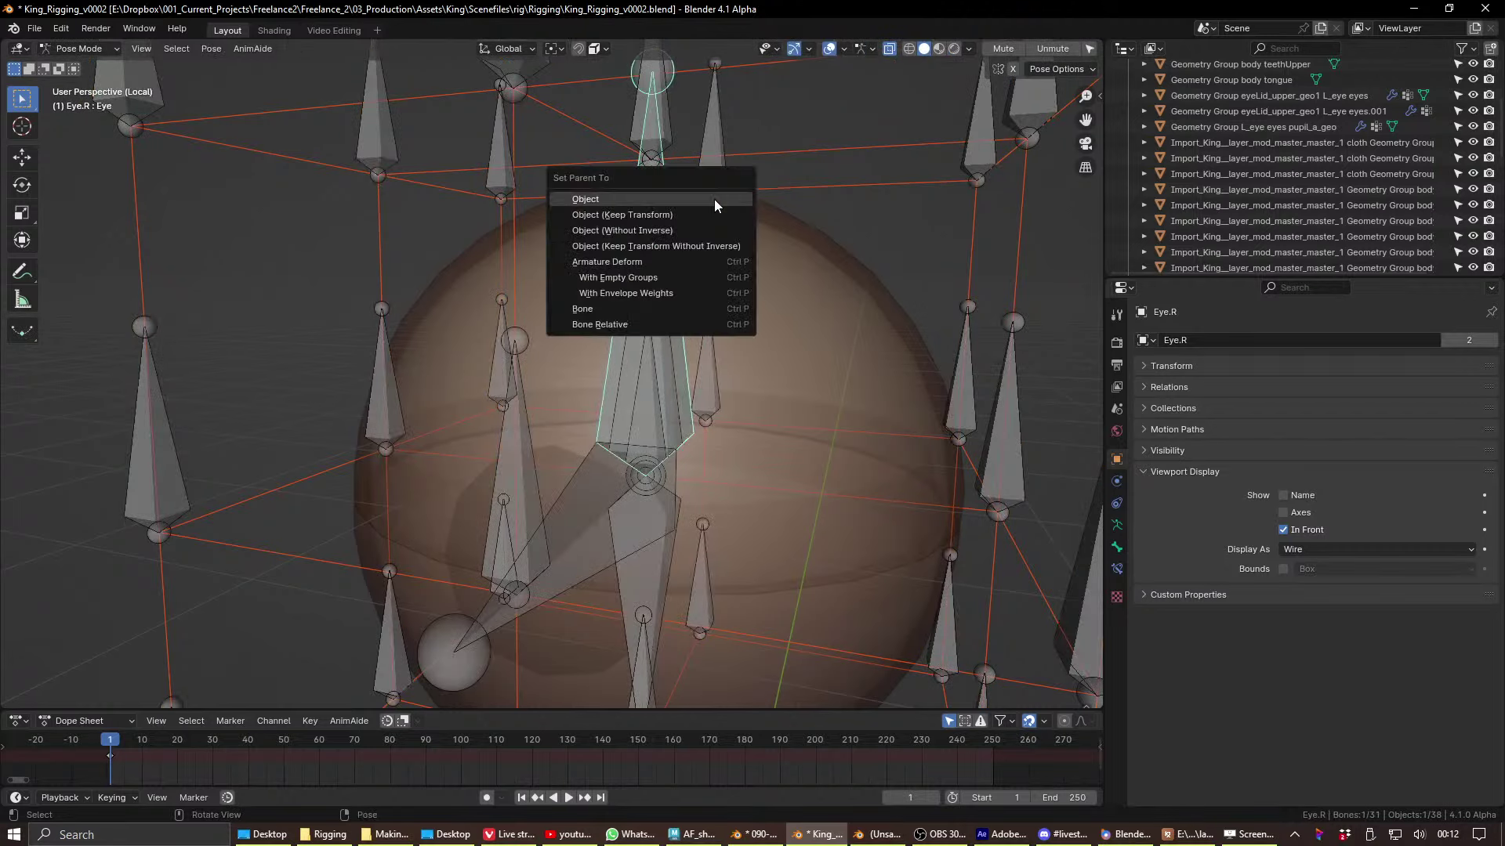
pyautogui.click(714, 199)
pyautogui.hotkey('ctrl', 'Tab')
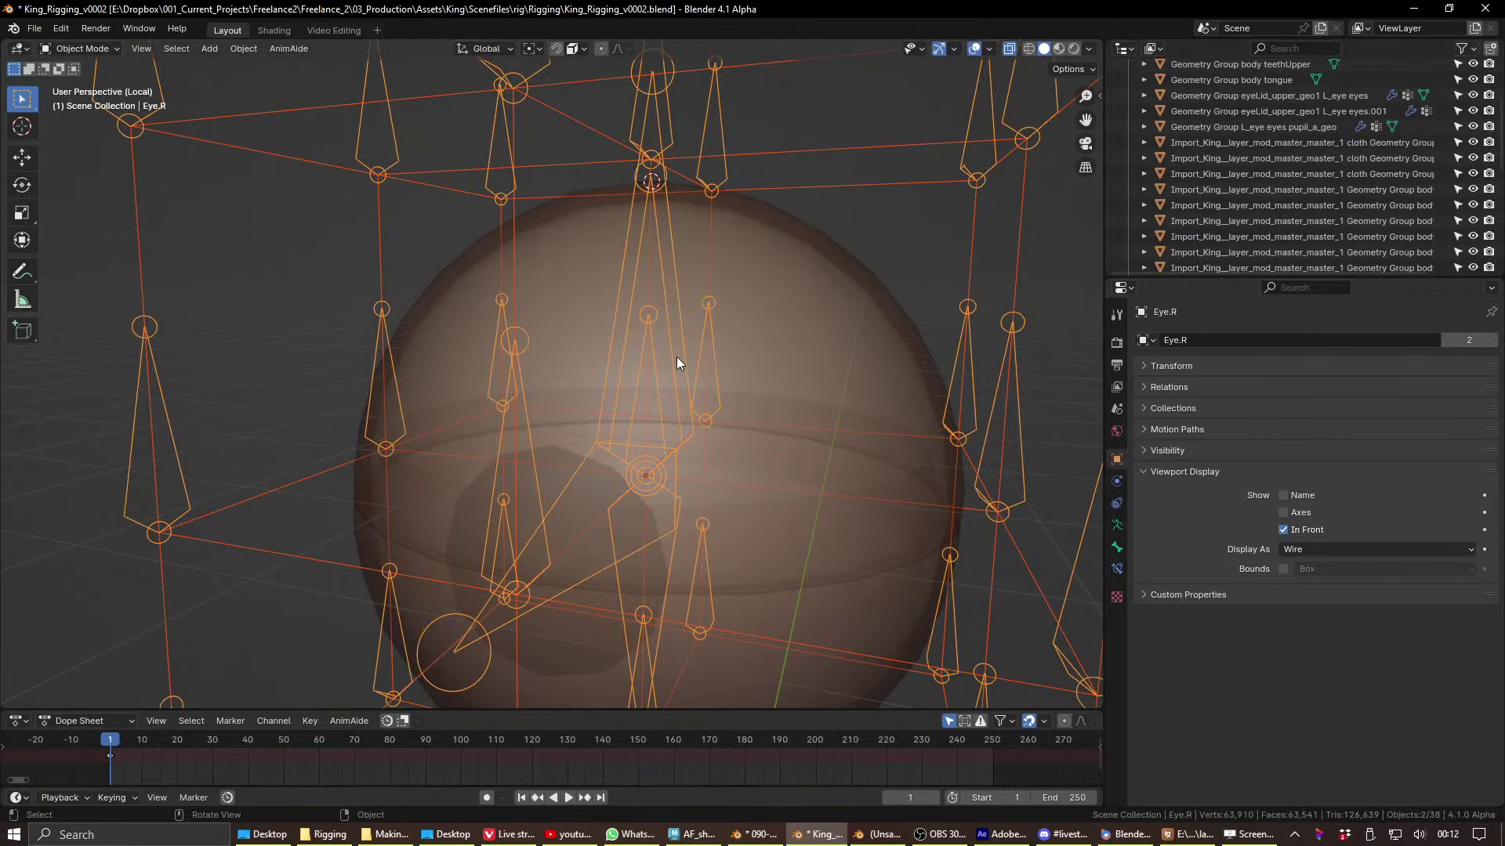
pyautogui.click(685, 314)
pyautogui.click(679, 312)
pyautogui.hotkey('ctrl', 'Tab')
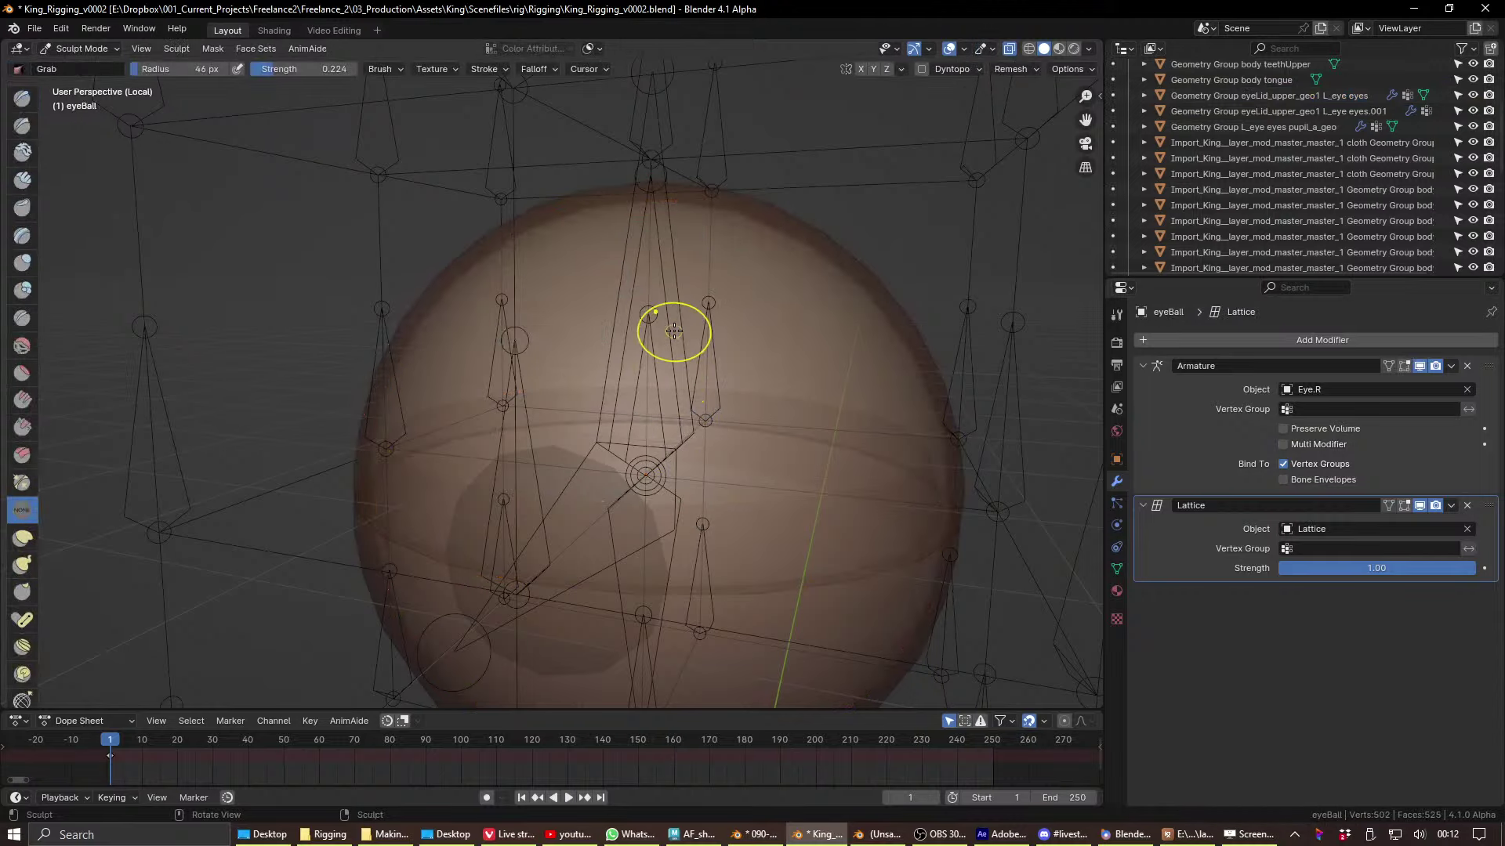
pyautogui.hotkey('ctrl', 'Tab')
# - Try moving the Eye bone of the Eye.R armature in Pose Mode, in perspective and in the front view, cancelling each move
pyautogui.click(656, 272)
pyautogui.click(658, 271)
pyautogui.click(659, 268)
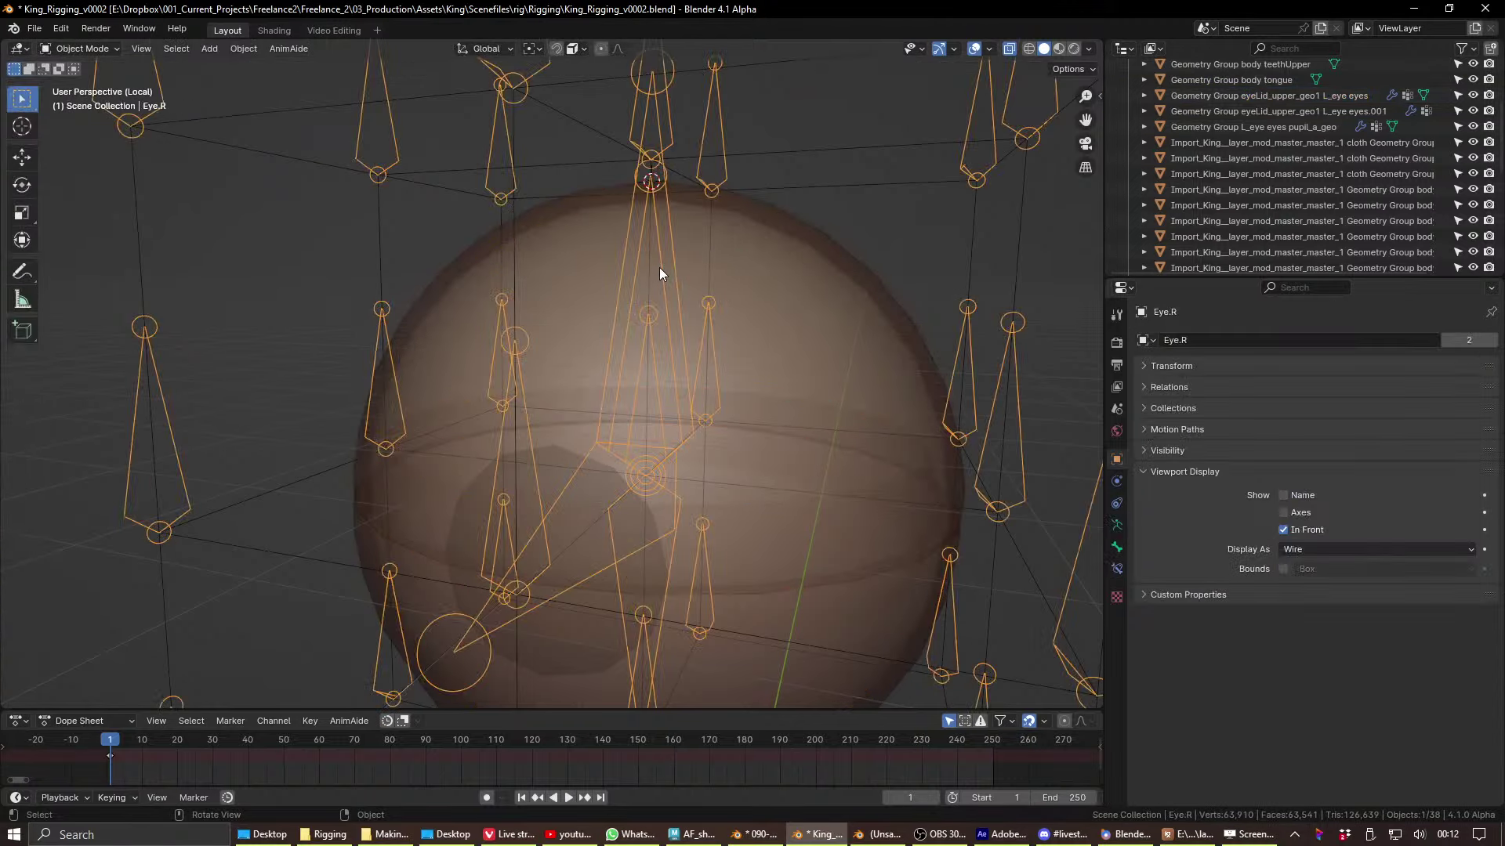
pyautogui.hotkey('ctrl', 'Tab')
pyautogui.press('g')
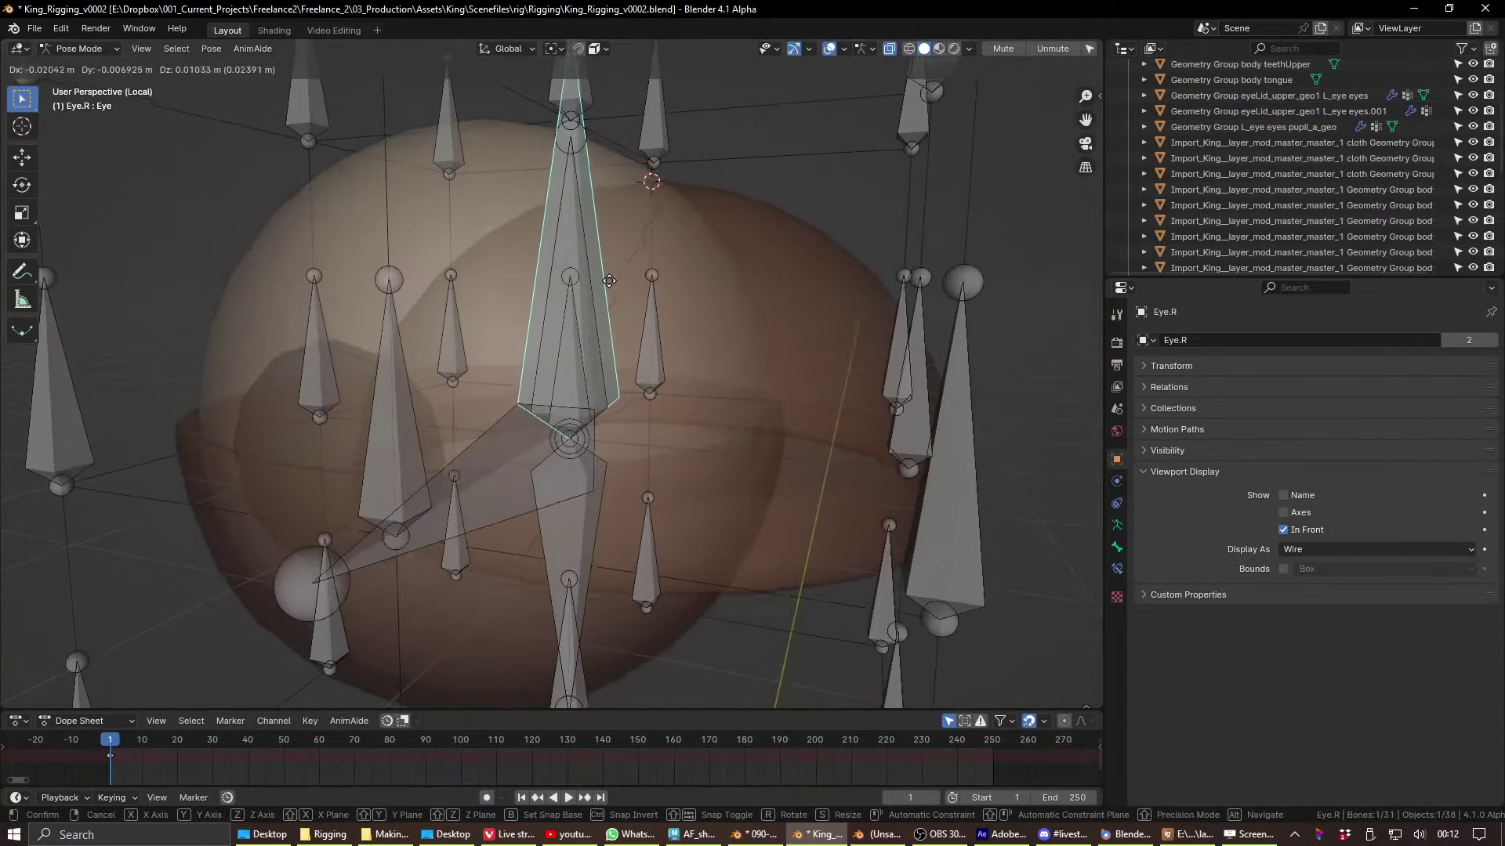
pyautogui.keyDown('alt'); pyautogui.moveTo(792, 393); pyautogui.dragTo(1028, 332, button='middle'); pyautogui.keyUp('alt')
pyautogui.rightClick(719, 290)
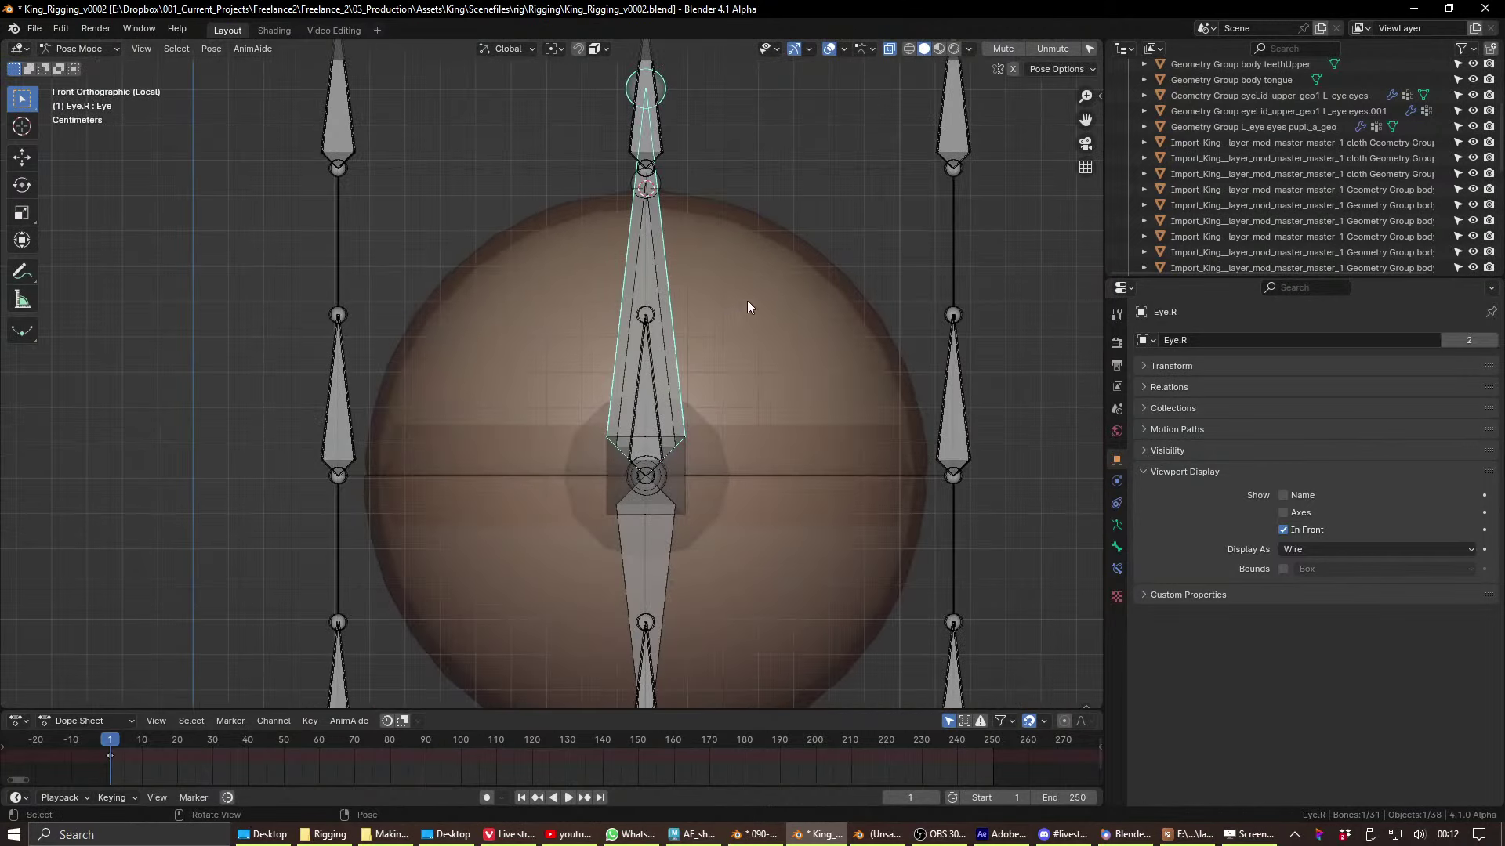
pyautogui.press('g')
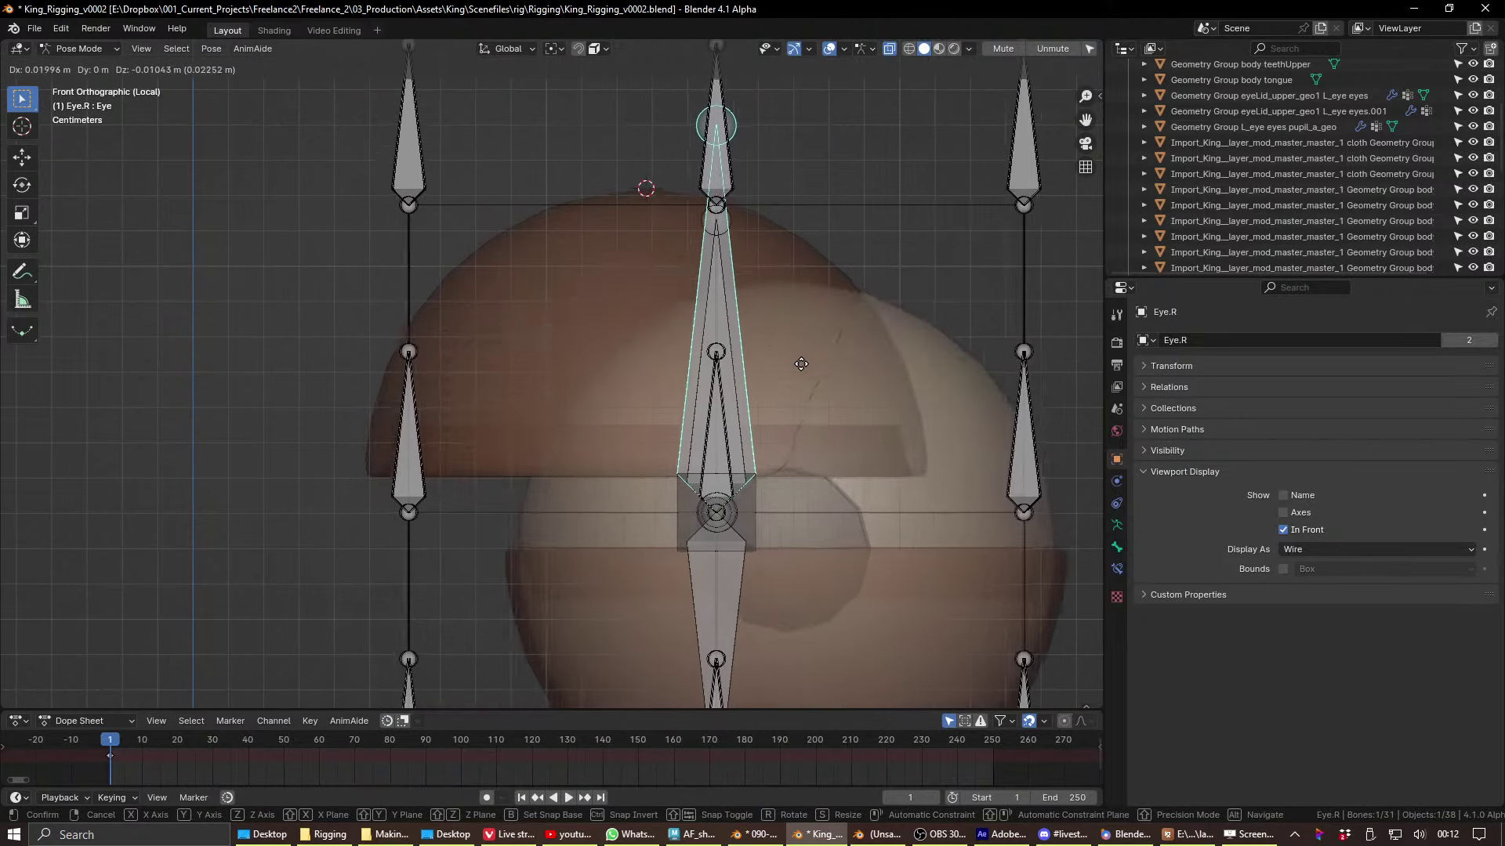
pyautogui.keyDown('alt'); pyautogui.keyDown('shift'); pyautogui.moveTo(800, 364); pyautogui.dragTo(712, 366, button='middle'); pyautogui.keyUp('shift'); pyautogui.keyUp('alt')
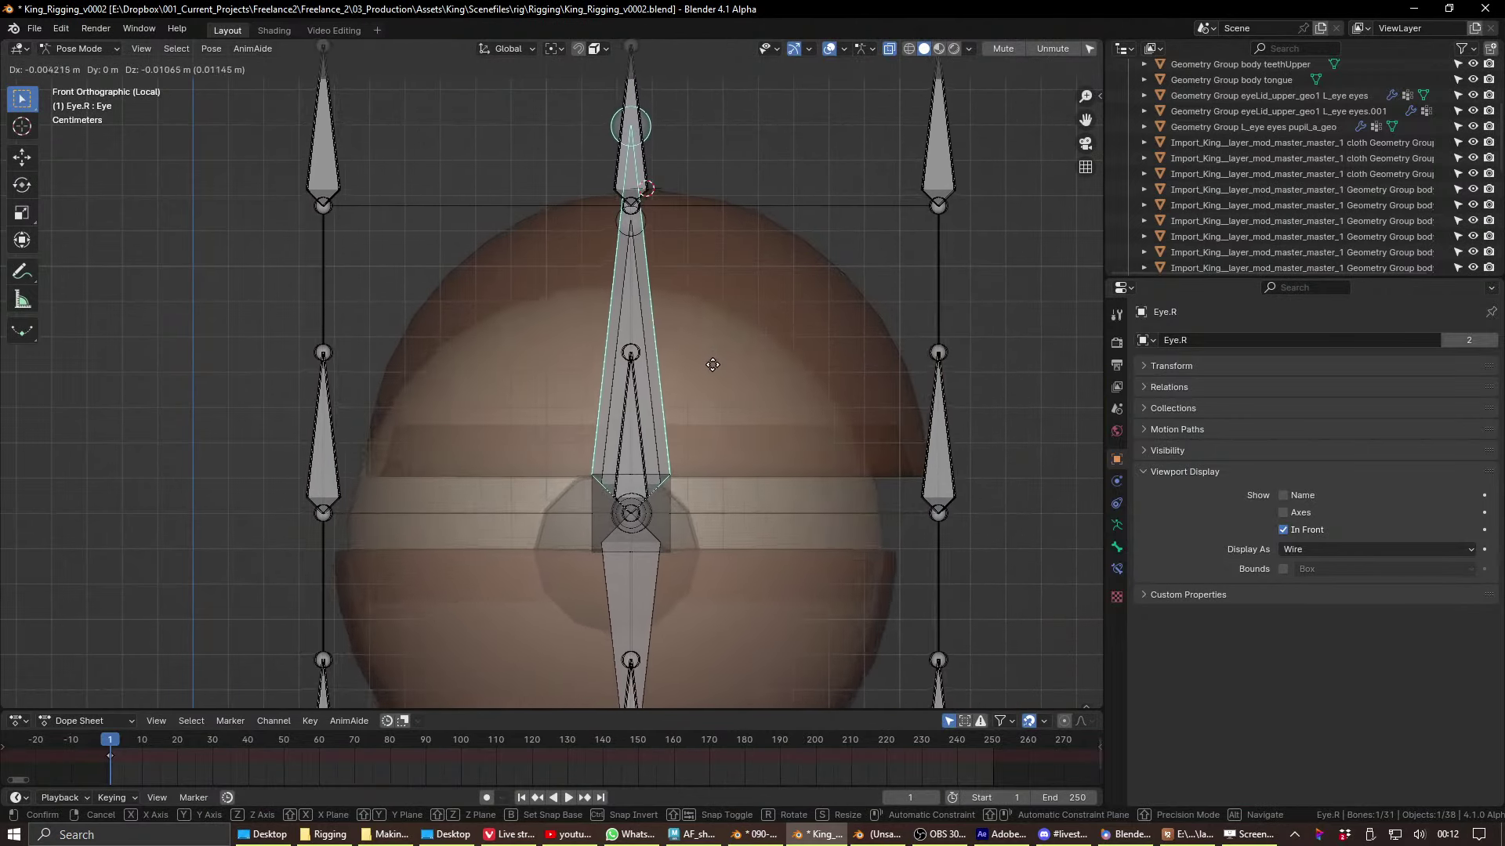
pyautogui.rightClick(712, 365)
# - Leave Pose Mode, select the lattice around the eye and examine its parent relations
pyautogui.hotkey('ctrl', 'Tab')
pyautogui.click(960, 274)
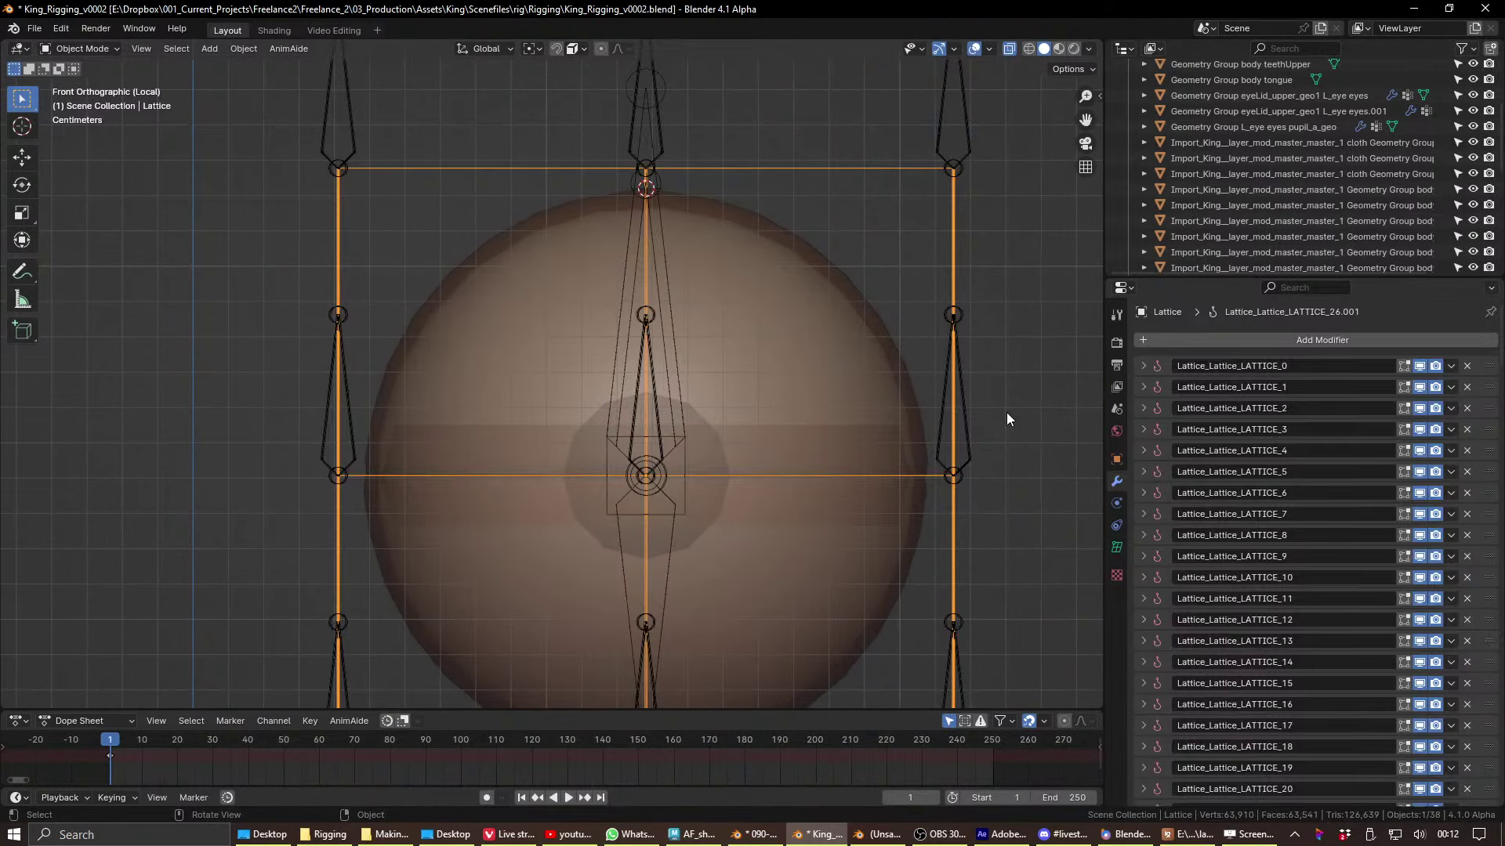
pyautogui.click(1117, 460)
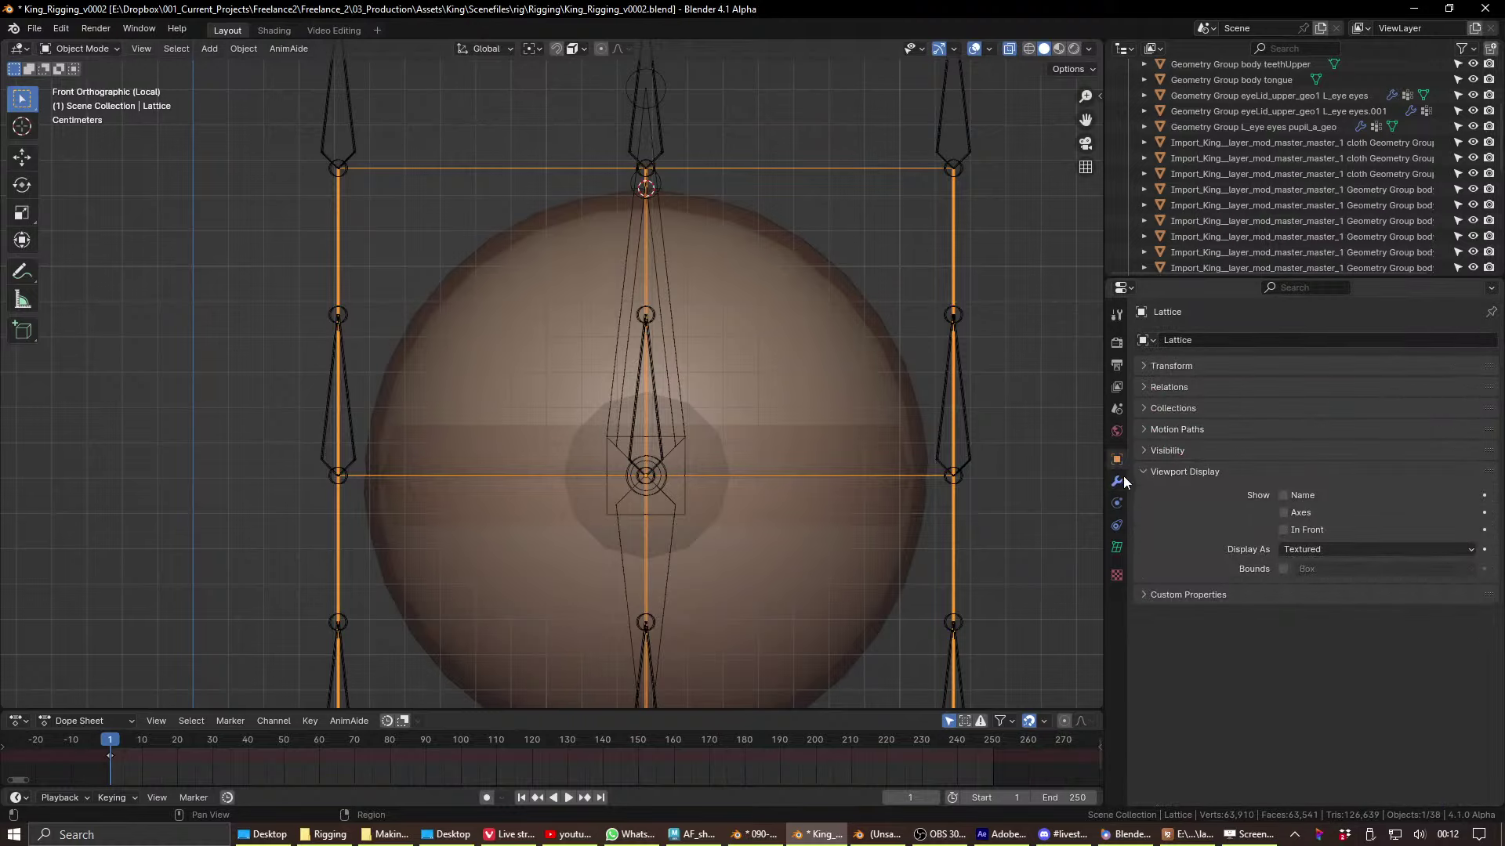
pyautogui.click(1184, 389)
pyautogui.click(1178, 391)
pyautogui.click(1179, 390)
pyautogui.moveTo(942, 427); pyautogui.dragTo(667, 179, button='middle')
# - Check the Eye.R armature's Eye bone in Pose Mode, then examine the upper eyelid mesh's relations and modifiers in Object Mode
pyautogui.click(666, 184)
pyautogui.hotkey('ctrl', 'Tab')
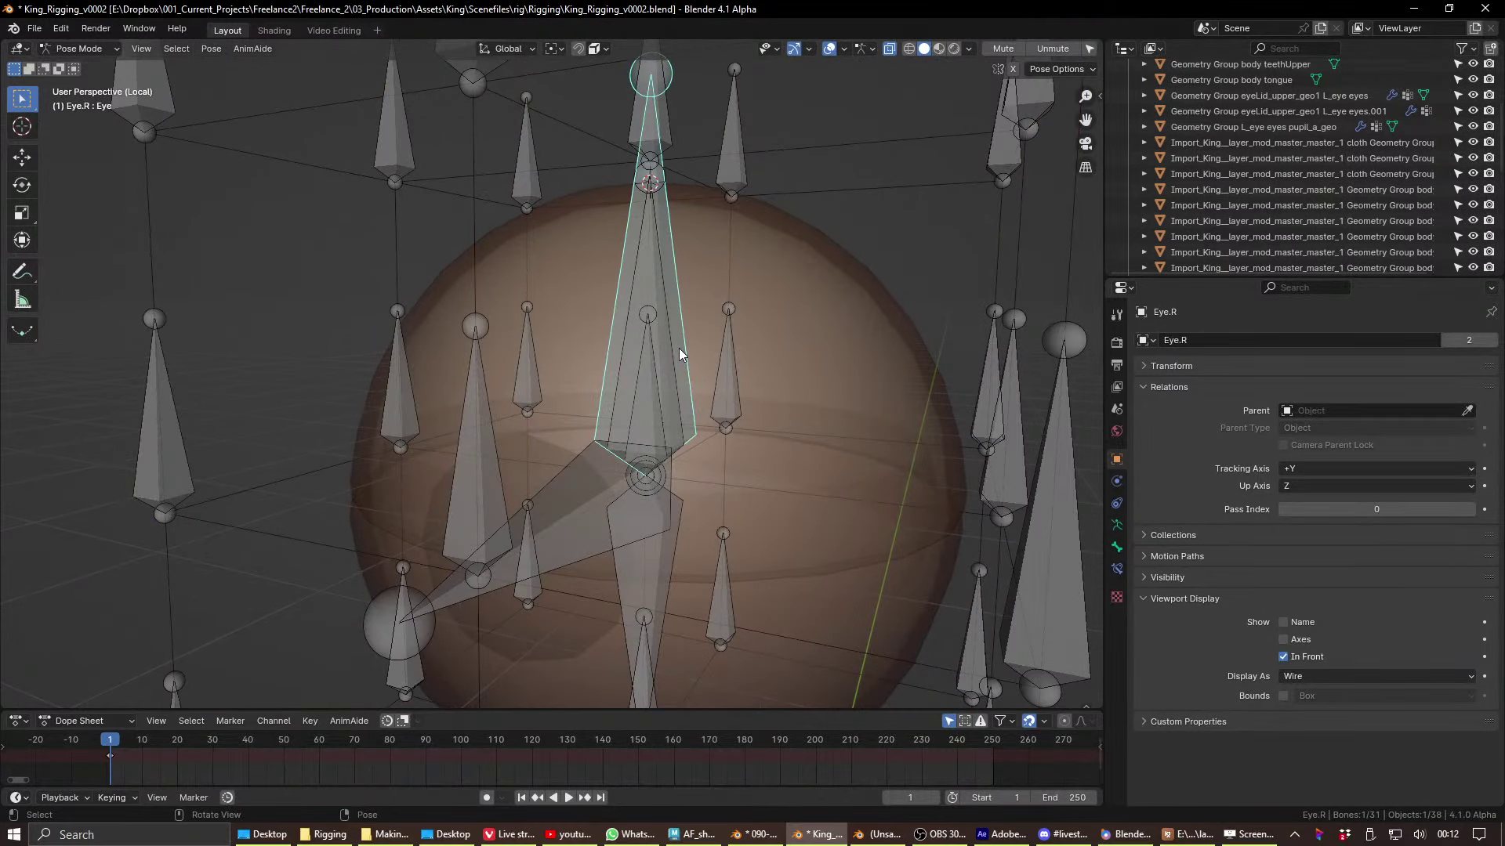
pyautogui.moveTo(679, 348); pyautogui.dragTo(749, 363, button='middle')
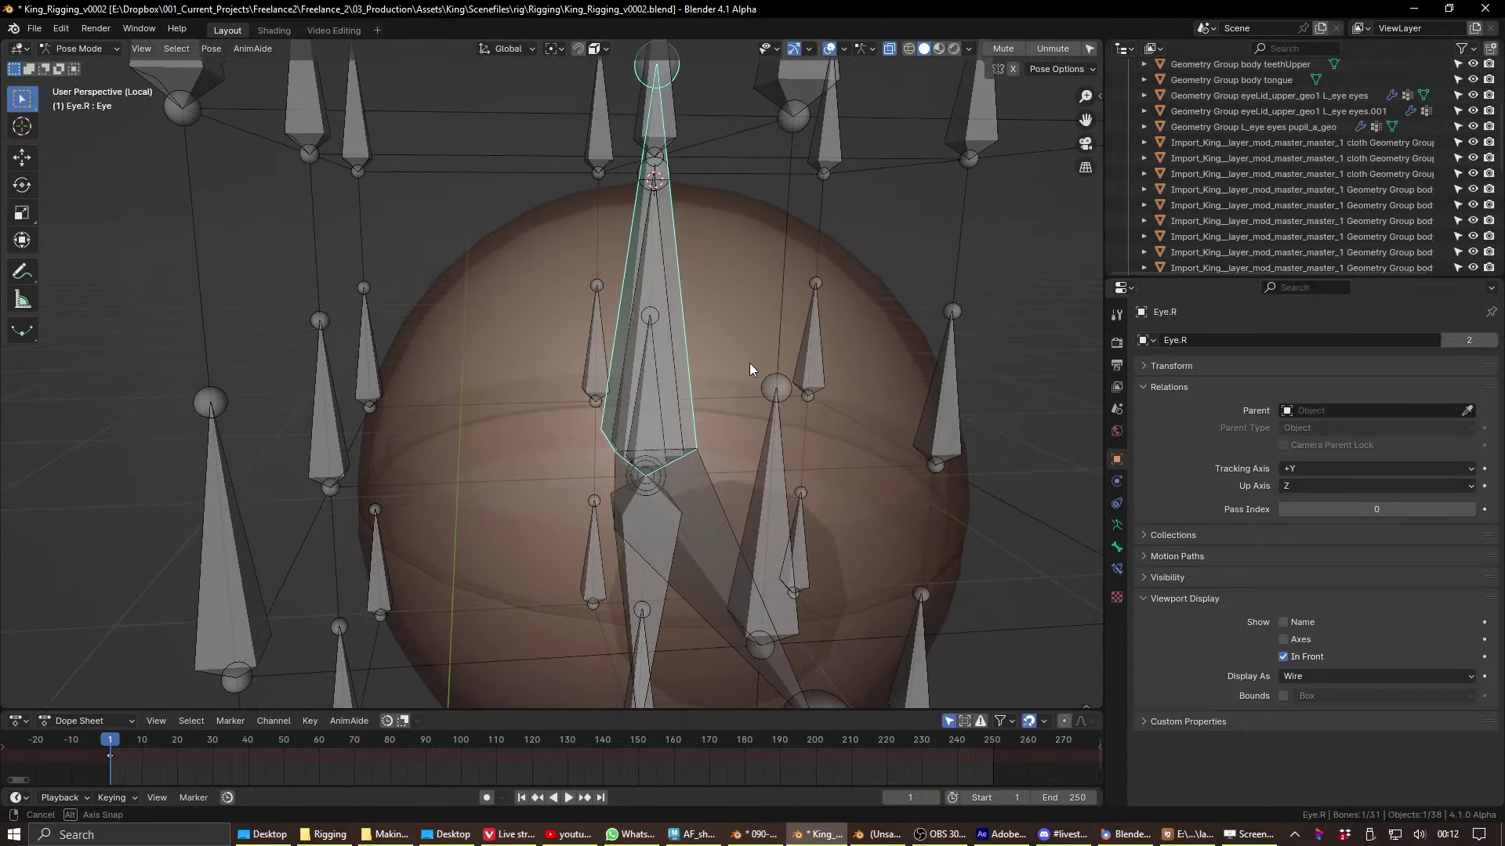
pyautogui.hotkey('ctrl', 'Tab')
pyautogui.click(639, 394)
pyautogui.click(767, 303)
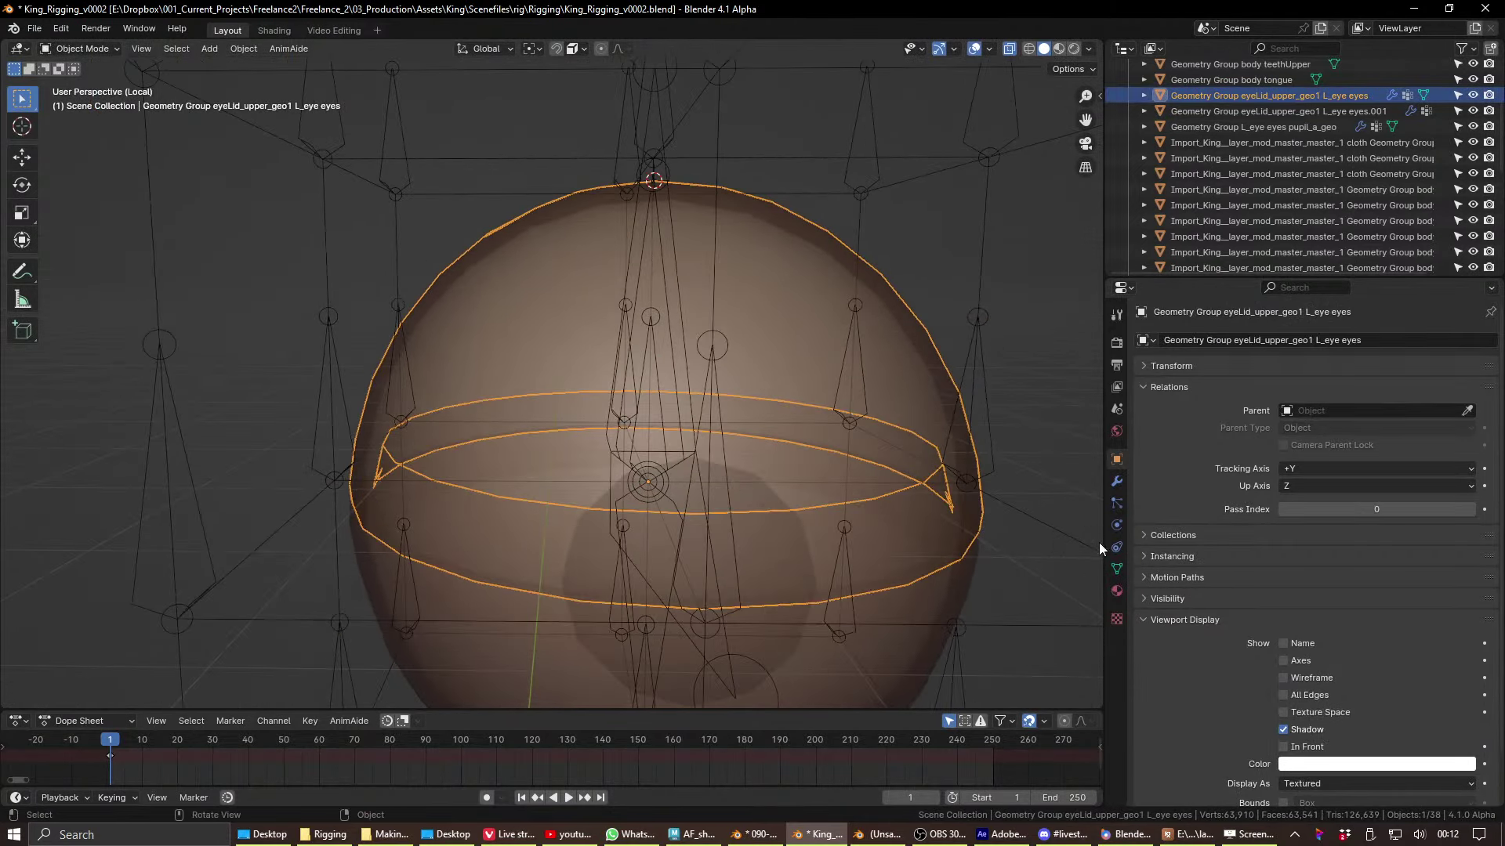
pyautogui.moveTo(1019, 501); pyautogui.dragTo(940, 470, button='middle')
pyautogui.click(1116, 481)
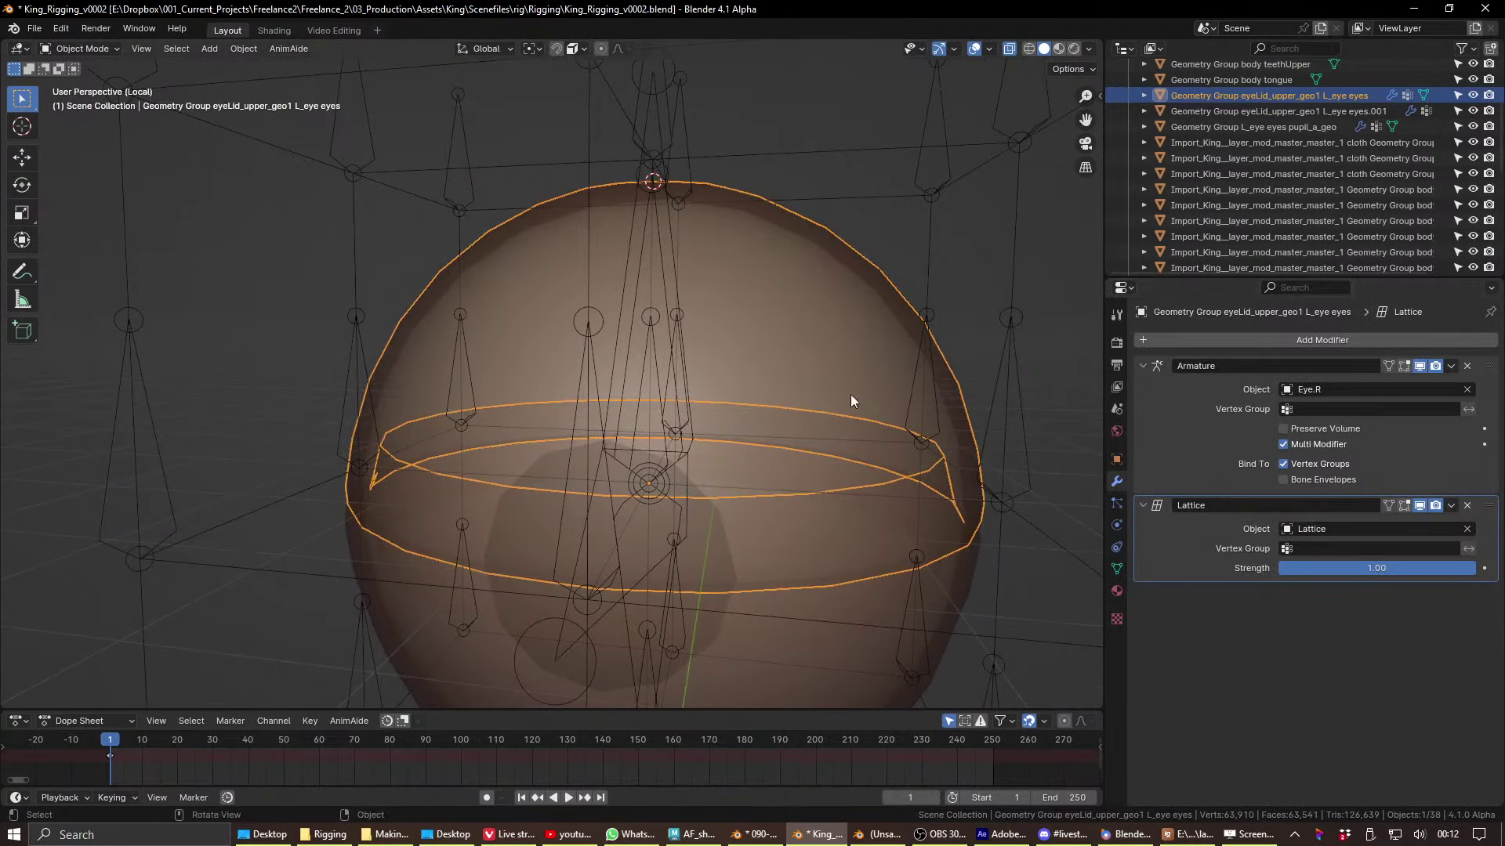
# - Move the Eye bone of Eye.R away from its rest position in Pose Mode to test which eye parts follow
pyautogui.scroll(-4, 848, 249)
pyautogui.click(624, 336)
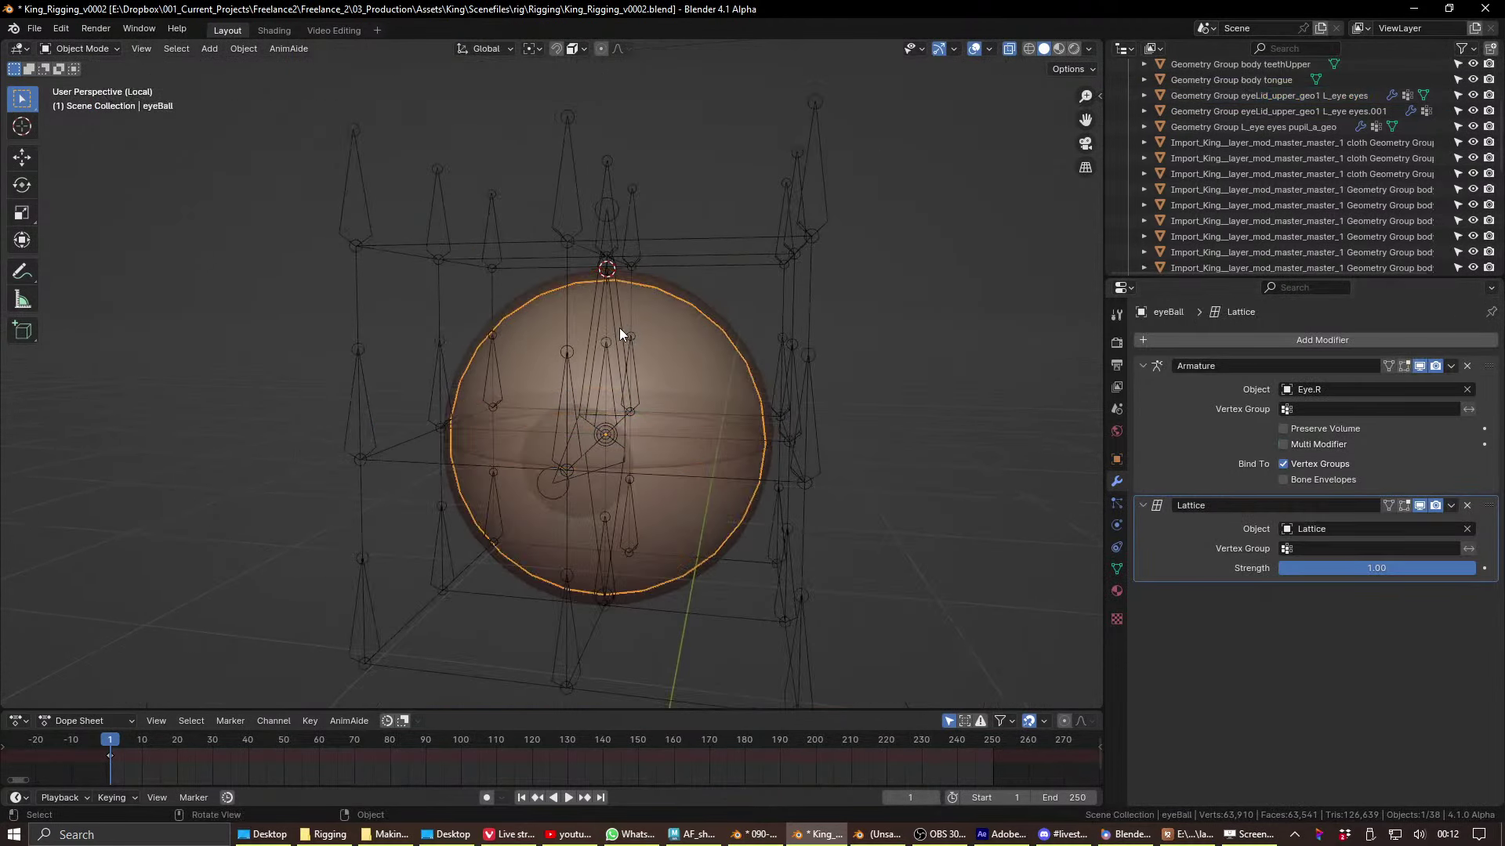
pyautogui.click(618, 323)
pyautogui.hotkey('ctrl', 'Tab')
pyautogui.click(616, 349)
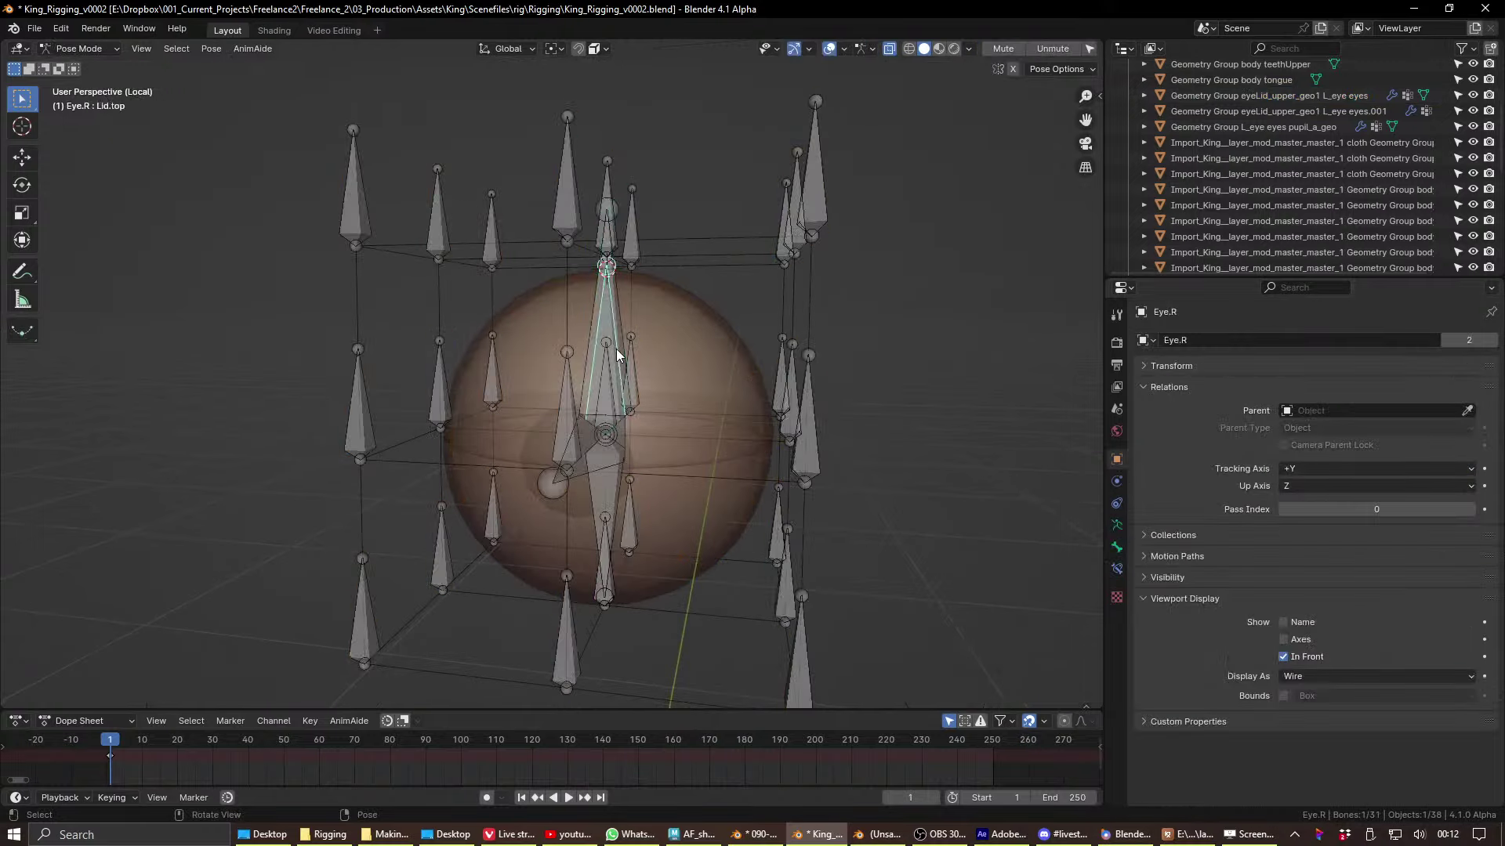
pyautogui.press('g')
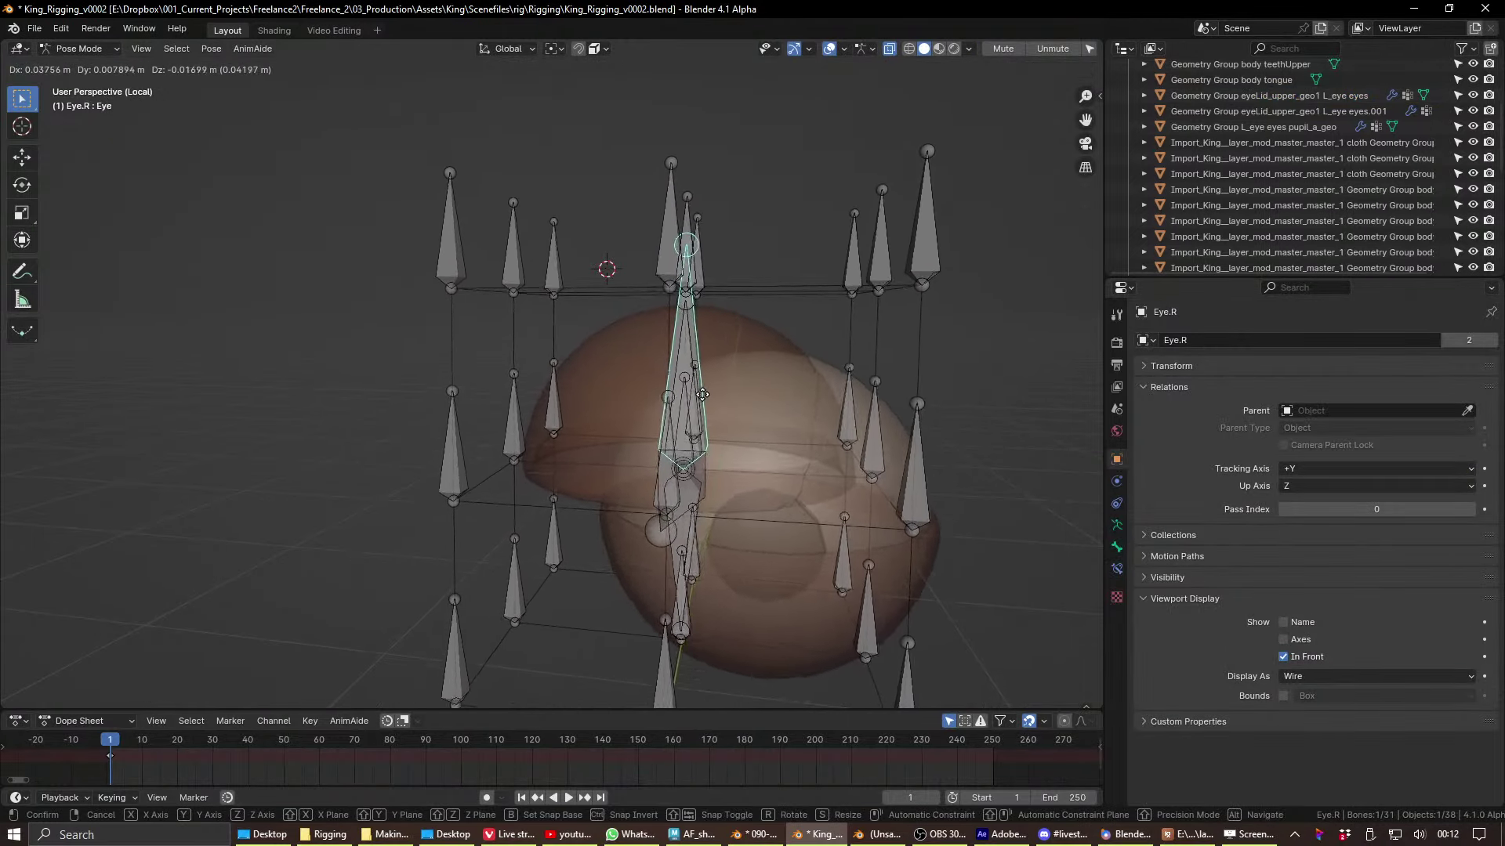
pyautogui.press('Escape')
pyautogui.moveTo(727, 368); pyautogui.dragTo(626, 333, button='middle')
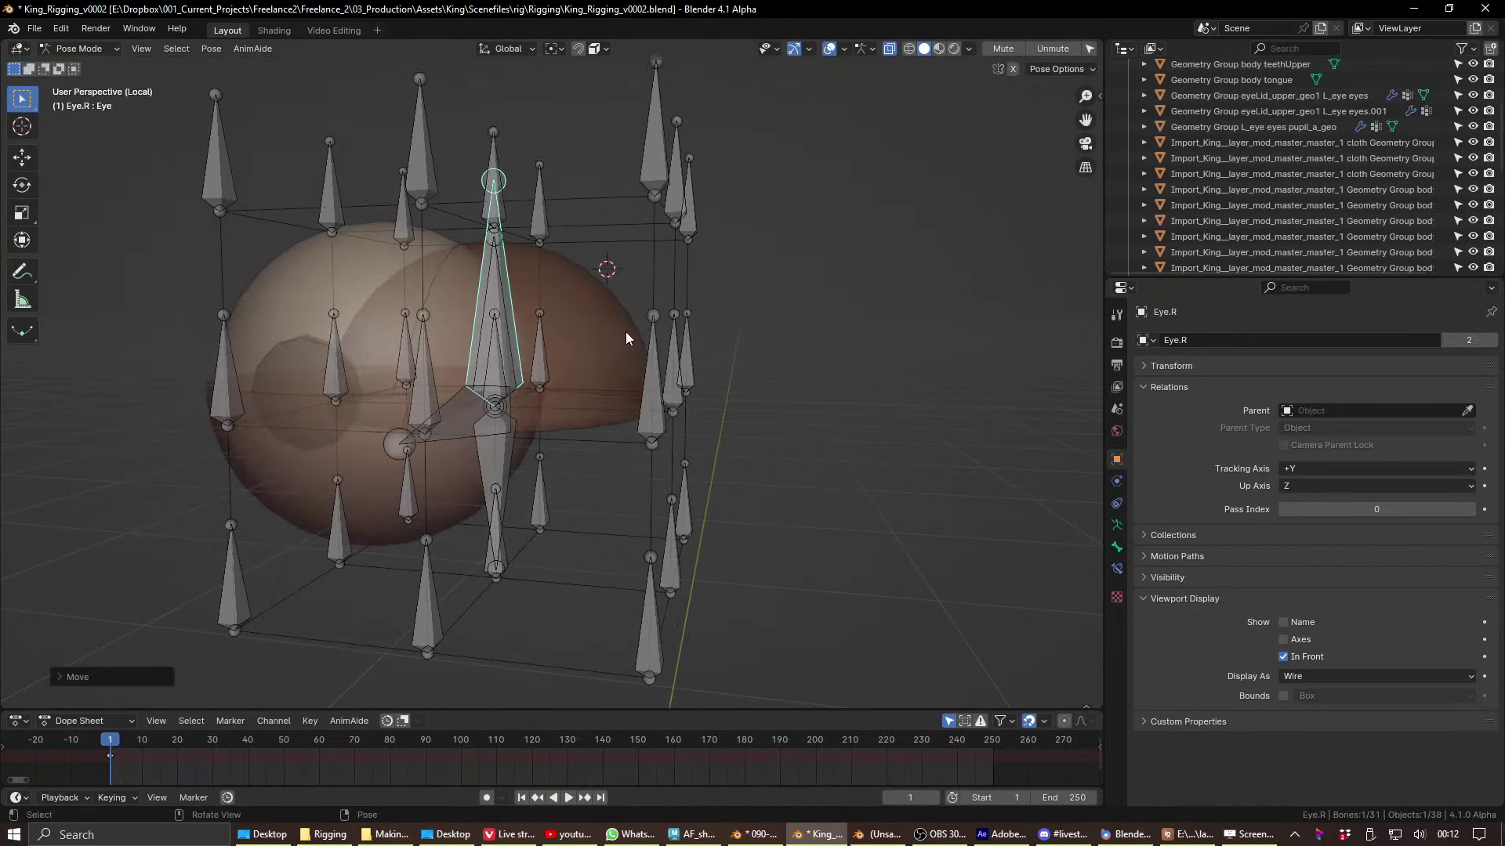
# - Return to Object Mode, inspect the upper eyelid, and select the eyeball, lower eyelid and pupil meshes together
pyautogui.hotkey('ctrl', 'Tab')
pyautogui.click(627, 412)
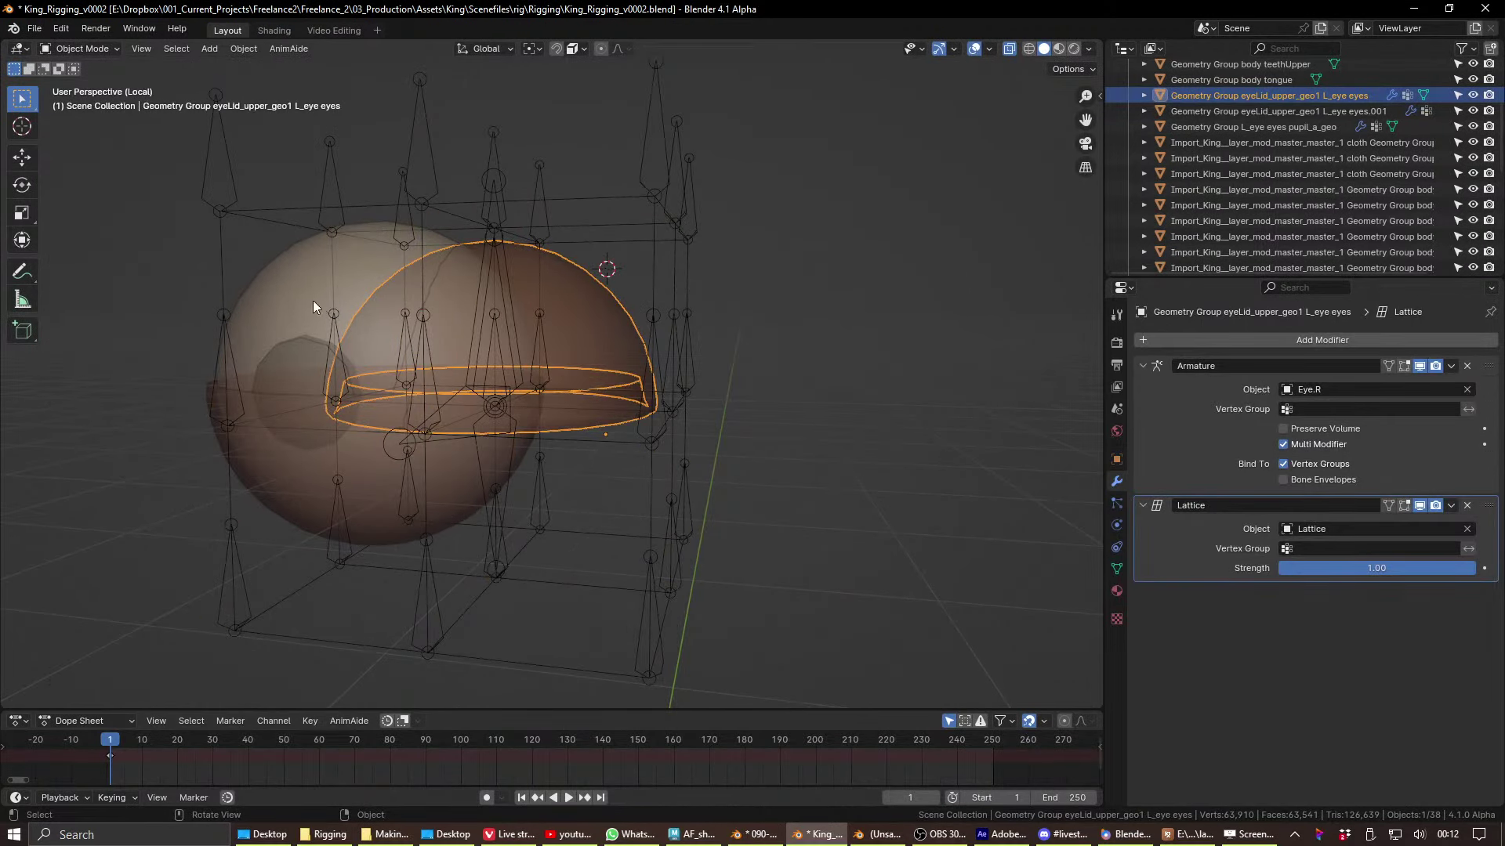
pyautogui.click(294, 333)
pyautogui.keyDown('shift'); pyautogui.click(292, 438); pyautogui.keyUp('shift')
pyautogui.keyDown('shift'); pyautogui.click(307, 369); pyautogui.keyUp('shift')
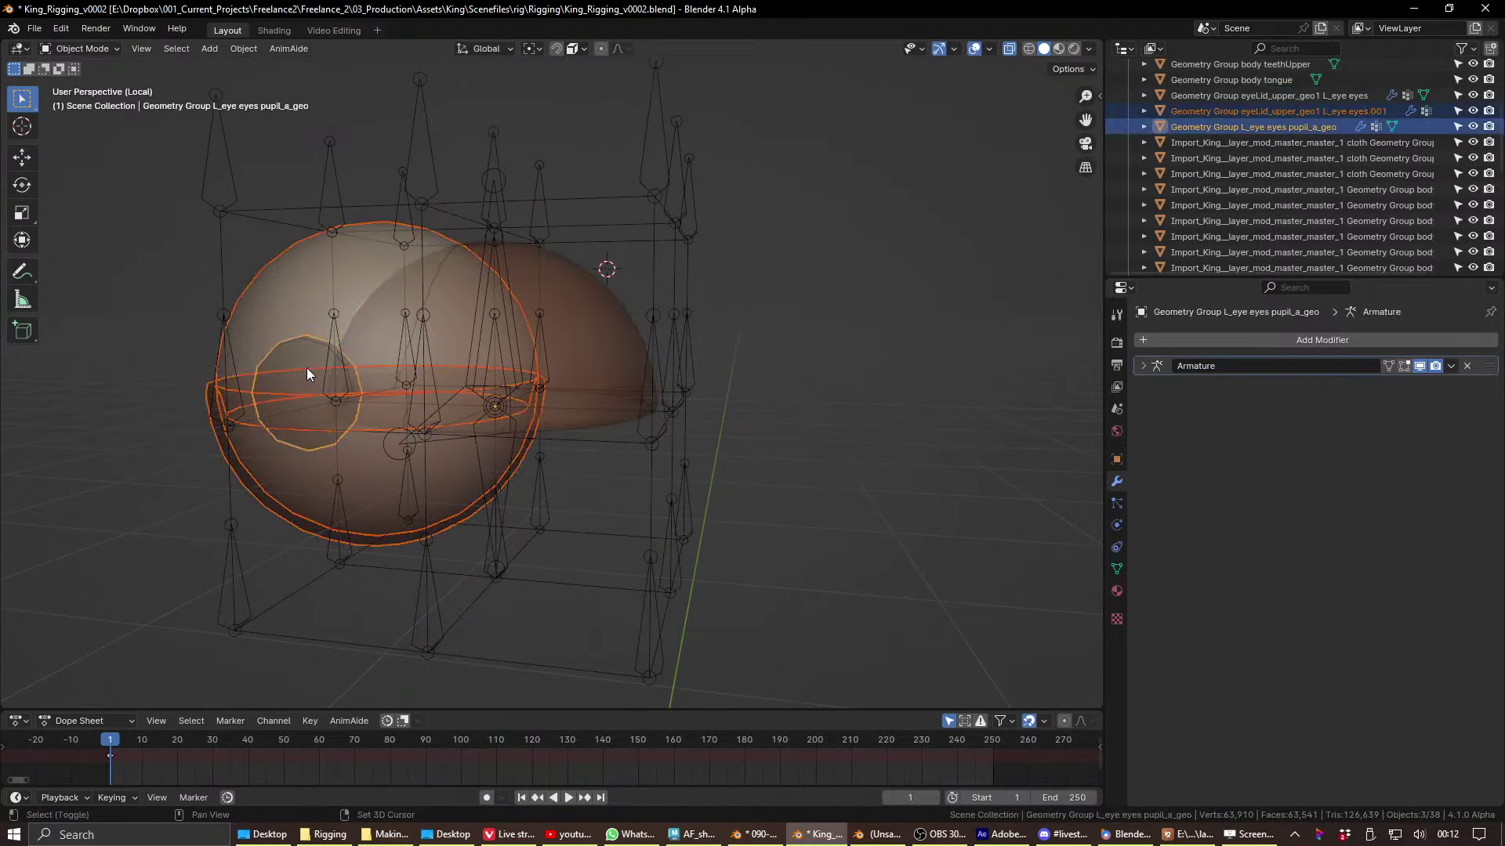
# - Return the Eye.R bones to their rest position in Pose Mode and deselect all bones
pyautogui.click(514, 264)
pyautogui.hotkey('ctrl', 'Tab')
pyautogui.press('KP_Decimal')
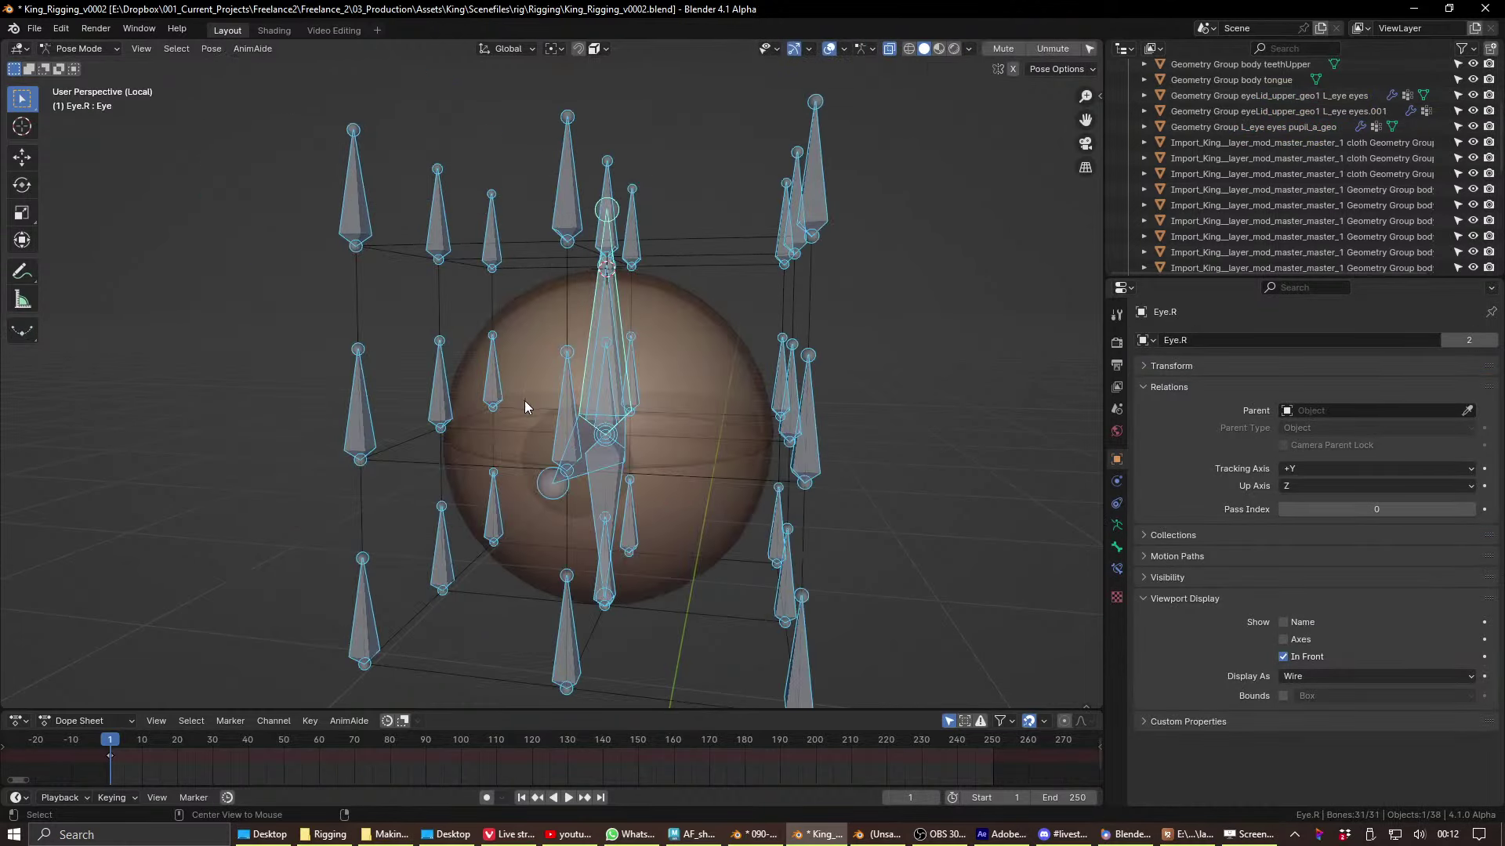
pyautogui.click(701, 562)
pyautogui.moveTo(702, 562); pyautogui.dragTo(655, 515)
pyautogui.moveTo(655, 515); pyautogui.dragTo(688, 537, button='middle')
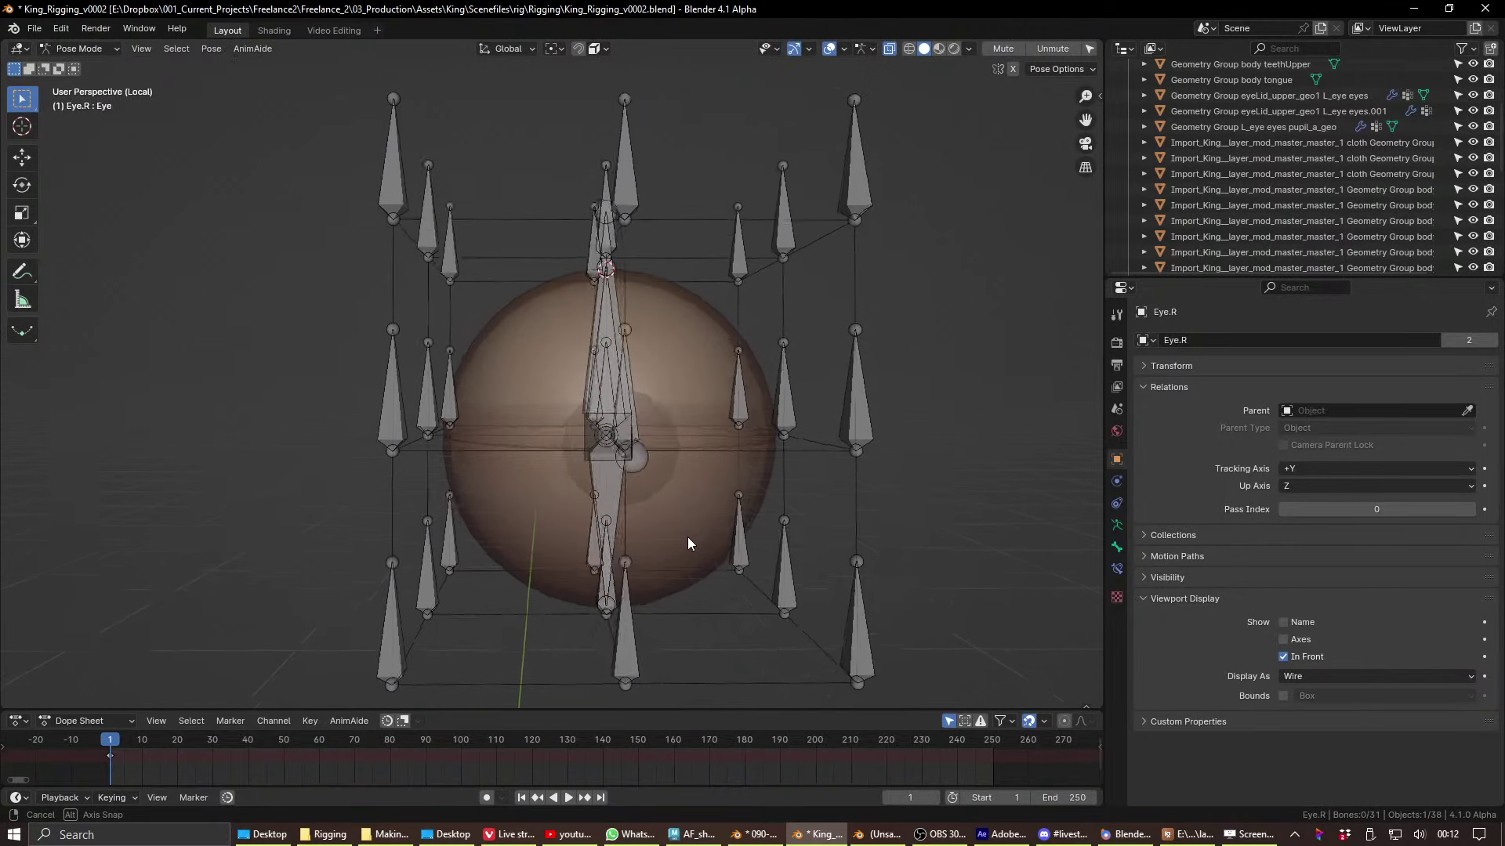
# - Select the eyeball, lower eyelid and pupil meshes plus the Eye.R armature, and parent them to the Eye bone with the Bone option
pyautogui.hotkey('ctrl', 'Tab')
pyautogui.click(497, 521)
pyautogui.moveTo(661, 461); pyautogui.dragTo(692, 566)
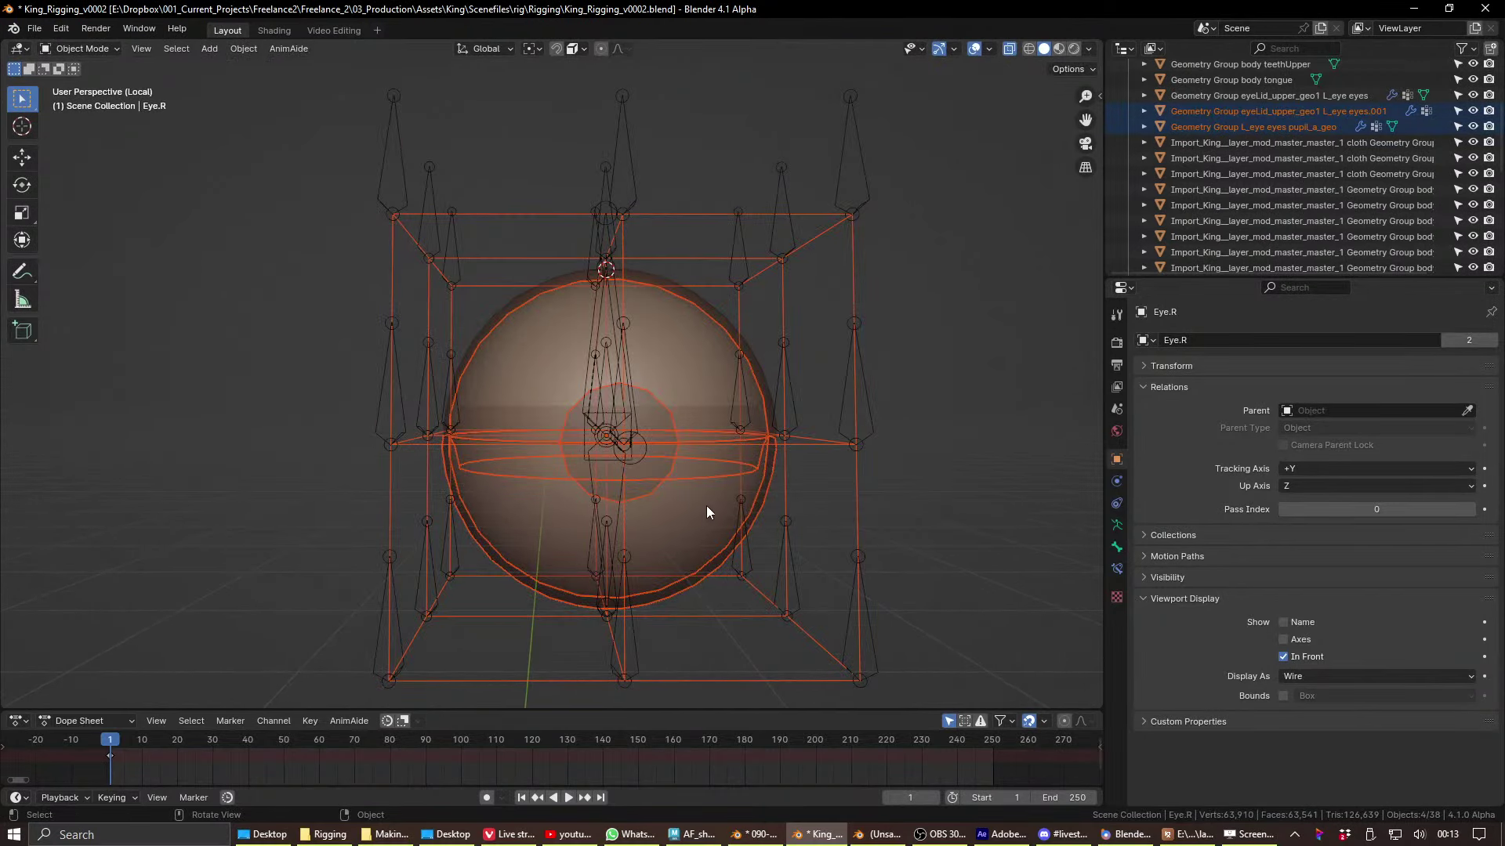
pyautogui.keyDown('shift'); pyautogui.click(865, 324); pyautogui.keyUp('shift')
pyautogui.moveTo(865, 325); pyautogui.dragTo(740, 307, button='middle')
pyautogui.keyDown('shift'); pyautogui.click(651, 336); pyautogui.keyUp('shift')
pyautogui.hotkey('ctrl', 'Tab')
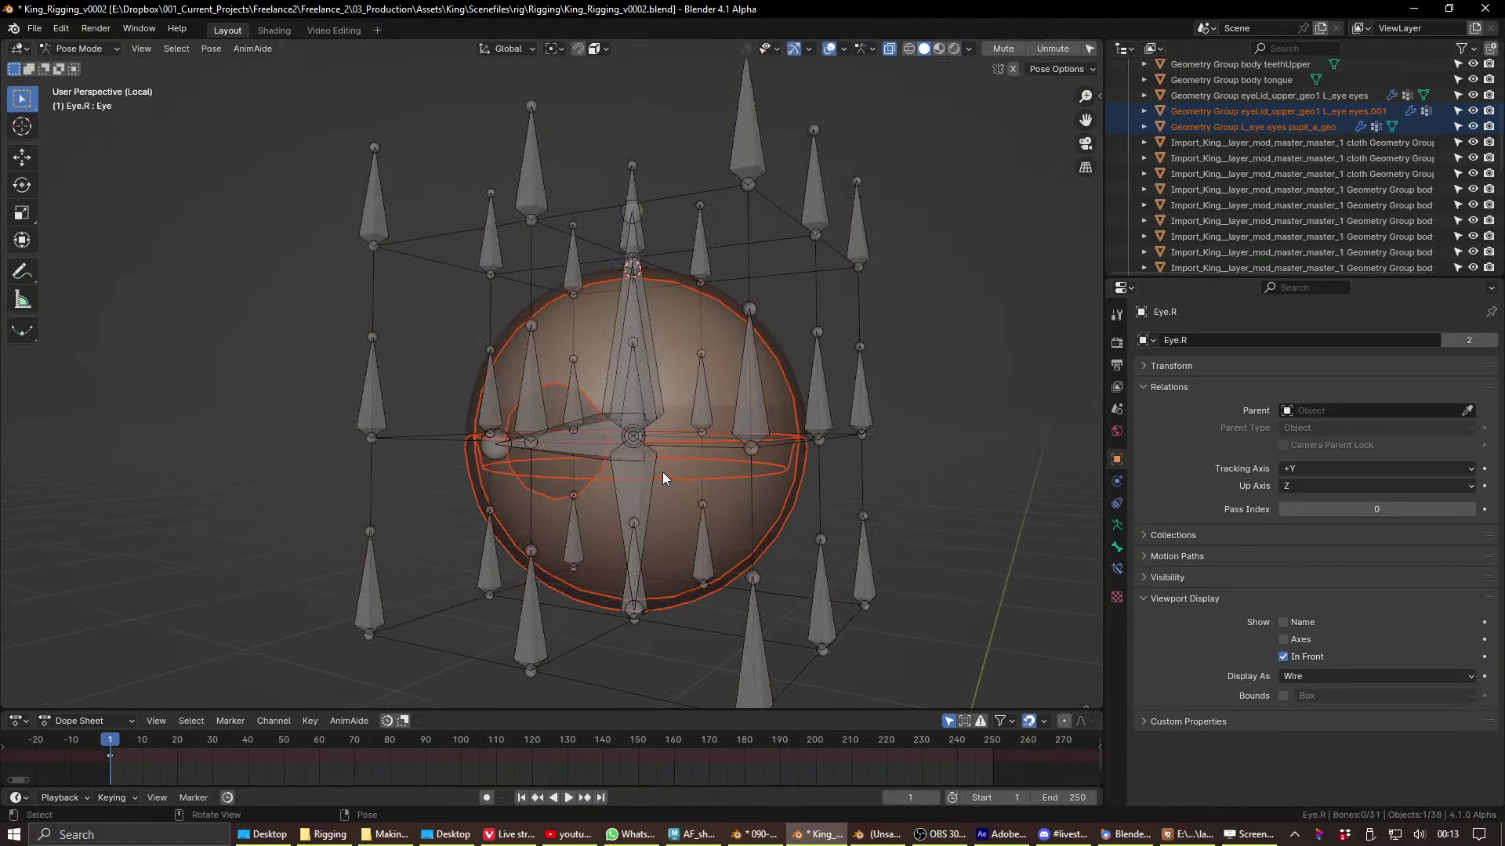
pyautogui.click(658, 394)
pyautogui.hotkey('ctrl', 'p')
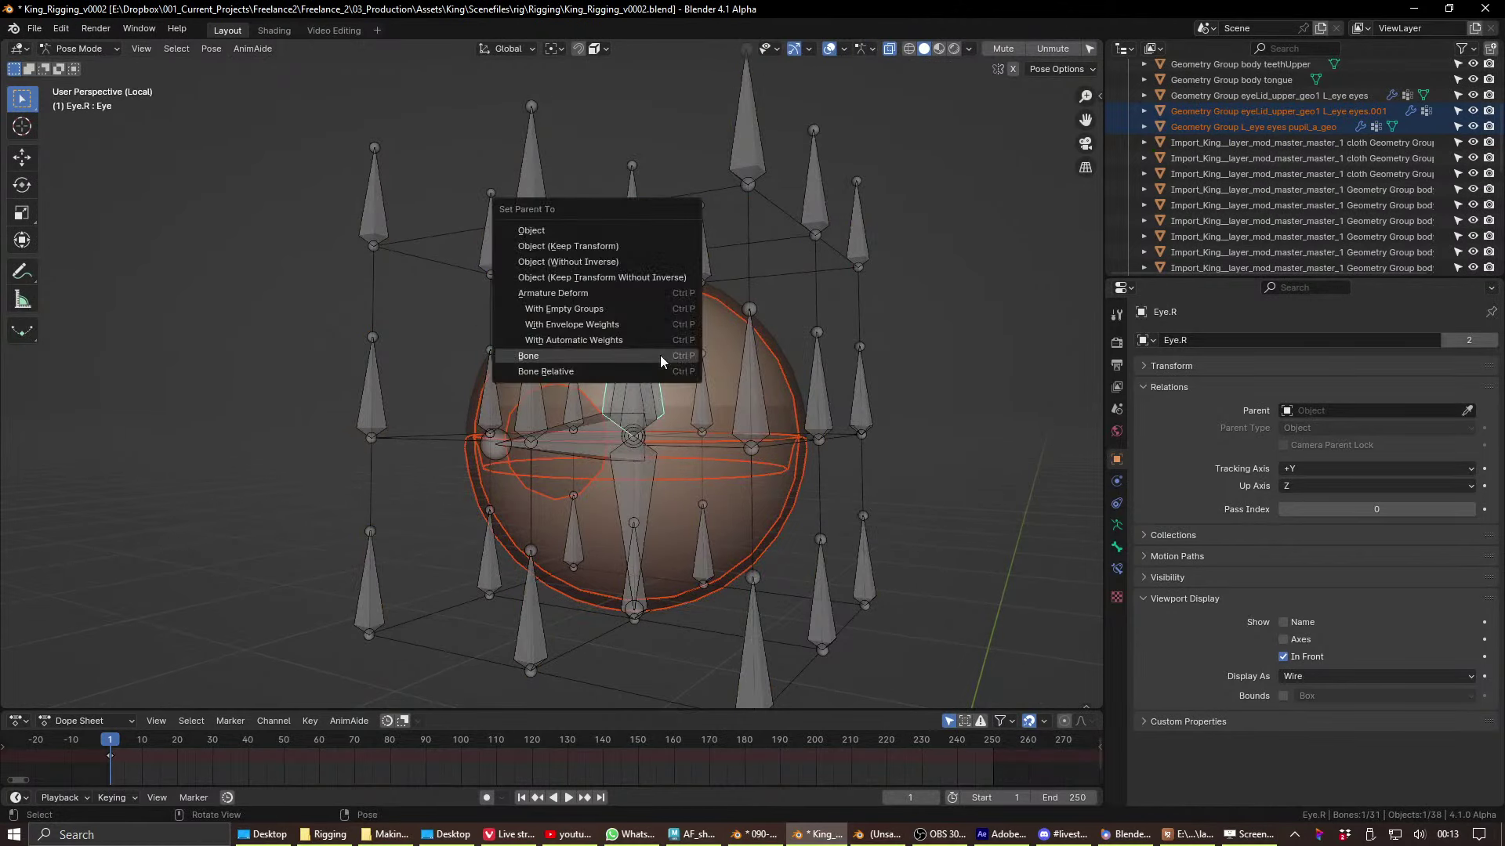
pyautogui.click(659, 355)
# - Try rotating the Eye bone to test the new parenting, cancel the rotation and leave Pose Mode
pyautogui.hotkey('ctrl', 'Tab')
pyautogui.hotkey('ctrl', 'Tab')
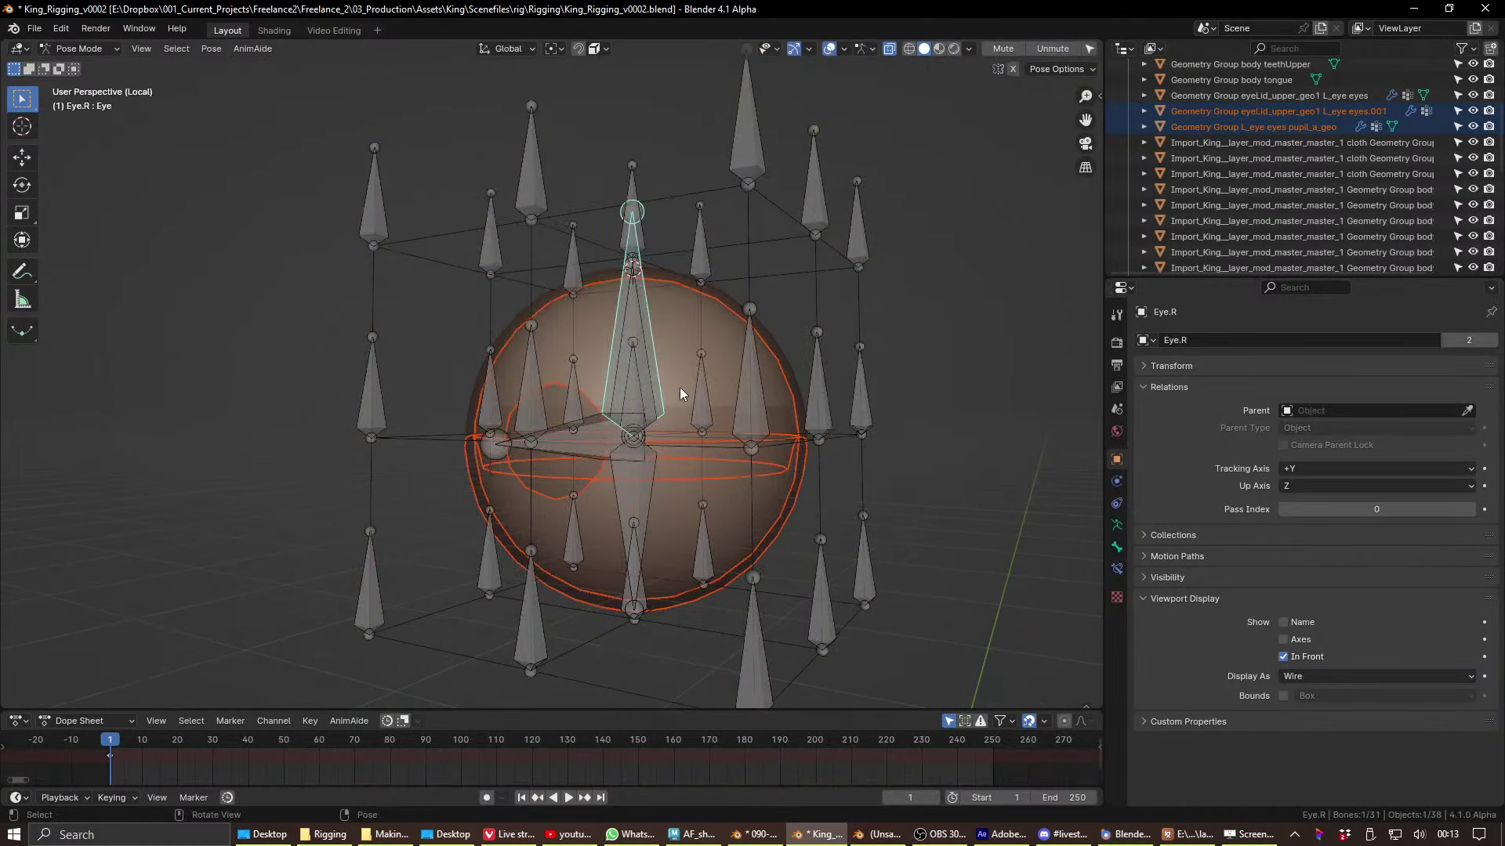
pyautogui.press('r')
pyautogui.rightClick(715, 381)
pyautogui.hotkey('ctrl', 'Tab')
# - Compare the eye meshes and the Eye bone, then examine the upper eyelid's modifiers and parent relations
pyautogui.click(599, 323)
pyautogui.click(755, 329)
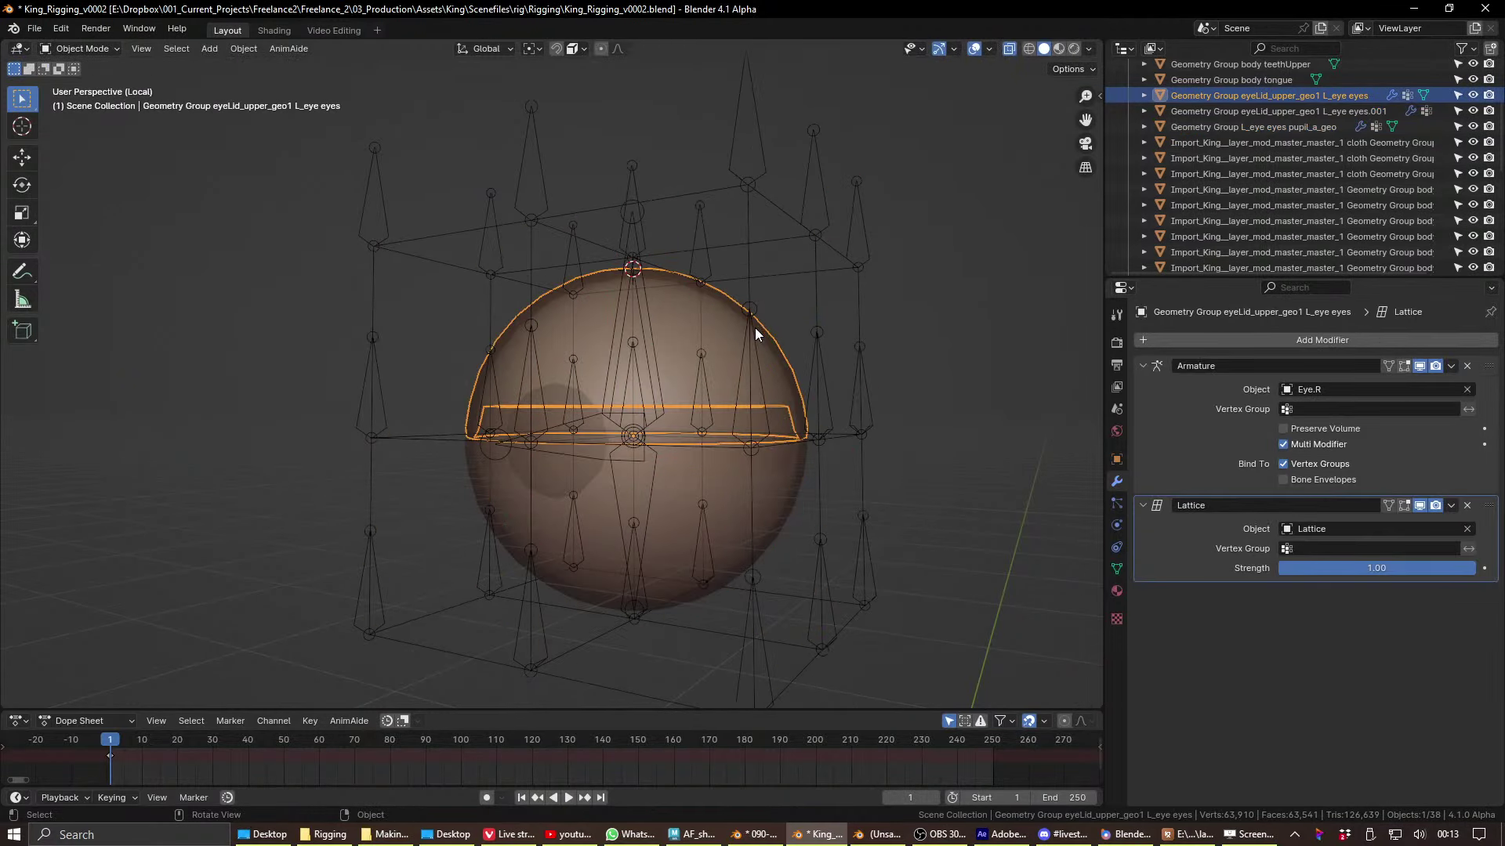
pyautogui.click(650, 347)
pyautogui.click(656, 349)
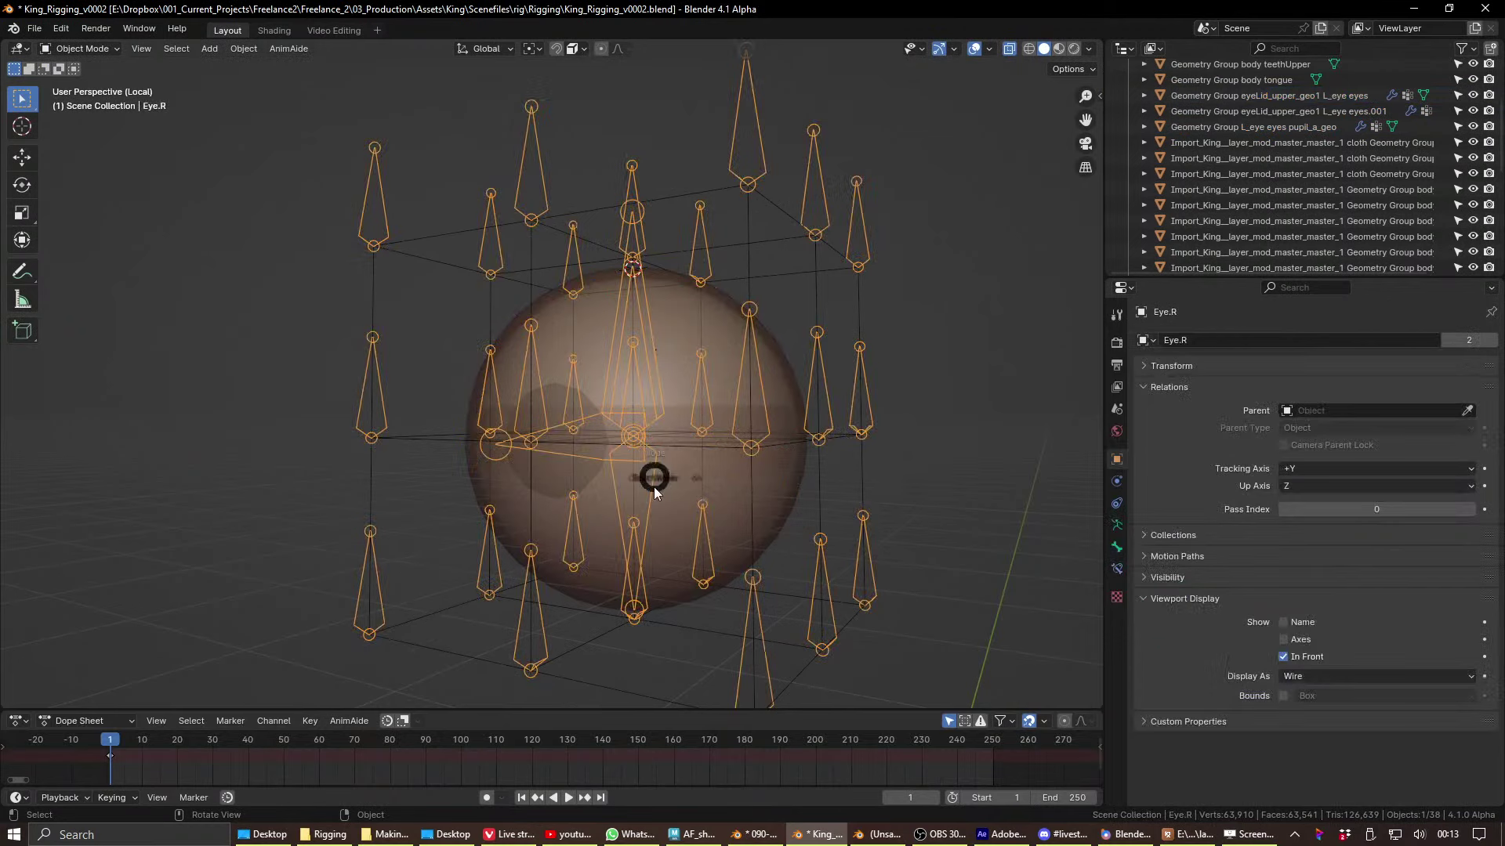
pyautogui.click(655, 548)
pyautogui.click(635, 329)
pyautogui.hotkey('ctrl', 'Tab')
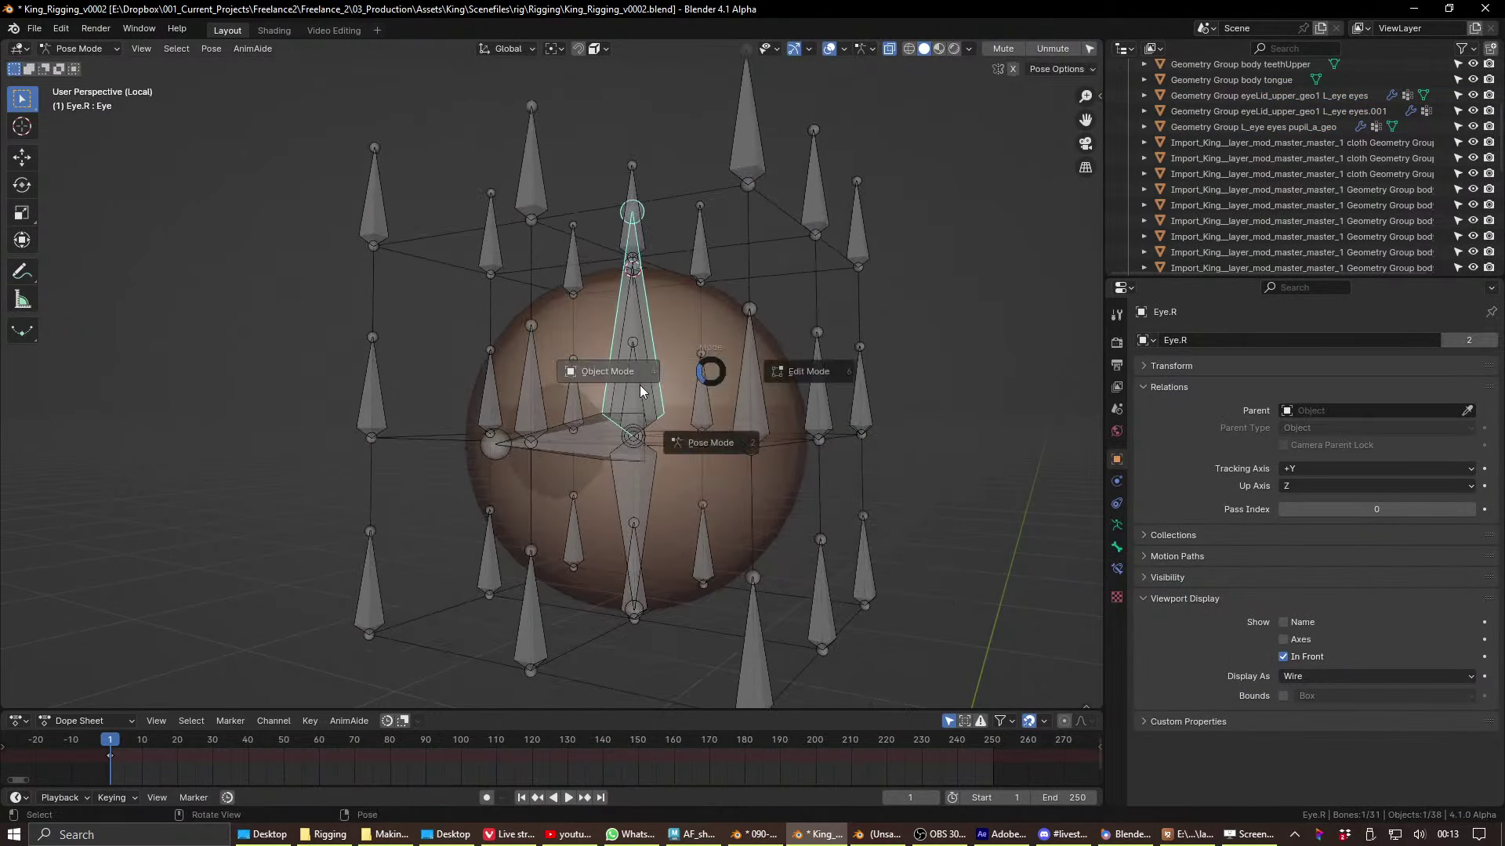
pyautogui.click(639, 384)
pyautogui.click(732, 304)
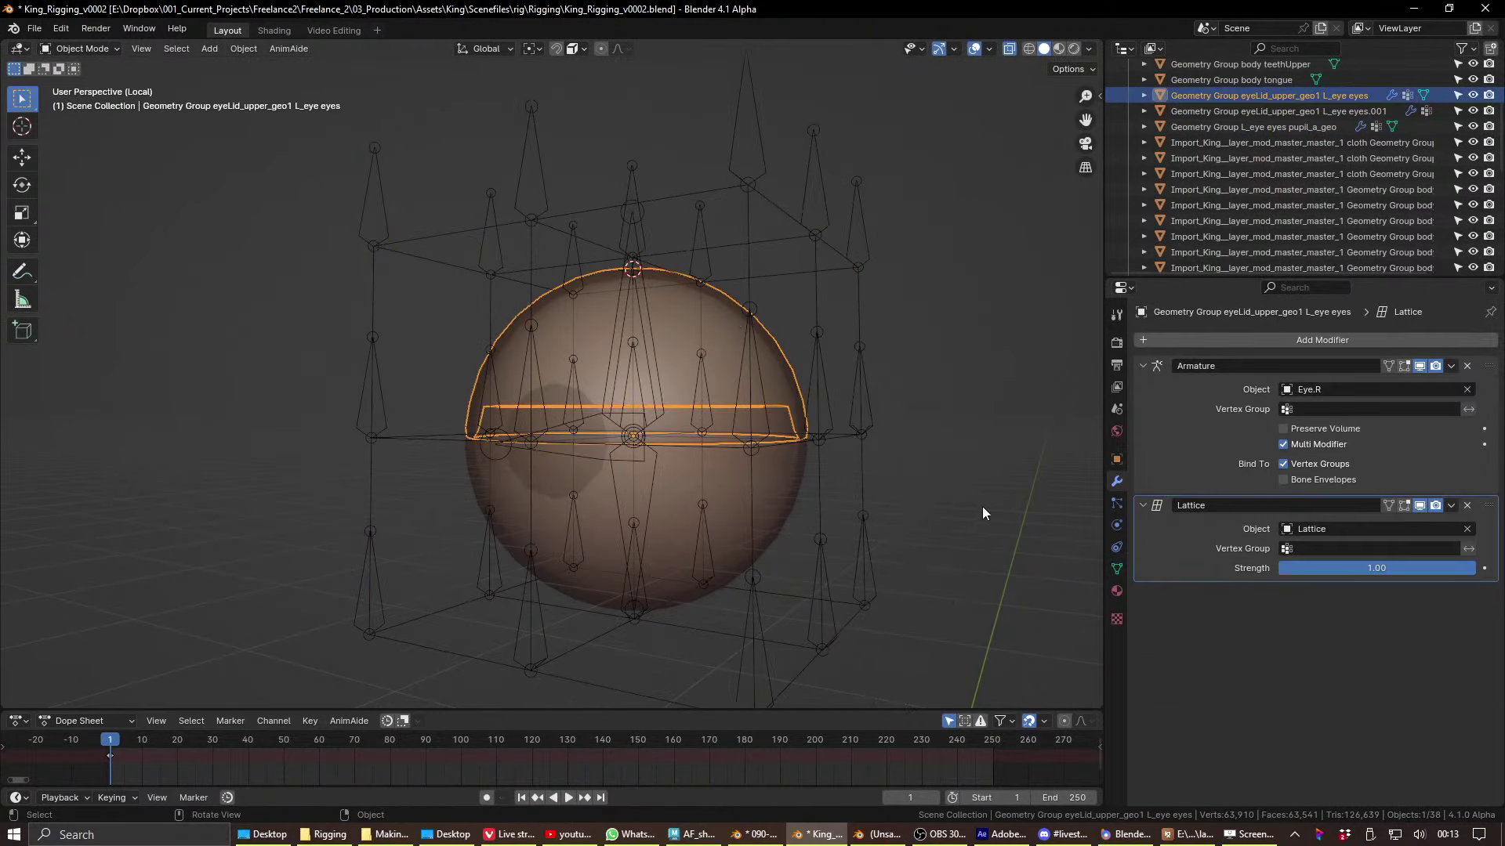
pyautogui.click(1116, 460)
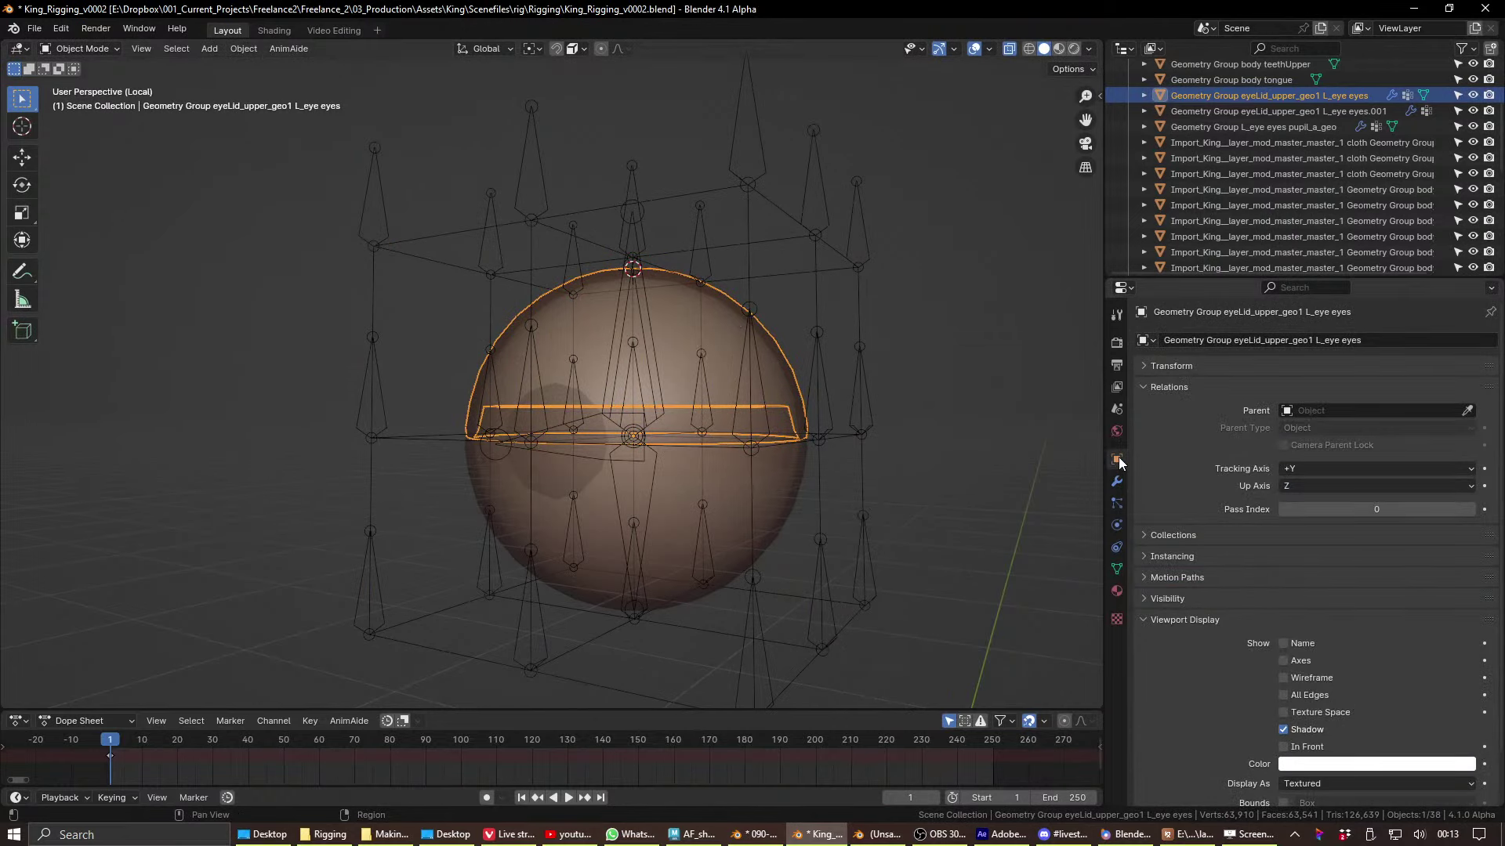
# - Clear the Eye.R parent from the lower eyelid mesh and from the eyeball mesh
pyautogui.click(672, 539)
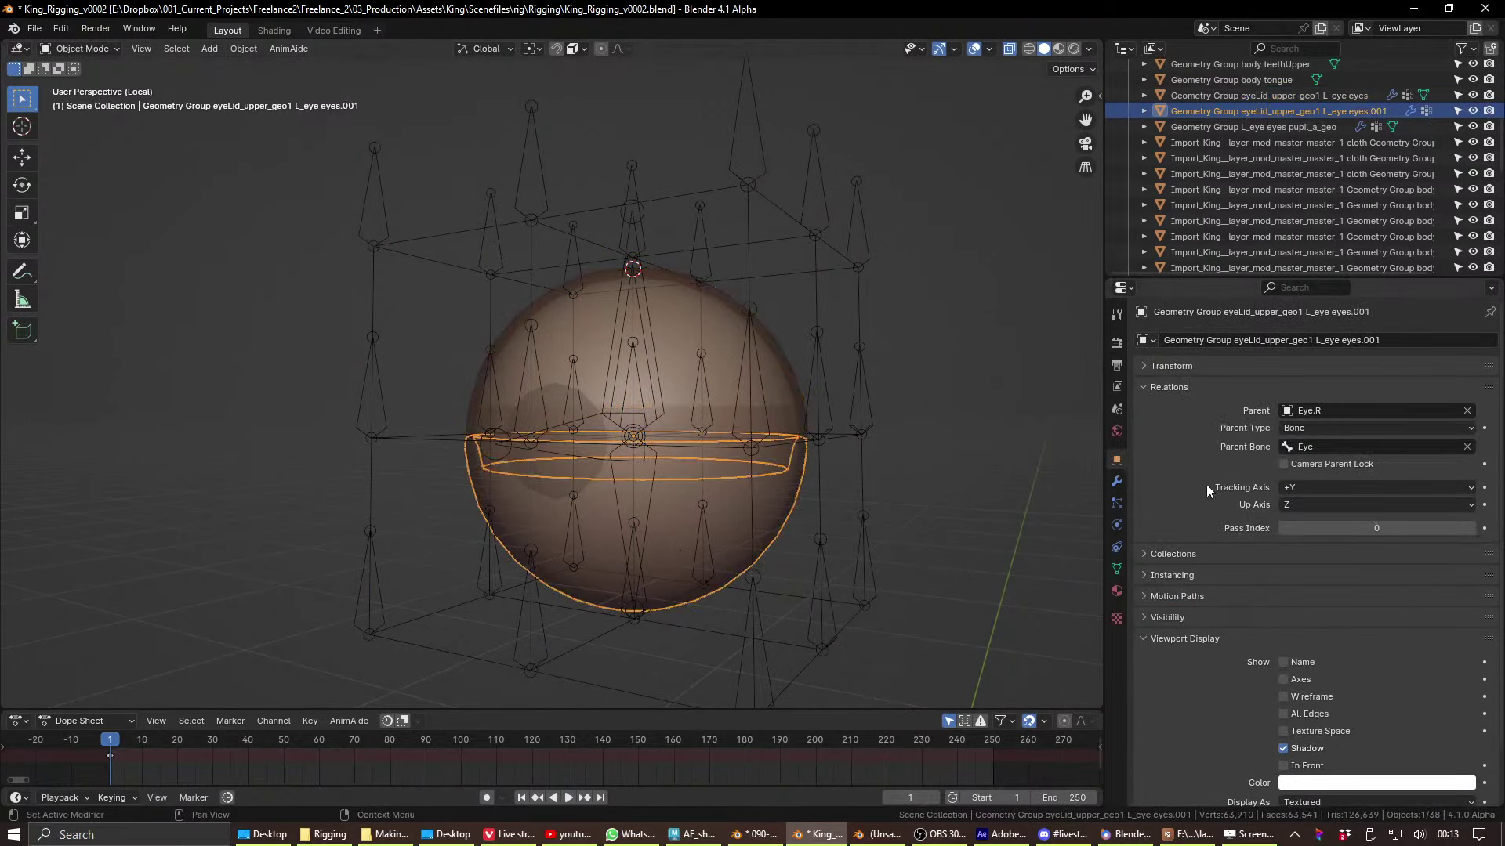
pyautogui.click(1466, 411)
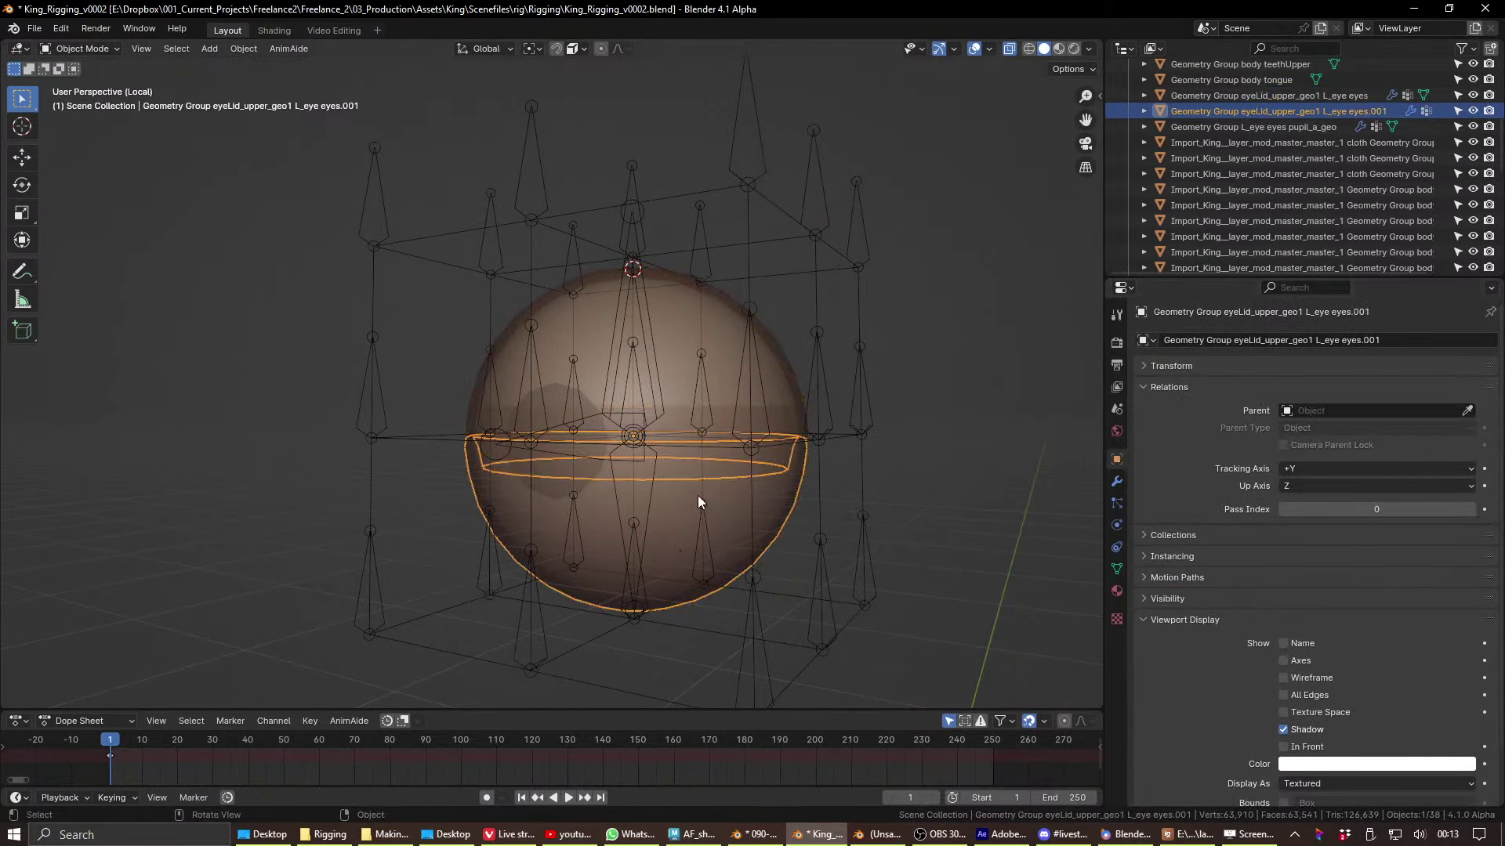
pyautogui.moveTo(699, 502)
pyautogui.mouseDown(button='middle')
pyautogui.moveTo(754, 479)
pyautogui.moveTo(719, 526)
pyautogui.mouseUp(button='middle')
pyautogui.keyDown('shift'); pyautogui.click(718, 525); pyautogui.keyUp('shift')
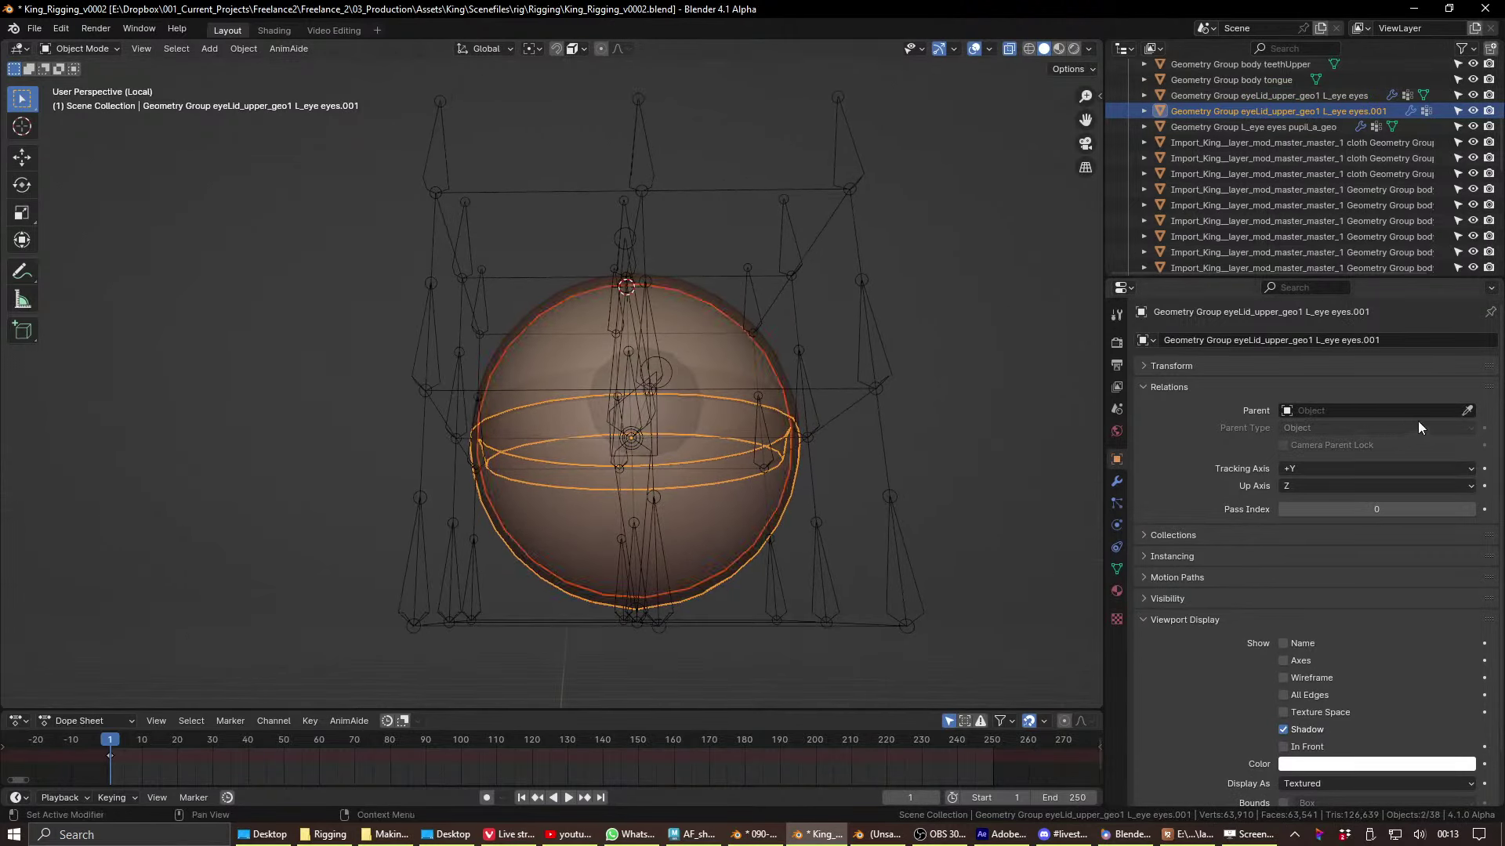
pyautogui.click(747, 544)
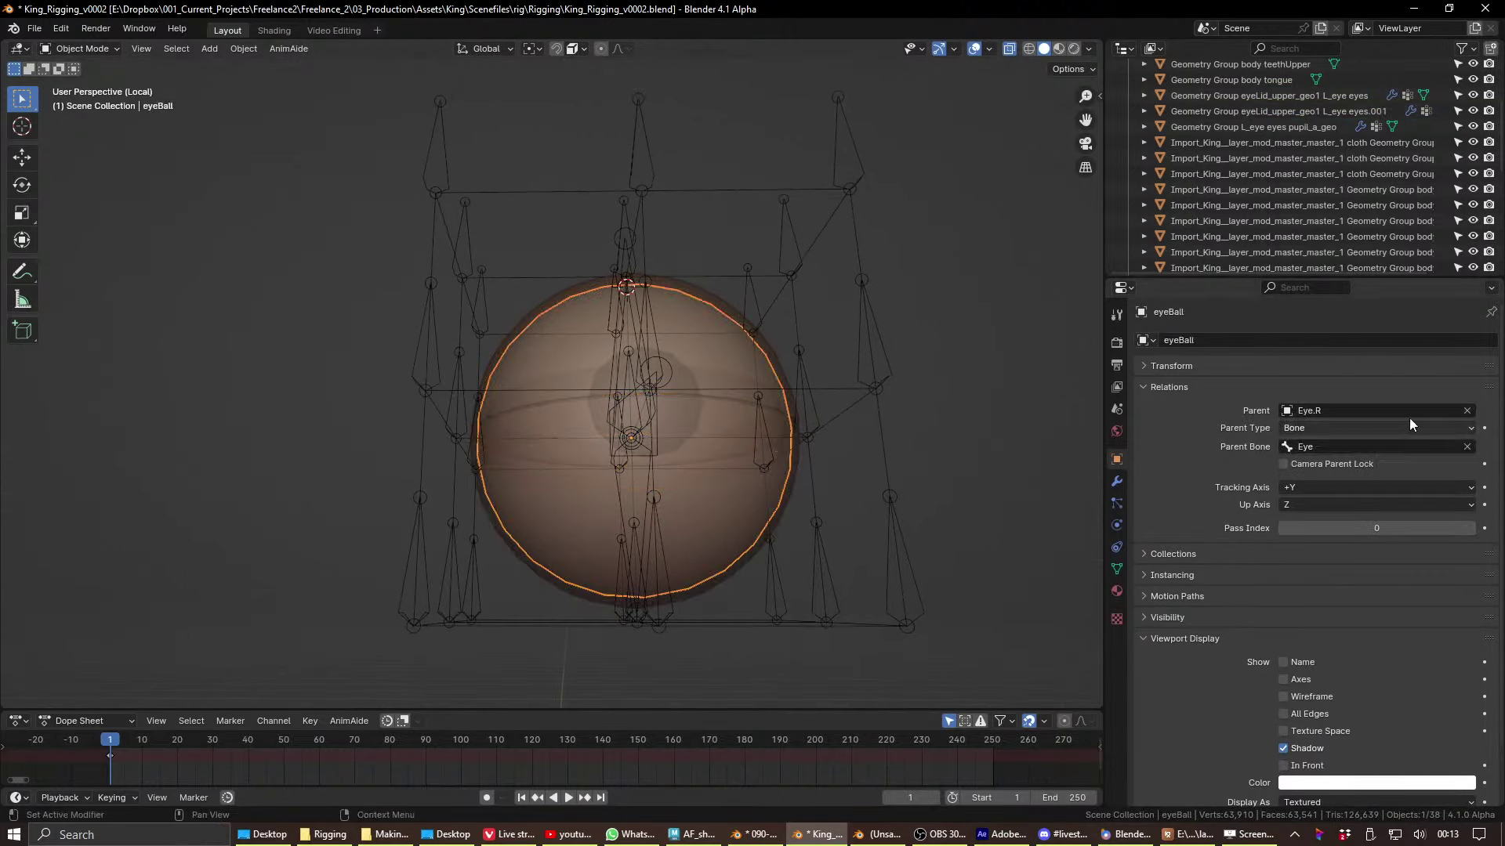
pyautogui.click(1466, 410)
# - Check the parent relations of the upper and lower eyelid meshes
pyautogui.click(716, 447)
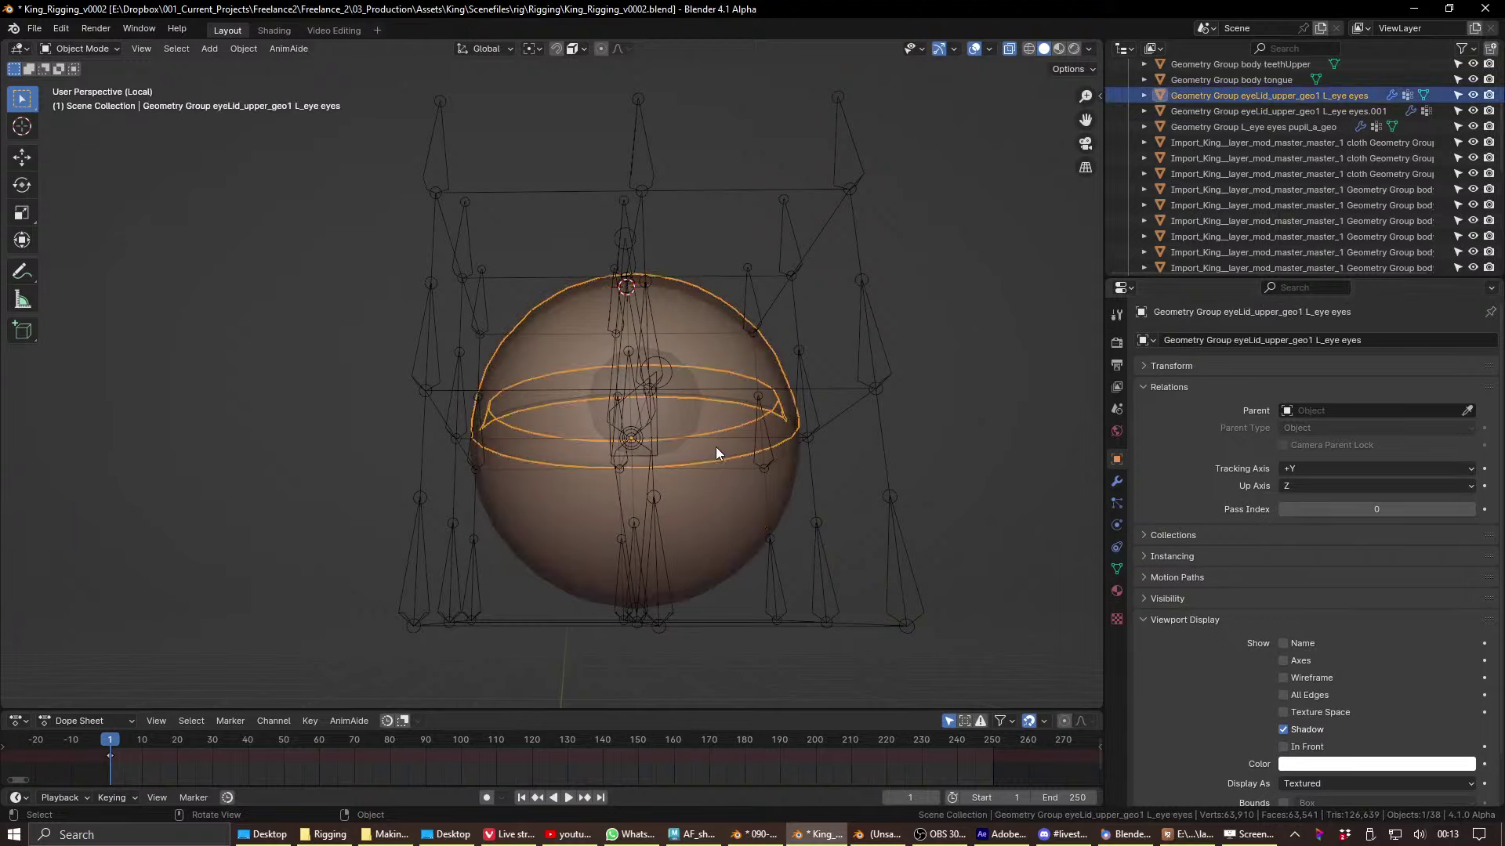
pyautogui.click(715, 462)
pyautogui.click(705, 536)
pyautogui.click(703, 530)
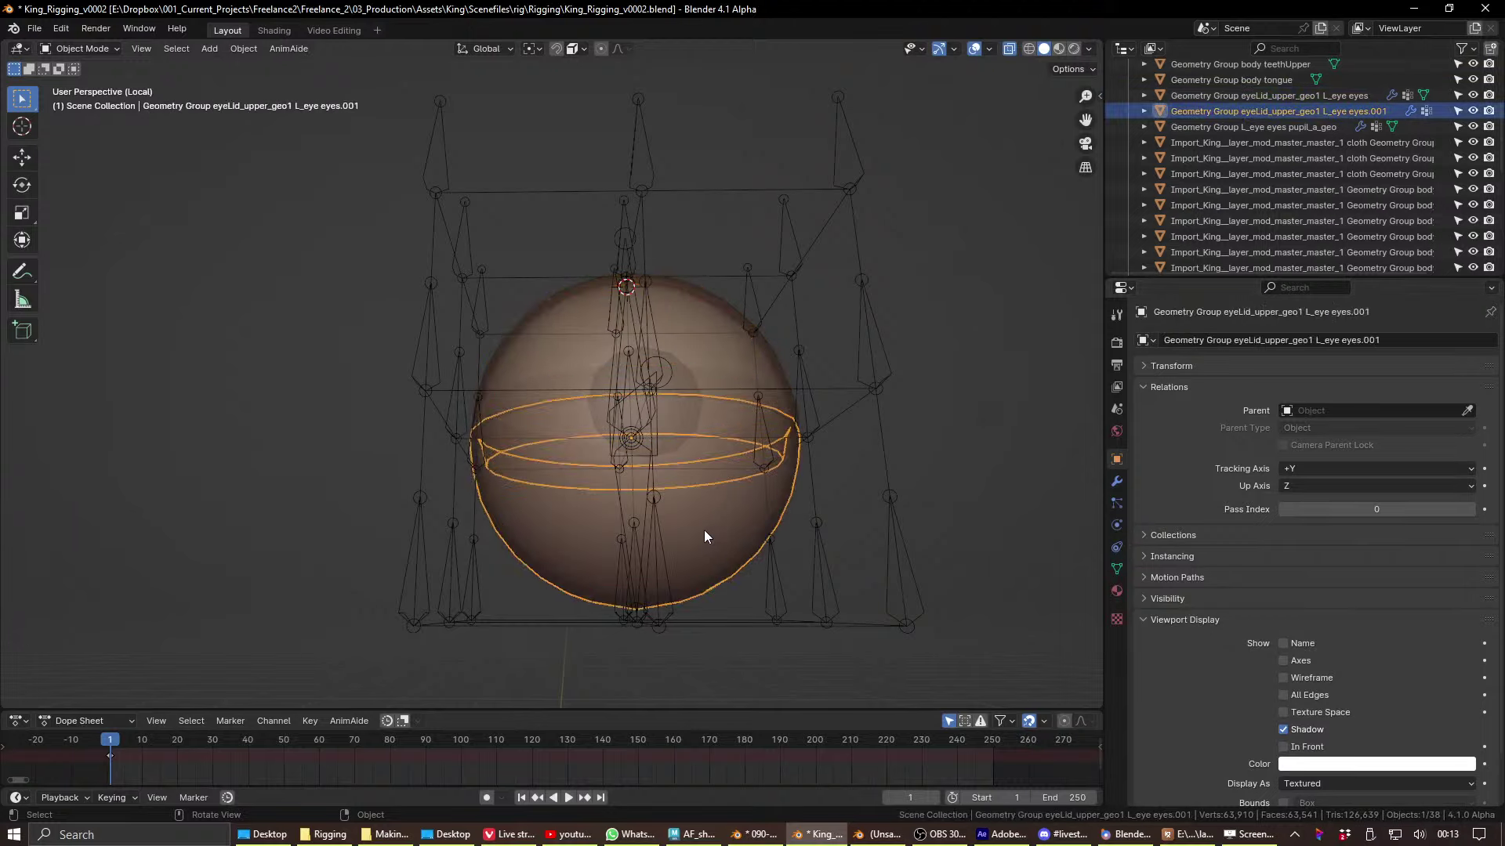
pyautogui.click(702, 526)
pyautogui.click(703, 523)
pyautogui.click(703, 521)
pyautogui.keyDown('shift'); pyautogui.click(703, 521); pyautogui.keyUp('shift')
# - Check the parent relations of the pupil mesh
pyautogui.moveTo(737, 599); pyautogui.dragTo(681, 541, button='middle')
pyautogui.click(668, 466)
pyautogui.click(674, 465)
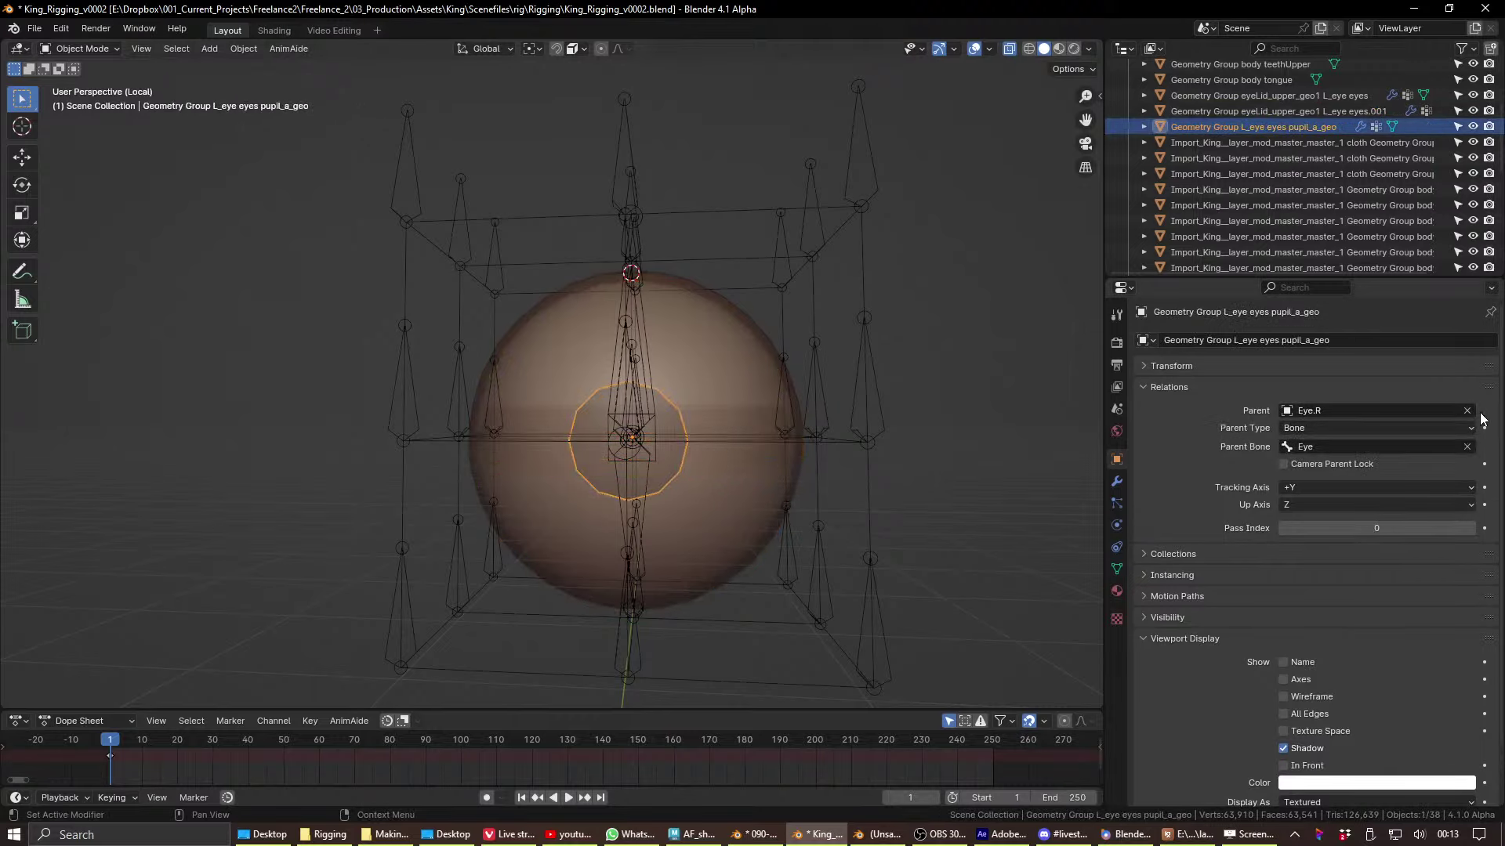
# - Put the Eye.R armature into Pose Mode and try moving the upper eyelid bone, cancelling the move
pyautogui.click(623, 362)
pyautogui.hotkey('ctrl', 'Tab')
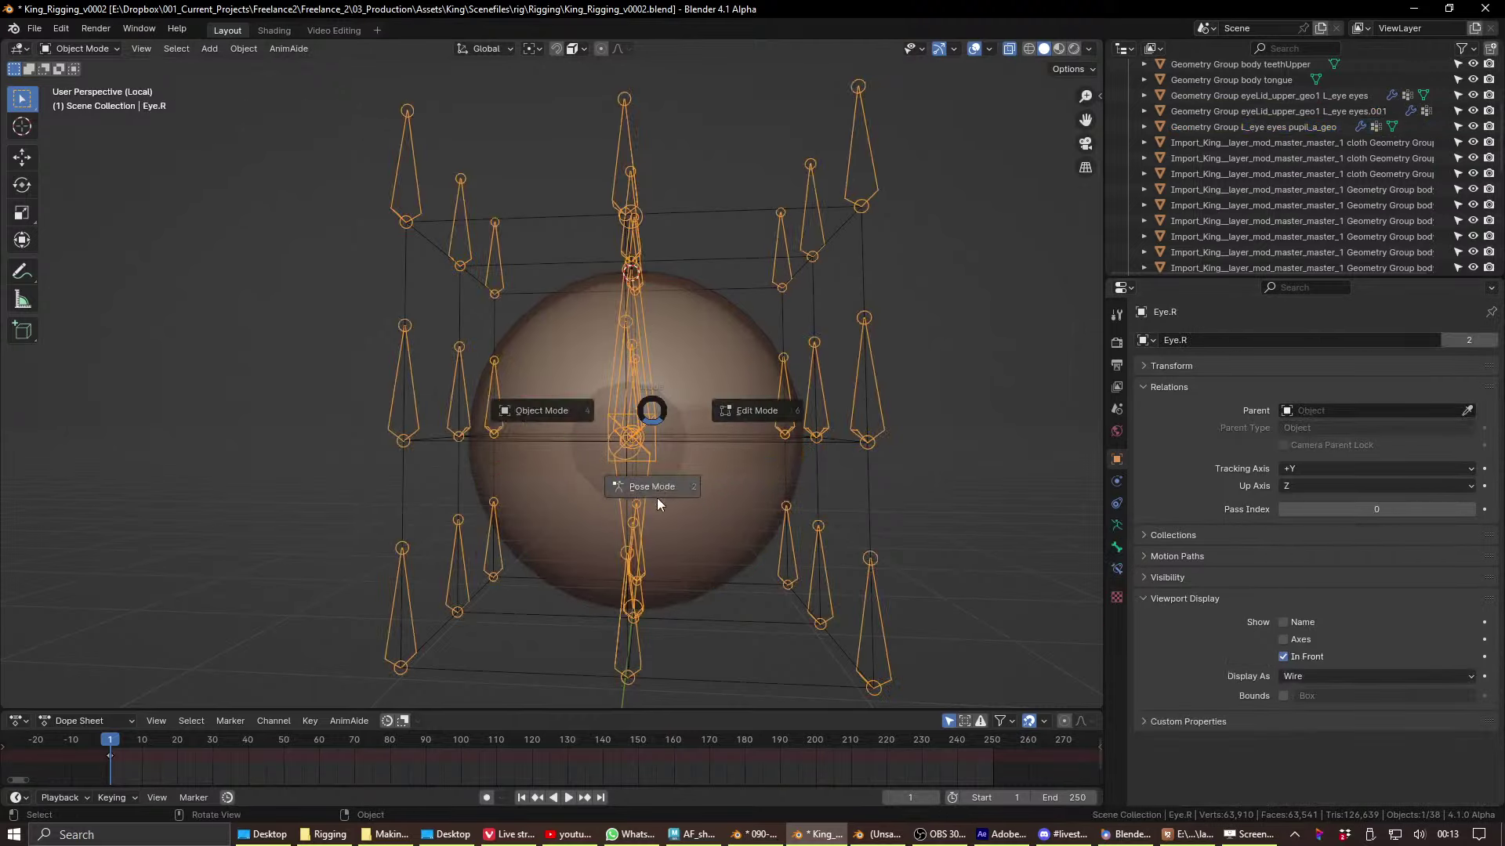
pyautogui.click(657, 498)
pyautogui.press('g')
pyautogui.rightClick(614, 280)
pyautogui.moveTo(614, 280); pyautogui.dragTo(645, 349, button='middle')
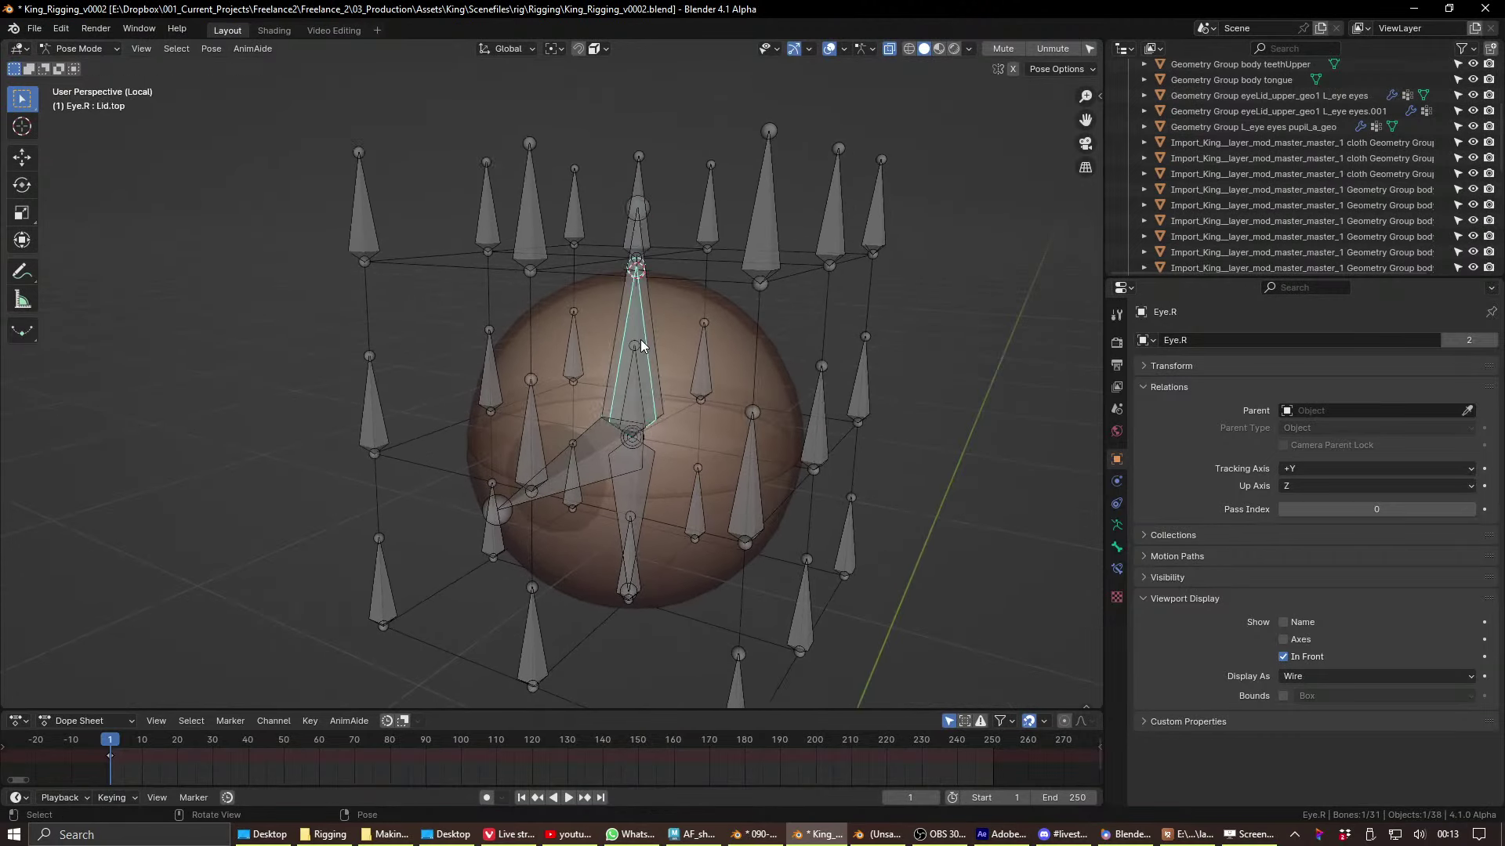
# - Try moving the upper corner lattice bones in front view to test the deformation, cancelling each move
pyautogui.click(641, 346)
pyautogui.click(678, 391)
pyautogui.click(772, 228)
pyautogui.click(836, 181)
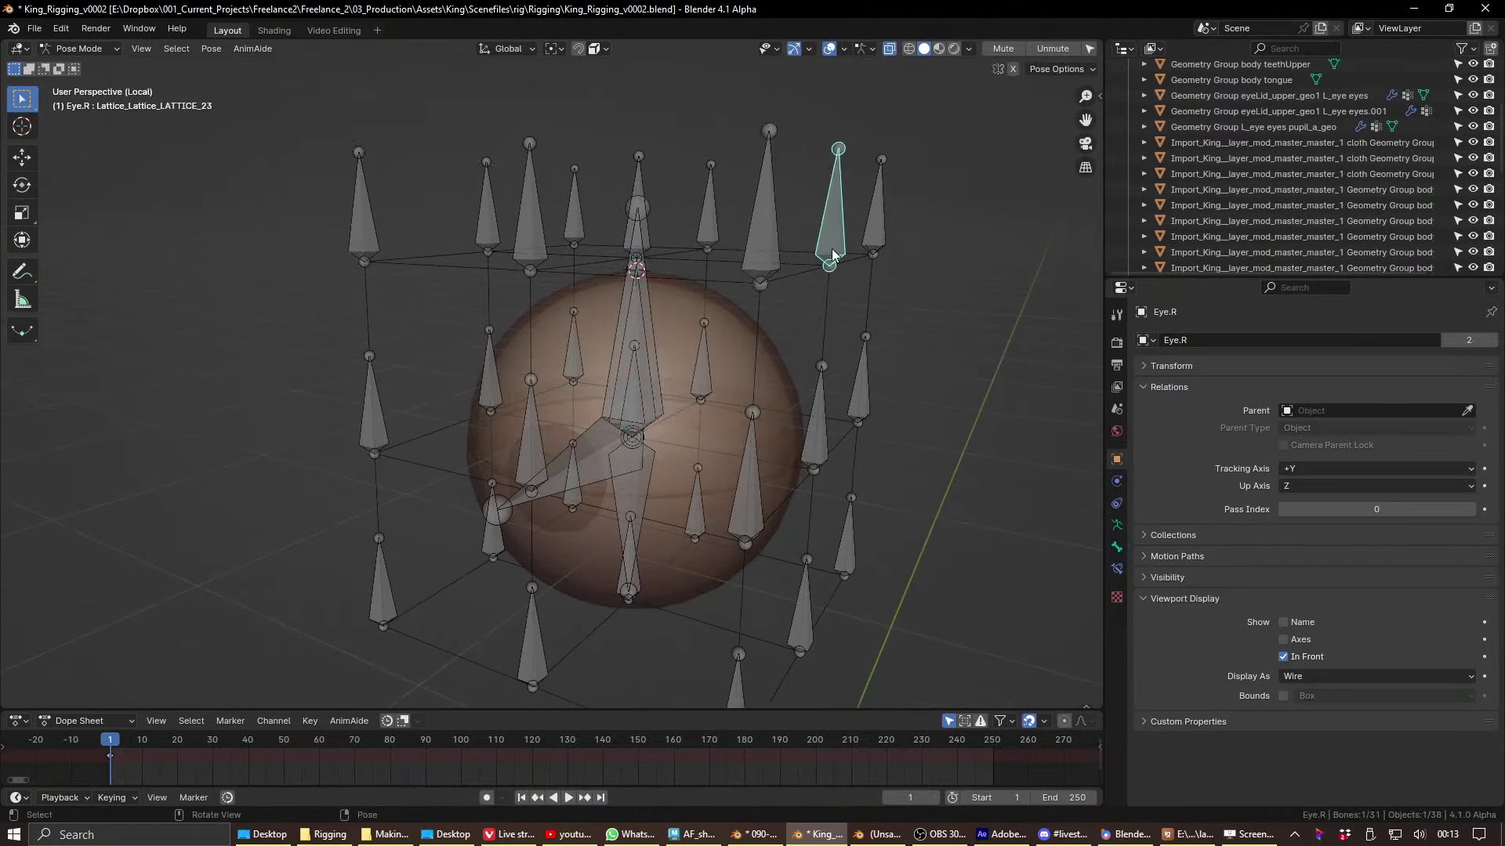
pyautogui.press('KP_1')
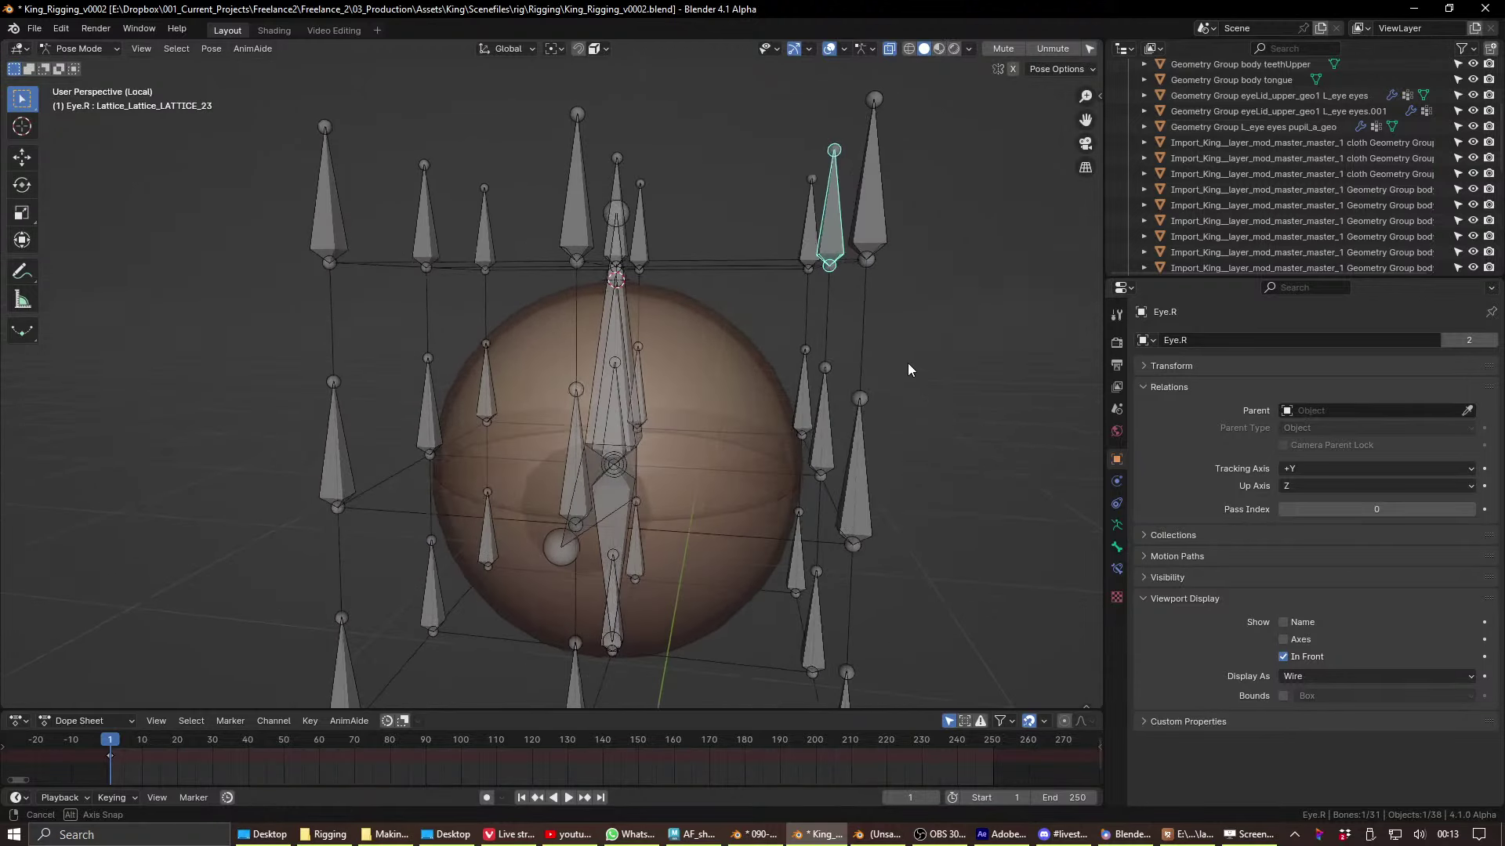
pyautogui.press('g')
pyautogui.press('Escape')
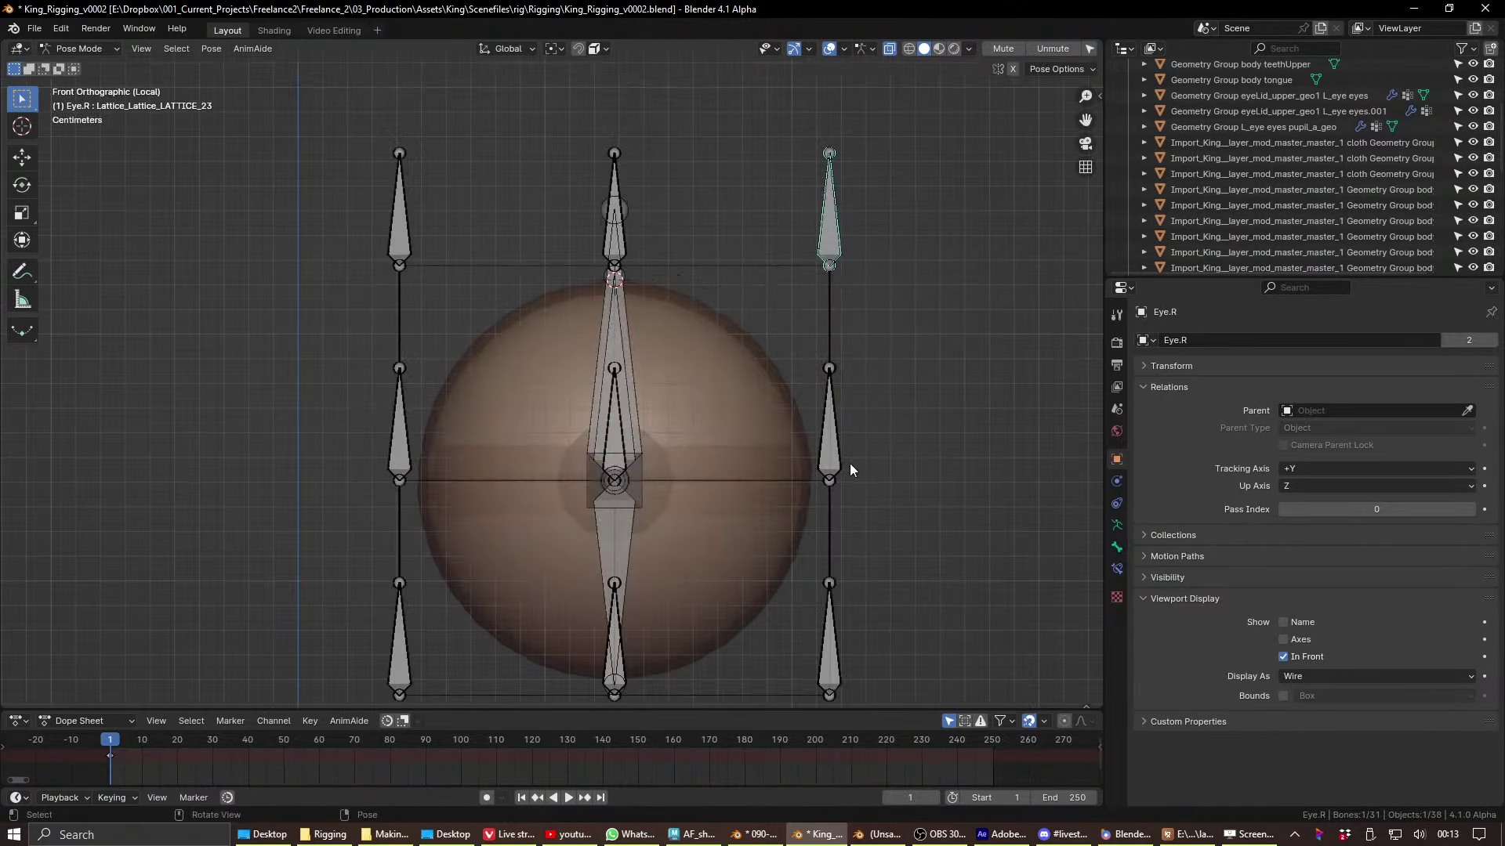
pyautogui.click(843, 458)
pyautogui.press('g')
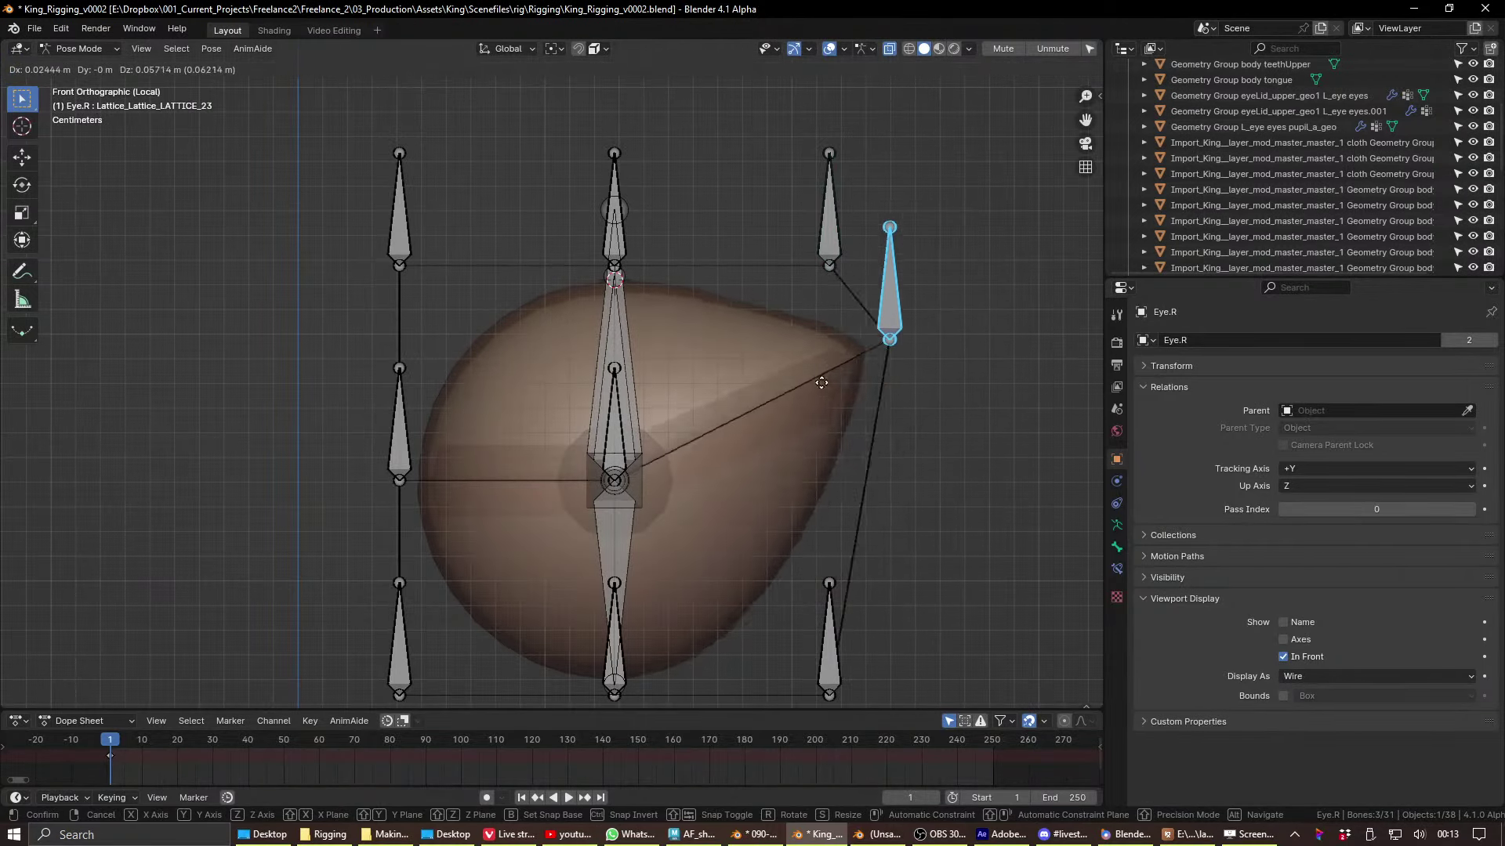
pyautogui.press('Escape')
pyautogui.hotkey('ctrl', 'z')
pyautogui.press('g')
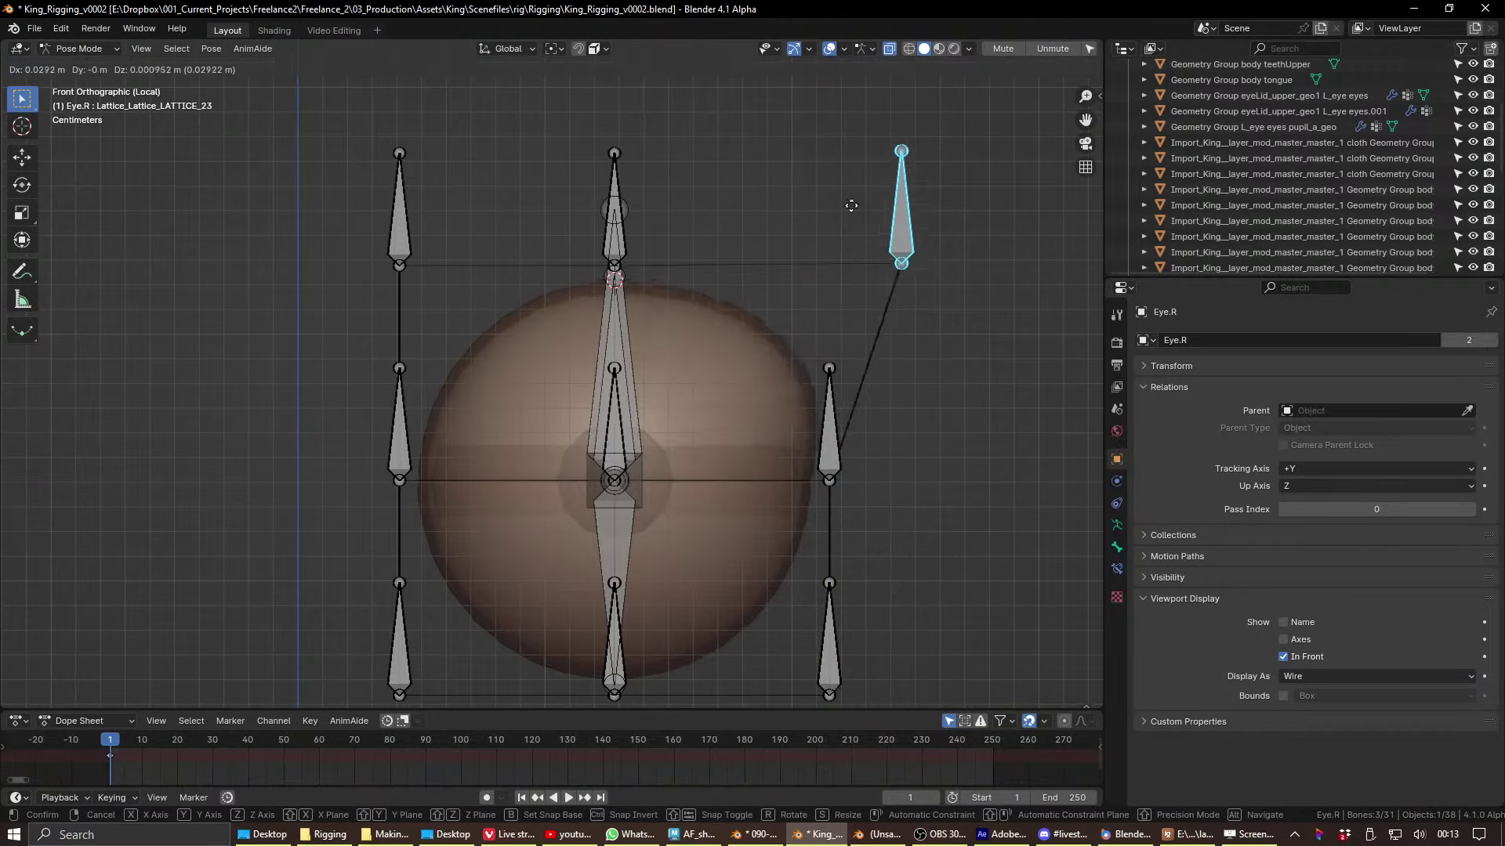
pyautogui.press('Escape')
# - Return to Object Mode and examine the lattice's parent relations
pyautogui.click(636, 380)
pyautogui.click(637, 371)
pyautogui.moveTo(643, 417)
pyautogui.mouseDown(button='middle')
pyautogui.moveTo(665, 442)
pyautogui.moveTo(678, 430)
pyautogui.moveTo(656, 415)
pyautogui.mouseUp(button='middle')
pyautogui.hotkey('ctrl', 'Tab')
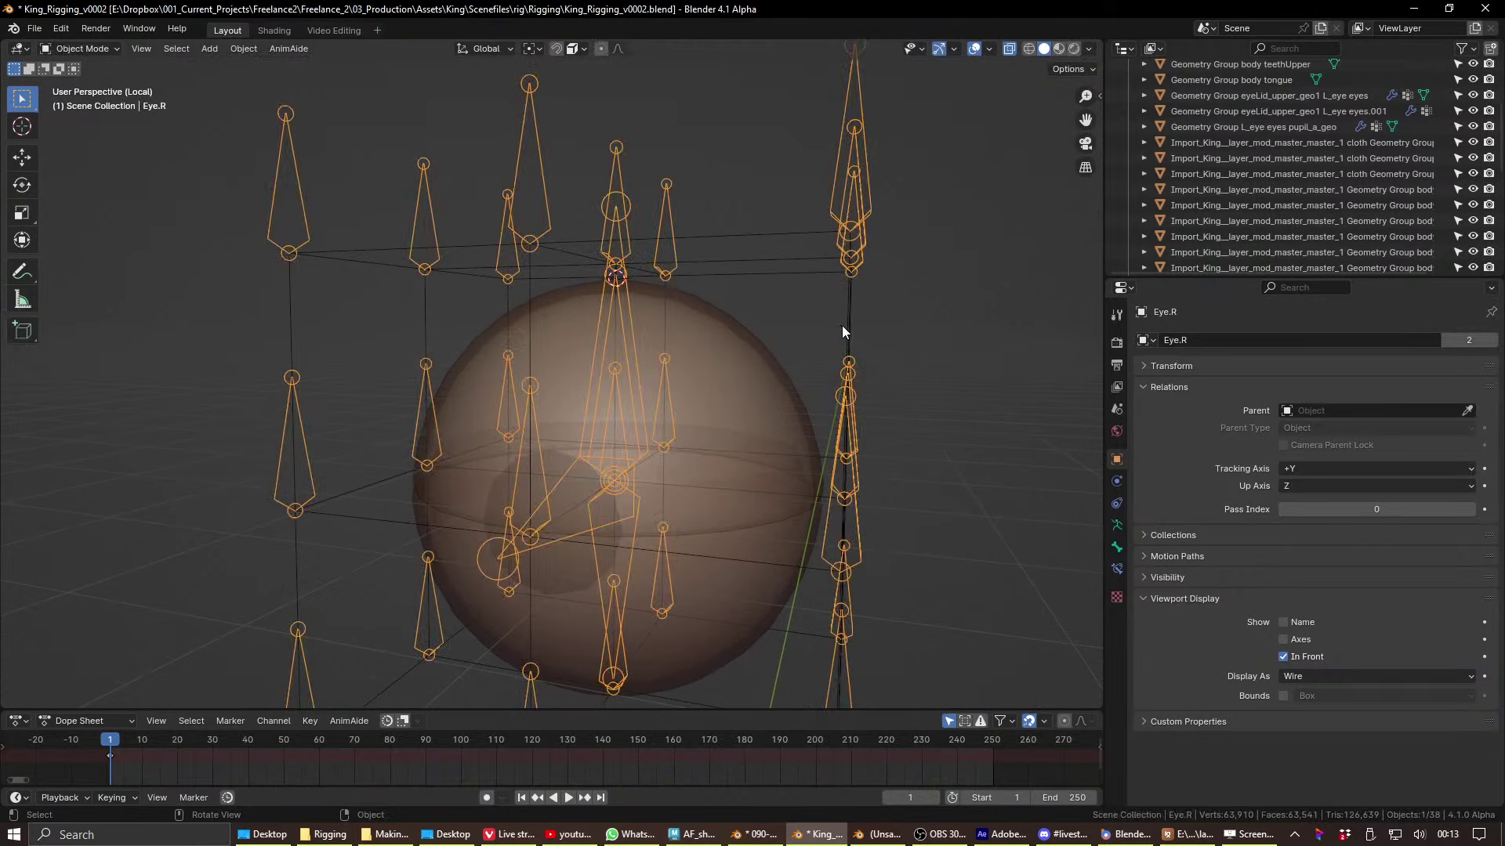
pyautogui.click(844, 330)
pyautogui.moveTo(1011, 554); pyautogui.dragTo(930, 568, button='middle')
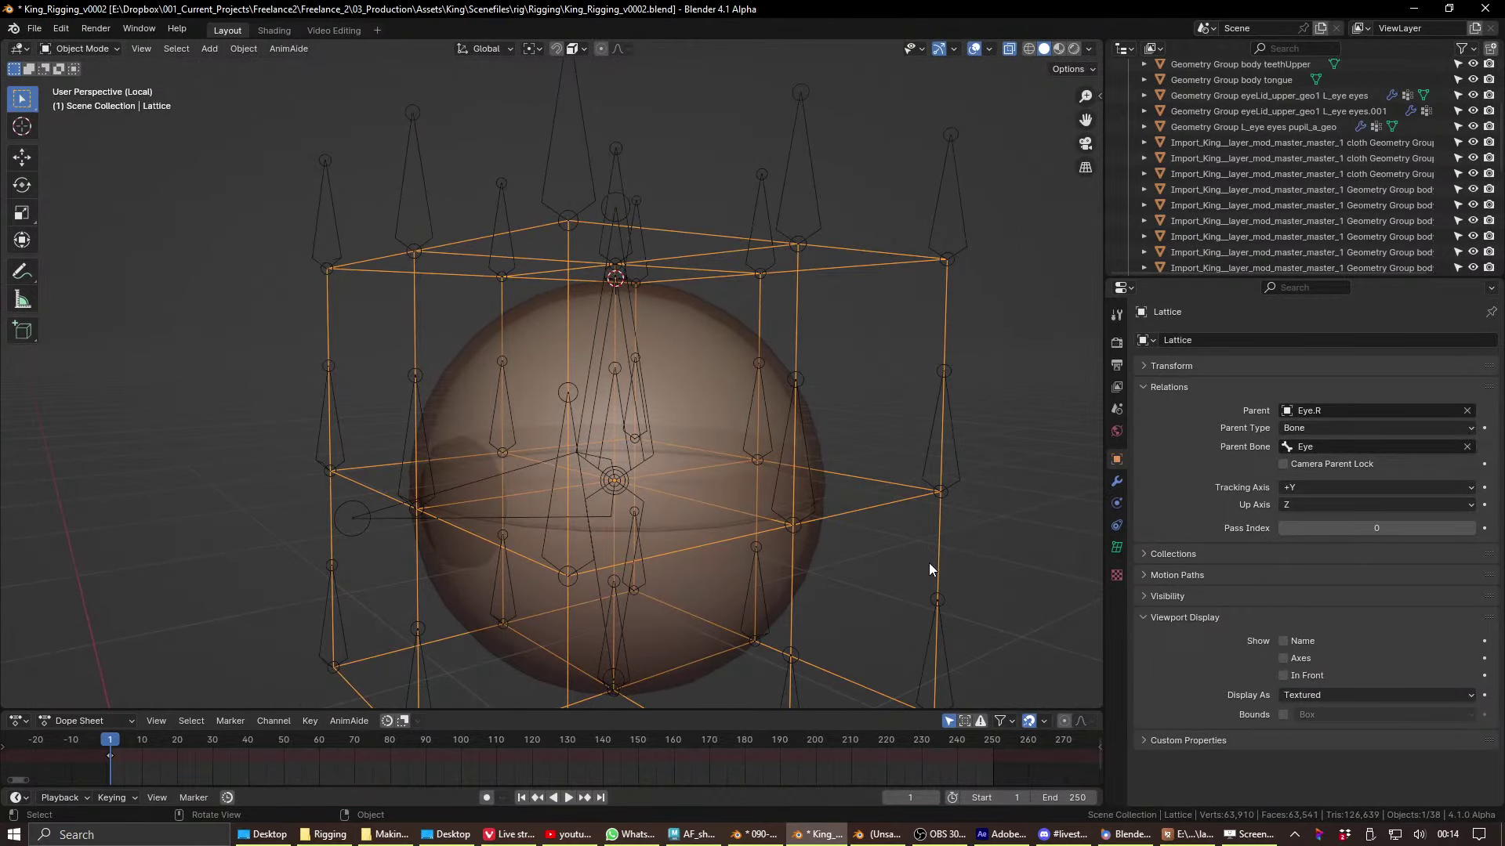
pyautogui.moveTo(663, 539); pyautogui.dragTo(686, 473, button='middle')
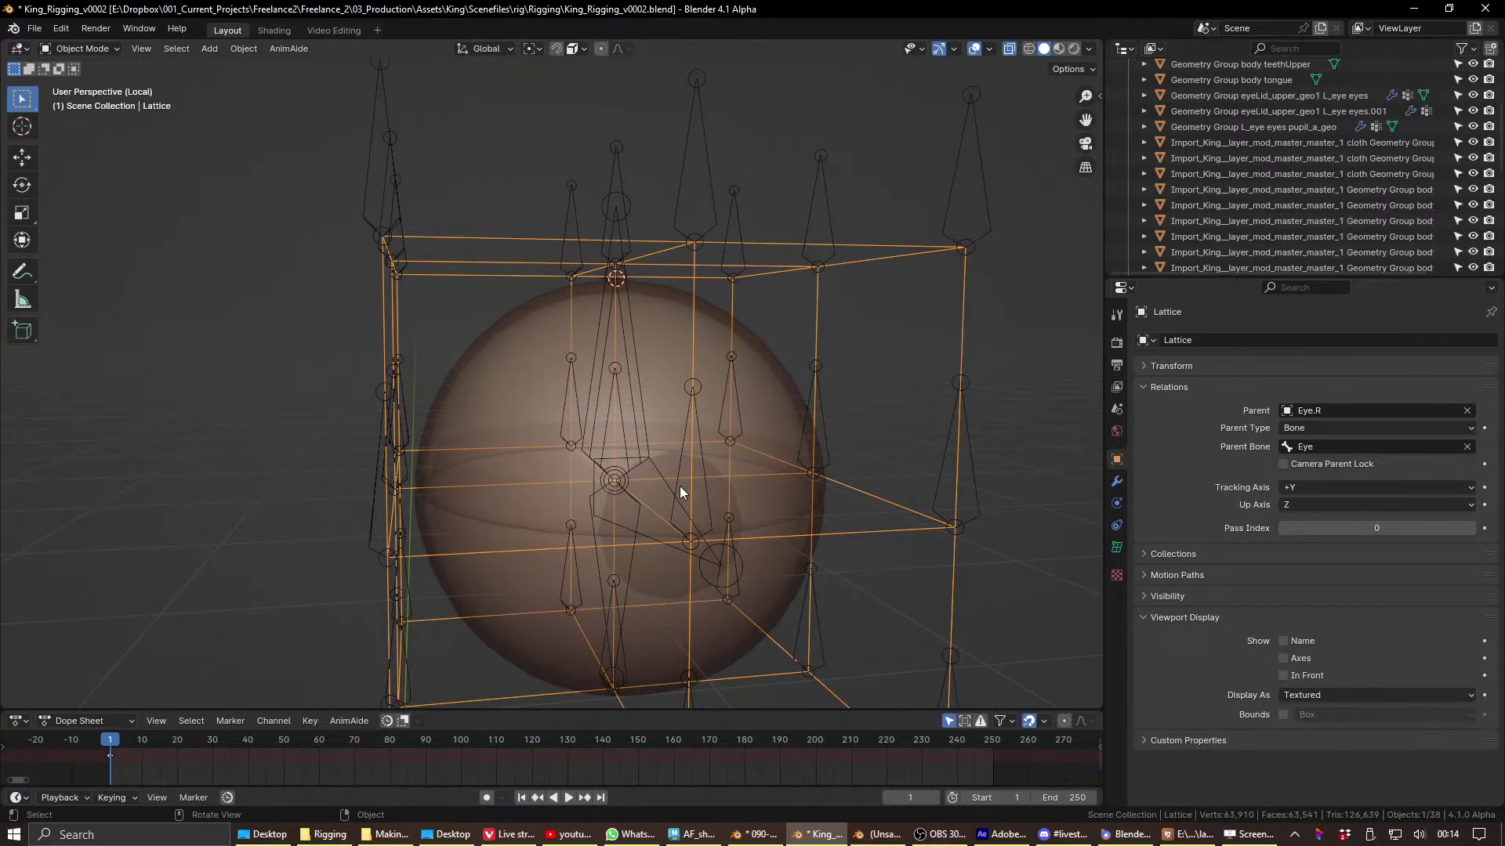
# - Check the parent relations of the eyeBall mesh
pyautogui.click(633, 395)
pyautogui.press('KP_7')
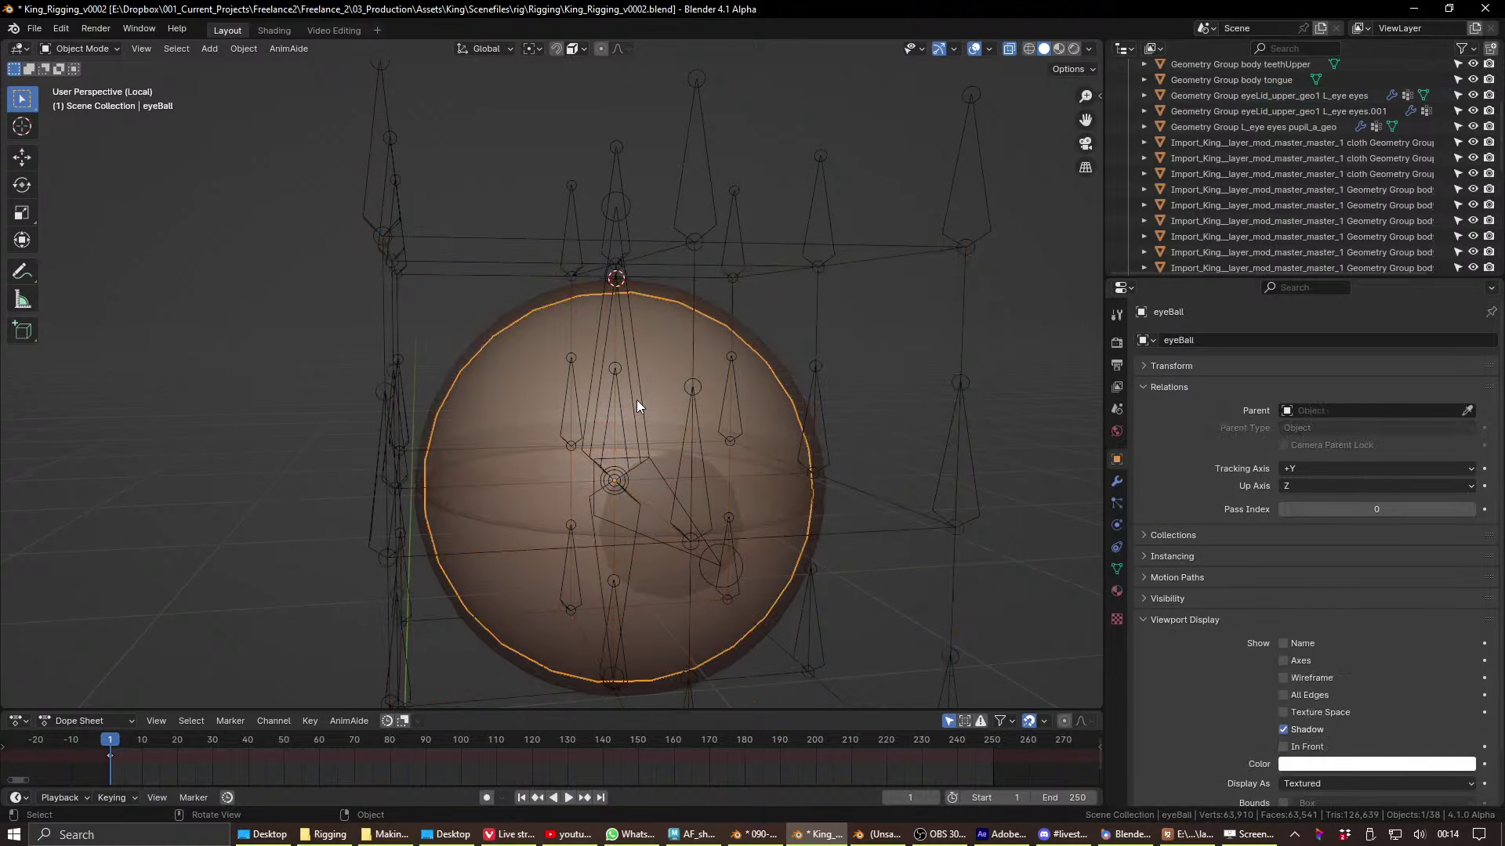
pyautogui.moveTo(521, 455); pyautogui.dragTo(644, 272, button='middle')
pyautogui.click(644, 377)
pyautogui.click(640, 389)
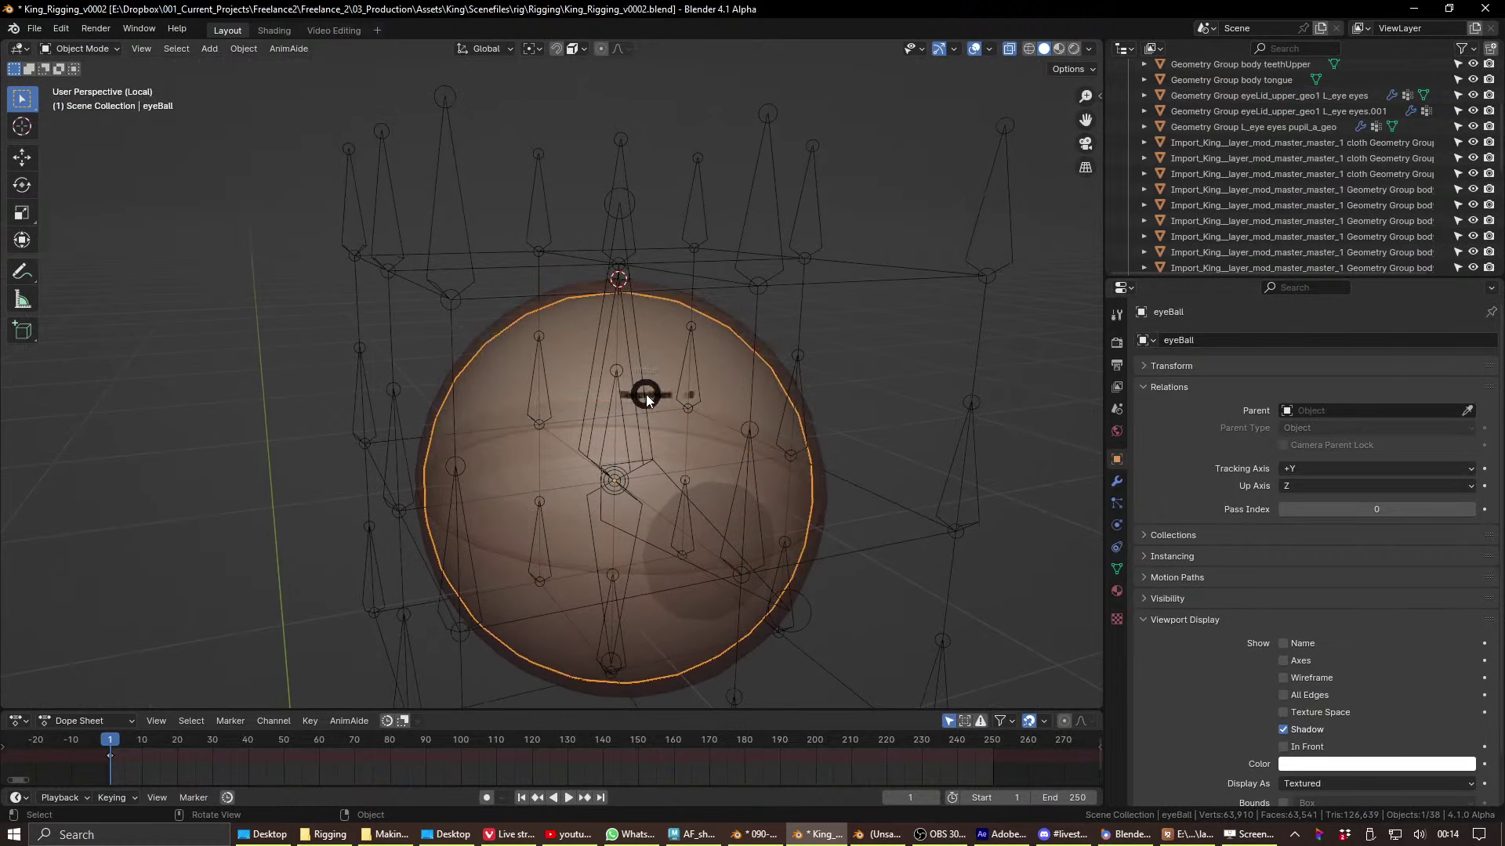
# - Put Eye.R into Pose Mode and try rotating the Eye bone sideways in top view
pyautogui.hotkey('ctrl', 'Tab')
pyautogui.click(649, 499)
pyautogui.hotkey('ctrl', 'Tab')
pyautogui.click(630, 389)
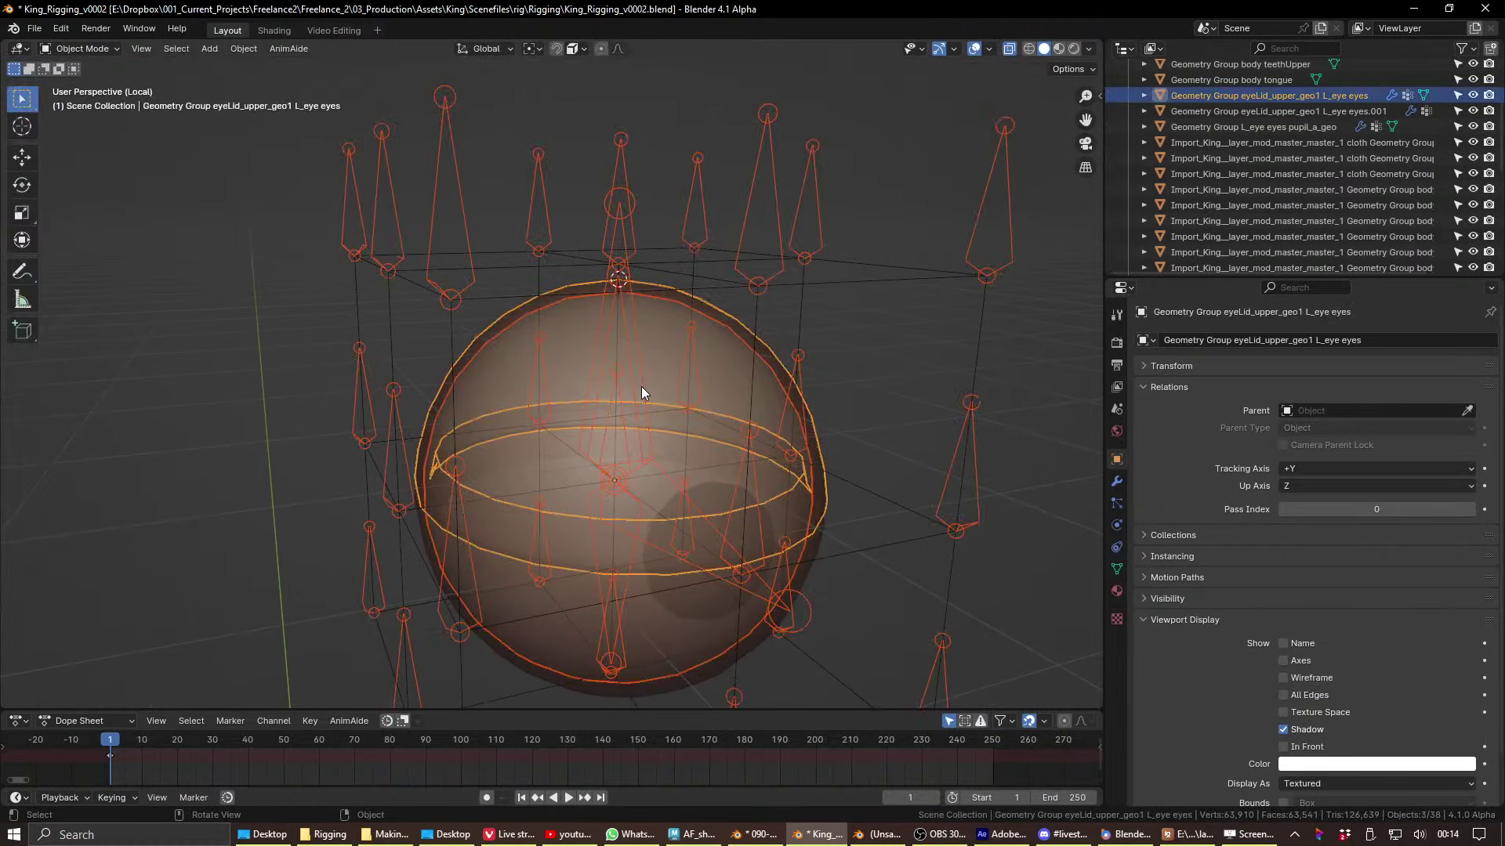
pyautogui.hotkey('ctrl', 'Tab')
pyautogui.press('Escape')
pyautogui.hotkey('ctrl', 'Tab')
pyautogui.click(636, 364)
pyautogui.click(636, 364)
pyautogui.click(640, 363)
pyautogui.hotkey('ctrl', 'Tab')
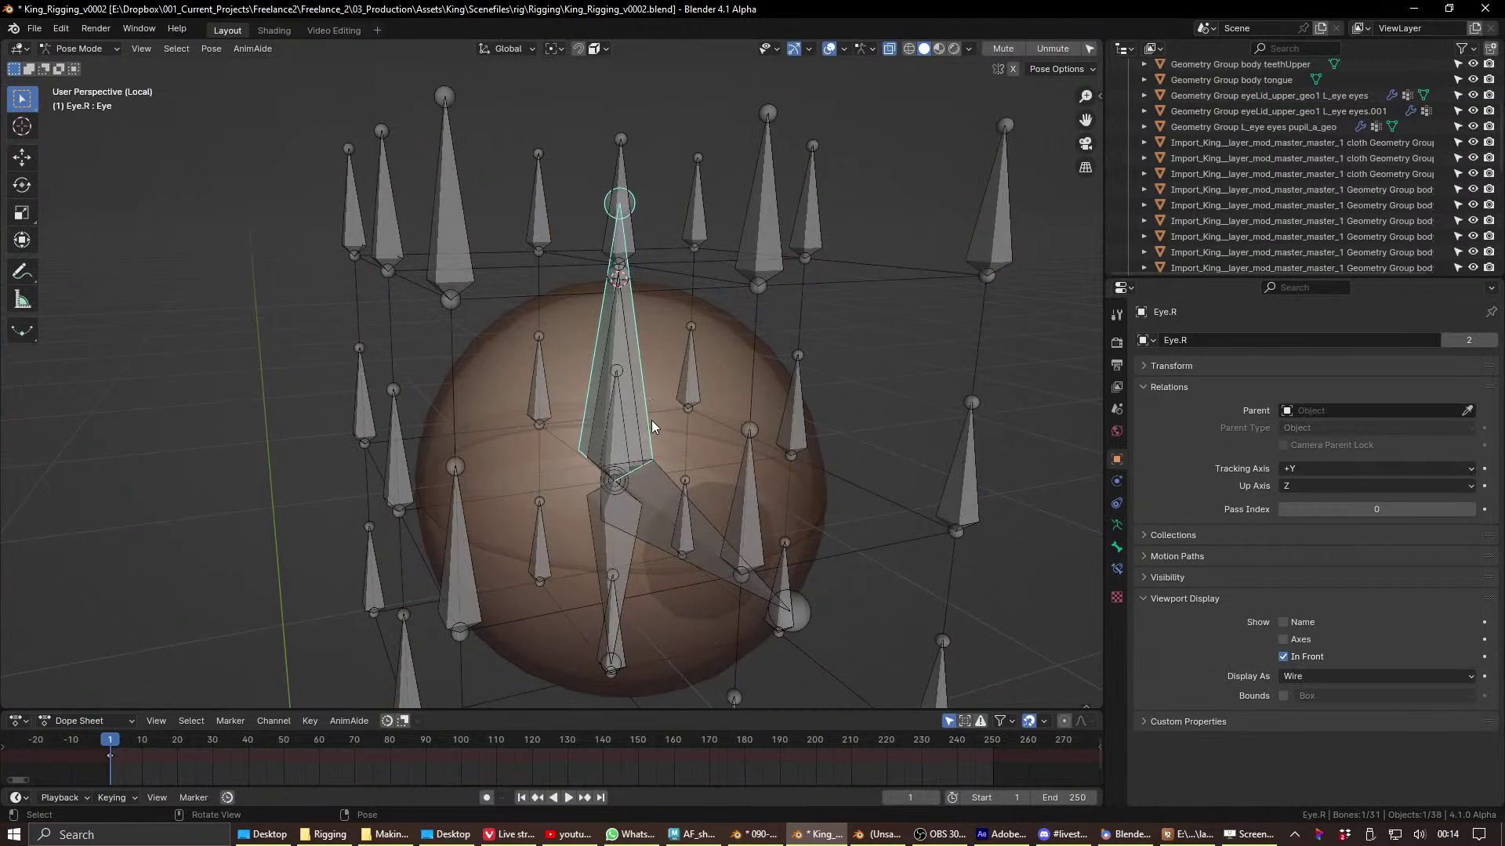
pyautogui.press('KP_7')
pyautogui.press('r')
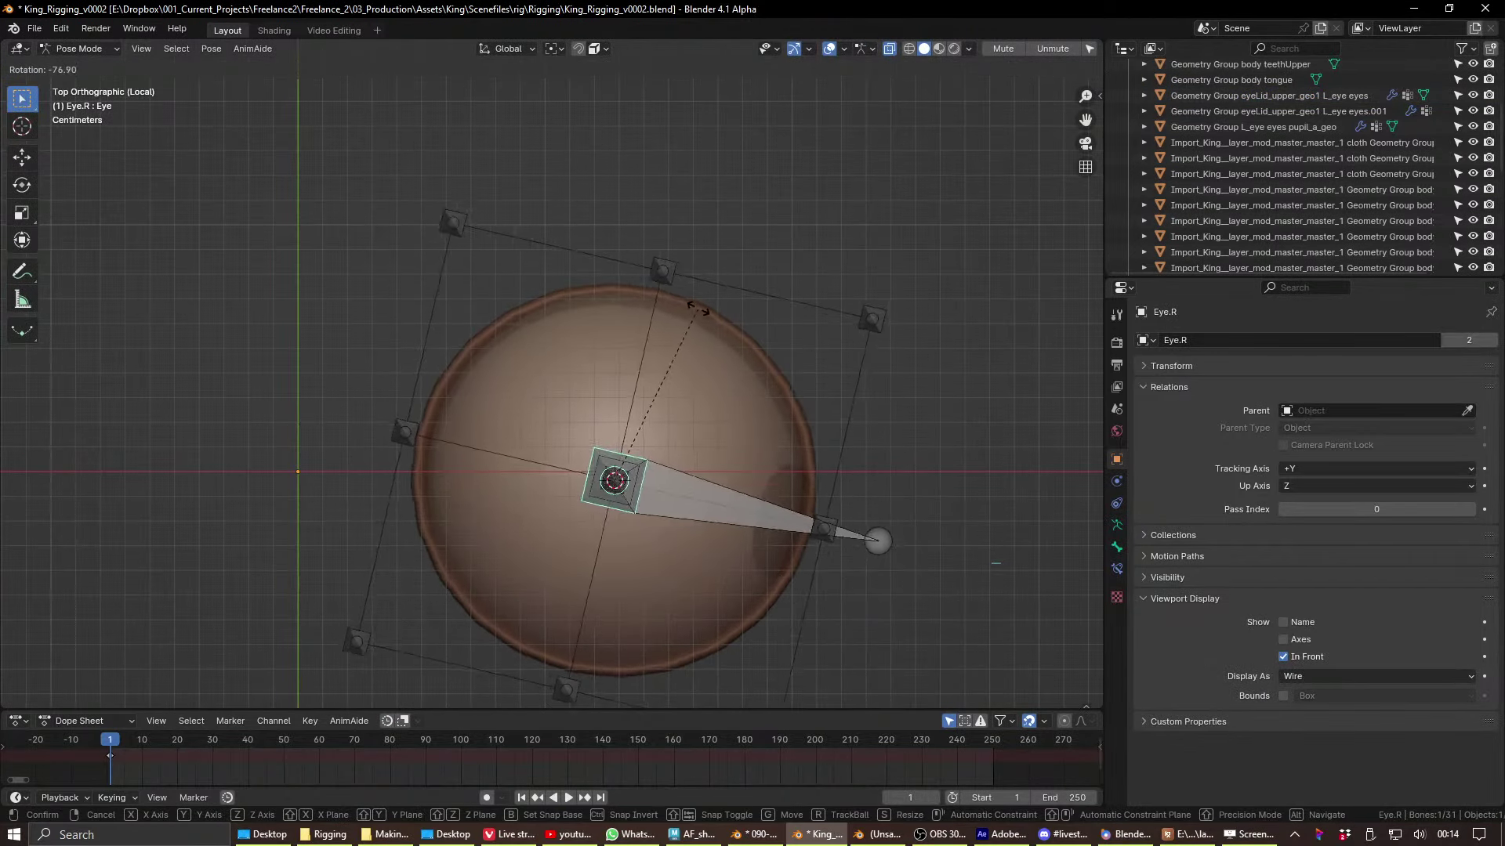
pyautogui.click(669, 306)
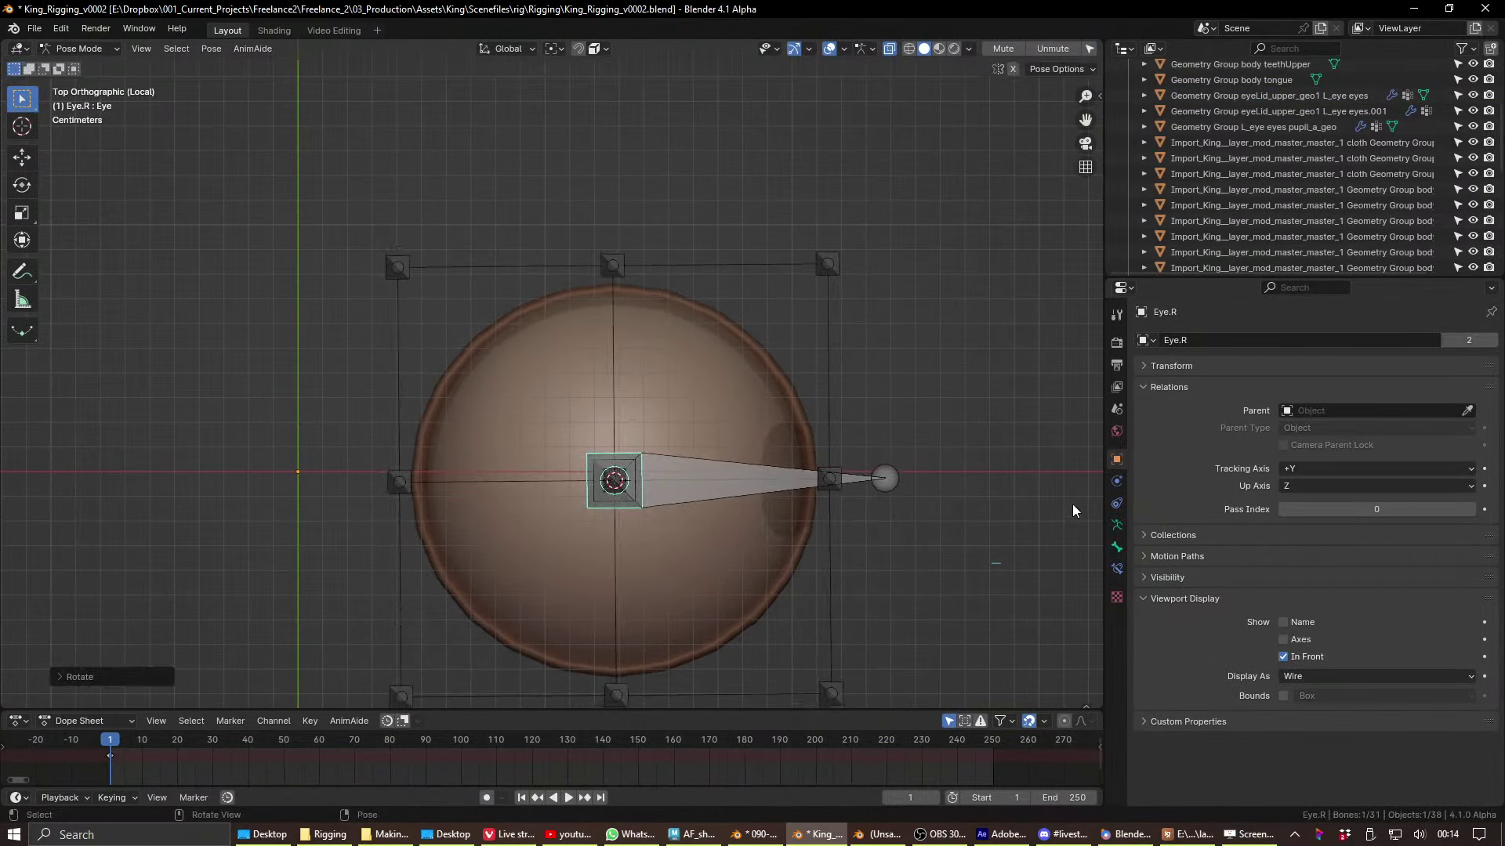
# - In Object Mode, set the lattice's U, V and W interpolation to BSpline
pyautogui.hotkey('ctrl', 'Tab')
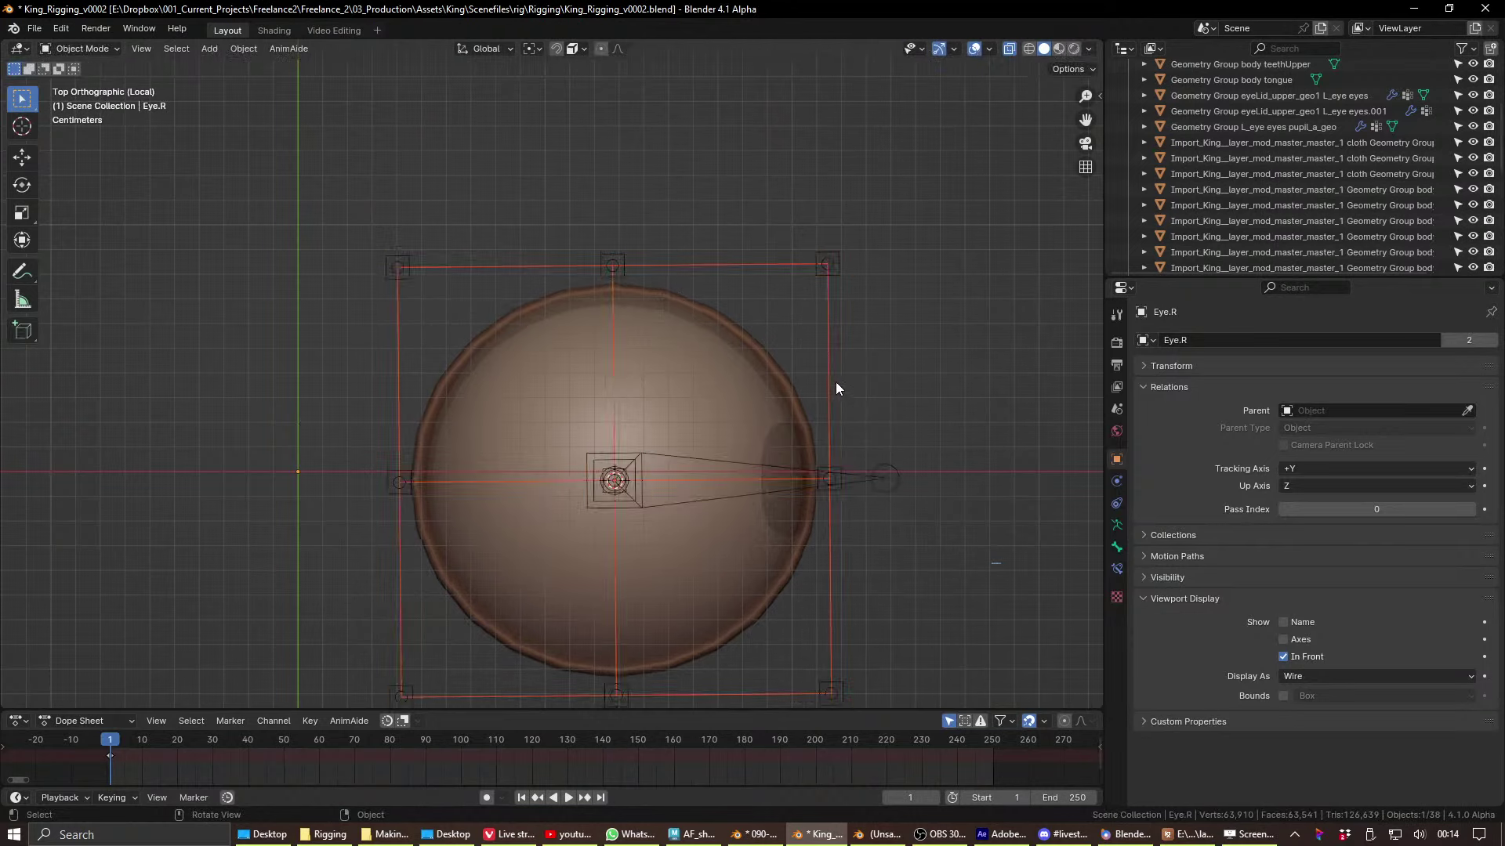
pyautogui.click(833, 382)
pyautogui.click(1121, 546)
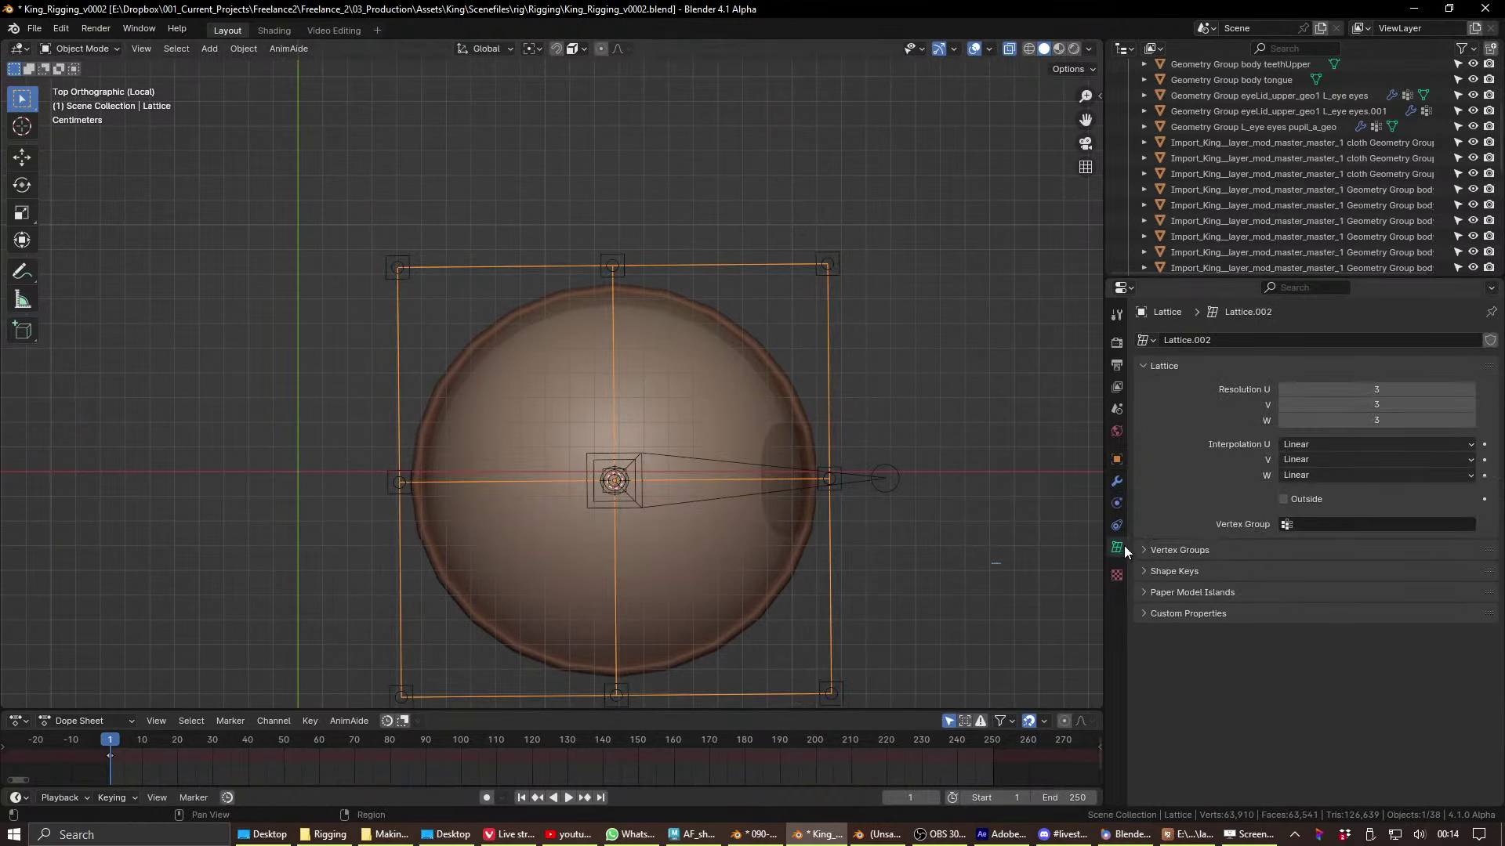
pyautogui.click(1317, 445)
pyautogui.click(1316, 511)
pyautogui.click(1321, 461)
pyautogui.click(1322, 528)
pyautogui.click(1329, 475)
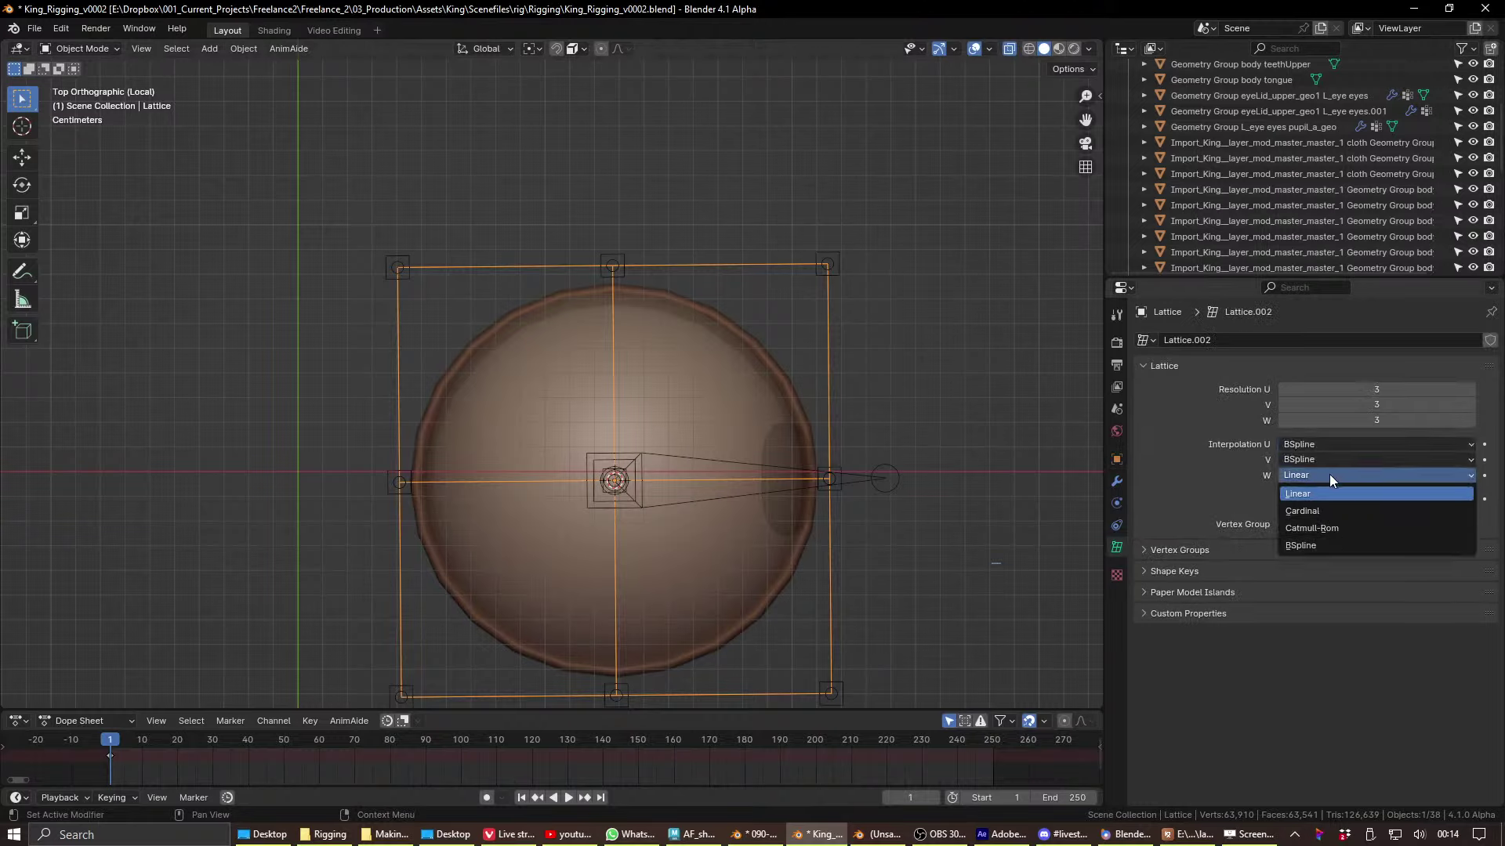
pyautogui.click(1326, 544)
# - Return Eye.R to Pose Mode, clear the Eye bone's rotation and try a new rotation in top view, cancelling it
pyautogui.click(643, 469)
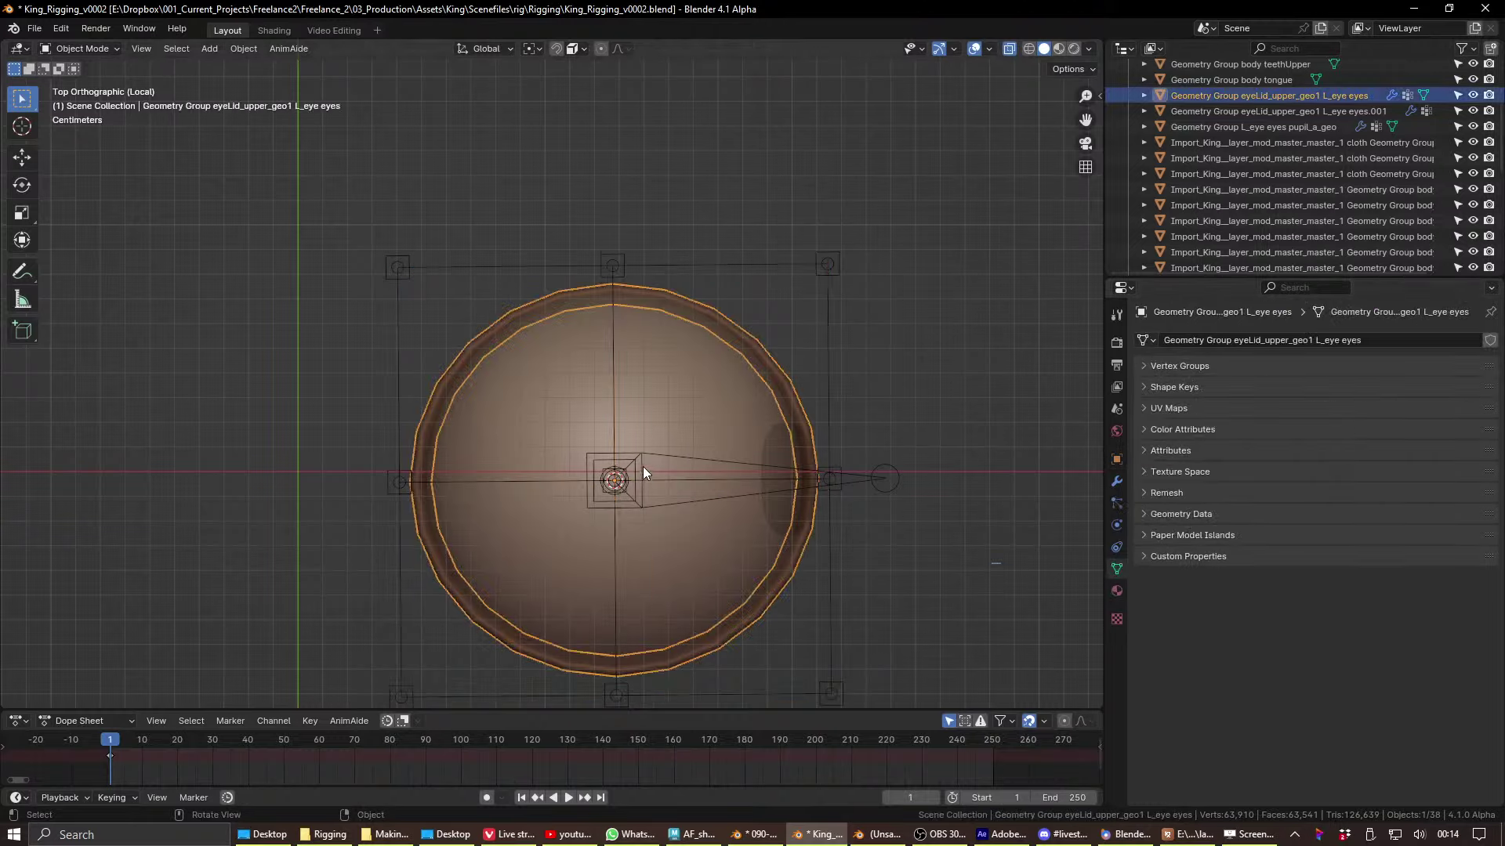
pyautogui.click(639, 465)
pyautogui.click(636, 526)
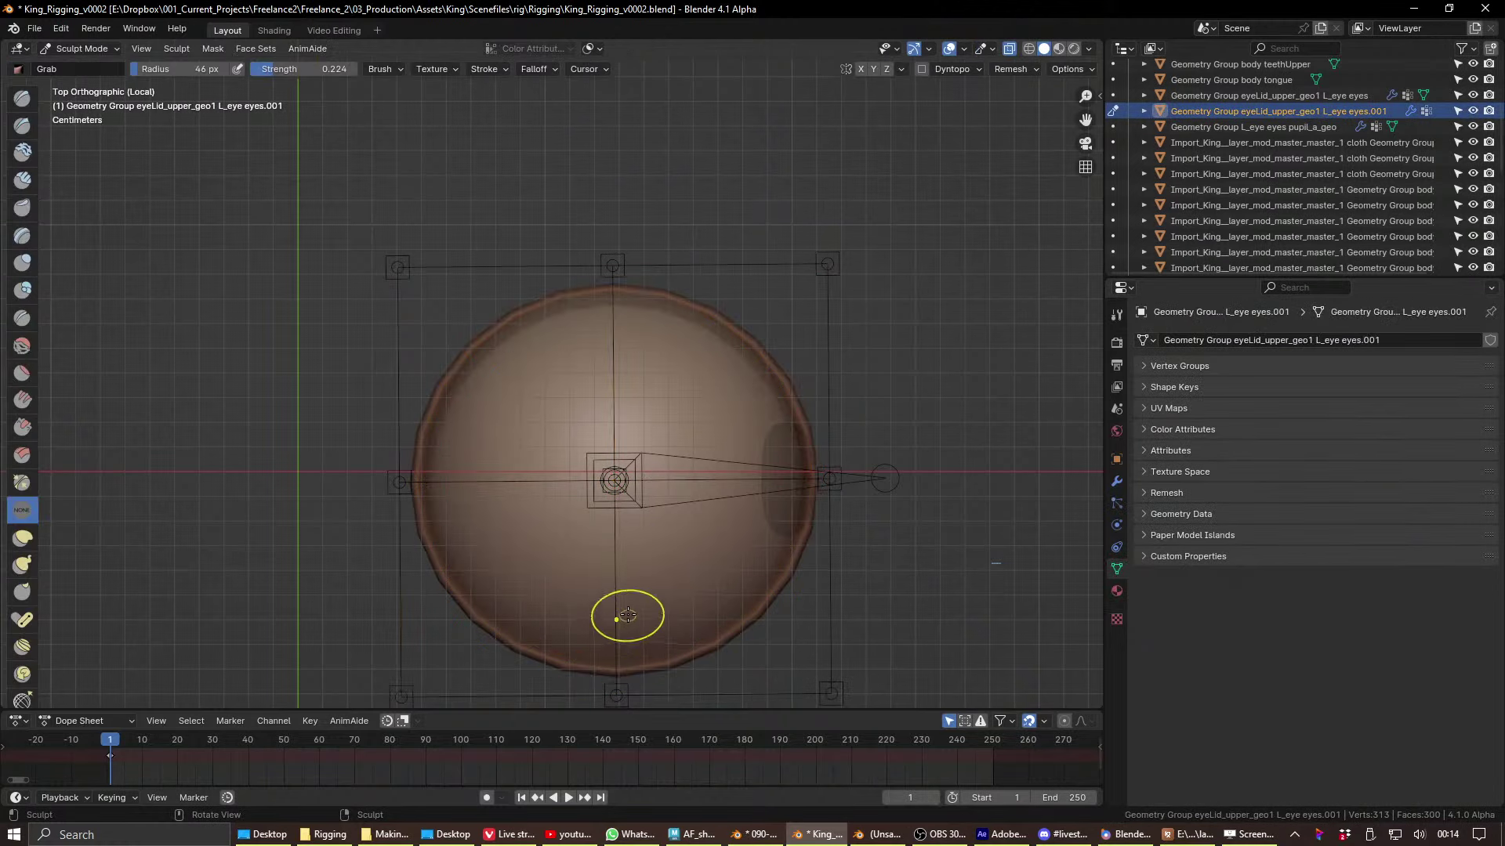
pyautogui.press('Tab')
pyautogui.click(632, 486)
pyautogui.press('Tab')
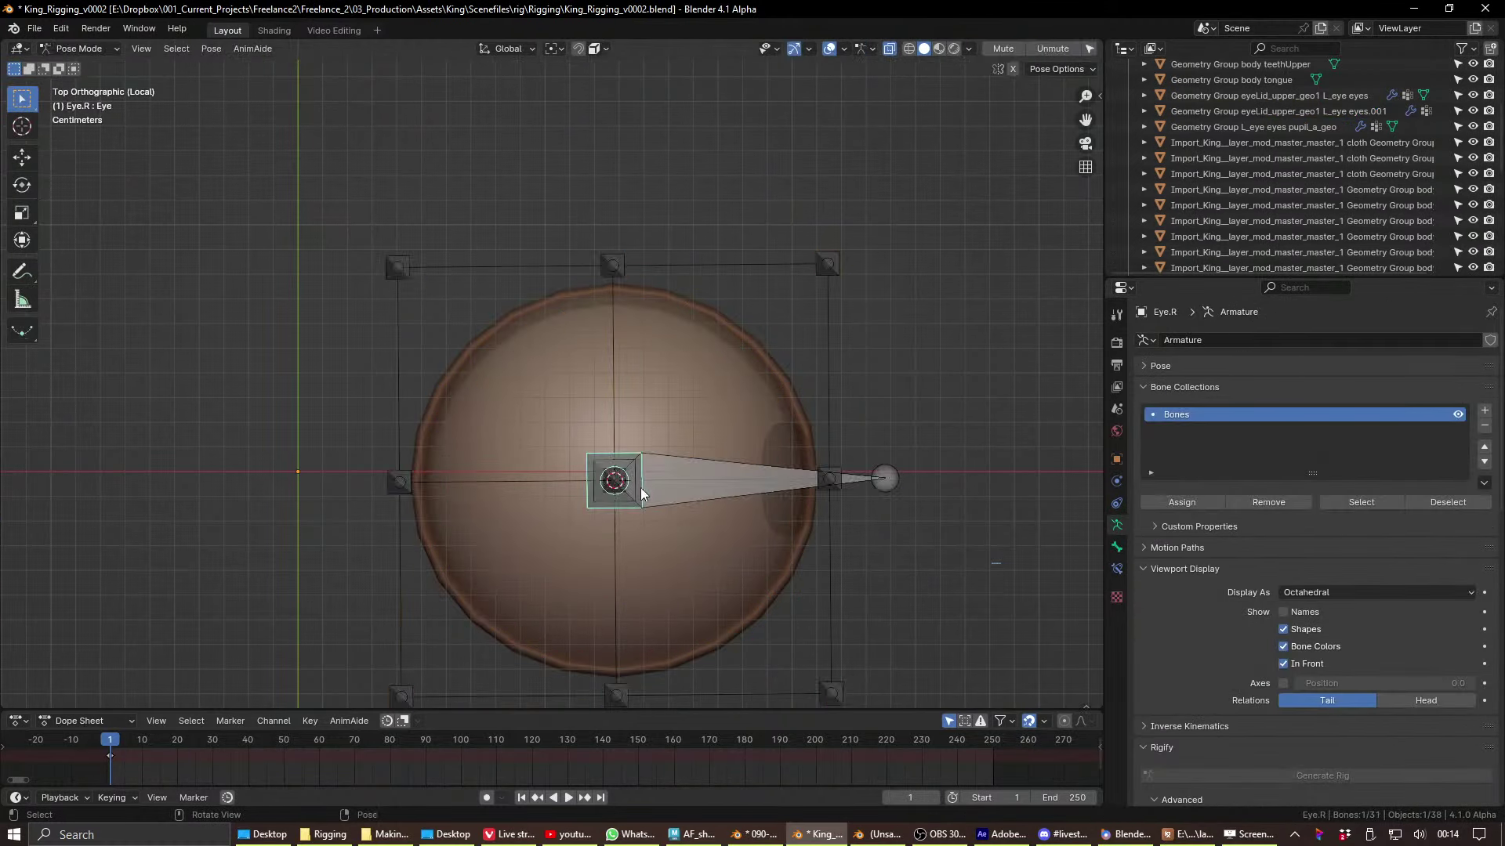
pyautogui.hotkey('alt', 'r')
pyautogui.press('r')
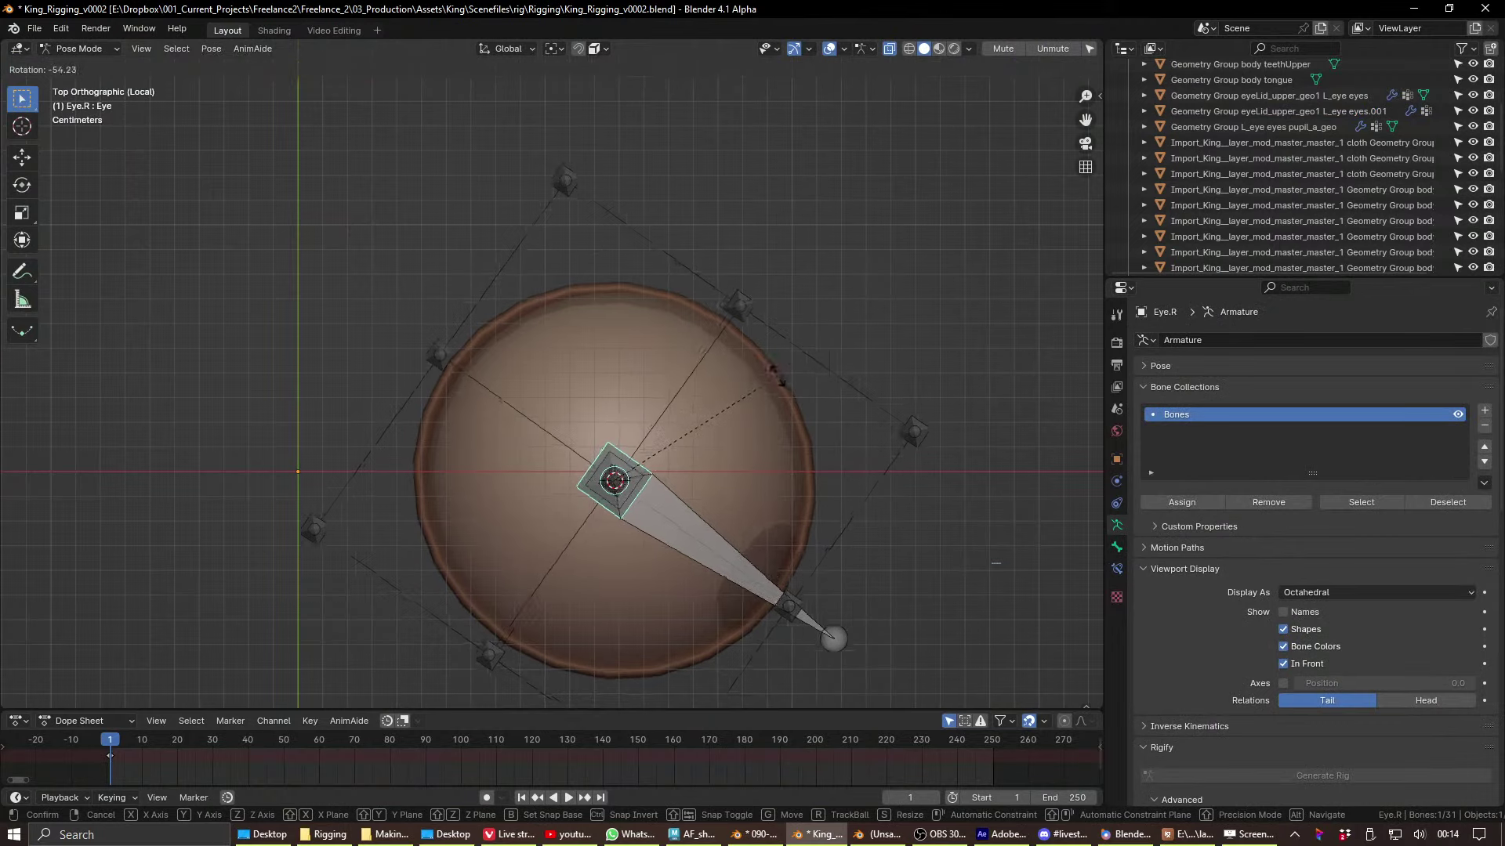
pyautogui.press('Escape')
# - Try moving the middle-row lattice bone at the eye's side outward, then undo the move
pyautogui.moveTo(776, 375); pyautogui.dragTo(853, 434, button='middle')
pyautogui.click(853, 433)
pyautogui.press('g')
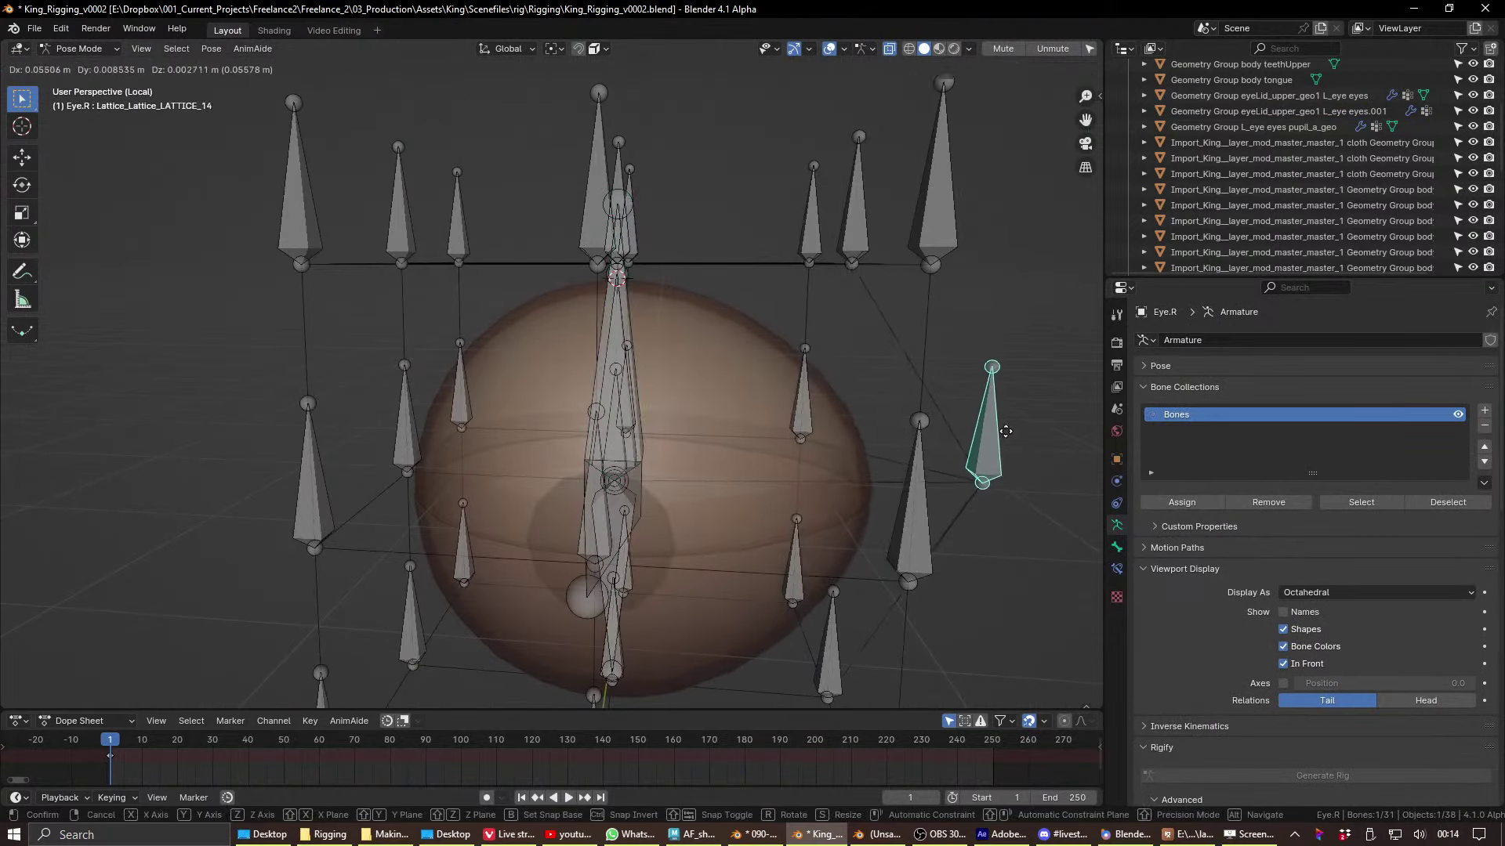
pyautogui.click(1011, 429)
pyautogui.moveTo(1014, 428); pyautogui.dragTo(944, 442, button='middle')
pyautogui.hotkey('ctrl', 'z')
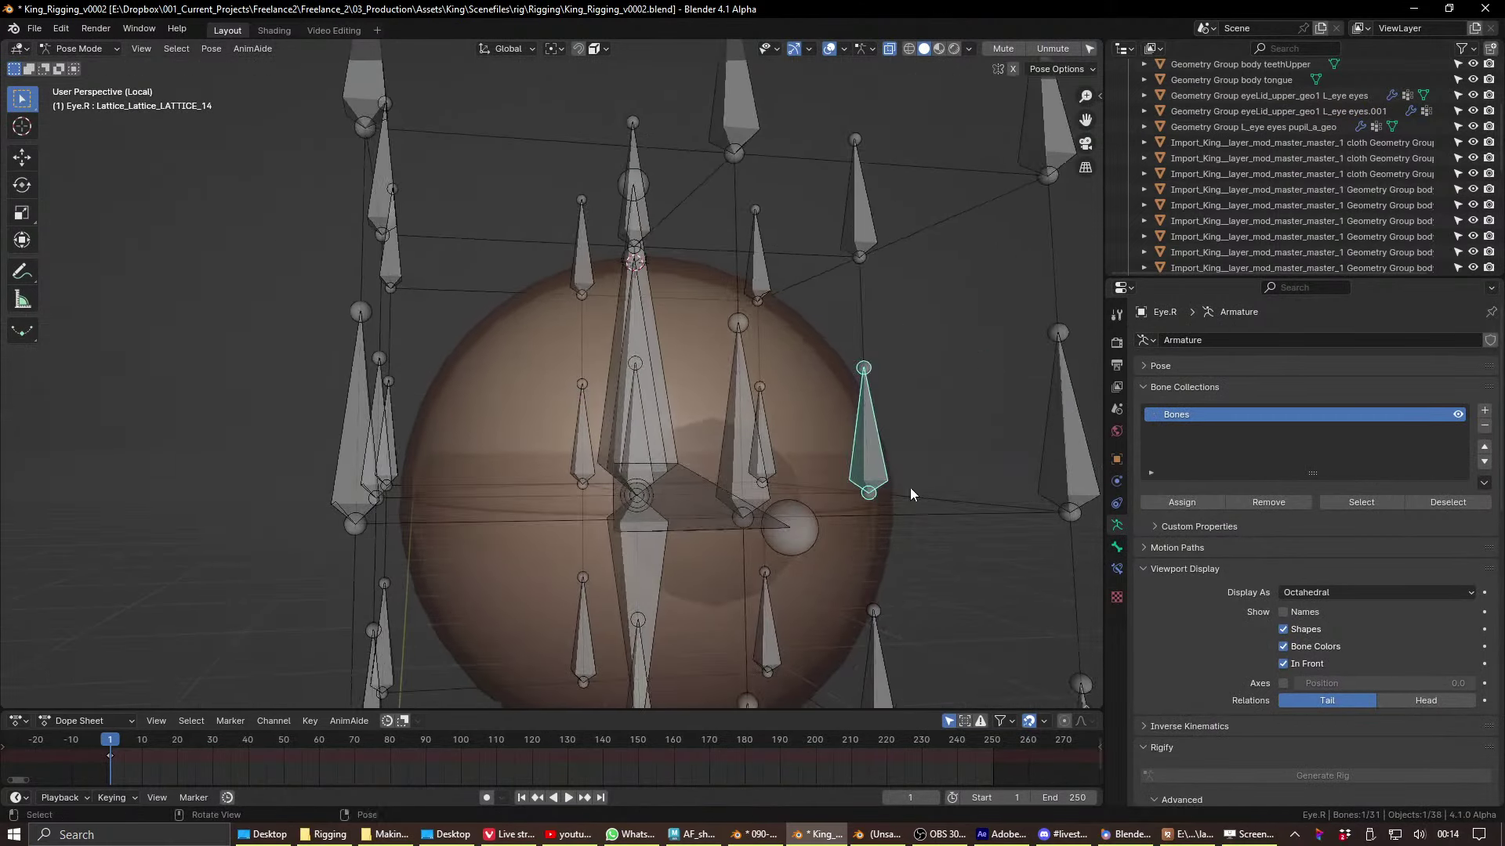
# - Try moving the Eye bone in front view, cancel the move and leave Local View to show the whole king
pyautogui.click(633, 414)
pyautogui.press('KP_1')
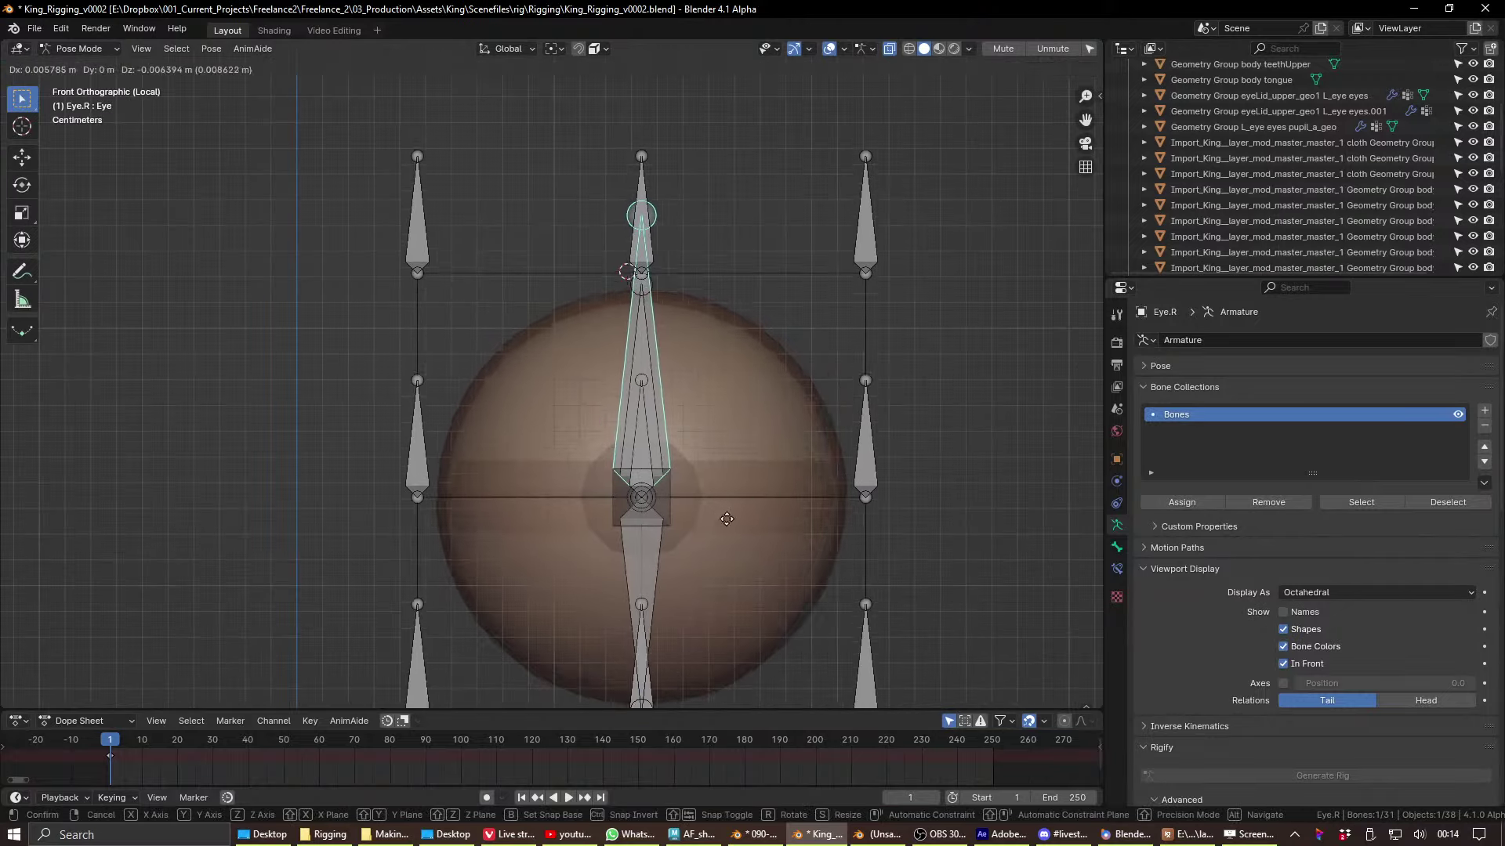
pyautogui.moveTo(633, 397); pyautogui.dragTo(721, 464, button='middle')
pyautogui.press('KP_5')
pyautogui.press('KP_1')
pyautogui.hotkey('ctrl', 'Tab')
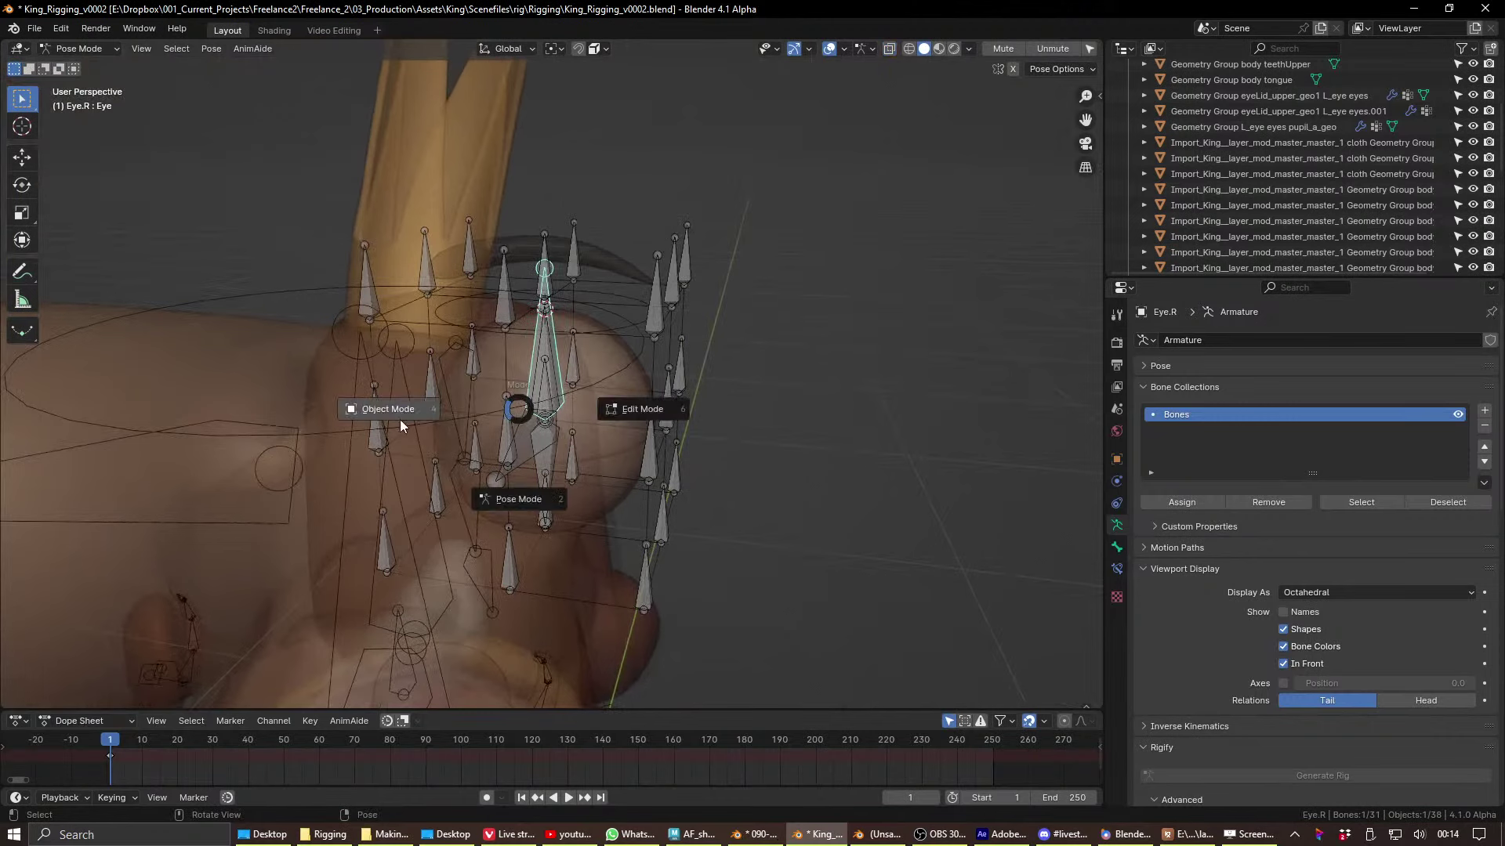
pyautogui.click(400, 420)
# - Re-enter Pose Mode on Eye.R and rotate the Eye bone in top view so the eye points sideways out of the head
pyautogui.moveTo(399, 441); pyautogui.dragTo(562, 373, button='middle')
pyautogui.hotkey('ctrl', 'Tab')
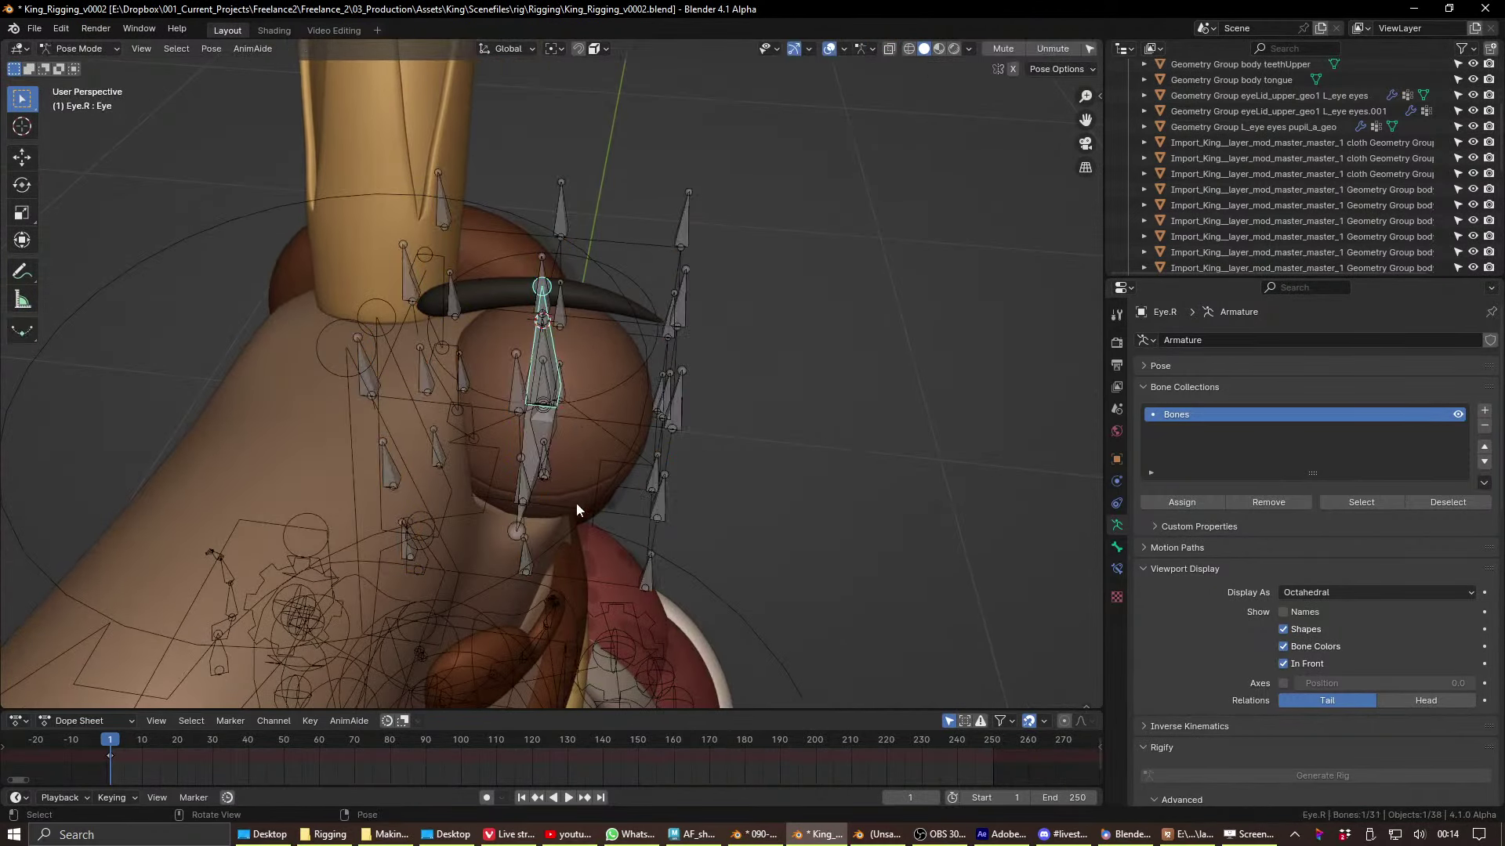
pyautogui.click(562, 378)
pyautogui.click(566, 373)
pyautogui.press('KP_7')
pyautogui.press('r')
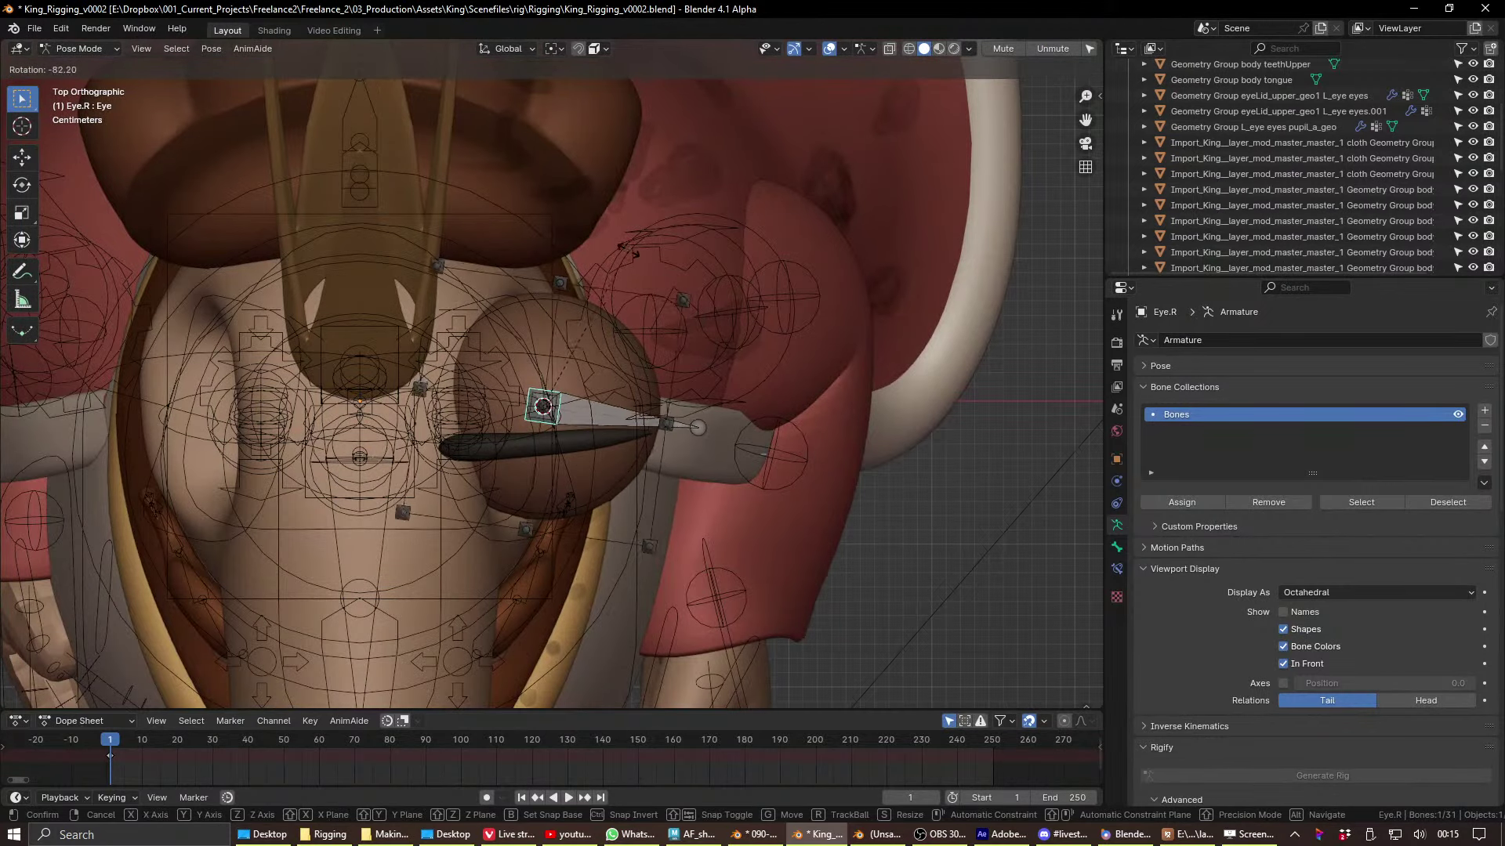
pyautogui.click(606, 240)
pyautogui.press('r')
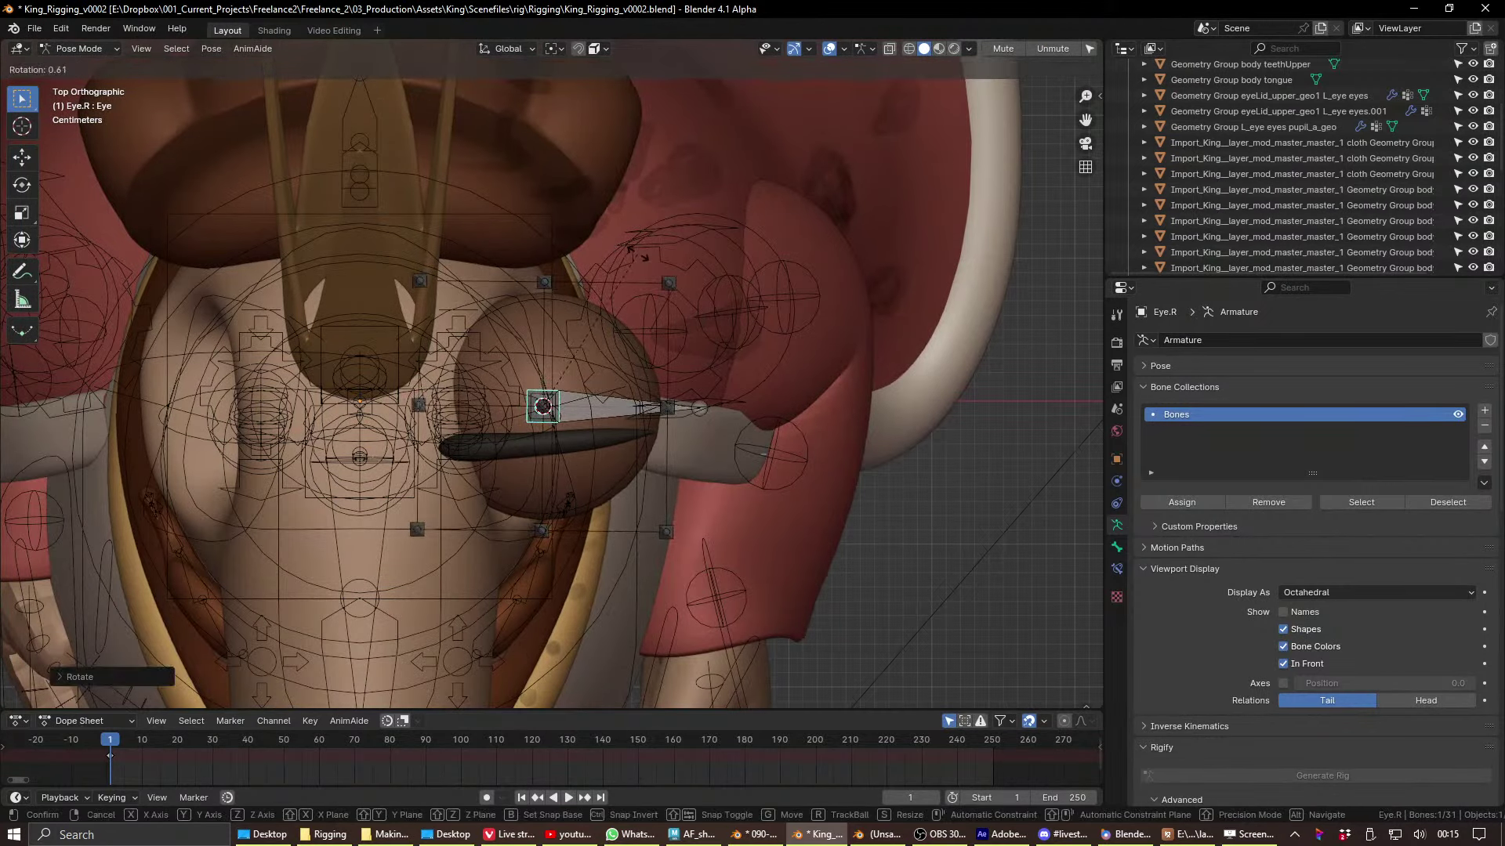
pyautogui.press('Escape')
# - Try stretching the eye by moving the middle-row lattice bones on both of its sides outward
pyautogui.press('`')
pyautogui.click(742, 292)
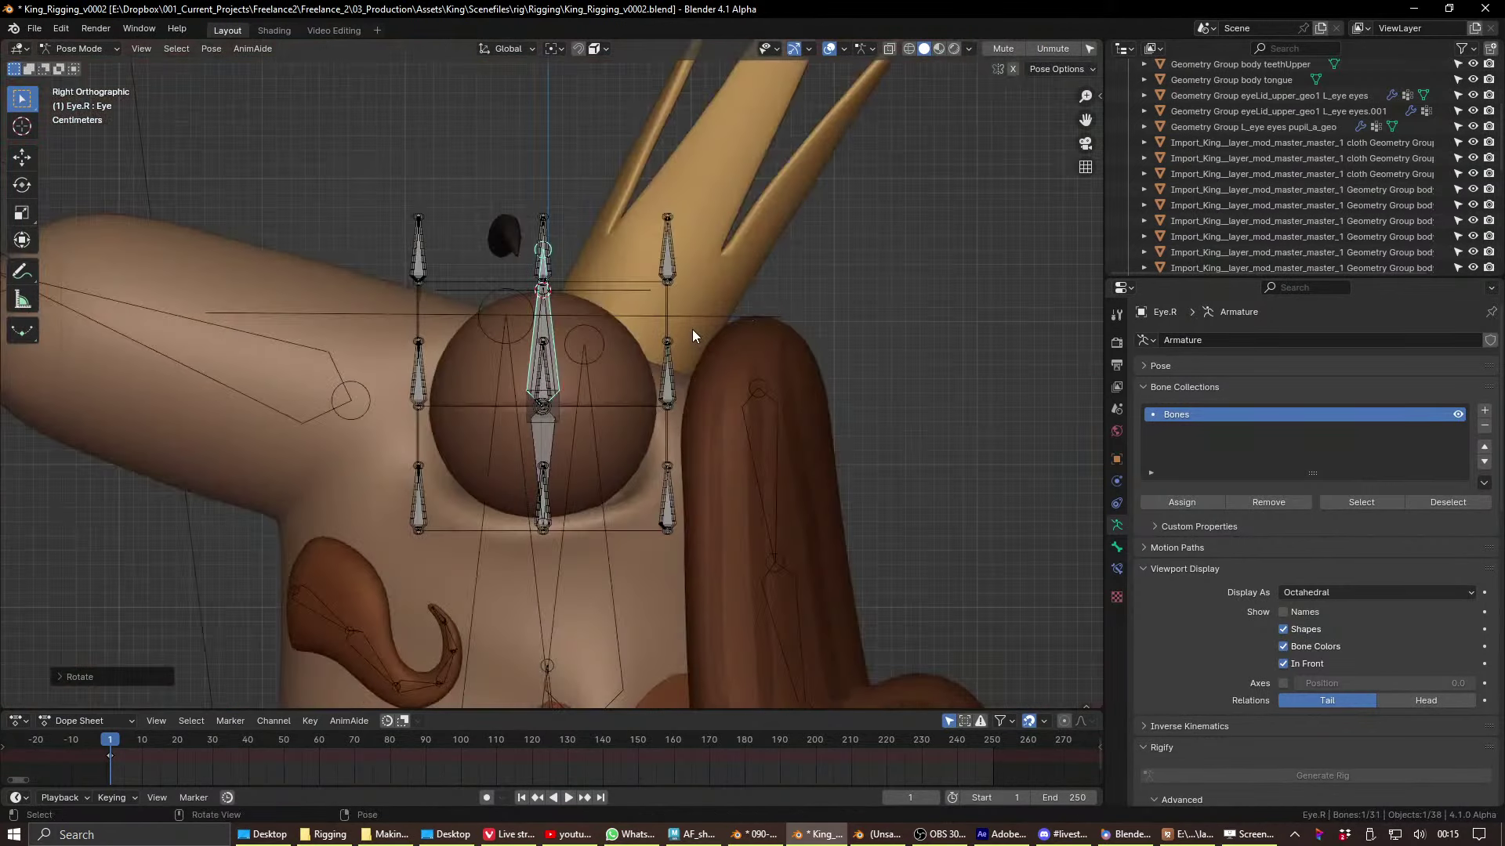
pyautogui.moveTo(692, 329); pyautogui.dragTo(669, 365, button='middle')
pyautogui.click(676, 364)
pyautogui.press('g')
pyautogui.click(807, 353)
pyautogui.click(418, 399)
pyautogui.press('g')
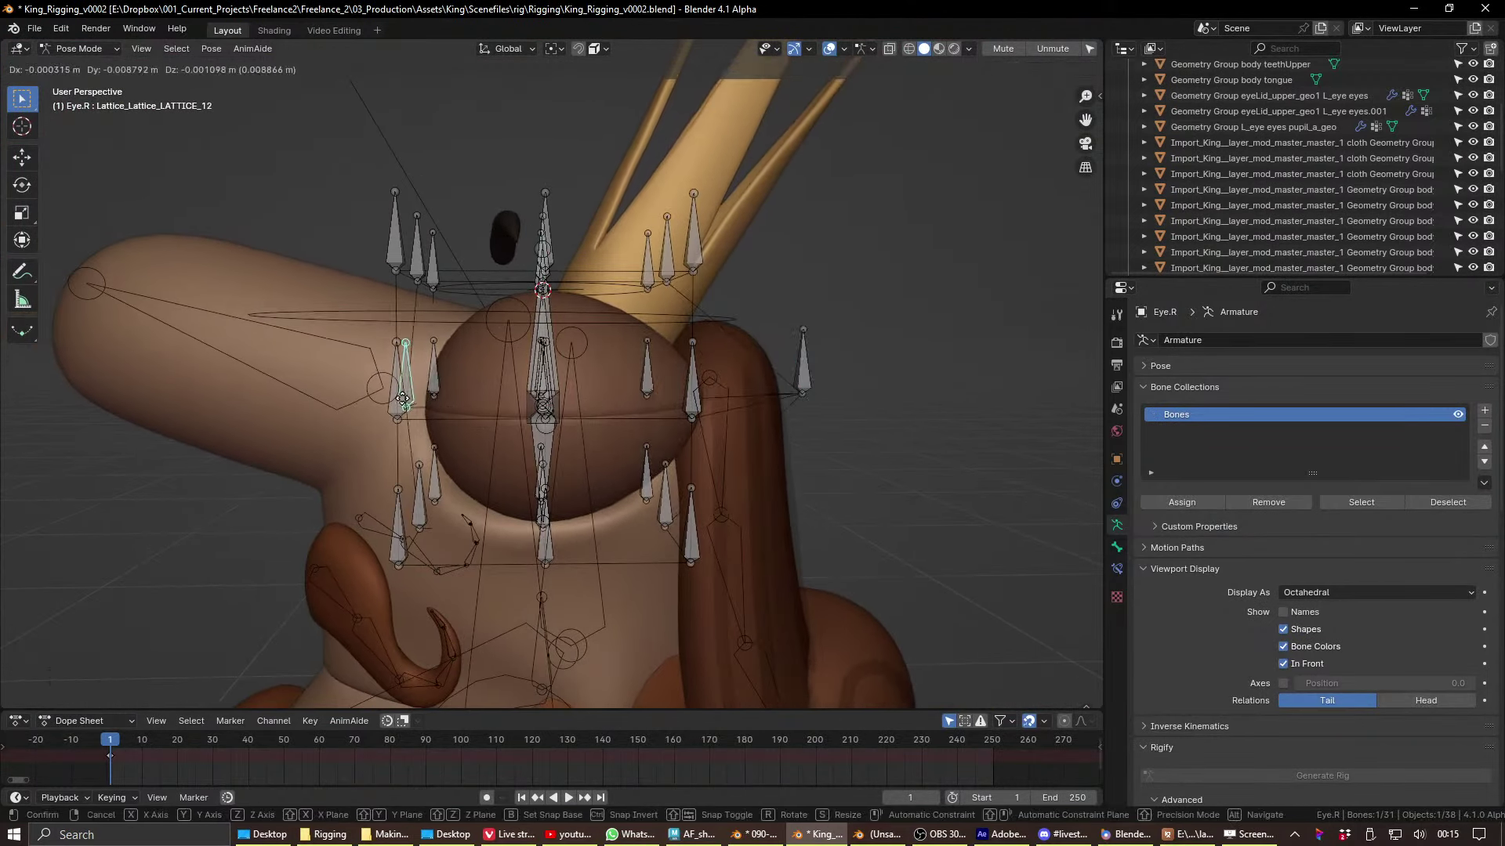
pyautogui.click(402, 398)
# - Rotate the Lid.top bone back to open the upper eyelid
pyautogui.moveTo(419, 381); pyautogui.dragTo(691, 365, button='middle')
pyautogui.click(555, 364)
pyautogui.press('r')
pyautogui.click(624, 298)
pyautogui.moveTo(623, 300); pyautogui.dragTo(643, 366, button='middle')
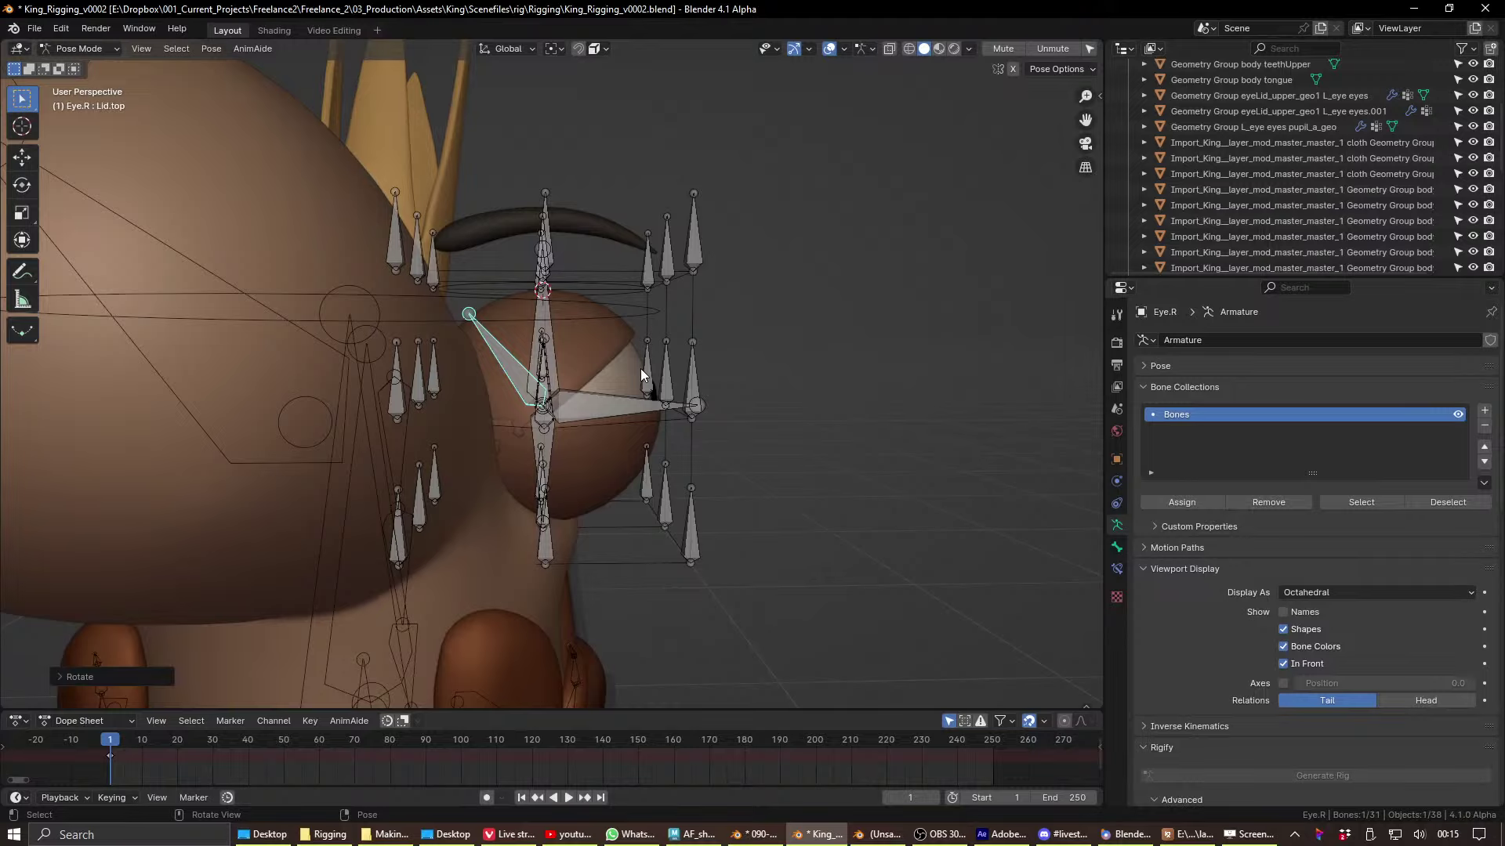
# - Rotate the Lid.bottom bone to open the lower eyelid
pyautogui.click(603, 451)
pyautogui.click(552, 468)
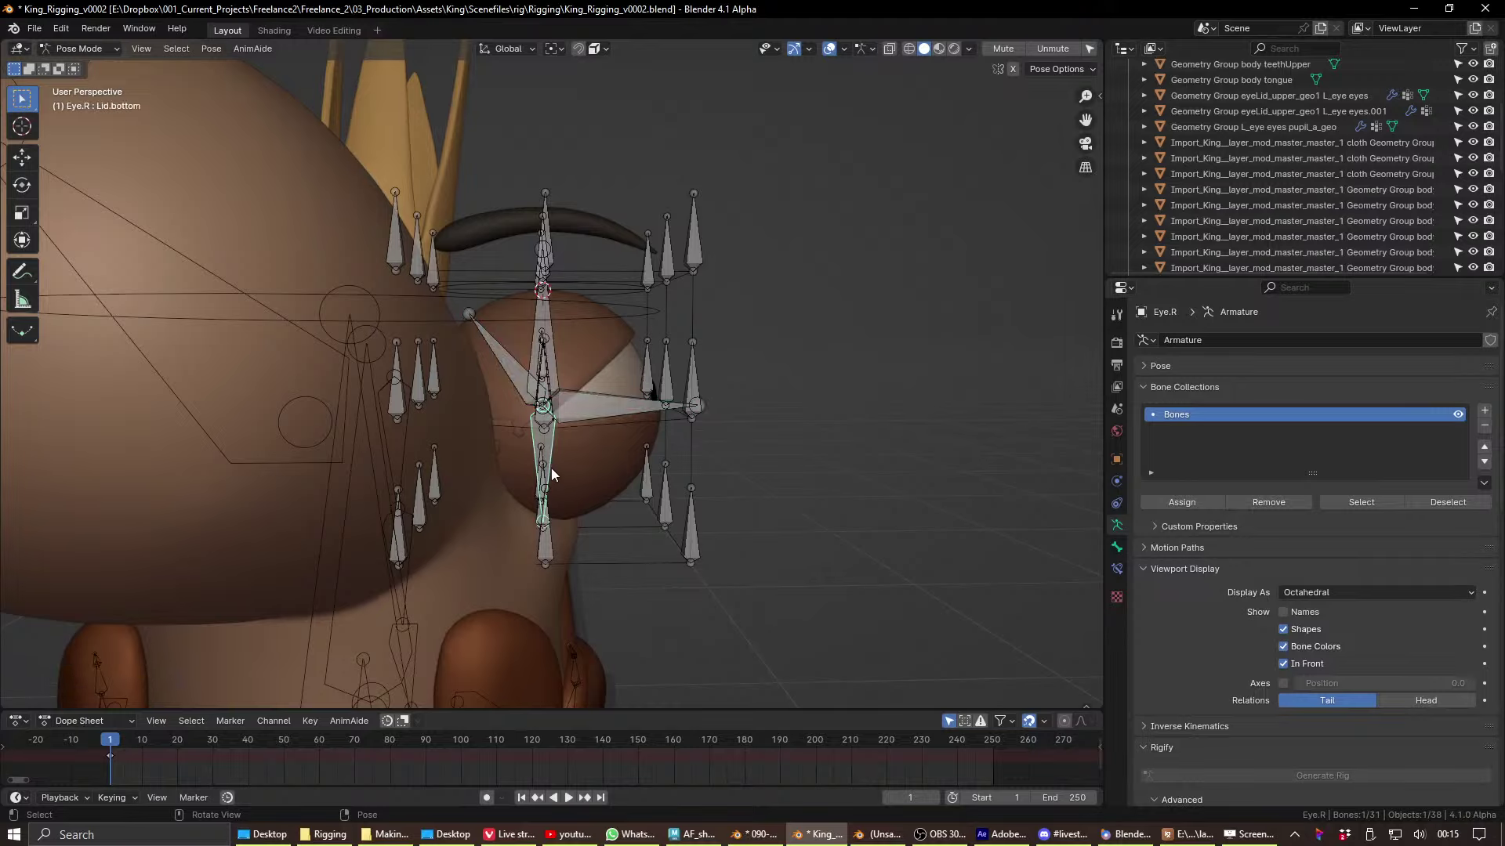
pyautogui.press('r')
pyautogui.click(647, 489)
pyautogui.moveTo(646, 490); pyautogui.dragTo(583, 469, button='middle')
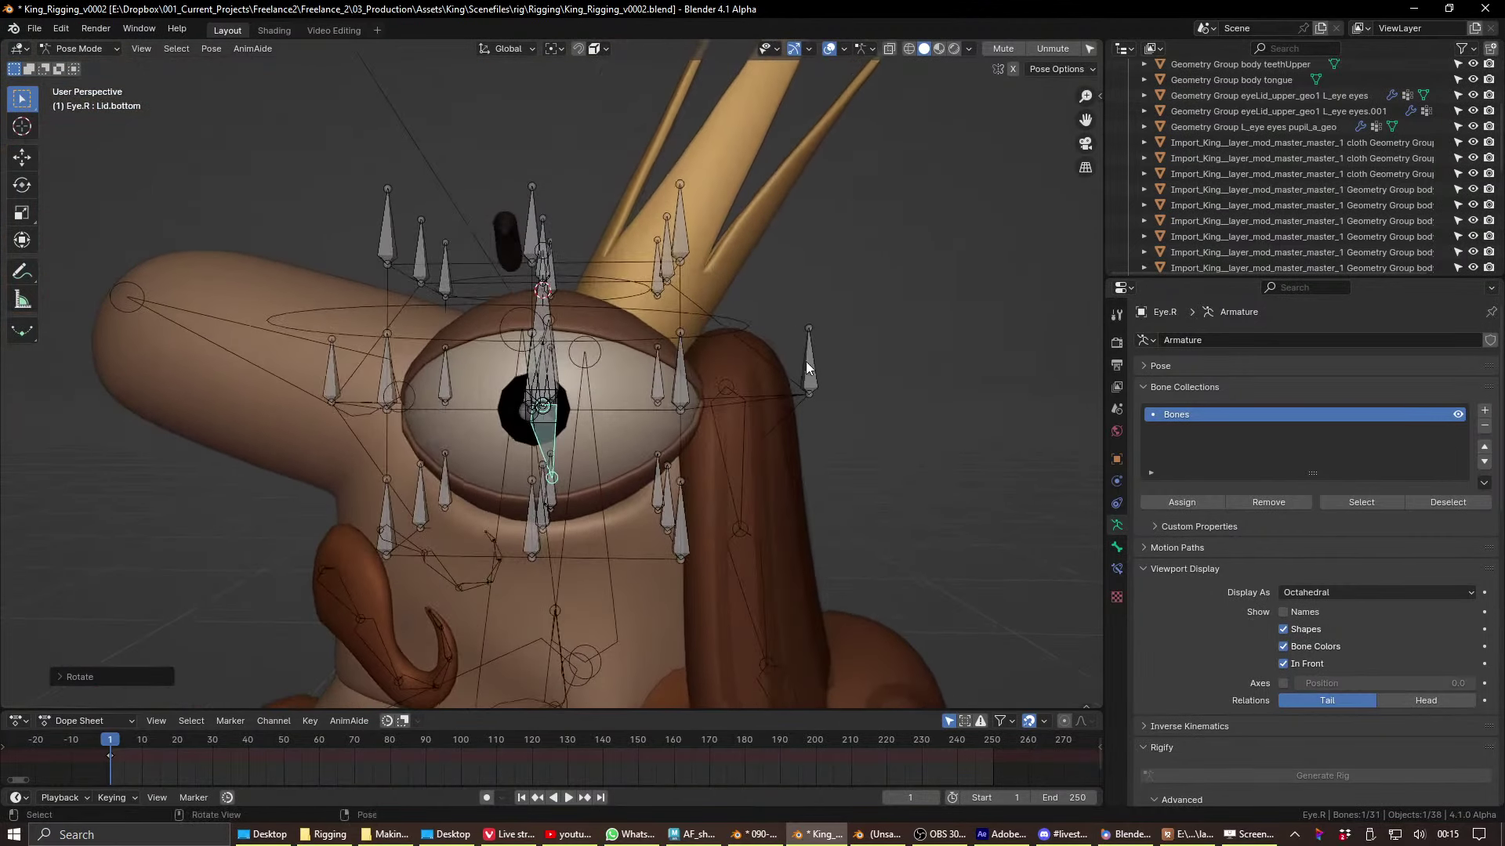
# - Undo the last pose changes and move the nine lattice bones on the eye's hair side outward along Y by about 0.02 m
pyautogui.hotkey('ctrl', 'z')
pyautogui.hotkey('ctrl', 'z')
pyautogui.hotkey('ctrl', 'z')
pyautogui.hotkey('ctrl', 'z')
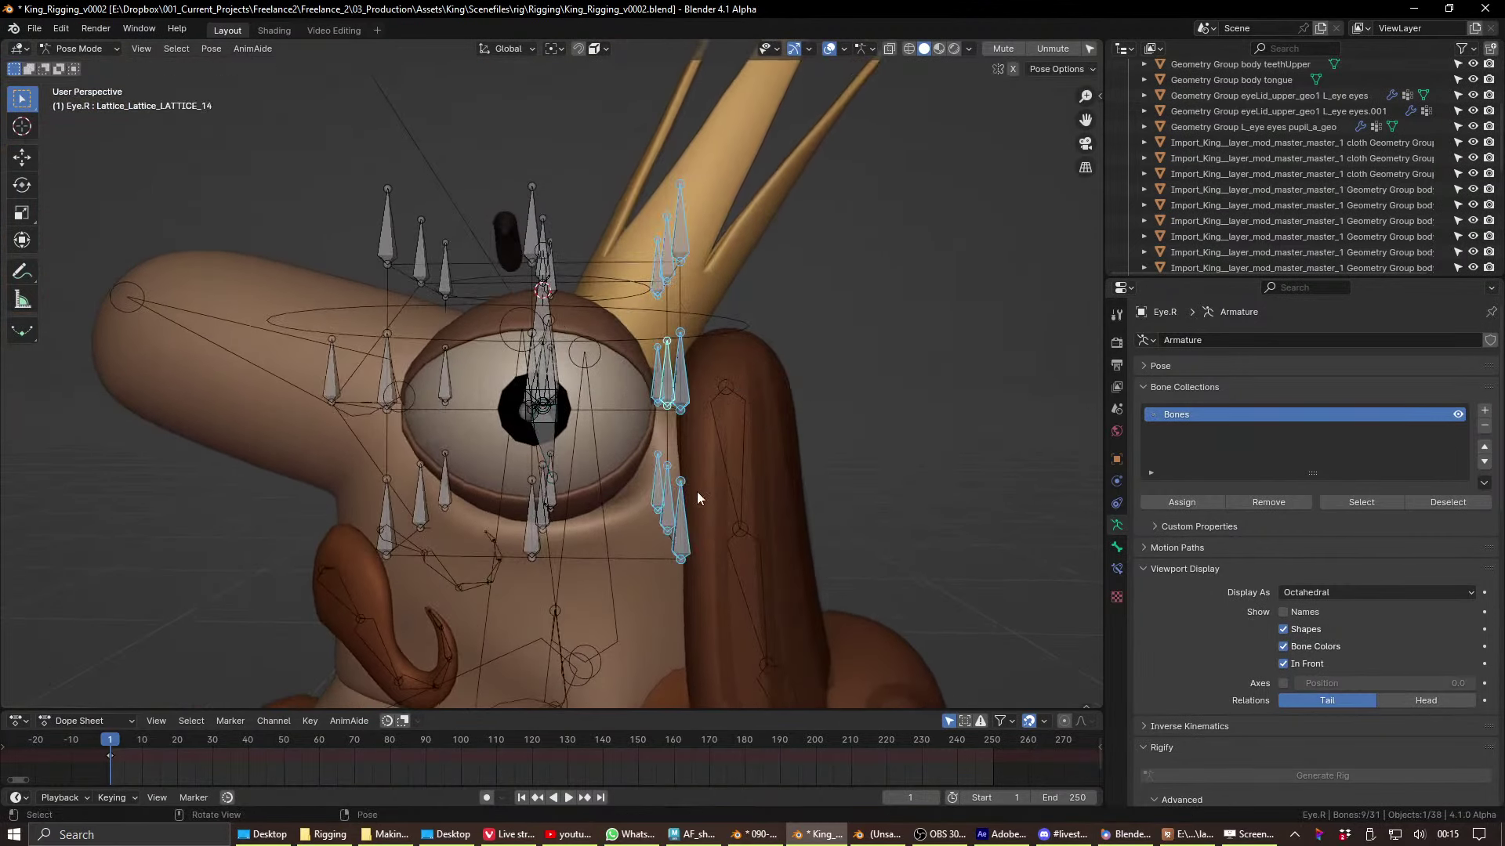
pyautogui.press('g')
pyautogui.press('y')
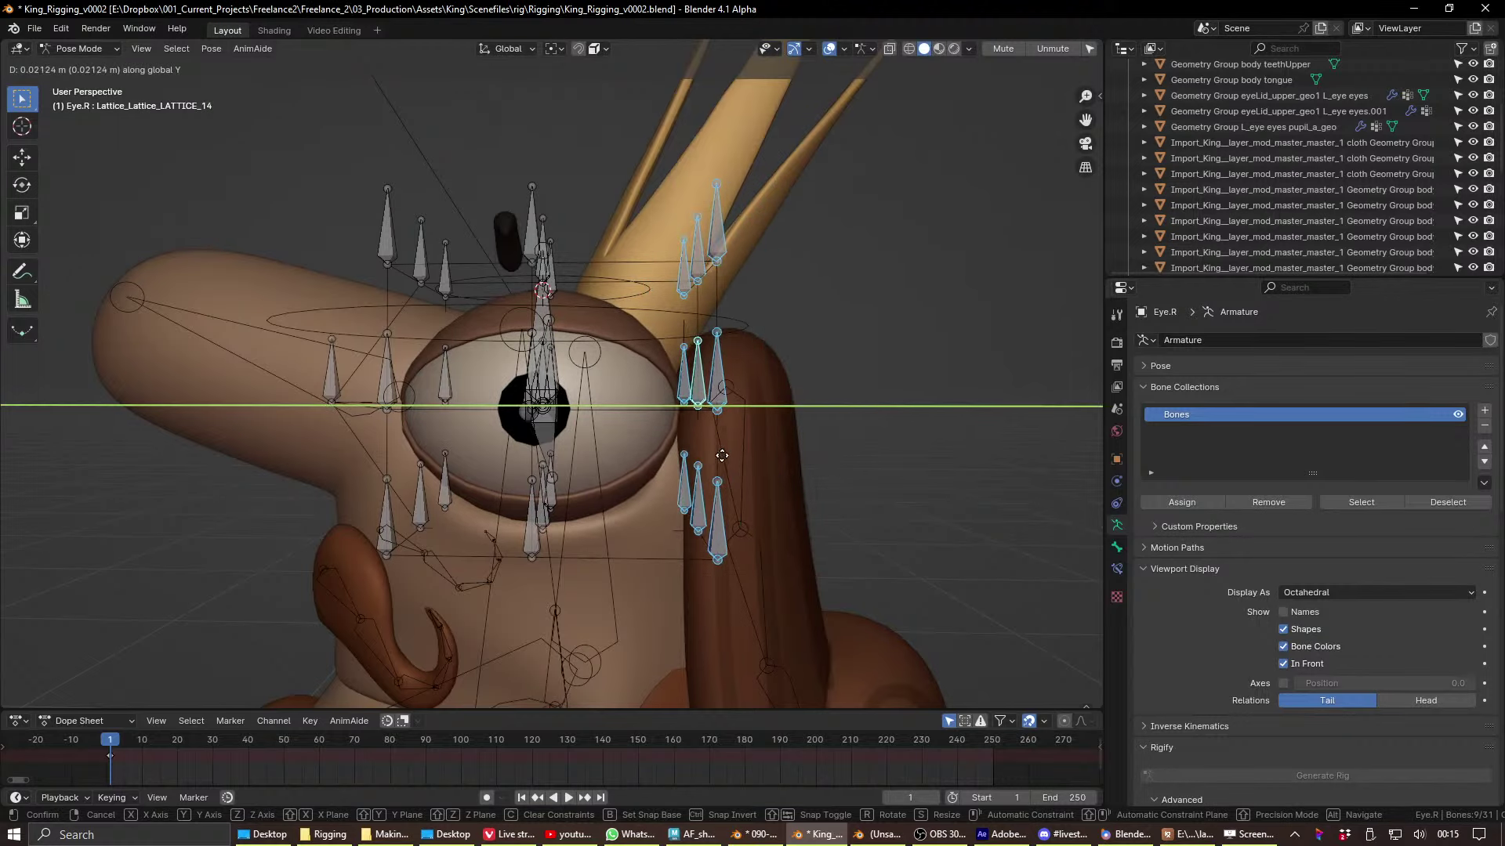
pyautogui.rightClick(722, 456)
# - Select the nine lattice bones on the eye's nose side and move them outward along Y by about 0.03 m
pyautogui.moveTo(313, 153); pyautogui.dragTo(440, 607)
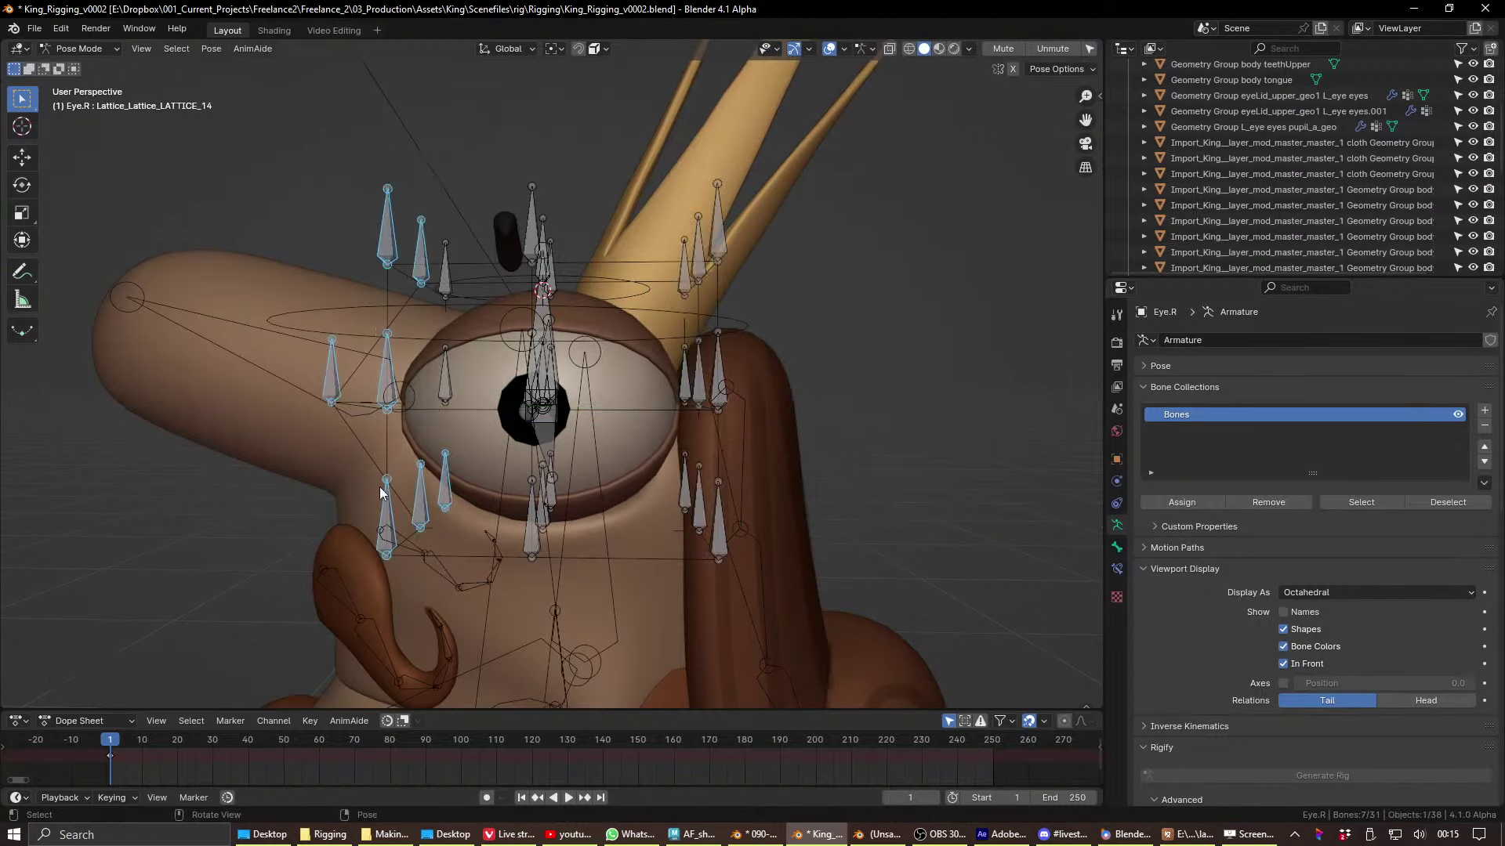
pyautogui.moveTo(266, 146); pyautogui.dragTo(461, 567)
pyautogui.press('g')
pyautogui.press('y')
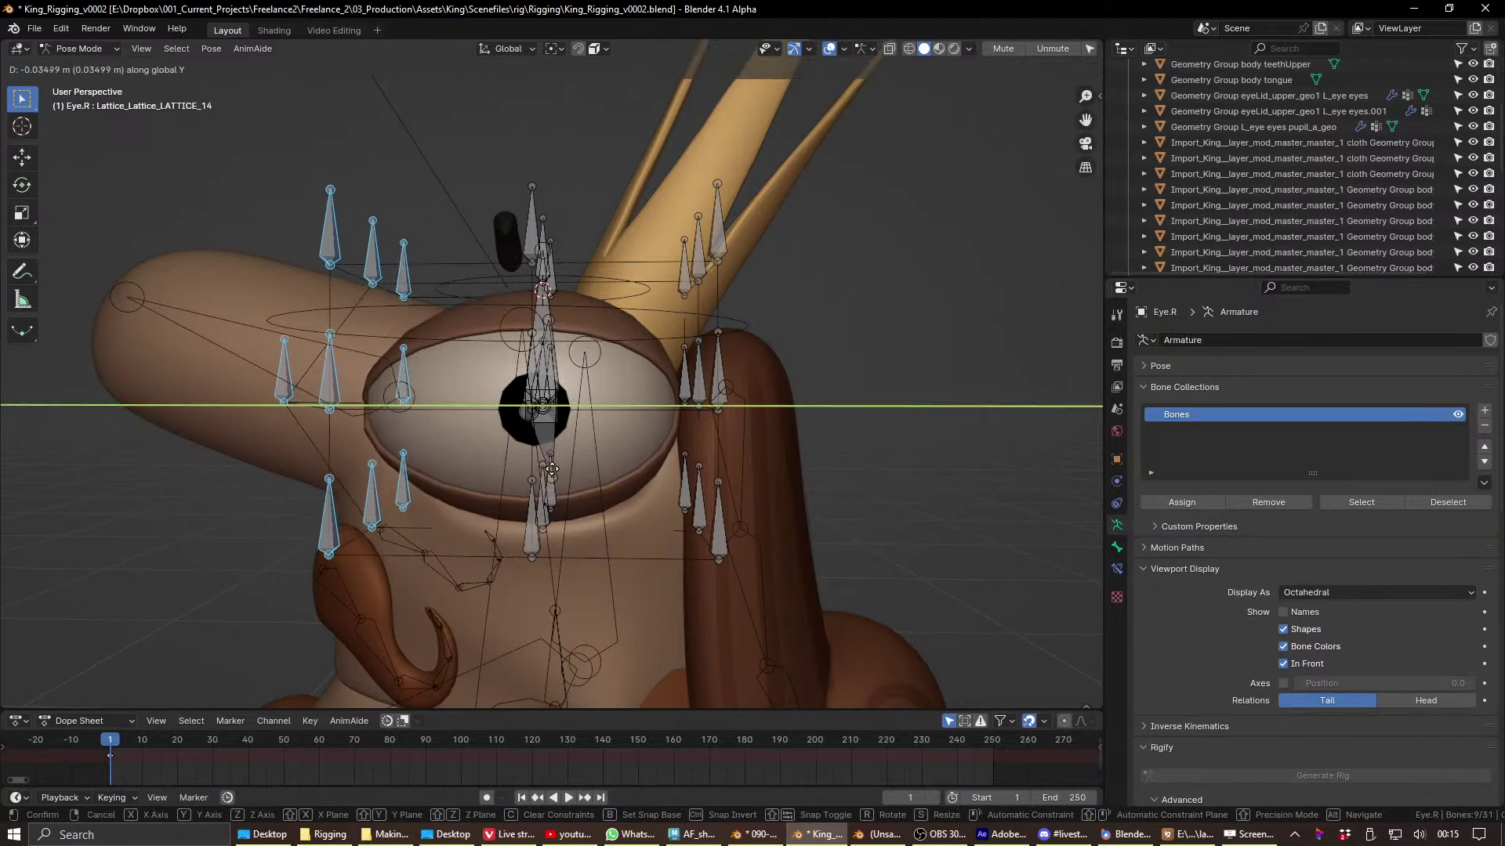
pyautogui.click(561, 478)
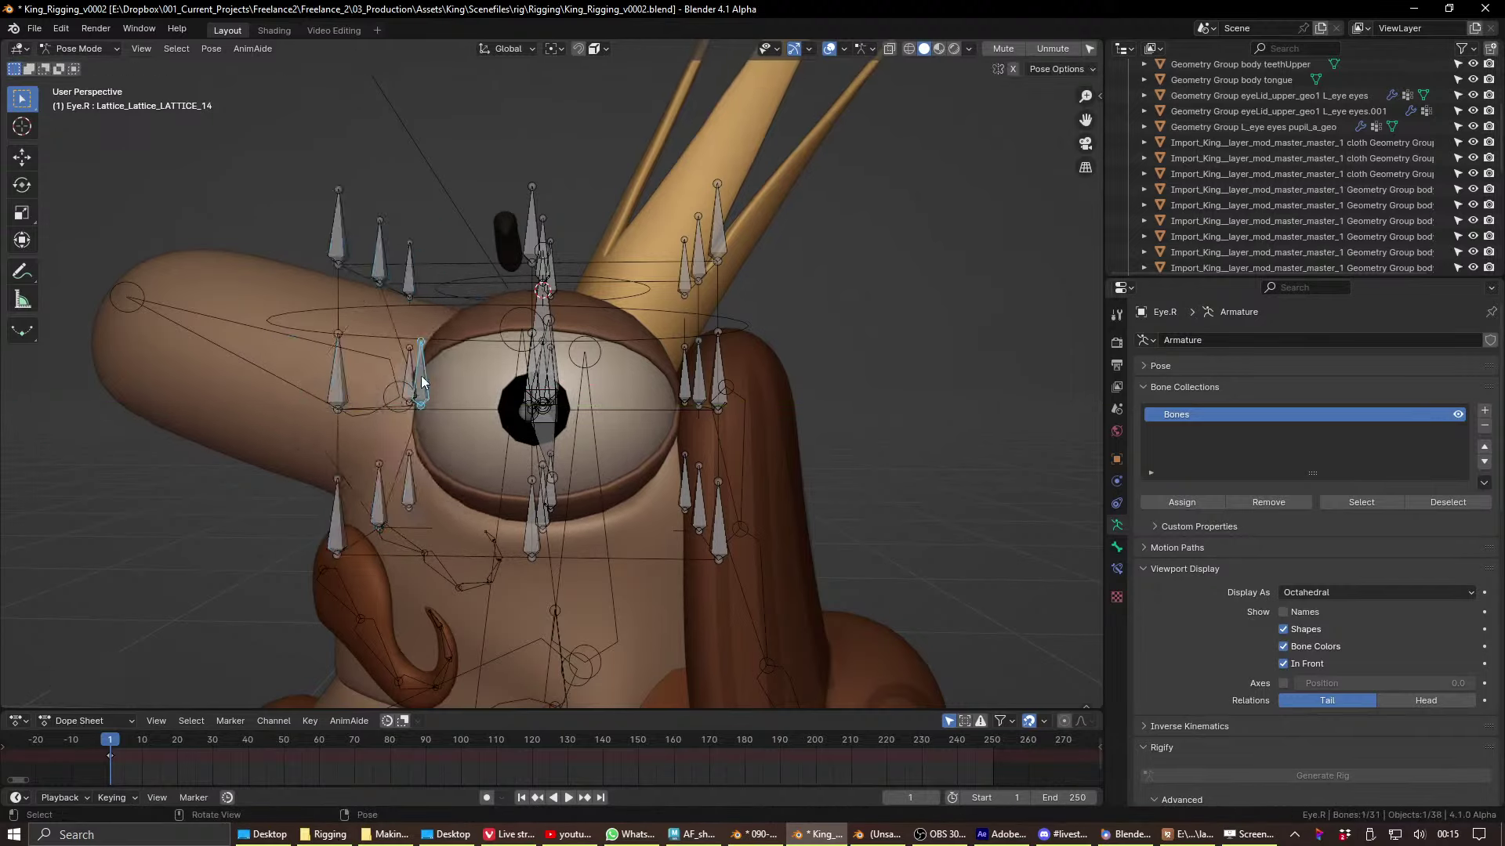
# - Move the middle-row center lattice bone on the nose side about 0.03 m outward along Y to align it with its column
pyautogui.press('g')
pyautogui.press('y')
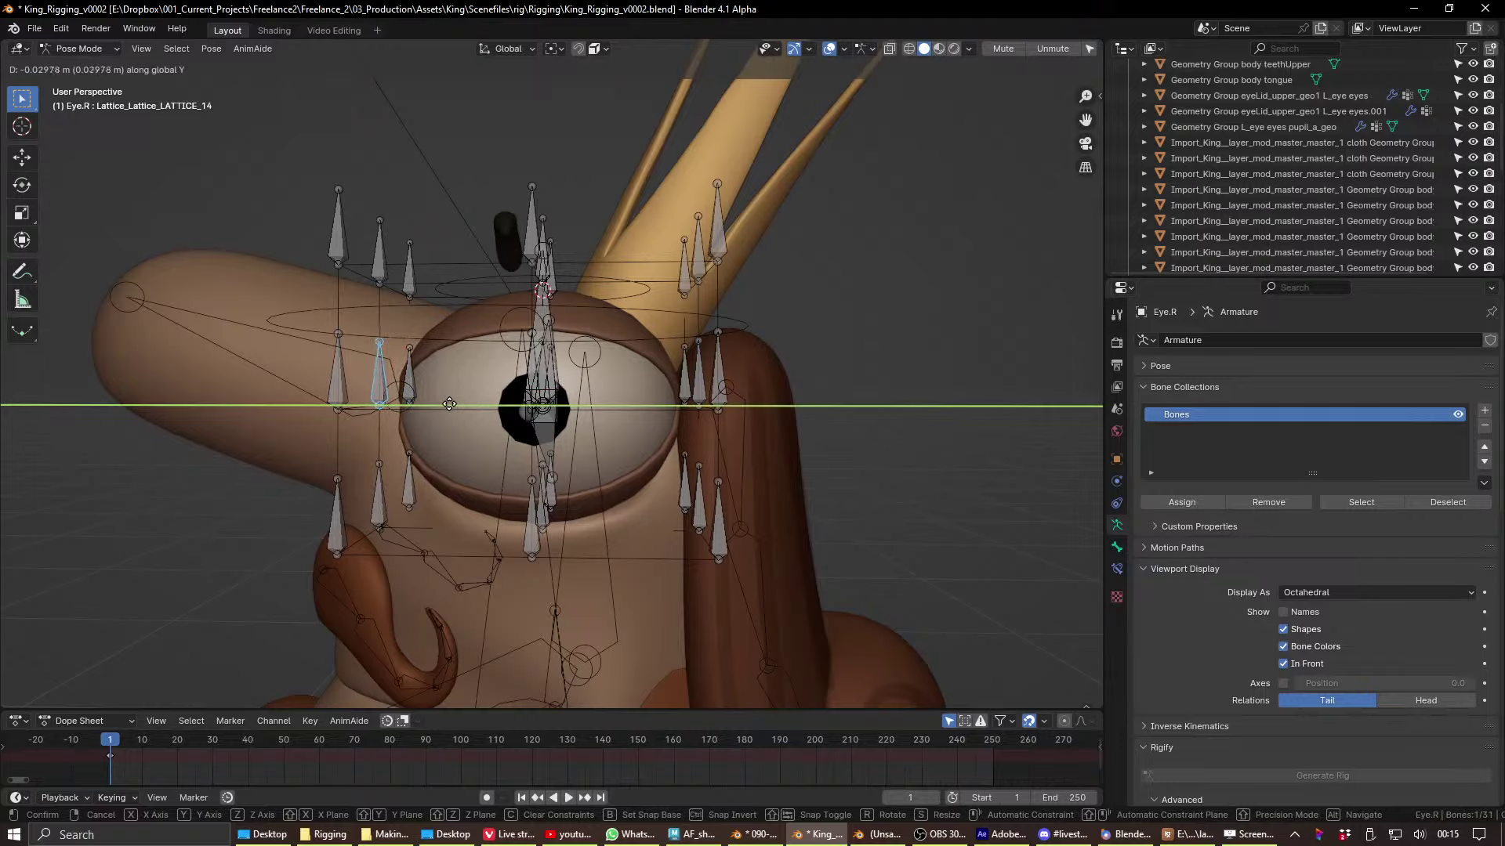
pyautogui.click(446, 403)
# - Nudge the nine nose-side lattice bones slightly further outward along Y and check the eye with the overlays hidden
pyautogui.moveTo(277, 168); pyautogui.dragTo(440, 550)
pyautogui.press('g')
pyautogui.press('y')
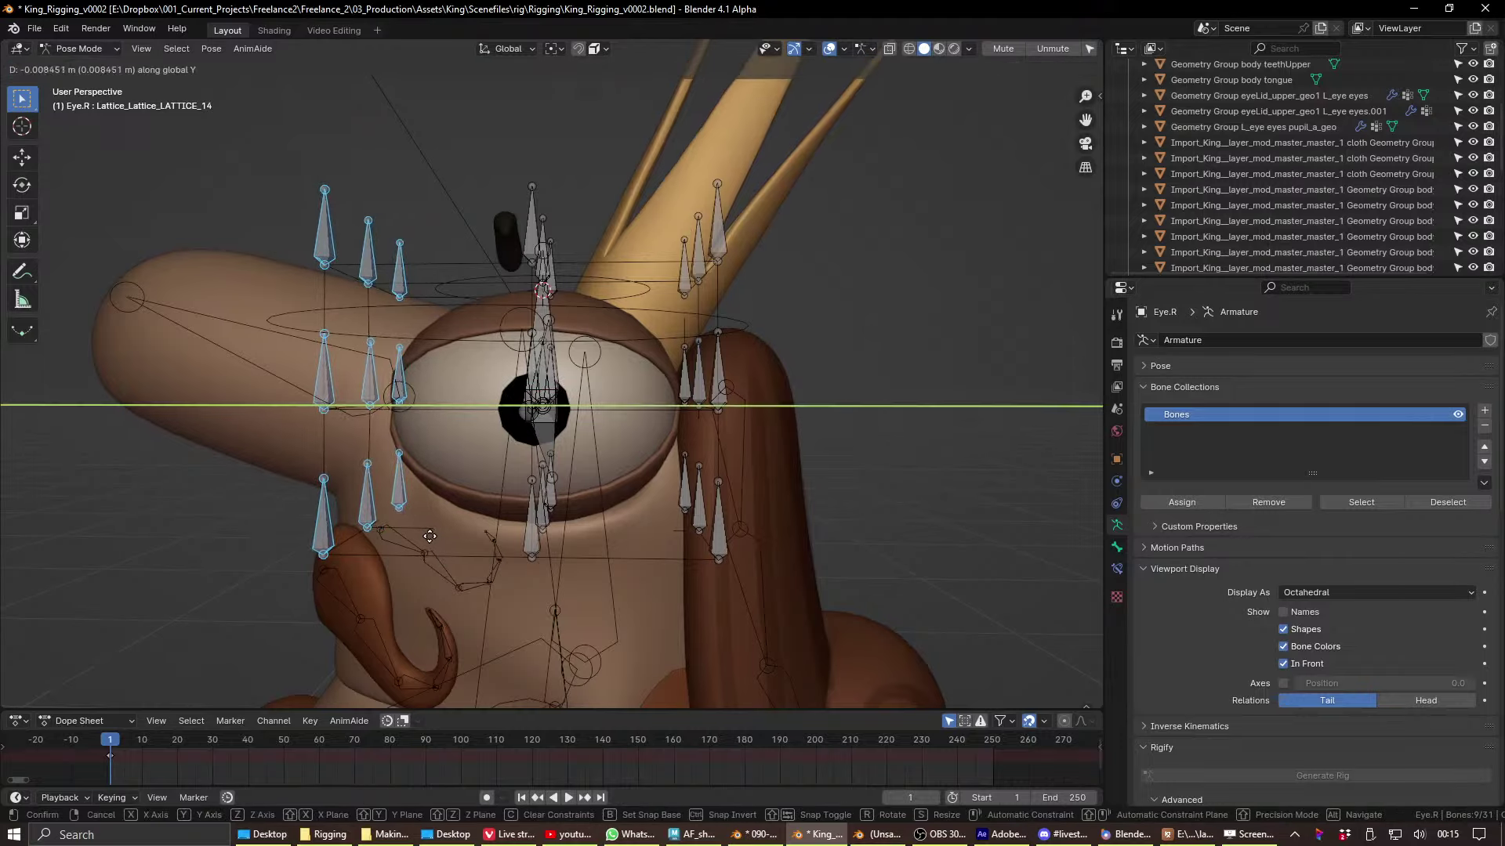
pyautogui.click(438, 535)
pyautogui.hotkey('shift', 'alt', 'z')
pyautogui.scroll(-2, 470, 542)
pyautogui.moveTo(490, 538); pyautogui.dragTo(638, 399, button='middle')
pyautogui.hotkey('shift', 'alt', 'z')
# - Try rotating the Pupil bone freely to move the pupil across the stretched eyeball
pyautogui.click(543, 337)
pyautogui.press('g')
pyautogui.press('r')
pyautogui.press('r')
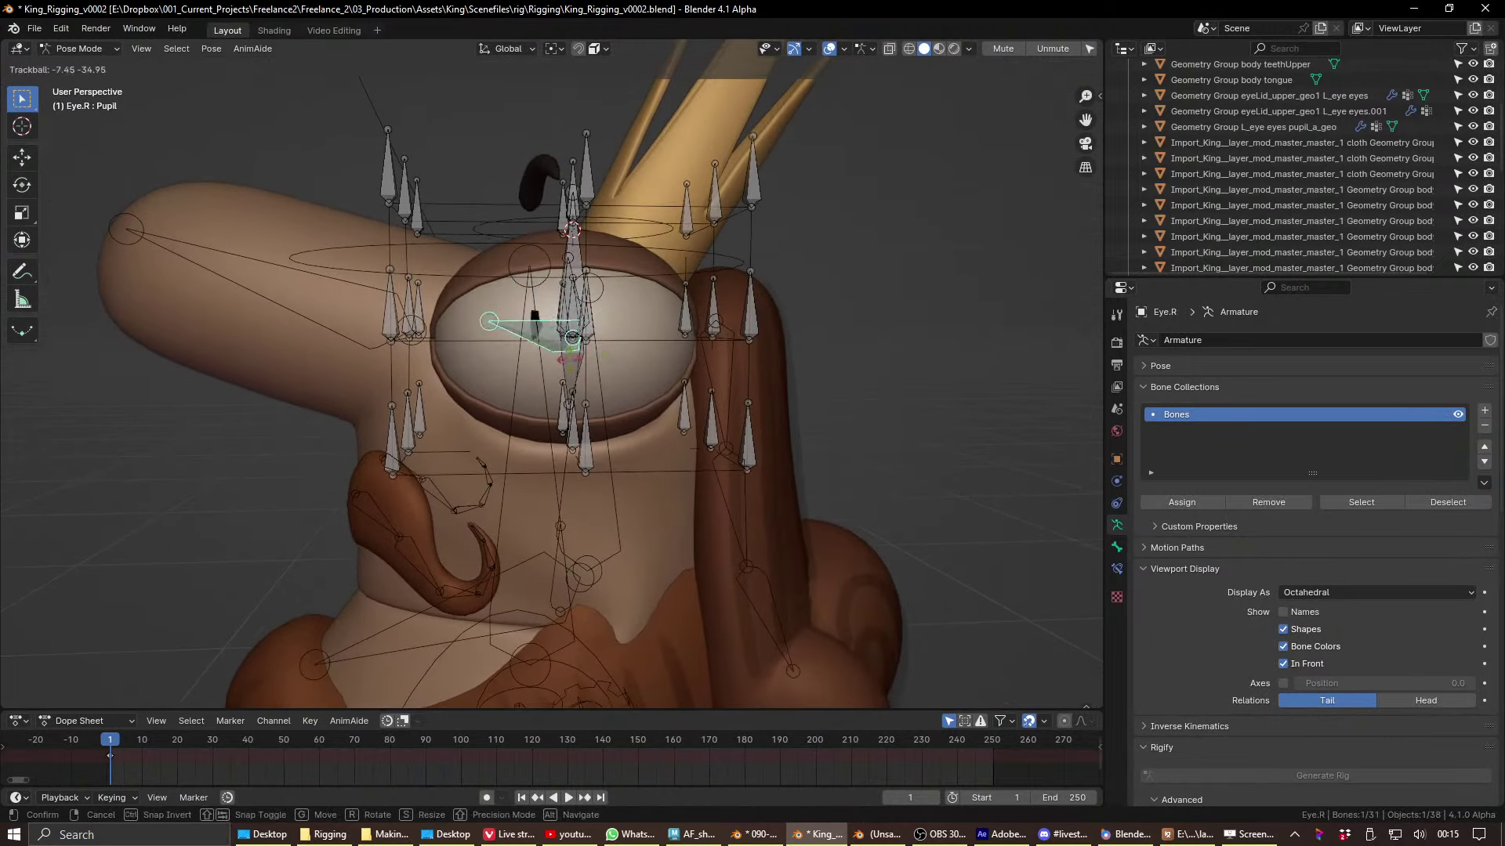
pyautogui.press('Escape')
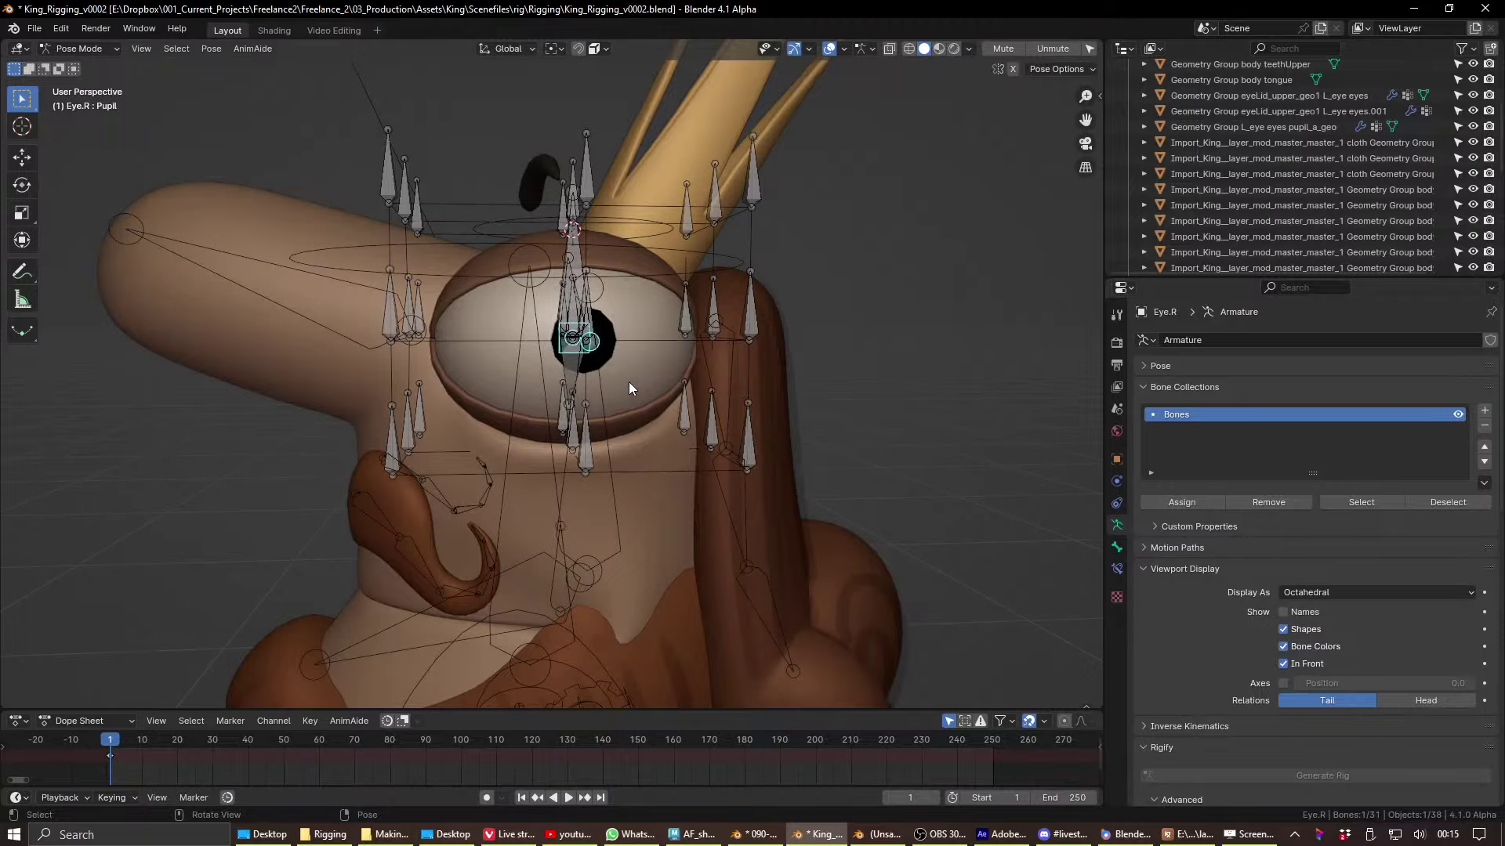
# - Switch to Object Mode, select the pupil mesh and examine from several angles how it sits on the eyeball
pyautogui.moveTo(624, 385); pyautogui.dragTo(549, 379, button='middle')
pyautogui.hotkey('ctrl', 'Tab')
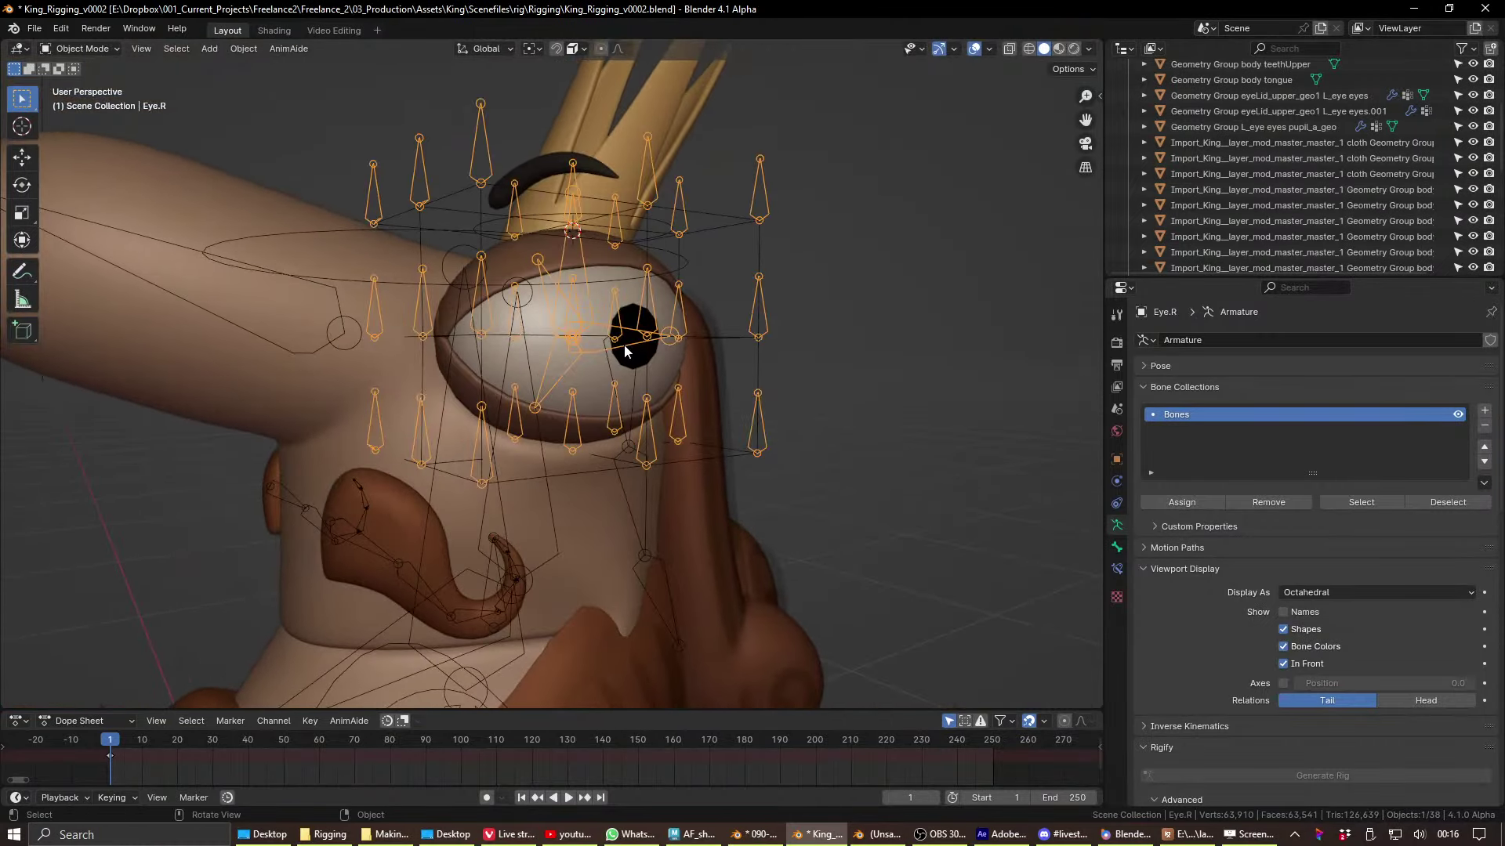
pyautogui.scroll(2, 642, 368)
pyautogui.click(577, 363)
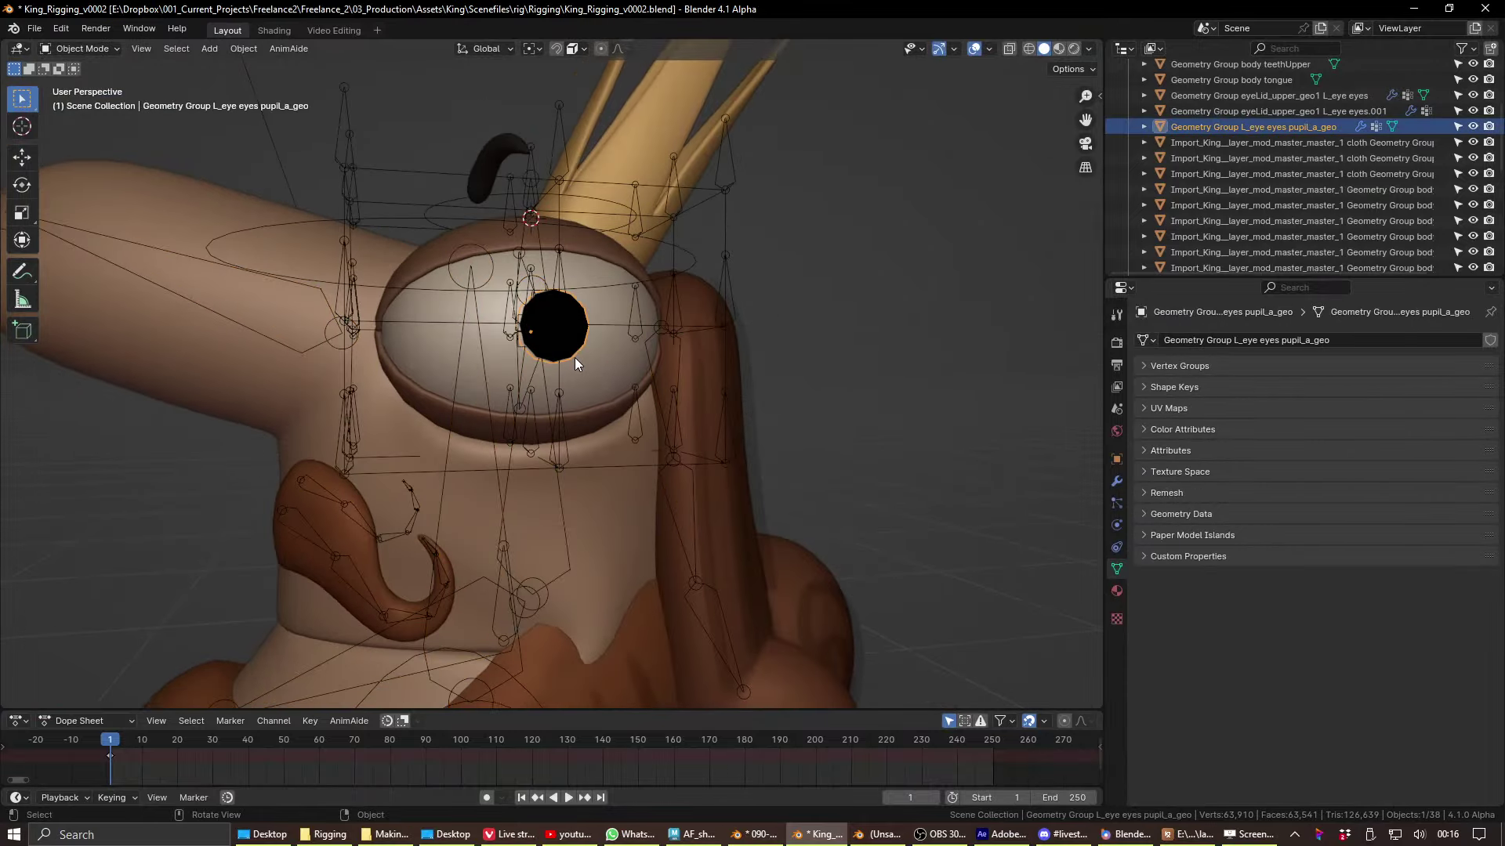
pyautogui.moveTo(574, 357); pyautogui.dragTo(626, 287, button='middle')
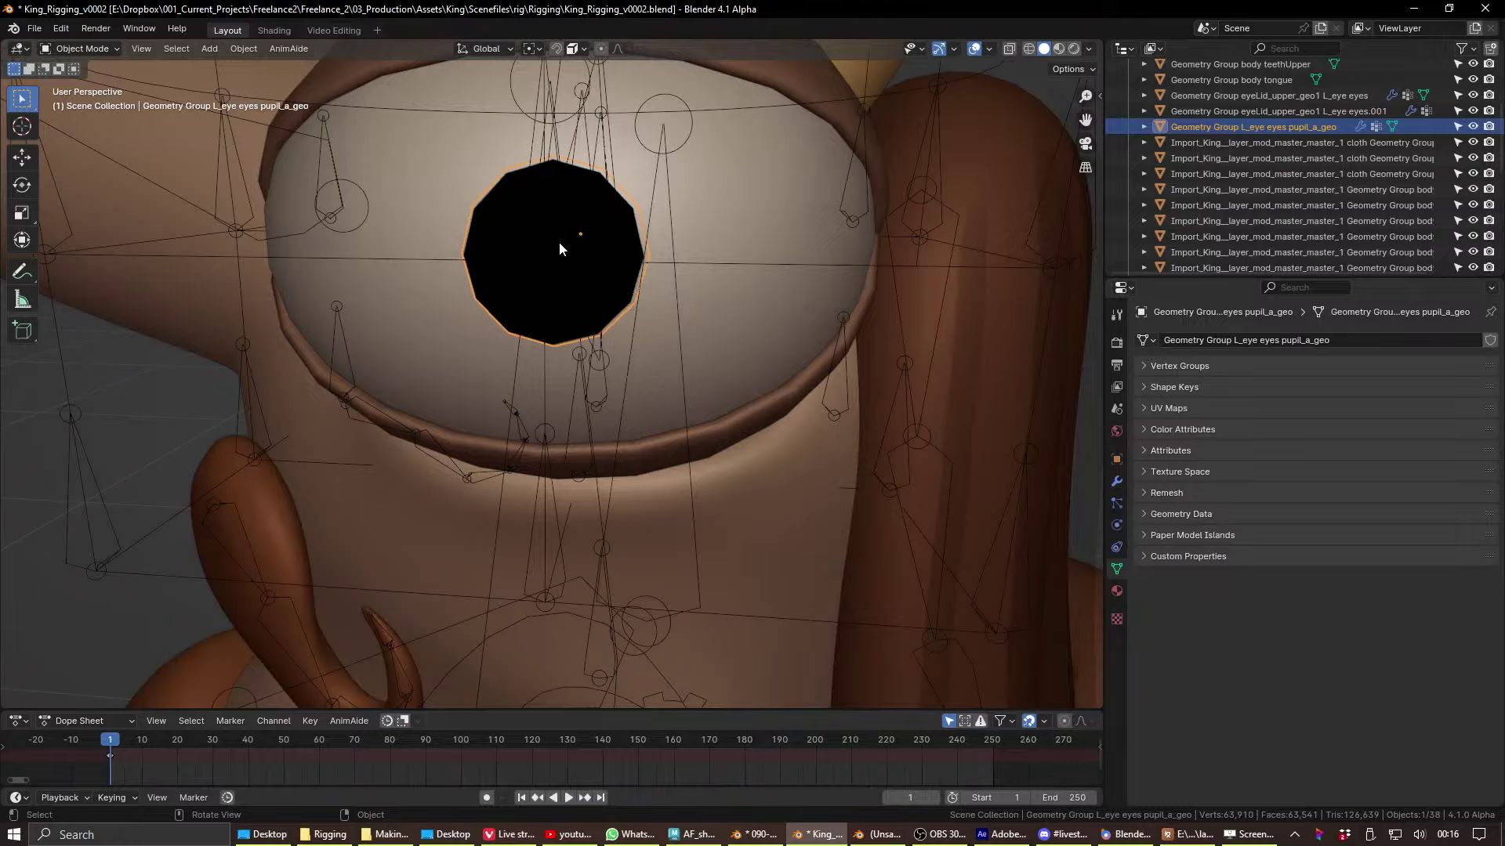
pyautogui.moveTo(558, 242); pyautogui.dragTo(745, 248, button='middle')
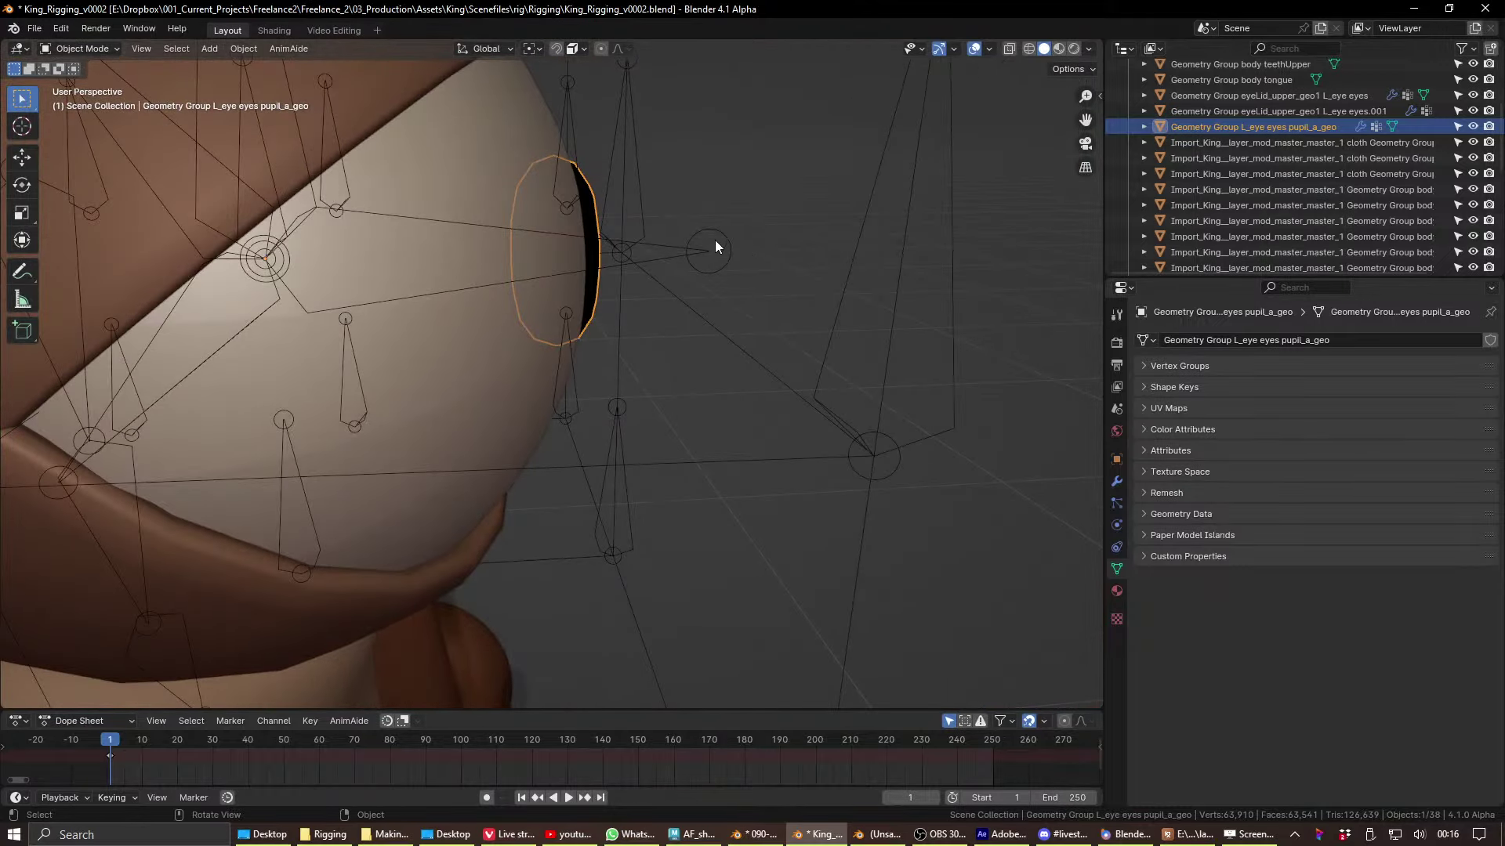
pyautogui.moveTo(720, 321); pyautogui.dragTo(616, 344, button='middle')
# - Add a Shrinkwrap object constraint to the pupil mesh with eyeBall as its target
pyautogui.click(585, 346)
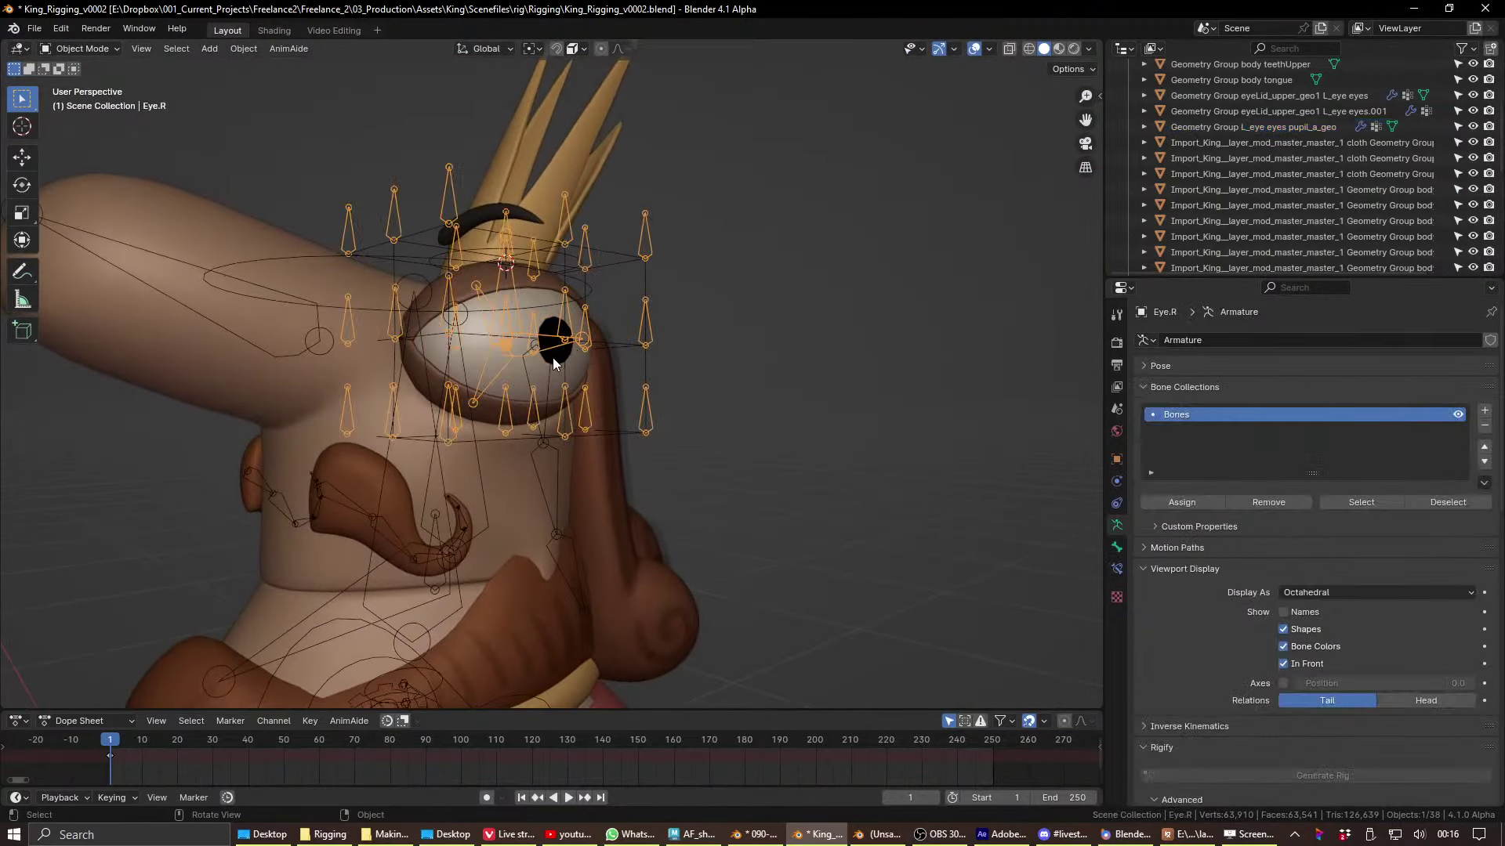
pyautogui.click(562, 350)
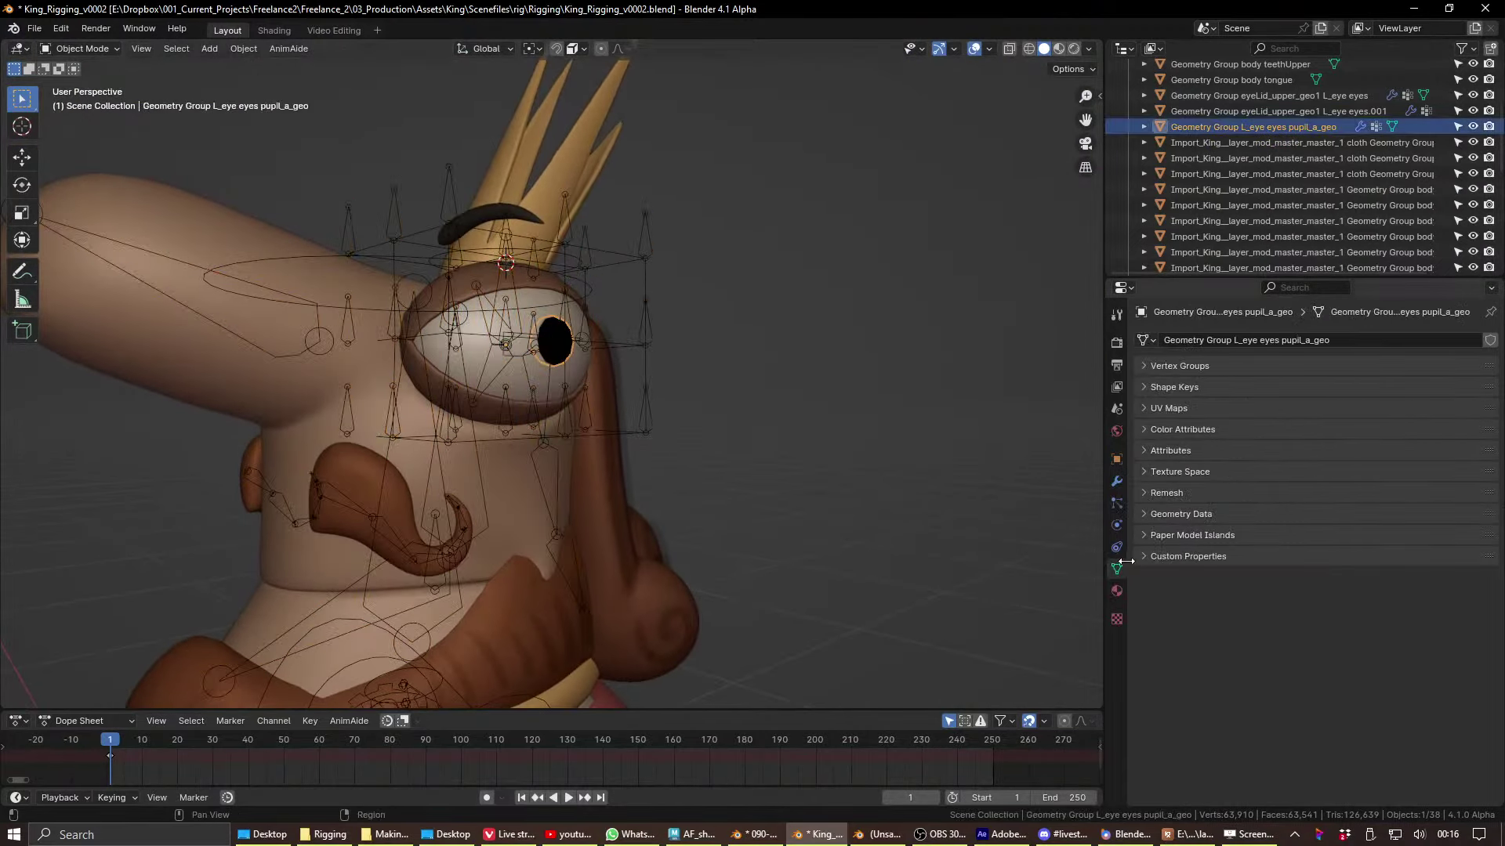
pyautogui.click(1118, 486)
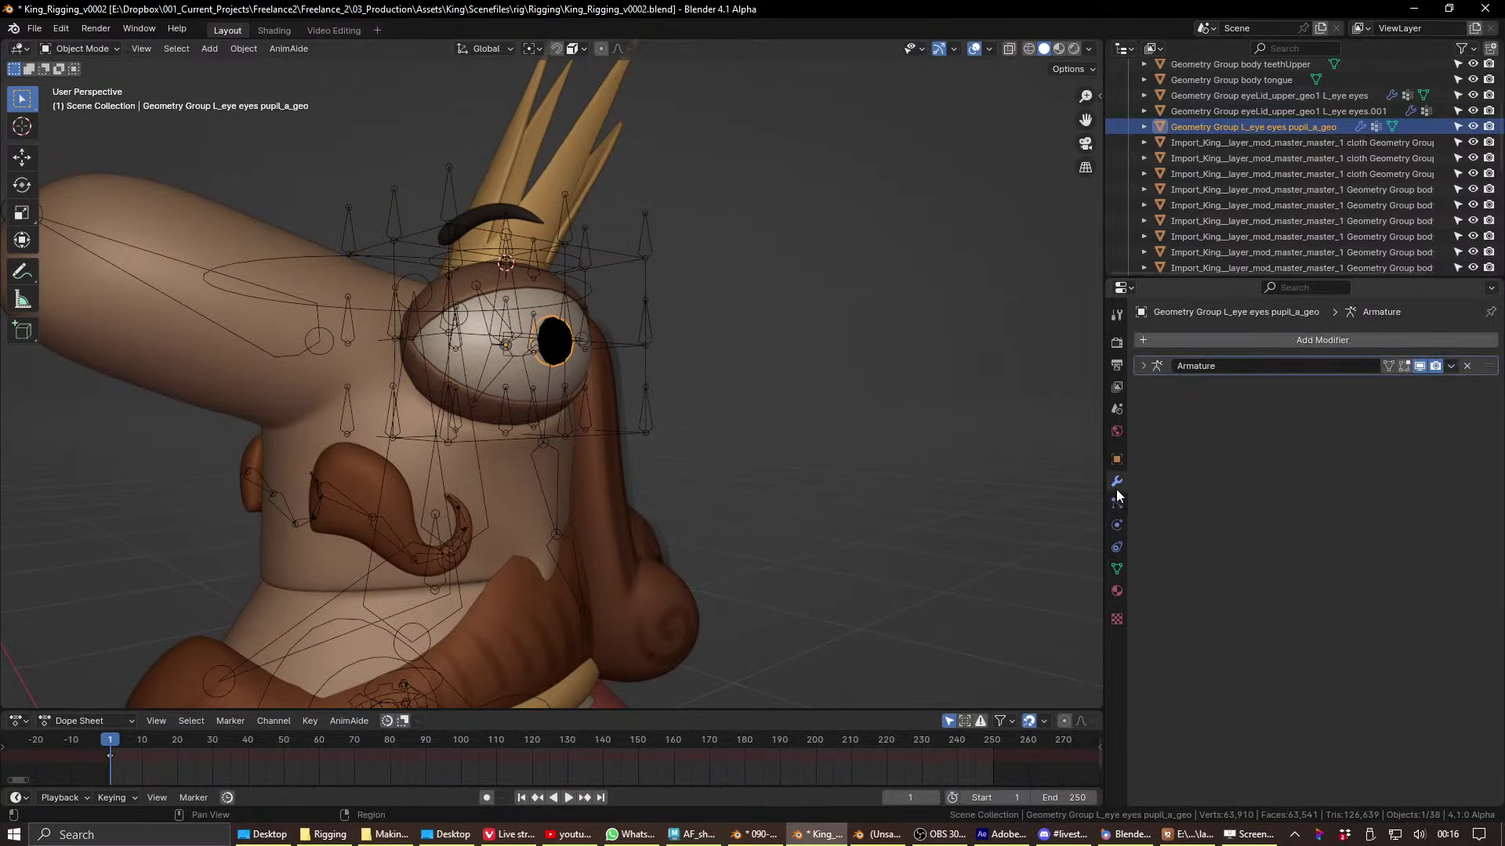
pyautogui.click(1117, 525)
pyautogui.click(1117, 547)
pyautogui.click(1252, 343)
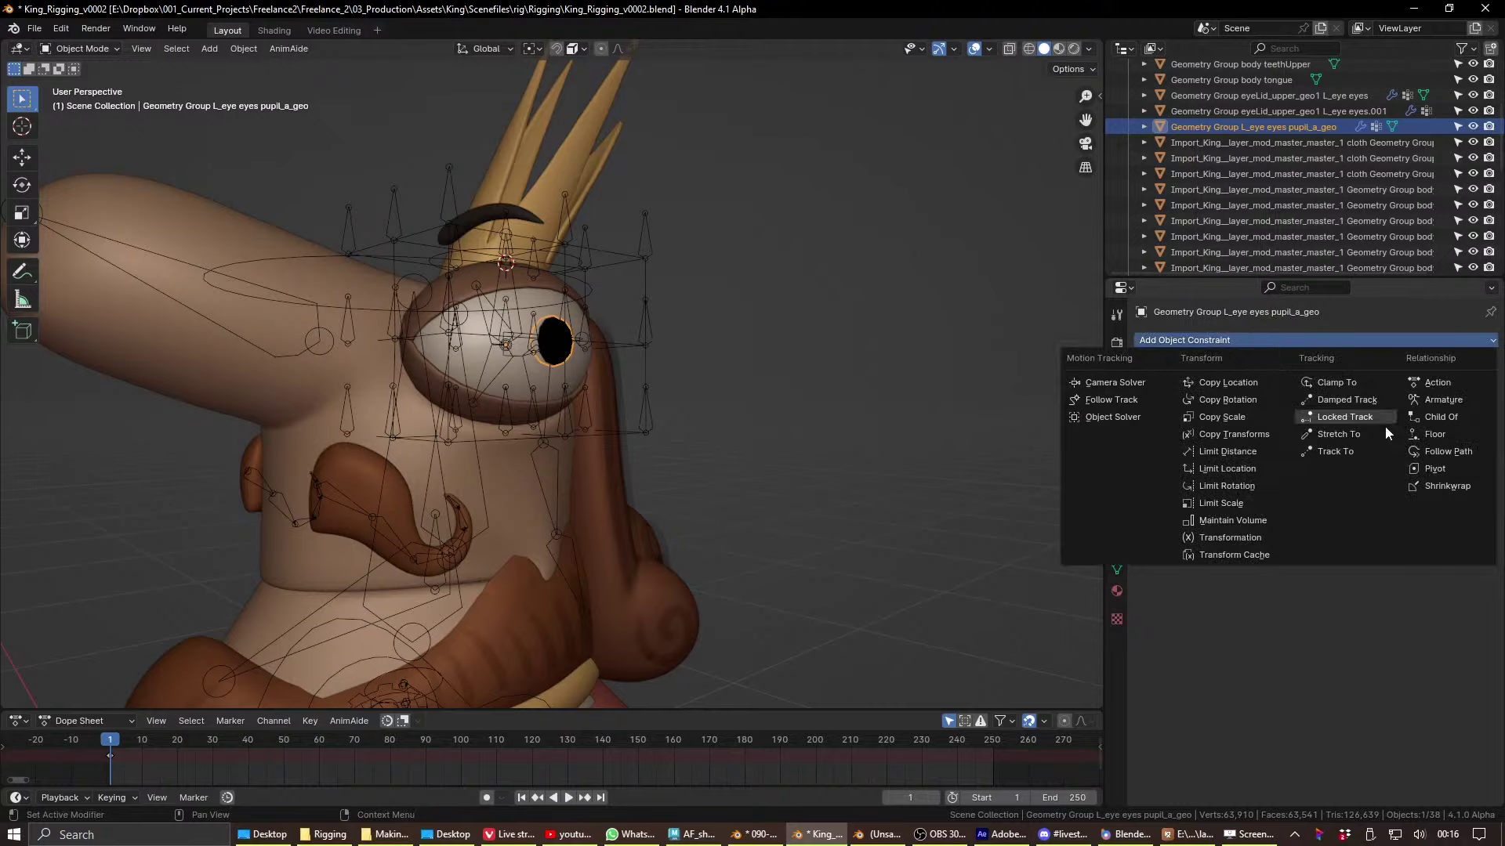
pyautogui.click(1422, 487)
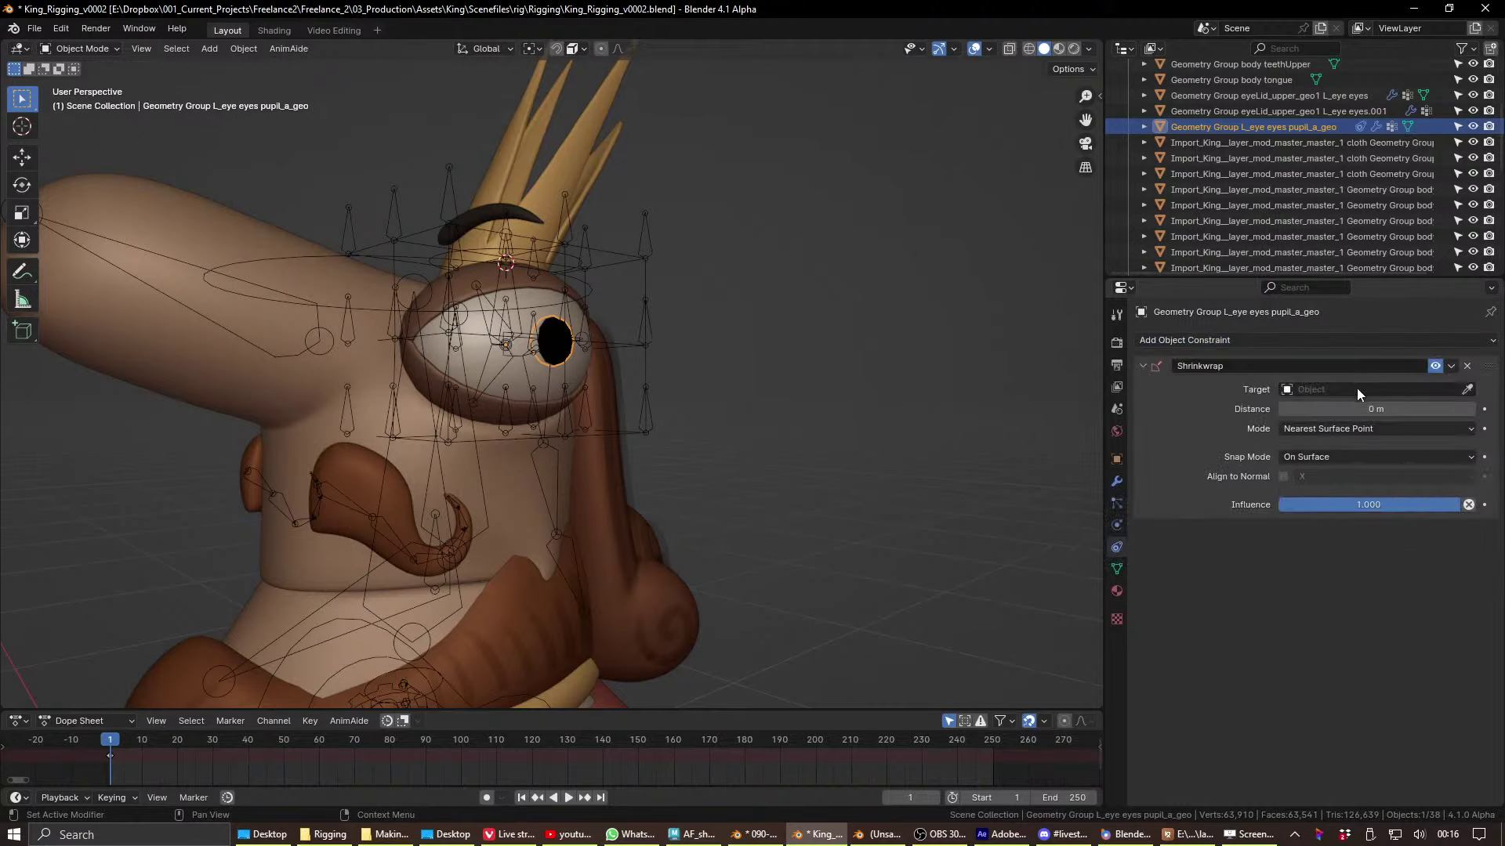
pyautogui.press('e')
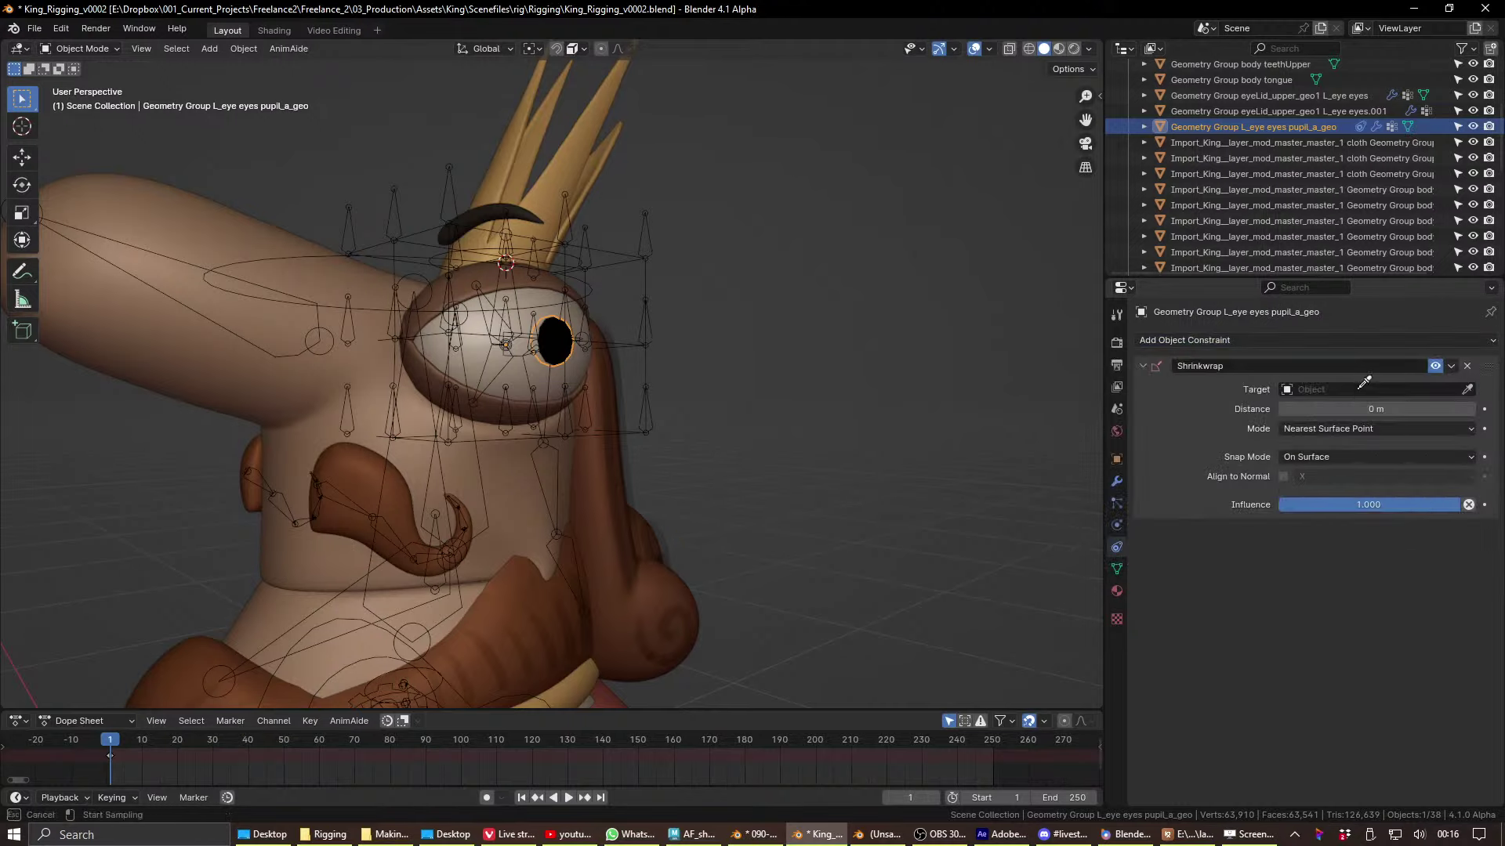
pyautogui.click(514, 377)
# - Undo and redo the Shrinkwrap target assignment to compare the pupil's placement around the eye
pyautogui.moveTo(514, 377); pyautogui.dragTo(408, 395, button='middle')
pyautogui.scroll(8, 681, 406)
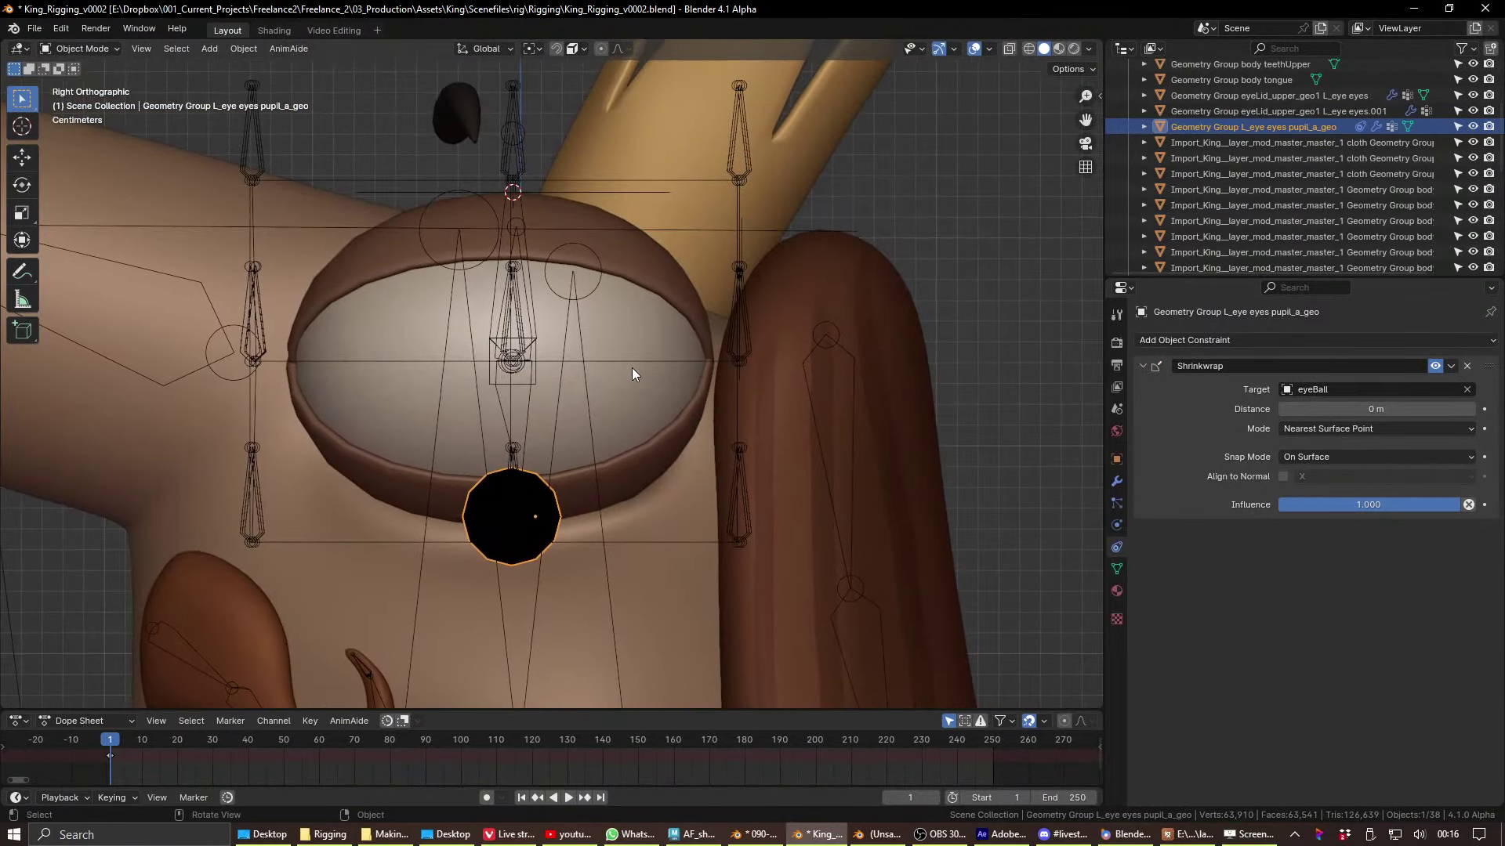
pyautogui.hotkey('ctrl', 'z')
pyautogui.hotkey('ctrl', 'shift', 'z')
pyautogui.moveTo(619, 409); pyautogui.dragTo(776, 391, button='middle')
pyautogui.moveTo(646, 350)
pyautogui.mouseDown(button='middle')
pyautogui.moveTo(708, 333)
pyautogui.moveTo(700, 357)
pyautogui.moveTo(653, 369)
pyautogui.mouseUp(button='middle')
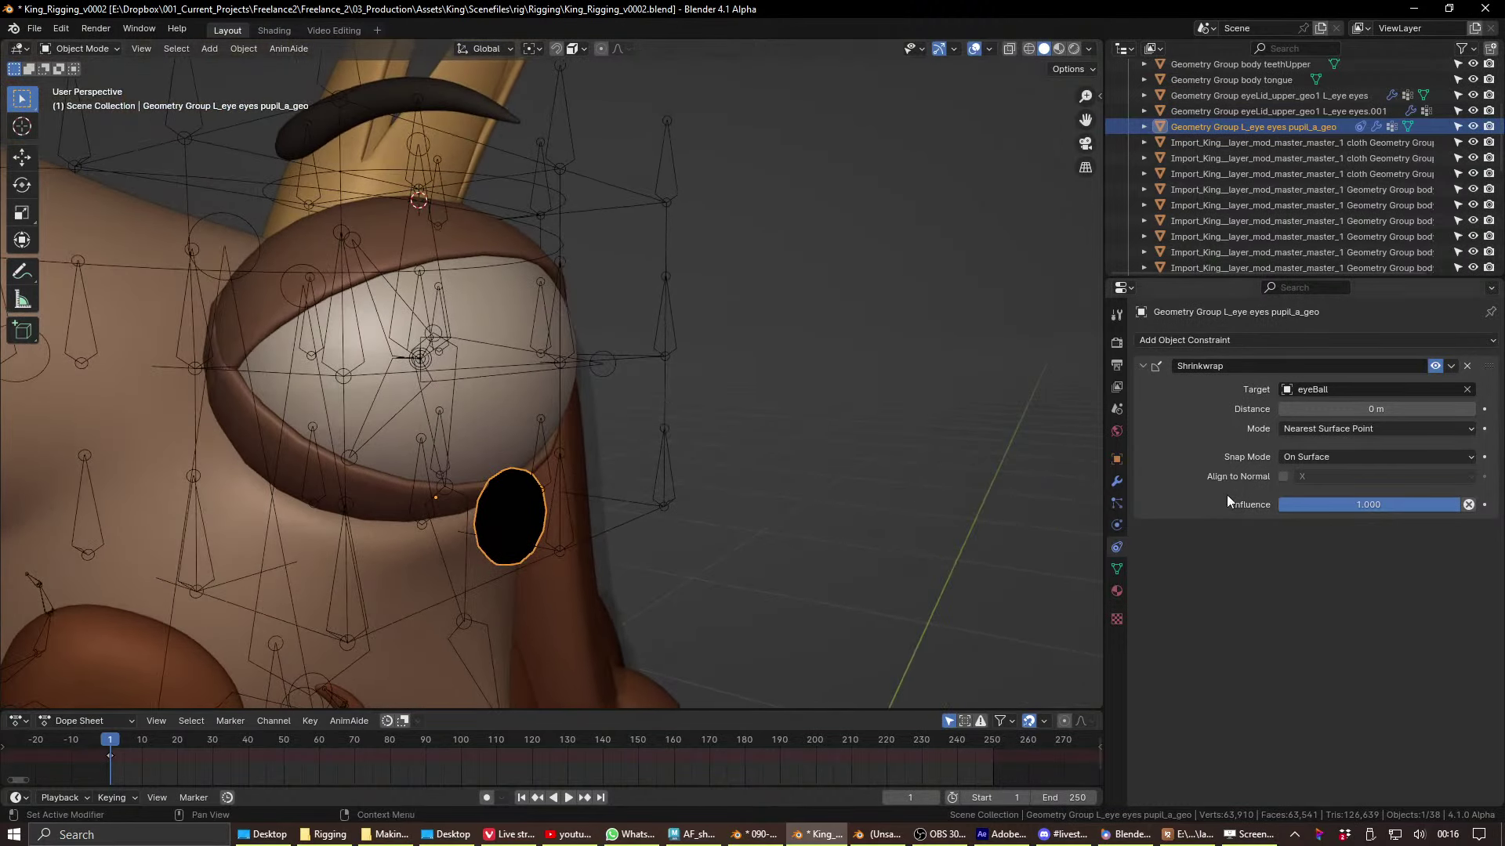
# - Try other Shrinkwrap snap modes on the pupil, ending with Snap Mode set to Inside
pyautogui.click(1323, 461)
pyautogui.click(1332, 509)
pyautogui.click(1333, 454)
pyautogui.click(1334, 491)
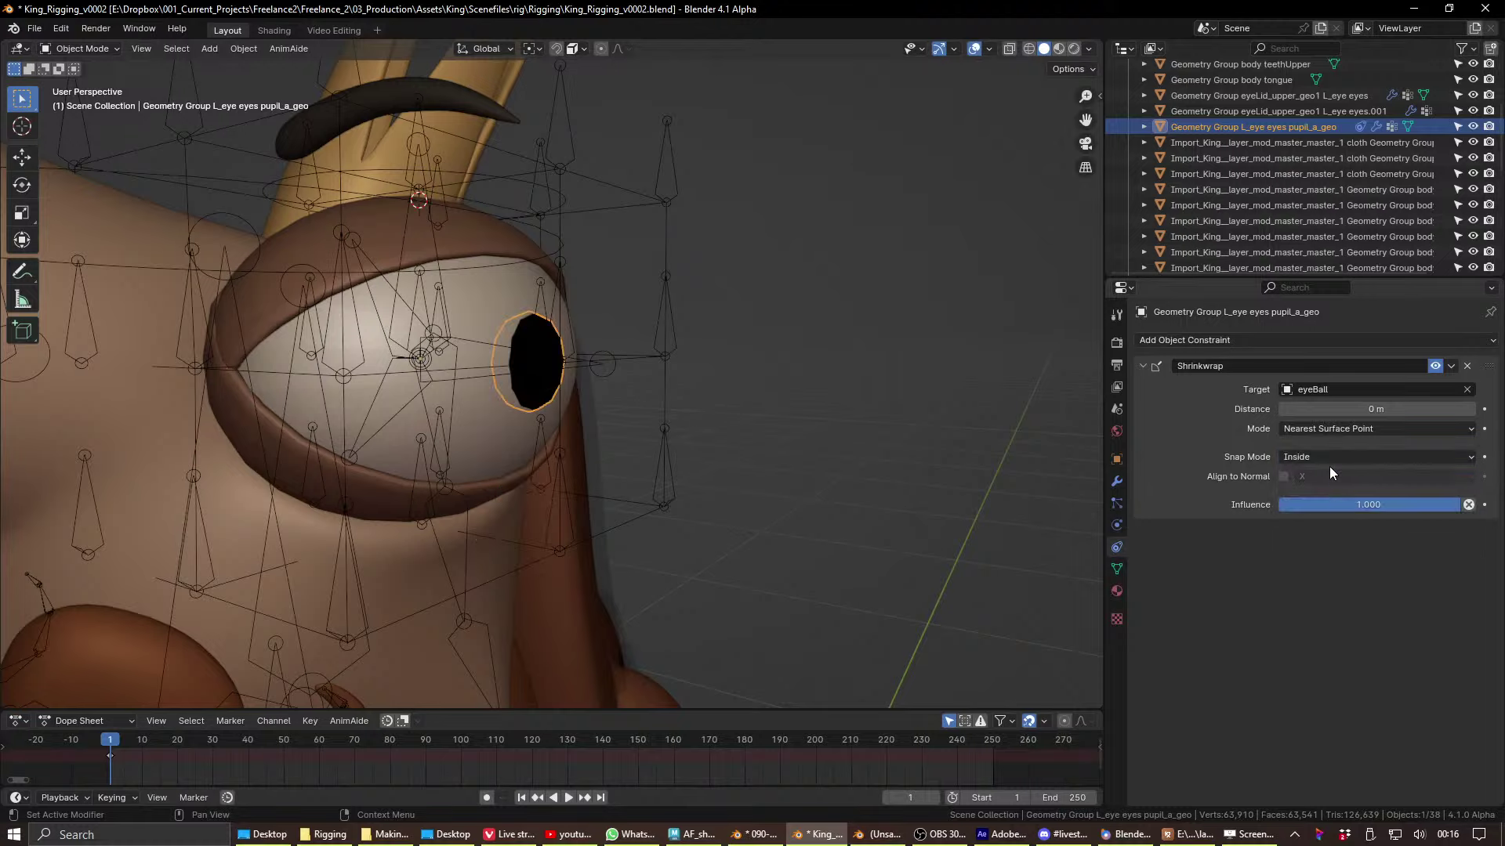
pyautogui.moveTo(680, 374); pyautogui.dragTo(543, 387, button='middle')
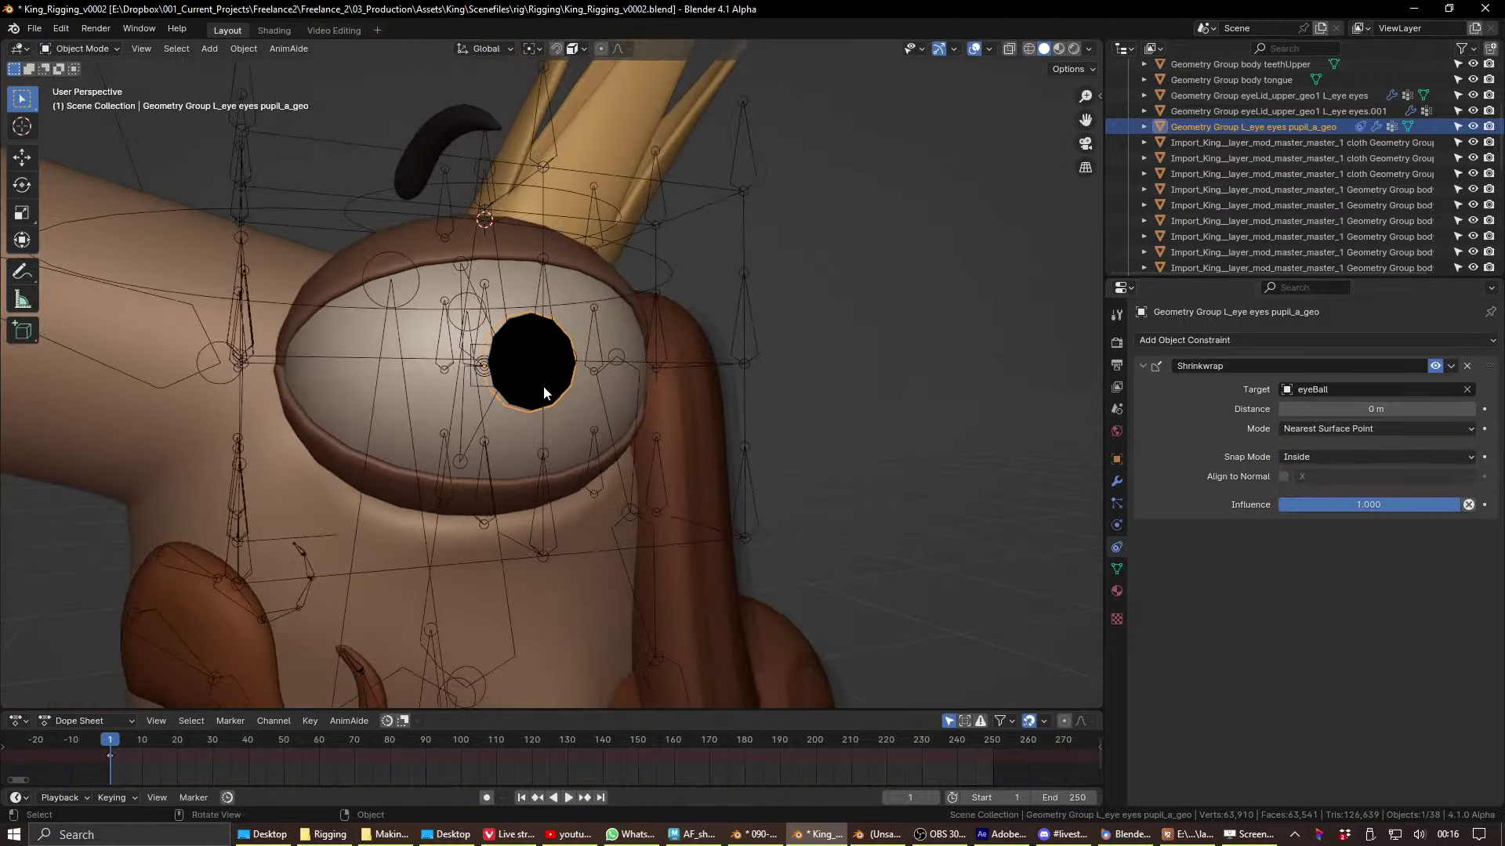
# - Try rotating the Pupil bone in Pose Mode to test the pupil with the Inside snap mode
pyautogui.click(567, 373)
pyautogui.click(563, 510)
pyautogui.hotkey('ctrl', 'Tab')
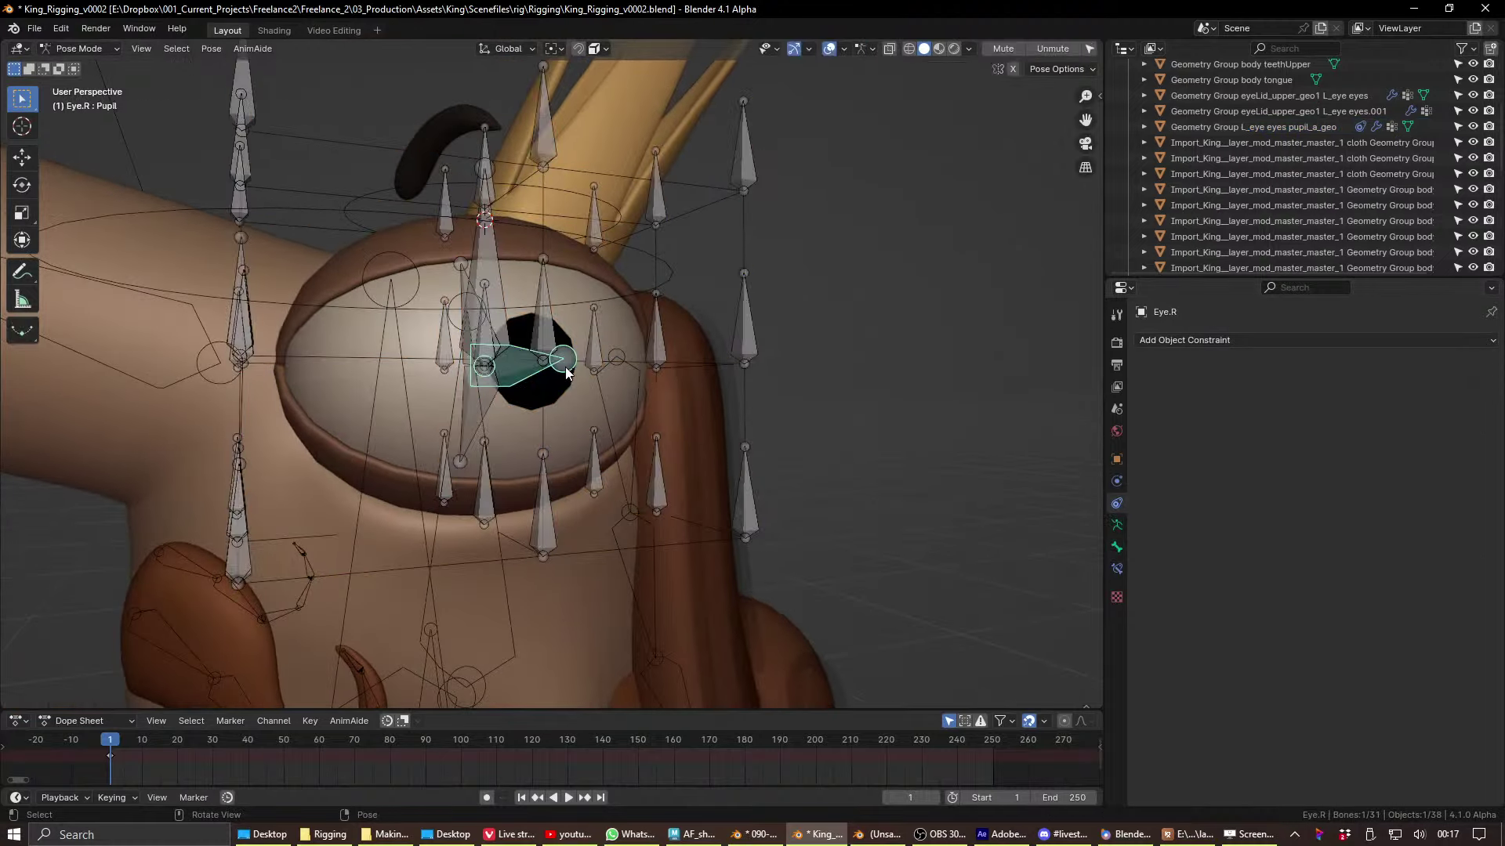
pyautogui.press('r')
pyautogui.press('r')
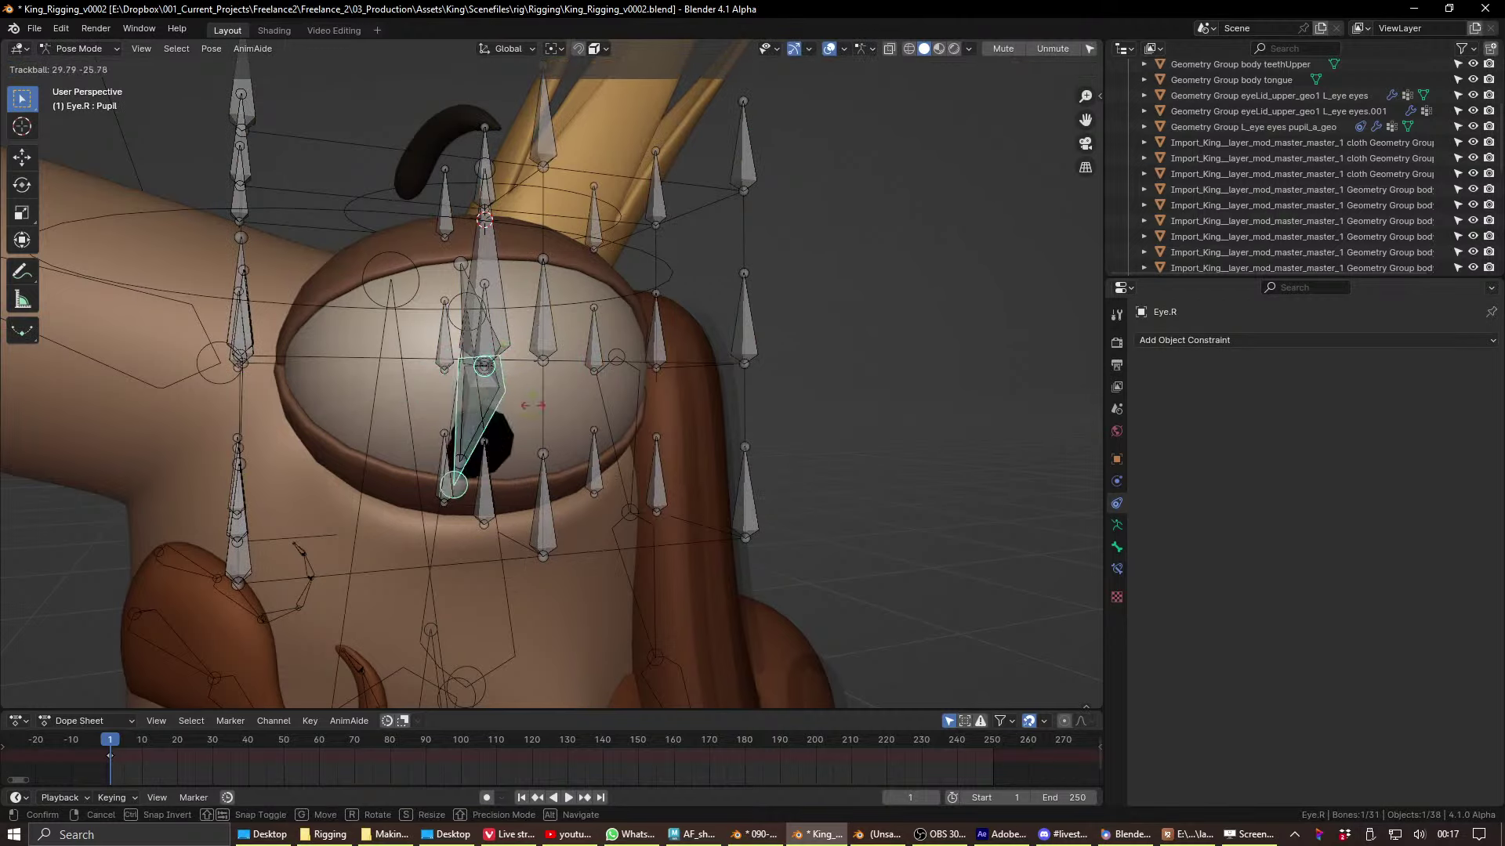
pyautogui.rightClick(575, 381)
pyautogui.press('Tab')
# - Reselect the pupil mesh and set its Shrinkwrap constraint to Snap Mode On Surface and Mode Project
pyautogui.click(487, 403)
pyautogui.click(560, 391)
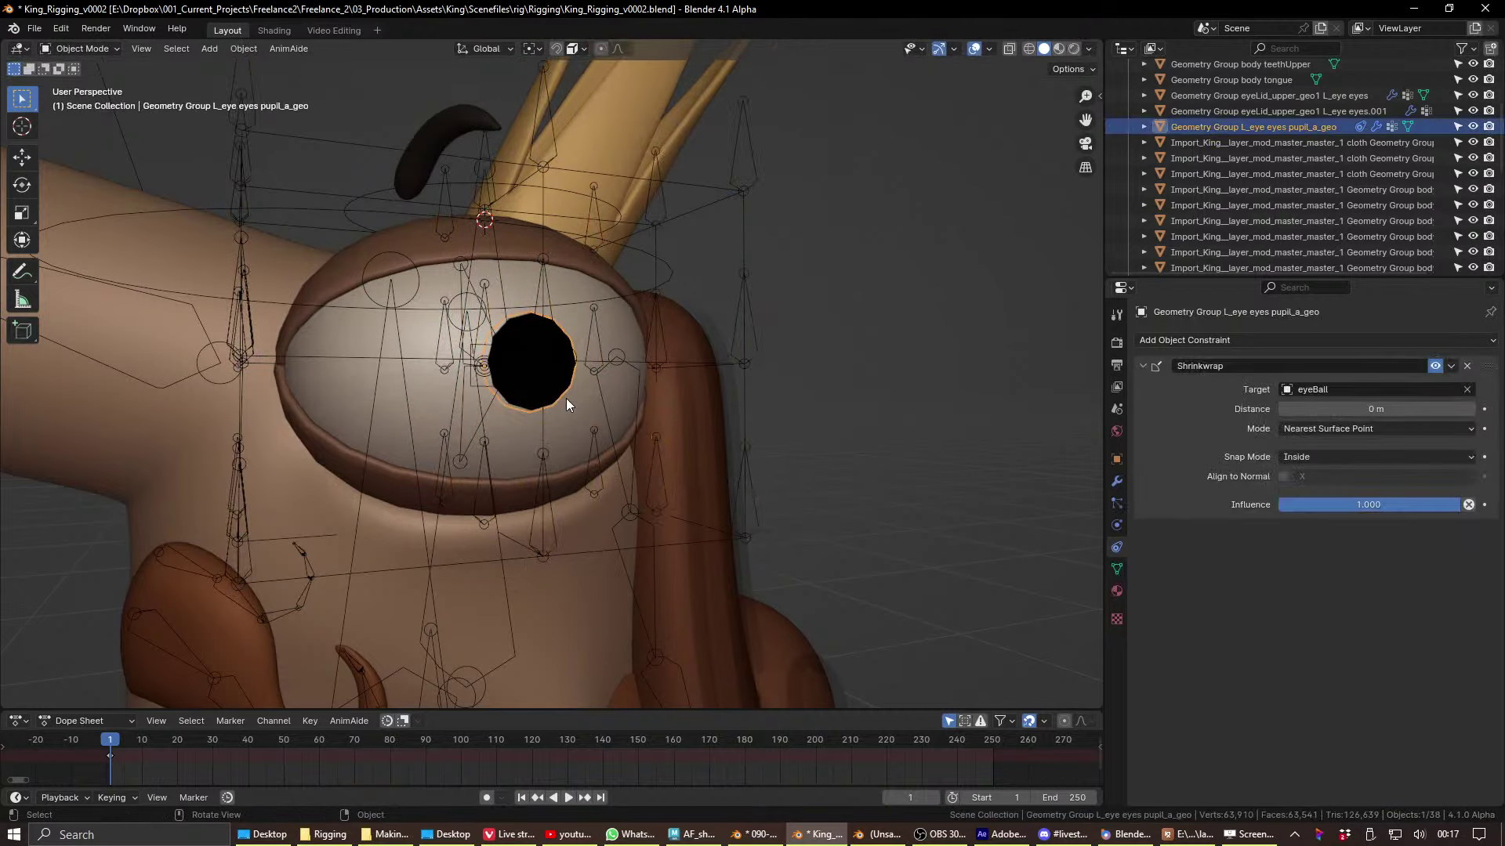
pyautogui.click(1313, 462)
pyautogui.click(1324, 478)
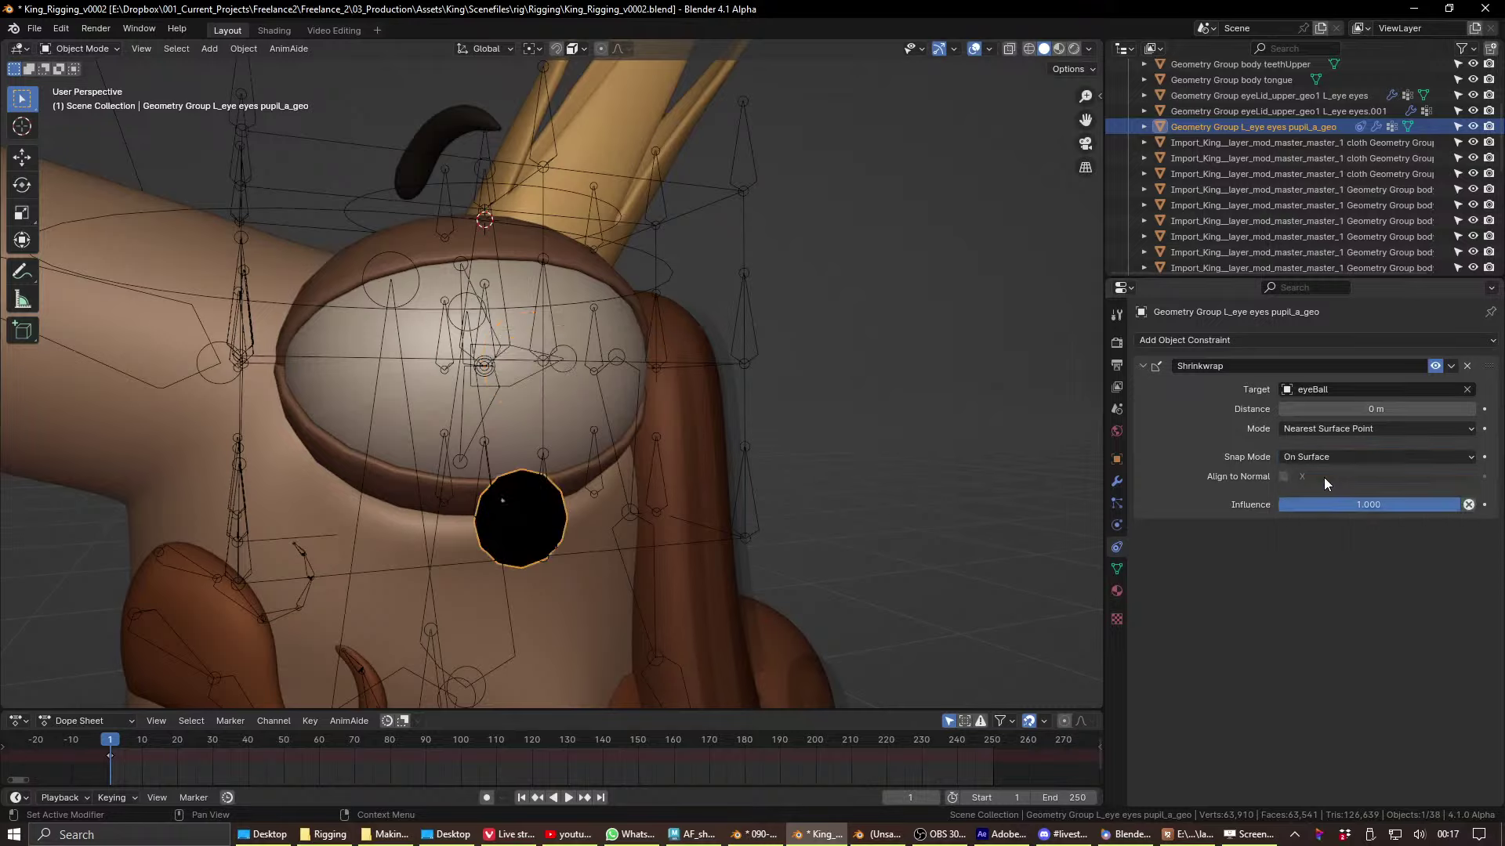
pyautogui.click(1325, 432)
pyautogui.click(1328, 464)
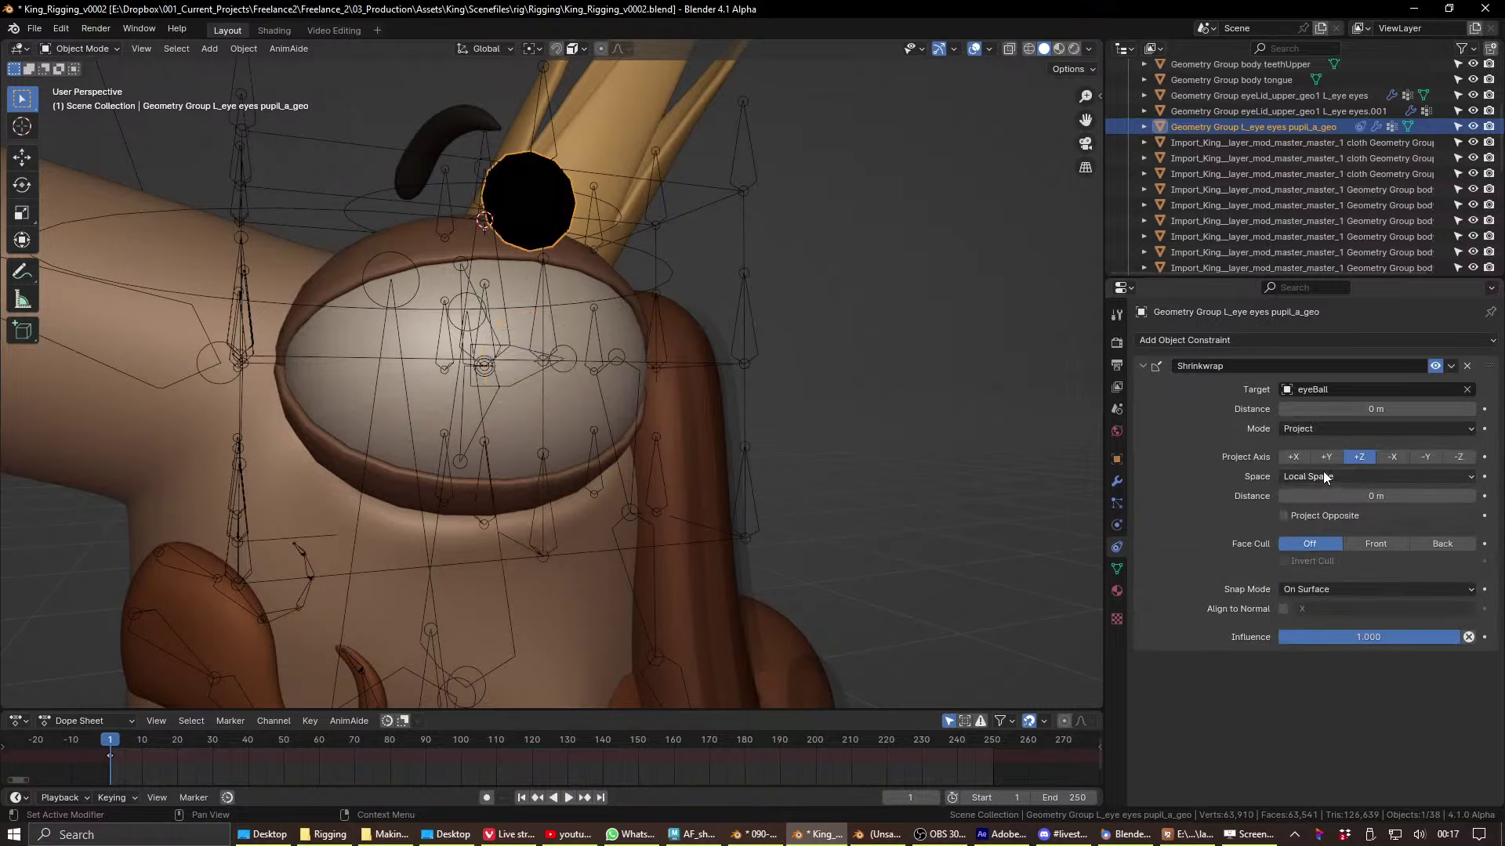
pyautogui.click(1334, 431)
pyautogui.click(1326, 458)
# - Try the different projection axes on the pupil's Shrinkwrap constraint and set Project Axis to -Z
pyautogui.click(1292, 458)
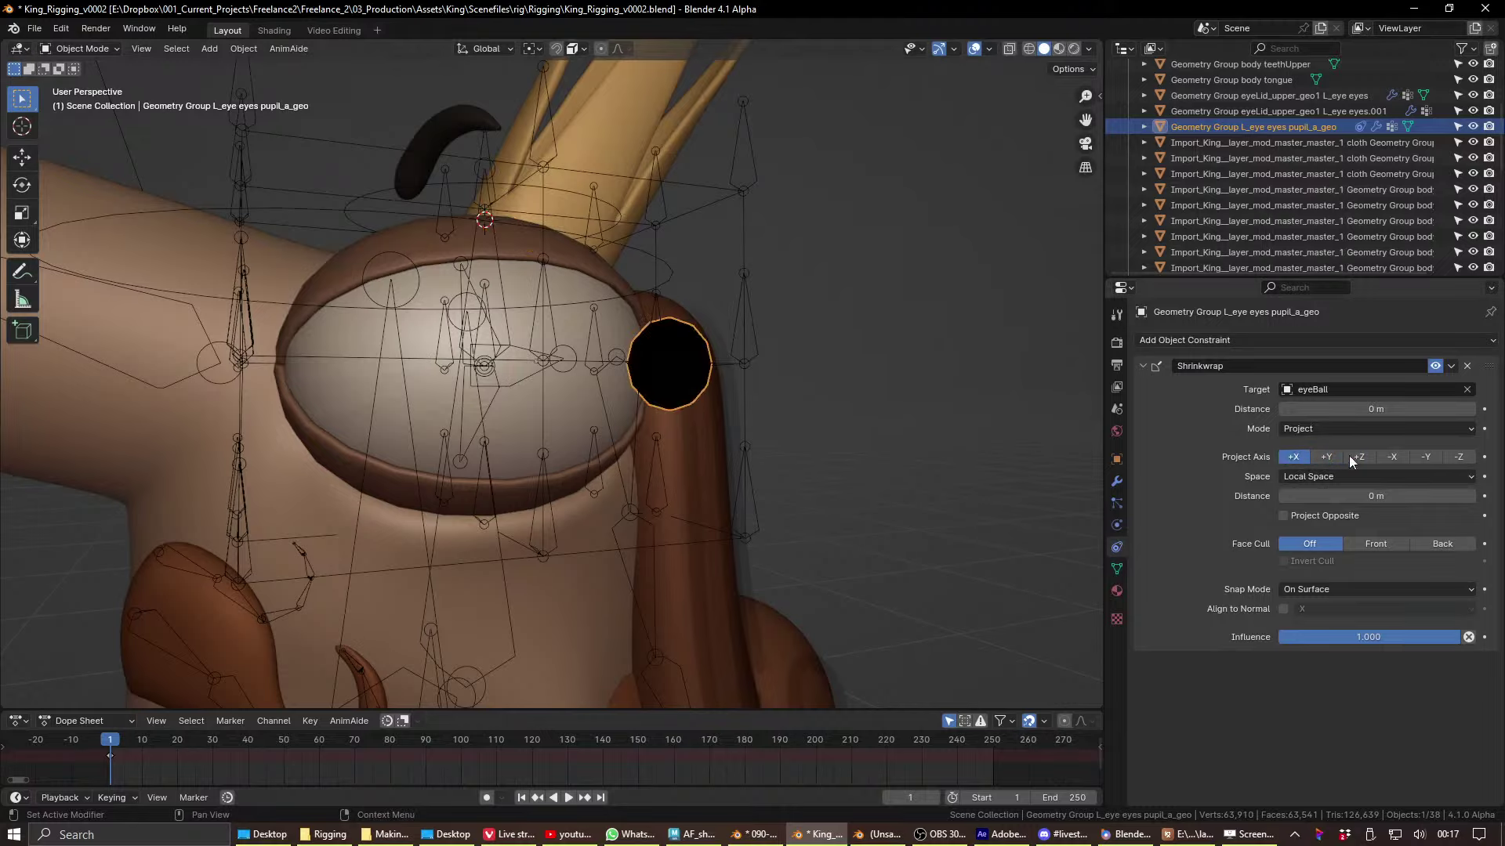
pyautogui.click(1392, 457)
pyautogui.click(1424, 457)
pyautogui.click(1458, 457)
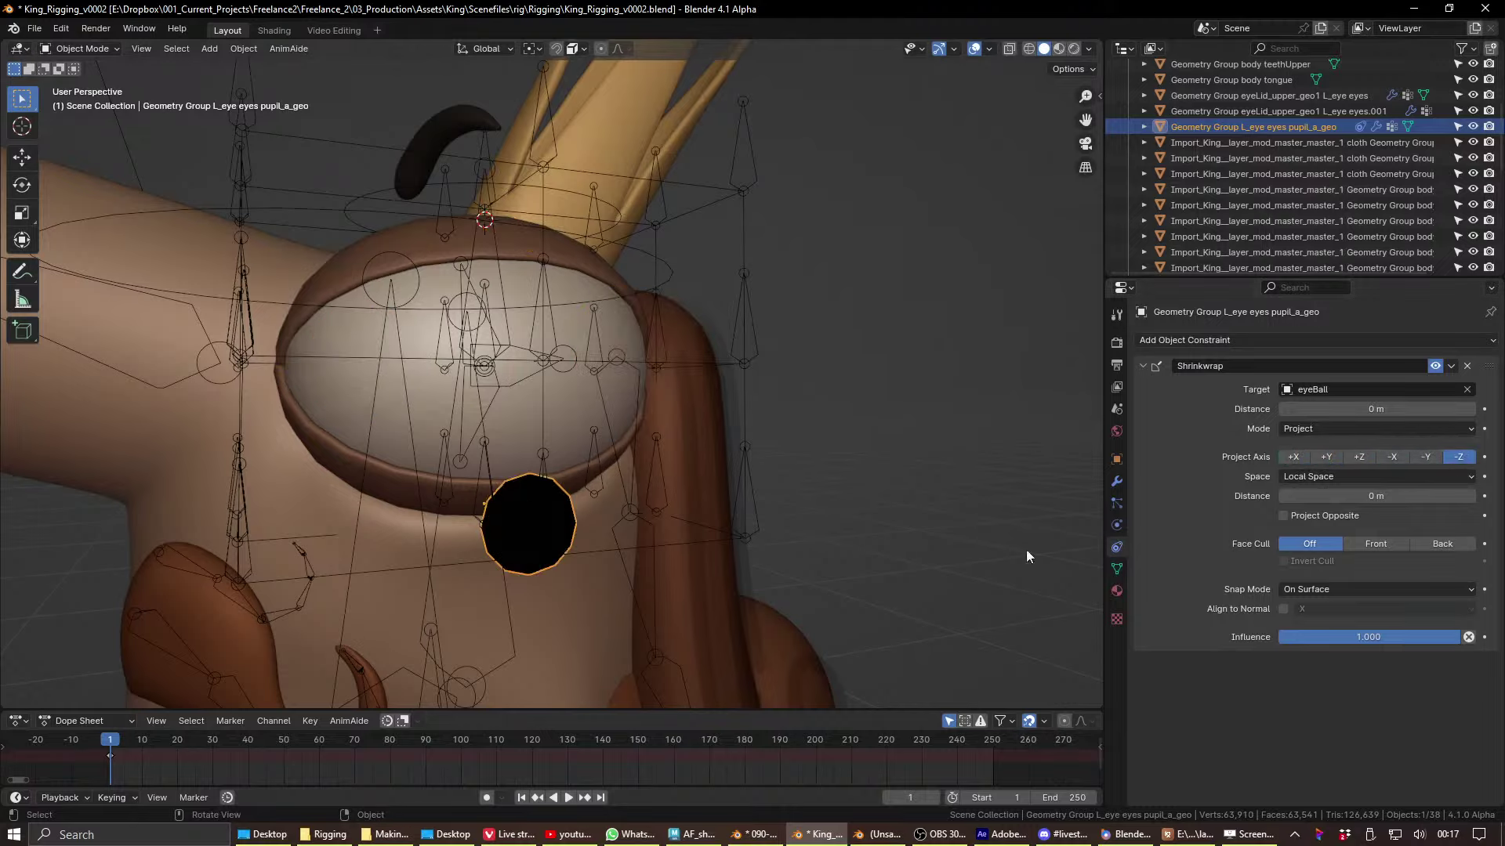
pyautogui.moveTo(1026, 549); pyautogui.dragTo(1112, 489, button='middle')
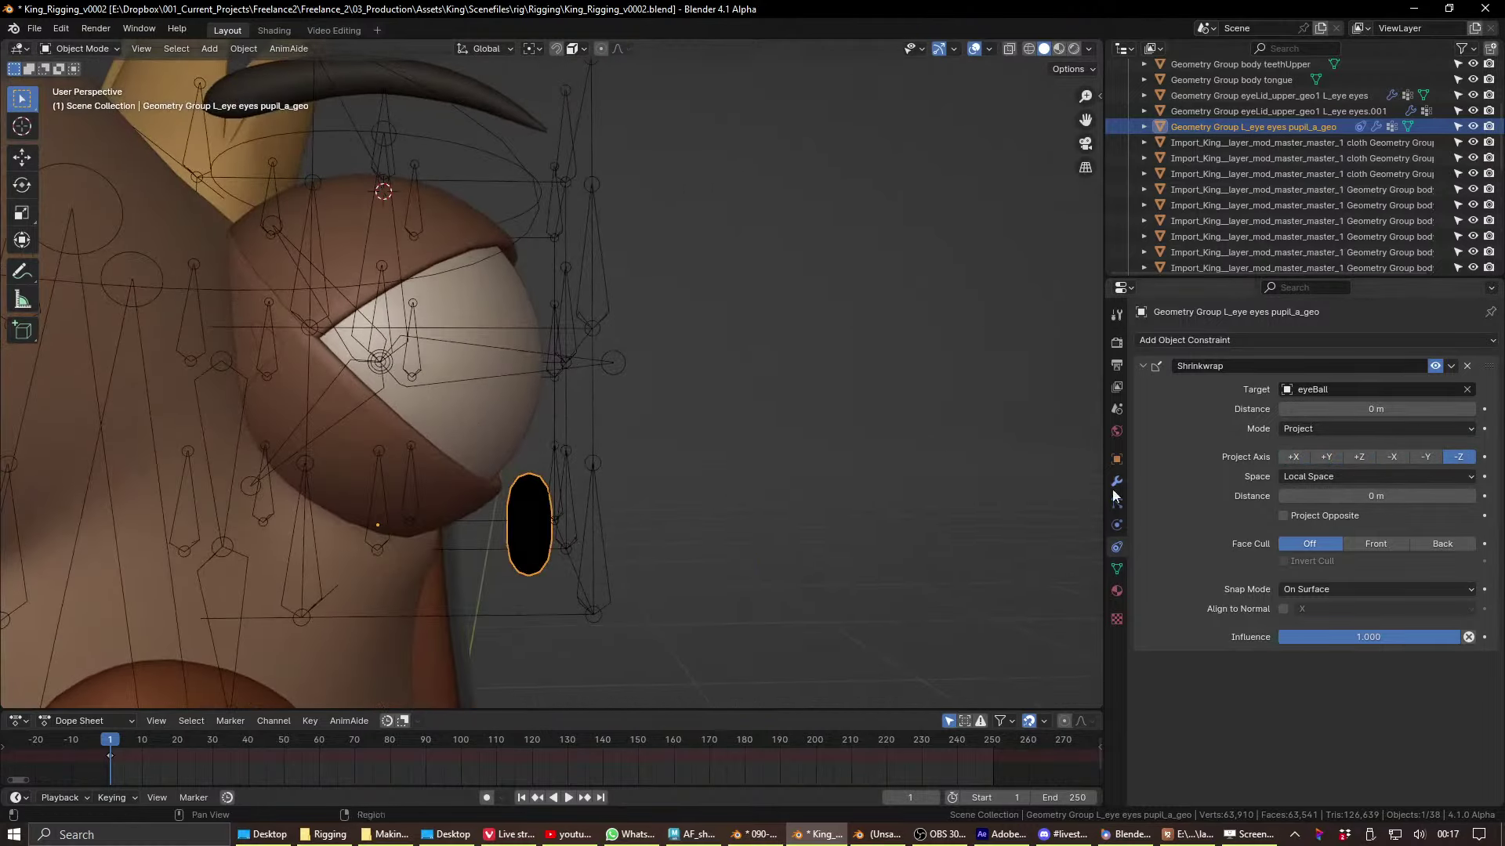
# - Toggle Project Opposite on and off, test front face culling and set Face Cull to Back
pyautogui.click(1362, 518)
pyautogui.click(1358, 516)
pyautogui.click(1374, 544)
pyautogui.click(1435, 544)
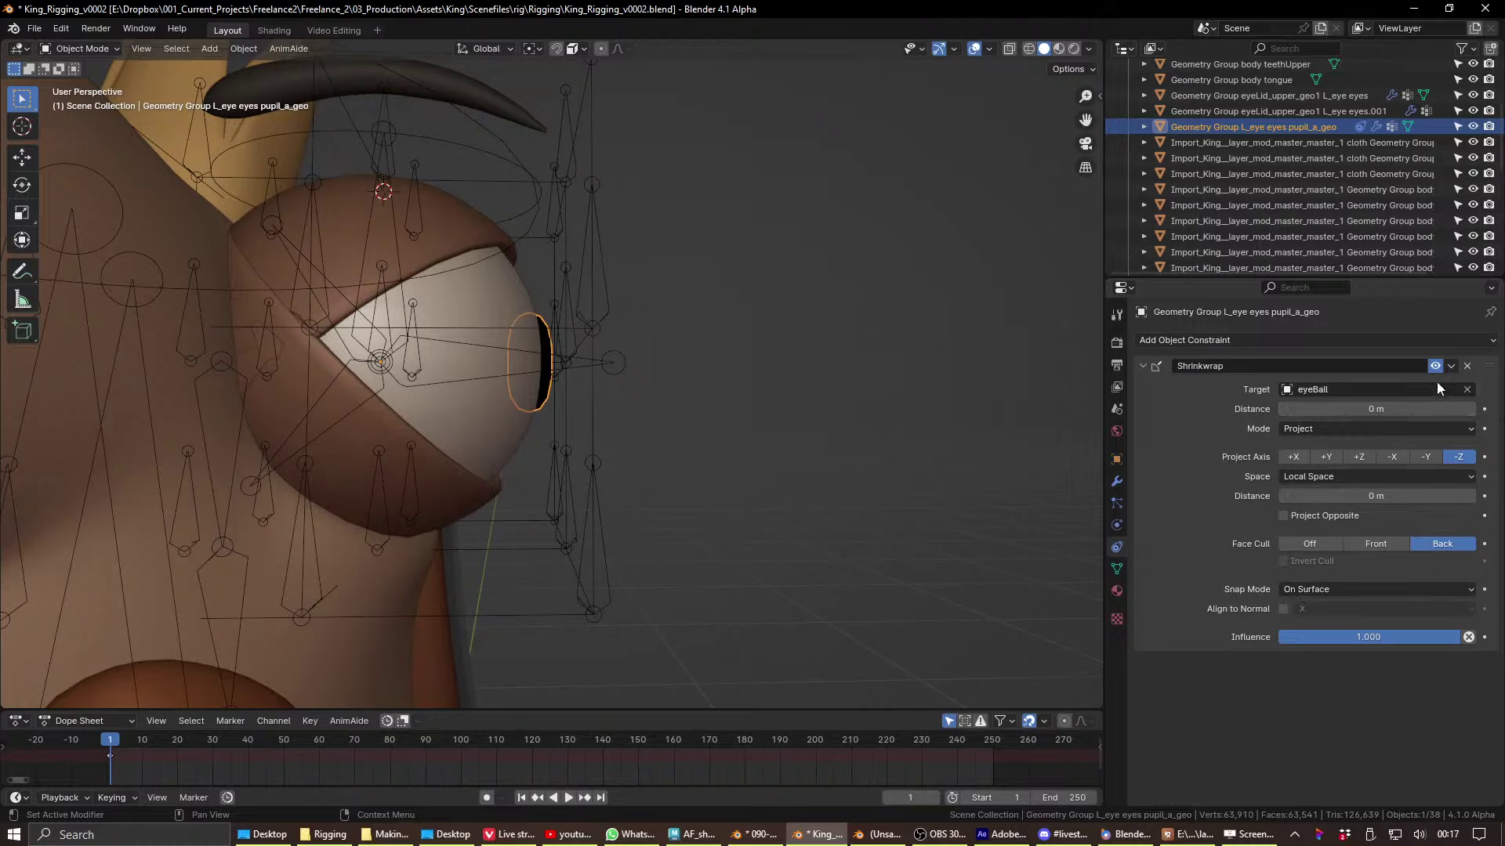
# - Try the Nearest Vertex mode on the pupil's Shrinkwrap constraint and delete the constraint from the pupil mesh
pyautogui.click(1456, 429)
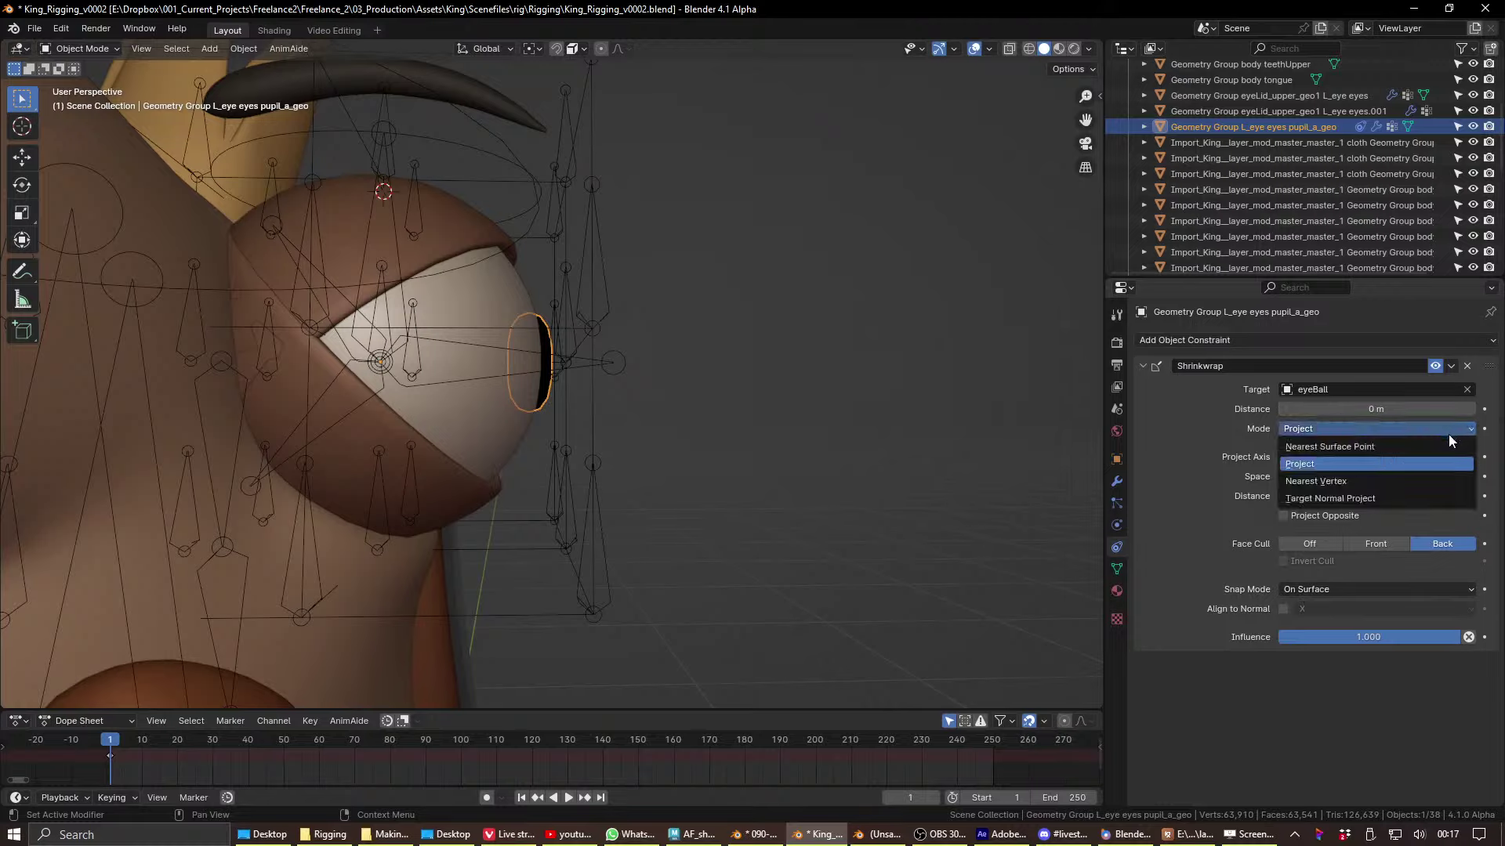
pyautogui.click(1395, 481)
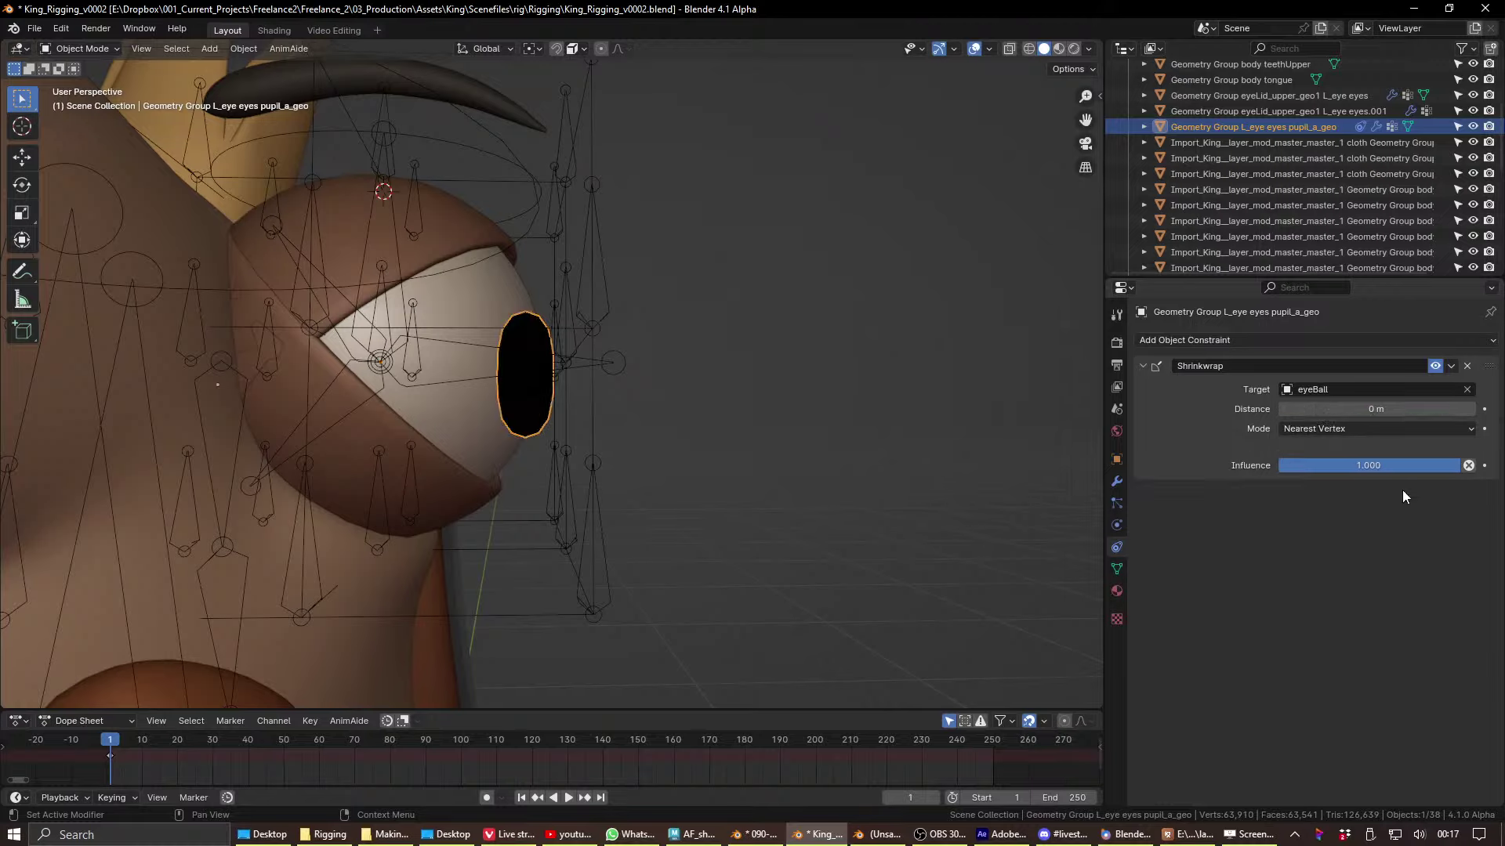
pyautogui.click(1377, 430)
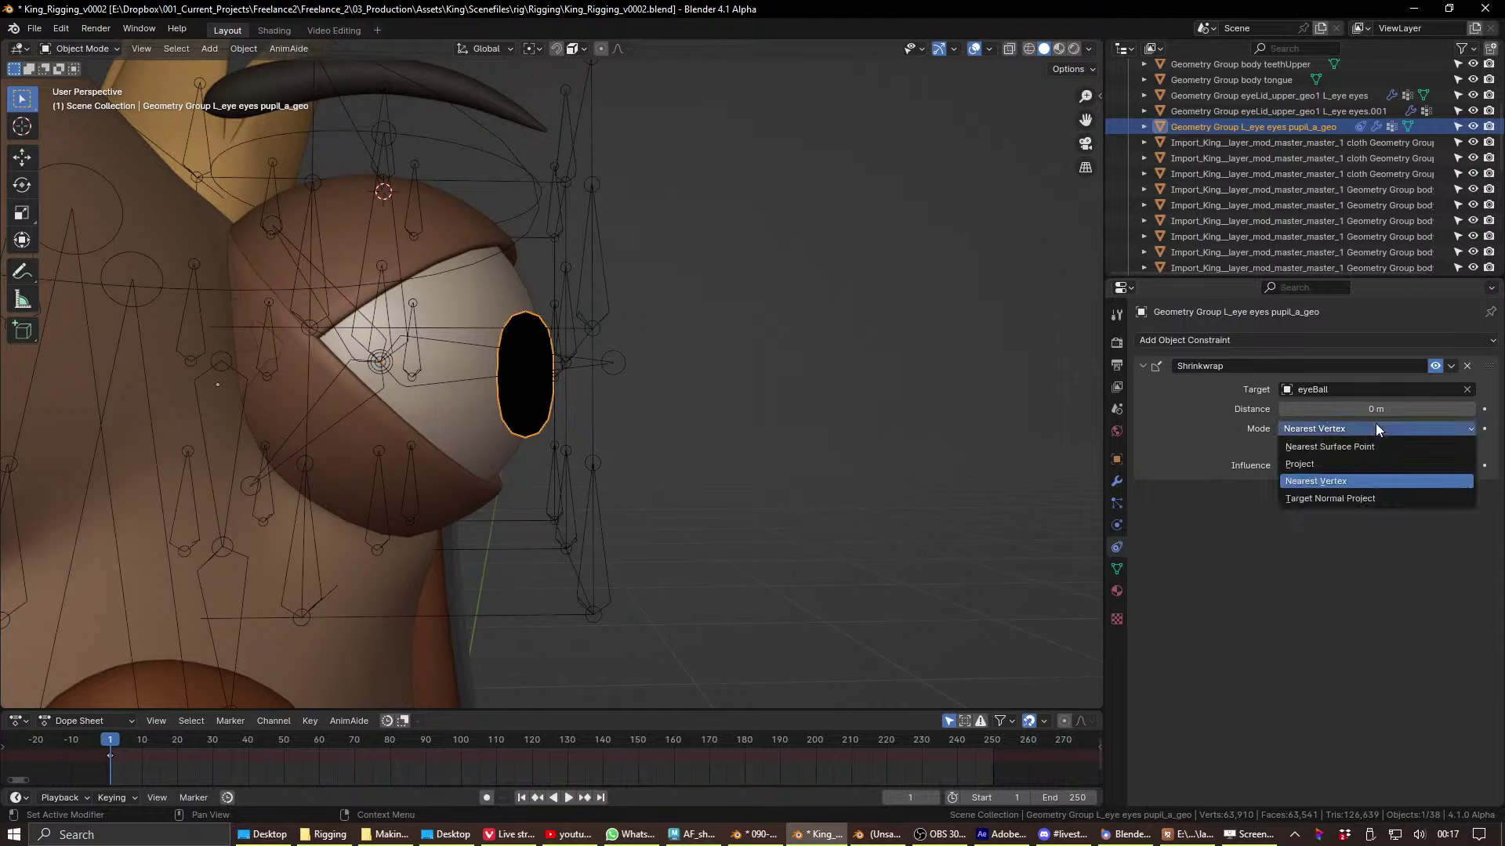
pyautogui.click(1372, 483)
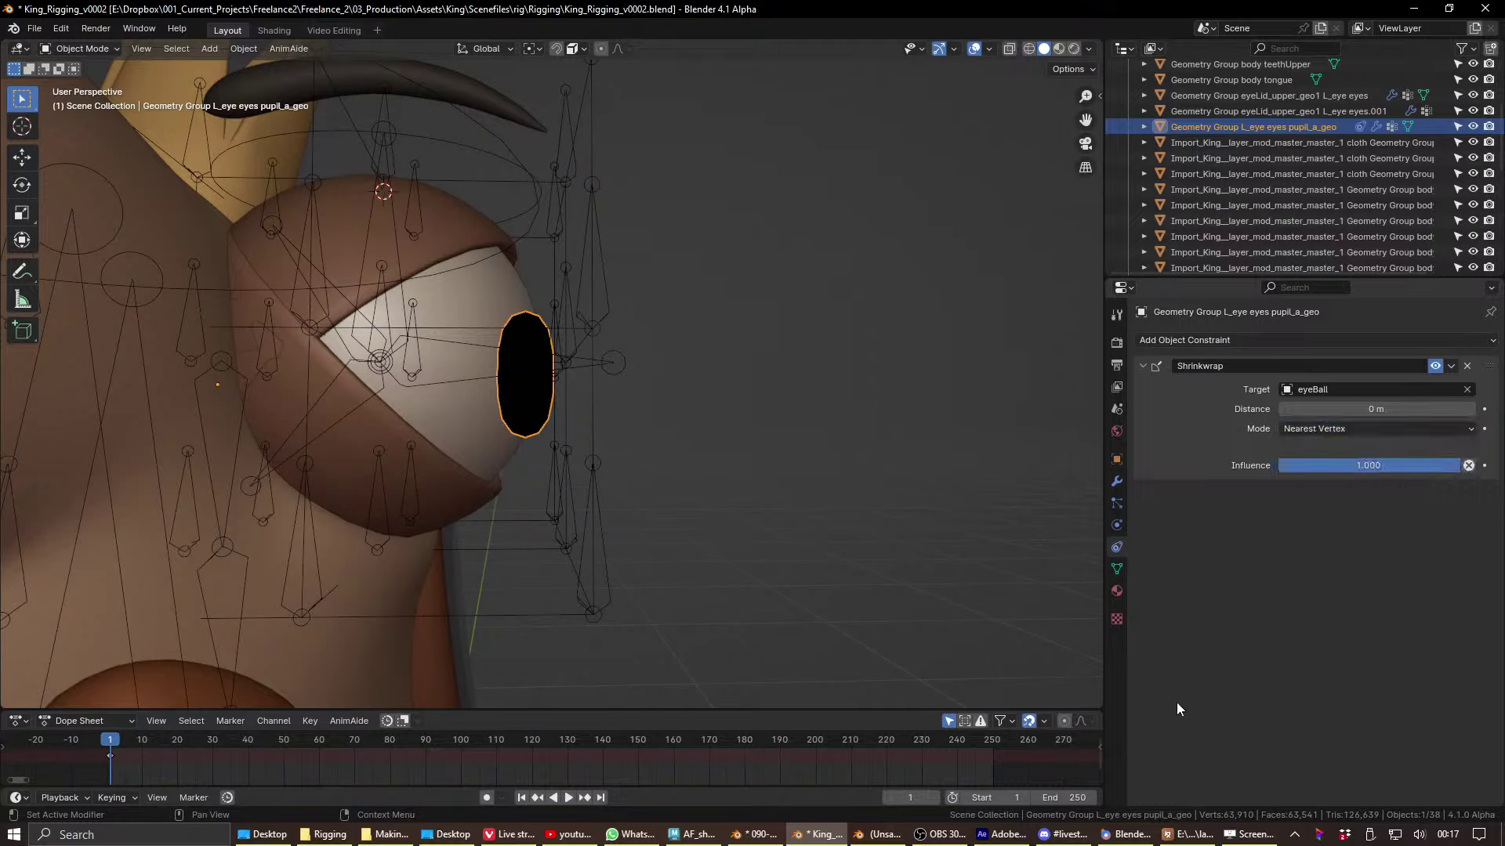
pyautogui.click(1467, 365)
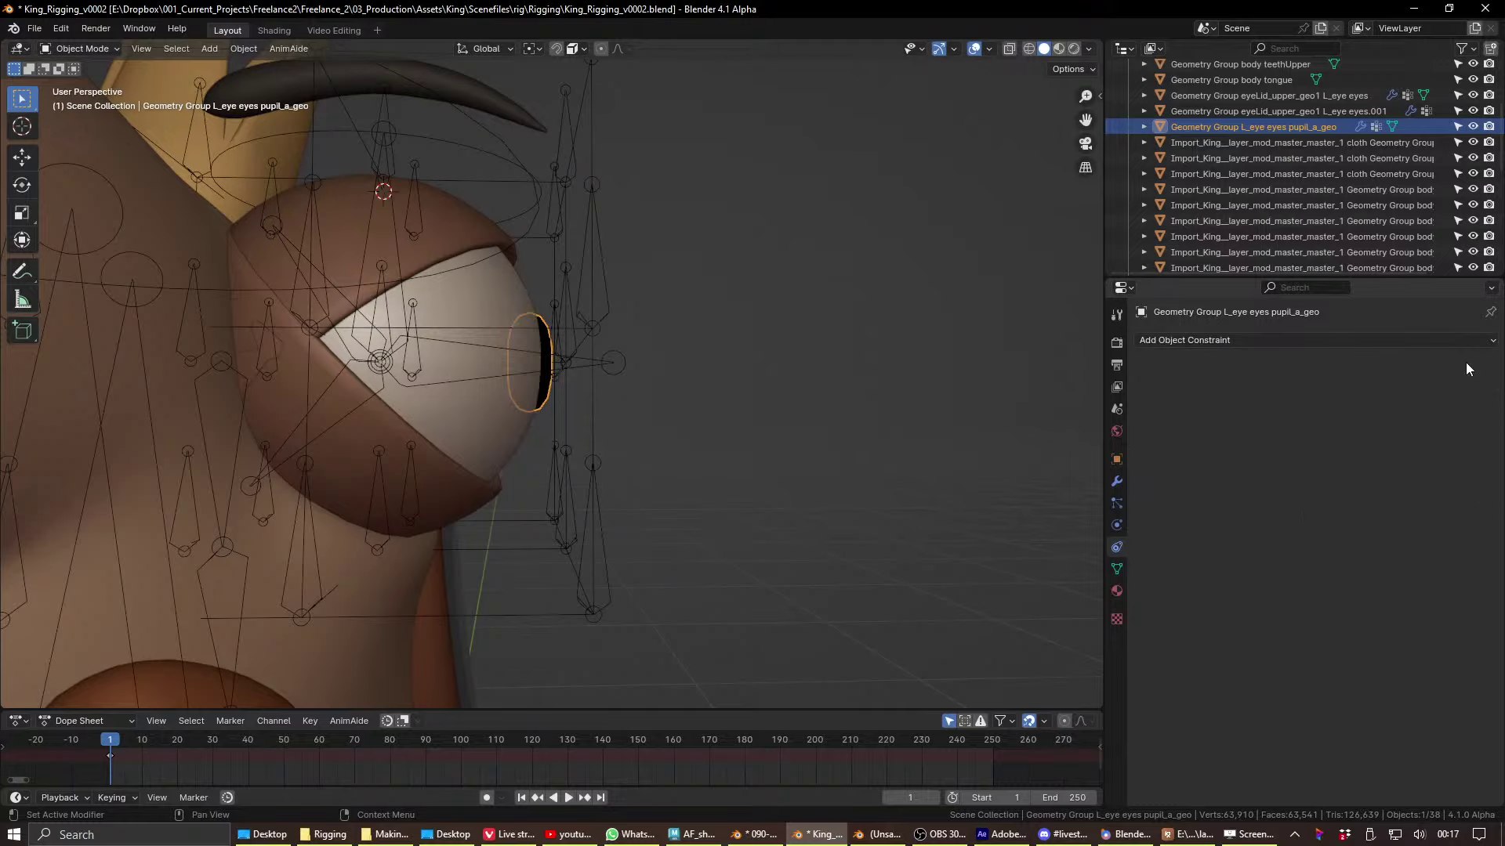
# - Try a trackball rotation of the Eye.R rig's Pupil bone in Pose Mode to test the pupil without the constraint
pyautogui.moveTo(776, 521); pyautogui.dragTo(599, 431, button='middle')
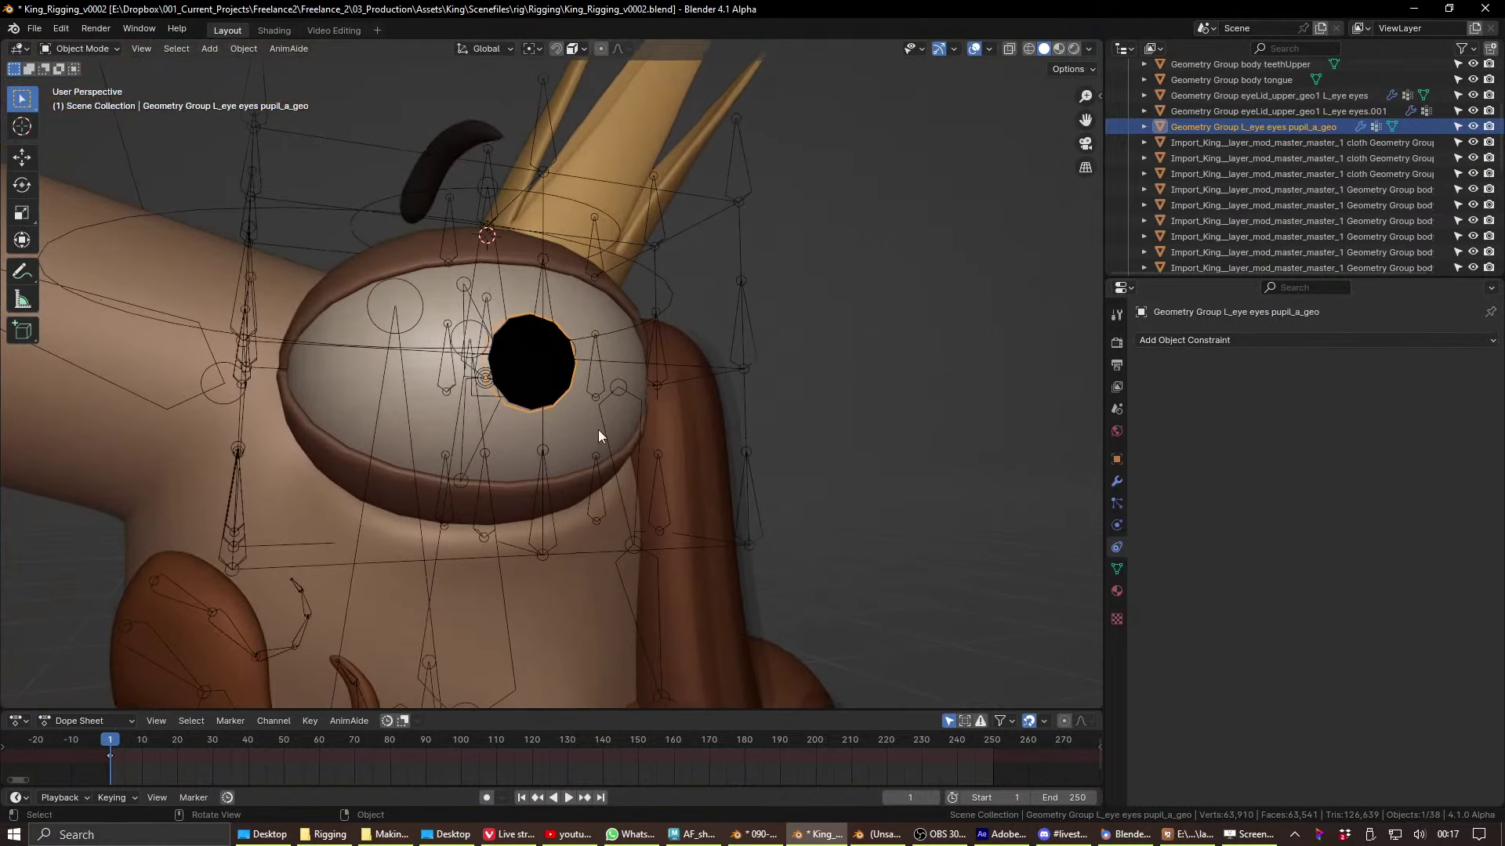
pyautogui.click(559, 357)
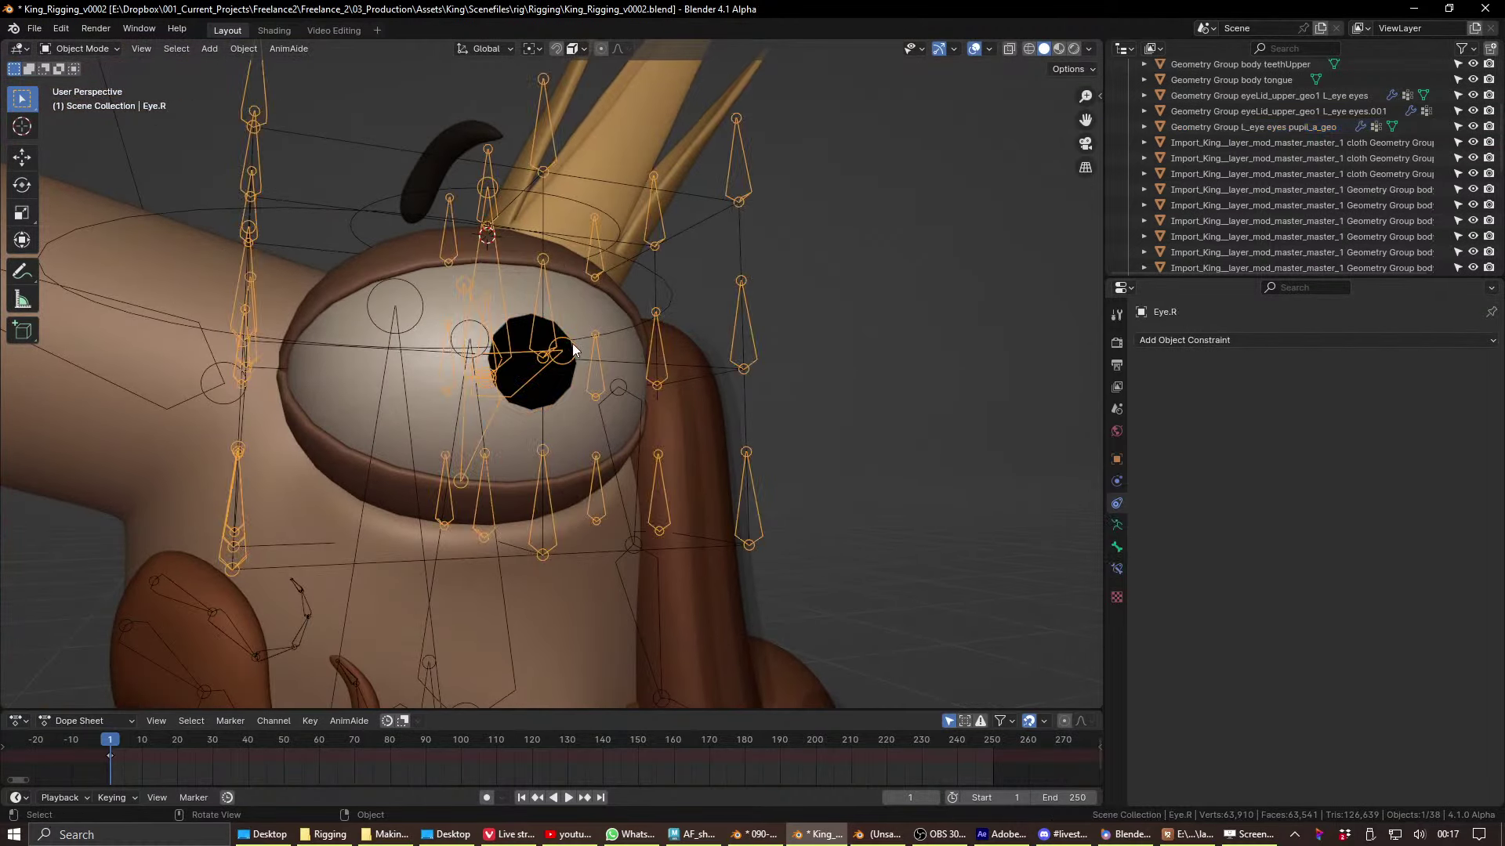
pyautogui.hotkey('ctrl', 'Tab')
pyautogui.press('r')
pyautogui.press('r')
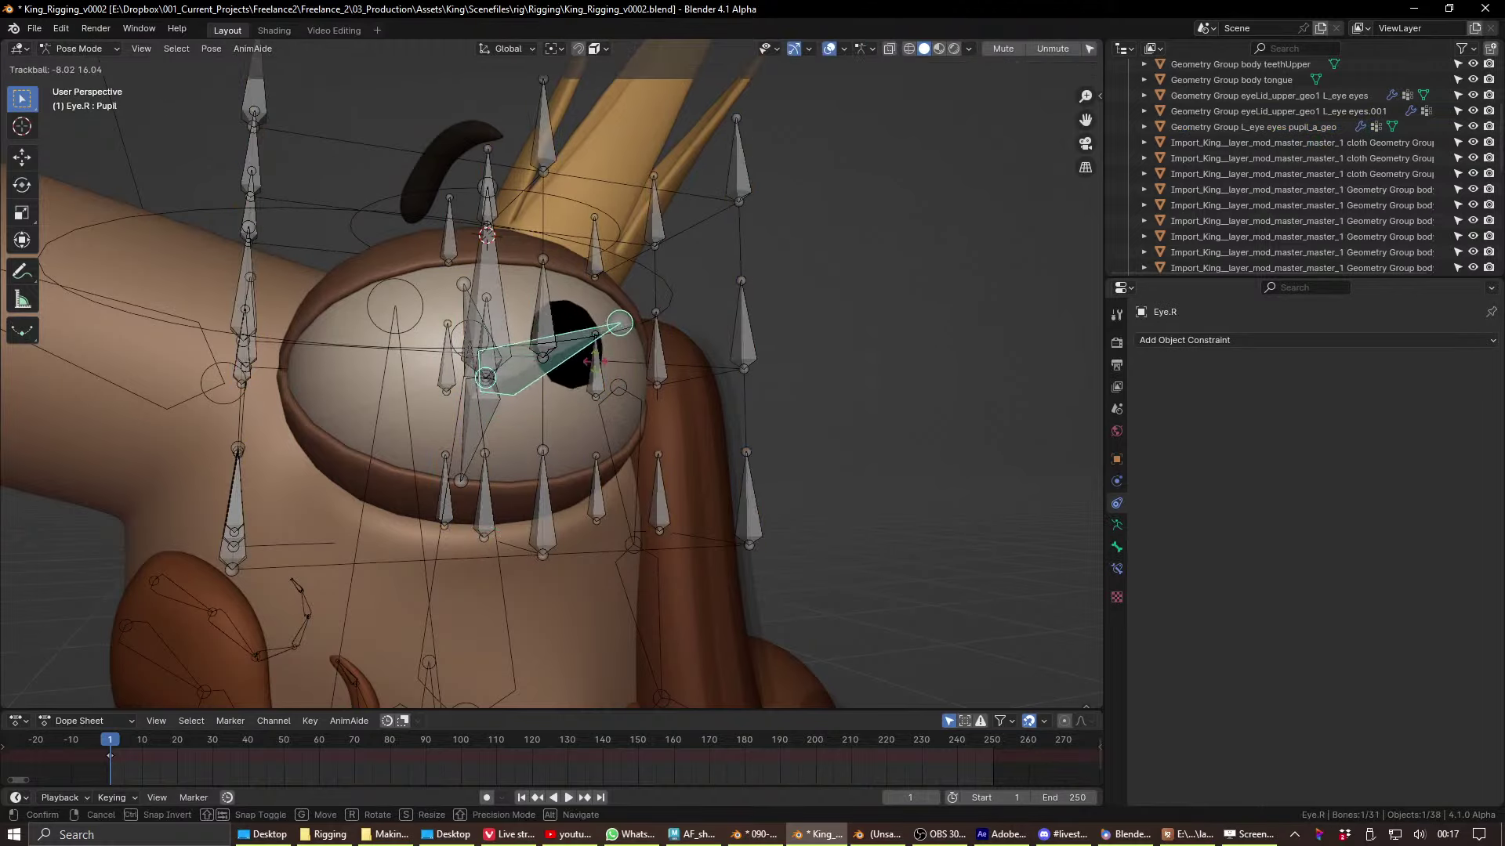
pyautogui.click(768, 448)
# - Clear the location and rotation of all Eye.R bones and return to Object Mode
pyautogui.press('a')
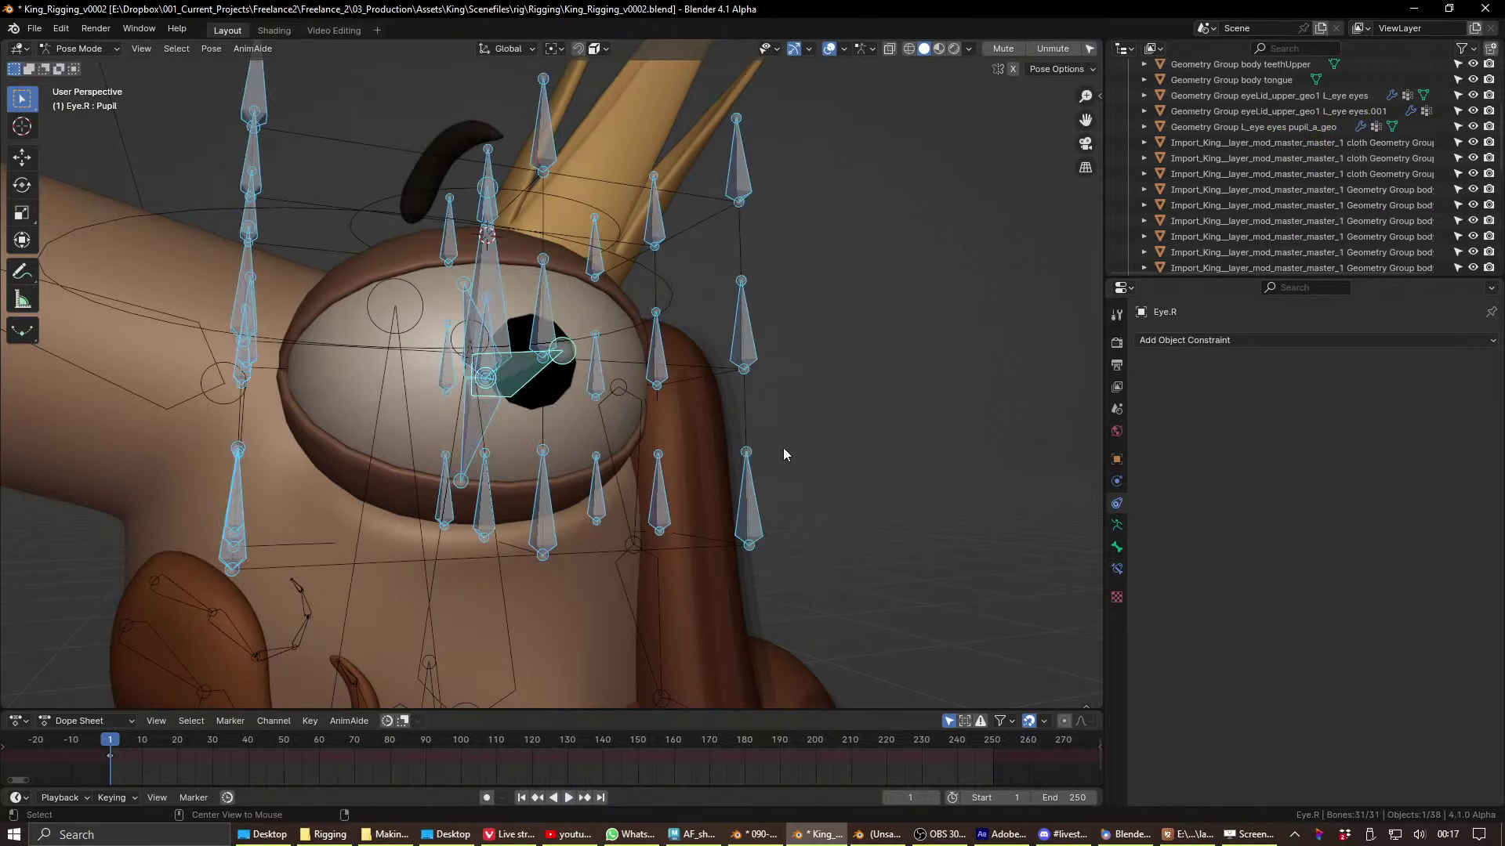
pyautogui.hotkey('alt', 'g')
pyautogui.hotkey('alt', 'r')
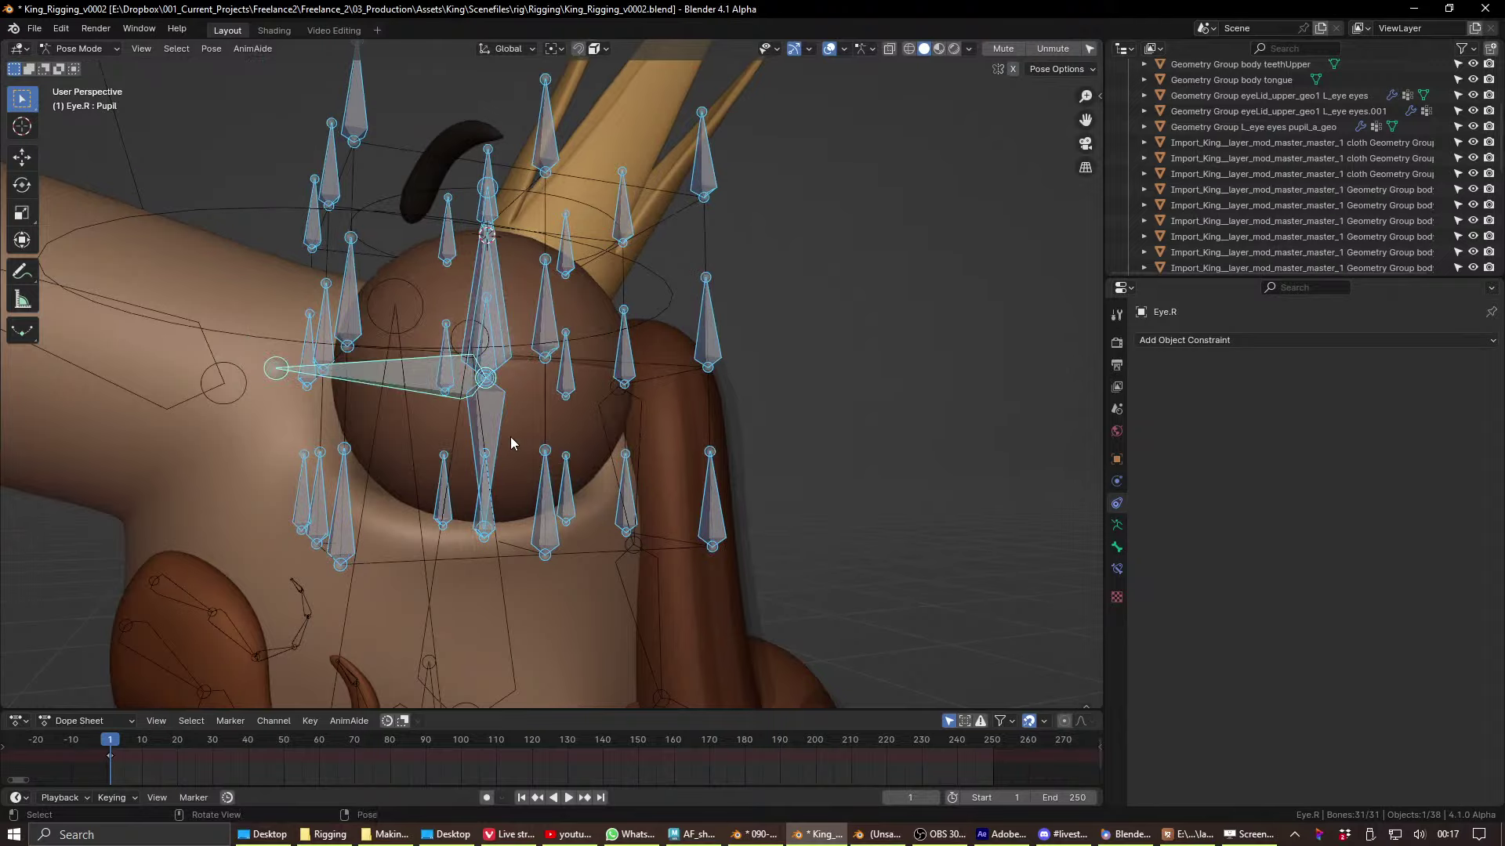
pyautogui.moveTo(511, 436); pyautogui.dragTo(594, 474, button='middle')
pyautogui.click(513, 344)
pyautogui.scroll(-5, 512, 344)
pyautogui.moveTo(513, 343); pyautogui.dragTo(427, 384, button='middle')
pyautogui.hotkey('ctrl', 'Tab')
# - Check the King armature's root control in Pose Mode and return to Object Mode
pyautogui.click(629, 414)
pyautogui.moveTo(629, 414); pyautogui.dragTo(481, 542, button='middle')
pyautogui.click(465, 409)
pyautogui.hotkey('ctrl', 'Tab')
pyautogui.click(488, 554)
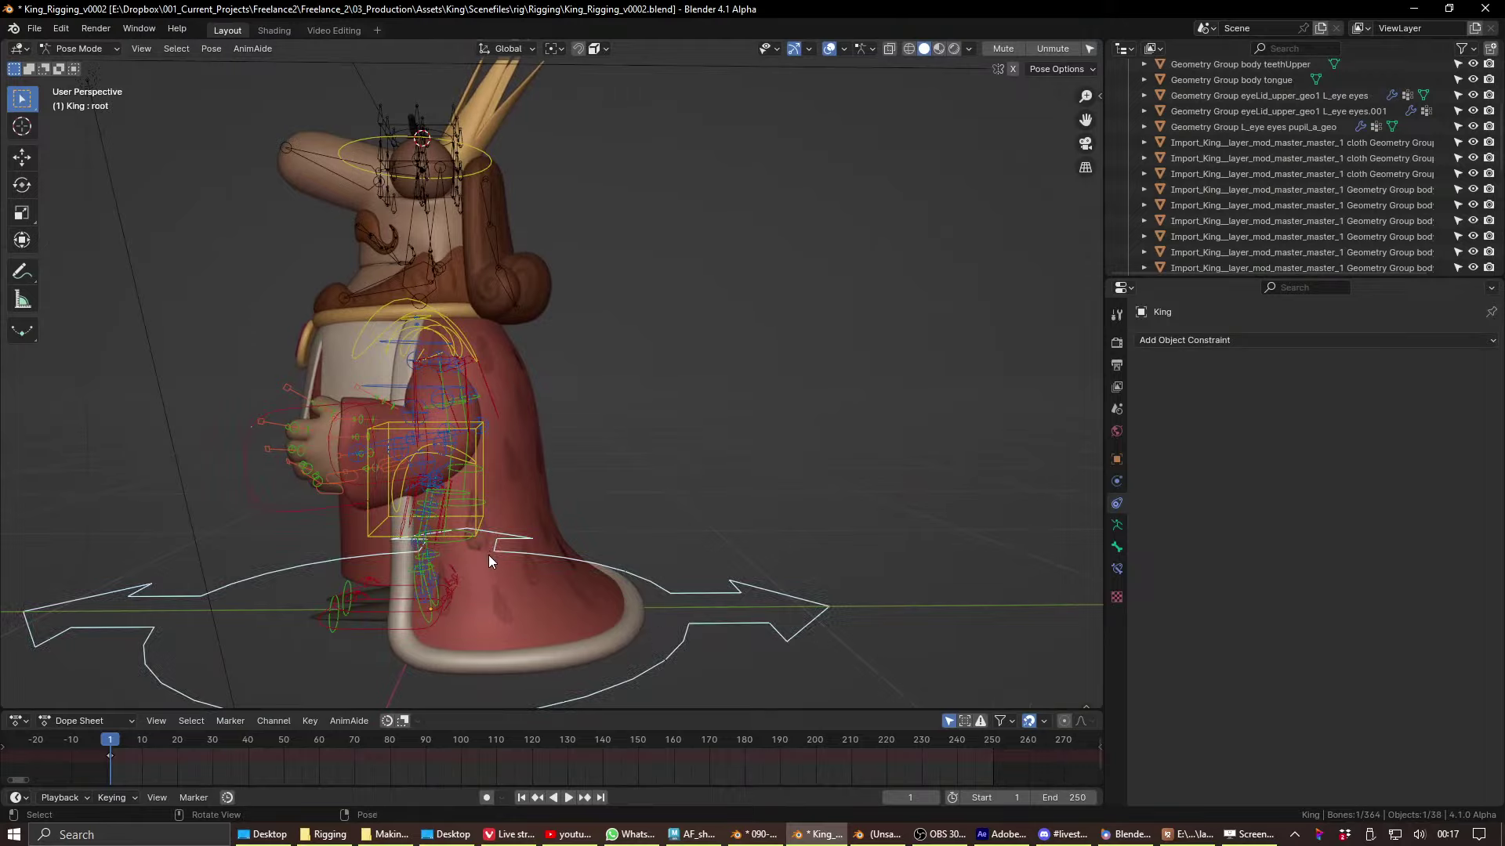
pyautogui.hotkey('ctrl', 'Tab')
# - Select the GPencil.001 pattern on the cape and hide the viewport overlays to inspect the king without rig controls
pyautogui.click(506, 614)
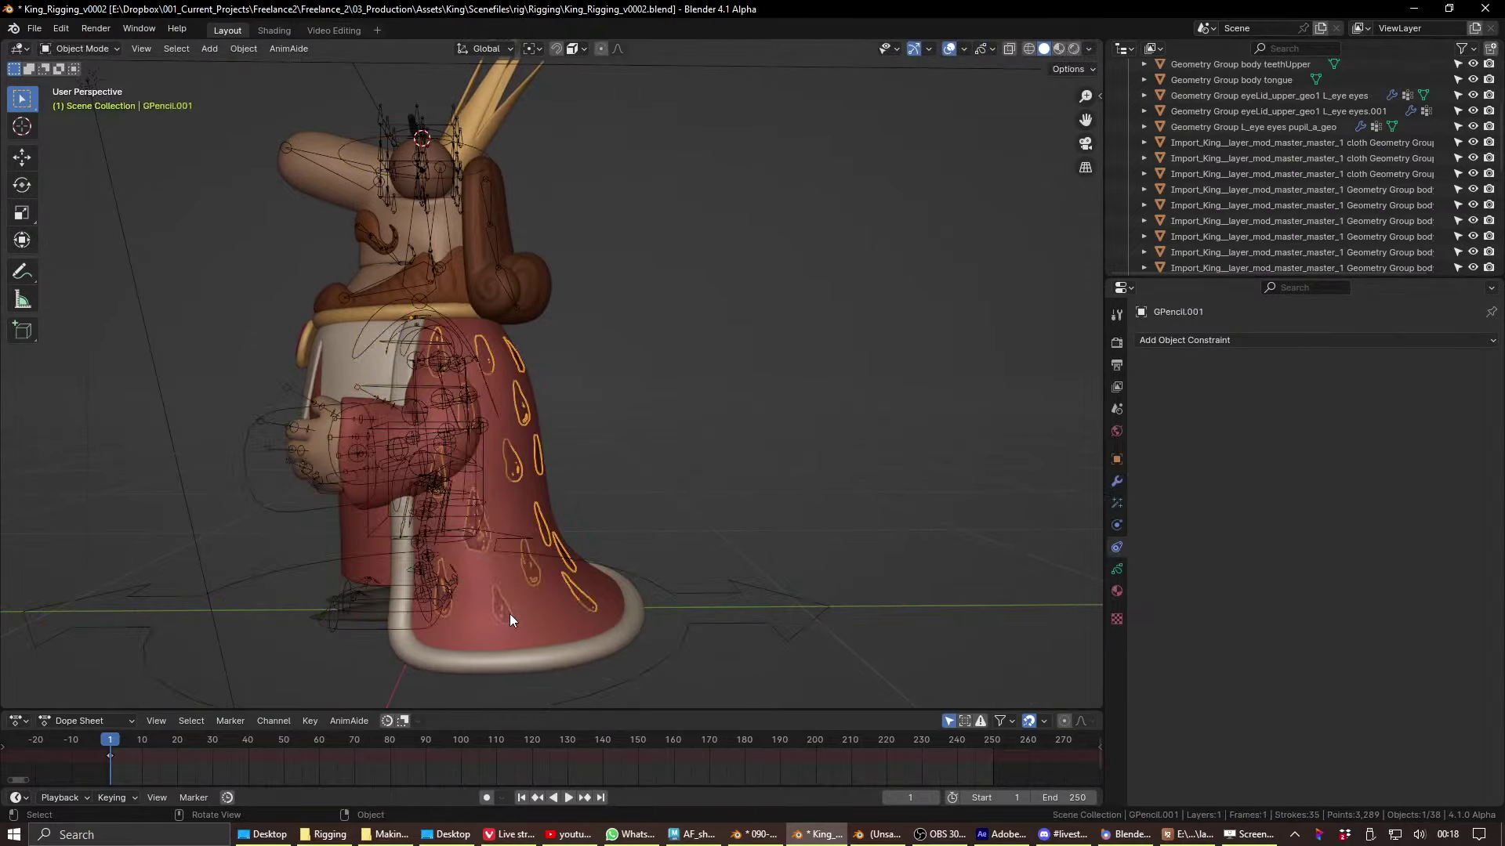
pyautogui.moveTo(506, 614)
pyautogui.mouseDown(button='middle')
pyautogui.moveTo(466, 584)
pyautogui.moveTo(344, 573)
pyautogui.moveTo(517, 582)
pyautogui.moveTo(547, 601)
pyautogui.moveTo(402, 662)
pyautogui.moveTo(465, 408)
pyautogui.moveTo(639, 426)
pyautogui.moveTo(485, 328)
pyautogui.mouseUp(button='middle')
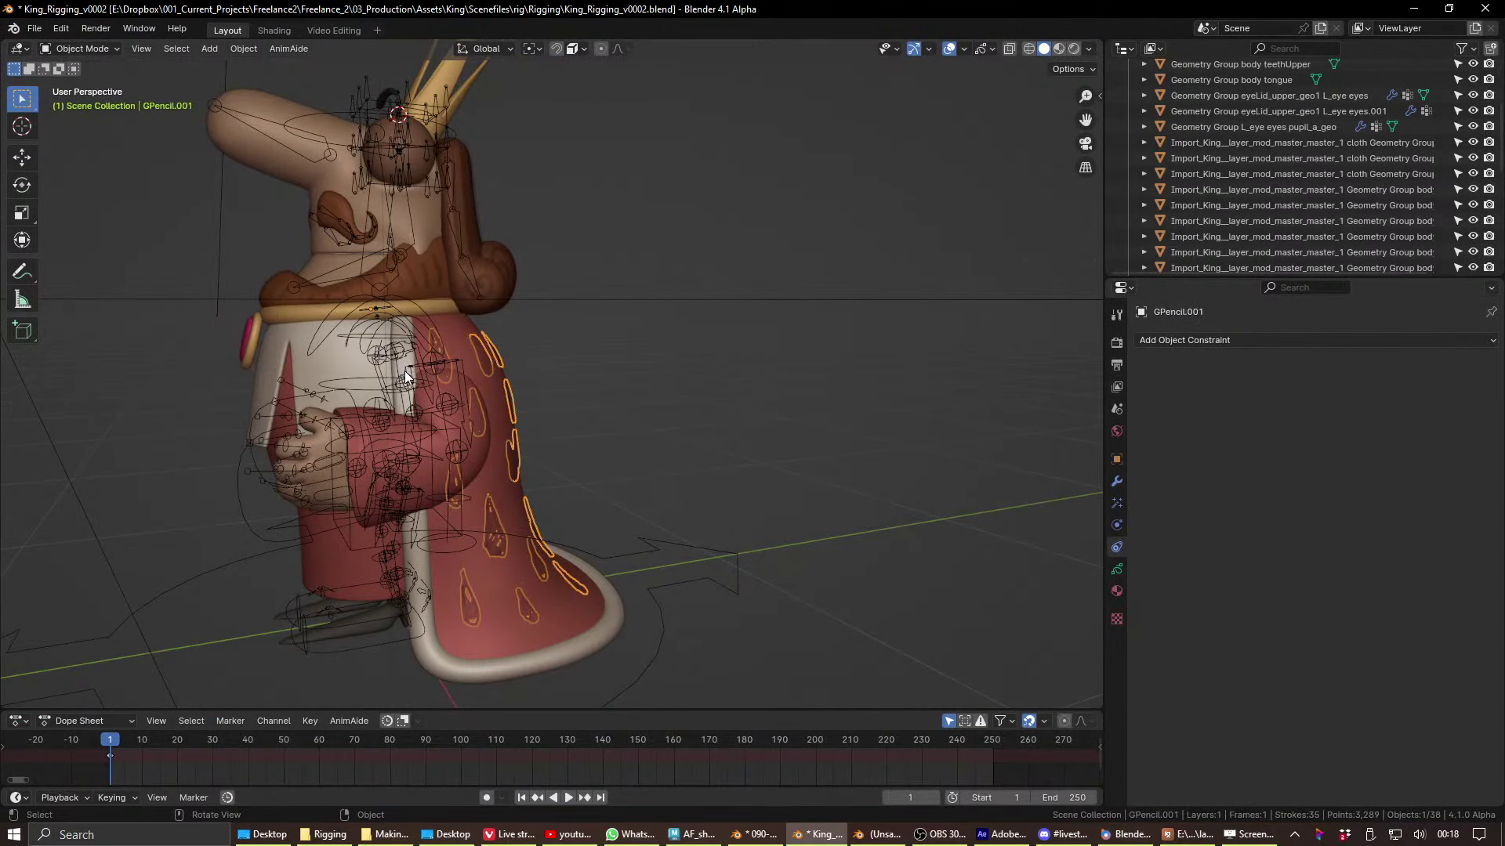
pyautogui.moveTo(406, 372); pyautogui.dragTo(479, 530, button='middle')
pyautogui.hotkey('shift', 'alt', 'z')
pyautogui.moveTo(360, 468); pyautogui.dragTo(571, 525, button='middle')
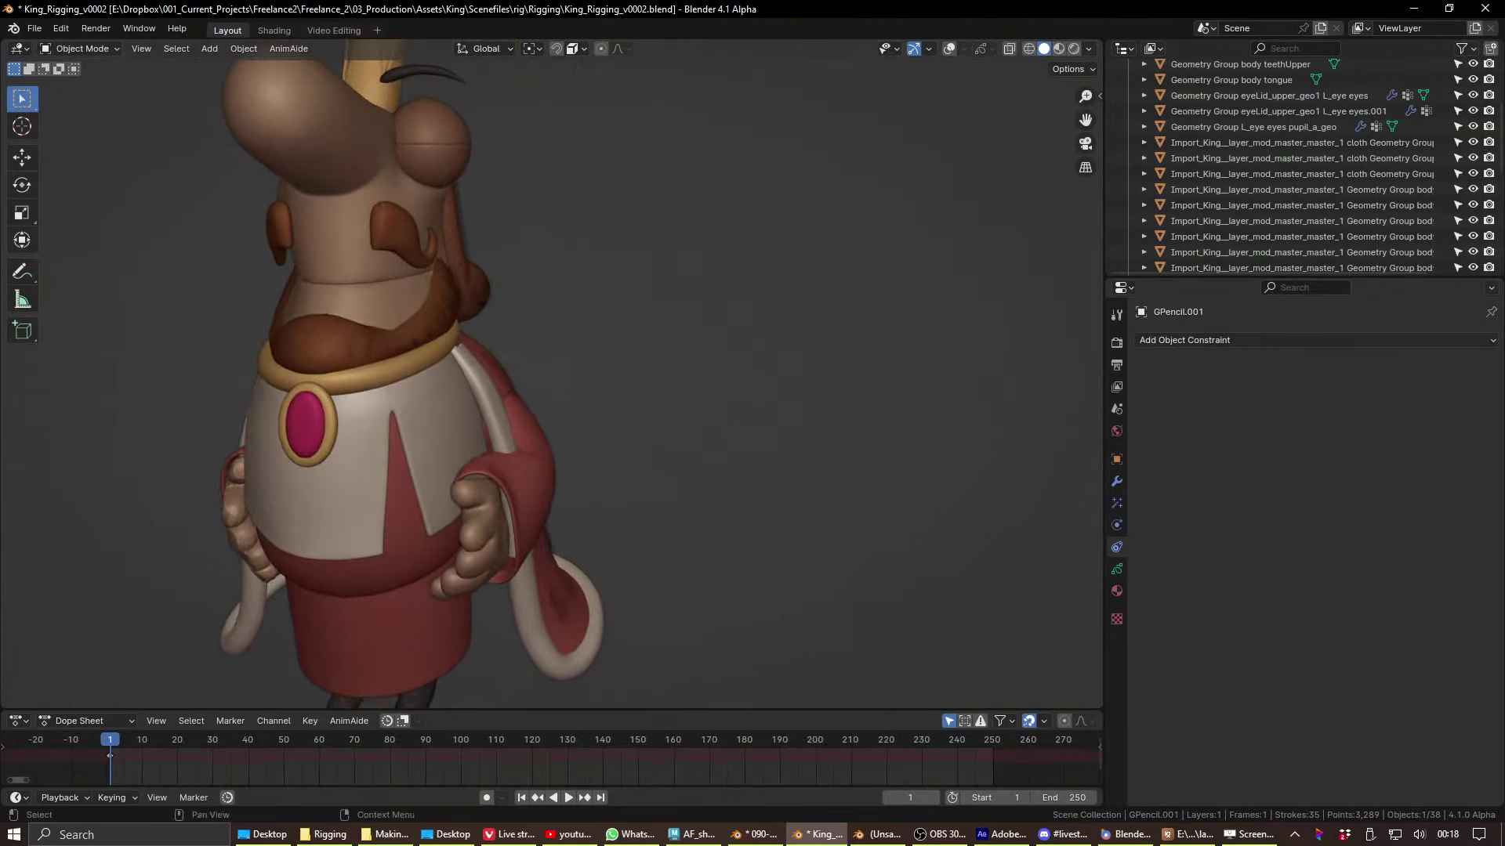
pyautogui.hotkey('alt', 'Tab')
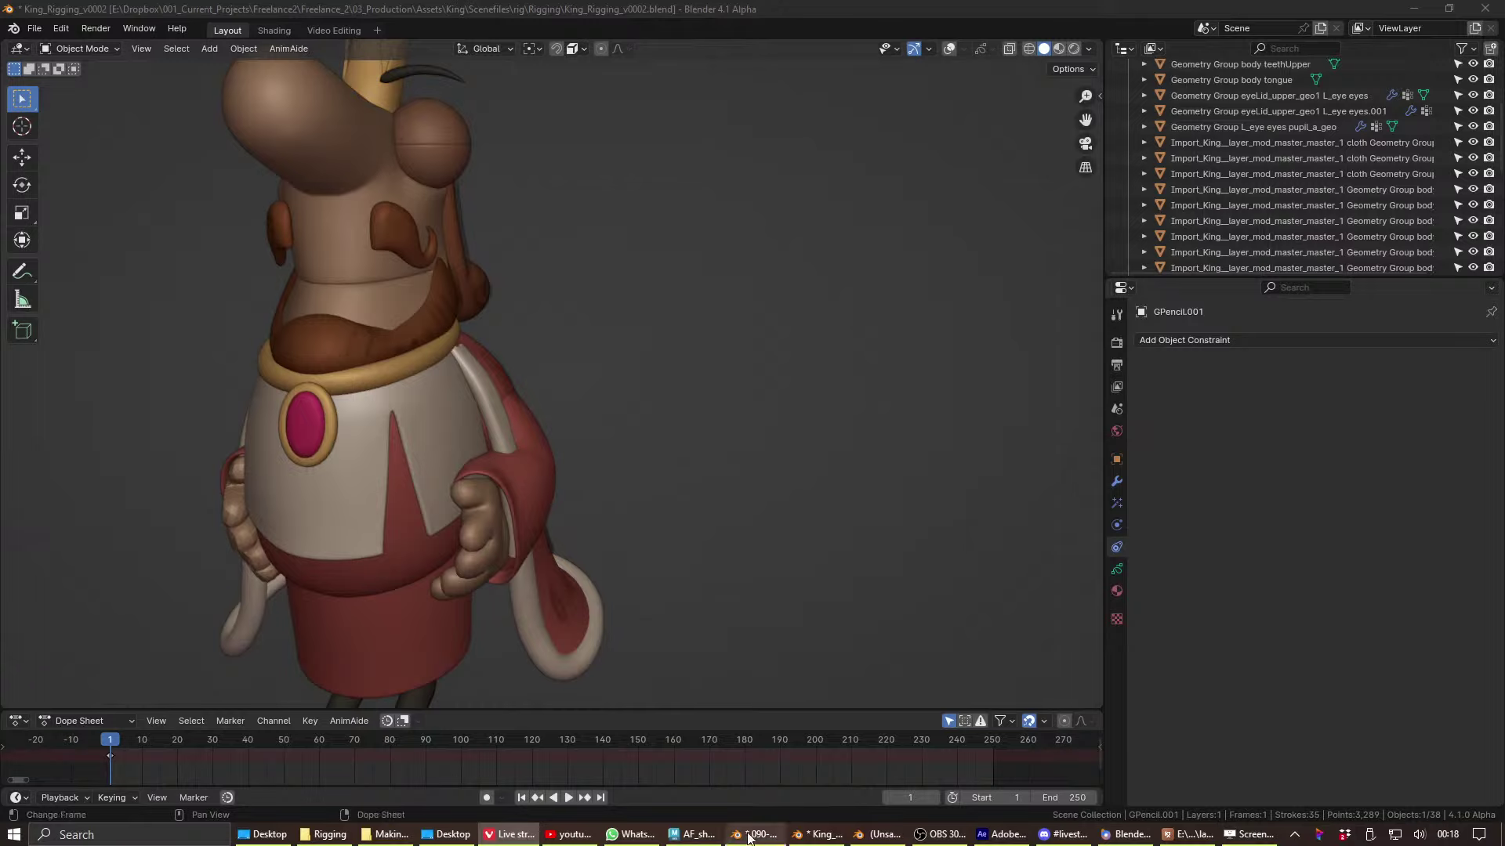
pyautogui.moveTo(541, 833)
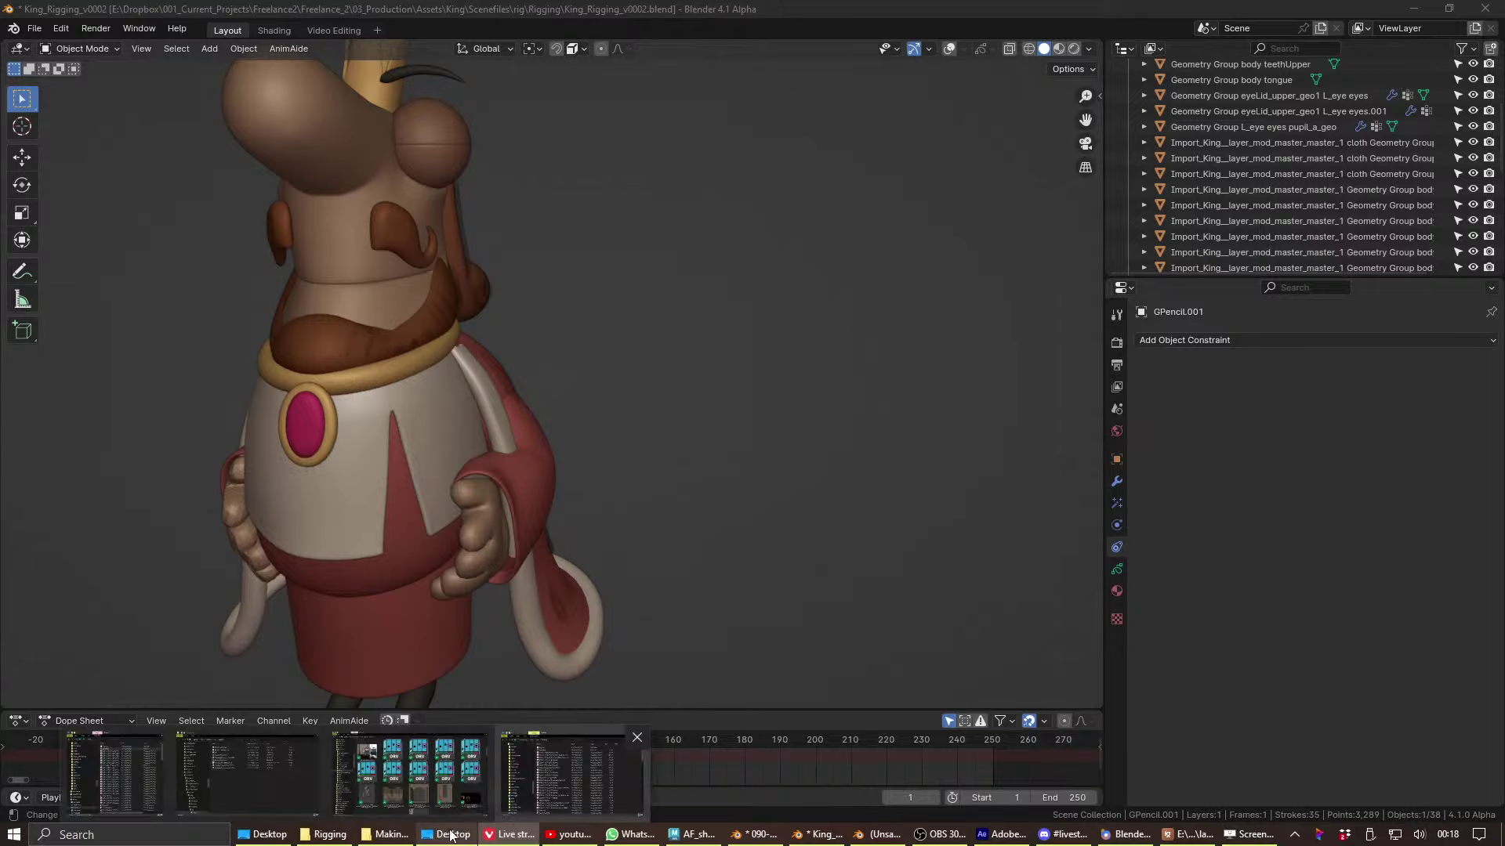
pyautogui.moveTo(673, 838)
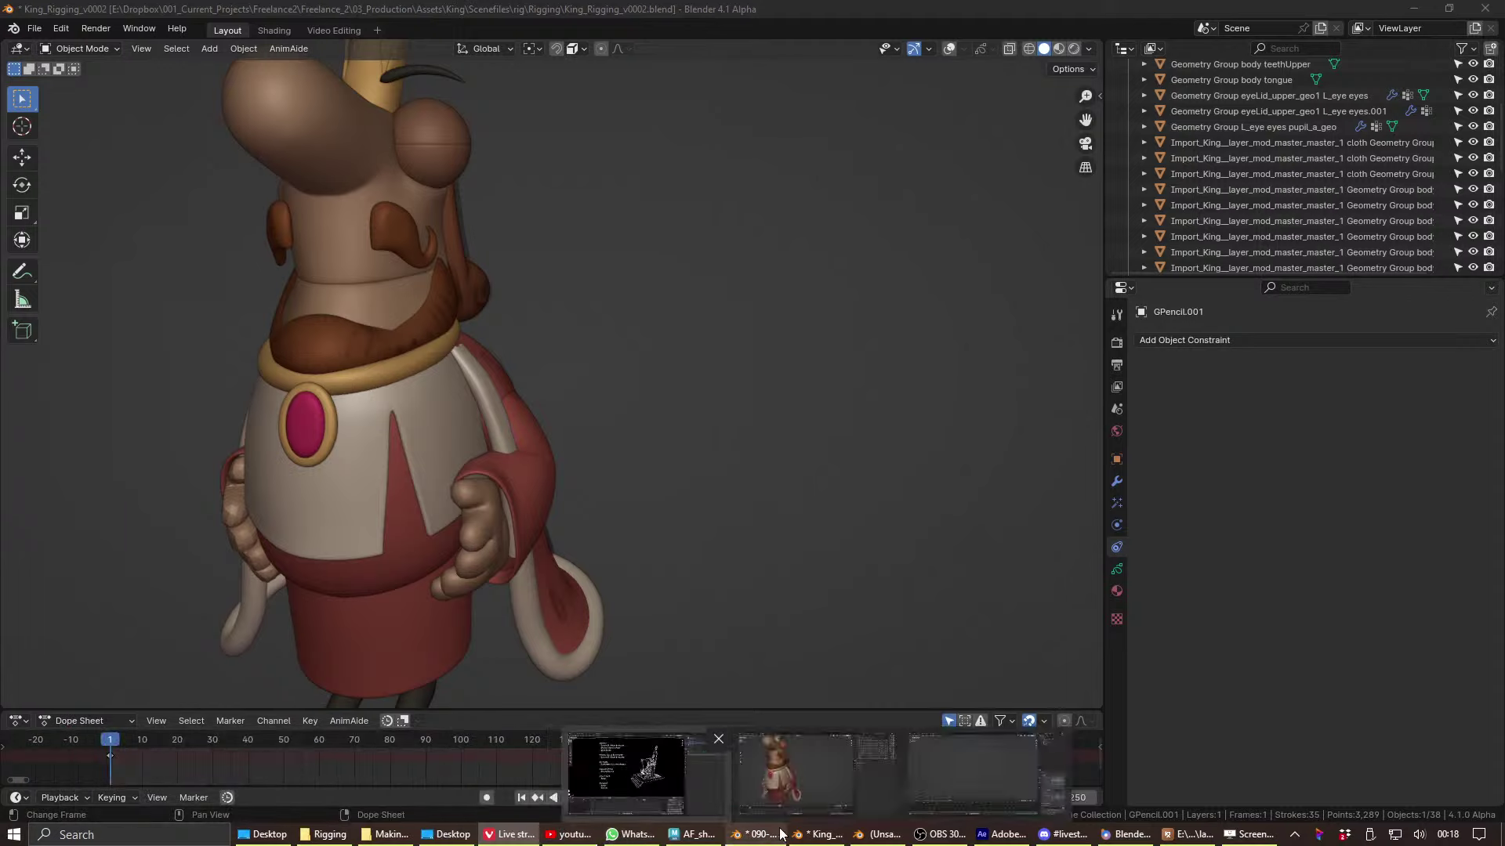